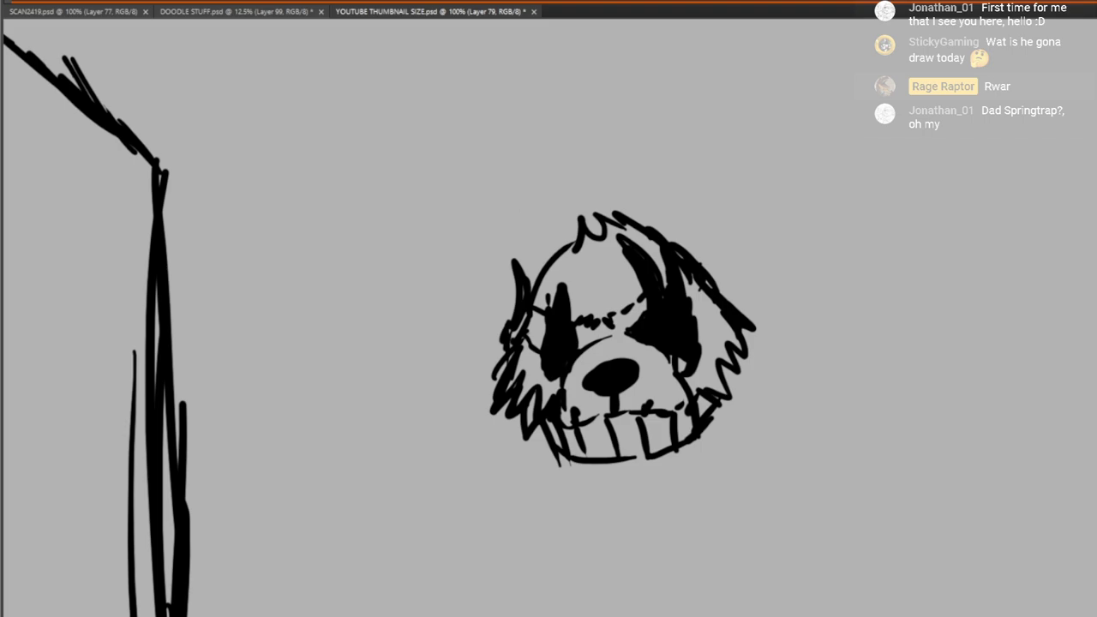
# Sketch a shaggy fur beard below the creature's toothy mouth, joining up to both cheeks
pyautogui.moveTo(613, 462); pyautogui.dragTo(622, 188)
pyautogui.moveTo(553, 247); pyautogui.dragTo(580, 303)
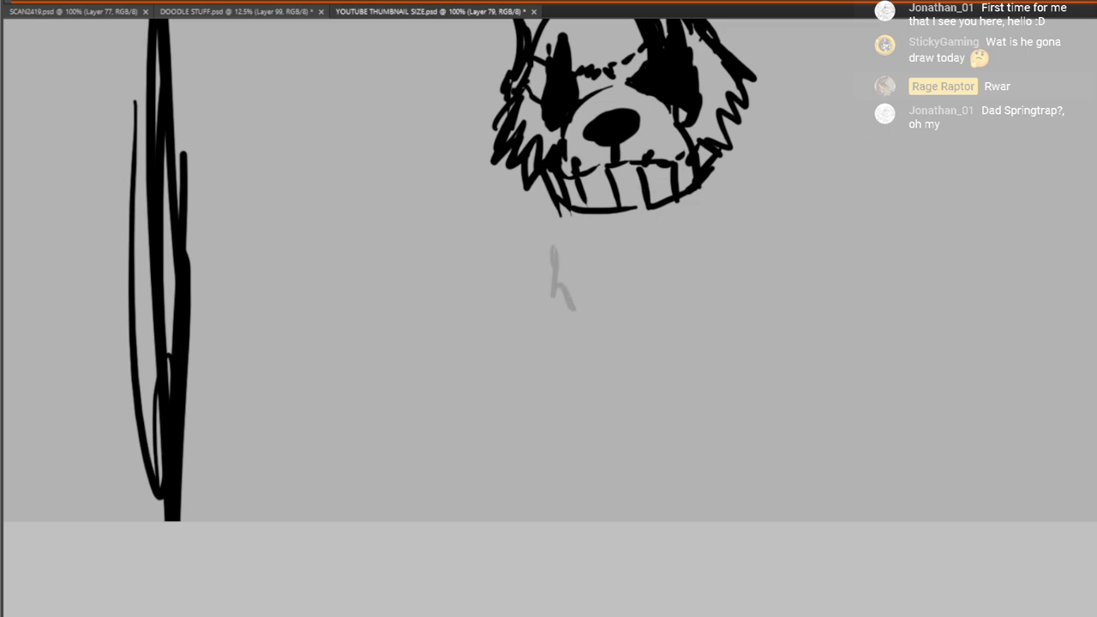
pyautogui.hotkey('ctrl', 'z')
pyautogui.moveTo(557, 243)
pyautogui.mouseDown()
pyautogui.moveTo(583, 307)
pyautogui.moveTo(613, 323)
pyautogui.mouseUp()
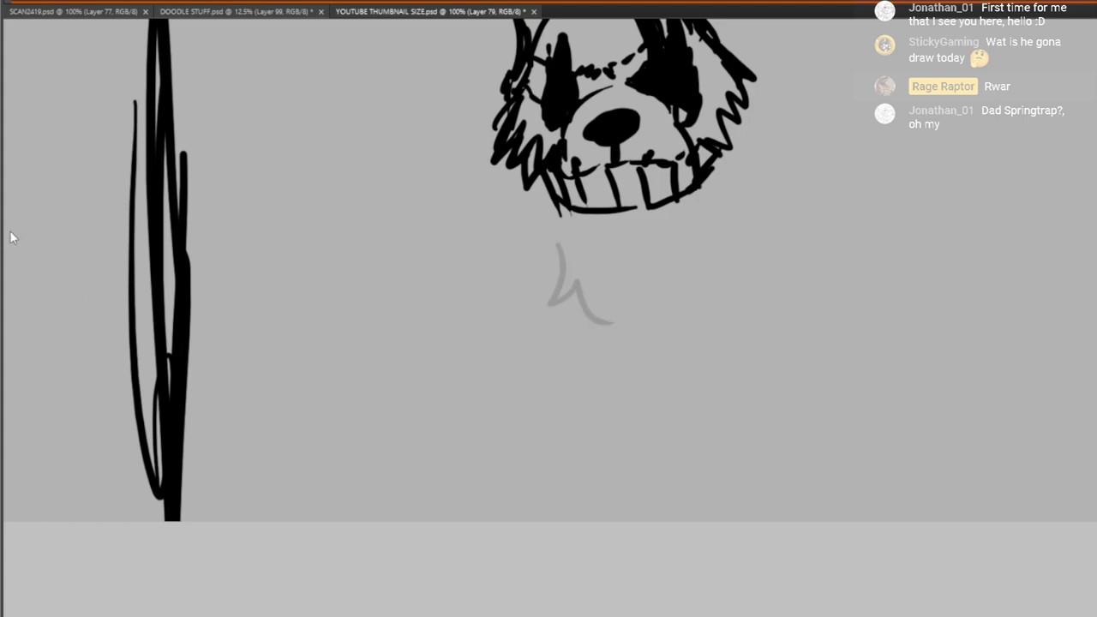
pyautogui.moveTo(552, 245); pyautogui.dragTo(583, 328)
pyautogui.moveTo(549, 249)
pyautogui.mouseDown()
pyautogui.moveTo(596, 313)
pyautogui.moveTo(571, 358)
pyautogui.moveTo(670, 295)
pyautogui.moveTo(699, 308)
pyautogui.moveTo(737, 208)
pyautogui.mouseUp()
pyautogui.moveTo(706, 248)
pyautogui.mouseDown()
pyautogui.moveTo(761, 220)
pyautogui.moveTo(796, 158)
pyautogui.moveTo(754, 101)
pyautogui.mouseUp()
pyautogui.moveTo(545, 257)
pyautogui.mouseDown()
pyautogui.moveTo(525, 227)
pyautogui.moveTo(502, 167)
pyautogui.mouseUp()
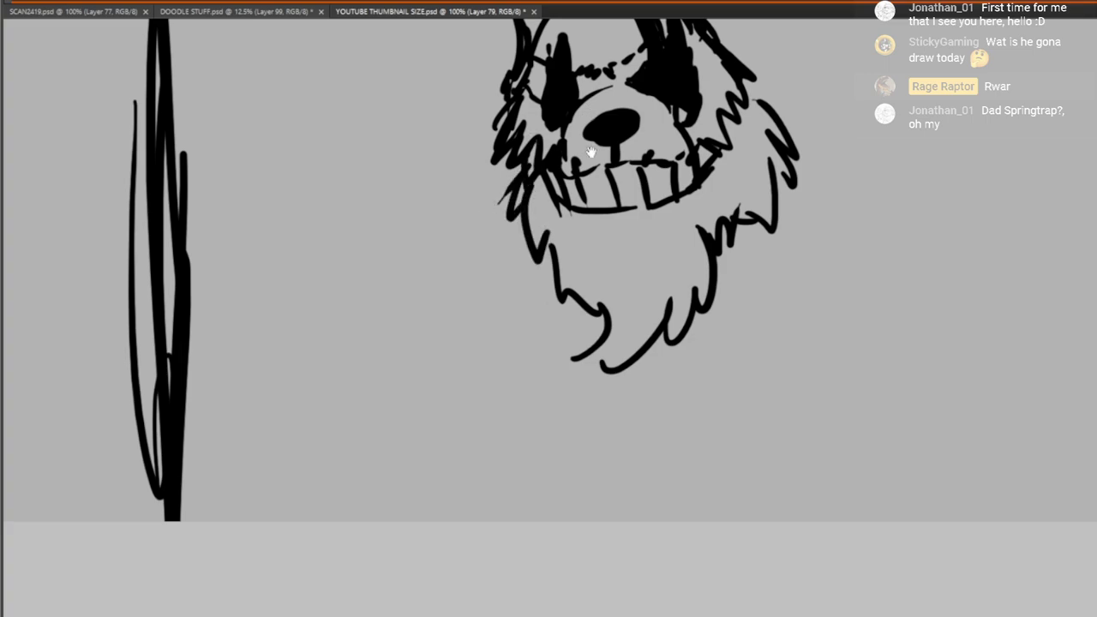
pyautogui.moveTo(591, 152); pyautogui.dragTo(628, 292)
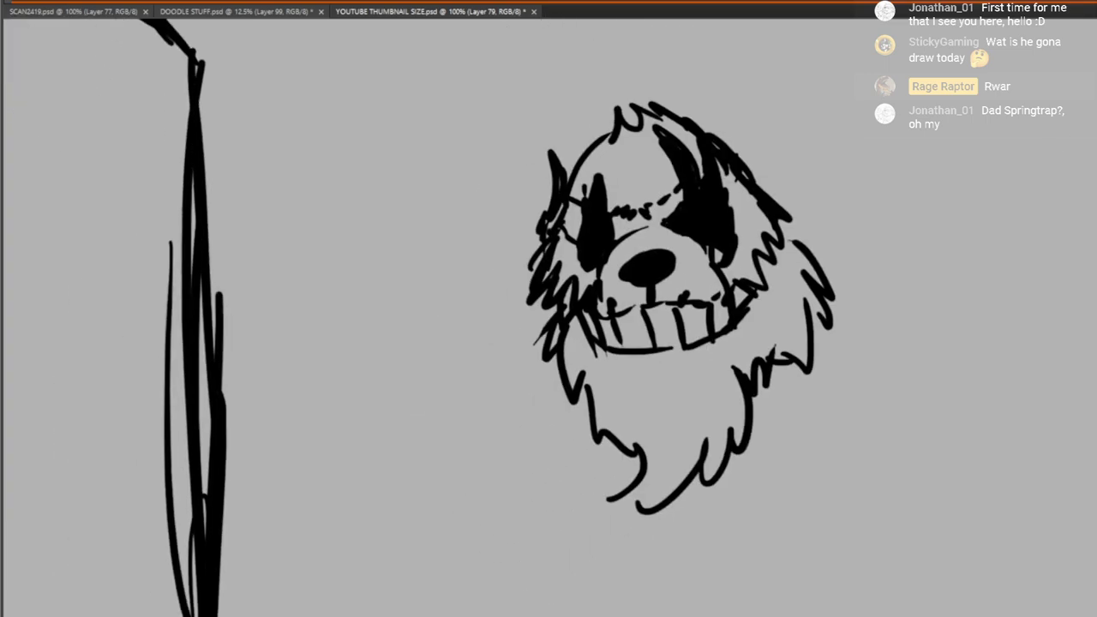
# Delete the old sketch of the creature's head and the thick vertical strokes beside it
pyautogui.press('Delete')
pyautogui.press('Delete')
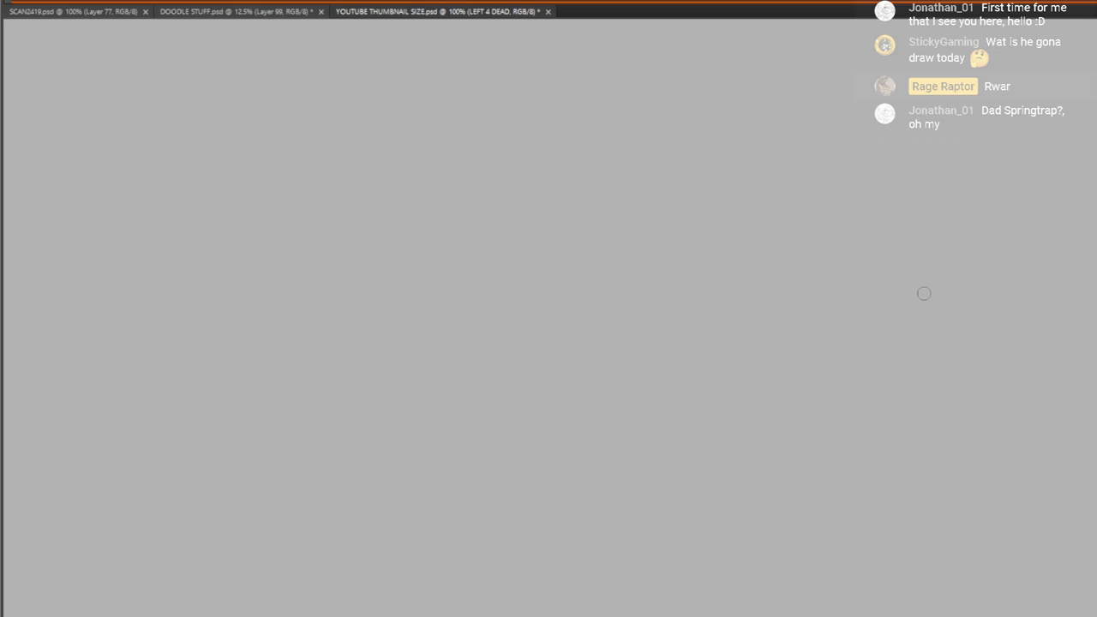
pyautogui.press('Delete')
# Sketch a large rounded chest with an underside curve and jagged fur tufts along its left edge
pyautogui.moveTo(499, 378); pyautogui.dragTo(696, 212)
pyautogui.moveTo(538, 367); pyautogui.dragTo(552, 293)
pyautogui.moveTo(595, 131); pyautogui.dragTo(512, 152)
pyautogui.moveTo(468, 182)
pyautogui.mouseDown()
pyautogui.moveTo(493, 215)
pyautogui.moveTo(485, 314)
pyautogui.moveTo(519, 328)
pyautogui.mouseUp()
pyautogui.moveTo(533, 335)
pyautogui.mouseDown()
pyautogui.moveTo(544, 344)
pyautogui.moveTo(704, 342)
pyautogui.mouseUp()
pyautogui.moveTo(803, 192); pyautogui.dragTo(782, 254)
pyautogui.moveTo(529, 367)
pyautogui.mouseDown()
pyautogui.moveTo(519, 300)
pyautogui.moveTo(510, 312)
pyautogui.moveTo(558, 331)
pyautogui.mouseUp()
pyautogui.moveTo(480, 257); pyautogui.dragTo(465, 304)
# Sketch the torso's left side below the chest as jagged fur strokes running down to the canvas edge
pyautogui.moveTo(487, 274)
pyautogui.mouseDown()
pyautogui.moveTo(484, 330)
pyautogui.moveTo(513, 523)
pyautogui.mouseUp()
pyautogui.moveTo(885, 302); pyautogui.dragTo(866, 191)
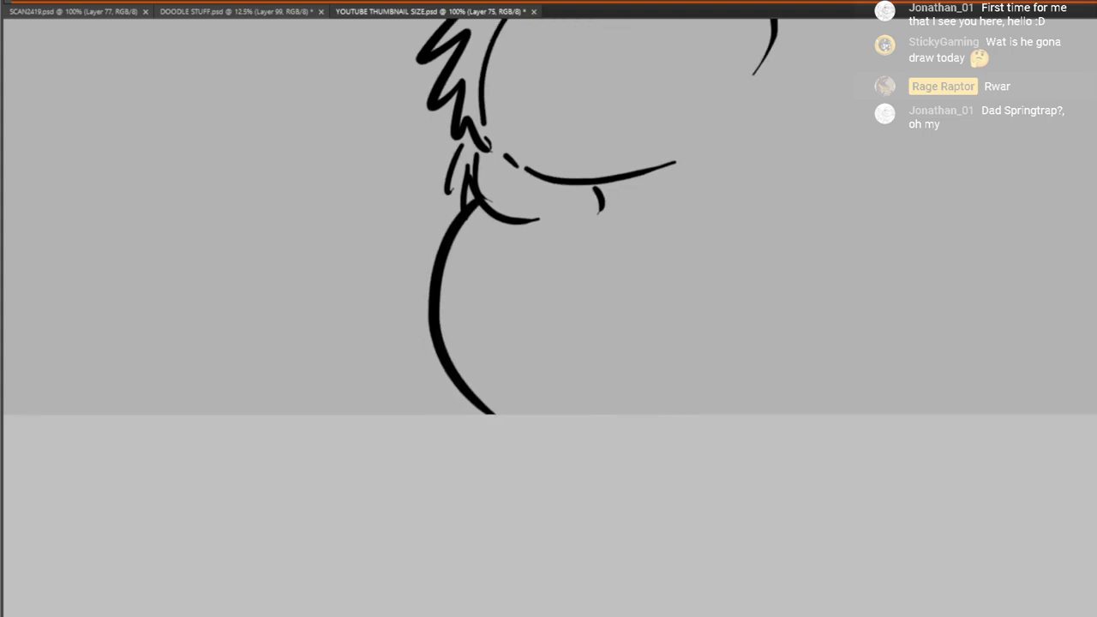
pyautogui.hotkey('ctrl', 'z')
pyautogui.moveTo(471, 215); pyautogui.dragTo(444, 263)
pyautogui.moveTo(471, 233)
pyautogui.mouseDown()
pyautogui.moveTo(443, 320)
pyautogui.moveTo(502, 415)
pyautogui.mouseUp()
# Draw the body's curved right side down to the waist and a vertical belly line in the middle
pyautogui.moveTo(812, 241); pyautogui.dragTo(721, 373)
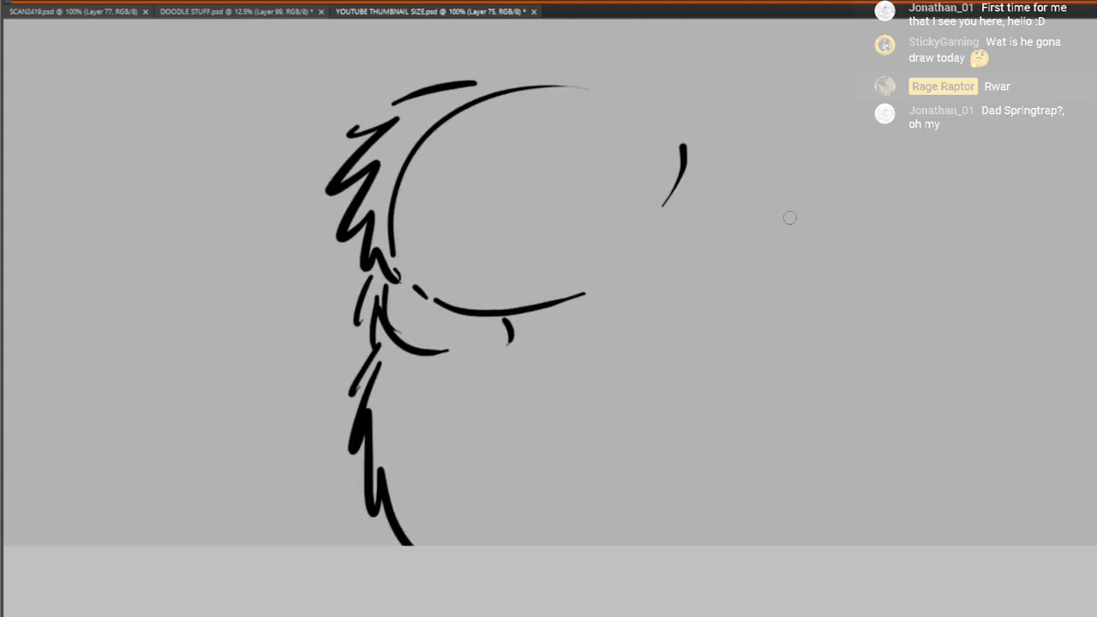
pyautogui.moveTo(805, 157)
pyautogui.mouseDown()
pyautogui.moveTo(660, 418)
pyautogui.moveTo(676, 424)
pyautogui.moveTo(696, 501)
pyautogui.moveTo(701, 545)
pyautogui.mouseUp()
pyautogui.moveTo(514, 403); pyautogui.dragTo(503, 539)
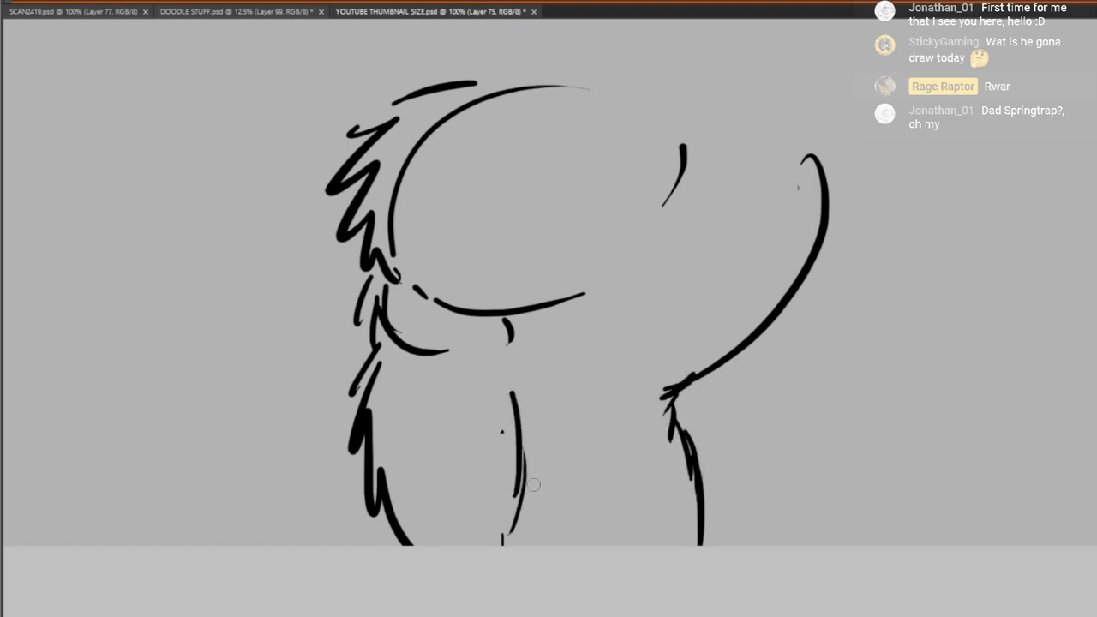
# Add short overlapping fur strokes along the top of the left shoulder
pyautogui.moveTo(682, 283)
pyautogui.mouseDown()
pyautogui.moveTo(676, 451)
pyautogui.moveTo(742, 384)
pyautogui.mouseUp()
pyautogui.moveTo(624, 296); pyautogui.dragTo(600, 432)
pyautogui.moveTo(518, 307)
pyautogui.mouseDown()
pyautogui.moveTo(545, 309)
pyautogui.moveTo(527, 289)
pyautogui.mouseUp()
pyautogui.moveTo(539, 289); pyautogui.dragTo(600, 301)
pyautogui.click(583, 300)
# Scale the body sketch down proportionally and reposition it so it meets the bottom edge of the canvas
pyautogui.moveTo(685, 257); pyautogui.dragTo(732, 409)
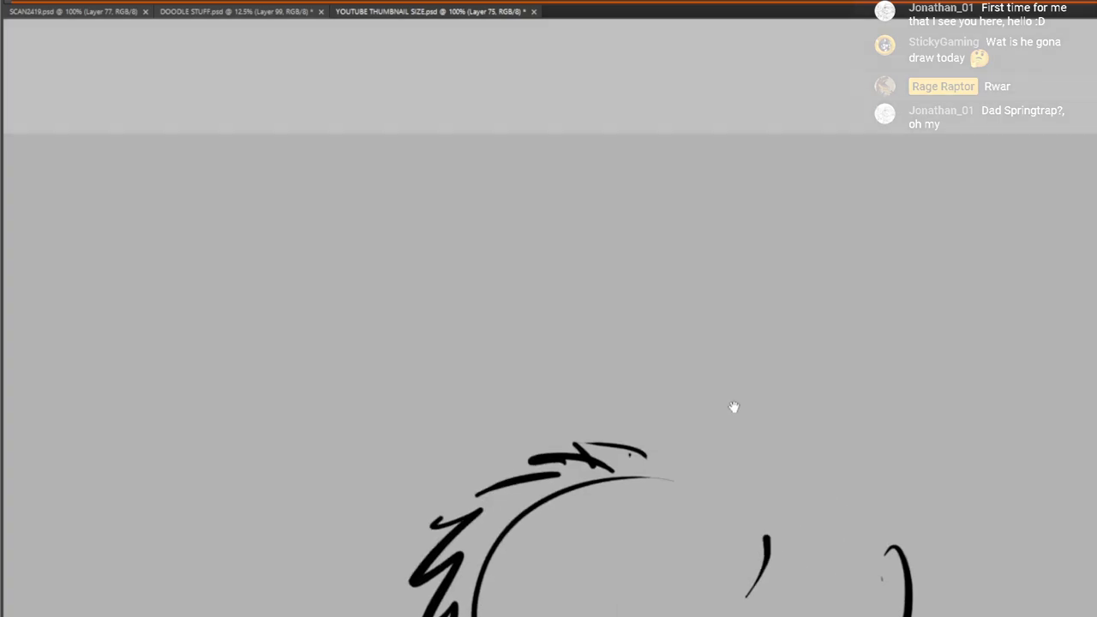
pyautogui.moveTo(635, 468)
pyautogui.mouseDown()
pyautogui.moveTo(488, 211)
pyautogui.moveTo(488, 154)
pyautogui.mouseUp()
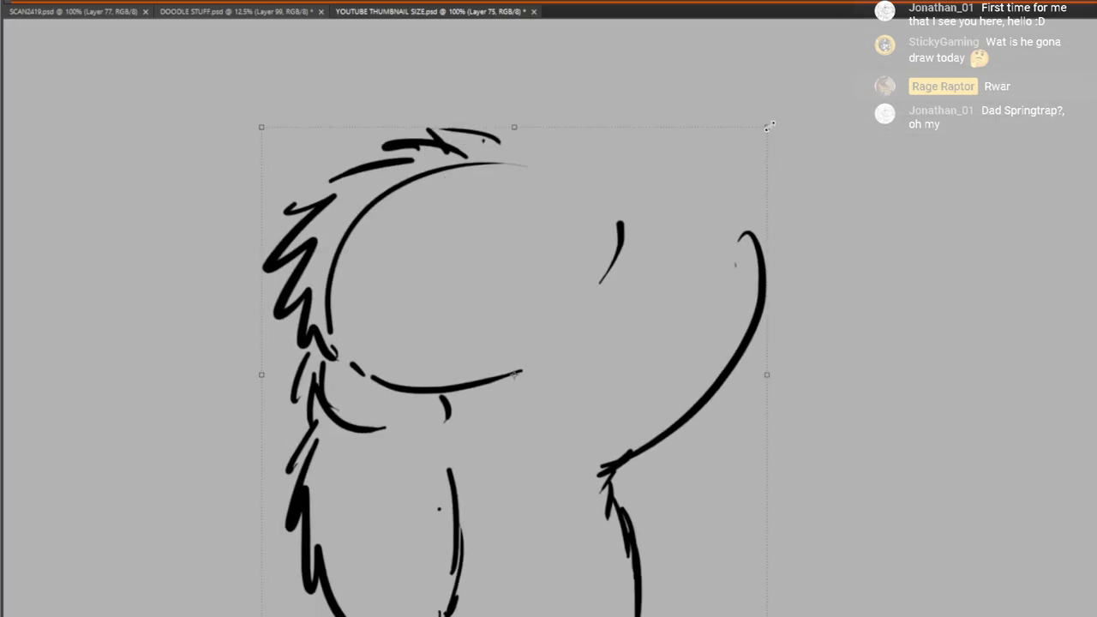
pyautogui.moveTo(769, 126); pyautogui.dragTo(638, 252)
pyautogui.moveTo(657, 314); pyautogui.dragTo(745, 174)
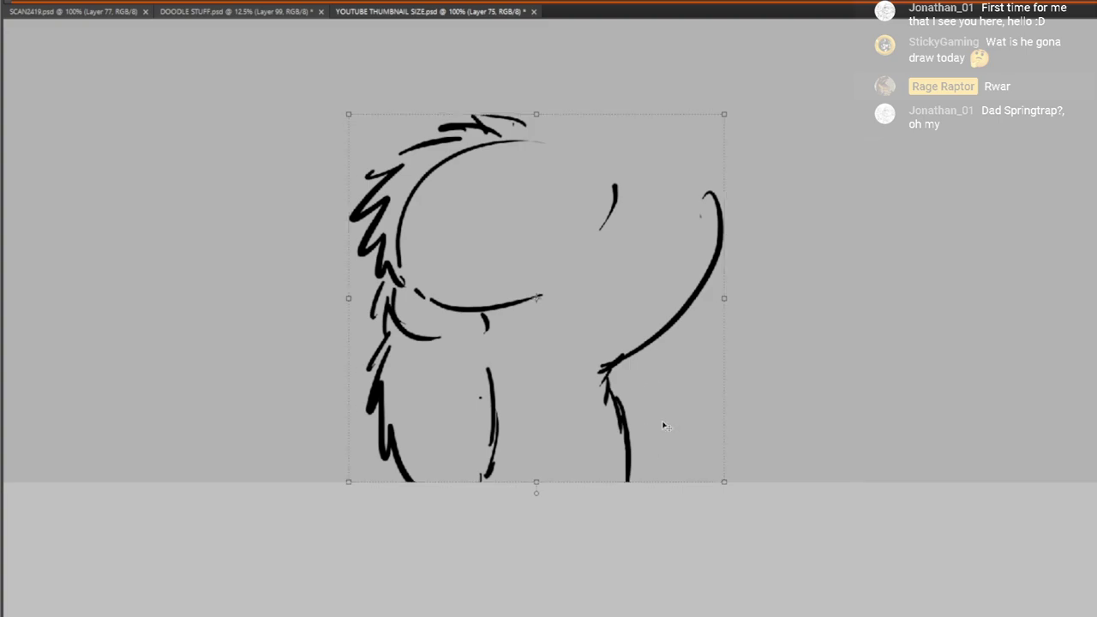
pyautogui.moveTo(489, 247); pyautogui.dragTo(500, 404)
pyautogui.moveTo(581, 281); pyautogui.dragTo(606, 246)
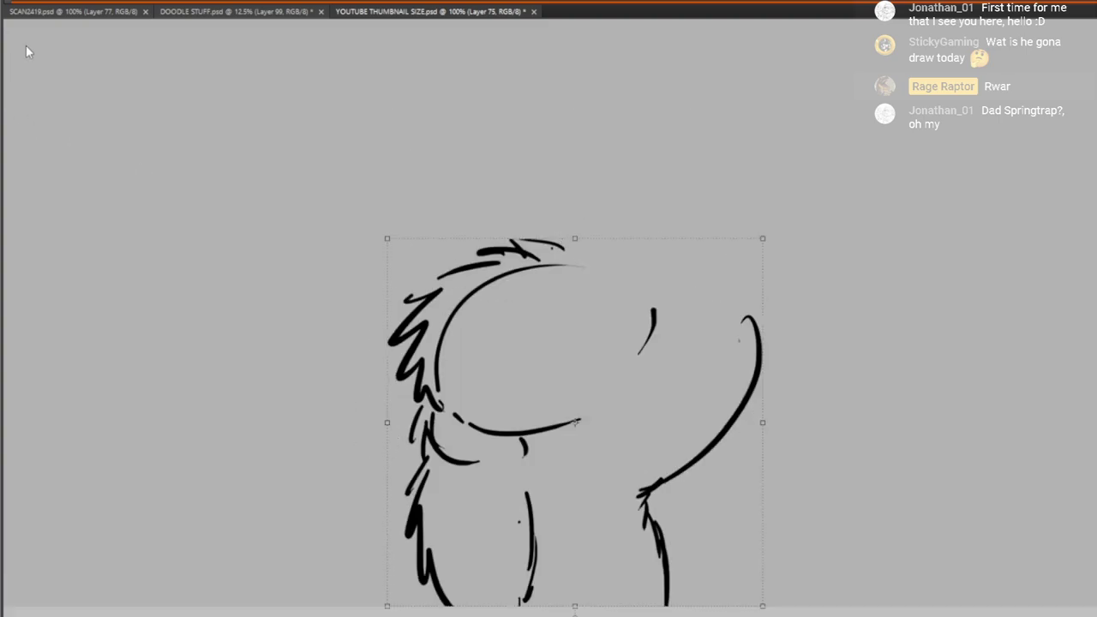
# Sketch a side-view snout above the body on a separate layer, with a filled black nose and a mouth line
pyautogui.click(578, 164)
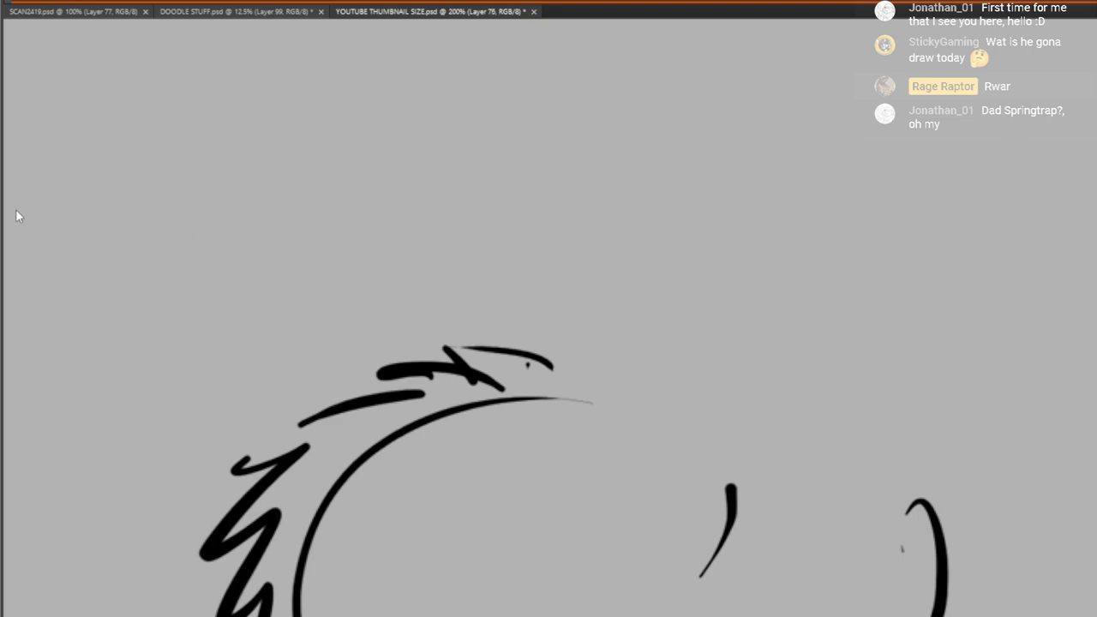
pyautogui.scroll(3, 548, 325)
pyautogui.moveTo(496, 304)
pyautogui.mouseDown()
pyautogui.moveTo(510, 286)
pyautogui.moveTo(607, 251)
pyautogui.moveTo(687, 205)
pyautogui.mouseUp()
pyautogui.moveTo(499, 257)
pyautogui.mouseDown()
pyautogui.moveTo(462, 242)
pyautogui.moveTo(508, 200)
pyautogui.moveTo(509, 183)
pyautogui.moveTo(455, 223)
pyautogui.moveTo(460, 253)
pyautogui.moveTo(511, 204)
pyautogui.moveTo(492, 193)
pyautogui.moveTo(461, 225)
pyautogui.moveTo(495, 181)
pyautogui.moveTo(457, 236)
pyautogui.moveTo(475, 320)
pyautogui.moveTo(493, 313)
pyautogui.moveTo(485, 326)
pyautogui.moveTo(582, 251)
pyautogui.moveTo(679, 258)
pyautogui.moveTo(696, 238)
pyautogui.mouseUp()
pyautogui.moveTo(488, 174); pyautogui.dragTo(670, 190)
pyautogui.moveTo(681, 260); pyautogui.dragTo(705, 262)
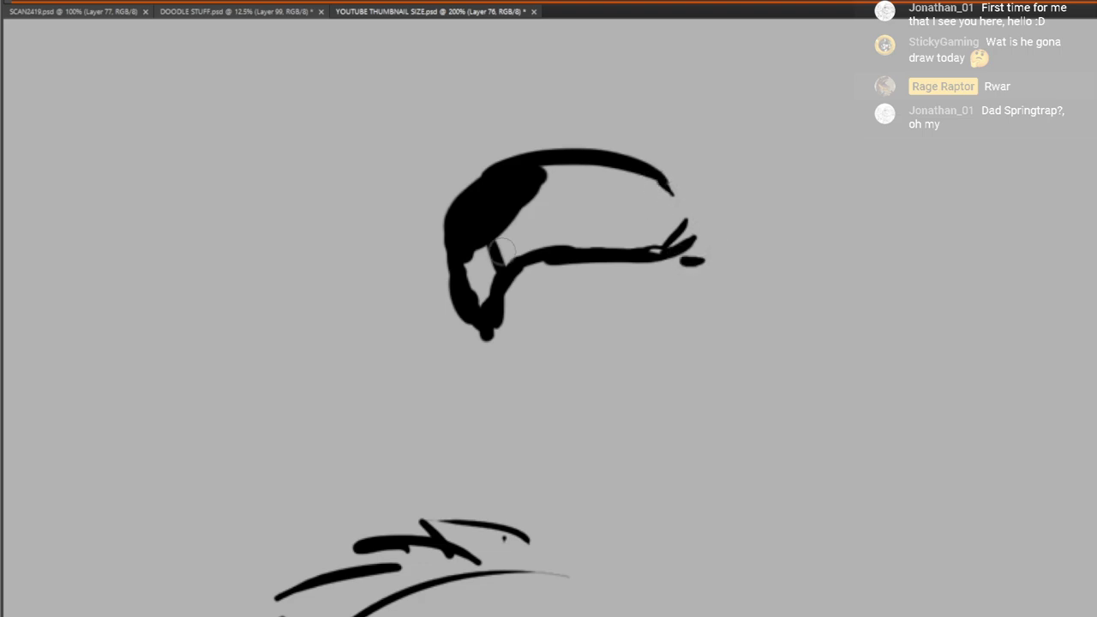
# Draw slanted tooth divider strokes hanging below the snout's mouth line
pyautogui.moveTo(493, 249); pyautogui.dragTo(512, 374)
pyautogui.moveTo(506, 274); pyautogui.dragTo(540, 343)
pyautogui.moveTo(555, 257); pyautogui.dragTo(611, 339)
pyautogui.moveTo(608, 281); pyautogui.dragTo(644, 326)
pyautogui.moveTo(673, 254); pyautogui.dragTo(701, 303)
pyautogui.moveTo(685, 257); pyautogui.dragTo(708, 258)
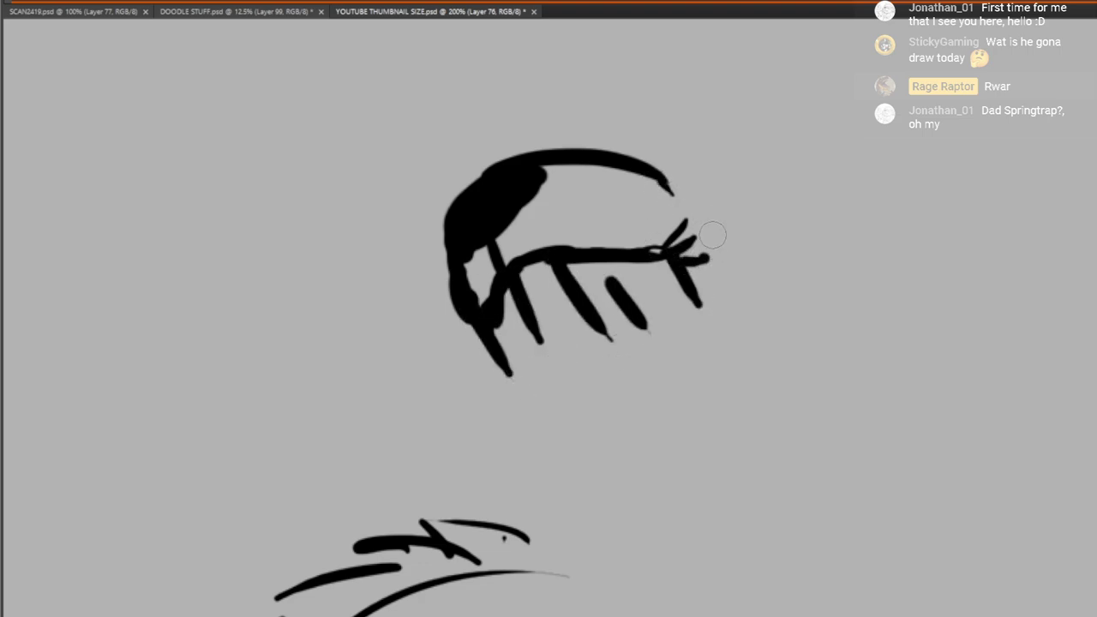
# Outline and fill a solid black eye socket with two pointed peaks behind the snout
pyautogui.moveTo(610, 157)
pyautogui.mouseDown()
pyautogui.moveTo(653, 127)
pyautogui.moveTo(651, 217)
pyautogui.moveTo(633, 196)
pyautogui.mouseUp()
pyautogui.moveTo(617, 180); pyautogui.dragTo(615, 141)
pyautogui.moveTo(610, 126); pyautogui.dragTo(667, 168)
pyautogui.moveTo(674, 173); pyautogui.dragTo(742, 195)
pyautogui.moveTo(677, 268)
pyautogui.mouseDown()
pyautogui.moveTo(740, 300)
pyautogui.moveTo(733, 213)
pyautogui.mouseUp()
pyautogui.moveTo(655, 219)
pyautogui.mouseDown()
pyautogui.moveTo(624, 246)
pyautogui.moveTo(635, 197)
pyautogui.moveTo(656, 182)
pyautogui.moveTo(698, 230)
pyautogui.moveTo(657, 176)
pyautogui.moveTo(686, 245)
pyautogui.moveTo(742, 277)
pyautogui.moveTo(701, 154)
pyautogui.moveTo(696, 171)
pyautogui.moveTo(619, 139)
pyautogui.mouseUp()
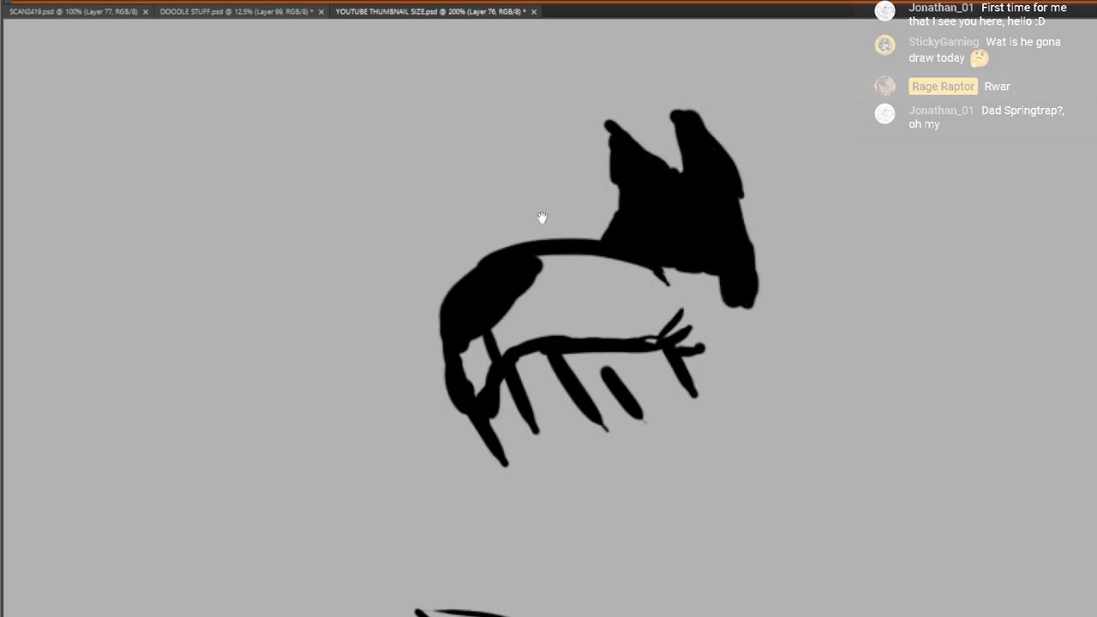
# Sketch the far eye, the tufted top outline of the head and the jagged cheek fur
pyautogui.moveTo(540, 212)
pyautogui.mouseDown()
pyautogui.moveTo(572, 216)
pyautogui.moveTo(607, 169)
pyautogui.mouseUp()
pyautogui.moveTo(673, 326)
pyautogui.mouseDown()
pyautogui.moveTo(500, 121)
pyautogui.moveTo(573, 137)
pyautogui.moveTo(605, 122)
pyautogui.moveTo(678, 162)
pyautogui.mouseUp()
pyautogui.moveTo(678, 161); pyautogui.dragTo(625, 69)
pyautogui.moveTo(652, 103); pyautogui.dragTo(736, 212)
pyautogui.moveTo(708, 177); pyautogui.dragTo(800, 202)
pyautogui.moveTo(801, 202)
pyautogui.mouseDown()
pyautogui.moveTo(725, 109)
pyautogui.moveTo(798, 209)
pyautogui.moveTo(793, 180)
pyautogui.mouseUp()
pyautogui.moveTo(496, 234)
pyautogui.mouseDown()
pyautogui.moveTo(467, 257)
pyautogui.moveTo(463, 205)
pyautogui.moveTo(515, 155)
pyautogui.moveTo(605, 109)
pyautogui.moveTo(772, 101)
pyautogui.moveTo(918, 257)
pyautogui.moveTo(875, 292)
pyautogui.mouseUp()
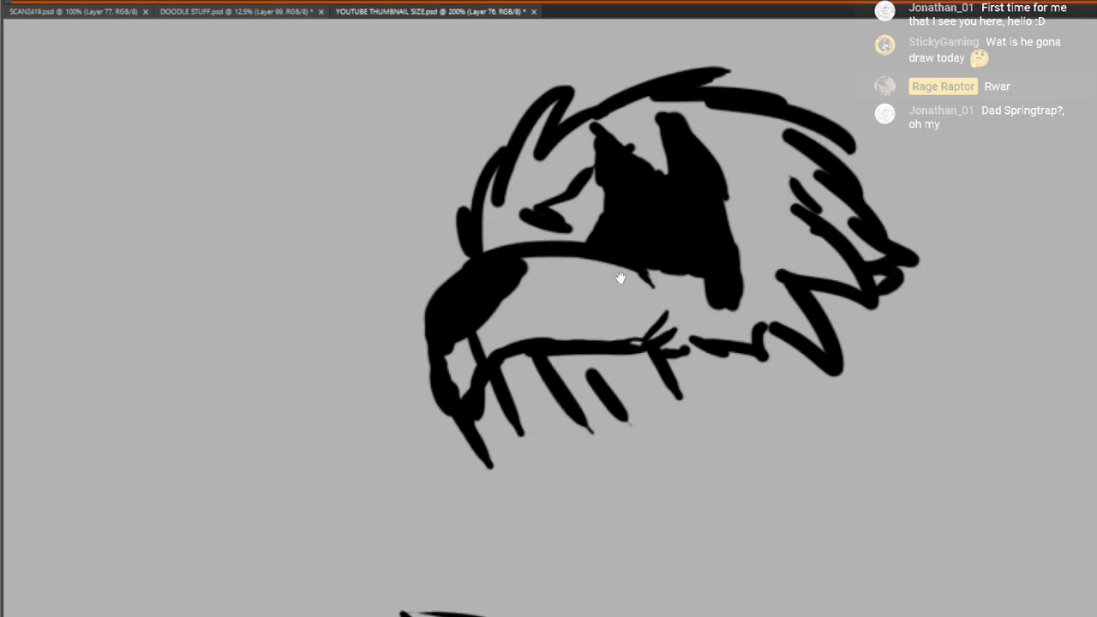
# Draw the lower jaw line from the chin to the cheek to close the row of teeth
pyautogui.moveTo(764, 536); pyautogui.dragTo(699, 429)
pyautogui.moveTo(433, 354)
pyautogui.mouseDown()
pyautogui.moveTo(717, 299)
pyautogui.moveTo(772, 257)
pyautogui.moveTo(808, 207)
pyautogui.mouseUp()
pyautogui.moveTo(423, 322)
pyautogui.mouseDown()
pyautogui.moveTo(421, 220)
pyautogui.moveTo(379, 476)
pyautogui.moveTo(356, 249)
pyautogui.mouseUp()
# Sketch the beard's front edge from the chin down to a pointed tip with small fur tufts
pyautogui.moveTo(370, 302); pyautogui.dragTo(426, 392)
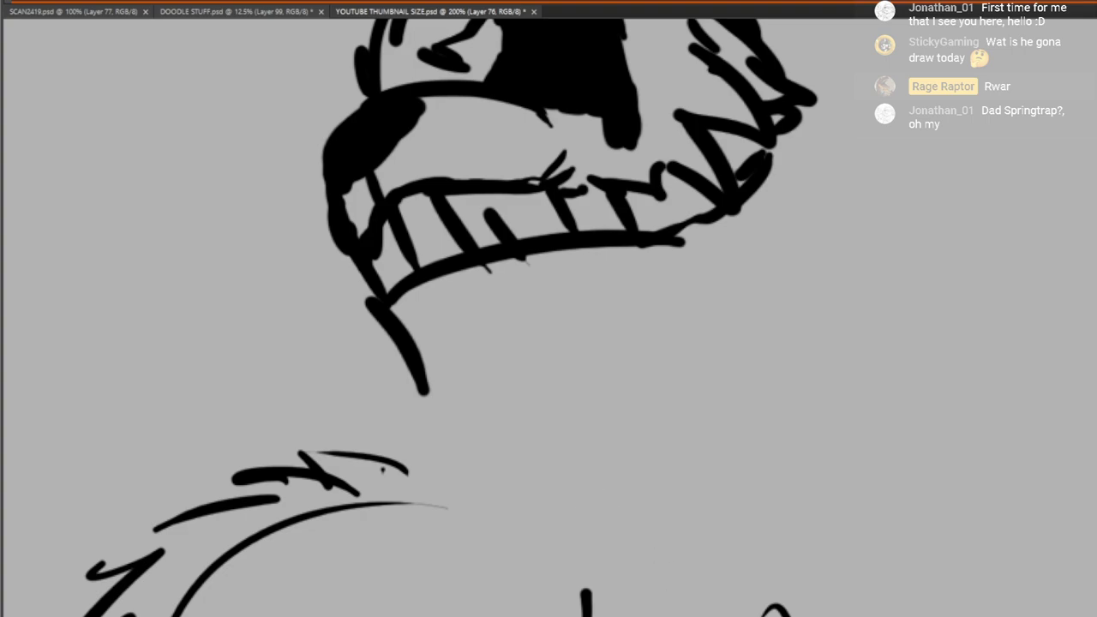
pyautogui.moveTo(420, 382); pyautogui.dragTo(391, 438)
pyautogui.moveTo(427, 397); pyautogui.dragTo(417, 492)
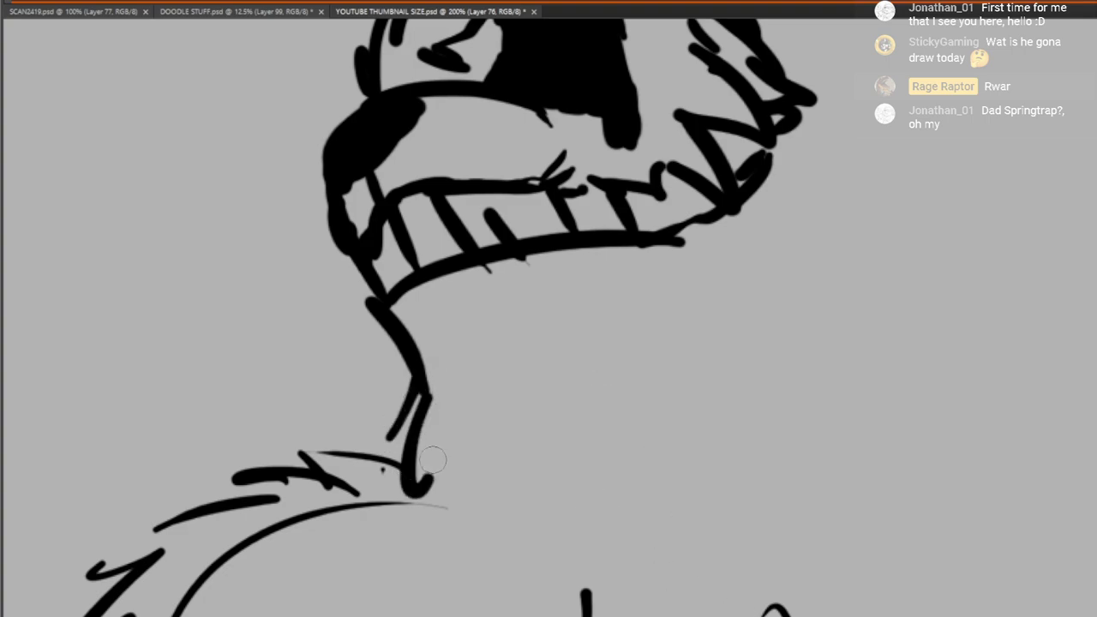
pyautogui.moveTo(434, 452); pyautogui.dragTo(467, 511)
pyautogui.moveTo(444, 547); pyautogui.dragTo(568, 432)
# Continue the beard's jagged lower edge up around the back of the head and add a short chin crease
pyautogui.moveTo(582, 378); pyautogui.dragTo(573, 454)
pyautogui.moveTo(603, 389)
pyautogui.mouseDown()
pyautogui.moveTo(593, 441)
pyautogui.moveTo(660, 404)
pyautogui.mouseUp()
pyautogui.moveTo(663, 393)
pyautogui.mouseDown()
pyautogui.moveTo(762, 369)
pyautogui.moveTo(781, 402)
pyautogui.mouseUp()
pyautogui.moveTo(802, 399); pyautogui.dragTo(870, 283)
pyautogui.moveTo(849, 266); pyautogui.dragTo(904, 339)
pyautogui.moveTo(789, 85); pyautogui.dragTo(891, 283)
pyautogui.moveTo(480, 298); pyautogui.dragTo(411, 333)
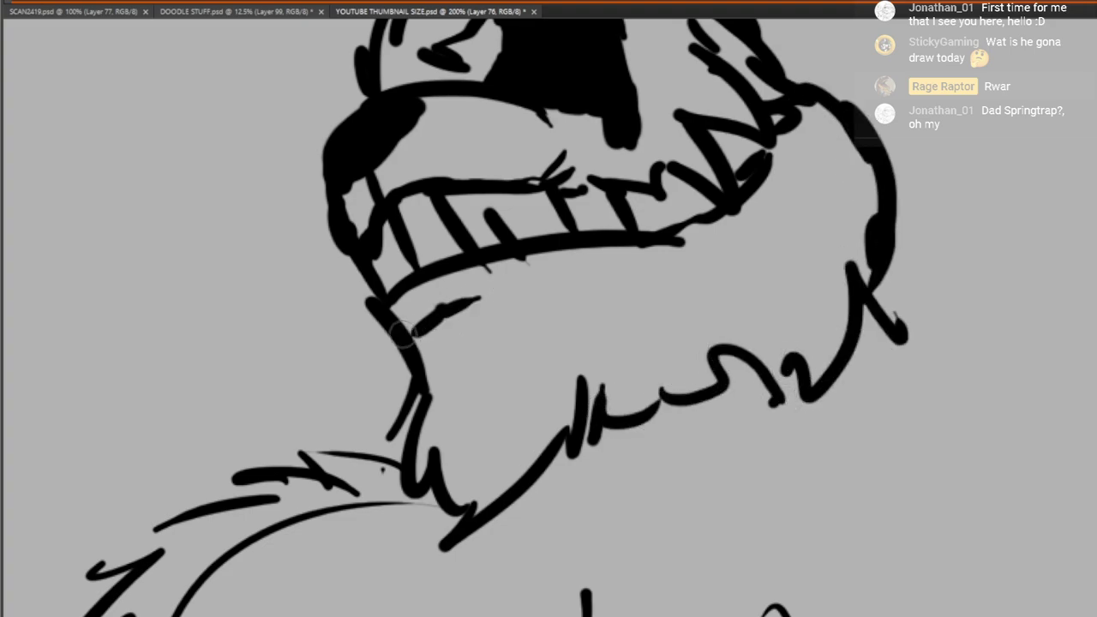
# Add fur strokes at the cheek, a second thick curve behind the head and a tuft under the chin
pyautogui.moveTo(858, 81); pyautogui.dragTo(845, 271)
pyautogui.moveTo(710, 305); pyautogui.dragTo(769, 285)
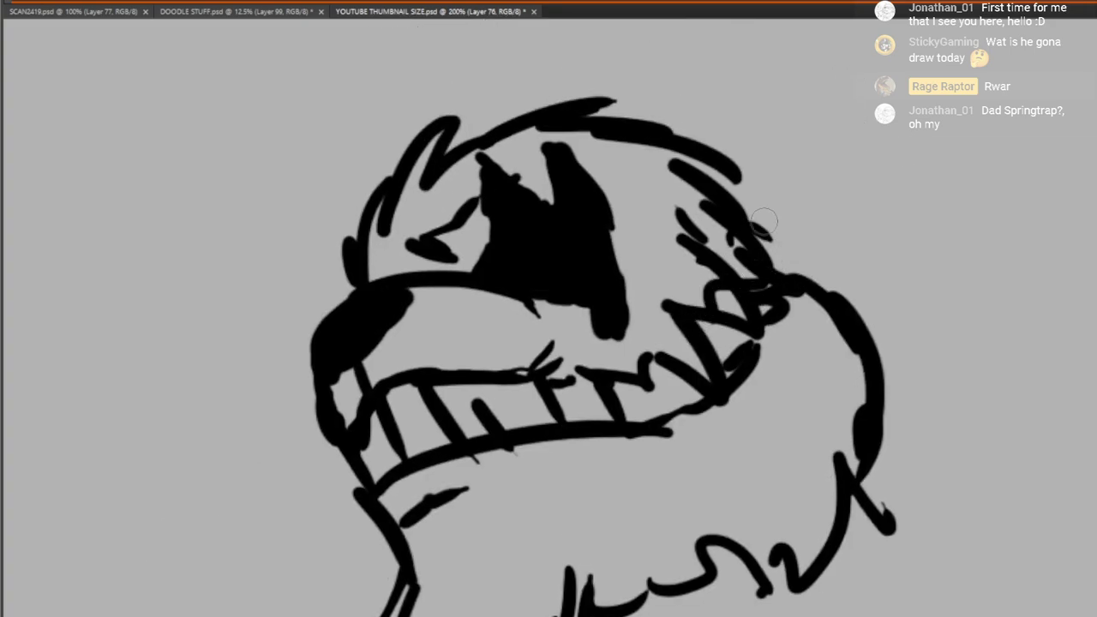
pyautogui.moveTo(750, 208); pyautogui.dragTo(889, 318)
pyautogui.moveTo(860, 276); pyautogui.dragTo(858, 516)
pyautogui.moveTo(341, 482)
pyautogui.mouseDown()
pyautogui.moveTo(412, 277)
pyautogui.moveTo(423, 345)
pyautogui.moveTo(456, 349)
pyautogui.mouseUp()
# Scale the head sketch down proportionally and position it just above the shoulders
pyautogui.hotkey('ctrl', '0')
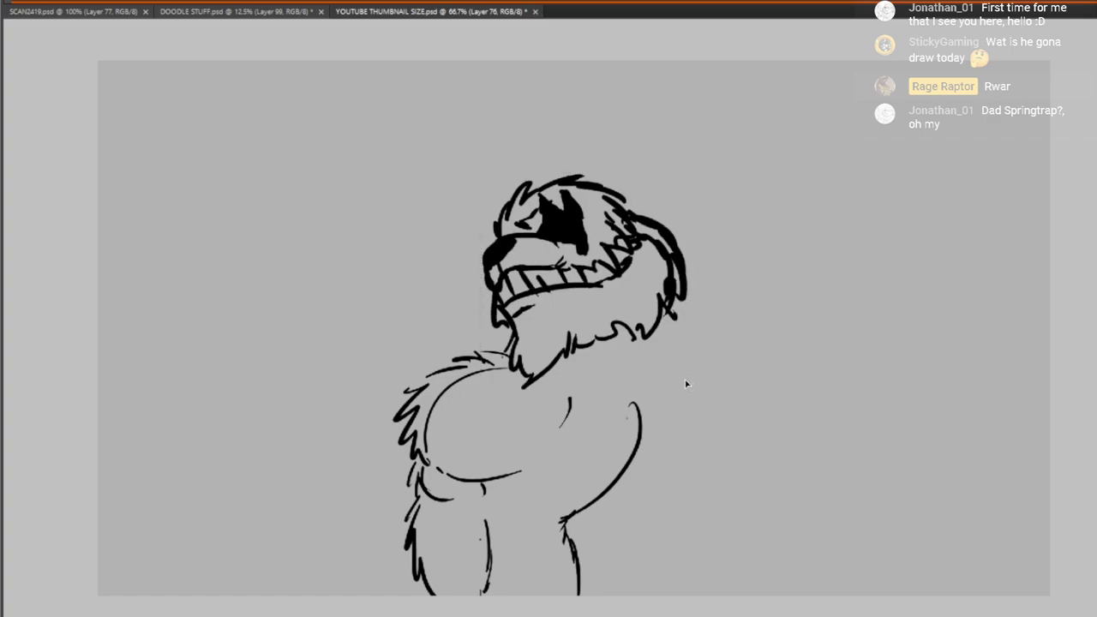
pyautogui.moveTo(687, 383); pyautogui.dragTo(603, 297)
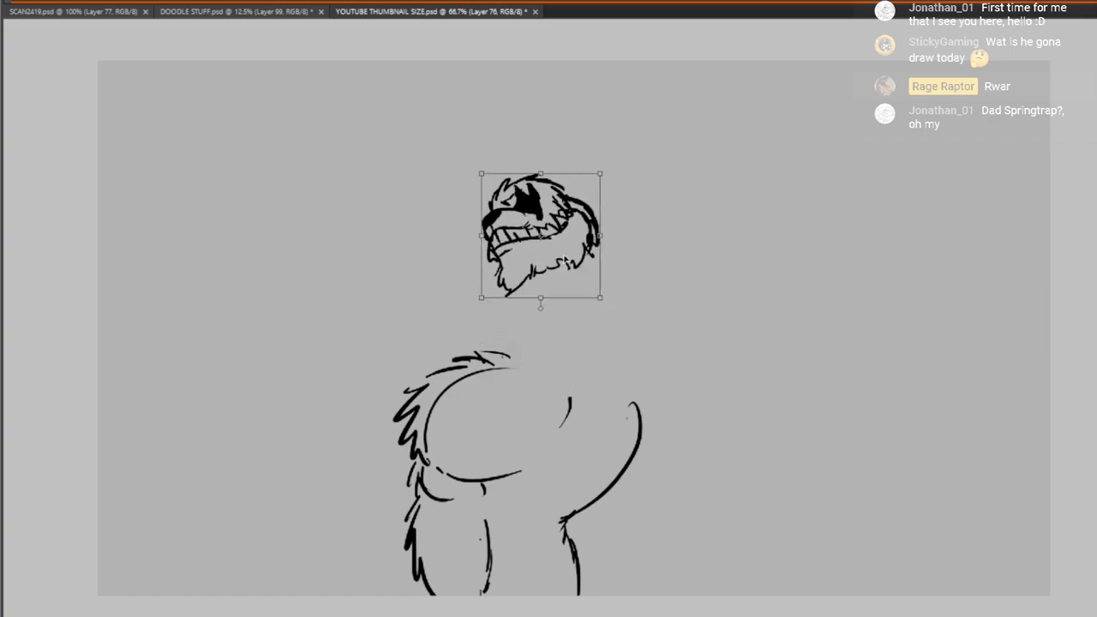
pyautogui.moveTo(558, 258); pyautogui.dragTo(592, 316)
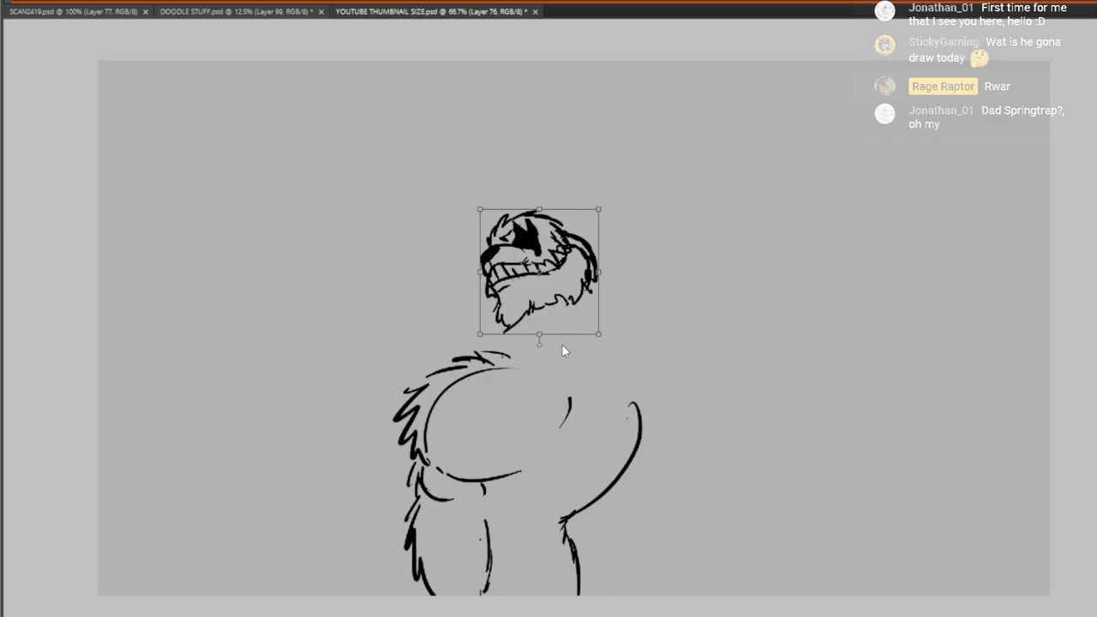
pyautogui.press('Return')
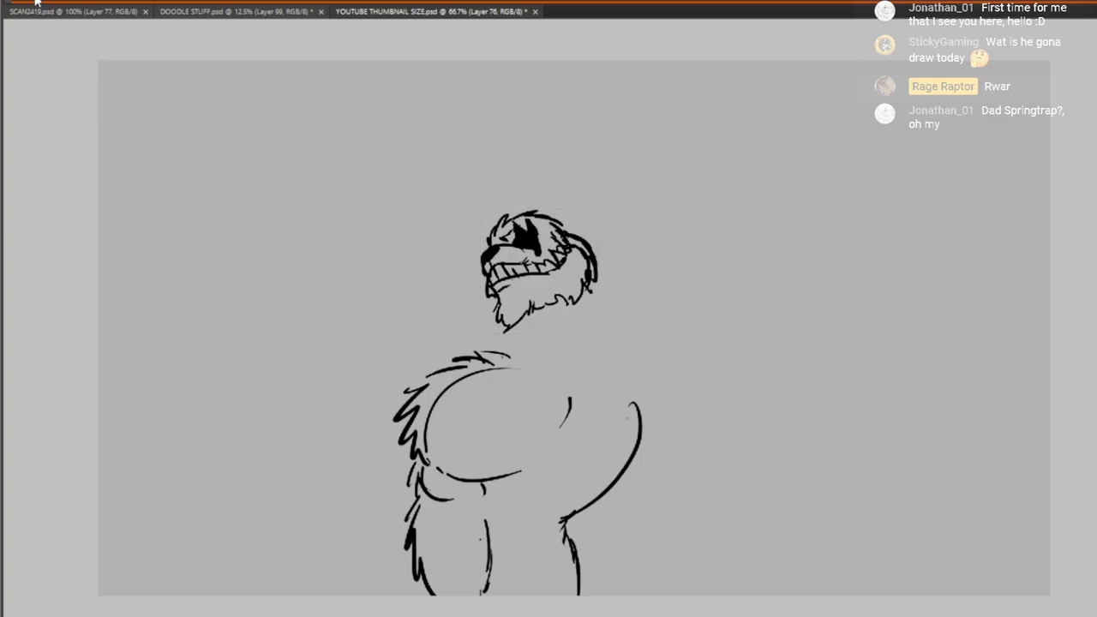
# Erase the double curve behind the head and redraw the back of the head as a closer, thicker outline
pyautogui.click(601, 302)
pyautogui.click(600, 302)
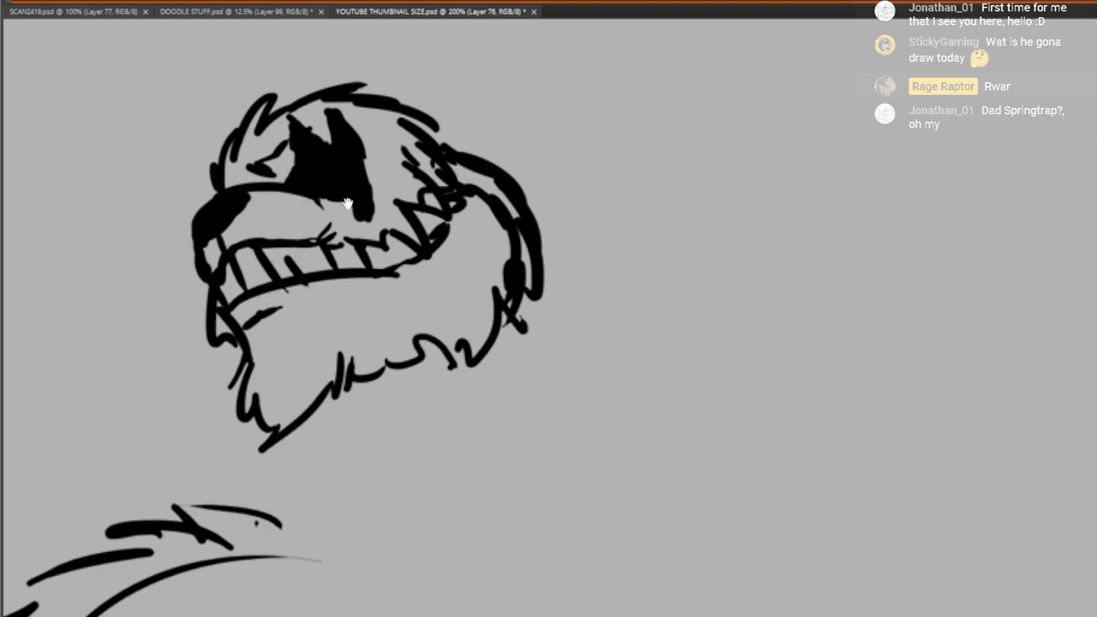
pyautogui.moveTo(492, 204)
pyautogui.mouseDown()
pyautogui.moveTo(503, 164)
pyautogui.moveTo(524, 314)
pyautogui.mouseUp()
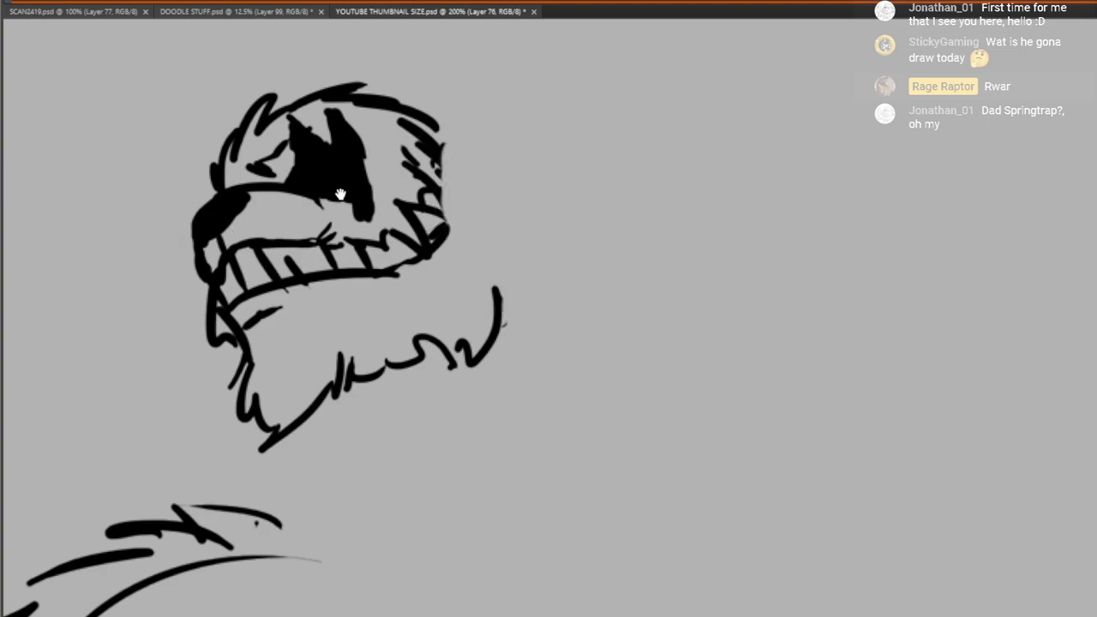
pyautogui.moveTo(465, 166); pyautogui.dragTo(490, 189)
pyautogui.moveTo(437, 138); pyautogui.dragTo(498, 197)
pyautogui.moveTo(465, 157)
pyautogui.mouseDown()
pyautogui.moveTo(514, 274)
pyautogui.moveTo(494, 310)
pyautogui.mouseUp()
# Sketch the front of the neck from the beard to the shoulder, with curved fold lines inside it
pyautogui.moveTo(394, 216); pyautogui.dragTo(615, 252)
pyautogui.moveTo(506, 485)
pyautogui.mouseDown()
pyautogui.moveTo(469, 260)
pyautogui.moveTo(511, 171)
pyautogui.moveTo(483, 253)
pyautogui.mouseUp()
pyautogui.moveTo(538, 162)
pyautogui.mouseDown()
pyautogui.moveTo(523, 201)
pyautogui.moveTo(492, 232)
pyautogui.mouseUp()
pyautogui.moveTo(616, 100)
pyautogui.mouseDown()
pyautogui.moveTo(510, 255)
pyautogui.moveTo(530, 202)
pyautogui.mouseUp()
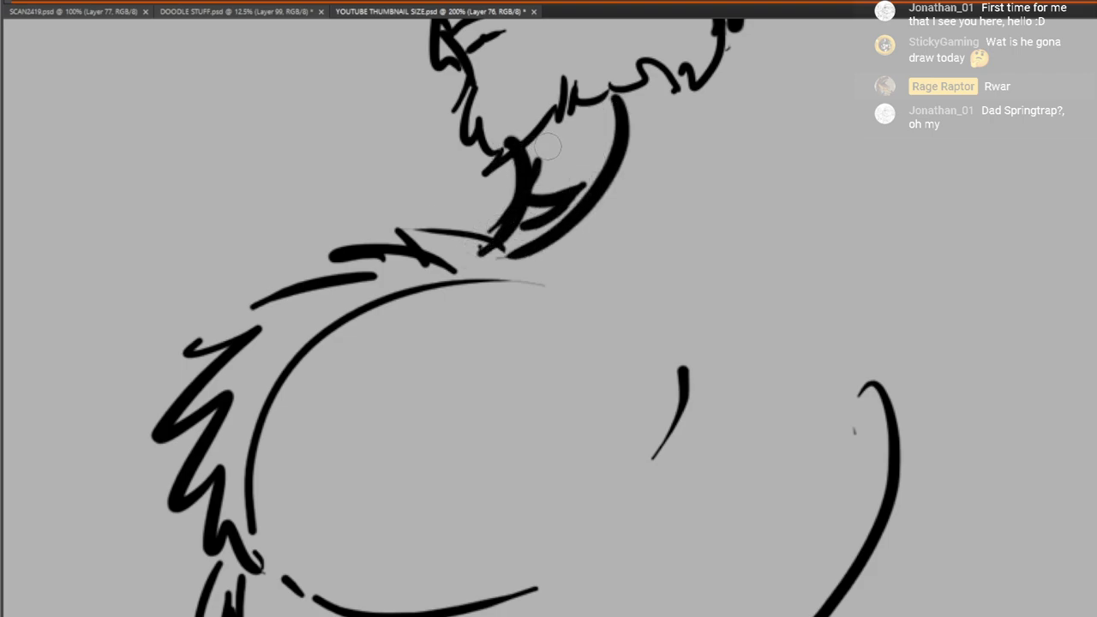
pyautogui.moveTo(535, 163); pyautogui.dragTo(610, 127)
# Draw long curved strokes down from the beard and back of the head to form the rest of the neck
pyautogui.moveTo(687, 72)
pyautogui.mouseDown()
pyautogui.moveTo(652, 198)
pyautogui.moveTo(610, 257)
pyautogui.mouseUp()
pyautogui.moveTo(784, 71); pyautogui.dragTo(669, 234)
pyautogui.moveTo(635, 93); pyautogui.dragTo(722, 367)
pyautogui.moveTo(641, 240); pyautogui.dragTo(639, 412)
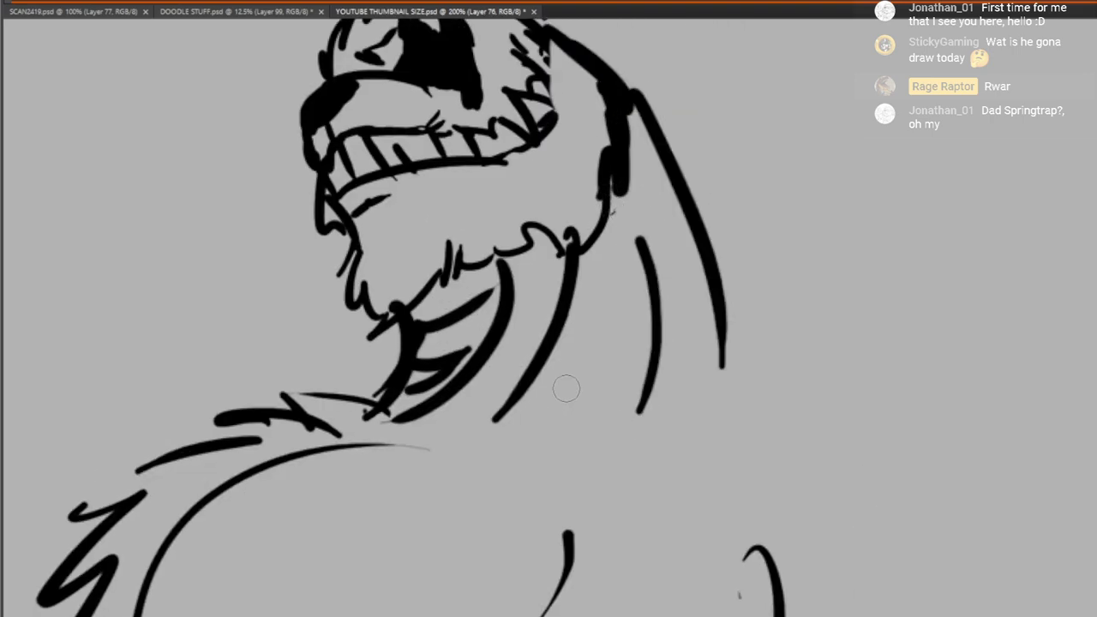
# Fill the neck with short slanted hatch strokes between its long contour lines
pyautogui.moveTo(591, 361); pyautogui.dragTo(636, 301)
pyautogui.moveTo(335, 402); pyautogui.dragTo(395, 347)
pyautogui.moveTo(503, 378); pyautogui.dragTo(540, 365)
pyautogui.moveTo(494, 351); pyautogui.dragTo(546, 345)
pyautogui.moveTo(531, 274); pyautogui.dragTo(564, 282)
pyautogui.moveTo(576, 377); pyautogui.dragTo(645, 347)
pyautogui.moveTo(585, 300); pyautogui.dragTo(628, 283)
pyautogui.moveTo(597, 275); pyautogui.dragTo(634, 240)
pyautogui.moveTo(646, 127)
pyautogui.mouseDown()
pyautogui.moveTo(640, 235)
pyautogui.moveTo(677, 196)
pyautogui.mouseUp()
# Add a swept tuft of hair on top of the head and thicken the hair down its back
pyautogui.moveTo(610, 132); pyautogui.dragTo(629, 271)
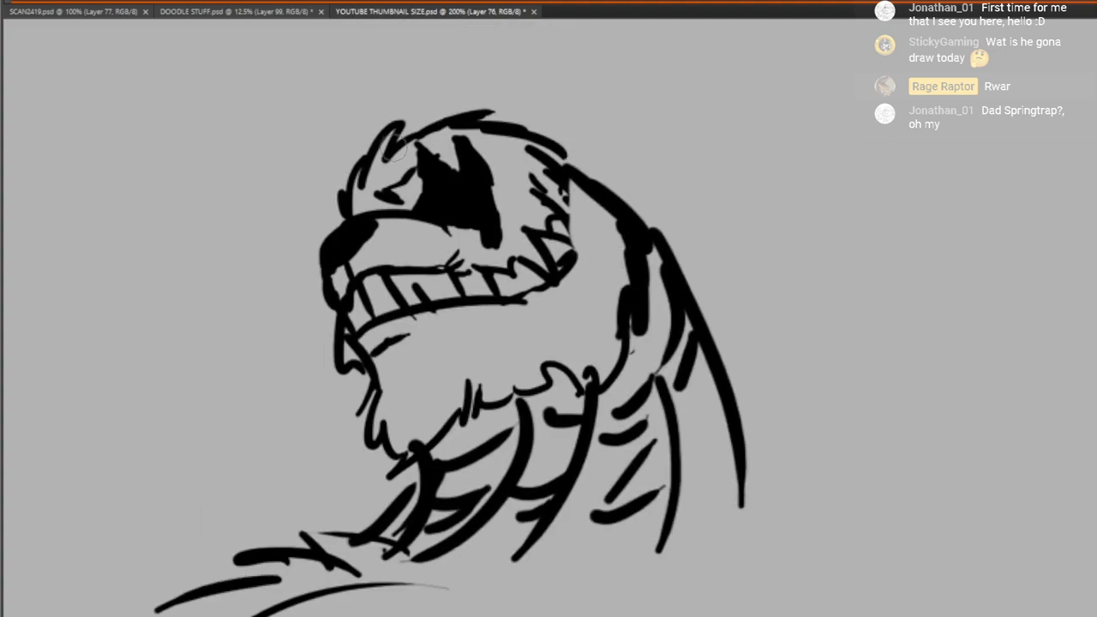
pyautogui.moveTo(391, 153); pyautogui.dragTo(518, 79)
pyautogui.moveTo(463, 115)
pyautogui.mouseDown()
pyautogui.moveTo(549, 105)
pyautogui.moveTo(604, 185)
pyautogui.moveTo(600, 235)
pyautogui.moveTo(573, 225)
pyautogui.mouseUp()
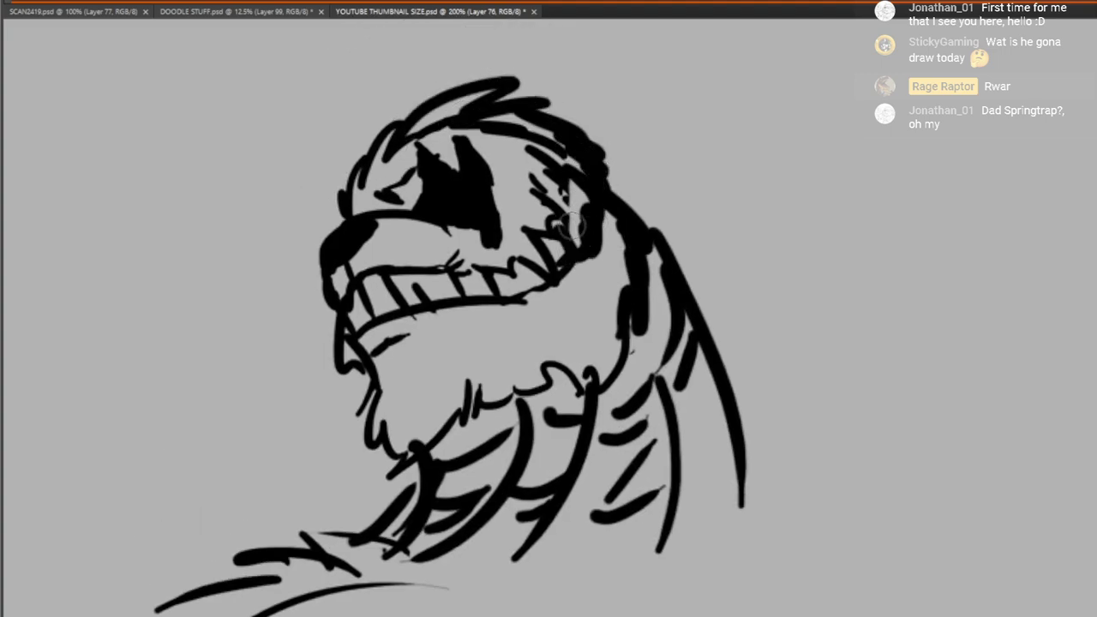
pyautogui.moveTo(609, 175); pyautogui.dragTo(677, 258)
pyautogui.moveTo(632, 196)
pyautogui.mouseDown()
pyautogui.moveTo(655, 241)
pyautogui.moveTo(653, 284)
pyautogui.mouseUp()
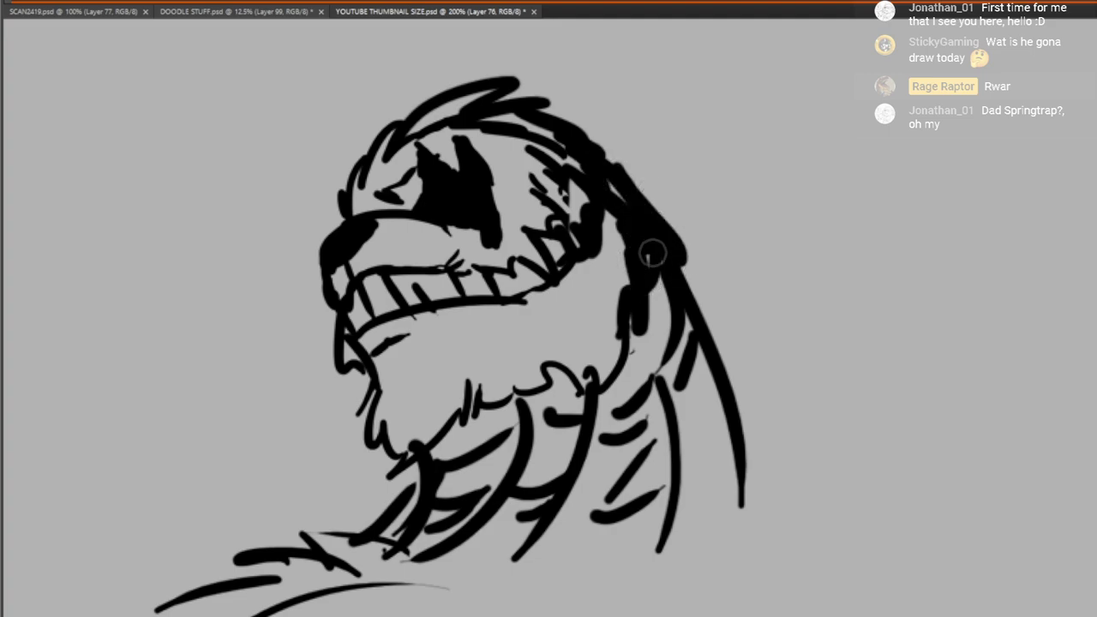
# Draw a jagged fur collar across the base of the neck, ending in a loop at the right shoulder
pyautogui.moveTo(690, 318); pyautogui.dragTo(603, 125)
pyautogui.moveTo(375, 406); pyautogui.dragTo(547, 285)
pyautogui.moveTo(498, 246)
pyautogui.mouseDown()
pyautogui.moveTo(640, 223)
pyautogui.moveTo(691, 252)
pyautogui.moveTo(806, 257)
pyautogui.moveTo(835, 235)
pyautogui.moveTo(824, 170)
pyautogui.moveTo(841, 237)
pyautogui.mouseUp()
pyautogui.moveTo(806, 281); pyautogui.dragTo(709, 119)
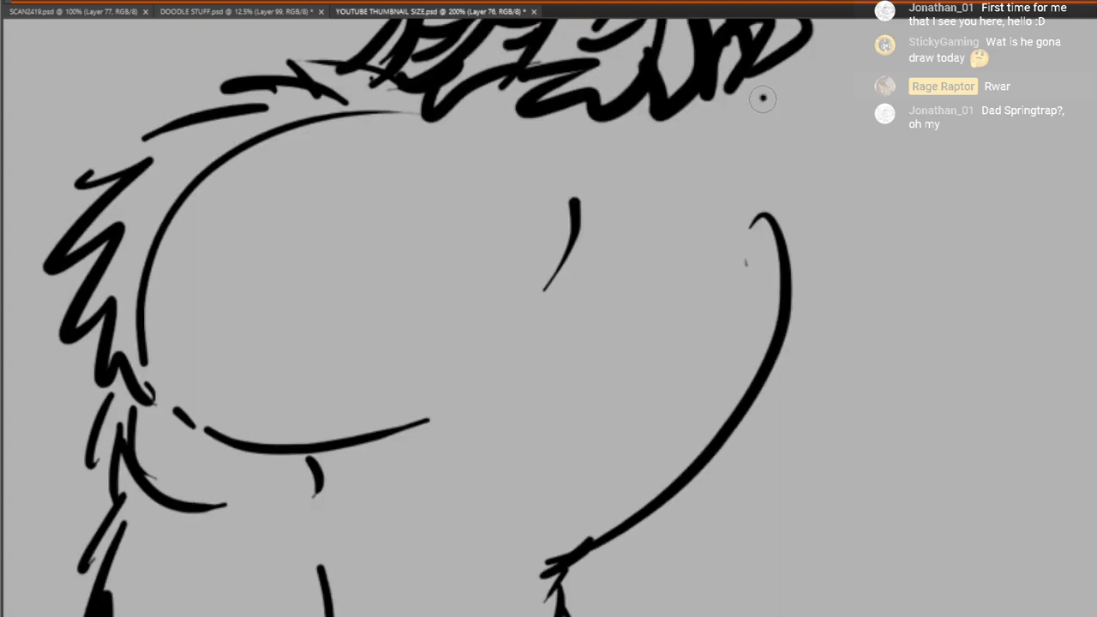
# Draw a stroke linking the collar to the body's right side and thicken the fur along the beard's front edge
pyautogui.moveTo(764, 98); pyautogui.dragTo(784, 202)
pyautogui.moveTo(764, 158)
pyautogui.mouseDown()
pyautogui.moveTo(735, 97)
pyautogui.moveTo(621, 348)
pyautogui.moveTo(737, 339)
pyautogui.moveTo(750, 562)
pyautogui.mouseUp()
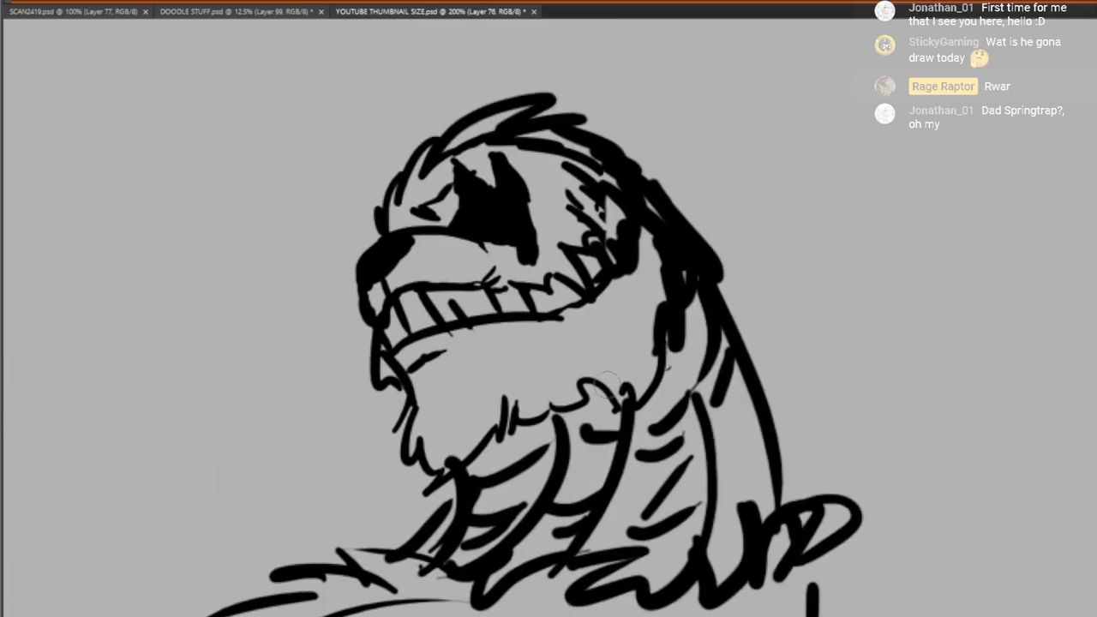
pyautogui.moveTo(413, 374); pyautogui.dragTo(447, 237)
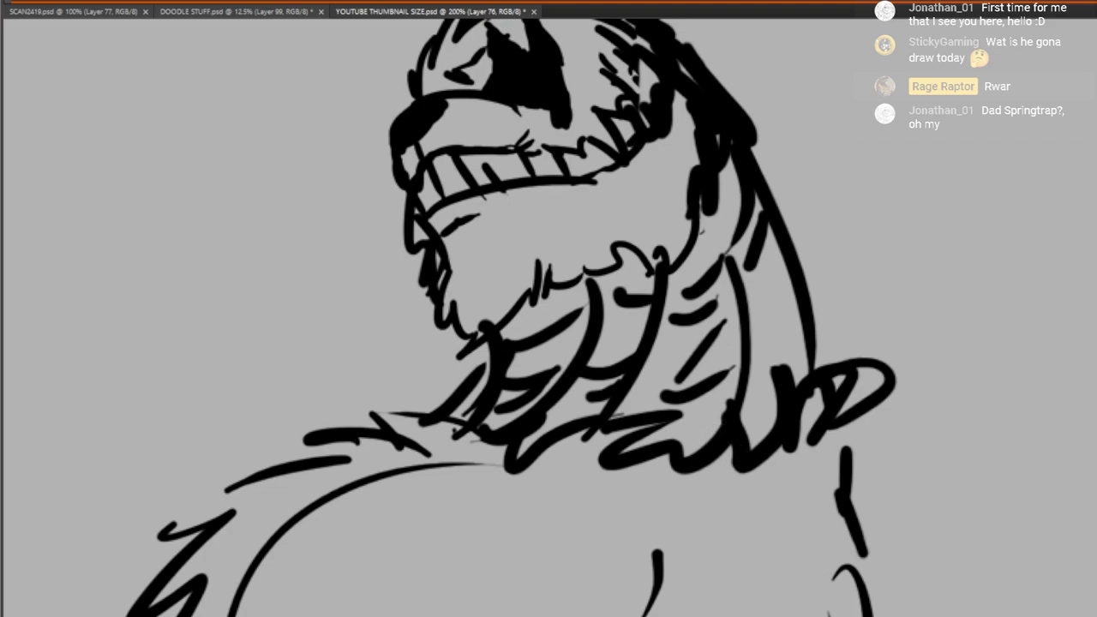
# Draw short upright stalk strokes and a curved ear base on top of the head
pyautogui.moveTo(788, 374); pyautogui.dragTo(791, 69)
pyautogui.moveTo(605, 390)
pyautogui.mouseDown()
pyautogui.moveTo(728, 15)
pyautogui.moveTo(595, 329)
pyautogui.moveTo(562, 491)
pyautogui.moveTo(514, 299)
pyautogui.moveTo(544, 441)
pyautogui.moveTo(708, 424)
pyautogui.mouseUp()
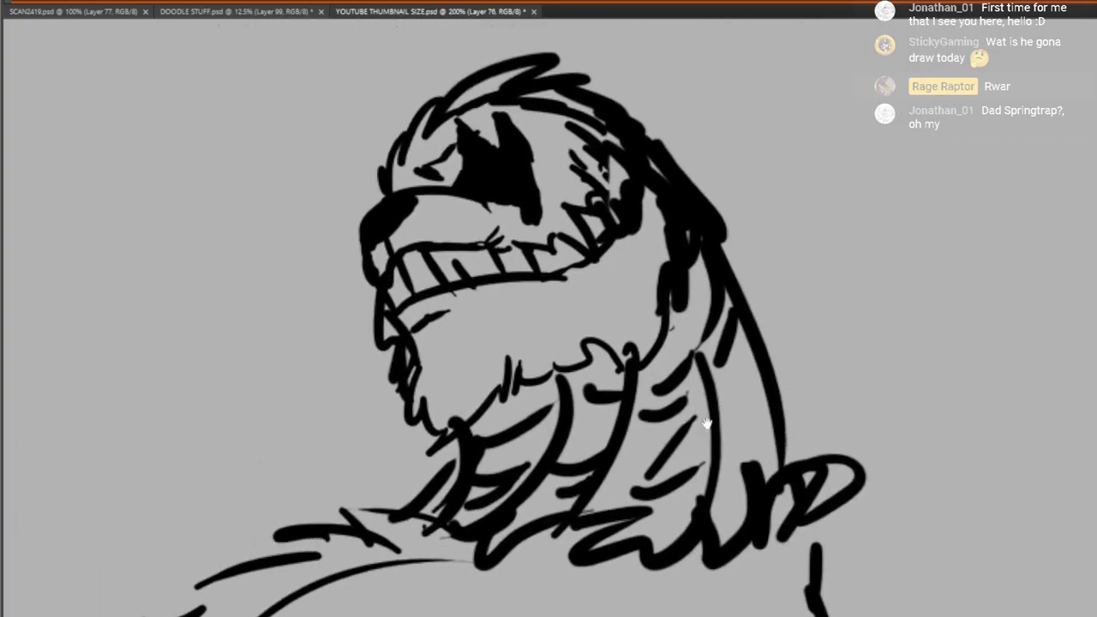
pyautogui.moveTo(553, 162); pyautogui.dragTo(630, 392)
pyautogui.moveTo(572, 302); pyautogui.dragTo(591, 421)
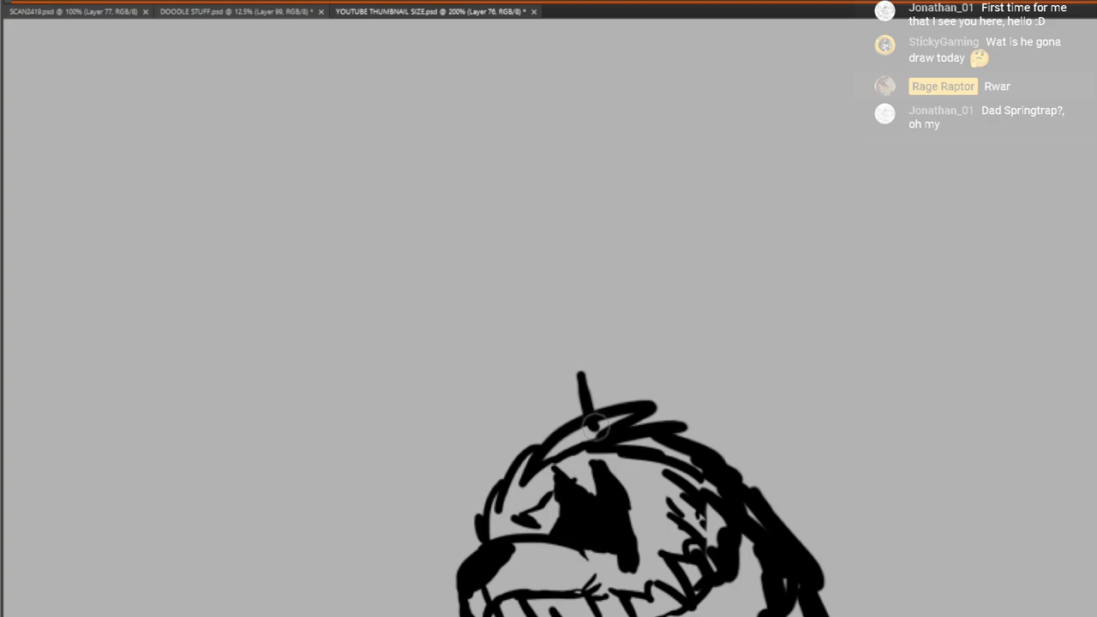
pyautogui.moveTo(599, 378); pyautogui.dragTo(603, 385)
pyautogui.moveTo(615, 403)
pyautogui.mouseDown()
pyautogui.moveTo(609, 431)
pyautogui.moveTo(653, 395)
pyautogui.mouseUp()
pyautogui.moveTo(699, 445); pyautogui.dragTo(699, 404)
pyautogui.moveTo(588, 377); pyautogui.dragTo(657, 401)
pyautogui.moveTo(672, 406)
pyautogui.mouseDown()
pyautogui.moveTo(718, 417)
pyautogui.moveTo(728, 358)
pyautogui.mouseUp()
# Draw a tall pointed ear shape above the head, with a jagged front edge and a thick back edge
pyautogui.moveTo(584, 380); pyautogui.dragTo(574, 338)
pyautogui.moveTo(577, 279); pyautogui.dragTo(574, 305)
pyautogui.moveTo(558, 179)
pyautogui.mouseDown()
pyautogui.moveTo(446, 437)
pyautogui.moveTo(651, 326)
pyautogui.mouseUp()
pyautogui.moveTo(630, 360); pyautogui.dragTo(698, 266)
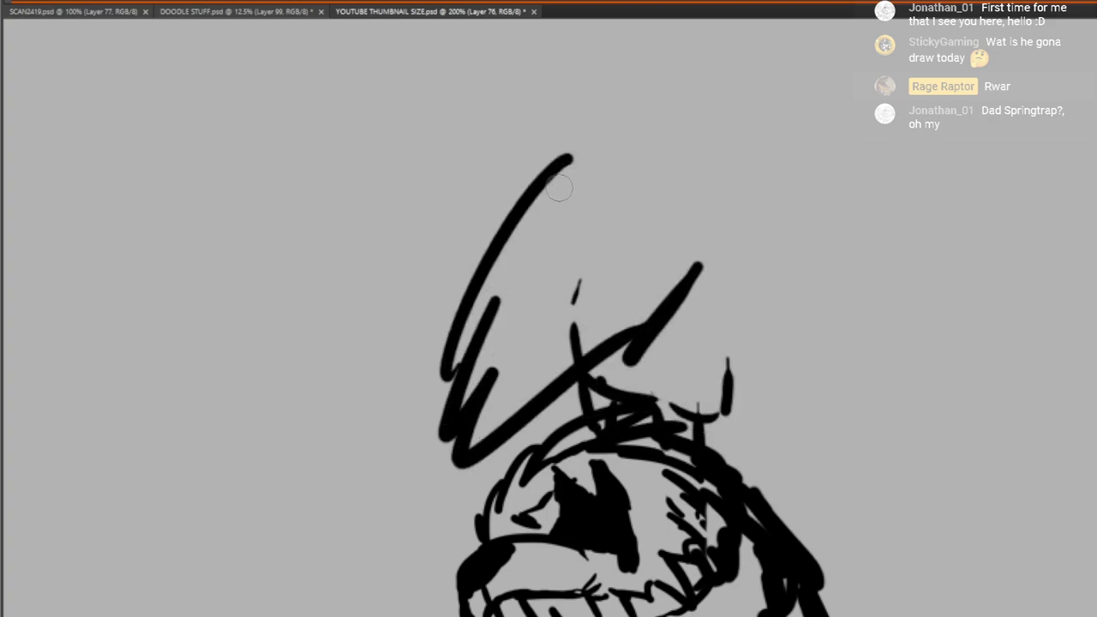
pyautogui.moveTo(555, 185)
pyautogui.mouseDown()
pyautogui.moveTo(716, 238)
pyautogui.moveTo(697, 268)
pyautogui.mouseUp()
pyautogui.moveTo(732, 226); pyautogui.dragTo(727, 411)
pyautogui.moveTo(651, 515); pyautogui.dragTo(710, 219)
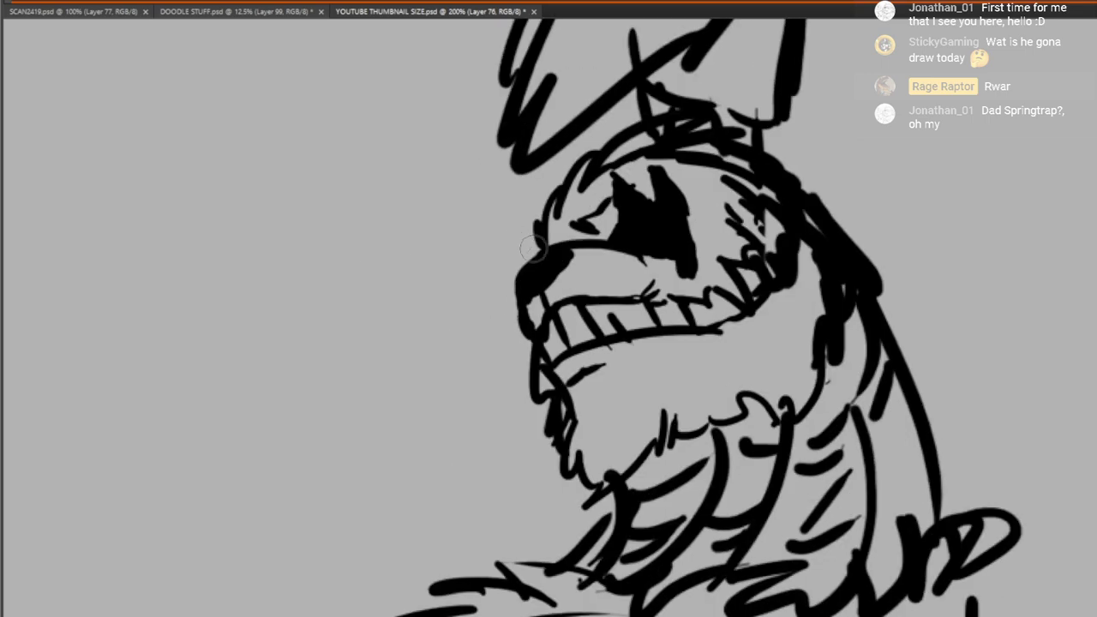
# Outline a short jagged furry tuft in front of the forehead, joined to the head by crossing strokes
pyautogui.moveTo(492, 237); pyautogui.dragTo(529, 250)
pyautogui.moveTo(513, 206); pyautogui.dragTo(542, 228)
pyautogui.moveTo(533, 181); pyautogui.dragTo(549, 199)
pyautogui.moveTo(547, 163)
pyautogui.mouseDown()
pyautogui.moveTo(561, 175)
pyautogui.moveTo(536, 181)
pyautogui.mouseUp()
pyautogui.moveTo(524, 198); pyautogui.dragTo(498, 264)
pyautogui.moveTo(425, 226); pyautogui.dragTo(454, 232)
pyautogui.moveTo(395, 184); pyautogui.dragTo(450, 230)
pyautogui.moveTo(393, 129); pyautogui.dragTo(426, 170)
pyautogui.moveTo(426, 90); pyautogui.dragTo(412, 127)
pyautogui.moveTo(454, 79); pyautogui.dragTo(525, 127)
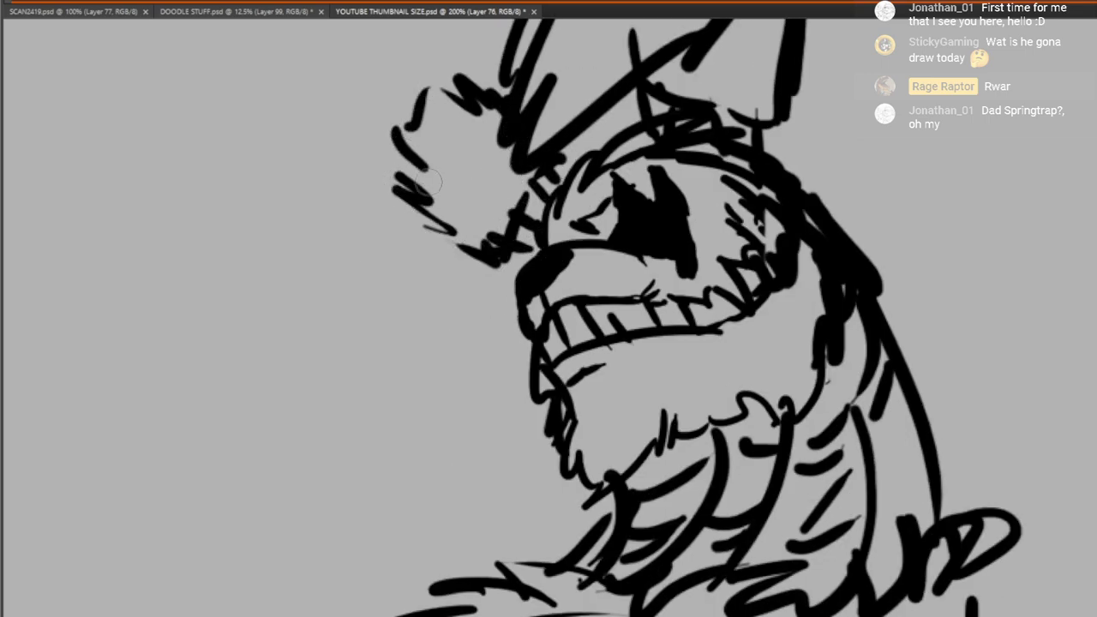
# Add short slanted hair strokes inside the forehead tuft and where it meets the tall ear
pyautogui.moveTo(456, 182); pyautogui.dragTo(550, 300)
pyautogui.moveTo(453, 275); pyautogui.dragTo(497, 302)
pyautogui.click(503, 296)
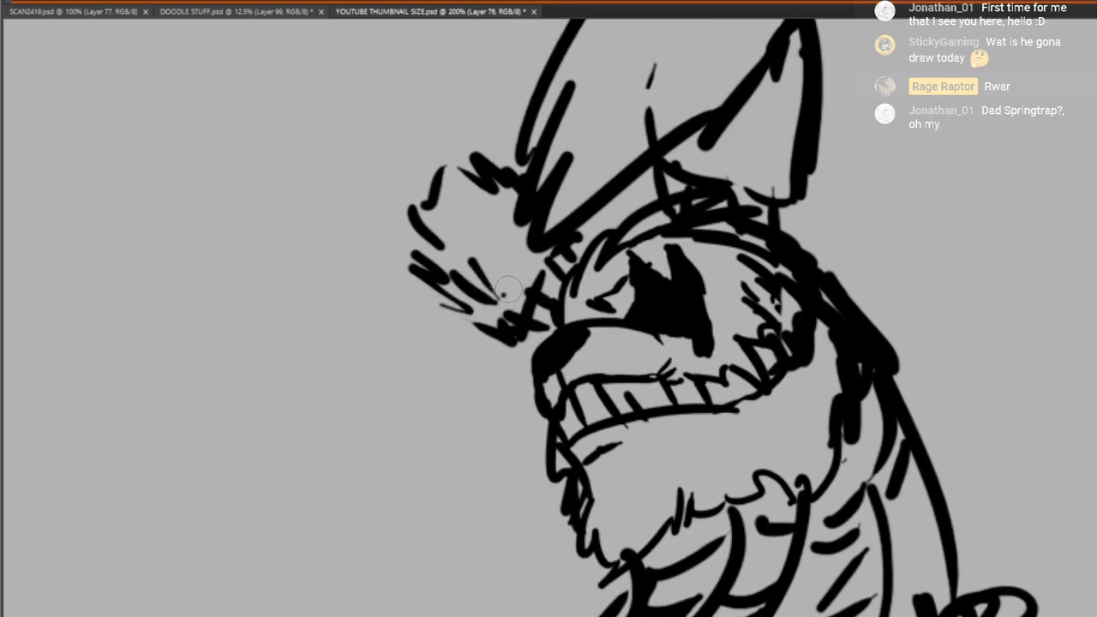
pyautogui.moveTo(497, 207); pyautogui.dragTo(530, 235)
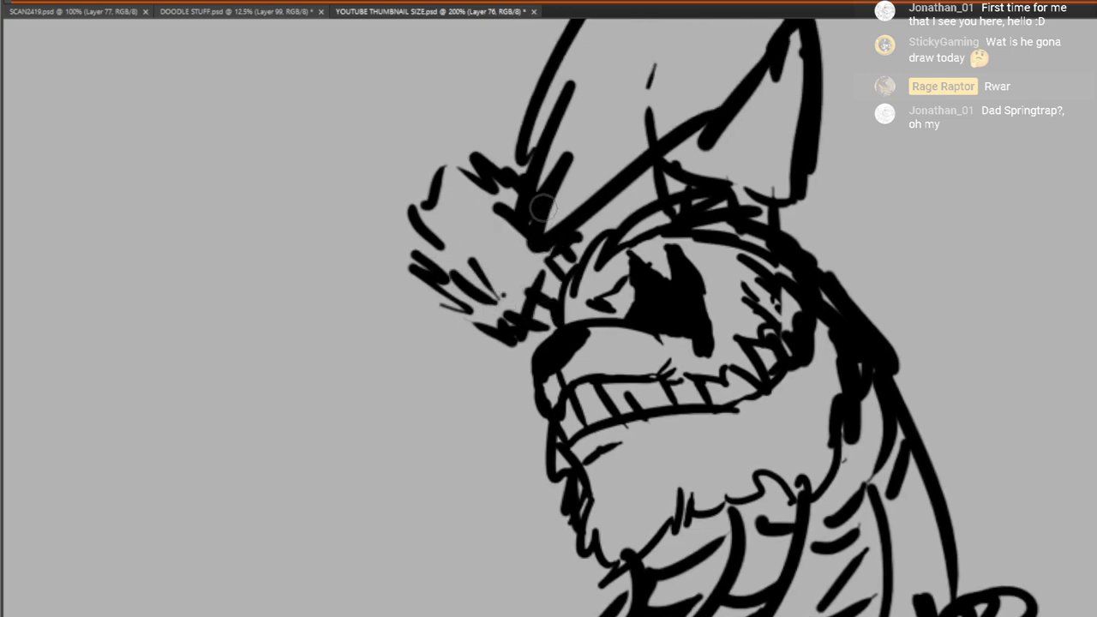
# Add short vertical strokes through the teeth and the lower edge of the mouth
pyautogui.moveTo(731, 234); pyautogui.dragTo(617, 17)
pyautogui.moveTo(437, 516); pyautogui.dragTo(456, 424)
pyautogui.hotkey('ctrl', '-')
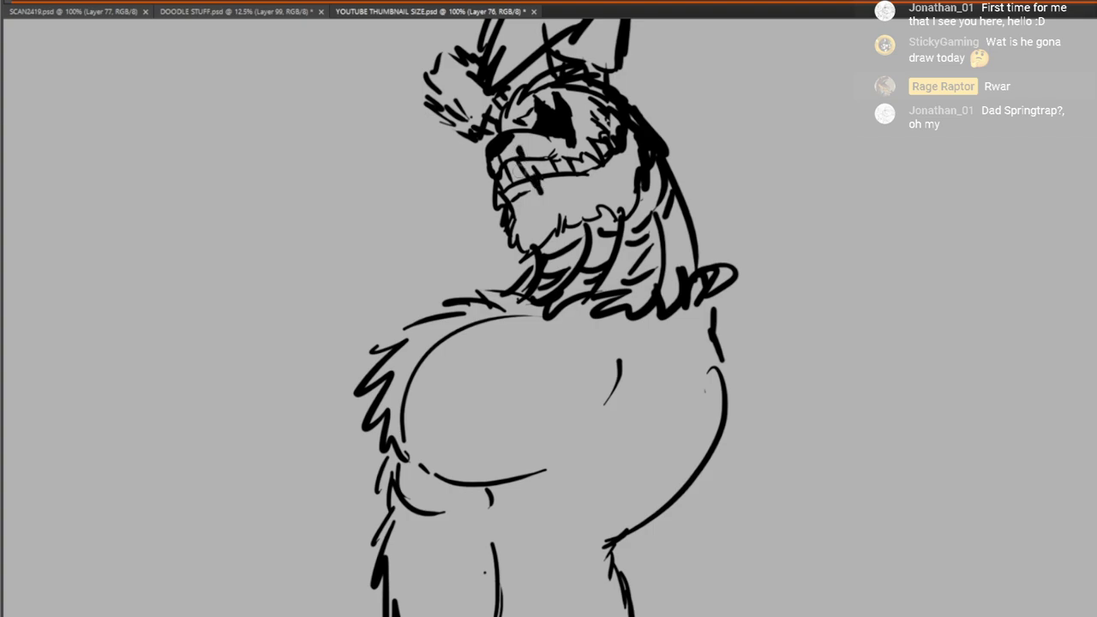
pyautogui.moveTo(493, 167); pyautogui.dragTo(497, 170)
# Draw dark diagonal shading strokes across the chest and reinforce the torso's upper right contour
pyautogui.moveTo(483, 372)
pyautogui.mouseDown()
pyautogui.moveTo(504, 295)
pyautogui.moveTo(581, 283)
pyautogui.moveTo(466, 346)
pyautogui.moveTo(520, 318)
pyautogui.moveTo(488, 331)
pyautogui.moveTo(497, 329)
pyautogui.mouseUp()
pyautogui.moveTo(470, 324)
pyautogui.mouseDown()
pyautogui.moveTo(511, 300)
pyautogui.moveTo(605, 269)
pyautogui.mouseUp()
pyautogui.moveTo(606, 285); pyautogui.dragTo(597, 294)
pyautogui.moveTo(540, 326); pyautogui.dragTo(499, 343)
pyautogui.moveTo(448, 347); pyautogui.dragTo(452, 368)
pyautogui.moveTo(603, 334)
pyautogui.mouseDown()
pyautogui.moveTo(623, 489)
pyautogui.moveTo(609, 271)
pyautogui.mouseUp()
pyautogui.moveTo(746, 211); pyautogui.dragTo(732, 305)
pyautogui.moveTo(674, 311); pyautogui.dragTo(715, 455)
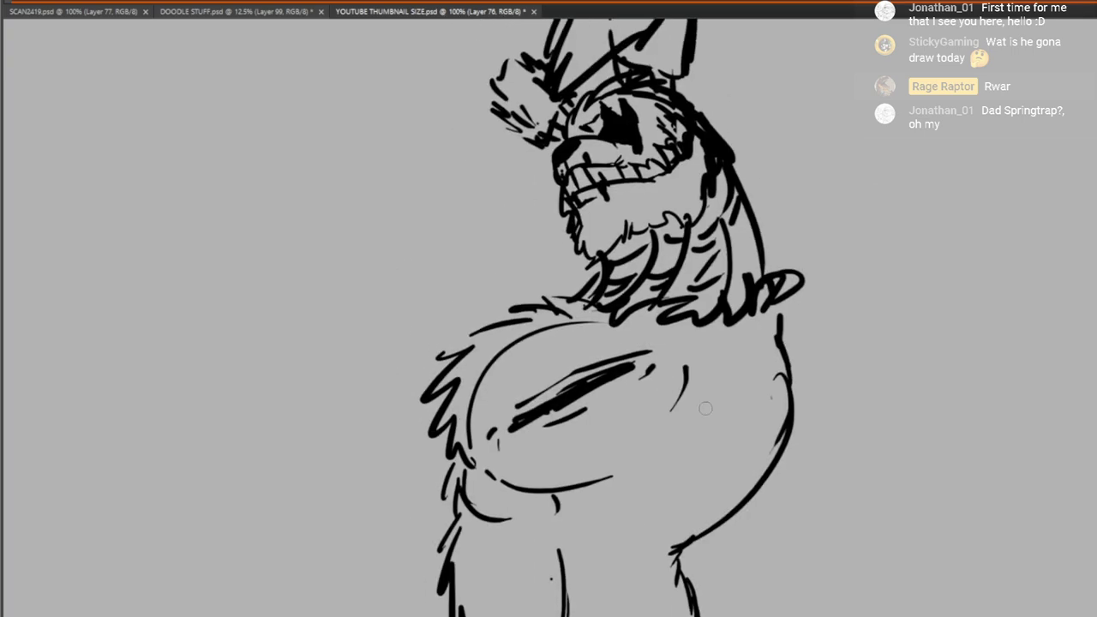
# Draw a wider outer contour along the torso's right side, tapering to the waist and continuing down the hip
pyautogui.moveTo(739, 363); pyautogui.dragTo(639, 259)
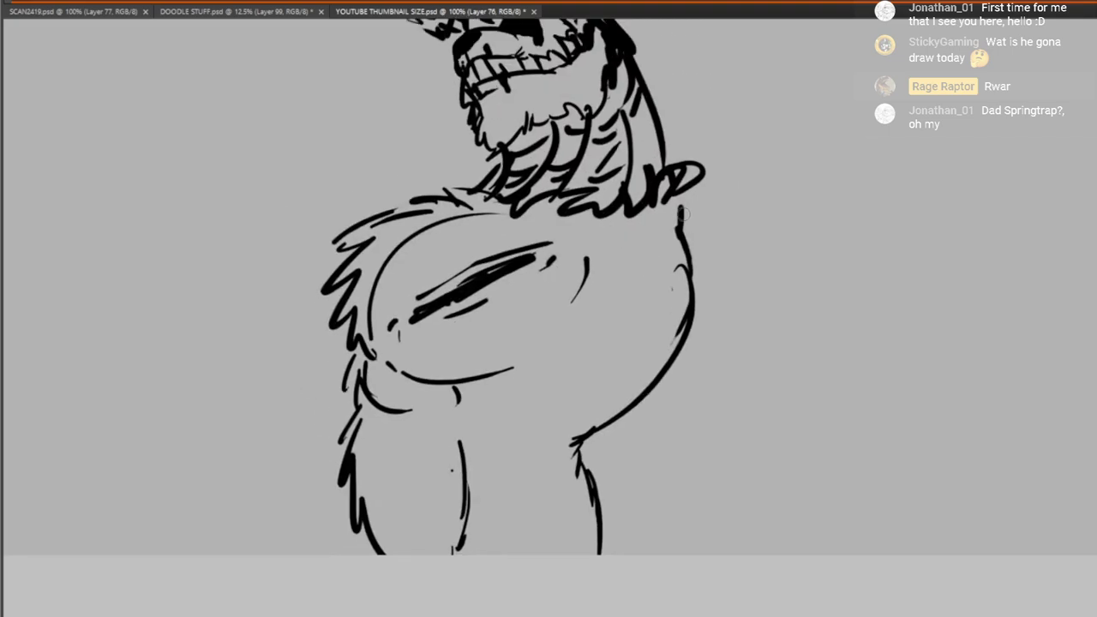
pyautogui.moveTo(684, 215)
pyautogui.mouseDown()
pyautogui.moveTo(722, 322)
pyautogui.moveTo(658, 404)
pyautogui.mouseUp()
pyautogui.moveTo(696, 347); pyautogui.dragTo(598, 465)
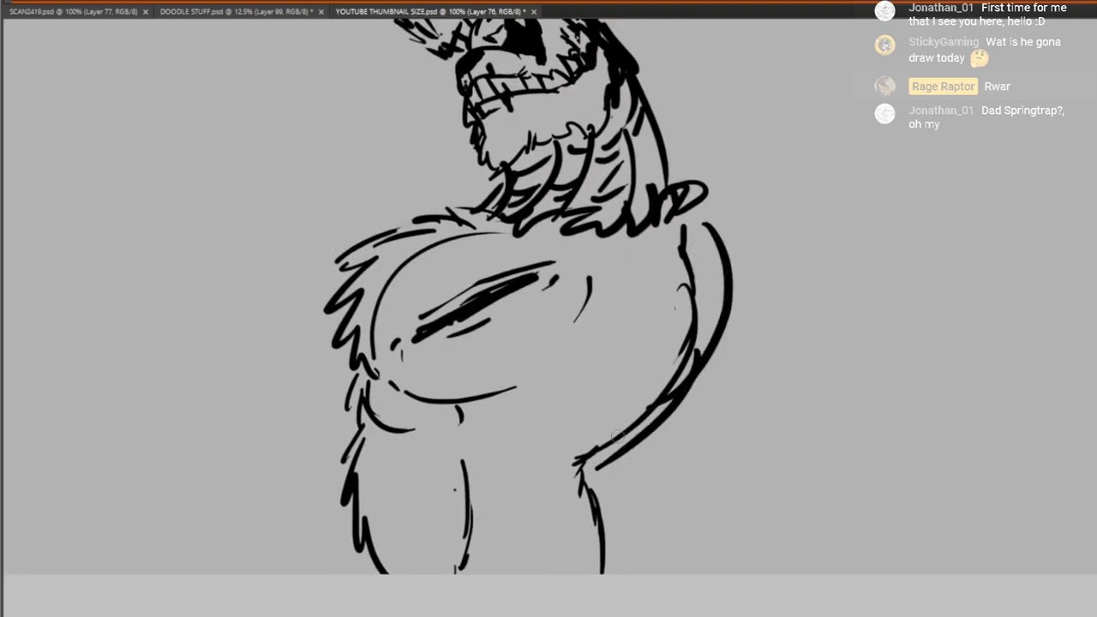
pyautogui.moveTo(644, 437)
pyautogui.mouseDown()
pyautogui.moveTo(599, 501)
pyautogui.moveTo(632, 573)
pyautogui.mouseUp()
pyautogui.moveTo(215, 322); pyautogui.dragTo(187, 284)
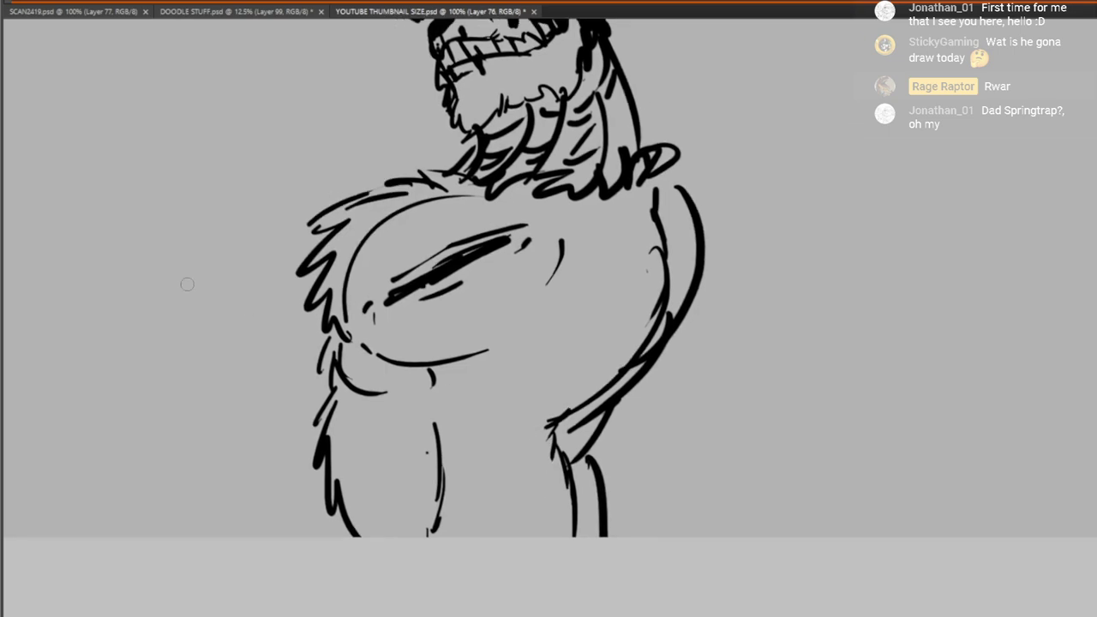
# Erase the old inner contour lines along the torso's right side from the collar down to the hip
pyautogui.moveTo(657, 191); pyautogui.dragTo(655, 263)
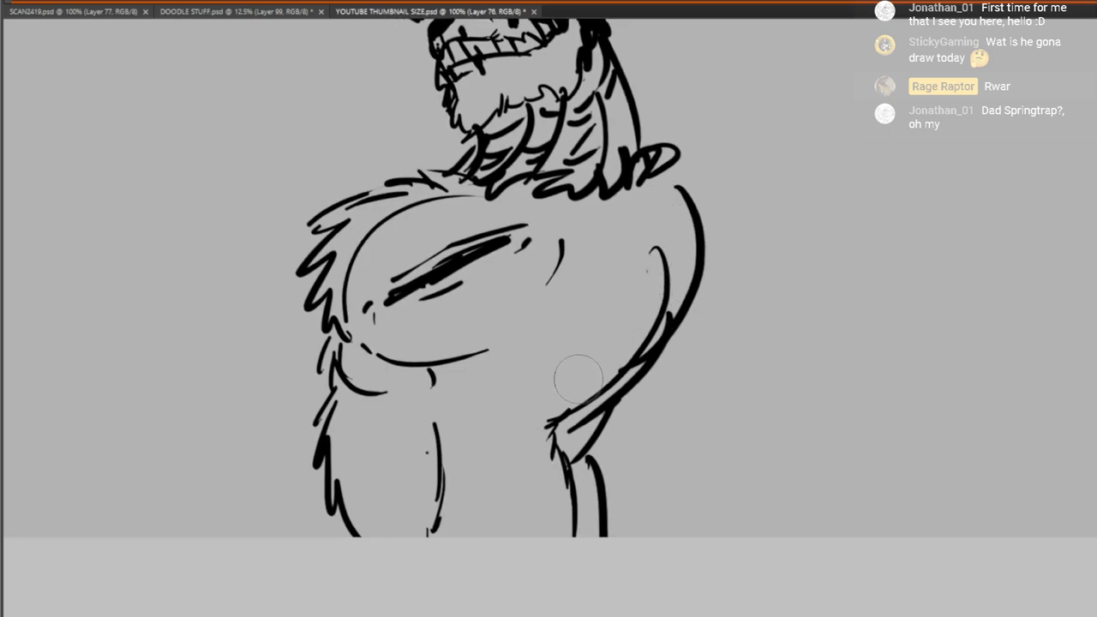
pyautogui.moveTo(605, 401); pyautogui.dragTo(585, 417)
pyautogui.moveTo(649, 257)
pyautogui.mouseDown()
pyautogui.moveTo(659, 275)
pyautogui.moveTo(556, 409)
pyautogui.moveTo(566, 513)
pyautogui.mouseUp()
pyautogui.moveTo(562, 383); pyautogui.dragTo(576, 551)
pyautogui.moveTo(605, 489); pyautogui.dragTo(646, 350)
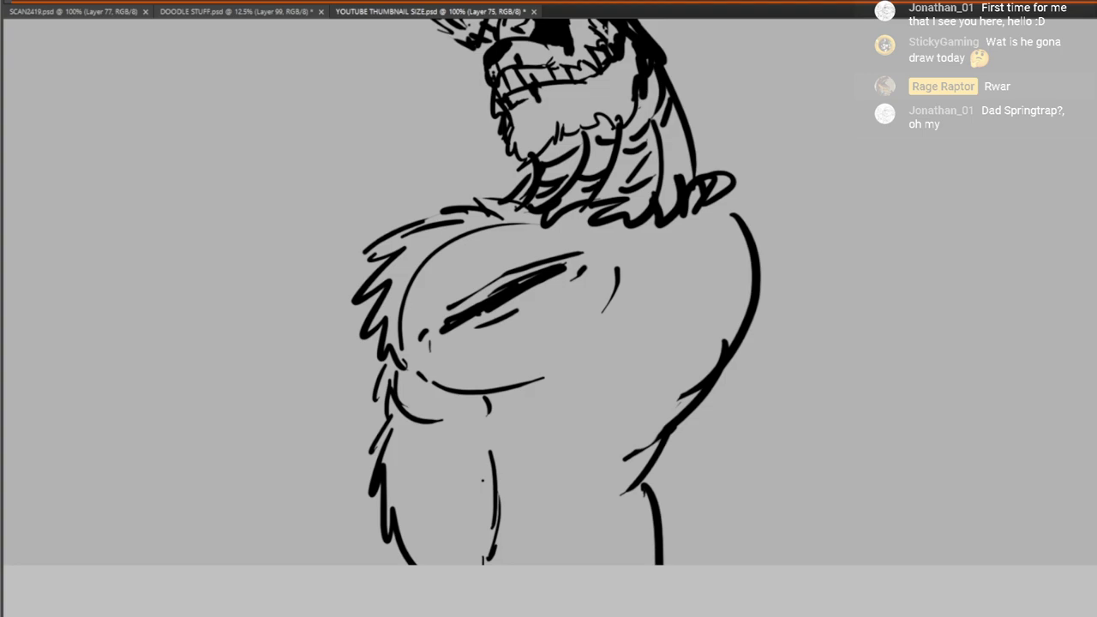
# Turn the looped right end of the fur collar into spiky tufts
pyautogui.moveTo(591, 260); pyautogui.dragTo(610, 394)
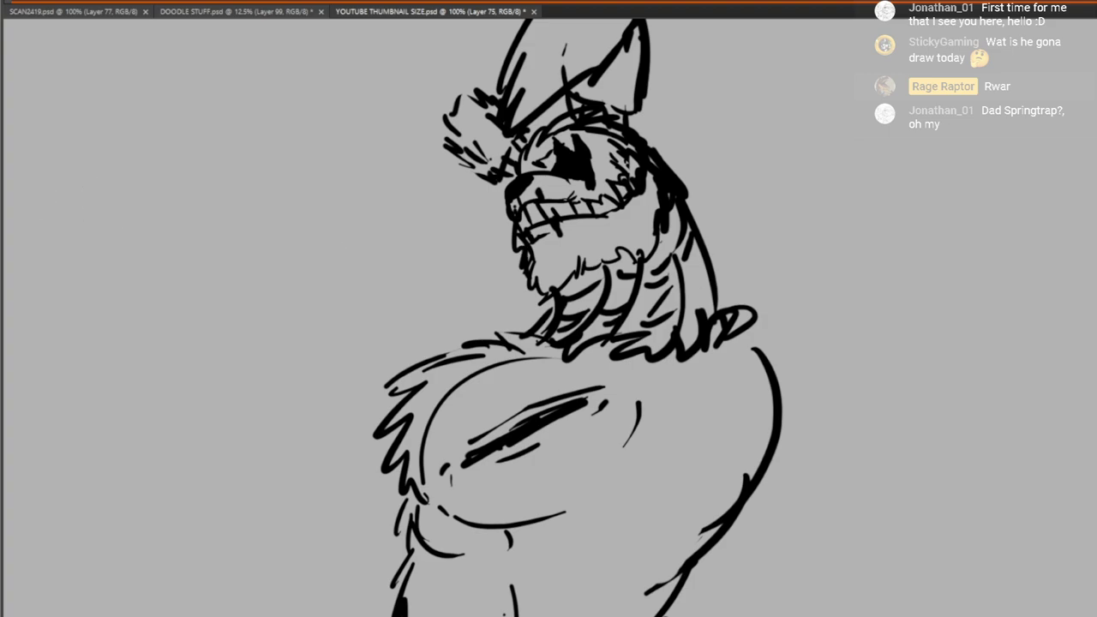
pyautogui.moveTo(716, 296)
pyautogui.mouseDown()
pyautogui.moveTo(759, 322)
pyautogui.moveTo(762, 339)
pyautogui.mouseUp()
pyautogui.moveTo(594, 334)
pyautogui.mouseDown()
pyautogui.moveTo(742, 105)
pyautogui.moveTo(664, 233)
pyautogui.mouseUp()
# Thicken the jagged fur along the body's left edge with long overlapping strokes down to the canvas's lower edge
pyautogui.moveTo(470, 348)
pyautogui.mouseDown()
pyautogui.moveTo(470, 456)
pyautogui.moveTo(450, 524)
pyautogui.mouseUp()
pyautogui.moveTo(476, 453); pyautogui.dragTo(441, 538)
pyautogui.moveTo(454, 499); pyautogui.dragTo(462, 586)
pyautogui.moveTo(465, 540); pyautogui.dragTo(479, 598)
pyautogui.moveTo(203, 431); pyautogui.dragTo(179, 369)
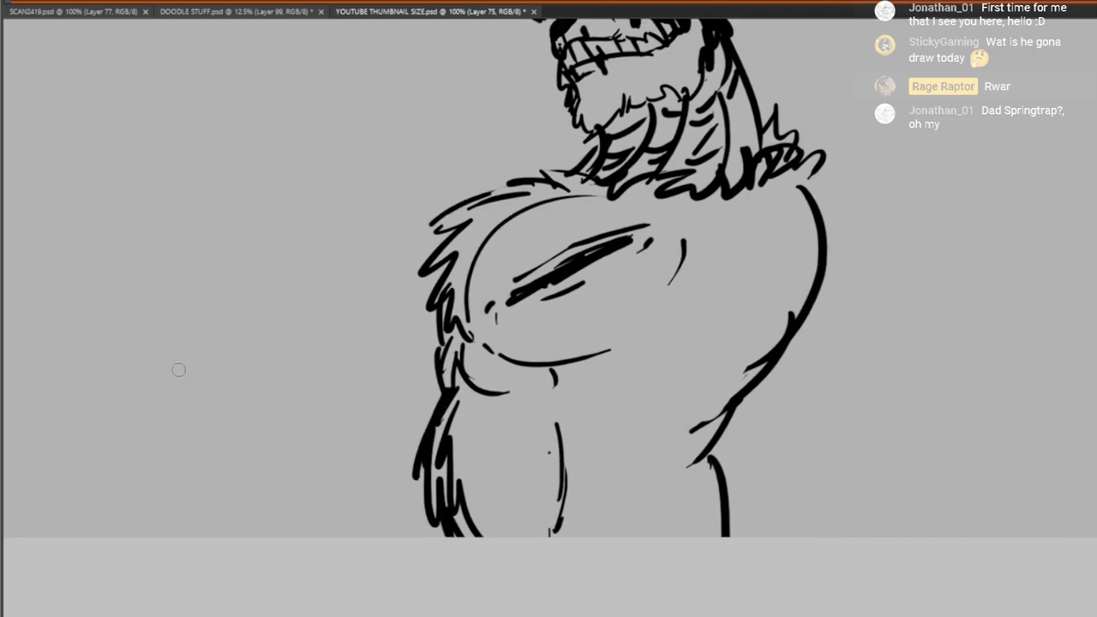
# Erase the surplus inner fur strokes at the left waist and the line below the right hip
pyautogui.moveTo(483, 460)
pyautogui.mouseDown()
pyautogui.moveTo(471, 416)
pyautogui.moveTo(460, 466)
pyautogui.moveTo(471, 490)
pyautogui.moveTo(463, 468)
pyautogui.mouseUp()
pyautogui.moveTo(505, 396)
pyautogui.mouseDown()
pyautogui.moveTo(445, 403)
pyautogui.moveTo(444, 359)
pyautogui.mouseUp()
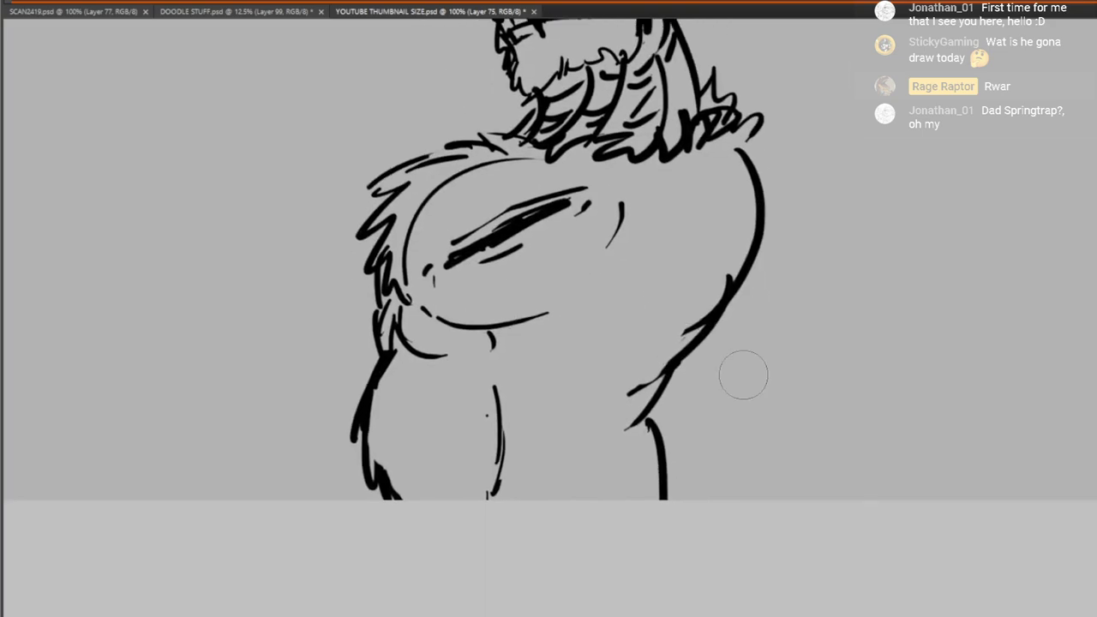
pyautogui.moveTo(660, 431); pyautogui.dragTo(664, 496)
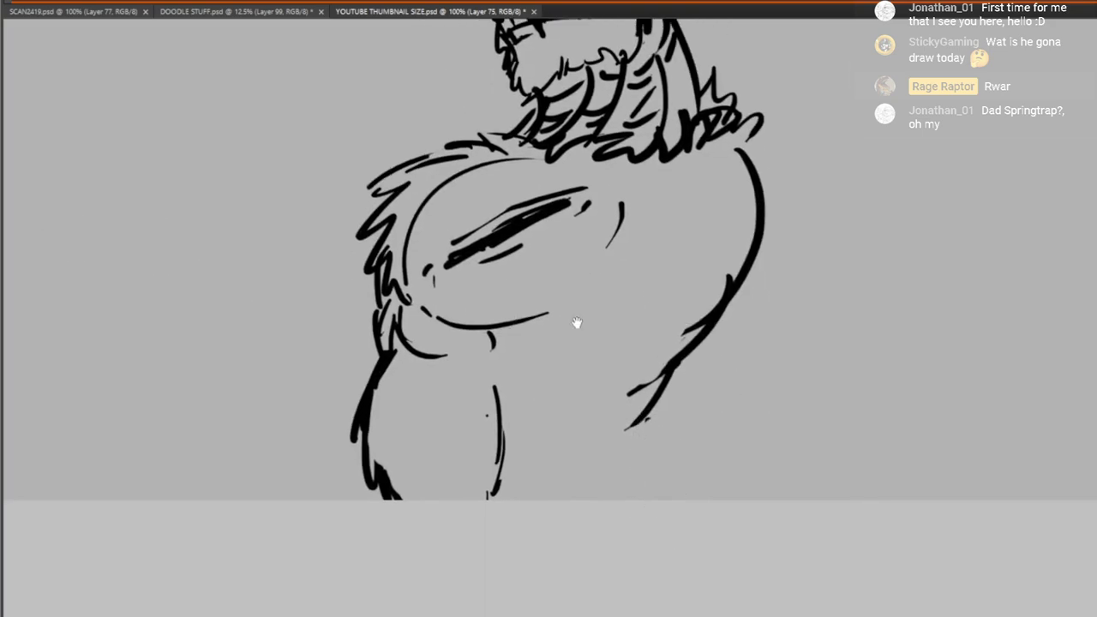
# Redraw the line below the right hip and add a pointed, furry tail curving up behind it
pyautogui.moveTo(656, 415)
pyautogui.mouseDown()
pyautogui.moveTo(628, 422)
pyautogui.moveTo(642, 463)
pyautogui.moveTo(643, 436)
pyautogui.moveTo(656, 514)
pyautogui.mouseUp()
pyautogui.moveTo(651, 439); pyautogui.dragTo(716, 420)
pyautogui.moveTo(694, 444)
pyautogui.mouseDown()
pyautogui.moveTo(725, 438)
pyautogui.moveTo(775, 398)
pyautogui.mouseUp()
pyautogui.moveTo(775, 401); pyautogui.dragTo(751, 497)
pyautogui.moveTo(631, 330); pyautogui.dragTo(617, 544)
pyautogui.moveTo(516, 534); pyautogui.dragTo(550, 525)
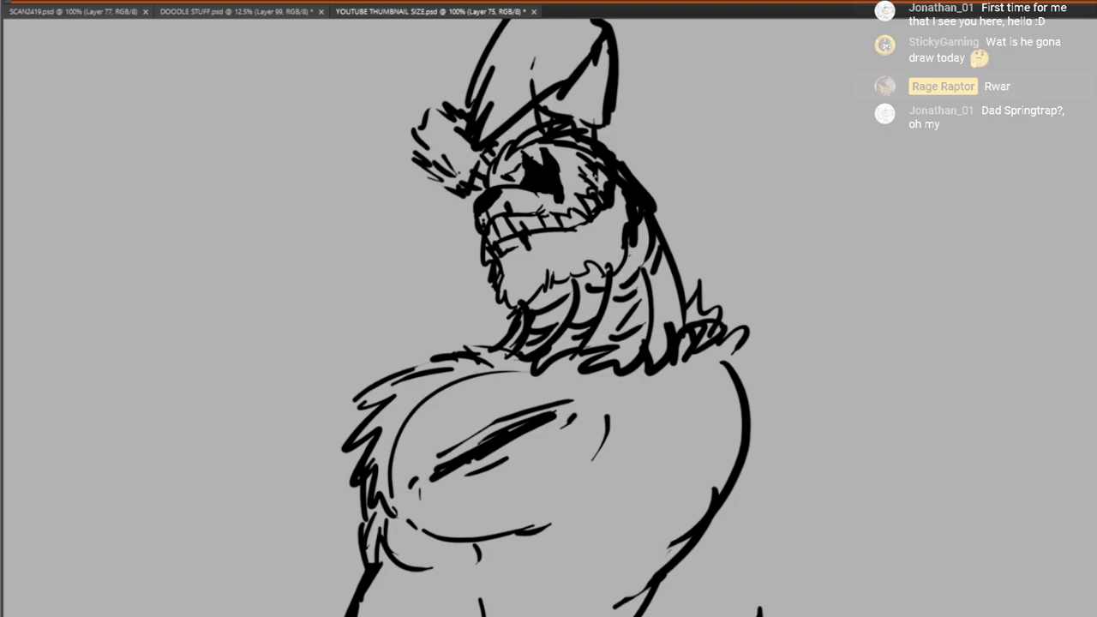
# Outline a large rounded shoulder with jagged fur edges over the torso's right side on a new layer
pyautogui.moveTo(783, 401)
pyautogui.mouseDown()
pyautogui.moveTo(775, 343)
pyautogui.moveTo(943, 390)
pyautogui.mouseUp()
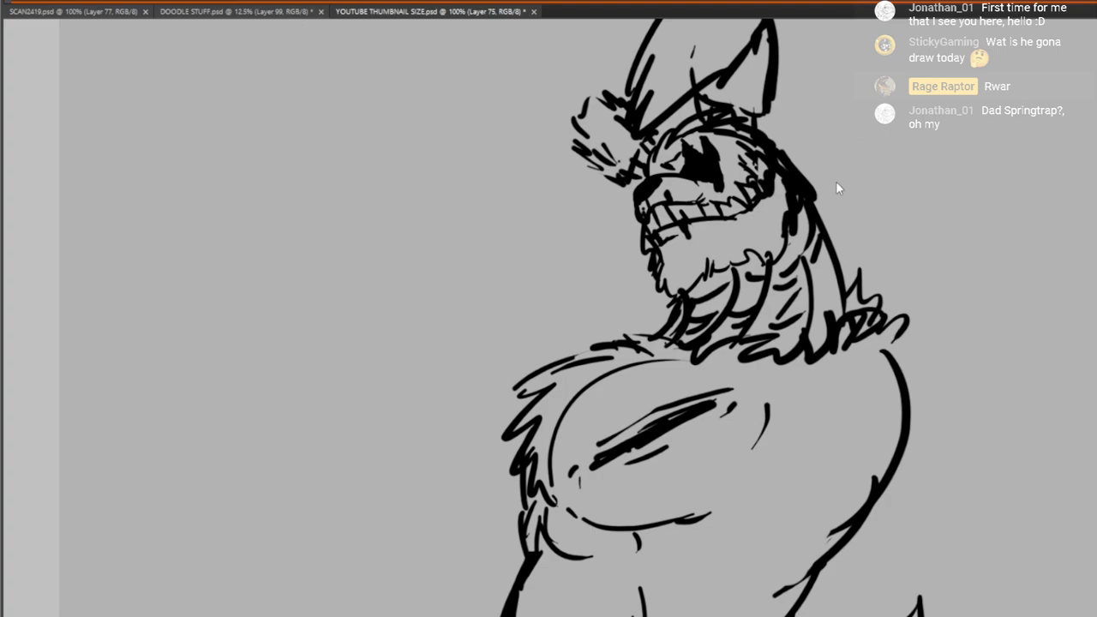
pyautogui.hotkey('ctrl', 'shift', 'alt', 'n')
pyautogui.moveTo(817, 354); pyautogui.dragTo(634, 96)
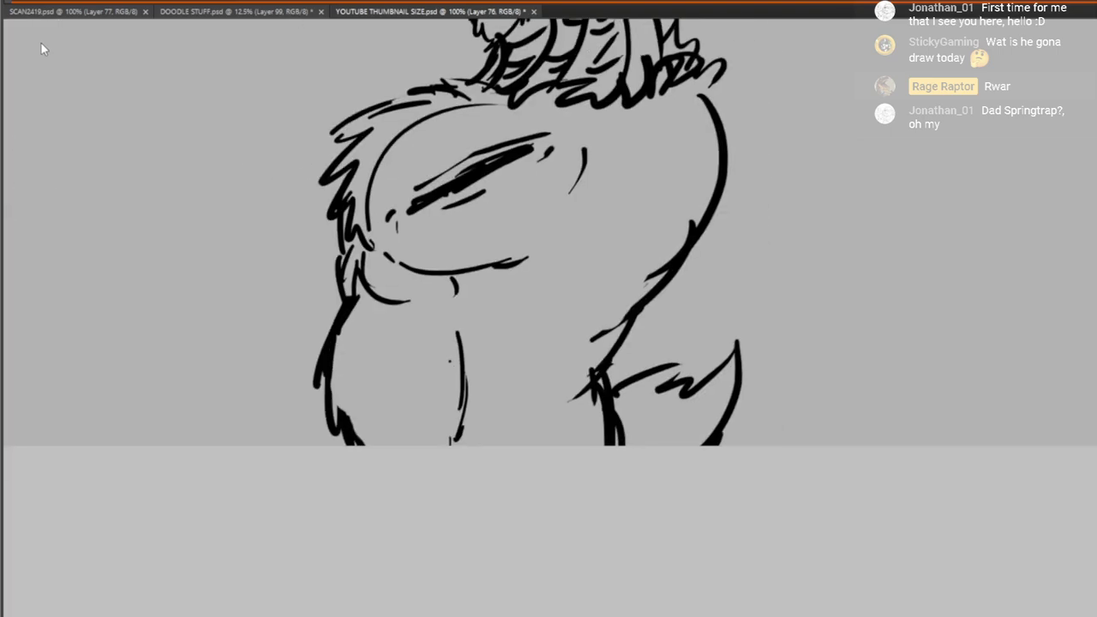
pyautogui.moveTo(325, 139); pyautogui.dragTo(374, 230)
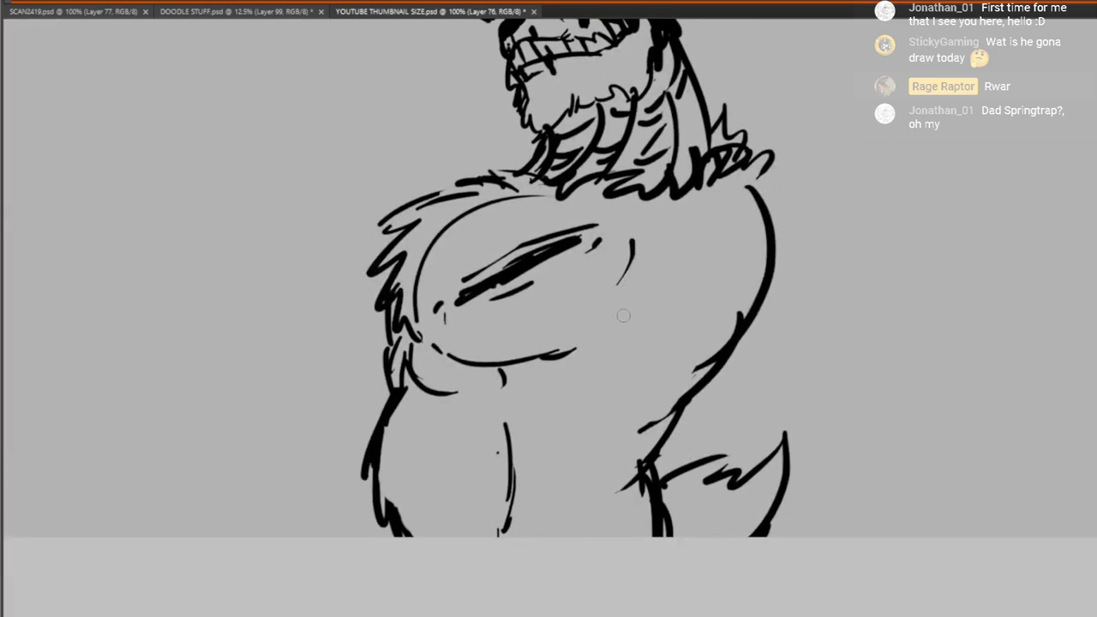
pyautogui.moveTo(655, 221)
pyautogui.mouseDown()
pyautogui.moveTo(725, 178)
pyautogui.moveTo(824, 214)
pyautogui.moveTo(834, 278)
pyautogui.mouseUp()
pyautogui.moveTo(823, 240); pyautogui.dragTo(799, 387)
pyautogui.moveTo(842, 264); pyautogui.dragTo(831, 289)
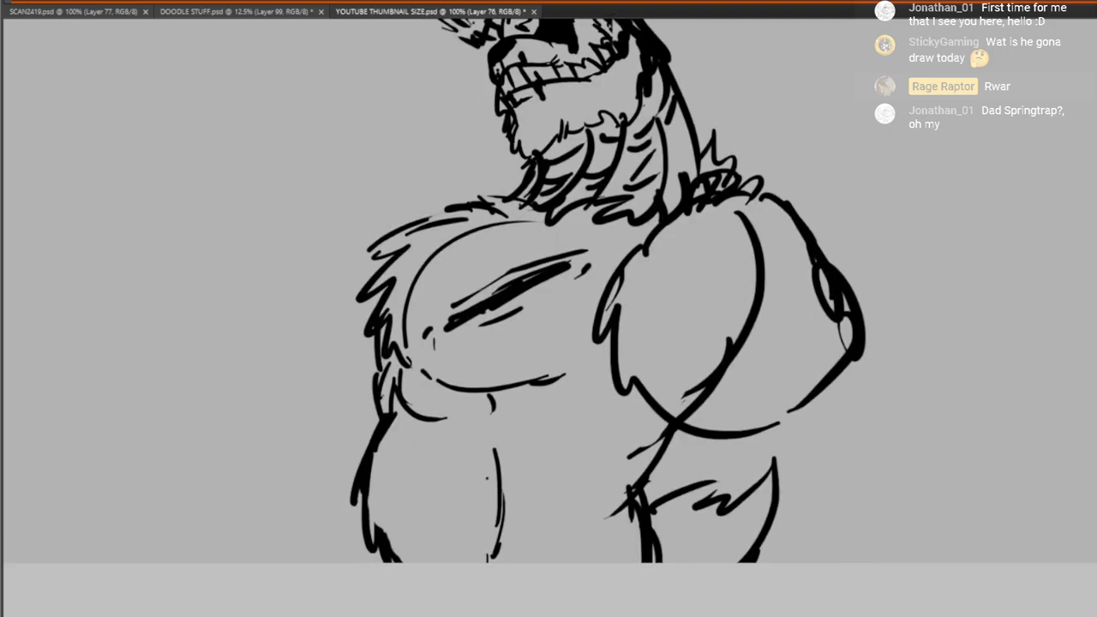
# Undo the last shoulder stroke and redraw the shoulder's outer and lower edge with jagged fur
pyautogui.hotkey('ctrl', 'z')
pyautogui.moveTo(801, 220)
pyautogui.mouseDown()
pyautogui.moveTo(847, 367)
pyautogui.moveTo(817, 400)
pyautogui.mouseUp()
pyautogui.moveTo(795, 413)
pyautogui.mouseDown()
pyautogui.moveTo(752, 440)
pyautogui.moveTo(711, 442)
pyautogui.mouseUp()
pyautogui.moveTo(785, 425)
pyautogui.mouseDown()
pyautogui.moveTo(832, 394)
pyautogui.moveTo(821, 412)
pyautogui.mouseUp()
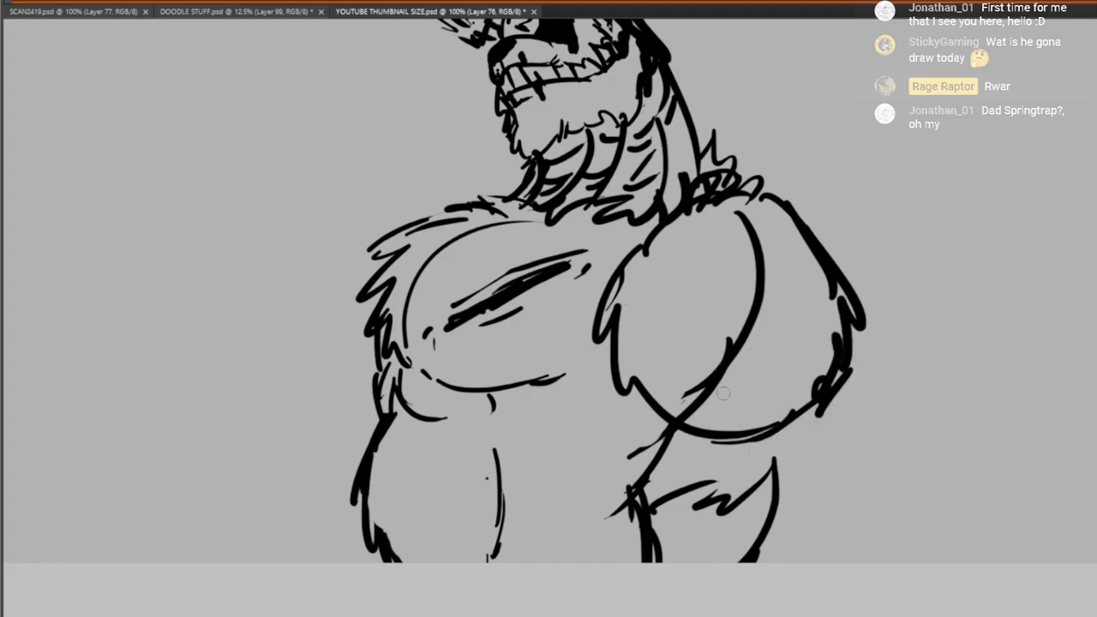
# Draw the upper arm below the shoulder, with a furry outer edge and a jagged lower edge at the elbow
pyautogui.moveTo(723, 394)
pyautogui.mouseDown()
pyautogui.moveTo(725, 353)
pyautogui.moveTo(730, 465)
pyautogui.moveTo(780, 477)
pyautogui.mouseUp()
pyautogui.moveTo(860, 310)
pyautogui.mouseDown()
pyautogui.moveTo(877, 377)
pyautogui.moveTo(872, 441)
pyautogui.mouseUp()
pyautogui.moveTo(893, 408); pyautogui.dragTo(865, 468)
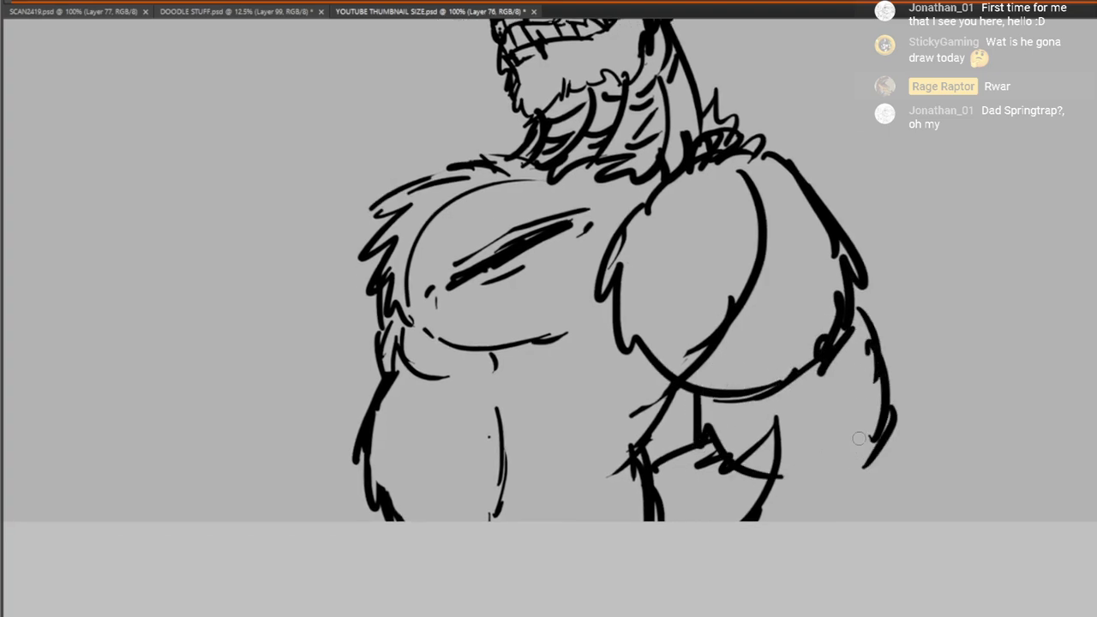
pyautogui.click(860, 442)
pyautogui.moveTo(776, 481); pyautogui.dragTo(900, 419)
# Add short thick fur strokes on top of the right shoulder beside the collar
pyautogui.moveTo(792, 207); pyautogui.dragTo(847, 342)
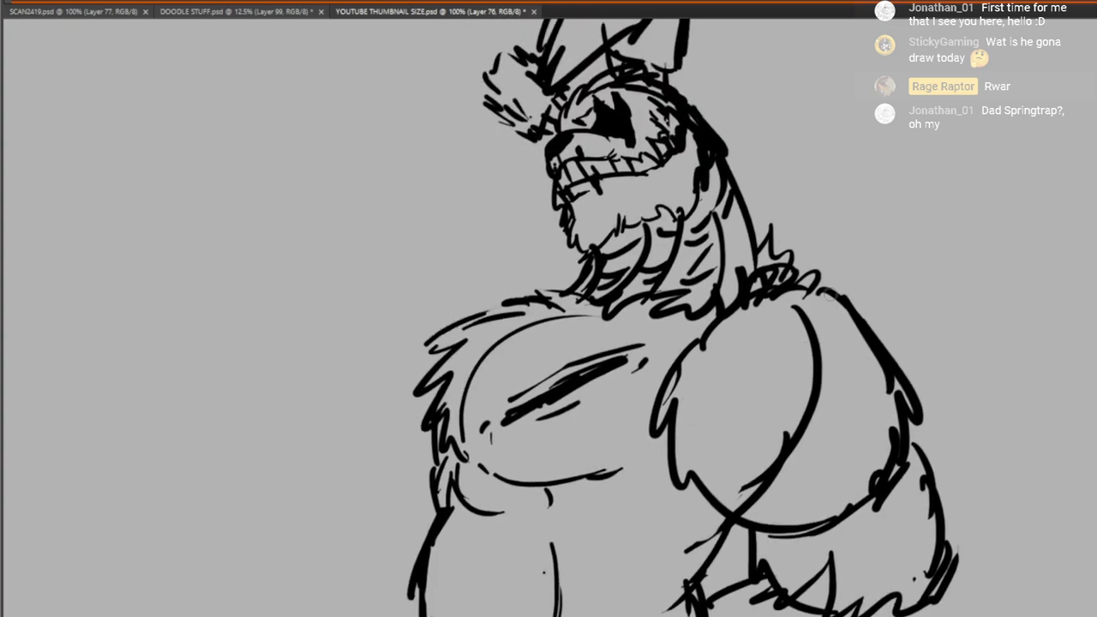
pyautogui.moveTo(829, 294); pyautogui.dragTo(866, 296)
pyautogui.moveTo(844, 297); pyautogui.dragTo(865, 309)
# Draw angular strokes below the upper arm and start the forearm's spiky outer edge beyond the elbow
pyautogui.moveTo(493, 459)
pyautogui.mouseDown()
pyautogui.moveTo(689, 360)
pyautogui.moveTo(694, 368)
pyautogui.mouseUp()
pyautogui.moveTo(781, 371)
pyautogui.mouseDown()
pyautogui.moveTo(754, 316)
pyautogui.moveTo(674, 257)
pyautogui.mouseUp()
pyautogui.moveTo(866, 384); pyautogui.dragTo(798, 383)
pyautogui.moveTo(803, 374); pyautogui.dragTo(856, 443)
pyautogui.moveTo(878, 447); pyautogui.dragTo(814, 442)
pyautogui.moveTo(1054, 376); pyautogui.dragTo(983, 424)
pyautogui.moveTo(985, 412); pyautogui.dragTo(1006, 496)
pyautogui.moveTo(1020, 439); pyautogui.dragTo(1028, 497)
pyautogui.moveTo(939, 320); pyautogui.dragTo(794, 426)
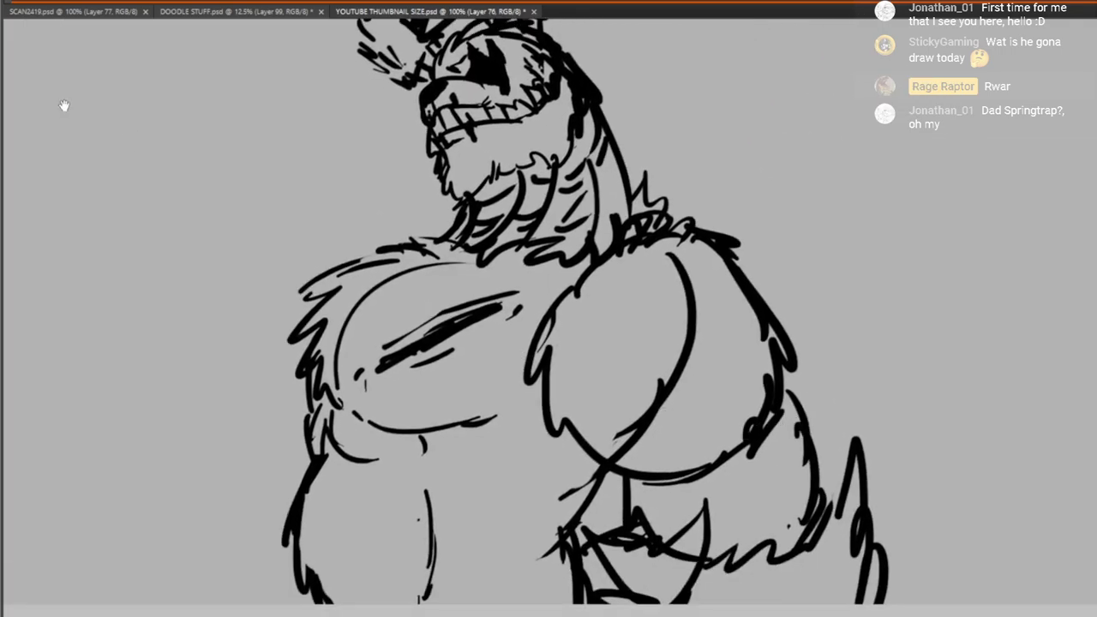
# Scale the arm down against the fur collar and extend the forearm's jagged outer edge to the canvas's lower edge
pyautogui.hotkey('ctrl', 't')
pyautogui.moveTo(890, 223); pyautogui.dragTo(842, 274)
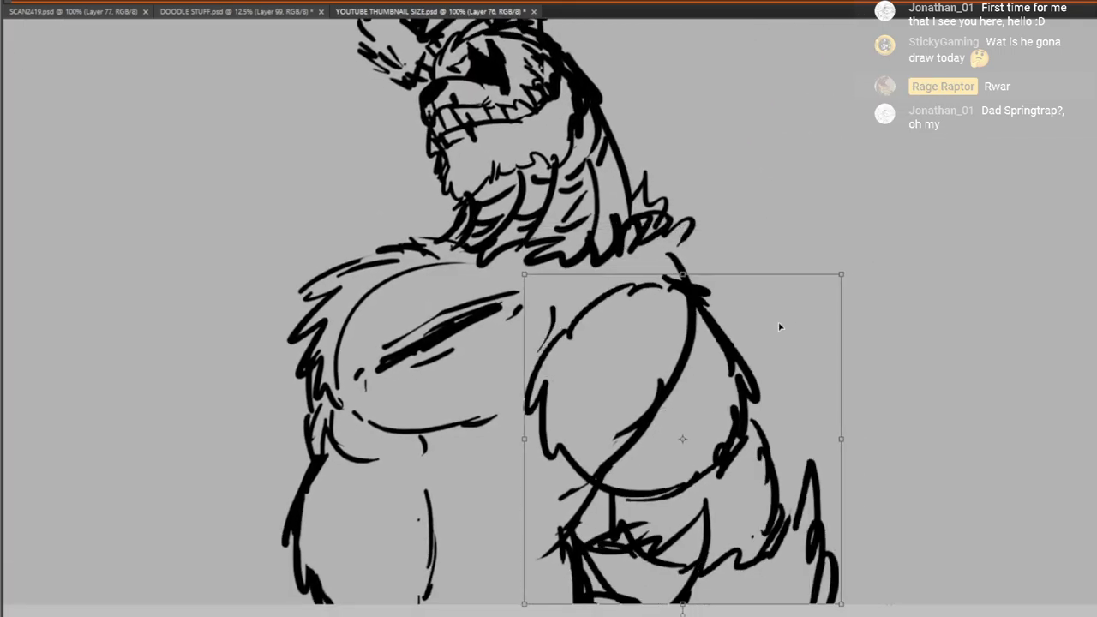
pyautogui.moveTo(781, 329); pyautogui.dragTo(787, 273)
pyautogui.moveTo(789, 527); pyautogui.dragTo(781, 420)
pyautogui.scroll(2, 144, 366)
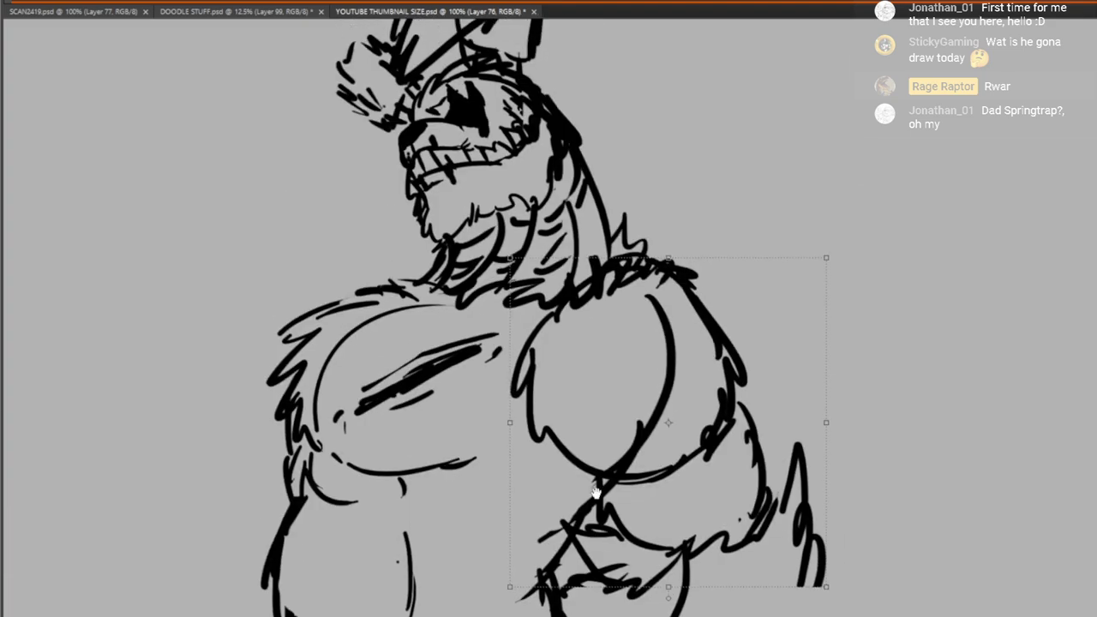
pyautogui.press('Return')
pyautogui.moveTo(616, 515)
pyautogui.mouseDown()
pyautogui.moveTo(593, 507)
pyautogui.moveTo(656, 574)
pyautogui.mouseUp()
pyautogui.moveTo(831, 493)
pyautogui.mouseDown()
pyautogui.moveTo(837, 562)
pyautogui.moveTo(825, 569)
pyautogui.mouseUp()
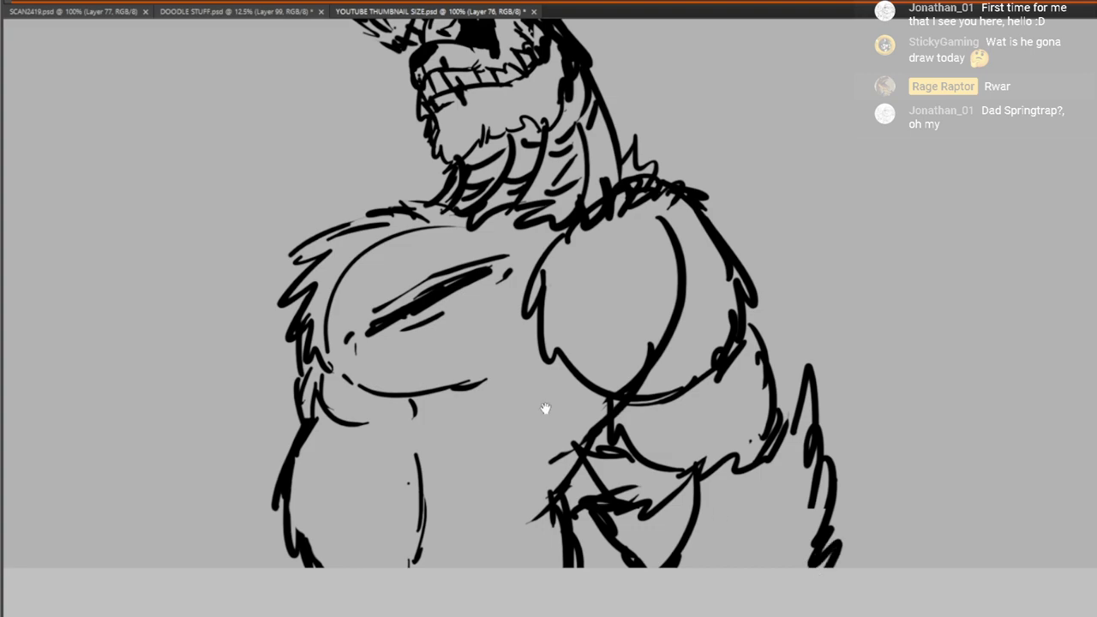
# Erase the torso contour and tail lines that show through the right shoulder and arm
pyautogui.moveTo(546, 409)
pyautogui.mouseDown()
pyautogui.moveTo(754, 399)
pyautogui.moveTo(675, 485)
pyautogui.mouseUp()
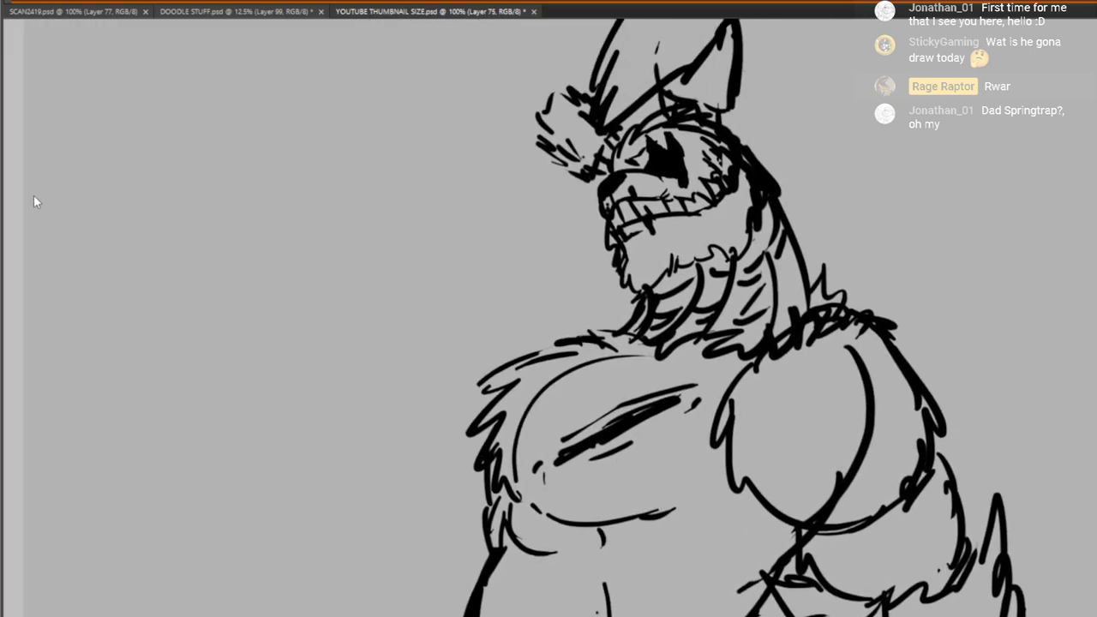
pyautogui.moveTo(780, 488)
pyautogui.mouseDown()
pyautogui.moveTo(757, 431)
pyautogui.moveTo(647, 365)
pyautogui.mouseUp()
pyautogui.moveTo(704, 379)
pyautogui.mouseDown()
pyautogui.moveTo(730, 331)
pyautogui.moveTo(742, 345)
pyautogui.mouseUp()
pyautogui.moveTo(767, 481); pyautogui.dragTo(767, 411)
pyautogui.moveTo(703, 359); pyautogui.dragTo(695, 341)
pyautogui.moveTo(683, 430); pyautogui.dragTo(719, 439)
pyautogui.moveTo(722, 441); pyautogui.dragTo(759, 448)
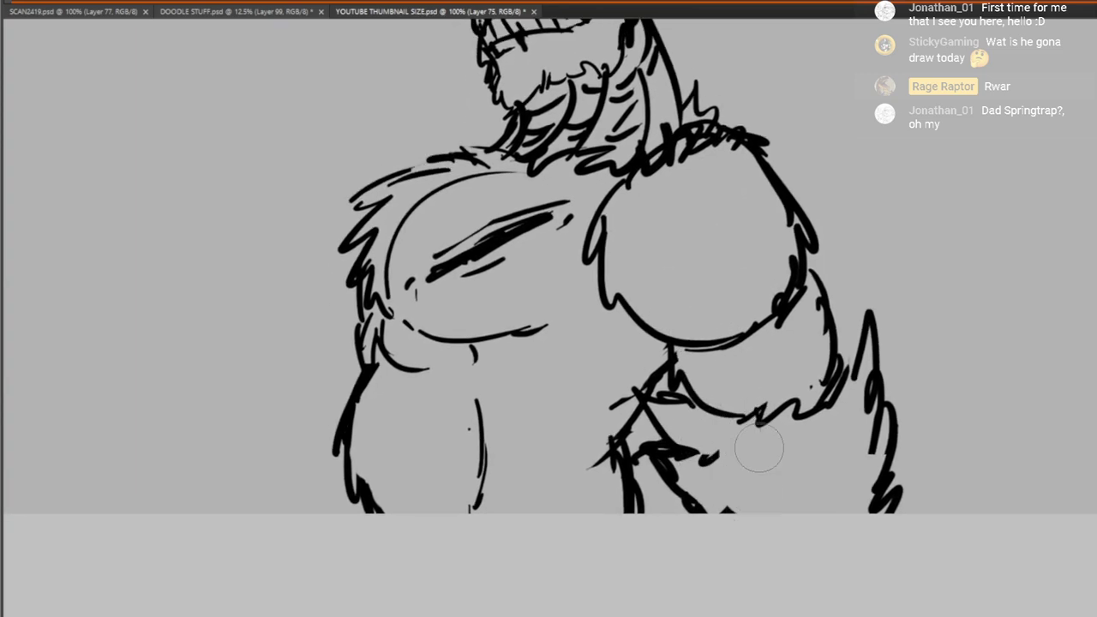
# Outline the raised arm on the body's left side, with a curved inner line and a jagged furry underside
pyautogui.moveTo(717, 483); pyautogui.dragTo(854, 611)
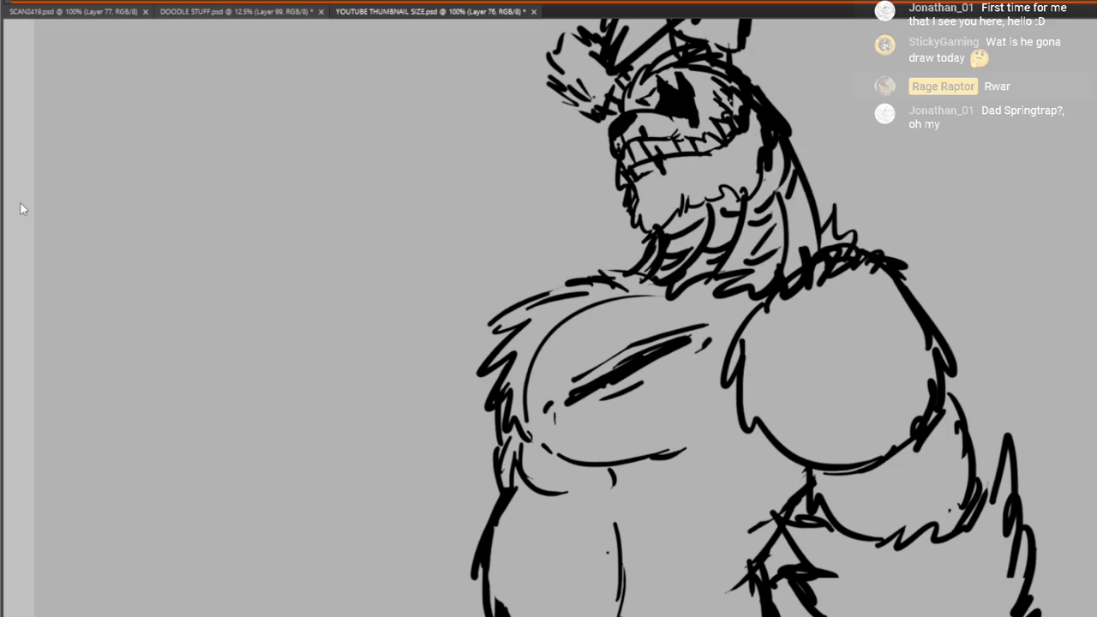
pyautogui.moveTo(343, 384)
pyautogui.mouseDown()
pyautogui.moveTo(446, 375)
pyautogui.moveTo(510, 352)
pyautogui.mouseUp()
pyautogui.moveTo(648, 305)
pyautogui.mouseDown()
pyautogui.moveTo(639, 347)
pyautogui.moveTo(656, 401)
pyautogui.moveTo(612, 396)
pyautogui.moveTo(631, 404)
pyautogui.moveTo(531, 279)
pyautogui.mouseUp()
pyautogui.moveTo(405, 299)
pyautogui.mouseDown()
pyautogui.moveTo(415, 373)
pyautogui.moveTo(495, 538)
pyautogui.moveTo(530, 582)
pyautogui.moveTo(645, 504)
pyautogui.mouseUp()
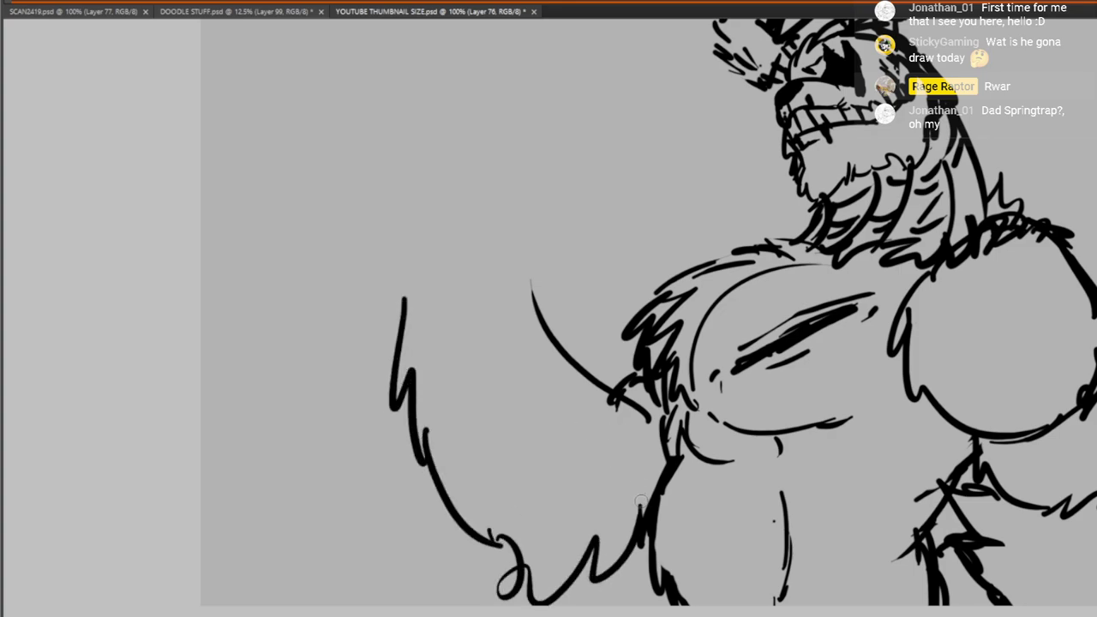
pyautogui.moveTo(652, 392)
pyautogui.mouseDown()
pyautogui.moveTo(645, 429)
pyautogui.moveTo(673, 491)
pyautogui.mouseUp()
pyautogui.moveTo(409, 299)
pyautogui.mouseDown()
pyautogui.moveTo(429, 257)
pyautogui.moveTo(537, 297)
pyautogui.mouseUp()
# Sketch the wrist and palm edges of the raised hand and its pointed thumb claw
pyautogui.moveTo(504, 260); pyautogui.dragTo(497, 337)
pyautogui.moveTo(546, 350)
pyautogui.mouseDown()
pyautogui.moveTo(543, 362)
pyautogui.moveTo(562, 288)
pyautogui.mouseUp()
pyautogui.moveTo(476, 263); pyautogui.dragTo(488, 253)
pyautogui.moveTo(508, 221); pyautogui.dragTo(519, 201)
pyautogui.moveTo(522, 199); pyautogui.dragTo(531, 200)
pyautogui.moveTo(540, 194); pyautogui.dragTo(576, 259)
pyautogui.moveTo(542, 192)
pyautogui.mouseDown()
pyautogui.moveTo(549, 182)
pyautogui.moveTo(643, 173)
pyautogui.moveTo(579, 261)
pyautogui.mouseUp()
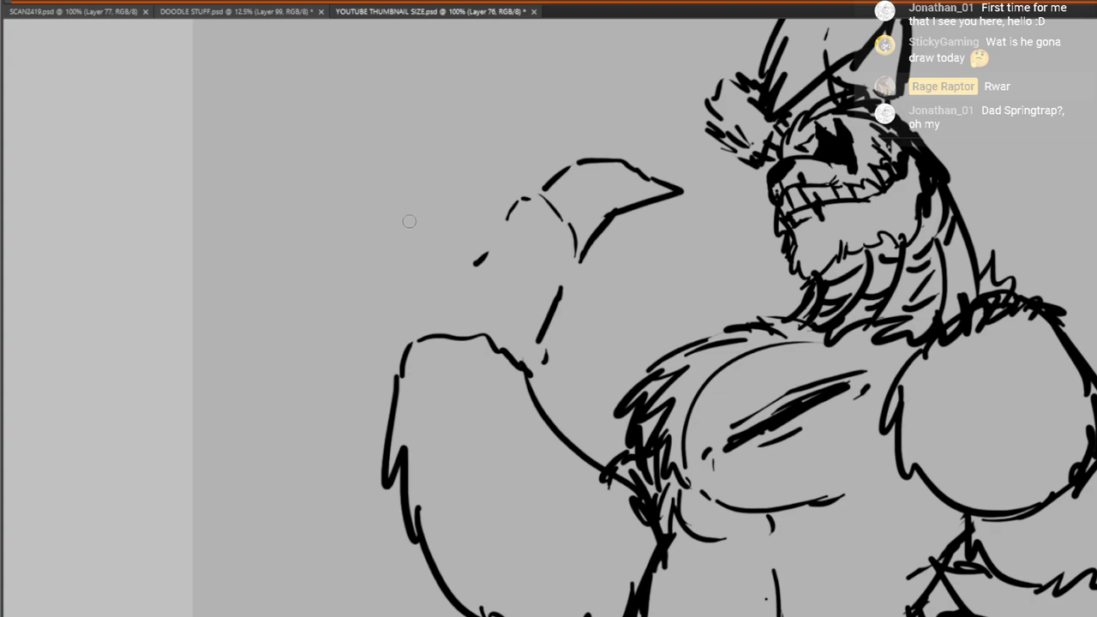
# Draw the index finger's outline with a large curved claw beside the thumb
pyautogui.moveTo(437, 205); pyautogui.dragTo(426, 253)
pyautogui.moveTo(433, 146); pyautogui.dragTo(446, 144)
pyautogui.moveTo(439, 168)
pyautogui.mouseDown()
pyautogui.moveTo(448, 132)
pyautogui.moveTo(547, 79)
pyautogui.moveTo(520, 137)
pyautogui.mouseUp()
pyautogui.moveTo(525, 141); pyautogui.dragTo(543, 197)
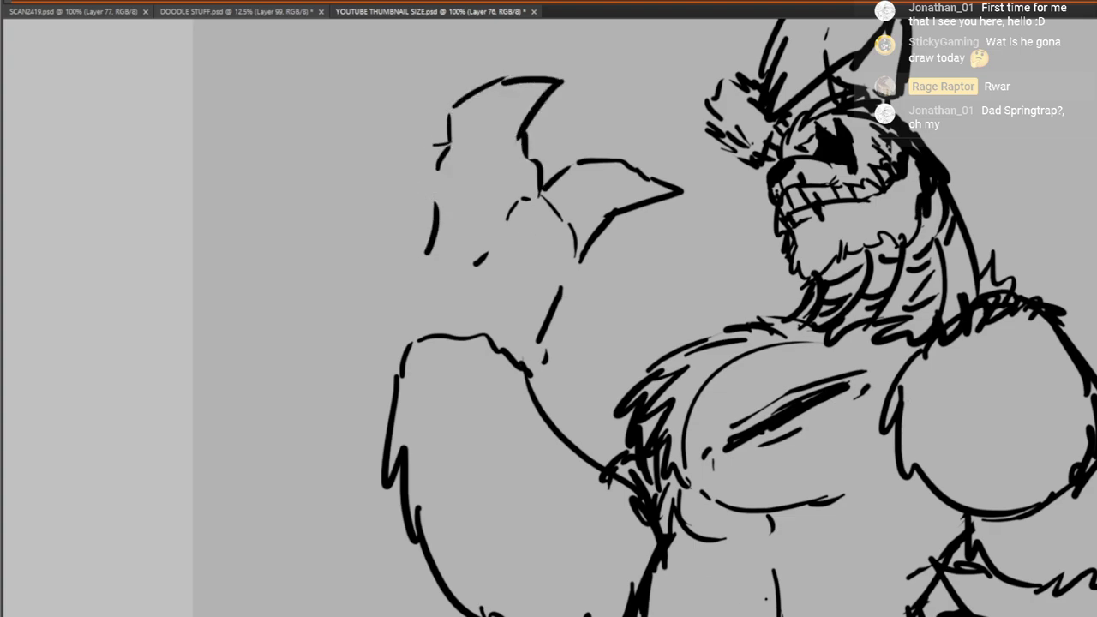
# Thicken the index finger's base and outline the middle clawed finger and the small outer finger
pyautogui.moveTo(520, 139); pyautogui.dragTo(506, 253)
pyautogui.moveTo(442, 239)
pyautogui.mouseDown()
pyautogui.moveTo(444, 276)
pyautogui.moveTo(370, 228)
pyautogui.moveTo(402, 109)
pyautogui.mouseUp()
pyautogui.moveTo(402, 109); pyautogui.dragTo(417, 169)
pyautogui.moveTo(411, 161)
pyautogui.mouseDown()
pyautogui.moveTo(440, 197)
pyautogui.moveTo(437, 211)
pyautogui.mouseUp()
pyautogui.moveTo(398, 269)
pyautogui.mouseDown()
pyautogui.moveTo(386, 178)
pyautogui.moveTo(377, 217)
pyautogui.moveTo(392, 264)
pyautogui.moveTo(348, 211)
pyautogui.moveTo(344, 175)
pyautogui.moveTo(365, 151)
pyautogui.mouseUp()
pyautogui.moveTo(369, 151); pyautogui.dragTo(374, 180)
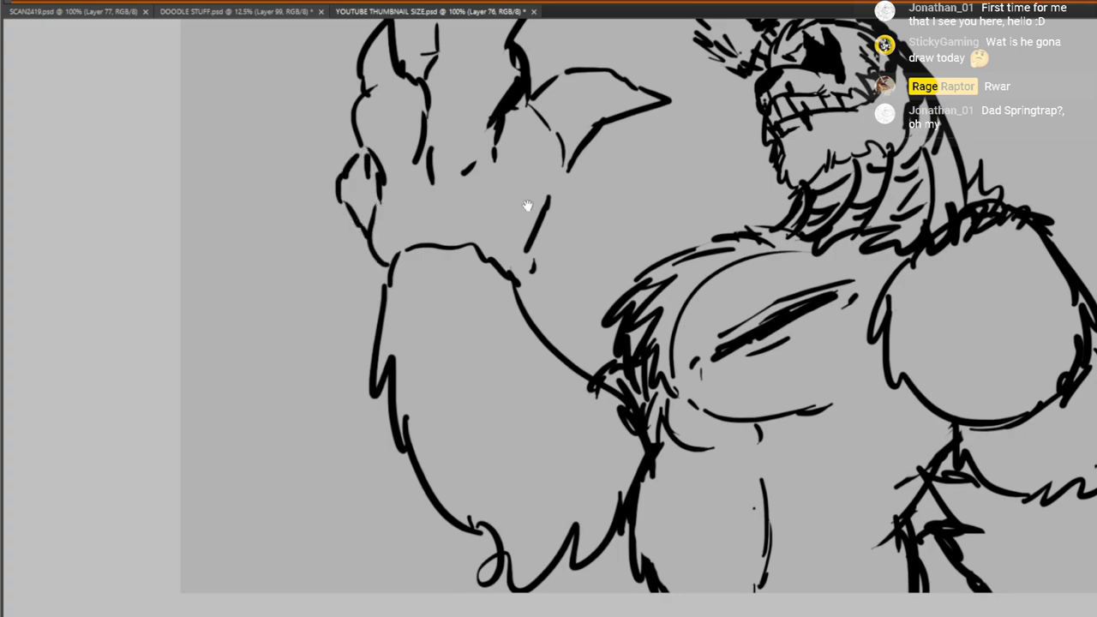
# Join the thumb to the wrist with thick palm-edge strokes and draw the curved base of its claw
pyautogui.moveTo(562, 156); pyautogui.dragTo(525, 297)
pyautogui.moveTo(517, 269); pyautogui.dragTo(512, 300)
pyautogui.moveTo(536, 194); pyautogui.dragTo(526, 276)
pyautogui.moveTo(571, 155); pyautogui.dragTo(594, 201)
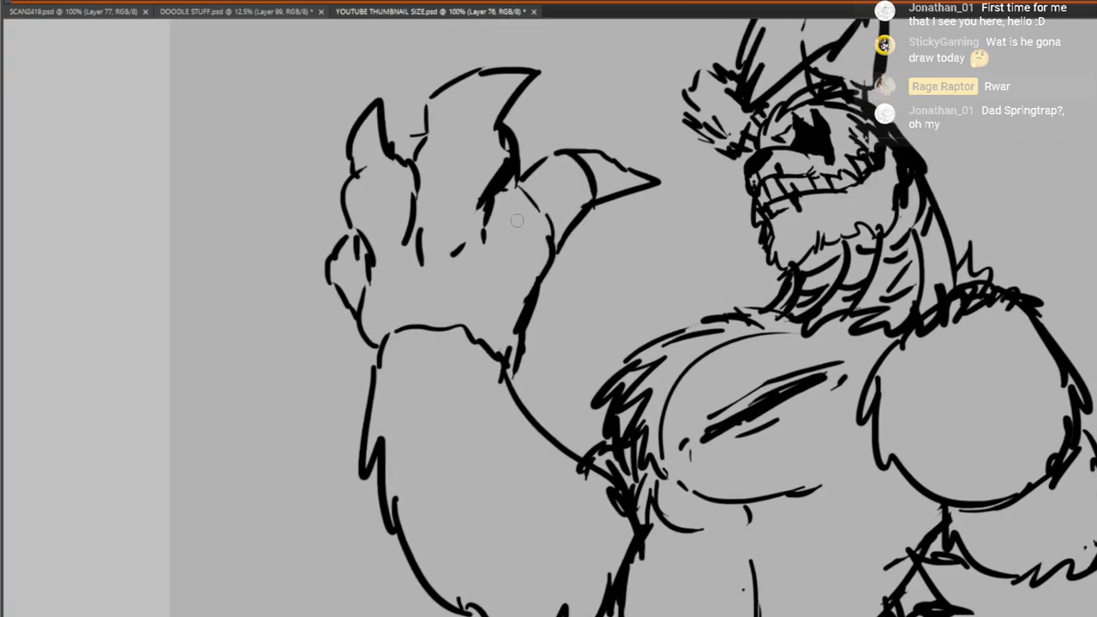
# Draw curved claw-base and knuckle lines across the fingers of the raised hand
pyautogui.moveTo(427, 131); pyautogui.dragTo(501, 130)
pyautogui.moveTo(355, 173); pyautogui.dragTo(416, 177)
pyautogui.moveTo(365, 246); pyautogui.dragTo(475, 223)
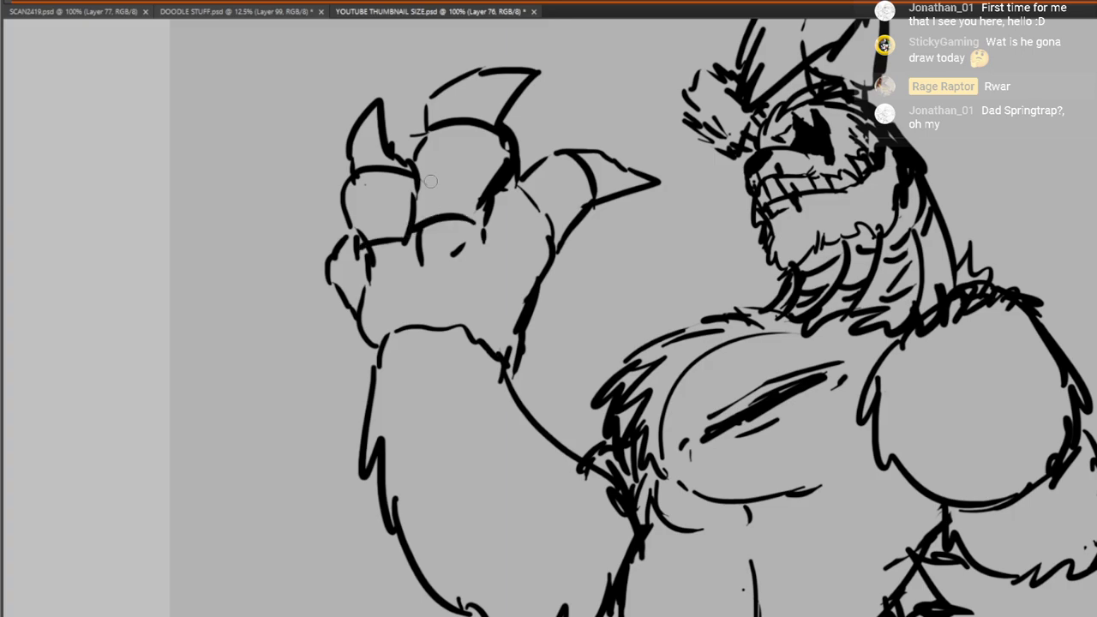
pyautogui.moveTo(415, 160); pyautogui.dragTo(495, 169)
pyautogui.moveTo(442, 318); pyautogui.dragTo(407, 259)
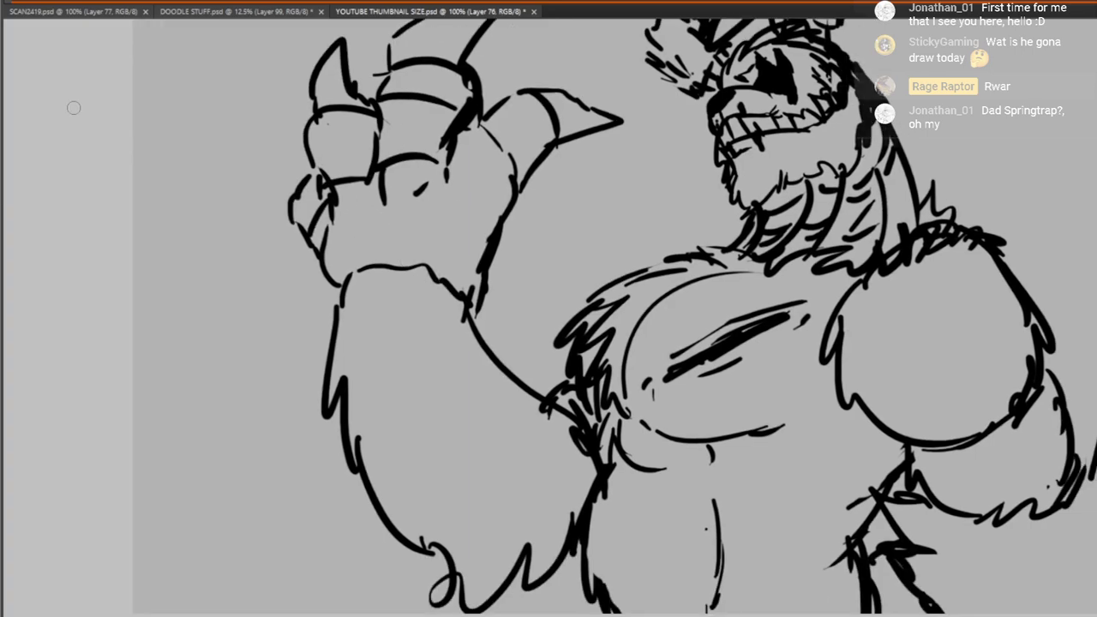
# Lasso the raised hand, scale it down, fit it onto the wrist and deselect
pyautogui.moveTo(280, 95); pyautogui.dragTo(303, 232)
pyautogui.moveTo(322, 186)
pyautogui.mouseDown()
pyautogui.moveTo(352, 418)
pyautogui.moveTo(444, 341)
pyautogui.moveTo(519, 441)
pyautogui.moveTo(656, 266)
pyautogui.moveTo(429, 79)
pyautogui.mouseUp()
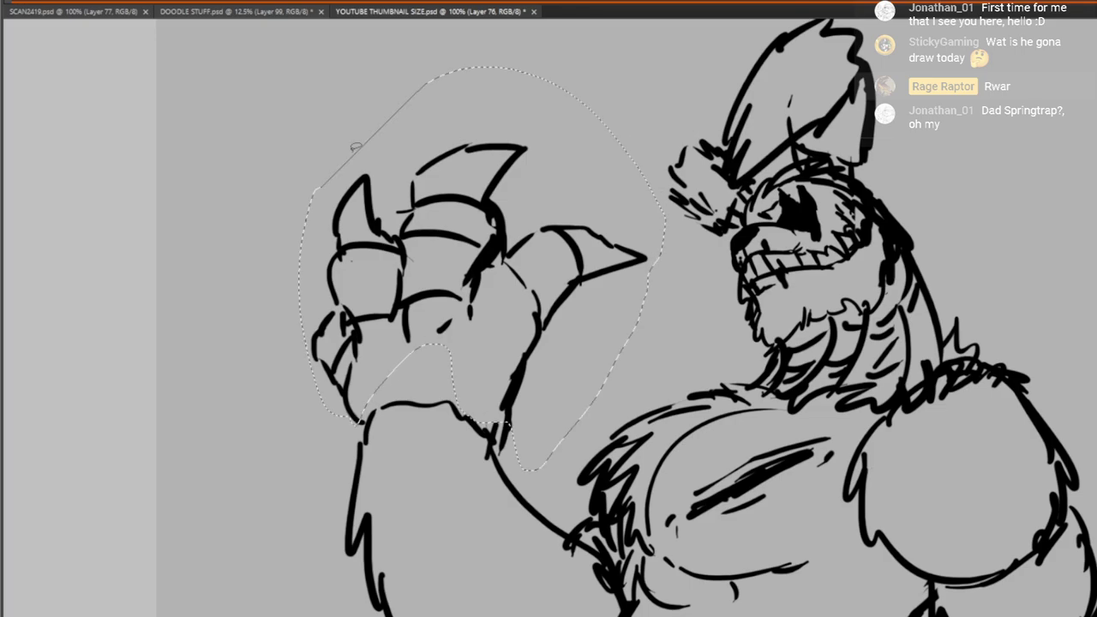
pyautogui.hotkey('ctrl', 't')
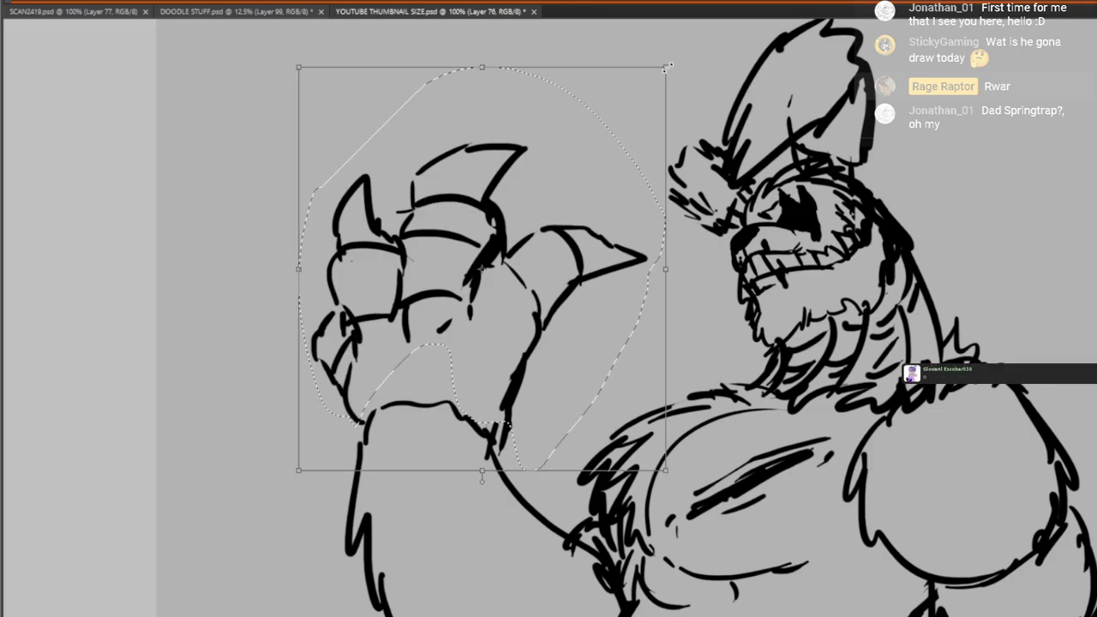
pyautogui.moveTo(665, 64); pyautogui.dragTo(620, 117)
pyautogui.moveTo(420, 363); pyautogui.dragTo(528, 175)
pyautogui.press('Return')
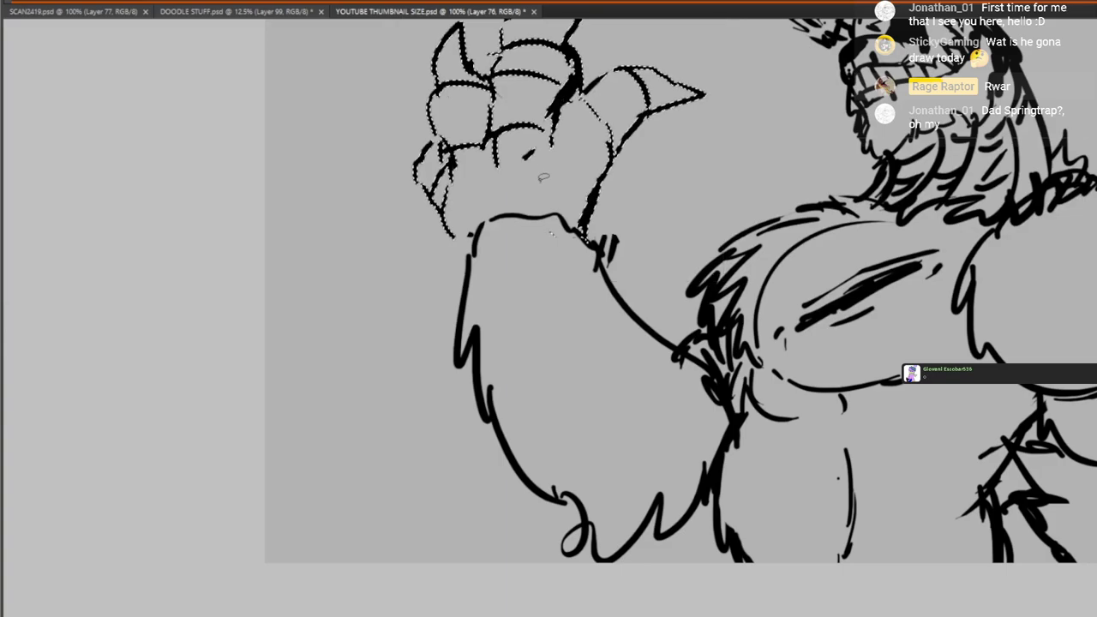
pyautogui.hotkey('ctrl', 't')
pyautogui.moveTo(566, 189); pyautogui.dragTo(584, 194)
pyautogui.press('Return')
pyautogui.hotkey('ctrl', 'd')
# Thicken the forearm's inner edge and add fur strokes at both sides of the wrist
pyautogui.moveTo(617, 365); pyautogui.dragTo(414, 353)
pyautogui.moveTo(401, 235); pyautogui.dragTo(427, 219)
pyautogui.moveTo(424, 223)
pyautogui.mouseDown()
pyautogui.moveTo(422, 278)
pyautogui.moveTo(443, 322)
pyautogui.mouseUp()
pyautogui.moveTo(275, 232)
pyautogui.mouseDown()
pyautogui.moveTo(256, 270)
pyautogui.moveTo(271, 293)
pyautogui.mouseUp()
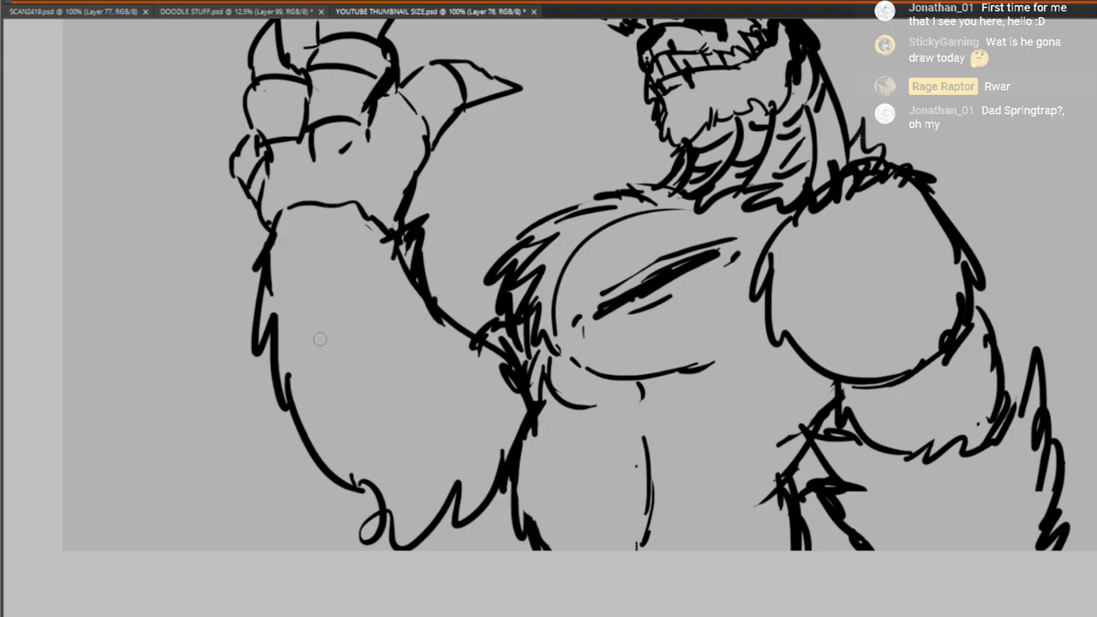
# Transform the raised arm and hand, scaling, rotating and moving them closer against the furry shoulder
pyautogui.moveTo(618, 323); pyautogui.dragTo(592, 358)
pyautogui.press('v')
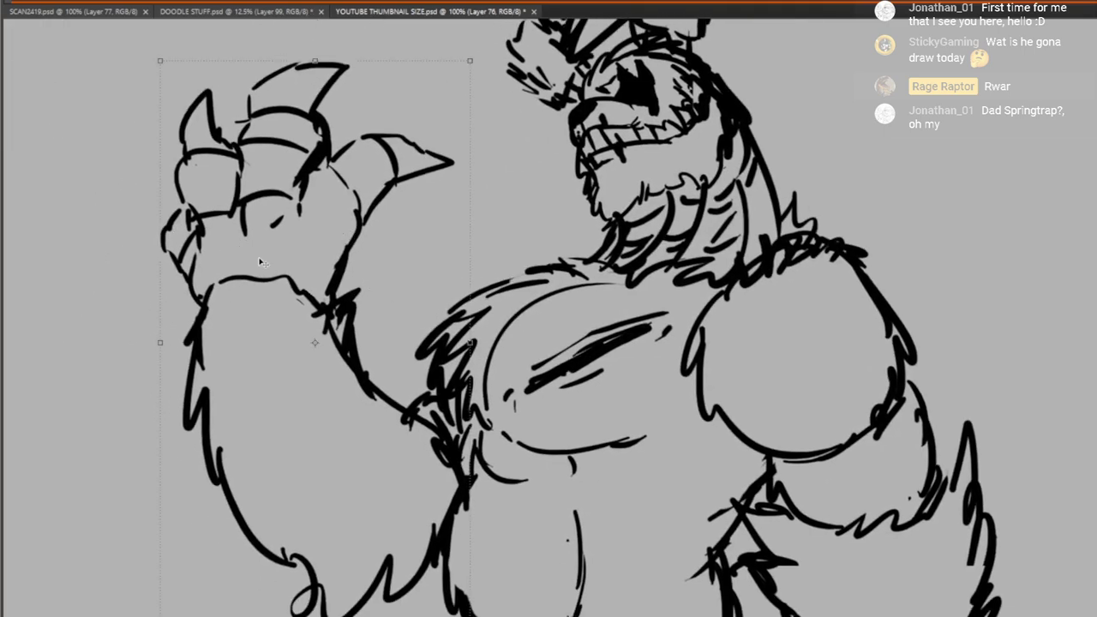
pyautogui.moveTo(545, 589); pyautogui.dragTo(742, 446)
pyautogui.moveTo(680, 492); pyautogui.dragTo(708, 300)
pyautogui.moveTo(551, 461); pyautogui.dragTo(546, 402)
pyautogui.moveTo(579, 241); pyautogui.dragTo(560, 438)
pyautogui.press('Return')
pyautogui.moveTo(701, 377); pyautogui.dragTo(679, 390)
pyautogui.moveTo(569, 449); pyautogui.dragTo(583, 364)
pyautogui.moveTo(689, 333); pyautogui.dragTo(709, 270)
pyautogui.moveTo(590, 358); pyautogui.dragTo(573, 394)
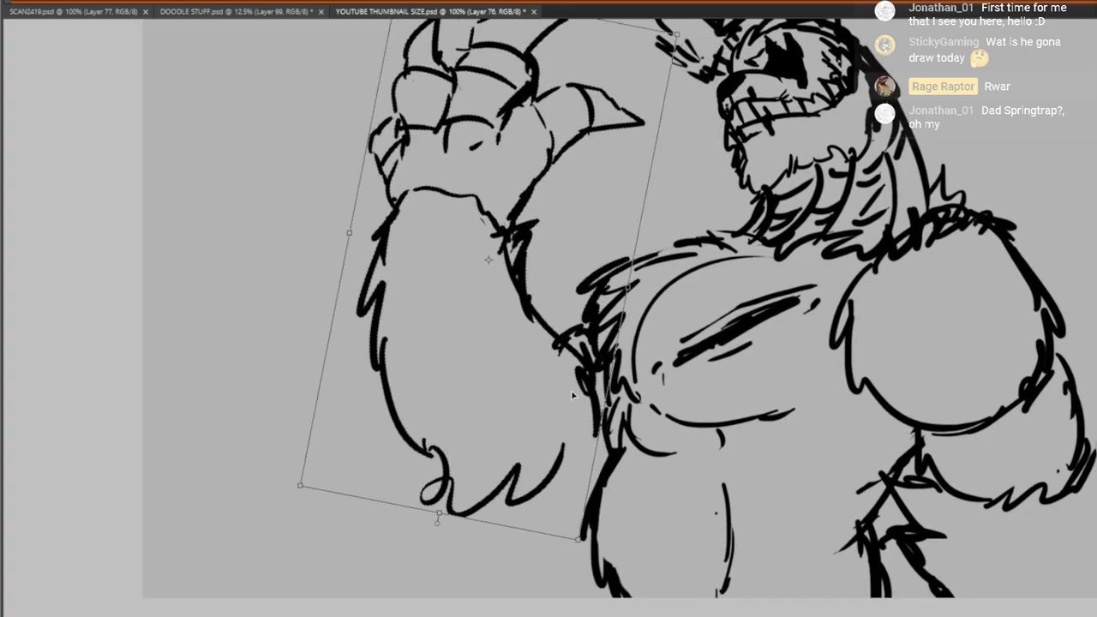
pyautogui.moveTo(703, 287); pyautogui.dragTo(572, 329)
pyautogui.press('Return')
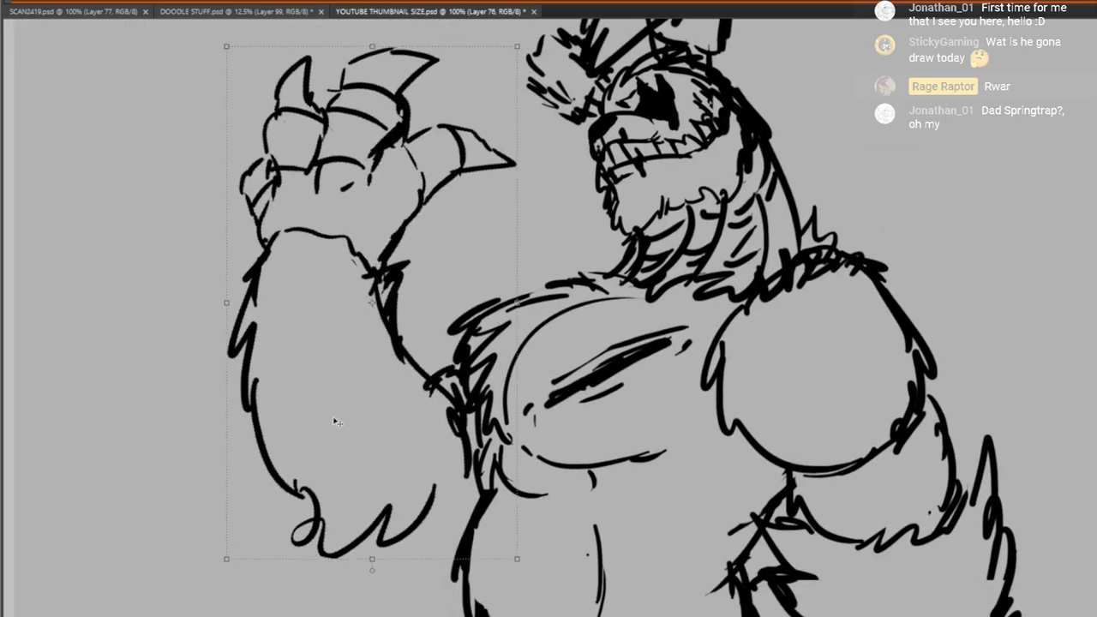
# Thicken the fur line along the top of the shoulder next to the raised arm
pyautogui.press('b')
pyautogui.moveTo(478, 304)
pyautogui.mouseDown()
pyautogui.moveTo(572, 275)
pyautogui.moveTo(604, 281)
pyautogui.mouseUp()
pyautogui.moveTo(652, 322); pyautogui.dragTo(632, 329)
# Extend the lower chest line to the opposite upper arm and add rib and abdominal muscle strokes
pyautogui.moveTo(680, 421)
pyautogui.mouseDown()
pyautogui.moveTo(661, 243)
pyautogui.moveTo(687, 235)
pyautogui.mouseUp()
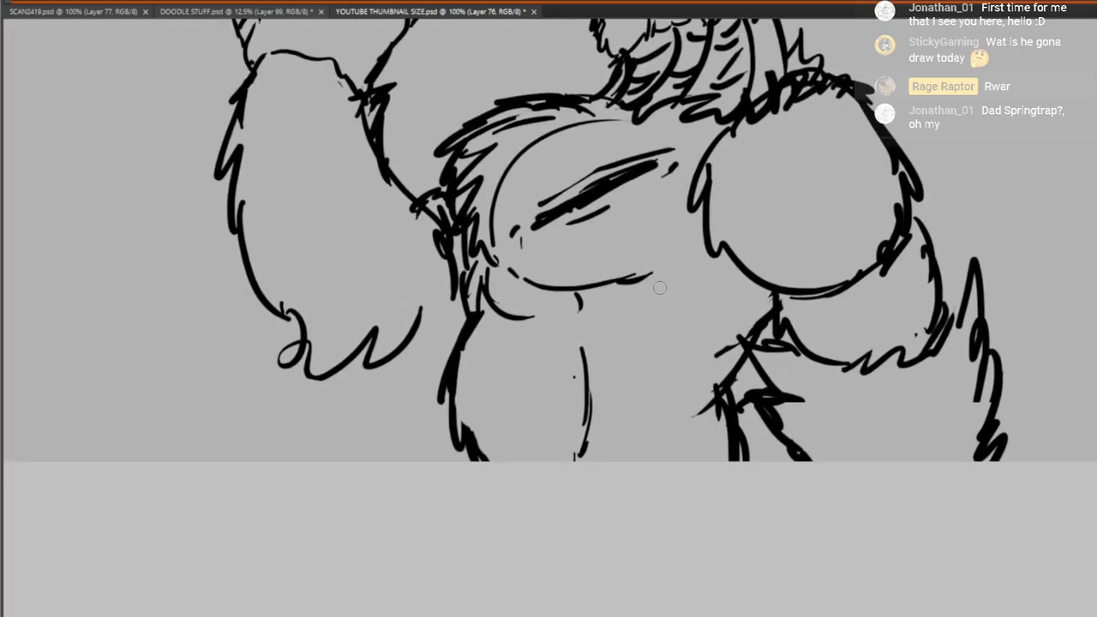
pyautogui.moveTo(514, 315); pyautogui.dragTo(561, 343)
pyautogui.moveTo(614, 310); pyautogui.dragTo(605, 336)
pyautogui.moveTo(655, 281); pyautogui.dragTo(711, 256)
pyautogui.moveTo(630, 363); pyautogui.dragTo(621, 431)
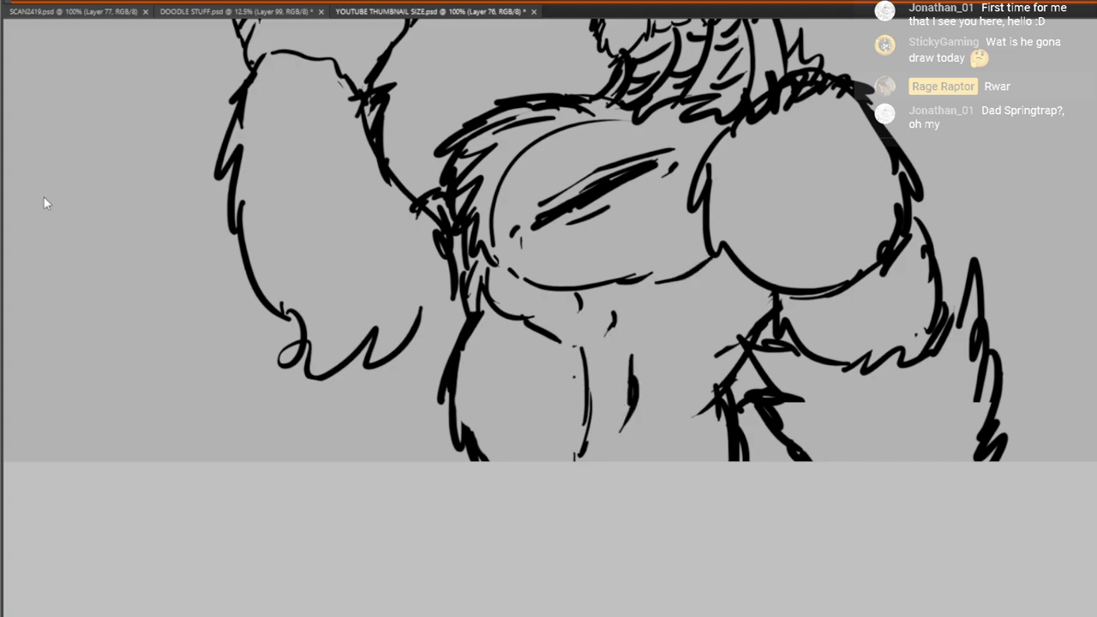
# Erase the old vertical abdomen lines and the lower part of the waist contour
pyautogui.moveTo(575, 346)
pyautogui.mouseDown()
pyautogui.moveTo(581, 417)
pyautogui.moveTo(566, 485)
pyautogui.mouseUp()
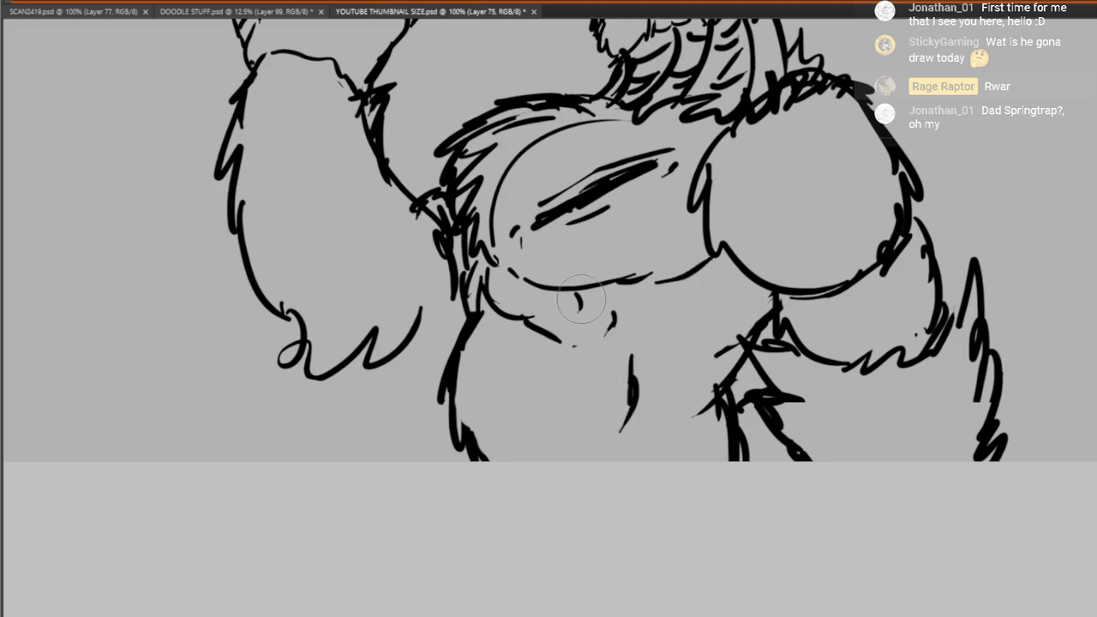
pyautogui.moveTo(585, 296); pyautogui.dragTo(578, 330)
pyautogui.moveTo(629, 364); pyautogui.dragTo(624, 430)
pyautogui.moveTo(470, 459)
pyautogui.mouseDown()
pyautogui.moveTo(483, 421)
pyautogui.moveTo(411, 377)
pyautogui.mouseUp()
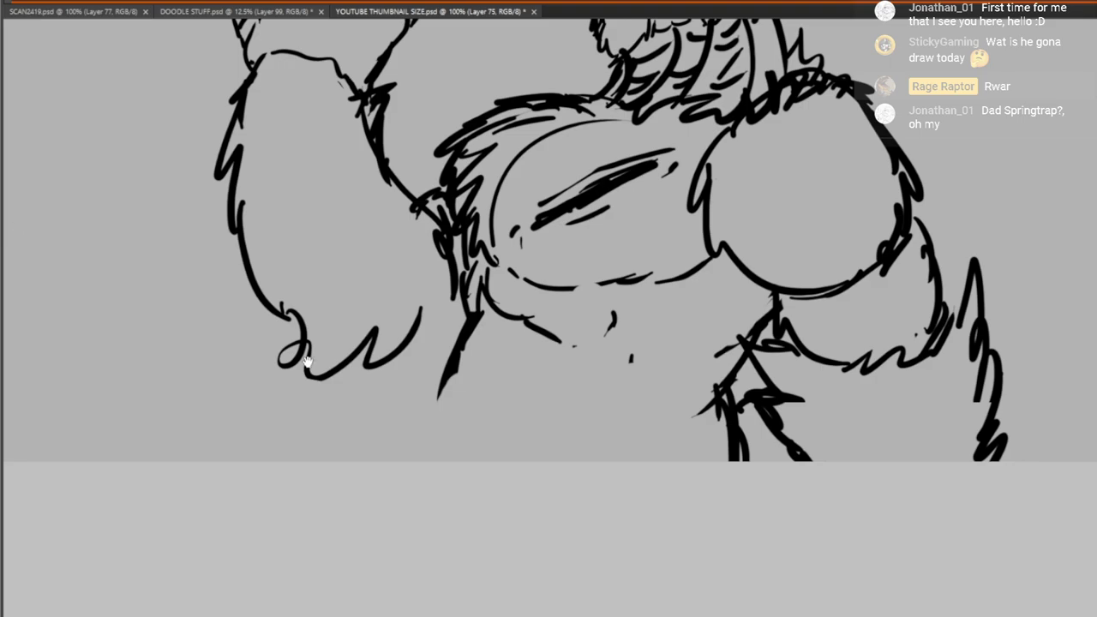
# Redraw the waist's jagged furry edge and add curved contour lines on both sides of the abdomen
pyautogui.moveTo(450, 385)
pyautogui.mouseDown()
pyautogui.moveTo(428, 416)
pyautogui.moveTo(456, 459)
pyautogui.mouseUp()
pyautogui.moveTo(606, 383); pyautogui.dragTo(589, 461)
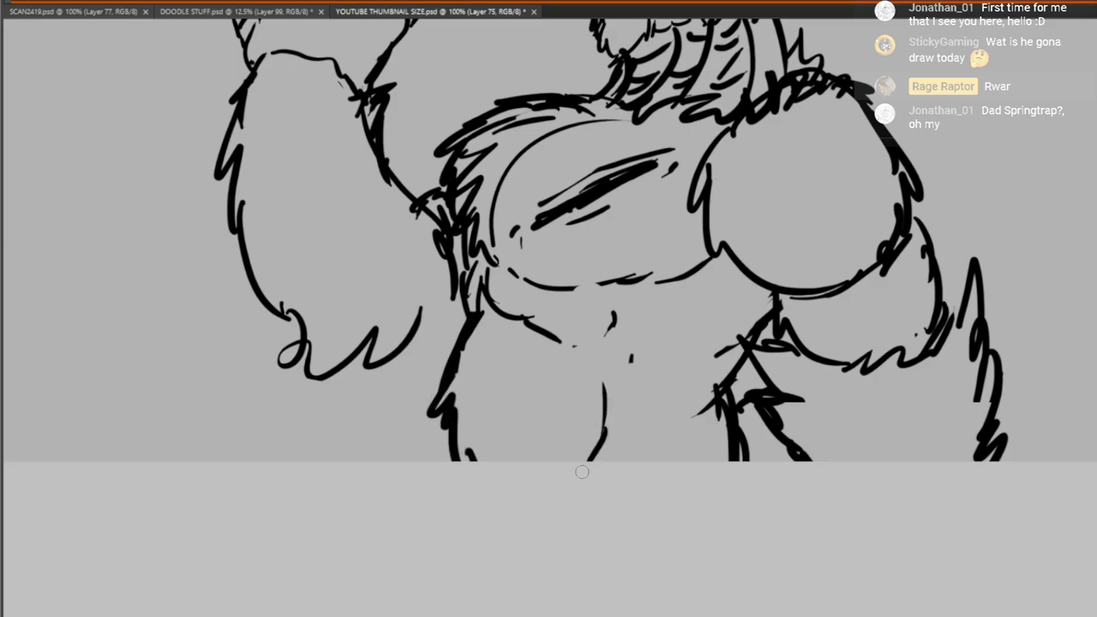
pyautogui.moveTo(495, 367); pyautogui.dragTo(497, 430)
# Paint a small white pupil inside the creature's black eye
pyautogui.moveTo(664, 346); pyautogui.dragTo(588, 605)
pyautogui.moveTo(597, 473)
pyautogui.mouseDown()
pyautogui.moveTo(609, 613)
pyautogui.moveTo(690, 439)
pyautogui.moveTo(567, 556)
pyautogui.mouseUp()
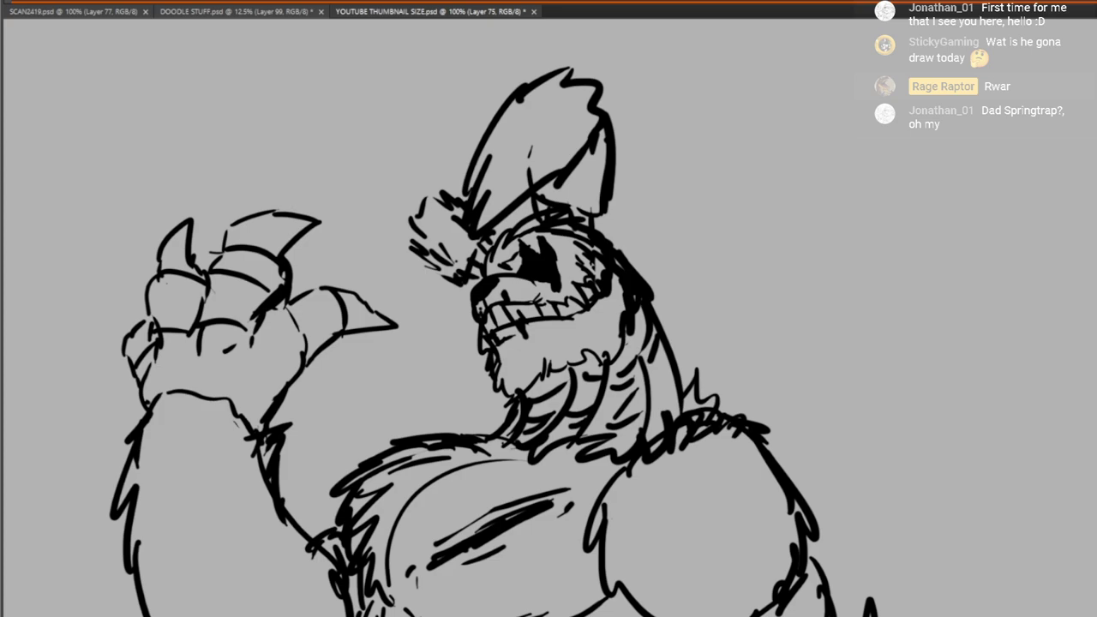
pyautogui.moveTo(575, 382); pyautogui.dragTo(755, 89)
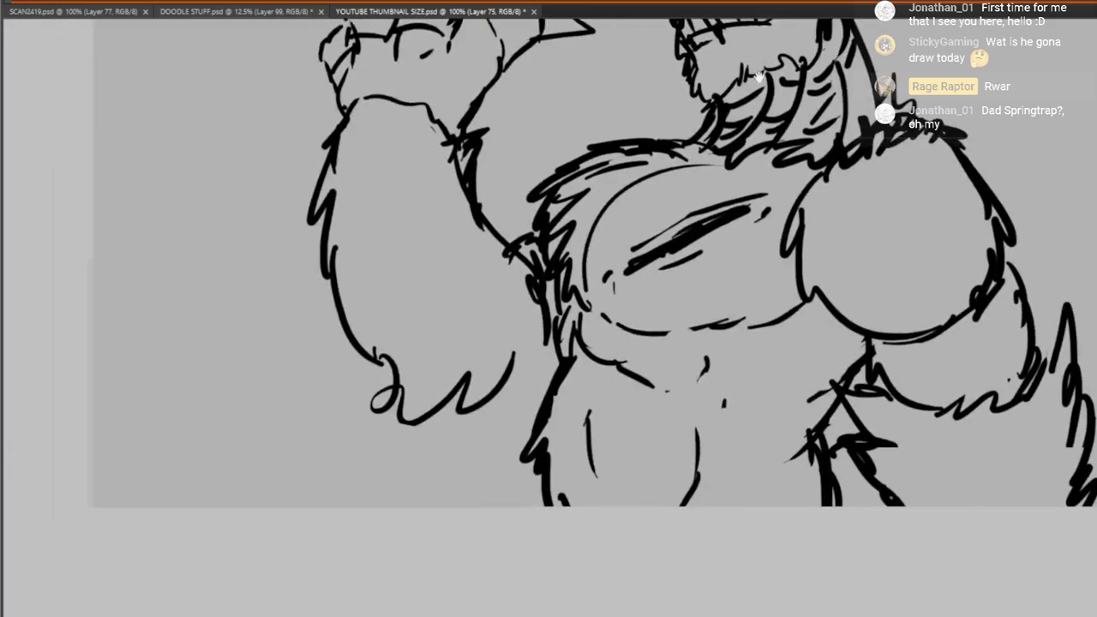
pyautogui.moveTo(418, 117)
pyautogui.mouseDown()
pyautogui.moveTo(471, 269)
pyautogui.moveTo(334, 382)
pyautogui.mouseUp()
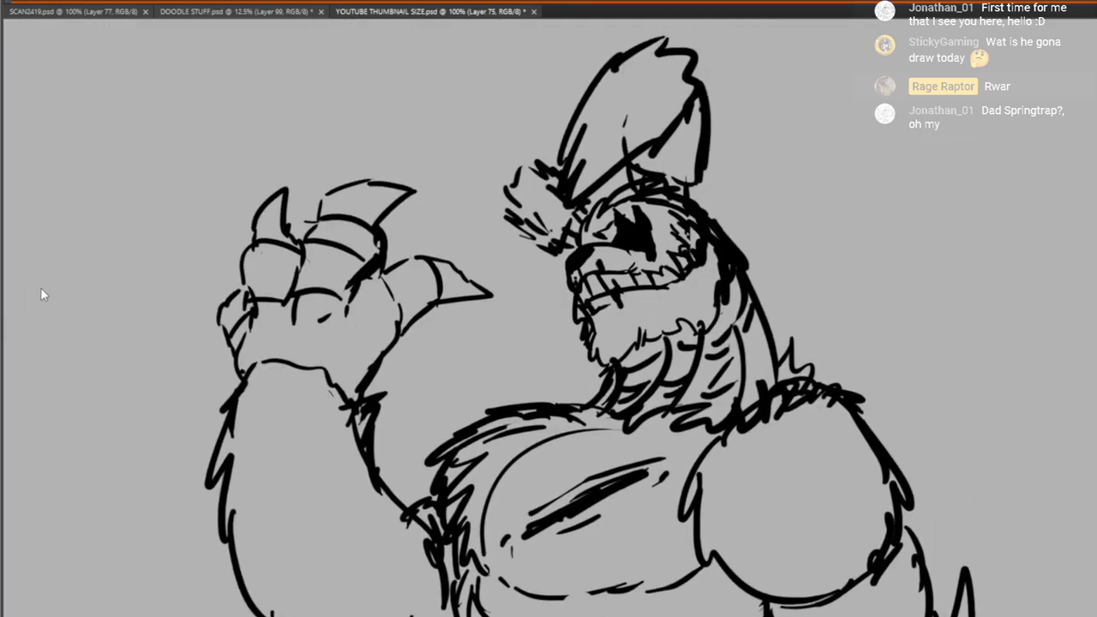
pyautogui.moveTo(630, 244); pyautogui.dragTo(633, 241)
pyautogui.moveTo(466, 346)
pyautogui.mouseDown()
pyautogui.moveTo(448, 286)
pyautogui.moveTo(515, 351)
pyautogui.mouseUp()
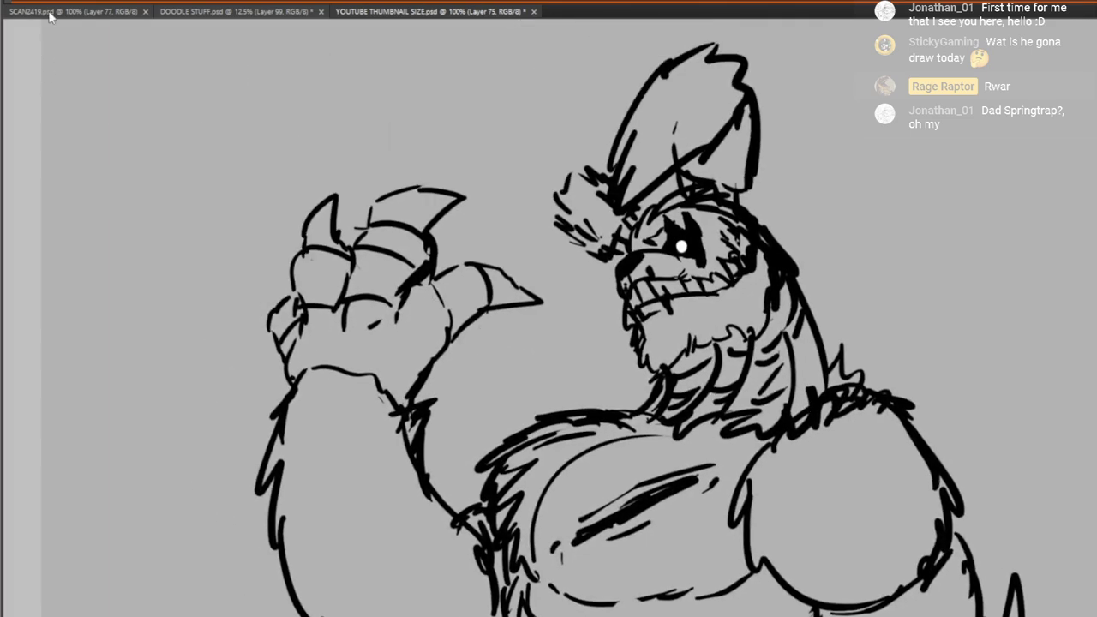
# Move the whole figure toward the middle of the canvas and merge its sketch layers
pyautogui.keyDown('alt'); pyautogui.click(155, 112); pyautogui.keyUp('alt')
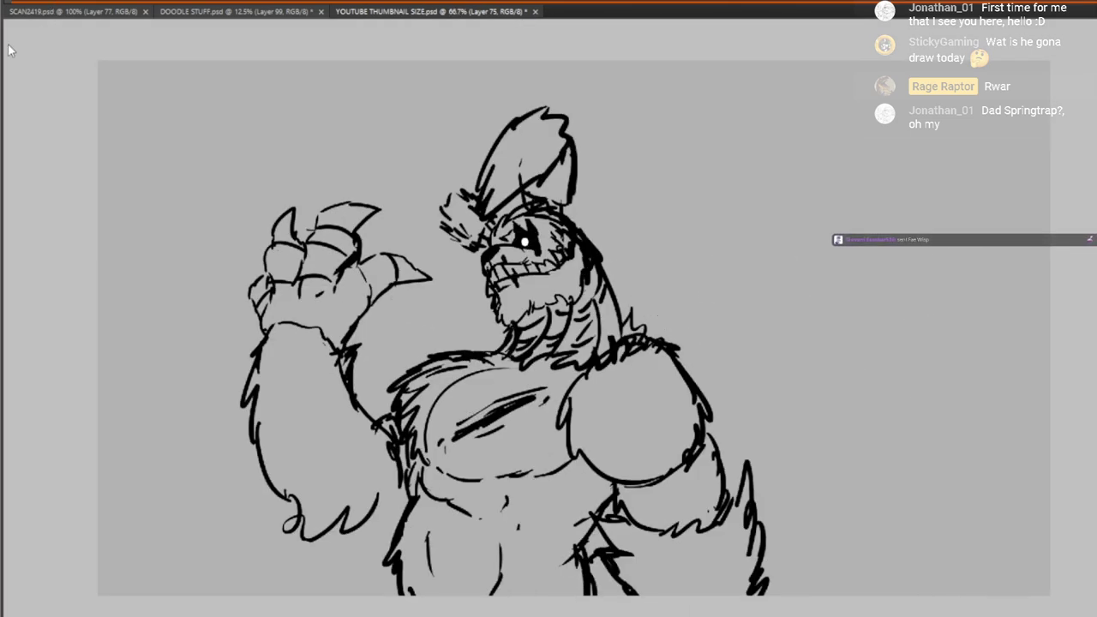
pyautogui.moveTo(239, 106); pyautogui.dragTo(284, 146)
pyautogui.moveTo(478, 300); pyautogui.dragTo(512, 300)
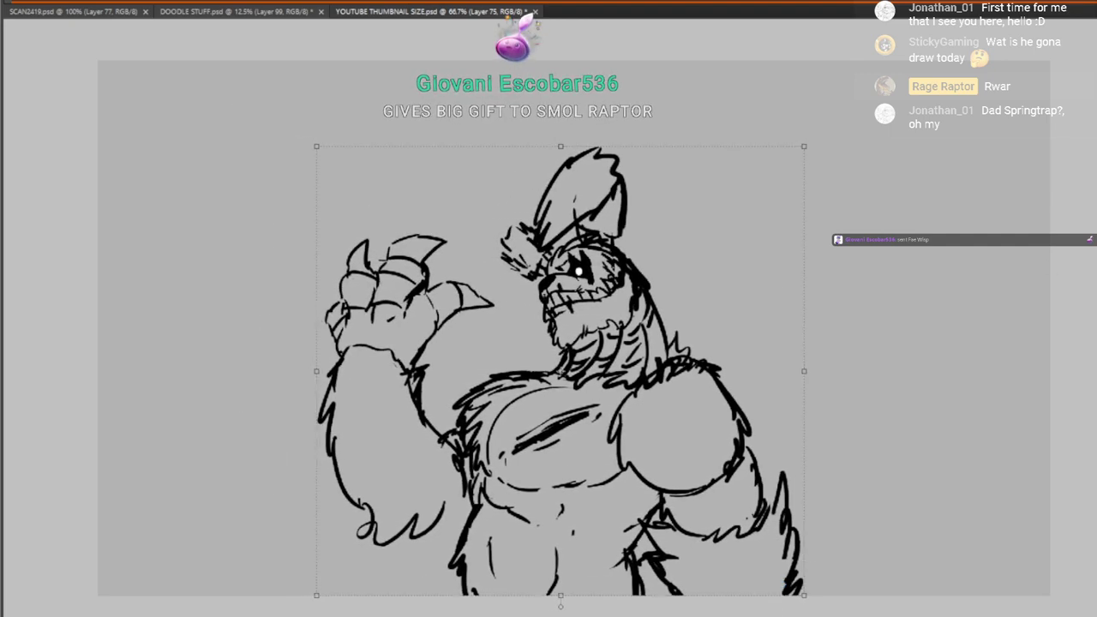
pyautogui.press('Return')
pyautogui.hotkey('ctrl', 'e')
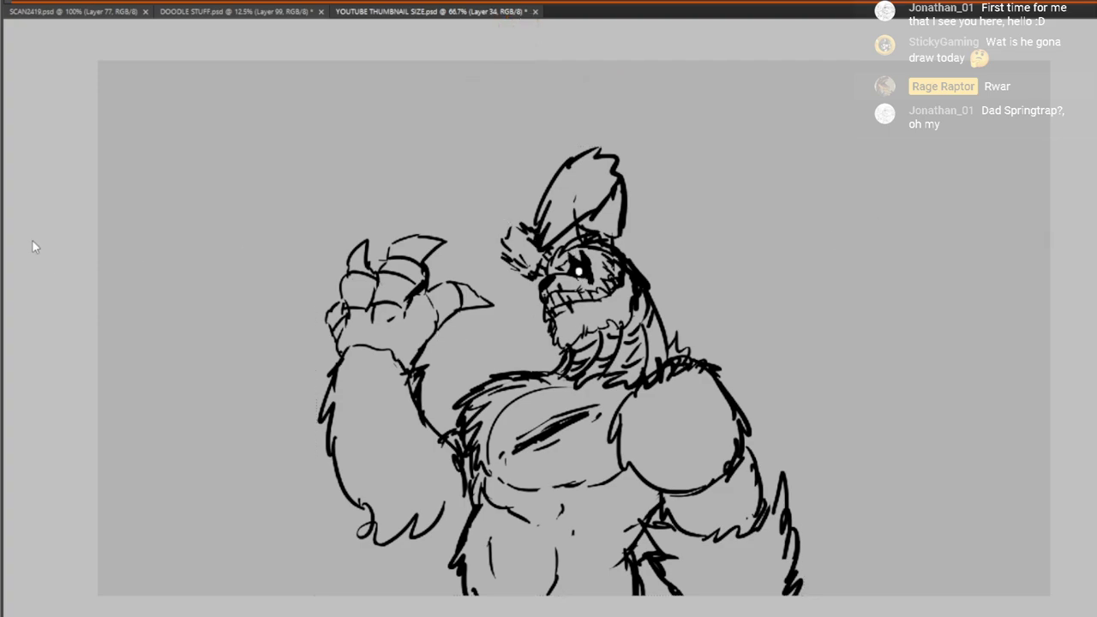
# Try a black fill behind the figure, undo it, and recolour the background a darker neutral grey
pyautogui.click(853, 225)
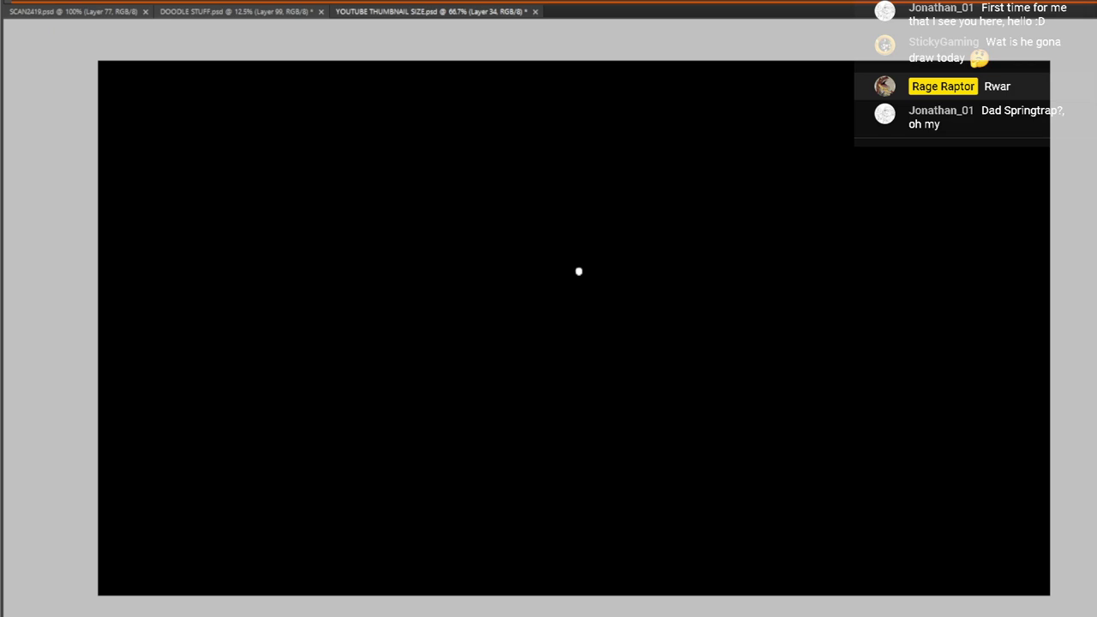
pyautogui.hotkey('ctrl', 'z')
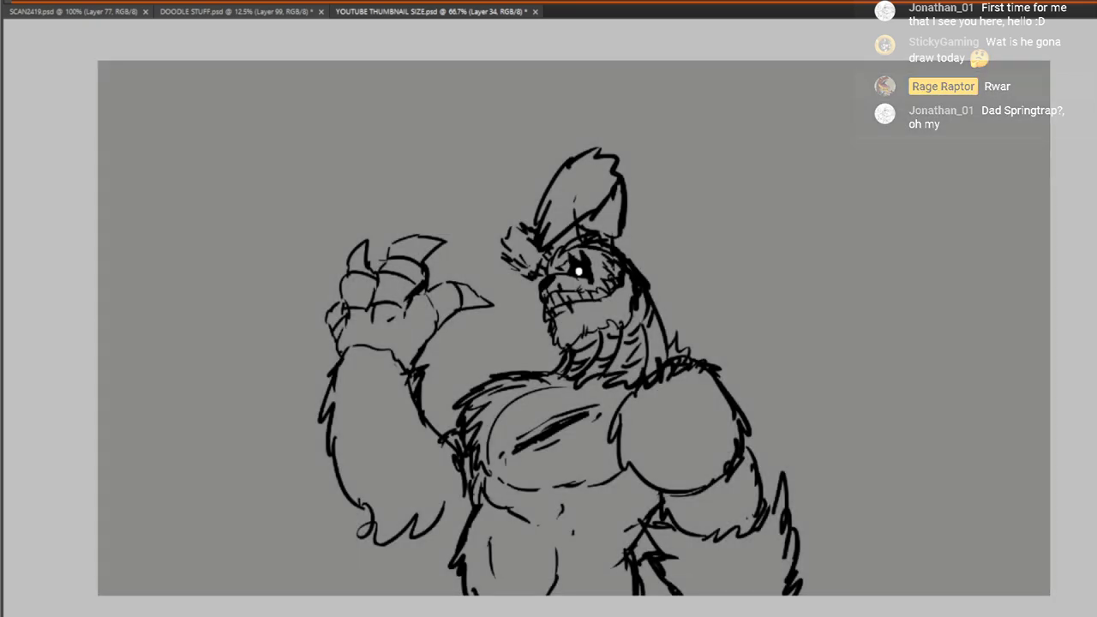
pyautogui.hotkey('ctrl', 'z')
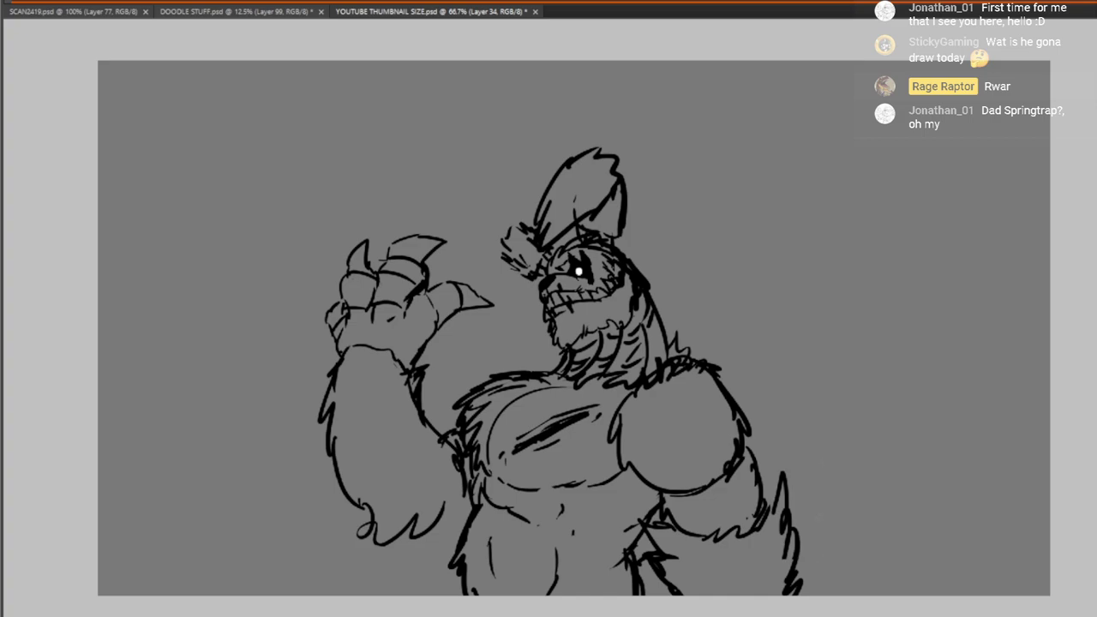
# Lasso a pointed, open-jawed head silhouette with jagged teeth in the empty area beside the figure, and deselect it
pyautogui.moveTo(782, 244)
pyautogui.mouseDown()
pyautogui.moveTo(806, 279)
pyautogui.moveTo(852, 259)
pyautogui.mouseUp()
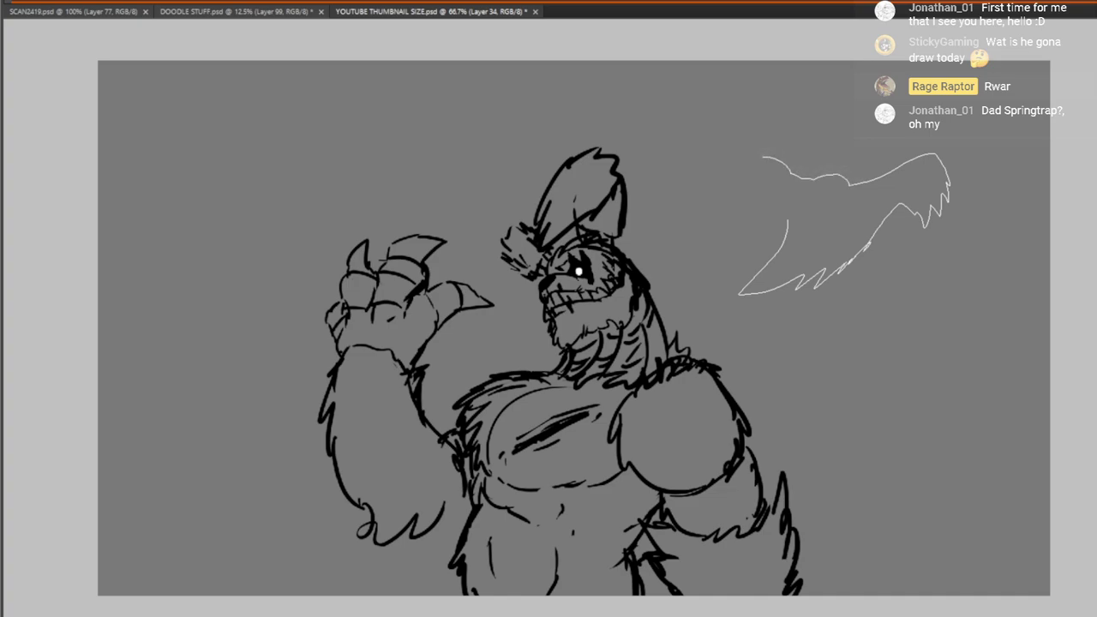
pyautogui.moveTo(720, 133)
pyautogui.mouseDown()
pyautogui.moveTo(762, 213)
pyautogui.moveTo(791, 202)
pyautogui.mouseUp()
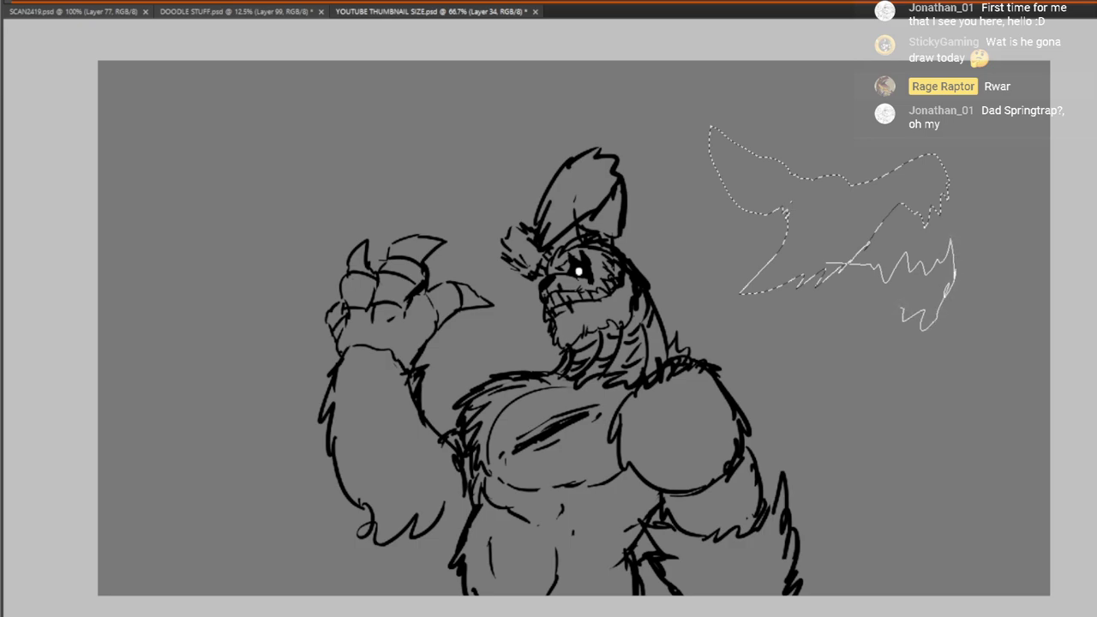
pyautogui.moveTo(953, 272); pyautogui.dragTo(950, 276)
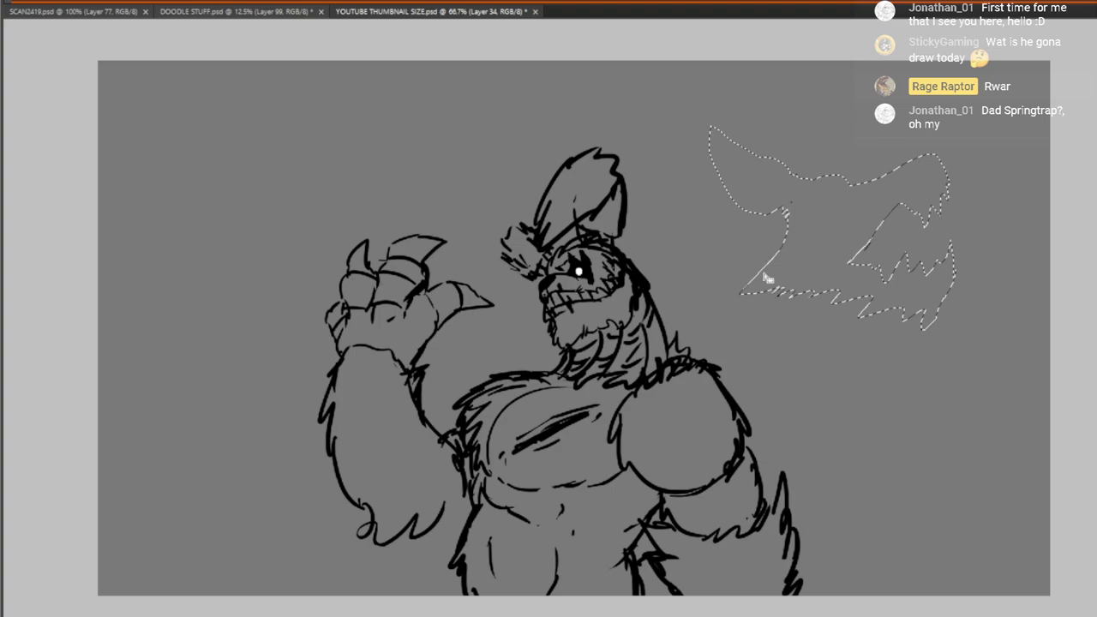
pyautogui.hotkey('ctrl', 'd')
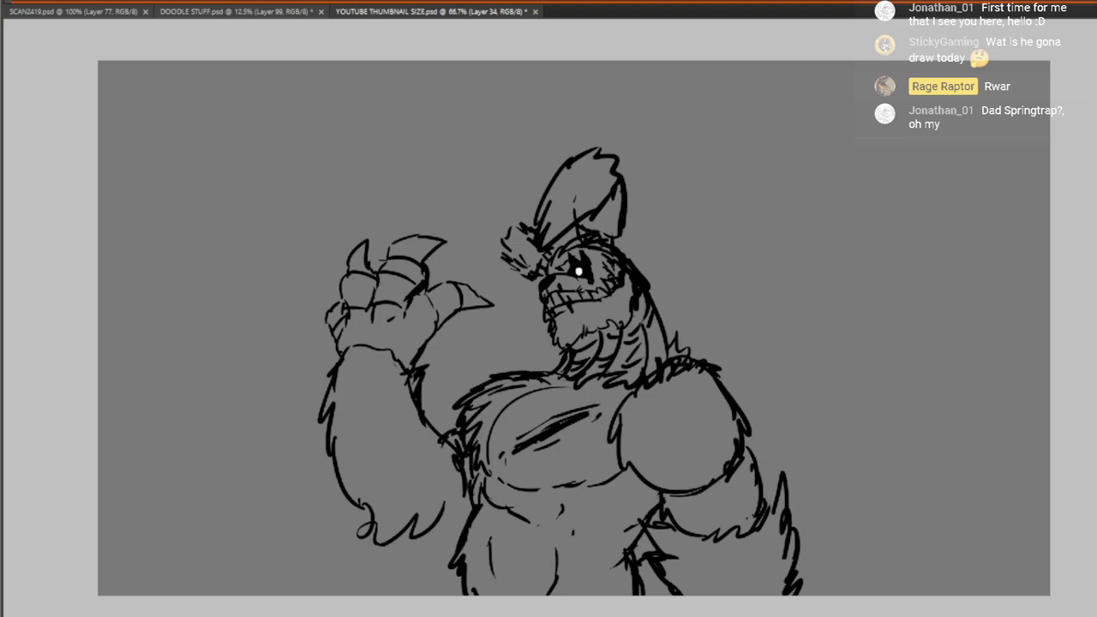
# Try a light grey background fill, undo back to the darker grey, and clear the restored selection
pyautogui.hotkey('alt', 'BackSpace')
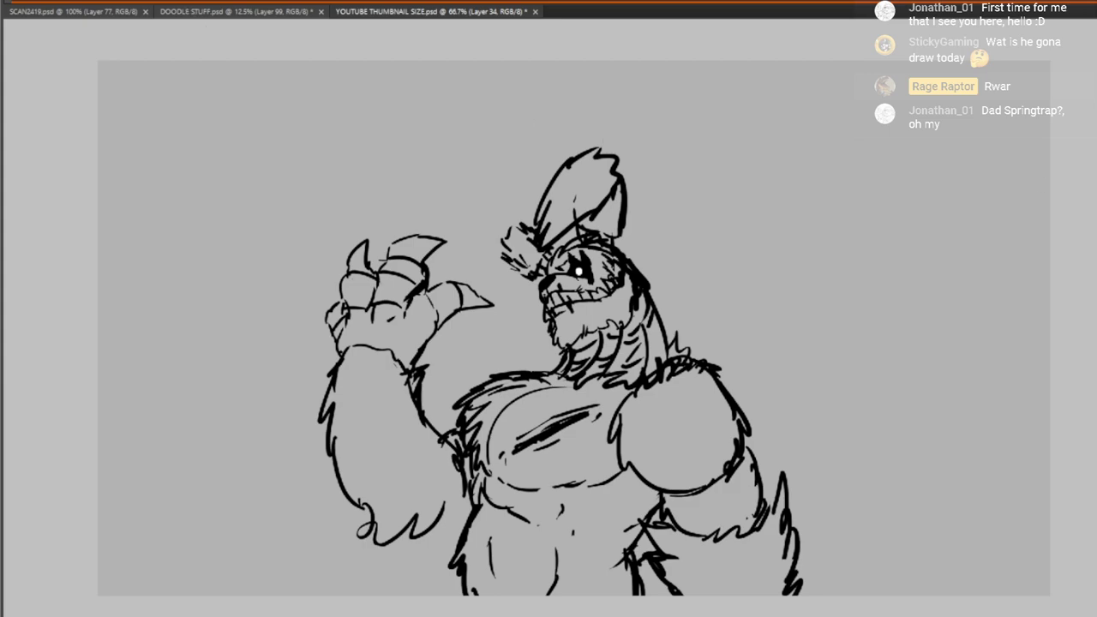
pyautogui.hotkey('ctrl', 'alt', 'z')
pyautogui.hotkey('ctrl', 'alt', 'z')
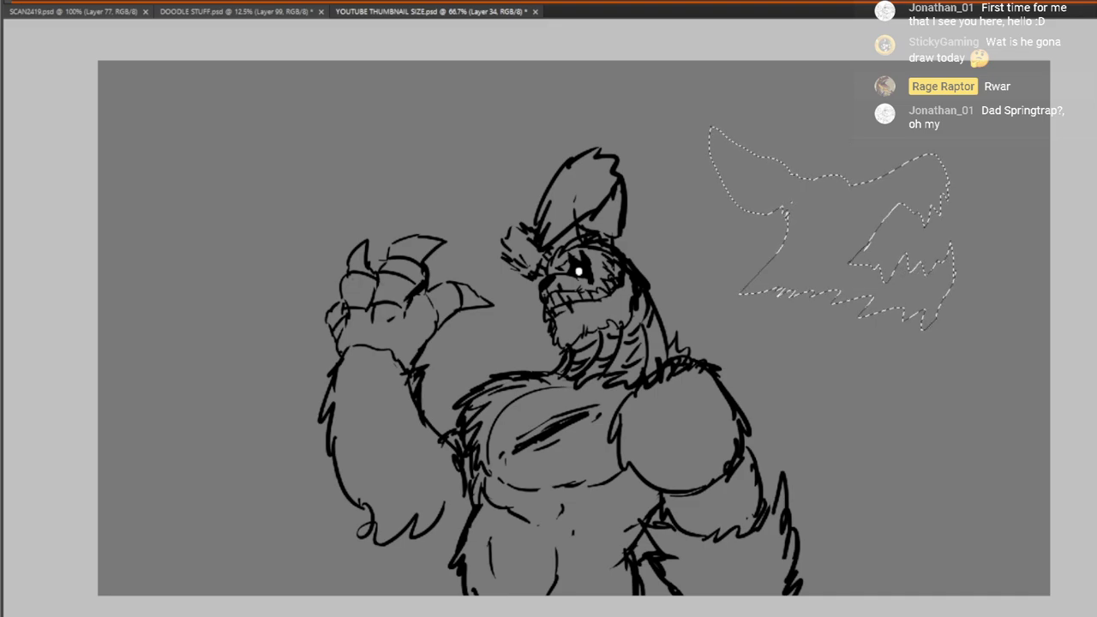
pyautogui.hotkey('ctrl', 'd')
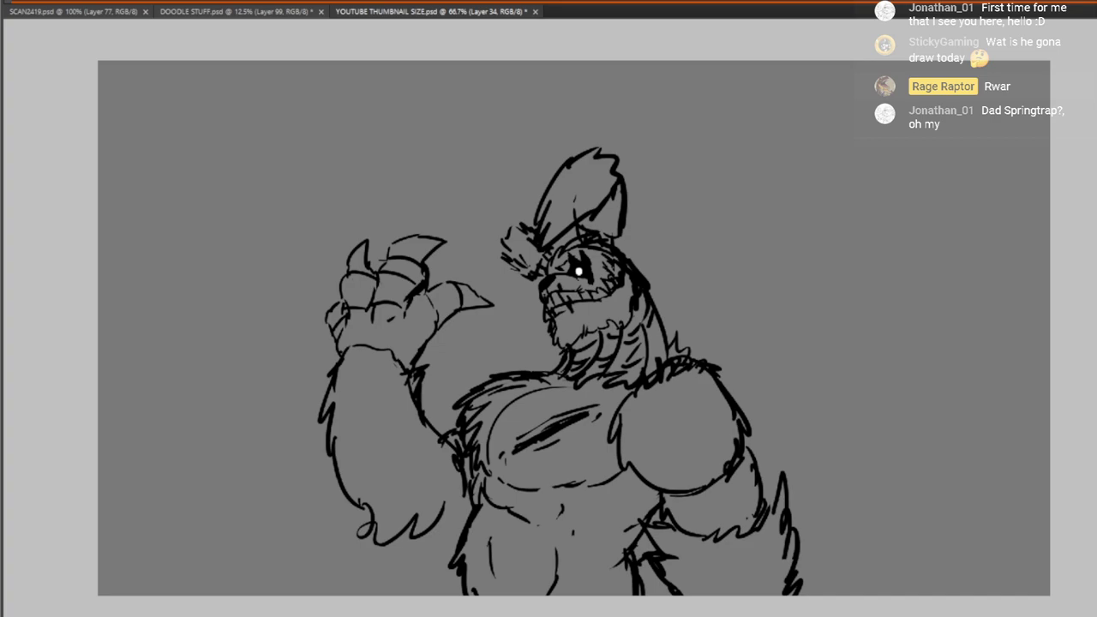
# Undo the background change to return the canvas to the lighter grey with nothing selected
pyautogui.hotkey('ctrl', 'z')
pyautogui.hotkey('ctrl', 'd')
pyautogui.hotkey('ctrl', 'z')
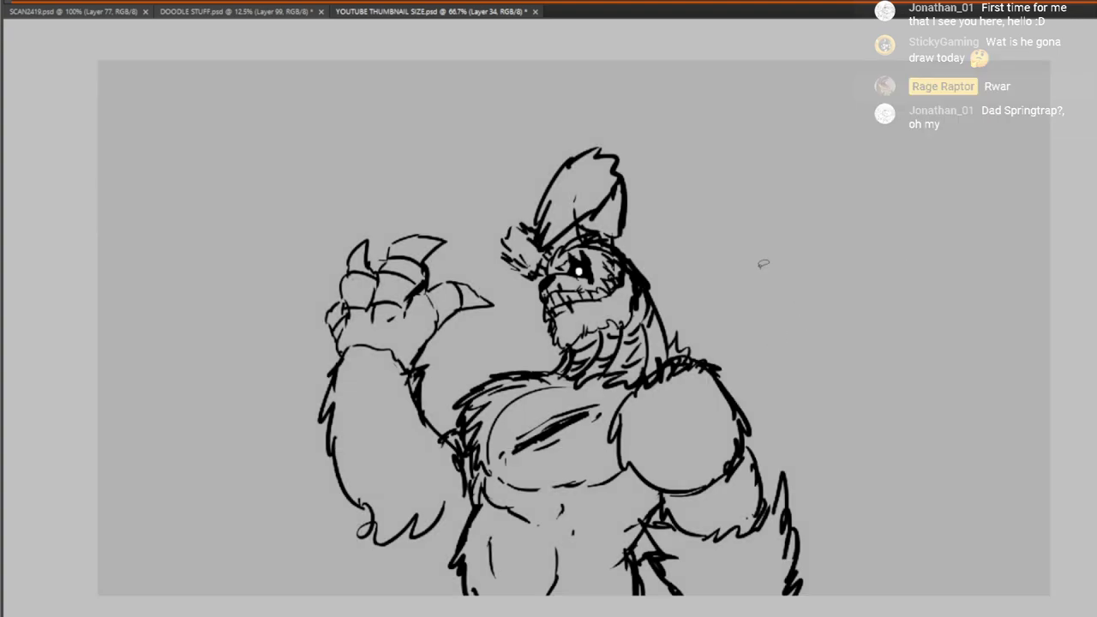
# Lasso a tall, spiky-edged mass along the figure's back side and fill it black on a layer behind the sketch
pyautogui.moveTo(735, 225)
pyautogui.mouseDown()
pyautogui.moveTo(722, 263)
pyautogui.moveTo(795, 229)
pyautogui.moveTo(796, 310)
pyautogui.moveTo(882, 289)
pyautogui.moveTo(808, 369)
pyautogui.moveTo(891, 392)
pyautogui.moveTo(837, 468)
pyautogui.moveTo(873, 520)
pyautogui.moveTo(869, 553)
pyautogui.moveTo(836, 587)
pyautogui.moveTo(890, 610)
pyautogui.moveTo(924, 565)
pyautogui.moveTo(928, 275)
pyautogui.moveTo(797, 153)
pyautogui.moveTo(763, 169)
pyautogui.moveTo(738, 109)
pyautogui.moveTo(705, 169)
pyautogui.moveTo(698, 127)
pyautogui.moveTo(683, 128)
pyautogui.moveTo(677, 107)
pyautogui.moveTo(687, 251)
pyautogui.moveTo(730, 245)
pyautogui.mouseUp()
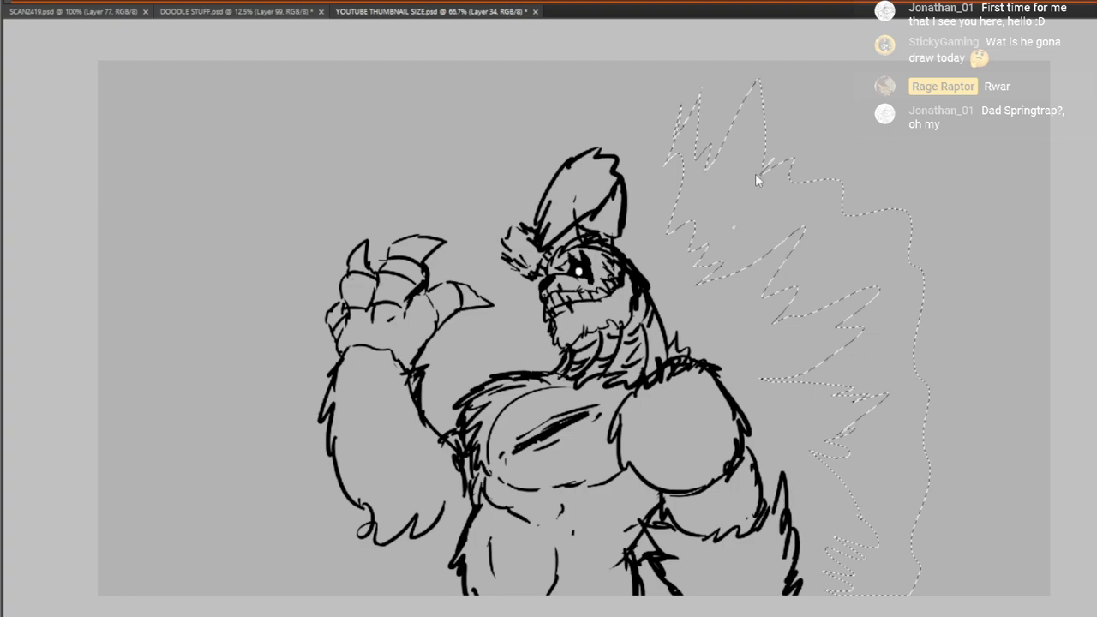
pyautogui.hotkey('ctrl', 'alt', 'shift', 'n')
pyautogui.hotkey('alt', '[')
pyautogui.hotkey('alt', '[')
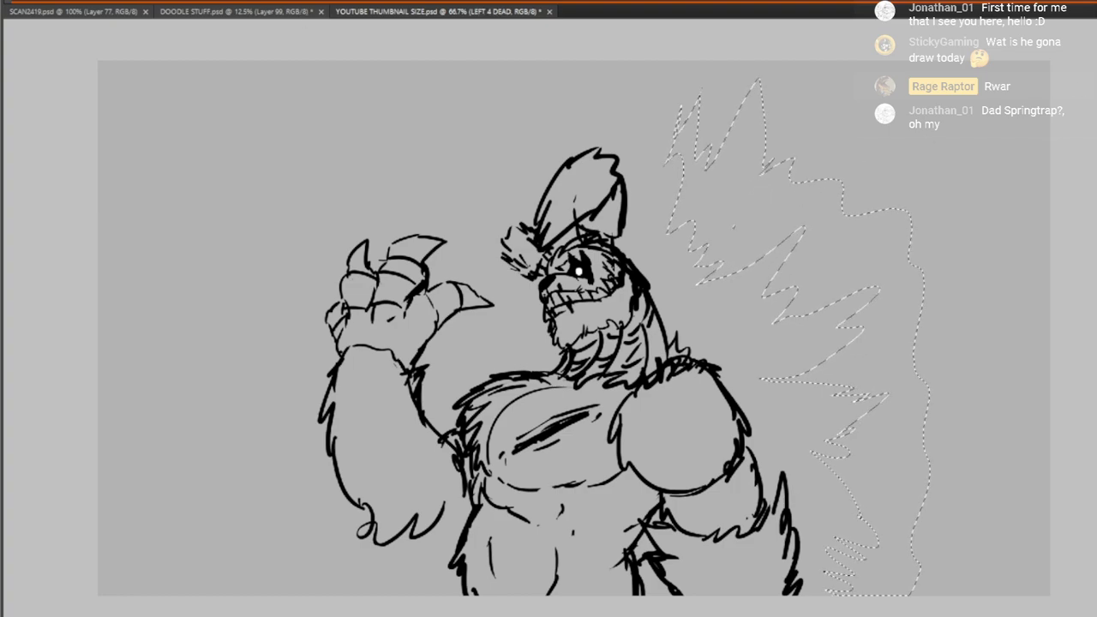
pyautogui.click(2, 243)
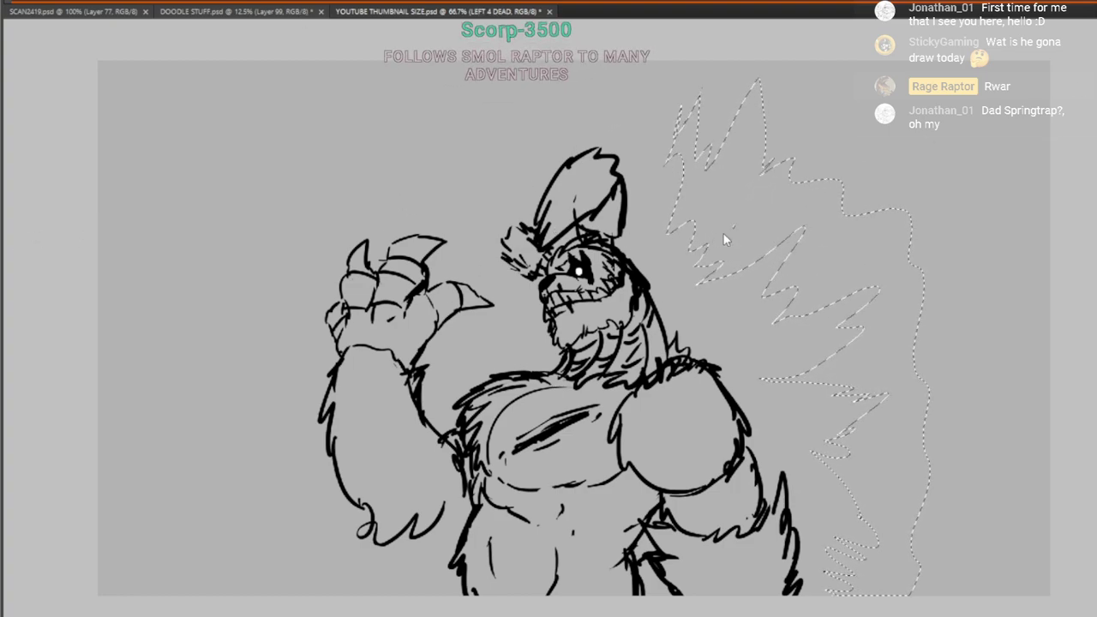
pyautogui.click(2, 244)
pyautogui.hotkey('alt', 'BackSpace')
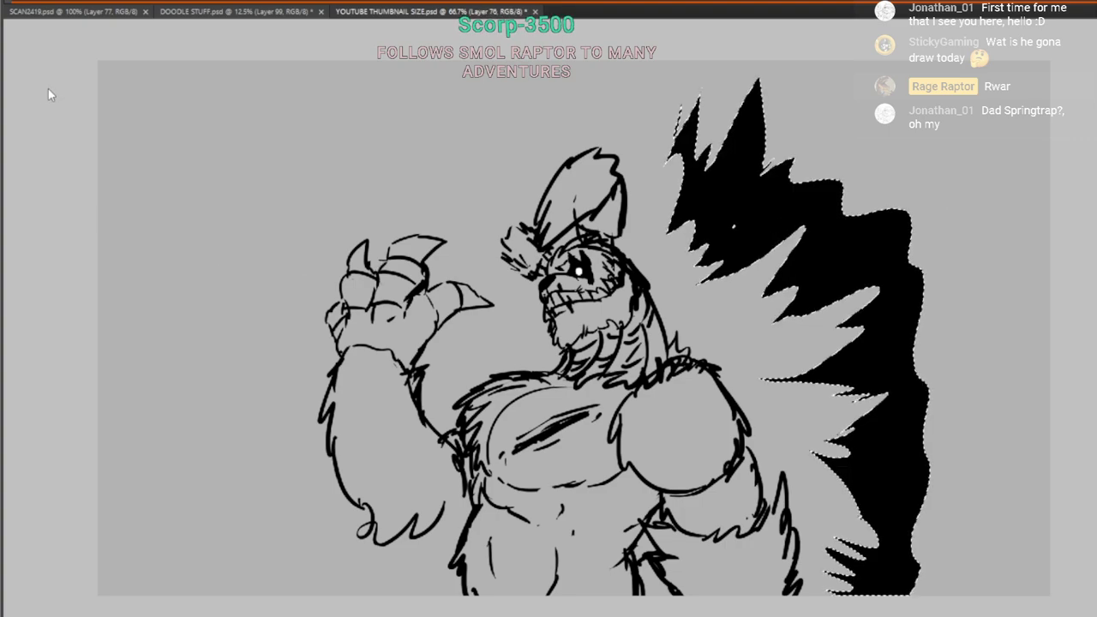
pyautogui.hotkey('ctrl', 'd')
# Fill a matching jagged black mass curving around the raised clawed hand, and deselect it
pyautogui.moveTo(478, 98)
pyautogui.mouseDown()
pyautogui.moveTo(431, 162)
pyautogui.moveTo(388, 171)
pyautogui.moveTo(298, 255)
pyautogui.moveTo(303, 313)
pyautogui.moveTo(267, 463)
pyautogui.moveTo(314, 519)
pyautogui.moveTo(335, 569)
pyautogui.moveTo(317, 614)
pyautogui.moveTo(218, 562)
pyautogui.moveTo(213, 387)
pyautogui.moveTo(256, 337)
pyautogui.moveTo(270, 145)
pyautogui.moveTo(363, 154)
pyautogui.moveTo(418, 135)
pyautogui.moveTo(436, 87)
pyautogui.moveTo(478, 97)
pyautogui.mouseUp()
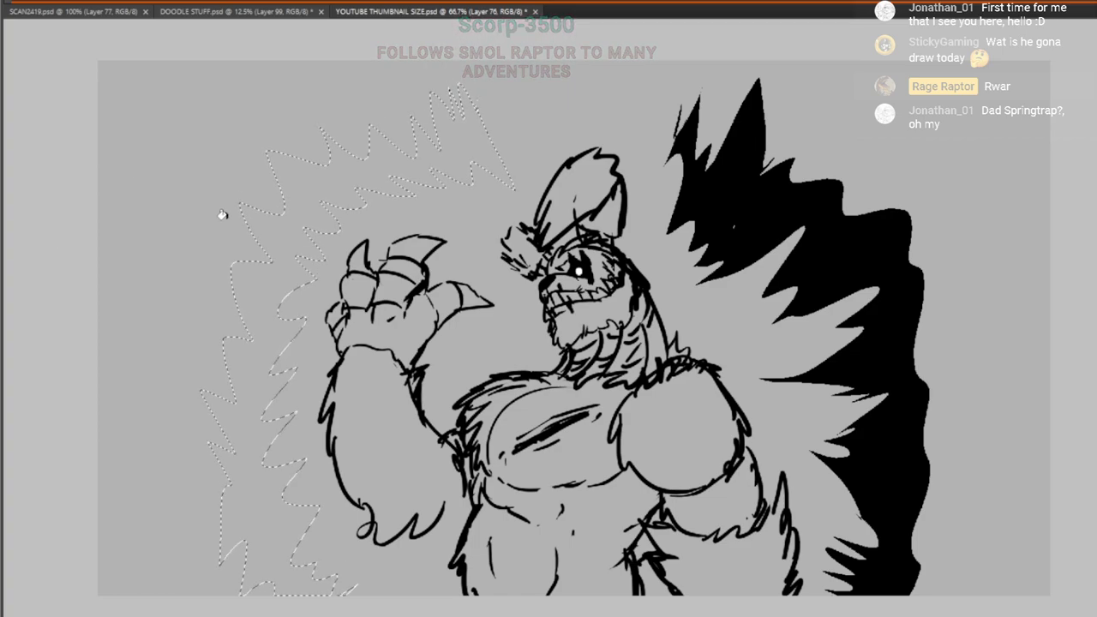
pyautogui.hotkey('alt', 'BackSpace')
pyautogui.hotkey('ctrl', 'd')
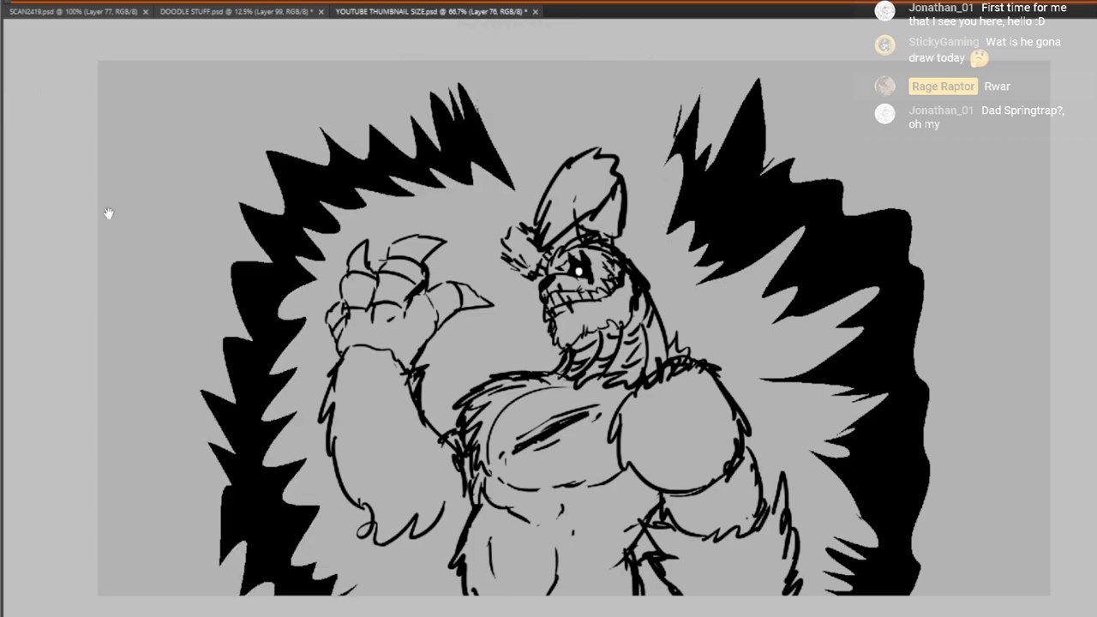
# Add a black silhouette of a horned head with a long, toothed upper jaw to the spiky mass behind the figure's back
pyautogui.moveTo(832, 195)
pyautogui.mouseDown()
pyautogui.moveTo(815, 126)
pyautogui.moveTo(833, 104)
pyautogui.moveTo(860, 169)
pyautogui.mouseUp()
pyautogui.hotkey('ctrl', 'z')
pyautogui.moveTo(804, 203)
pyautogui.mouseDown()
pyautogui.moveTo(815, 120)
pyautogui.moveTo(853, 166)
pyautogui.mouseUp()
pyautogui.moveTo(845, 190); pyautogui.dragTo(821, 209)
pyautogui.moveTo(886, 181)
pyautogui.mouseDown()
pyautogui.moveTo(919, 181)
pyautogui.moveTo(968, 148)
pyautogui.mouseUp()
pyautogui.moveTo(1002, 196)
pyautogui.mouseDown()
pyautogui.moveTo(977, 195)
pyautogui.moveTo(879, 250)
pyautogui.moveTo(809, 191)
pyautogui.moveTo(819, 184)
pyautogui.mouseUp()
pyautogui.hotkey('alt', 'BackSpace')
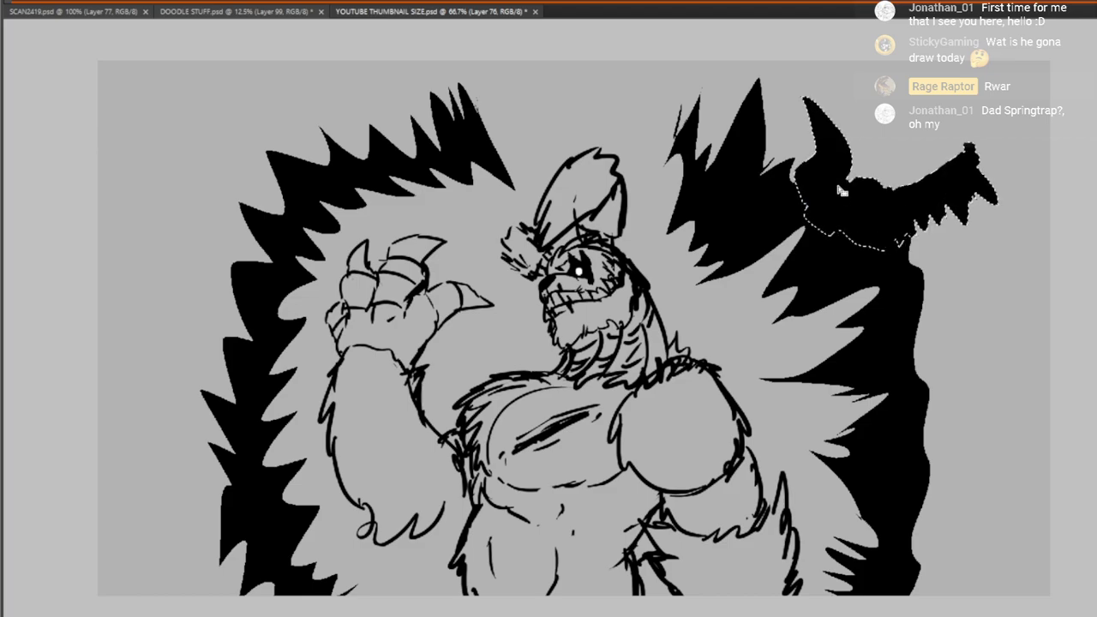
pyautogui.hotkey('ctrl', 'd')
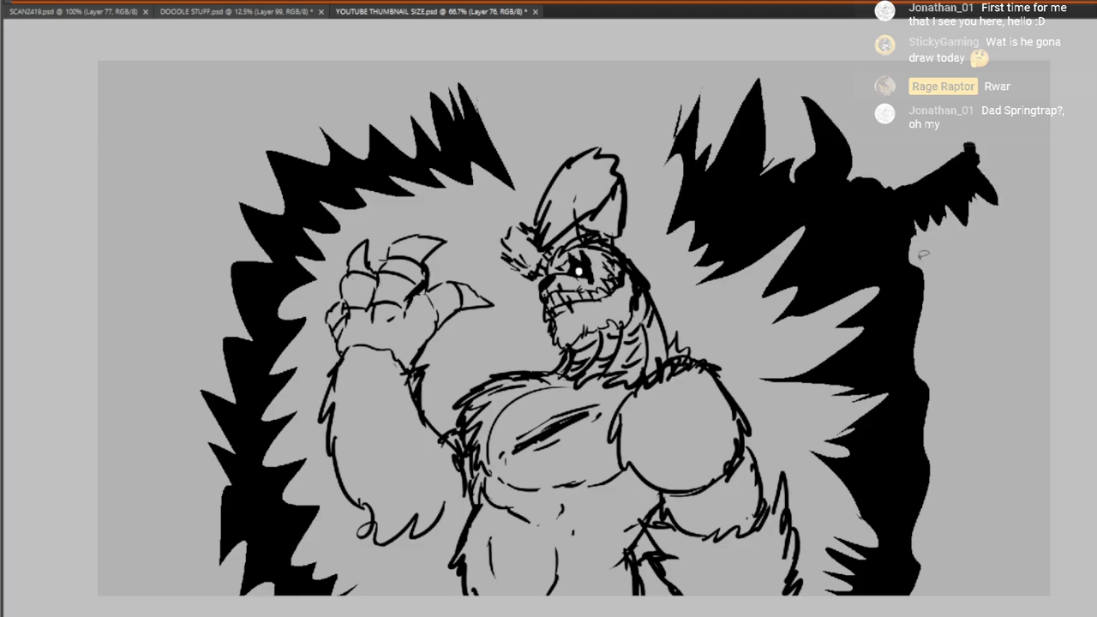
# Lasso a lower jaw with pointed teeth beneath the horned head's upper jaw
pyautogui.moveTo(900, 283); pyautogui.dragTo(1018, 252)
pyautogui.moveTo(1002, 289)
pyautogui.mouseDown()
pyautogui.moveTo(914, 311)
pyautogui.moveTo(892, 282)
pyautogui.mouseUp()
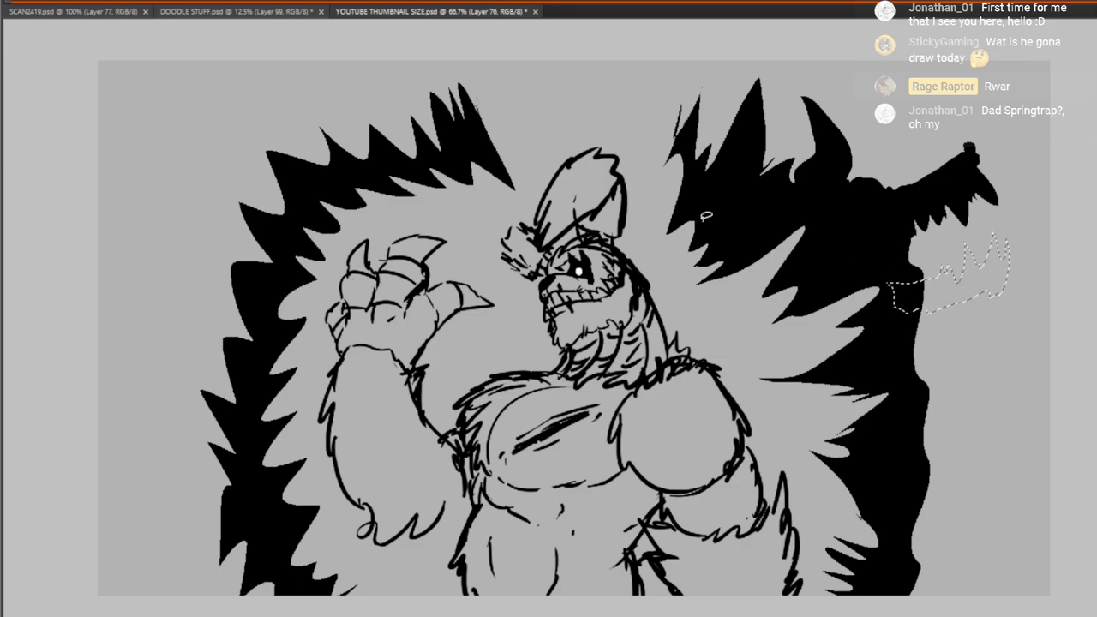
pyautogui.hotkey('ctrl', 't')
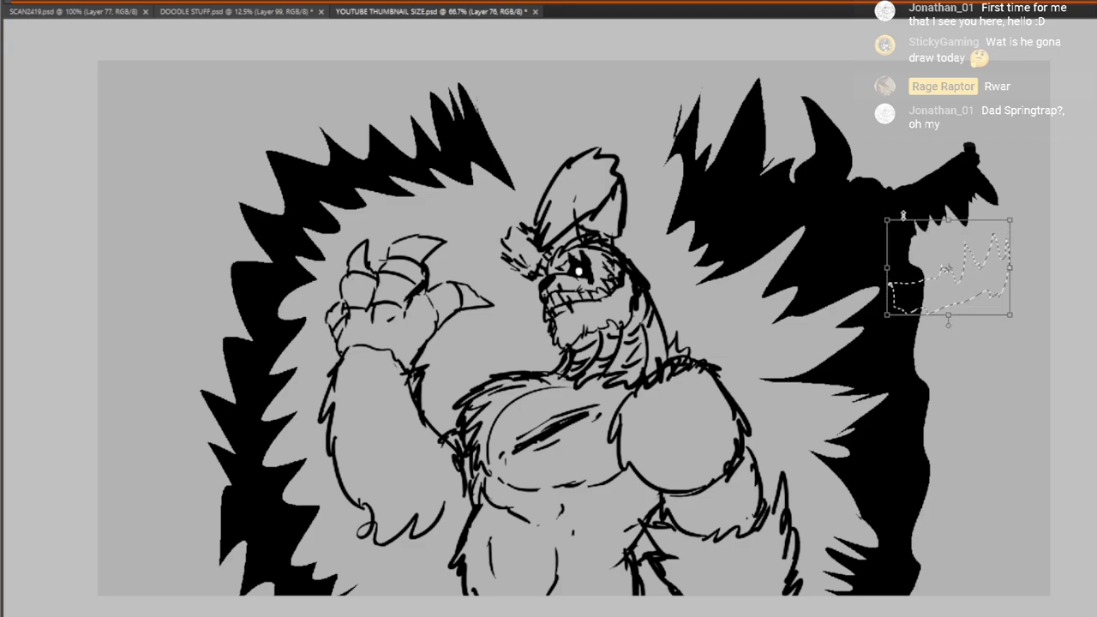
pyautogui.moveTo(904, 214)
pyautogui.mouseDown()
pyautogui.moveTo(886, 215)
pyautogui.moveTo(909, 207)
pyautogui.mouseUp()
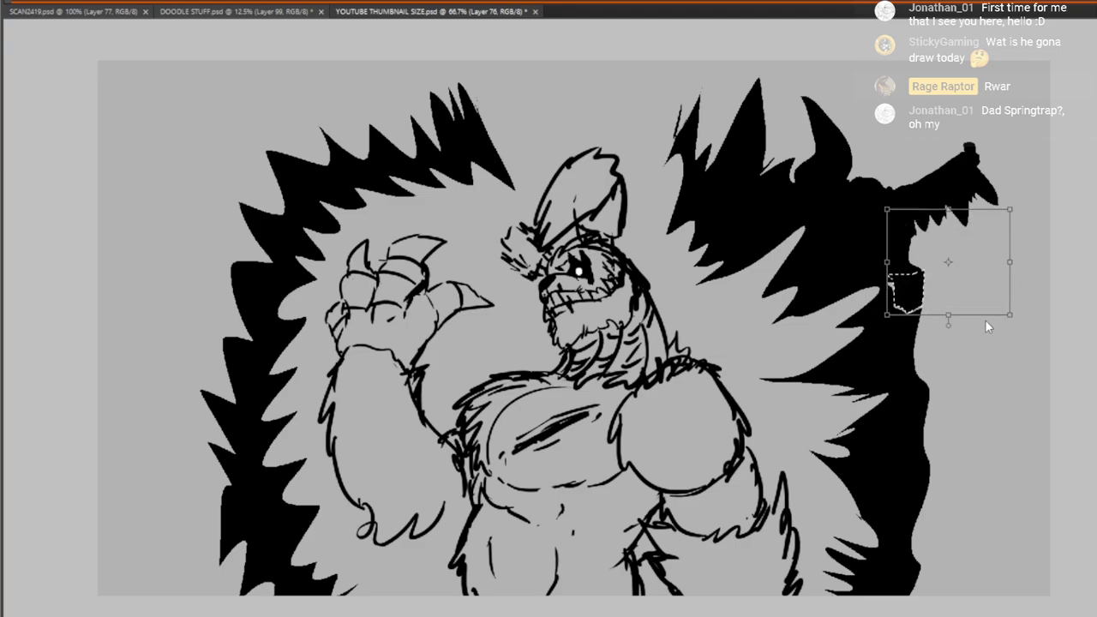
pyautogui.hotkey('ctrl', 'z')
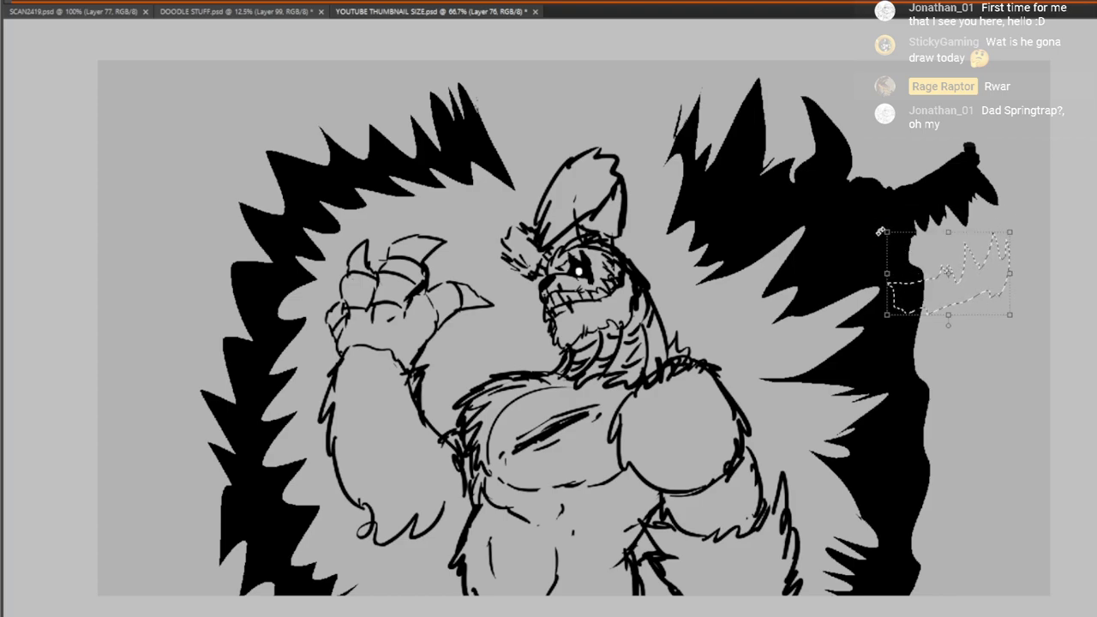
pyautogui.moveTo(885, 231); pyautogui.dragTo(913, 207)
pyautogui.moveTo(907, 273); pyautogui.dragTo(899, 259)
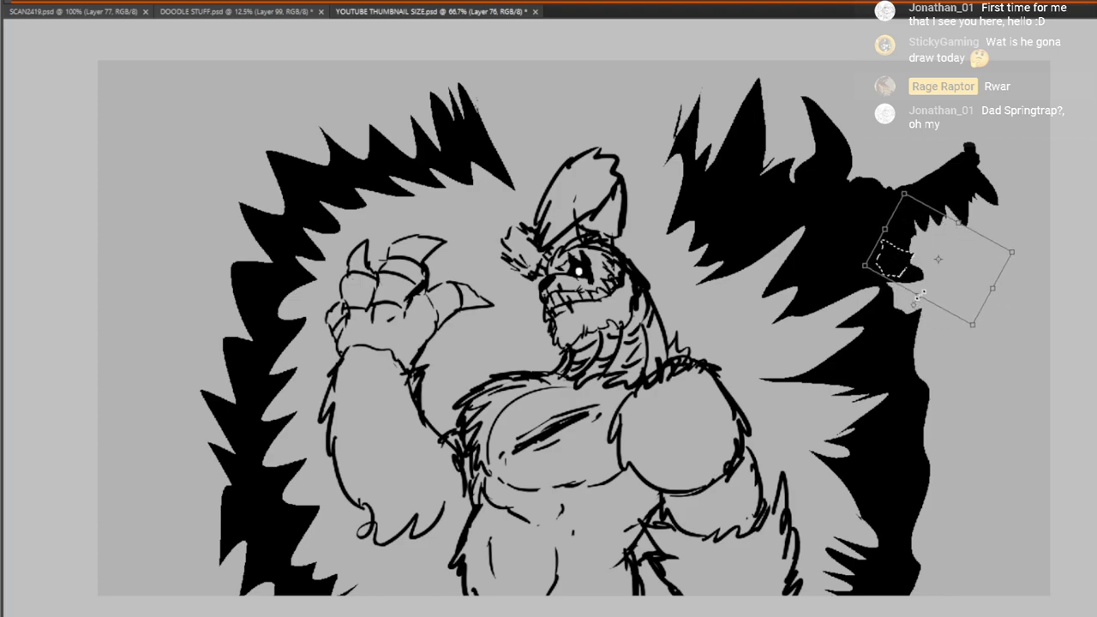
pyautogui.press('Escape')
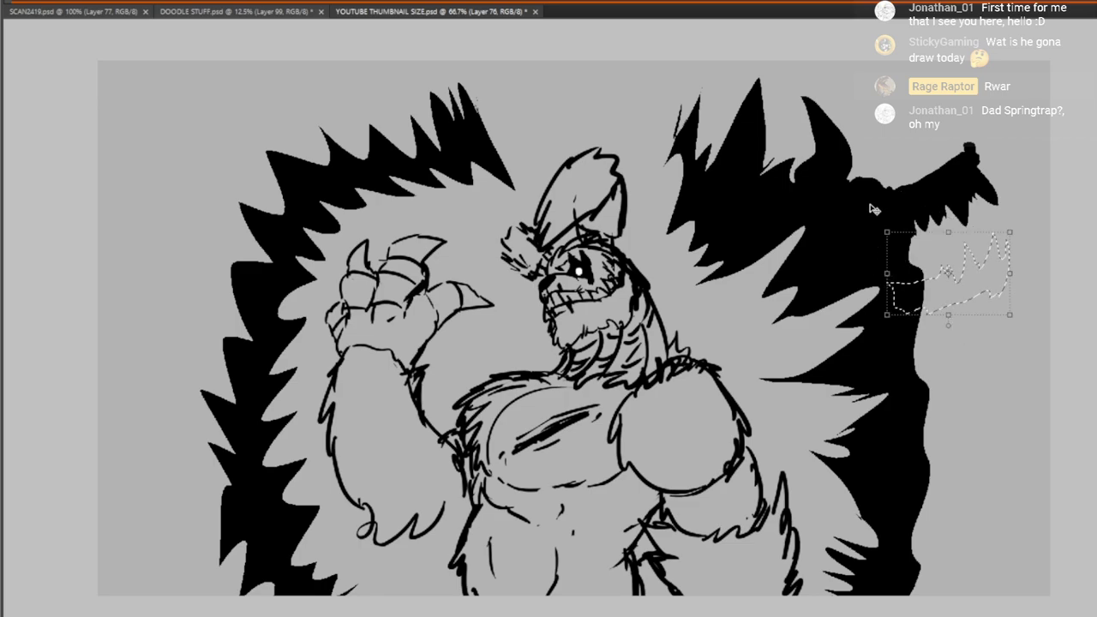
pyautogui.hotkey('ctrl', 'z')
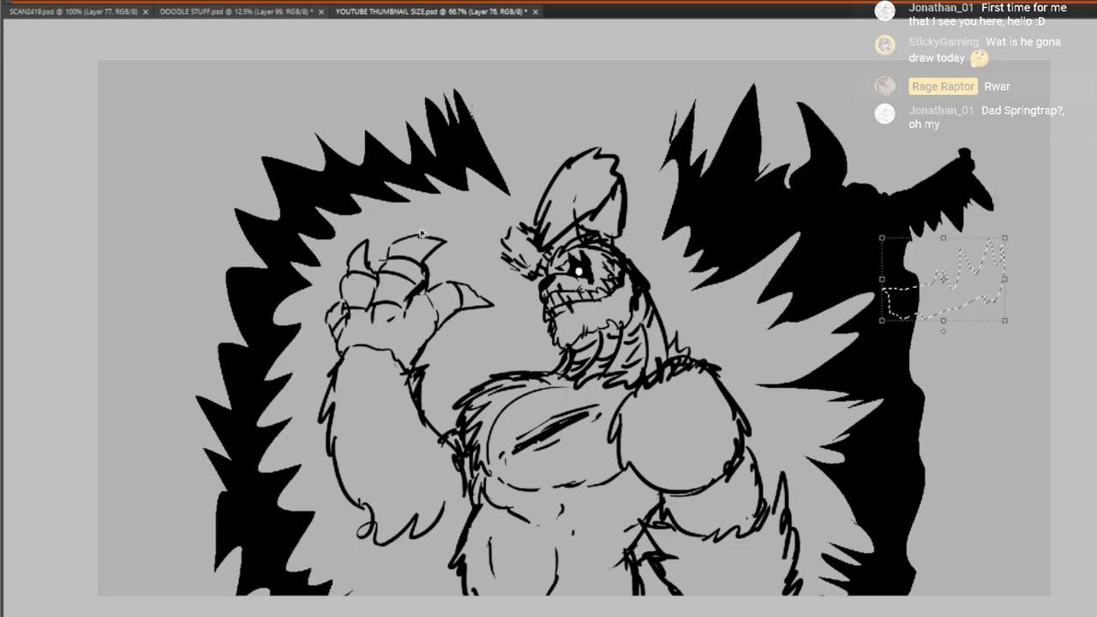
pyautogui.hotkey('ctrl', 'z')
# Rotate the black-filled lower jaw clockwise to join the horned head's open mouth, and deselect it
pyautogui.moveTo(882, 236); pyautogui.dragTo(925, 218)
pyautogui.moveTo(956, 316); pyautogui.dragTo(944, 303)
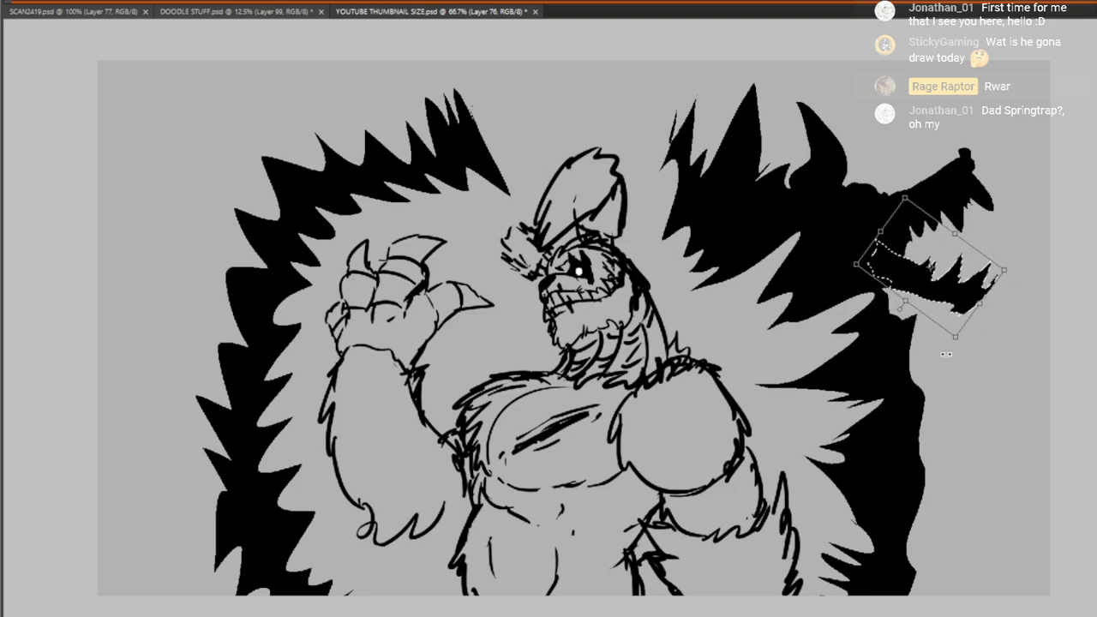
pyautogui.press('Return')
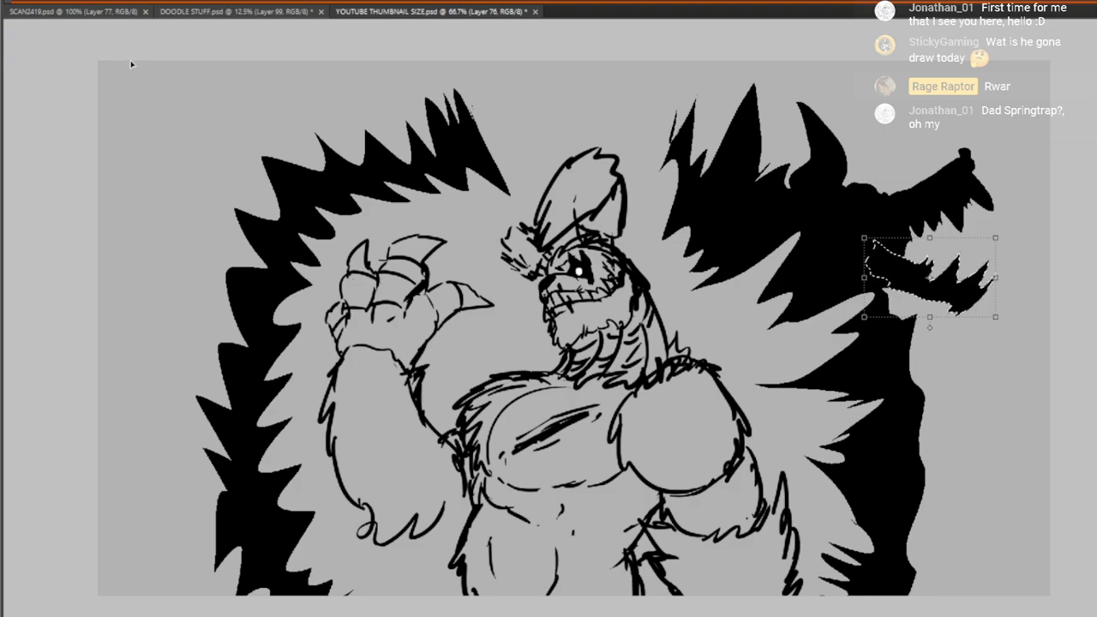
pyautogui.press('Return')
pyautogui.hotkey('ctrl', 'd')
# Add a thin, pointed black spike to the horned head just above the snout
pyautogui.moveTo(876, 174)
pyautogui.mouseDown()
pyautogui.moveTo(853, 186)
pyautogui.moveTo(861, 116)
pyautogui.moveTo(878, 184)
pyautogui.mouseUp()
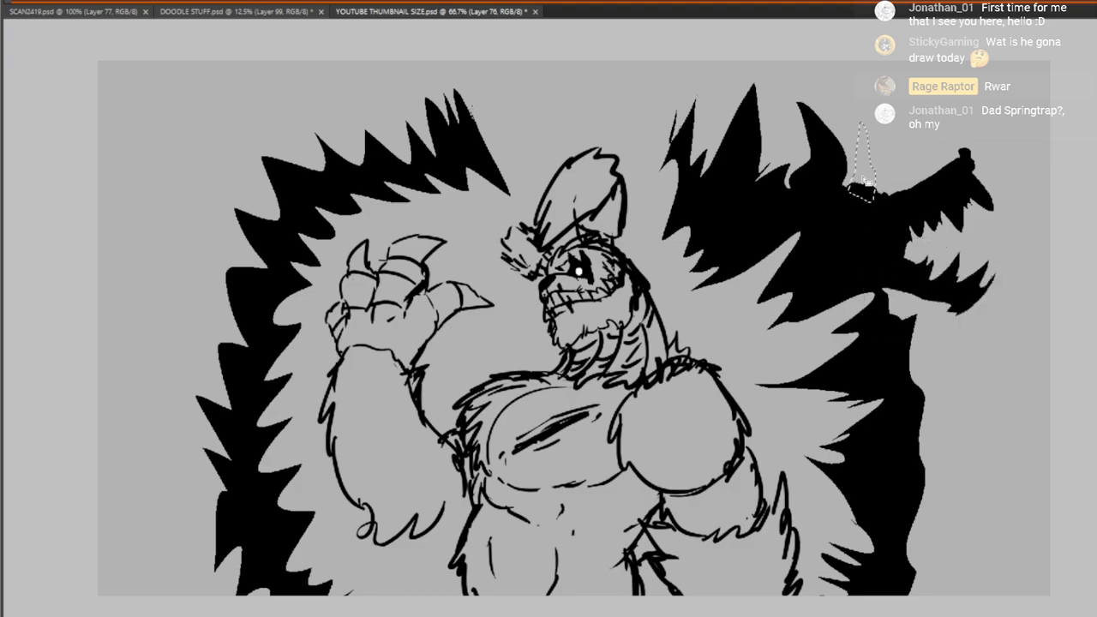
pyautogui.hotkey('alt', 'BackSpace')
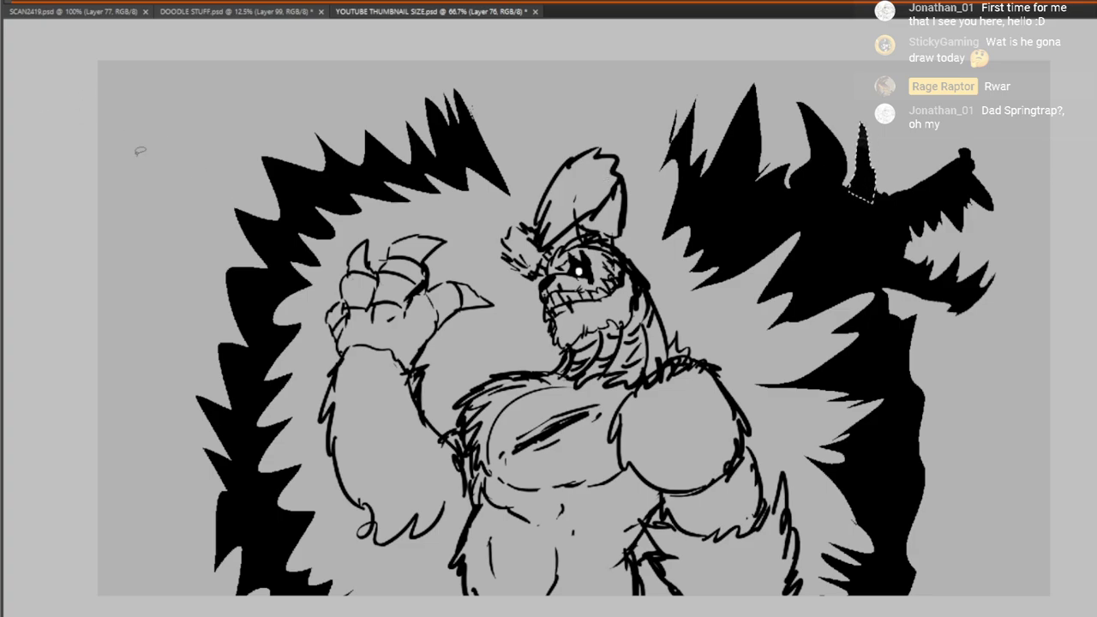
pyautogui.hotkey('ctrl', 'd')
# Lasso a round-headed, open-mouthed silhouette with jagged teeth below the horned head, fill it black, and deselect it
pyautogui.moveTo(902, 362)
pyautogui.mouseDown()
pyautogui.moveTo(934, 367)
pyautogui.moveTo(961, 419)
pyautogui.moveTo(942, 486)
pyautogui.moveTo(905, 506)
pyautogui.mouseUp()
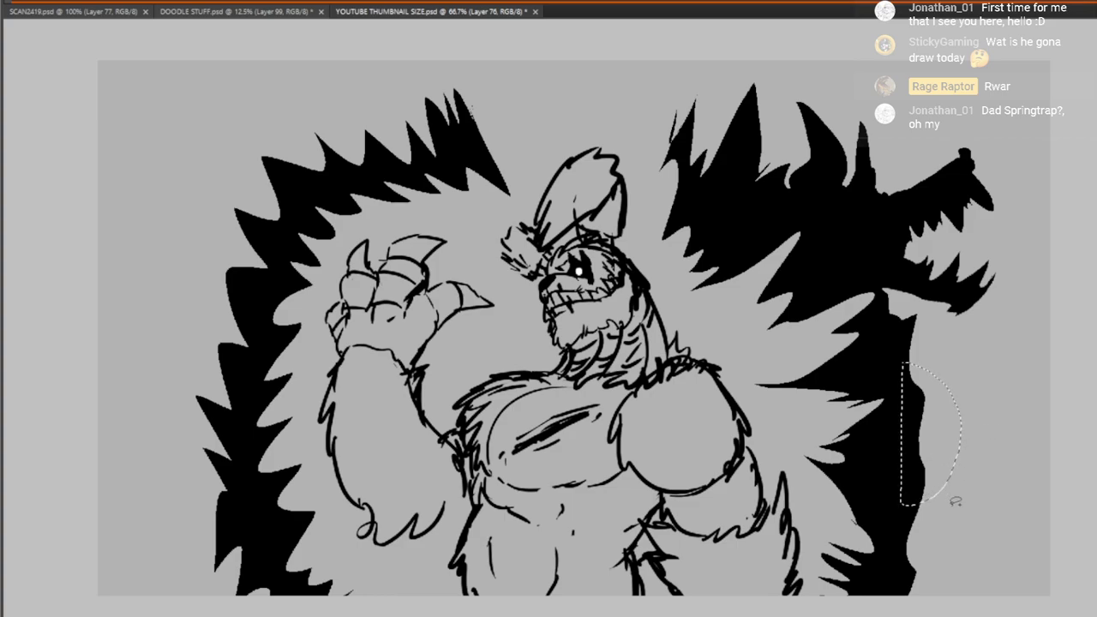
pyautogui.hotkey('ctrl', 'd')
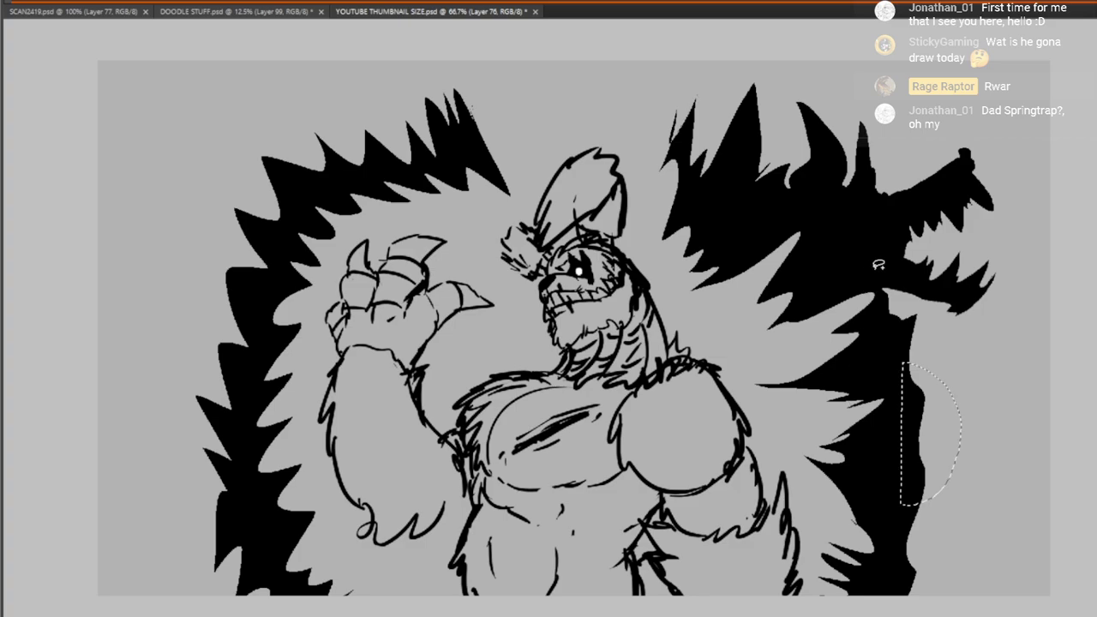
pyautogui.moveTo(907, 364)
pyautogui.mouseDown()
pyautogui.moveTo(975, 401)
pyautogui.moveTo(975, 455)
pyautogui.moveTo(933, 493)
pyautogui.moveTo(914, 481)
pyautogui.moveTo(905, 378)
pyautogui.mouseUp()
pyautogui.moveTo(976, 410)
pyautogui.mouseDown()
pyautogui.moveTo(1033, 413)
pyautogui.moveTo(976, 450)
pyautogui.moveTo(970, 422)
pyautogui.mouseUp()
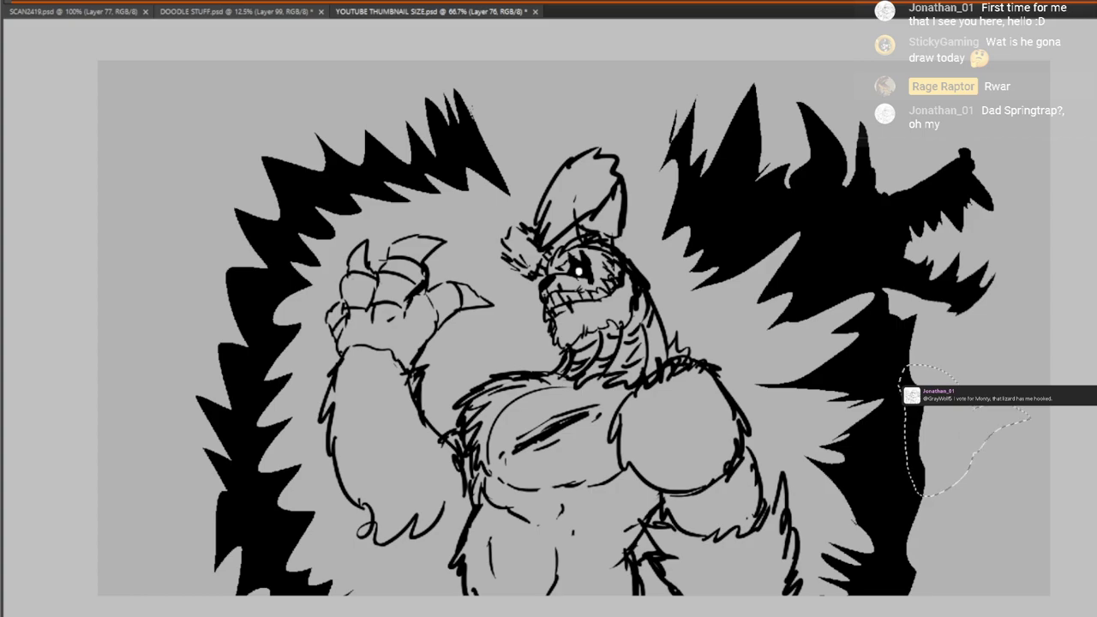
pyautogui.hotkey('ctrl', 'd')
pyautogui.hotkey('ctrl', 'z')
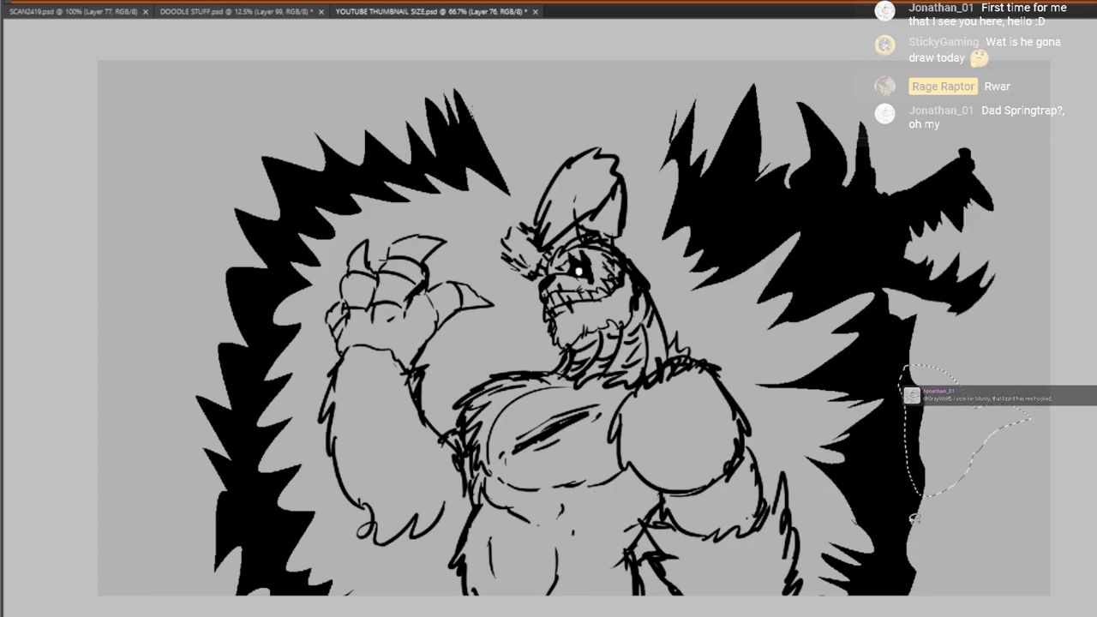
pyautogui.moveTo(977, 445); pyautogui.dragTo(1035, 453)
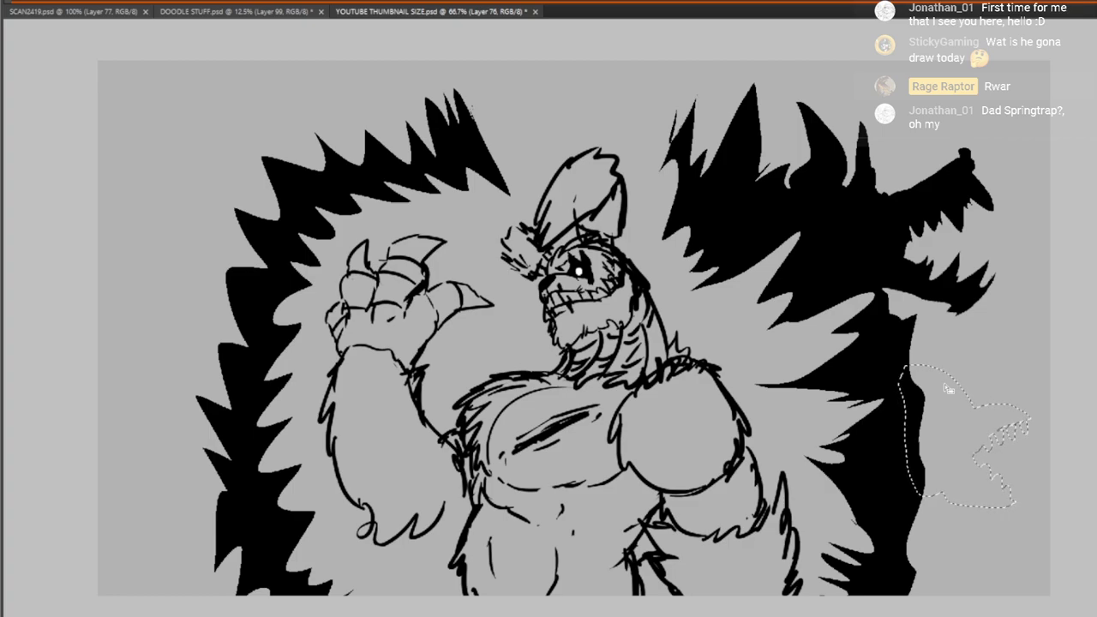
pyautogui.hotkey('alt', 'BackSpace')
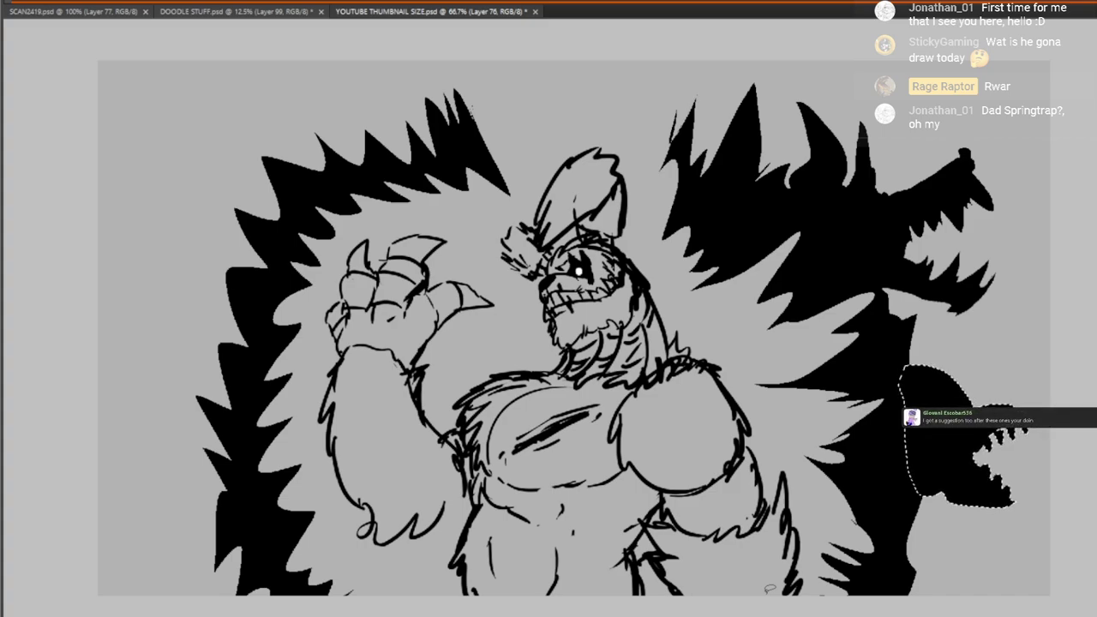
pyautogui.hotkey('ctrl', 'd')
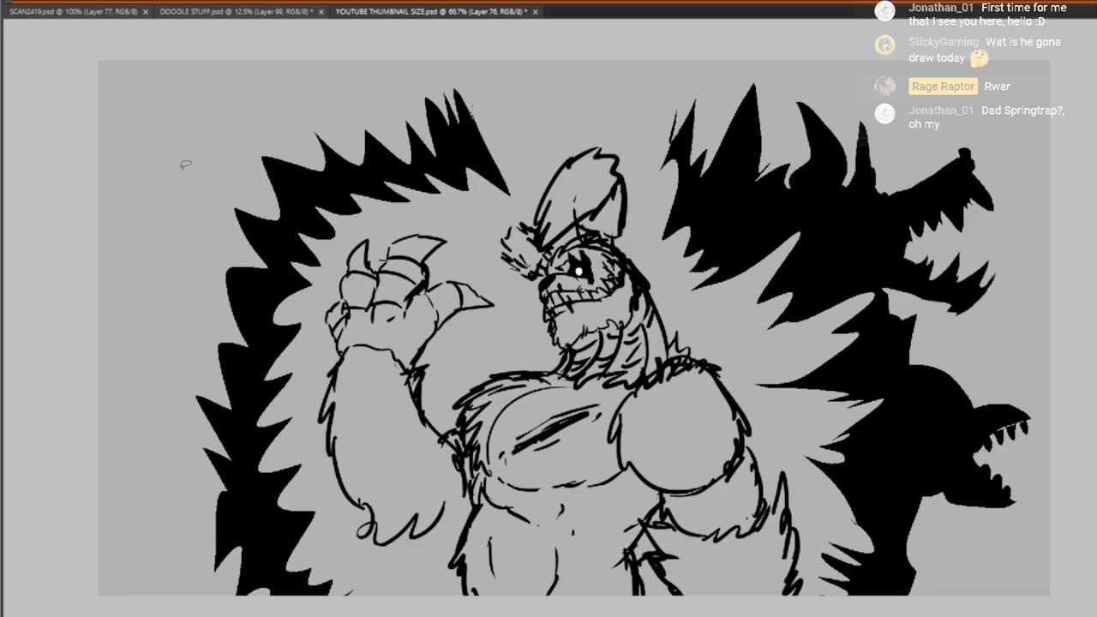
# Add a blunt-snouted black head with a small hat and rounded ear to the spiky mass above the raised hand
pyautogui.moveTo(184, 167)
pyautogui.mouseDown()
pyautogui.moveTo(229, 150)
pyautogui.moveTo(246, 160)
pyautogui.moveTo(273, 138)
pyautogui.moveTo(303, 150)
pyautogui.moveTo(316, 203)
pyautogui.moveTo(293, 232)
pyautogui.moveTo(259, 232)
pyautogui.moveTo(238, 209)
pyautogui.moveTo(187, 192)
pyautogui.moveTo(186, 155)
pyautogui.mouseUp()
pyautogui.moveTo(306, 158)
pyautogui.mouseDown()
pyautogui.moveTo(350, 126)
pyautogui.moveTo(357, 158)
pyautogui.moveTo(333, 183)
pyautogui.moveTo(305, 186)
pyautogui.mouseUp()
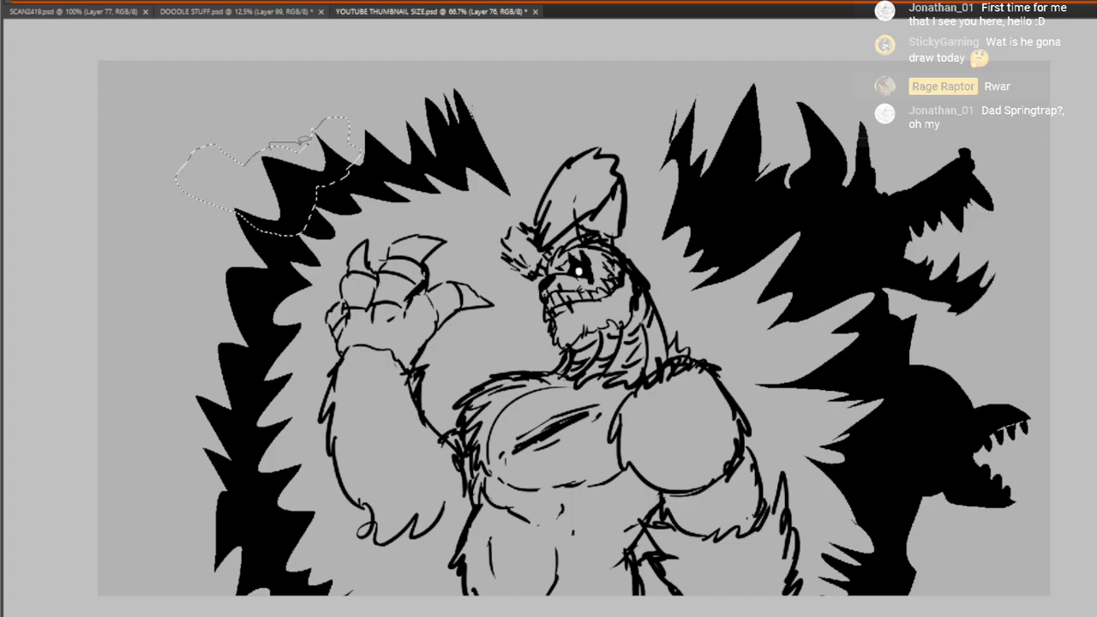
pyautogui.moveTo(278, 140)
pyautogui.mouseDown()
pyautogui.moveTo(281, 114)
pyautogui.moveTo(300, 105)
pyautogui.moveTo(330, 120)
pyautogui.moveTo(350, 156)
pyautogui.mouseUp()
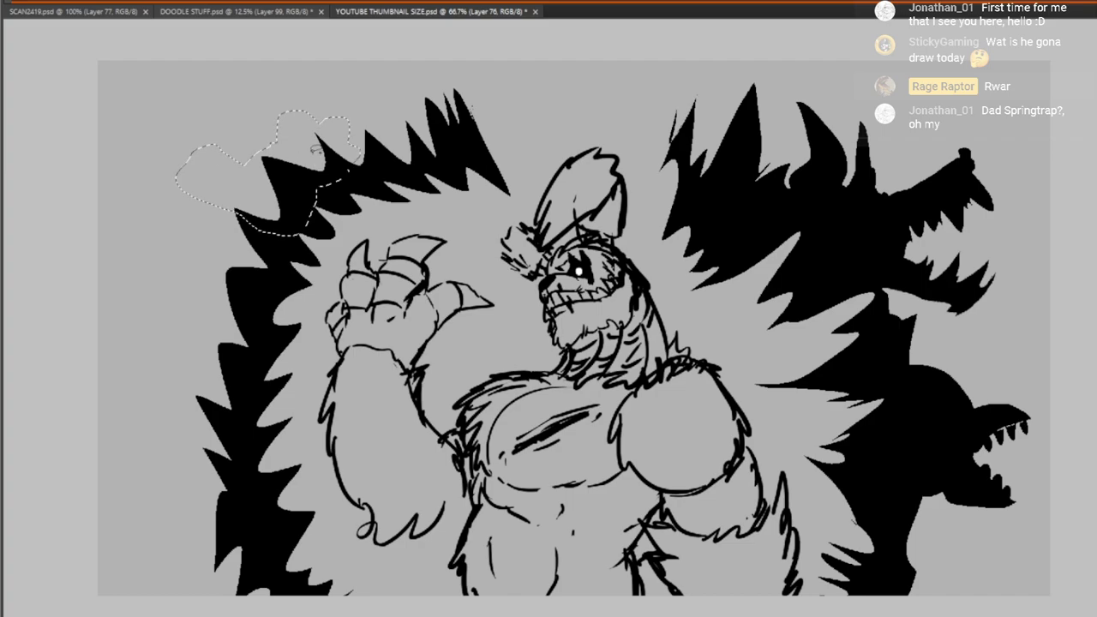
pyautogui.hotkey('alt', 'BackSpace')
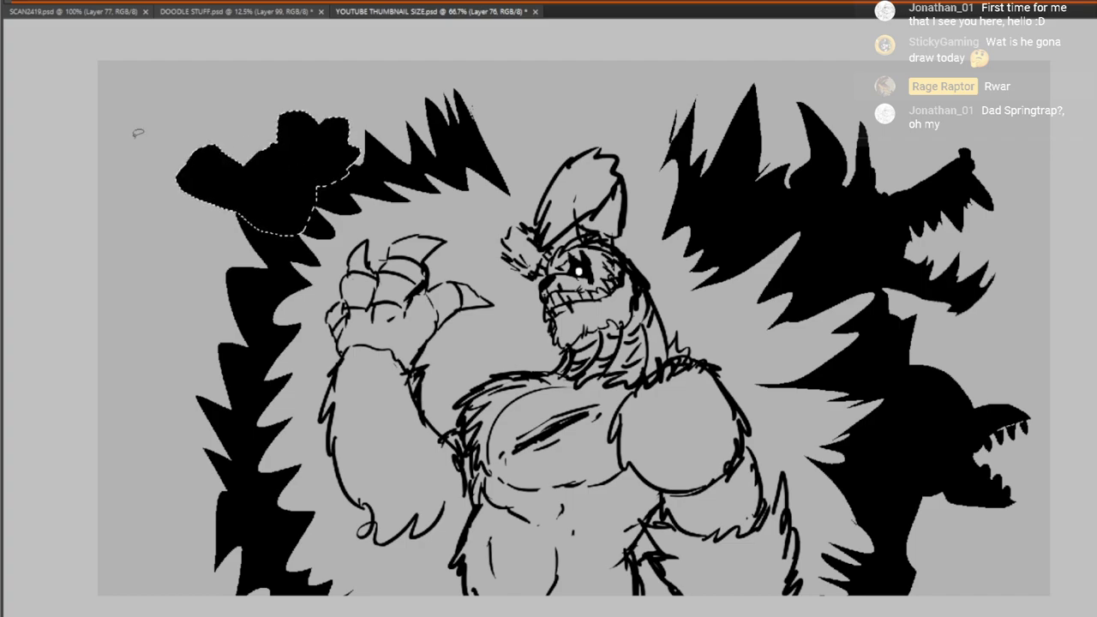
pyautogui.hotkey('ctrl', 'd')
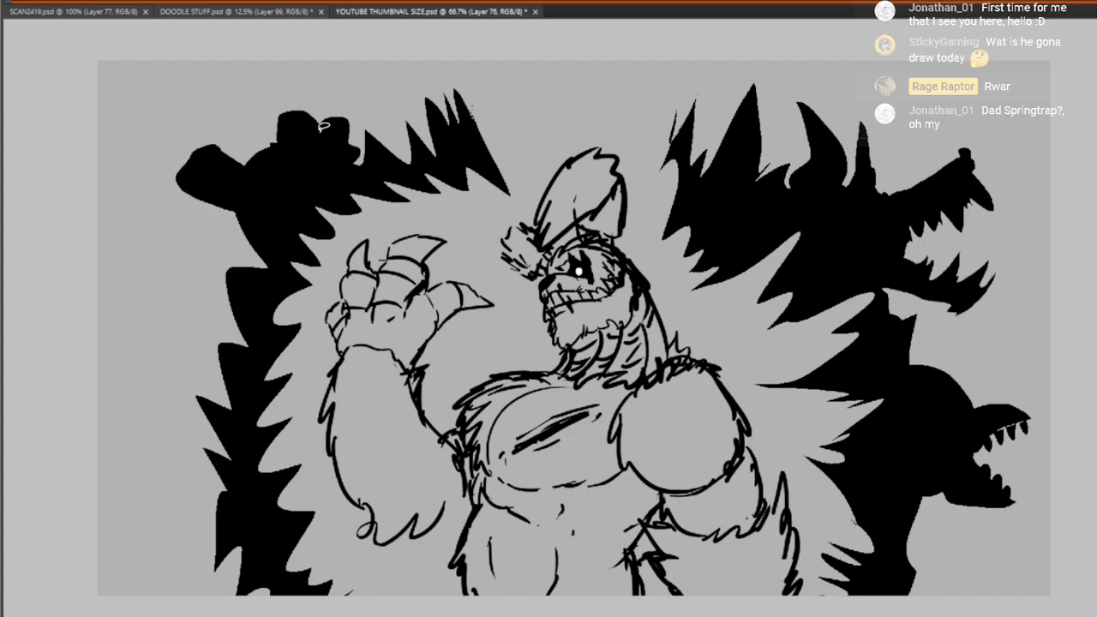
# Cut a thin gap around the hat's base to separate it from the blunt-snouted head and its ear
pyautogui.moveTo(316, 140)
pyautogui.mouseDown()
pyautogui.moveTo(320, 122)
pyautogui.moveTo(281, 138)
pyautogui.moveTo(307, 144)
pyautogui.moveTo(281, 141)
pyautogui.moveTo(354, 131)
pyautogui.moveTo(332, 114)
pyautogui.mouseUp()
pyautogui.press('e')
pyautogui.hotkey('ctrl', 'd')
# Fill a rounded black lower jaw beneath the blunt snout and add small black teeth along both jaws
pyautogui.moveTo(251, 222)
pyautogui.mouseDown()
pyautogui.moveTo(183, 251)
pyautogui.moveTo(195, 274)
pyautogui.moveTo(231, 283)
pyautogui.moveTo(279, 250)
pyautogui.moveTo(258, 221)
pyautogui.mouseUp()
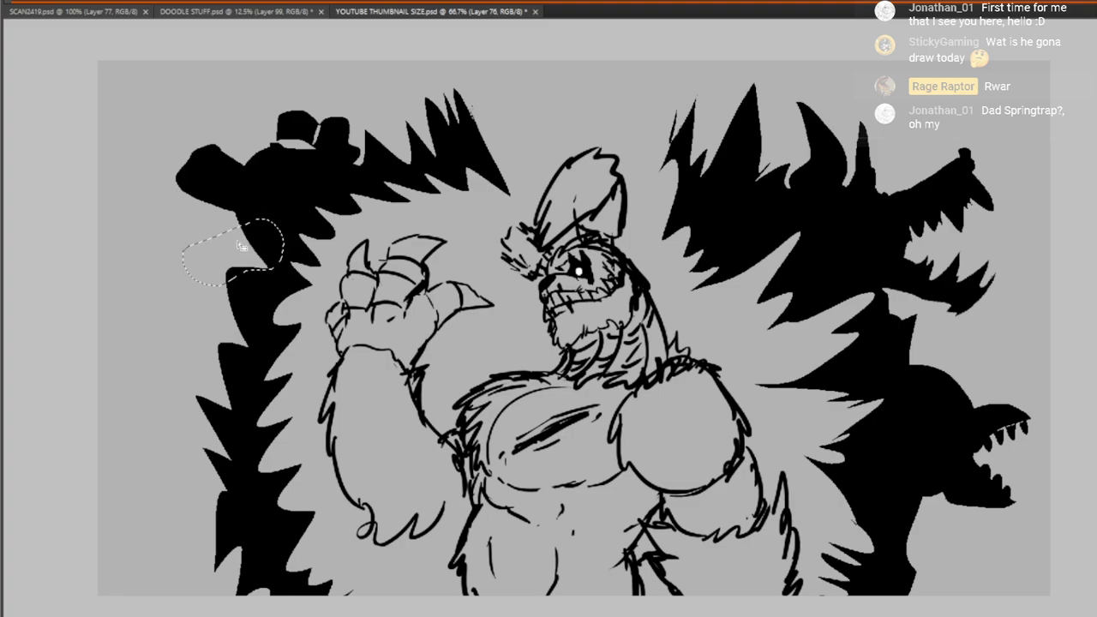
pyautogui.hotkey('alt', 'BackSpace')
pyautogui.hotkey('ctrl', 'd')
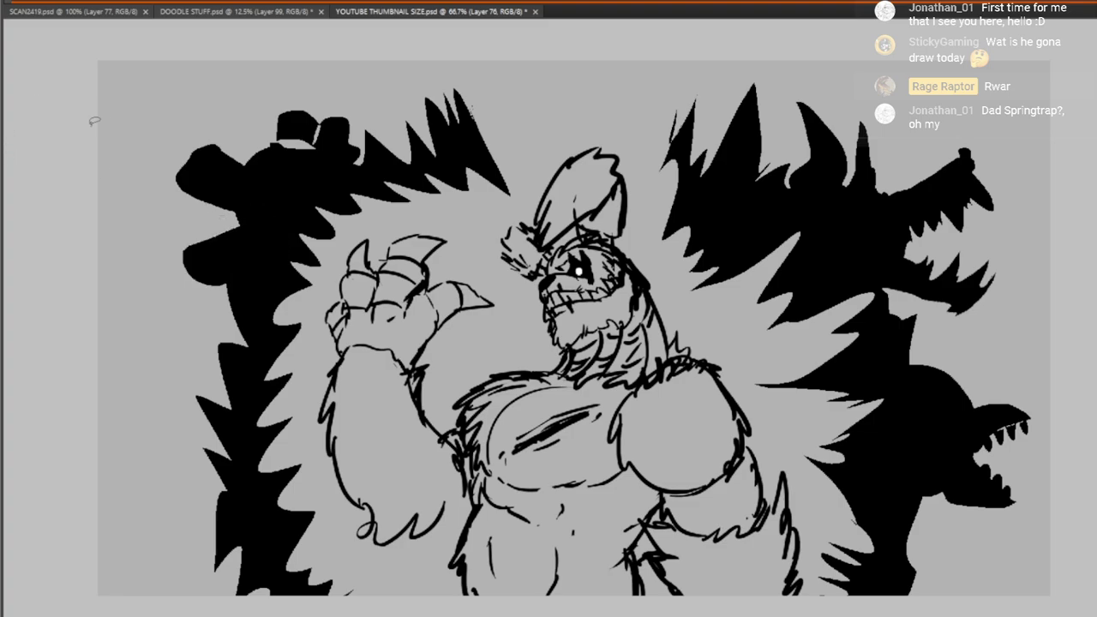
pyautogui.moveTo(181, 191)
pyautogui.mouseDown()
pyautogui.moveTo(235, 214)
pyautogui.moveTo(189, 251)
pyautogui.moveTo(221, 226)
pyautogui.moveTo(230, 238)
pyautogui.moveTo(240, 231)
pyautogui.mouseUp()
pyautogui.hotkey('alt', 'BackSpace')
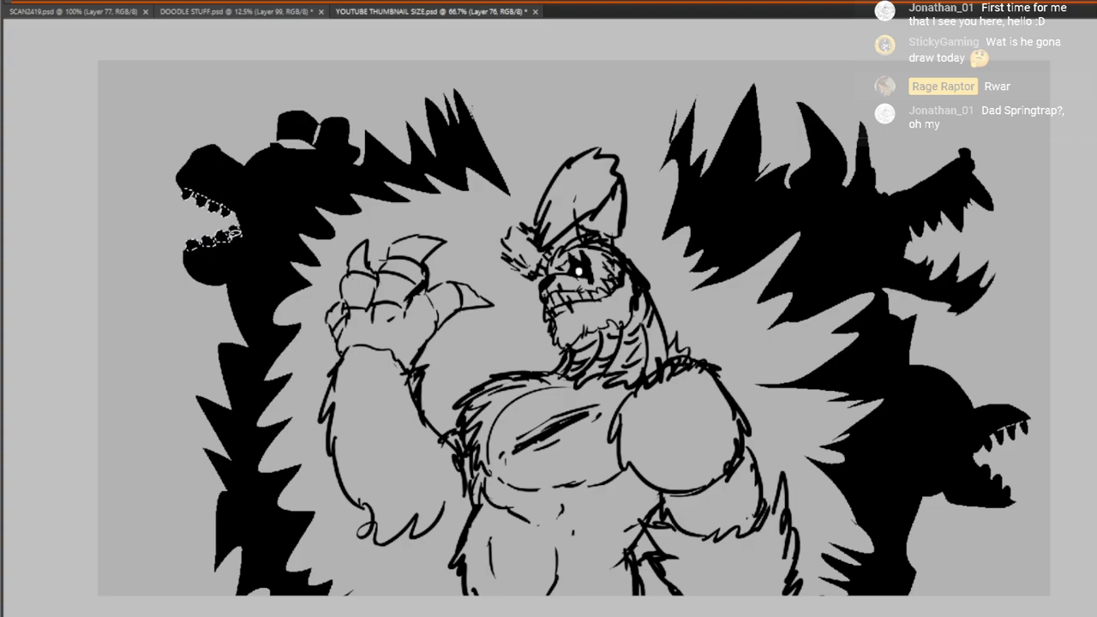
pyautogui.hotkey('ctrl', 'd')
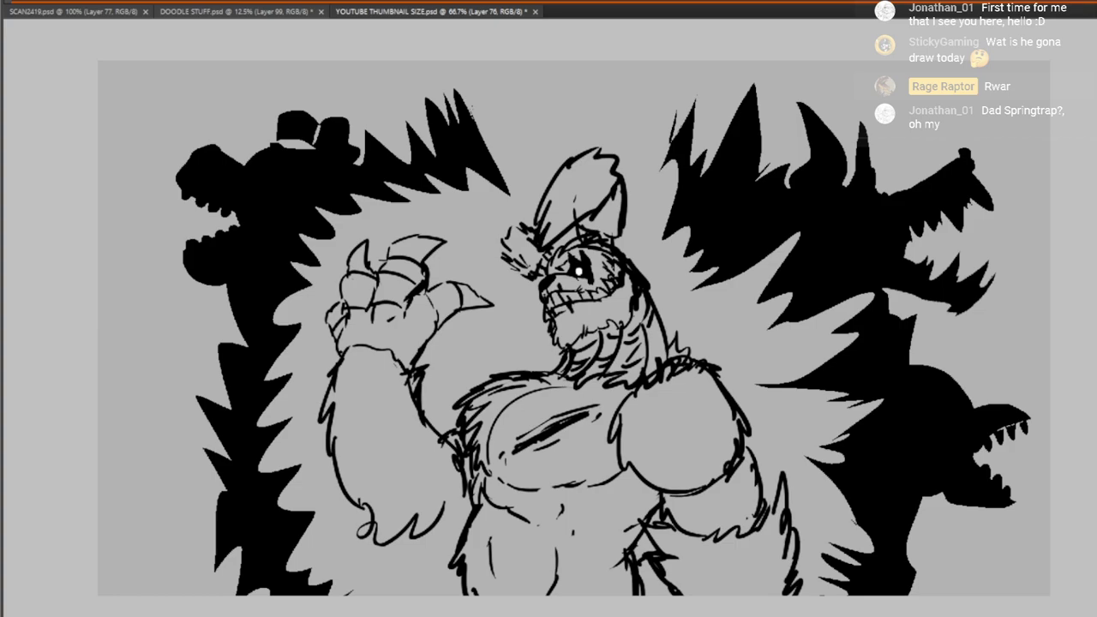
# Lasso a round head and short neck below the blunt-snouted head, fill them black, and refine the head's crown
pyautogui.moveTo(236, 444)
pyautogui.mouseDown()
pyautogui.moveTo(200, 442)
pyautogui.moveTo(168, 426)
pyautogui.moveTo(156, 393)
pyautogui.moveTo(195, 340)
pyautogui.mouseUp()
pyautogui.moveTo(228, 442)
pyautogui.mouseDown()
pyautogui.moveTo(160, 433)
pyautogui.moveTo(165, 380)
pyautogui.moveTo(197, 352)
pyautogui.moveTo(229, 355)
pyautogui.moveTo(258, 379)
pyautogui.moveTo(261, 424)
pyautogui.moveTo(226, 455)
pyautogui.mouseUp()
pyautogui.hotkey('alt', 'BackSpace')
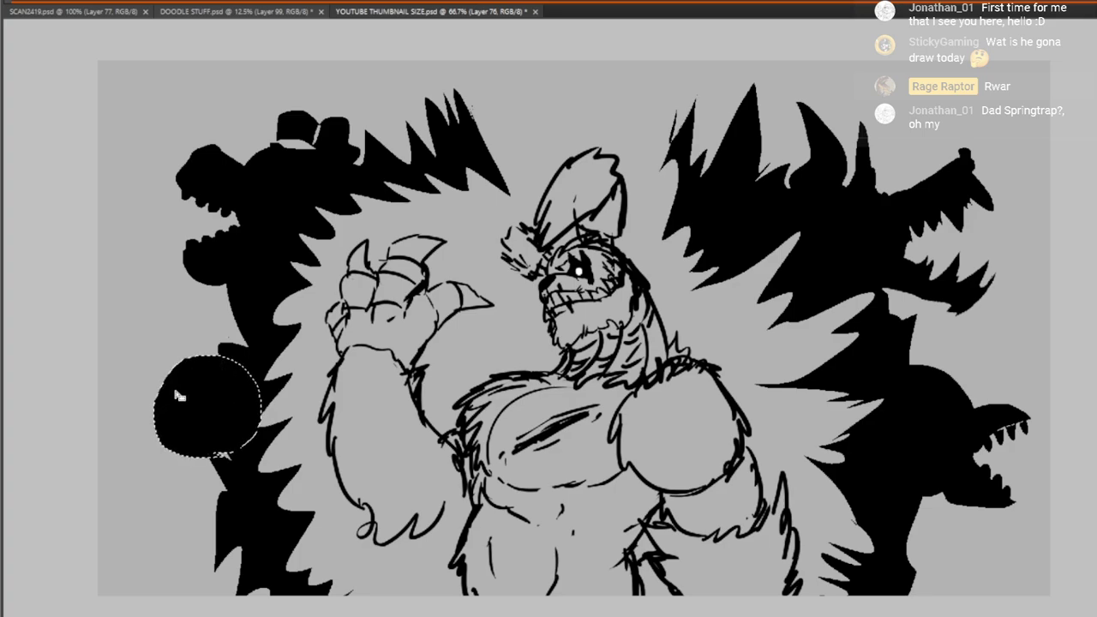
pyautogui.hotkey('ctrl', 'd')
pyautogui.moveTo(225, 456)
pyautogui.mouseDown()
pyautogui.moveTo(216, 467)
pyautogui.moveTo(240, 472)
pyautogui.moveTo(247, 442)
pyautogui.moveTo(226, 434)
pyautogui.mouseUp()
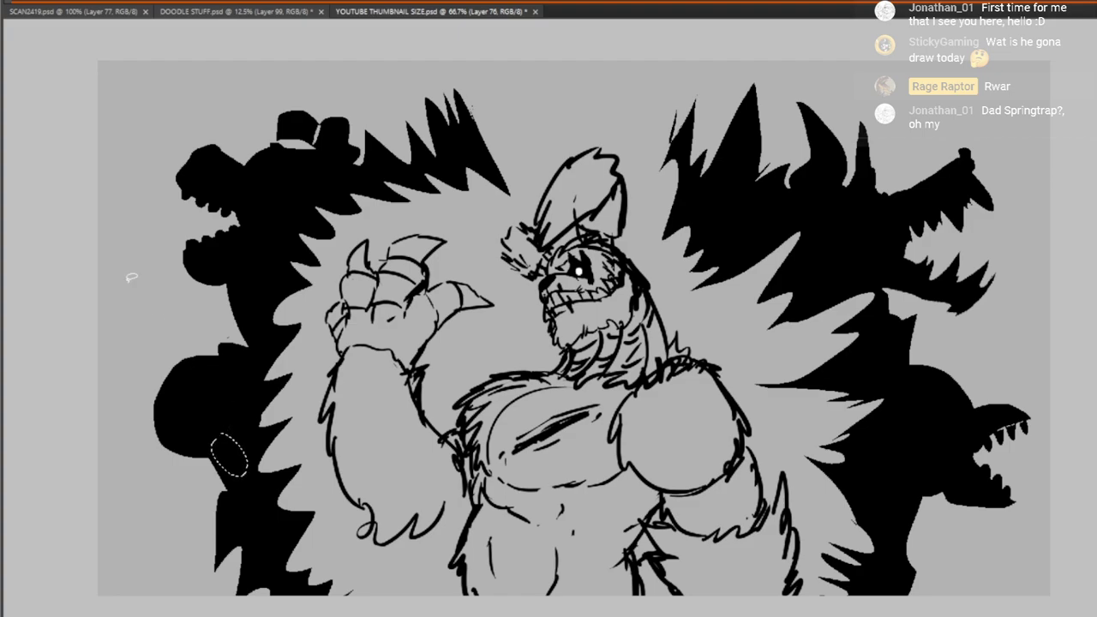
pyautogui.hotkey('alt', 'BackSpace')
pyautogui.hotkey('ctrl', 'd')
pyautogui.moveTo(158, 411)
pyautogui.mouseDown()
pyautogui.moveTo(204, 345)
pyautogui.moveTo(235, 369)
pyautogui.moveTo(225, 381)
pyautogui.mouseUp()
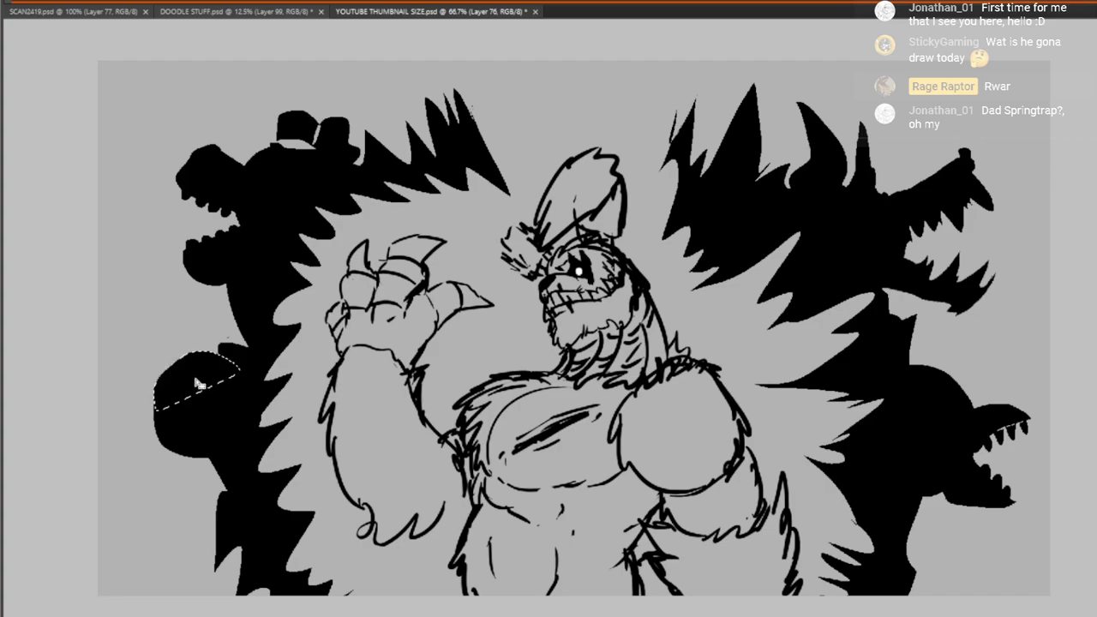
pyautogui.press('Delete')
pyautogui.hotkey('ctrl', 'd')
# Add white dot eyes to the snouted and toothed heads and fill two narrow white slits on the round head
pyautogui.click(857, 214)
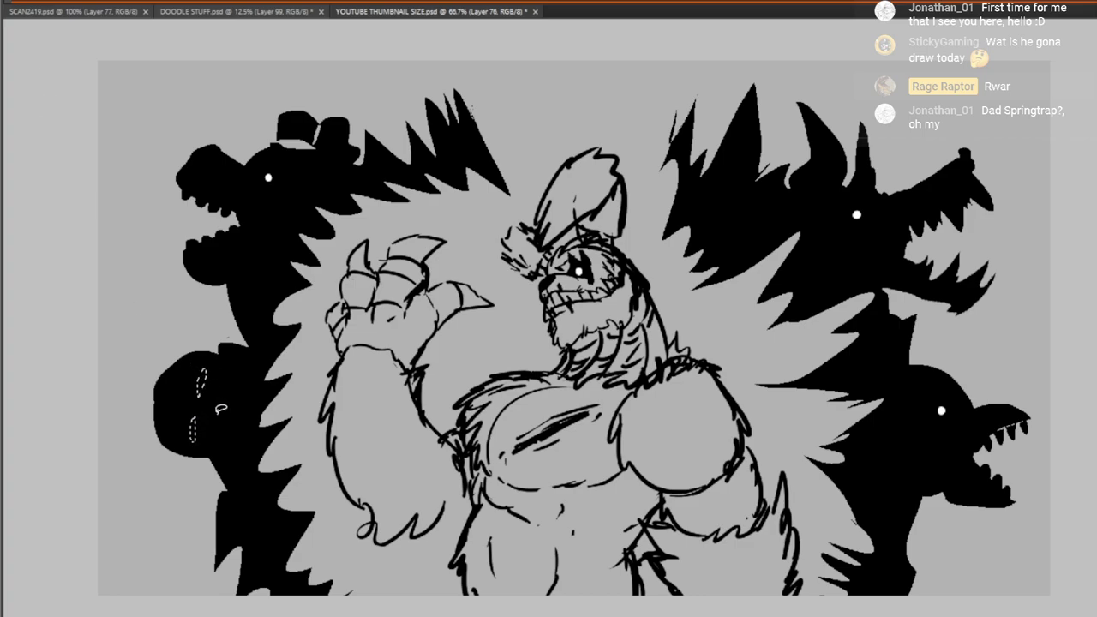
pyautogui.hotkey('ctrl', 'BackSpace')
# Hand-letter "FNAF 3" in thick white strokes above the hat-wearing head and merge the sketch layers
pyautogui.moveTo(137, 101)
pyautogui.mouseDown()
pyautogui.moveTo(127, 152)
pyautogui.moveTo(156, 120)
pyautogui.mouseUp()
pyautogui.click(166, 137)
pyautogui.moveTo(168, 96)
pyautogui.mouseDown()
pyautogui.moveTo(163, 124)
pyautogui.moveTo(180, 127)
pyautogui.mouseUp()
pyautogui.moveTo(199, 92)
pyautogui.mouseDown()
pyautogui.moveTo(195, 130)
pyautogui.moveTo(219, 120)
pyautogui.mouseUp()
pyautogui.moveTo(193, 121)
pyautogui.mouseDown()
pyautogui.moveTo(210, 111)
pyautogui.moveTo(236, 119)
pyautogui.mouseUp()
pyautogui.moveTo(225, 89)
pyautogui.mouseDown()
pyautogui.moveTo(249, 82)
pyautogui.moveTo(258, 98)
pyautogui.mouseUp()
pyautogui.moveTo(268, 77)
pyautogui.mouseDown()
pyautogui.moveTo(303, 72)
pyautogui.moveTo(279, 104)
pyautogui.mouseUp()
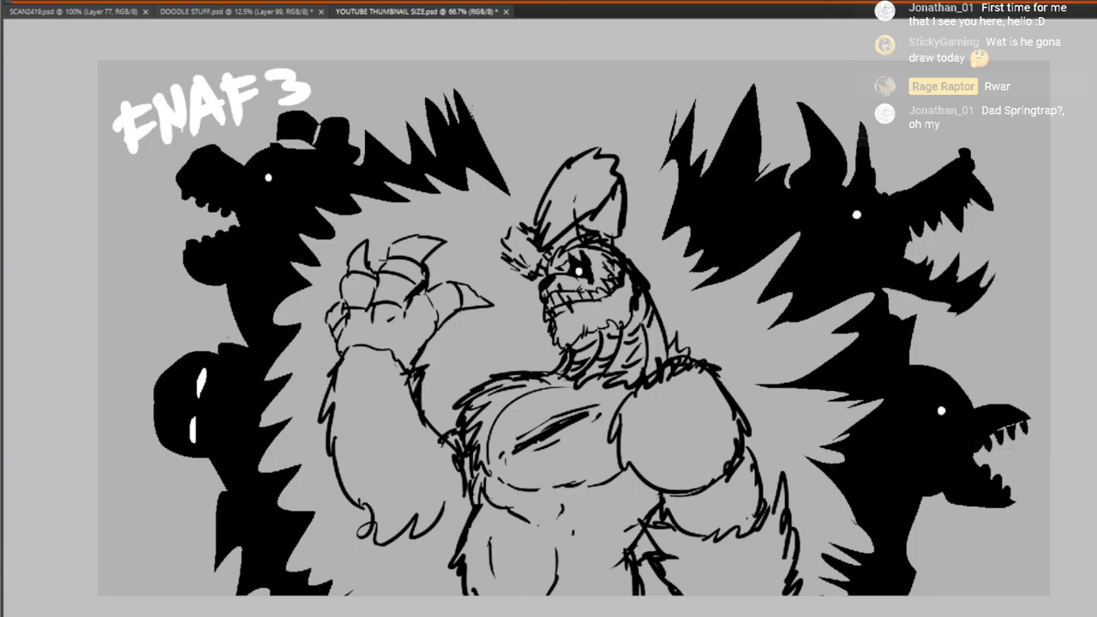
pyautogui.hotkey('ctrl', 'e')
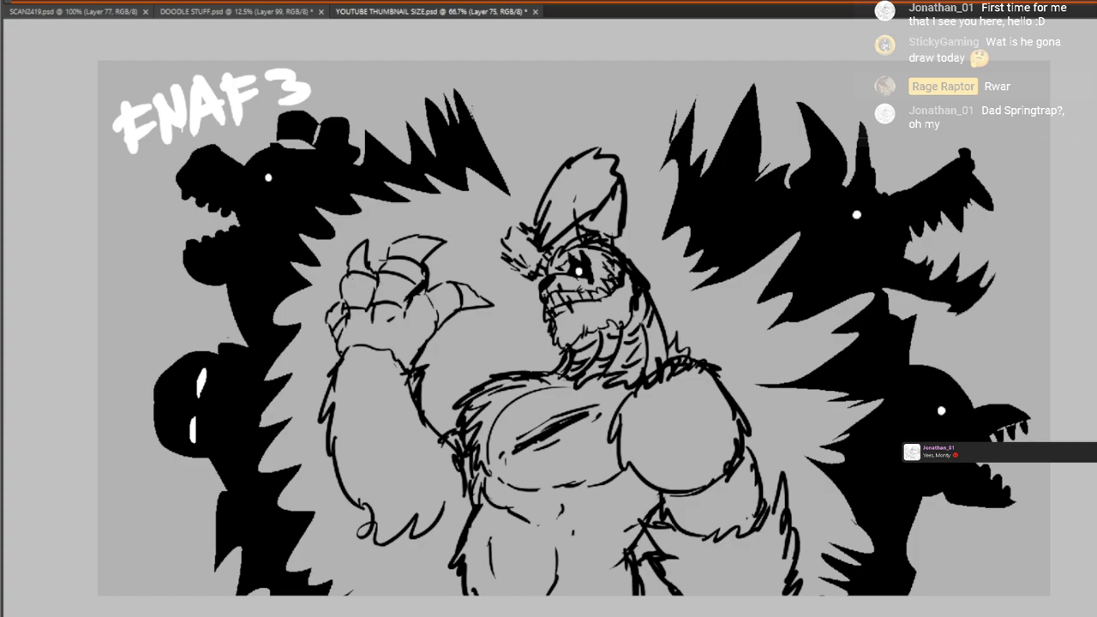
pyautogui.click(1096, 480)
# Switch to DOODLE STUFF.psd and delete the layer with the red handwritten stream announcement
pyautogui.click(196, 13)
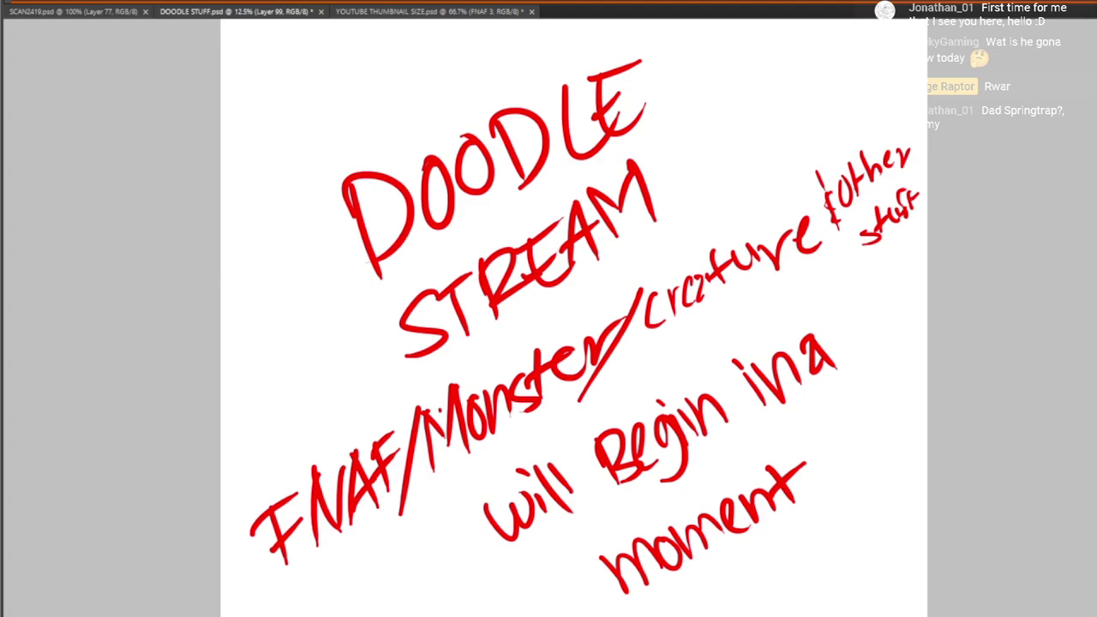
pyautogui.press('Delete')
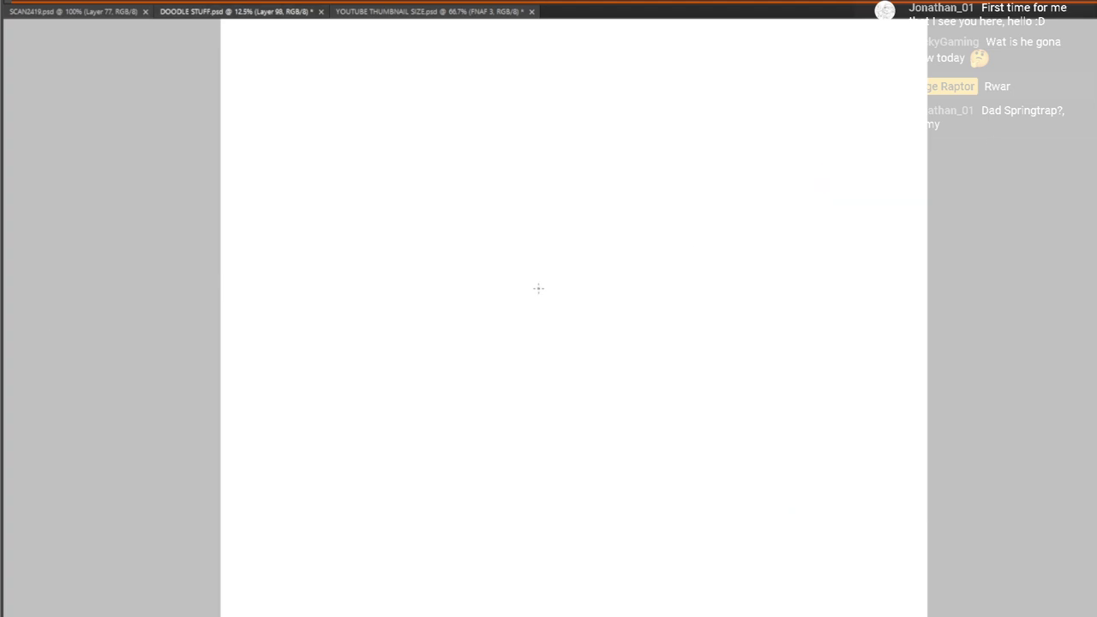
# View the maned creature line art in SCAN2419.psd and return to the blank DOODLE STUFF.psd canvas
pyautogui.click(114, 18)
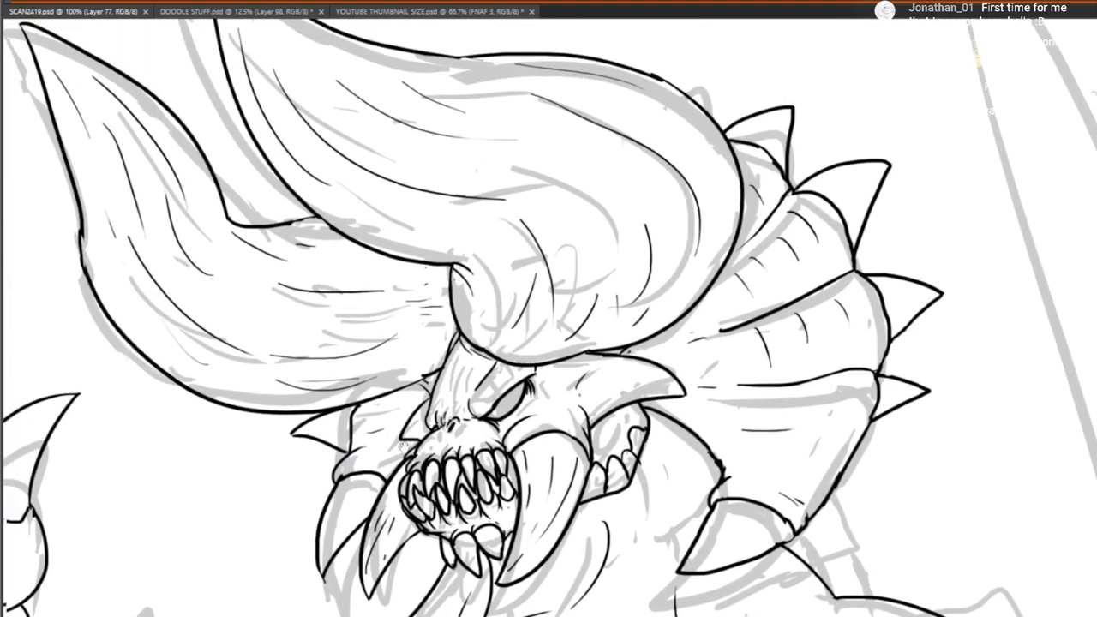
pyautogui.moveTo(404, 447); pyautogui.dragTo(539, 582)
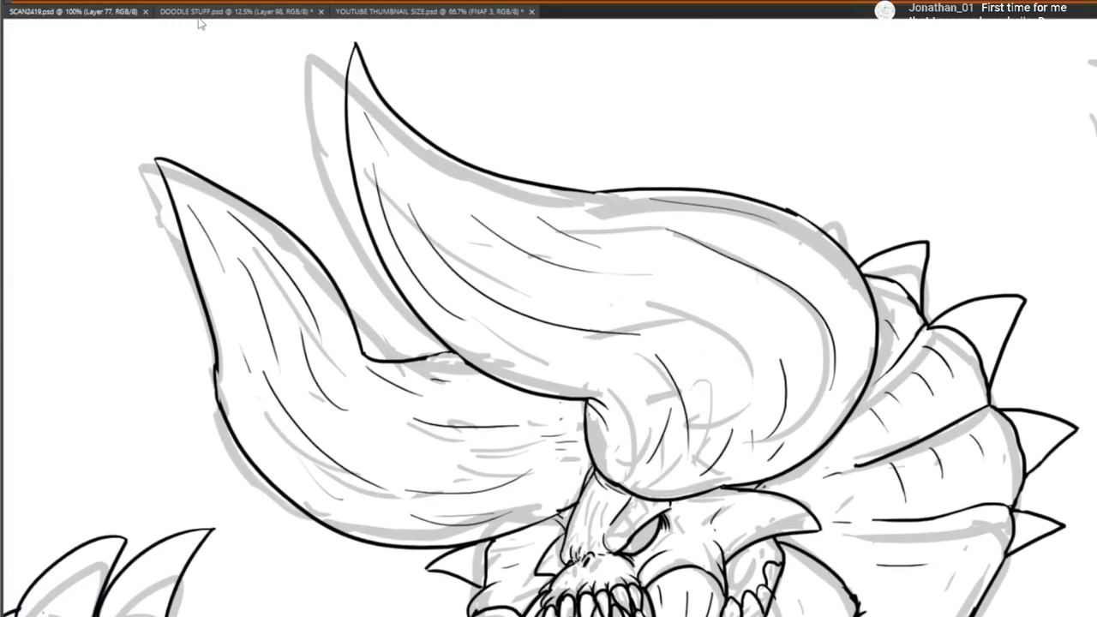
pyautogui.click(254, 12)
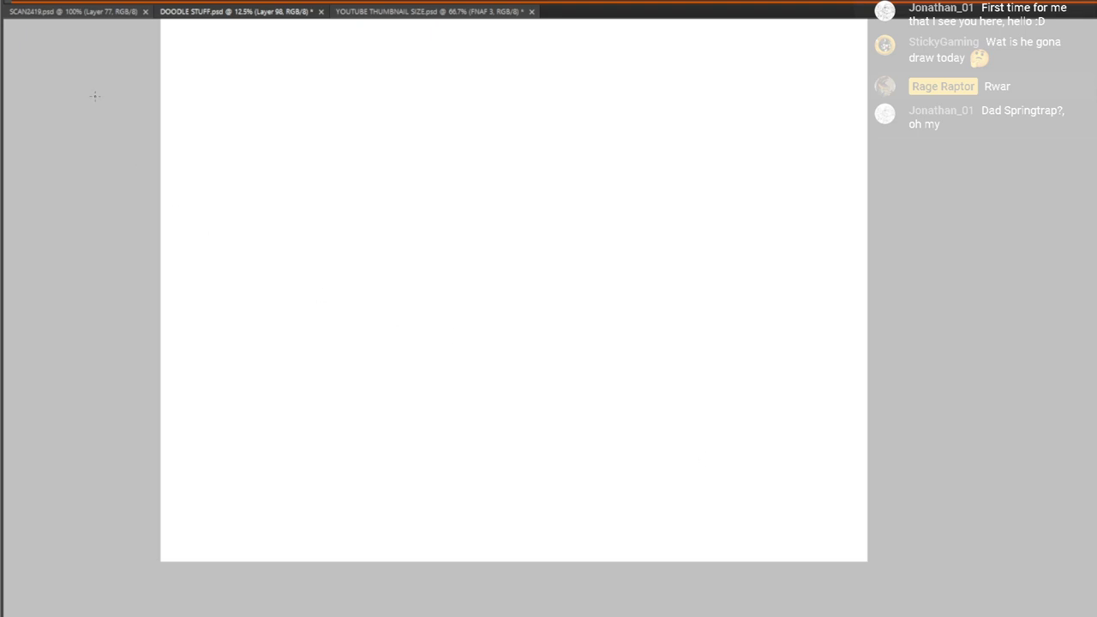
pyautogui.click(535, 283)
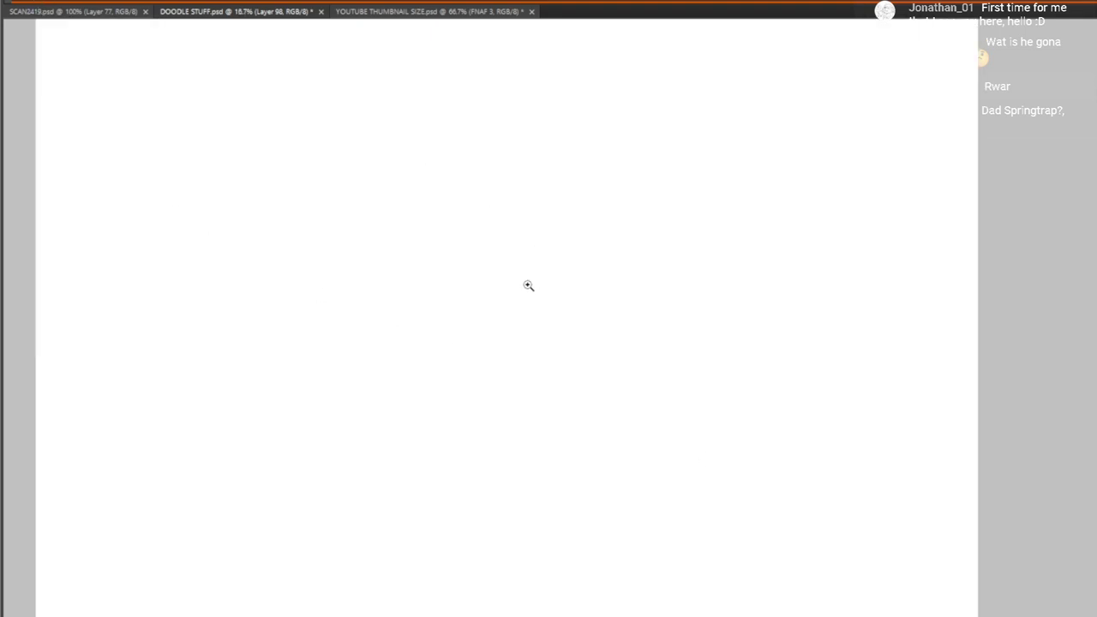
pyautogui.moveTo(425, 338); pyautogui.dragTo(437, 341)
pyautogui.click(494, 342)
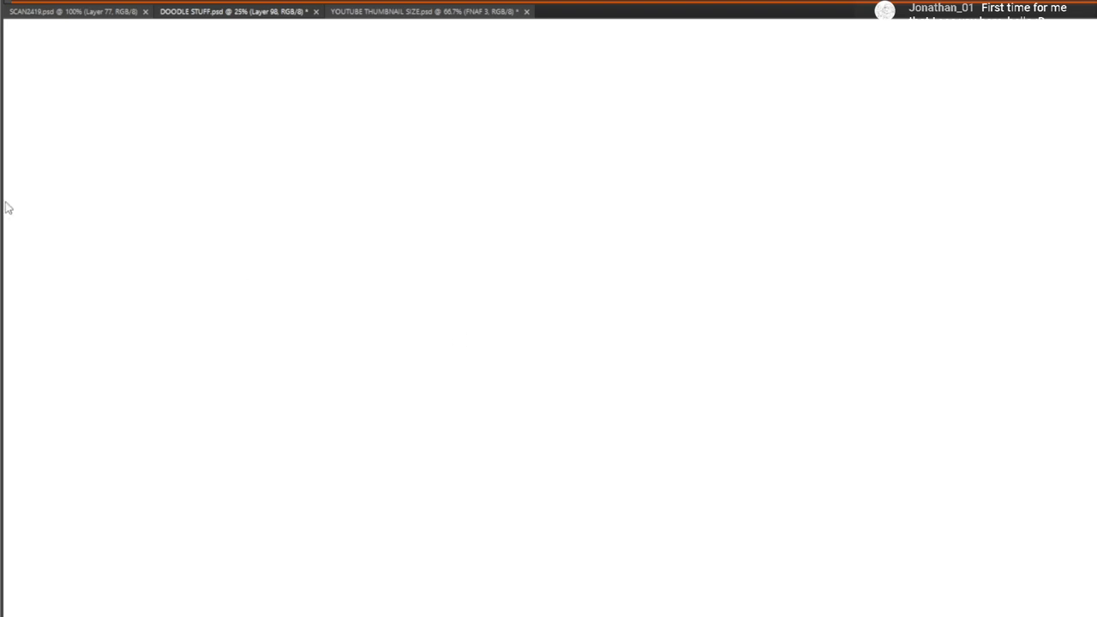
pyautogui.moveTo(387, 216); pyautogui.dragTo(583, 168)
pyautogui.moveTo(505, 165); pyautogui.dragTo(558, 171)
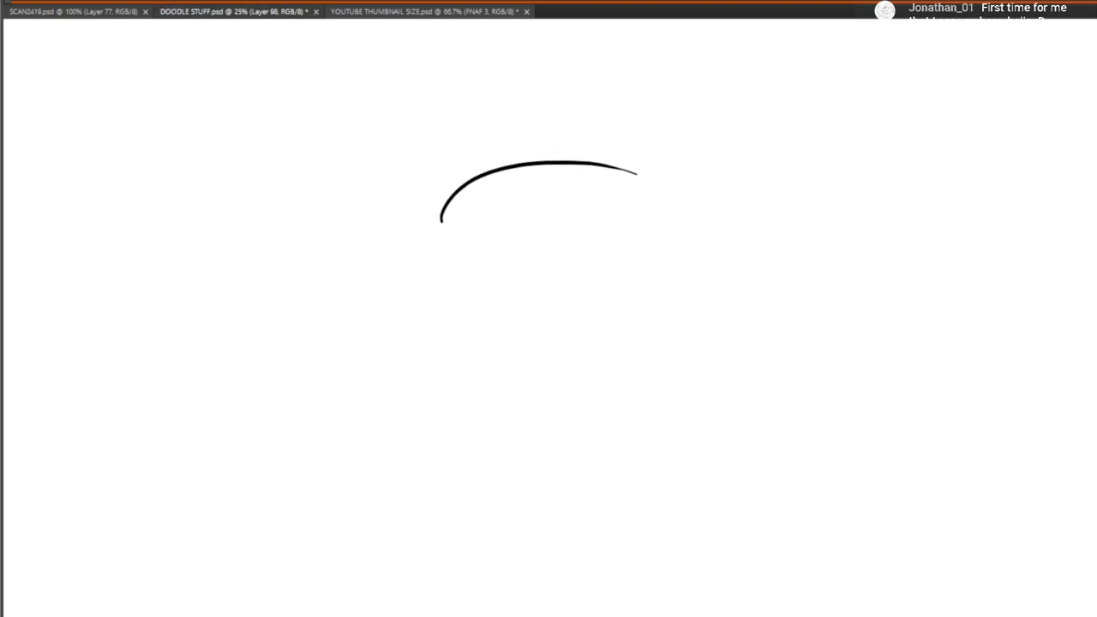
pyautogui.hotkey('ctrl', 'z')
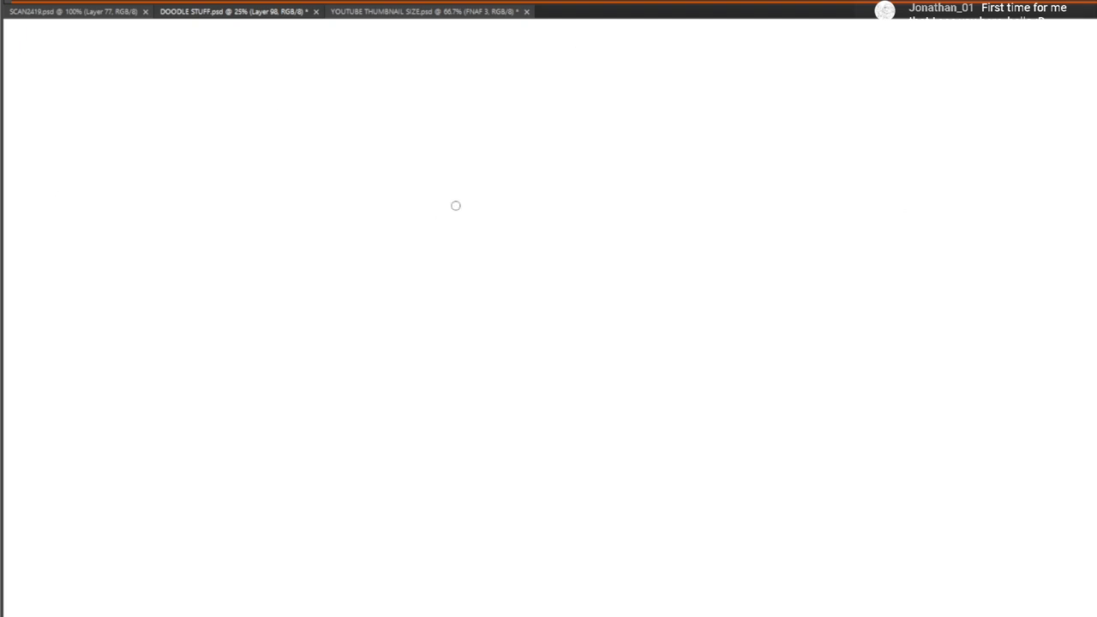
# Sketch a curved mouth line with a jagged cheek edge, a slanted muzzle front, and small wrinkle marks above the mouth
pyautogui.moveTo(377, 254)
pyautogui.mouseDown()
pyautogui.moveTo(520, 182)
pyautogui.moveTo(541, 186)
pyautogui.moveTo(621, 133)
pyautogui.moveTo(632, 100)
pyautogui.mouseUp()
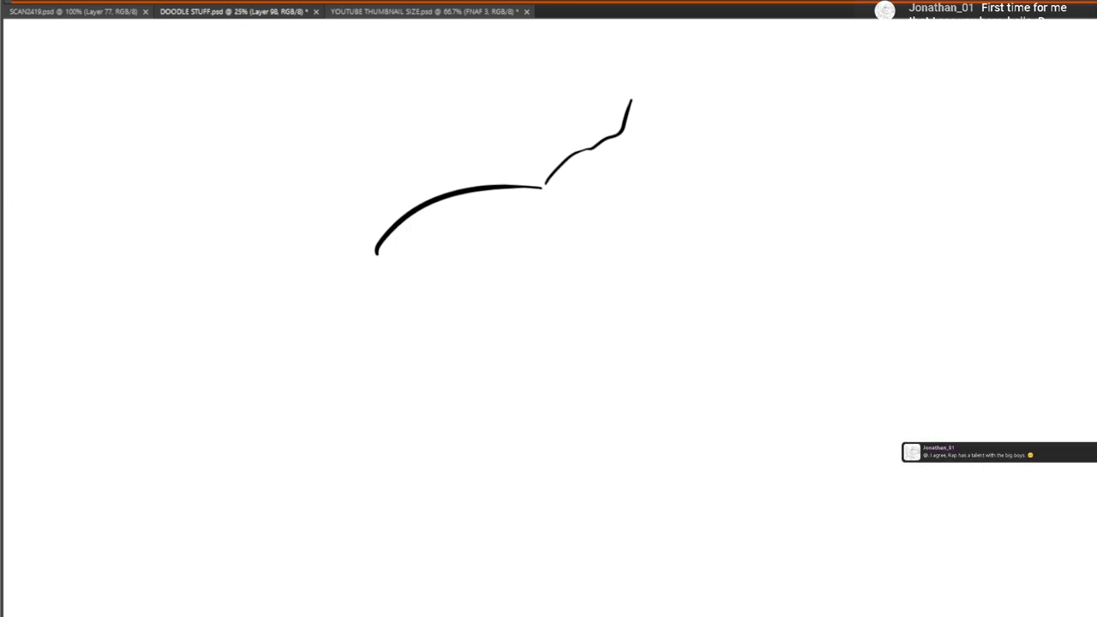
pyautogui.moveTo(291, 156); pyautogui.dragTo(391, 251)
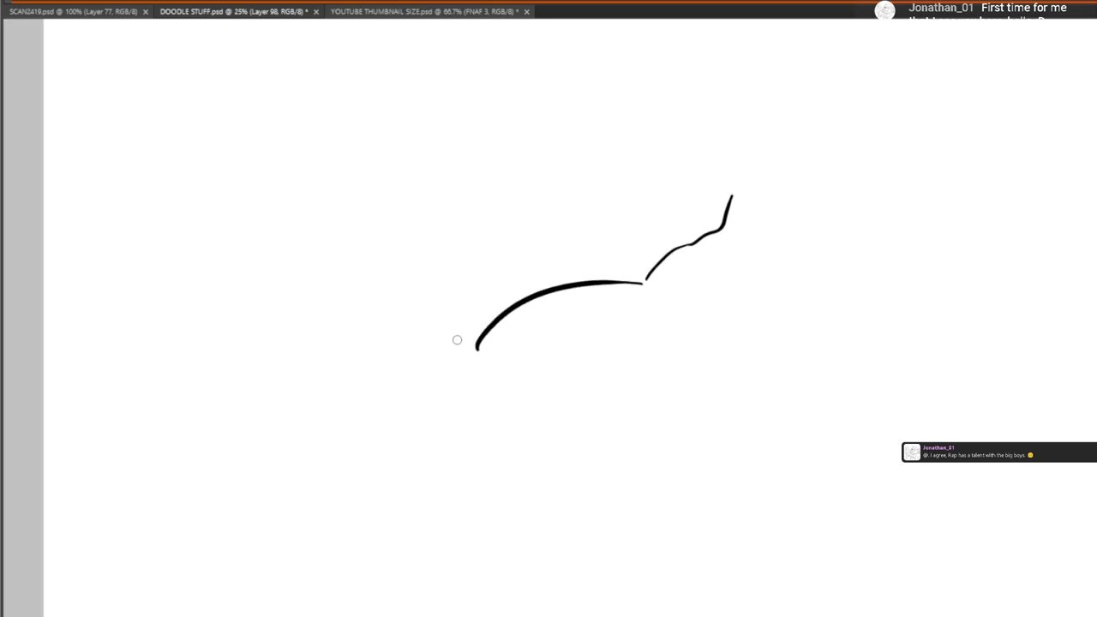
pyautogui.moveTo(472, 347)
pyautogui.mouseDown()
pyautogui.moveTo(435, 286)
pyautogui.moveTo(461, 270)
pyautogui.mouseUp()
pyautogui.moveTo(532, 242)
pyautogui.mouseDown()
pyautogui.moveTo(577, 219)
pyautogui.moveTo(553, 255)
pyautogui.mouseUp()
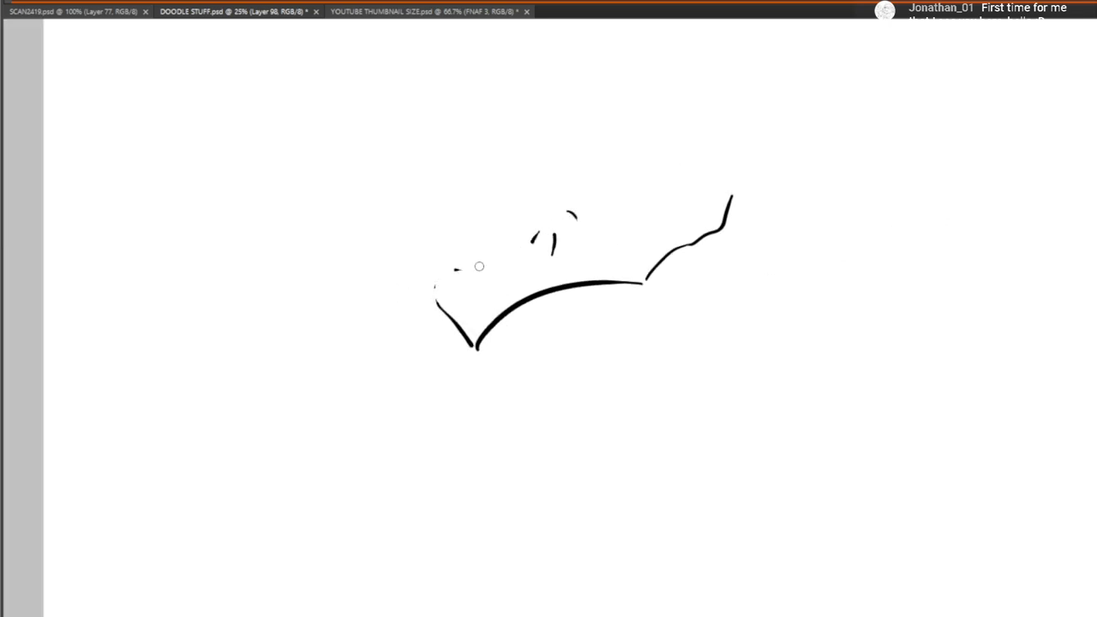
# Draw the arched snout bridge, the slanted oval near eye, and the raised brow lines above it
pyautogui.moveTo(469, 261)
pyautogui.mouseDown()
pyautogui.moveTo(483, 235)
pyautogui.moveTo(574, 188)
pyautogui.moveTo(603, 188)
pyautogui.moveTo(627, 216)
pyautogui.moveTo(641, 169)
pyautogui.mouseUp()
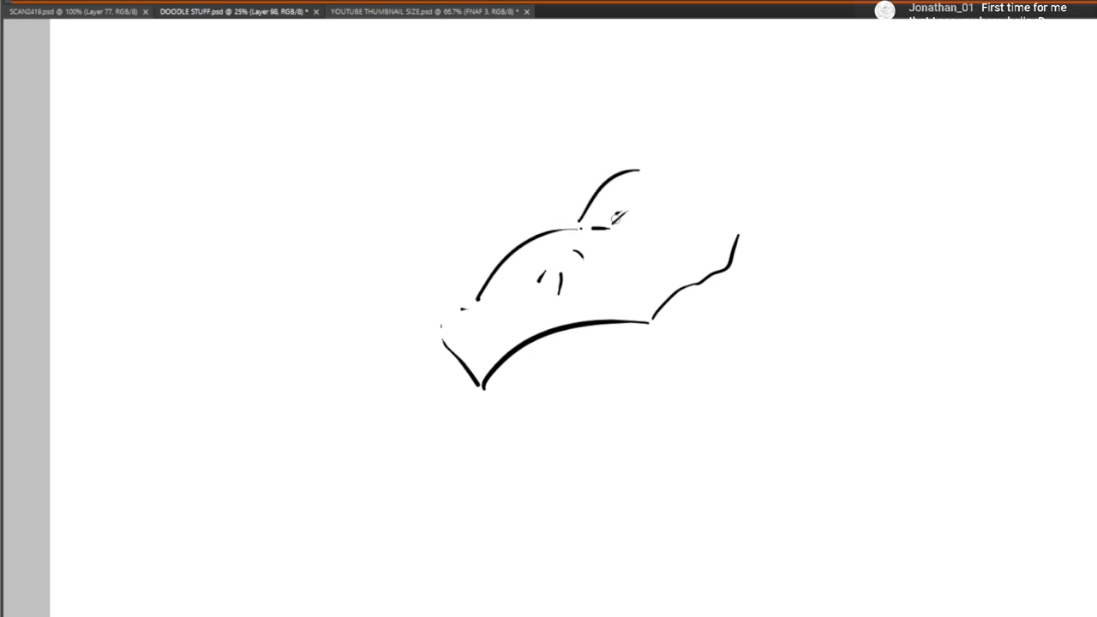
pyautogui.moveTo(616, 221); pyautogui.dragTo(641, 184)
pyautogui.moveTo(641, 163); pyautogui.dragTo(647, 177)
pyautogui.moveTo(551, 219); pyautogui.dragTo(574, 161)
pyautogui.moveTo(581, 139); pyautogui.dragTo(632, 133)
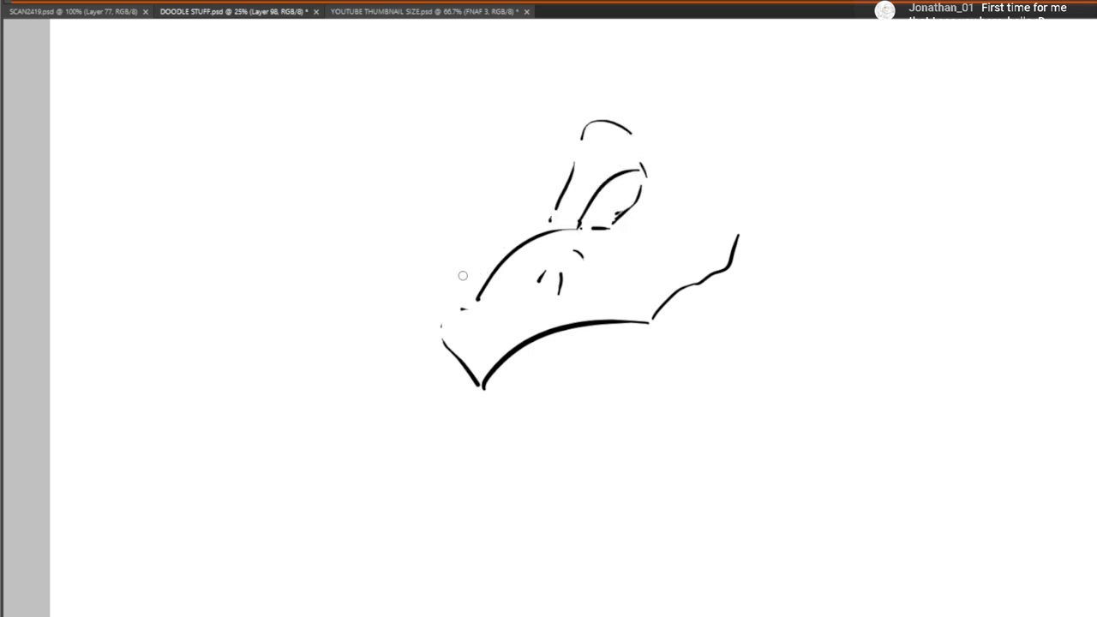
# Sketch the small far eye behind the snout bridge and thicken the near eye's upper and lower lids
pyautogui.moveTo(463, 275)
pyautogui.mouseDown()
pyautogui.moveTo(490, 268)
pyautogui.moveTo(502, 246)
pyautogui.mouseUp()
pyautogui.moveTo(467, 280); pyautogui.dragTo(481, 274)
pyautogui.hotkey('ctrl', 'z')
pyautogui.hotkey('ctrl', 'z')
pyautogui.hotkey('ctrl', 'z')
pyautogui.hotkey('ctrl', 'z')
pyautogui.moveTo(487, 259)
pyautogui.mouseDown()
pyautogui.moveTo(514, 247)
pyautogui.moveTo(505, 262)
pyautogui.moveTo(516, 229)
pyautogui.moveTo(473, 246)
pyautogui.moveTo(488, 259)
pyautogui.moveTo(469, 250)
pyautogui.moveTo(488, 264)
pyautogui.mouseUp()
pyautogui.moveTo(580, 224); pyautogui.dragTo(642, 196)
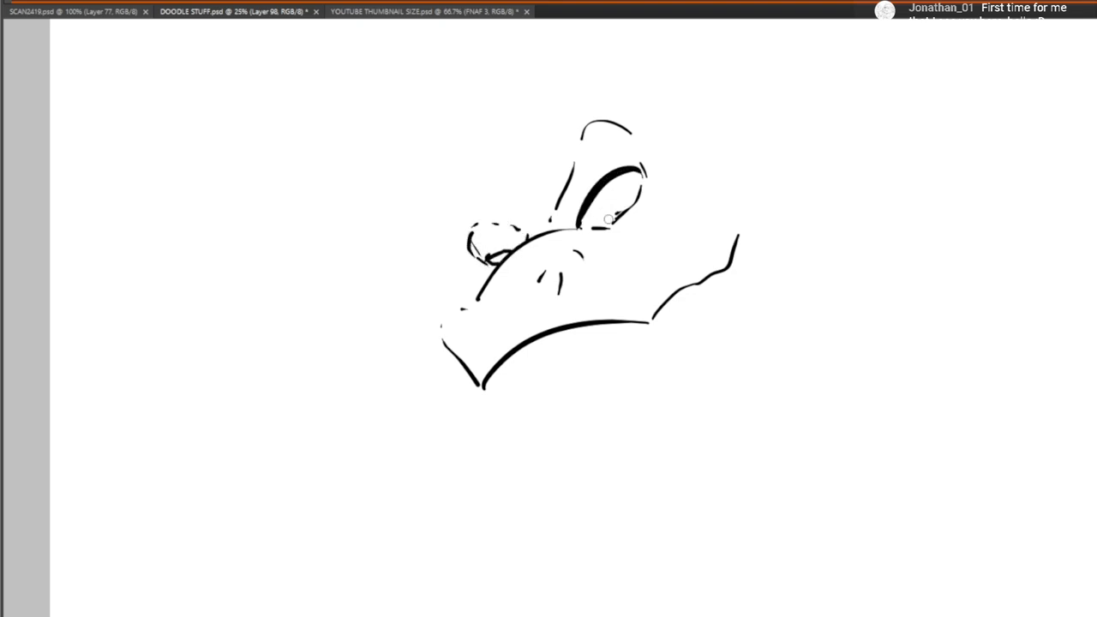
pyautogui.moveTo(576, 233)
pyautogui.mouseDown()
pyautogui.moveTo(609, 243)
pyautogui.moveTo(638, 190)
pyautogui.moveTo(642, 209)
pyautogui.mouseUp()
# Add the nose tip with its nostril, a front tooth and rear fang along the mouth, and darker near-eye edges
pyautogui.moveTo(525, 363); pyautogui.dragTo(529, 294)
pyautogui.moveTo(456, 267); pyautogui.dragTo(474, 277)
pyautogui.moveTo(482, 230)
pyautogui.mouseDown()
pyautogui.moveTo(479, 258)
pyautogui.moveTo(462, 245)
pyautogui.moveTo(479, 245)
pyautogui.mouseUp()
pyautogui.moveTo(522, 286)
pyautogui.mouseDown()
pyautogui.moveTo(515, 245)
pyautogui.moveTo(474, 277)
pyautogui.moveTo(501, 292)
pyautogui.mouseUp()
pyautogui.moveTo(615, 220); pyautogui.dragTo(636, 211)
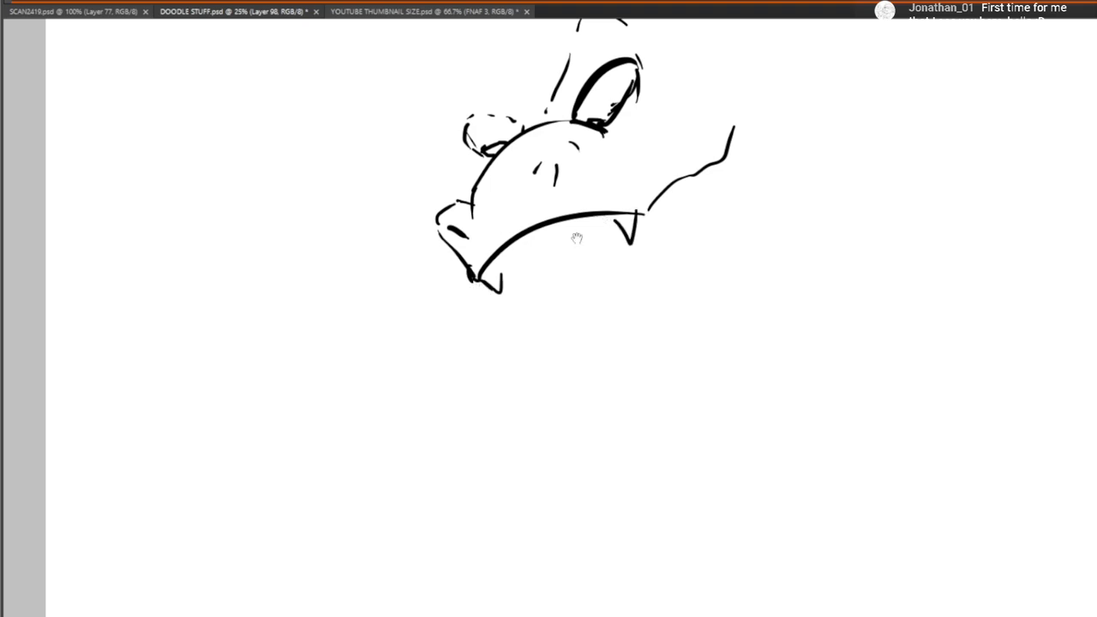
pyautogui.moveTo(497, 255)
pyautogui.mouseDown()
pyautogui.moveTo(508, 274)
pyautogui.moveTo(518, 251)
pyautogui.mouseUp()
pyautogui.moveTo(532, 230); pyautogui.dragTo(570, 234)
pyautogui.hotkey('ctrl', 'alt', 'z')
pyautogui.hotkey('ctrl', 'alt', 'z')
pyautogui.hotkey('ctrl', 'alt', 'z')
pyautogui.hotkey('ctrl', 'alt', 'z')
pyautogui.hotkey('ctrl', 'alt', 'z')
# Sketch the rounded lower jaw and chin, the jaw hinge and throat line, and the rounded cheek contour behind the eye
pyautogui.moveTo(612, 225)
pyautogui.mouseDown()
pyautogui.moveTo(627, 244)
pyautogui.moveTo(614, 242)
pyautogui.moveTo(619, 252)
pyautogui.mouseUp()
pyautogui.moveTo(493, 288)
pyautogui.mouseDown()
pyautogui.moveTo(513, 311)
pyautogui.moveTo(511, 331)
pyautogui.moveTo(631, 319)
pyautogui.mouseUp()
pyautogui.moveTo(633, 326)
pyautogui.mouseDown()
pyautogui.moveTo(678, 276)
pyautogui.moveTo(689, 206)
pyautogui.mouseUp()
pyautogui.moveTo(676, 277); pyautogui.dragTo(759, 218)
pyautogui.moveTo(678, 179)
pyautogui.mouseDown()
pyautogui.moveTo(660, 299)
pyautogui.moveTo(703, 226)
pyautogui.moveTo(712, 150)
pyautogui.moveTo(706, 267)
pyautogui.mouseUp()
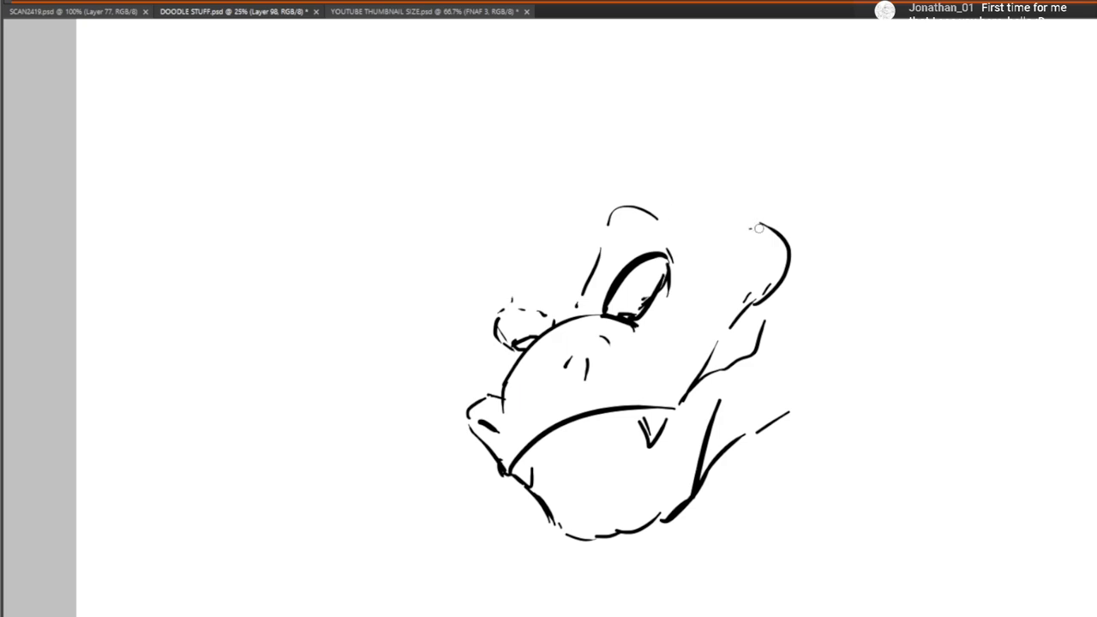
# Draw the domed skull outline from the far brow over to the back of the cheek
pyautogui.moveTo(756, 228); pyautogui.dragTo(706, 174)
pyautogui.moveTo(511, 302)
pyautogui.mouseDown()
pyautogui.moveTo(648, 195)
pyautogui.moveTo(763, 236)
pyautogui.mouseUp()
pyautogui.moveTo(409, 255); pyautogui.dragTo(416, 171)
pyautogui.moveTo(513, 292); pyautogui.dragTo(516, 254)
pyautogui.moveTo(227, 149); pyautogui.dragTo(137, 205)
pyautogui.moveTo(626, 147)
pyautogui.mouseDown()
pyautogui.moveTo(659, 153)
pyautogui.moveTo(650, 187)
pyautogui.mouseUp()
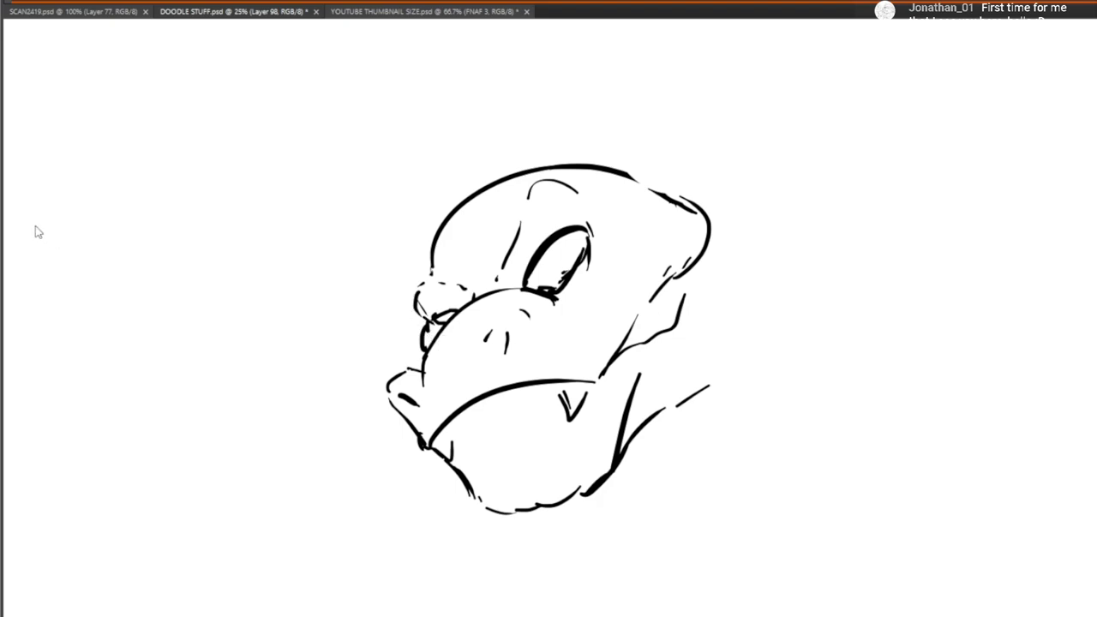
# Add a curved neck line behind the head, connect the cheek crease to the mouth, and remove the jagged cheek edge
pyautogui.moveTo(713, 218); pyautogui.dragTo(744, 347)
pyautogui.moveTo(635, 323); pyautogui.dragTo(661, 286)
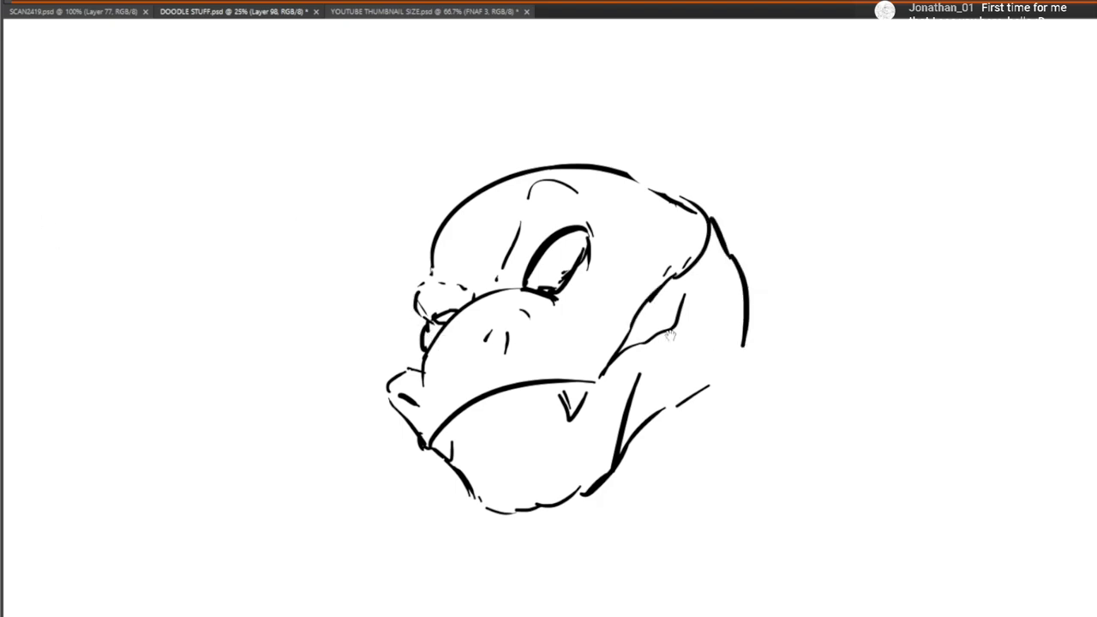
pyautogui.moveTo(670, 336)
pyautogui.mouseDown()
pyautogui.moveTo(672, 283)
pyautogui.moveTo(686, 260)
pyautogui.moveTo(623, 313)
pyautogui.mouseUp()
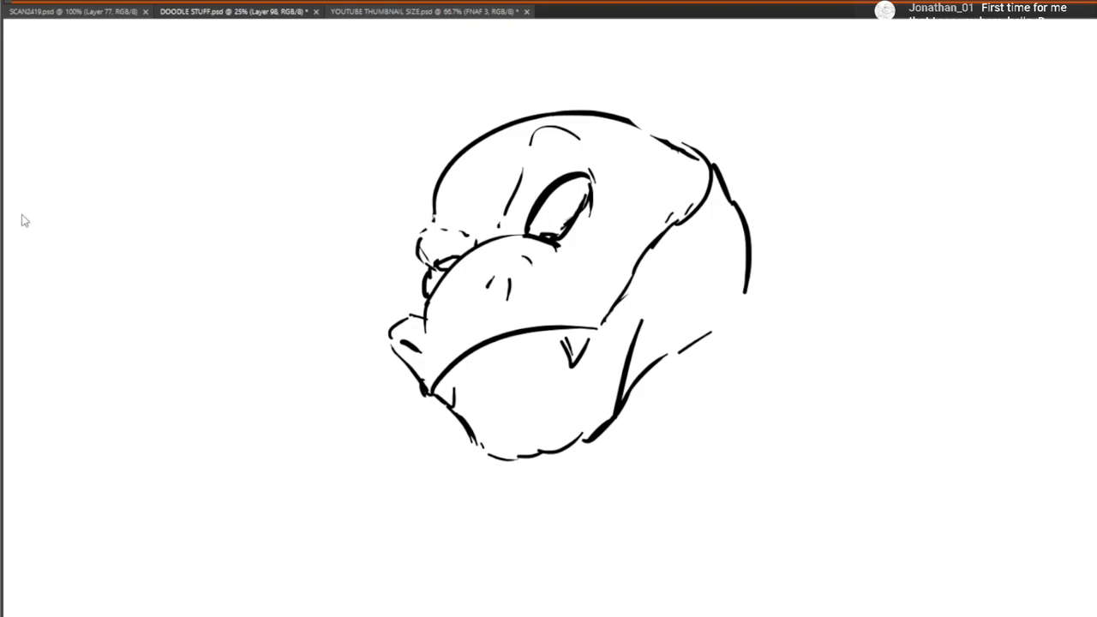
# Fill both eye sockets black and paint red irises in them, with a black pupil in the near eye
pyautogui.moveTo(545, 233)
pyautogui.mouseDown()
pyautogui.moveTo(581, 193)
pyautogui.moveTo(558, 215)
pyautogui.moveTo(568, 206)
pyautogui.mouseUp()
pyautogui.moveTo(439, 272); pyautogui.dragTo(446, 263)
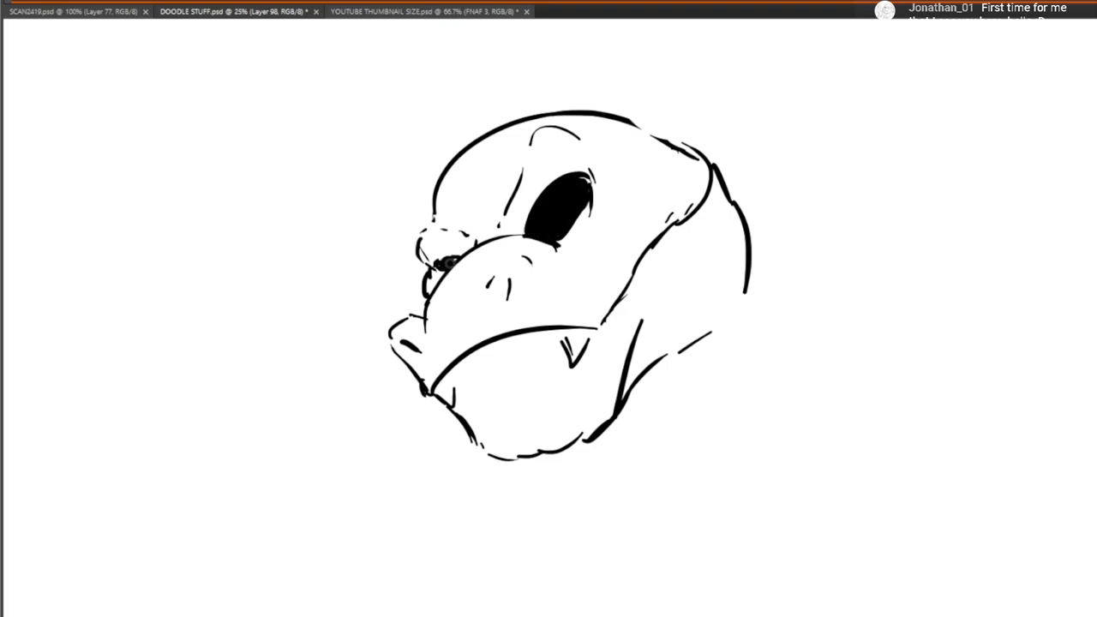
pyautogui.moveTo(522, 320); pyautogui.dragTo(482, 243)
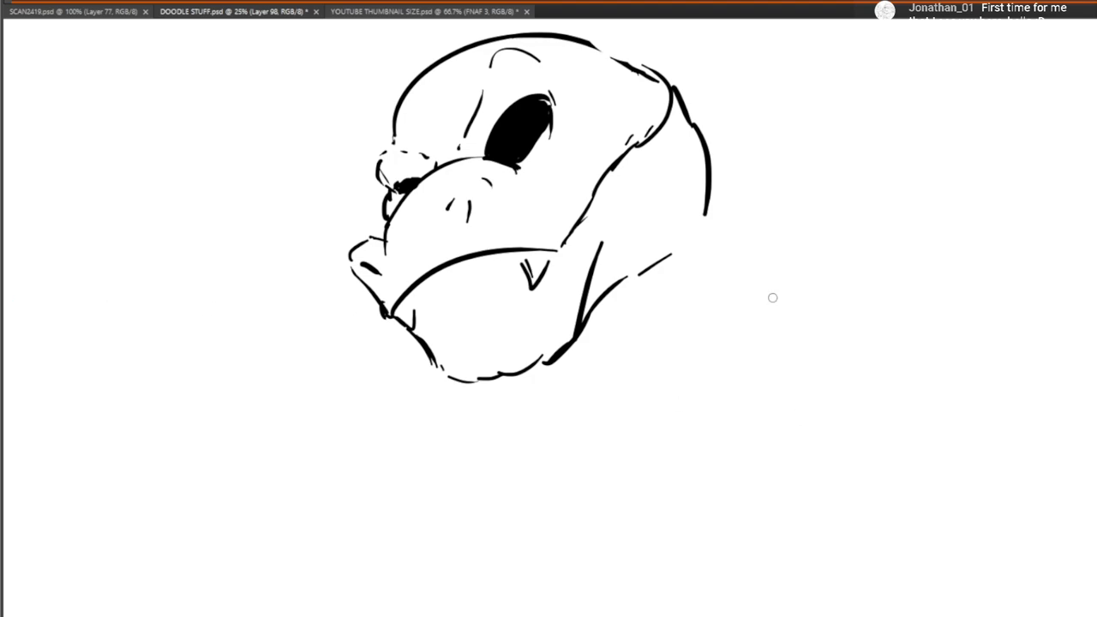
pyautogui.moveTo(514, 139); pyautogui.dragTo(525, 128)
pyautogui.moveTo(409, 188); pyautogui.dragTo(403, 184)
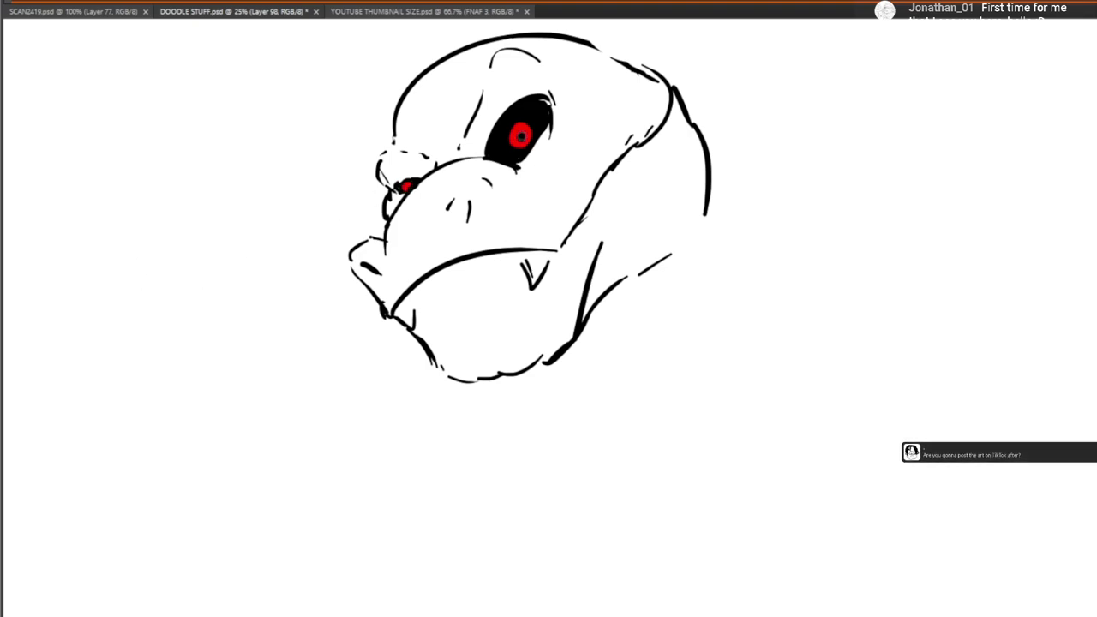
# Lasso the muzzle and lower jaw, move them slightly down and away from the eyes, apply the transform, and deselect
pyautogui.moveTo(469, 228)
pyautogui.mouseDown()
pyautogui.moveTo(417, 284)
pyautogui.moveTo(438, 225)
pyautogui.moveTo(432, 192)
pyautogui.mouseUp()
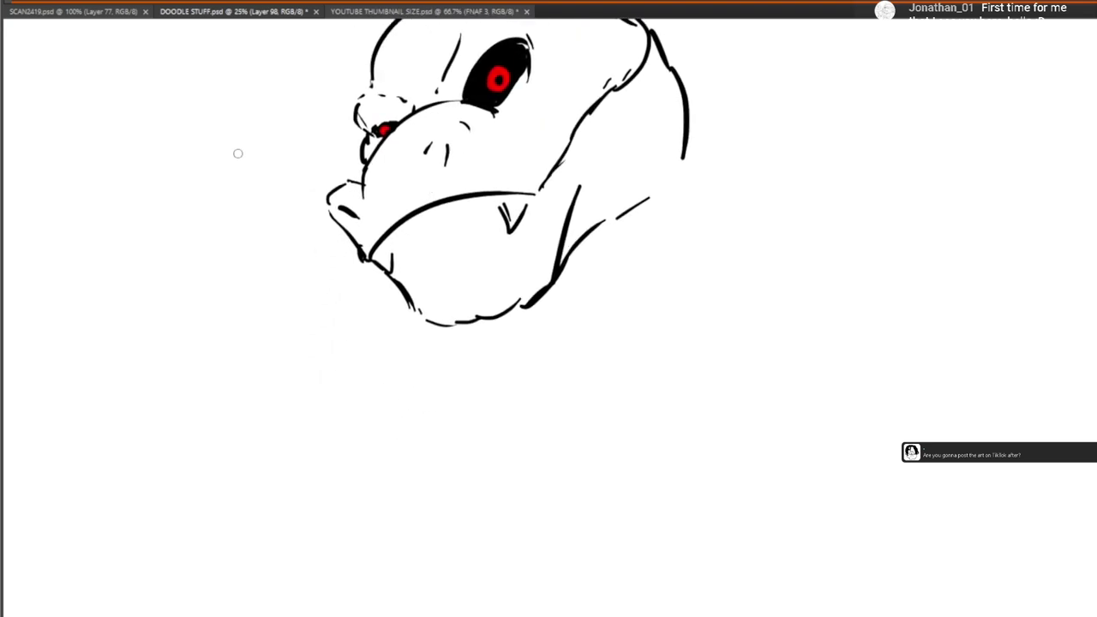
pyautogui.moveTo(386, 160)
pyautogui.mouseDown()
pyautogui.moveTo(527, 395)
pyautogui.moveTo(605, 244)
pyautogui.moveTo(597, 184)
pyautogui.moveTo(533, 129)
pyautogui.moveTo(490, 134)
pyautogui.moveTo(473, 112)
pyautogui.moveTo(382, 155)
pyautogui.mouseUp()
pyautogui.hotkey('ctrl', 't')
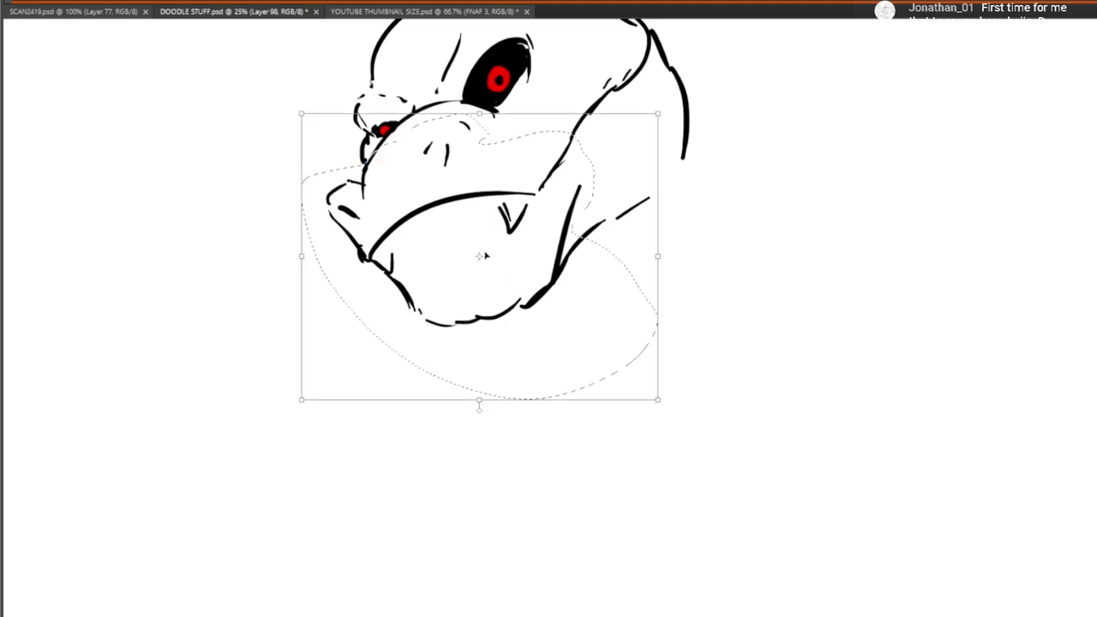
pyautogui.moveTo(485, 258); pyautogui.dragTo(471, 283)
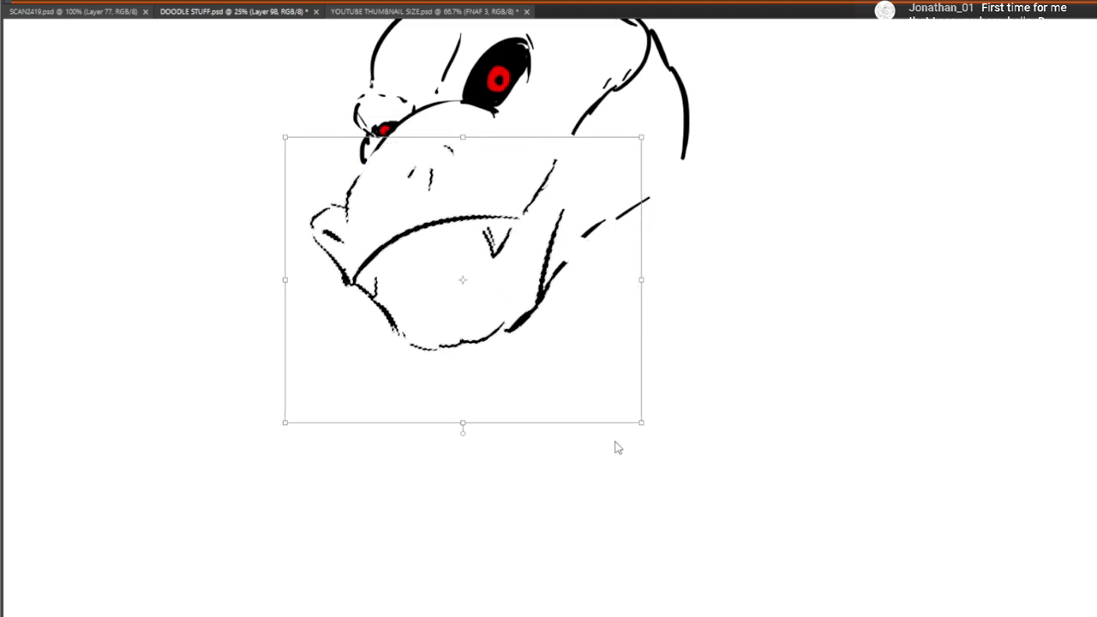
pyautogui.press('Return')
pyautogui.hotkey('ctrl', 'd')
# Reconnect the cheek, snout and jaw lines around the moved muzzle and add heavier contours along the back of the head
pyautogui.moveTo(557, 170); pyautogui.dragTo(591, 114)
pyautogui.moveTo(556, 273)
pyautogui.mouseDown()
pyautogui.moveTo(607, 217)
pyautogui.moveTo(712, 164)
pyautogui.mouseUp()
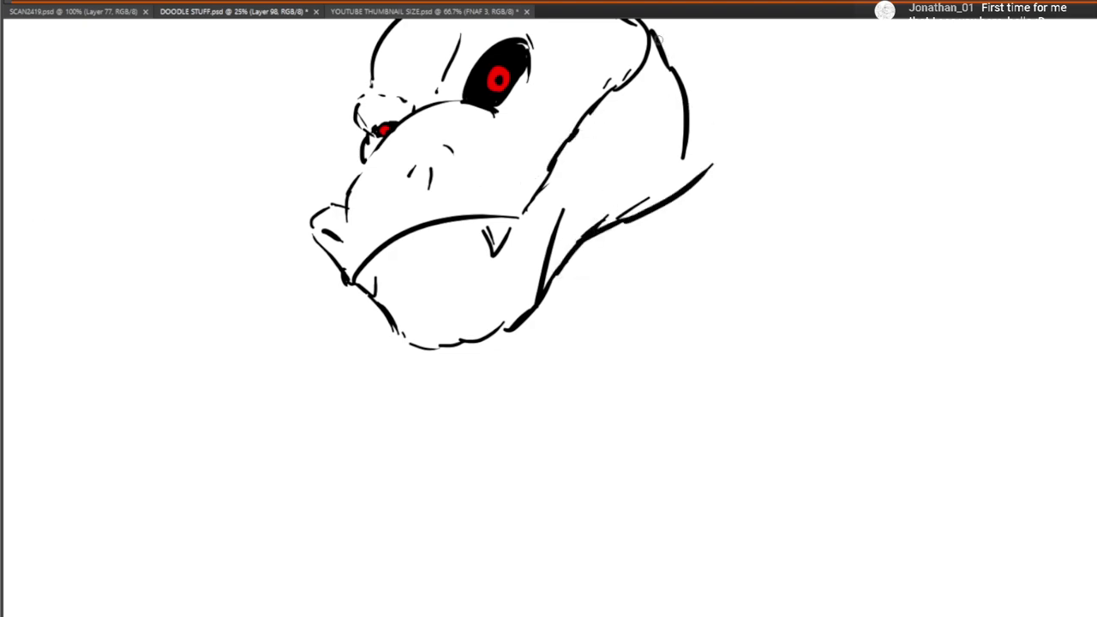
pyautogui.moveTo(658, 41)
pyautogui.mouseDown()
pyautogui.moveTo(670, 130)
pyautogui.moveTo(709, 183)
pyautogui.moveTo(711, 251)
pyautogui.mouseUp()
pyautogui.moveTo(366, 272); pyautogui.dragTo(396, 236)
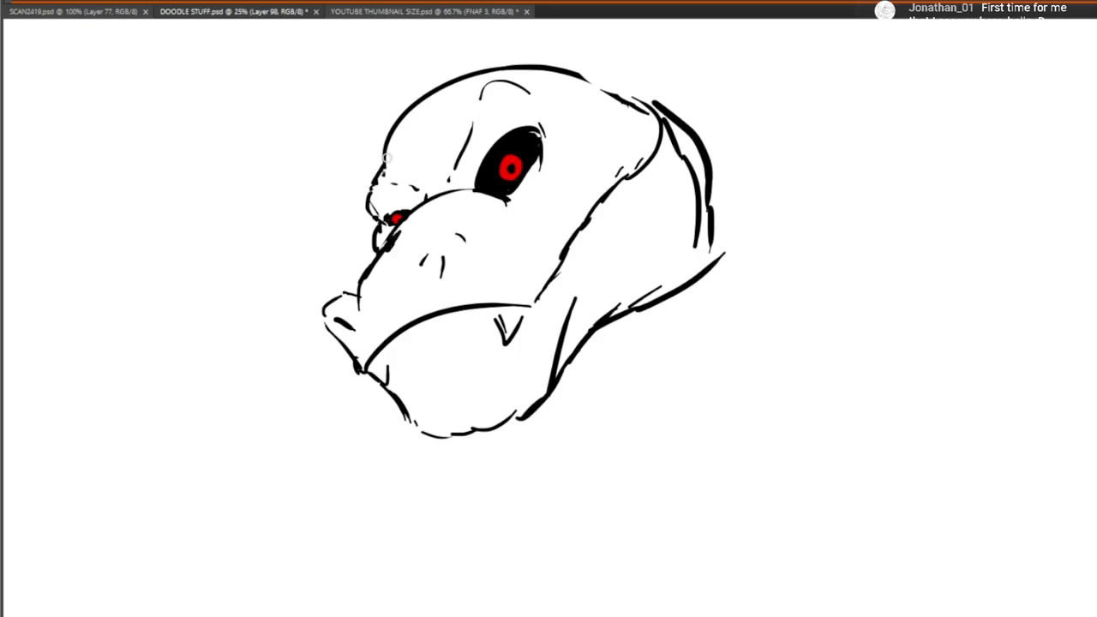
pyautogui.moveTo(516, 107); pyautogui.dragTo(538, 176)
pyautogui.moveTo(592, 127); pyautogui.dragTo(674, 181)
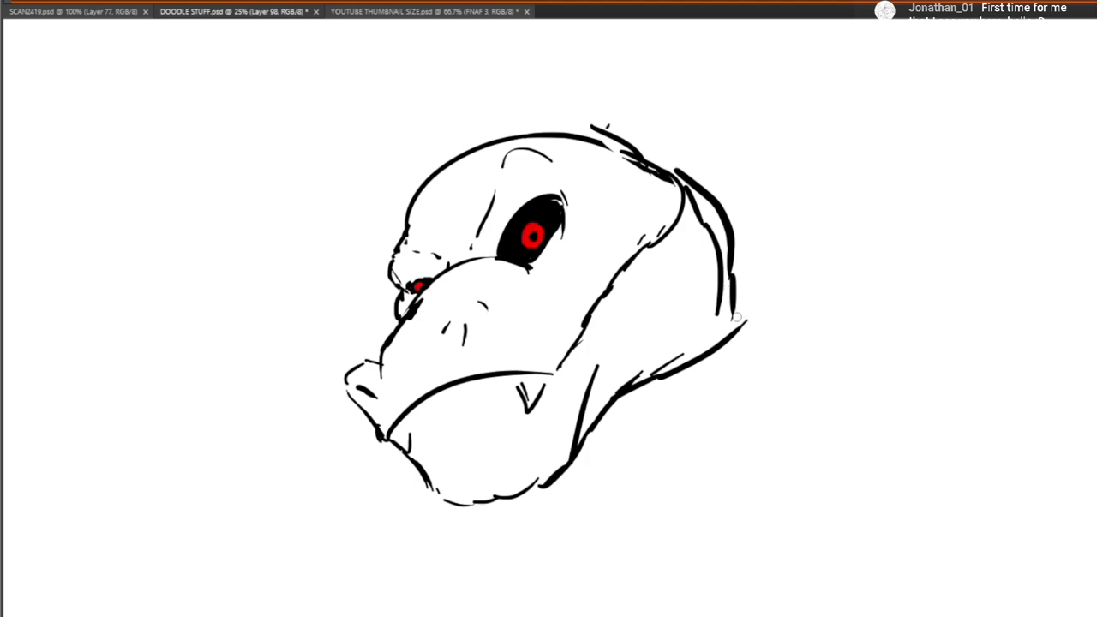
# Draw an arched nostril with a dark inner stroke on the muzzle and add a crease beneath the near eye
pyautogui.moveTo(602, 144); pyautogui.dragTo(645, 164)
pyautogui.moveTo(417, 287)
pyautogui.mouseDown()
pyautogui.moveTo(406, 192)
pyautogui.moveTo(428, 186)
pyautogui.mouseUp()
pyautogui.moveTo(455, 231)
pyautogui.mouseDown()
pyautogui.moveTo(489, 206)
pyautogui.moveTo(498, 234)
pyautogui.mouseUp()
pyautogui.moveTo(481, 221); pyautogui.dragTo(470, 248)
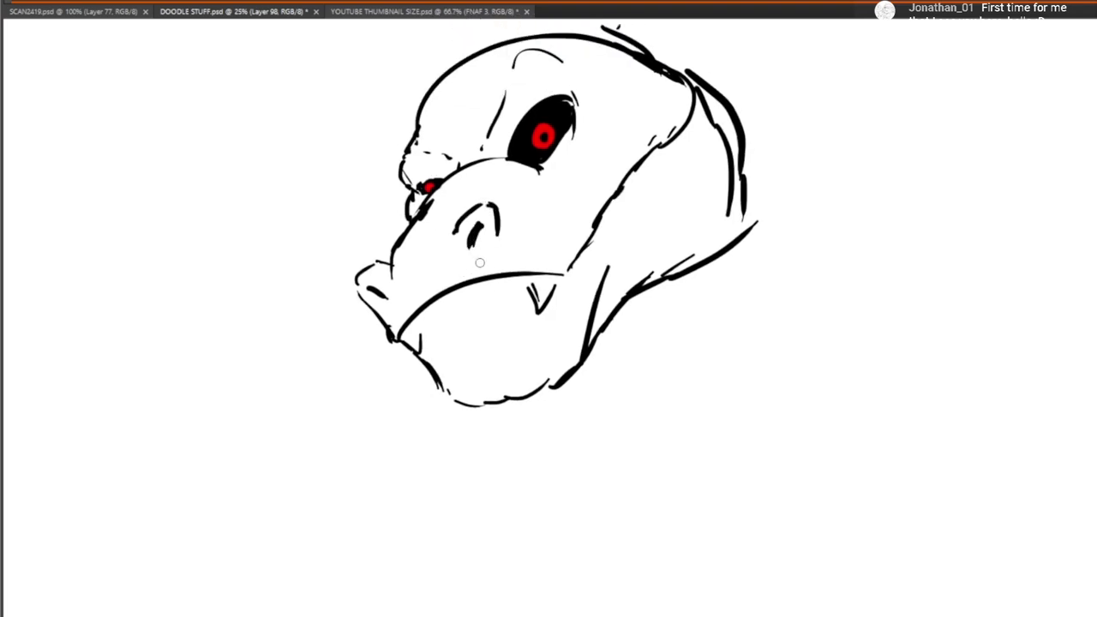
pyautogui.moveTo(483, 342); pyautogui.dragTo(455, 253)
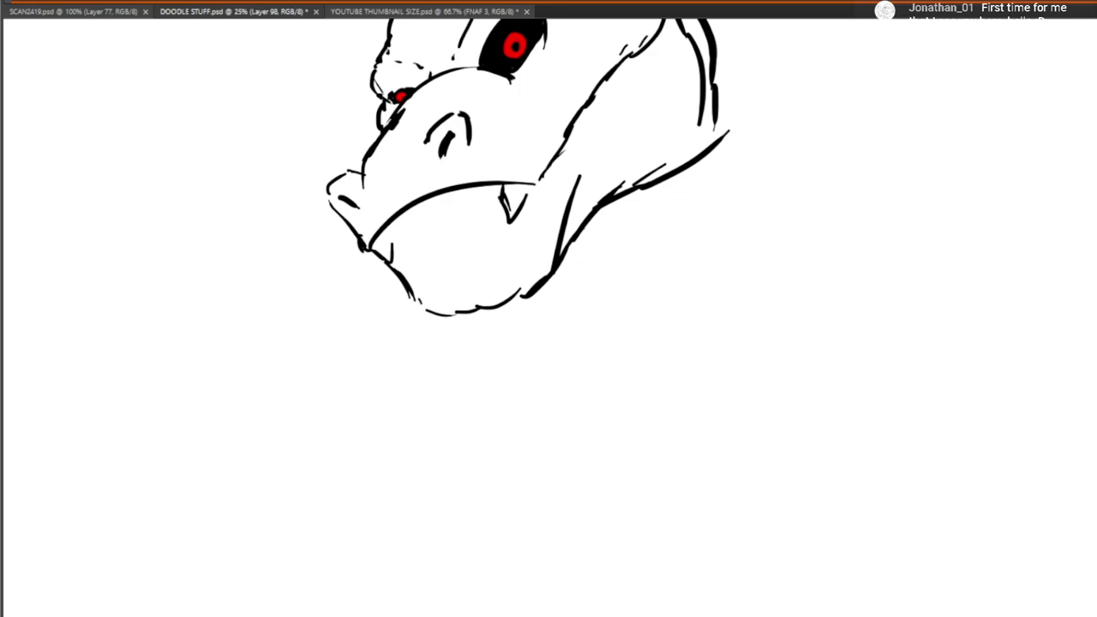
pyautogui.moveTo(592, 221); pyautogui.dragTo(576, 426)
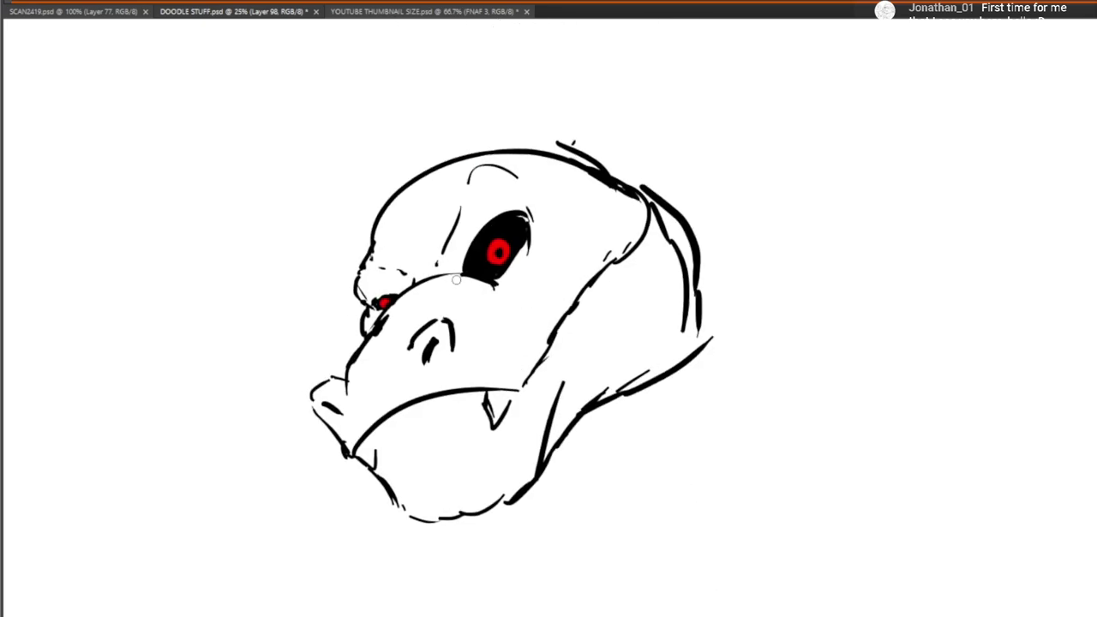
pyautogui.moveTo(466, 274)
pyautogui.mouseDown()
pyautogui.moveTo(494, 288)
pyautogui.moveTo(536, 255)
pyautogui.mouseUp()
# Try to cut the near eye's upper edge into an angry slant and extend the brow up to the forehead bump
pyautogui.moveTo(463, 261); pyautogui.dragTo(513, 212)
pyautogui.moveTo(456, 265); pyautogui.dragTo(497, 225)
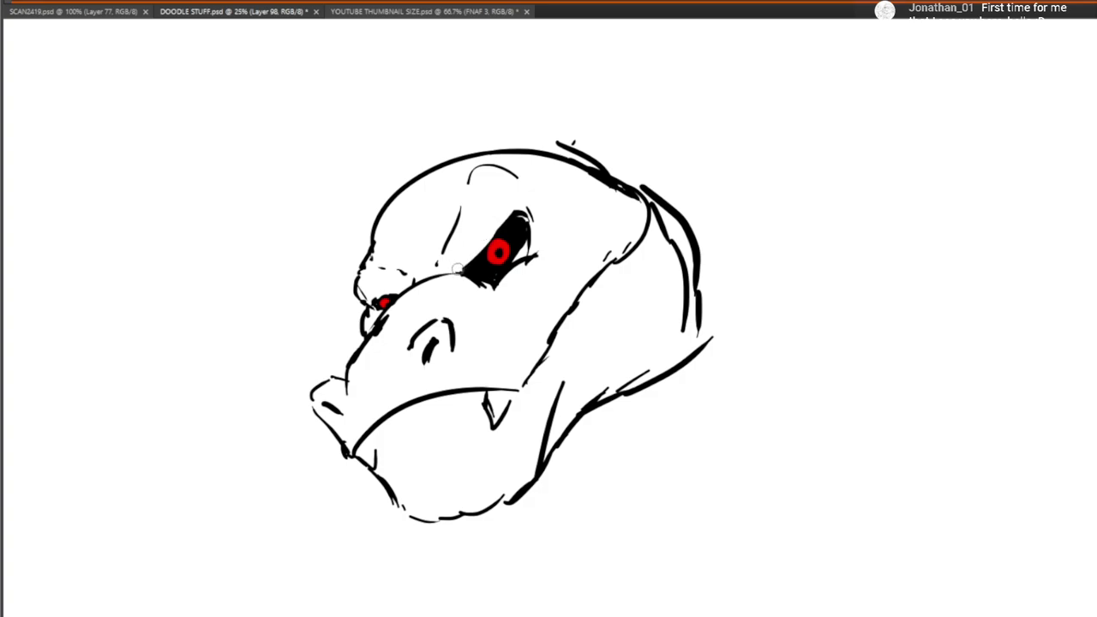
pyautogui.moveTo(461, 265); pyautogui.dragTo(507, 218)
pyautogui.moveTo(461, 272); pyautogui.dragTo(530, 198)
pyautogui.moveTo(526, 181); pyautogui.dragTo(488, 161)
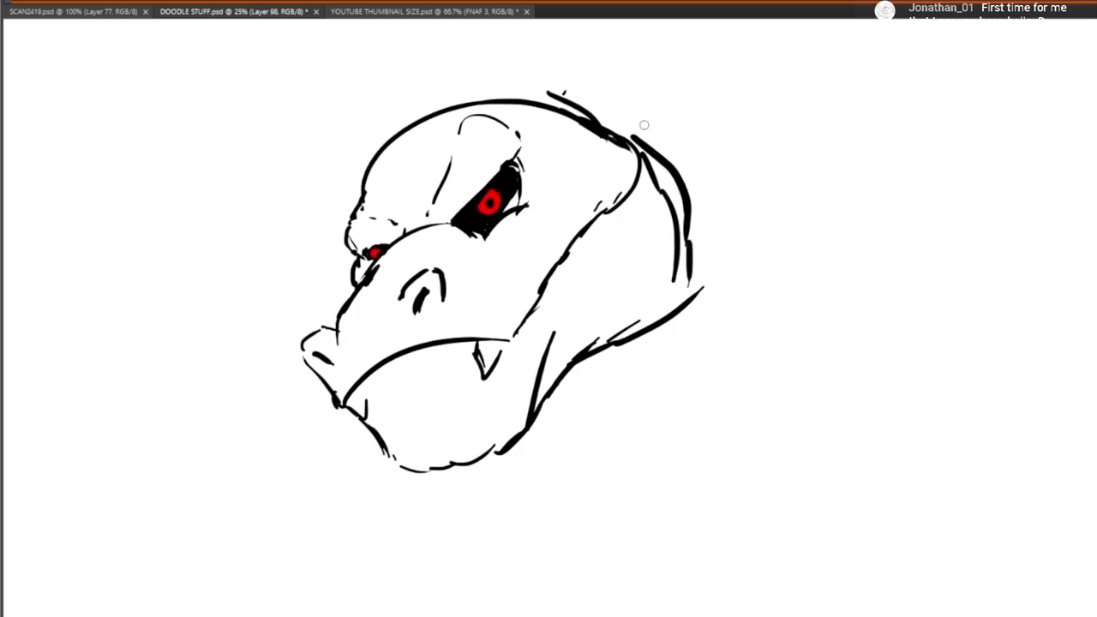
# Undo the slanted brow edits so the near eye has its rounded upper edge again
pyautogui.hotkey('ctrl', 'z')
pyautogui.hotkey('ctrl', 'z')
pyautogui.hotkey('ctrl', 'z')
pyautogui.hotkey('ctrl', 'z')
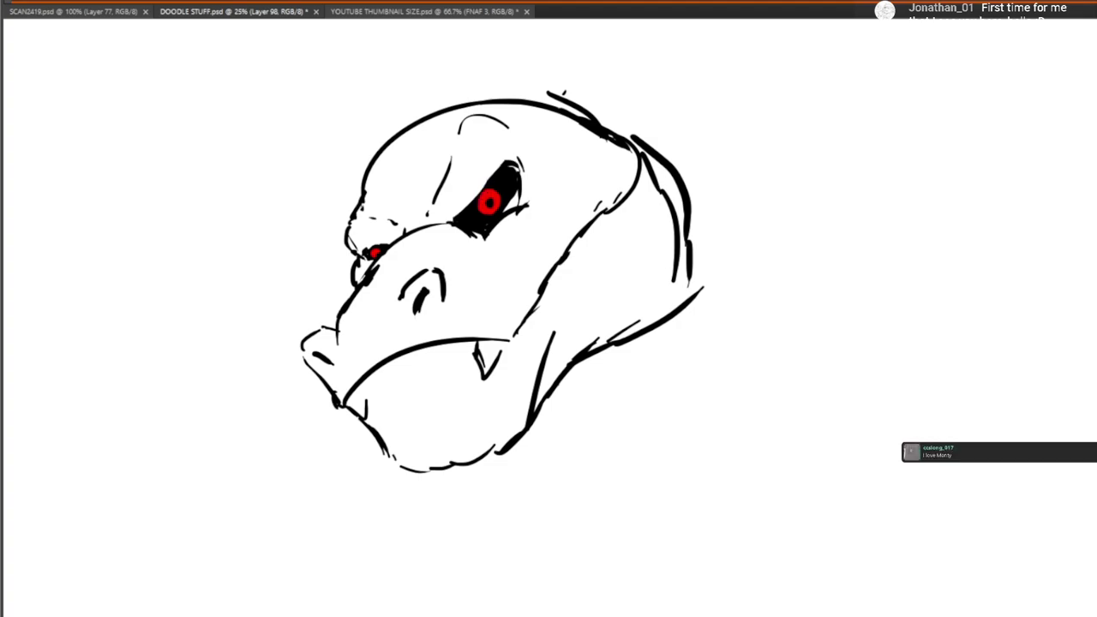
pyautogui.moveTo(456, 218); pyautogui.dragTo(486, 183)
pyautogui.hotkey('ctrl', 'z')
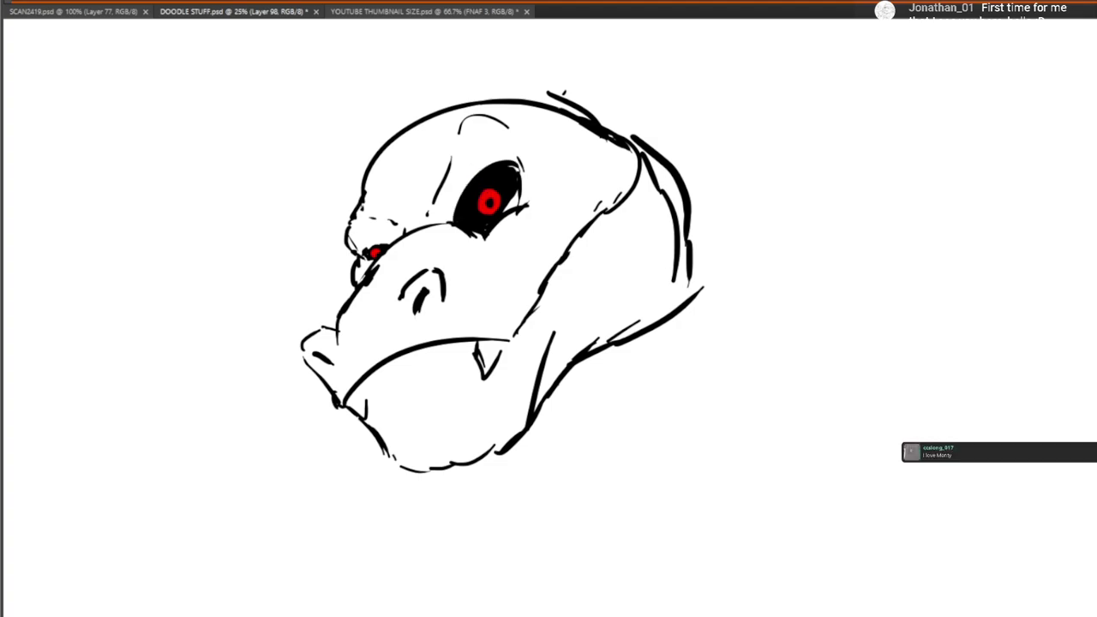
# Scale the whole head down slightly, reposition it on the canvas, and apply the transform
pyautogui.moveTo(502, 410)
pyautogui.mouseDown()
pyautogui.moveTo(454, 235)
pyautogui.moveTo(459, 347)
pyautogui.mouseUp()
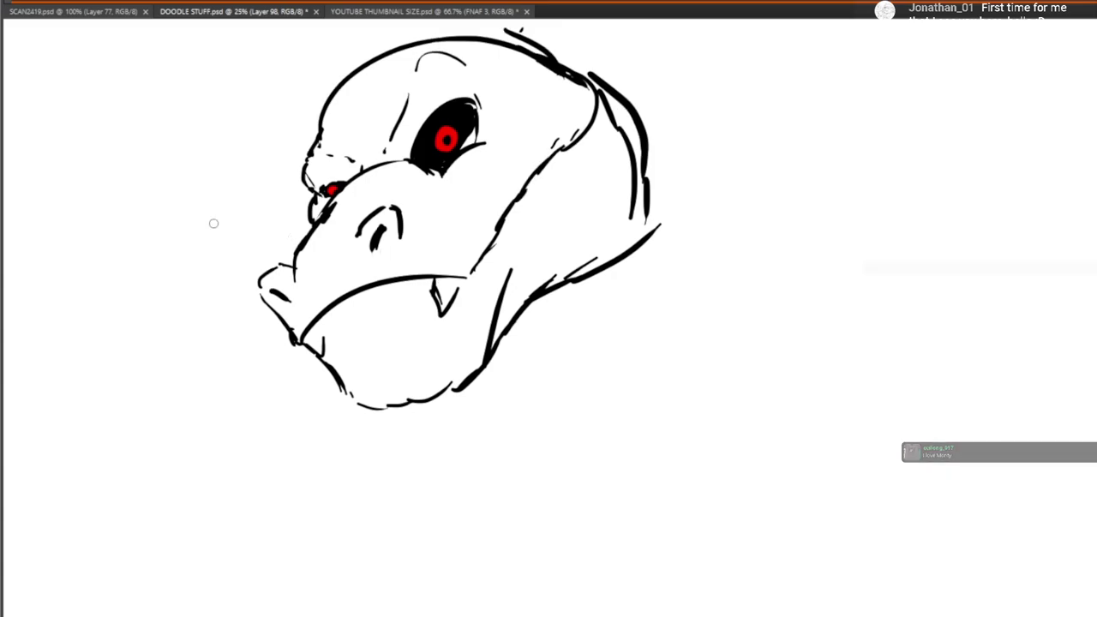
pyautogui.click(3, 56)
pyautogui.moveTo(661, 411); pyautogui.dragTo(619, 352)
pyautogui.moveTo(559, 288)
pyautogui.mouseDown()
pyautogui.moveTo(629, 228)
pyautogui.moveTo(663, 365)
pyautogui.moveTo(648, 310)
pyautogui.mouseUp()
pyautogui.moveTo(705, 390); pyautogui.dragTo(675, 362)
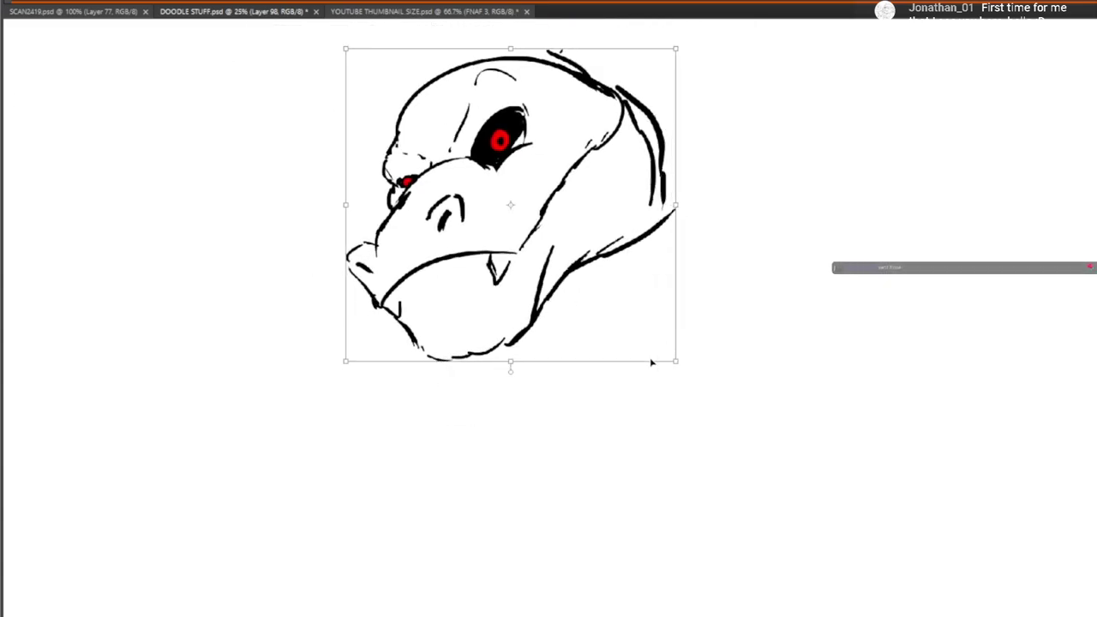
pyautogui.press('Return')
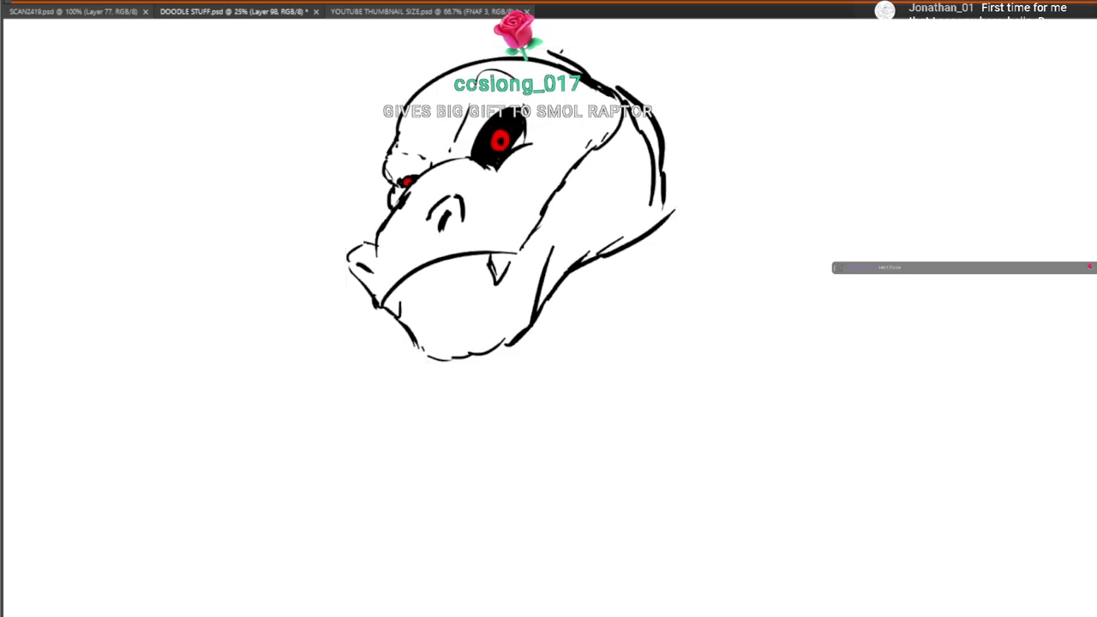
# Draw curved hair spikes sweeping forward from the forehead and undo all but the lowest one
pyautogui.moveTo(427, 249); pyautogui.dragTo(681, 472)
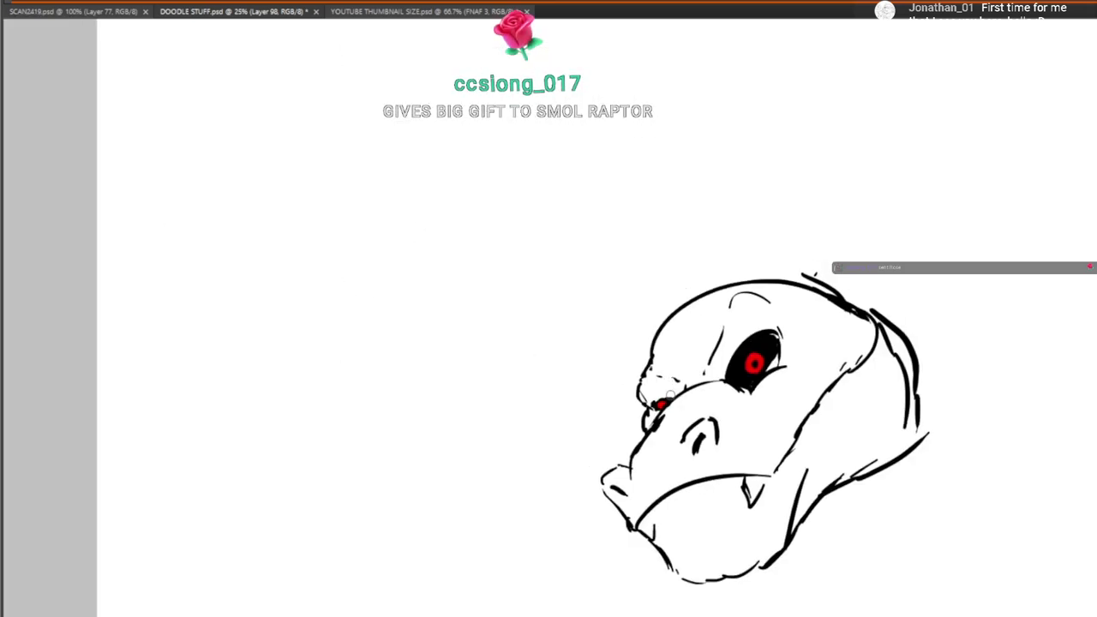
pyautogui.moveTo(665, 359)
pyautogui.mouseDown()
pyautogui.moveTo(469, 370)
pyautogui.moveTo(557, 296)
pyautogui.moveTo(429, 288)
pyautogui.moveTo(612, 207)
pyautogui.moveTo(611, 133)
pyautogui.mouseUp()
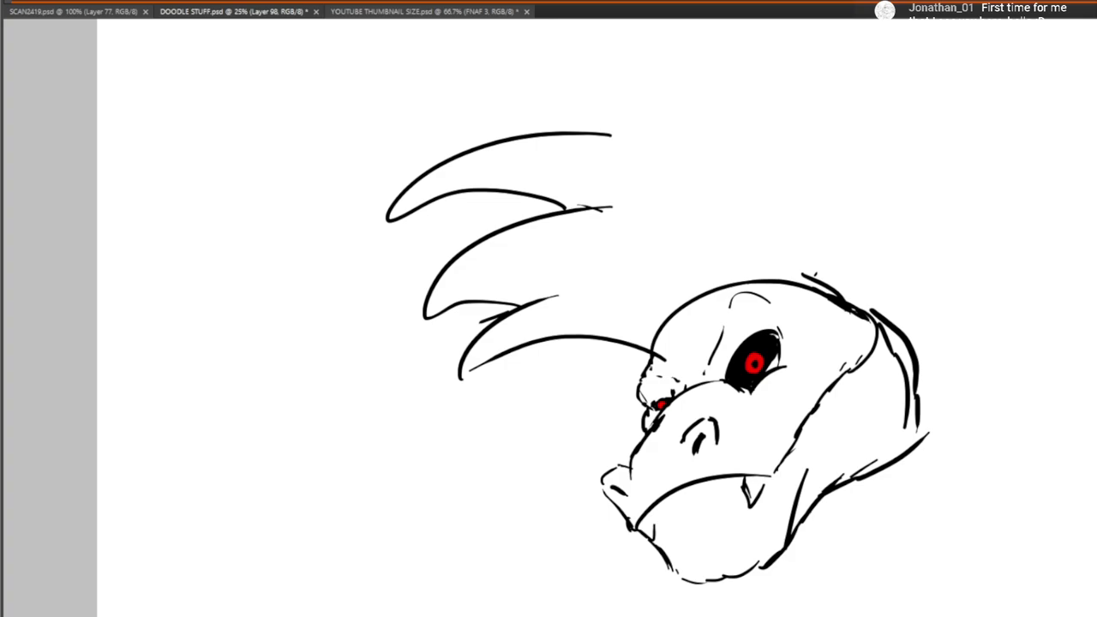
pyautogui.hotkey('ctrl', 'alt', 'z')
pyautogui.hotkey('ctrl', 'alt', 'z')
pyautogui.hotkey('ctrl', 'alt', 'z')
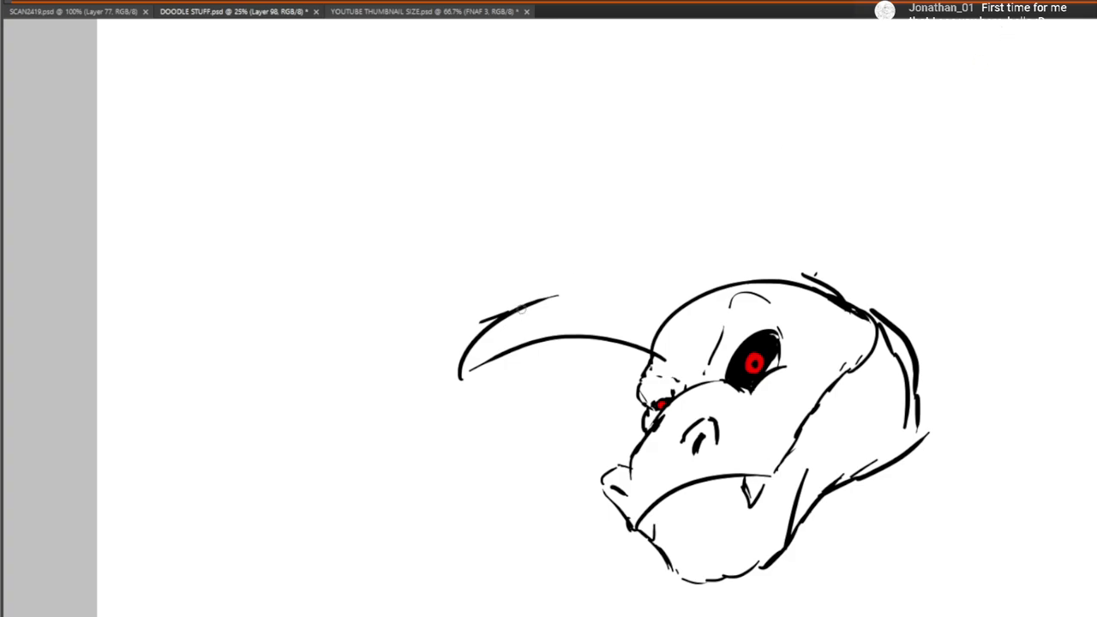
# Outline a tall crest of large curved spikes fanning from the forehead over the head to its back
pyautogui.moveTo(557, 294)
pyautogui.mouseDown()
pyautogui.moveTo(387, 282)
pyautogui.moveTo(696, 183)
pyautogui.moveTo(722, 156)
pyautogui.moveTo(699, 202)
pyautogui.moveTo(759, 204)
pyautogui.moveTo(786, 163)
pyautogui.moveTo(804, 214)
pyautogui.moveTo(838, 254)
pyautogui.mouseUp()
pyautogui.moveTo(851, 170)
pyautogui.mouseDown()
pyautogui.moveTo(862, 321)
pyautogui.moveTo(886, 383)
pyautogui.mouseUp()
pyautogui.moveTo(712, 279); pyautogui.dragTo(733, 195)
pyautogui.moveTo(527, 265); pyautogui.dragTo(607, 255)
pyautogui.moveTo(542, 288); pyautogui.dragTo(589, 260)
pyautogui.moveTo(591, 270); pyautogui.dragTo(641, 263)
# Add curved strand lines inside the large front spike and short strokes in the middle of the crest
pyautogui.moveTo(494, 201); pyautogui.dragTo(683, 200)
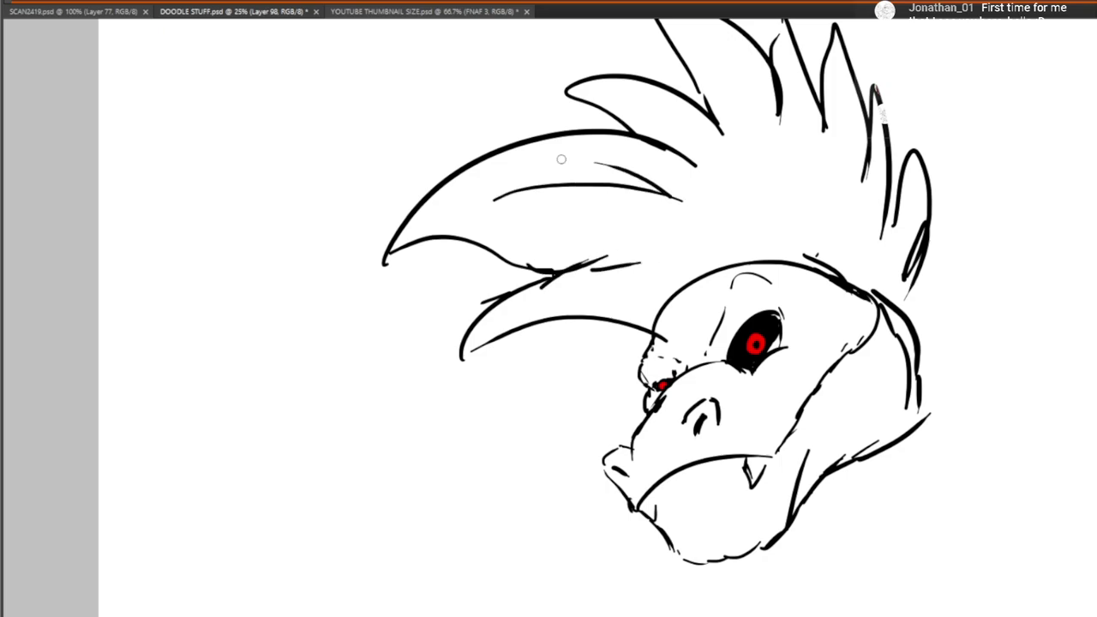
pyautogui.moveTo(526, 157); pyautogui.dragTo(667, 175)
pyautogui.moveTo(736, 240); pyautogui.dragTo(744, 239)
pyautogui.moveTo(746, 131); pyautogui.dragTo(753, 181)
pyautogui.moveTo(758, 221); pyautogui.dragTo(757, 240)
# Feather the hairline above the eyes with short, heavy hair strokes and erase the crown outline beneath the front hair
pyautogui.moveTo(676, 352); pyautogui.dragTo(686, 299)
pyautogui.moveTo(682, 337)
pyautogui.mouseDown()
pyautogui.moveTo(676, 286)
pyautogui.moveTo(709, 276)
pyautogui.mouseUp()
pyautogui.moveTo(705, 314); pyautogui.dragTo(730, 254)
pyautogui.moveTo(720, 297); pyautogui.dragTo(748, 256)
pyautogui.moveTo(737, 281)
pyautogui.mouseDown()
pyautogui.moveTo(790, 255)
pyautogui.moveTo(850, 258)
pyautogui.mouseUp()
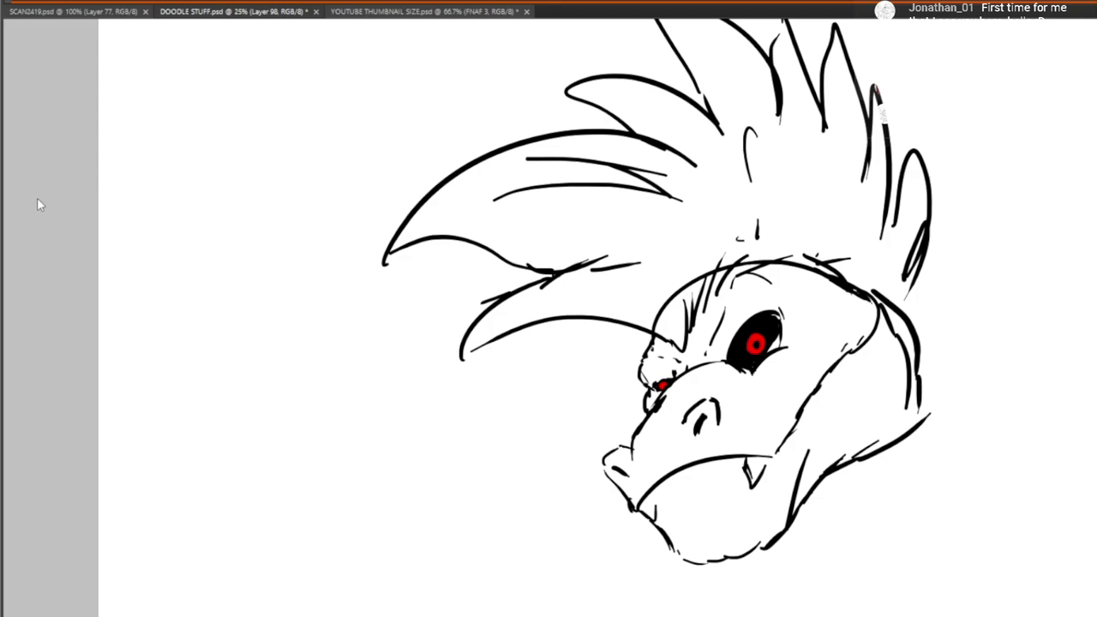
pyautogui.moveTo(680, 292)
pyautogui.mouseDown()
pyautogui.moveTo(738, 255)
pyautogui.moveTo(760, 257)
pyautogui.moveTo(549, 190)
pyautogui.mouseUp()
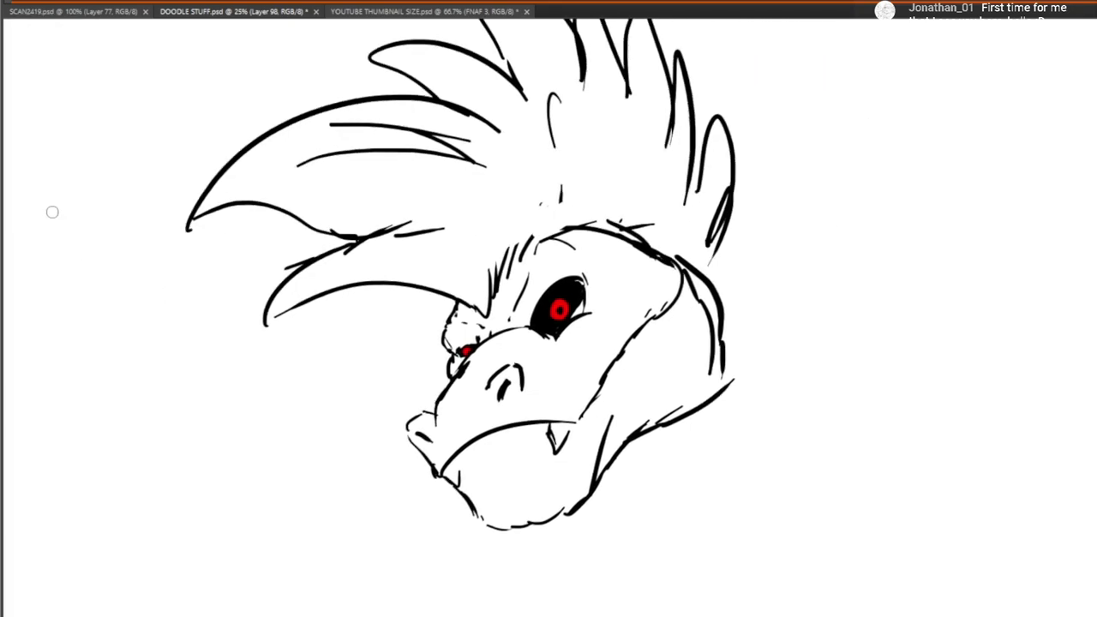
pyautogui.moveTo(506, 276); pyautogui.dragTo(540, 206)
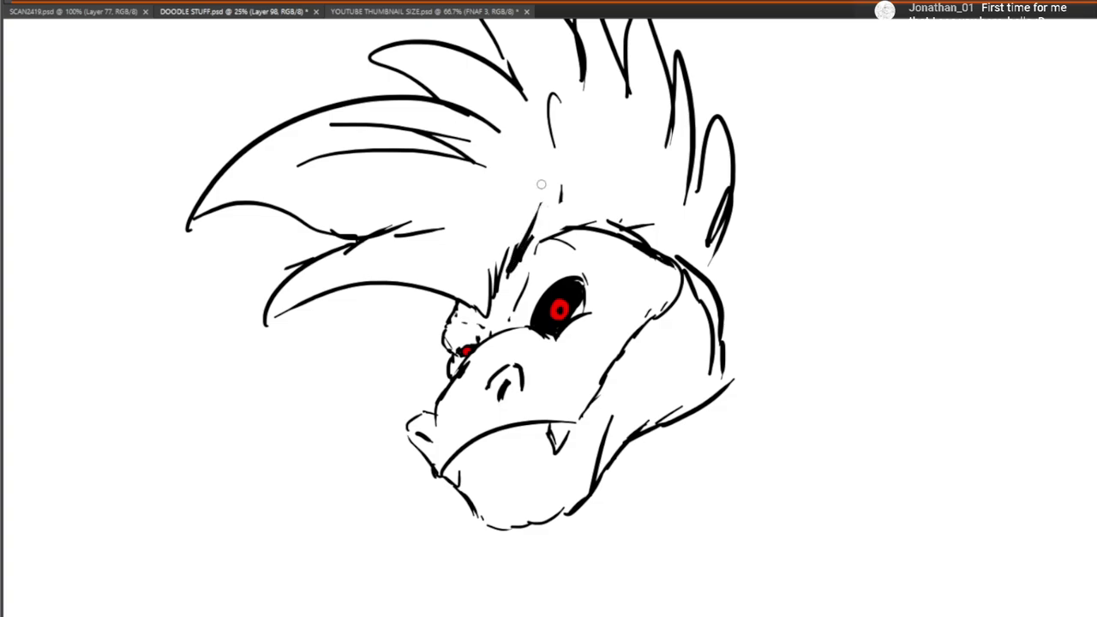
pyautogui.moveTo(533, 245)
pyautogui.mouseDown()
pyautogui.moveTo(576, 197)
pyautogui.moveTo(617, 216)
pyautogui.mouseUp()
# Draw another spike behind the head and a long curved line down the back of the neck
pyautogui.moveTo(718, 259)
pyautogui.mouseDown()
pyautogui.moveTo(749, 206)
pyautogui.moveTo(742, 307)
pyautogui.mouseUp()
pyautogui.moveTo(754, 267)
pyautogui.mouseDown()
pyautogui.moveTo(748, 345)
pyautogui.moveTo(693, 236)
pyautogui.mouseUp()
pyautogui.moveTo(643, 163); pyautogui.dragTo(741, 354)
pyautogui.moveTo(587, 397); pyautogui.dragTo(590, 294)
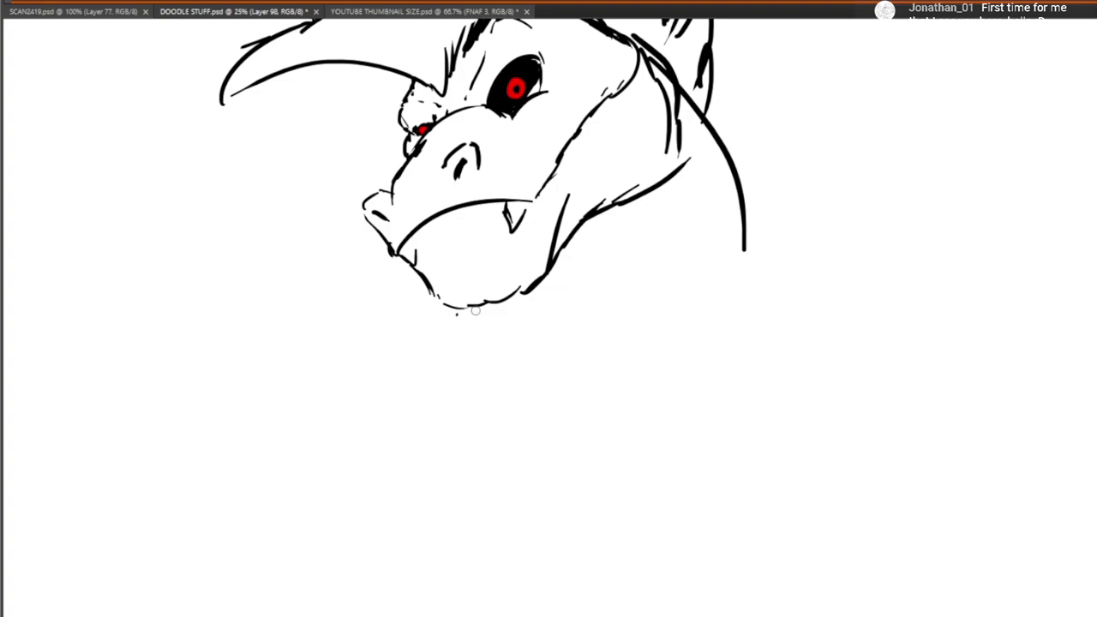
# Draw curved throat and neck muscle lines below the jaw, thickening the line under the jaw's corner
pyautogui.moveTo(628, 221); pyautogui.dragTo(582, 323)
pyautogui.moveTo(504, 314); pyautogui.dragTo(510, 343)
pyautogui.moveTo(453, 312); pyautogui.dragTo(447, 396)
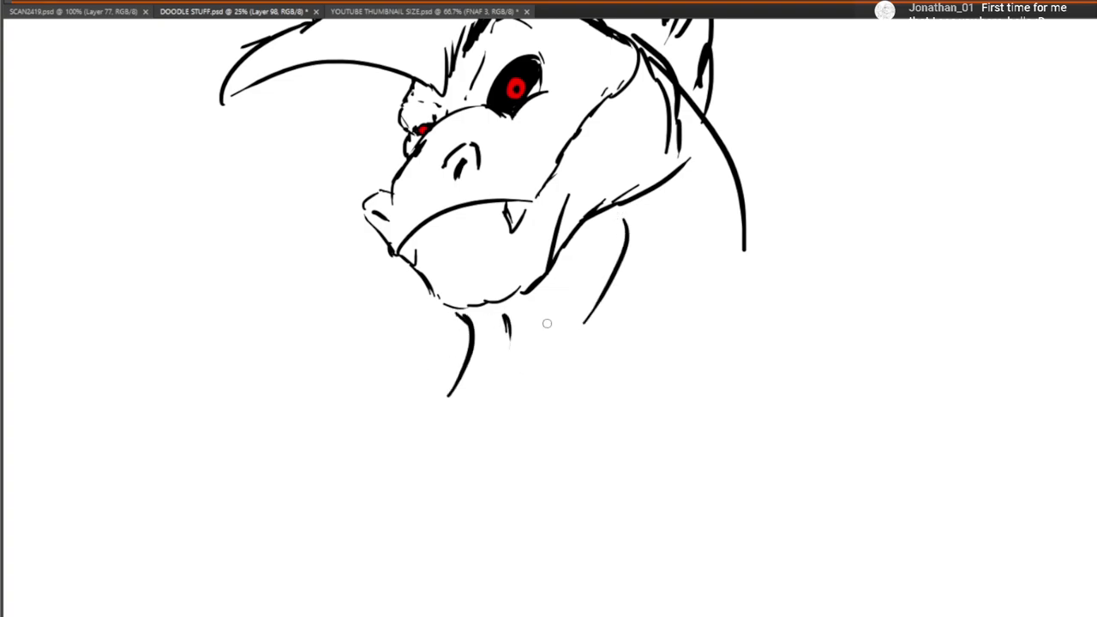
pyautogui.moveTo(618, 272); pyautogui.dragTo(575, 347)
pyautogui.moveTo(511, 319)
pyautogui.mouseDown()
pyautogui.moveTo(525, 369)
pyautogui.moveTo(503, 401)
pyautogui.mouseUp()
pyautogui.moveTo(609, 290); pyautogui.dragTo(585, 316)
pyautogui.moveTo(685, 186); pyautogui.dragTo(635, 319)
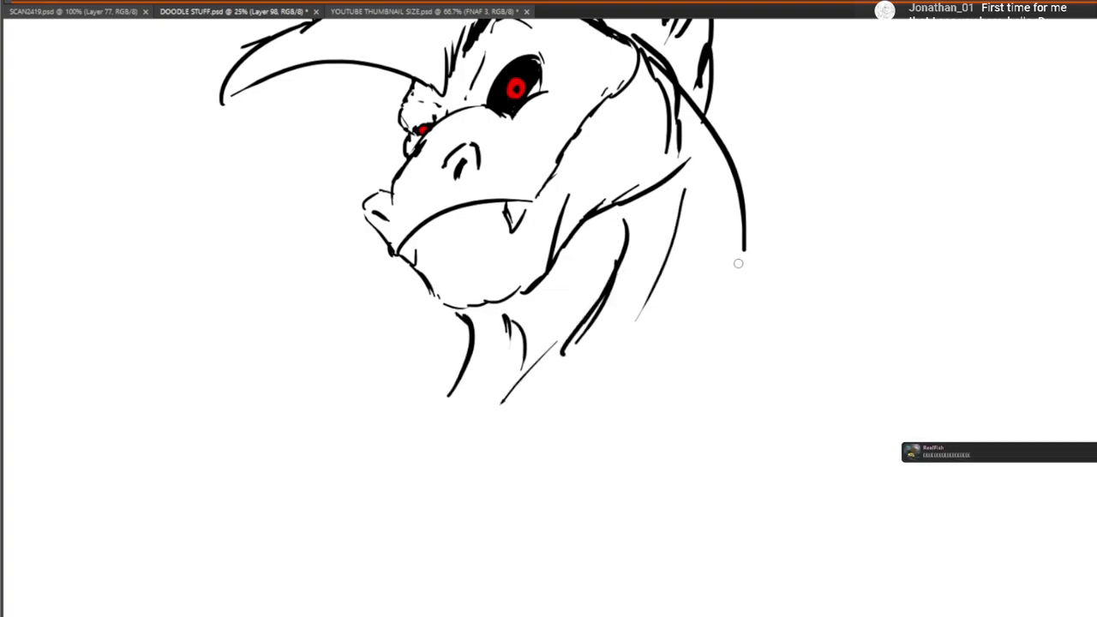
# Add shoulder curves at the back and front of the neck base and erase the overlap with the throat line
pyautogui.moveTo(735, 228); pyautogui.dragTo(780, 319)
pyautogui.moveTo(419, 400); pyautogui.dragTo(468, 333)
pyautogui.moveTo(620, 340)
pyautogui.mouseDown()
pyautogui.moveTo(616, 456)
pyautogui.moveTo(645, 390)
pyautogui.moveTo(658, 387)
pyautogui.mouseUp()
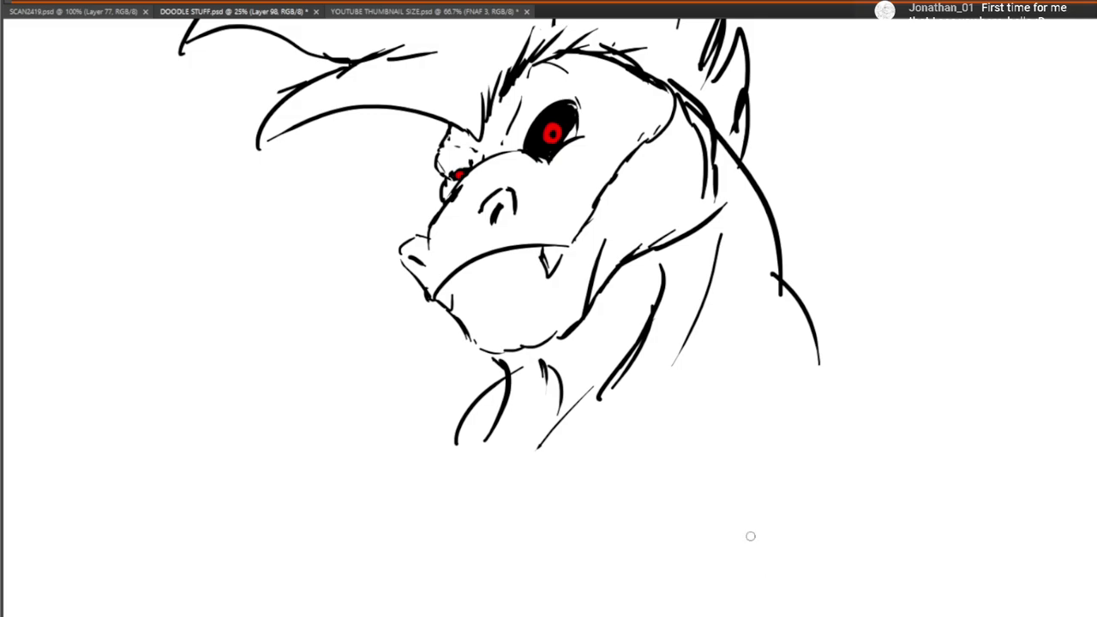
pyautogui.moveTo(661, 359); pyautogui.dragTo(589, 273)
pyautogui.moveTo(501, 401); pyautogui.dragTo(471, 335)
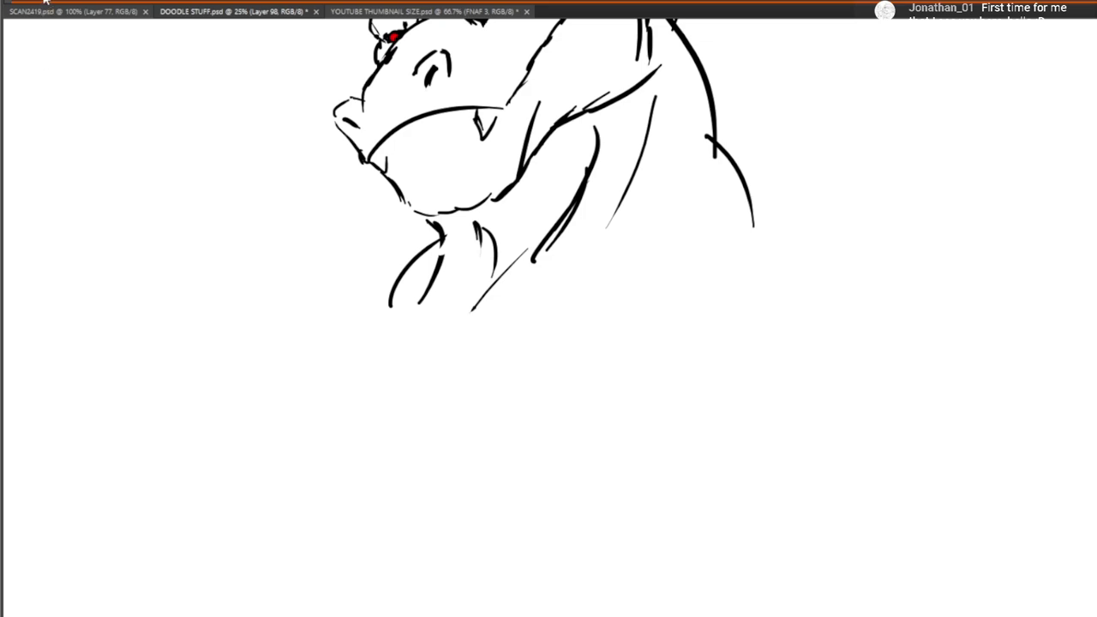
pyautogui.keyDown('alt'); pyautogui.click(207, 240); pyautogui.keyUp('alt')
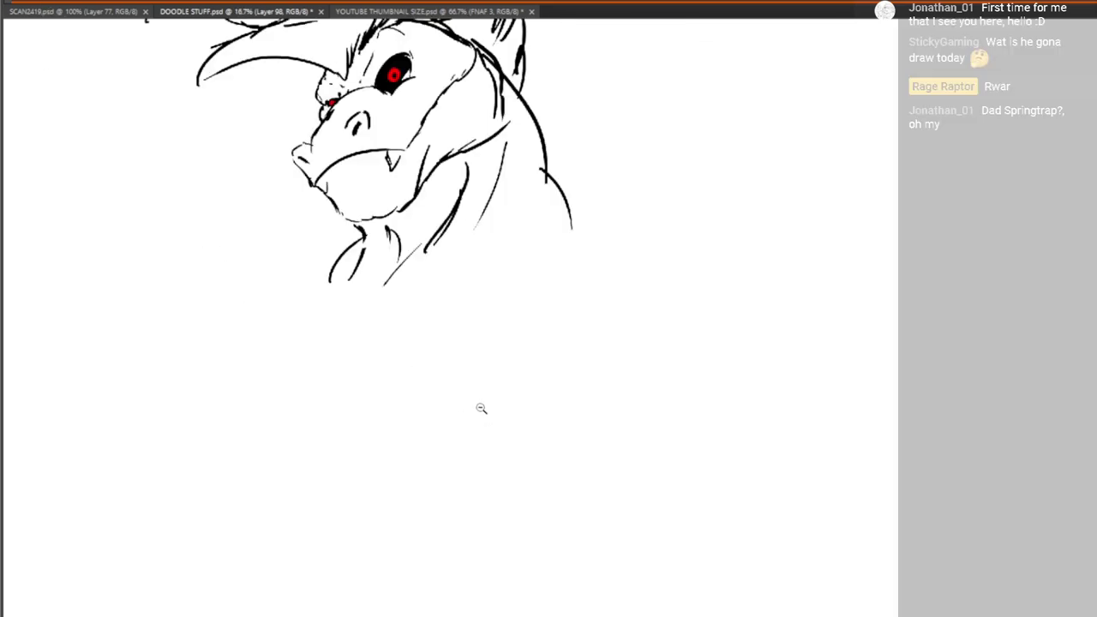
pyautogui.moveTo(615, 241)
pyautogui.mouseDown()
pyautogui.moveTo(742, 417)
pyautogui.moveTo(757, 386)
pyautogui.mouseUp()
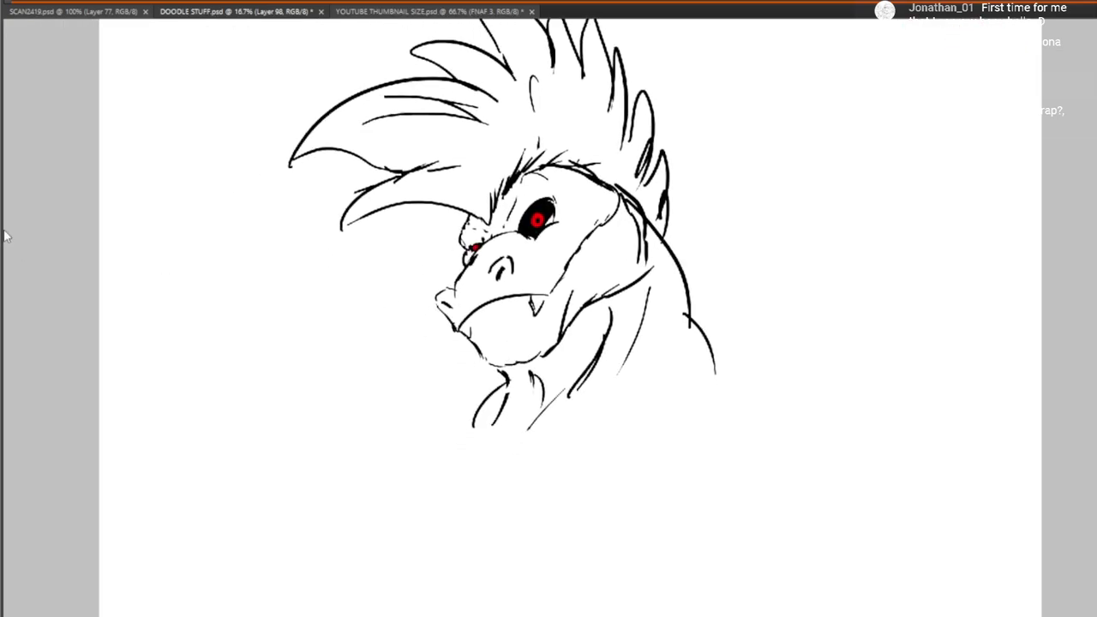
# Draw a small curved tuft above the far eye and continue the crest with smaller spikes down the neck
pyautogui.moveTo(491, 225)
pyautogui.mouseDown()
pyautogui.moveTo(438, 235)
pyautogui.moveTo(466, 214)
pyautogui.mouseUp()
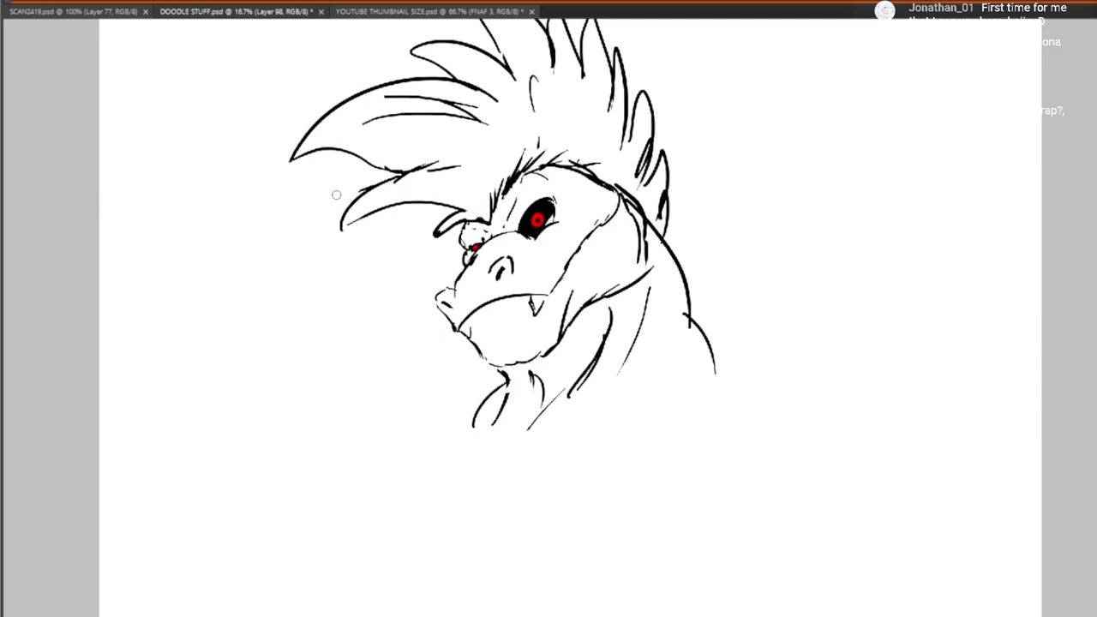
pyautogui.moveTo(359, 190)
pyautogui.mouseDown()
pyautogui.moveTo(289, 348)
pyautogui.moveTo(329, 234)
pyautogui.mouseUp()
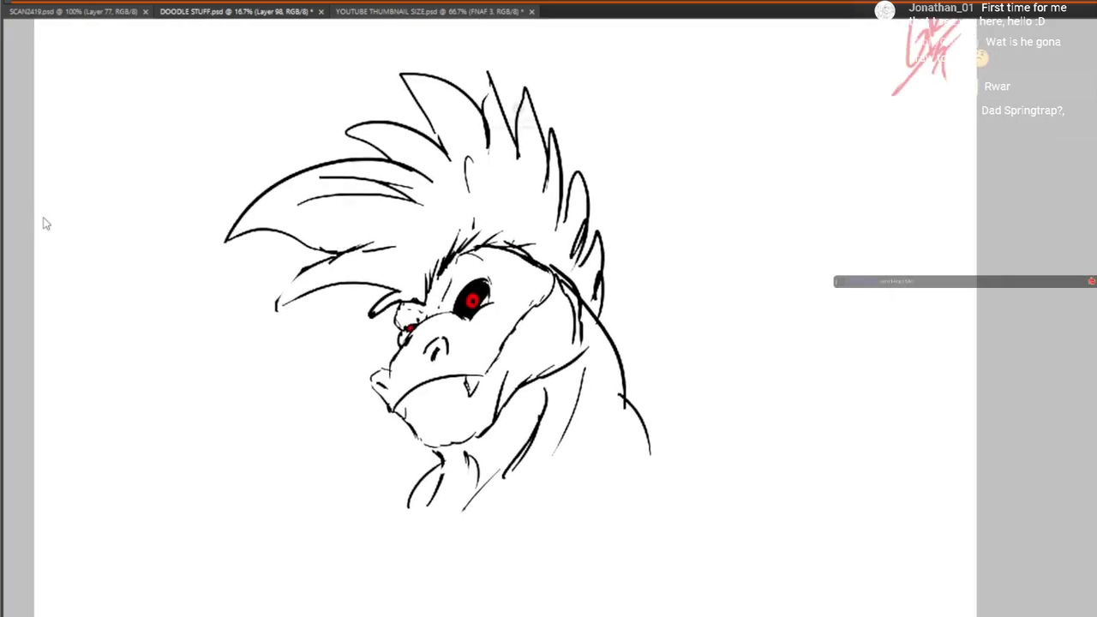
pyautogui.moveTo(607, 293); pyautogui.dragTo(619, 257)
pyautogui.moveTo(618, 257)
pyautogui.mouseDown()
pyautogui.moveTo(610, 329)
pyautogui.moveTo(629, 310)
pyautogui.mouseUp()
pyautogui.moveTo(630, 309); pyautogui.dragTo(617, 345)
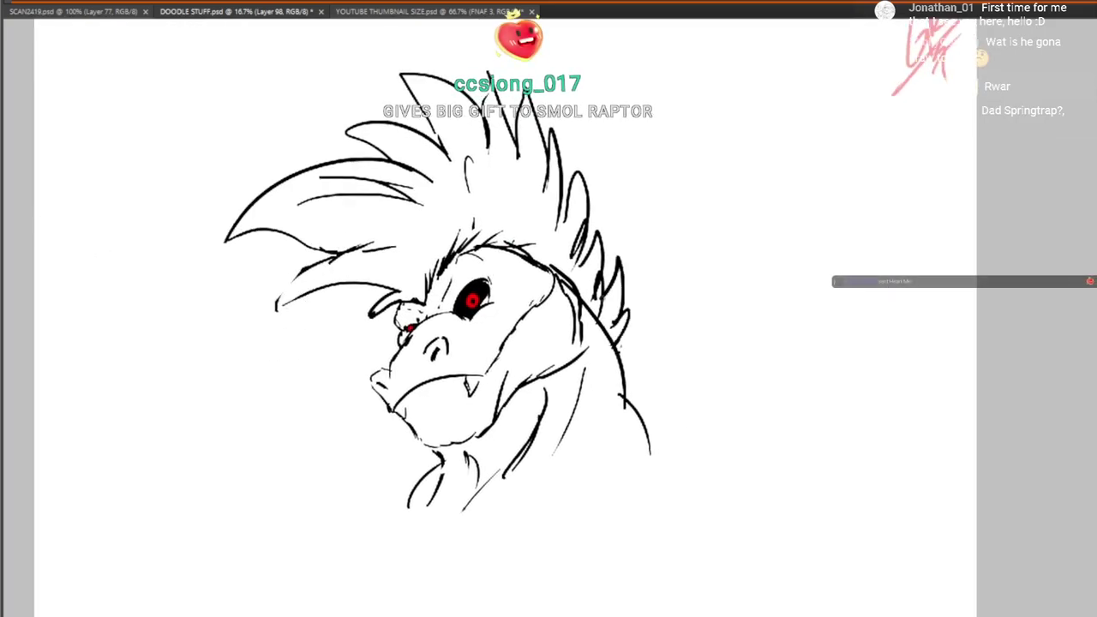
pyautogui.moveTo(607, 265)
pyautogui.mouseDown()
pyautogui.moveTo(512, 184)
pyautogui.moveTo(551, 233)
pyautogui.mouseUp()
pyautogui.moveTo(535, 172)
pyautogui.mouseDown()
pyautogui.moveTo(539, 226)
pyautogui.moveTo(520, 257)
pyautogui.mouseUp()
pyautogui.moveTo(493, 309); pyautogui.dragTo(540, 103)
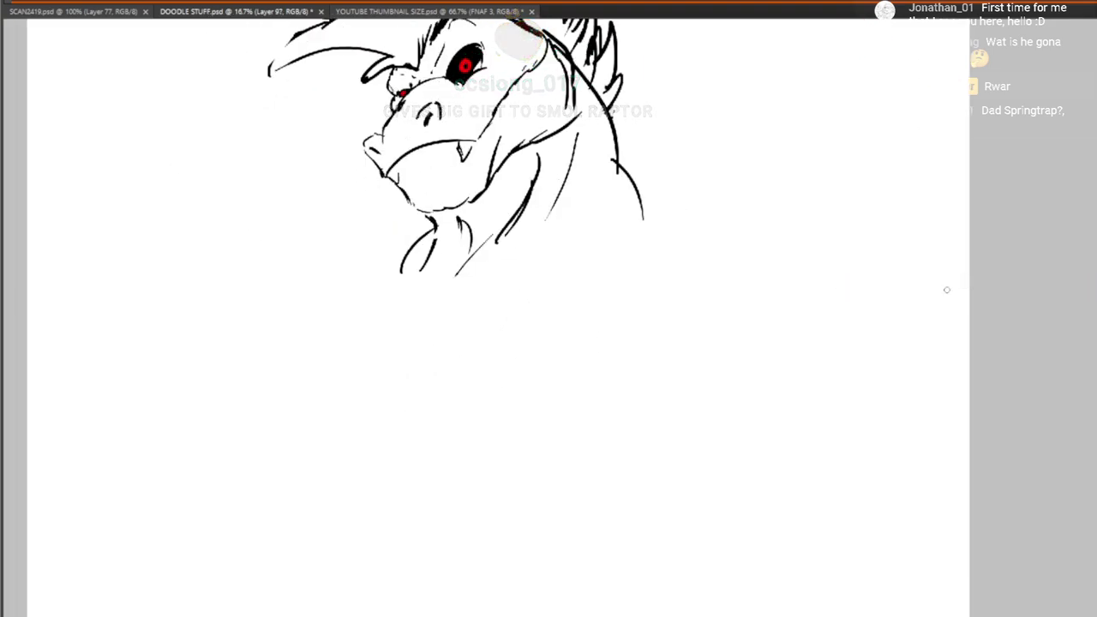
pyautogui.moveTo(452, 291); pyautogui.dragTo(503, 343)
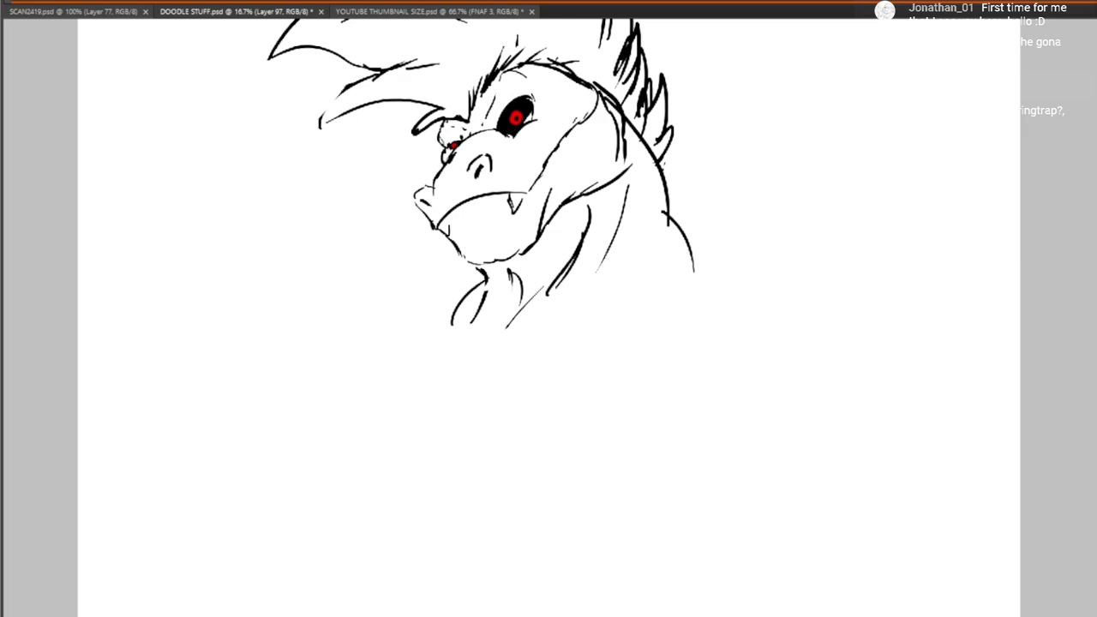
pyautogui.moveTo(535, 348); pyautogui.dragTo(556, 390)
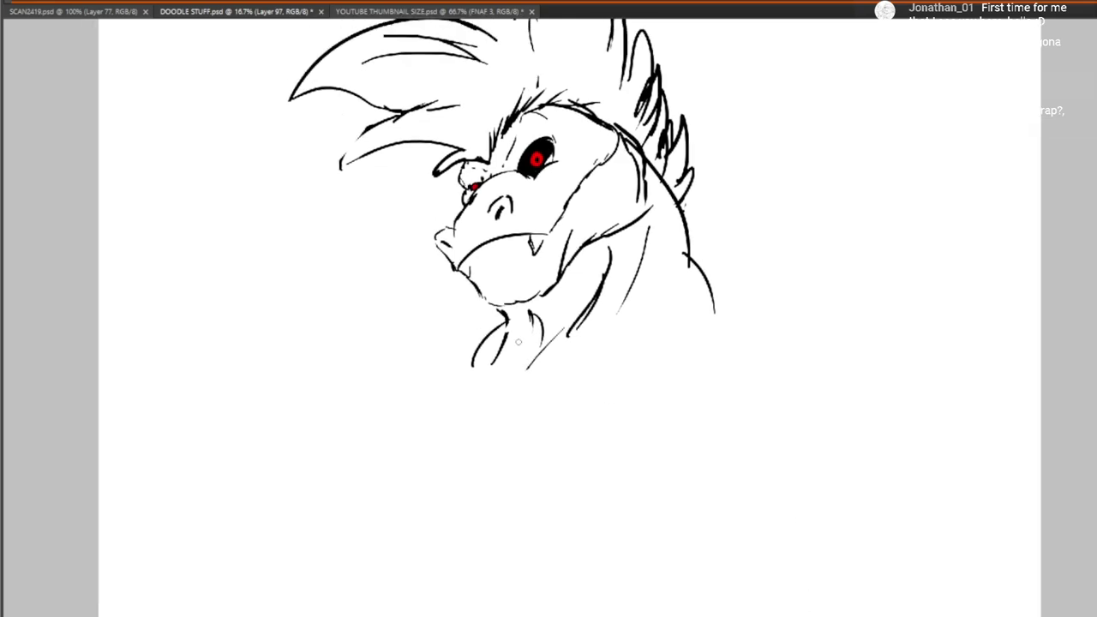
# Redraw the rear jaw and cheek outline closer to the face and darken the front of the lower jaw
pyautogui.hotkey('ctrl', 'shift', 'alt', 'n')
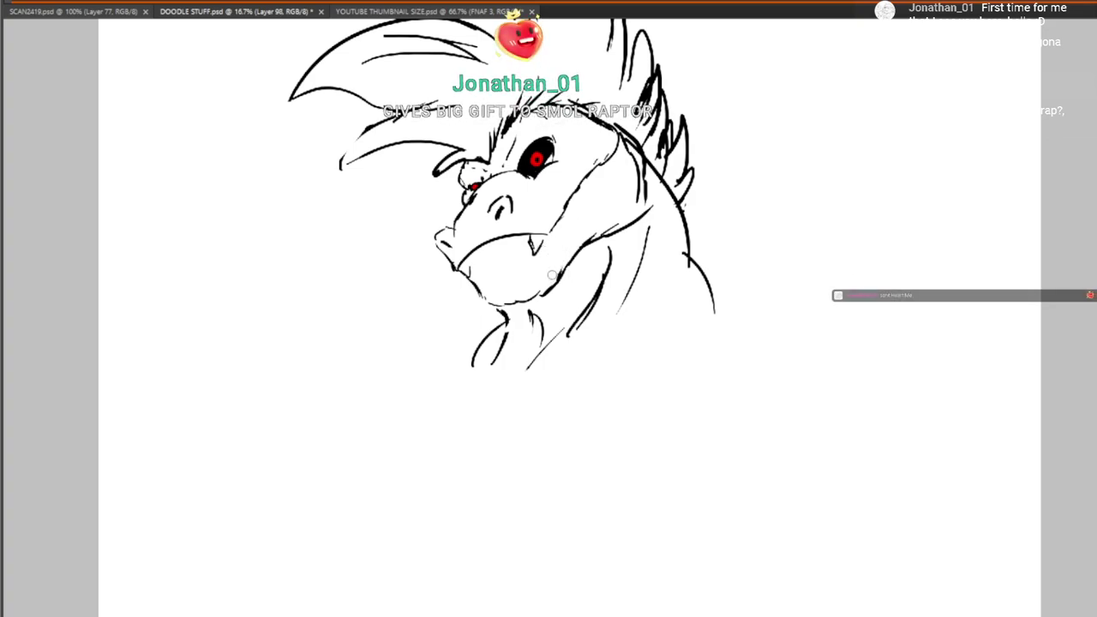
pyautogui.hotkey('ctrl', 'z')
pyautogui.hotkey('ctrl', 'z')
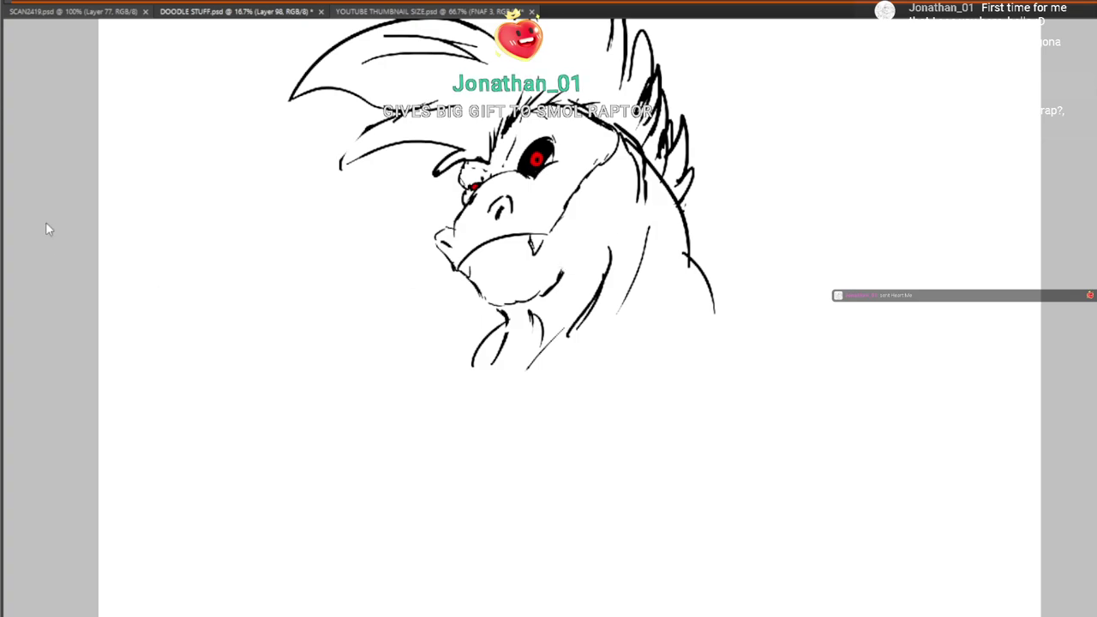
pyautogui.moveTo(559, 280)
pyautogui.mouseDown()
pyautogui.moveTo(581, 240)
pyautogui.moveTo(635, 208)
pyautogui.moveTo(623, 134)
pyautogui.moveTo(612, 154)
pyautogui.moveTo(594, 130)
pyautogui.mouseUp()
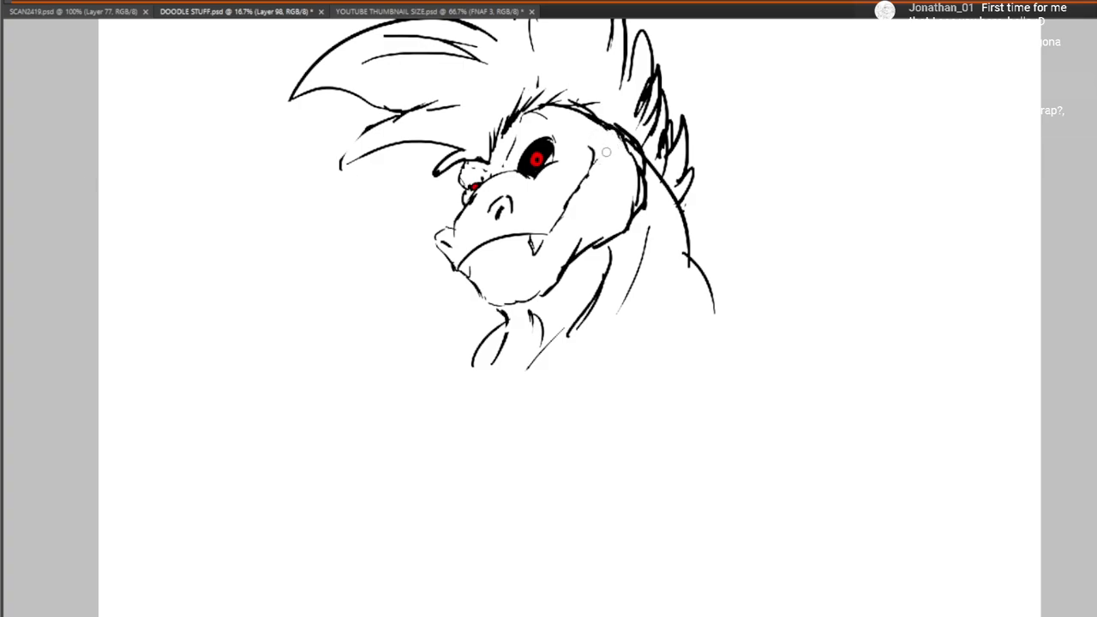
pyautogui.moveTo(603, 172); pyautogui.dragTo(592, 73)
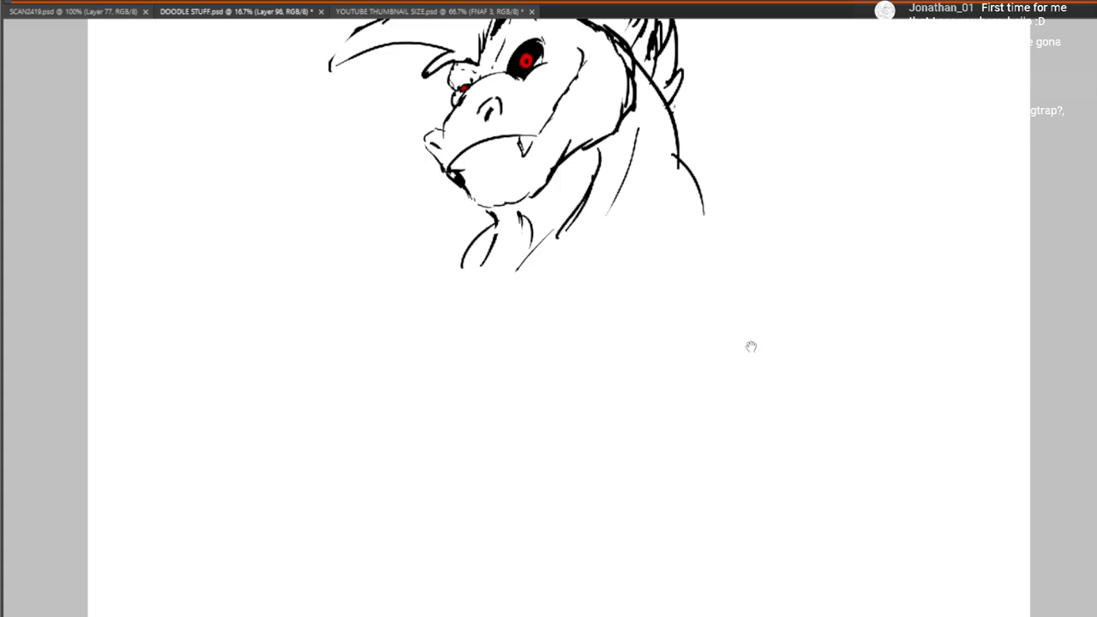
# Draw a broad arched curve below the neck as the start of the body
pyautogui.moveTo(751, 347); pyautogui.dragTo(760, 274)
pyautogui.moveTo(487, 267)
pyautogui.mouseDown()
pyautogui.moveTo(446, 548)
pyautogui.moveTo(478, 433)
pyautogui.mouseUp()
pyautogui.moveTo(445, 481); pyautogui.dragTo(737, 362)
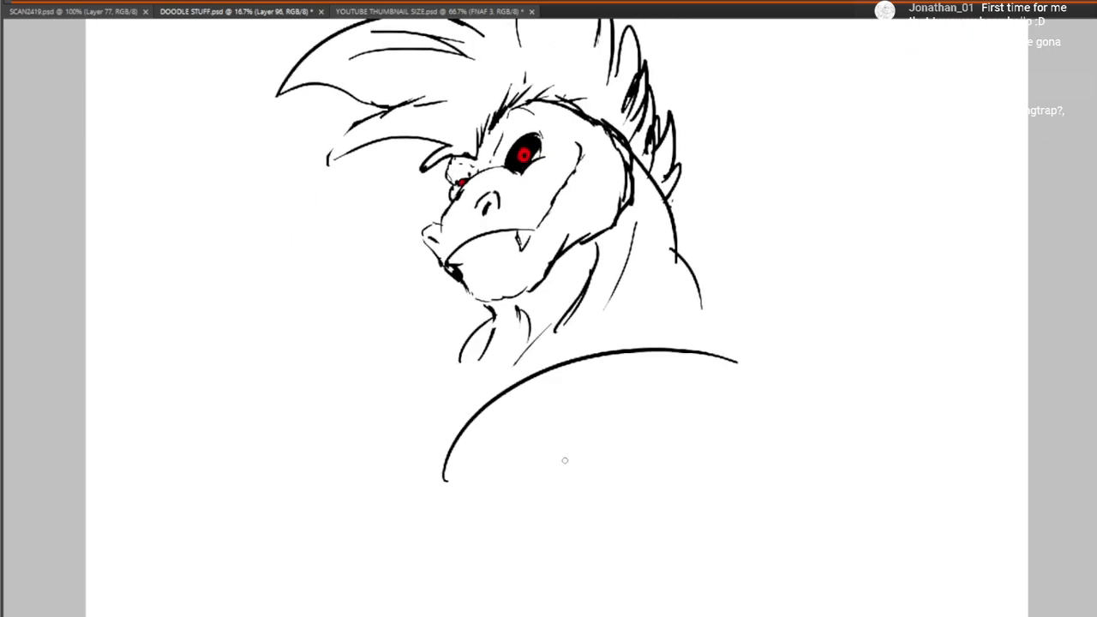
# Replace the arched body curve with a large rounded near pectoral and sketch the upper and outer curve of the far one
pyautogui.moveTo(565, 460); pyautogui.dragTo(584, 392)
pyautogui.moveTo(311, 417); pyautogui.dragTo(531, 276)
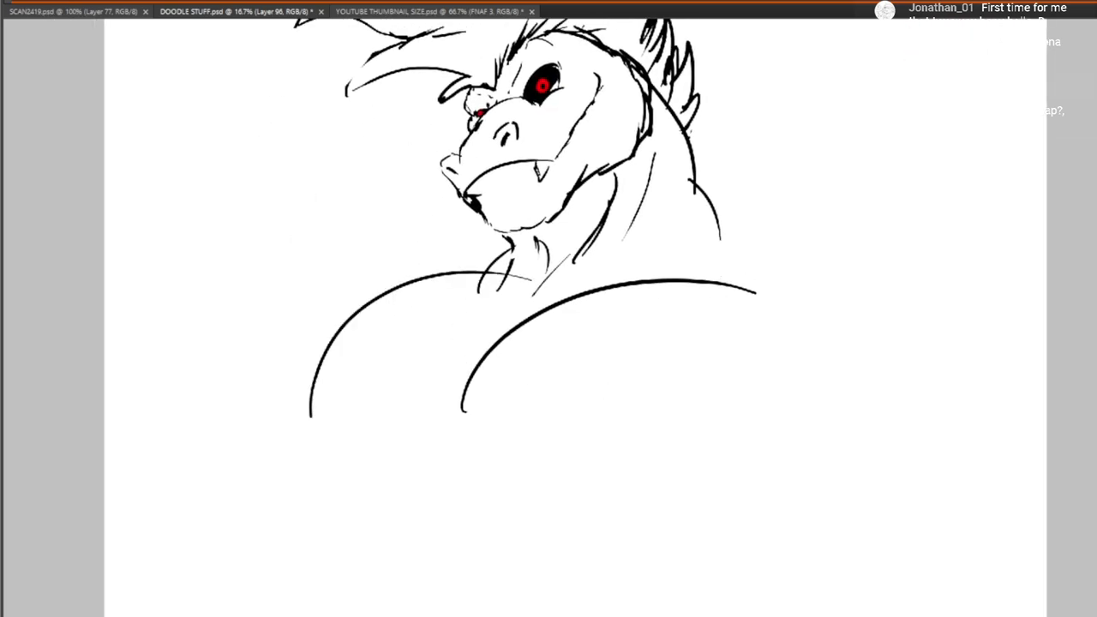
pyautogui.hotkey('ctrl', 'alt', 'z')
pyautogui.hotkey('ctrl', 'alt', 'z')
pyautogui.moveTo(478, 408); pyautogui.dragTo(691, 247)
pyautogui.moveTo(499, 436); pyautogui.dragTo(701, 456)
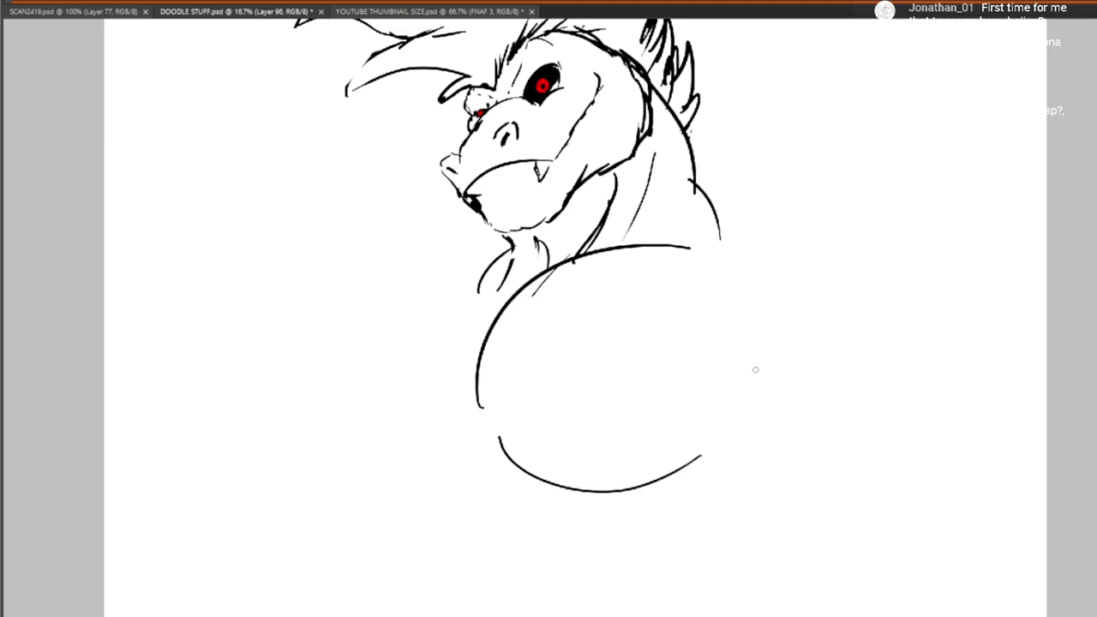
pyautogui.moveTo(756, 352); pyautogui.dragTo(750, 294)
pyautogui.moveTo(360, 412); pyautogui.dragTo(453, 280)
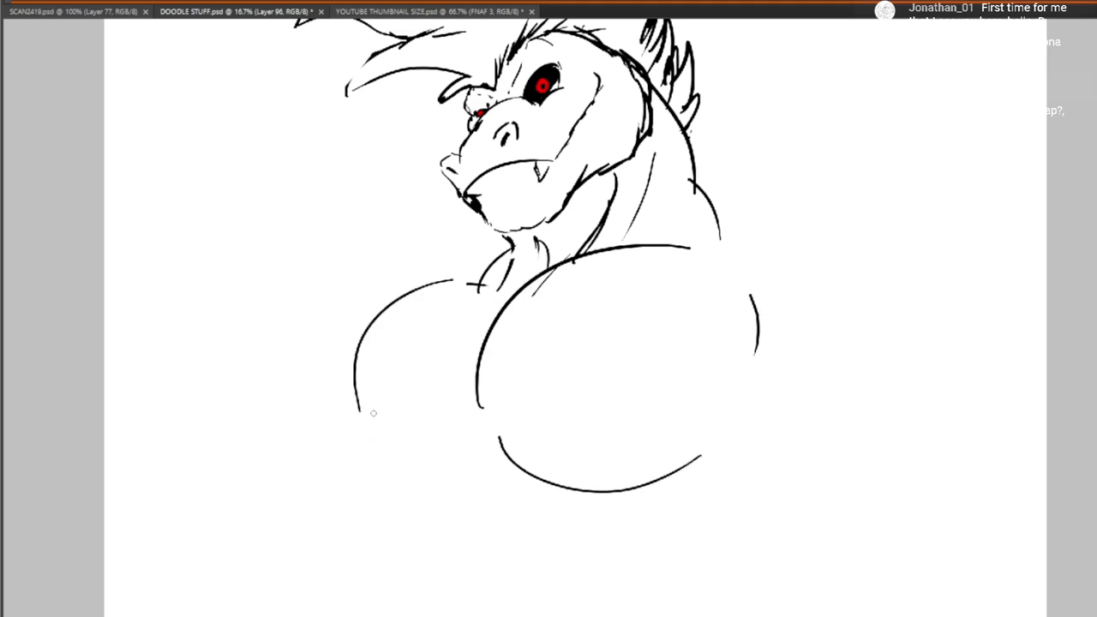
# Try several lower curves for the far pectoral
pyautogui.moveTo(374, 414); pyautogui.dragTo(499, 479)
pyautogui.moveTo(504, 473); pyautogui.dragTo(481, 377)
pyautogui.hotkey('ctrl', 'alt', 'z')
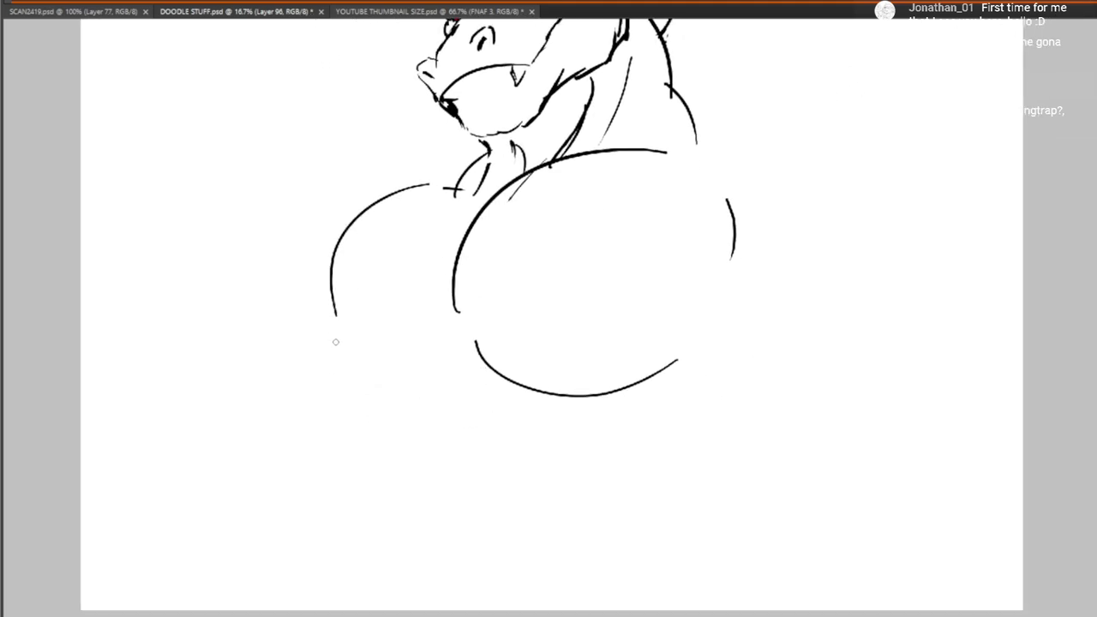
pyautogui.moveTo(334, 341); pyautogui.dragTo(430, 407)
pyautogui.hotkey('ctrl', 'alt', 'z')
pyautogui.moveTo(348, 338); pyautogui.dragTo(430, 395)
pyautogui.hotkey('ctrl', 'alt', 'z')
pyautogui.moveTo(334, 331); pyautogui.dragTo(435, 401)
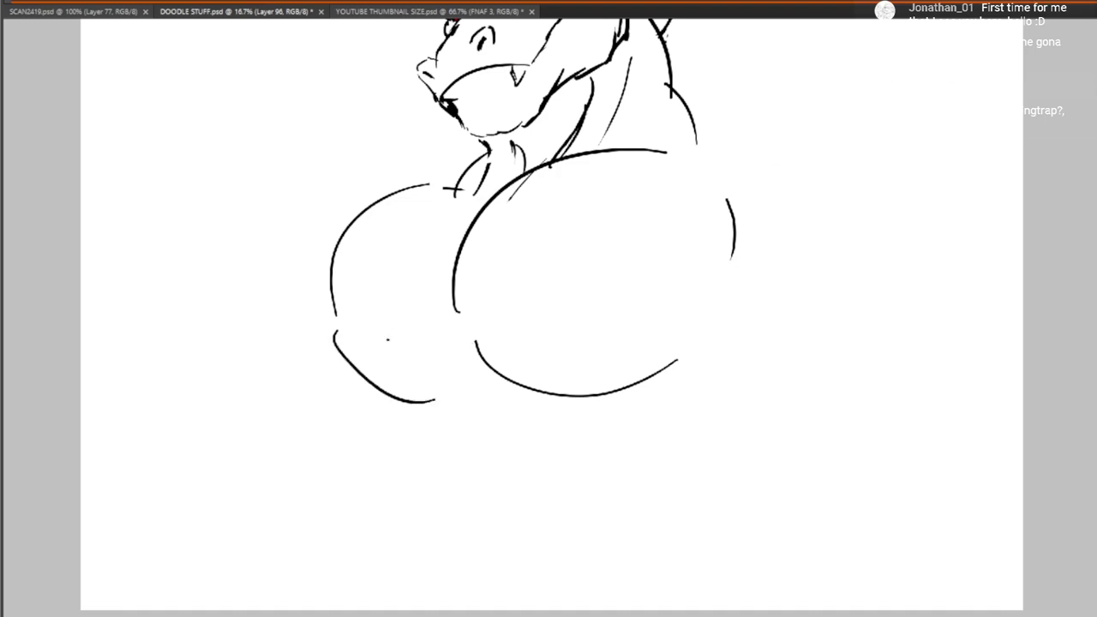
pyautogui.hotkey('ctrl', 'alt', 'z')
# Try closing the far pectoral's underside and stacking curved abdominal segments diagonally below the chest
pyautogui.moveTo(337, 331); pyautogui.dragTo(434, 391)
pyautogui.moveTo(447, 348)
pyautogui.mouseDown()
pyautogui.moveTo(480, 401)
pyautogui.moveTo(500, 396)
pyautogui.mouseUp()
pyautogui.moveTo(478, 375); pyautogui.dragTo(570, 420)
pyautogui.moveTo(409, 375)
pyautogui.mouseDown()
pyautogui.moveTo(445, 419)
pyautogui.moveTo(506, 425)
pyautogui.moveTo(601, 465)
pyautogui.mouseUp()
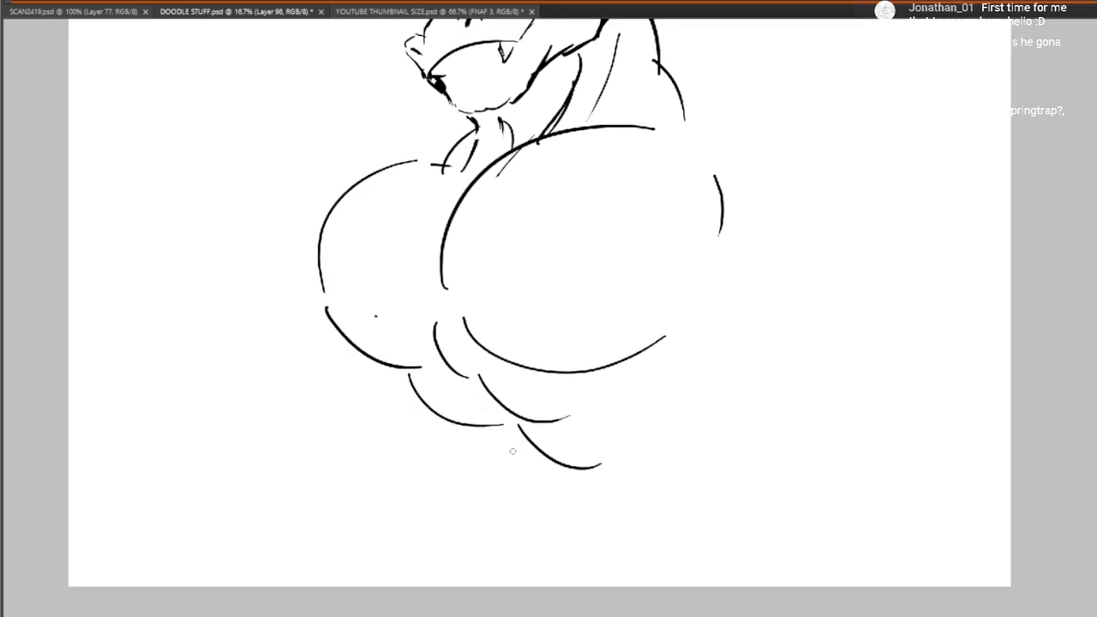
pyautogui.moveTo(781, 378)
pyautogui.mouseDown()
pyautogui.moveTo(837, 519)
pyautogui.moveTo(833, 473)
pyautogui.mouseUp()
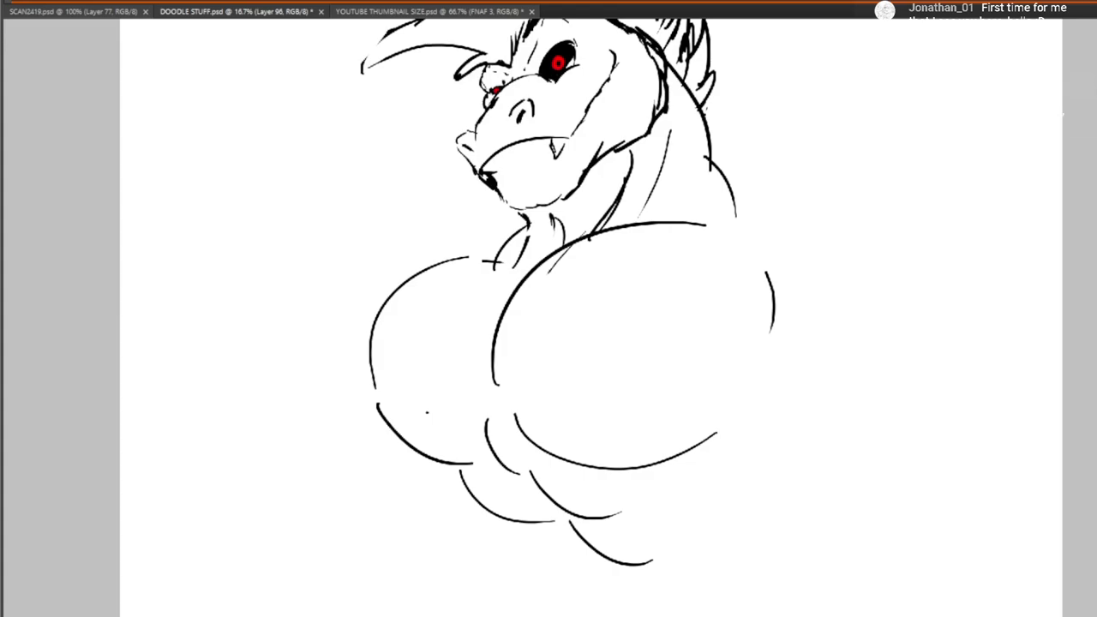
pyautogui.hotkey('ctrl', 'alt', 'z')
pyautogui.hotkey('ctrl', 'alt', 'z')
pyautogui.hotkey('ctrl', 'alt', 'z')
pyautogui.hotkey('ctrl', 'alt', 'z')
pyautogui.hotkey('ctrl', 'alt', 'z')
# Try a narrower torso with longer curved abdominal segments beneath the chest
pyautogui.moveTo(476, 450); pyautogui.dragTo(553, 312)
pyautogui.moveTo(549, 251)
pyautogui.mouseDown()
pyautogui.moveTo(562, 301)
pyautogui.moveTo(652, 392)
pyautogui.mouseUp()
pyautogui.moveTo(695, 361); pyautogui.dragTo(685, 388)
pyautogui.moveTo(512, 306); pyautogui.dragTo(630, 479)
pyautogui.moveTo(680, 426); pyautogui.dragTo(660, 481)
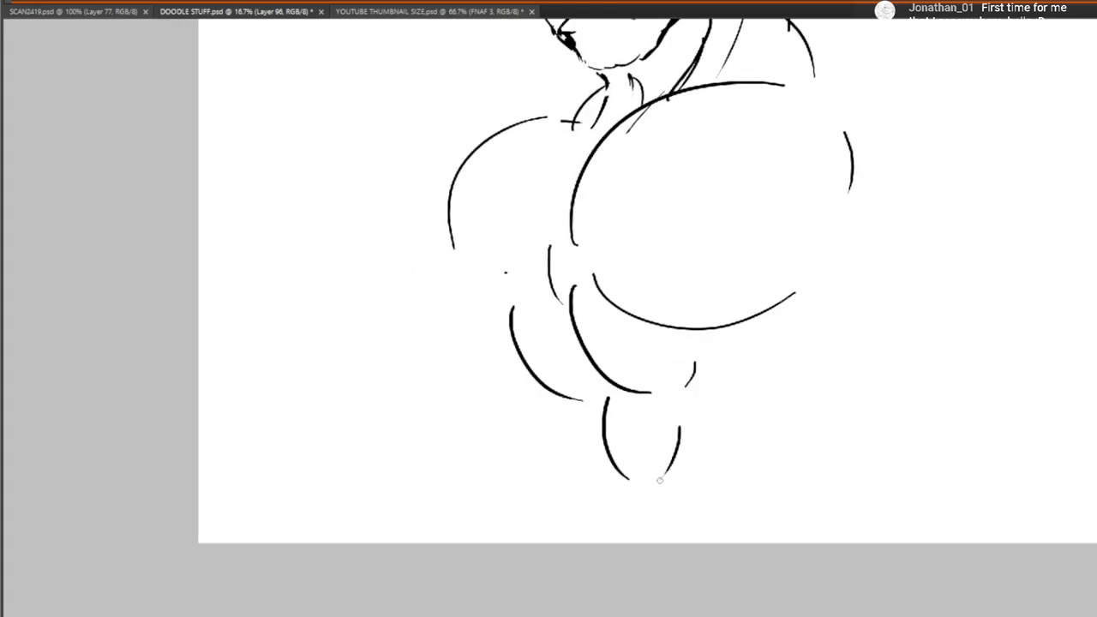
pyautogui.moveTo(543, 409); pyautogui.dragTo(568, 477)
pyautogui.hotkey('ctrl', 'alt', 'z')
pyautogui.hotkey('ctrl', 'alt', 'z')
pyautogui.hotkey('ctrl', 'alt', 'z')
pyautogui.hotkey('ctrl', 'alt', 'z')
pyautogui.hotkey('ctrl', 'alt', 'z')
pyautogui.hotkey('ctrl', 'alt', 'z')
pyautogui.hotkey('ctrl', 'alt', 'z')
pyautogui.hotkey('ctrl', 'alt', 'z')
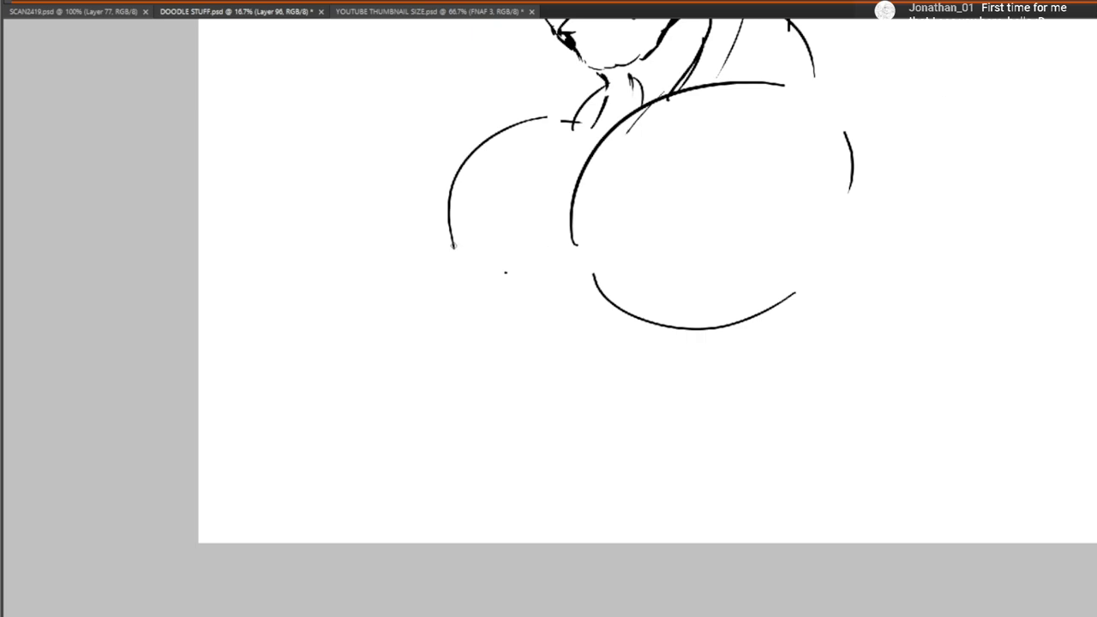
# Draw the lower curve of the far pectoral and the short crease between the two pectorals
pyautogui.moveTo(452, 246)
pyautogui.mouseDown()
pyautogui.moveTo(538, 305)
pyautogui.moveTo(585, 317)
pyautogui.mouseUp()
pyautogui.moveTo(620, 359)
pyautogui.mouseDown()
pyautogui.moveTo(578, 431)
pyautogui.moveTo(588, 353)
pyautogui.moveTo(426, 471)
pyautogui.moveTo(429, 444)
pyautogui.mouseUp()
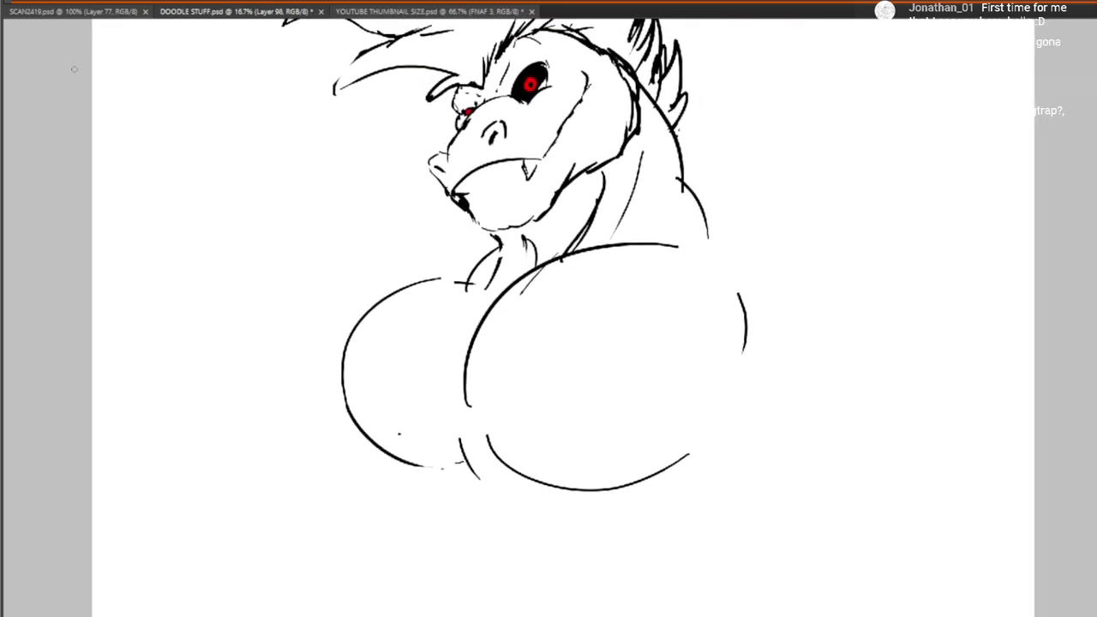
# Shift the head and neck layer slightly up and forward relative to the chest
pyautogui.press('v')
pyautogui.moveTo(708, 295)
pyautogui.mouseDown()
pyautogui.moveTo(679, 262)
pyautogui.moveTo(688, 268)
pyautogui.mouseUp()
pyautogui.press('Return')
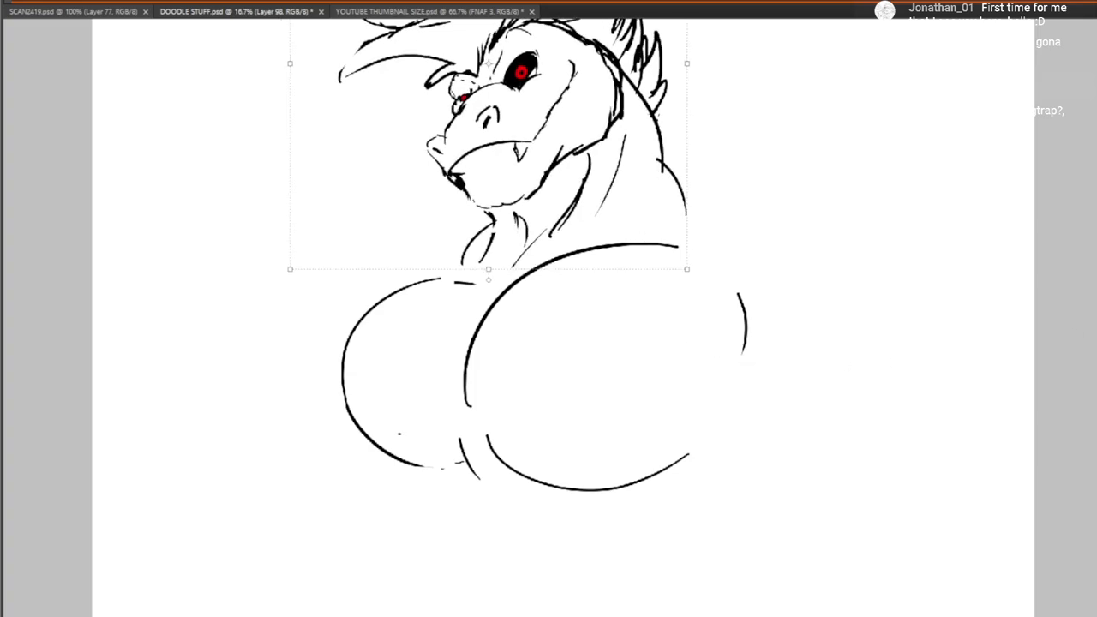
pyautogui.hotkey('ctrl', 'e')
pyautogui.hotkey('ctrl', 'alt', 'z')
pyautogui.hotkey('ctrl', 'alt', 'z')
pyautogui.hotkey('ctrl', 'alt', 'z')
pyautogui.hotkey('ctrl', 'alt', 'z')
pyautogui.hotkey('ctrl', 'alt', 'z')
pyautogui.hotkey('ctrl', 'alt', 'z')
pyautogui.hotkey('ctrl', 'alt', 'z')
pyautogui.hotkey('ctrl', 'v')
pyautogui.moveTo(549, 342); pyautogui.dragTo(509, 300)
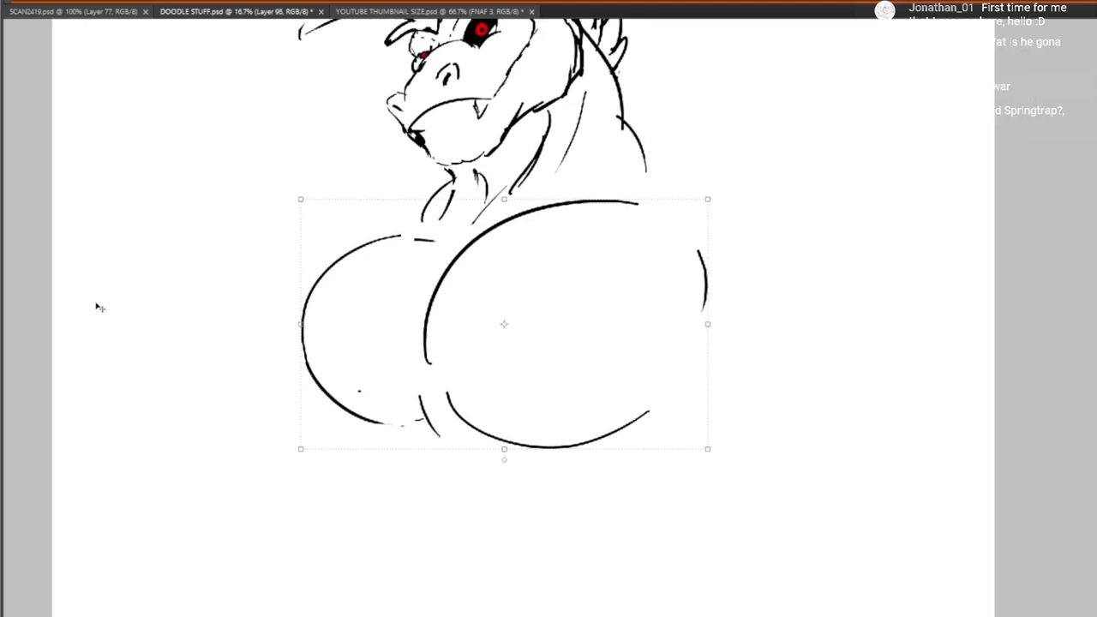
pyautogui.click(19, 215)
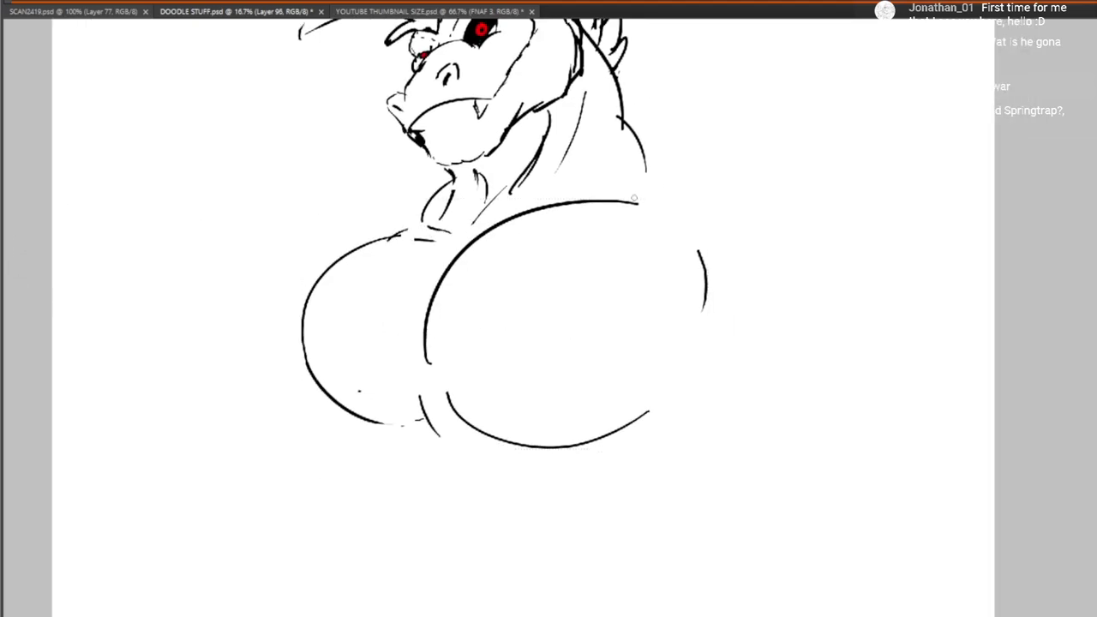
# Sketch the abdominal muscles below the chest as two stacked rows of curved segments with short side strokes
pyautogui.moveTo(683, 212)
pyautogui.mouseDown()
pyautogui.moveTo(767, 150)
pyautogui.moveTo(778, 36)
pyautogui.mouseUp()
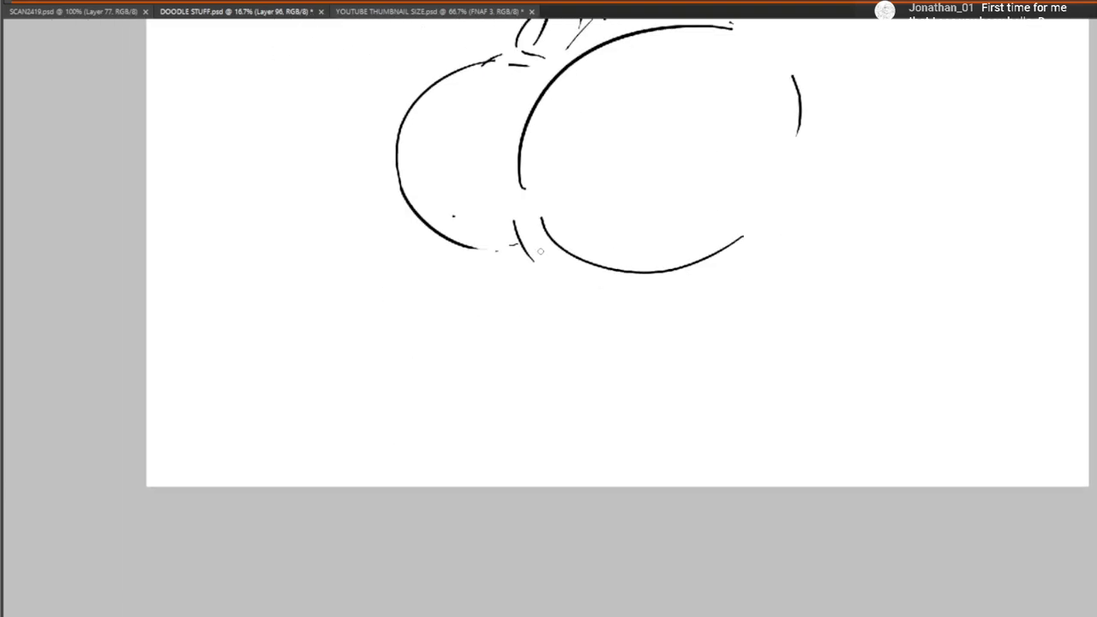
pyautogui.moveTo(539, 251); pyautogui.dragTo(615, 331)
pyautogui.moveTo(674, 292); pyautogui.dragTo(679, 324)
pyautogui.moveTo(467, 257)
pyautogui.mouseDown()
pyautogui.moveTo(549, 322)
pyautogui.moveTo(573, 424)
pyautogui.mouseUp()
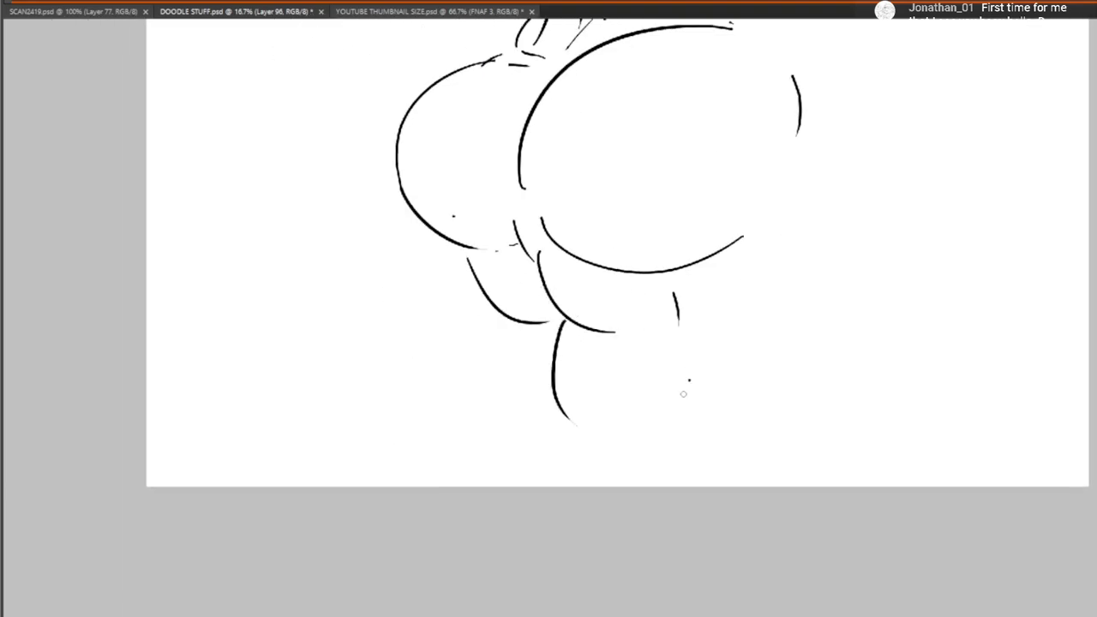
pyautogui.moveTo(690, 380); pyautogui.dragTo(663, 422)
pyautogui.moveTo(498, 342); pyautogui.dragTo(503, 382)
pyautogui.moveTo(563, 431); pyautogui.dragTo(550, 485)
pyautogui.moveTo(514, 403); pyautogui.dragTo(489, 464)
pyautogui.moveTo(604, 336); pyautogui.dragTo(474, 536)
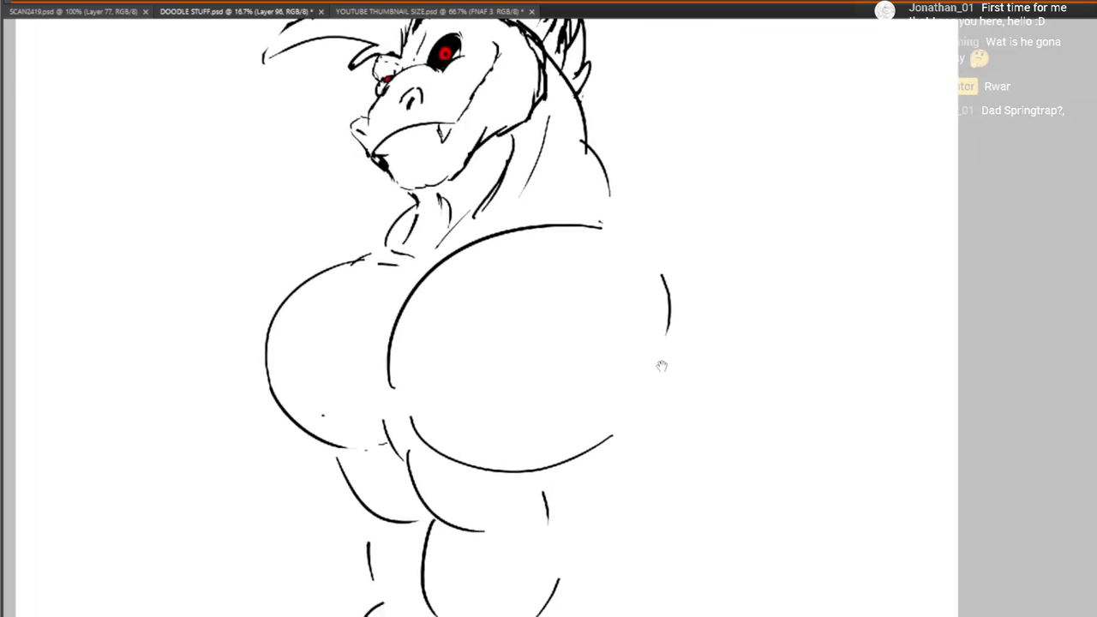
# Draw a long curve for the outer back and squeeze the body layer narrower toward the far pectoral
pyautogui.moveTo(768, 255)
pyautogui.mouseDown()
pyautogui.moveTo(776, 371)
pyautogui.moveTo(677, 523)
pyautogui.mouseUp()
pyautogui.moveTo(572, 388); pyautogui.dragTo(625, 373)
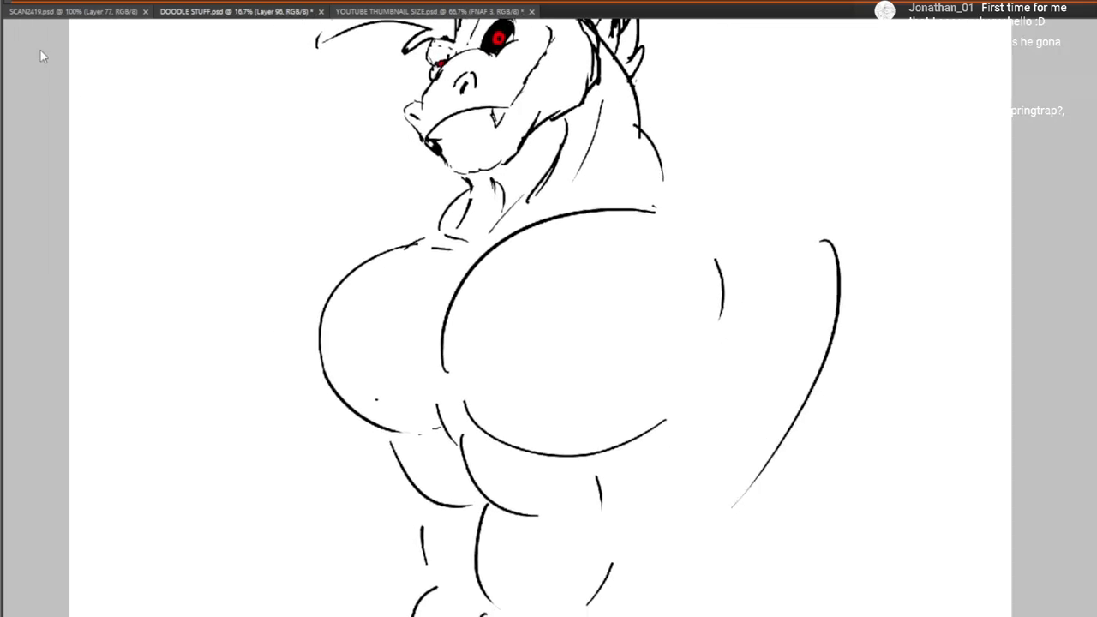
pyautogui.hotkey('ctrl', 't')
pyautogui.moveTo(845, 437); pyautogui.dragTo(790, 438)
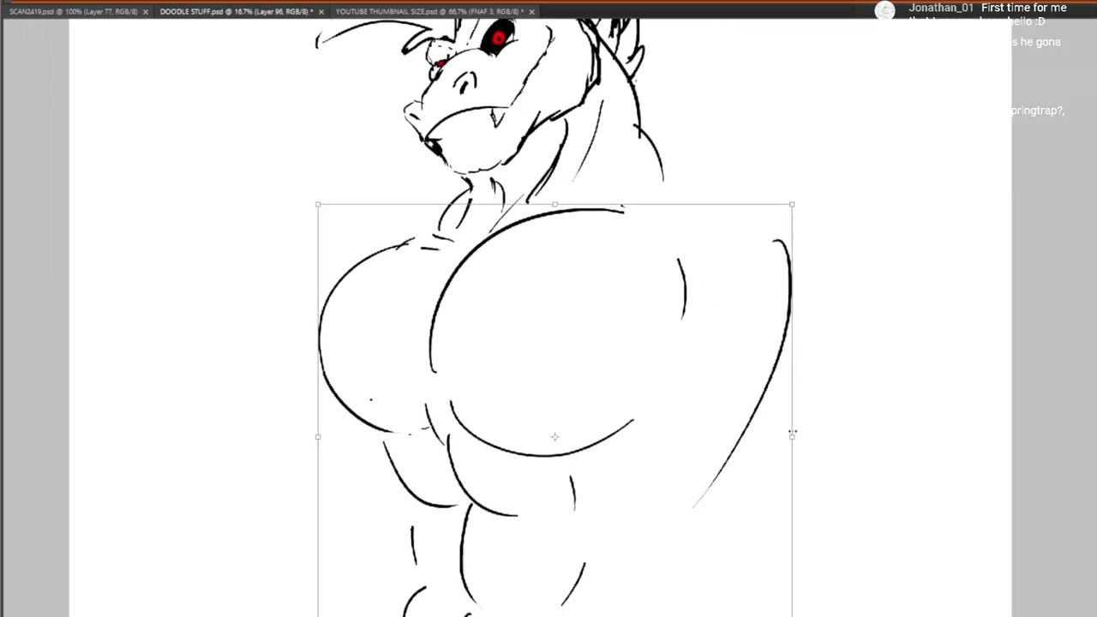
pyautogui.moveTo(775, 604); pyautogui.dragTo(768, 578)
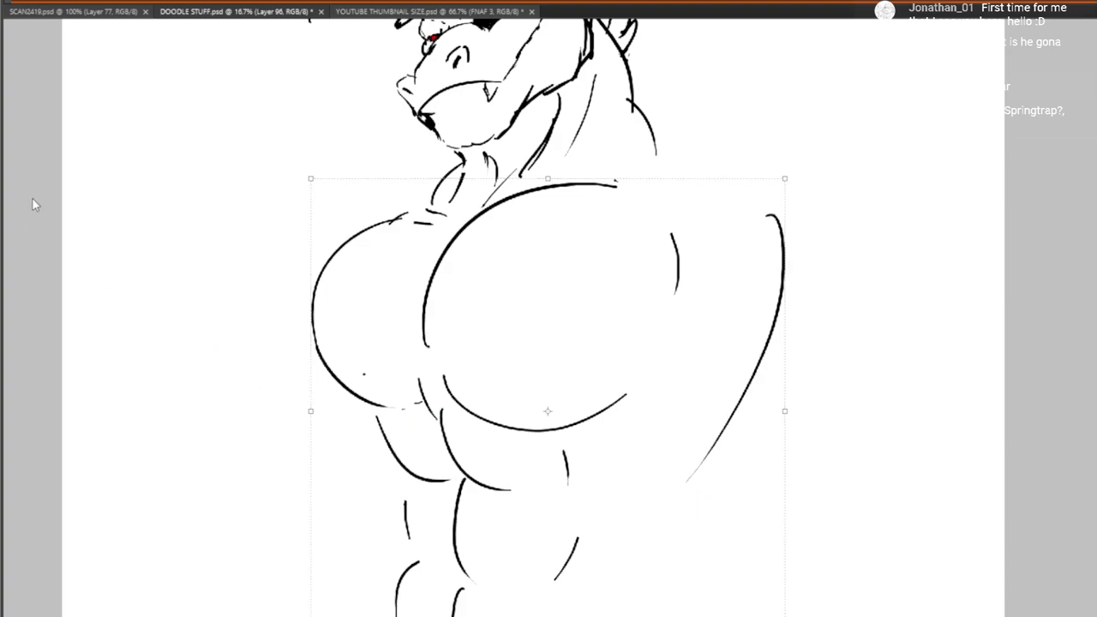
pyautogui.press('Return')
# Thicken the outer back curve and extend it down into the lower back and waist
pyautogui.moveTo(750, 161); pyautogui.dragTo(728, 387)
pyautogui.moveTo(682, 390); pyautogui.dragTo(701, 348)
pyautogui.moveTo(778, 268); pyautogui.dragTo(664, 438)
pyautogui.moveTo(735, 380); pyautogui.dragTo(673, 488)
pyautogui.moveTo(695, 454); pyautogui.dragTo(697, 553)
# Outline the far side of the torso with rib, waist and hip curves and darken the far pectoral's upper edge
pyautogui.moveTo(554, 534); pyautogui.dragTo(594, 465)
pyautogui.moveTo(411, 505)
pyautogui.mouseDown()
pyautogui.moveTo(426, 446)
pyautogui.moveTo(459, 410)
pyautogui.moveTo(441, 339)
pyautogui.mouseUp()
pyautogui.moveTo(438, 348)
pyautogui.mouseDown()
pyautogui.moveTo(449, 402)
pyautogui.moveTo(433, 318)
pyautogui.mouseUp()
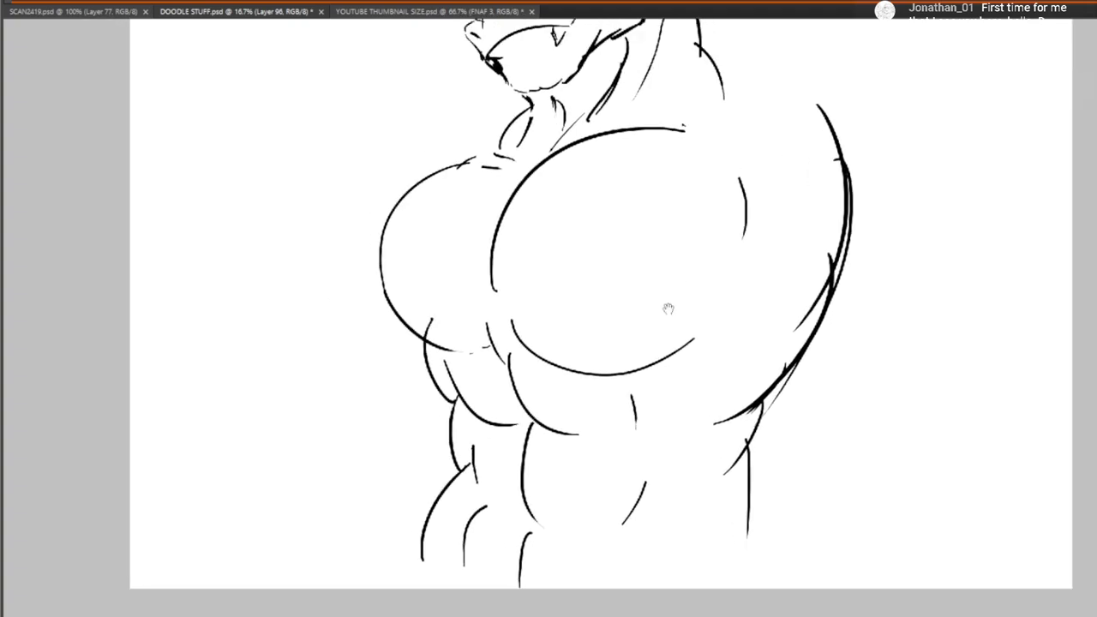
pyautogui.moveTo(669, 309)
pyautogui.mouseDown()
pyautogui.moveTo(622, 507)
pyautogui.moveTo(592, 534)
pyautogui.mouseUp()
pyautogui.moveTo(443, 497); pyautogui.dragTo(503, 333)
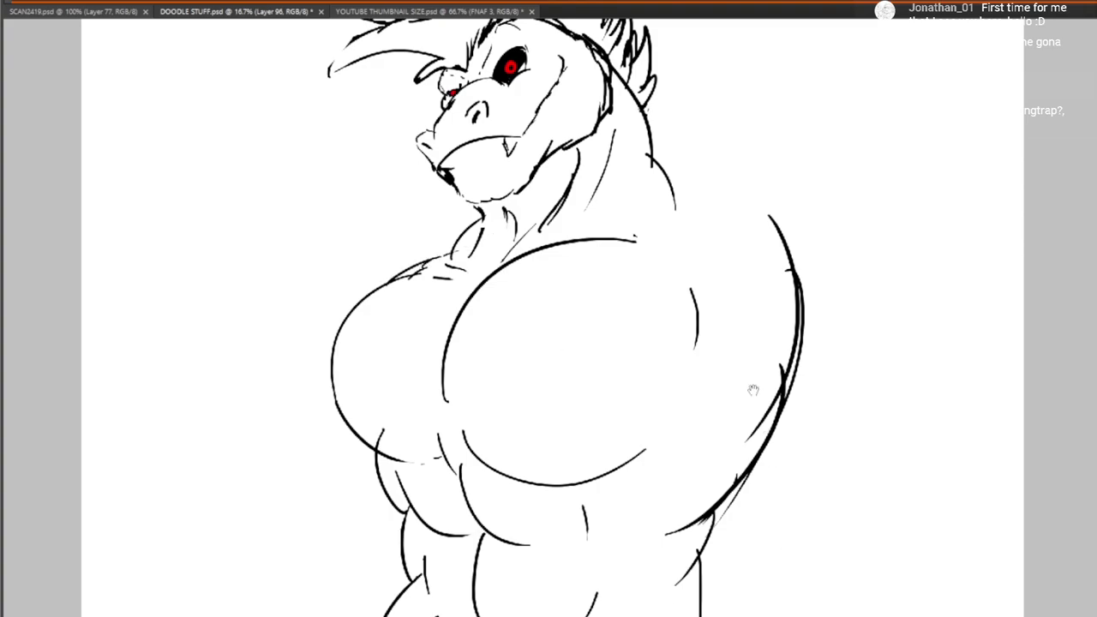
# Draw the underside of the back muscle tapering into the torso, with a new inner waistline below it
pyautogui.moveTo(752, 390); pyautogui.dragTo(791, 261)
pyautogui.moveTo(758, 378); pyautogui.dragTo(648, 447)
pyautogui.moveTo(736, 401); pyautogui.dragTo(691, 461)
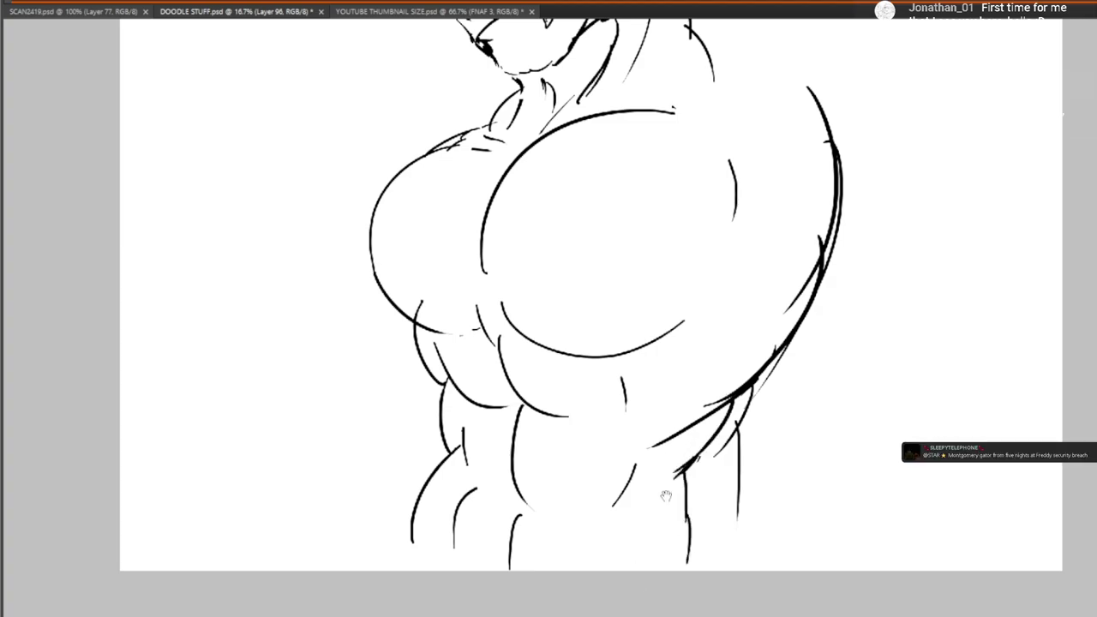
# Erase the old outer waistline and the stray overlapping strokes along the inside of the back curve
pyautogui.moveTo(641, 365); pyautogui.dragTo(43, 179)
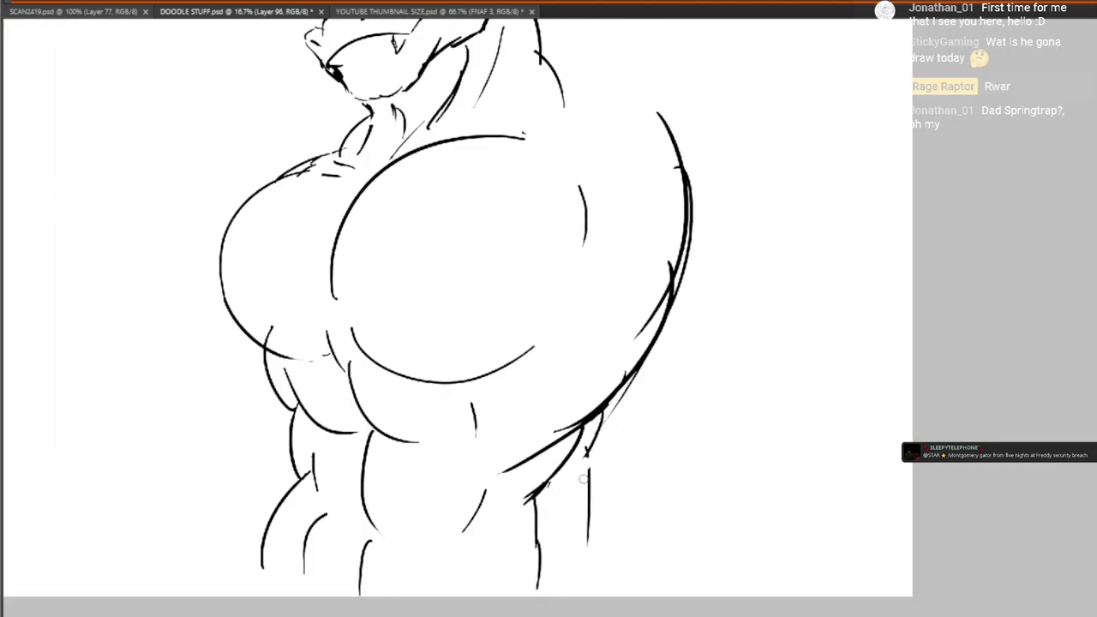
pyautogui.moveTo(624, 398); pyautogui.dragTo(638, 375)
pyautogui.moveTo(588, 545); pyautogui.dragTo(588, 473)
pyautogui.moveTo(633, 387); pyautogui.dragTo(608, 529)
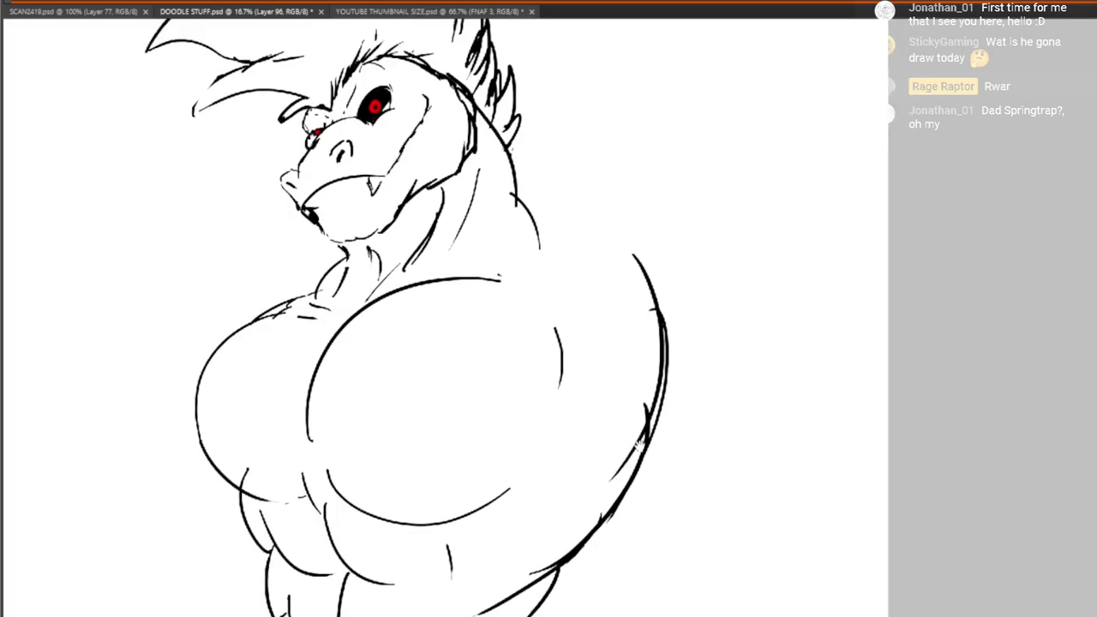
pyautogui.moveTo(609, 486); pyautogui.dragTo(632, 450)
pyautogui.moveTo(354, 332)
pyautogui.mouseDown()
pyautogui.moveTo(548, 423)
pyautogui.moveTo(575, 295)
pyautogui.moveTo(577, 326)
pyautogui.moveTo(647, 365)
pyautogui.moveTo(578, 347)
pyautogui.mouseUp()
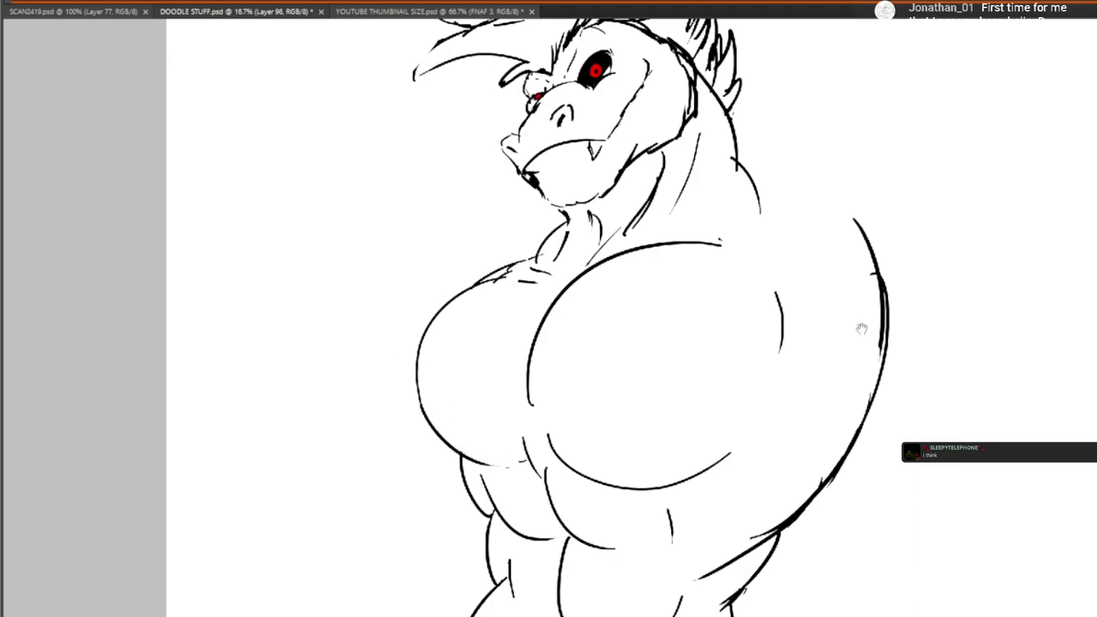
pyautogui.moveTo(861, 327); pyautogui.dragTo(800, 333)
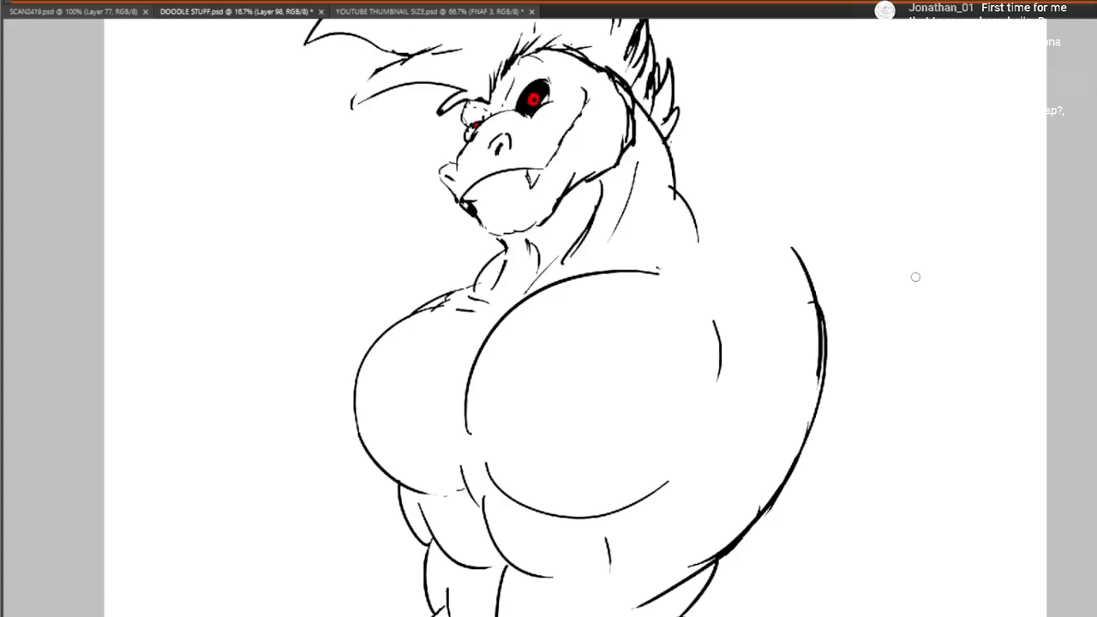
# Replace the rear shoulder curve with a sloping neck-to-shoulder line and join the front of the neck to the chest
pyautogui.moveTo(670, 189)
pyautogui.mouseDown()
pyautogui.moveTo(687, 234)
pyautogui.moveTo(673, 169)
pyautogui.mouseUp()
pyautogui.moveTo(665, 135); pyautogui.dragTo(708, 214)
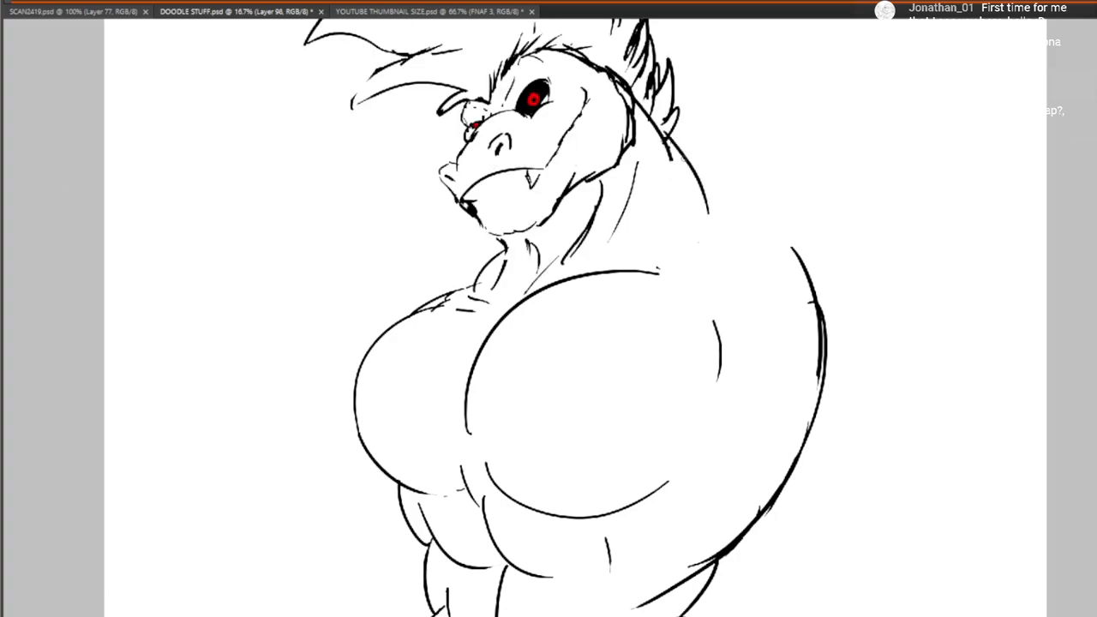
pyautogui.moveTo(693, 166)
pyautogui.mouseDown()
pyautogui.moveTo(730, 218)
pyautogui.moveTo(715, 235)
pyautogui.mouseUp()
pyautogui.moveTo(454, 297)
pyautogui.mouseDown()
pyautogui.moveTo(491, 272)
pyautogui.moveTo(504, 242)
pyautogui.mouseUp()
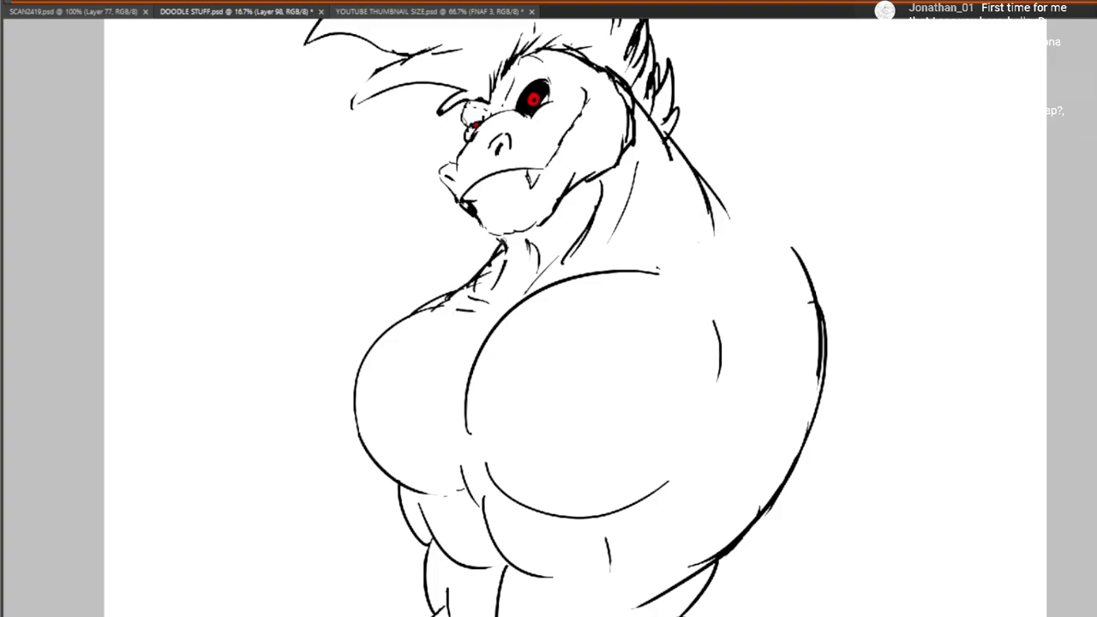
pyautogui.moveTo(731, 209); pyautogui.dragTo(743, 221)
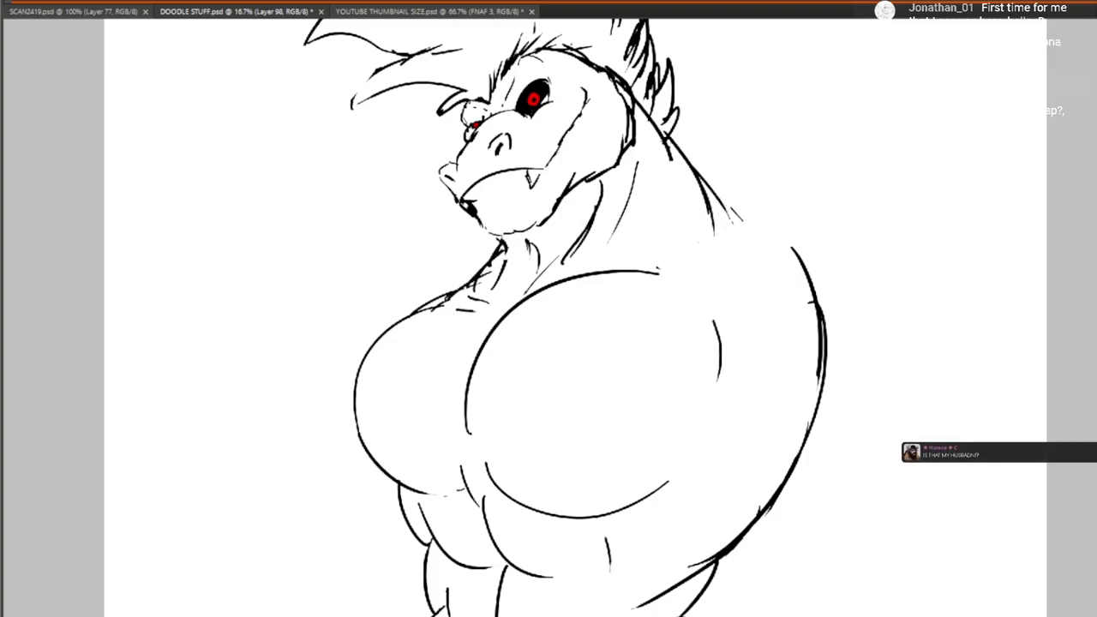
pyautogui.moveTo(667, 489)
pyautogui.mouseDown()
pyautogui.moveTo(558, 315)
pyautogui.moveTo(600, 414)
pyautogui.moveTo(661, 498)
pyautogui.moveTo(728, 440)
pyautogui.mouseUp()
pyautogui.moveTo(649, 394)
pyautogui.mouseDown()
pyautogui.moveTo(678, 455)
pyautogui.moveTo(736, 413)
pyautogui.mouseUp()
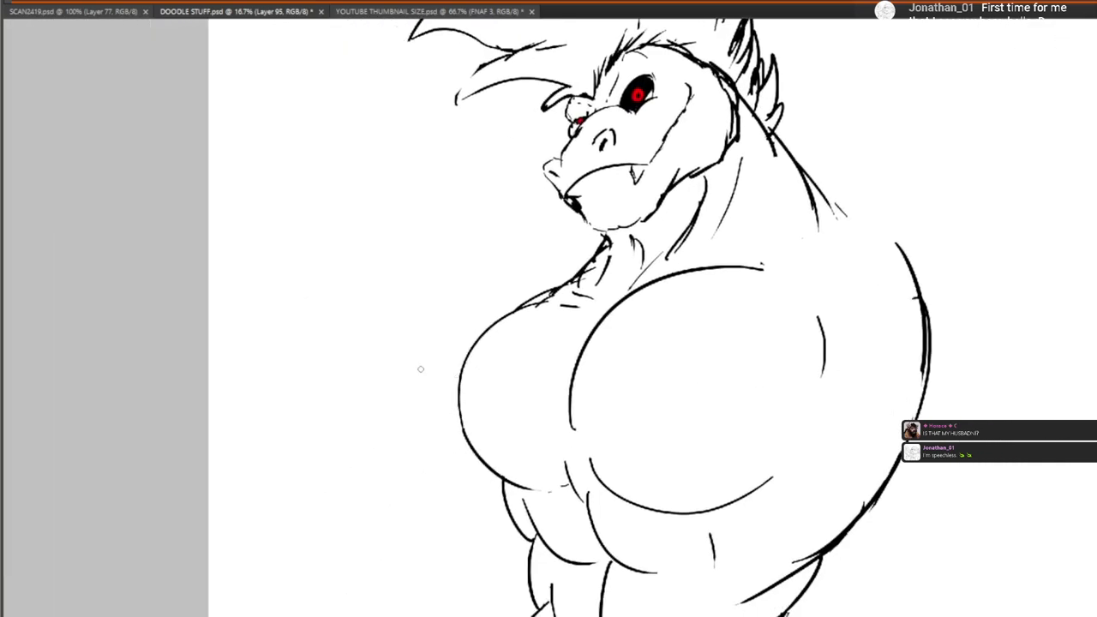
pyautogui.moveTo(440, 297); pyautogui.dragTo(474, 269)
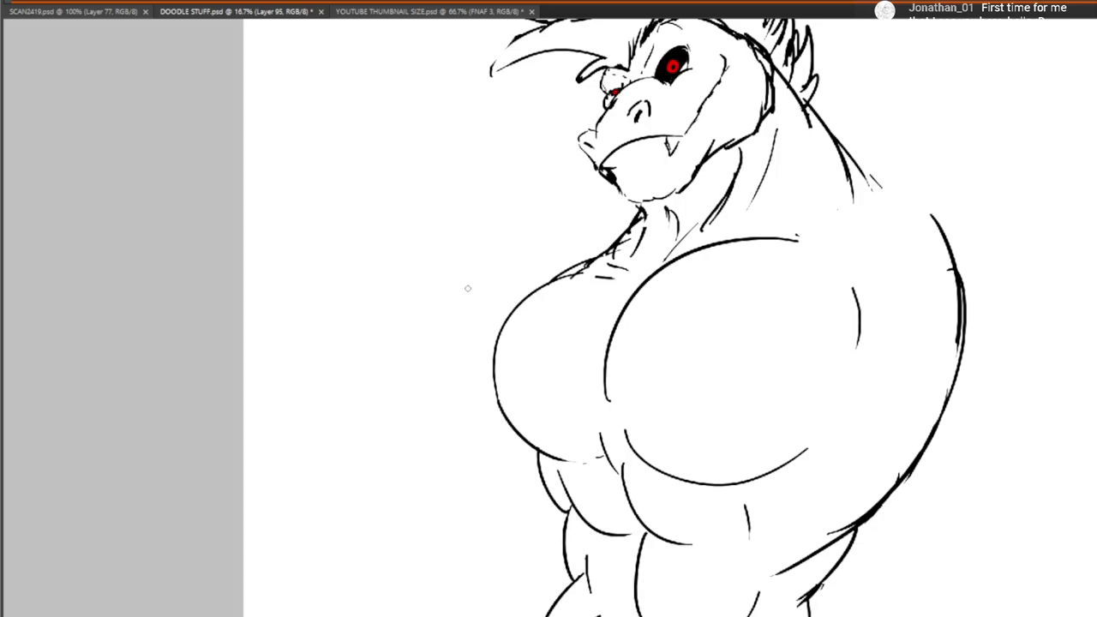
pyautogui.moveTo(585, 311)
pyautogui.mouseDown()
pyautogui.moveTo(591, 320)
pyautogui.moveTo(548, 429)
pyautogui.moveTo(593, 345)
pyautogui.moveTo(550, 347)
pyautogui.moveTo(550, 368)
pyautogui.mouseUp()
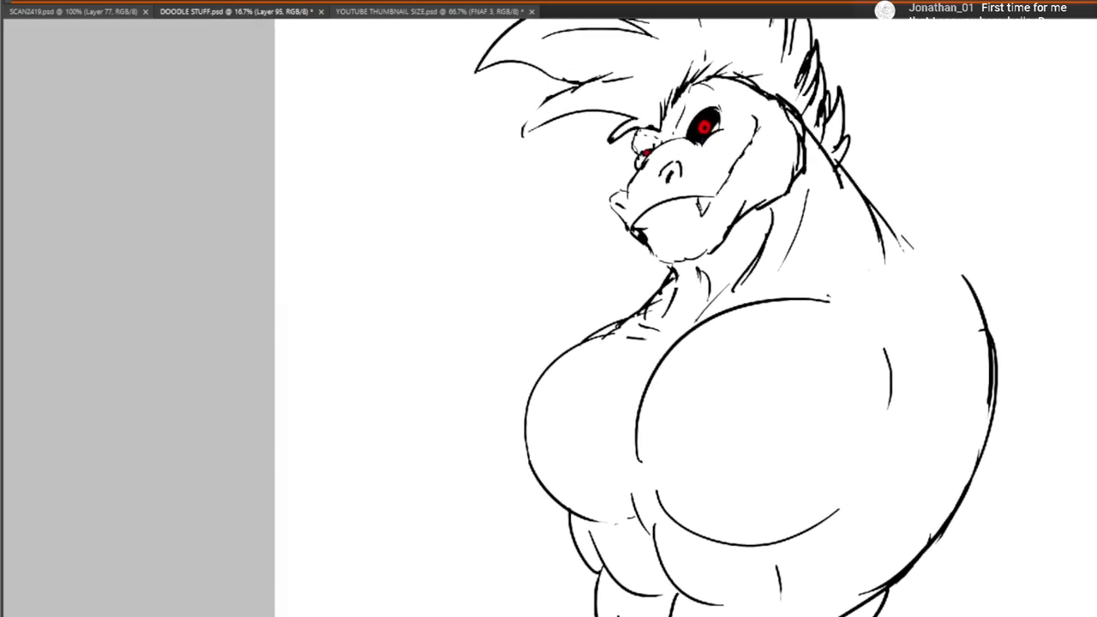
pyautogui.hotkey('ctrl', ',')
pyautogui.hotkey('ctrl', ',')
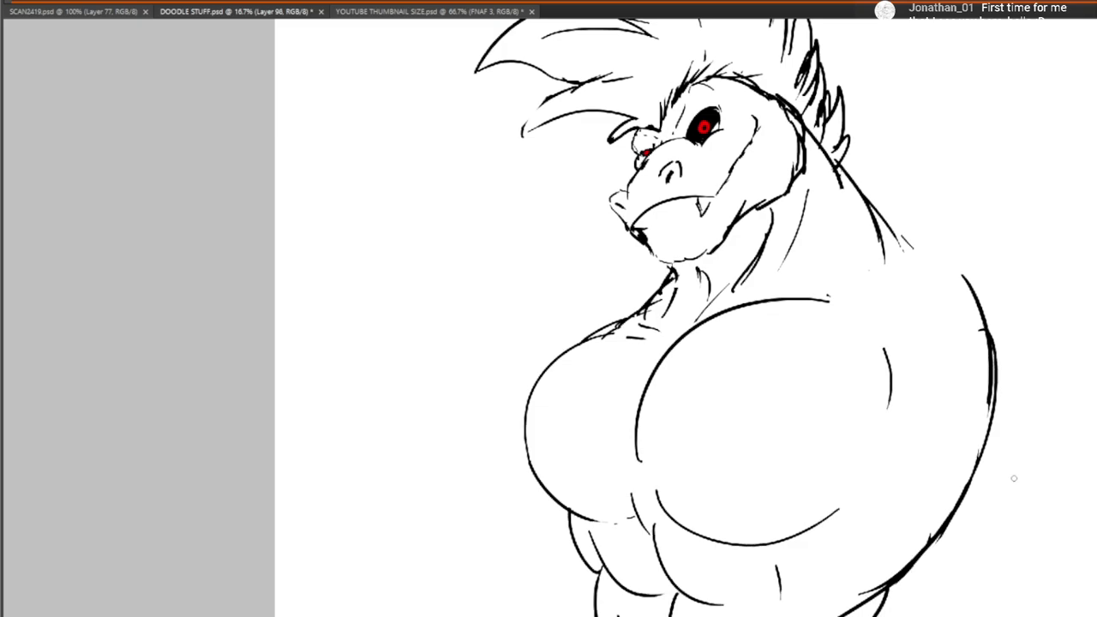
# Thicken the tip of the lowest forward-pointing crest spike
pyautogui.moveTo(714, 346)
pyautogui.mouseDown()
pyautogui.moveTo(664, 341)
pyautogui.moveTo(572, 455)
pyautogui.moveTo(547, 464)
pyautogui.moveTo(626, 320)
pyautogui.mouseUp()
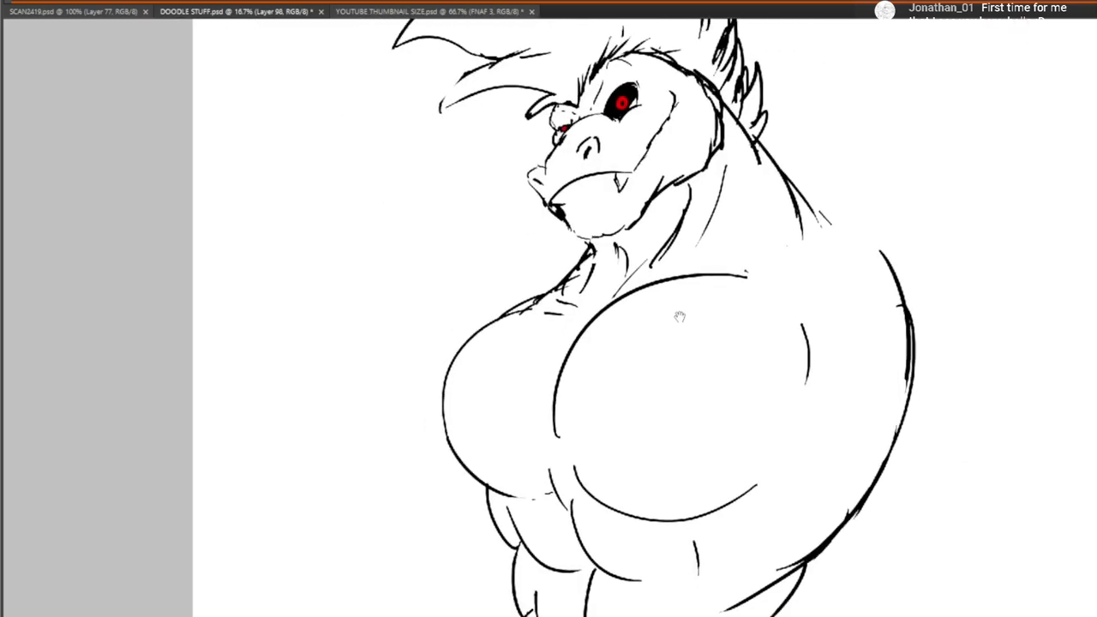
pyautogui.moveTo(443, 105); pyautogui.dragTo(475, 75)
pyautogui.moveTo(454, 87)
pyautogui.mouseDown()
pyautogui.moveTo(439, 118)
pyautogui.moveTo(469, 96)
pyautogui.mouseUp()
pyautogui.moveTo(641, 142); pyautogui.dragTo(615, 215)
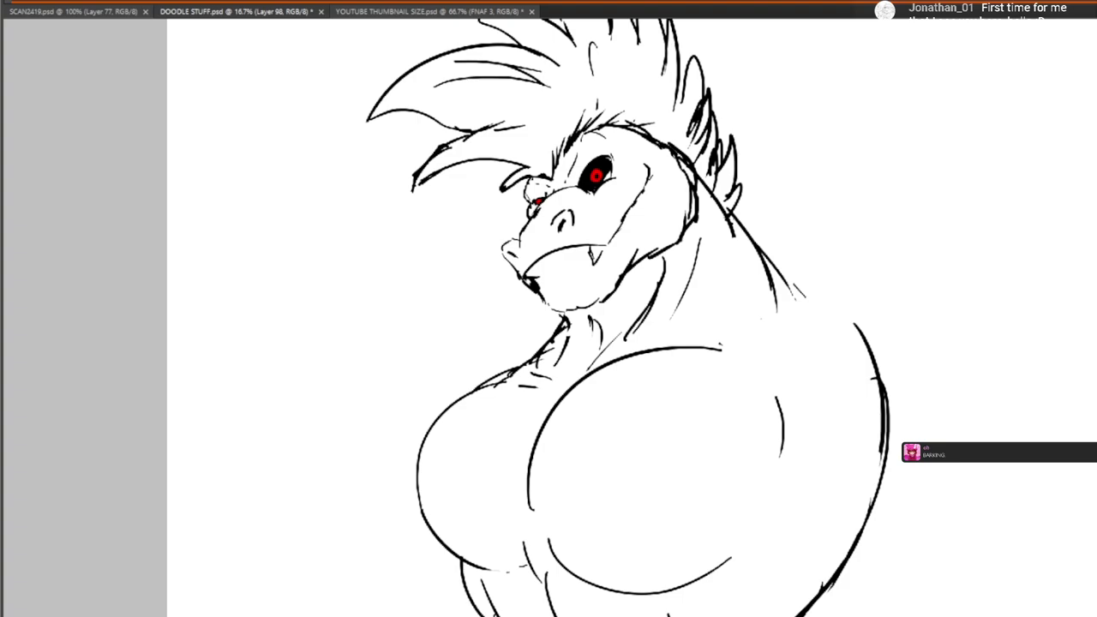
# Thicken the edges of the crest's upper spikes and extend one spike's back line down toward the head
pyautogui.moveTo(634, 312); pyautogui.dragTo(638, 483)
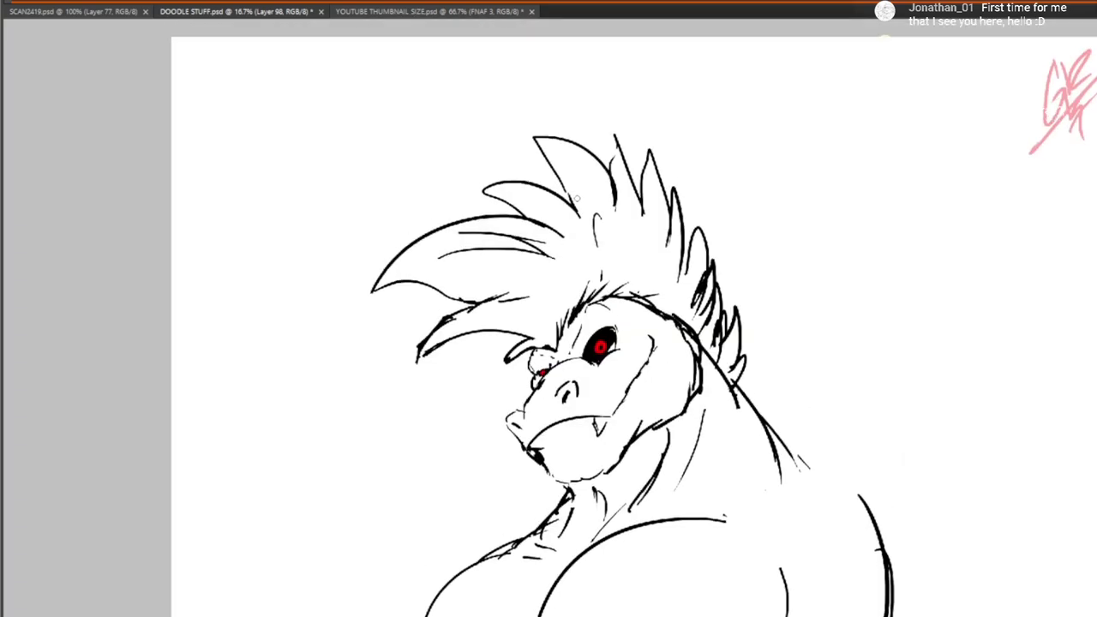
pyautogui.moveTo(562, 179); pyautogui.dragTo(577, 231)
pyautogui.moveTo(611, 172)
pyautogui.mouseDown()
pyautogui.moveTo(613, 129)
pyautogui.moveTo(647, 227)
pyautogui.moveTo(649, 272)
pyautogui.mouseUp()
pyautogui.moveTo(611, 139); pyautogui.dragTo(625, 173)
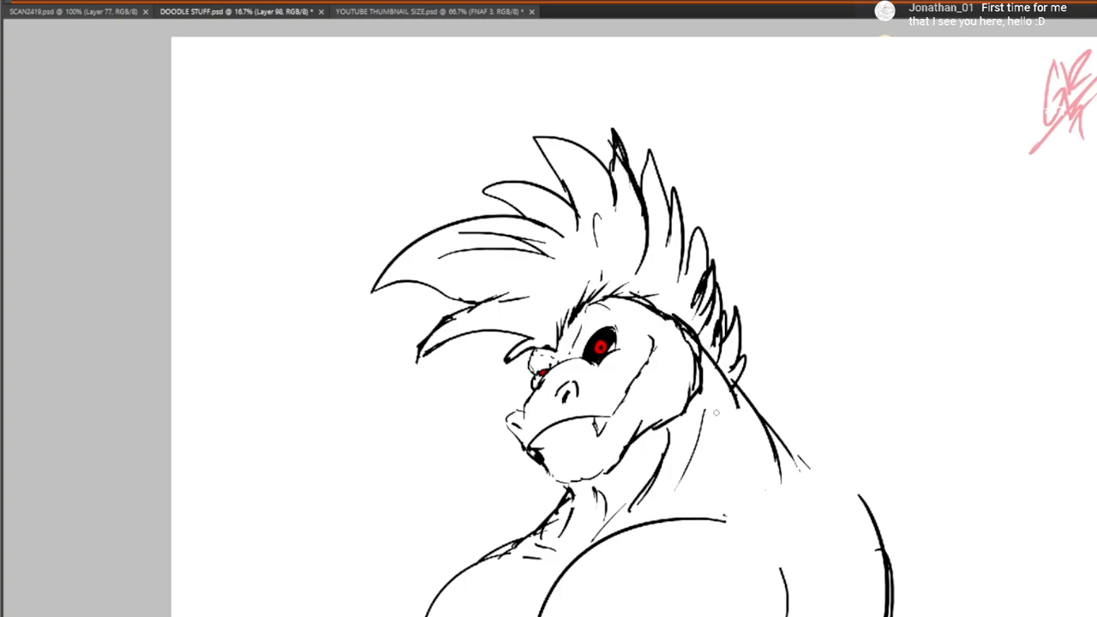
# Sketch the near upper arm with an armpit line, an inner muscle curve and bulging outer shoulder and arm contours
pyautogui.moveTo(756, 523); pyautogui.dragTo(764, 253)
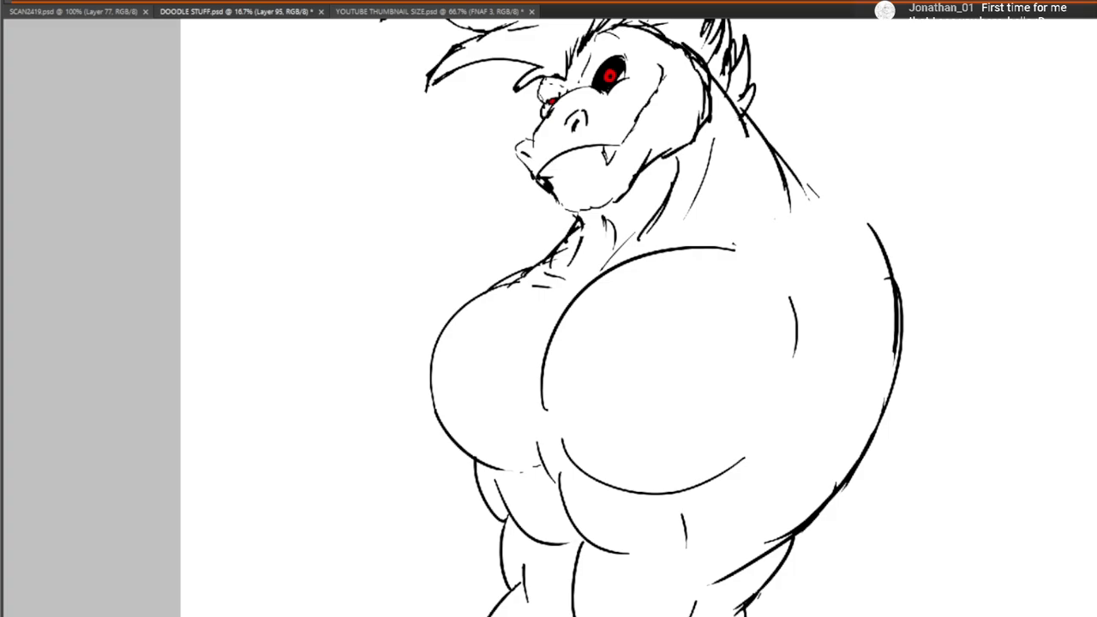
pyautogui.moveTo(735, 457)
pyautogui.mouseDown()
pyautogui.moveTo(617, 215)
pyautogui.moveTo(688, 433)
pyautogui.moveTo(818, 415)
pyautogui.mouseUp()
pyautogui.moveTo(755, 434); pyautogui.dragTo(833, 484)
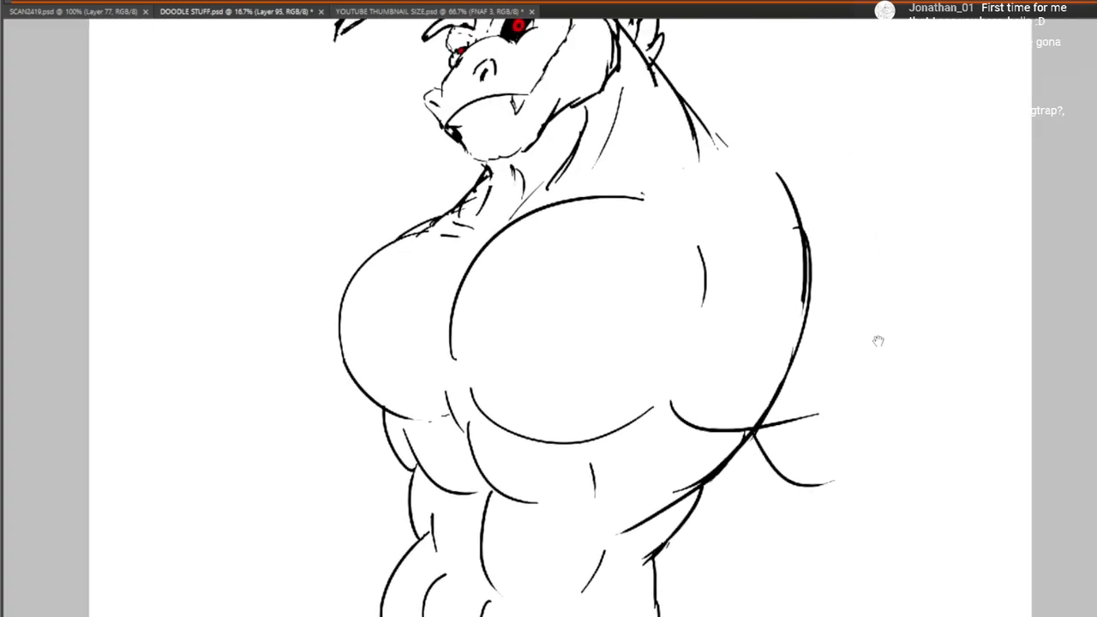
pyautogui.moveTo(815, 151)
pyautogui.mouseDown()
pyautogui.moveTo(882, 236)
pyautogui.moveTo(872, 339)
pyautogui.mouseUp()
pyautogui.moveTo(896, 282); pyautogui.dragTo(950, 420)
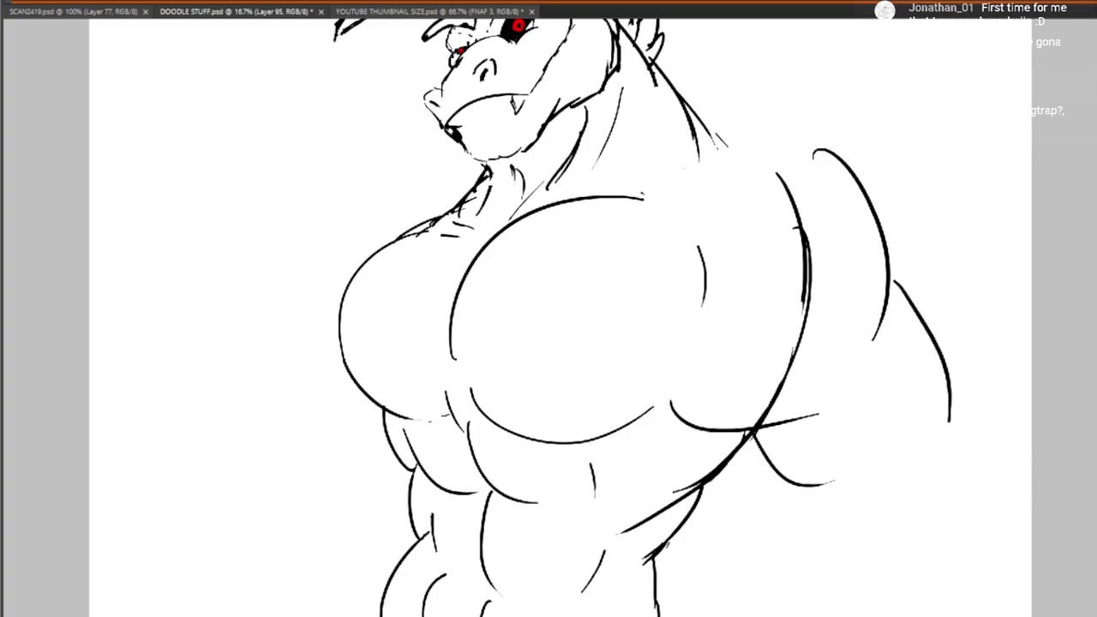
# Sketch the near forearm as a large rounded bulge, with inner and outer contours running to the canvas's lower edge
pyautogui.moveTo(828, 500)
pyautogui.mouseDown()
pyautogui.moveTo(856, 409)
pyautogui.moveTo(866, 542)
pyautogui.moveTo(829, 568)
pyautogui.mouseUp()
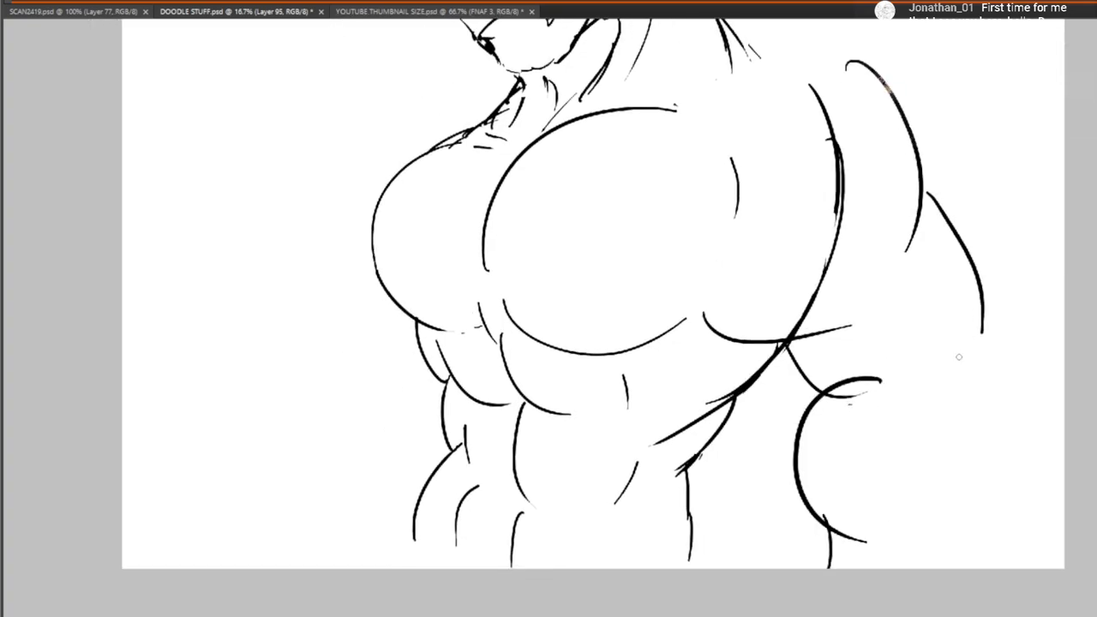
pyautogui.moveTo(983, 313); pyautogui.dragTo(1046, 567)
pyautogui.moveTo(795, 401); pyautogui.dragTo(884, 487)
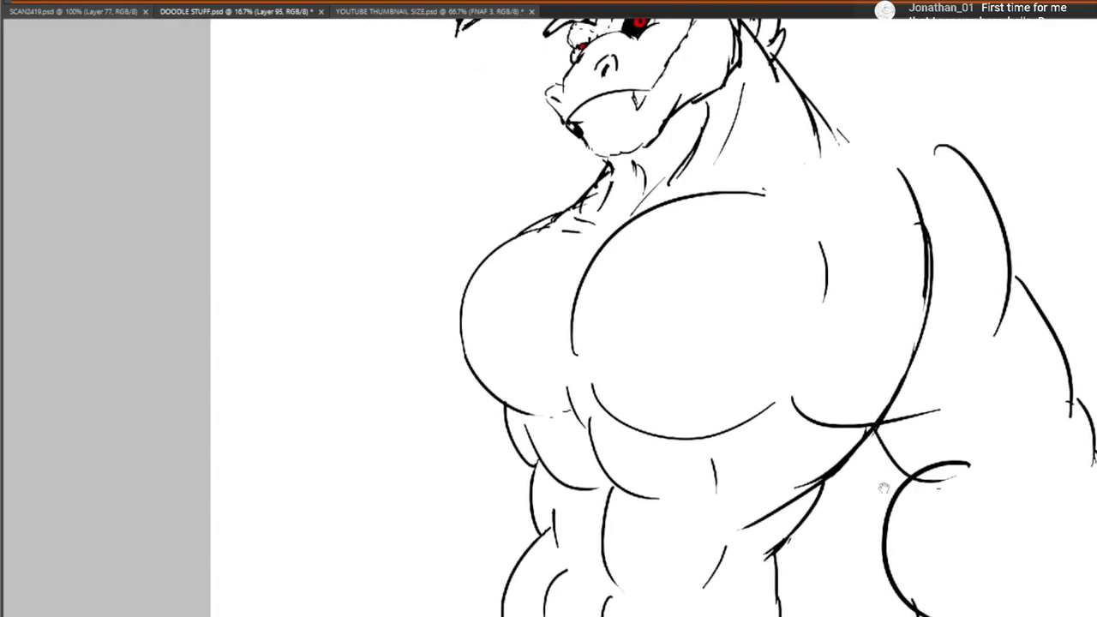
pyautogui.moveTo(1012, 513); pyautogui.dragTo(811, 360)
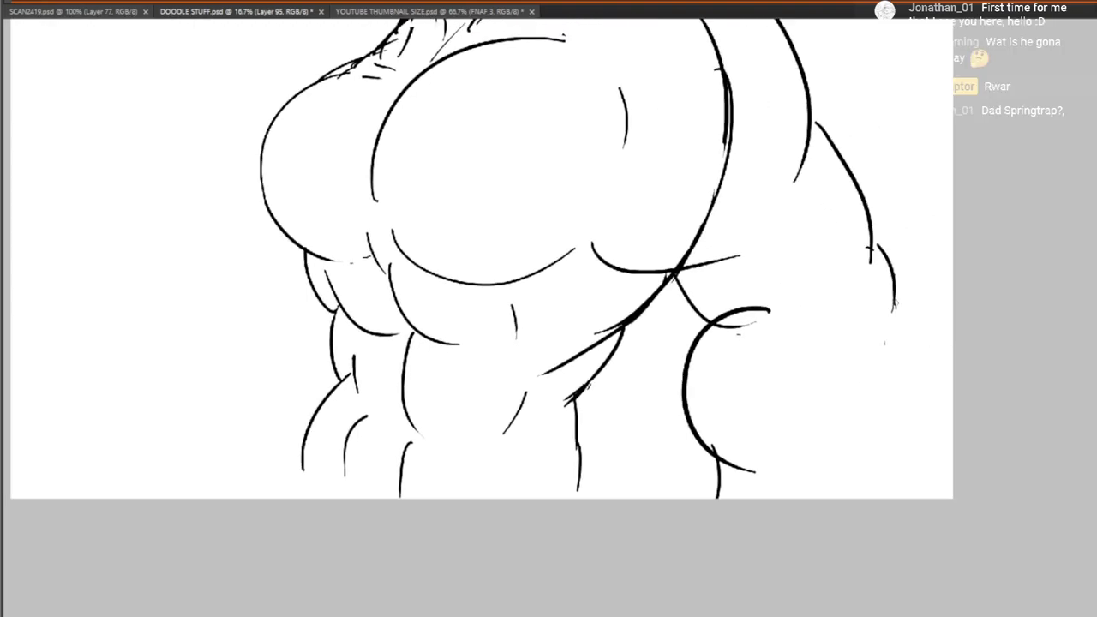
pyautogui.moveTo(899, 296); pyautogui.dragTo(846, 498)
# Draw a large pointed shoulder piece flaring over the near arm, and define the chest's outer edge and neck base beside it
pyautogui.moveTo(780, 324)
pyautogui.mouseDown()
pyautogui.moveTo(820, 367)
pyautogui.moveTo(858, 504)
pyautogui.mouseUp()
pyautogui.moveTo(662, 428); pyautogui.dragTo(814, 235)
pyautogui.moveTo(727, 343); pyautogui.dragTo(869, 230)
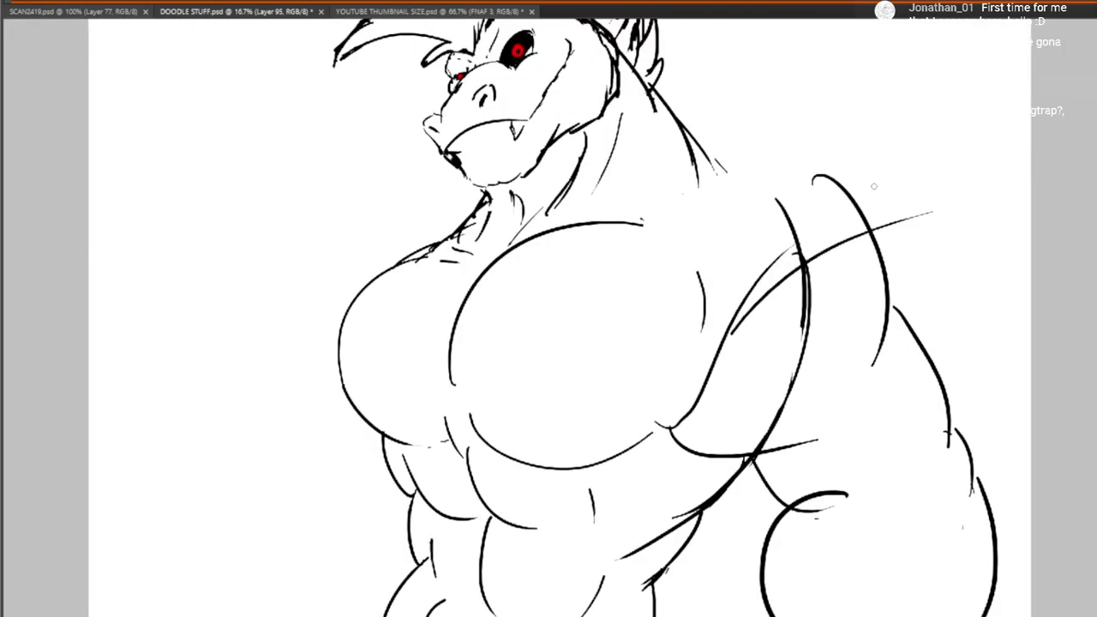
pyautogui.moveTo(746, 264); pyautogui.dragTo(704, 318)
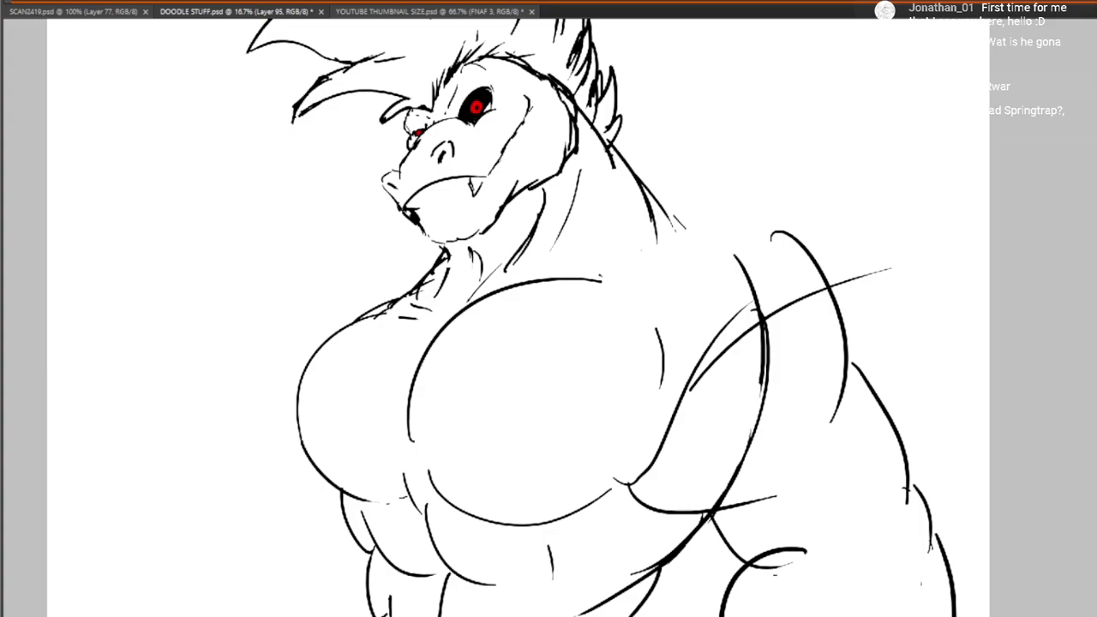
pyautogui.moveTo(728, 380)
pyautogui.mouseDown()
pyautogui.moveTo(733, 353)
pyautogui.moveTo(682, 181)
pyautogui.moveTo(943, 152)
pyautogui.moveTo(852, 254)
pyautogui.moveTo(895, 230)
pyautogui.mouseUp()
pyautogui.moveTo(647, 262)
pyautogui.mouseDown()
pyautogui.moveTo(667, 365)
pyautogui.moveTo(614, 467)
pyautogui.mouseUp()
pyautogui.moveTo(612, 246)
pyautogui.mouseDown()
pyautogui.moveTo(649, 252)
pyautogui.moveTo(614, 183)
pyautogui.moveTo(687, 183)
pyautogui.mouseUp()
# Draw the far pointed shoulder piece from the neck down to the chest, and add short strokes along the far shoulder slope
pyautogui.moveTo(372, 278); pyautogui.dragTo(545, 191)
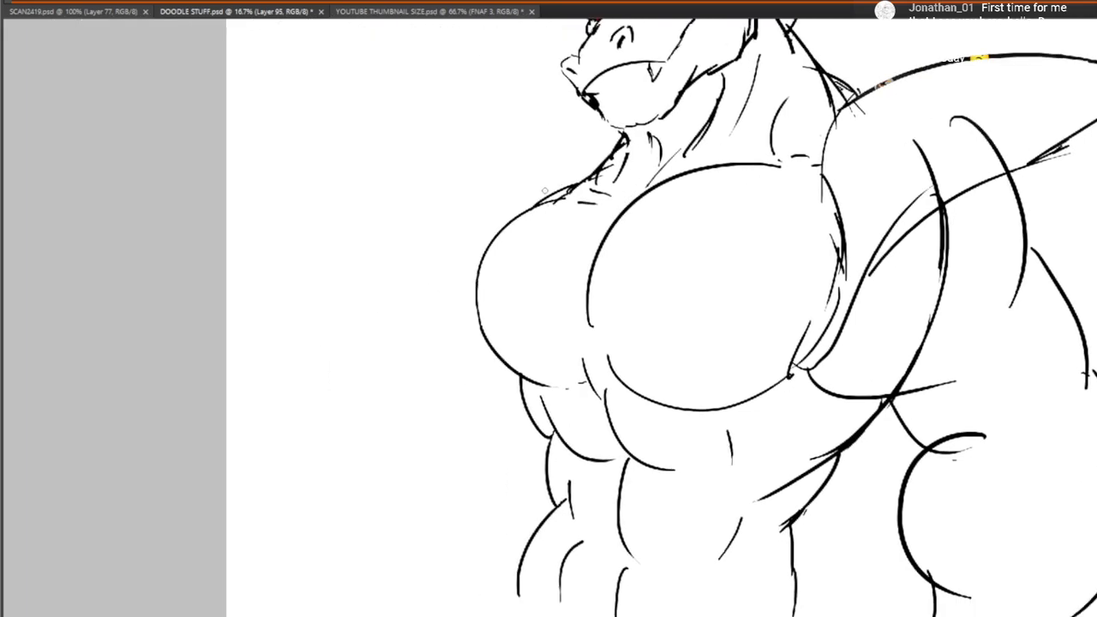
pyautogui.moveTo(420, 152)
pyautogui.mouseDown()
pyautogui.moveTo(476, 296)
pyautogui.moveTo(588, 144)
pyautogui.moveTo(607, 148)
pyautogui.mouseUp()
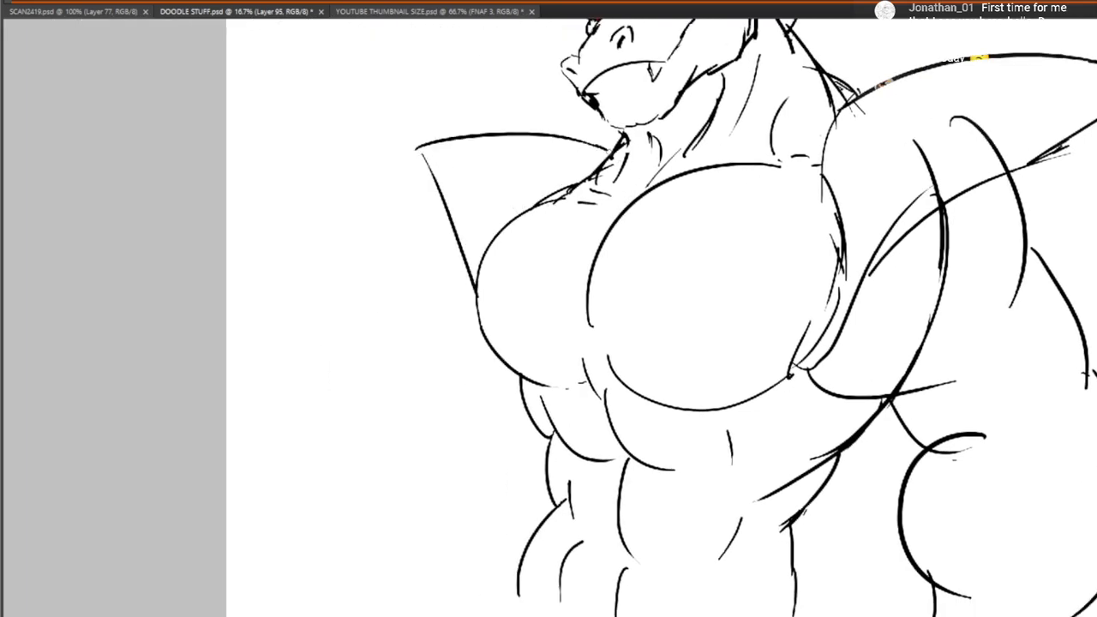
pyautogui.moveTo(543, 198); pyautogui.dragTo(586, 165)
# Try to sketch the far arm beside the torso as stacked rounded muscle curves
pyautogui.moveTo(716, 193); pyautogui.dragTo(553, 272)
pyautogui.moveTo(566, 521); pyautogui.dragTo(627, 302)
pyautogui.moveTo(666, 412)
pyautogui.mouseDown()
pyautogui.moveTo(628, 526)
pyautogui.moveTo(714, 479)
pyautogui.mouseUp()
pyautogui.moveTo(313, 547); pyautogui.dragTo(429, 408)
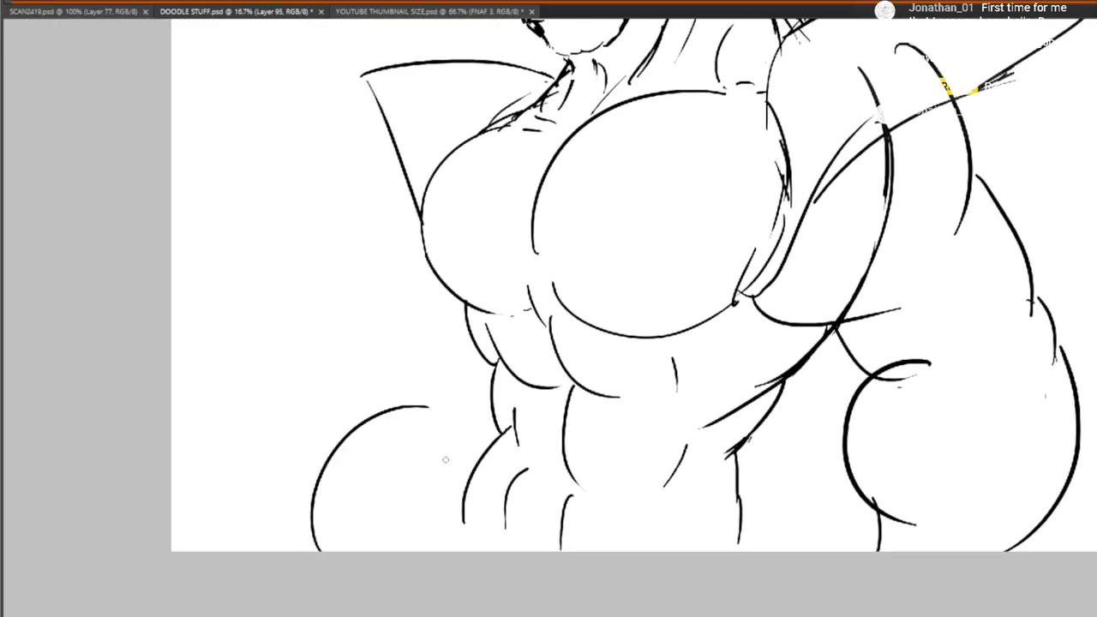
pyautogui.moveTo(330, 452)
pyautogui.mouseDown()
pyautogui.moveTo(387, 326)
pyautogui.moveTo(405, 190)
pyautogui.mouseUp()
pyautogui.moveTo(539, 224); pyautogui.dragTo(539, 305)
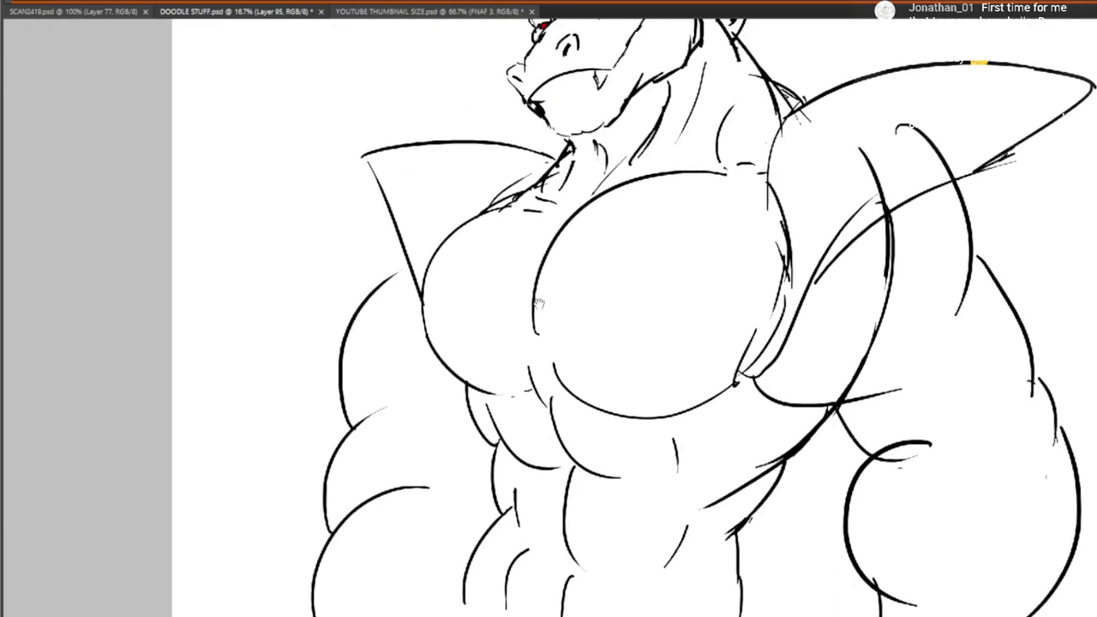
pyautogui.hotkey('ctrl', 'z')
pyautogui.hotkey('ctrl', 'z')
pyautogui.hotkey('ctrl', 'z')
# Try a wider far arm with a small shoulder bulge above larger upper-arm and forearm curves
pyautogui.moveTo(409, 390); pyautogui.dragTo(453, 397)
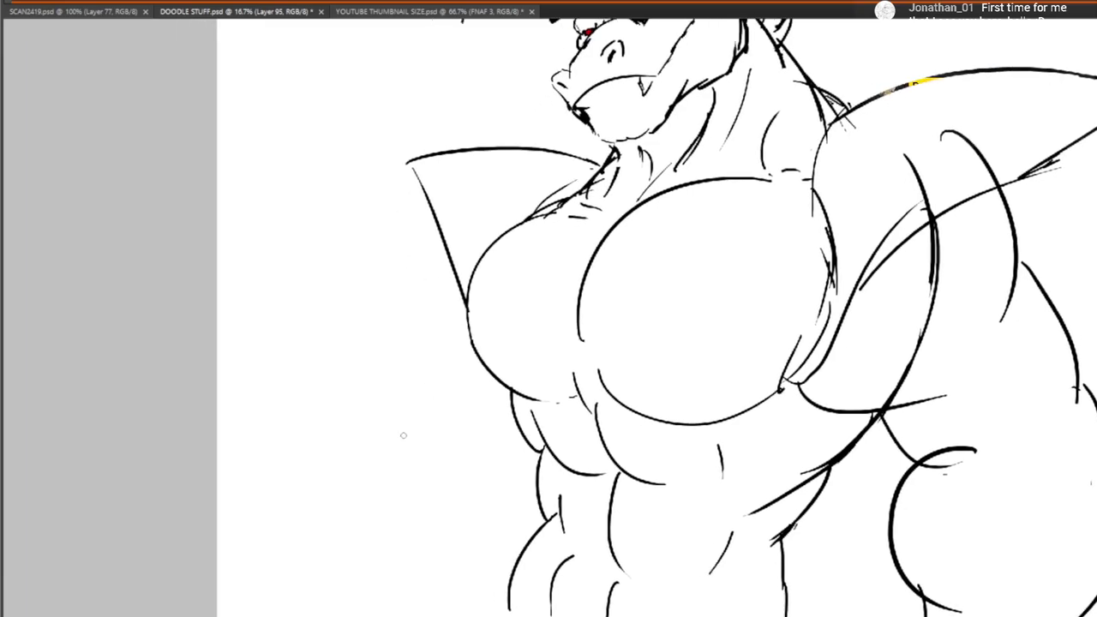
pyautogui.moveTo(352, 575)
pyautogui.mouseDown()
pyautogui.moveTo(387, 359)
pyautogui.moveTo(455, 301)
pyautogui.moveTo(454, 239)
pyautogui.mouseUp()
pyautogui.moveTo(692, 291); pyautogui.dragTo(582, 428)
pyautogui.moveTo(668, 423)
pyautogui.mouseDown()
pyautogui.moveTo(632, 455)
pyautogui.moveTo(712, 265)
pyautogui.moveTo(714, 384)
pyautogui.moveTo(723, 366)
pyautogui.moveTo(735, 212)
pyautogui.moveTo(863, 233)
pyautogui.mouseUp()
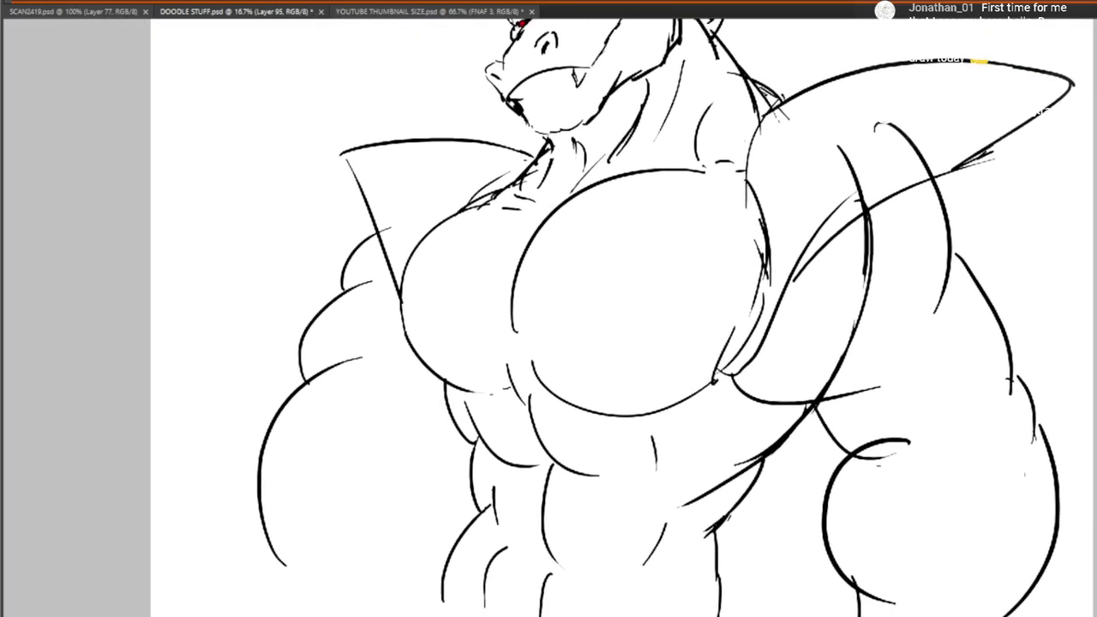
pyautogui.hotkey('ctrl', 'z')
pyautogui.hotkey('ctrl', 'z')
pyautogui.hotkey('ctrl', 'z')
# Erase the overlapping lines around the near shoulder and redraw the underside of its pointed piece as one thick line
pyautogui.moveTo(398, 270); pyautogui.dragTo(222, 308)
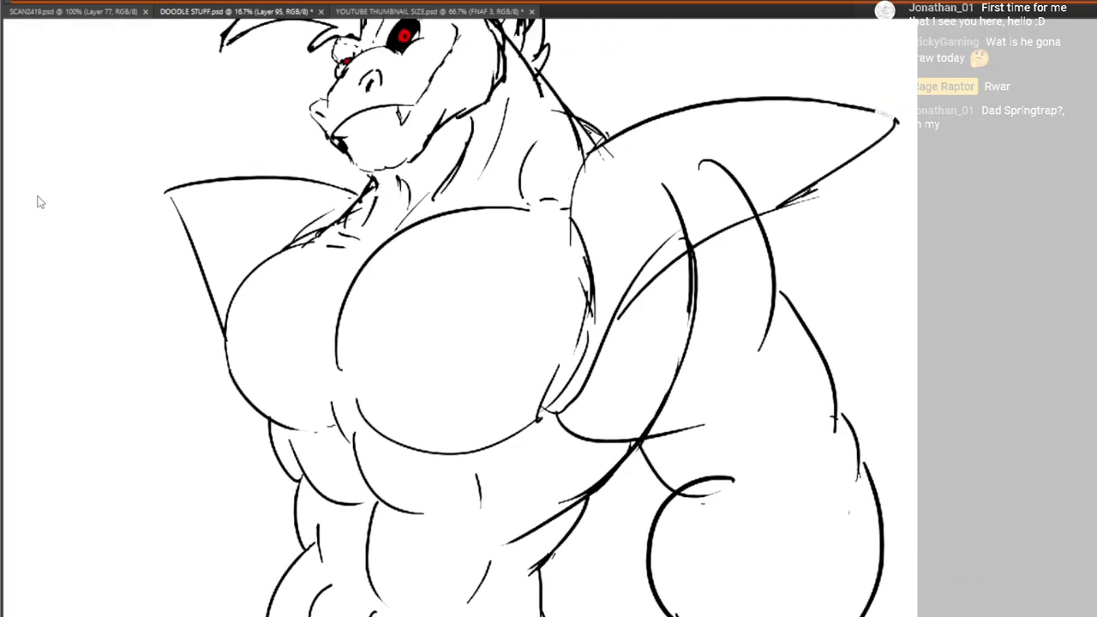
pyautogui.moveTo(730, 175)
pyautogui.mouseDown()
pyautogui.moveTo(744, 189)
pyautogui.moveTo(702, 156)
pyautogui.moveTo(748, 201)
pyautogui.moveTo(844, 183)
pyautogui.moveTo(646, 265)
pyautogui.mouseUp()
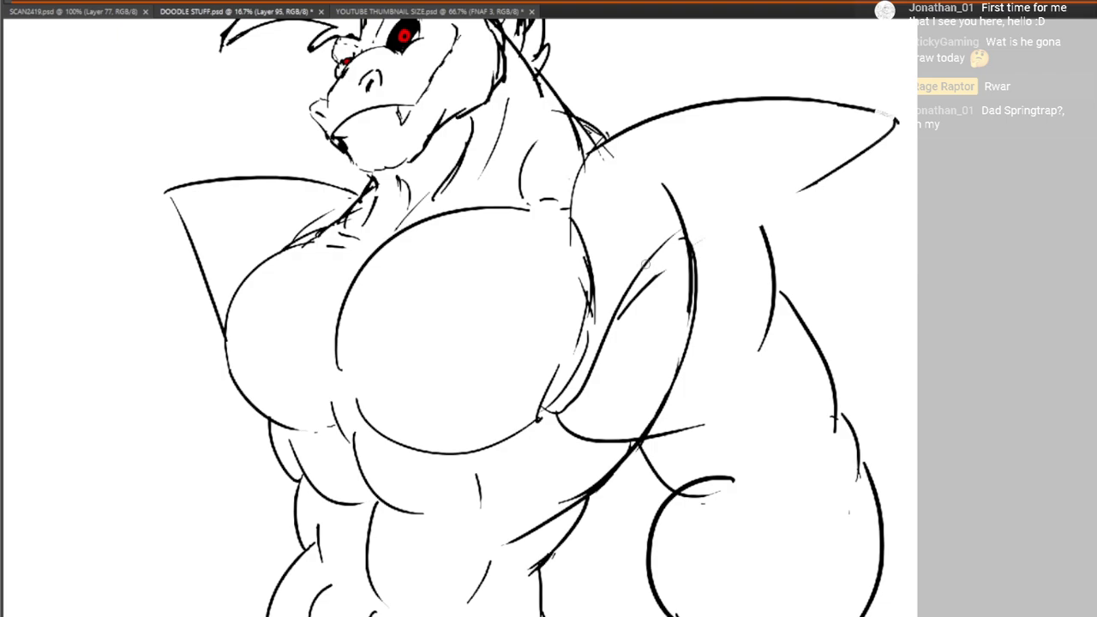
pyautogui.moveTo(619, 319)
pyautogui.mouseDown()
pyautogui.moveTo(814, 182)
pyautogui.moveTo(755, 215)
pyautogui.mouseUp()
# Thicken the chest's outer edge beside the near shoulder piece with dark layered strokes
pyautogui.moveTo(587, 259); pyautogui.dragTo(592, 339)
pyautogui.moveTo(593, 281); pyautogui.dragTo(582, 359)
pyautogui.moveTo(596, 311); pyautogui.dragTo(580, 396)
pyautogui.moveTo(578, 360); pyautogui.dragTo(570, 307)
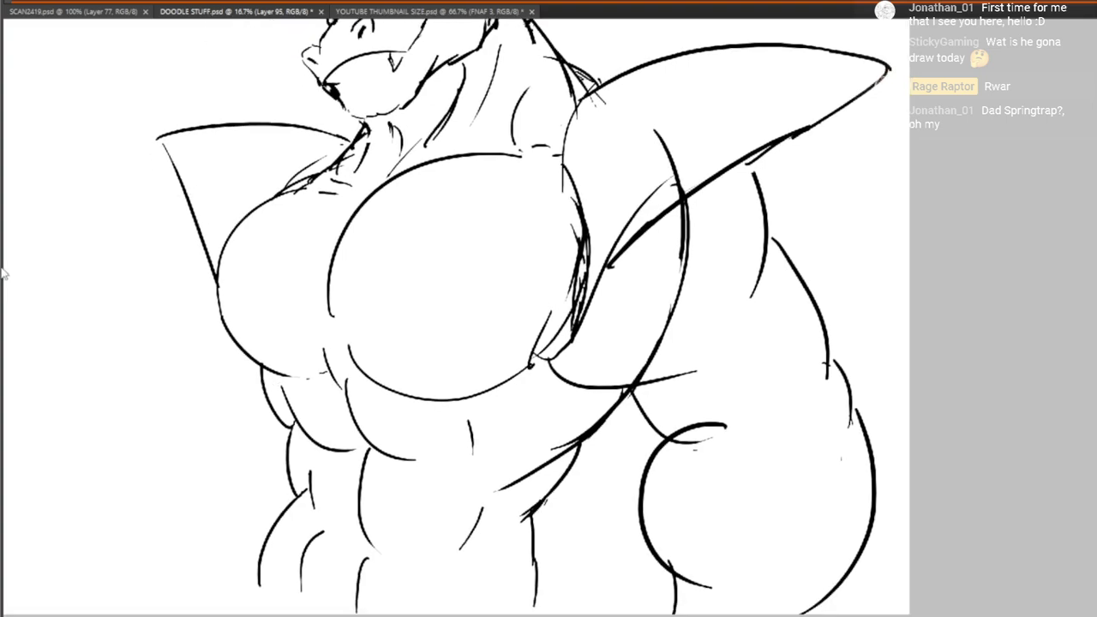
# Clean up the shoulder piece's lower corner at the chest and erase the old back curve crossing the near arm
pyautogui.moveTo(564, 357); pyautogui.dragTo(544, 360)
pyautogui.moveTo(545, 360); pyautogui.dragTo(572, 341)
pyautogui.moveTo(658, 137)
pyautogui.mouseDown()
pyautogui.moveTo(684, 215)
pyautogui.moveTo(682, 305)
pyautogui.moveTo(664, 355)
pyautogui.mouseUp()
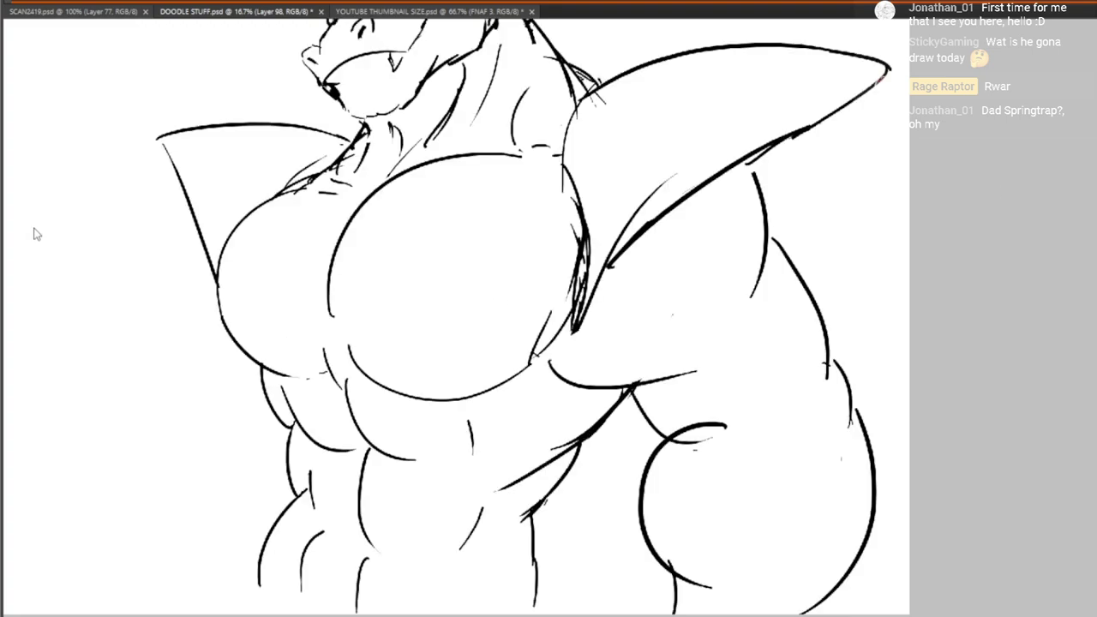
# Add muscle definition lines to the near shoulder and upper arm, and thicken the arm's outer contour
pyautogui.moveTo(651, 245); pyautogui.dragTo(708, 301)
pyautogui.moveTo(703, 353)
pyautogui.mouseDown()
pyautogui.moveTo(746, 313)
pyautogui.moveTo(799, 346)
pyautogui.mouseUp()
pyautogui.moveTo(835, 391); pyautogui.dragTo(818, 359)
pyautogui.moveTo(752, 205); pyautogui.dragTo(790, 247)
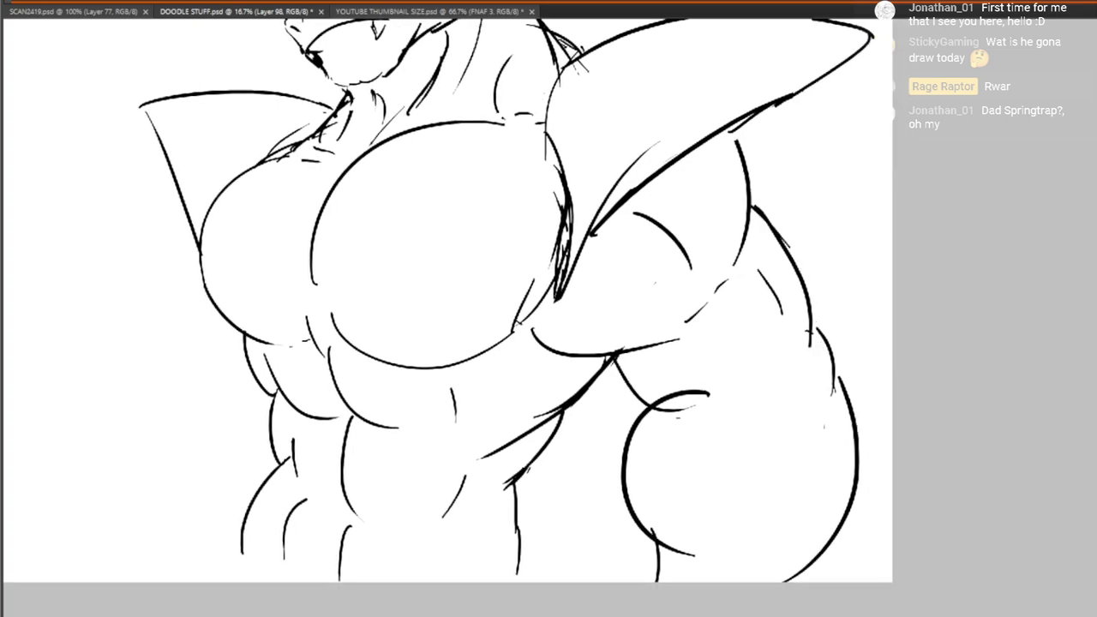
# Draw a curved cuff around the near forearm with an arched upper edge, a lower band and a flared outer side
pyautogui.moveTo(733, 531); pyautogui.dragTo(746, 481)
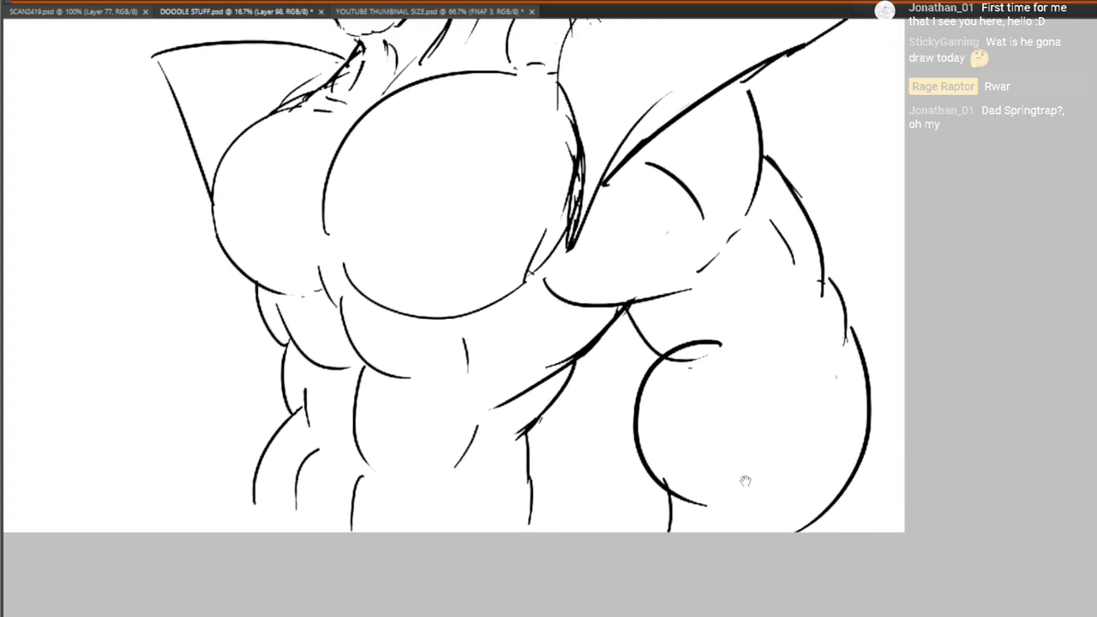
pyautogui.moveTo(655, 478)
pyautogui.mouseDown()
pyautogui.moveTo(677, 450)
pyautogui.moveTo(894, 490)
pyautogui.moveTo(661, 499)
pyautogui.mouseUp()
pyautogui.moveTo(661, 489)
pyautogui.mouseDown()
pyautogui.moveTo(666, 504)
pyautogui.moveTo(855, 573)
pyautogui.mouseUp()
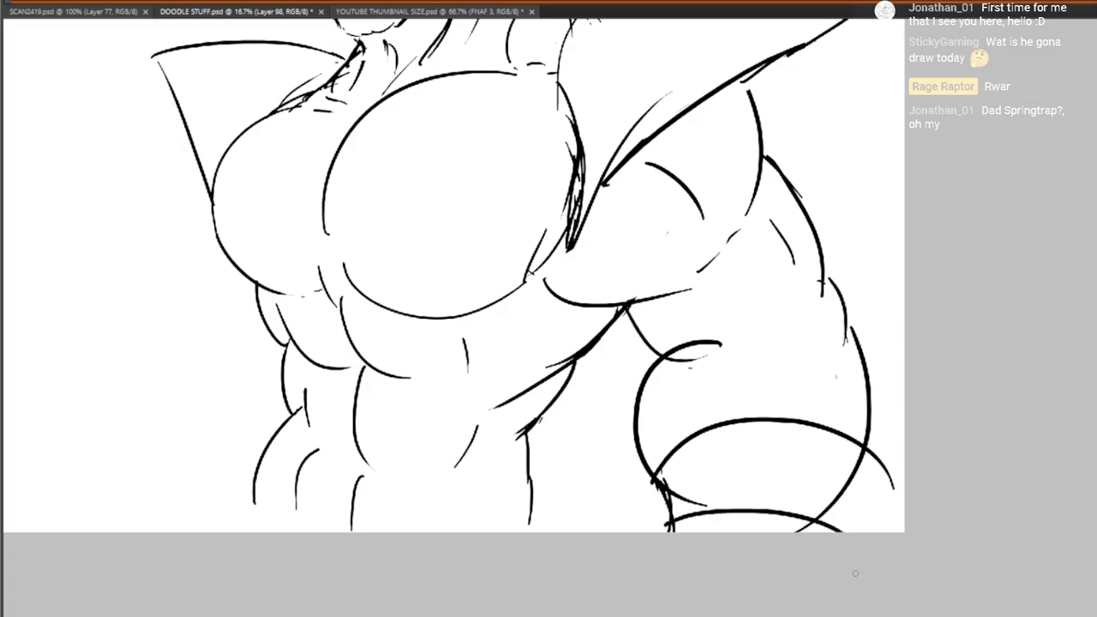
pyautogui.moveTo(878, 476); pyautogui.dragTo(862, 530)
pyautogui.moveTo(873, 432); pyautogui.dragTo(879, 462)
pyautogui.moveTo(857, 389); pyautogui.dragTo(877, 456)
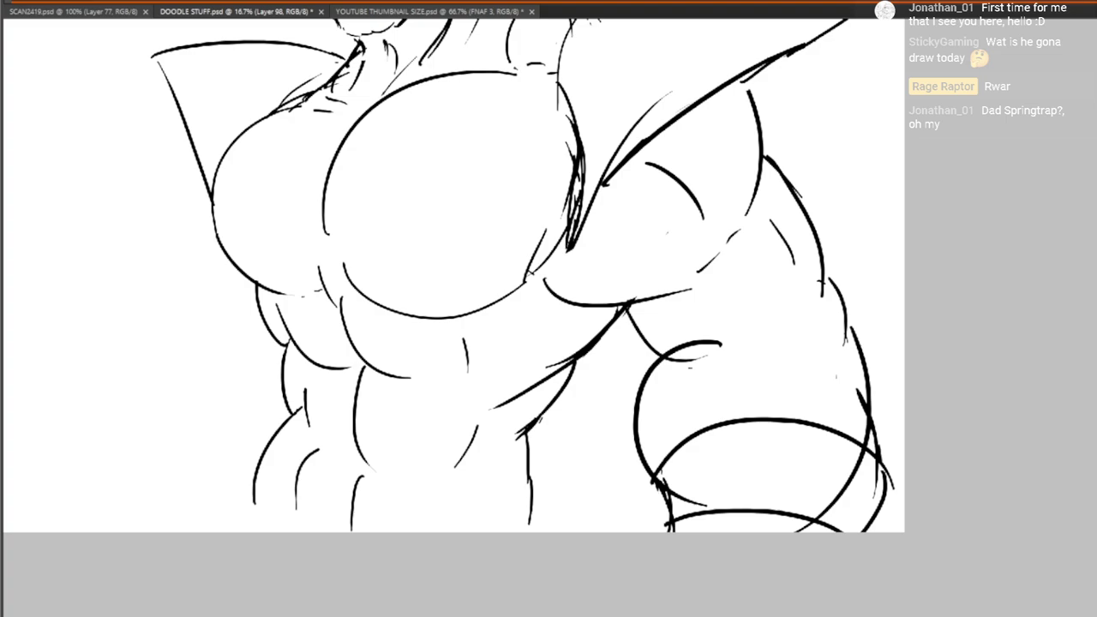
# Add jagged tufts along both sides of the forearm cuff and small pointed marks on its surface
pyautogui.moveTo(660, 484); pyautogui.dragTo(667, 527)
pyautogui.moveTo(667, 486); pyautogui.dragTo(643, 482)
pyautogui.moveTo(752, 476)
pyautogui.mouseDown()
pyautogui.moveTo(788, 479)
pyautogui.moveTo(782, 502)
pyautogui.mouseUp()
pyautogui.moveTo(846, 489)
pyautogui.mouseDown()
pyautogui.moveTo(875, 477)
pyautogui.moveTo(857, 513)
pyautogui.mouseUp()
pyautogui.moveTo(880, 511)
pyautogui.mouseDown()
pyautogui.moveTo(896, 506)
pyautogui.moveTo(878, 532)
pyautogui.mouseUp()
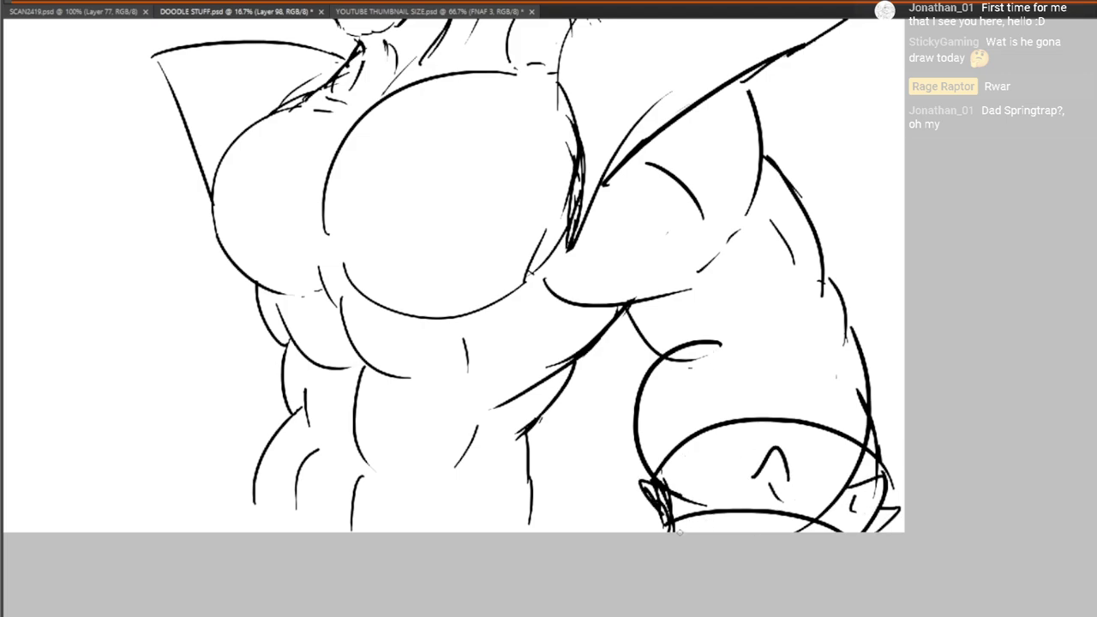
pyautogui.moveTo(640, 520); pyautogui.dragTo(665, 526)
pyautogui.hotkey('ctrl', 'z')
pyautogui.hotkey('ctrl', 'z')
pyautogui.moveTo(659, 509); pyautogui.dragTo(672, 531)
# Erase the forearm outlines showing through the cuff and tidy the cuff's edges
pyautogui.moveTo(736, 503); pyautogui.dragTo(561, 434)
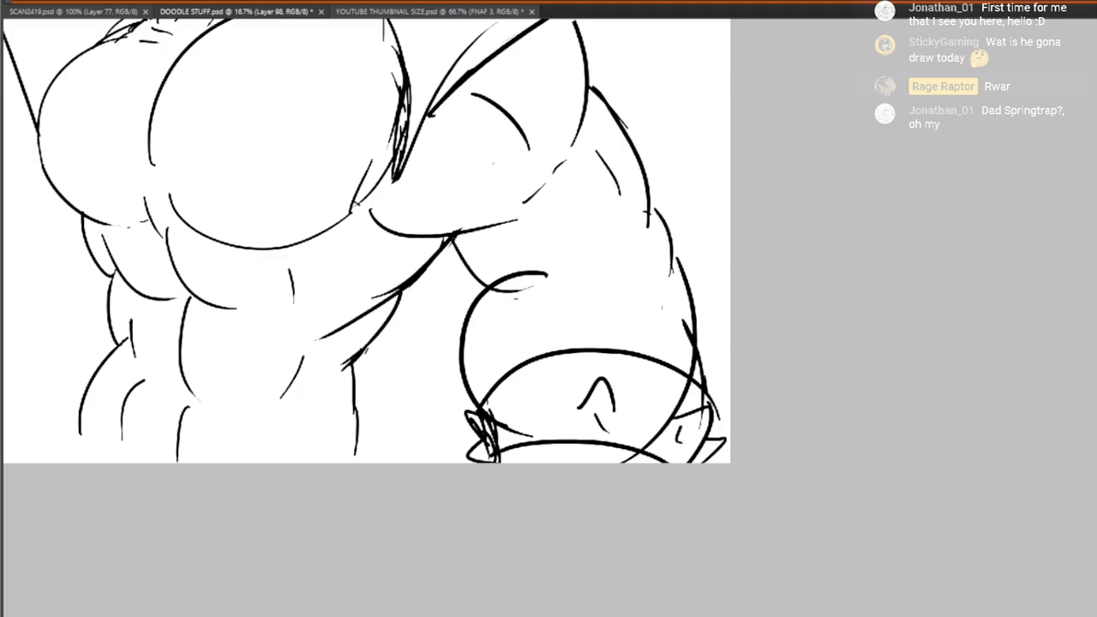
pyautogui.moveTo(634, 455)
pyautogui.mouseDown()
pyautogui.moveTo(671, 429)
pyautogui.moveTo(686, 400)
pyautogui.moveTo(692, 409)
pyautogui.moveTo(684, 382)
pyautogui.moveTo(694, 358)
pyautogui.mouseUp()
pyautogui.moveTo(512, 428)
pyautogui.mouseDown()
pyautogui.moveTo(523, 439)
pyautogui.moveTo(504, 436)
pyautogui.moveTo(528, 480)
pyautogui.mouseUp()
pyautogui.moveTo(517, 516)
pyautogui.mouseDown()
pyautogui.moveTo(509, 474)
pyautogui.moveTo(517, 531)
pyautogui.mouseUp()
pyautogui.moveTo(646, 430)
pyautogui.mouseDown()
pyautogui.moveTo(749, 448)
pyautogui.moveTo(797, 412)
pyautogui.mouseUp()
pyautogui.moveTo(808, 286); pyautogui.dragTo(848, 483)
pyautogui.moveTo(778, 513); pyautogui.dragTo(811, 452)
pyautogui.moveTo(801, 479); pyautogui.dragTo(793, 488)
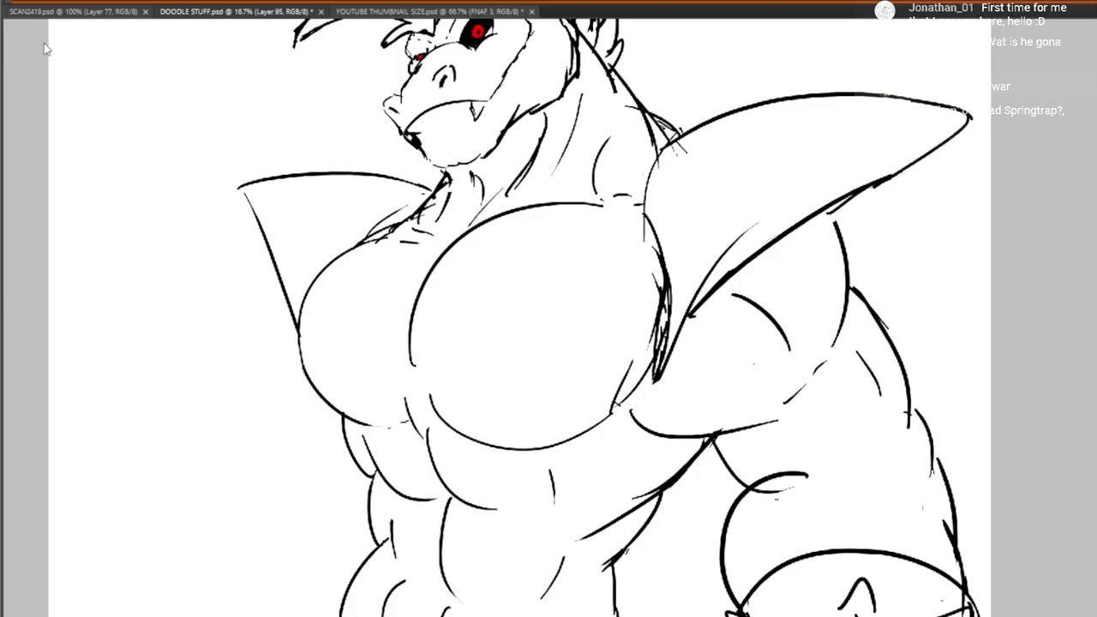
# Trim the upper edges of both eyes into straight, slanted lids for an angrier glare
pyautogui.moveTo(451, 101); pyautogui.dragTo(443, 222)
pyautogui.scroll(3, 455, 193)
pyautogui.moveTo(450, 184); pyautogui.dragTo(451, 271)
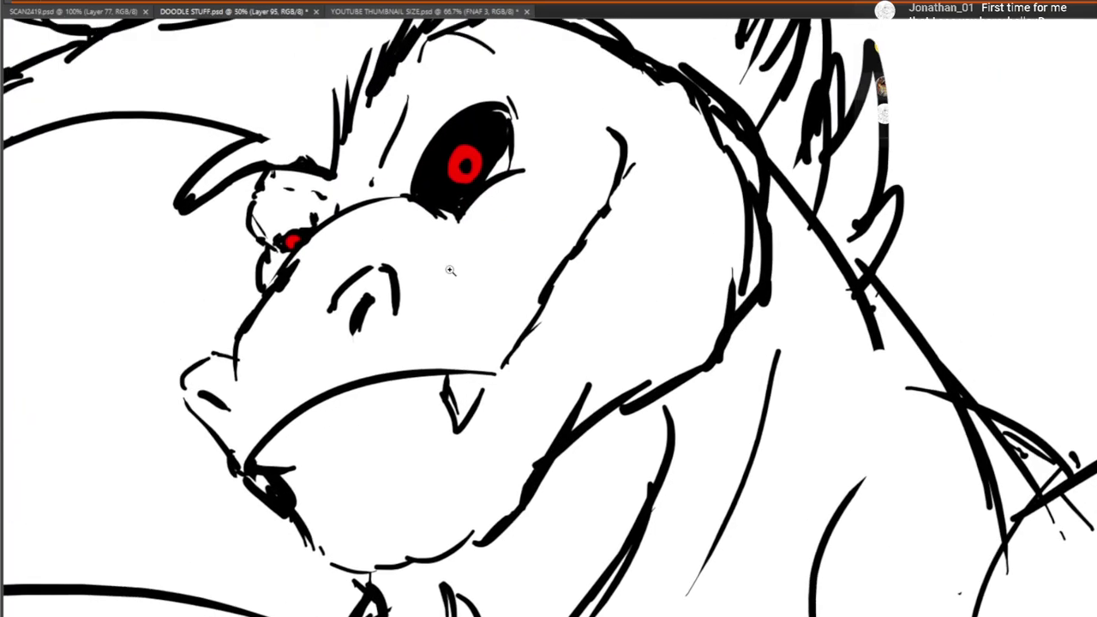
pyautogui.moveTo(307, 163); pyautogui.dragTo(315, 214)
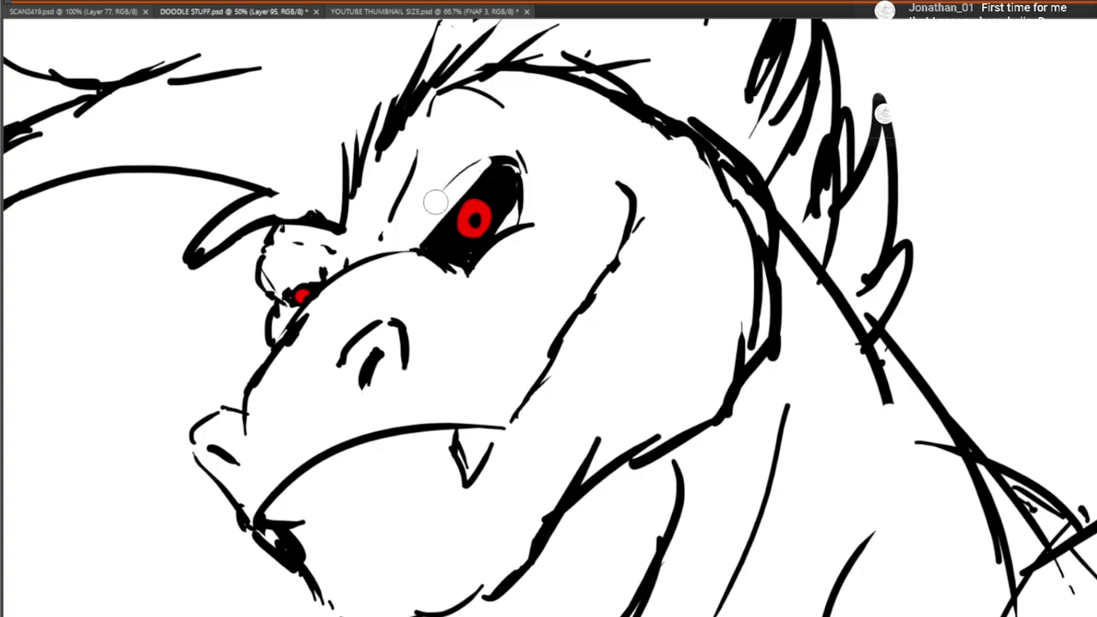
pyautogui.scroll(-1, 427, 185)
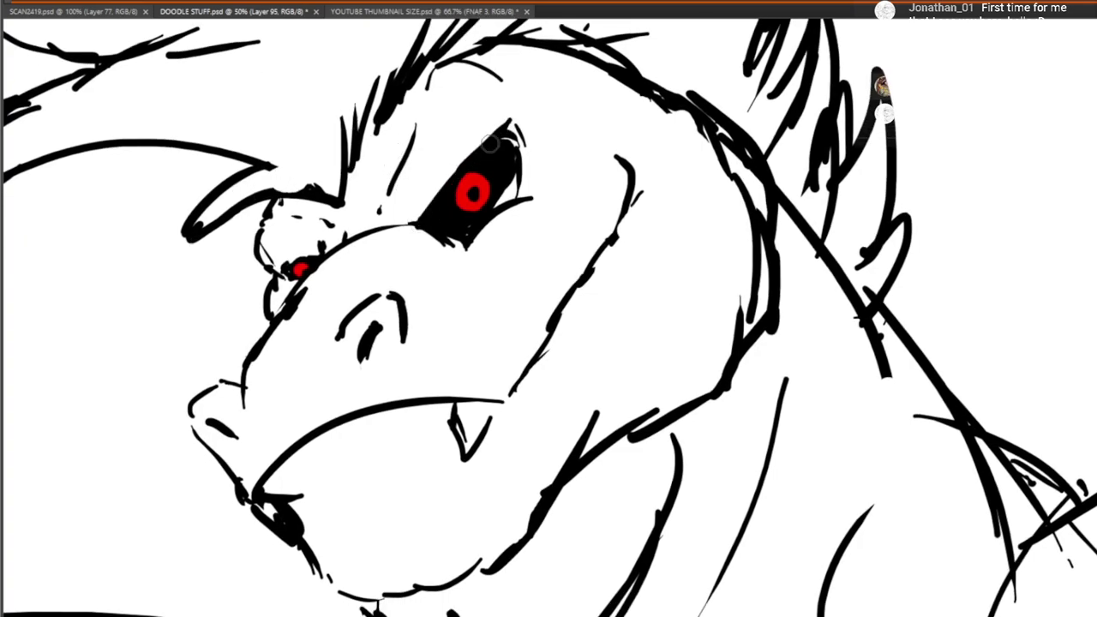
pyautogui.moveTo(427, 222)
pyautogui.mouseDown()
pyautogui.moveTo(474, 146)
pyautogui.moveTo(471, 197)
pyautogui.mouseUp()
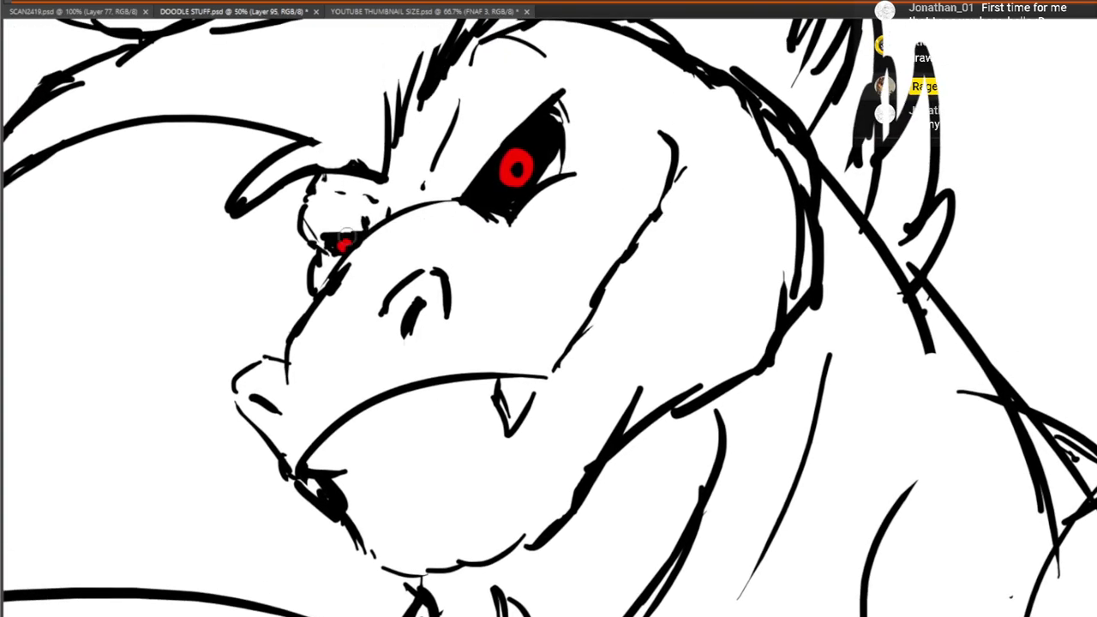
# Add a small crease on the snout below the near eye, and outline and hatch a hollow along the cheek line
pyautogui.moveTo(443, 234); pyautogui.dragTo(477, 218)
pyautogui.moveTo(587, 284); pyautogui.dragTo(517, 268)
pyautogui.moveTo(512, 331); pyautogui.dragTo(595, 258)
pyautogui.moveTo(602, 249)
pyautogui.mouseDown()
pyautogui.moveTo(616, 205)
pyautogui.moveTo(612, 142)
pyautogui.mouseUp()
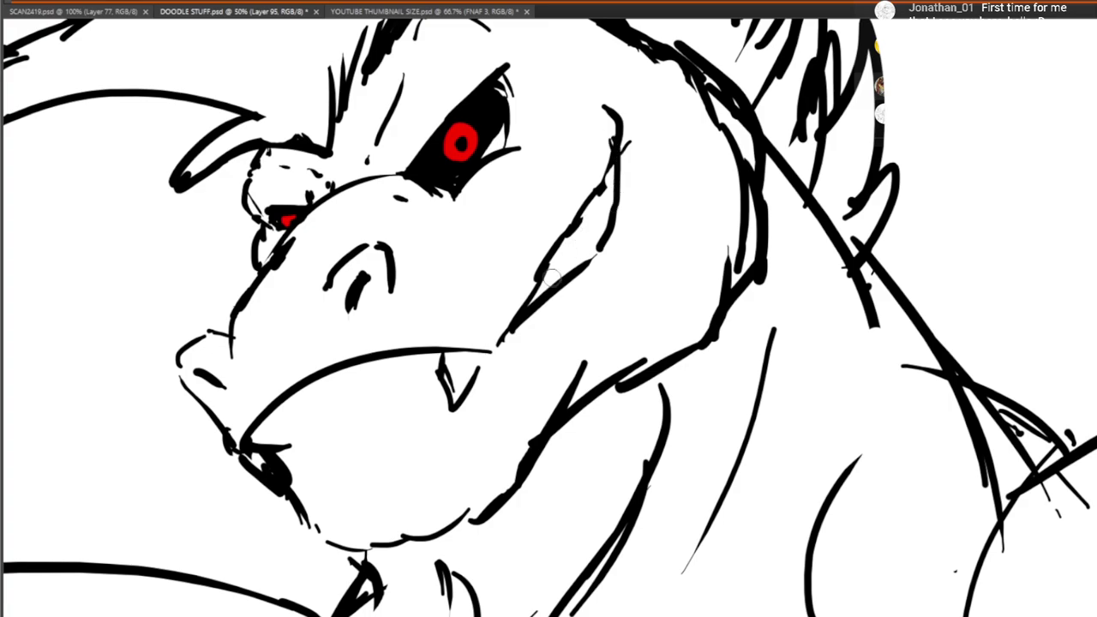
pyautogui.moveTo(545, 284)
pyautogui.mouseDown()
pyautogui.moveTo(583, 246)
pyautogui.moveTo(596, 196)
pyautogui.mouseUp()
# Try a second lip line below the mouth, running from the front of the jaw to the fang
pyautogui.moveTo(367, 405)
pyautogui.mouseDown()
pyautogui.moveTo(371, 488)
pyautogui.moveTo(458, 328)
pyautogui.mouseUp()
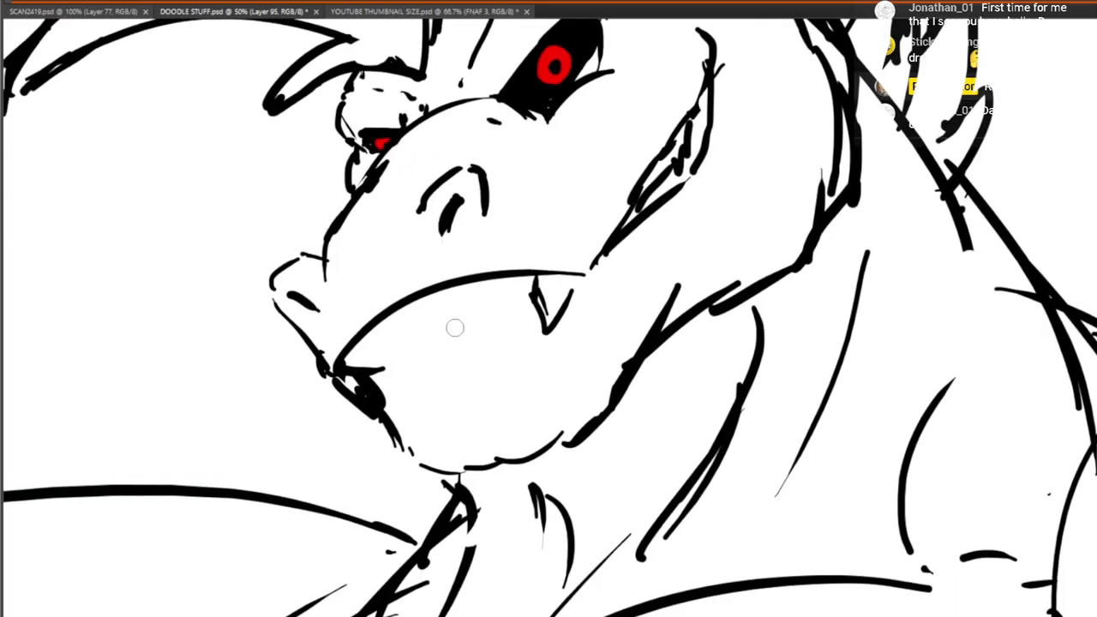
pyautogui.moveTo(360, 369); pyautogui.dragTo(528, 296)
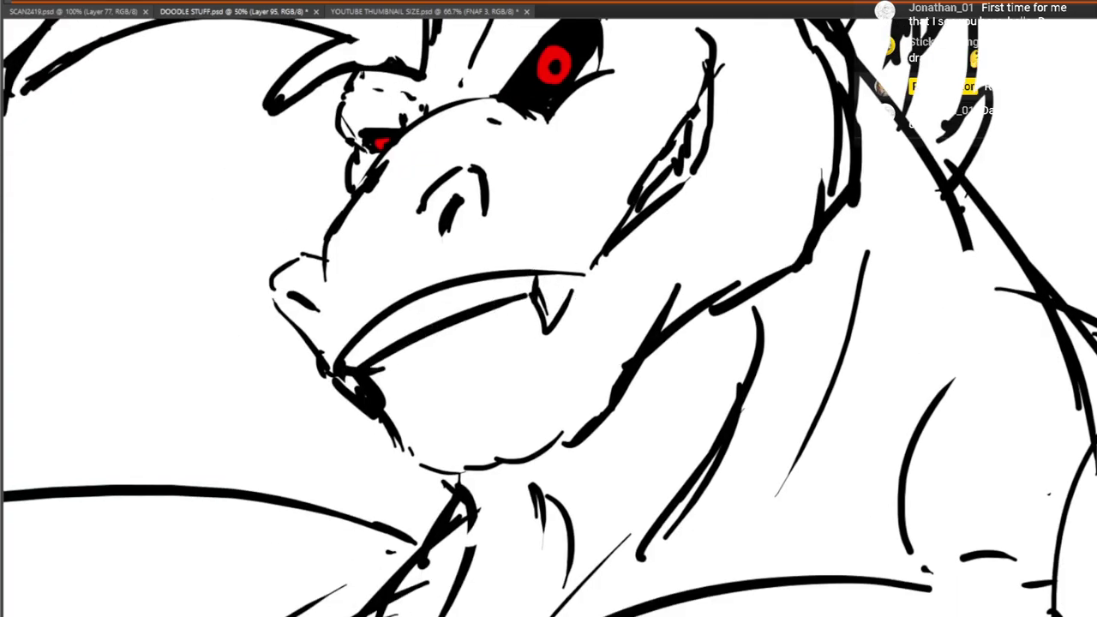
pyautogui.hotkey('ctrl', 'z')
pyautogui.moveTo(339, 243)
pyautogui.mouseDown()
pyautogui.moveTo(293, 354)
pyautogui.moveTo(365, 282)
pyautogui.mouseUp()
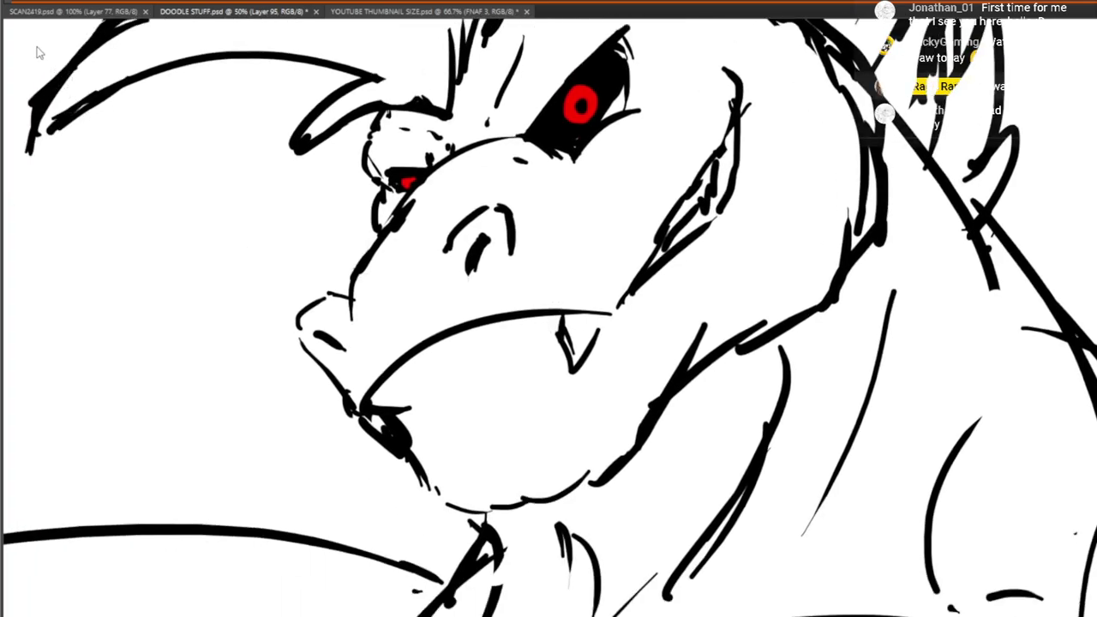
# Trim the upper edge of the near eye into a cleaner slanted lid
pyautogui.moveTo(523, 106)
pyautogui.mouseDown()
pyautogui.moveTo(515, 154)
pyautogui.moveTo(610, 86)
pyautogui.mouseUp()
pyautogui.moveTo(428, 197); pyautogui.dragTo(372, 218)
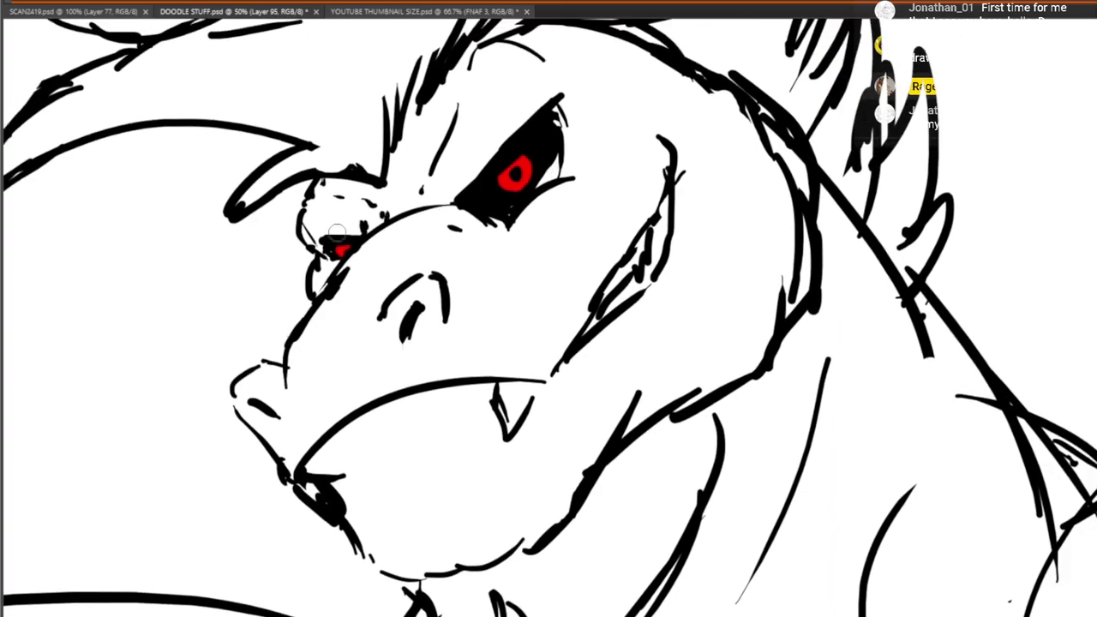
pyautogui.moveTo(468, 173); pyautogui.dragTo(559, 77)
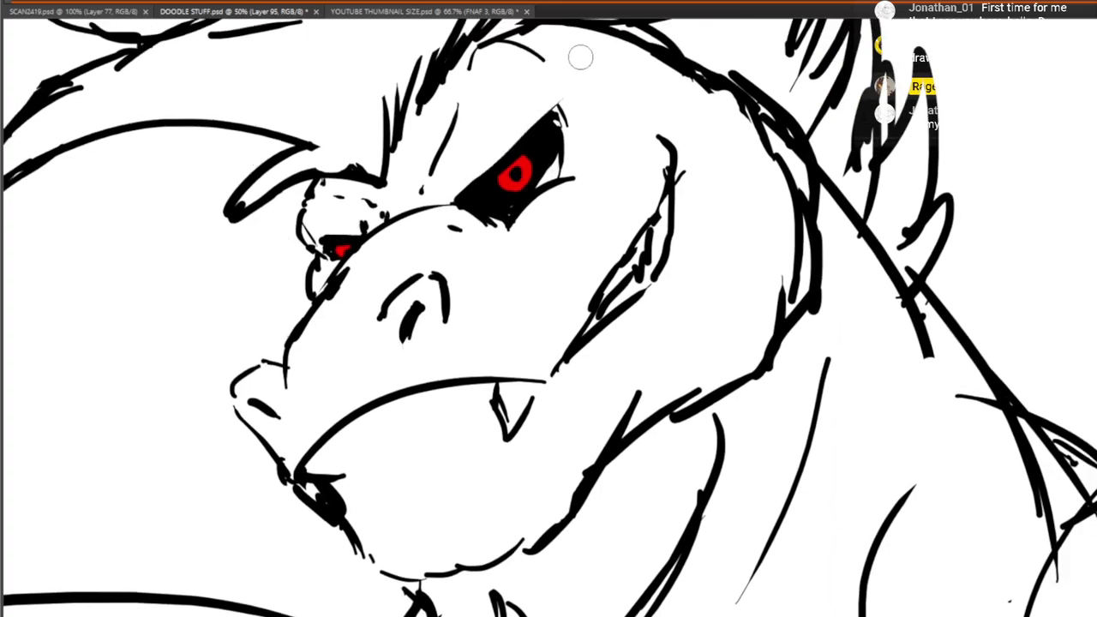
pyautogui.moveTo(443, 196)
pyautogui.mouseDown()
pyautogui.moveTo(430, 237)
pyautogui.moveTo(438, 181)
pyautogui.mouseUp()
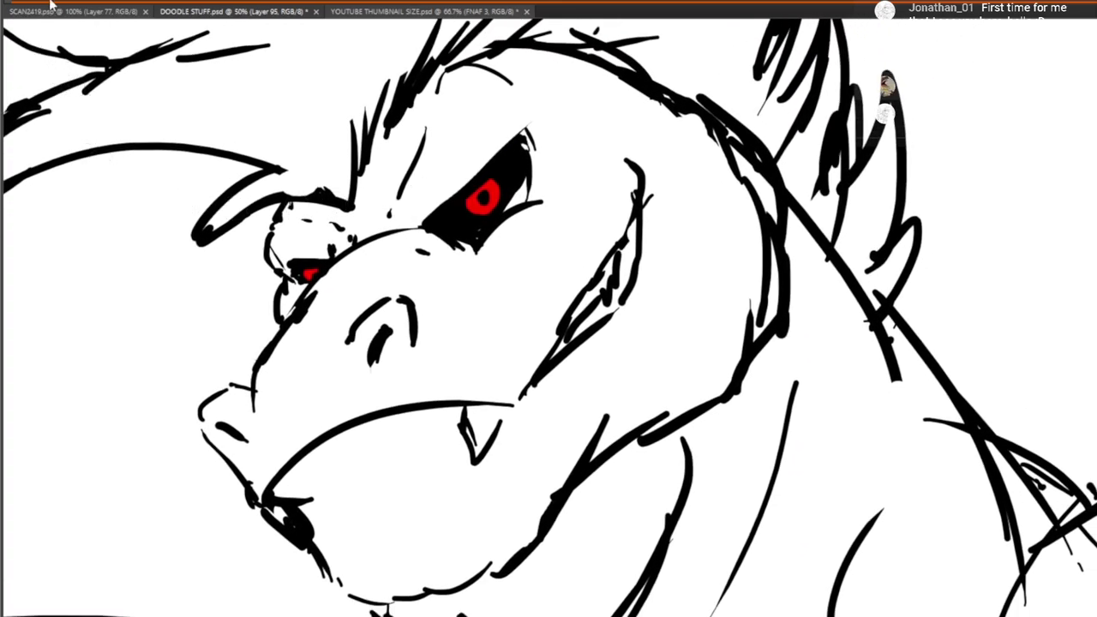
# Review the whole figure from the crested head to the waist, including the empty area for the far arm
pyautogui.scroll(1, 140, 122)
pyautogui.scroll(1, 103, 59)
pyautogui.scroll(-1, 164, 141)
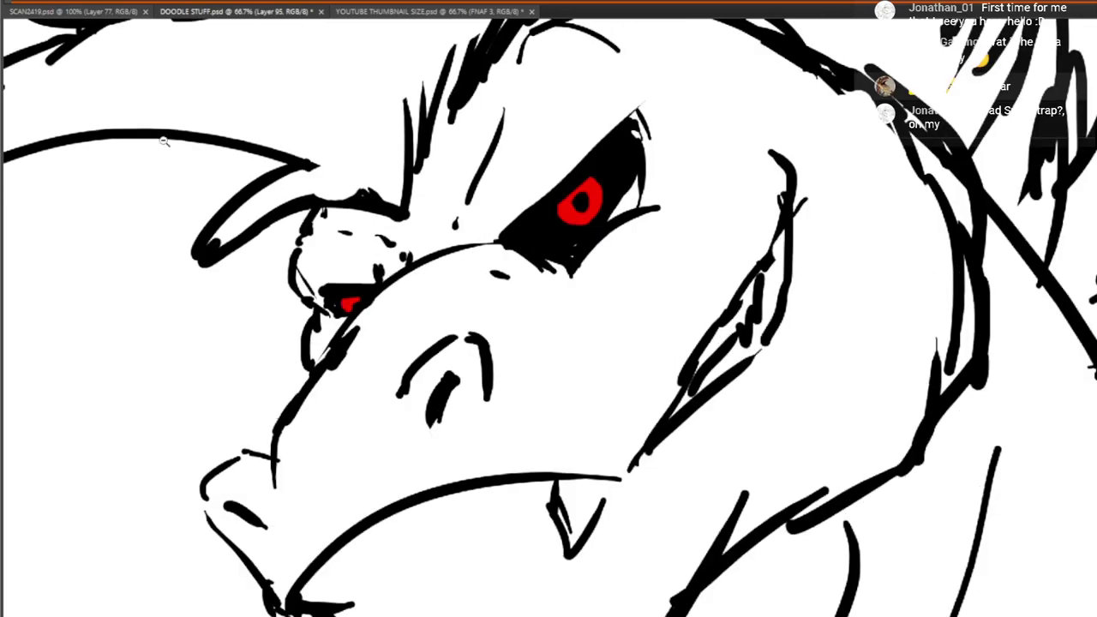
pyautogui.scroll(-4, 165, 142)
pyautogui.scroll(1, 518, 252)
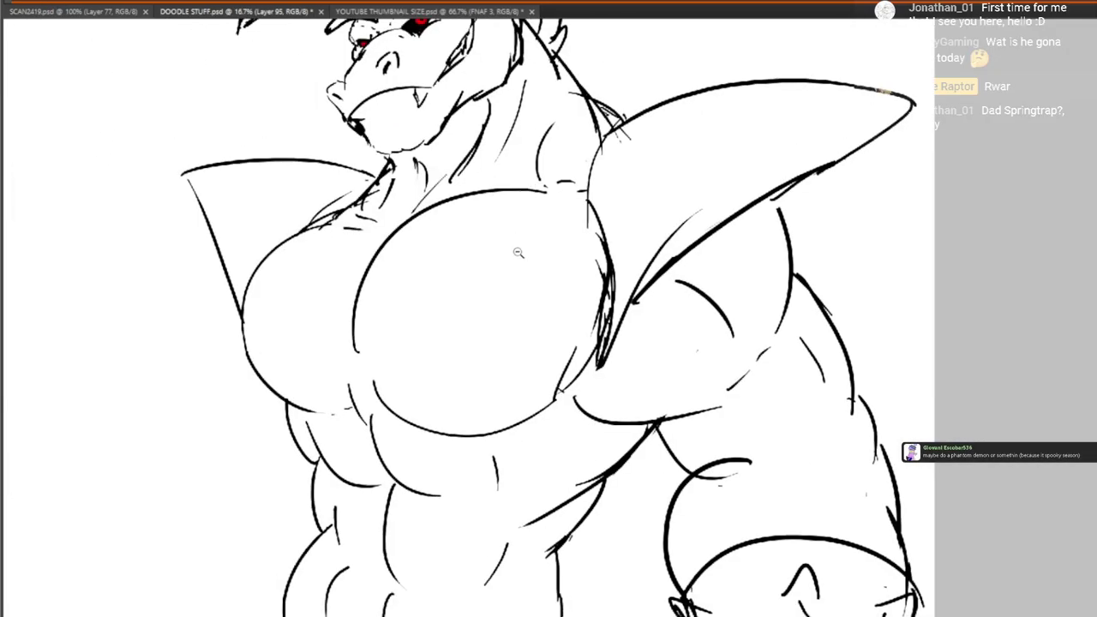
pyautogui.scroll(-1, 518, 252)
pyautogui.scroll(1, 674, 219)
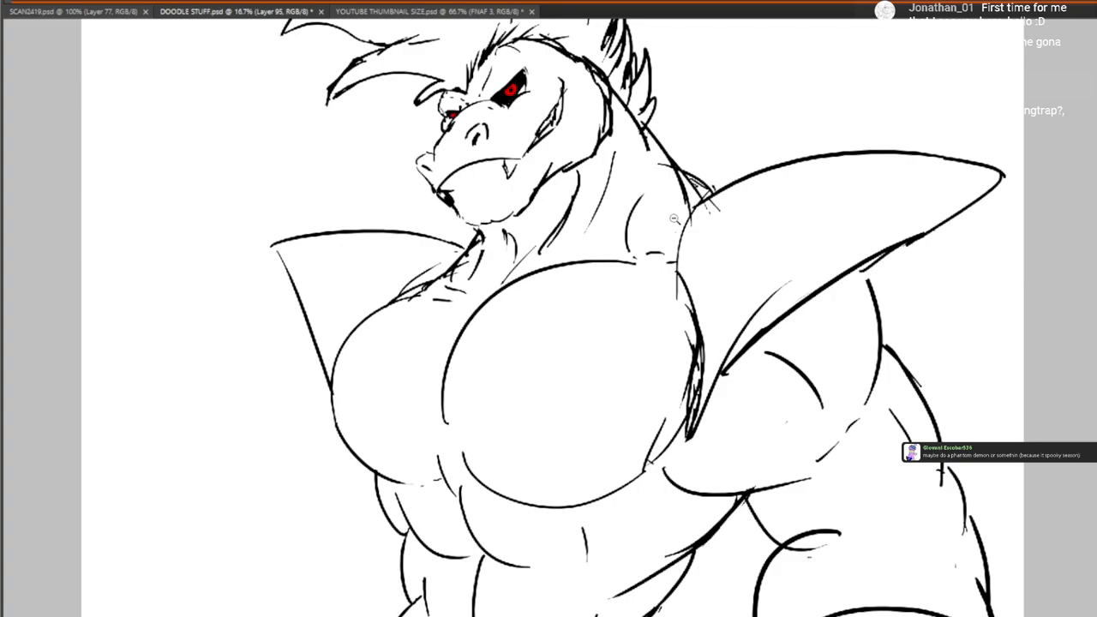
pyautogui.moveTo(674, 219); pyautogui.dragTo(646, 96)
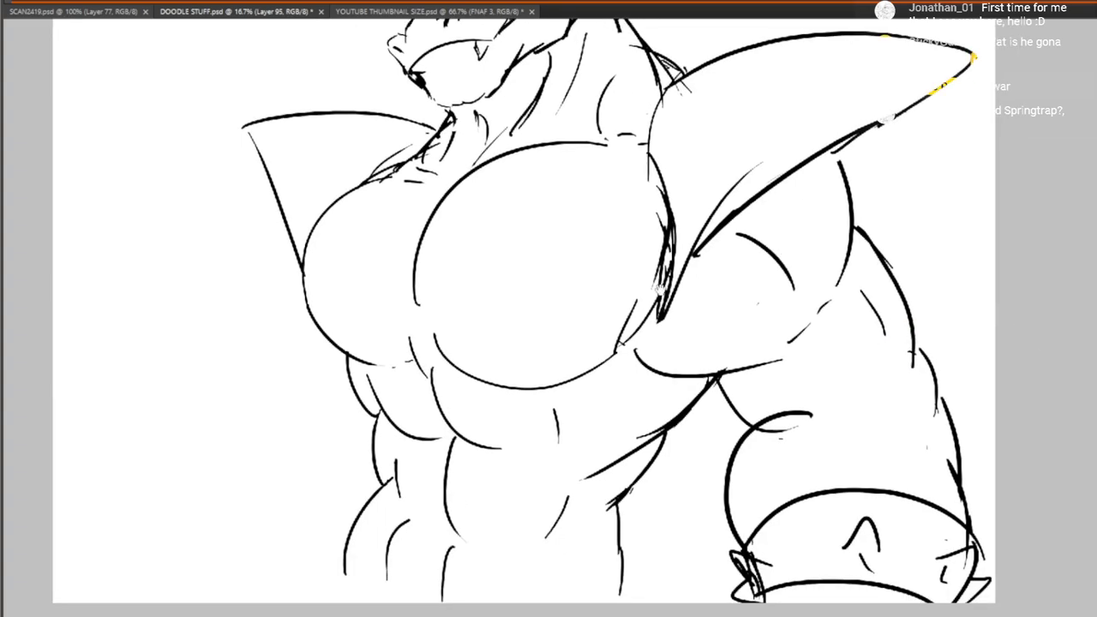
pyautogui.scroll(-1, 640, 498)
pyautogui.scroll(1, 640, 498)
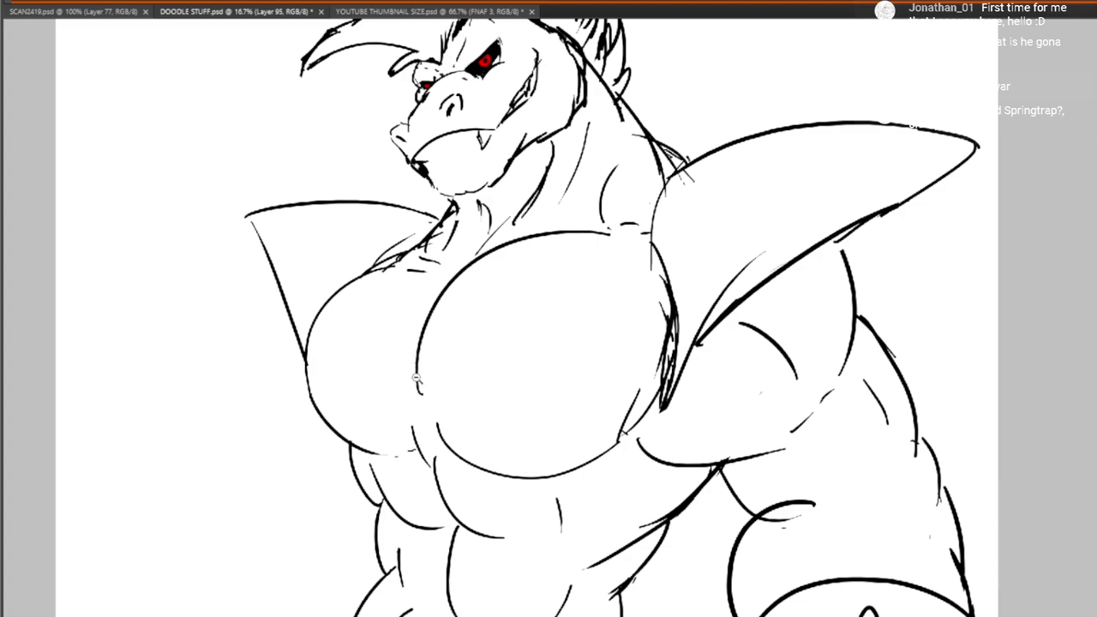
pyautogui.moveTo(448, 333); pyautogui.dragTo(557, 357)
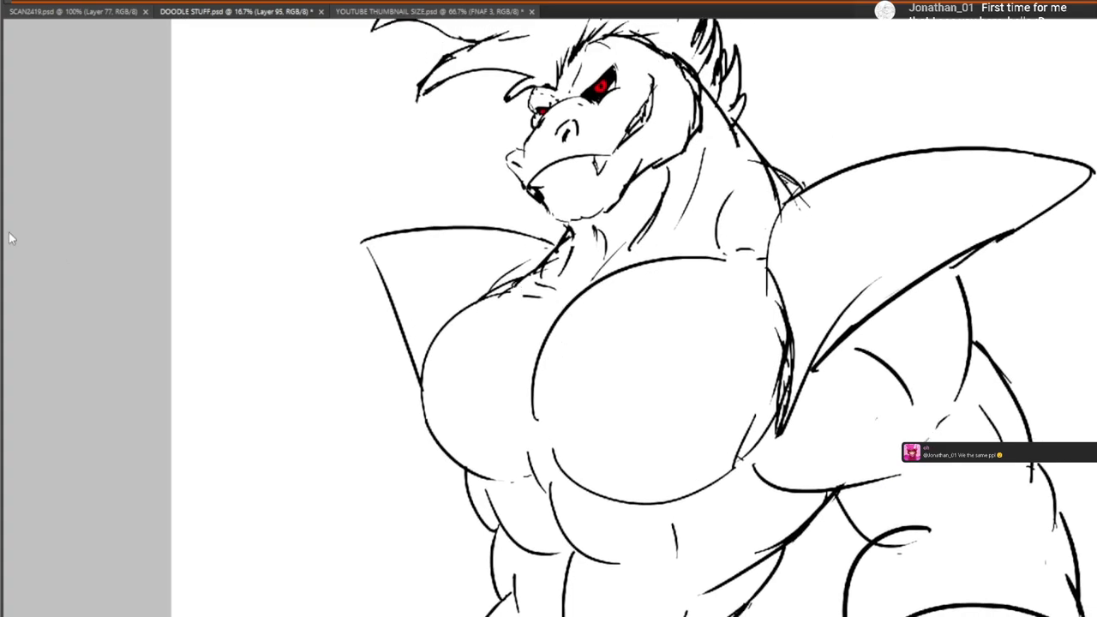
pyautogui.moveTo(335, 382)
pyautogui.mouseDown()
pyautogui.moveTo(423, 312)
pyautogui.moveTo(387, 352)
pyautogui.moveTo(388, 400)
pyautogui.moveTo(403, 381)
pyautogui.mouseUp()
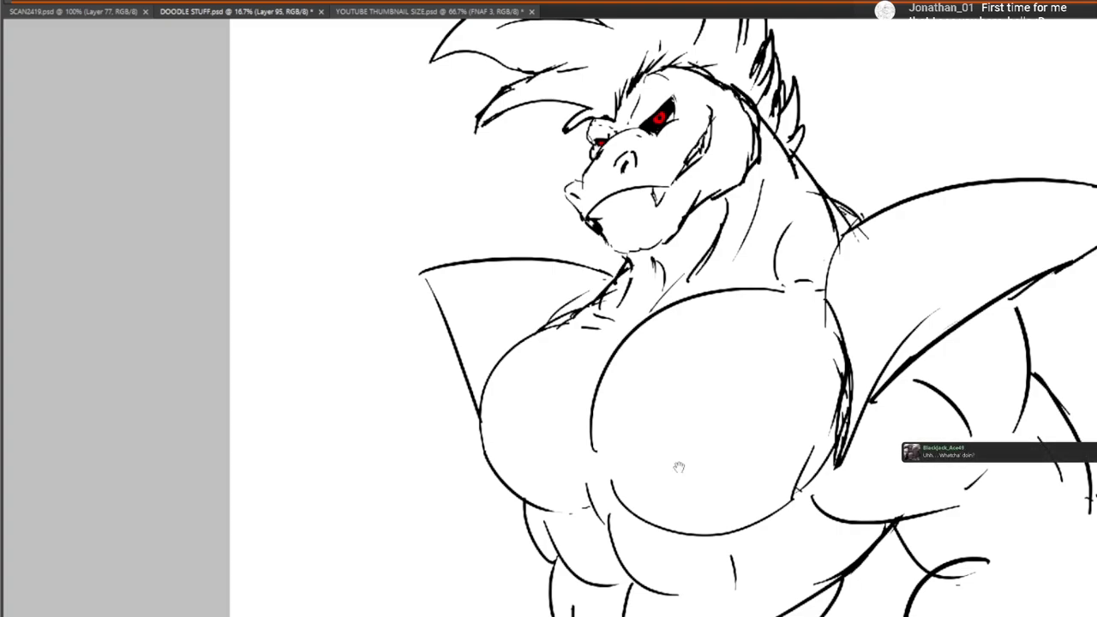
pyautogui.moveTo(679, 467); pyautogui.dragTo(521, 335)
pyautogui.moveTo(536, 276); pyautogui.dragTo(496, 326)
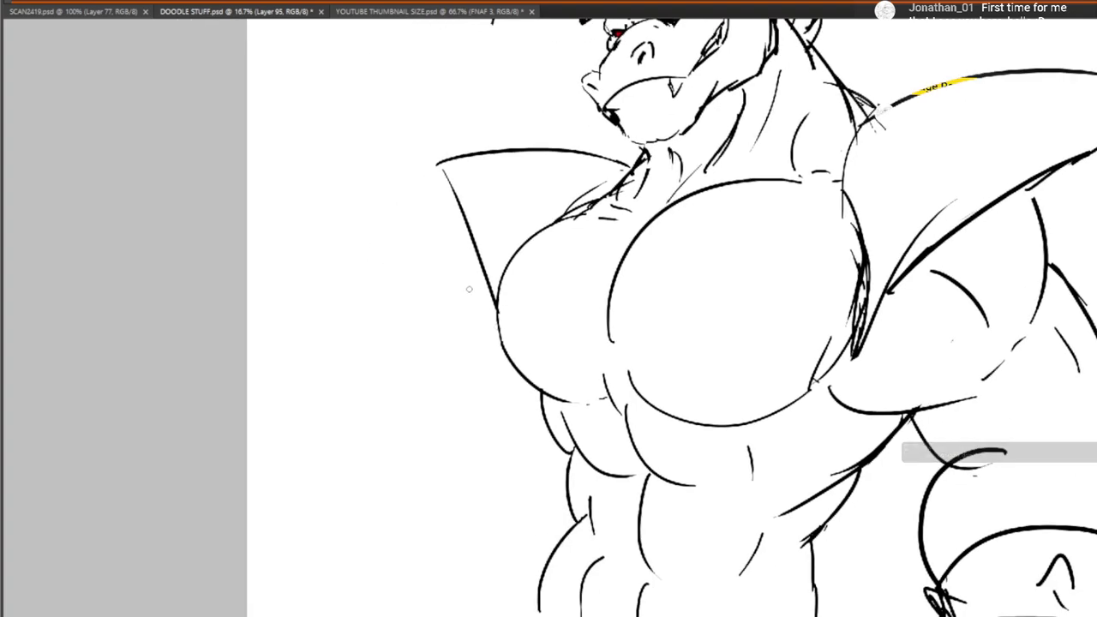
pyautogui.moveTo(395, 396); pyautogui.dragTo(402, 423)
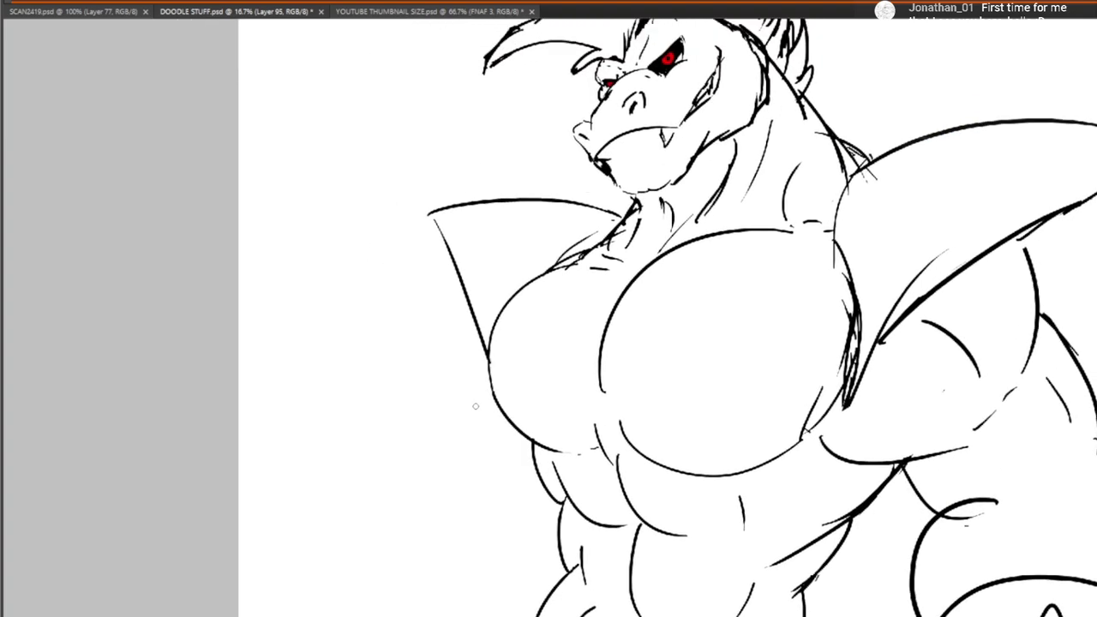
pyautogui.scroll(-3, 478, 399)
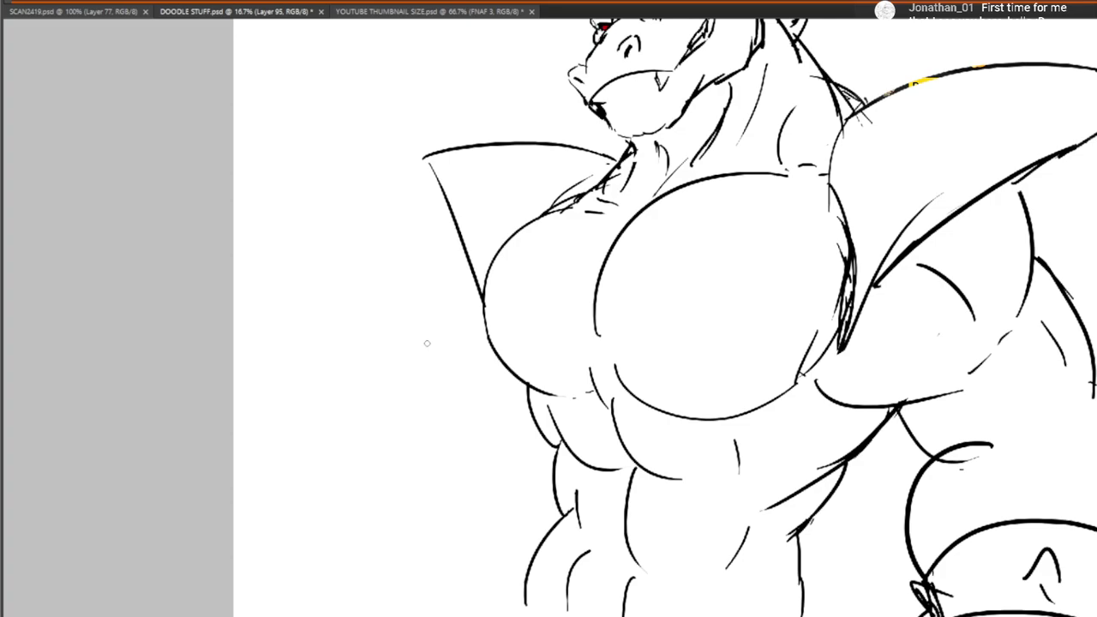
# Try sketching the far arm with a rounded shoulder and curved upper arm and forearm outlines
pyautogui.moveTo(416, 314)
pyautogui.mouseDown()
pyautogui.moveTo(374, 432)
pyautogui.moveTo(406, 346)
pyautogui.moveTo(458, 348)
pyautogui.moveTo(436, 300)
pyautogui.mouseUp()
pyautogui.moveTo(370, 463); pyautogui.dragTo(562, 412)
pyautogui.moveTo(372, 420); pyautogui.dragTo(480, 341)
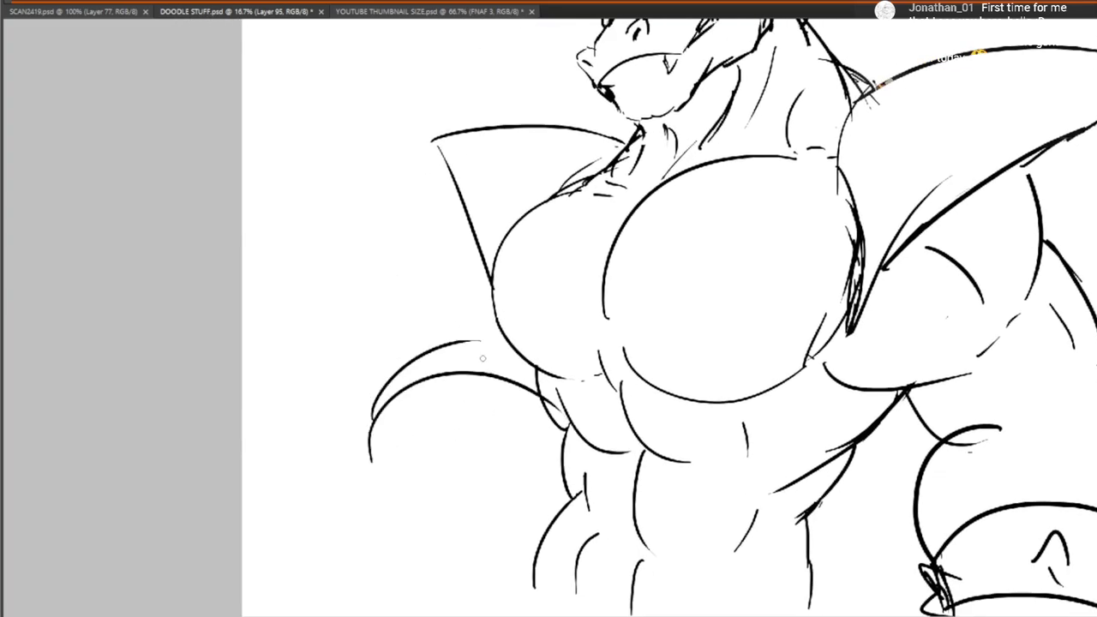
pyautogui.moveTo(398, 374)
pyautogui.mouseDown()
pyautogui.moveTo(421, 277)
pyautogui.moveTo(497, 250)
pyautogui.mouseUp()
pyautogui.moveTo(512, 331)
pyautogui.mouseDown()
pyautogui.moveTo(411, 500)
pyautogui.moveTo(540, 335)
pyautogui.mouseUp()
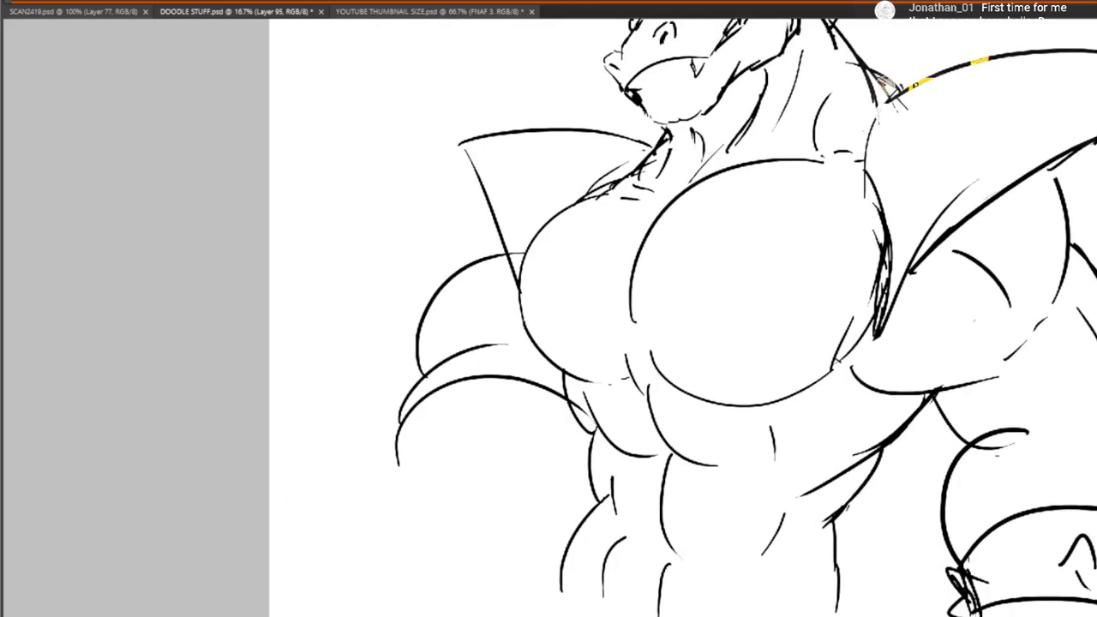
pyautogui.hotkey('ctrl', 'z')
pyautogui.moveTo(452, 354); pyautogui.dragTo(561, 213)
pyautogui.moveTo(598, 329)
pyautogui.mouseDown()
pyautogui.moveTo(435, 443)
pyautogui.moveTo(545, 231)
pyautogui.mouseUp()
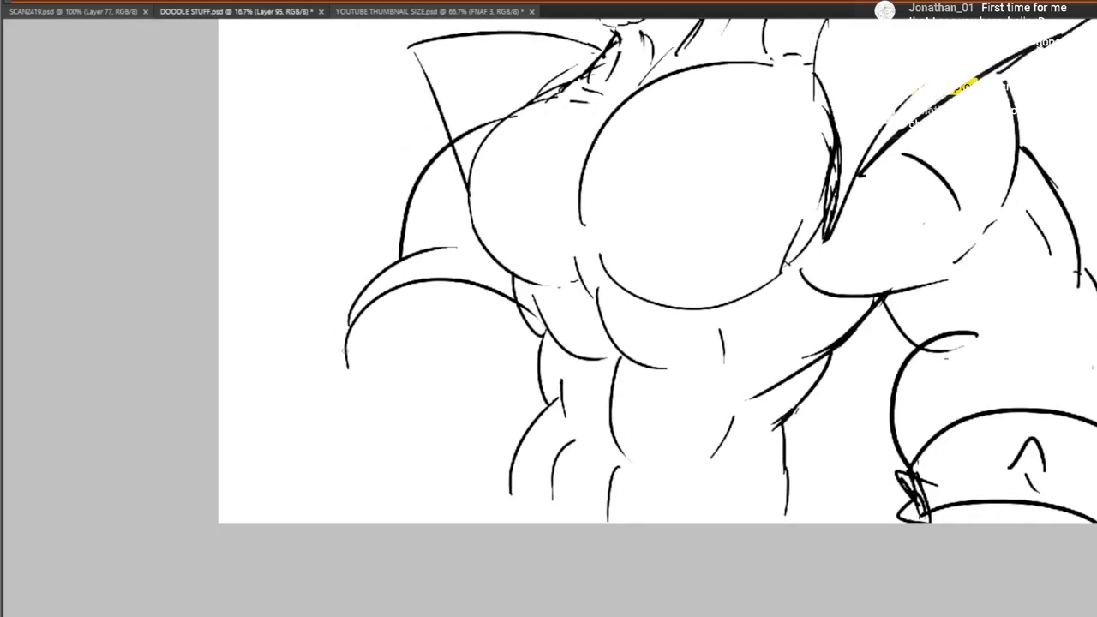
pyautogui.moveTo(345, 351)
pyautogui.mouseDown()
pyautogui.moveTo(440, 469)
pyautogui.moveTo(538, 449)
pyautogui.mouseUp()
pyautogui.moveTo(529, 316); pyautogui.dragTo(591, 358)
pyautogui.moveTo(634, 329)
pyautogui.mouseDown()
pyautogui.moveTo(582, 573)
pyautogui.moveTo(609, 409)
pyautogui.mouseUp()
pyautogui.hotkey('ctrl', 'z')
pyautogui.hotkey('ctrl', 'z')
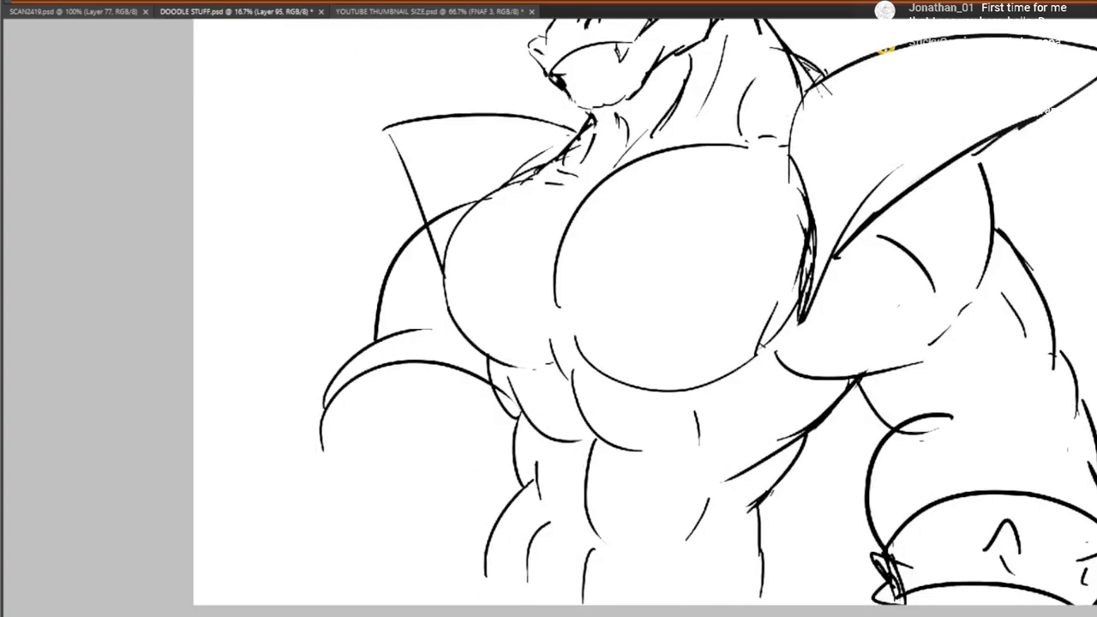
pyautogui.hotkey('ctrl', 'z')
pyautogui.hotkey('ctrl', 'z')
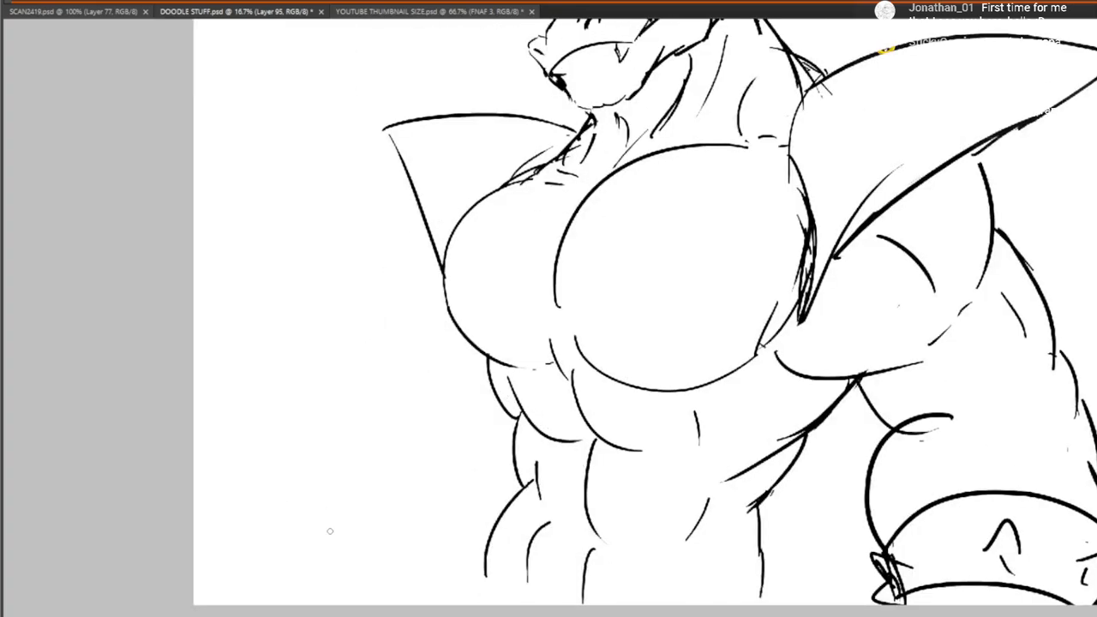
# Sketch the far arm with bulging shoulder, upper arm and forearm curves, ending in an arched upper cuff edge
pyautogui.moveTo(305, 538); pyautogui.dragTo(447, 404)
pyautogui.moveTo(371, 422); pyautogui.dragTo(446, 306)
pyautogui.moveTo(404, 339)
pyautogui.mouseDown()
pyautogui.moveTo(395, 269)
pyautogui.moveTo(465, 199)
pyautogui.mouseUp()
pyautogui.moveTo(632, 268); pyautogui.dragTo(553, 381)
pyautogui.moveTo(470, 449)
pyautogui.mouseDown()
pyautogui.moveTo(538, 331)
pyautogui.moveTo(606, 257)
pyautogui.mouseUp()
pyautogui.moveTo(367, 427)
pyautogui.mouseDown()
pyautogui.moveTo(343, 506)
pyautogui.moveTo(531, 456)
pyautogui.mouseUp()
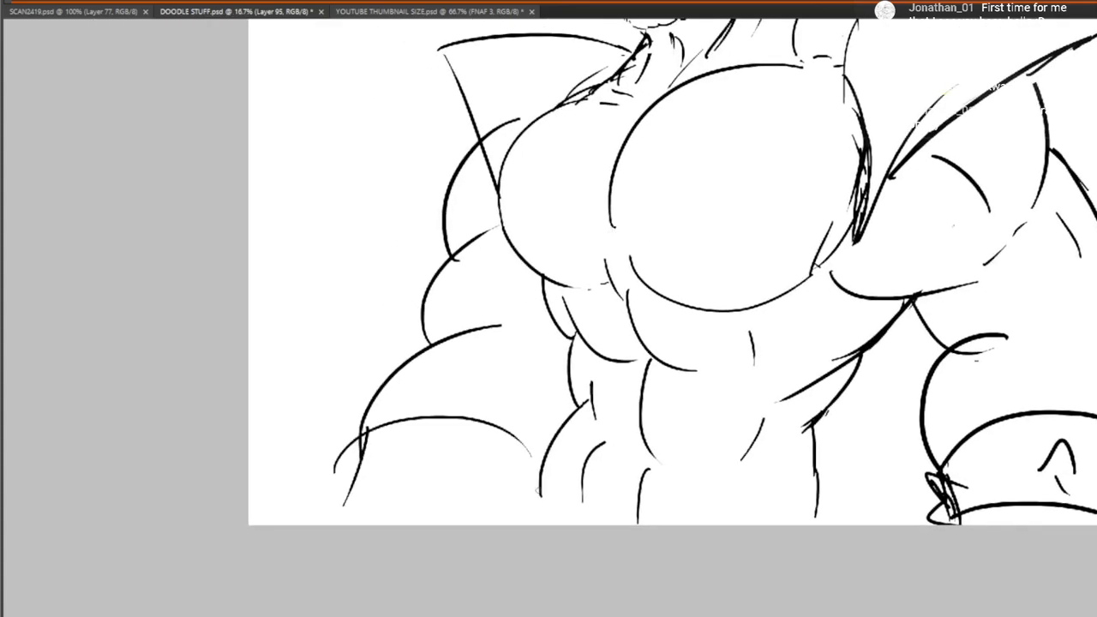
# Draw the far cuff's lower edge and a curved belt across the waist with a rounded side and sketchy hatching
pyautogui.moveTo(344, 470)
pyautogui.mouseDown()
pyautogui.moveTo(489, 475)
pyautogui.moveTo(557, 500)
pyautogui.moveTo(836, 499)
pyautogui.moveTo(817, 492)
pyautogui.mouseUp()
pyautogui.moveTo(817, 467)
pyautogui.mouseDown()
pyautogui.moveTo(840, 487)
pyautogui.moveTo(844, 526)
pyautogui.mouseUp()
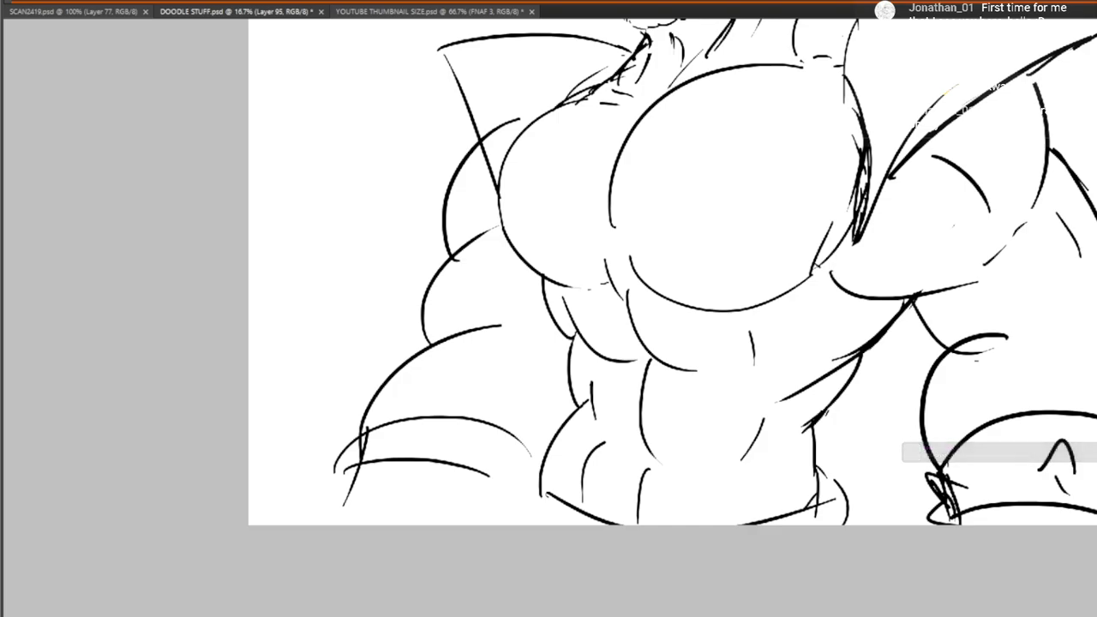
pyautogui.moveTo(615, 411)
pyautogui.mouseDown()
pyautogui.moveTo(560, 566)
pyautogui.moveTo(580, 515)
pyautogui.moveTo(640, 440)
pyautogui.moveTo(569, 383)
pyautogui.moveTo(549, 272)
pyautogui.mouseUp()
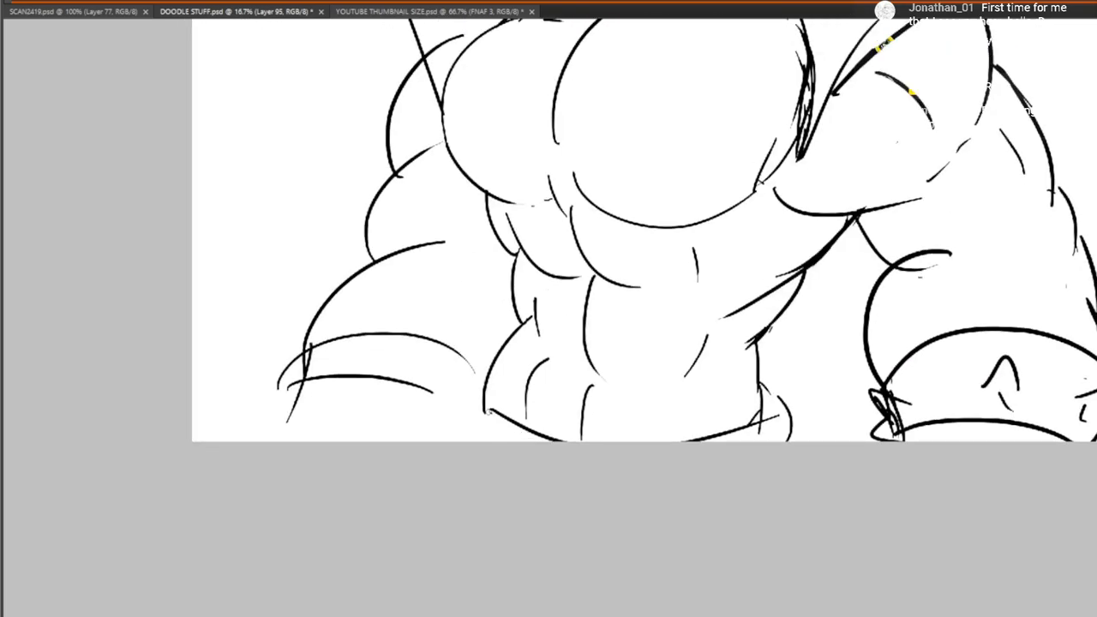
pyautogui.moveTo(470, 408); pyautogui.dragTo(466, 428)
pyautogui.moveTo(469, 395); pyautogui.dragTo(464, 421)
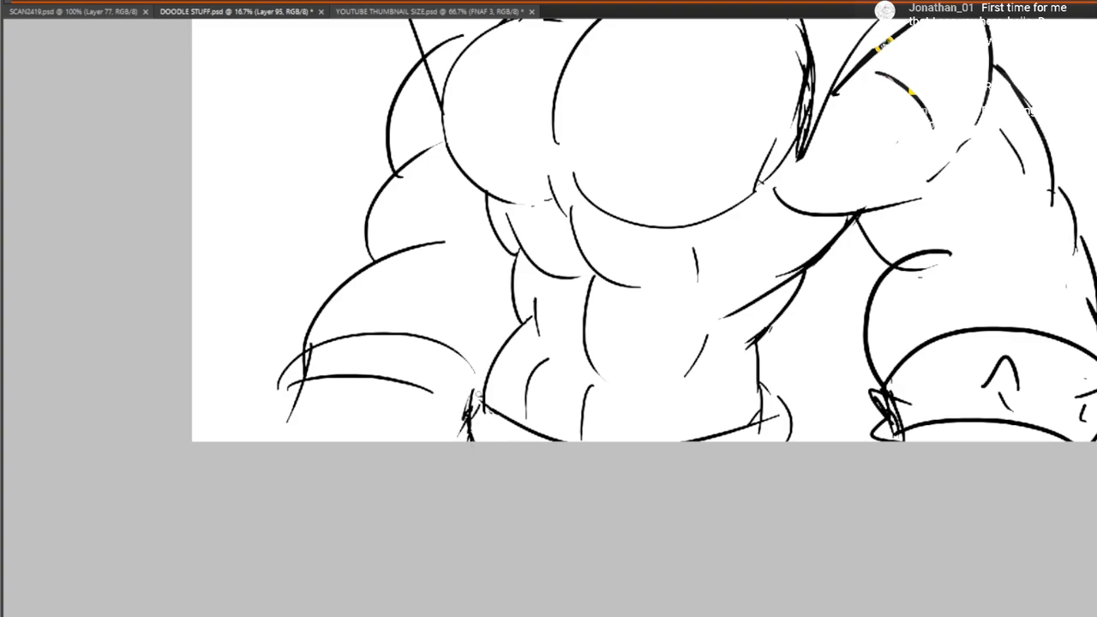
# Darken the belt's far edge and add pointed spikes on both sides of the belt
pyautogui.moveTo(491, 380); pyautogui.dragTo(471, 407)
pyautogui.moveTo(474, 399); pyautogui.dragTo(473, 441)
pyautogui.moveTo(769, 383)
pyautogui.mouseDown()
pyautogui.moveTo(828, 408)
pyautogui.moveTo(808, 425)
pyautogui.mouseUp()
pyautogui.moveTo(796, 423); pyautogui.dragTo(832, 442)
pyautogui.moveTo(473, 441)
pyautogui.mouseDown()
pyautogui.moveTo(461, 406)
pyautogui.moveTo(487, 380)
pyautogui.mouseUp()
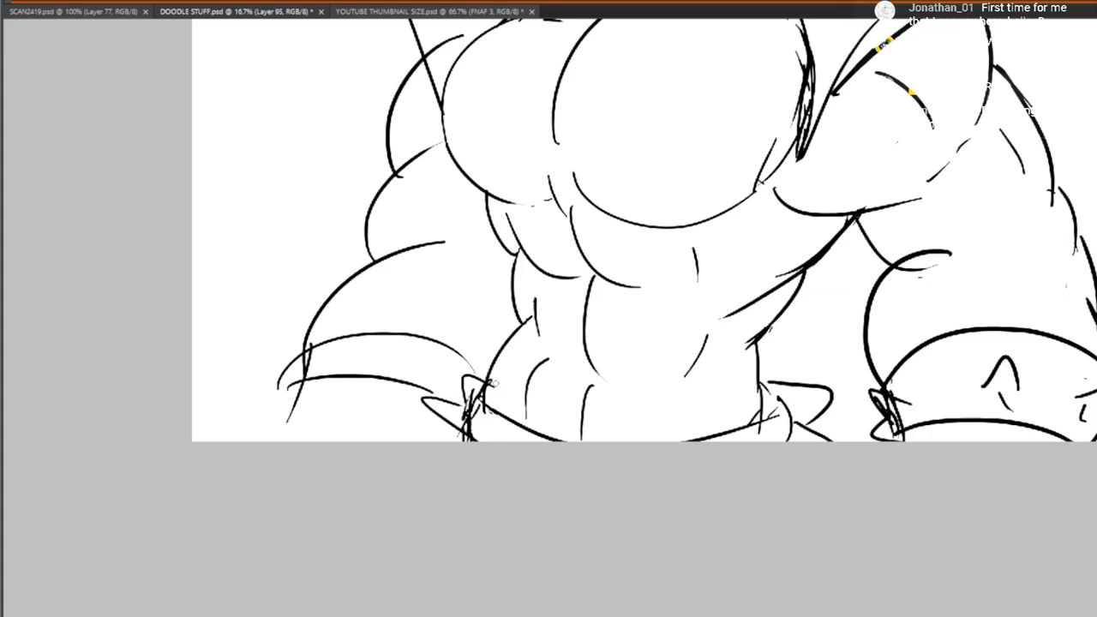
# Extend the forearm below the far cuff, hatch the cuff's outer side and draw two spikes on its face
pyautogui.moveTo(296, 377); pyautogui.dragTo(276, 442)
pyautogui.moveTo(347, 354); pyautogui.dragTo(390, 351)
pyautogui.moveTo(358, 355)
pyautogui.mouseDown()
pyautogui.moveTo(364, 368)
pyautogui.moveTo(400, 366)
pyautogui.mouseUp()
pyautogui.moveTo(426, 358)
pyautogui.mouseDown()
pyautogui.moveTo(470, 350)
pyautogui.moveTo(436, 374)
pyautogui.mouseUp()
pyautogui.moveTo(444, 369); pyautogui.dragTo(443, 392)
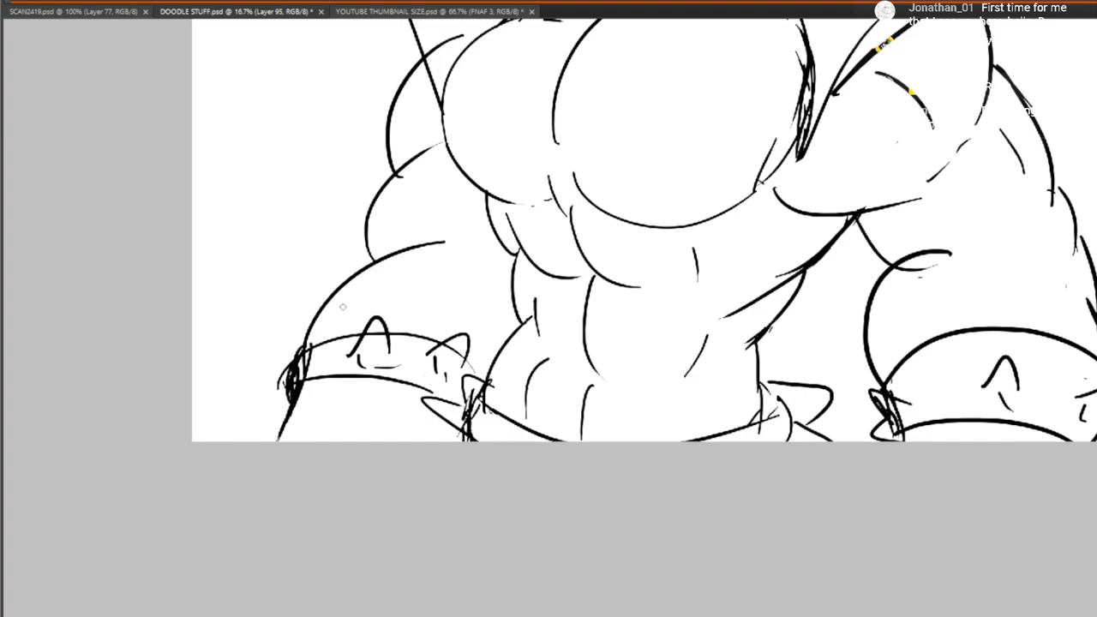
# Add two small pointed spikes along the outer edge of the far arm's cuff
pyautogui.moveTo(296, 322); pyautogui.dragTo(365, 386)
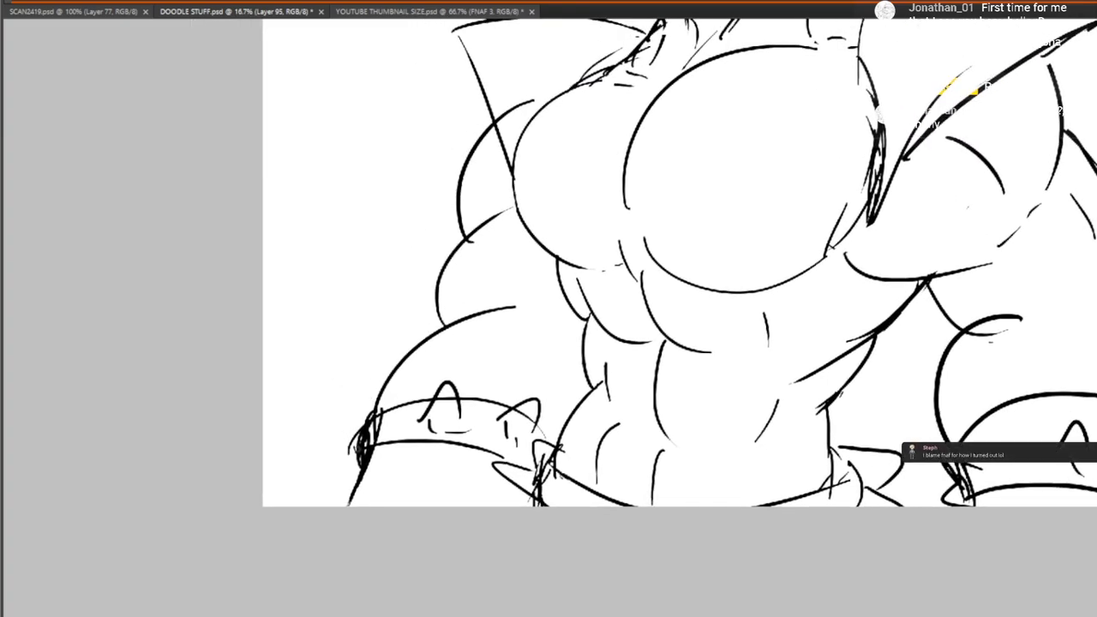
pyautogui.moveTo(359, 451)
pyautogui.mouseDown()
pyautogui.moveTo(339, 413)
pyautogui.moveTo(374, 419)
pyautogui.mouseUp()
pyautogui.moveTo(352, 468); pyautogui.dragTo(357, 480)
pyautogui.moveTo(472, 356)
pyautogui.mouseDown()
pyautogui.moveTo(392, 556)
pyautogui.moveTo(385, 512)
pyautogui.moveTo(400, 481)
pyautogui.mouseUp()
# Erase the arm line overlapping the far shoulder piece and the near shoulder piece's lower tip beside the chest
pyautogui.moveTo(68, 252); pyautogui.dragTo(124, 210)
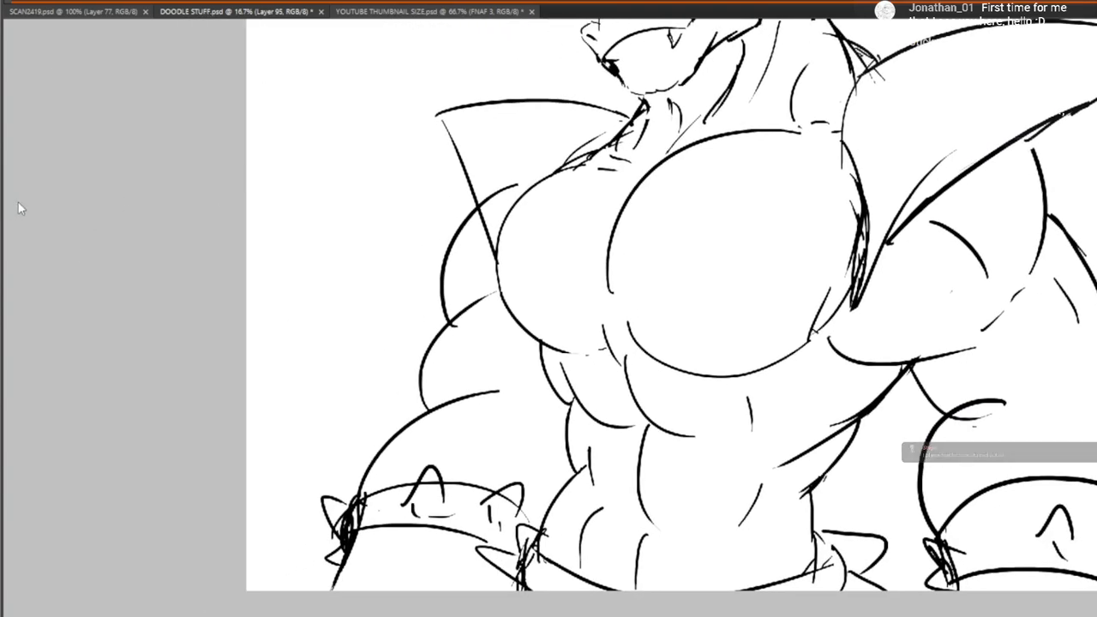
pyautogui.moveTo(496, 199); pyautogui.dragTo(478, 206)
pyautogui.moveTo(781, 222)
pyautogui.mouseDown()
pyautogui.moveTo(665, 469)
pyautogui.moveTo(667, 291)
pyautogui.mouseUp()
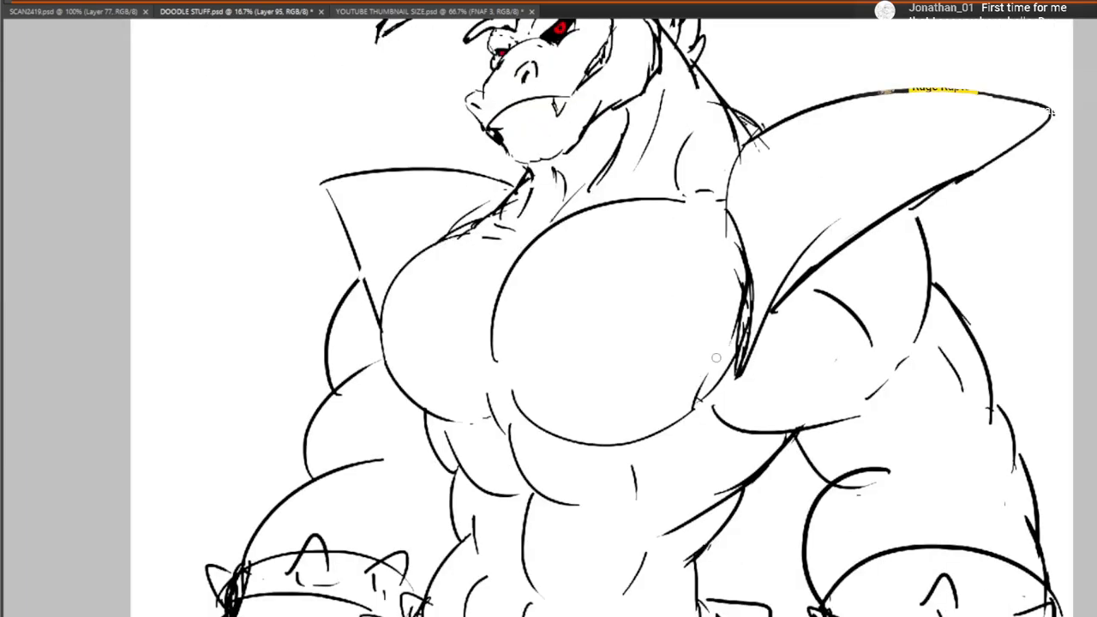
pyautogui.moveTo(738, 376)
pyautogui.mouseDown()
pyautogui.moveTo(756, 343)
pyautogui.moveTo(731, 371)
pyautogui.mouseUp()
pyautogui.moveTo(734, 316); pyautogui.dragTo(737, 334)
# Add muscle definition to the torso with a rib crease below the near pectoral and curved abdominal lines
pyautogui.moveTo(584, 474); pyautogui.dragTo(522, 331)
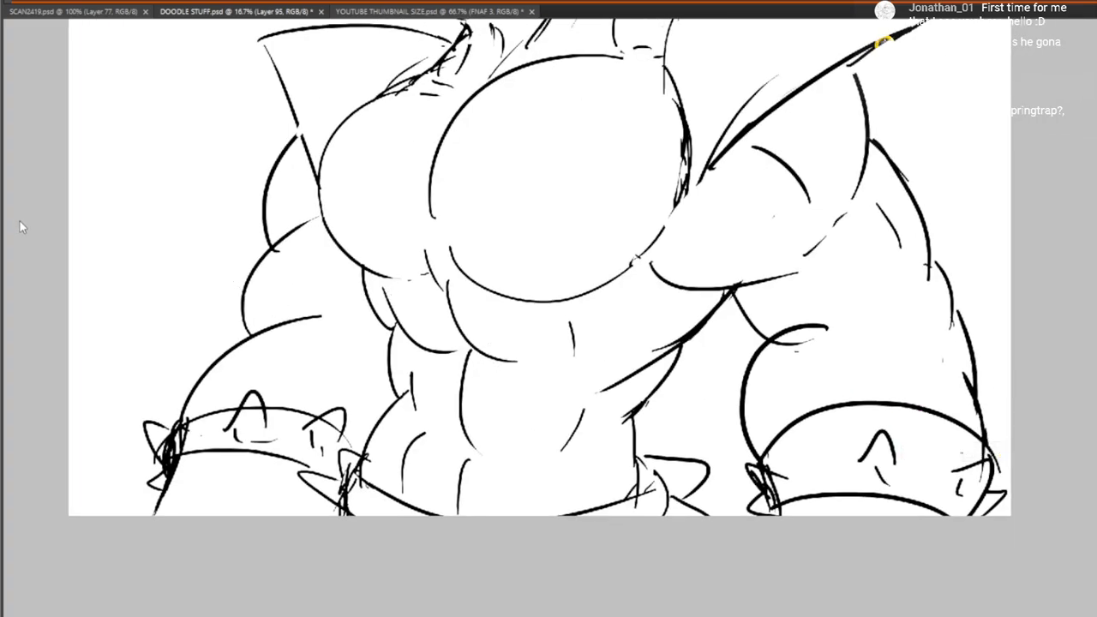
pyautogui.moveTo(592, 328)
pyautogui.mouseDown()
pyautogui.moveTo(623, 303)
pyautogui.moveTo(592, 354)
pyautogui.mouseUp()
pyautogui.moveTo(543, 415)
pyautogui.mouseDown()
pyautogui.moveTo(565, 365)
pyautogui.moveTo(546, 399)
pyautogui.moveTo(547, 465)
pyautogui.moveTo(481, 369)
pyautogui.moveTo(438, 379)
pyautogui.moveTo(456, 395)
pyautogui.mouseUp()
pyautogui.moveTo(466, 401)
pyautogui.mouseDown()
pyautogui.moveTo(421, 409)
pyautogui.moveTo(441, 389)
pyautogui.mouseUp()
pyautogui.hotkey('ctrl', 'alt', 'z')
pyautogui.hotkey('ctrl', 'alt', 'z')
pyautogui.moveTo(441, 390)
pyautogui.mouseDown()
pyautogui.moveTo(459, 408)
pyautogui.moveTo(437, 422)
pyautogui.mouseUp()
pyautogui.moveTo(436, 418); pyautogui.dragTo(474, 423)
pyautogui.moveTo(704, 215)
pyautogui.mouseDown()
pyautogui.moveTo(686, 403)
pyautogui.moveTo(766, 367)
pyautogui.mouseUp()
pyautogui.hotkey('ctrl', 'alt', 'z')
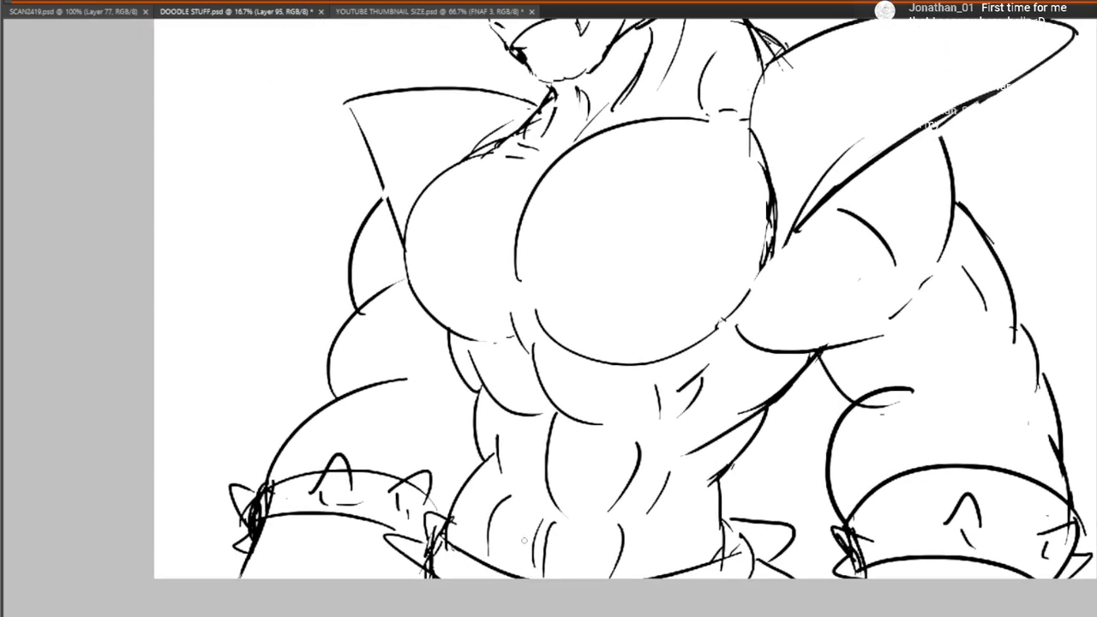
# Hatch the belt edge below the far abdominals and erase the extra vertical line at the lower abdomen
pyautogui.moveTo(535, 545)
pyautogui.mouseDown()
pyautogui.moveTo(498, 559)
pyautogui.moveTo(512, 571)
pyautogui.mouseUp()
pyautogui.moveTo(534, 557); pyautogui.dragTo(522, 576)
pyautogui.moveTo(301, 418); pyautogui.dragTo(261, 361)
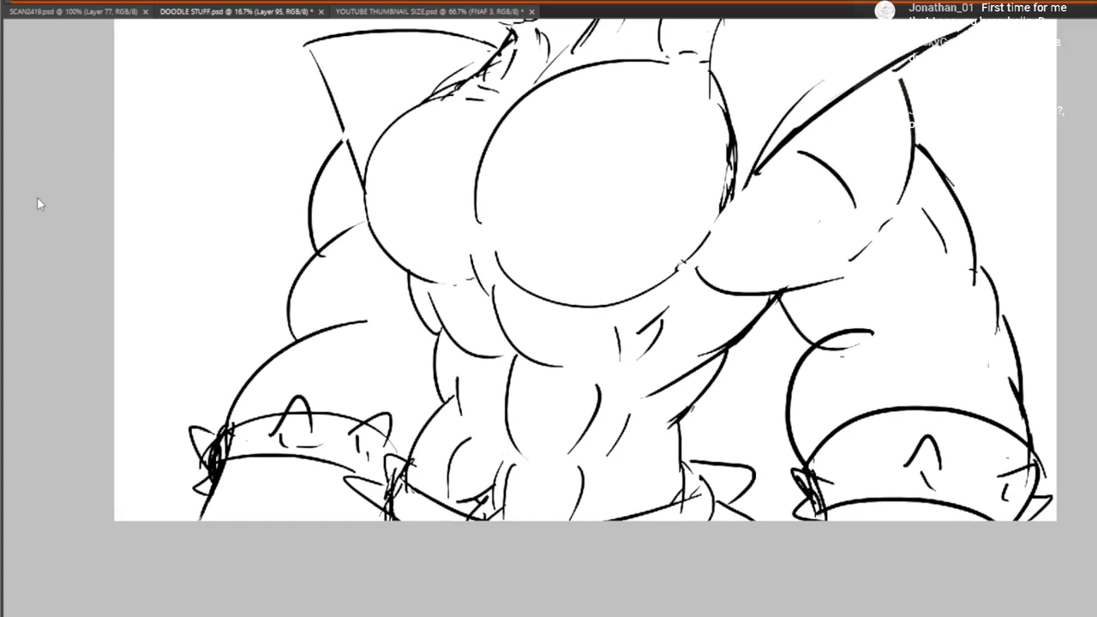
pyautogui.moveTo(513, 465); pyautogui.dragTo(506, 497)
# Erase the near side's waist outline and redraw it as bolder curves running down to the belt
pyautogui.moveTo(674, 340)
pyautogui.mouseDown()
pyautogui.moveTo(638, 445)
pyautogui.moveTo(668, 320)
pyautogui.mouseUp()
pyautogui.moveTo(614, 398)
pyautogui.mouseDown()
pyautogui.moveTo(630, 386)
pyautogui.moveTo(622, 414)
pyautogui.moveTo(671, 384)
pyautogui.moveTo(690, 385)
pyautogui.moveTo(659, 463)
pyautogui.mouseUp()
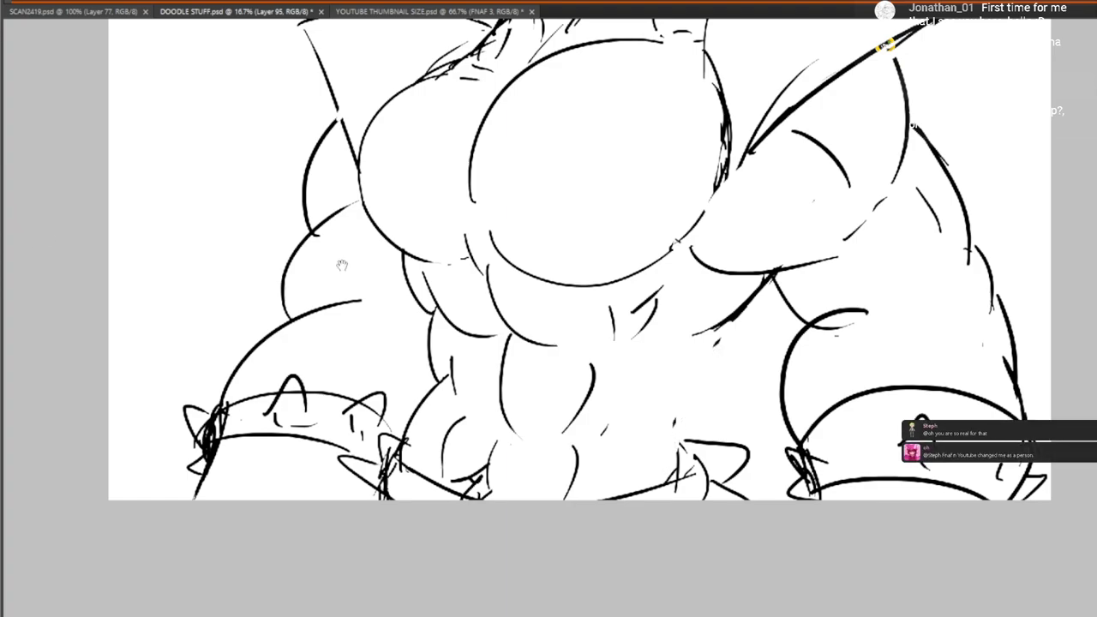
pyautogui.moveTo(734, 318)
pyautogui.mouseDown()
pyautogui.moveTo(679, 354)
pyautogui.moveTo(682, 404)
pyautogui.moveTo(660, 389)
pyautogui.moveTo(620, 425)
pyautogui.mouseUp()
pyautogui.moveTo(662, 395); pyautogui.dragTo(666, 475)
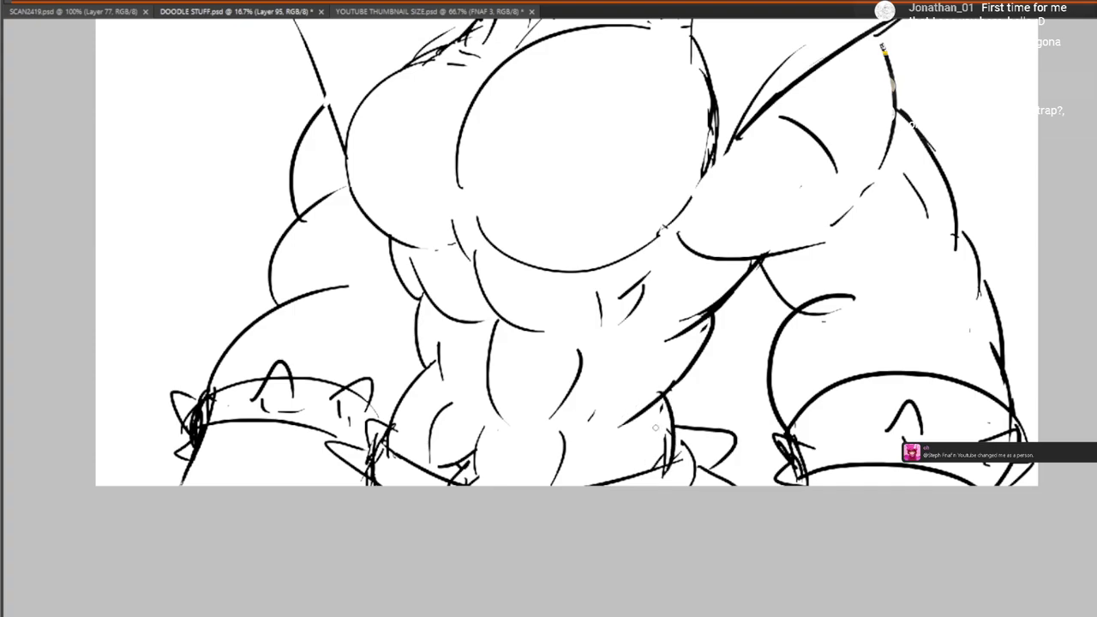
# Select the far arm together with its spiked cuff and transform it so it angles outward, away from the torso
pyautogui.moveTo(275, 315)
pyautogui.mouseDown()
pyautogui.moveTo(244, 463)
pyautogui.moveTo(383, 352)
pyautogui.mouseUp()
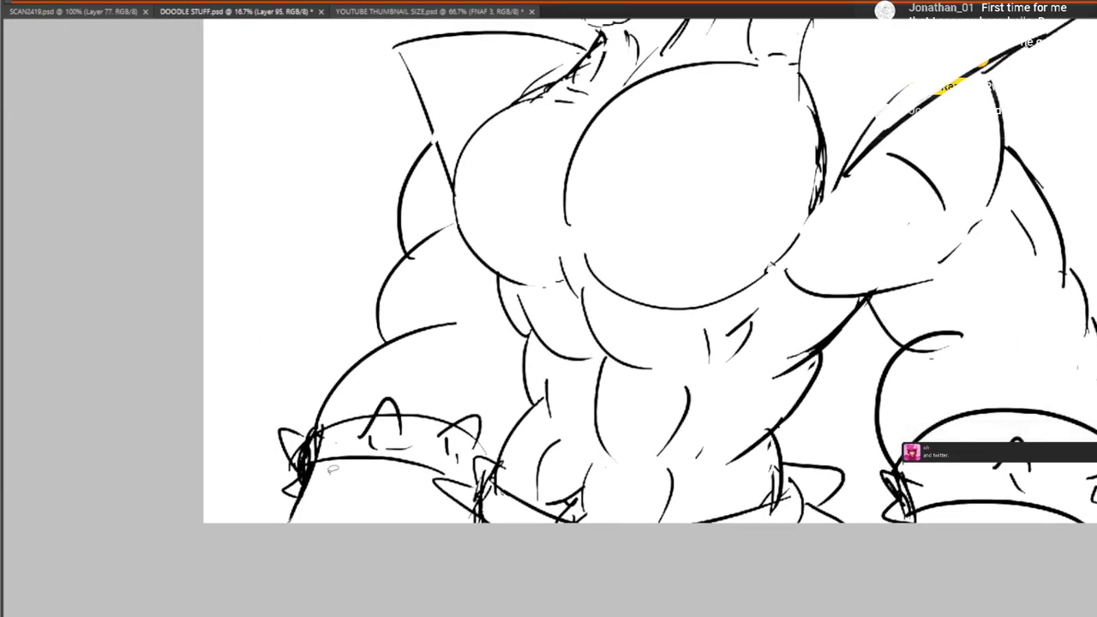
pyautogui.moveTo(272, 405); pyautogui.dragTo(267, 521)
pyautogui.moveTo(401, 521)
pyautogui.mouseDown()
pyautogui.moveTo(430, 474)
pyautogui.moveTo(502, 426)
pyautogui.moveTo(434, 131)
pyautogui.moveTo(363, 165)
pyautogui.mouseUp()
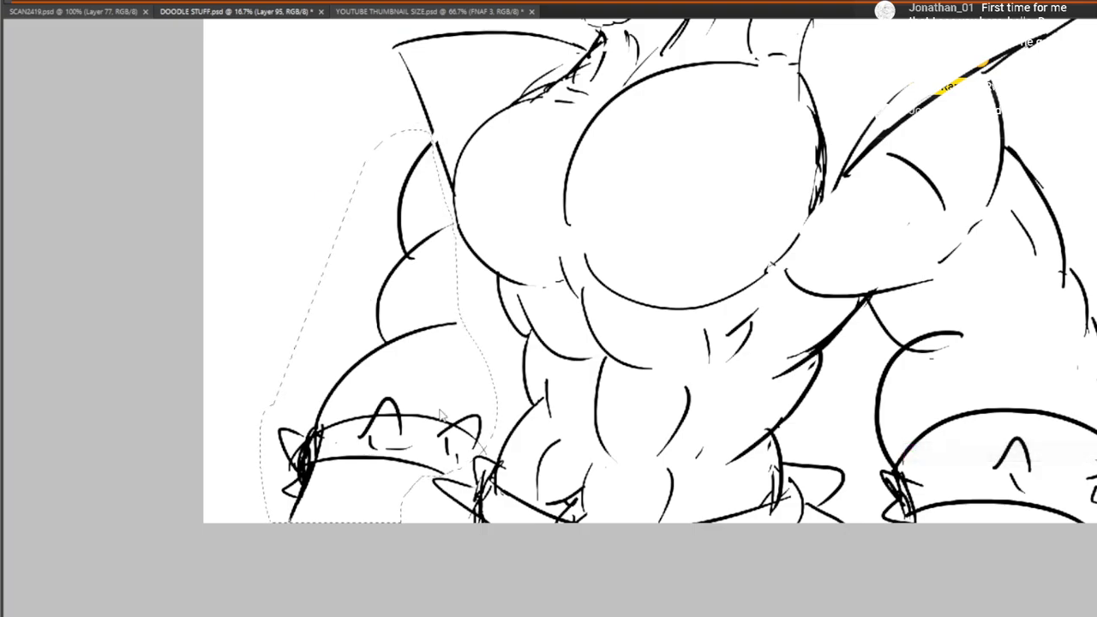
pyautogui.hotkey('ctrl', 't')
pyautogui.moveTo(632, 282); pyautogui.dragTo(634, 334)
pyautogui.moveTo(473, 299); pyautogui.dragTo(393, 366)
pyautogui.moveTo(360, 405); pyautogui.dragTo(387, 357)
pyautogui.press('Return')
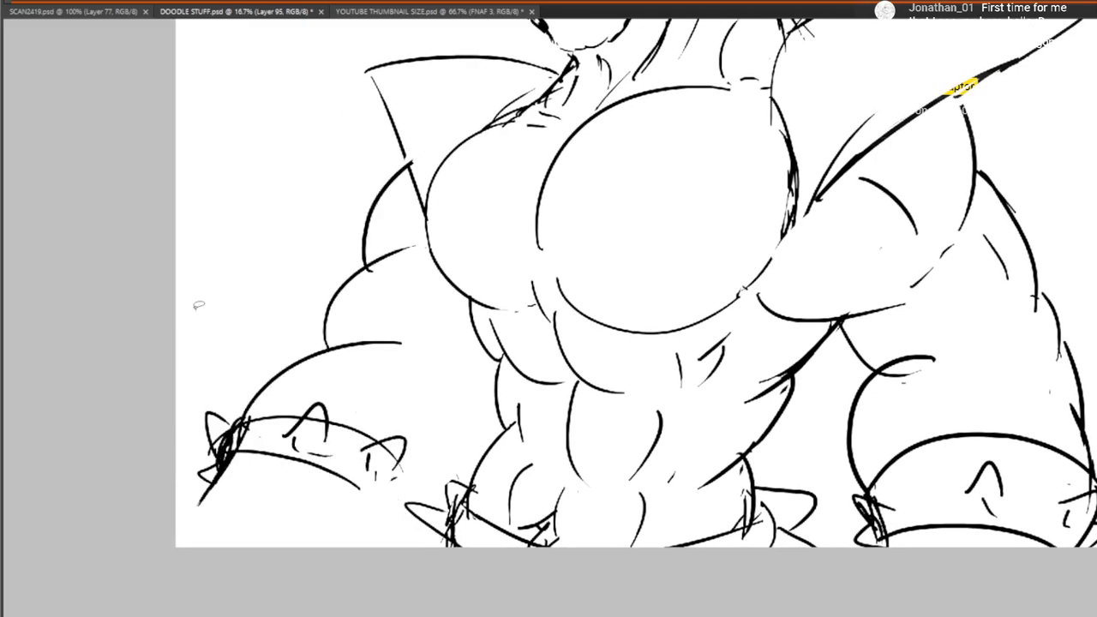
# Darken the outer edge of the far shoulder piece where the far upper arm meets it
pyautogui.moveTo(403, 152); pyautogui.dragTo(410, 177)
pyautogui.moveTo(525, 304); pyautogui.dragTo(442, 505)
pyautogui.moveTo(545, 420); pyautogui.dragTo(657, 417)
pyautogui.moveTo(688, 339); pyautogui.dragTo(654, 463)
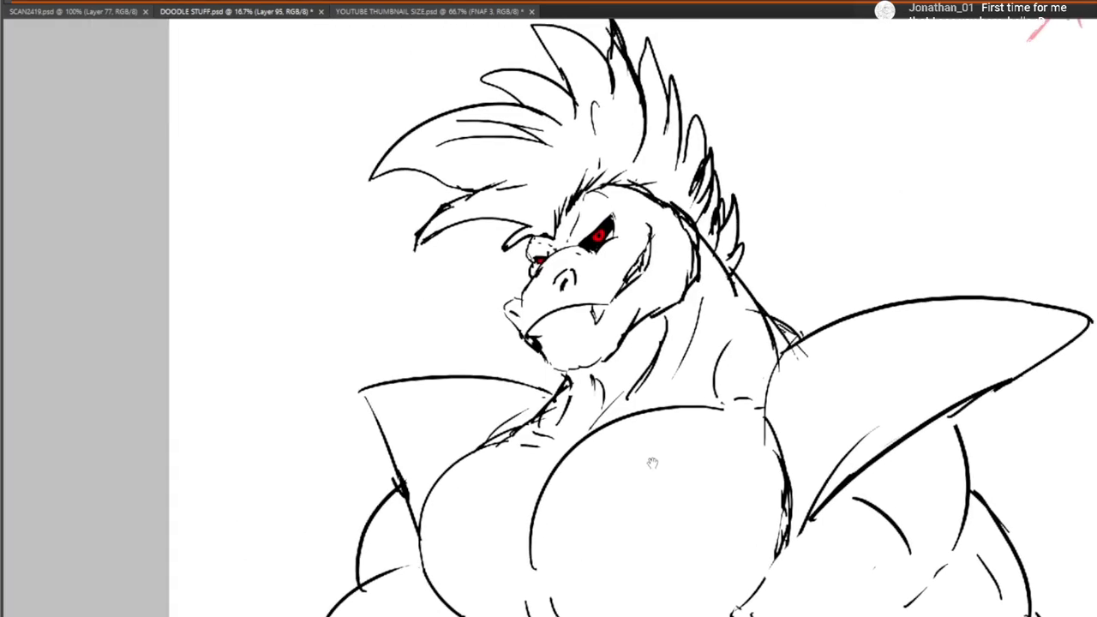
pyautogui.moveTo(513, 304); pyautogui.dragTo(530, 276)
pyautogui.moveTo(507, 324); pyautogui.dragTo(533, 299)
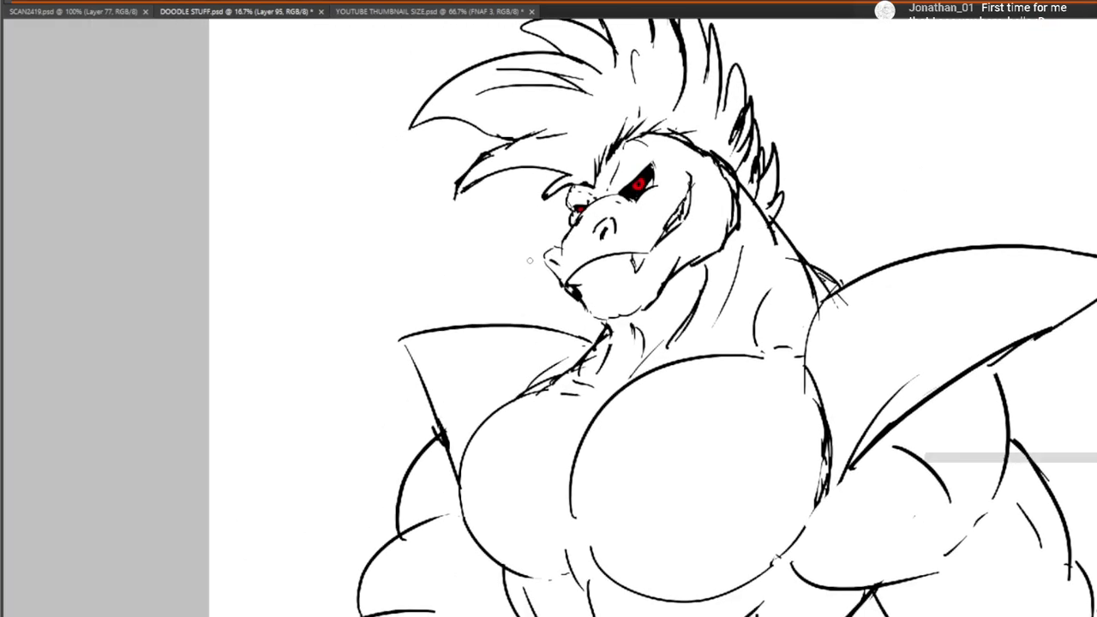
pyautogui.moveTo(290, 465); pyautogui.dragTo(260, 278)
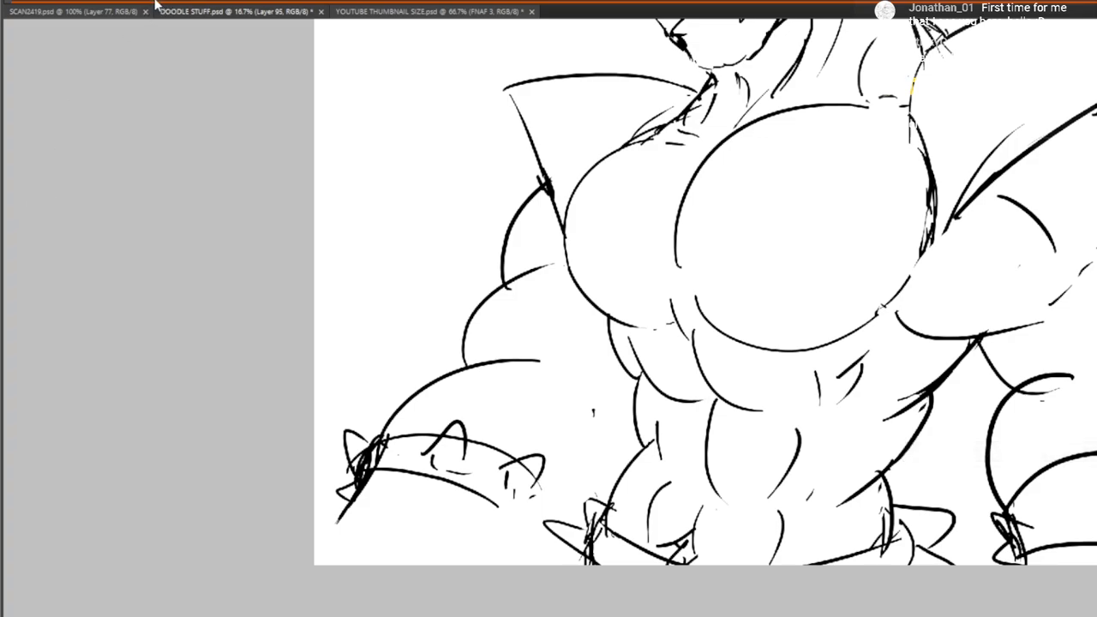
# Remove the far forearm together with its spiked cuff, keeping the upper arm curves below the shoulder piece
pyautogui.moveTo(380, 453)
pyautogui.mouseDown()
pyautogui.moveTo(406, 435)
pyautogui.moveTo(364, 466)
pyautogui.moveTo(461, 478)
pyautogui.moveTo(513, 409)
pyautogui.moveTo(495, 487)
pyautogui.moveTo(562, 393)
pyautogui.moveTo(500, 419)
pyautogui.mouseUp()
pyautogui.moveTo(829, 199)
pyautogui.mouseDown()
pyautogui.moveTo(618, 329)
pyautogui.moveTo(579, 404)
pyautogui.mouseUp()
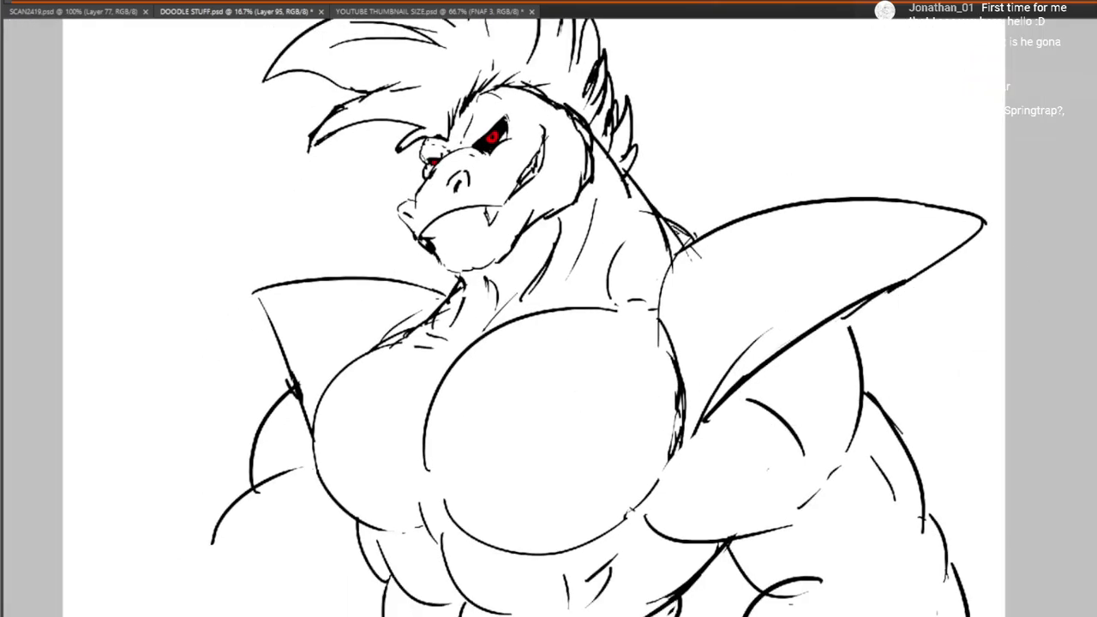
pyautogui.hotkey('ctrl', 't')
pyautogui.moveTo(112, 56); pyautogui.dragTo(142, 191)
pyautogui.moveTo(241, 49)
pyautogui.mouseDown()
pyautogui.moveTo(326, 95)
pyautogui.moveTo(406, 170)
pyautogui.mouseUp()
pyautogui.moveTo(610, 421); pyautogui.dragTo(622, 179)
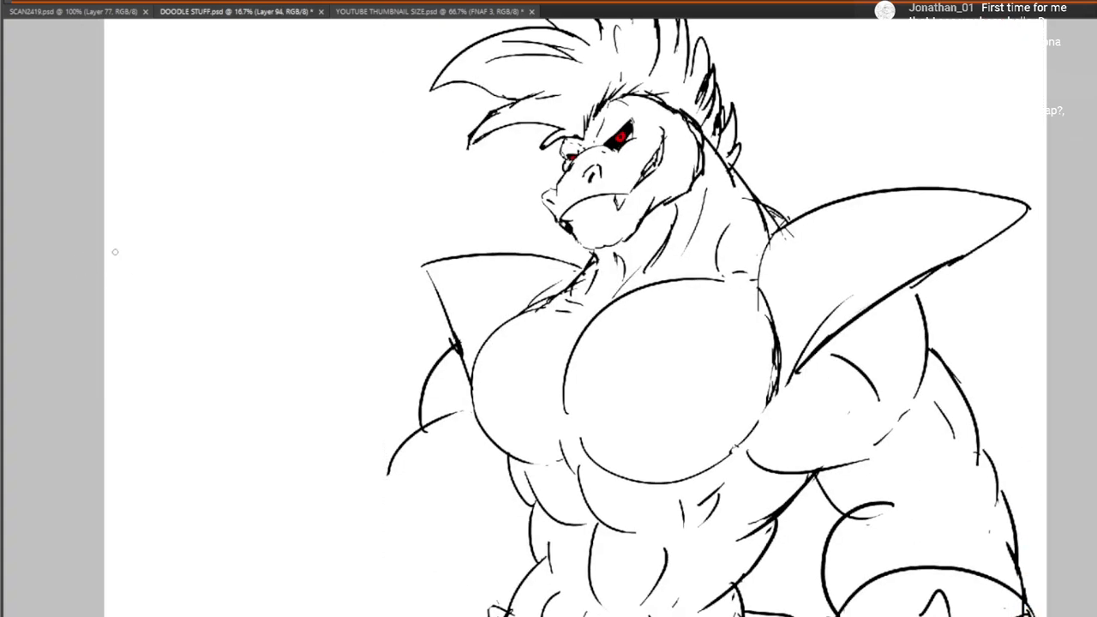
# On a separate layer, draw a raised fist beside the far shoulder, with a clawed upper finger and two curled fingers stacked below
pyautogui.moveTo(265, 259); pyautogui.dragTo(422, 221)
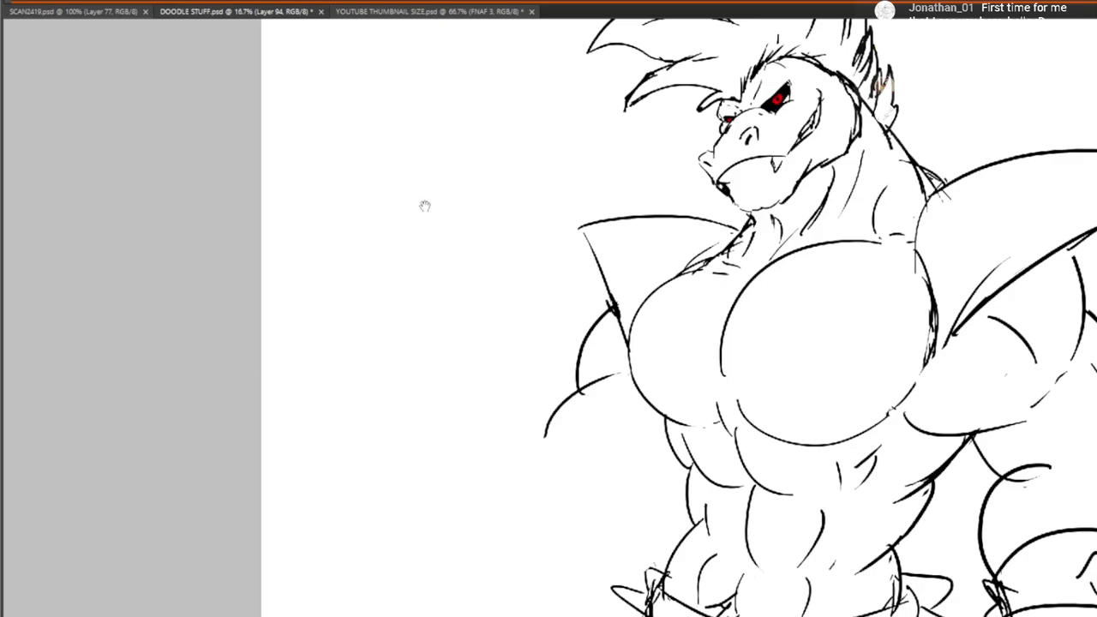
pyautogui.moveTo(381, 233)
pyautogui.mouseDown()
pyautogui.moveTo(402, 170)
pyautogui.moveTo(496, 189)
pyautogui.moveTo(485, 196)
pyautogui.moveTo(505, 214)
pyautogui.moveTo(509, 245)
pyautogui.mouseUp()
pyautogui.moveTo(496, 190)
pyautogui.mouseDown()
pyautogui.moveTo(488, 225)
pyautogui.moveTo(454, 215)
pyautogui.mouseUp()
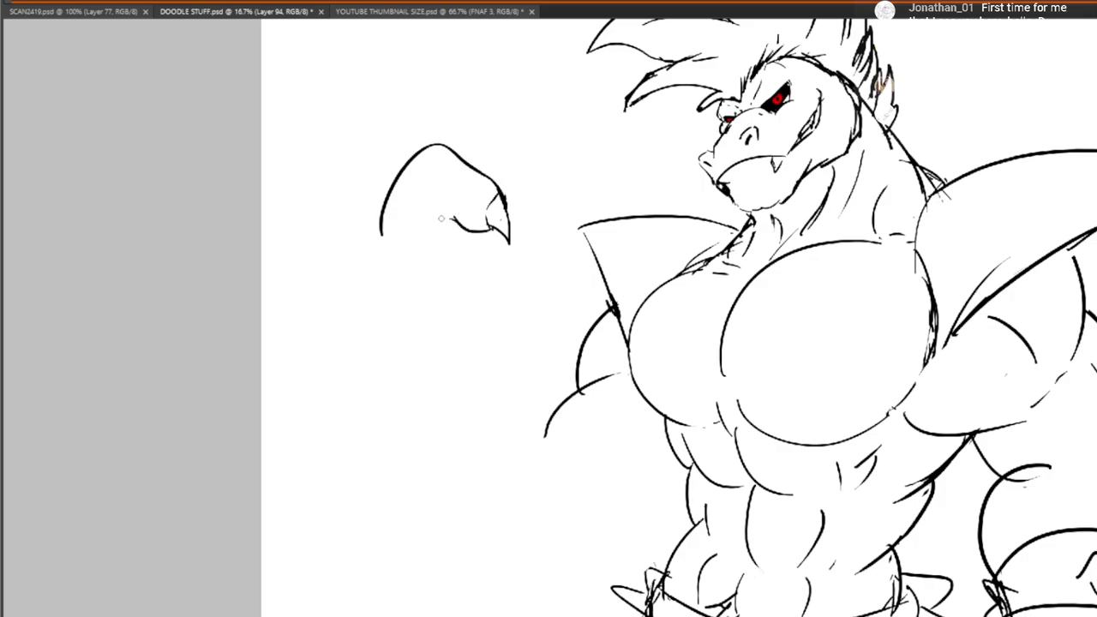
pyautogui.moveTo(369, 249); pyautogui.dragTo(431, 231)
pyautogui.moveTo(439, 235); pyautogui.dragTo(455, 249)
pyautogui.moveTo(372, 250)
pyautogui.mouseDown()
pyautogui.moveTo(393, 272)
pyautogui.moveTo(308, 286)
pyautogui.mouseUp()
pyautogui.moveTo(340, 228)
pyautogui.mouseDown()
pyautogui.moveTo(350, 283)
pyautogui.moveTo(364, 278)
pyautogui.mouseUp()
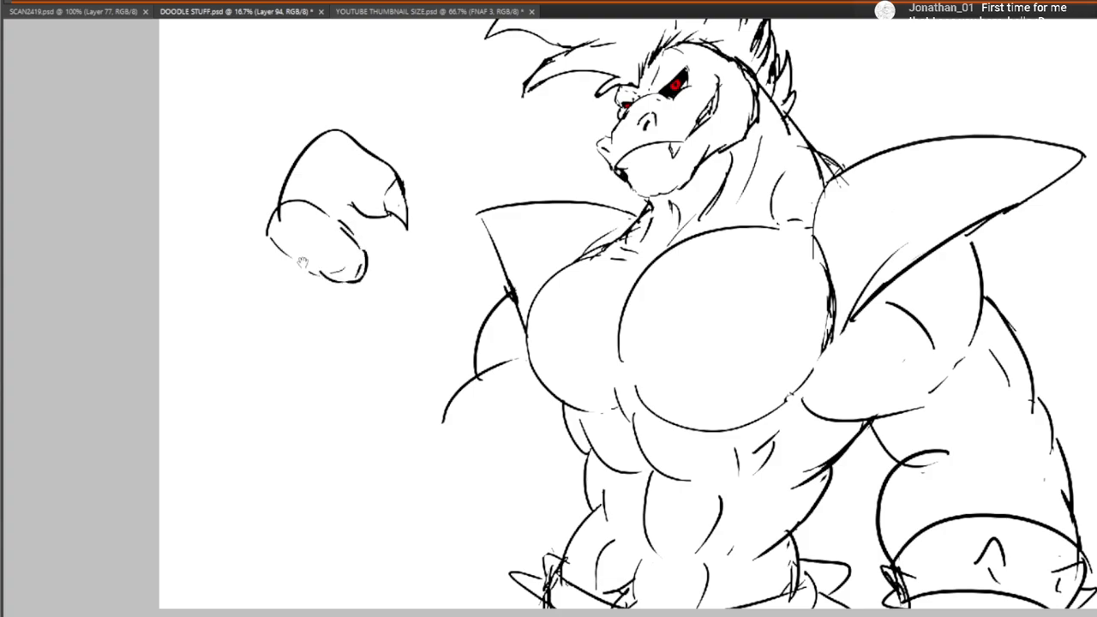
pyautogui.moveTo(262, 247)
pyautogui.mouseDown()
pyautogui.moveTo(251, 283)
pyautogui.moveTo(317, 315)
pyautogui.moveTo(350, 281)
pyautogui.mouseUp()
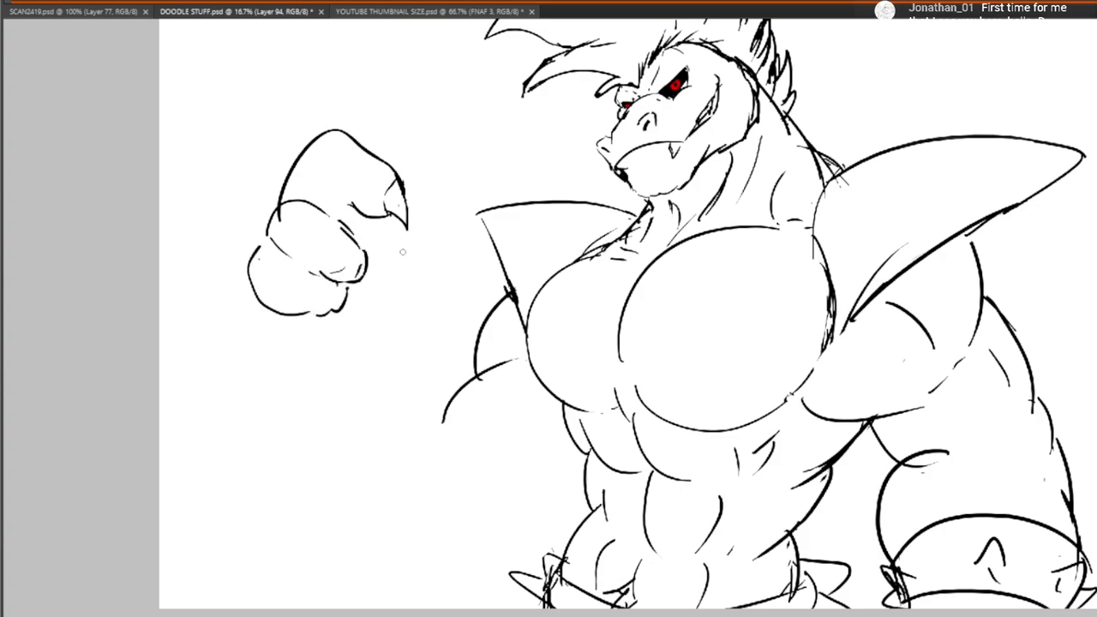
# Draw the rounded, curled digit under the claw tip and add creases joining it to the palm
pyautogui.moveTo(399, 224)
pyautogui.mouseDown()
pyautogui.moveTo(432, 252)
pyautogui.moveTo(401, 244)
pyautogui.moveTo(412, 281)
pyautogui.mouseUp()
pyautogui.moveTo(396, 274); pyautogui.dragTo(434, 269)
pyautogui.moveTo(420, 224)
pyautogui.mouseDown()
pyautogui.moveTo(440, 258)
pyautogui.moveTo(426, 278)
pyautogui.moveTo(392, 291)
pyautogui.mouseUp()
pyautogui.moveTo(396, 285); pyautogui.dragTo(370, 299)
# Draw the raised forearm from the wrist down both sides, bulging into a rounded elbow
pyautogui.moveTo(259, 306)
pyautogui.mouseDown()
pyautogui.moveTo(317, 342)
pyautogui.moveTo(310, 374)
pyautogui.mouseUp()
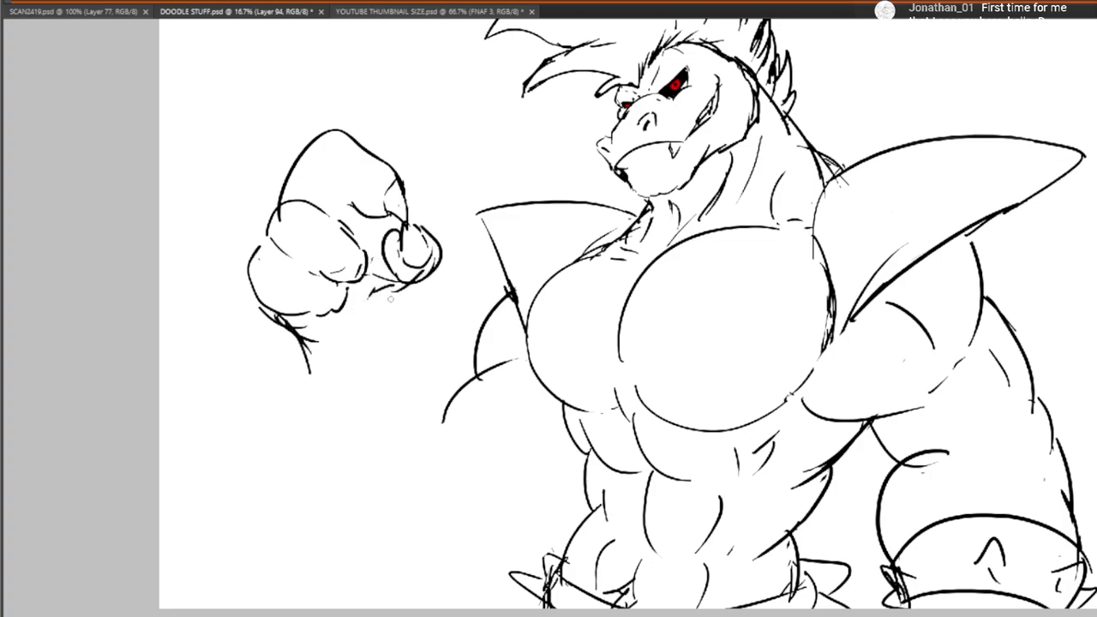
pyautogui.moveTo(406, 297); pyautogui.dragTo(408, 314)
pyautogui.moveTo(290, 332)
pyautogui.mouseDown()
pyautogui.moveTo(288, 450)
pyautogui.moveTo(362, 514)
pyautogui.moveTo(442, 471)
pyautogui.mouseUp()
pyautogui.moveTo(407, 296); pyautogui.dragTo(419, 329)
pyautogui.moveTo(415, 310)
pyautogui.mouseDown()
pyautogui.moveTo(450, 377)
pyautogui.moveTo(463, 442)
pyautogui.mouseUp()
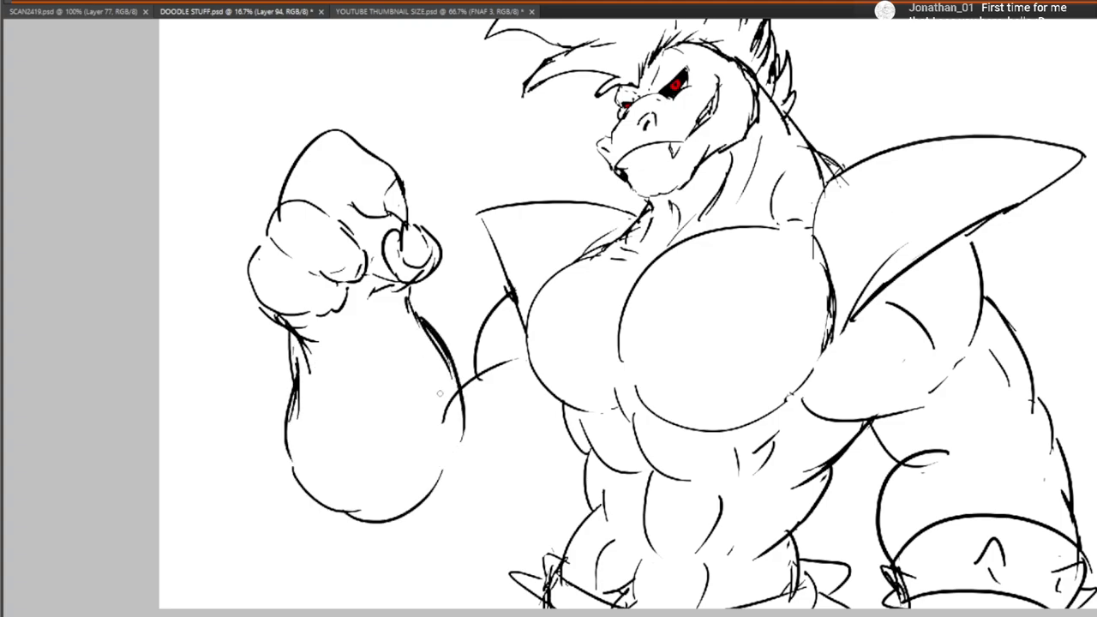
pyautogui.moveTo(461, 399)
pyautogui.mouseDown()
pyautogui.moveTo(447, 478)
pyautogui.moveTo(417, 509)
pyautogui.moveTo(453, 485)
pyautogui.mouseUp()
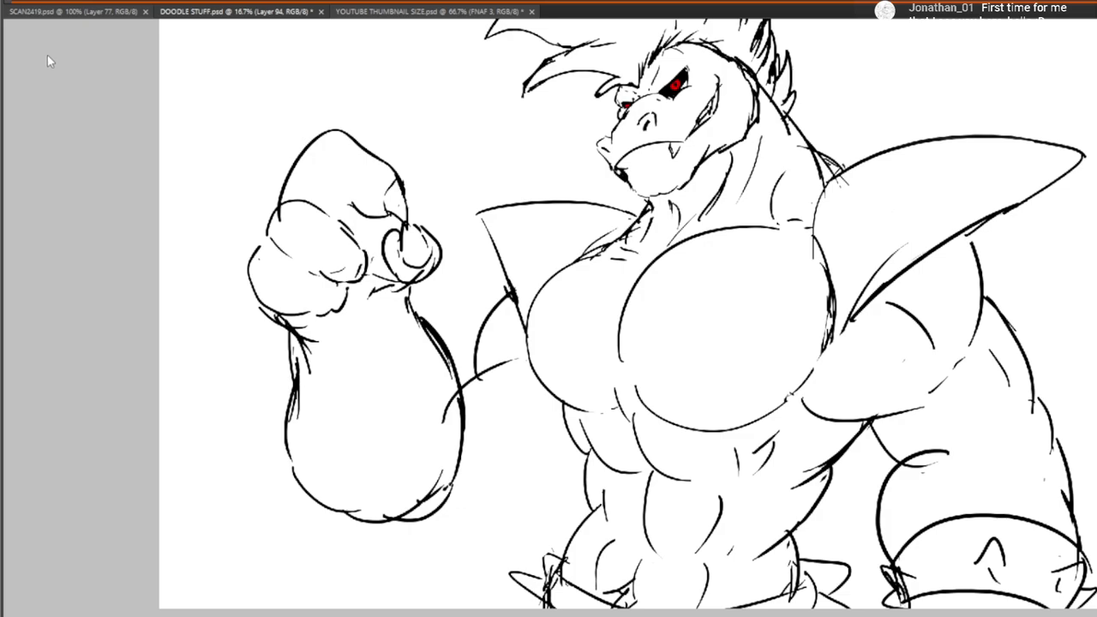
# Transform the fist and forearm, moving them closer to the far shoulder and tilting them counterclockwise so the elbow nears the torso
pyautogui.click(12, 43)
pyautogui.moveTo(395, 361); pyautogui.dragTo(448, 368)
pyautogui.moveTo(649, 247); pyautogui.dragTo(632, 218)
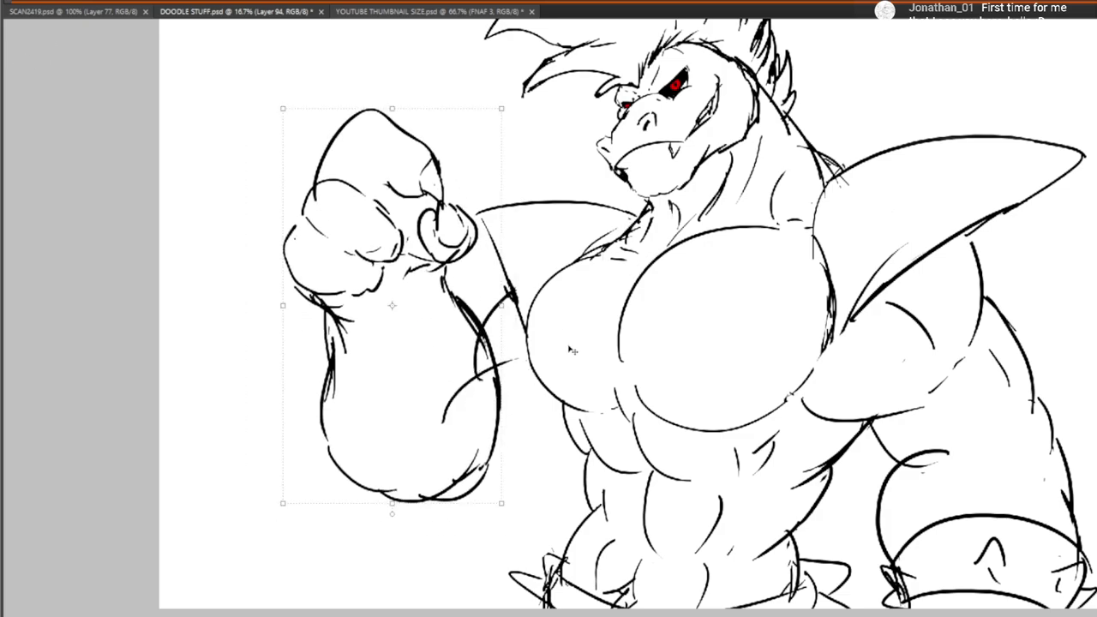
pyautogui.moveTo(515, 511); pyautogui.dragTo(468, 458)
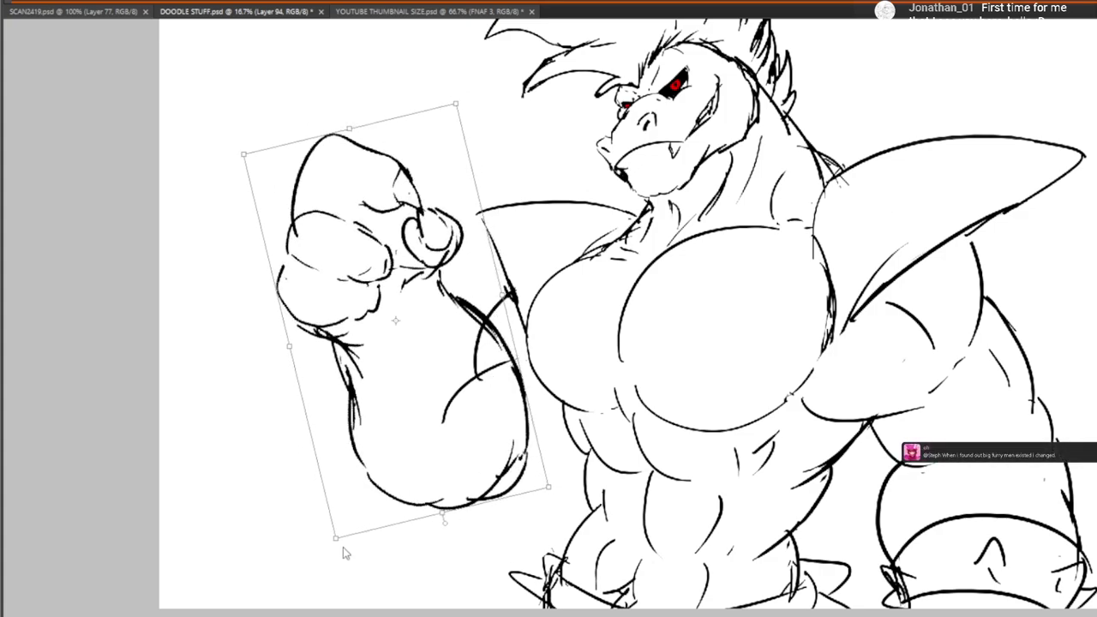
pyautogui.press('Return')
pyautogui.press('b')
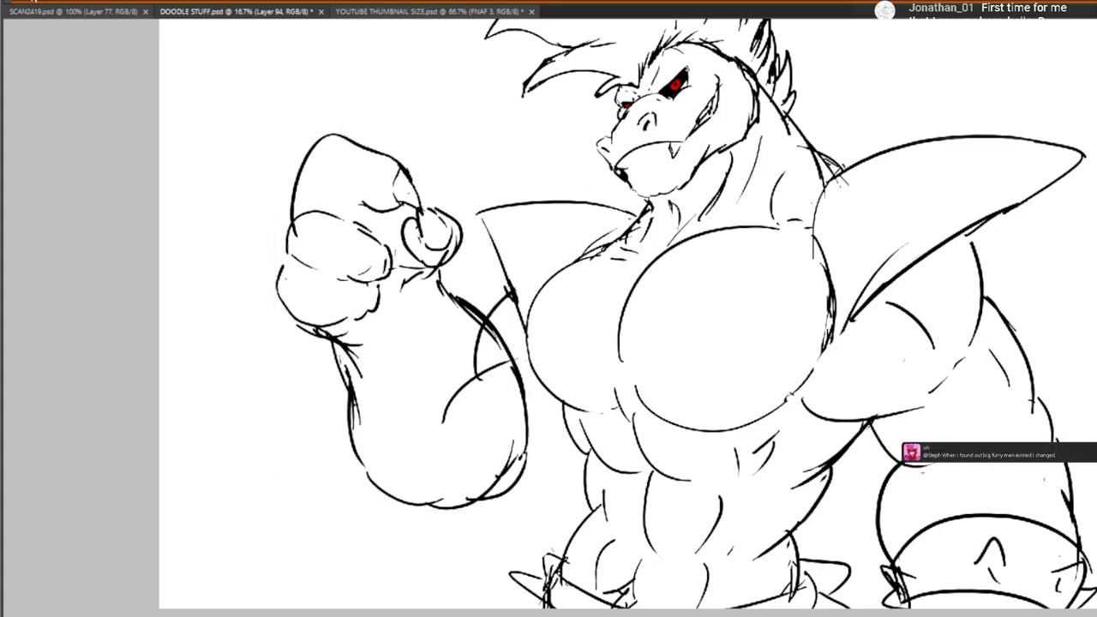
pyautogui.scroll(1, 476, 179)
pyautogui.moveTo(259, 253); pyautogui.dragTo(227, 328)
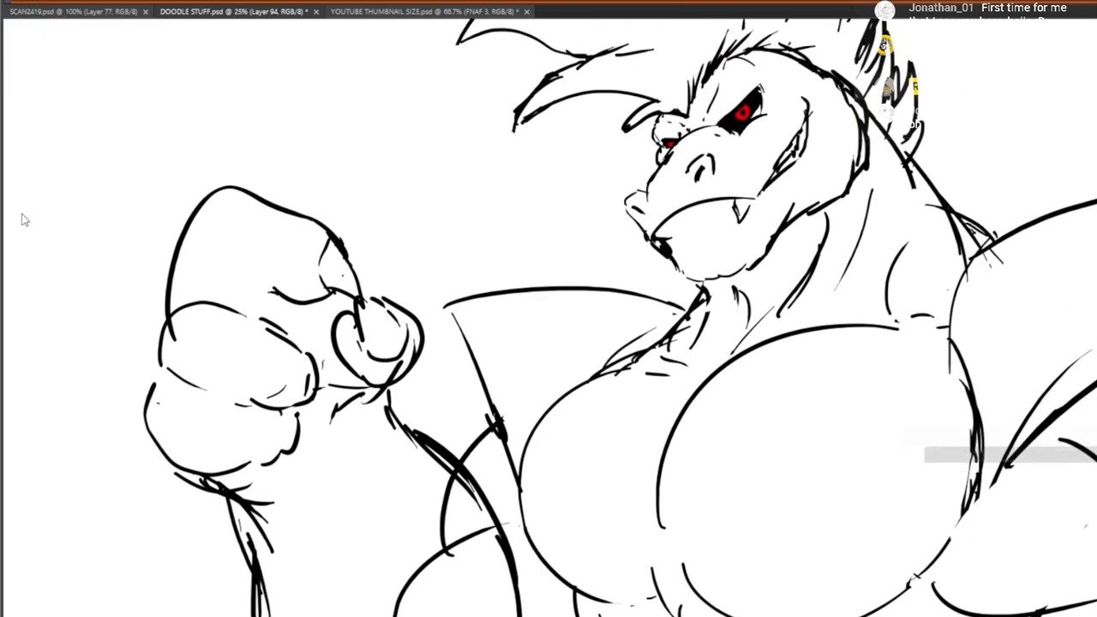
pyautogui.moveTo(323, 382); pyautogui.dragTo(336, 318)
pyautogui.moveTo(366, 238); pyautogui.dragTo(330, 336)
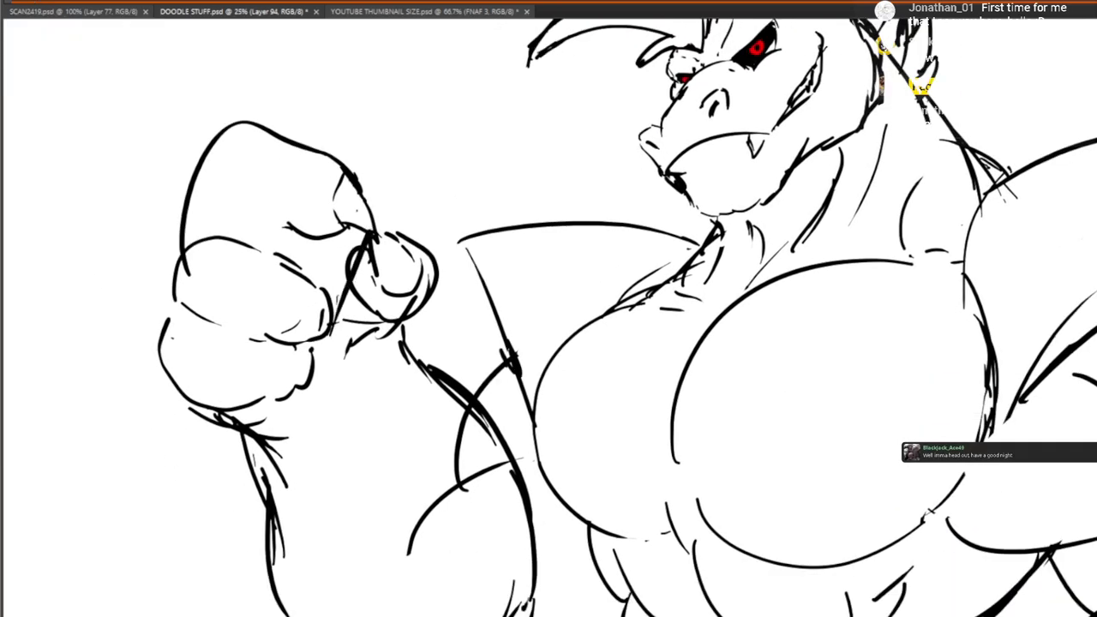
pyautogui.hotkey('ctrl', 'z')
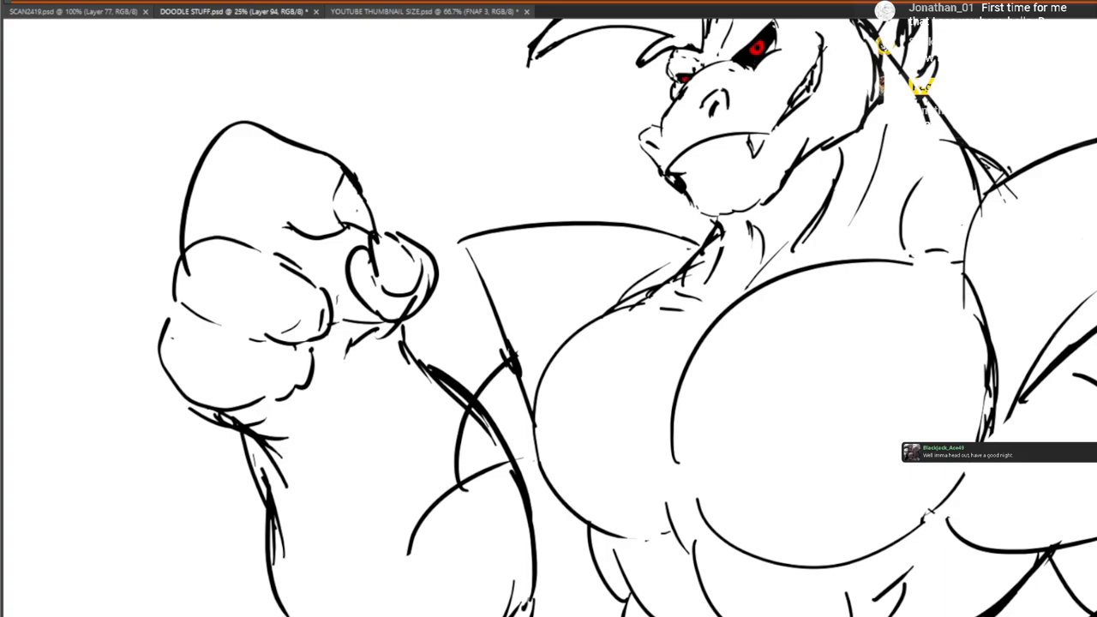
# Hide the body, fade the arm sketch to 30% opacity, and draw a glasses temple and star-shaped lens over it on another layer
pyautogui.hotkey('ctrl', 'z')
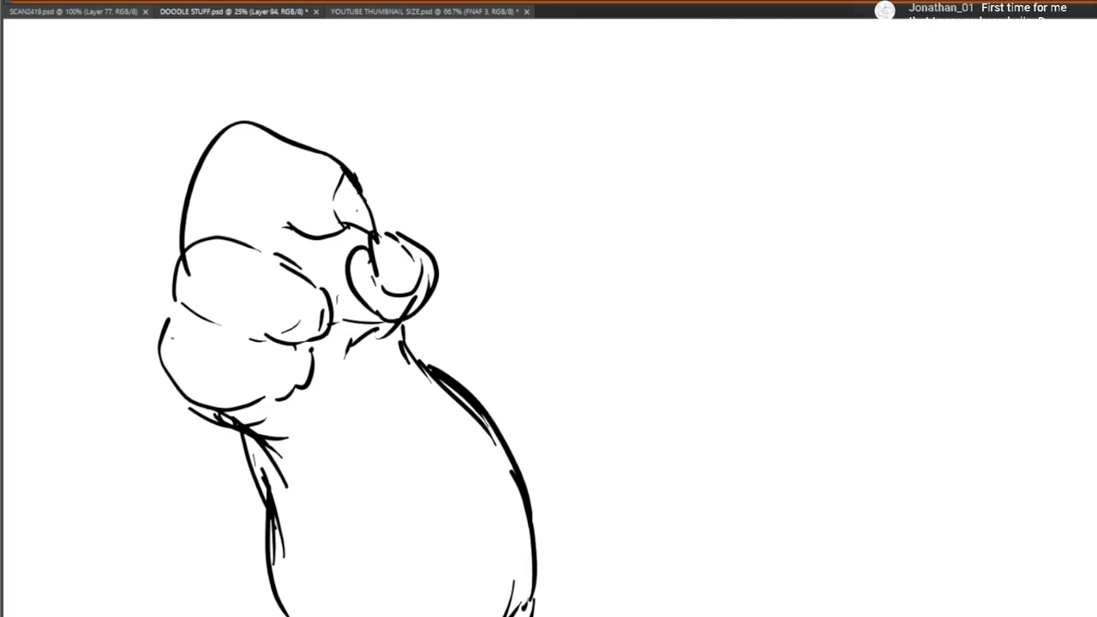
pyautogui.press('3')
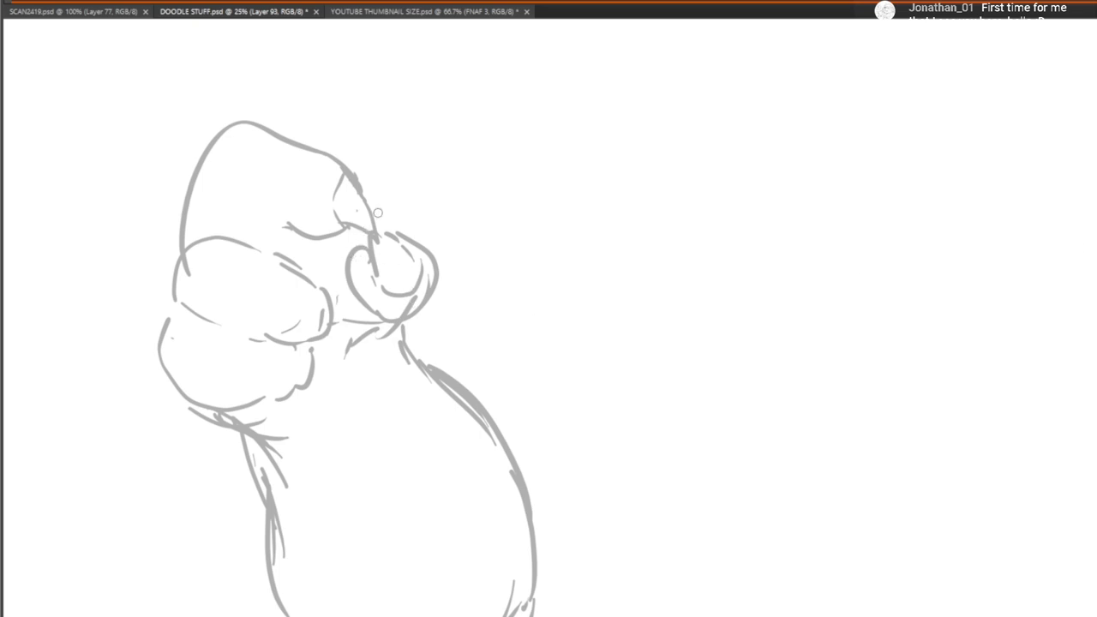
pyautogui.moveTo(371, 214); pyautogui.dragTo(454, 204)
pyautogui.moveTo(370, 230)
pyautogui.mouseDown()
pyautogui.moveTo(318, 347)
pyautogui.moveTo(341, 337)
pyautogui.moveTo(325, 328)
pyautogui.moveTo(412, 396)
pyautogui.mouseUp()
pyautogui.moveTo(319, 367)
pyautogui.mouseDown()
pyautogui.moveTo(281, 393)
pyautogui.moveTo(358, 420)
pyautogui.moveTo(412, 396)
pyautogui.mouseUp()
pyautogui.moveTo(321, 386)
pyautogui.mouseDown()
pyautogui.moveTo(334, 412)
pyautogui.moveTo(403, 423)
pyautogui.moveTo(328, 365)
pyautogui.moveTo(384, 381)
pyautogui.moveTo(405, 424)
pyautogui.mouseUp()
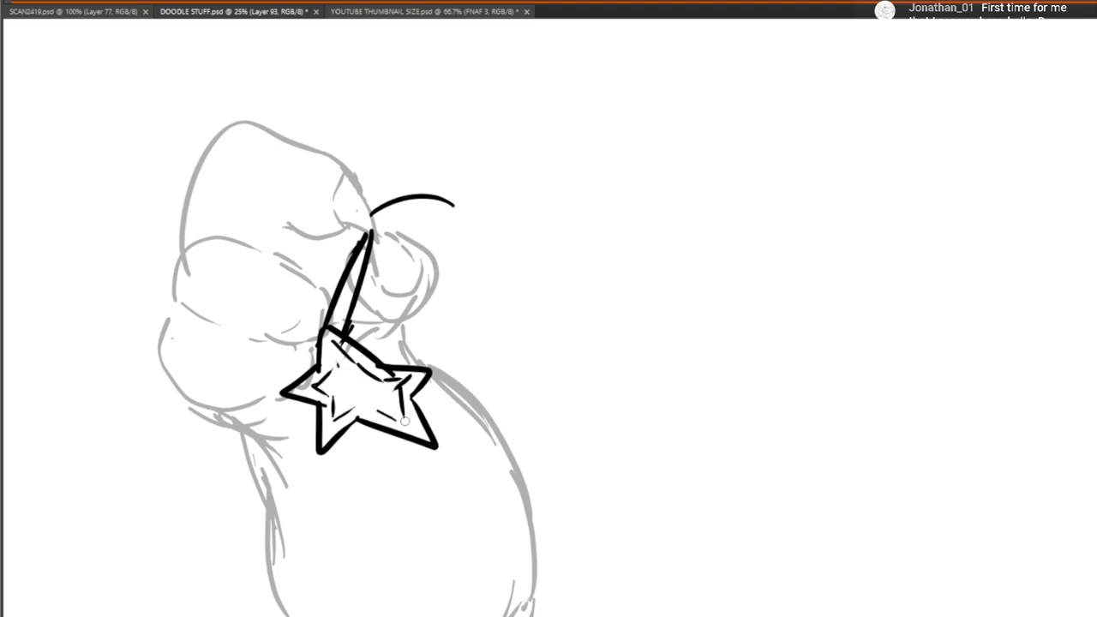
# Draw a double-line bridge from the first star lens and a second star-shaped lens with an inner star outline
pyautogui.moveTo(416, 376); pyautogui.dragTo(487, 374)
pyautogui.moveTo(412, 403)
pyautogui.mouseDown()
pyautogui.moveTo(511, 382)
pyautogui.moveTo(510, 365)
pyautogui.moveTo(579, 359)
pyautogui.mouseUp()
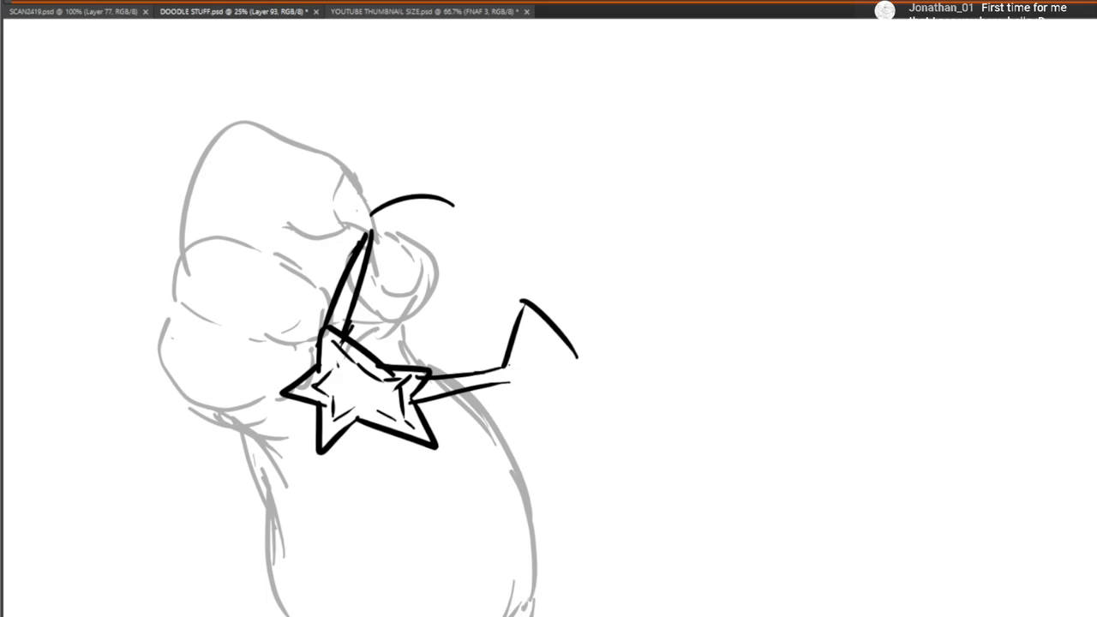
pyautogui.hotkey('ctrl', 'z')
pyautogui.moveTo(505, 369); pyautogui.dragTo(533, 347)
pyautogui.moveTo(503, 372); pyautogui.dragTo(536, 407)
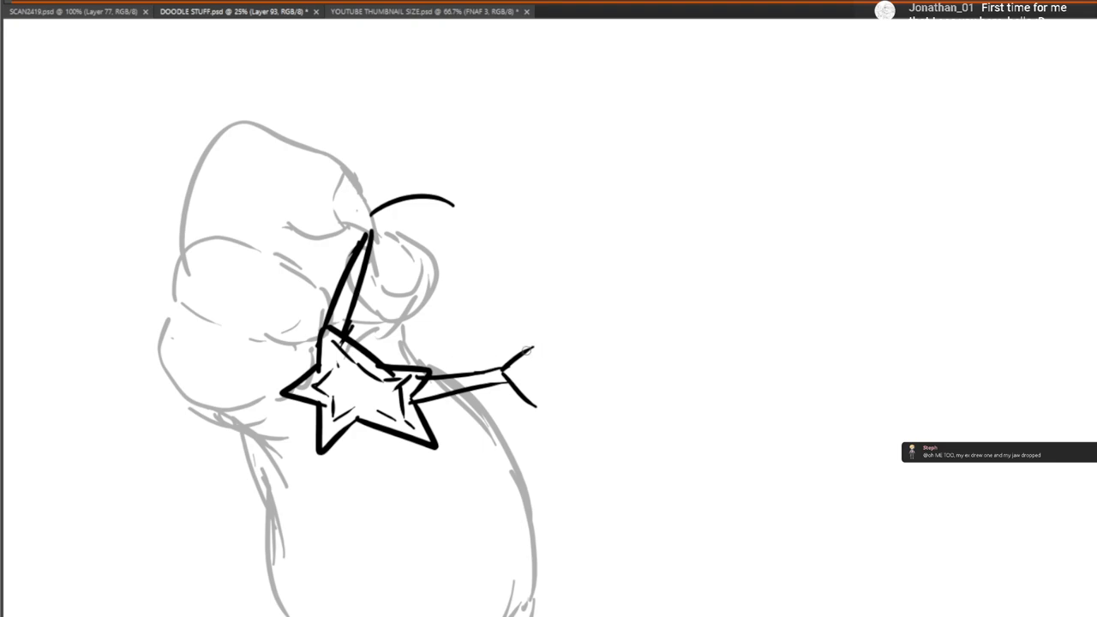
pyautogui.moveTo(525, 351)
pyautogui.mouseDown()
pyautogui.moveTo(577, 309)
pyautogui.moveTo(633, 380)
pyautogui.mouseUp()
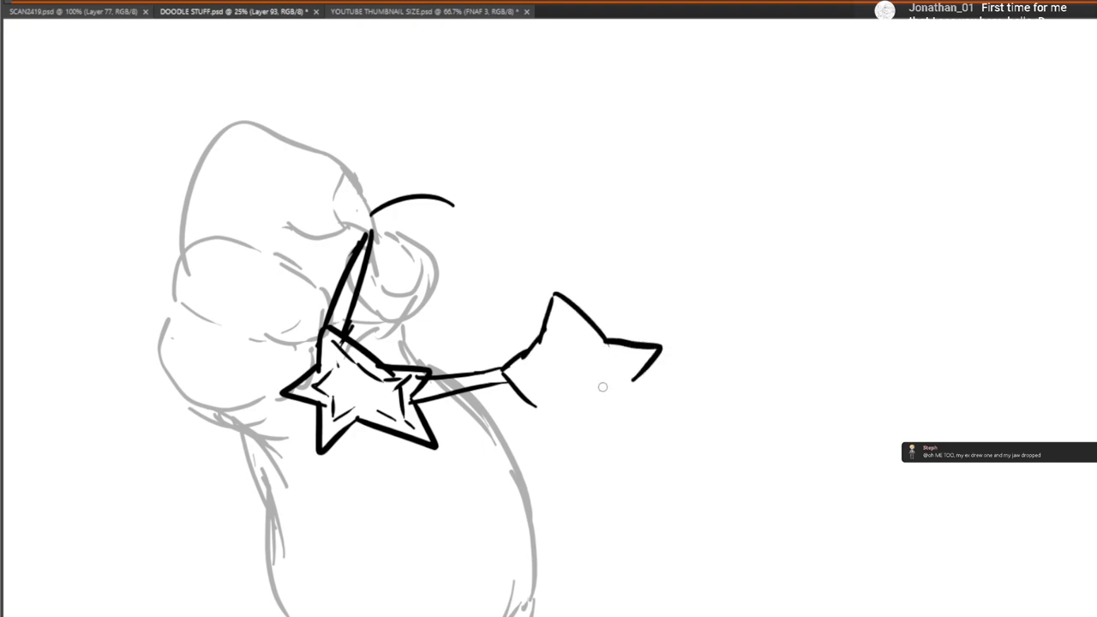
pyautogui.moveTo(531, 405)
pyautogui.mouseDown()
pyautogui.moveTo(651, 439)
pyautogui.moveTo(634, 390)
pyautogui.mouseUp()
pyautogui.moveTo(530, 372)
pyautogui.mouseDown()
pyautogui.moveTo(524, 381)
pyautogui.moveTo(553, 352)
pyautogui.moveTo(600, 347)
pyautogui.moveTo(626, 381)
pyautogui.mouseUp()
pyautogui.moveTo(549, 396)
pyautogui.mouseDown()
pyautogui.moveTo(540, 410)
pyautogui.moveTo(568, 418)
pyautogui.moveTo(612, 397)
pyautogui.mouseUp()
pyautogui.moveTo(629, 377)
pyautogui.mouseDown()
pyautogui.moveTo(625, 420)
pyautogui.moveTo(570, 403)
pyautogui.mouseUp()
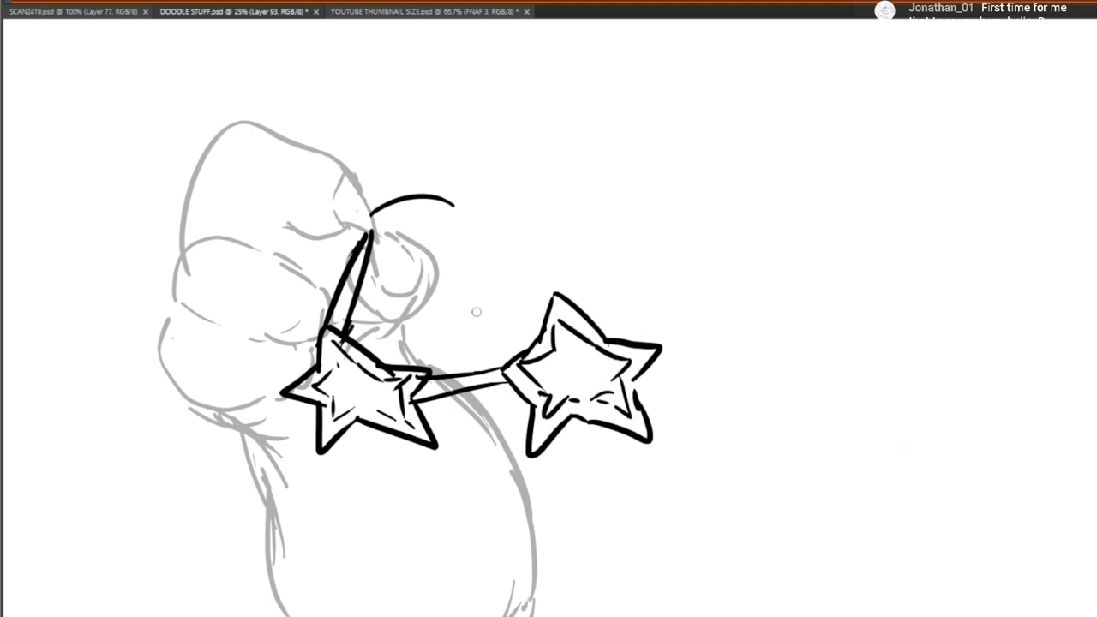
# Complete the first temple's curved hook and draw the second temple rising from the outer point of the second star lens
pyautogui.moveTo(370, 233)
pyautogui.mouseDown()
pyautogui.moveTo(387, 221)
pyautogui.moveTo(460, 236)
pyautogui.moveTo(448, 199)
pyautogui.mouseUp()
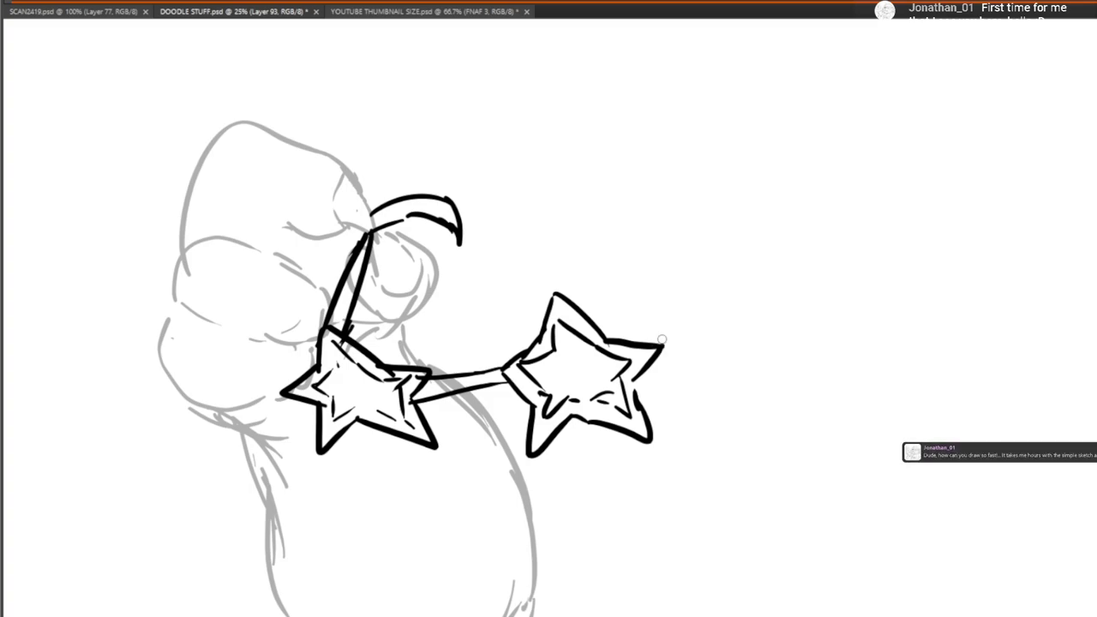
pyautogui.moveTo(662, 341)
pyautogui.mouseDown()
pyautogui.moveTo(697, 192)
pyautogui.moveTo(714, 251)
pyautogui.mouseUp()
pyautogui.moveTo(660, 360)
pyautogui.mouseDown()
pyautogui.moveTo(698, 257)
pyautogui.moveTo(719, 298)
pyautogui.mouseUp()
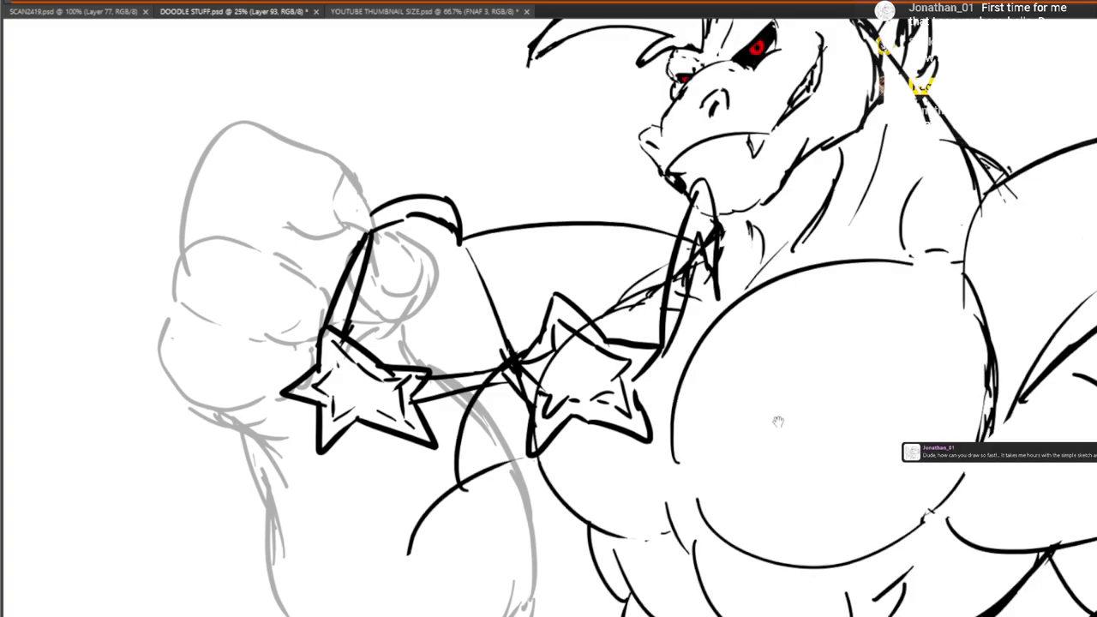
# Show the body again, scale the star glasses down to about half size, and place them at the fist's grip
pyautogui.moveTo(778, 421); pyautogui.dragTo(660, 438)
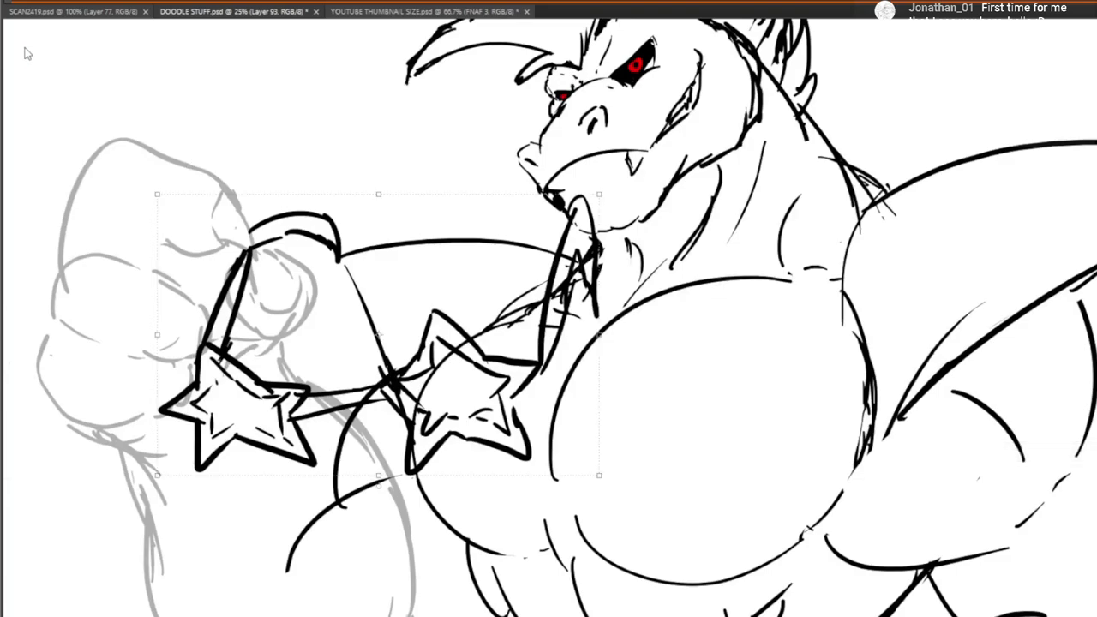
pyautogui.hotkey('ctrl', 't')
pyautogui.moveTo(604, 490); pyautogui.dragTo(369, 330)
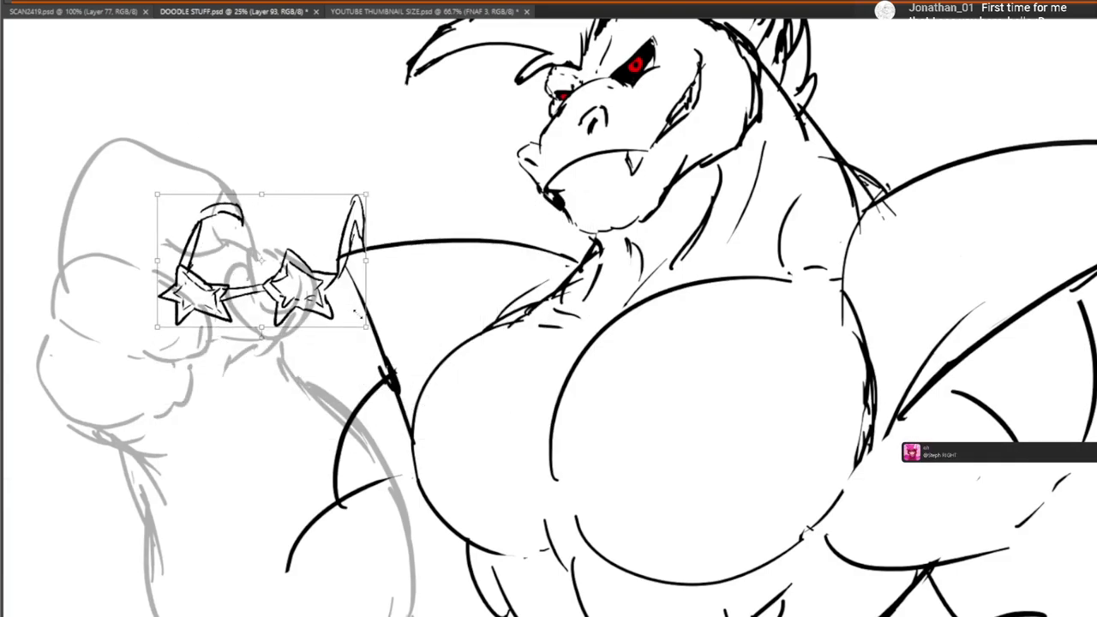
pyautogui.moveTo(300, 283); pyautogui.dragTo(336, 324)
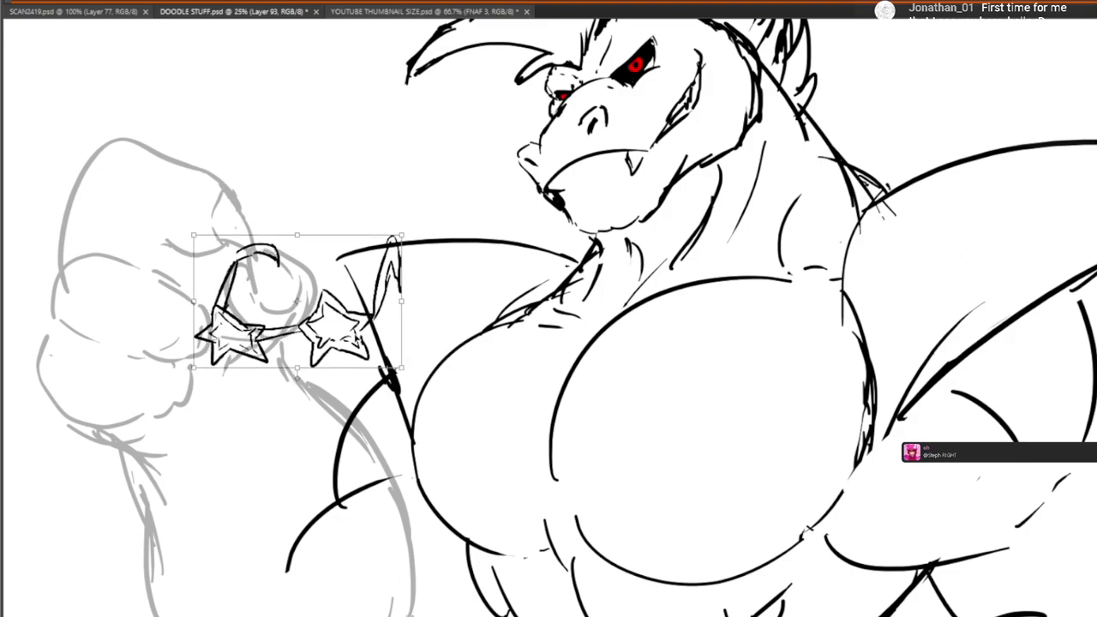
pyautogui.moveTo(451, 333); pyautogui.dragTo(639, 300)
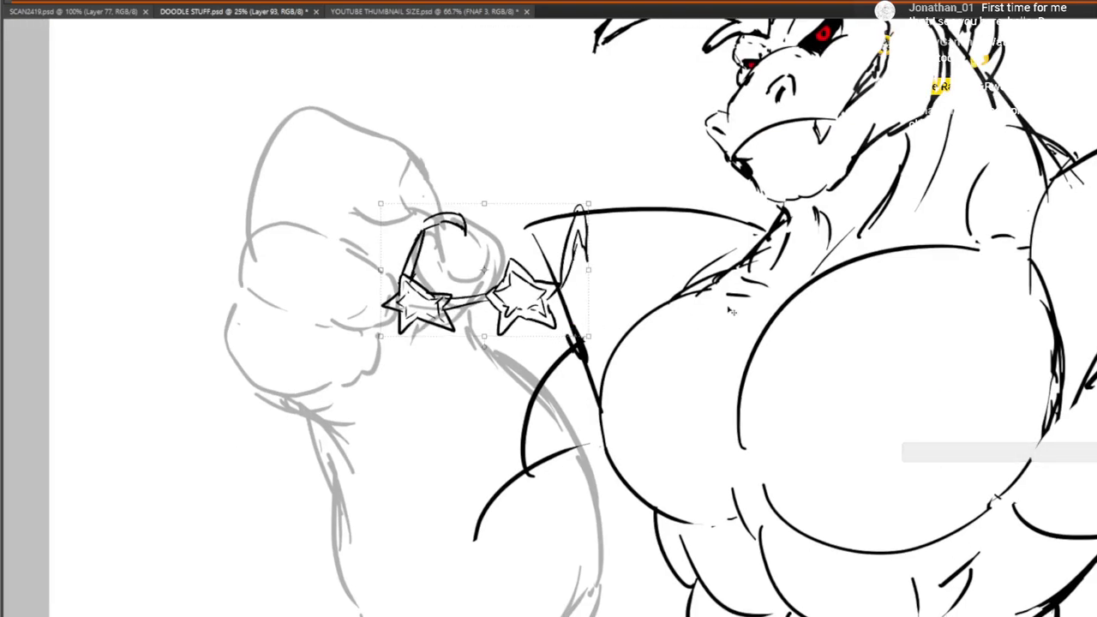
pyautogui.moveTo(654, 402); pyautogui.dragTo(694, 316)
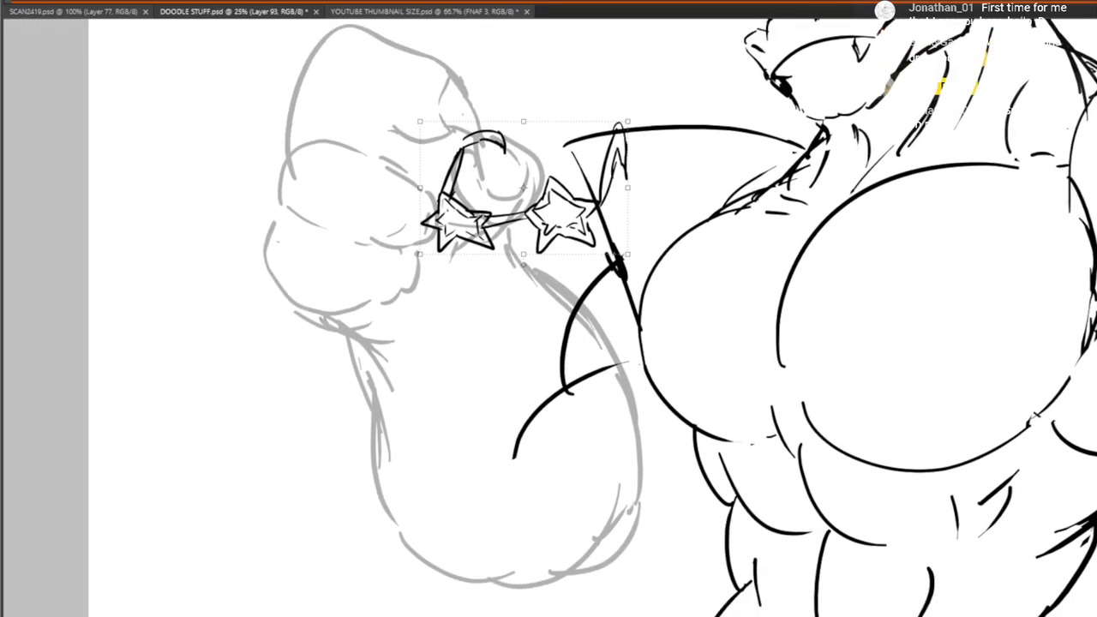
pyautogui.press('Return')
pyautogui.hotkey('ctrl', 't')
pyautogui.moveTo(678, 472); pyautogui.dragTo(584, 407)
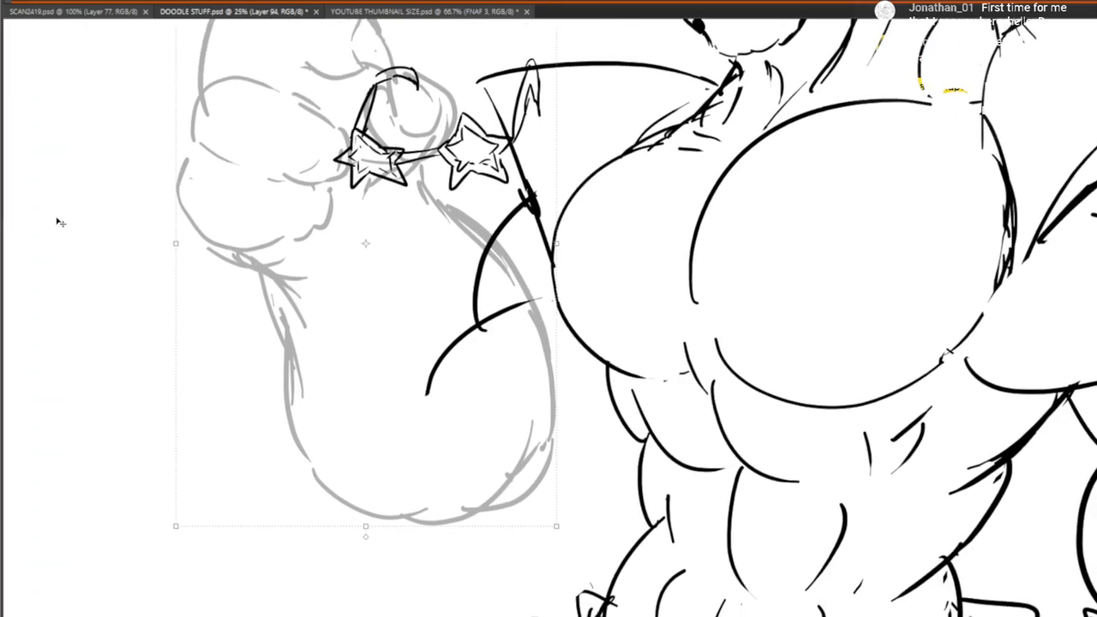
pyautogui.press('Return')
pyautogui.moveTo(552, 458); pyautogui.dragTo(621, 412)
pyautogui.scroll(1, 772, 257)
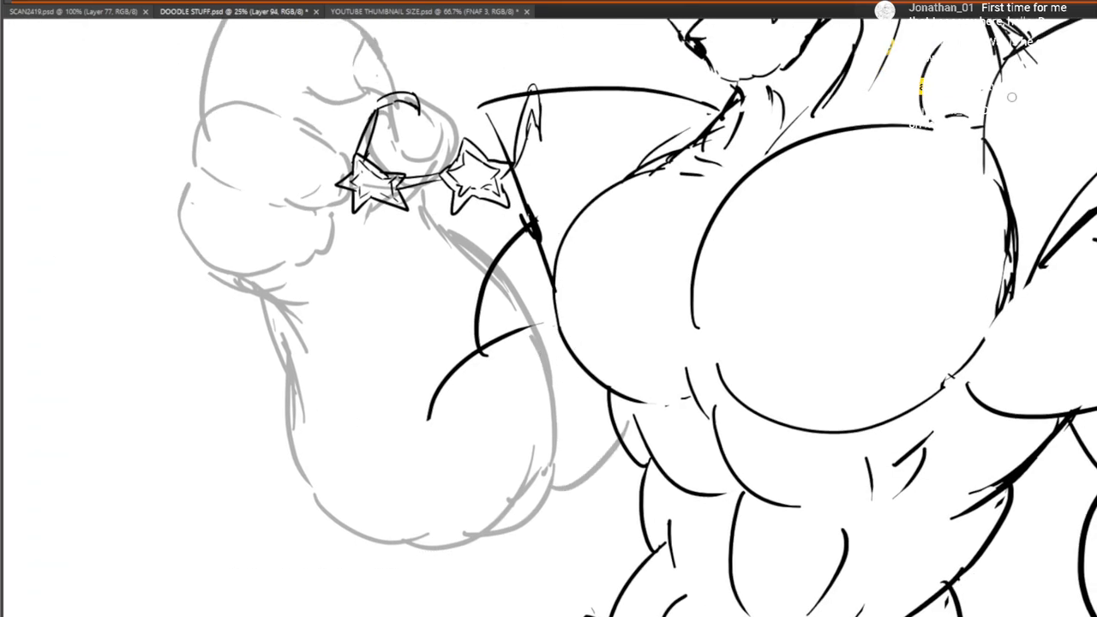
pyautogui.hotkey('ctrl', 'z')
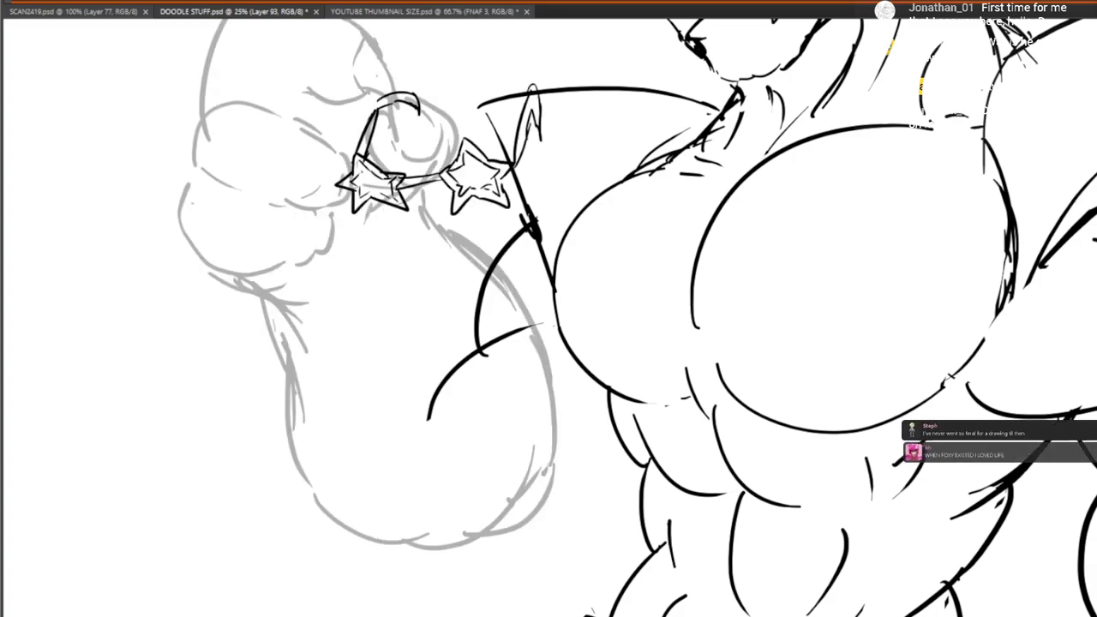
# Restore the raised arm sketch to 100% opacity behind the star glasses
pyautogui.hotkey('ctrl', 'z')
pyautogui.hotkey('ctrl', 'shift', 'z')
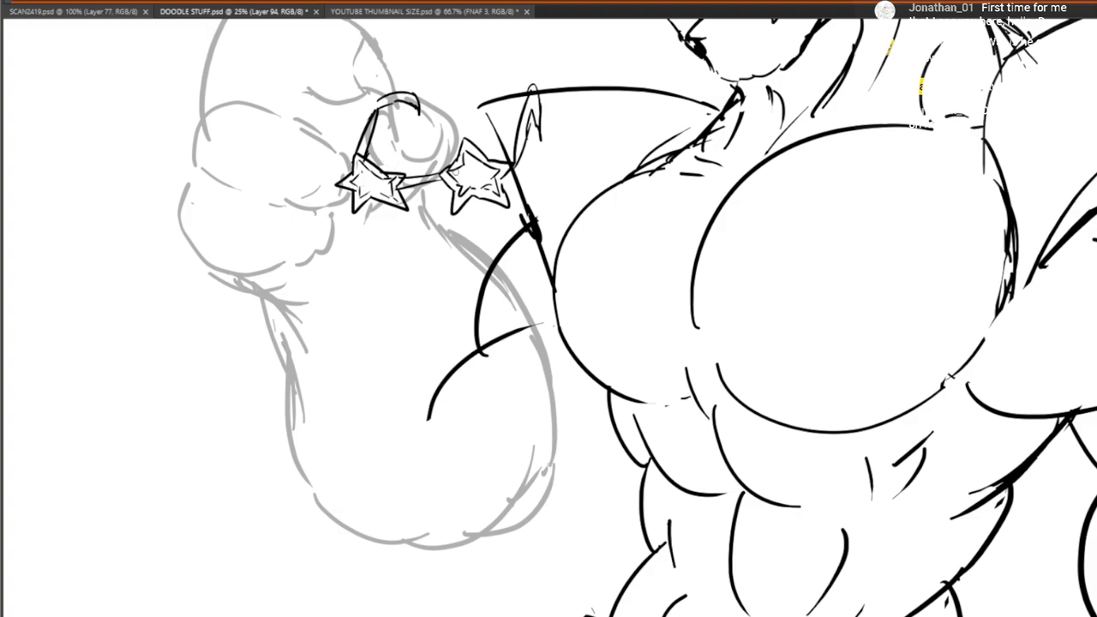
pyautogui.moveTo(371, 124); pyautogui.dragTo(367, 146)
pyautogui.moveTo(393, 99); pyautogui.dragTo(372, 191)
pyautogui.moveTo(586, 247); pyautogui.dragTo(665, 156)
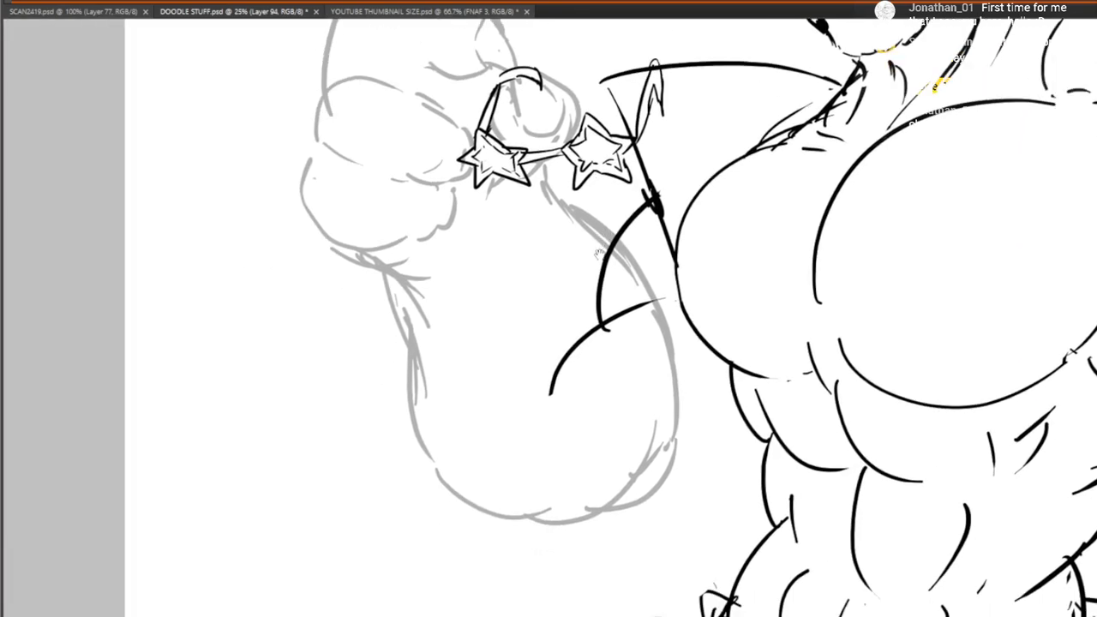
pyautogui.moveTo(623, 357); pyautogui.dragTo(620, 324)
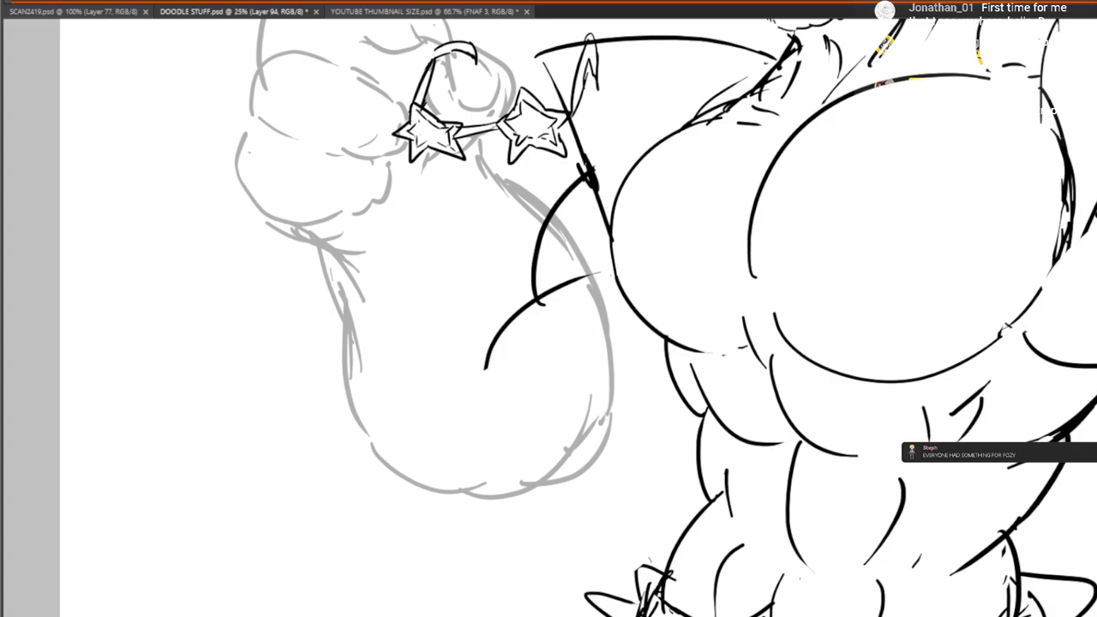
pyautogui.press('0')
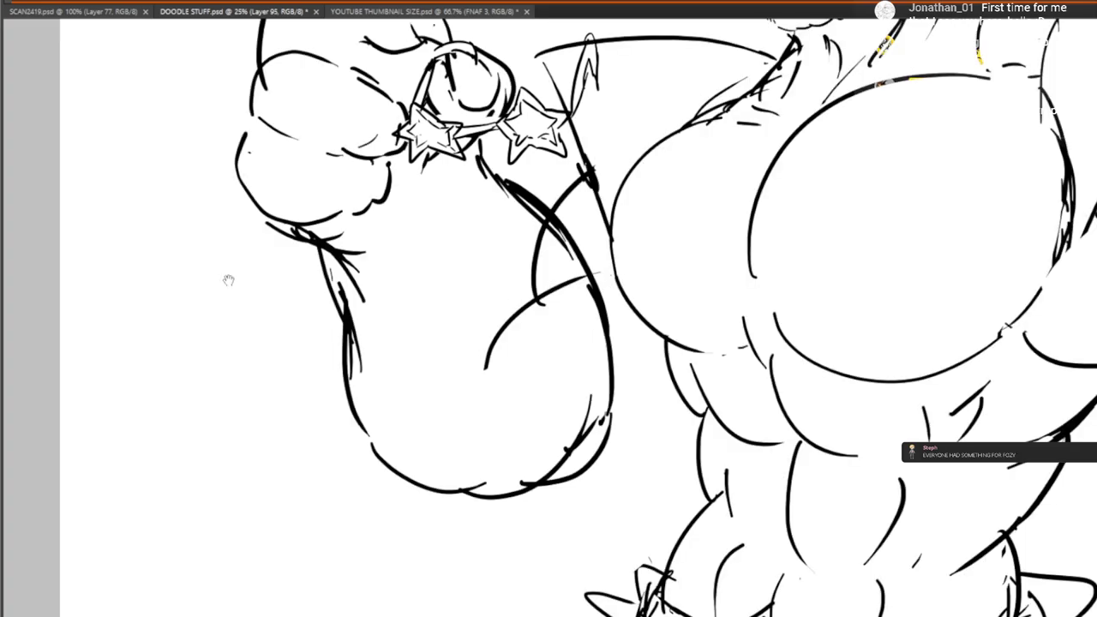
# Erase the old upper-arm curves that cut across and beside the raised forearm
pyautogui.moveTo(521, 317); pyautogui.dragTo(488, 368)
pyautogui.moveTo(519, 314)
pyautogui.mouseDown()
pyautogui.moveTo(475, 337)
pyautogui.moveTo(538, 298)
pyautogui.mouseUp()
pyautogui.moveTo(538, 298)
pyautogui.mouseDown()
pyautogui.moveTo(520, 292)
pyautogui.moveTo(482, 396)
pyautogui.mouseUp()
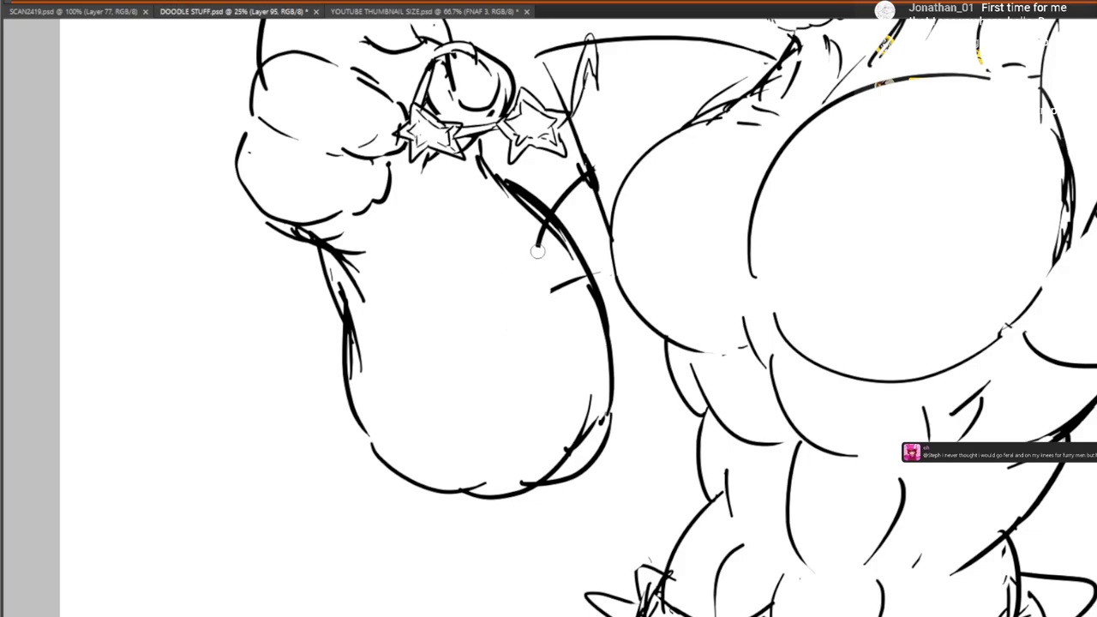
pyautogui.moveTo(539, 252); pyautogui.dragTo(537, 233)
pyautogui.moveTo(556, 288); pyautogui.dragTo(598, 278)
# Draw the upper-arm lines connecting the raised forearm to the shoulder and chest, with a short line closing the underside near the elbow
pyautogui.moveTo(594, 110)
pyautogui.mouseDown()
pyautogui.moveTo(447, 356)
pyautogui.moveTo(519, 230)
pyautogui.mouseUp()
pyautogui.moveTo(486, 333)
pyautogui.mouseDown()
pyautogui.moveTo(471, 343)
pyautogui.moveTo(553, 405)
pyautogui.mouseUp()
pyautogui.moveTo(550, 436); pyautogui.dragTo(548, 378)
pyautogui.moveTo(537, 488)
pyautogui.mouseDown()
pyautogui.moveTo(573, 439)
pyautogui.moveTo(564, 452)
pyautogui.moveTo(572, 390)
pyautogui.mouseUp()
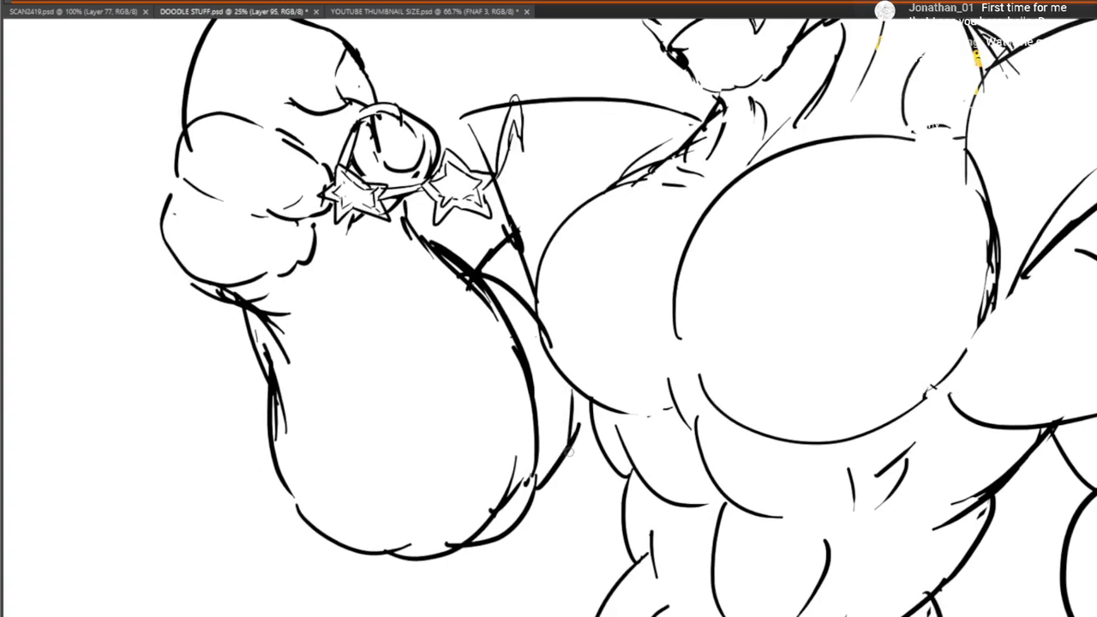
pyautogui.moveTo(570, 451); pyautogui.dragTo(600, 414)
pyautogui.moveTo(454, 264); pyautogui.dragTo(515, 221)
pyautogui.moveTo(552, 299)
pyautogui.mouseDown()
pyautogui.moveTo(461, 347)
pyautogui.moveTo(445, 370)
pyautogui.moveTo(583, 203)
pyautogui.mouseUp()
# Draw a wide band wrapping around the raised forearm, with one spike on its outer edge and two across its front
pyautogui.moveTo(292, 230); pyautogui.dragTo(487, 155)
pyautogui.moveTo(280, 225)
pyautogui.mouseDown()
pyautogui.moveTo(284, 279)
pyautogui.moveTo(480, 176)
pyautogui.moveTo(508, 225)
pyautogui.mouseUp()
pyautogui.moveTo(482, 171); pyautogui.dragTo(509, 231)
pyautogui.moveTo(283, 268); pyautogui.dragTo(300, 316)
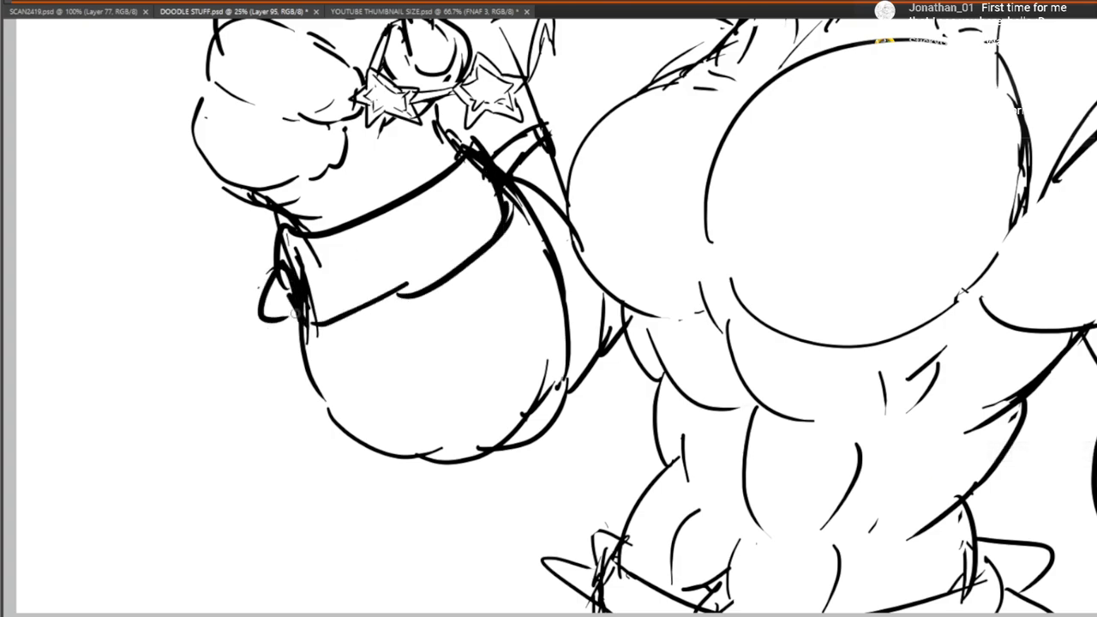
pyautogui.moveTo(333, 270)
pyautogui.mouseDown()
pyautogui.moveTo(350, 312)
pyautogui.moveTo(394, 287)
pyautogui.mouseUp()
pyautogui.moveTo(342, 265); pyautogui.dragTo(471, 203)
pyautogui.click(488, 211)
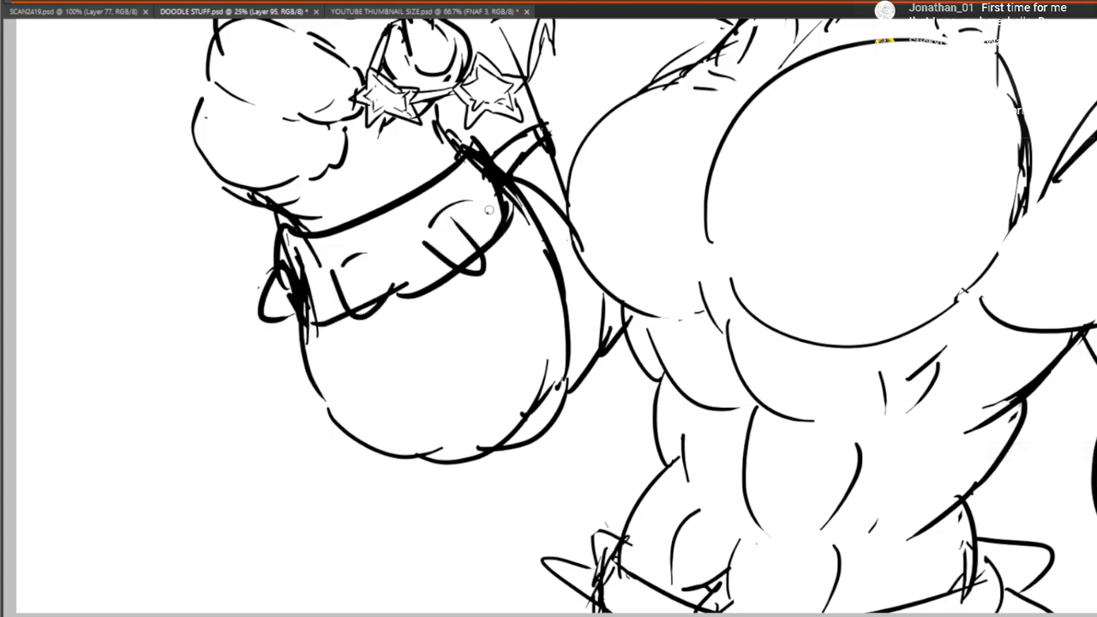
# Ink small spikes at both ends of the wristband on the character's raised arm
pyautogui.moveTo(481, 155)
pyautogui.mouseDown()
pyautogui.moveTo(505, 196)
pyautogui.moveTo(482, 137)
pyautogui.moveTo(489, 151)
pyautogui.mouseUp()
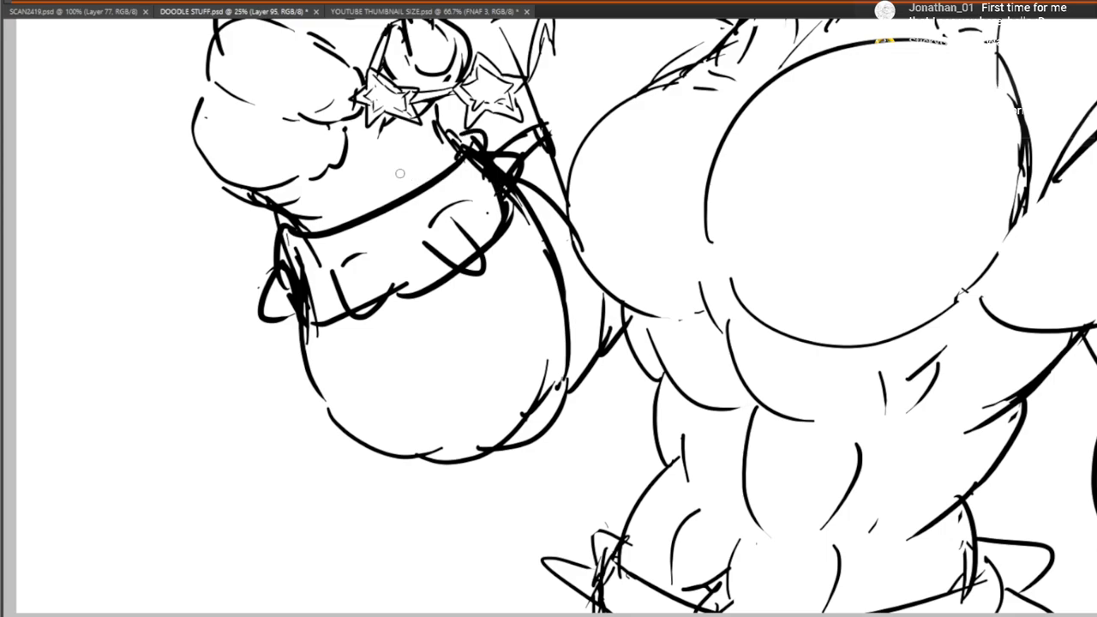
pyautogui.moveTo(281, 230); pyautogui.dragTo(376, 297)
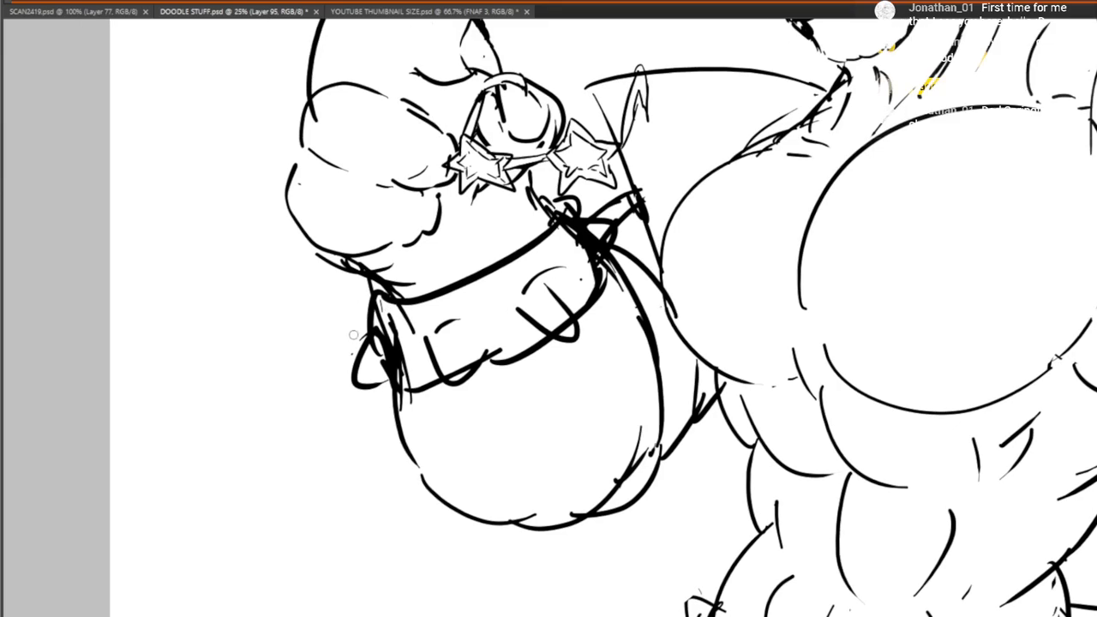
pyautogui.moveTo(353, 334)
pyautogui.mouseDown()
pyautogui.moveTo(345, 319)
pyautogui.moveTo(377, 297)
pyautogui.moveTo(348, 331)
pyautogui.moveTo(364, 341)
pyautogui.mouseUp()
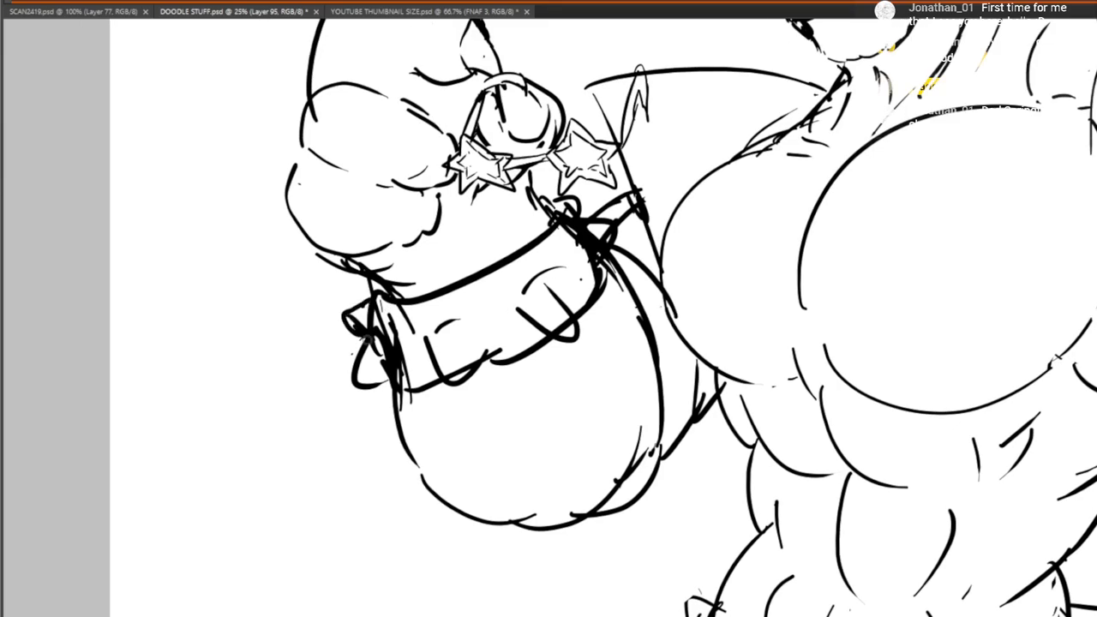
pyautogui.moveTo(409, 271); pyautogui.dragTo(375, 212)
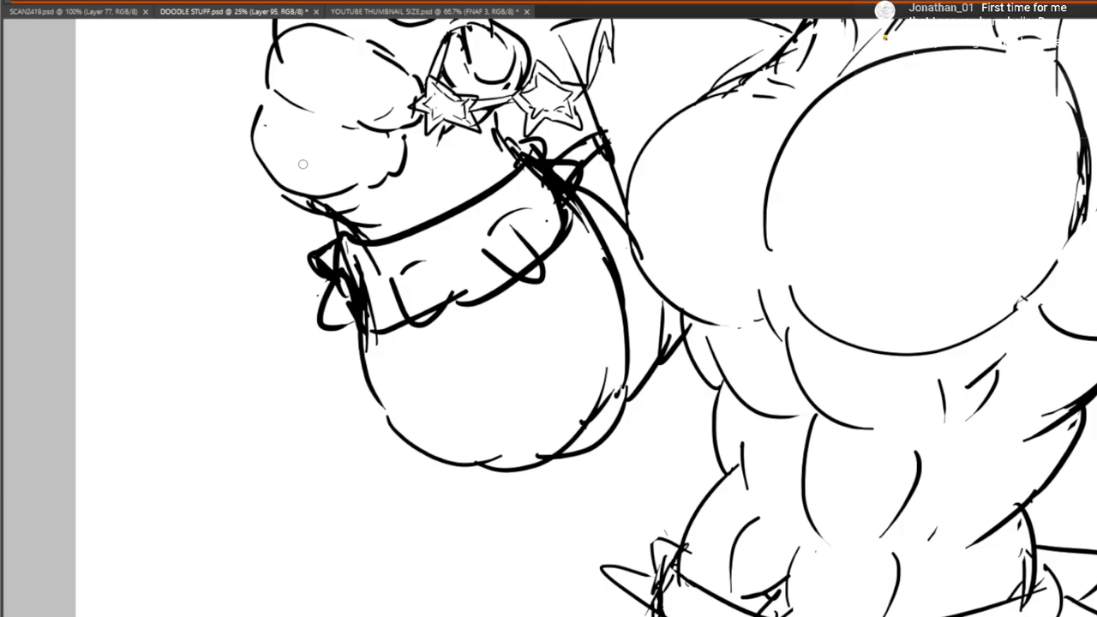
# Redraw the underside of the character's jaw as a solid, bolder outline, undoing the stray strokes
pyautogui.moveTo(709, 311); pyautogui.dragTo(417, 360)
pyautogui.moveTo(537, 209)
pyautogui.mouseDown()
pyautogui.moveTo(438, 480)
pyautogui.moveTo(623, 328)
pyautogui.mouseUp()
pyautogui.moveTo(536, 419); pyautogui.dragTo(549, 465)
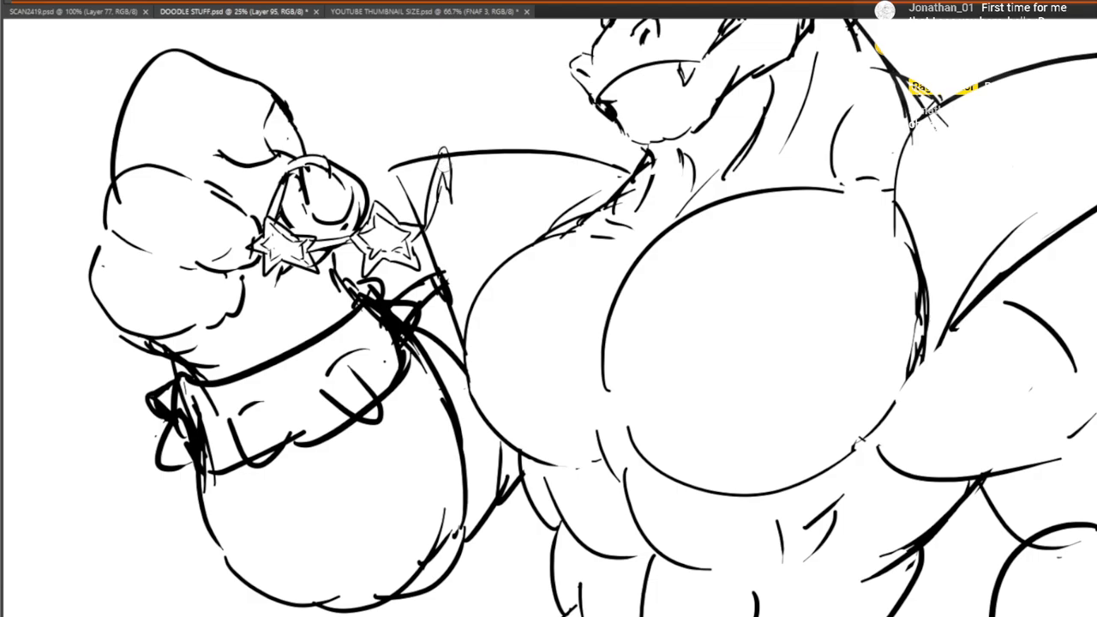
pyautogui.moveTo(724, 317)
pyautogui.mouseDown()
pyautogui.moveTo(853, 360)
pyautogui.moveTo(934, 364)
pyautogui.moveTo(609, 550)
pyautogui.moveTo(364, 429)
pyautogui.mouseUp()
pyautogui.moveTo(586, 372); pyautogui.dragTo(589, 345)
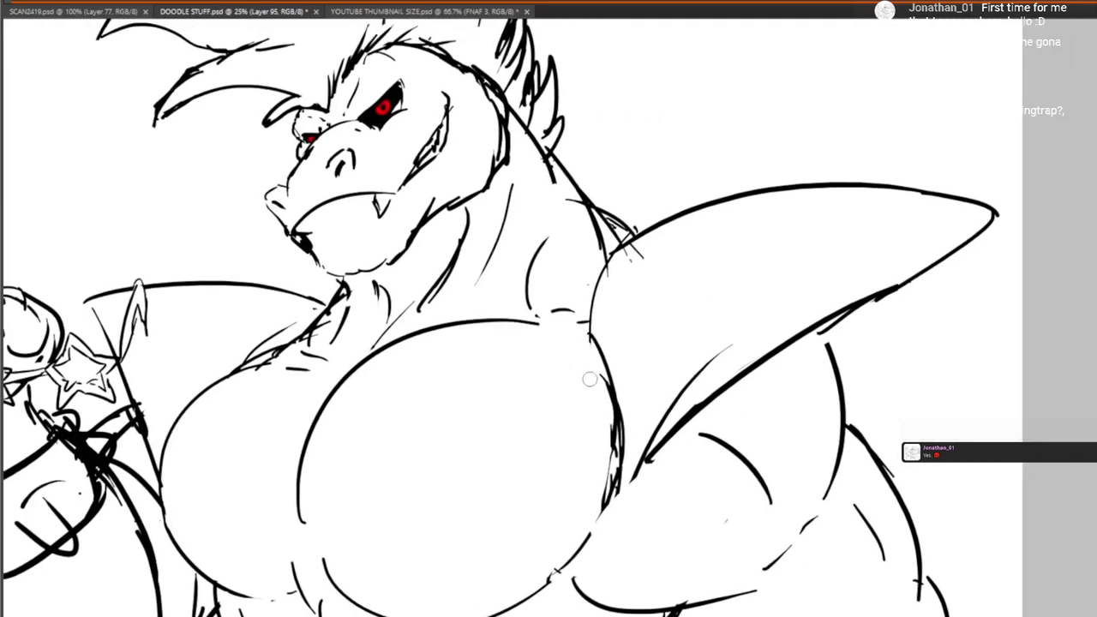
pyautogui.moveTo(510, 256)
pyautogui.mouseDown()
pyautogui.moveTo(515, 453)
pyautogui.moveTo(579, 349)
pyautogui.mouseUp()
pyautogui.moveTo(693, 342); pyautogui.dragTo(710, 357)
pyautogui.moveTo(670, 324)
pyautogui.mouseDown()
pyautogui.moveTo(664, 343)
pyautogui.moveTo(715, 215)
pyautogui.mouseUp()
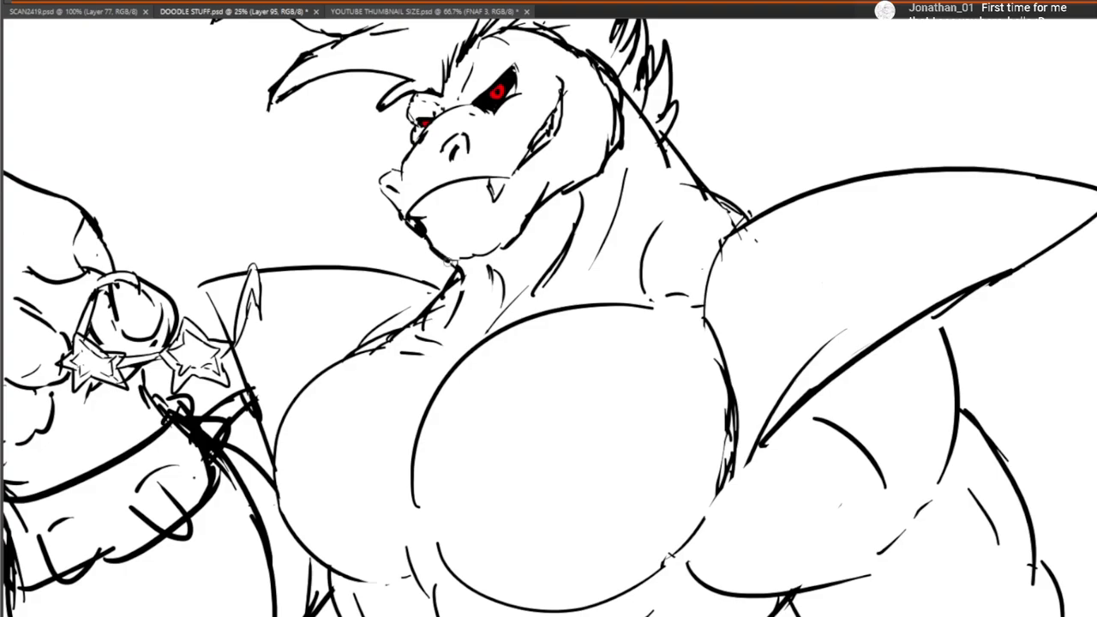
pyautogui.moveTo(432, 249)
pyautogui.mouseDown()
pyautogui.moveTo(510, 221)
pyautogui.moveTo(460, 284)
pyautogui.moveTo(506, 232)
pyautogui.mouseUp()
pyautogui.moveTo(645, 244)
pyautogui.mouseDown()
pyautogui.moveTo(846, 366)
pyautogui.moveTo(802, 204)
pyautogui.moveTo(844, 222)
pyautogui.moveTo(813, 263)
pyautogui.mouseUp()
pyautogui.hotkey('ctrl', 'z')
pyautogui.hotkey('ctrl', 'z')
pyautogui.hotkey('ctrl', 'z')
pyautogui.hotkey('ctrl', 'z')
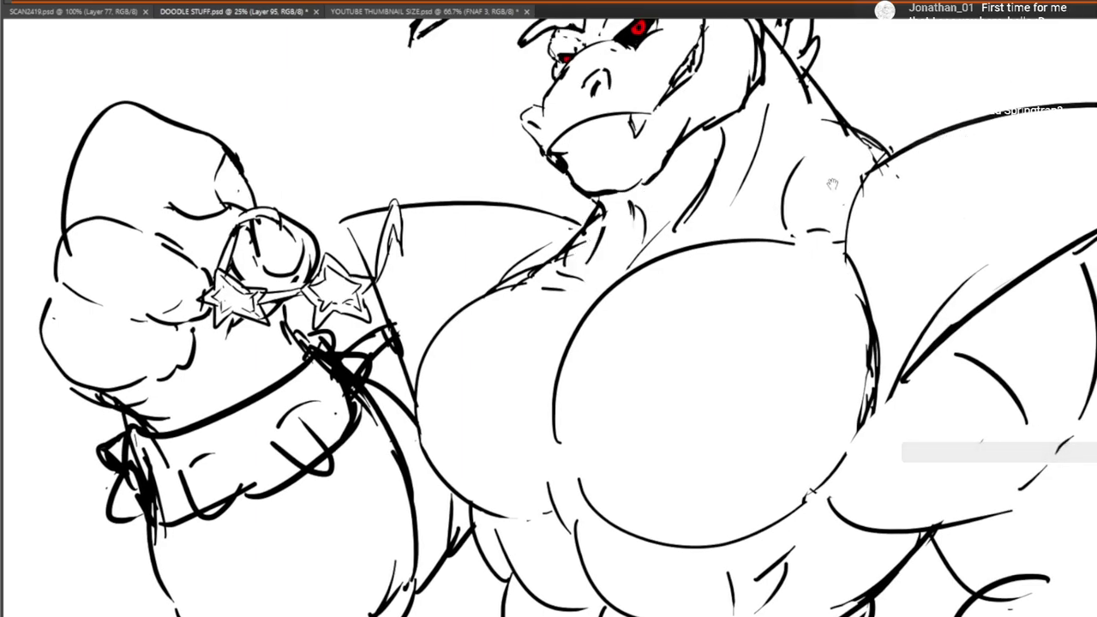
# Activate Layer 92 and paint three small gray spots on the character's face beside the large red eye
pyautogui.moveTo(832, 184); pyautogui.dragTo(654, 364)
pyautogui.moveTo(717, 604); pyautogui.dragTo(726, 592)
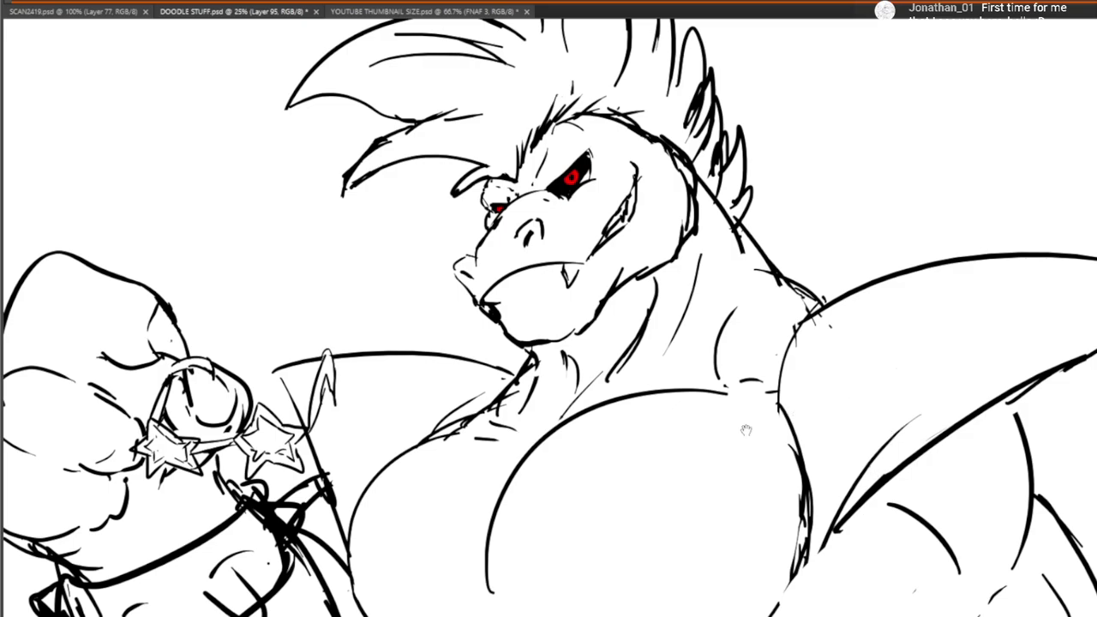
pyautogui.scroll(-3, 746, 430)
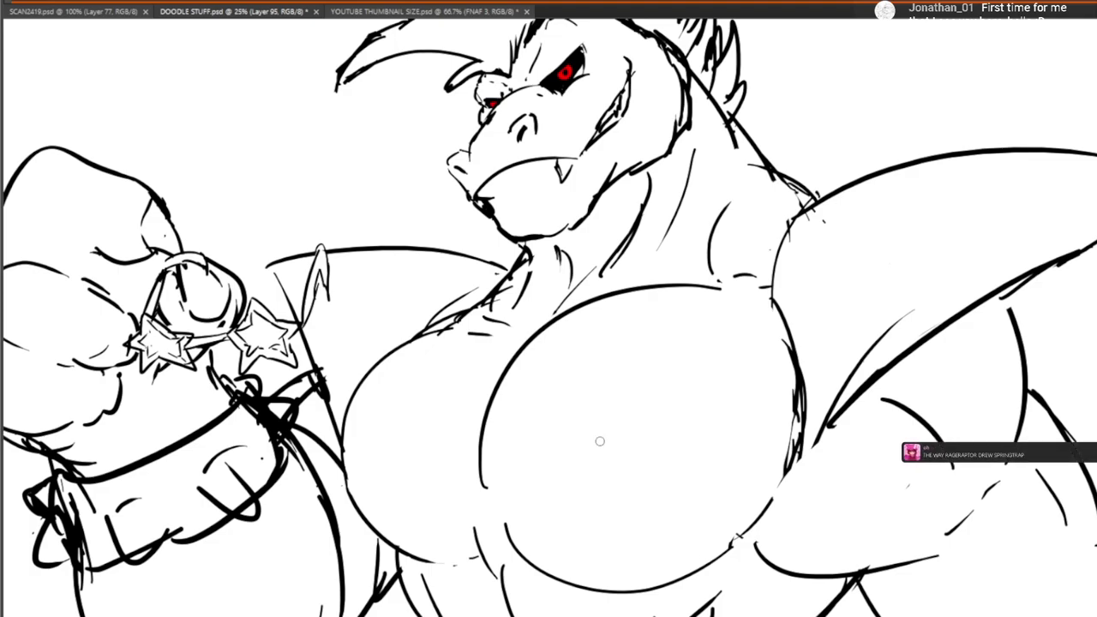
pyautogui.moveTo(732, 467); pyautogui.dragTo(832, 373)
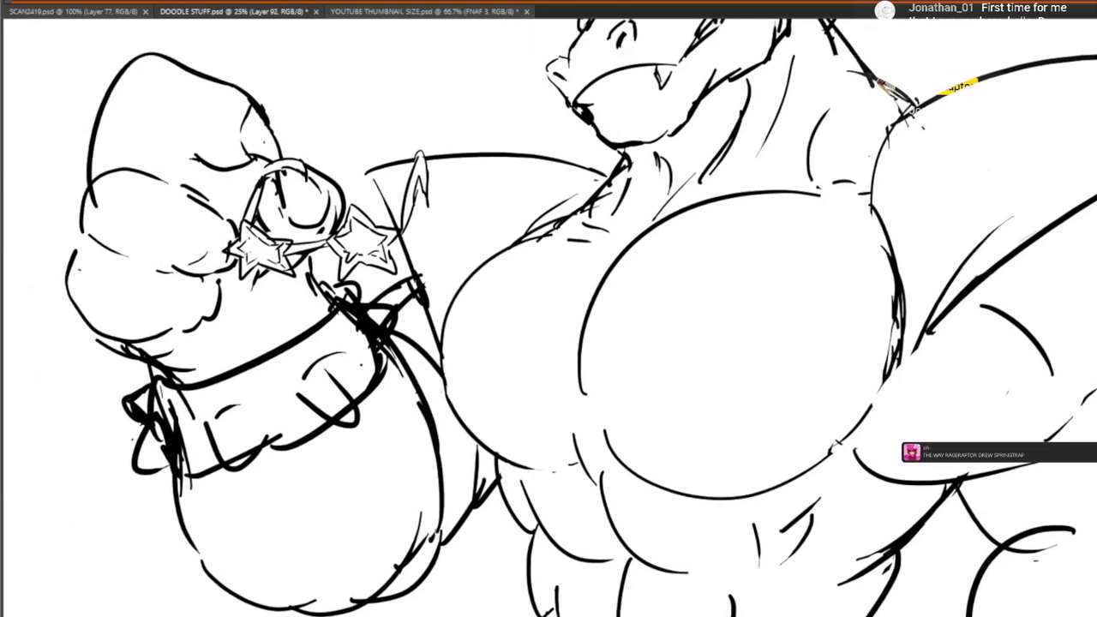
pyautogui.moveTo(643, 241); pyautogui.dragTo(625, 411)
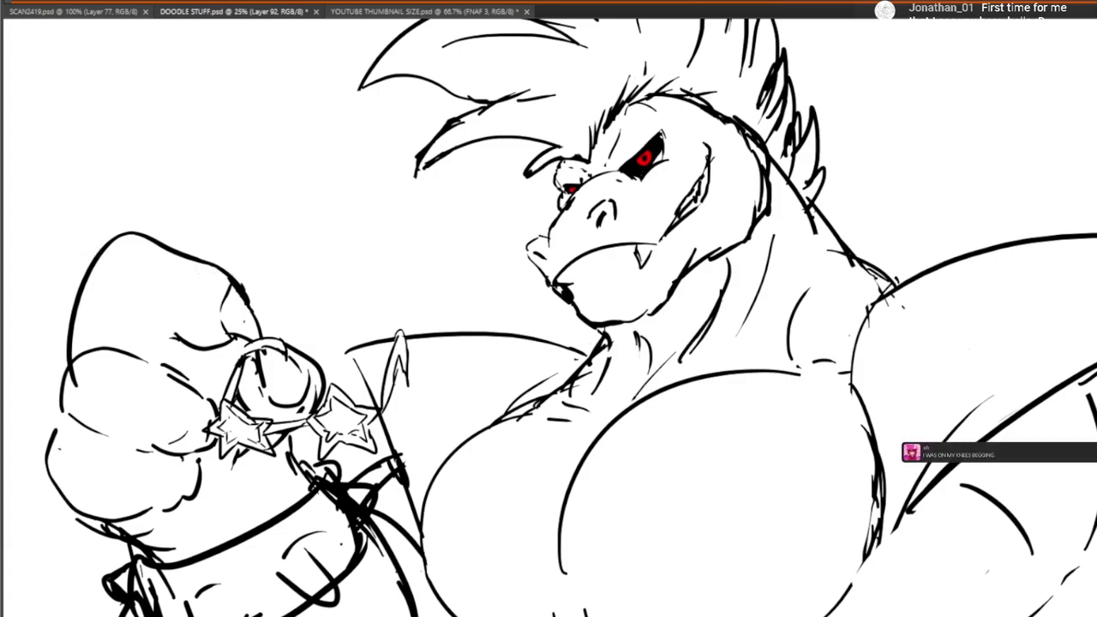
pyautogui.moveTo(689, 157)
pyautogui.mouseDown()
pyautogui.moveTo(684, 165)
pyautogui.moveTo(690, 135)
pyautogui.mouseUp()
pyautogui.click(695, 148)
# Paint one large and two smaller gray spots on the lowered arm just below the shoulder pad
pyautogui.moveTo(1009, 585); pyautogui.dragTo(630, 316)
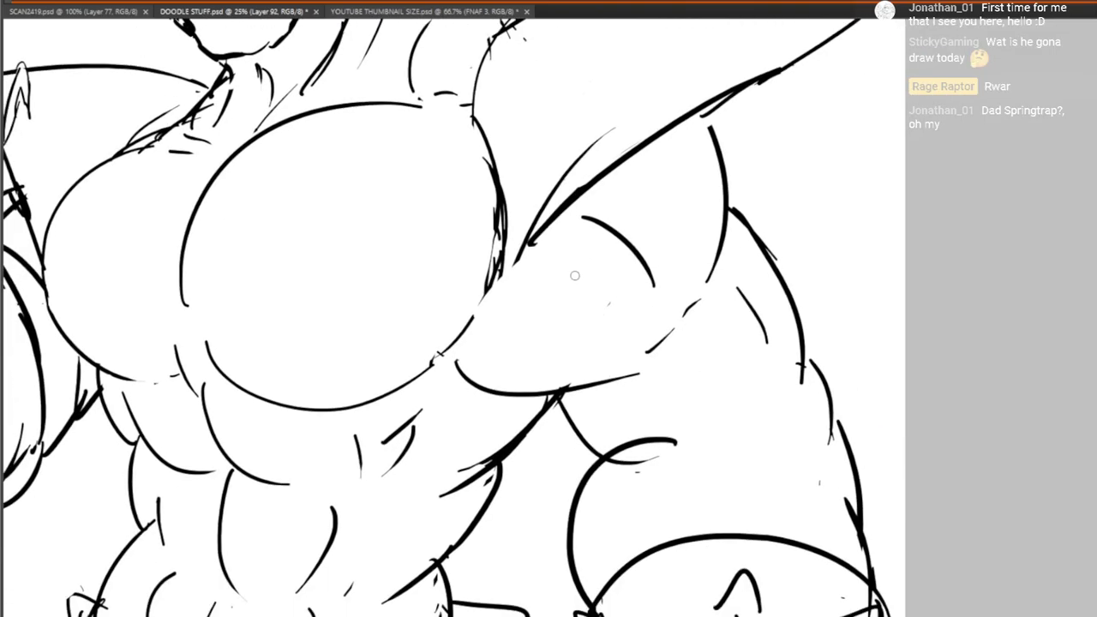
pyautogui.moveTo(576, 274); pyautogui.dragTo(593, 285)
pyautogui.moveTo(565, 342); pyautogui.dragTo(563, 333)
pyautogui.click(606, 339)
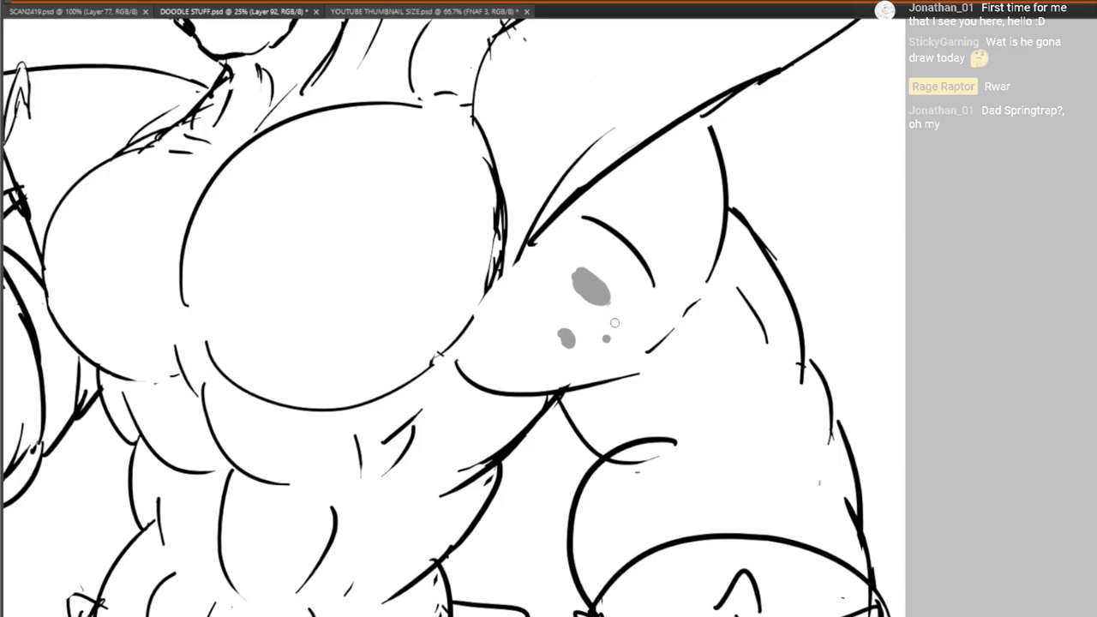
# Paint a cluster of gray spots on the lowered forearm just above its wristband
pyautogui.moveTo(772, 333)
pyautogui.mouseDown()
pyautogui.moveTo(821, 559)
pyautogui.moveTo(885, 395)
pyautogui.mouseUp()
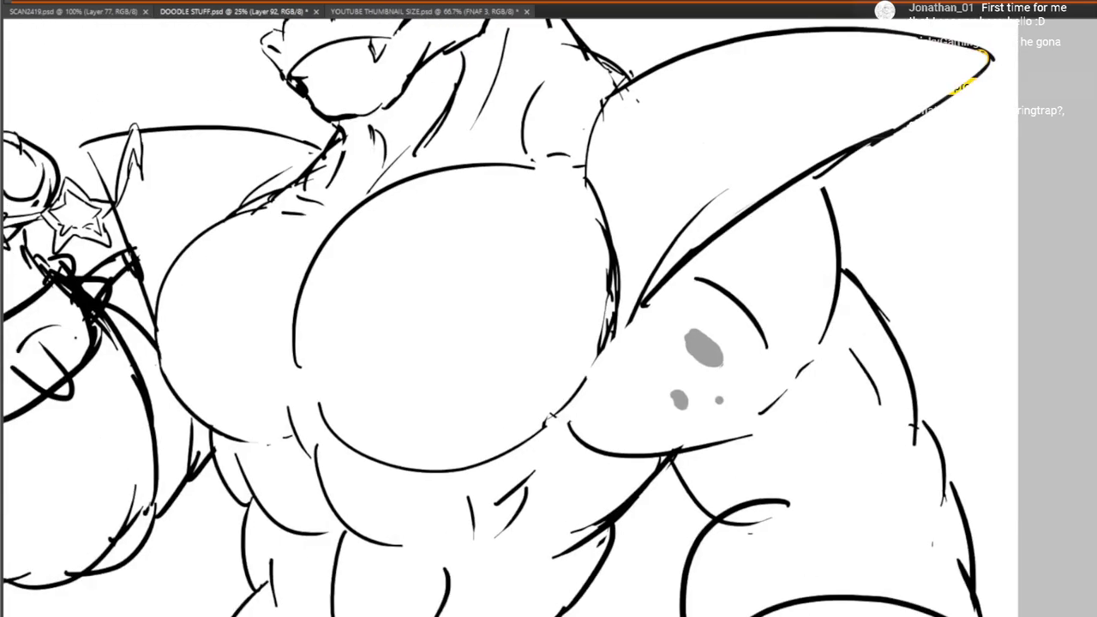
pyautogui.moveTo(890, 463)
pyautogui.mouseDown()
pyautogui.moveTo(750, 187)
pyautogui.moveTo(749, 235)
pyautogui.mouseUp()
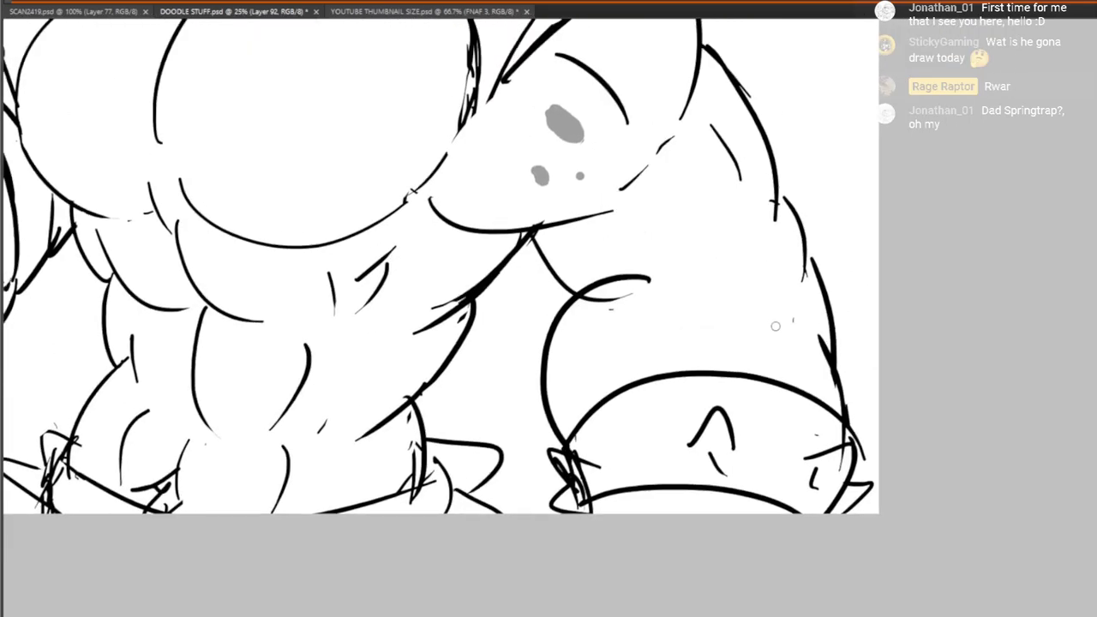
pyautogui.moveTo(775, 326)
pyautogui.mouseDown()
pyautogui.moveTo(777, 301)
pyautogui.moveTo(781, 312)
pyautogui.mouseUp()
pyautogui.moveTo(796, 345); pyautogui.dragTo(794, 344)
# Paint small gray spots on the raised arm's upper part, between the wristband and the chest
pyautogui.moveTo(590, 310); pyautogui.dragTo(971, 447)
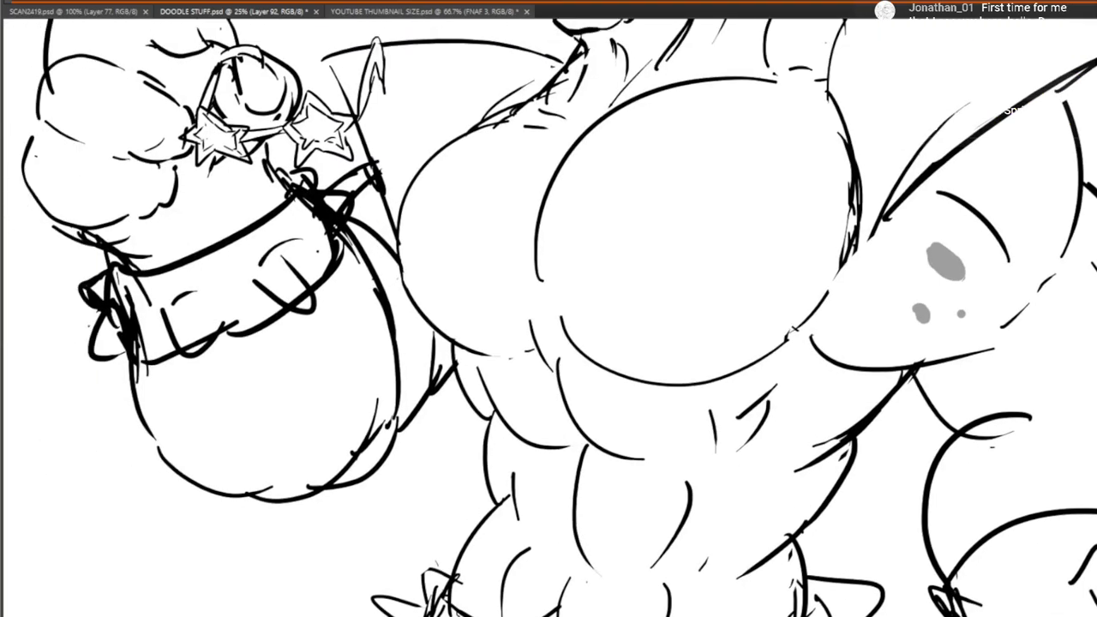
pyautogui.moveTo(294, 342)
pyautogui.mouseDown()
pyautogui.moveTo(590, 443)
pyautogui.moveTo(575, 492)
pyautogui.mouseUp()
pyautogui.moveTo(647, 353); pyautogui.dragTo(648, 351)
pyautogui.click(659, 367)
# Paint one large and two small gray spots on the raised arm's rounded forearm below the wristband
pyautogui.moveTo(652, 520)
pyautogui.mouseDown()
pyautogui.moveTo(347, 303)
pyautogui.moveTo(482, 332)
pyautogui.mouseUp()
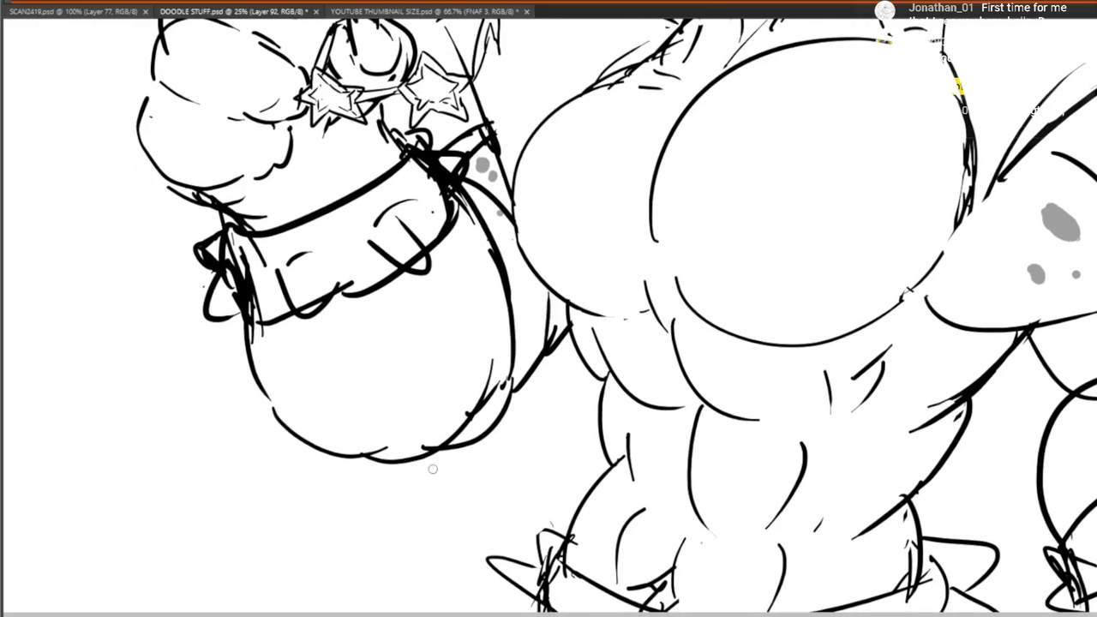
pyautogui.moveTo(283, 367); pyautogui.dragTo(286, 384)
pyautogui.moveTo(335, 419); pyautogui.dragTo(333, 390)
pyautogui.moveTo(772, 169)
pyautogui.mouseDown()
pyautogui.moveTo(631, 458)
pyautogui.moveTo(634, 316)
pyautogui.mouseUp()
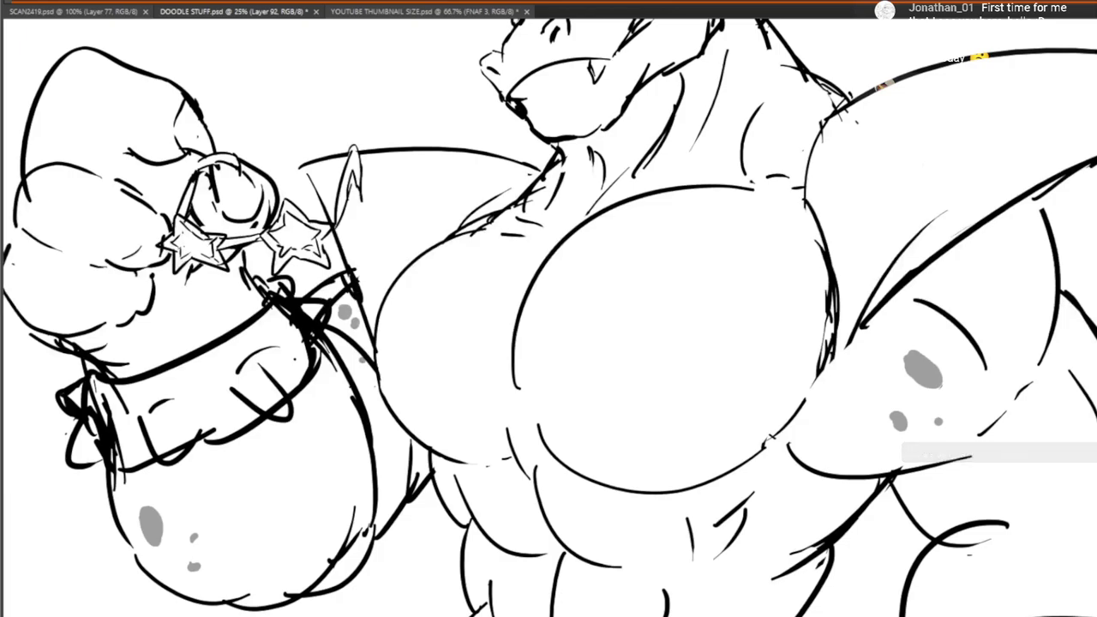
pyautogui.moveTo(600, 103); pyautogui.dragTo(609, 423)
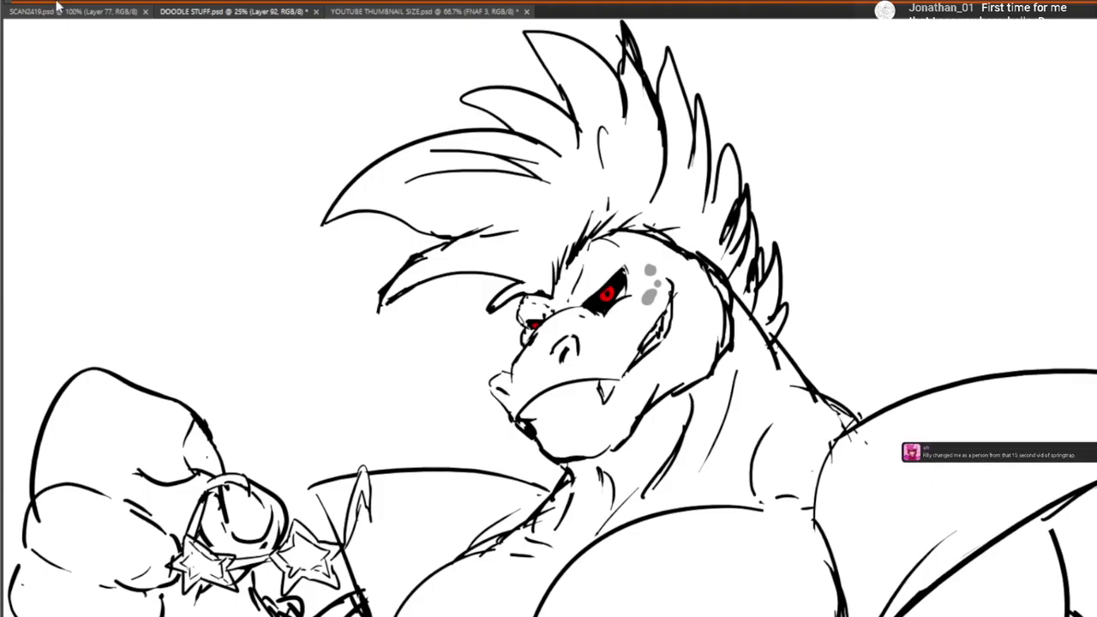
pyautogui.click(129, 90)
pyautogui.click(167, 150)
pyautogui.moveTo(397, 326); pyautogui.dragTo(510, 271)
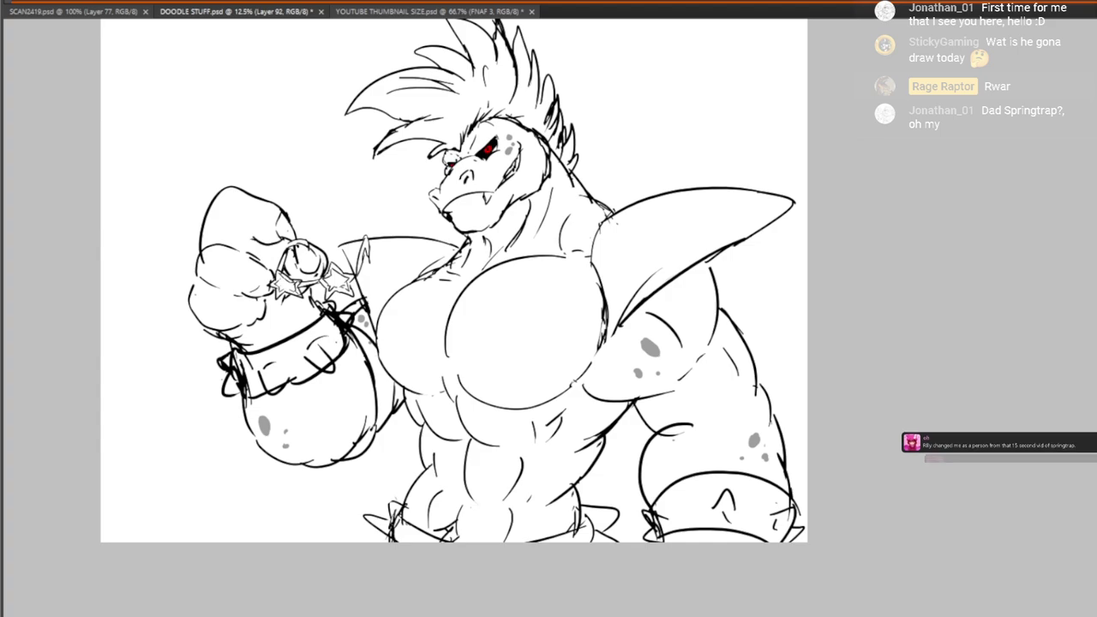
pyautogui.hotkey('alt', '[')
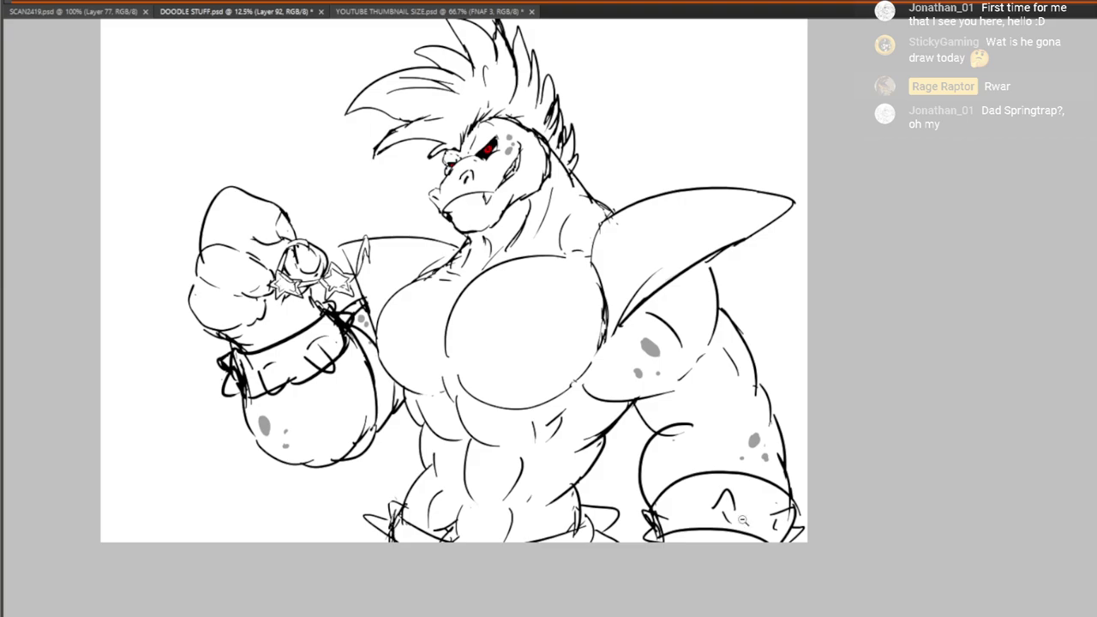
pyautogui.moveTo(761, 327); pyautogui.dragTo(973, 381)
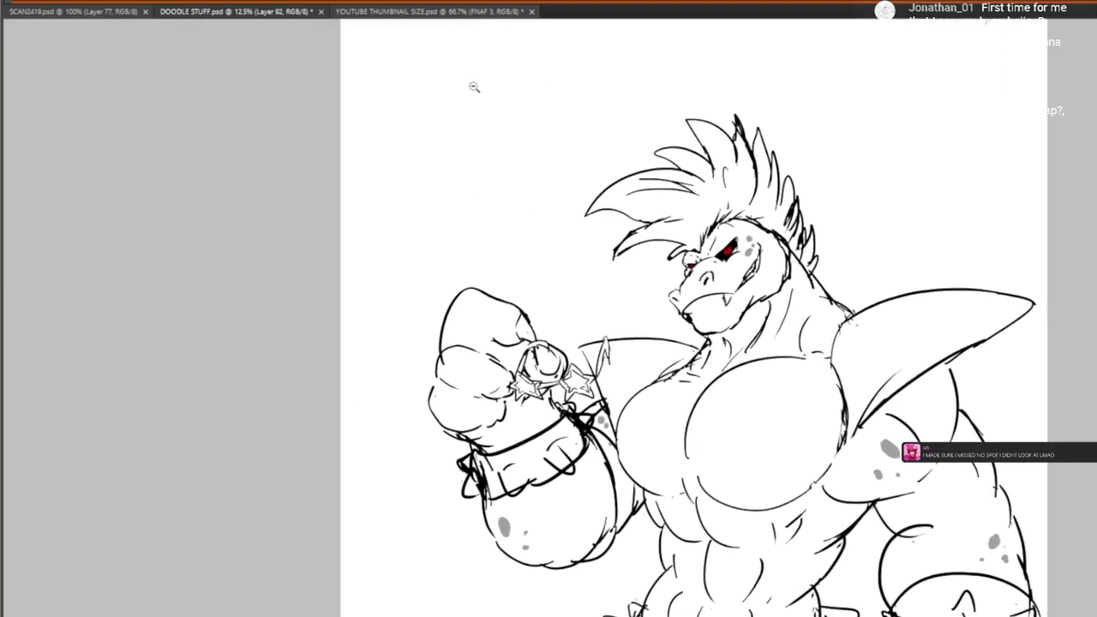
# Examine the FNAF 3 character sketch in YOUTUBE THUMBNAIL SIZE.psd up close and return to DOODLE STUFF.psd
pyautogui.click(463, 11)
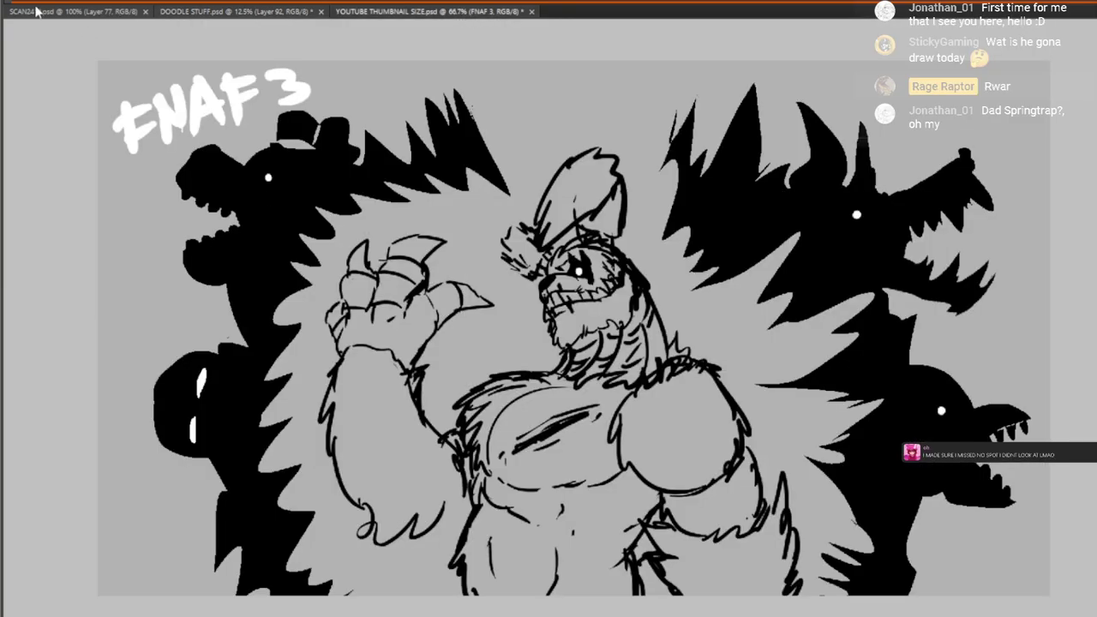
pyautogui.keyDown('ctrl'); pyautogui.click(625, 426); pyautogui.keyUp('ctrl')
pyautogui.keyDown('ctrl'); pyautogui.click(580, 385); pyautogui.keyUp('ctrl')
pyautogui.moveTo(561, 344); pyautogui.dragTo(659, 527)
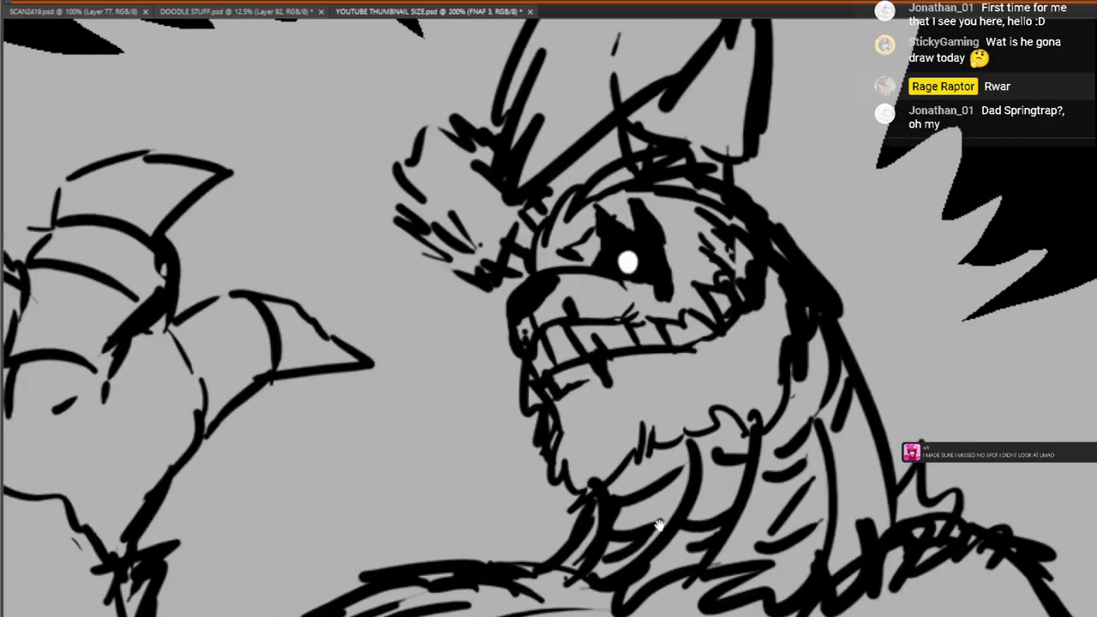
pyautogui.keyDown('alt'); pyautogui.click(141, 133); pyautogui.keyUp('alt')
pyautogui.keyDown('alt'); pyautogui.click(233, 192); pyautogui.keyUp('alt')
pyautogui.keyDown('alt'); pyautogui.click(233, 192); pyautogui.keyUp('alt')
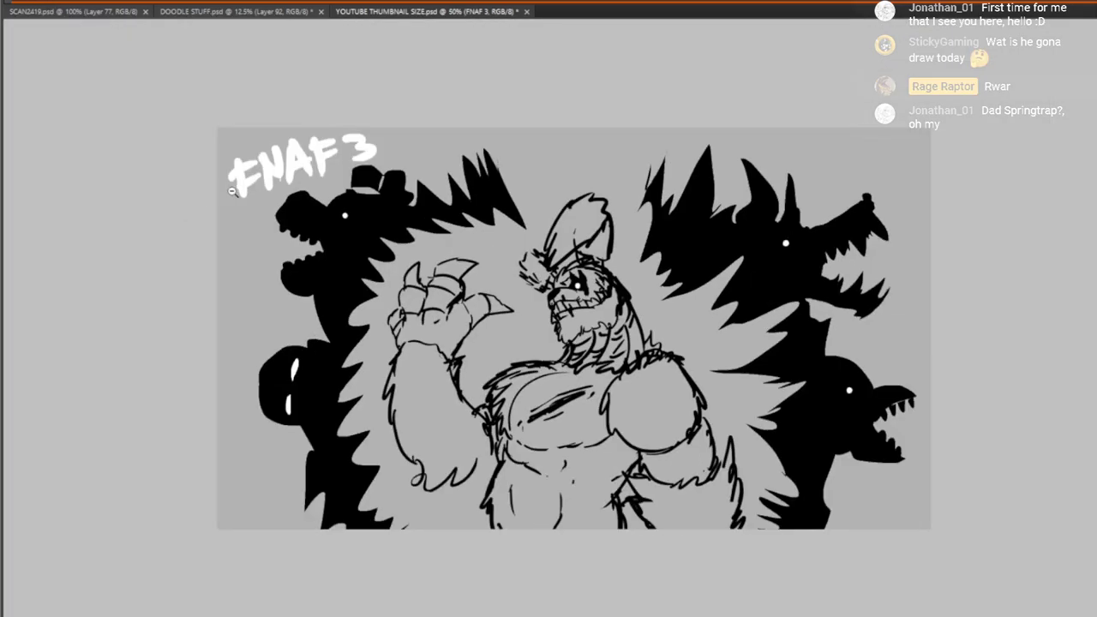
pyautogui.click(238, 12)
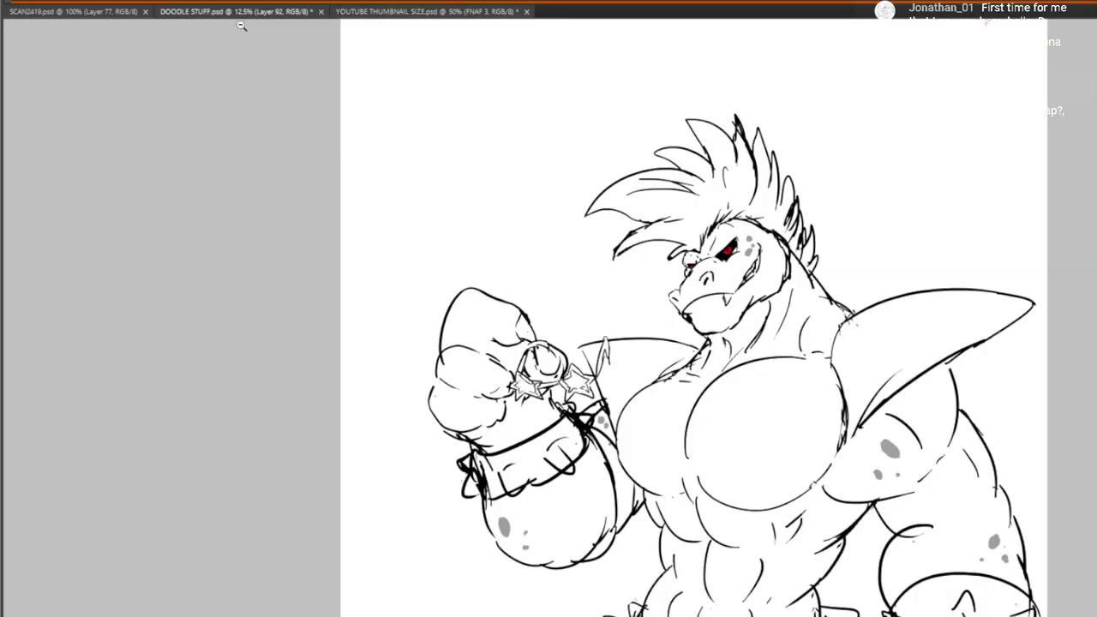
# Scale the character artwork down to about 75% toward the canvas's lower-right corner and make Layer 91 active
pyautogui.moveTo(823, 350); pyautogui.dragTo(568, 232)
pyautogui.moveTo(502, 419); pyautogui.dragTo(574, 348)
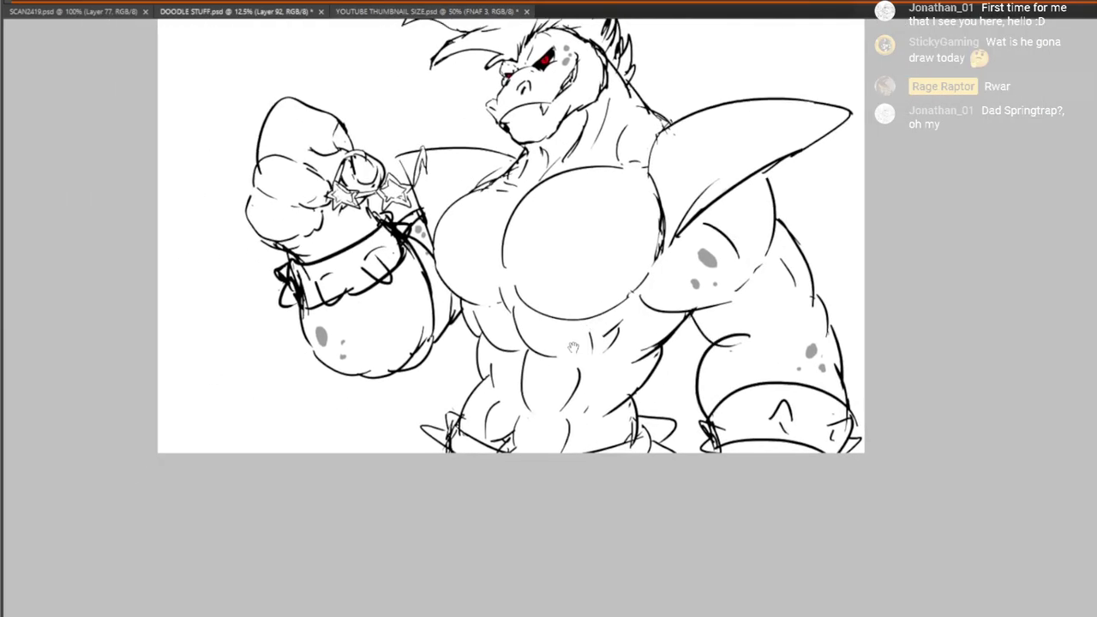
pyautogui.moveTo(429, 445); pyautogui.dragTo(466, 521)
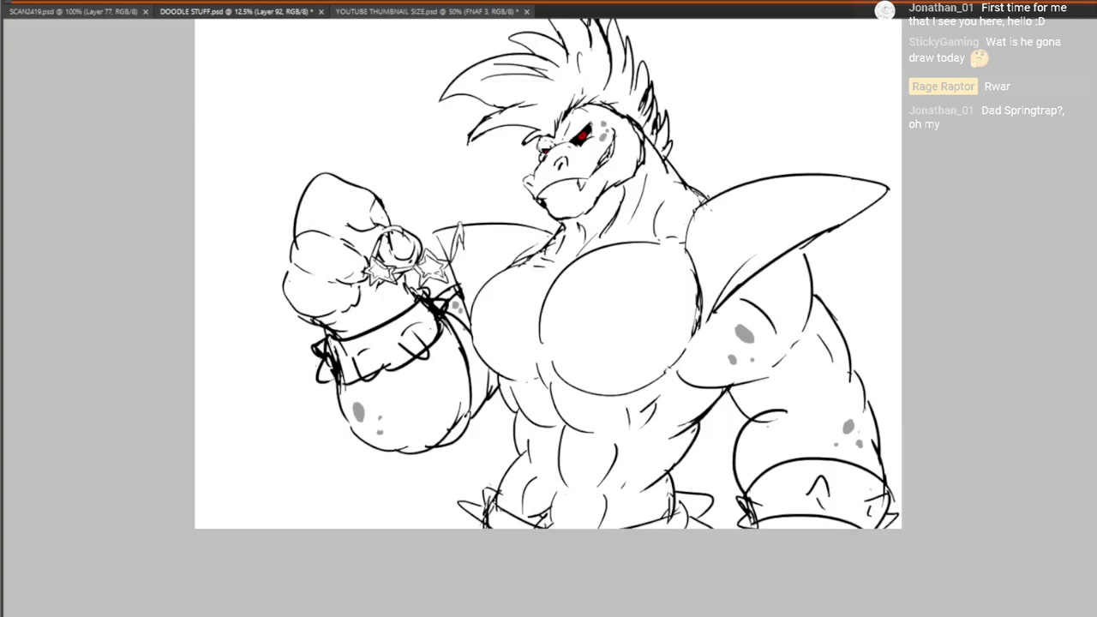
pyautogui.hotkey('ctrl', 'e')
pyautogui.click(4, 53)
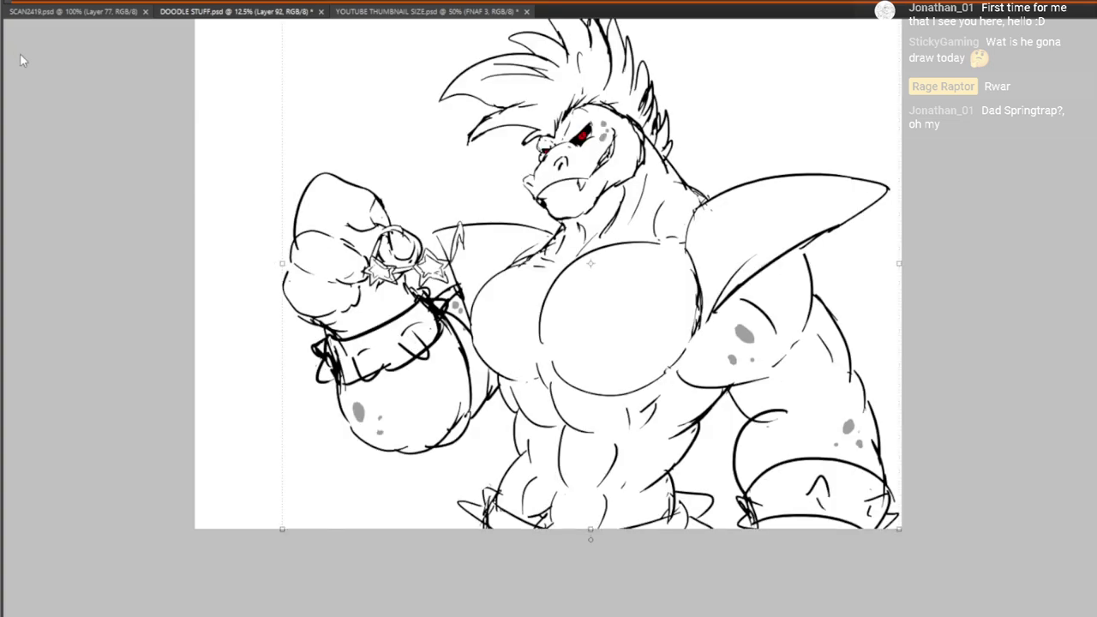
pyautogui.moveTo(340, 98); pyautogui.dragTo(384, 266)
pyautogui.moveTo(327, 167); pyautogui.dragTo(436, 301)
pyautogui.moveTo(663, 551); pyautogui.dragTo(549, 254)
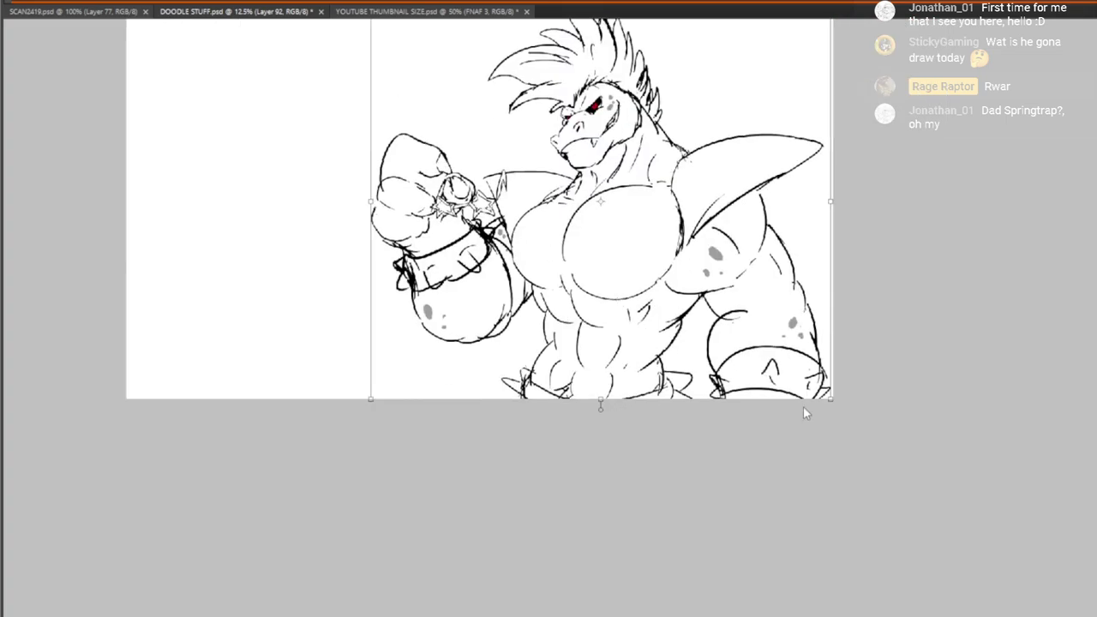
pyautogui.press('Return')
pyautogui.hotkey('ctrl', 'e')
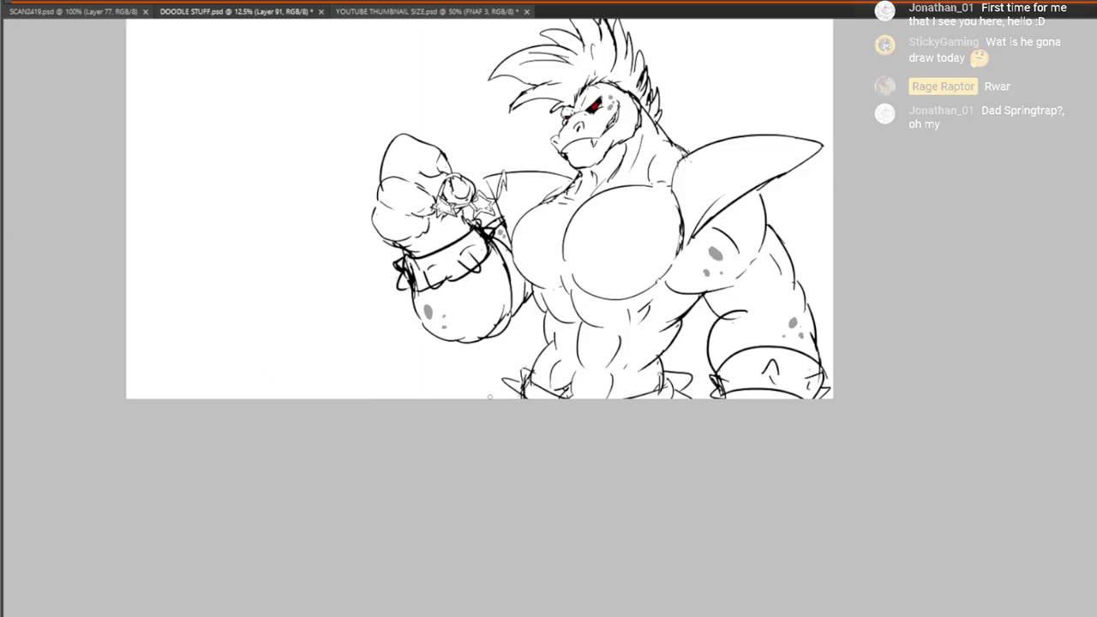
# Draw a large curved, pointed tail outline rising from the canvas's bottom edge beside the raised arm, redoing its outer curve
pyautogui.moveTo(316, 410)
pyautogui.mouseDown()
pyautogui.moveTo(209, 240)
pyautogui.moveTo(437, 410)
pyautogui.mouseUp()
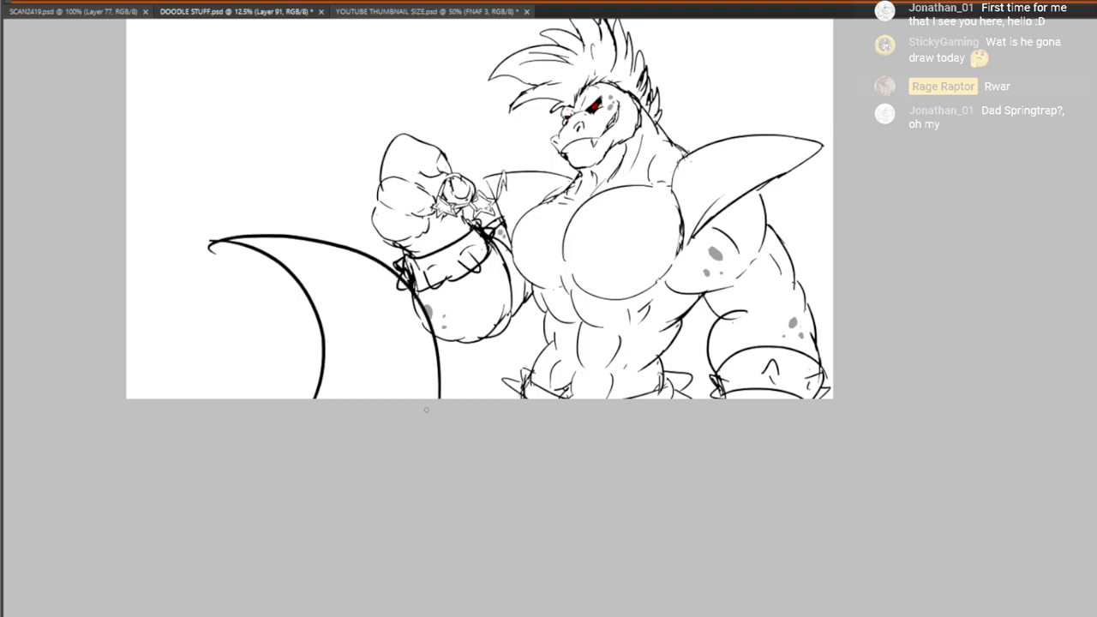
pyautogui.hotkey('ctrl', 'z')
pyautogui.moveTo(202, 239)
pyautogui.mouseDown()
pyautogui.moveTo(333, 242)
pyautogui.moveTo(433, 410)
pyautogui.mouseUp()
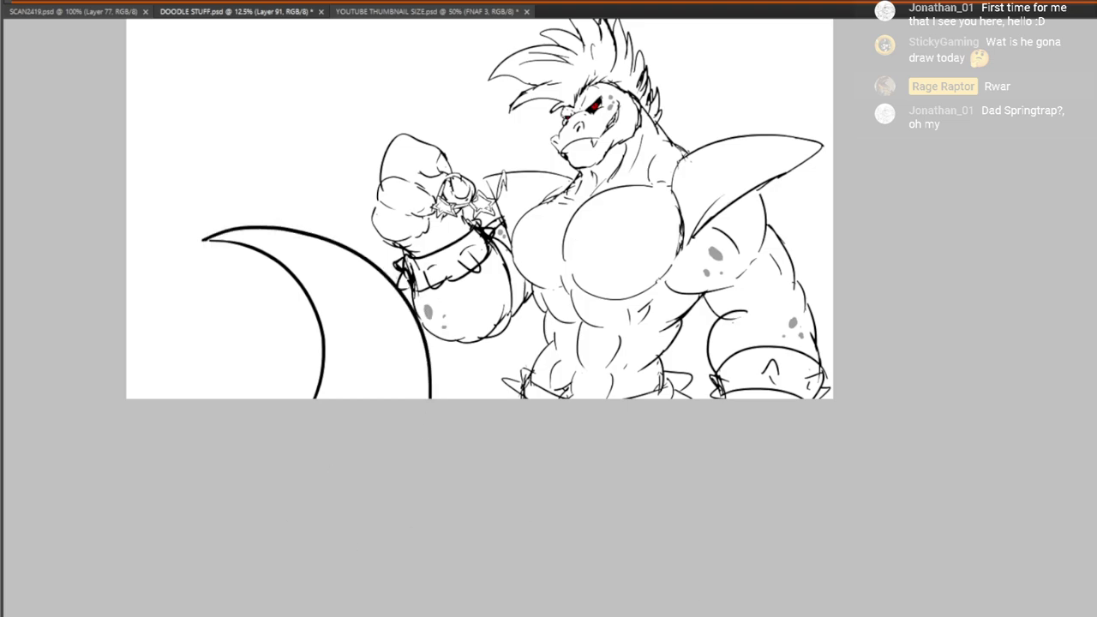
# Add thin crease lines inside the curved tail shape, along its tip, middle and base
pyautogui.moveTo(328, 392)
pyautogui.mouseDown()
pyautogui.moveTo(375, 355)
pyautogui.moveTo(367, 309)
pyautogui.mouseUp()
pyautogui.moveTo(281, 251); pyautogui.dragTo(305, 255)
pyautogui.moveTo(331, 266); pyautogui.dragTo(346, 283)
pyautogui.moveTo(387, 388); pyautogui.dragTo(388, 400)
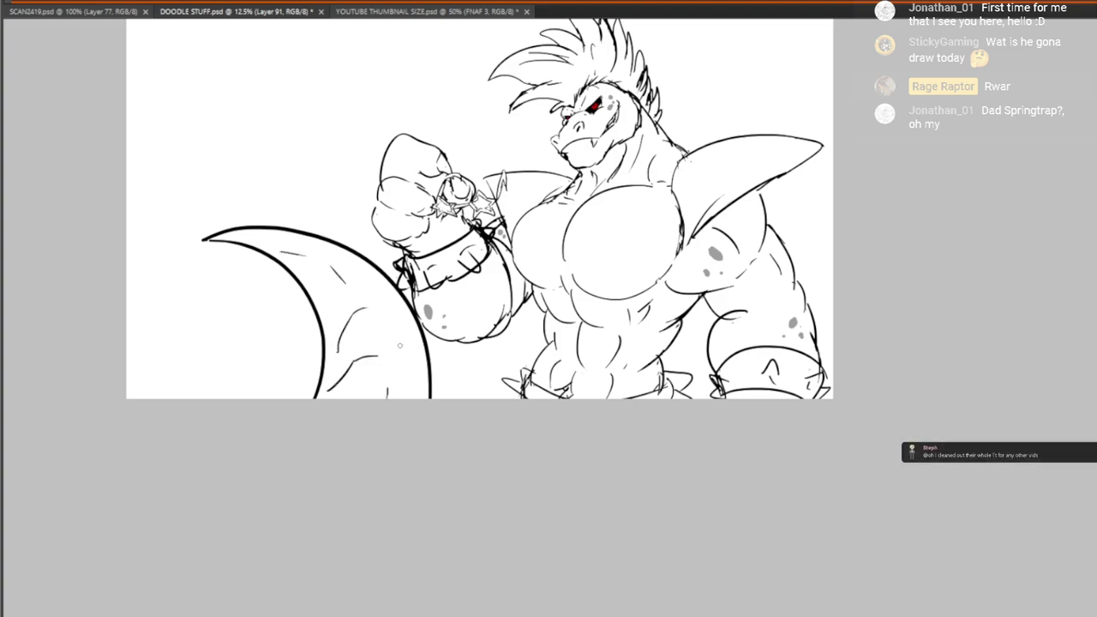
# Rotate the tail drawing and move it low behind the torso, then add a short tail curve beside the far hip
pyautogui.hotkey('ctrl', 't')
pyautogui.moveTo(335, 225); pyautogui.dragTo(335, 195)
pyautogui.moveTo(441, 341)
pyautogui.mouseDown()
pyautogui.moveTo(442, 254)
pyautogui.moveTo(509, 352)
pyautogui.moveTo(484, 377)
pyautogui.moveTo(459, 352)
pyautogui.moveTo(472, 349)
pyautogui.mouseUp()
pyautogui.press('Return')
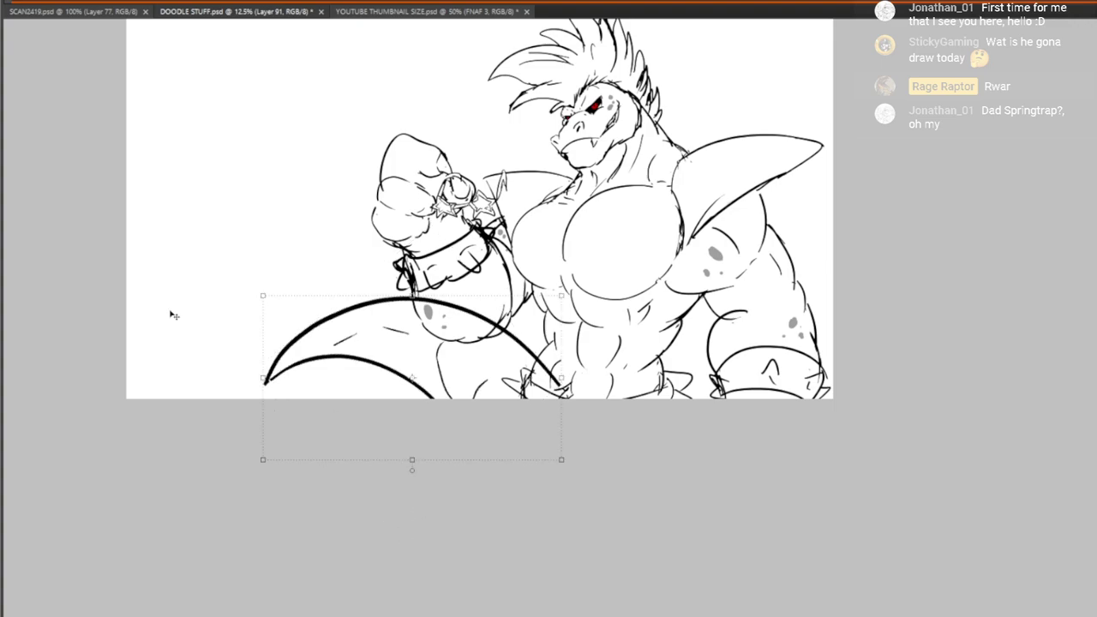
pyautogui.moveTo(659, 356); pyautogui.dragTo(716, 396)
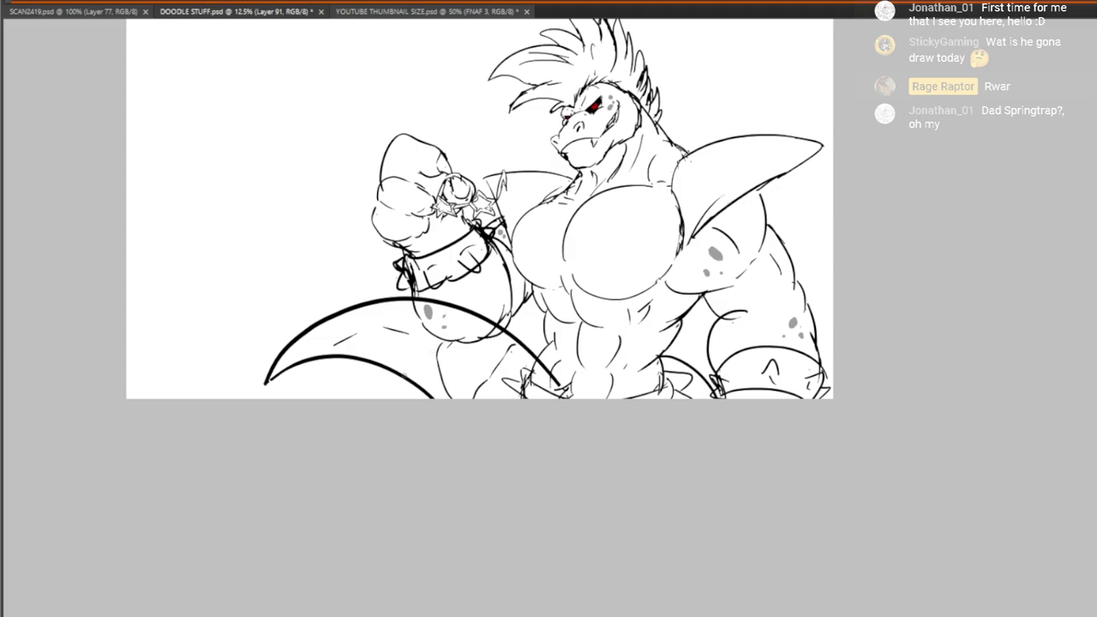
# Clear the tail lines crossing the raised forearm, then add crease lines inside the tail and small curved spikes along its upper edge
pyautogui.moveTo(408, 376)
pyautogui.mouseDown()
pyautogui.moveTo(400, 325)
pyautogui.moveTo(351, 312)
pyautogui.mouseUp()
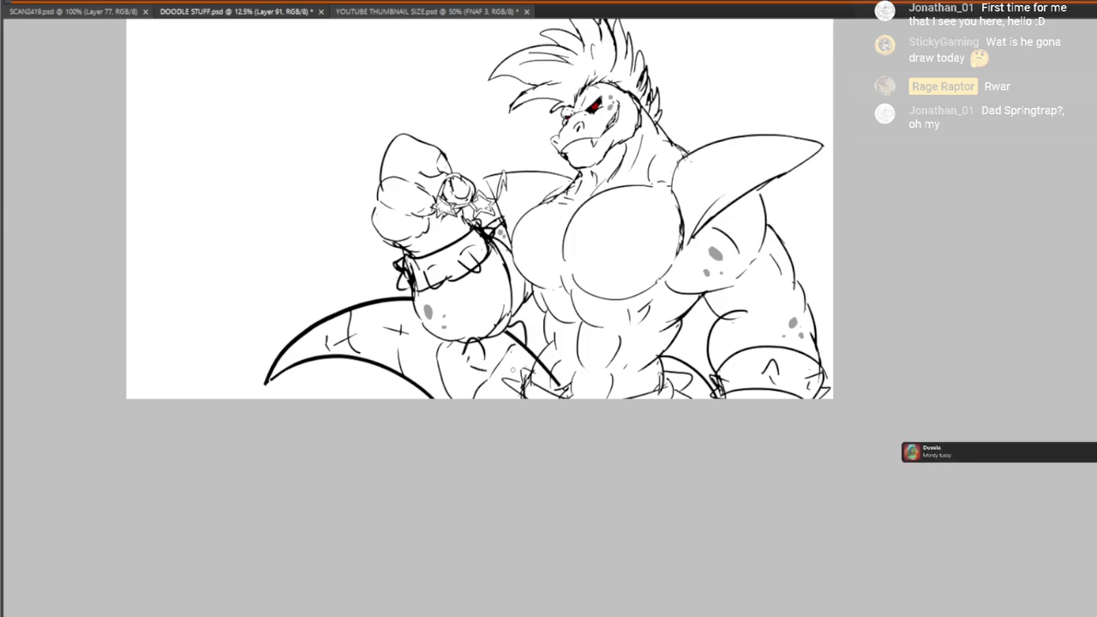
pyautogui.moveTo(389, 300)
pyautogui.mouseDown()
pyautogui.moveTo(396, 314)
pyautogui.moveTo(403, 292)
pyautogui.mouseUp()
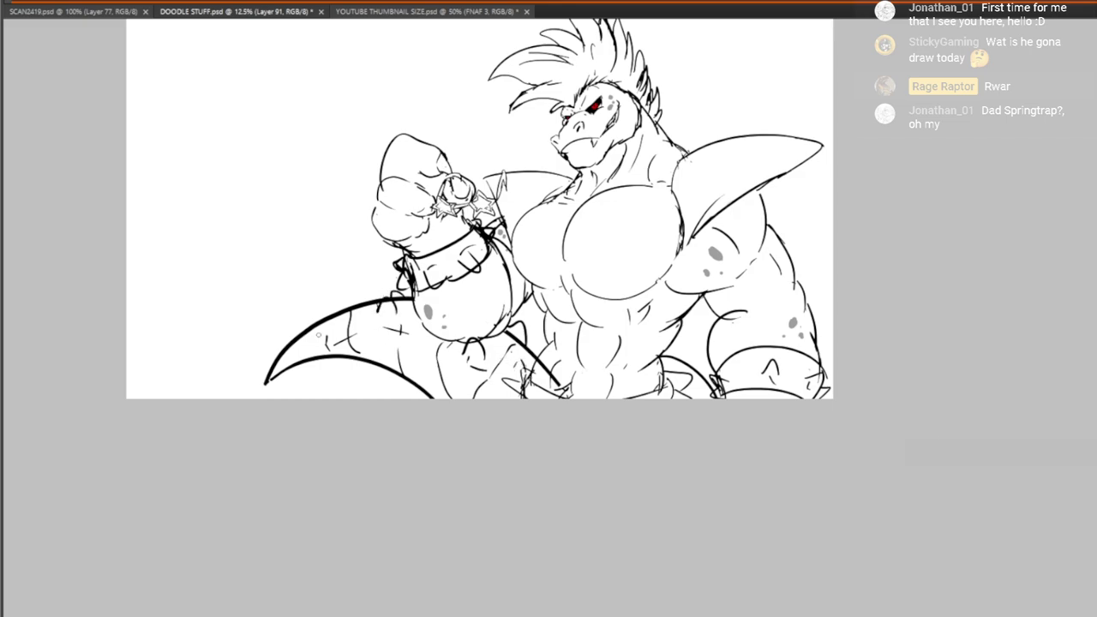
pyautogui.moveTo(324, 325); pyautogui.dragTo(317, 336)
pyautogui.moveTo(321, 325)
pyautogui.mouseDown()
pyautogui.moveTo(333, 333)
pyautogui.moveTo(332, 314)
pyautogui.mouseUp()
pyautogui.moveTo(486, 389); pyautogui.dragTo(44, 202)
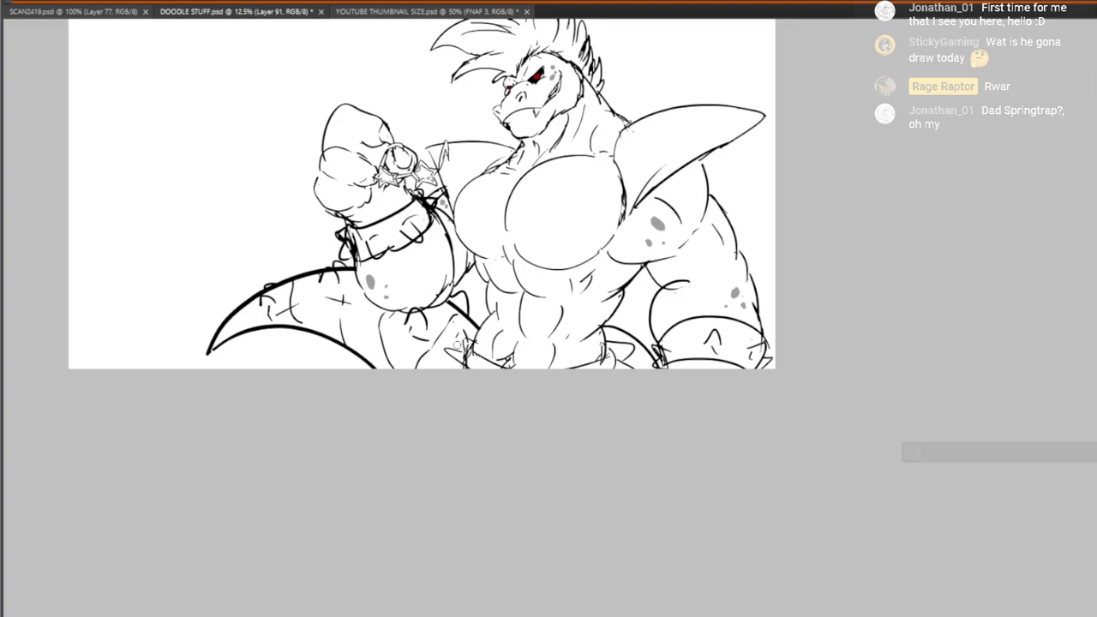
# Create a new layer and thicken the outline of the far brow bulge above the small red eye
pyautogui.moveTo(446, 314)
pyautogui.mouseDown()
pyautogui.moveTo(444, 438)
pyautogui.moveTo(499, 411)
pyautogui.moveTo(478, 475)
pyautogui.mouseUp()
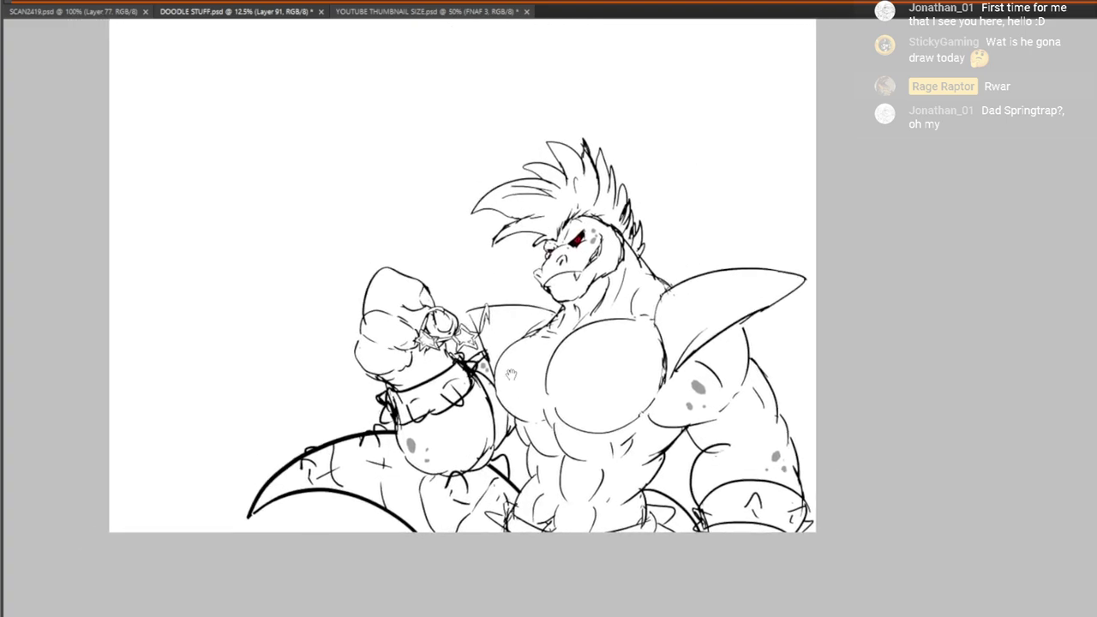
pyautogui.moveTo(511, 374)
pyautogui.mouseDown()
pyautogui.moveTo(504, 326)
pyautogui.moveTo(503, 339)
pyautogui.mouseUp()
pyautogui.moveTo(505, 280)
pyautogui.mouseDown()
pyautogui.moveTo(496, 299)
pyautogui.moveTo(524, 295)
pyautogui.mouseUp()
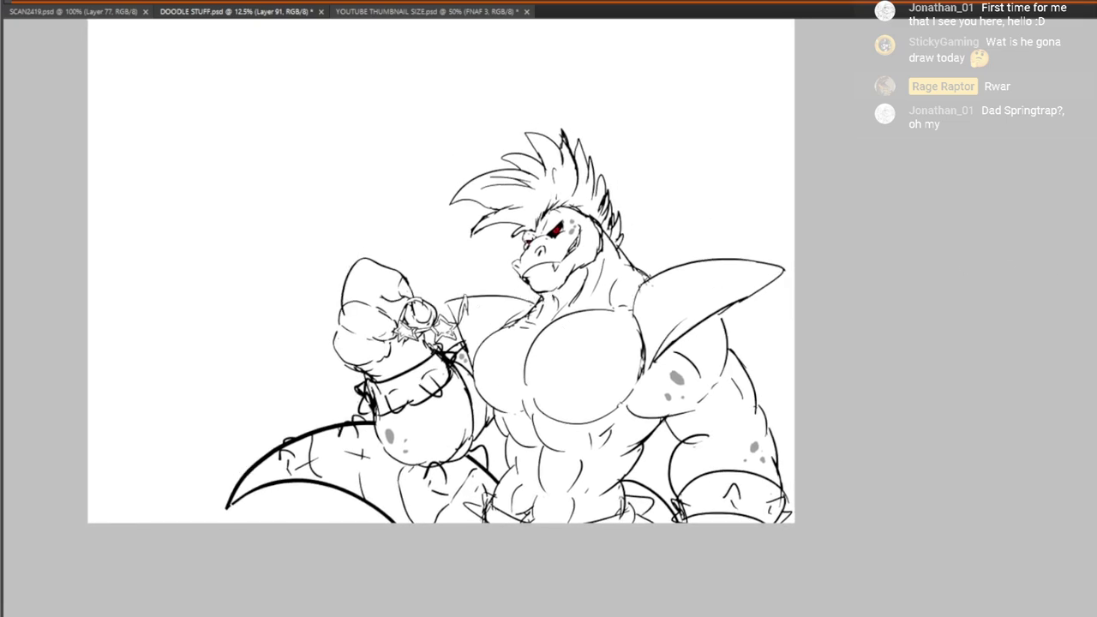
pyautogui.hotkey('ctrl', 'alt', 'shift', 'n')
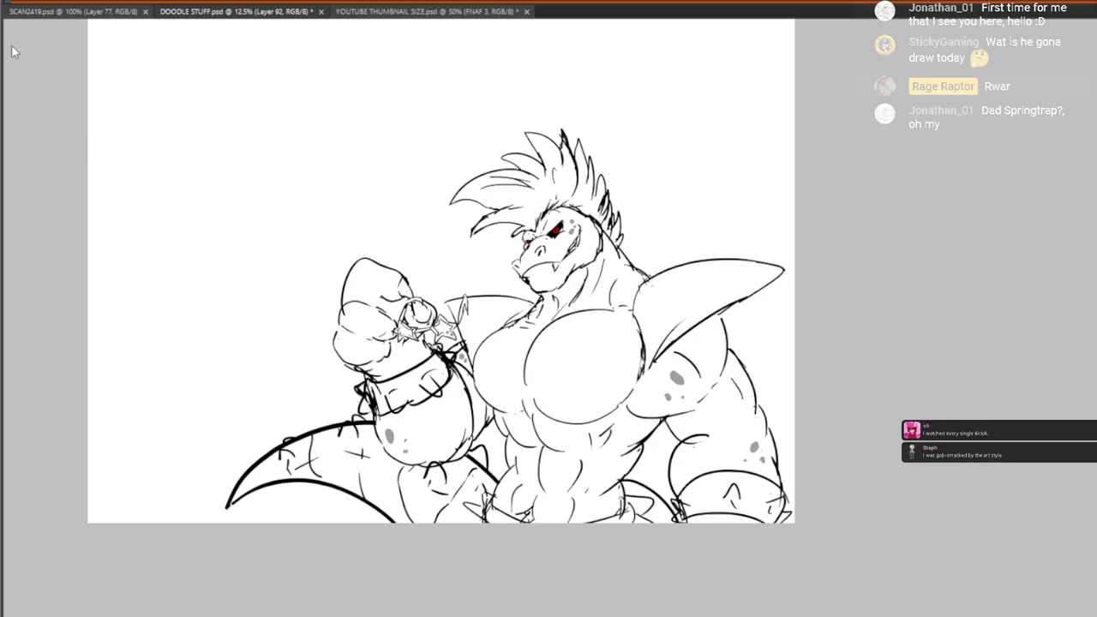
pyautogui.click(591, 246)
pyautogui.click(592, 257)
pyautogui.click(583, 267)
pyautogui.click(580, 271)
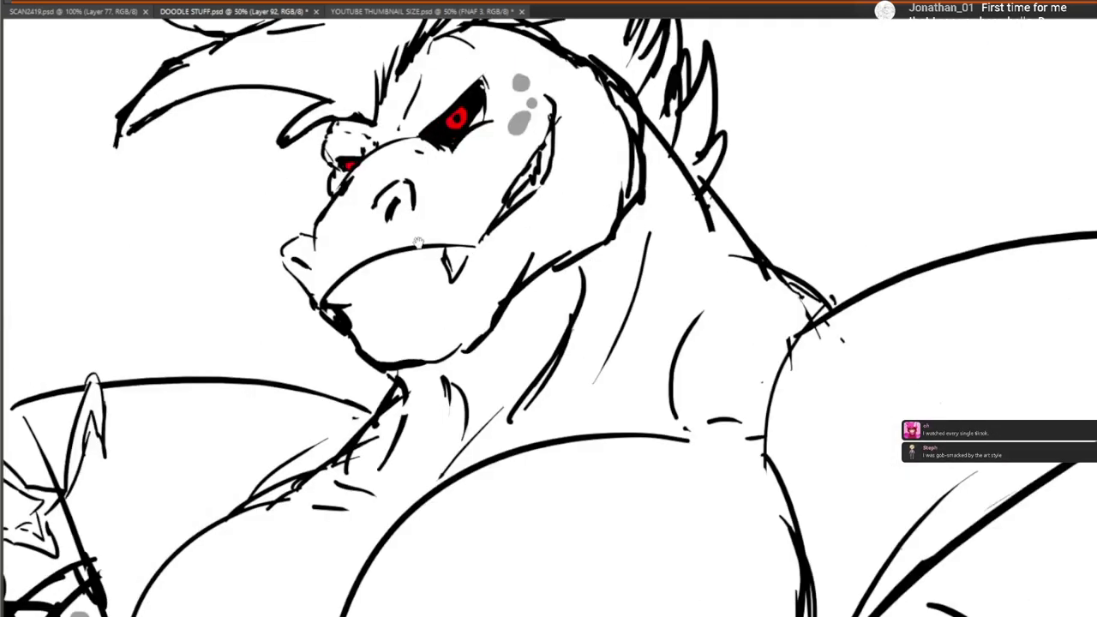
pyautogui.moveTo(381, 220); pyautogui.dragTo(414, 347)
pyautogui.click(414, 347)
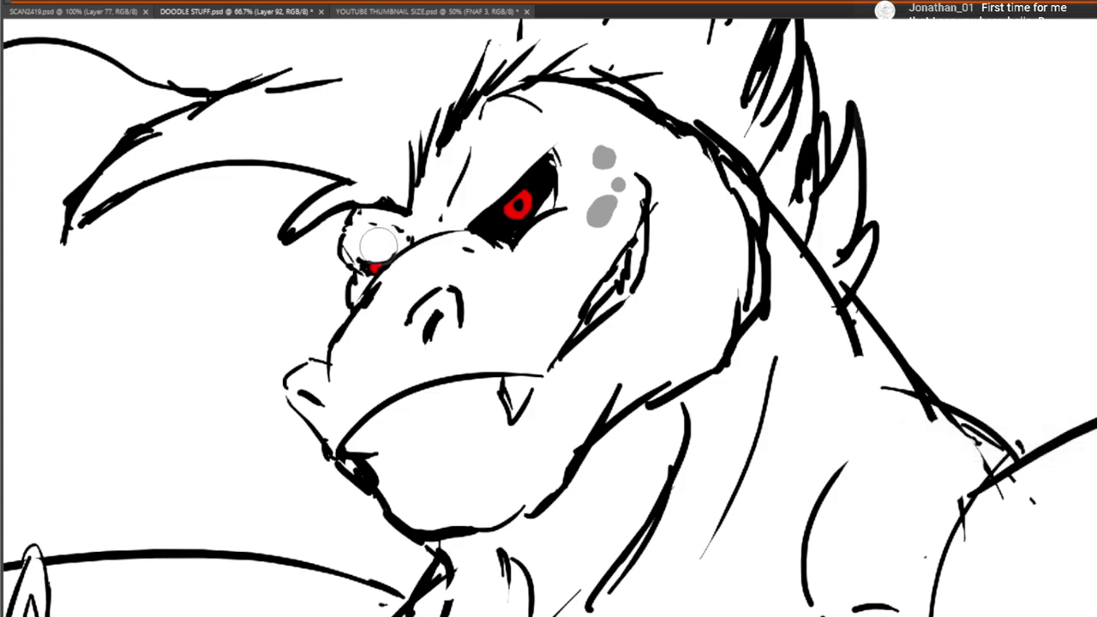
pyautogui.moveTo(358, 252); pyautogui.dragTo(375, 267)
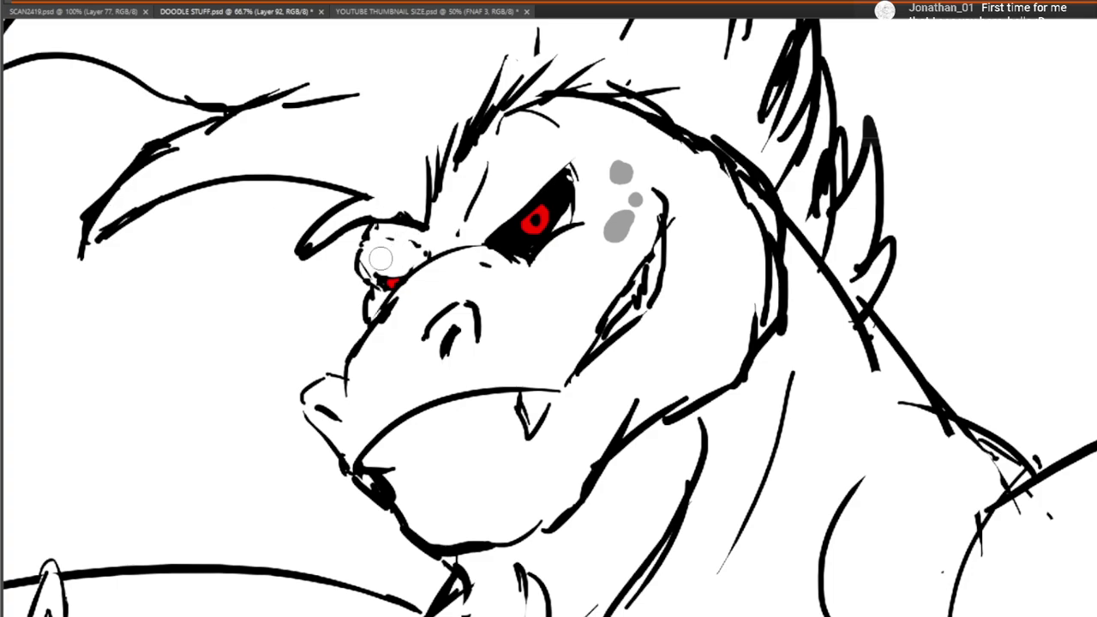
pyautogui.moveTo(356, 255)
pyautogui.mouseDown()
pyautogui.moveTo(370, 215)
pyautogui.moveTo(358, 271)
pyautogui.mouseUp()
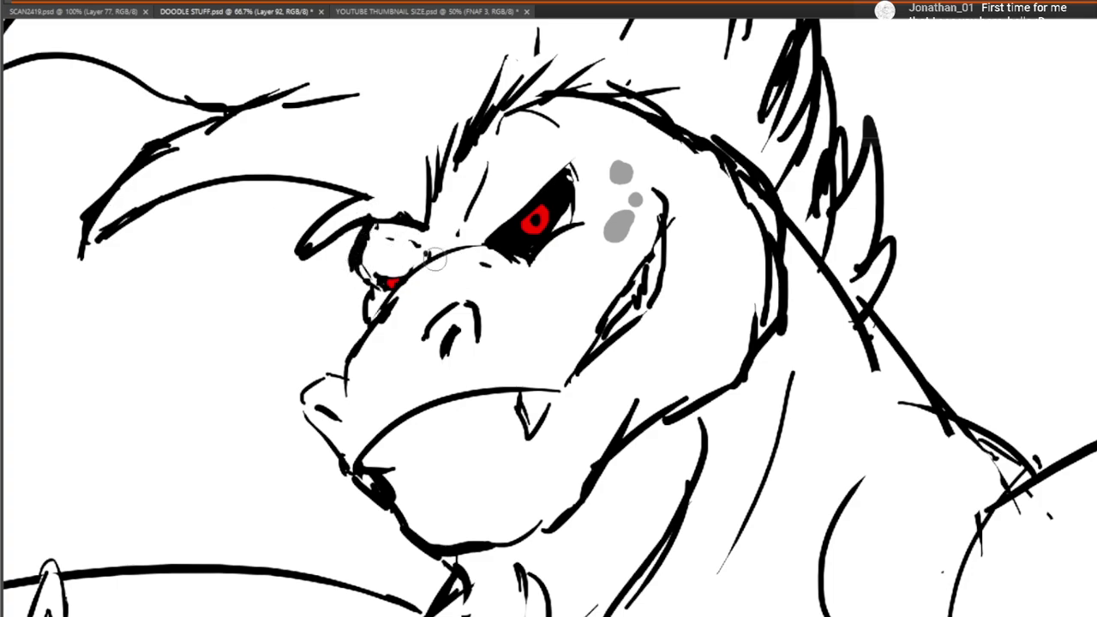
# Add short wrinkle strokes between the eyes and thicken the snout's bridge line down to the nose tip
pyautogui.moveTo(448, 235)
pyautogui.mouseDown()
pyautogui.moveTo(510, 279)
pyautogui.moveTo(495, 251)
pyautogui.moveTo(484, 255)
pyautogui.moveTo(529, 282)
pyautogui.mouseUp()
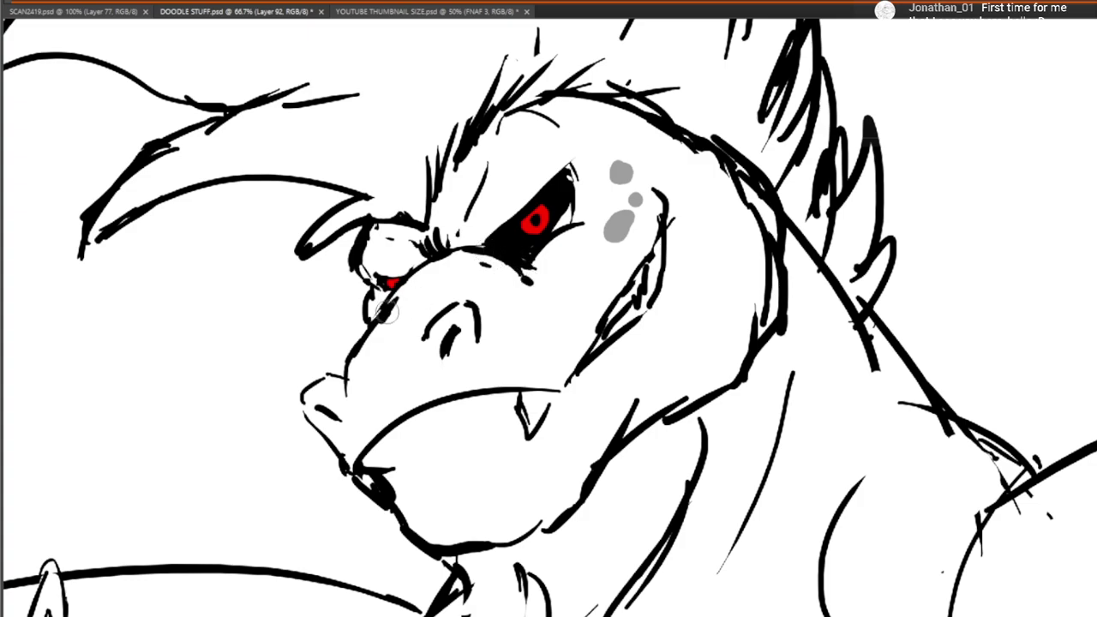
pyautogui.moveTo(403, 276)
pyautogui.mouseDown()
pyautogui.moveTo(350, 377)
pyautogui.moveTo(336, 388)
pyautogui.moveTo(336, 377)
pyautogui.mouseUp()
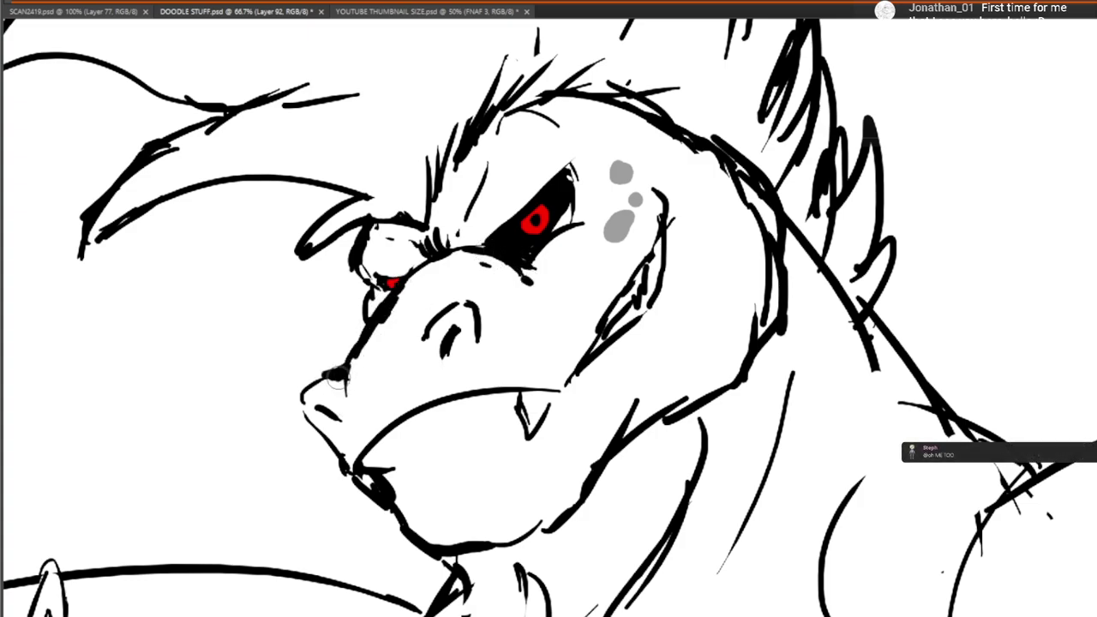
pyautogui.moveTo(417, 341)
pyautogui.mouseDown()
pyautogui.moveTo(382, 296)
pyautogui.moveTo(366, 383)
pyautogui.mouseUp()
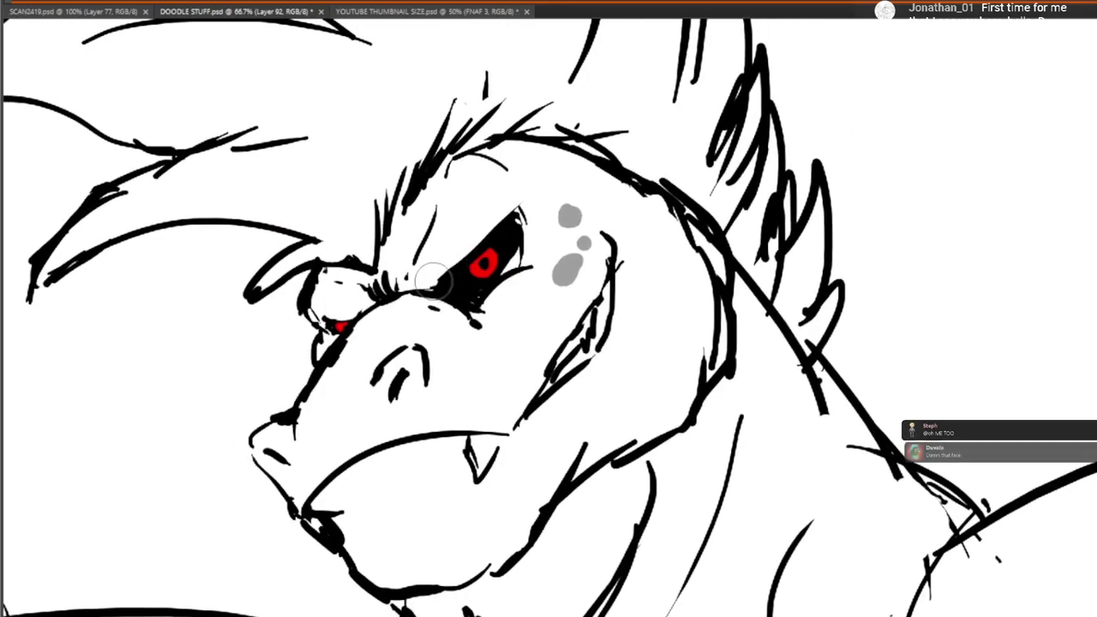
# Rework both red eyes with black, opening the near iris ring into a crescent and darkening the far eye's upper lid
pyautogui.moveTo(646, 171); pyautogui.dragTo(659, 111)
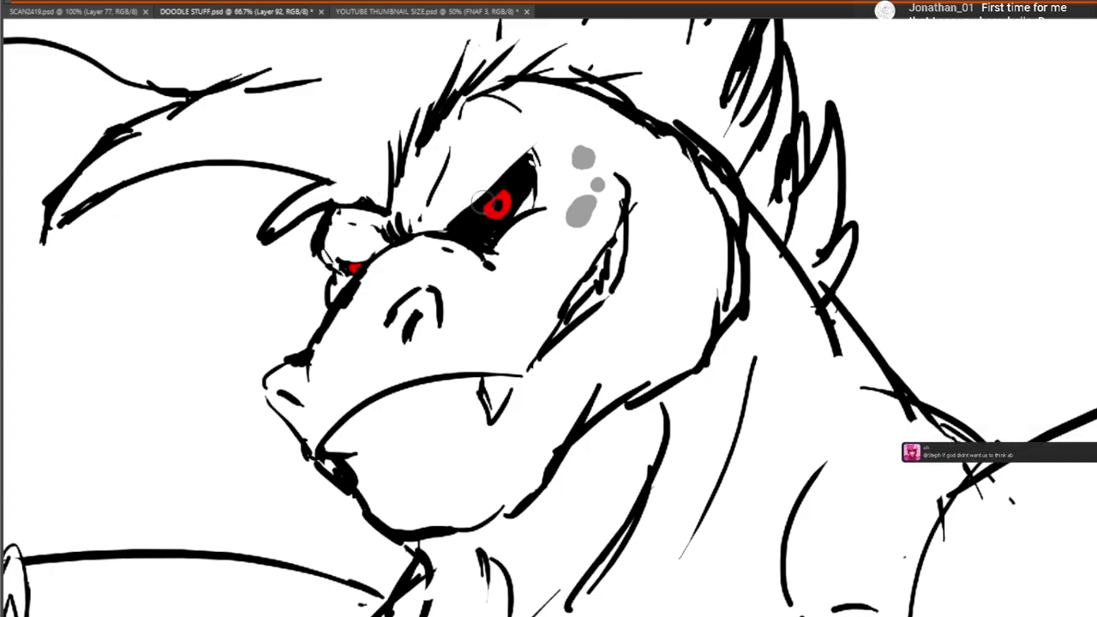
pyautogui.moveTo(600, 188); pyautogui.dragTo(632, 160)
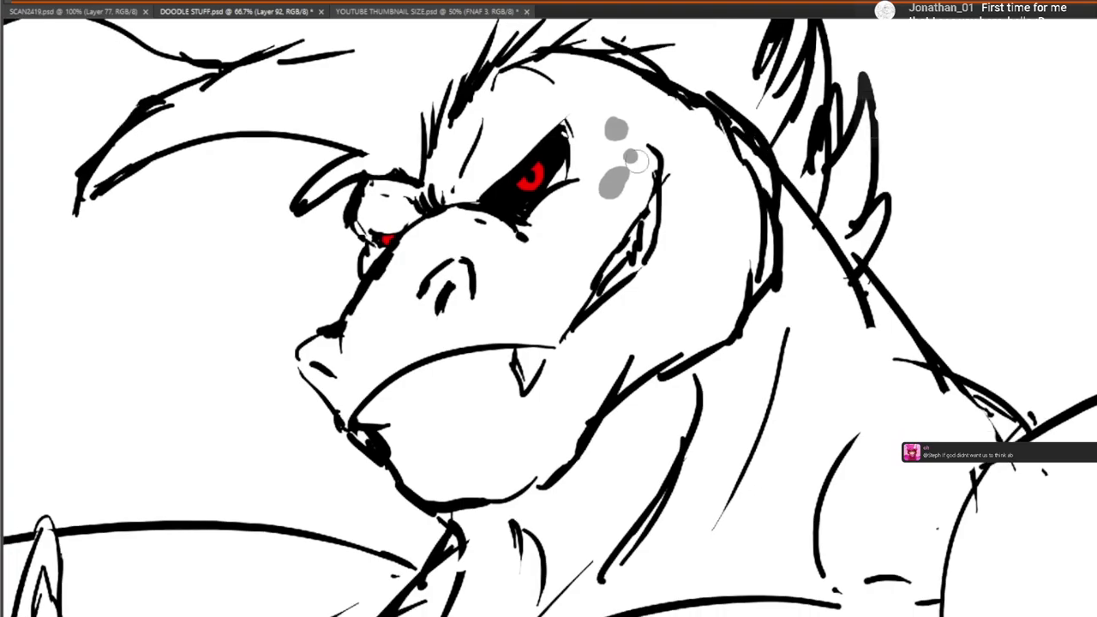
pyautogui.moveTo(375, 228); pyautogui.dragTo(411, 227)
pyautogui.moveTo(230, 267)
pyautogui.mouseDown()
pyautogui.moveTo(230, 315)
pyautogui.moveTo(254, 241)
pyautogui.mouseUp()
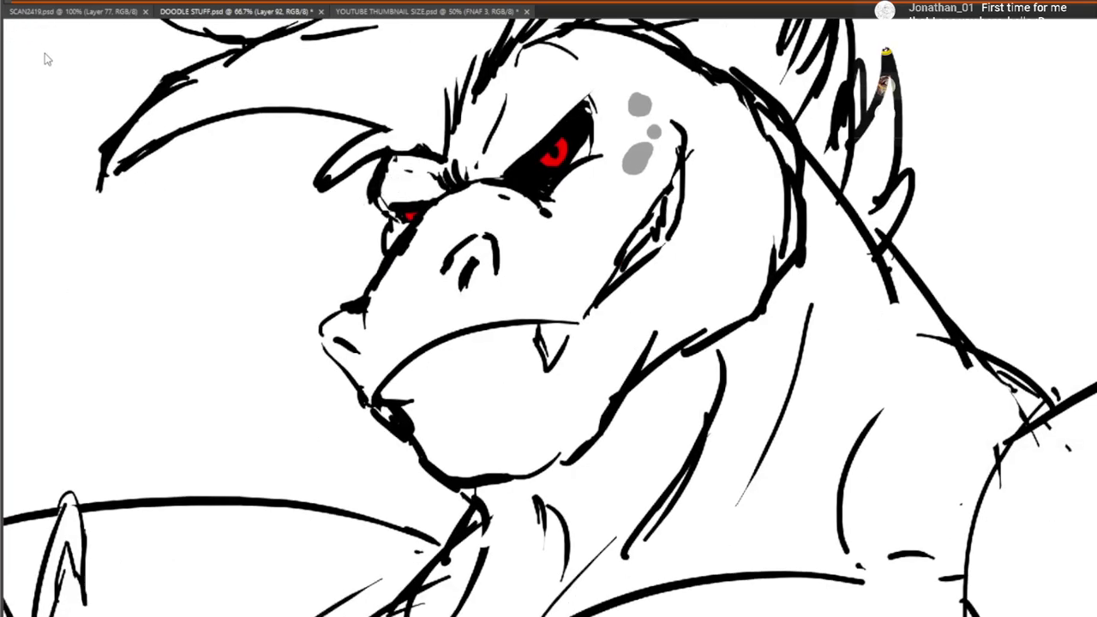
# Examine the fang and jaw lines up close, and check the whole figure
pyautogui.click(611, 370)
pyautogui.click(618, 371)
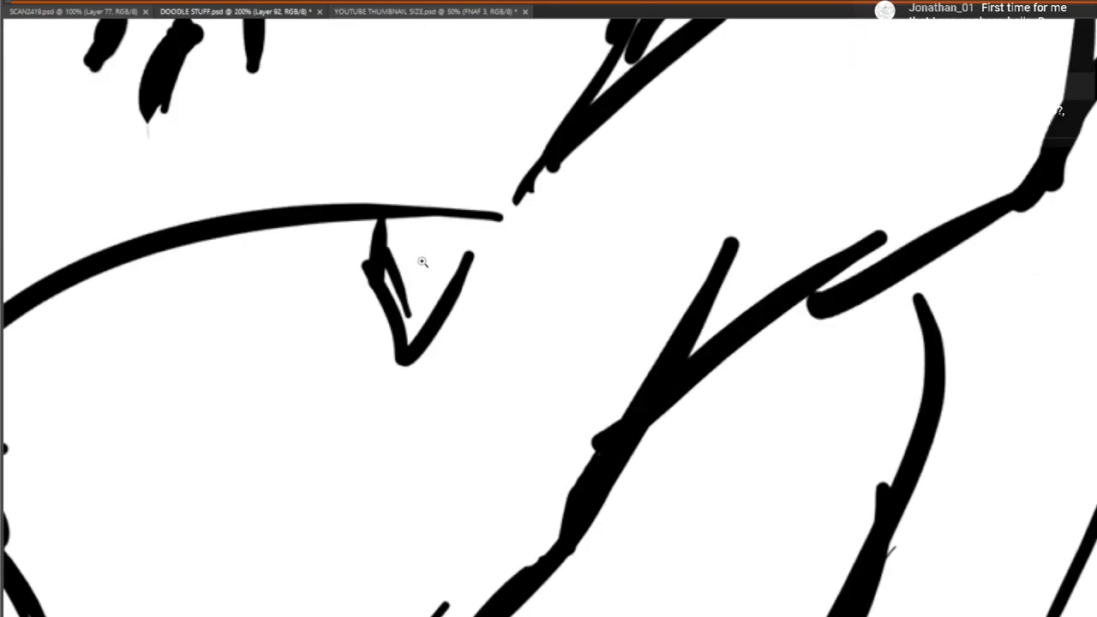
pyautogui.click(71, 29)
pyautogui.click(120, 87)
pyautogui.click(142, 120)
pyautogui.click(175, 154)
pyautogui.click(390, 288)
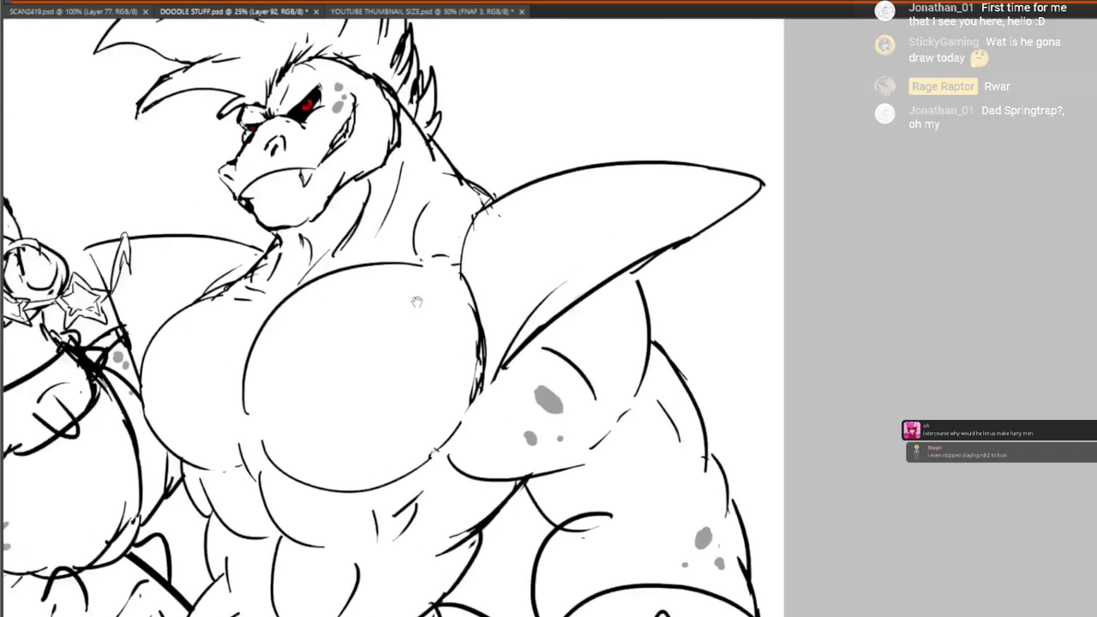
pyautogui.click(548, 319)
pyautogui.moveTo(548, 302); pyautogui.dragTo(557, 300)
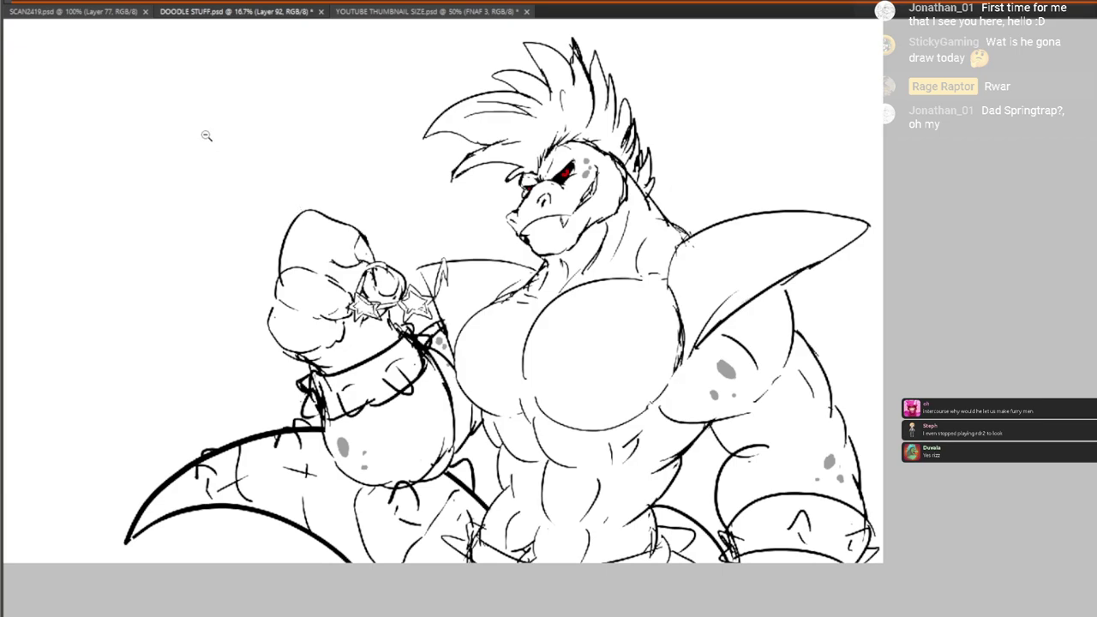
# Remove the middle hair spike's old outline and redraw it as a larger pointed spike overlapping the front tuft
pyautogui.scroll(2, 484, 46)
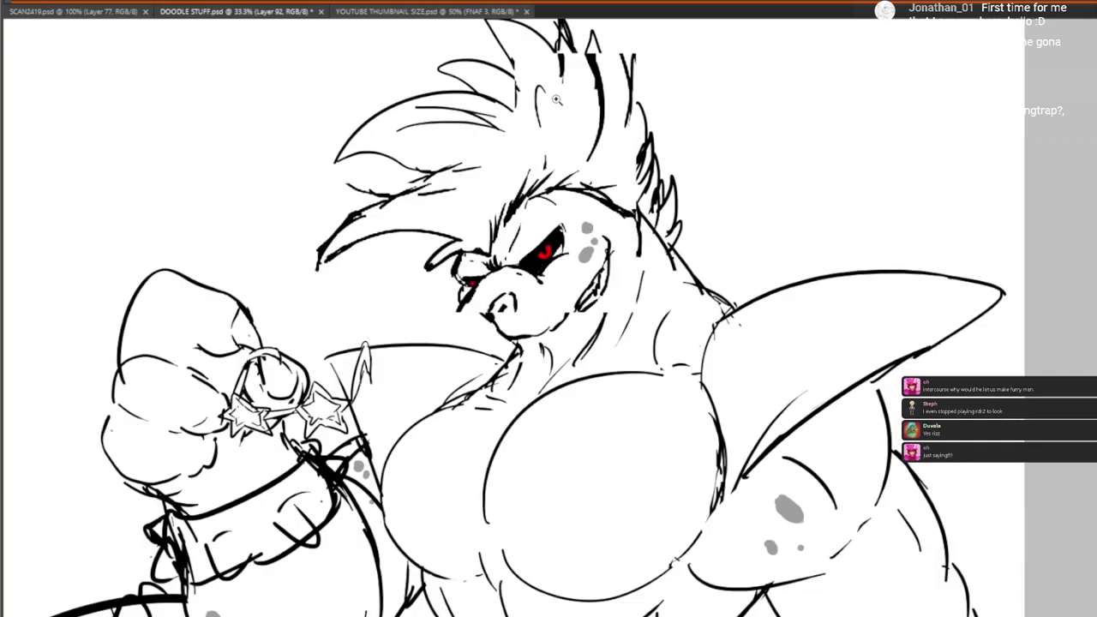
pyautogui.moveTo(399, 218)
pyautogui.mouseDown()
pyautogui.moveTo(473, 196)
pyautogui.moveTo(498, 224)
pyautogui.mouseUp()
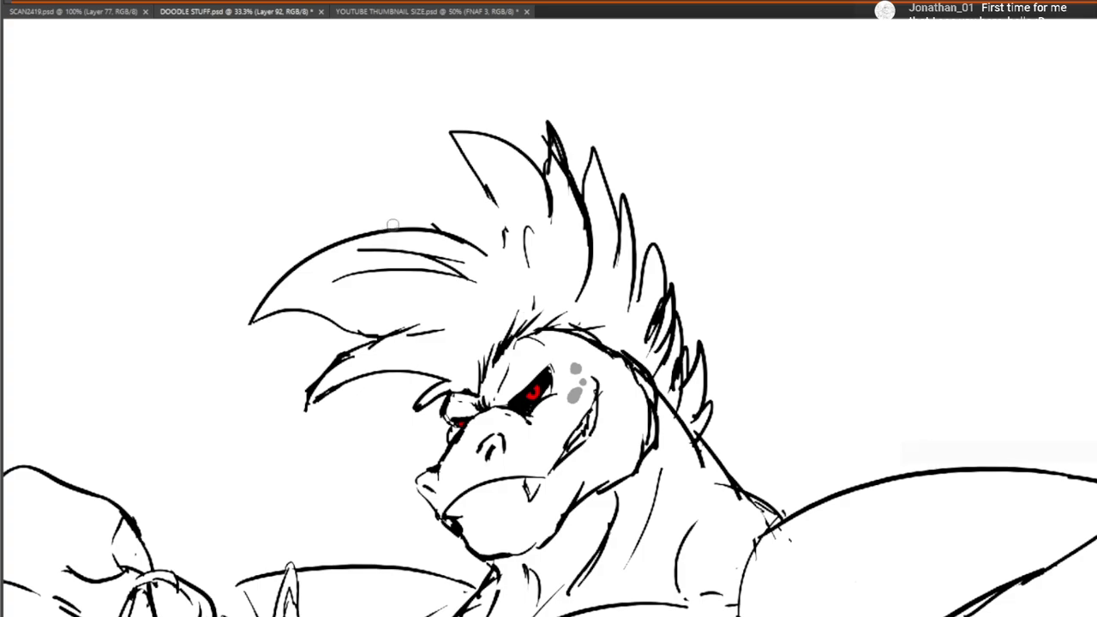
pyautogui.moveTo(395, 227)
pyautogui.mouseDown()
pyautogui.moveTo(321, 178)
pyautogui.moveTo(467, 202)
pyautogui.mouseUp()
pyautogui.moveTo(442, 167)
pyautogui.mouseDown()
pyautogui.moveTo(506, 225)
pyautogui.moveTo(494, 164)
pyautogui.moveTo(330, 90)
pyautogui.mouseUp()
pyautogui.hotkey('ctrl', 'z')
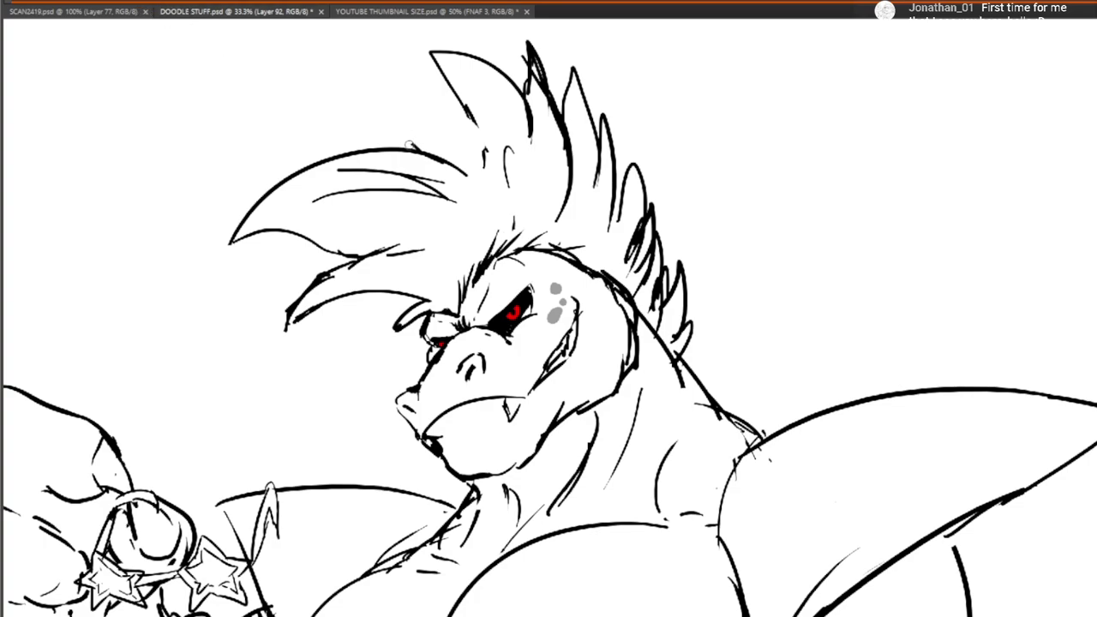
pyautogui.moveTo(410, 146)
pyautogui.mouseDown()
pyautogui.moveTo(356, 103)
pyautogui.moveTo(473, 142)
pyautogui.moveTo(486, 163)
pyautogui.mouseUp()
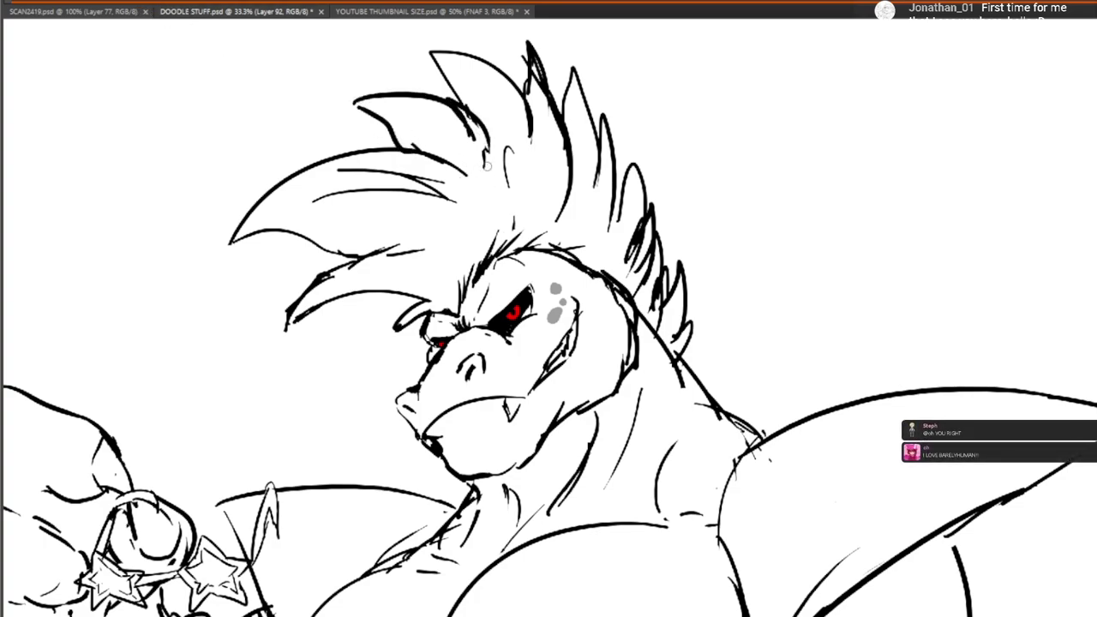
# Add thin strand lines inside the front hair tuft and at the base of the upper spikes
pyautogui.moveTo(452, 208); pyautogui.dragTo(485, 232)
pyautogui.moveTo(483, 257); pyautogui.dragTo(398, 228)
pyautogui.moveTo(546, 140); pyautogui.dragTo(556, 174)
pyautogui.moveTo(544, 294)
pyautogui.mouseDown()
pyautogui.moveTo(552, 116)
pyautogui.moveTo(521, 236)
pyautogui.mouseUp()
pyautogui.moveTo(537, 125); pyautogui.dragTo(543, 190)
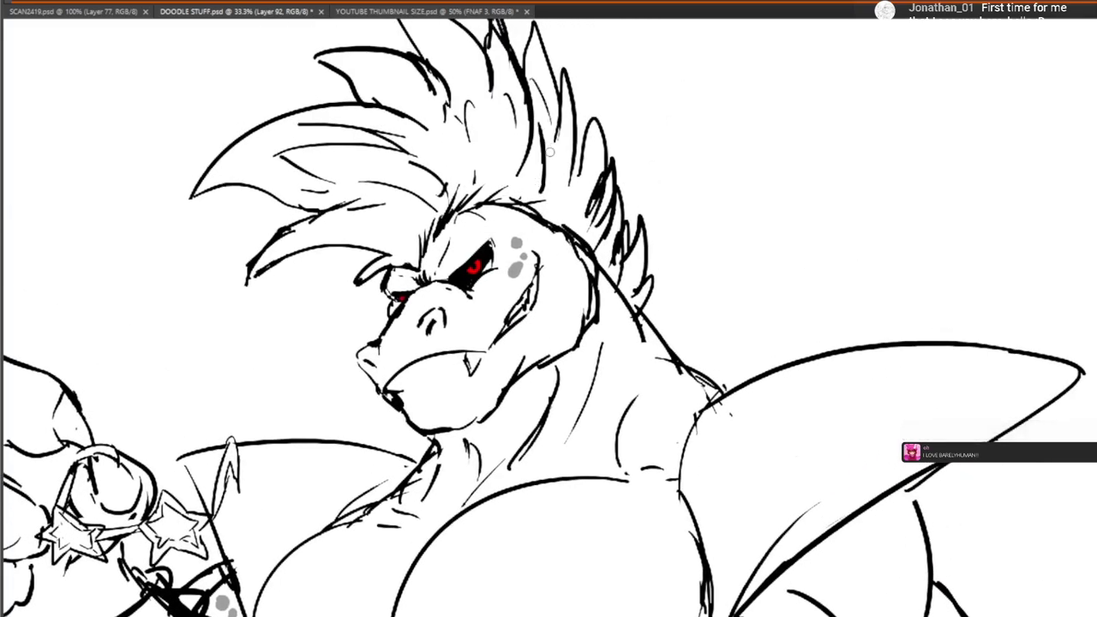
# Add short crease strokes at the base of the neck and where the two chest muscles meet
pyautogui.scroll(-5, 463, 172)
pyautogui.scroll(3, 415, 180)
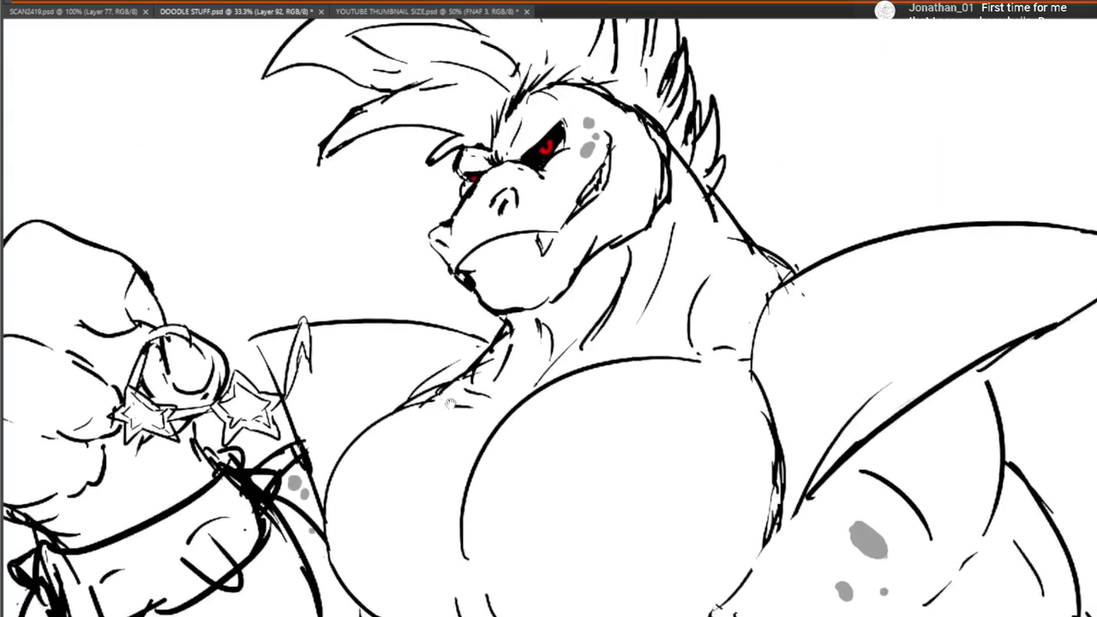
pyautogui.scroll(-4, 463, 354)
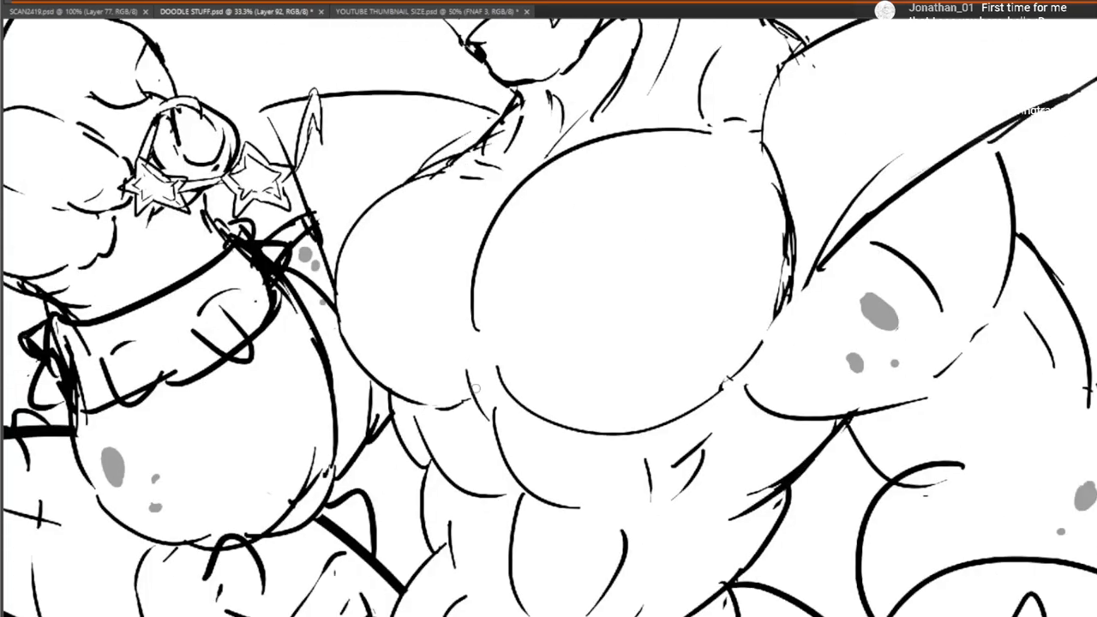
pyautogui.scroll(1, 472, 283)
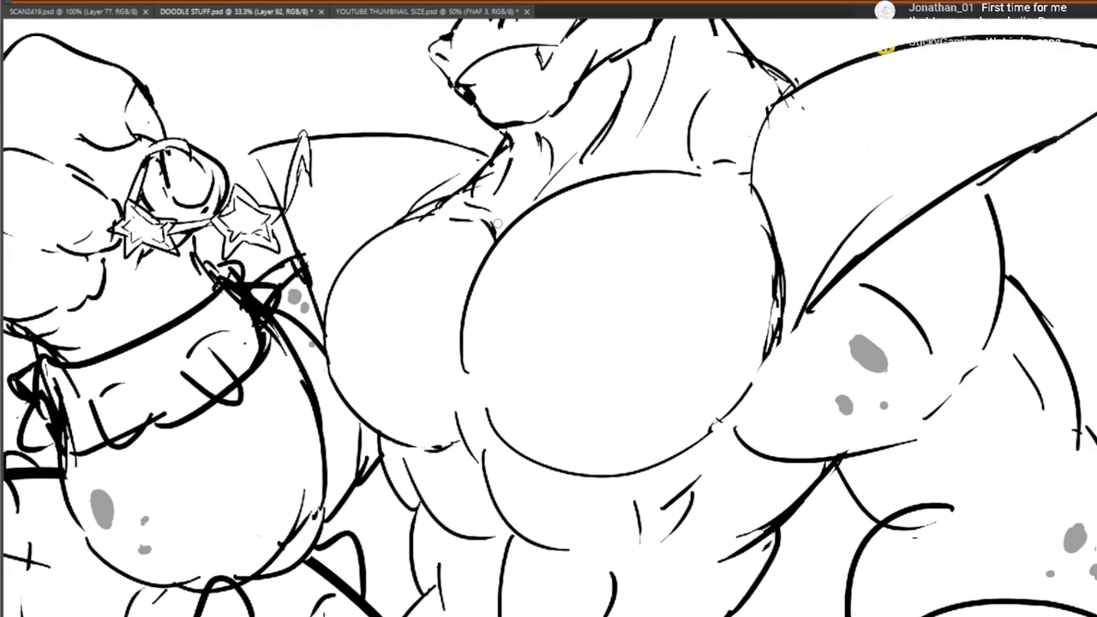
pyautogui.moveTo(556, 130); pyautogui.dragTo(512, 245)
pyautogui.moveTo(621, 188)
pyautogui.mouseDown()
pyautogui.moveTo(597, 285)
pyautogui.moveTo(497, 254)
pyautogui.moveTo(509, 332)
pyautogui.mouseUp()
pyautogui.moveTo(438, 461)
pyautogui.mouseDown()
pyautogui.moveTo(468, 254)
pyautogui.moveTo(557, 187)
pyautogui.mouseUp()
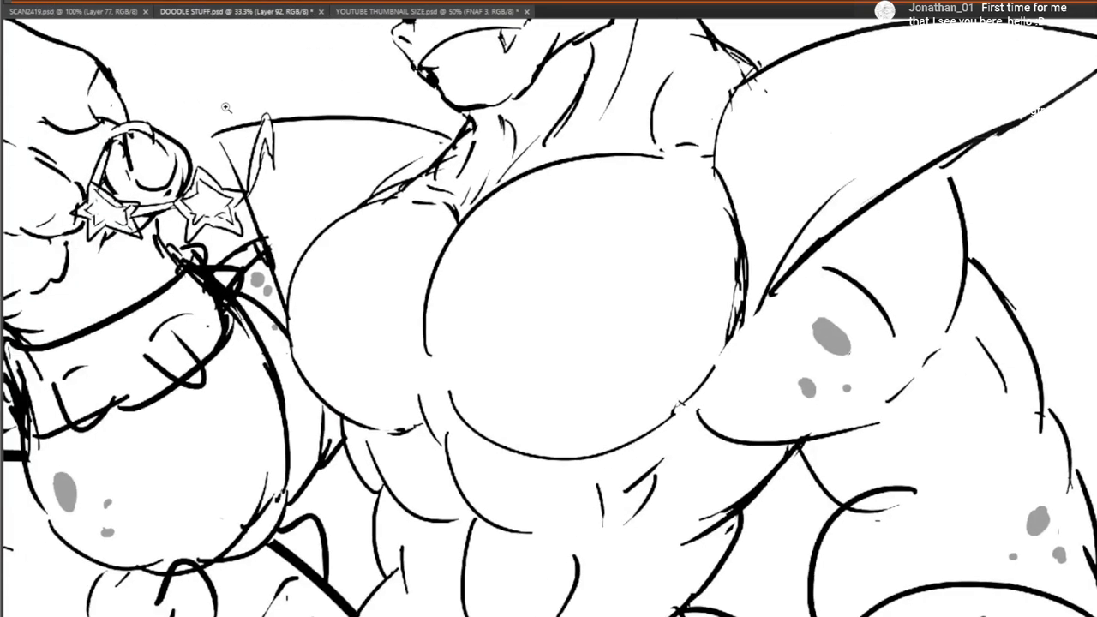
# Draw a tiny figure's round head and two outstretched arms at the gap between the chest muscles
pyautogui.click(453, 248)
pyautogui.click(453, 248)
pyautogui.click(454, 249)
pyautogui.moveTo(515, 260); pyautogui.dragTo(662, 369)
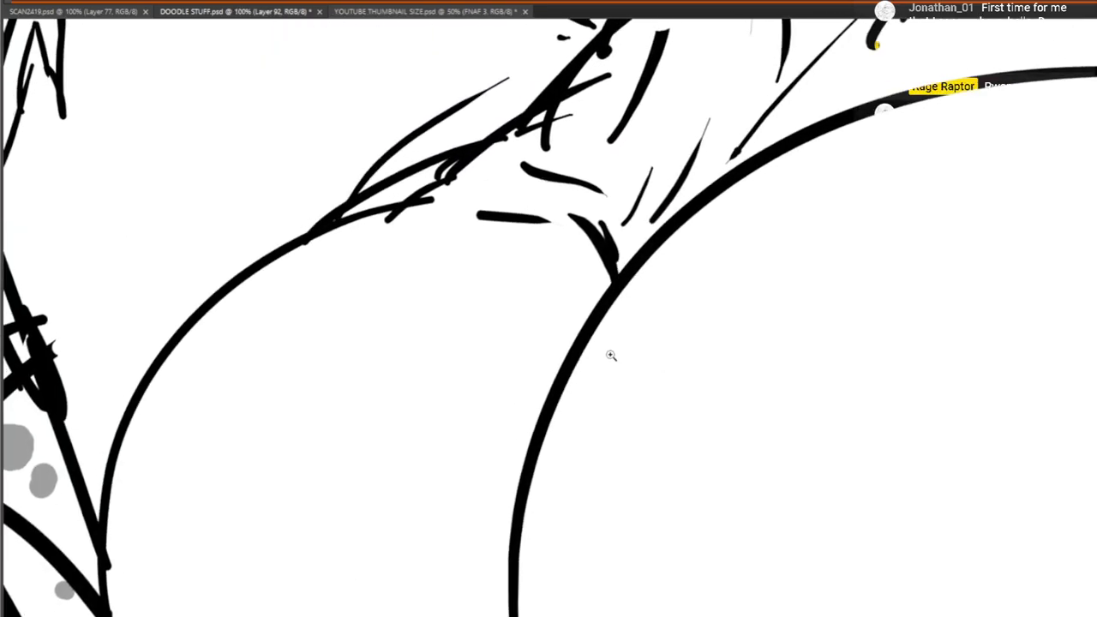
pyautogui.scroll(1, 610, 357)
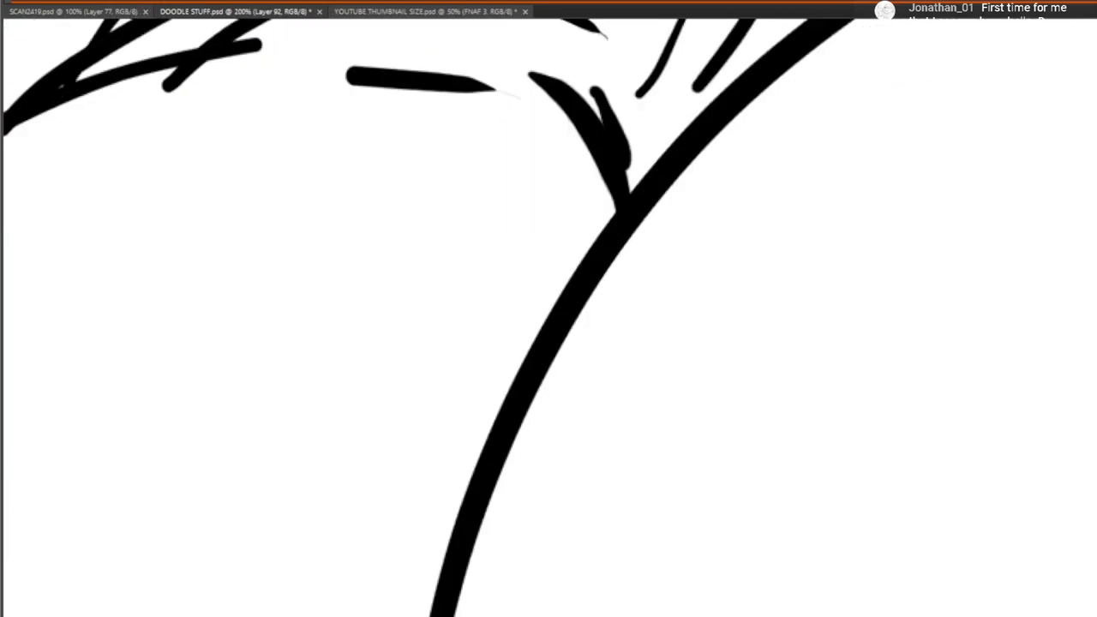
pyautogui.moveTo(480, 272); pyautogui.dragTo(580, 251)
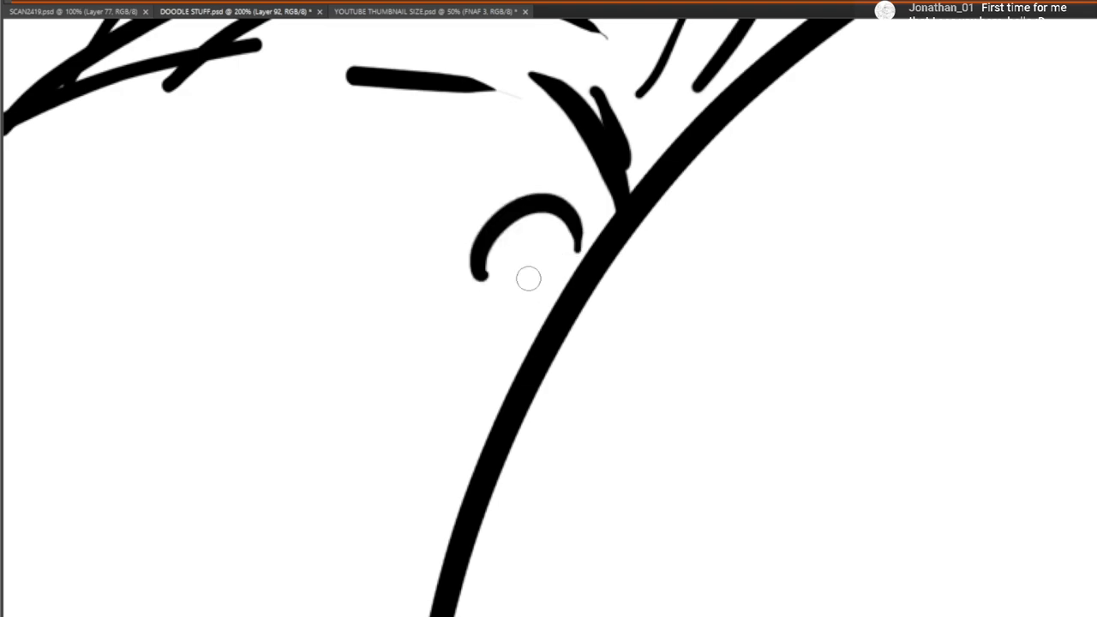
pyautogui.moveTo(481, 270); pyautogui.dragTo(504, 307)
pyautogui.moveTo(580, 232)
pyautogui.mouseDown()
pyautogui.moveTo(569, 284)
pyautogui.moveTo(719, 319)
pyautogui.mouseUp()
pyautogui.moveTo(535, 321)
pyautogui.mouseDown()
pyautogui.moveTo(680, 370)
pyautogui.moveTo(683, 354)
pyautogui.moveTo(725, 374)
pyautogui.moveTo(728, 355)
pyautogui.moveTo(691, 295)
pyautogui.mouseUp()
# Draw the tiny figure's torso and dangling legs along the near edge of the large chest muscle
pyautogui.moveTo(489, 281)
pyautogui.mouseDown()
pyautogui.moveTo(331, 311)
pyautogui.moveTo(386, 336)
pyautogui.moveTo(448, 326)
pyautogui.moveTo(418, 501)
pyautogui.mouseUp()
pyautogui.moveTo(427, 487)
pyautogui.mouseDown()
pyautogui.moveTo(421, 423)
pyautogui.moveTo(438, 362)
pyautogui.mouseUp()
pyautogui.moveTo(493, 317)
pyautogui.mouseDown()
pyautogui.moveTo(420, 519)
pyautogui.moveTo(433, 540)
pyautogui.mouseUp()
pyautogui.moveTo(410, 343)
pyautogui.mouseDown()
pyautogui.moveTo(390, 556)
pyautogui.moveTo(375, 427)
pyautogui.moveTo(397, 489)
pyautogui.moveTo(370, 451)
pyautogui.mouseUp()
pyautogui.moveTo(249, 282)
pyautogui.mouseDown()
pyautogui.moveTo(338, 501)
pyautogui.moveTo(511, 507)
pyautogui.mouseUp()
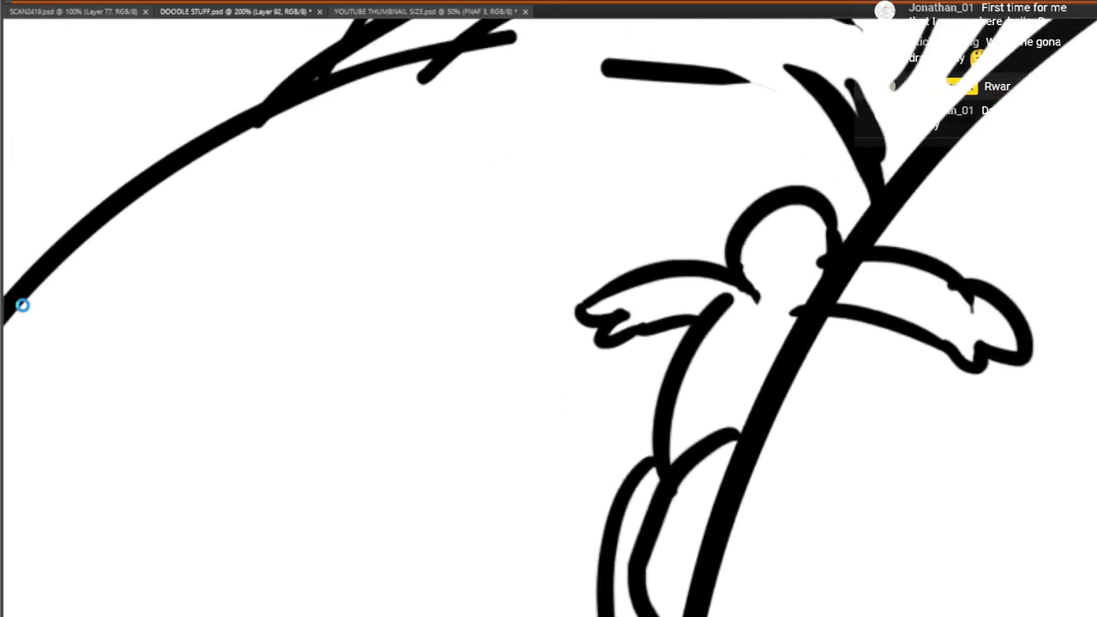
pyautogui.moveTo(700, 352); pyautogui.dragTo(277, 393)
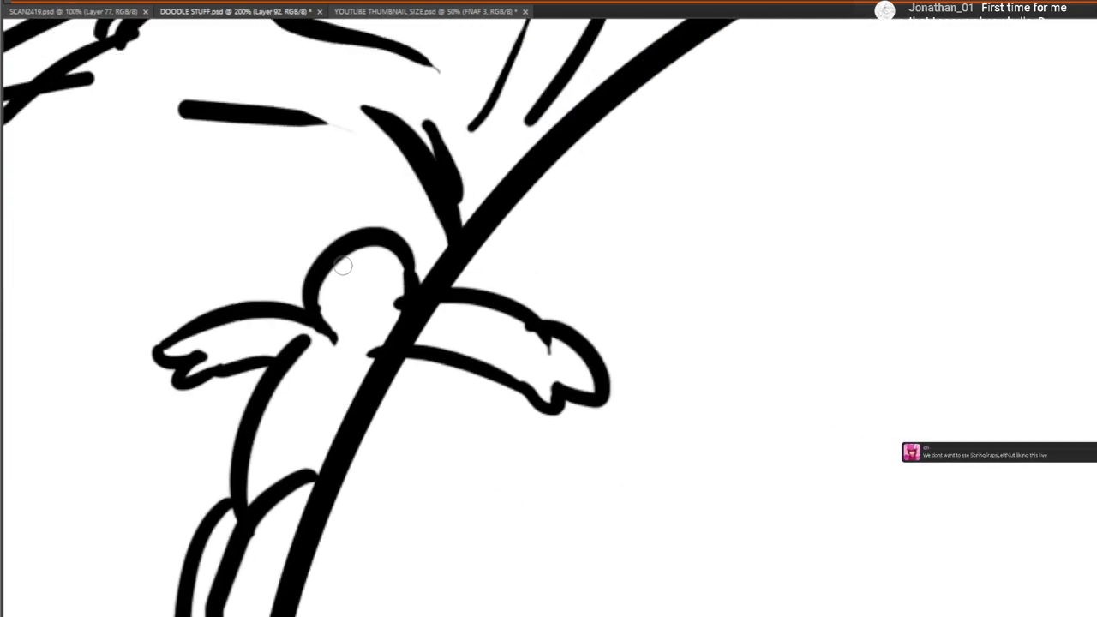
# Write "YOU" in red inside the tiny figure's head
pyautogui.moveTo(321, 292)
pyautogui.mouseDown()
pyautogui.moveTo(340, 298)
pyautogui.moveTo(342, 316)
pyautogui.moveTo(353, 280)
pyautogui.mouseUp()
pyautogui.moveTo(366, 272); pyautogui.dragTo(386, 275)
pyautogui.moveTo(404, 312); pyautogui.dragTo(534, 286)
pyautogui.scroll(-5, 99, 61)
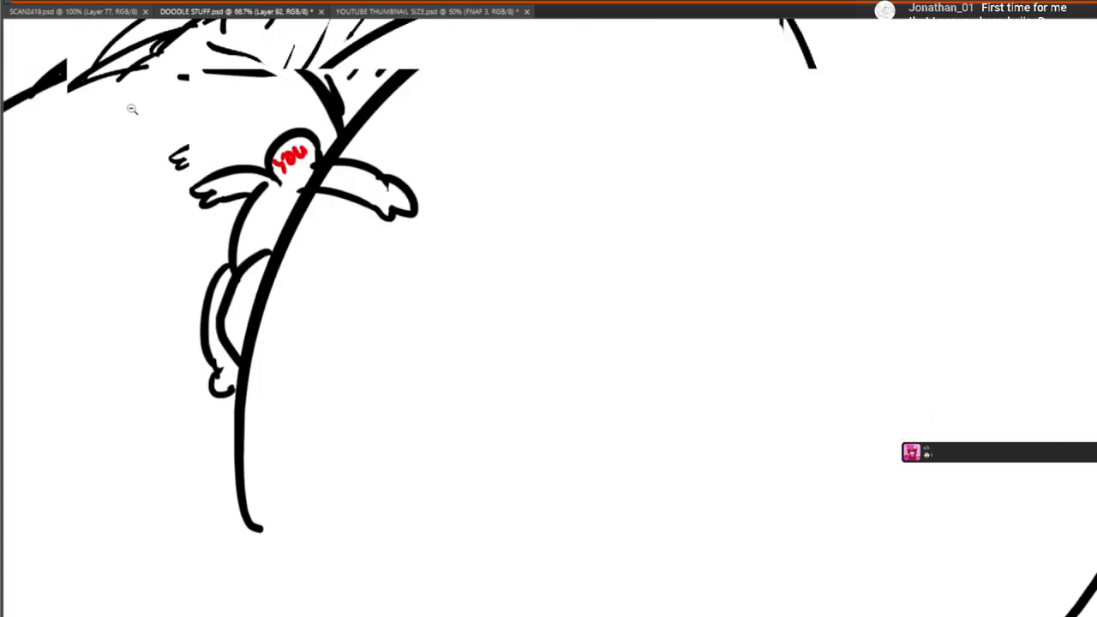
pyautogui.moveTo(225, 246); pyautogui.dragTo(455, 392)
pyautogui.scroll(-1, 463, 392)
pyautogui.moveTo(556, 435); pyautogui.dragTo(549, 468)
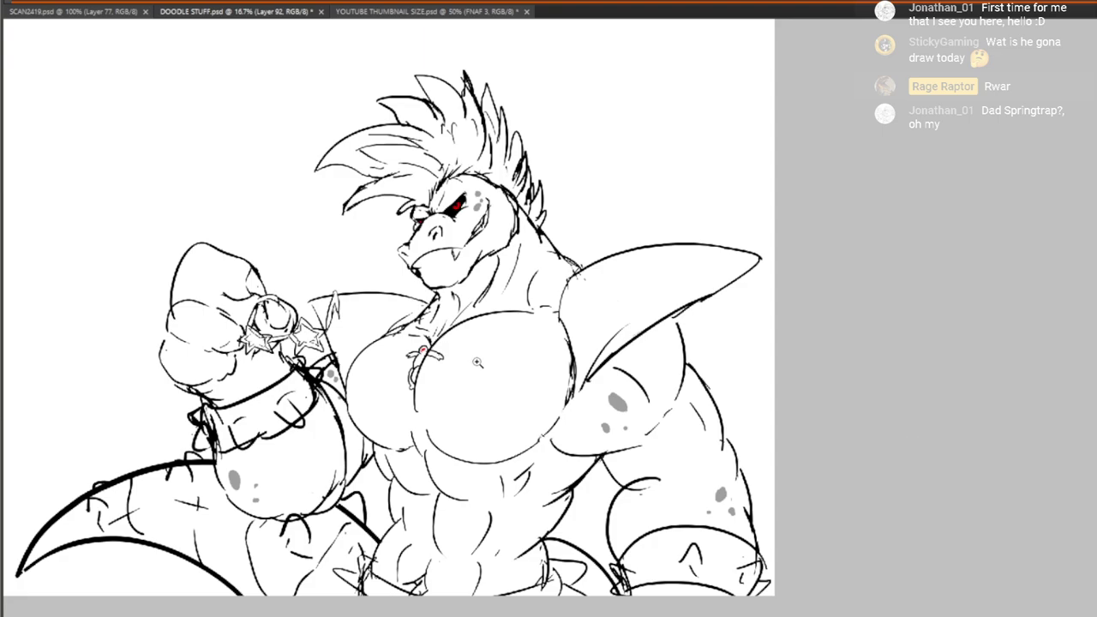
# Erase the large chest muscle's outline where it crosses the tiny figure's shoulder
pyautogui.click(477, 362)
pyautogui.click(477, 364)
pyautogui.click(477, 372)
pyautogui.click(380, 374)
pyautogui.moveTo(379, 372); pyautogui.dragTo(509, 314)
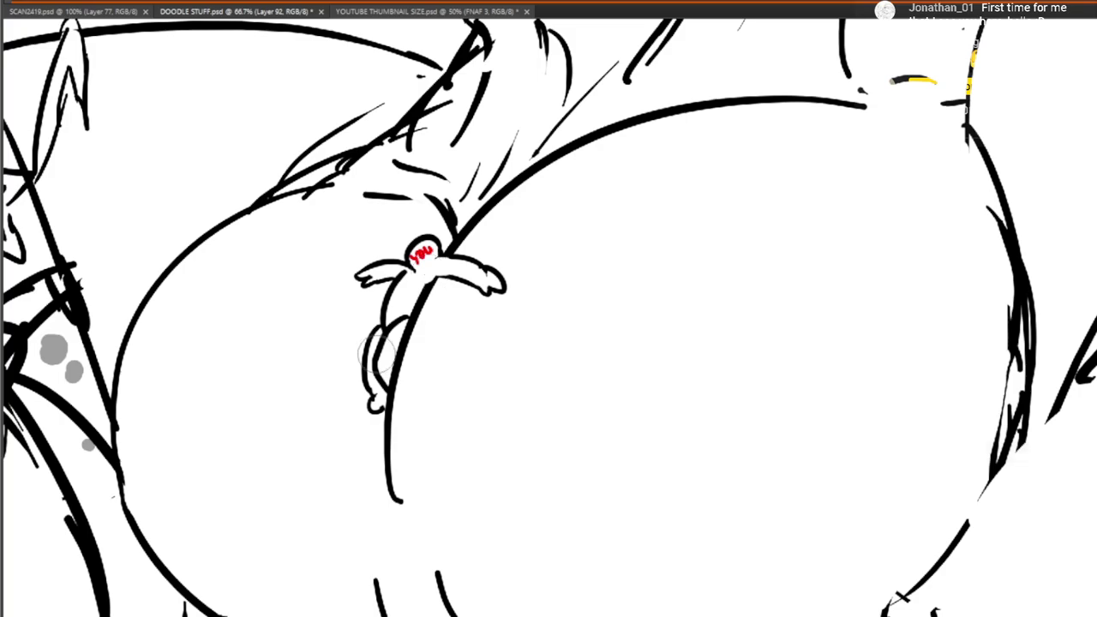
# Handwrite the slanted words "I got more" in red in the empty space above the raised fist
pyautogui.moveTo(571, 192)
pyautogui.mouseDown()
pyautogui.moveTo(575, 333)
pyautogui.moveTo(614, 341)
pyautogui.moveTo(624, 470)
pyautogui.moveTo(617, 451)
pyautogui.mouseUp()
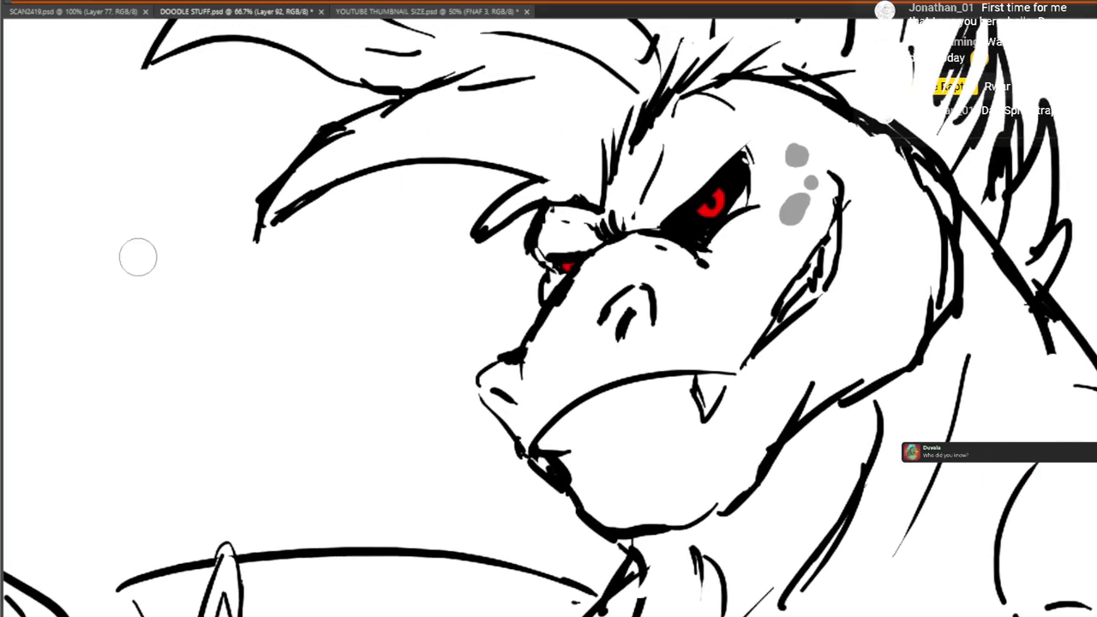
pyautogui.keyDown('alt'); pyautogui.click(145, 124); pyautogui.keyUp('alt')
pyautogui.keyDown('alt'); pyautogui.click(230, 244); pyautogui.keyUp('alt')
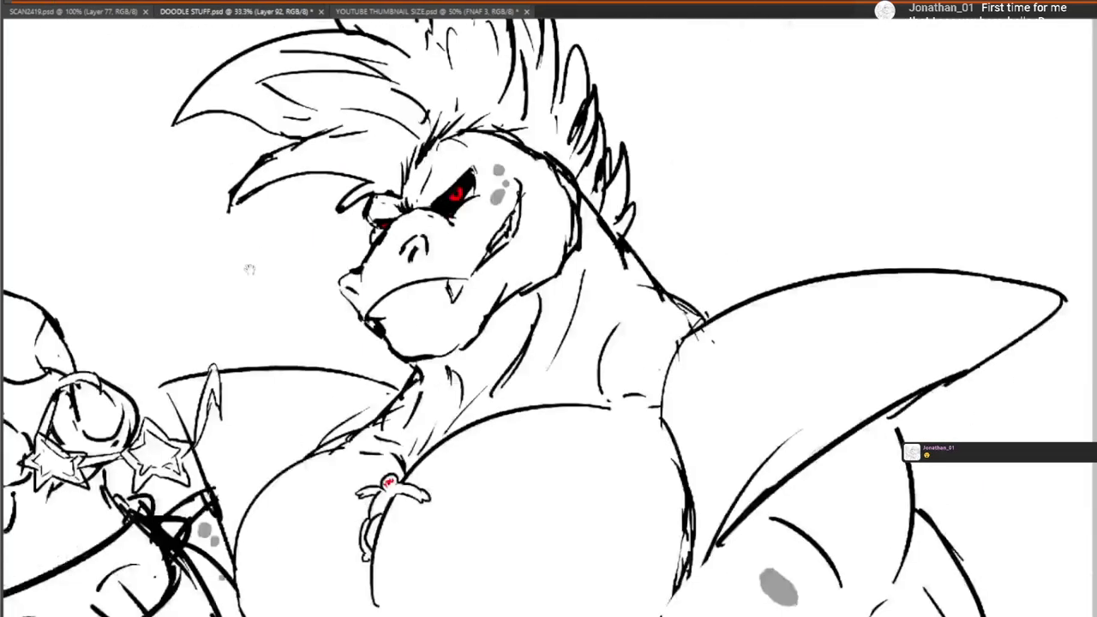
pyautogui.moveTo(70, 206); pyautogui.dragTo(202, 248)
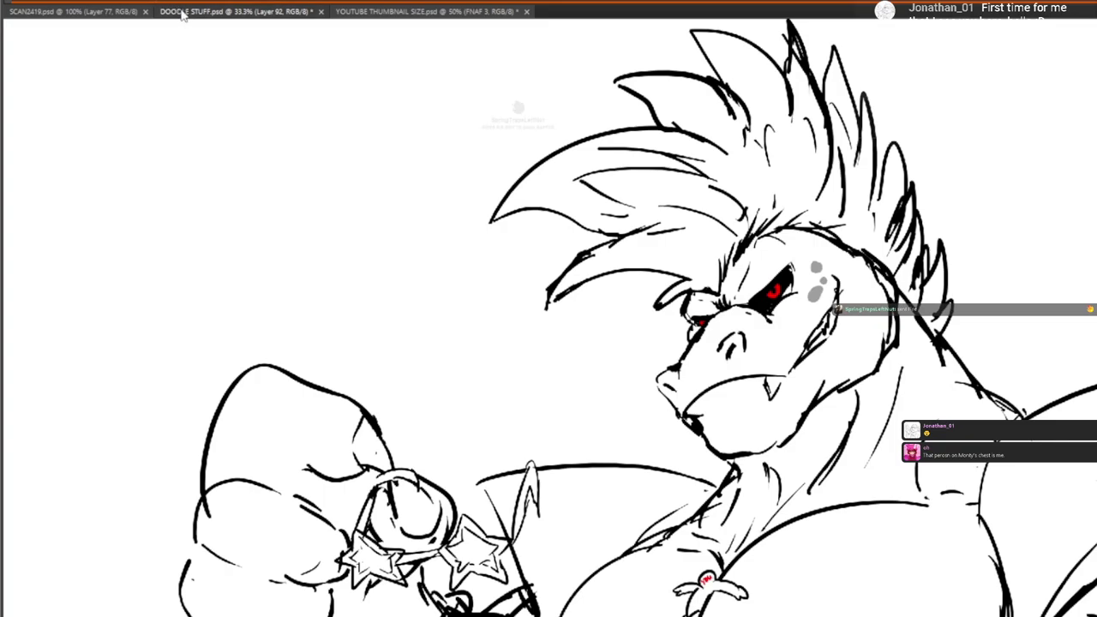
pyautogui.moveTo(406, 290); pyautogui.dragTo(292, 276)
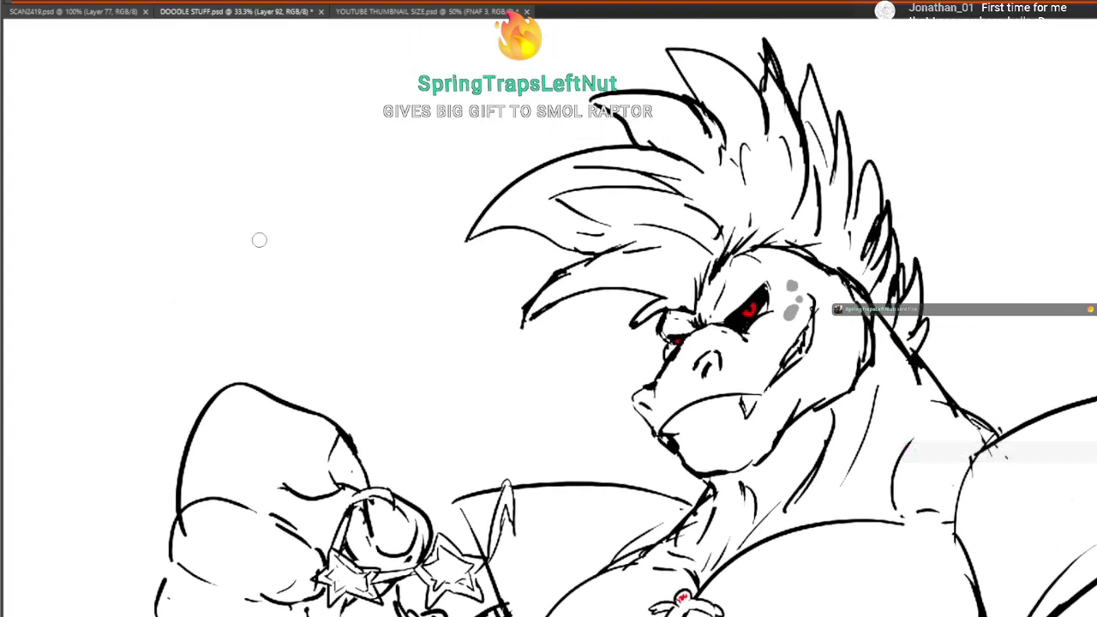
pyautogui.moveTo(233, 249)
pyautogui.mouseDown()
pyautogui.moveTo(257, 257)
pyautogui.moveTo(256, 286)
pyautogui.mouseUp()
pyautogui.moveTo(326, 210)
pyautogui.mouseDown()
pyautogui.moveTo(296, 252)
pyautogui.moveTo(319, 198)
pyautogui.mouseUp()
pyautogui.click(354, 189)
pyautogui.moveTo(326, 152)
pyautogui.mouseDown()
pyautogui.moveTo(347, 182)
pyautogui.moveTo(361, 153)
pyautogui.moveTo(422, 138)
pyautogui.mouseUp()
pyautogui.moveTo(442, 92); pyautogui.dragTo(442, 96)
pyautogui.moveTo(454, 78)
pyautogui.mouseDown()
pyautogui.moveTo(485, 63)
pyautogui.moveTo(519, 78)
pyautogui.mouseUp()
# Handwrite "room for" in red as a second slanted line beneath "I got more"
pyautogui.moveTo(309, 276)
pyautogui.mouseDown()
pyautogui.moveTo(312, 300)
pyautogui.moveTo(335, 255)
pyautogui.mouseUp()
pyautogui.moveTo(353, 247)
pyautogui.mouseDown()
pyautogui.moveTo(340, 248)
pyautogui.moveTo(369, 244)
pyautogui.moveTo(395, 195)
pyautogui.moveTo(420, 219)
pyautogui.mouseUp()
pyautogui.moveTo(455, 154); pyautogui.dragTo(435, 192)
pyautogui.moveTo(432, 182)
pyautogui.mouseDown()
pyautogui.moveTo(462, 175)
pyautogui.moveTo(471, 148)
pyautogui.mouseUp()
pyautogui.moveTo(485, 159); pyautogui.dragTo(508, 122)
# Select the red handwritten text and move it away from the hair to make room for more words
pyautogui.moveTo(331, 344); pyautogui.dragTo(308, 304)
pyautogui.moveTo(41, 95); pyautogui.dragTo(80, 168)
pyautogui.moveTo(253, 204)
pyautogui.mouseDown()
pyautogui.moveTo(352, 375)
pyautogui.moveTo(554, 148)
pyautogui.moveTo(390, 89)
pyautogui.mouseUp()
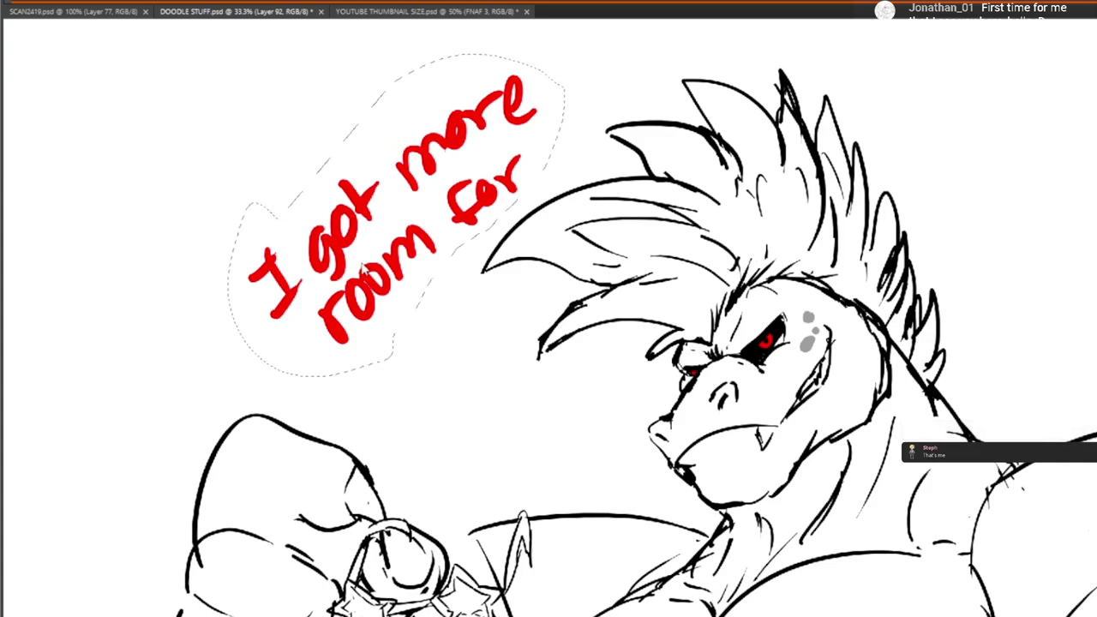
pyautogui.hotkey('ctrl', 't')
pyautogui.moveTo(414, 227); pyautogui.dragTo(278, 217)
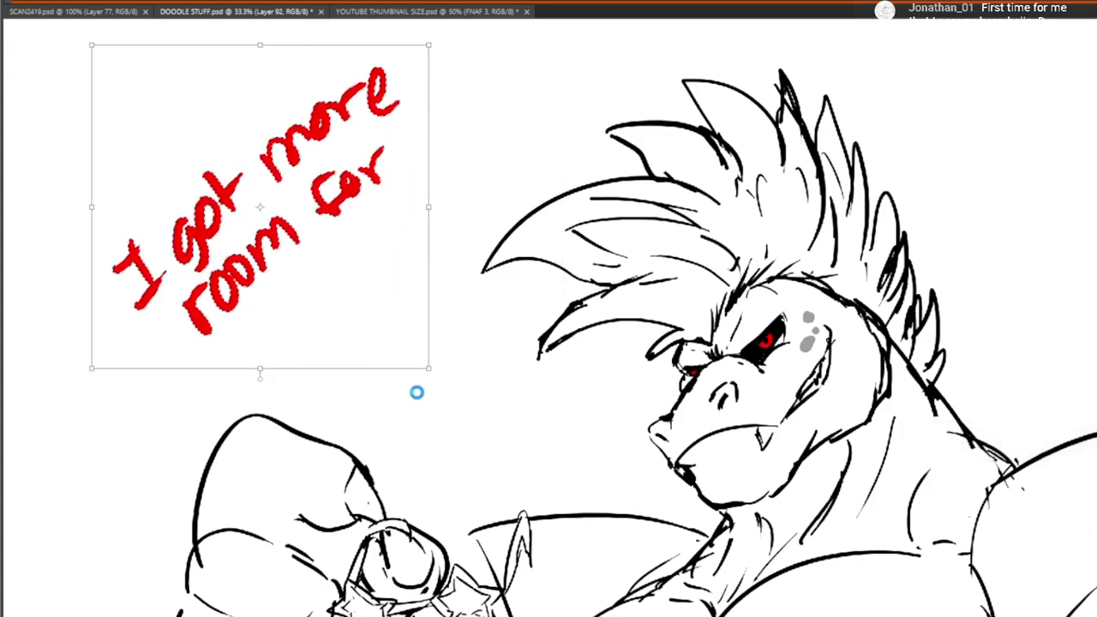
pyautogui.press('Return')
pyautogui.moveTo(325, 176); pyautogui.dragTo(315, 220)
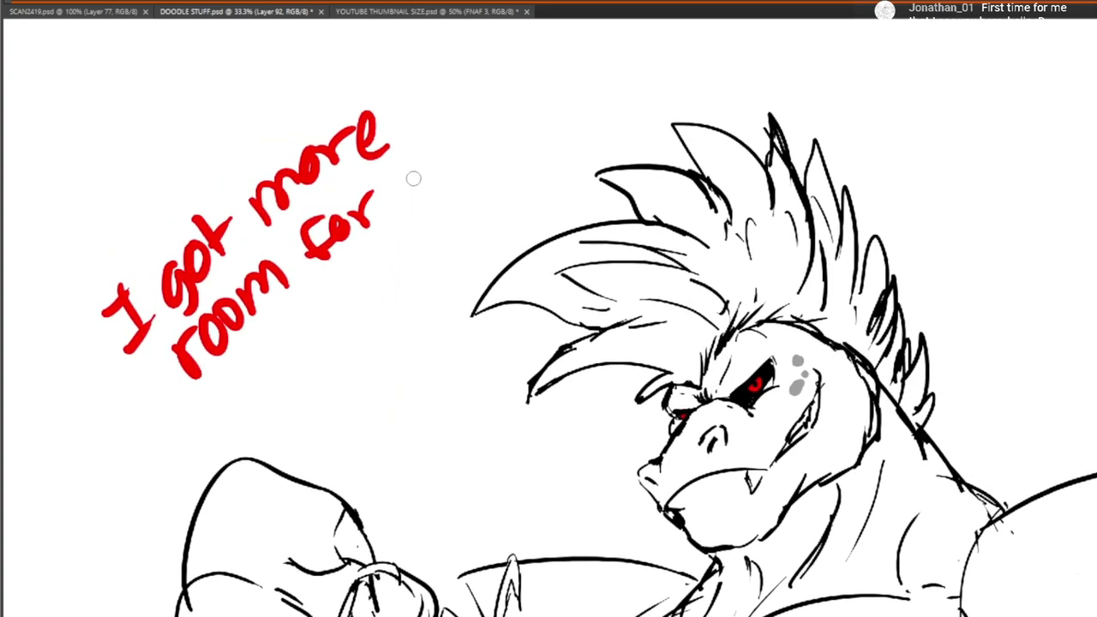
# Add "other" after "room for" and write "smol VIP" as a third slanted line in red
pyautogui.moveTo(413, 179); pyautogui.dragTo(512, 102)
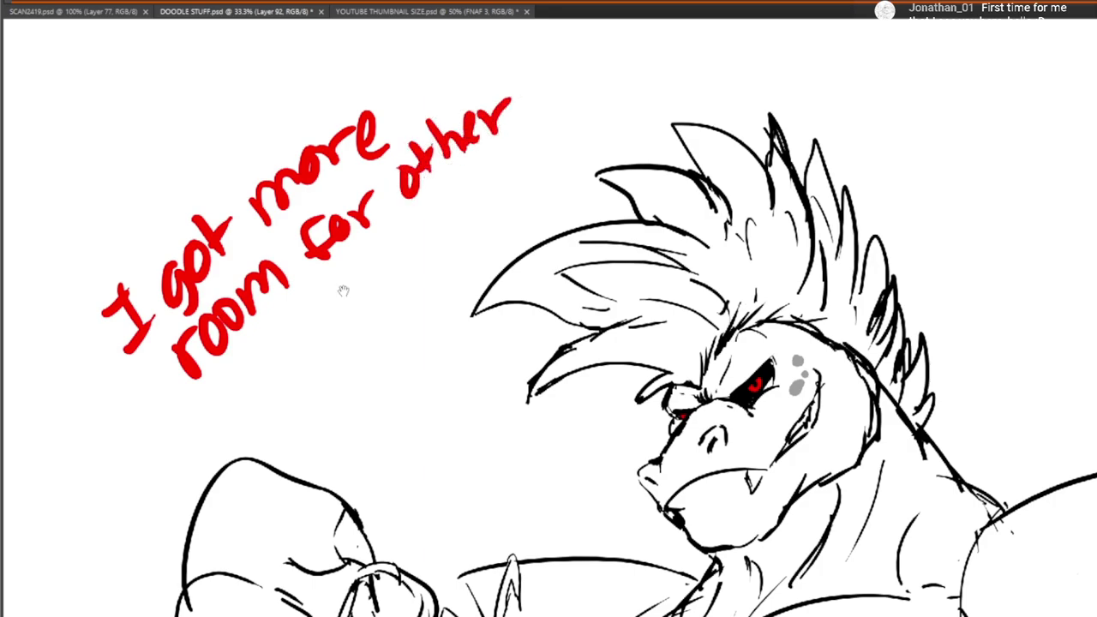
pyautogui.moveTo(343, 291); pyautogui.dragTo(344, 261)
pyautogui.moveTo(270, 336)
pyautogui.mouseDown()
pyautogui.moveTo(241, 368)
pyautogui.moveTo(301, 319)
pyautogui.moveTo(339, 306)
pyautogui.mouseUp()
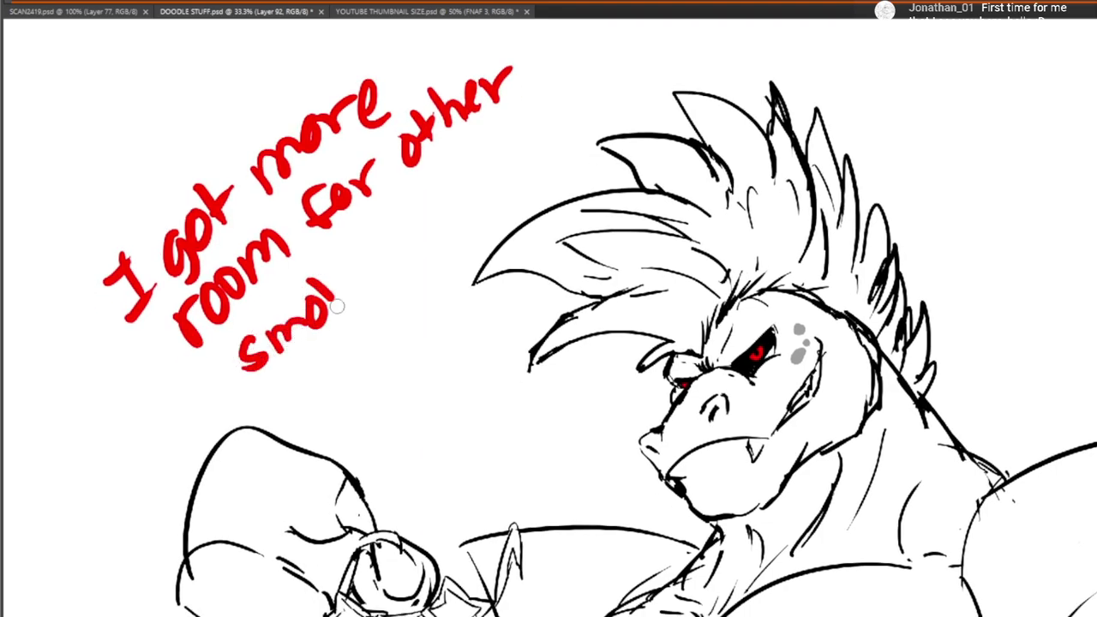
pyautogui.moveTo(360, 240); pyautogui.dragTo(390, 230)
pyautogui.moveTo(409, 276); pyautogui.dragTo(406, 229)
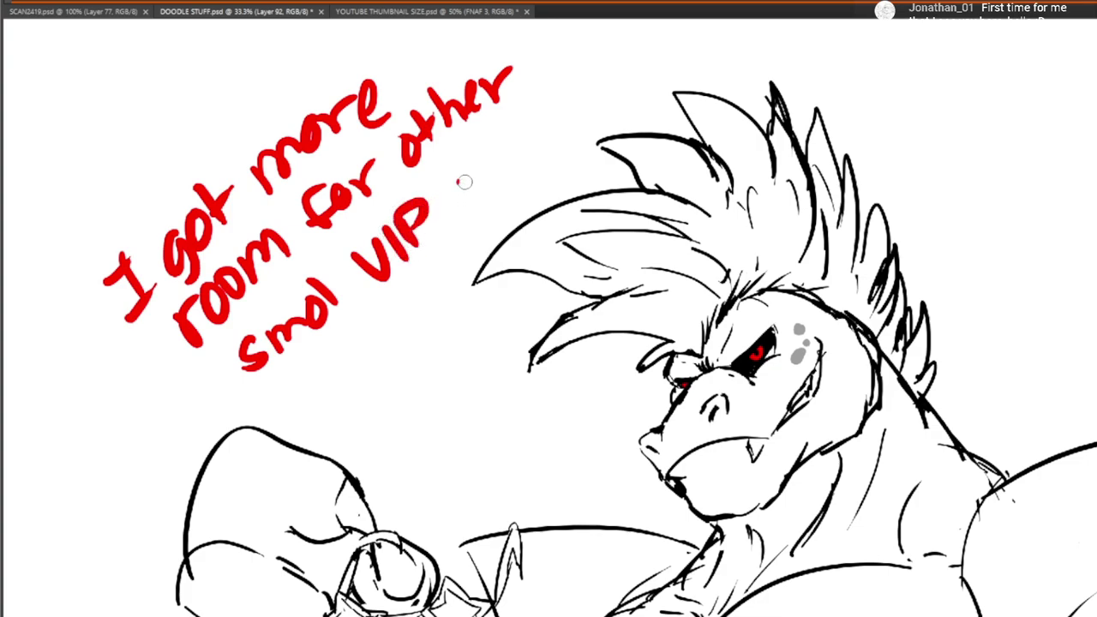
# Finish the third line with "guests" and put quotation marks around "VIP"
pyautogui.moveTo(481, 178)
pyautogui.mouseDown()
pyautogui.moveTo(469, 219)
pyautogui.moveTo(517, 179)
pyautogui.mouseUp()
pyautogui.moveTo(542, 125); pyautogui.dragTo(527, 154)
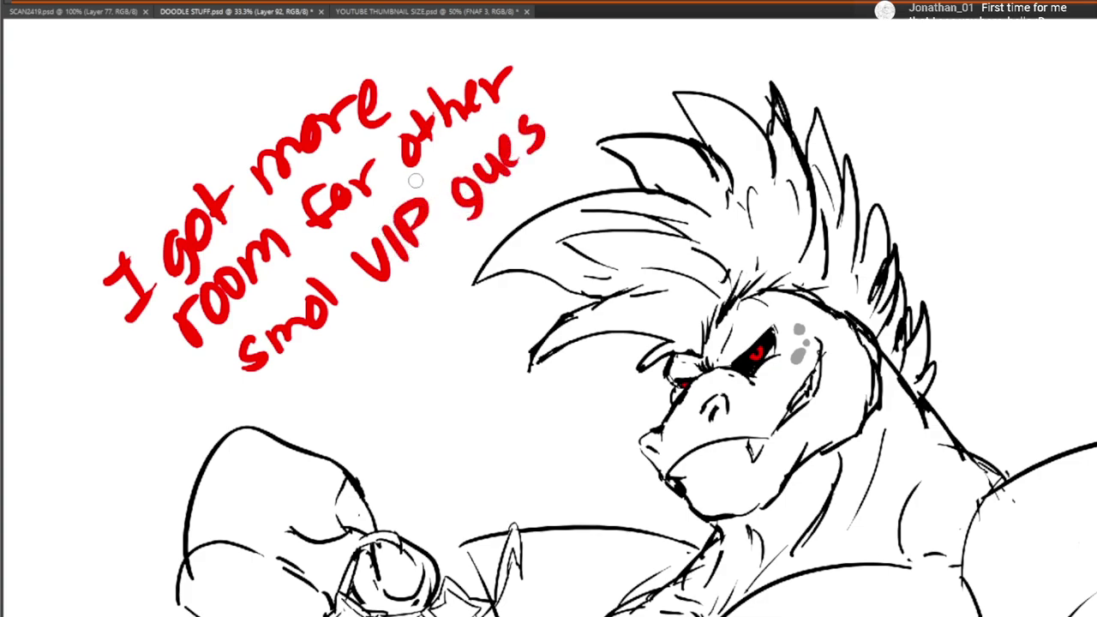
pyautogui.moveTo(566, 85)
pyautogui.mouseDown()
pyautogui.moveTo(559, 130)
pyautogui.moveTo(580, 84)
pyautogui.mouseUp()
pyautogui.moveTo(602, 68); pyautogui.dragTo(581, 120)
pyautogui.moveTo(369, 203); pyautogui.dragTo(360, 240)
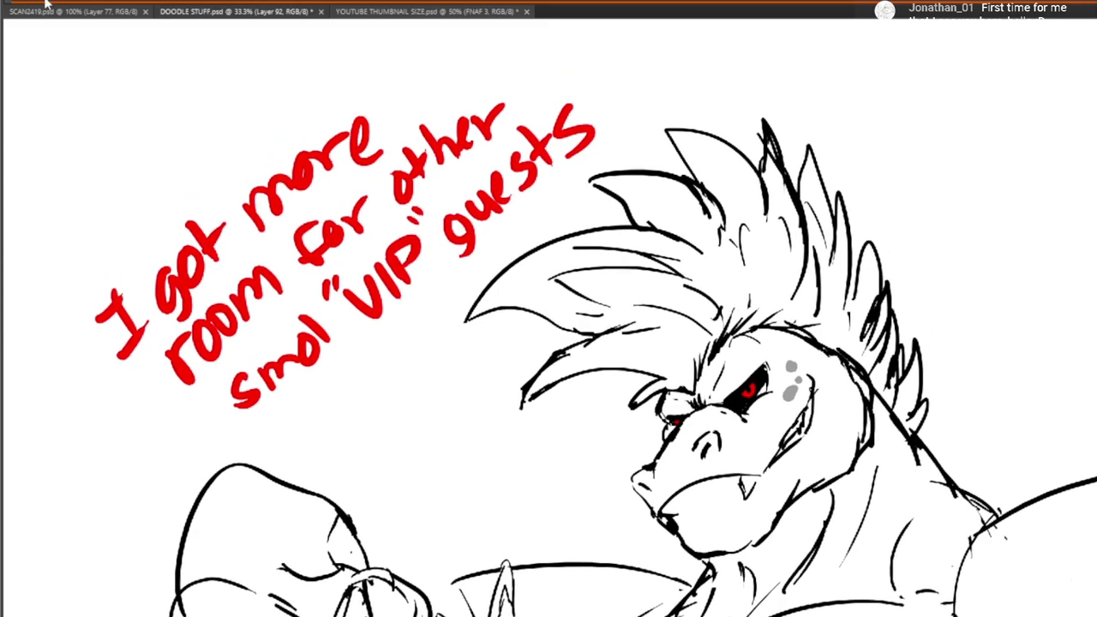
pyautogui.hotkey('ctrl', '-')
pyautogui.hotkey('ctrl', '-')
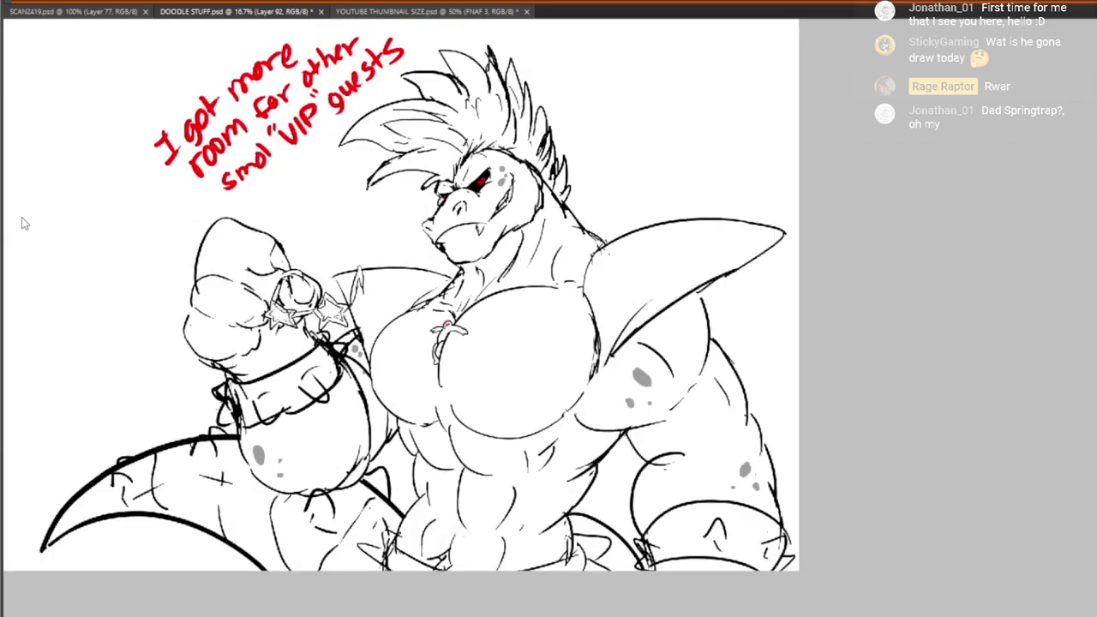
# Draw red curved strokes around the handwritten text as a loose speech bubble with a pointed tail toward the face
pyautogui.moveTo(234, 216); pyautogui.dragTo(332, 177)
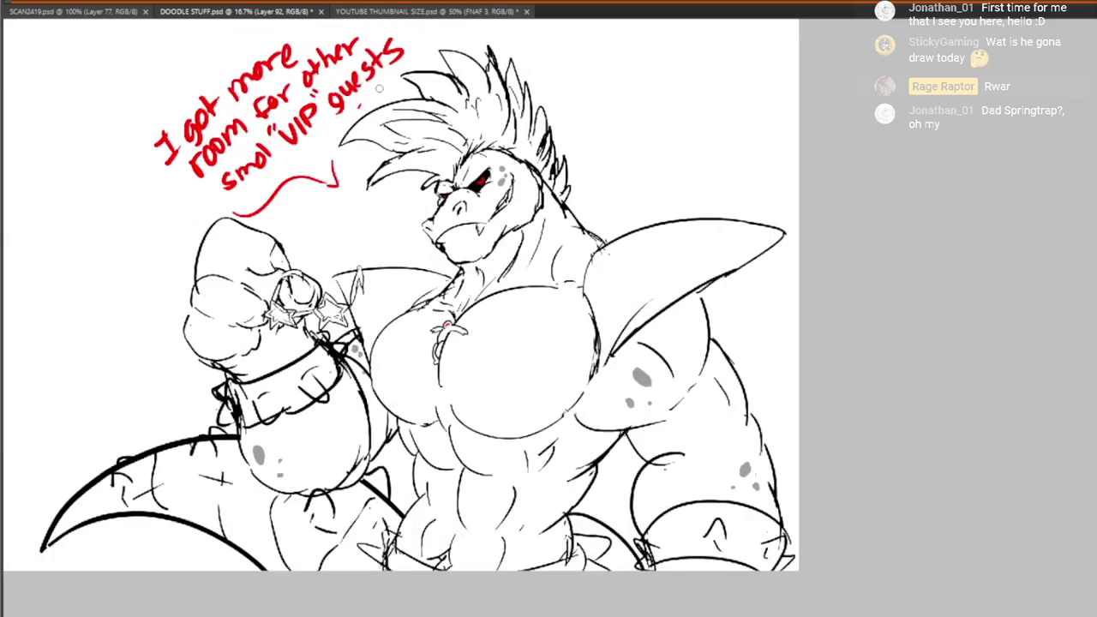
pyautogui.moveTo(383, 83); pyautogui.dragTo(388, 79)
pyautogui.moveTo(377, 94); pyautogui.dragTo(371, 183)
pyautogui.moveTo(136, 292); pyautogui.dragTo(124, 234)
pyautogui.moveTo(177, 155); pyautogui.dragTo(201, 141)
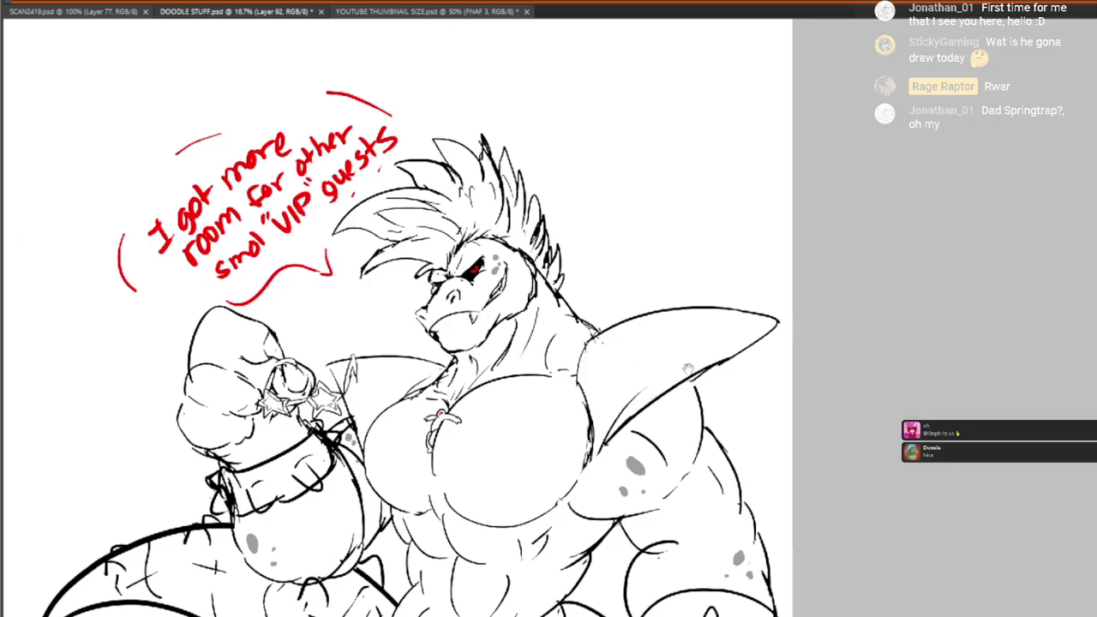
pyautogui.moveTo(705, 397); pyautogui.dragTo(816, 323)
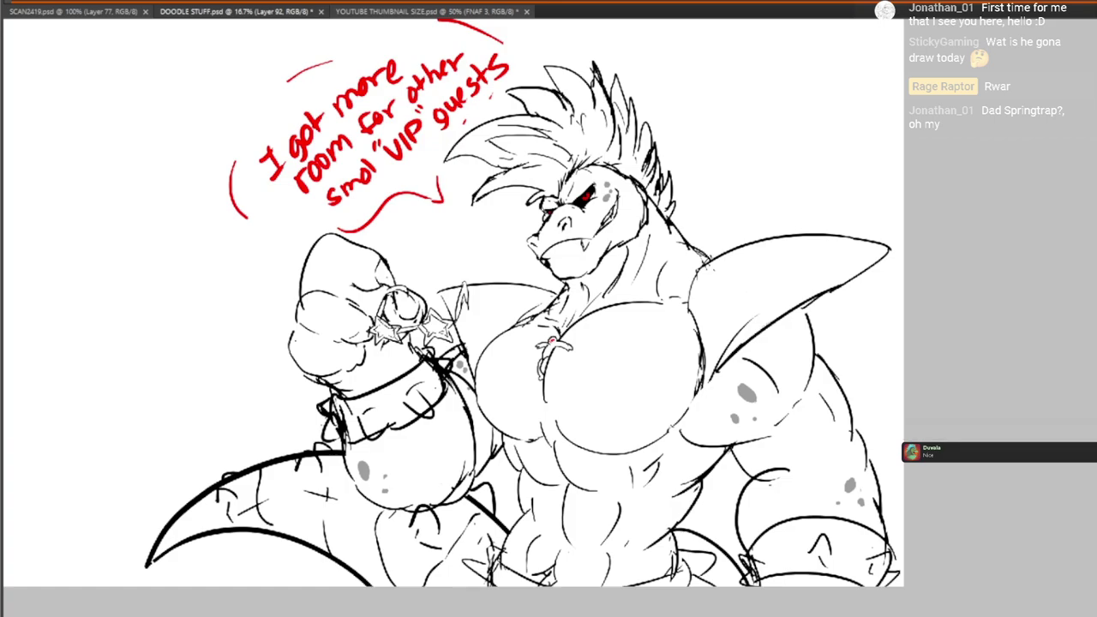
pyautogui.moveTo(631, 294); pyautogui.dragTo(640, 331)
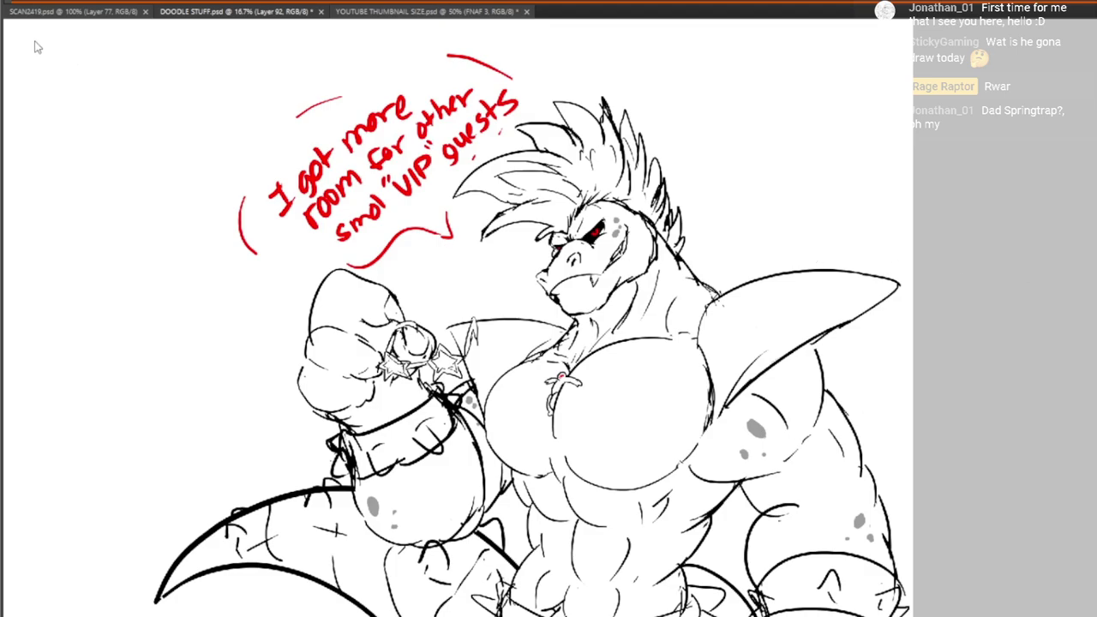
# Erase the thin lower jawline from the chin to the back of the head
pyautogui.scroll(3, 609, 307)
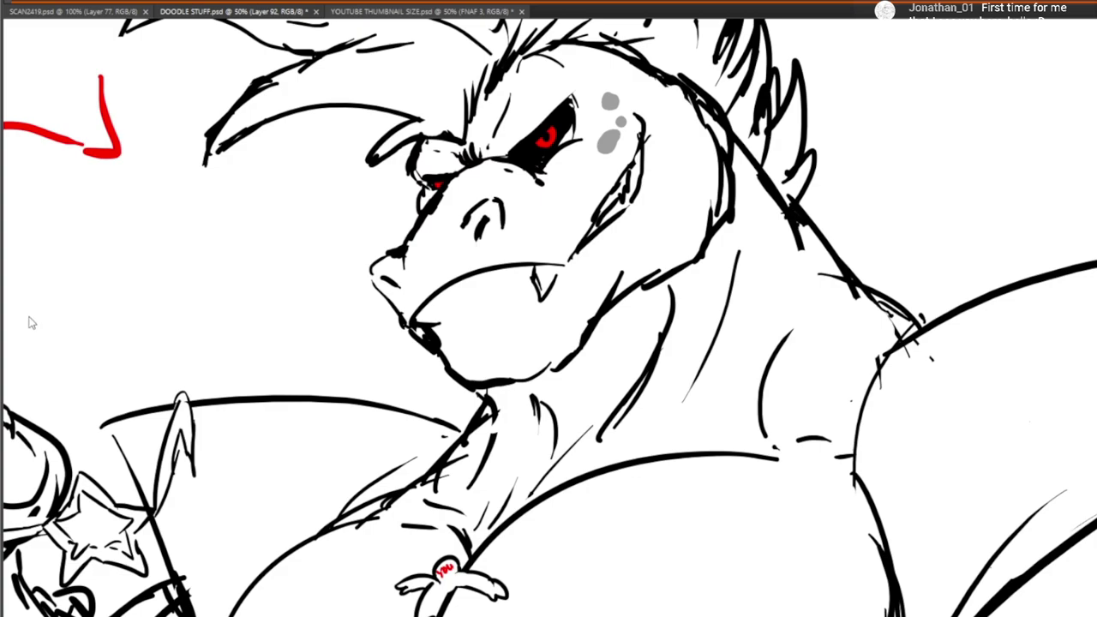
pyautogui.moveTo(445, 369)
pyautogui.mouseDown()
pyautogui.moveTo(506, 372)
pyautogui.moveTo(594, 327)
pyautogui.mouseUp()
pyautogui.press('e')
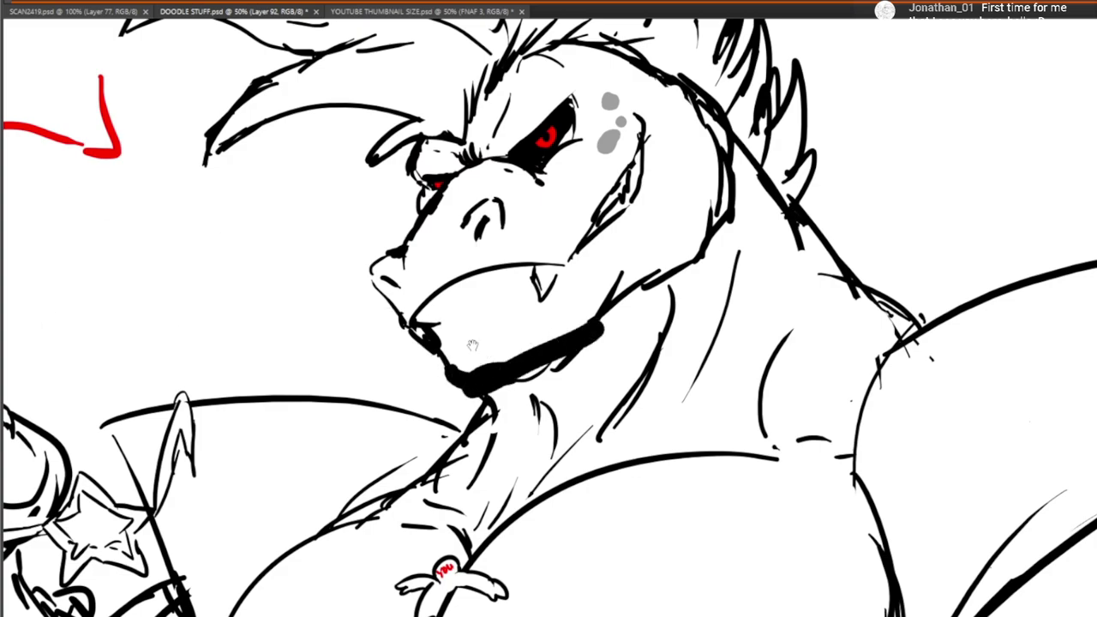
pyautogui.moveTo(439, 367)
pyautogui.mouseDown()
pyautogui.moveTo(499, 378)
pyautogui.moveTo(589, 310)
pyautogui.moveTo(575, 316)
pyautogui.moveTo(693, 247)
pyautogui.moveTo(723, 191)
pyautogui.moveTo(712, 150)
pyautogui.mouseUp()
# Try a rough, thicker jawline from the chin to the back of the head and undo its strokes
pyautogui.moveTo(424, 345)
pyautogui.mouseDown()
pyautogui.moveTo(448, 366)
pyautogui.moveTo(445, 382)
pyautogui.moveTo(466, 387)
pyautogui.moveTo(541, 372)
pyautogui.moveTo(516, 381)
pyautogui.moveTo(579, 340)
pyautogui.moveTo(580, 360)
pyautogui.moveTo(594, 317)
pyautogui.moveTo(596, 355)
pyautogui.moveTo(622, 241)
pyautogui.moveTo(616, 320)
pyautogui.moveTo(690, 266)
pyautogui.moveTo(724, 238)
pyautogui.mouseUp()
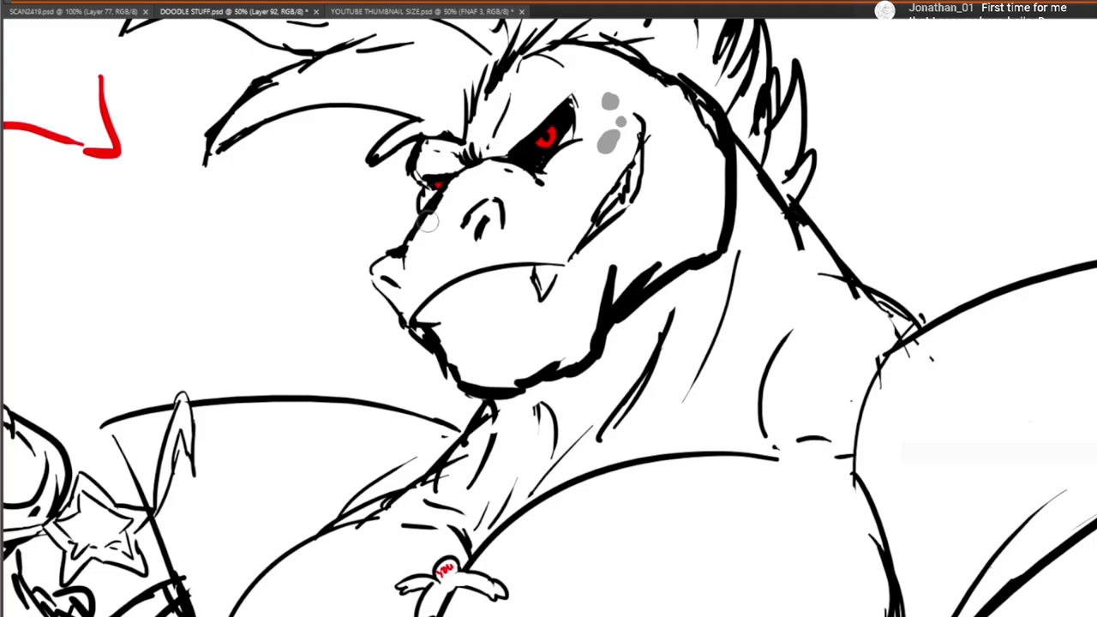
pyautogui.moveTo(671, 175)
pyautogui.mouseDown()
pyautogui.moveTo(744, 311)
pyautogui.moveTo(705, 180)
pyautogui.mouseUp()
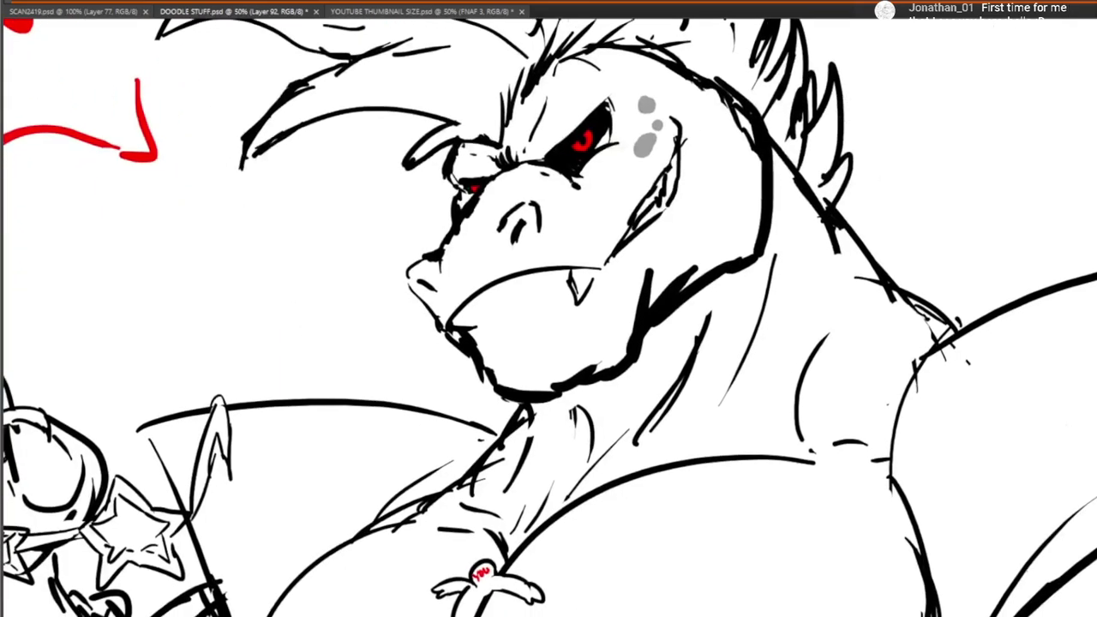
pyautogui.hotkey('ctrl', 'z')
pyautogui.hotkey('ctrl', 'z')
pyautogui.hotkey('ctrl', 'z')
pyautogui.hotkey('ctrl', 'z')
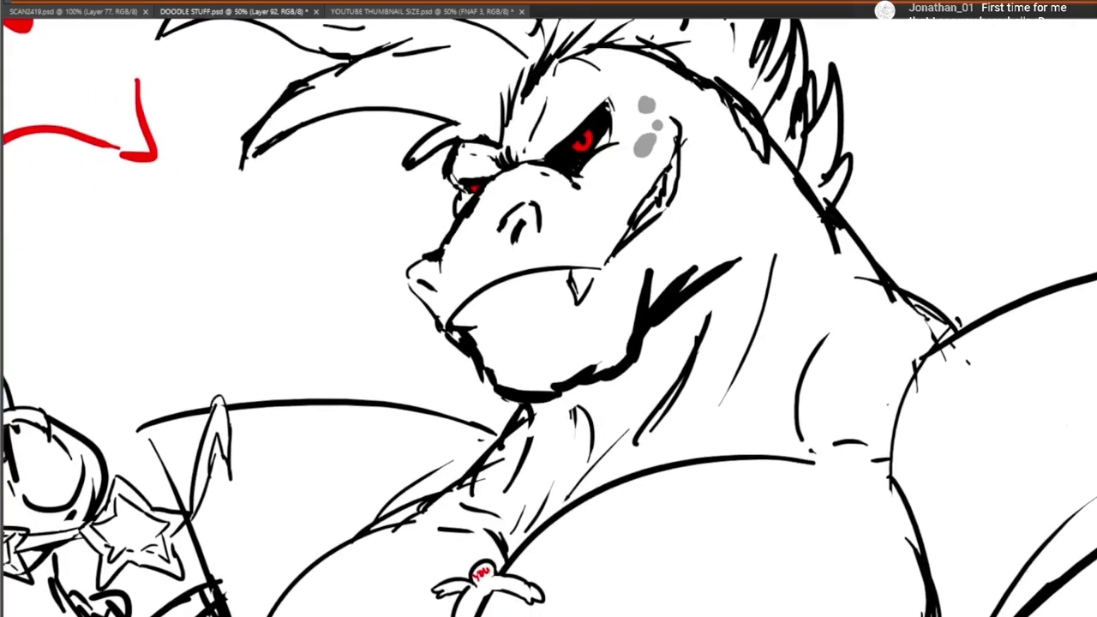
pyautogui.hotkey('ctrl', 'z')
pyautogui.hotkey('ctrl', 'z')
pyautogui.hotkey('ctrl', 'z')
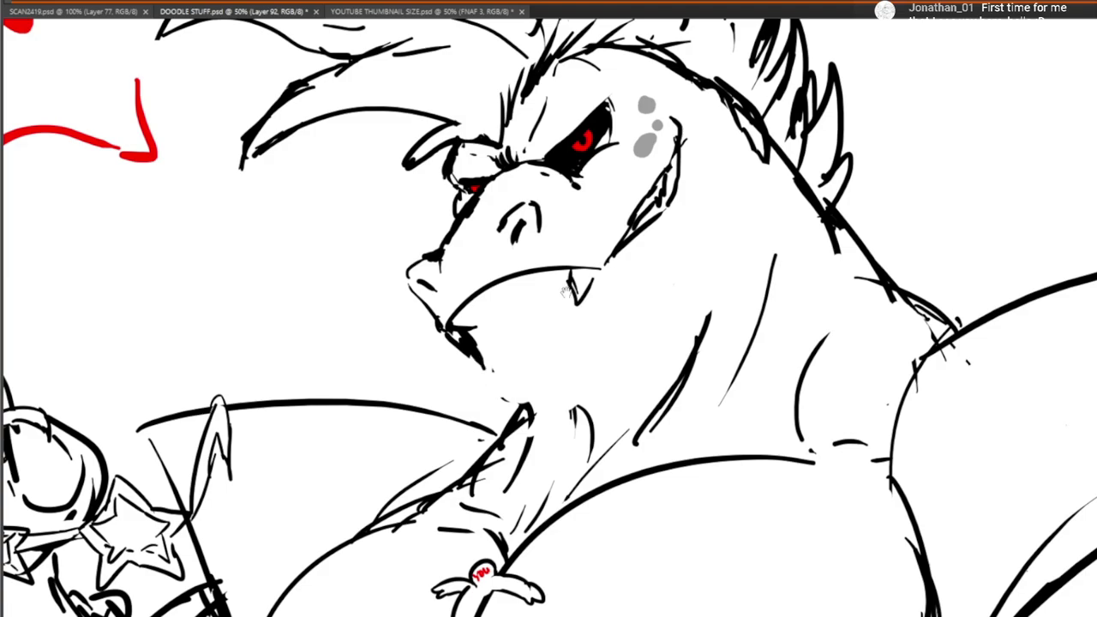
# Redraw the jawline and front of the throat with smoother thick strokes, and clean up the overhanging tip at the jaw
pyautogui.moveTo(492, 367)
pyautogui.mouseDown()
pyautogui.moveTo(606, 341)
pyautogui.moveTo(615, 321)
pyautogui.moveTo(731, 284)
pyautogui.moveTo(751, 214)
pyautogui.moveTo(723, 122)
pyautogui.mouseUp()
pyautogui.moveTo(531, 387)
pyautogui.mouseDown()
pyautogui.moveTo(495, 490)
pyautogui.moveTo(610, 302)
pyautogui.moveTo(609, 280)
pyautogui.mouseUp()
pyautogui.moveTo(588, 320); pyautogui.dragTo(610, 271)
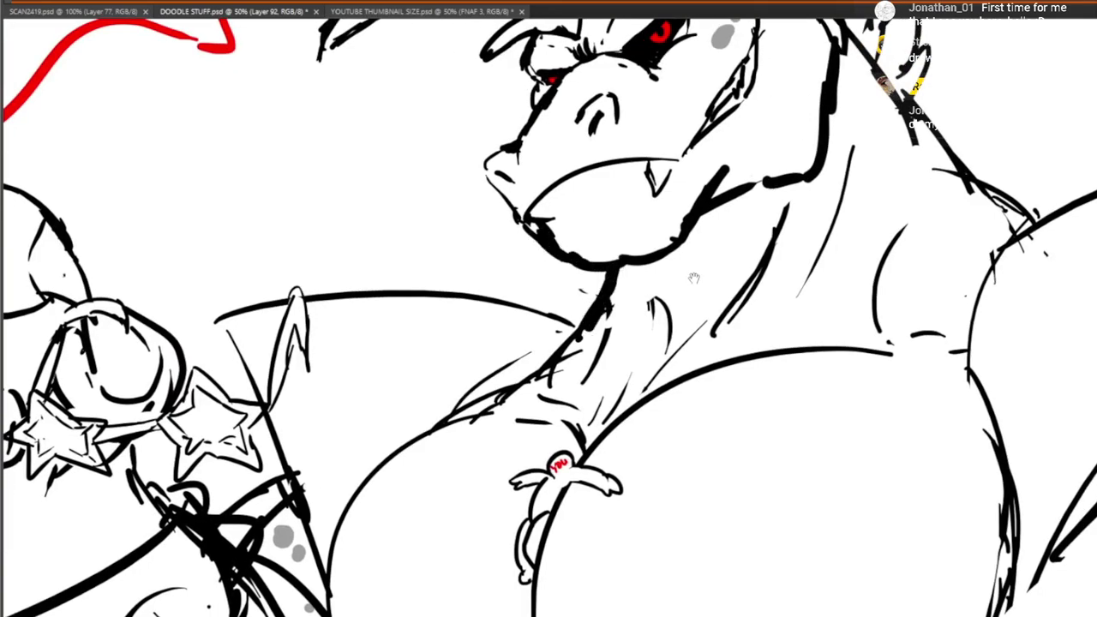
pyautogui.moveTo(738, 221)
pyautogui.mouseDown()
pyautogui.moveTo(651, 434)
pyautogui.moveTo(644, 328)
pyautogui.mouseUp()
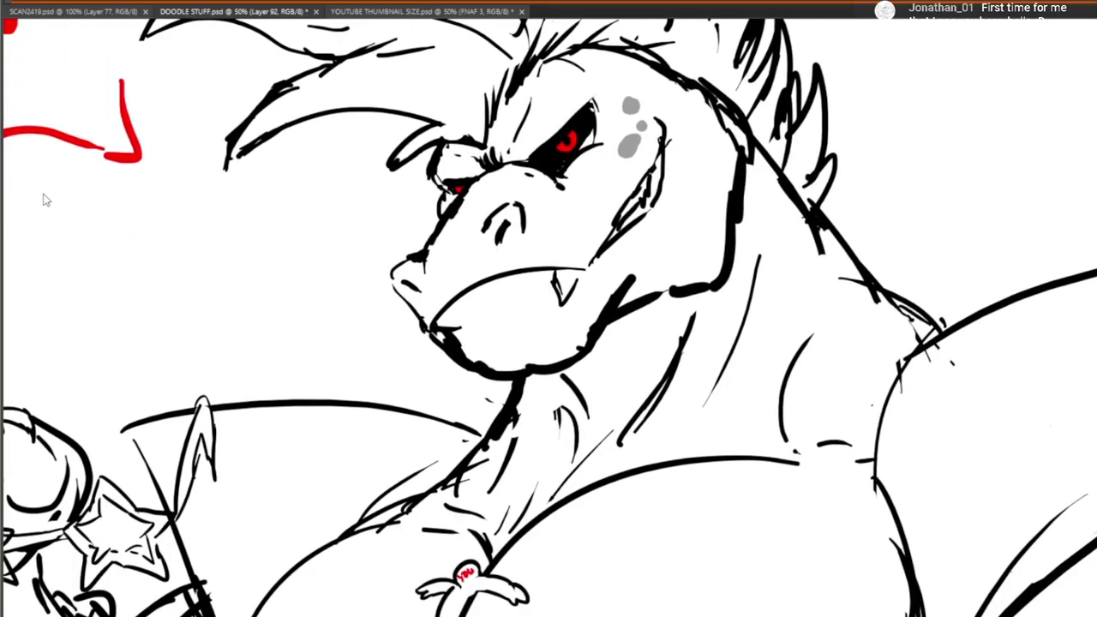
pyautogui.moveTo(605, 296); pyautogui.dragTo(586, 307)
pyautogui.moveTo(614, 281)
pyautogui.mouseDown()
pyautogui.moveTo(524, 411)
pyautogui.moveTo(605, 282)
pyautogui.moveTo(607, 356)
pyautogui.moveTo(598, 281)
pyautogui.mouseUp()
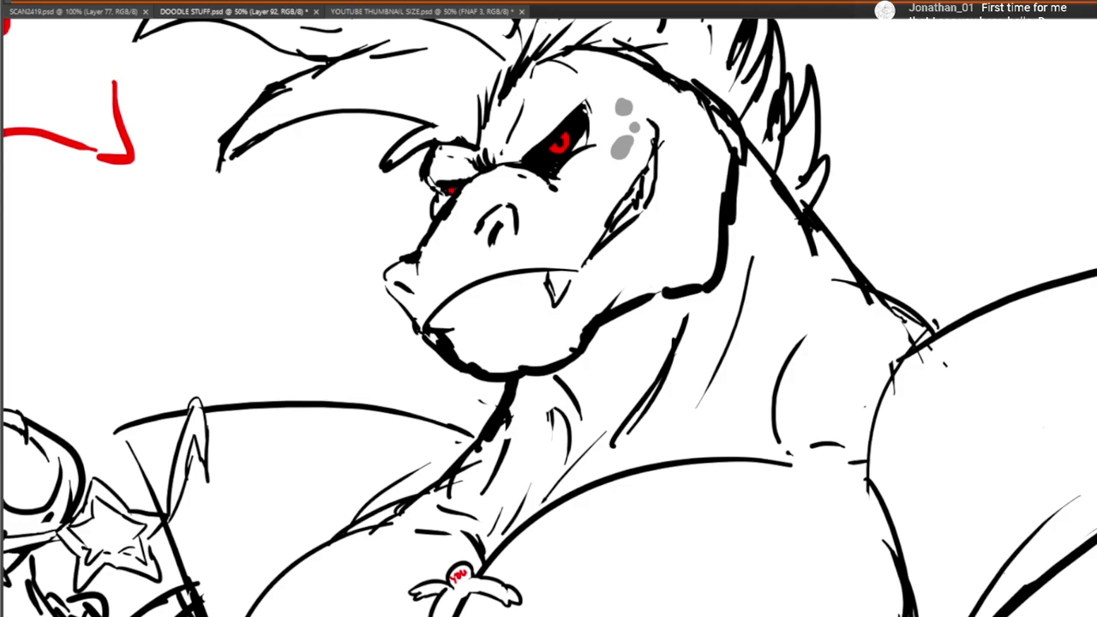
# Examine the redrawn jawline and red speech text within the whole drawing, and the tiny figure up close
pyautogui.moveTo(592, 391); pyautogui.dragTo(671, 464)
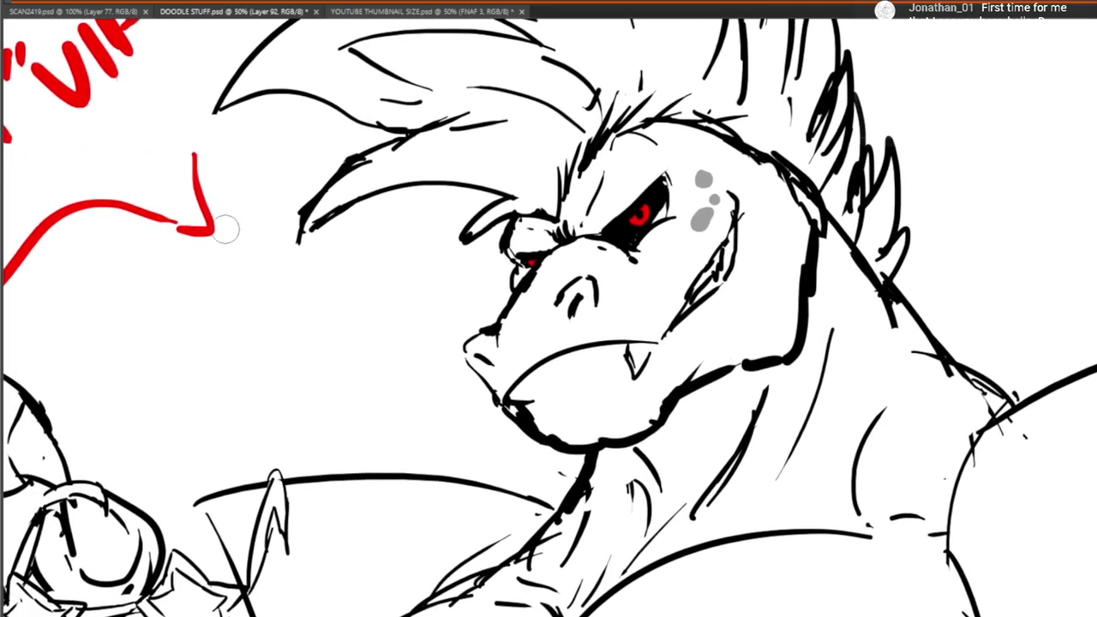
pyautogui.scroll(-3, 176, 166)
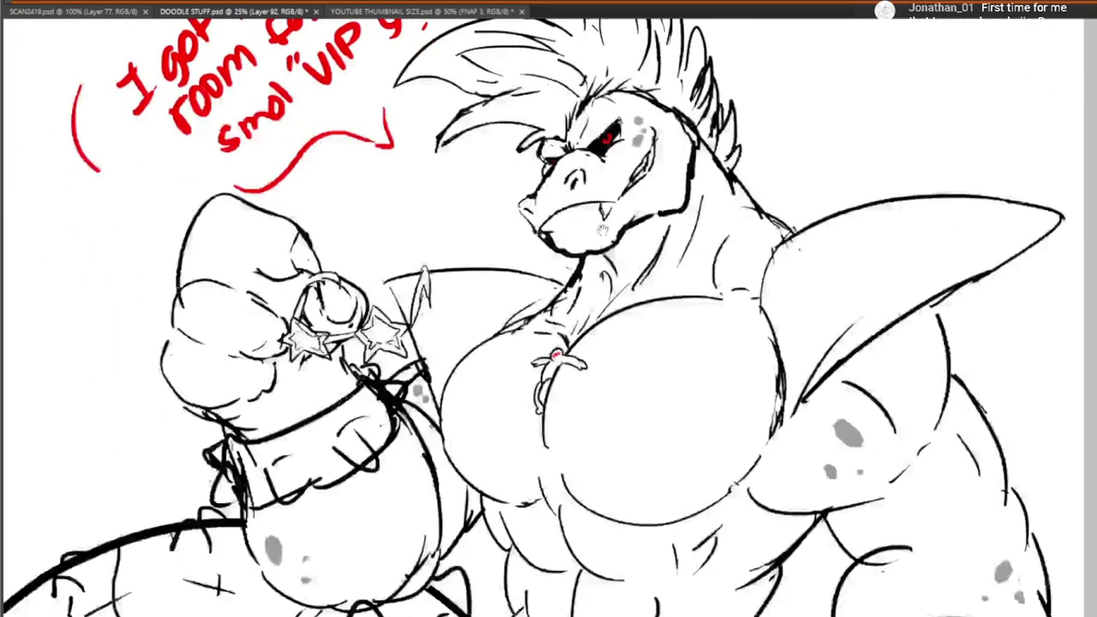
pyautogui.moveTo(603, 230); pyautogui.dragTo(610, 304)
pyautogui.scroll(-1, 605, 285)
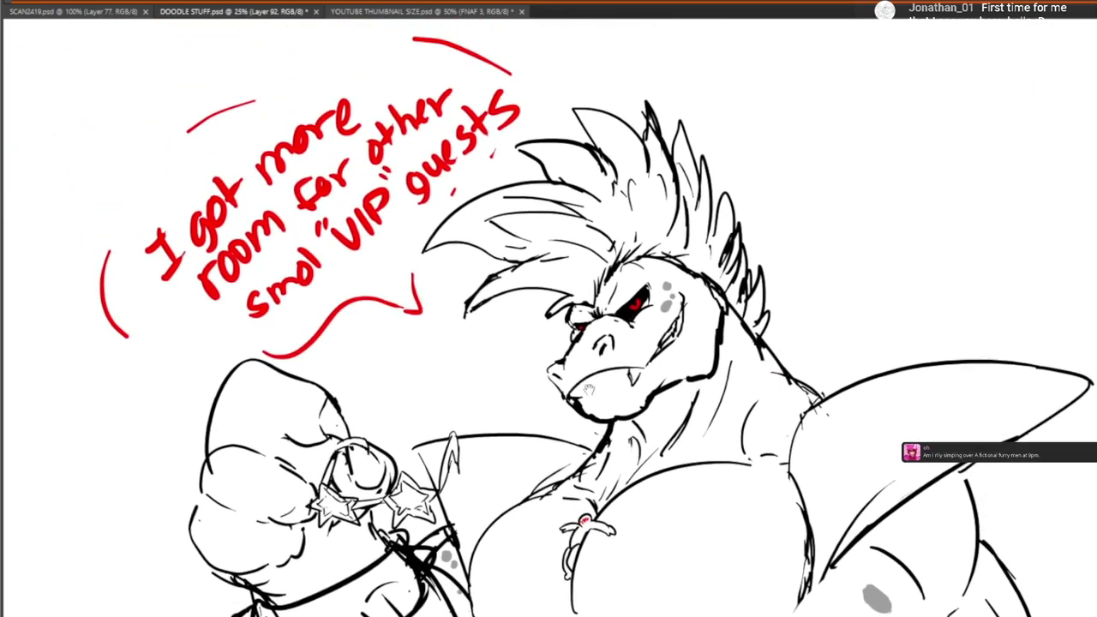
pyautogui.scroll(1, 591, 300)
pyautogui.keyDown('alt'); pyautogui.click(586, 317); pyautogui.keyUp('alt')
pyautogui.moveTo(637, 392); pyautogui.dragTo(643, 348)
pyautogui.moveTo(605, 307); pyautogui.dragTo(903, 305)
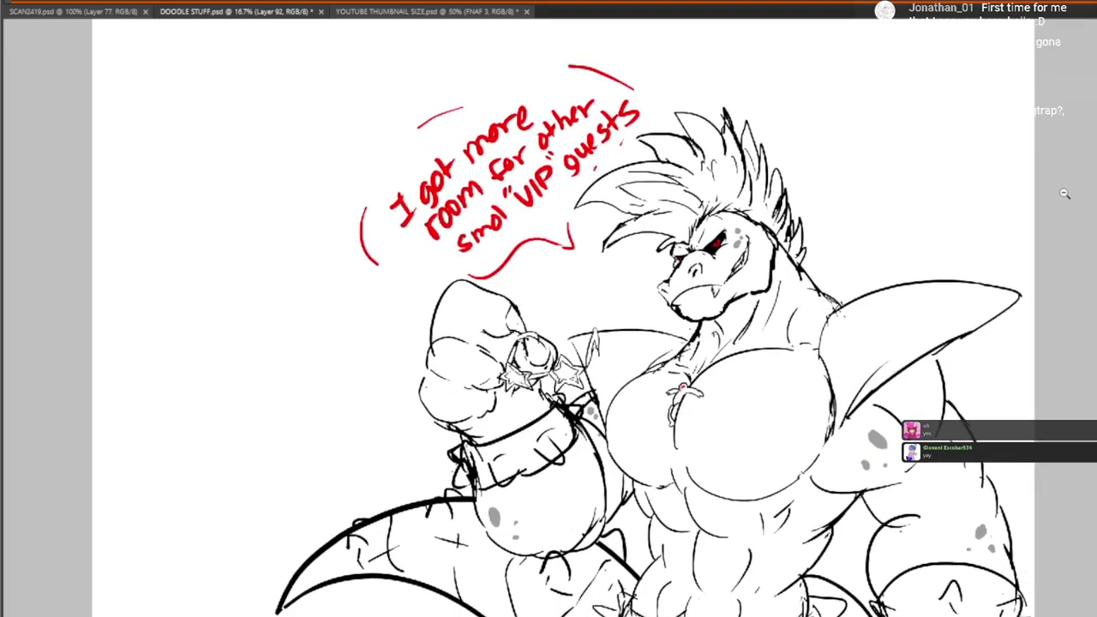
pyautogui.moveTo(373, 336)
pyautogui.mouseDown()
pyautogui.moveTo(335, 422)
pyautogui.moveTo(313, 192)
pyautogui.moveTo(224, 194)
pyautogui.mouseUp()
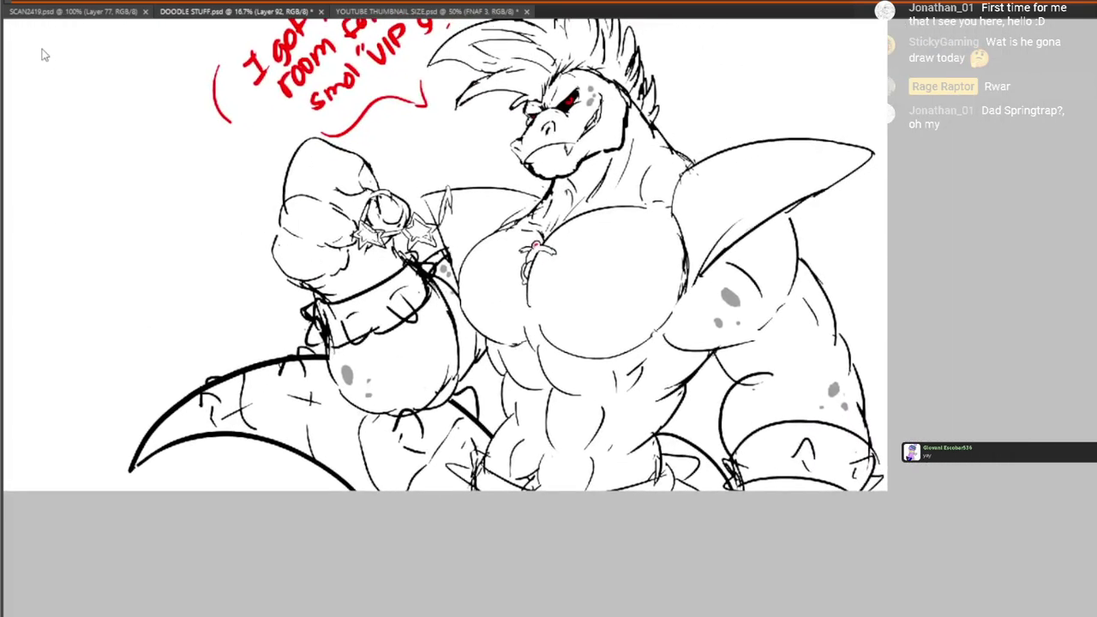
pyautogui.click(568, 231)
pyautogui.click(568, 245)
pyautogui.click(570, 249)
pyautogui.click(572, 251)
pyautogui.scroll(1, 572, 251)
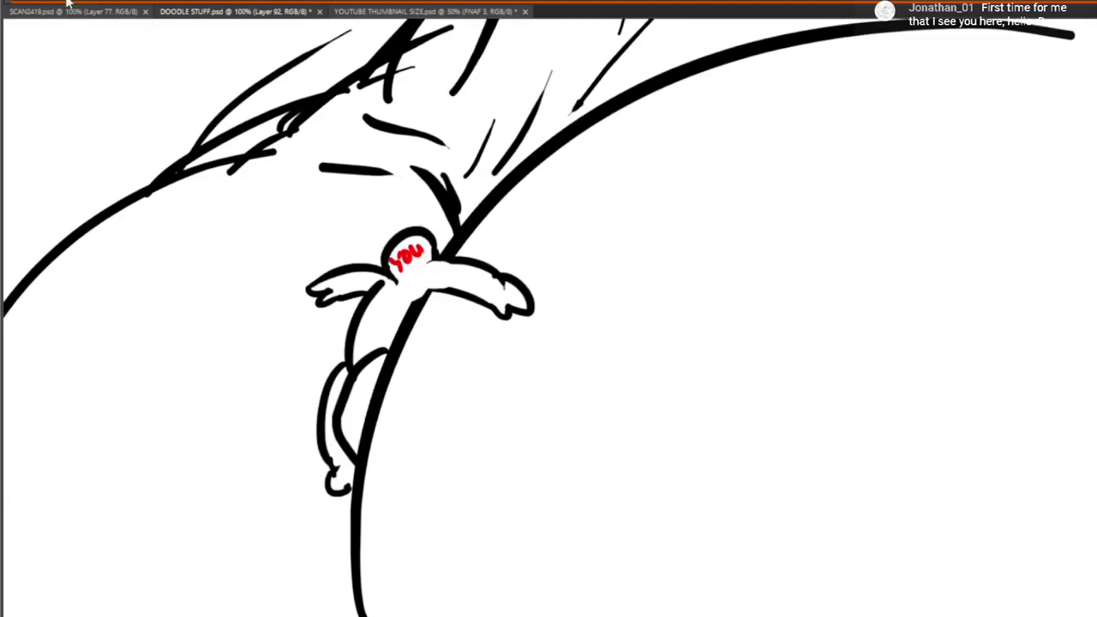
# Add short accent strokes around the tiny figure's hands and arms, and erase the curve separating its torso from its leg
pyautogui.moveTo(506, 313); pyautogui.dragTo(521, 328)
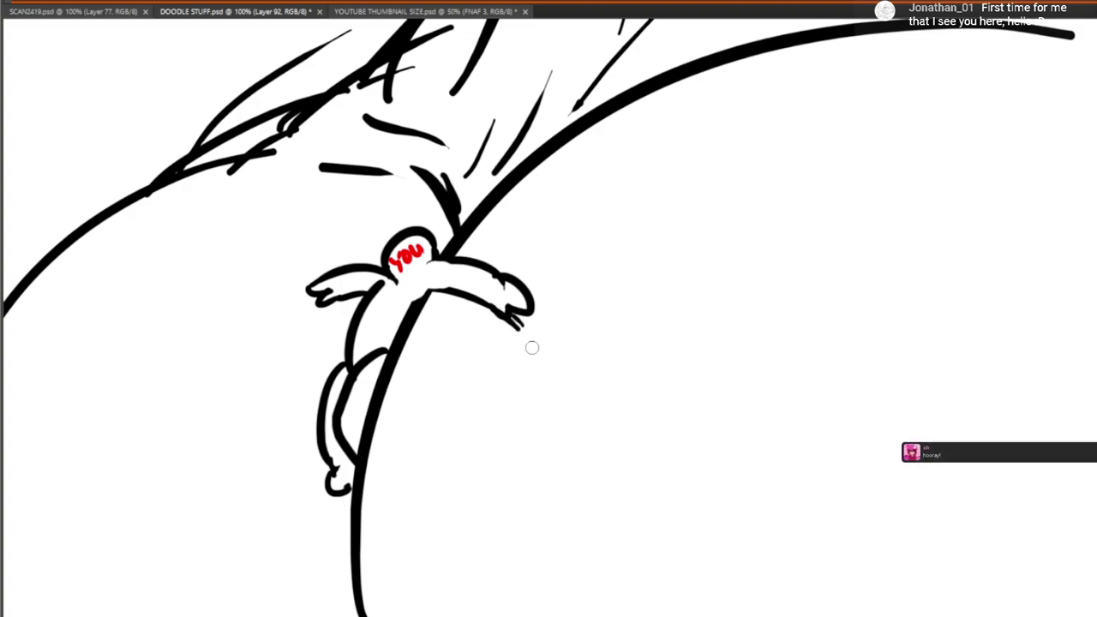
pyautogui.moveTo(361, 295)
pyautogui.mouseDown()
pyautogui.moveTo(293, 328)
pyautogui.moveTo(296, 318)
pyautogui.mouseUp()
pyautogui.moveTo(352, 261); pyautogui.dragTo(314, 266)
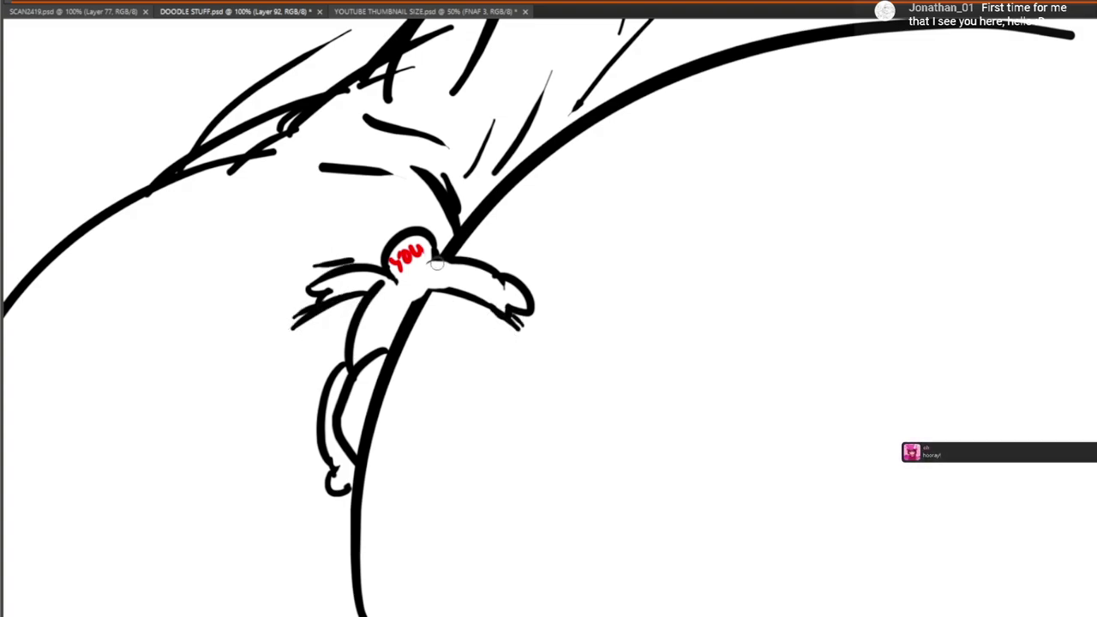
pyautogui.moveTo(446, 257); pyautogui.dragTo(482, 252)
pyautogui.moveTo(393, 308); pyautogui.dragTo(403, 270)
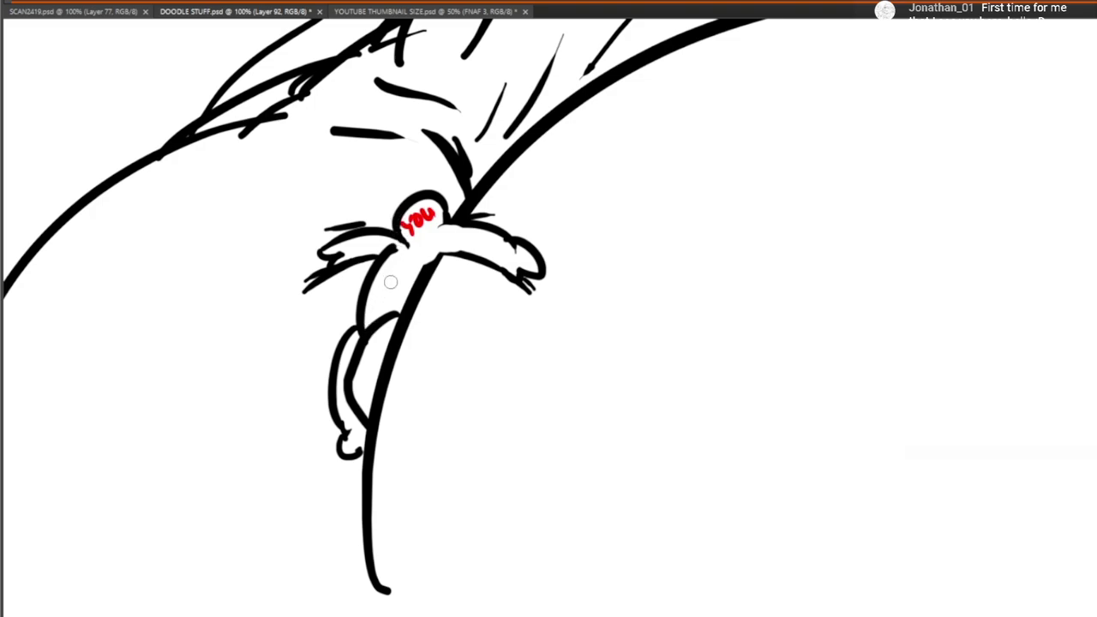
pyautogui.moveTo(396, 313)
pyautogui.mouseDown()
pyautogui.moveTo(399, 270)
pyautogui.moveTo(366, 288)
pyautogui.mouseUp()
pyautogui.press('e')
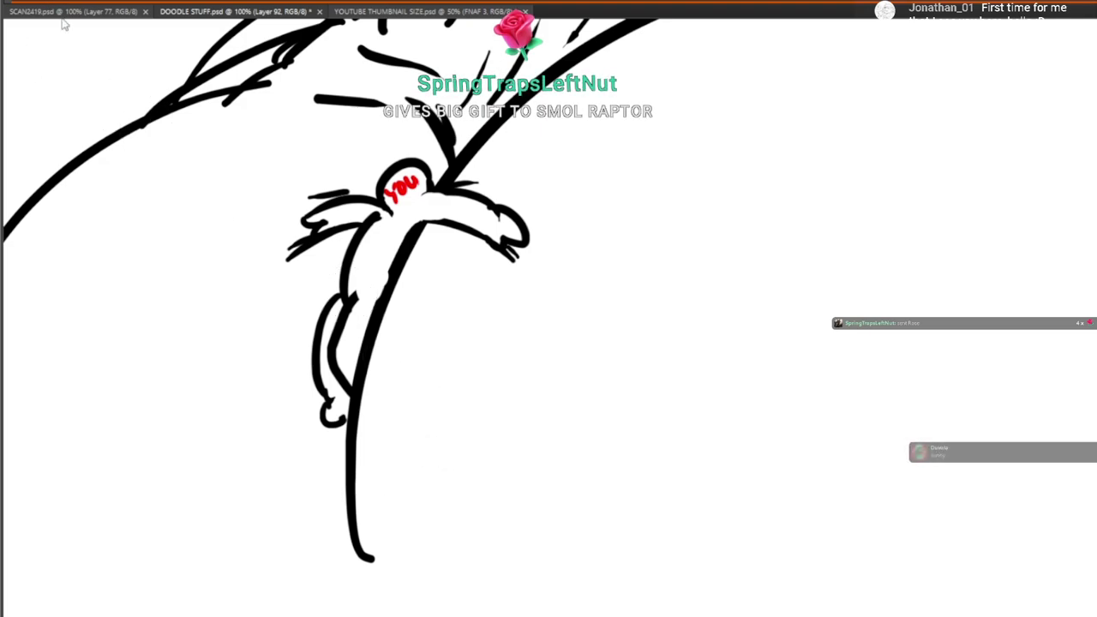
# Close the gap in the large chest muscle's lower contour and extend the pointed shoulder piece's lower edge to the chest
pyautogui.click(103, 86)
pyautogui.click(158, 181)
pyautogui.moveTo(222, 303); pyautogui.dragTo(279, 292)
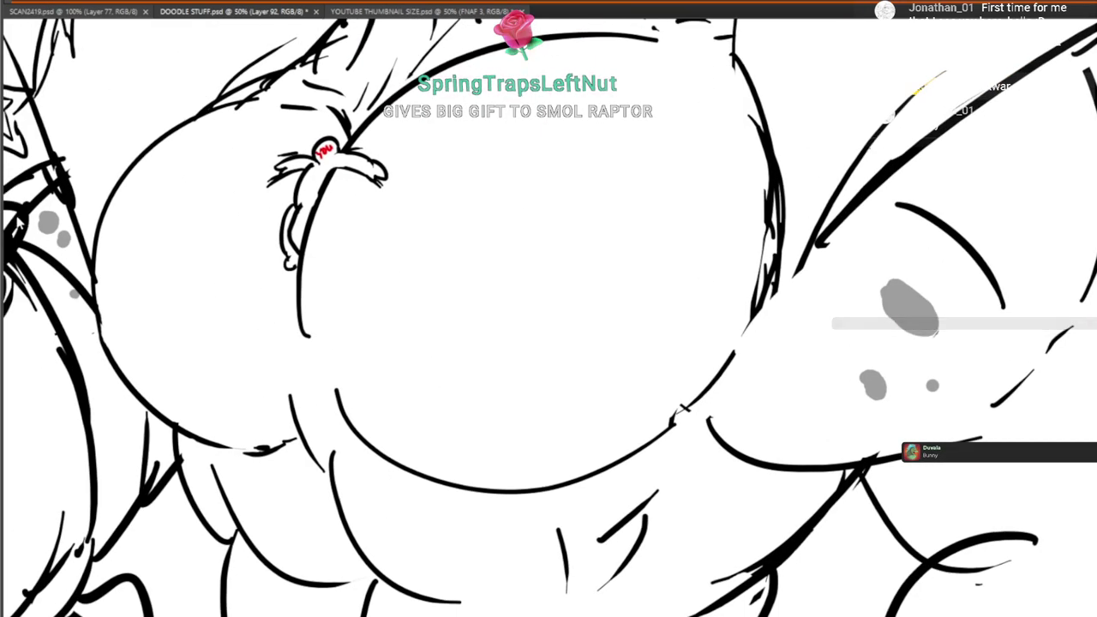
pyautogui.moveTo(328, 324)
pyautogui.mouseDown()
pyautogui.moveTo(319, 309)
pyautogui.moveTo(341, 420)
pyautogui.moveTo(360, 433)
pyautogui.mouseUp()
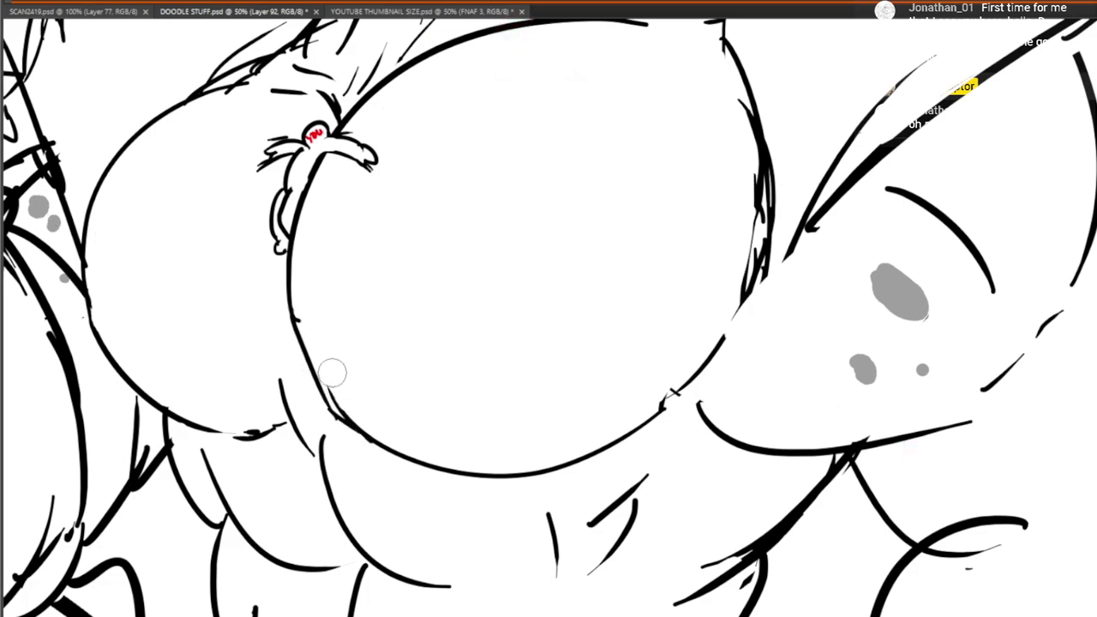
pyautogui.moveTo(650, 259); pyautogui.dragTo(608, 400)
pyautogui.moveTo(691, 409); pyautogui.dragTo(708, 306)
pyautogui.moveTo(729, 392); pyautogui.dragTo(717, 432)
pyautogui.moveTo(652, 480); pyautogui.dragTo(517, 436)
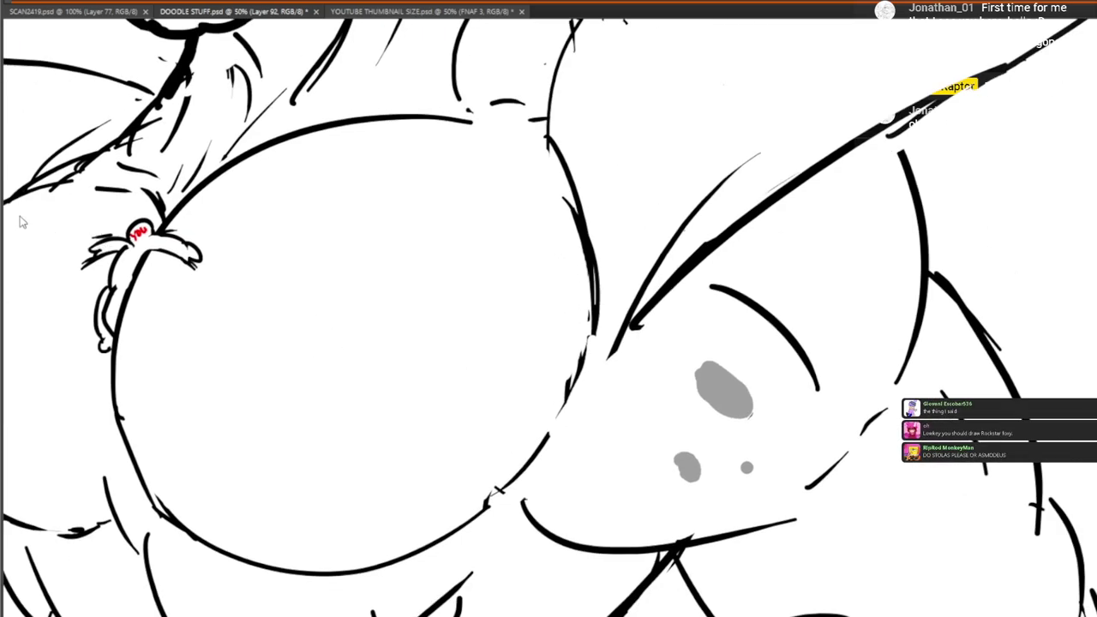
pyautogui.moveTo(636, 323)
pyautogui.mouseDown()
pyautogui.moveTo(569, 396)
pyautogui.moveTo(582, 378)
pyautogui.moveTo(552, 398)
pyautogui.mouseUp()
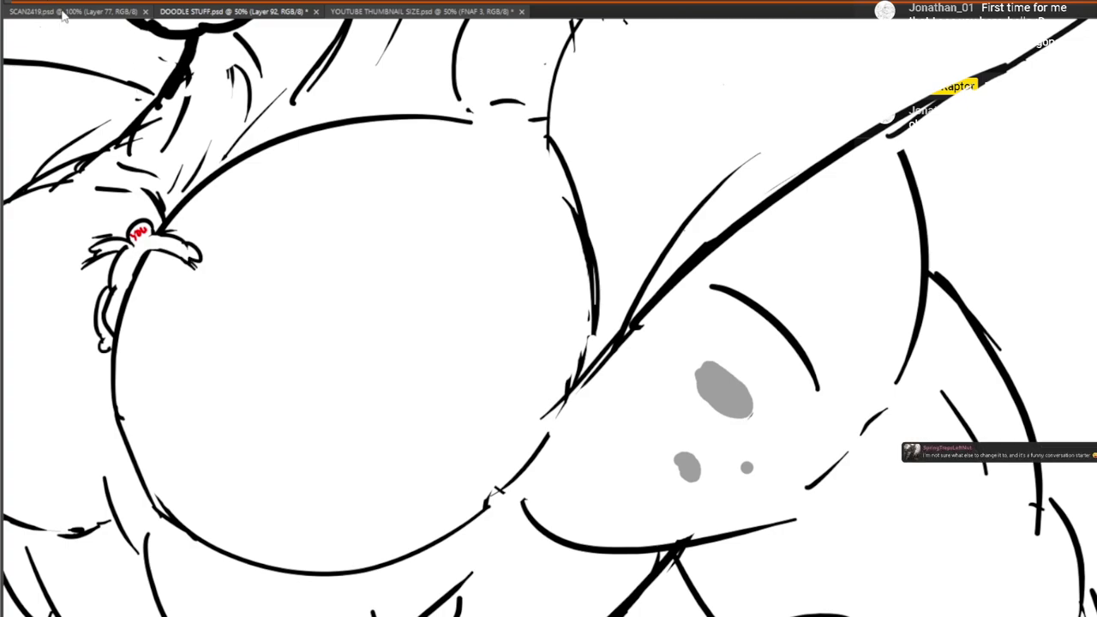
# Review the whole dinosaur drawing, hide it to get a blank canvas, and save the document
pyautogui.scroll(-3, 137, 125)
pyautogui.moveTo(280, 204); pyautogui.dragTo(684, 407)
pyautogui.moveTo(413, 422); pyautogui.dragTo(461, 394)
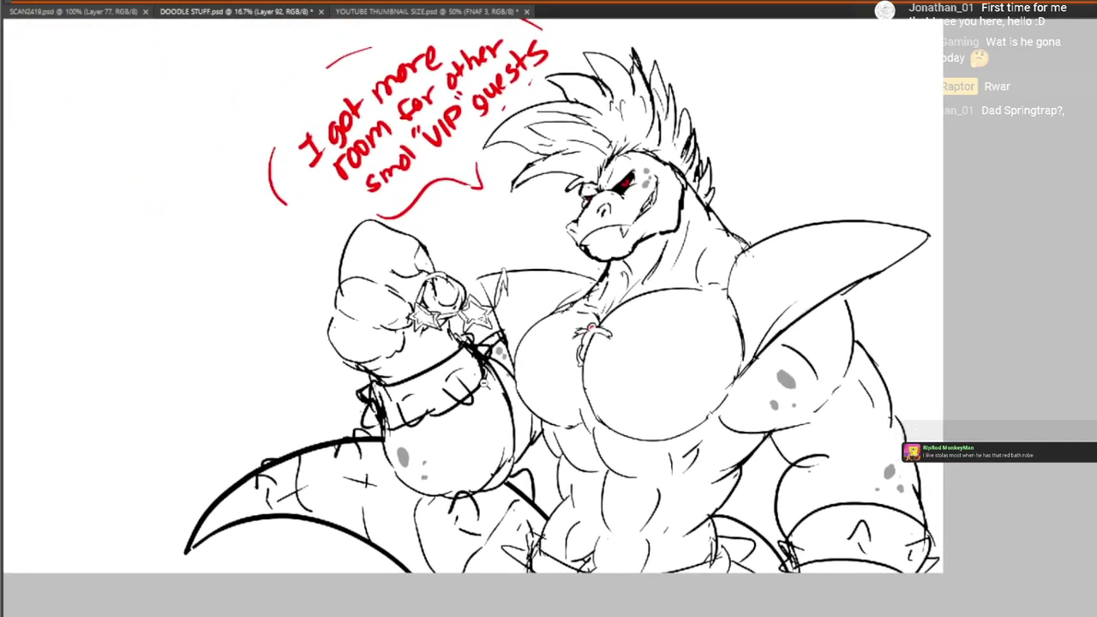
pyautogui.moveTo(528, 332); pyautogui.dragTo(518, 334)
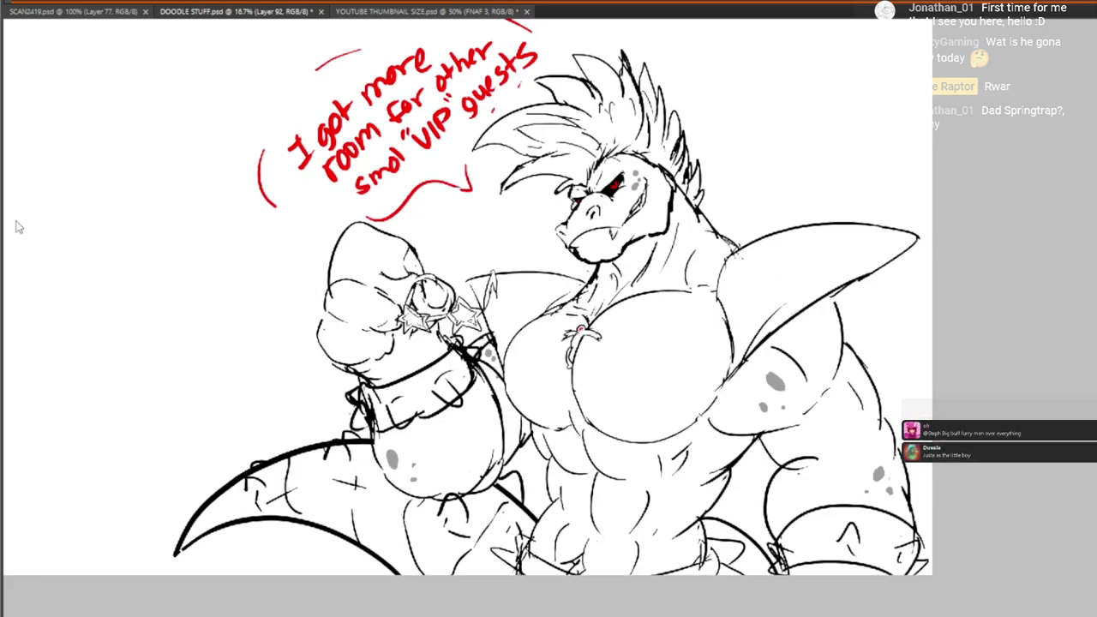
pyautogui.moveTo(643, 229); pyautogui.dragTo(606, 269)
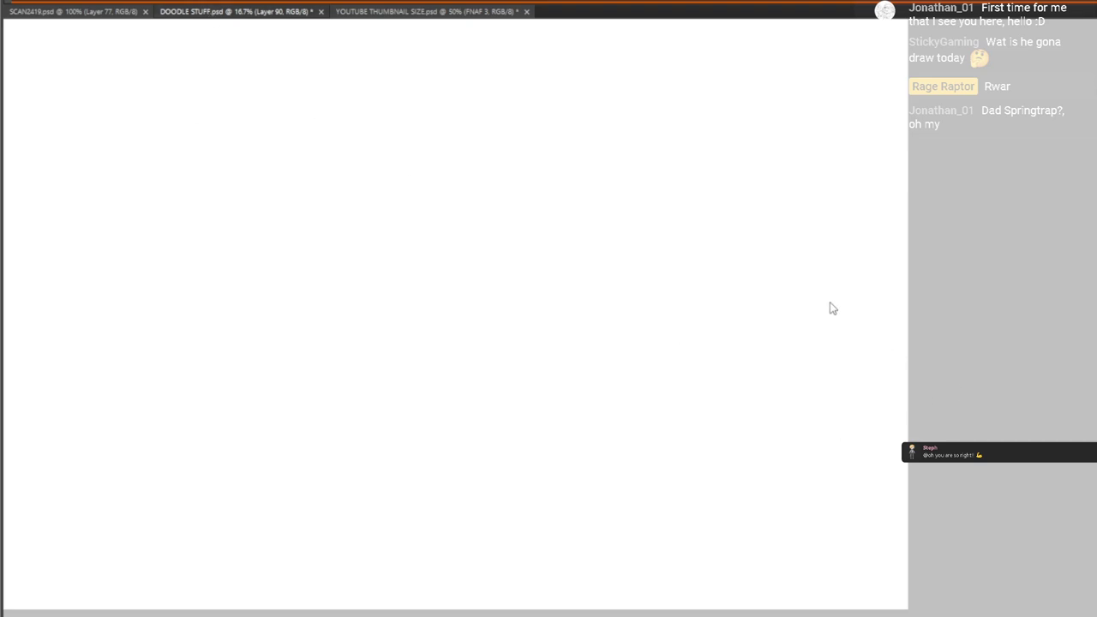
pyautogui.hotkey('ctrl', 's')
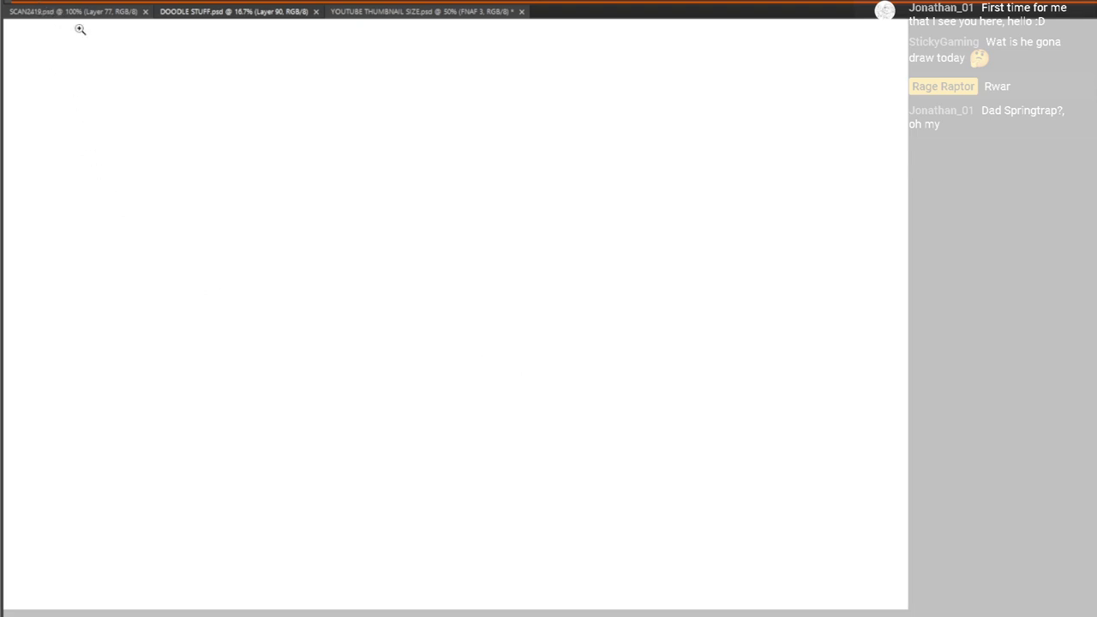
pyautogui.click(418, 293)
pyautogui.moveTo(493, 347); pyautogui.dragTo(547, 484)
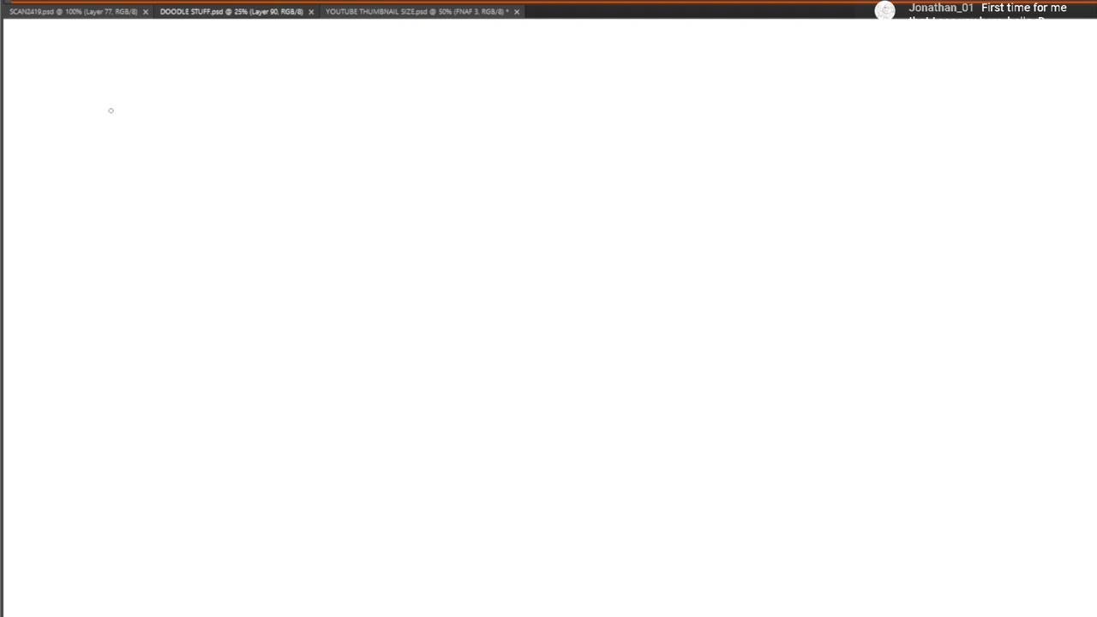
pyautogui.moveTo(463, 279); pyautogui.dragTo(467, 309)
pyautogui.moveTo(477, 264); pyautogui.dragTo(485, 277)
pyautogui.moveTo(481, 224)
pyautogui.mouseDown()
pyautogui.moveTo(481, 285)
pyautogui.moveTo(497, 327)
pyautogui.mouseUp()
pyautogui.moveTo(516, 233); pyautogui.dragTo(525, 269)
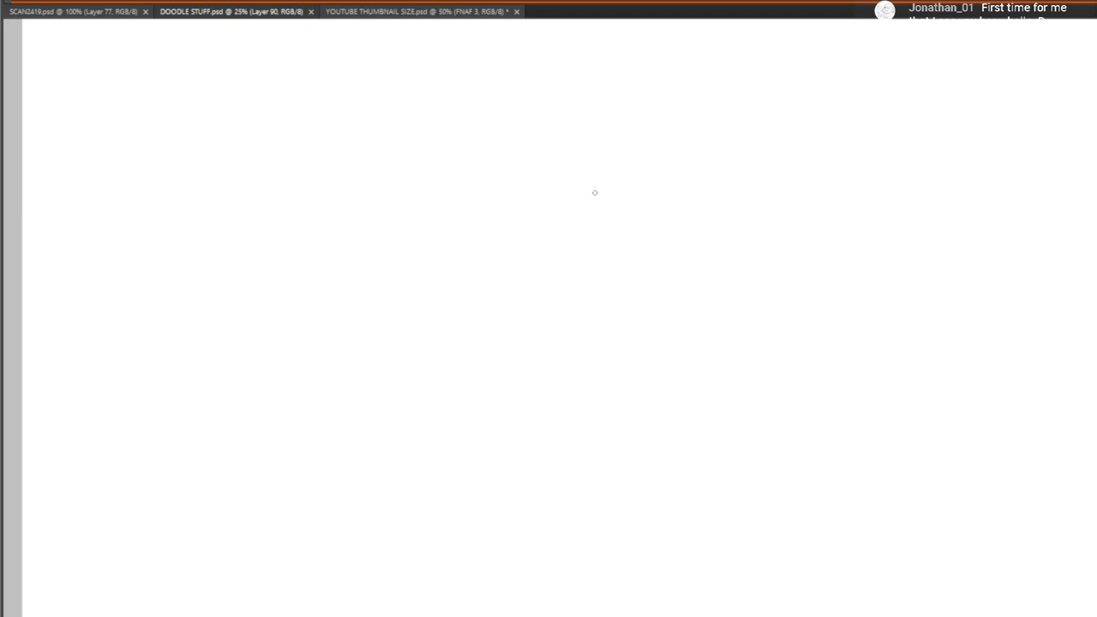
# Sketch a new animal head outline with a rounded crown, angular brow corner, tapering cheeks and a pointed nose
pyautogui.moveTo(583, 176); pyautogui.dragTo(691, 109)
pyautogui.moveTo(576, 177); pyautogui.dragTo(554, 170)
pyautogui.moveTo(538, 164); pyautogui.dragTo(567, 268)
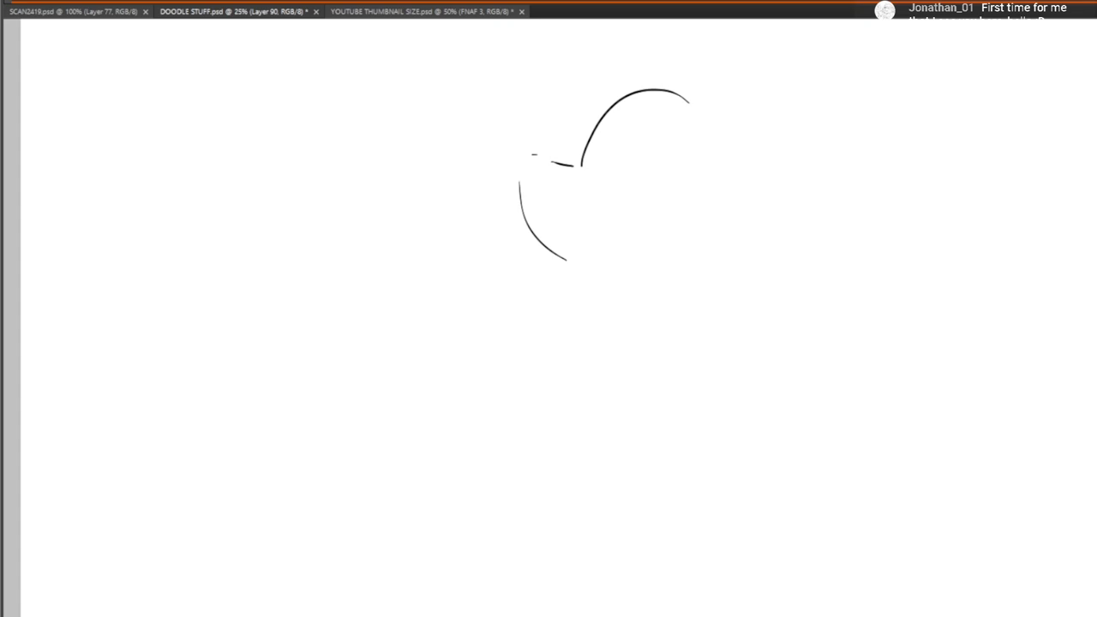
pyautogui.moveTo(566, 259)
pyautogui.mouseDown()
pyautogui.moveTo(607, 309)
pyautogui.moveTo(618, 295)
pyautogui.mouseUp()
pyautogui.moveTo(598, 280)
pyautogui.mouseDown()
pyautogui.moveTo(601, 267)
pyautogui.moveTo(621, 282)
pyautogui.moveTo(604, 266)
pyautogui.moveTo(624, 284)
pyautogui.moveTo(612, 319)
pyautogui.moveTo(691, 220)
pyautogui.mouseUp()
pyautogui.moveTo(686, 224); pyautogui.dragTo(706, 157)
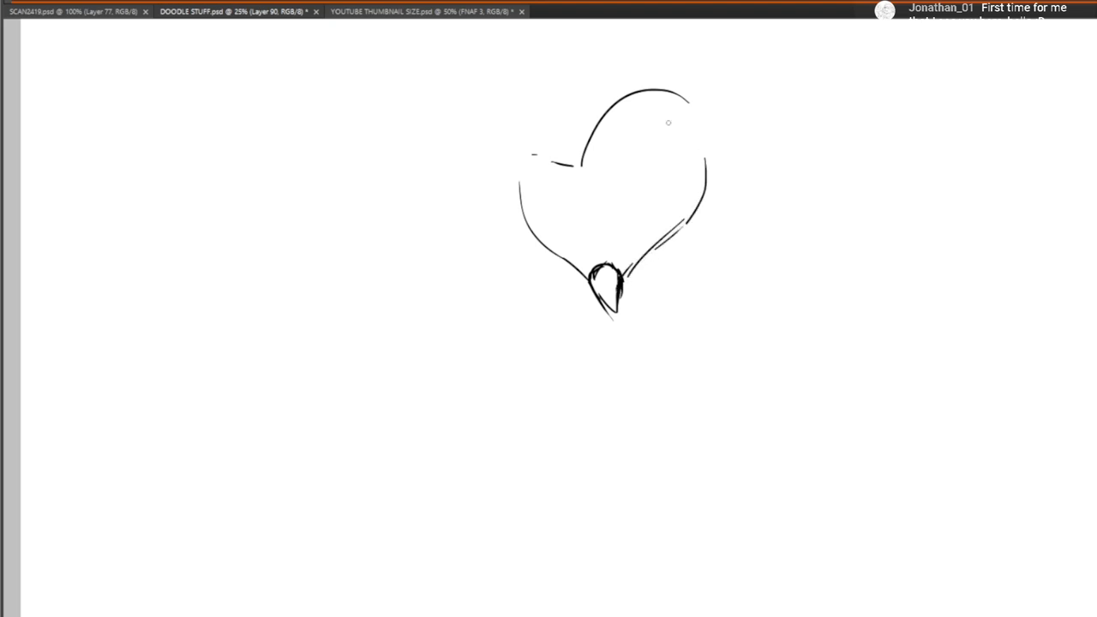
pyautogui.moveTo(549, 159)
pyautogui.mouseDown()
pyautogui.moveTo(522, 178)
pyautogui.moveTo(530, 188)
pyautogui.moveTo(522, 181)
pyautogui.mouseUp()
# Draw a long slanted eye on the near side of the face and a small narrow eye on the far side
pyautogui.moveTo(618, 221)
pyautogui.mouseDown()
pyautogui.moveTo(646, 175)
pyautogui.moveTo(689, 144)
pyautogui.moveTo(627, 225)
pyautogui.mouseUp()
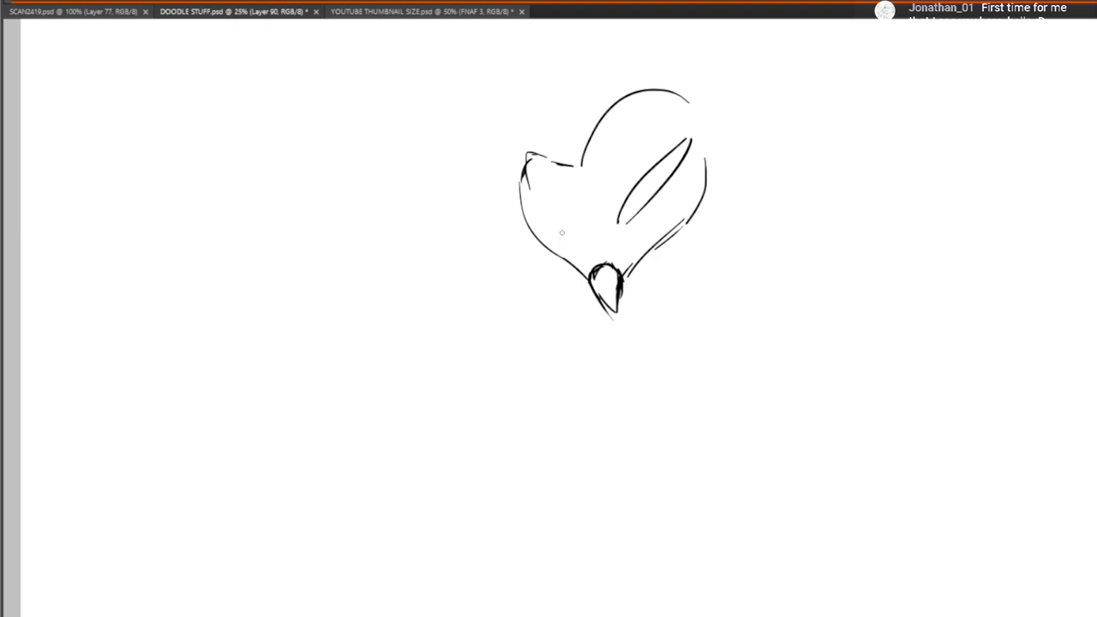
pyautogui.moveTo(536, 221)
pyautogui.mouseDown()
pyautogui.moveTo(573, 242)
pyautogui.moveTo(529, 218)
pyautogui.moveTo(573, 241)
pyautogui.moveTo(620, 231)
pyautogui.mouseUp()
pyautogui.moveTo(620, 230)
pyautogui.mouseDown()
pyautogui.moveTo(647, 210)
pyautogui.moveTo(572, 241)
pyautogui.mouseUp()
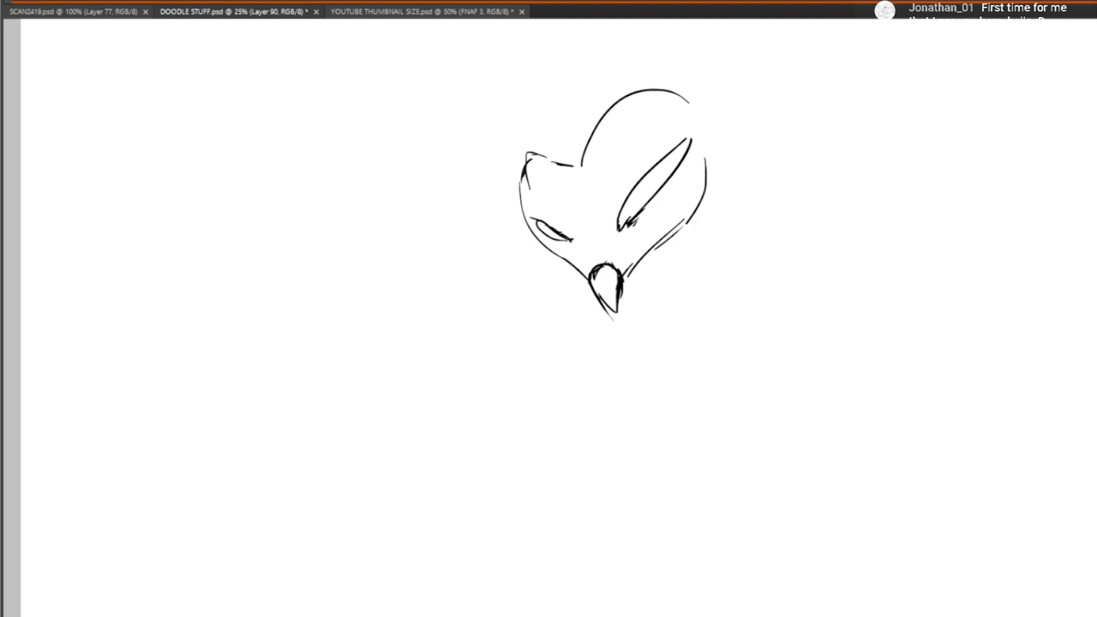
# Redraw the near cheek and lower jawlines wider on both sides of the nose, and clean up the stray lines at its tip
pyautogui.moveTo(566, 334)
pyautogui.mouseDown()
pyautogui.moveTo(577, 103)
pyautogui.moveTo(382, 340)
pyautogui.moveTo(408, 317)
pyautogui.mouseUp()
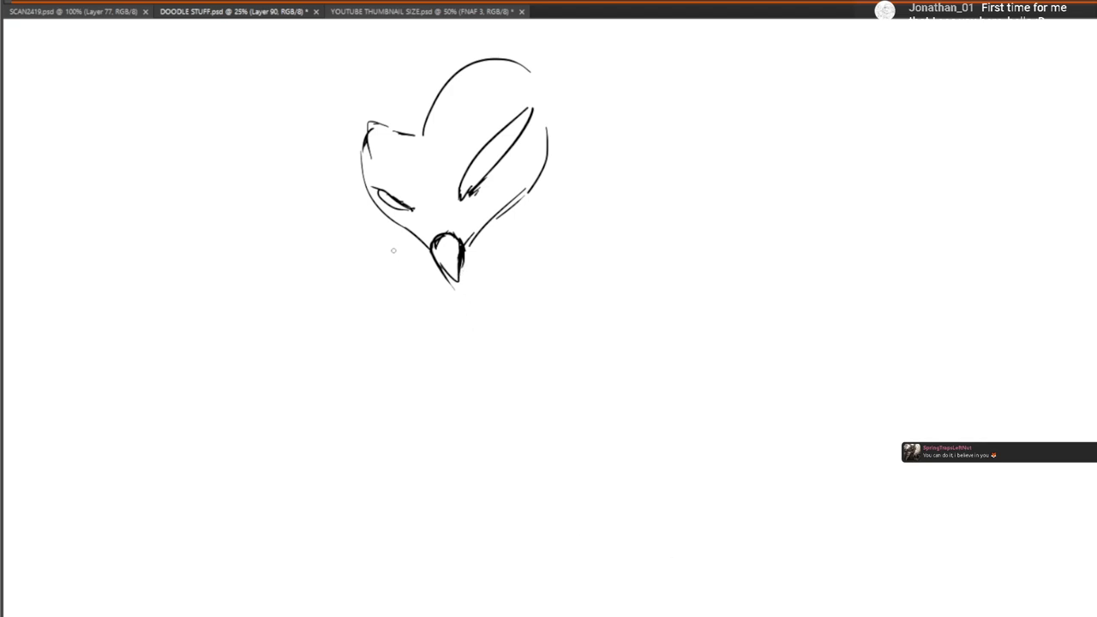
pyautogui.moveTo(438, 268)
pyautogui.mouseDown()
pyautogui.moveTo(403, 237)
pyautogui.moveTo(415, 249)
pyautogui.moveTo(538, 208)
pyautogui.moveTo(555, 129)
pyautogui.mouseUp()
pyautogui.moveTo(503, 224); pyautogui.dragTo(507, 213)
pyautogui.moveTo(517, 199)
pyautogui.mouseDown()
pyautogui.moveTo(557, 126)
pyautogui.moveTo(526, 189)
pyautogui.moveTo(515, 183)
pyautogui.moveTo(475, 225)
pyautogui.mouseUp()
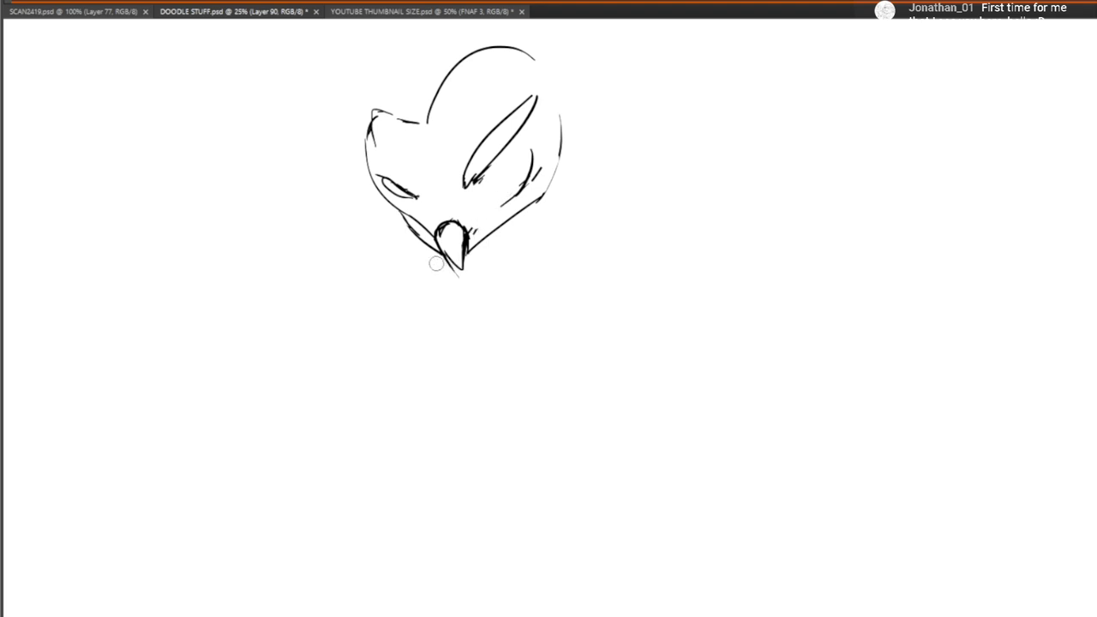
pyautogui.moveTo(438, 264); pyautogui.dragTo(447, 265)
pyautogui.moveTo(598, 331); pyautogui.dragTo(657, 384)
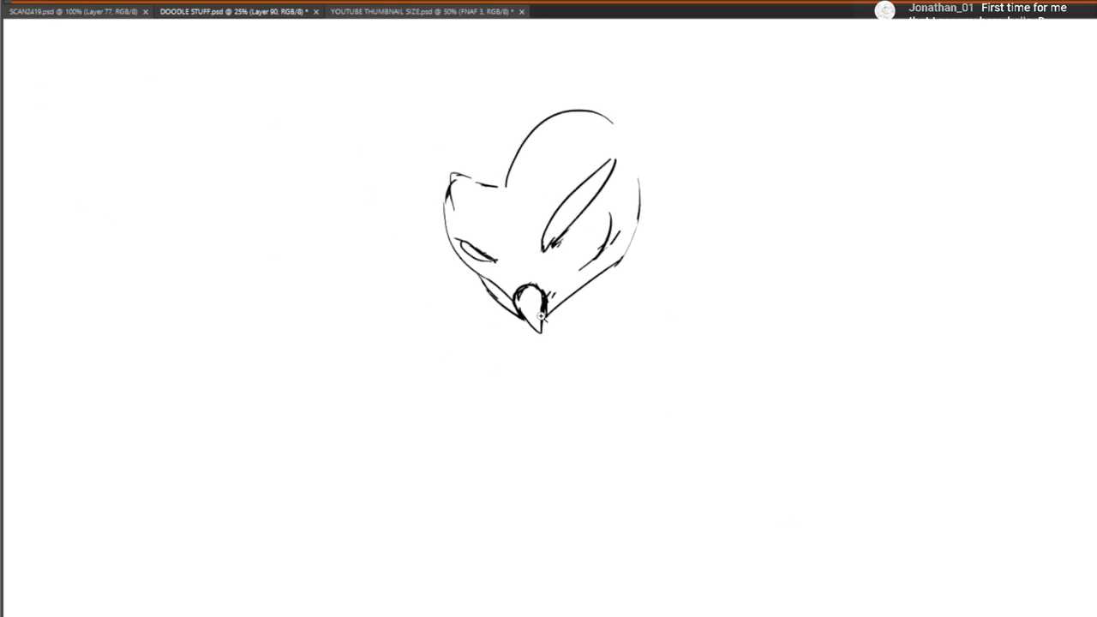
# Draw the mouth lines from the nose, with a long curved smile on the near cheek and a short curl on the far one
pyautogui.scroll(2, 519, 310)
pyautogui.click(33, 179)
pyautogui.moveTo(466, 257); pyautogui.dragTo(454, 250)
pyautogui.moveTo(502, 293); pyautogui.dragTo(455, 245)
pyautogui.moveTo(573, 290); pyautogui.dragTo(677, 199)
pyautogui.scroll(1, 609, 449)
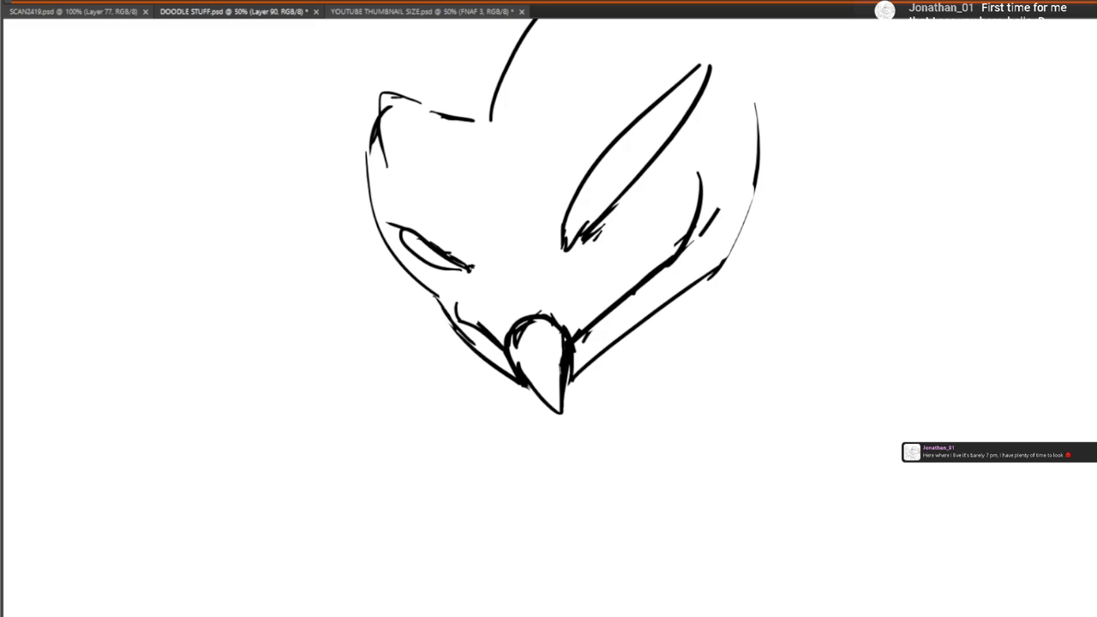
# Thicken the upper eyelid lines of both eyes with heavier tapered strokes
pyautogui.moveTo(630, 376); pyautogui.dragTo(600, 487)
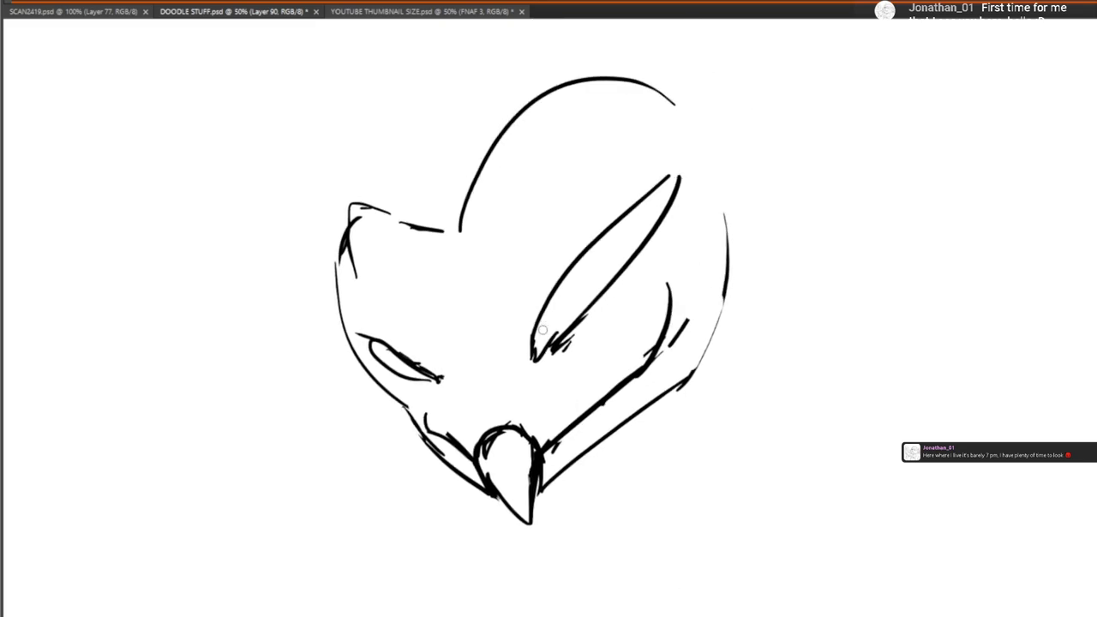
pyautogui.moveTo(534, 356)
pyautogui.mouseDown()
pyautogui.moveTo(644, 187)
pyautogui.moveTo(691, 159)
pyautogui.moveTo(663, 210)
pyautogui.mouseUp()
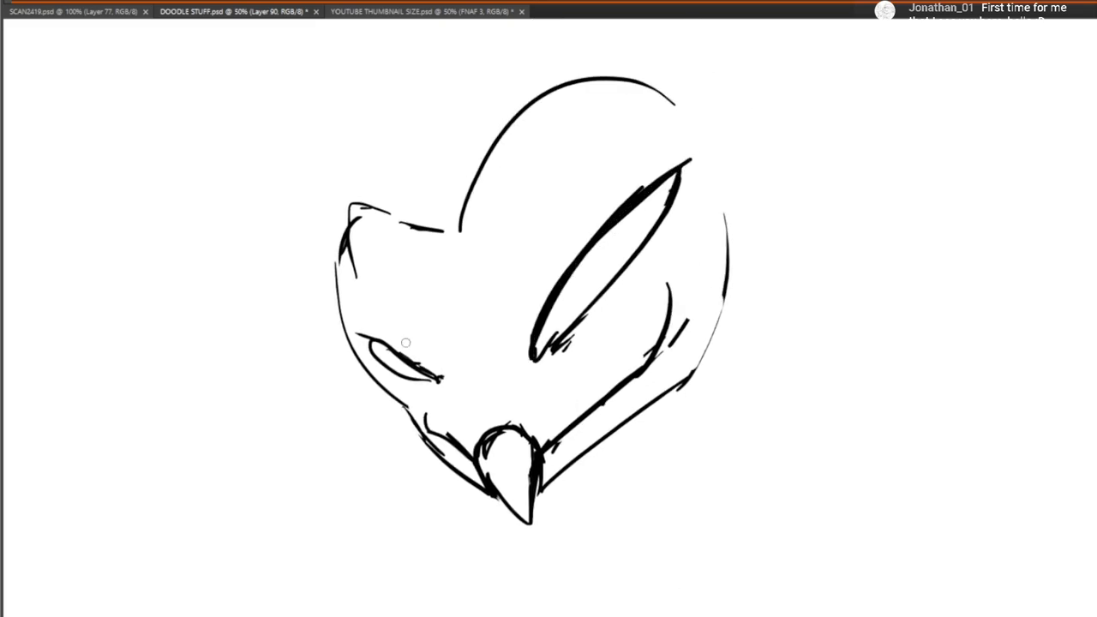
pyautogui.moveTo(443, 381); pyautogui.dragTo(354, 336)
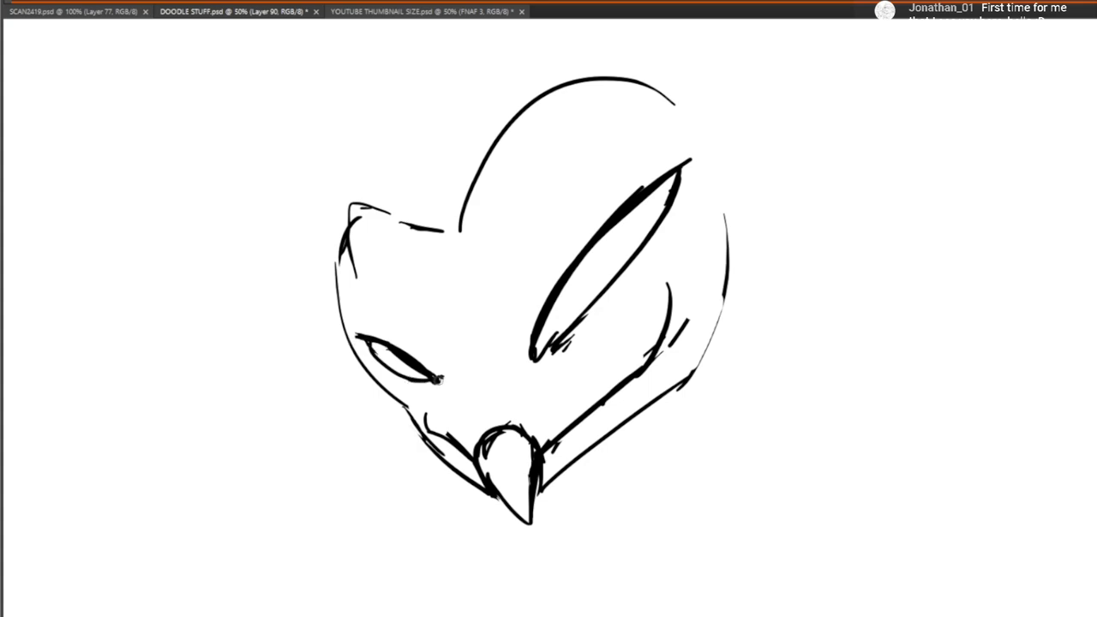
pyautogui.moveTo(550, 395)
pyautogui.mouseDown()
pyautogui.moveTo(483, 294)
pyautogui.moveTo(598, 422)
pyautogui.mouseUp()
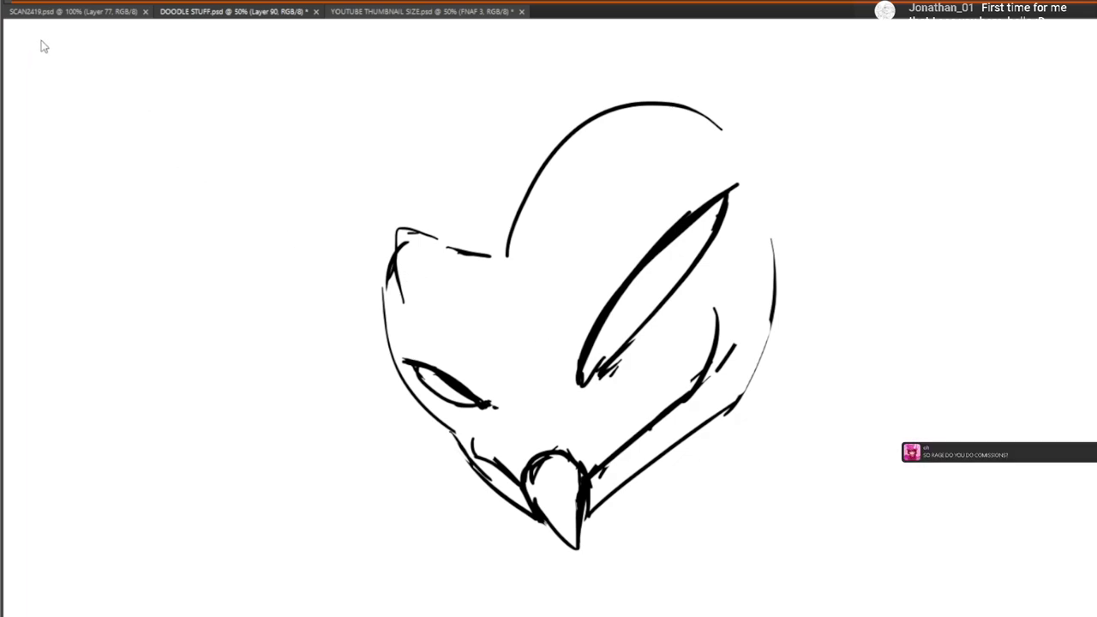
# Discard the pointed-nose head sketch by deleting its layer
pyautogui.scroll(-2, 183, 141)
pyautogui.moveTo(383, 285); pyautogui.dragTo(521, 224)
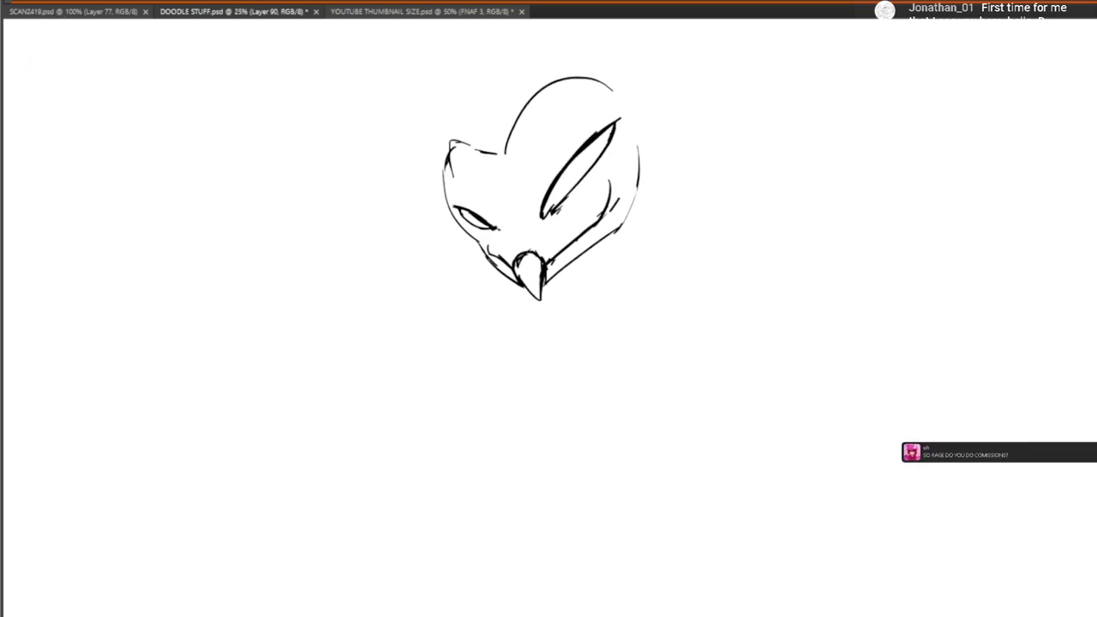
pyautogui.press('Delete')
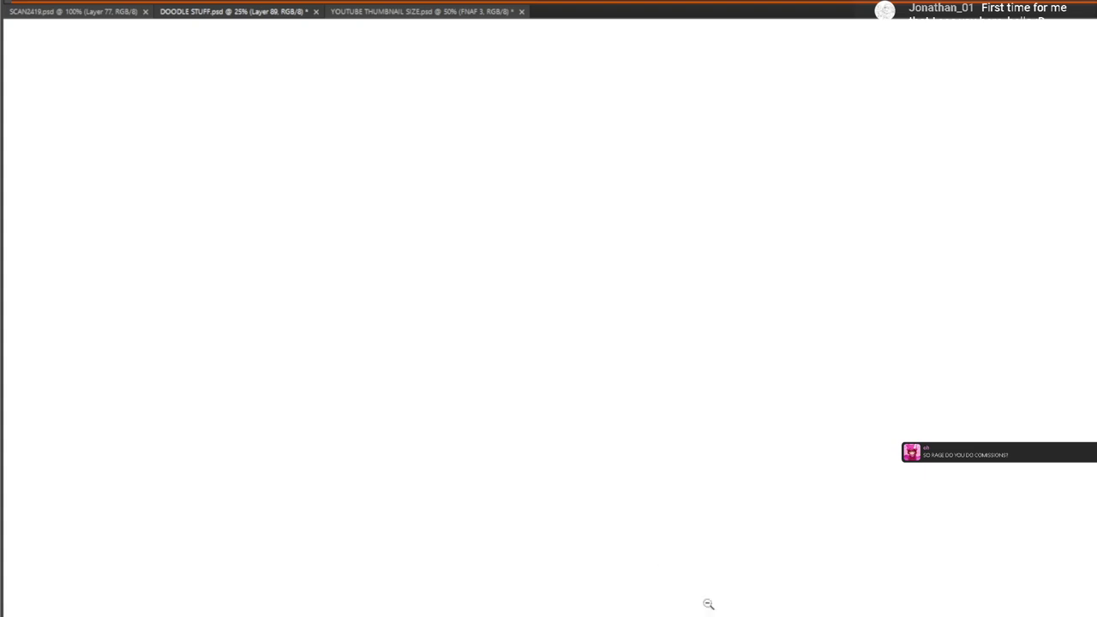
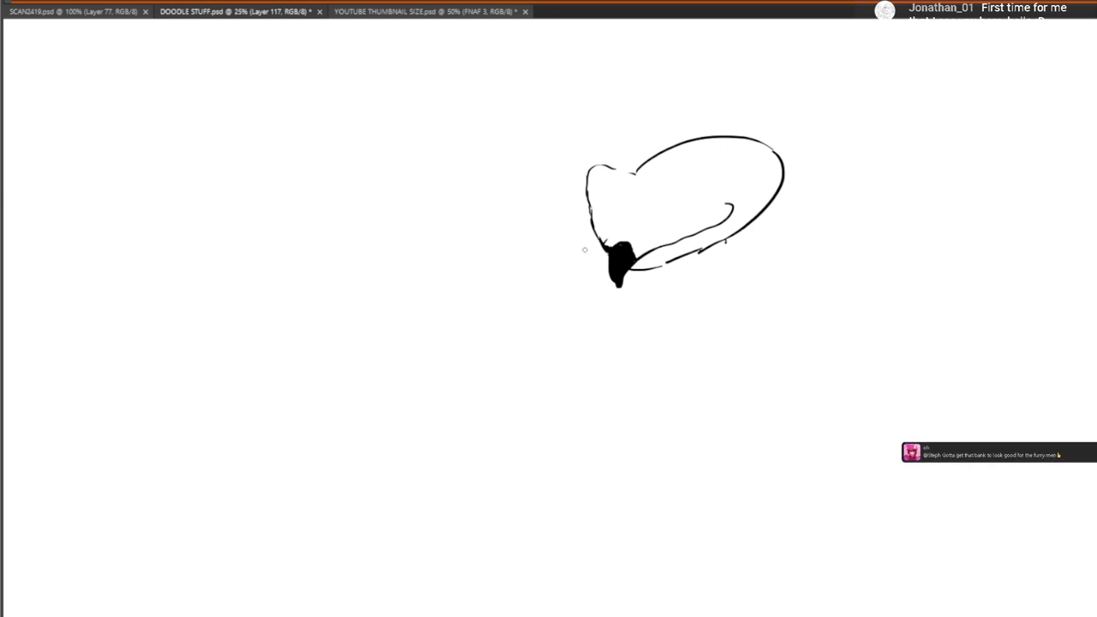
# Draw narrow slanted eyes on both sides of the new black-nosed head, with a curved brow line above each
pyautogui.moveTo(691, 277); pyautogui.dragTo(692, 294)
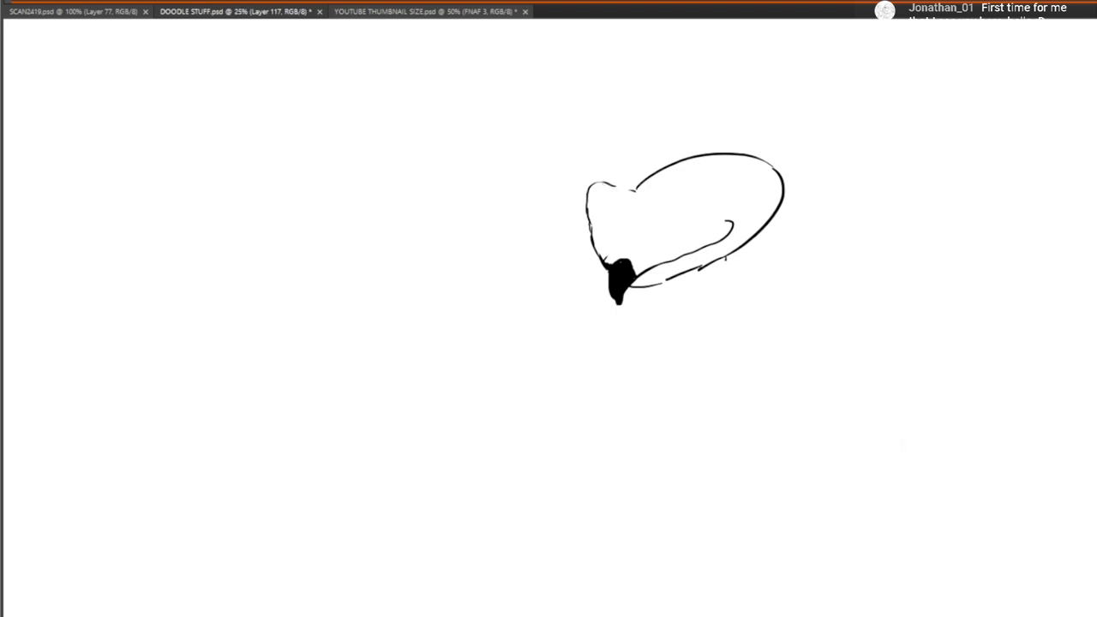
pyautogui.moveTo(647, 225); pyautogui.dragTo(735, 199)
pyautogui.moveTo(647, 226); pyautogui.dragTo(739, 202)
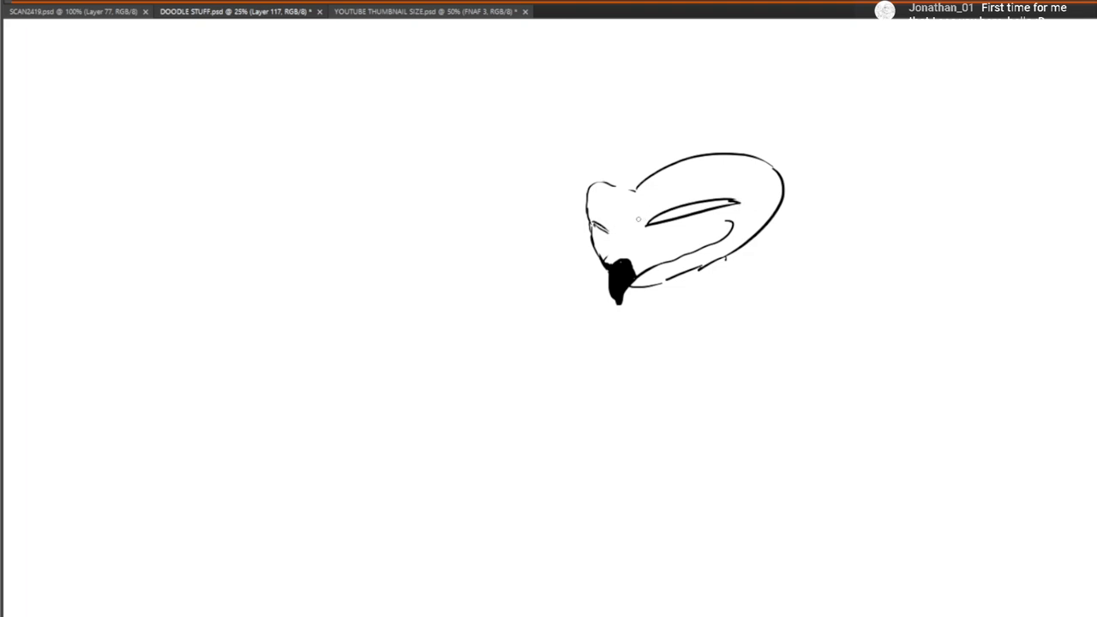
pyautogui.moveTo(655, 198); pyautogui.dragTo(724, 184)
pyautogui.moveTo(684, 332); pyautogui.dragTo(654, 254)
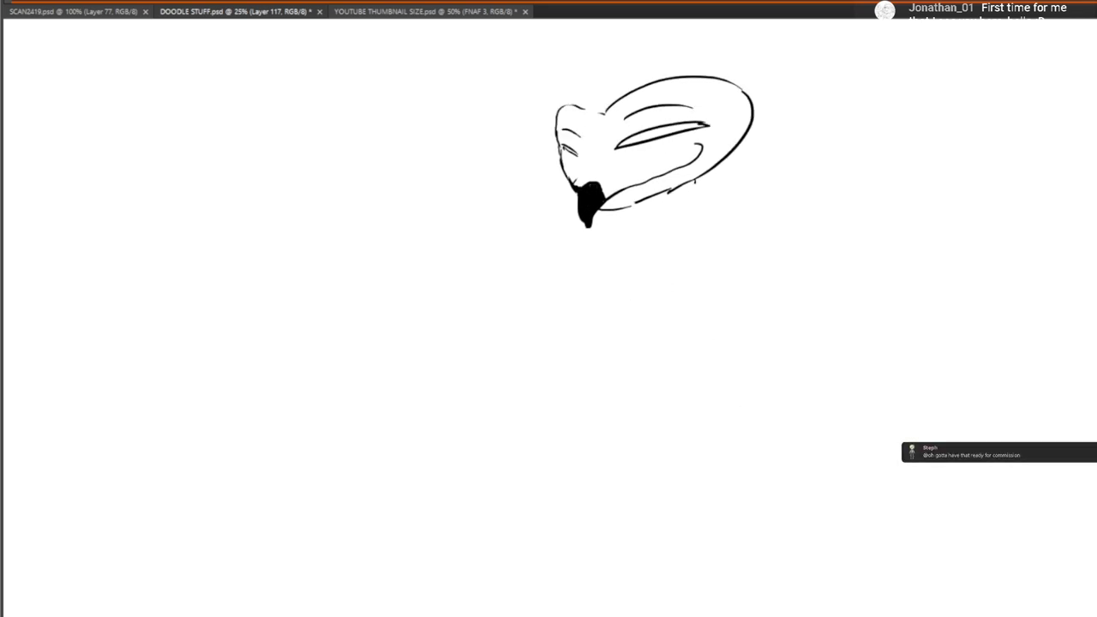
# Move the whole head sketch lower on the canvas with a free transform
pyautogui.moveTo(598, 317); pyautogui.dragTo(632, 490)
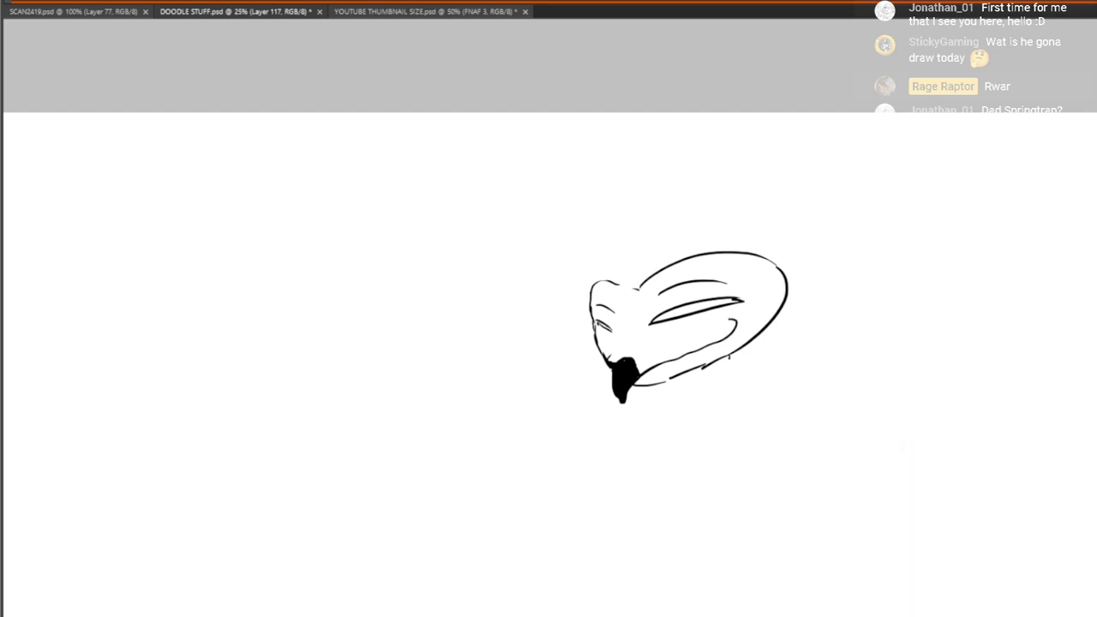
pyautogui.moveTo(652, 469)
pyautogui.mouseDown()
pyautogui.moveTo(656, 549)
pyautogui.moveTo(600, 339)
pyautogui.mouseUp()
pyautogui.click(2, 56)
pyautogui.moveTo(580, 177); pyautogui.dragTo(568, 266)
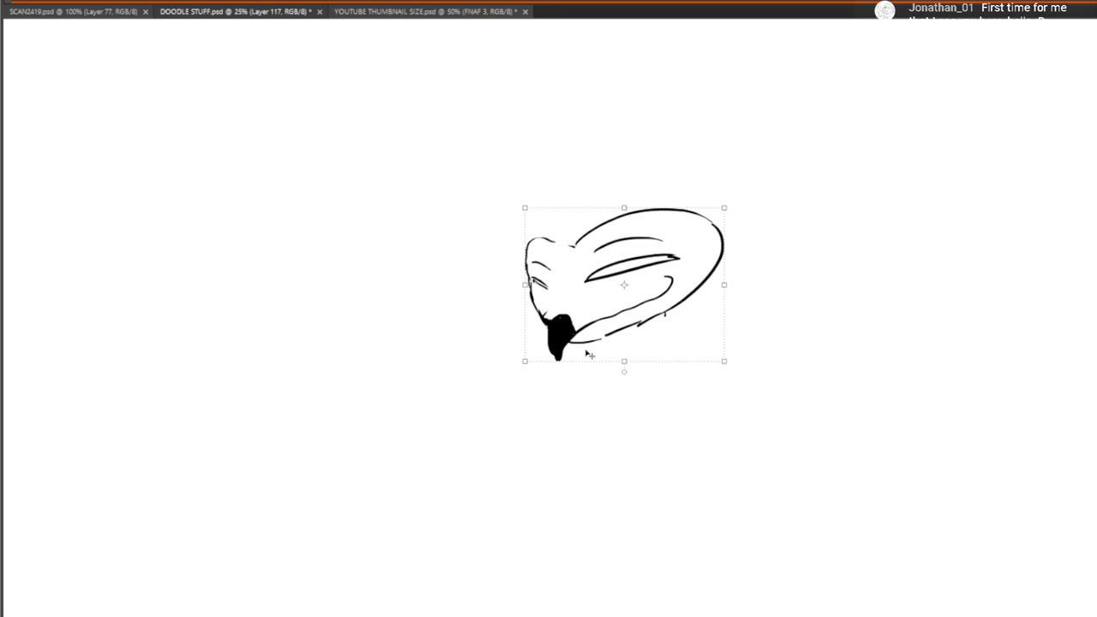
pyautogui.press('Return')
# Place the head sketch lower on the canvas and outline a tall swept-back crest above it with pointed tufts at the back
pyautogui.moveTo(556, 323); pyautogui.dragTo(514, 420)
pyautogui.moveTo(477, 314)
pyautogui.mouseDown()
pyautogui.moveTo(490, 264)
pyautogui.moveTo(591, 181)
pyautogui.moveTo(630, 173)
pyautogui.mouseUp()
pyautogui.moveTo(616, 189)
pyautogui.mouseDown()
pyautogui.moveTo(809, 172)
pyautogui.moveTo(682, 287)
pyautogui.mouseUp()
pyautogui.hotkey('ctrl', 'z')
pyautogui.hotkey('ctrl', 'z')
pyautogui.hotkey('ctrl', 'z')
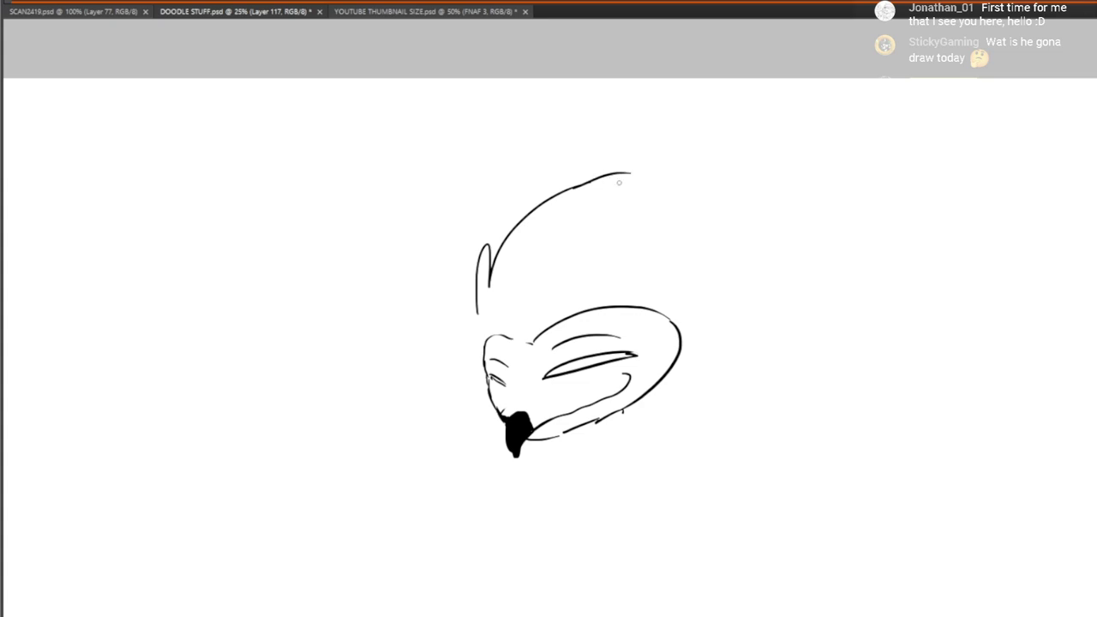
pyautogui.moveTo(619, 183)
pyautogui.mouseDown()
pyautogui.moveTo(641, 174)
pyautogui.moveTo(702, 253)
pyautogui.moveTo(757, 258)
pyautogui.moveTo(751, 341)
pyautogui.mouseUp()
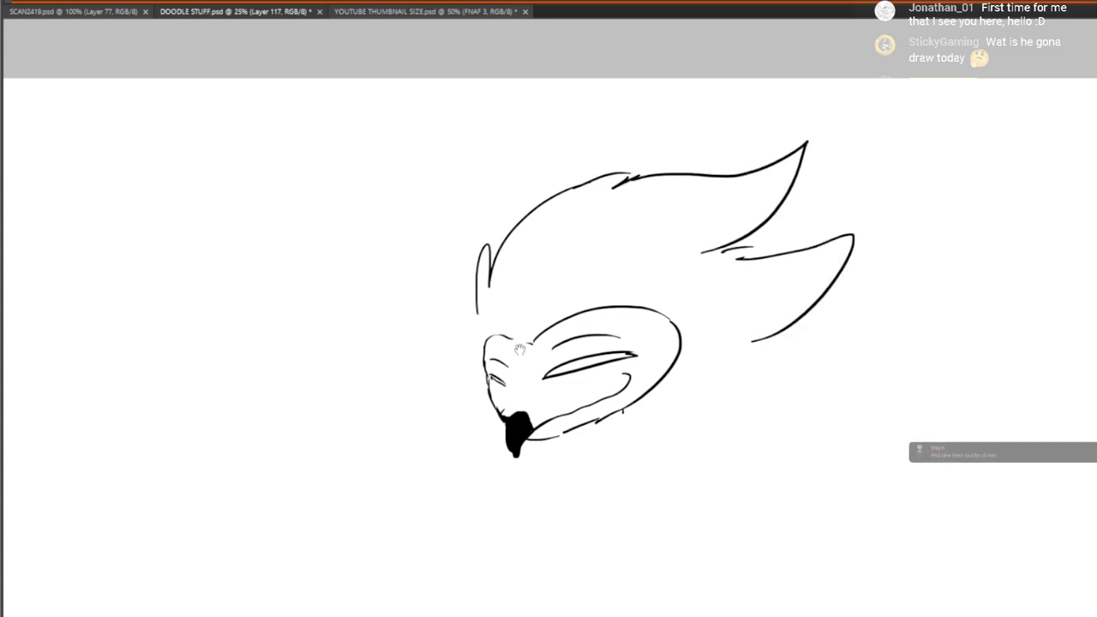
# Redraw the second tuft at the back of the crest with a hooked start and add a smaller pointed tuft beneath it
pyautogui.moveTo(519, 349); pyautogui.dragTo(572, 194)
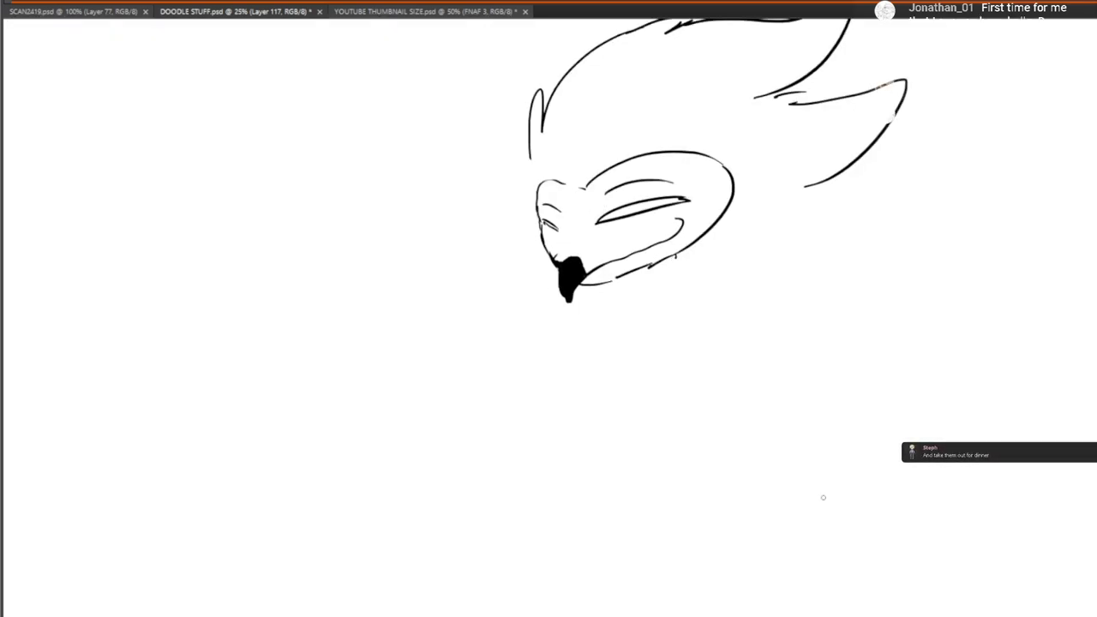
pyautogui.hotkey('ctrl', 'z')
pyautogui.moveTo(797, 90)
pyautogui.mouseDown()
pyautogui.moveTo(825, 84)
pyautogui.moveTo(818, 141)
pyautogui.mouseUp()
pyautogui.moveTo(848, 133)
pyautogui.mouseDown()
pyautogui.moveTo(867, 112)
pyautogui.moveTo(787, 259)
pyautogui.moveTo(727, 307)
pyautogui.moveTo(727, 356)
pyautogui.mouseUp()
pyautogui.hotkey('ctrl', 'z')
pyautogui.hotkey('ctrl', 'z')
pyautogui.hotkey('ctrl', 'z')
pyautogui.moveTo(785, 140)
pyautogui.mouseDown()
pyautogui.moveTo(848, 149)
pyautogui.moveTo(780, 265)
pyautogui.mouseUp()
pyautogui.moveTo(779, 269)
pyautogui.mouseDown()
pyautogui.moveTo(789, 271)
pyautogui.moveTo(706, 332)
pyautogui.mouseUp()
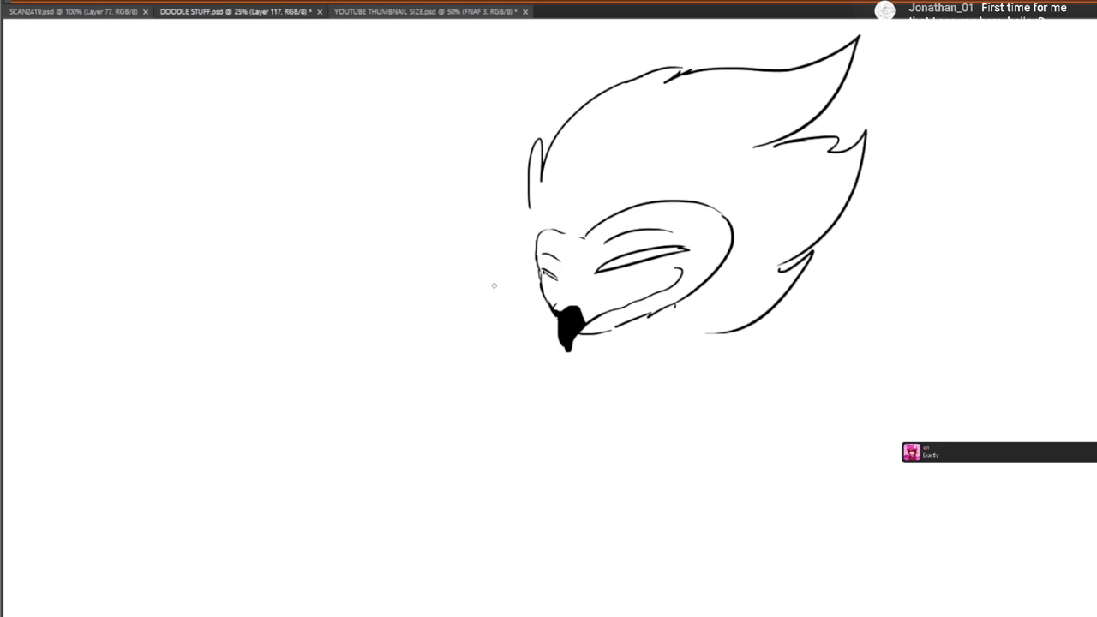
# Draw layered fur tufts down the far side of the face and along the jaw behind the near cheek
pyautogui.moveTo(510, 244)
pyautogui.mouseDown()
pyautogui.moveTo(535, 304)
pyautogui.moveTo(525, 262)
pyautogui.mouseUp()
pyautogui.moveTo(523, 181)
pyautogui.mouseDown()
pyautogui.moveTo(520, 245)
pyautogui.moveTo(546, 229)
pyautogui.mouseUp()
pyautogui.moveTo(603, 345); pyautogui.dragTo(628, 322)
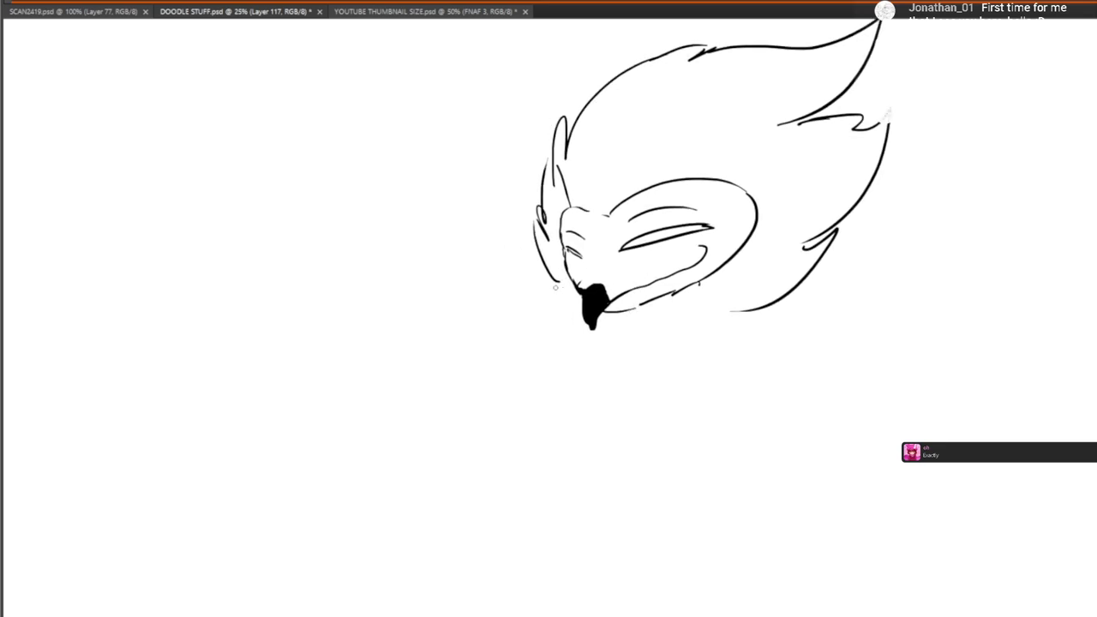
pyautogui.moveTo(558, 283); pyautogui.dragTo(581, 300)
pyautogui.moveTo(739, 315)
pyautogui.mouseDown()
pyautogui.moveTo(759, 317)
pyautogui.moveTo(653, 334)
pyautogui.mouseUp()
pyautogui.moveTo(666, 345); pyautogui.dragTo(687, 287)
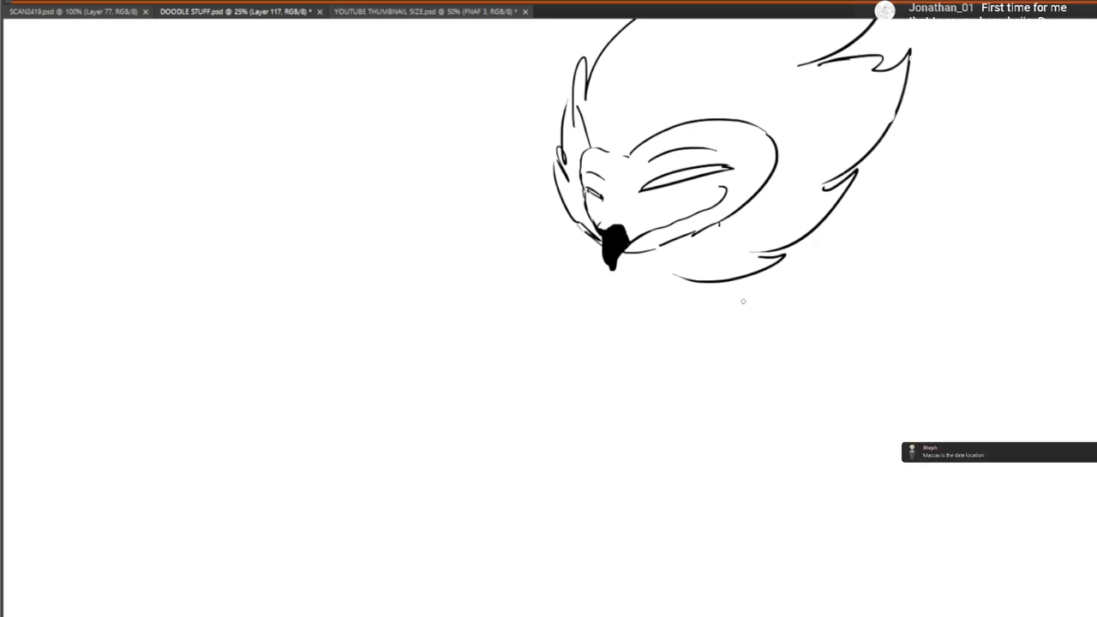
pyautogui.moveTo(708, 283)
pyautogui.mouseDown()
pyautogui.moveTo(729, 289)
pyautogui.moveTo(662, 299)
pyautogui.mouseUp()
pyautogui.moveTo(629, 177); pyautogui.dragTo(591, 265)
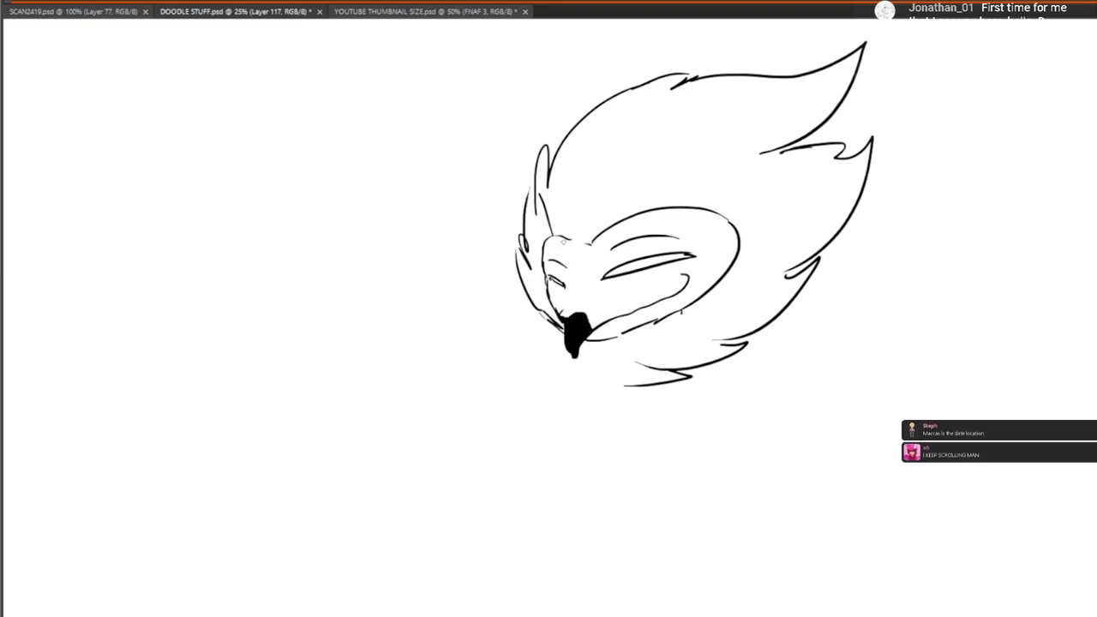
# Join the brows with a small dip and add curved fur strokes sweeping back over the forehead
pyautogui.moveTo(586, 243); pyautogui.dragTo(594, 239)
pyautogui.moveTo(590, 231); pyautogui.dragTo(576, 306)
pyautogui.moveTo(558, 296); pyautogui.dragTo(589, 218)
pyautogui.moveTo(576, 267); pyautogui.dragTo(648, 205)
pyautogui.moveTo(658, 216); pyautogui.dragTo(719, 186)
pyautogui.moveTo(654, 439); pyautogui.dragTo(697, 288)
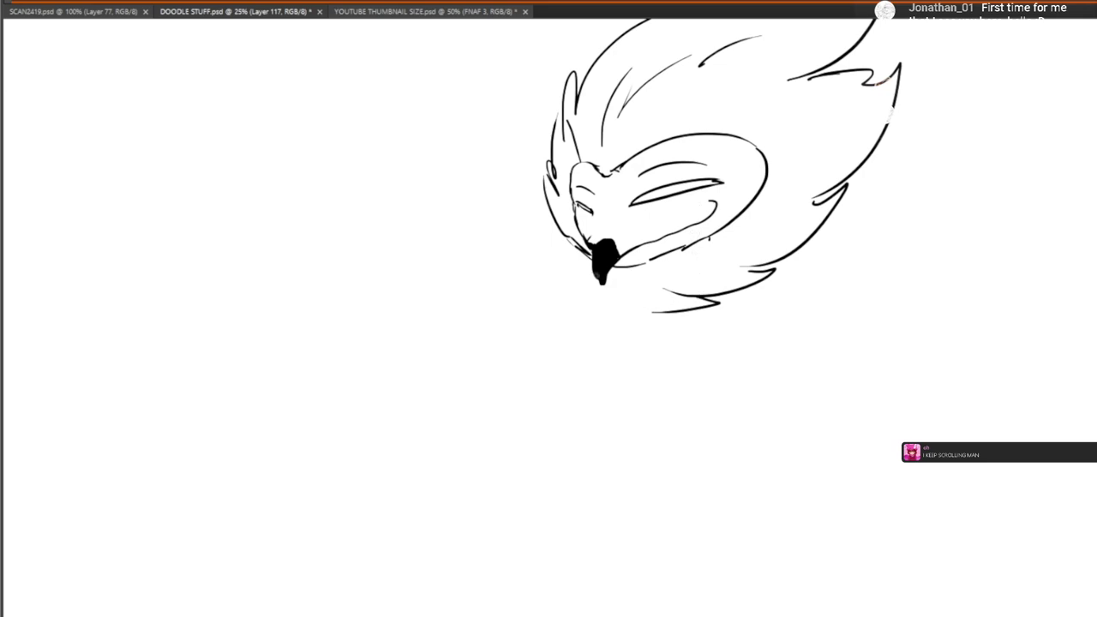
# Sketch a trial neck line under the nose and erase it together with the lower jaw tufts
pyautogui.moveTo(607, 285); pyautogui.dragTo(578, 408)
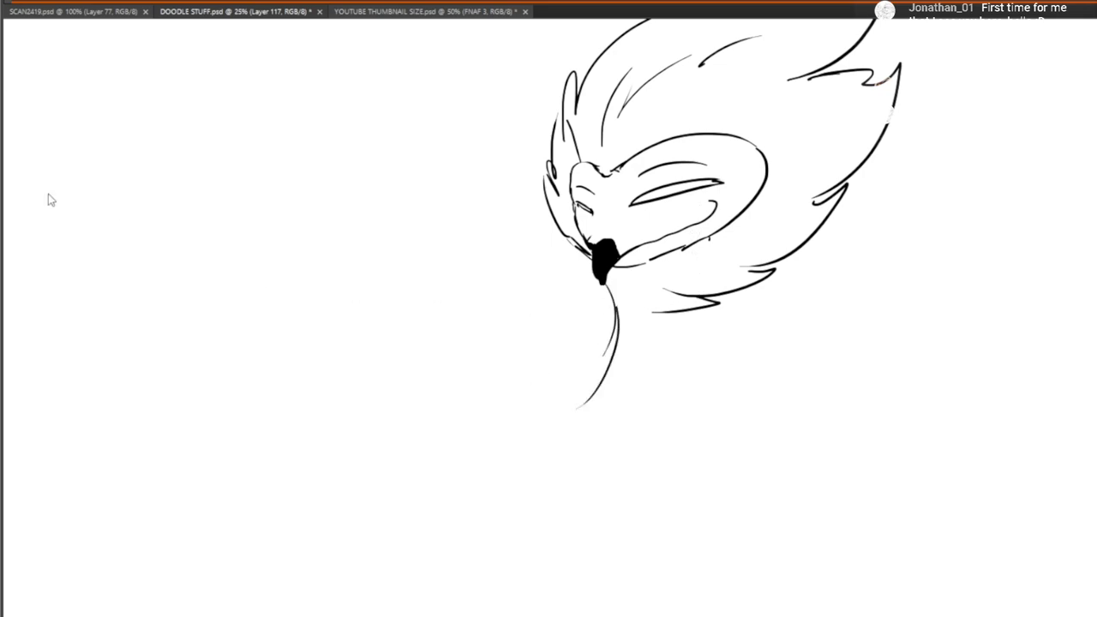
pyautogui.moveTo(640, 295)
pyautogui.mouseDown()
pyautogui.moveTo(664, 315)
pyautogui.moveTo(710, 292)
pyautogui.moveTo(684, 280)
pyautogui.moveTo(771, 271)
pyautogui.mouseUp()
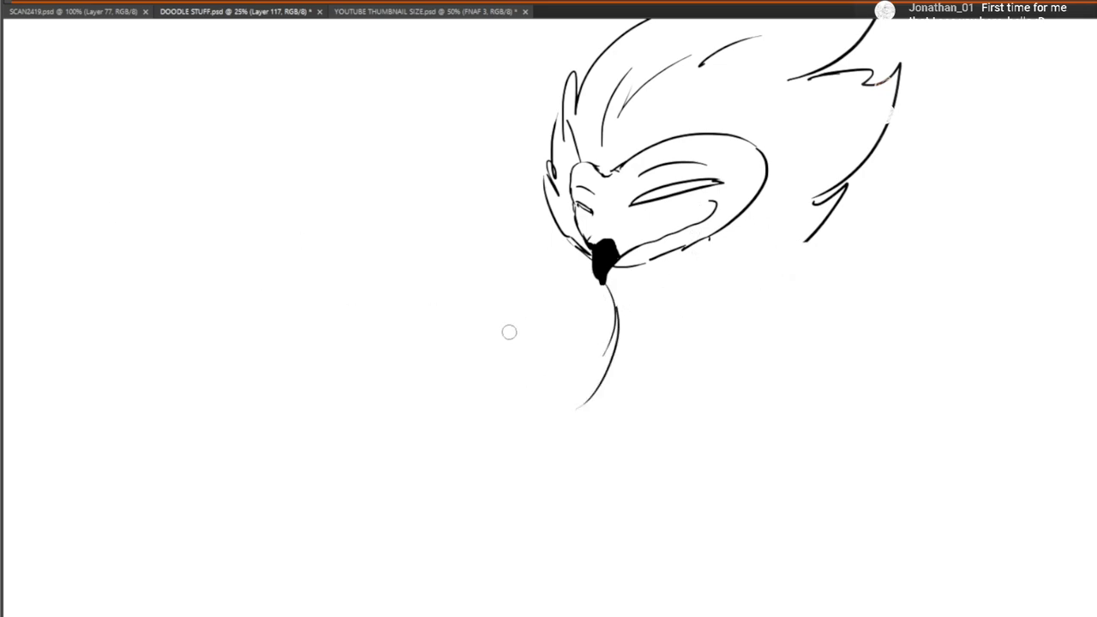
pyautogui.moveTo(612, 292)
pyautogui.mouseDown()
pyautogui.moveTo(598, 393)
pyautogui.moveTo(585, 404)
pyautogui.mouseUp()
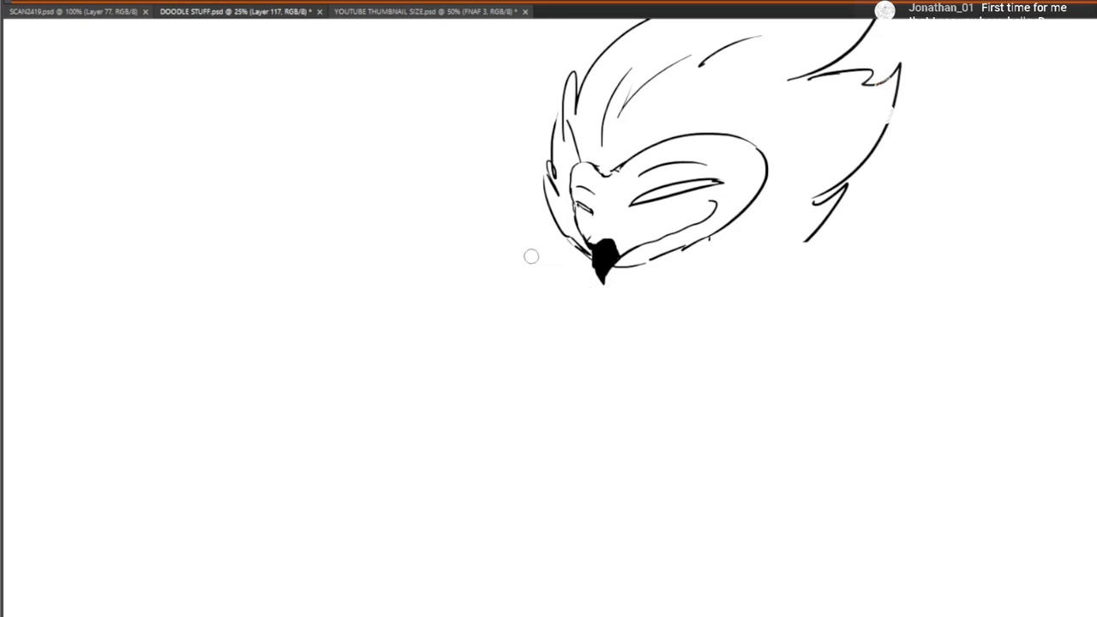
# Try a curled throat line below the nose with a jagged line for the back of the neck, and undo these strokes
pyautogui.click(15, 217)
pyautogui.moveTo(610, 283)
pyautogui.mouseDown()
pyautogui.moveTo(596, 372)
pyautogui.moveTo(623, 378)
pyautogui.moveTo(537, 376)
pyautogui.moveTo(624, 451)
pyautogui.mouseUp()
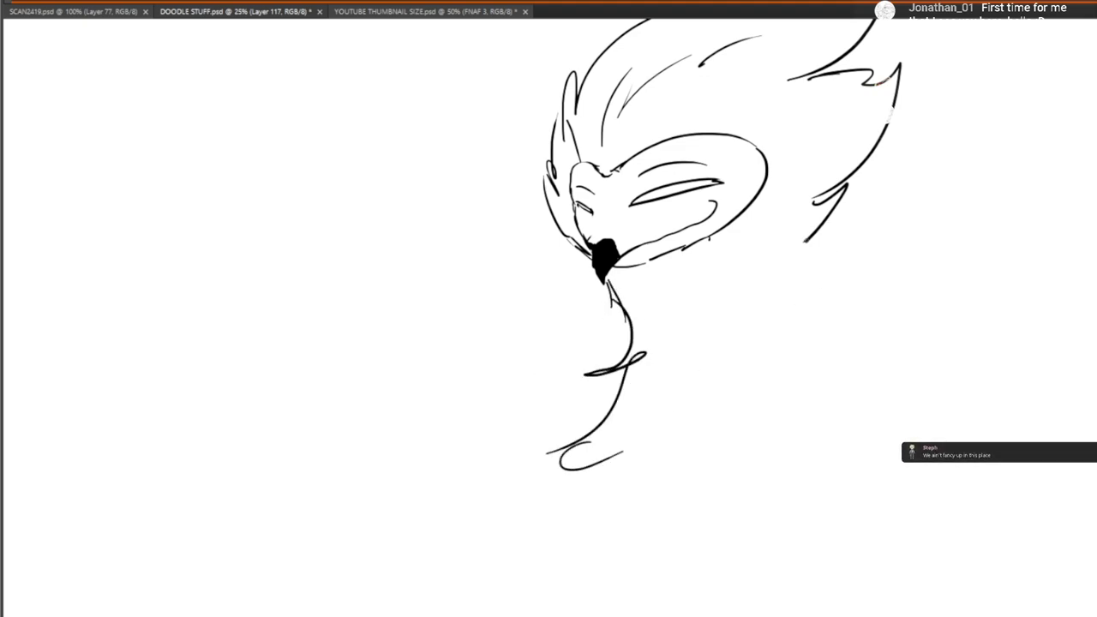
pyautogui.moveTo(806, 243)
pyautogui.mouseDown()
pyautogui.moveTo(747, 352)
pyautogui.moveTo(772, 379)
pyautogui.moveTo(724, 424)
pyautogui.mouseUp()
pyautogui.moveTo(684, 296); pyautogui.dragTo(735, 246)
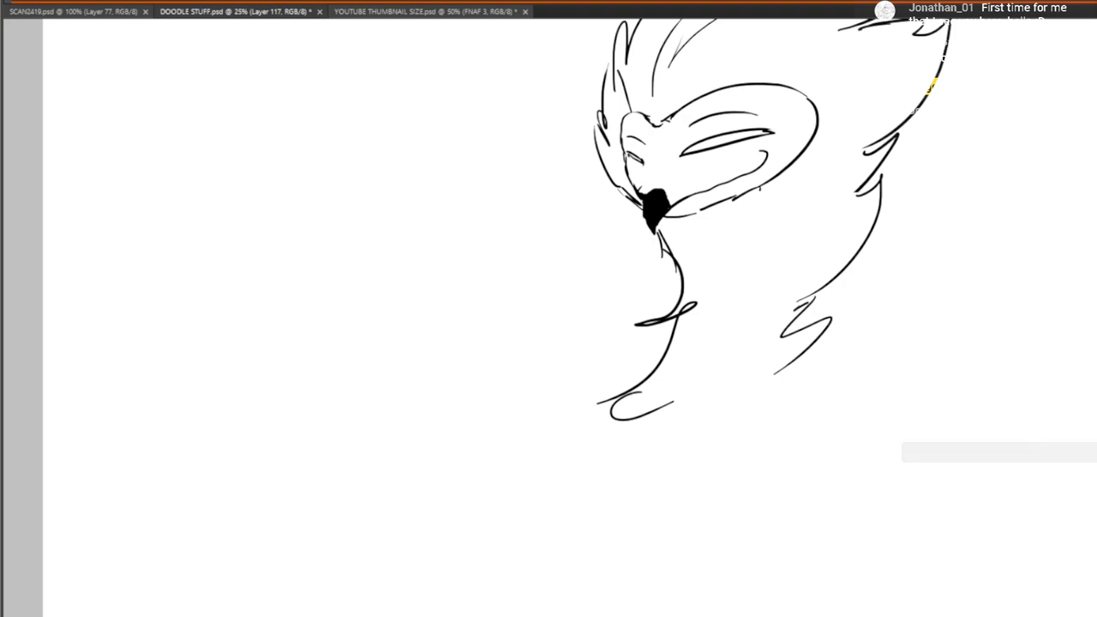
pyautogui.moveTo(678, 436); pyautogui.dragTo(693, 451)
pyautogui.hotkey('ctrl', 'alt', 'z')
pyautogui.hotkey('ctrl', 'alt', 'z')
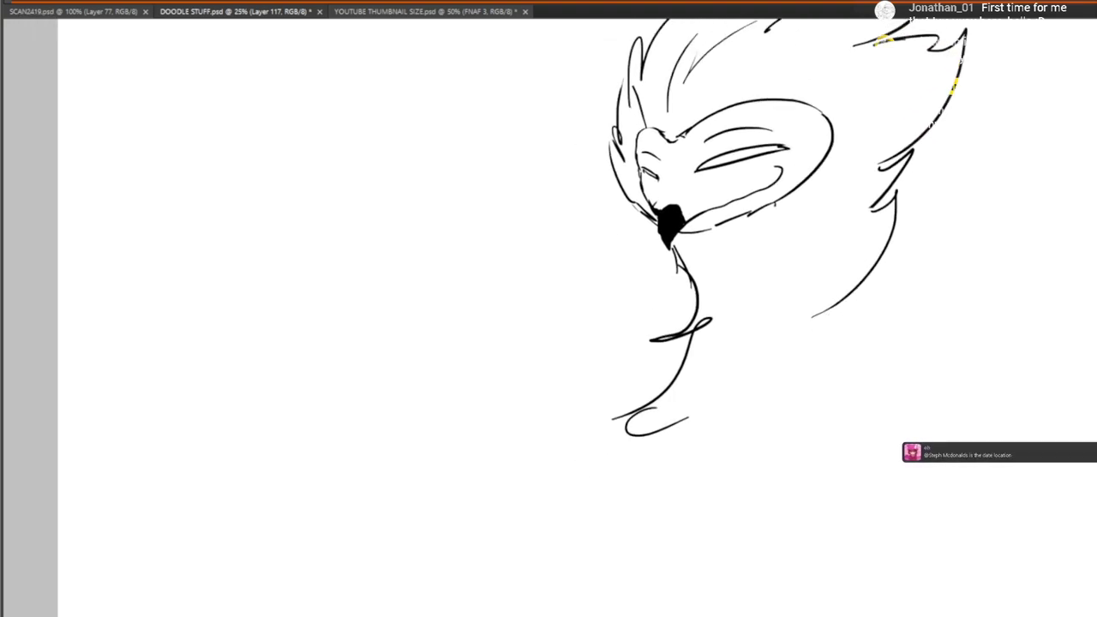
pyautogui.hotkey('ctrl', 'alt', 'z')
pyautogui.hotkey('ctrl', 'alt', 'z')
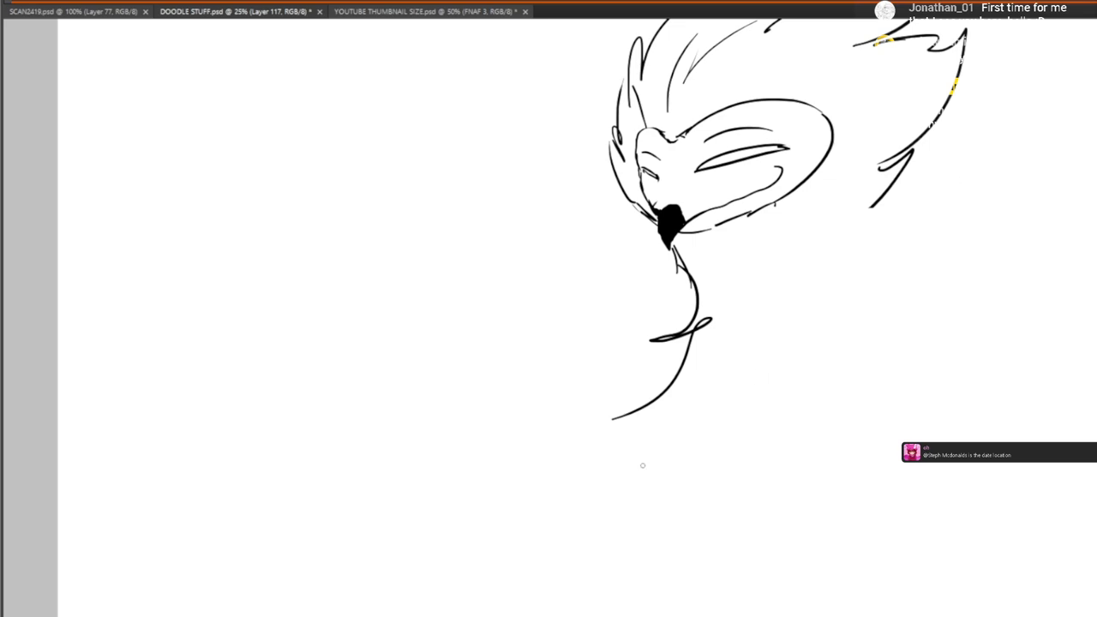
pyautogui.hotkey('ctrl', 'alt', 'z')
# Draw the curved throat ending in chest tufts, and a feathered nape running down from the back of the head
pyautogui.moveTo(686, 271)
pyautogui.mouseDown()
pyautogui.moveTo(636, 367)
pyautogui.moveTo(666, 404)
pyautogui.moveTo(689, 399)
pyautogui.mouseUp()
pyautogui.moveTo(894, 182)
pyautogui.mouseDown()
pyautogui.moveTo(795, 252)
pyautogui.moveTo(794, 284)
pyautogui.mouseUp()
pyautogui.moveTo(821, 266)
pyautogui.mouseDown()
pyautogui.moveTo(795, 285)
pyautogui.moveTo(769, 403)
pyautogui.mouseUp()
pyautogui.moveTo(763, 430)
pyautogui.mouseDown()
pyautogui.moveTo(754, 390)
pyautogui.moveTo(801, 277)
pyautogui.mouseUp()
pyautogui.moveTo(803, 301); pyautogui.dragTo(750, 492)
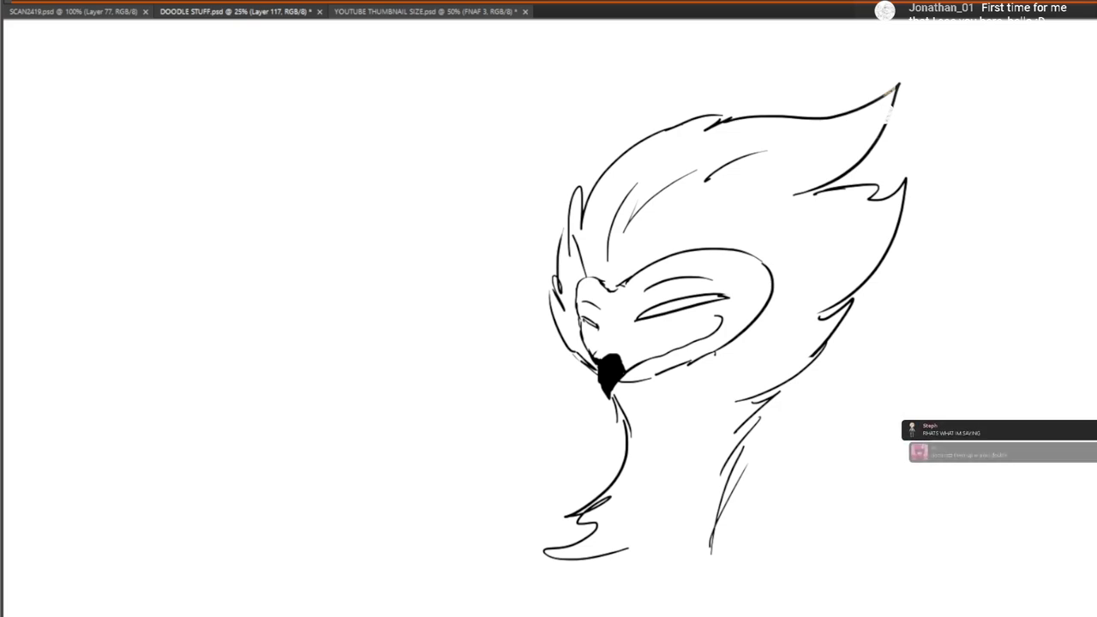
pyautogui.moveTo(649, 372); pyautogui.dragTo(546, 315)
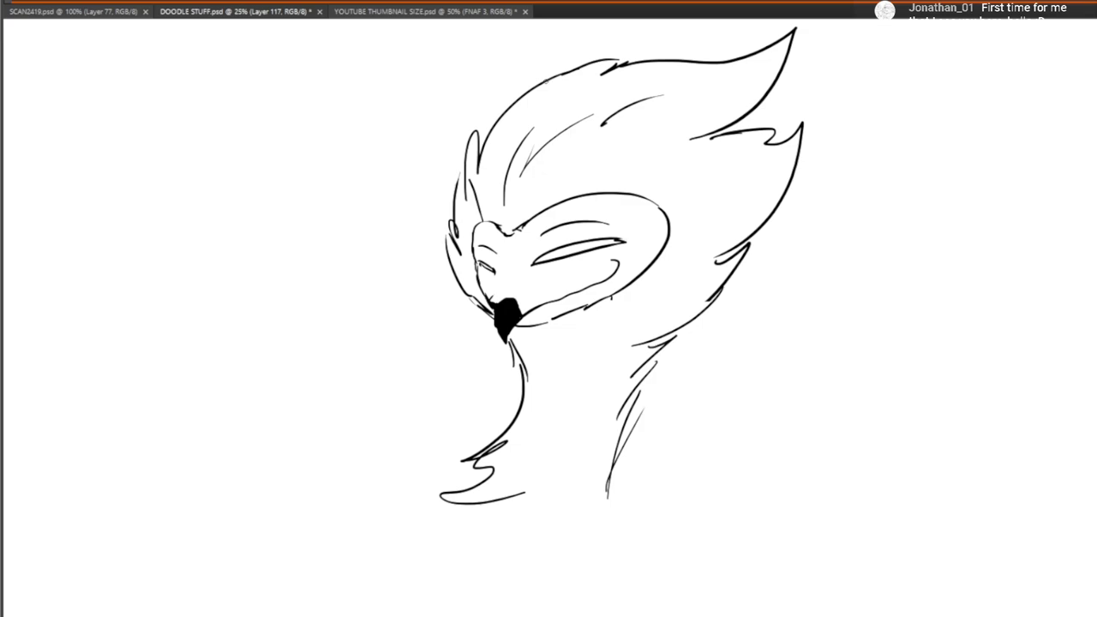
pyautogui.moveTo(547, 74)
pyautogui.mouseDown()
pyautogui.moveTo(653, 110)
pyautogui.moveTo(738, 70)
pyautogui.mouseUp()
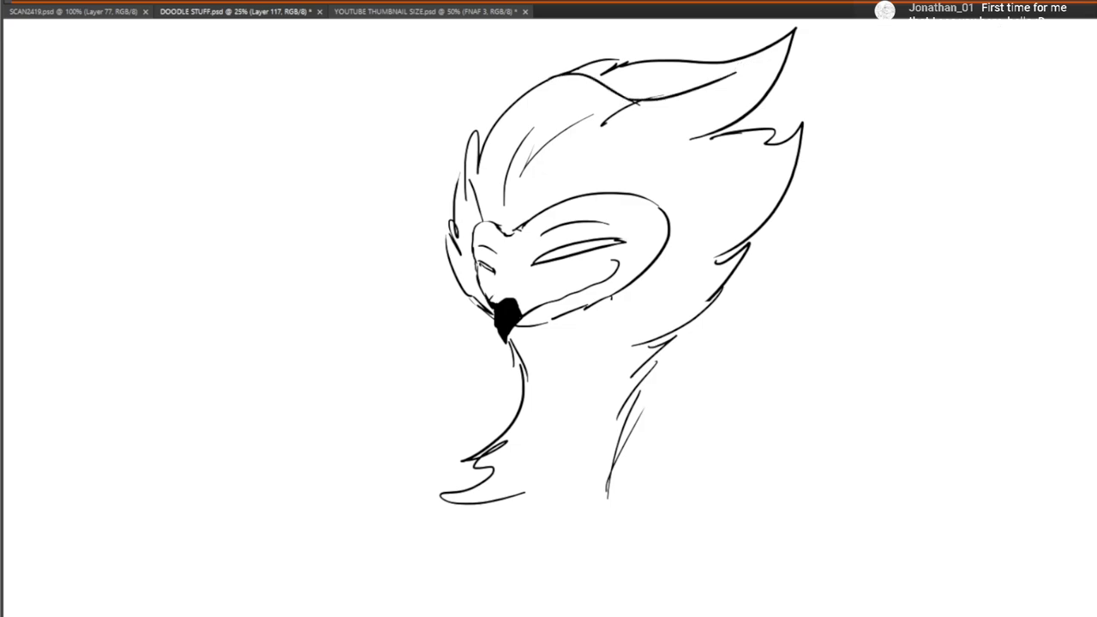
pyautogui.hotkey('ctrl', 'z')
pyautogui.hotkey('ctrl', 'z')
# Add a small pointed tuft between the two rear crest spikes and short fur strokes inside the crest
pyautogui.moveTo(743, 121)
pyautogui.mouseDown()
pyautogui.moveTo(745, 152)
pyautogui.moveTo(686, 164)
pyautogui.mouseUp()
pyautogui.moveTo(645, 160); pyautogui.dragTo(630, 168)
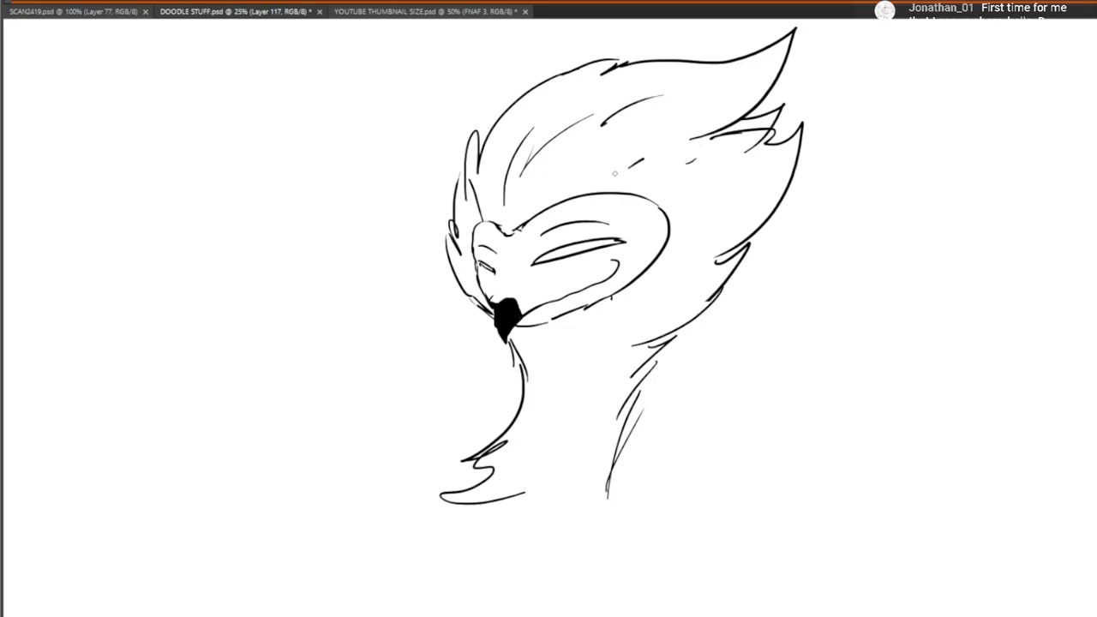
pyautogui.moveTo(607, 229)
pyautogui.mouseDown()
pyautogui.moveTo(658, 182)
pyautogui.moveTo(705, 162)
pyautogui.mouseUp()
pyautogui.moveTo(566, 172); pyautogui.dragTo(570, 277)
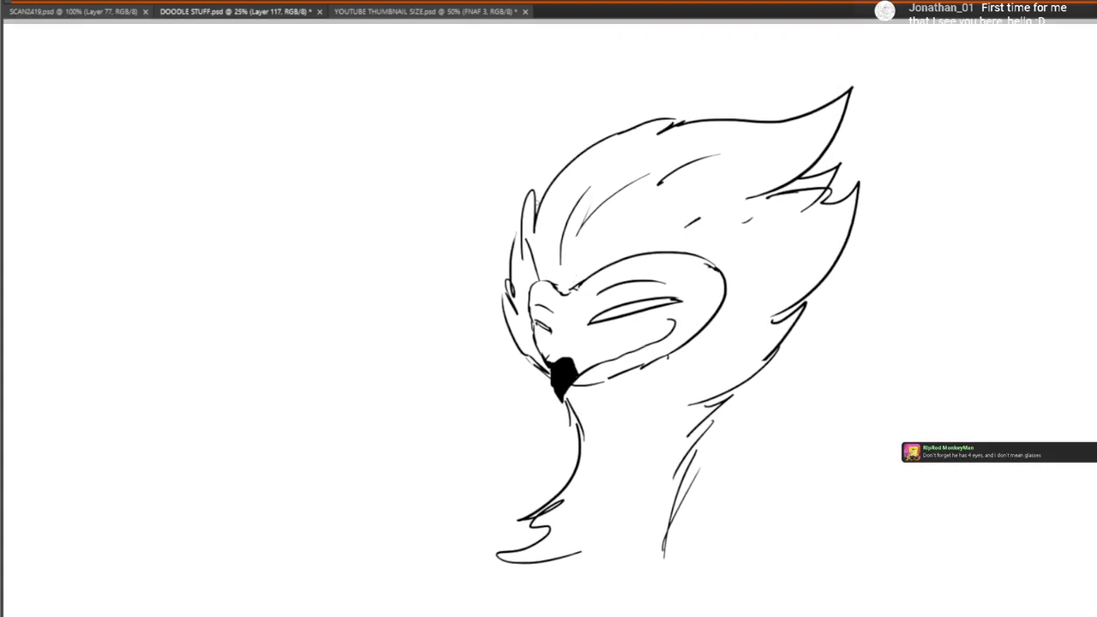
# Add spiky tufts along the crest's upper edge, behind the near cheek and on the far cheek
pyautogui.moveTo(534, 219)
pyautogui.mouseDown()
pyautogui.moveTo(592, 139)
pyautogui.moveTo(607, 91)
pyautogui.moveTo(610, 161)
pyautogui.mouseUp()
pyautogui.moveTo(650, 130)
pyautogui.mouseDown()
pyautogui.moveTo(703, 99)
pyautogui.moveTo(675, 142)
pyautogui.mouseUp()
pyautogui.moveTo(801, 292)
pyautogui.mouseDown()
pyautogui.moveTo(768, 319)
pyautogui.moveTo(863, 292)
pyautogui.mouseUp()
pyautogui.moveTo(861, 294)
pyautogui.mouseDown()
pyautogui.moveTo(744, 355)
pyautogui.moveTo(807, 350)
pyautogui.mouseUp()
pyautogui.moveTo(529, 366); pyautogui.dragTo(541, 355)
pyautogui.moveTo(670, 360)
pyautogui.mouseDown()
pyautogui.moveTo(606, 282)
pyautogui.moveTo(700, 160)
pyautogui.mouseUp()
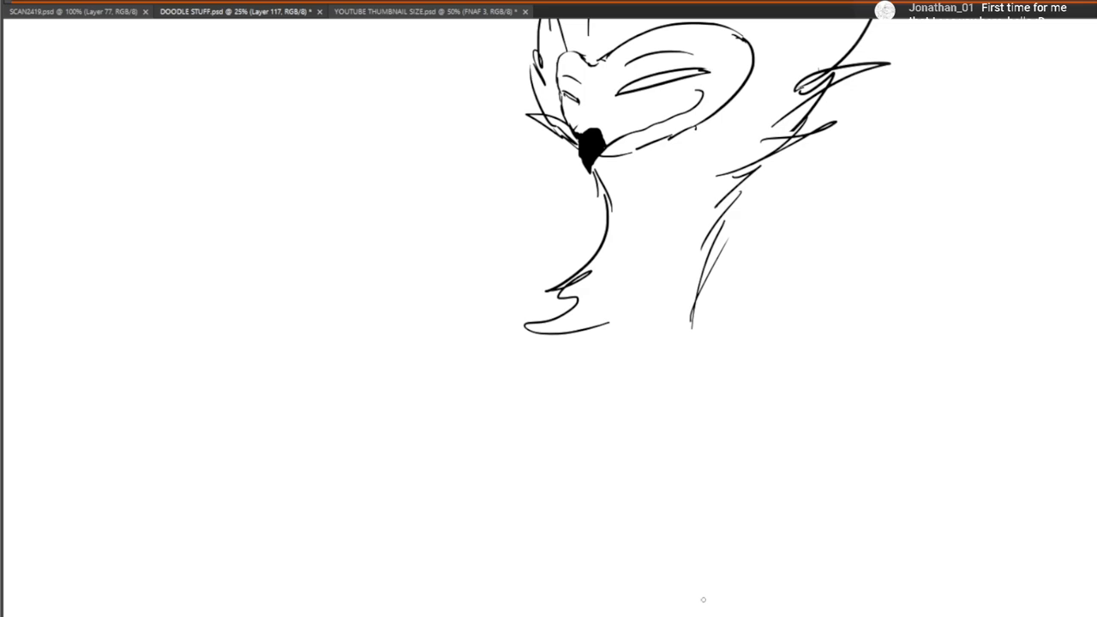
pyautogui.moveTo(721, 414); pyautogui.dragTo(665, 600)
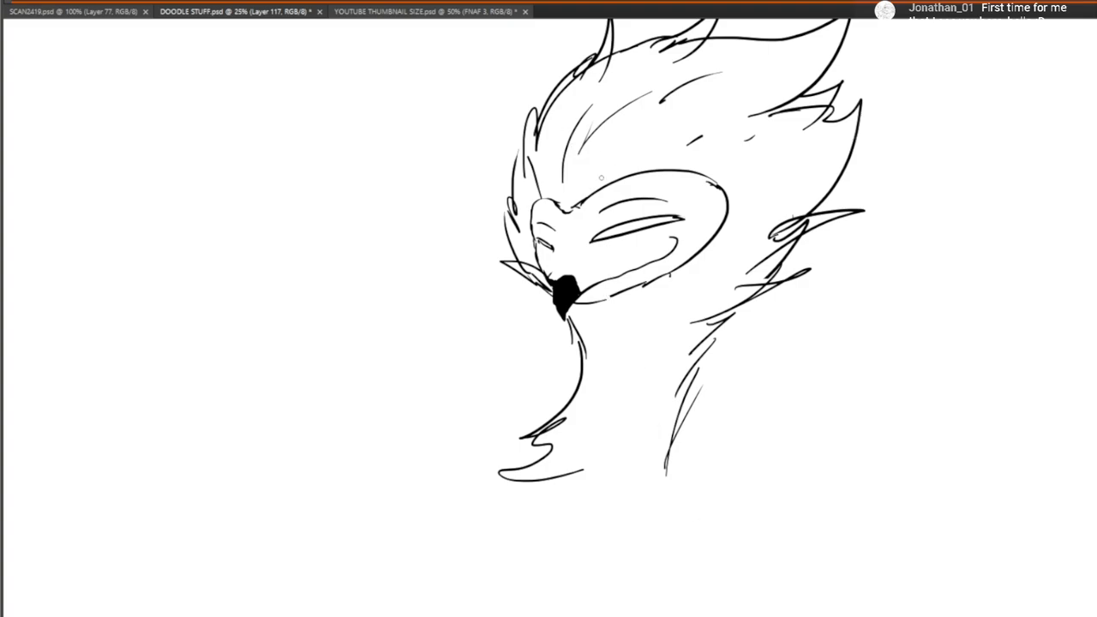
# Draw a second pair of narrow arched eyes on the forehead above the face mask
pyautogui.moveTo(587, 179); pyautogui.dragTo(636, 161)
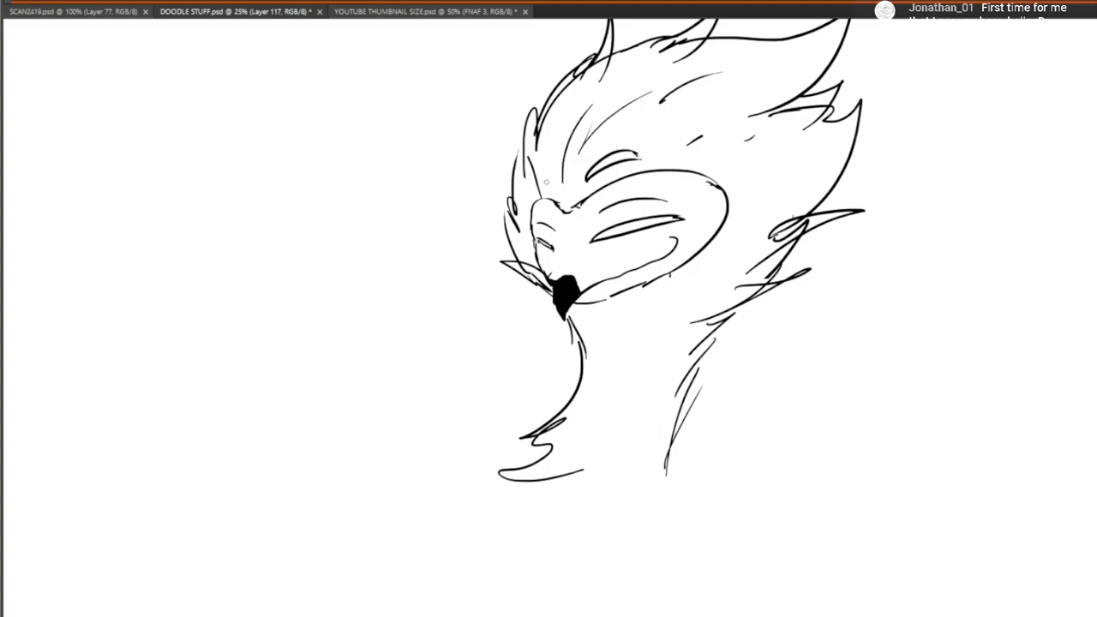
pyautogui.moveTo(545, 175); pyautogui.dragTo(553, 189)
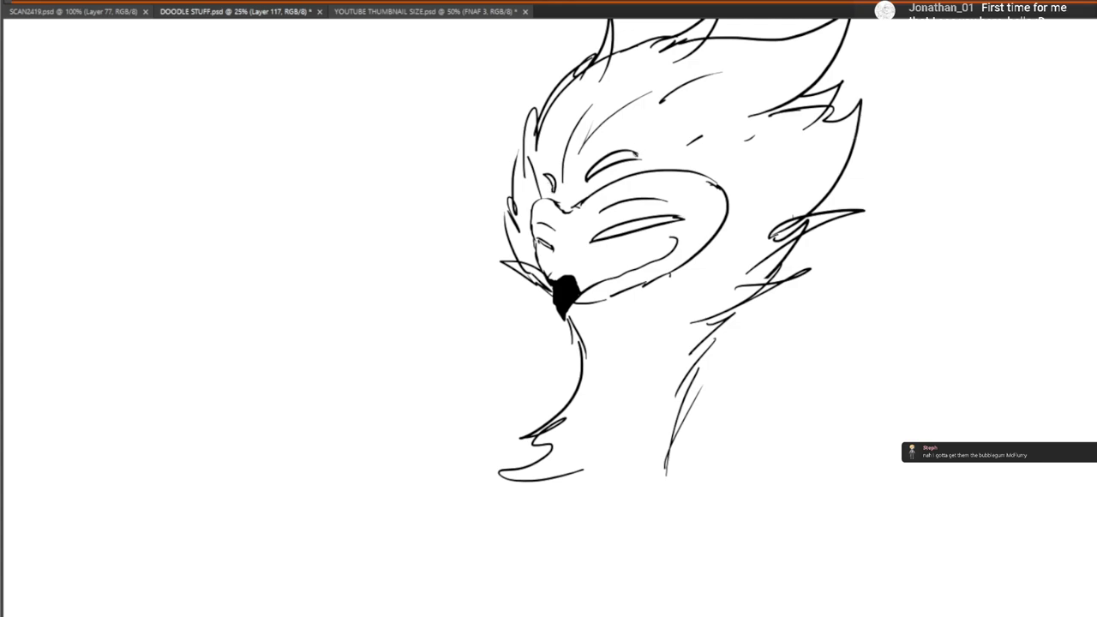
pyautogui.moveTo(635, 152); pyautogui.dragTo(648, 159)
pyautogui.moveTo(631, 158); pyautogui.dragTo(647, 160)
# Redraw the far forehead eye as a slanted shape and extend the outer corner of the near forehead eye
pyautogui.moveTo(573, 186); pyautogui.dragTo(566, 208)
pyautogui.hotkey('ctrl', 'z')
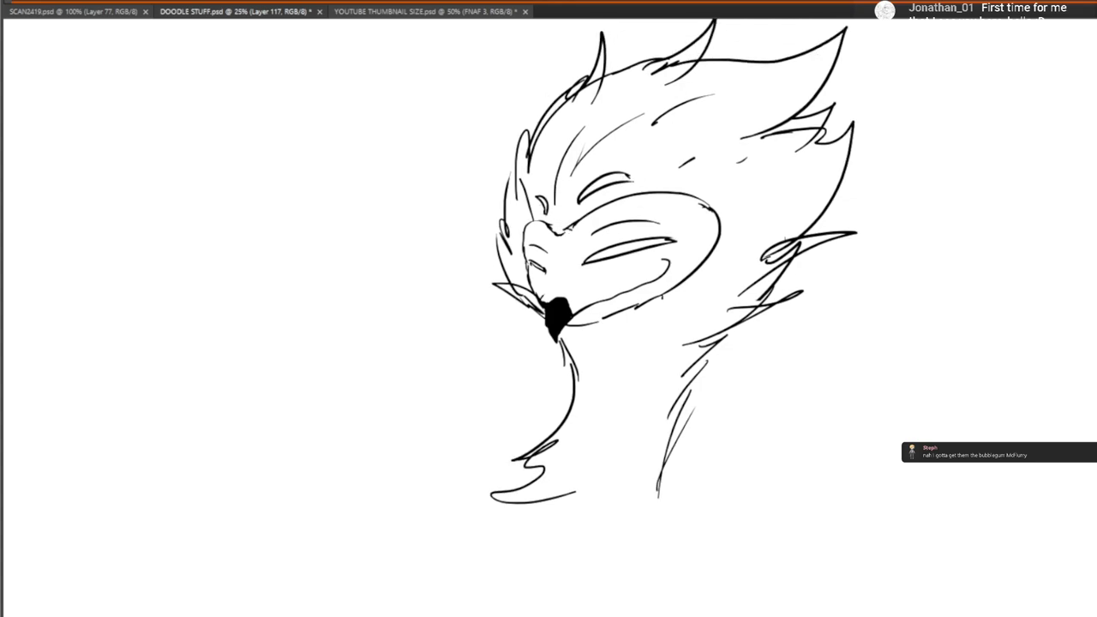
pyautogui.hotkey('ctrl', 'z')
pyautogui.hotkey('ctrl', 'z')
pyautogui.moveTo(618, 174); pyautogui.dragTo(632, 181)
pyautogui.moveTo(549, 206)
pyautogui.mouseDown()
pyautogui.moveTo(530, 196)
pyautogui.moveTo(551, 216)
pyautogui.mouseUp()
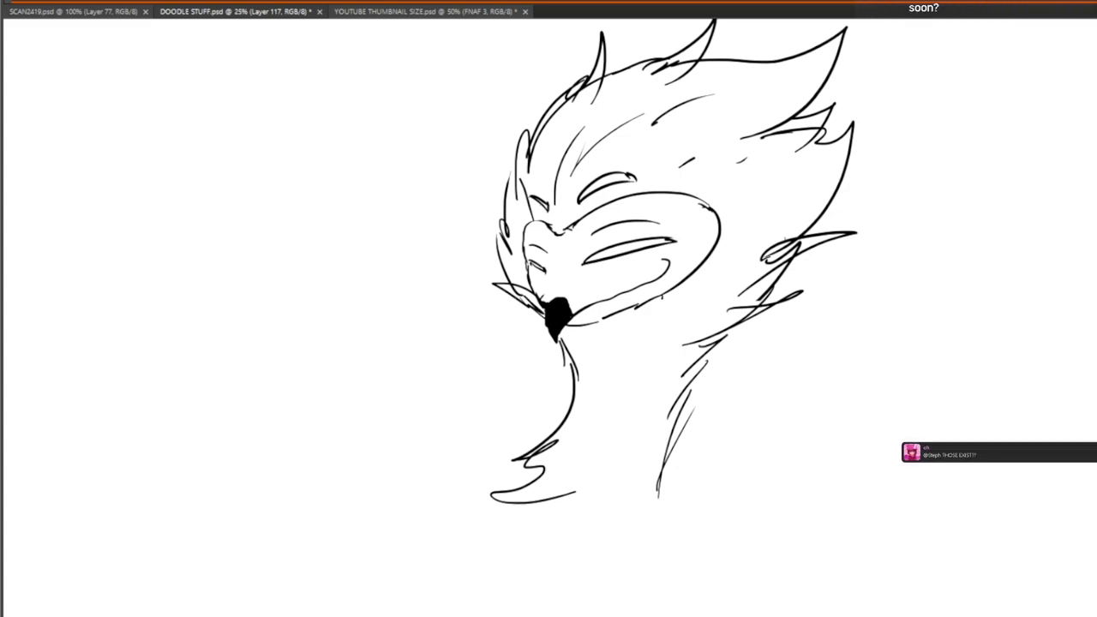
# Add small fur strokes beneath the lowest tuft of the throat
pyautogui.moveTo(654, 444)
pyautogui.mouseDown()
pyautogui.moveTo(658, 316)
pyautogui.moveTo(689, 237)
pyautogui.mouseUp()
pyautogui.moveTo(588, 293); pyautogui.dragTo(585, 318)
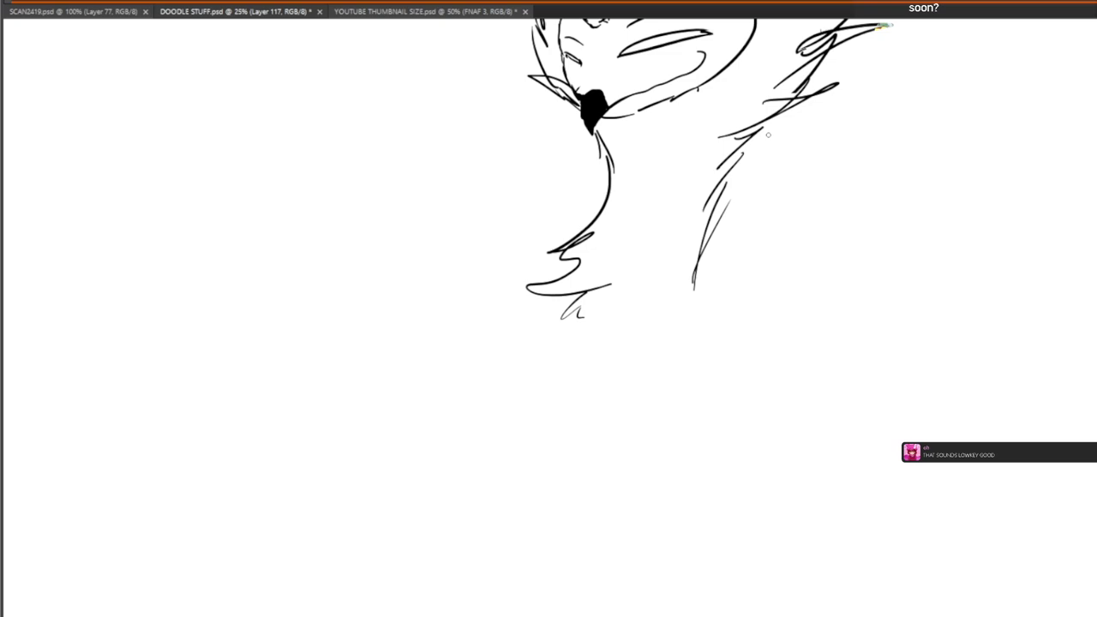
pyautogui.moveTo(818, 239)
pyautogui.mouseDown()
pyautogui.moveTo(788, 248)
pyautogui.moveTo(811, 194)
pyautogui.mouseUp()
pyautogui.moveTo(755, 417); pyautogui.dragTo(786, 386)
pyautogui.moveTo(740, 316)
pyautogui.mouseDown()
pyautogui.moveTo(735, 96)
pyautogui.moveTo(499, 399)
pyautogui.moveTo(414, 301)
pyautogui.moveTo(593, 422)
pyautogui.mouseUp()
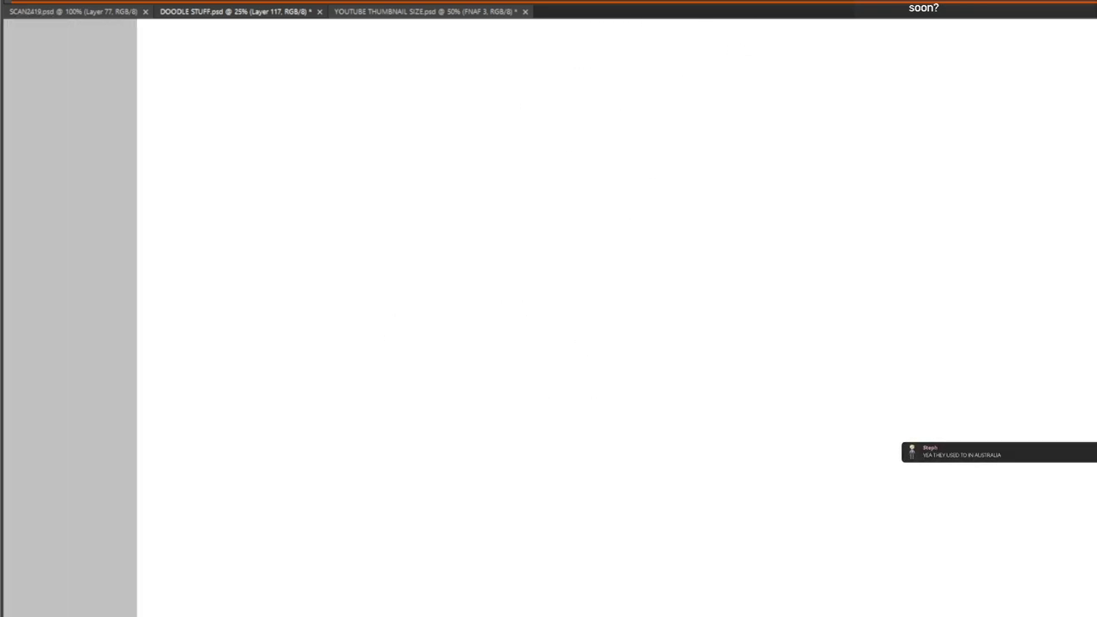
# Block in the chest with loose arcs below the neck and draw a large rounded far shoulder beside it
pyautogui.moveTo(574, 269)
pyautogui.mouseDown()
pyautogui.moveTo(515, 411)
pyautogui.moveTo(644, 248)
pyautogui.moveTo(752, 168)
pyautogui.mouseUp()
pyautogui.moveTo(591, 353); pyautogui.dragTo(735, 379)
pyautogui.moveTo(833, 241); pyautogui.dragTo(823, 290)
pyautogui.moveTo(501, 343); pyautogui.dragTo(624, 196)
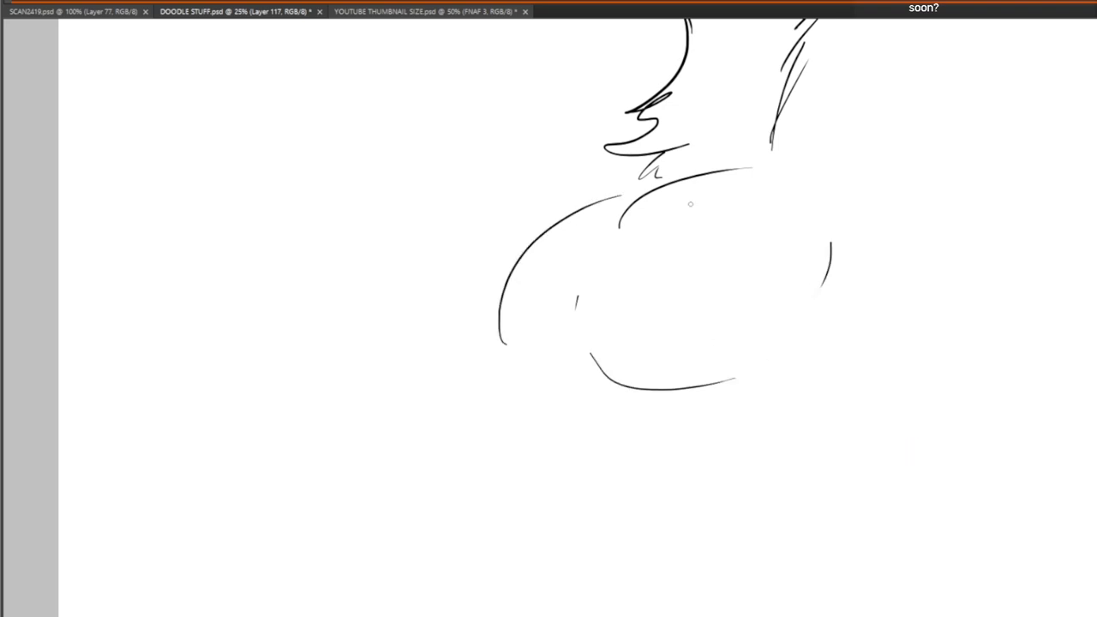
pyautogui.moveTo(691, 204)
pyautogui.mouseDown()
pyautogui.moveTo(570, 424)
pyautogui.moveTo(642, 330)
pyautogui.mouseUp()
pyautogui.hotkey('ctrl', 'z')
pyautogui.moveTo(534, 287)
pyautogui.mouseDown()
pyautogui.moveTo(444, 443)
pyautogui.moveTo(565, 296)
pyautogui.mouseUp()
pyautogui.moveTo(742, 466); pyautogui.dragTo(722, 326)
# Draw the long curved outlines of both torso sides tapering down toward the waist
pyautogui.moveTo(424, 305); pyautogui.dragTo(549, 592)
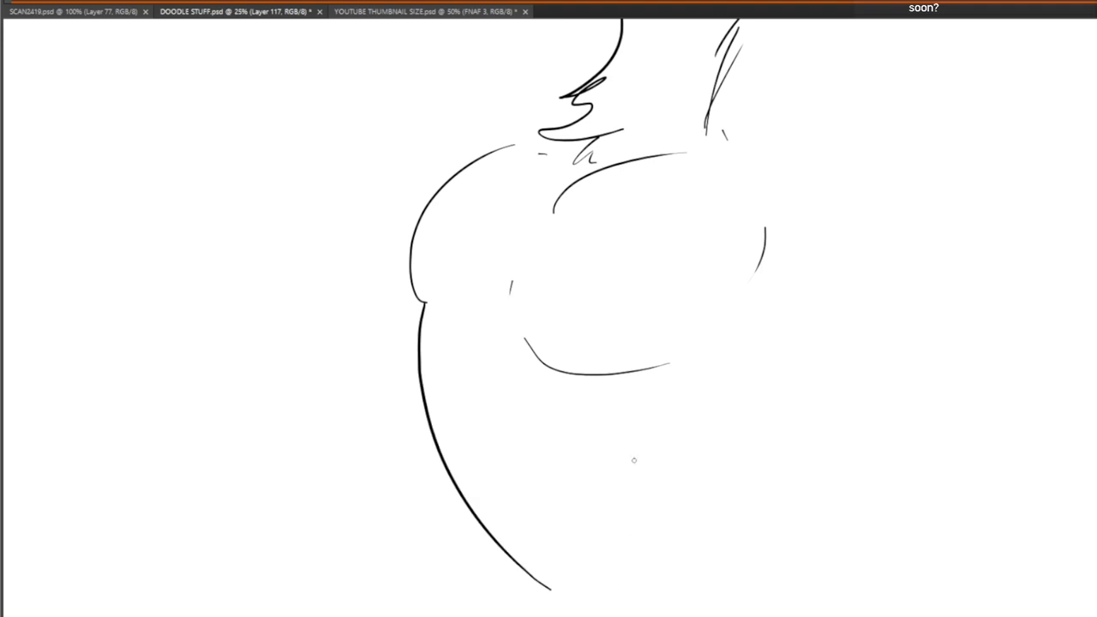
pyautogui.moveTo(635, 460); pyautogui.dragTo(611, 437)
pyautogui.moveTo(828, 230); pyautogui.dragTo(667, 476)
pyautogui.moveTo(614, 417); pyautogui.dragTo(745, 565)
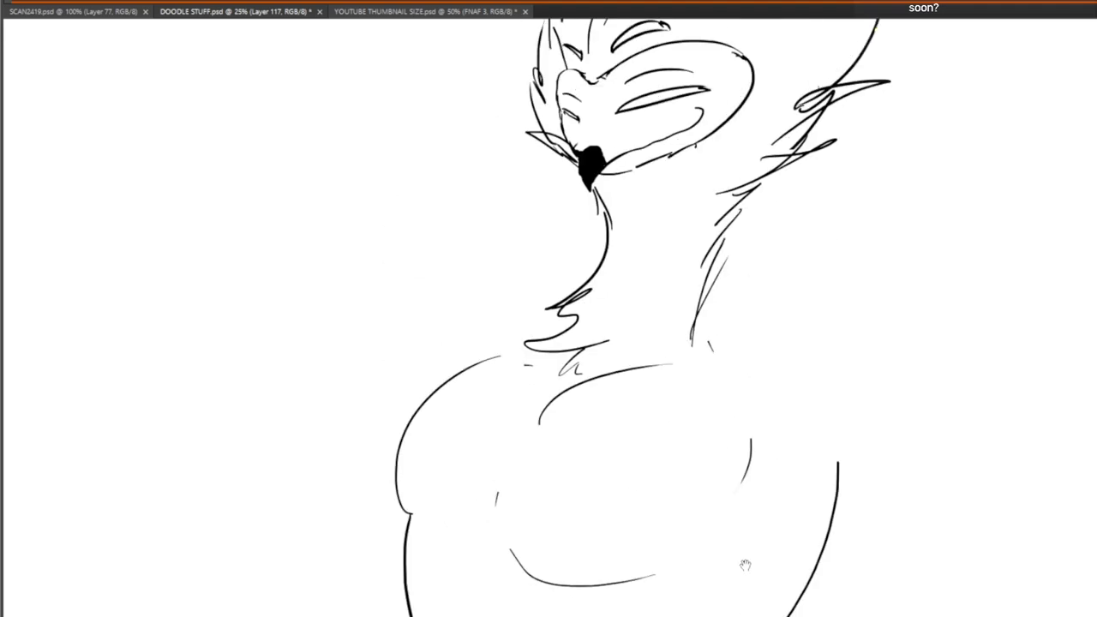
# Connect the nape to the torso with a sloping near shoulder line and add more feather tufts along the nape
pyautogui.moveTo(838, 482)
pyautogui.mouseDown()
pyautogui.moveTo(767, 356)
pyautogui.moveTo(722, 306)
pyautogui.mouseUp()
pyautogui.moveTo(756, 242); pyautogui.dragTo(713, 311)
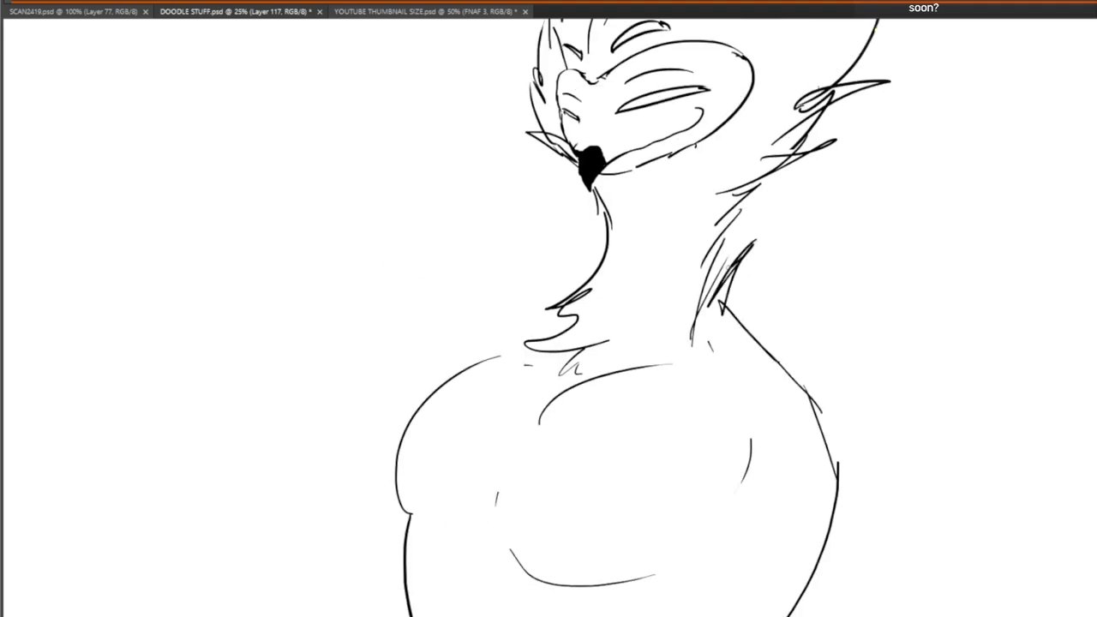
pyautogui.moveTo(787, 172); pyautogui.dragTo(728, 266)
pyautogui.moveTo(751, 201); pyautogui.dragTo(618, 174)
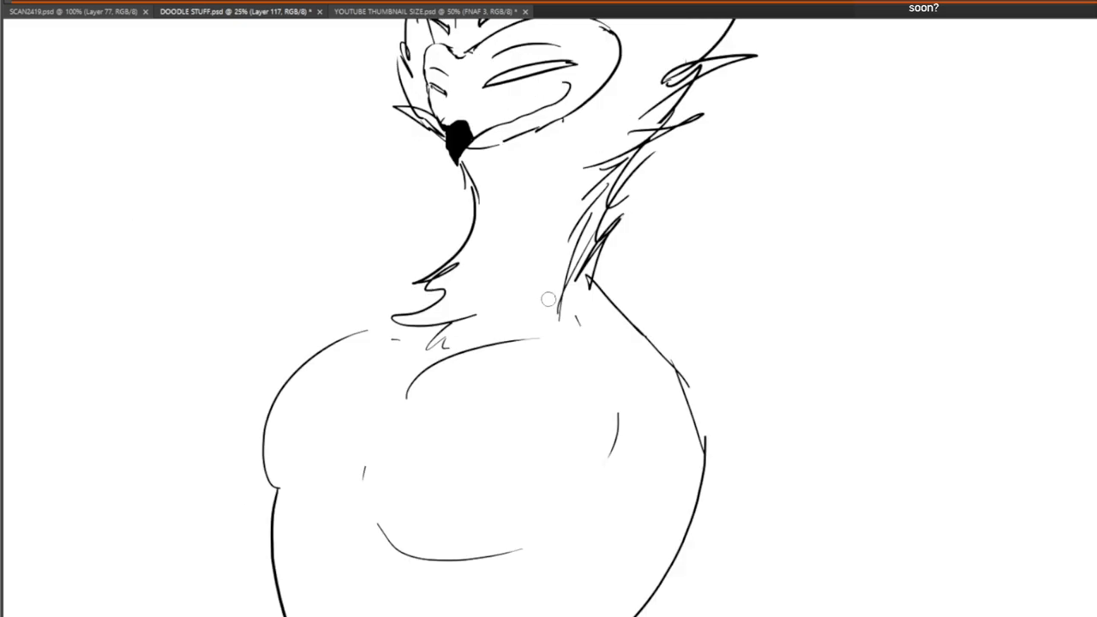
# Select the whole torso sketch below the neck and narrow it horizontally from its far side
pyautogui.moveTo(437, 354); pyautogui.dragTo(560, 165)
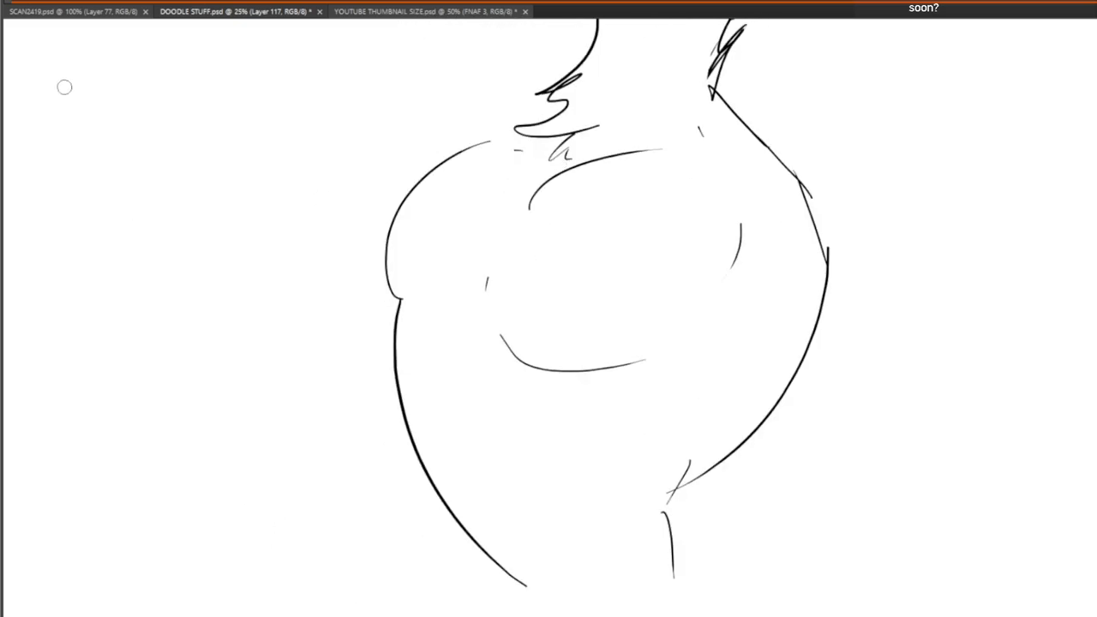
pyautogui.moveTo(506, 133)
pyautogui.mouseDown()
pyautogui.moveTo(478, 93)
pyautogui.moveTo(355, 615)
pyautogui.mouseUp()
pyautogui.moveTo(800, 609)
pyautogui.mouseDown()
pyautogui.moveTo(753, 84)
pyautogui.moveTo(639, 115)
pyautogui.moveTo(539, 163)
pyautogui.mouseUp()
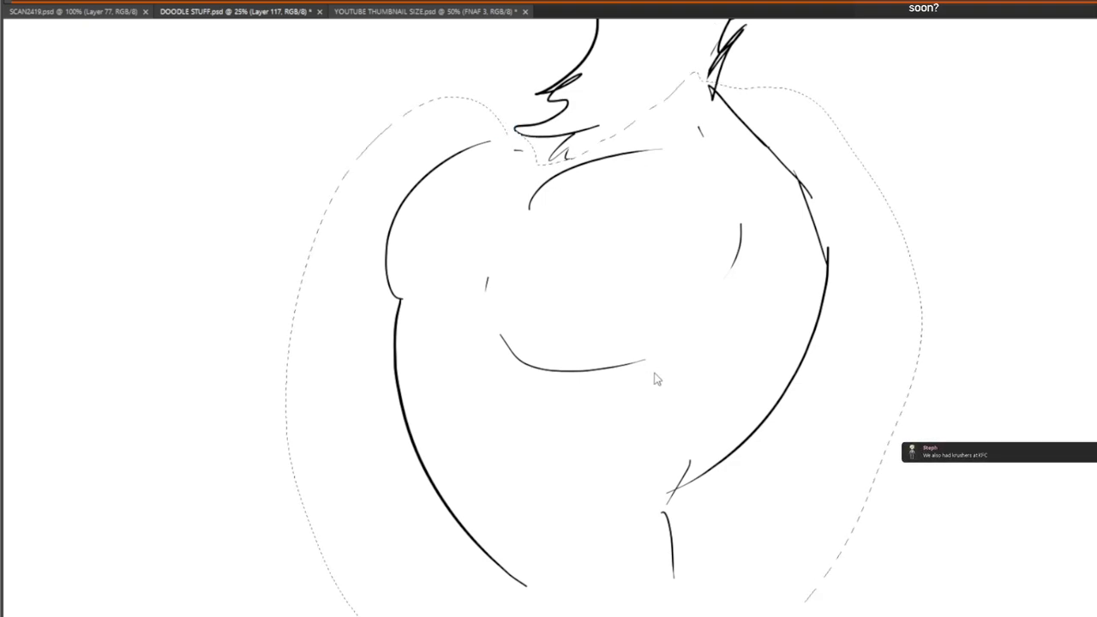
pyautogui.hotkey('ctrl', 't')
pyautogui.moveTo(287, 391); pyautogui.dragTo(328, 391)
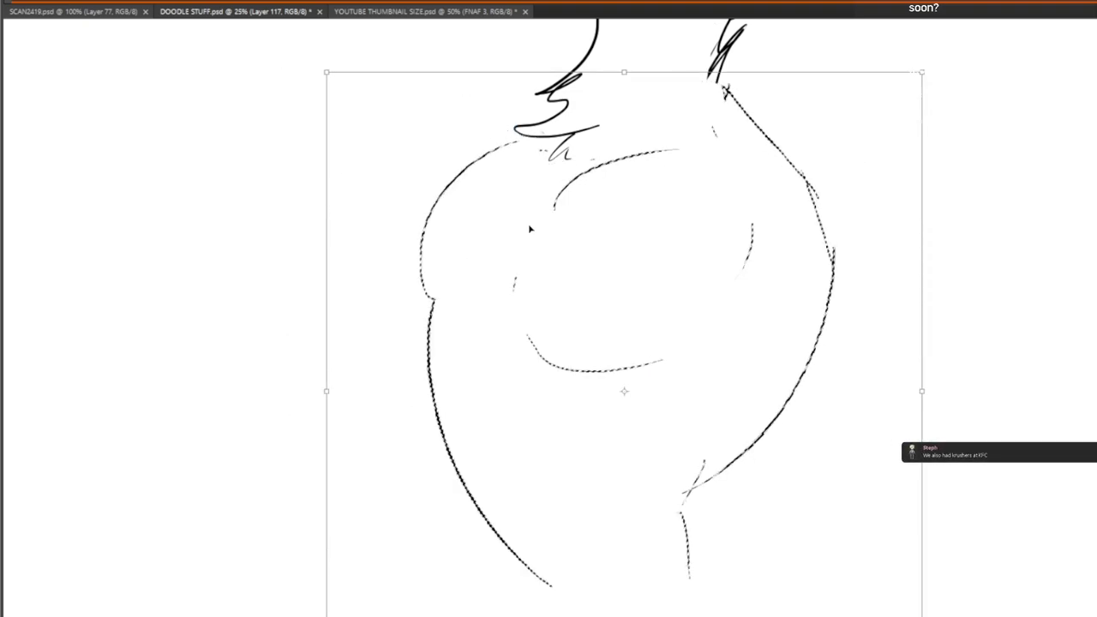
pyautogui.moveTo(782, 248); pyautogui.dragTo(769, 205)
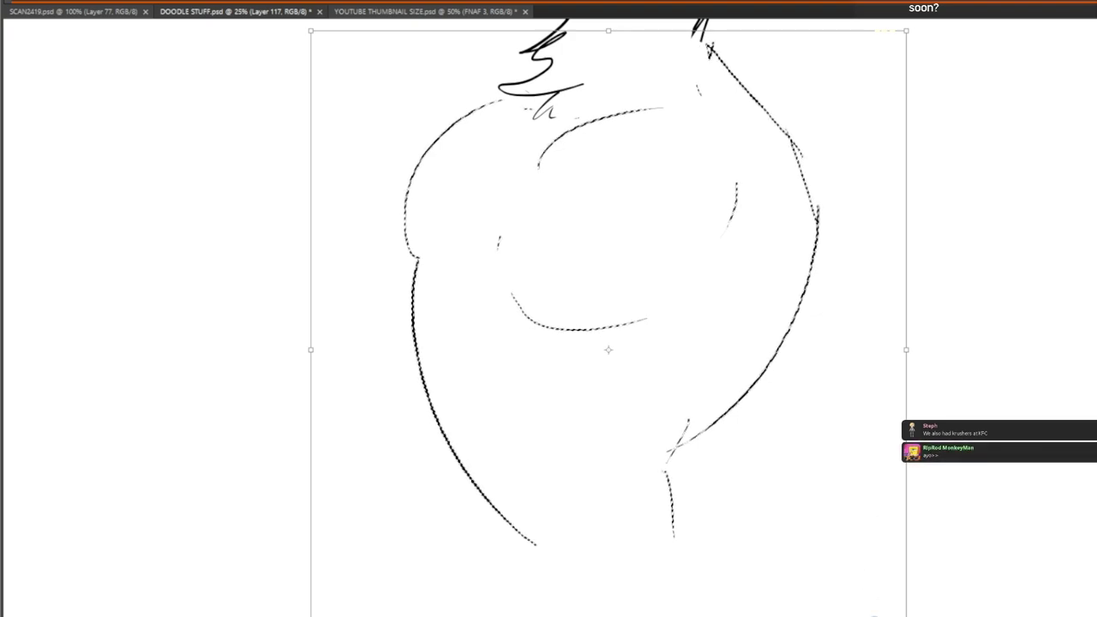
pyautogui.press('Return')
pyautogui.hotkey('ctrl', 'd')
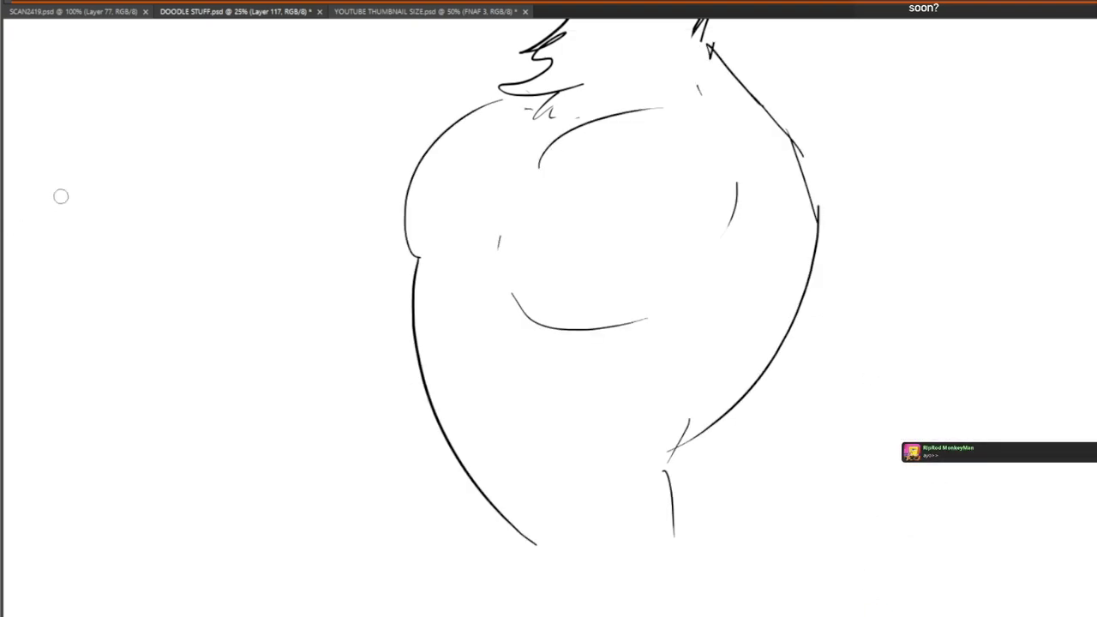
# Erase the crossed lines at the near waist and draw overlapping feather tufts across the far side of the upper chest
pyautogui.moveTo(620, 461)
pyautogui.mouseDown()
pyautogui.moveTo(677, 446)
pyautogui.moveTo(734, 347)
pyautogui.mouseUp()
pyautogui.moveTo(670, 313); pyautogui.dragTo(644, 468)
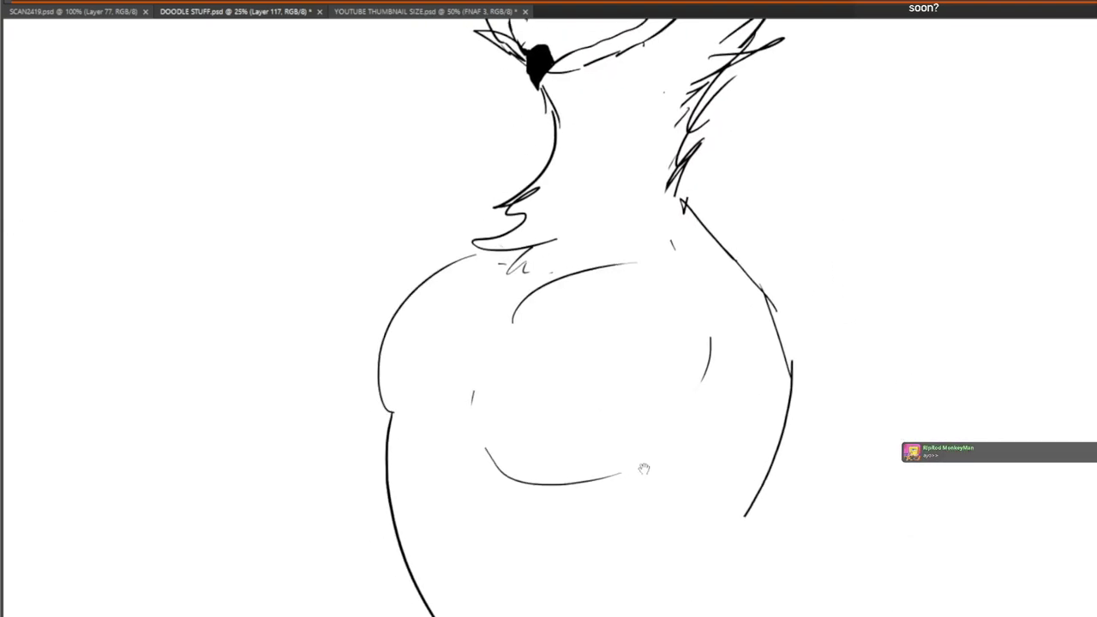
pyautogui.click(15, 212)
pyautogui.moveTo(496, 272)
pyautogui.mouseDown()
pyautogui.moveTo(405, 305)
pyautogui.moveTo(398, 370)
pyautogui.moveTo(449, 468)
pyautogui.mouseUp()
pyautogui.moveTo(501, 370); pyautogui.dragTo(452, 467)
pyautogui.moveTo(562, 251); pyautogui.dragTo(496, 268)
pyautogui.moveTo(549, 284)
pyautogui.mouseDown()
pyautogui.moveTo(511, 300)
pyautogui.moveTo(599, 370)
pyautogui.mouseUp()
pyautogui.moveTo(508, 371); pyautogui.dragTo(555, 396)
pyautogui.moveTo(490, 263)
pyautogui.mouseDown()
pyautogui.moveTo(435, 272)
pyautogui.moveTo(485, 265)
pyautogui.mouseUp()
pyautogui.moveTo(467, 245); pyautogui.dragTo(516, 259)
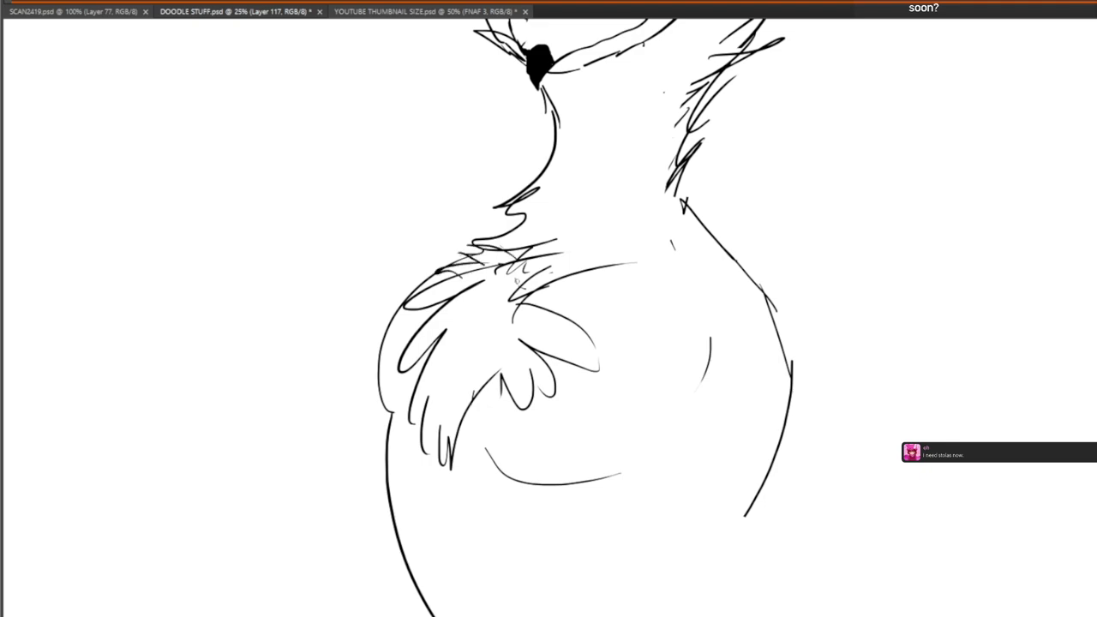
pyautogui.moveTo(523, 206)
pyautogui.mouseDown()
pyautogui.moveTo(530, 317)
pyautogui.moveTo(467, 365)
pyautogui.mouseUp()
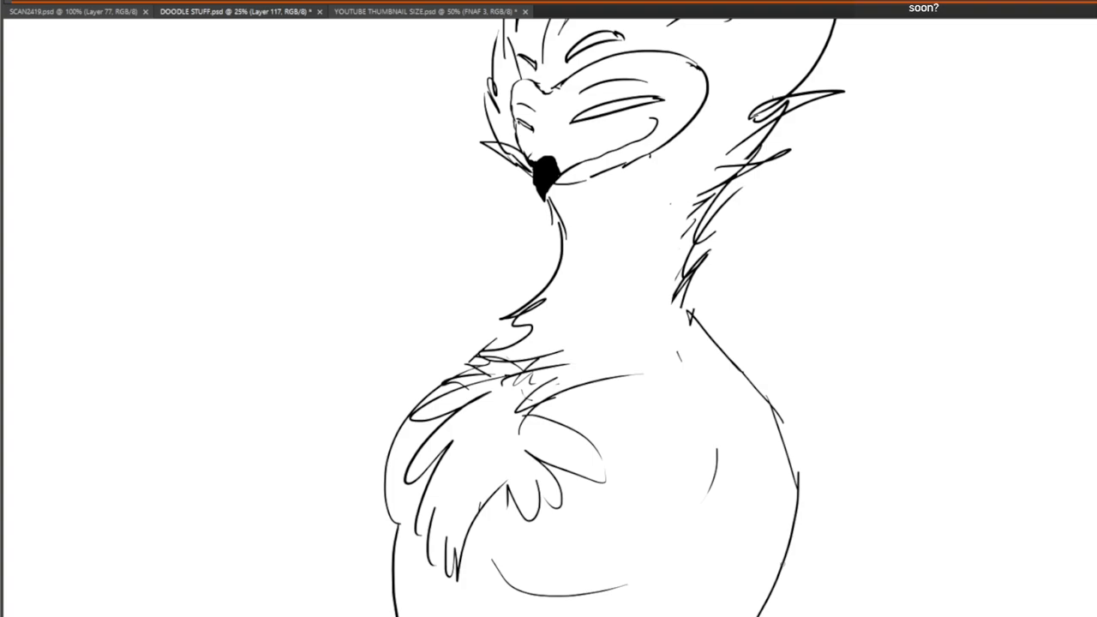
# Draw the outer outline of the near arm, sloping from the nape past the shoulder and bending inward at the elbow
pyautogui.moveTo(761, 482); pyautogui.dragTo(692, 200)
pyautogui.moveTo(638, 92)
pyautogui.mouseDown()
pyautogui.moveTo(775, 250)
pyautogui.moveTo(814, 376)
pyautogui.mouseUp()
pyautogui.moveTo(742, 440); pyautogui.dragTo(728, 365)
pyautogui.hotkey('ctrl', 'z')
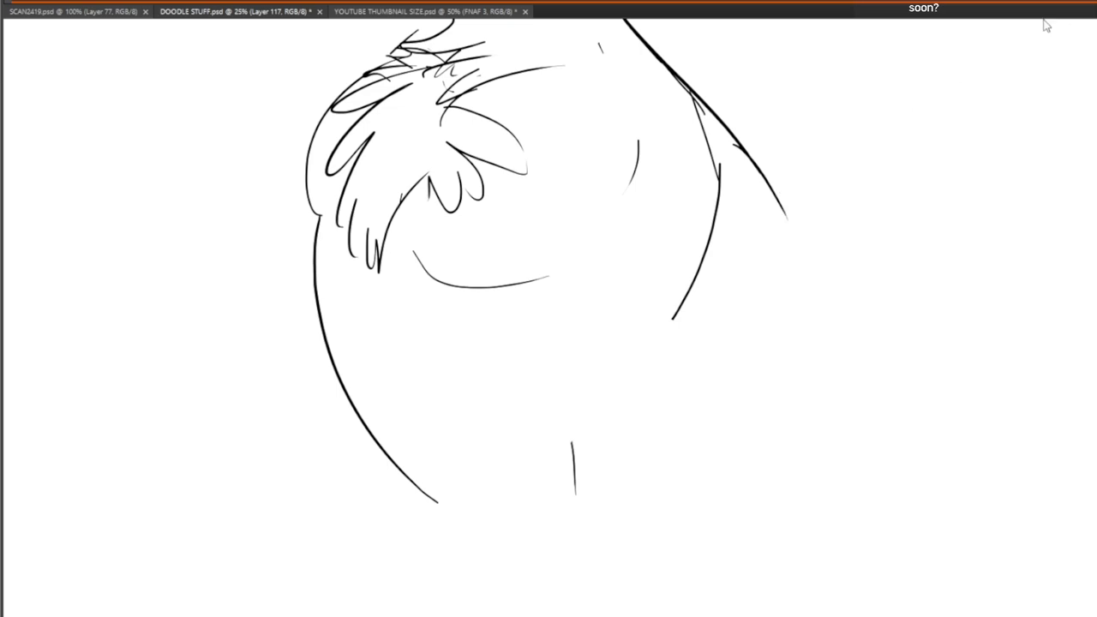
pyautogui.moveTo(759, 171); pyautogui.dragTo(753, 358)
pyautogui.moveTo(769, 321); pyautogui.dragTo(759, 409)
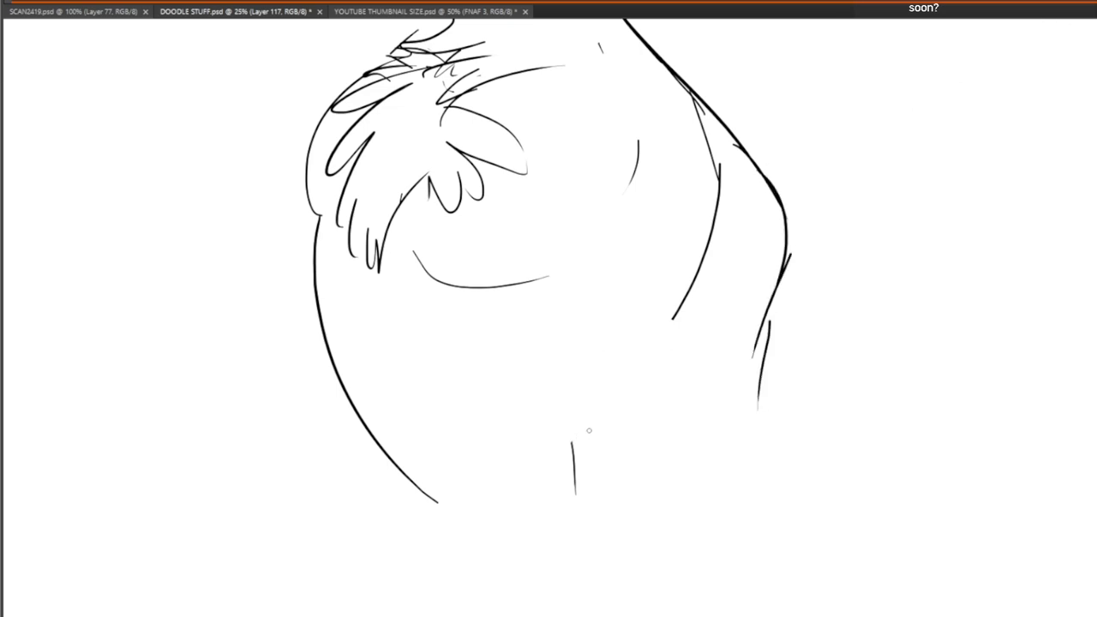
# Extend the near torso outline to the waist and sketch the outer outline of the far arm down to the forearm
pyautogui.moveTo(573, 502); pyautogui.dragTo(584, 389)
pyautogui.moveTo(663, 281)
pyautogui.mouseDown()
pyautogui.moveTo(644, 489)
pyautogui.moveTo(697, 313)
pyautogui.mouseUp()
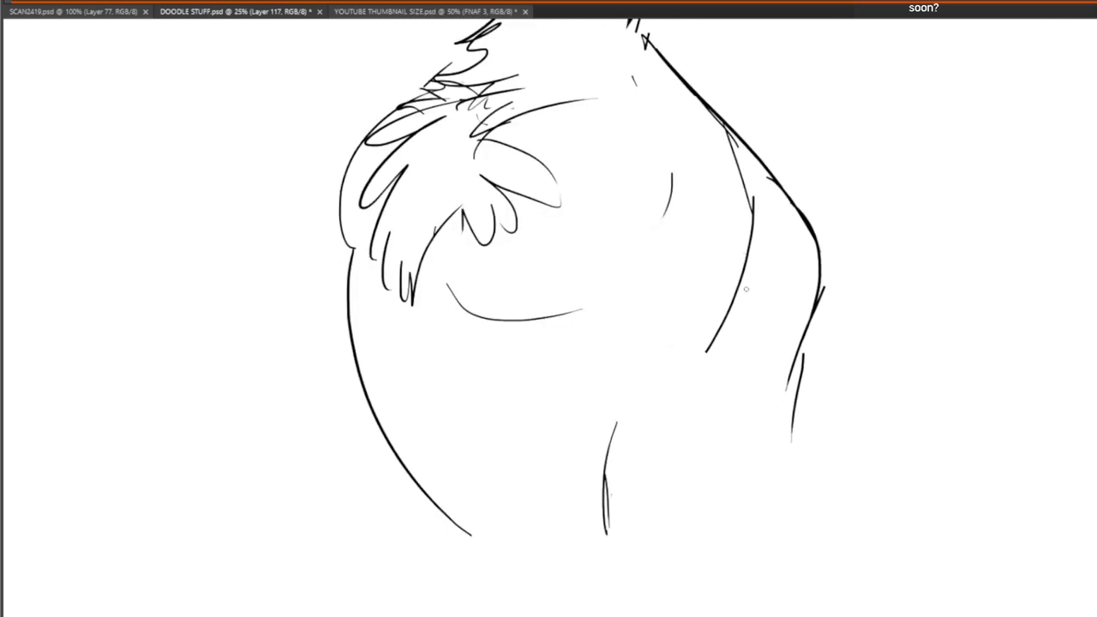
pyautogui.moveTo(752, 236); pyautogui.dragTo(630, 426)
pyautogui.moveTo(400, 94)
pyautogui.mouseDown()
pyautogui.moveTo(298, 276)
pyautogui.moveTo(292, 319)
pyautogui.moveTo(336, 401)
pyautogui.mouseUp()
pyautogui.moveTo(328, 255); pyautogui.dragTo(334, 267)
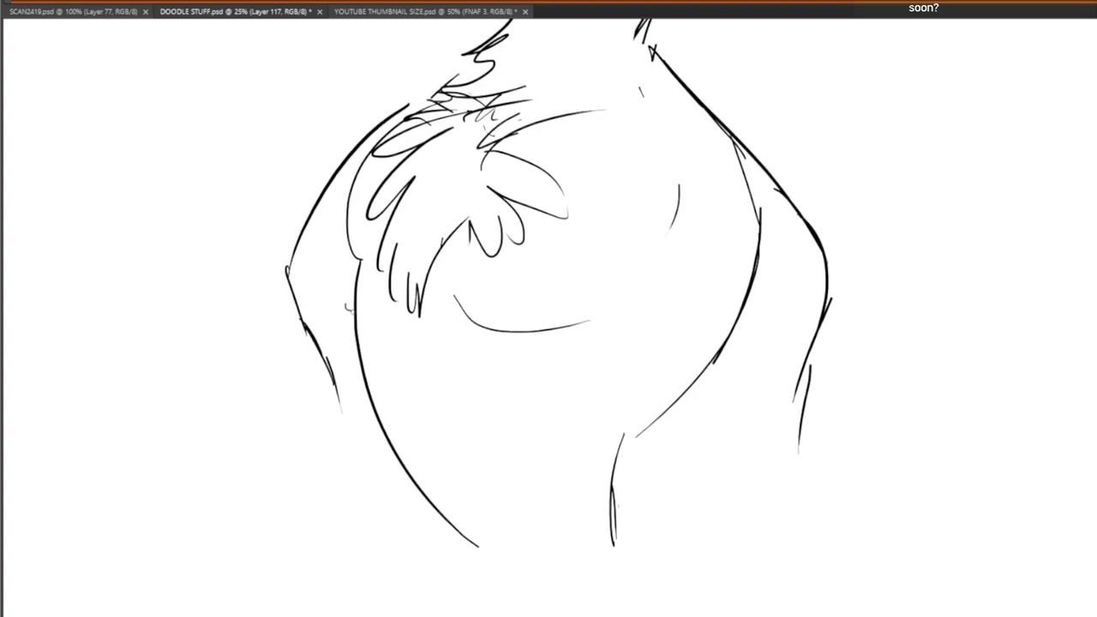
pyautogui.moveTo(351, 312); pyautogui.dragTo(382, 150)
pyautogui.hotkey('ctrl', 'z')
pyautogui.moveTo(705, 122); pyautogui.dragTo(755, 203)
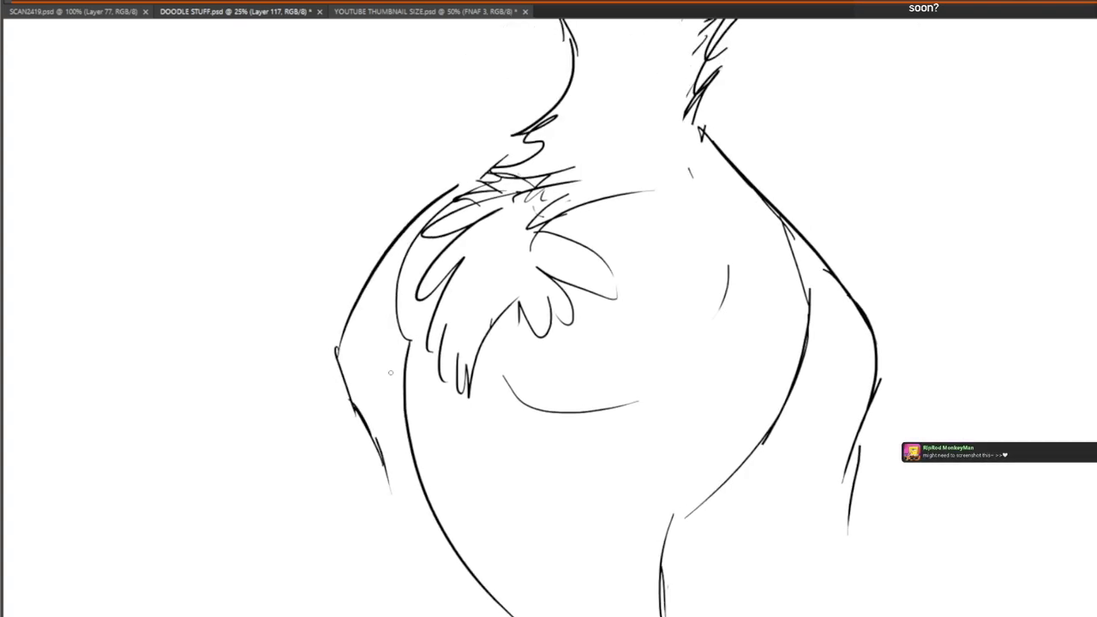
pyautogui.moveTo(406, 398); pyautogui.dragTo(451, 192)
pyautogui.moveTo(547, 234)
pyautogui.mouseDown()
pyautogui.moveTo(615, 235)
pyautogui.moveTo(670, 218)
pyautogui.mouseUp()
pyautogui.hotkey('ctrl', 'z')
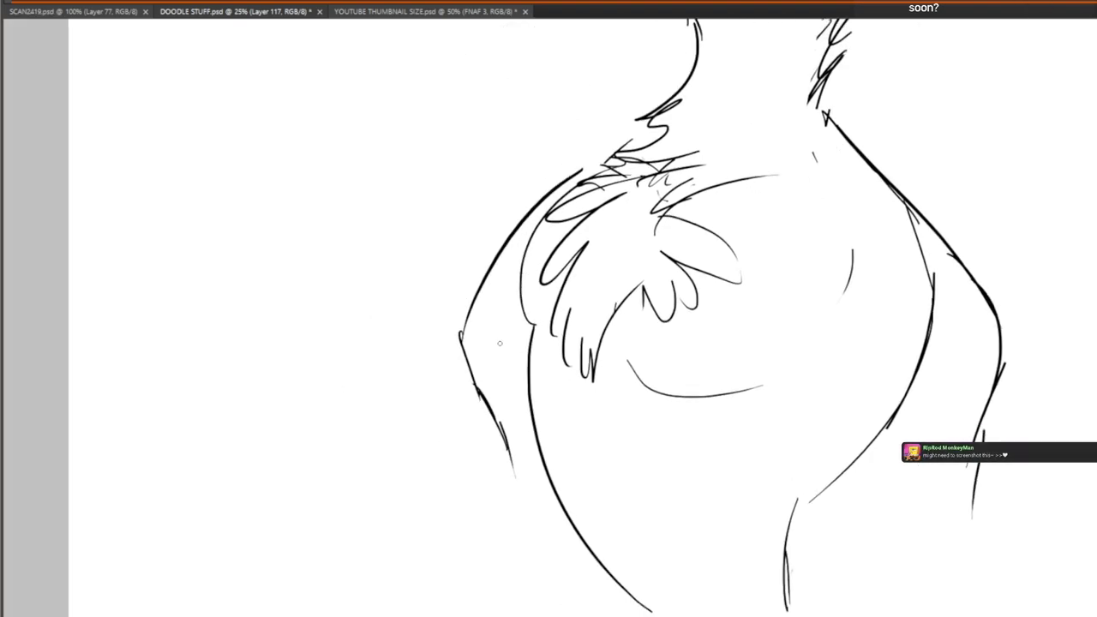
pyautogui.moveTo(518, 368); pyautogui.dragTo(583, 156)
pyautogui.hotkey('ctrl', 'z')
# Draw the inner edge of the far arm and add pointed collar shapes on both sides of the neck base
pyautogui.moveTo(529, 372); pyautogui.dragTo(504, 221)
pyautogui.moveTo(552, 192)
pyautogui.mouseDown()
pyautogui.moveTo(613, 154)
pyautogui.moveTo(651, 144)
pyautogui.moveTo(611, 157)
pyautogui.mouseUp()
pyautogui.moveTo(611, 157); pyautogui.dragTo(626, 203)
pyautogui.moveTo(628, 175); pyautogui.dragTo(663, 146)
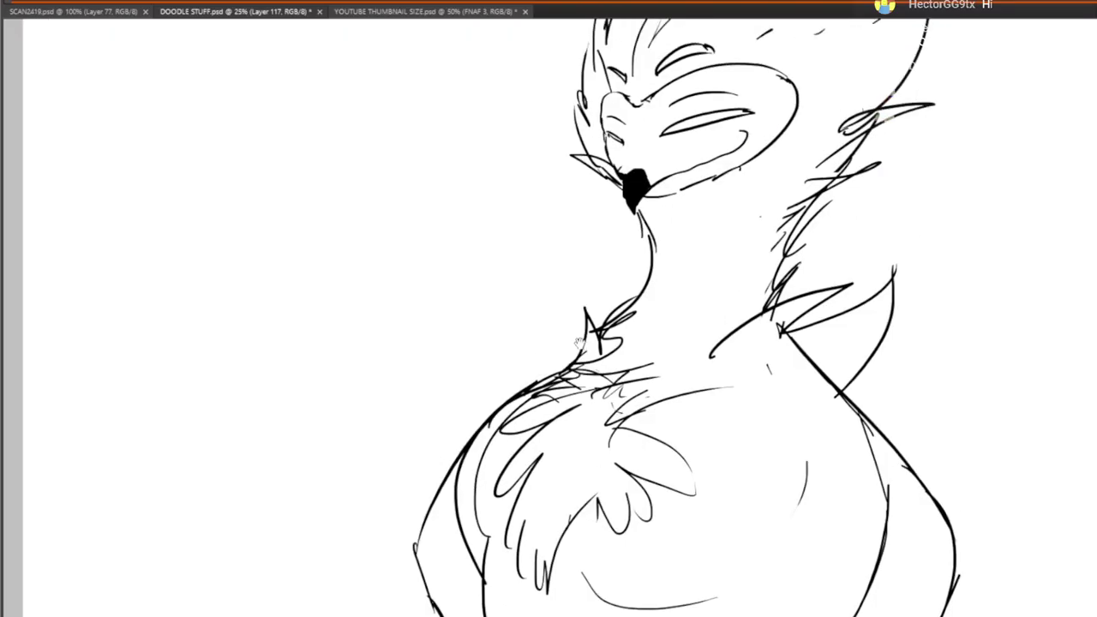
pyautogui.moveTo(686, 360); pyautogui.dragTo(691, 328)
pyautogui.moveTo(571, 255)
pyautogui.mouseDown()
pyautogui.moveTo(591, 319)
pyautogui.moveTo(640, 245)
pyautogui.mouseUp()
pyautogui.moveTo(638, 246); pyautogui.dragTo(634, 276)
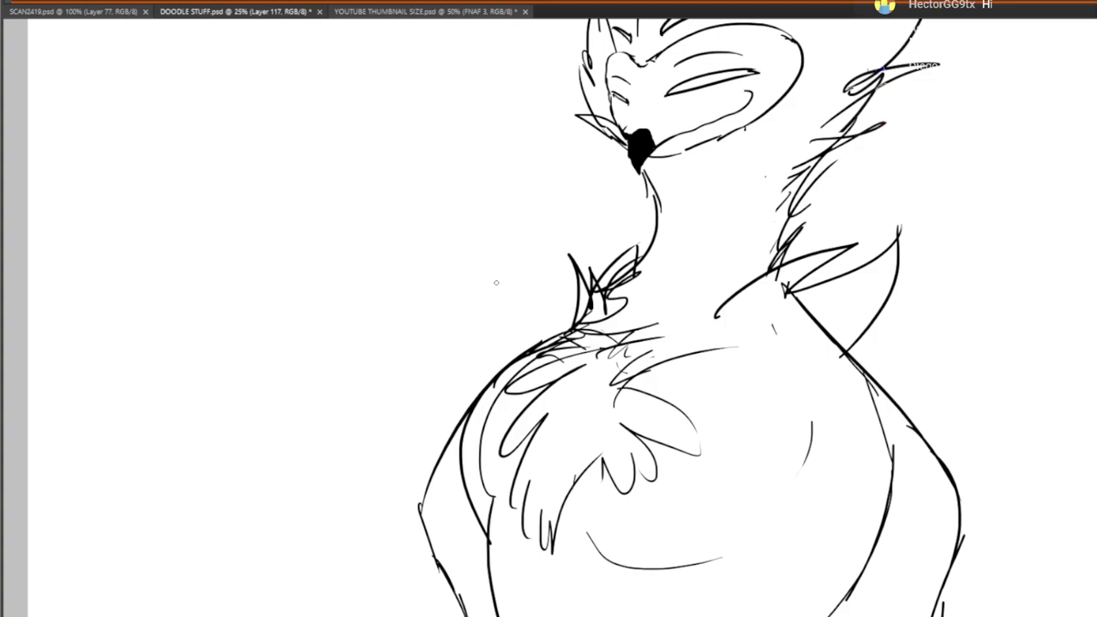
pyautogui.moveTo(611, 264)
pyautogui.mouseDown()
pyautogui.moveTo(593, 67)
pyautogui.moveTo(539, 421)
pyautogui.moveTo(634, 245)
pyautogui.moveTo(573, 350)
pyautogui.mouseUp()
# Draw a straight diagonal guide line across the near lower torso and rough in both forearms below the elbows
pyautogui.moveTo(689, 350); pyautogui.dragTo(754, 529)
pyautogui.moveTo(845, 392); pyautogui.dragTo(825, 307)
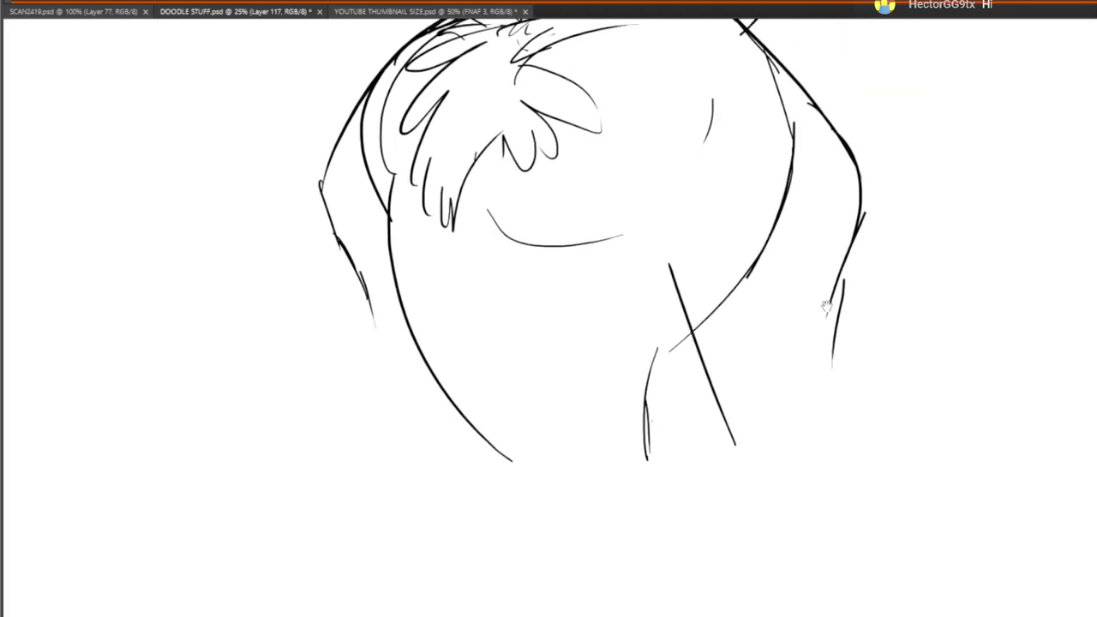
pyautogui.moveTo(853, 227); pyautogui.dragTo(836, 378)
pyautogui.moveTo(840, 293); pyautogui.dragTo(834, 321)
pyautogui.moveTo(367, 297); pyautogui.dragTo(342, 412)
pyautogui.moveTo(729, 338)
pyautogui.mouseDown()
pyautogui.moveTo(759, 560)
pyautogui.moveTo(735, 311)
pyautogui.moveTo(693, 174)
pyautogui.mouseUp()
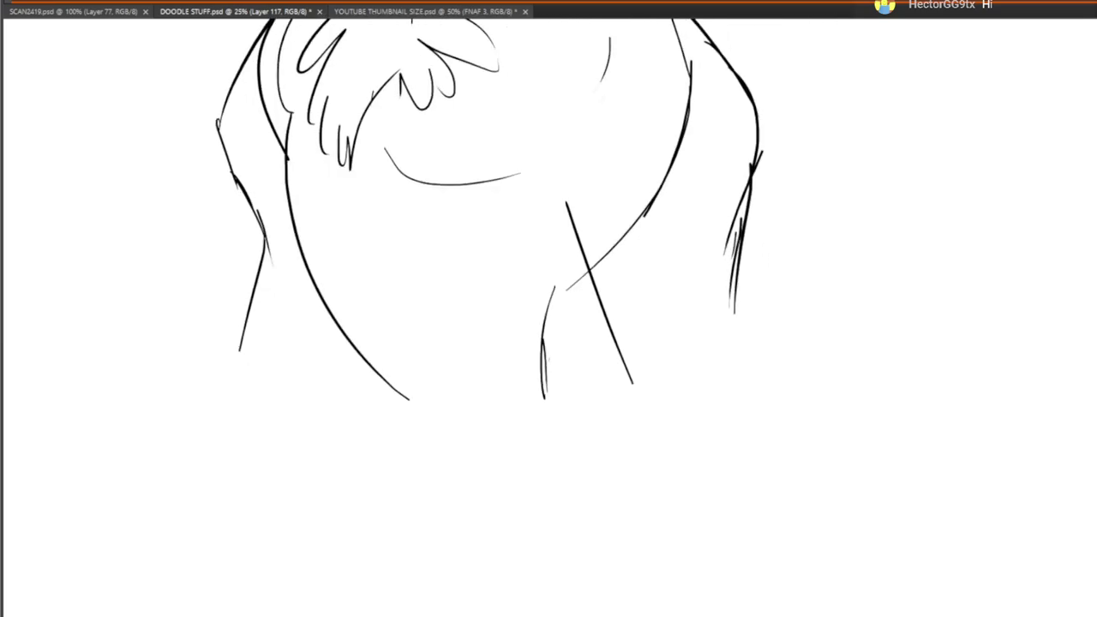
pyautogui.moveTo(549, 457); pyautogui.dragTo(583, 586)
pyautogui.moveTo(577, 342); pyautogui.dragTo(628, 470)
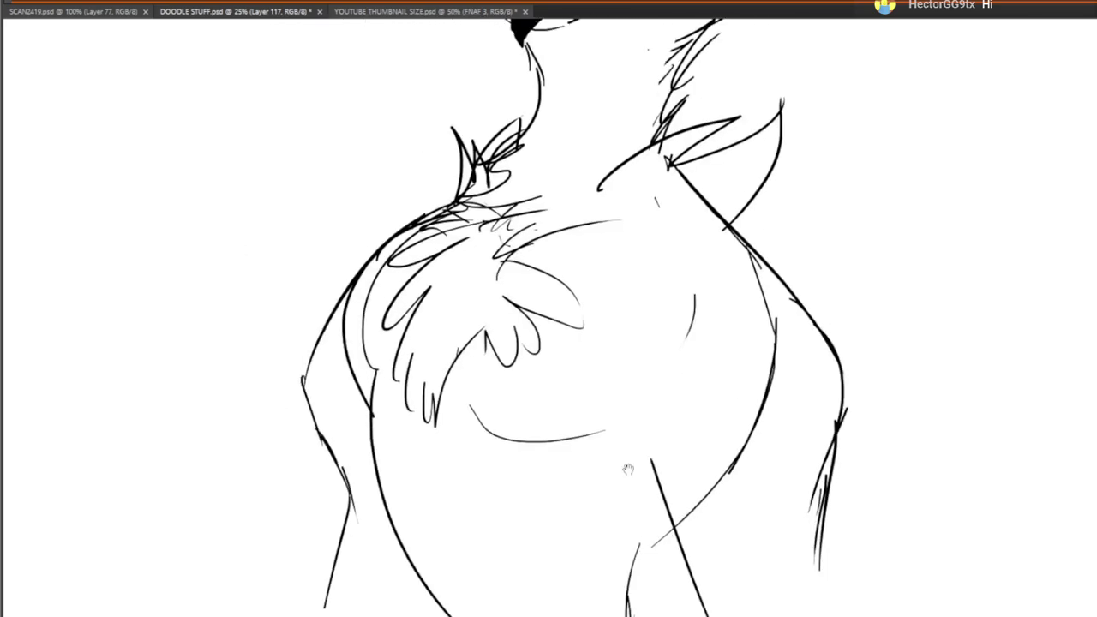
pyautogui.scroll(-4, 595, 460)
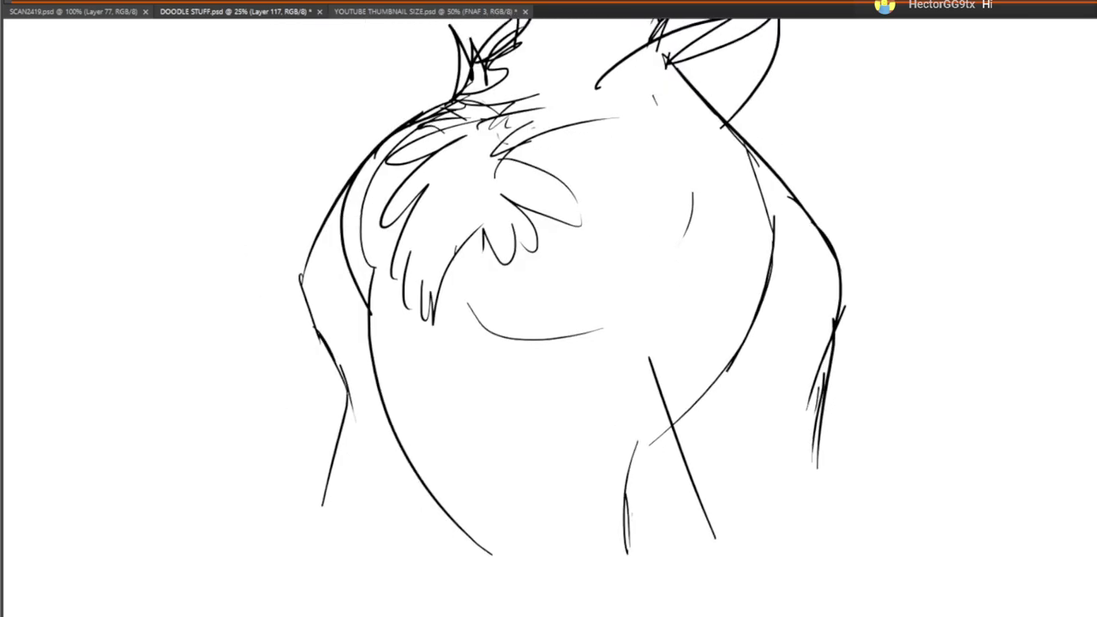
# Draw the near forearm as long curved lines sweeping from a rounded elbow down toward the waist
pyautogui.moveTo(499, 532)
pyautogui.mouseDown()
pyautogui.moveTo(548, 441)
pyautogui.moveTo(919, 252)
pyautogui.mouseUp()
pyautogui.hotkey('ctrl', 'z')
pyautogui.moveTo(636, 418)
pyautogui.mouseDown()
pyautogui.moveTo(663, 569)
pyautogui.moveTo(687, 338)
pyautogui.mouseUp()
pyautogui.moveTo(610, 482)
pyautogui.mouseDown()
pyautogui.moveTo(878, 289)
pyautogui.moveTo(827, 353)
pyautogui.mouseUp()
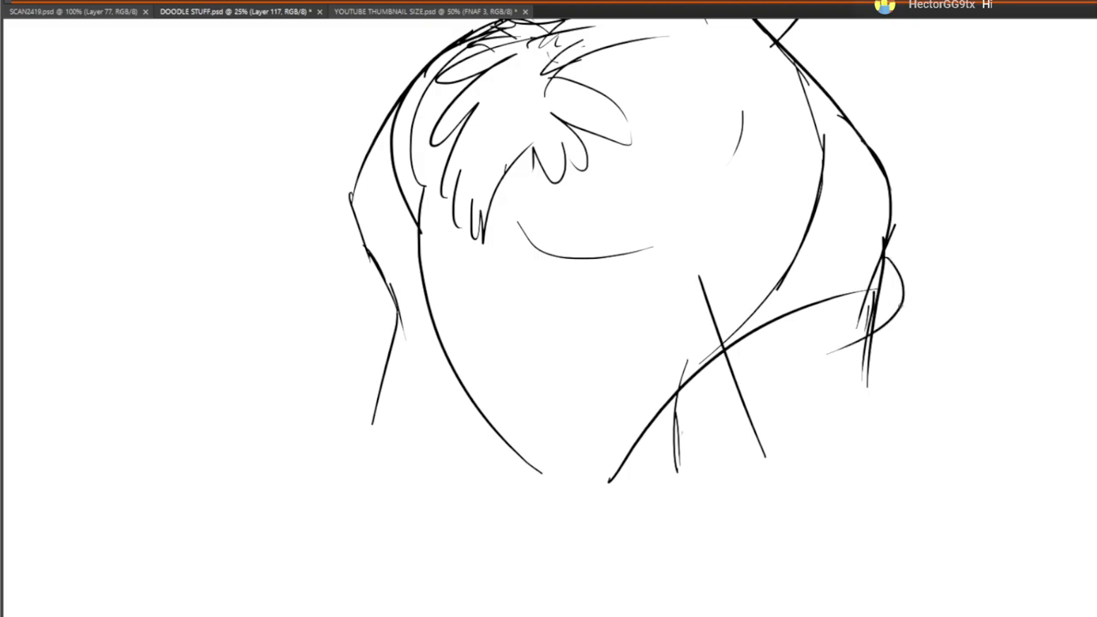
pyautogui.moveTo(908, 314); pyautogui.dragTo(797, 365)
pyautogui.moveTo(911, 347); pyautogui.dragTo(692, 433)
pyautogui.moveTo(639, 496); pyautogui.dragTo(873, 329)
# Draw the far forearm with a rounded outer edge and several curved lines converging toward the waist
pyautogui.moveTo(399, 295); pyautogui.dragTo(497, 454)
pyautogui.moveTo(391, 295); pyautogui.dragTo(418, 476)
pyautogui.moveTo(368, 383)
pyautogui.mouseDown()
pyautogui.moveTo(363, 372)
pyautogui.moveTo(479, 465)
pyautogui.mouseUp()
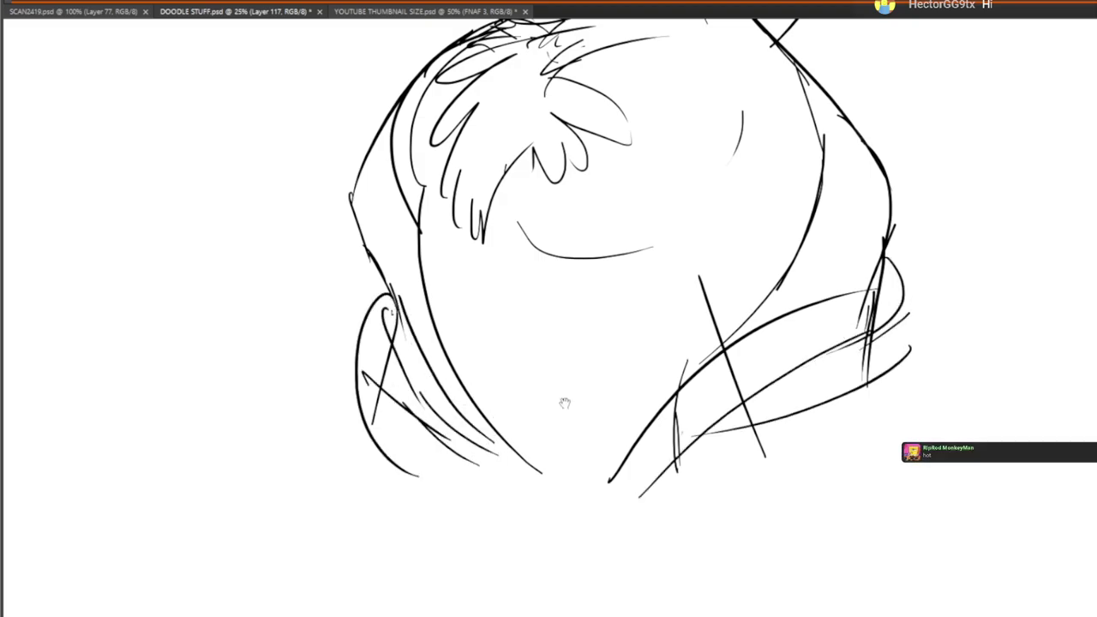
pyautogui.moveTo(565, 402); pyautogui.dragTo(603, 390)
# Erase the overlapping torso and construction lines around the near arm and forearm
pyautogui.moveTo(799, 351)
pyautogui.mouseDown()
pyautogui.moveTo(492, 330)
pyautogui.moveTo(413, 415)
pyautogui.moveTo(428, 401)
pyautogui.mouseUp()
pyautogui.moveTo(452, 343)
pyautogui.mouseDown()
pyautogui.moveTo(478, 320)
pyautogui.moveTo(403, 395)
pyautogui.moveTo(473, 361)
pyautogui.moveTo(453, 385)
pyautogui.moveTo(514, 366)
pyautogui.moveTo(603, 263)
pyautogui.mouseUp()
pyautogui.moveTo(618, 192)
pyautogui.mouseDown()
pyautogui.moveTo(626, 194)
pyautogui.moveTo(595, 318)
pyautogui.mouseUp()
pyautogui.moveTo(482, 375)
pyautogui.mouseDown()
pyautogui.moveTo(467, 403)
pyautogui.moveTo(547, 254)
pyautogui.moveTo(553, 267)
pyautogui.moveTo(548, 296)
pyautogui.moveTo(510, 160)
pyautogui.moveTo(499, 422)
pyautogui.mouseUp()
pyautogui.moveTo(576, 440); pyautogui.dragTo(546, 490)
pyautogui.moveTo(508, 280)
pyautogui.mouseDown()
pyautogui.moveTo(512, 526)
pyautogui.moveTo(535, 358)
pyautogui.mouseUp()
# Add feather strokes down the far side of the belly, close the chest curve, and mark the near torso's inner edge
pyautogui.moveTo(262, 497)
pyautogui.mouseDown()
pyautogui.moveTo(225, 354)
pyautogui.moveTo(233, 480)
pyautogui.mouseUp()
pyautogui.moveTo(244, 425); pyautogui.dragTo(328, 513)
pyautogui.moveTo(429, 364); pyautogui.dragTo(456, 323)
pyautogui.moveTo(480, 201); pyautogui.dragTo(488, 241)
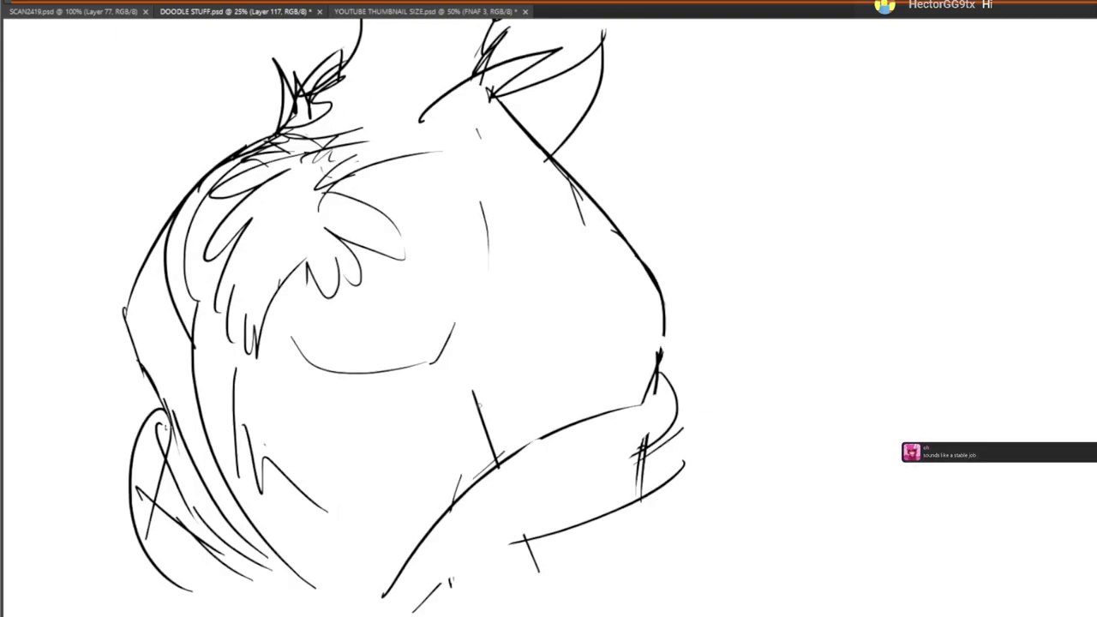
pyautogui.moveTo(463, 362); pyautogui.dragTo(466, 375)
pyautogui.moveTo(469, 388); pyautogui.dragTo(482, 406)
pyautogui.moveTo(489, 290); pyautogui.dragTo(487, 306)
pyautogui.moveTo(569, 332); pyautogui.dragTo(605, 484)
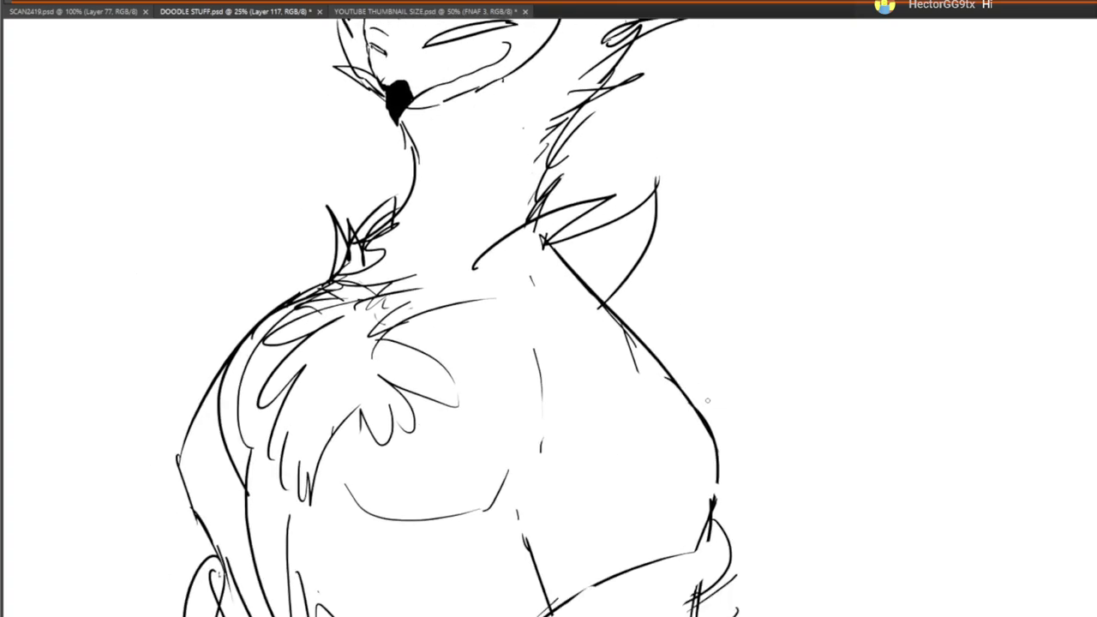
# Add pointed feather tufts along the outer edge of the near arm around the elbow
pyautogui.moveTo(652, 361)
pyautogui.mouseDown()
pyautogui.moveTo(752, 417)
pyautogui.moveTo(696, 432)
pyautogui.mouseUp()
pyautogui.moveTo(716, 472); pyautogui.dragTo(694, 373)
pyautogui.moveTo(697, 345)
pyautogui.mouseDown()
pyautogui.moveTo(718, 403)
pyautogui.moveTo(687, 416)
pyautogui.mouseUp()
pyautogui.moveTo(691, 423); pyautogui.dragTo(700, 450)
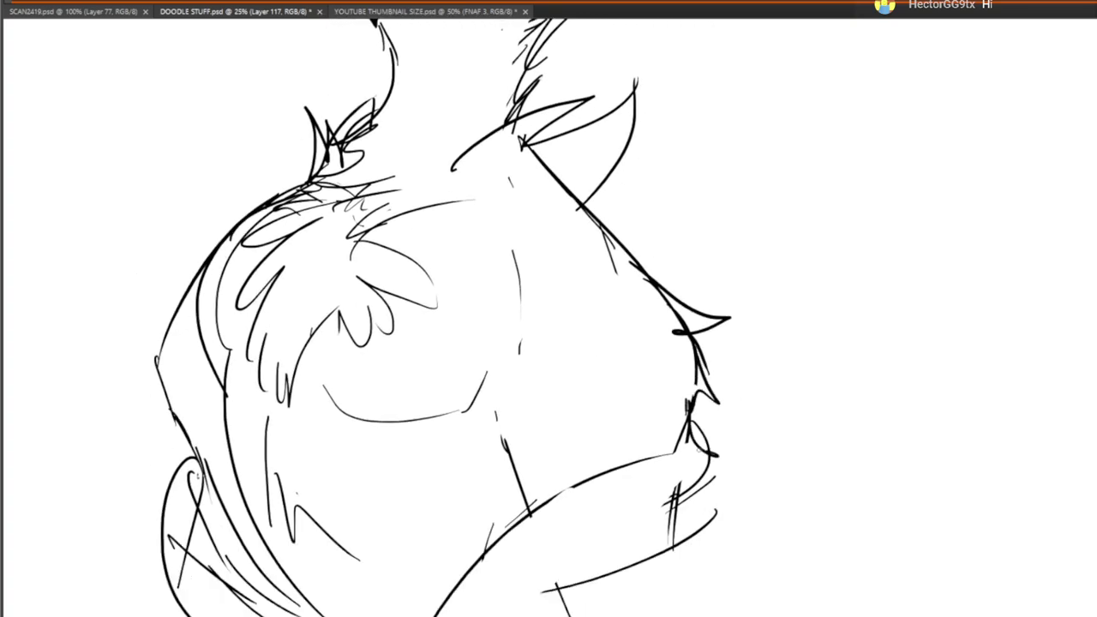
pyautogui.moveTo(364, 457); pyautogui.dragTo(601, 389)
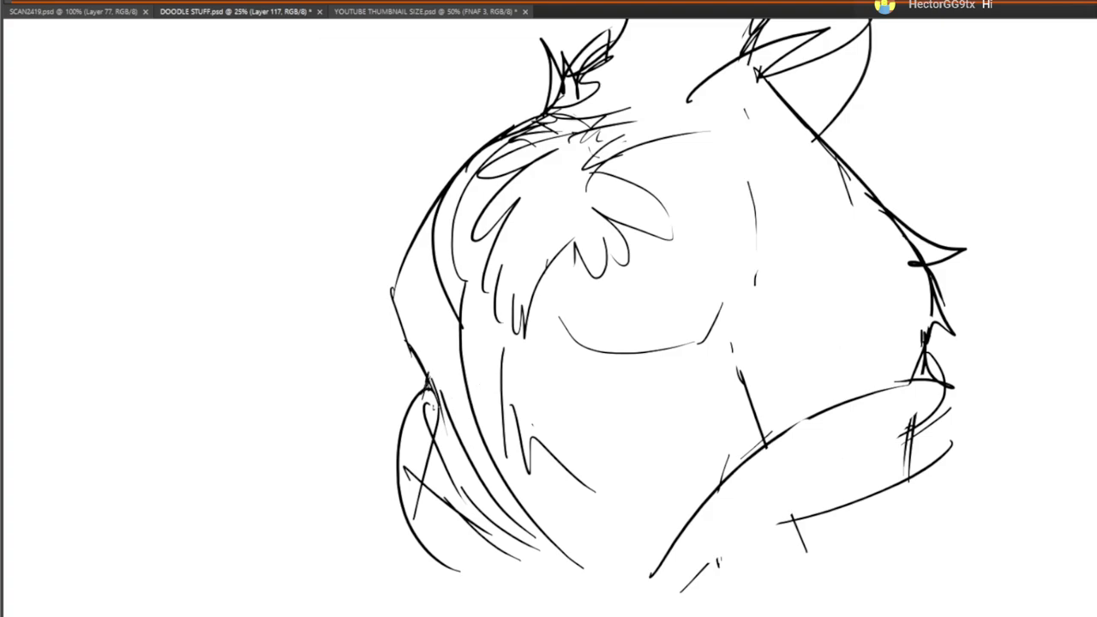
# Add jagged feather tufts along the outer edge of the far arm and thicken its upper line
pyautogui.moveTo(427, 367); pyautogui.dragTo(396, 410)
pyautogui.moveTo(411, 345); pyautogui.dragTo(405, 372)
pyautogui.moveTo(400, 328)
pyautogui.mouseDown()
pyautogui.moveTo(401, 363)
pyautogui.moveTo(413, 279)
pyautogui.moveTo(418, 306)
pyautogui.mouseUp()
pyautogui.moveTo(413, 346)
pyautogui.mouseDown()
pyautogui.moveTo(409, 303)
pyautogui.moveTo(393, 333)
pyautogui.mouseUp()
pyautogui.moveTo(405, 276); pyautogui.dragTo(442, 226)
pyautogui.moveTo(101, 222)
pyautogui.mouseDown()
pyautogui.moveTo(40, 243)
pyautogui.moveTo(50, 165)
pyautogui.mouseUp()
# Erase the smooth outer line below the far elbow and redraw it with jagged feather strokes
pyautogui.press('e')
pyautogui.moveTo(343, 287)
pyautogui.mouseDown()
pyautogui.moveTo(347, 341)
pyautogui.moveTo(375, 331)
pyautogui.moveTo(352, 360)
pyautogui.mouseUp()
pyautogui.press('b')
pyautogui.moveTo(371, 303); pyautogui.dragTo(361, 321)
pyautogui.moveTo(366, 281); pyautogui.dragTo(357, 328)
pyautogui.moveTo(568, 370)
pyautogui.mouseDown()
pyautogui.moveTo(490, 459)
pyautogui.moveTo(503, 438)
pyautogui.moveTo(499, 486)
pyautogui.moveTo(482, 473)
pyautogui.moveTo(521, 233)
pyautogui.mouseUp()
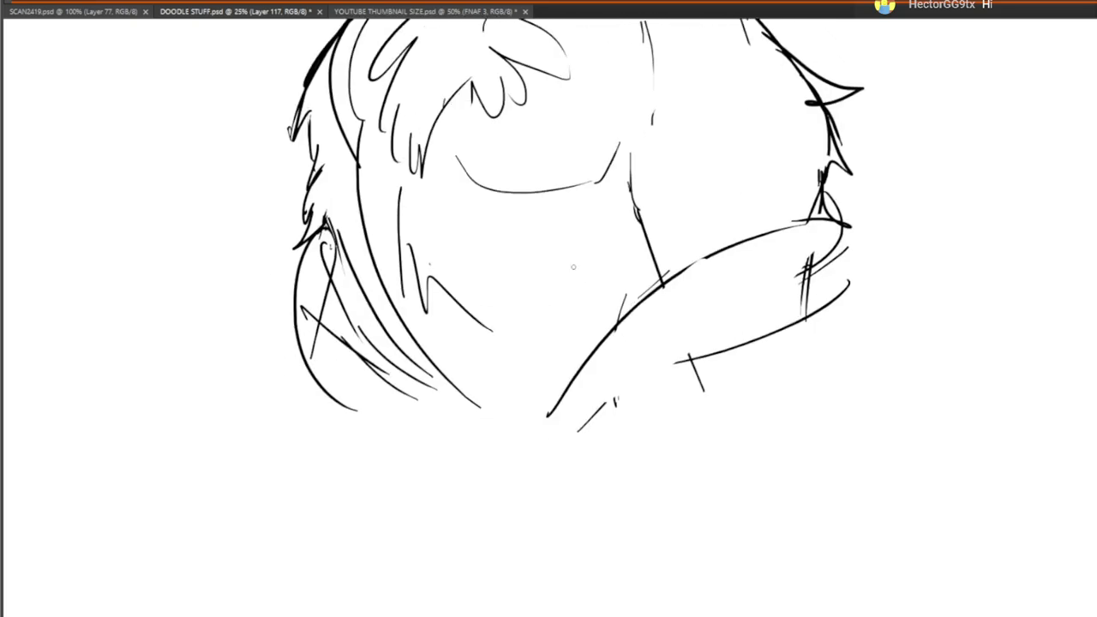
# Erase most of the zigzag feather marks on the far side of the belly
pyautogui.press('e')
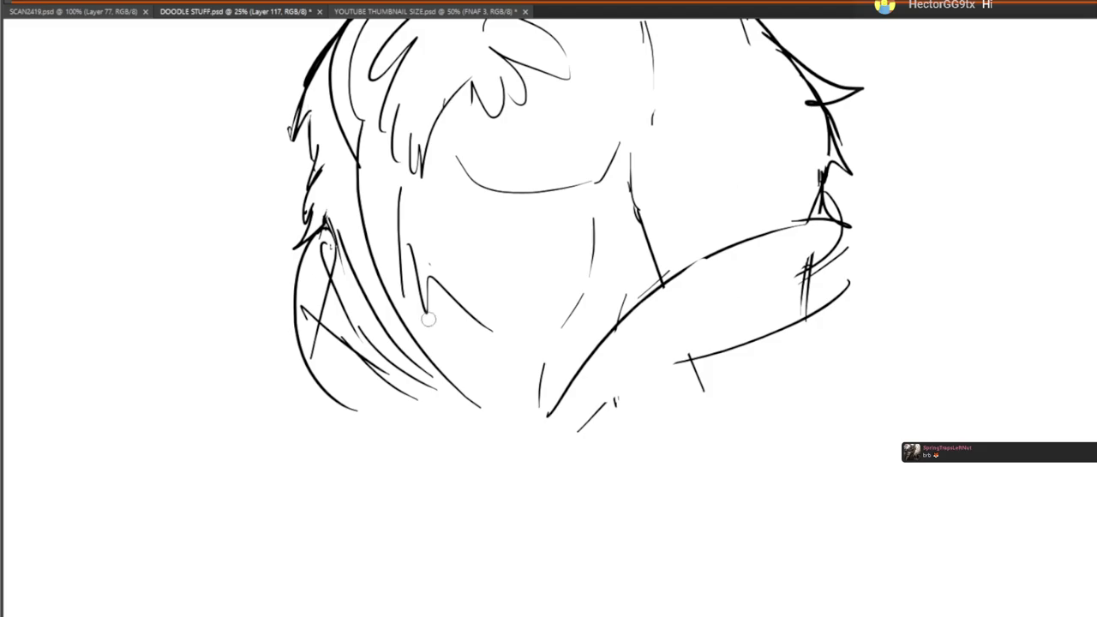
pyautogui.moveTo(428, 319)
pyautogui.mouseDown()
pyautogui.moveTo(437, 287)
pyautogui.moveTo(490, 338)
pyautogui.mouseUp()
pyautogui.moveTo(530, 384); pyautogui.dragTo(522, 376)
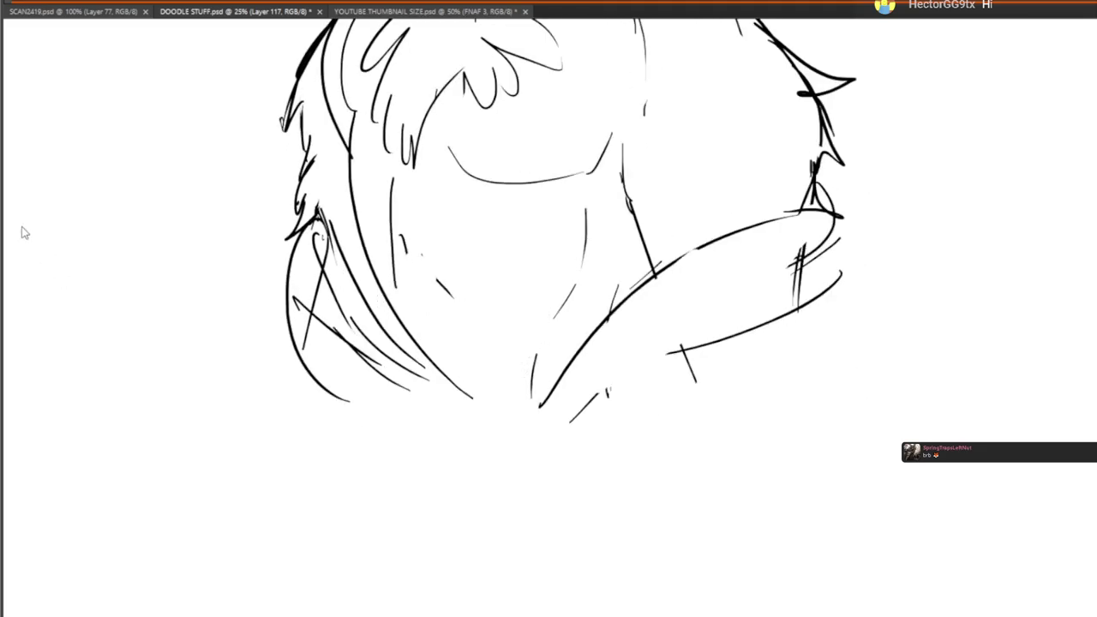
# Draw long curved fold lines along the near forearm and round off its outer end
pyautogui.moveTo(828, 243); pyautogui.dragTo(819, 308)
pyautogui.moveTo(738, 267); pyautogui.dragTo(566, 408)
pyautogui.moveTo(606, 389); pyautogui.dragTo(709, 314)
pyautogui.moveTo(699, 328); pyautogui.dragTo(641, 380)
pyautogui.moveTo(666, 357); pyautogui.dragTo(650, 386)
pyautogui.moveTo(819, 313); pyautogui.dragTo(815, 336)
pyautogui.moveTo(804, 315)
pyautogui.mouseDown()
pyautogui.moveTo(739, 404)
pyautogui.moveTo(681, 583)
pyautogui.moveTo(711, 338)
pyautogui.mouseUp()
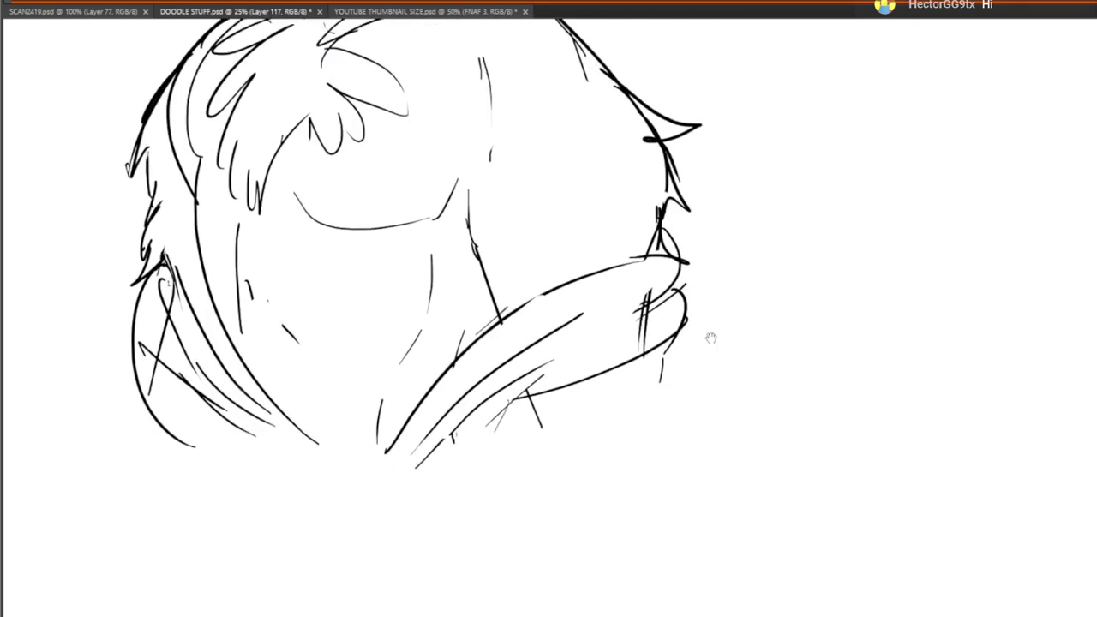
# Sketch long lines extending outward and upward from behind the near forearm
pyautogui.moveTo(658, 371); pyautogui.dragTo(804, 340)
pyautogui.moveTo(804, 339)
pyautogui.mouseDown()
pyautogui.moveTo(820, 420)
pyautogui.moveTo(914, 235)
pyautogui.mouseUp()
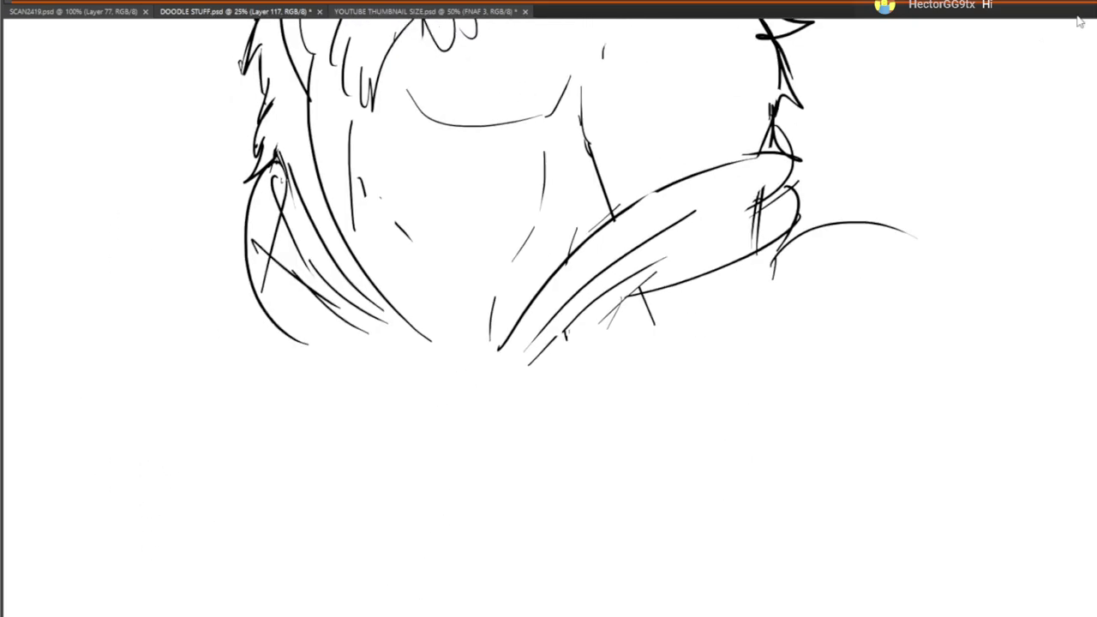
pyautogui.hotkey('ctrl', 'z')
pyautogui.moveTo(795, 212); pyautogui.dragTo(729, 322)
pyautogui.moveTo(828, 194); pyautogui.dragTo(785, 289)
pyautogui.moveTo(739, 314)
pyautogui.mouseDown()
pyautogui.moveTo(812, 279)
pyautogui.moveTo(877, 119)
pyautogui.mouseUp()
pyautogui.moveTo(645, 233)
pyautogui.mouseDown()
pyautogui.moveTo(727, 507)
pyautogui.moveTo(775, 614)
pyautogui.mouseUp()
# Draw a long curve sweeping outward and upward from the outer edge of the far forearm
pyautogui.moveTo(618, 459)
pyautogui.mouseDown()
pyautogui.moveTo(437, 210)
pyautogui.moveTo(325, 378)
pyautogui.moveTo(421, 426)
pyautogui.moveTo(461, 485)
pyautogui.mouseUp()
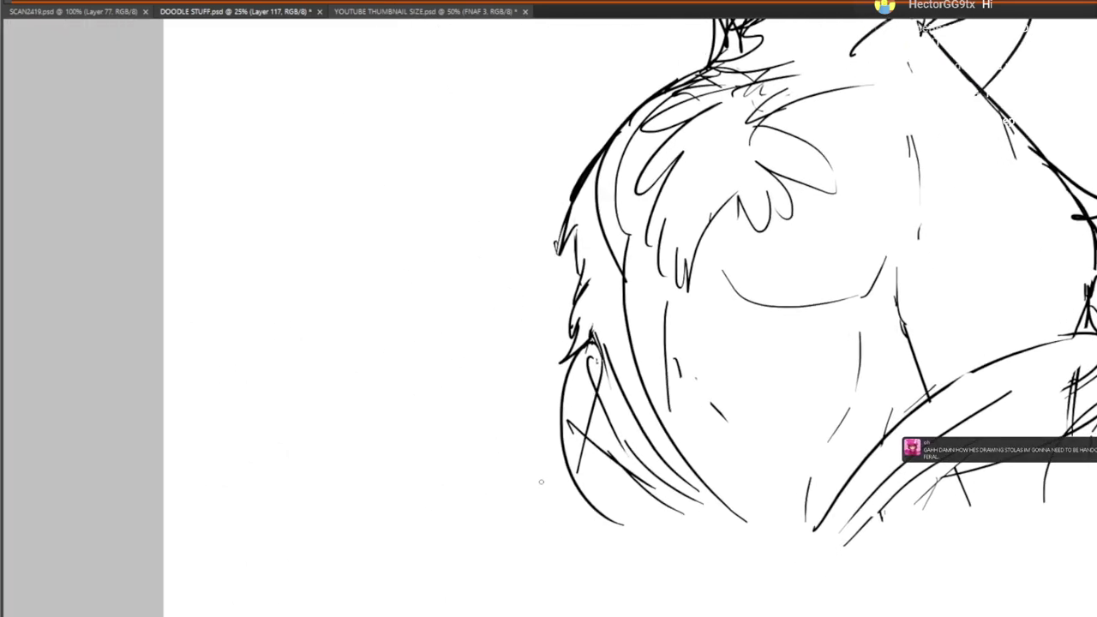
pyautogui.moveTo(569, 475); pyautogui.dragTo(374, 353)
pyautogui.moveTo(384, 437)
pyautogui.mouseDown()
pyautogui.moveTo(353, 566)
pyautogui.moveTo(243, 616)
pyautogui.mouseUp()
pyautogui.moveTo(418, 486); pyautogui.dragTo(306, 105)
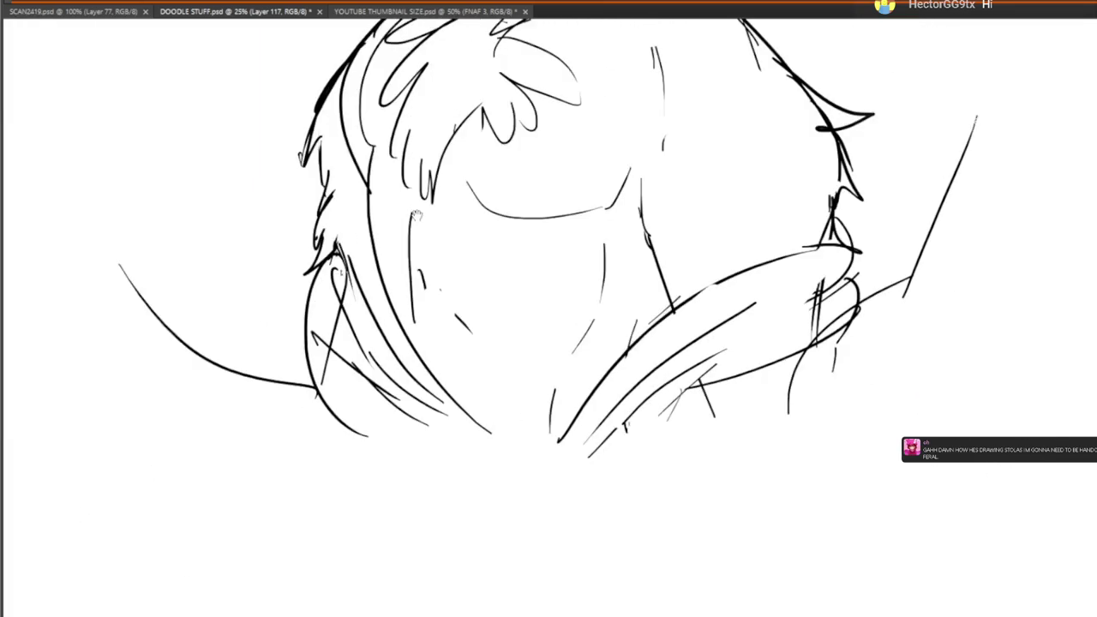
pyautogui.moveTo(47, 448); pyautogui.dragTo(288, 389)
# Define both sides of the narrow waist with short curved strokes where the forearm shapes meet it
pyautogui.moveTo(637, 379); pyautogui.dragTo(628, 406)
pyautogui.moveTo(696, 369); pyautogui.dragTo(703, 387)
pyautogui.moveTo(707, 403); pyautogui.dragTo(717, 433)
pyautogui.moveTo(741, 415)
pyautogui.mouseDown()
pyautogui.moveTo(720, 400)
pyautogui.moveTo(507, 468)
pyautogui.mouseUp()
pyautogui.moveTo(605, 590); pyautogui.dragTo(632, 454)
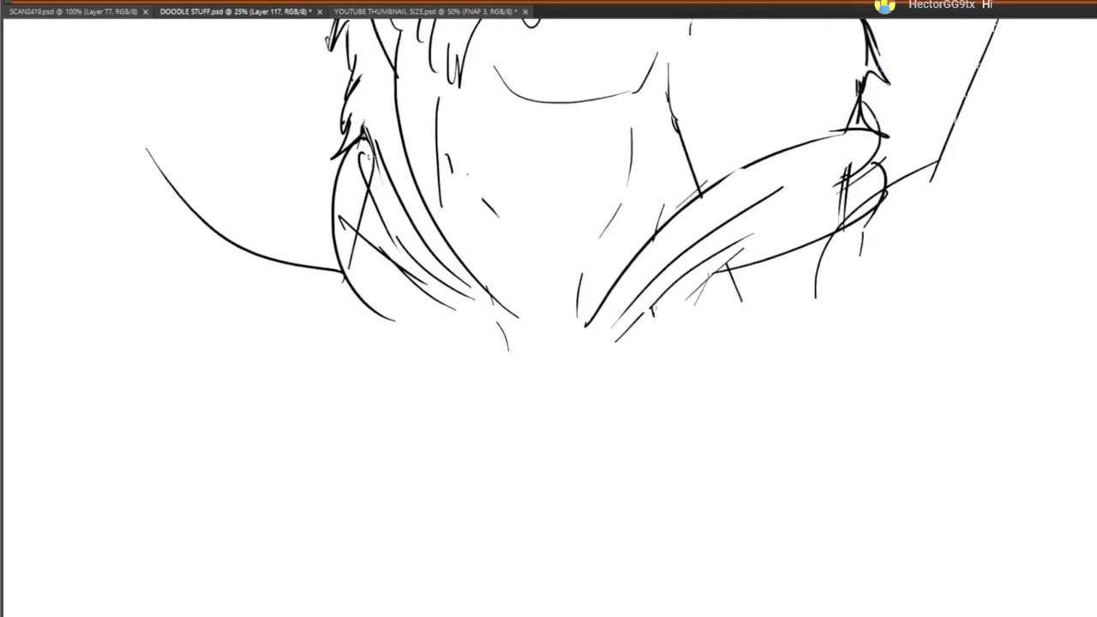
pyautogui.moveTo(719, 526); pyautogui.dragTo(726, 535)
pyautogui.moveTo(719, 281)
pyautogui.mouseDown()
pyautogui.moveTo(665, 342)
pyautogui.moveTo(723, 342)
pyautogui.moveTo(691, 369)
pyautogui.mouseUp()
pyautogui.moveTo(690, 344); pyautogui.dragTo(678, 354)
pyautogui.moveTo(456, 270); pyautogui.dragTo(492, 326)
# Draw a wrapped waistband with curved upper and lower edges, side folds and inner crease lines
pyautogui.moveTo(471, 310)
pyautogui.mouseDown()
pyautogui.moveTo(497, 360)
pyautogui.moveTo(682, 361)
pyautogui.mouseUp()
pyautogui.moveTo(671, 369)
pyautogui.mouseDown()
pyautogui.moveTo(715, 345)
pyautogui.moveTo(700, 380)
pyautogui.mouseUp()
pyautogui.moveTo(722, 356)
pyautogui.mouseDown()
pyautogui.moveTo(706, 378)
pyautogui.moveTo(726, 401)
pyautogui.mouseUp()
pyautogui.moveTo(477, 361); pyautogui.dragTo(497, 391)
pyautogui.moveTo(486, 368); pyautogui.dragTo(486, 401)
pyautogui.moveTo(474, 369)
pyautogui.mouseDown()
pyautogui.moveTo(476, 420)
pyautogui.moveTo(548, 423)
pyautogui.moveTo(713, 398)
pyautogui.mouseUp()
pyautogui.moveTo(542, 399)
pyautogui.mouseDown()
pyautogui.moveTo(694, 384)
pyautogui.moveTo(722, 415)
pyautogui.mouseUp()
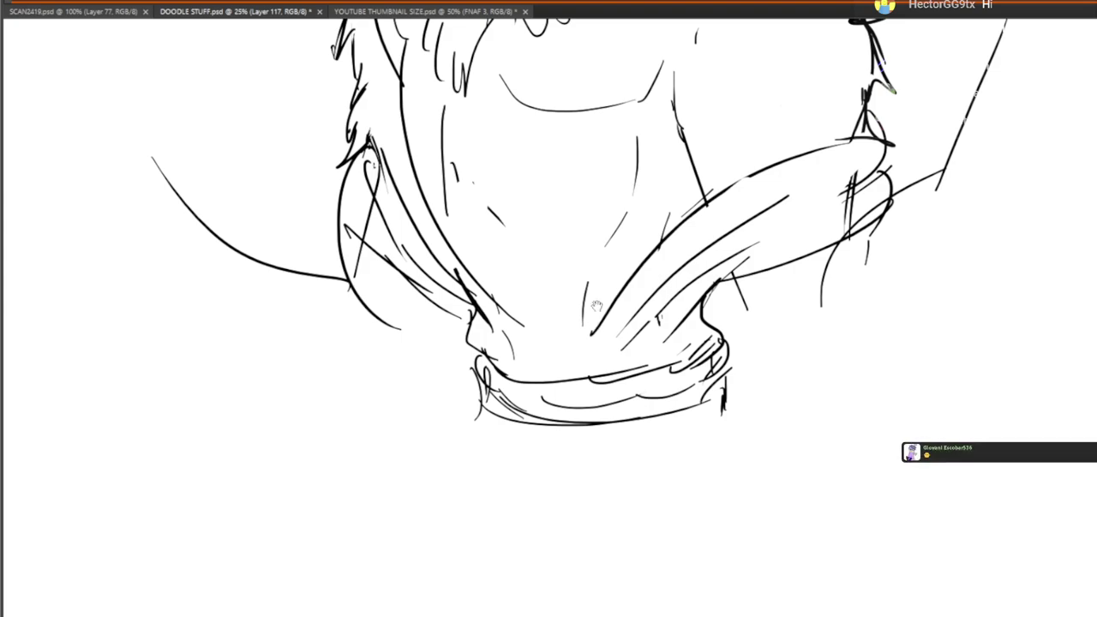
# Extend both inner edges of the chest opening down to meet in a V at the waistband, and hatch the point with short strokes
pyautogui.moveTo(535, 289)
pyautogui.mouseDown()
pyautogui.moveTo(522, 314)
pyautogui.moveTo(523, 500)
pyautogui.mouseUp()
pyautogui.moveTo(555, 557); pyautogui.dragTo(646, 247)
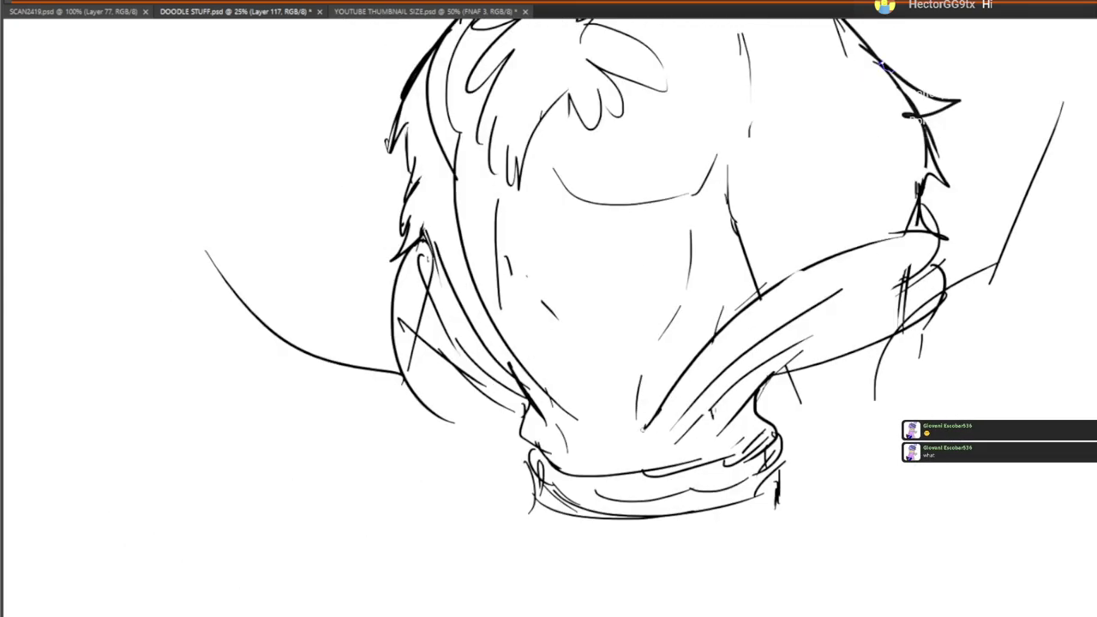
pyautogui.moveTo(647, 427); pyautogui.dragTo(624, 457)
pyautogui.moveTo(520, 377); pyautogui.dragTo(571, 439)
pyautogui.moveTo(549, 406); pyautogui.dragTo(598, 465)
pyautogui.moveTo(585, 452)
pyautogui.mouseDown()
pyautogui.moveTo(588, 463)
pyautogui.moveTo(623, 424)
pyautogui.mouseUp()
pyautogui.moveTo(592, 473); pyautogui.dragTo(724, 346)
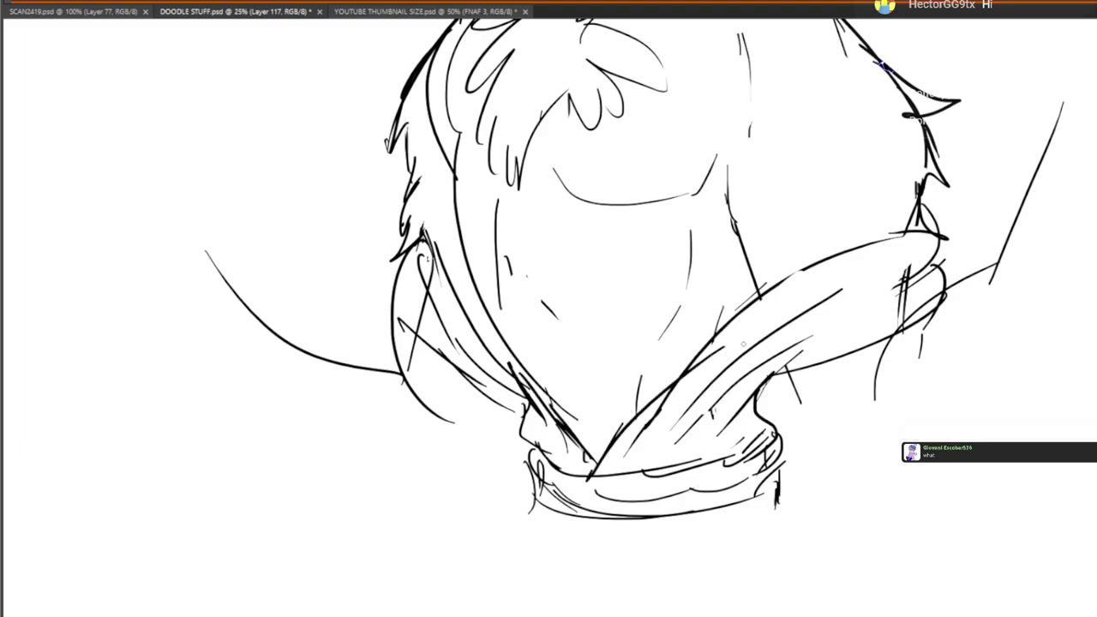
pyautogui.moveTo(572, 419); pyautogui.dragTo(556, 464)
pyautogui.moveTo(598, 428); pyautogui.dragTo(558, 466)
pyautogui.moveTo(618, 409); pyautogui.dragTo(580, 467)
# Add short shading strokes where the torso's side line meets the near edge of the chest opening
pyautogui.moveTo(652, 363); pyautogui.dragTo(630, 528)
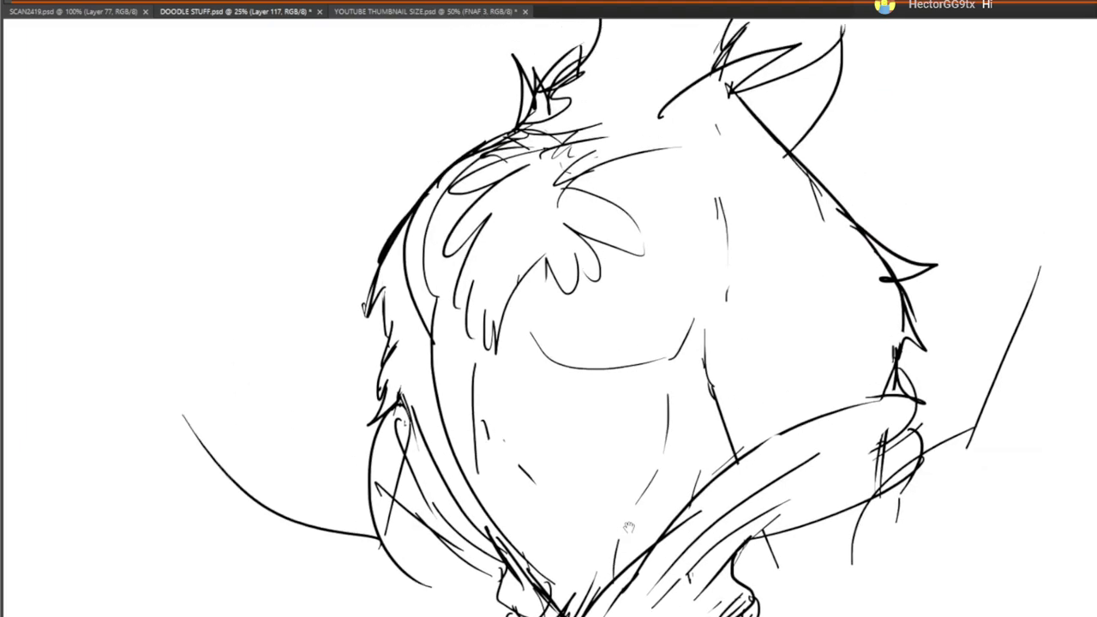
pyautogui.moveTo(709, 392); pyautogui.dragTo(668, 476)
pyautogui.moveTo(735, 426)
pyautogui.mouseDown()
pyautogui.moveTo(762, 237)
pyautogui.moveTo(782, 205)
pyautogui.mouseUp()
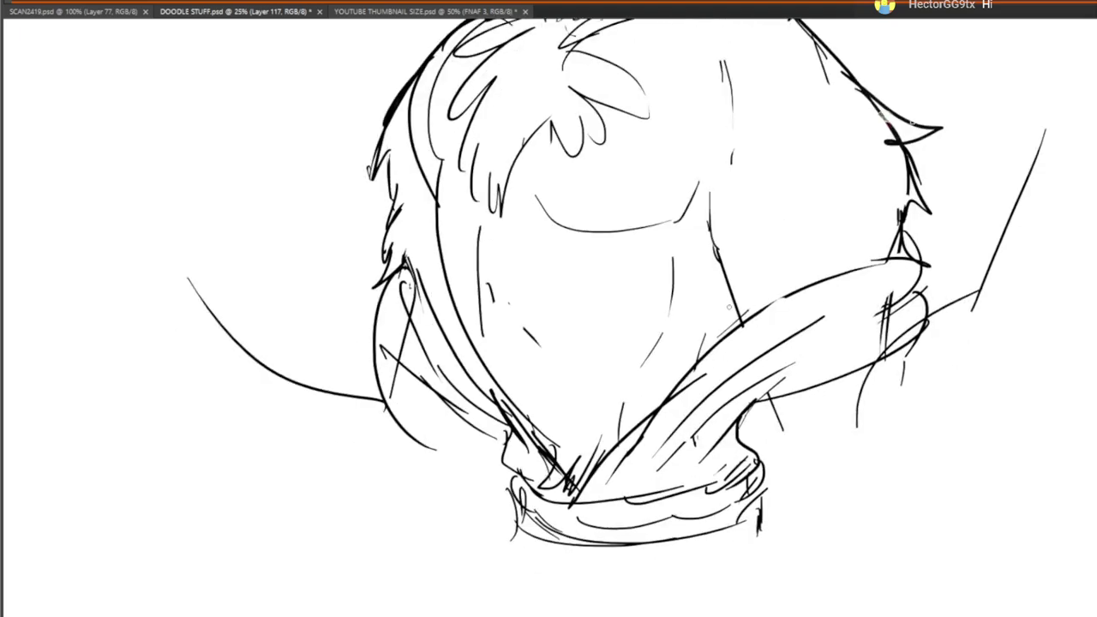
pyautogui.moveTo(738, 293)
pyautogui.mouseDown()
pyautogui.moveTo(675, 349)
pyautogui.moveTo(687, 359)
pyautogui.mouseUp()
pyautogui.moveTo(712, 326); pyautogui.dragTo(691, 374)
# Add a second curve along the collarbone and short strokes inside one of the shoulder feathers
pyautogui.moveTo(737, 167); pyautogui.dragTo(613, 423)
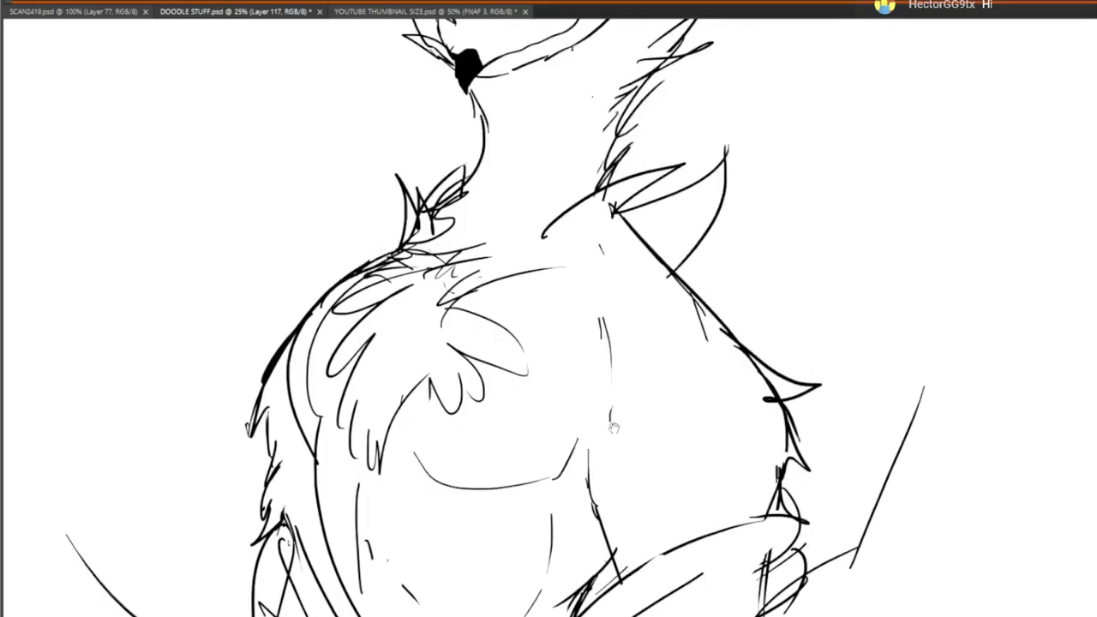
pyautogui.moveTo(519, 345)
pyautogui.mouseDown()
pyautogui.moveTo(529, 466)
pyautogui.moveTo(538, 378)
pyautogui.mouseUp()
pyautogui.moveTo(550, 285); pyautogui.dragTo(636, 266)
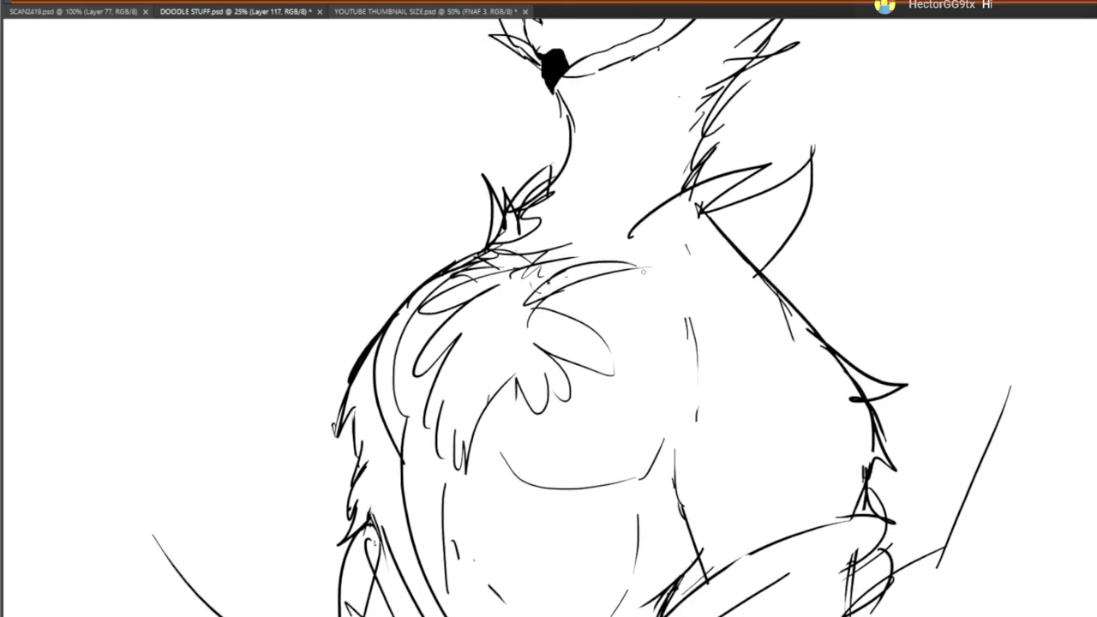
pyautogui.moveTo(552, 360); pyautogui.dragTo(564, 319)
pyautogui.moveTo(485, 266); pyautogui.dragTo(472, 289)
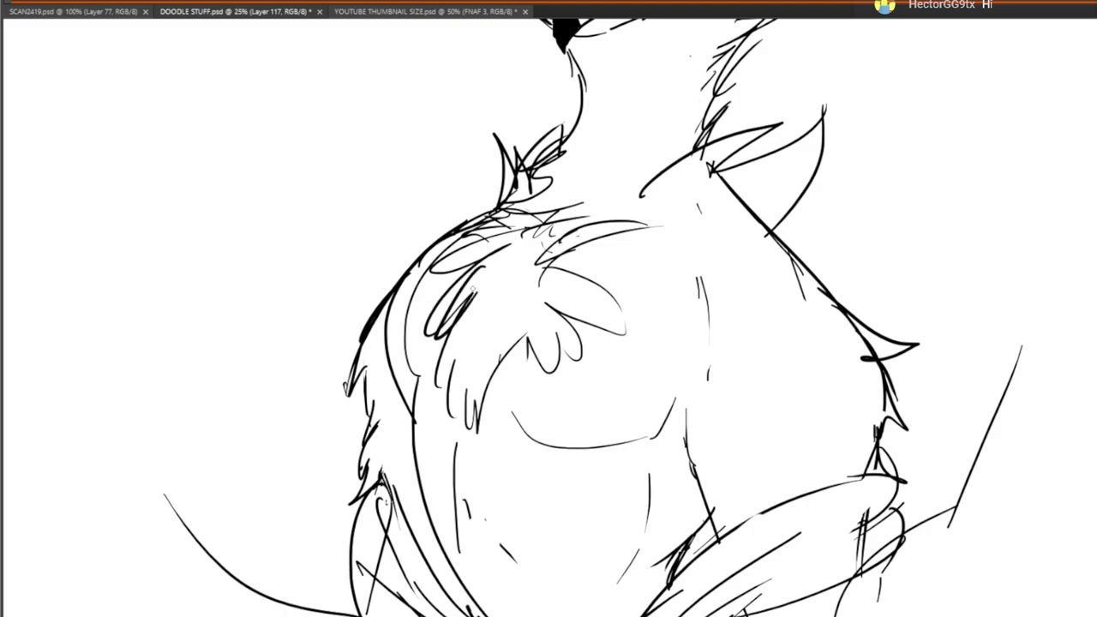
# Rework the shoulder feathers into smaller overlapping tips and sketch a slanted line across the chest beneath them
pyautogui.moveTo(463, 386)
pyautogui.mouseDown()
pyautogui.moveTo(450, 299)
pyautogui.moveTo(424, 293)
pyautogui.moveTo(441, 295)
pyautogui.moveTo(463, 369)
pyautogui.moveTo(516, 299)
pyautogui.moveTo(503, 357)
pyautogui.moveTo(626, 404)
pyautogui.moveTo(585, 337)
pyautogui.mouseUp()
pyautogui.press('b')
pyautogui.moveTo(482, 271); pyautogui.dragTo(511, 288)
pyautogui.moveTo(535, 307); pyautogui.dragTo(603, 318)
pyautogui.moveTo(402, 157)
pyautogui.mouseDown()
pyautogui.moveTo(387, 204)
pyautogui.moveTo(403, 274)
pyautogui.moveTo(456, 199)
pyautogui.moveTo(489, 249)
pyautogui.mouseUp()
pyautogui.moveTo(487, 207); pyautogui.dragTo(500, 240)
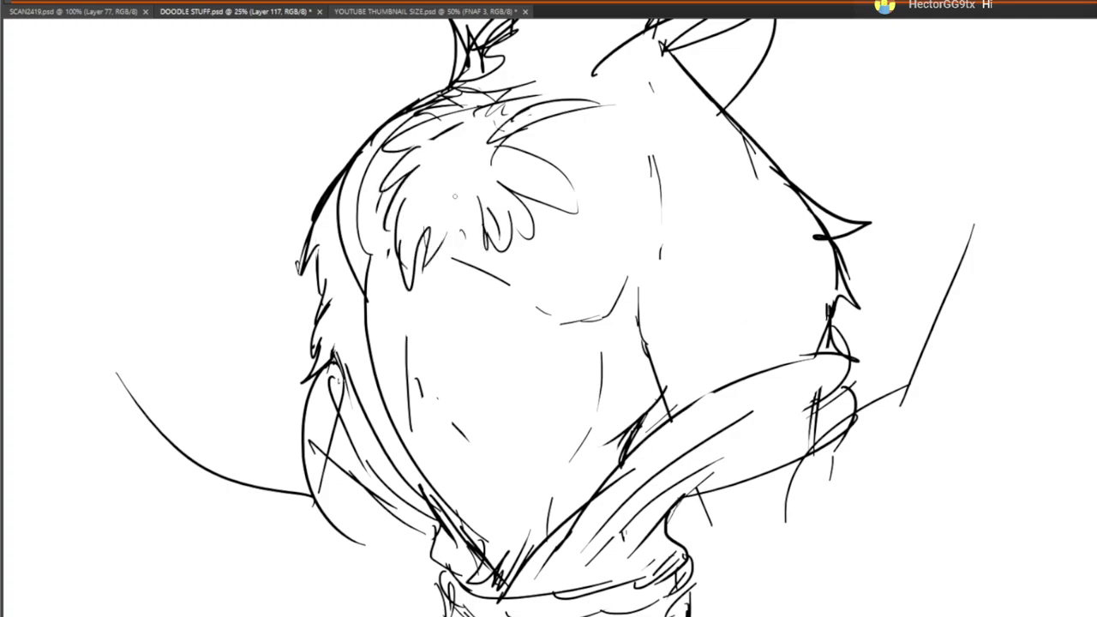
# Clear the messy strokes around the collarbone and redraw short curved feather tufts along the top of the shoulder
pyautogui.moveTo(453, 167); pyautogui.dragTo(437, 261)
pyautogui.moveTo(437, 214)
pyautogui.mouseDown()
pyautogui.moveTo(421, 242)
pyautogui.moveTo(433, 191)
pyautogui.moveTo(520, 191)
pyautogui.mouseUp()
pyautogui.moveTo(448, 243)
pyautogui.mouseDown()
pyautogui.moveTo(480, 238)
pyautogui.moveTo(575, 185)
pyautogui.mouseUp()
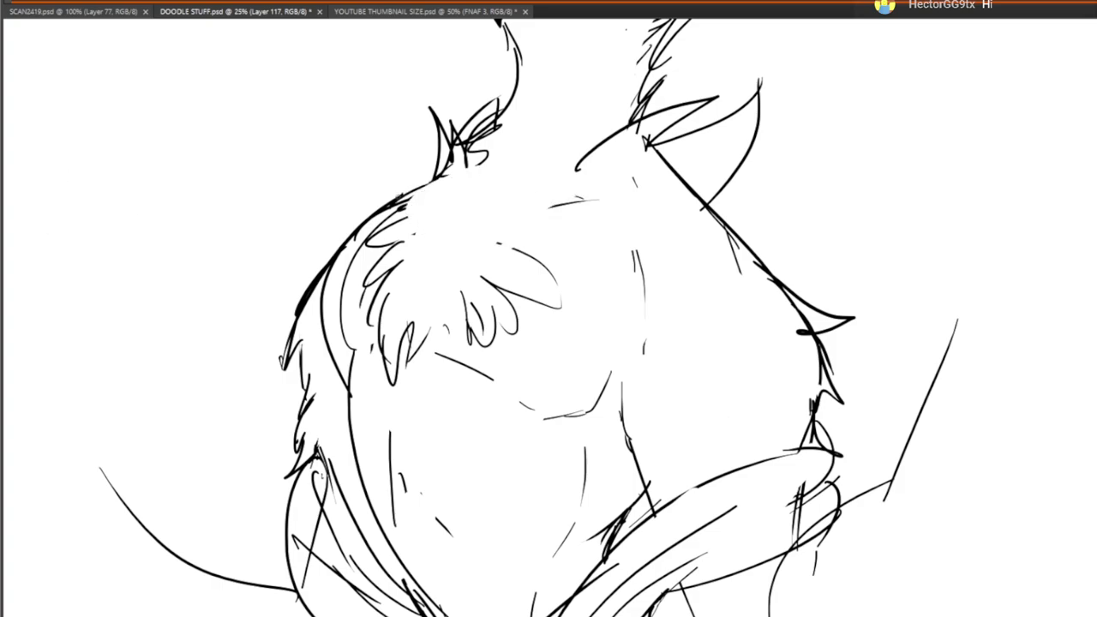
pyautogui.moveTo(397, 202); pyautogui.dragTo(454, 198)
pyautogui.moveTo(436, 186); pyautogui.dragTo(494, 211)
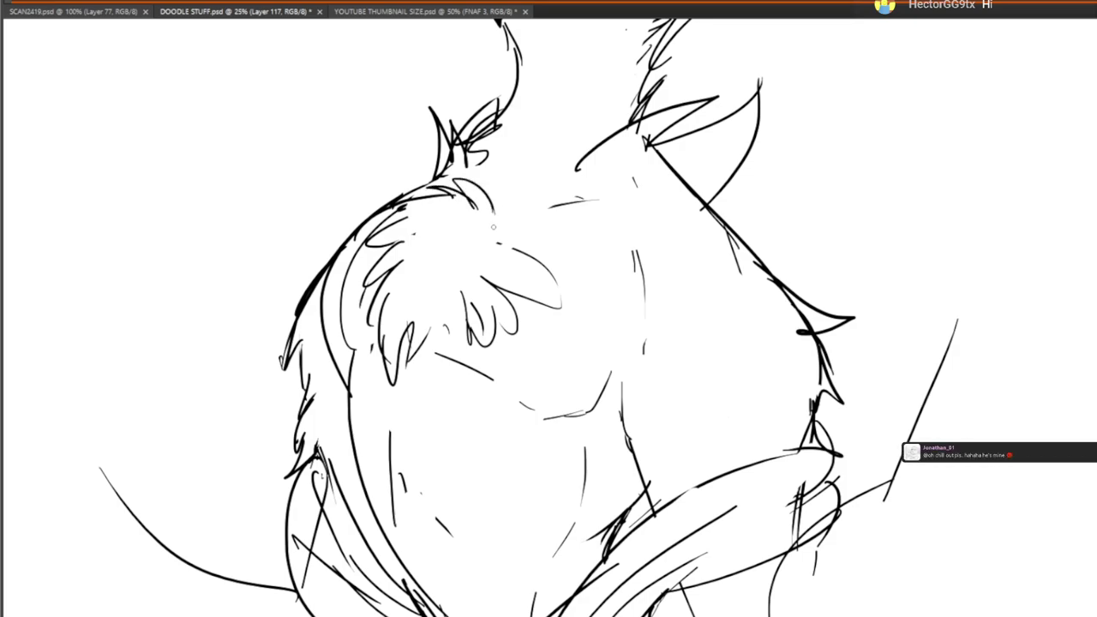
# Draw curved feather strokes through the middle of the shoulder's feather patch
pyautogui.moveTo(451, 241)
pyautogui.mouseDown()
pyautogui.moveTo(430, 267)
pyautogui.moveTo(441, 286)
pyautogui.mouseUp()
pyautogui.press('Tab')
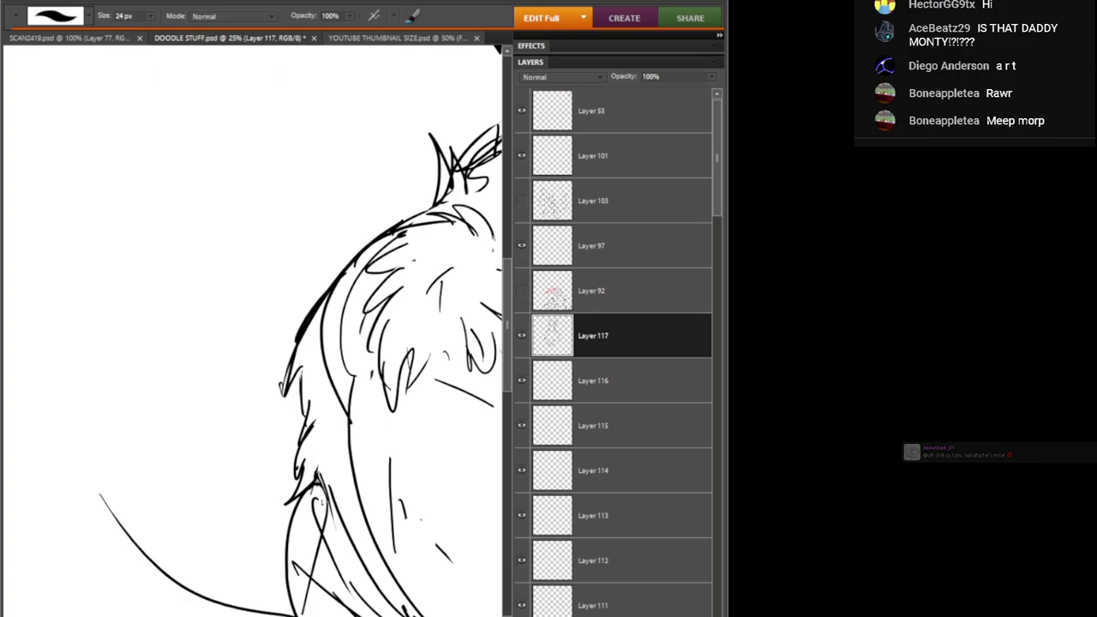
pyautogui.press('Tab')
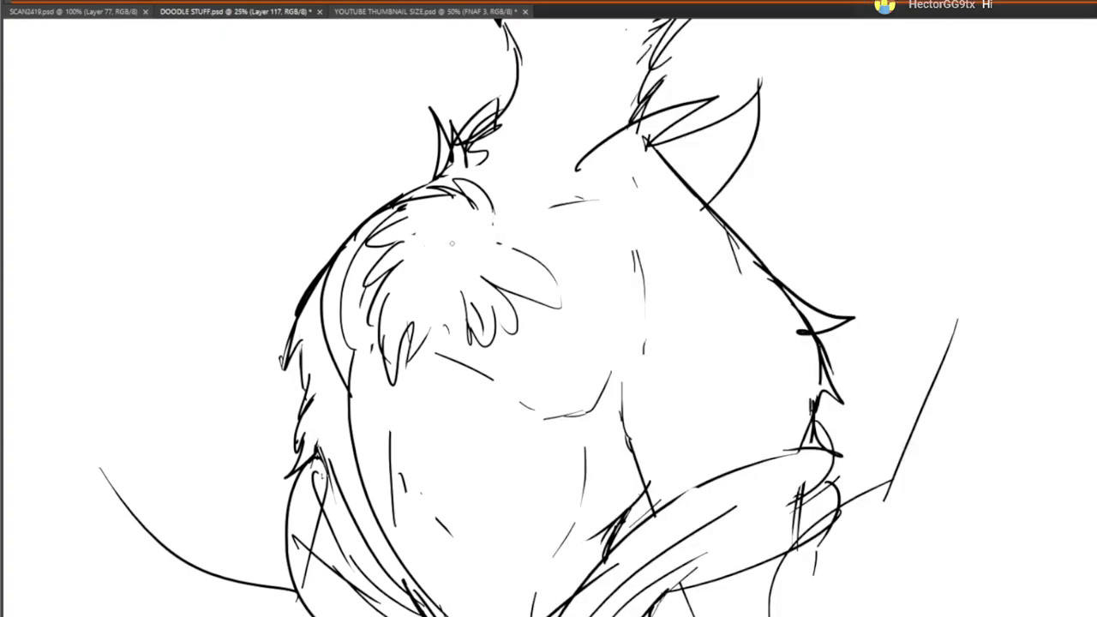
pyautogui.moveTo(470, 229)
pyautogui.mouseDown()
pyautogui.moveTo(427, 254)
pyautogui.moveTo(410, 286)
pyautogui.mouseUp()
pyautogui.moveTo(430, 265)
pyautogui.mouseDown()
pyautogui.moveTo(431, 301)
pyautogui.moveTo(454, 320)
pyautogui.moveTo(430, 334)
pyautogui.moveTo(451, 307)
pyautogui.mouseUp()
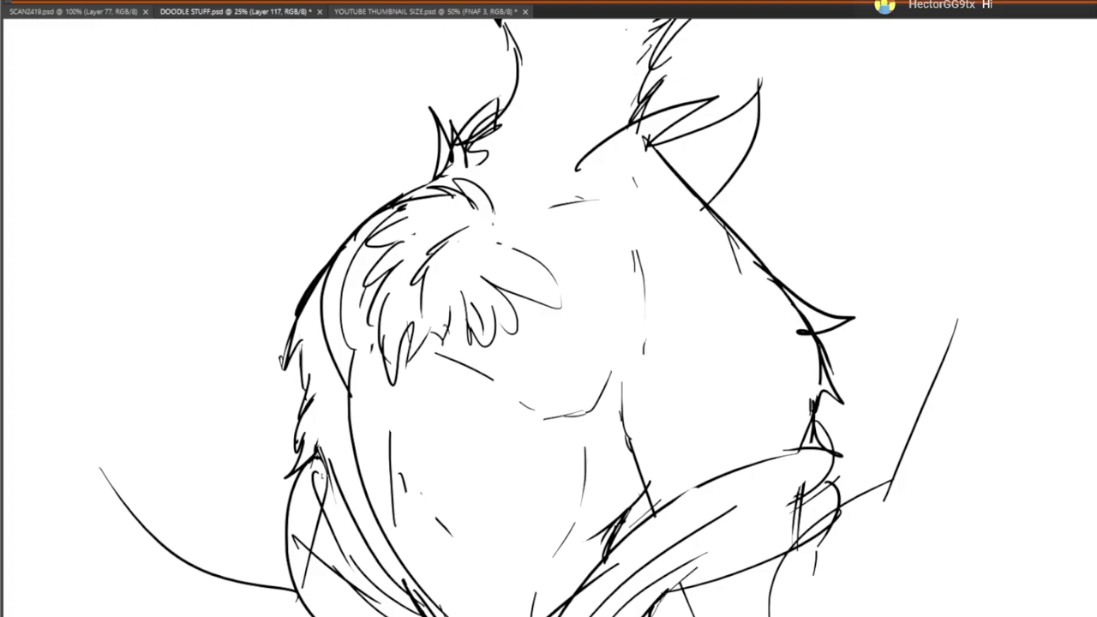
# Add small texture marks between the character's eyes and beneath the dark beak tip
pyautogui.moveTo(723, 390); pyautogui.dragTo(629, 534)
pyautogui.moveTo(651, 372)
pyautogui.mouseDown()
pyautogui.moveTo(655, 517)
pyautogui.moveTo(737, 509)
pyautogui.mouseUp()
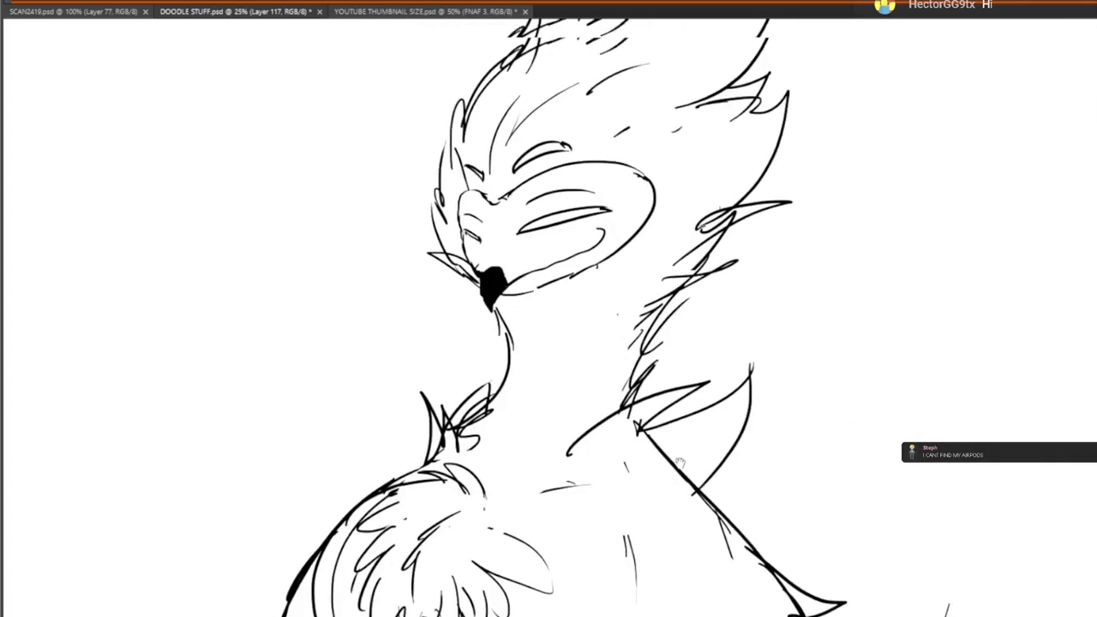
pyautogui.moveTo(578, 319); pyautogui.dragTo(586, 319)
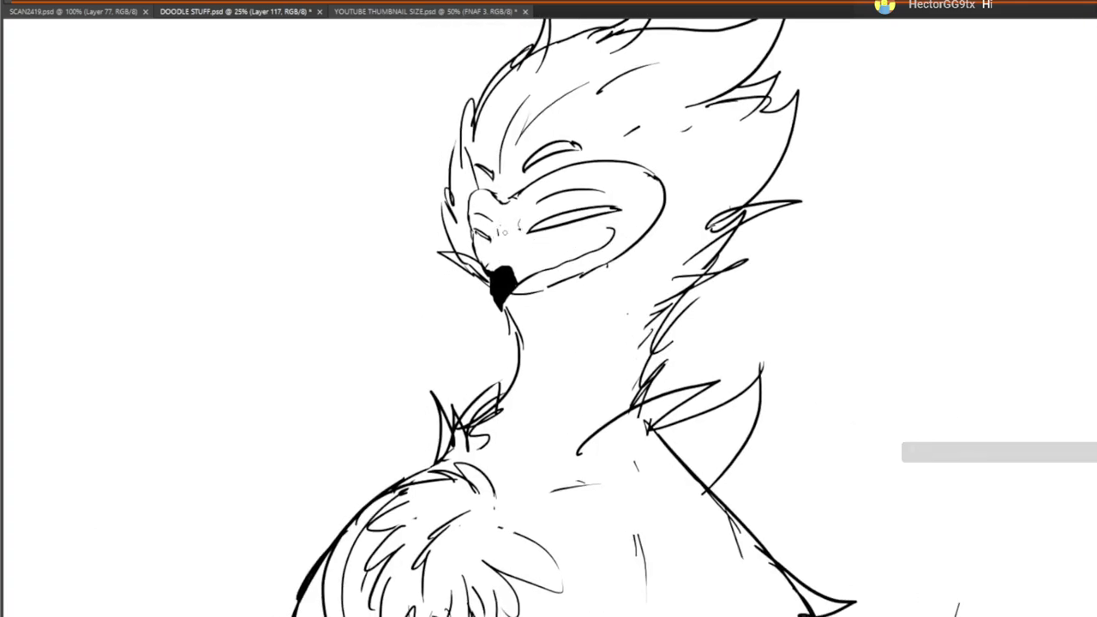
pyautogui.moveTo(509, 222); pyautogui.dragTo(581, 176)
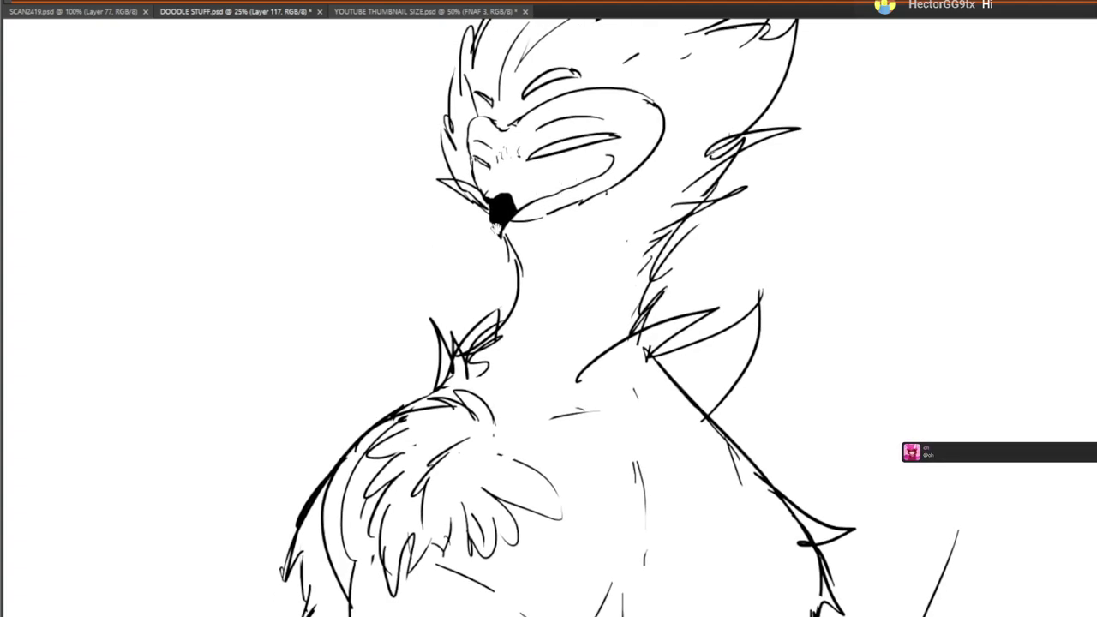
# Sketch the rounded sleeve opening at the near forearm and curved fold lines hanging down from it
pyautogui.moveTo(561, 429)
pyautogui.mouseDown()
pyautogui.moveTo(511, 296)
pyautogui.moveTo(496, 128)
pyautogui.mouseUp()
pyautogui.moveTo(534, 335)
pyautogui.mouseDown()
pyautogui.moveTo(562, 206)
pyautogui.moveTo(580, 307)
pyautogui.mouseUp()
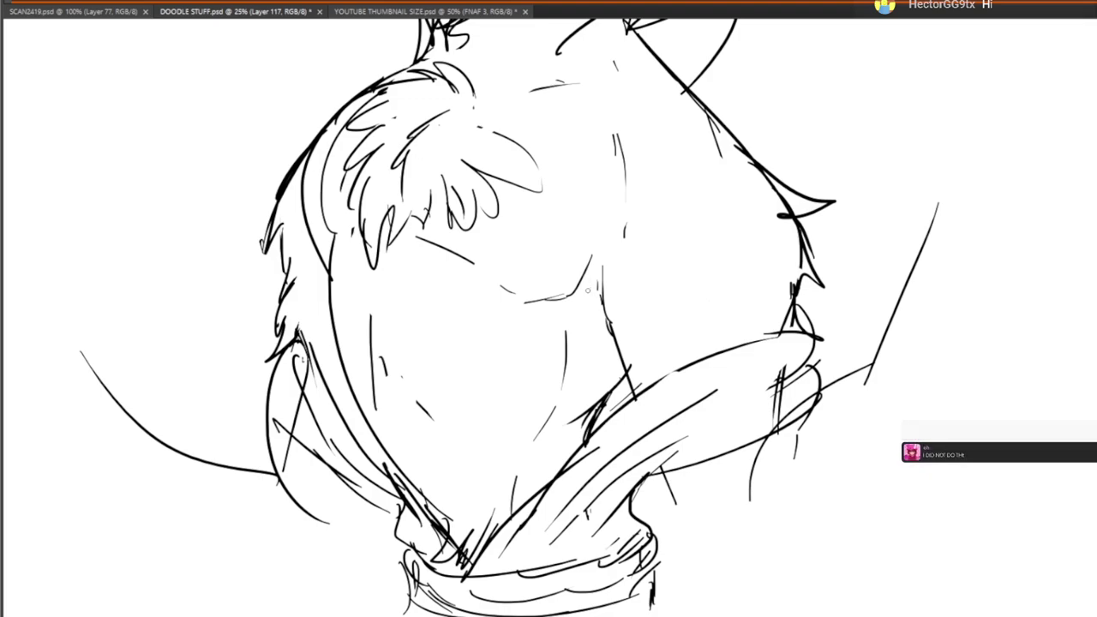
pyautogui.moveTo(699, 377)
pyautogui.mouseDown()
pyautogui.moveTo(724, 251)
pyautogui.moveTo(747, 213)
pyautogui.moveTo(671, 306)
pyautogui.mouseUp()
pyautogui.moveTo(633, 343); pyautogui.dragTo(674, 447)
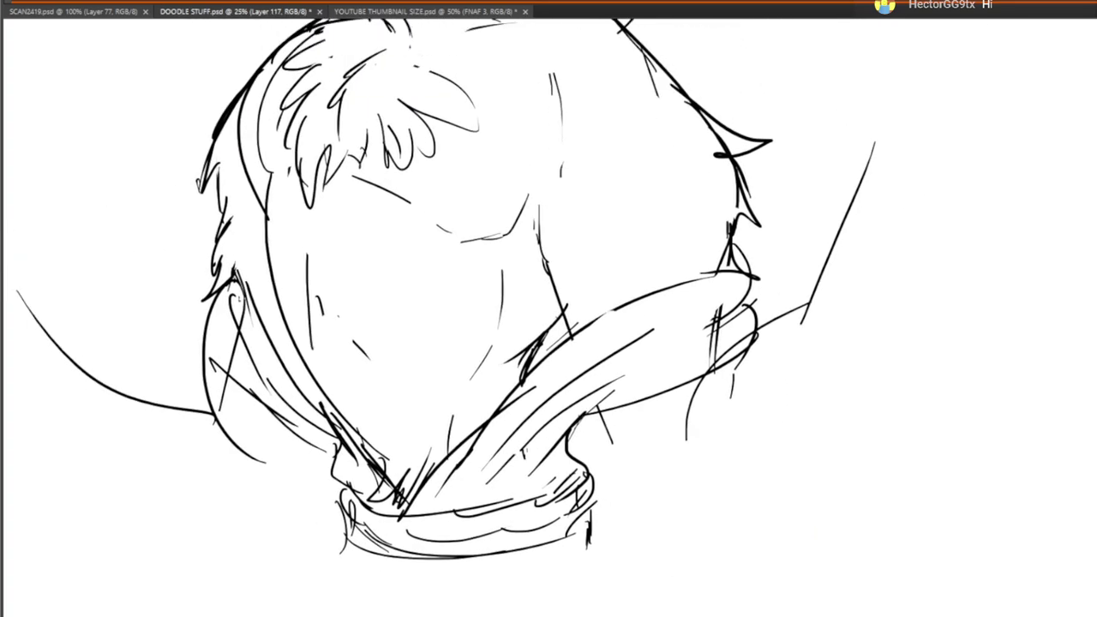
pyautogui.moveTo(773, 444); pyautogui.dragTo(670, 510)
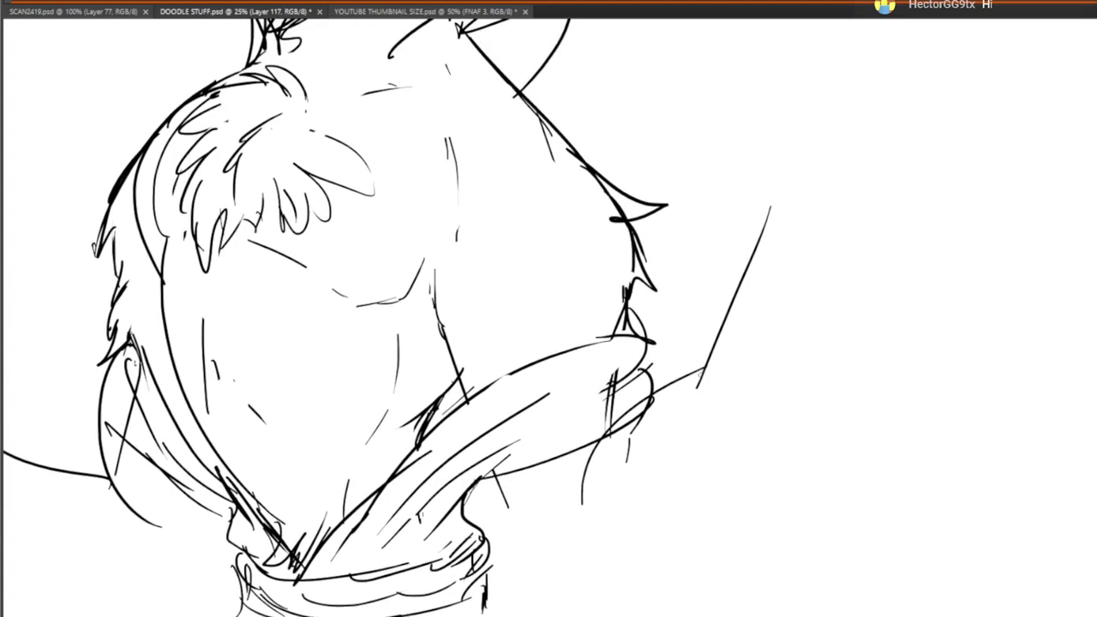
pyautogui.moveTo(711, 356); pyautogui.dragTo(617, 504)
pyautogui.moveTo(679, 374); pyautogui.dragTo(571, 551)
pyautogui.moveTo(594, 479); pyautogui.dragTo(598, 357)
# Extend the hanging sleeve downward with long slanting edge lines and inner folds that converge toward its lower tip
pyautogui.moveTo(502, 375); pyautogui.dragTo(531, 426)
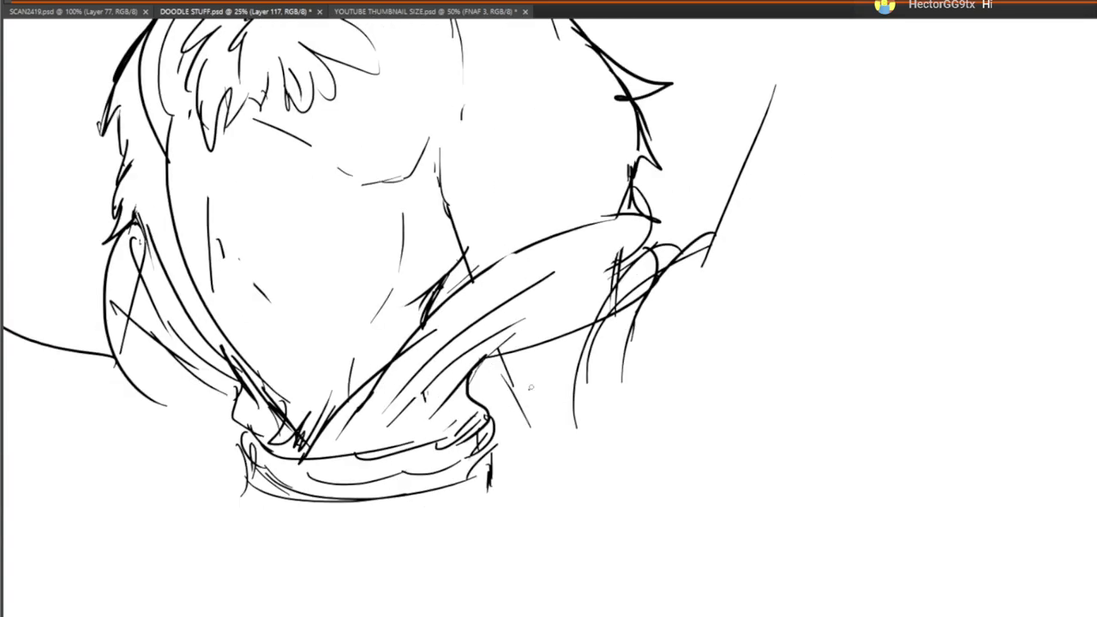
pyautogui.moveTo(530, 388); pyautogui.dragTo(591, 524)
pyautogui.moveTo(628, 348); pyautogui.dragTo(651, 518)
pyautogui.moveTo(583, 369); pyautogui.dragTo(616, 512)
pyautogui.moveTo(535, 458); pyautogui.dragTo(635, 567)
pyautogui.moveTo(632, 554)
pyautogui.mouseDown()
pyautogui.moveTo(668, 578)
pyautogui.moveTo(638, 547)
pyautogui.mouseUp()
# Outline the near hip below the waistband and draw long curved lines for both sides of the near leg
pyautogui.moveTo(468, 616); pyautogui.dragTo(615, 411)
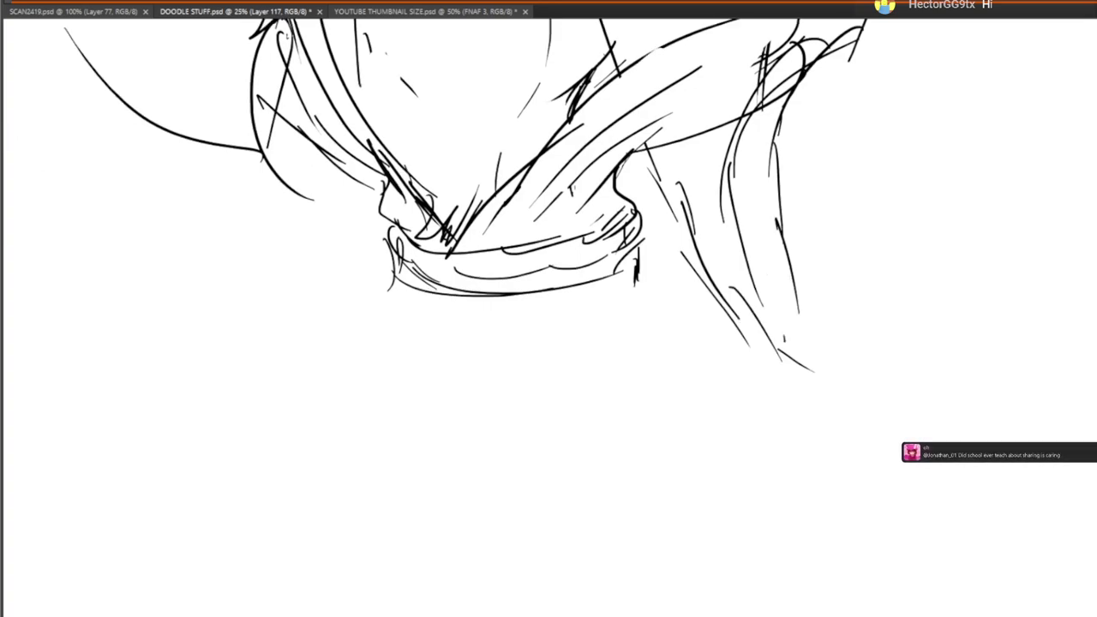
pyautogui.moveTo(655, 259); pyautogui.dragTo(665, 347)
pyautogui.moveTo(673, 356); pyautogui.dragTo(696, 402)
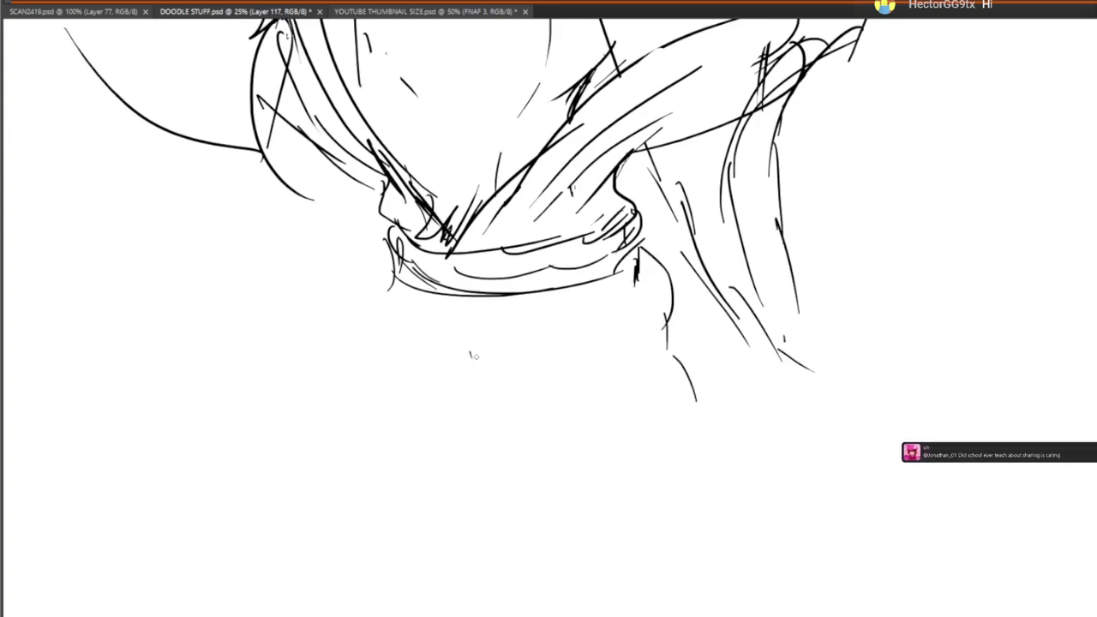
pyautogui.moveTo(468, 324); pyautogui.dragTo(571, 616)
pyautogui.moveTo(676, 333); pyautogui.dragTo(816, 580)
pyautogui.moveTo(686, 377); pyautogui.dragTo(819, 586)
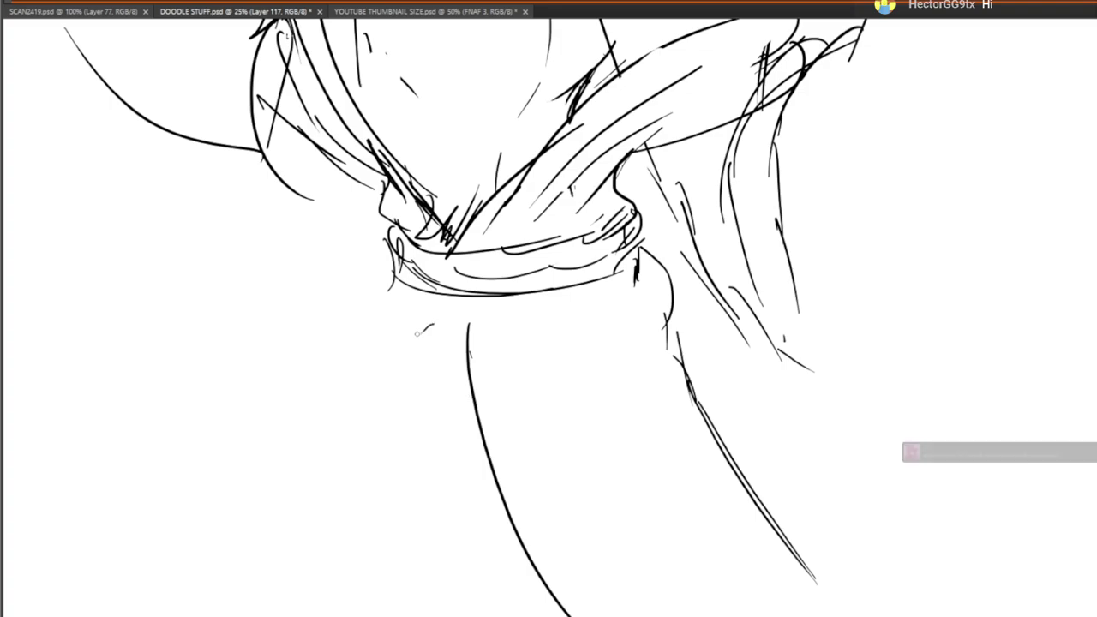
# Mark small creases on the front of the hips and draw the far leg's inner edge with pointed cloth folds
pyautogui.moveTo(422, 342); pyautogui.dragTo(419, 346)
pyautogui.moveTo(414, 373); pyautogui.dragTo(410, 391)
pyautogui.moveTo(433, 132)
pyautogui.mouseDown()
pyautogui.moveTo(434, 372)
pyautogui.moveTo(536, 206)
pyautogui.moveTo(574, 48)
pyautogui.mouseUp()
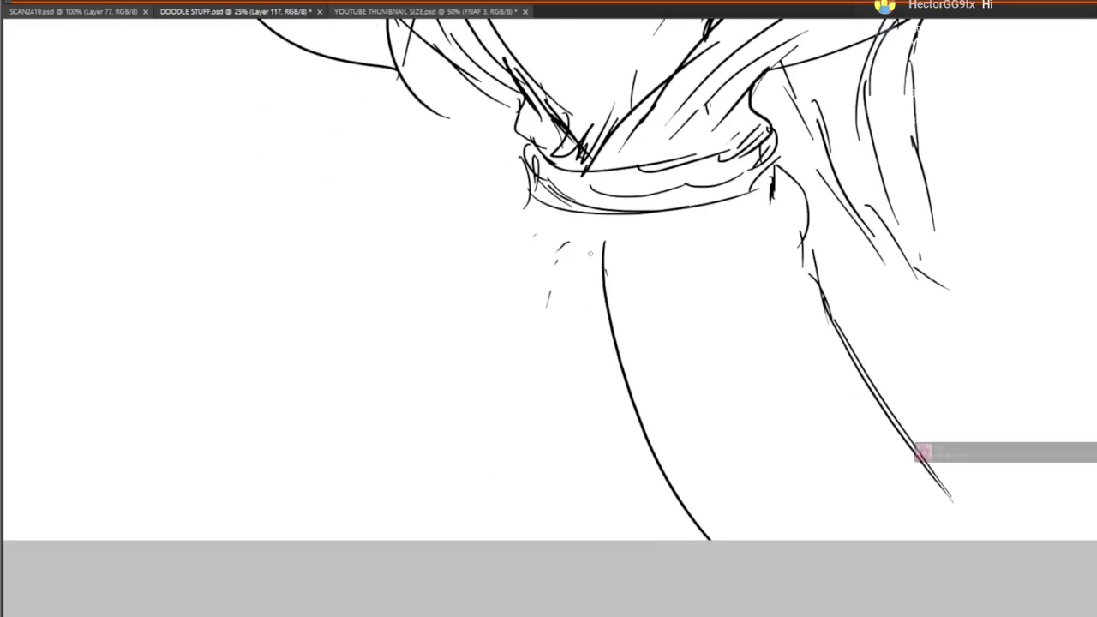
pyautogui.moveTo(602, 306); pyautogui.dragTo(511, 444)
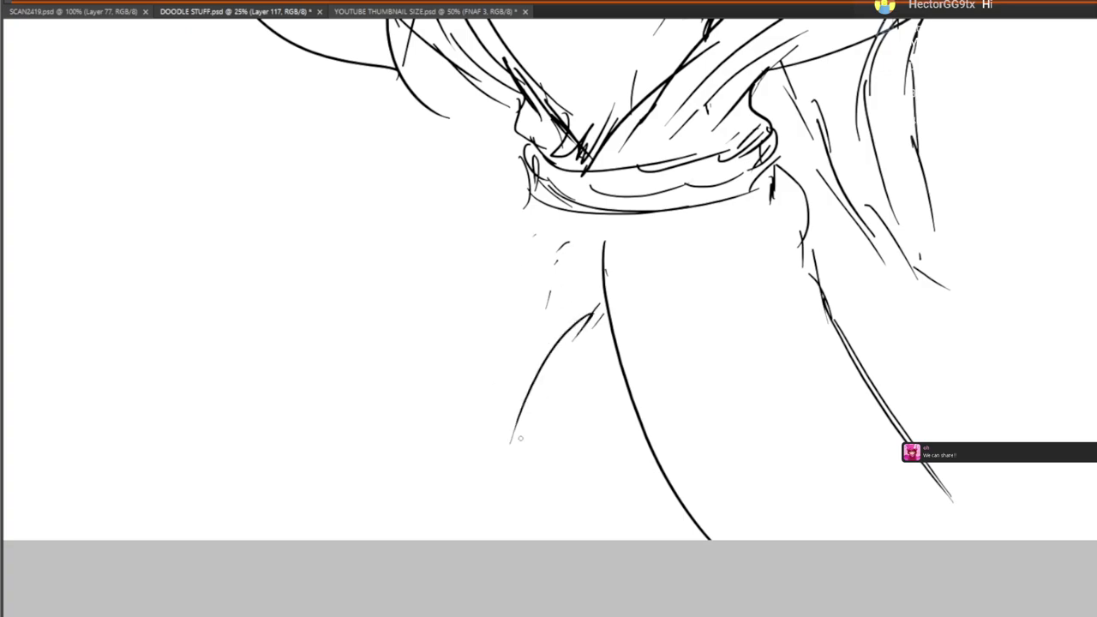
pyautogui.moveTo(539, 374); pyautogui.dragTo(510, 609)
pyautogui.moveTo(538, 373); pyautogui.dragTo(590, 315)
pyautogui.moveTo(603, 296)
pyautogui.mouseDown()
pyautogui.moveTo(536, 336)
pyautogui.moveTo(492, 553)
pyautogui.mouseUp()
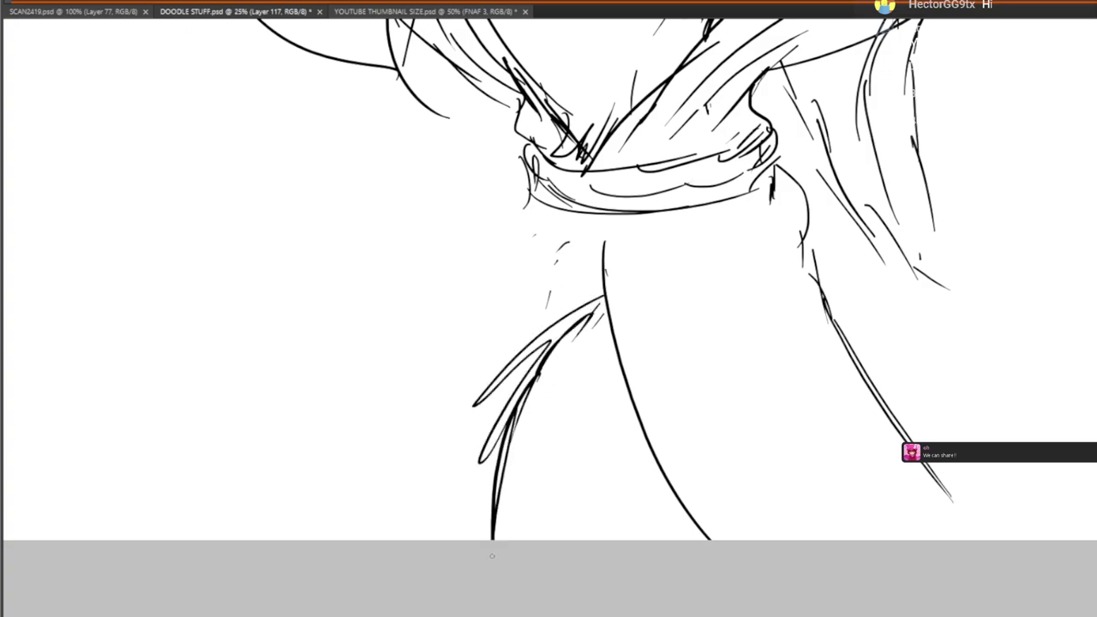
# Add fold strokes along the far leg's inner side and draw its outer edge curving down from the waistband
pyautogui.moveTo(502, 476); pyautogui.dragTo(510, 541)
pyautogui.moveTo(535, 345); pyautogui.dragTo(504, 382)
pyautogui.moveTo(533, 324); pyautogui.dragTo(499, 383)
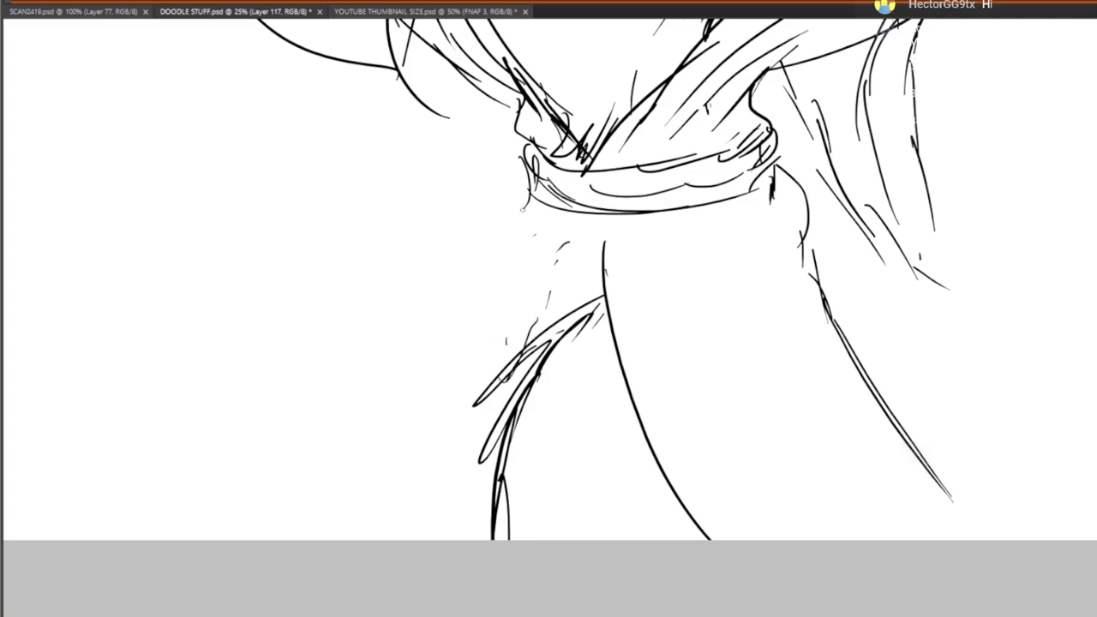
pyautogui.moveTo(527, 195)
pyautogui.mouseDown()
pyautogui.moveTo(415, 451)
pyautogui.moveTo(398, 513)
pyautogui.mouseUp()
pyautogui.moveTo(417, 442); pyautogui.dragTo(397, 542)
# Draw fold lines fanning down from the near hip and extend the near leg's outer edge to the canvas border
pyautogui.moveTo(700, 297); pyautogui.dragTo(488, 340)
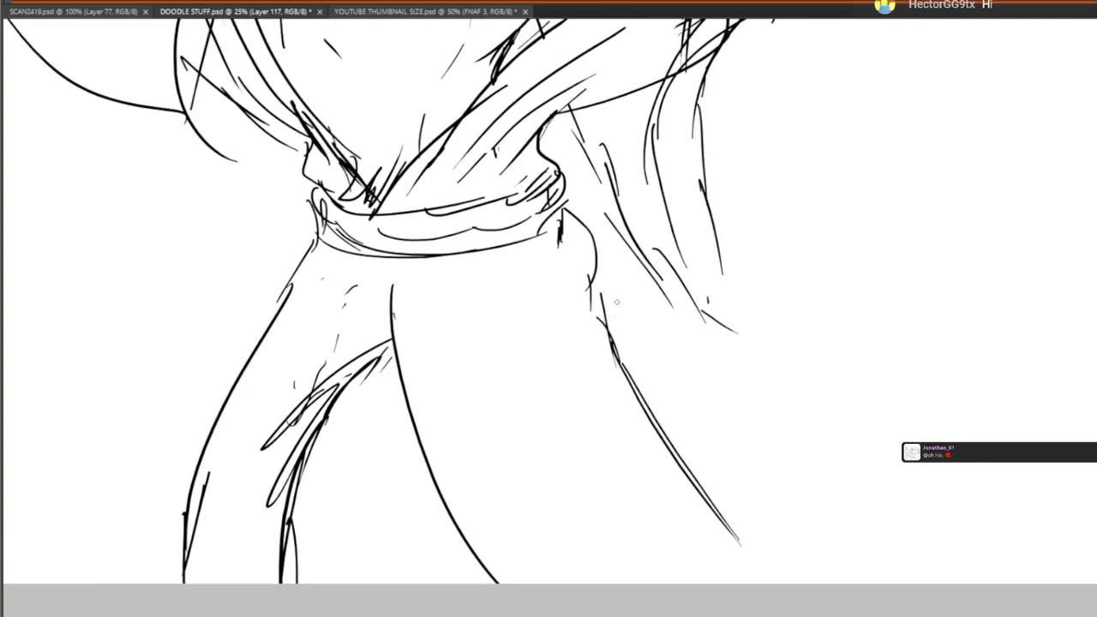
pyautogui.moveTo(596, 258); pyautogui.dragTo(563, 400)
pyautogui.moveTo(587, 290); pyautogui.dragTo(598, 407)
pyautogui.moveTo(593, 315); pyautogui.dragTo(631, 447)
pyautogui.moveTo(610, 340); pyautogui.dragTo(632, 453)
pyautogui.moveTo(612, 343); pyautogui.dragTo(772, 581)
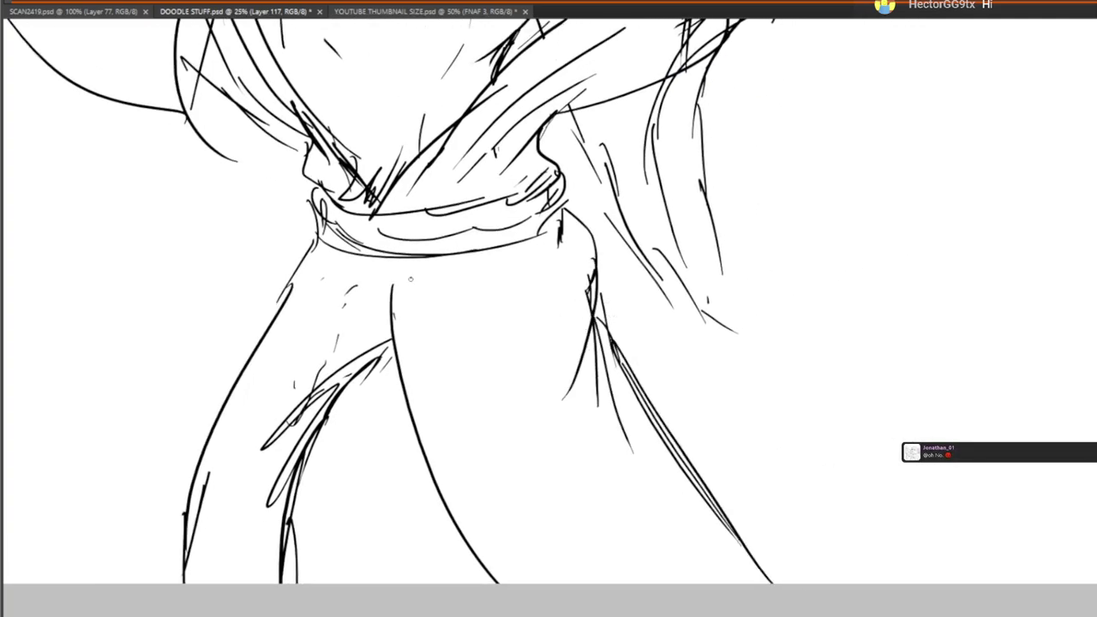
# Add short creases beneath the waistband, a small bunched fold at the far hip and curved gathers at the near hip
pyautogui.moveTo(429, 264); pyautogui.dragTo(499, 270)
pyautogui.moveTo(512, 259); pyautogui.dragTo(552, 238)
pyautogui.moveTo(354, 259); pyautogui.dragTo(341, 275)
pyautogui.moveTo(337, 255); pyautogui.dragTo(330, 276)
pyautogui.moveTo(316, 233)
pyautogui.mouseDown()
pyautogui.moveTo(296, 251)
pyautogui.moveTo(307, 259)
pyautogui.mouseUp()
pyautogui.moveTo(312, 237); pyautogui.dragTo(310, 276)
pyautogui.moveTo(304, 252); pyautogui.dragTo(294, 284)
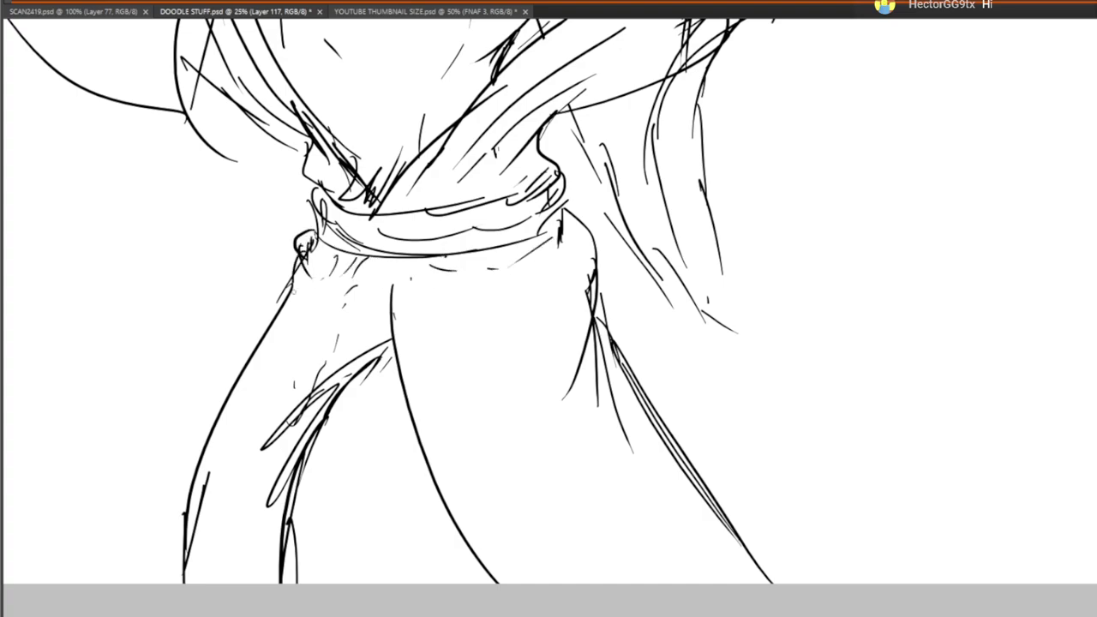
pyautogui.moveTo(556, 209); pyautogui.dragTo(588, 274)
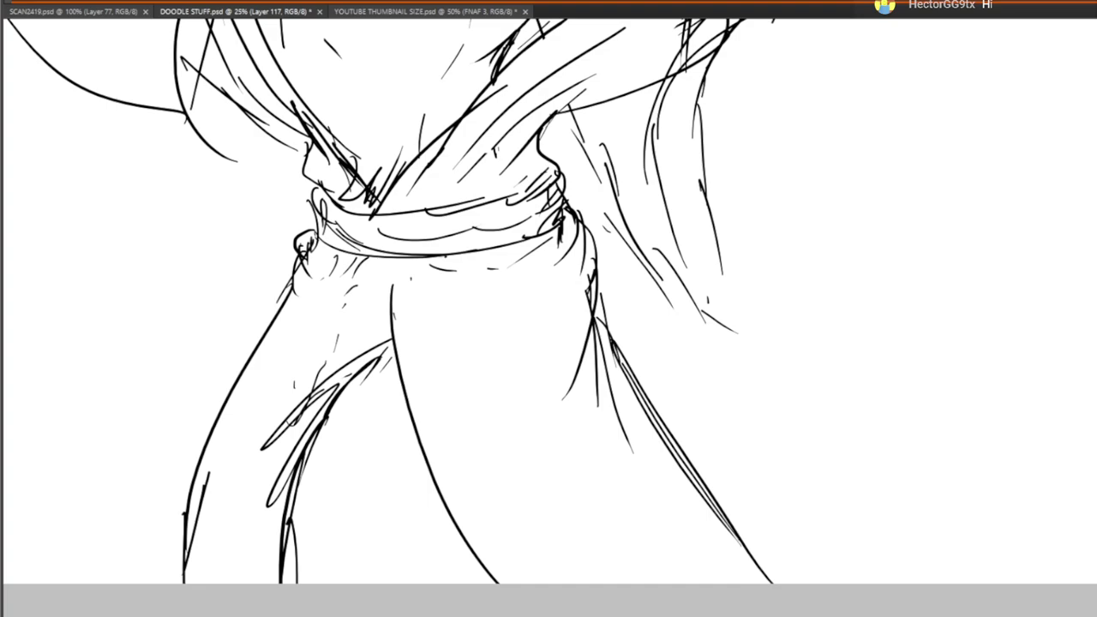
# Draw diagonal creases across the near hip and rework the near leg's front edge so it starts at the waistband
pyautogui.moveTo(641, 434); pyautogui.dragTo(693, 415)
pyautogui.moveTo(615, 281); pyautogui.dragTo(590, 300)
pyautogui.click(555, 333)
pyautogui.moveTo(620, 249); pyautogui.dragTo(563, 325)
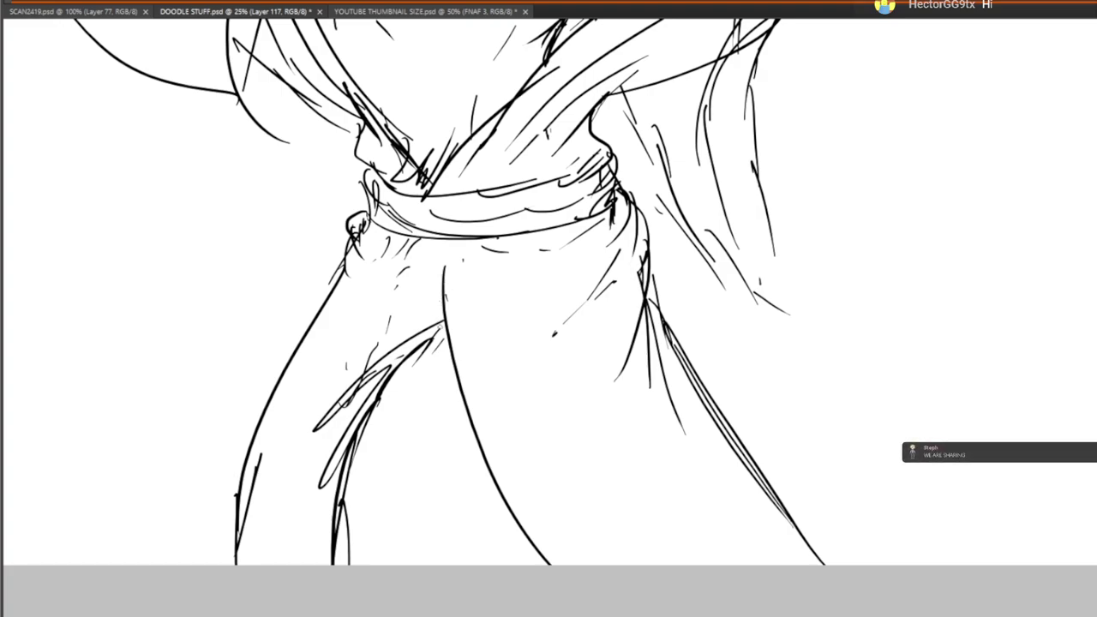
pyautogui.moveTo(421, 263); pyautogui.dragTo(442, 329)
pyautogui.moveTo(420, 240)
pyautogui.mouseDown()
pyautogui.moveTo(403, 312)
pyautogui.moveTo(468, 394)
pyautogui.mouseUp()
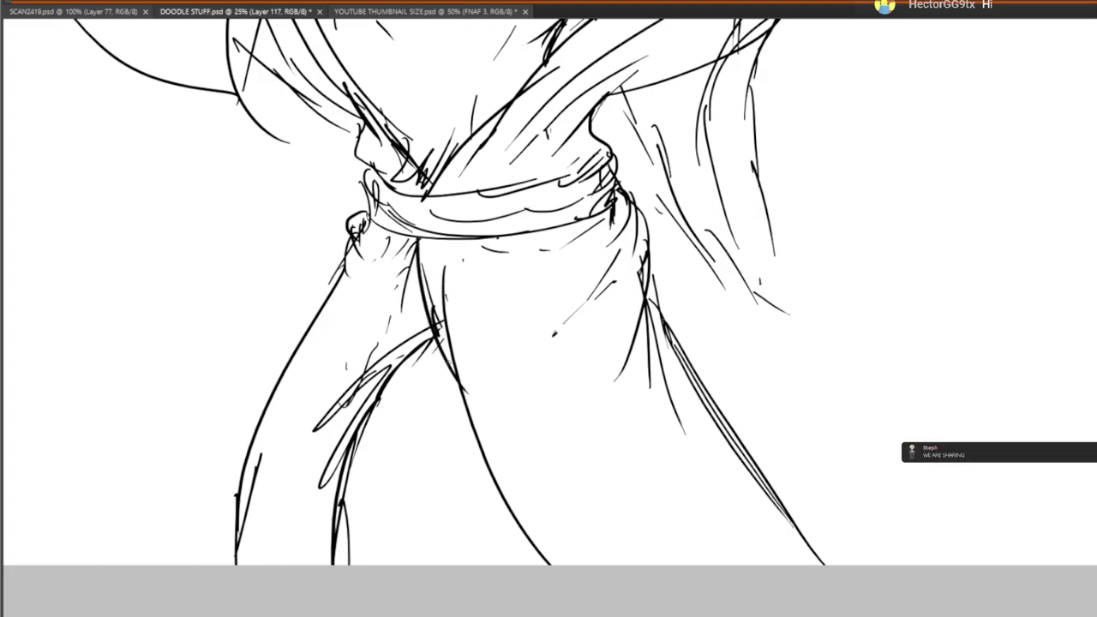
pyautogui.moveTo(439, 336); pyautogui.dragTo(495, 454)
# Add short creases on the upper near leg and long fold lines in the cloth between the legs
pyautogui.moveTo(438, 276); pyautogui.dragTo(484, 264)
pyautogui.moveTo(493, 267); pyautogui.dragTo(532, 262)
pyautogui.moveTo(506, 295); pyautogui.dragTo(559, 257)
pyautogui.moveTo(400, 462); pyautogui.dragTo(416, 394)
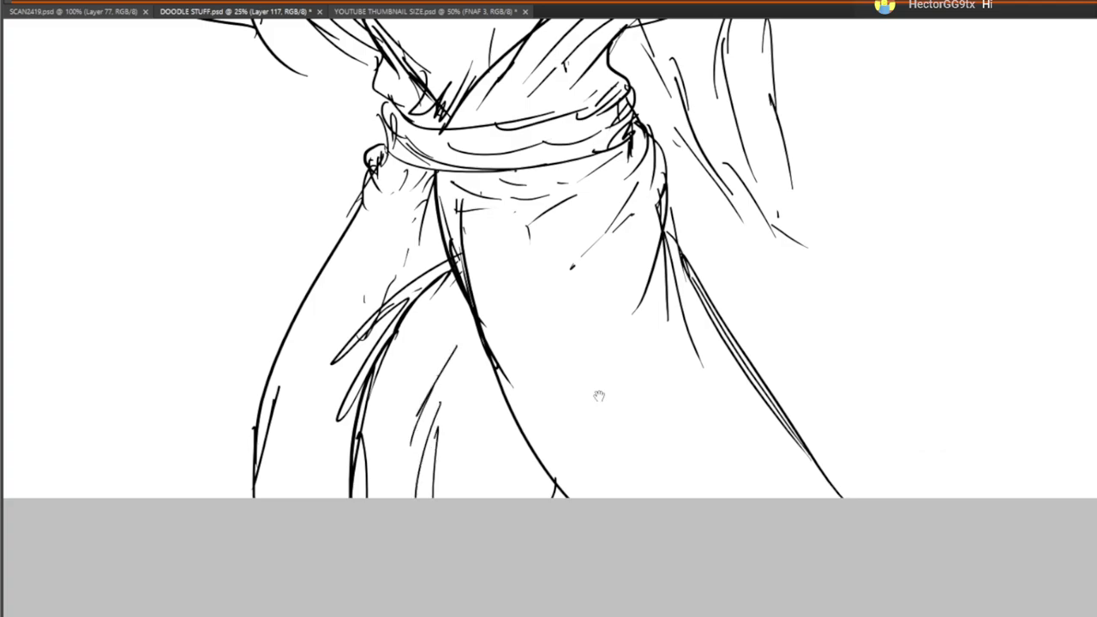
pyautogui.moveTo(598, 395)
pyautogui.mouseDown()
pyautogui.moveTo(634, 592)
pyautogui.moveTo(523, 338)
pyautogui.mouseUp()
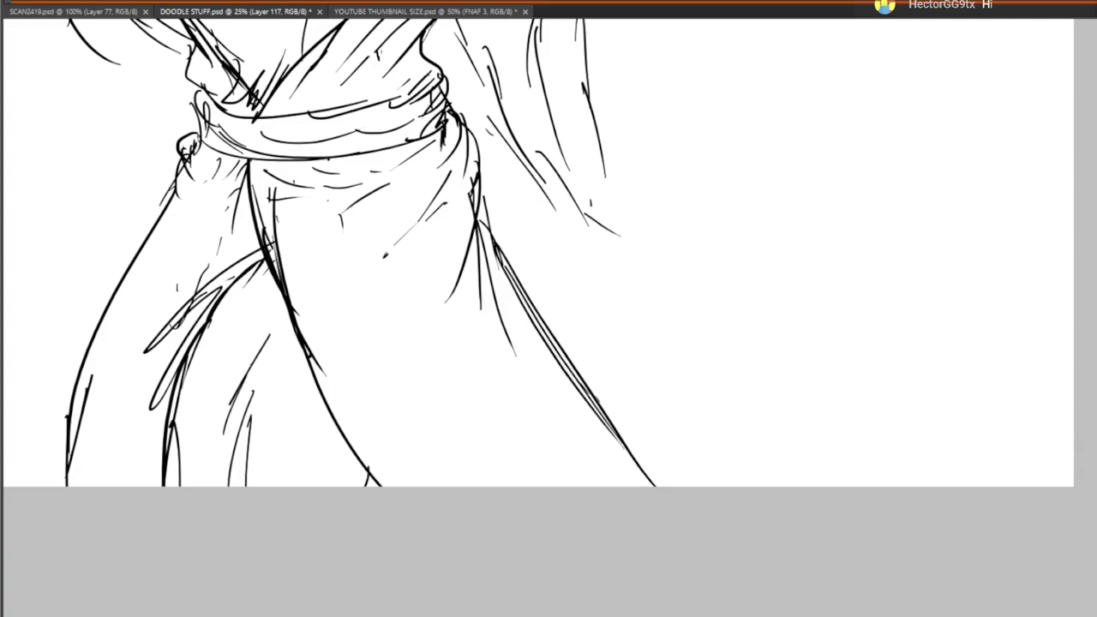
# Draw ragged zigzag hems at the near leg's outer corner and across the bottom of the far leg
pyautogui.moveTo(436, 430); pyautogui.dragTo(655, 330)
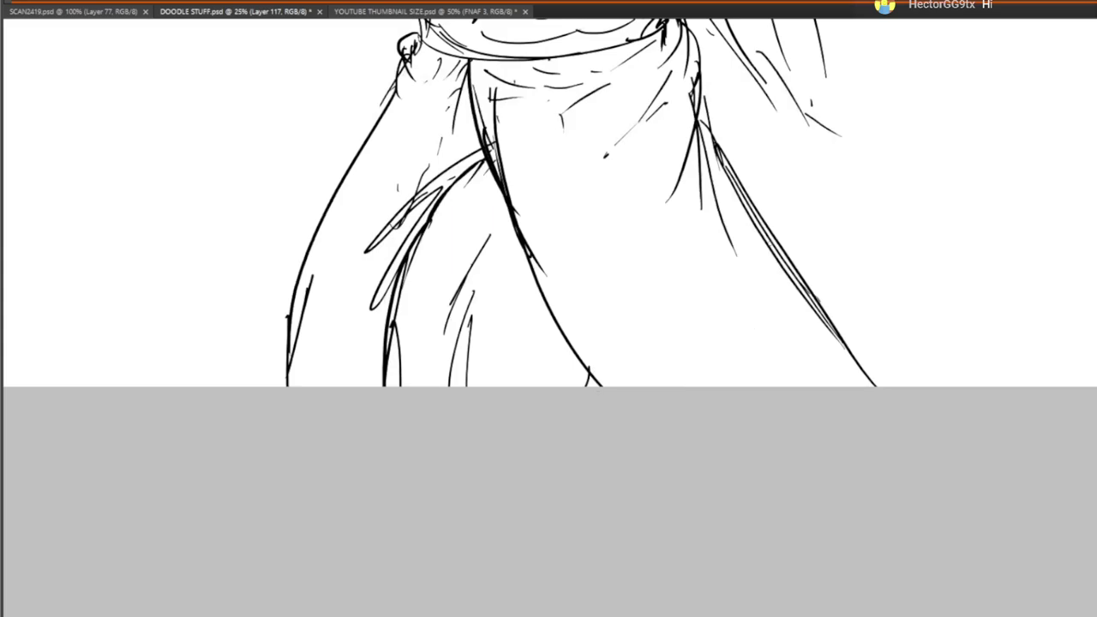
pyautogui.moveTo(754, 216)
pyautogui.mouseDown()
pyautogui.moveTo(837, 329)
pyautogui.moveTo(695, 419)
pyautogui.mouseUp()
pyautogui.moveTo(537, 318)
pyautogui.mouseDown()
pyautogui.moveTo(512, 473)
pyautogui.moveTo(585, 388)
pyautogui.mouseUp()
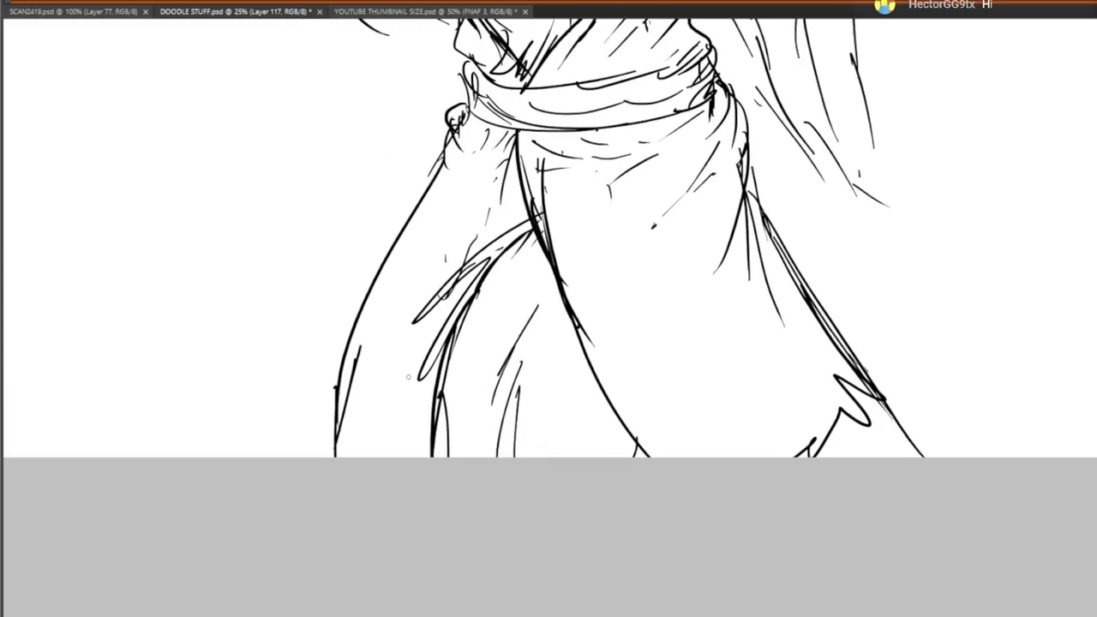
pyautogui.moveTo(429, 393)
pyautogui.mouseDown()
pyautogui.moveTo(367, 433)
pyautogui.moveTo(353, 340)
pyautogui.mouseUp()
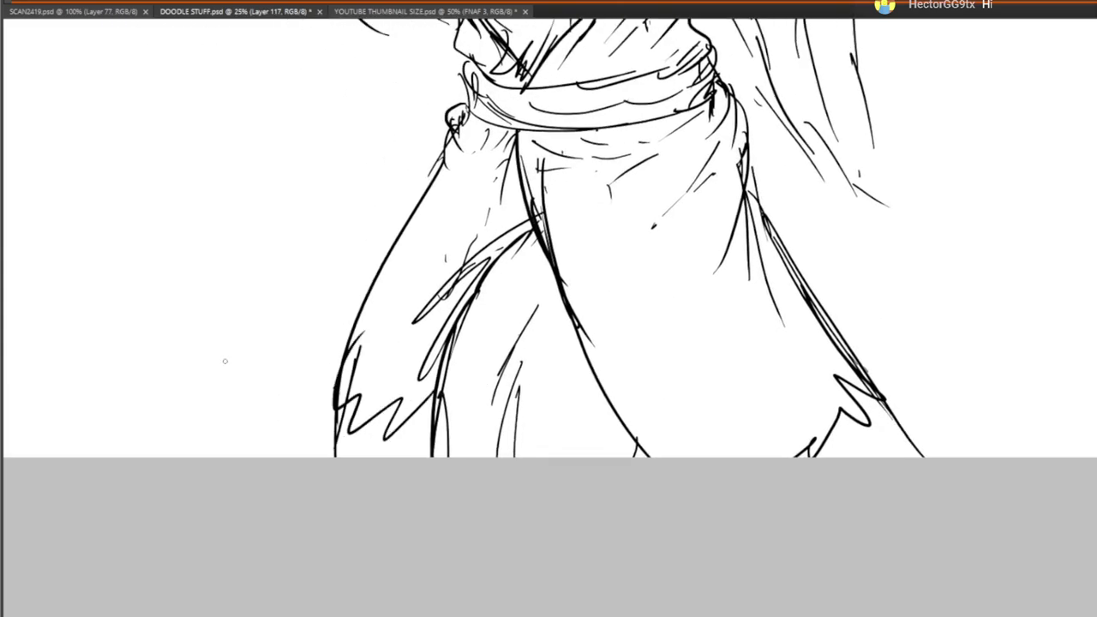
# Erase the leg outlines running below the ragged hems and darken the outer edges where they meet the hems
pyautogui.moveTo(335, 452); pyautogui.dragTo(345, 415)
pyautogui.moveTo(407, 537); pyautogui.dragTo(338, 604)
pyautogui.moveTo(838, 505); pyautogui.dragTo(820, 461)
pyautogui.moveTo(861, 552); pyautogui.dragTo(676, 359)
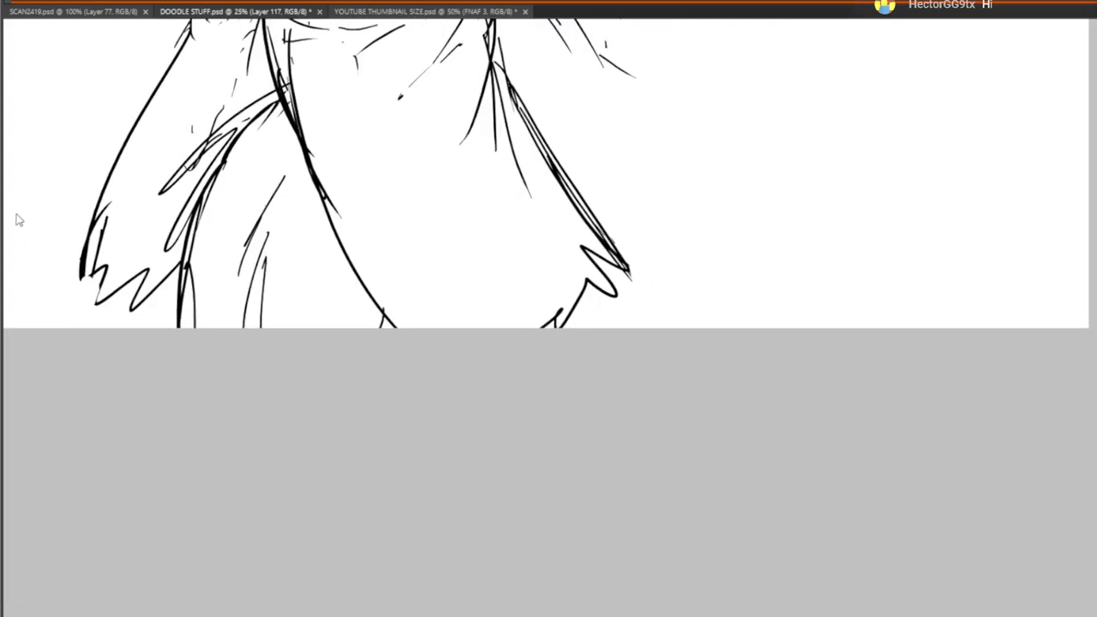
# Draw the raised near forearm with a straight front edge from the sleeve and a curved underside from the elbow
pyautogui.moveTo(564, 307); pyautogui.dragTo(605, 591)
pyautogui.moveTo(463, 81)
pyautogui.mouseDown()
pyautogui.moveTo(484, 300)
pyautogui.moveTo(656, 114)
pyautogui.moveTo(578, 182)
pyautogui.moveTo(579, 114)
pyautogui.mouseUp()
pyautogui.moveTo(412, 359); pyautogui.dragTo(407, 378)
pyautogui.moveTo(527, 341); pyautogui.dragTo(512, 298)
pyautogui.moveTo(749, 84); pyautogui.dragTo(604, 249)
pyautogui.scroll(-5, 635, 547)
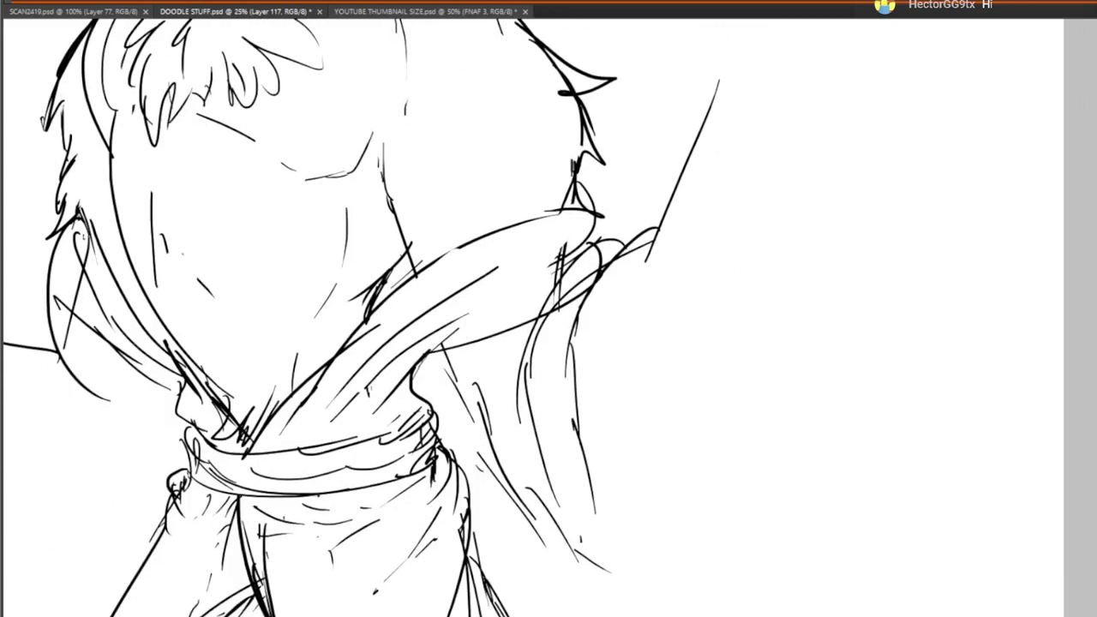
pyautogui.scroll(3, 649, 455)
pyautogui.moveTo(512, 563); pyautogui.dragTo(667, 360)
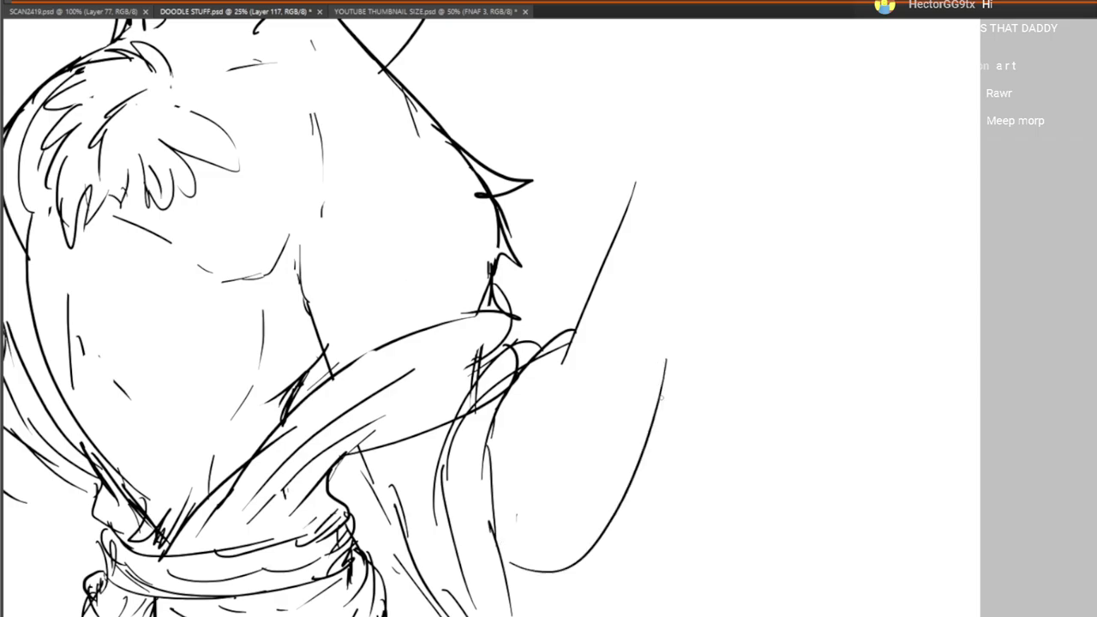
pyautogui.moveTo(660, 400); pyautogui.dragTo(712, 241)
# Erase the feather cluster on the far shoulder and upper chest
pyautogui.moveTo(694, 182)
pyautogui.mouseDown()
pyautogui.moveTo(715, 275)
pyautogui.moveTo(926, 331)
pyautogui.mouseUp()
pyautogui.moveTo(725, 435); pyautogui.dragTo(915, 125)
pyautogui.moveTo(596, 30)
pyautogui.mouseDown()
pyautogui.moveTo(533, 82)
pyautogui.moveTo(485, 411)
pyautogui.moveTo(544, 329)
pyautogui.moveTo(587, 293)
pyautogui.mouseUp()
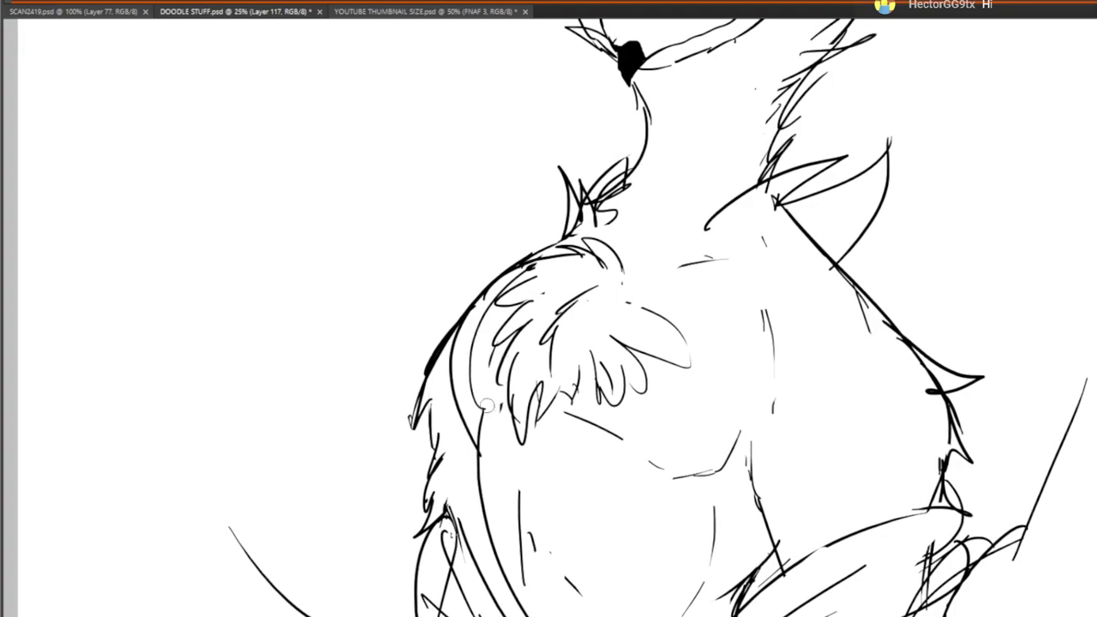
pyautogui.moveTo(488, 408)
pyautogui.mouseDown()
pyautogui.moveTo(477, 359)
pyautogui.moveTo(518, 302)
pyautogui.moveTo(479, 353)
pyautogui.moveTo(485, 443)
pyautogui.moveTo(500, 411)
pyautogui.mouseUp()
pyautogui.moveTo(523, 453)
pyautogui.mouseDown()
pyautogui.moveTo(497, 405)
pyautogui.moveTo(589, 259)
pyautogui.moveTo(530, 276)
pyautogui.moveTo(511, 446)
pyautogui.moveTo(564, 321)
pyautogui.moveTo(595, 336)
pyautogui.moveTo(679, 320)
pyautogui.moveTo(702, 338)
pyautogui.moveTo(612, 303)
pyautogui.moveTo(694, 264)
pyautogui.moveTo(601, 314)
pyautogui.moveTo(629, 352)
pyautogui.moveTo(613, 248)
pyautogui.mouseUp()
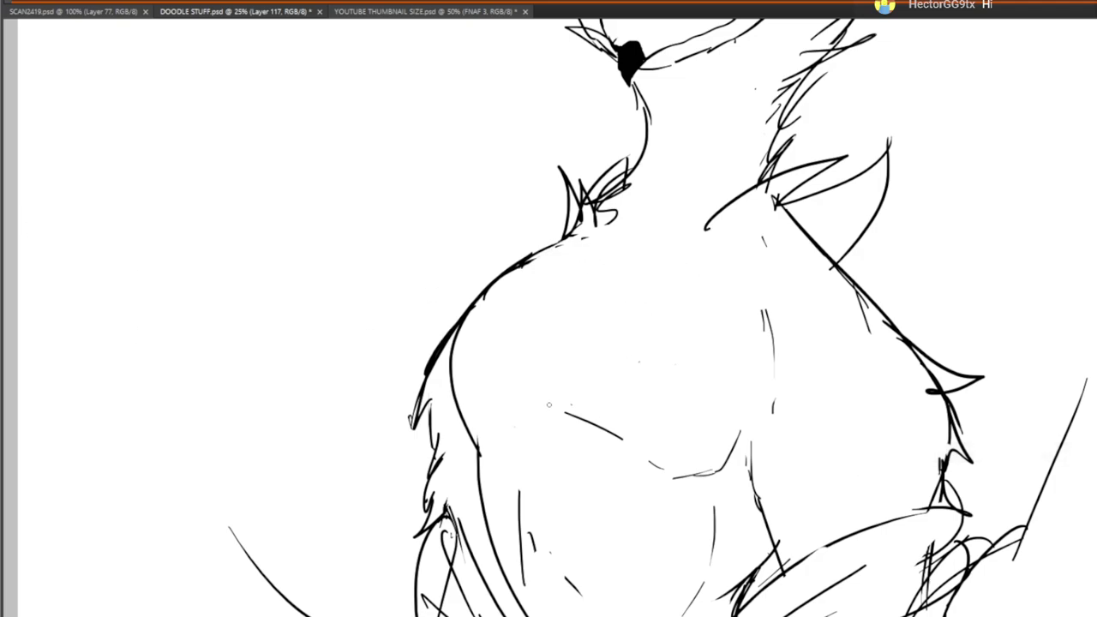
# Redraw the far chest contour with broken curves at its top and lower corner
pyautogui.moveTo(536, 396); pyautogui.dragTo(554, 408)
pyautogui.moveTo(531, 347)
pyautogui.mouseDown()
pyautogui.moveTo(532, 332)
pyautogui.moveTo(605, 257)
pyautogui.moveTo(637, 249)
pyautogui.mouseUp()
pyautogui.moveTo(687, 246); pyautogui.dragTo(730, 256)
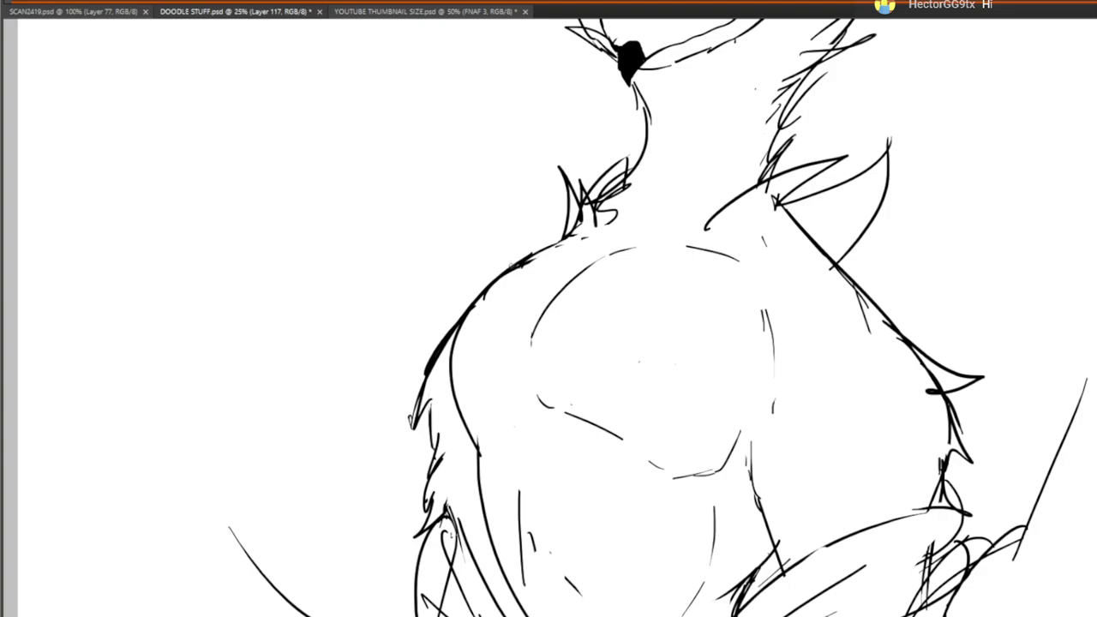
# Draw pointed feather tufts at the base of the neck and along the top of the far shoulder
pyautogui.moveTo(514, 267); pyautogui.dragTo(553, 255)
pyautogui.moveTo(618, 234); pyautogui.dragTo(517, 221)
pyautogui.moveTo(498, 266); pyautogui.dragTo(559, 243)
pyautogui.moveTo(485, 318); pyautogui.dragTo(526, 278)
pyautogui.moveTo(493, 360); pyautogui.dragTo(525, 286)
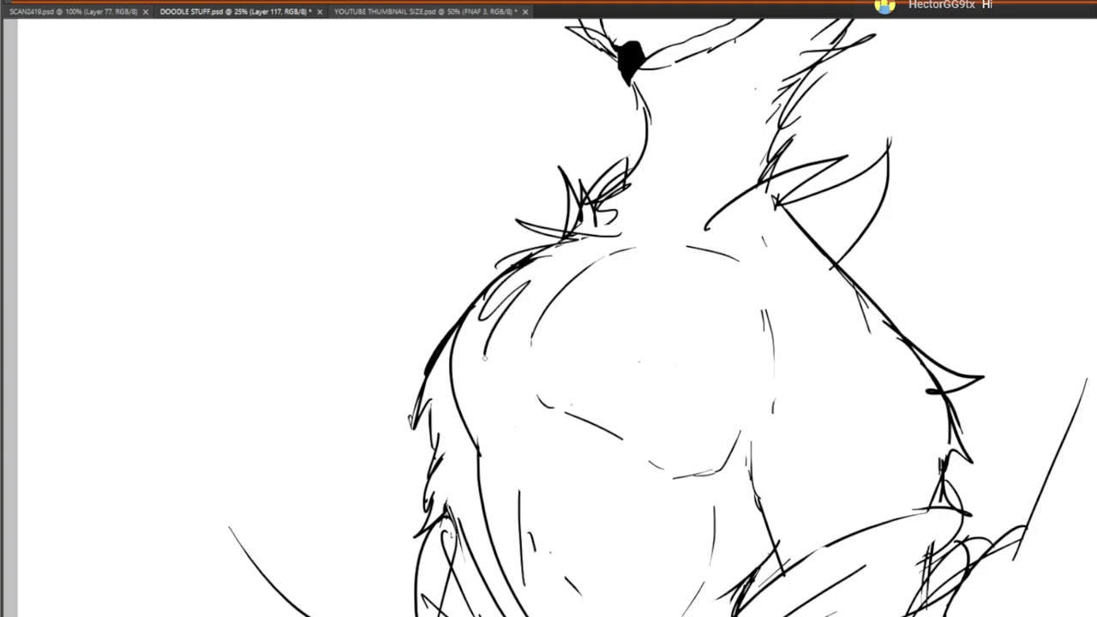
# Add long hanging feathers down the far shoulder and overlapping tufts sweeping across the upper chest
pyautogui.moveTo(502, 326); pyautogui.dragTo(497, 425)
pyautogui.moveTo(510, 393)
pyautogui.mouseDown()
pyautogui.moveTo(513, 429)
pyautogui.moveTo(530, 445)
pyautogui.mouseUp()
pyautogui.moveTo(529, 444); pyautogui.dragTo(541, 367)
pyautogui.moveTo(611, 242); pyautogui.dragTo(678, 220)
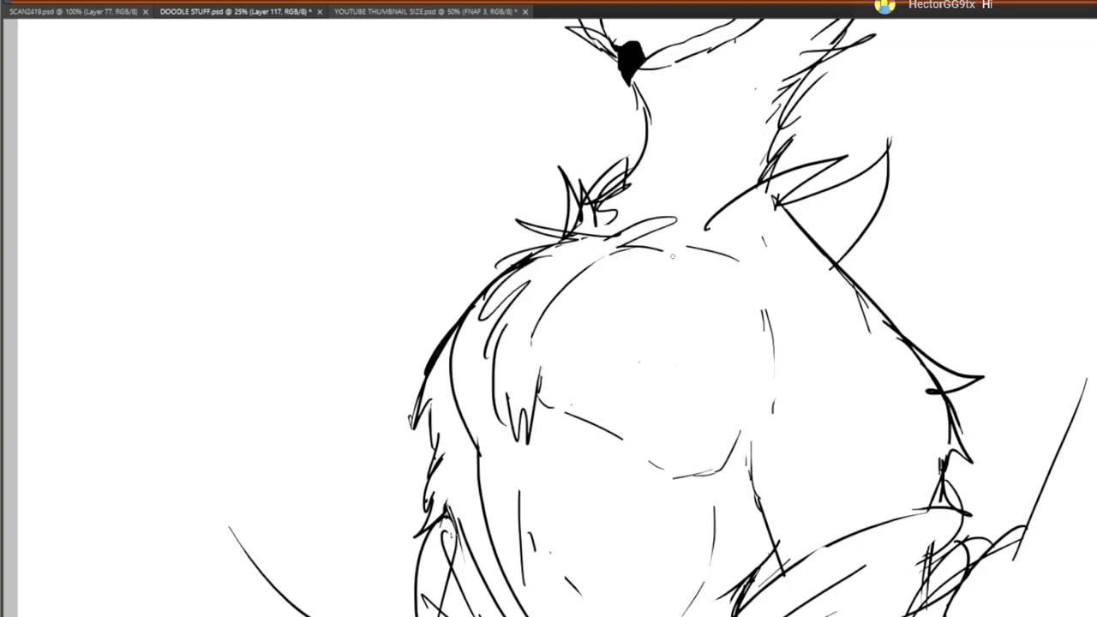
pyautogui.moveTo(630, 262)
pyautogui.mouseDown()
pyautogui.moveTo(679, 292)
pyautogui.moveTo(554, 328)
pyautogui.moveTo(546, 342)
pyautogui.moveTo(590, 262)
pyautogui.moveTo(514, 301)
pyautogui.moveTo(553, 287)
pyautogui.mouseUp()
pyautogui.moveTo(570, 280); pyautogui.dragTo(518, 324)
pyautogui.moveTo(533, 314)
pyautogui.mouseDown()
pyautogui.moveTo(524, 385)
pyautogui.moveTo(534, 388)
pyautogui.mouseUp()
pyautogui.moveTo(541, 390); pyautogui.dragTo(512, 426)
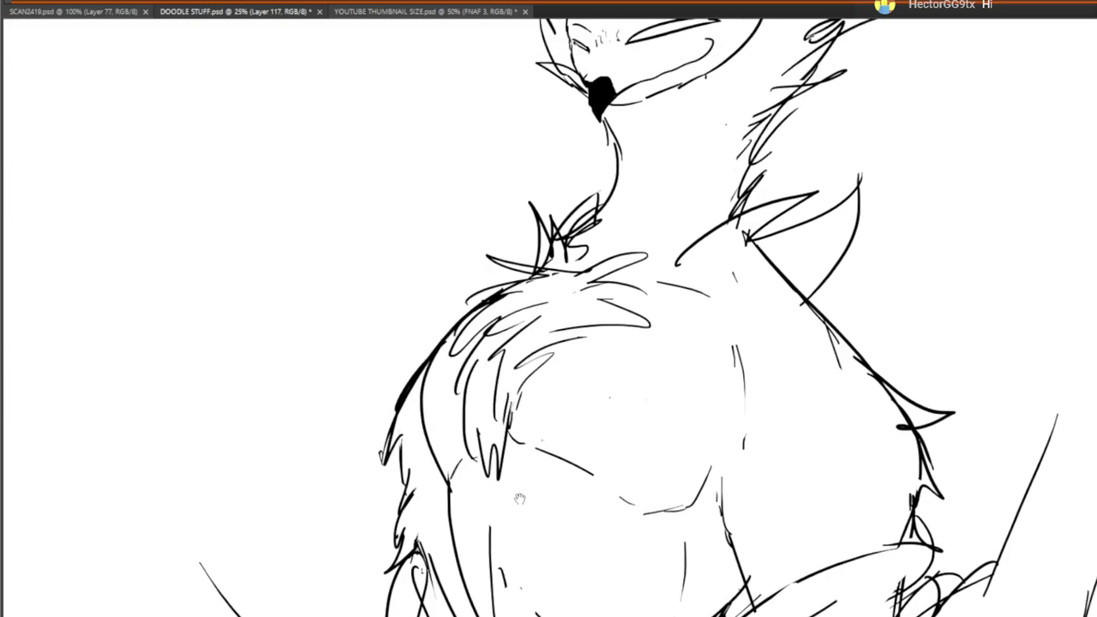
pyautogui.moveTo(520, 499); pyautogui.dragTo(509, 439)
pyautogui.moveTo(513, 406)
pyautogui.mouseDown()
pyautogui.moveTo(510, 422)
pyautogui.moveTo(563, 450)
pyautogui.mouseUp()
pyautogui.moveTo(600, 460); pyautogui.dragTo(631, 477)
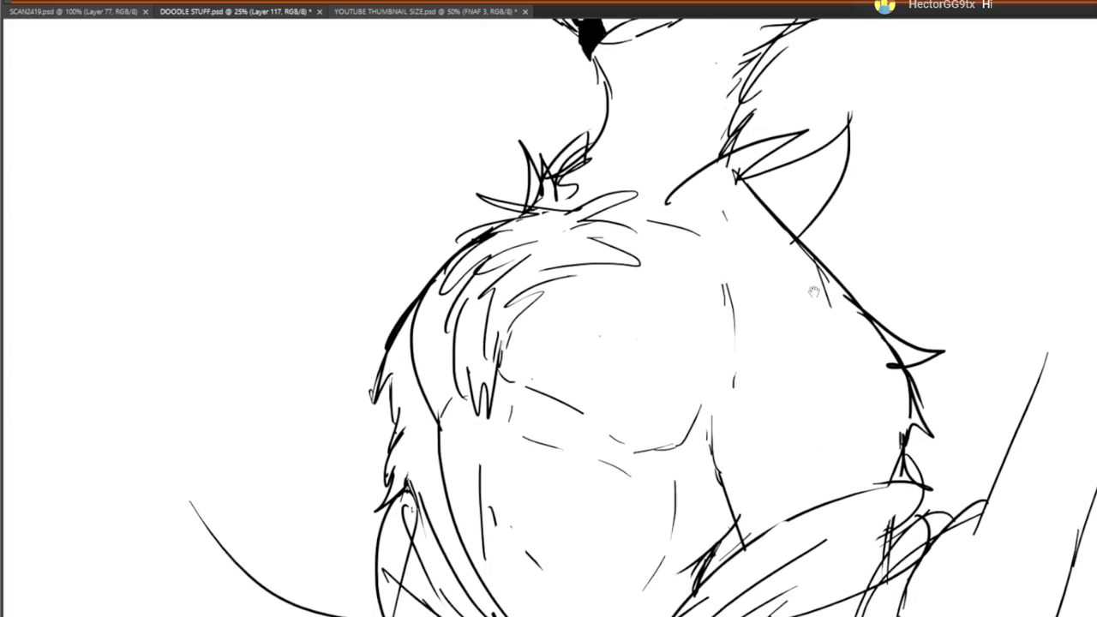
pyautogui.hotkey('ctrl', 'z')
pyautogui.hotkey('ctrl', 'z')
pyautogui.hotkey('ctrl', 'z')
# Add short marks beside the lower chest and pointed feathers at the front and back of the neck
pyautogui.moveTo(529, 451)
pyautogui.mouseDown()
pyautogui.moveTo(526, 210)
pyautogui.moveTo(556, 453)
pyautogui.mouseUp()
pyautogui.moveTo(690, 410); pyautogui.dragTo(696, 433)
pyautogui.moveTo(670, 314); pyautogui.dragTo(669, 499)
pyautogui.moveTo(511, 342); pyautogui.dragTo(515, 278)
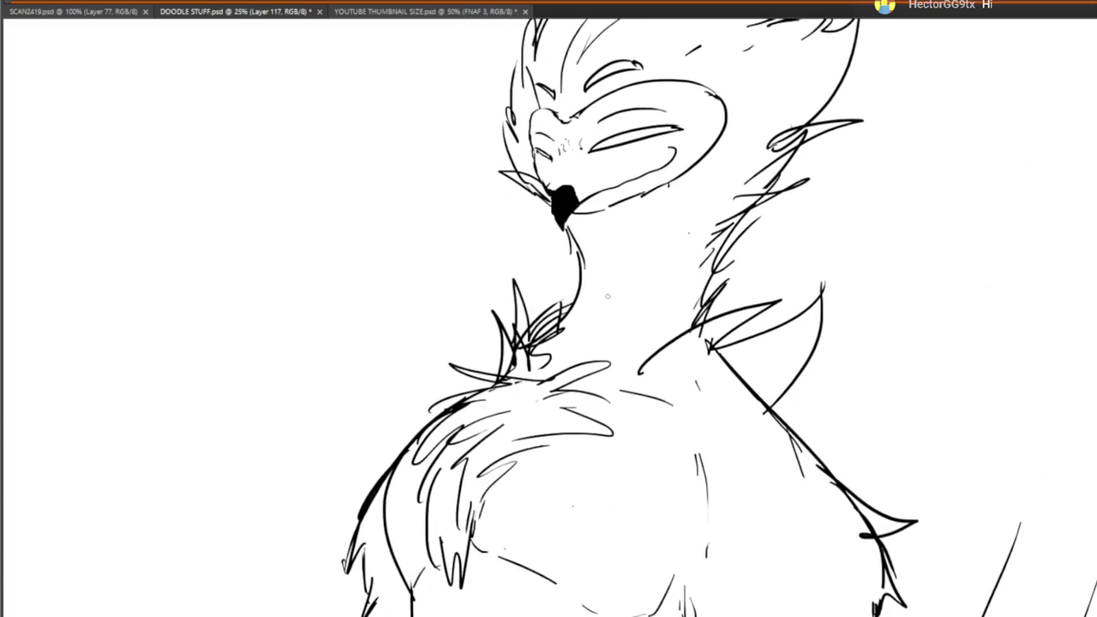
pyautogui.moveTo(672, 330)
pyautogui.mouseDown()
pyautogui.moveTo(730, 278)
pyautogui.moveTo(747, 299)
pyautogui.moveTo(750, 358)
pyautogui.mouseUp()
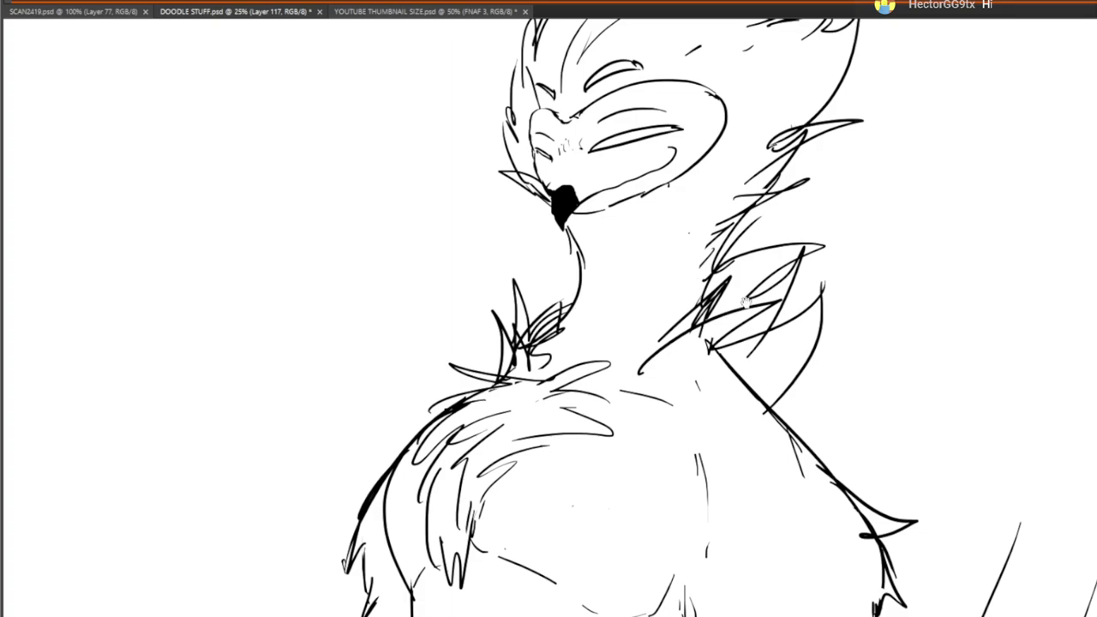
# Sketch a curved line and zigzag feather marks down the side of the neck
pyautogui.moveTo(672, 351); pyautogui.dragTo(629, 411)
pyautogui.moveTo(609, 290); pyautogui.dragTo(592, 352)
pyautogui.moveTo(605, 338); pyautogui.dragTo(583, 394)
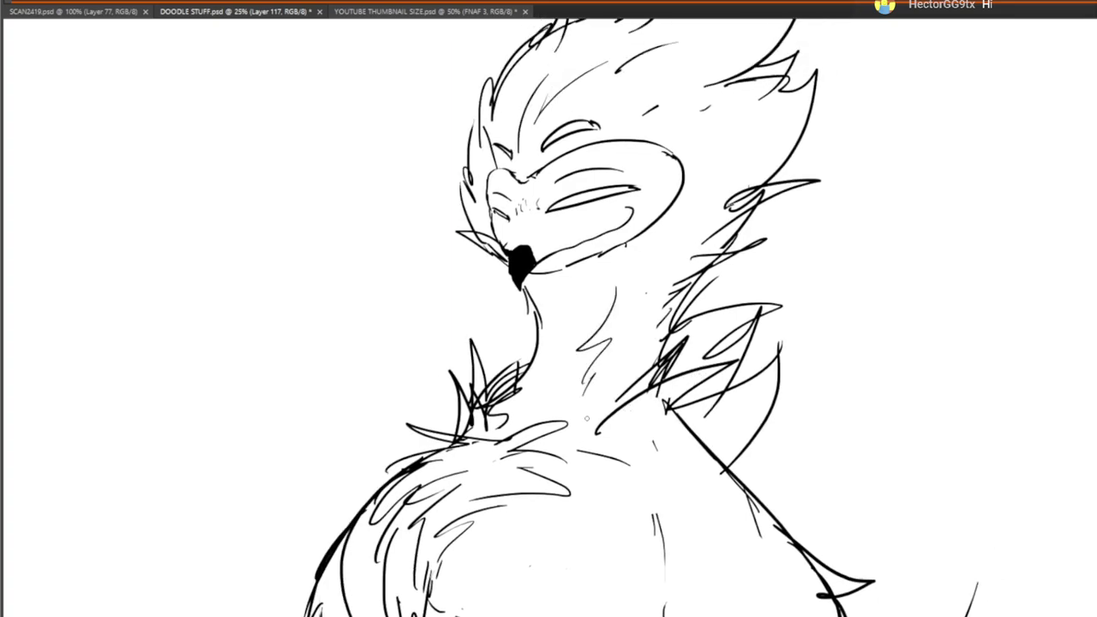
# Rework the chest's centre line under the collarbone and erase the near shoulder outline's start below the neck feathers
pyautogui.moveTo(587, 419); pyautogui.dragTo(497, 235)
pyautogui.moveTo(592, 236)
pyautogui.mouseDown()
pyautogui.moveTo(617, 279)
pyautogui.moveTo(631, 282)
pyautogui.mouseUp()
pyautogui.moveTo(546, 301)
pyautogui.mouseDown()
pyautogui.moveTo(505, 198)
pyautogui.moveTo(524, 214)
pyautogui.mouseUp()
pyautogui.click(17, 204)
pyautogui.moveTo(526, 211); pyautogui.dragTo(536, 283)
pyautogui.moveTo(476, 408)
pyautogui.mouseDown()
pyautogui.moveTo(597, 485)
pyautogui.moveTo(624, 384)
pyautogui.mouseUp()
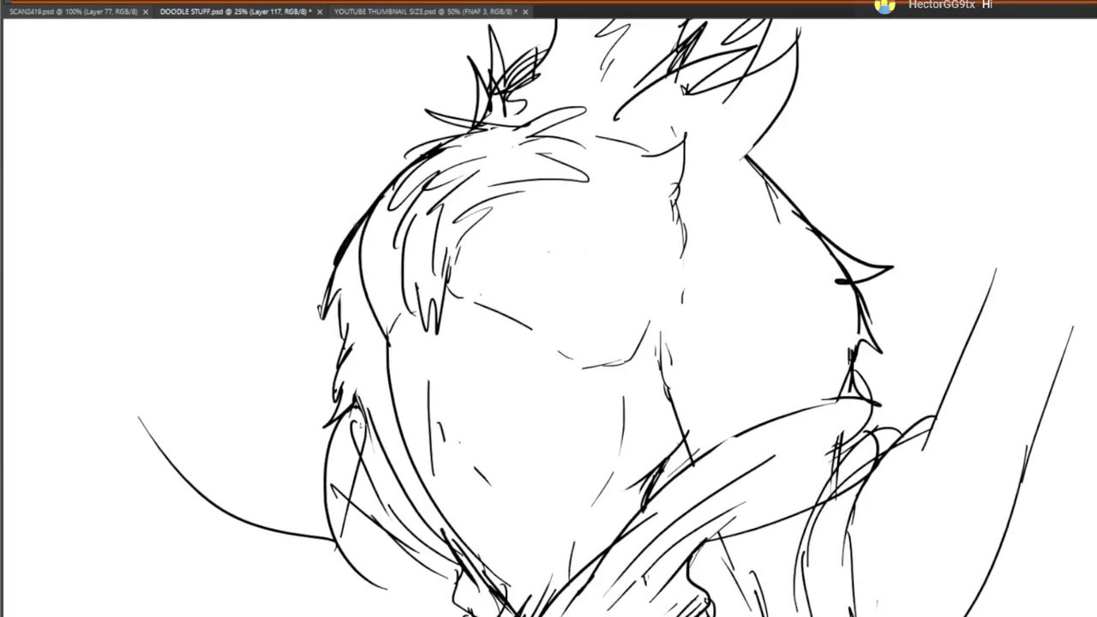
# Add small jagged feathers to the outer edge of the far shoulder
pyautogui.moveTo(370, 202)
pyautogui.mouseDown()
pyautogui.moveTo(327, 244)
pyautogui.moveTo(374, 199)
pyautogui.moveTo(350, 207)
pyautogui.mouseUp()
pyautogui.moveTo(351, 206); pyautogui.dragTo(387, 187)
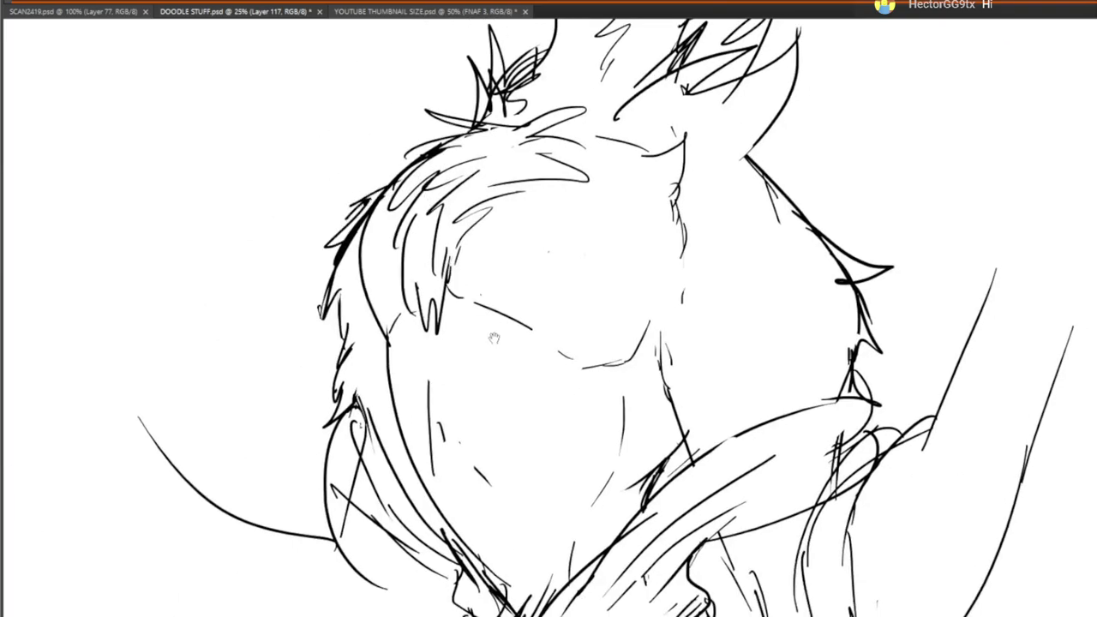
pyautogui.moveTo(432, 614)
pyautogui.mouseDown()
pyautogui.moveTo(349, 406)
pyautogui.moveTo(295, 499)
pyautogui.mouseUp()
# Draw the raised arm's wrist and the base of its thumb above the forearm's front edge
pyautogui.moveTo(463, 113); pyautogui.dragTo(407, 289)
pyautogui.moveTo(708, 294); pyautogui.dragTo(488, 355)
pyautogui.moveTo(582, 368)
pyautogui.mouseDown()
pyautogui.moveTo(673, 236)
pyautogui.moveTo(686, 181)
pyautogui.mouseUp()
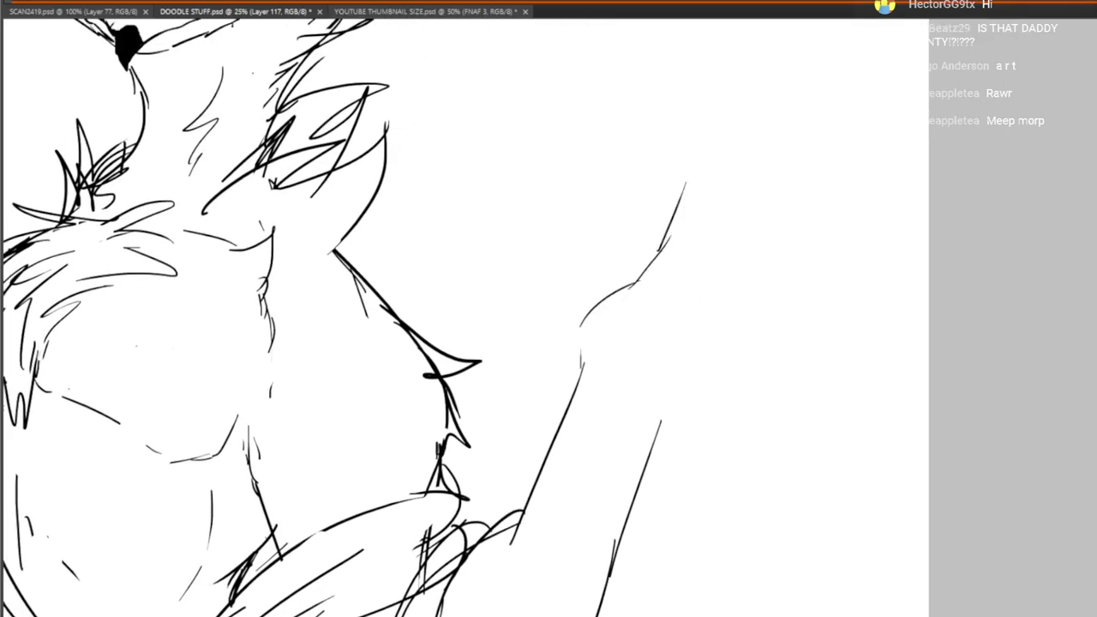
pyautogui.moveTo(753, 450)
pyautogui.mouseDown()
pyautogui.moveTo(749, 441)
pyautogui.moveTo(972, 463)
pyautogui.mouseUp()
pyautogui.moveTo(904, 302)
pyautogui.mouseDown()
pyautogui.moveTo(784, 466)
pyautogui.moveTo(702, 447)
pyautogui.mouseUp()
pyautogui.moveTo(723, 302)
pyautogui.mouseDown()
pyautogui.moveTo(755, 336)
pyautogui.moveTo(742, 399)
pyautogui.mouseUp()
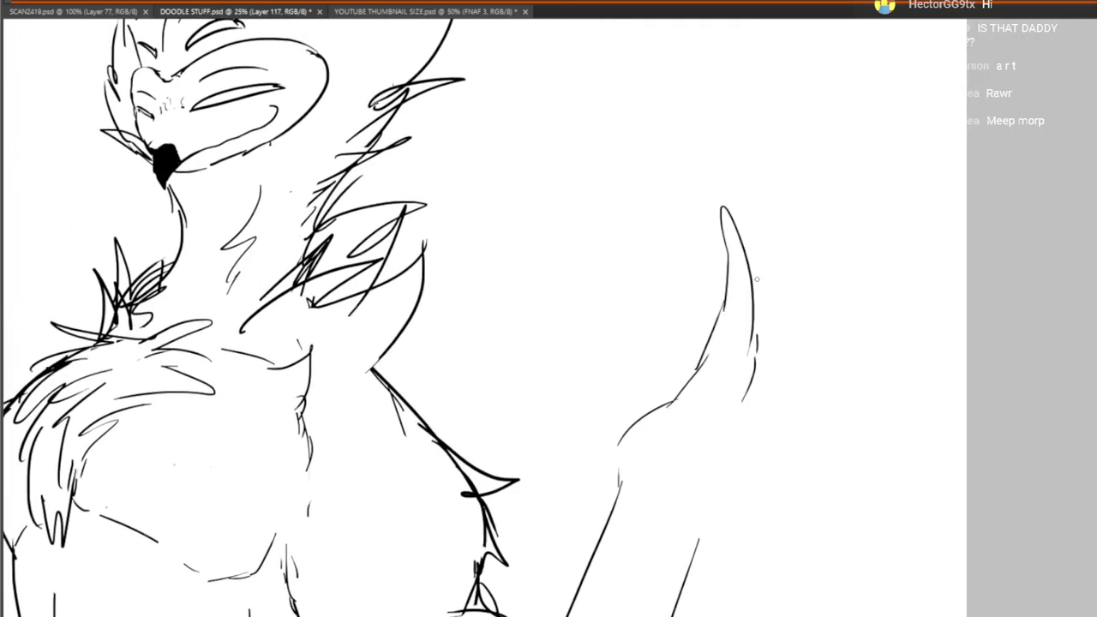
pyautogui.moveTo(720, 295)
pyautogui.mouseDown()
pyautogui.moveTo(749, 289)
pyautogui.moveTo(777, 318)
pyautogui.moveTo(778, 392)
pyautogui.mouseUp()
pyautogui.moveTo(798, 285); pyautogui.dragTo(784, 315)
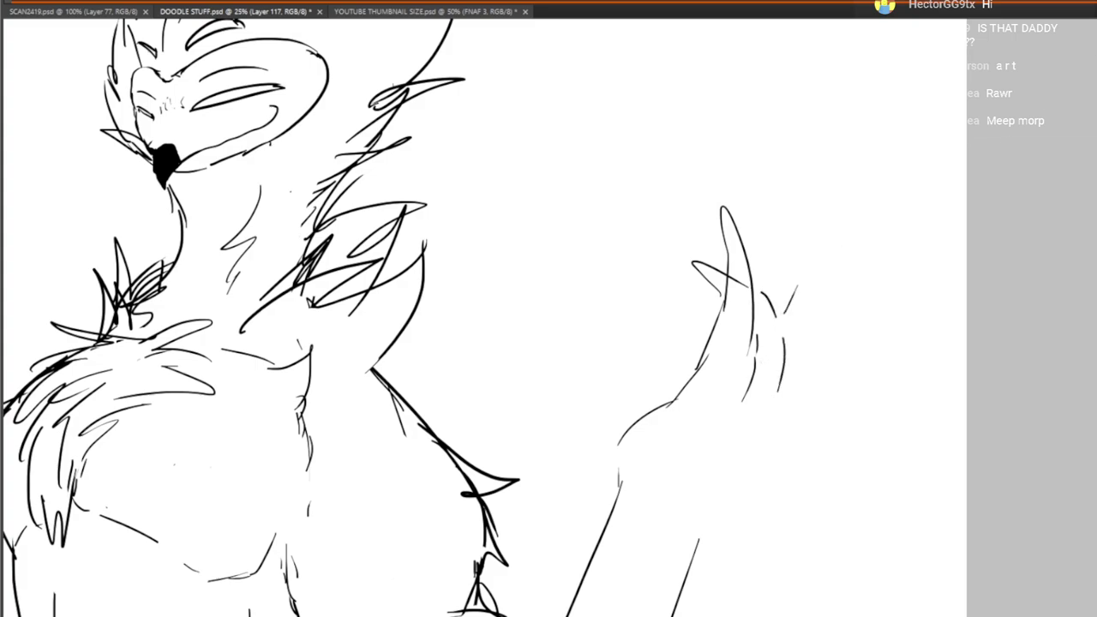
pyautogui.hotkey('ctrl', 'z')
pyautogui.hotkey('ctrl', 'z')
pyautogui.hotkey('ctrl', 'z')
pyautogui.hotkey('ctrl', 'z')
pyautogui.hotkey('ctrl', 'z')
pyautogui.hotkey('ctrl', 'z')
pyautogui.hotkey('ctrl', 'z')
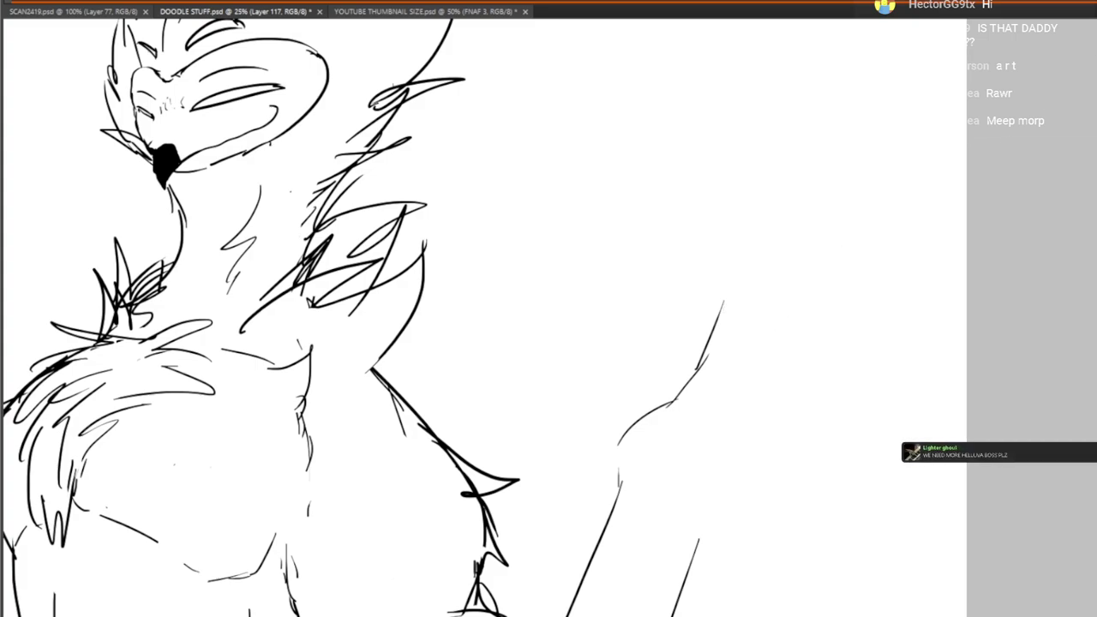
# Redraw the raised hand with a bent thumb and a curled finger arching over the palm
pyautogui.moveTo(672, 332)
pyautogui.mouseDown()
pyautogui.moveTo(751, 336)
pyautogui.moveTo(698, 362)
pyautogui.mouseUp()
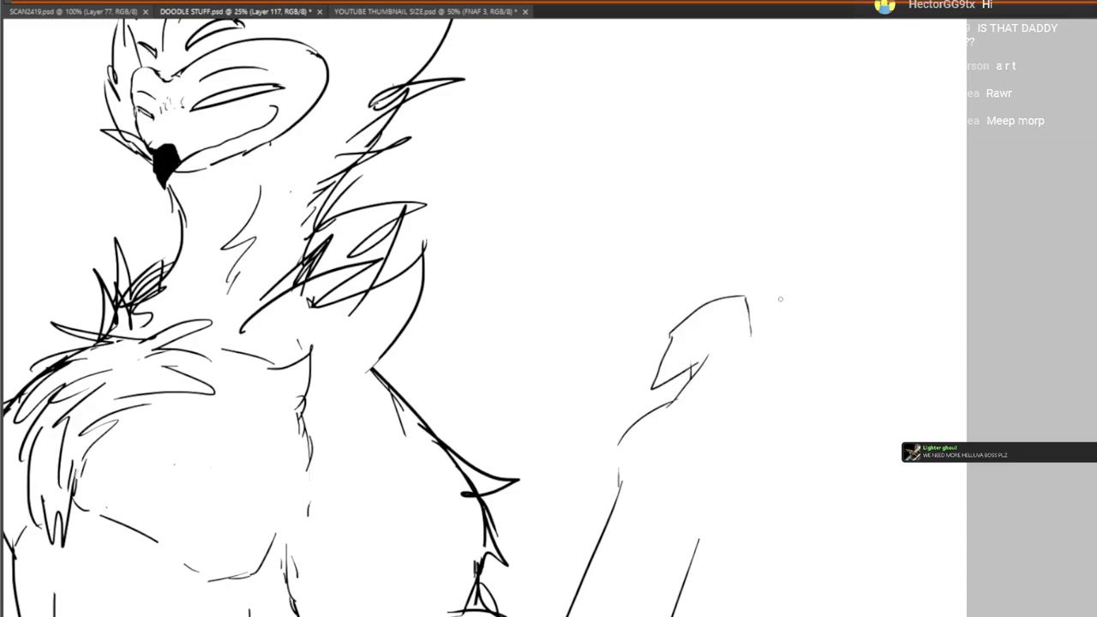
pyautogui.moveTo(735, 292); pyautogui.dragTo(801, 297)
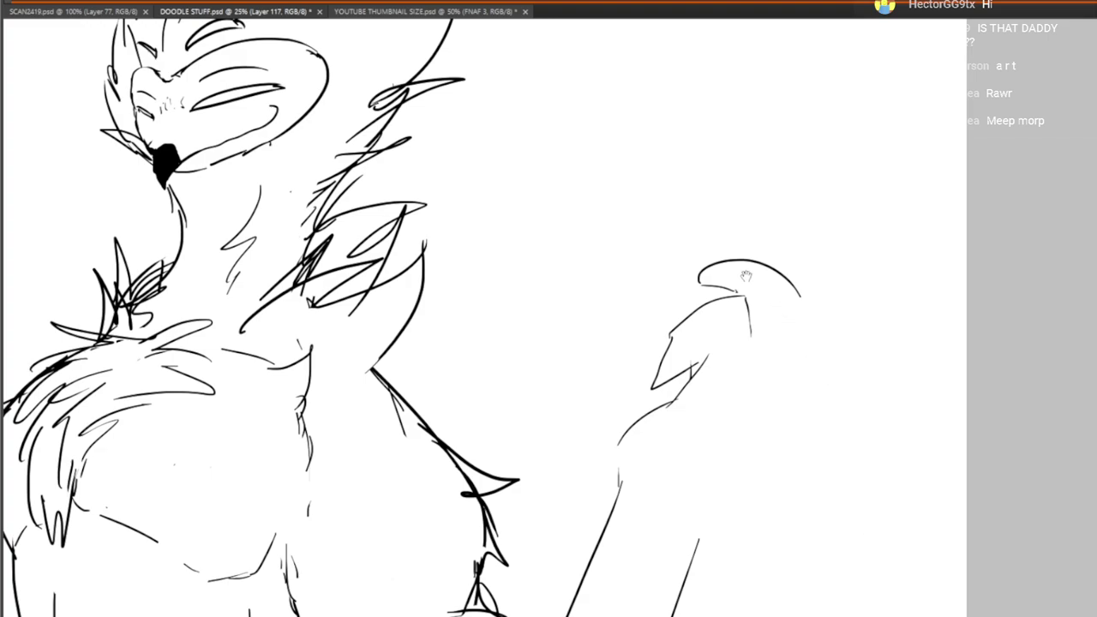
pyautogui.moveTo(749, 304); pyautogui.dragTo(760, 414)
pyautogui.moveTo(798, 297); pyautogui.dragTo(813, 315)
pyautogui.moveTo(817, 328)
pyautogui.mouseDown()
pyautogui.moveTo(799, 368)
pyautogui.moveTo(826, 266)
pyautogui.mouseUp()
# Add pointed feather tufts on both sides of the raised wrist
pyautogui.moveTo(729, 448)
pyautogui.mouseDown()
pyautogui.moveTo(790, 391)
pyautogui.moveTo(749, 413)
pyautogui.mouseUp()
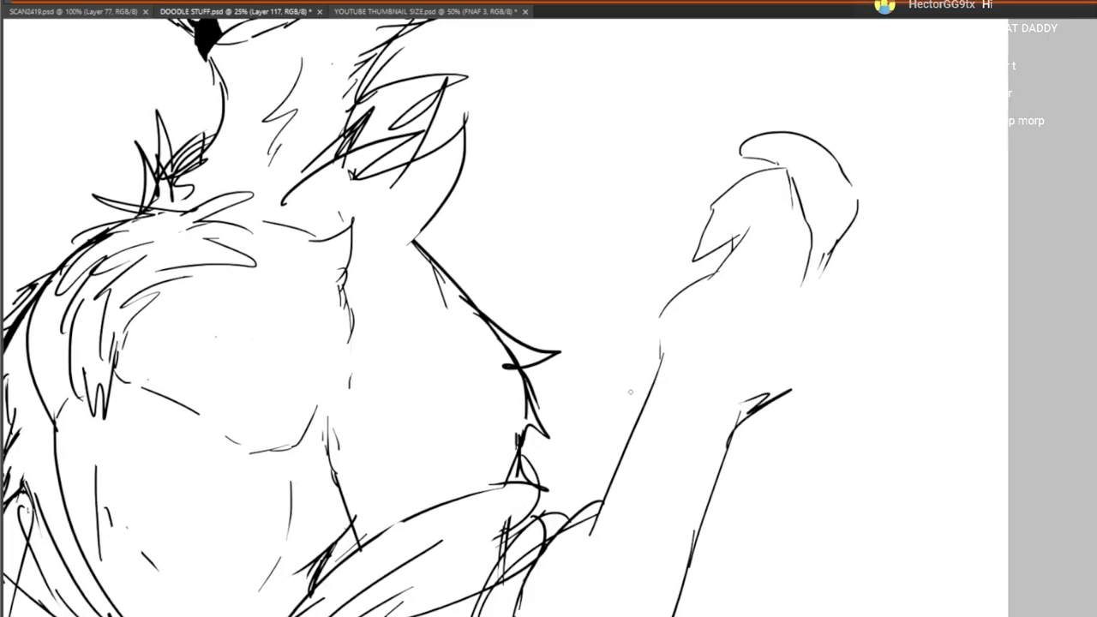
pyautogui.moveTo(639, 408); pyautogui.dragTo(670, 348)
pyautogui.moveTo(733, 333); pyautogui.dragTo(703, 378)
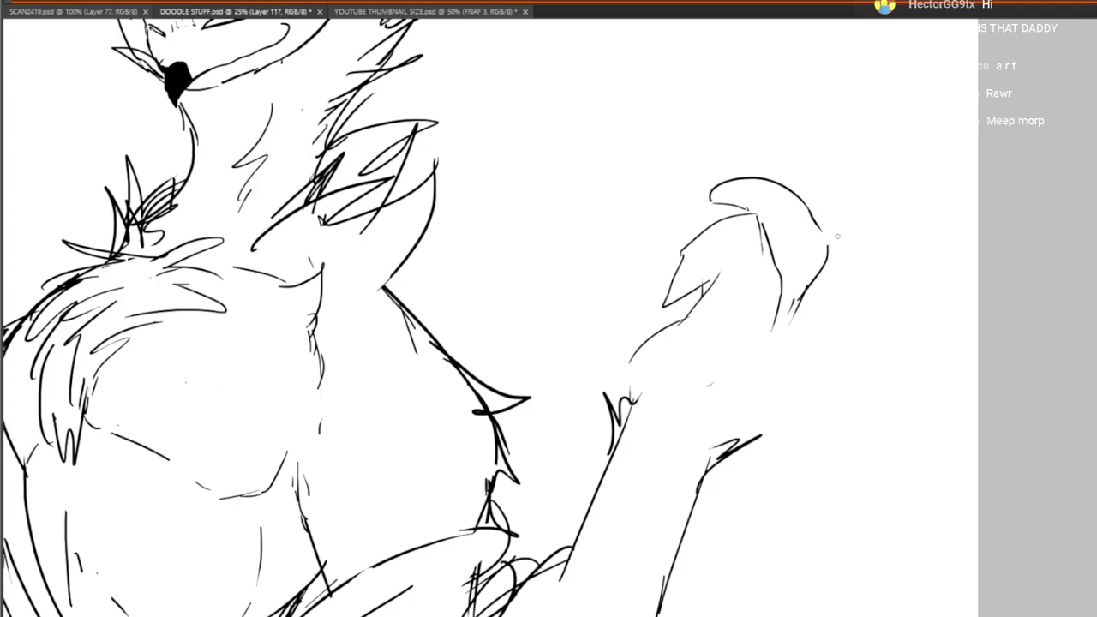
pyautogui.moveTo(822, 226)
pyautogui.mouseDown()
pyautogui.moveTo(857, 167)
pyautogui.moveTo(878, 156)
pyautogui.moveTo(862, 256)
pyautogui.moveTo(821, 330)
pyautogui.moveTo(842, 323)
pyautogui.moveTo(820, 329)
pyautogui.moveTo(863, 269)
pyautogui.moveTo(869, 312)
pyautogui.mouseUp()
pyautogui.hotkey('ctrl', 'z')
pyautogui.hotkey('ctrl', 'z')
# Draw the raised hand's remaining fingers and outer edge, and add jagged feathers across the wrist
pyautogui.moveTo(873, 315)
pyautogui.mouseDown()
pyautogui.moveTo(767, 405)
pyautogui.moveTo(743, 444)
pyautogui.mouseUp()
pyautogui.moveTo(648, 482)
pyautogui.mouseDown()
pyautogui.moveTo(725, 283)
pyautogui.moveTo(680, 360)
pyautogui.mouseUp()
pyautogui.moveTo(728, 299)
pyautogui.mouseDown()
pyautogui.moveTo(773, 259)
pyautogui.moveTo(803, 260)
pyautogui.mouseUp()
pyautogui.moveTo(786, 282); pyautogui.dragTo(816, 265)
pyautogui.moveTo(832, 259); pyautogui.dragTo(804, 298)
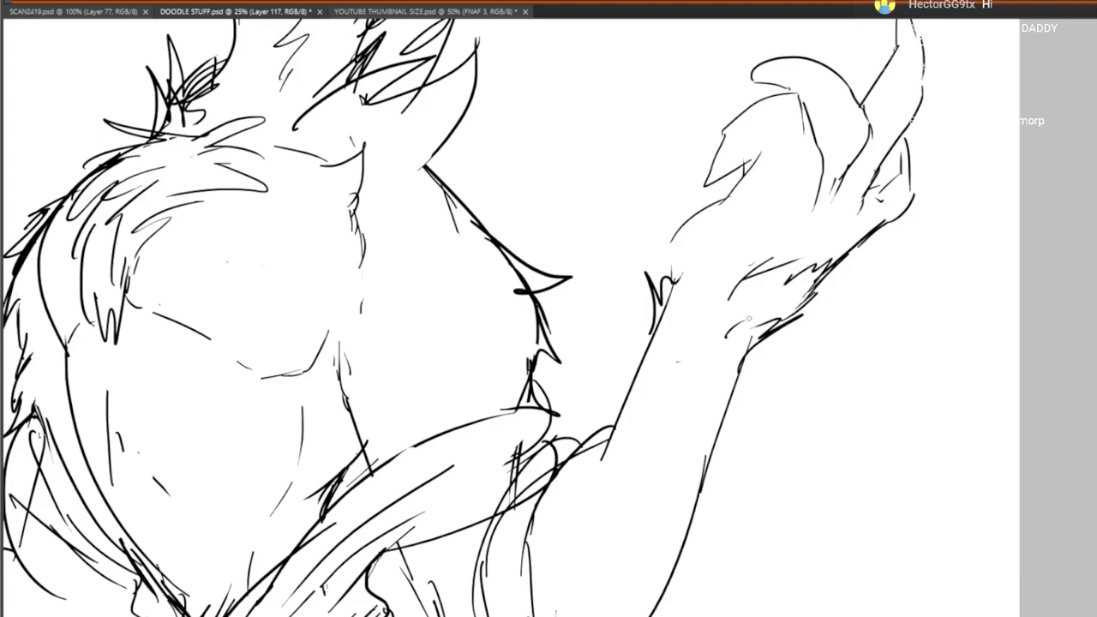
pyautogui.moveTo(736, 281); pyautogui.dragTo(707, 289)
pyautogui.moveTo(689, 279); pyautogui.dragTo(679, 291)
pyautogui.moveTo(698, 275); pyautogui.dragTo(717, 257)
# Add short diagonal creases to the draped cloth where it meets the near elbow
pyautogui.moveTo(651, 237); pyautogui.dragTo(712, 72)
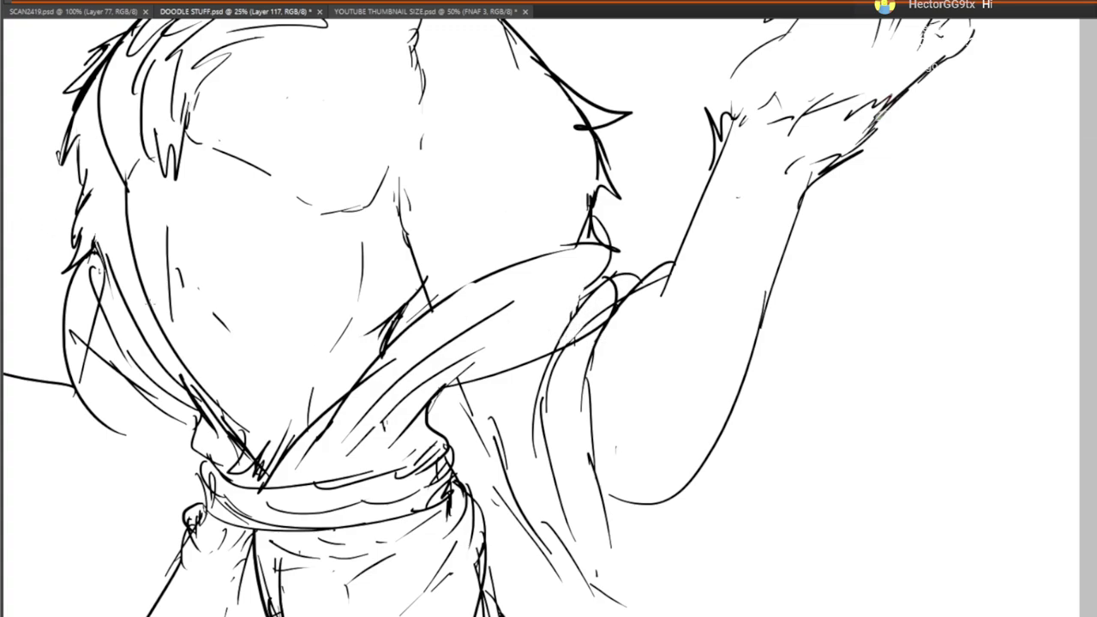
pyautogui.moveTo(600, 284)
pyautogui.mouseDown()
pyautogui.moveTo(531, 312)
pyautogui.moveTo(537, 322)
pyautogui.mouseUp()
pyautogui.moveTo(572, 307); pyautogui.dragTo(530, 334)
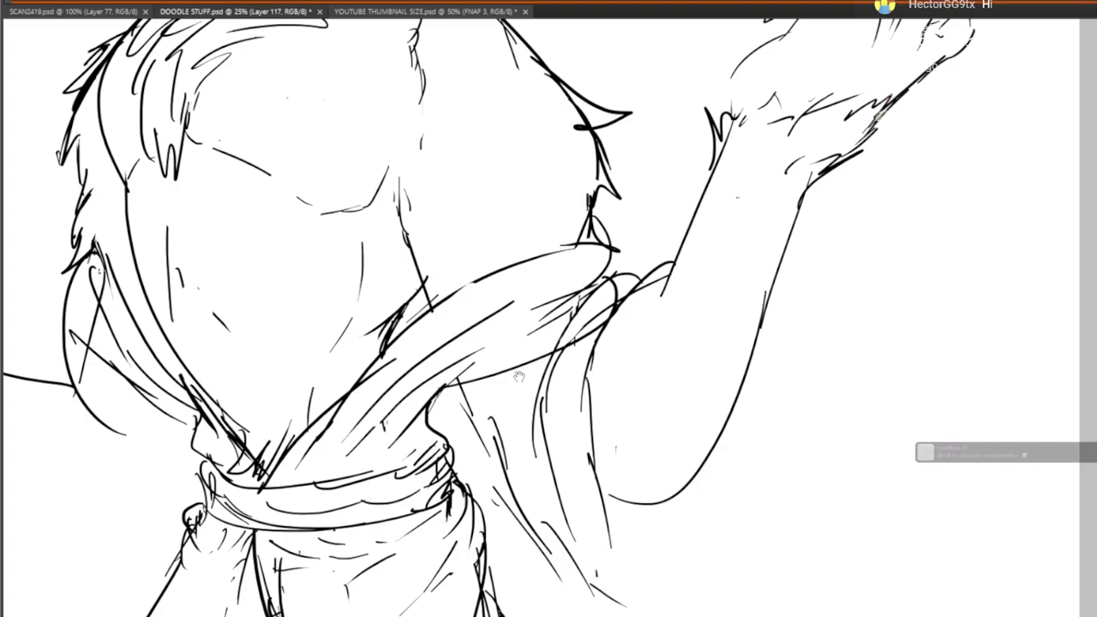
# Draw the hanging sleeve below the near elbow with an inner fold, an outer edge and a rounded bottom
pyautogui.moveTo(636, 479)
pyautogui.mouseDown()
pyautogui.moveTo(559, 464)
pyautogui.moveTo(551, 546)
pyautogui.mouseUp()
pyautogui.moveTo(600, 480); pyautogui.dragTo(547, 536)
pyautogui.moveTo(659, 401); pyautogui.dragTo(624, 569)
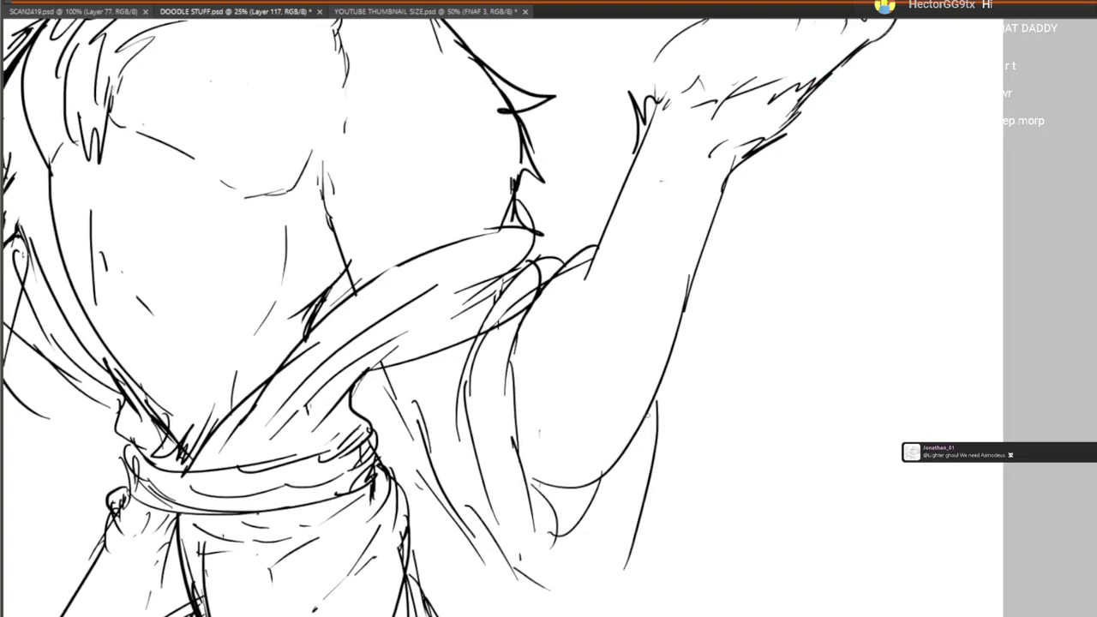
pyautogui.moveTo(654, 433); pyautogui.dragTo(634, 541)
pyautogui.moveTo(502, 545)
pyautogui.mouseDown()
pyautogui.moveTo(607, 600)
pyautogui.moveTo(641, 467)
pyautogui.moveTo(647, 504)
pyautogui.mouseUp()
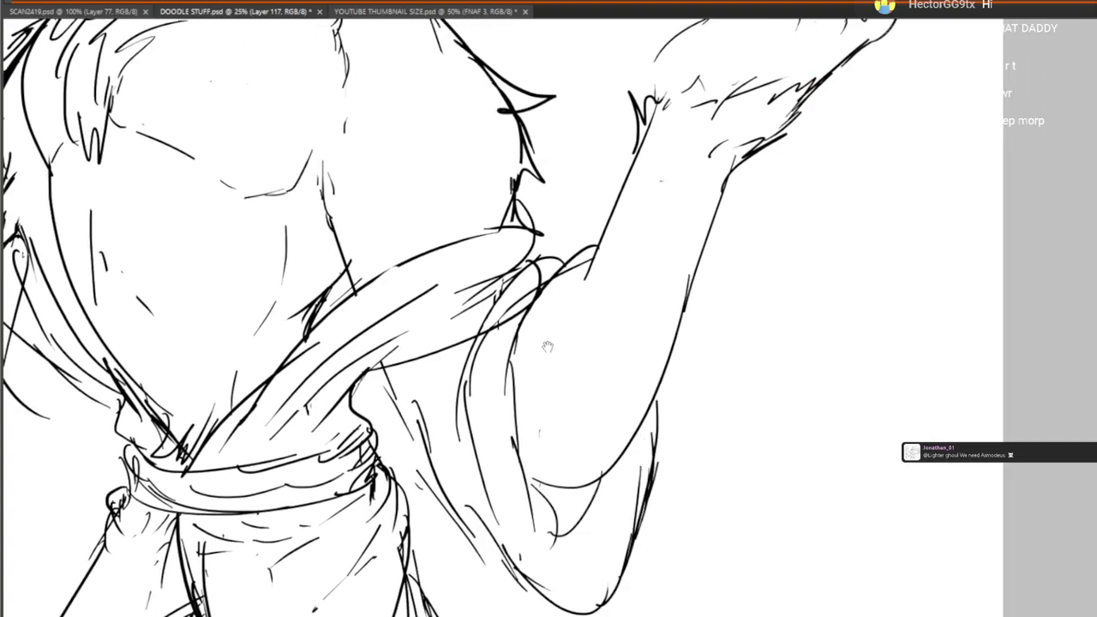
# Add feathery creases down the side of the torso below the near corner of the chest
pyautogui.moveTo(549, 345); pyautogui.dragTo(784, 562)
pyautogui.moveTo(591, 415)
pyautogui.mouseDown()
pyautogui.moveTo(611, 575)
pyautogui.moveTo(637, 511)
pyautogui.moveTo(576, 536)
pyautogui.moveTo(608, 591)
pyautogui.mouseUp()
pyautogui.moveTo(593, 502)
pyautogui.mouseDown()
pyautogui.moveTo(617, 465)
pyautogui.moveTo(604, 454)
pyautogui.mouseUp()
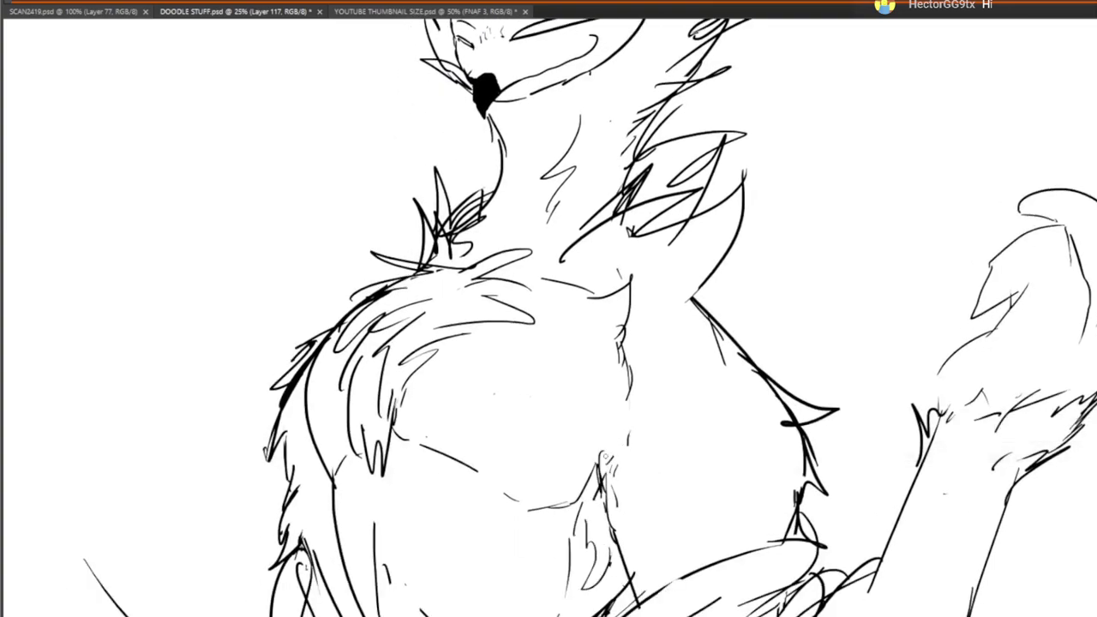
pyautogui.moveTo(717, 405); pyautogui.dragTo(747, 519)
# Add spiky feathers to the outer edges of the near and far shoulders
pyautogui.moveTo(618, 444)
pyautogui.mouseDown()
pyautogui.moveTo(675, 515)
pyautogui.moveTo(690, 488)
pyautogui.mouseUp()
pyautogui.moveTo(692, 485)
pyautogui.mouseDown()
pyautogui.moveTo(733, 473)
pyautogui.moveTo(679, 530)
pyautogui.mouseUp()
pyautogui.moveTo(490, 471); pyautogui.dragTo(655, 433)
pyautogui.moveTo(427, 419); pyautogui.dragTo(374, 449)
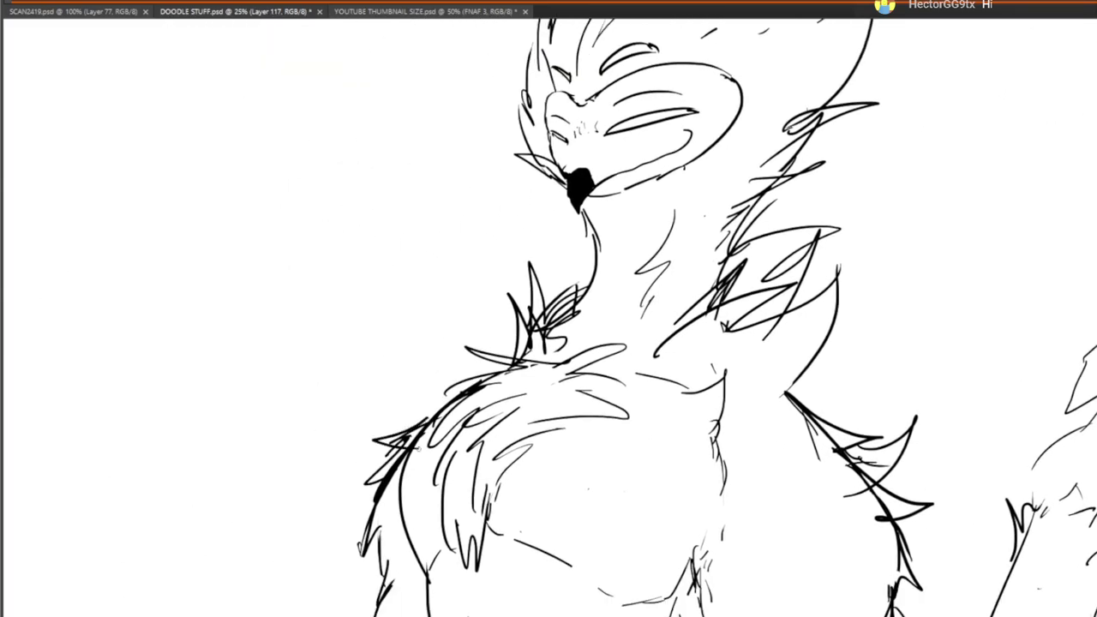
pyautogui.moveTo(713, 546)
pyautogui.mouseDown()
pyautogui.moveTo(609, 194)
pyautogui.moveTo(555, 100)
pyautogui.mouseUp()
pyautogui.moveTo(396, 347); pyautogui.dragTo(386, 364)
pyautogui.moveTo(434, 198); pyautogui.dragTo(510, 514)
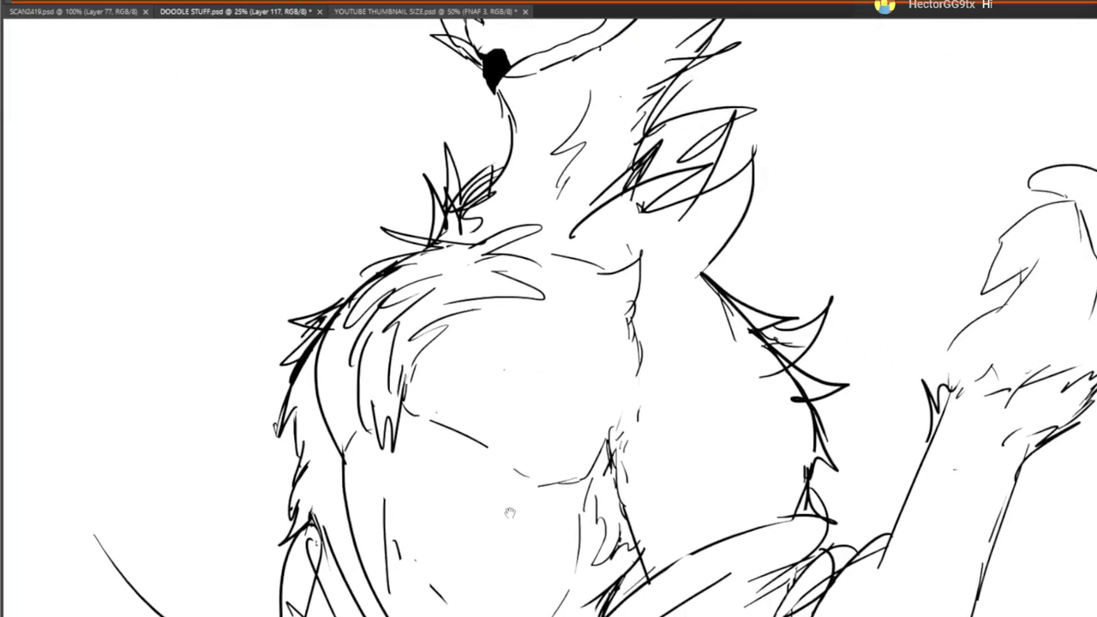
pyautogui.moveTo(524, 592); pyautogui.dragTo(537, 378)
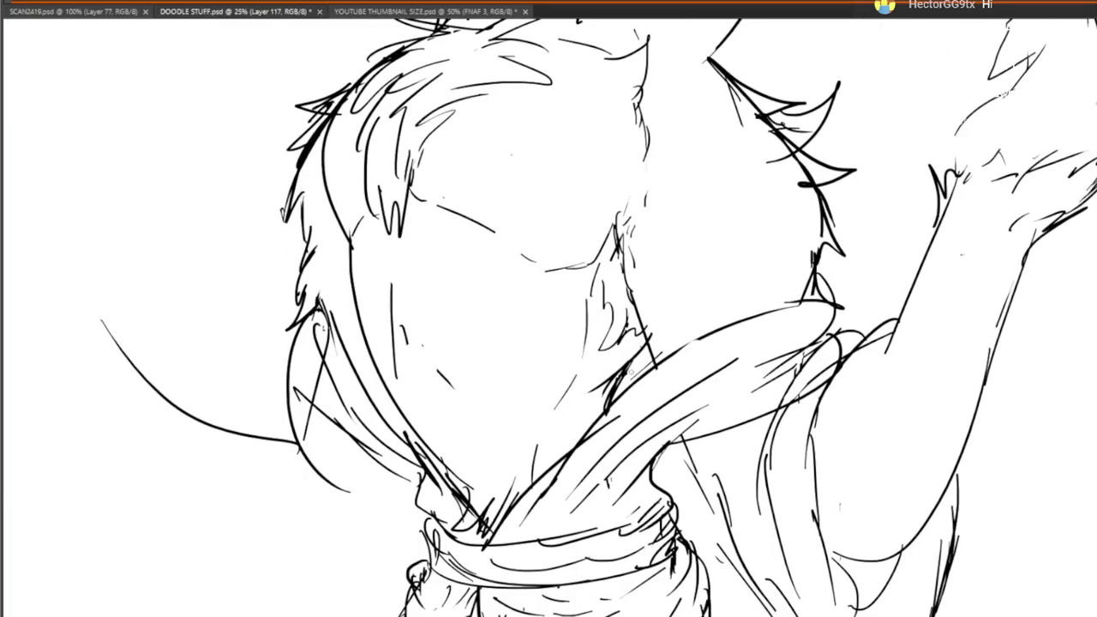
# Hatch the torso's side above the draped cloth and draw the tail's long lower curve sweeping from behind the skirt
pyautogui.moveTo(626, 375); pyautogui.dragTo(656, 347)
pyautogui.moveTo(693, 402)
pyautogui.mouseDown()
pyautogui.moveTo(595, 55)
pyautogui.moveTo(497, 4)
pyautogui.mouseUp()
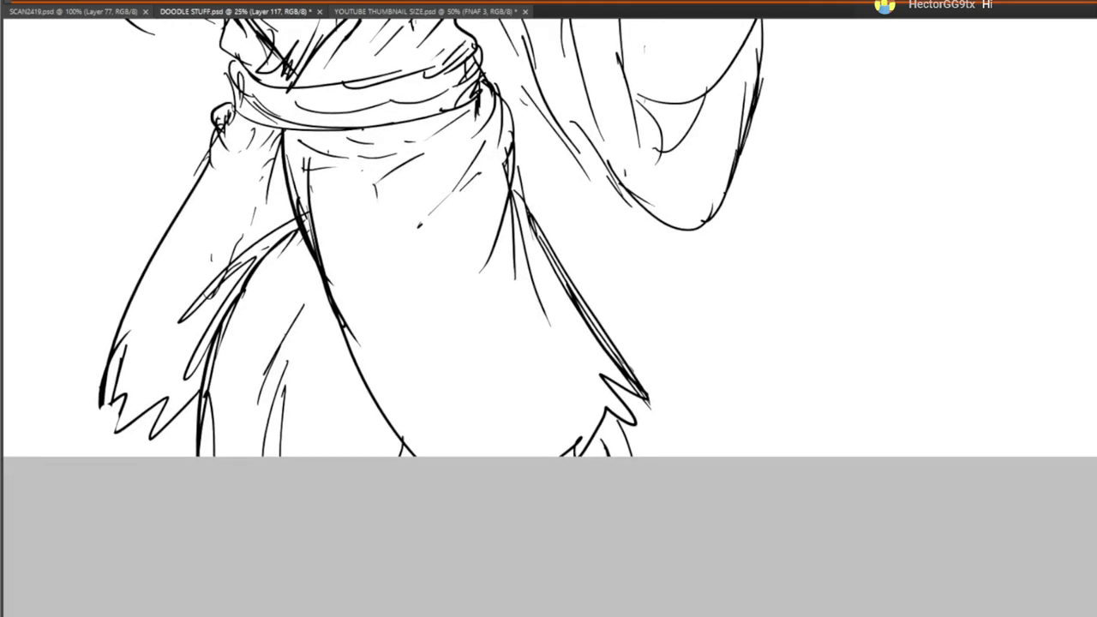
pyautogui.moveTo(594, 420); pyautogui.dragTo(553, 496)
pyautogui.moveTo(471, 227); pyautogui.dragTo(867, 196)
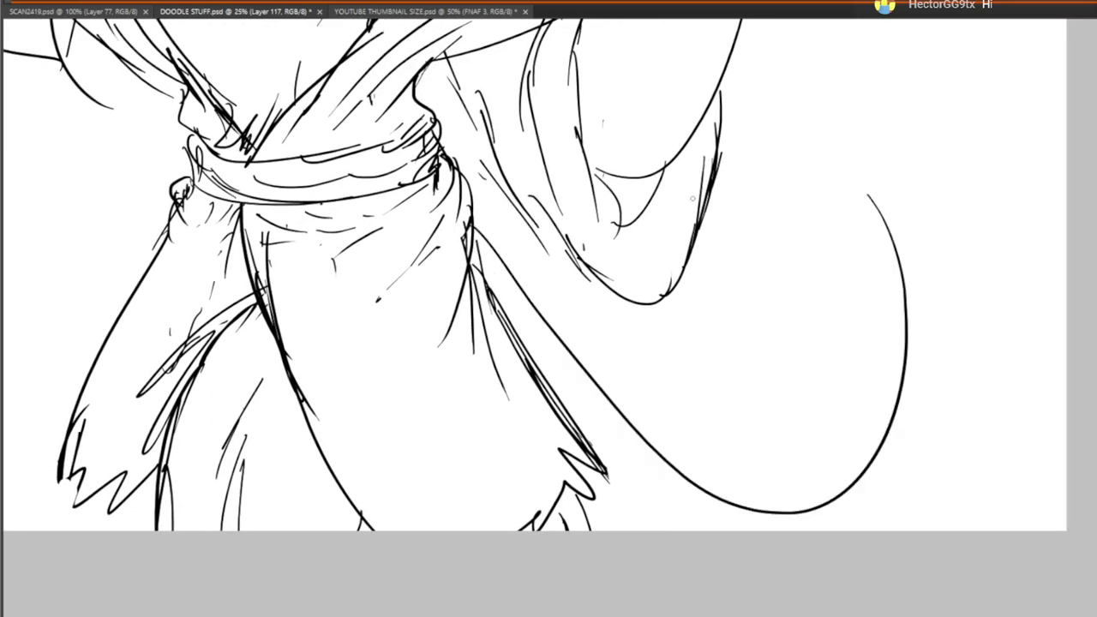
# Draw the tail's inner and outer contours around that curve, with rounded lobes and pointed feather tufts along them
pyautogui.moveTo(755, 386); pyautogui.dragTo(711, 531)
pyautogui.moveTo(662, 597)
pyautogui.mouseDown()
pyautogui.moveTo(707, 276)
pyautogui.moveTo(735, 332)
pyautogui.moveTo(738, 139)
pyautogui.mouseUp()
pyautogui.moveTo(736, 178)
pyautogui.mouseDown()
pyautogui.moveTo(738, 158)
pyautogui.moveTo(781, 249)
pyautogui.moveTo(823, 34)
pyautogui.mouseUp()
pyautogui.moveTo(805, 59)
pyautogui.mouseDown()
pyautogui.moveTo(824, 175)
pyautogui.moveTo(913, 319)
pyautogui.moveTo(908, 524)
pyautogui.moveTo(897, 540)
pyautogui.mouseUp()
pyautogui.moveTo(898, 533)
pyautogui.mouseDown()
pyautogui.moveTo(894, 303)
pyautogui.moveTo(550, 540)
pyautogui.mouseUp()
pyautogui.moveTo(546, 355); pyautogui.dragTo(624, 446)
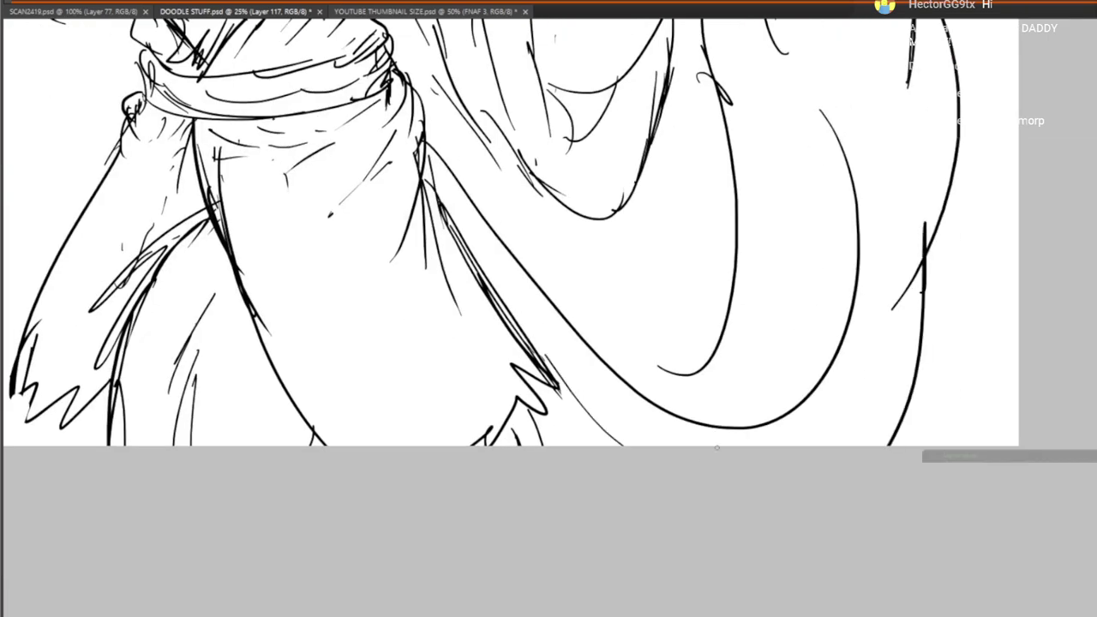
# Close the tail's inner loop at its base and add feather notches and long creases inside the tail
pyautogui.moveTo(607, 348)
pyautogui.mouseDown()
pyautogui.moveTo(668, 376)
pyautogui.moveTo(638, 382)
pyautogui.mouseUp()
pyautogui.moveTo(784, 339); pyautogui.dragTo(727, 467)
pyautogui.moveTo(721, 446); pyautogui.dragTo(722, 327)
pyautogui.scroll(2, 700, 306)
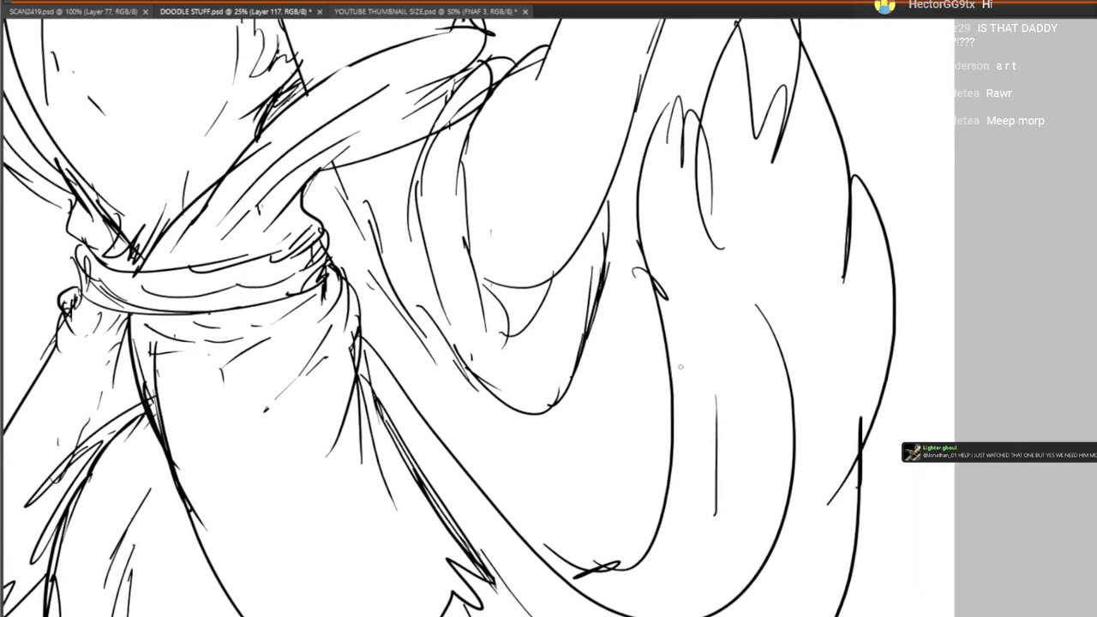
pyautogui.moveTo(715, 328); pyautogui.dragTo(721, 450)
pyautogui.moveTo(712, 502)
pyautogui.mouseDown()
pyautogui.moveTo(682, 417)
pyautogui.moveTo(705, 466)
pyautogui.mouseUp()
pyautogui.moveTo(676, 537); pyautogui.dragTo(677, 487)
pyautogui.moveTo(837, 389); pyautogui.dragTo(834, 366)
# Draw the long narrow sleeve hanging from the far elbow, with a rounded bottom and vertical inner folds
pyautogui.moveTo(649, 167)
pyautogui.mouseDown()
pyautogui.moveTo(631, 440)
pyautogui.moveTo(989, 408)
pyautogui.mouseUp()
pyautogui.moveTo(438, 395); pyautogui.dragTo(729, 248)
pyautogui.moveTo(629, 89)
pyautogui.mouseDown()
pyautogui.moveTo(593, 407)
pyautogui.moveTo(523, 504)
pyautogui.mouseUp()
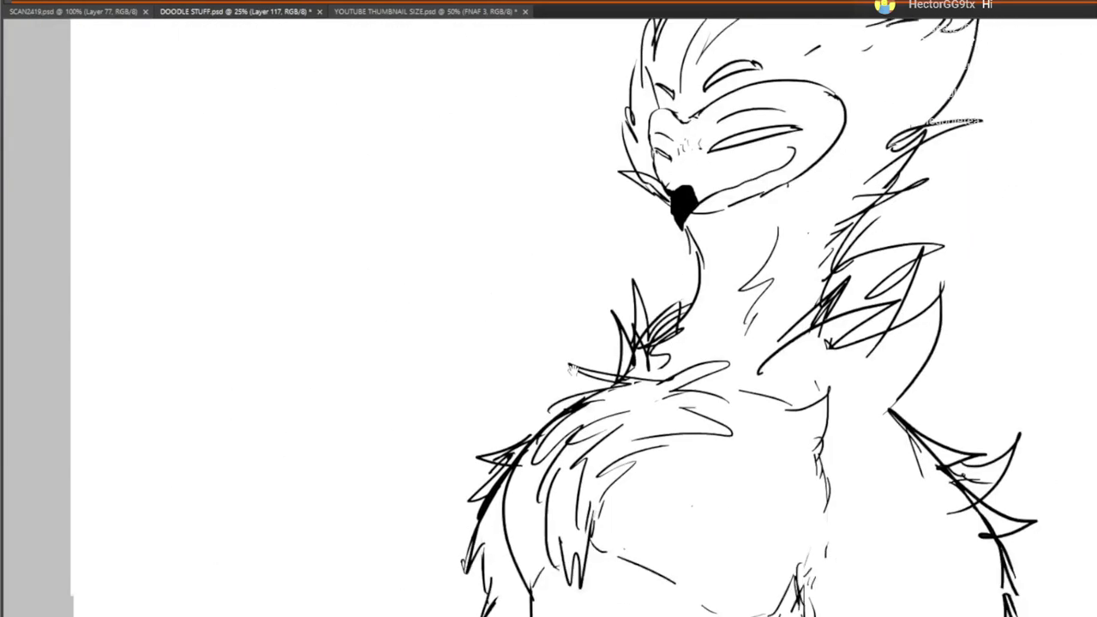
pyautogui.moveTo(367, 580)
pyautogui.mouseDown()
pyautogui.moveTo(428, 310)
pyautogui.moveTo(525, 271)
pyautogui.mouseUp()
pyautogui.moveTo(529, 423); pyautogui.dragTo(438, 220)
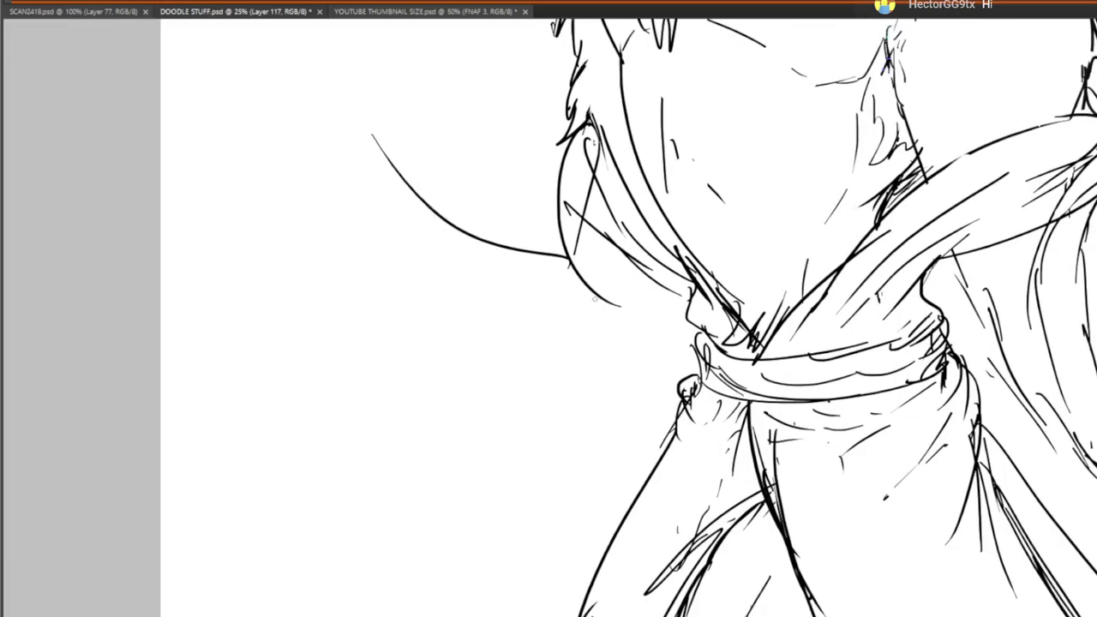
pyautogui.moveTo(571, 257); pyautogui.dragTo(597, 455)
pyautogui.moveTo(591, 318)
pyautogui.mouseDown()
pyautogui.moveTo(593, 506)
pyautogui.moveTo(651, 381)
pyautogui.mouseUp()
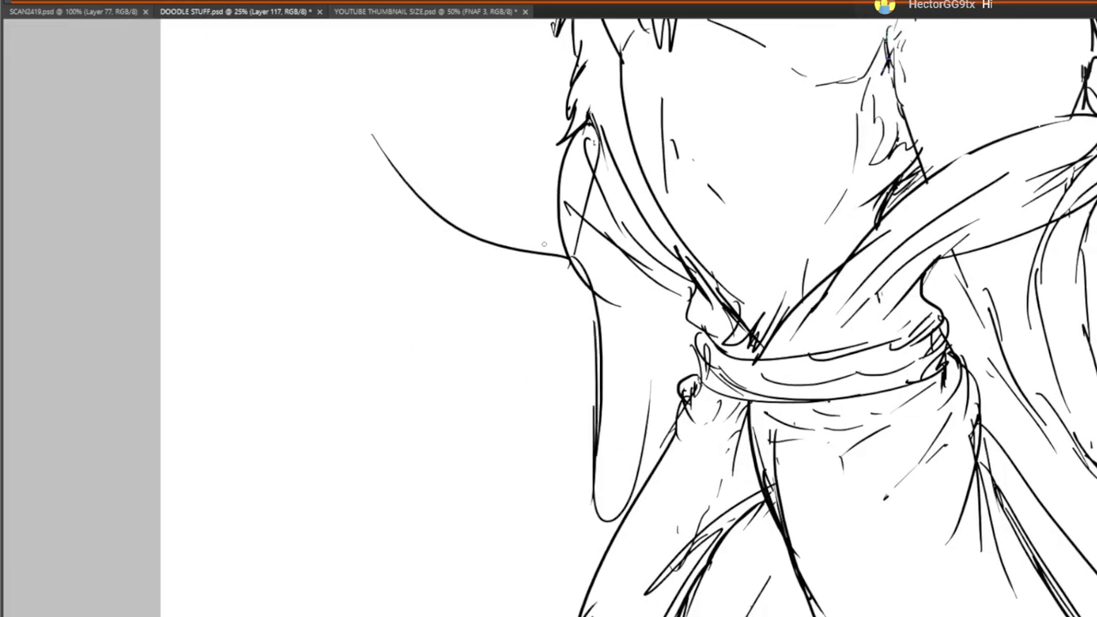
pyautogui.moveTo(543, 245)
pyautogui.mouseDown()
pyautogui.moveTo(612, 300)
pyautogui.moveTo(600, 553)
pyautogui.moveTo(642, 412)
pyautogui.moveTo(634, 340)
pyautogui.mouseUp()
pyautogui.moveTo(656, 463); pyautogui.dragTo(654, 322)
pyautogui.moveTo(671, 429); pyautogui.dragTo(689, 322)
# Rework the fold below the far sleeve's rounded bottom where it meets the skirt's edge
pyautogui.moveTo(531, 440); pyautogui.dragTo(391, 275)
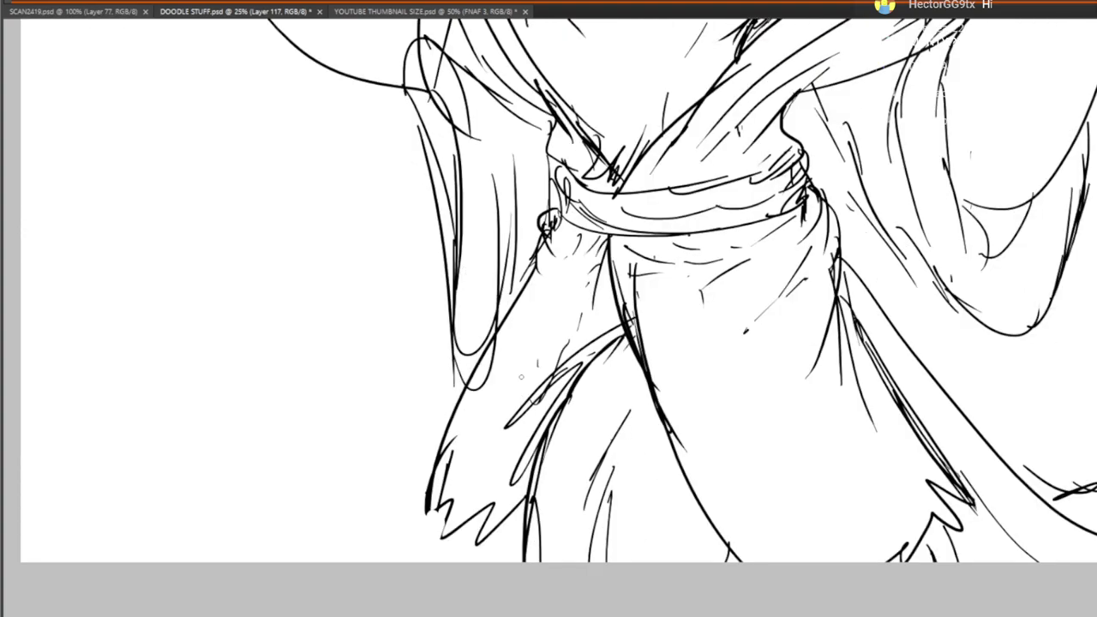
pyautogui.moveTo(520, 333); pyautogui.dragTo(482, 418)
pyautogui.hotkey('ctrl', 'z')
pyautogui.moveTo(457, 415); pyautogui.dragTo(482, 354)
pyautogui.moveTo(729, 463); pyautogui.dragTo(695, 335)
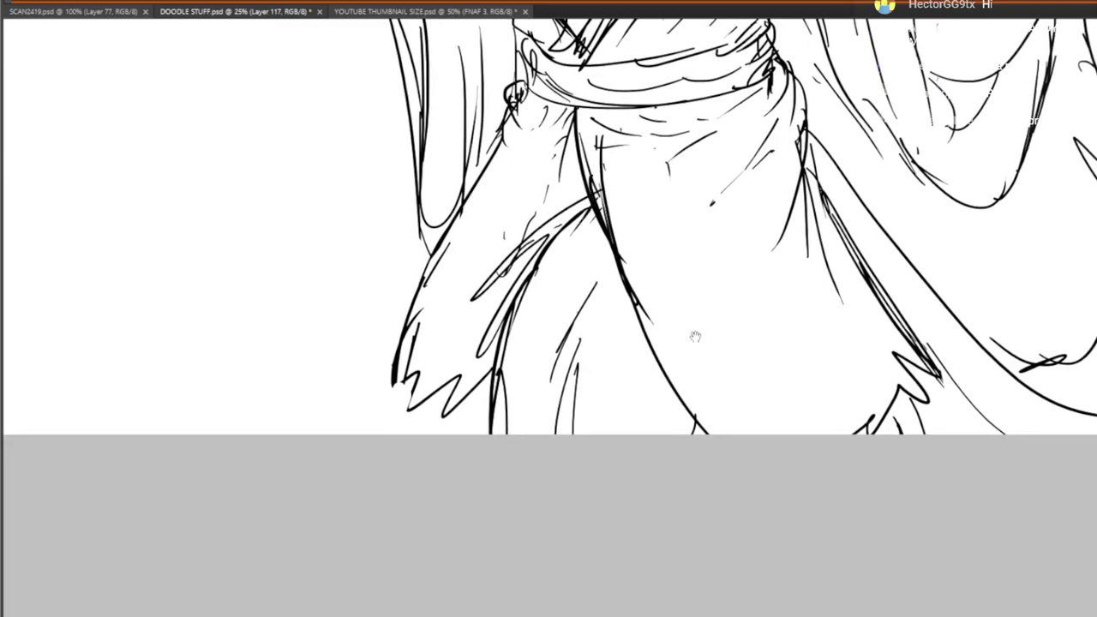
# Erase the crossing arm lines inside the top of the far sleeve
pyautogui.moveTo(812, 392)
pyautogui.mouseDown()
pyautogui.moveTo(674, 421)
pyautogui.moveTo(766, 514)
pyautogui.mouseUp()
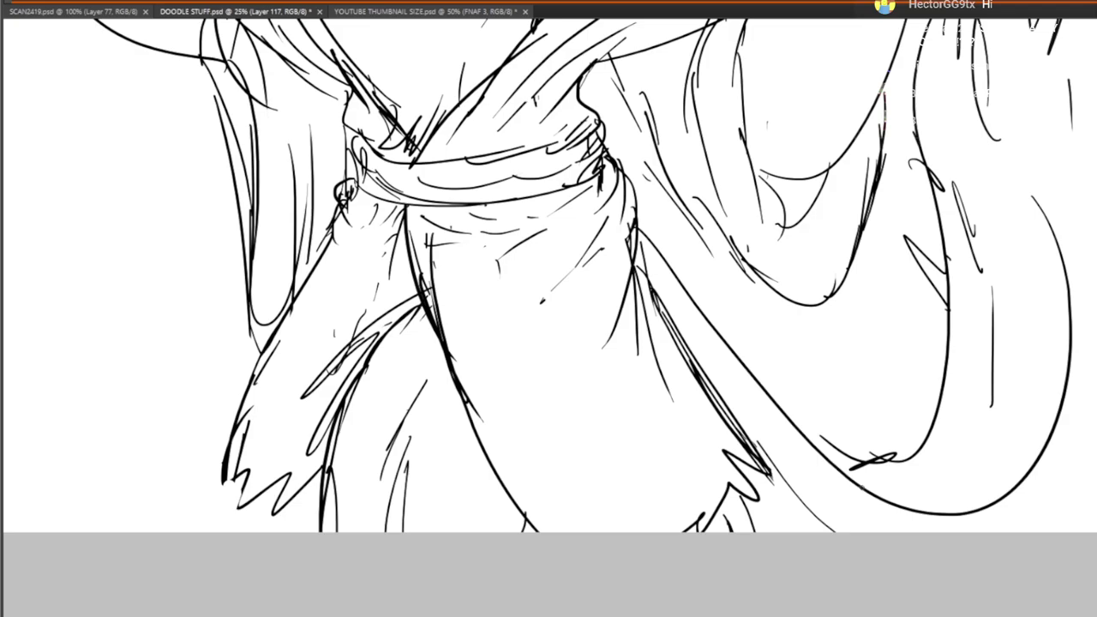
pyautogui.moveTo(514, 338); pyautogui.dragTo(632, 537)
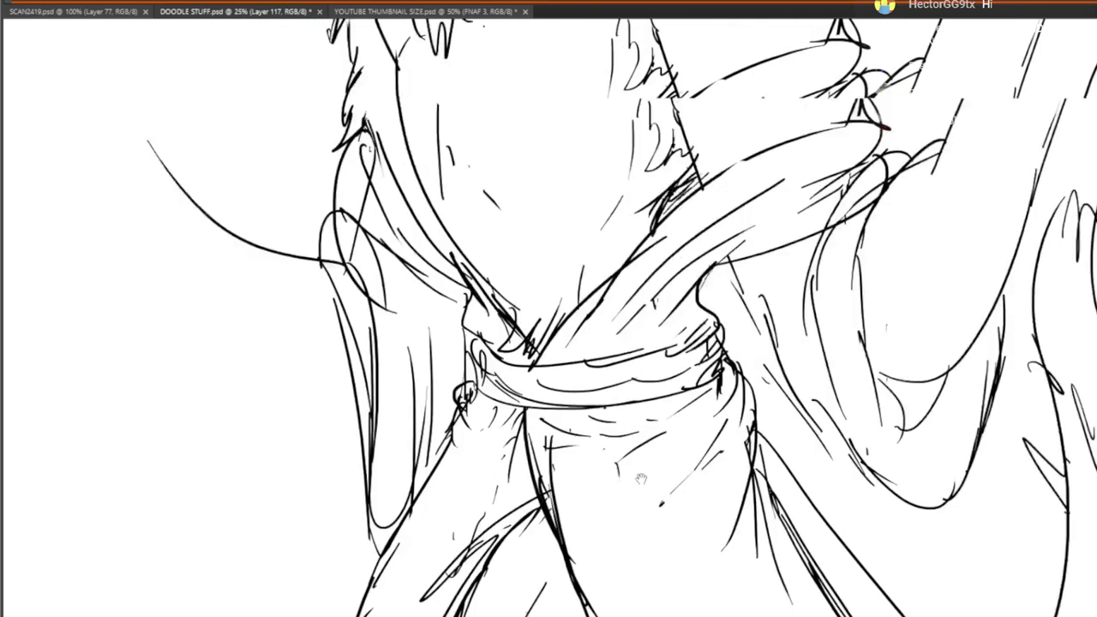
pyautogui.moveTo(411, 330)
pyautogui.mouseDown()
pyautogui.moveTo(590, 426)
pyautogui.moveTo(665, 330)
pyautogui.mouseUp()
pyautogui.moveTo(492, 321); pyautogui.dragTo(454, 317)
pyautogui.moveTo(283, 269); pyautogui.dragTo(225, 343)
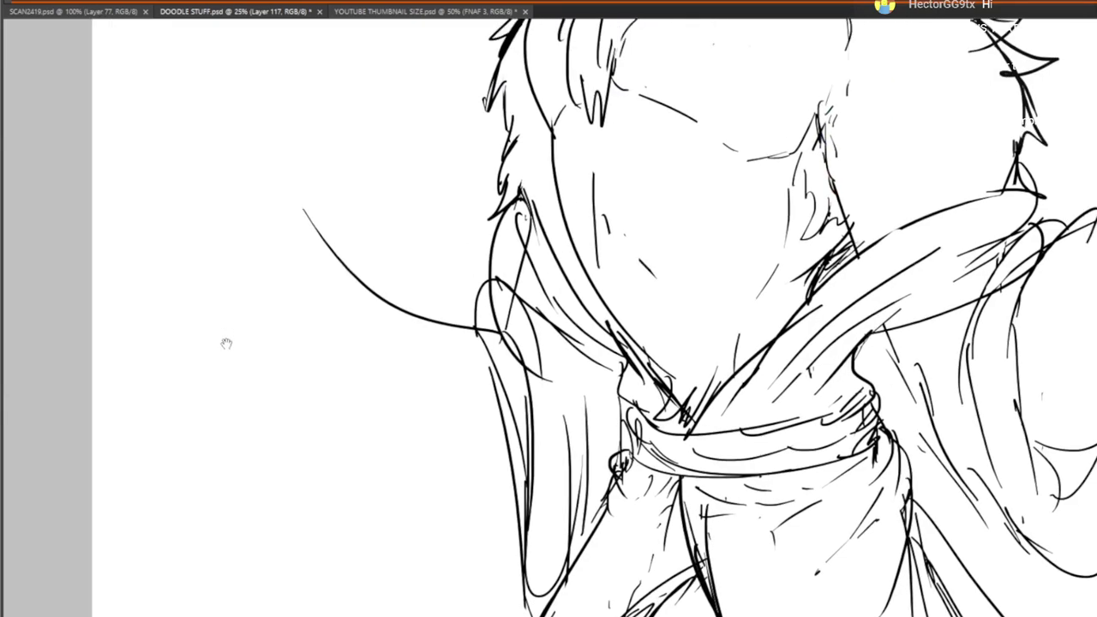
pyautogui.moveTo(357, 329)
pyautogui.mouseDown()
pyautogui.moveTo(284, 346)
pyautogui.moveTo(266, 311)
pyautogui.mouseUp()
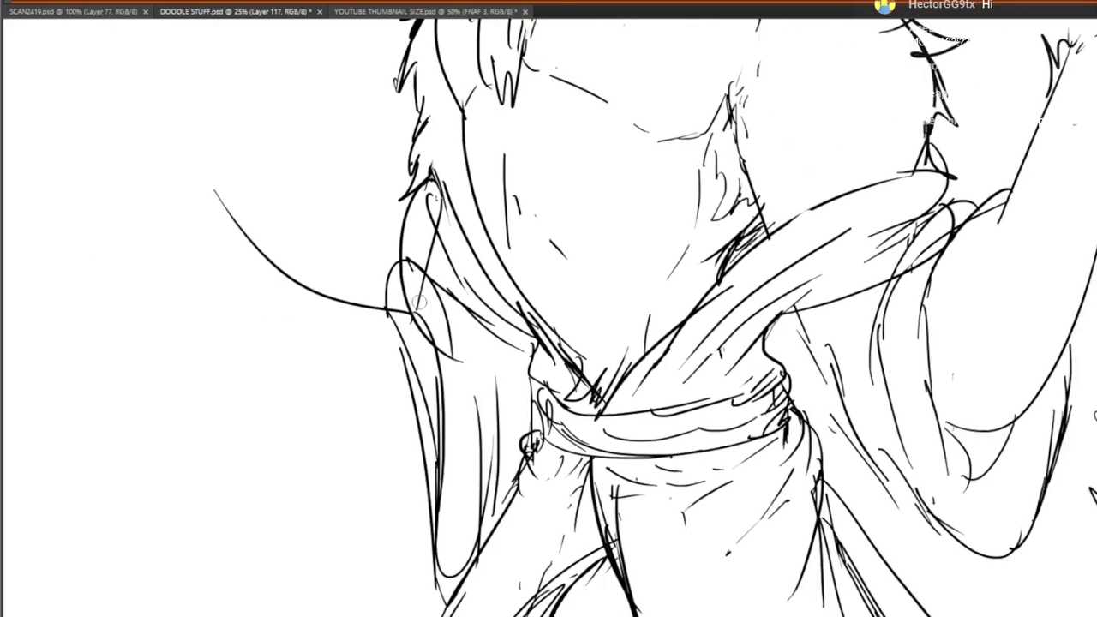
pyautogui.moveTo(416, 302)
pyautogui.mouseDown()
pyautogui.moveTo(449, 356)
pyautogui.moveTo(406, 277)
pyautogui.moveTo(413, 378)
pyautogui.mouseUp()
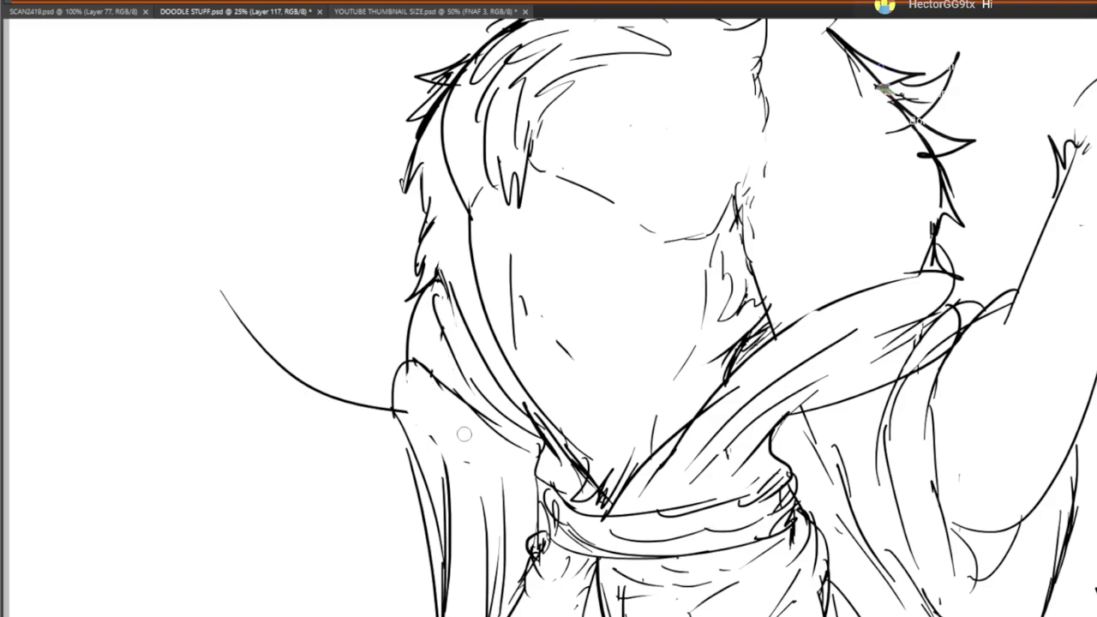
# Draw the far sleeve's opening edge and curved fold creases running from the elbow towards the waist
pyautogui.moveTo(437, 459); pyautogui.dragTo(386, 281)
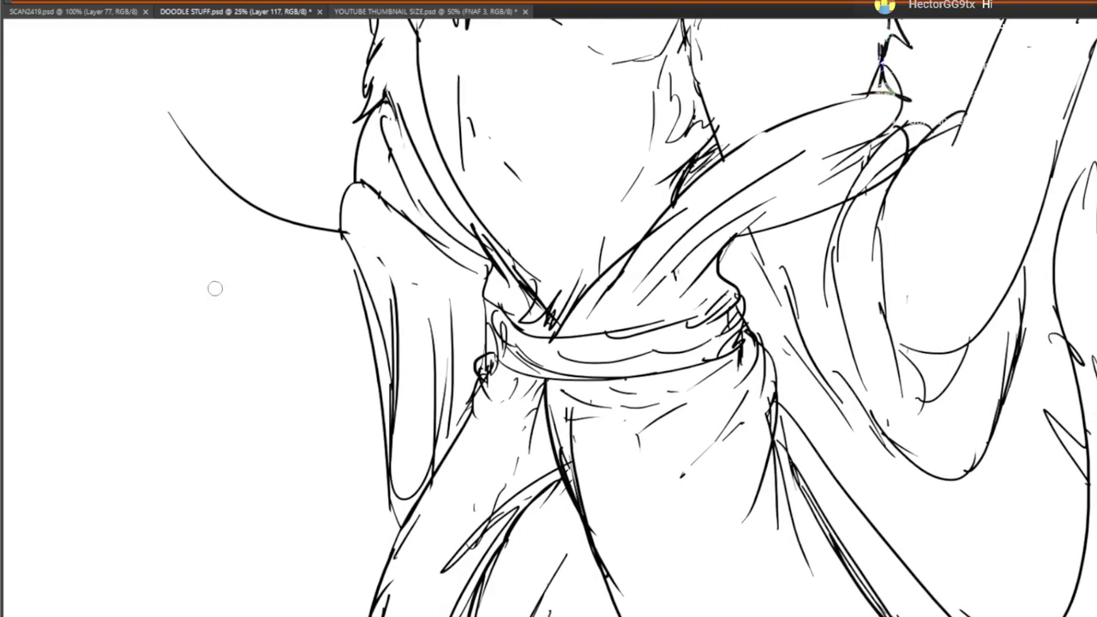
pyautogui.moveTo(341, 229); pyautogui.dragTo(385, 263)
pyautogui.moveTo(361, 229); pyautogui.dragTo(475, 324)
pyautogui.moveTo(448, 286)
pyautogui.mouseDown()
pyautogui.moveTo(464, 322)
pyautogui.moveTo(408, 526)
pyautogui.moveTo(469, 342)
pyautogui.mouseUp()
pyautogui.moveTo(526, 322); pyautogui.dragTo(511, 353)
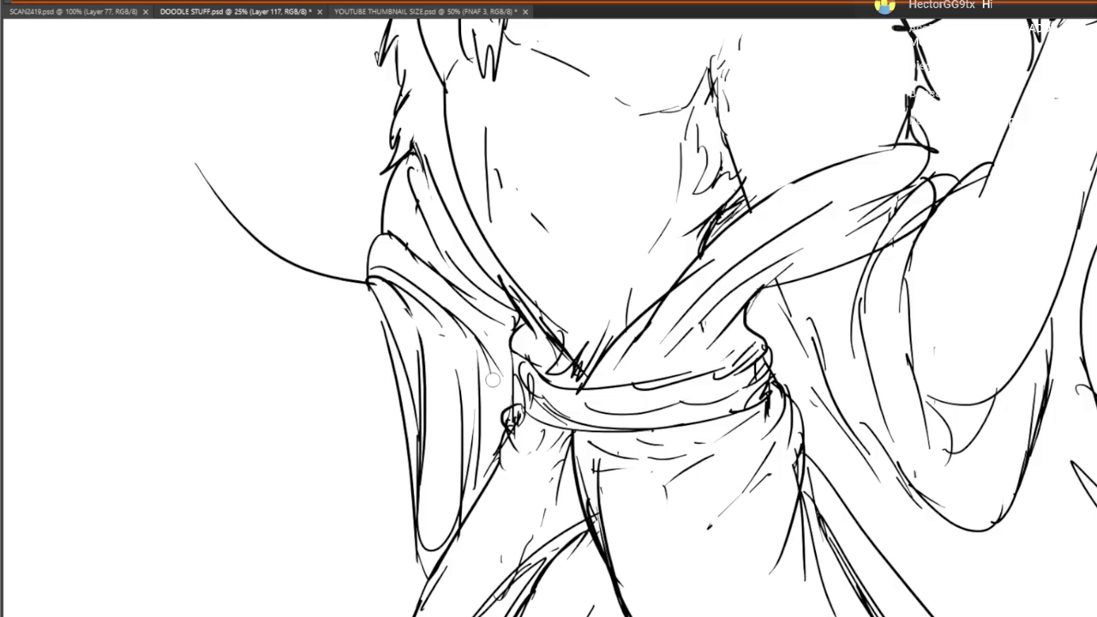
pyautogui.moveTo(475, 382)
pyautogui.mouseDown()
pyautogui.moveTo(422, 445)
pyautogui.moveTo(428, 616)
pyautogui.moveTo(513, 319)
pyautogui.mouseUp()
# Add small slit pupils to the two lower half-closed eyes
pyautogui.moveTo(576, 24); pyautogui.dragTo(519, 575)
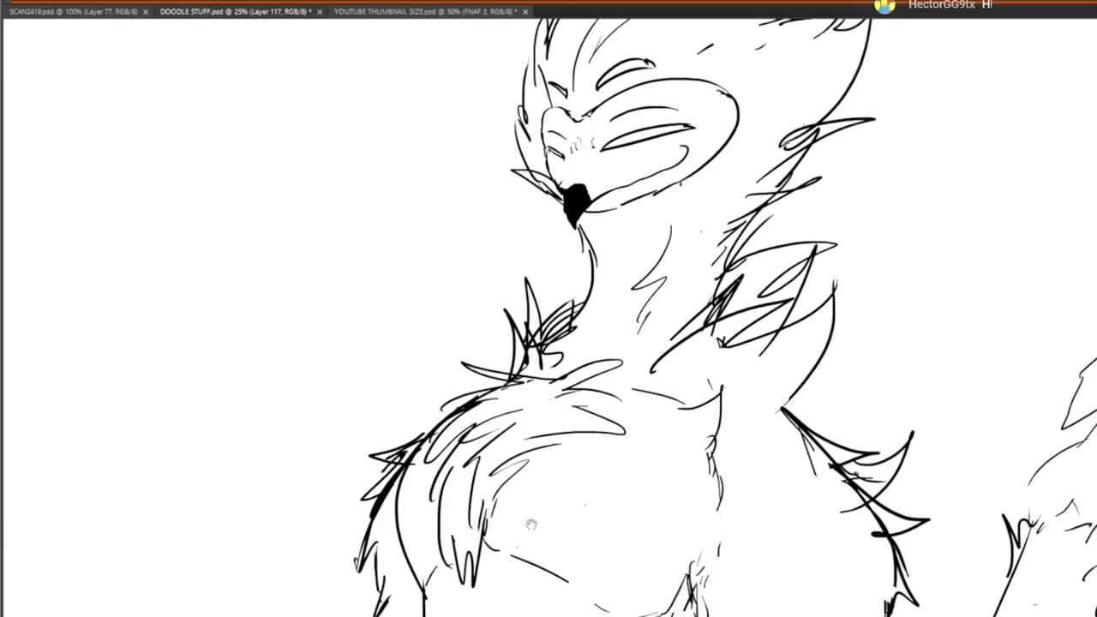
pyautogui.moveTo(519, 336); pyautogui.dragTo(556, 332)
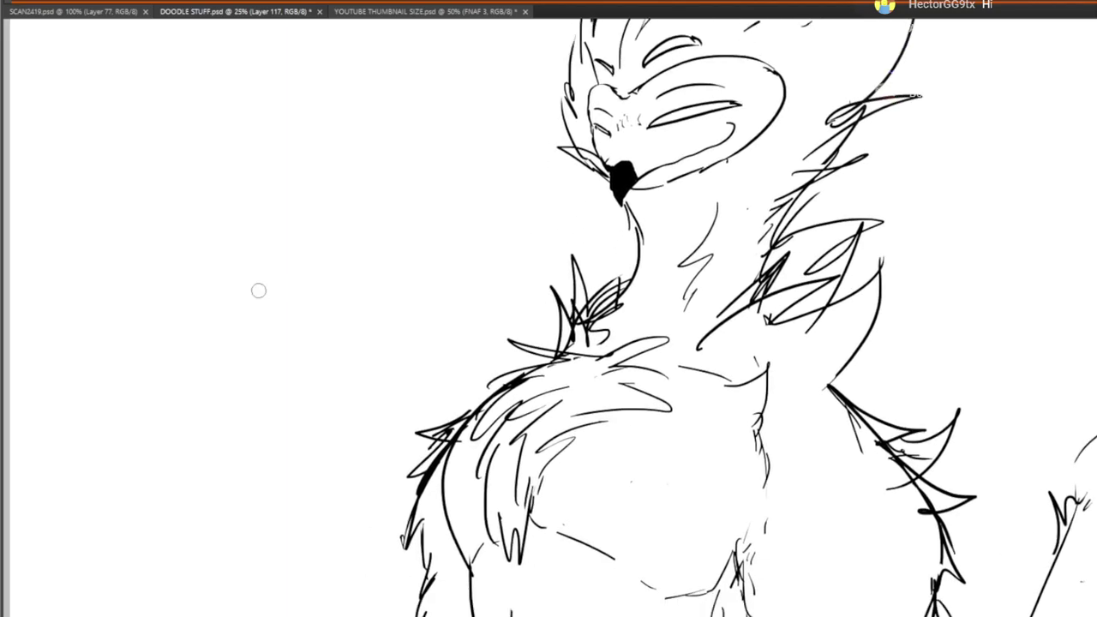
pyautogui.scroll(-5, 257, 289)
pyautogui.scroll(5, 326, 105)
pyautogui.scroll(1, 311, 436)
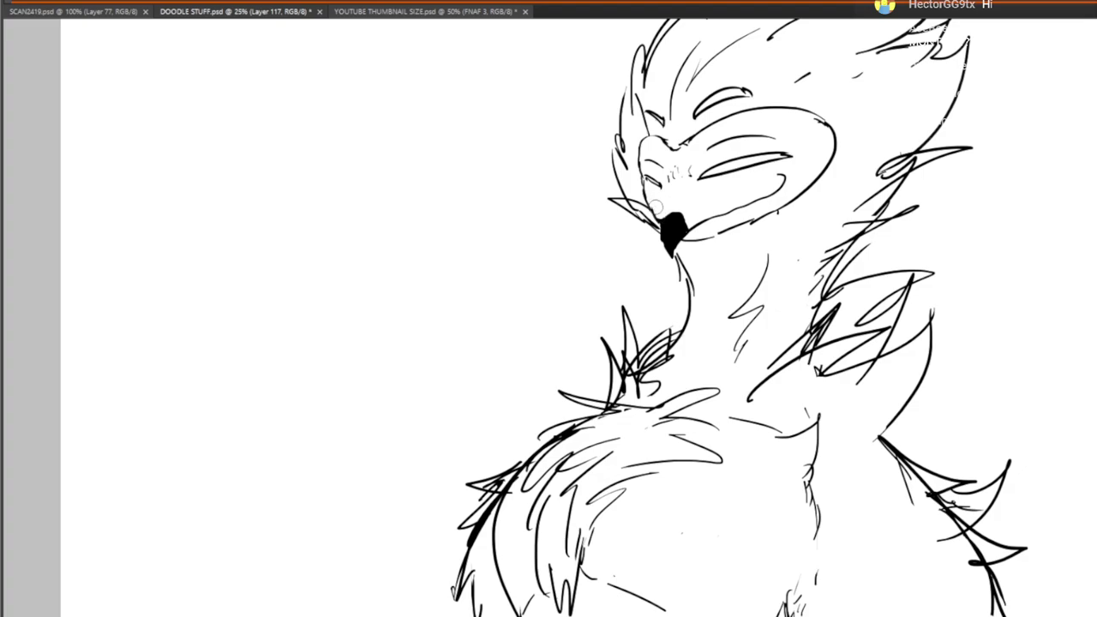
pyautogui.moveTo(655, 203); pyautogui.dragTo(496, 178)
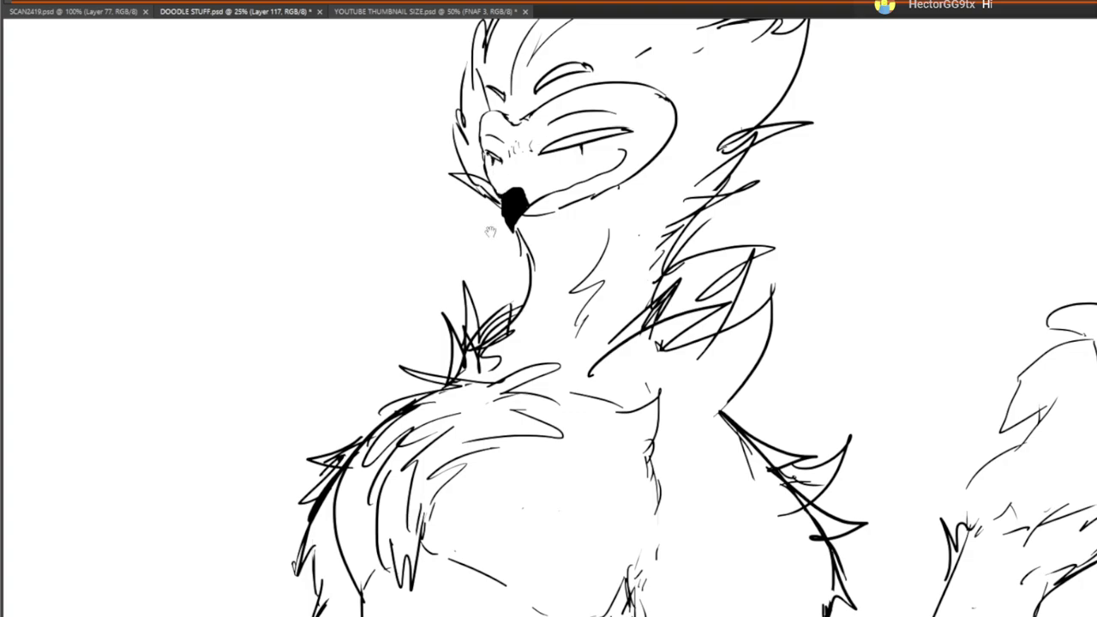
pyautogui.moveTo(490, 232); pyautogui.dragTo(499, 178)
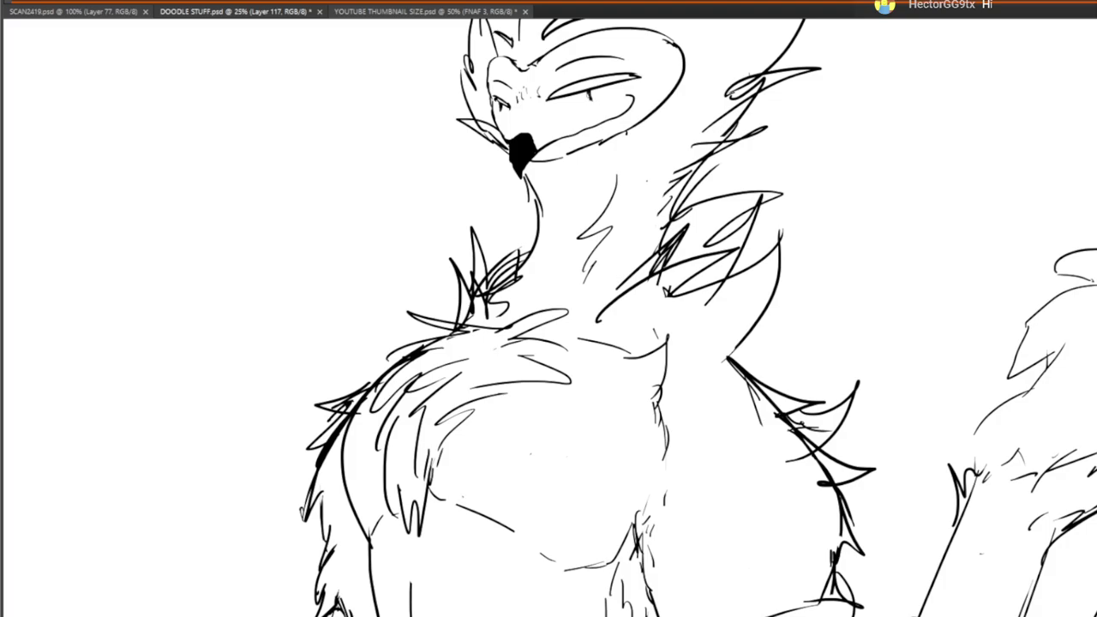
# Draw the underside of the far forearm curving out from the hanging sleeve and up towards the wrist
pyautogui.moveTo(486, 267); pyautogui.dragTo(478, 129)
pyautogui.moveTo(277, 421)
pyautogui.mouseDown()
pyautogui.moveTo(374, 265)
pyautogui.moveTo(412, 314)
pyautogui.moveTo(540, 407)
pyautogui.moveTo(507, 420)
pyautogui.mouseUp()
pyautogui.moveTo(492, 401); pyautogui.dragTo(548, 417)
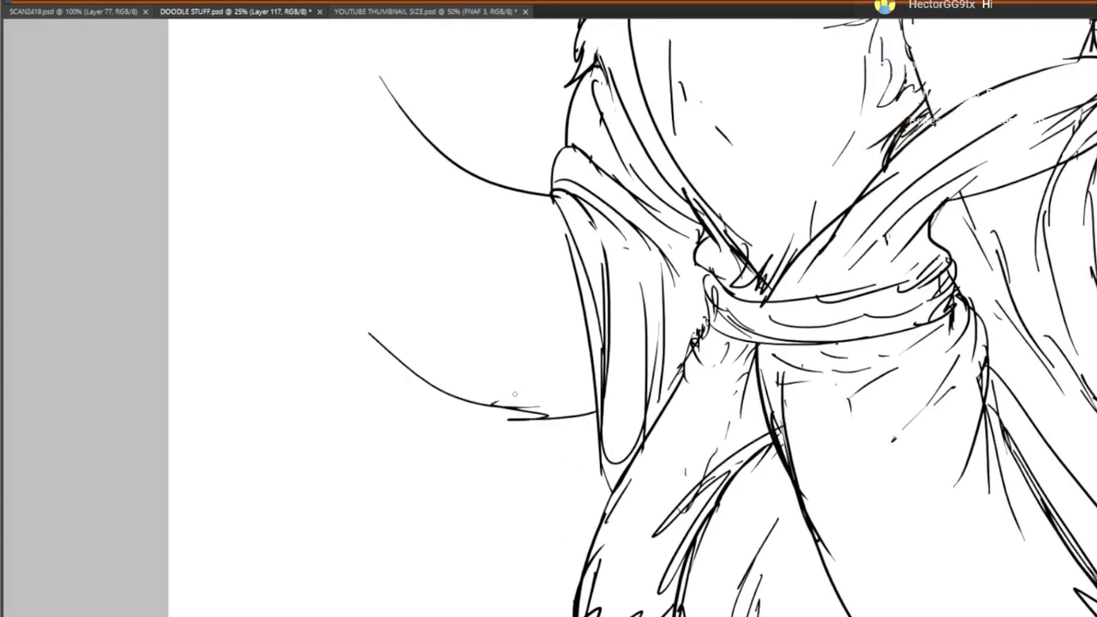
pyautogui.moveTo(406, 358); pyautogui.dragTo(336, 272)
pyautogui.moveTo(377, 337); pyautogui.dragTo(311, 189)
pyautogui.moveTo(346, 231)
pyautogui.mouseDown()
pyautogui.moveTo(383, 418)
pyautogui.moveTo(357, 373)
pyautogui.mouseUp()
pyautogui.moveTo(506, 279); pyautogui.dragTo(169, 434)
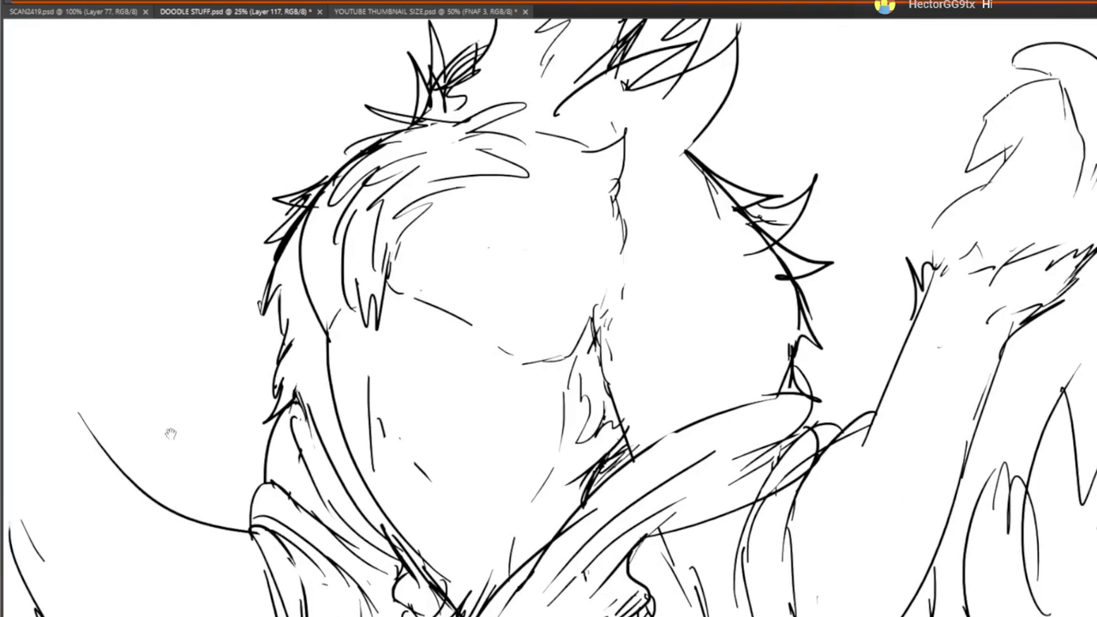
# Draw the far hand's first raised finger with a pointed claw at its tip
pyautogui.moveTo(291, 330); pyautogui.dragTo(389, 516)
pyautogui.scroll(-5, 389, 514)
pyautogui.hscroll(-3, 335, 351)
pyautogui.moveTo(323, 300); pyautogui.dragTo(321, 327)
pyautogui.moveTo(262, 176)
pyautogui.mouseDown()
pyautogui.moveTo(301, 286)
pyautogui.moveTo(317, 196)
pyautogui.moveTo(356, 218)
pyautogui.mouseUp()
pyautogui.moveTo(335, 174)
pyautogui.mouseDown()
pyautogui.moveTo(377, 133)
pyautogui.moveTo(358, 192)
pyautogui.mouseUp()
pyautogui.moveTo(366, 195); pyautogui.dragTo(351, 302)
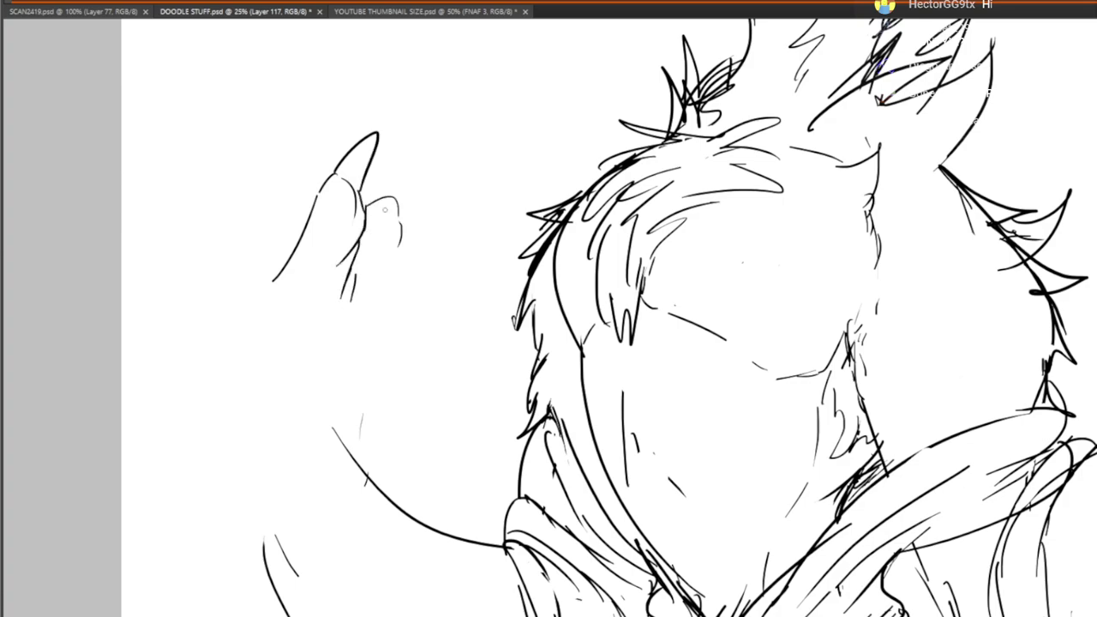
# Add a clawed second finger to the far hand, plus the curled fingers and palm edge below it
pyautogui.moveTo(369, 202); pyautogui.dragTo(407, 216)
pyautogui.moveTo(277, 290)
pyautogui.mouseDown()
pyautogui.moveTo(309, 278)
pyautogui.moveTo(375, 296)
pyautogui.mouseUp()
pyautogui.moveTo(377, 302); pyautogui.dragTo(388, 324)
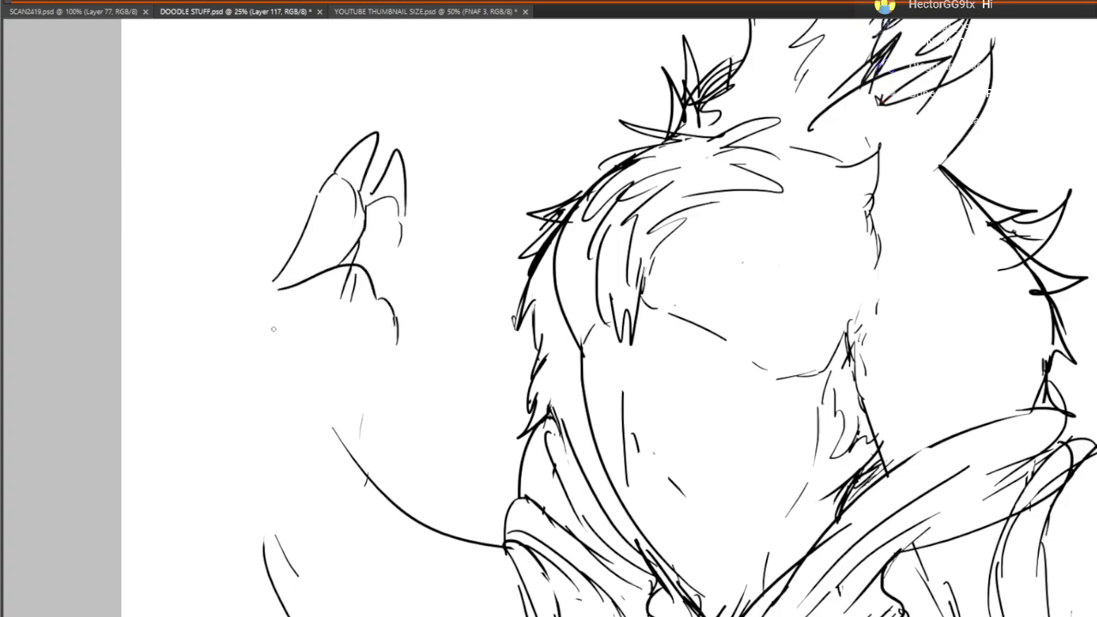
pyautogui.moveTo(275, 331); pyautogui.dragTo(393, 341)
pyautogui.moveTo(397, 345); pyautogui.dragTo(399, 377)
pyautogui.moveTo(366, 375)
pyautogui.mouseDown()
pyautogui.moveTo(358, 324)
pyautogui.moveTo(352, 365)
pyautogui.mouseUp()
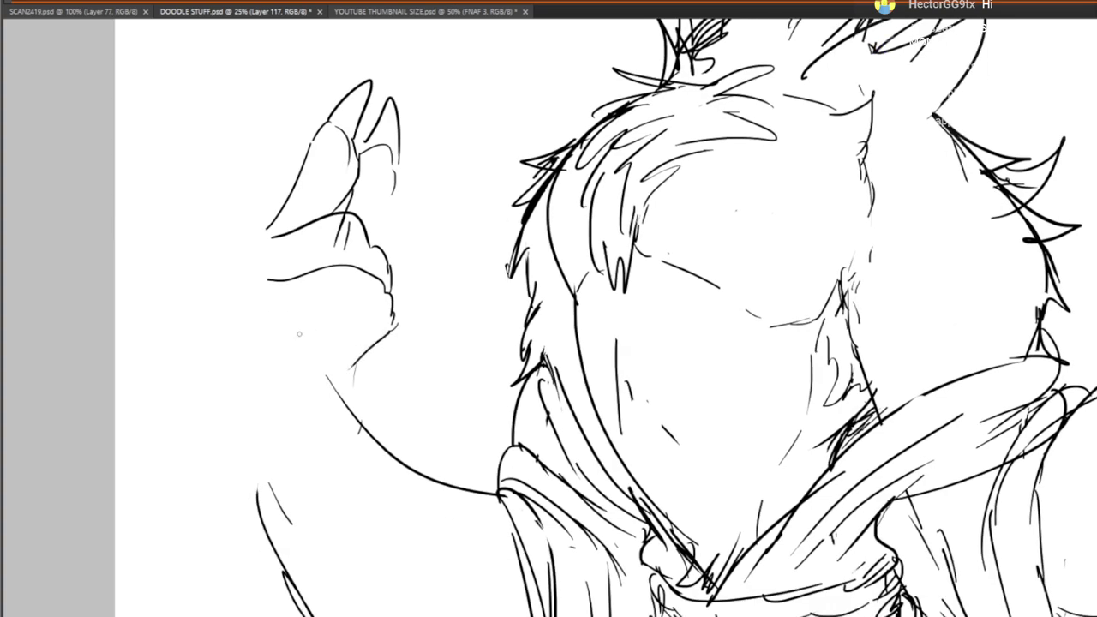
# Draw the far hand's lower palm crease and back edge, adding a wrist tuft and ragged outer forearm contour
pyautogui.moveTo(275, 350); pyautogui.dragTo(353, 331)
pyautogui.moveTo(262, 230)
pyautogui.mouseDown()
pyautogui.moveTo(234, 262)
pyautogui.moveTo(234, 337)
pyautogui.mouseUp()
pyautogui.moveTo(225, 285); pyautogui.dragTo(223, 324)
pyautogui.moveTo(233, 408)
pyautogui.mouseDown()
pyautogui.moveTo(208, 325)
pyautogui.moveTo(235, 355)
pyautogui.moveTo(260, 487)
pyautogui.mouseUp()
pyautogui.moveTo(253, 446); pyautogui.dragTo(264, 519)
# Join the far palm to the forearm with short wrist strokes and add feather tufts along the inner forearm
pyautogui.moveTo(343, 411); pyautogui.dragTo(309, 320)
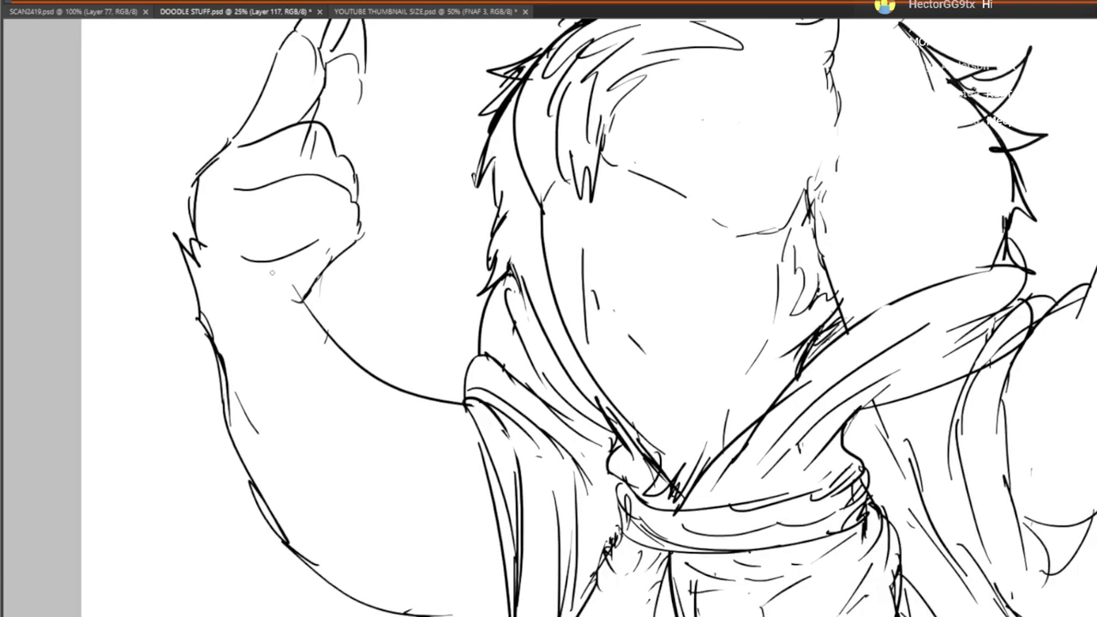
pyautogui.moveTo(329, 262)
pyautogui.mouseDown()
pyautogui.moveTo(306, 318)
pyautogui.moveTo(316, 345)
pyautogui.moveTo(339, 357)
pyautogui.mouseUp()
pyautogui.moveTo(333, 339)
pyautogui.mouseDown()
pyautogui.moveTo(438, 400)
pyautogui.moveTo(471, 392)
pyautogui.mouseUp()
pyautogui.moveTo(473, 388); pyautogui.dragTo(451, 434)
# Reshape the far sleeve's lower end so it hangs behind the forearm, clearing the overlapping lines
pyautogui.moveTo(454, 523); pyautogui.dragTo(376, 366)
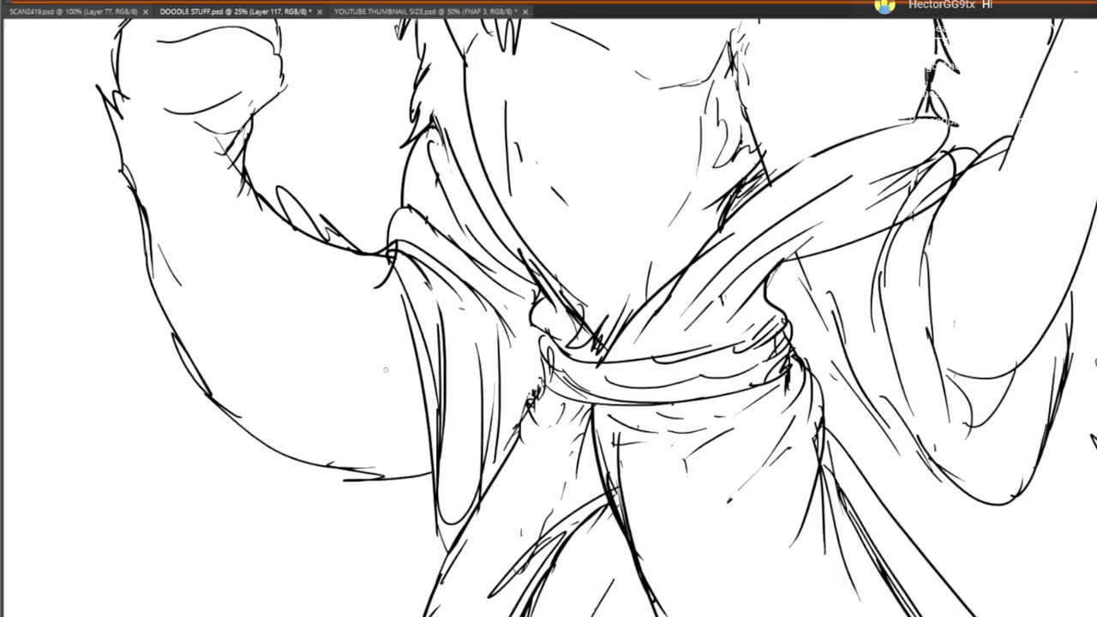
pyautogui.moveTo(392, 501)
pyautogui.mouseDown()
pyautogui.moveTo(367, 383)
pyautogui.moveTo(417, 432)
pyautogui.mouseUp()
pyautogui.moveTo(381, 347); pyautogui.dragTo(391, 372)
pyautogui.moveTo(395, 345); pyautogui.dragTo(402, 365)
pyautogui.moveTo(394, 360)
pyautogui.mouseDown()
pyautogui.moveTo(385, 367)
pyautogui.moveTo(353, 329)
pyautogui.moveTo(390, 352)
pyautogui.moveTo(339, 513)
pyautogui.moveTo(366, 424)
pyautogui.mouseUp()
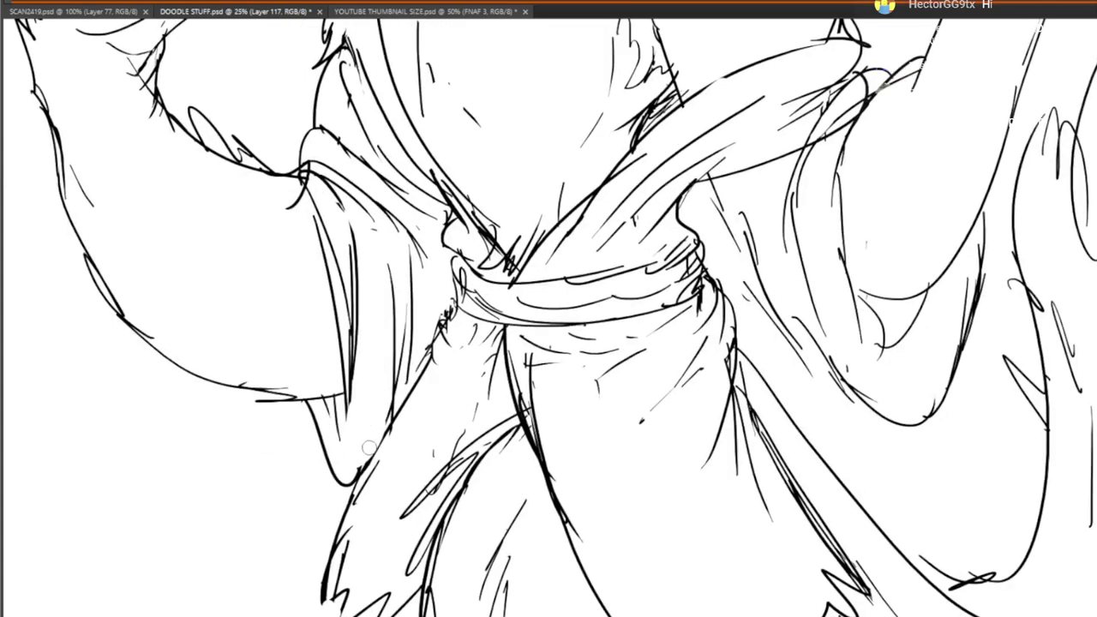
# Clean up the stray crossing lines at the far hand's inner wrist
pyautogui.moveTo(289, 336); pyautogui.dragTo(404, 464)
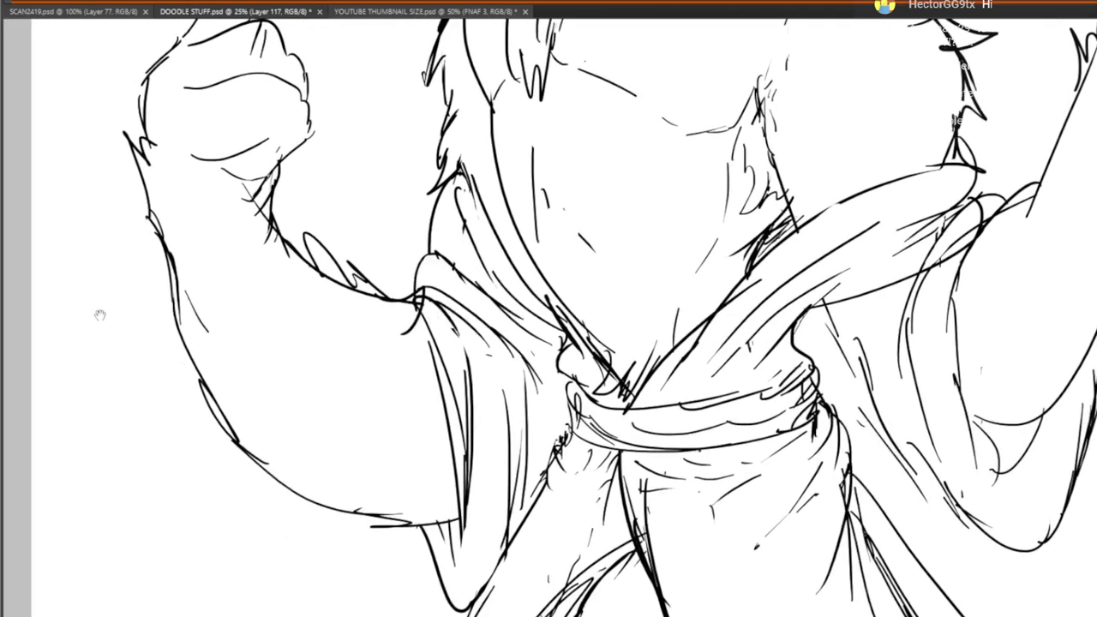
pyautogui.moveTo(256, 248); pyautogui.dragTo(281, 339)
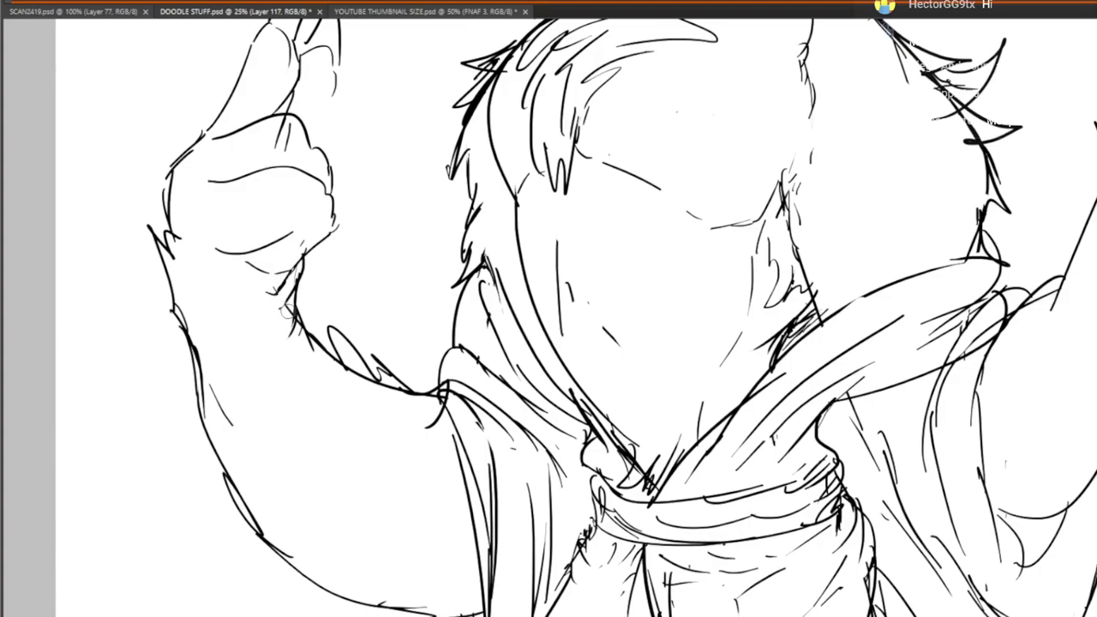
pyautogui.scroll(4, 283, 318)
pyautogui.hotkey('ctrl', 'z')
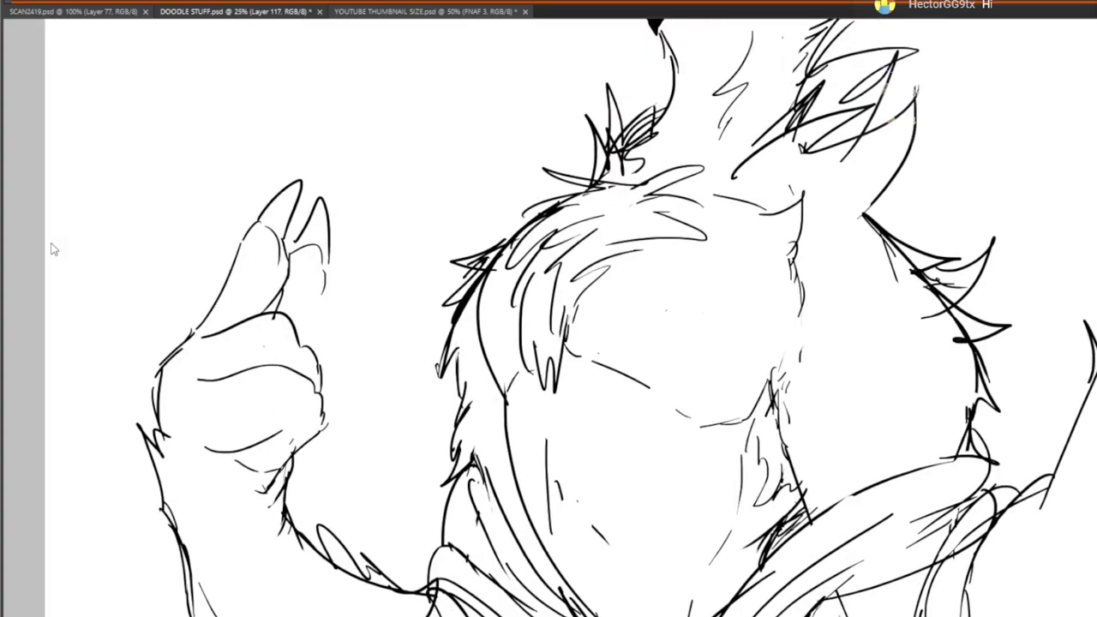
# Complete the far hand's second finger with a thick ragged outer edge running down to the knuckles
pyautogui.moveTo(330, 260)
pyautogui.mouseDown()
pyautogui.moveTo(332, 299)
pyautogui.moveTo(304, 330)
pyautogui.mouseUp()
pyautogui.moveTo(417, 211)
pyautogui.mouseDown()
pyautogui.moveTo(155, 421)
pyautogui.moveTo(206, 386)
pyautogui.moveTo(362, 122)
pyautogui.moveTo(403, 330)
pyautogui.mouseUp()
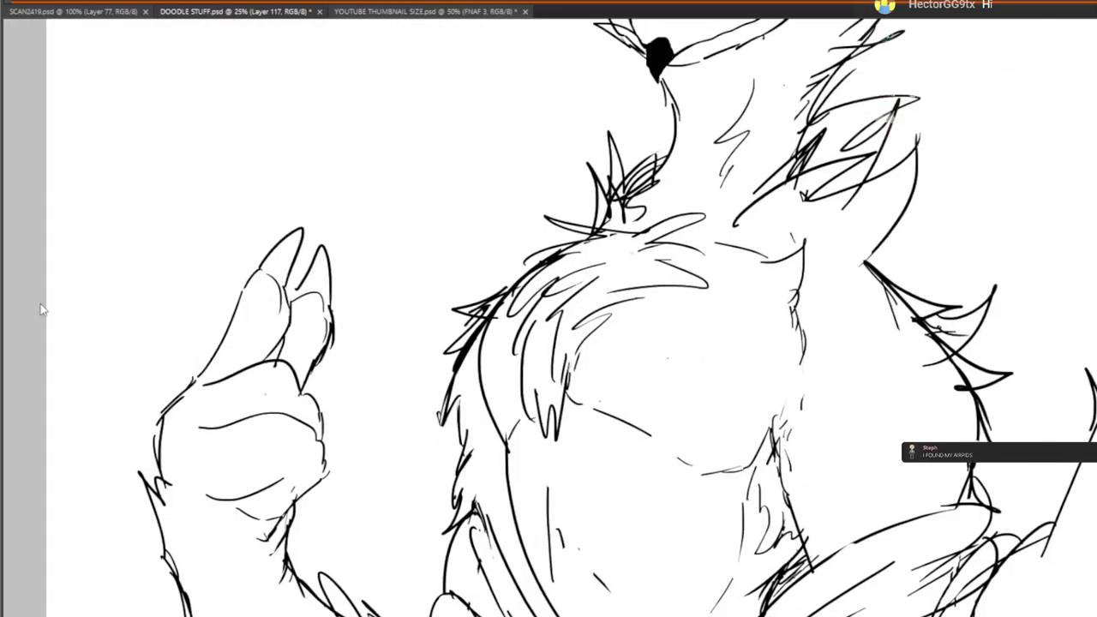
pyautogui.moveTo(315, 261); pyautogui.dragTo(348, 466)
pyautogui.moveTo(550, 312); pyautogui.dragTo(211, 313)
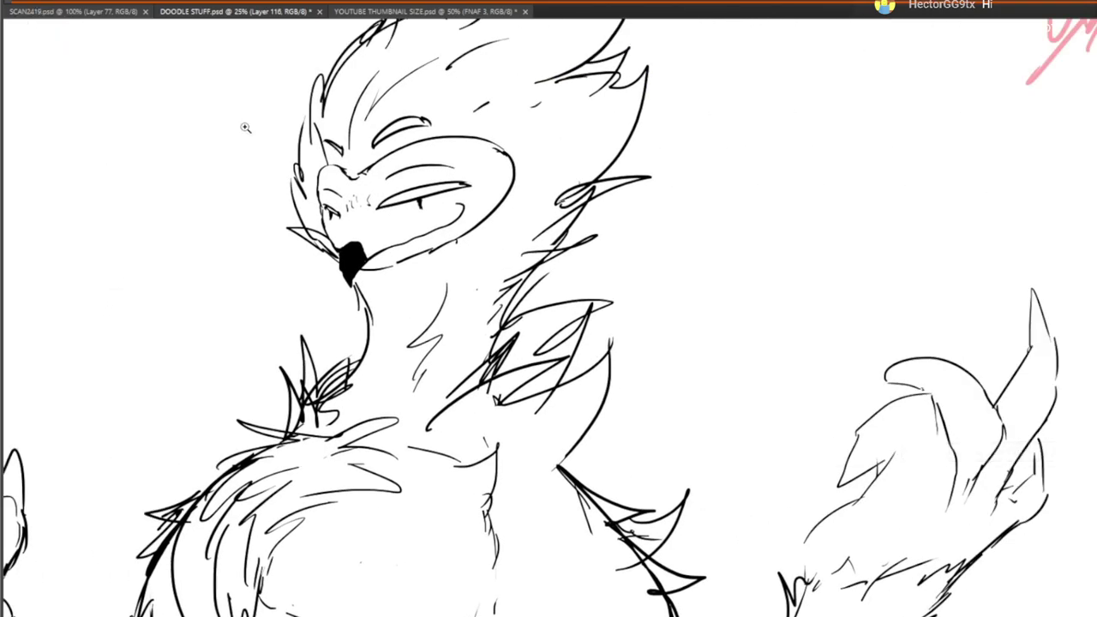
pyautogui.scroll(2, 435, 233)
pyautogui.moveTo(434, 233); pyautogui.dragTo(544, 406)
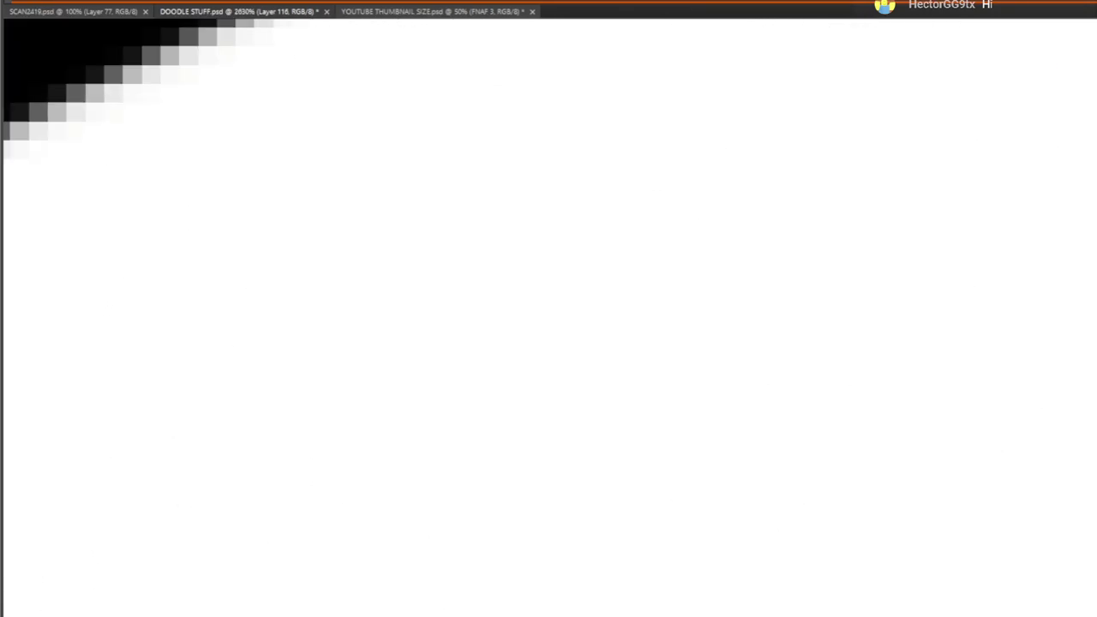
# Fill the near lower eye with solid red
pyautogui.click(185, 157)
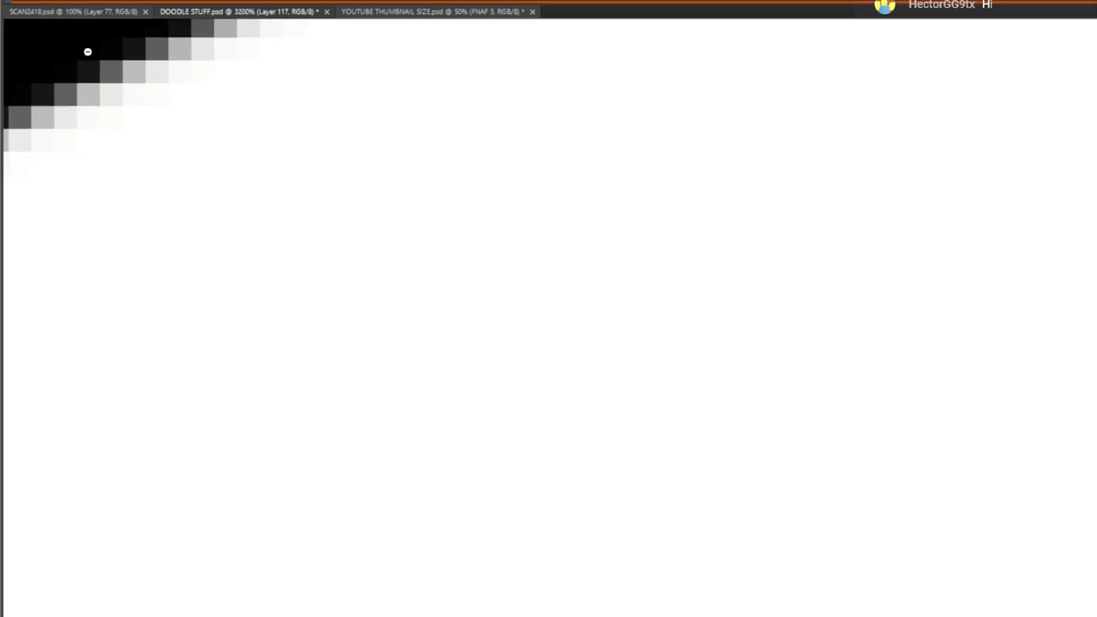
pyautogui.keyDown('alt'); pyautogui.click(91, 57); pyautogui.keyUp('alt')
pyautogui.keyDown('alt'); pyautogui.click(112, 84); pyautogui.keyUp('alt')
pyautogui.keyDown('alt'); pyautogui.click(141, 118); pyautogui.keyUp('alt')
pyautogui.keyDown('alt'); pyautogui.click(175, 145); pyautogui.keyUp('alt')
pyautogui.keyDown('alt'); pyautogui.click(214, 172); pyautogui.keyUp('alt')
pyautogui.keyDown('alt'); pyautogui.click(283, 210); pyautogui.keyUp('alt')
pyautogui.keyDown('alt'); pyautogui.click(310, 226); pyautogui.keyUp('alt')
pyautogui.moveTo(271, 286); pyautogui.dragTo(552, 297)
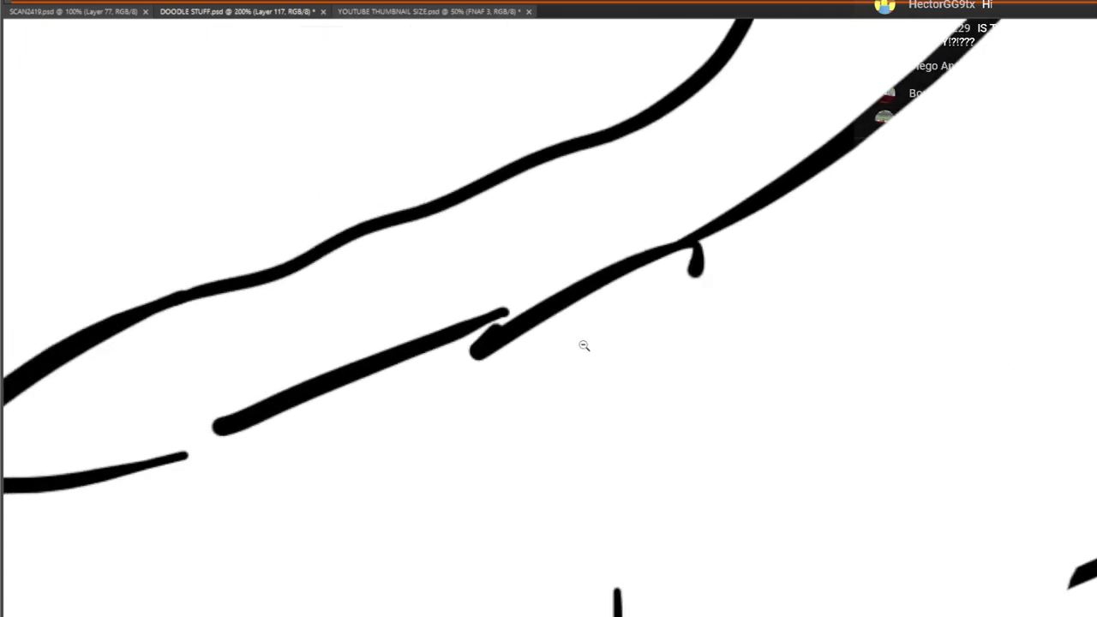
pyautogui.scroll(-3, 584, 345)
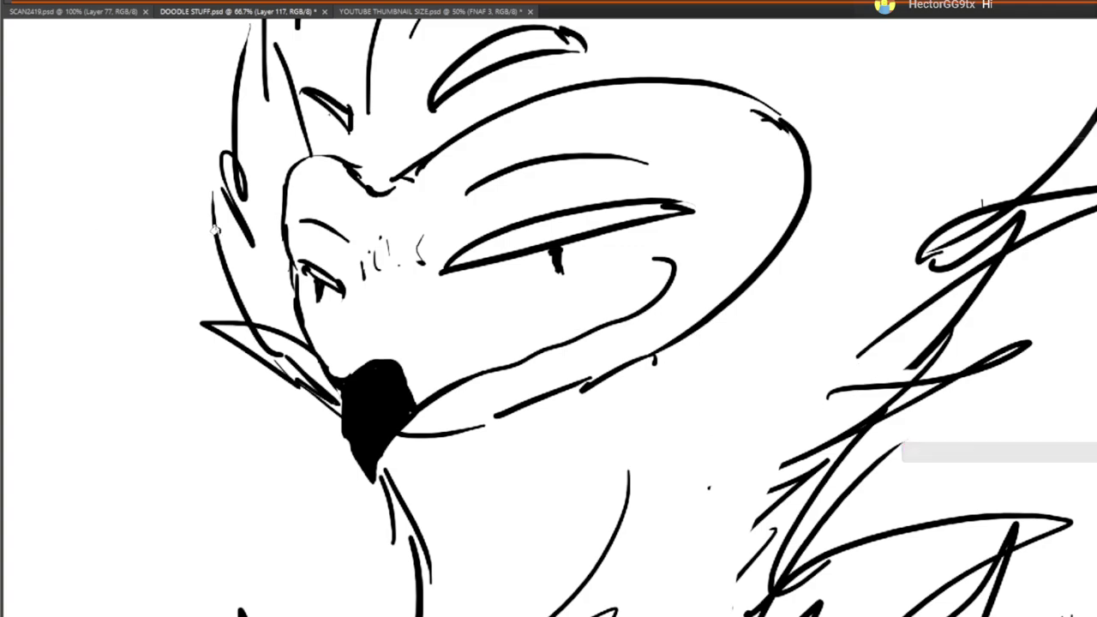
pyautogui.click(554, 228)
pyautogui.scroll(3, 553, 228)
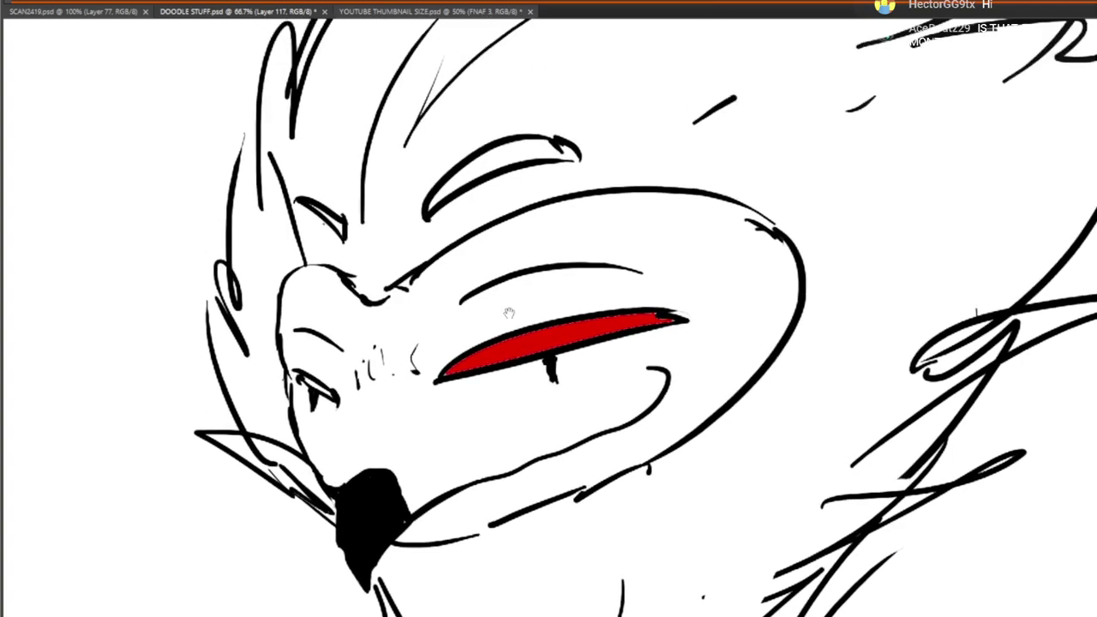
pyautogui.click(505, 157)
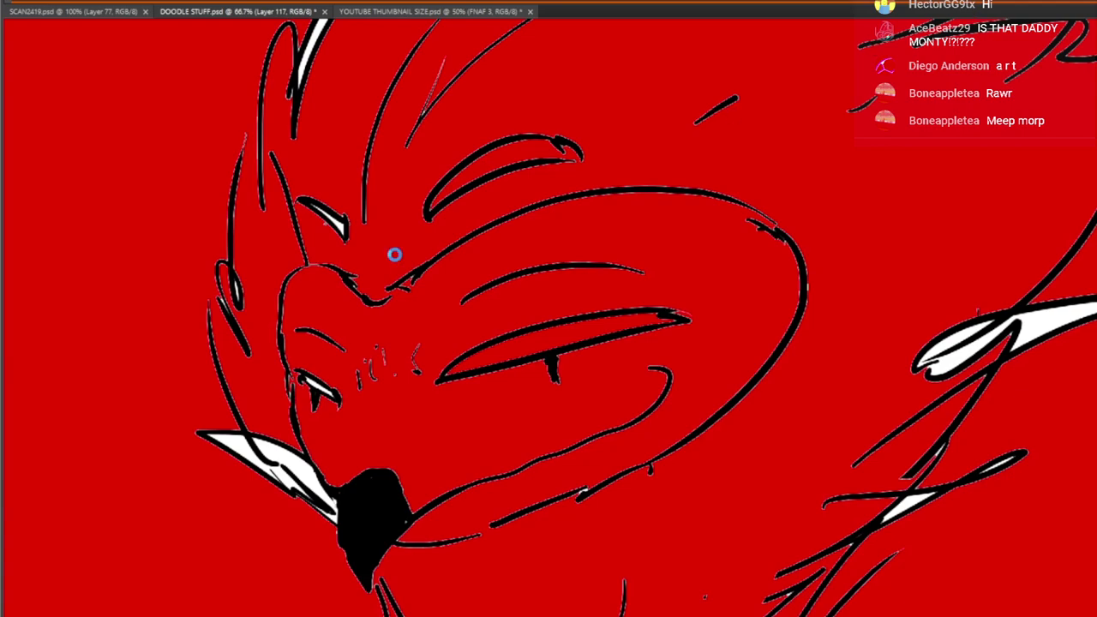
pyautogui.hotkey('ctrl', 'z')
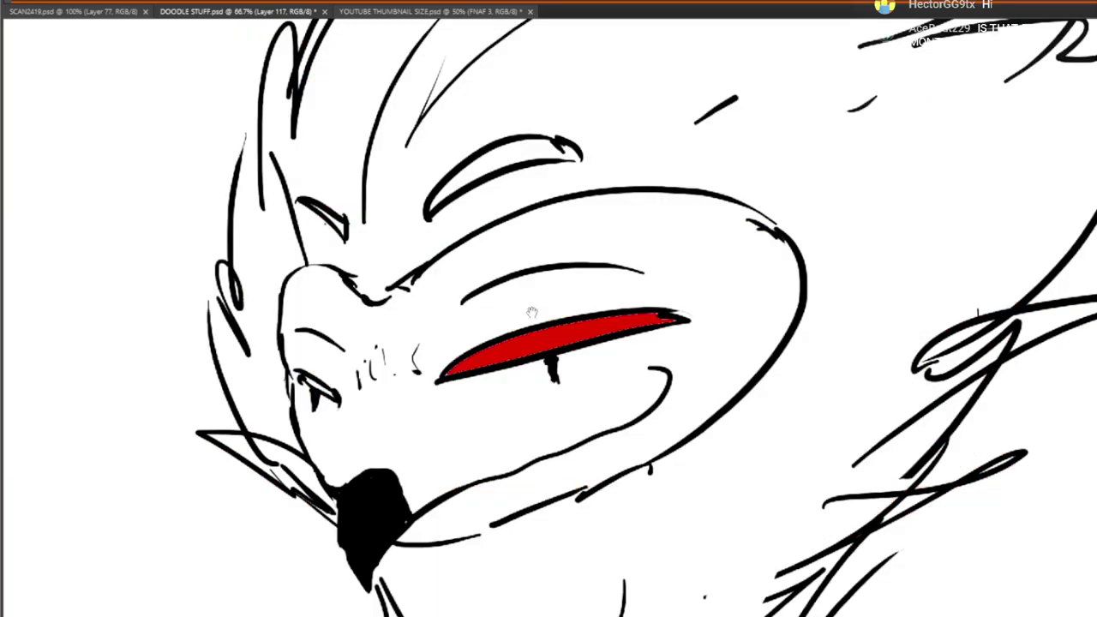
pyautogui.moveTo(295, 372); pyautogui.dragTo(311, 382)
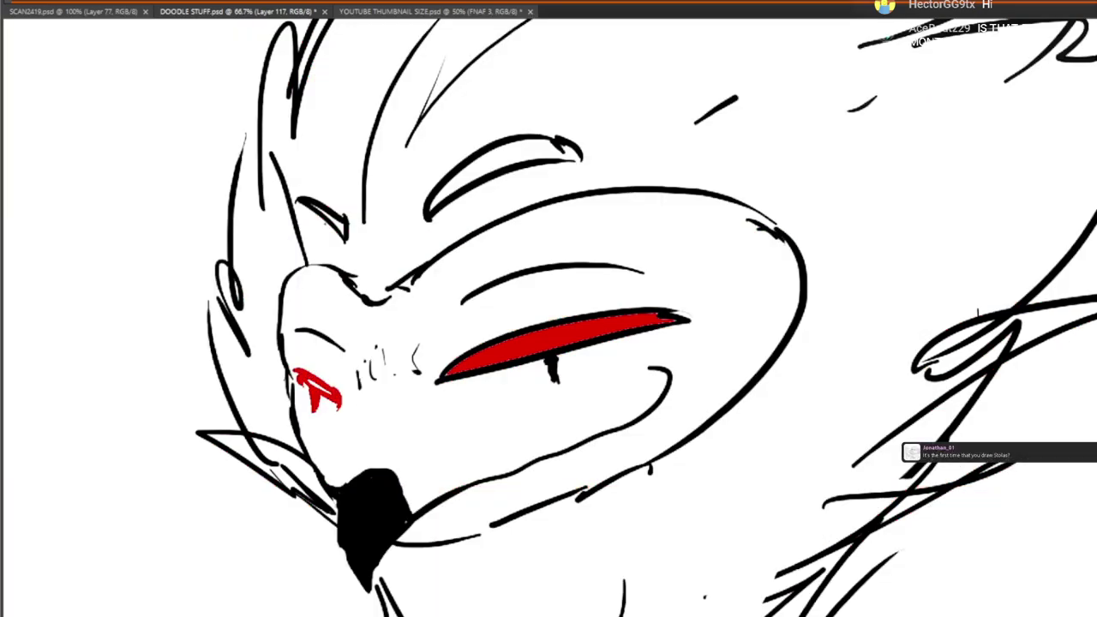
pyautogui.hotkey('ctrl', 'z')
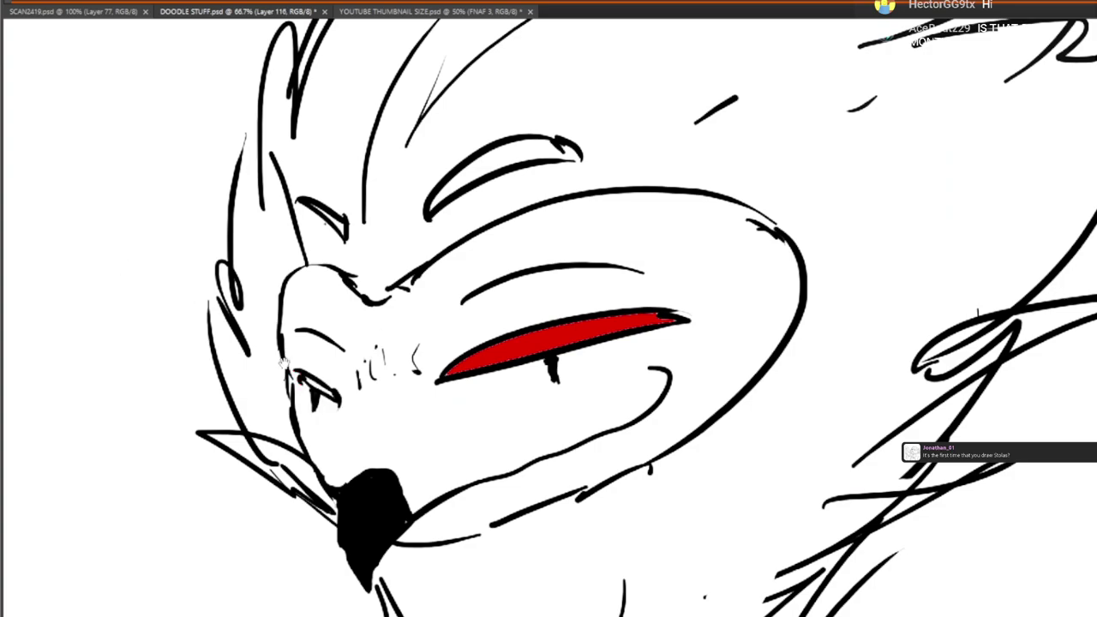
# Fill the far lower eye and both upper eyes with the same red
pyautogui.moveTo(302, 377); pyautogui.dragTo(322, 388)
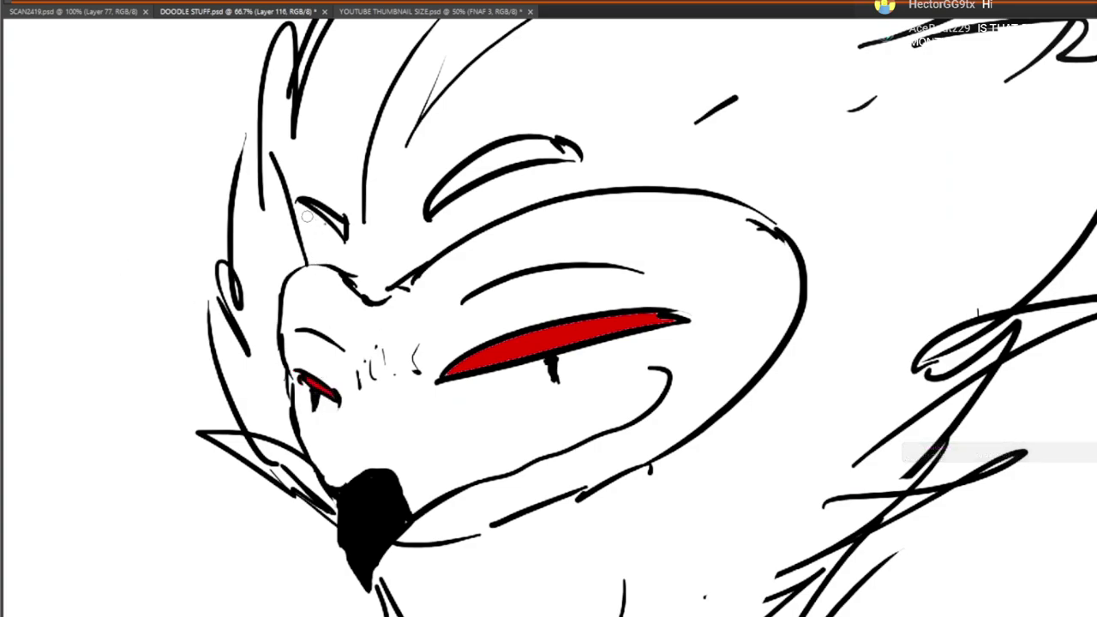
pyautogui.moveTo(302, 203); pyautogui.dragTo(343, 226)
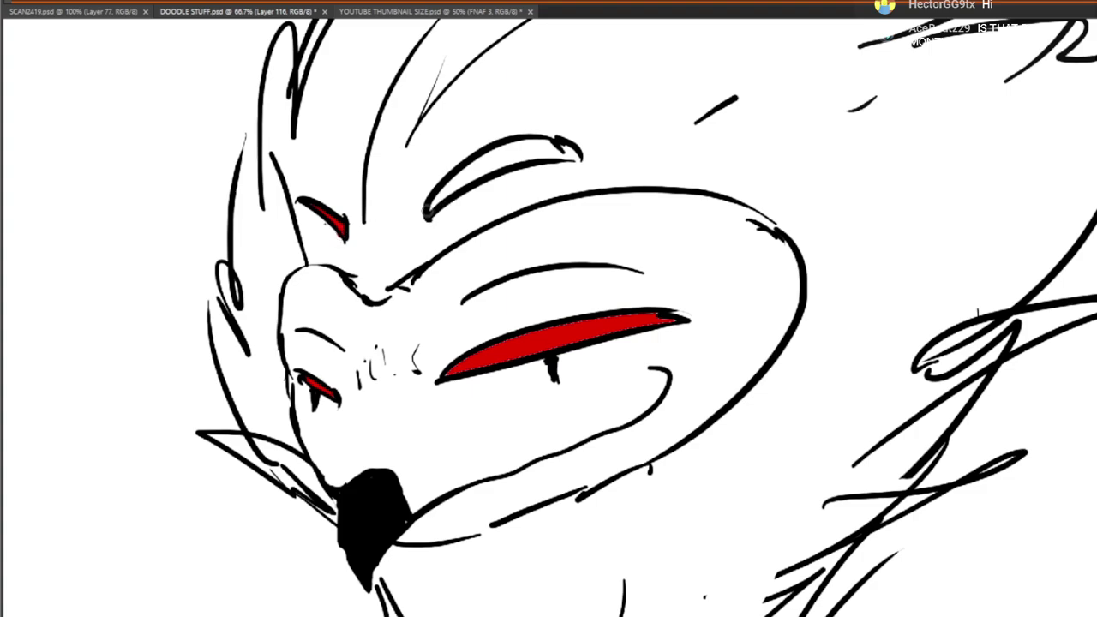
pyautogui.moveTo(428, 214); pyautogui.dragTo(481, 159)
pyautogui.moveTo(439, 197)
pyautogui.mouseDown()
pyautogui.moveTo(540, 144)
pyautogui.moveTo(467, 180)
pyautogui.moveTo(549, 147)
pyautogui.moveTo(578, 156)
pyautogui.mouseUp()
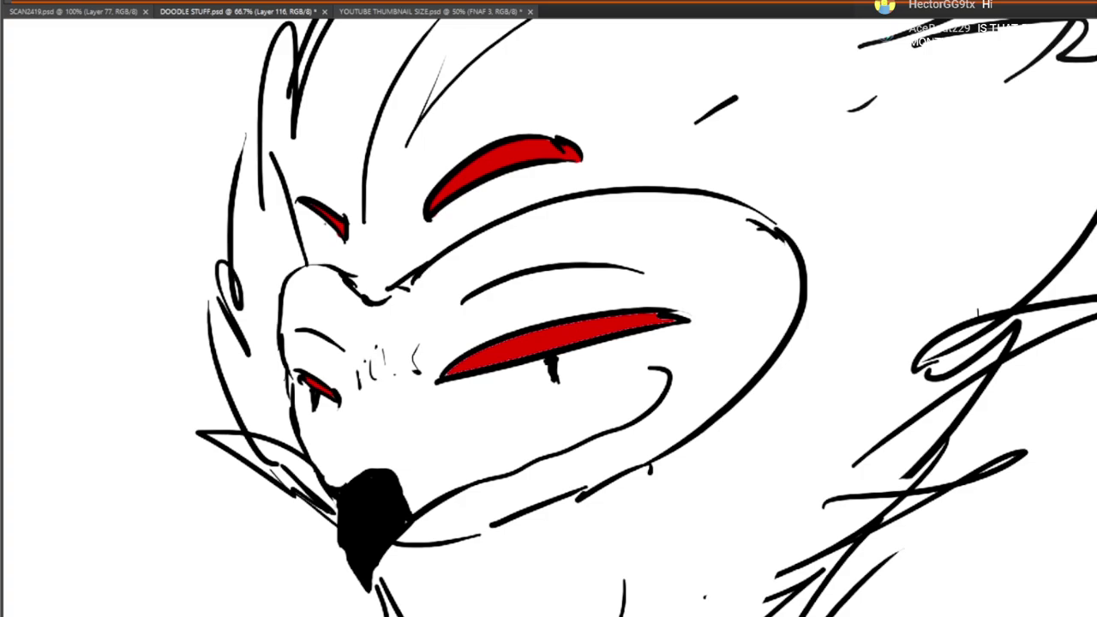
# Shade the eyelids above both lower eyes with a grey gradient inside feather-edged selections, and clear the selection
pyautogui.scroll(-5, 612, 387)
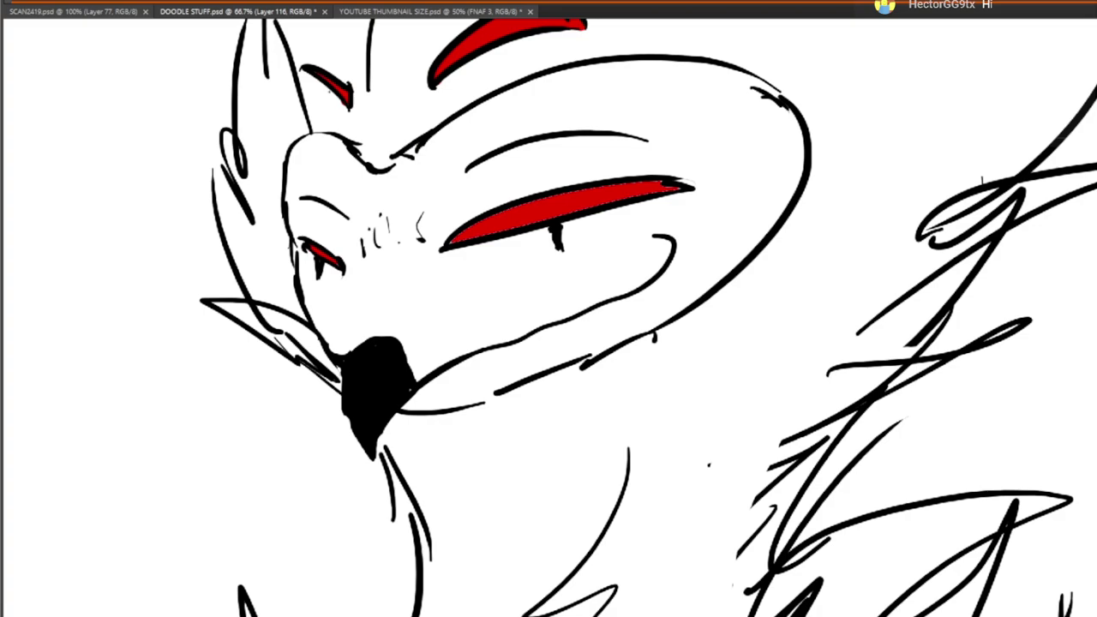
pyautogui.moveTo(442, 243)
pyautogui.mouseDown()
pyautogui.moveTo(524, 157)
pyautogui.moveTo(643, 154)
pyautogui.moveTo(681, 161)
pyautogui.moveTo(700, 182)
pyautogui.moveTo(442, 244)
pyautogui.mouseUp()
pyautogui.moveTo(302, 240)
pyautogui.mouseDown()
pyautogui.moveTo(313, 215)
pyautogui.moveTo(353, 264)
pyautogui.moveTo(336, 273)
pyautogui.moveTo(296, 249)
pyautogui.mouseUp()
pyautogui.moveTo(480, 511); pyautogui.dragTo(413, 64)
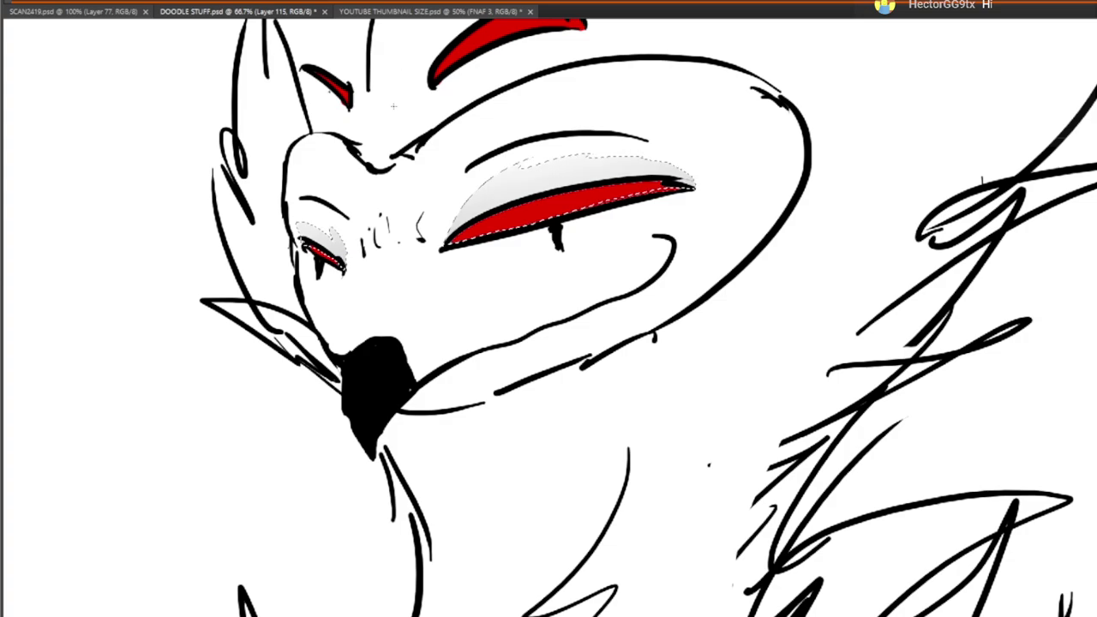
pyautogui.moveTo(392, 485)
pyautogui.mouseDown()
pyautogui.moveTo(403, 64)
pyautogui.moveTo(480, 266)
pyautogui.mouseUp()
pyautogui.hotkey('ctrl', 'd')
pyautogui.press('l')
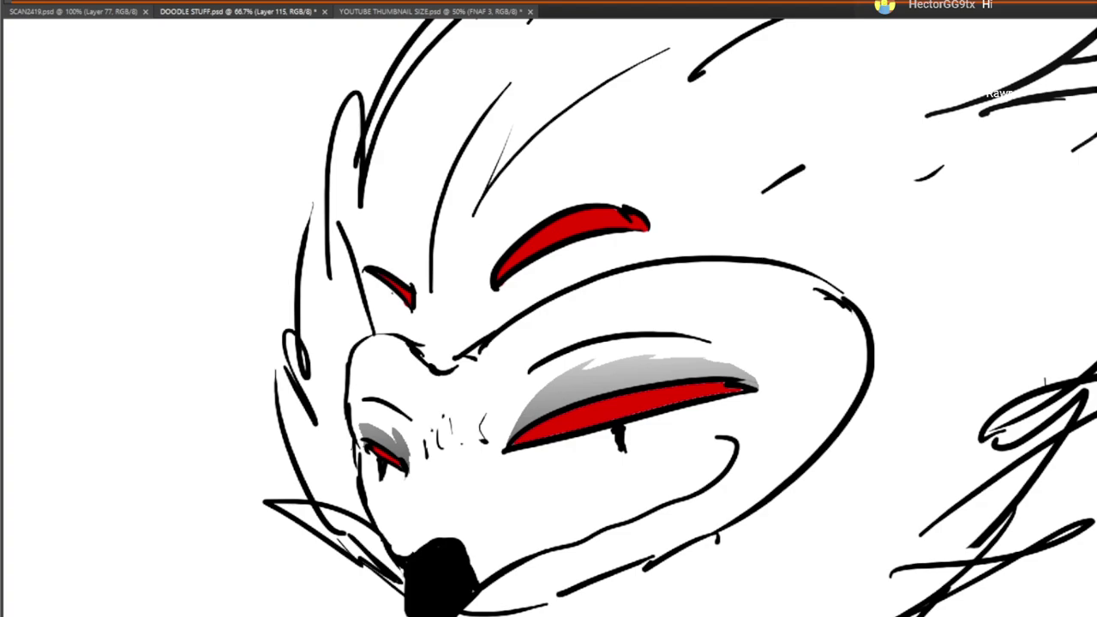
# Add a short crease stroke above the beak and small feather ticks in the gap along the lower jaw line
pyautogui.moveTo(637, 531); pyautogui.dragTo(613, 302)
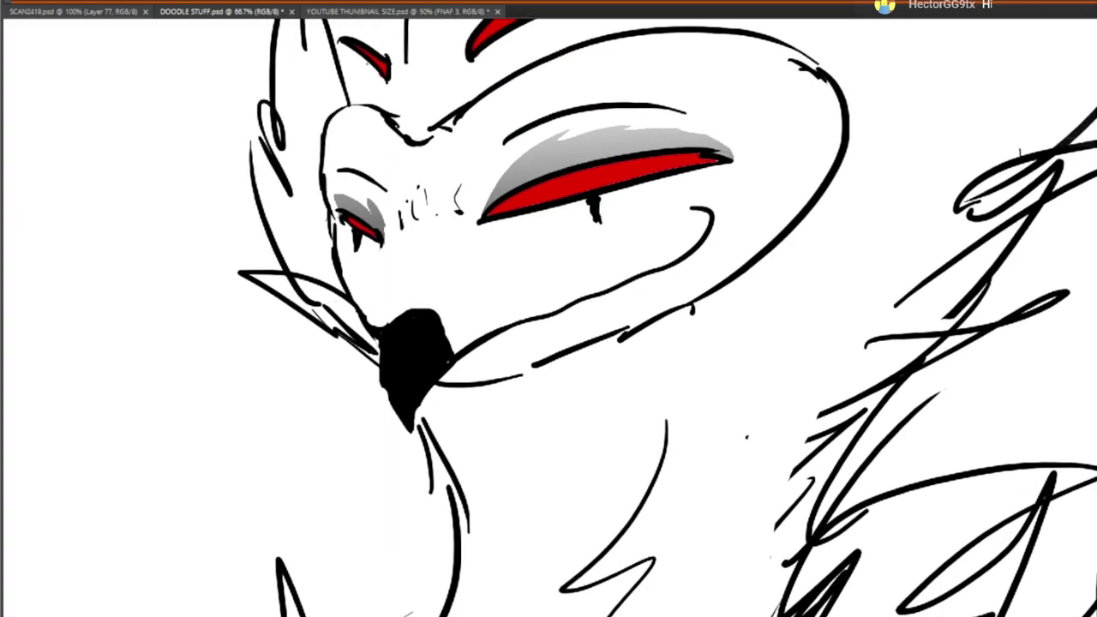
pyautogui.moveTo(393, 333)
pyautogui.mouseDown()
pyautogui.moveTo(389, 319)
pyautogui.moveTo(402, 314)
pyautogui.moveTo(435, 334)
pyautogui.moveTo(398, 277)
pyautogui.mouseUp()
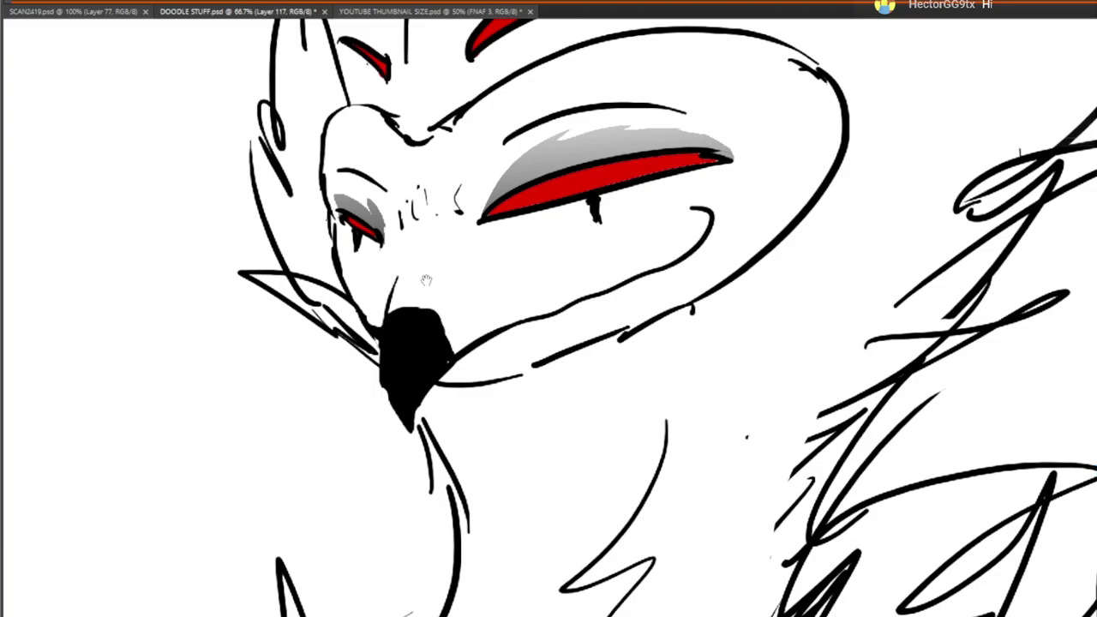
pyautogui.moveTo(797, 182); pyautogui.dragTo(928, 110)
pyautogui.moveTo(681, 296)
pyautogui.mouseDown()
pyautogui.moveTo(562, 414)
pyautogui.moveTo(583, 280)
pyautogui.moveTo(571, 278)
pyautogui.mouseUp()
pyautogui.moveTo(650, 256); pyautogui.dragTo(666, 243)
pyautogui.moveTo(695, 281)
pyautogui.mouseDown()
pyautogui.moveTo(583, 546)
pyautogui.moveTo(615, 245)
pyautogui.mouseUp()
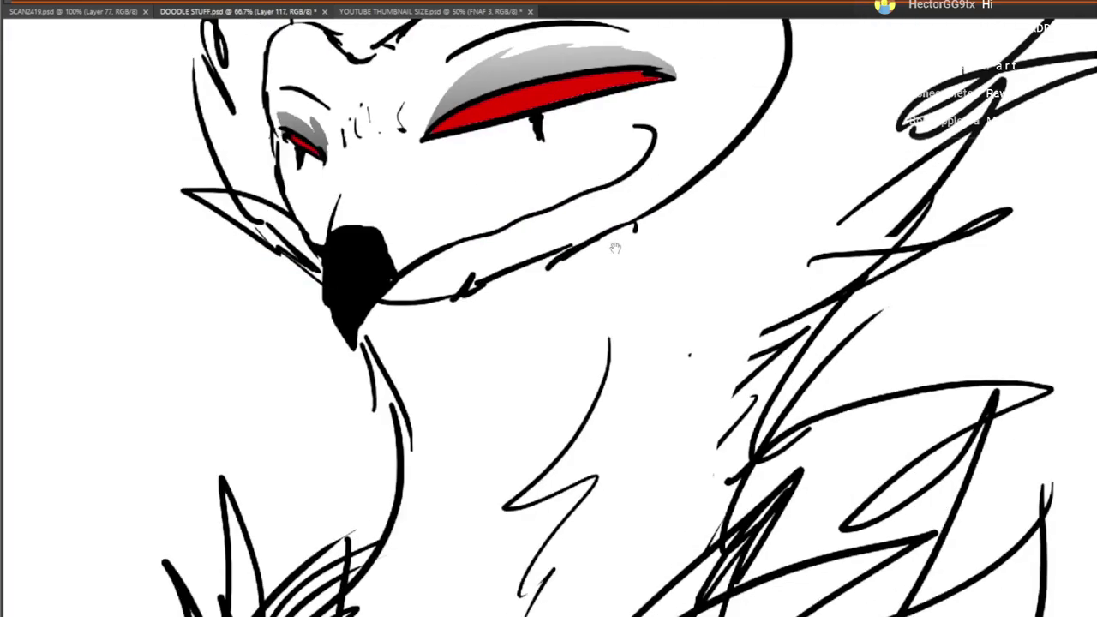
# Examine the whole figure from the crest down to the chest and both raised hands
pyautogui.moveTo(581, 420); pyautogui.dragTo(676, 13)
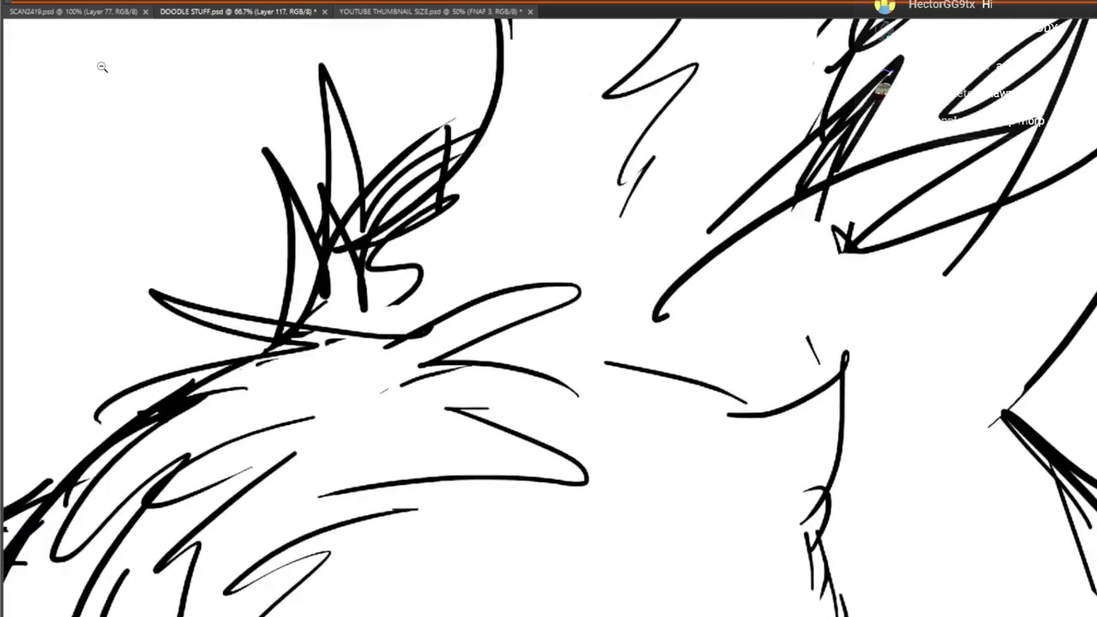
pyautogui.keyDown('alt'); pyautogui.click(102, 67); pyautogui.keyUp('alt')
pyautogui.keyDown('alt'); pyautogui.click(144, 137); pyautogui.keyUp('alt')
pyautogui.keyDown('alt'); pyautogui.click(151, 156); pyautogui.keyUp('alt')
pyautogui.keyDown('alt'); pyautogui.click(152, 157); pyautogui.keyUp('alt')
pyautogui.moveTo(486, 176); pyautogui.dragTo(681, 403)
pyautogui.moveTo(795, 512); pyautogui.dragTo(846, 467)
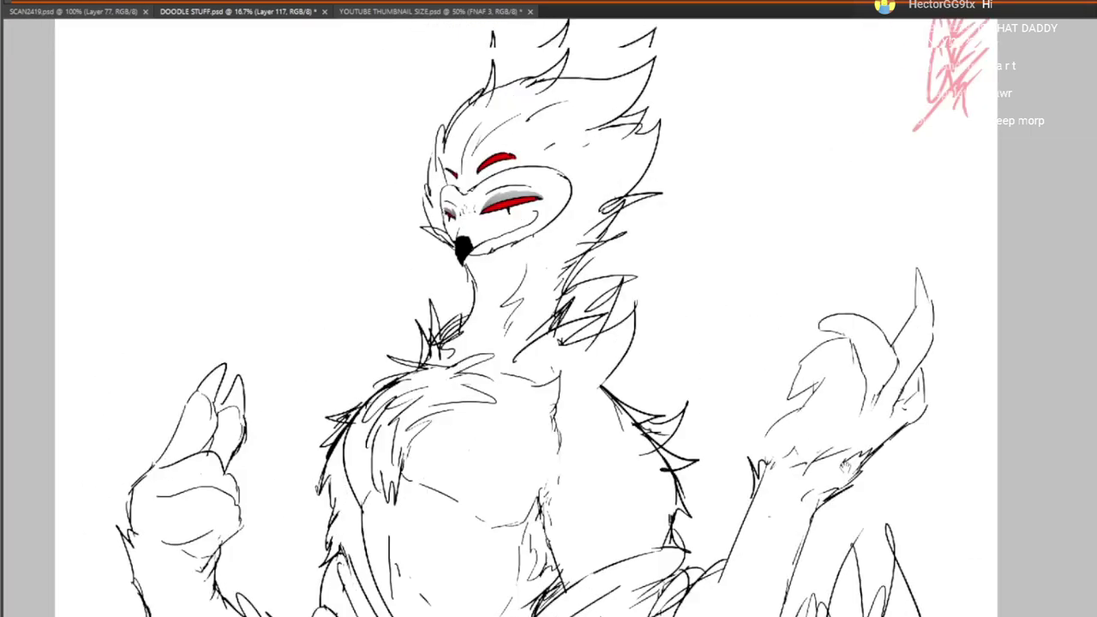
pyautogui.hotkey('ctrl', 'z')
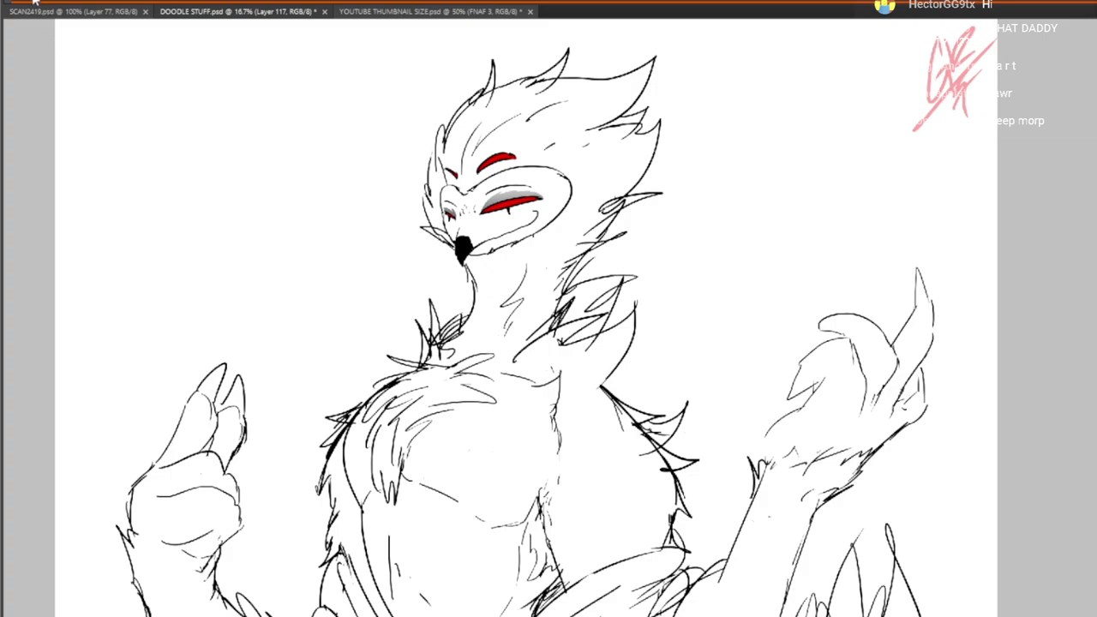
# Redraw the crease above the near eyelid as a raised, humped brow and erase the crease above the far eyelid
pyautogui.scroll(2, 511, 206)
pyautogui.scroll(1, 337, 249)
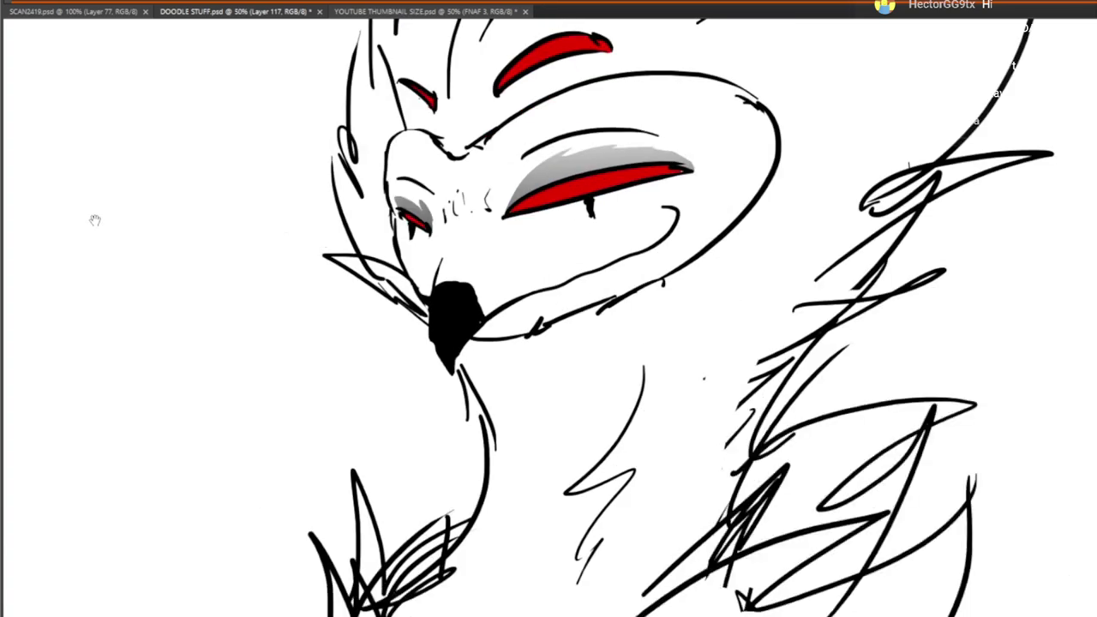
pyautogui.moveTo(508, 159)
pyautogui.mouseDown()
pyautogui.moveTo(548, 133)
pyautogui.moveTo(677, 131)
pyautogui.mouseUp()
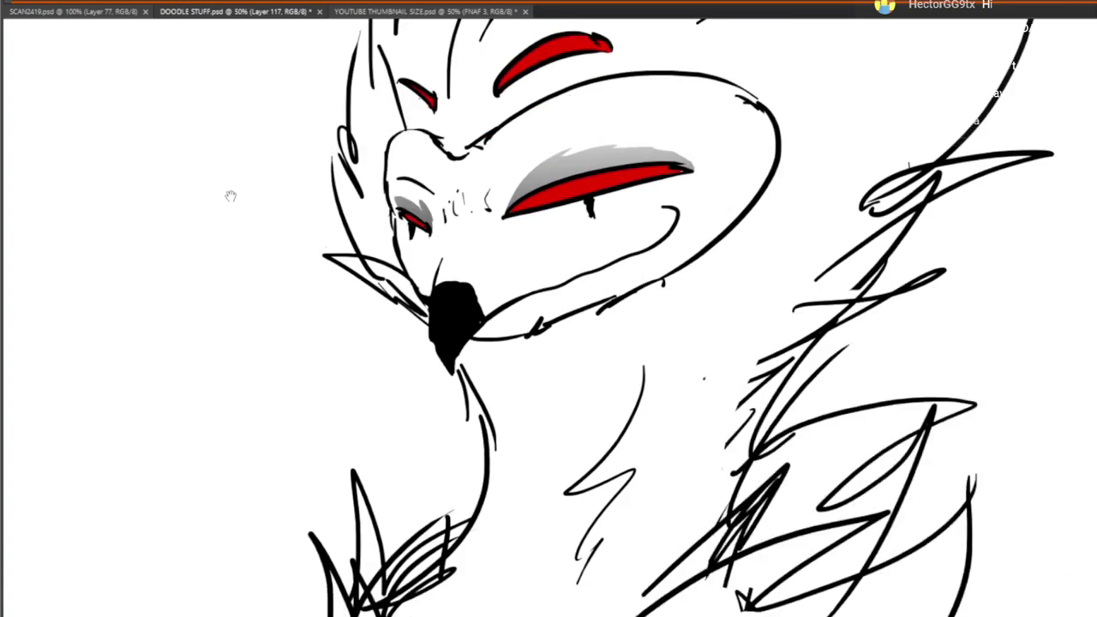
pyautogui.moveTo(520, 149)
pyautogui.mouseDown()
pyautogui.moveTo(601, 122)
pyautogui.moveTo(676, 139)
pyautogui.mouseUp()
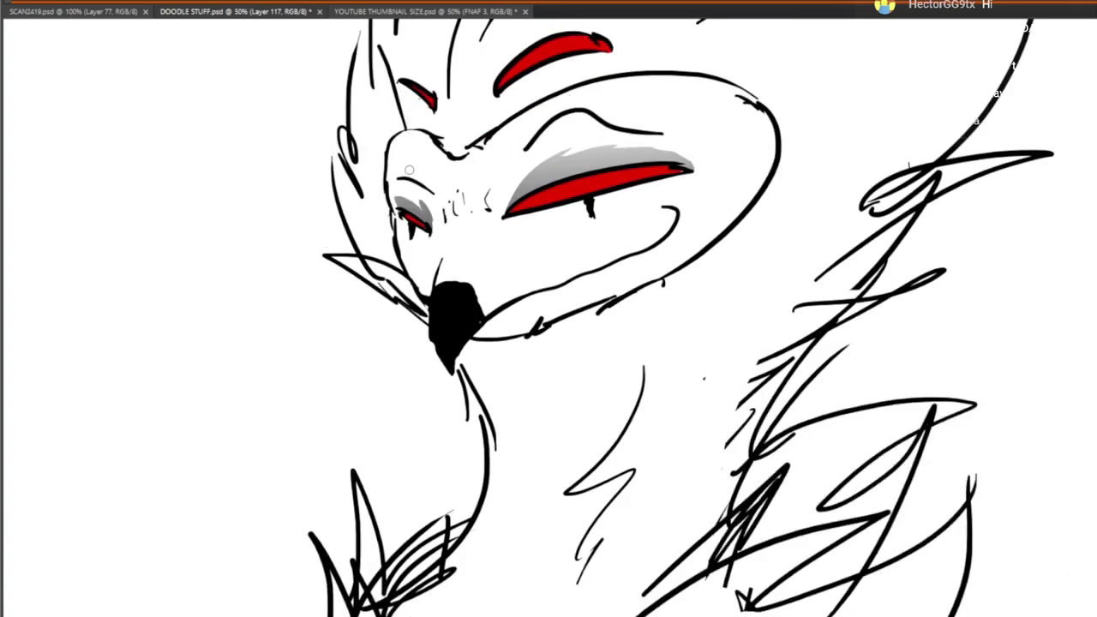
pyautogui.moveTo(443, 219)
pyautogui.mouseDown()
pyautogui.moveTo(457, 133)
pyautogui.moveTo(512, 186)
pyautogui.mouseUp()
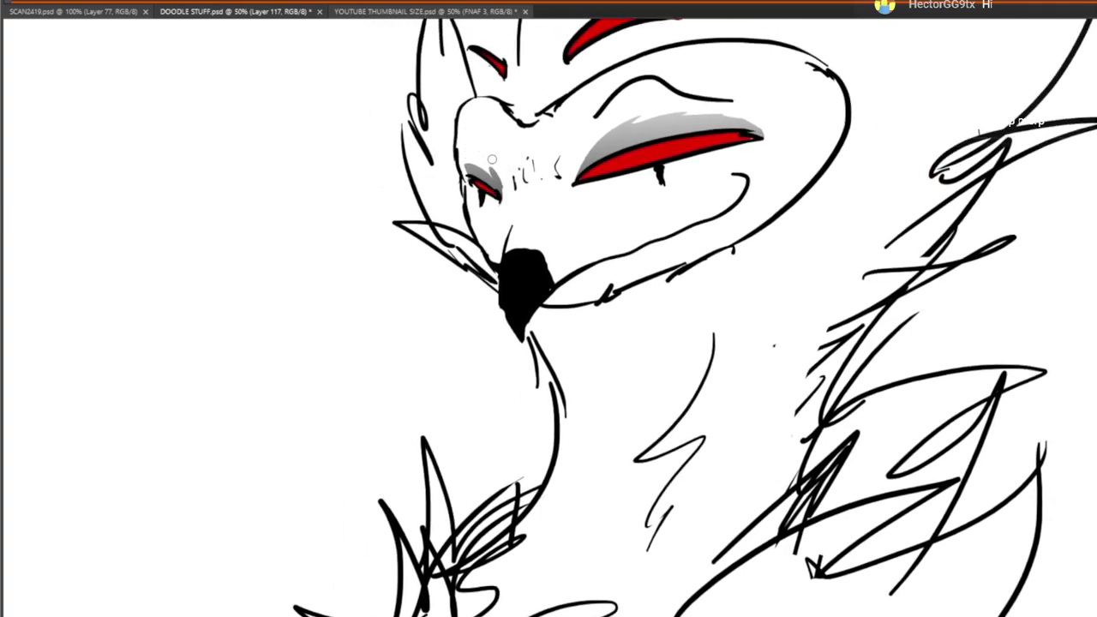
pyautogui.moveTo(463, 146)
pyautogui.mouseDown()
pyautogui.moveTo(509, 151)
pyautogui.moveTo(508, 63)
pyautogui.mouseUp()
# Fade the figure's line art to 30% opacity, with the raised clawed hand beside the near shoulder in view
pyautogui.moveTo(387, 406); pyautogui.dragTo(453, 71)
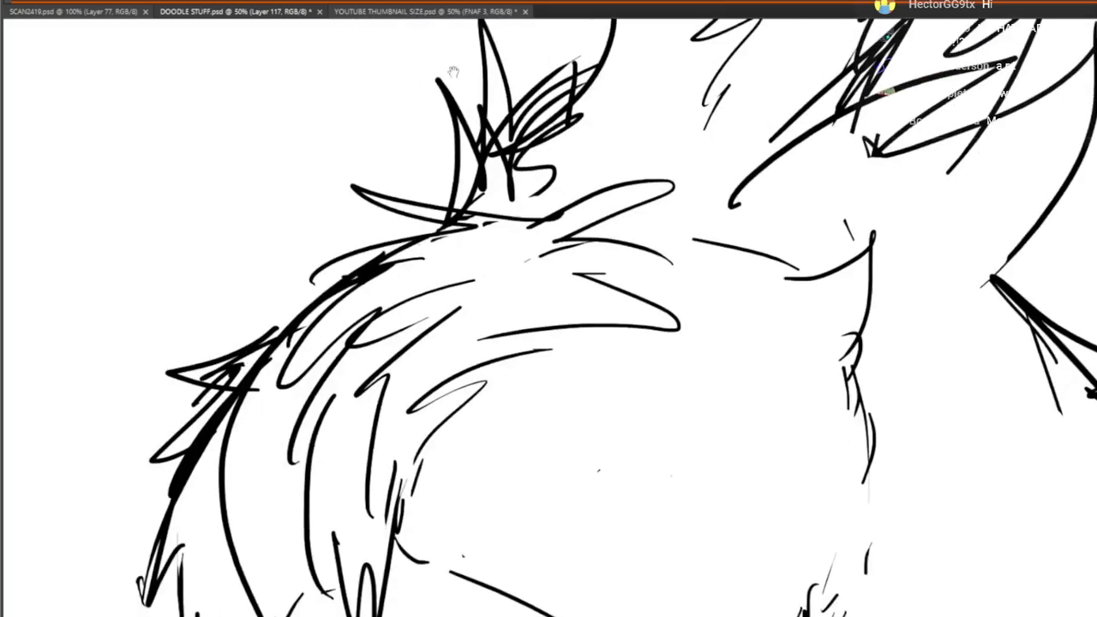
pyautogui.moveTo(211, 340); pyautogui.dragTo(451, 171)
pyautogui.moveTo(384, 298); pyautogui.dragTo(562, 272)
pyautogui.moveTo(376, 150); pyautogui.dragTo(441, 304)
pyautogui.moveTo(303, 267)
pyautogui.mouseDown()
pyautogui.moveTo(388, 338)
pyautogui.moveTo(521, 390)
pyautogui.mouseUp()
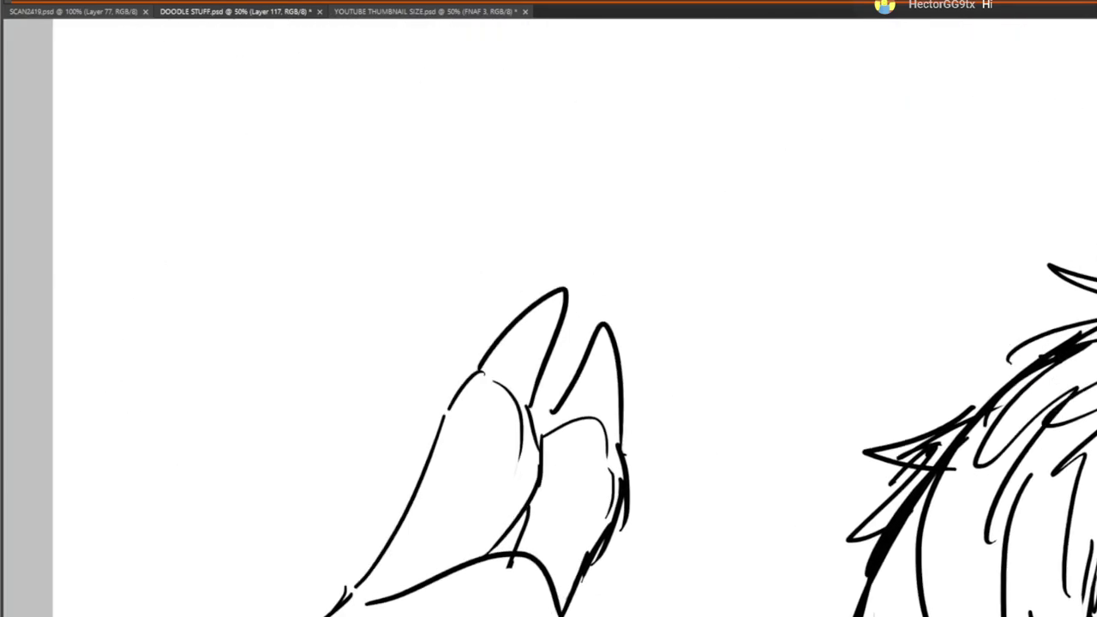
pyautogui.scroll(-3, 543, 314)
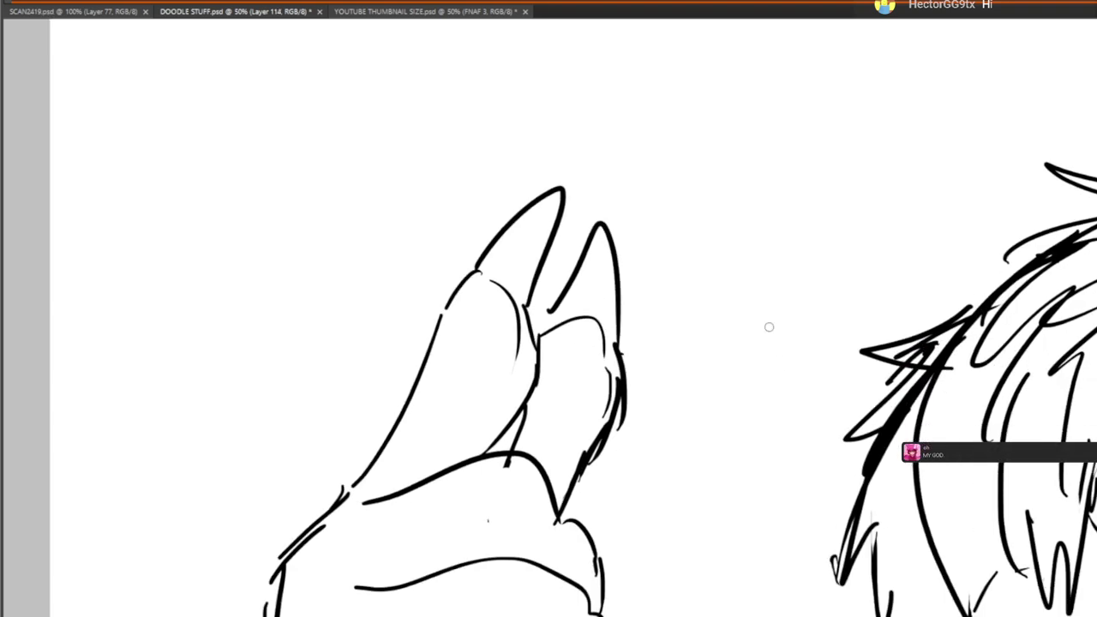
pyautogui.press('3')
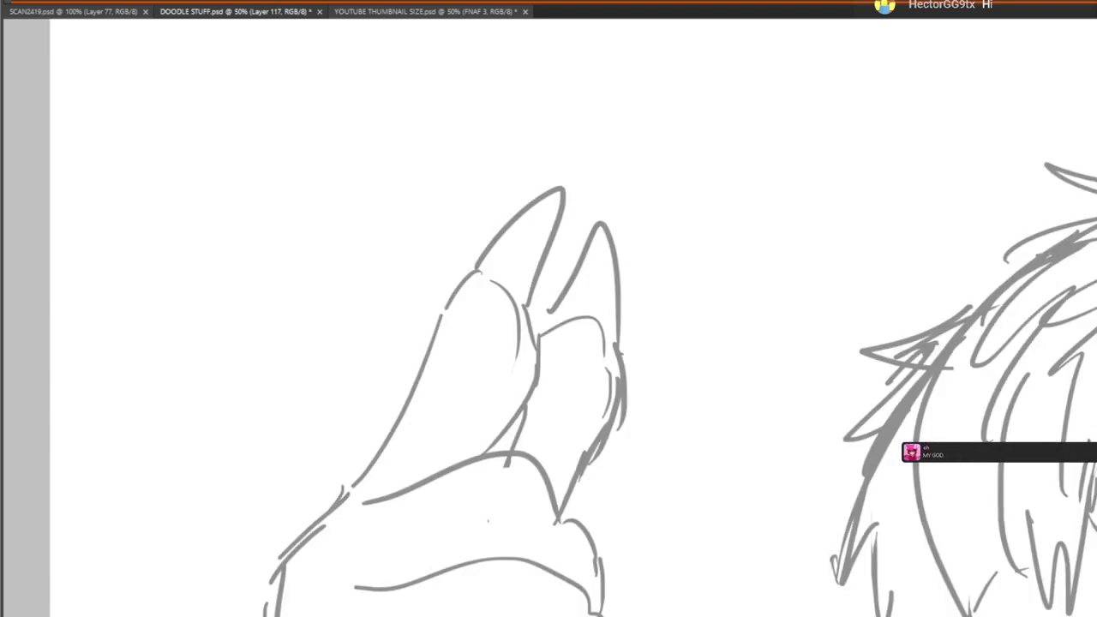
# Draw a small round head between the raised hand's two clawed fingers in black, and undo the body strokes beneath it
pyautogui.moveTo(531, 306)
pyautogui.mouseDown()
pyautogui.moveTo(558, 323)
pyautogui.moveTo(573, 352)
pyautogui.moveTo(549, 360)
pyautogui.moveTo(562, 390)
pyautogui.moveTo(576, 381)
pyautogui.mouseUp()
pyautogui.moveTo(570, 323); pyautogui.dragTo(599, 361)
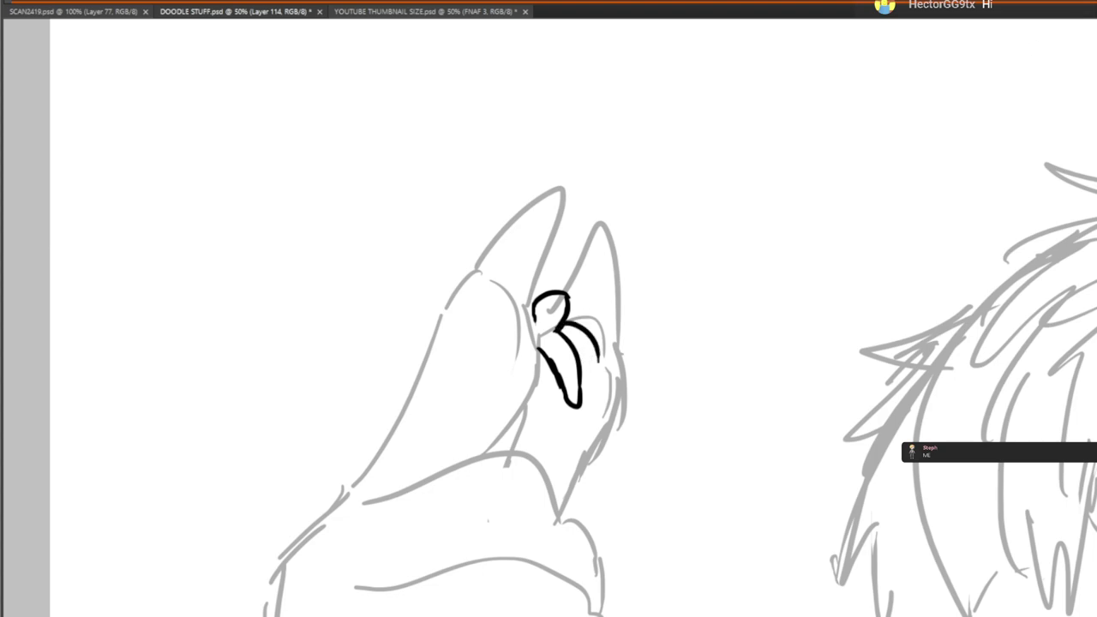
pyautogui.hotkey('ctrl', 'alt', 'z')
pyautogui.hotkey('ctrl', 'alt', 'z')
pyautogui.hotkey('ctrl', 'alt', 'z')
pyautogui.hotkey('ctrl', 'alt', 'z')
pyautogui.hotkey('ctrl', 'alt', 'z')
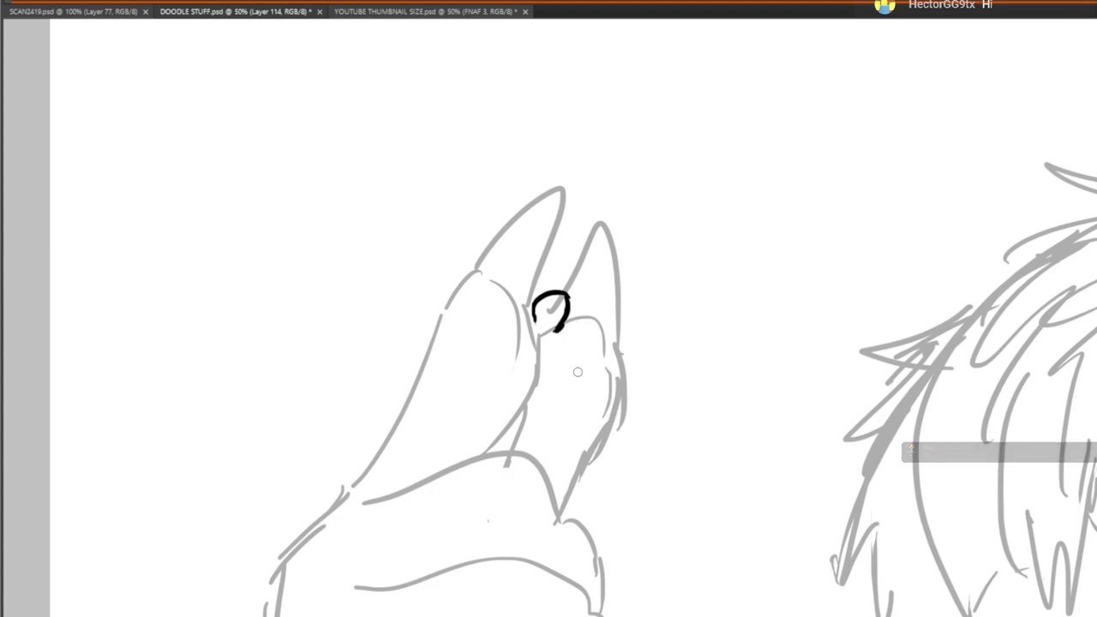
# Sketch the tiny figure's body below its head, with one limb bent over the second finger and others hanging down
pyautogui.moveTo(553, 327); pyautogui.dragTo(555, 365)
pyautogui.moveTo(536, 376)
pyautogui.mouseDown()
pyautogui.moveTo(559, 401)
pyautogui.moveTo(583, 389)
pyautogui.moveTo(576, 402)
pyautogui.moveTo(557, 397)
pyautogui.mouseUp()
pyautogui.moveTo(563, 319)
pyautogui.mouseDown()
pyautogui.moveTo(600, 324)
pyautogui.moveTo(591, 347)
pyautogui.moveTo(612, 371)
pyautogui.mouseUp()
pyautogui.moveTo(548, 382)
pyautogui.mouseDown()
pyautogui.moveTo(557, 408)
pyautogui.moveTo(544, 427)
pyautogui.mouseUp()
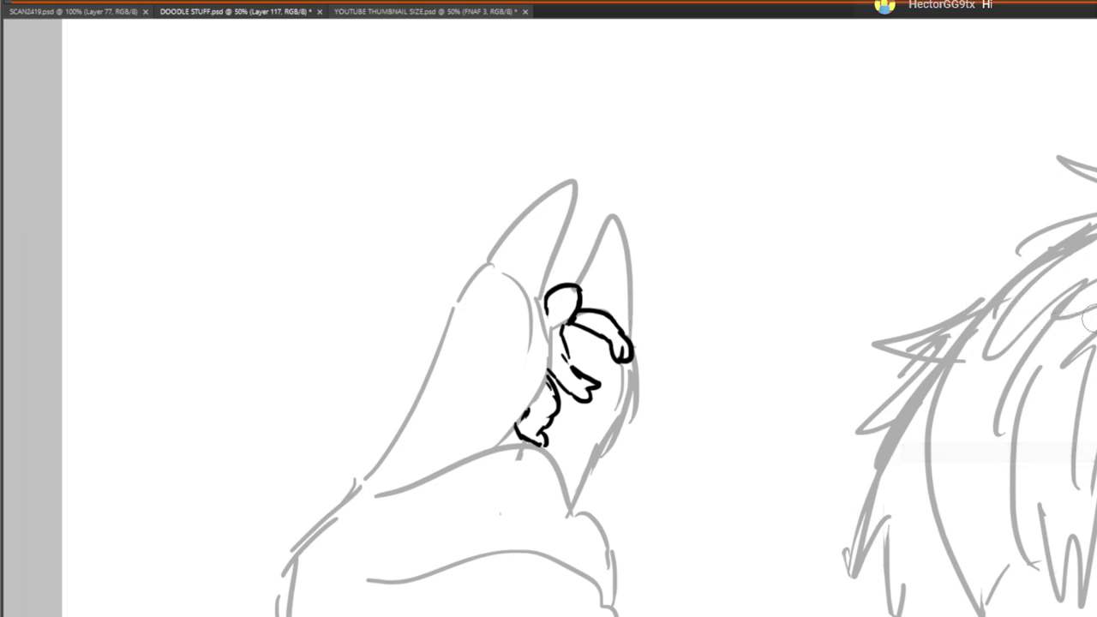
# Replace the smooth upper shoulder contour with layered, pointed feather tufts on the line art layer
pyautogui.moveTo(850, 340); pyautogui.dragTo(489, 311)
pyautogui.moveTo(884, 293)
pyautogui.mouseDown()
pyautogui.moveTo(521, 362)
pyautogui.moveTo(586, 397)
pyautogui.mouseUp()
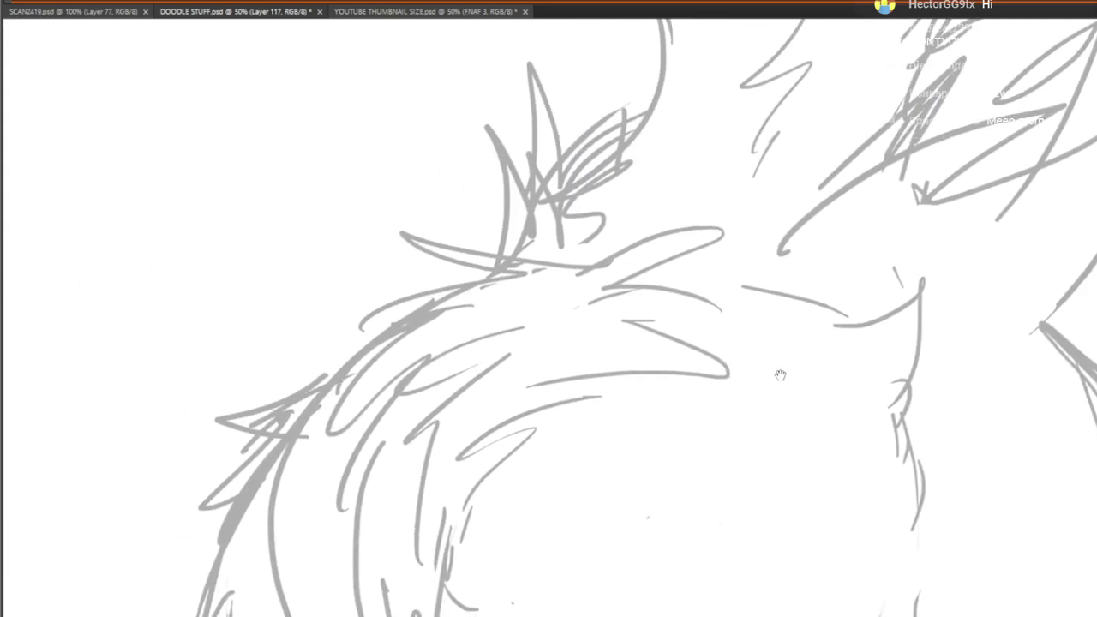
pyautogui.moveTo(780, 376); pyautogui.dragTo(819, 355)
pyautogui.moveTo(491, 286)
pyautogui.mouseDown()
pyautogui.moveTo(448, 302)
pyautogui.moveTo(462, 377)
pyautogui.moveTo(380, 406)
pyautogui.moveTo(412, 406)
pyautogui.moveTo(416, 437)
pyautogui.moveTo(400, 362)
pyautogui.moveTo(360, 343)
pyautogui.moveTo(470, 325)
pyautogui.mouseUp()
pyautogui.moveTo(436, 292)
pyautogui.mouseDown()
pyautogui.moveTo(502, 306)
pyautogui.moveTo(471, 268)
pyautogui.moveTo(513, 259)
pyautogui.mouseUp()
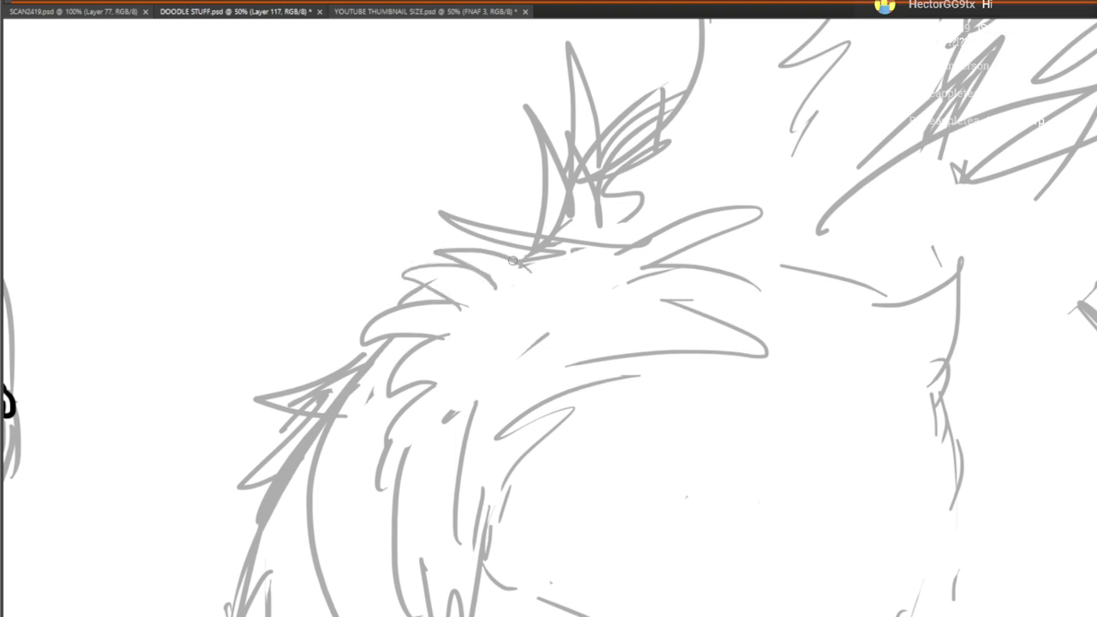
# Draw the inner edge of the shoulder plumage as a curved, feathered line running up toward the collar
pyautogui.moveTo(474, 414); pyautogui.dragTo(544, 334)
pyautogui.moveTo(488, 369); pyautogui.dragTo(556, 288)
pyautogui.moveTo(626, 280); pyautogui.dragTo(551, 308)
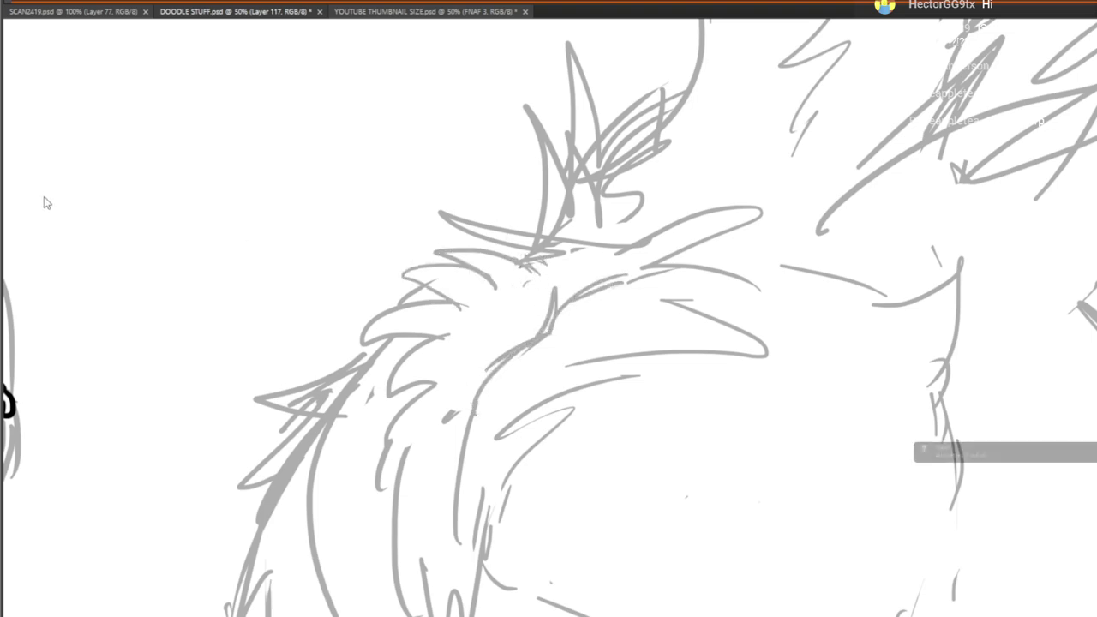
# Erase the long horizontal feather at the base of the neck and replace it with short, upright tufts
pyautogui.press('e')
pyautogui.moveTo(439, 207); pyautogui.dragTo(589, 241)
pyautogui.moveTo(525, 240)
pyautogui.mouseDown()
pyautogui.moveTo(561, 247)
pyautogui.moveTo(502, 226)
pyautogui.moveTo(542, 249)
pyautogui.moveTo(524, 230)
pyautogui.moveTo(599, 241)
pyautogui.mouseUp()
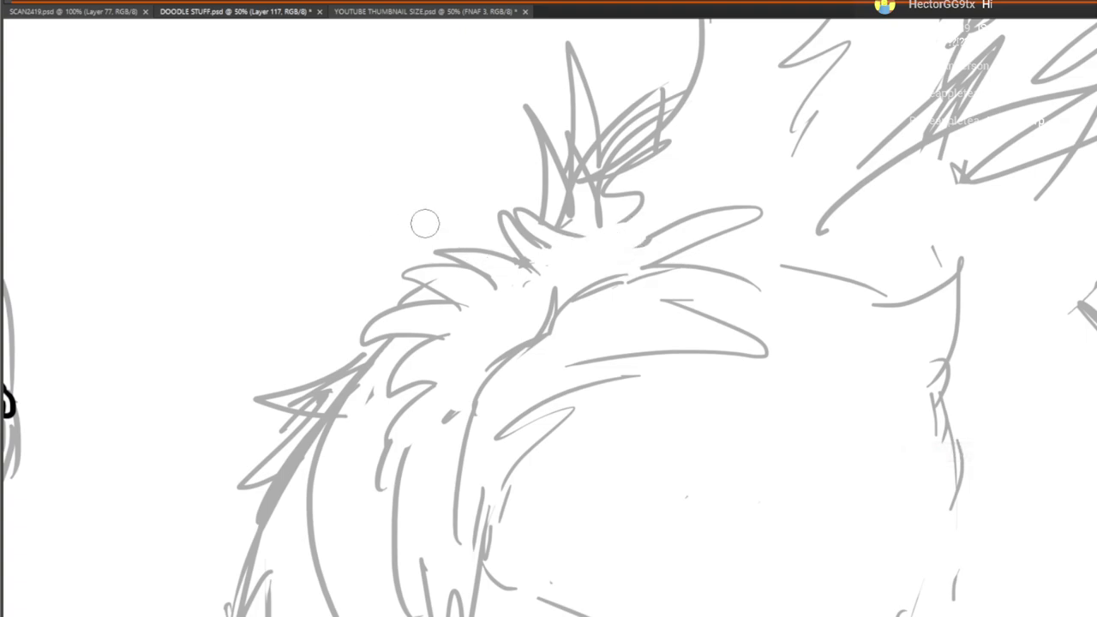
# Close the gap at the base of the neck tufts with short strokes meeting in a point above the shoulder feathers
pyautogui.moveTo(592, 213); pyautogui.dragTo(600, 242)
pyautogui.moveTo(601, 248)
pyautogui.mouseDown()
pyautogui.moveTo(673, 226)
pyautogui.moveTo(643, 245)
pyautogui.mouseUp()
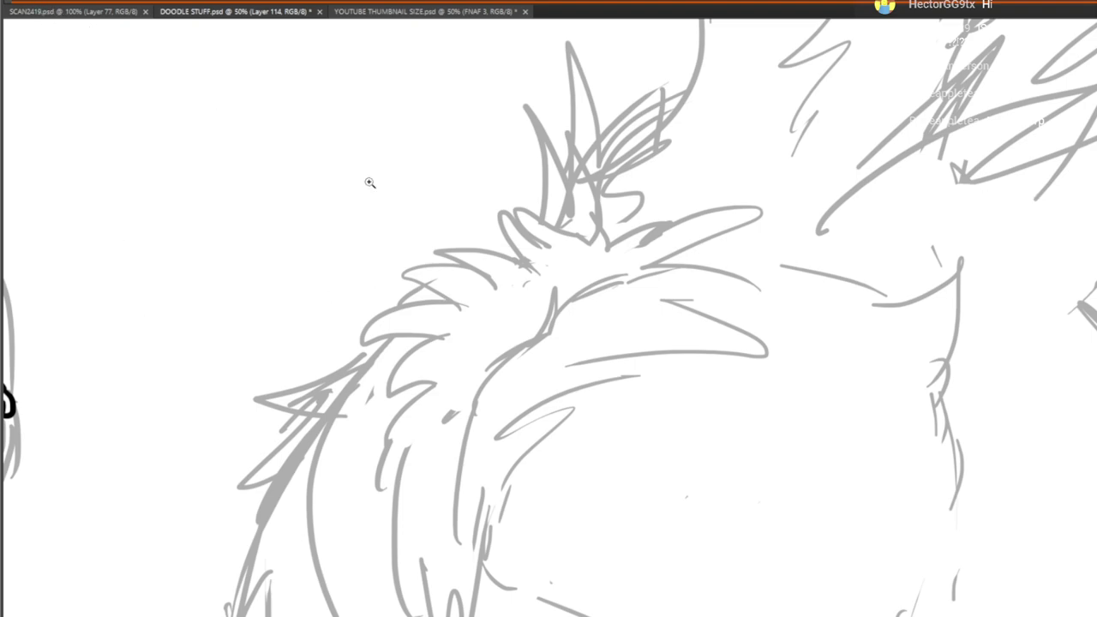
# Draw a tiny black figure with both arms raised, peeking out of the shoulder plumage near the collar, on Layer 114
pyautogui.click(524, 294)
pyautogui.click(517, 321)
pyautogui.moveTo(394, 293); pyautogui.dragTo(371, 245)
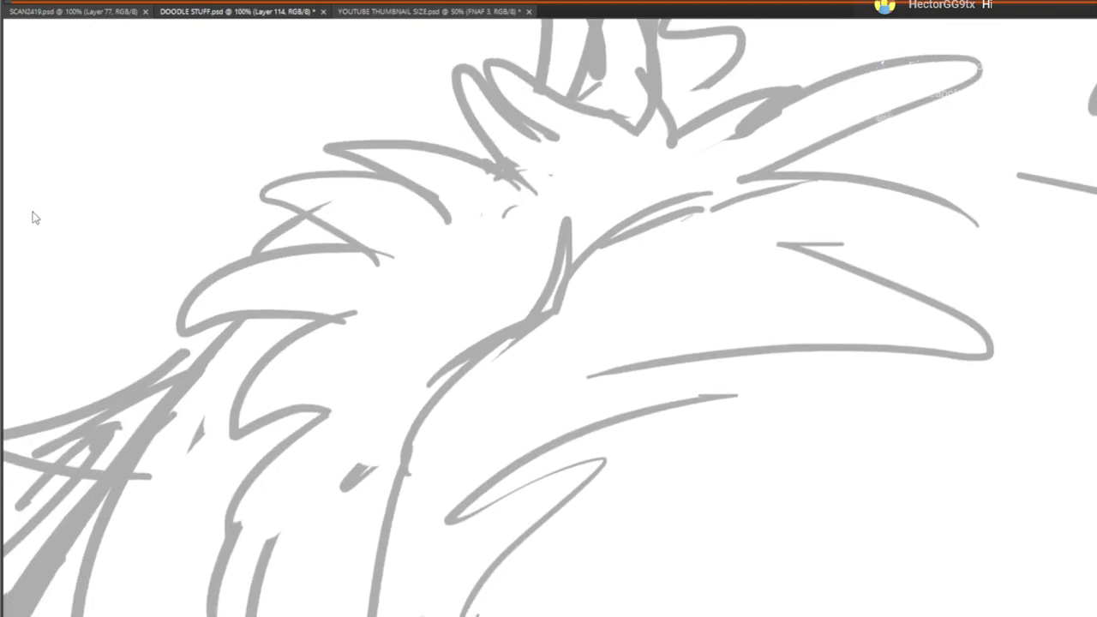
pyautogui.moveTo(467, 277)
pyautogui.mouseDown()
pyautogui.moveTo(507, 274)
pyautogui.moveTo(503, 294)
pyautogui.moveTo(557, 191)
pyautogui.moveTo(511, 321)
pyautogui.moveTo(467, 283)
pyautogui.moveTo(480, 272)
pyautogui.moveTo(416, 238)
pyautogui.moveTo(471, 338)
pyautogui.mouseUp()
pyautogui.moveTo(514, 304)
pyautogui.mouseDown()
pyautogui.moveTo(512, 333)
pyautogui.moveTo(472, 333)
pyautogui.moveTo(517, 334)
pyautogui.mouseUp()
# Draw another tiny black figure clinging with arms and legs to the tip of the tall pointed finger near the canvas's right edge
pyautogui.moveTo(578, 108)
pyautogui.mouseDown()
pyautogui.moveTo(486, 346)
pyautogui.moveTo(447, 404)
pyautogui.mouseUp()
pyautogui.moveTo(632, 69)
pyautogui.mouseDown()
pyautogui.moveTo(511, 284)
pyautogui.moveTo(475, 488)
pyautogui.mouseUp()
pyautogui.moveTo(493, 74); pyautogui.dragTo(448, 421)
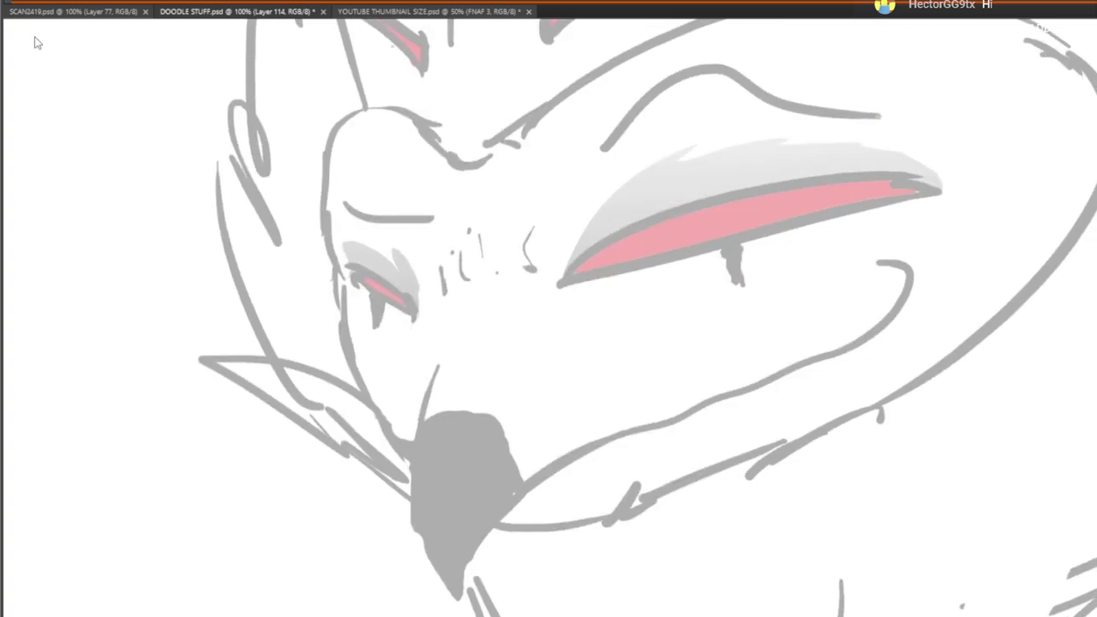
pyautogui.scroll(-3, 82, 34)
pyautogui.moveTo(242, 277); pyautogui.dragTo(343, 58)
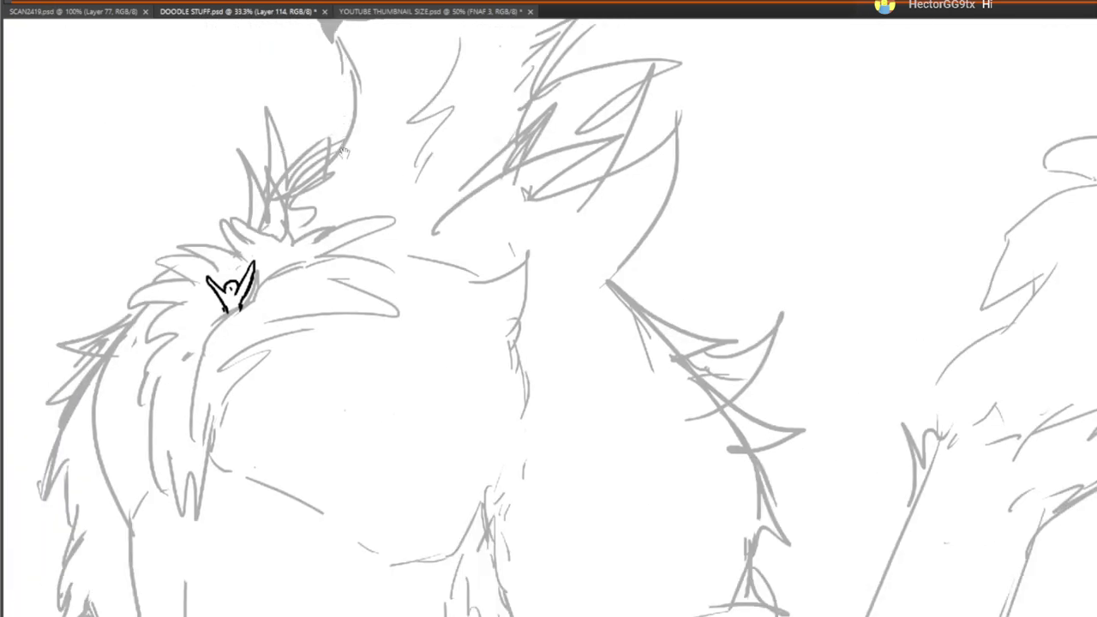
pyautogui.moveTo(312, 251); pyautogui.dragTo(829, 49)
pyautogui.moveTo(806, 250); pyautogui.dragTo(689, 86)
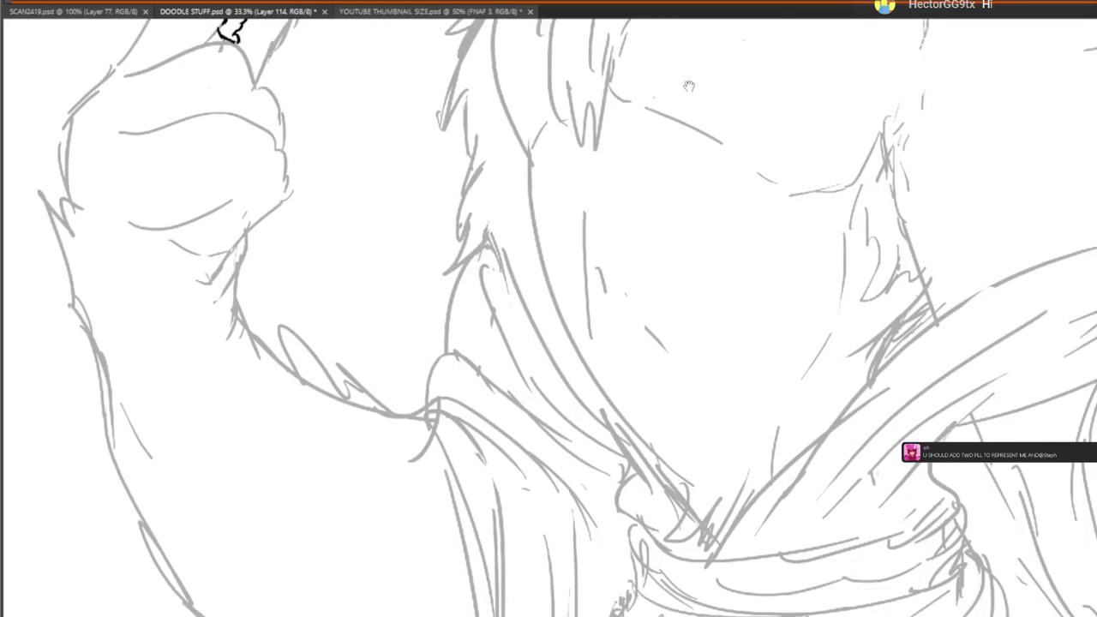
pyautogui.moveTo(803, 150); pyautogui.dragTo(419, 235)
pyautogui.moveTo(589, 178); pyautogui.dragTo(523, 289)
pyautogui.moveTo(616, 201); pyautogui.dragTo(507, 291)
pyautogui.moveTo(798, 122); pyautogui.dragTo(297, 284)
pyautogui.click(589, 165)
pyautogui.click(589, 165)
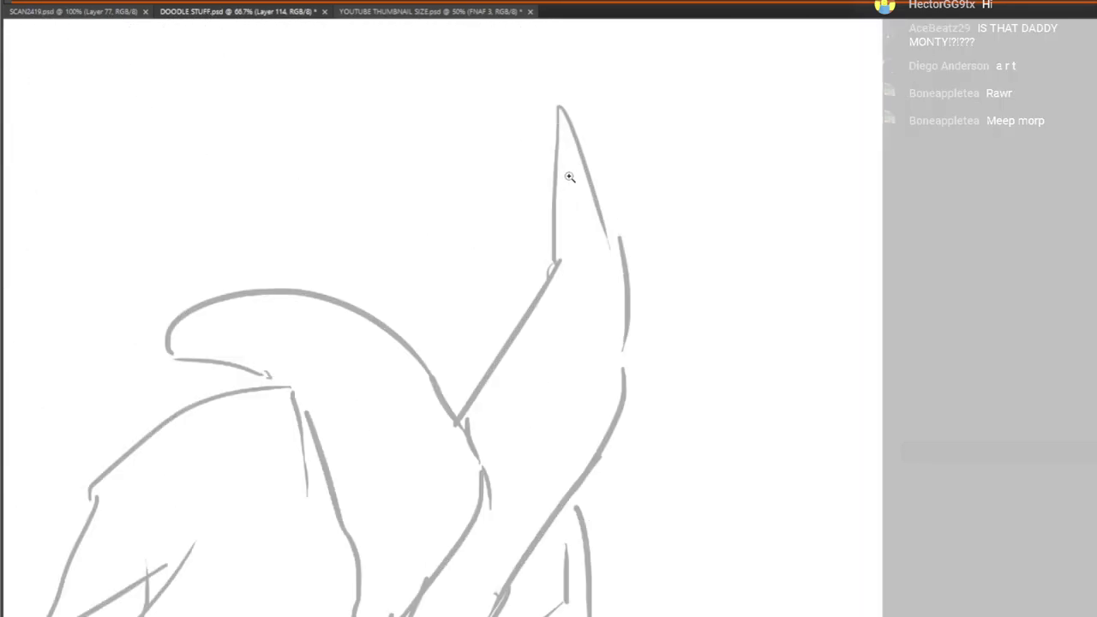
pyautogui.click(567, 176)
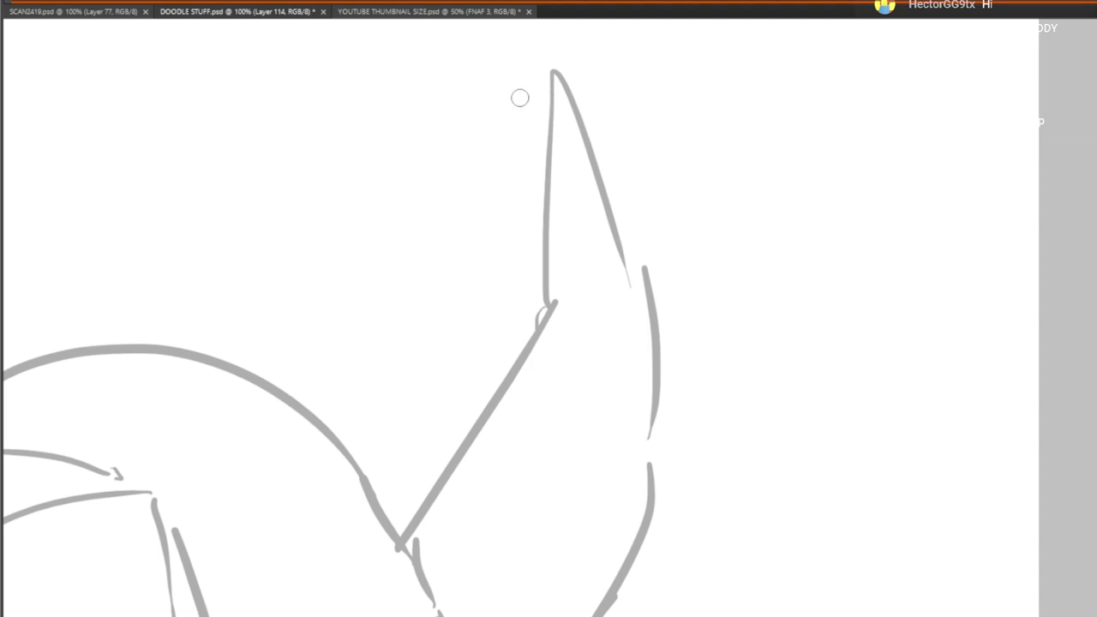
pyautogui.moveTo(519, 98)
pyautogui.mouseDown()
pyautogui.moveTo(545, 86)
pyautogui.moveTo(548, 109)
pyautogui.moveTo(521, 135)
pyautogui.moveTo(588, 117)
pyautogui.moveTo(595, 129)
pyautogui.moveTo(566, 120)
pyautogui.moveTo(584, 109)
pyautogui.moveTo(528, 163)
pyautogui.moveTo(524, 146)
pyautogui.moveTo(530, 193)
pyautogui.mouseUp()
pyautogui.moveTo(566, 150)
pyautogui.mouseDown()
pyautogui.moveTo(539, 199)
pyautogui.moveTo(568, 203)
pyautogui.moveTo(566, 227)
pyautogui.moveTo(591, 251)
pyautogui.mouseUp()
pyautogui.moveTo(549, 206); pyautogui.dragTo(529, 157)
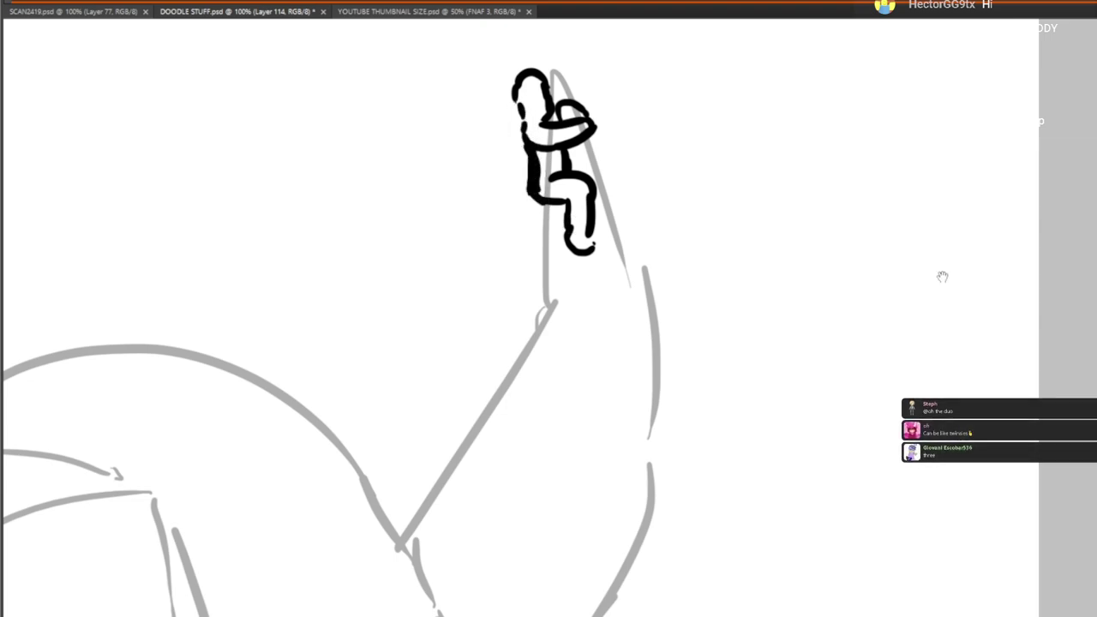
# Erase the grey finger outline that runs through the clinging figure's body on Layer 117
pyautogui.click(1096, 378)
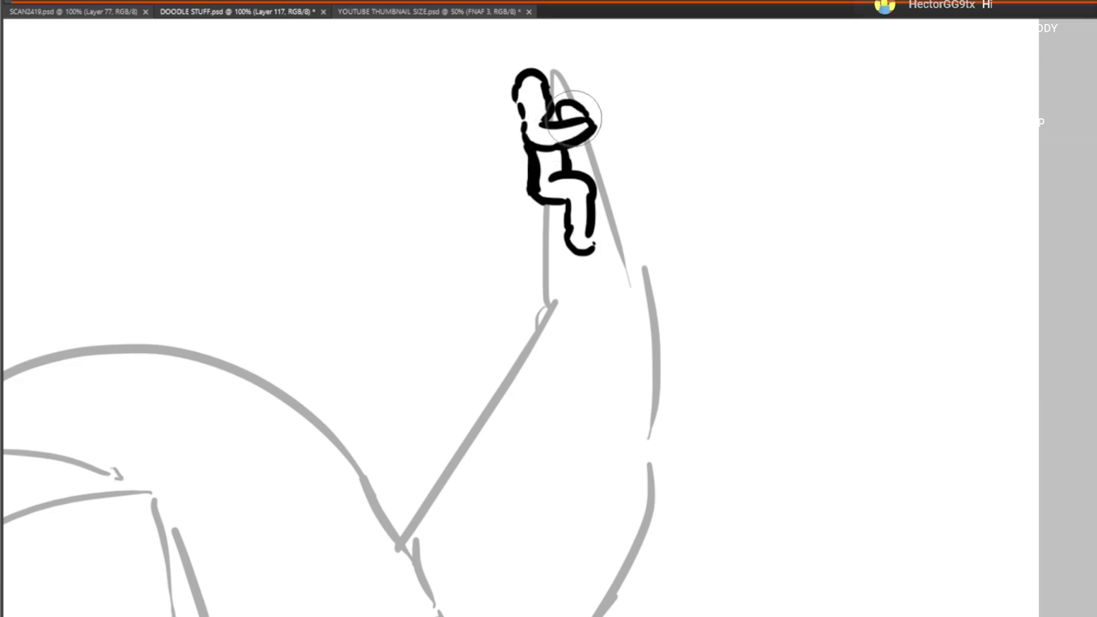
pyautogui.click(44, 2)
pyautogui.click(122, 86)
pyautogui.click(213, 216)
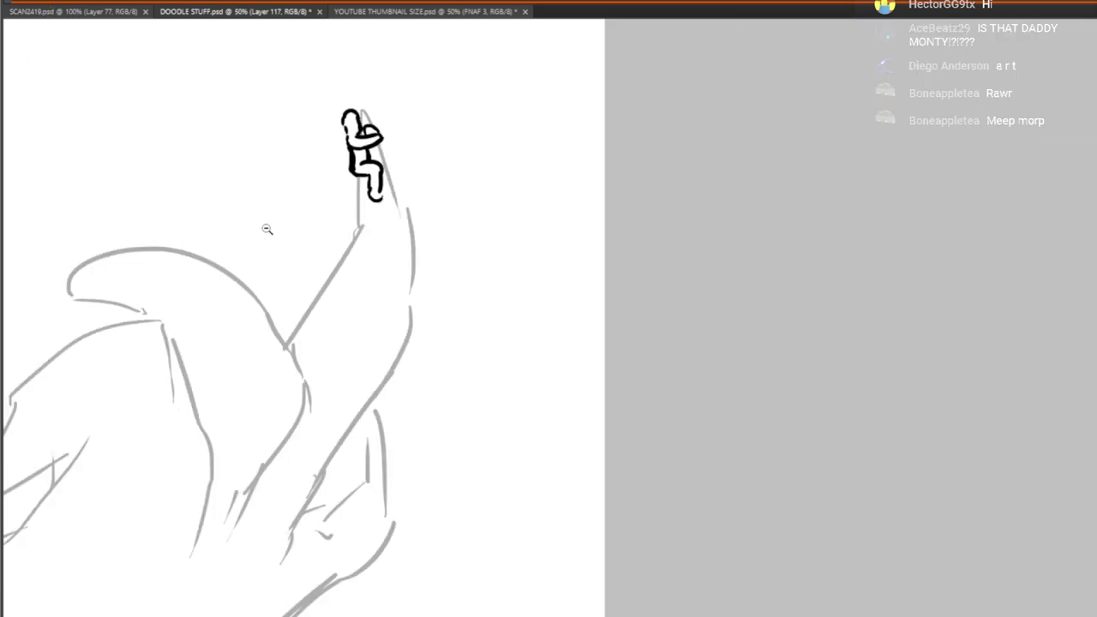
# Raise the sketch layer's opacity to 100% so the faded grey character linework is solid black
pyautogui.click(269, 229)
pyautogui.moveTo(225, 274); pyautogui.dragTo(824, 166)
pyautogui.click(569, 254)
pyautogui.moveTo(388, 348); pyautogui.dragTo(667, 341)
pyautogui.moveTo(583, 377); pyautogui.dragTo(669, 331)
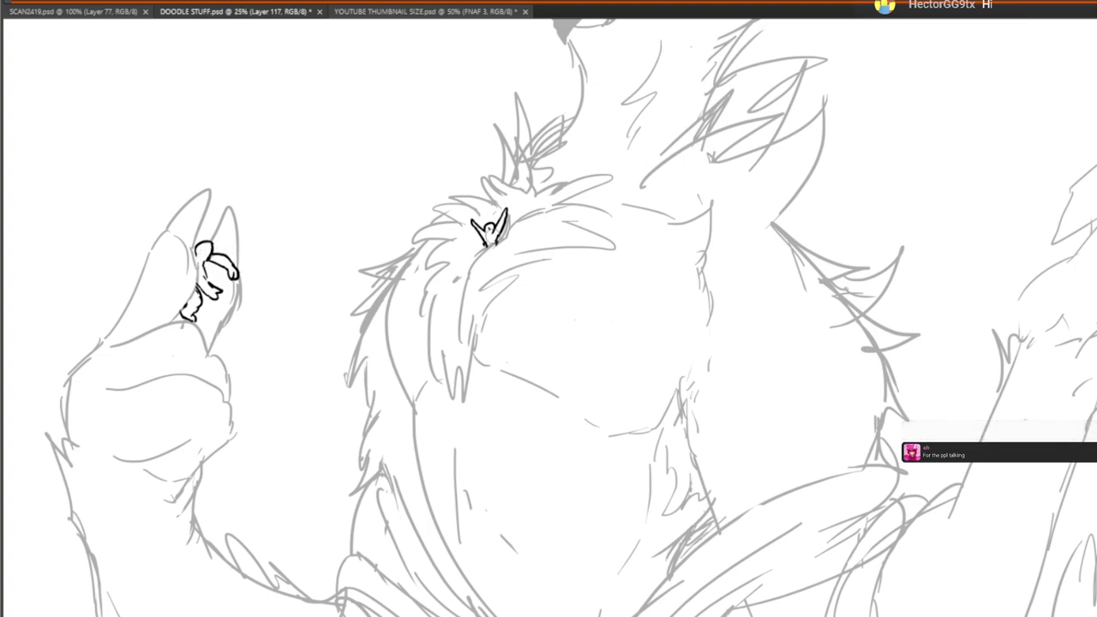
pyautogui.press('0')
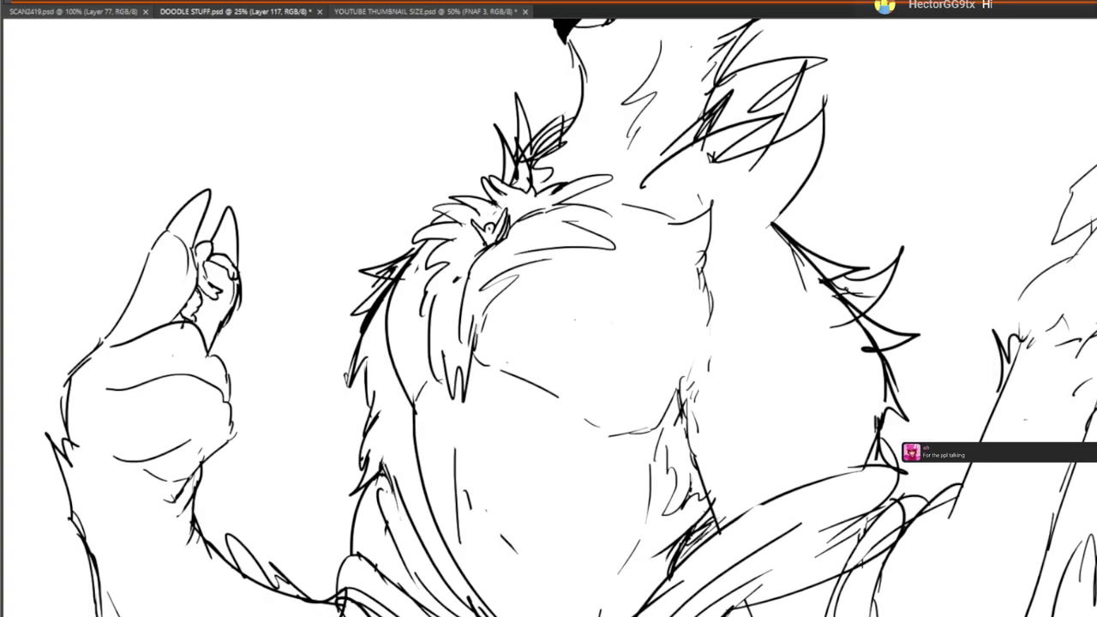
# Draw short red emphasis strokes around the tiny figure pinched between the character's fingers
pyautogui.moveTo(548, 365); pyautogui.dragTo(405, 466)
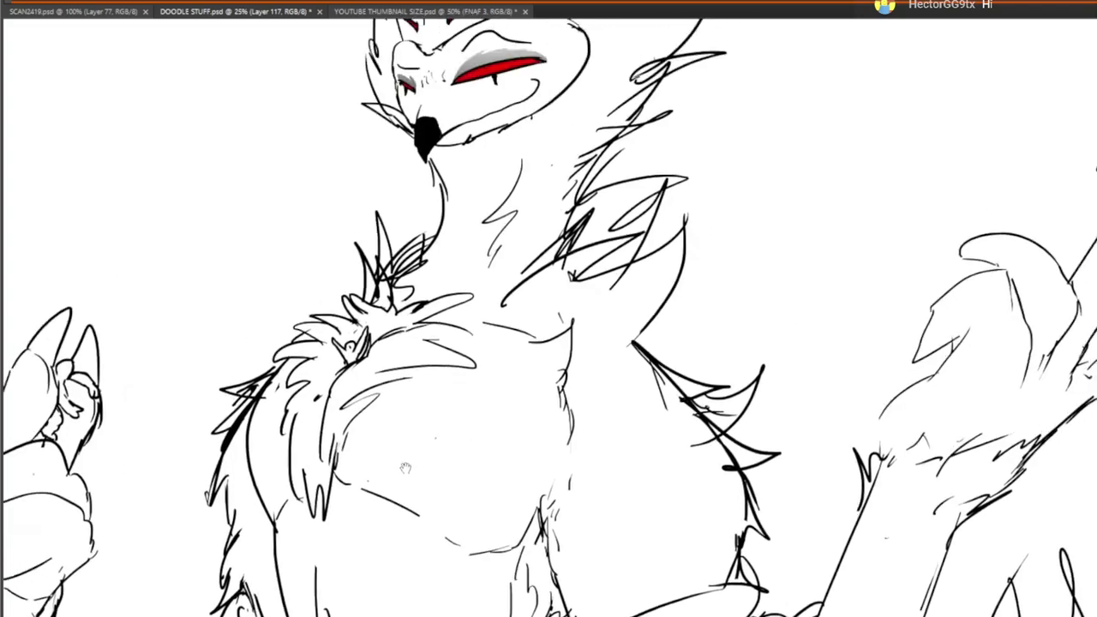
pyautogui.moveTo(489, 396); pyautogui.dragTo(473, 449)
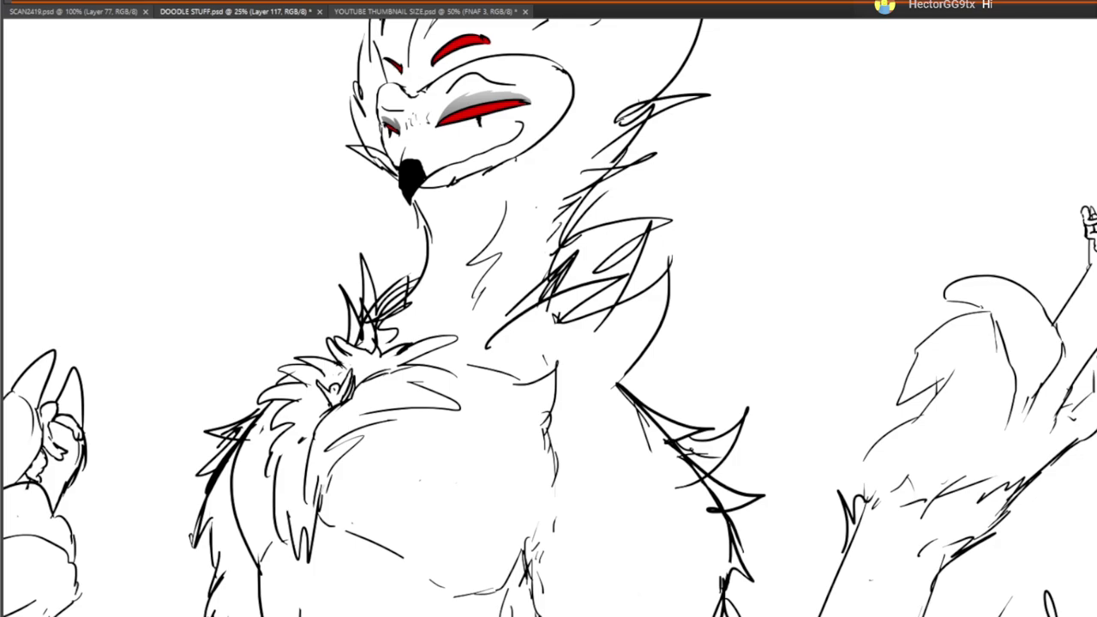
pyautogui.moveTo(518, 410); pyautogui.dragTo(588, 324)
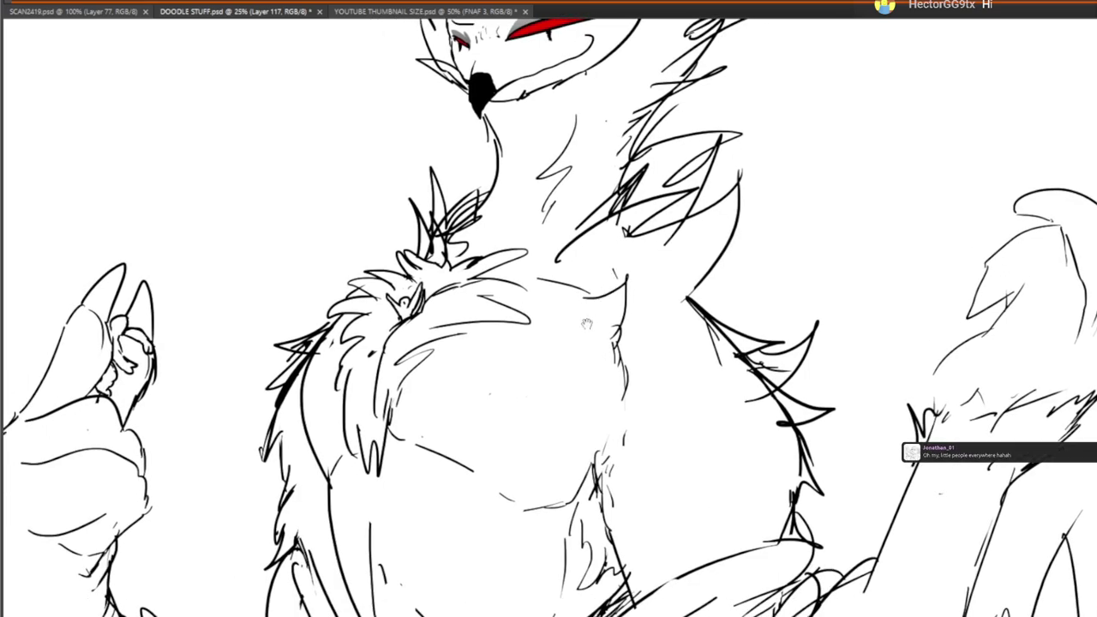
pyautogui.moveTo(131, 301)
pyautogui.mouseDown()
pyautogui.moveTo(141, 279)
pyautogui.moveTo(155, 290)
pyautogui.mouseUp()
pyautogui.moveTo(146, 303)
pyautogui.mouseDown()
pyautogui.moveTo(159, 297)
pyautogui.moveTo(164, 310)
pyautogui.mouseUp()
pyautogui.moveTo(153, 330)
pyautogui.mouseDown()
pyautogui.moveTo(162, 325)
pyautogui.moveTo(123, 283)
pyautogui.mouseUp()
# Add a fan of short red emphasis strokes around the tiny figure in the chest feathers
pyautogui.moveTo(385, 272); pyautogui.dragTo(382, 260)
pyautogui.moveTo(395, 282)
pyautogui.mouseDown()
pyautogui.moveTo(390, 265)
pyautogui.moveTo(412, 258)
pyautogui.mouseUp()
pyautogui.moveTo(423, 276)
pyautogui.mouseDown()
pyautogui.moveTo(431, 253)
pyautogui.moveTo(445, 266)
pyautogui.mouseUp()
pyautogui.moveTo(371, 288); pyautogui.dragTo(384, 286)
pyautogui.moveTo(370, 305); pyautogui.dragTo(382, 305)
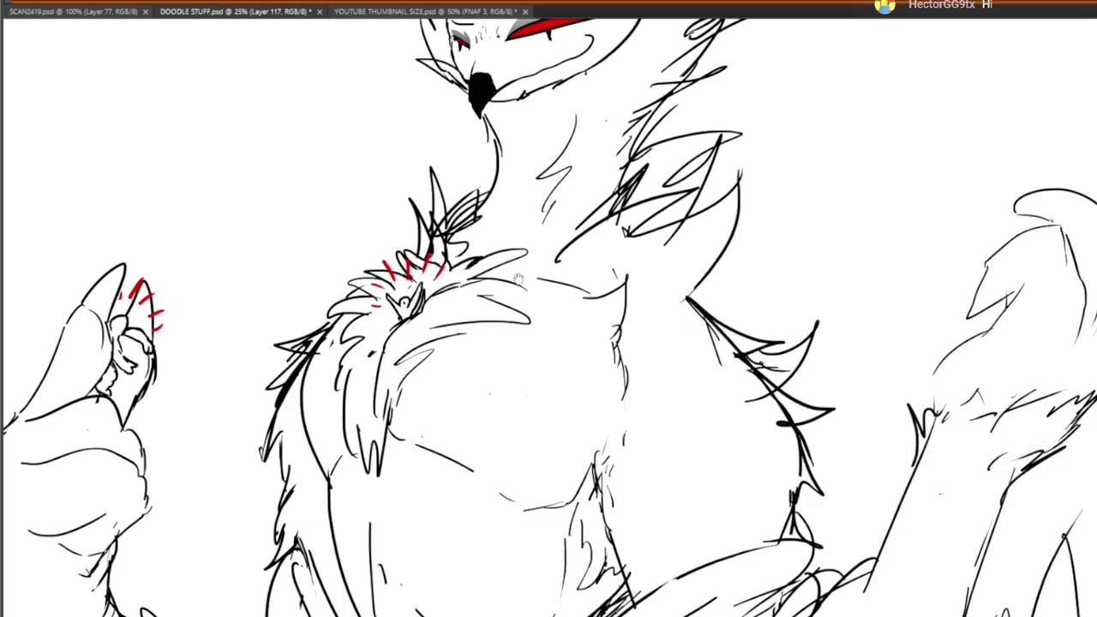
# Draw radiating red emphasis strokes around the tiny figure clinging to the character's raised fingertip
pyautogui.moveTo(518, 279); pyautogui.dragTo(96, 340)
pyautogui.moveTo(708, 211); pyautogui.dragTo(720, 214)
pyautogui.moveTo(715, 187)
pyautogui.mouseDown()
pyautogui.moveTo(705, 190)
pyautogui.moveTo(719, 163)
pyautogui.mouseUp()
pyautogui.moveTo(735, 159)
pyautogui.mouseDown()
pyautogui.moveTo(734, 149)
pyautogui.moveTo(763, 154)
pyautogui.mouseUp()
pyautogui.moveTo(771, 185); pyautogui.dragTo(782, 202)
pyautogui.moveTo(483, 291)
pyautogui.mouseDown()
pyautogui.moveTo(515, 303)
pyautogui.moveTo(627, 278)
pyautogui.mouseUp()
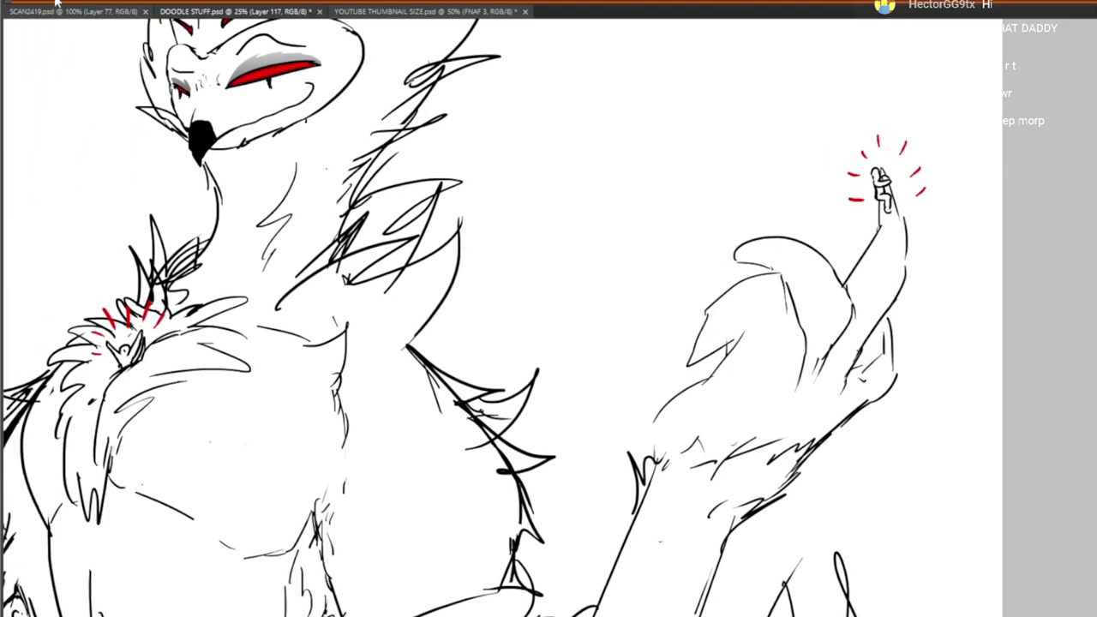
# Examine the whole character drawing with its red accents, from the head down to the robe and tail
pyautogui.click(94, 44)
pyautogui.click(94, 44)
pyautogui.moveTo(222, 204); pyautogui.dragTo(493, 268)
pyautogui.moveTo(354, 197); pyautogui.dragTo(334, 337)
pyautogui.click(377, 294)
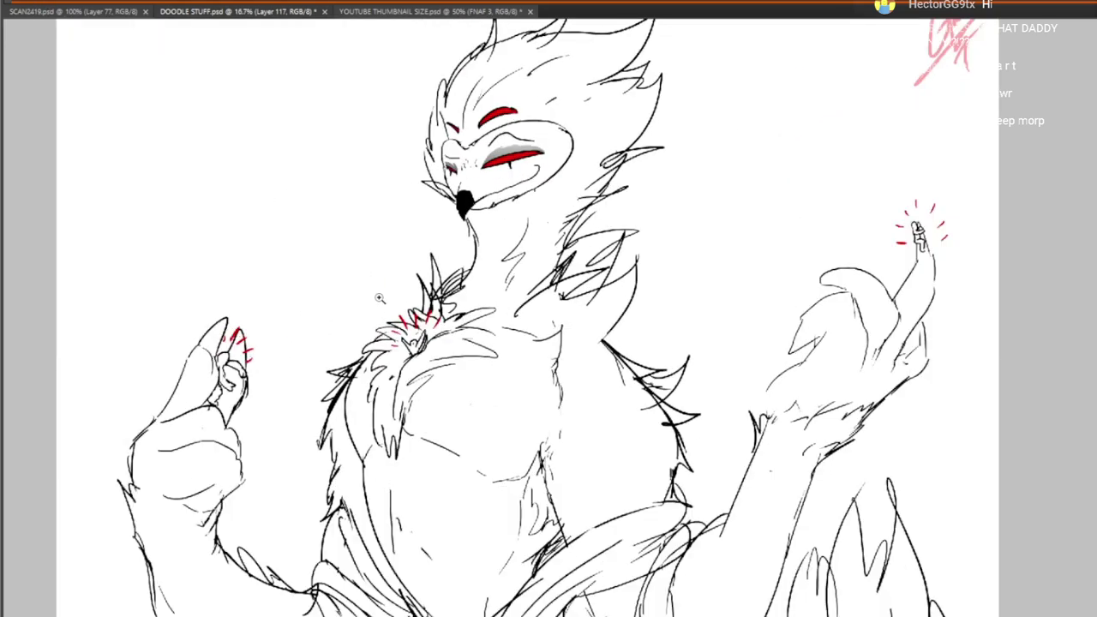
pyautogui.moveTo(383, 260)
pyautogui.mouseDown()
pyautogui.moveTo(412, 142)
pyautogui.moveTo(433, 278)
pyautogui.moveTo(479, 319)
pyautogui.mouseUp()
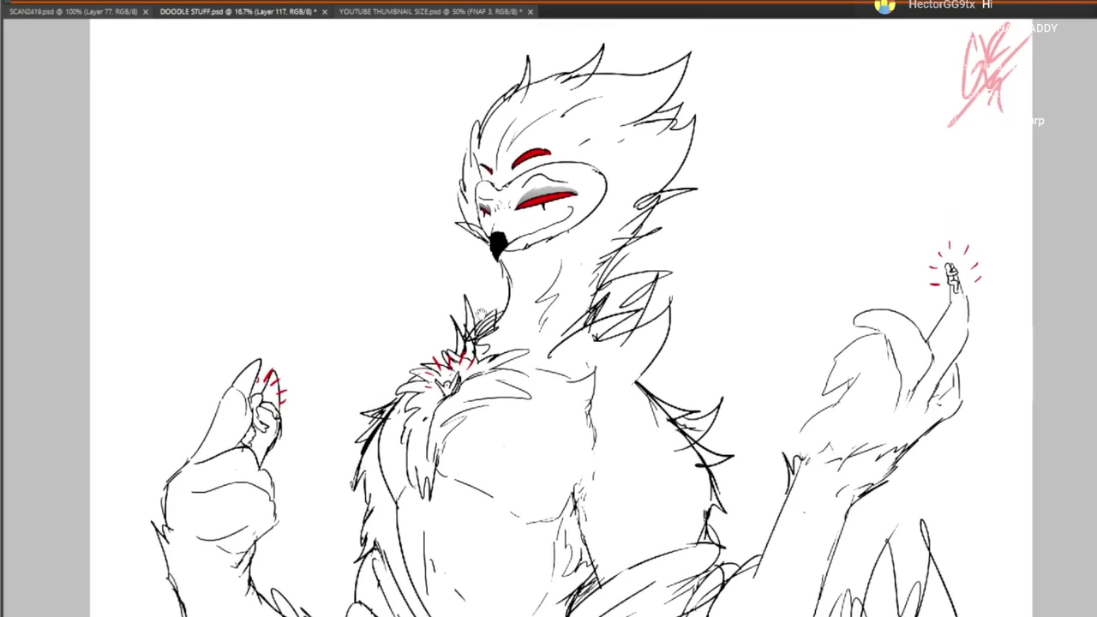
pyautogui.moveTo(397, 283)
pyautogui.mouseDown()
pyautogui.moveTo(425, 326)
pyautogui.moveTo(452, 331)
pyautogui.mouseUp()
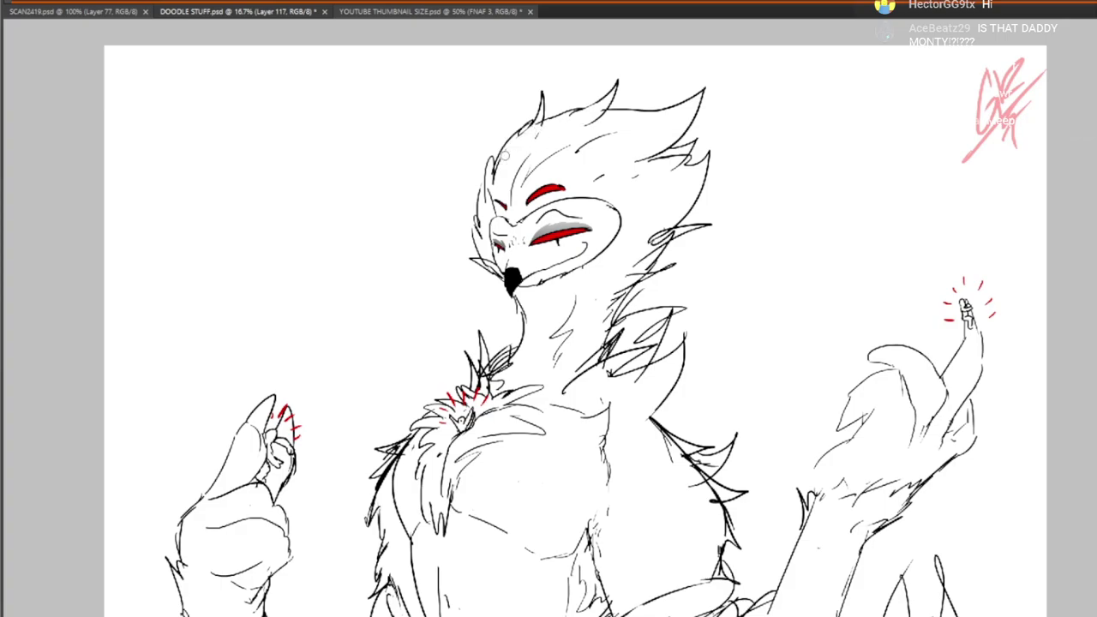
pyautogui.moveTo(498, 467)
pyautogui.mouseDown()
pyautogui.moveTo(516, 286)
pyautogui.moveTo(507, 120)
pyautogui.moveTo(480, 338)
pyautogui.mouseUp()
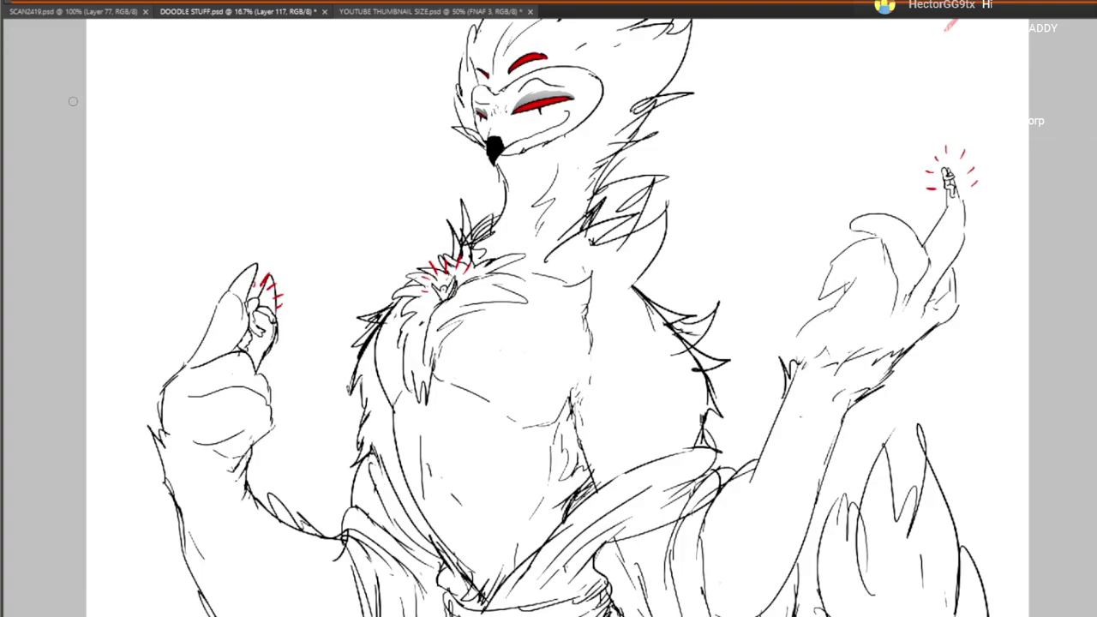
pyautogui.click(75, 38)
pyautogui.moveTo(240, 215); pyautogui.dragTo(316, 245)
pyautogui.moveTo(264, 194); pyautogui.dragTo(294, 245)
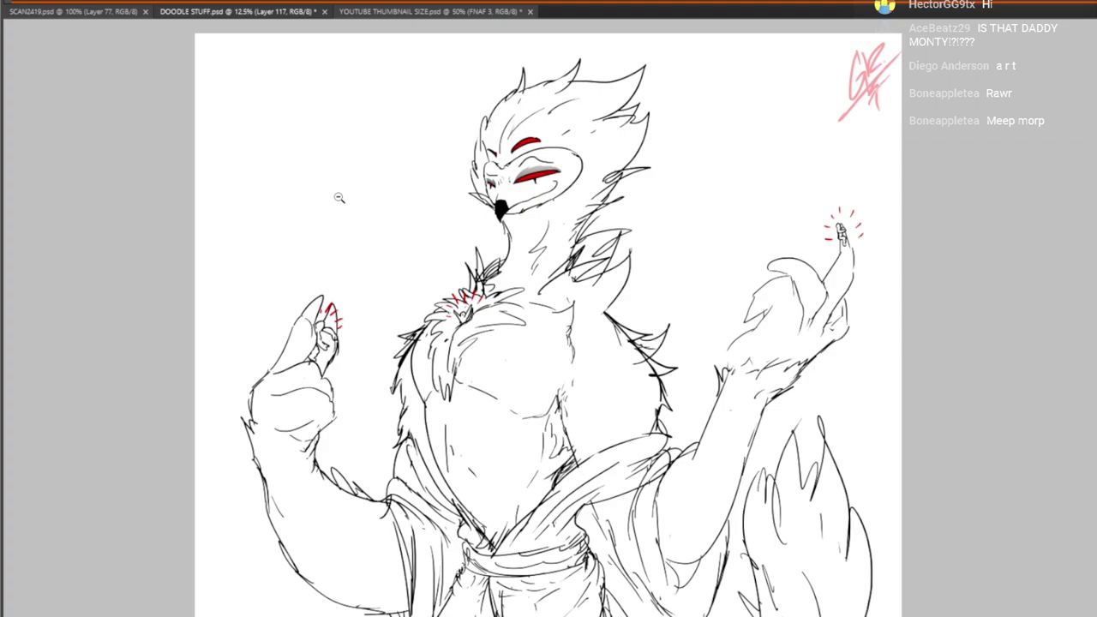
pyautogui.moveTo(670, 302); pyautogui.dragTo(685, 278)
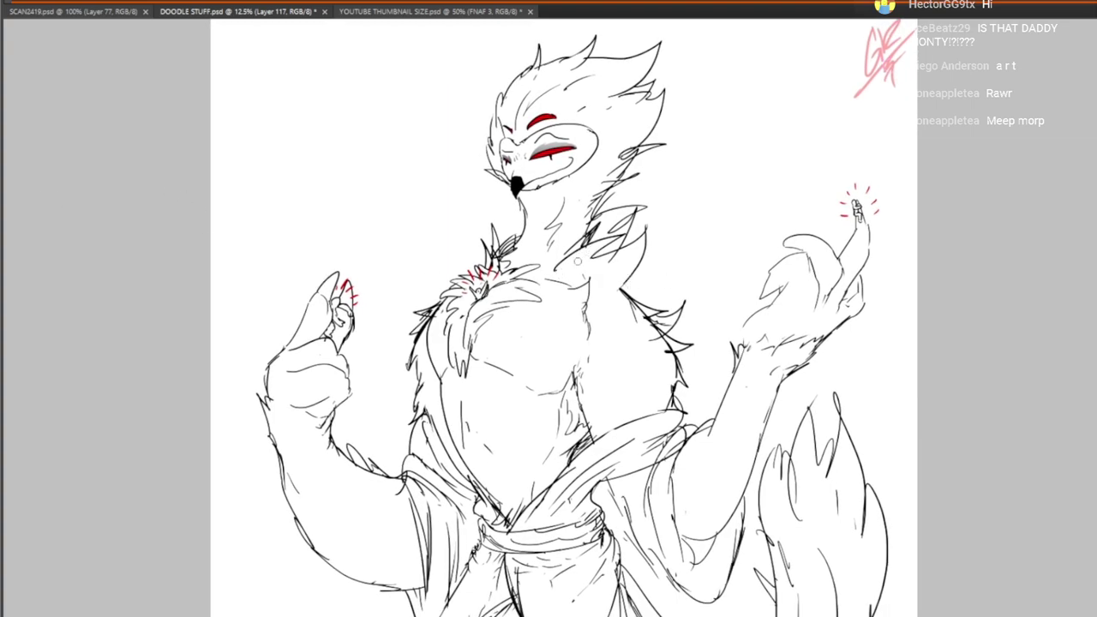
pyautogui.moveTo(587, 268)
pyautogui.mouseDown()
pyautogui.moveTo(614, 202)
pyautogui.moveTo(613, 174)
pyautogui.moveTo(565, 207)
pyautogui.moveTo(563, 192)
pyautogui.mouseUp()
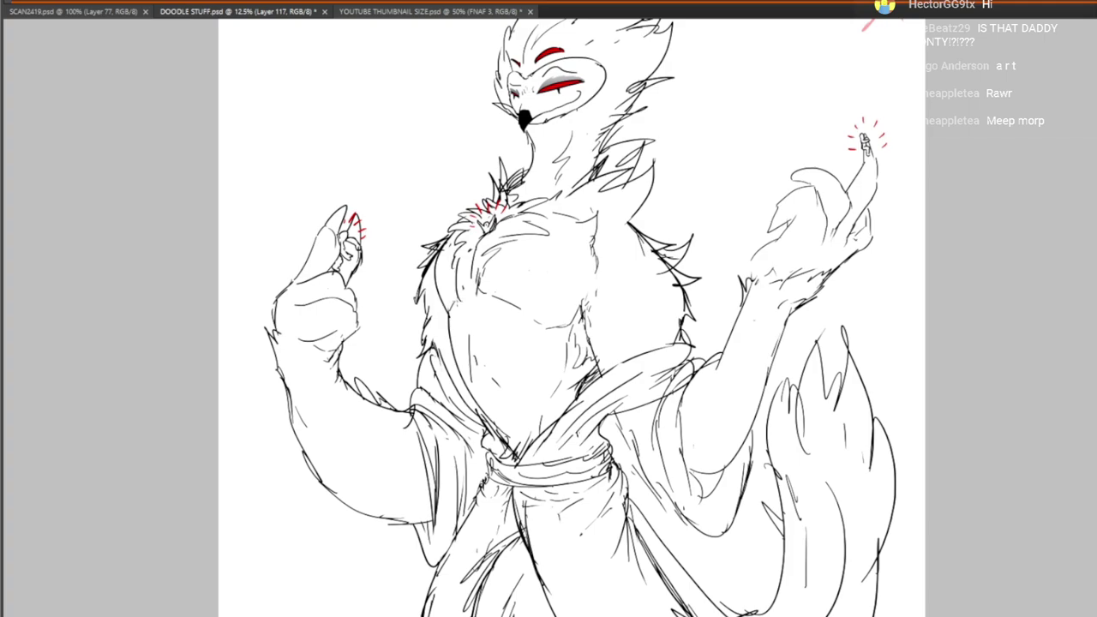
pyautogui.moveTo(453, 300)
pyautogui.mouseDown()
pyautogui.moveTo(465, 340)
pyautogui.moveTo(476, 320)
pyautogui.moveTo(468, 335)
pyautogui.mouseUp()
pyautogui.moveTo(463, 285); pyautogui.dragTo(473, 309)
pyautogui.moveTo(570, 367)
pyautogui.mouseDown()
pyautogui.moveTo(558, 294)
pyautogui.moveTo(549, 422)
pyautogui.mouseUp()
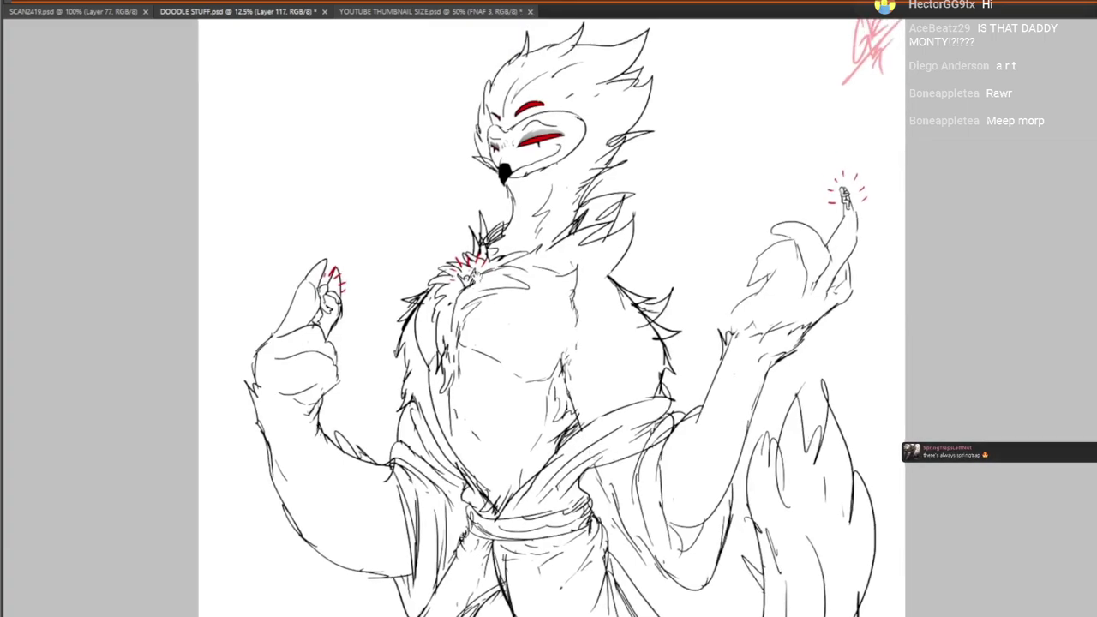
pyautogui.moveTo(477, 261); pyautogui.dragTo(518, 283)
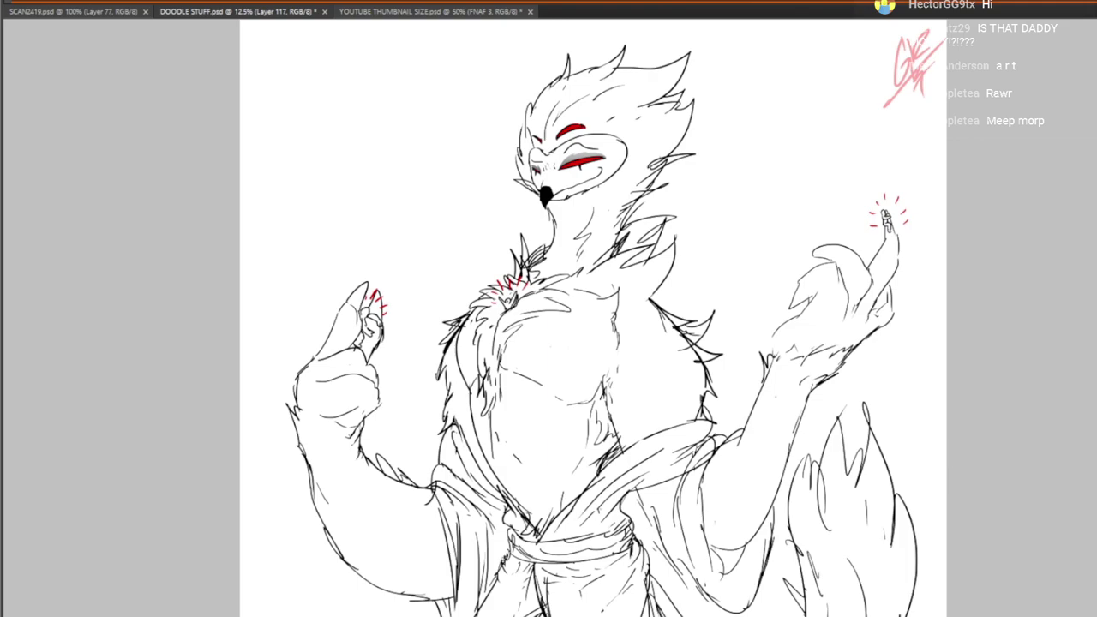
# Clear the character drawing from the canvas and make Layer 112 the active layer
pyautogui.press('Delete')
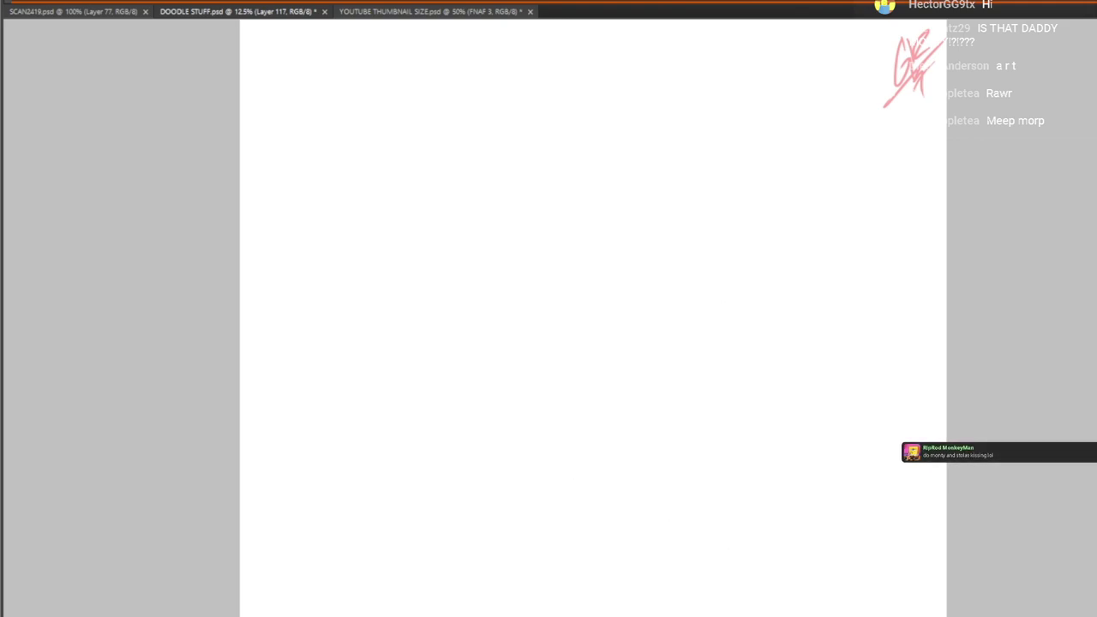
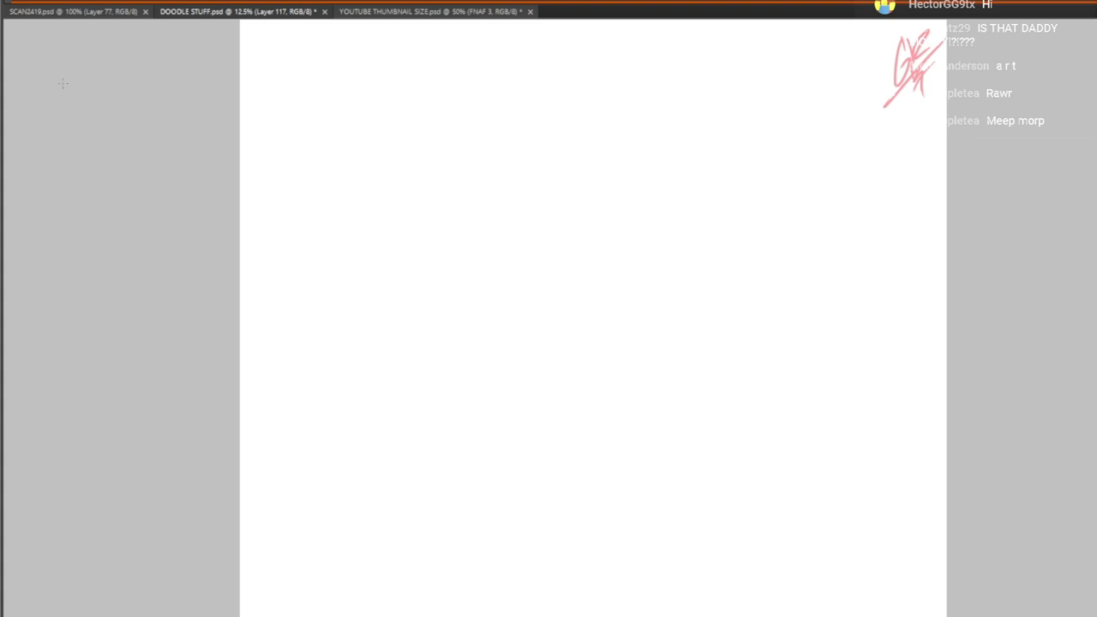
pyautogui.click(572, 331)
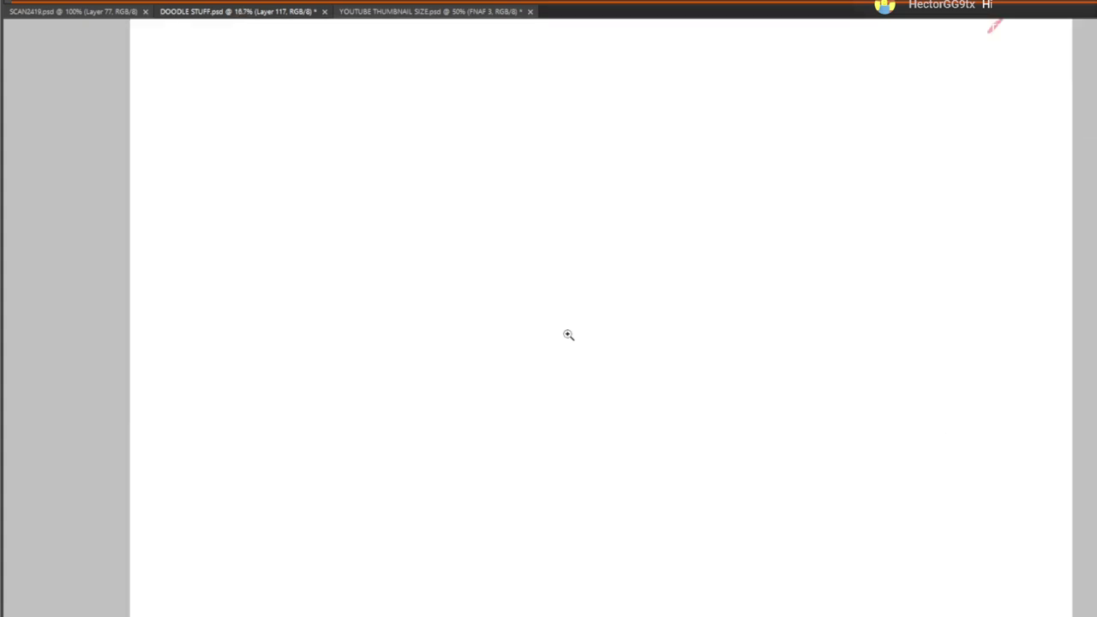
pyautogui.click(544, 304)
pyautogui.moveTo(482, 224); pyautogui.dragTo(522, 231)
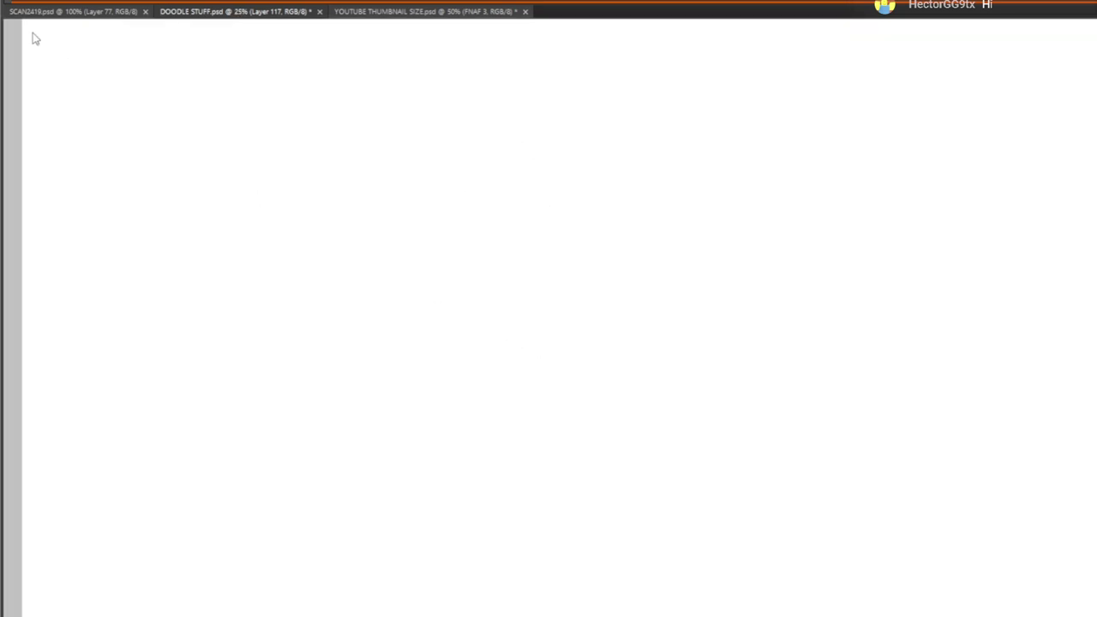
pyautogui.keyDown('alt'); pyautogui.click(191, 101); pyautogui.keyUp('alt')
pyautogui.moveTo(461, 332); pyautogui.dragTo(459, 282)
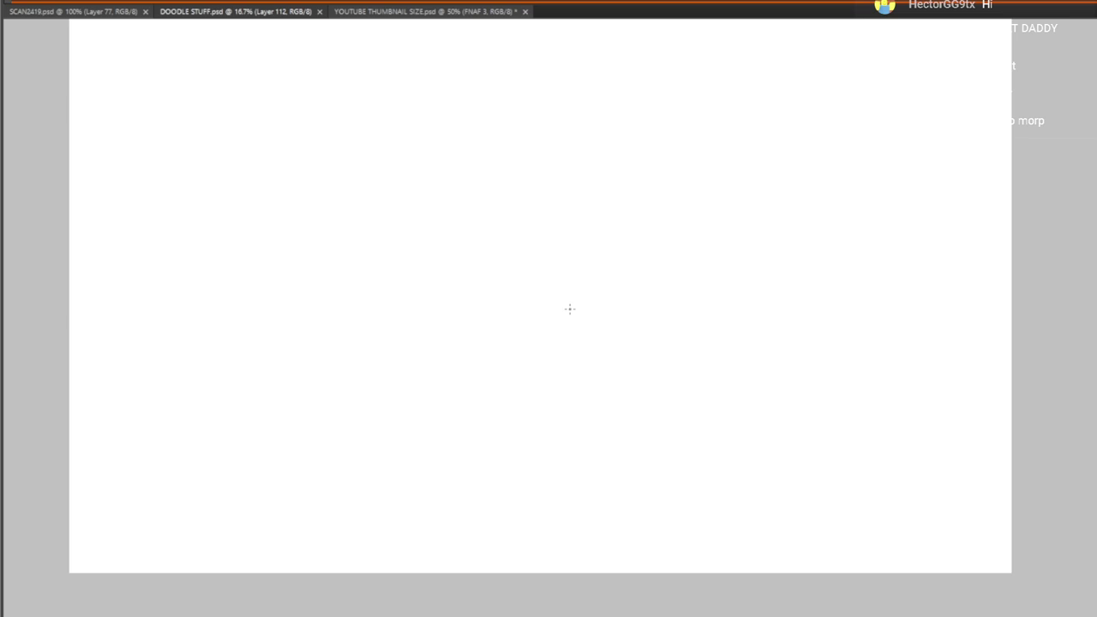
# Sketch a large rounded outline in loose black strokes with the start of a smaller round form beside it
pyautogui.click(2, 137)
pyautogui.click(675, 241)
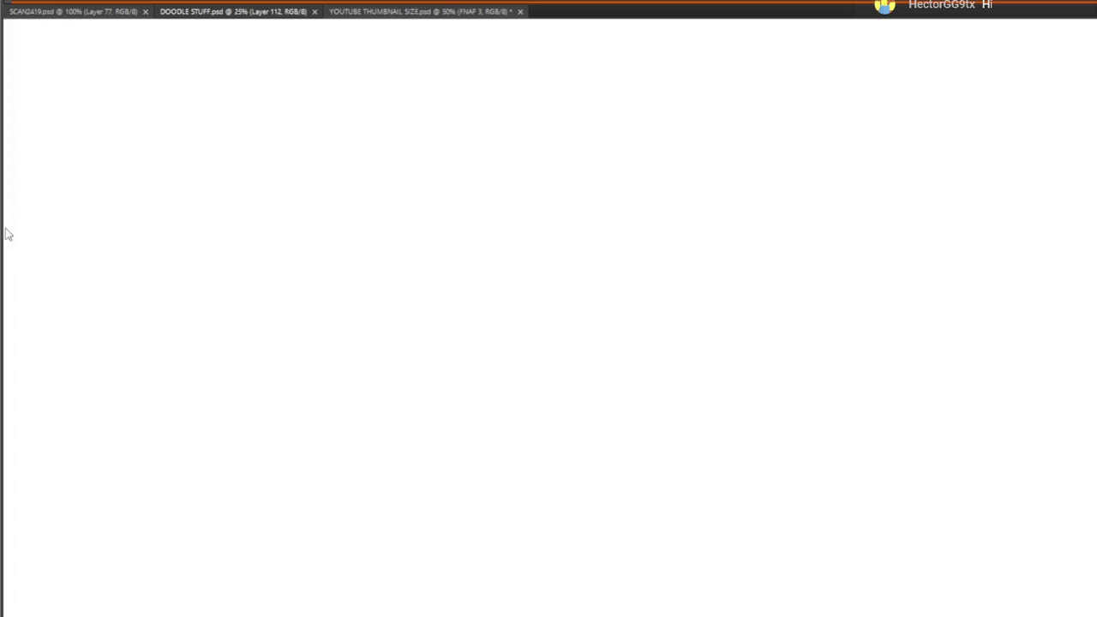
pyautogui.moveTo(432, 244)
pyautogui.mouseDown()
pyautogui.moveTo(588, 98)
pyautogui.moveTo(660, 97)
pyautogui.mouseUp()
pyautogui.moveTo(433, 230)
pyautogui.mouseDown()
pyautogui.moveTo(427, 258)
pyautogui.moveTo(444, 359)
pyautogui.mouseUp()
pyautogui.moveTo(453, 376)
pyautogui.mouseDown()
pyautogui.moveTo(555, 390)
pyautogui.moveTo(666, 361)
pyautogui.mouseUp()
pyautogui.moveTo(759, 218); pyautogui.dragTo(747, 158)
pyautogui.moveTo(276, 294)
pyautogui.mouseDown()
pyautogui.moveTo(331, 172)
pyautogui.moveTo(346, 163)
pyautogui.mouseUp()
pyautogui.moveTo(421, 170); pyautogui.dragTo(431, 180)
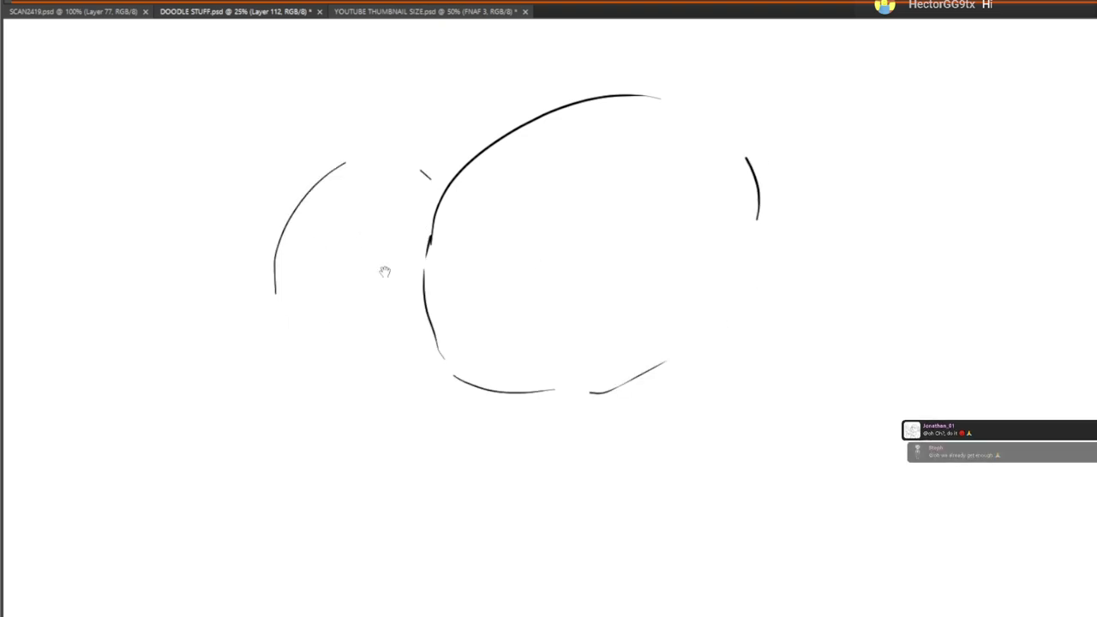
# Rough in the smaller round form's lower edge with short broken strokes reaching under the large outline
pyautogui.scroll(-1, 288, 270)
pyautogui.moveTo(295, 275); pyautogui.dragTo(298, 289)
pyautogui.moveTo(314, 318)
pyautogui.mouseDown()
pyautogui.moveTo(351, 341)
pyautogui.moveTo(452, 345)
pyautogui.mouseUp()
pyautogui.moveTo(461, 354); pyautogui.dragTo(497, 371)
pyautogui.scroll(-1, 499, 380)
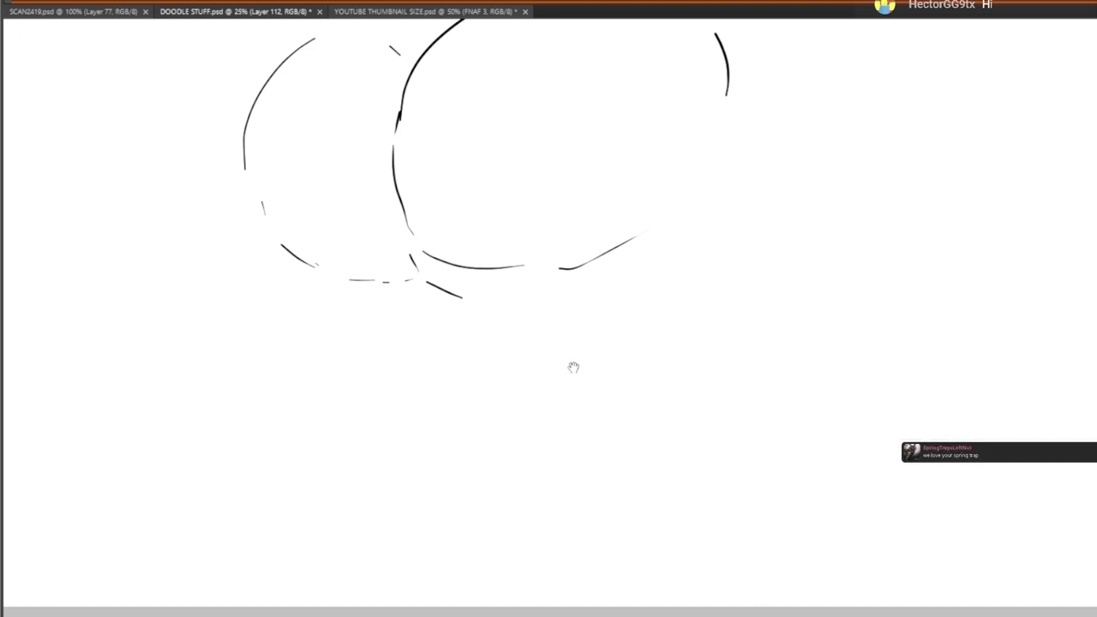
pyautogui.moveTo(530, 364); pyautogui.dragTo(579, 371)
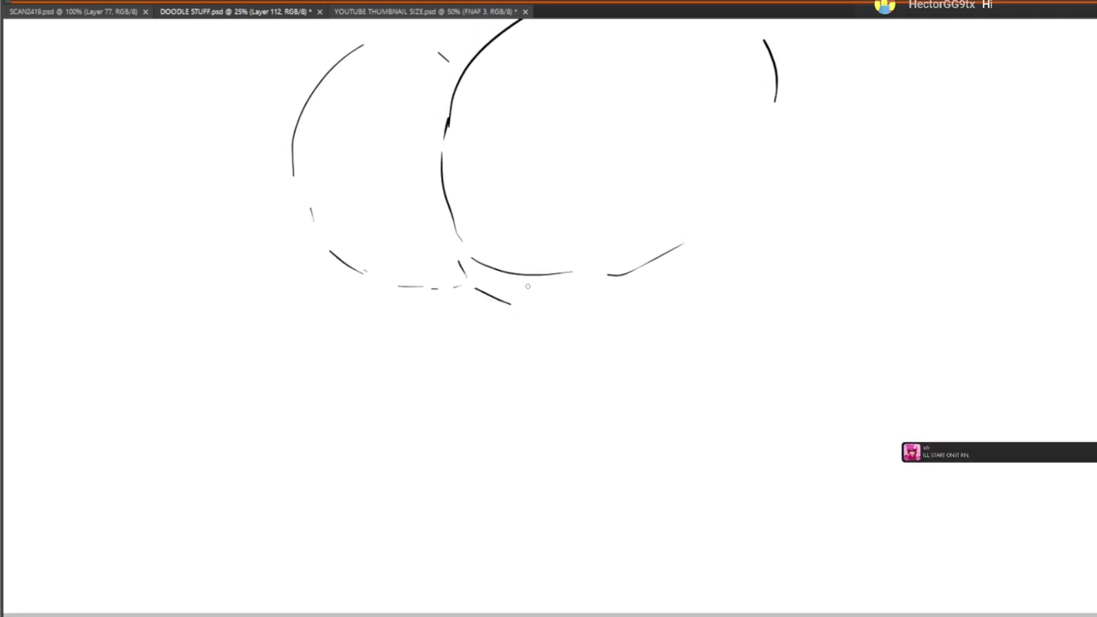
# Sketch the overlapping curved contours beneath the two round forms, narrowing downward in two tiers
pyautogui.moveTo(451, 248); pyautogui.dragTo(452, 270)
pyautogui.moveTo(458, 275)
pyautogui.mouseDown()
pyautogui.moveTo(485, 302)
pyautogui.moveTo(478, 295)
pyautogui.mouseUp()
pyautogui.moveTo(477, 268)
pyautogui.mouseDown()
pyautogui.moveTo(494, 307)
pyautogui.moveTo(600, 342)
pyautogui.mouseUp()
pyautogui.moveTo(650, 330); pyautogui.dragTo(678, 322)
pyautogui.moveTo(403, 305)
pyautogui.mouseDown()
pyautogui.moveTo(511, 337)
pyautogui.moveTo(562, 435)
pyautogui.mouseUp()
pyautogui.moveTo(674, 366); pyautogui.dragTo(646, 435)
pyautogui.moveTo(463, 351)
pyautogui.mouseDown()
pyautogui.moveTo(481, 395)
pyautogui.moveTo(516, 419)
pyautogui.mouseUp()
pyautogui.moveTo(552, 428); pyautogui.dragTo(556, 476)
pyautogui.moveTo(493, 411); pyautogui.dragTo(500, 478)
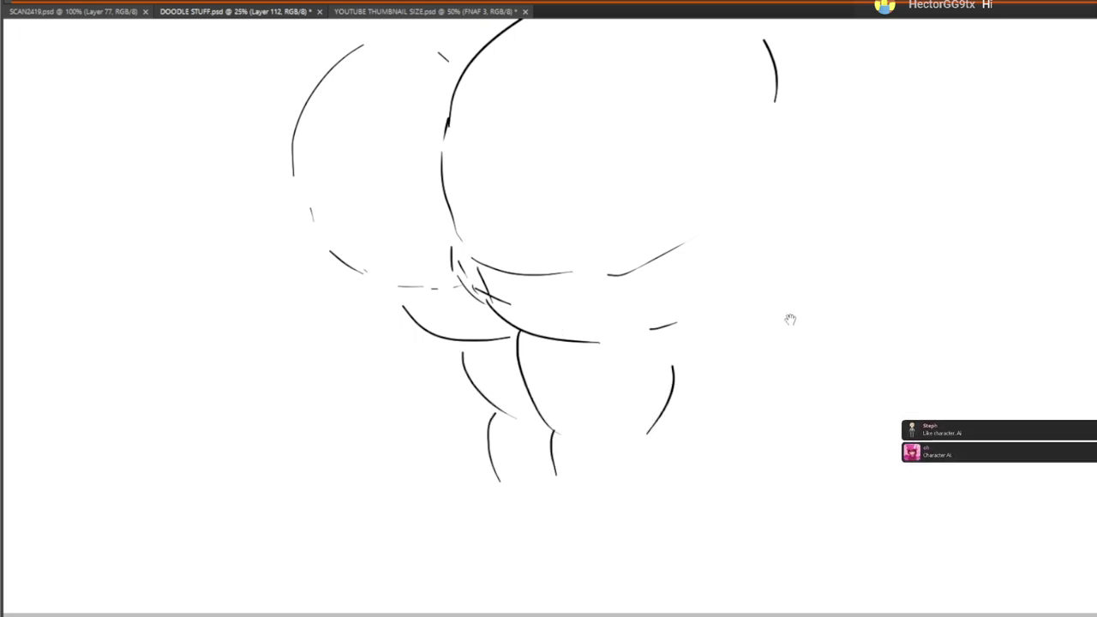
# Draw the long outer curve sweeping down beside the large form and add short contour strokes around the lower shapes
pyautogui.moveTo(854, 93); pyautogui.dragTo(811, 196)
pyautogui.moveTo(837, 133); pyautogui.dragTo(722, 425)
pyautogui.moveTo(727, 432); pyautogui.dragTo(722, 469)
pyautogui.moveTo(728, 465); pyautogui.dragTo(726, 502)
pyautogui.moveTo(590, 514); pyautogui.dragTo(606, 435)
pyautogui.moveTo(416, 506); pyautogui.dragTo(457, 424)
pyautogui.moveTo(434, 423); pyautogui.dragTo(431, 403)
pyautogui.moveTo(416, 390); pyautogui.dragTo(421, 401)
pyautogui.moveTo(380, 340); pyautogui.dragTo(396, 366)
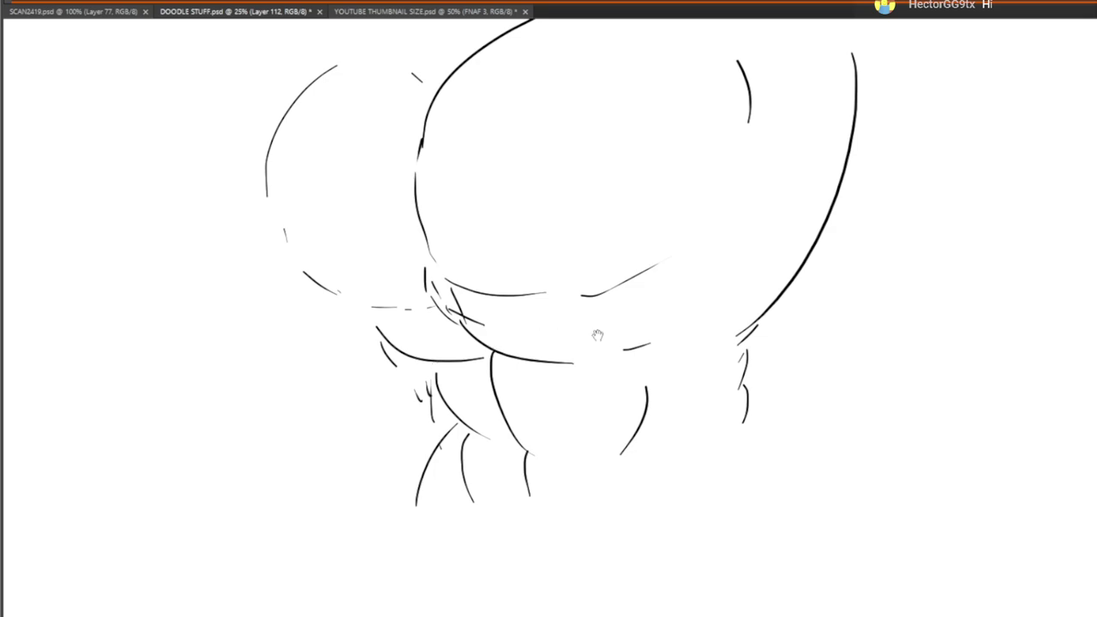
# Close off the lower tiers with small arcs and sketch a jagged fur tuft beneath them
pyautogui.moveTo(681, 383); pyautogui.dragTo(727, 257)
pyautogui.moveTo(600, 402); pyautogui.dragTo(636, 401)
pyautogui.moveTo(597, 335); pyautogui.dragTo(639, 339)
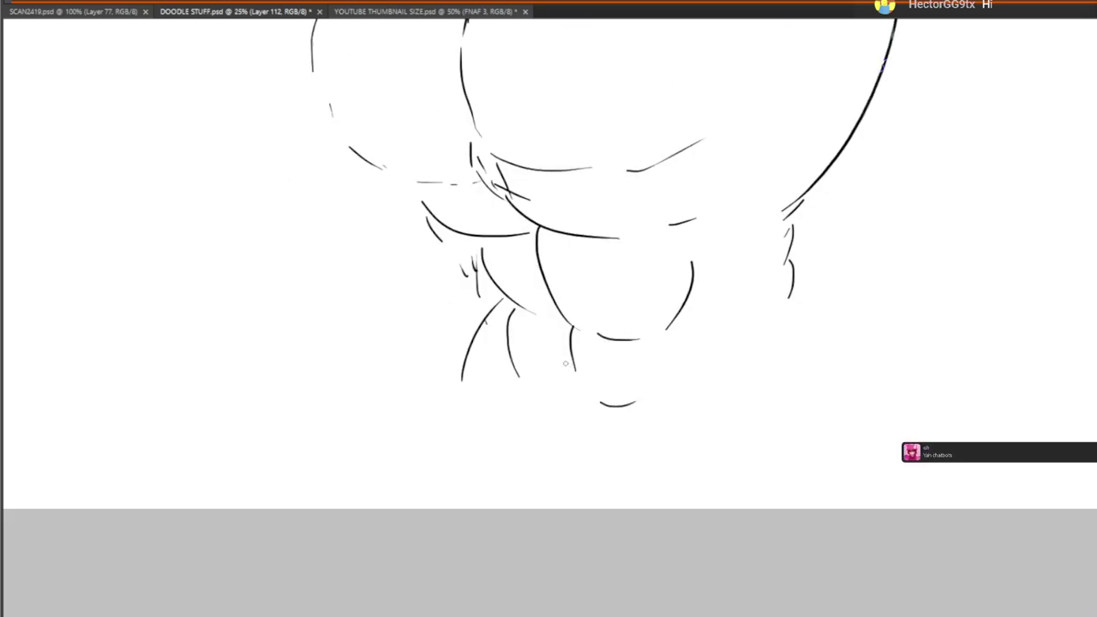
pyautogui.moveTo(536, 323); pyautogui.dragTo(562, 325)
pyautogui.moveTo(518, 369)
pyautogui.mouseDown()
pyautogui.moveTo(565, 384)
pyautogui.moveTo(533, 393)
pyautogui.moveTo(582, 388)
pyautogui.moveTo(557, 408)
pyautogui.moveTo(562, 389)
pyautogui.moveTo(507, 441)
pyautogui.mouseUp()
pyautogui.moveTo(546, 410); pyautogui.dragTo(538, 459)
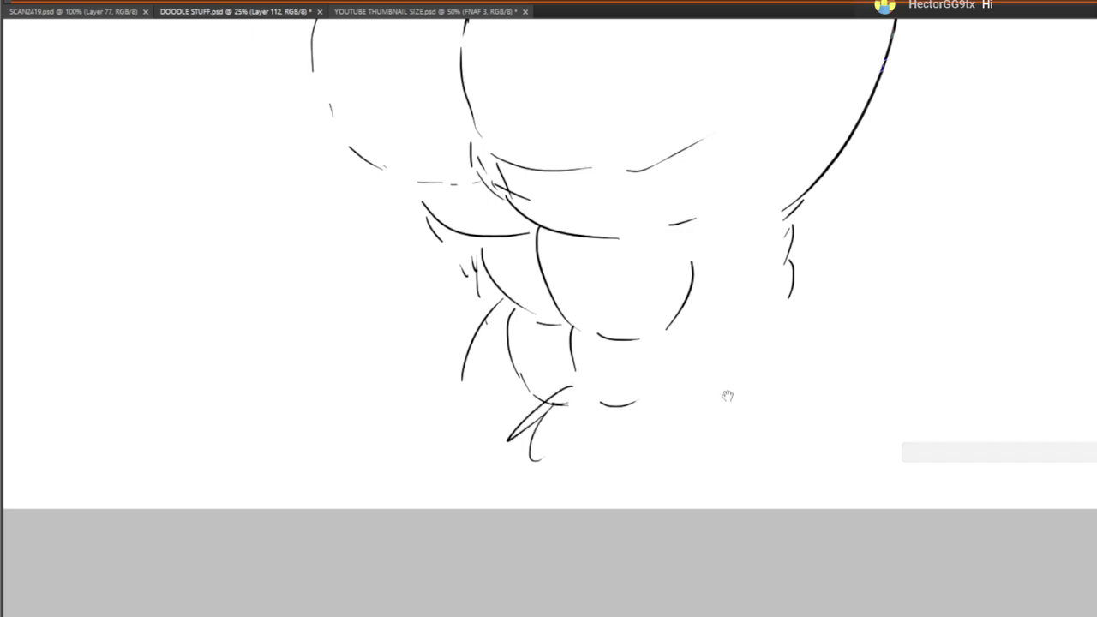
pyautogui.scroll(2, 727, 392)
pyautogui.moveTo(538, 515); pyautogui.dragTo(566, 537)
# Draw a large rounded shoulder arc at the canvas's lower edge, then the neck side and opposite shoulder line
pyautogui.moveTo(640, 526)
pyautogui.mouseDown()
pyautogui.moveTo(811, 409)
pyautogui.moveTo(943, 527)
pyautogui.mouseUp()
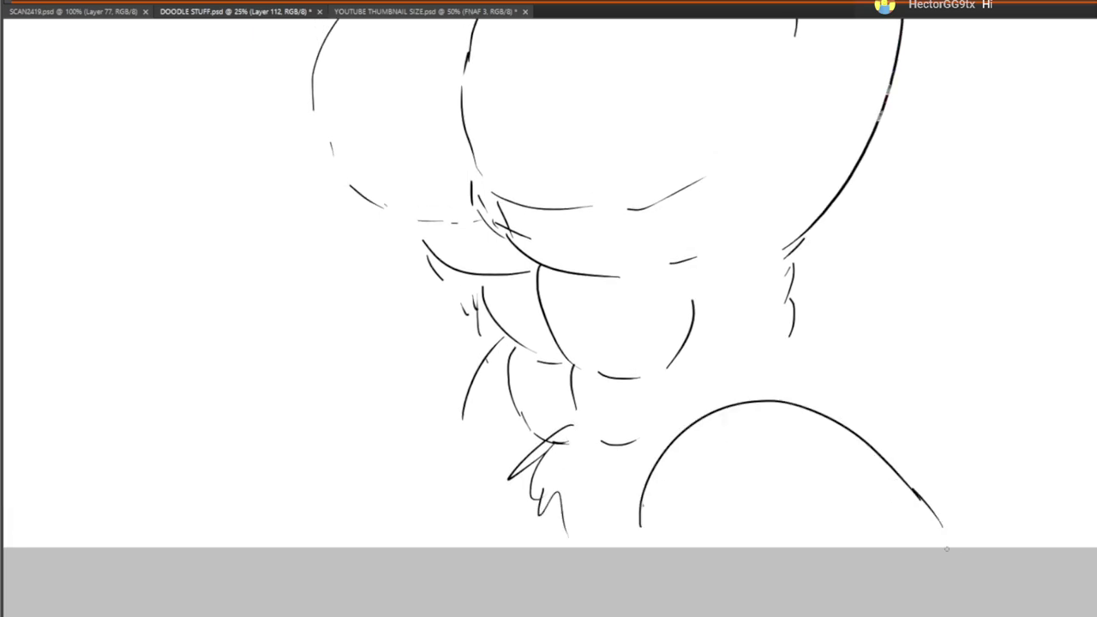
pyautogui.moveTo(789, 302)
pyautogui.mouseDown()
pyautogui.moveTo(767, 388)
pyautogui.moveTo(794, 391)
pyautogui.mouseUp()
pyautogui.moveTo(798, 399); pyautogui.dragTo(808, 408)
pyautogui.moveTo(466, 408); pyautogui.dragTo(449, 446)
pyautogui.moveTo(357, 533)
pyautogui.mouseDown()
pyautogui.moveTo(461, 421)
pyautogui.moveTo(426, 455)
pyautogui.mouseUp()
# Undo the last strokes of the sloping shoulder and redraw its line with a wider sweep
pyautogui.moveTo(440, 490); pyautogui.dragTo(575, 441)
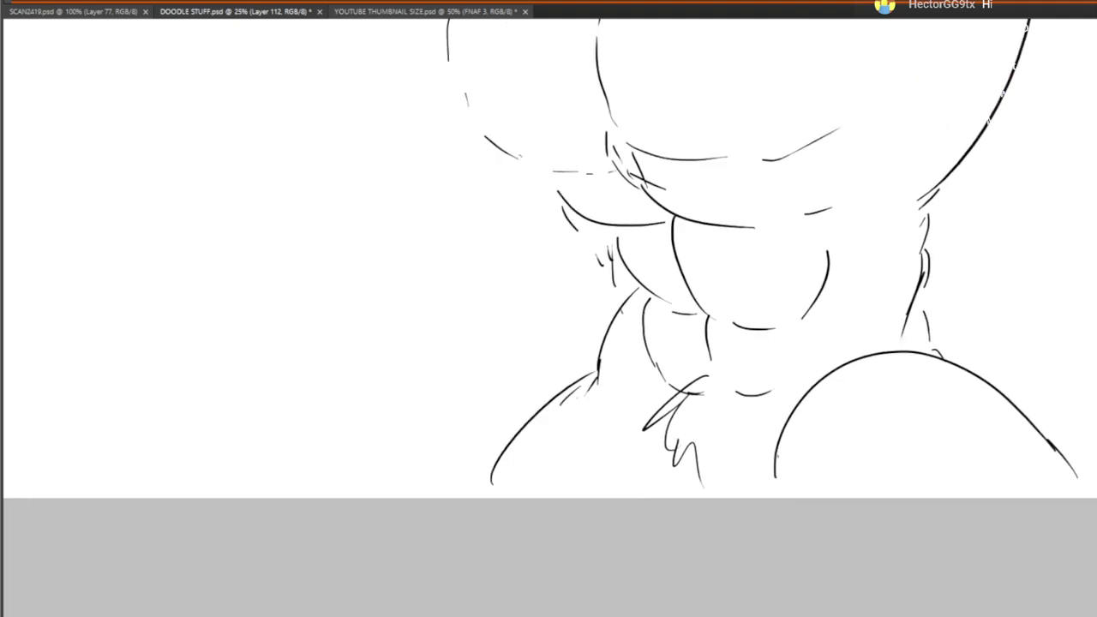
pyautogui.hotkey('ctrl', 'z')
pyautogui.hotkey('ctrl', 'z')
pyautogui.moveTo(456, 497)
pyautogui.mouseDown()
pyautogui.moveTo(601, 378)
pyautogui.moveTo(566, 406)
pyautogui.mouseUp()
# Join the smaller round form's broken lower-left edge with one continuous curved stroke
pyautogui.moveTo(775, 206); pyautogui.dragTo(735, 506)
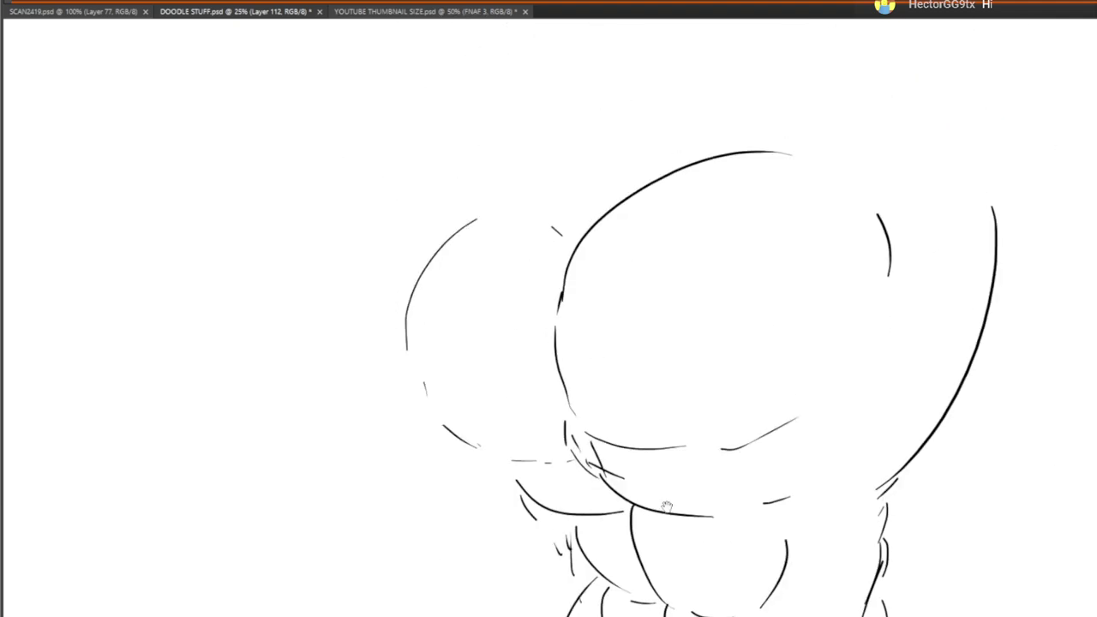
pyautogui.moveTo(629, 347); pyautogui.dragTo(702, 468)
pyautogui.moveTo(565, 223); pyautogui.dragTo(591, 277)
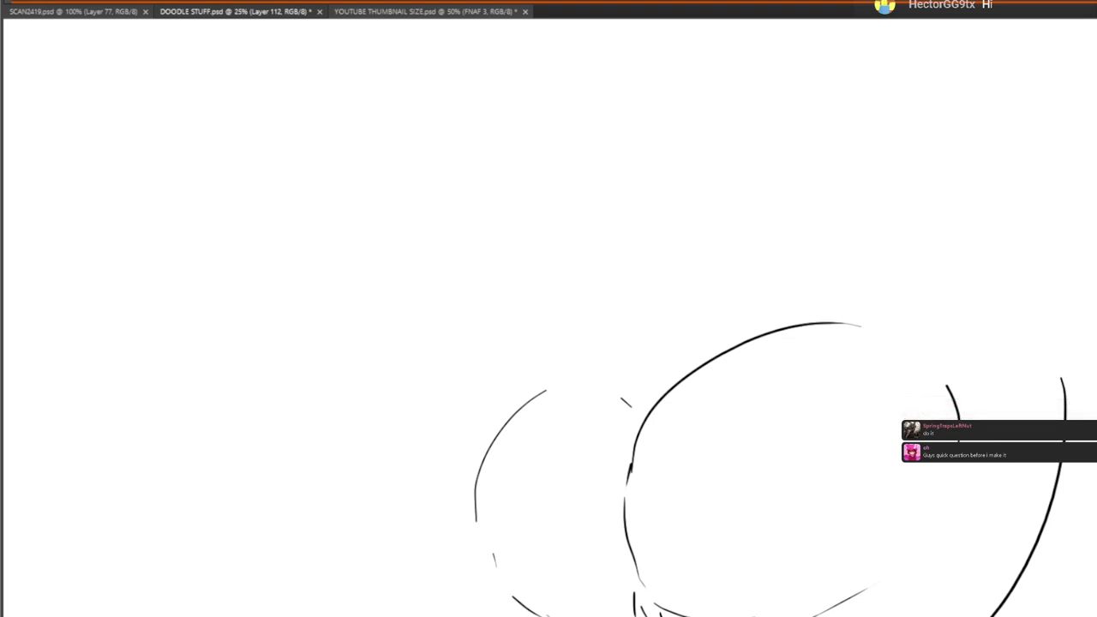
pyautogui.scroll(-3, 703, 472)
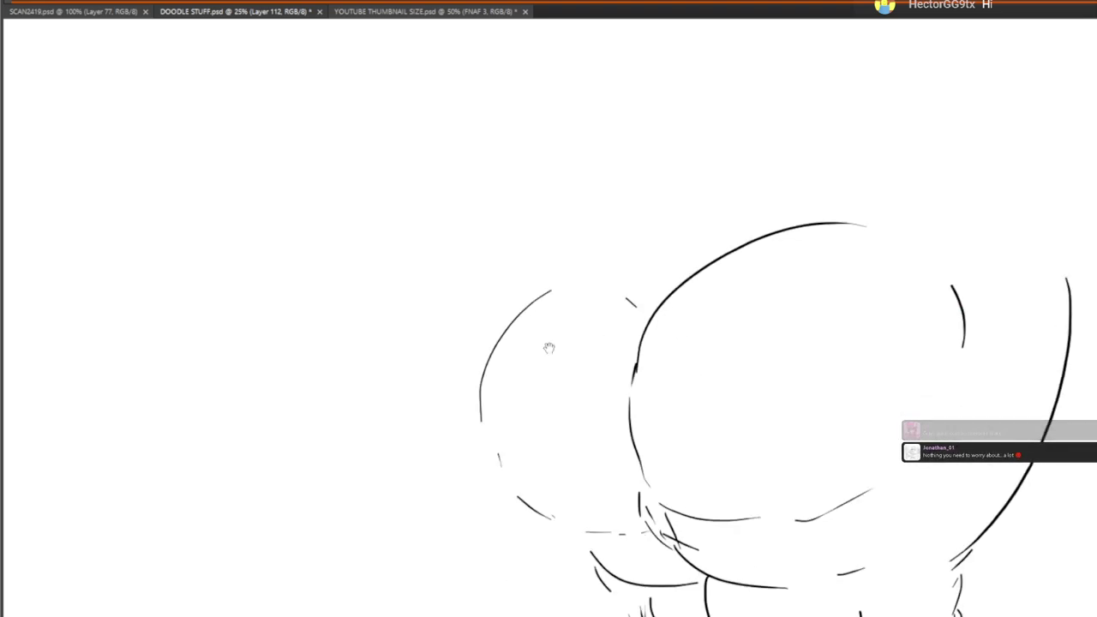
pyautogui.moveTo(598, 533)
pyautogui.mouseDown()
pyautogui.moveTo(522, 507)
pyautogui.moveTo(494, 468)
pyautogui.moveTo(481, 413)
pyautogui.mouseUp()
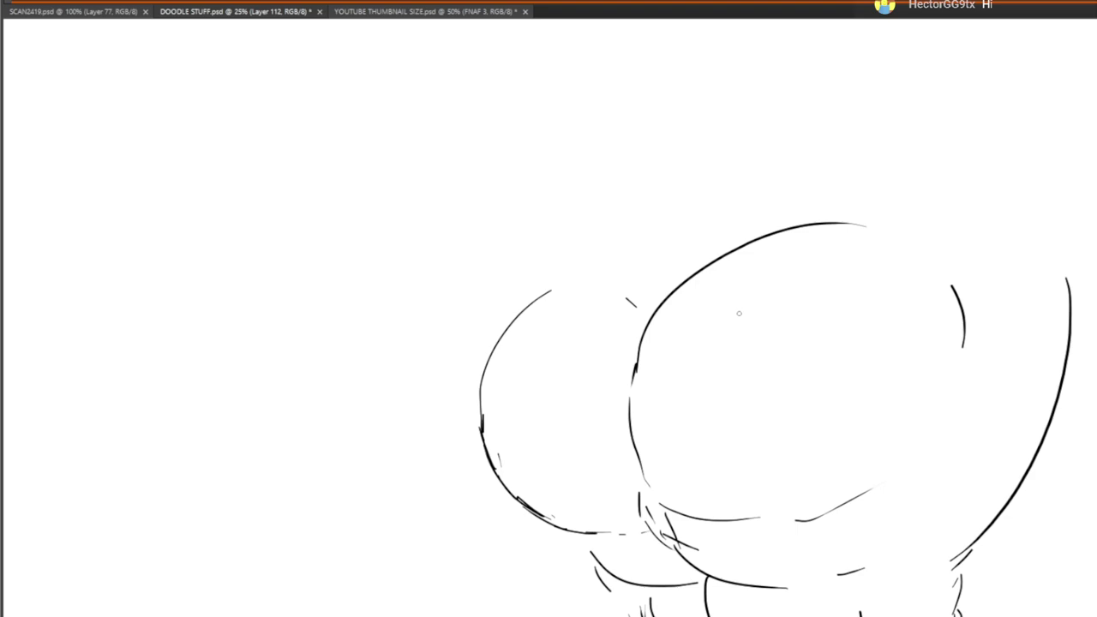
# Extend the lower tier's outer edge up to the underside of the smaller round form with darker strokes
pyautogui.moveTo(579, 562)
pyautogui.mouseDown()
pyautogui.moveTo(591, 569)
pyautogui.moveTo(572, 382)
pyautogui.moveTo(584, 372)
pyautogui.moveTo(605, 398)
pyautogui.mouseUp()
pyautogui.moveTo(592, 322)
pyautogui.mouseDown()
pyautogui.moveTo(609, 500)
pyautogui.moveTo(624, 394)
pyautogui.moveTo(806, 497)
pyautogui.mouseUp()
pyautogui.moveTo(919, 342); pyautogui.dragTo(656, 478)
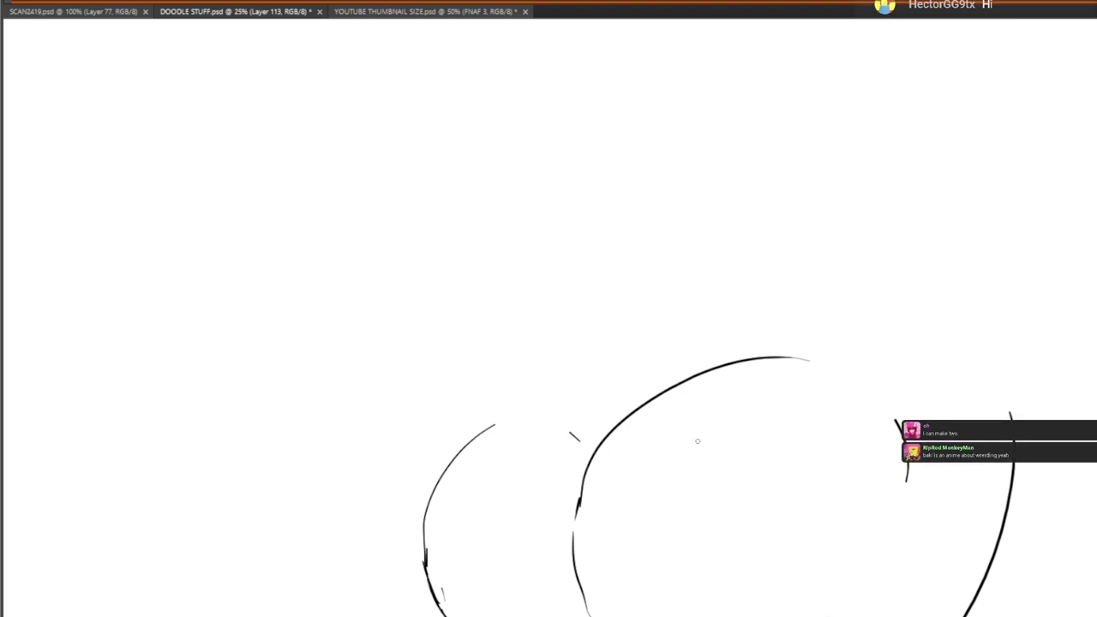
pyautogui.moveTo(573, 325)
pyautogui.mouseDown()
pyautogui.moveTo(574, 215)
pyautogui.moveTo(649, 379)
pyautogui.mouseUp()
pyautogui.moveTo(536, 287)
pyautogui.mouseDown()
pyautogui.moveTo(542, 305)
pyautogui.moveTo(551, 271)
pyautogui.mouseUp()
pyautogui.moveTo(576, 266); pyautogui.dragTo(665, 277)
pyautogui.moveTo(713, 374)
pyautogui.mouseDown()
pyautogui.moveTo(646, 27)
pyautogui.moveTo(617, 365)
pyautogui.mouseUp()
pyautogui.hotkey('ctrl', 'z')
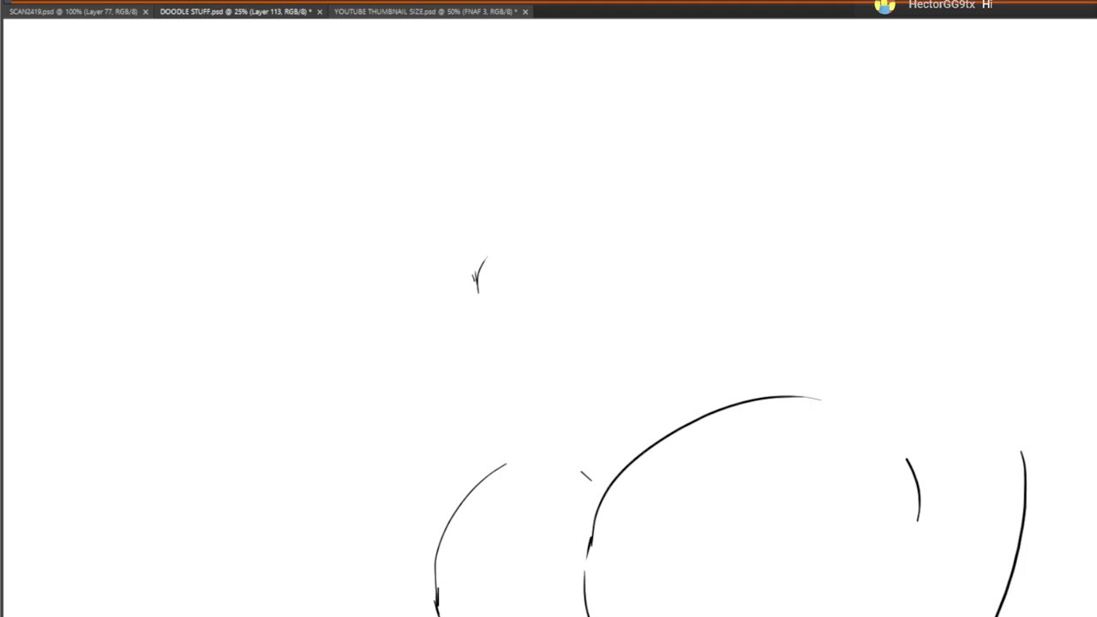
pyautogui.hotkey('ctrl', 'z')
pyautogui.hotkey('ctrl', 'z')
pyautogui.moveTo(612, 323)
pyautogui.mouseDown()
pyautogui.moveTo(624, 147)
pyautogui.moveTo(664, 285)
pyautogui.mouseUp()
pyautogui.moveTo(546, 215); pyautogui.dragTo(553, 228)
pyautogui.moveTo(552, 228); pyautogui.dragTo(573, 197)
pyautogui.moveTo(589, 192); pyautogui.dragTo(600, 188)
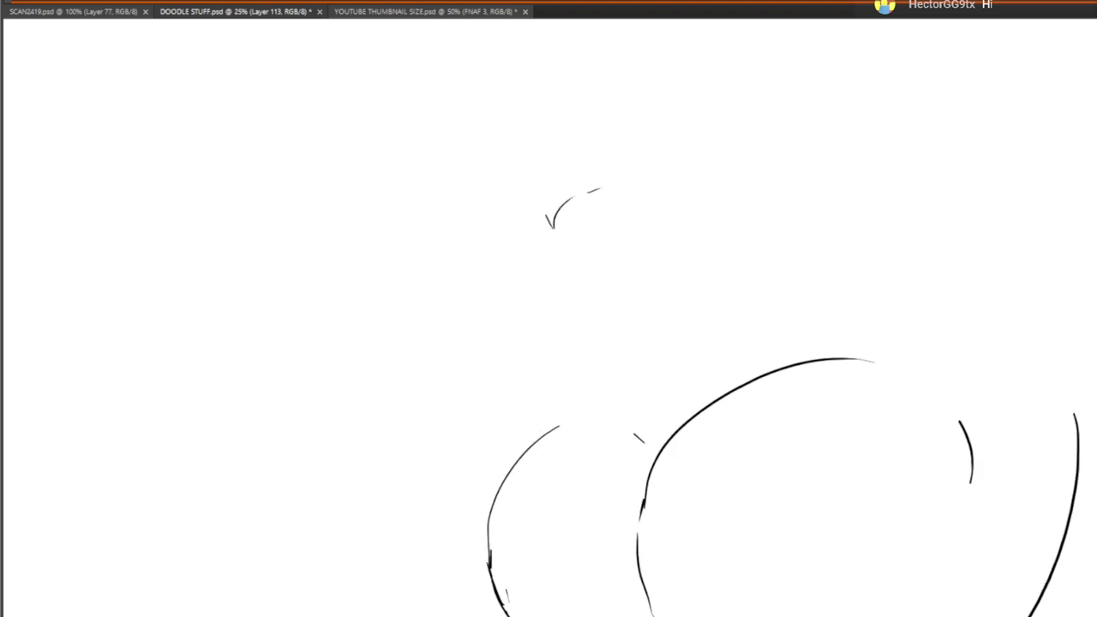
pyautogui.hotkey('ctrl', 'z')
pyautogui.hotkey('ctrl', 'z')
pyautogui.moveTo(580, 222)
pyautogui.mouseDown()
pyautogui.moveTo(619, 190)
pyautogui.moveTo(715, 191)
pyautogui.mouseUp()
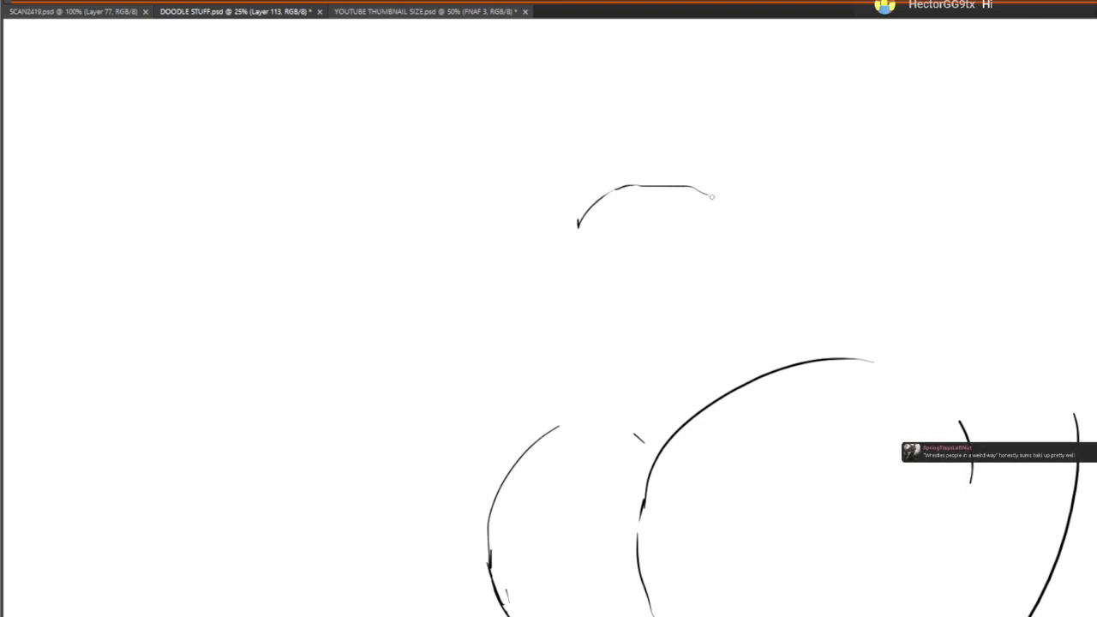
pyautogui.hotkey('ctrl', 'z')
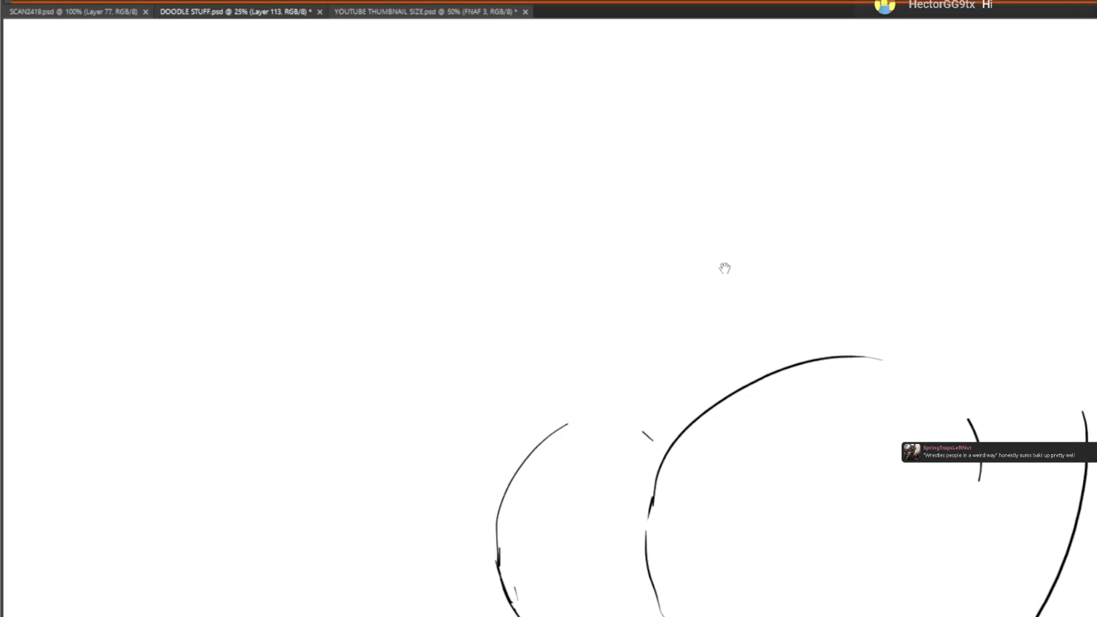
# Draw a wavy upper lip and muzzle front above the round forms, topped with a solid black nose
pyautogui.moveTo(725, 267); pyautogui.dragTo(801, 175)
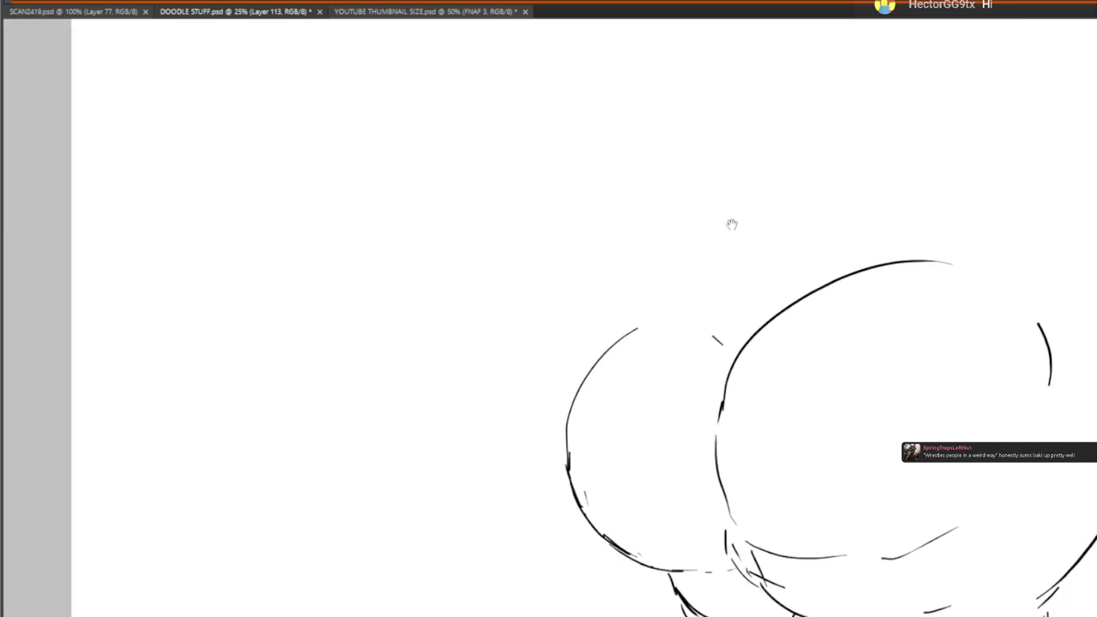
pyautogui.scroll(2, 729, 223)
pyautogui.moveTo(684, 207)
pyautogui.mouseDown()
pyautogui.moveTo(760, 227)
pyautogui.moveTo(799, 218)
pyautogui.mouseUp()
pyautogui.moveTo(686, 333)
pyautogui.mouseDown()
pyautogui.moveTo(573, 26)
pyautogui.moveTo(580, 335)
pyautogui.moveTo(628, 329)
pyautogui.mouseUp()
pyautogui.moveTo(630, 202); pyautogui.dragTo(624, 182)
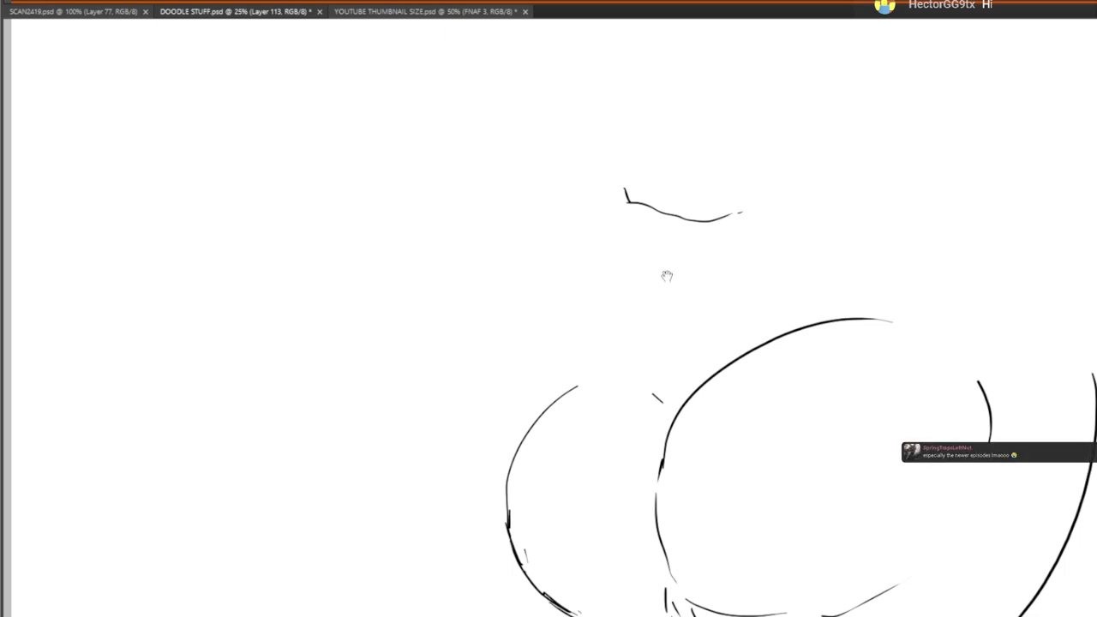
pyautogui.moveTo(631, 162)
pyautogui.mouseDown()
pyautogui.moveTo(686, 169)
pyautogui.moveTo(661, 153)
pyautogui.moveTo(632, 163)
pyautogui.moveTo(664, 168)
pyautogui.moveTo(665, 156)
pyautogui.moveTo(647, 155)
pyautogui.moveTo(626, 178)
pyautogui.moveTo(629, 159)
pyautogui.moveTo(642, 157)
pyautogui.moveTo(637, 206)
pyautogui.mouseUp()
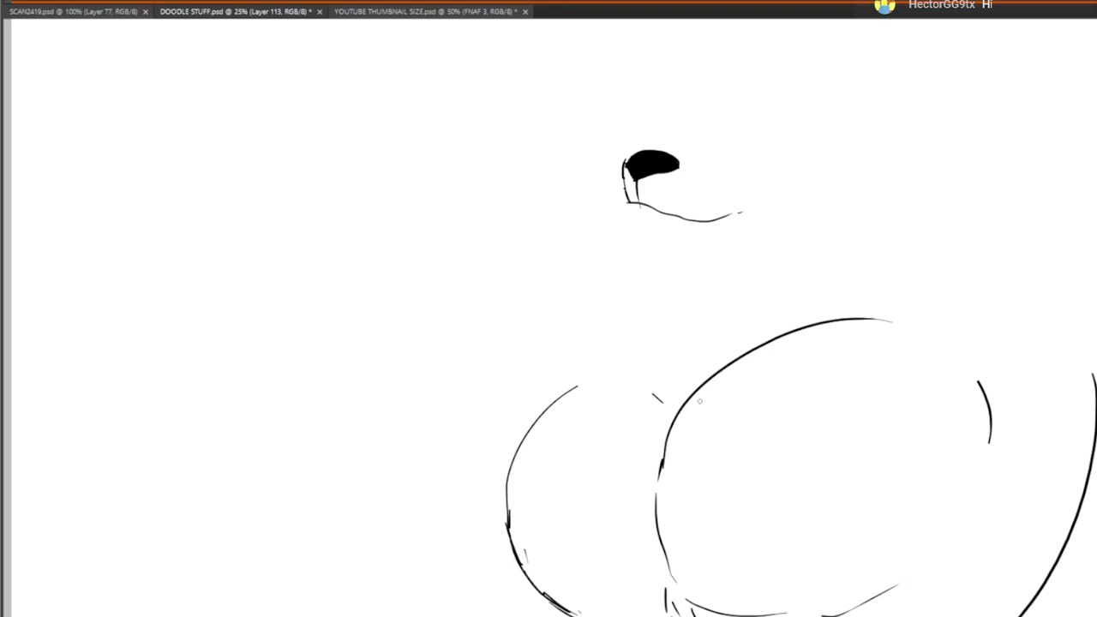
# Add small whisker marks beside the nose and a row of jagged teeth with one large fang under the lip
pyautogui.moveTo(695, 172); pyautogui.dragTo(709, 189)
pyautogui.moveTo(685, 199); pyautogui.dragTo(696, 199)
pyautogui.moveTo(631, 209)
pyautogui.mouseDown()
pyautogui.moveTo(635, 218)
pyautogui.moveTo(642, 208)
pyautogui.moveTo(707, 217)
pyautogui.mouseUp()
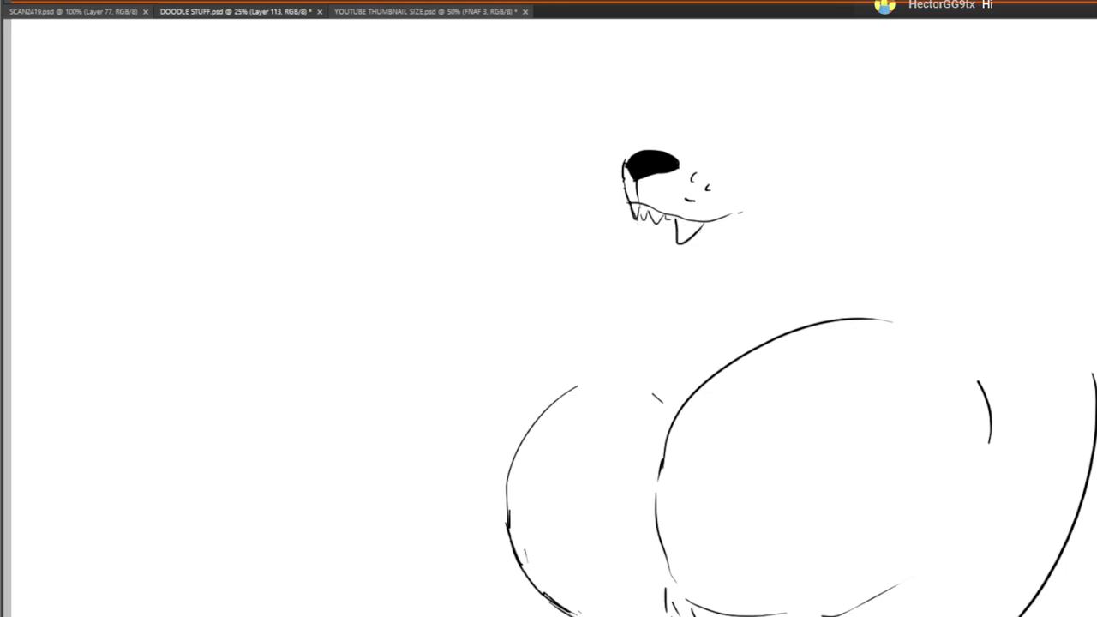
# Draw the lower jaw and extend the mouth line into an upturned cheek curve, then outline the muzzle's top
pyautogui.moveTo(635, 222)
pyautogui.mouseDown()
pyautogui.moveTo(720, 225)
pyautogui.moveTo(860, 180)
pyautogui.mouseUp()
pyautogui.scroll(1, 770, 161)
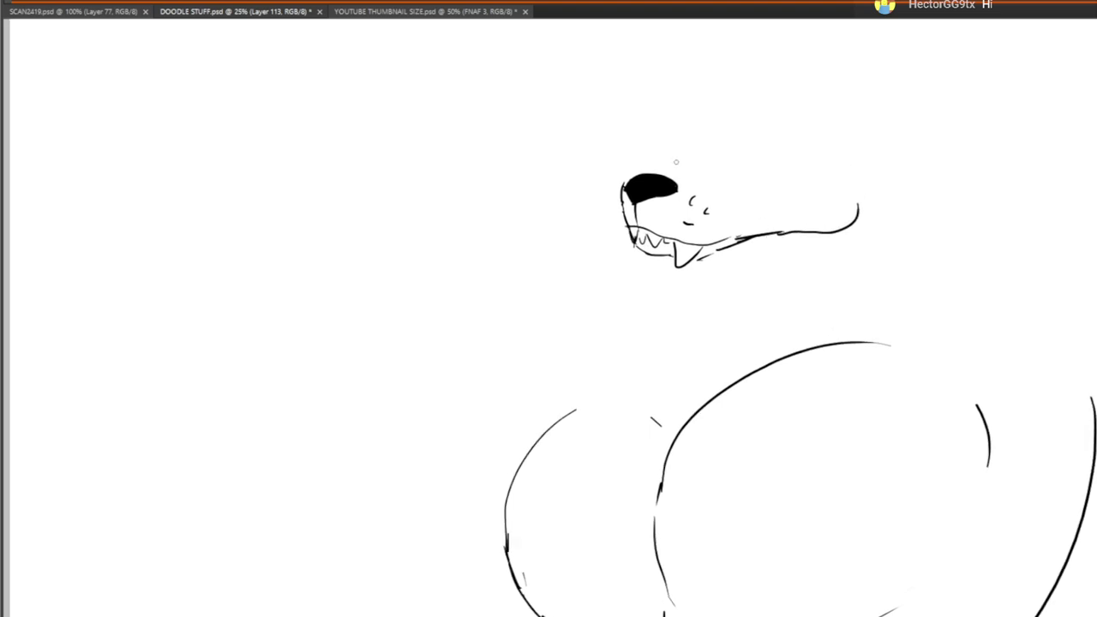
pyautogui.moveTo(621, 177); pyautogui.dragTo(749, 156)
pyautogui.scroll(-4, 739, 336)
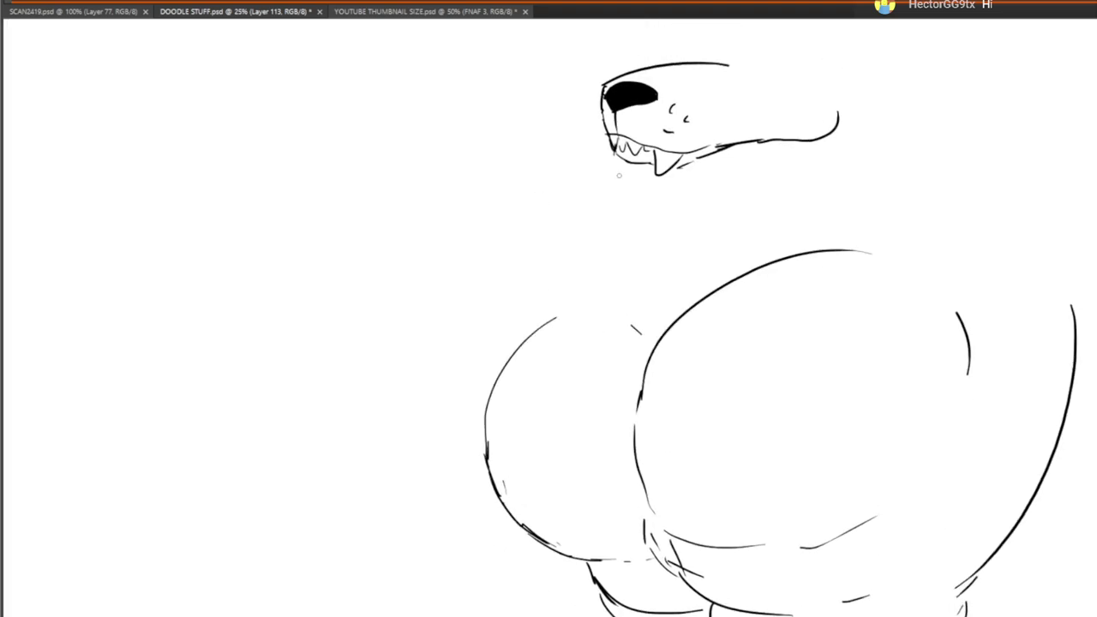
# Sketch shaggy fur along the chin and jaw, and end the muzzle's bridge with a short crease
pyautogui.moveTo(607, 147)
pyautogui.mouseDown()
pyautogui.moveTo(601, 197)
pyautogui.moveTo(656, 254)
pyautogui.moveTo(639, 277)
pyautogui.moveTo(696, 228)
pyautogui.moveTo(701, 246)
pyautogui.moveTo(738, 213)
pyautogui.moveTo(720, 237)
pyautogui.moveTo(796, 240)
pyautogui.moveTo(842, 218)
pyautogui.mouseUp()
pyautogui.moveTo(833, 218); pyautogui.dragTo(861, 211)
pyautogui.moveTo(787, 103); pyautogui.dragTo(707, 220)
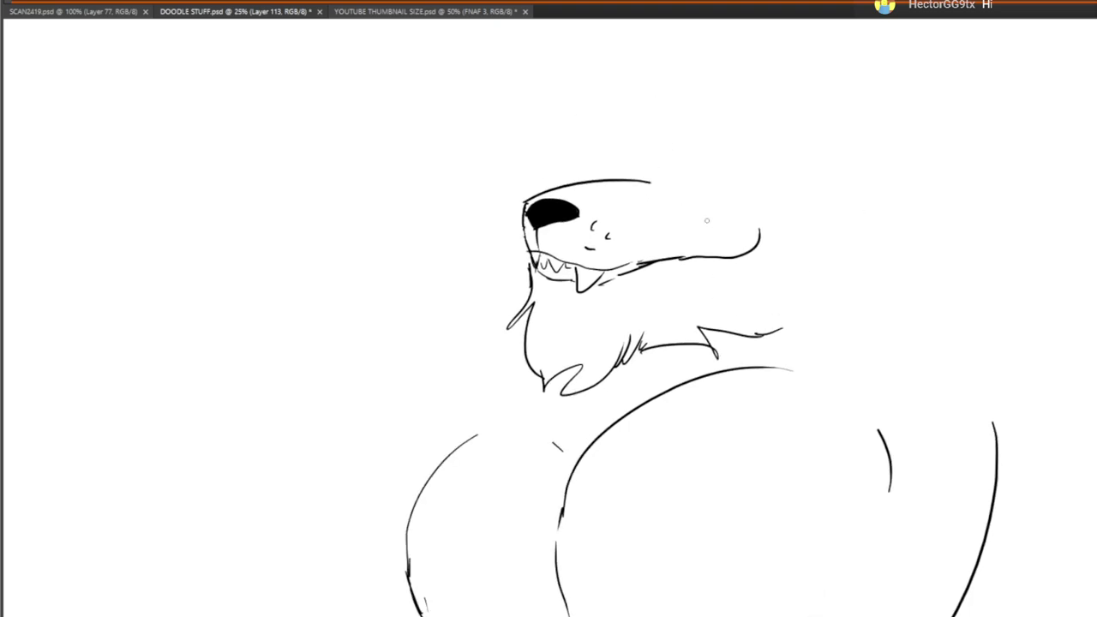
pyautogui.moveTo(649, 181)
pyautogui.mouseDown()
pyautogui.moveTo(654, 198)
pyautogui.moveTo(667, 197)
pyautogui.mouseUp()
pyautogui.moveTo(653, 182)
pyautogui.mouseDown()
pyautogui.moveTo(736, 196)
pyautogui.moveTo(802, 170)
pyautogui.mouseUp()
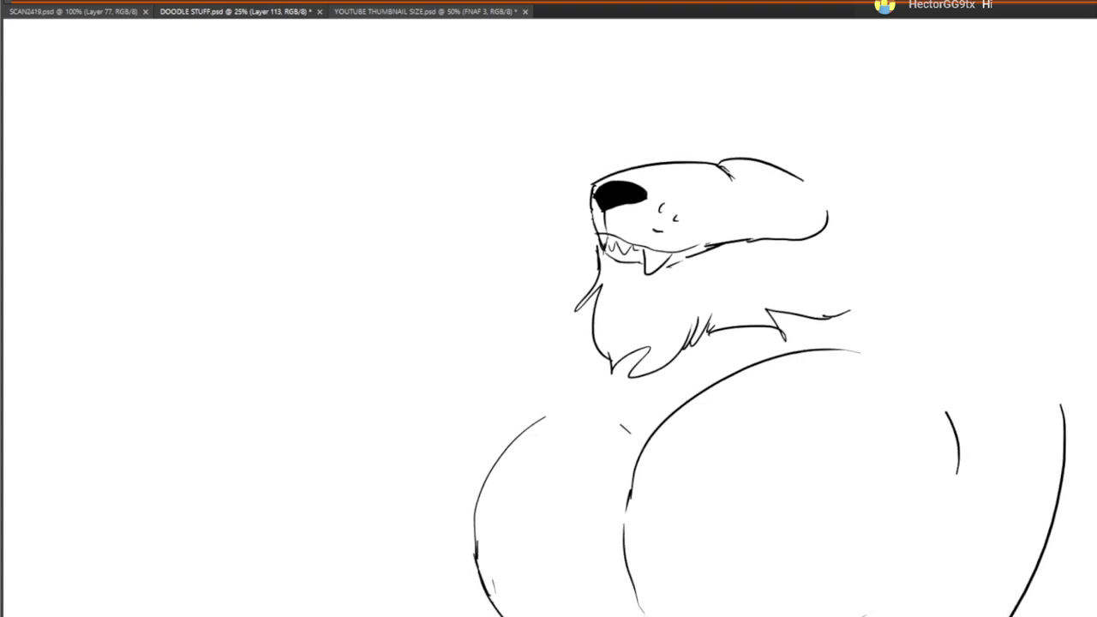
pyautogui.hotkey('ctrl', 'z')
pyautogui.moveTo(731, 160); pyautogui.dragTo(814, 169)
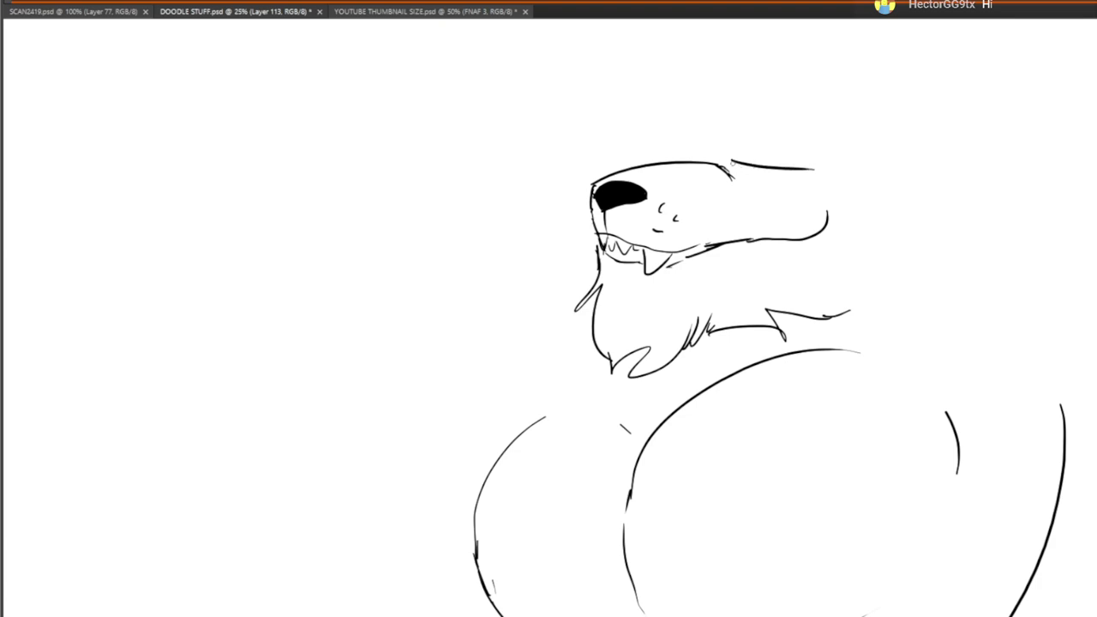
pyautogui.moveTo(732, 163); pyautogui.dragTo(802, 170)
pyautogui.moveTo(729, 162); pyautogui.dragTo(735, 179)
pyautogui.hotkey('ctrl', 'z')
pyautogui.hotkey('ctrl', 'z')
# Outline an almond-shaped near eye behind the muzzle's bridge and sketch the brow line with a jagged tuft above it
pyautogui.moveTo(730, 171); pyautogui.dragTo(806, 157)
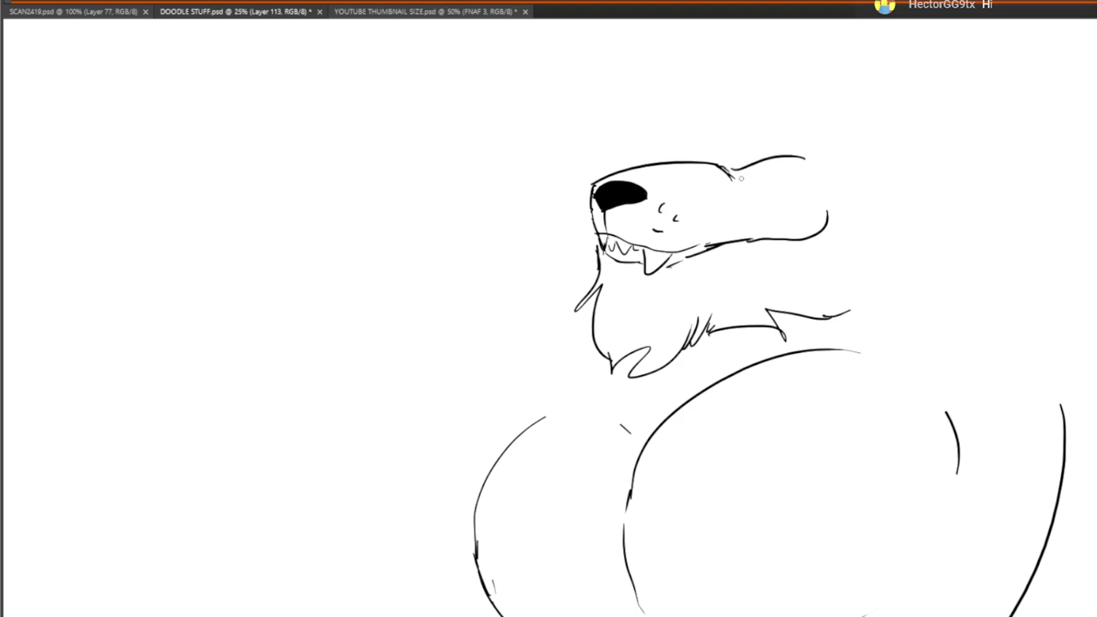
pyautogui.moveTo(732, 169)
pyautogui.mouseDown()
pyautogui.moveTo(823, 174)
pyautogui.moveTo(799, 159)
pyautogui.moveTo(815, 182)
pyautogui.mouseUp()
pyautogui.moveTo(725, 126)
pyautogui.mouseDown()
pyautogui.moveTo(725, 154)
pyautogui.moveTo(761, 134)
pyautogui.mouseUp()
pyautogui.moveTo(774, 136)
pyautogui.mouseDown()
pyautogui.moveTo(822, 121)
pyautogui.moveTo(839, 139)
pyautogui.mouseUp()
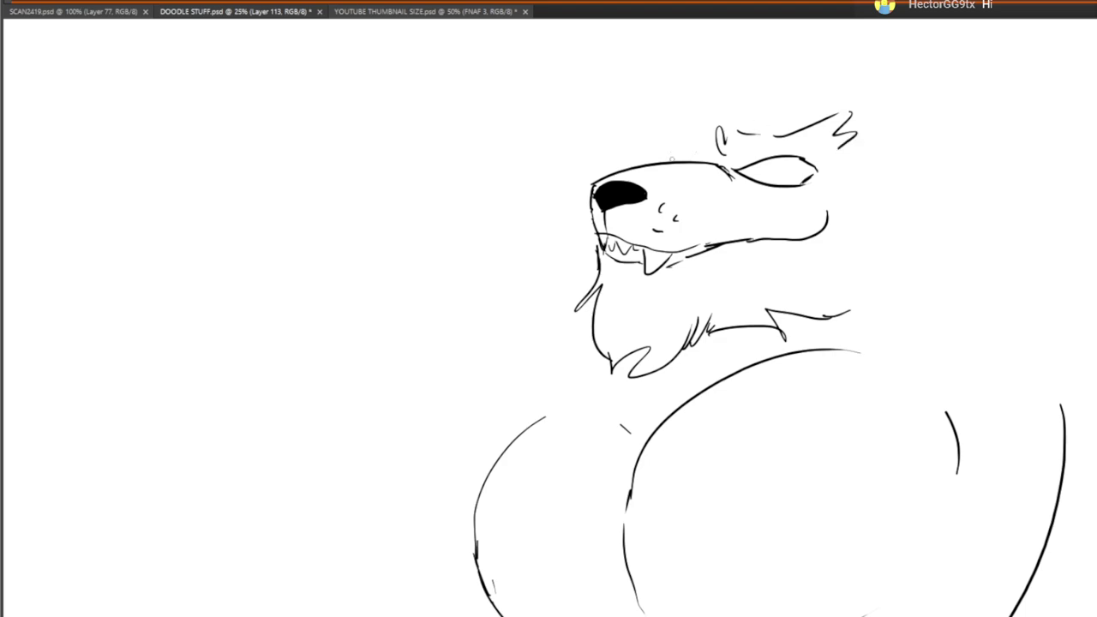
# Draw the far eye as a small dome on the muzzle's bridge with brow strokes, and fill it black
pyautogui.moveTo(653, 161)
pyautogui.mouseDown()
pyautogui.moveTo(674, 141)
pyautogui.moveTo(691, 161)
pyautogui.mouseUp()
pyautogui.moveTo(692, 146)
pyautogui.mouseDown()
pyautogui.moveTo(712, 127)
pyautogui.moveTo(686, 136)
pyautogui.mouseUp()
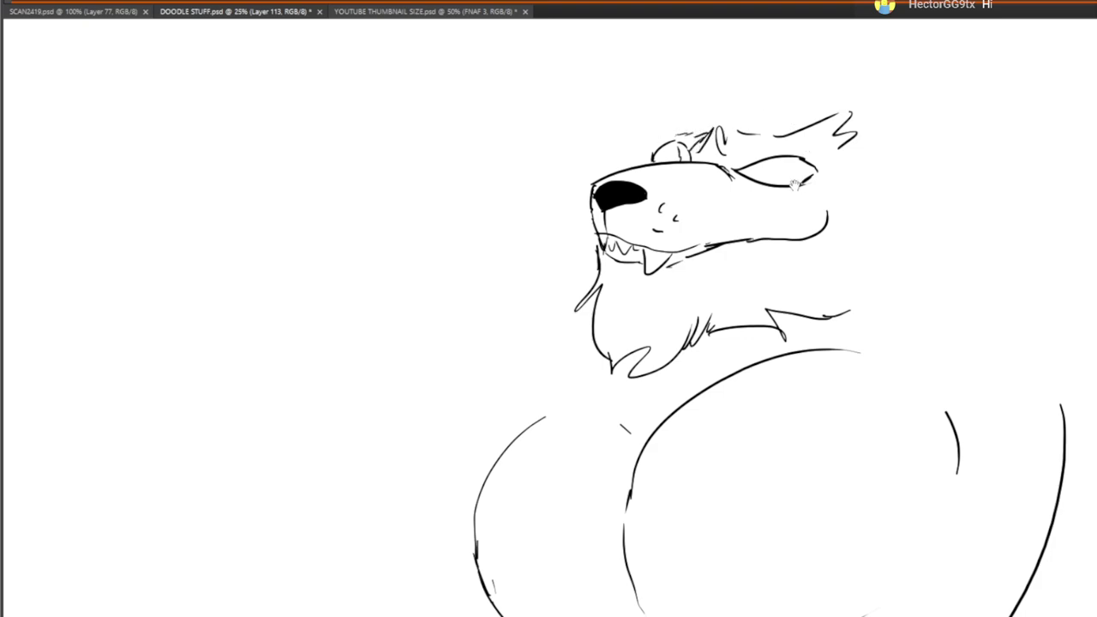
pyautogui.moveTo(795, 185); pyautogui.dragTo(707, 183)
pyautogui.moveTo(578, 144)
pyautogui.mouseDown()
pyautogui.moveTo(567, 154)
pyautogui.moveTo(592, 140)
pyautogui.moveTo(567, 159)
pyautogui.moveTo(598, 156)
pyautogui.moveTo(591, 145)
pyautogui.mouseUp()
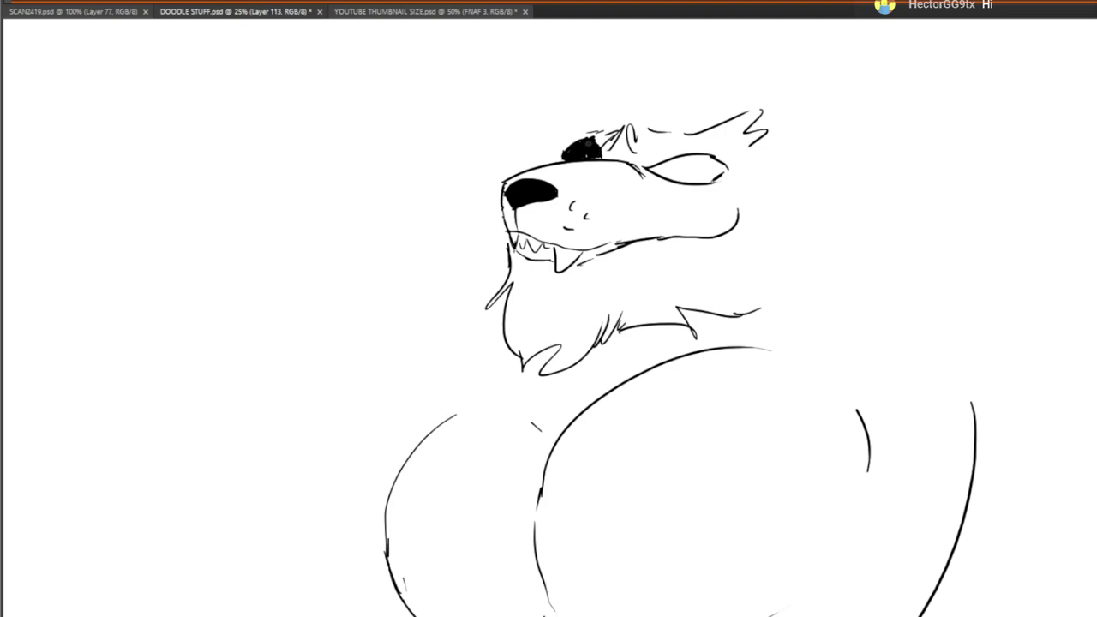
# Rotate the wolf head sketch counterclockwise with Free Transform so the muzzle tilts downward above the body
pyautogui.moveTo(576, 274)
pyautogui.mouseDown()
pyautogui.moveTo(529, 262)
pyautogui.moveTo(580, 323)
pyautogui.mouseUp()
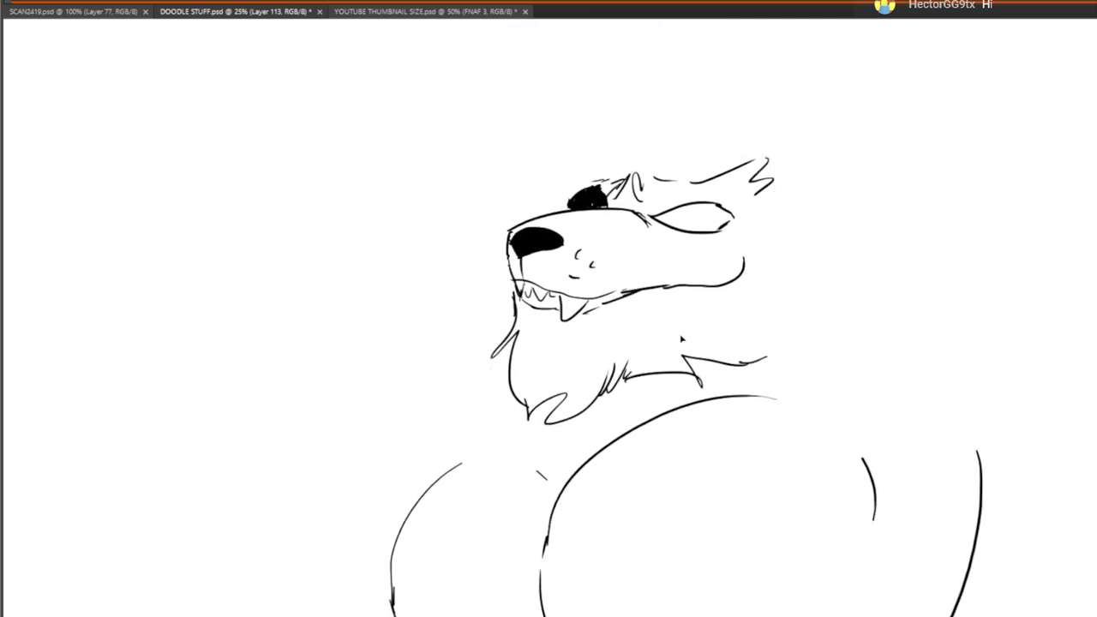
pyautogui.moveTo(680, 338); pyautogui.dragTo(657, 226)
pyautogui.moveTo(661, 264); pyautogui.dragTo(664, 254)
pyautogui.hotkey('ctrl', 't')
pyautogui.moveTo(737, 270); pyautogui.dragTo(784, 60)
pyautogui.scroll(2, 686, 247)
pyautogui.scroll(-6, 685, 247)
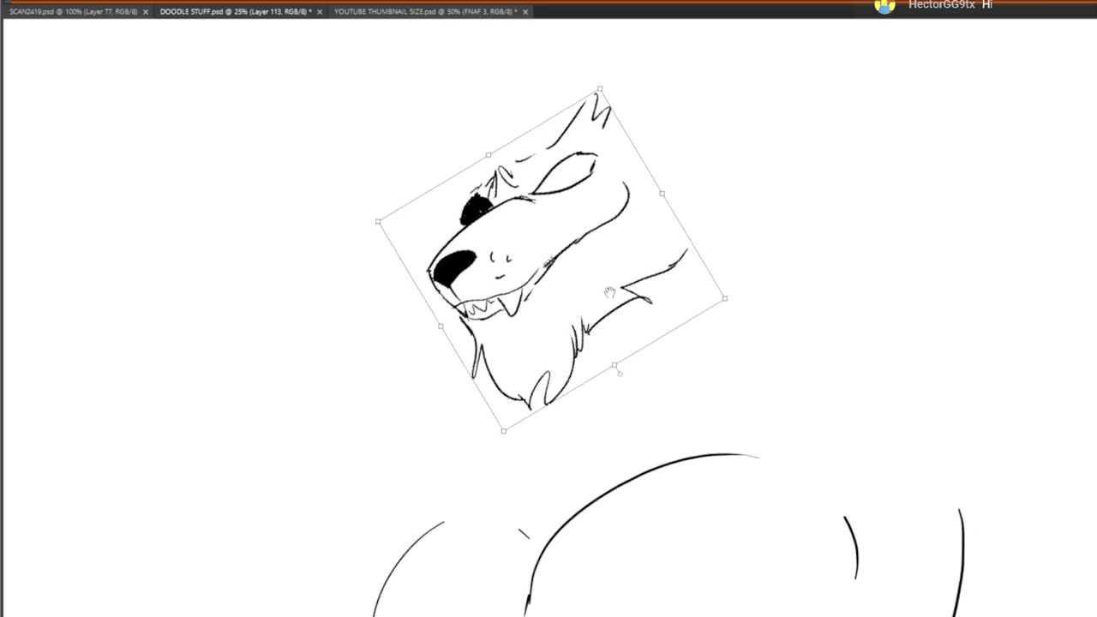
pyautogui.moveTo(581, 84); pyautogui.dragTo(536, 411)
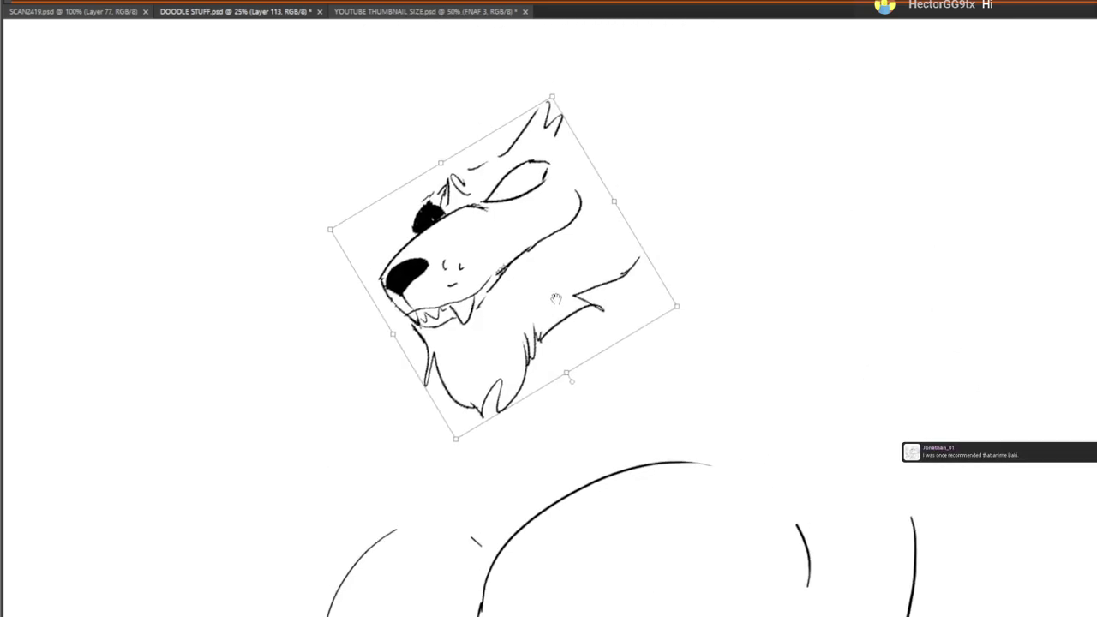
pyautogui.moveTo(553, 290); pyautogui.dragTo(553, 319)
pyautogui.press('Return')
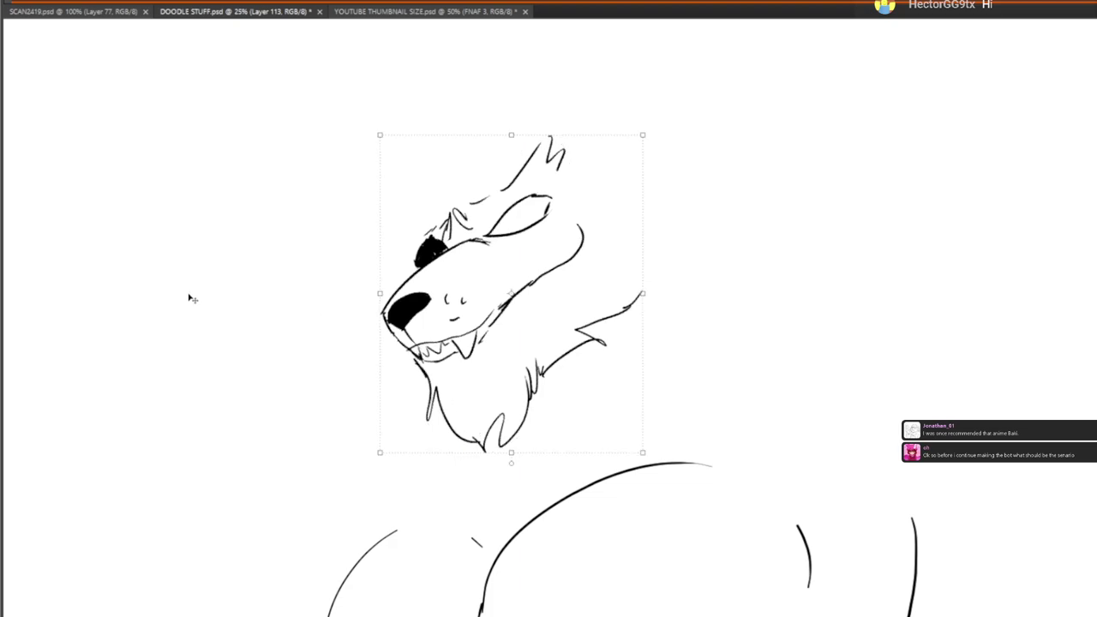
# Trim the outer edge of the black far eye to a straighter, more angular shape
pyautogui.press('b')
pyautogui.moveTo(415, 264); pyautogui.dragTo(416, 250)
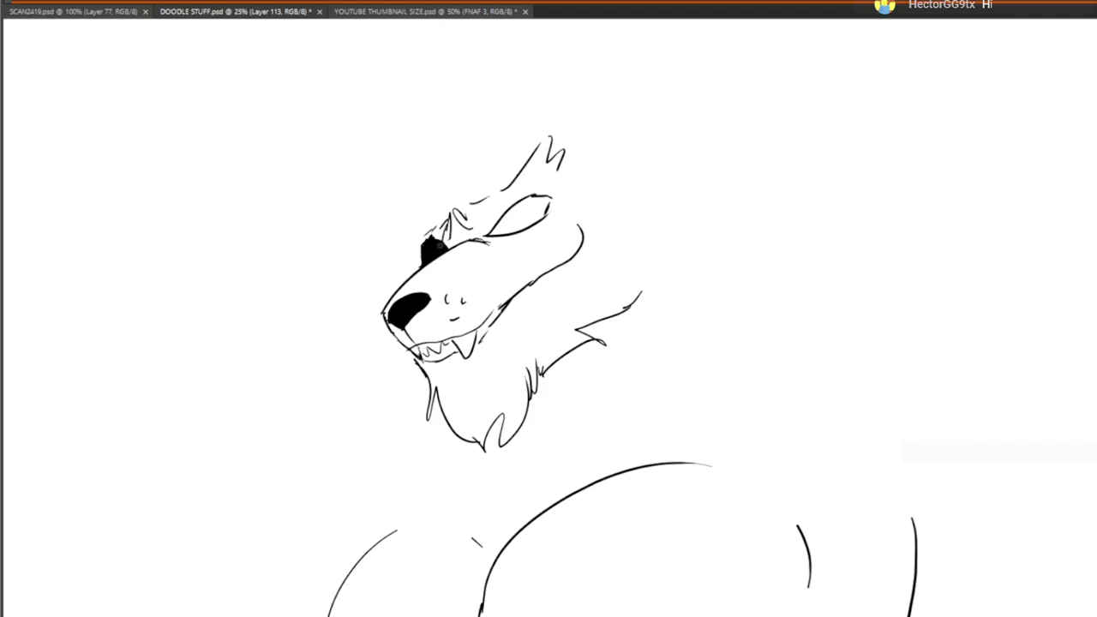
pyautogui.moveTo(523, 253); pyautogui.dragTo(514, 242)
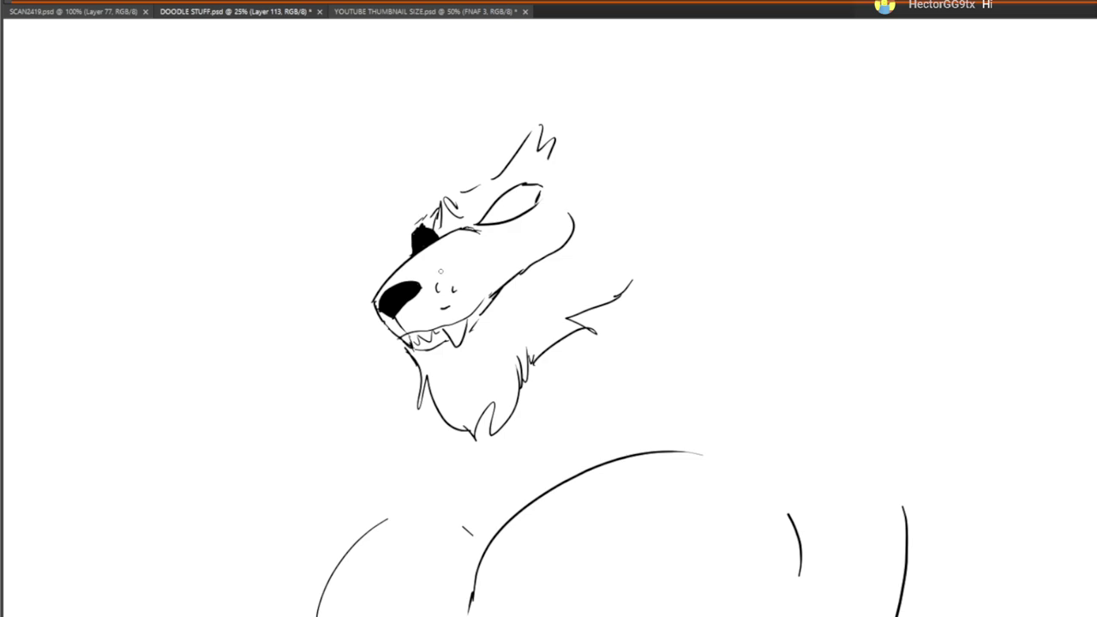
pyautogui.moveTo(443, 268)
pyautogui.mouseDown()
pyautogui.moveTo(477, 266)
pyautogui.moveTo(525, 212)
pyautogui.mouseUp()
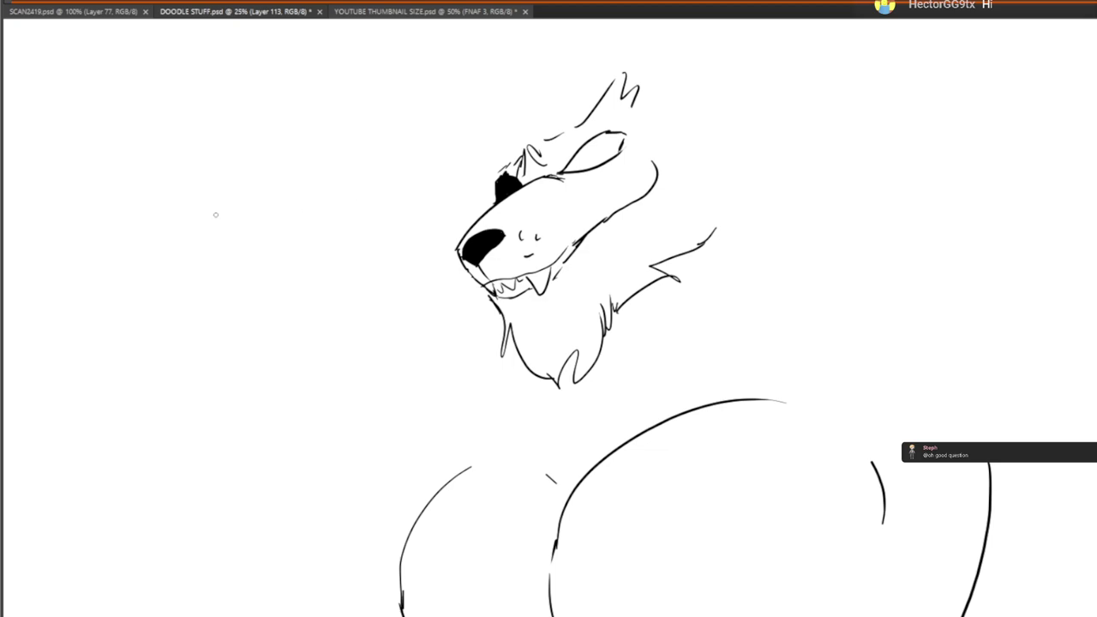
# Reshape the near eye with a straight slanted upper lid, remove its old arc, and darken both corners
pyautogui.moveTo(562, 169); pyautogui.dragTo(629, 132)
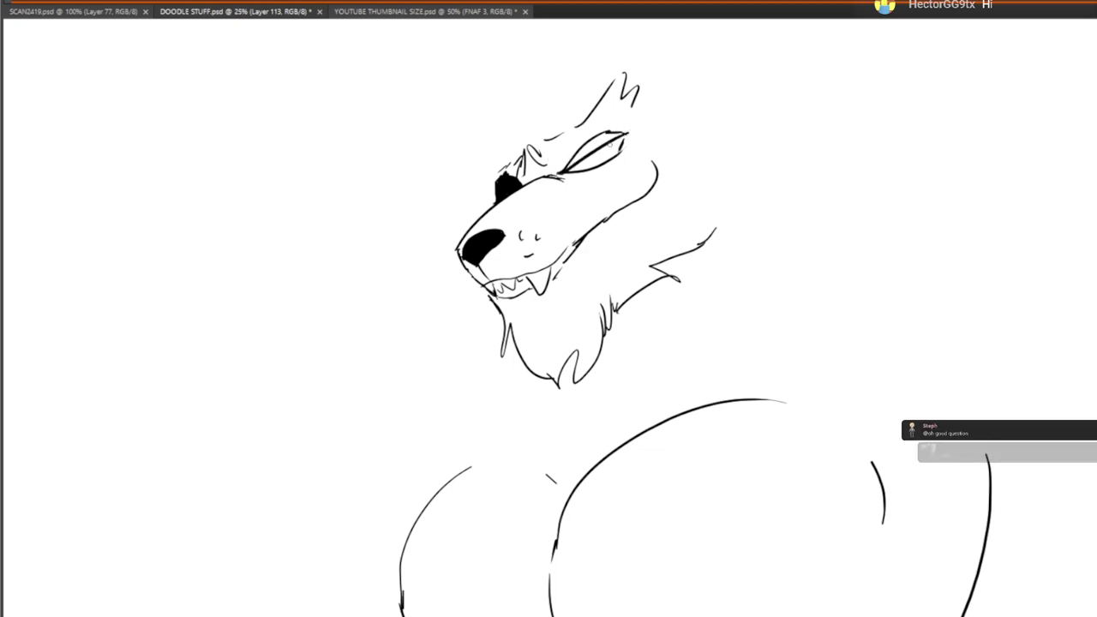
pyautogui.moveTo(565, 161); pyautogui.dragTo(615, 128)
pyautogui.moveTo(281, 205); pyautogui.dragTo(246, 182)
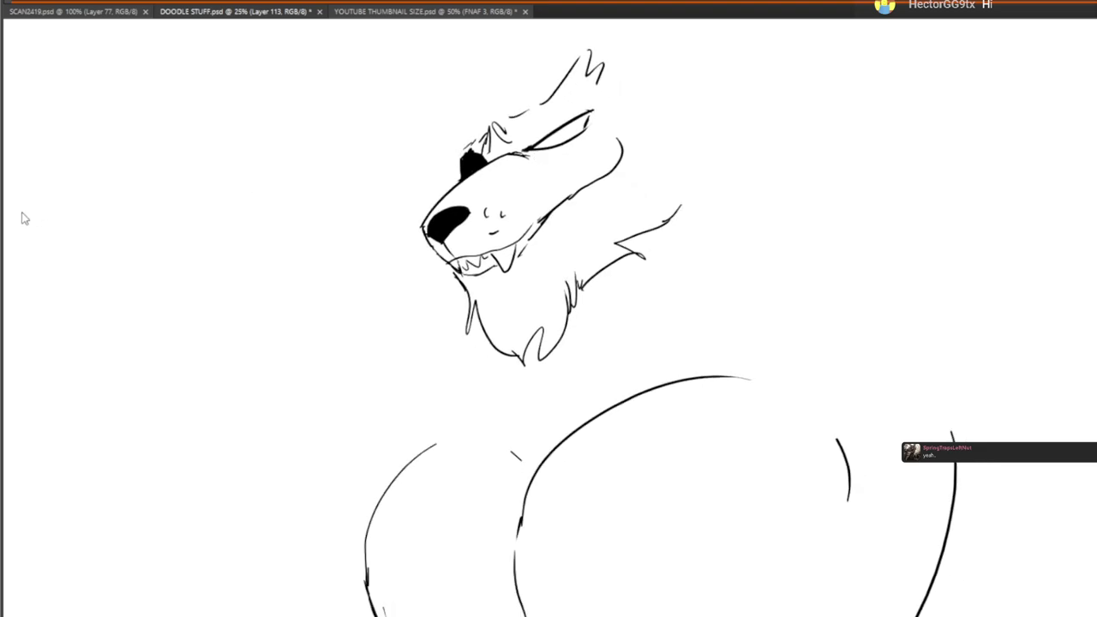
pyautogui.moveTo(586, 131); pyautogui.dragTo(592, 112)
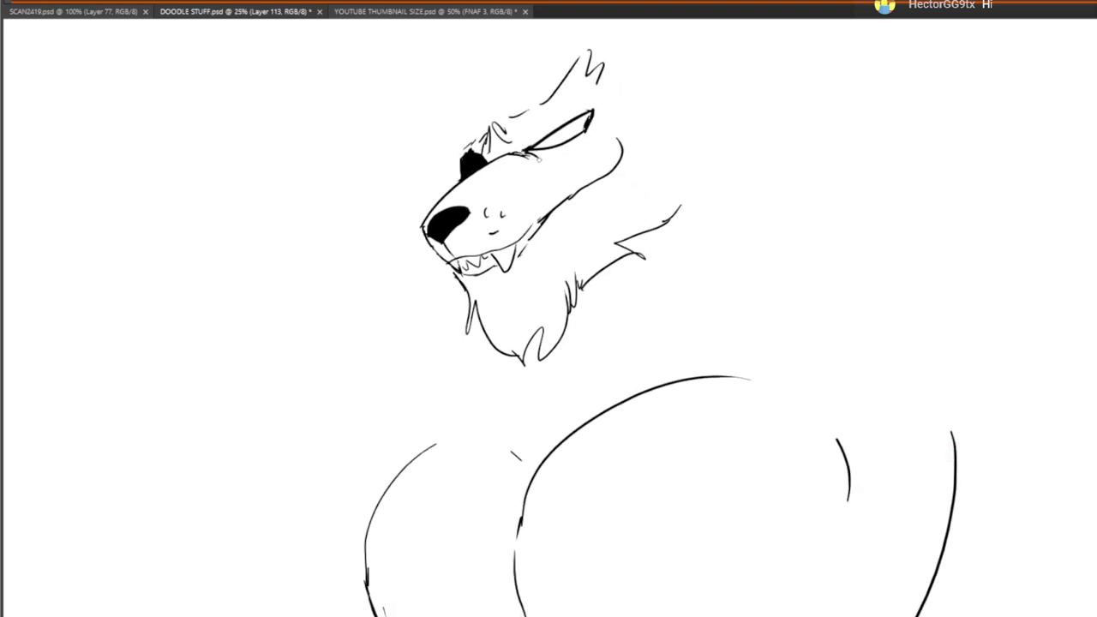
pyautogui.moveTo(535, 155); pyautogui.dragTo(553, 157)
pyautogui.moveTo(591, 119)
pyautogui.mouseDown()
pyautogui.moveTo(588, 140)
pyautogui.moveTo(554, 149)
pyautogui.mouseUp()
pyautogui.moveTo(553, 154); pyautogui.dragTo(542, 223)
# Draw the forehead contour from the far eye up to the top of the head with overlapping strokes
pyautogui.moveTo(456, 233)
pyautogui.mouseDown()
pyautogui.moveTo(449, 252)
pyautogui.moveTo(504, 171)
pyautogui.moveTo(546, 151)
pyautogui.mouseUp()
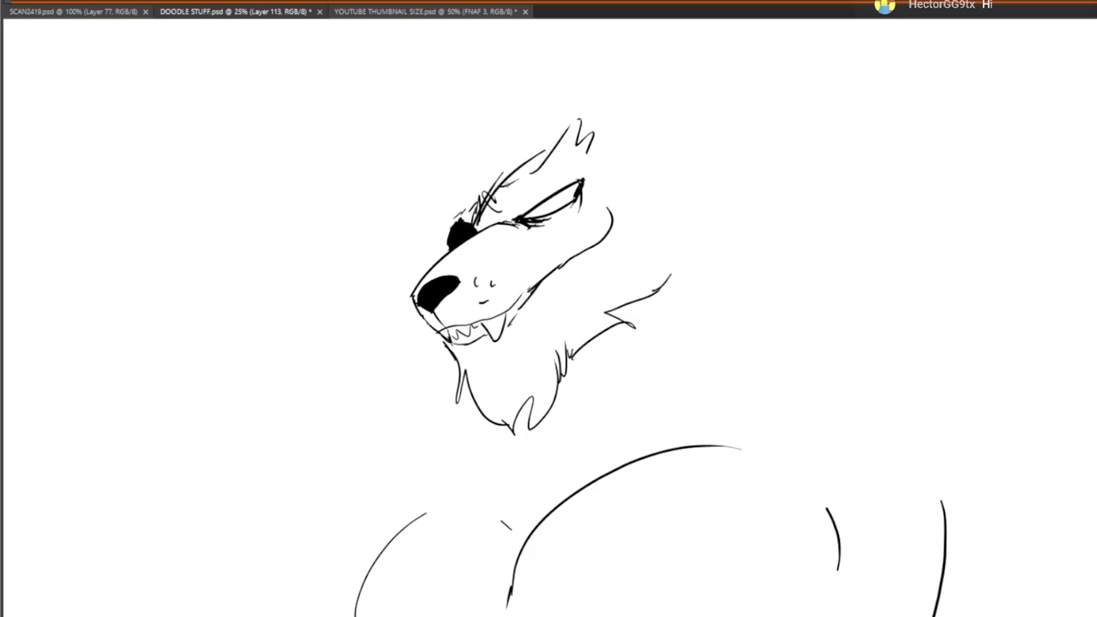
pyautogui.moveTo(475, 214); pyautogui.dragTo(570, 133)
pyautogui.moveTo(490, 186); pyautogui.dragTo(607, 120)
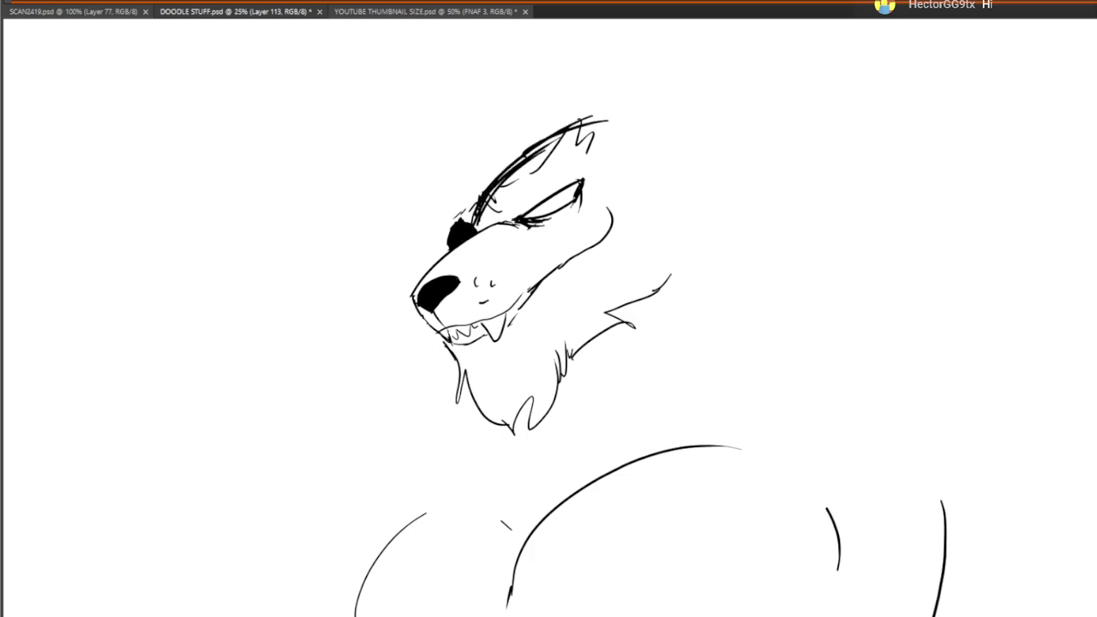
# Sketch a large pointed ear at the back of the head with curved fur tufts below it
pyautogui.moveTo(613, 130)
pyautogui.mouseDown()
pyautogui.moveTo(648, 108)
pyautogui.moveTo(708, 179)
pyautogui.moveTo(682, 200)
pyautogui.mouseUp()
pyautogui.moveTo(734, 152)
pyautogui.mouseDown()
pyautogui.moveTo(703, 183)
pyautogui.moveTo(701, 230)
pyautogui.mouseUp()
pyautogui.moveTo(744, 206); pyautogui.dragTo(687, 257)
pyautogui.moveTo(742, 239); pyautogui.dragTo(667, 287)
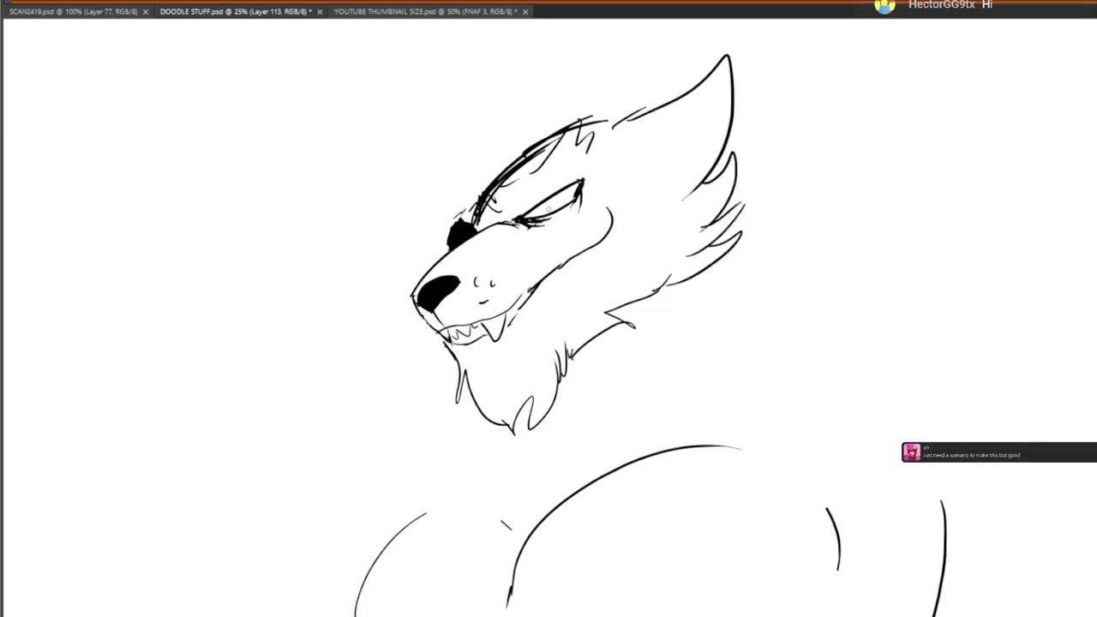
# Undo the latest strokes of the lower fur tufts behind the cheek
pyautogui.moveTo(441, 243)
pyautogui.mouseDown()
pyautogui.moveTo(401, 252)
pyautogui.moveTo(429, 262)
pyautogui.mouseUp()
pyautogui.hotkey('ctrl', 'z')
pyautogui.hotkey('ctrl', 'z')
pyautogui.hotkey('ctrl', 'z')
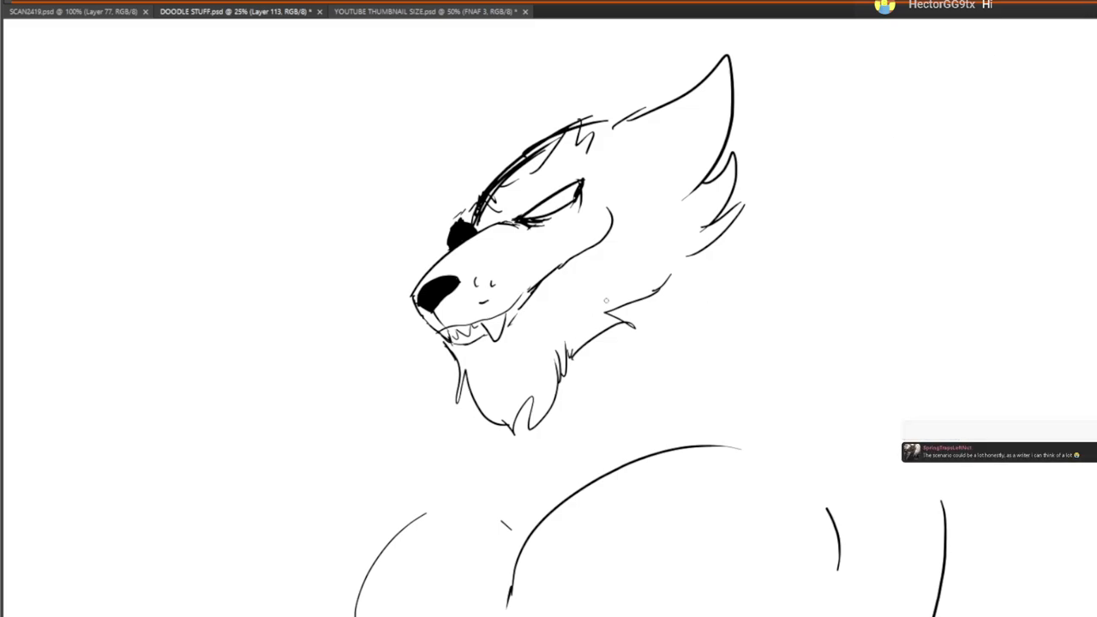
pyautogui.moveTo(607, 315); pyautogui.dragTo(604, 311)
pyautogui.moveTo(645, 276); pyautogui.dragTo(601, 309)
pyautogui.moveTo(674, 288)
pyautogui.mouseDown()
pyautogui.moveTo(607, 305)
pyautogui.moveTo(590, 321)
pyautogui.mouseUp()
pyautogui.moveTo(657, 251); pyautogui.dragTo(590, 322)
# Erase the dark strokes at the rear of the jaw fur and the tufts beneath the ear
pyautogui.press('e')
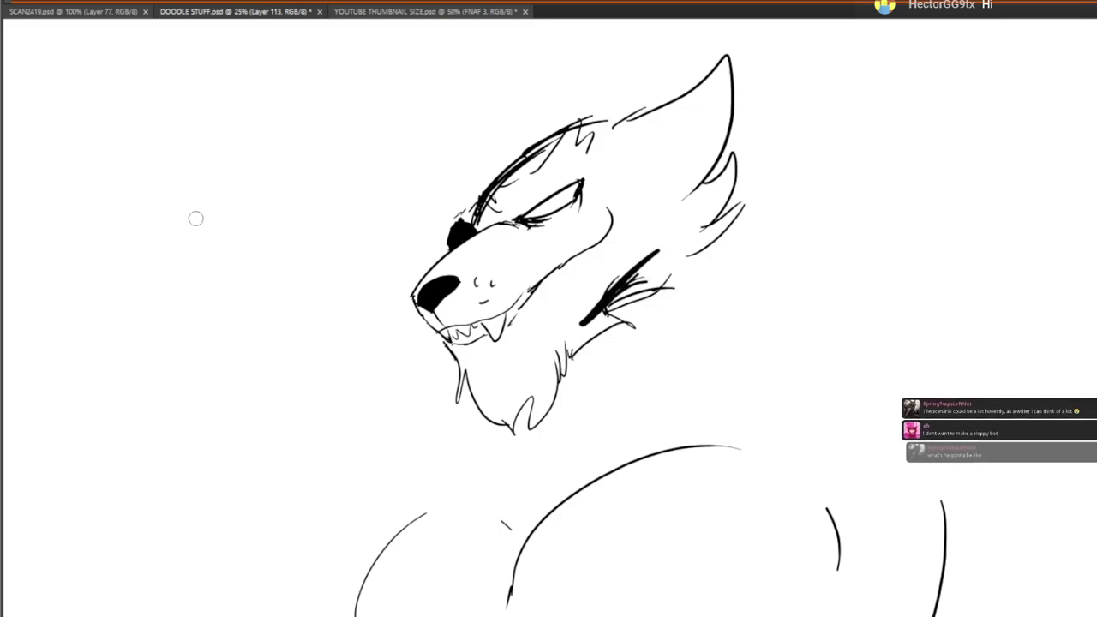
pyautogui.moveTo(642, 271)
pyautogui.mouseDown()
pyautogui.moveTo(592, 313)
pyautogui.moveTo(600, 348)
pyautogui.mouseUp()
pyautogui.moveTo(691, 254); pyautogui.dragTo(756, 148)
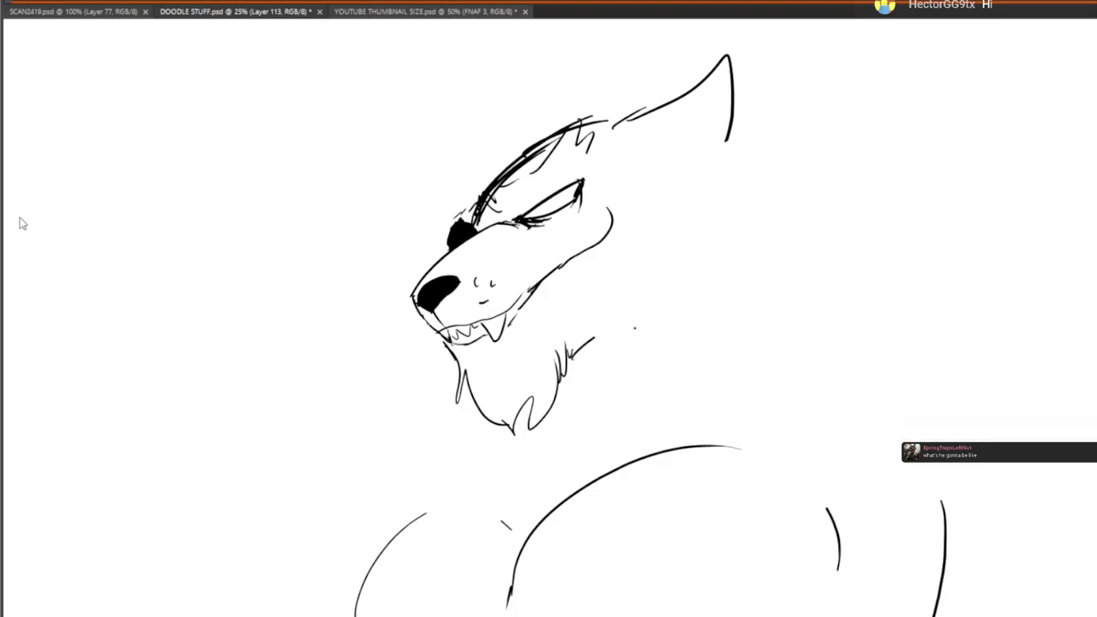
# Sketch the cheek fur behind the jaw as a lower contour and a row of pointed tufts up to the rear ear-shaped tuft
pyautogui.moveTo(607, 338)
pyautogui.mouseDown()
pyautogui.moveTo(586, 333)
pyautogui.moveTo(619, 279)
pyautogui.moveTo(707, 280)
pyautogui.moveTo(747, 240)
pyautogui.mouseUp()
pyautogui.moveTo(710, 165); pyautogui.dragTo(761, 150)
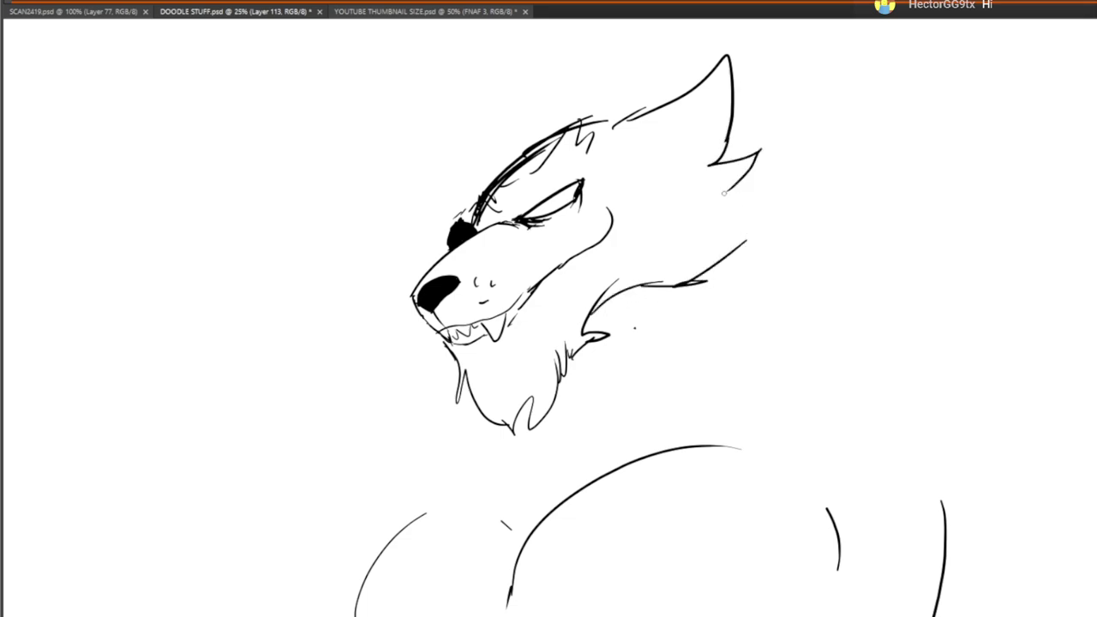
pyautogui.moveTo(725, 190); pyautogui.dragTo(764, 172)
pyautogui.moveTo(708, 221)
pyautogui.mouseDown()
pyautogui.moveTo(771, 214)
pyautogui.moveTo(687, 254)
pyautogui.mouseUp()
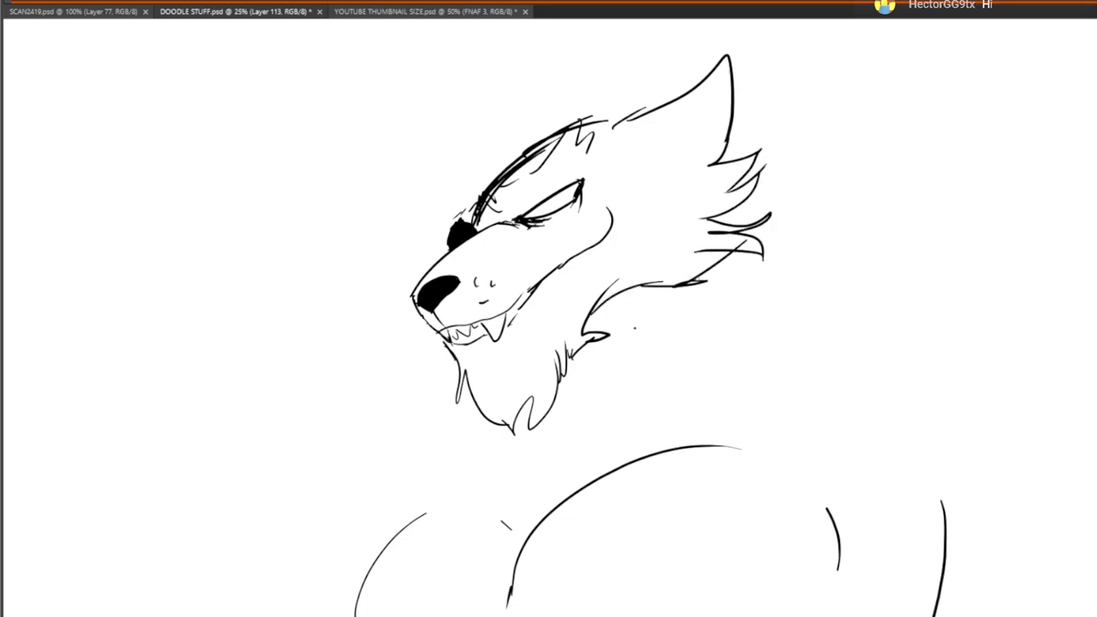
# Sketch small spiky fur tufts on the far cheek beside the blackened far eye
pyautogui.moveTo(437, 228)
pyautogui.mouseDown()
pyautogui.moveTo(399, 238)
pyautogui.moveTo(439, 250)
pyautogui.moveTo(437, 266)
pyautogui.moveTo(415, 220)
pyautogui.mouseUp()
pyautogui.moveTo(415, 221)
pyautogui.mouseDown()
pyautogui.moveTo(445, 225)
pyautogui.moveTo(432, 212)
pyautogui.mouseUp()
pyautogui.moveTo(432, 212)
pyautogui.mouseDown()
pyautogui.moveTo(449, 219)
pyautogui.moveTo(495, 373)
pyautogui.mouseUp()
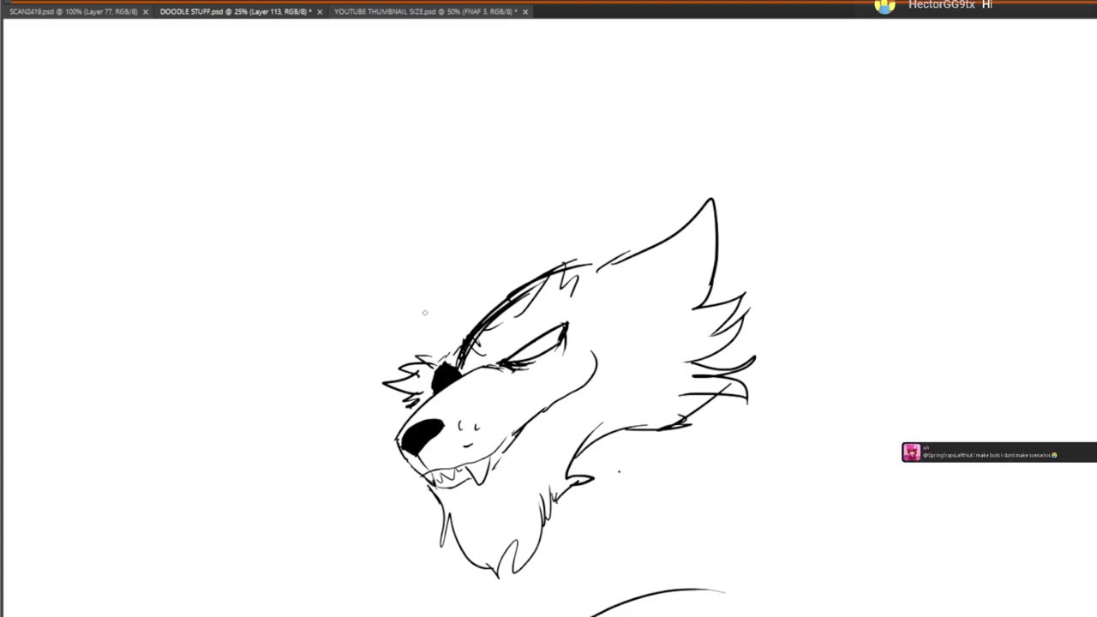
pyautogui.moveTo(442, 341); pyautogui.dragTo(399, 327)
pyautogui.moveTo(404, 324); pyautogui.dragTo(459, 318)
pyautogui.moveTo(450, 317); pyautogui.dragTo(459, 294)
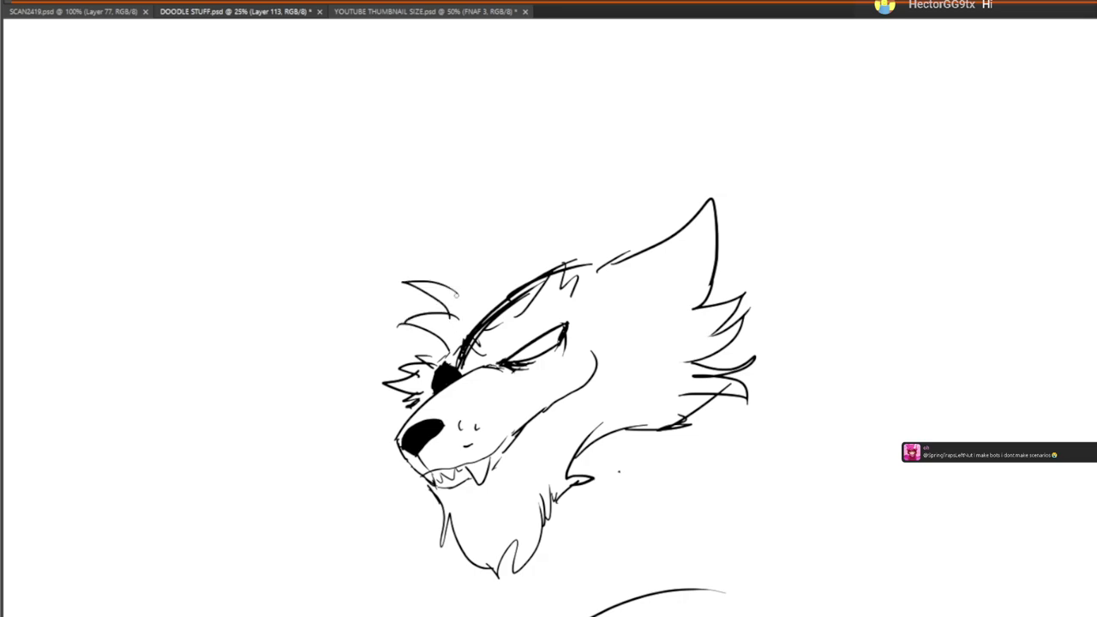
pyautogui.moveTo(414, 253); pyautogui.dragTo(479, 283)
pyautogui.hotkey('ctrl', 'z')
pyautogui.hotkey('ctrl', 'z')
pyautogui.hotkey('ctrl', 'z')
pyautogui.hotkey('ctrl', 'z')
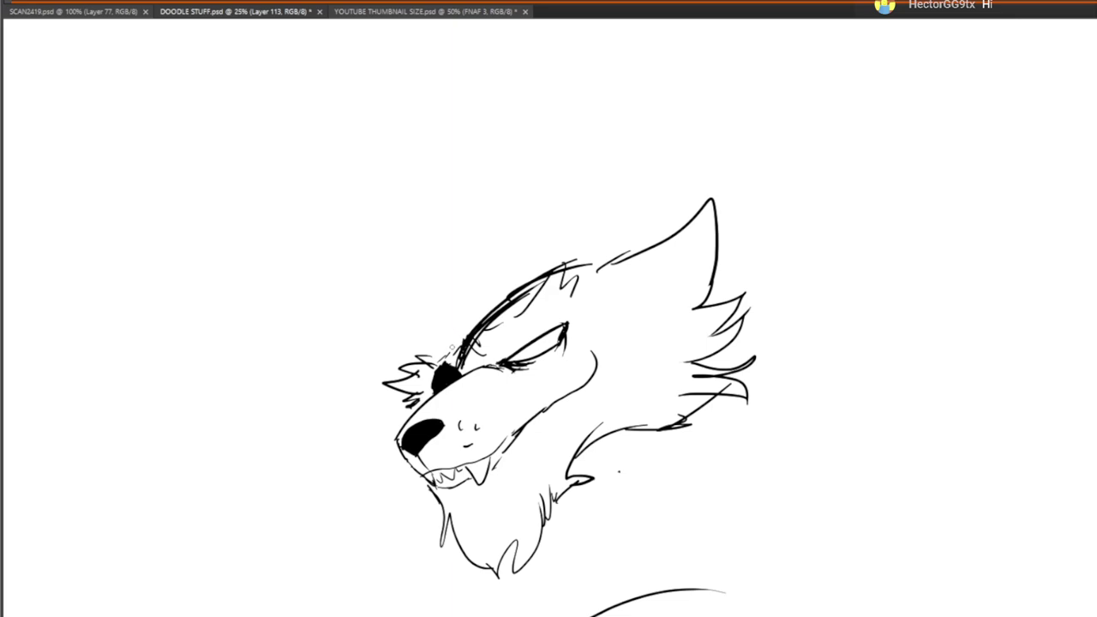
# Sketch a large pointed tuft above the far eye and continue spiky hair along the top of the head
pyautogui.moveTo(452, 347); pyautogui.dragTo(378, 358)
pyautogui.moveTo(445, 310)
pyautogui.mouseDown()
pyautogui.moveTo(406, 312)
pyautogui.moveTo(444, 288)
pyautogui.moveTo(414, 262)
pyautogui.moveTo(449, 245)
pyautogui.mouseUp()
pyautogui.moveTo(472, 293); pyautogui.dragTo(457, 230)
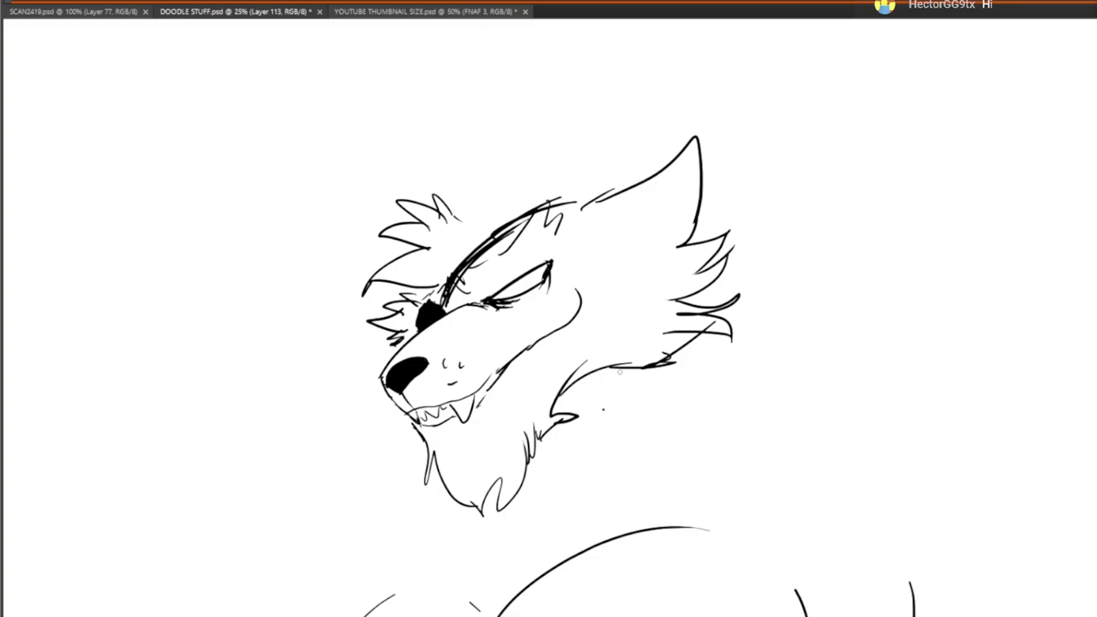
pyautogui.moveTo(478, 196)
pyautogui.mouseDown()
pyautogui.moveTo(470, 216)
pyautogui.moveTo(580, 182)
pyautogui.mouseUp()
pyautogui.hotkey('ctrl', 'z')
pyautogui.hotkey('ctrl', 'z')
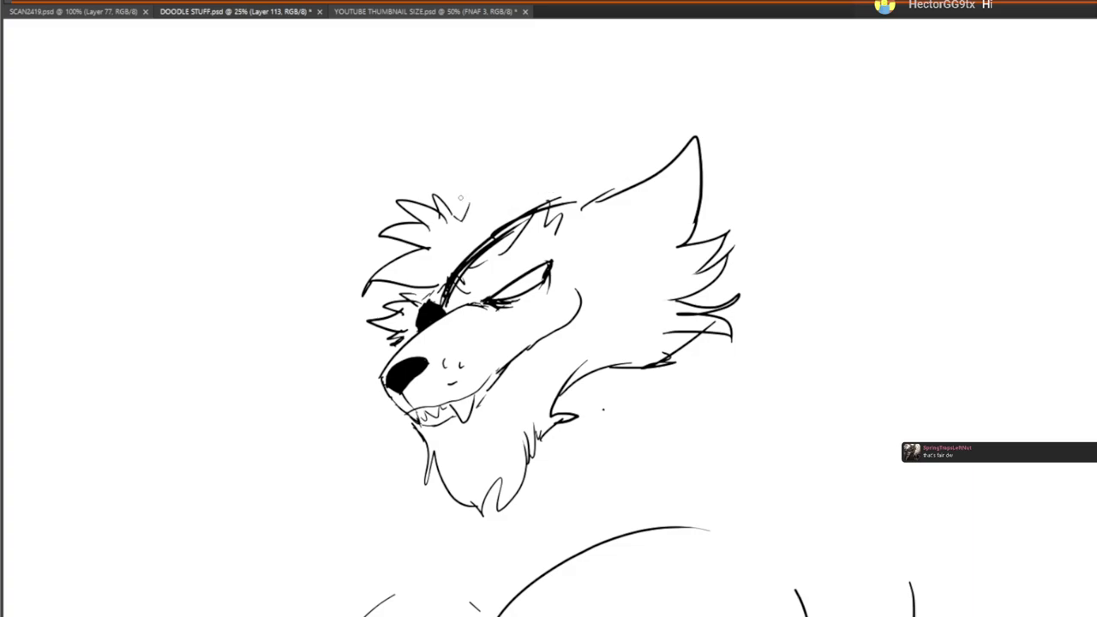
pyautogui.moveTo(469, 204); pyautogui.dragTo(472, 220)
pyautogui.moveTo(472, 220)
pyautogui.mouseDown()
pyautogui.moveTo(519, 184)
pyautogui.moveTo(599, 185)
pyautogui.moveTo(599, 198)
pyautogui.mouseUp()
pyautogui.moveTo(559, 224)
pyautogui.mouseDown()
pyautogui.moveTo(576, 241)
pyautogui.moveTo(562, 360)
pyautogui.moveTo(546, 166)
pyautogui.moveTo(552, 56)
pyautogui.mouseUp()
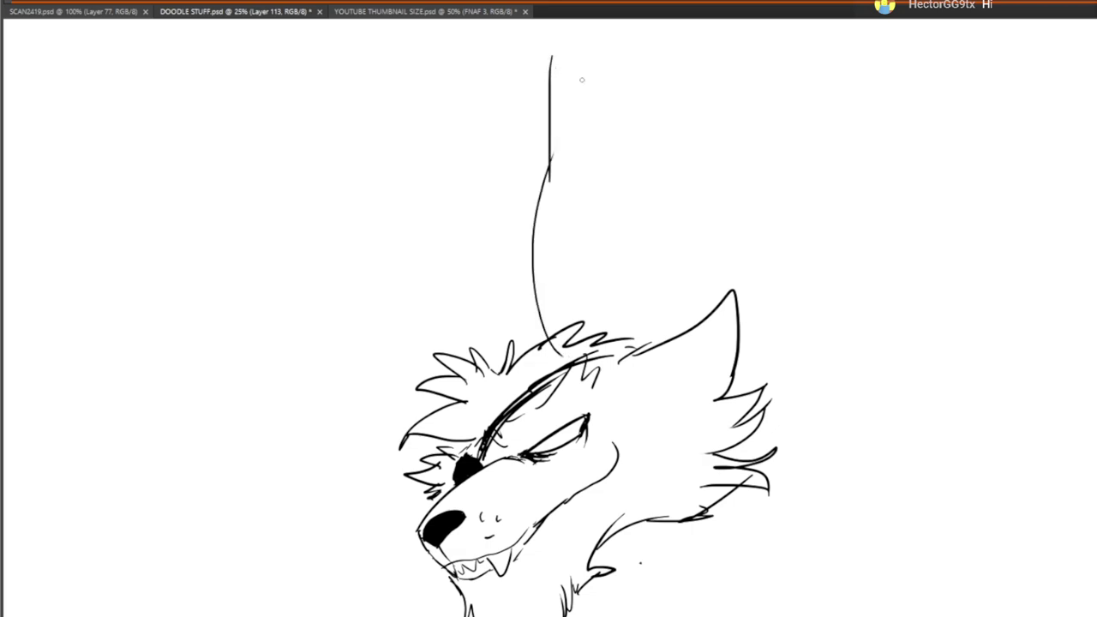
pyautogui.hotkey('ctrl', 'z')
pyautogui.hotkey('ctrl', 'z')
pyautogui.moveTo(558, 352); pyautogui.dragTo(563, 179)
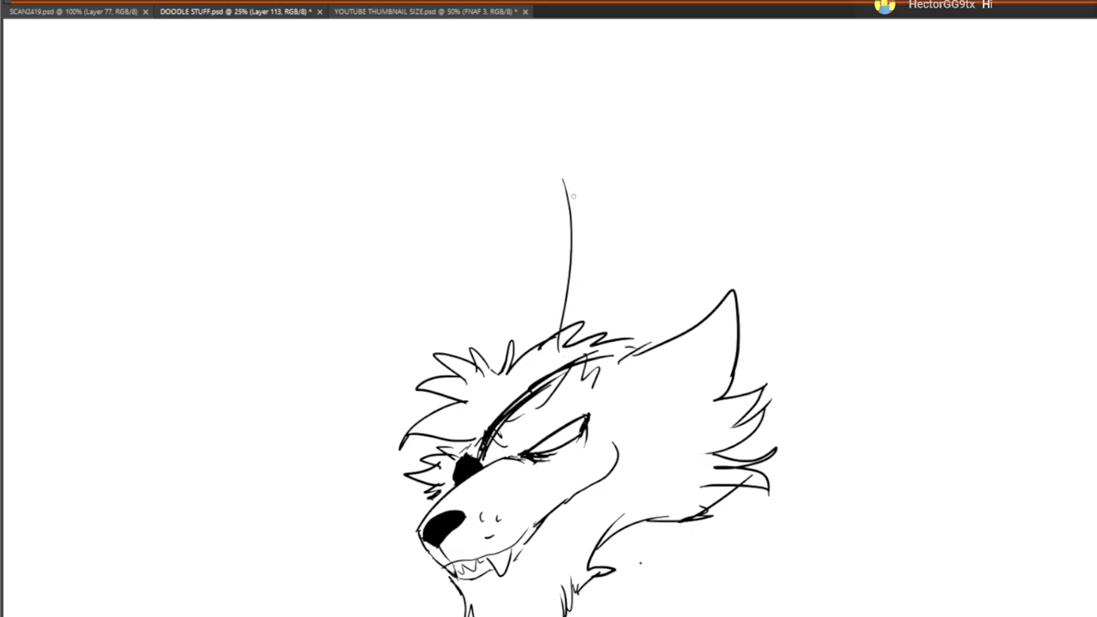
pyautogui.hotkey('ctrl', 'z')
# Draw a tall pointed near ear and a smaller far ear, cleaning up the strokes around the near ear's furry base
pyautogui.moveTo(557, 338)
pyautogui.mouseDown()
pyautogui.moveTo(519, 132)
pyautogui.moveTo(647, 316)
pyautogui.mouseUp()
pyautogui.moveTo(417, 412)
pyautogui.mouseDown()
pyautogui.moveTo(342, 286)
pyautogui.moveTo(361, 307)
pyautogui.moveTo(473, 360)
pyautogui.mouseUp()
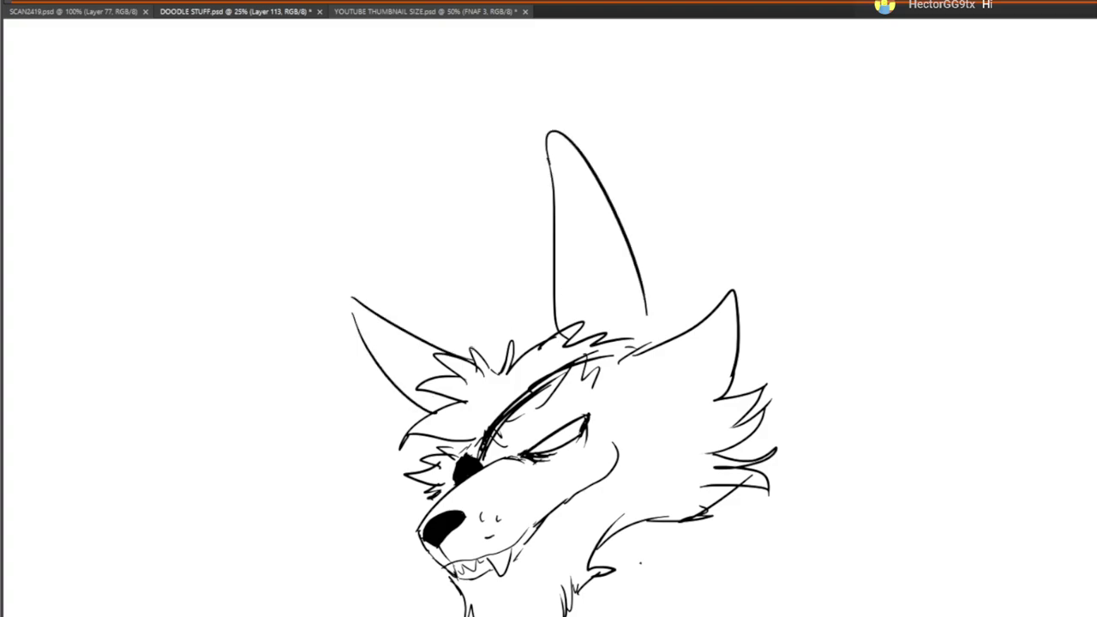
pyautogui.moveTo(647, 314); pyautogui.dragTo(658, 316)
pyautogui.moveTo(667, 321)
pyautogui.mouseDown()
pyautogui.moveTo(656, 290)
pyautogui.moveTo(583, 255)
pyautogui.mouseUp()
pyautogui.moveTo(567, 259)
pyautogui.mouseDown()
pyautogui.moveTo(571, 317)
pyautogui.moveTo(527, 230)
pyautogui.moveTo(536, 220)
pyautogui.moveTo(556, 248)
pyautogui.moveTo(568, 221)
pyautogui.moveTo(576, 249)
pyautogui.moveTo(590, 251)
pyautogui.mouseUp()
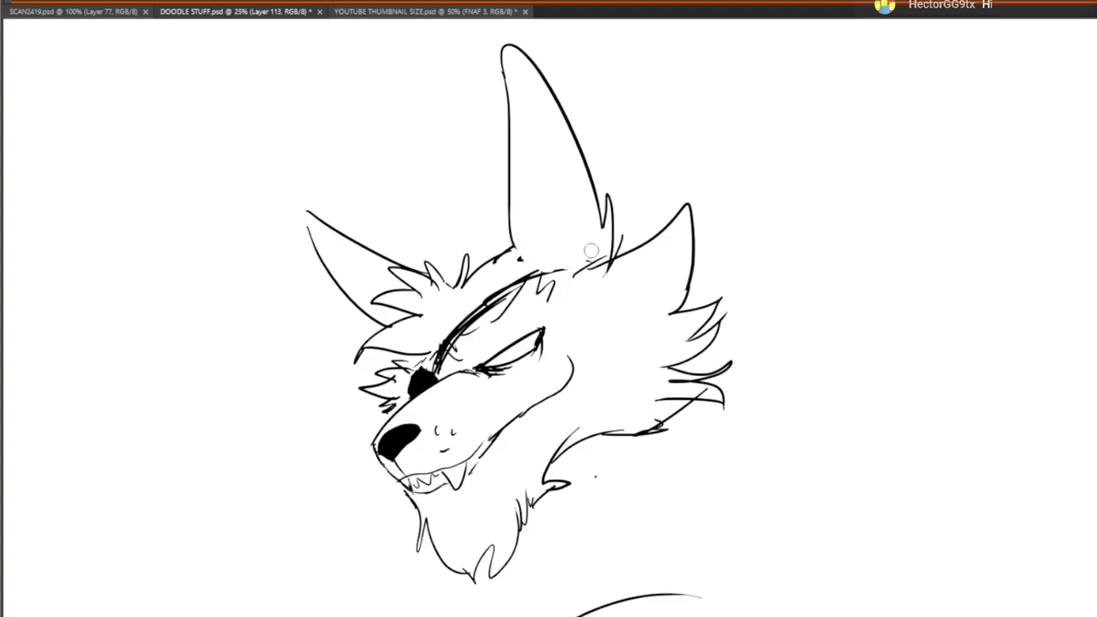
# Darken the forehead contour below the near ear and add inner lines and fur strokes to both ears
pyautogui.press('b')
pyautogui.moveTo(507, 284)
pyautogui.mouseDown()
pyautogui.moveTo(600, 262)
pyautogui.moveTo(526, 249)
pyautogui.moveTo(542, 180)
pyautogui.moveTo(532, 134)
pyautogui.mouseUp()
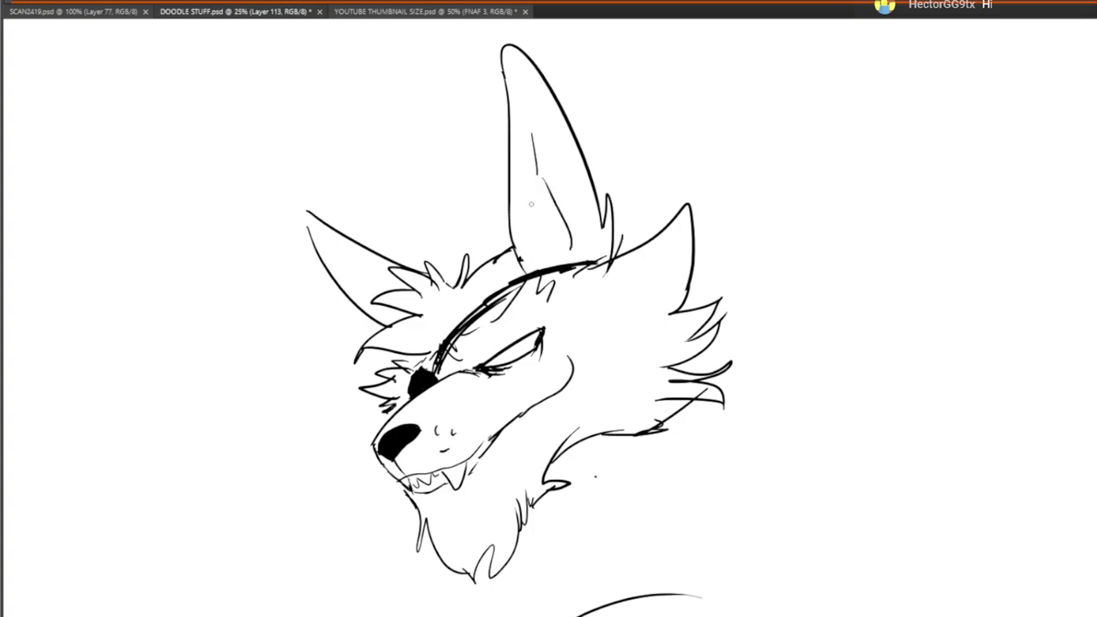
pyautogui.moveTo(537, 195)
pyautogui.mouseDown()
pyautogui.moveTo(527, 249)
pyautogui.moveTo(538, 263)
pyautogui.mouseUp()
pyautogui.moveTo(384, 309)
pyautogui.mouseDown()
pyautogui.moveTo(348, 280)
pyautogui.moveTo(360, 287)
pyautogui.mouseUp()
pyautogui.moveTo(446, 278); pyautogui.dragTo(432, 257)
pyautogui.moveTo(456, 281); pyautogui.dragTo(446, 255)
# Sketch short fur strokes joining the forehead contour to the near ear's base and the rear tuft
pyautogui.moveTo(489, 346); pyautogui.dragTo(424, 59)
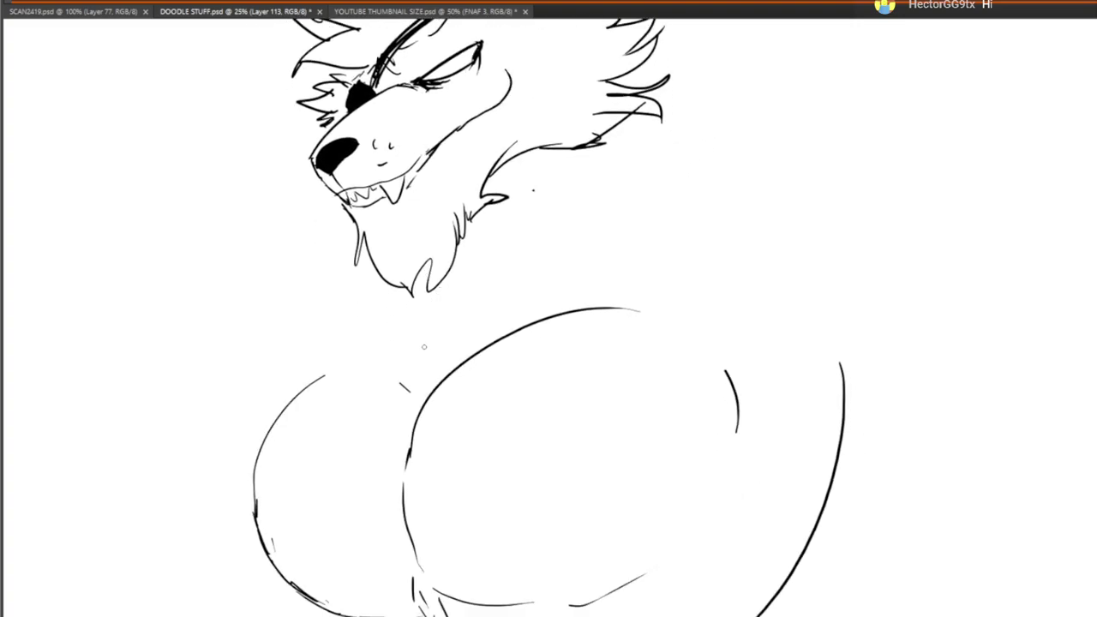
pyautogui.moveTo(557, 265); pyautogui.dragTo(551, 380)
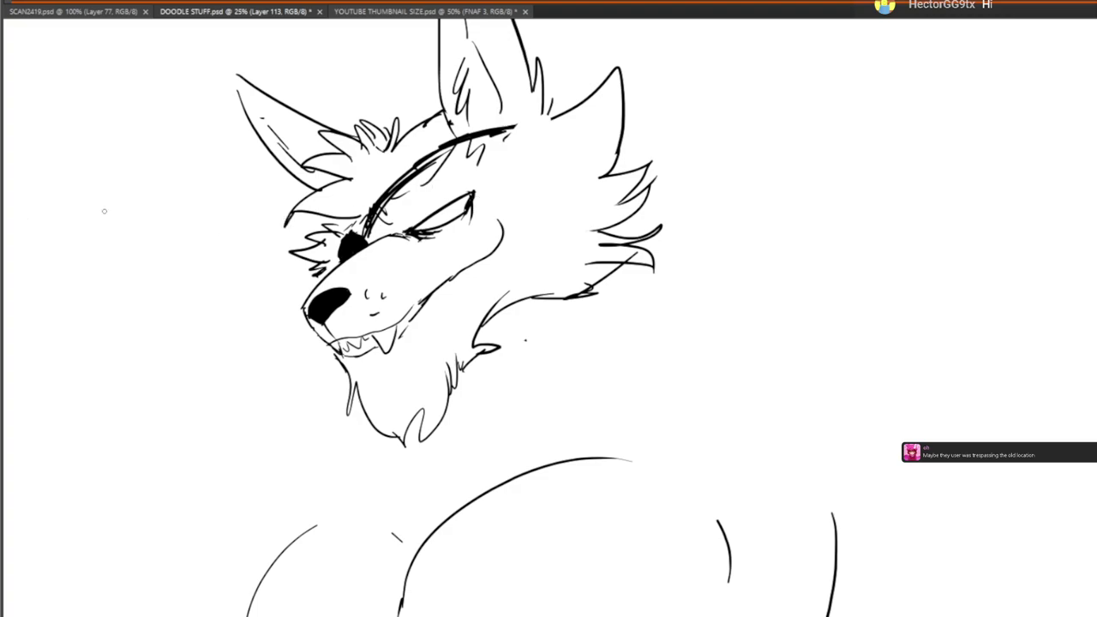
pyautogui.moveTo(509, 136); pyautogui.dragTo(486, 164)
pyautogui.moveTo(520, 126)
pyautogui.mouseDown()
pyautogui.moveTo(516, 150)
pyautogui.moveTo(558, 115)
pyautogui.mouseUp()
pyautogui.moveTo(539, 133)
pyautogui.mouseDown()
pyautogui.moveTo(563, 115)
pyautogui.moveTo(547, 123)
pyautogui.mouseUp()
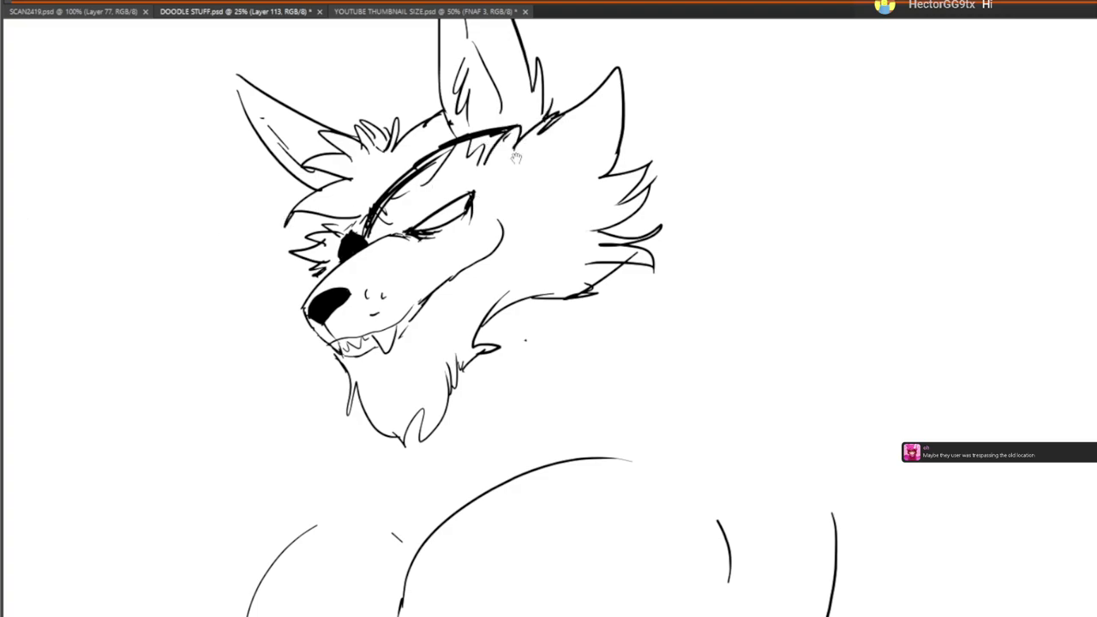
# Fill the near eye solid black and paint a yellow-orange iris with a dark pupil inside it
pyautogui.moveTo(498, 204)
pyautogui.mouseDown()
pyautogui.moveTo(488, 159)
pyautogui.moveTo(496, 174)
pyautogui.mouseUp()
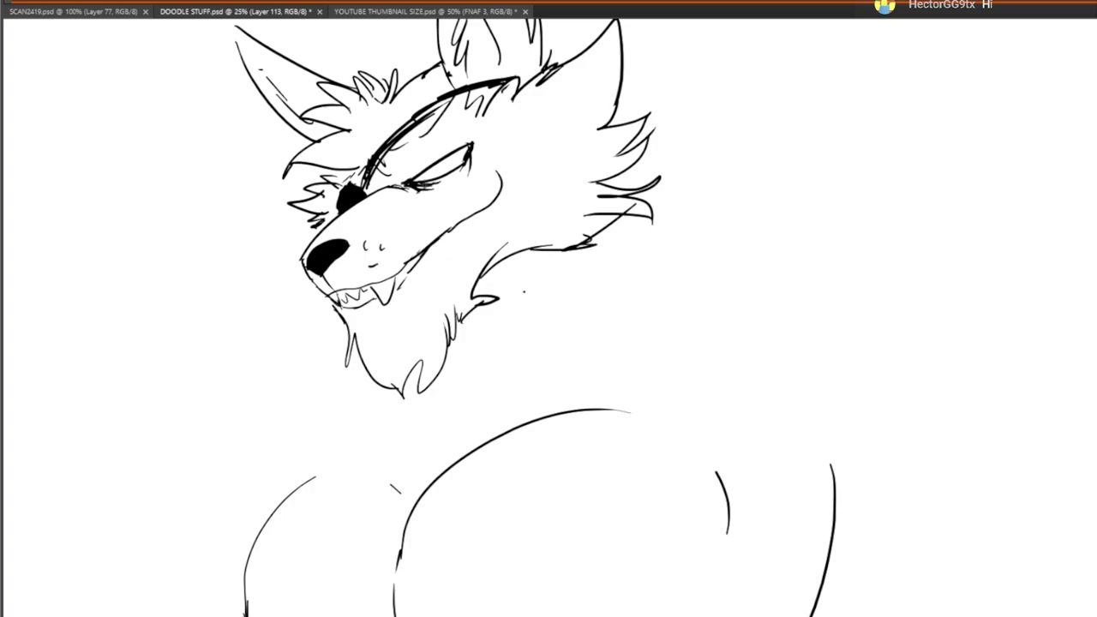
pyautogui.moveTo(420, 185)
pyautogui.mouseDown()
pyautogui.moveTo(468, 147)
pyautogui.moveTo(446, 160)
pyautogui.moveTo(461, 159)
pyautogui.mouseUp()
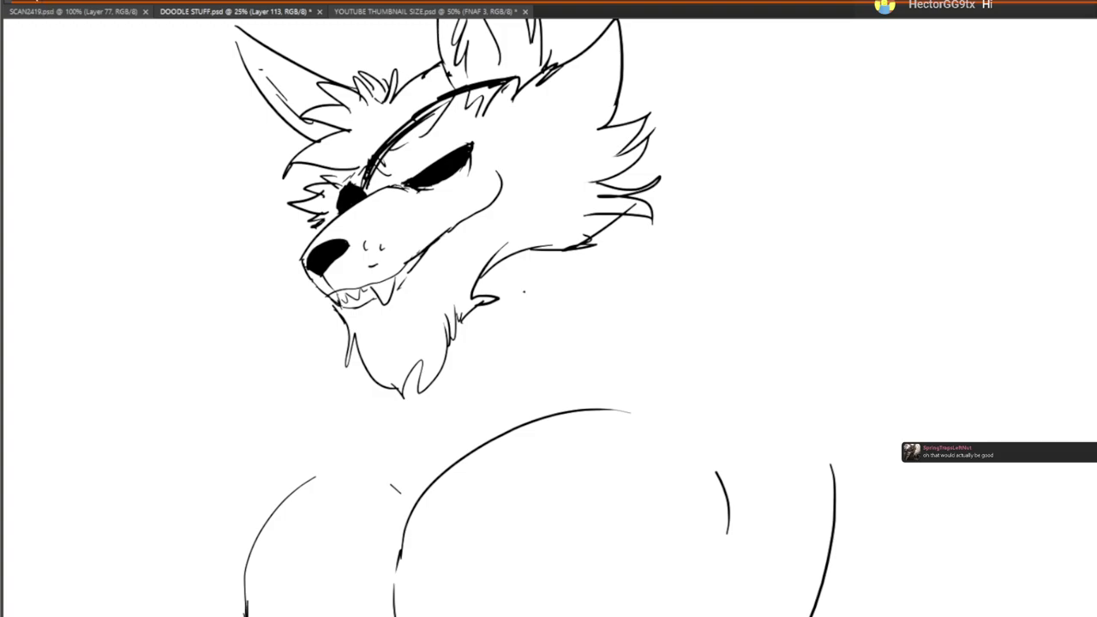
pyautogui.scroll(1, 383, 190)
pyautogui.scroll(1, 503, 344)
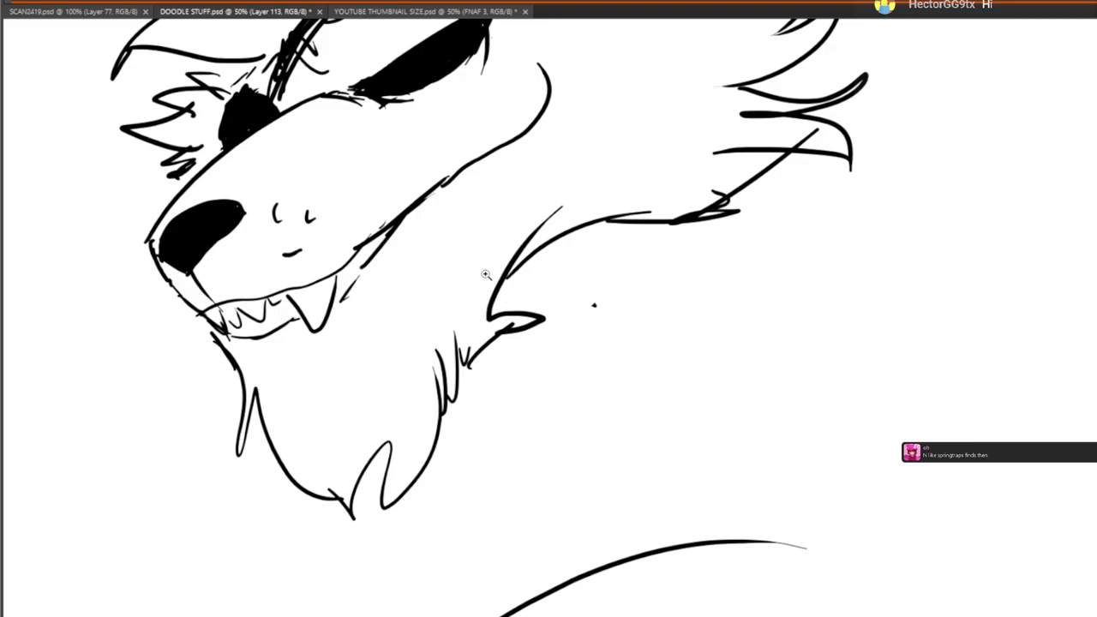
pyautogui.scroll(3, 486, 276)
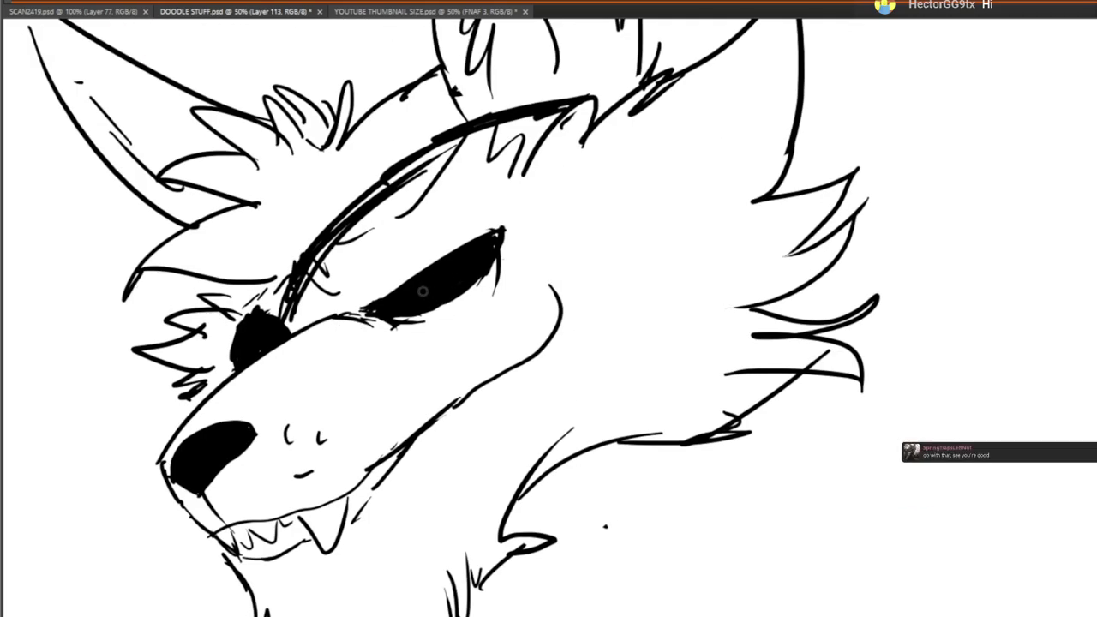
pyautogui.moveTo(416, 289)
pyautogui.mouseDown()
pyautogui.moveTo(428, 296)
pyautogui.moveTo(473, 202)
pyautogui.moveTo(480, 152)
pyautogui.mouseUp()
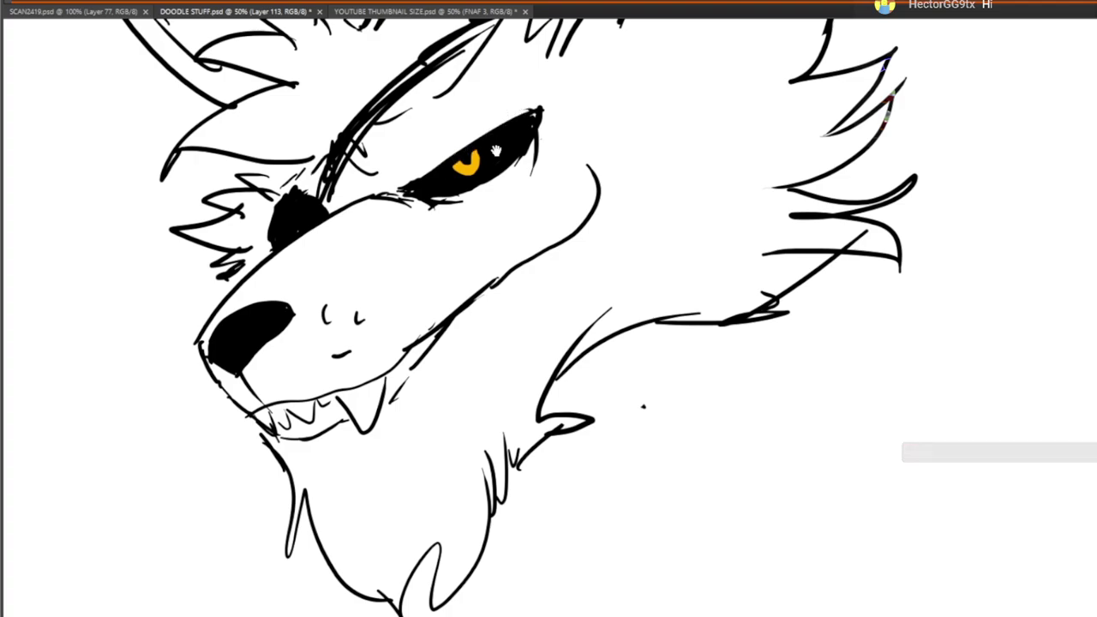
pyautogui.moveTo(445, 241); pyautogui.dragTo(432, 215)
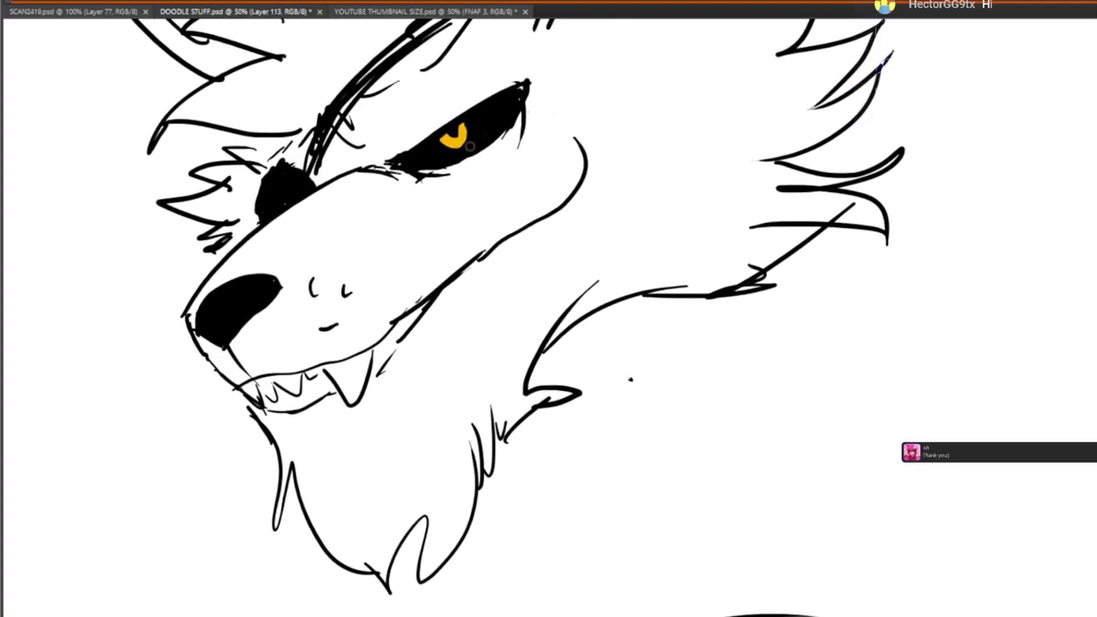
pyautogui.moveTo(469, 133); pyautogui.dragTo(459, 171)
# Scale the head sketch down slightly and reposition it above the body
pyautogui.hotkey('ctrl', '-')
pyautogui.hotkey('ctrl', '-')
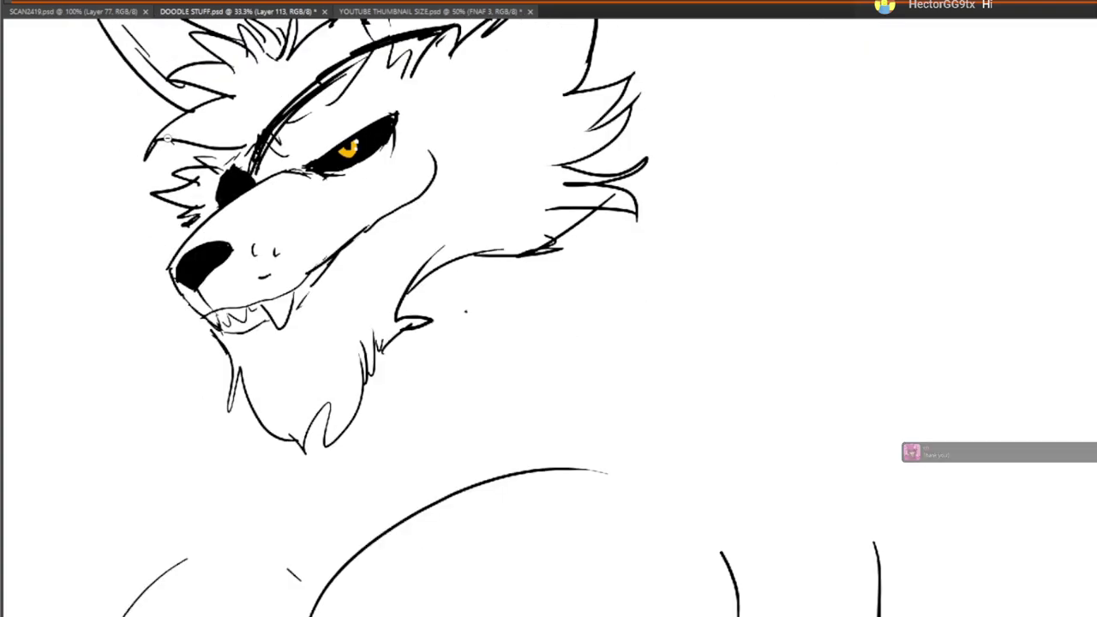
pyautogui.moveTo(103, 191); pyautogui.dragTo(250, 323)
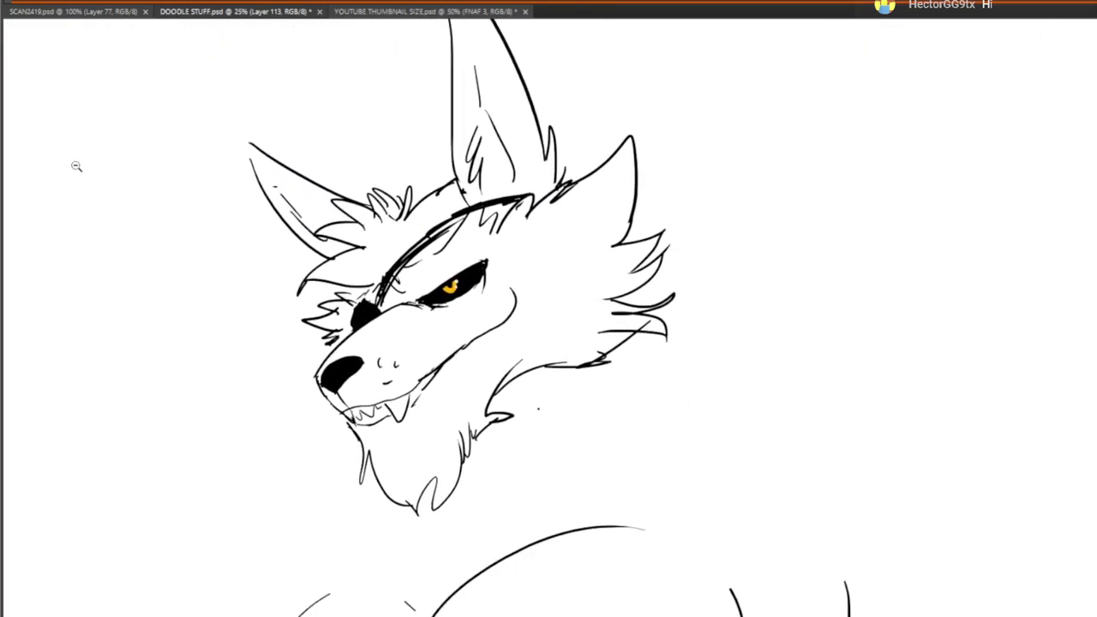
pyautogui.hotkey('ctrl', 't')
pyautogui.moveTo(677, 516); pyautogui.dragTo(627, 455)
pyautogui.moveTo(601, 432); pyautogui.dragTo(438, 369)
pyautogui.moveTo(369, 353); pyautogui.dragTo(562, 326)
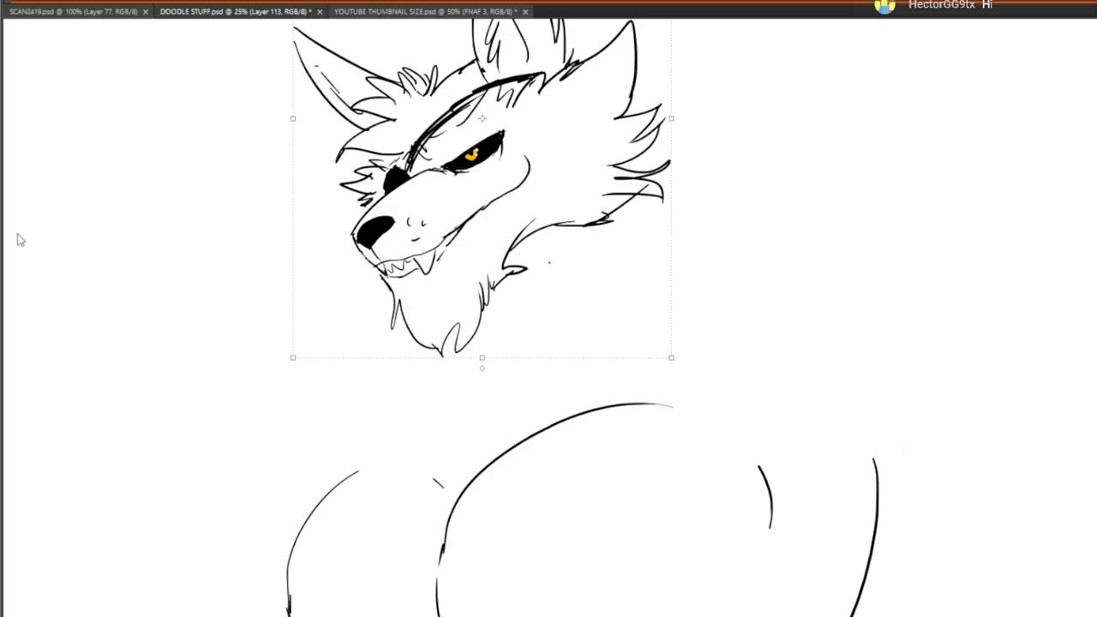
pyautogui.press('Return')
# Draw the neck line below the chin, ending in pointed fur strokes above the chest
pyautogui.moveTo(489, 363)
pyautogui.mouseDown()
pyautogui.moveTo(493, 333)
pyautogui.moveTo(452, 378)
pyautogui.moveTo(438, 422)
pyautogui.mouseUp()
pyautogui.moveTo(494, 369)
pyautogui.mouseDown()
pyautogui.moveTo(444, 419)
pyautogui.moveTo(510, 302)
pyautogui.mouseUp()
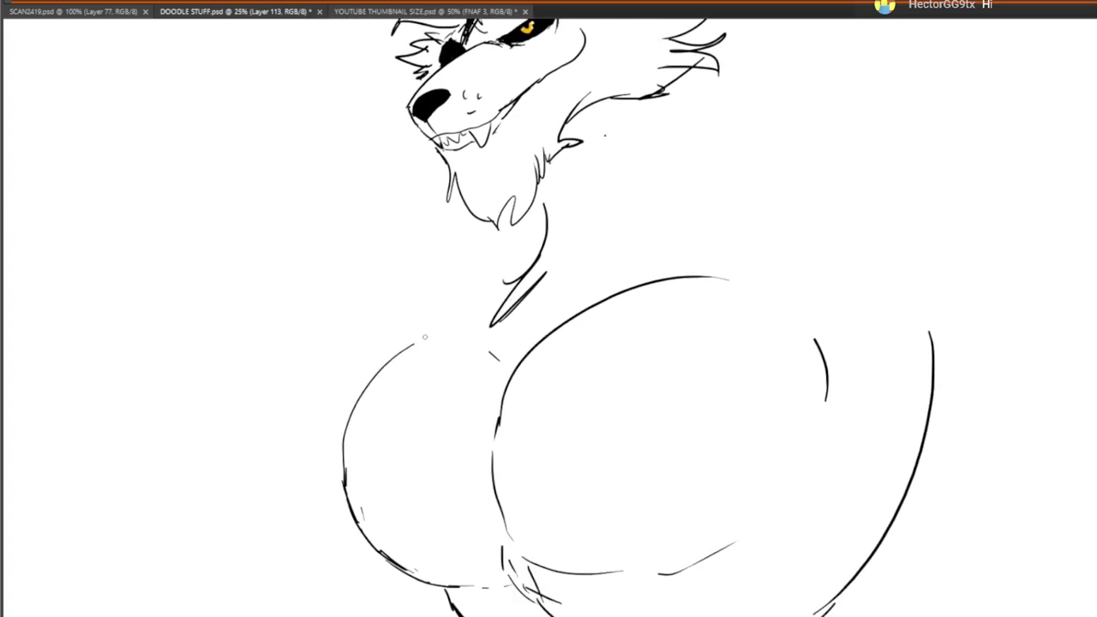
pyautogui.moveTo(551, 207); pyautogui.dragTo(468, 309)
# Move the head and neck sketch down closer to the chest
pyautogui.hotkey('ctrl', 't')
pyautogui.moveTo(434, 248); pyautogui.dragTo(426, 287)
pyautogui.moveTo(459, 361)
pyautogui.mouseDown()
pyautogui.moveTo(535, 236)
pyautogui.moveTo(523, 300)
pyautogui.mouseUp()
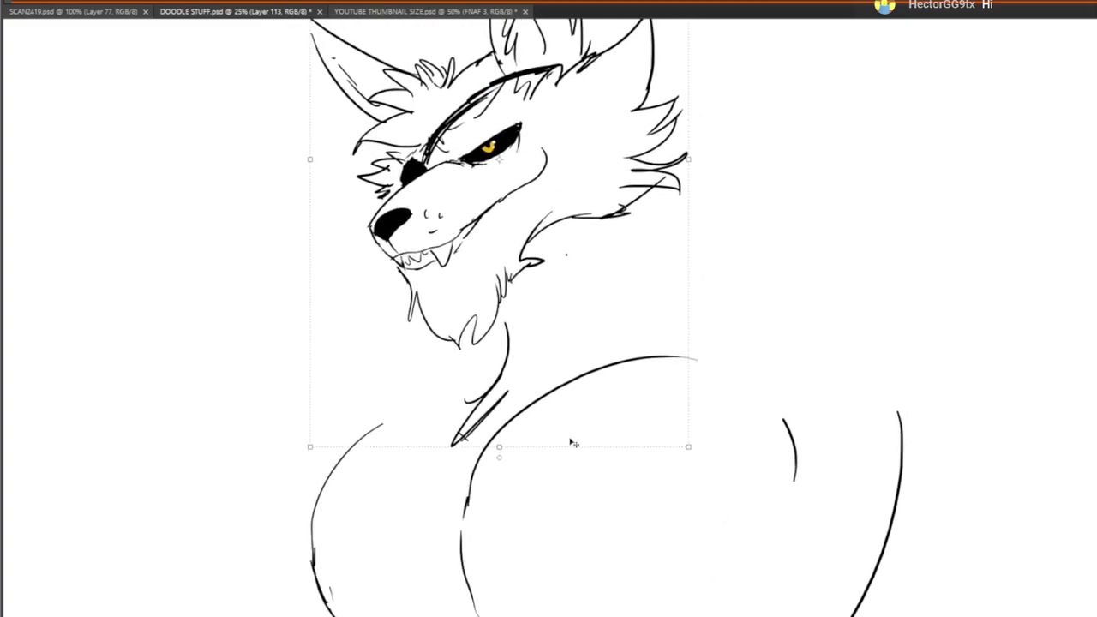
pyautogui.press('Return')
# Sketch jagged fur from the chin to the far shoulder and dark spikes in front of the near ear
pyautogui.moveTo(384, 423)
pyautogui.mouseDown()
pyautogui.moveTo(424, 393)
pyautogui.moveTo(442, 336)
pyautogui.mouseUp()
pyautogui.moveTo(676, 169); pyautogui.dragTo(602, 253)
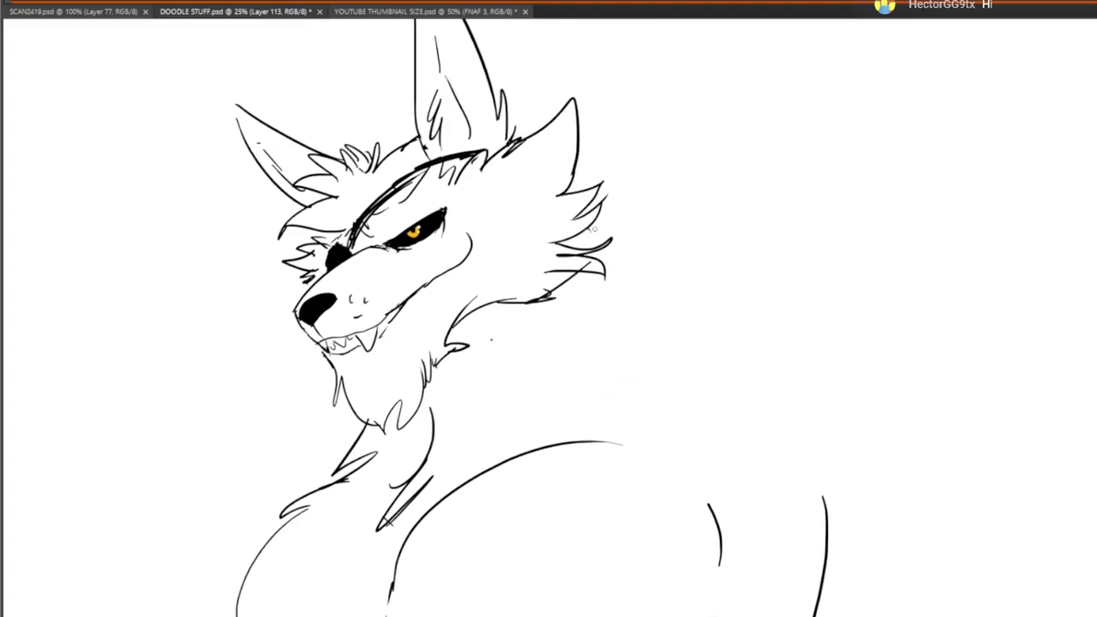
pyautogui.moveTo(377, 165)
pyautogui.mouseDown()
pyautogui.moveTo(394, 126)
pyautogui.moveTo(418, 137)
pyautogui.mouseUp()
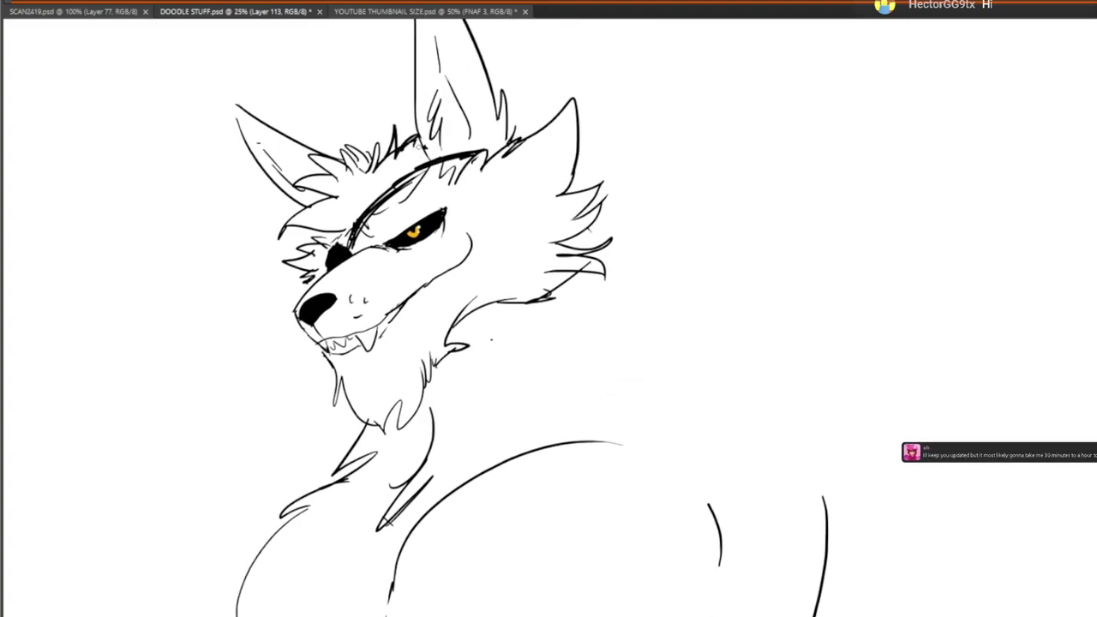
# Sketch jagged fur down the back of the neck and a curved contour line on the neck's side
pyautogui.moveTo(588, 214); pyautogui.dragTo(665, 331)
pyautogui.moveTo(662, 328)
pyautogui.mouseDown()
pyautogui.moveTo(692, 372)
pyautogui.moveTo(637, 245)
pyautogui.moveTo(688, 252)
pyautogui.mouseUp()
pyautogui.moveTo(623, 264); pyautogui.dragTo(641, 275)
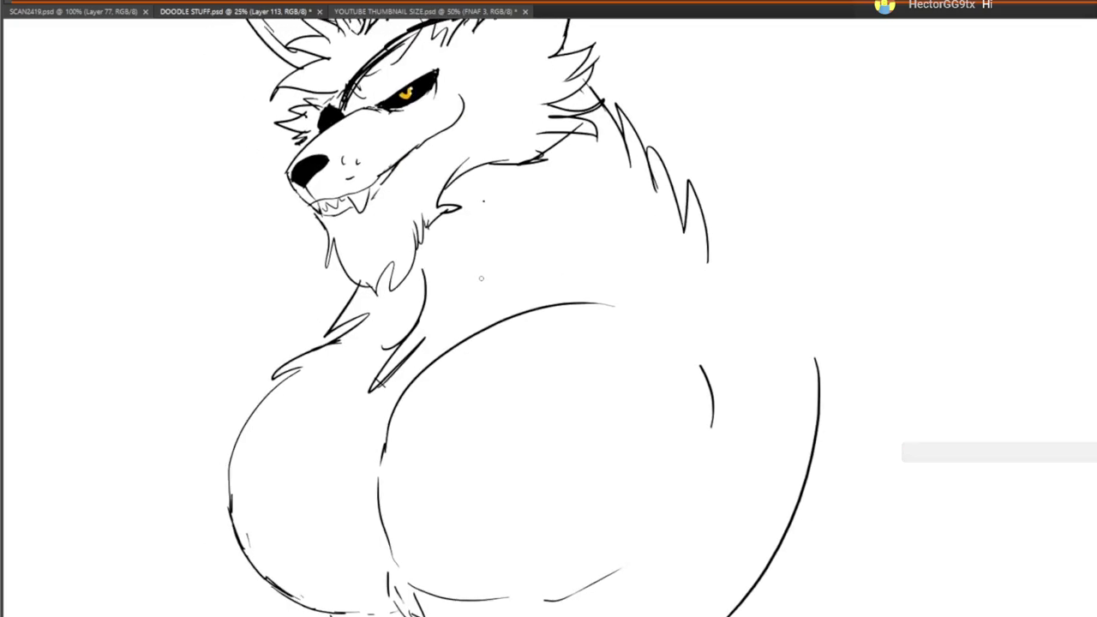
pyautogui.moveTo(493, 217); pyautogui.dragTo(467, 307)
# Switch to the body layer, Layer 112, and sketch long fur tufts down the middle between the two chest forms
pyautogui.moveTo(366, 409); pyautogui.dragTo(426, 319)
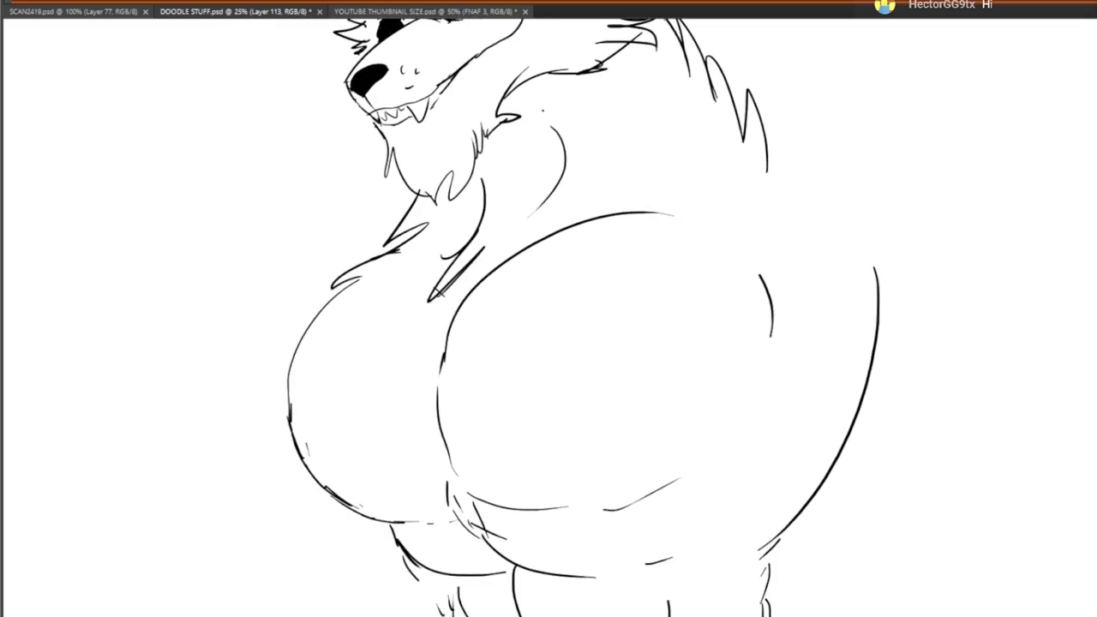
pyautogui.click(1096, 326)
pyautogui.click(1096, 325)
pyautogui.click(1096, 326)
pyautogui.moveTo(433, 303); pyautogui.dragTo(428, 334)
pyautogui.moveTo(428, 333)
pyautogui.mouseDown()
pyautogui.moveTo(394, 400)
pyautogui.moveTo(417, 384)
pyautogui.mouseUp()
pyautogui.moveTo(418, 384); pyautogui.dragTo(422, 423)
pyautogui.moveTo(422, 424)
pyautogui.mouseDown()
pyautogui.moveTo(433, 482)
pyautogui.moveTo(449, 481)
pyautogui.mouseUp()
# Add more tufts at the top of the chest and short contour and scar-like marks on the near chest form
pyautogui.moveTo(449, 305); pyautogui.dragTo(478, 272)
pyautogui.moveTo(485, 302); pyautogui.dragTo(544, 287)
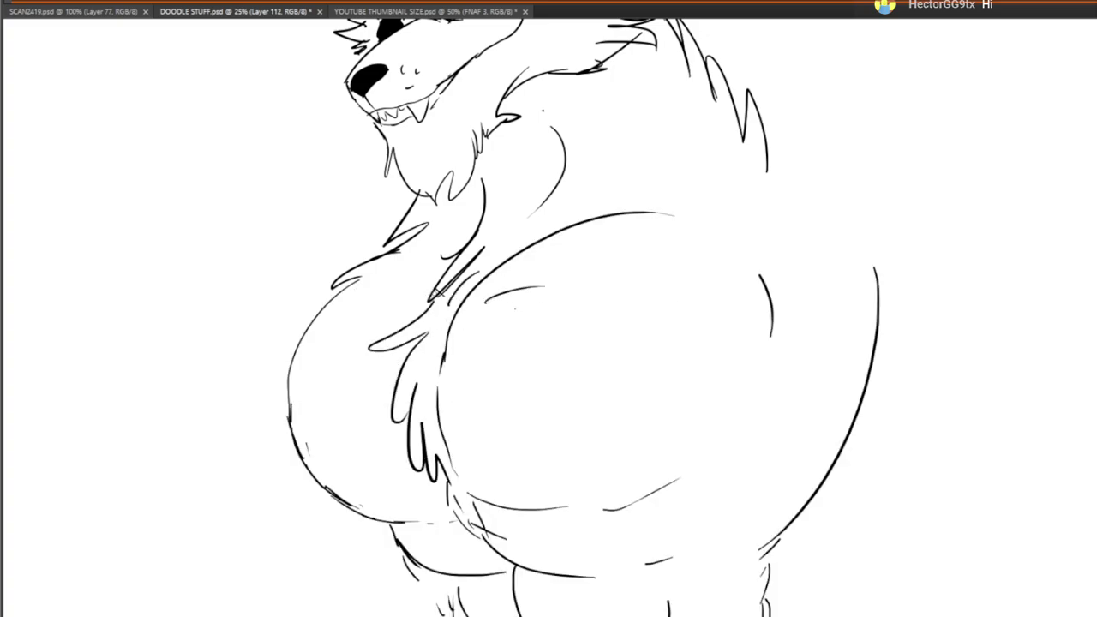
pyautogui.moveTo(429, 283); pyautogui.dragTo(380, 300)
pyautogui.moveTo(425, 296); pyautogui.dragTo(394, 322)
pyautogui.moveTo(470, 353)
pyautogui.mouseDown()
pyautogui.moveTo(501, 350)
pyautogui.moveTo(509, 397)
pyautogui.mouseUp()
pyautogui.moveTo(512, 351)
pyautogui.mouseDown()
pyautogui.moveTo(506, 599)
pyautogui.moveTo(493, 582)
pyautogui.mouseUp()
# Sketch fur strokes along the upper edge of the near chest form and small marks at the neck's base
pyautogui.moveTo(553, 613); pyautogui.dragTo(604, 85)
pyautogui.moveTo(639, 257)
pyautogui.mouseDown()
pyautogui.moveTo(631, 433)
pyautogui.moveTo(597, 616)
pyautogui.mouseUp()
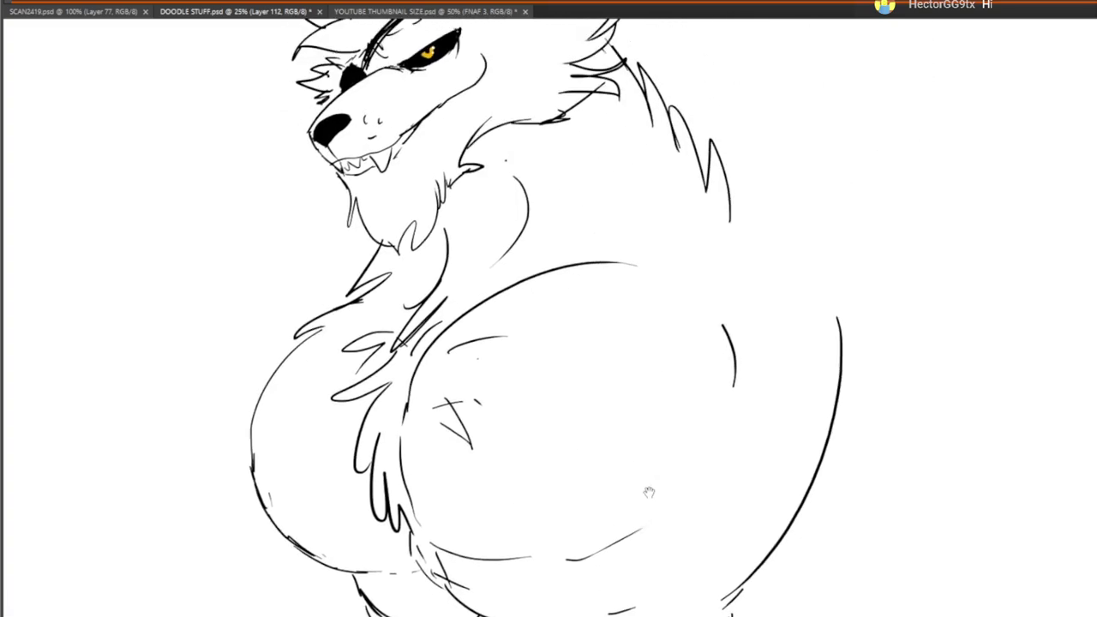
pyautogui.moveTo(718, 451); pyautogui.dragTo(700, 274)
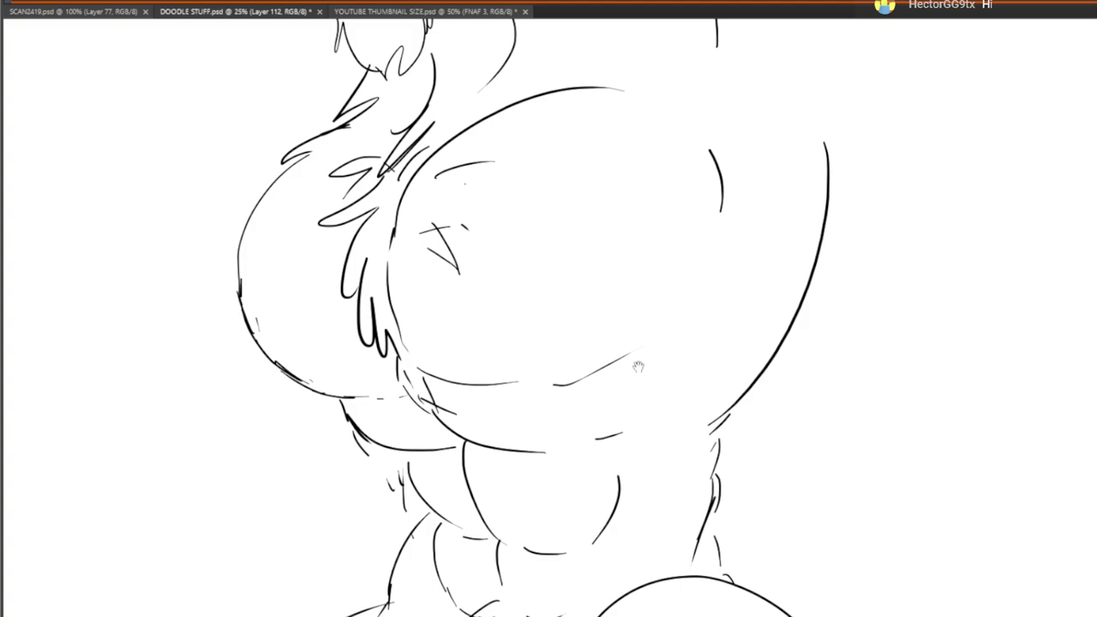
pyautogui.moveTo(638, 367); pyautogui.dragTo(604, 614)
pyautogui.moveTo(559, 356); pyautogui.dragTo(602, 284)
pyautogui.moveTo(452, 376)
pyautogui.mouseDown()
pyautogui.moveTo(509, 329)
pyautogui.moveTo(567, 310)
pyautogui.mouseUp()
pyautogui.moveTo(380, 367); pyautogui.dragTo(403, 378)
pyautogui.moveTo(403, 340); pyautogui.dragTo(406, 342)
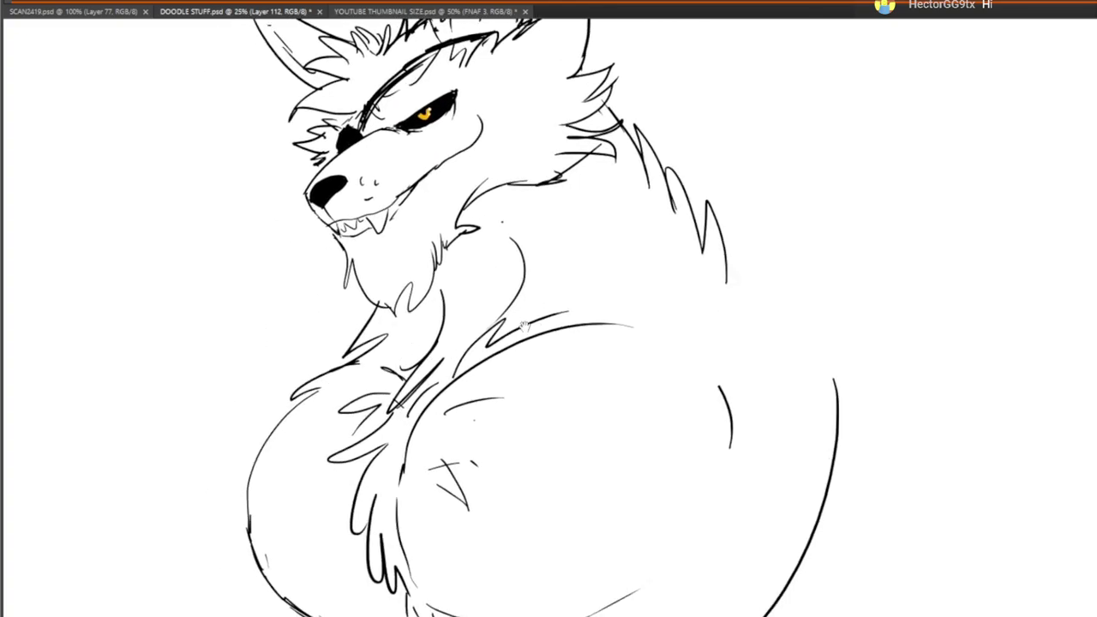
# Make the head layer, Layer 113, active again
pyautogui.moveTo(673, 325); pyautogui.dragTo(759, 345)
pyautogui.hotkey('ctrl', ',')
pyautogui.hotkey('ctrl', ',')
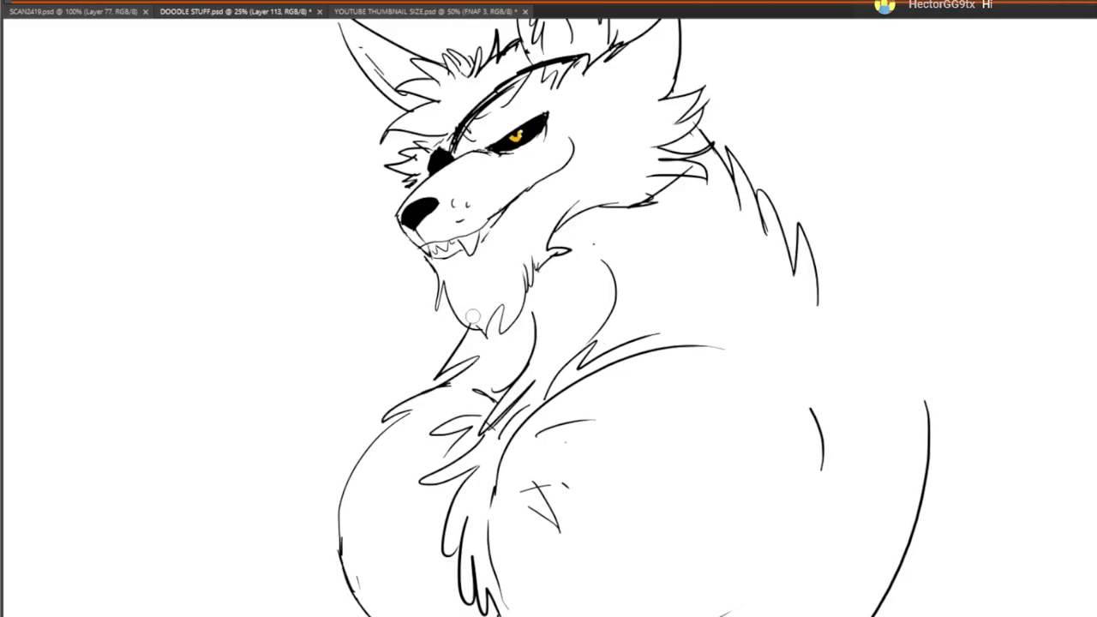
# Erase the neck line below the chin and redraw it with short jagged fur tufts
pyautogui.moveTo(453, 354)
pyautogui.mouseDown()
pyautogui.moveTo(468, 330)
pyautogui.moveTo(462, 371)
pyautogui.mouseUp()
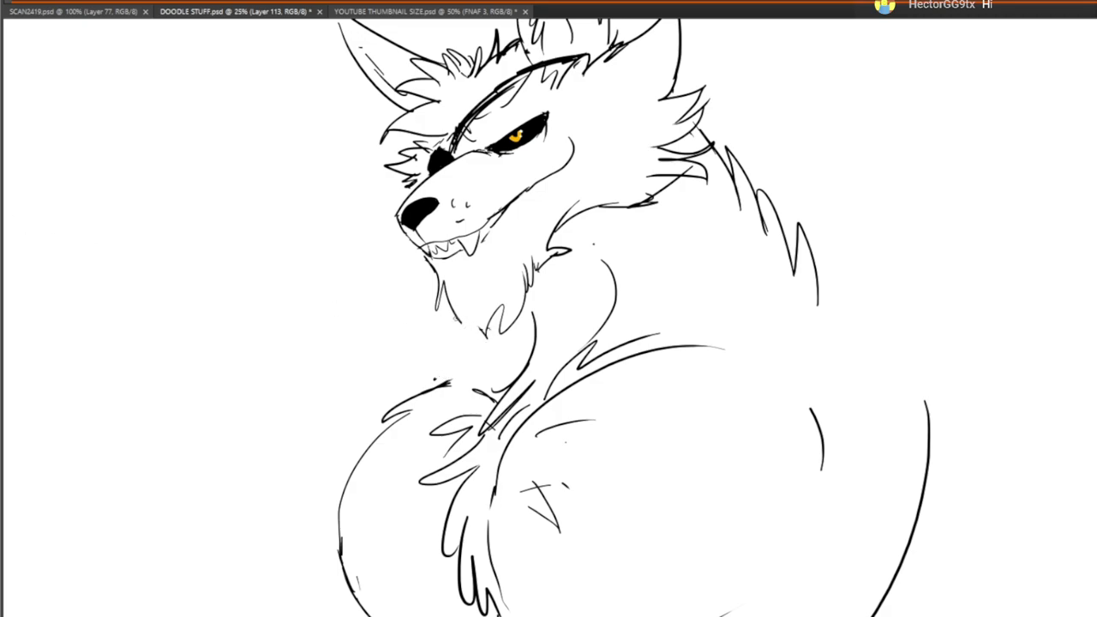
pyautogui.moveTo(484, 318)
pyautogui.mouseDown()
pyautogui.moveTo(455, 333)
pyautogui.moveTo(435, 383)
pyautogui.moveTo(450, 390)
pyautogui.mouseUp()
pyautogui.scroll(-3, 720, 549)
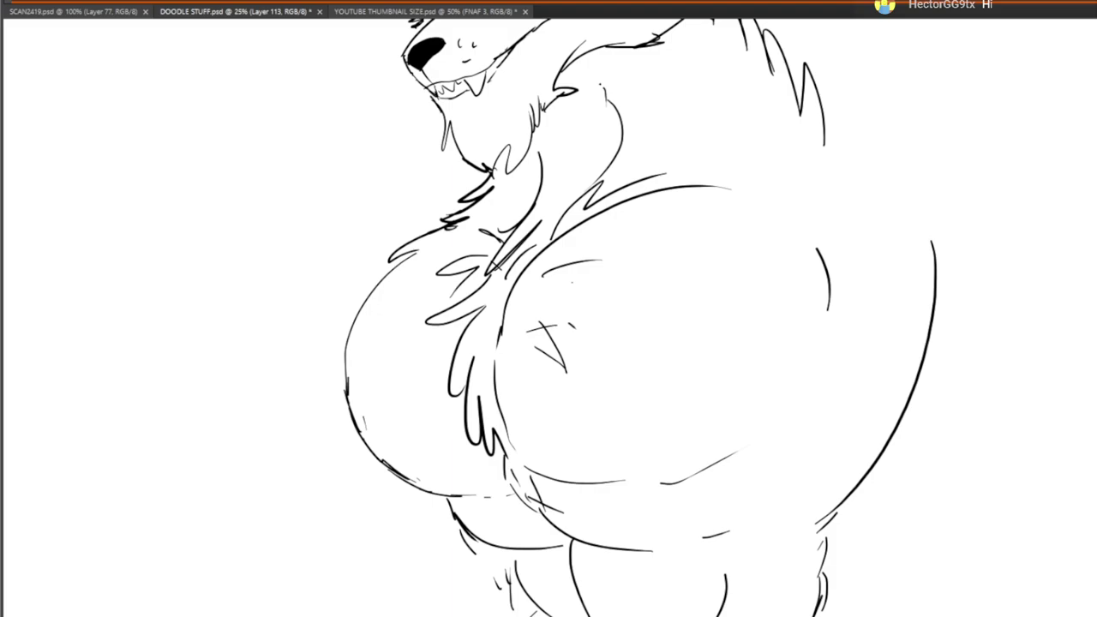
# Sketch the lower contours of the near chest form and pointed muscle shapes along the ribs and upper belly
pyautogui.moveTo(591, 455); pyautogui.dragTo(612, 352)
pyautogui.moveTo(476, 287); pyautogui.dragTo(480, 386)
pyautogui.moveTo(539, 285)
pyautogui.mouseDown()
pyautogui.moveTo(604, 367)
pyautogui.moveTo(698, 356)
pyautogui.moveTo(629, 428)
pyautogui.moveTo(687, 506)
pyautogui.mouseUp()
pyautogui.moveTo(688, 506); pyautogui.dragTo(593, 469)
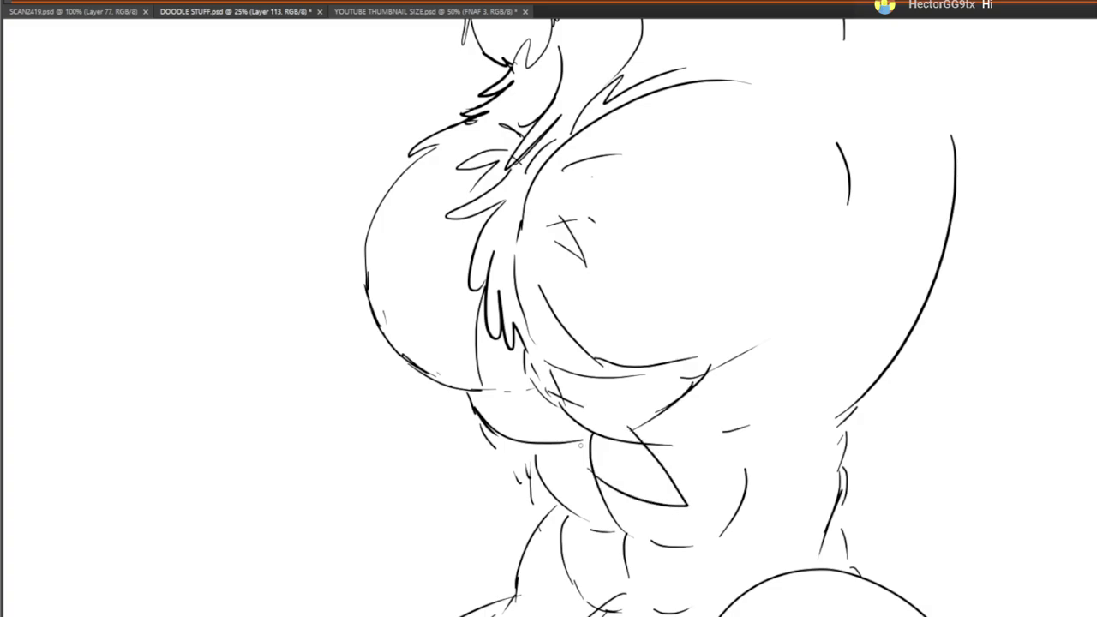
pyautogui.moveTo(485, 394); pyautogui.dragTo(588, 471)
pyautogui.moveTo(583, 418)
pyautogui.mouseDown()
pyautogui.moveTo(636, 577)
pyautogui.moveTo(597, 430)
pyautogui.moveTo(527, 366)
pyautogui.mouseUp()
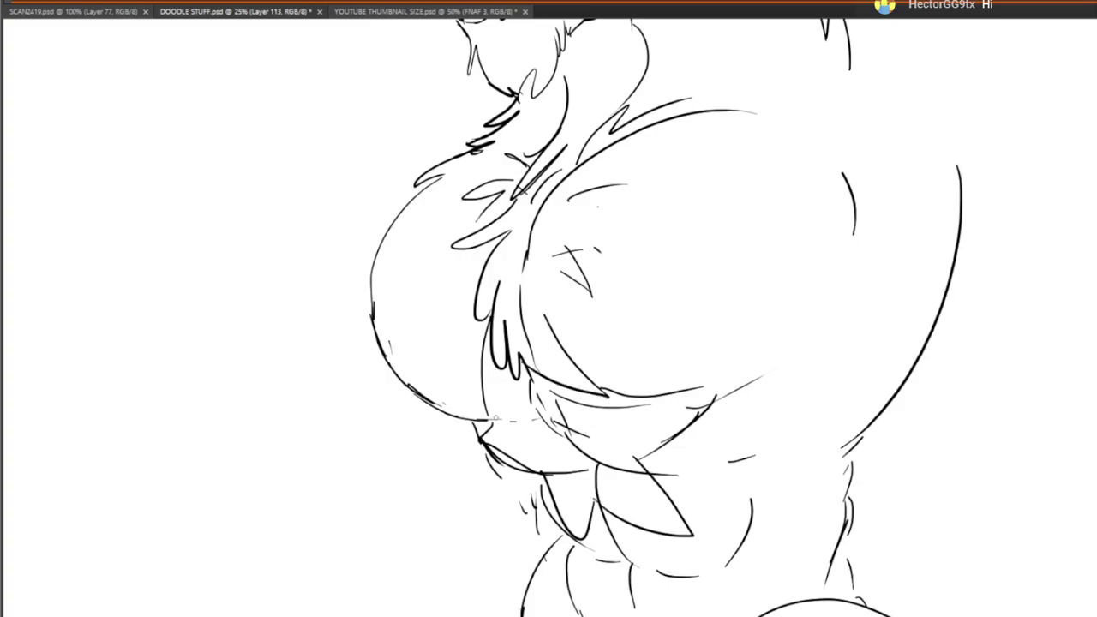
# Undo the last strokes and redraw the lower inner edge of the near chest form as a short curve
pyautogui.moveTo(496, 418)
pyautogui.mouseDown()
pyautogui.moveTo(518, 362)
pyautogui.moveTo(490, 422)
pyautogui.mouseUp()
pyautogui.hotkey('ctrl', 'z')
pyautogui.hotkey('ctrl', 'z')
pyautogui.moveTo(531, 356); pyautogui.dragTo(621, 403)
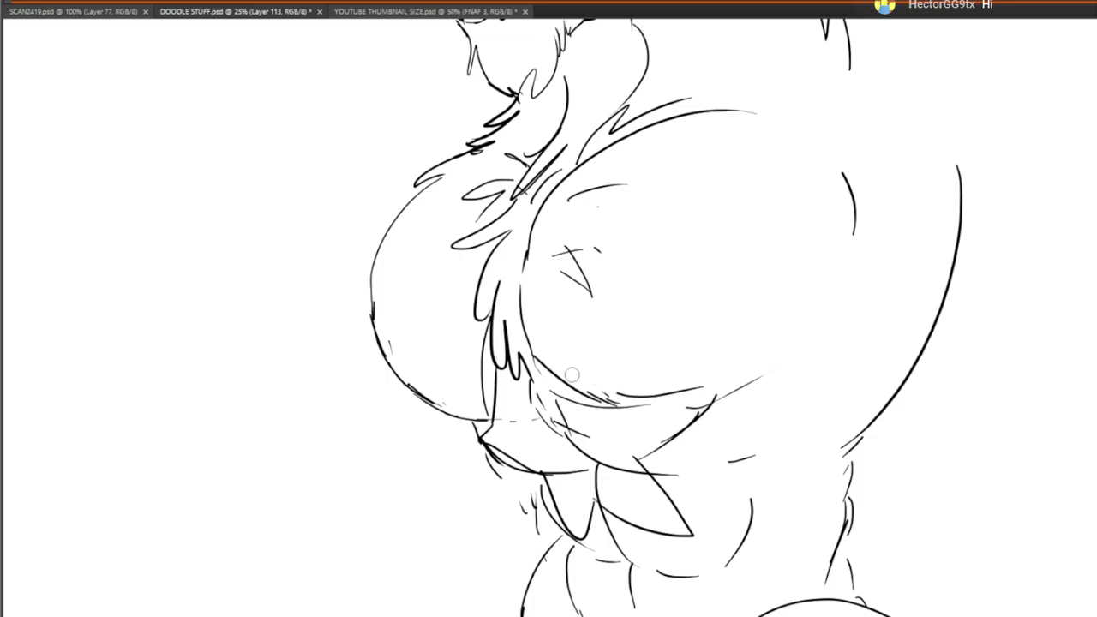
# Sketch small fur strokes down the far side of the waist below the far chest form
pyautogui.press('space')
pyautogui.moveTo(489, 295)
pyautogui.mouseDown()
pyautogui.moveTo(467, 546)
pyautogui.moveTo(511, 275)
pyautogui.mouseUp()
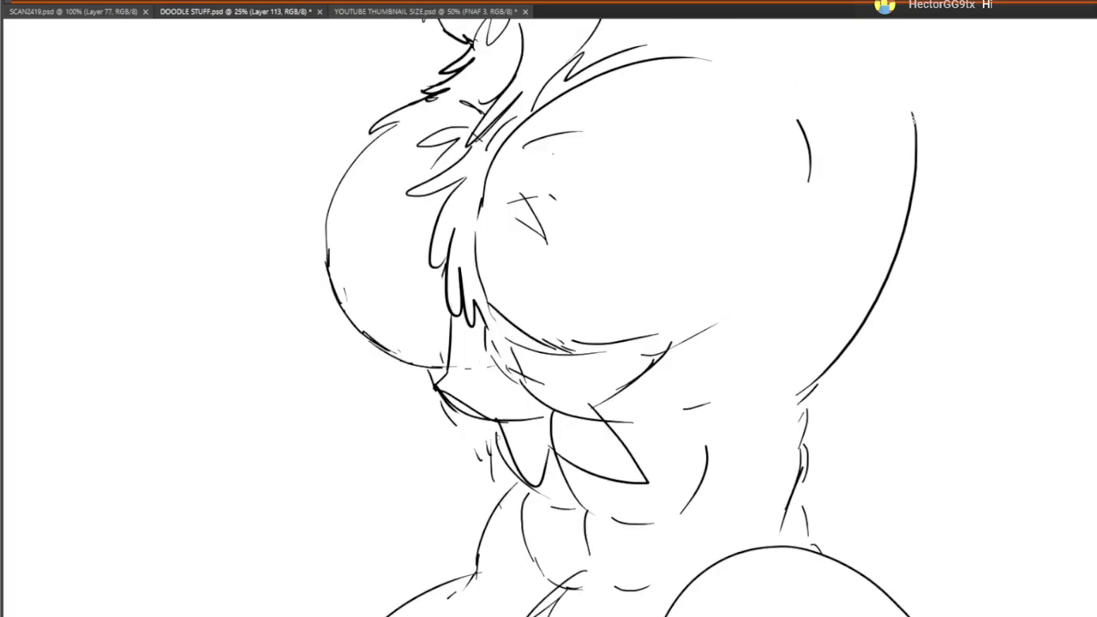
pyautogui.moveTo(469, 419); pyautogui.dragTo(488, 430)
pyautogui.moveTo(487, 430); pyautogui.dragTo(491, 483)
pyautogui.moveTo(495, 477); pyautogui.dragTo(506, 503)
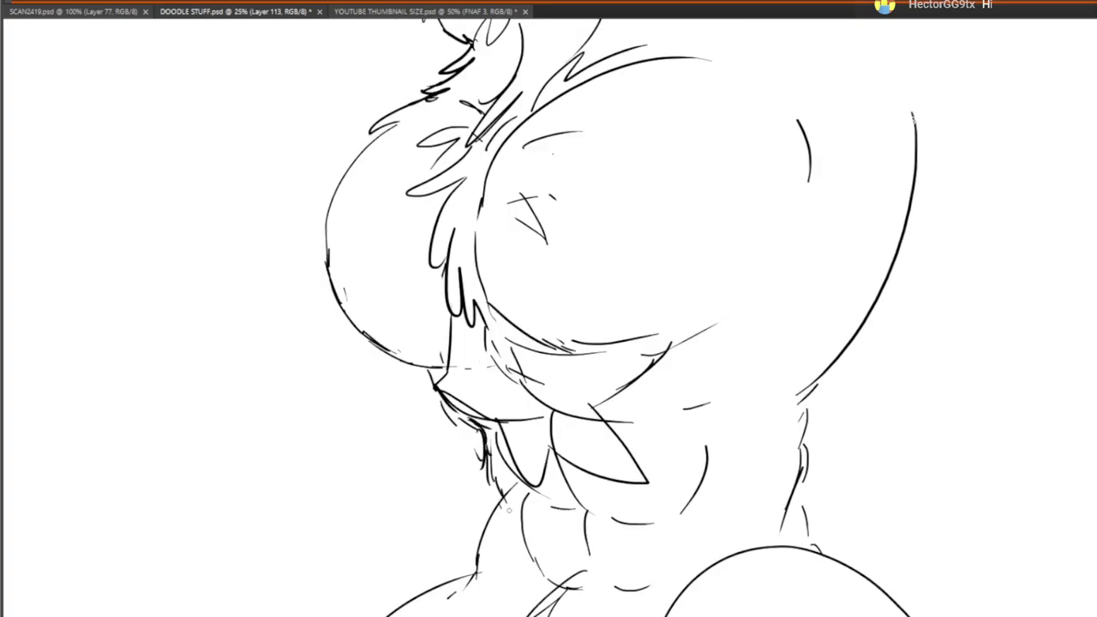
# Sketch crease lines inside the far thigh and fur strokes along the inner edge of the near thigh
pyautogui.press('space')
pyautogui.moveTo(566, 557)
pyautogui.mouseDown()
pyautogui.moveTo(578, 388)
pyautogui.moveTo(604, 397)
pyautogui.mouseUp()
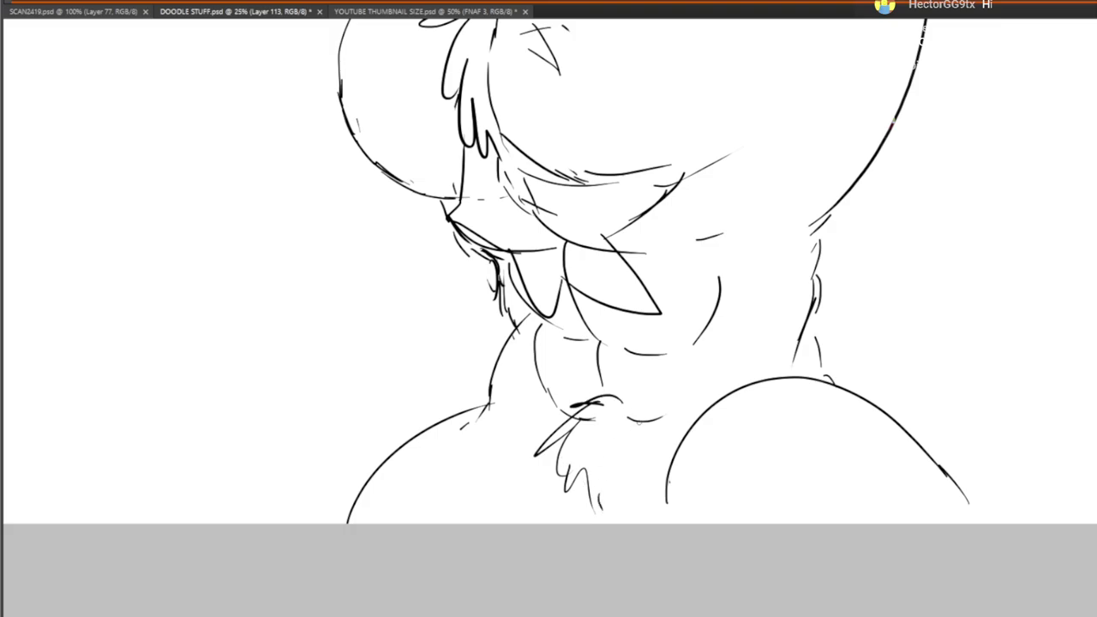
pyautogui.moveTo(489, 421); pyautogui.dragTo(492, 442)
pyautogui.moveTo(495, 440)
pyautogui.mouseDown()
pyautogui.moveTo(515, 498)
pyautogui.moveTo(536, 516)
pyautogui.mouseUp()
pyautogui.moveTo(662, 498); pyautogui.dragTo(665, 468)
pyautogui.moveTo(675, 421)
pyautogui.mouseDown()
pyautogui.moveTo(669, 478)
pyautogui.moveTo(724, 370)
pyautogui.mouseUp()
pyautogui.moveTo(726, 373); pyautogui.dragTo(738, 372)
pyautogui.moveTo(505, 413); pyautogui.dragTo(549, 502)
# Add short strokes where the near chest form's outline meets the flank
pyautogui.press('space')
pyautogui.moveTo(885, 240)
pyautogui.mouseDown()
pyautogui.moveTo(745, 505)
pyautogui.moveTo(757, 490)
pyautogui.mouseUp()
pyautogui.moveTo(697, 463); pyautogui.dragTo(667, 495)
pyautogui.press('space')
pyautogui.moveTo(683, 382)
pyautogui.mouseDown()
pyautogui.moveTo(580, 605)
pyautogui.moveTo(756, 509)
pyautogui.mouseUp()
pyautogui.moveTo(781, 351)
pyautogui.mouseDown()
pyautogui.moveTo(710, 324)
pyautogui.moveTo(736, 369)
pyautogui.mouseUp()
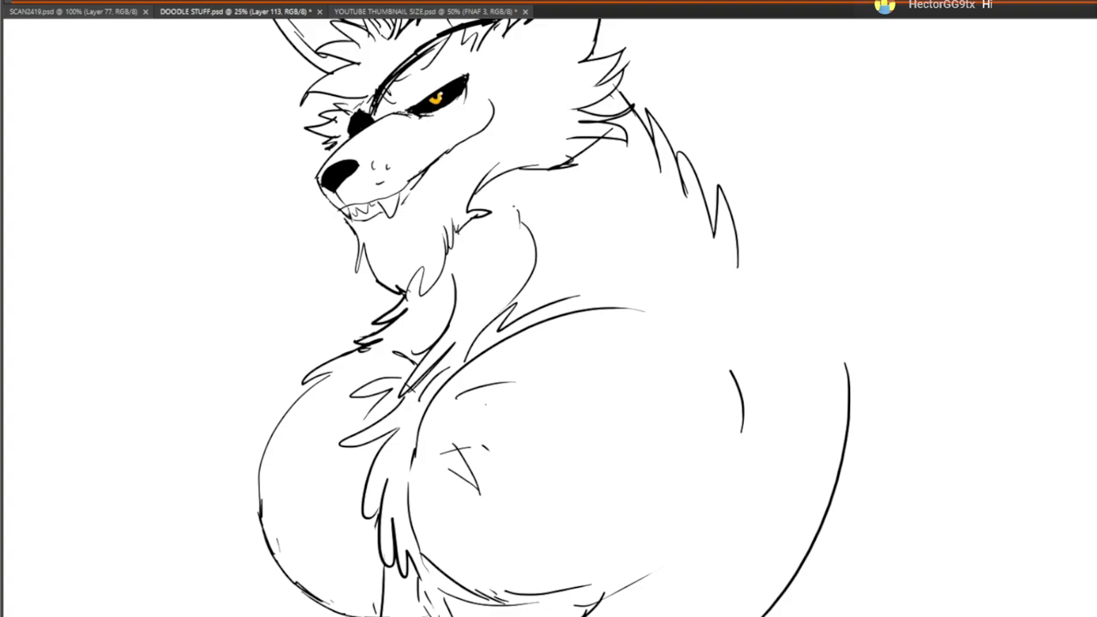
# Lasso the head and neck with the upper back fur and shift them slightly with Free Transform
pyautogui.press('space')
pyautogui.moveTo(297, 177); pyautogui.dragTo(372, 326)
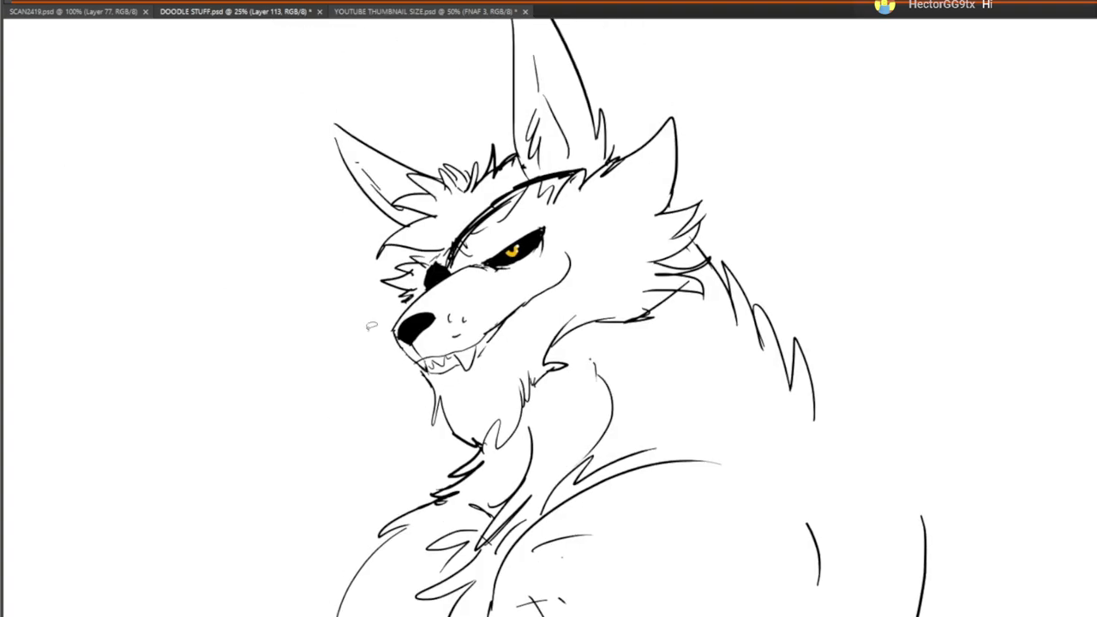
pyautogui.moveTo(385, 56)
pyautogui.mouseDown()
pyautogui.moveTo(289, 96)
pyautogui.moveTo(394, 441)
pyautogui.moveTo(458, 538)
pyautogui.moveTo(850, 437)
pyautogui.mouseUp()
pyautogui.press('space')
pyautogui.moveTo(850, 438)
pyautogui.mouseDown()
pyautogui.moveTo(852, 534)
pyautogui.moveTo(539, 43)
pyautogui.mouseUp()
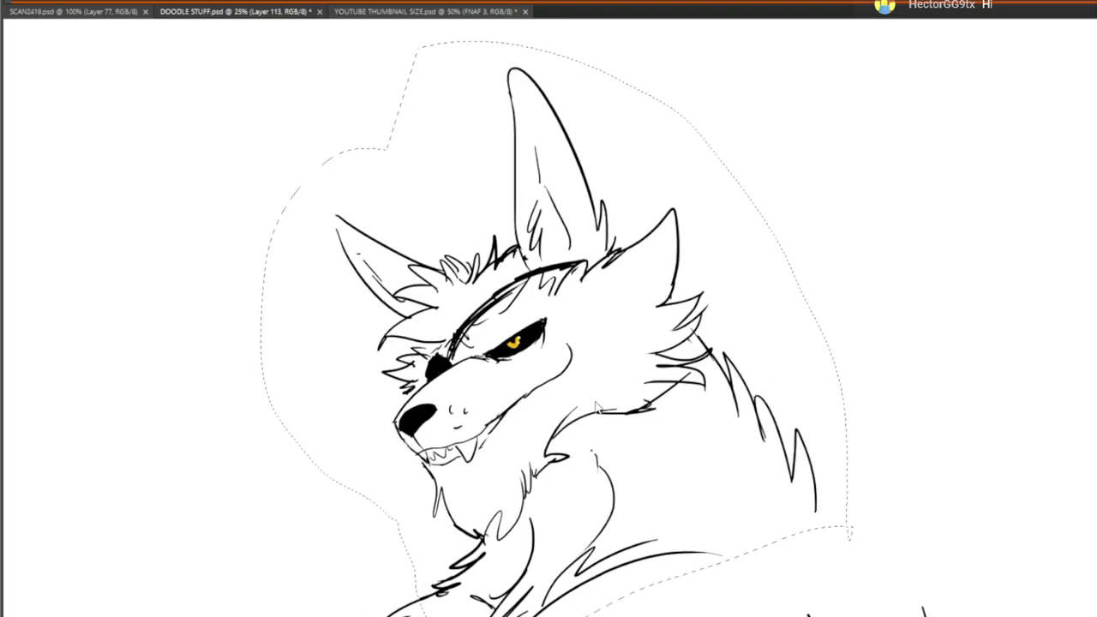
pyautogui.hotkey('ctrl', 't')
pyautogui.moveTo(552, 490); pyautogui.dragTo(561, 290)
pyautogui.moveTo(267, 465); pyautogui.dragTo(298, 428)
pyautogui.moveTo(397, 397); pyautogui.dragTo(373, 436)
pyautogui.moveTo(599, 472); pyautogui.dragTo(566, 426)
pyautogui.press('Return')
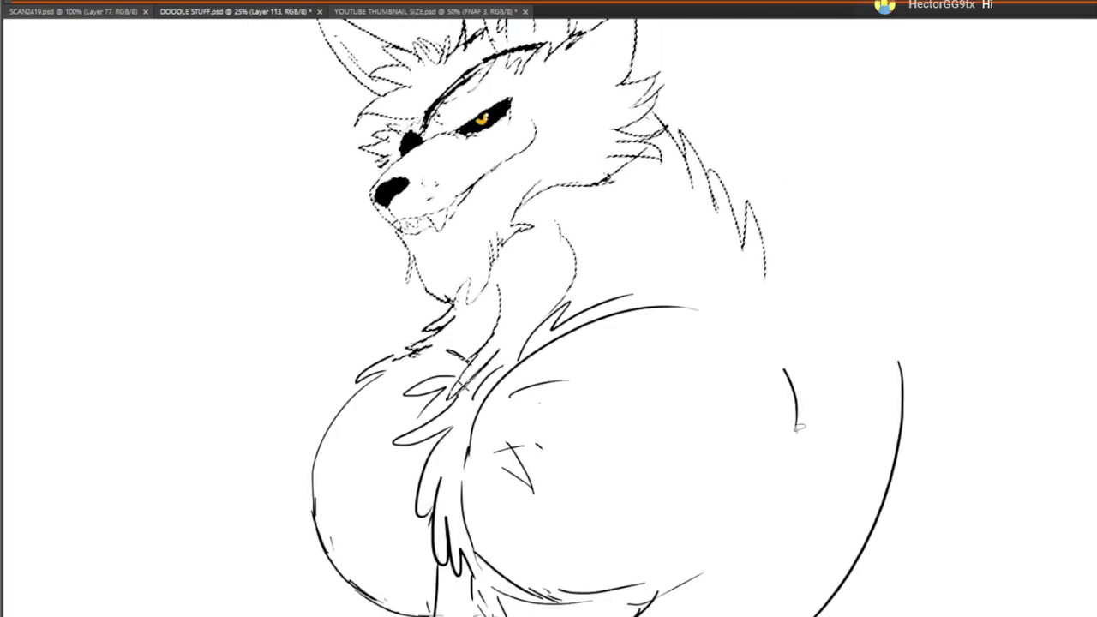
# Merge the head layer down into the body layer, Layer 112
pyautogui.scroll(-6, 789, 437)
pyautogui.scroll(2, 789, 439)
pyautogui.scroll(3, 788, 443)
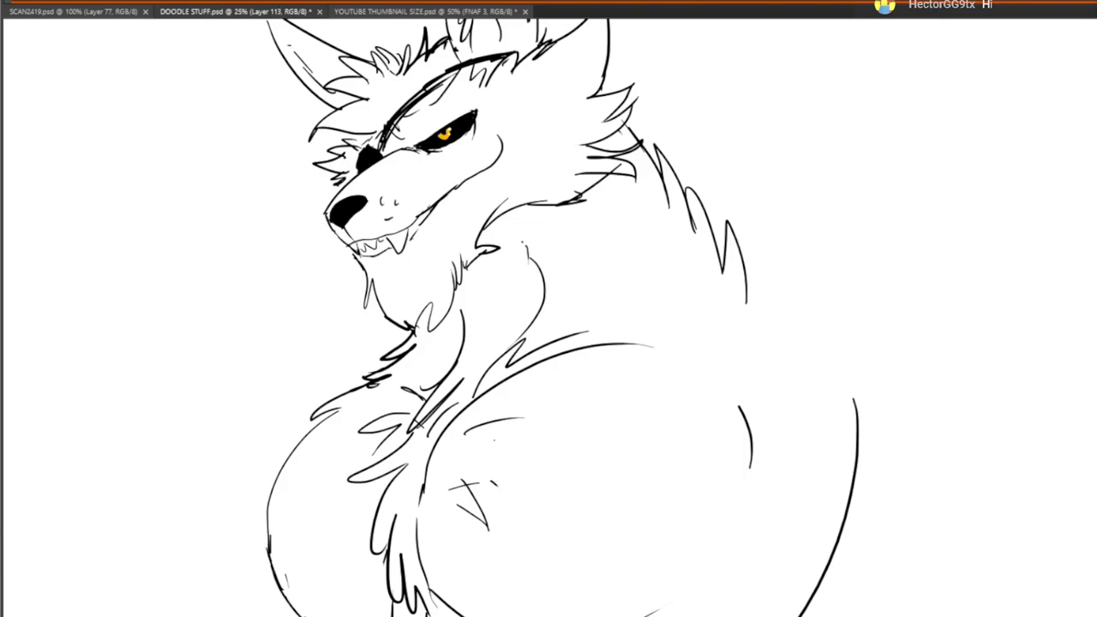
pyautogui.hotkey('ctrl', 'e')
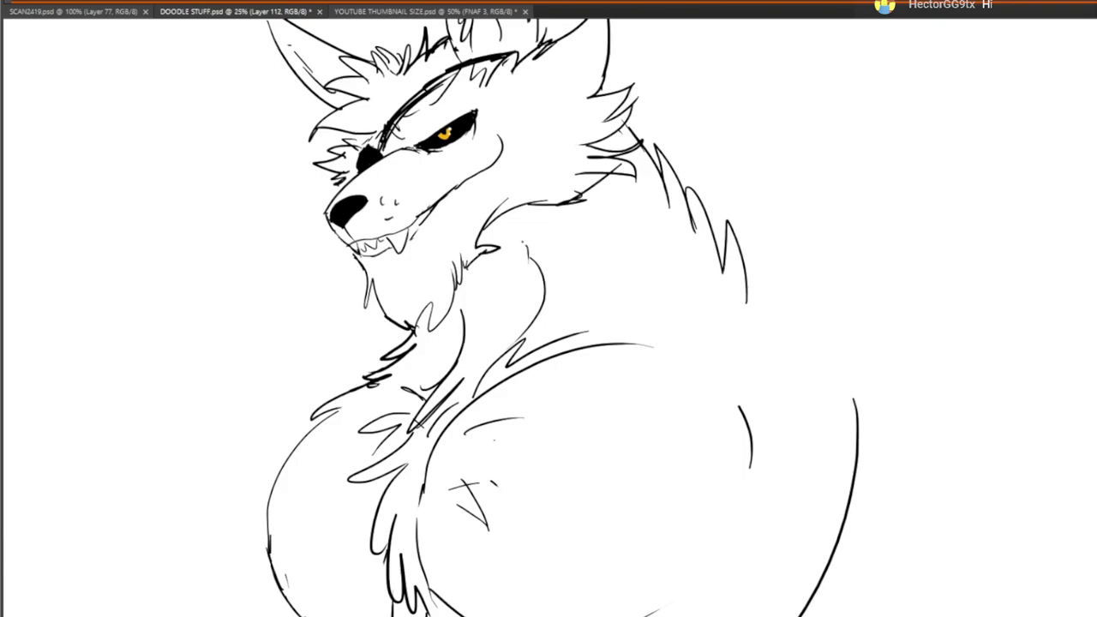
# Fade the body sketch and try a pointed claw over the near flank
pyautogui.moveTo(530, 591); pyautogui.dragTo(735, 224)
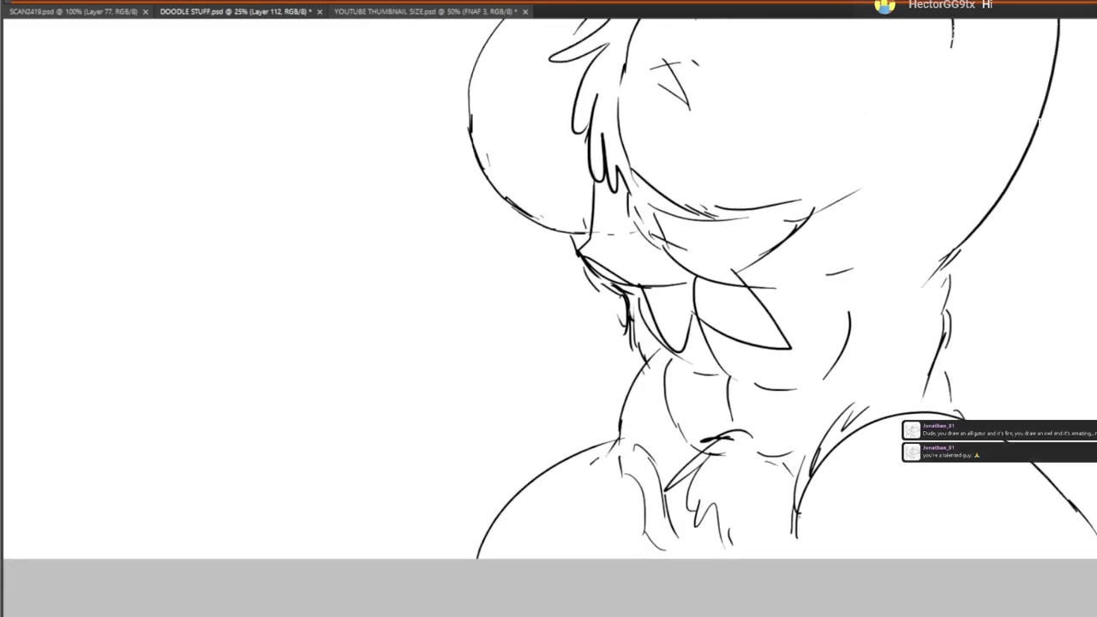
pyautogui.moveTo(771, 223); pyautogui.dragTo(554, 267)
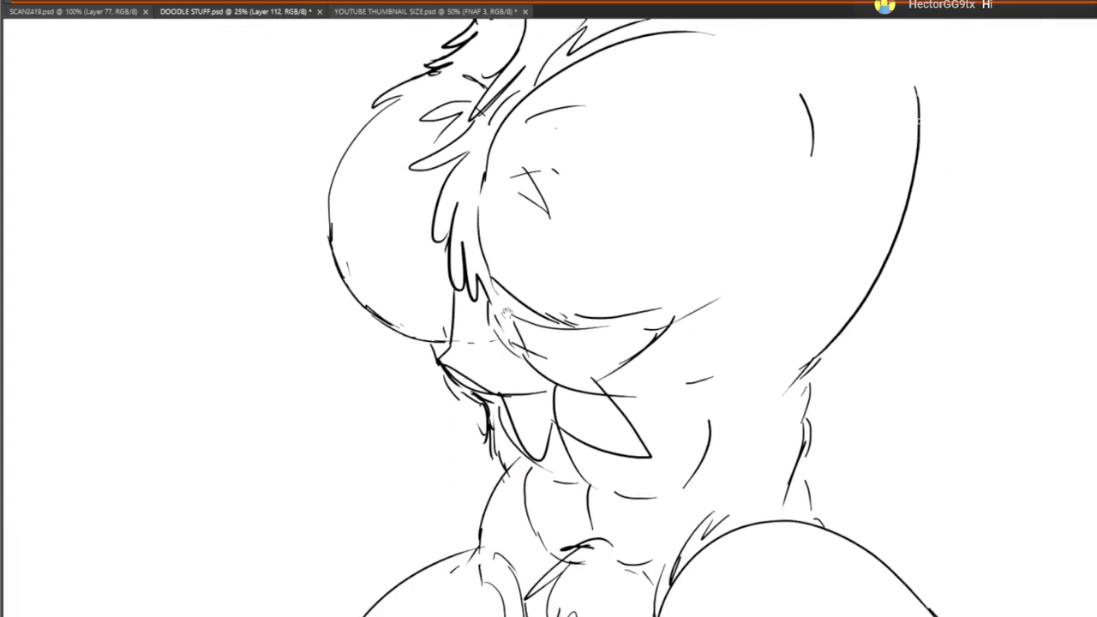
pyautogui.moveTo(483, 420); pyautogui.dragTo(468, 295)
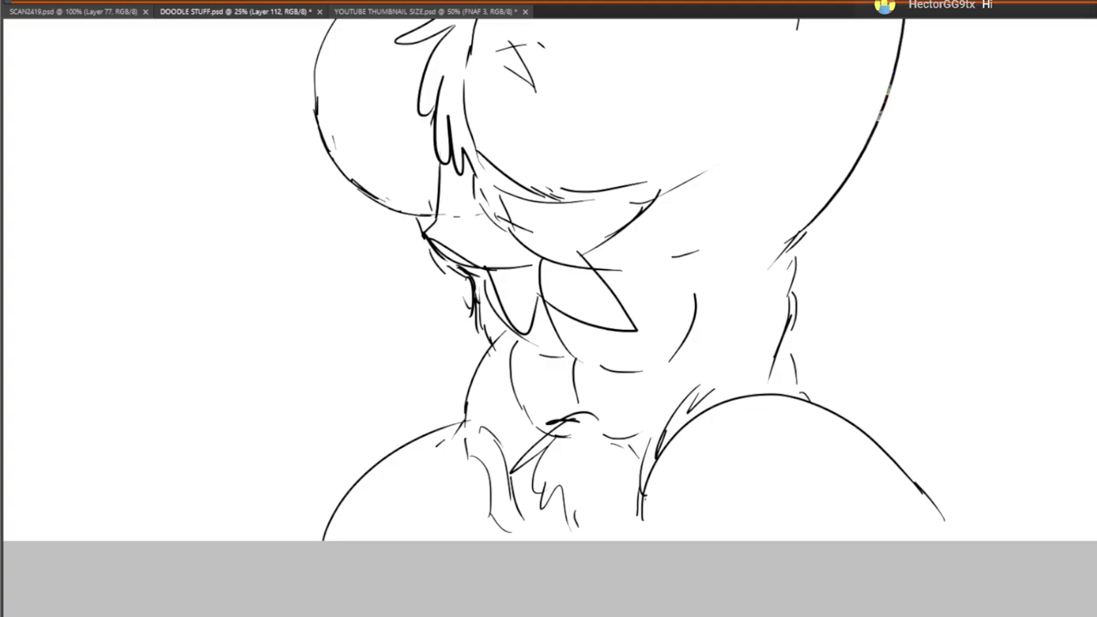
pyautogui.moveTo(882, 288); pyautogui.dragTo(758, 409)
pyautogui.moveTo(601, 430); pyautogui.dragTo(610, 367)
pyautogui.moveTo(696, 350)
pyautogui.mouseDown()
pyautogui.moveTo(677, 362)
pyautogui.moveTo(677, 292)
pyautogui.moveTo(731, 340)
pyautogui.mouseUp()
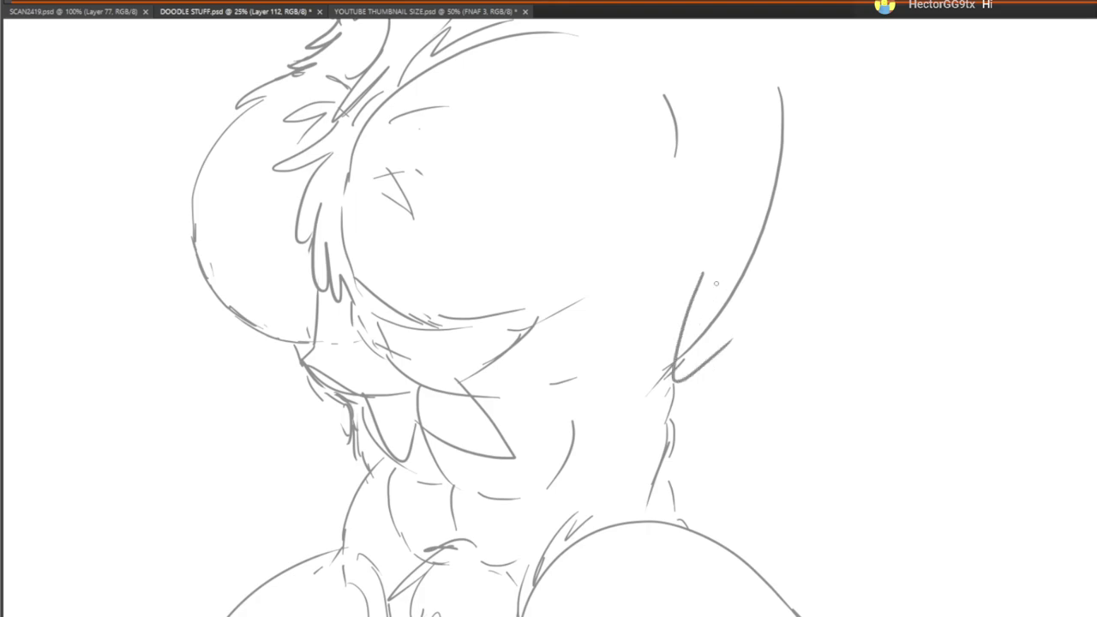
pyautogui.hotkey('ctrl', 'z')
# On Layer 111, sketch a curled finger and a thumb with pointed claws beside the near flank
pyautogui.moveTo(688, 300)
pyautogui.mouseDown()
pyautogui.moveTo(706, 367)
pyautogui.moveTo(737, 334)
pyautogui.mouseUp()
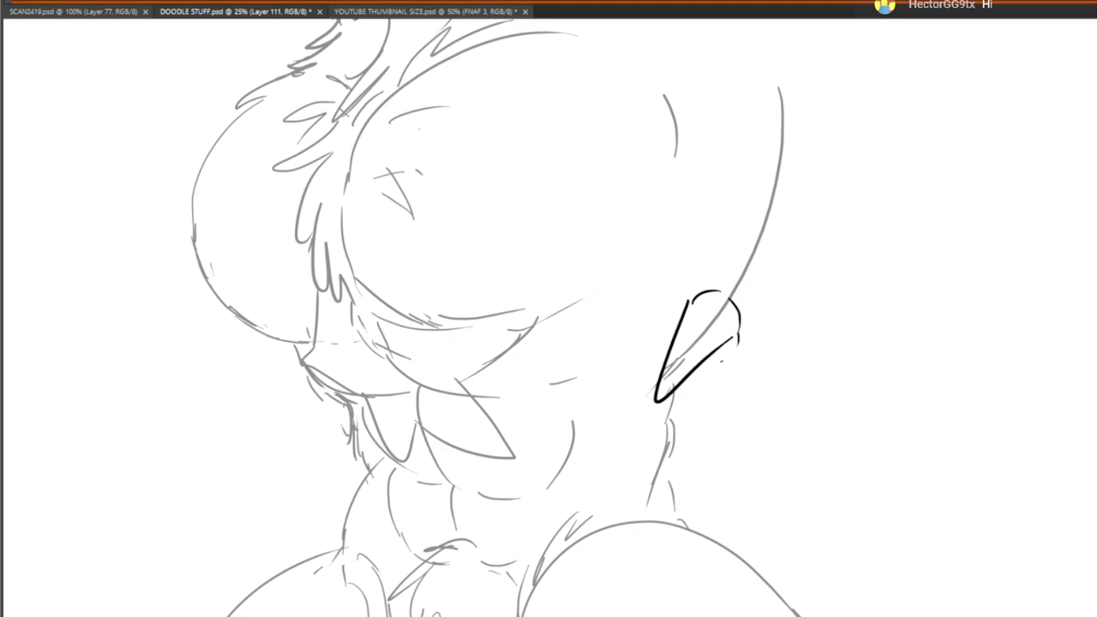
pyautogui.moveTo(717, 435); pyautogui.dragTo(732, 433)
pyautogui.moveTo(698, 305)
pyautogui.mouseDown()
pyautogui.moveTo(718, 251)
pyautogui.moveTo(810, 289)
pyautogui.mouseUp()
pyautogui.moveTo(743, 364); pyautogui.dragTo(809, 337)
pyautogui.moveTo(819, 277); pyautogui.dragTo(830, 281)
pyautogui.moveTo(797, 251); pyautogui.dragTo(855, 290)
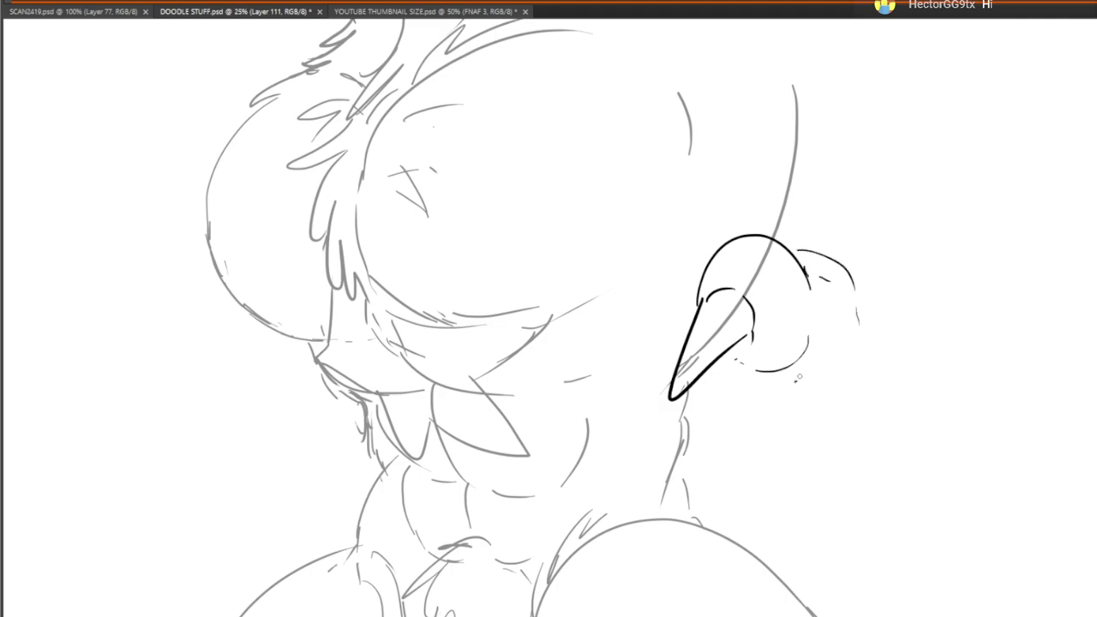
pyautogui.moveTo(799, 375)
pyautogui.mouseDown()
pyautogui.moveTo(836, 431)
pyautogui.moveTo(888, 394)
pyautogui.mouseUp()
pyautogui.moveTo(841, 433)
pyautogui.mouseDown()
pyautogui.moveTo(853, 443)
pyautogui.moveTo(906, 423)
pyautogui.mouseUp()
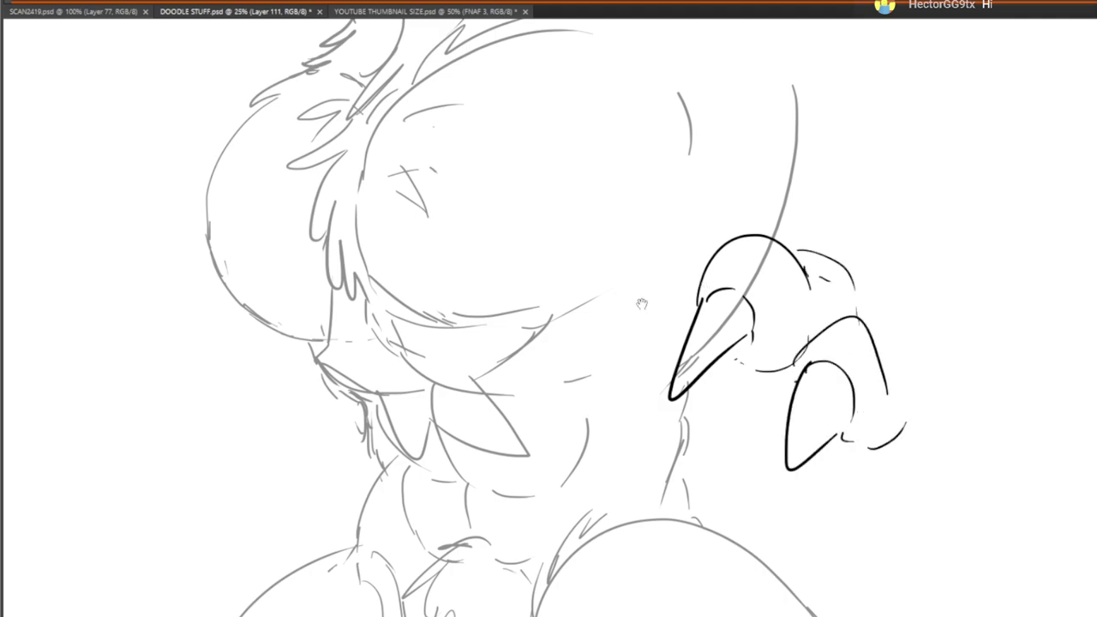
# Add a second clawed finger behind the first, the curved back of the hand and short strokes at its outer edge
pyautogui.moveTo(648, 280)
pyautogui.mouseDown()
pyautogui.moveTo(640, 363)
pyautogui.moveTo(696, 319)
pyautogui.mouseUp()
pyautogui.moveTo(655, 277); pyautogui.dragTo(671, 292)
pyautogui.moveTo(683, 272)
pyautogui.mouseDown()
pyautogui.moveTo(699, 292)
pyautogui.moveTo(738, 238)
pyautogui.moveTo(932, 401)
pyautogui.mouseUp()
pyautogui.moveTo(883, 324); pyautogui.dragTo(911, 451)
pyautogui.moveTo(926, 383); pyautogui.dragTo(913, 439)
pyautogui.moveTo(647, 340)
pyautogui.mouseDown()
pyautogui.moveTo(715, 298)
pyautogui.moveTo(788, 396)
pyautogui.moveTo(858, 266)
pyautogui.moveTo(618, 456)
pyautogui.moveTo(635, 580)
pyautogui.mouseUp()
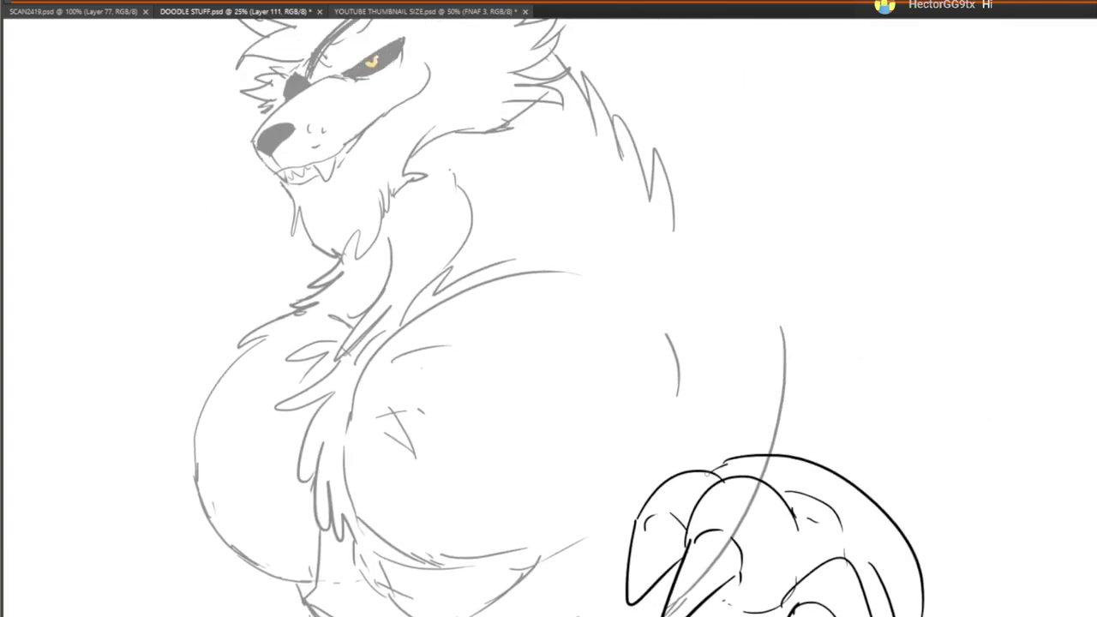
pyautogui.moveTo(749, 483); pyautogui.dragTo(682, 297)
pyautogui.moveTo(787, 331); pyautogui.dragTo(827, 385)
pyautogui.moveTo(846, 420)
pyautogui.mouseDown()
pyautogui.moveTo(853, 463)
pyautogui.moveTo(868, 453)
pyautogui.moveTo(888, 513)
pyautogui.moveTo(832, 367)
pyautogui.moveTo(849, 371)
pyautogui.mouseUp()
pyautogui.moveTo(830, 406); pyautogui.dragTo(842, 375)
# Sketch a jagged upper edge from the claws across the waist and layered top contours at its far end
pyautogui.moveTo(576, 334); pyautogui.dragTo(768, 334)
pyautogui.moveTo(744, 272)
pyautogui.mouseDown()
pyautogui.moveTo(701, 286)
pyautogui.moveTo(677, 328)
pyautogui.moveTo(640, 325)
pyautogui.moveTo(617, 360)
pyautogui.moveTo(579, 348)
pyautogui.moveTo(557, 400)
pyautogui.moveTo(513, 370)
pyautogui.moveTo(453, 414)
pyautogui.moveTo(408, 383)
pyautogui.moveTo(382, 403)
pyautogui.moveTo(350, 388)
pyautogui.moveTo(266, 402)
pyautogui.mouseUp()
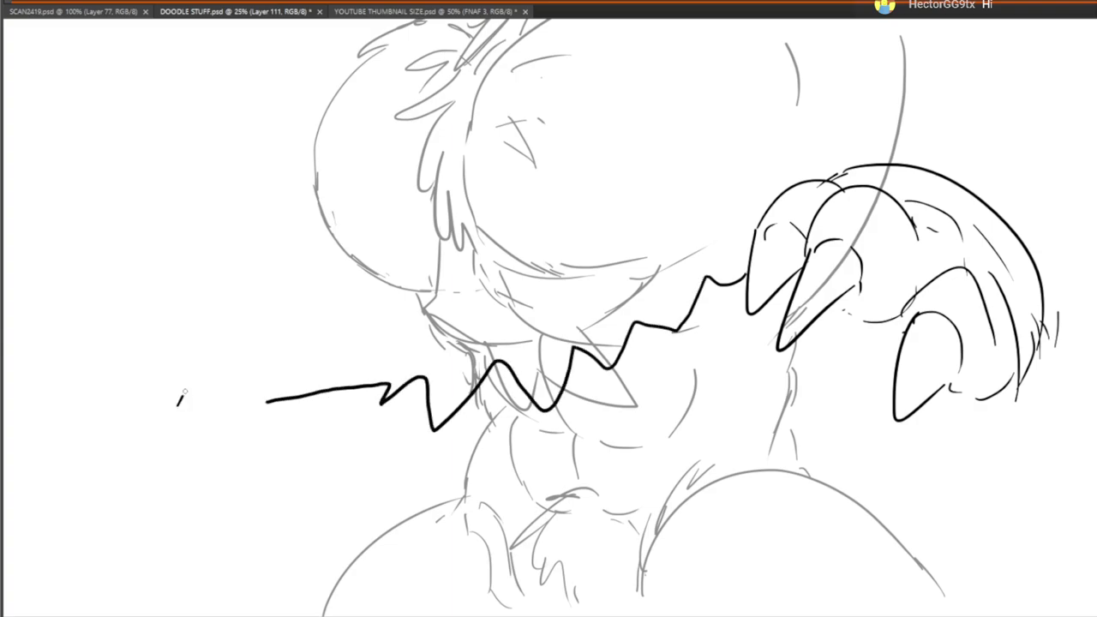
pyautogui.moveTo(182, 396)
pyautogui.mouseDown()
pyautogui.moveTo(354, 360)
pyautogui.moveTo(372, 384)
pyautogui.moveTo(249, 341)
pyautogui.moveTo(296, 342)
pyautogui.mouseUp()
pyautogui.moveTo(311, 333)
pyautogui.mouseDown()
pyautogui.moveTo(334, 559)
pyautogui.moveTo(355, 616)
pyautogui.mouseUp()
pyautogui.moveTo(404, 552); pyautogui.dragTo(508, 260)
pyautogui.moveTo(426, 357)
pyautogui.mouseDown()
pyautogui.moveTo(454, 349)
pyautogui.moveTo(488, 369)
pyautogui.moveTo(416, 606)
pyautogui.moveTo(491, 346)
pyautogui.mouseUp()
pyautogui.moveTo(304, 384)
pyautogui.mouseDown()
pyautogui.moveTo(302, 507)
pyautogui.moveTo(314, 411)
pyautogui.mouseUp()
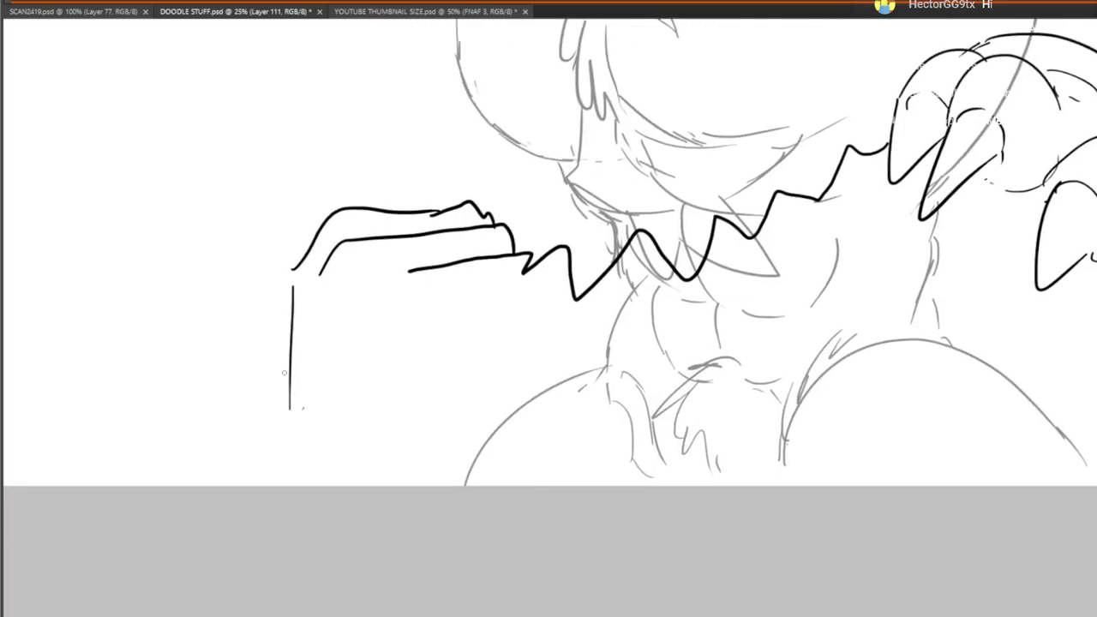
# Sketch the far end's side, a scalloped lower edge and vertical fold lines on the jagged form
pyautogui.moveTo(293, 334)
pyautogui.mouseDown()
pyautogui.moveTo(271, 478)
pyautogui.moveTo(378, 463)
pyautogui.moveTo(377, 477)
pyautogui.moveTo(439, 478)
pyautogui.mouseUp()
pyautogui.moveTo(414, 447); pyautogui.dragTo(488, 478)
pyautogui.moveTo(492, 456)
pyautogui.mouseDown()
pyautogui.moveTo(521, 485)
pyautogui.moveTo(567, 461)
pyautogui.mouseUp()
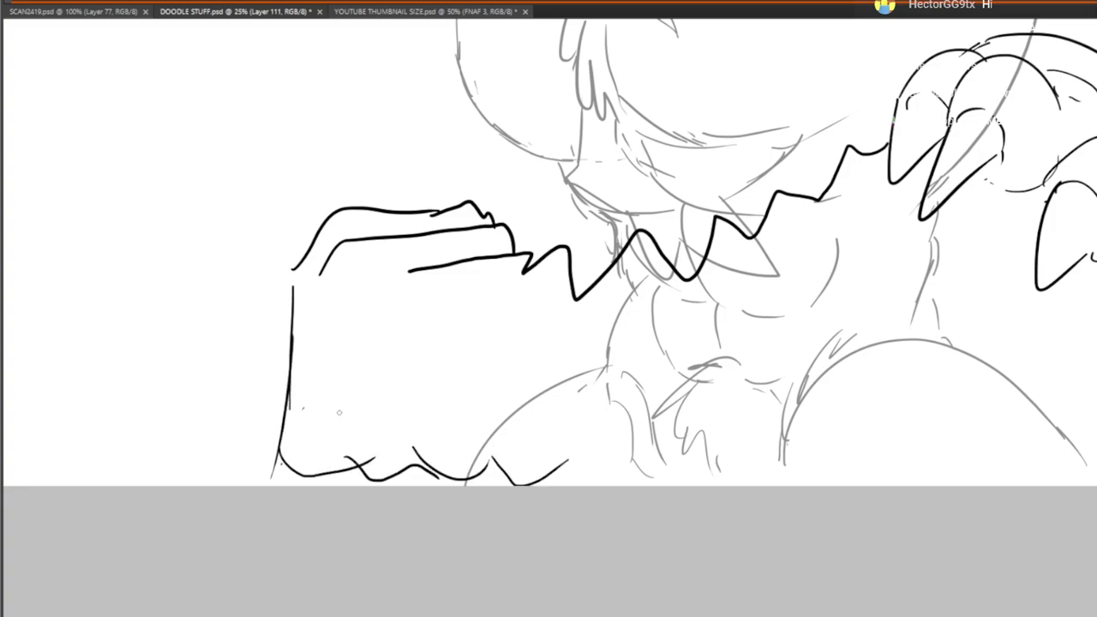
pyautogui.moveTo(352, 310); pyautogui.dragTo(335, 427)
pyautogui.moveTo(389, 300); pyautogui.dragTo(400, 372)
pyautogui.moveTo(442, 324); pyautogui.dragTo(419, 433)
pyautogui.moveTo(511, 305); pyautogui.dragTo(512, 439)
pyautogui.moveTo(540, 327)
pyautogui.mouseDown()
pyautogui.moveTo(517, 418)
pyautogui.moveTo(562, 453)
pyautogui.mouseUp()
# Continue the scalloped lower edge across the thighs toward the clawed hand
pyautogui.moveTo(589, 334)
pyautogui.mouseDown()
pyautogui.moveTo(576, 457)
pyautogui.moveTo(661, 477)
pyautogui.mouseUp()
pyautogui.moveTo(661, 463)
pyautogui.mouseDown()
pyautogui.moveTo(717, 410)
pyautogui.moveTo(804, 409)
pyautogui.moveTo(988, 359)
pyautogui.mouseUp()
pyautogui.moveTo(1057, 385); pyautogui.dragTo(1064, 404)
pyautogui.moveTo(962, 297); pyautogui.dragTo(762, 298)
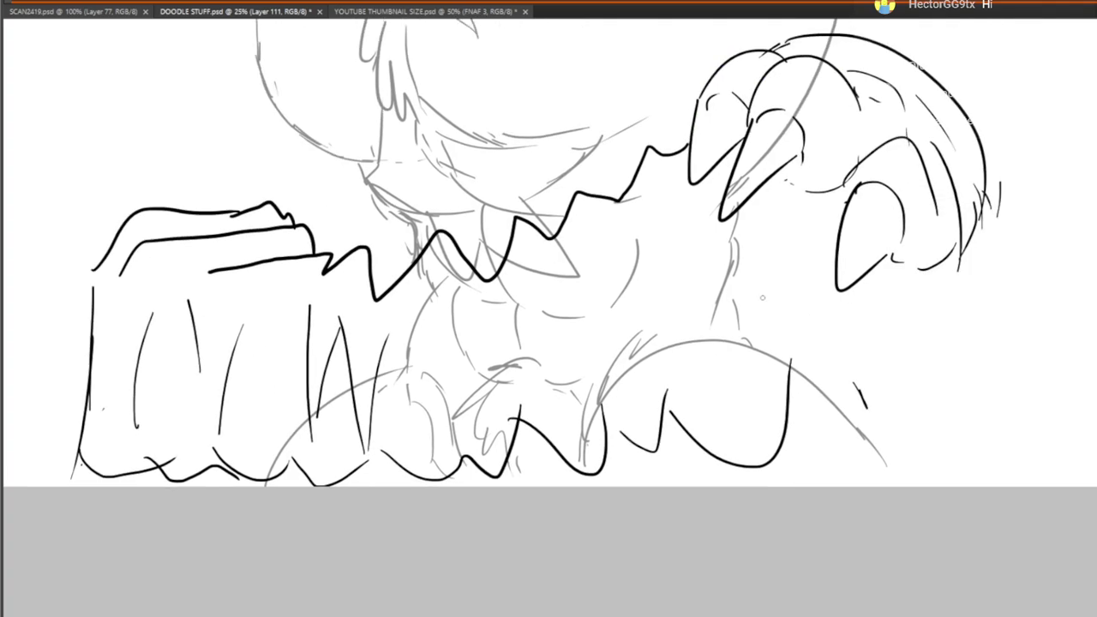
# Sketch the wrist line below the claws and the rounded heel of the palm around the thumb
pyautogui.moveTo(690, 109)
pyautogui.mouseDown()
pyautogui.moveTo(729, 273)
pyautogui.moveTo(857, 394)
pyautogui.mouseUp()
pyautogui.moveTo(763, 188); pyautogui.dragTo(838, 292)
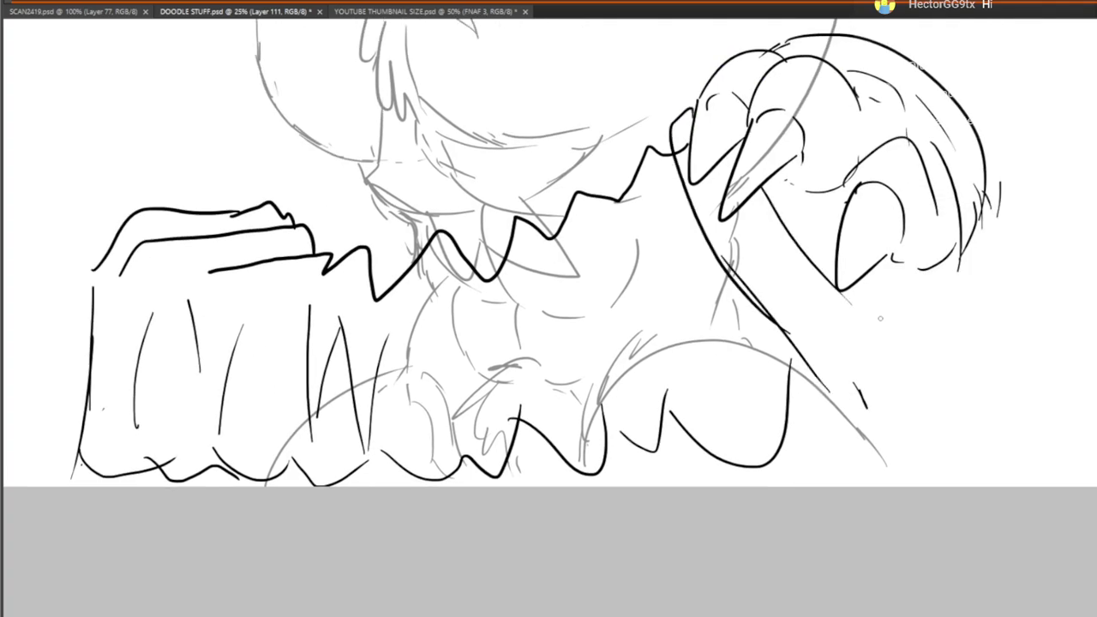
pyautogui.moveTo(801, 353)
pyautogui.mouseDown()
pyautogui.moveTo(891, 391)
pyautogui.moveTo(965, 326)
pyautogui.mouseUp()
pyautogui.moveTo(919, 369); pyautogui.dragTo(972, 312)
pyautogui.moveTo(848, 296); pyautogui.dragTo(939, 287)
pyautogui.moveTo(924, 306)
pyautogui.mouseDown()
pyautogui.moveTo(960, 274)
pyautogui.moveTo(969, 331)
pyautogui.mouseUp()
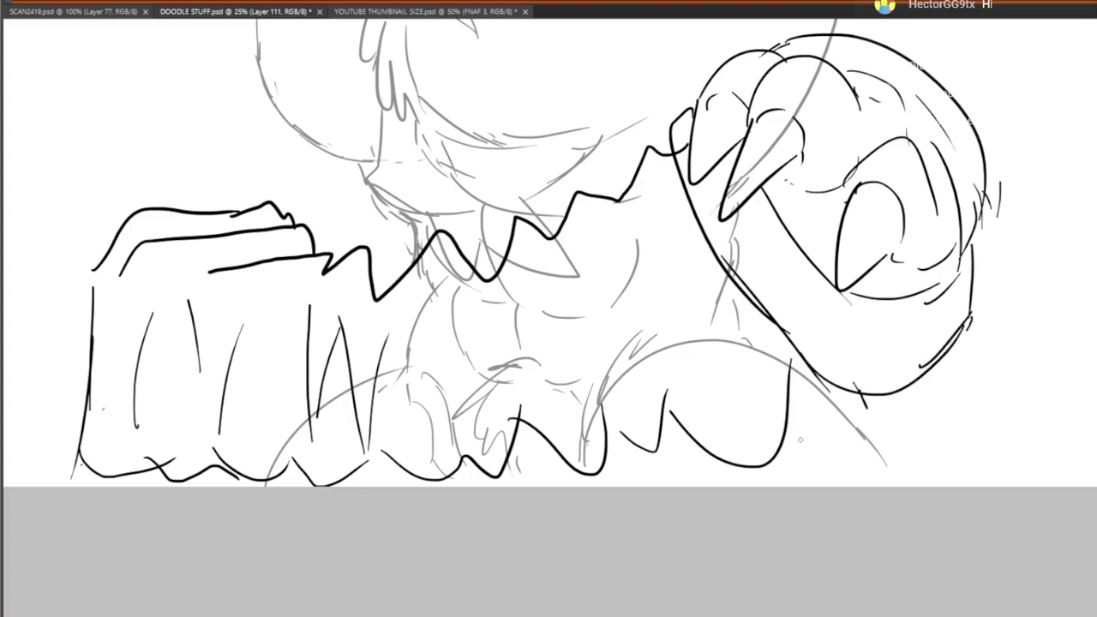
# Finish the scalloped lower edge with small pointed tufts beneath the palm
pyautogui.moveTo(778, 404); pyautogui.dragTo(845, 418)
pyautogui.moveTo(844, 368); pyautogui.dragTo(861, 420)
pyautogui.moveTo(865, 394); pyautogui.dragTo(878, 418)
# Add long fold lines along the length of the jagged form between the wrist and the far end
pyautogui.moveTo(619, 258); pyautogui.dragTo(705, 408)
pyautogui.moveTo(635, 298); pyautogui.dragTo(701, 408)
pyautogui.moveTo(514, 298); pyautogui.dragTo(588, 428)
pyautogui.moveTo(571, 283); pyautogui.dragTo(597, 420)
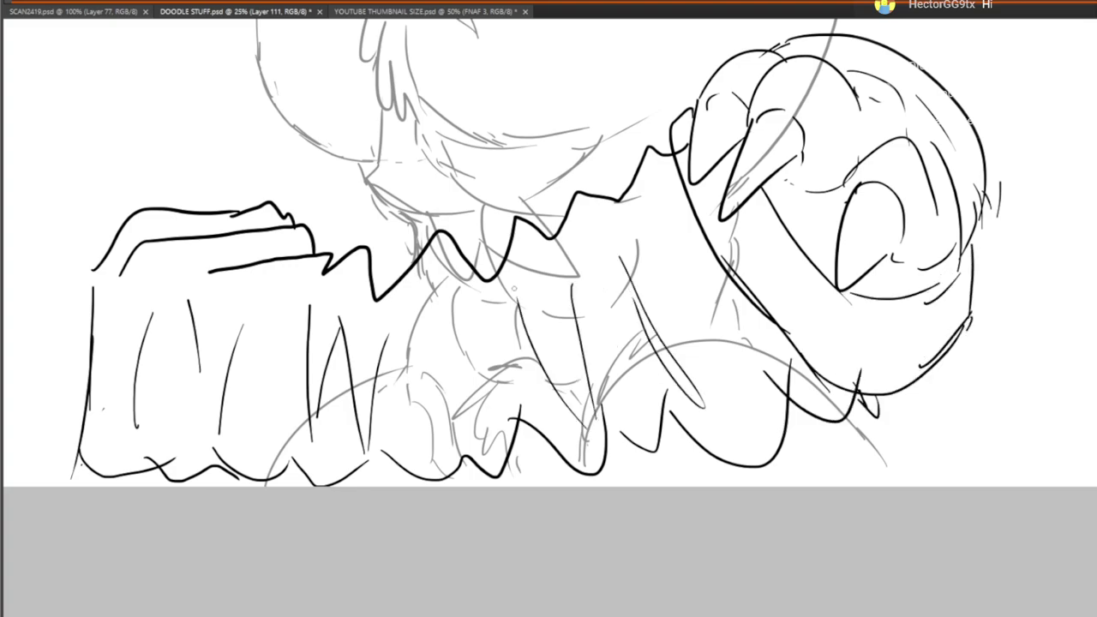
pyautogui.moveTo(456, 305); pyautogui.dragTo(462, 439)
pyautogui.moveTo(395, 288); pyautogui.dragTo(425, 400)
pyautogui.moveTo(332, 329); pyautogui.dragTo(322, 427)
pyautogui.moveTo(283, 309); pyautogui.dragTo(260, 413)
pyautogui.moveTo(236, 271); pyautogui.dragTo(232, 395)
pyautogui.moveTo(468, 117)
pyautogui.mouseDown()
pyautogui.moveTo(542, 395)
pyautogui.moveTo(518, 285)
pyautogui.moveTo(541, 385)
pyautogui.moveTo(518, 223)
pyautogui.moveTo(528, 94)
pyautogui.moveTo(585, 459)
pyautogui.moveTo(580, 98)
pyautogui.mouseUp()
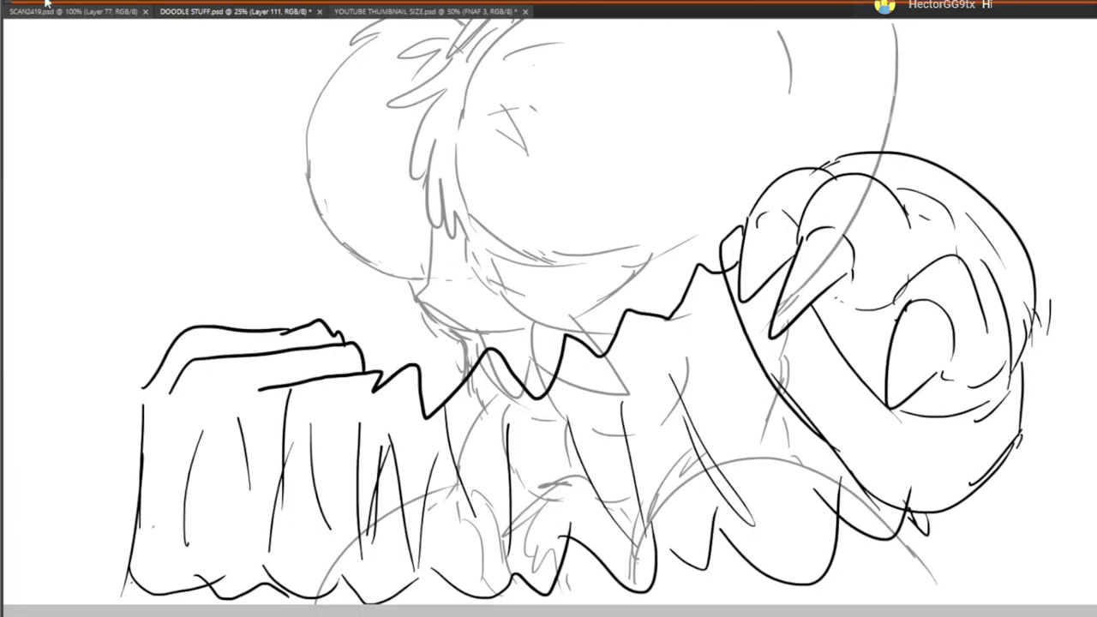
# Try moving the jagged clawed arm toward the body and rotating it diagonally across the torso
pyautogui.click(203, 166)
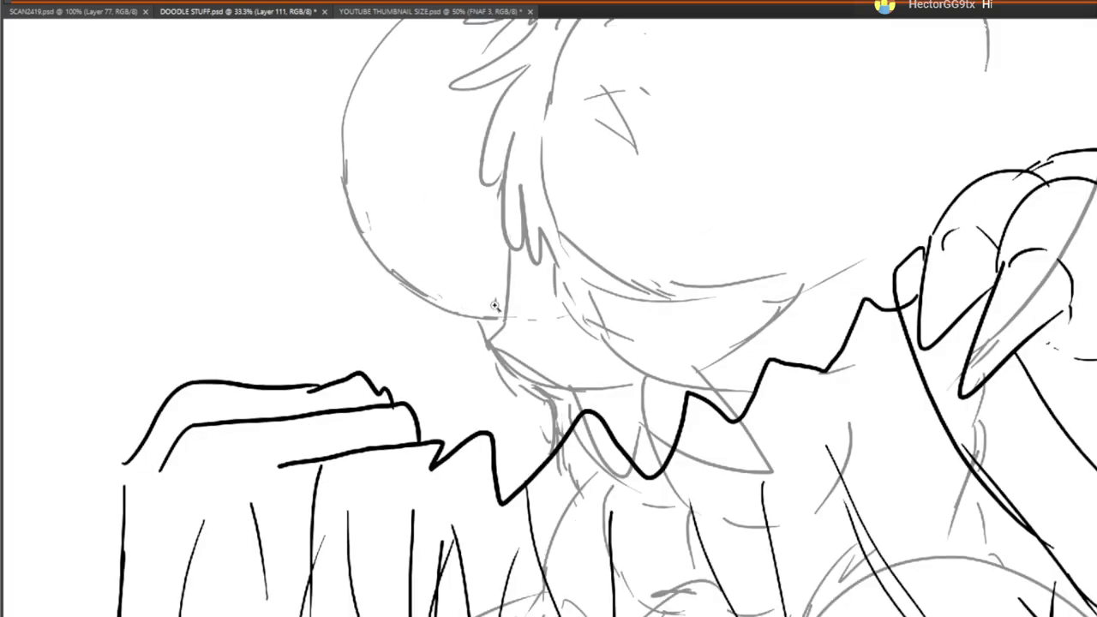
pyautogui.keyDown('alt'); pyautogui.click(117, 63); pyautogui.keyUp('alt')
pyautogui.keyDown('alt'); pyautogui.click(221, 165); pyautogui.keyUp('alt')
pyautogui.keyDown('alt'); pyautogui.click(225, 170); pyautogui.keyUp('alt')
pyautogui.moveTo(239, 180); pyautogui.dragTo(383, 294)
pyautogui.press('v')
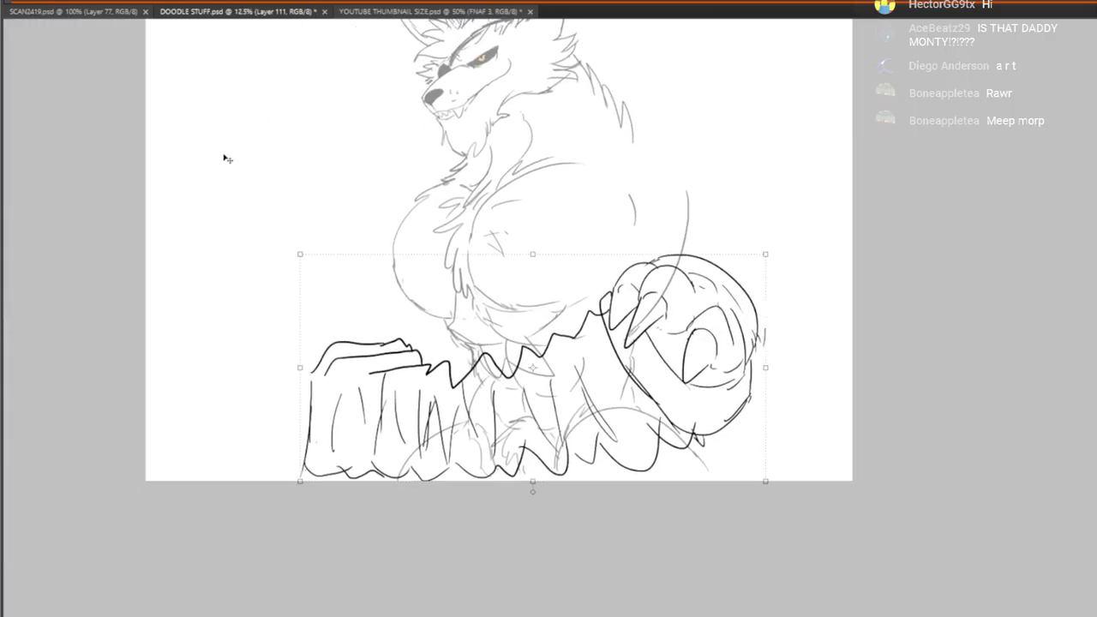
pyautogui.moveTo(555, 349)
pyautogui.mouseDown()
pyautogui.moveTo(579, 353)
pyautogui.moveTo(592, 378)
pyautogui.moveTo(570, 365)
pyautogui.moveTo(497, 160)
pyautogui.moveTo(528, 149)
pyautogui.moveTo(573, 381)
pyautogui.moveTo(579, 375)
pyautogui.moveTo(712, 529)
pyautogui.moveTo(614, 286)
pyautogui.mouseUp()
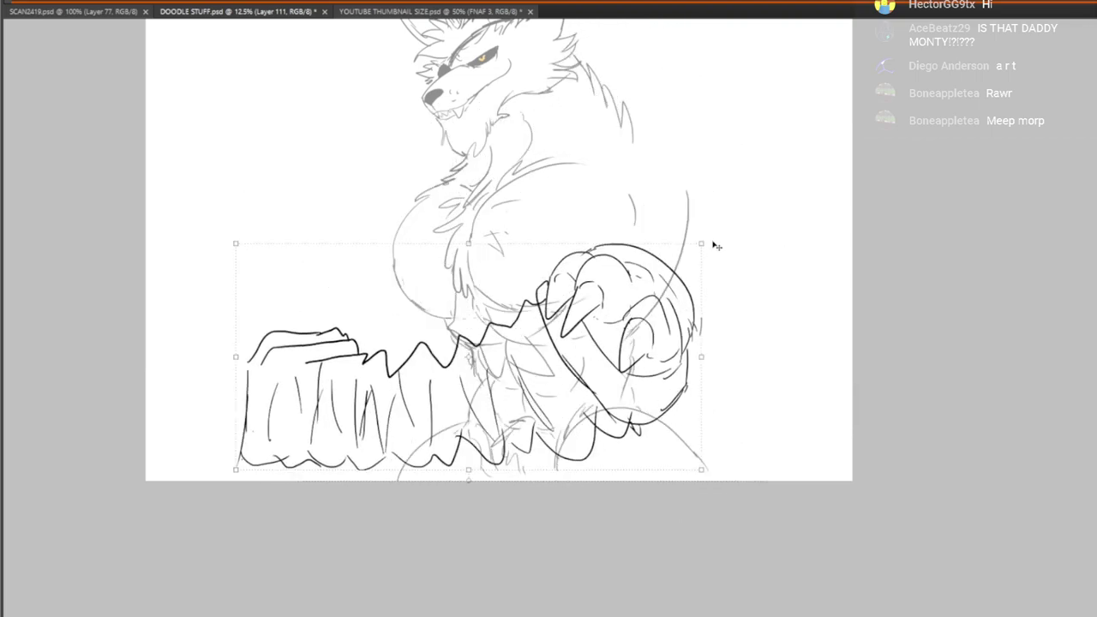
pyautogui.moveTo(717, 246)
pyautogui.mouseDown()
pyautogui.moveTo(600, 403)
pyautogui.moveTo(532, 408)
pyautogui.mouseUp()
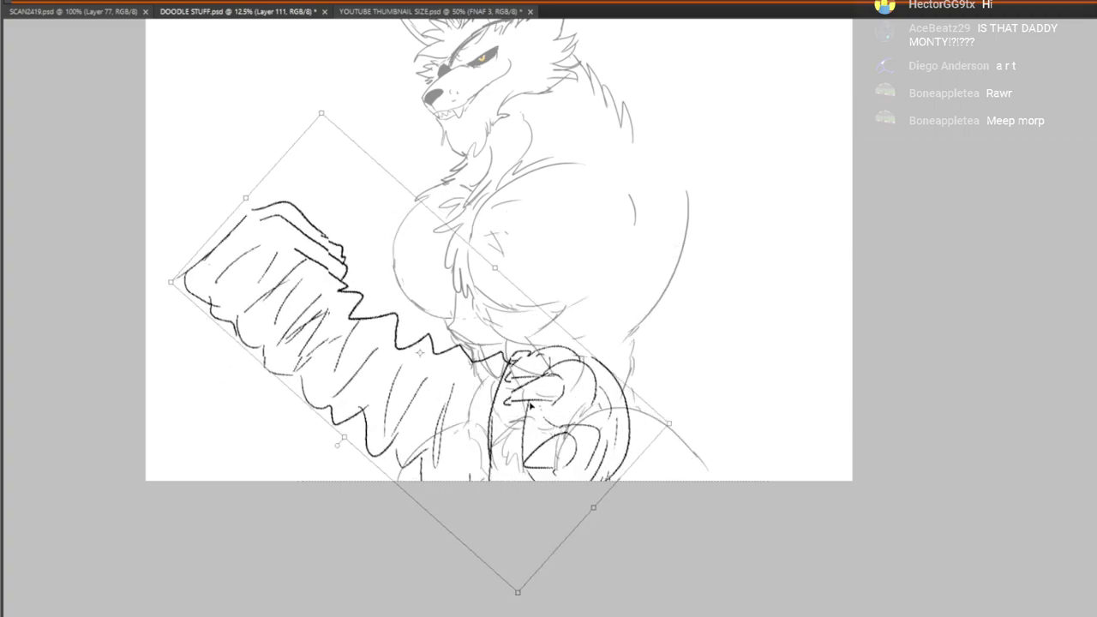
pyautogui.moveTo(572, 445)
pyautogui.mouseDown()
pyautogui.moveTo(566, 427)
pyautogui.moveTo(454, 411)
pyautogui.moveTo(589, 330)
pyautogui.moveTo(672, 380)
pyautogui.mouseUp()
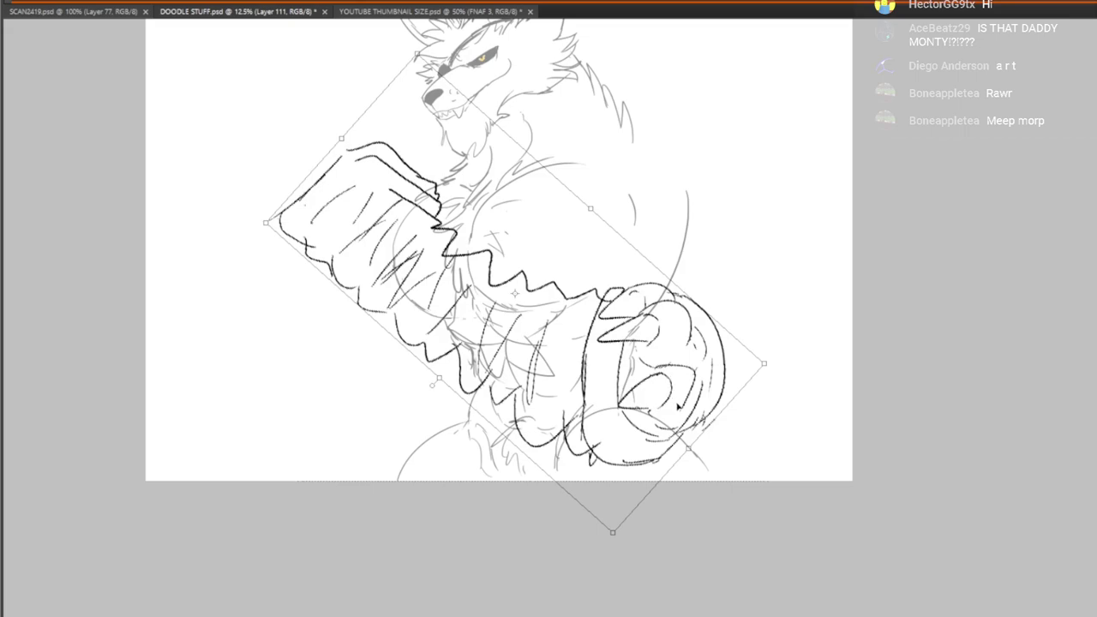
pyautogui.press('Escape')
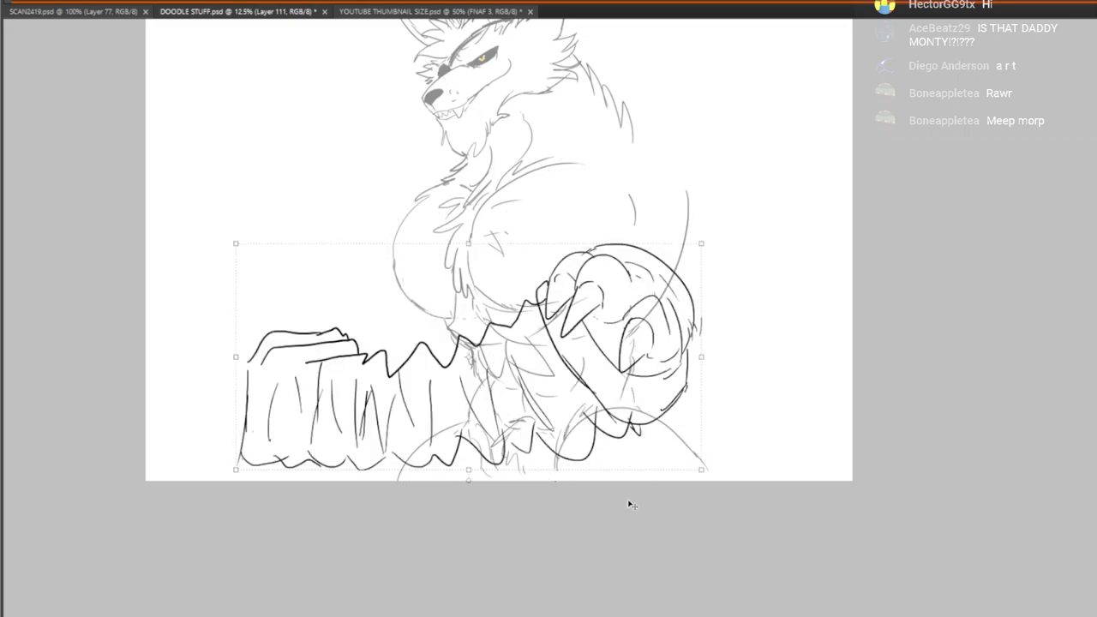
# Try rotating the clawed arm upright beside the torso, with the claws level with the shoulder
pyautogui.press('Delete')
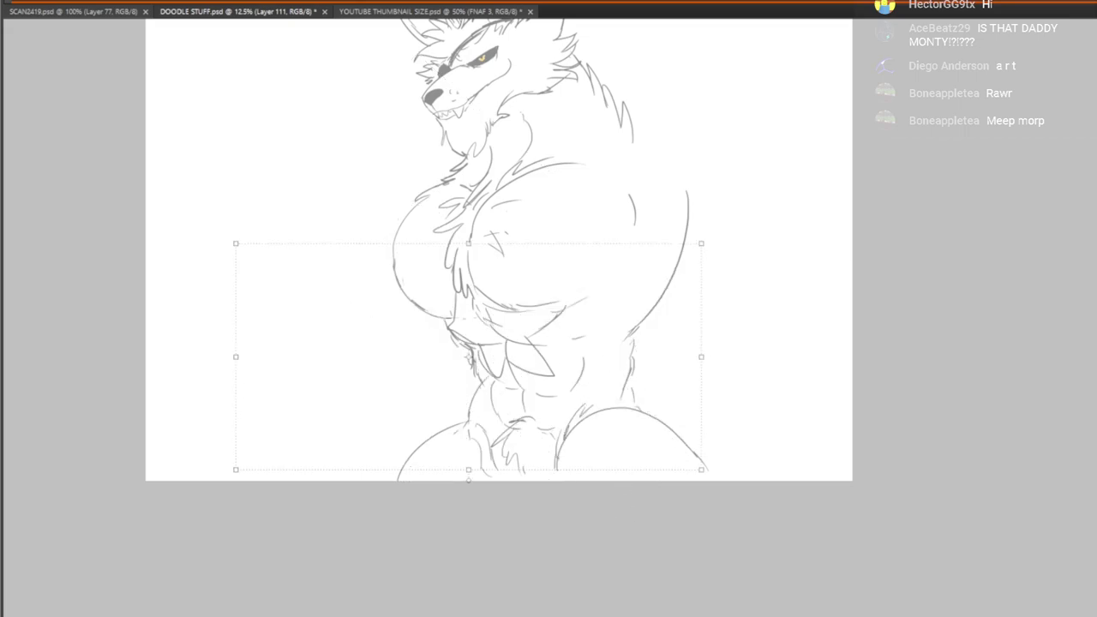
pyautogui.hotkey('ctrl', 'z')
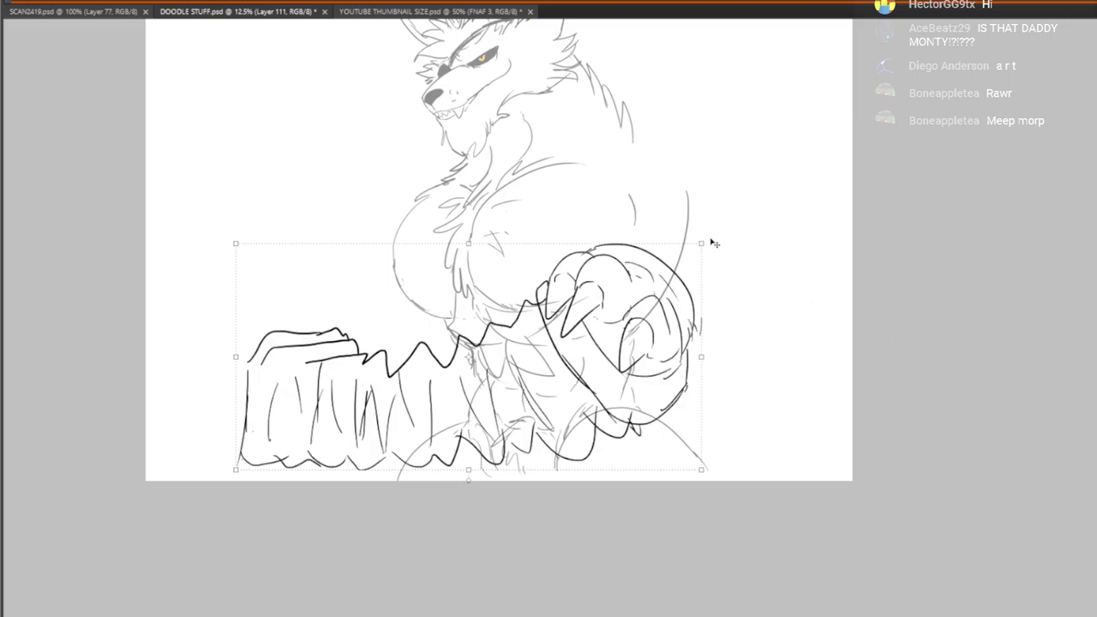
pyautogui.moveTo(711, 240)
pyautogui.mouseDown()
pyautogui.moveTo(593, 203)
pyautogui.moveTo(707, 232)
pyautogui.moveTo(570, 140)
pyautogui.moveTo(479, 119)
pyautogui.mouseUp()
pyautogui.moveTo(481, 240)
pyautogui.mouseDown()
pyautogui.moveTo(519, 265)
pyautogui.moveTo(714, 257)
pyautogui.moveTo(700, 182)
pyautogui.moveTo(714, 158)
pyautogui.mouseUp()
pyautogui.moveTo(693, 236)
pyautogui.mouseDown()
pyautogui.moveTo(701, 193)
pyautogui.moveTo(714, 194)
pyautogui.moveTo(681, 373)
pyautogui.moveTo(679, 326)
pyautogui.moveTo(645, 349)
pyautogui.mouseUp()
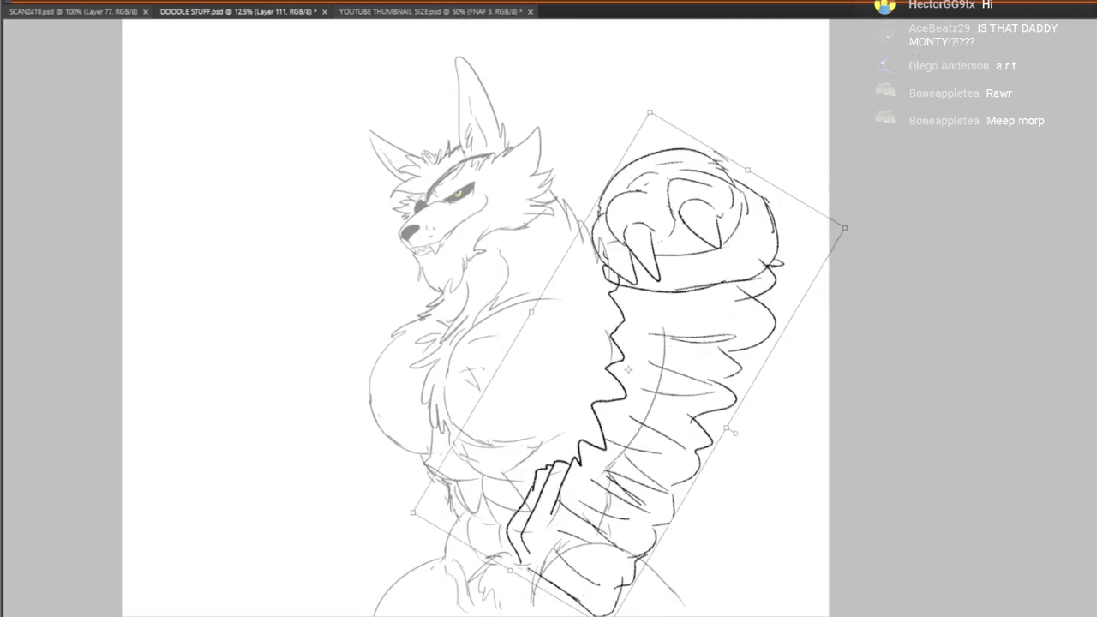
pyautogui.press('Escape')
# Delete the jagged clawed arm sketch and switch to Layer 110 with the Brush tool
pyautogui.press('Delete')
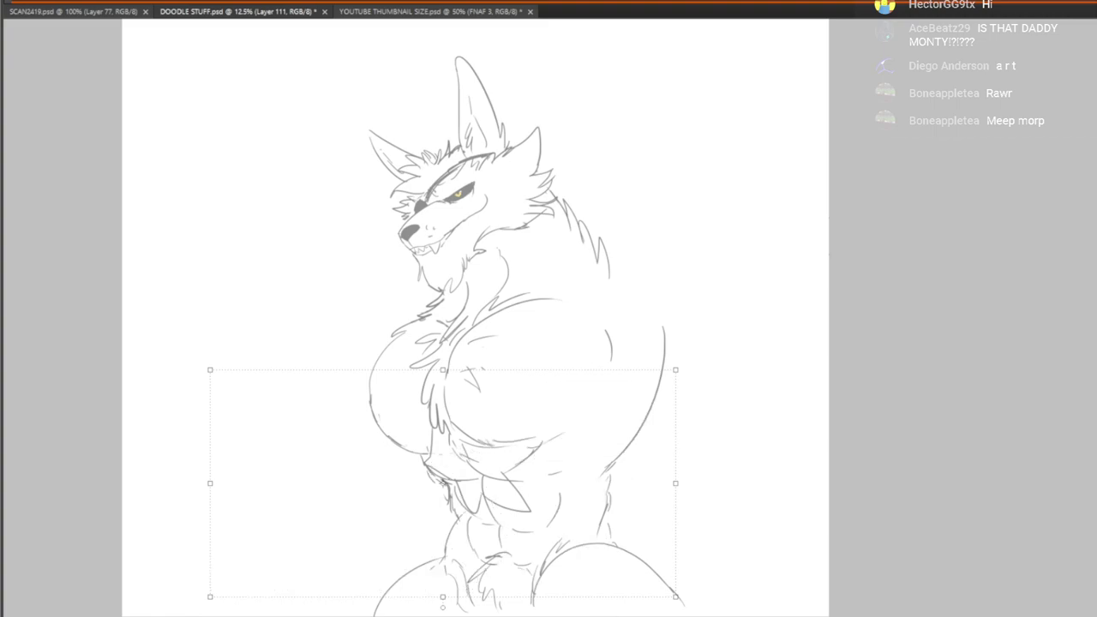
pyautogui.hotkey('alt', '[')
pyautogui.press('b')
# Examine the head, chest, back and waist up close where a new arm can attach
pyautogui.moveTo(506, 471); pyautogui.dragTo(594, 340)
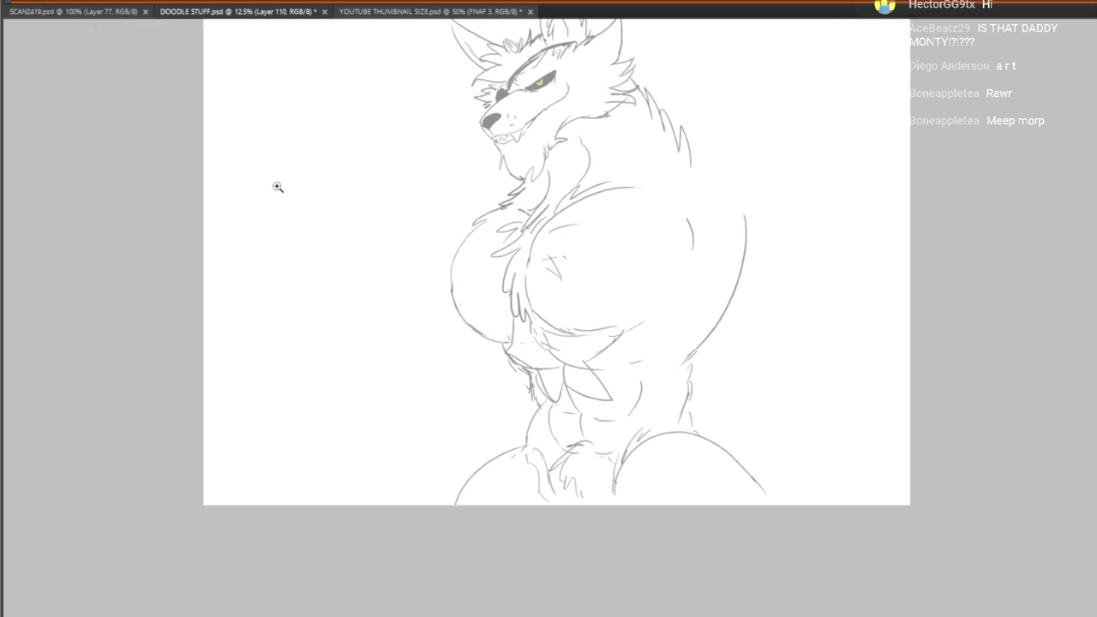
pyautogui.click(498, 255)
pyautogui.moveTo(480, 338); pyautogui.dragTo(517, 383)
pyautogui.click(555, 421)
pyautogui.moveTo(556, 427); pyautogui.dragTo(568, 448)
pyautogui.scroll(-3, 567, 447)
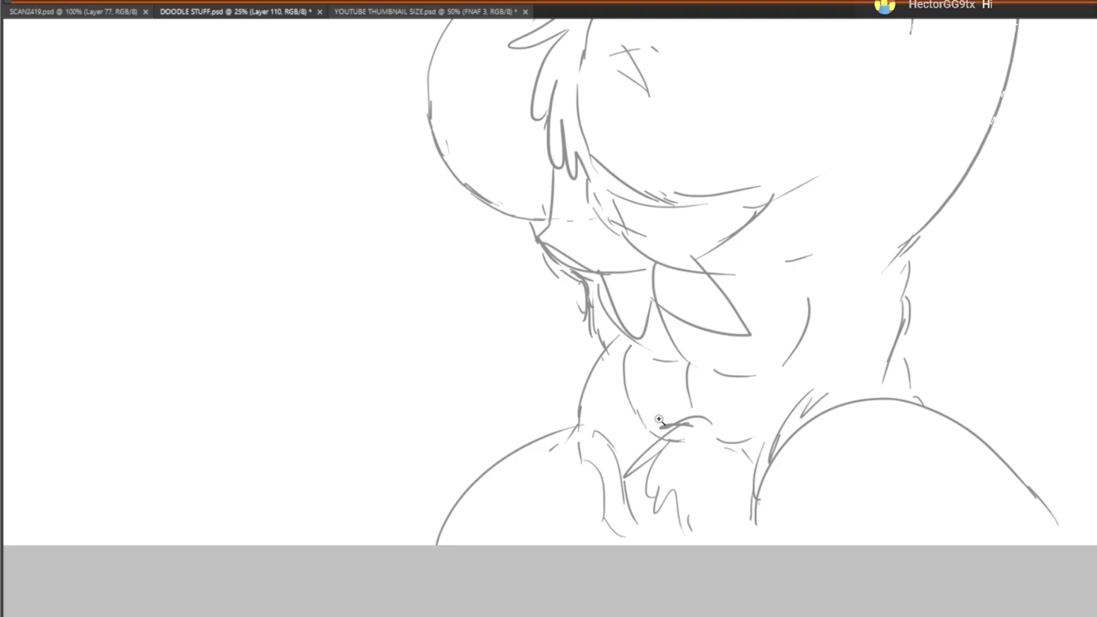
pyautogui.moveTo(616, 335)
pyautogui.mouseDown()
pyautogui.moveTo(535, 581)
pyautogui.moveTo(555, 616)
pyautogui.mouseUp()
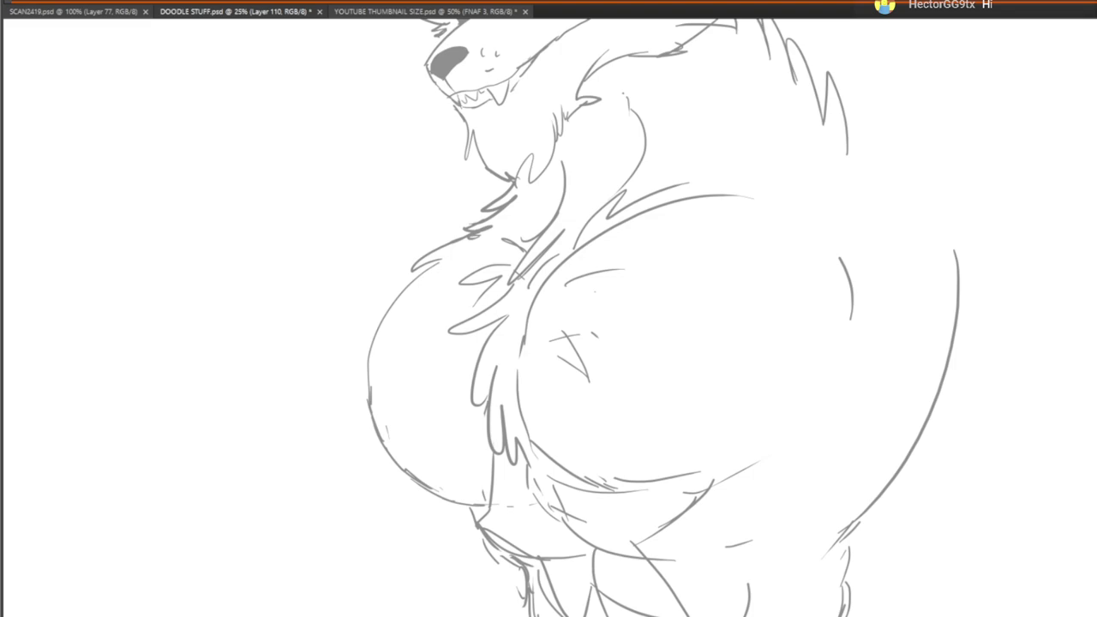
pyautogui.moveTo(524, 522); pyautogui.dragTo(637, 351)
pyautogui.moveTo(446, 381); pyautogui.dragTo(588, 374)
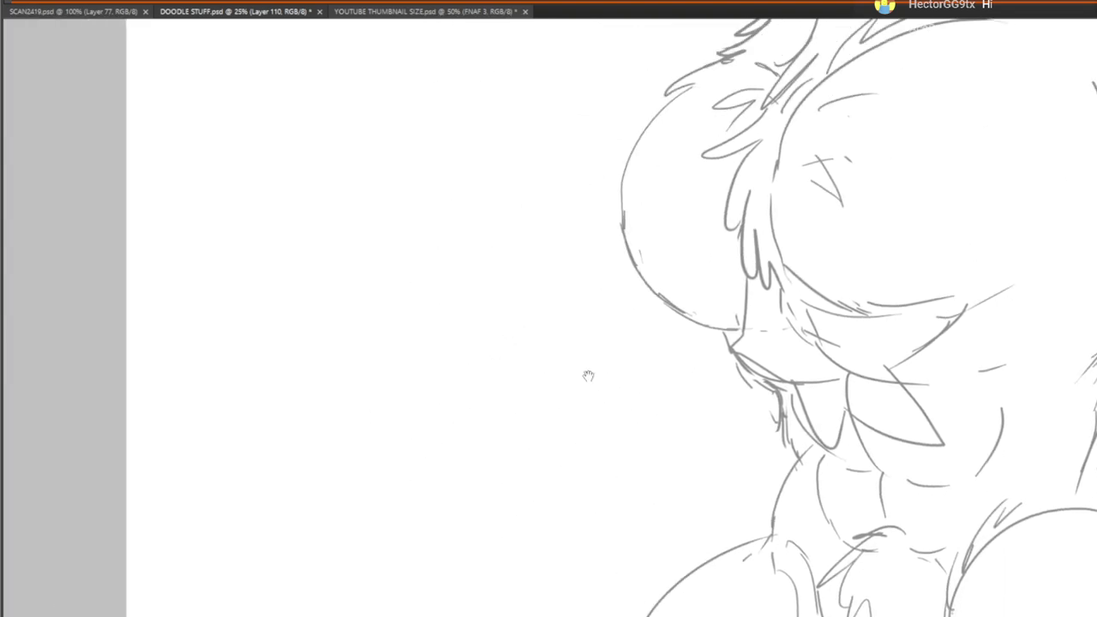
pyautogui.moveTo(539, 281); pyautogui.dragTo(538, 361)
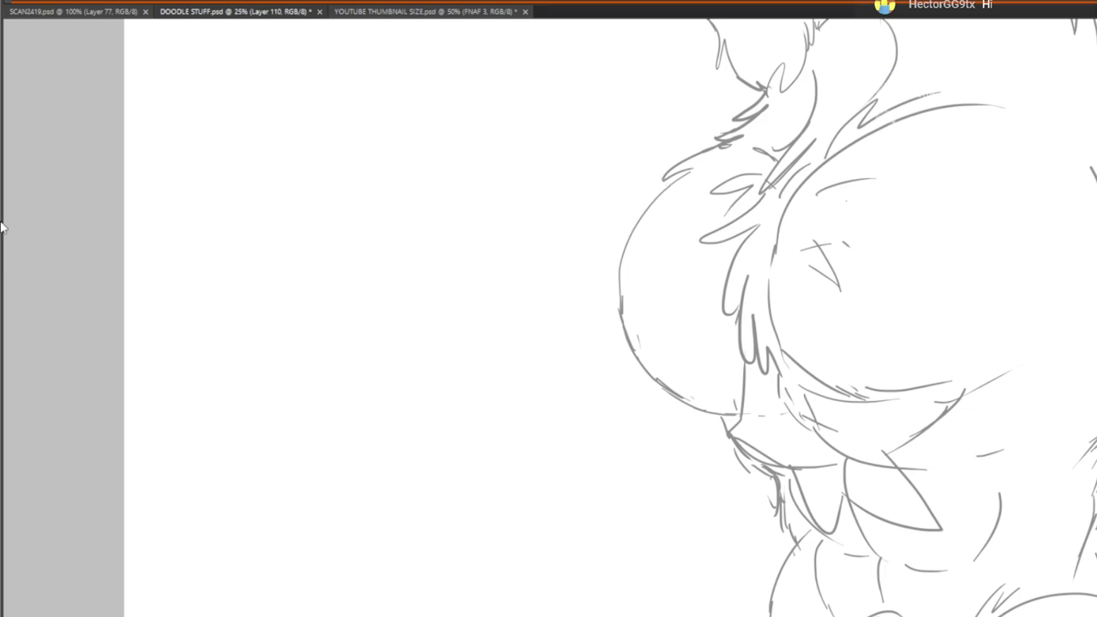
pyautogui.moveTo(627, 228); pyautogui.dragTo(406, 262)
pyautogui.moveTo(626, 175); pyautogui.dragTo(403, 502)
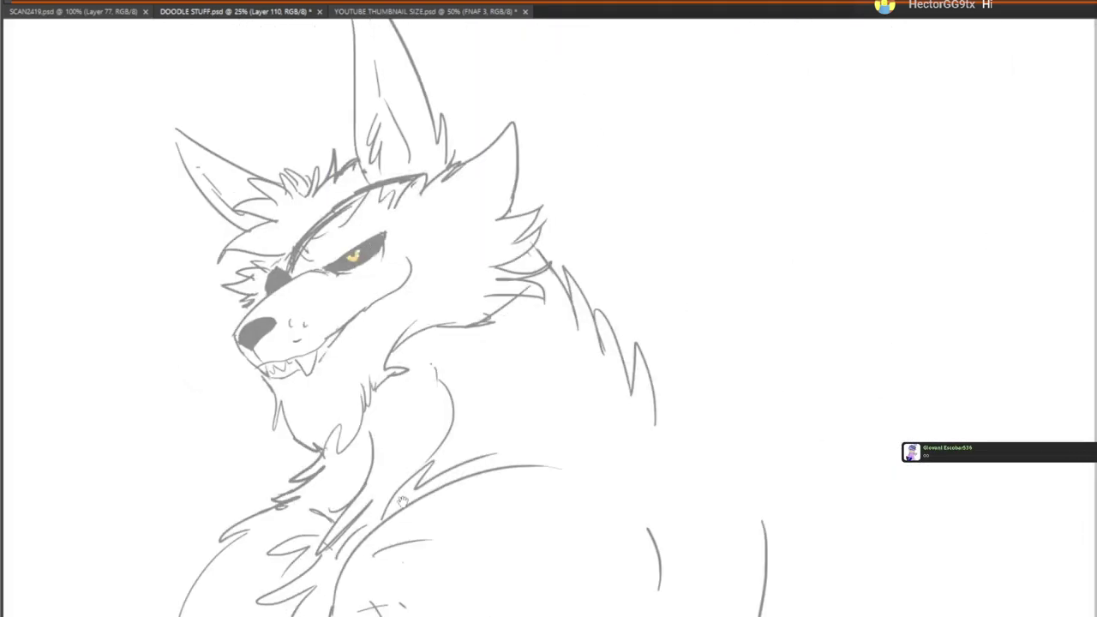
pyautogui.moveTo(498, 572); pyautogui.dragTo(526, 348)
pyautogui.moveTo(614, 571); pyautogui.dragTo(592, 277)
pyautogui.moveTo(586, 374); pyautogui.dragTo(503, 593)
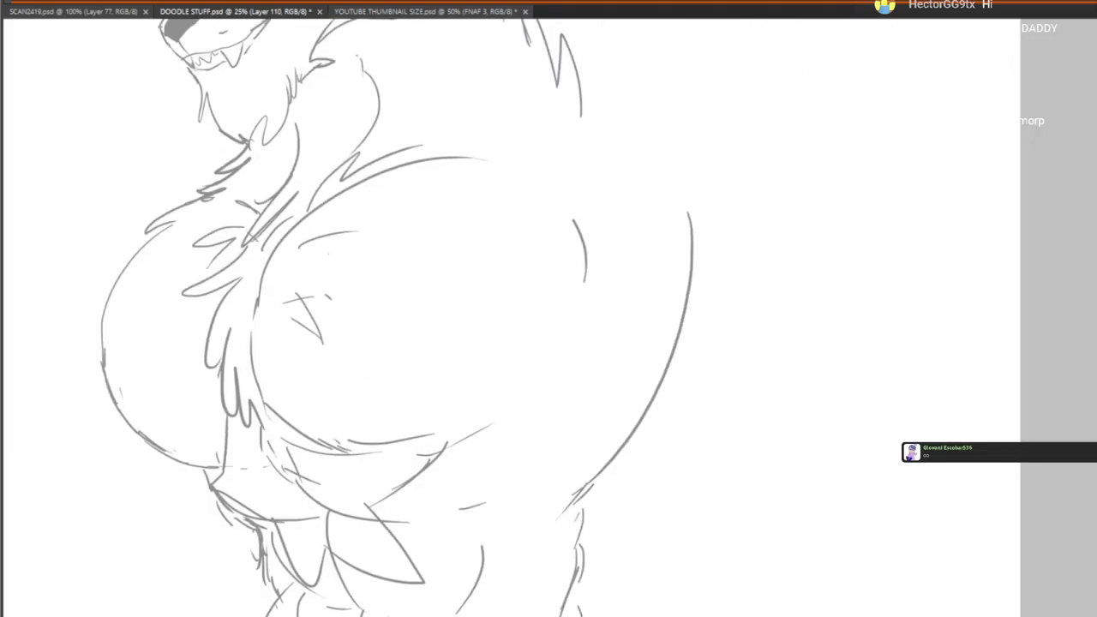
pyautogui.scroll(-5, 711, 270)
pyautogui.scroll(5, 710, 269)
pyautogui.hscroll(-2, 711, 270)
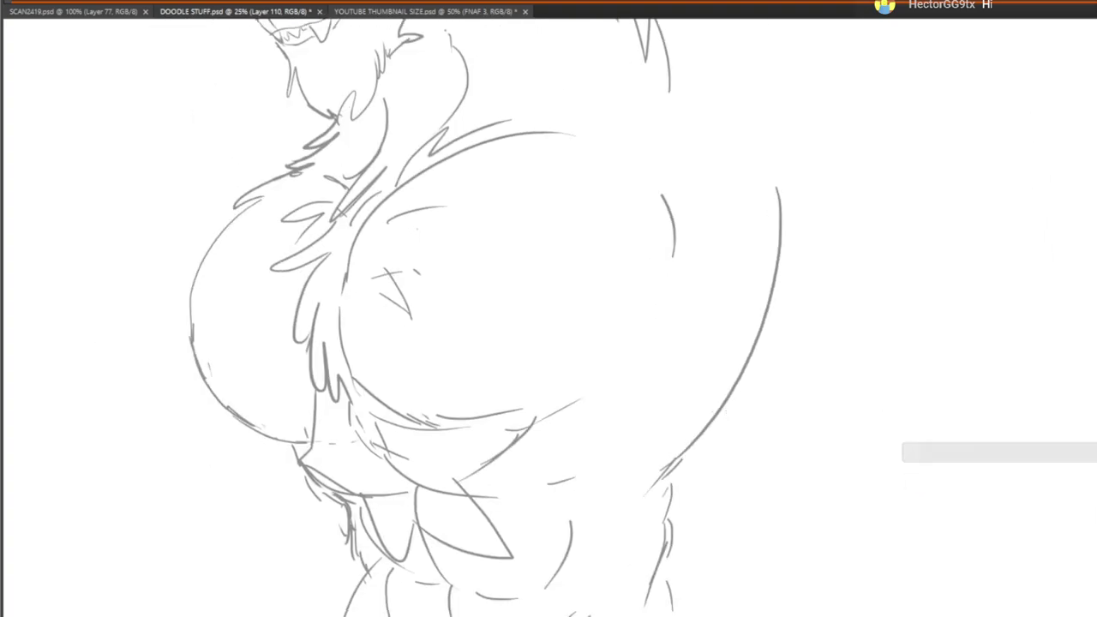
# Draw the curved underside of the upper arm and a tufted shoulder outline sweeping down from the neck fur
pyautogui.moveTo(619, 410); pyautogui.dragTo(778, 391)
pyautogui.scroll(3, 779, 391)
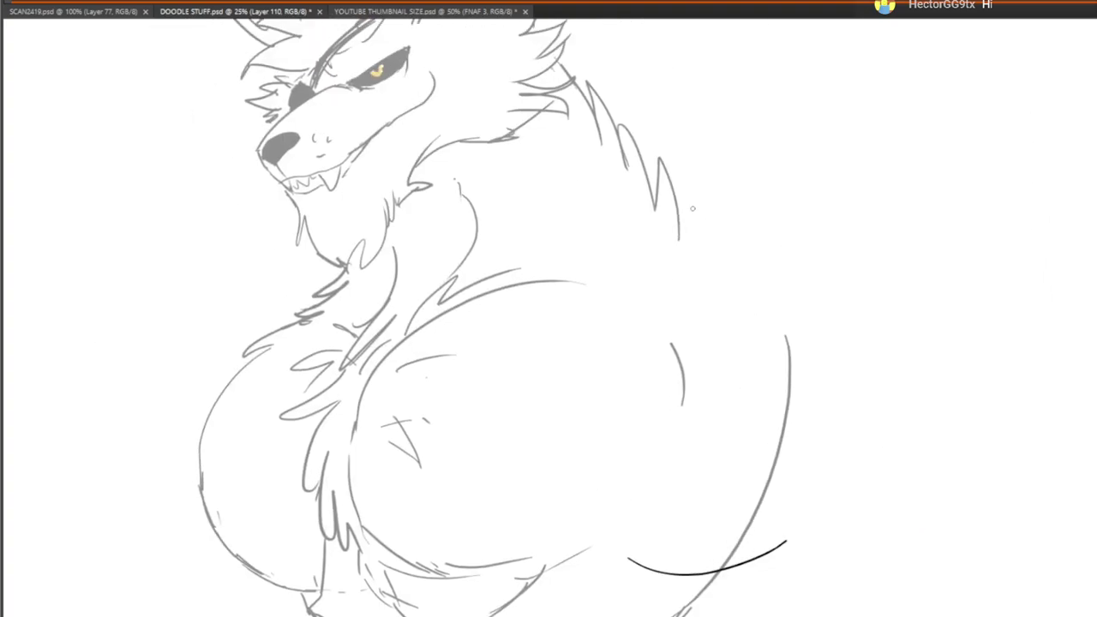
pyautogui.moveTo(686, 187); pyautogui.dragTo(868, 265)
pyautogui.hotkey('ctrl', 'z')
pyautogui.moveTo(684, 213)
pyautogui.mouseDown()
pyautogui.moveTo(885, 325)
pyautogui.moveTo(912, 412)
pyautogui.mouseUp()
pyautogui.moveTo(865, 426); pyautogui.dragTo(835, 317)
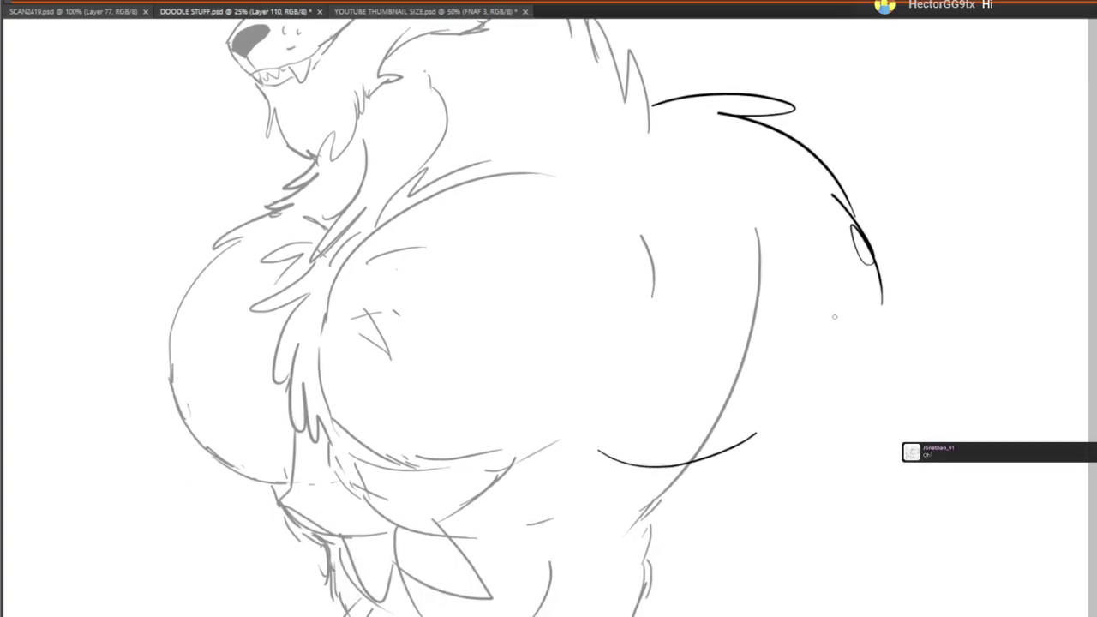
# Sketch a short inner elbow line below the upper arm and extend the outer arm outline down with a small tuft
pyautogui.moveTo(679, 463); pyautogui.dragTo(744, 542)
pyautogui.moveTo(931, 339); pyautogui.dragTo(962, 410)
pyautogui.scroll(5, 962, 409)
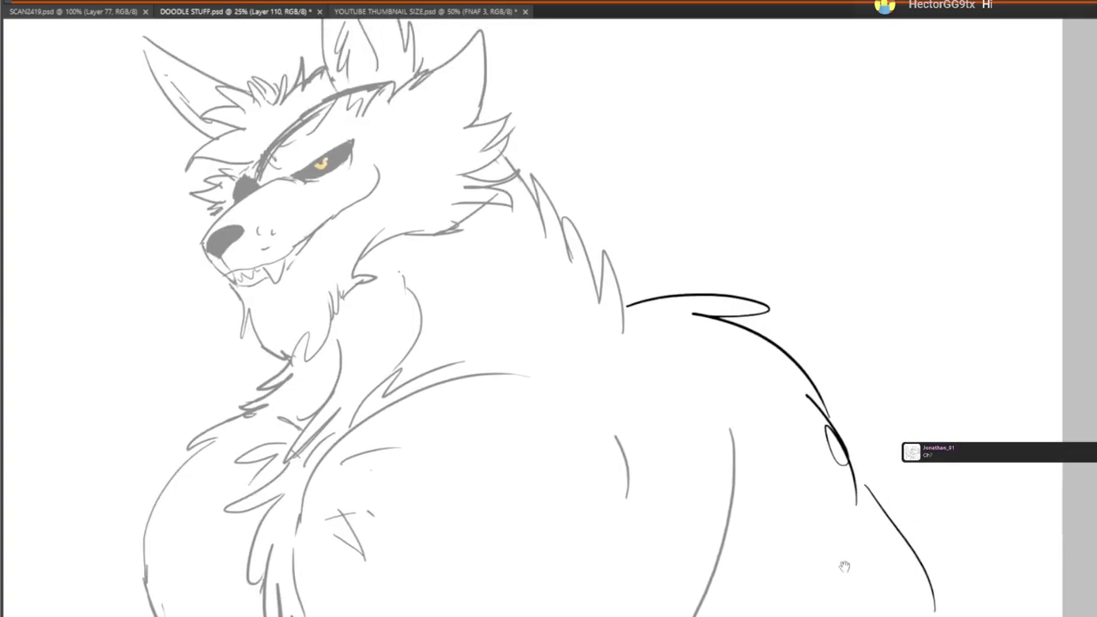
pyautogui.scroll(-8, 962, 410)
pyautogui.hotkey('ctrl', 'z')
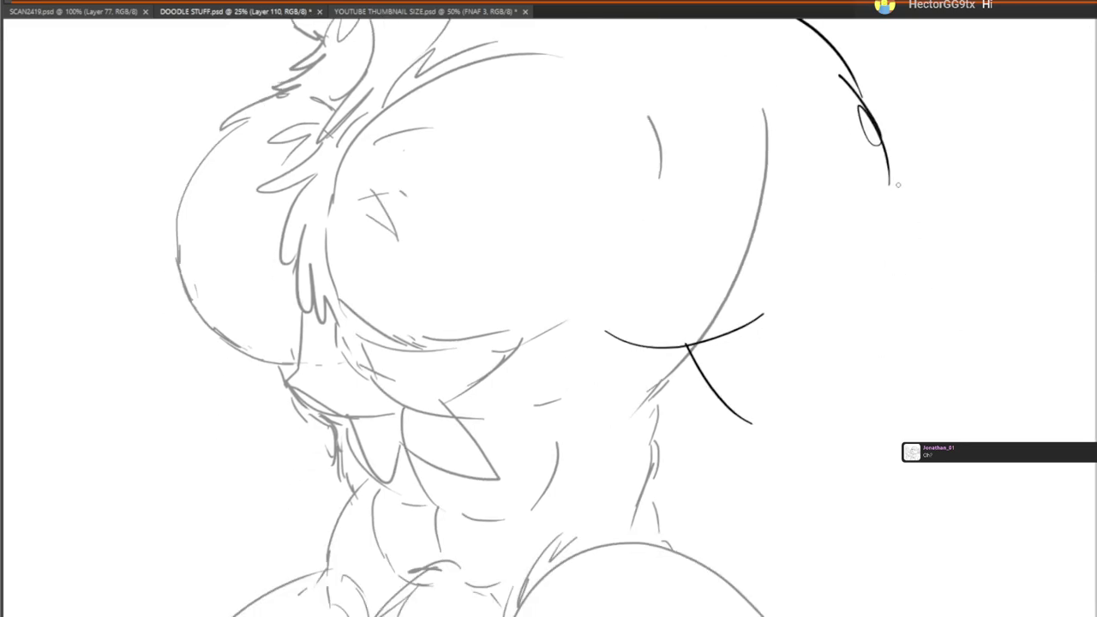
pyautogui.moveTo(890, 154); pyautogui.dragTo(963, 313)
# Draw the forearm's arched upper edge, the spiky fur at the elbow and the curved outer edge below it
pyautogui.scroll(-3, 962, 313)
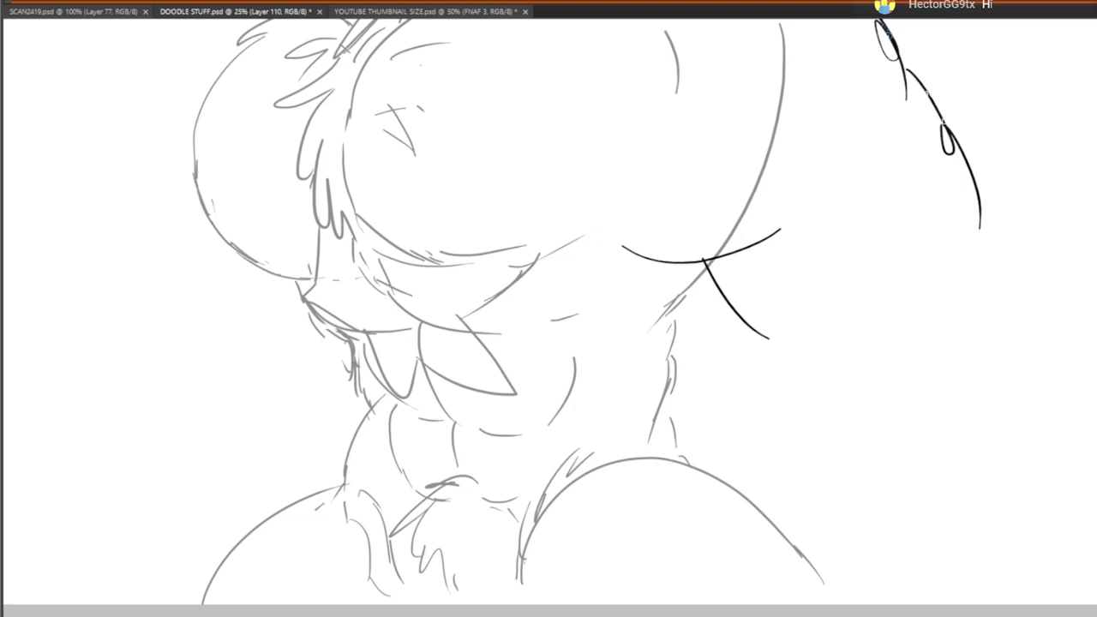
pyautogui.scroll(6, 796, 441)
pyautogui.scroll(-5, 791, 306)
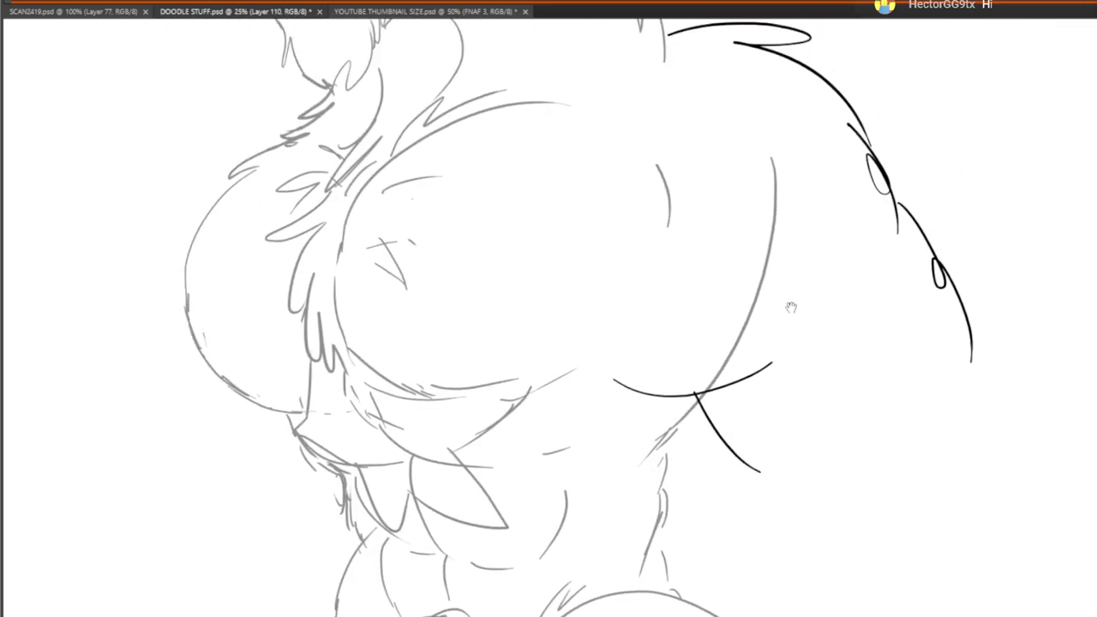
pyautogui.moveTo(791, 307)
pyautogui.mouseDown()
pyautogui.moveTo(796, 397)
pyautogui.moveTo(838, 283)
pyautogui.mouseUp()
pyautogui.moveTo(776, 371)
pyautogui.mouseDown()
pyautogui.moveTo(915, 322)
pyautogui.moveTo(952, 342)
pyautogui.moveTo(980, 266)
pyautogui.mouseUp()
pyautogui.moveTo(993, 322)
pyautogui.mouseDown()
pyautogui.moveTo(997, 272)
pyautogui.moveTo(1016, 322)
pyautogui.mouseUp()
pyautogui.moveTo(1009, 255)
pyautogui.mouseDown()
pyautogui.moveTo(1068, 296)
pyautogui.moveTo(1066, 386)
pyautogui.mouseUp()
pyautogui.moveTo(1043, 372)
pyautogui.mouseDown()
pyautogui.moveTo(1066, 377)
pyautogui.moveTo(984, 512)
pyautogui.mouseUp()
# Add a pointed fur spike at the inner side of the forearm and curve its edge downward
pyautogui.moveTo(871, 264)
pyautogui.mouseDown()
pyautogui.moveTo(823, 435)
pyautogui.moveTo(725, 232)
pyautogui.mouseUp()
pyautogui.hotkey('ctrl', 'z')
pyautogui.moveTo(724, 173)
pyautogui.mouseDown()
pyautogui.moveTo(683, 149)
pyautogui.moveTo(731, 263)
pyautogui.moveTo(680, 225)
pyautogui.mouseUp()
pyautogui.moveTo(680, 225); pyautogui.dragTo(727, 292)
# Try sketching spiky wrist fur and a hand with rounded, overlapping fingers beside the thigh
pyautogui.moveTo(715, 269)
pyautogui.mouseDown()
pyautogui.moveTo(754, 308)
pyautogui.moveTo(786, 537)
pyautogui.moveTo(769, 330)
pyautogui.moveTo(779, 390)
pyautogui.moveTo(787, 373)
pyautogui.mouseUp()
pyautogui.moveTo(784, 269); pyautogui.dragTo(751, 293)
pyautogui.moveTo(803, 287); pyautogui.dragTo(813, 343)
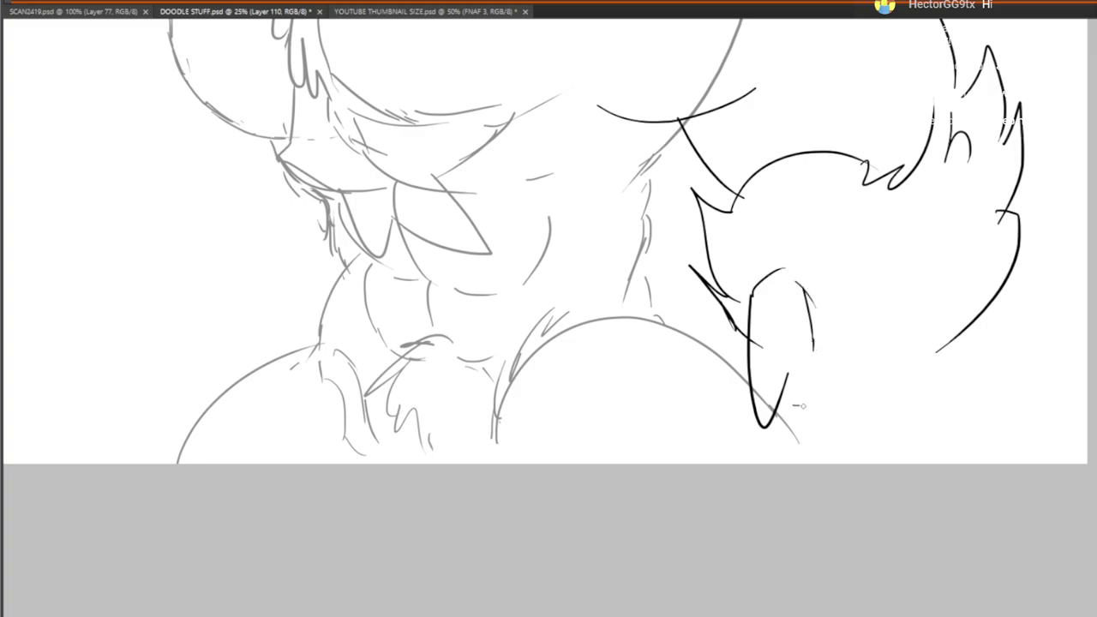
pyautogui.moveTo(796, 404); pyautogui.dragTo(838, 387)
pyautogui.moveTo(820, 286); pyautogui.dragTo(861, 361)
pyautogui.moveTo(851, 411)
pyautogui.mouseDown()
pyautogui.moveTo(934, 388)
pyautogui.moveTo(872, 417)
pyautogui.mouseUp()
pyautogui.moveTo(868, 432)
pyautogui.mouseDown()
pyautogui.moveTo(900, 359)
pyautogui.moveTo(921, 406)
pyautogui.mouseUp()
pyautogui.moveTo(878, 388)
pyautogui.mouseDown()
pyautogui.moveTo(866, 455)
pyautogui.moveTo(916, 411)
pyautogui.mouseUp()
pyautogui.moveTo(947, 392); pyautogui.dragTo(959, 464)
pyautogui.moveTo(947, 411); pyautogui.dragTo(972, 486)
pyautogui.moveTo(958, 468); pyautogui.dragTo(994, 519)
pyautogui.moveTo(857, 148)
pyautogui.mouseDown()
pyautogui.moveTo(762, 478)
pyautogui.moveTo(805, 262)
pyautogui.moveTo(814, 335)
pyautogui.moveTo(723, 265)
pyautogui.moveTo(661, 511)
pyautogui.moveTo(771, 316)
pyautogui.mouseUp()
pyautogui.moveTo(779, 380)
pyautogui.mouseDown()
pyautogui.moveTo(740, 361)
pyautogui.moveTo(694, 146)
pyautogui.mouseUp()
# Undo the finger and wrist fur strokes back to the forearm's inner edge
pyautogui.hotkey('ctrl', 'z')
pyautogui.hotkey('ctrl', 'z')
pyautogui.hotkey('ctrl', 'z')
pyautogui.hotkey('ctrl', 'z')
pyautogui.hotkey('ctrl', 'z')
pyautogui.hotkey('ctrl', 'z')
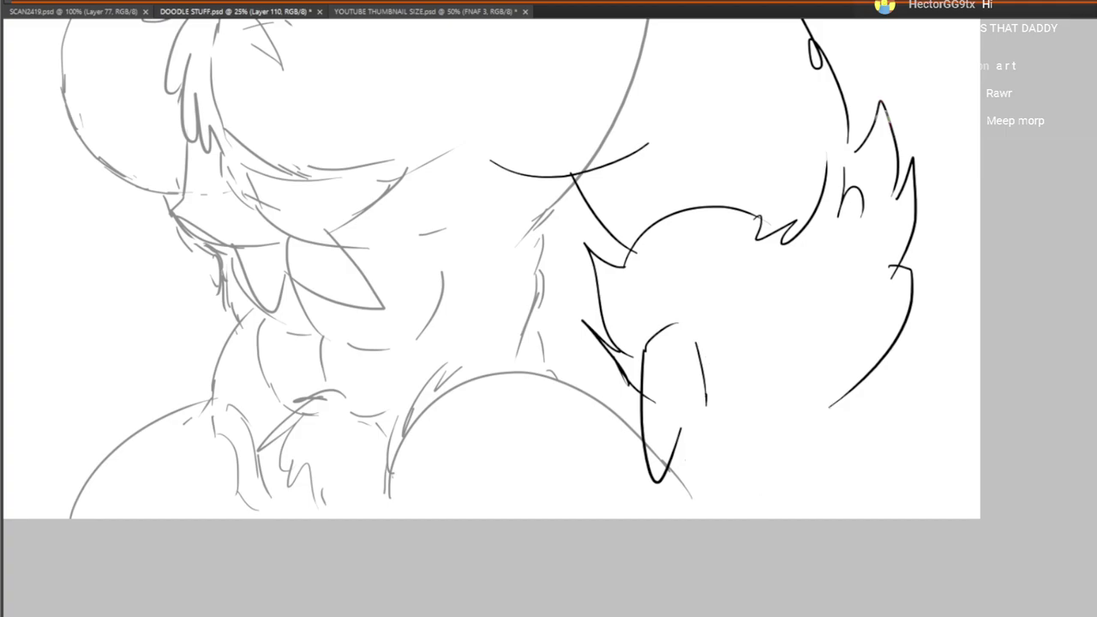
pyautogui.hotkey('ctrl', 'z')
pyautogui.hotkey('ctrl', 'z')
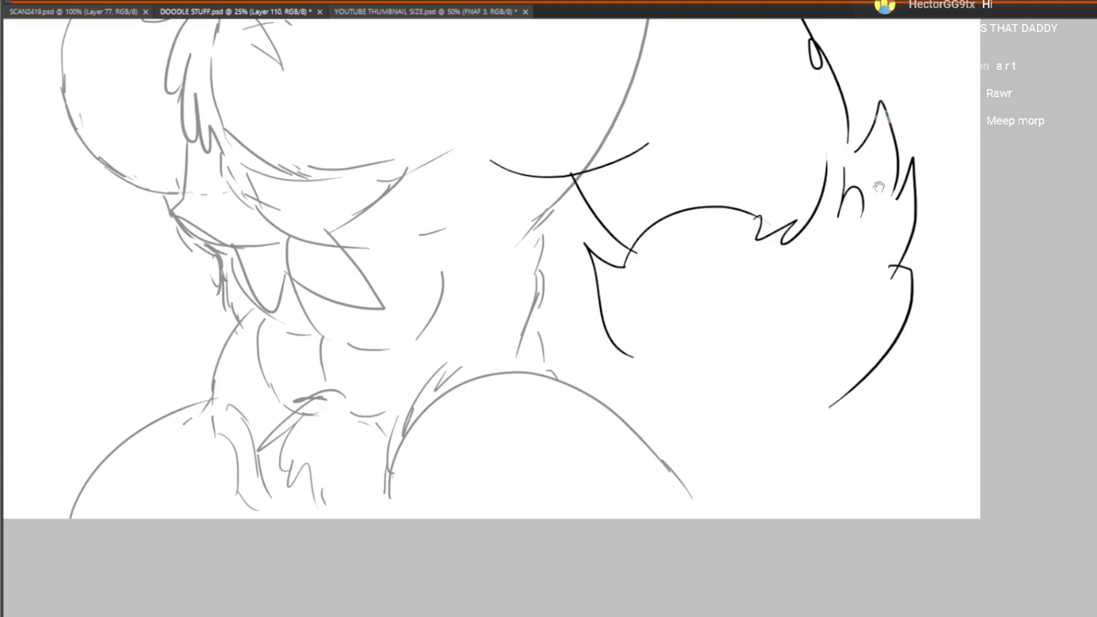
# Surround the inner side, underside and outer side of the forearm with jagged fur tufts and connecting lines
pyautogui.moveTo(880, 187); pyautogui.dragTo(901, 194)
pyautogui.moveTo(631, 327)
pyautogui.mouseDown()
pyautogui.moveTo(638, 413)
pyautogui.moveTo(669, 445)
pyautogui.moveTo(604, 486)
pyautogui.moveTo(712, 487)
pyautogui.mouseUp()
pyautogui.moveTo(682, 491)
pyautogui.mouseDown()
pyautogui.moveTo(763, 497)
pyautogui.moveTo(765, 519)
pyautogui.moveTo(868, 446)
pyautogui.mouseUp()
pyautogui.moveTo(851, 471); pyautogui.dragTo(902, 408)
pyautogui.moveTo(897, 449); pyautogui.dragTo(923, 330)
pyautogui.moveTo(900, 387); pyautogui.dragTo(937, 263)
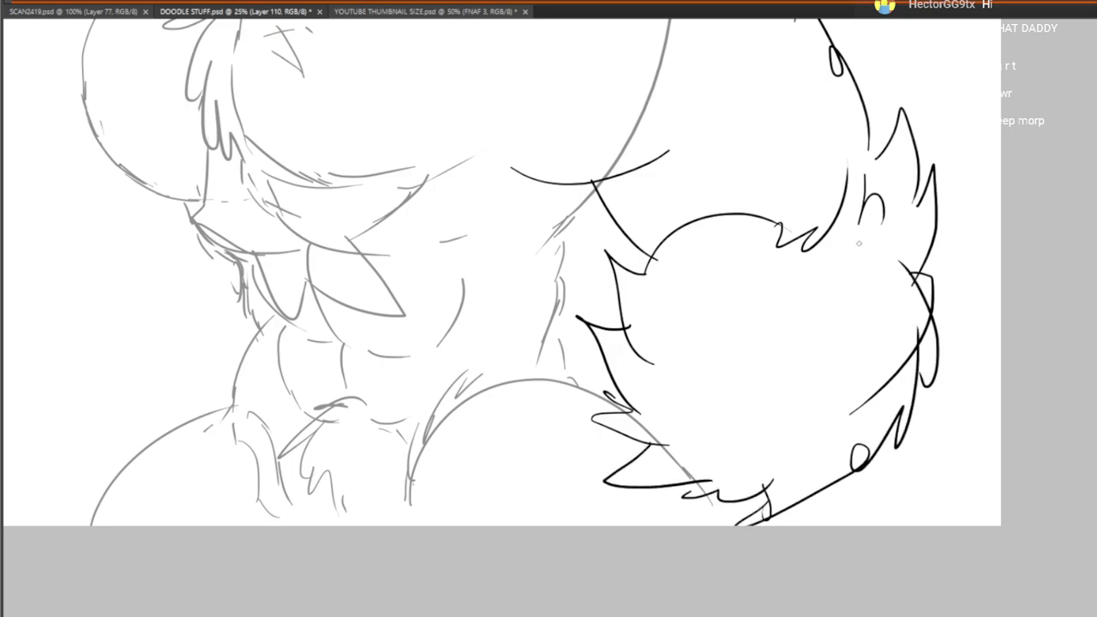
# Add a dark fur tuft at the armpit and draw the curved biceps contour across the upper arm
pyautogui.scroll(5, 724, 391)
pyautogui.moveTo(489, 396)
pyautogui.mouseDown()
pyautogui.moveTo(525, 430)
pyautogui.moveTo(602, 429)
pyautogui.moveTo(630, 460)
pyautogui.mouseUp()
pyautogui.moveTo(582, 224); pyautogui.dragTo(708, 300)
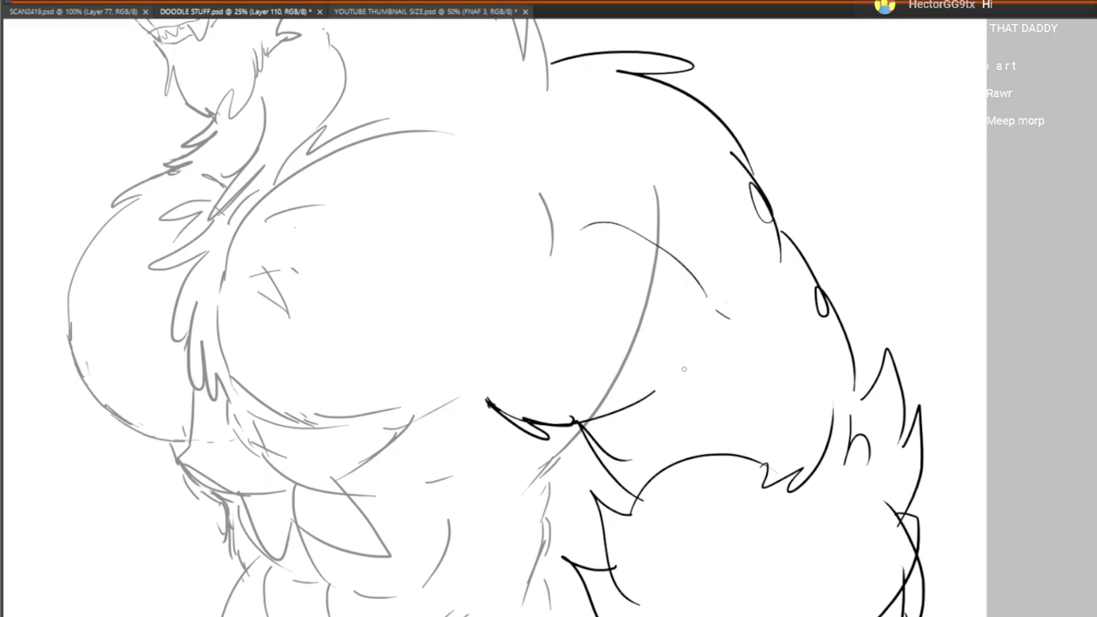
pyautogui.moveTo(672, 370); pyautogui.dragTo(705, 331)
# Mark the muscle creases beside the biceps, curve a line toward the elbow, and add fur lines at the elbow
pyautogui.moveTo(715, 295); pyautogui.dragTo(727, 317)
pyautogui.moveTo(739, 273); pyautogui.dragTo(755, 275)
pyautogui.moveTo(742, 317)
pyautogui.mouseDown()
pyautogui.moveTo(795, 383)
pyautogui.moveTo(881, 416)
pyautogui.mouseUp()
pyautogui.moveTo(851, 417); pyautogui.dragTo(841, 350)
# Erase the old rounded gray outline crossing the new upper arm and redraw the curve along the chest's outer side
pyautogui.moveTo(521, 292)
pyautogui.mouseDown()
pyautogui.moveTo(759, 545)
pyautogui.moveTo(689, 212)
pyautogui.moveTo(714, 350)
pyautogui.mouseUp()
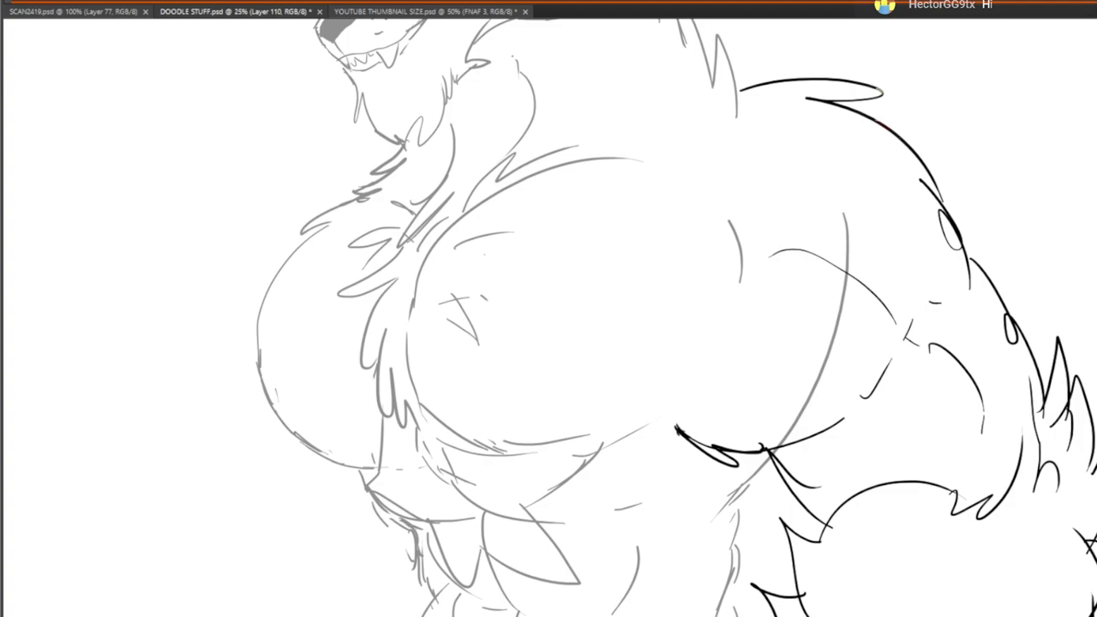
pyautogui.moveTo(730, 221); pyautogui.dragTo(743, 287)
pyautogui.moveTo(828, 352)
pyautogui.mouseDown()
pyautogui.moveTo(847, 216)
pyautogui.moveTo(789, 433)
pyautogui.moveTo(768, 463)
pyautogui.mouseUp()
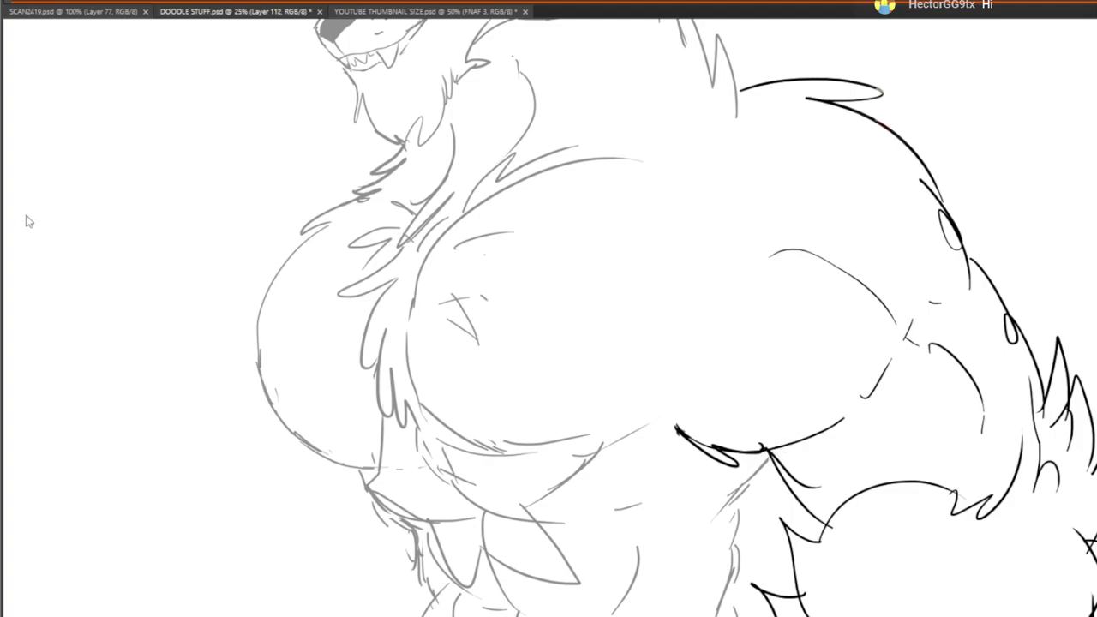
pyautogui.moveTo(662, 218)
pyautogui.mouseDown()
pyautogui.moveTo(670, 368)
pyautogui.moveTo(686, 412)
pyautogui.mouseUp()
pyautogui.moveTo(682, 197); pyautogui.dragTo(675, 313)
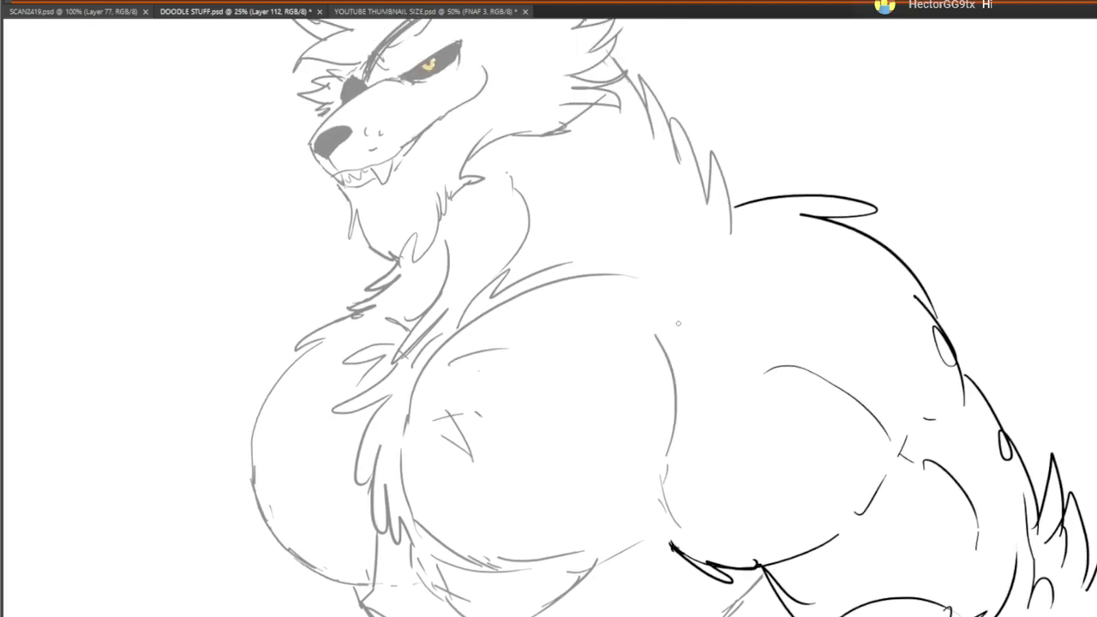
# Replace the lower neck spikes with fur tufts joining the shoulder, and add light muscle lines on the neck
pyautogui.moveTo(686, 255)
pyautogui.mouseDown()
pyautogui.moveTo(708, 240)
pyautogui.moveTo(658, 274)
pyautogui.mouseUp()
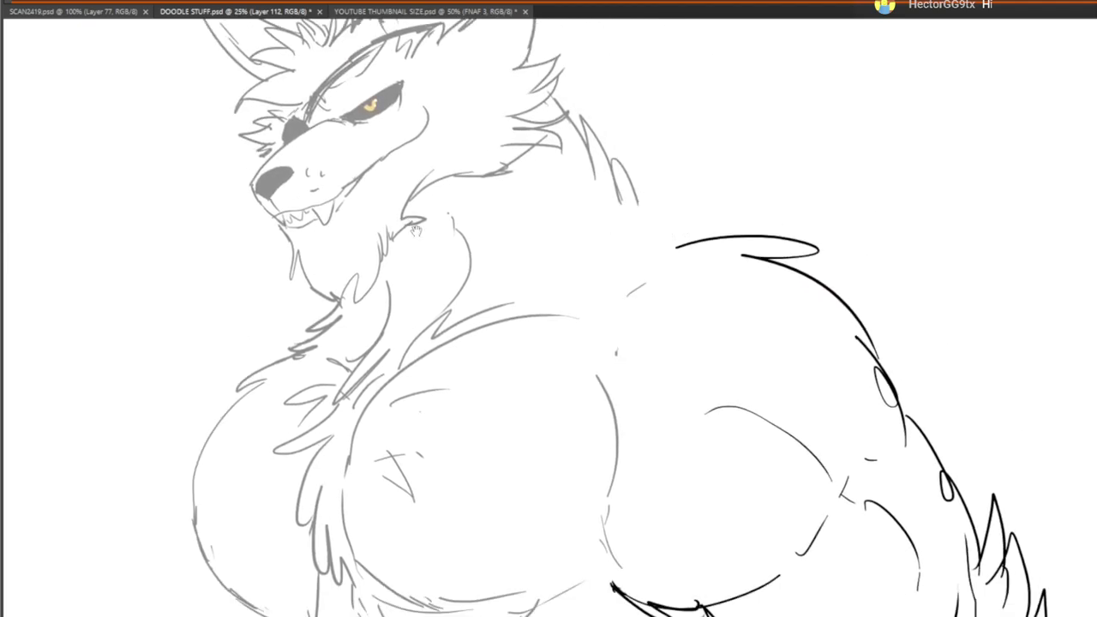
pyautogui.moveTo(624, 181)
pyautogui.mouseDown()
pyautogui.moveTo(665, 198)
pyautogui.moveTo(672, 267)
pyautogui.mouseUp()
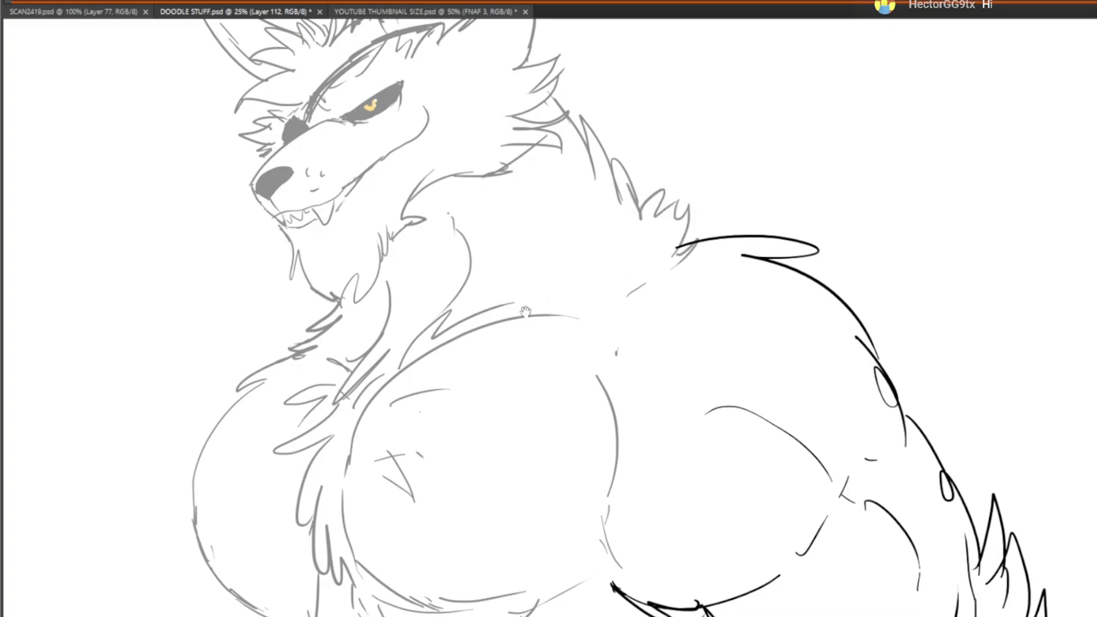
pyautogui.moveTo(526, 312); pyautogui.dragTo(539, 275)
pyautogui.moveTo(606, 273); pyautogui.dragTo(612, 256)
pyautogui.moveTo(571, 179)
pyautogui.mouseDown()
pyautogui.moveTo(587, 239)
pyautogui.moveTo(679, 399)
pyautogui.mouseUp()
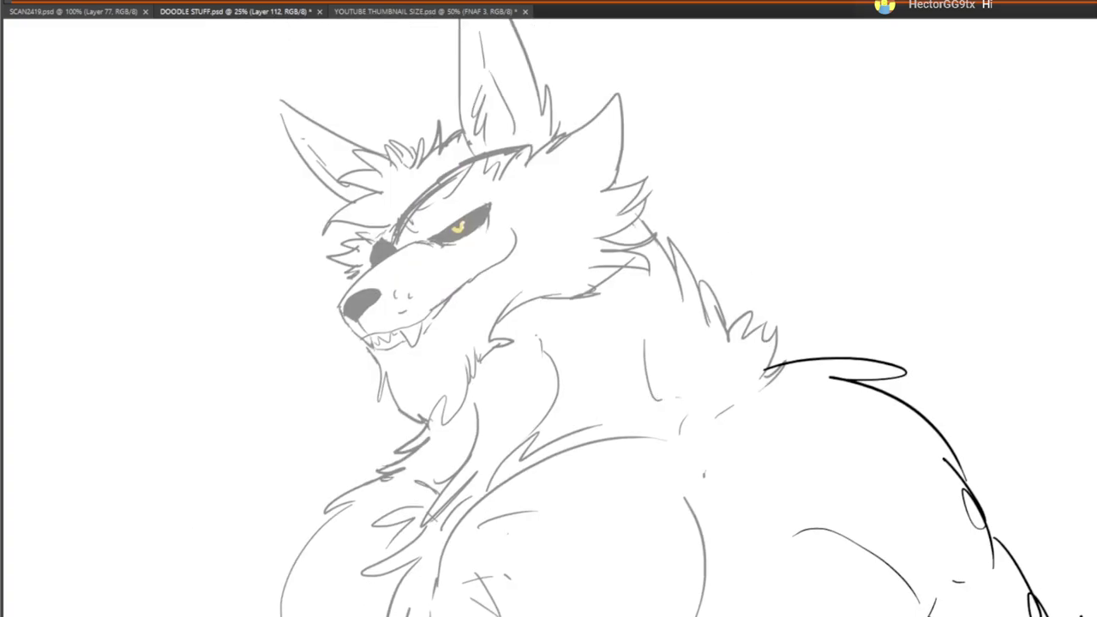
# Remove the last long line on the side of the neck and draw short curved muscle lines below the cheek fur
pyautogui.hotkey('ctrl', 'z')
pyautogui.moveTo(591, 347)
pyautogui.mouseDown()
pyautogui.moveTo(577, 275)
pyautogui.moveTo(599, 318)
pyautogui.mouseUp()
pyautogui.moveTo(616, 263); pyautogui.dragTo(610, 290)
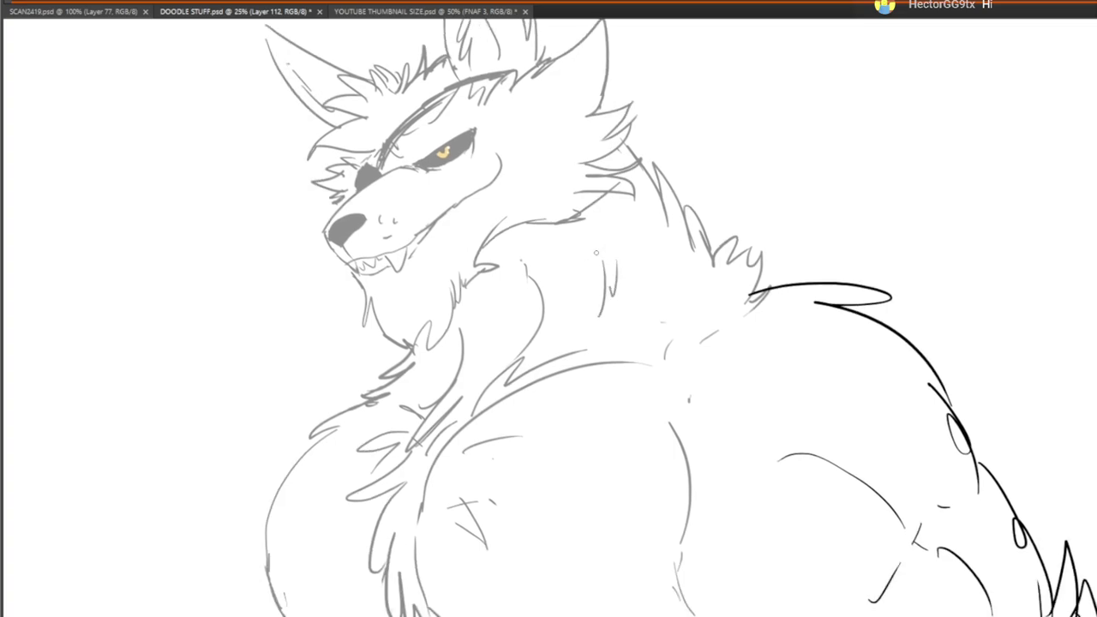
# Return the body sketch to full opacity and erase the stray lines crossing the inside of the forearm's outer contour
pyautogui.moveTo(634, 364); pyautogui.dragTo(619, 278)
pyautogui.moveTo(798, 388); pyautogui.dragTo(714, 305)
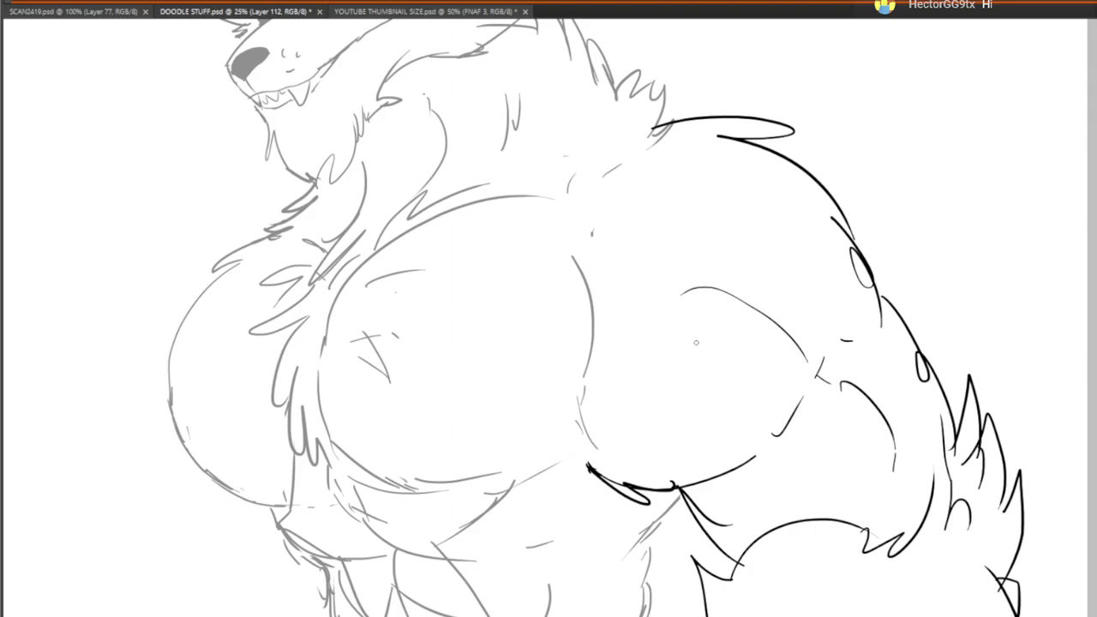
pyautogui.moveTo(696, 332); pyautogui.dragTo(694, 152)
pyautogui.moveTo(797, 434)
pyautogui.mouseDown()
pyautogui.moveTo(816, 328)
pyautogui.moveTo(694, 310)
pyautogui.mouseUp()
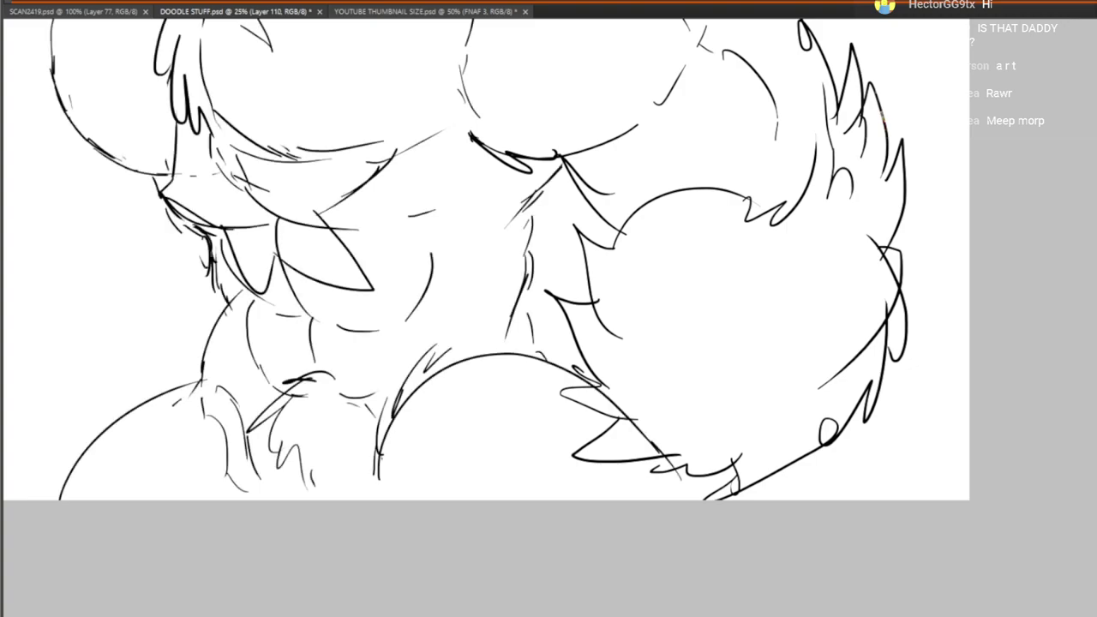
pyautogui.moveTo(631, 335); pyautogui.dragTo(470, 314)
pyautogui.moveTo(659, 369); pyautogui.dragTo(681, 358)
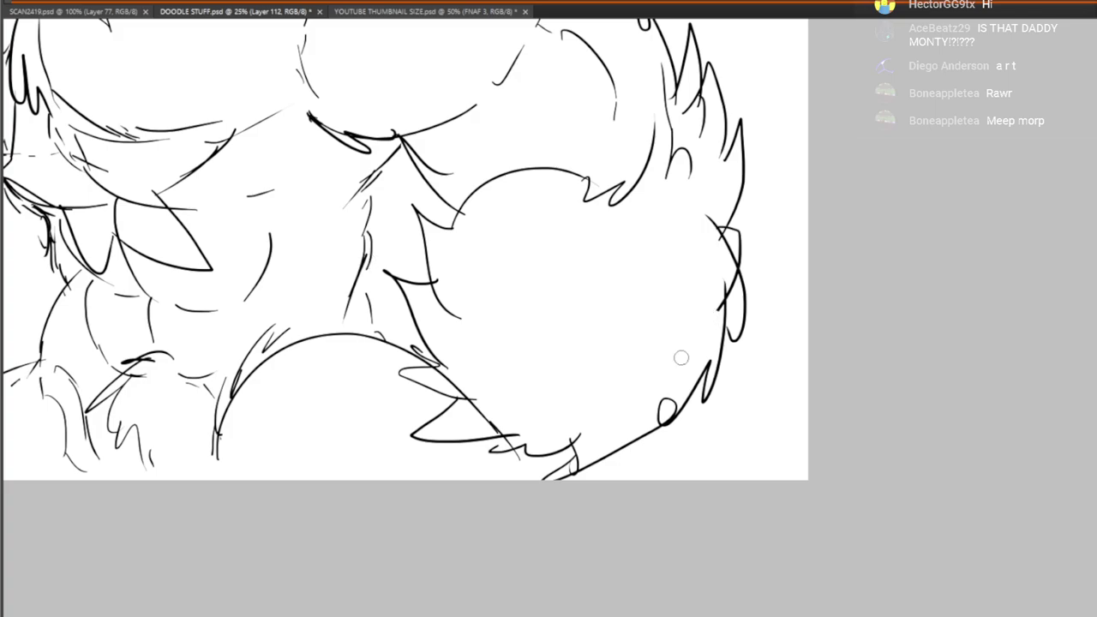
pyautogui.moveTo(721, 299); pyautogui.dragTo(720, 316)
# Check the whole figure from the head and chest down to the new forearm and thighs
pyautogui.moveTo(455, 384); pyautogui.dragTo(508, 431)
pyautogui.moveTo(683, 367); pyautogui.dragTo(785, 406)
pyautogui.moveTo(761, 296)
pyautogui.mouseDown()
pyautogui.moveTo(760, 319)
pyautogui.moveTo(855, 514)
pyautogui.moveTo(951, 390)
pyautogui.mouseUp()
pyautogui.moveTo(926, 309); pyautogui.dragTo(885, 351)
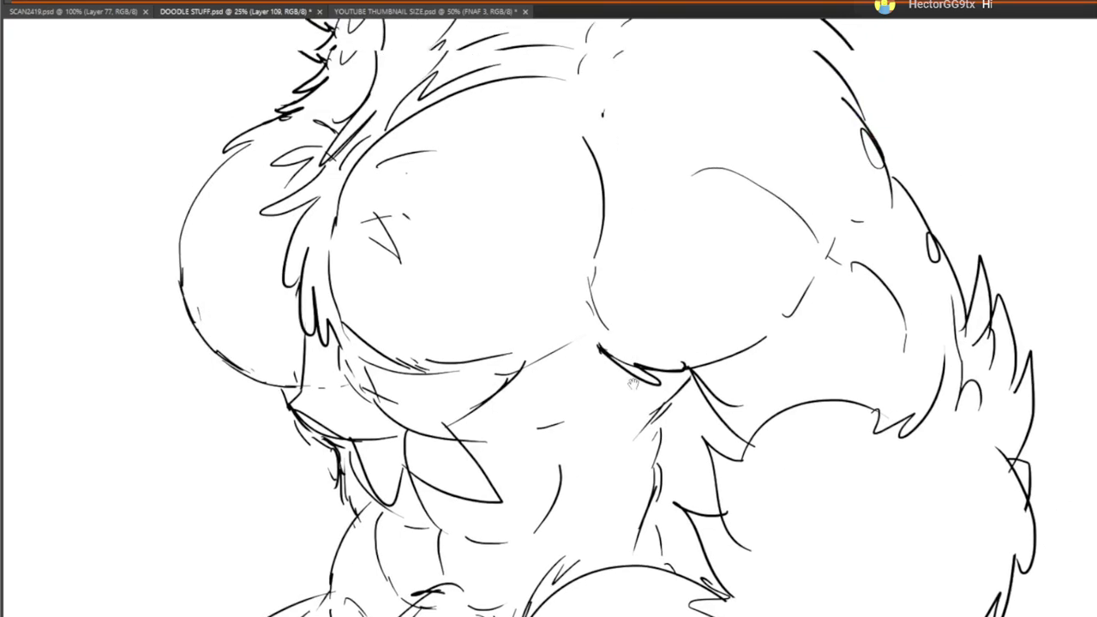
pyautogui.moveTo(703, 267)
pyautogui.mouseDown()
pyautogui.moveTo(948, 372)
pyautogui.moveTo(718, 497)
pyautogui.moveTo(880, 334)
pyautogui.moveTo(909, 215)
pyautogui.moveTo(935, 340)
pyautogui.moveTo(867, 372)
pyautogui.mouseUp()
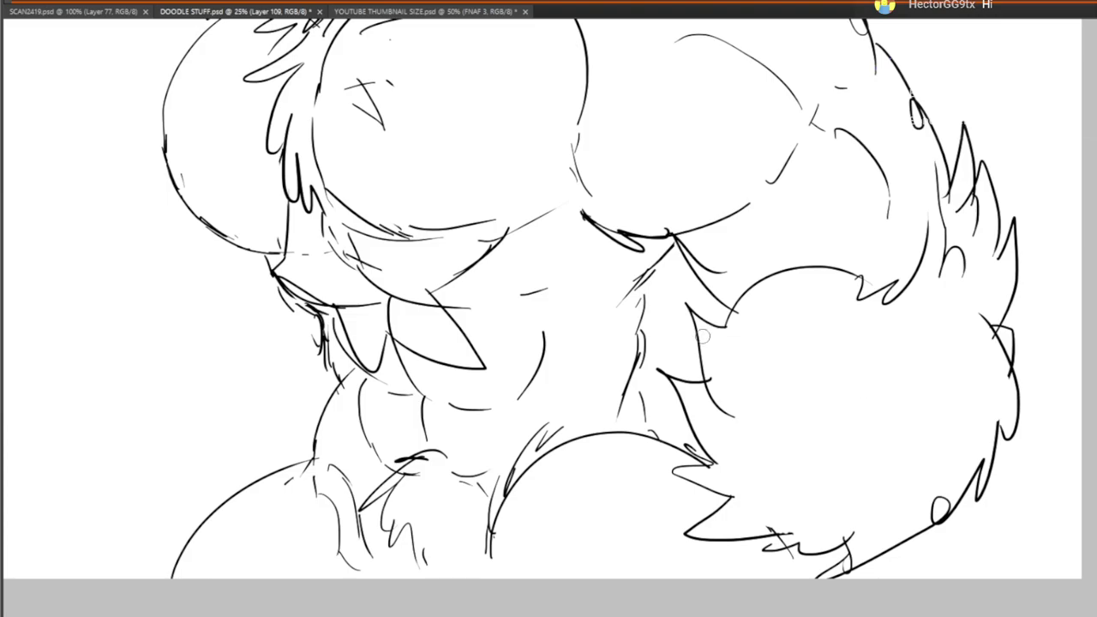
pyautogui.moveTo(724, 207)
pyautogui.mouseDown()
pyautogui.moveTo(724, 353)
pyautogui.moveTo(752, 525)
pyautogui.moveTo(863, 423)
pyautogui.mouseUp()
pyautogui.moveTo(894, 525); pyautogui.dragTo(897, 328)
pyautogui.moveTo(1008, 250); pyautogui.dragTo(878, 558)
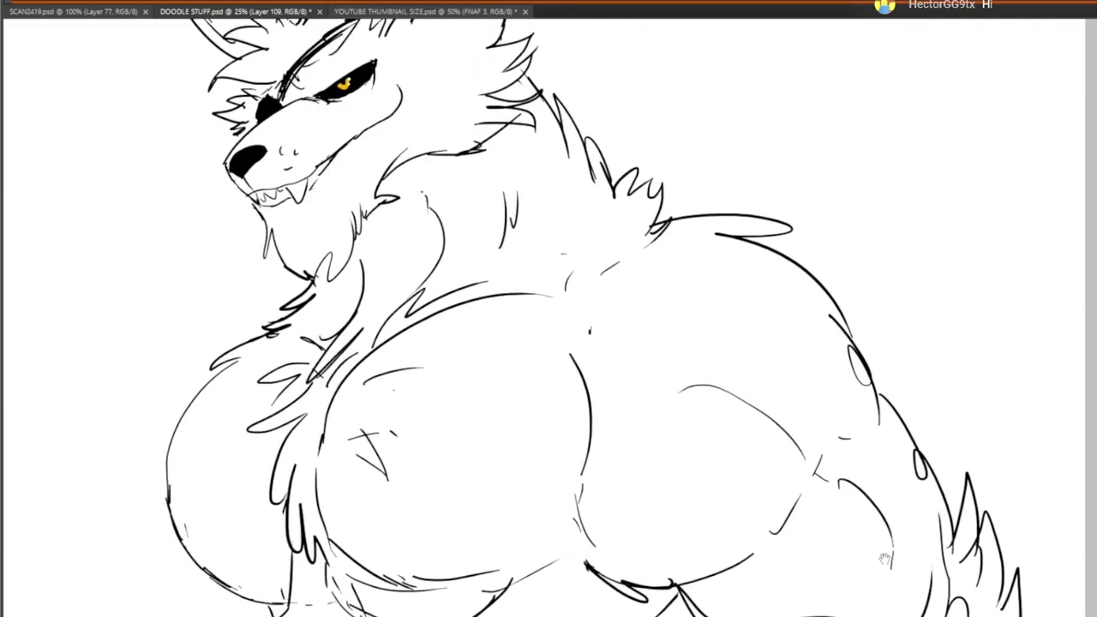
# Fade the body and arm sketch to 35% opacity
pyautogui.moveTo(1069, 433); pyautogui.dragTo(959, 103)
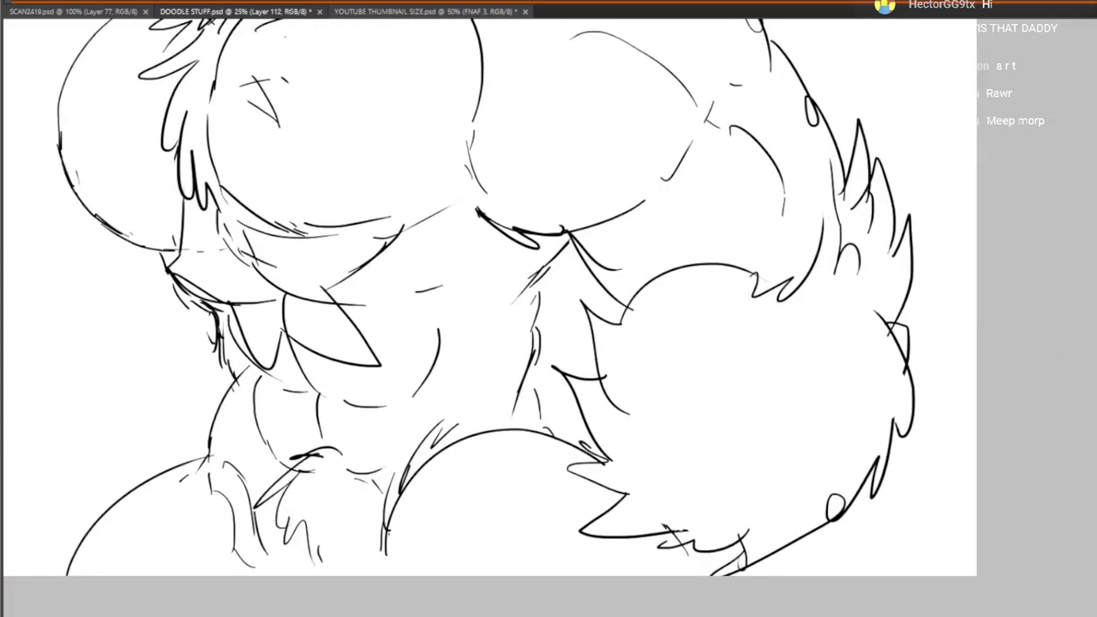
pyautogui.press('3')
pyautogui.press('5')
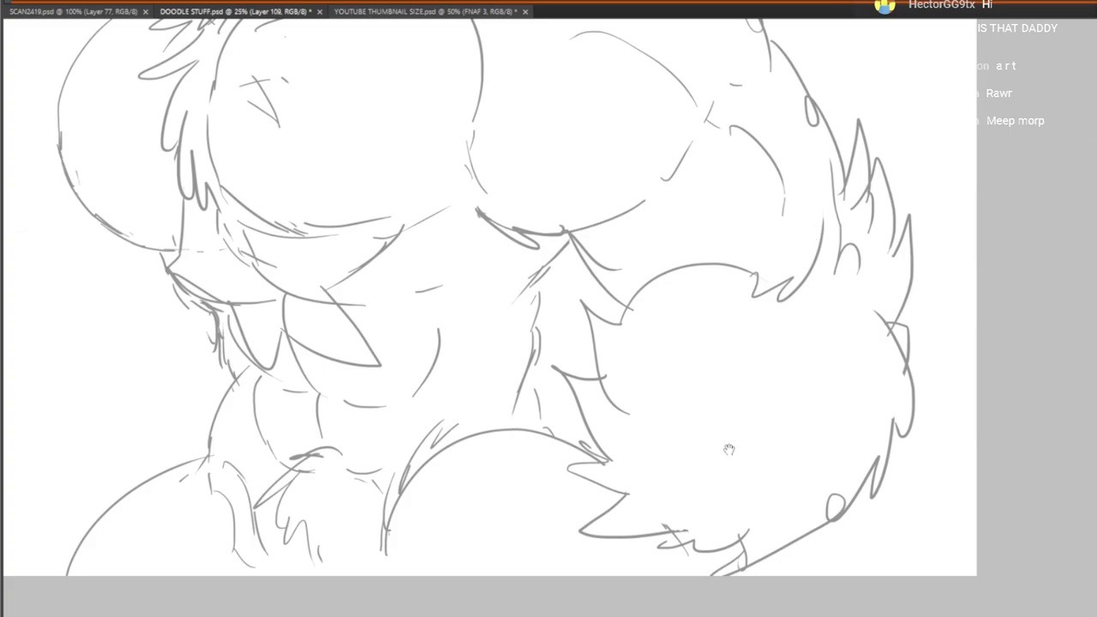
# Draw an upright finger with a pointed claw and rounded fingertip over the lower end of the forearm
pyautogui.moveTo(713, 443); pyautogui.dragTo(759, 430)
pyautogui.moveTo(717, 383)
pyautogui.mouseDown()
pyautogui.moveTo(761, 440)
pyautogui.moveTo(760, 468)
pyautogui.mouseUp()
pyautogui.moveTo(761, 422); pyautogui.dragTo(774, 460)
pyautogui.moveTo(706, 446)
pyautogui.mouseDown()
pyautogui.moveTo(751, 555)
pyautogui.moveTo(763, 558)
pyautogui.moveTo(741, 575)
pyautogui.mouseUp()
pyautogui.moveTo(773, 443); pyautogui.dragTo(803, 541)
pyautogui.moveTo(776, 551); pyautogui.dragTo(795, 538)
pyautogui.moveTo(787, 442); pyautogui.dragTo(796, 480)
pyautogui.moveTo(812, 508)
pyautogui.mouseDown()
pyautogui.moveTo(811, 554)
pyautogui.moveTo(833, 575)
pyautogui.mouseUp()
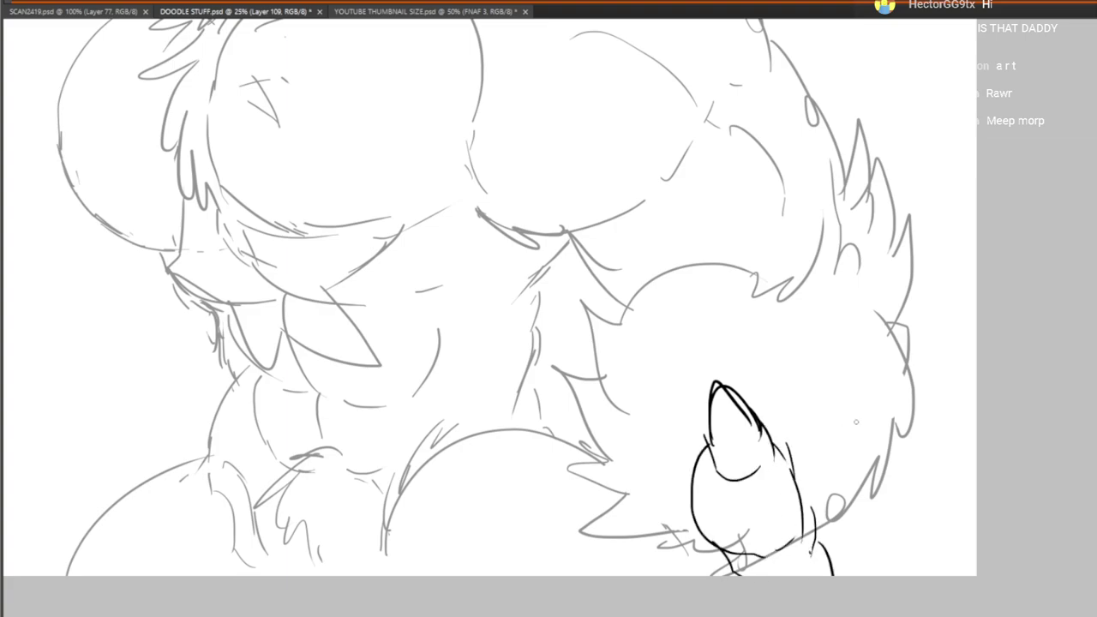
# Draw a second upright finger with a pointed claw and rounded tip near the forearm's outer edge
pyautogui.moveTo(853, 443)
pyautogui.mouseDown()
pyautogui.moveTo(903, 433)
pyautogui.moveTo(906, 455)
pyautogui.mouseUp()
pyautogui.moveTo(896, 419); pyautogui.dragTo(907, 431)
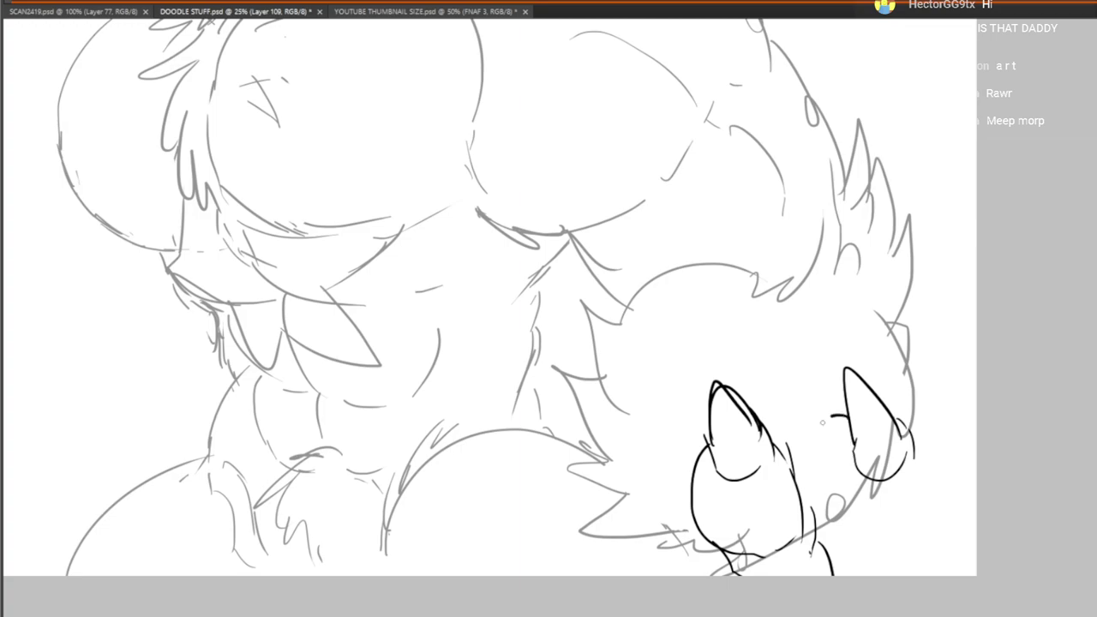
pyautogui.moveTo(838, 416); pyautogui.dragTo(834, 524)
pyautogui.moveTo(887, 405)
pyautogui.mouseDown()
pyautogui.moveTo(922, 439)
pyautogui.moveTo(926, 525)
pyautogui.mouseUp()
pyautogui.moveTo(840, 530)
pyautogui.mouseDown()
pyautogui.moveTo(914, 527)
pyautogui.moveTo(920, 548)
pyautogui.moveTo(919, 574)
pyautogui.mouseUp()
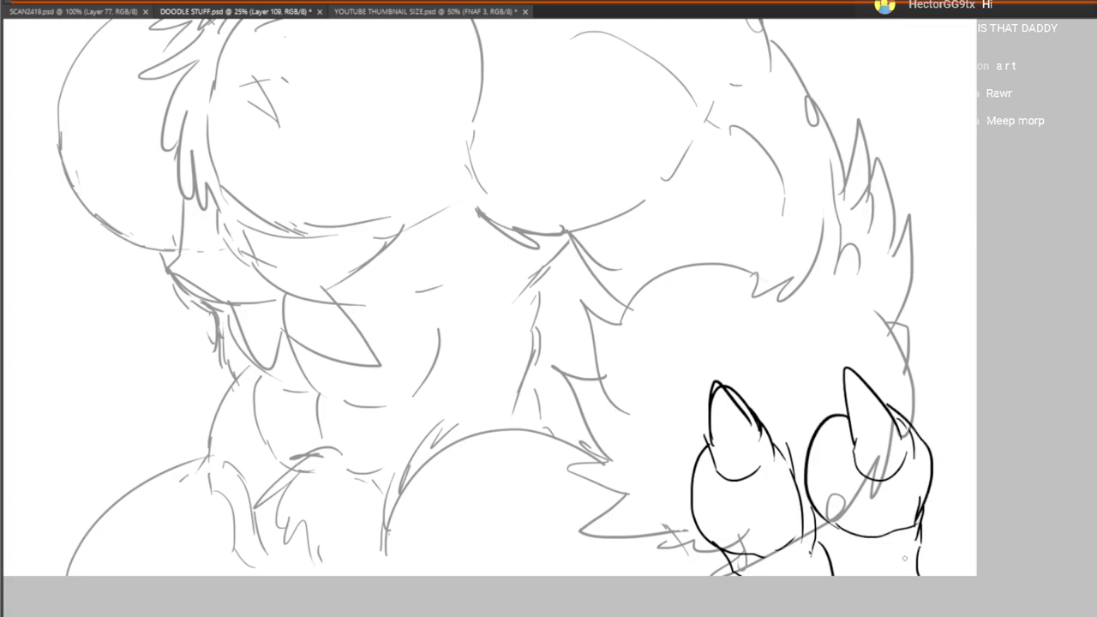
# Draw a smaller clawed finger on the torso side of the hand and start the outermost finger's claw
pyautogui.moveTo(611, 515)
pyautogui.mouseDown()
pyautogui.moveTo(641, 467)
pyautogui.moveTo(613, 496)
pyautogui.moveTo(650, 528)
pyautogui.mouseUp()
pyautogui.moveTo(648, 478)
pyautogui.mouseDown()
pyautogui.moveTo(664, 494)
pyautogui.moveTo(660, 516)
pyautogui.mouseUp()
pyautogui.moveTo(637, 518); pyautogui.dragTo(661, 506)
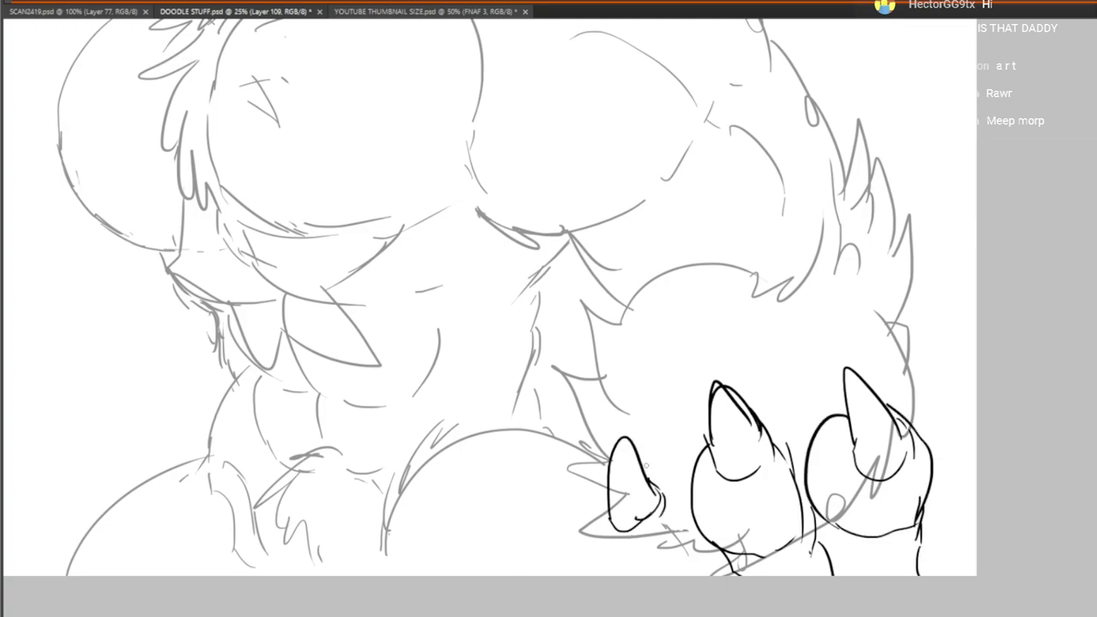
pyautogui.moveTo(643, 463); pyautogui.dragTo(695, 482)
pyautogui.moveTo(592, 492); pyautogui.dragTo(590, 529)
pyautogui.moveTo(617, 540); pyautogui.dragTo(634, 575)
pyautogui.moveTo(601, 530); pyautogui.dragTo(614, 596)
pyautogui.moveTo(923, 408)
pyautogui.mouseDown()
pyautogui.moveTo(943, 367)
pyautogui.moveTo(926, 421)
pyautogui.moveTo(972, 490)
pyautogui.mouseUp()
pyautogui.moveTo(971, 504); pyautogui.dragTo(966, 532)
# Transform the sketched fingers, moving them up over the forearm and narrowing them slightly
pyautogui.moveTo(781, 403); pyautogui.dragTo(721, 363)
pyautogui.hotkey('ctrl', 't')
pyautogui.moveTo(708, 488); pyautogui.dragTo(678, 372)
pyautogui.moveTo(764, 319); pyautogui.dragTo(881, 329)
pyautogui.moveTo(1002, 318); pyautogui.dragTo(985, 320)
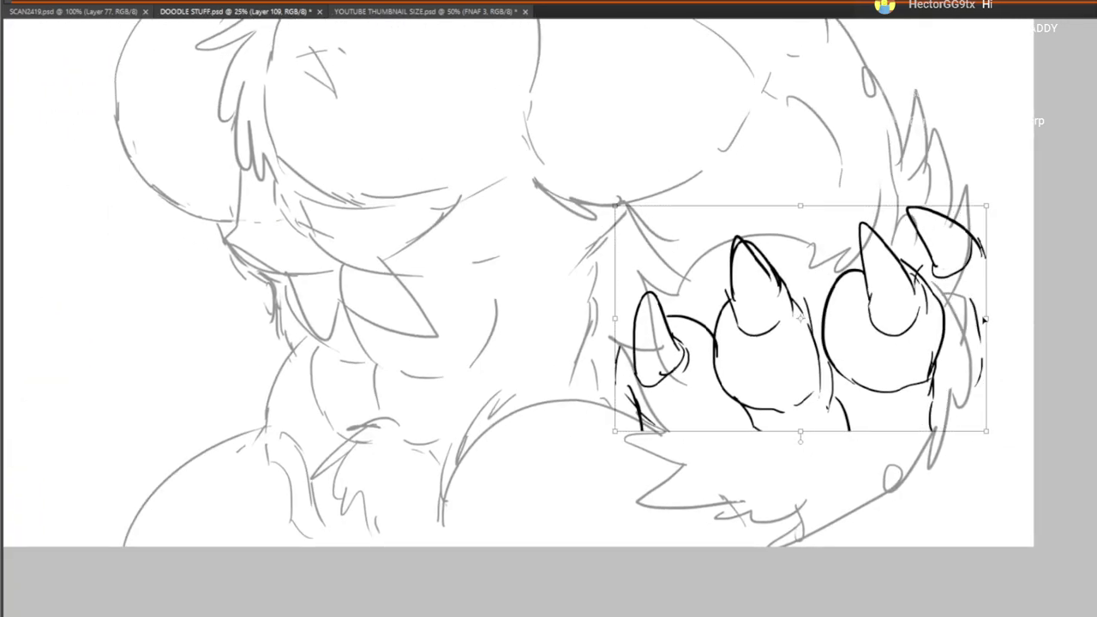
pyautogui.press('Return')
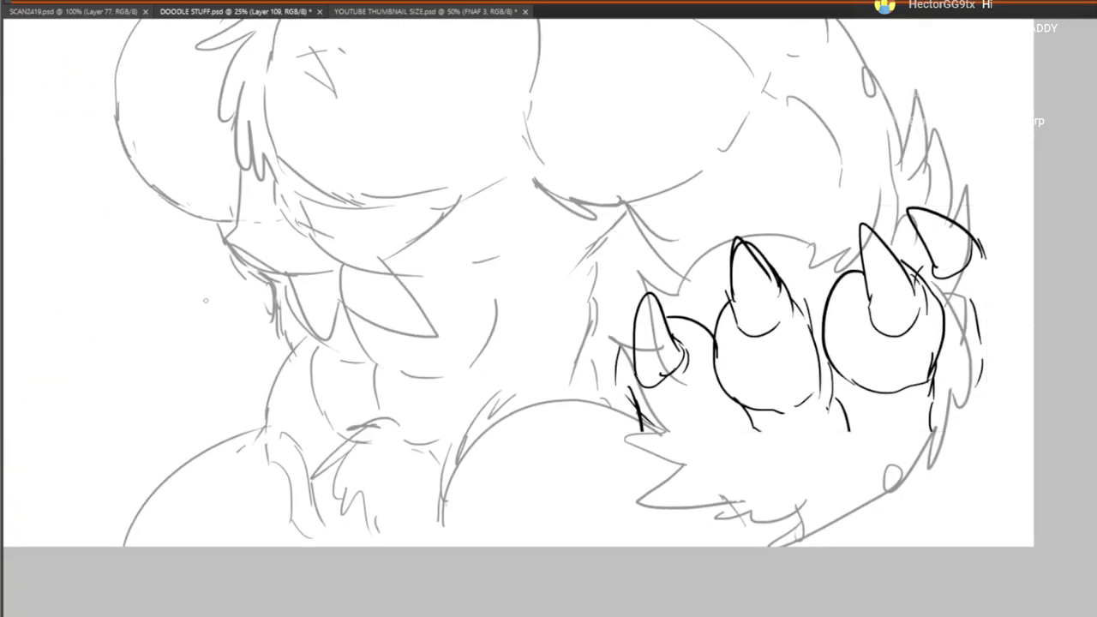
# Draw the sides and rounded lower segments of the three inner fingers
pyautogui.moveTo(632, 336); pyautogui.dragTo(630, 385)
pyautogui.moveTo(626, 347); pyautogui.dragTo(621, 375)
pyautogui.moveTo(647, 426); pyautogui.dragTo(663, 457)
pyautogui.moveTo(646, 420); pyautogui.dragTo(684, 484)
pyautogui.moveTo(695, 487)
pyautogui.mouseDown()
pyautogui.moveTo(728, 487)
pyautogui.moveTo(754, 463)
pyautogui.mouseUp()
pyautogui.moveTo(736, 402); pyautogui.dragTo(758, 476)
pyautogui.moveTo(761, 486); pyautogui.dragTo(823, 471)
pyautogui.moveTo(836, 419)
pyautogui.mouseDown()
pyautogui.moveTo(830, 468)
pyautogui.moveTo(869, 483)
pyautogui.moveTo(934, 429)
pyautogui.mouseUp()
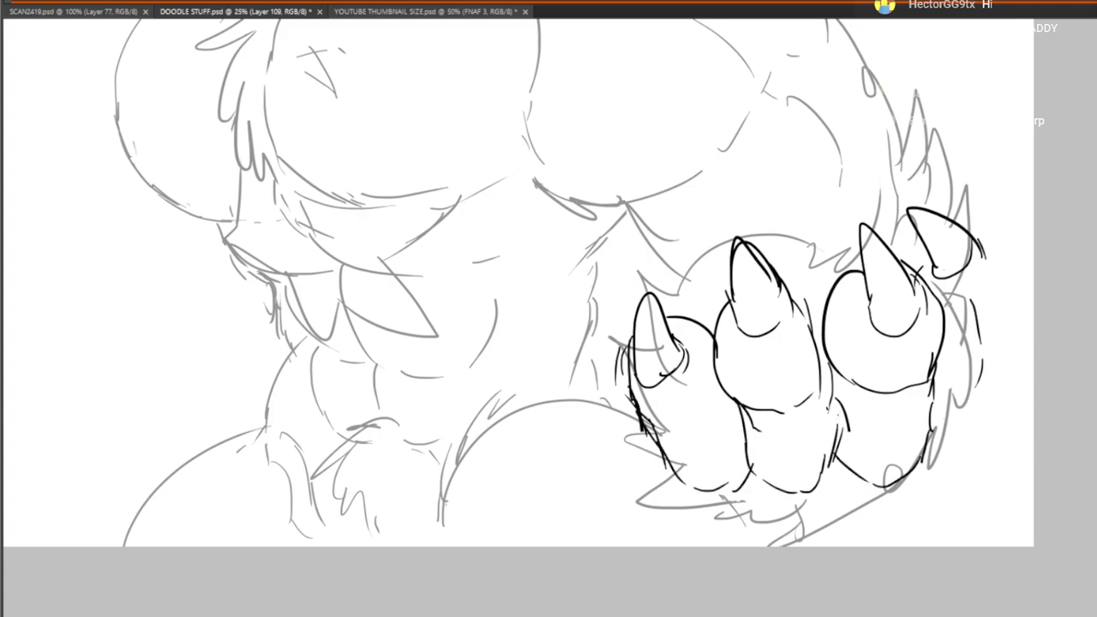
# Outline the outermost finger from its claw down to the base and close its lower edge
pyautogui.moveTo(984, 255); pyautogui.dragTo(998, 351)
pyautogui.moveTo(1000, 317)
pyautogui.mouseDown()
pyautogui.moveTo(968, 444)
pyautogui.moveTo(931, 458)
pyautogui.mouseUp()
pyautogui.moveTo(945, 448); pyautogui.dragTo(931, 453)
pyautogui.moveTo(780, 461); pyautogui.dragTo(763, 377)
pyautogui.moveTo(685, 400)
pyautogui.mouseDown()
pyautogui.moveTo(730, 407)
pyautogui.moveTo(741, 390)
pyautogui.mouseUp()
# Delete the sketched upright clawed hand
pyautogui.moveTo(780, 133)
pyautogui.mouseDown()
pyautogui.moveTo(765, 135)
pyautogui.moveTo(713, 375)
pyautogui.moveTo(760, 616)
pyautogui.moveTo(776, 325)
pyautogui.mouseUp()
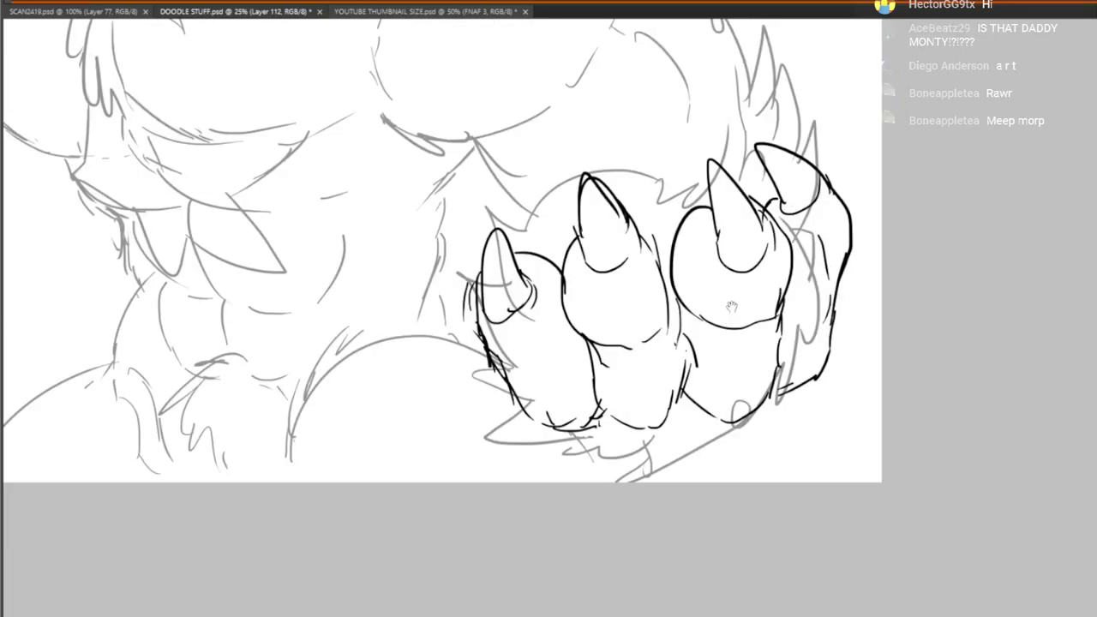
pyautogui.moveTo(112, 254); pyautogui.dragTo(74, 226)
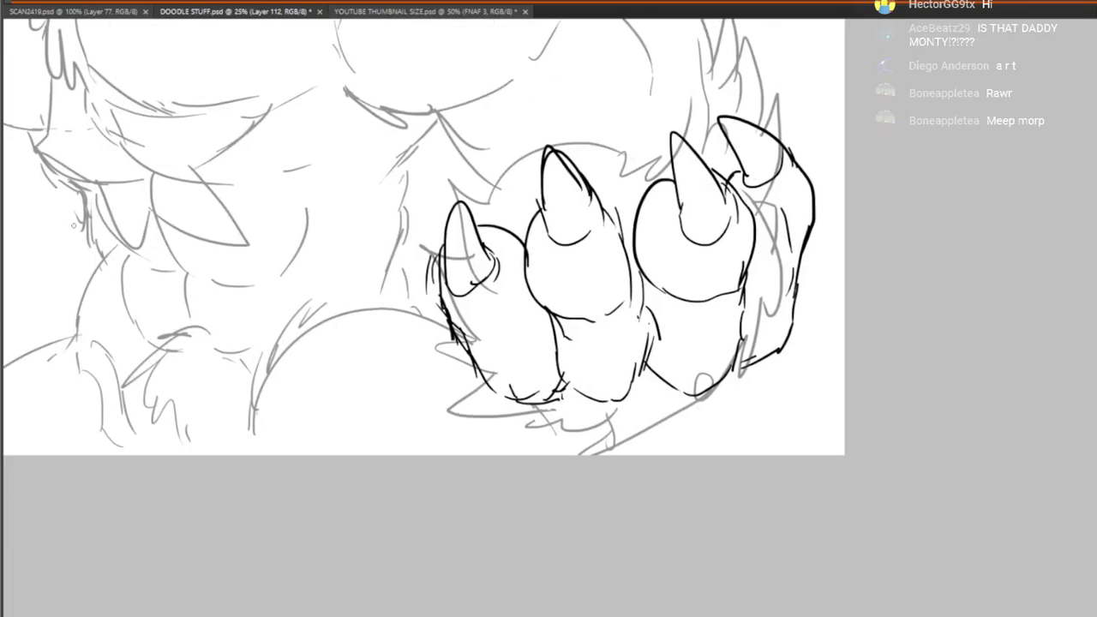
pyautogui.moveTo(663, 286); pyautogui.dragTo(714, 324)
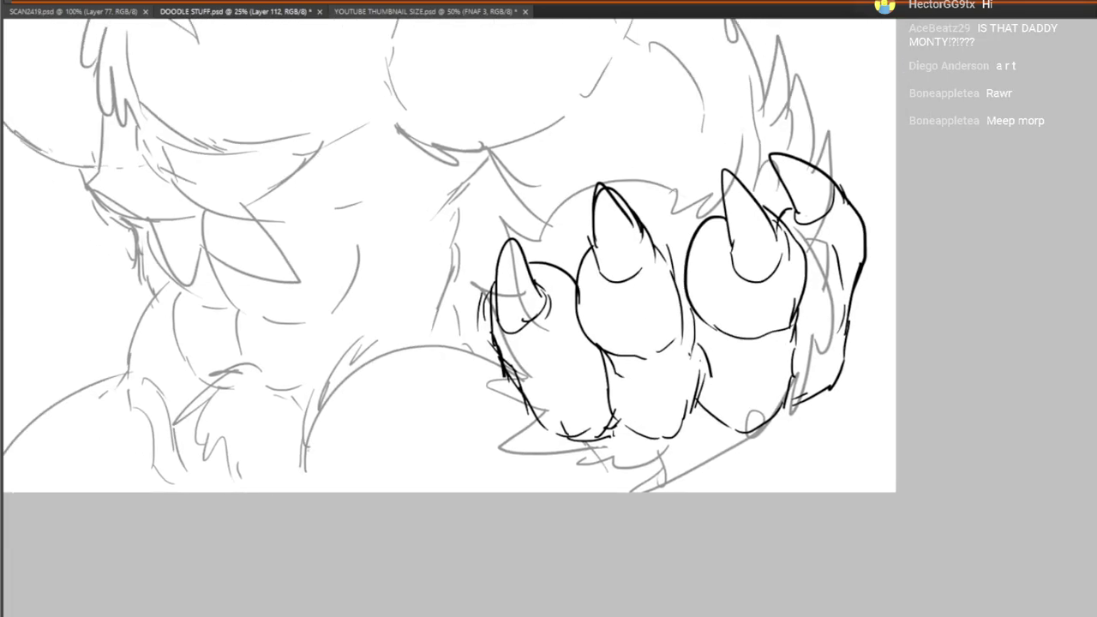
pyautogui.press('Delete')
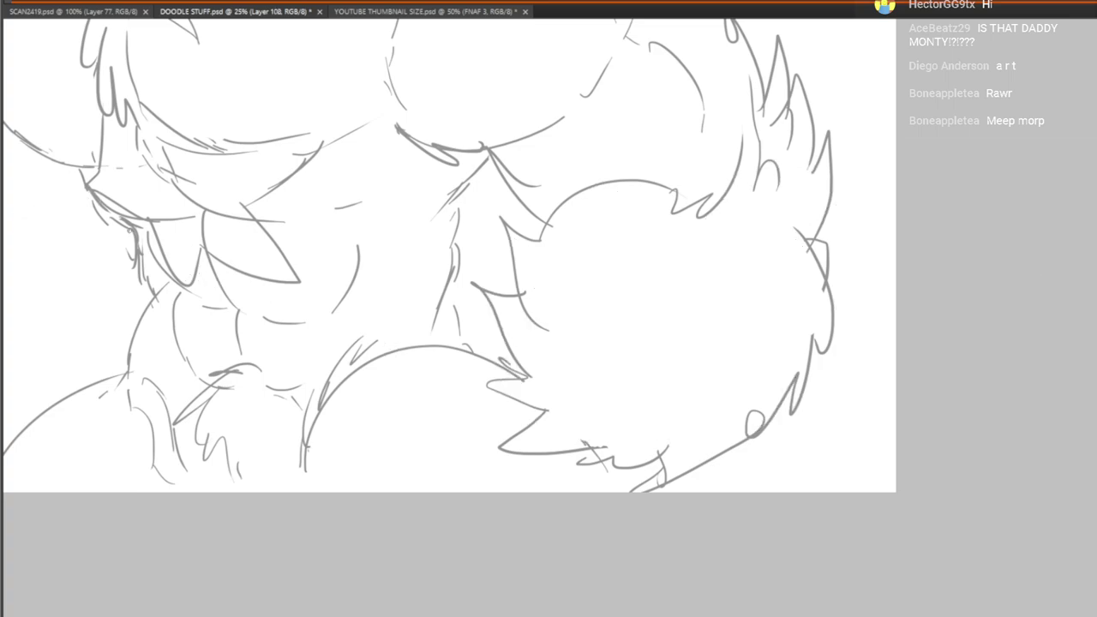
# Draw a bent finger with a downward-pointing claw and arched knuckle beside the waist
pyautogui.moveTo(553, 192)
pyautogui.mouseDown()
pyautogui.moveTo(681, 489)
pyautogui.moveTo(688, 397)
pyautogui.moveTo(645, 354)
pyautogui.moveTo(631, 392)
pyautogui.moveTo(686, 348)
pyautogui.moveTo(700, 356)
pyautogui.mouseUp()
pyautogui.moveTo(651, 391); pyautogui.dragTo(696, 365)
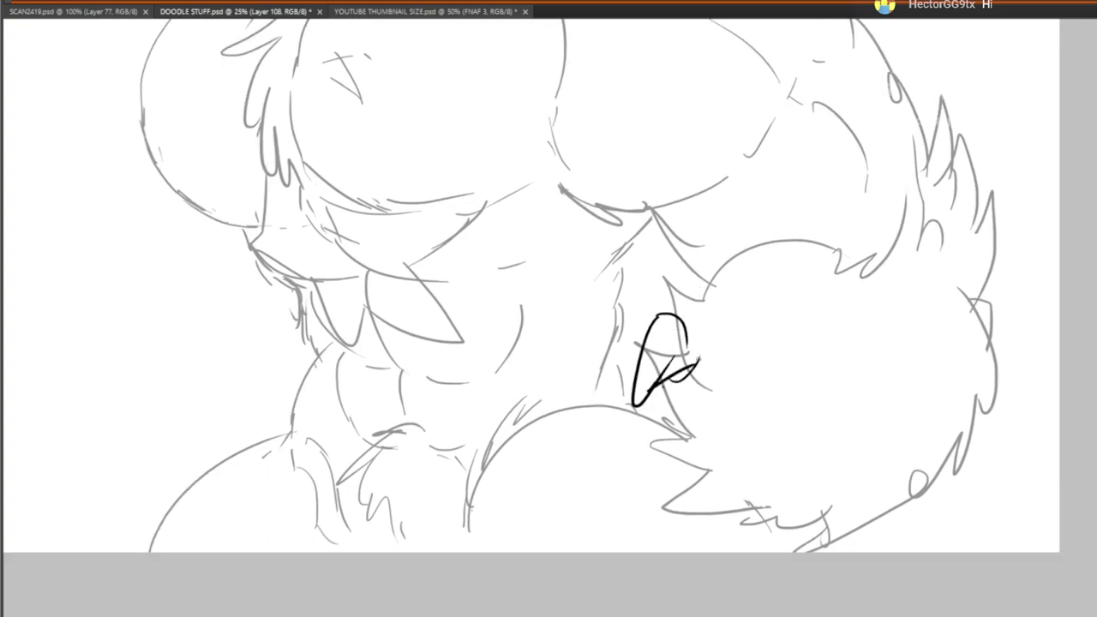
pyautogui.moveTo(684, 316)
pyautogui.mouseDown()
pyautogui.moveTo(699, 368)
pyautogui.moveTo(677, 276)
pyautogui.moveTo(765, 347)
pyautogui.moveTo(790, 387)
pyautogui.mouseUp()
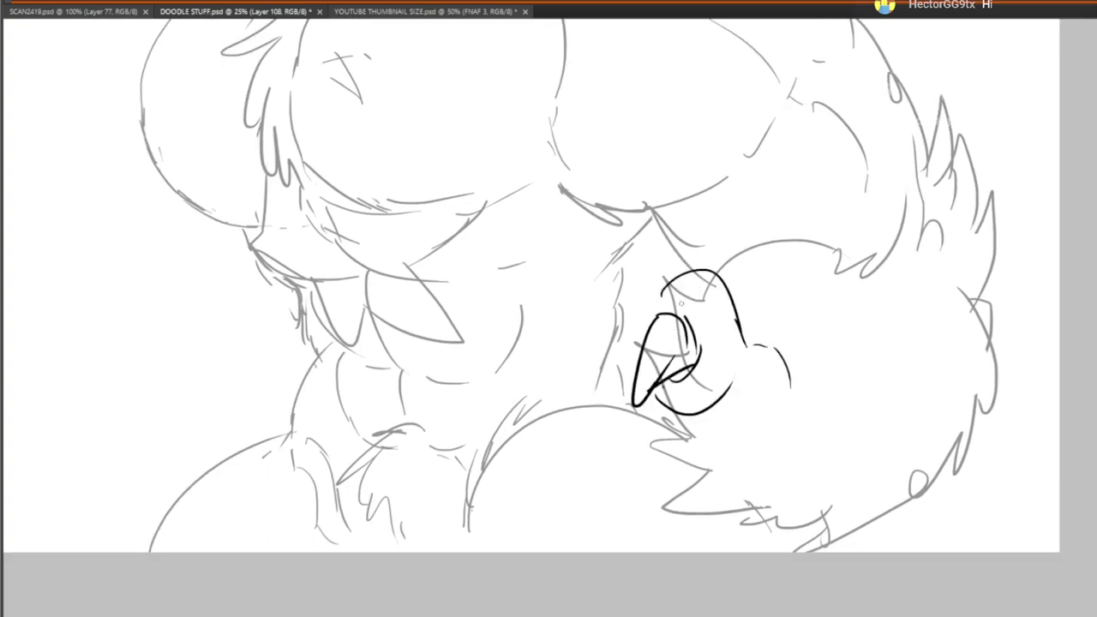
pyautogui.moveTo(674, 285); pyautogui.dragTo(650, 325)
# Draw a second bent finger with a downward claw, rounded tip and raised knuckle over the forearm
pyautogui.moveTo(802, 443)
pyautogui.mouseDown()
pyautogui.moveTo(786, 360)
pyautogui.moveTo(752, 437)
pyautogui.moveTo(801, 377)
pyautogui.mouseUp()
pyautogui.moveTo(778, 420); pyautogui.dragTo(831, 386)
pyautogui.moveTo(772, 310); pyautogui.dragTo(810, 298)
pyautogui.moveTo(796, 300)
pyautogui.mouseDown()
pyautogui.moveTo(825, 270)
pyautogui.moveTo(878, 302)
pyautogui.mouseUp()
pyautogui.moveTo(880, 311); pyautogui.dragTo(870, 341)
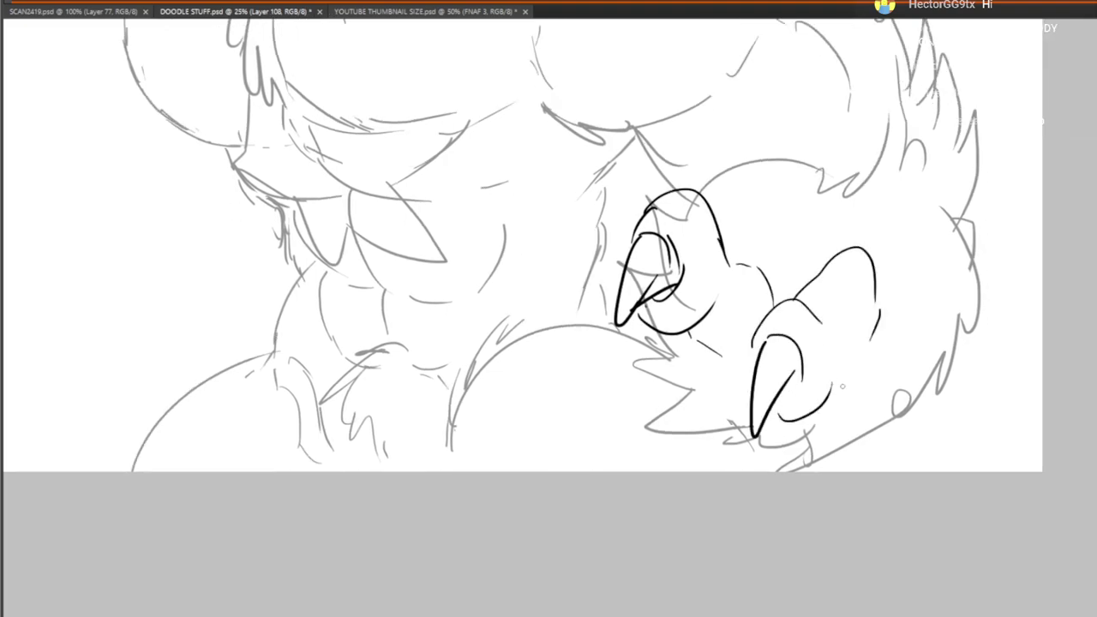
# Move the two sketched fingers up and slightly toward the torso
pyautogui.moveTo(597, 321); pyautogui.dragTo(504, 295)
pyautogui.press('v')
pyautogui.moveTo(620, 291); pyautogui.dragTo(606, 236)
pyautogui.moveTo(642, 295); pyautogui.dragTo(598, 251)
pyautogui.moveTo(645, 251); pyautogui.dragTo(628, 251)
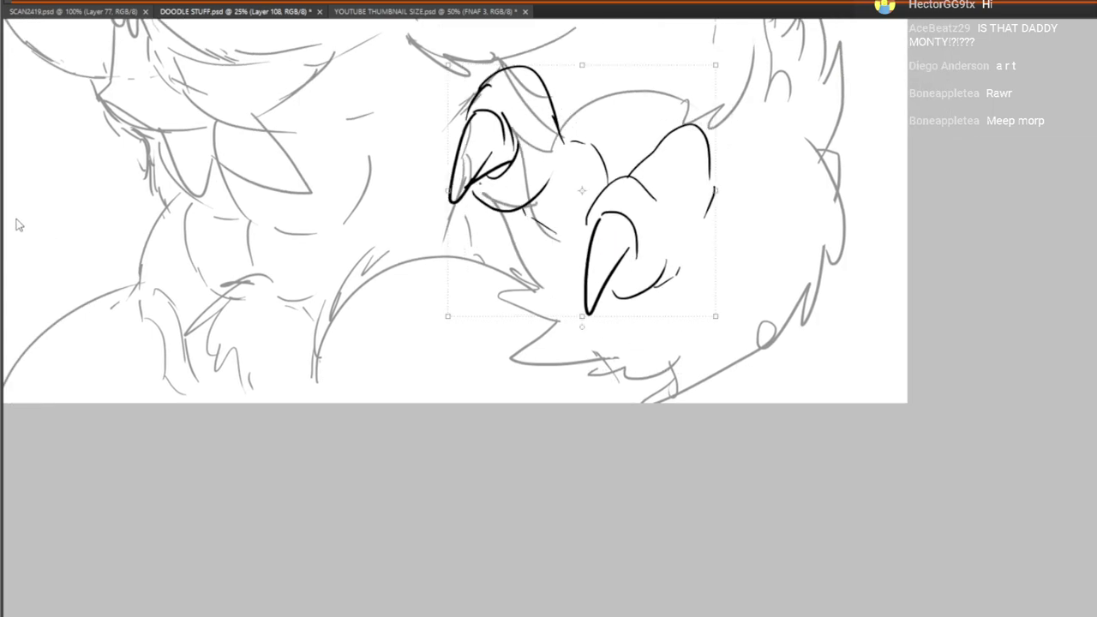
pyautogui.press('Return')
# Draw a third bent finger with its claw and knuckle at the forearm's lower outer edge
pyautogui.moveTo(715, 321); pyautogui.dragTo(766, 353)
pyautogui.moveTo(697, 324)
pyautogui.mouseDown()
pyautogui.moveTo(706, 266)
pyautogui.moveTo(767, 250)
pyautogui.mouseUp()
pyautogui.moveTo(715, 178); pyautogui.dragTo(722, 236)
pyautogui.moveTo(738, 240)
pyautogui.mouseDown()
pyautogui.moveTo(814, 249)
pyautogui.moveTo(768, 354)
pyautogui.mouseUp()
pyautogui.moveTo(502, 257)
pyautogui.mouseDown()
pyautogui.moveTo(529, 295)
pyautogui.moveTo(572, 286)
pyautogui.mouseUp()
pyautogui.moveTo(496, 245)
pyautogui.mouseDown()
pyautogui.moveTo(503, 228)
pyautogui.moveTo(553, 227)
pyautogui.mouseUp()
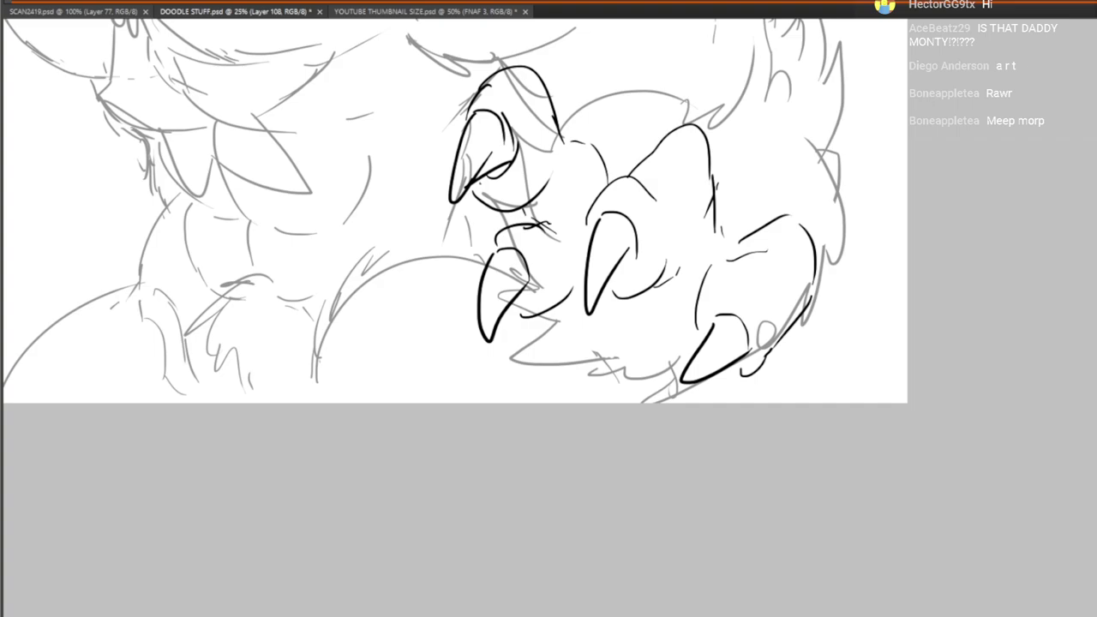
pyautogui.hotkey('ctrl', 'z')
pyautogui.hotkey('ctrl', 'z')
pyautogui.hotkey('ctrl', 'z')
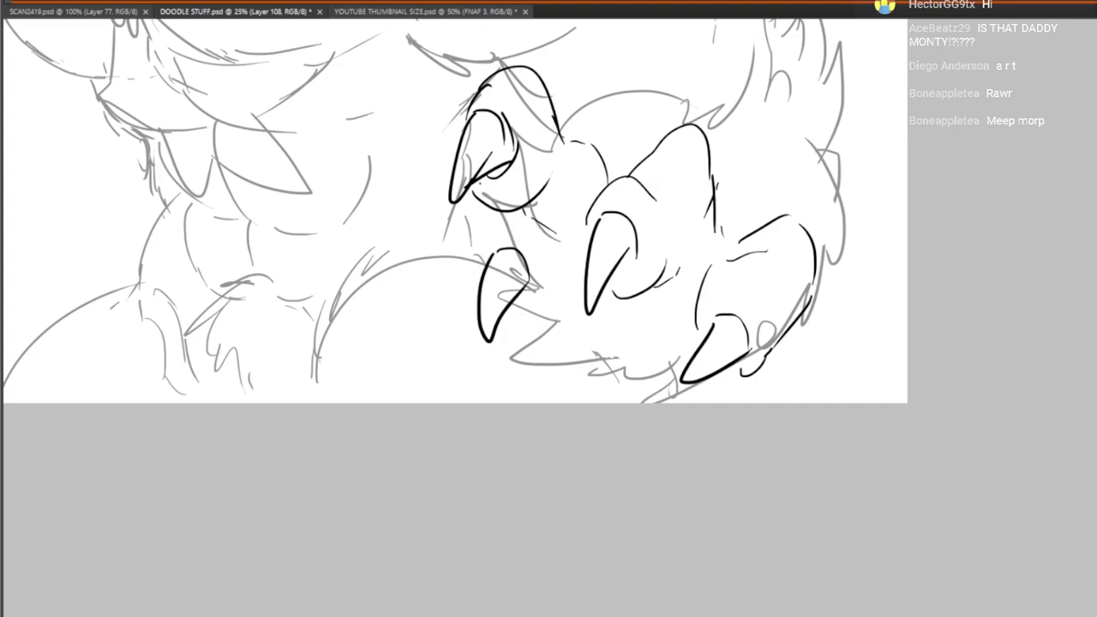
pyautogui.hotkey('ctrl', 'z')
pyautogui.hotkey('ctrl', 'z')
# Draw a thumb with a downward claw over the thigh and connect it to the outermost finger with the palm's lower edge
pyautogui.moveTo(528, 221)
pyautogui.mouseDown()
pyautogui.moveTo(442, 291)
pyautogui.moveTo(454, 368)
pyautogui.moveTo(469, 292)
pyautogui.moveTo(482, 339)
pyautogui.mouseUp()
pyautogui.moveTo(435, 291); pyautogui.dragTo(429, 319)
pyautogui.moveTo(480, 254); pyautogui.dragTo(430, 294)
pyautogui.moveTo(525, 300)
pyautogui.mouseDown()
pyautogui.moveTo(510, 334)
pyautogui.moveTo(550, 298)
pyautogui.moveTo(689, 364)
pyautogui.mouseUp()
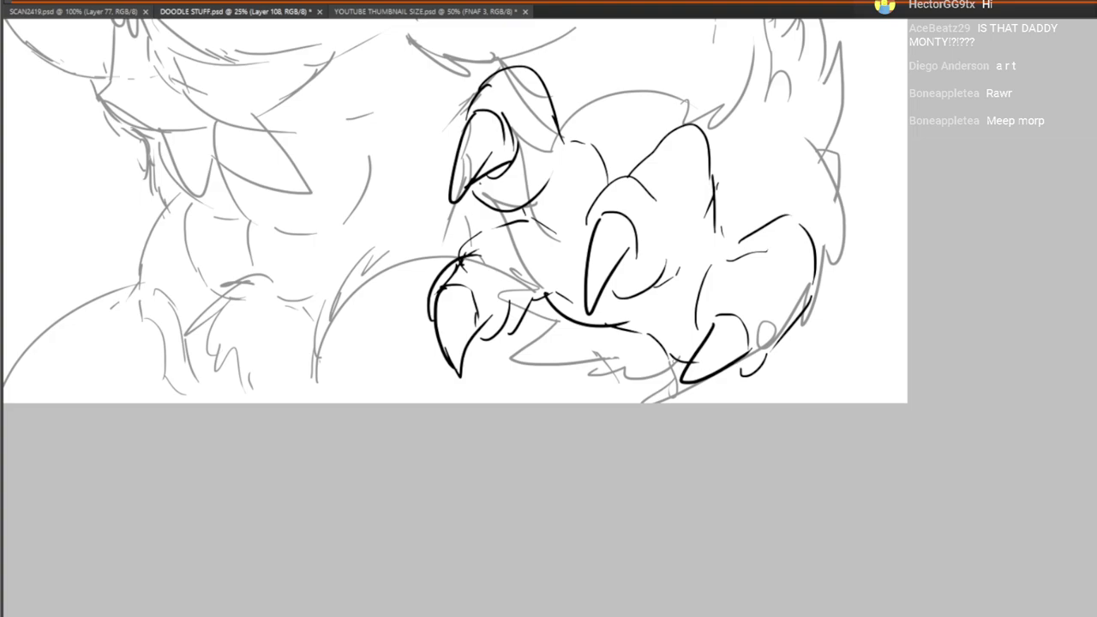
# Reinforce the contours joining the fingers, darkening the knuckle gaps and the crease beneath the first finger
pyautogui.moveTo(647, 293)
pyautogui.mouseDown()
pyautogui.moveTo(692, 233)
pyautogui.moveTo(731, 247)
pyautogui.mouseUp()
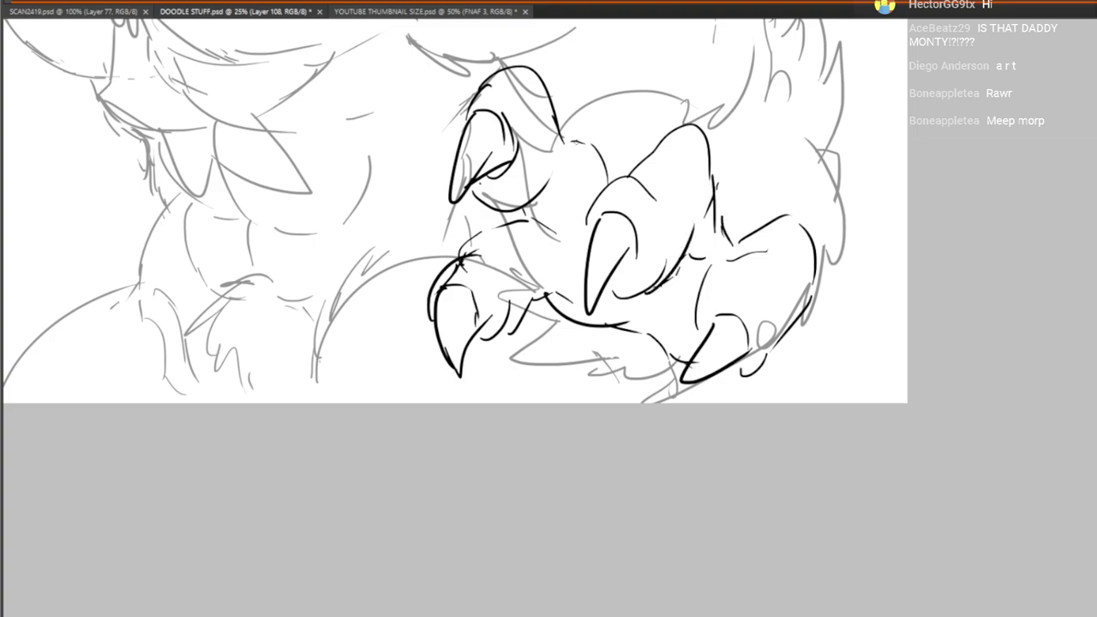
pyautogui.moveTo(556, 113); pyautogui.dragTo(607, 187)
pyautogui.moveTo(525, 208); pyautogui.dragTo(555, 240)
pyautogui.moveTo(521, 209); pyautogui.dragTo(547, 238)
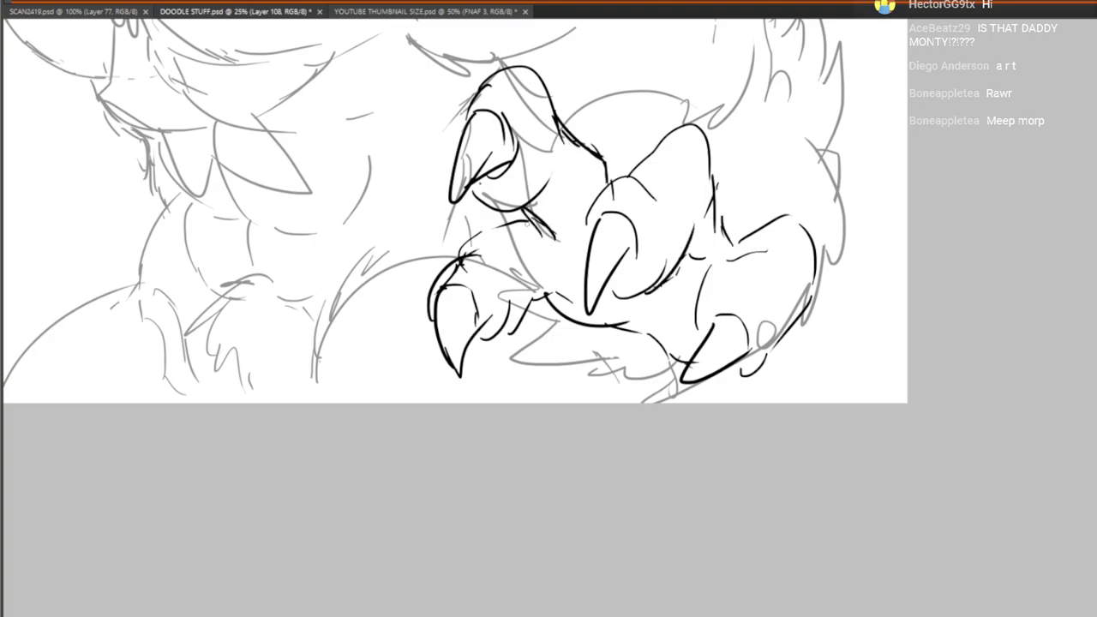
# Erase the faded arm and thigh lines overlapped by the new hand and restore the sketch to 100% opacity
pyautogui.moveTo(655, 233); pyautogui.dragTo(673, 166)
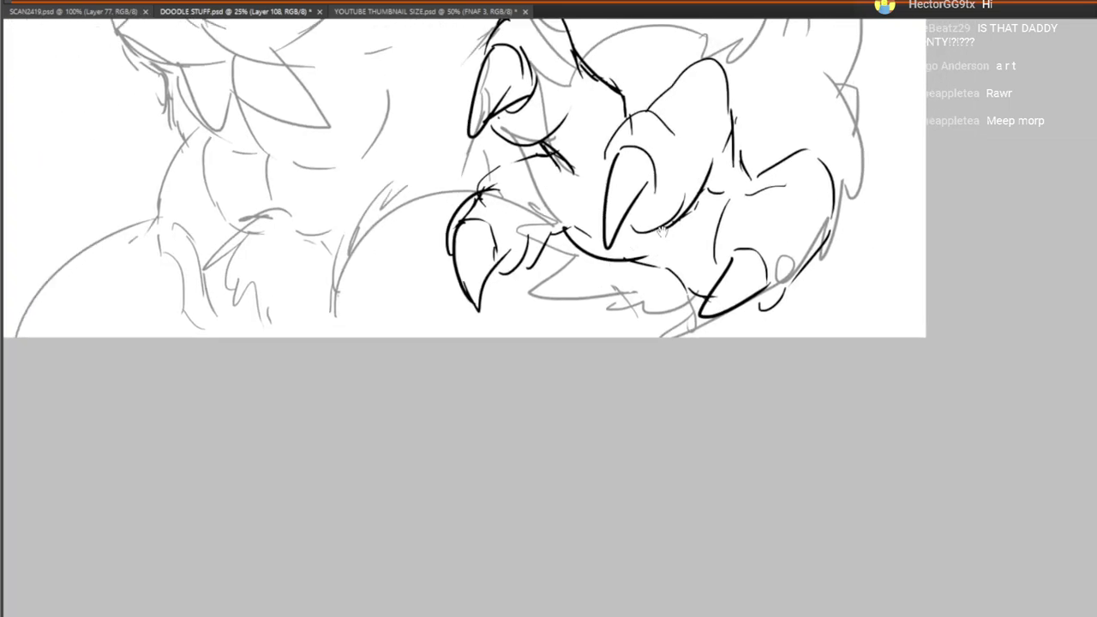
pyautogui.moveTo(662, 231); pyautogui.dragTo(649, 317)
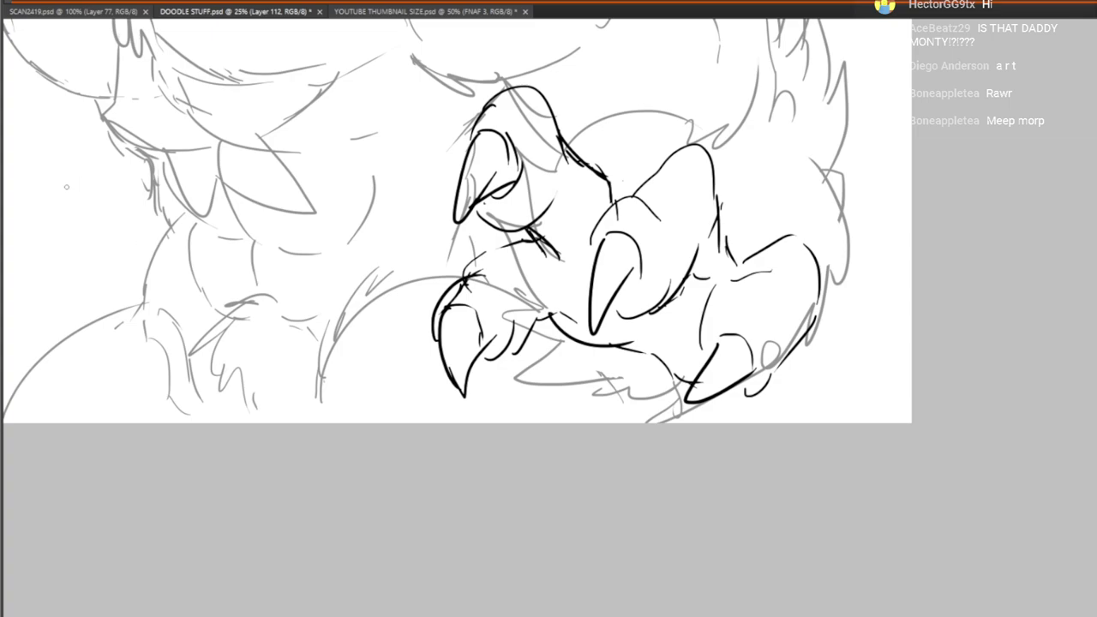
pyautogui.moveTo(495, 153); pyautogui.dragTo(485, 236)
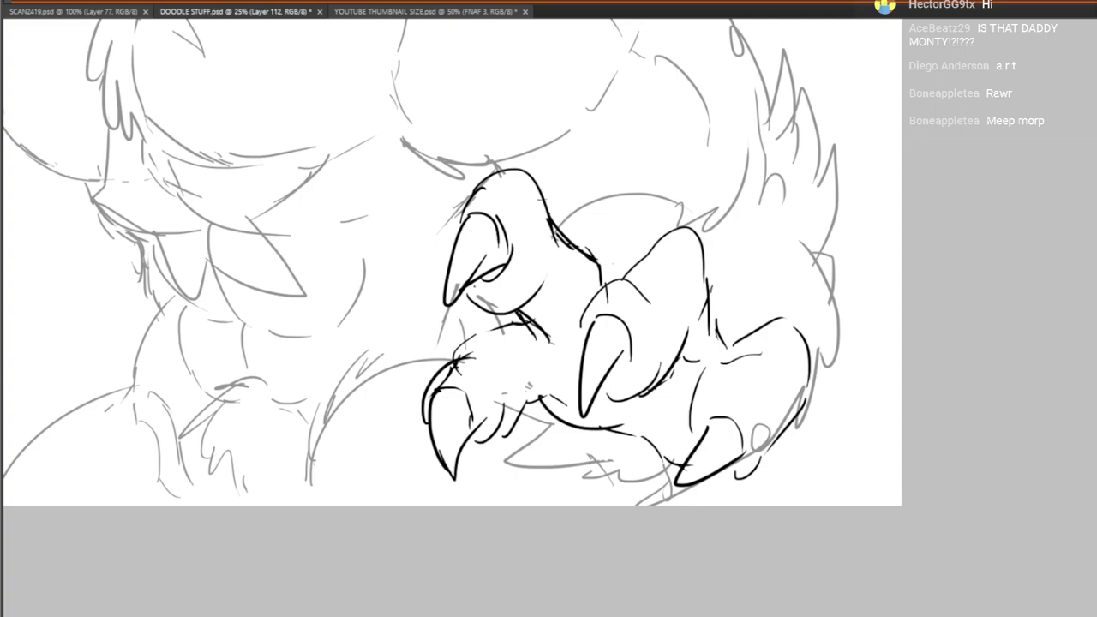
pyautogui.moveTo(529, 385); pyautogui.dragTo(529, 413)
pyautogui.moveTo(754, 435); pyautogui.dragTo(769, 426)
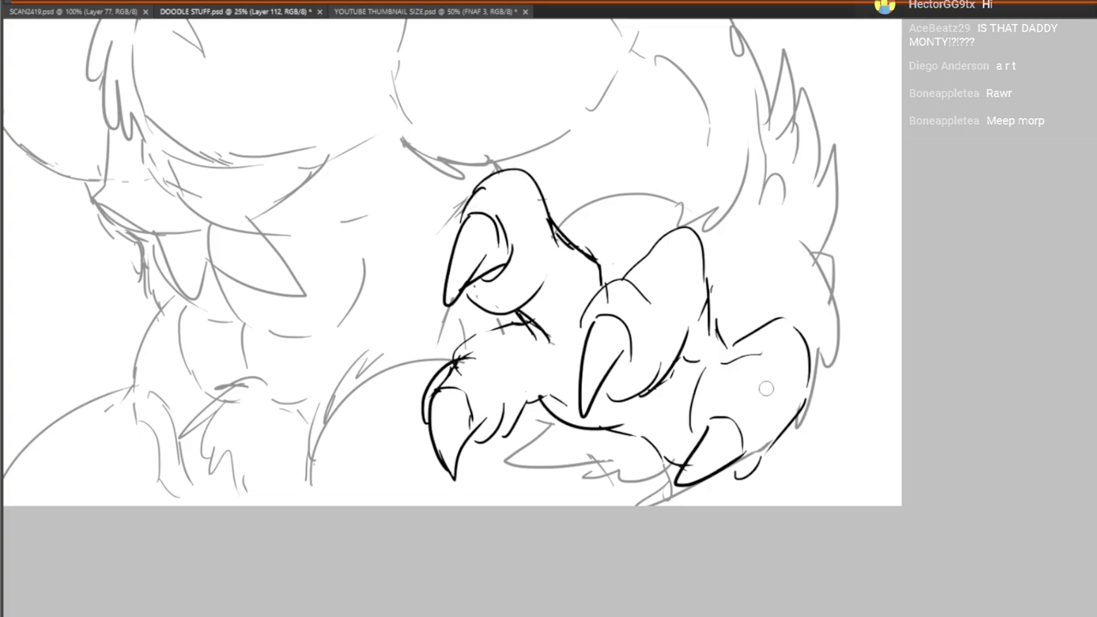
pyautogui.moveTo(764, 443); pyautogui.dragTo(743, 458)
pyautogui.press('0')
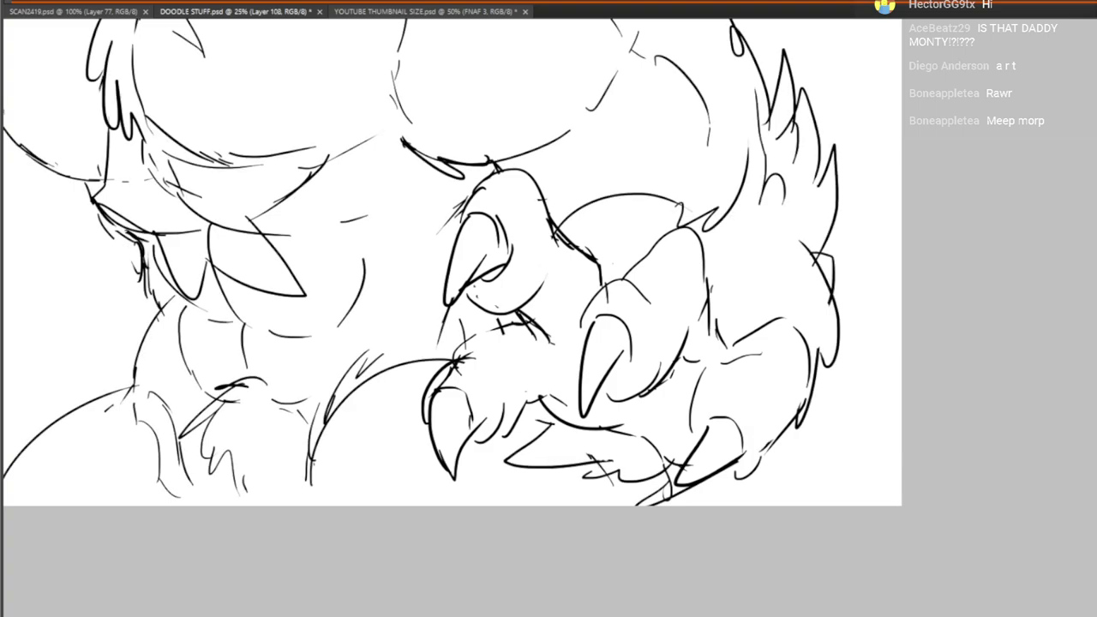
pyautogui.moveTo(479, 317)
pyautogui.mouseDown()
pyautogui.moveTo(794, 337)
pyautogui.moveTo(745, 511)
pyautogui.mouseUp()
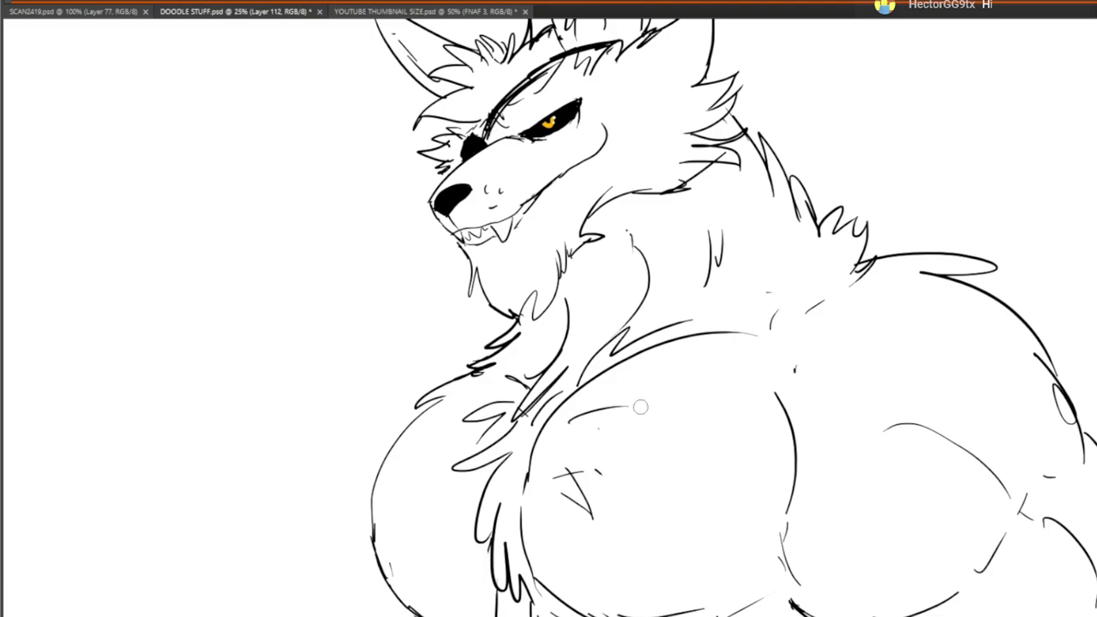
# Examine the chest, torso and clawed hand of the sketch, and switch to Layer 107
pyautogui.moveTo(640, 406); pyautogui.dragTo(593, 232)
pyautogui.moveTo(617, 382); pyautogui.dragTo(612, 252)
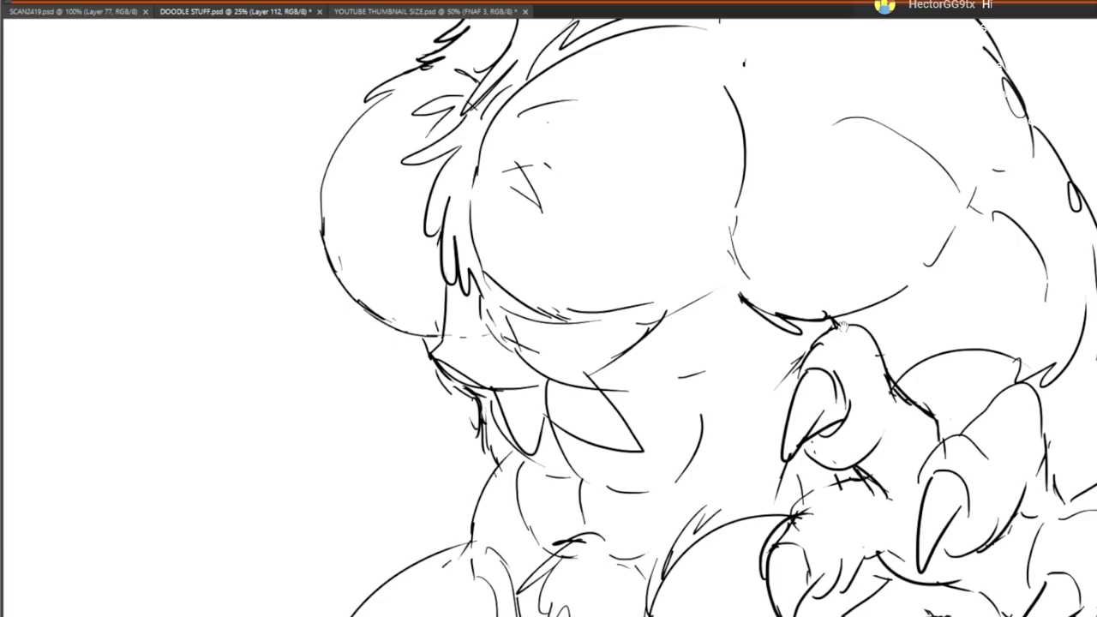
pyautogui.moveTo(549, 257); pyautogui.dragTo(636, 384)
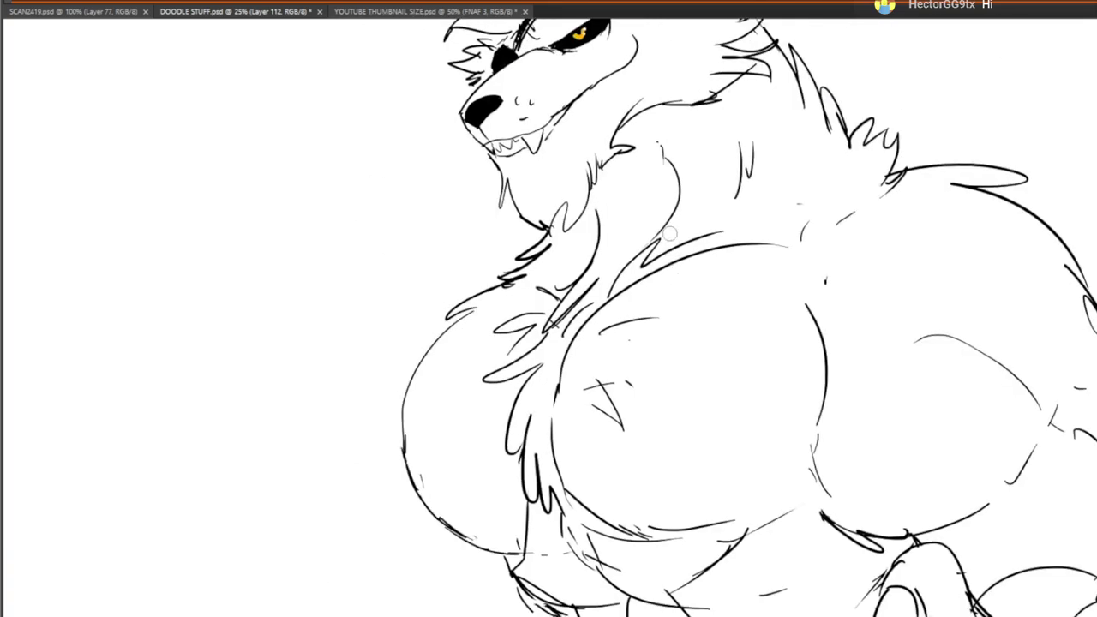
pyautogui.moveTo(570, 426); pyautogui.dragTo(625, 329)
pyautogui.moveTo(627, 272); pyautogui.dragTo(740, 341)
pyautogui.moveTo(742, 535); pyautogui.dragTo(480, 225)
pyautogui.moveTo(553, 324); pyautogui.dragTo(771, 427)
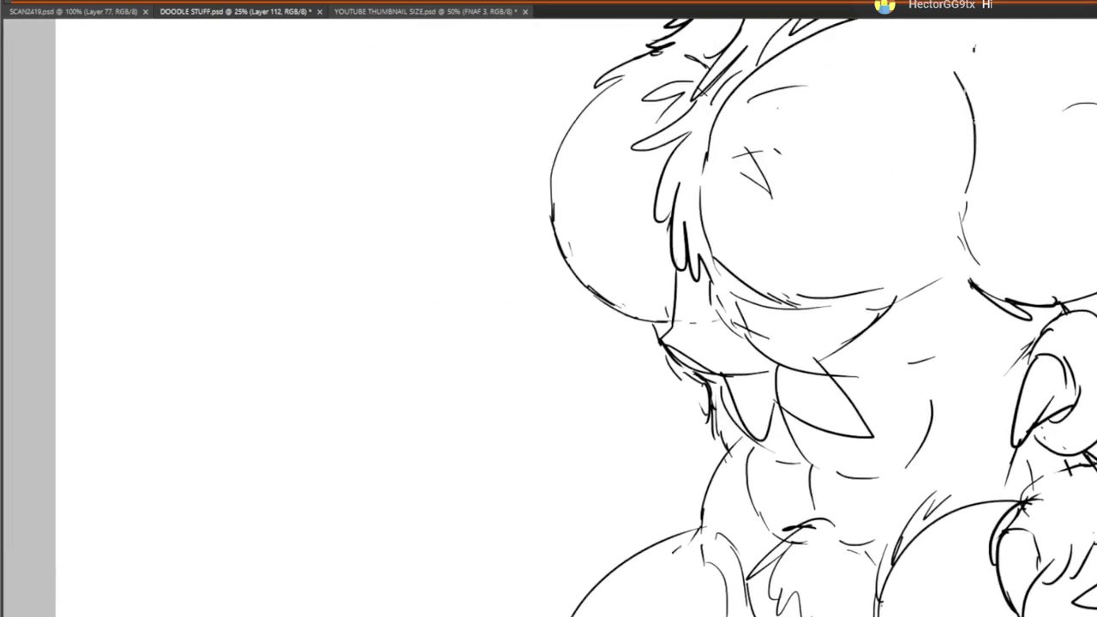
pyautogui.moveTo(571, 204); pyautogui.dragTo(509, 324)
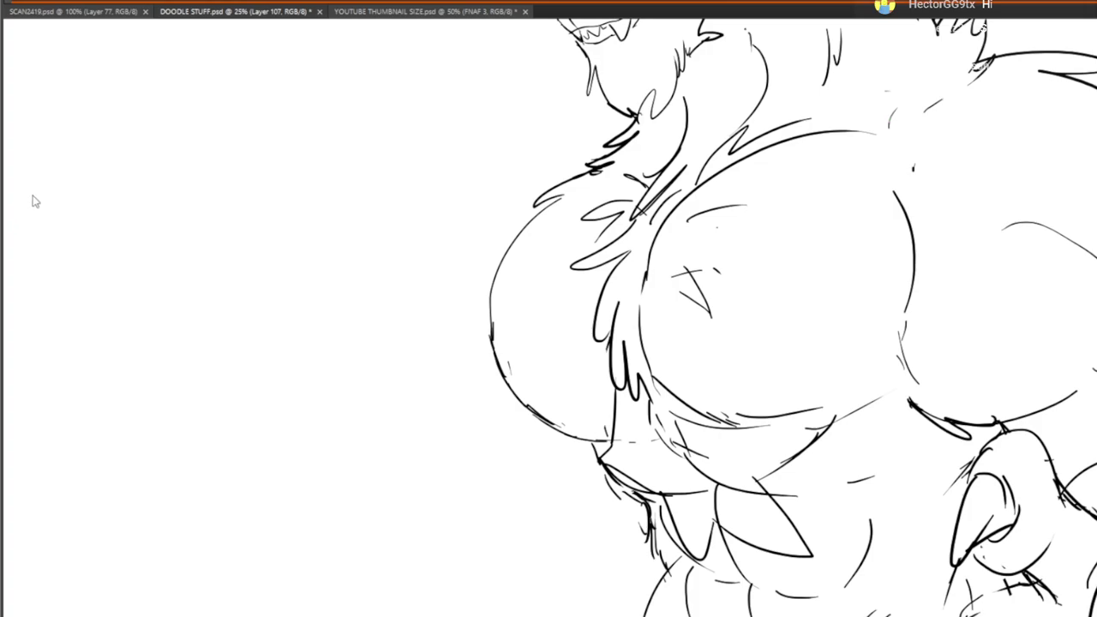
pyautogui.moveTo(397, 367); pyautogui.dragTo(583, 353)
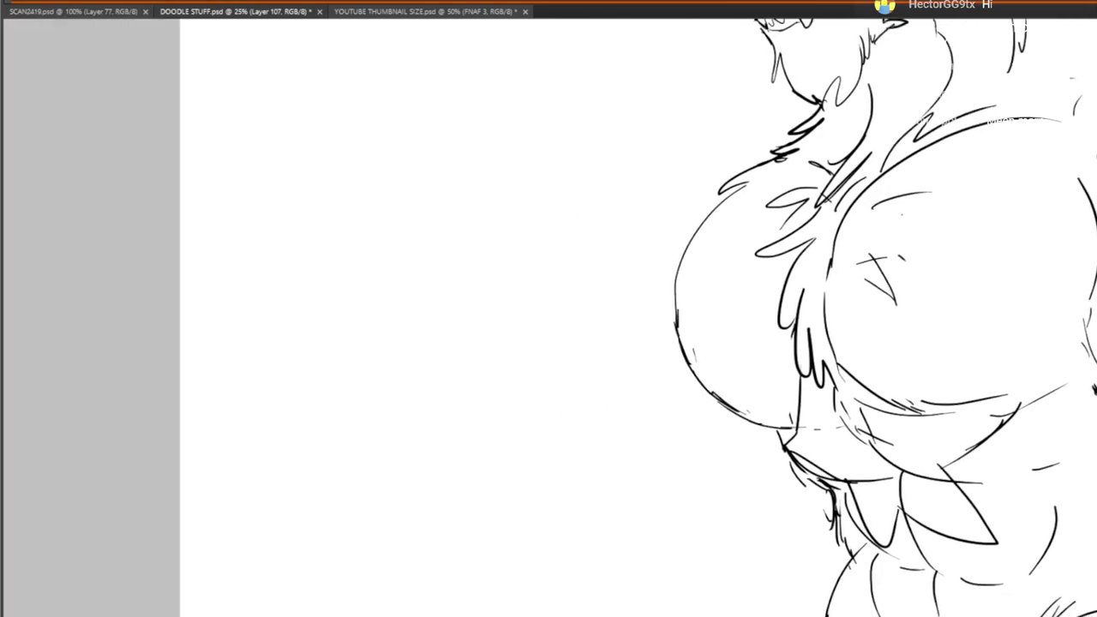
pyautogui.moveTo(448, 259)
pyautogui.mouseDown()
pyautogui.moveTo(450, 297)
pyautogui.moveTo(463, 160)
pyautogui.moveTo(464, 255)
pyautogui.mouseUp()
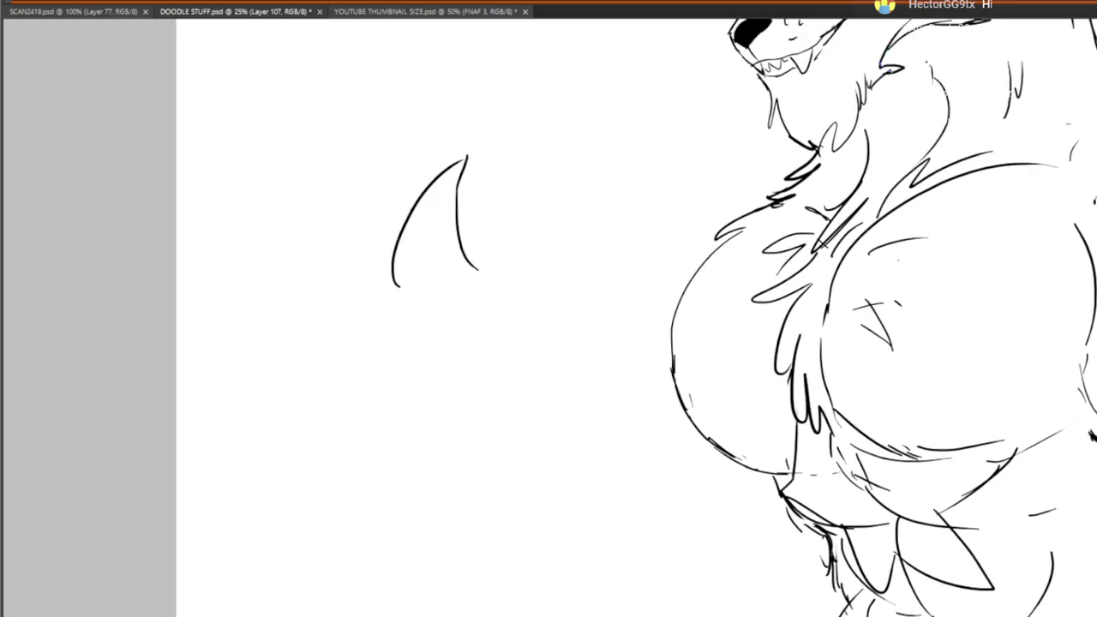
pyautogui.moveTo(577, 386); pyautogui.dragTo(589, 362)
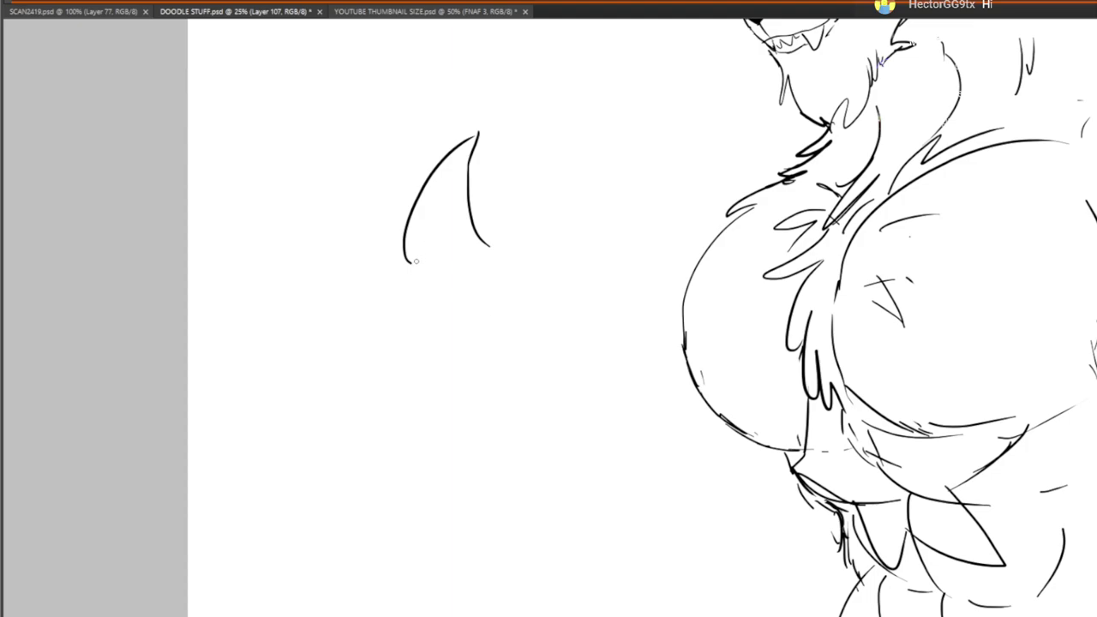
pyautogui.hotkey('ctrl', 'z')
pyautogui.hotkey('ctrl', 'z')
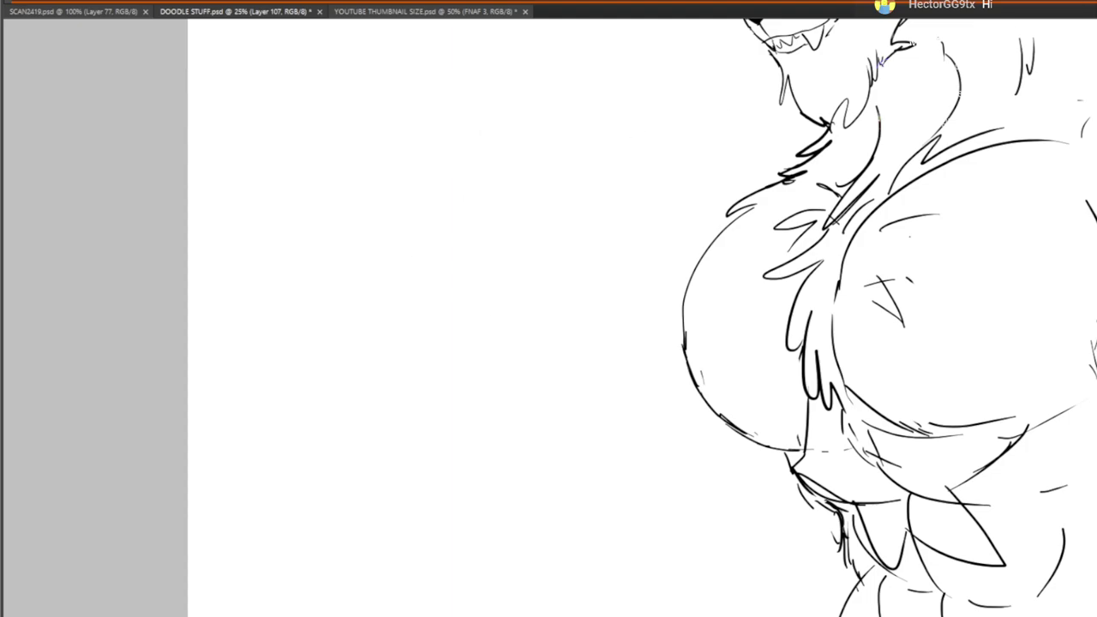
# Draw a thick curved hook with a short lined shank and a rounded cup at its base, in the blank space beside the chest
pyautogui.moveTo(409, 263)
pyautogui.mouseDown()
pyautogui.moveTo(474, 135)
pyautogui.moveTo(521, 146)
pyautogui.moveTo(472, 227)
pyautogui.moveTo(529, 191)
pyautogui.mouseUp()
pyautogui.moveTo(542, 192); pyautogui.dragTo(550, 204)
pyautogui.moveTo(407, 259)
pyautogui.mouseDown()
pyautogui.moveTo(444, 296)
pyautogui.moveTo(507, 273)
pyautogui.mouseUp()
pyautogui.moveTo(526, 265); pyautogui.dragTo(528, 258)
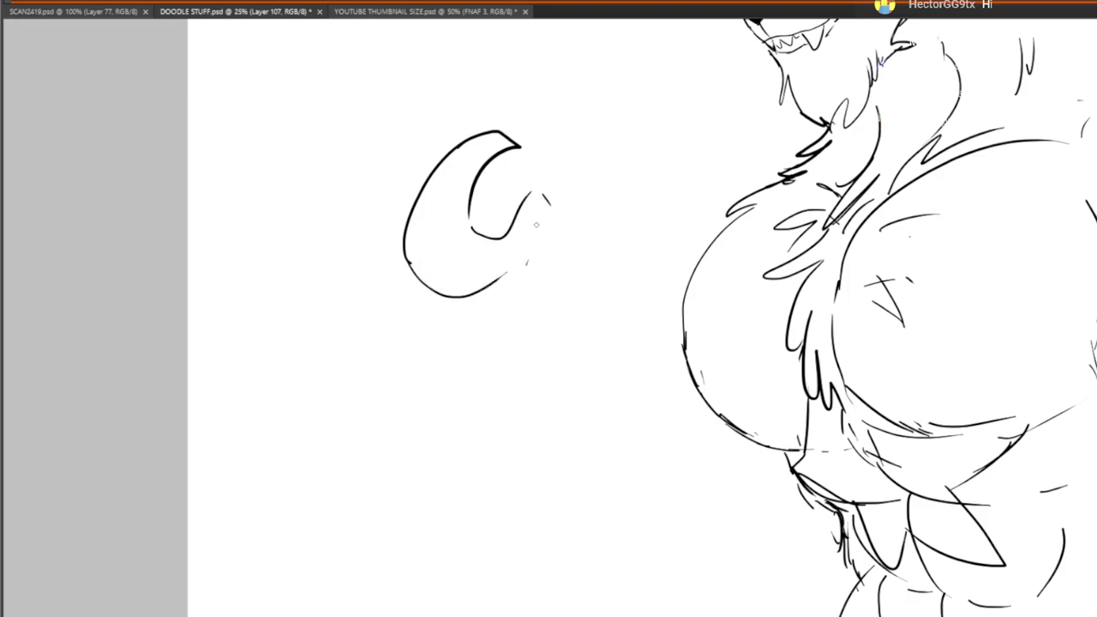
pyautogui.moveTo(540, 209); pyautogui.dragTo(555, 229)
pyautogui.moveTo(520, 231)
pyautogui.mouseDown()
pyautogui.moveTo(371, 509)
pyautogui.moveTo(409, 272)
pyautogui.moveTo(474, 289)
pyautogui.mouseUp()
pyautogui.moveTo(396, 319)
pyautogui.mouseDown()
pyautogui.moveTo(435, 342)
pyautogui.moveTo(464, 291)
pyautogui.mouseUp()
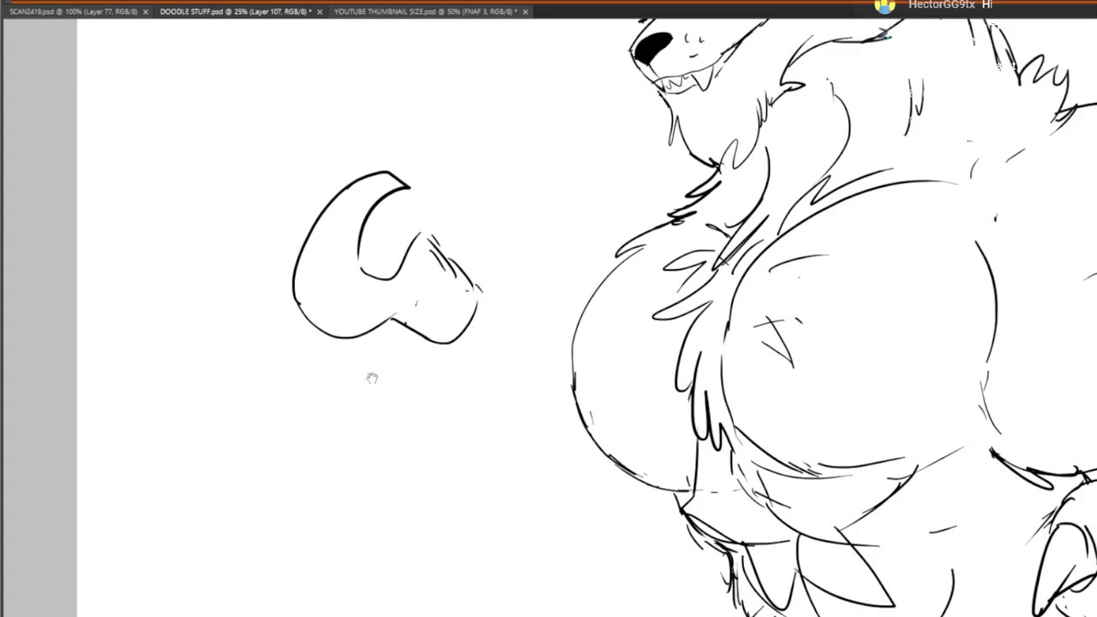
pyautogui.moveTo(404, 335)
pyautogui.mouseDown()
pyautogui.moveTo(459, 433)
pyautogui.moveTo(516, 410)
pyautogui.mouseUp()
pyautogui.moveTo(463, 257)
pyautogui.mouseDown()
pyautogui.moveTo(555, 302)
pyautogui.moveTo(495, 423)
pyautogui.mouseUp()
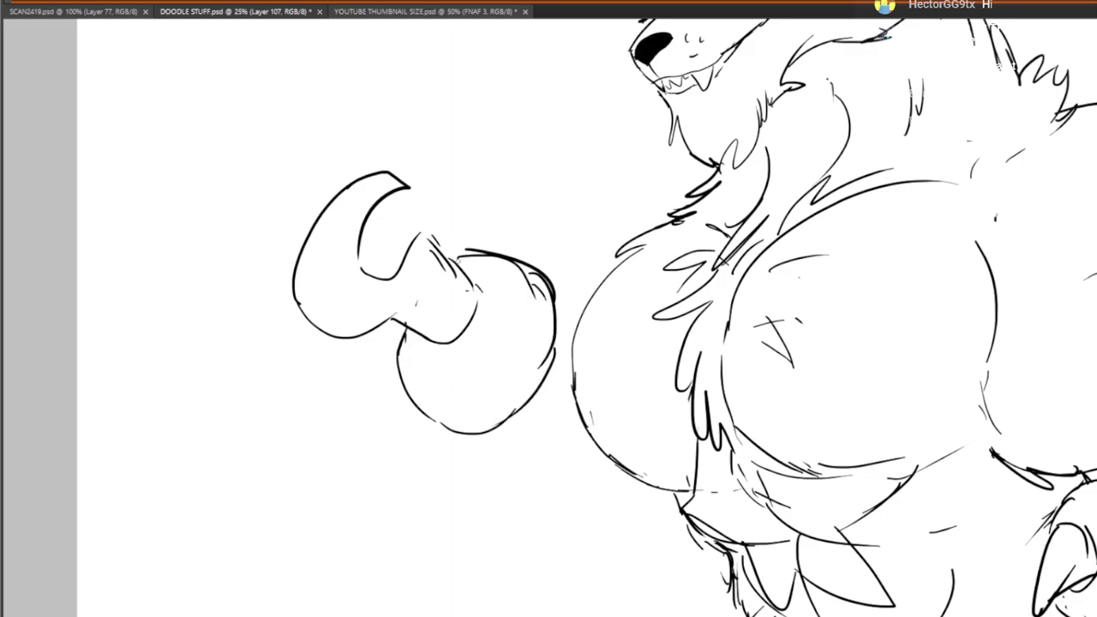
# Move the hook and its cup farther from the chest and rotate them slightly clockwise
pyautogui.moveTo(555, 257); pyautogui.dragTo(513, 149)
pyautogui.press('v')
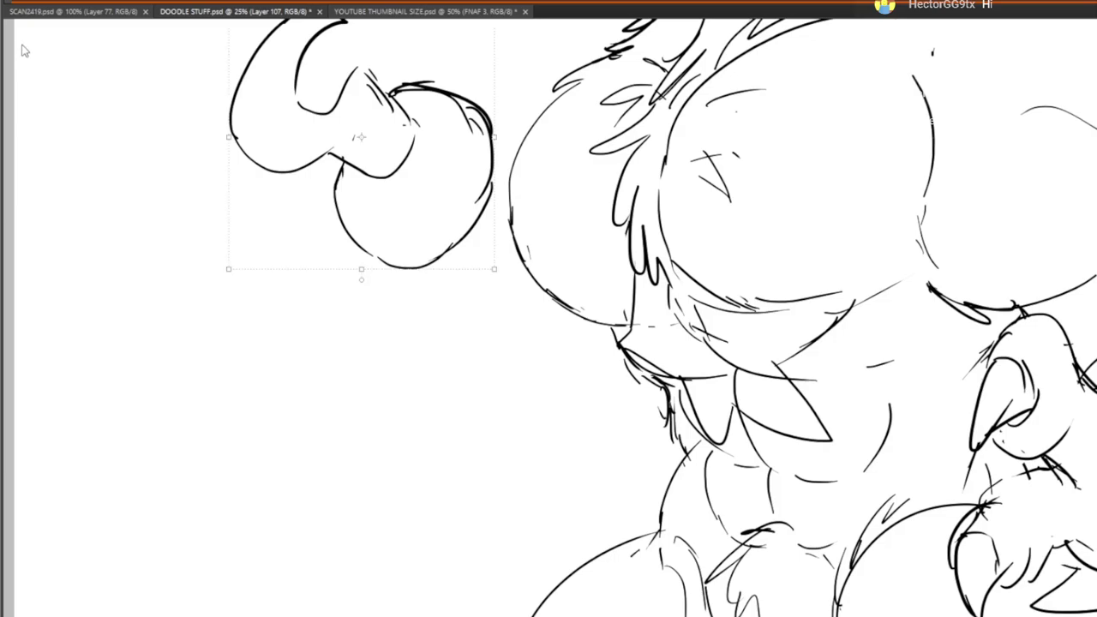
pyautogui.moveTo(345, 194); pyautogui.dragTo(232, 278)
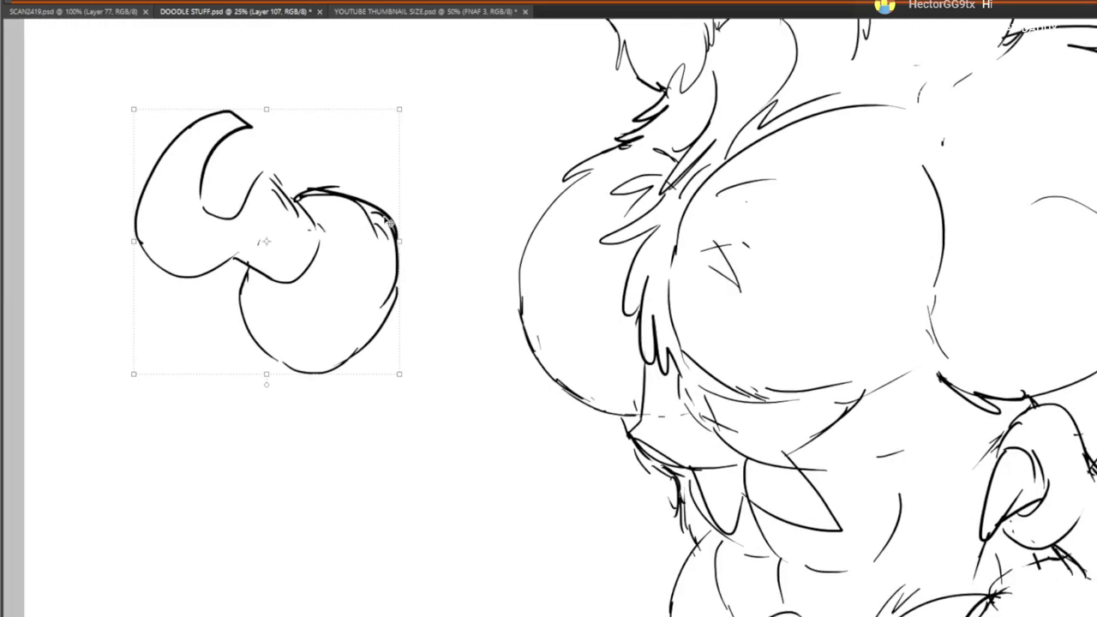
pyautogui.moveTo(406, 379); pyautogui.dragTo(370, 404)
pyautogui.moveTo(445, 264); pyautogui.dragTo(417, 237)
pyautogui.press('Return')
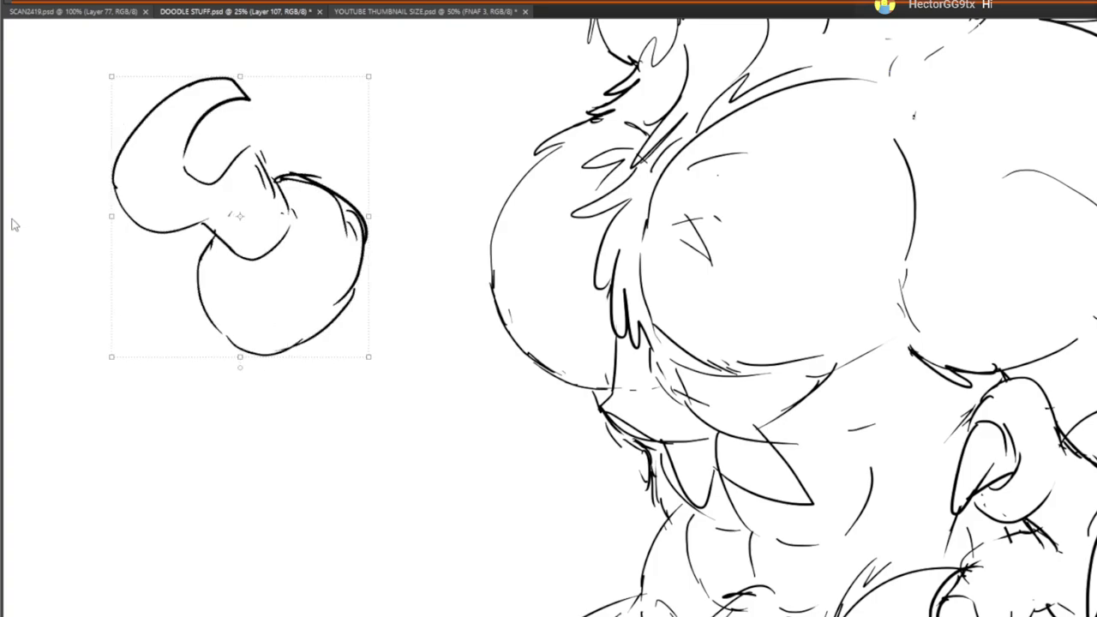
# Draw a rim around the hook's cup and a forearm with a shaggy lower edge, joined to the chest by a pointed fold
pyautogui.press('b')
pyautogui.moveTo(273, 355)
pyautogui.mouseDown()
pyautogui.moveTo(347, 315)
pyautogui.moveTo(368, 210)
pyautogui.moveTo(360, 296)
pyautogui.mouseUp()
pyautogui.moveTo(365, 222); pyautogui.dragTo(454, 283)
pyautogui.moveTo(257, 407)
pyautogui.mouseDown()
pyautogui.moveTo(304, 526)
pyautogui.moveTo(349, 429)
pyautogui.moveTo(424, 467)
pyautogui.moveTo(510, 467)
pyautogui.moveTo(497, 500)
pyautogui.mouseUp()
pyautogui.moveTo(506, 449); pyautogui.dragTo(545, 420)
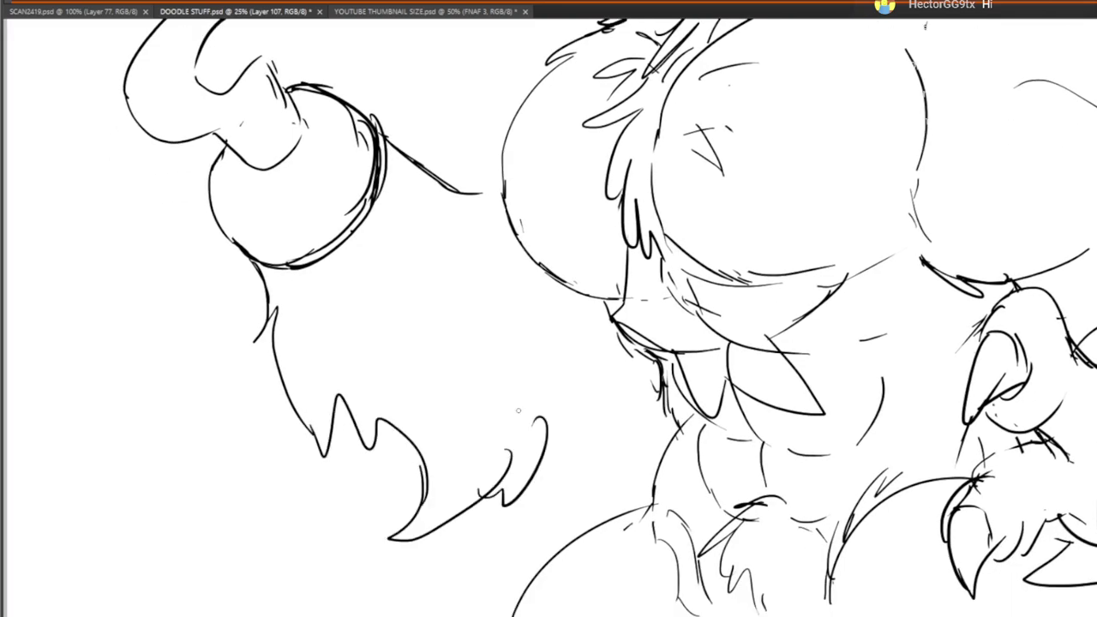
pyautogui.moveTo(500, 193)
pyautogui.mouseDown()
pyautogui.moveTo(507, 255)
pyautogui.moveTo(535, 268)
pyautogui.mouseUp()
pyautogui.moveTo(546, 457); pyautogui.dragTo(586, 440)
pyautogui.moveTo(574, 405)
pyautogui.mouseDown()
pyautogui.moveTo(610, 431)
pyautogui.moveTo(600, 309)
pyautogui.mouseUp()
pyautogui.moveTo(487, 149)
pyautogui.mouseDown()
pyautogui.moveTo(453, 289)
pyautogui.moveTo(306, 404)
pyautogui.moveTo(322, 285)
pyautogui.moveTo(369, 250)
pyautogui.moveTo(401, 195)
pyautogui.mouseUp()
pyautogui.moveTo(337, 232)
pyautogui.mouseDown()
pyautogui.moveTo(381, 170)
pyautogui.moveTo(454, 145)
pyautogui.mouseUp()
pyautogui.moveTo(379, 129)
pyautogui.mouseDown()
pyautogui.moveTo(430, 144)
pyautogui.moveTo(497, 98)
pyautogui.moveTo(367, 367)
pyautogui.moveTo(538, 172)
pyautogui.mouseUp()
pyautogui.hotkey('ctrl', 'z')
pyautogui.hotkey('ctrl', 'z')
pyautogui.hotkey('ctrl', 'z')
pyautogui.hotkey('ctrl', 'z')
pyautogui.hotkey('ctrl', 'z')
pyautogui.hotkey('ctrl', 'z')
pyautogui.hotkey('ctrl', 'z')
pyautogui.hotkey('ctrl', 'z')
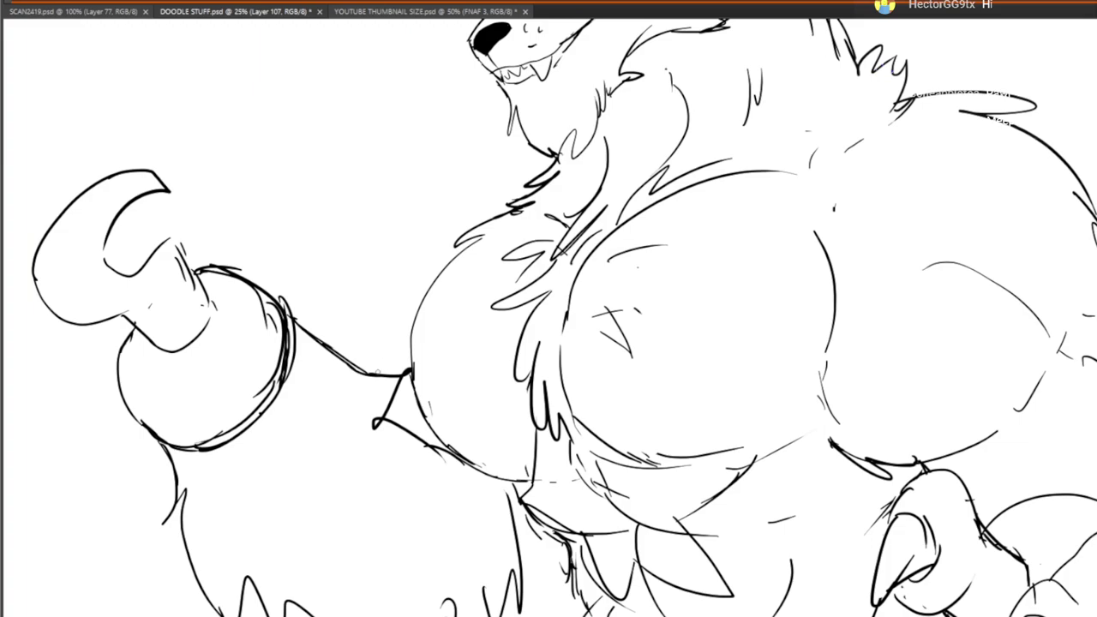
# Draw the hooked arm's shoulder contour behind the chest up to the neck, adding loose fur strokes along it
pyautogui.moveTo(373, 354)
pyautogui.mouseDown()
pyautogui.moveTo(458, 223)
pyautogui.moveTo(424, 227)
pyautogui.mouseUp()
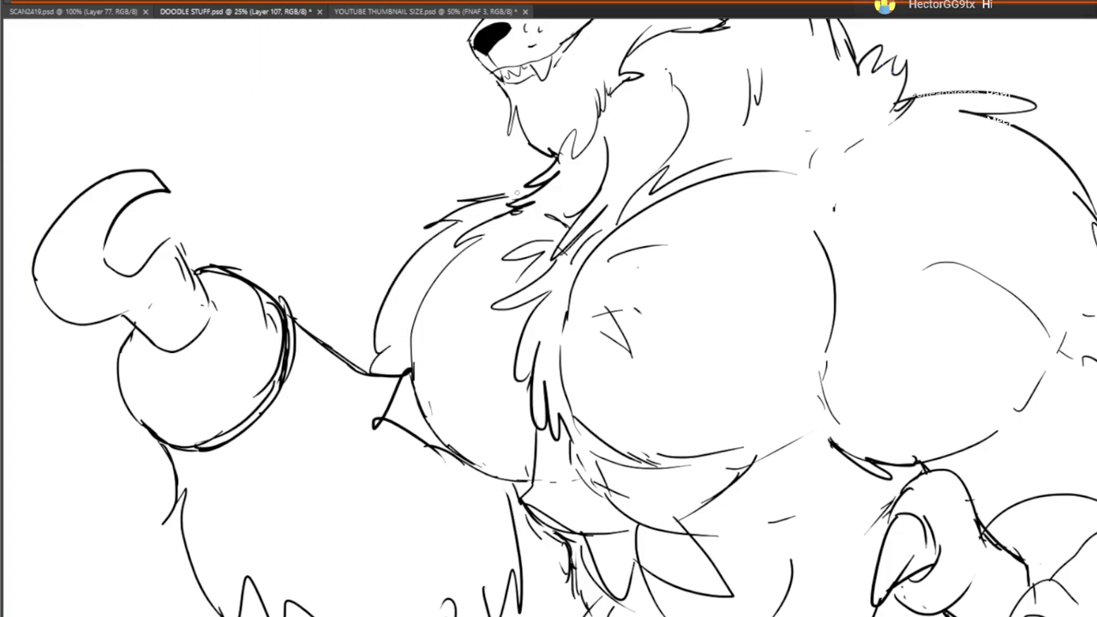
pyautogui.moveTo(530, 192); pyautogui.dragTo(456, 197)
pyautogui.moveTo(410, 268); pyautogui.dragTo(444, 247)
pyautogui.moveTo(424, 272); pyautogui.dragTo(400, 326)
pyautogui.moveTo(604, 236)
pyautogui.mouseDown()
pyautogui.moveTo(311, 521)
pyautogui.moveTo(421, 305)
pyautogui.mouseUp()
pyautogui.moveTo(382, 493)
pyautogui.mouseDown()
pyautogui.moveTo(607, 127)
pyautogui.moveTo(606, 139)
pyautogui.mouseUp()
pyautogui.moveTo(551, 276); pyautogui.dragTo(638, 426)
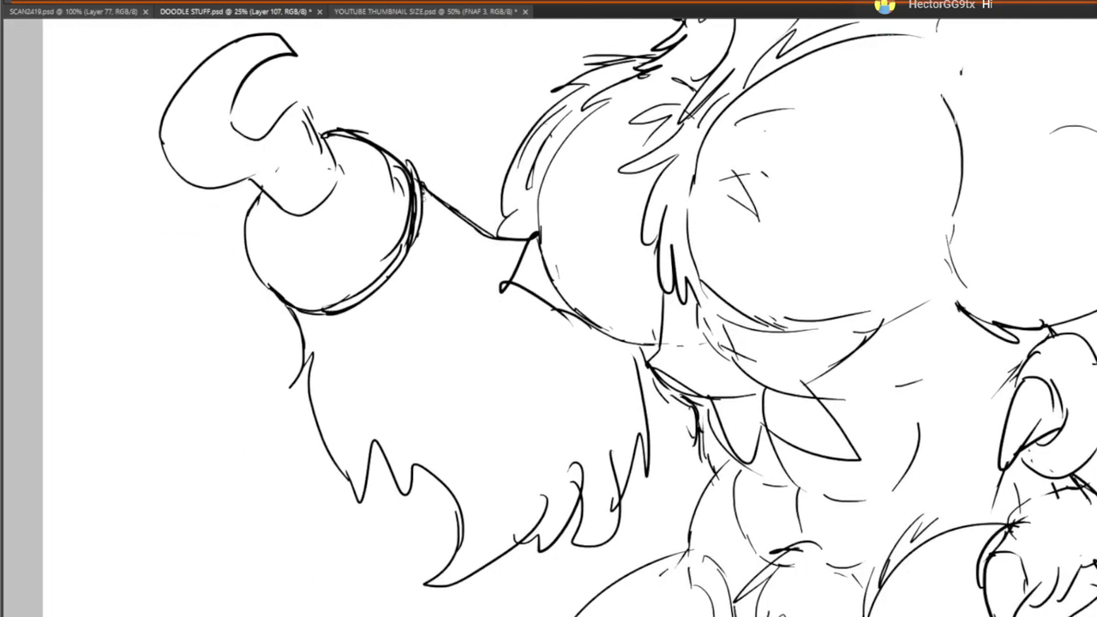
# Close the outer end of the crease beneath the nearer chest muscle with a rounded tip
pyautogui.moveTo(424, 193); pyautogui.dragTo(360, 499)
pyautogui.moveTo(548, 338); pyautogui.dragTo(342, 403)
pyautogui.moveTo(444, 415); pyautogui.dragTo(450, 175)
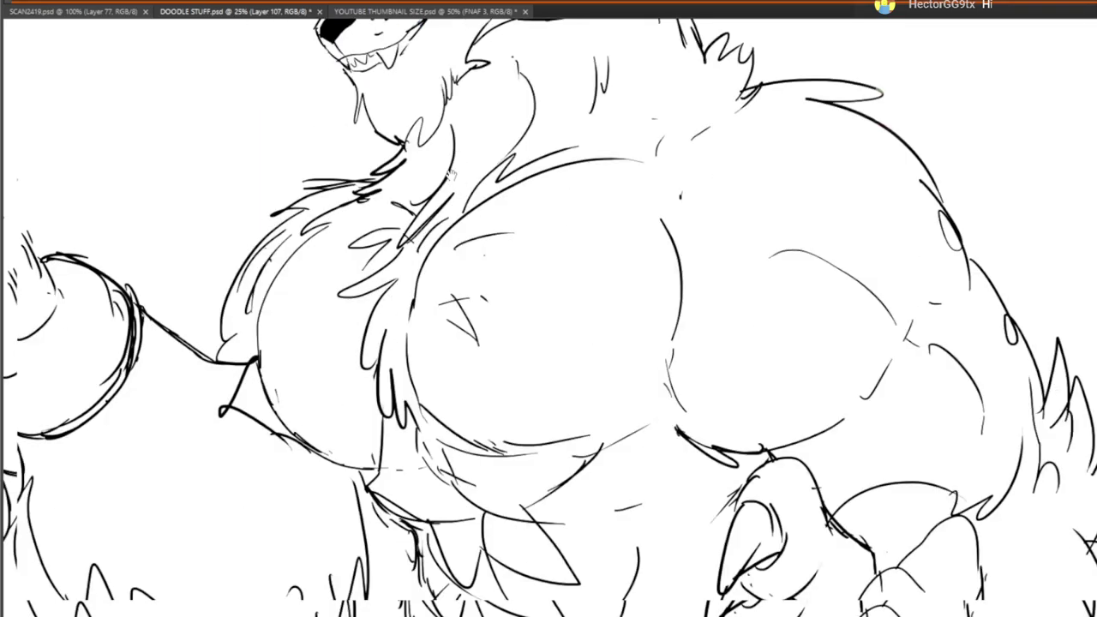
pyautogui.moveTo(417, 387); pyautogui.dragTo(448, 206)
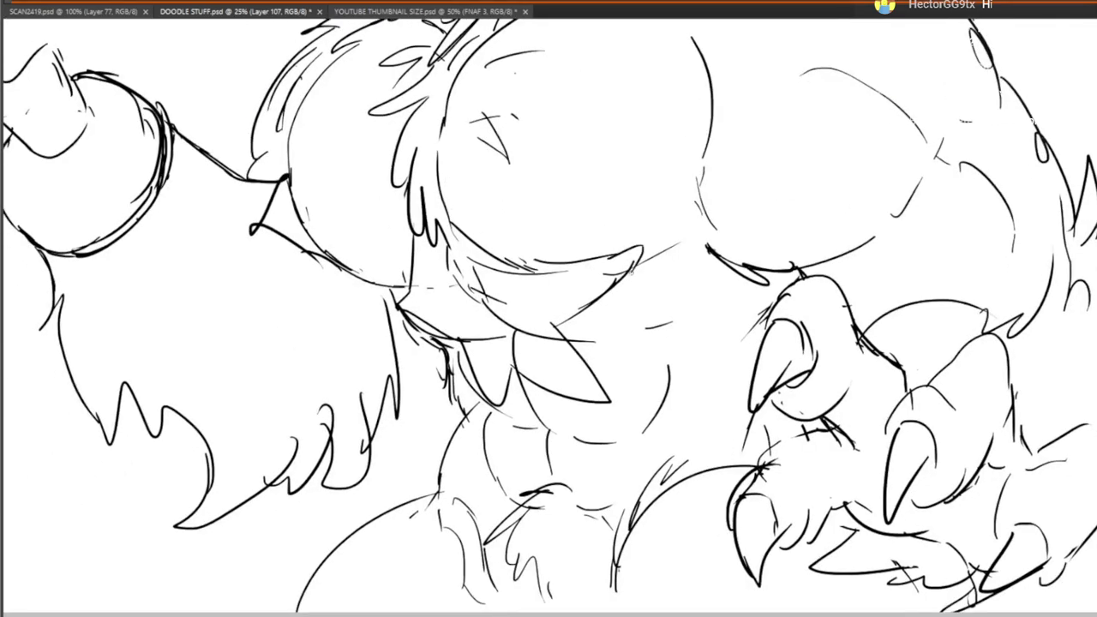
pyautogui.moveTo(633, 268); pyautogui.dragTo(580, 473)
pyautogui.moveTo(439, 313)
pyautogui.mouseDown()
pyautogui.moveTo(448, 485)
pyautogui.moveTo(515, 507)
pyautogui.moveTo(544, 461)
pyautogui.moveTo(524, 422)
pyautogui.moveTo(380, 502)
pyautogui.mouseUp()
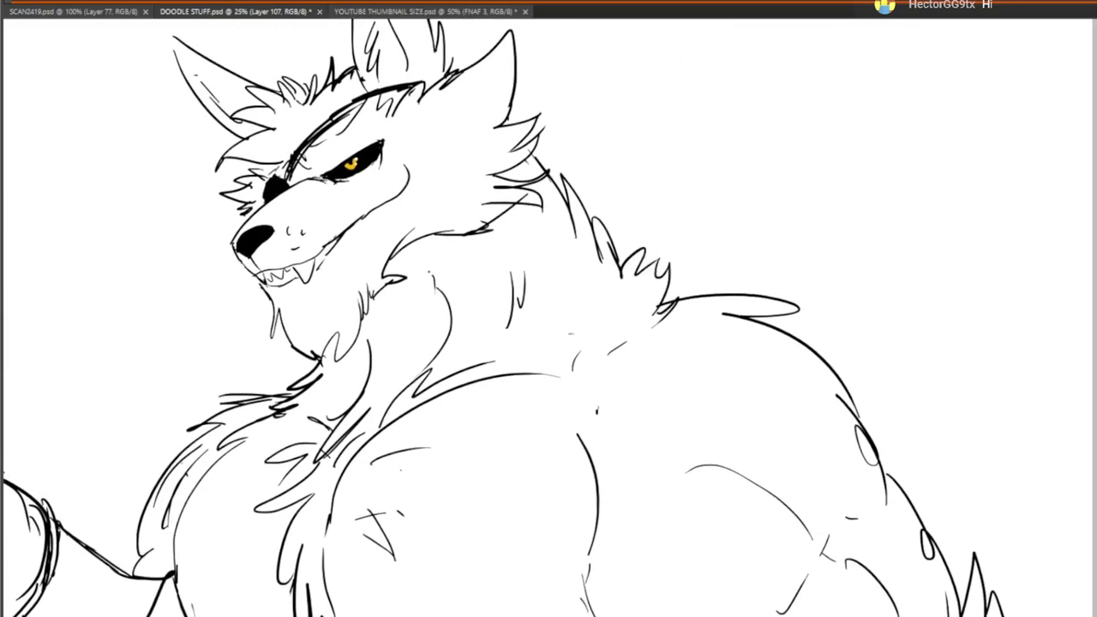
# Erase the spiky fur between the back of the neck and the shoulder on Layer 112
pyautogui.hotkey('ctrl', 'alt', 'shift', 'n')
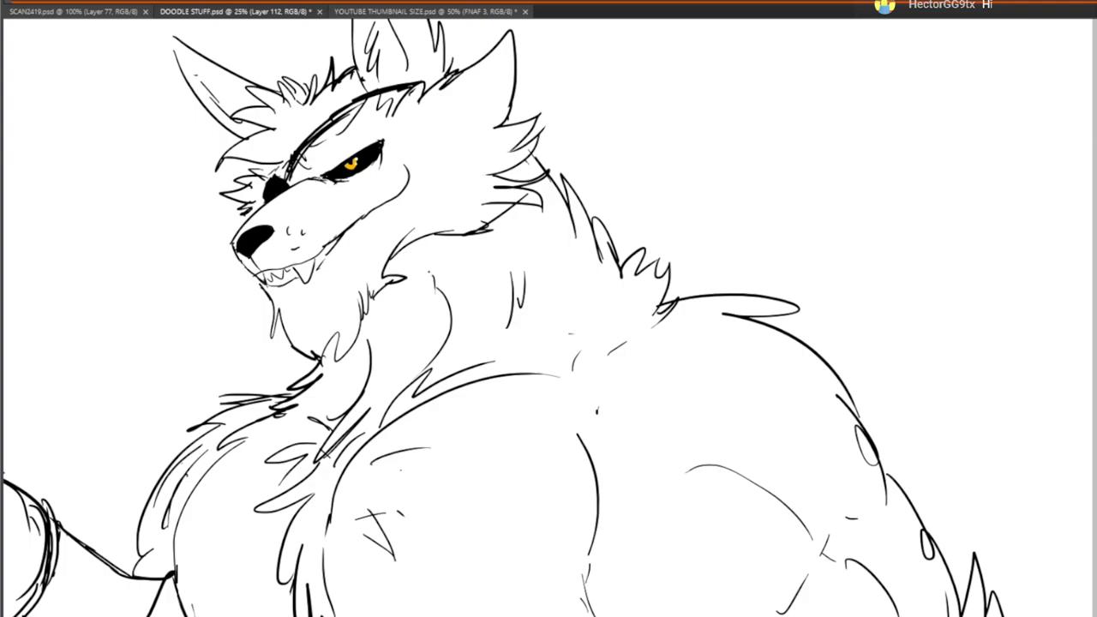
pyautogui.moveTo(692, 265)
pyautogui.mouseDown()
pyautogui.moveTo(637, 302)
pyautogui.moveTo(645, 227)
pyautogui.moveTo(619, 288)
pyautogui.moveTo(650, 340)
pyautogui.mouseUp()
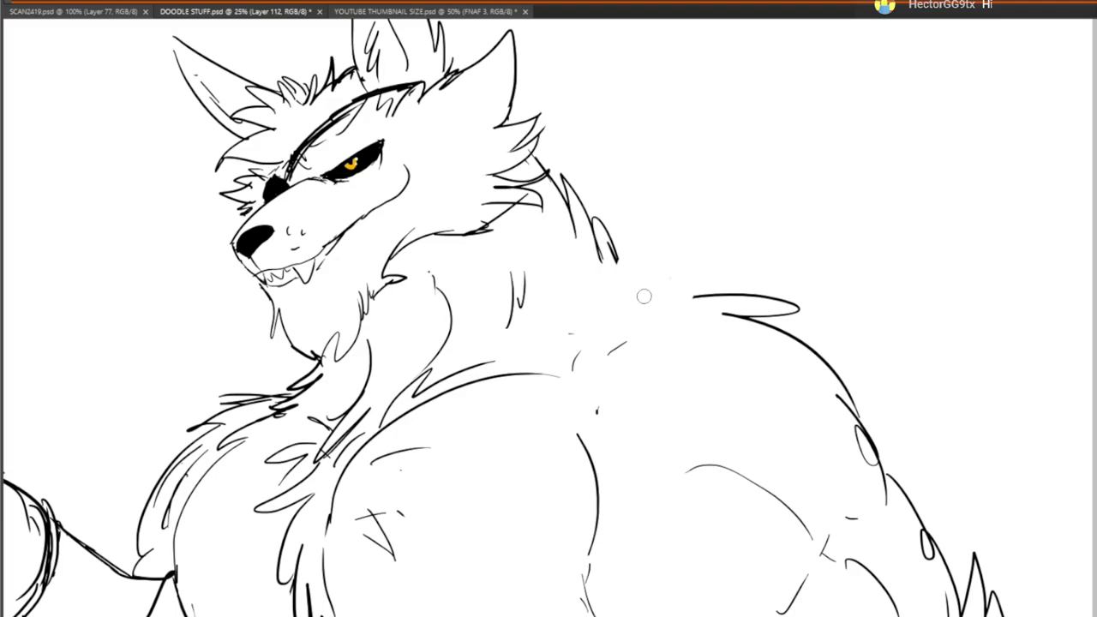
pyautogui.moveTo(642, 317); pyautogui.dragTo(648, 229)
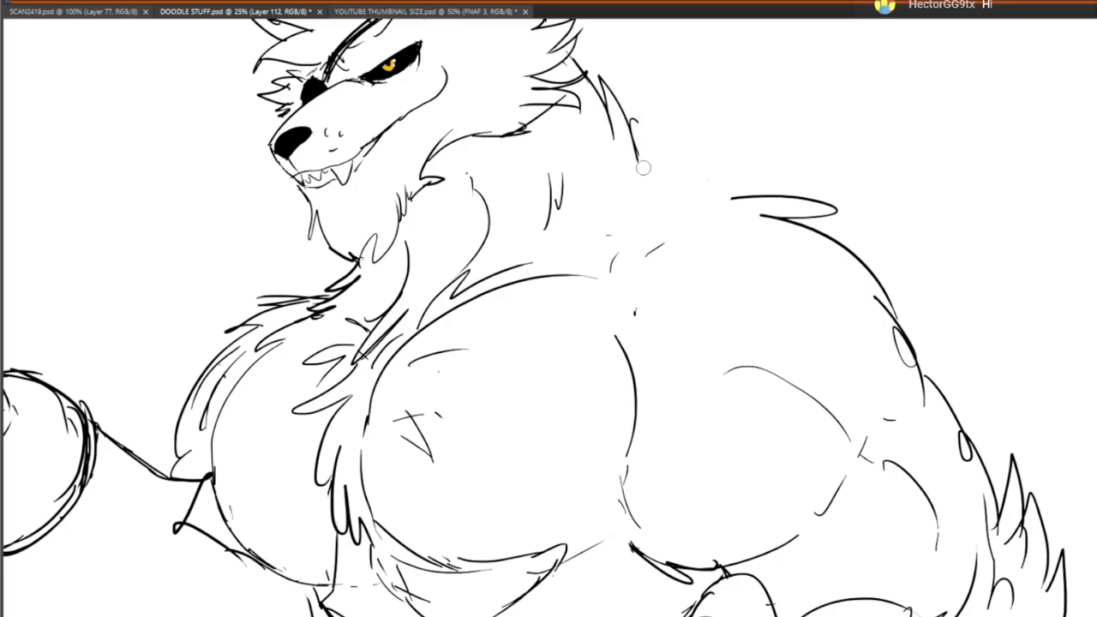
pyautogui.moveTo(500, 211); pyautogui.dragTo(491, 309)
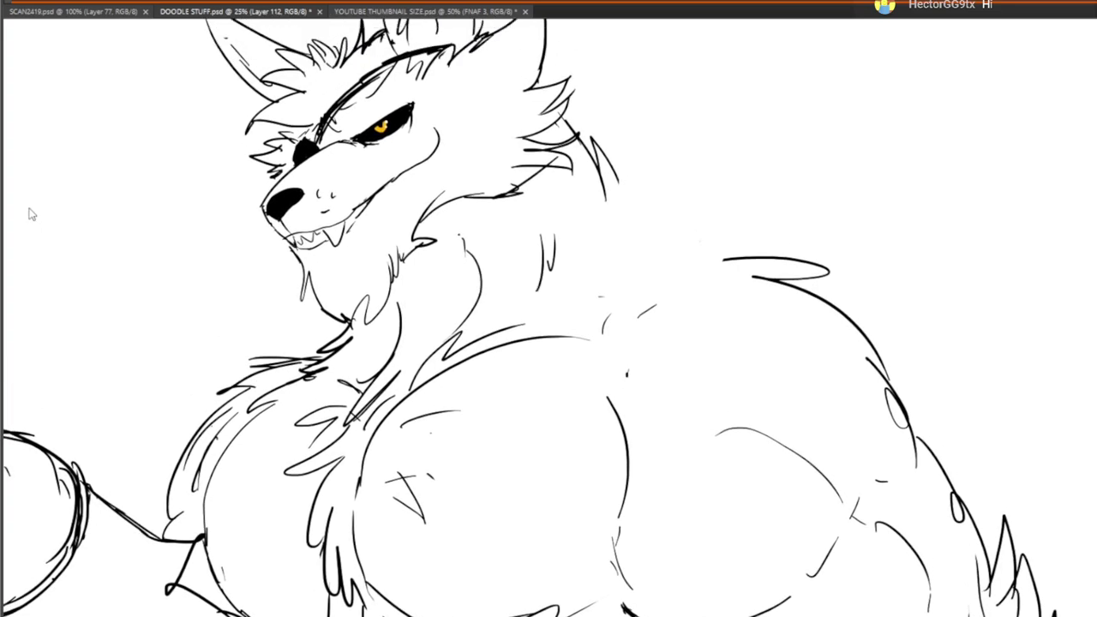
# Redraw the back of the neck as a smoother slope with small fur tufts leading into the shoulder line
pyautogui.moveTo(612, 173)
pyautogui.mouseDown()
pyautogui.moveTo(631, 243)
pyautogui.moveTo(634, 211)
pyautogui.moveTo(649, 245)
pyautogui.moveTo(679, 233)
pyautogui.moveTo(672, 254)
pyautogui.moveTo(712, 254)
pyautogui.mouseUp()
pyautogui.moveTo(703, 330)
pyautogui.mouseDown()
pyautogui.moveTo(753, 273)
pyautogui.moveTo(566, 246)
pyautogui.moveTo(593, 458)
pyautogui.moveTo(738, 272)
pyautogui.mouseUp()
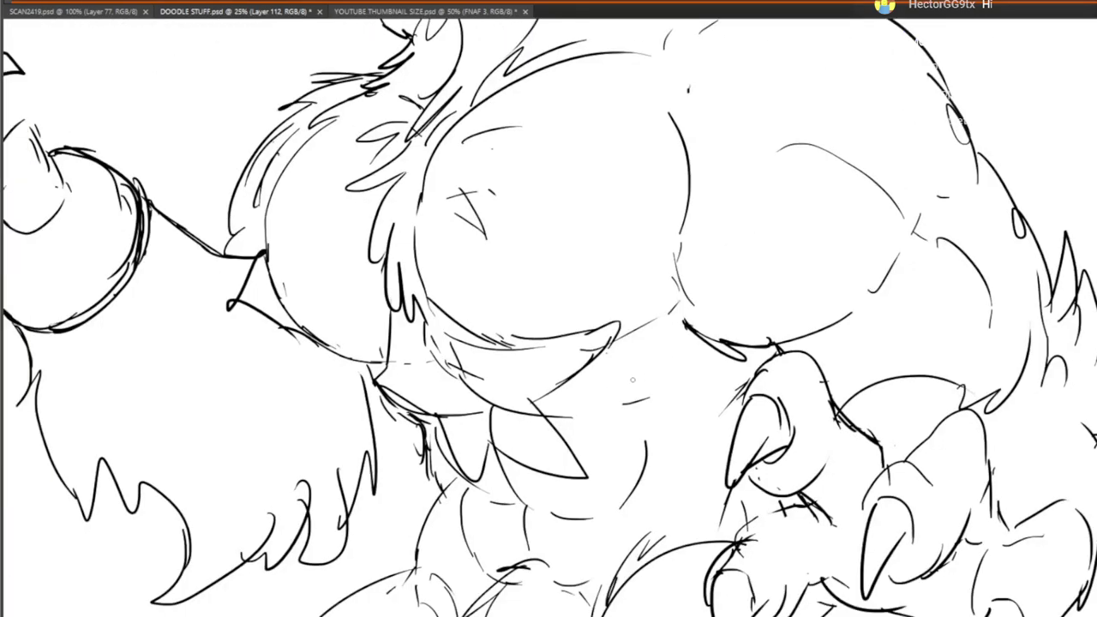
pyautogui.moveTo(689, 353)
pyautogui.mouseDown()
pyautogui.moveTo(669, 399)
pyautogui.moveTo(695, 412)
pyautogui.mouseUp()
pyautogui.moveTo(695, 417)
pyautogui.mouseDown()
pyautogui.moveTo(679, 444)
pyautogui.moveTo(617, 478)
pyautogui.mouseUp()
pyautogui.moveTo(695, 253)
pyautogui.mouseDown()
pyautogui.moveTo(659, 486)
pyautogui.moveTo(718, 504)
pyautogui.mouseUp()
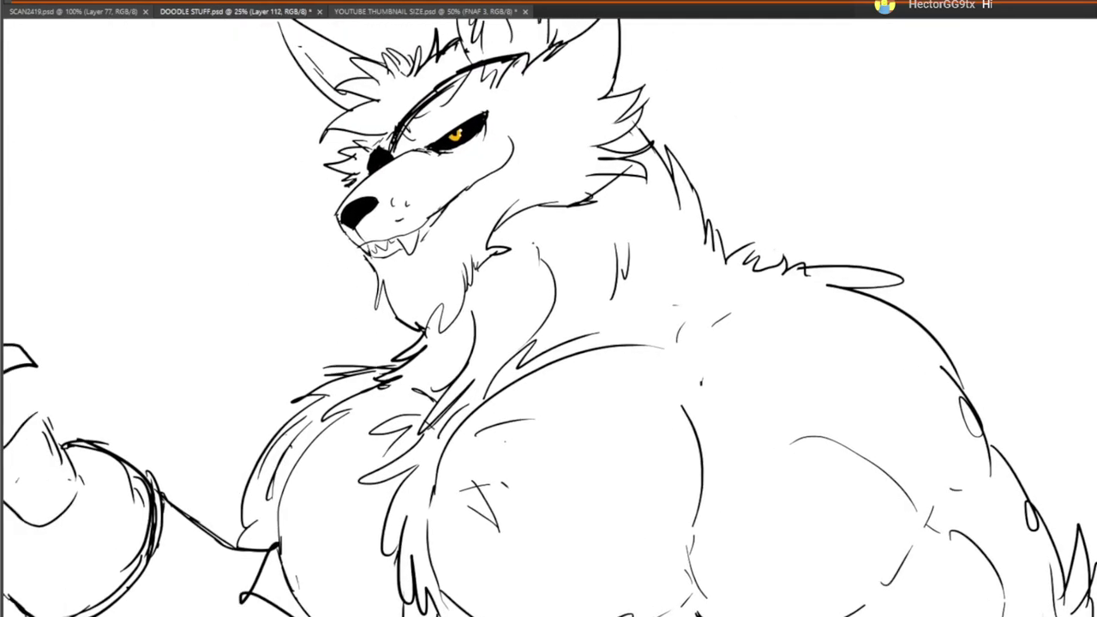
# Fade the sketch to 50% opacity and outline a small oval head in the blank area above the shoulder
pyautogui.press('5')
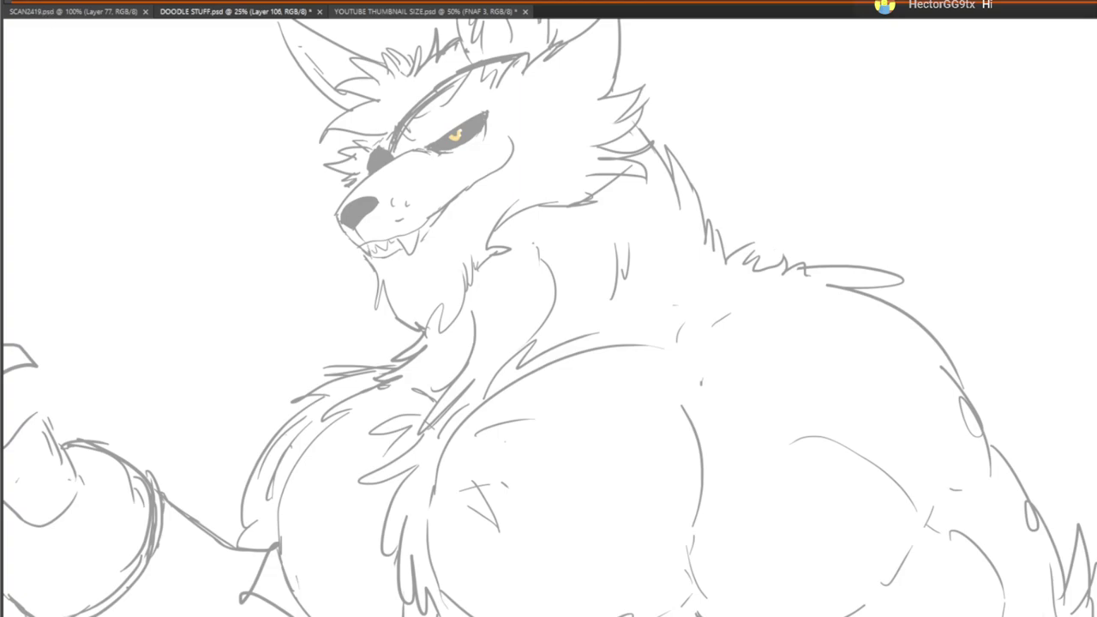
pyautogui.click(787, 244)
pyautogui.click(787, 244)
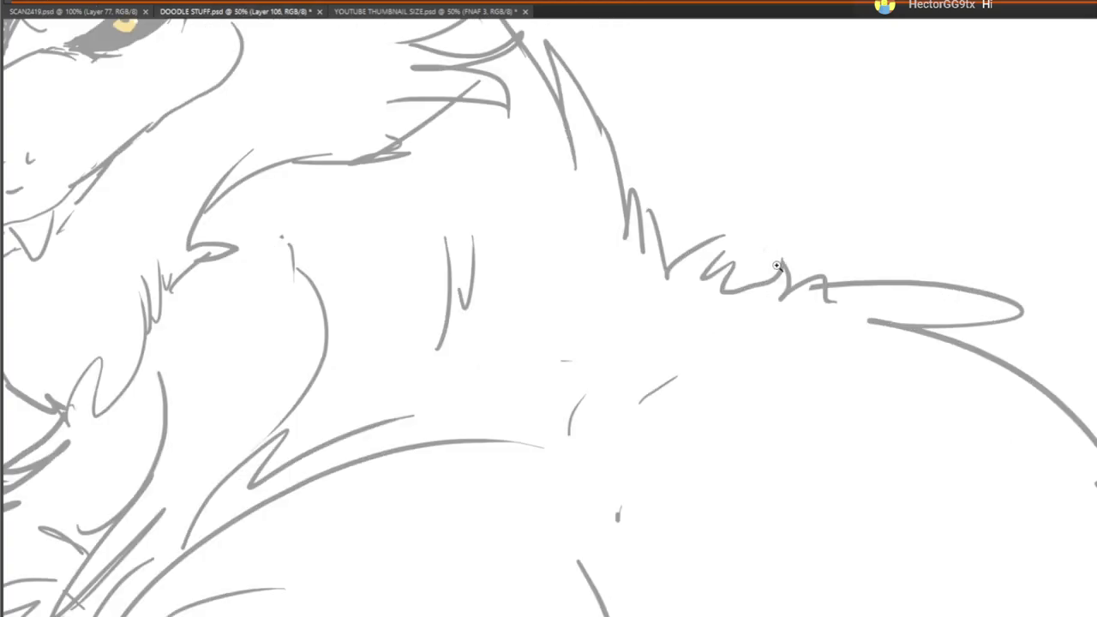
pyautogui.click(787, 244)
pyautogui.click(787, 244)
pyautogui.scroll(3, 512, 225)
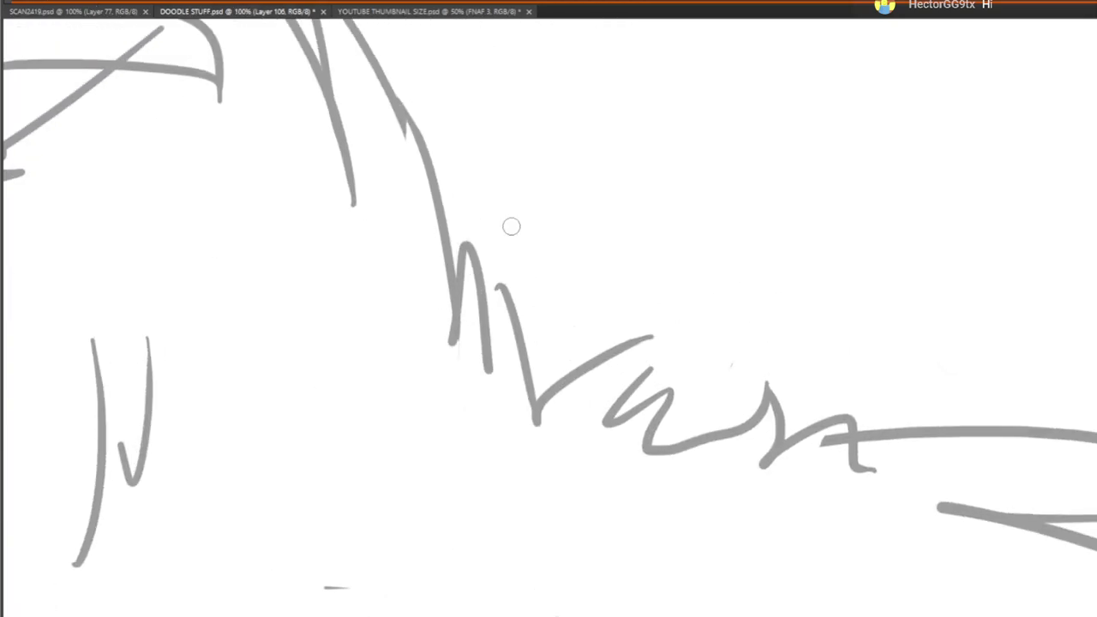
pyautogui.scroll(3, 583, 284)
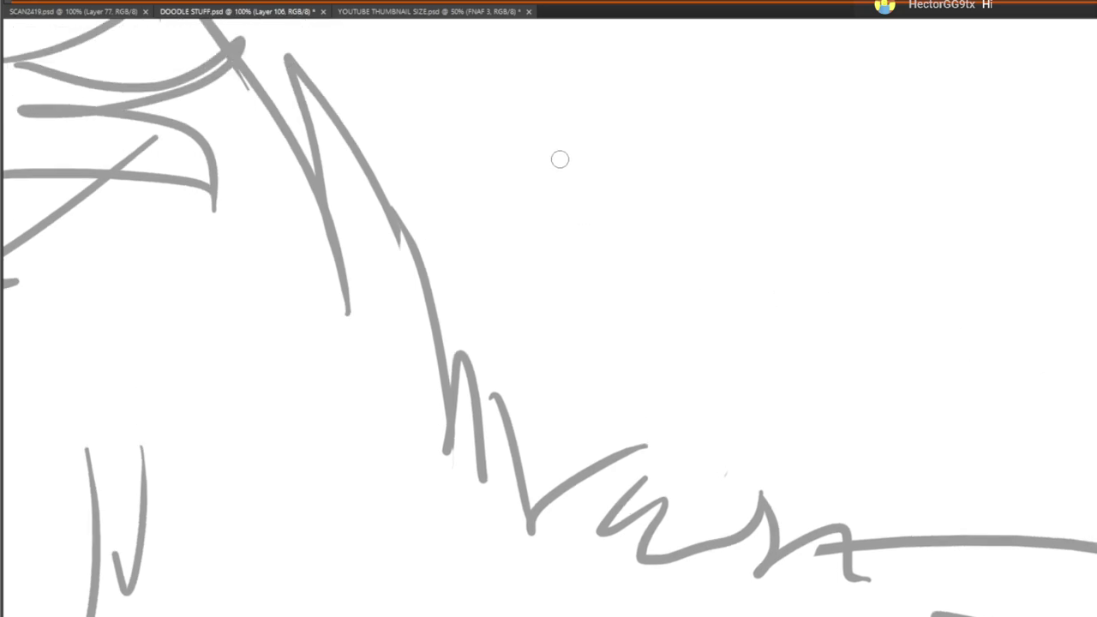
pyautogui.moveTo(559, 160)
pyautogui.mouseDown()
pyautogui.moveTo(580, 214)
pyautogui.moveTo(634, 159)
pyautogui.mouseUp()
pyautogui.moveTo(565, 204); pyautogui.dragTo(622, 204)
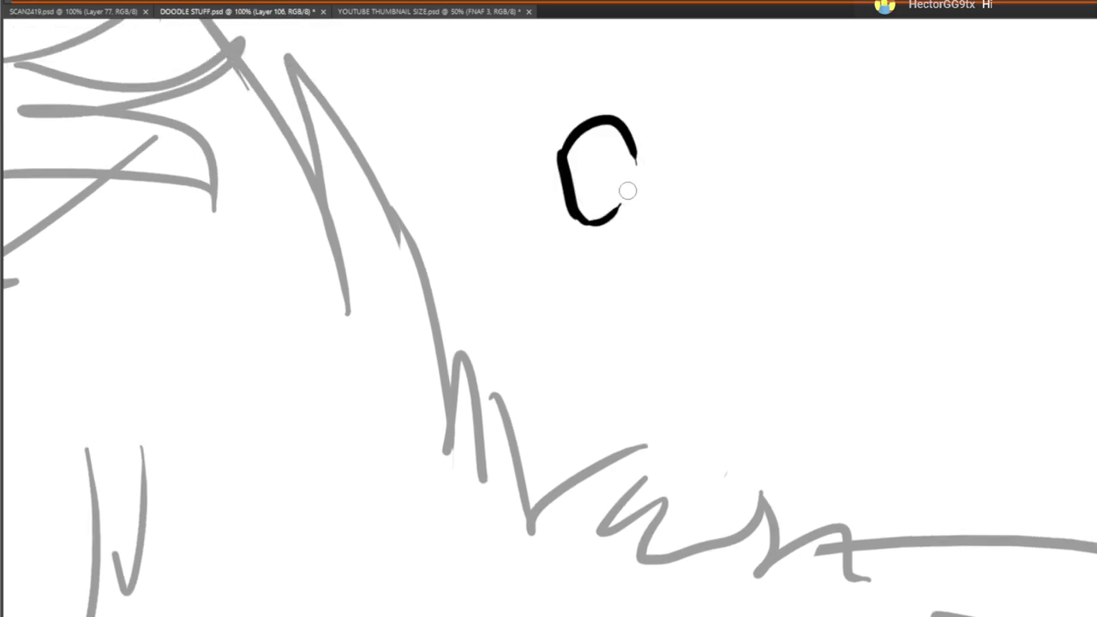
# Draw the small figure's two outstretched arms and both sides of its torso below the head
pyautogui.moveTo(634, 151)
pyautogui.mouseDown()
pyautogui.moveTo(642, 216)
pyautogui.moveTo(840, 151)
pyautogui.moveTo(679, 254)
pyautogui.mouseUp()
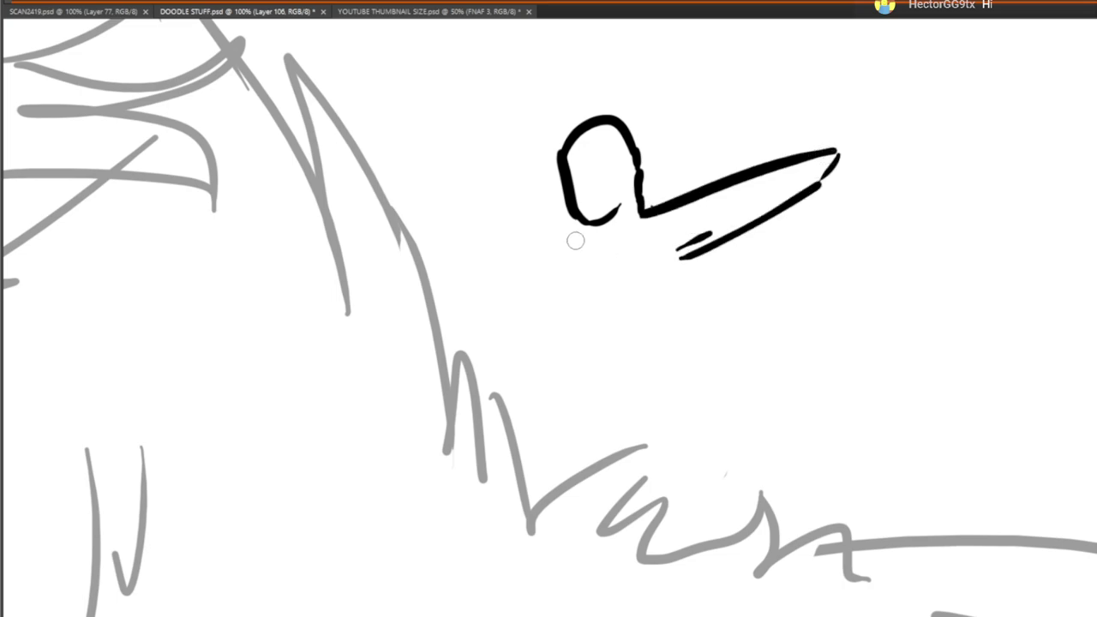
pyautogui.moveTo(587, 228)
pyautogui.mouseDown()
pyautogui.moveTo(588, 243)
pyautogui.moveTo(502, 289)
pyautogui.moveTo(573, 276)
pyautogui.moveTo(590, 387)
pyautogui.mouseUp()
pyautogui.moveTo(684, 243); pyautogui.dragTo(654, 333)
pyautogui.moveTo(671, 273); pyautogui.dragTo(658, 396)
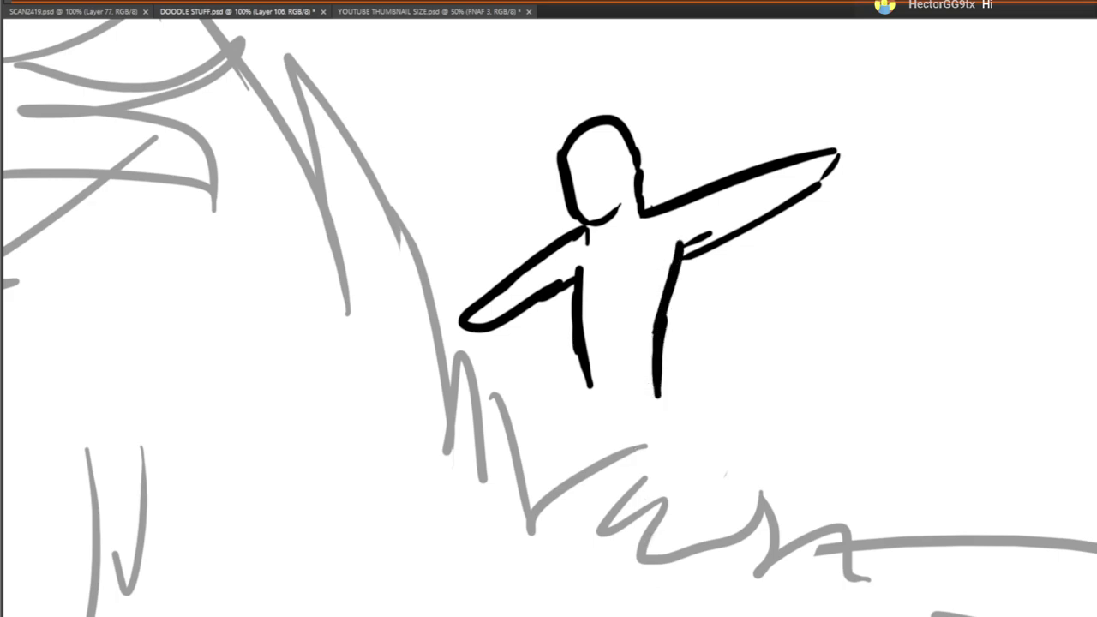
# Draw a pointed beak-like snout with a solid black nose on the small figure's head
pyautogui.moveTo(579, 166)
pyautogui.mouseDown()
pyautogui.moveTo(569, 164)
pyautogui.moveTo(644, 204)
pyautogui.mouseUp()
pyautogui.moveTo(566, 159)
pyautogui.mouseDown()
pyautogui.moveTo(576, 146)
pyautogui.moveTo(546, 235)
pyautogui.moveTo(603, 179)
pyautogui.moveTo(612, 204)
pyautogui.mouseUp()
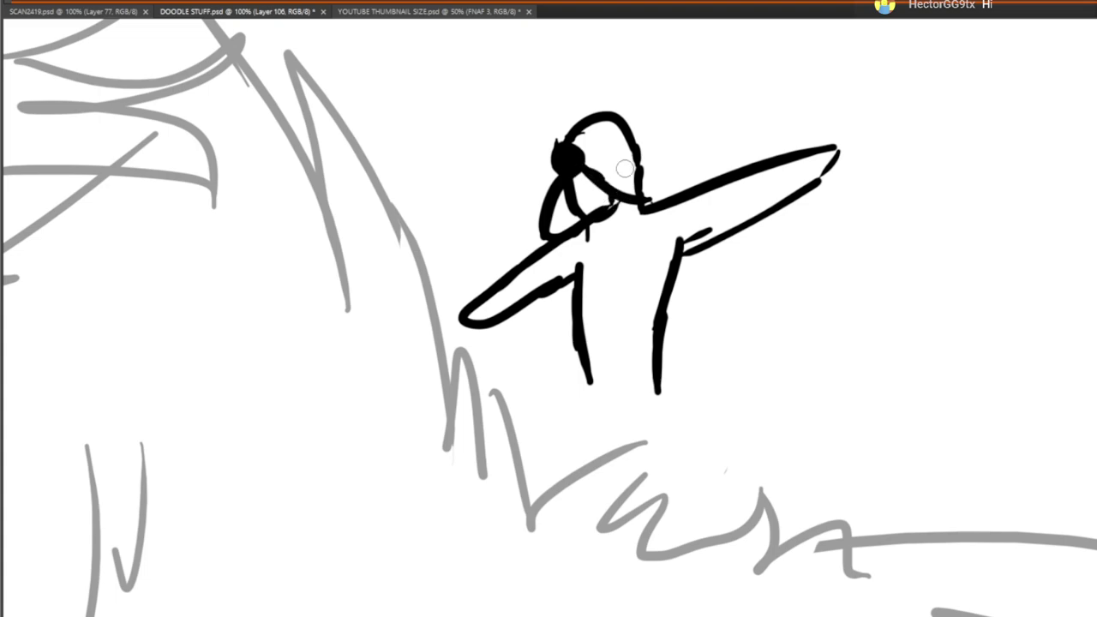
pyautogui.moveTo(636, 168)
pyautogui.mouseDown()
pyautogui.moveTo(603, 194)
pyautogui.moveTo(574, 206)
pyautogui.moveTo(572, 195)
pyautogui.moveTo(600, 199)
pyautogui.mouseUp()
pyautogui.click(30, 199)
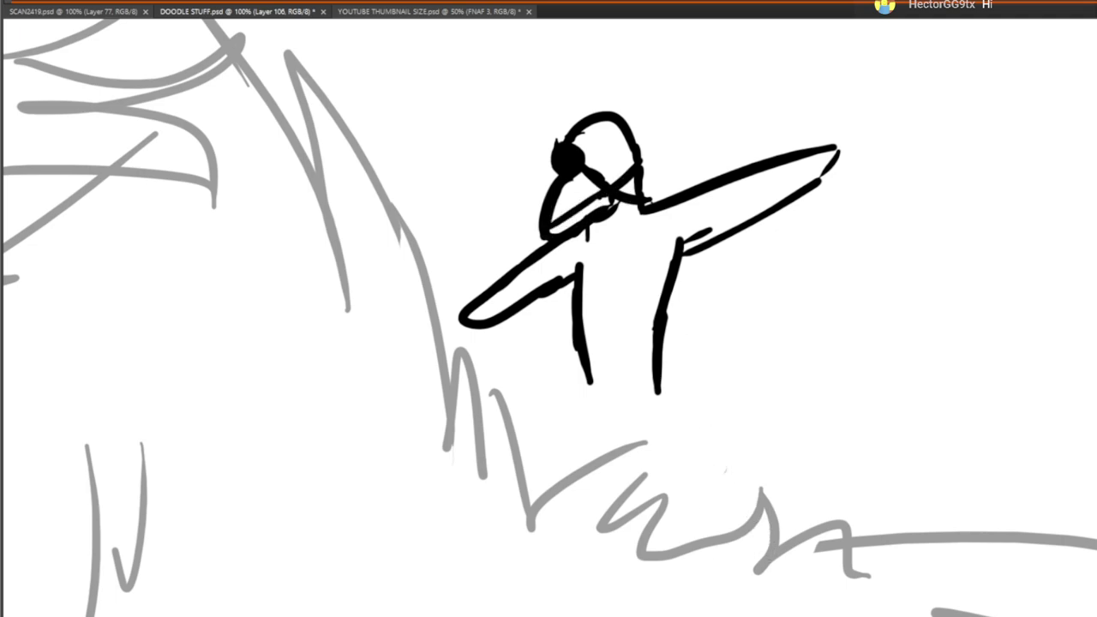
# Turn the figure's outstretched arms into wings by outlining jagged feathers around them and adding a short crossing line on each
pyautogui.moveTo(709, 343); pyautogui.dragTo(610, 437)
pyautogui.moveTo(562, 287)
pyautogui.mouseDown()
pyautogui.moveTo(894, 183)
pyautogui.moveTo(875, 178)
pyautogui.moveTo(598, 346)
pyautogui.mouseUp()
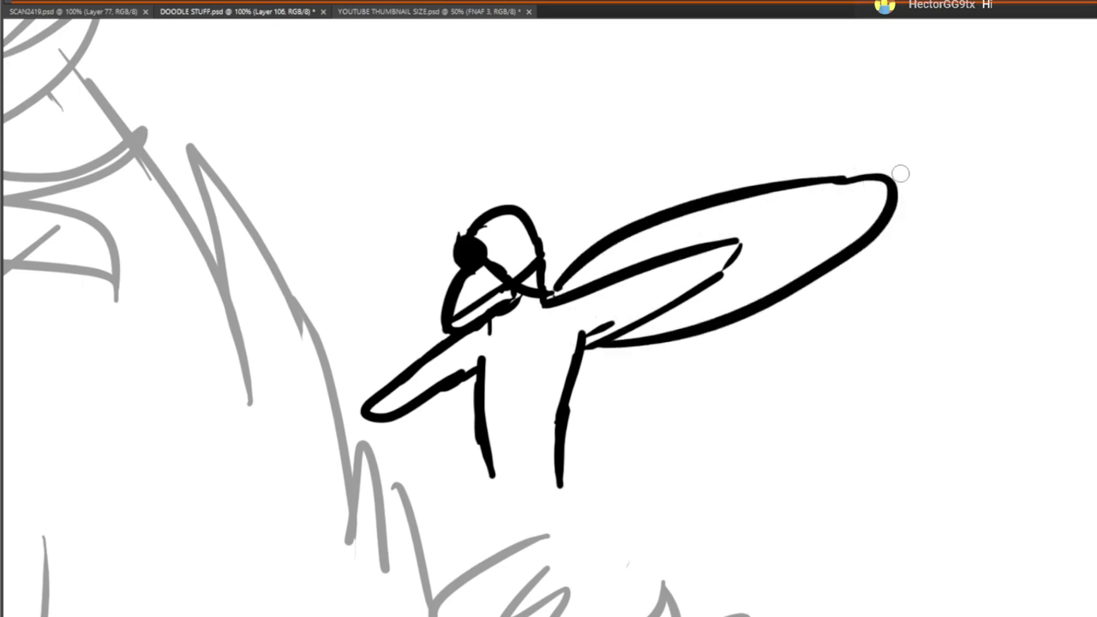
pyautogui.moveTo(795, 187); pyautogui.dragTo(909, 191)
pyautogui.moveTo(830, 230)
pyautogui.mouseDown()
pyautogui.moveTo(917, 238)
pyautogui.moveTo(774, 317)
pyautogui.moveTo(626, 339)
pyautogui.mouseUp()
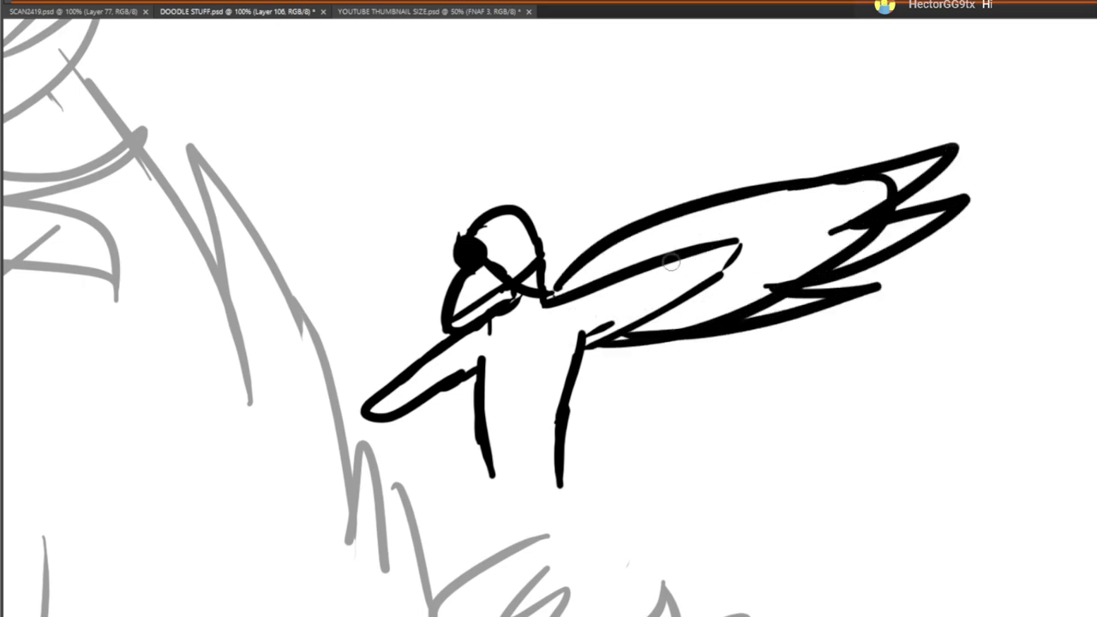
pyautogui.moveTo(656, 225); pyautogui.dragTo(690, 300)
pyautogui.moveTo(415, 340)
pyautogui.mouseDown()
pyautogui.moveTo(534, 254)
pyautogui.moveTo(340, 377)
pyautogui.moveTo(491, 377)
pyautogui.moveTo(570, 340)
pyautogui.mouseUp()
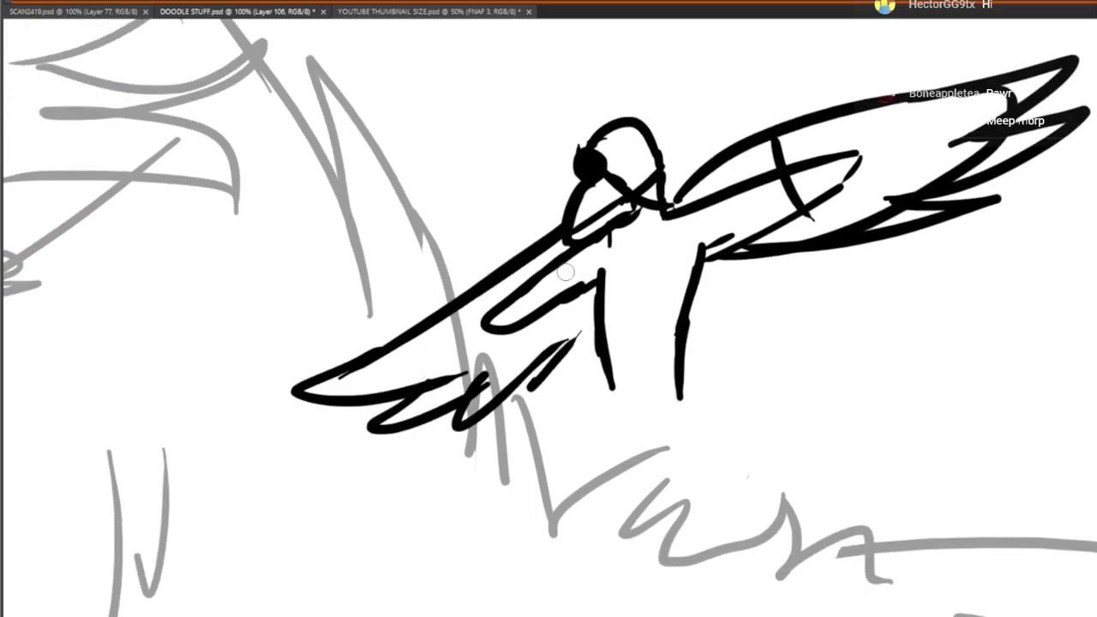
pyautogui.moveTo(513, 278); pyautogui.dragTo(539, 353)
pyautogui.moveTo(624, 448)
pyautogui.mouseDown()
pyautogui.moveTo(588, 306)
pyautogui.moveTo(603, 392)
pyautogui.mouseUp()
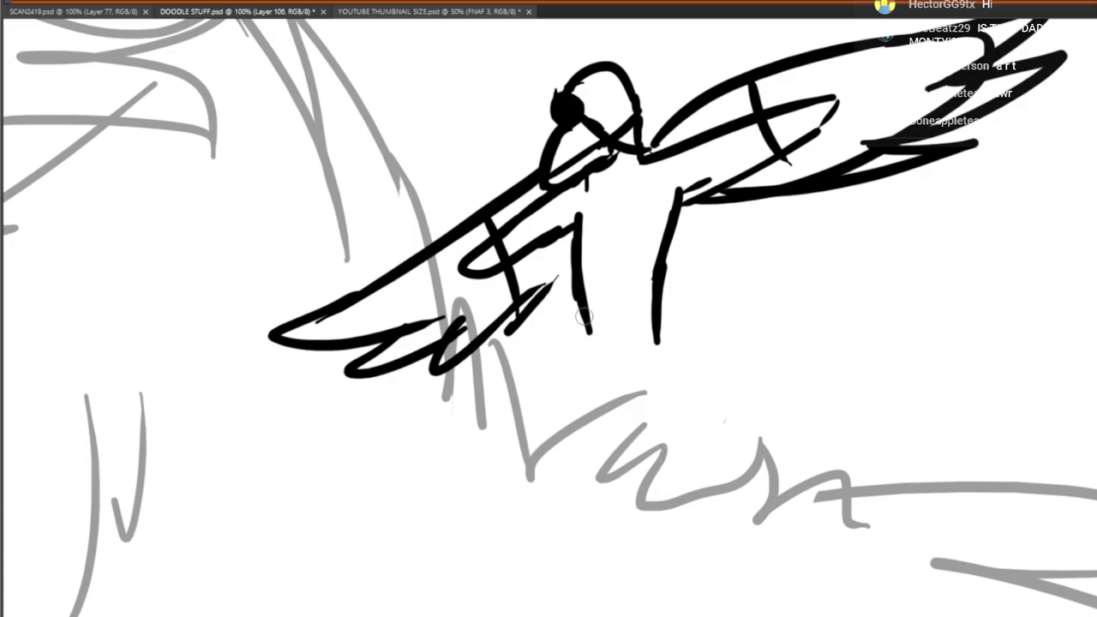
# Draw the figure's right-hand leg from the hip down, with a bent thigh, straight shin and clawed foot
pyautogui.moveTo(615, 357); pyautogui.dragTo(652, 401)
pyautogui.moveTo(674, 321); pyautogui.dragTo(700, 393)
pyautogui.moveTo(624, 336); pyautogui.dragTo(628, 363)
pyautogui.moveTo(661, 308); pyautogui.dragTo(700, 391)
pyautogui.moveTo(671, 338)
pyautogui.mouseDown()
pyautogui.moveTo(681, 389)
pyautogui.moveTo(666, 434)
pyautogui.moveTo(703, 438)
pyautogui.mouseUp()
pyautogui.moveTo(697, 377)
pyautogui.mouseDown()
pyautogui.moveTo(720, 429)
pyautogui.moveTo(717, 495)
pyautogui.mouseUp()
pyautogui.moveTo(673, 439)
pyautogui.mouseDown()
pyautogui.moveTo(683, 537)
pyautogui.moveTo(739, 540)
pyautogui.mouseUp()
pyautogui.moveTo(718, 488); pyautogui.dragTo(743, 531)
# Draw the figure's left-hand leg with its rounded clawed foot and add a round eye to the head
pyautogui.moveTo(584, 305); pyautogui.dragTo(541, 420)
pyautogui.moveTo(624, 382); pyautogui.dragTo(561, 461)
pyautogui.moveTo(604, 418)
pyautogui.mouseDown()
pyautogui.moveTo(614, 483)
pyautogui.moveTo(571, 499)
pyautogui.moveTo(574, 513)
pyautogui.mouseUp()
pyautogui.moveTo(573, 502)
pyautogui.mouseDown()
pyautogui.moveTo(546, 501)
pyautogui.moveTo(554, 549)
pyautogui.moveTo(609, 525)
pyautogui.moveTo(622, 498)
pyautogui.mouseUp()
pyautogui.moveTo(565, 314)
pyautogui.mouseDown()
pyautogui.moveTo(498, 392)
pyautogui.moveTo(504, 350)
pyautogui.mouseUp()
pyautogui.moveTo(538, 192); pyautogui.dragTo(542, 240)
pyautogui.moveTo(491, 373)
pyautogui.mouseDown()
pyautogui.moveTo(510, 316)
pyautogui.moveTo(455, 265)
pyautogui.mouseUp()
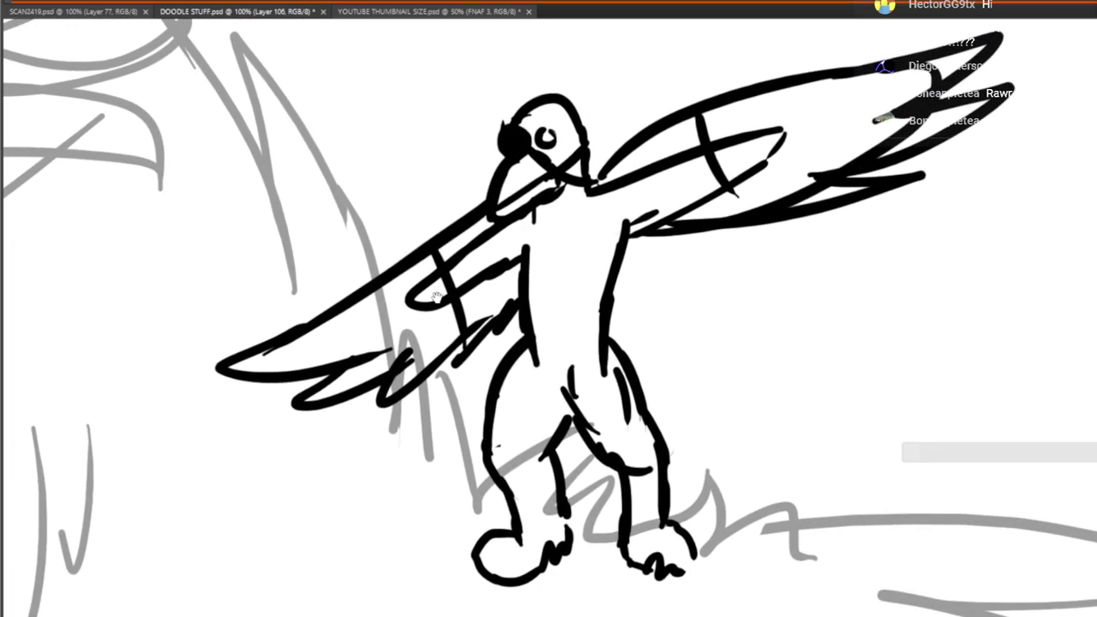
# Move the winged figure slightly down so it stands on the wolf's shoulder
pyautogui.keyDown('alt'); pyautogui.click(89, 39); pyautogui.keyUp('alt')
pyautogui.keyDown('alt'); pyautogui.click(128, 94); pyautogui.keyUp('alt')
pyautogui.keyDown('alt'); pyautogui.click(177, 169); pyautogui.keyUp('alt')
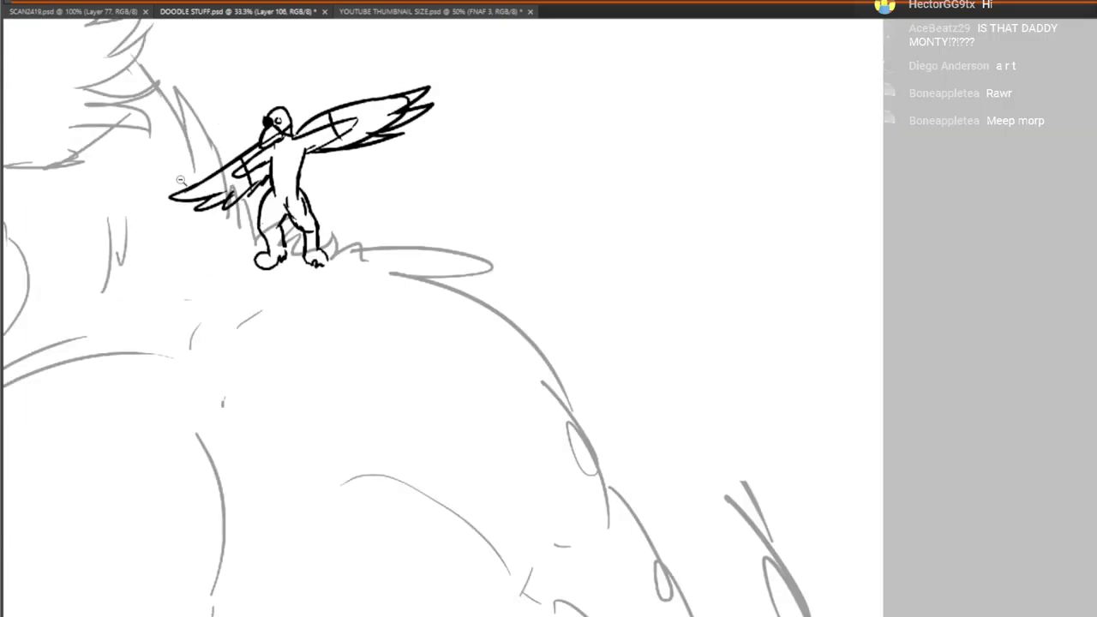
pyautogui.keyDown('alt'); pyautogui.click(211, 206); pyautogui.keyUp('alt')
pyautogui.moveTo(40, 228); pyautogui.dragTo(306, 279)
pyautogui.hotkey('ctrl', 't')
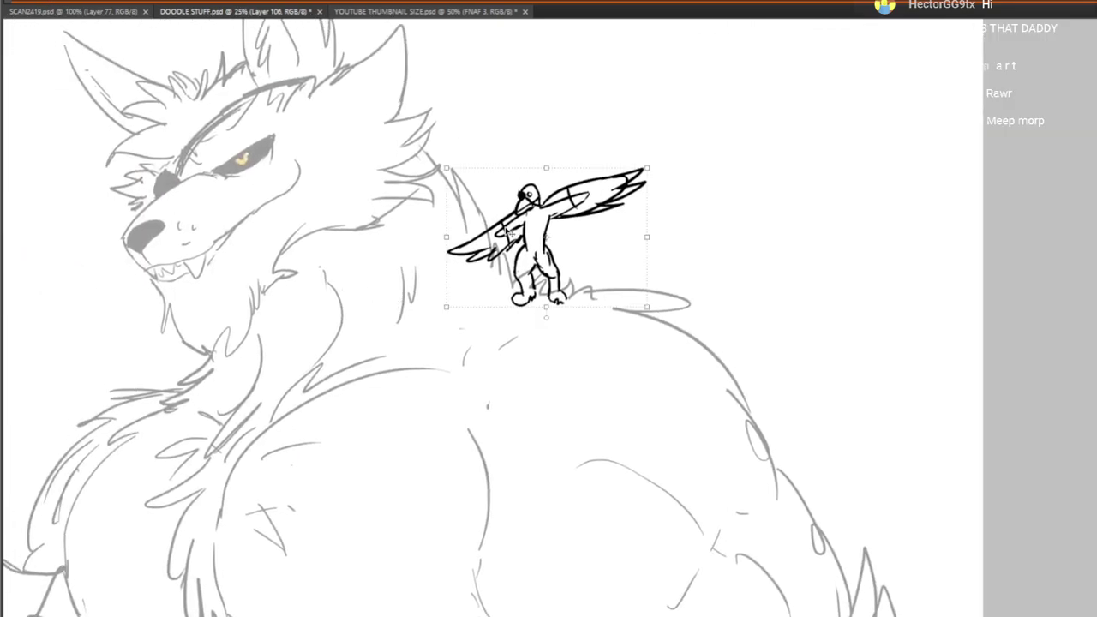
pyautogui.moveTo(553, 236); pyautogui.dragTo(550, 256)
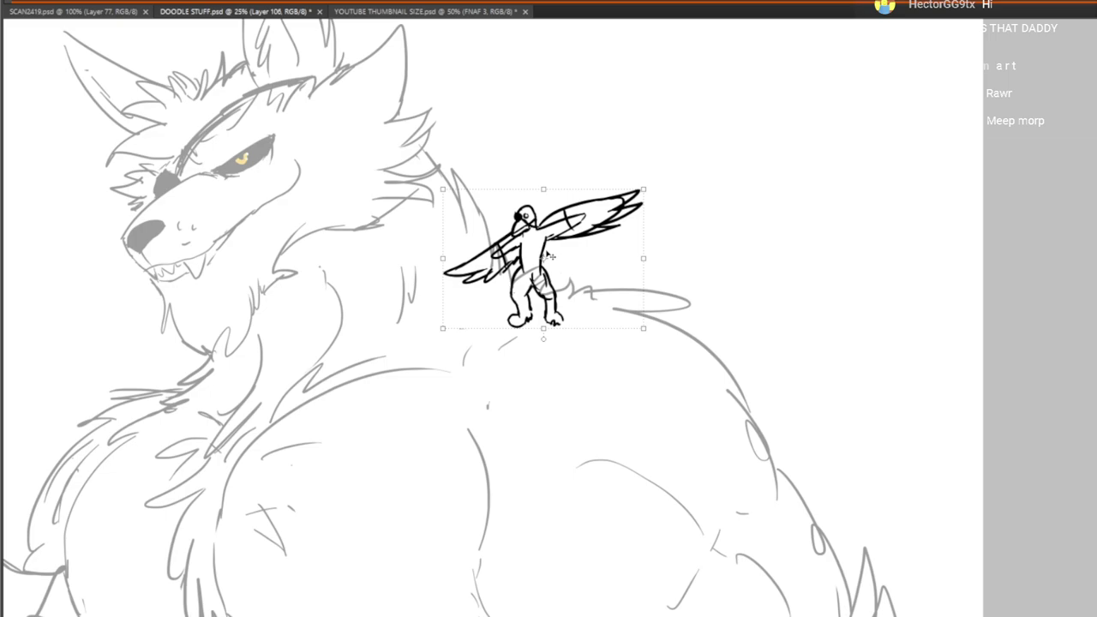
pyautogui.moveTo(145, 270); pyautogui.dragTo(208, 215)
pyautogui.press('Return')
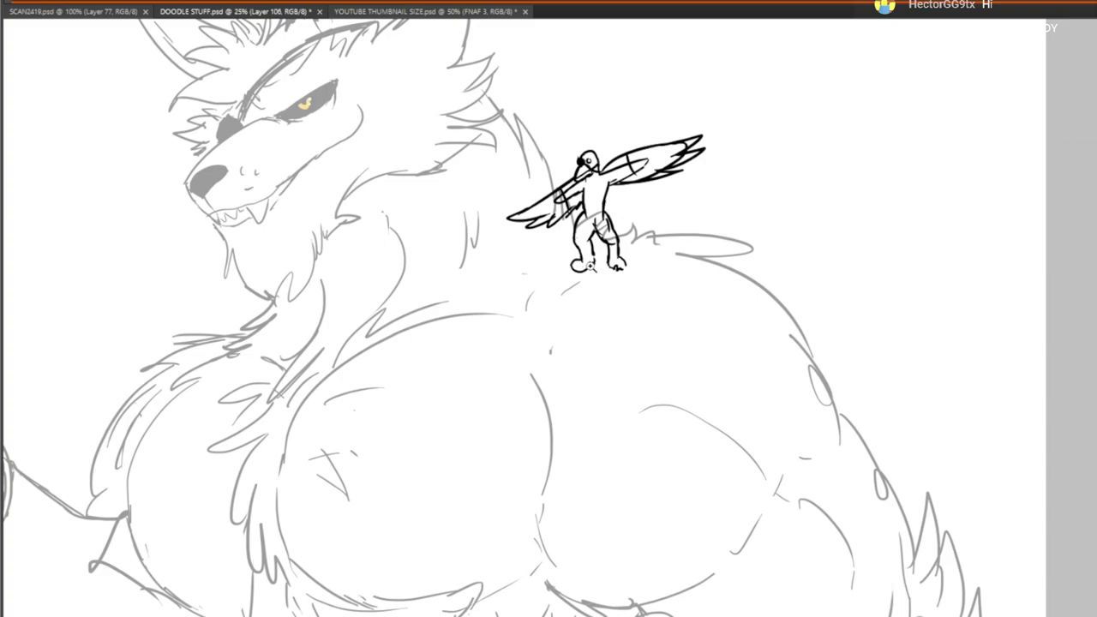
# Erase the extra inner-thigh and hip lines on the figure's right-hand leg
pyautogui.click(590, 266)
pyautogui.click(612, 275)
pyautogui.moveTo(598, 264); pyautogui.dragTo(474, 372)
pyautogui.click(334, 321)
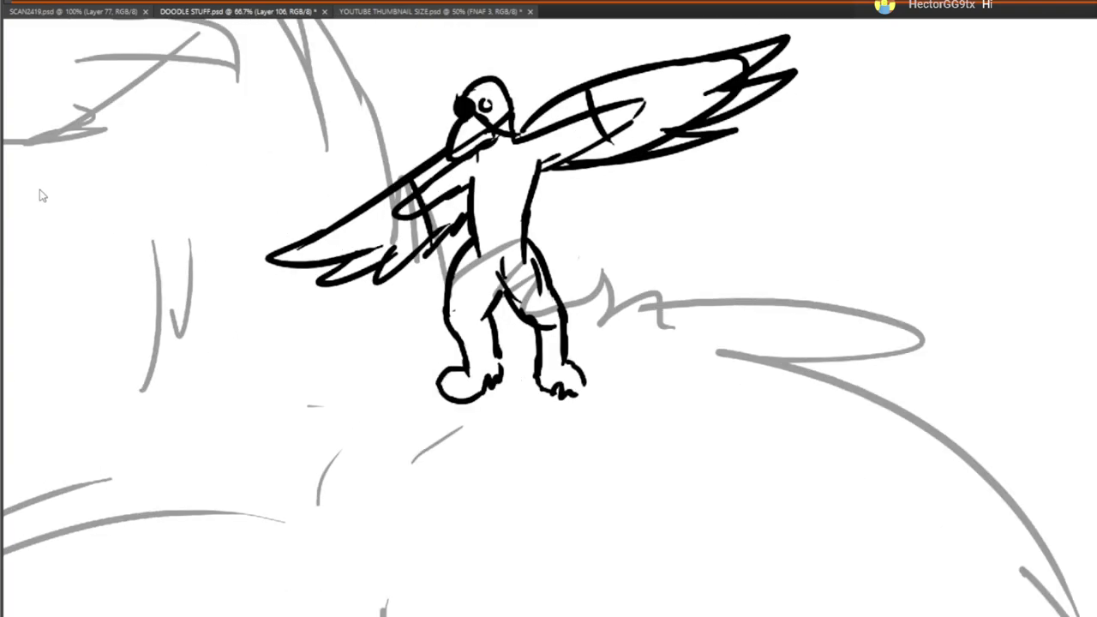
pyautogui.press('e')
pyautogui.moveTo(551, 327)
pyautogui.mouseDown()
pyautogui.moveTo(522, 288)
pyautogui.moveTo(520, 262)
pyautogui.mouseUp()
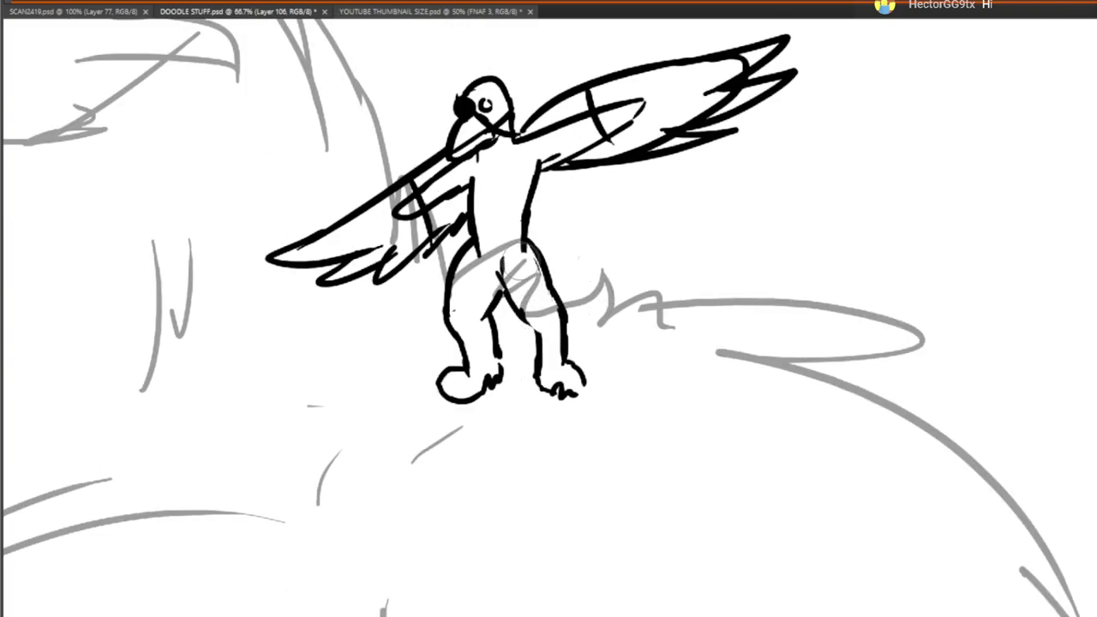
pyautogui.moveTo(150, 224); pyautogui.dragTo(156, 314)
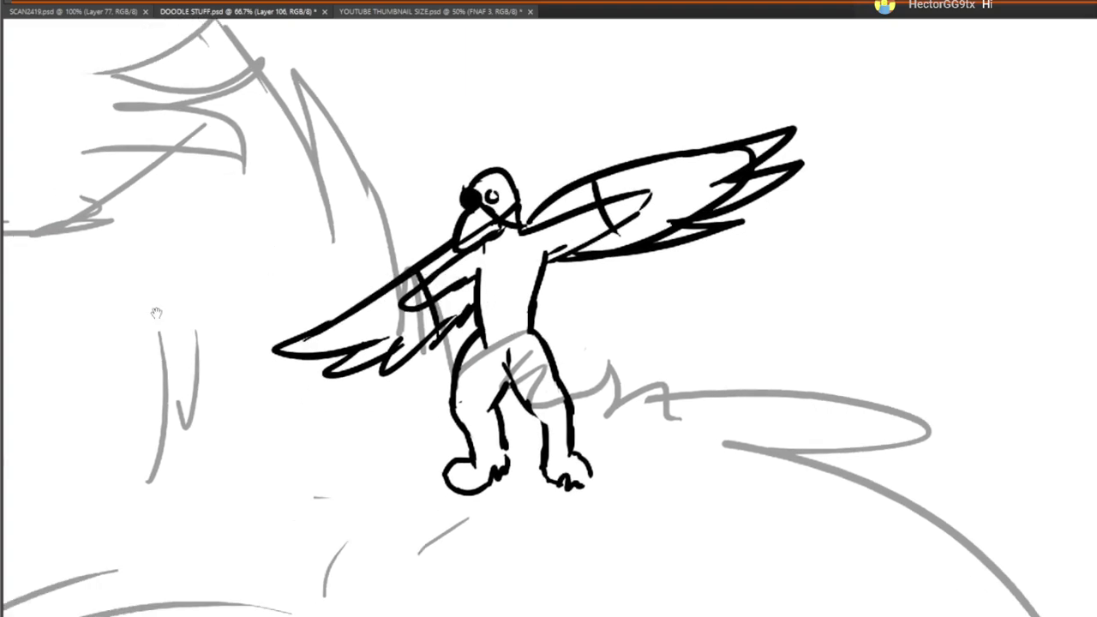
# Redraw the line between the figure's legs thicker and add small marks at the lower torso
pyautogui.moveTo(506, 367); pyautogui.dragTo(540, 419)
pyautogui.moveTo(521, 324); pyautogui.dragTo(513, 365)
pyautogui.moveTo(463, 323); pyautogui.dragTo(450, 339)
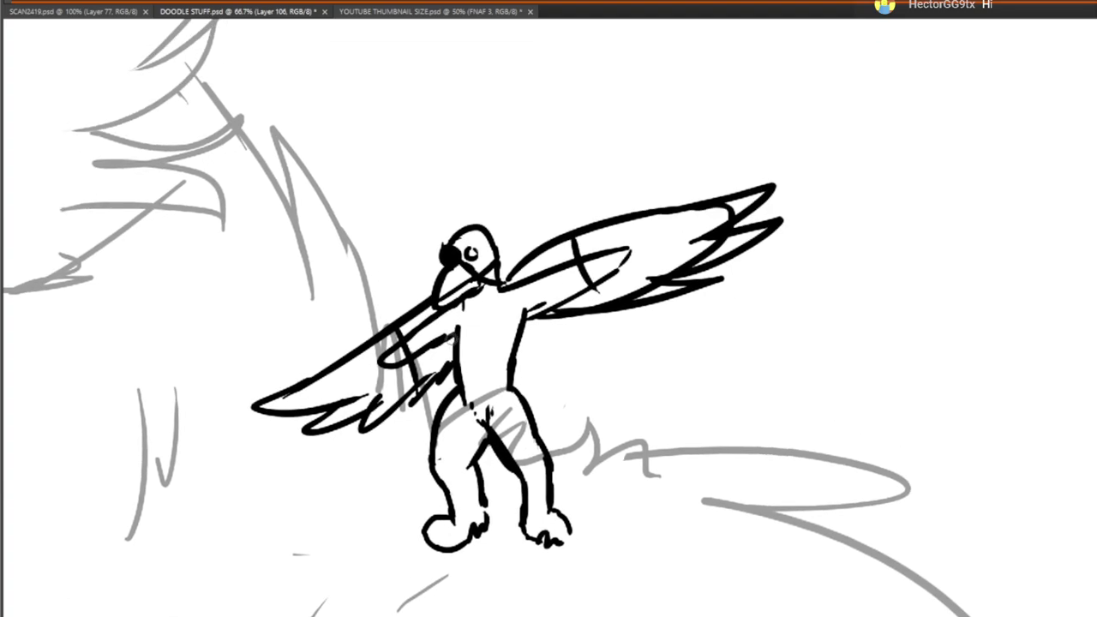
pyautogui.moveTo(558, 452); pyautogui.dragTo(565, 426)
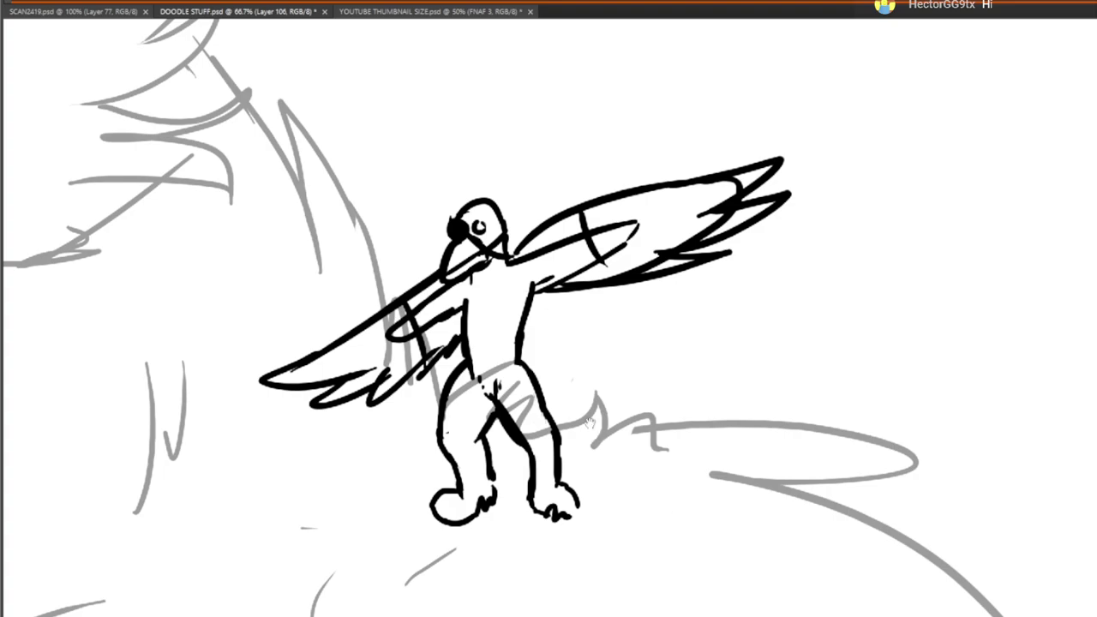
# Draw a waistline across the figure's hips and tail feathers fanning out behind it
pyautogui.moveTo(474, 363)
pyautogui.mouseDown()
pyautogui.moveTo(541, 359)
pyautogui.moveTo(571, 427)
pyautogui.moveTo(557, 423)
pyautogui.mouseUp()
pyautogui.moveTo(524, 344)
pyautogui.mouseDown()
pyautogui.moveTo(583, 316)
pyautogui.moveTo(593, 350)
pyautogui.mouseUp()
pyautogui.moveTo(450, 363); pyautogui.dragTo(654, 290)
# Scale the winged figure down and place it on top of the wolf's shoulder beside the neck
pyautogui.moveTo(252, 547); pyautogui.dragTo(592, 345)
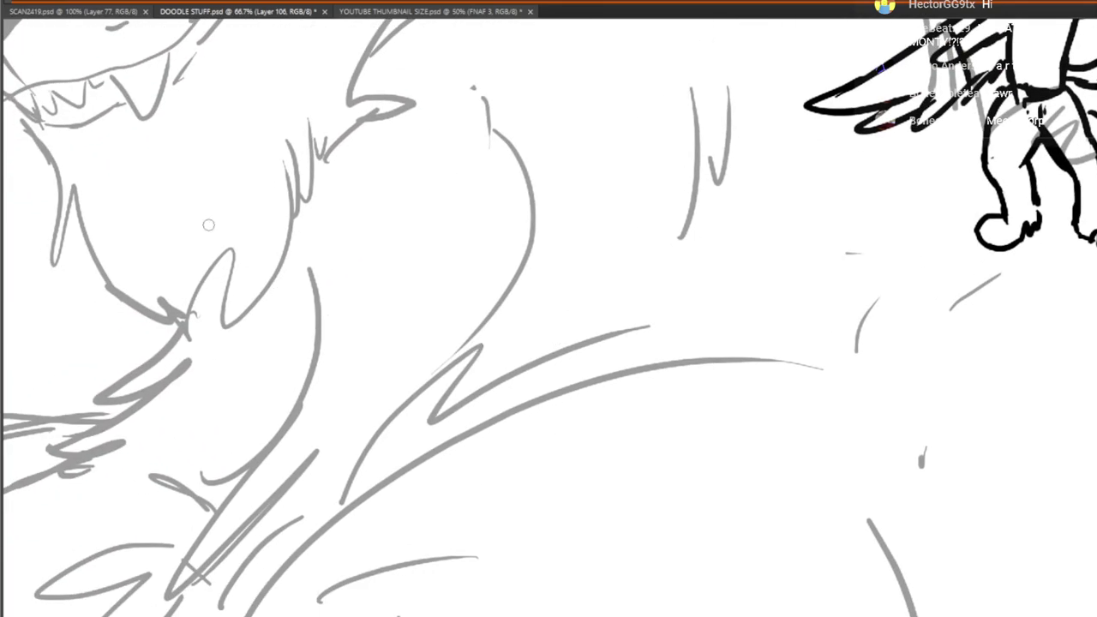
pyautogui.keyDown('alt'); pyautogui.click(111, 47); pyautogui.keyUp('alt')
pyautogui.keyDown('alt'); pyautogui.click(184, 149); pyautogui.keyUp('alt')
pyautogui.keyDown('alt'); pyautogui.click(188, 151); pyautogui.keyUp('alt')
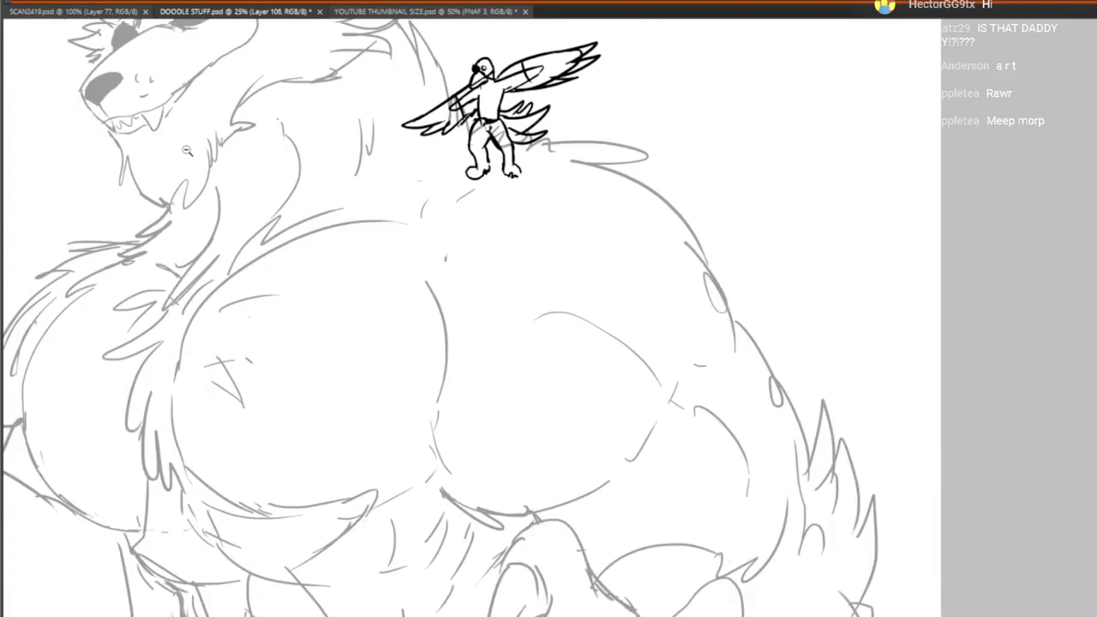
pyautogui.moveTo(476, 303); pyautogui.dragTo(612, 306)
pyautogui.keyDown('alt'); pyautogui.click(596, 419); pyautogui.keyUp('alt')
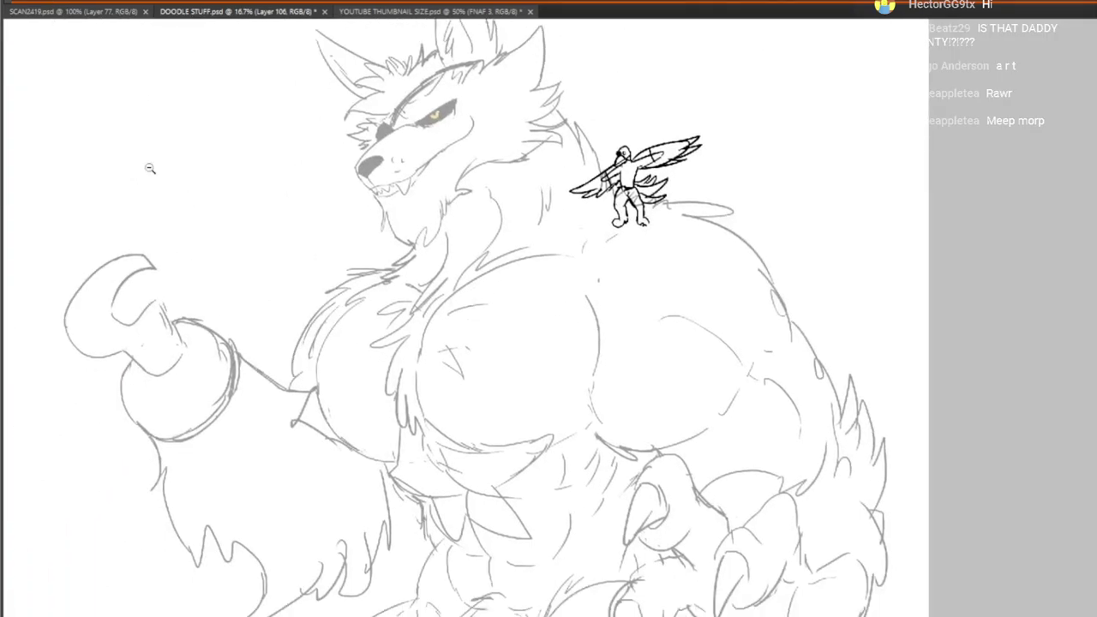
pyautogui.hotkey('ctrl', 't')
pyautogui.moveTo(702, 130)
pyautogui.mouseDown()
pyautogui.moveTo(657, 172)
pyautogui.moveTo(673, 174)
pyautogui.moveTo(627, 201)
pyautogui.mouseUp()
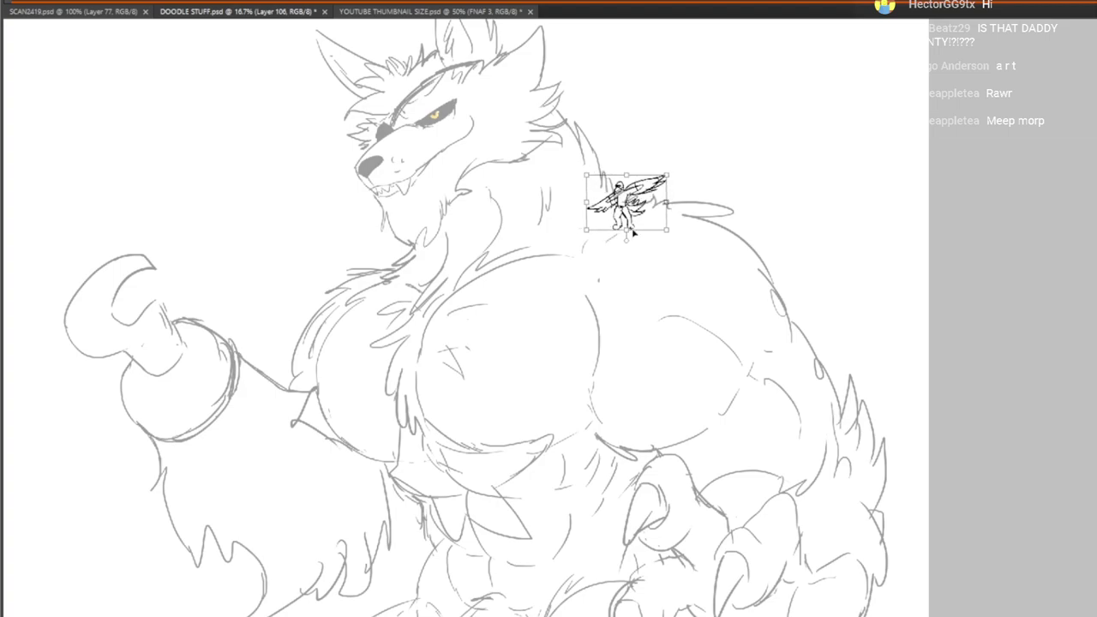
pyautogui.press('Return')
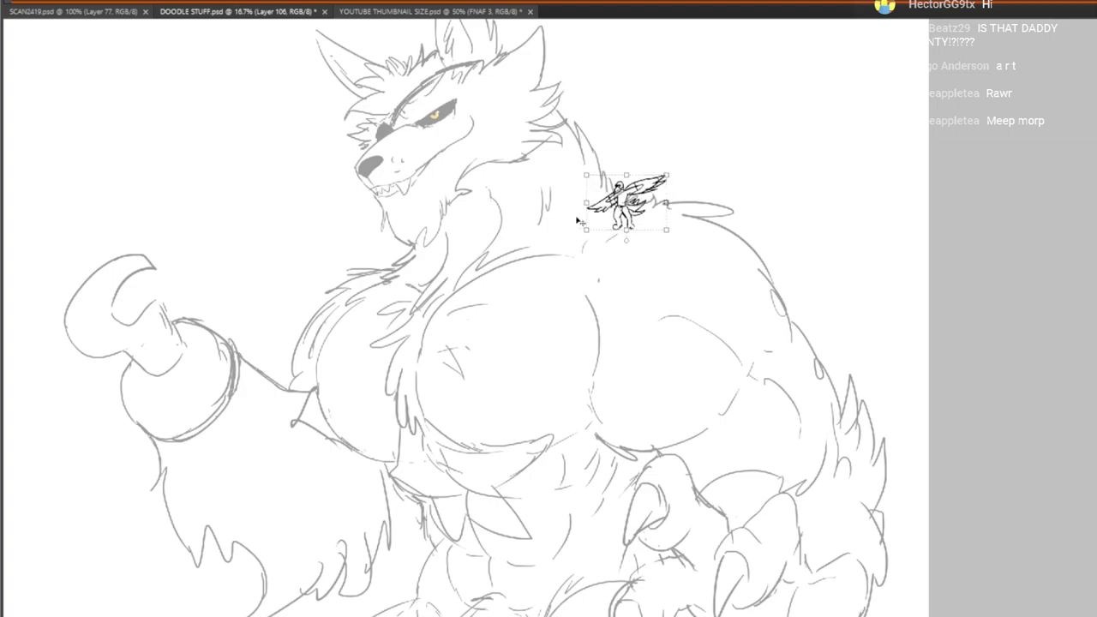
pyautogui.moveTo(563, 275)
pyautogui.mouseDown()
pyautogui.moveTo(581, 144)
pyautogui.moveTo(569, 273)
pyautogui.mouseUp()
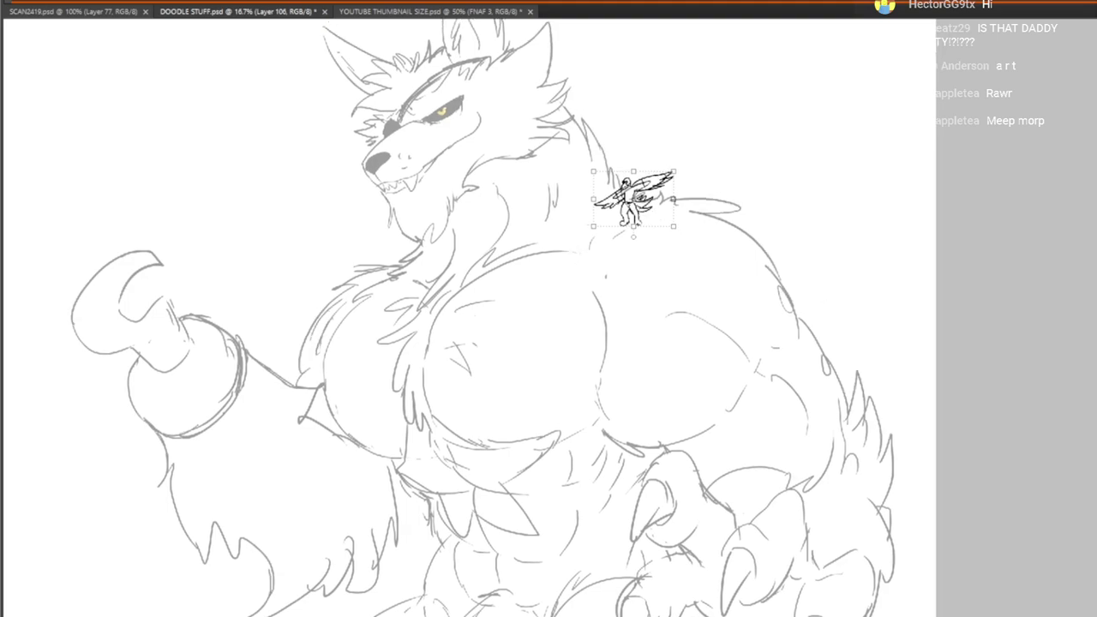
pyautogui.hotkey('ctrl', 'd')
# Erase the faded sketch lines that show through the winged figure on Layer 112
pyautogui.scroll(3, 649, 222)
pyautogui.moveTo(648, 223); pyautogui.dragTo(642, 265)
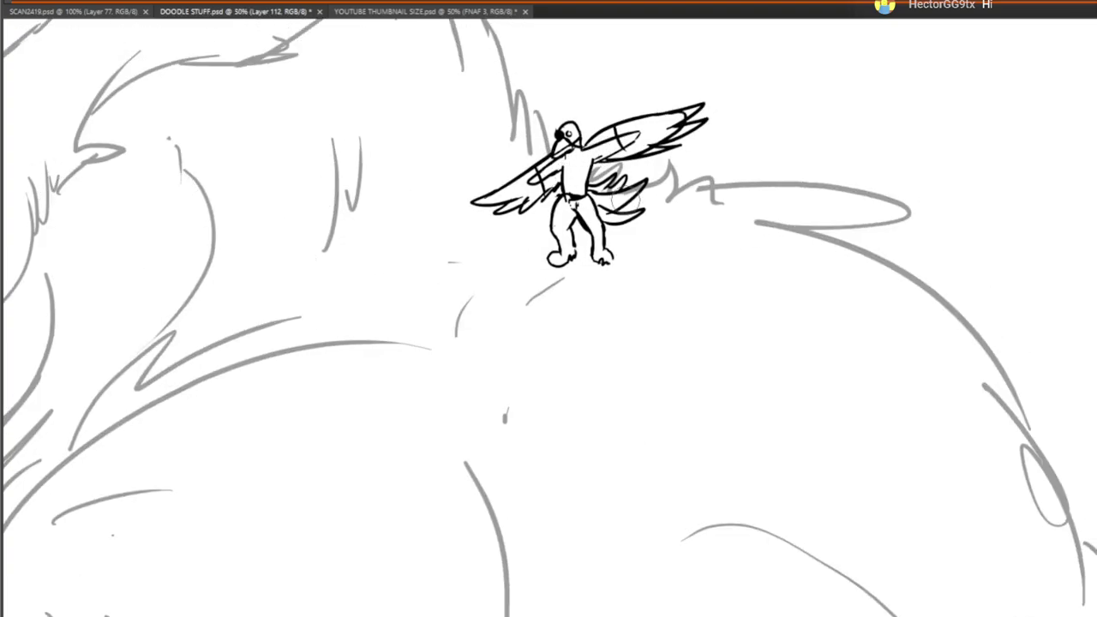
pyautogui.click(1096, 336)
# Draw a second small figure's round head and front body line over the inner curve of the hook on Layer 106
pyautogui.moveTo(542, 469); pyautogui.dragTo(850, 316)
pyautogui.moveTo(514, 380); pyautogui.dragTo(1041, 422)
pyautogui.moveTo(174, 396); pyautogui.dragTo(693, 320)
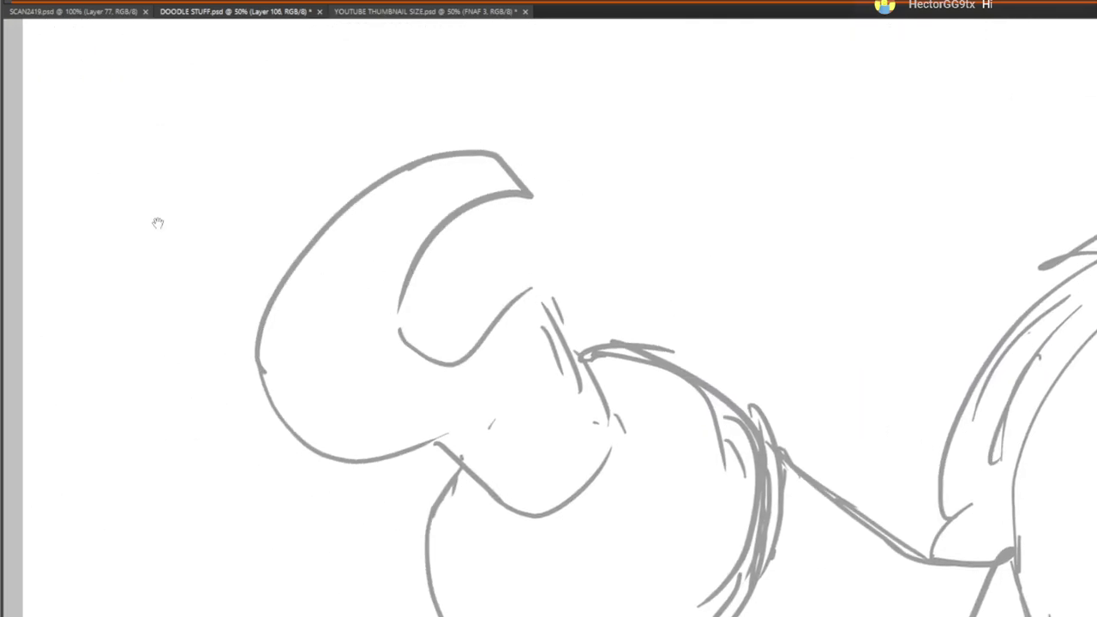
pyautogui.scroll(1, 404, 208)
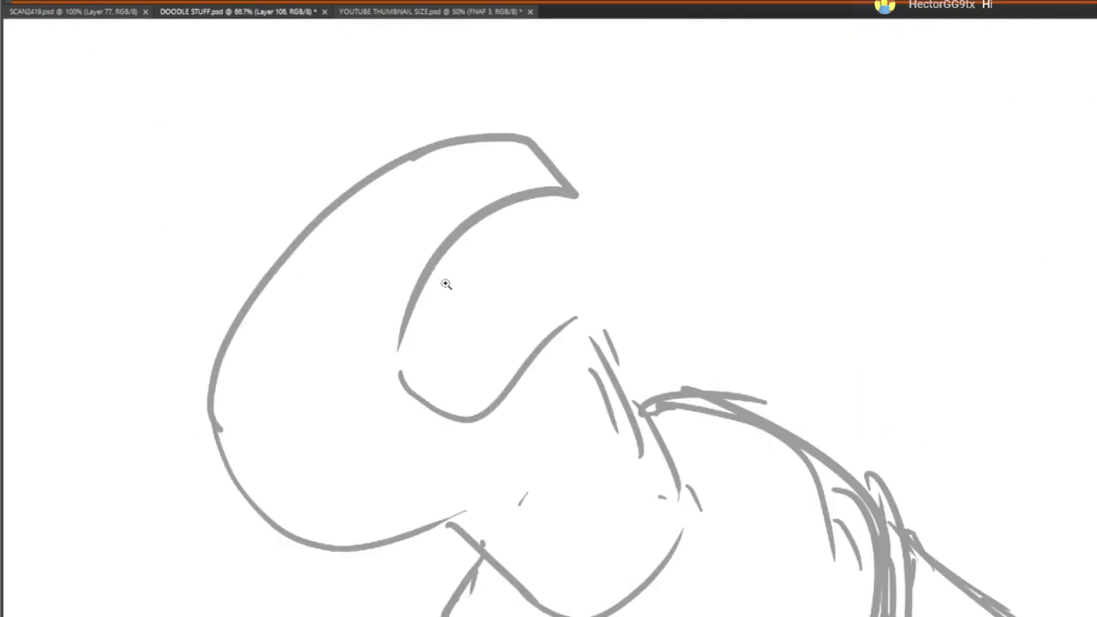
pyautogui.scroll(1, 446, 287)
pyautogui.moveTo(420, 231)
pyautogui.mouseDown()
pyautogui.moveTo(476, 228)
pyautogui.moveTo(410, 238)
pyautogui.moveTo(413, 264)
pyautogui.moveTo(436, 296)
pyautogui.mouseUp()
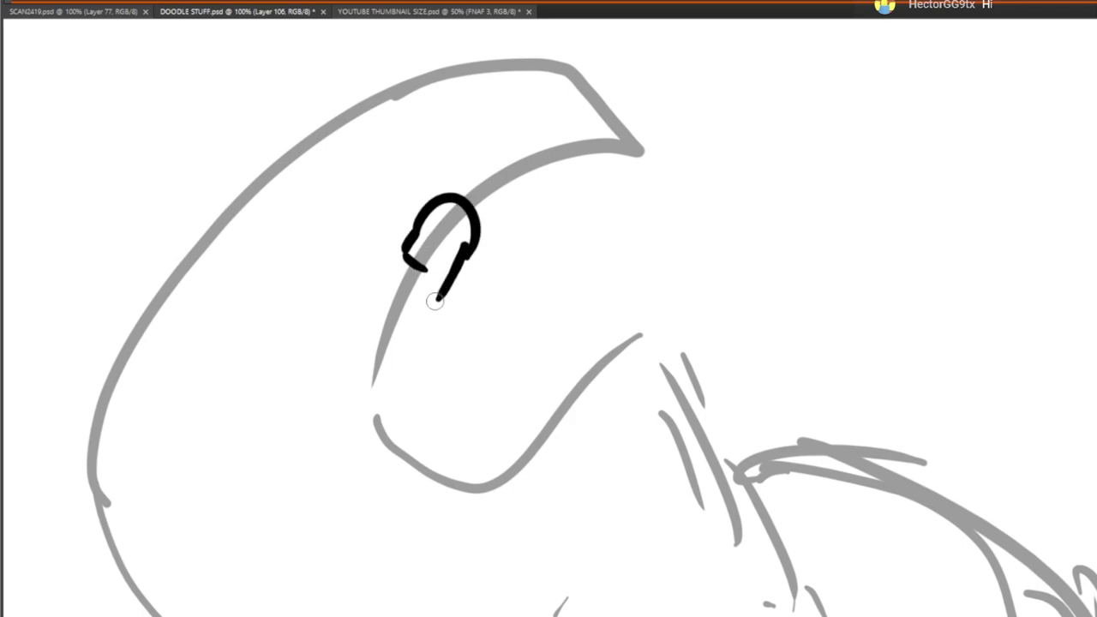
pyautogui.moveTo(463, 249)
pyautogui.mouseDown()
pyautogui.moveTo(438, 307)
pyautogui.moveTo(433, 432)
pyautogui.moveTo(414, 440)
pyautogui.moveTo(420, 424)
pyautogui.moveTo(431, 461)
pyautogui.mouseUp()
pyautogui.moveTo(416, 478); pyautogui.dragTo(402, 435)
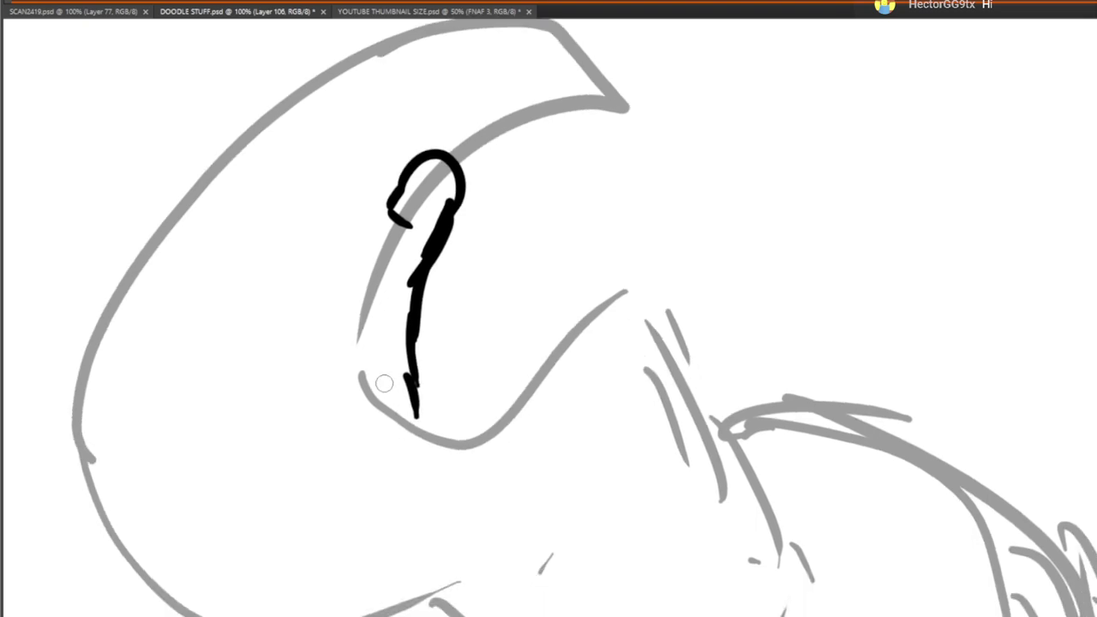
# Draw the second figure's rounded rear, leg and foot hanging down inside the hook
pyautogui.moveTo(371, 363); pyautogui.dragTo(387, 479)
pyautogui.moveTo(411, 377); pyautogui.dragTo(422, 501)
pyautogui.moveTo(422, 440)
pyautogui.mouseDown()
pyautogui.moveTo(467, 509)
pyautogui.moveTo(427, 413)
pyautogui.moveTo(411, 432)
pyautogui.mouseUp()
pyautogui.moveTo(413, 439); pyautogui.dragTo(448, 436)
# Draw the second figure's outstretched arm with a hand, plus a small circle on the hook's outer edge
pyautogui.moveTo(402, 207)
pyautogui.mouseDown()
pyautogui.moveTo(422, 276)
pyautogui.moveTo(549, 171)
pyautogui.moveTo(565, 187)
pyautogui.moveTo(538, 171)
pyautogui.moveTo(579, 189)
pyautogui.moveTo(422, 286)
pyautogui.mouseUp()
pyautogui.moveTo(491, 260); pyautogui.dragTo(422, 299)
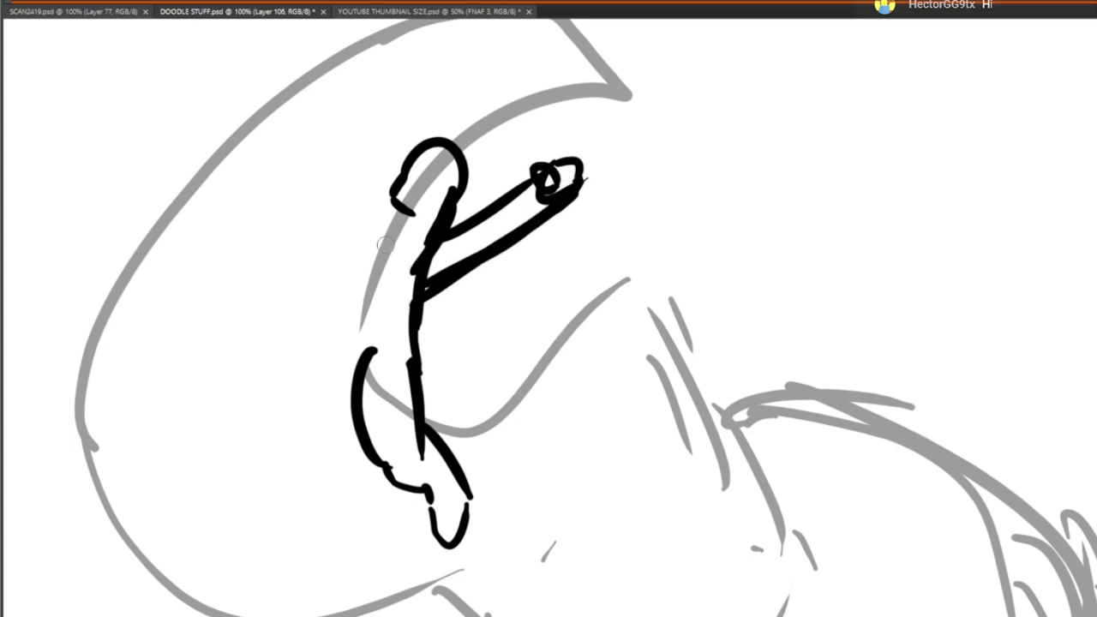
pyautogui.moveTo(332, 79)
pyautogui.mouseDown()
pyautogui.moveTo(348, 155)
pyautogui.moveTo(371, 156)
pyautogui.mouseUp()
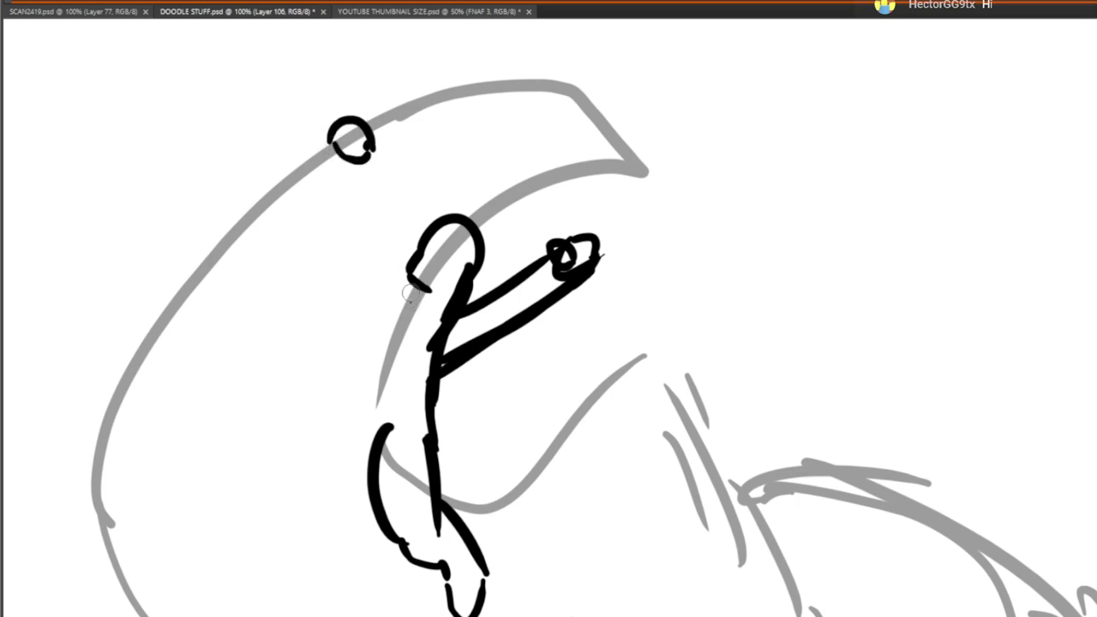
# Add short neck and lower-back lines to the second figure and erase the body line crossing its arm joint
pyautogui.moveTo(418, 289); pyautogui.dragTo(409, 303)
pyautogui.moveTo(378, 433); pyautogui.dragTo(380, 388)
pyautogui.moveTo(412, 361)
pyautogui.mouseDown()
pyautogui.moveTo(417, 314)
pyautogui.moveTo(357, 282)
pyautogui.mouseUp()
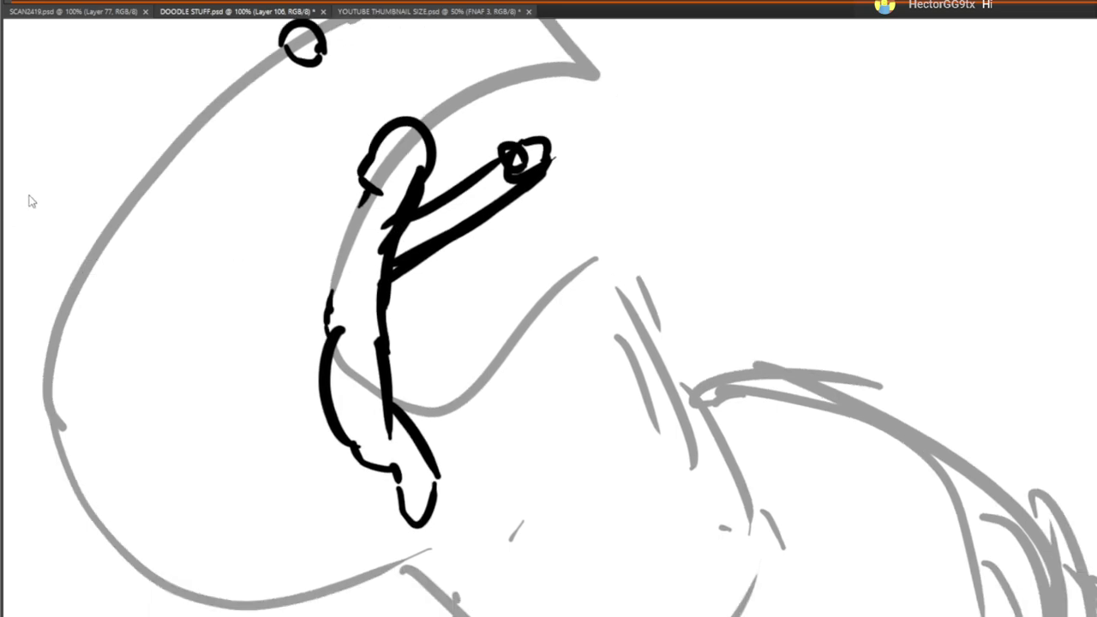
pyautogui.moveTo(385, 233)
pyautogui.mouseDown()
pyautogui.moveTo(392, 244)
pyautogui.moveTo(343, 282)
pyautogui.mouseUp()
pyautogui.scroll(3, 343, 294)
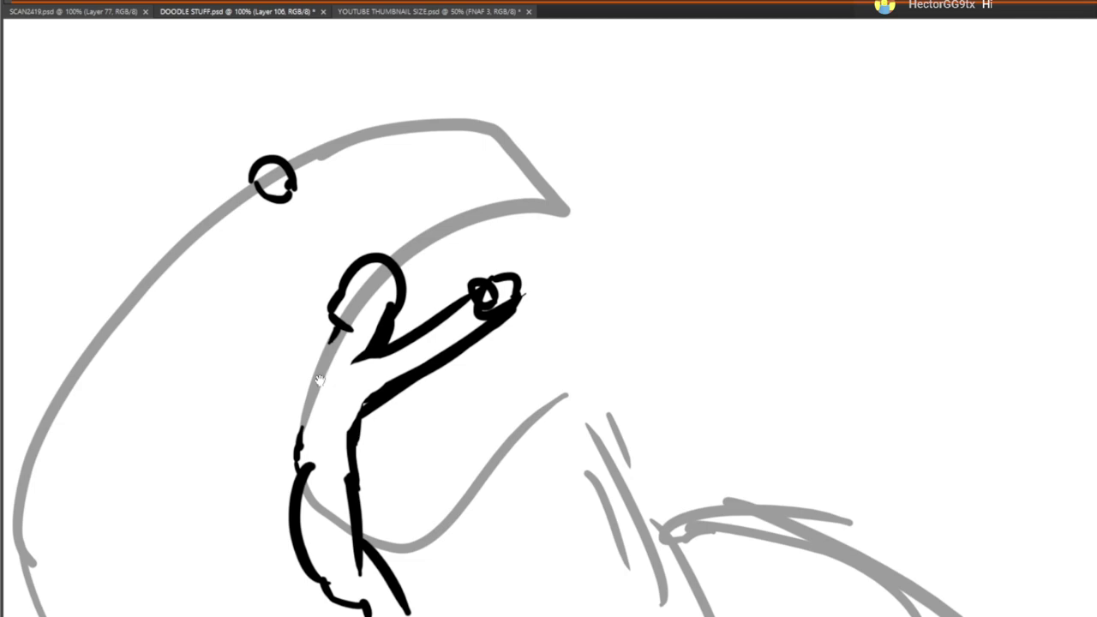
# Erase the hook's sketch lines inside the second figure's head, body and the small circle on Layer 112
pyautogui.moveTo(374, 296)
pyautogui.mouseDown()
pyautogui.moveTo(364, 307)
pyautogui.moveTo(373, 283)
pyautogui.mouseUp()
pyautogui.moveTo(262, 184); pyautogui.dragTo(274, 191)
pyautogui.moveTo(336, 338); pyautogui.dragTo(310, 193)
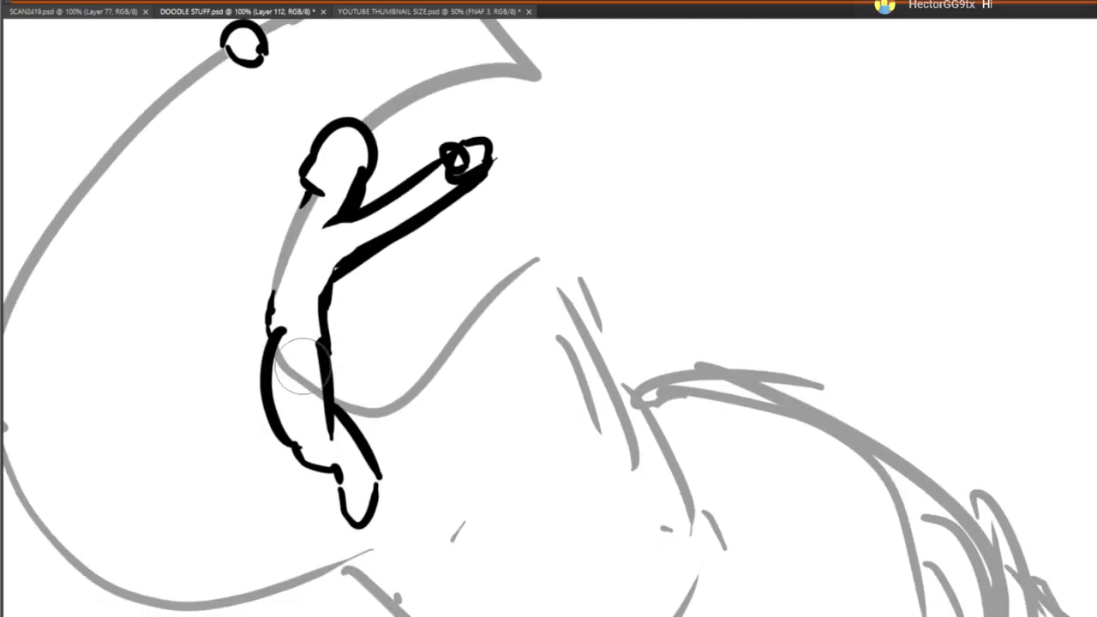
pyautogui.moveTo(304, 371)
pyautogui.mouseDown()
pyautogui.moveTo(296, 365)
pyautogui.moveTo(384, 522)
pyautogui.mouseUp()
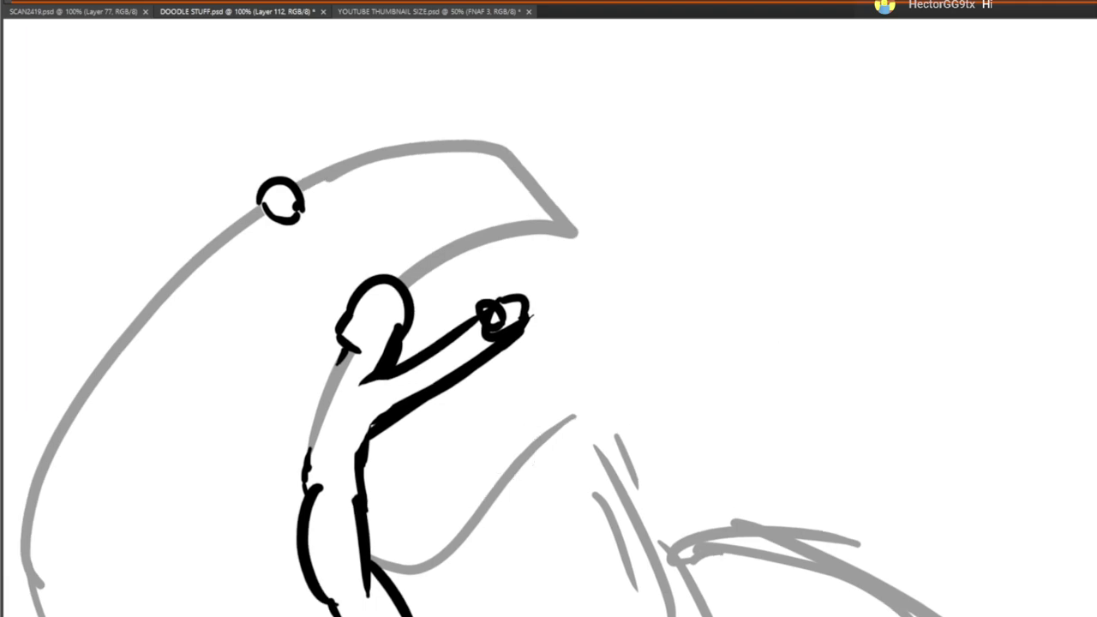
pyautogui.moveTo(1061, 257); pyautogui.dragTo(678, 287)
pyautogui.moveTo(1071, 378)
pyautogui.mouseDown()
pyautogui.moveTo(740, 274)
pyautogui.moveTo(571, 334)
pyautogui.moveTo(514, 196)
pyautogui.moveTo(502, 263)
pyautogui.mouseUp()
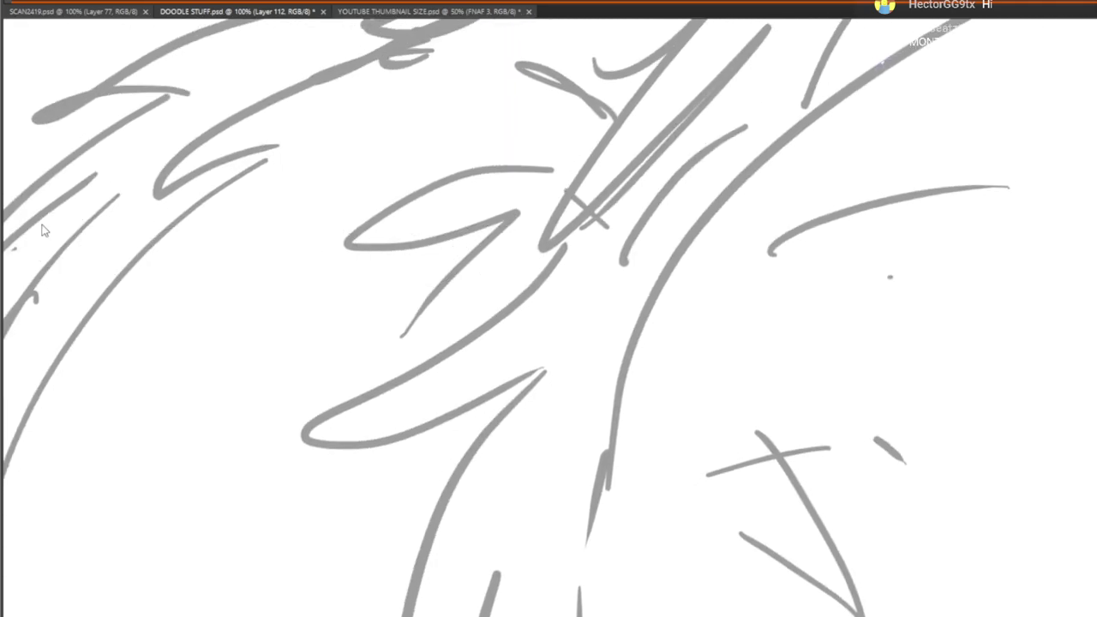
pyautogui.moveTo(590, 269)
pyautogui.mouseDown()
pyautogui.moveTo(570, 193)
pyautogui.moveTo(583, 249)
pyautogui.moveTo(574, 306)
pyautogui.mouseUp()
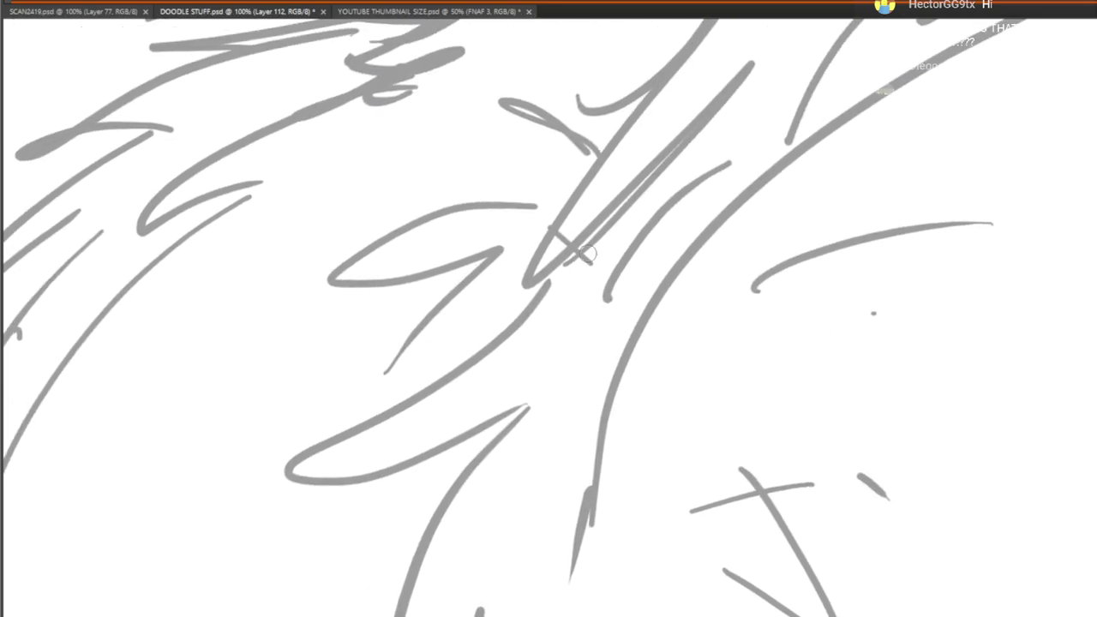
# Draw a third small figure's rounded head, outstretched furry arms and torso sides on Layer 106, over the character's chest fur
pyautogui.moveTo(599, 254)
pyautogui.mouseDown()
pyautogui.moveTo(652, 215)
pyautogui.moveTo(665, 225)
pyautogui.mouseUp()
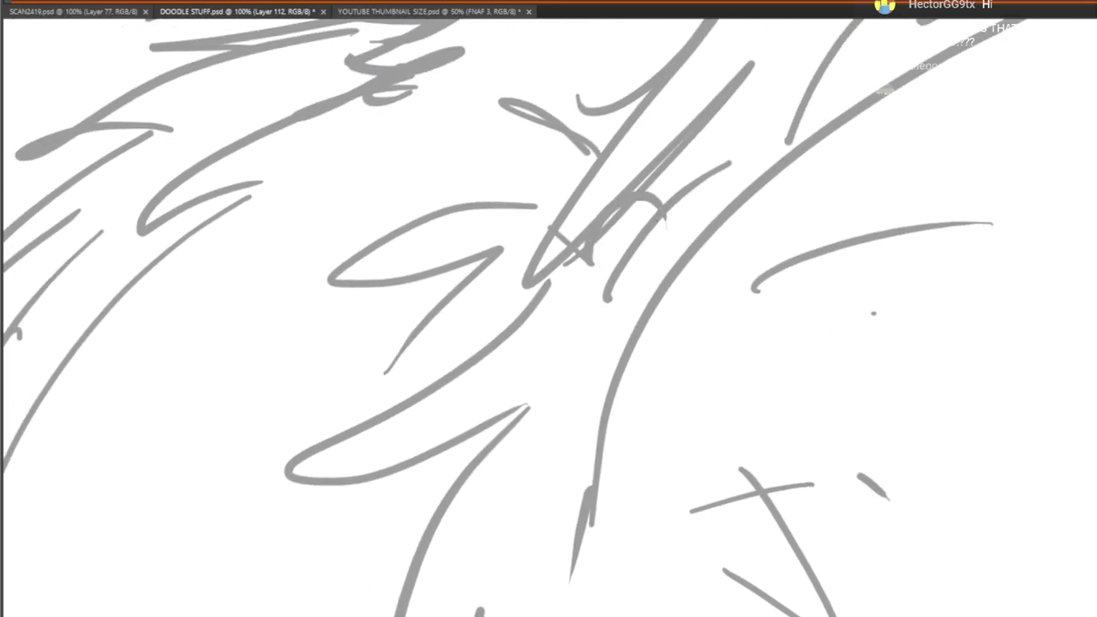
pyautogui.hotkey('ctrl', 'z')
pyautogui.moveTo(595, 268)
pyautogui.mouseDown()
pyautogui.moveTo(660, 222)
pyautogui.moveTo(641, 203)
pyautogui.moveTo(666, 230)
pyautogui.moveTo(645, 289)
pyautogui.moveTo(607, 296)
pyautogui.mouseUp()
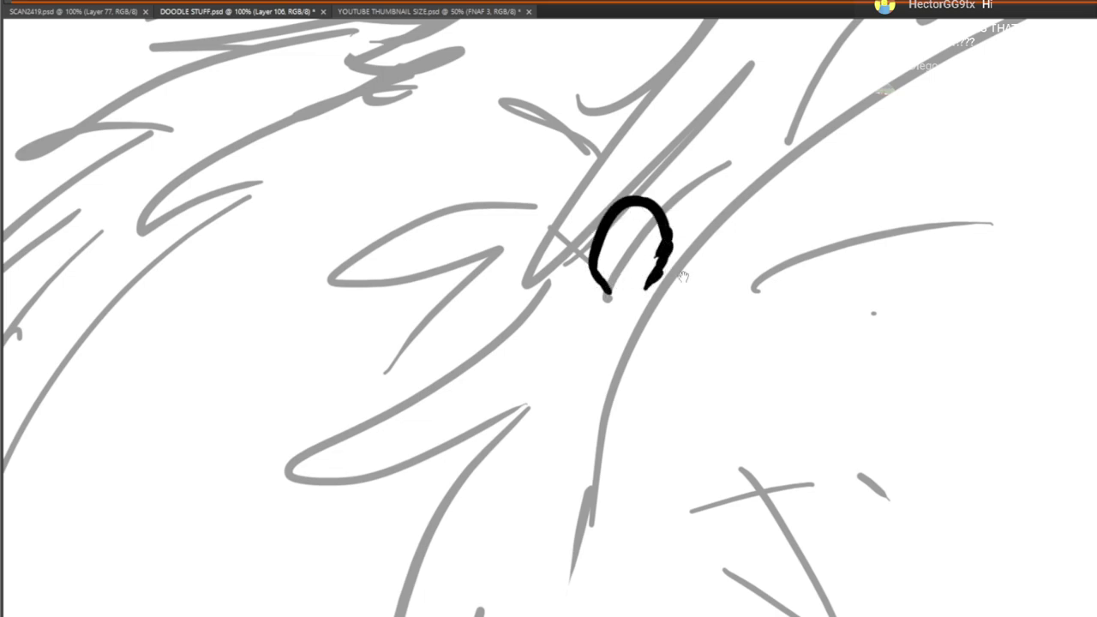
pyautogui.moveTo(662, 267)
pyautogui.mouseDown()
pyautogui.moveTo(709, 243)
pyautogui.moveTo(811, 241)
pyautogui.moveTo(805, 226)
pyautogui.moveTo(824, 238)
pyautogui.moveTo(715, 270)
pyautogui.moveTo(643, 319)
pyautogui.mouseUp()
pyautogui.moveTo(602, 283)
pyautogui.mouseDown()
pyautogui.moveTo(490, 255)
pyautogui.moveTo(470, 262)
pyautogui.moveTo(519, 301)
pyautogui.moveTo(539, 296)
pyautogui.moveTo(546, 403)
pyautogui.mouseUp()
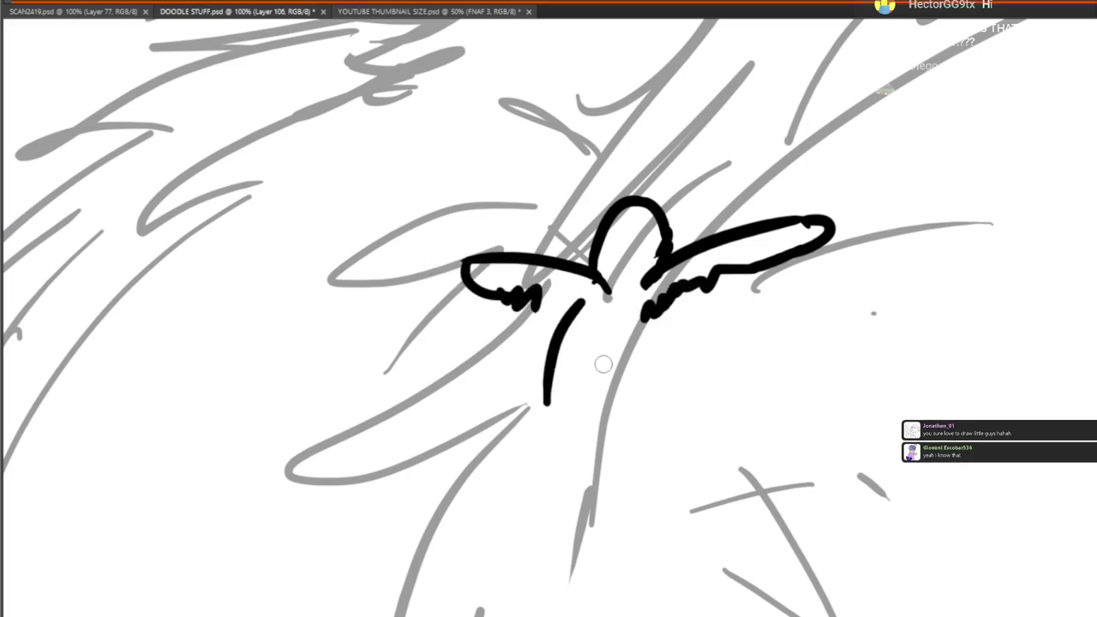
pyautogui.moveTo(647, 315)
pyautogui.mouseDown()
pyautogui.moveTo(605, 384)
pyautogui.moveTo(634, 341)
pyautogui.moveTo(595, 455)
pyautogui.mouseUp()
pyautogui.moveTo(592, 459); pyautogui.dragTo(602, 393)
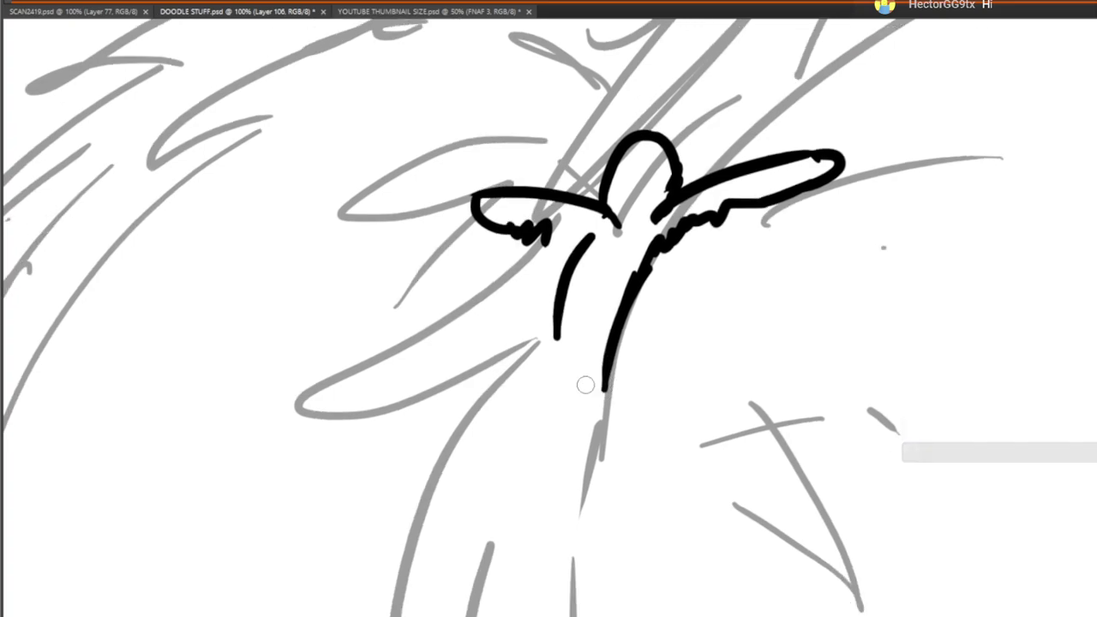
# Draw the third figure's straight hanging leg and its raised, bent leg with a jagged furry foot
pyautogui.moveTo(589, 333); pyautogui.dragTo(559, 486)
pyautogui.moveTo(606, 369)
pyautogui.mouseDown()
pyautogui.moveTo(600, 444)
pyautogui.moveTo(562, 493)
pyautogui.mouseUp()
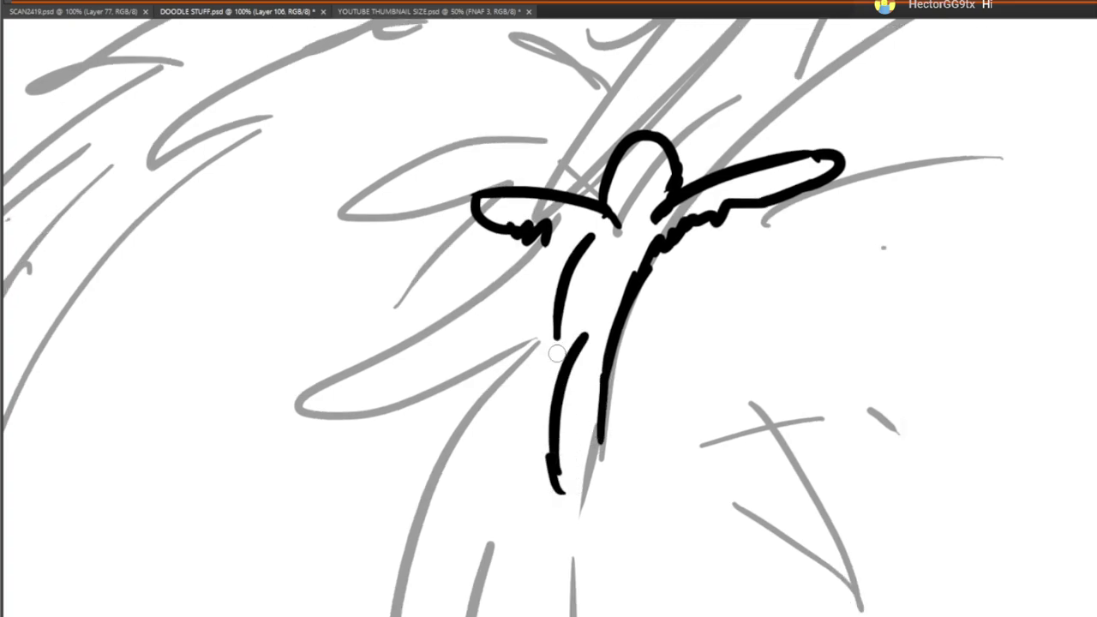
pyautogui.moveTo(559, 329)
pyautogui.mouseDown()
pyautogui.moveTo(494, 338)
pyautogui.moveTo(516, 417)
pyautogui.mouseUp()
pyautogui.click(529, 358)
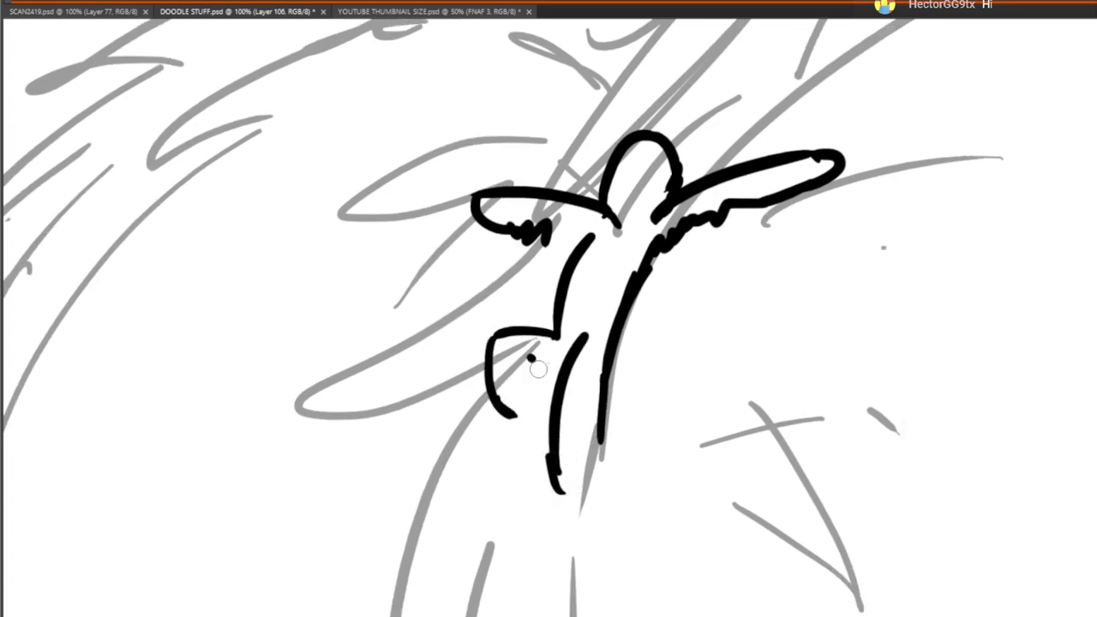
pyautogui.moveTo(532, 360)
pyautogui.mouseDown()
pyautogui.moveTo(514, 446)
pyautogui.moveTo(523, 470)
pyautogui.moveTo(549, 428)
pyautogui.moveTo(548, 381)
pyautogui.mouseUp()
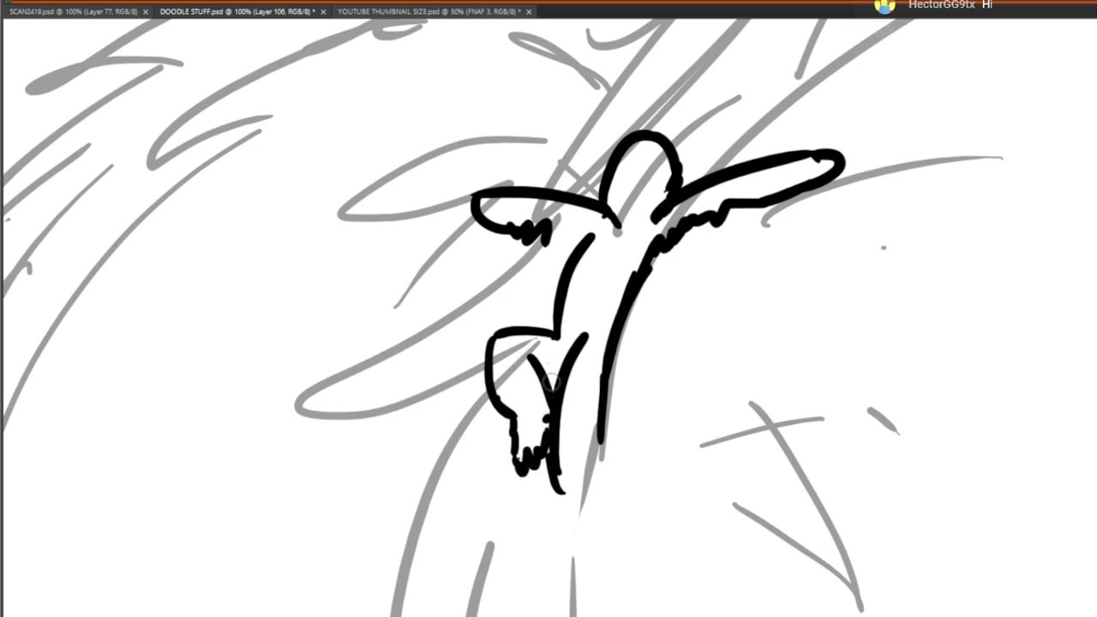
# Erase the chest-fur sketch lines inside the third figure on Layer 112 and draw its lower foot on Layer 106
pyautogui.moveTo(543, 236)
pyautogui.mouseDown()
pyautogui.moveTo(566, 252)
pyautogui.moveTo(597, 241)
pyautogui.mouseUp()
pyautogui.moveTo(783, 364); pyautogui.dragTo(697, 377)
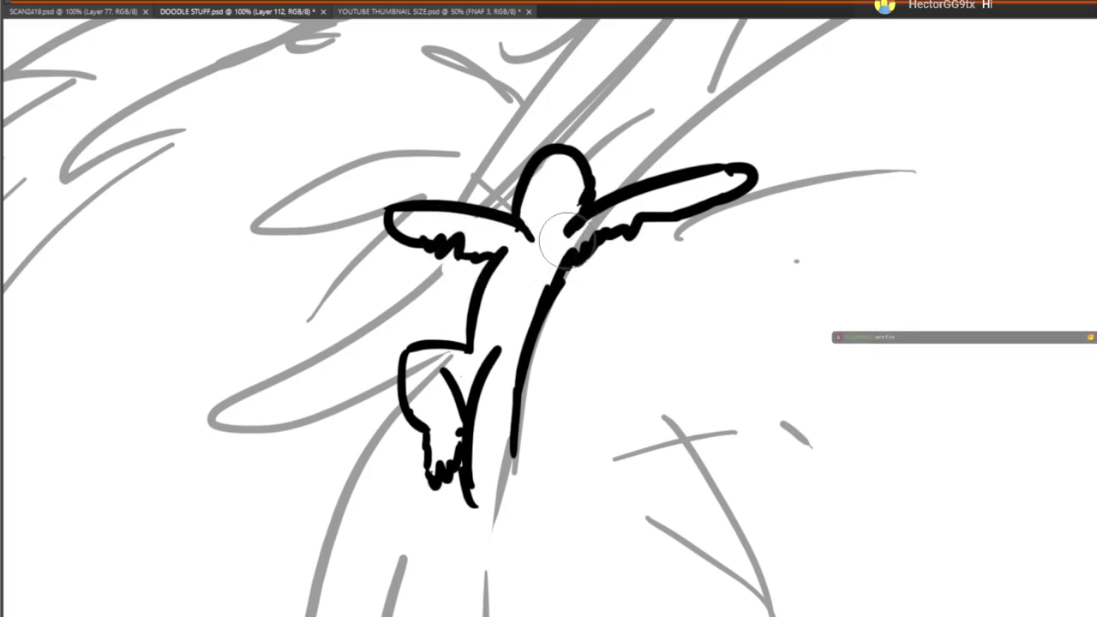
pyautogui.scroll(-5, 561, 235)
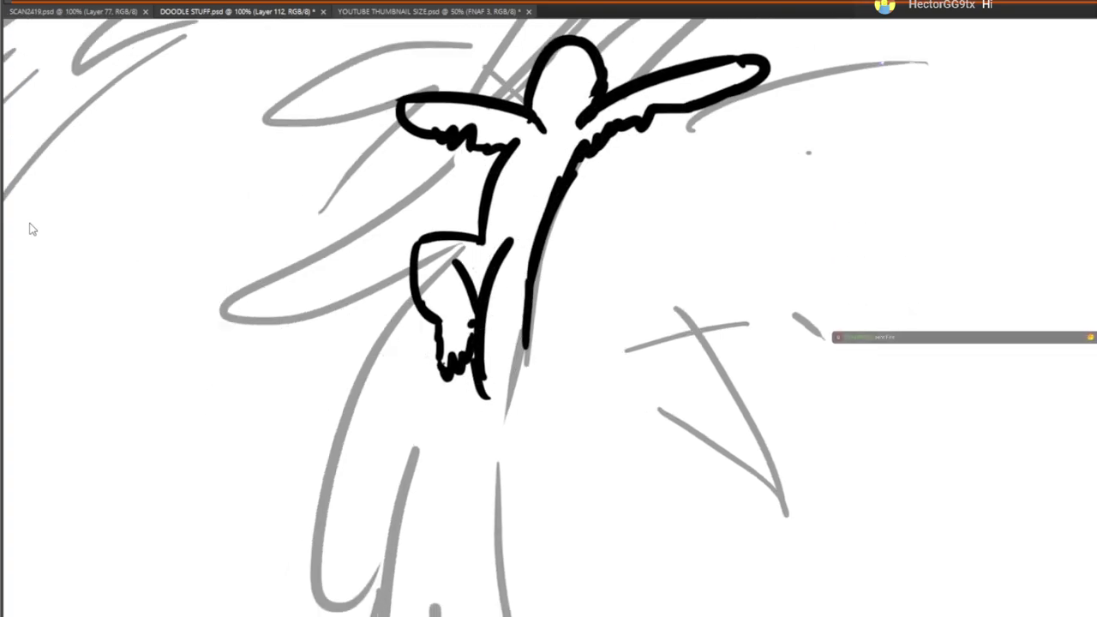
pyautogui.moveTo(487, 394)
pyautogui.mouseDown()
pyautogui.moveTo(465, 411)
pyautogui.moveTo(478, 442)
pyautogui.moveTo(494, 433)
pyautogui.moveTo(525, 360)
pyautogui.mouseUp()
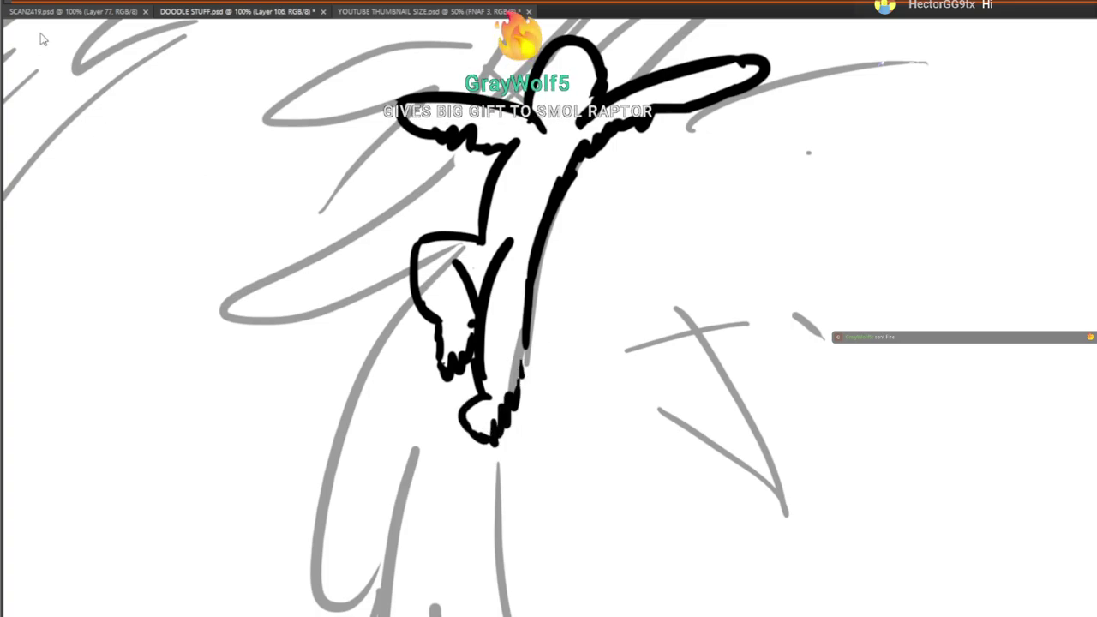
# Restore the grey character sketch to full opacity and add small jagged fur strokes along the third figure's side
pyautogui.keyDown('alt'); pyautogui.click(109, 84); pyautogui.keyUp('alt')
pyautogui.keyDown('alt'); pyautogui.click(130, 118); pyautogui.keyUp('alt')
pyautogui.keyDown('alt'); pyautogui.click(158, 167); pyautogui.keyUp('alt')
pyautogui.moveTo(162, 171); pyautogui.dragTo(177, 186)
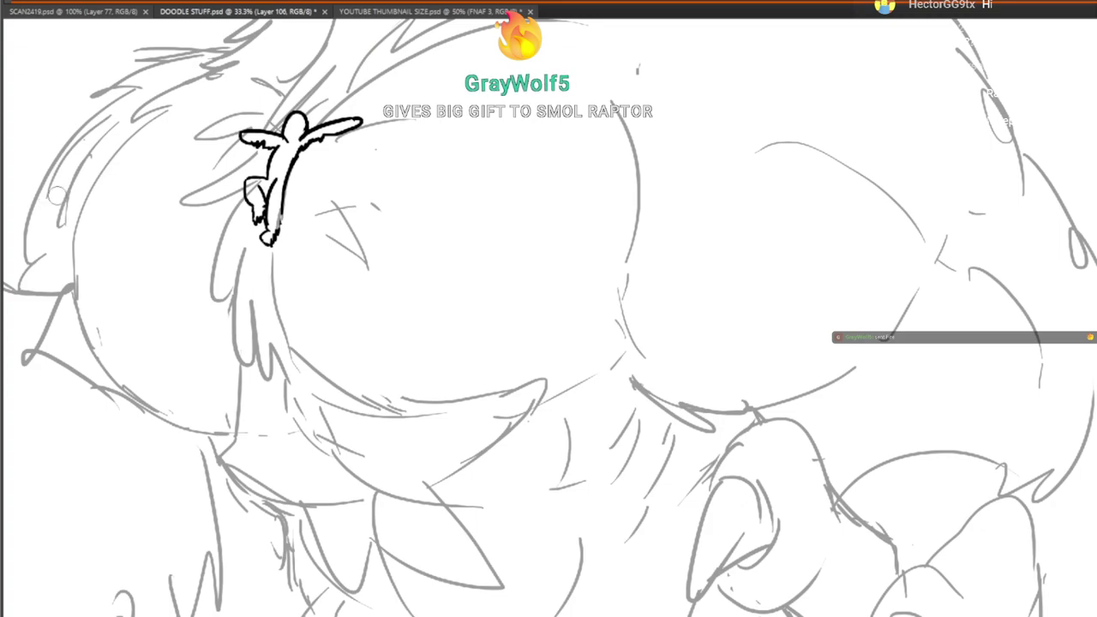
pyautogui.hotkey('ctrl', 'alt', 'shift', 'n')
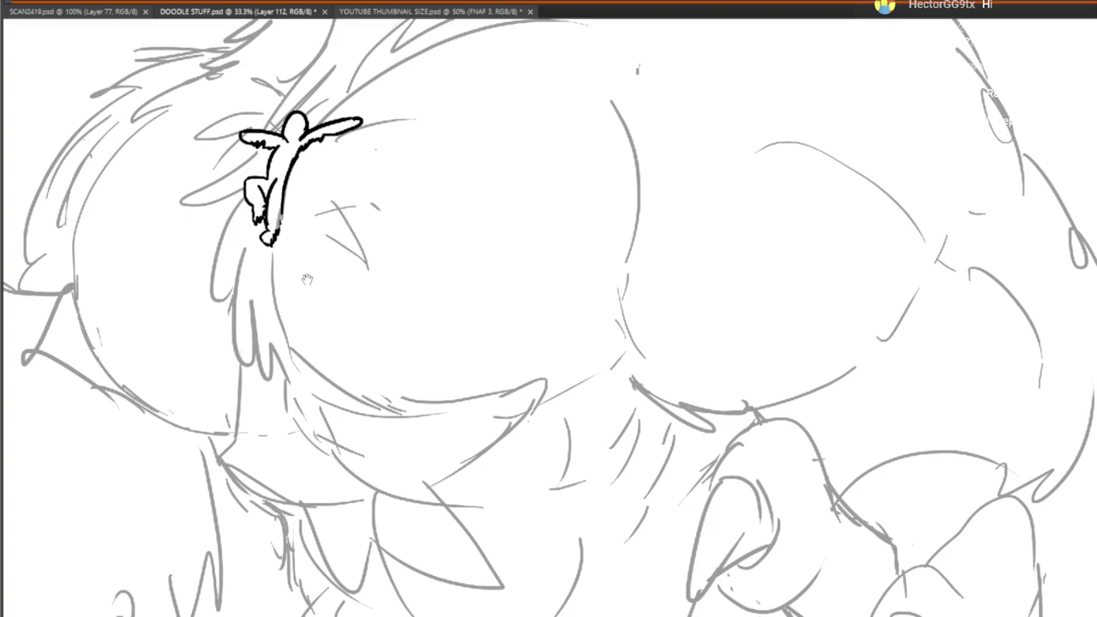
pyautogui.moveTo(363, 300); pyautogui.dragTo(657, 313)
pyautogui.scroll(6, 669, 329)
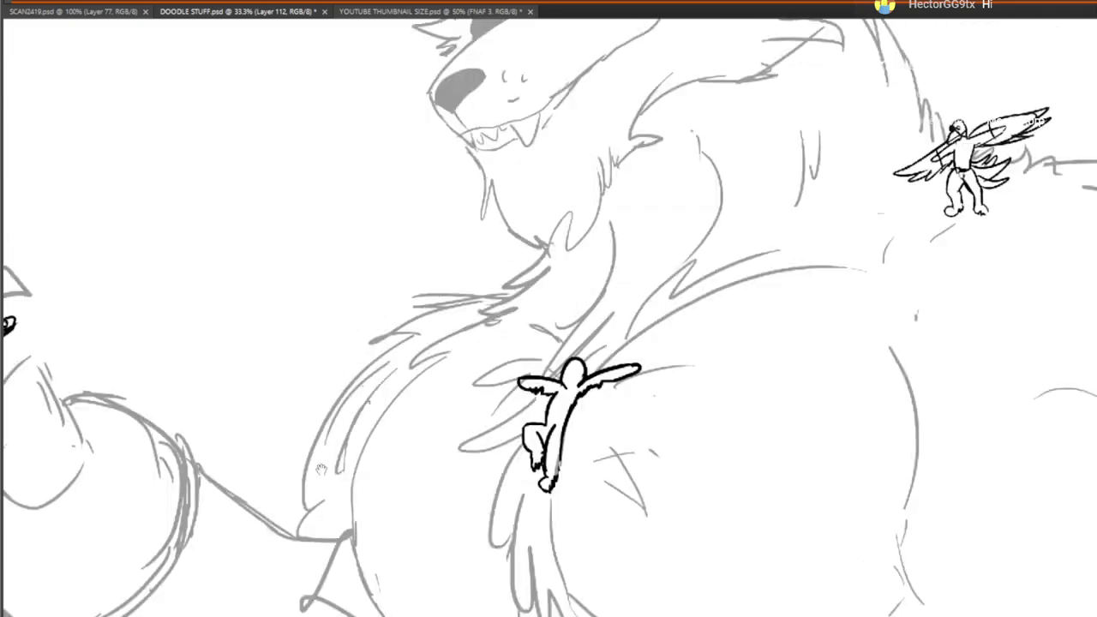
pyautogui.moveTo(297, 408); pyautogui.dragTo(83, 188)
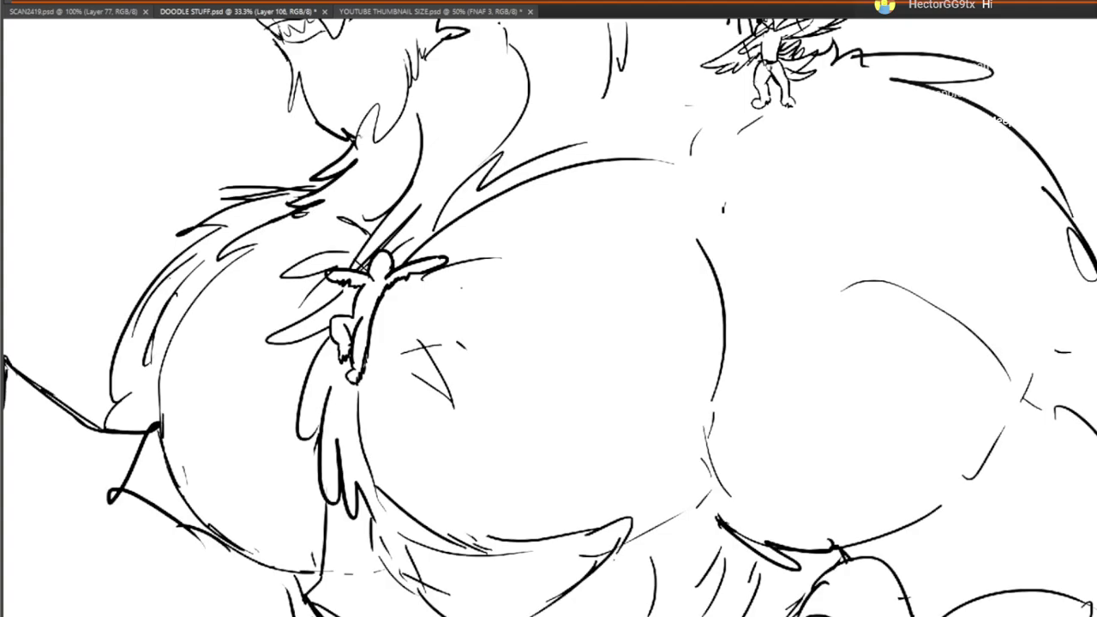
pyautogui.hotkey('ctrl', 'shift', 'alt', 'n')
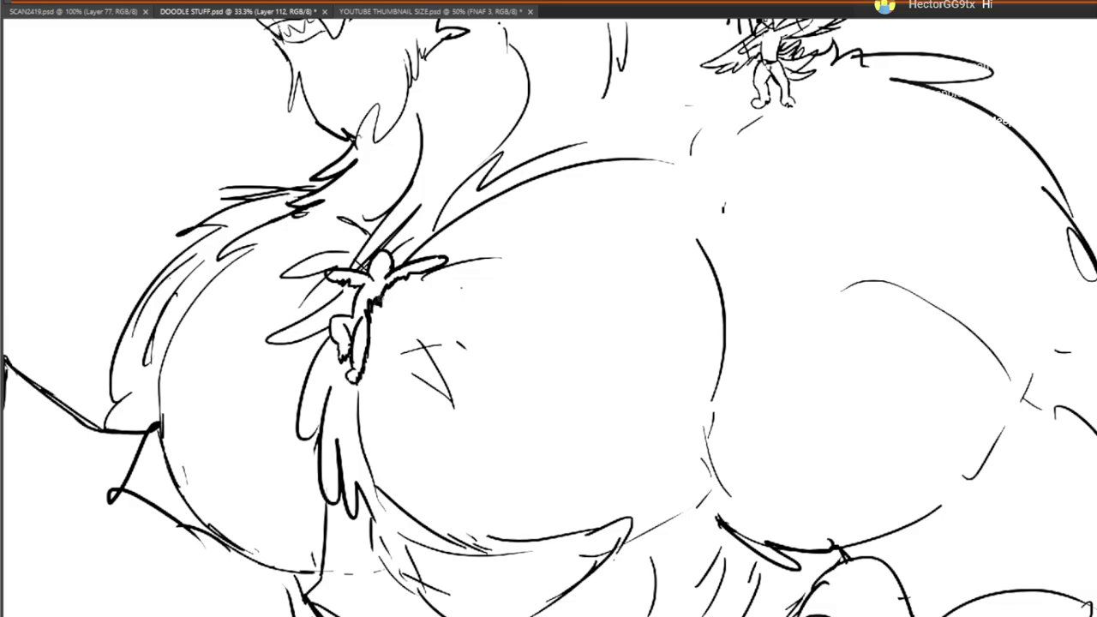
# Examine the whole wolf drawing with the small figures on its shoulder, chest and hook
pyautogui.moveTo(298, 279); pyautogui.dragTo(318, 306)
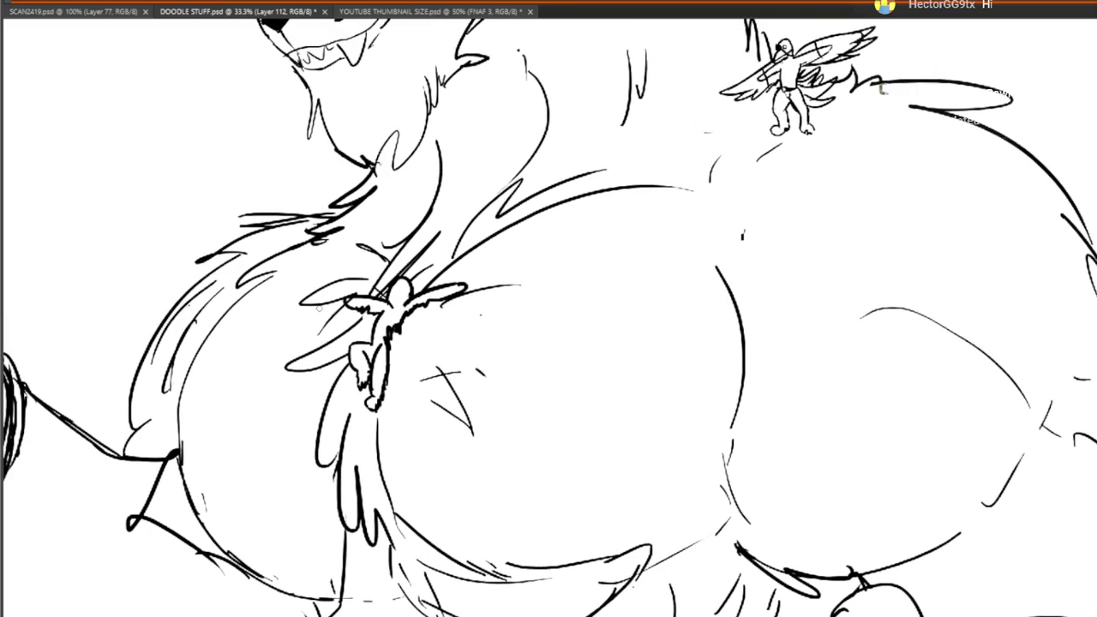
pyautogui.keyDown('alt'); pyautogui.click(110, 83); pyautogui.keyUp('alt')
pyautogui.keyDown('alt'); pyautogui.click(111, 83); pyautogui.keyUp('alt')
pyautogui.keyDown('alt'); pyautogui.click(110, 83); pyautogui.keyUp('alt')
pyautogui.moveTo(195, 232); pyautogui.dragTo(448, 351)
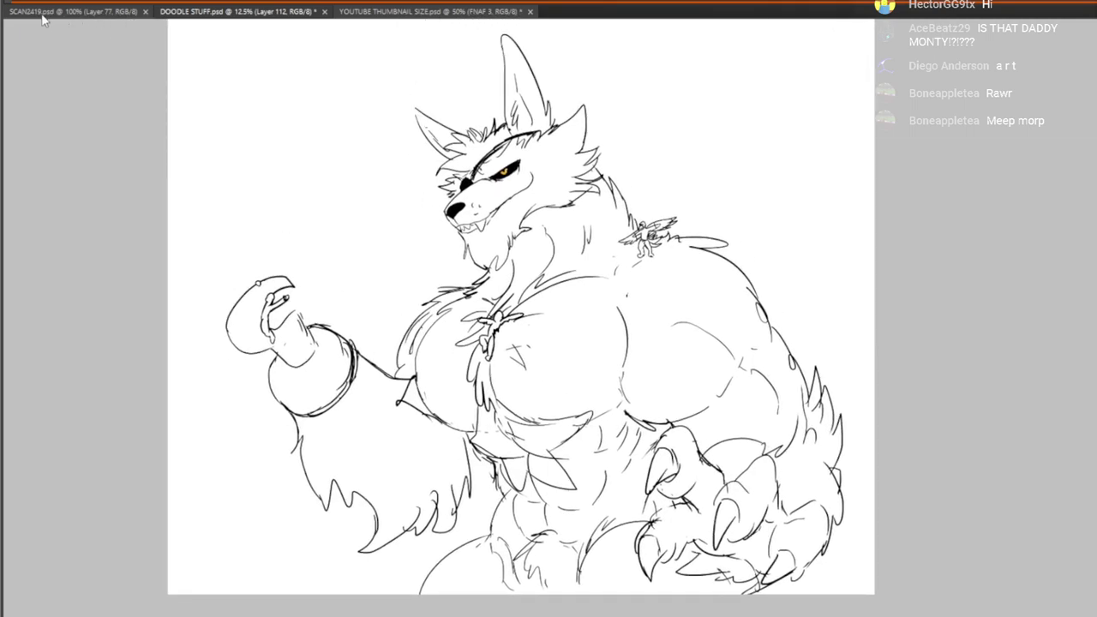
pyautogui.click(437, 243)
pyautogui.moveTo(462, 289); pyautogui.dragTo(468, 269)
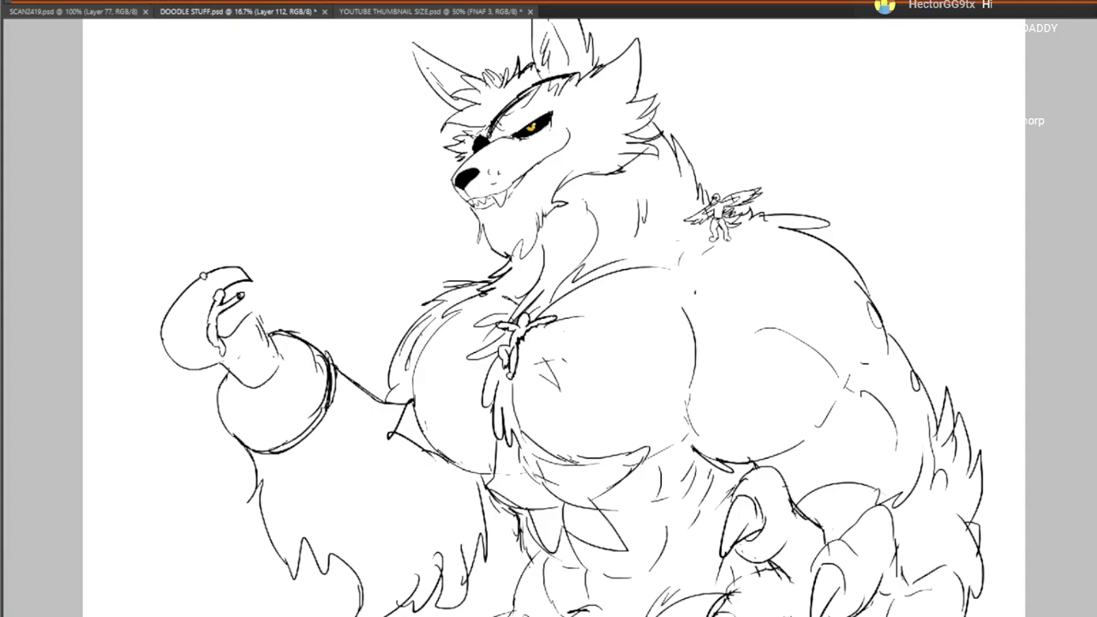
pyautogui.scroll(-1, 300, 157)
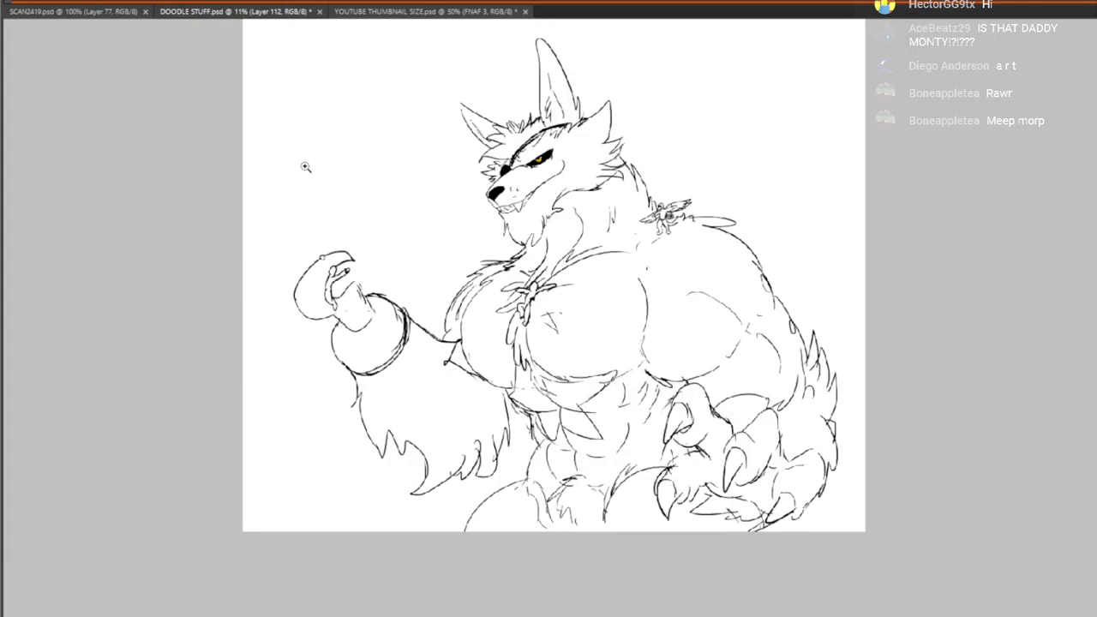
# Scribble yellow shading over the pointed star-like shape beneath the chest on Layer 105
pyautogui.moveTo(547, 237); pyautogui.dragTo(553, 342)
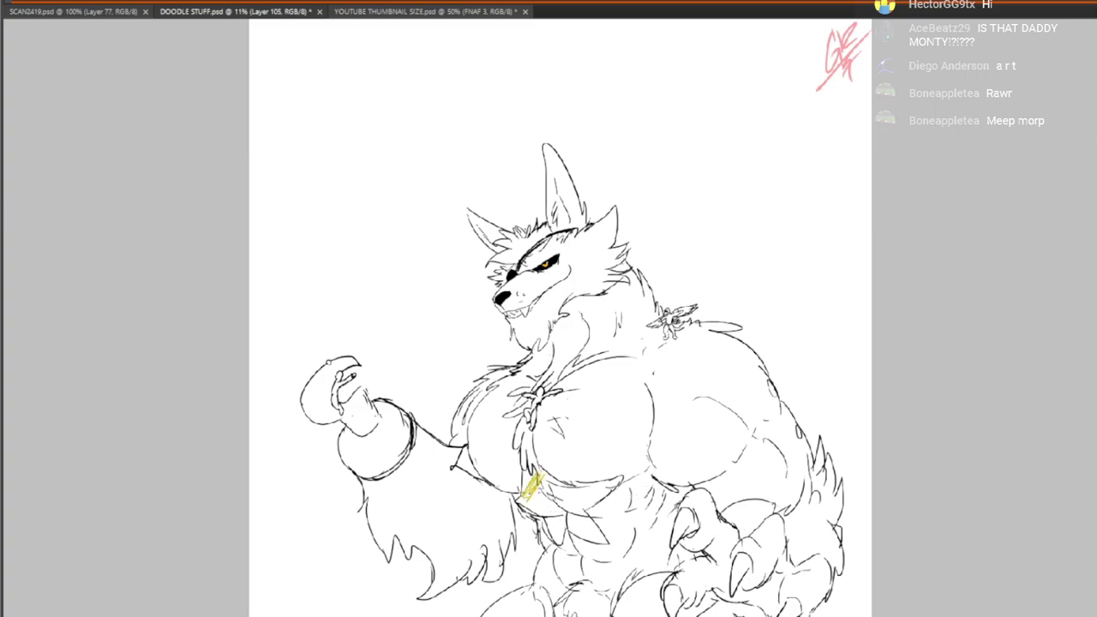
pyautogui.moveTo(531, 481)
pyautogui.mouseDown()
pyautogui.moveTo(576, 506)
pyautogui.moveTo(571, 518)
pyautogui.moveTo(605, 485)
pyautogui.mouseUp()
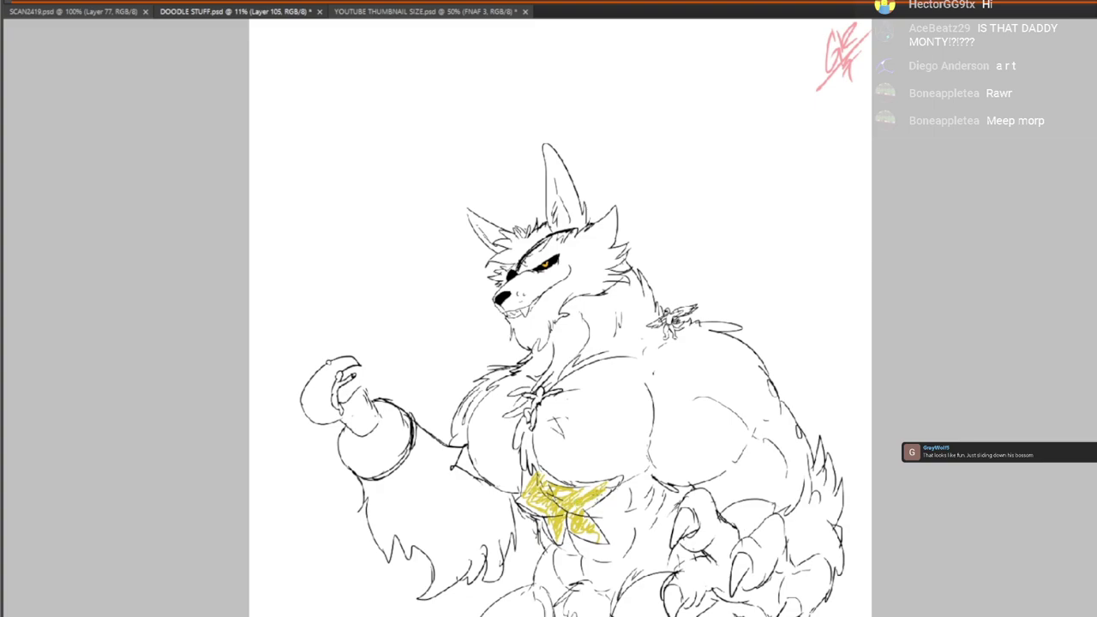
pyautogui.moveTo(677, 475); pyautogui.dragTo(664, 423)
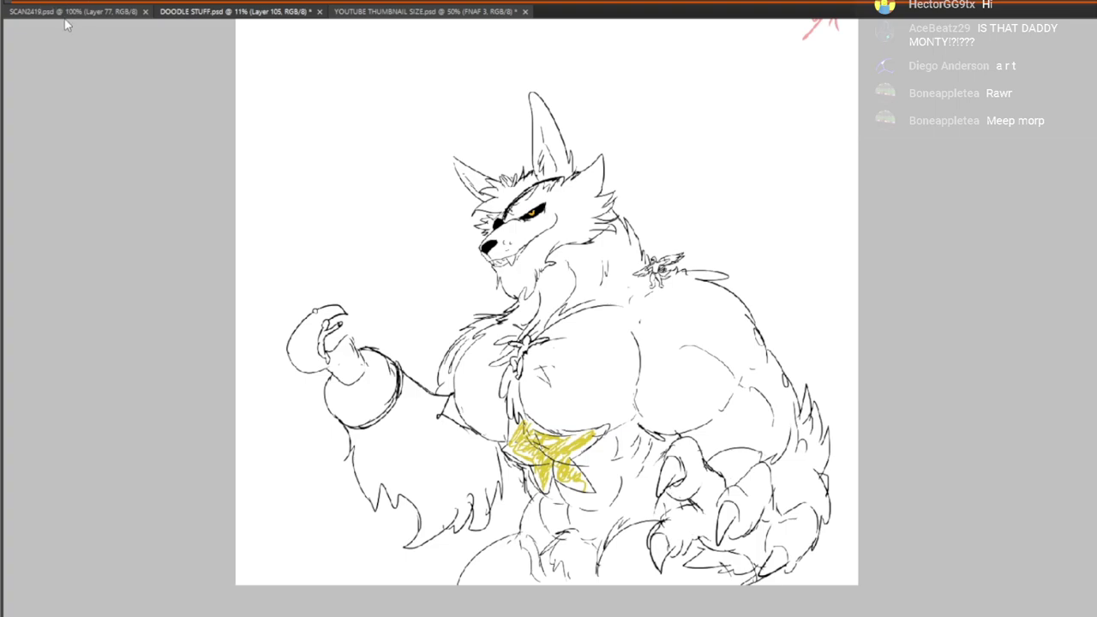
pyautogui.moveTo(297, 100); pyautogui.dragTo(340, 129)
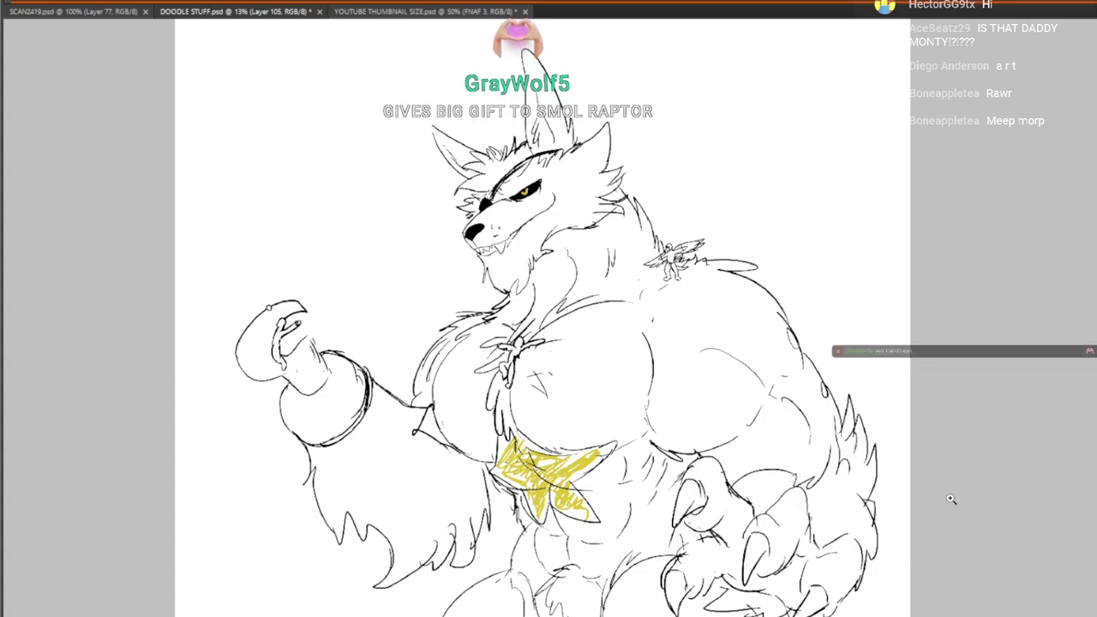
# Hide the wolf drawing and show the spiky-haired reptile drawing with red lettering on Layer 92
pyautogui.click(1096, 283)
pyautogui.click(1096, 429)
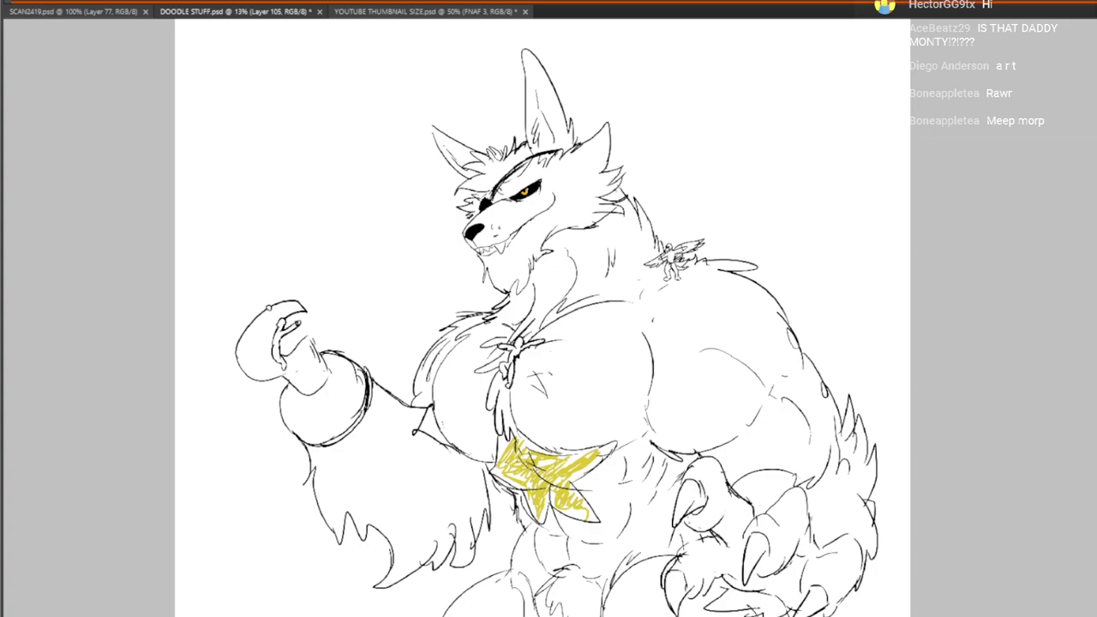
pyautogui.click(1096, 446)
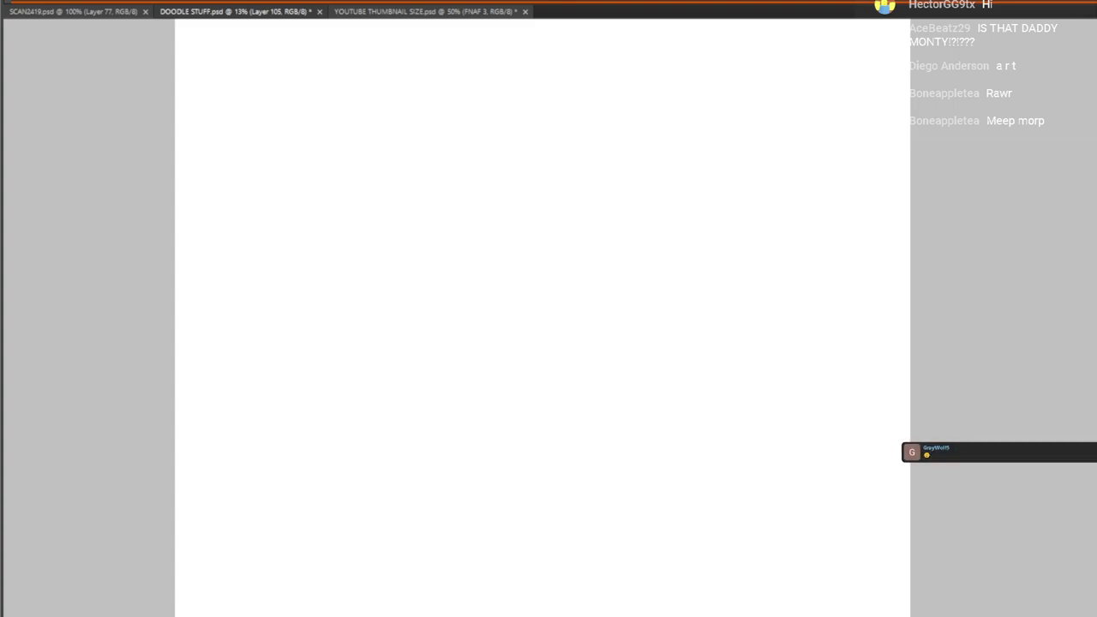
pyautogui.click(1095, 412)
pyautogui.moveTo(934, 358); pyautogui.dragTo(932, 253)
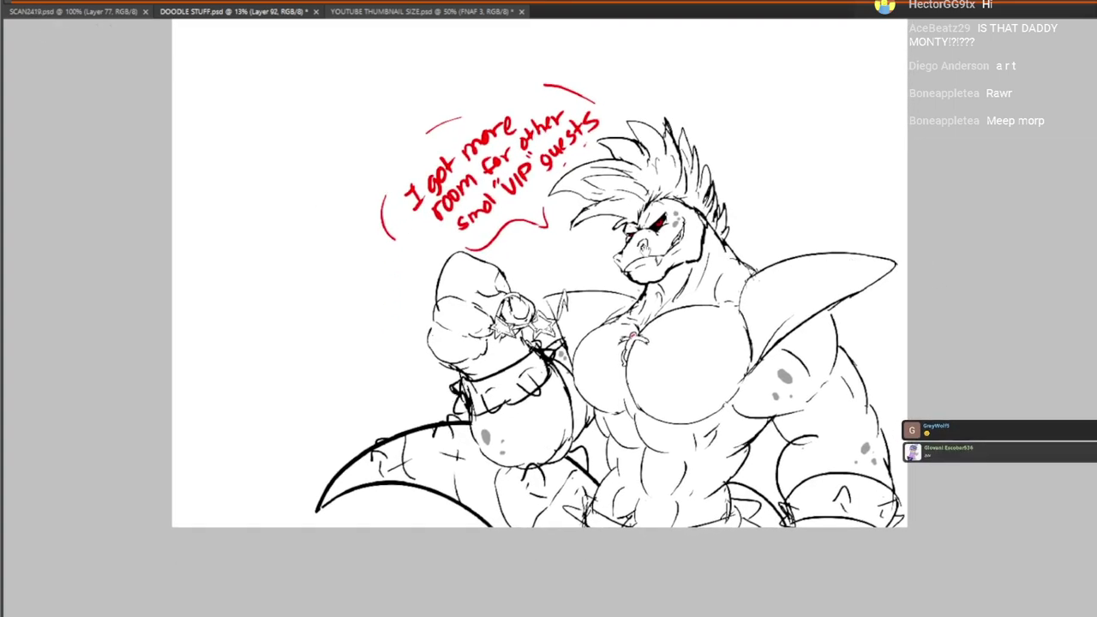
# Enlarge the reptile drawing and its red lettering with Free Transform so they fill more of the canvas
pyautogui.moveTo(592, 243); pyautogui.dragTo(602, 325)
pyautogui.hotkey('ctrl', 't')
pyautogui.moveTo(326, 164); pyautogui.dragTo(208, 69)
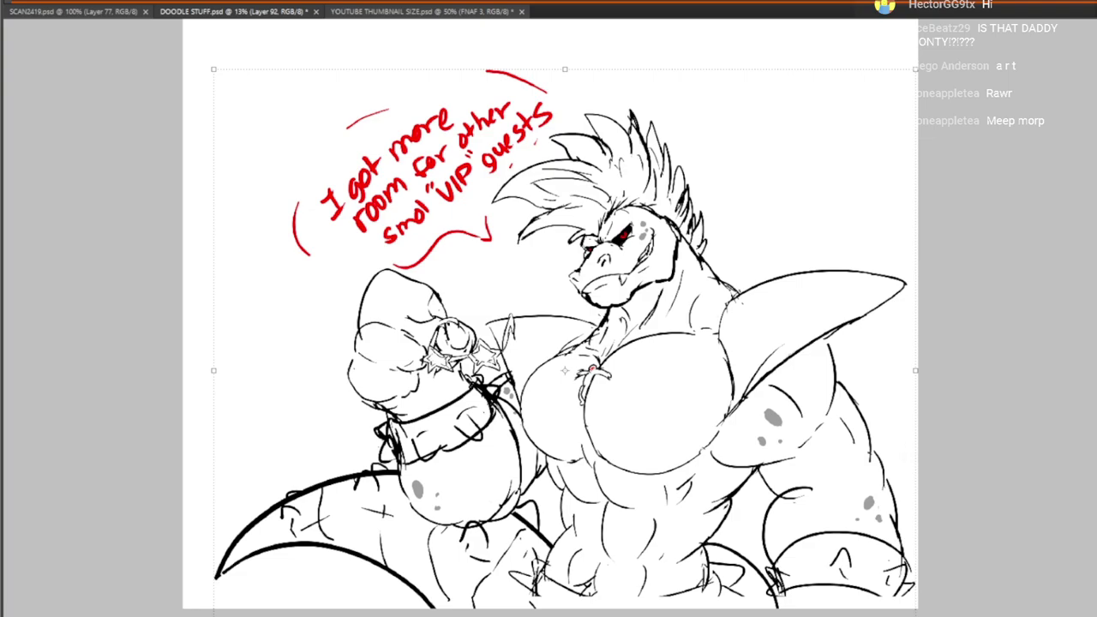
# Hide the reptile drawing and bring the wolf drawing back into view
pyautogui.hotkey('ctrl', 'd')
pyautogui.press('Delete')
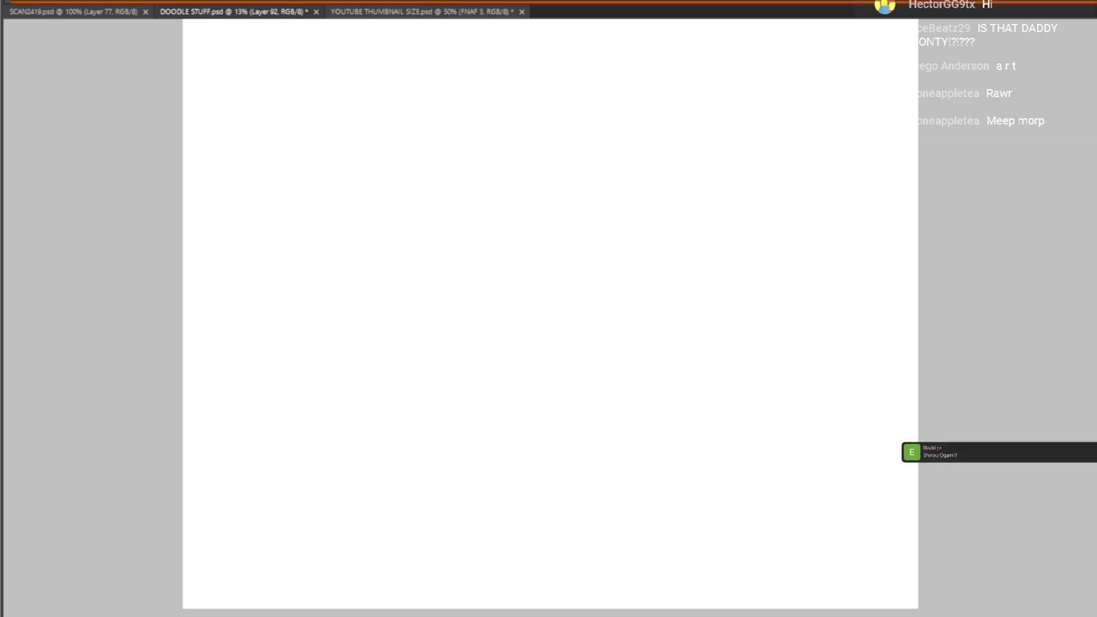
pyautogui.hotkey('ctrl', 'z')
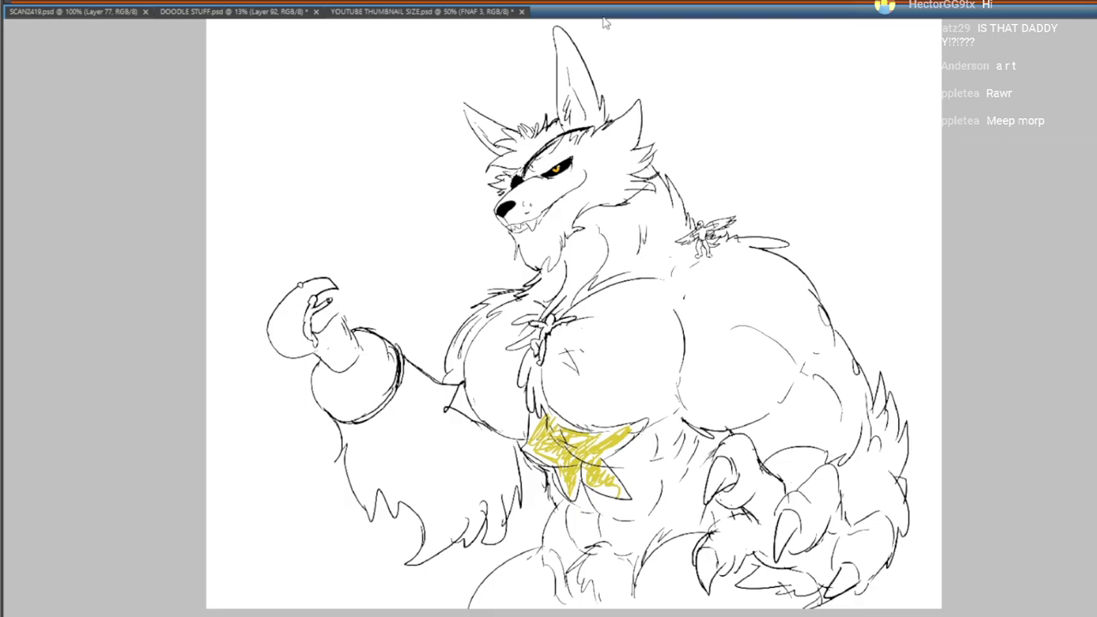
# Open XENOMORPH REF.png and examine the full-body XTS-7 creature
pyautogui.click(606, 23)
pyautogui.click(226, 246)
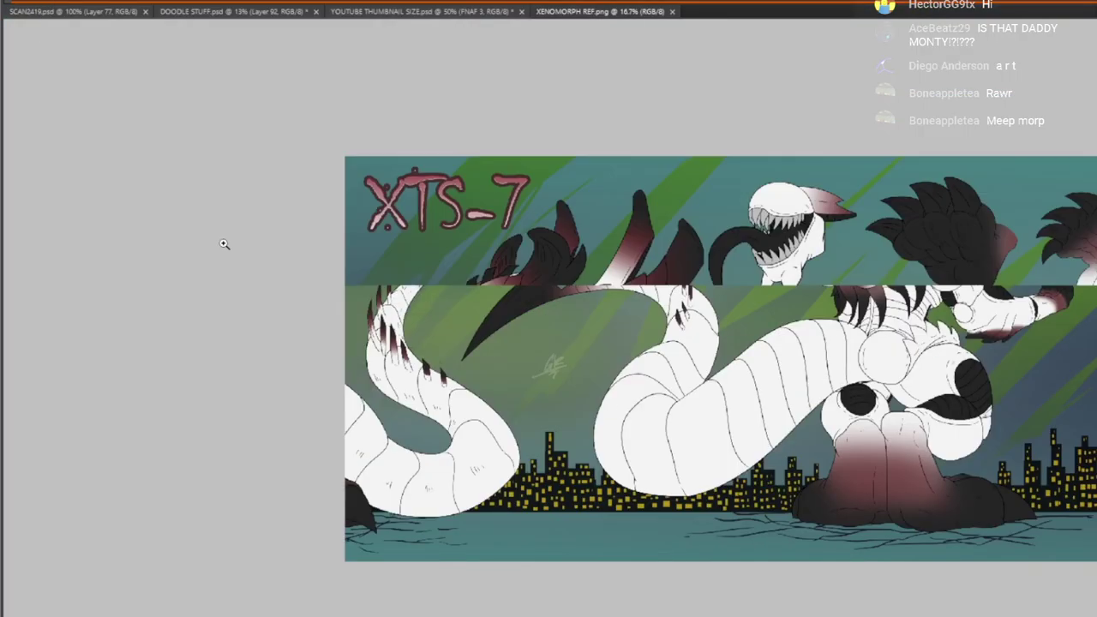
pyautogui.moveTo(389, 310); pyautogui.dragTo(306, 181)
pyautogui.click(500, 264)
pyautogui.moveTo(509, 258); pyautogui.dragTo(589, 367)
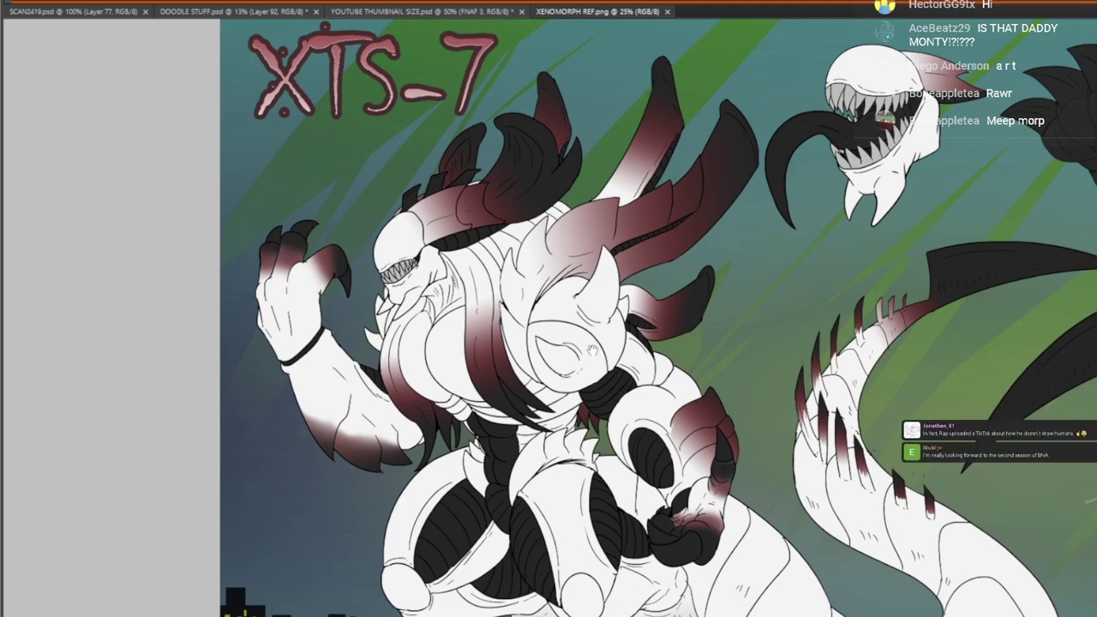
pyautogui.moveTo(594, 356); pyautogui.dragTo(592, 281)
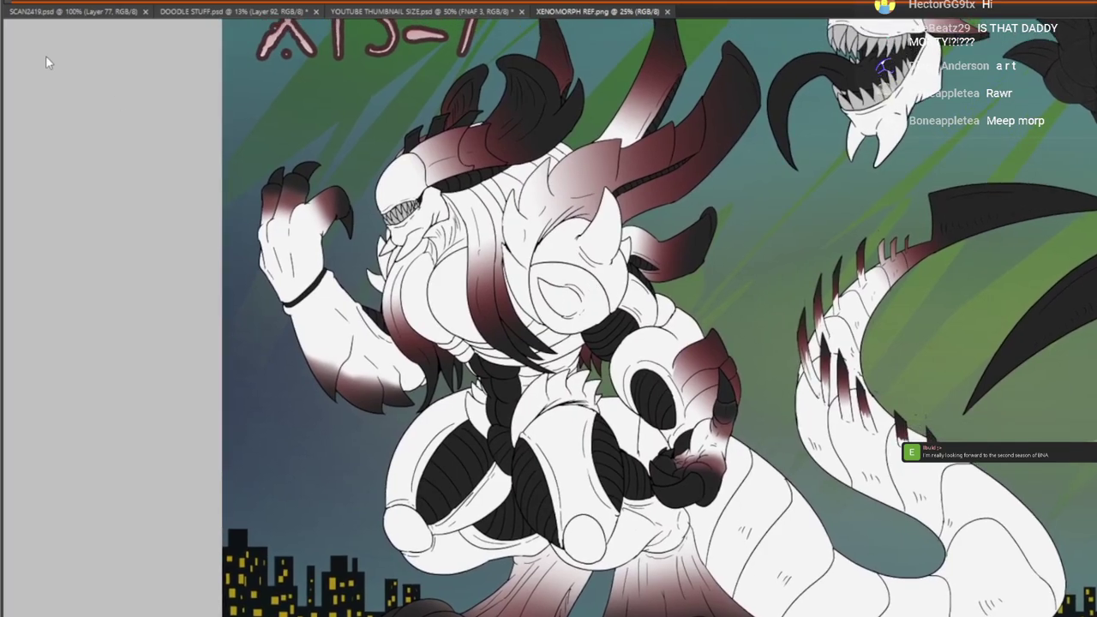
# Examine XTS-7's head and torso up close, along with the separate open-mouthed head study
pyautogui.scroll(2, 450, 193)
pyautogui.click(498, 253)
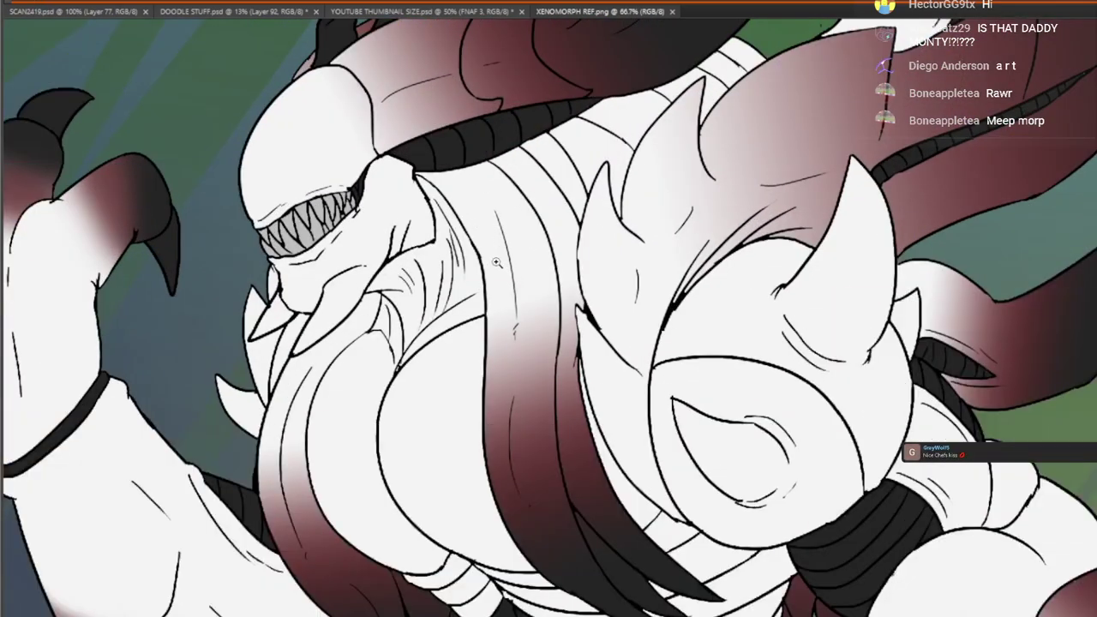
pyautogui.moveTo(542, 271); pyautogui.dragTo(597, 498)
pyautogui.moveTo(826, 336); pyautogui.dragTo(302, 421)
pyautogui.moveTo(998, 244); pyautogui.dragTo(750, 266)
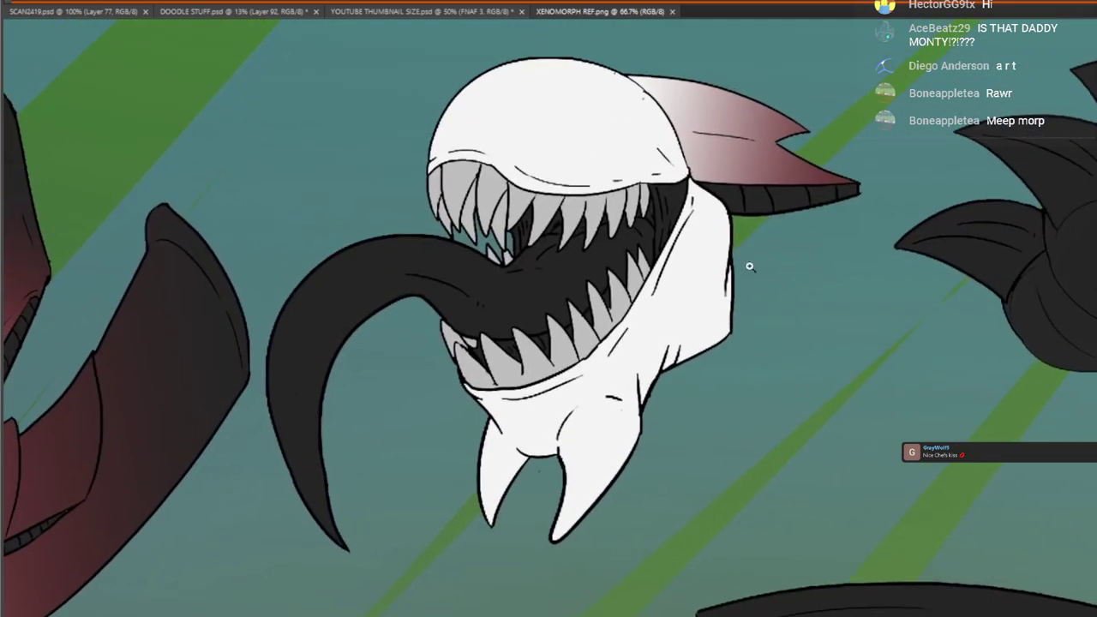
# Close XENOMORPH REF.png and set up a blank canvas on Layer 104 in DOODLE STUFF.psd
pyautogui.click(672, 12)
pyautogui.hotkey('ctrl', 'shift', 'n')
pyautogui.hotkey('ctrl', 'BackSpace')
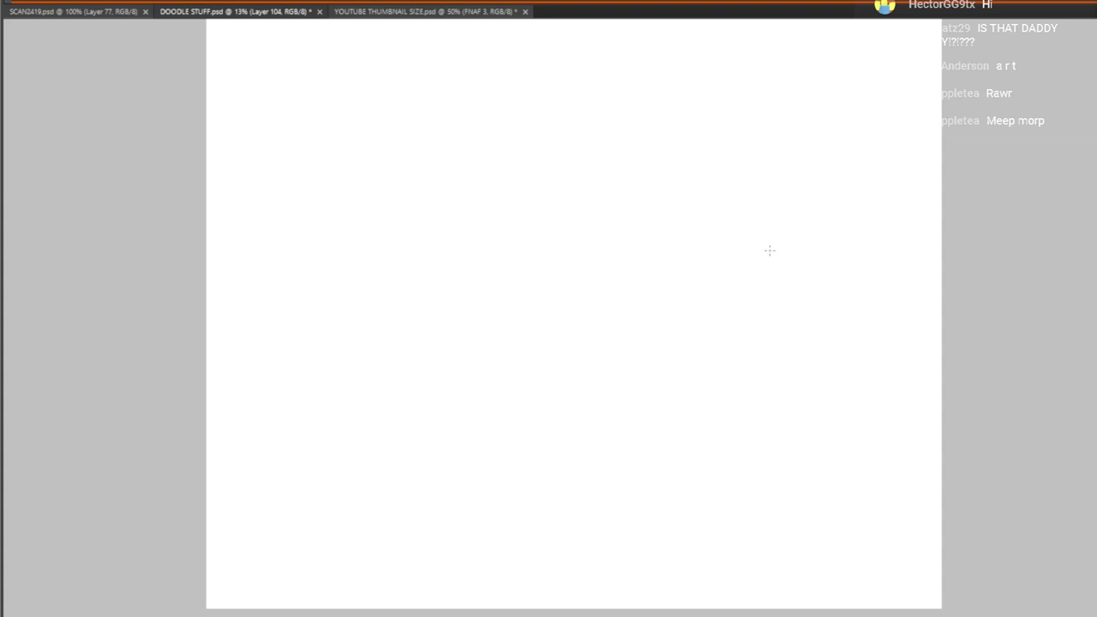
# Delete the blank Layer 104 and continue on Layer 88
pyautogui.press('Delete')
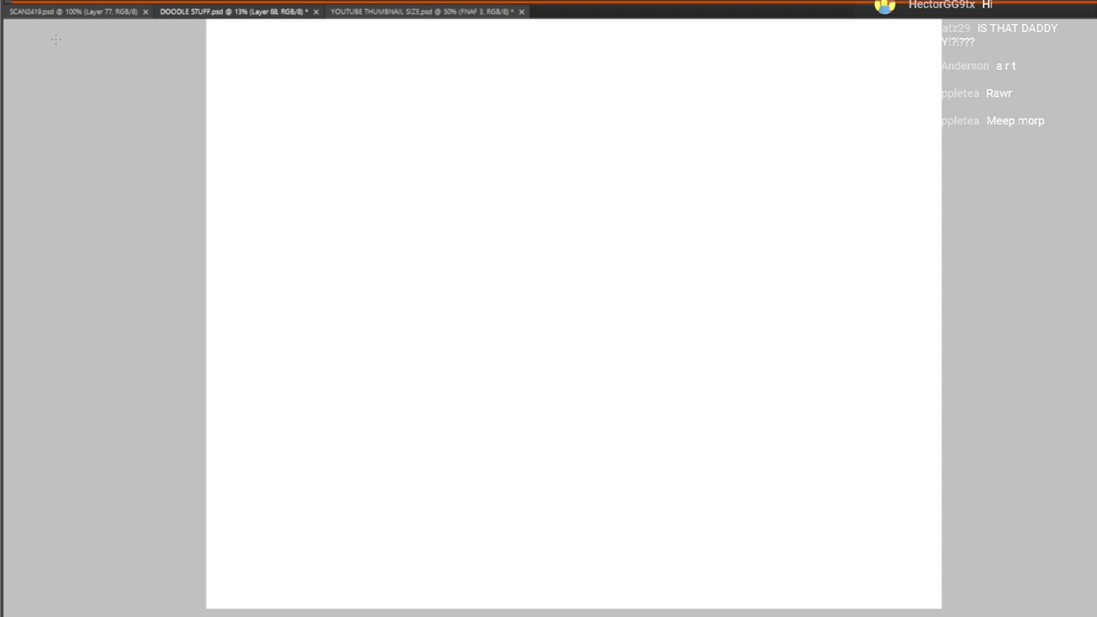
pyautogui.scroll(1, 530, 284)
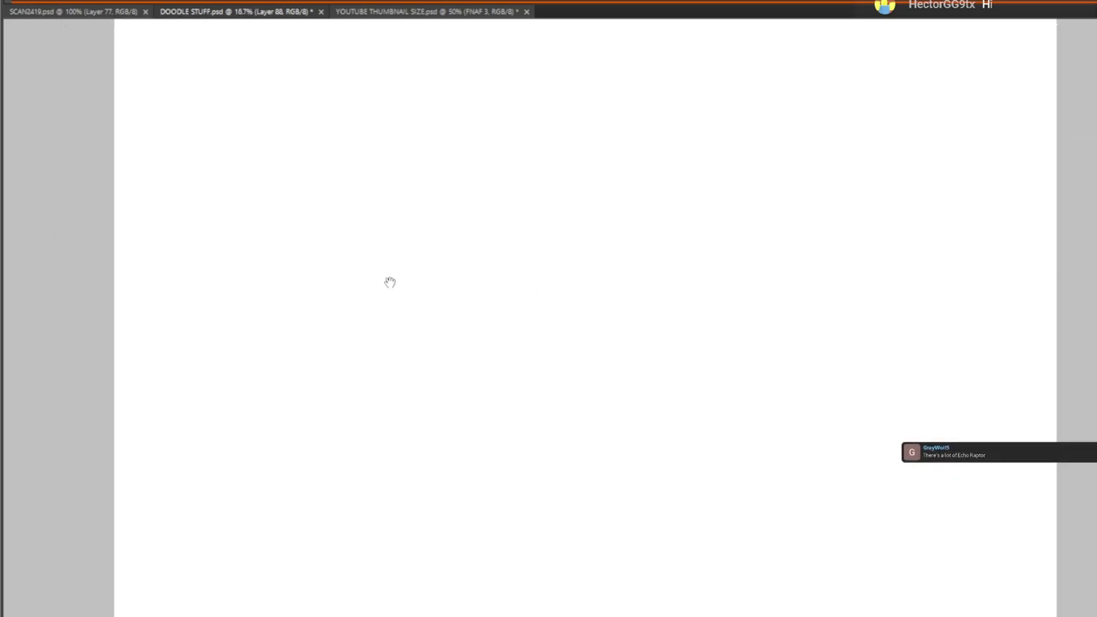
pyautogui.moveTo(345, 319); pyautogui.dragTo(371, 326)
pyautogui.moveTo(516, 224)
pyautogui.mouseDown()
pyautogui.moveTo(558, 169)
pyautogui.moveTo(592, 206)
pyautogui.mouseUp()
pyautogui.hotkey('ctrl', 'z')
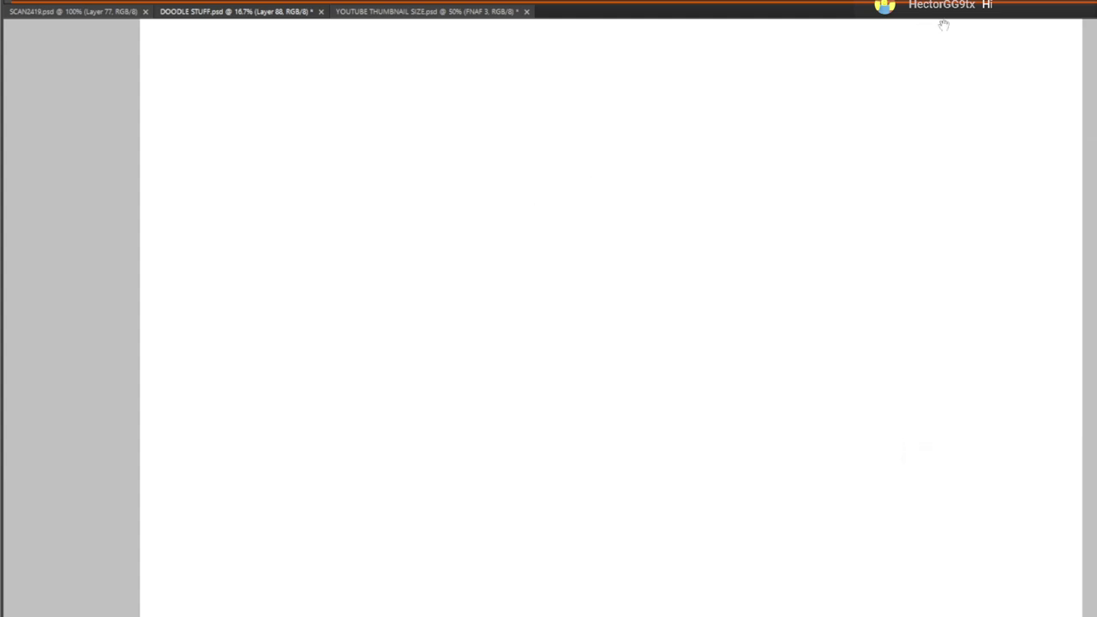
pyautogui.moveTo(506, 207); pyautogui.dragTo(602, 159)
pyautogui.moveTo(494, 163)
pyautogui.mouseDown()
pyautogui.moveTo(600, 144)
pyautogui.moveTo(607, 162)
pyautogui.mouseUp()
pyautogui.hotkey('ctrl', 'z')
pyautogui.hotkey('ctrl', 'z')
pyautogui.hotkey('ctrl', 'z')
pyautogui.hotkey('ctrl', 'z')
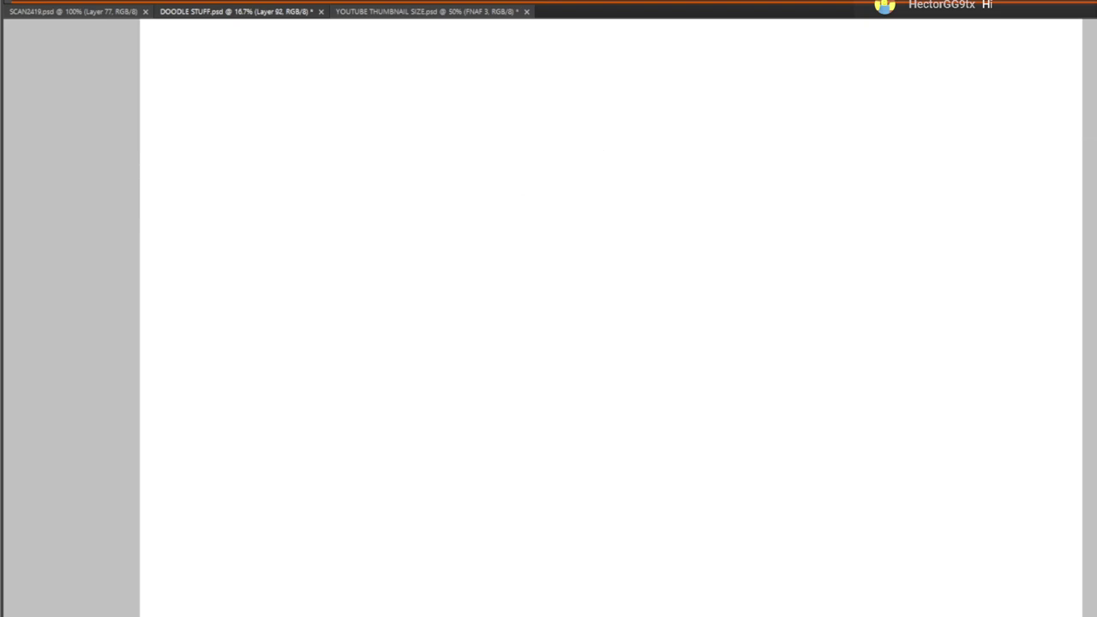
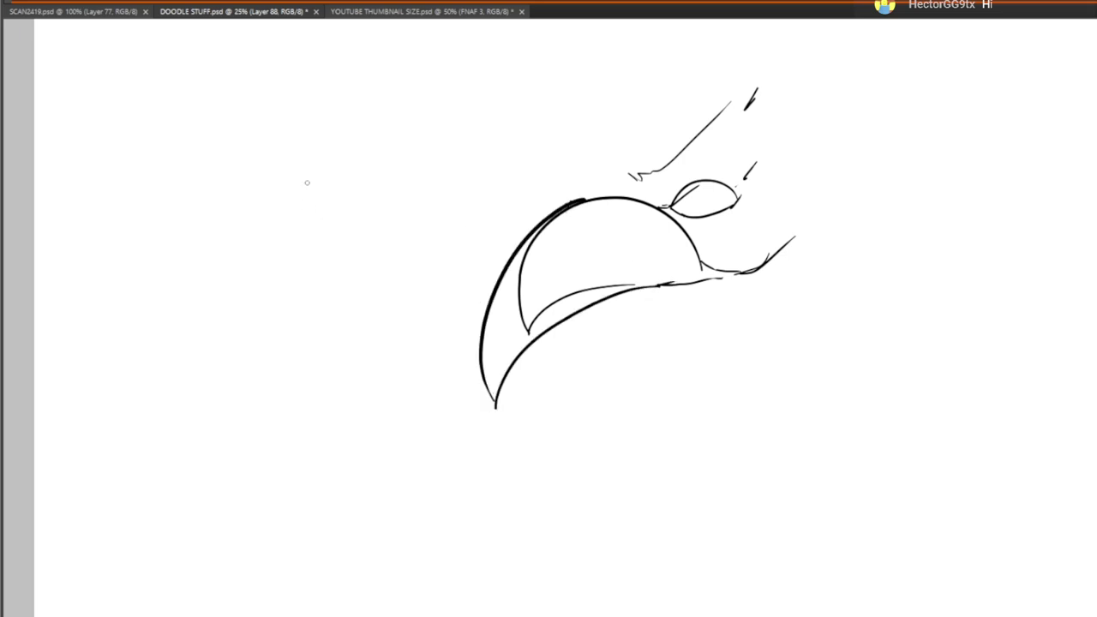
# Clean up the beak and eye outlines, removing the inner beak contour, and add a small curved nostril mark
pyautogui.moveTo(587, 200); pyautogui.dragTo(612, 202)
pyautogui.moveTo(528, 301)
pyautogui.mouseDown()
pyautogui.moveTo(519, 290)
pyautogui.moveTo(544, 233)
pyautogui.moveTo(514, 307)
pyautogui.moveTo(519, 326)
pyautogui.moveTo(634, 269)
pyautogui.mouseUp()
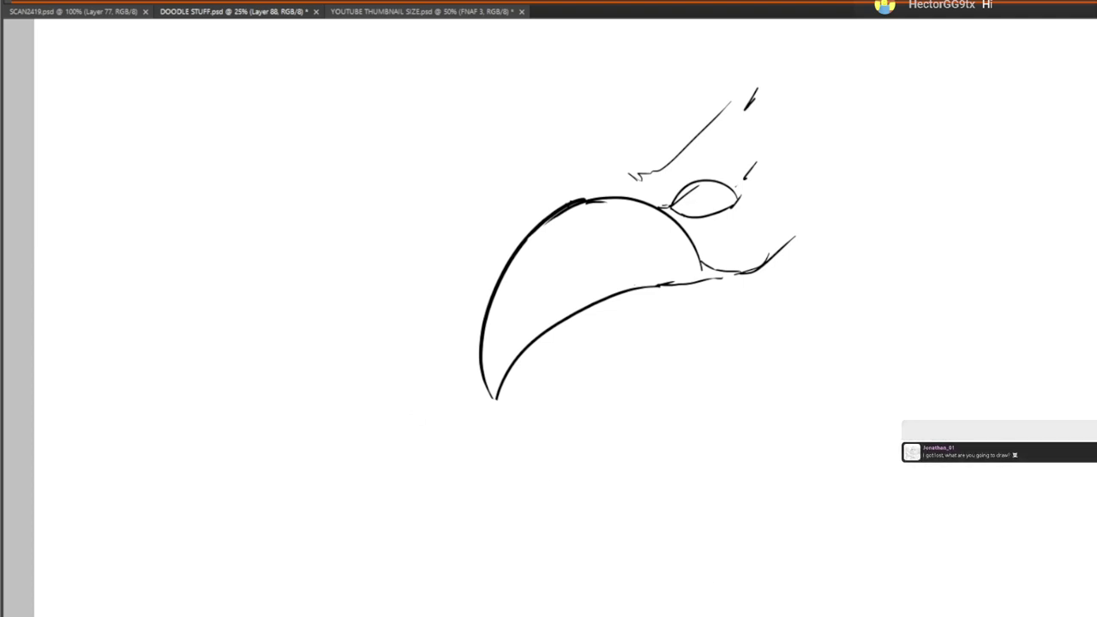
pyautogui.moveTo(592, 236); pyautogui.dragTo(607, 225)
pyautogui.moveTo(586, 377)
pyautogui.mouseDown()
pyautogui.moveTo(500, 302)
pyautogui.moveTo(480, 316)
pyautogui.mouseUp()
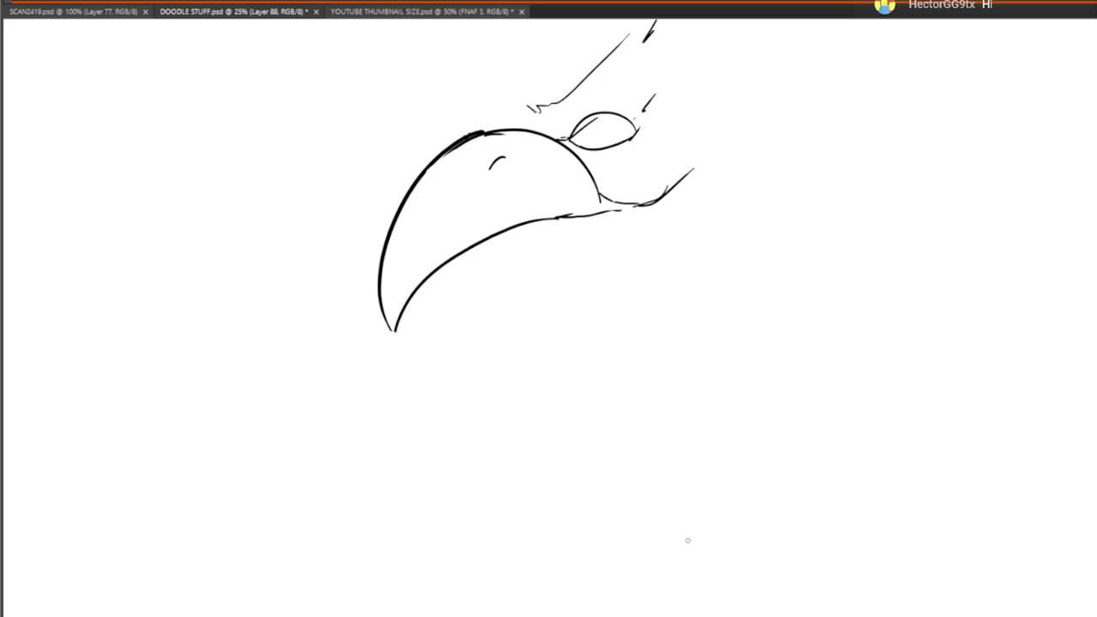
pyautogui.moveTo(625, 190); pyautogui.dragTo(600, 338)
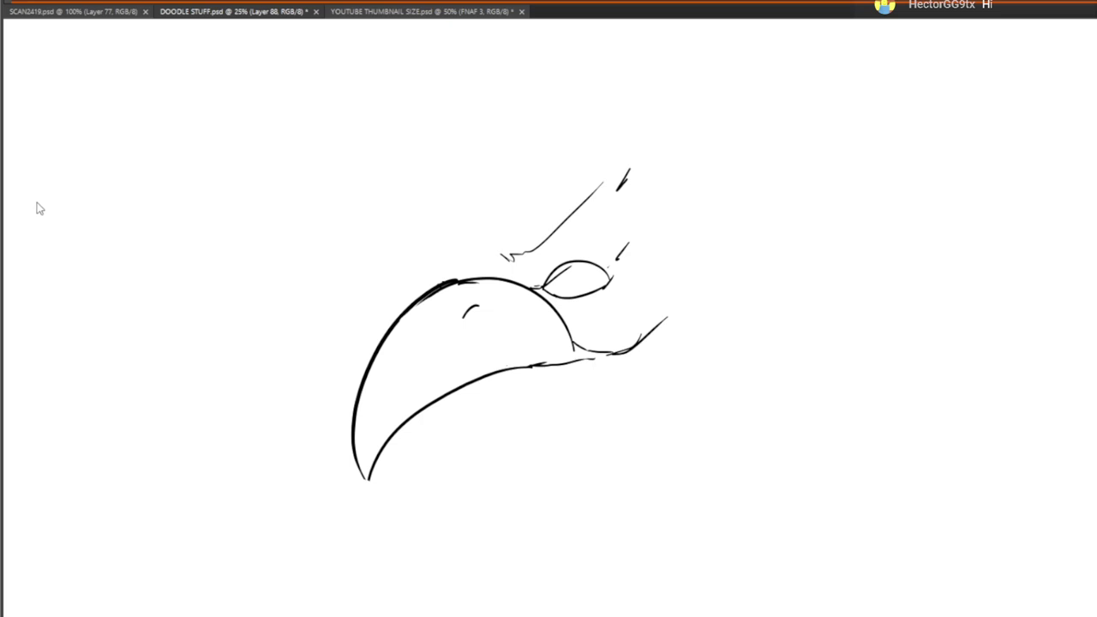
pyautogui.moveTo(577, 271); pyautogui.dragTo(556, 284)
# Rotate the whole beak-and-eye sketch slightly counterclockwise with Free Transform and apply it
pyautogui.moveTo(394, 414)
pyautogui.mouseDown()
pyautogui.moveTo(318, 213)
pyautogui.moveTo(323, 288)
pyautogui.mouseUp()
pyautogui.hotkey('ctrl', 't')
pyautogui.moveTo(515, 325); pyautogui.dragTo(590, 323)
pyautogui.moveTo(685, 361); pyautogui.dragTo(746, 243)
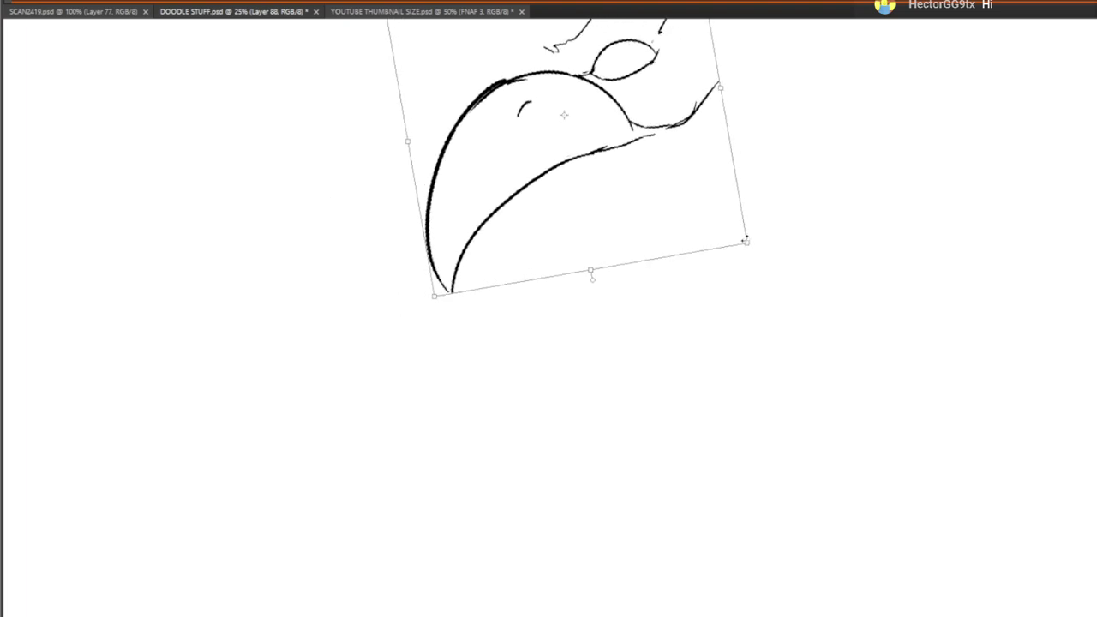
pyautogui.moveTo(673, 265); pyautogui.dragTo(629, 344)
pyautogui.press('Return')
pyautogui.press('b')
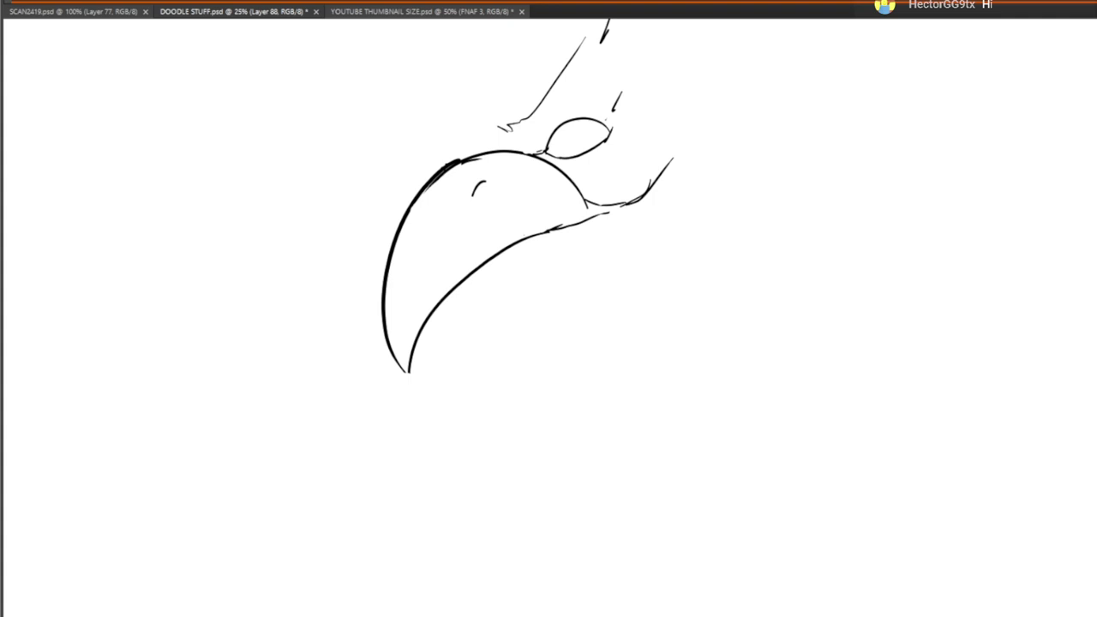
# Rework the hooked beak tip into a shorter point with a straighter mouth line, and sketch the lower beak and cheek curve
pyautogui.press('e')
pyautogui.click(57, 182)
pyautogui.moveTo(246, 238); pyautogui.dragTo(375, 272)
pyautogui.moveTo(569, 334)
pyautogui.mouseDown()
pyautogui.moveTo(519, 460)
pyautogui.moveTo(505, 424)
pyautogui.moveTo(521, 371)
pyautogui.moveTo(630, 284)
pyautogui.moveTo(458, 267)
pyautogui.mouseUp()
pyautogui.moveTo(396, 332)
pyautogui.mouseDown()
pyautogui.moveTo(485, 335)
pyautogui.moveTo(563, 297)
pyautogui.mouseUp()
pyautogui.moveTo(600, 219)
pyautogui.mouseDown()
pyautogui.moveTo(658, 175)
pyautogui.moveTo(655, 114)
pyautogui.mouseUp()
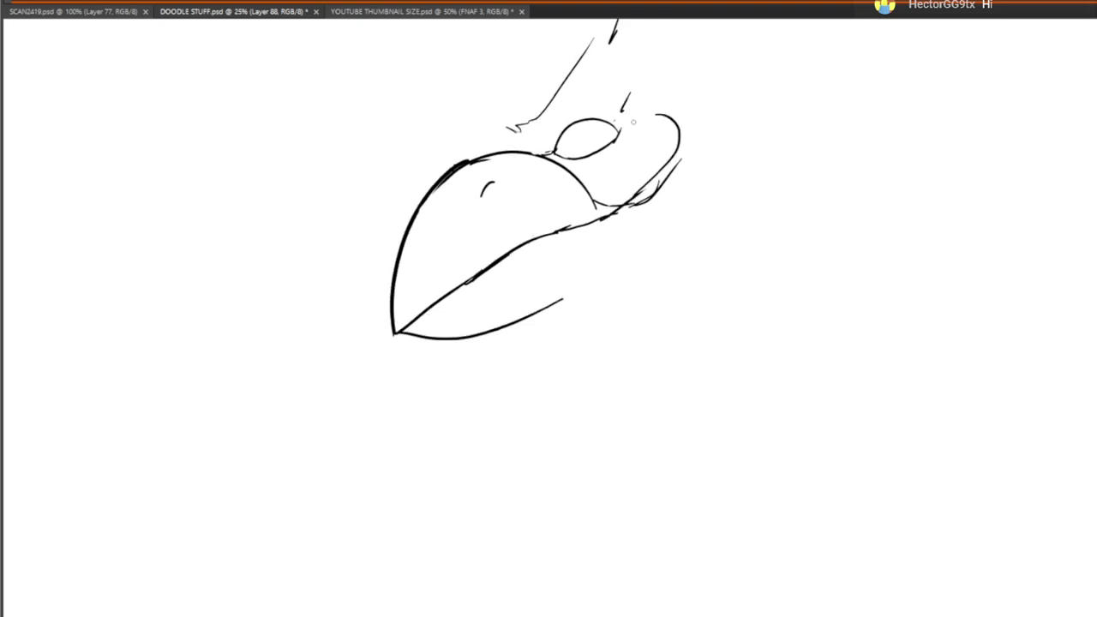
# Clean up the mouth corner where it joins the cheek curve, and close the lower beak up to it
pyautogui.moveTo(282, 243); pyautogui.dragTo(224, 243)
pyautogui.moveTo(637, 155)
pyautogui.mouseDown()
pyautogui.moveTo(598, 182)
pyautogui.moveTo(582, 215)
pyautogui.moveTo(538, 201)
pyautogui.mouseUp()
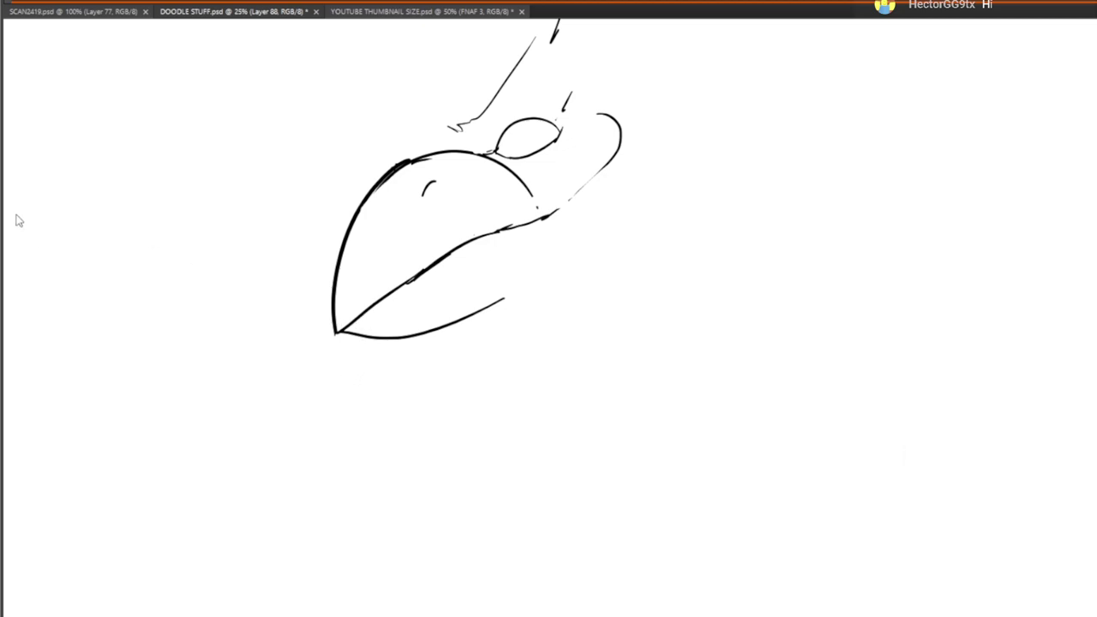
pyautogui.moveTo(531, 192)
pyautogui.mouseDown()
pyautogui.moveTo(560, 211)
pyautogui.moveTo(601, 171)
pyautogui.mouseUp()
pyautogui.press('space')
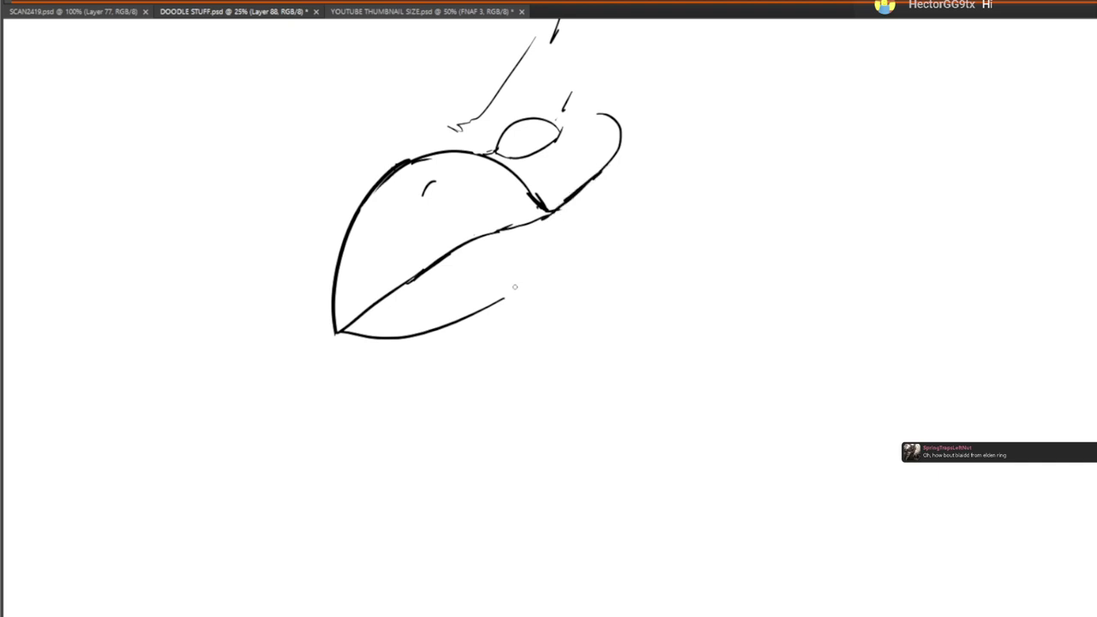
pyautogui.moveTo(503, 298)
pyautogui.mouseDown()
pyautogui.moveTo(527, 280)
pyautogui.moveTo(549, 225)
pyautogui.moveTo(526, 187)
pyautogui.mouseUp()
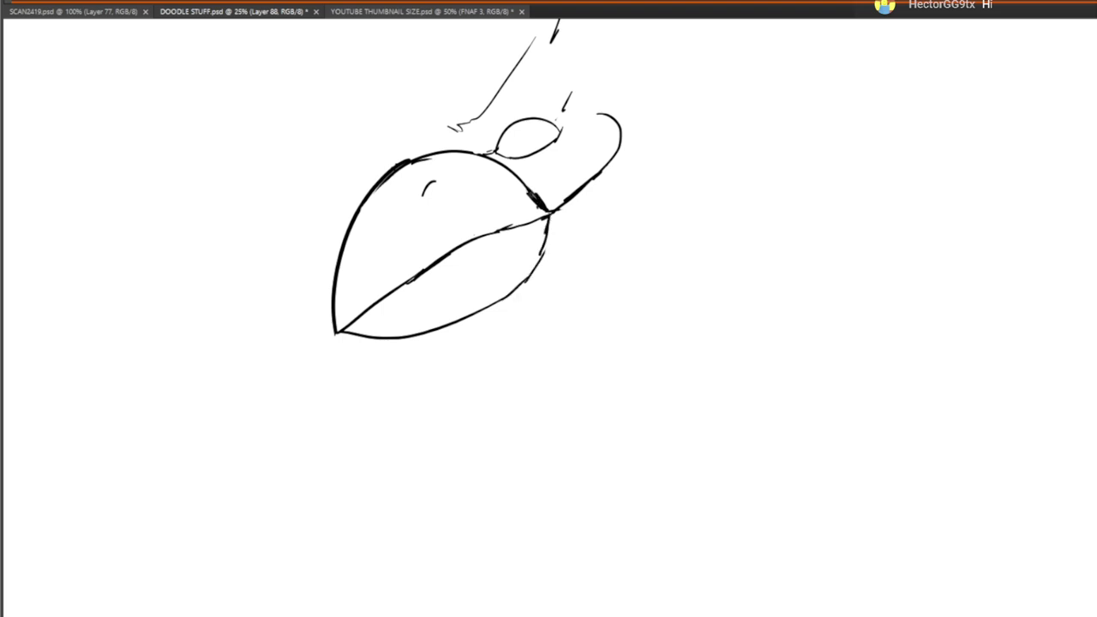
pyautogui.moveTo(548, 239)
pyautogui.mouseDown()
pyautogui.moveTo(555, 208)
pyautogui.moveTo(539, 266)
pyautogui.mouseUp()
pyautogui.moveTo(551, 223); pyautogui.dragTo(558, 206)
# Thicken the mouth corner and add eyelid lines around the eye with small feather marks on the brow
pyautogui.moveTo(516, 255); pyautogui.dragTo(540, 342)
pyautogui.moveTo(479, 217); pyautogui.dragTo(474, 233)
pyautogui.moveTo(586, 159); pyautogui.dragTo(598, 162)
pyautogui.moveTo(512, 243)
pyautogui.mouseDown()
pyautogui.moveTo(521, 246)
pyautogui.moveTo(533, 213)
pyautogui.moveTo(582, 194)
pyautogui.mouseUp()
pyautogui.moveTo(542, 212); pyautogui.dragTo(561, 206)
pyautogui.moveTo(523, 259); pyautogui.dragTo(581, 238)
pyautogui.moveTo(426, 276)
pyautogui.mouseDown()
pyautogui.moveTo(500, 225)
pyautogui.moveTo(571, 302)
pyautogui.mouseUp()
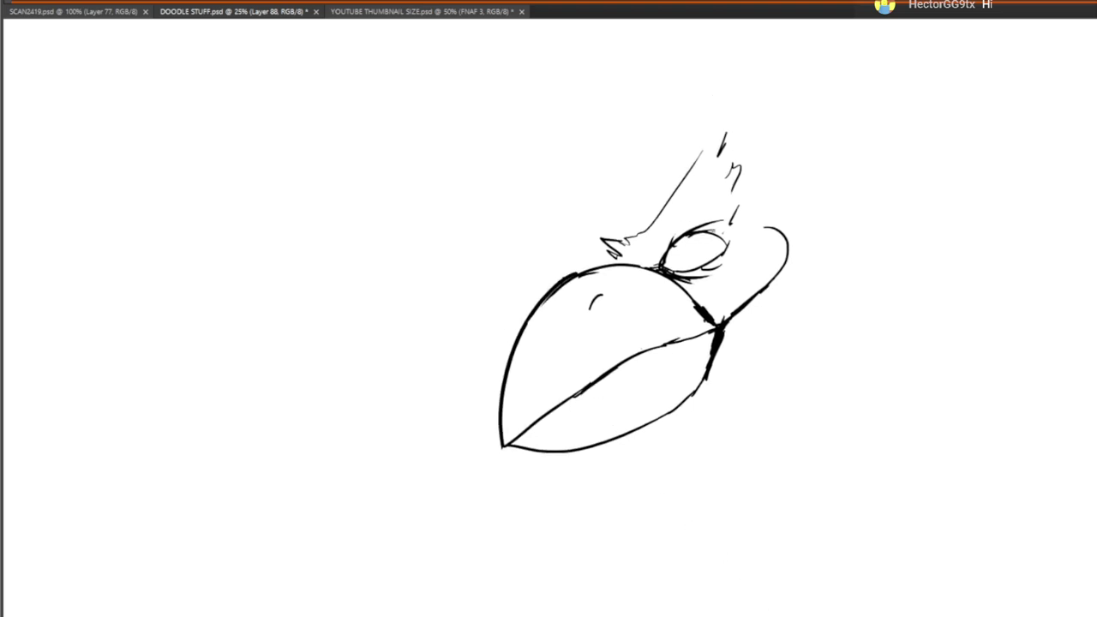
# Sketch the front of a hat brim curving out above the beak
pyautogui.moveTo(692, 368)
pyautogui.mouseDown()
pyautogui.moveTo(558, 321)
pyautogui.moveTo(583, 386)
pyautogui.mouseUp()
pyautogui.moveTo(345, 335); pyautogui.dragTo(361, 353)
pyautogui.moveTo(362, 350)
pyautogui.mouseDown()
pyautogui.moveTo(386, 361)
pyautogui.moveTo(417, 343)
pyautogui.mouseUp()
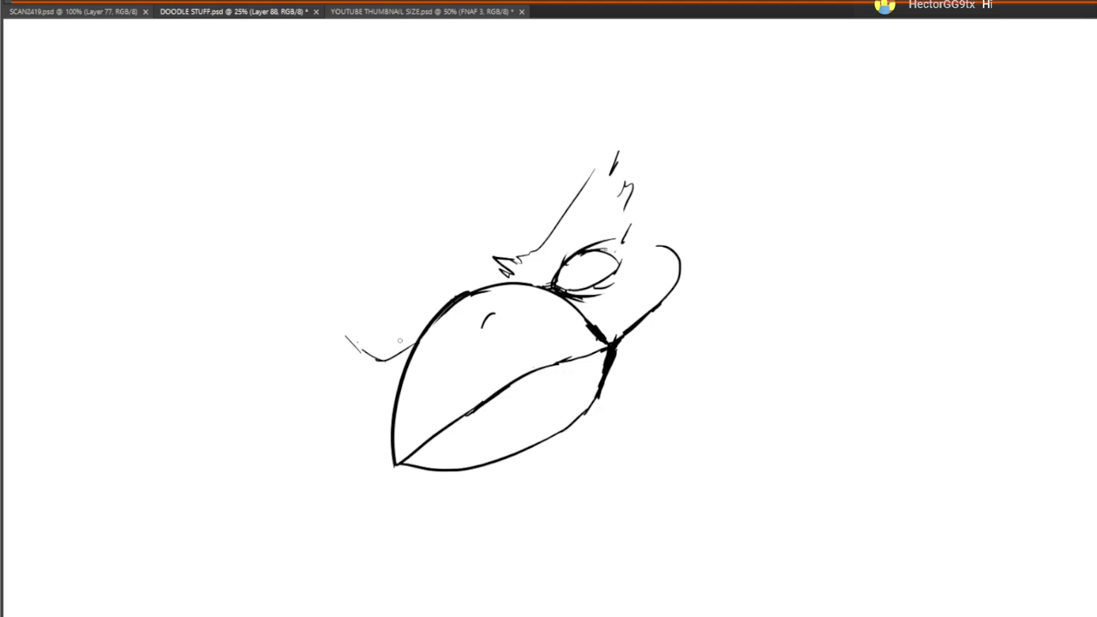
pyautogui.moveTo(364, 352)
pyautogui.mouseDown()
pyautogui.moveTo(407, 358)
pyautogui.moveTo(423, 274)
pyautogui.moveTo(575, 207)
pyautogui.moveTo(557, 208)
pyautogui.mouseUp()
# Draw the tall, flared top hat crown above the brim, with a curved band around its base
pyautogui.moveTo(468, 265)
pyautogui.mouseDown()
pyautogui.moveTo(486, 369)
pyautogui.moveTo(383, 293)
pyautogui.mouseUp()
pyautogui.moveTo(437, 383)
pyautogui.mouseDown()
pyautogui.moveTo(338, 246)
pyautogui.moveTo(371, 204)
pyautogui.moveTo(600, 137)
pyautogui.moveTo(601, 223)
pyautogui.mouseUp()
pyautogui.moveTo(592, 195); pyautogui.dragTo(615, 278)
pyautogui.moveTo(585, 151); pyautogui.dragTo(618, 262)
pyautogui.moveTo(436, 377); pyautogui.dragTo(617, 260)
pyautogui.moveTo(574, 297)
pyautogui.mouseDown()
pyautogui.moveTo(453, 367)
pyautogui.moveTo(512, 328)
pyautogui.mouseUp()
pyautogui.moveTo(435, 374); pyautogui.dragTo(606, 282)
pyautogui.moveTo(522, 262)
pyautogui.mouseDown()
pyautogui.moveTo(492, 155)
pyautogui.moveTo(497, 168)
pyautogui.mouseUp()
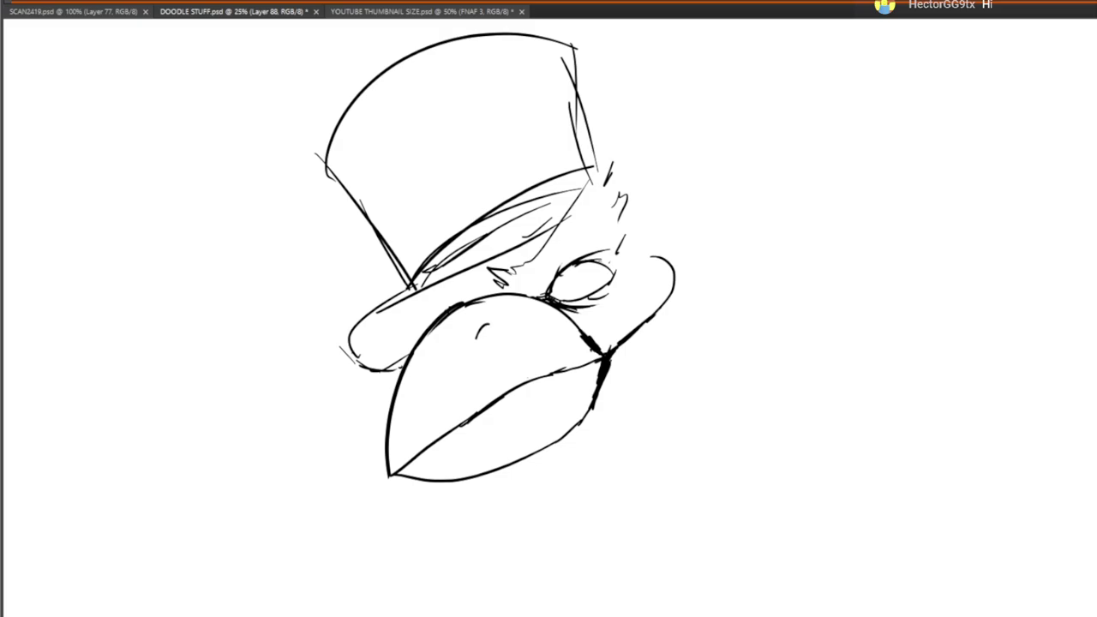
# Extend the hat's lower brim line back over the eye and add short brow strokes beneath it
pyautogui.moveTo(637, 346)
pyautogui.mouseDown()
pyautogui.moveTo(617, 326)
pyautogui.moveTo(621, 362)
pyautogui.mouseUp()
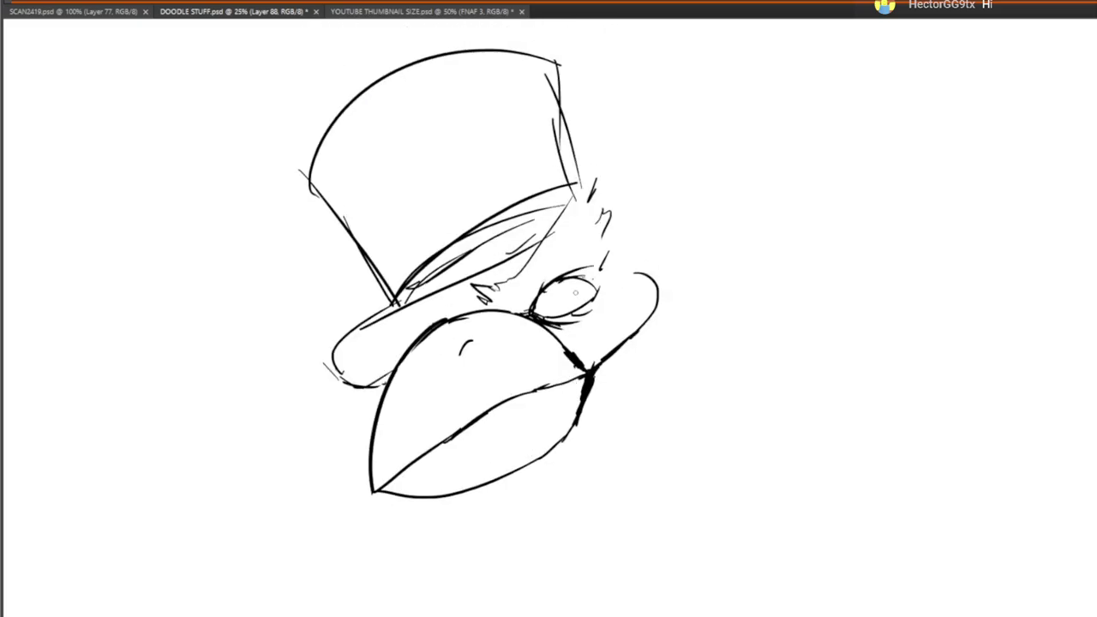
pyautogui.moveTo(548, 254)
pyautogui.mouseDown()
pyautogui.moveTo(518, 280)
pyautogui.moveTo(566, 249)
pyautogui.mouseUp()
pyautogui.moveTo(510, 266); pyautogui.dragTo(616, 233)
pyautogui.moveTo(536, 249); pyautogui.dragTo(649, 233)
pyautogui.moveTo(630, 231); pyautogui.dragTo(691, 231)
pyautogui.moveTo(610, 261); pyautogui.dragTo(629, 246)
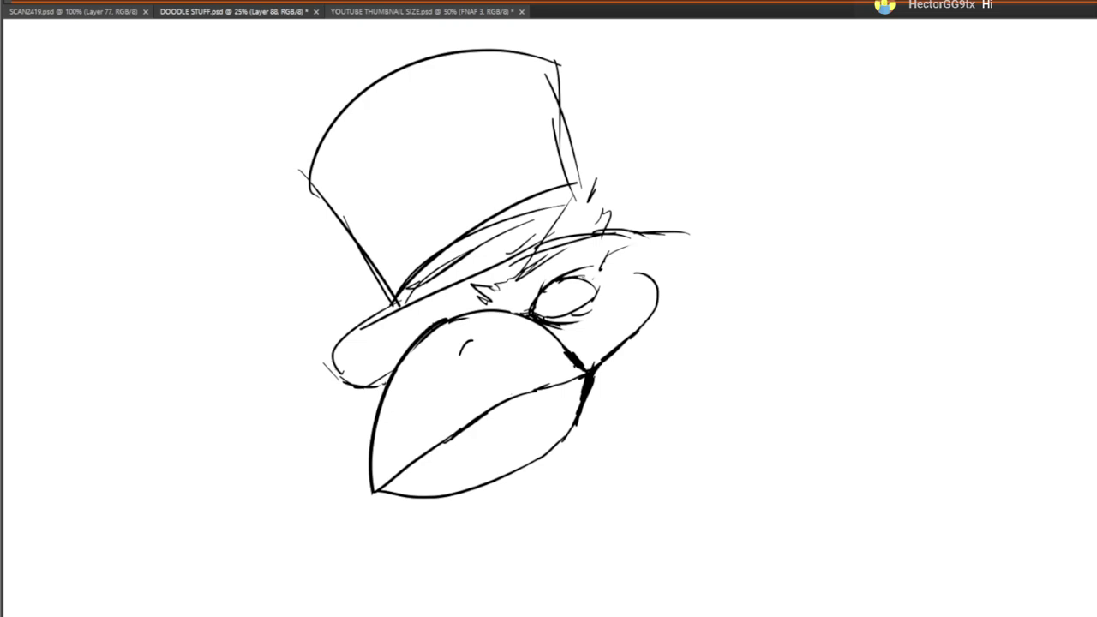
# Sketch the jaw line and pointed feather tufts at the back of the bird's head
pyautogui.moveTo(566, 450)
pyautogui.mouseDown()
pyautogui.moveTo(648, 446)
pyautogui.moveTo(672, 433)
pyautogui.mouseUp()
pyautogui.moveTo(570, 211)
pyautogui.mouseDown()
pyautogui.moveTo(690, 208)
pyautogui.moveTo(703, 239)
pyautogui.moveTo(757, 218)
pyautogui.moveTo(703, 332)
pyautogui.mouseUp()
pyautogui.moveTo(753, 267); pyautogui.dragTo(701, 336)
pyautogui.moveTo(758, 312); pyautogui.dragTo(713, 390)
pyautogui.moveTo(718, 377); pyautogui.dragTo(678, 430)
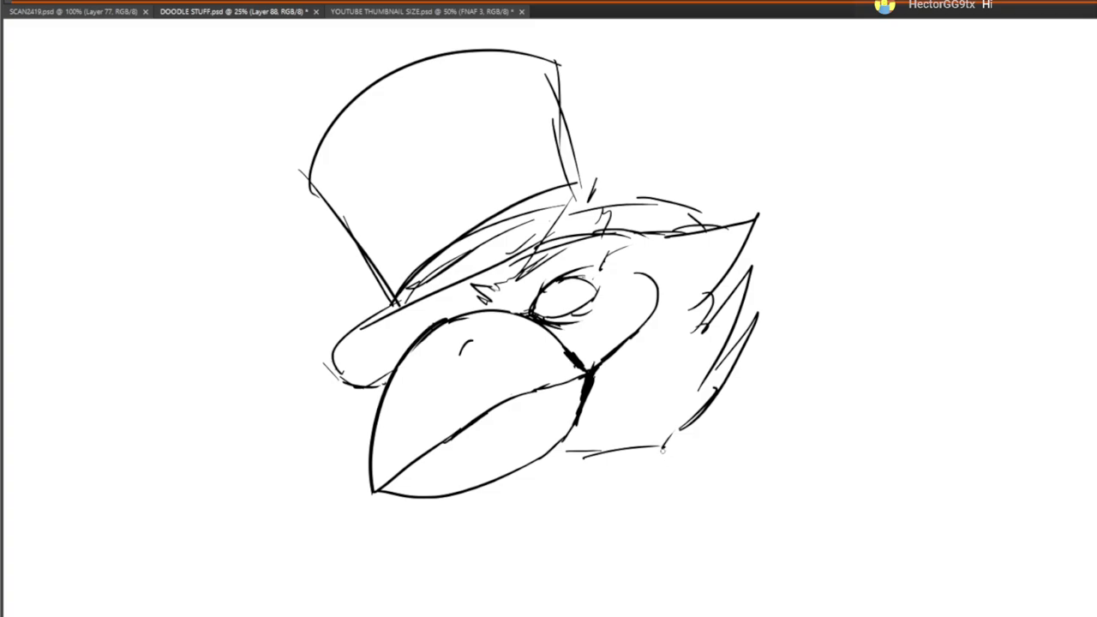
# Draw the throat curve below the beak with the first pointed neck feathers
pyautogui.scroll(-4, 628, 394)
pyautogui.moveTo(506, 320); pyautogui.dragTo(475, 434)
pyautogui.moveTo(526, 398); pyautogui.dragTo(458, 478)
pyautogui.moveTo(533, 407)
pyautogui.mouseDown()
pyautogui.moveTo(484, 453)
pyautogui.moveTo(517, 410)
pyautogui.mouseUp()
pyautogui.moveTo(480, 480); pyautogui.dragTo(478, 611)
pyautogui.moveTo(523, 449)
pyautogui.mouseDown()
pyautogui.moveTo(528, 324)
pyautogui.moveTo(510, 352)
pyautogui.mouseUp()
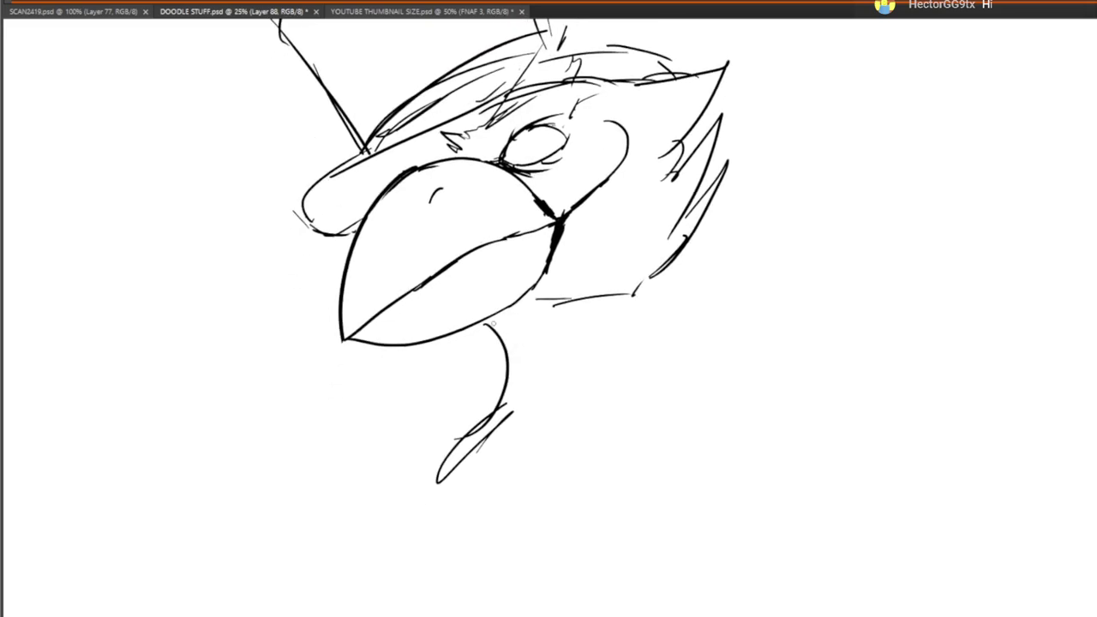
# Redraw the mouth corner so the mouth line flows up into the cheek curve
pyautogui.moveTo(500, 243)
pyautogui.mouseDown()
pyautogui.moveTo(590, 187)
pyautogui.moveTo(559, 211)
pyautogui.moveTo(610, 111)
pyautogui.mouseUp()
pyautogui.hotkey('ctrl', 'z')
pyautogui.moveTo(564, 216)
pyautogui.mouseDown()
pyautogui.moveTo(581, 193)
pyautogui.moveTo(557, 210)
pyautogui.mouseUp()
pyautogui.moveTo(504, 240); pyautogui.dragTo(613, 149)
pyautogui.moveTo(548, 211); pyautogui.dragTo(554, 244)
# Extend the pointed feathers down the front of the neck and add a short neck line below the jaw
pyautogui.moveTo(529, 339); pyautogui.dragTo(517, 240)
pyautogui.moveTo(459, 359)
pyautogui.mouseDown()
pyautogui.moveTo(393, 413)
pyautogui.moveTo(394, 515)
pyautogui.mouseUp()
pyautogui.moveTo(473, 226)
pyautogui.mouseDown()
pyautogui.moveTo(493, 293)
pyautogui.moveTo(490, 334)
pyautogui.mouseUp()
pyautogui.moveTo(635, 254); pyautogui.dragTo(637, 287)
pyautogui.moveTo(625, 194); pyautogui.dragTo(568, 371)
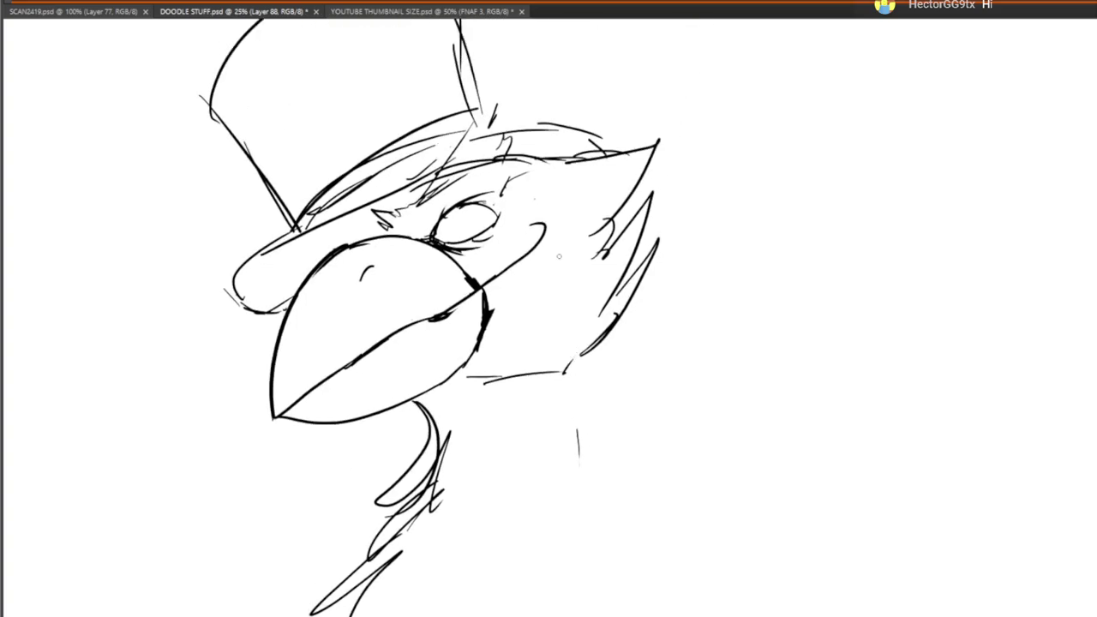
# Add strokes along the top of the head and sketch long curved shapes sweeping down behind it
pyautogui.moveTo(467, 161)
pyautogui.mouseDown()
pyautogui.moveTo(551, 128)
pyautogui.moveTo(614, 137)
pyautogui.mouseUp()
pyautogui.moveTo(557, 158)
pyautogui.mouseDown()
pyautogui.moveTo(613, 137)
pyautogui.moveTo(728, 252)
pyautogui.mouseUp()
pyautogui.moveTo(651, 199); pyautogui.dragTo(768, 311)
pyautogui.moveTo(687, 241)
pyautogui.mouseDown()
pyautogui.moveTo(763, 324)
pyautogui.moveTo(707, 239)
pyautogui.moveTo(766, 339)
pyautogui.mouseUp()
# Add another layer of pointed throat feathers directly beneath the lower beak
pyautogui.moveTo(404, 424); pyautogui.dragTo(480, 341)
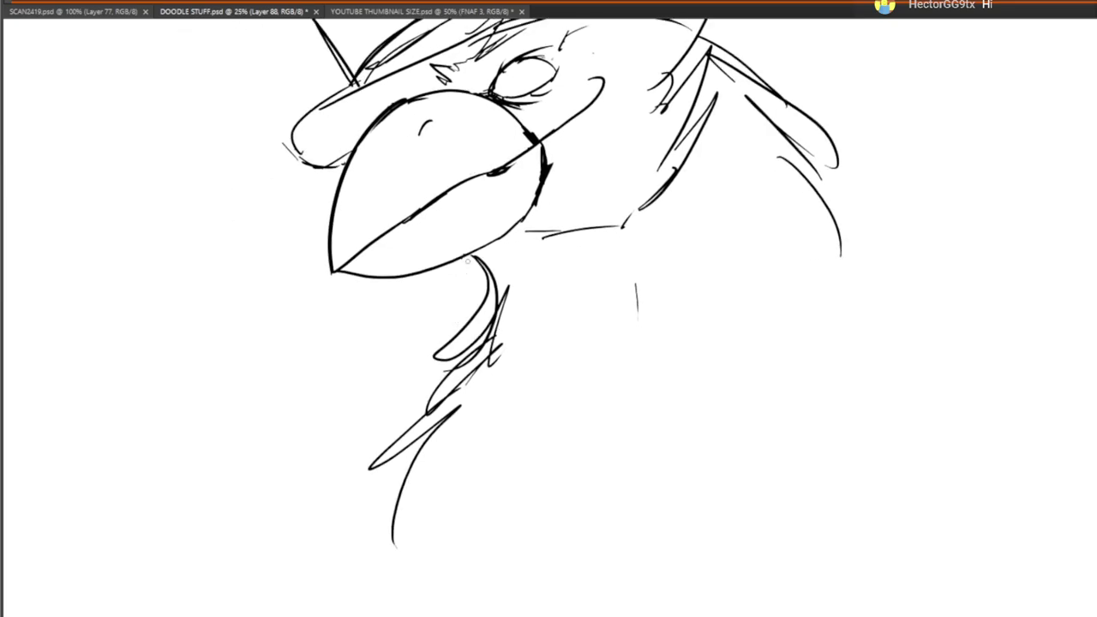
pyautogui.moveTo(470, 257); pyautogui.dragTo(394, 363)
pyautogui.moveTo(468, 319); pyautogui.dragTo(400, 396)
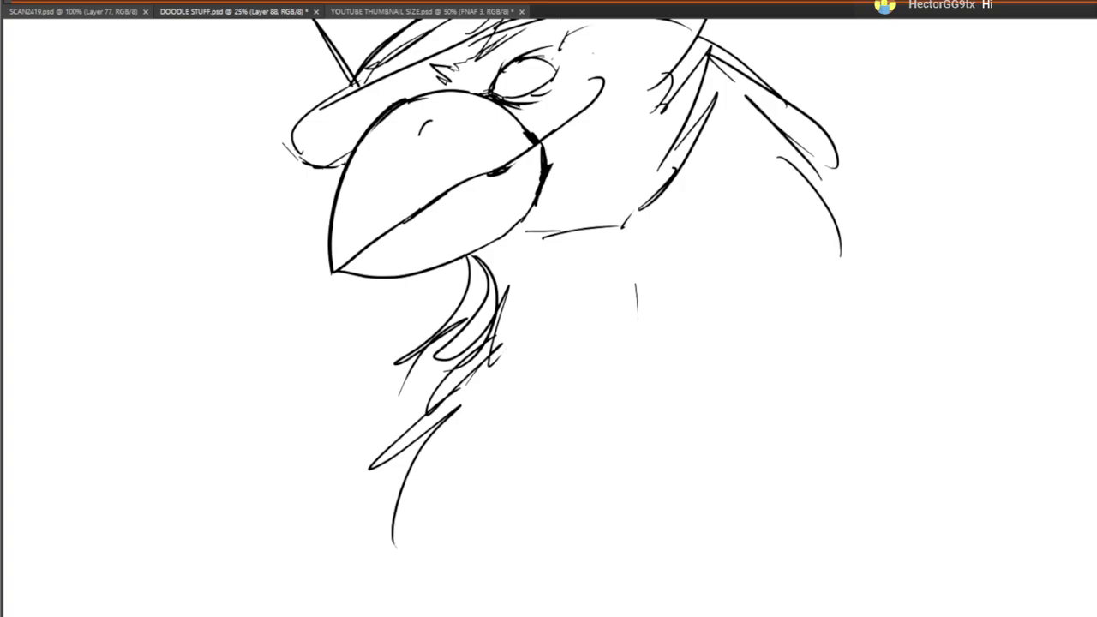
pyautogui.moveTo(604, 401)
pyautogui.mouseDown()
pyautogui.moveTo(569, 184)
pyautogui.moveTo(651, 480)
pyautogui.mouseUp()
pyautogui.hotkey('ctrl', 't')
pyautogui.moveTo(534, 260)
pyautogui.mouseDown()
pyautogui.moveTo(521, 239)
pyautogui.moveTo(461, 382)
pyautogui.moveTo(542, 337)
pyautogui.mouseUp()
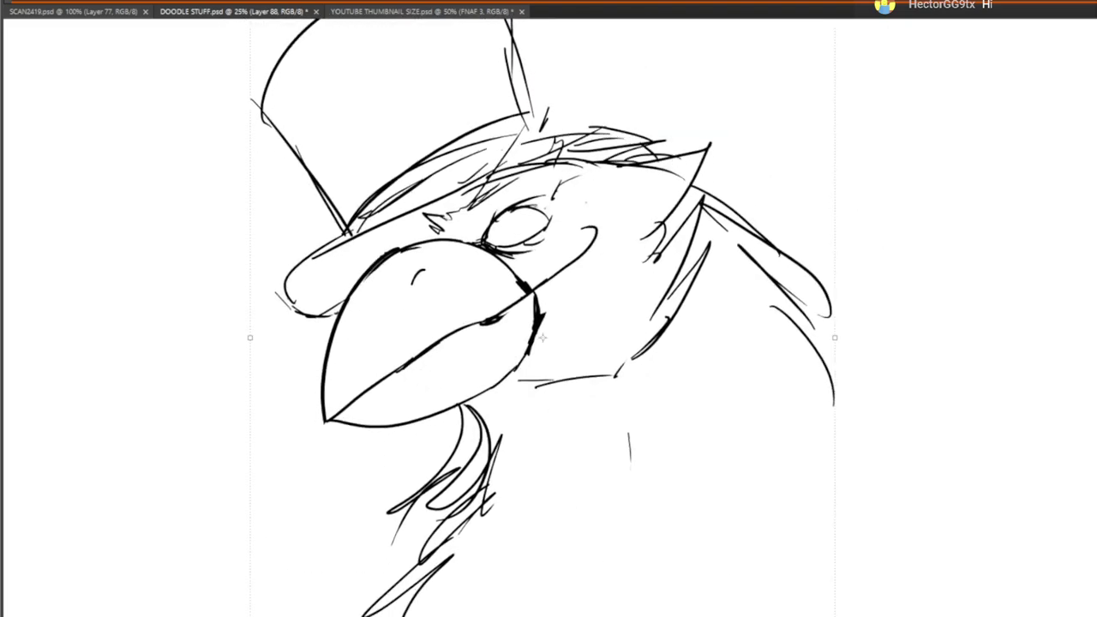
pyautogui.moveTo(546, 434); pyautogui.dragTo(542, 455)
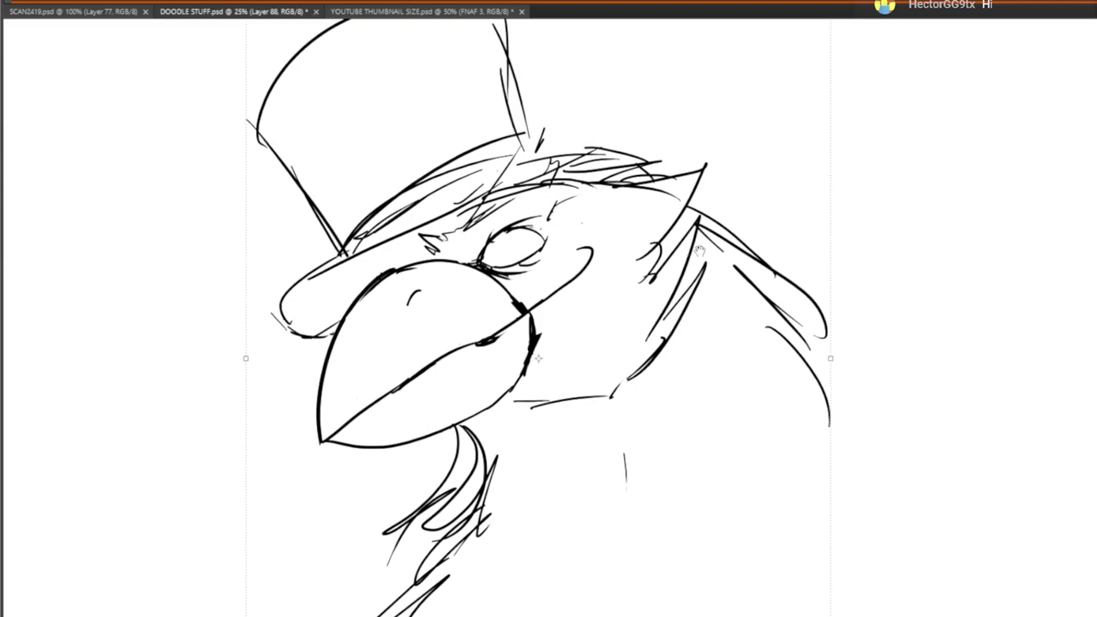
pyautogui.scroll(-3, 558, 254)
pyautogui.press('l')
pyautogui.moveTo(411, 178)
pyautogui.mouseDown()
pyautogui.moveTo(423, 236)
pyautogui.moveTo(412, 238)
pyautogui.moveTo(456, 241)
pyautogui.mouseUp()
pyautogui.hotkey('ctrl', 'z')
pyautogui.hotkey('ctrl', 'z')
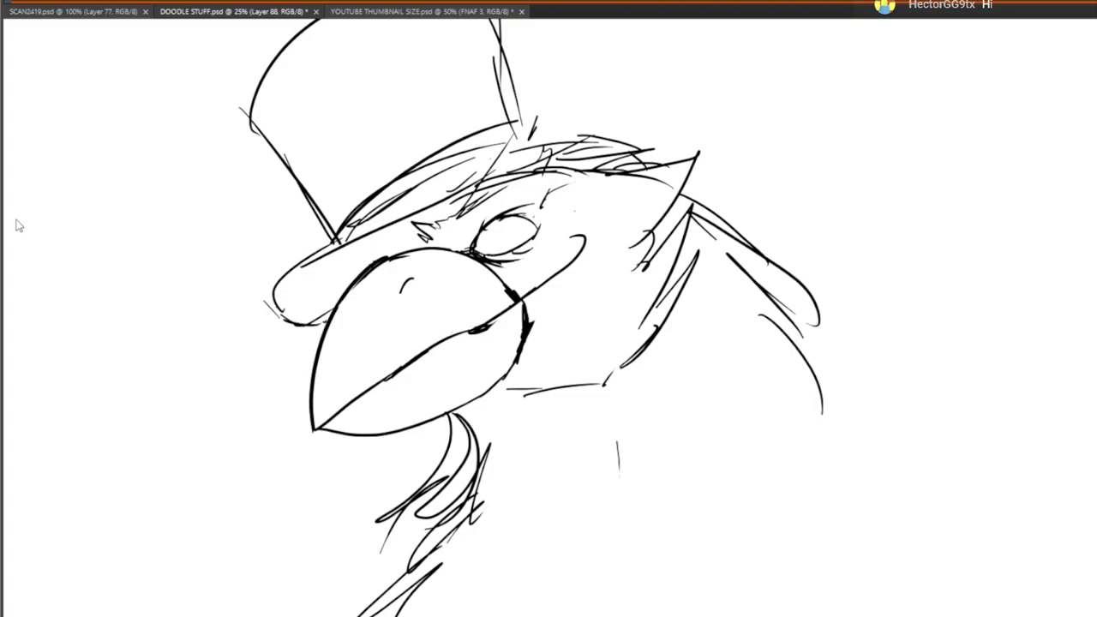
# Draw the upturned back of the hat brim and a pointed feather tuft overlapping the base of the crown
pyautogui.moveTo(501, 171)
pyautogui.mouseDown()
pyautogui.moveTo(550, 177)
pyautogui.moveTo(615, 113)
pyautogui.mouseUp()
pyautogui.moveTo(544, 141); pyautogui.dragTo(608, 109)
pyautogui.moveTo(569, 131)
pyautogui.mouseDown()
pyautogui.moveTo(615, 102)
pyautogui.moveTo(645, 144)
pyautogui.moveTo(630, 170)
pyautogui.mouseUp()
pyautogui.press('e')
pyautogui.moveTo(505, 181)
pyautogui.mouseDown()
pyautogui.moveTo(481, 197)
pyautogui.moveTo(519, 173)
pyautogui.mouseUp()
pyautogui.moveTo(512, 212); pyautogui.dragTo(488, 156)
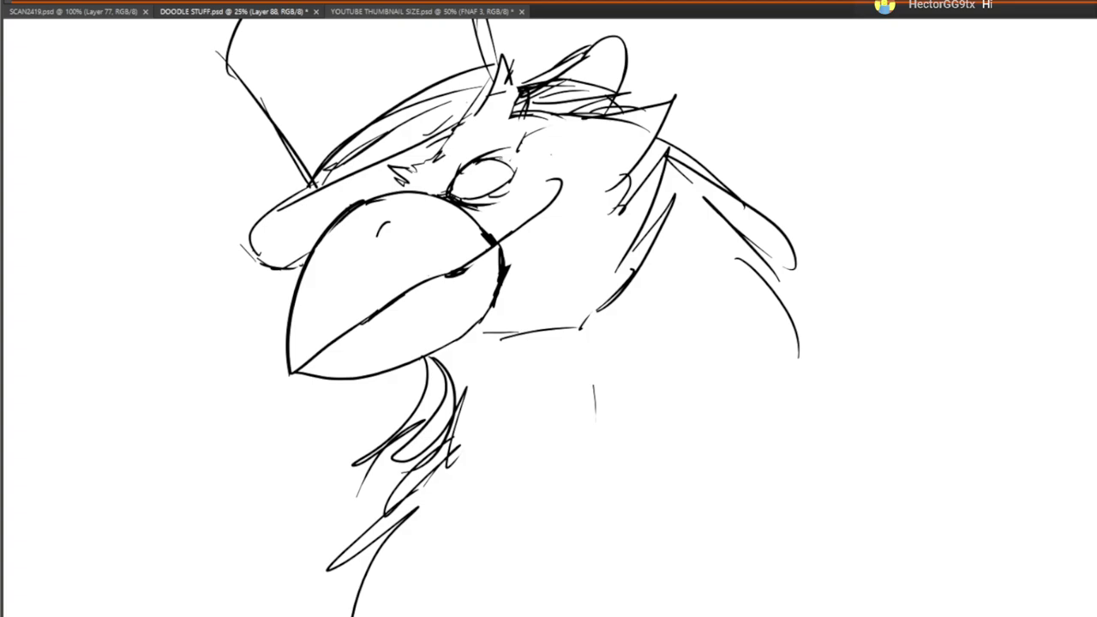
# Sketch a ruff of long, pointed feathers across the lower neck and chest
pyautogui.scroll(-5, 766, 440)
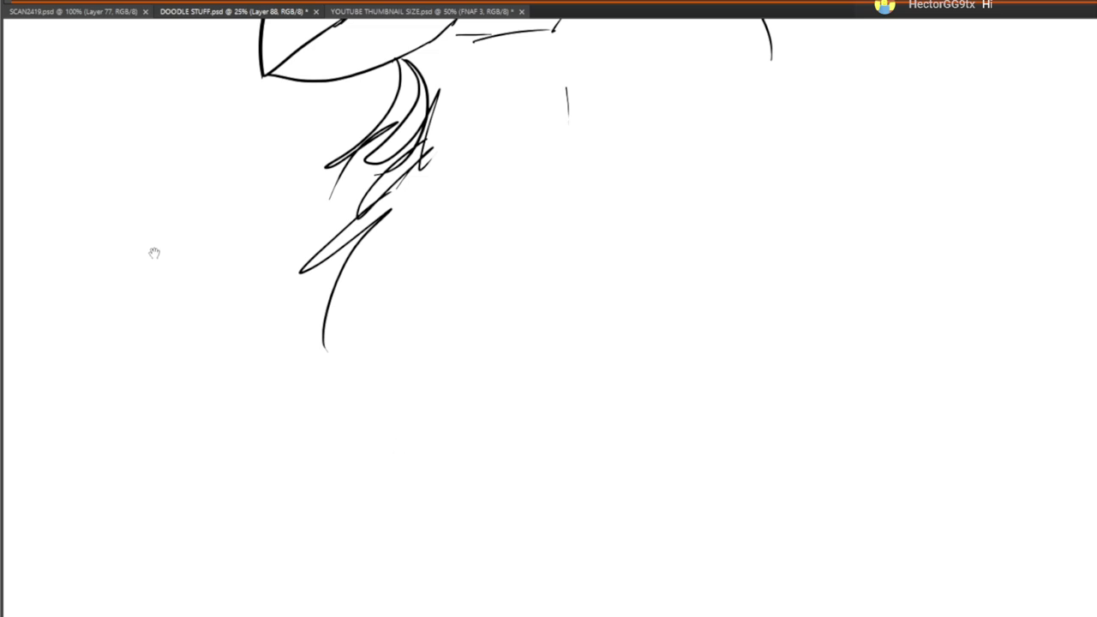
pyautogui.moveTo(106, 271); pyautogui.dragTo(125, 312)
pyautogui.moveTo(356, 216)
pyautogui.mouseDown()
pyautogui.moveTo(304, 295)
pyautogui.moveTo(380, 230)
pyautogui.mouseUp()
pyautogui.moveTo(375, 294)
pyautogui.mouseDown()
pyautogui.moveTo(347, 335)
pyautogui.moveTo(434, 287)
pyautogui.mouseUp()
pyautogui.moveTo(434, 312); pyautogui.dragTo(511, 252)
pyautogui.moveTo(489, 310); pyautogui.dragTo(588, 192)
pyautogui.moveTo(562, 234)
pyautogui.mouseDown()
pyautogui.moveTo(566, 326)
pyautogui.moveTo(612, 223)
pyautogui.mouseUp()
pyautogui.moveTo(623, 218); pyautogui.dragTo(612, 409)
pyautogui.moveTo(612, 418); pyautogui.dragTo(638, 335)
pyautogui.moveTo(667, 377); pyautogui.dragTo(676, 454)
pyautogui.moveTo(686, 309)
pyautogui.mouseDown()
pyautogui.moveTo(694, 468)
pyautogui.moveTo(736, 499)
pyautogui.mouseUp()
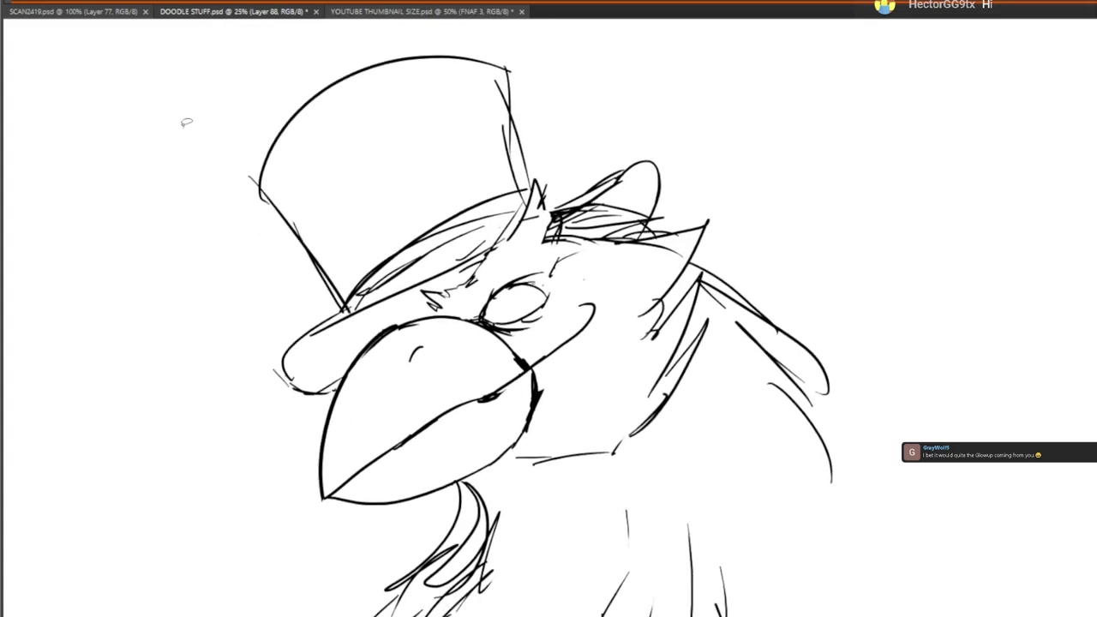
# Select the top hat, rotate it slightly clockwise with Free Transform, apply it and deselect
pyautogui.moveTo(228, 86)
pyautogui.mouseDown()
pyautogui.moveTo(291, 413)
pyautogui.moveTo(344, 340)
pyautogui.moveTo(480, 263)
pyautogui.moveTo(548, 156)
pyautogui.moveTo(562, 202)
pyautogui.moveTo(635, 231)
pyautogui.moveTo(566, 21)
pyautogui.moveTo(207, 164)
pyautogui.mouseUp()
pyautogui.hotkey('ctrl', 't')
pyautogui.moveTo(466, 327); pyautogui.dragTo(515, 307)
pyautogui.moveTo(797, 196); pyautogui.dragTo(818, 134)
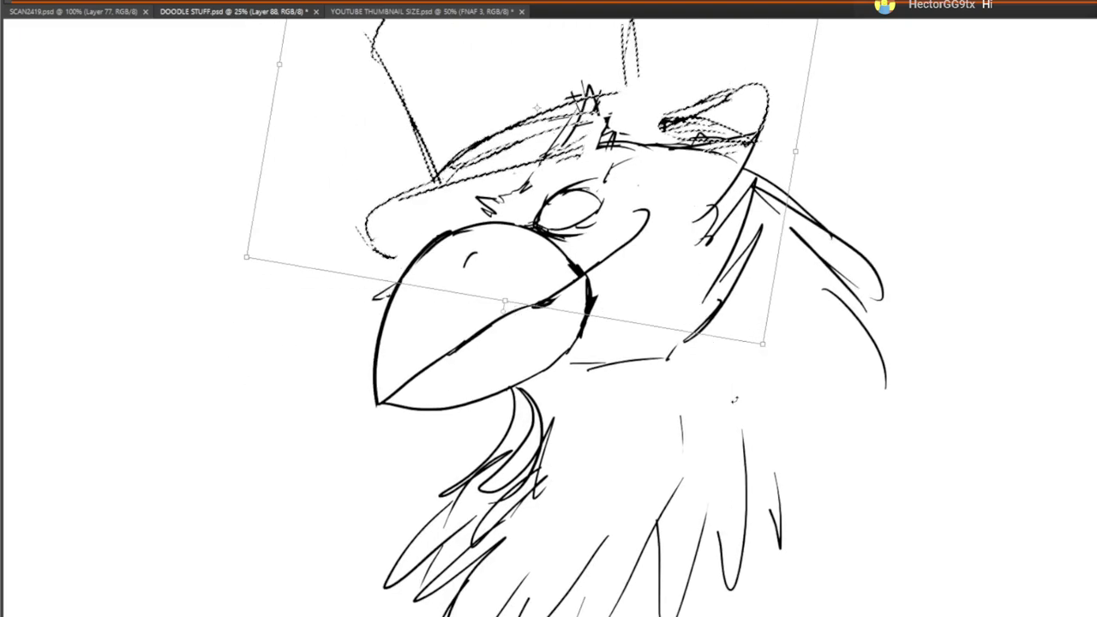
pyautogui.press('Return')
pyautogui.hotkey('ctrl', 'd')
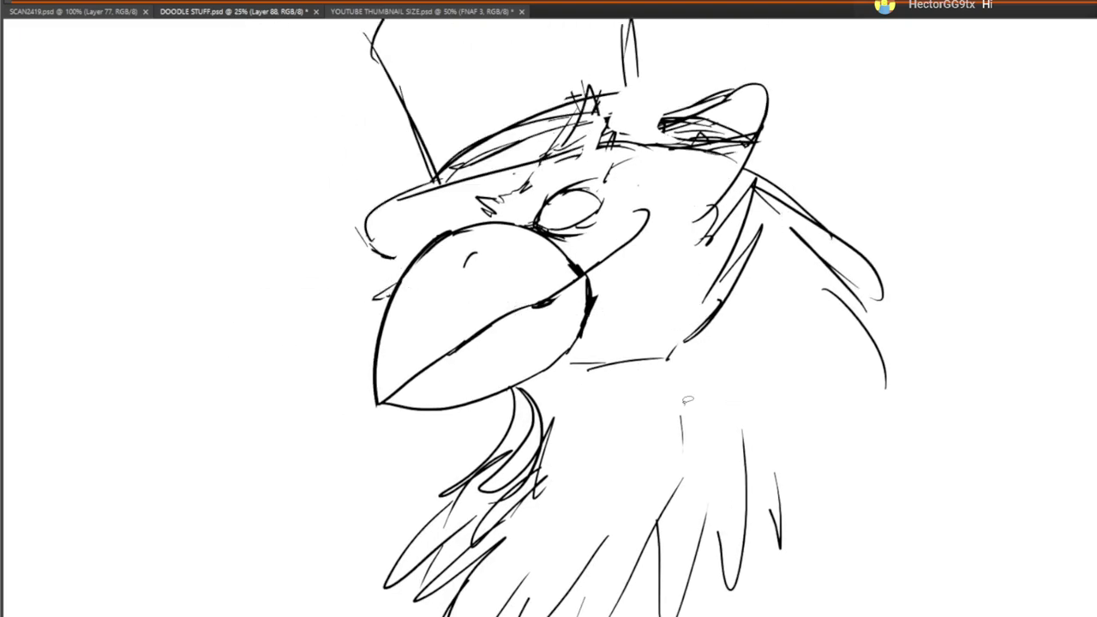
# Reconnect the crown's back edge to the rear brim and add an inner contour to the front brim
pyautogui.moveTo(626, 131); pyautogui.dragTo(667, 120)
pyautogui.moveTo(639, 64)
pyautogui.mouseDown()
pyautogui.moveTo(638, 103)
pyautogui.moveTo(610, 104)
pyautogui.moveTo(650, 98)
pyautogui.mouseUp()
pyautogui.moveTo(652, 103); pyautogui.dragTo(631, 137)
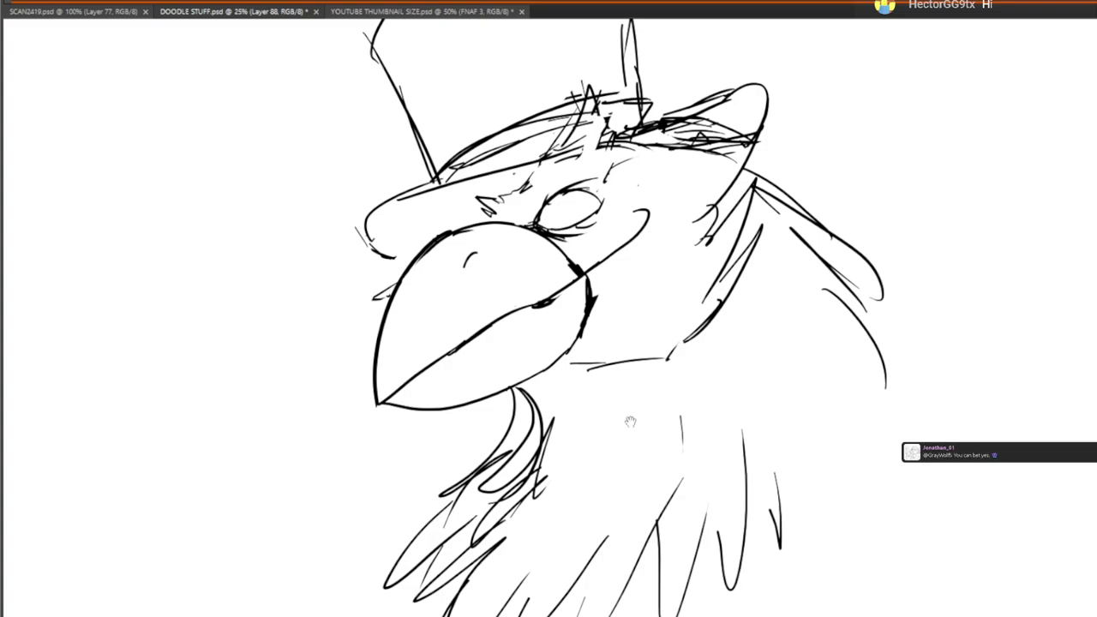
pyautogui.moveTo(630, 421); pyautogui.dragTo(656, 393)
pyautogui.moveTo(395, 211)
pyautogui.mouseDown()
pyautogui.moveTo(429, 229)
pyautogui.moveTo(458, 191)
pyautogui.moveTo(417, 210)
pyautogui.moveTo(470, 172)
pyautogui.mouseUp()
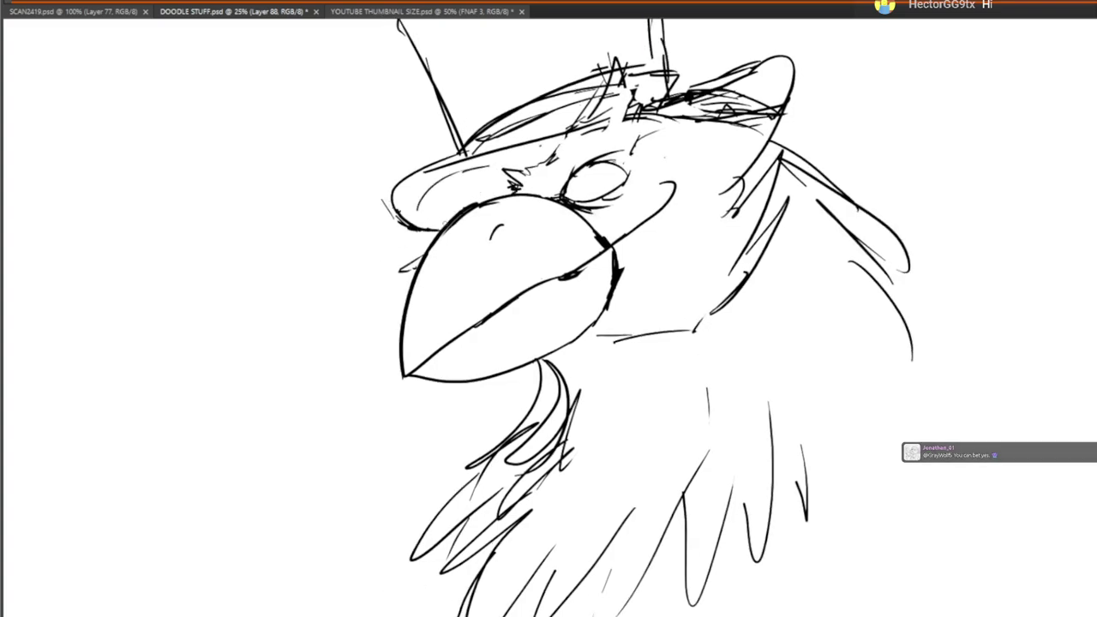
pyautogui.moveTo(510, 238); pyautogui.dragTo(547, 280)
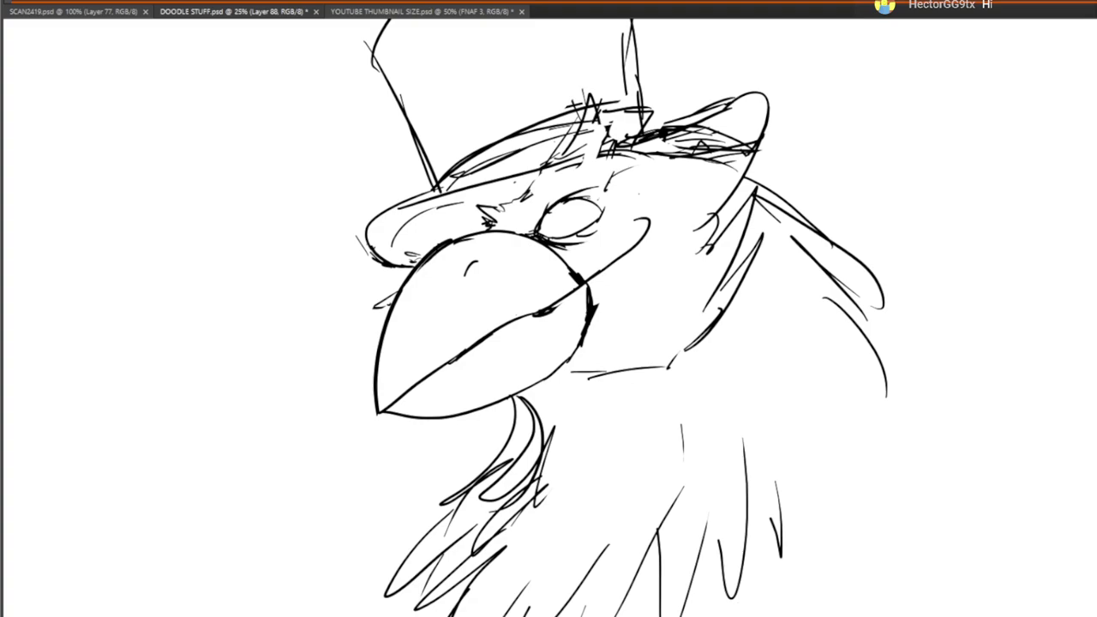
# Rough in the curved shoulder and outer side contours of the bird's torso below the neck feathers
pyautogui.moveTo(675, 563); pyautogui.dragTo(593, 213)
pyautogui.moveTo(334, 380); pyautogui.dragTo(337, 454)
pyautogui.moveTo(360, 331); pyautogui.dragTo(330, 398)
pyautogui.moveTo(324, 399)
pyautogui.mouseDown()
pyautogui.moveTo(503, 572)
pyautogui.moveTo(541, 566)
pyautogui.mouseUp()
pyautogui.moveTo(724, 162); pyautogui.dragTo(749, 198)
pyautogui.moveTo(762, 266); pyautogui.dragTo(739, 413)
pyautogui.moveTo(233, 494)
pyautogui.mouseDown()
pyautogui.moveTo(194, 436)
pyautogui.moveTo(304, 237)
pyautogui.mouseUp()
pyautogui.moveTo(308, 271)
pyautogui.mouseDown()
pyautogui.moveTo(321, 304)
pyautogui.moveTo(316, 352)
pyautogui.mouseUp()
pyautogui.moveTo(306, 346); pyautogui.dragTo(655, 276)
pyautogui.moveTo(380, 277); pyautogui.dragTo(335, 305)
pyautogui.moveTo(345, 305); pyautogui.dragTo(297, 378)
# Undo the last two strokes and sketch more loose contour lines for the bird's chest and body below the ruff
pyautogui.moveTo(447, 376)
pyautogui.mouseDown()
pyautogui.moveTo(610, 498)
pyautogui.moveTo(610, 405)
pyautogui.mouseUp()
pyautogui.hotkey('ctrl', 'z')
pyautogui.hotkey('ctrl', 'z')
pyautogui.moveTo(754, 595)
pyautogui.mouseDown()
pyautogui.moveTo(642, 483)
pyautogui.moveTo(691, 511)
pyautogui.mouseUp()
pyautogui.moveTo(514, 505)
pyautogui.mouseDown()
pyautogui.moveTo(494, 488)
pyautogui.moveTo(528, 309)
pyautogui.mouseUp()
pyautogui.moveTo(296, 259)
pyautogui.mouseDown()
pyautogui.moveTo(302, 290)
pyautogui.moveTo(447, 528)
pyautogui.mouseUp()
pyautogui.moveTo(369, 267); pyautogui.dragTo(369, 278)
pyautogui.moveTo(393, 323); pyautogui.dragTo(448, 394)
pyautogui.moveTo(444, 497); pyautogui.dragTo(536, 557)
pyautogui.moveTo(731, 258); pyautogui.dragTo(631, 616)
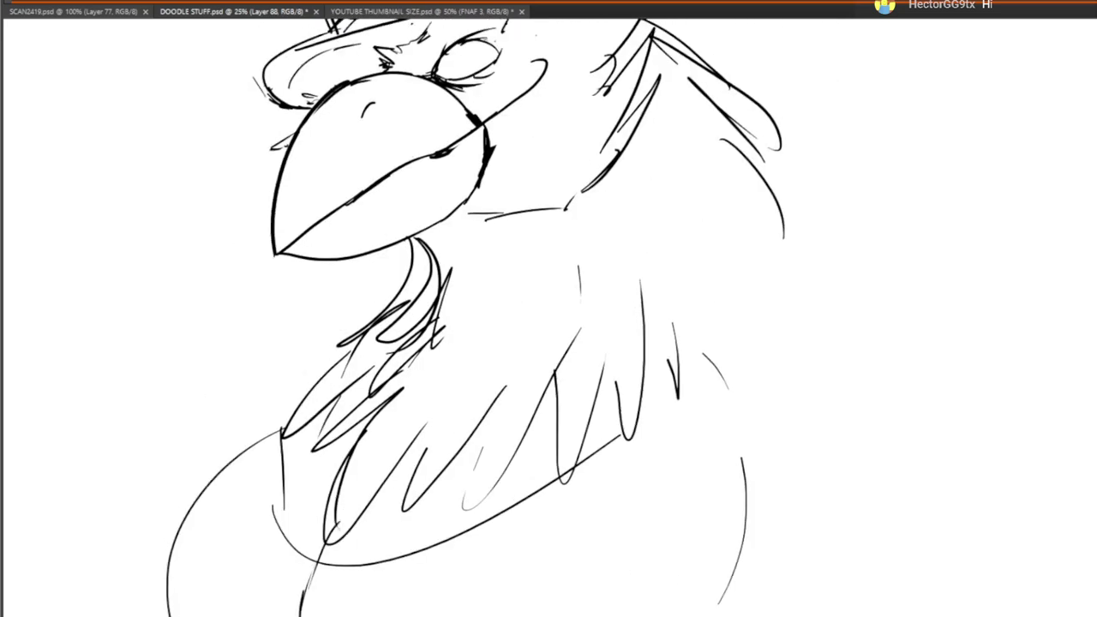
# Sketch the rounded belly contour and the long arm lines running down either side of the torso
pyautogui.moveTo(613, 532); pyautogui.dragTo(604, 307)
pyautogui.moveTo(632, 189)
pyautogui.mouseDown()
pyautogui.moveTo(589, 569)
pyautogui.moveTo(610, 598)
pyautogui.mouseUp()
pyautogui.moveTo(607, 540); pyautogui.dragTo(603, 321)
pyautogui.moveTo(606, 313); pyautogui.dragTo(582, 479)
pyautogui.moveTo(612, 412)
pyautogui.mouseDown()
pyautogui.moveTo(602, 564)
pyautogui.moveTo(744, 248)
pyautogui.mouseUp()
pyautogui.moveTo(742, 214)
pyautogui.mouseDown()
pyautogui.moveTo(726, 501)
pyautogui.moveTo(705, 303)
pyautogui.mouseUp()
pyautogui.moveTo(645, 227); pyautogui.dragTo(669, 412)
pyautogui.moveTo(362, 503)
pyautogui.mouseDown()
pyautogui.moveTo(478, 282)
pyautogui.moveTo(377, 284)
pyautogui.moveTo(501, 139)
pyautogui.mouseUp()
# Add long, pointed feathers hanging from the shoulders over the upper arms
pyautogui.moveTo(508, 197)
pyautogui.mouseDown()
pyautogui.moveTo(367, 330)
pyautogui.moveTo(344, 431)
pyautogui.mouseUp()
pyautogui.moveTo(386, 366)
pyautogui.mouseDown()
pyautogui.moveTo(420, 603)
pyautogui.moveTo(413, 399)
pyautogui.mouseUp()
pyautogui.moveTo(370, 282); pyautogui.dragTo(500, 589)
pyautogui.moveTo(559, 381); pyautogui.dragTo(484, 574)
pyautogui.moveTo(417, 332)
pyautogui.mouseDown()
pyautogui.moveTo(421, 355)
pyautogui.moveTo(465, 387)
pyautogui.moveTo(533, 388)
pyautogui.mouseUp()
pyautogui.moveTo(644, 315); pyautogui.dragTo(749, 294)
pyautogui.moveTo(438, 338); pyautogui.dragTo(485, 282)
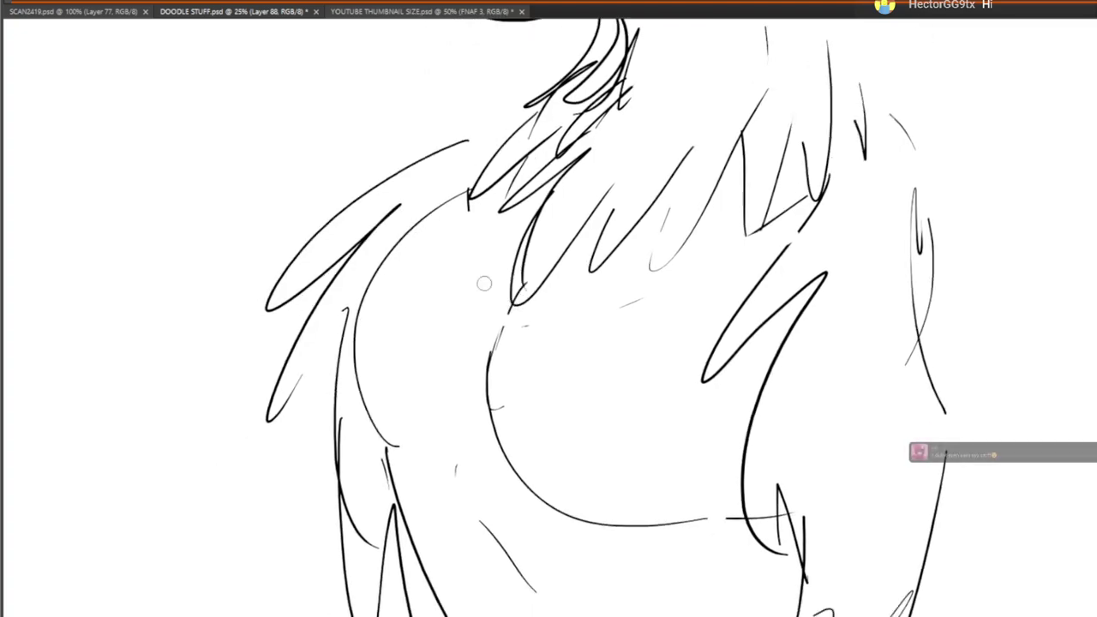
# Layer more overlapping feathers over the left shoulder beside the chest ruff
pyautogui.moveTo(549, 180)
pyautogui.mouseDown()
pyautogui.moveTo(523, 229)
pyautogui.moveTo(472, 424)
pyautogui.moveTo(505, 346)
pyautogui.mouseUp()
pyautogui.moveTo(658, 260); pyautogui.dragTo(478, 456)
pyautogui.moveTo(420, 490); pyautogui.dragTo(547, 385)
pyautogui.moveTo(601, 351); pyautogui.dragTo(731, 291)
pyautogui.moveTo(377, 355); pyautogui.dragTo(358, 378)
pyautogui.moveTo(418, 324)
pyautogui.mouseDown()
pyautogui.moveTo(439, 304)
pyautogui.moveTo(423, 287)
pyautogui.mouseUp()
# Draw large upswept feathers rising from both shoulders, with longer ones spreading outward on the right
pyautogui.moveTo(364, 304)
pyautogui.mouseDown()
pyautogui.moveTo(262, 176)
pyautogui.moveTo(251, 124)
pyautogui.mouseUp()
pyautogui.moveTo(261, 118)
pyautogui.mouseDown()
pyautogui.moveTo(417, 244)
pyautogui.moveTo(482, 193)
pyautogui.mouseUp()
pyautogui.moveTo(666, 169); pyautogui.dragTo(384, 321)
pyautogui.moveTo(596, 317)
pyautogui.mouseDown()
pyautogui.moveTo(708, 226)
pyautogui.moveTo(909, 253)
pyautogui.mouseUp()
pyautogui.moveTo(795, 332); pyautogui.dragTo(907, 270)
pyautogui.moveTo(290, 213); pyautogui.dragTo(459, 237)
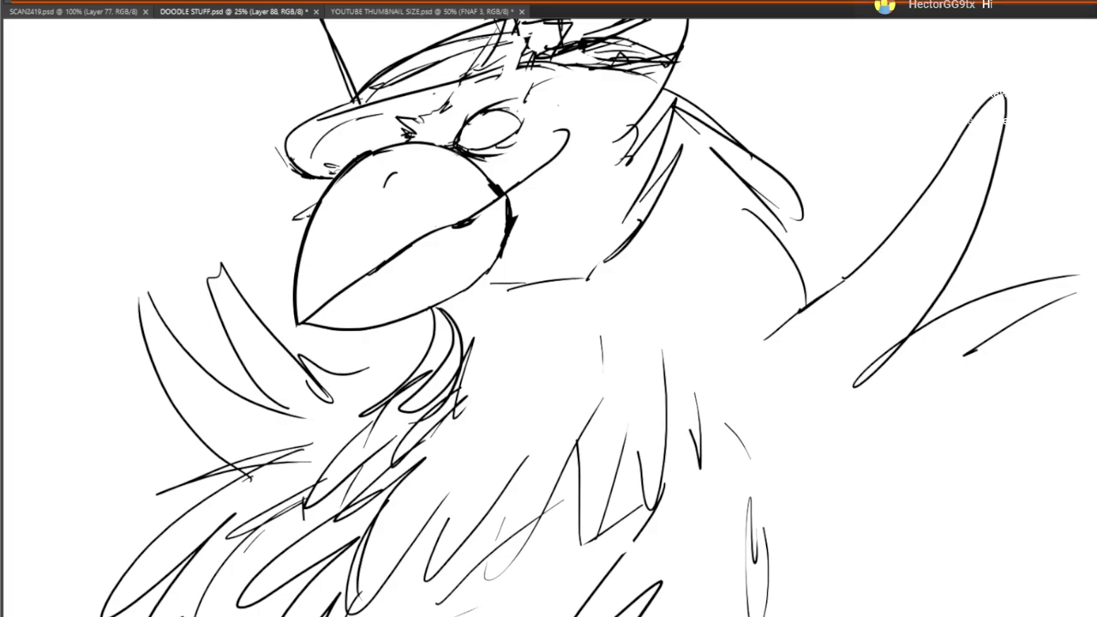
# Rework the eye into a larger, rounder shape with a thick dark outline and a clean white interior
pyautogui.moveTo(458, 148)
pyautogui.mouseDown()
pyautogui.moveTo(517, 106)
pyautogui.moveTo(490, 160)
pyautogui.moveTo(519, 108)
pyautogui.moveTo(497, 168)
pyautogui.moveTo(516, 144)
pyautogui.moveTo(513, 119)
pyautogui.mouseUp()
pyautogui.moveTo(509, 103)
pyautogui.mouseDown()
pyautogui.moveTo(495, 155)
pyautogui.moveTo(517, 108)
pyautogui.mouseUp()
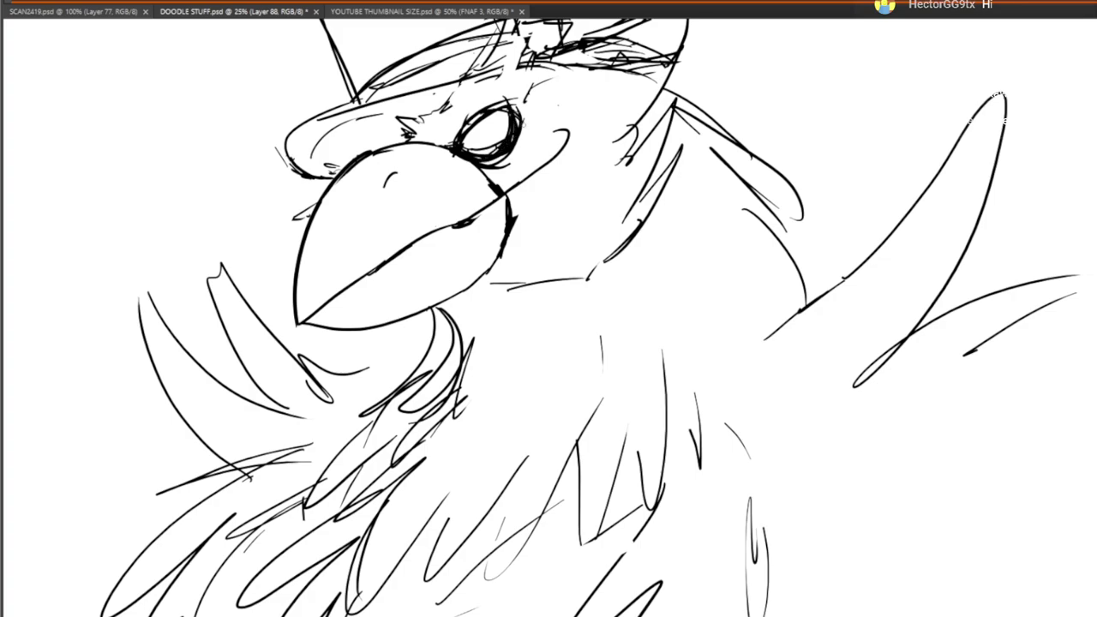
pyautogui.moveTo(459, 134)
pyautogui.mouseDown()
pyautogui.moveTo(505, 105)
pyautogui.moveTo(485, 112)
pyautogui.moveTo(523, 115)
pyautogui.mouseUp()
pyautogui.moveTo(504, 118); pyautogui.dragTo(530, 113)
pyautogui.moveTo(469, 149)
pyautogui.mouseDown()
pyautogui.moveTo(494, 118)
pyautogui.moveTo(501, 139)
pyautogui.moveTo(478, 158)
pyautogui.mouseUp()
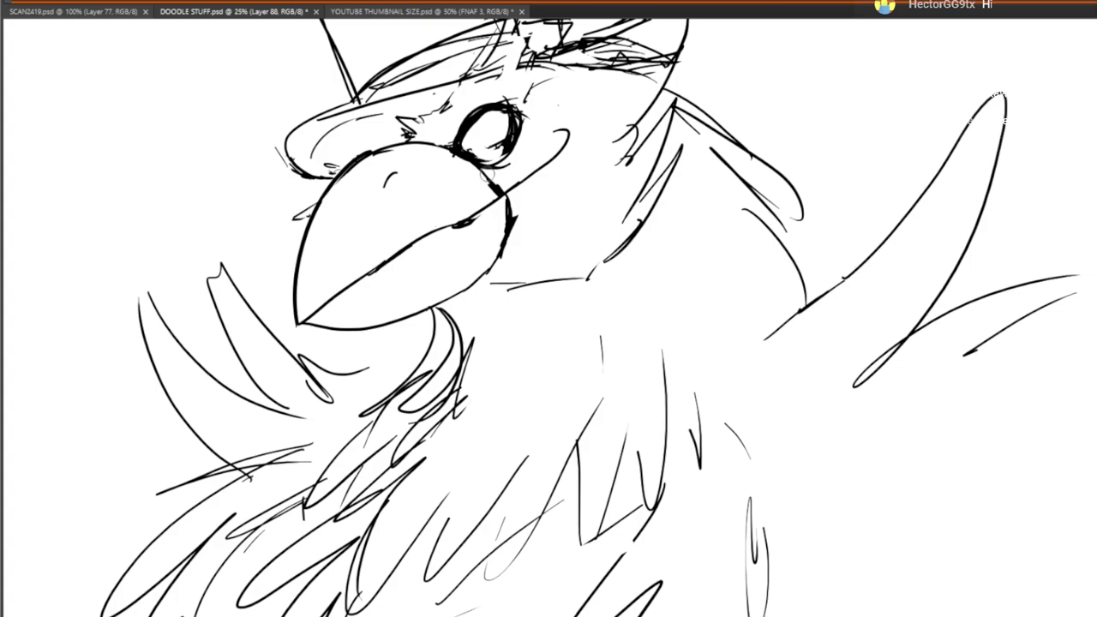
pyautogui.moveTo(481, 149)
pyautogui.mouseDown()
pyautogui.moveTo(500, 146)
pyautogui.moveTo(493, 138)
pyautogui.mouseUp()
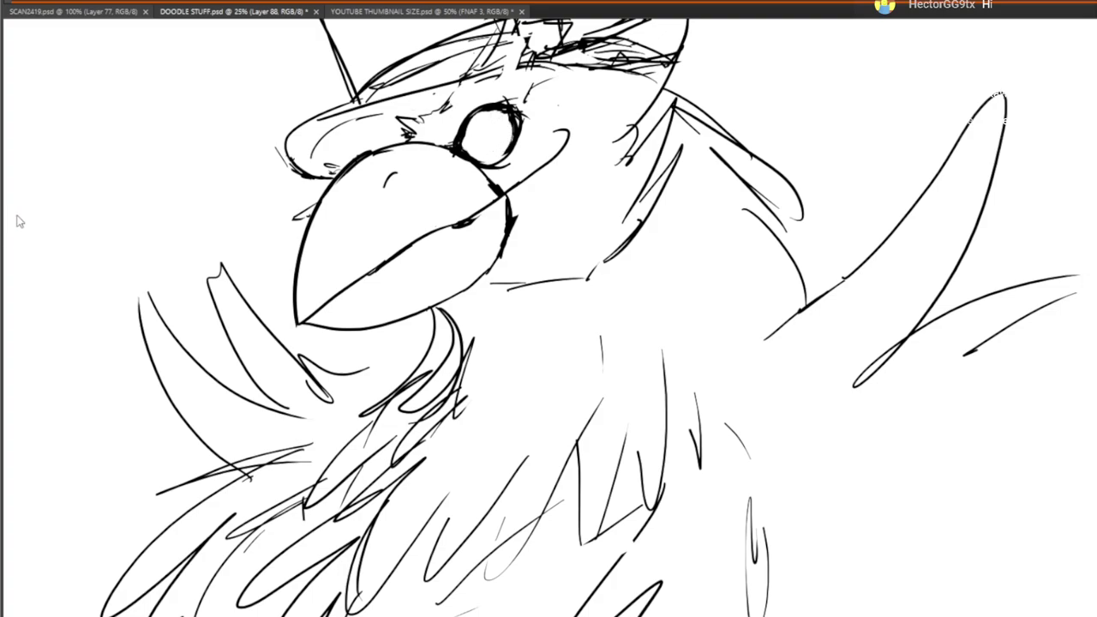
pyautogui.moveTo(484, 163); pyautogui.dragTo(518, 143)
# Fill the upper neck and throat with downward-pointing feather strokes
pyautogui.moveTo(523, 196); pyautogui.dragTo(523, 284)
pyautogui.moveTo(454, 321); pyautogui.dragTo(448, 259)
pyautogui.moveTo(503, 508); pyautogui.dragTo(487, 305)
pyautogui.moveTo(916, 346); pyautogui.dragTo(494, 485)
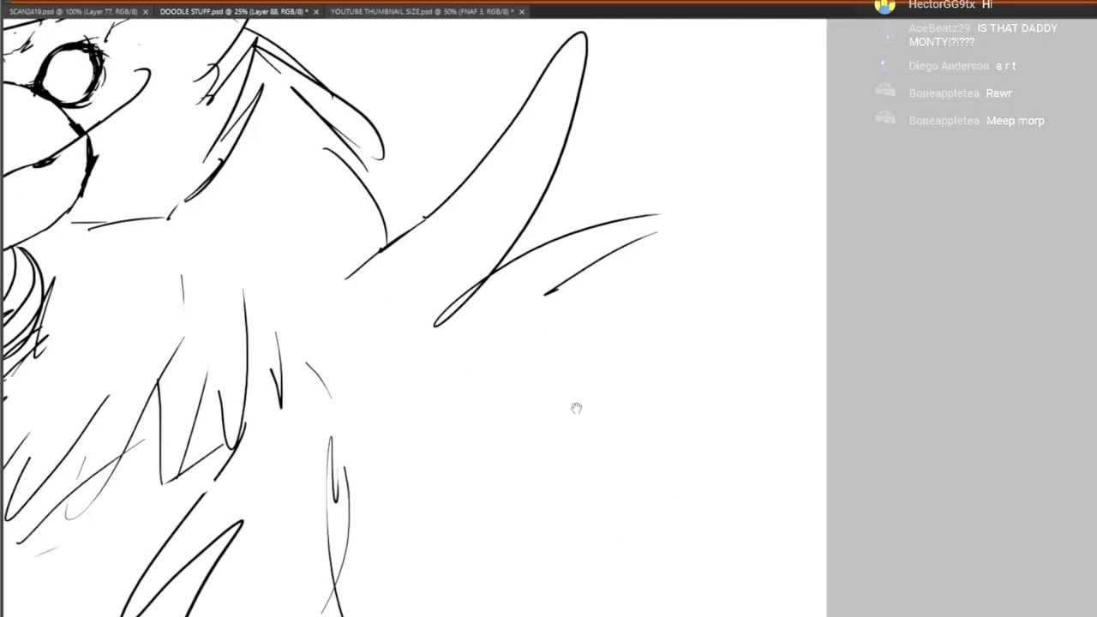
pyautogui.moveTo(576, 409); pyautogui.dragTo(742, 489)
pyautogui.moveTo(432, 414); pyautogui.dragTo(486, 416)
pyautogui.moveTo(421, 262); pyautogui.dragTo(403, 339)
pyautogui.moveTo(439, 279); pyautogui.dragTo(407, 377)
pyautogui.moveTo(279, 336); pyautogui.dragTo(266, 433)
pyautogui.moveTo(292, 365); pyautogui.dragTo(309, 396)
pyautogui.moveTo(319, 396); pyautogui.dragTo(346, 353)
# Add overlapping feathers behind the head and down the back of the neck
pyautogui.moveTo(446, 202); pyautogui.dragTo(493, 251)
pyautogui.moveTo(411, 101)
pyautogui.mouseDown()
pyautogui.moveTo(480, 125)
pyautogui.moveTo(439, 138)
pyautogui.mouseUp()
pyautogui.moveTo(479, 153)
pyautogui.mouseDown()
pyautogui.moveTo(504, 175)
pyautogui.moveTo(491, 236)
pyautogui.mouseUp()
pyautogui.moveTo(493, 221)
pyautogui.mouseDown()
pyautogui.moveTo(508, 230)
pyautogui.moveTo(491, 254)
pyautogui.mouseUp()
pyautogui.moveTo(429, 208)
pyautogui.mouseDown()
pyautogui.moveTo(476, 290)
pyautogui.moveTo(456, 263)
pyautogui.mouseUp()
pyautogui.moveTo(323, 326); pyautogui.dragTo(465, 233)
pyautogui.moveTo(377, 253)
pyautogui.mouseDown()
pyautogui.moveTo(350, 374)
pyautogui.moveTo(411, 297)
pyautogui.mouseUp()
pyautogui.moveTo(398, 325); pyautogui.dragTo(423, 314)
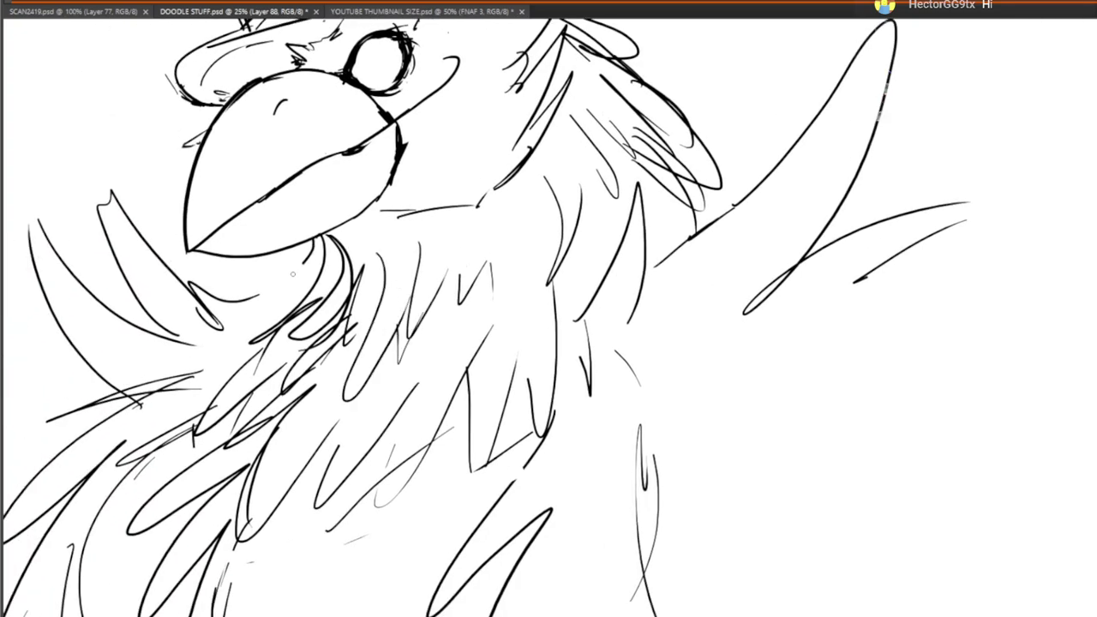
# Extend the raised right wing with a broad feather and layered strokes along its lower tip
pyautogui.moveTo(717, 331); pyautogui.dragTo(580, 312)
pyautogui.moveTo(746, 246)
pyautogui.mouseDown()
pyautogui.moveTo(779, 240)
pyautogui.moveTo(704, 345)
pyautogui.mouseUp()
pyautogui.moveTo(840, 292); pyautogui.dragTo(748, 350)
pyautogui.moveTo(821, 322); pyautogui.dragTo(724, 349)
pyautogui.moveTo(696, 485); pyautogui.dragTo(779, 269)
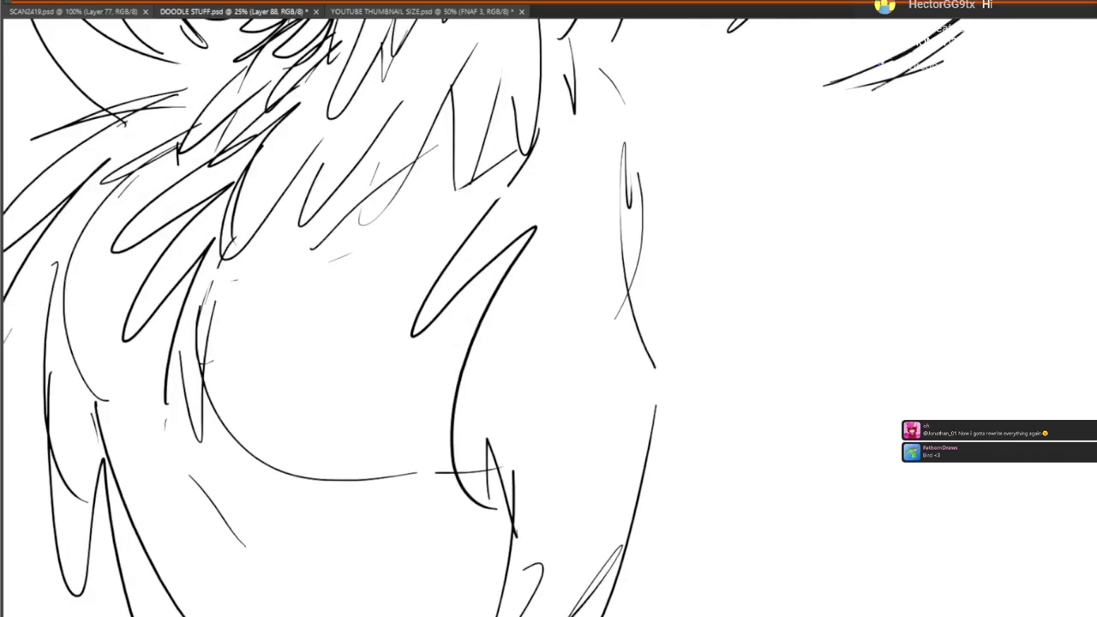
pyautogui.moveTo(807, 180); pyautogui.dragTo(799, 254)
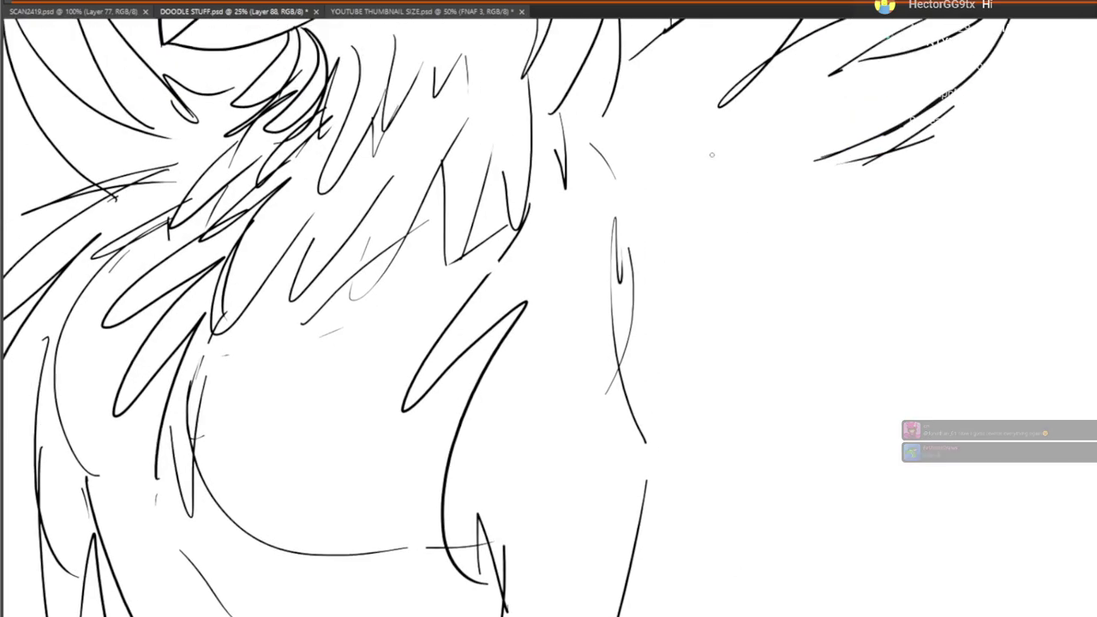
# Draw a row of rounded and pointed feathers descending along the outer edge of the right arm
pyautogui.moveTo(712, 153); pyautogui.dragTo(648, 251)
pyautogui.moveTo(741, 309); pyautogui.dragTo(658, 287)
pyautogui.moveTo(641, 266)
pyautogui.mouseDown()
pyautogui.moveTo(764, 346)
pyautogui.moveTo(591, 298)
pyautogui.mouseUp()
pyautogui.moveTo(618, 314)
pyautogui.mouseDown()
pyautogui.moveTo(609, 262)
pyautogui.moveTo(557, 370)
pyautogui.mouseUp()
pyautogui.moveTo(584, 426); pyautogui.dragTo(597, 275)
pyautogui.moveTo(602, 268)
pyautogui.mouseDown()
pyautogui.moveTo(675, 438)
pyautogui.moveTo(560, 309)
pyautogui.mouseUp()
pyautogui.moveTo(548, 289)
pyautogui.mouseDown()
pyautogui.moveTo(728, 607)
pyautogui.moveTo(749, 616)
pyautogui.moveTo(612, 354)
pyautogui.mouseUp()
pyautogui.moveTo(439, 253); pyautogui.dragTo(739, 481)
# Add a broad outward-pointing feather and extra overlapping plumes to the left shoulder beneath the beak
pyautogui.moveTo(431, 259); pyautogui.dragTo(429, 347)
pyautogui.moveTo(370, 273); pyautogui.dragTo(458, 257)
pyautogui.moveTo(368, 254); pyautogui.dragTo(501, 258)
pyautogui.moveTo(441, 142); pyautogui.dragTo(540, 210)
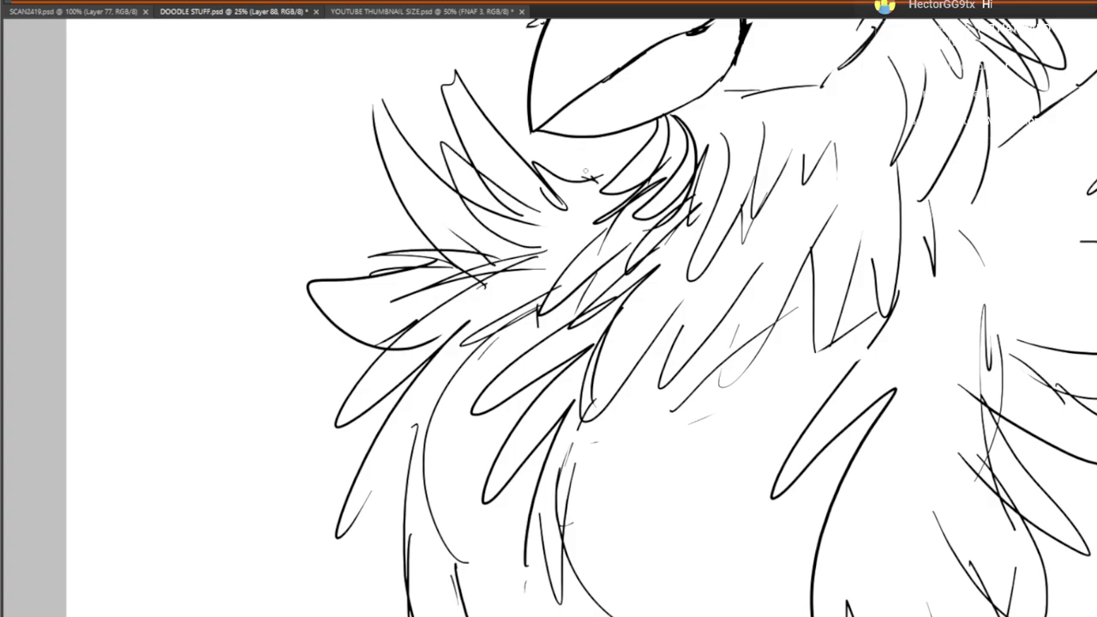
pyautogui.moveTo(561, 151); pyautogui.dragTo(613, 191)
pyautogui.moveTo(989, 246)
pyautogui.mouseDown()
pyautogui.moveTo(723, 421)
pyautogui.moveTo(656, 398)
pyautogui.mouseUp()
pyautogui.moveTo(769, 374)
pyautogui.mouseDown()
pyautogui.moveTo(701, 345)
pyautogui.moveTo(650, 70)
pyautogui.mouseUp()
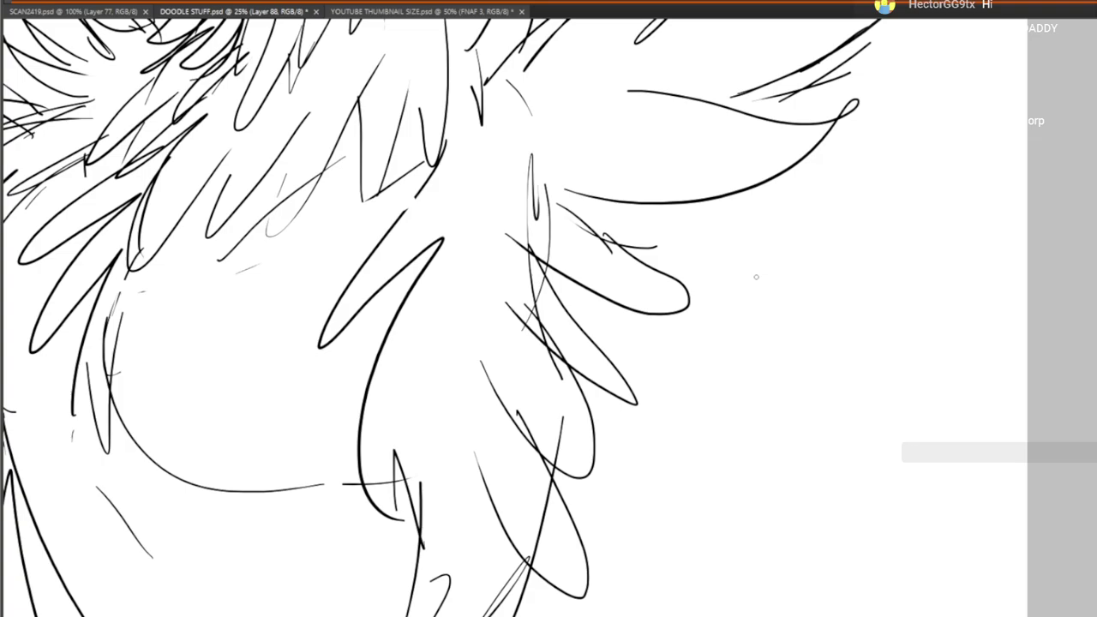
# Hatch short strokes into the chest ruff's left-side feathers and tips, and thicken the nostril on the beak
pyautogui.moveTo(755, 277); pyautogui.dragTo(904, 440)
pyautogui.moveTo(496, 600); pyautogui.dragTo(717, 388)
pyautogui.moveTo(445, 271); pyautogui.dragTo(454, 378)
pyautogui.moveTo(526, 356); pyautogui.dragTo(504, 418)
pyautogui.moveTo(587, 291)
pyautogui.mouseDown()
pyautogui.moveTo(510, 420)
pyautogui.moveTo(548, 350)
pyautogui.mouseUp()
pyautogui.moveTo(501, 317); pyautogui.dragTo(486, 435)
pyautogui.moveTo(506, 299); pyautogui.dragTo(481, 389)
pyautogui.moveTo(522, 274); pyautogui.dragTo(512, 394)
pyautogui.moveTo(472, 352); pyautogui.dragTo(417, 386)
pyautogui.moveTo(508, 324); pyautogui.dragTo(422, 371)
pyautogui.moveTo(472, 303); pyautogui.dragTo(410, 348)
pyautogui.moveTo(602, 231); pyautogui.dragTo(498, 508)
pyautogui.moveTo(636, 429)
pyautogui.mouseDown()
pyautogui.moveTo(554, 385)
pyautogui.moveTo(573, 387)
pyautogui.mouseUp()
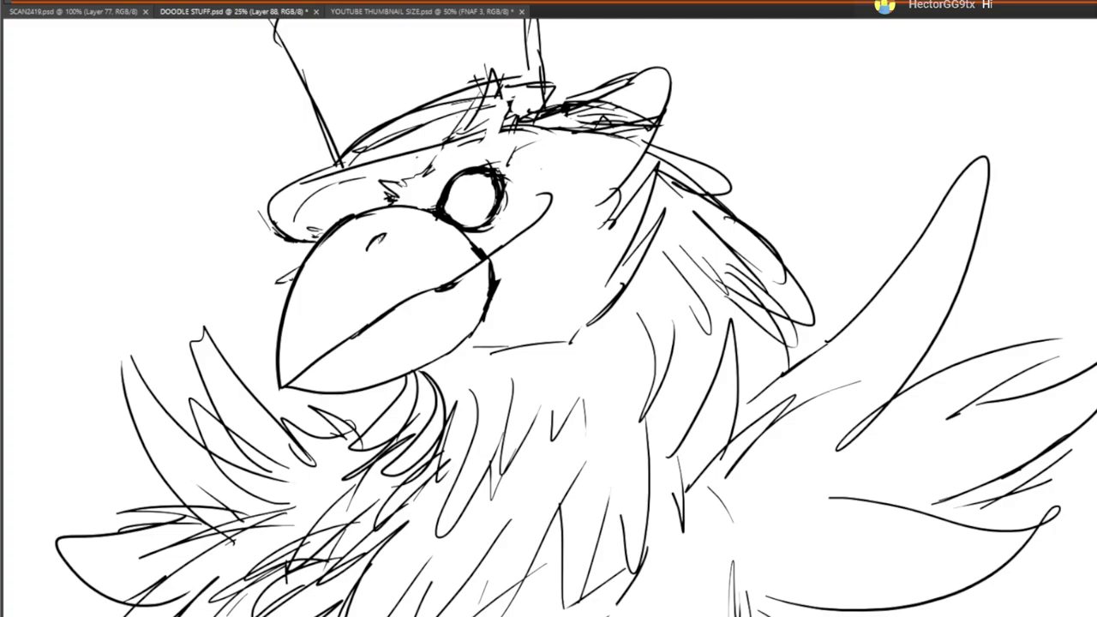
pyautogui.moveTo(366, 251); pyautogui.dragTo(359, 266)
# Sketch a long straight diagonal line descending outward from the tip of the right wing's lower feather
pyautogui.moveTo(727, 525); pyautogui.dragTo(573, 153)
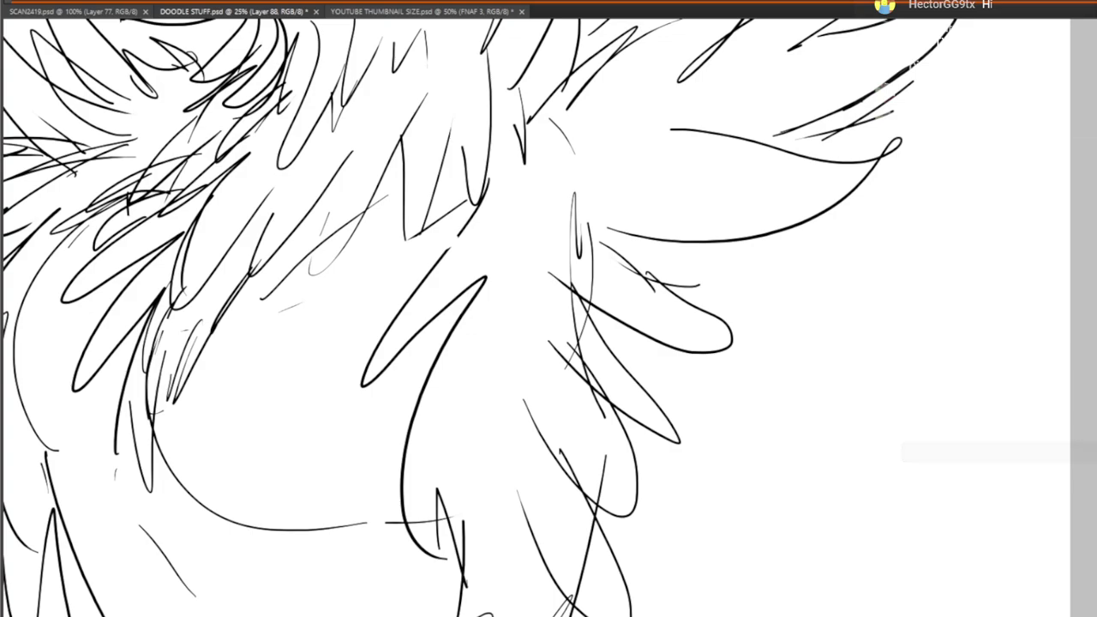
pyautogui.moveTo(852, 388)
pyautogui.mouseDown()
pyautogui.moveTo(644, 568)
pyautogui.moveTo(765, 461)
pyautogui.mouseUp()
pyautogui.moveTo(784, 196); pyautogui.dragTo(901, 353)
pyautogui.moveTo(881, 330)
pyautogui.mouseDown()
pyautogui.moveTo(926, 390)
pyautogui.moveTo(933, 503)
pyautogui.mouseUp()
pyautogui.moveTo(908, 436)
pyautogui.mouseDown()
pyautogui.moveTo(894, 370)
pyautogui.moveTo(986, 192)
pyautogui.mouseUp()
pyautogui.moveTo(1020, 181); pyautogui.dragTo(992, 415)
pyautogui.moveTo(796, 203)
pyautogui.mouseDown()
pyautogui.moveTo(928, 541)
pyautogui.moveTo(820, 363)
pyautogui.moveTo(911, 141)
pyautogui.moveTo(836, 195)
pyautogui.mouseUp()
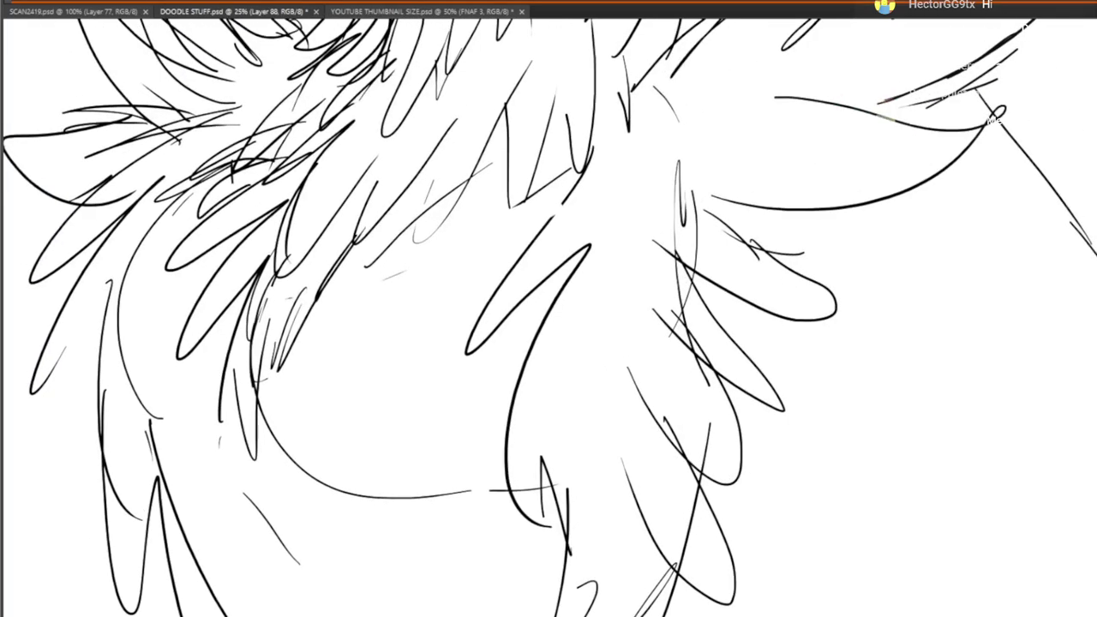
# Sketch loose feather strokes around the wing tips at the lower end of the bird's body
pyautogui.scroll(-3, 743, 347)
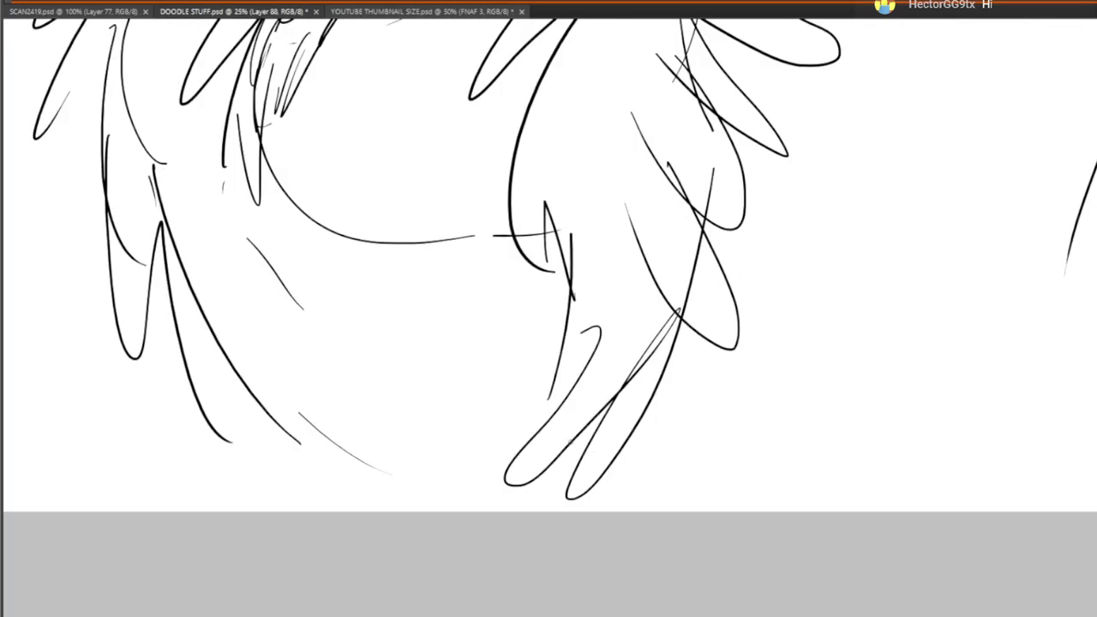
pyautogui.moveTo(571, 440); pyautogui.dragTo(556, 514)
pyautogui.moveTo(600, 513); pyautogui.dragTo(678, 366)
pyautogui.moveTo(637, 475); pyautogui.dragTo(671, 400)
pyautogui.moveTo(666, 476)
pyautogui.mouseDown()
pyautogui.moveTo(721, 277)
pyautogui.moveTo(708, 445)
pyautogui.mouseUp()
# Sketch long feather strokes along the lower belly and the legs down to the canvas edge
pyautogui.moveTo(200, 388); pyautogui.dragTo(219, 514)
pyautogui.moveTo(250, 514); pyautogui.dragTo(271, 455)
pyautogui.moveTo(247, 400); pyautogui.dragTo(280, 463)
pyautogui.moveTo(257, 435); pyautogui.dragTo(256, 511)
pyautogui.moveTo(266, 399); pyautogui.dragTo(322, 481)
pyautogui.moveTo(294, 439); pyautogui.dragTo(294, 512)
pyautogui.moveTo(278, 409); pyautogui.dragTo(375, 512)
pyautogui.moveTo(332, 469); pyautogui.dragTo(406, 510)
pyautogui.moveTo(327, 374)
pyautogui.mouseDown()
pyautogui.moveTo(451, 616)
pyautogui.moveTo(414, 514)
pyautogui.mouseUp()
pyautogui.moveTo(305, 347); pyautogui.dragTo(338, 490)
pyautogui.moveTo(335, 410)
pyautogui.mouseDown()
pyautogui.moveTo(385, 517)
pyautogui.moveTo(420, 531)
pyautogui.mouseUp()
# Sketch the contour lines of the back and the lower body behind the bird's folded wing feathers
pyautogui.moveTo(422, 502); pyautogui.dragTo(522, 616)
pyautogui.moveTo(617, 375)
pyautogui.mouseDown()
pyautogui.moveTo(636, 491)
pyautogui.moveTo(541, 311)
pyautogui.mouseUp()
pyautogui.moveTo(720, 506); pyautogui.dragTo(581, 397)
pyautogui.moveTo(669, 603)
pyautogui.mouseDown()
pyautogui.moveTo(565, 467)
pyautogui.moveTo(540, 510)
pyautogui.mouseUp()
pyautogui.scroll(1, 635, 343)
pyautogui.moveTo(593, 293); pyautogui.dragTo(677, 386)
pyautogui.moveTo(618, 353); pyautogui.dragTo(770, 426)
pyautogui.moveTo(672, 391); pyautogui.dragTo(776, 526)
pyautogui.moveTo(955, 183); pyautogui.dragTo(1015, 435)
pyautogui.moveTo(958, 264); pyautogui.dragTo(1038, 442)
pyautogui.moveTo(955, 427); pyautogui.dragTo(876, 371)
pyautogui.moveTo(597, 327); pyautogui.dragTo(849, 476)
pyautogui.moveTo(656, 312); pyautogui.dragTo(698, 458)
pyautogui.moveTo(793, 309); pyautogui.dragTo(701, 371)
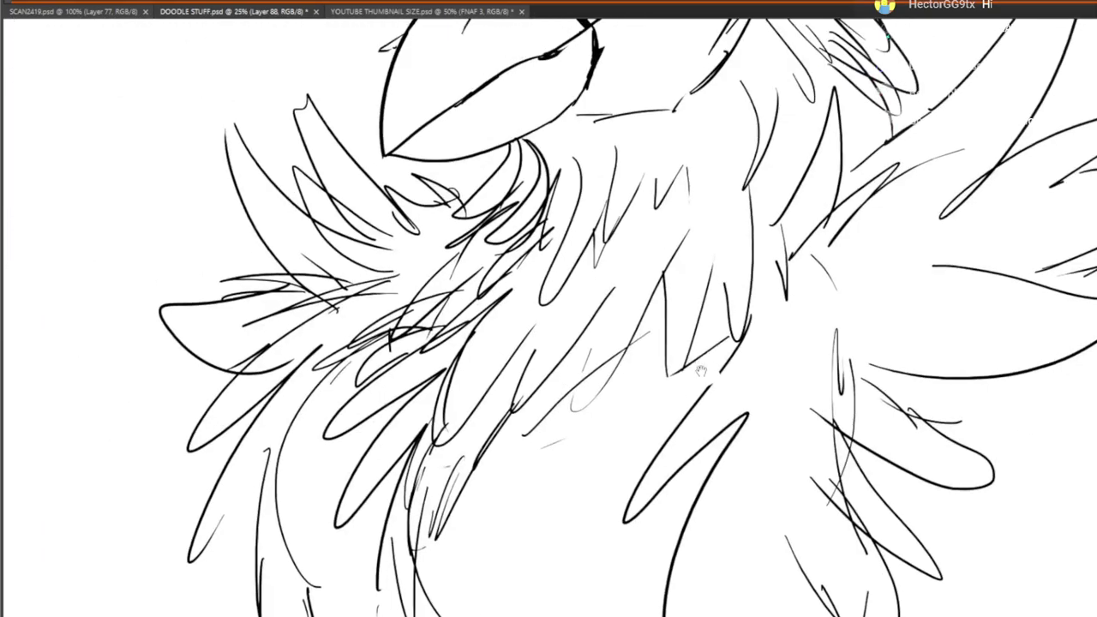
# Reinforce the curved belly line and add short feather strokes on the flank beside it
pyautogui.scroll(-5, 701, 371)
pyautogui.hscroll(-2, 701, 371)
pyautogui.moveTo(559, 447); pyautogui.dragTo(724, 477)
pyautogui.moveTo(433, 377); pyautogui.dragTo(365, 428)
pyautogui.moveTo(358, 379); pyautogui.dragTo(360, 406)
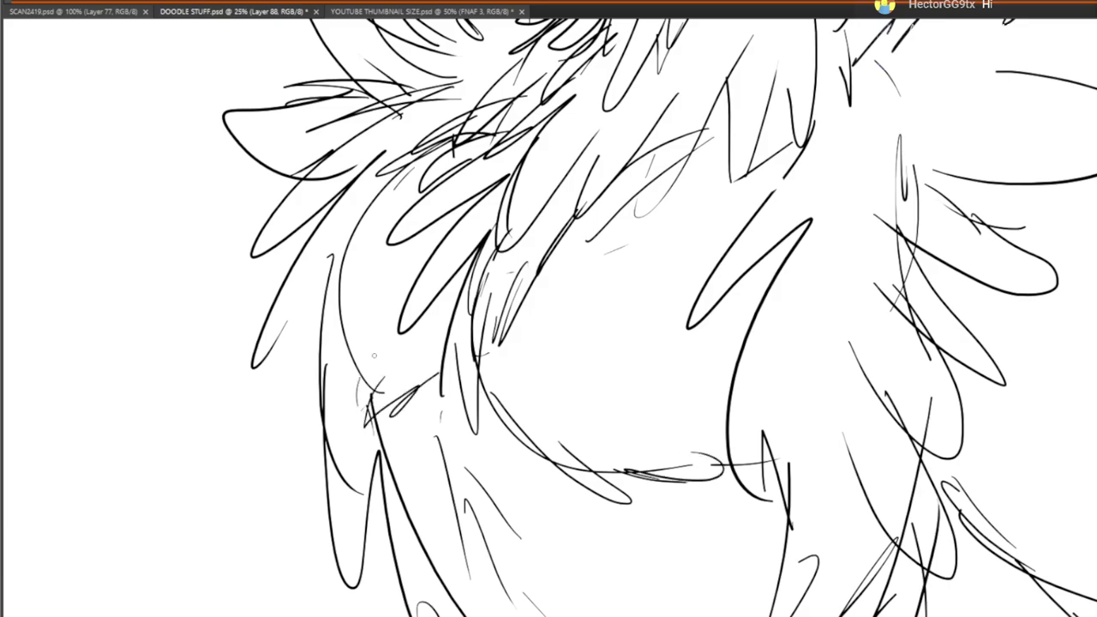
# Fill the bird's eye with red and paint a soft white glow in its center
pyautogui.scroll(6, 374, 355)
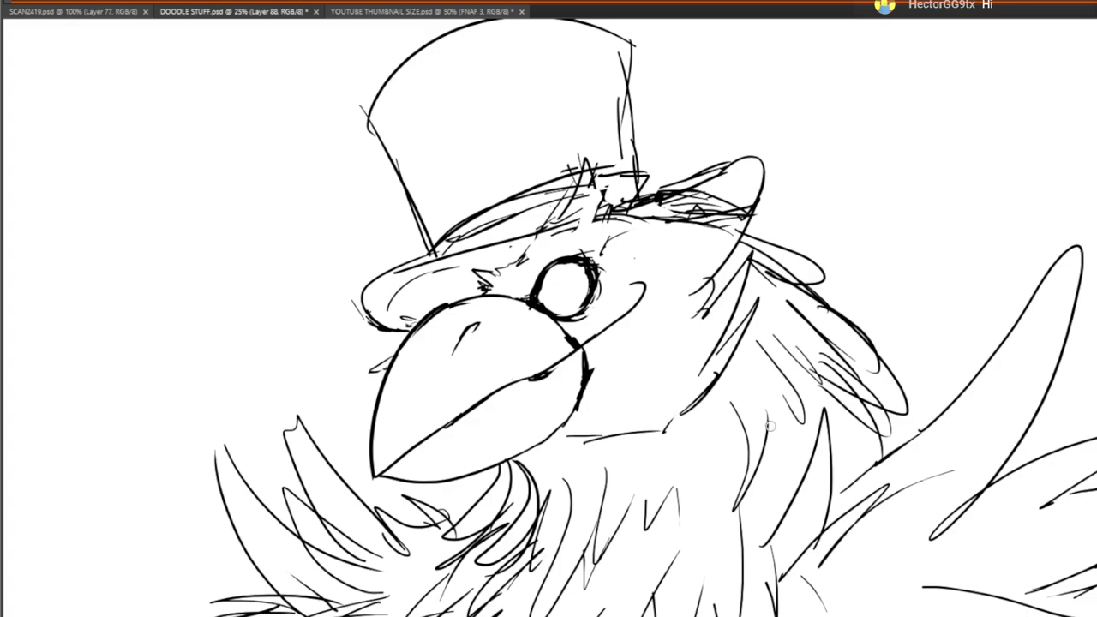
pyautogui.click(554, 293)
pyautogui.moveTo(255, 385); pyautogui.dragTo(254, 336)
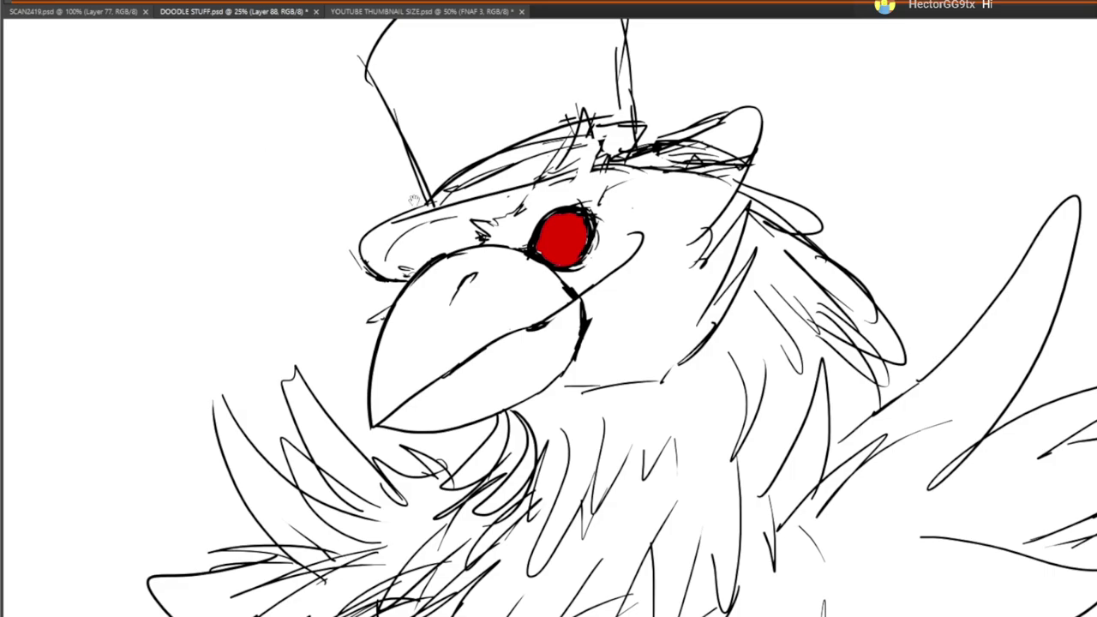
pyautogui.moveTo(556, 246); pyautogui.dragTo(558, 243)
pyautogui.moveTo(544, 291)
pyautogui.mouseDown()
pyautogui.moveTo(531, 121)
pyautogui.moveTo(523, 194)
pyautogui.mouseUp()
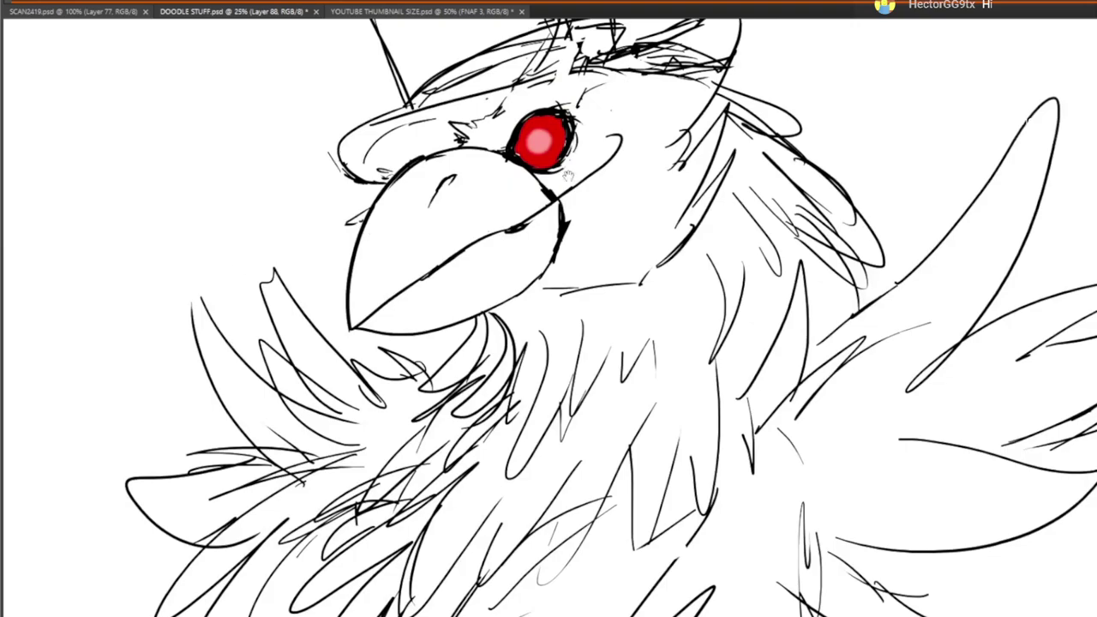
pyautogui.moveTo(575, 333)
pyautogui.mouseDown()
pyautogui.moveTo(535, 252)
pyautogui.moveTo(538, 279)
pyautogui.mouseUp()
pyautogui.moveTo(199, 436)
pyautogui.mouseDown()
pyautogui.moveTo(278, 518)
pyautogui.moveTo(309, 243)
pyautogui.mouseUp()
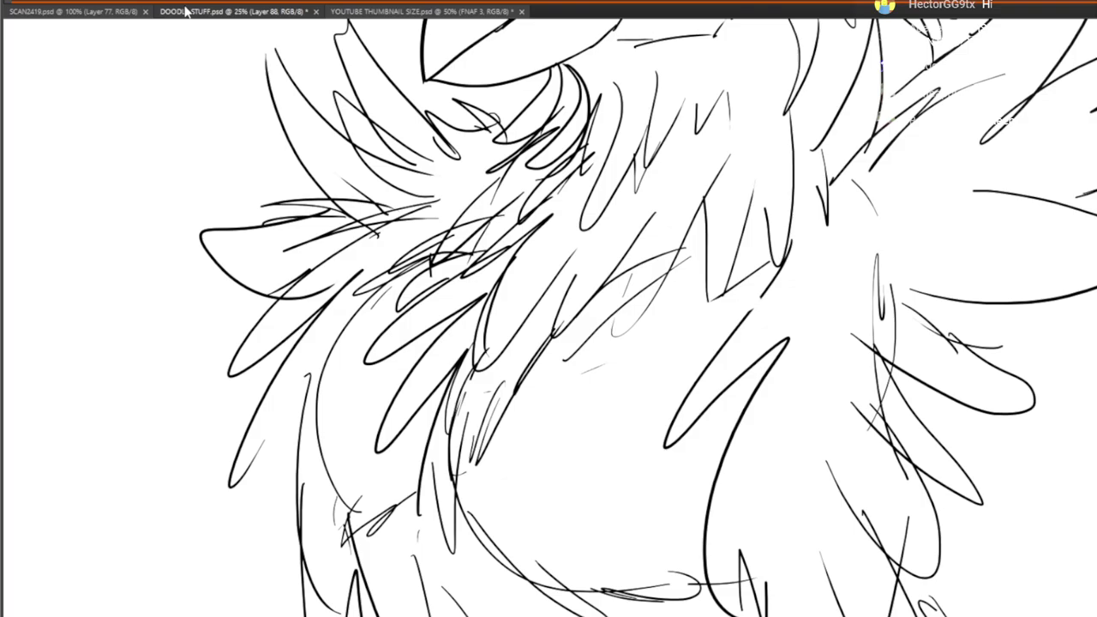
pyautogui.moveTo(462, 410); pyautogui.dragTo(257, 612)
pyautogui.moveTo(579, 221); pyautogui.dragTo(589, 361)
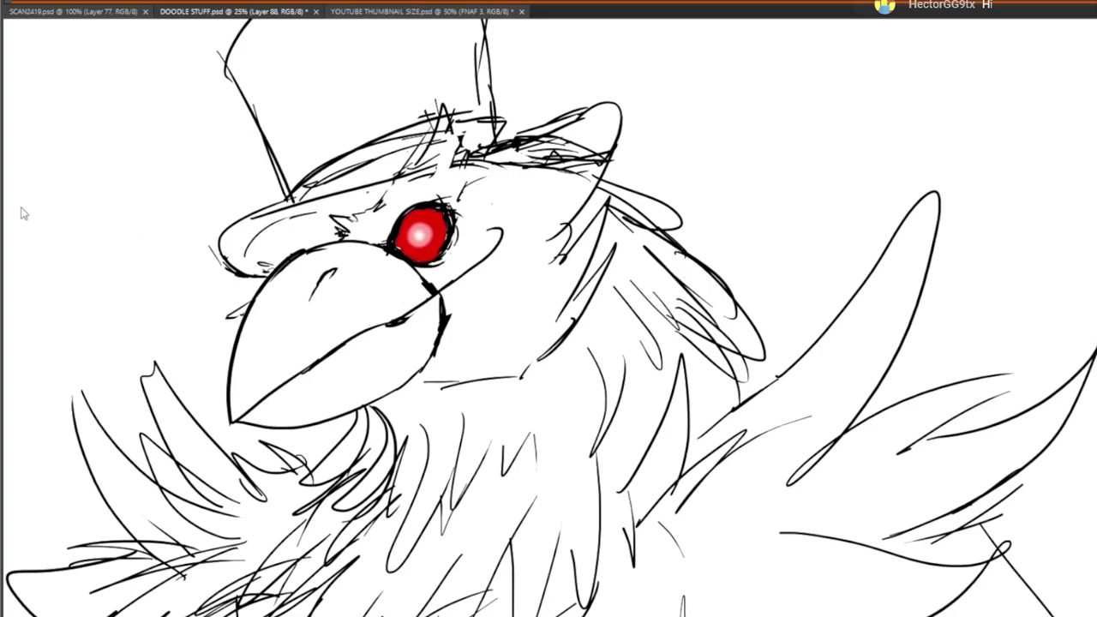
# Draw bold pointed feather tufts sticking out behind the head and down the nape
pyautogui.moveTo(667, 226)
pyautogui.mouseDown()
pyautogui.moveTo(775, 240)
pyautogui.moveTo(674, 261)
pyautogui.mouseUp()
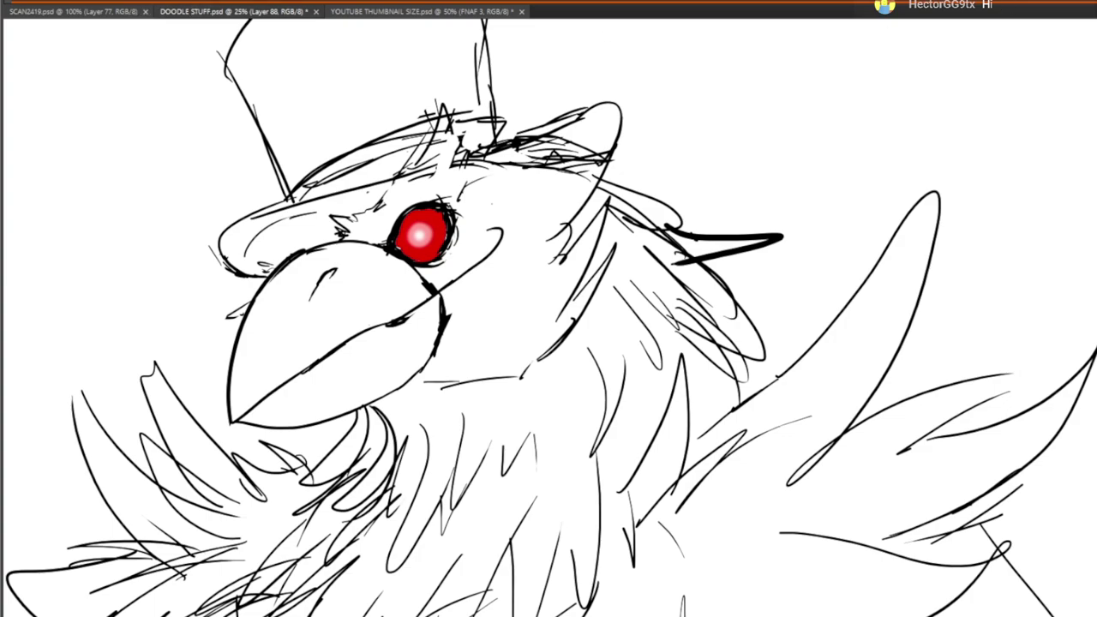
pyautogui.hotkey('ctrl', 'z')
pyautogui.moveTo(676, 223)
pyautogui.mouseDown()
pyautogui.moveTo(725, 237)
pyautogui.moveTo(686, 259)
pyautogui.moveTo(816, 314)
pyautogui.moveTo(745, 339)
pyautogui.mouseUp()
pyautogui.moveTo(775, 350); pyautogui.dragTo(753, 362)
pyautogui.moveTo(605, 157)
pyautogui.mouseDown()
pyautogui.moveTo(649, 153)
pyautogui.moveTo(626, 190)
pyautogui.moveTo(654, 210)
pyautogui.mouseUp()
pyautogui.moveTo(638, 273)
pyautogui.mouseDown()
pyautogui.moveTo(638, 215)
pyautogui.moveTo(620, 212)
pyautogui.mouseUp()
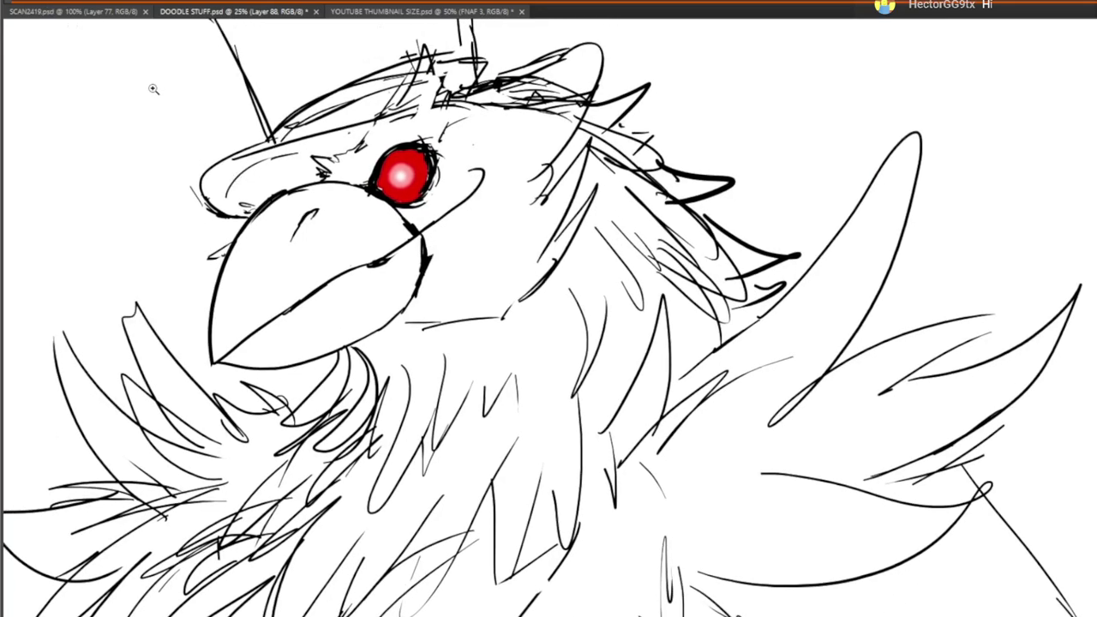
# Scale the whole bird sketch down toward the canvas's lower-right corner
pyautogui.click(157, 93)
pyautogui.click(171, 108)
pyautogui.keyDown('alt'); pyautogui.click(105, 57); pyautogui.keyUp('alt')
pyautogui.keyDown('alt'); pyautogui.click(120, 75); pyautogui.keyUp('alt')
pyautogui.keyDown('alt'); pyautogui.click(126, 84); pyautogui.keyUp('alt')
pyautogui.keyDown('alt'); pyautogui.click(137, 96); pyautogui.keyUp('alt')
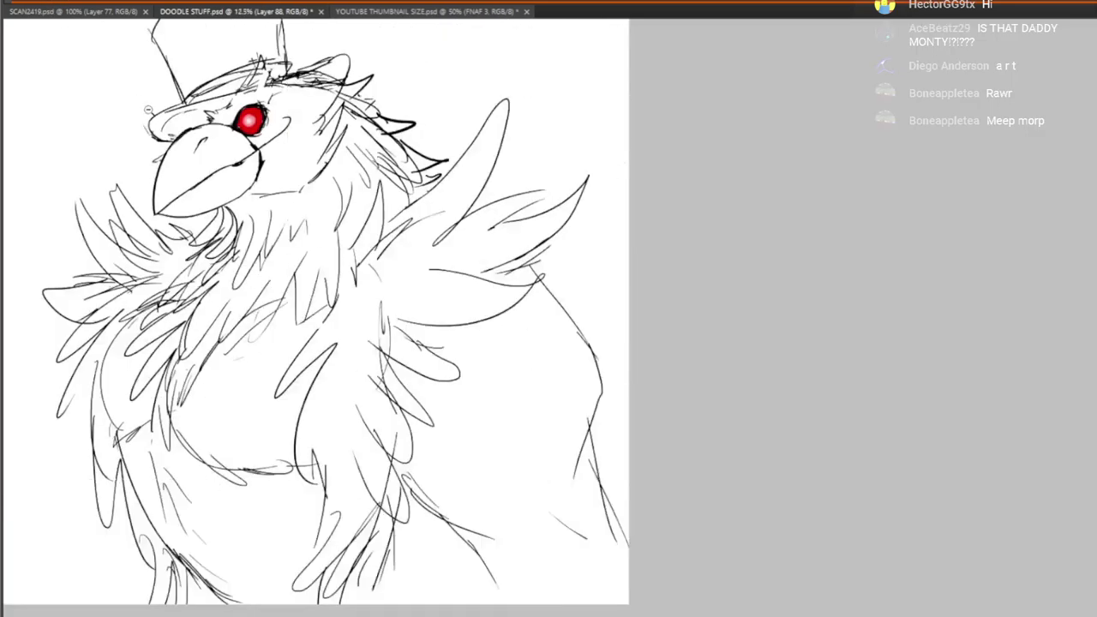
pyautogui.keyDown('alt'); pyautogui.click(158, 147); pyautogui.keyUp('alt')
pyautogui.press('v')
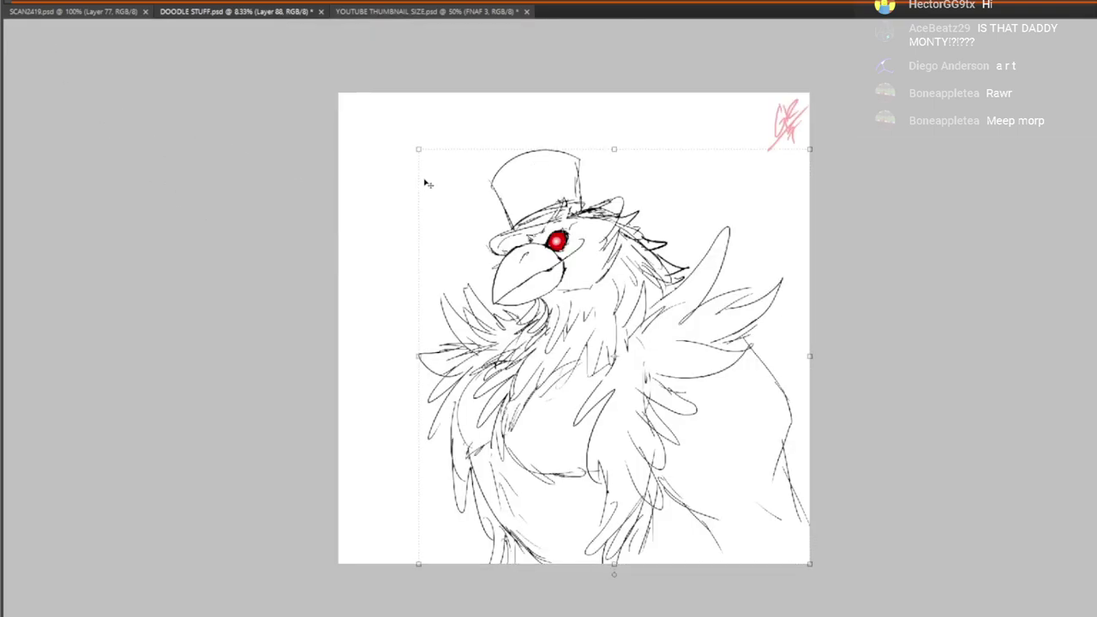
pyautogui.moveTo(415, 149); pyautogui.dragTo(455, 189)
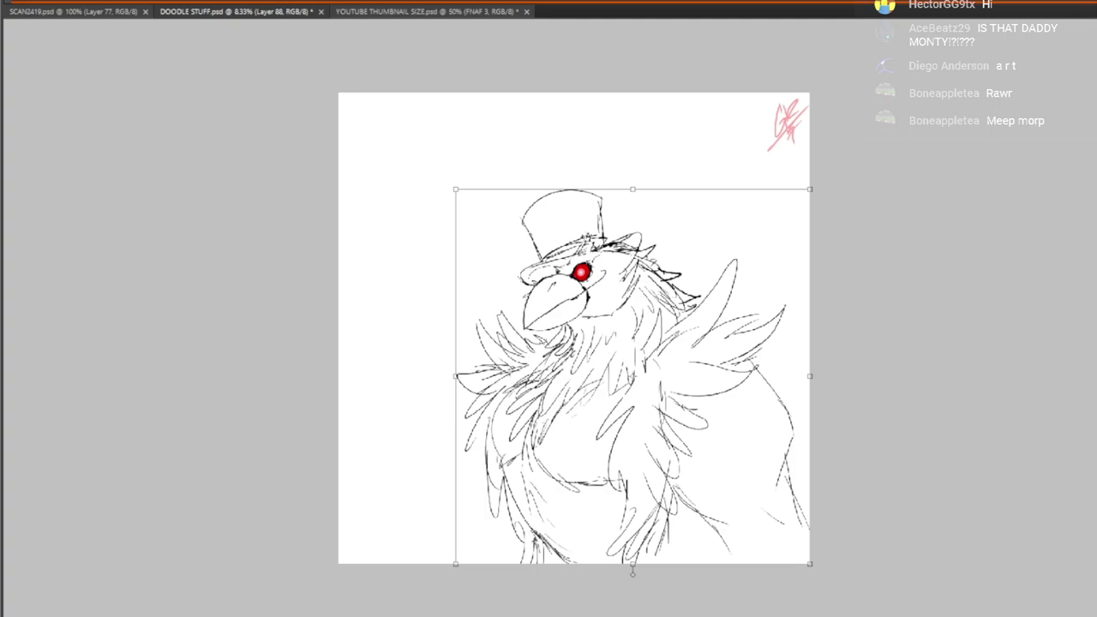
pyautogui.press('Return')
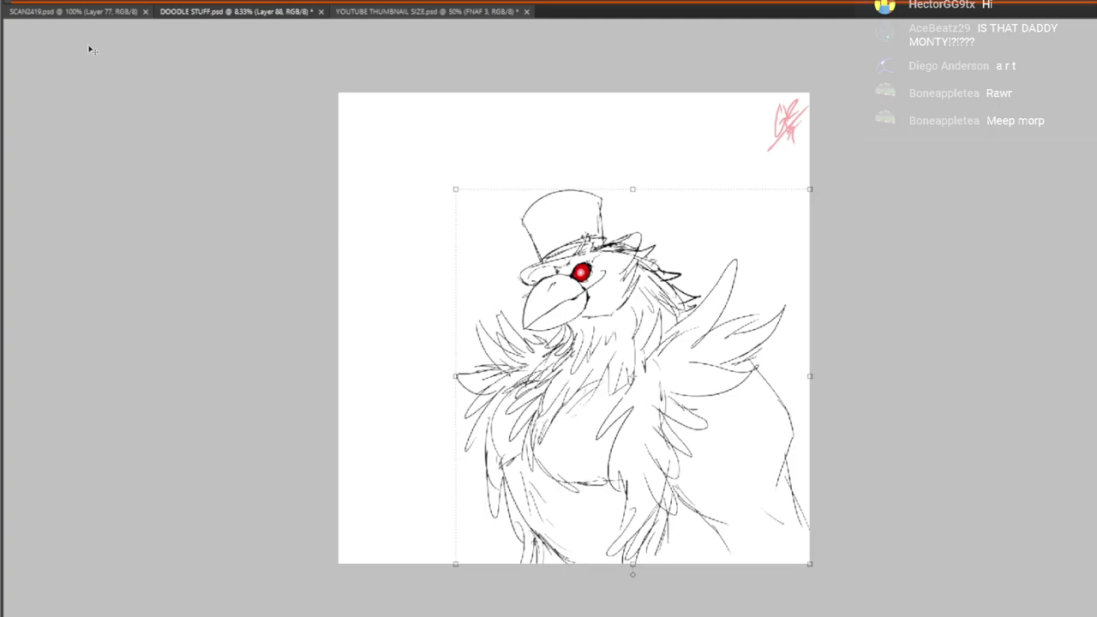
# Redraw the top hat's outline with a dented, crumpled crown and ragged sides
pyautogui.click(557, 195)
pyautogui.click(570, 302)
pyautogui.moveTo(565, 343); pyautogui.dragTo(461, 116)
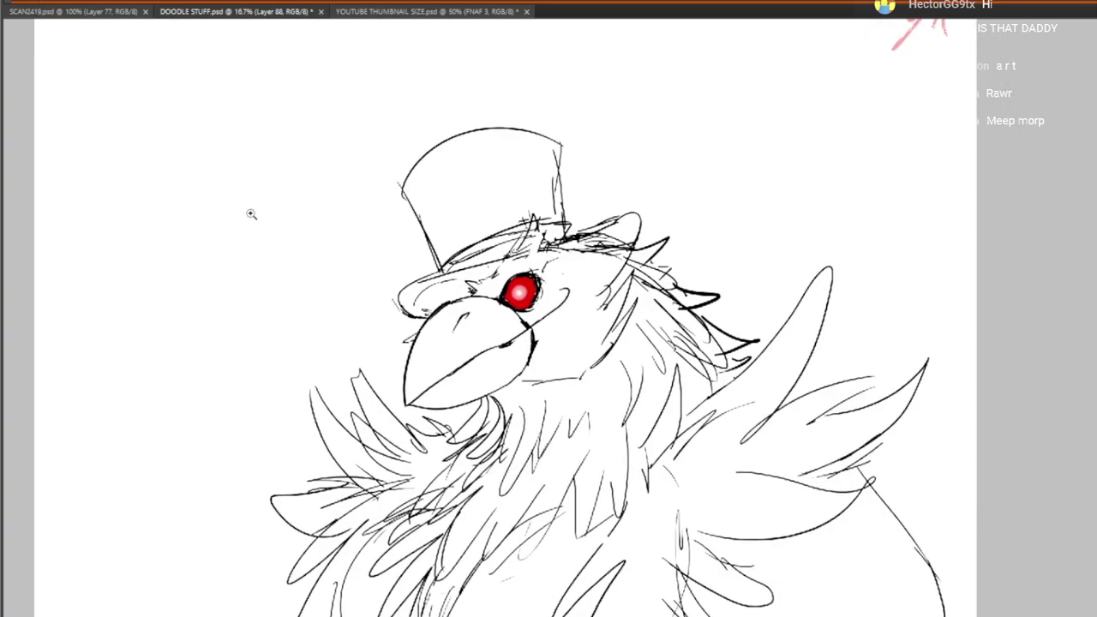
pyautogui.moveTo(406, 165)
pyautogui.mouseDown()
pyautogui.moveTo(475, 129)
pyautogui.moveTo(454, 167)
pyautogui.moveTo(412, 182)
pyautogui.moveTo(413, 214)
pyautogui.mouseUp()
pyautogui.moveTo(444, 158)
pyautogui.mouseDown()
pyautogui.moveTo(417, 189)
pyautogui.moveTo(433, 168)
pyautogui.mouseUp()
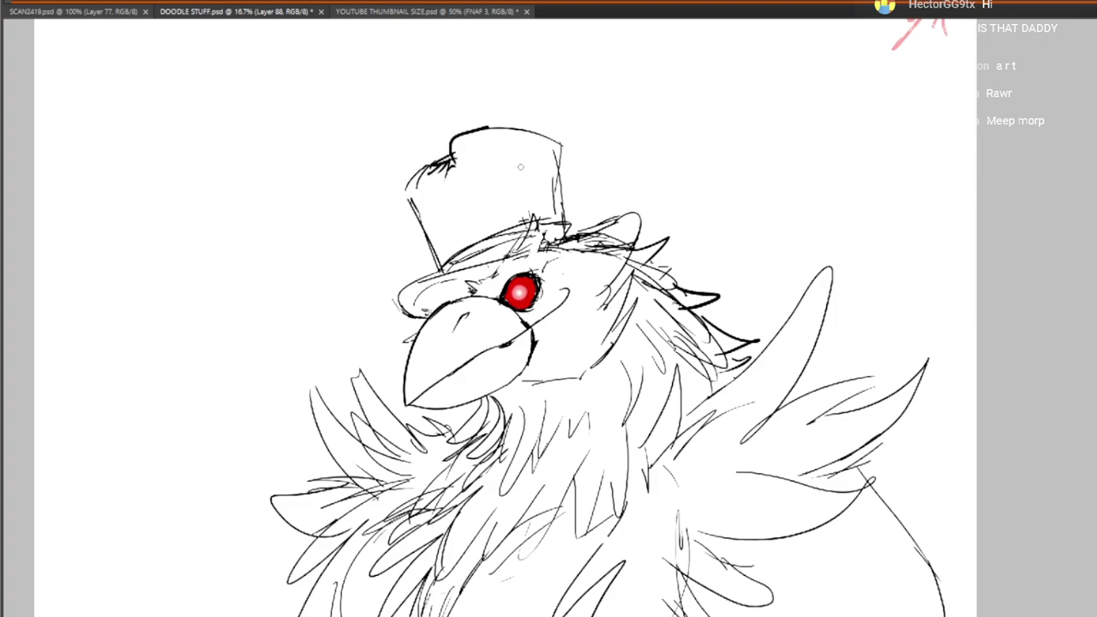
pyautogui.moveTo(561, 142)
pyautogui.mouseDown()
pyautogui.moveTo(547, 193)
pyautogui.moveTo(567, 214)
pyautogui.mouseUp()
pyautogui.moveTo(434, 232); pyautogui.dragTo(444, 264)
pyautogui.moveTo(416, 213)
pyautogui.mouseDown()
pyautogui.moveTo(411, 178)
pyautogui.moveTo(389, 174)
pyautogui.moveTo(434, 137)
pyautogui.mouseUp()
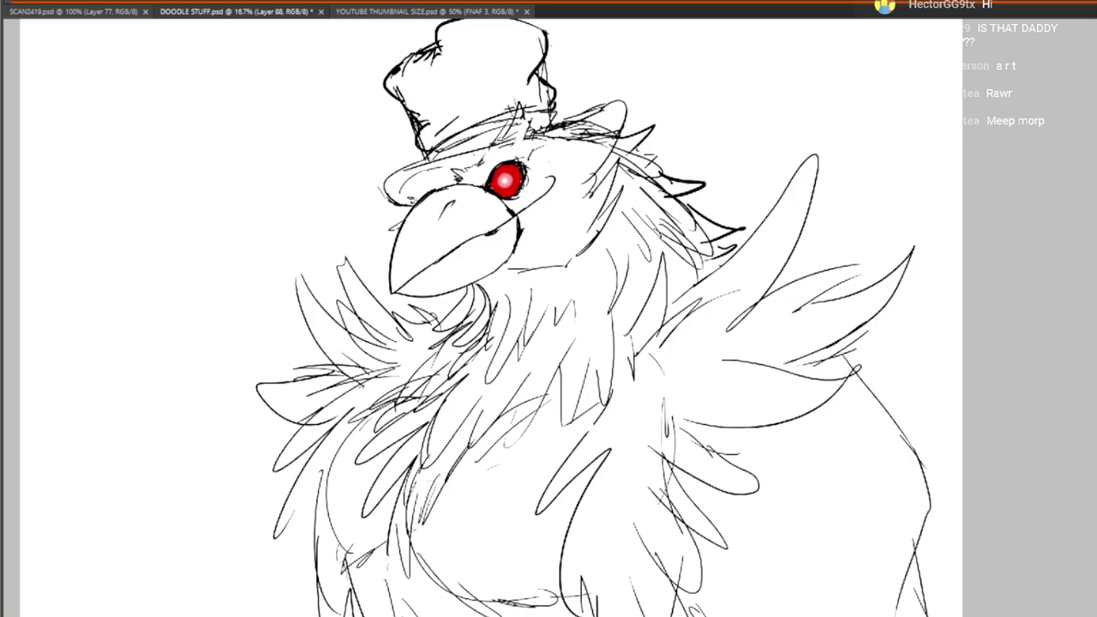
# Select the head with the hat and shift it slightly up and to the right with Free Transform
pyautogui.moveTo(526, 434)
pyautogui.mouseDown()
pyautogui.moveTo(648, 202)
pyautogui.moveTo(560, 409)
pyautogui.moveTo(553, 397)
pyautogui.mouseUp()
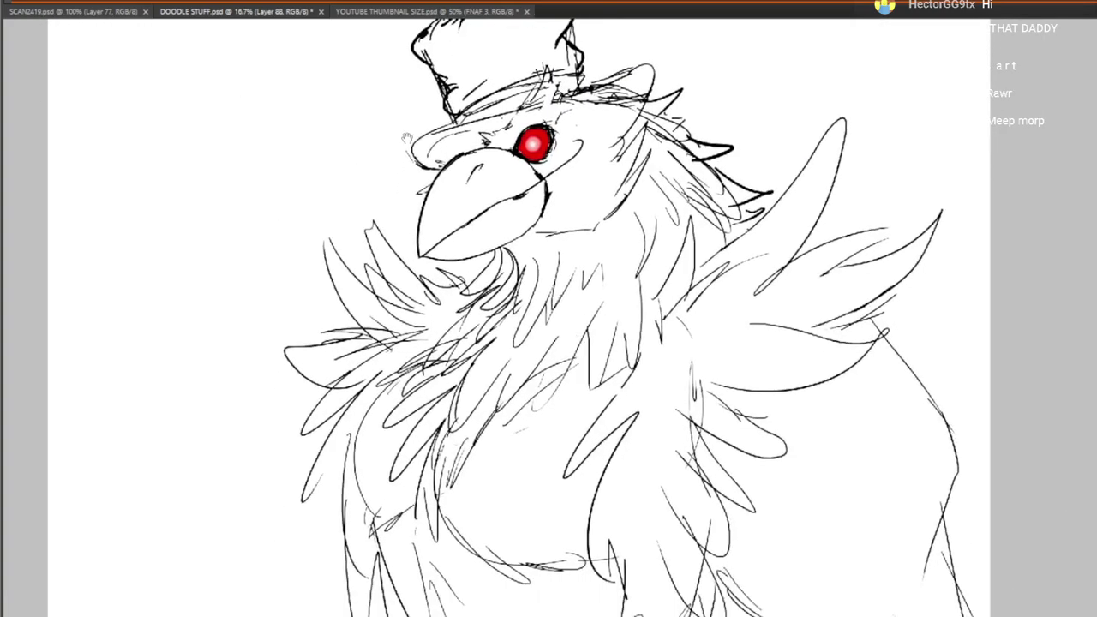
pyautogui.scroll(3, 408, 137)
pyautogui.moveTo(417, 120)
pyautogui.mouseDown()
pyautogui.moveTo(396, 359)
pyautogui.moveTo(417, 403)
pyautogui.moveTo(463, 415)
pyautogui.moveTo(617, 365)
pyautogui.moveTo(683, 276)
pyautogui.moveTo(523, 62)
pyautogui.moveTo(415, 122)
pyautogui.mouseUp()
pyautogui.hotkey('ctrl', 't')
pyautogui.press('Escape')
pyautogui.hotkey('ctrl', 't')
pyautogui.moveTo(596, 332); pyautogui.dragTo(670, 109)
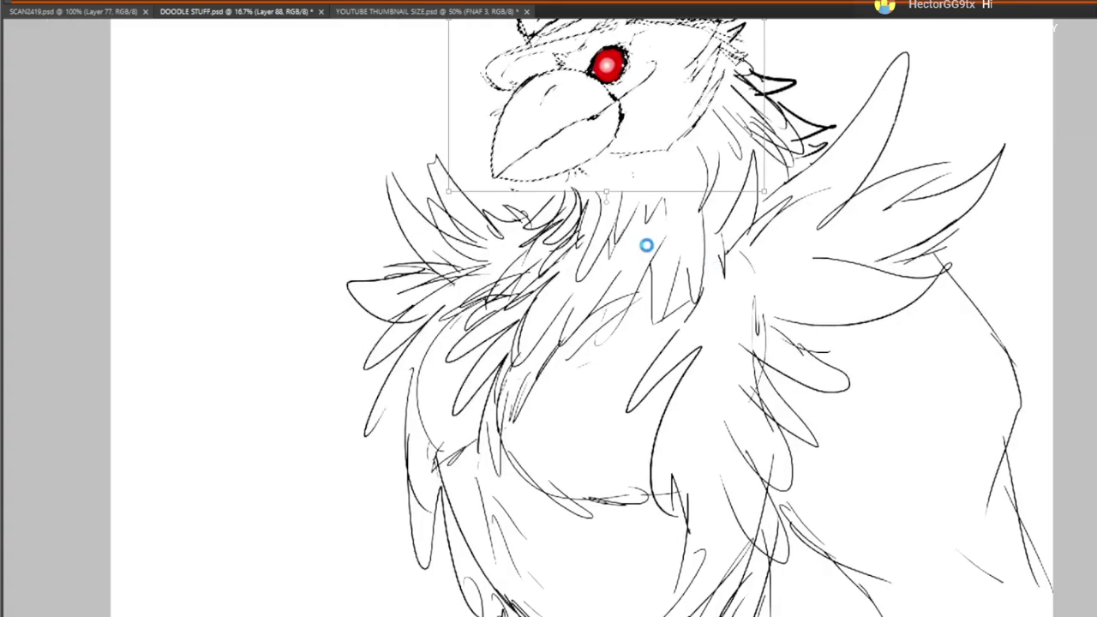
pyautogui.press('Return')
pyautogui.hotkey('ctrl', 'd')
# Draw short feather tufts behind the eye, across the cheek and beneath the beak
pyautogui.moveTo(566, 175); pyautogui.dragTo(537, 208)
pyautogui.moveTo(638, 177); pyautogui.dragTo(598, 256)
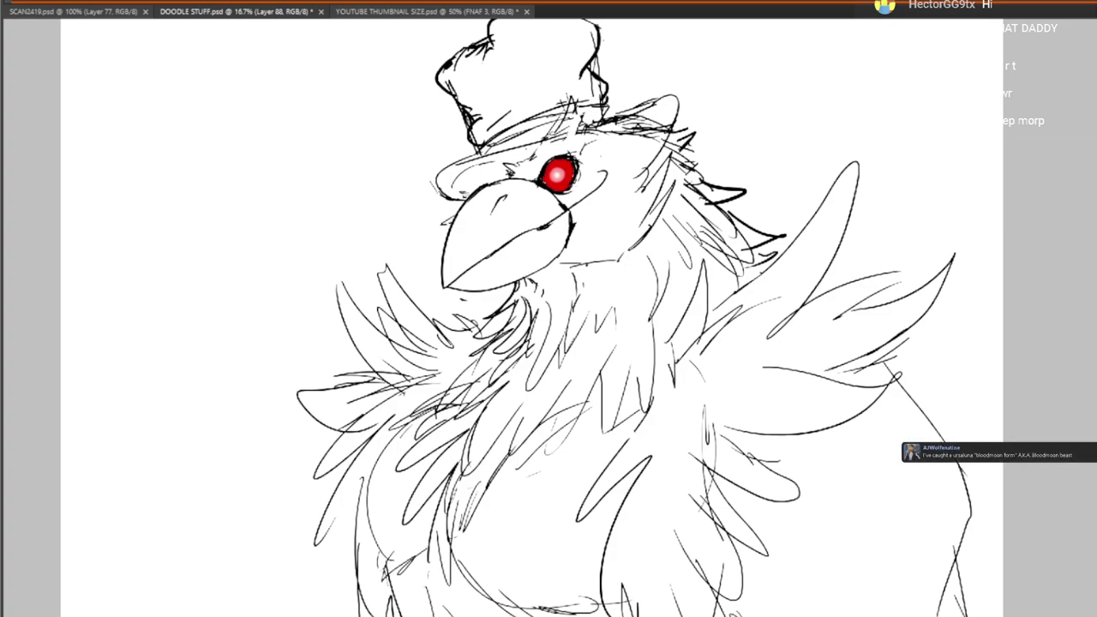
pyautogui.moveTo(623, 158)
pyautogui.mouseDown()
pyautogui.moveTo(649, 193)
pyautogui.moveTo(650, 240)
pyautogui.moveTo(617, 272)
pyautogui.mouseUp()
pyautogui.moveTo(643, 171)
pyautogui.mouseDown()
pyautogui.moveTo(634, 185)
pyautogui.moveTo(660, 202)
pyautogui.moveTo(648, 231)
pyautogui.moveTo(622, 155)
pyautogui.moveTo(662, 214)
pyautogui.moveTo(606, 168)
pyautogui.moveTo(652, 159)
pyautogui.moveTo(609, 146)
pyautogui.mouseUp()
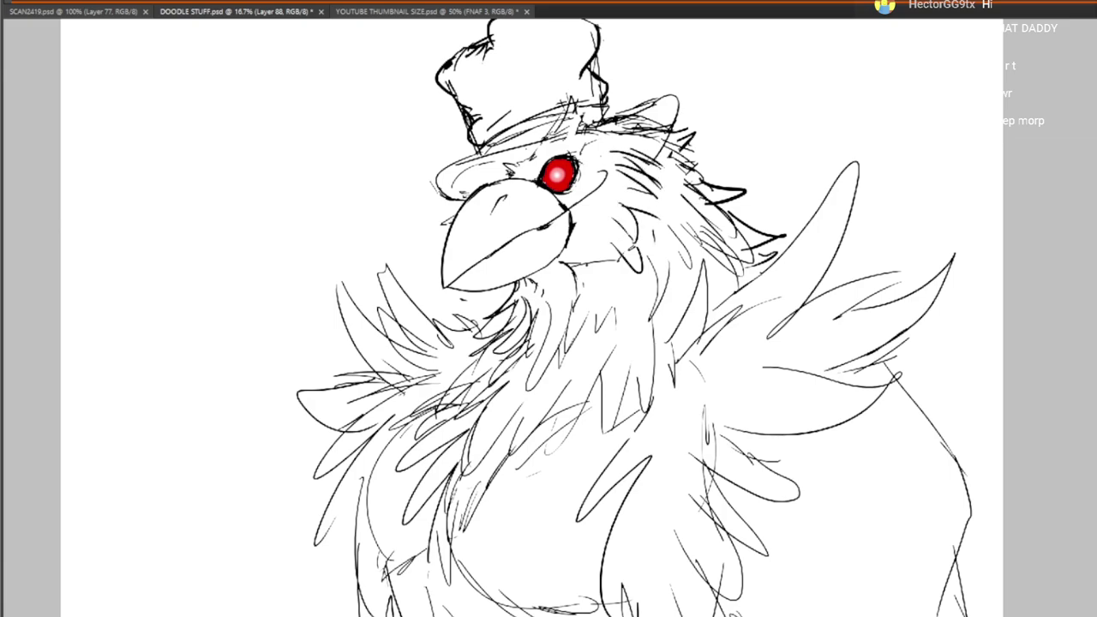
pyautogui.moveTo(606, 245)
pyautogui.mouseDown()
pyautogui.moveTo(562, 263)
pyautogui.moveTo(611, 214)
pyautogui.mouseUp()
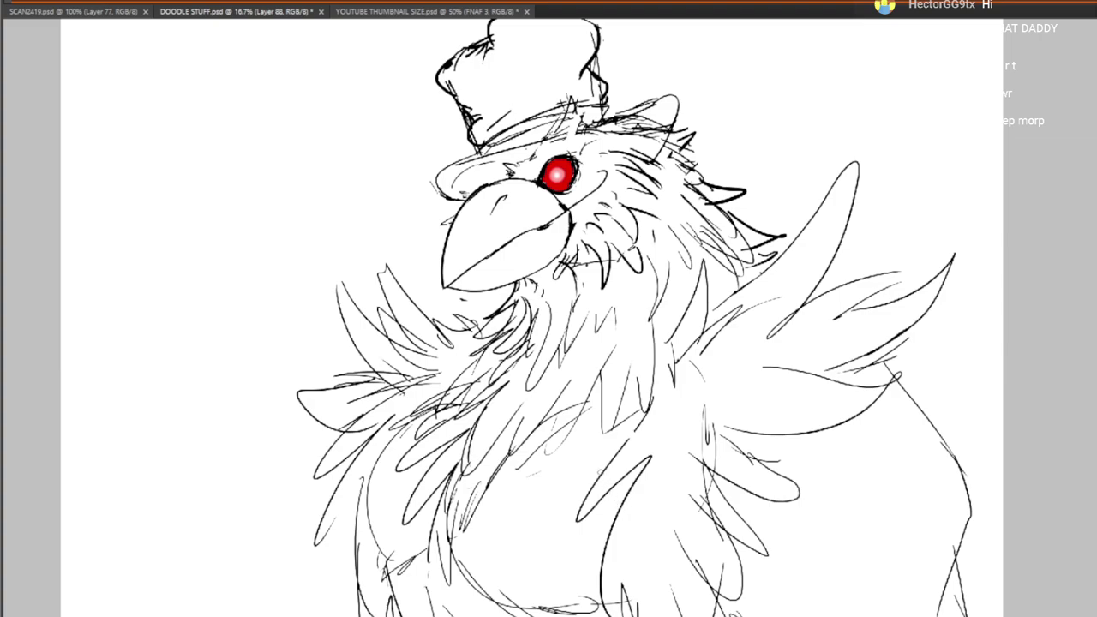
# Add bolder feather strokes on the throat below the beak and across the upper chest
pyautogui.moveTo(624, 452); pyautogui.dragTo(647, 421)
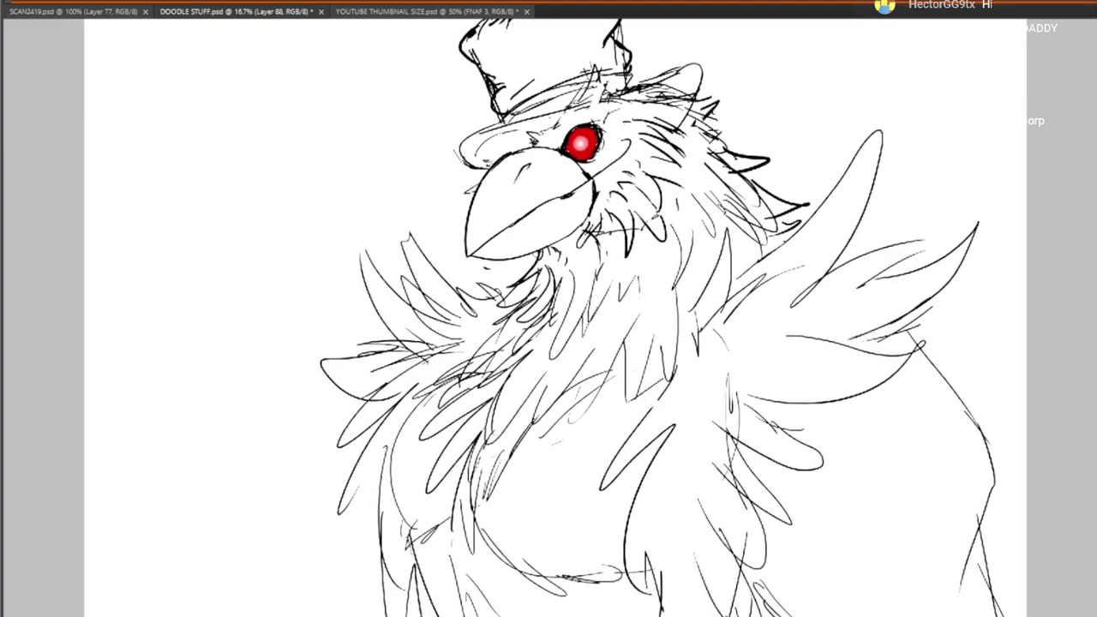
pyautogui.moveTo(537, 260)
pyautogui.mouseDown()
pyautogui.moveTo(494, 290)
pyautogui.moveTo(499, 314)
pyautogui.moveTo(469, 326)
pyautogui.mouseUp()
pyautogui.moveTo(502, 311)
pyautogui.mouseDown()
pyautogui.moveTo(453, 327)
pyautogui.moveTo(468, 347)
pyautogui.mouseUp()
pyautogui.scroll(2, 557, 317)
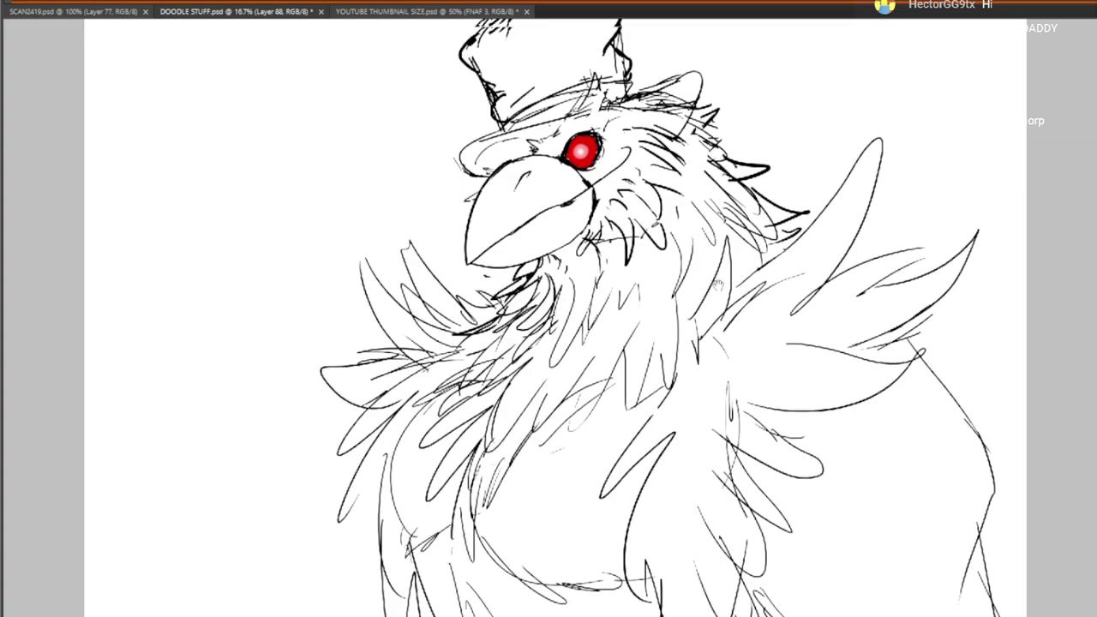
pyautogui.moveTo(787, 248); pyautogui.dragTo(775, 255)
pyautogui.moveTo(638, 283); pyautogui.dragTo(643, 348)
pyautogui.moveTo(670, 291); pyautogui.dragTo(650, 328)
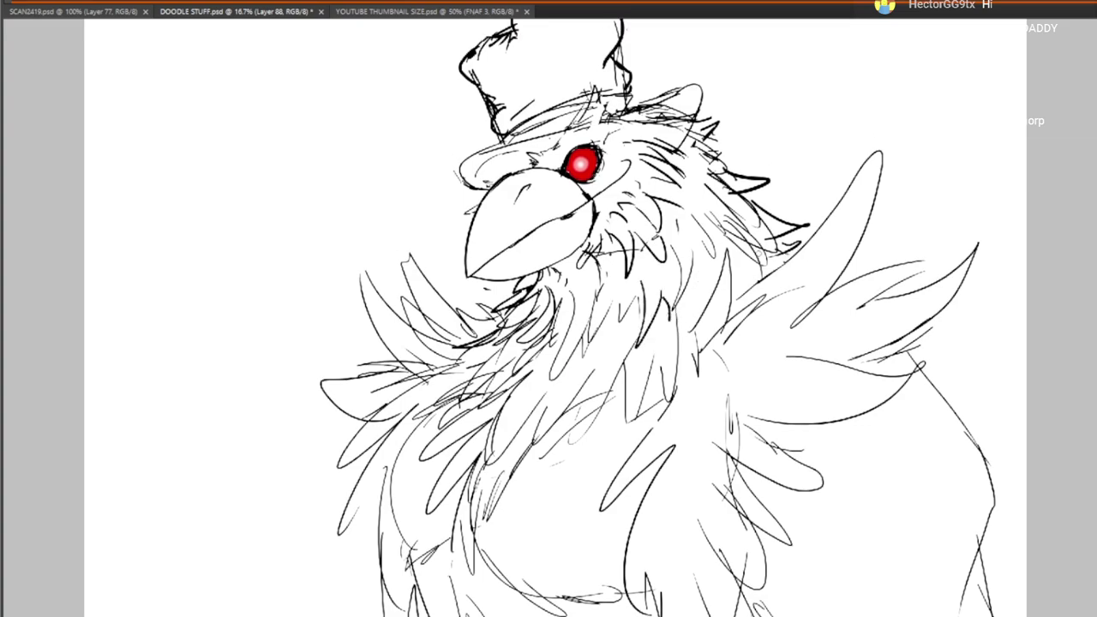
pyautogui.moveTo(526, 517); pyautogui.dragTo(574, 527)
# On Layer 87, sketch an index finger and a thumb pinching the front of the hat brim
pyautogui.moveTo(603, 208); pyautogui.dragTo(681, 323)
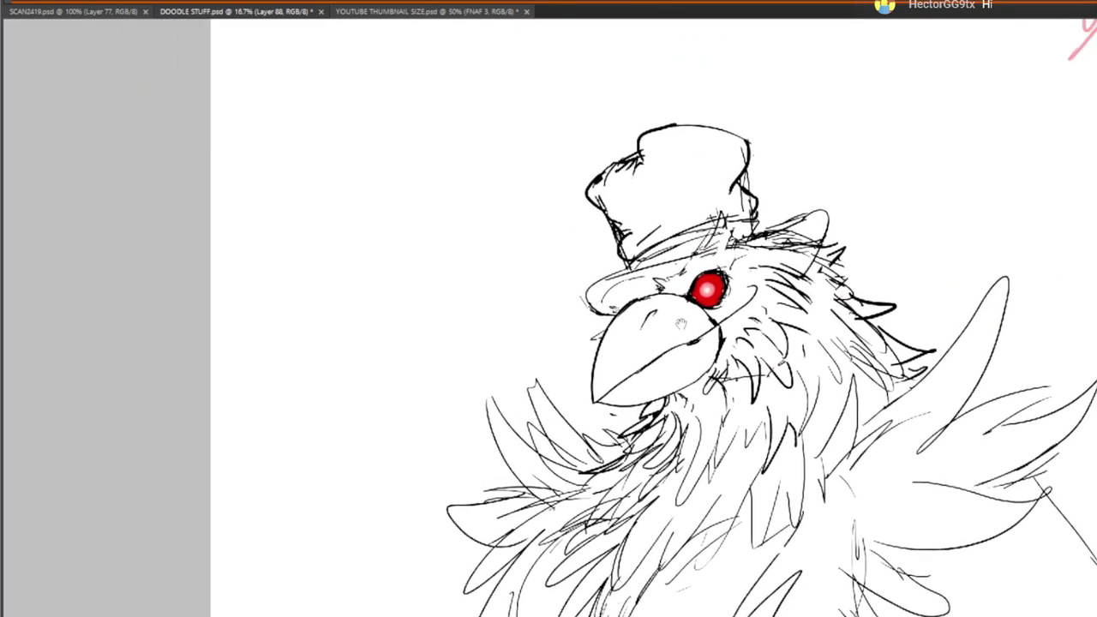
pyautogui.moveTo(551, 238)
pyautogui.mouseDown()
pyautogui.moveTo(587, 259)
pyautogui.moveTo(540, 279)
pyautogui.moveTo(529, 273)
pyautogui.moveTo(565, 239)
pyautogui.mouseUp()
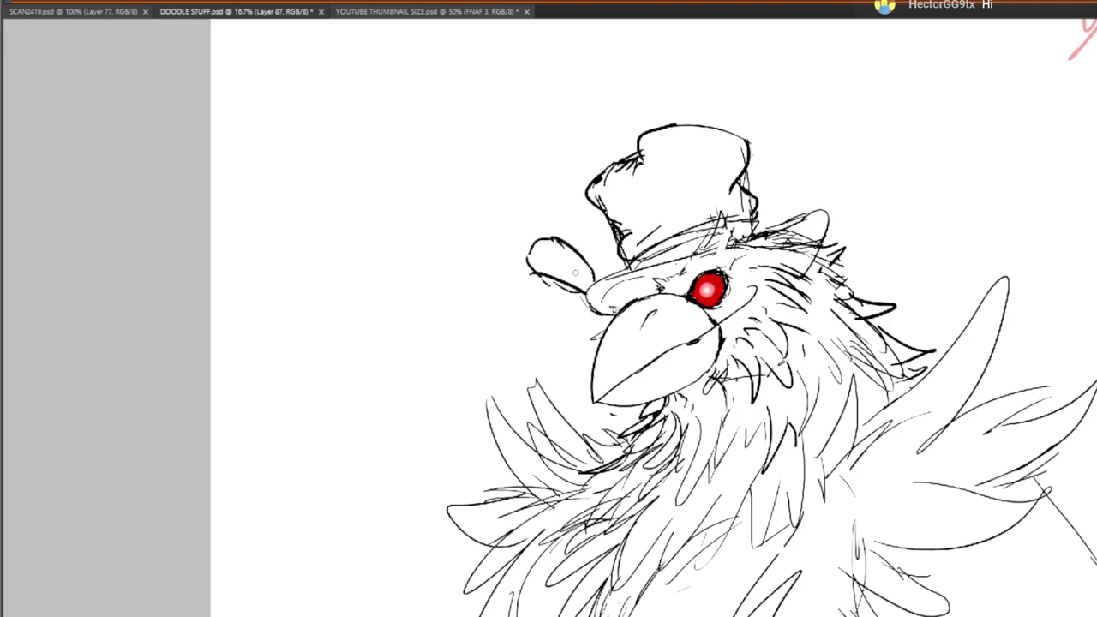
pyautogui.moveTo(605, 304); pyautogui.dragTo(556, 340)
pyautogui.hotkey('ctrl', 'z')
pyautogui.moveTo(606, 303)
pyautogui.mouseDown()
pyautogui.moveTo(559, 333)
pyautogui.moveTo(592, 349)
pyautogui.moveTo(537, 339)
pyautogui.mouseUp()
pyautogui.moveTo(561, 290); pyautogui.dragTo(515, 270)
# Sketch the two remaining curled fingers and complete the thumb's contour on the raised hand
pyautogui.moveTo(485, 229)
pyautogui.mouseDown()
pyautogui.moveTo(490, 261)
pyautogui.moveTo(458, 294)
pyautogui.moveTo(504, 322)
pyautogui.moveTo(454, 333)
pyautogui.moveTo(461, 341)
pyautogui.mouseUp()
pyautogui.moveTo(495, 296)
pyautogui.mouseDown()
pyautogui.moveTo(520, 346)
pyautogui.moveTo(500, 369)
pyautogui.moveTo(530, 367)
pyautogui.moveTo(525, 388)
pyautogui.mouseUp()
pyautogui.moveTo(523, 349); pyautogui.dragTo(529, 380)
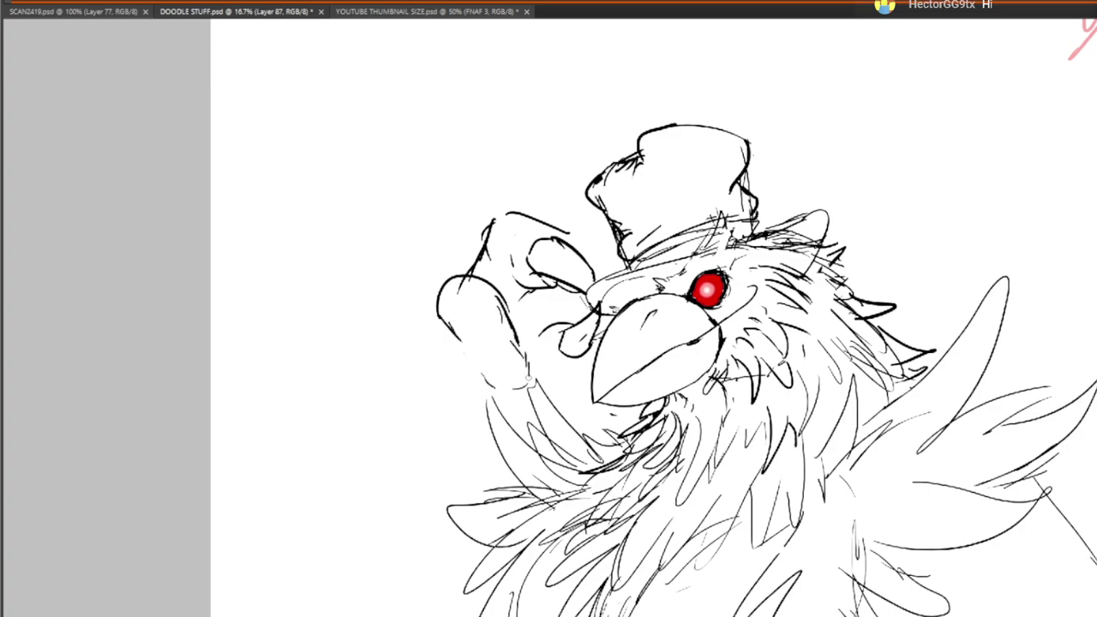
pyautogui.moveTo(592, 345); pyautogui.dragTo(545, 379)
pyautogui.moveTo(540, 288)
pyautogui.mouseDown()
pyautogui.moveTo(533, 333)
pyautogui.moveTo(527, 304)
pyautogui.moveTo(519, 316)
pyautogui.moveTo(514, 300)
pyautogui.moveTo(525, 345)
pyautogui.mouseUp()
pyautogui.moveTo(384, 311)
pyautogui.mouseDown()
pyautogui.moveTo(418, 232)
pyautogui.moveTo(518, 306)
pyautogui.mouseUp()
pyautogui.moveTo(441, 291)
pyautogui.mouseDown()
pyautogui.moveTo(469, 241)
pyautogui.moveTo(500, 277)
pyautogui.mouseUp()
pyautogui.moveTo(472, 243); pyautogui.dragTo(490, 263)
pyautogui.moveTo(434, 289)
pyautogui.mouseDown()
pyautogui.moveTo(480, 329)
pyautogui.moveTo(528, 334)
pyautogui.moveTo(538, 311)
pyautogui.mouseUp()
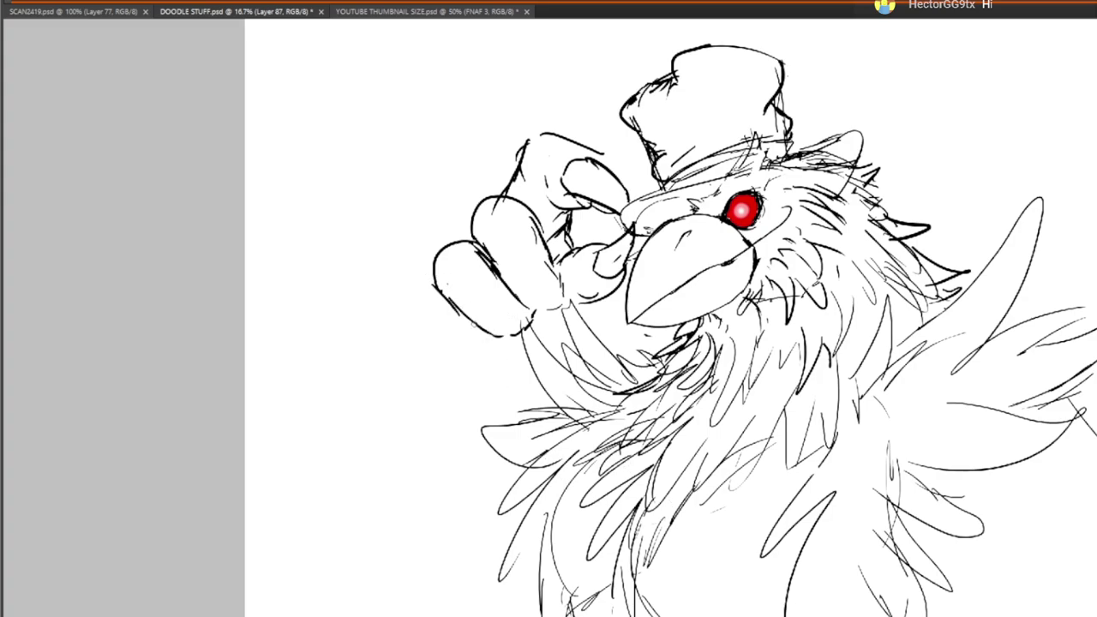
# Draw curved crease lines across the fingers of the raised hand
pyautogui.moveTo(449, 299); pyautogui.dragTo(463, 269)
pyautogui.moveTo(490, 233); pyautogui.dragTo(514, 216)
pyautogui.moveTo(500, 259); pyautogui.dragTo(518, 241)
pyautogui.moveTo(518, 284); pyautogui.dragTo(542, 266)
pyautogui.moveTo(499, 327); pyautogui.dragTo(517, 312)
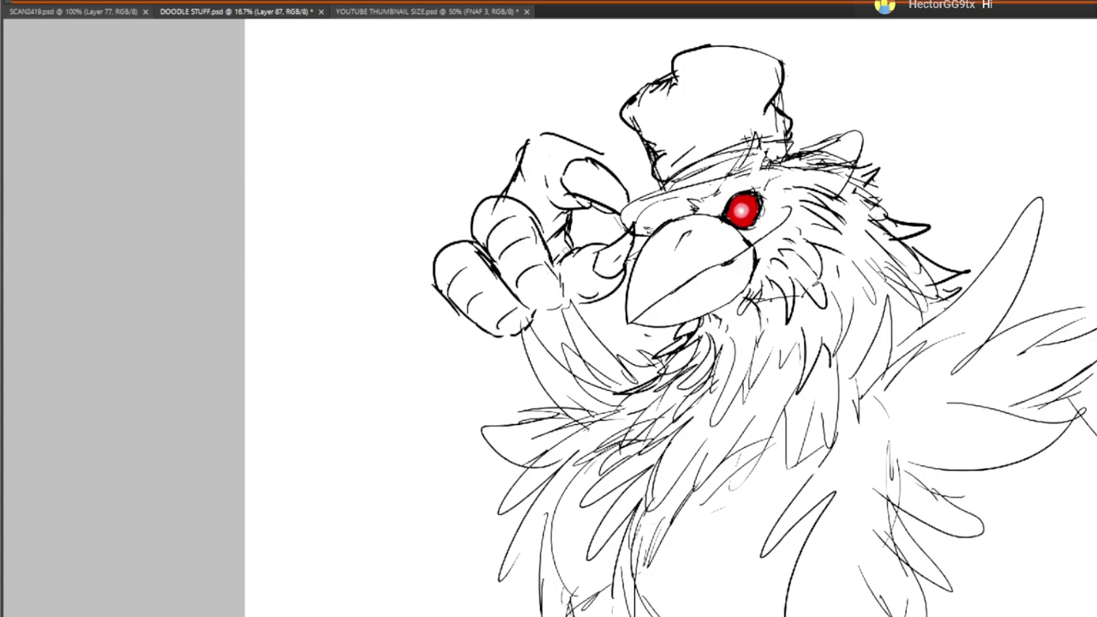
pyautogui.moveTo(607, 166)
pyautogui.mouseDown()
pyautogui.moveTo(569, 146)
pyautogui.moveTo(526, 163)
pyautogui.moveTo(515, 214)
pyautogui.mouseUp()
pyautogui.moveTo(161, 212); pyautogui.dragTo(154, 210)
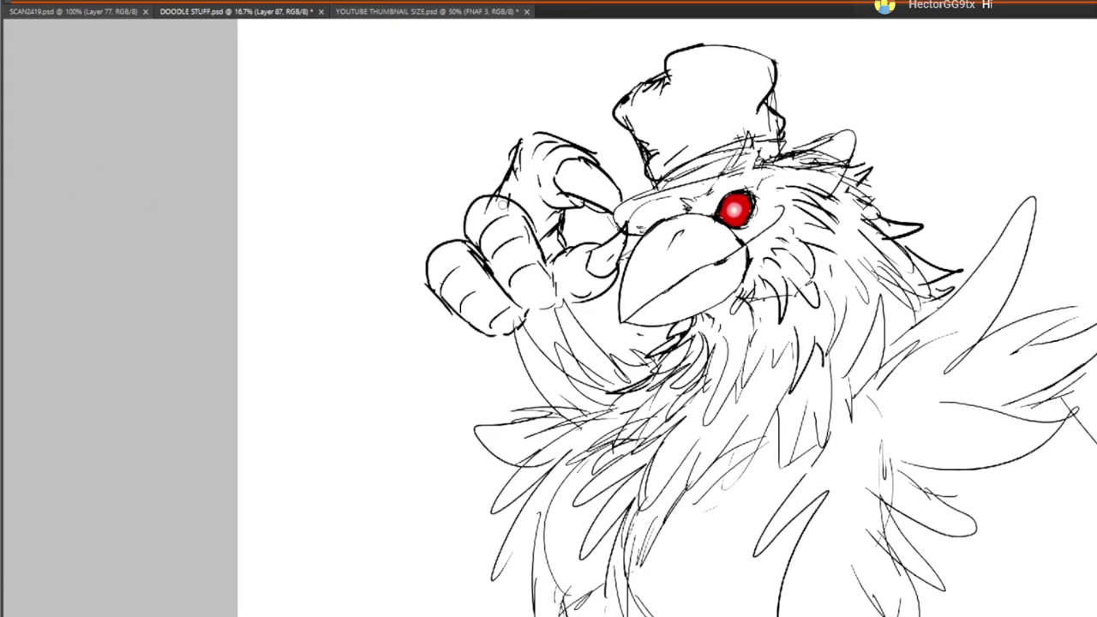
pyautogui.moveTo(511, 208); pyautogui.dragTo(497, 185)
pyautogui.moveTo(98, 306); pyautogui.dragTo(90, 261)
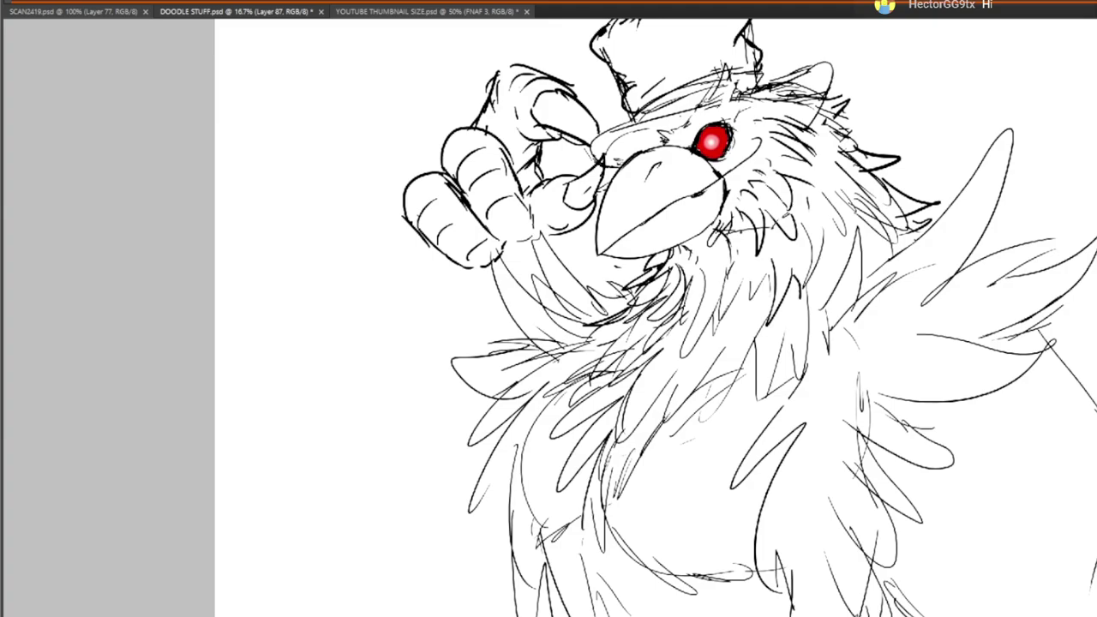
# Sketch the outer edge of the forearm running down from the outermost finger
pyautogui.moveTo(414, 290)
pyautogui.mouseDown()
pyautogui.moveTo(409, 263)
pyautogui.moveTo(416, 312)
pyautogui.moveTo(368, 295)
pyautogui.moveTo(379, 352)
pyautogui.mouseUp()
pyautogui.moveTo(438, 329)
pyautogui.mouseDown()
pyautogui.moveTo(486, 287)
pyautogui.moveTo(489, 306)
pyautogui.mouseUp()
pyautogui.moveTo(478, 255); pyautogui.dragTo(463, 335)
pyautogui.moveTo(473, 276); pyautogui.dragTo(458, 346)
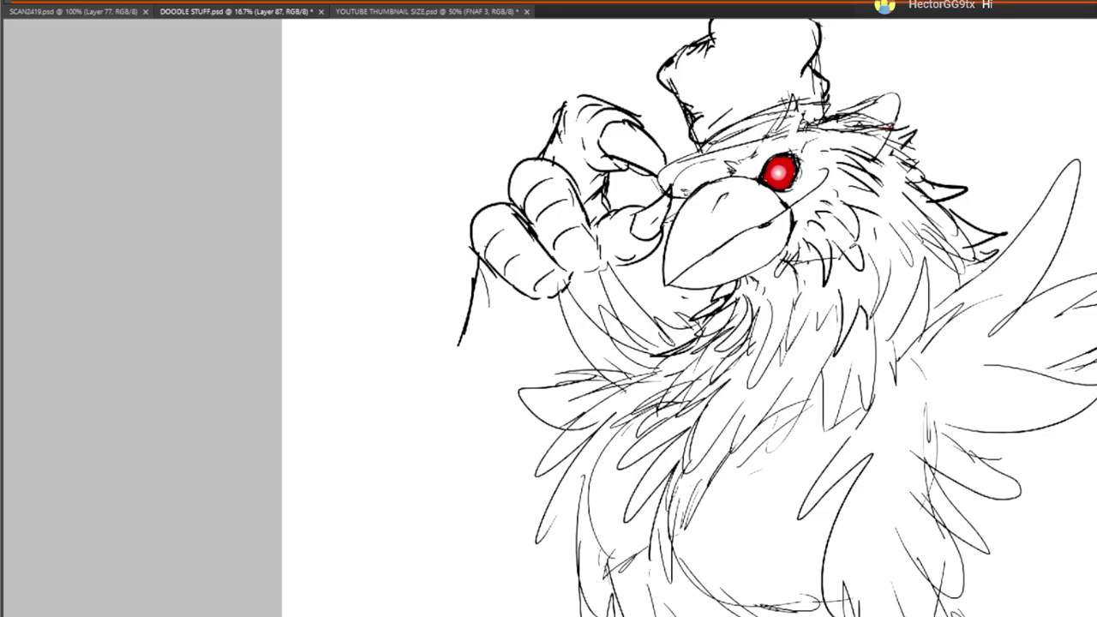
pyautogui.moveTo(617, 428); pyautogui.dragTo(661, 295)
pyautogui.moveTo(514, 139)
pyautogui.mouseDown()
pyautogui.moveTo(518, 176)
pyautogui.moveTo(493, 210)
pyautogui.mouseUp()
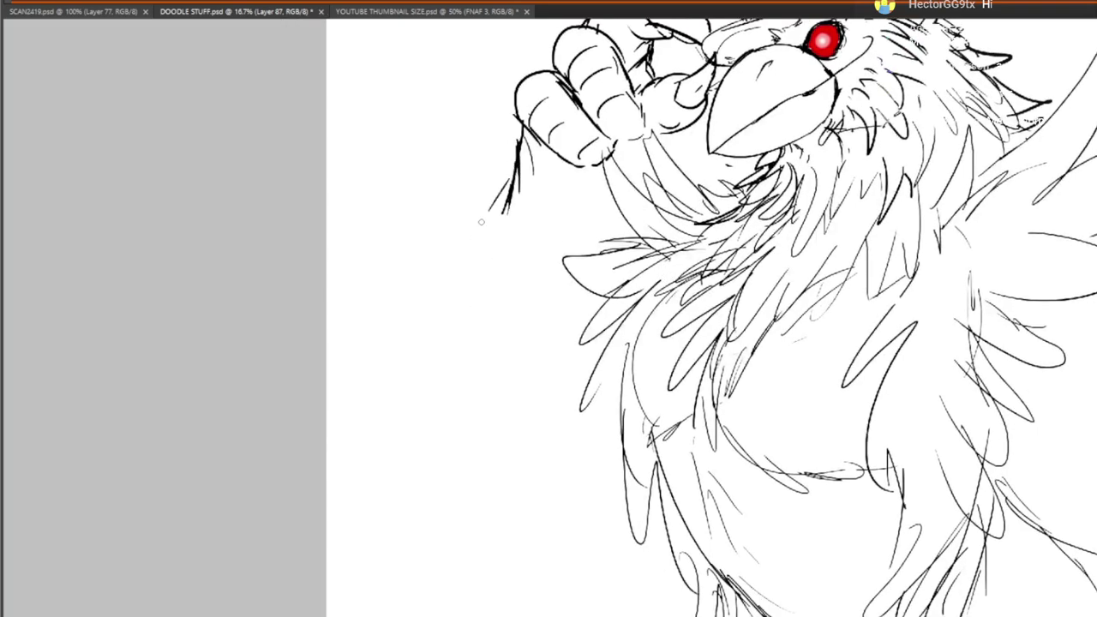
# Draw pointed feather tufts along the outer edge of the raised forearm
pyautogui.moveTo(509, 165); pyautogui.dragTo(406, 288)
pyautogui.moveTo(470, 137)
pyautogui.mouseDown()
pyautogui.moveTo(501, 215)
pyautogui.moveTo(565, 146)
pyautogui.moveTo(569, 202)
pyautogui.moveTo(416, 167)
pyautogui.moveTo(501, 244)
pyautogui.mouseUp()
pyautogui.moveTo(489, 240); pyautogui.dragTo(398, 296)
pyautogui.moveTo(484, 274); pyautogui.dragTo(388, 279)
pyautogui.moveTo(446, 300); pyautogui.dragTo(390, 351)
pyautogui.moveTo(429, 318); pyautogui.dragTo(381, 390)
pyautogui.moveTo(446, 360); pyautogui.dragTo(369, 522)
# Draw long hanging arm feathers running down to the canvas's lower edge
pyautogui.scroll(-3, 457, 434)
pyautogui.moveTo(459, 302); pyautogui.dragTo(417, 549)
pyautogui.moveTo(494, 324); pyautogui.dragTo(433, 550)
pyautogui.moveTo(489, 336); pyautogui.dragTo(468, 550)
pyautogui.moveTo(518, 363); pyautogui.dragTo(506, 550)
pyautogui.moveTo(542, 378); pyautogui.dragTo(538, 550)
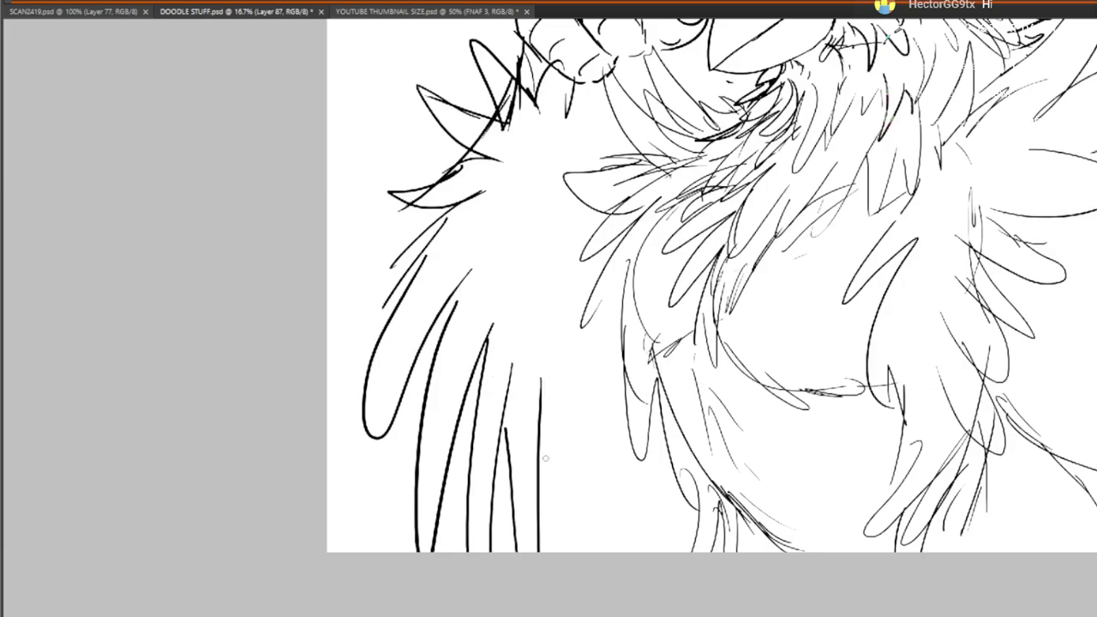
# Draw long tapering feather lines down to the canvas's lower edge along the inner part of the raised arm
pyautogui.moveTo(542, 431); pyautogui.dragTo(558, 553)
pyautogui.moveTo(567, 423); pyautogui.dragTo(578, 553)
pyautogui.moveTo(586, 456); pyautogui.dragTo(595, 553)
pyautogui.moveTo(590, 414); pyautogui.dragTo(590, 446)
pyautogui.moveTo(590, 514); pyautogui.dragTo(602, 553)
pyautogui.moveTo(589, 496); pyautogui.dragTo(606, 553)
# Add overlapping rounded feathers along the outer lower edge of the raised arm
pyautogui.moveTo(420, 363); pyautogui.dragTo(371, 553)
pyautogui.moveTo(444, 472); pyautogui.dragTo(421, 553)
pyautogui.moveTo(424, 417); pyautogui.dragTo(419, 547)
pyautogui.moveTo(381, 417); pyautogui.dragTo(339, 523)
pyautogui.moveTo(395, 445); pyautogui.dragTo(335, 545)
pyautogui.moveTo(428, 222); pyautogui.dragTo(433, 283)
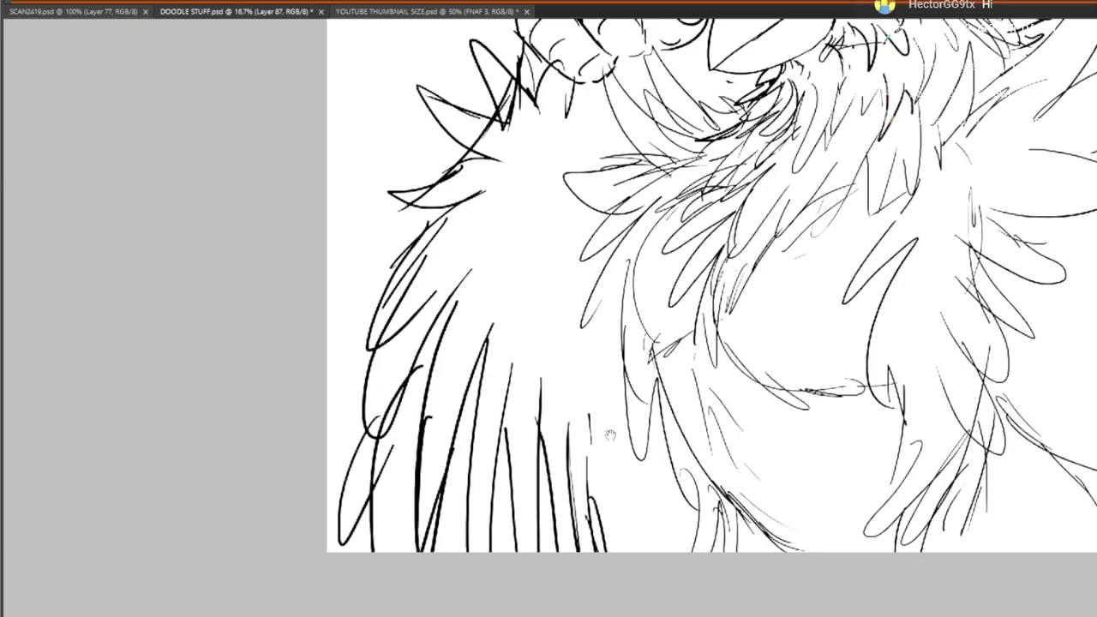
# Finish the innermost hanging arm feathers and add short feather marks inside the forearm
pyautogui.moveTo(600, 484); pyautogui.dragTo(614, 553)
pyautogui.moveTo(628, 519); pyautogui.dragTo(631, 553)
pyautogui.moveTo(562, 359); pyautogui.dragTo(568, 457)
pyautogui.moveTo(549, 294); pyautogui.dragTo(528, 328)
pyautogui.moveTo(550, 332); pyautogui.dragTo(538, 408)
pyautogui.moveTo(560, 368); pyautogui.dragTo(553, 446)
# Draw the forearm's inner edge from the wrist to the elbow with small feather tufts along it
pyautogui.moveTo(673, 153); pyautogui.dragTo(593, 225)
pyautogui.moveTo(644, 187)
pyautogui.mouseDown()
pyautogui.moveTo(608, 243)
pyautogui.moveTo(611, 322)
pyautogui.mouseUp()
pyautogui.moveTo(645, 272); pyautogui.dragTo(596, 420)
pyautogui.moveTo(624, 325); pyautogui.dragTo(613, 455)
pyautogui.moveTo(615, 424); pyautogui.dragTo(603, 281)
pyautogui.moveTo(595, 242); pyautogui.dragTo(615, 310)
pyautogui.moveTo(608, 271); pyautogui.dragTo(618, 308)
pyautogui.moveTo(613, 276)
pyautogui.mouseDown()
pyautogui.moveTo(626, 311)
pyautogui.moveTo(534, 568)
pyautogui.moveTo(529, 417)
pyautogui.moveTo(506, 398)
pyautogui.mouseUp()
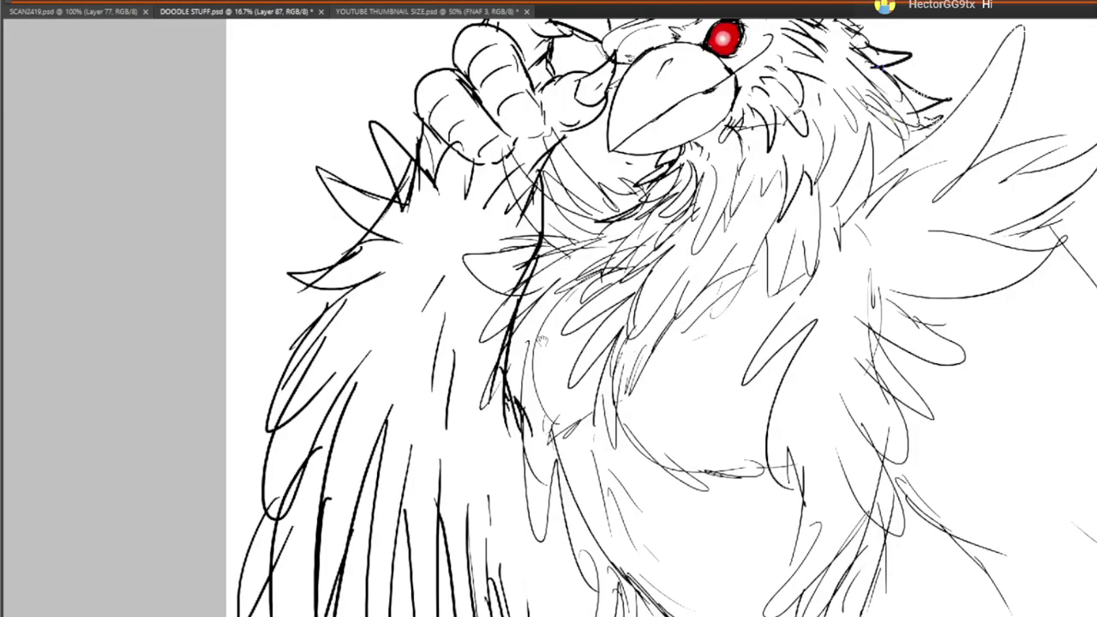
# On Layer 88, erase the body feather lines that overlap the inside of the raised forearm
pyautogui.moveTo(541, 341); pyautogui.dragTo(526, 314)
pyautogui.hotkey('ctrl', 'shift', 'alt', 'n')
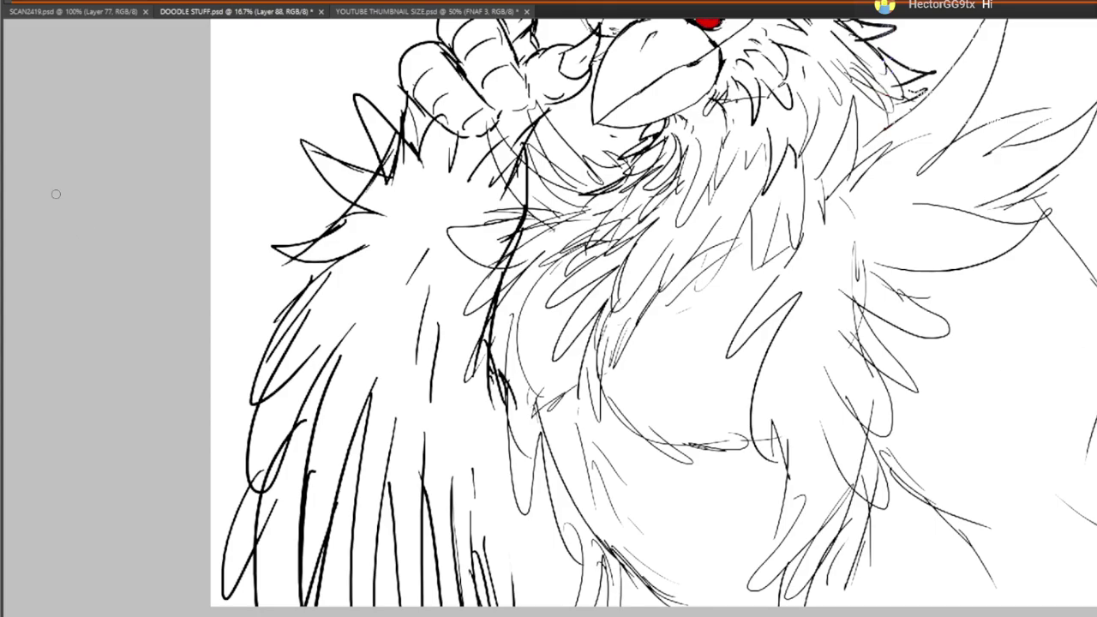
pyautogui.moveTo(481, 377)
pyautogui.mouseDown()
pyautogui.moveTo(474, 397)
pyautogui.moveTo(476, 266)
pyautogui.moveTo(492, 220)
pyautogui.mouseUp()
pyautogui.moveTo(453, 402)
pyautogui.mouseDown()
pyautogui.moveTo(506, 225)
pyautogui.moveTo(437, 315)
pyautogui.moveTo(452, 233)
pyautogui.moveTo(509, 146)
pyautogui.mouseUp()
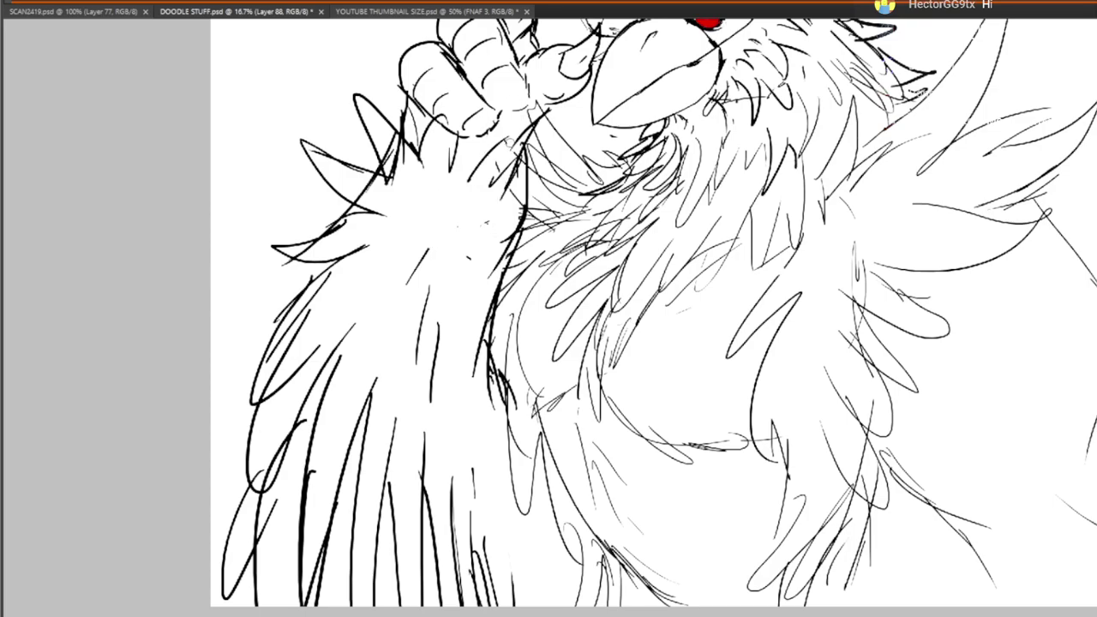
pyautogui.moveTo(520, 106)
pyautogui.mouseDown()
pyautogui.moveTo(512, 215)
pyautogui.moveTo(456, 100)
pyautogui.mouseUp()
pyautogui.moveTo(645, 288); pyautogui.dragTo(506, 297)
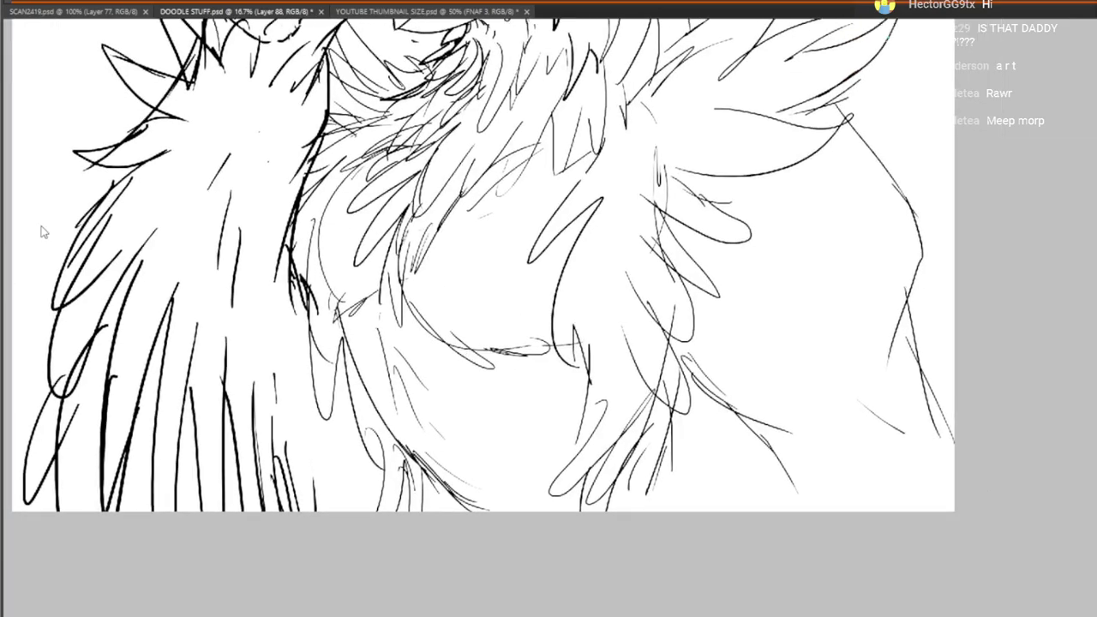
# Darken the line beneath the other arm and draw forked strokes from it down to the canvas's lower edge
pyautogui.moveTo(811, 441); pyautogui.dragTo(929, 517)
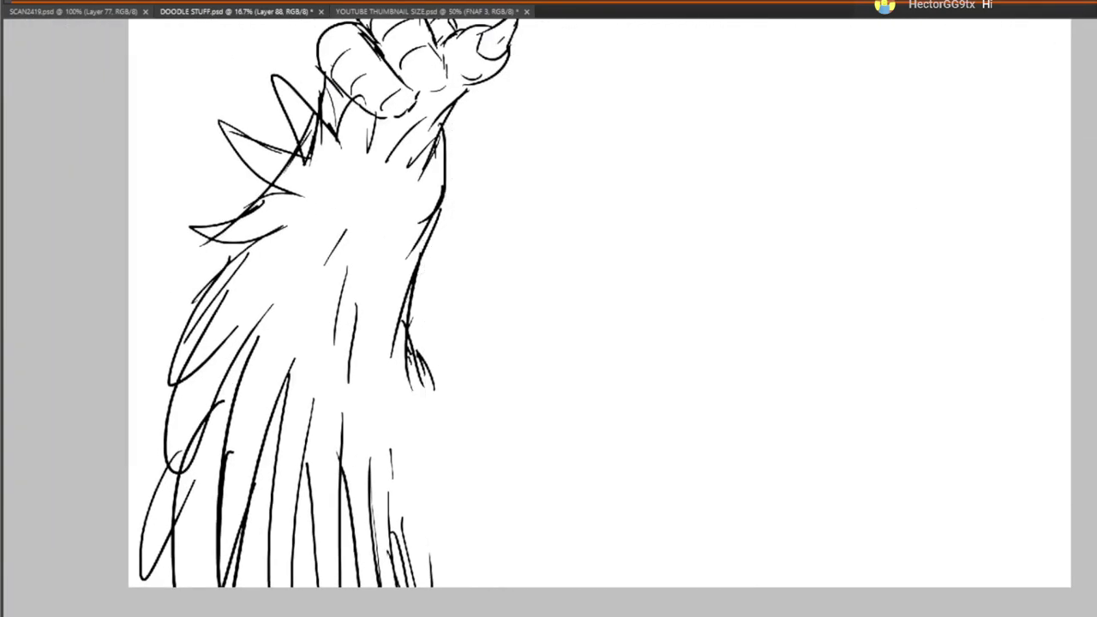
pyautogui.moveTo(802, 438); pyautogui.dragTo(915, 574)
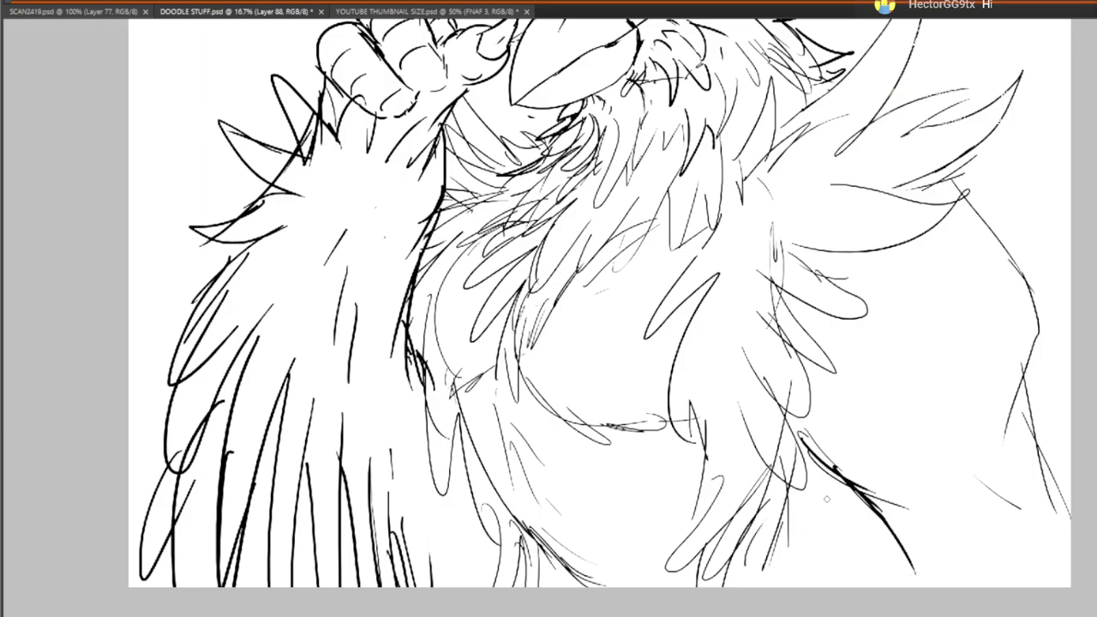
pyautogui.moveTo(845, 488); pyautogui.dragTo(798, 573)
pyautogui.moveTo(840, 505); pyautogui.dragTo(810, 588)
pyautogui.moveTo(830, 533); pyautogui.dragTo(849, 607)
pyautogui.moveTo(760, 444)
pyautogui.mouseDown()
pyautogui.moveTo(742, 590)
pyautogui.moveTo(699, 358)
pyautogui.mouseUp()
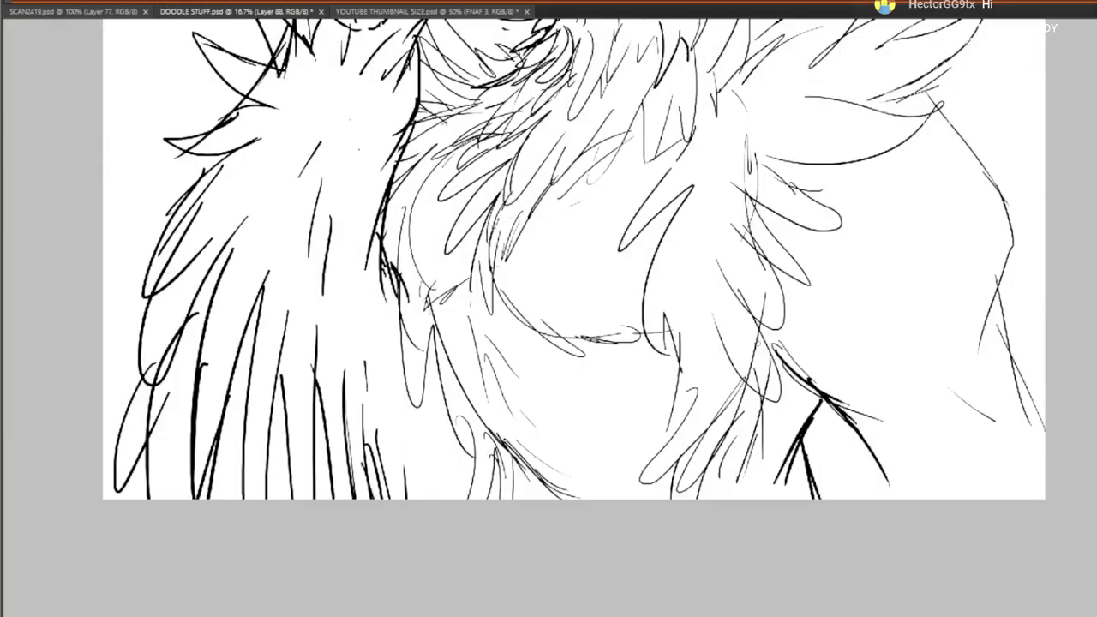
# Draw the flank beside the raised arm with a looped feather and jagged strokes down to the lower edge
pyautogui.moveTo(651, 328); pyautogui.dragTo(685, 289)
pyautogui.moveTo(469, 290); pyautogui.dragTo(495, 344)
pyautogui.moveTo(436, 256)
pyautogui.mouseDown()
pyautogui.moveTo(437, 347)
pyautogui.moveTo(468, 294)
pyautogui.mouseUp()
pyautogui.moveTo(469, 295); pyautogui.dragTo(501, 414)
pyautogui.moveTo(497, 369); pyautogui.dragTo(514, 419)
pyautogui.moveTo(503, 385); pyautogui.dragTo(520, 461)
pyautogui.moveTo(528, 414)
pyautogui.mouseDown()
pyautogui.moveTo(514, 461)
pyautogui.moveTo(569, 461)
pyautogui.mouseUp()
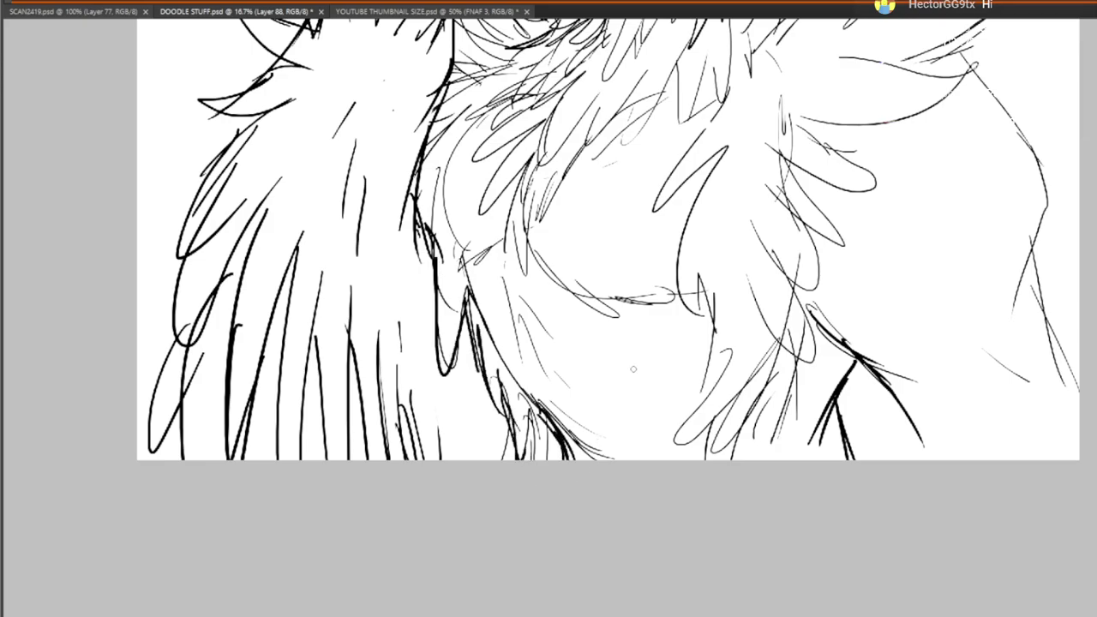
# Darken the chest feather edges next to the raised forearm
pyautogui.moveTo(562, 282)
pyautogui.mouseDown()
pyautogui.moveTo(544, 463)
pyautogui.moveTo(567, 482)
pyautogui.mouseUp()
pyautogui.moveTo(431, 386); pyautogui.dragTo(447, 451)
pyautogui.moveTo(422, 355); pyautogui.dragTo(430, 411)
pyautogui.moveTo(439, 324)
pyautogui.mouseDown()
pyautogui.moveTo(421, 373)
pyautogui.moveTo(485, 276)
pyautogui.mouseUp()
pyautogui.moveTo(650, 313)
pyautogui.mouseDown()
pyautogui.moveTo(612, 384)
pyautogui.moveTo(576, 329)
pyautogui.mouseUp()
# Outline the upper outer edge of the lowered arm with pointed feather tips
pyautogui.moveTo(893, 279)
pyautogui.mouseDown()
pyautogui.moveTo(983, 392)
pyautogui.moveTo(917, 354)
pyautogui.mouseUp()
pyautogui.moveTo(931, 369); pyautogui.dragTo(948, 441)
pyautogui.moveTo(948, 439)
pyautogui.mouseDown()
pyautogui.moveTo(939, 418)
pyautogui.moveTo(961, 435)
pyautogui.mouseUp()
pyautogui.moveTo(962, 435); pyautogui.dragTo(941, 414)
pyautogui.moveTo(918, 379); pyautogui.dragTo(936, 407)
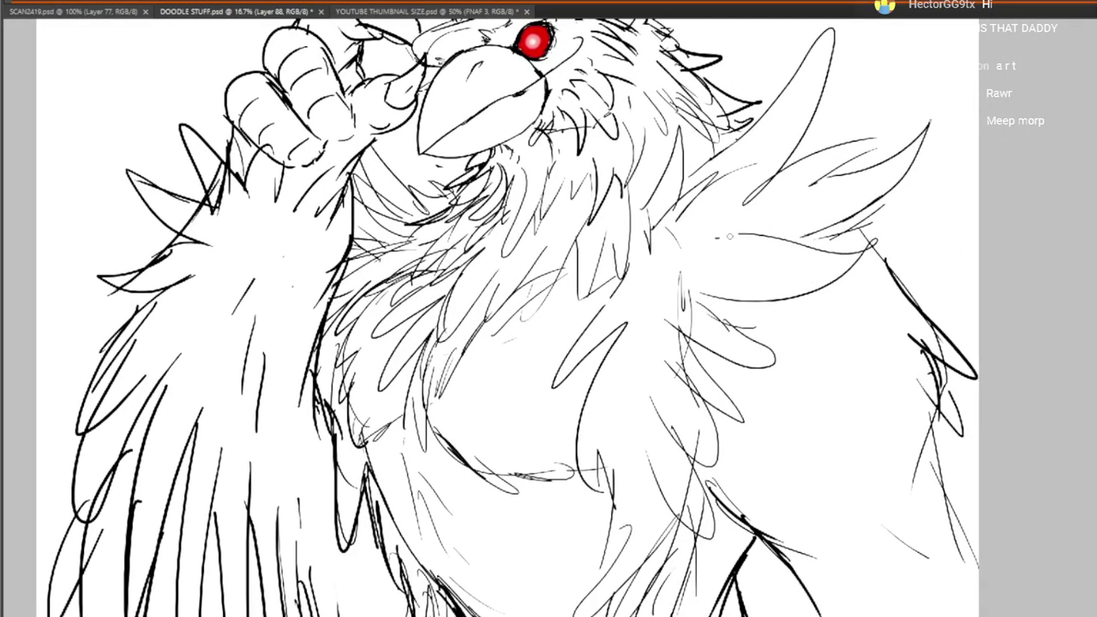
# Add strokes to the shoulder feathers and continue the jagged feathers down the lowered arm's outer edge
pyautogui.moveTo(717, 238); pyautogui.dragTo(822, 239)
pyautogui.moveTo(849, 243); pyautogui.dragTo(783, 269)
pyautogui.moveTo(869, 384)
pyautogui.mouseDown()
pyautogui.moveTo(826, 330)
pyautogui.moveTo(935, 519)
pyautogui.mouseUp()
pyautogui.moveTo(908, 446); pyautogui.dragTo(934, 499)
pyautogui.moveTo(765, 529)
pyautogui.mouseDown()
pyautogui.moveTo(793, 584)
pyautogui.moveTo(778, 584)
pyautogui.mouseUp()
pyautogui.moveTo(749, 462)
pyautogui.mouseDown()
pyautogui.moveTo(779, 575)
pyautogui.moveTo(731, 450)
pyautogui.mouseUp()
pyautogui.moveTo(896, 404); pyautogui.dragTo(914, 329)
pyautogui.moveTo(688, 504); pyautogui.dragTo(694, 473)
pyautogui.moveTo(896, 437); pyautogui.dragTo(916, 484)
# Draw more layered feathers on the lowered arm's shoulder and a bold feather at the side of the chest
pyautogui.moveTo(833, 289); pyautogui.dragTo(870, 445)
pyautogui.moveTo(823, 324)
pyautogui.mouseDown()
pyautogui.moveTo(872, 367)
pyautogui.moveTo(849, 339)
pyautogui.mouseUp()
pyautogui.moveTo(756, 383)
pyautogui.mouseDown()
pyautogui.moveTo(824, 243)
pyautogui.moveTo(813, 256)
pyautogui.mouseUp()
pyautogui.moveTo(802, 209); pyautogui.dragTo(817, 304)
pyautogui.moveTo(775, 280); pyautogui.dragTo(809, 286)
pyautogui.moveTo(699, 335); pyautogui.dragTo(605, 378)
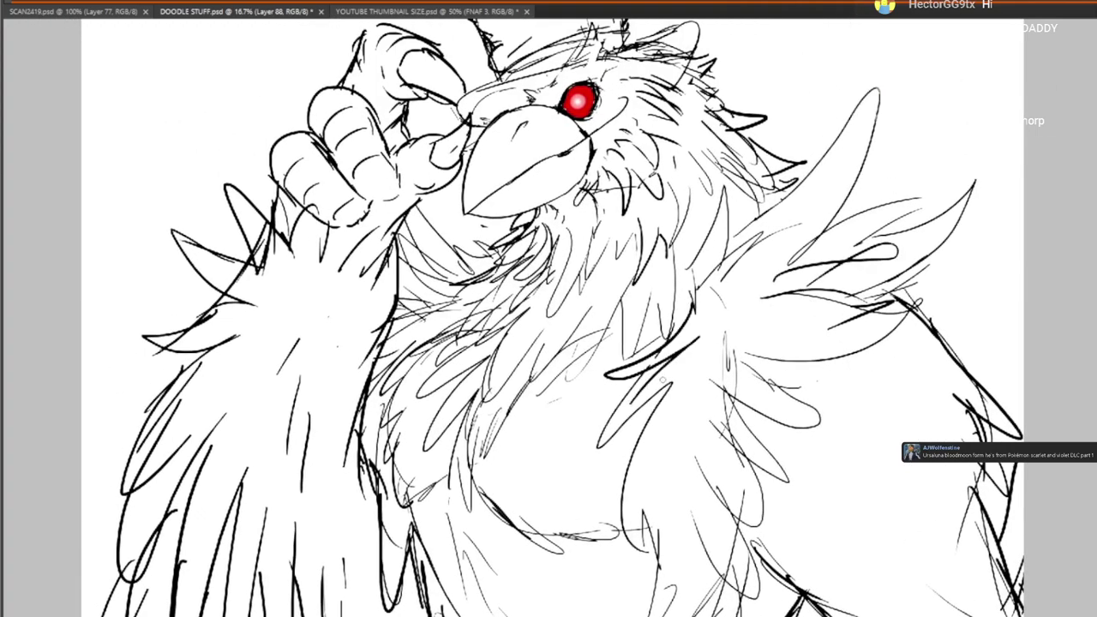
# Darken feathers in the middle of the chest and draw pointed tufts beneath the beak
pyautogui.scroll(4, 511, 360)
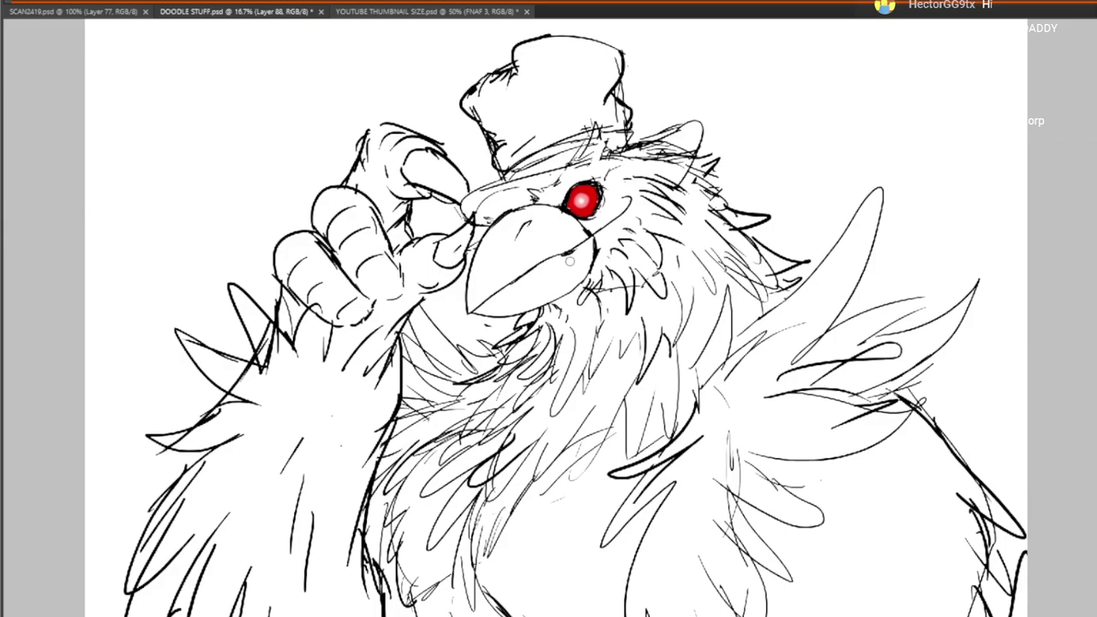
pyautogui.moveTo(468, 225)
pyautogui.mouseDown()
pyautogui.moveTo(473, 216)
pyautogui.moveTo(470, 227)
pyautogui.mouseUp()
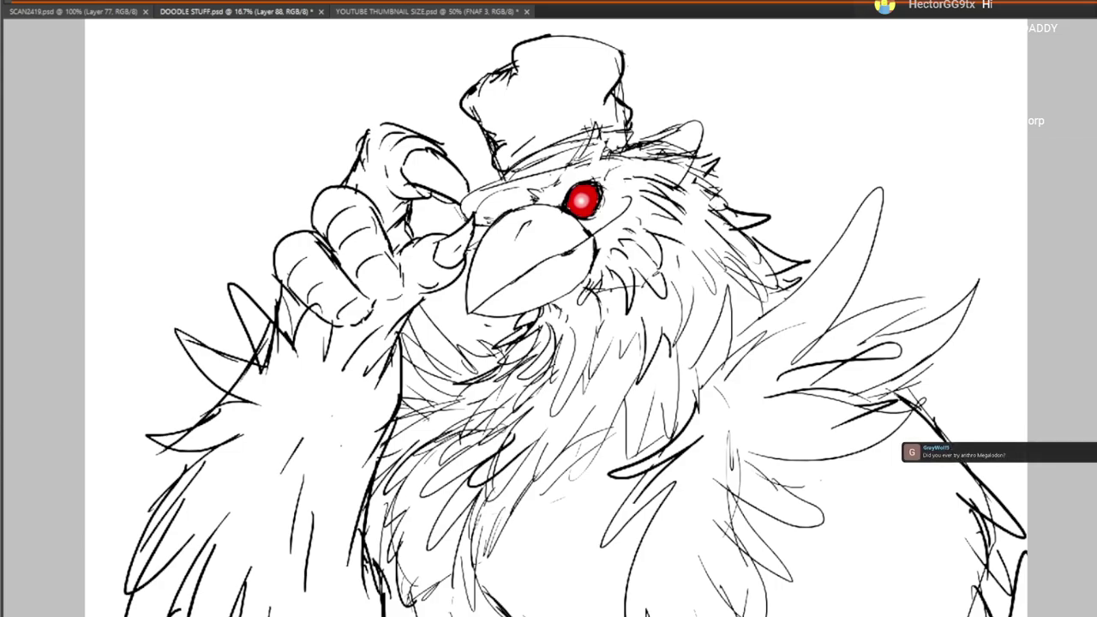
pyautogui.moveTo(532, 377); pyautogui.dragTo(600, 178)
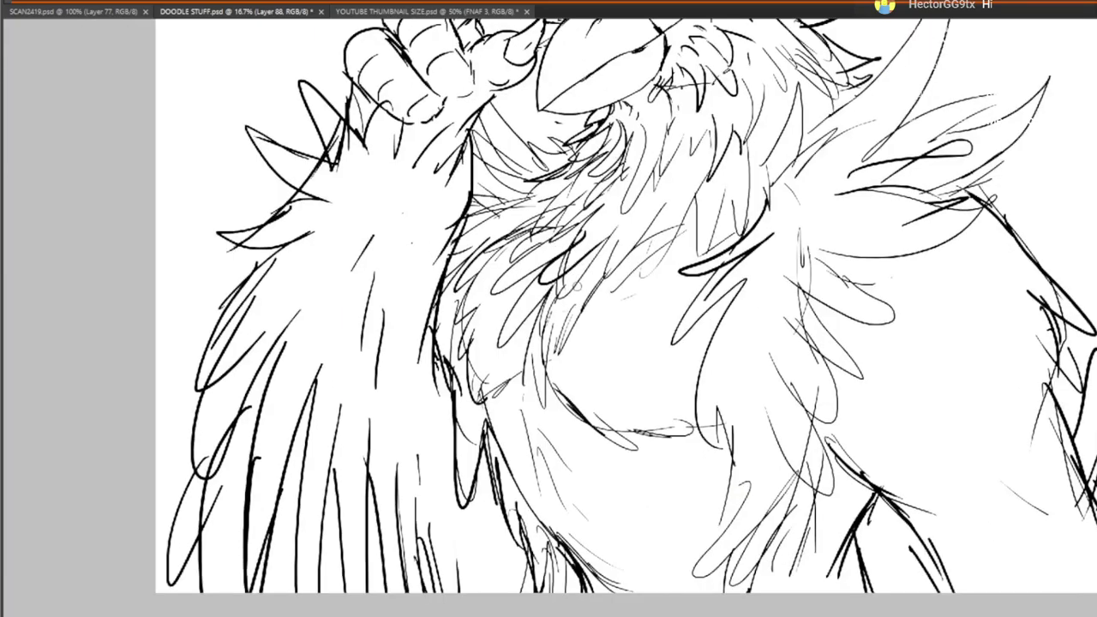
pyautogui.moveTo(590, 271); pyautogui.dragTo(479, 446)
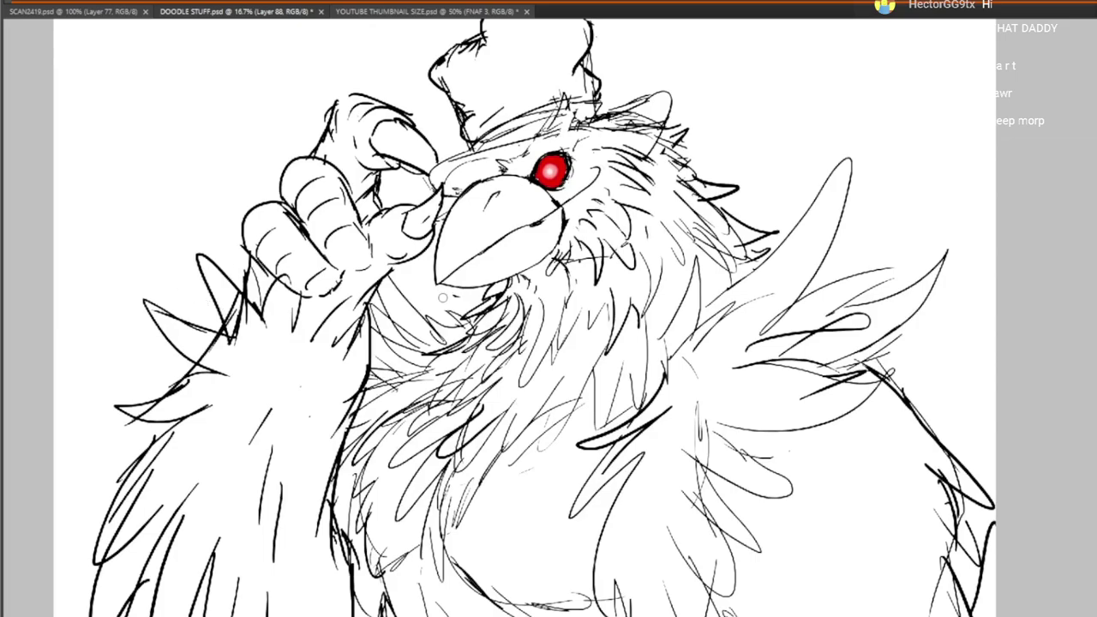
pyautogui.moveTo(436, 322)
pyautogui.mouseDown()
pyautogui.moveTo(463, 293)
pyautogui.moveTo(481, 302)
pyautogui.mouseUp()
pyautogui.moveTo(630, 354); pyautogui.dragTo(640, 453)
# Draw large pointed feathers behind the hat, the neck and the shoulder
pyautogui.moveTo(592, 210)
pyautogui.mouseDown()
pyautogui.moveTo(607, 158)
pyautogui.moveTo(696, 87)
pyautogui.moveTo(610, 197)
pyautogui.moveTo(702, 122)
pyautogui.mouseUp()
pyautogui.moveTo(791, 303)
pyautogui.mouseDown()
pyautogui.moveTo(851, 236)
pyautogui.moveTo(911, 301)
pyautogui.moveTo(875, 359)
pyautogui.mouseUp()
pyautogui.moveTo(703, 268)
pyautogui.mouseDown()
pyautogui.moveTo(756, 228)
pyautogui.moveTo(777, 314)
pyautogui.moveTo(778, 253)
pyautogui.mouseUp()
pyautogui.moveTo(705, 261)
pyautogui.mouseDown()
pyautogui.moveTo(716, 231)
pyautogui.moveTo(727, 278)
pyautogui.mouseUp()
pyautogui.moveTo(706, 250)
pyautogui.mouseDown()
pyautogui.moveTo(721, 202)
pyautogui.moveTo(709, 228)
pyautogui.mouseUp()
pyautogui.moveTo(706, 252); pyautogui.dragTo(711, 228)
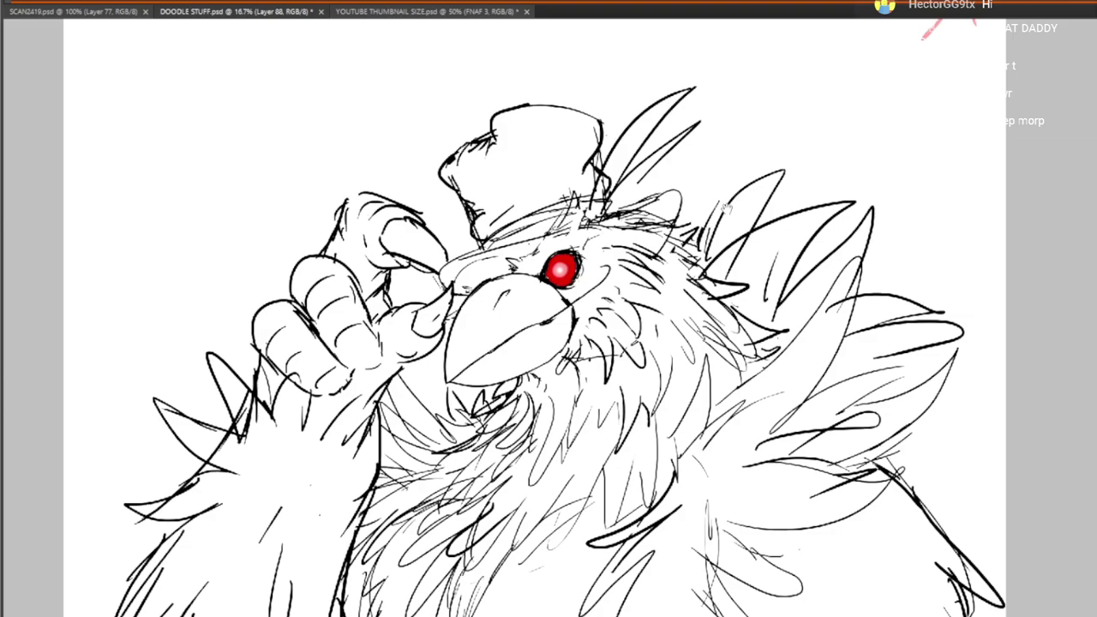
pyautogui.moveTo(751, 435); pyautogui.dragTo(744, 231)
pyautogui.moveTo(436, 238)
pyautogui.mouseDown()
pyautogui.moveTo(506, 323)
pyautogui.moveTo(559, 269)
pyautogui.mouseUp()
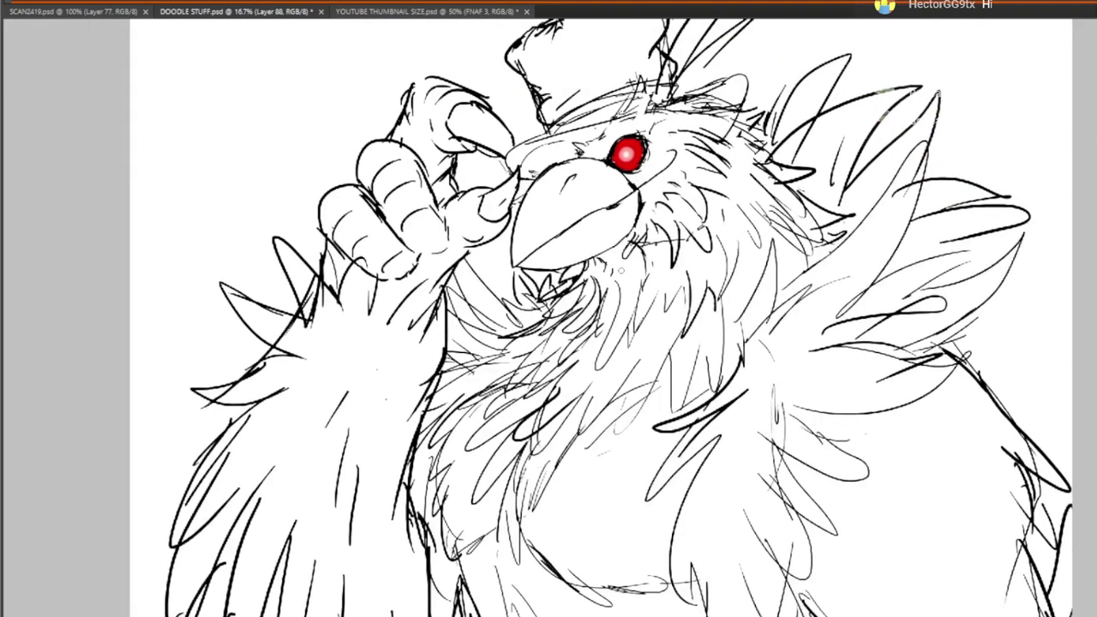
pyautogui.moveTo(909, 244); pyautogui.dragTo(1010, 241)
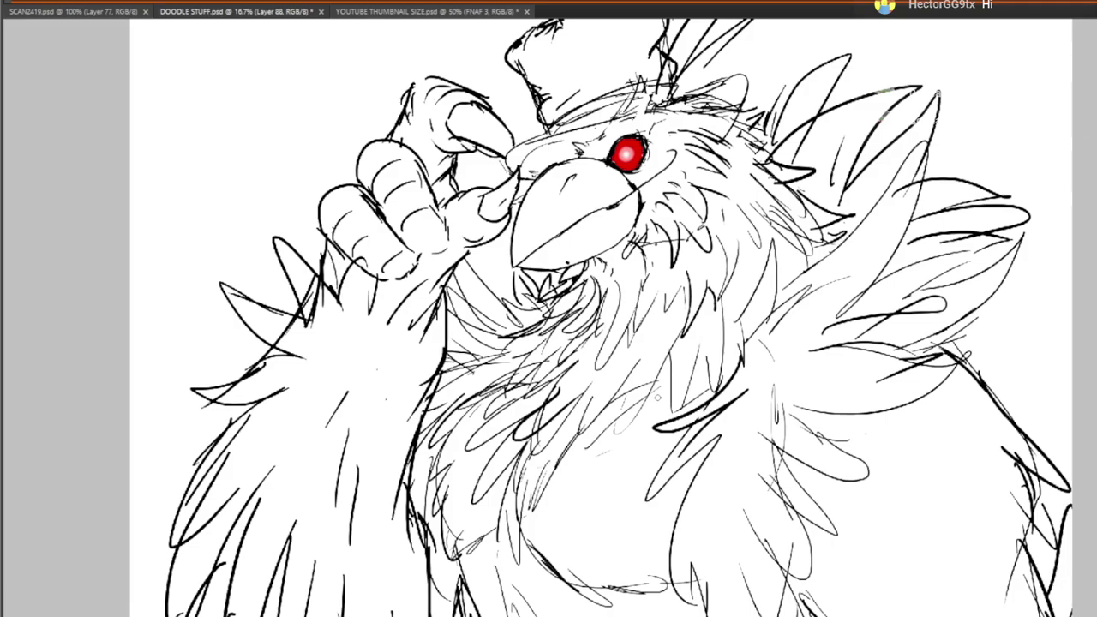
# Doodle a cartoon shark's head with an eye, upper teeth, dorsal fin and raised side fin in the blank corner
pyautogui.moveTo(752, 129); pyautogui.dragTo(683, 270)
pyautogui.moveTo(220, 37); pyautogui.dragTo(381, 191)
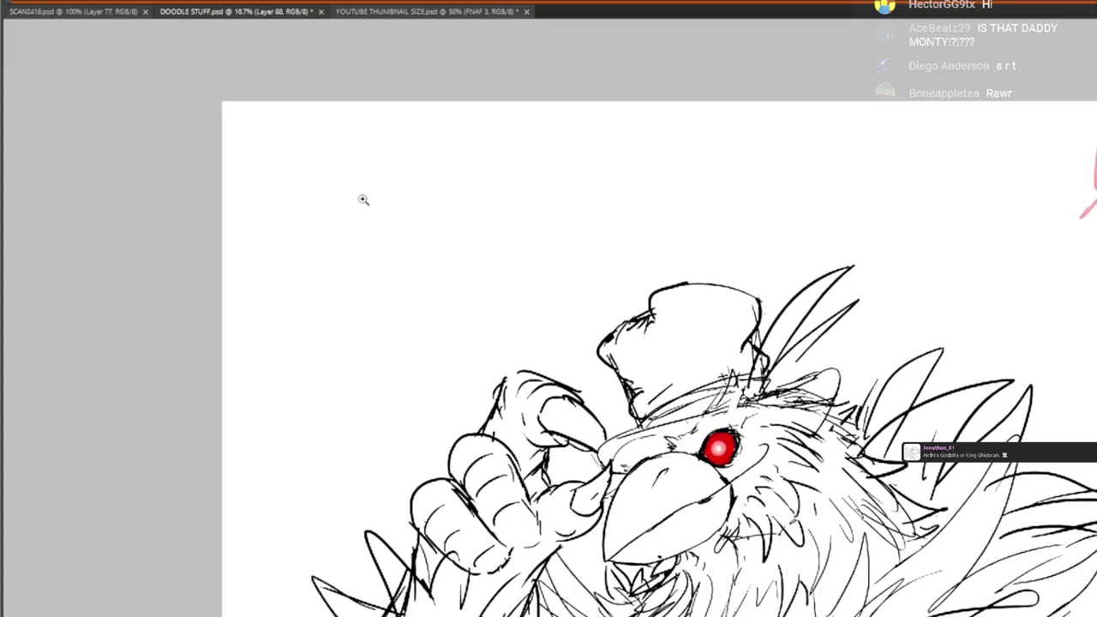
pyautogui.scroll(3, 412, 249)
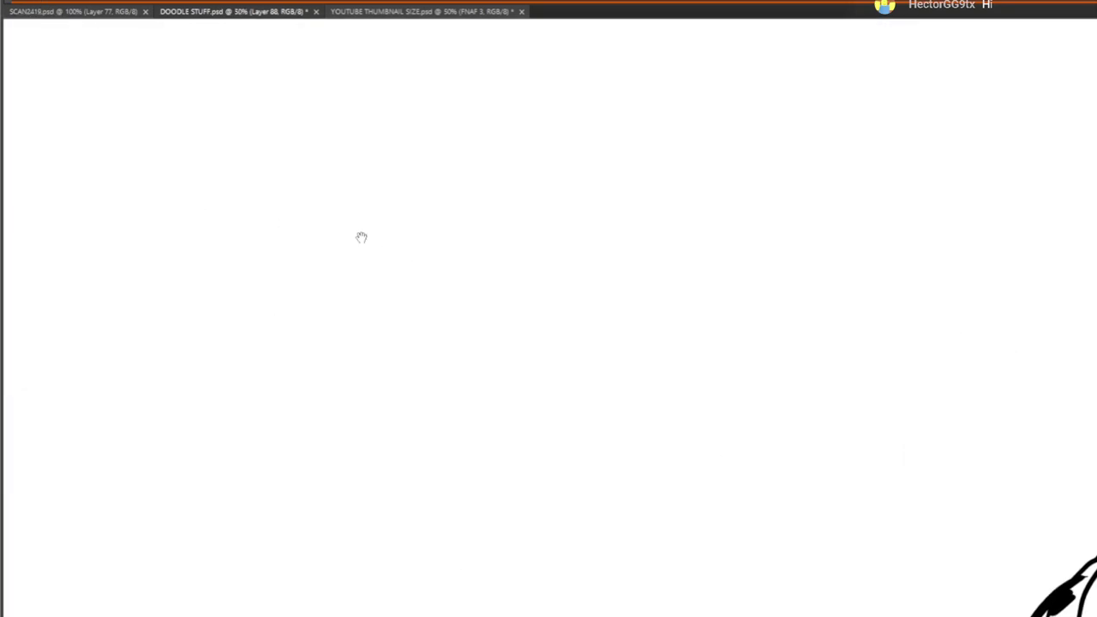
pyautogui.moveTo(417, 109)
pyautogui.mouseDown()
pyautogui.moveTo(451, 172)
pyautogui.moveTo(528, 161)
pyautogui.moveTo(524, 88)
pyautogui.moveTo(564, 103)
pyautogui.moveTo(544, 110)
pyautogui.moveTo(595, 116)
pyautogui.moveTo(661, 152)
pyautogui.moveTo(636, 223)
pyautogui.moveTo(642, 316)
pyautogui.mouseUp()
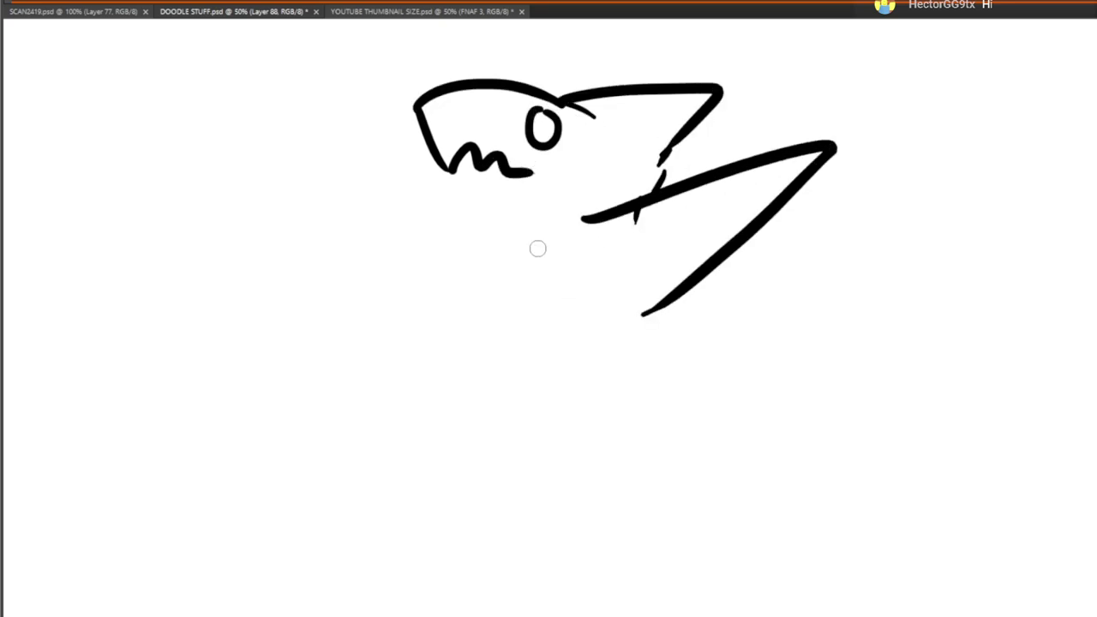
# Draw the shark's toothed lower jaw and a first front fin, and undo the last two strokes
pyautogui.moveTo(446, 197); pyautogui.dragTo(555, 212)
pyautogui.moveTo(539, 182); pyautogui.dragTo(586, 162)
pyautogui.moveTo(554, 213); pyautogui.dragTo(585, 177)
pyautogui.moveTo(500, 231)
pyautogui.mouseDown()
pyautogui.moveTo(512, 243)
pyautogui.moveTo(540, 238)
pyautogui.moveTo(502, 289)
pyautogui.moveTo(511, 300)
pyautogui.mouseUp()
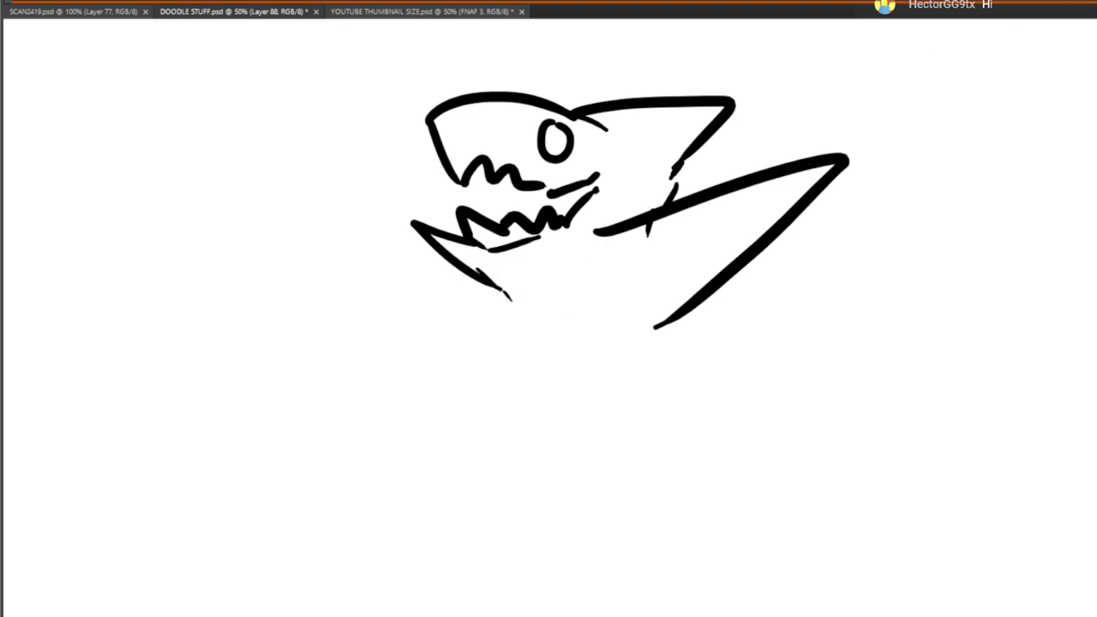
pyautogui.hotkey('ctrl', 'z')
pyautogui.hotkey('ctrl', 'z')
# Redraw the shark's front fin larger and sketch its torso with chest, belly and back lines
pyautogui.moveTo(469, 242)
pyautogui.mouseDown()
pyautogui.moveTo(487, 310)
pyautogui.moveTo(512, 338)
pyautogui.mouseUp()
pyautogui.moveTo(528, 265)
pyautogui.mouseDown()
pyautogui.moveTo(535, 346)
pyautogui.moveTo(522, 349)
pyautogui.mouseUp()
pyautogui.moveTo(553, 337); pyautogui.dragTo(534, 301)
pyautogui.moveTo(582, 232); pyautogui.dragTo(591, 278)
pyautogui.moveTo(516, 314); pyautogui.dragTo(560, 351)
pyautogui.moveTo(504, 321)
pyautogui.mouseDown()
pyautogui.moveTo(542, 359)
pyautogui.moveTo(579, 370)
pyautogui.mouseUp()
pyautogui.moveTo(545, 367)
pyautogui.mouseDown()
pyautogui.moveTo(556, 390)
pyautogui.moveTo(581, 401)
pyautogui.mouseUp()
pyautogui.moveTo(594, 380); pyautogui.dragTo(601, 387)
pyautogui.moveTo(654, 289); pyautogui.dragTo(670, 402)
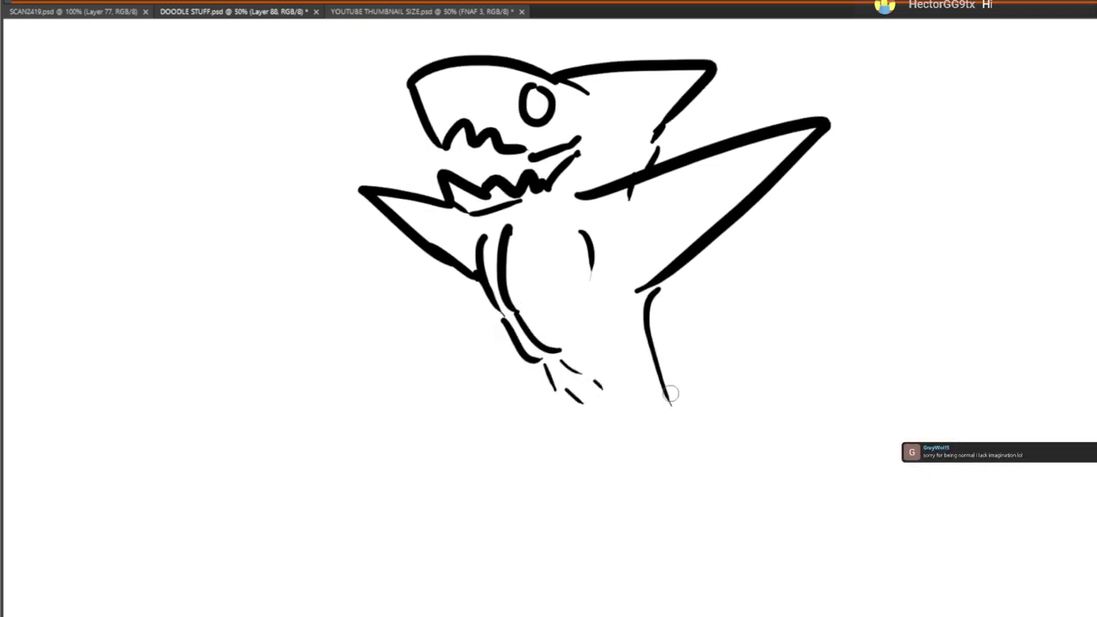
# Draw the shark's near leg with a pointed foot, undoing and redrawing the leg's back edge
pyautogui.scroll(-3, 605, 331)
pyautogui.moveTo(600, 312)
pyautogui.mouseDown()
pyautogui.moveTo(707, 490)
pyautogui.moveTo(667, 338)
pyautogui.mouseUp()
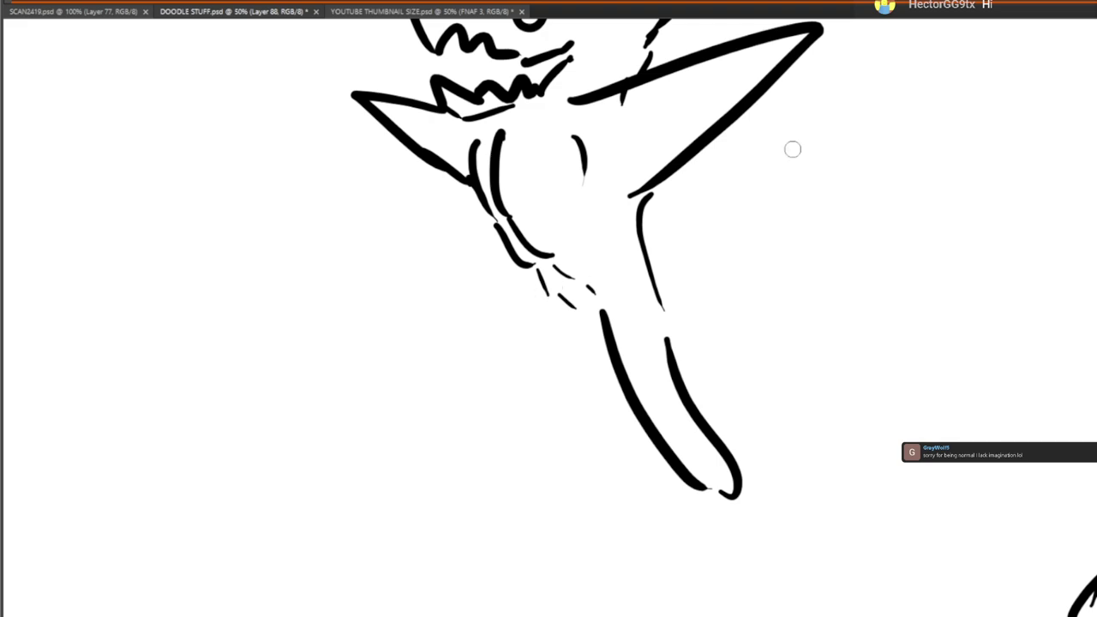
pyautogui.hotkey('ctrl', 'z')
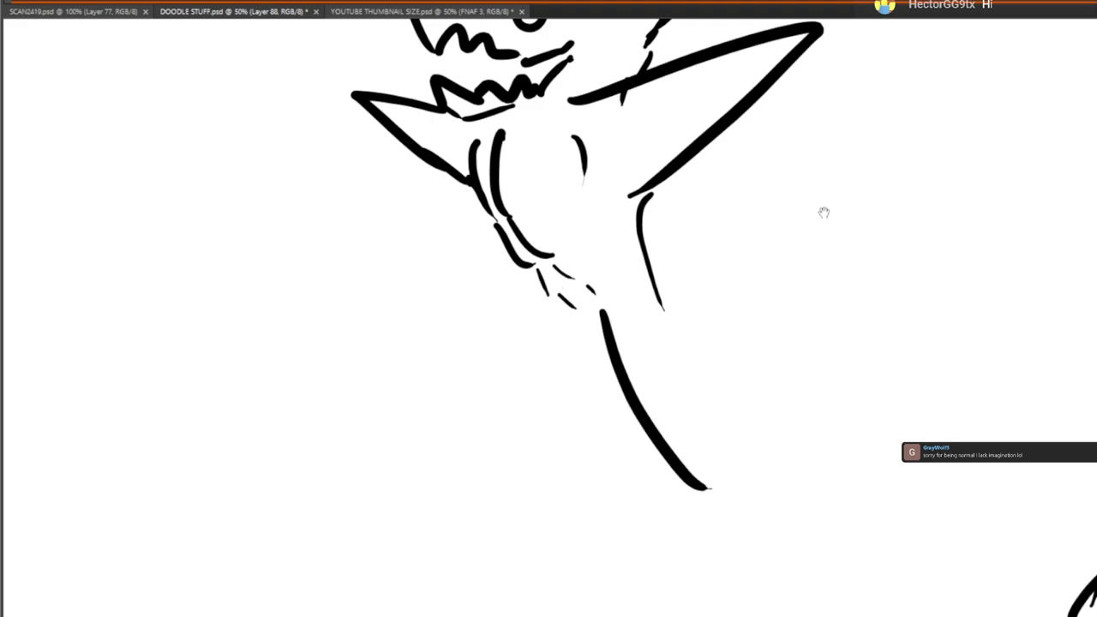
pyautogui.moveTo(665, 286); pyautogui.dragTo(763, 452)
pyautogui.moveTo(699, 473)
pyautogui.mouseDown()
pyautogui.moveTo(805, 483)
pyautogui.moveTo(733, 446)
pyautogui.mouseUp()
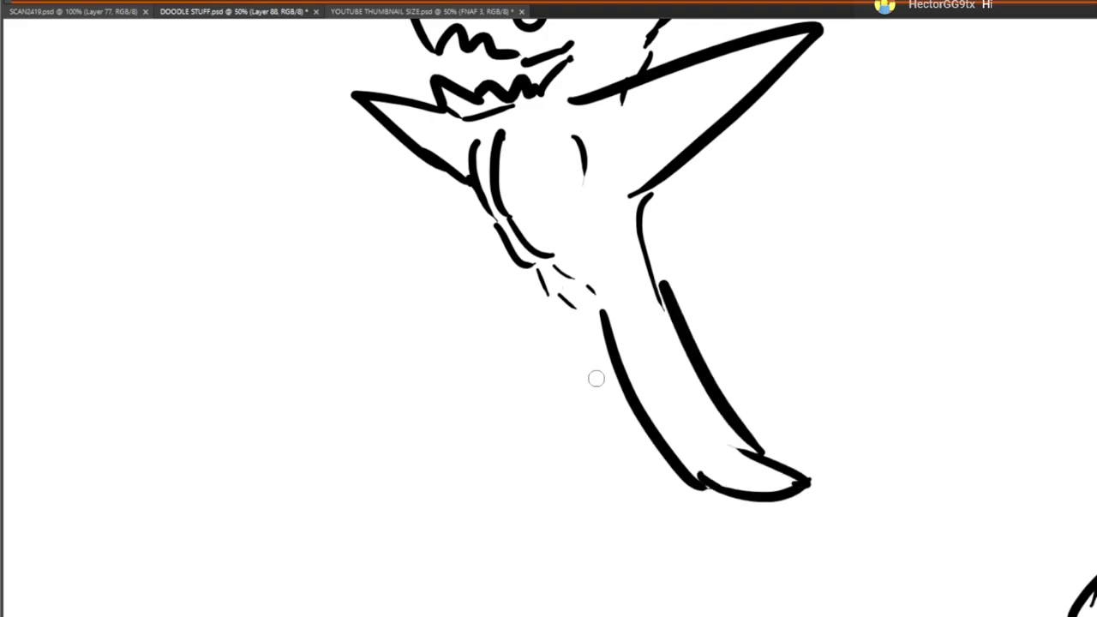
# Draw the shark's other leg tapering to a point beneath the belly
pyautogui.moveTo(525, 274); pyautogui.dragTo(502, 316)
pyautogui.moveTo(488, 368)
pyautogui.mouseDown()
pyautogui.moveTo(499, 470)
pyautogui.moveTo(504, 508)
pyautogui.mouseUp()
pyautogui.moveTo(510, 520); pyautogui.dragTo(588, 405)
pyautogui.moveTo(675, 320); pyautogui.dragTo(610, 418)
pyautogui.moveTo(518, 509); pyautogui.dragTo(536, 475)
# Draw the shark's long curved tail ending in a two-lobed fin
pyautogui.moveTo(625, 412); pyautogui.dragTo(576, 375)
pyautogui.moveTo(557, 364)
pyautogui.mouseDown()
pyautogui.moveTo(634, 429)
pyautogui.moveTo(852, 375)
pyautogui.mouseUp()
pyautogui.moveTo(647, 499)
pyautogui.mouseDown()
pyautogui.moveTo(840, 423)
pyautogui.moveTo(894, 345)
pyautogui.mouseUp()
pyautogui.moveTo(816, 390)
pyautogui.mouseDown()
pyautogui.moveTo(849, 196)
pyautogui.moveTo(898, 285)
pyautogui.moveTo(1057, 370)
pyautogui.moveTo(827, 410)
pyautogui.mouseUp()
pyautogui.moveTo(746, 390); pyautogui.dragTo(767, 521)
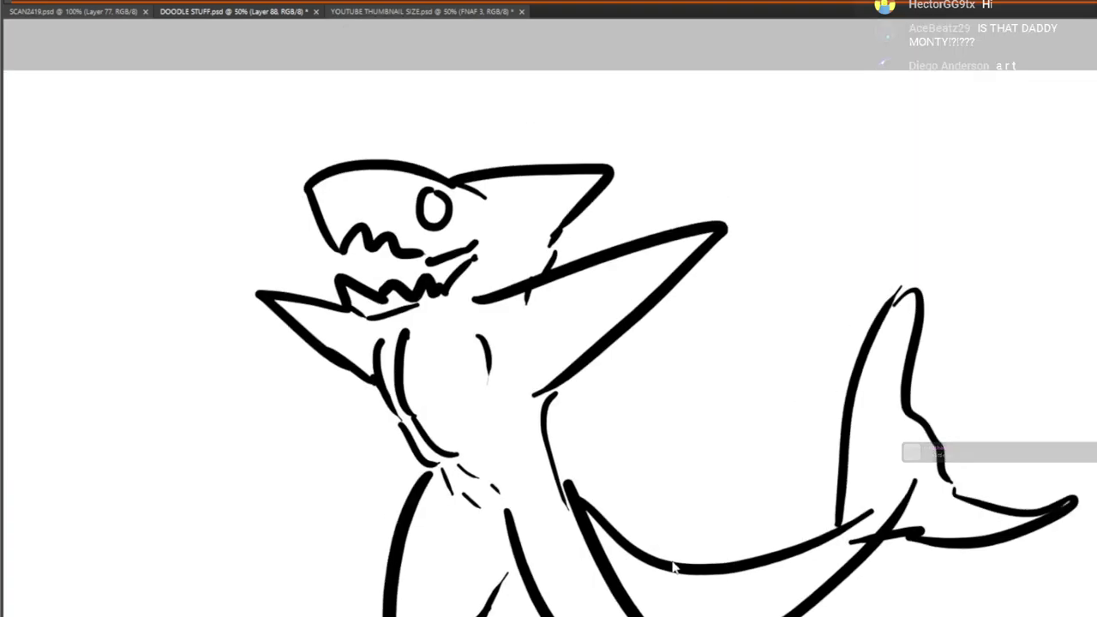
pyautogui.moveTo(523, 257); pyautogui.dragTo(565, 146)
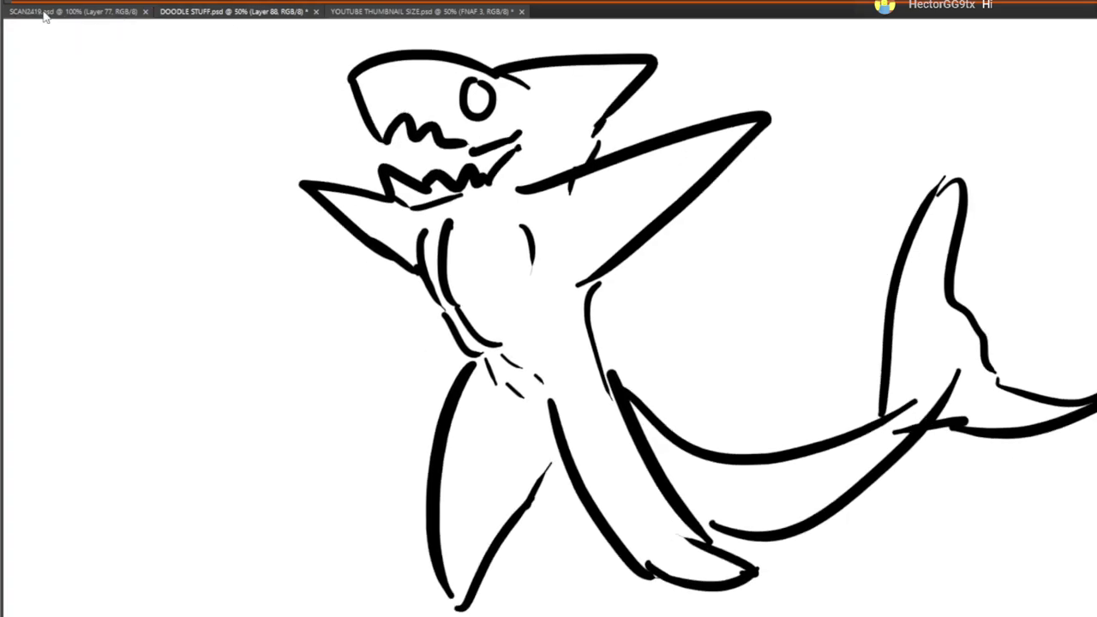
# Return to the bird and add rounded feather marks across the surface of the lowered arm
pyautogui.keyDown('alt'); pyautogui.click(109, 64); pyautogui.keyUp('alt')
pyautogui.moveTo(216, 182); pyautogui.dragTo(278, 231)
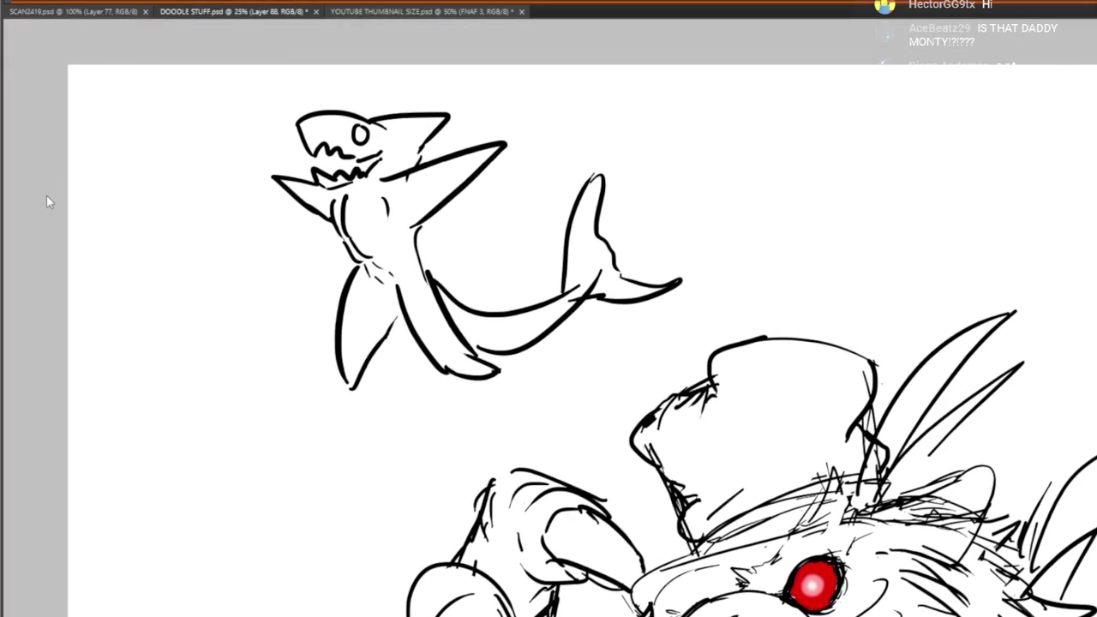
pyautogui.moveTo(276, 176)
pyautogui.mouseDown()
pyautogui.moveTo(308, 210)
pyautogui.moveTo(298, 224)
pyautogui.mouseUp()
pyautogui.moveTo(343, 146)
pyautogui.mouseDown()
pyautogui.moveTo(297, 224)
pyautogui.moveTo(454, 111)
pyautogui.moveTo(377, 278)
pyautogui.moveTo(465, 299)
pyautogui.moveTo(652, 185)
pyautogui.moveTo(578, 339)
pyautogui.mouseUp()
pyautogui.moveTo(663, 397); pyautogui.dragTo(385, 140)
pyautogui.moveTo(648, 532); pyautogui.dragTo(582, 214)
pyautogui.moveTo(582, 541)
pyautogui.mouseDown()
pyautogui.moveTo(604, 190)
pyautogui.moveTo(546, 396)
pyautogui.moveTo(484, 414)
pyautogui.mouseUp()
pyautogui.click(3, 247)
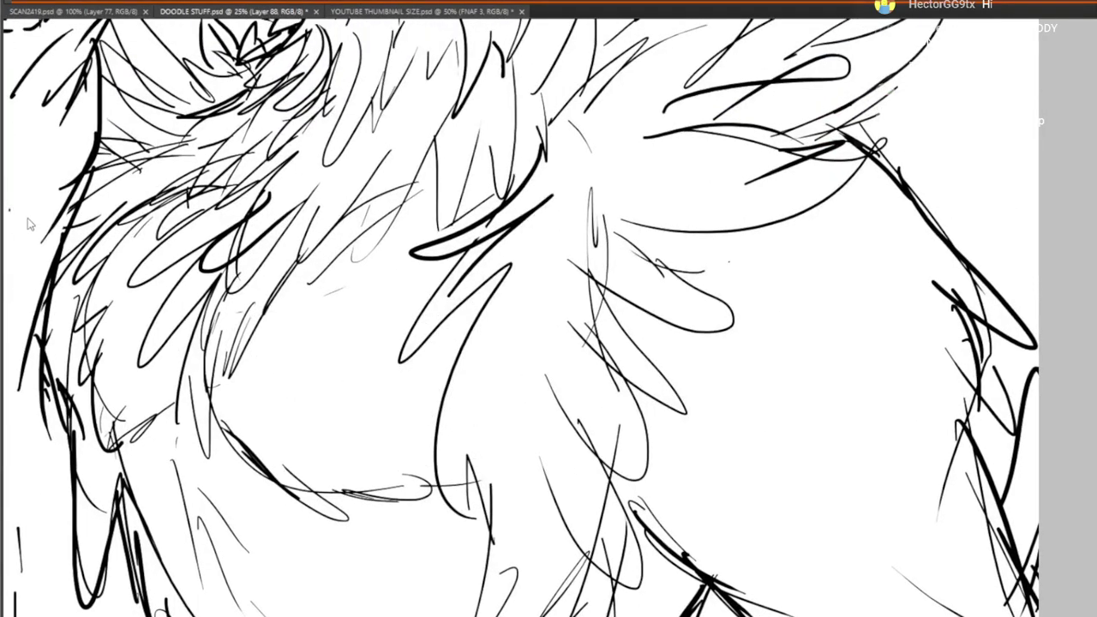
pyautogui.moveTo(797, 355); pyautogui.dragTo(849, 375)
pyautogui.moveTo(872, 385)
pyautogui.mouseDown()
pyautogui.moveTo(881, 409)
pyautogui.moveTo(899, 351)
pyautogui.mouseUp()
pyautogui.moveTo(889, 314); pyautogui.dragTo(901, 324)
pyautogui.moveTo(882, 157)
pyautogui.mouseDown()
pyautogui.moveTo(868, 179)
pyautogui.moveTo(950, 261)
pyautogui.mouseUp()
# Examine the overlapping feather lines on the bird's neck and chest up close at 100% zoom
pyautogui.moveTo(471, 413); pyautogui.dragTo(783, 200)
pyautogui.moveTo(670, 115); pyautogui.dragTo(598, 423)
pyautogui.moveTo(617, 287); pyautogui.dragTo(604, 439)
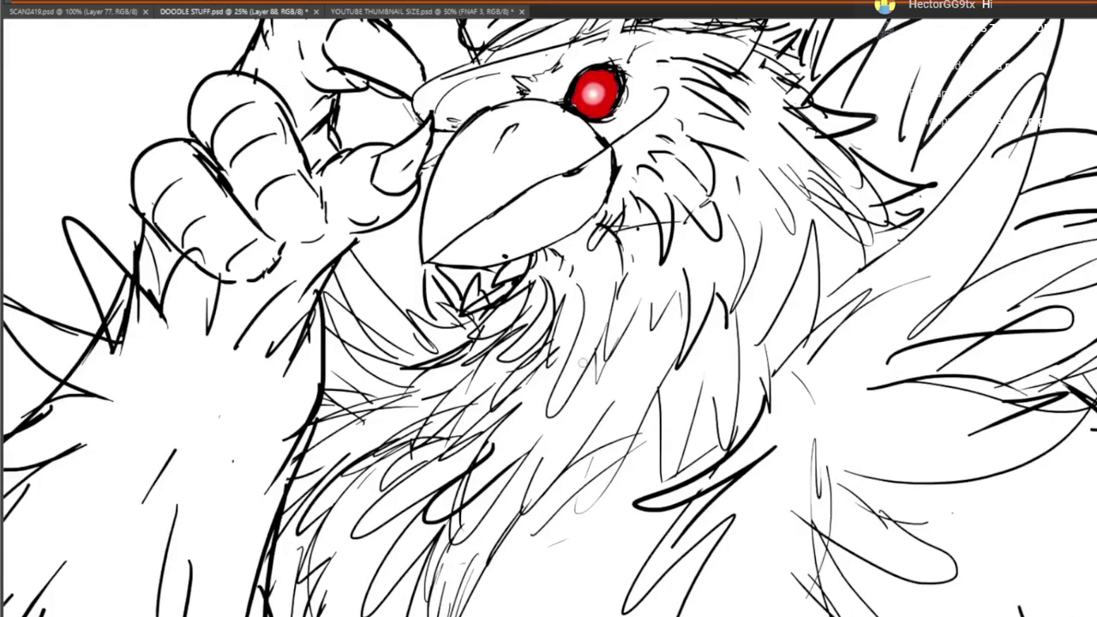
pyautogui.moveTo(653, 390); pyautogui.dragTo(665, 280)
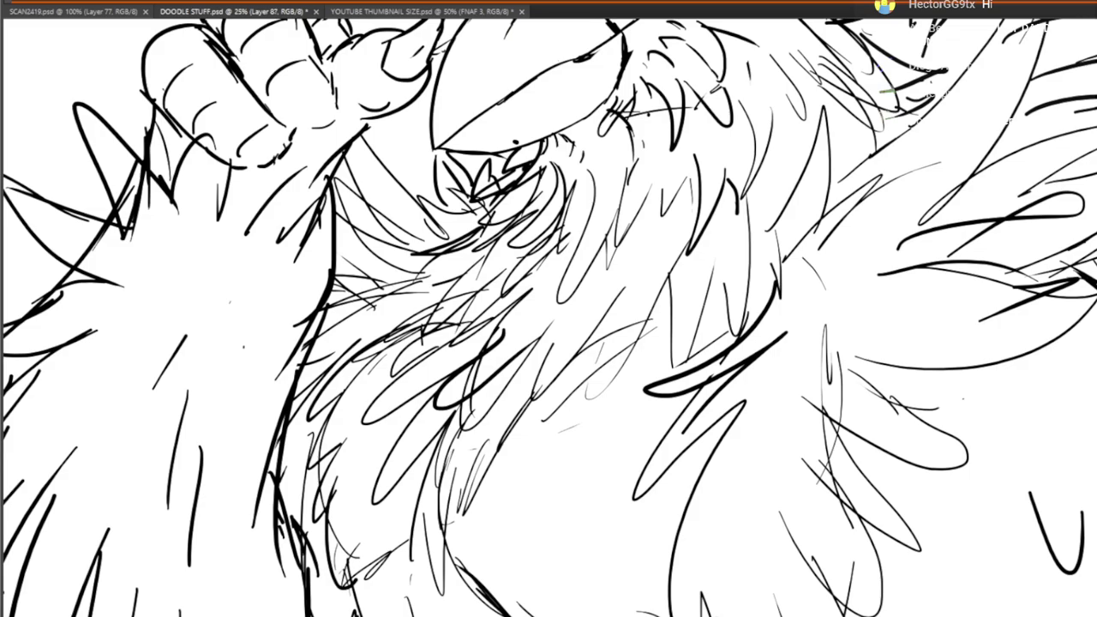
pyautogui.hotkey('ctrl', 'shift', 'alt', 'n')
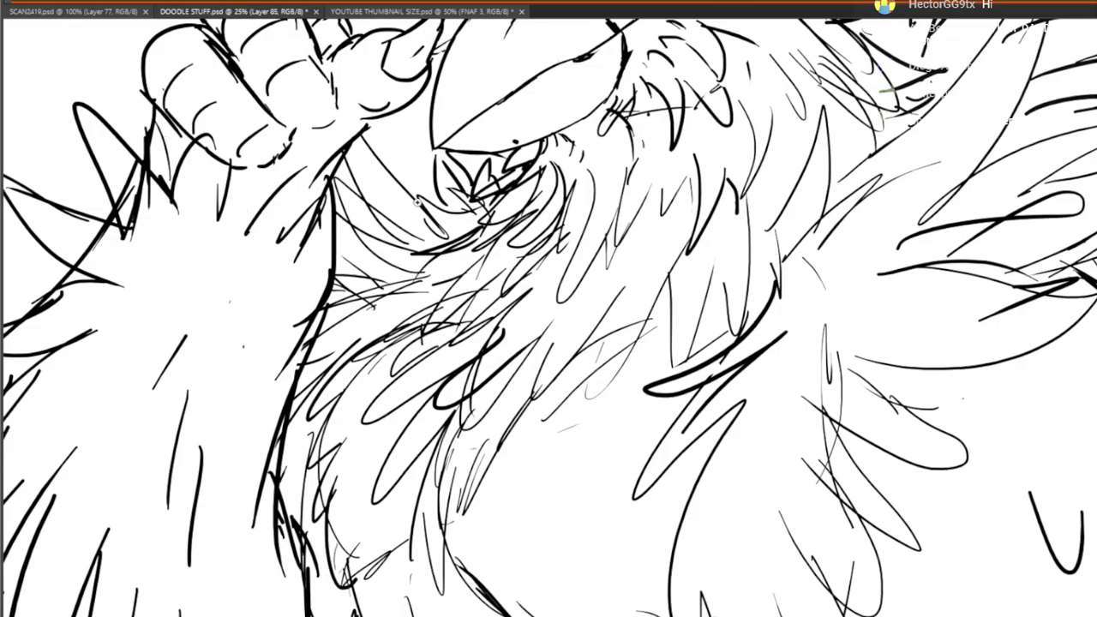
pyautogui.click(517, 333)
pyautogui.click(517, 332)
pyautogui.click(517, 333)
pyautogui.click(517, 333)
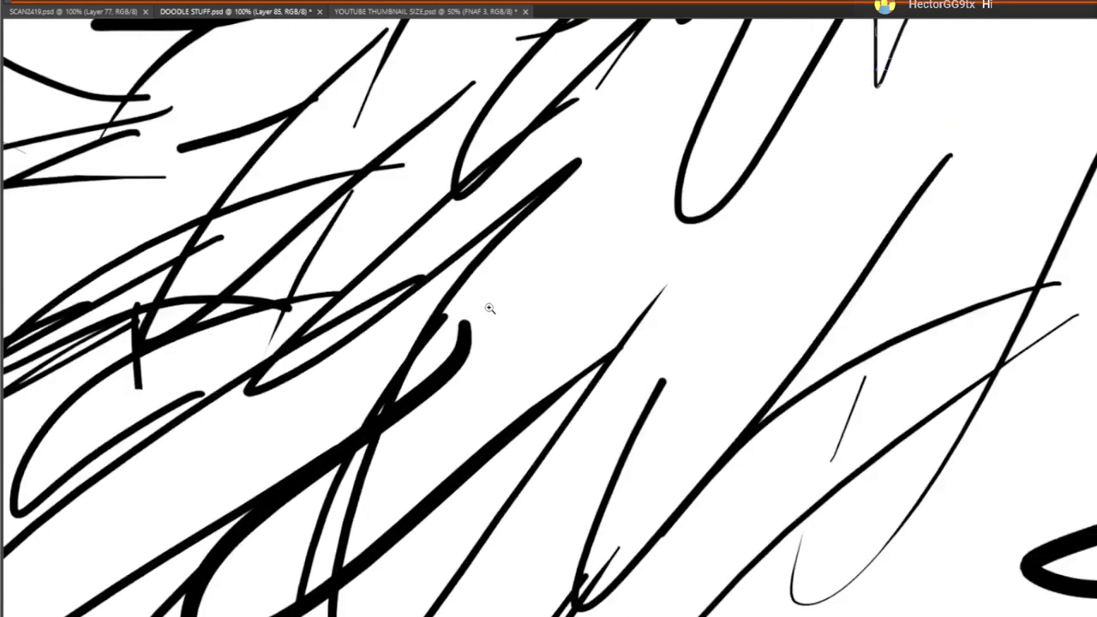
pyautogui.moveTo(490, 308); pyautogui.dragTo(453, 316)
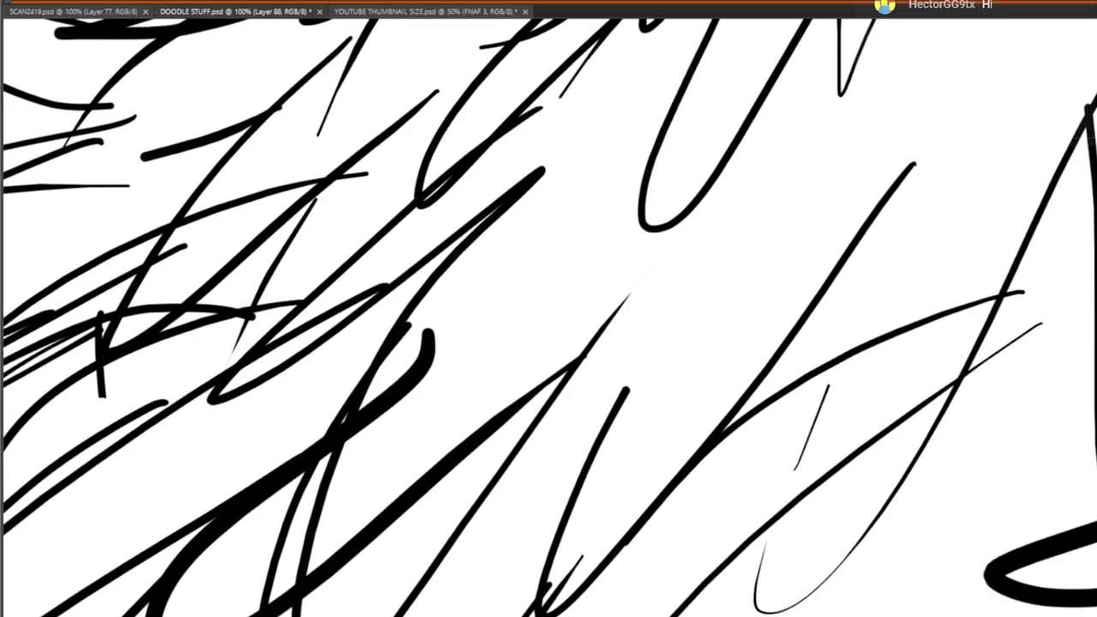
# Fade the bird's line art to gray and, on Layer 85, sketch a tiny black figure with raised arms over the neck feathers
pyautogui.hotkey('ctrl', 'e')
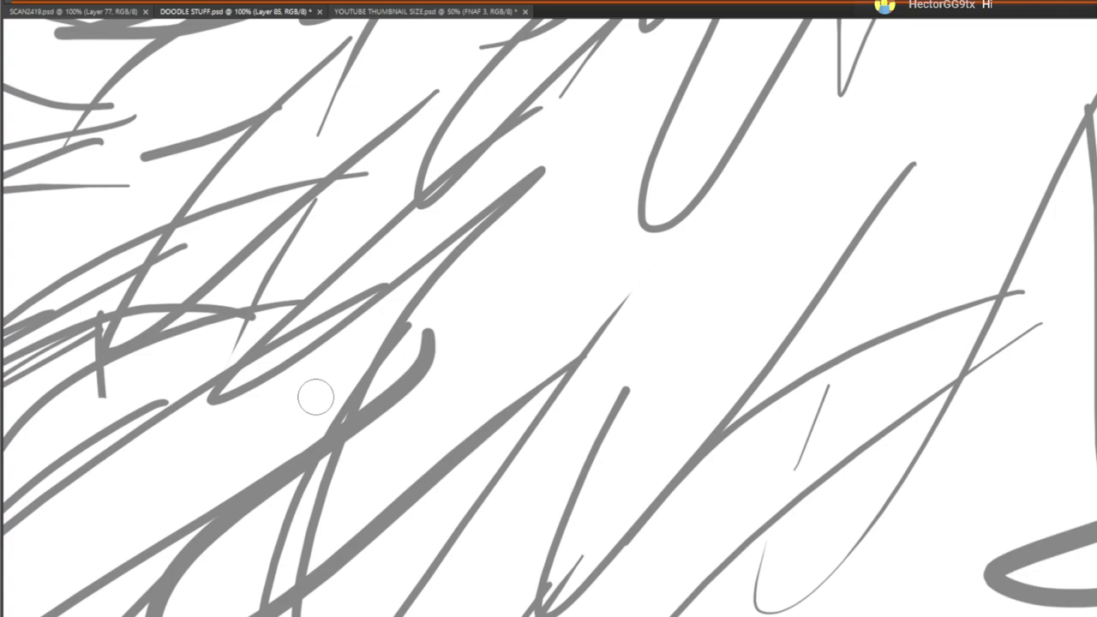
pyautogui.moveTo(315, 397); pyautogui.dragTo(340, 276)
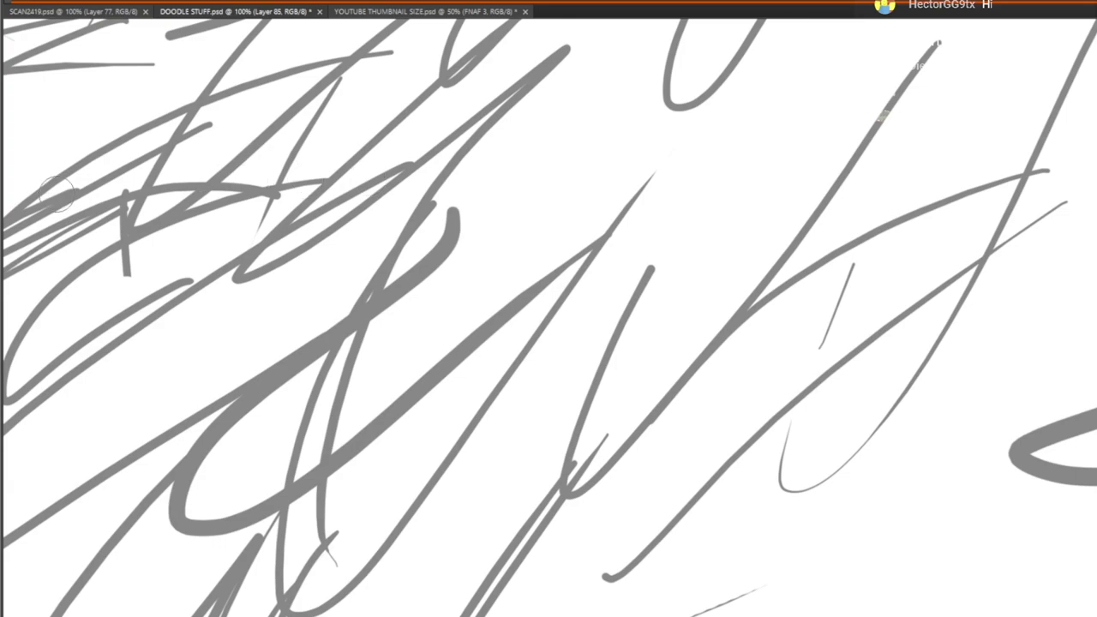
pyautogui.moveTo(491, 179); pyautogui.dragTo(505, 245)
pyautogui.moveTo(531, 187); pyautogui.dragTo(522, 271)
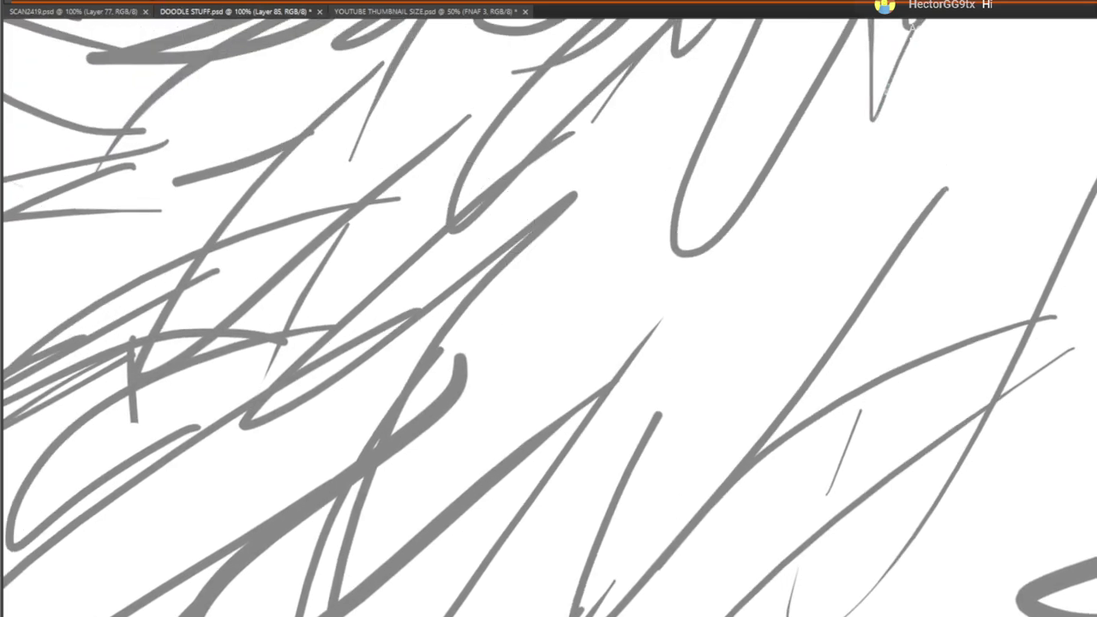
pyautogui.moveTo(529, 269)
pyautogui.mouseDown()
pyautogui.moveTo(679, 163)
pyautogui.moveTo(681, 206)
pyautogui.moveTo(562, 314)
pyautogui.mouseUp()
pyautogui.moveTo(524, 264)
pyautogui.mouseDown()
pyautogui.moveTo(468, 213)
pyautogui.moveTo(442, 233)
pyautogui.moveTo(506, 300)
pyautogui.moveTo(525, 364)
pyautogui.mouseUp()
pyautogui.moveTo(536, 324)
pyautogui.mouseDown()
pyautogui.moveTo(617, 304)
pyautogui.moveTo(480, 351)
pyautogui.mouseUp()
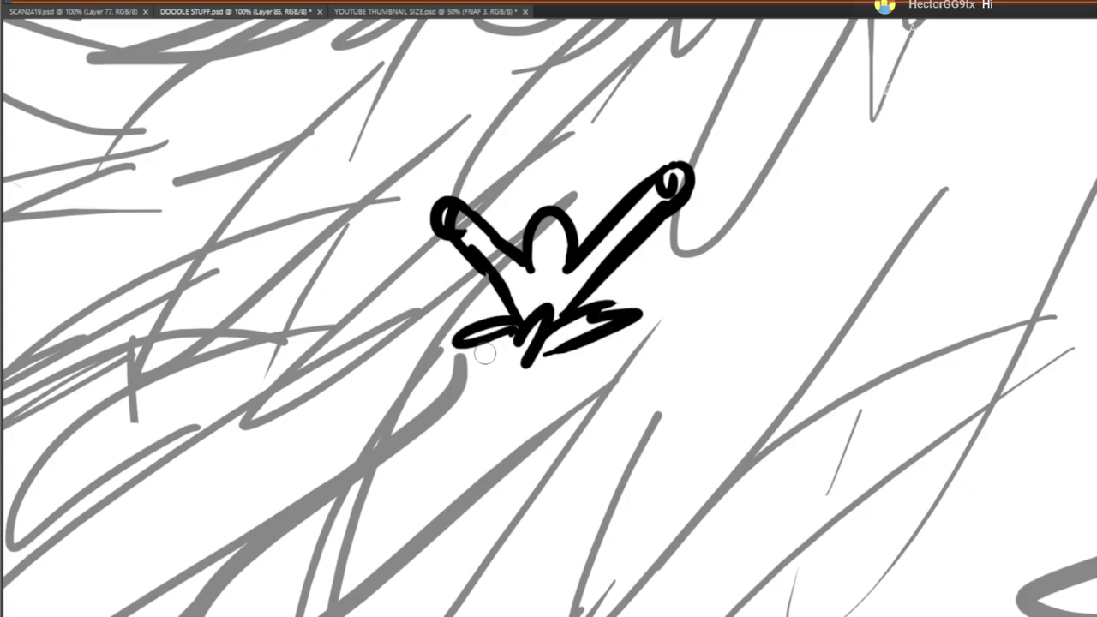
# Erase the bird's feather lines behind the tiny figure on Layer 88 and restore the line art to full black
pyautogui.scroll(-3, 130, 122)
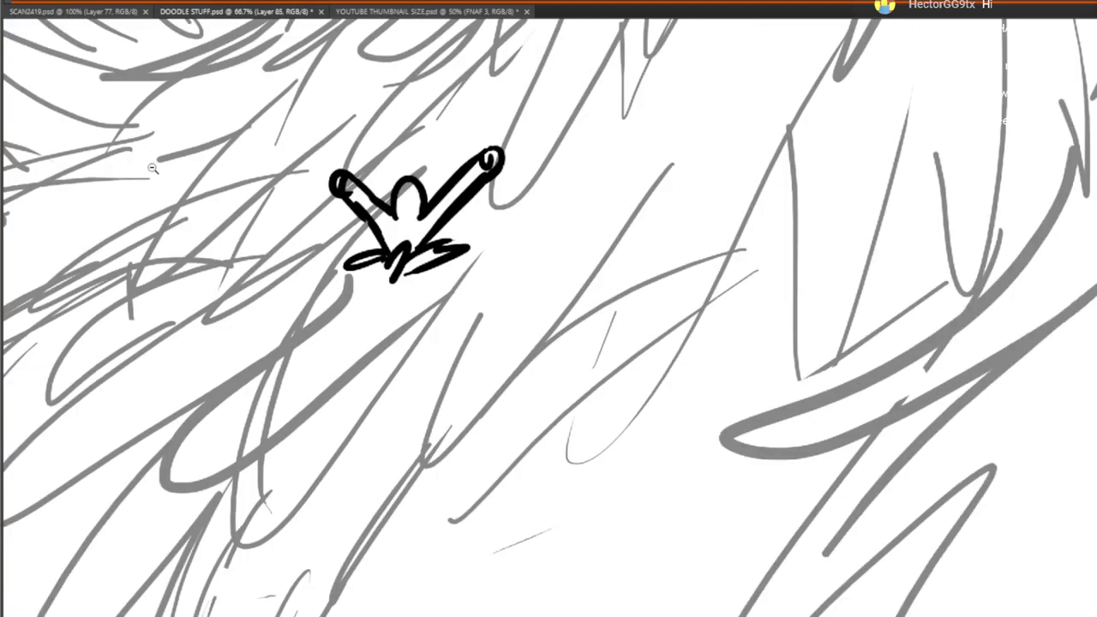
pyautogui.moveTo(284, 152)
pyautogui.mouseDown()
pyautogui.moveTo(459, 330)
pyautogui.moveTo(531, 495)
pyautogui.moveTo(523, 172)
pyautogui.moveTo(510, 205)
pyautogui.mouseUp()
pyautogui.click(22, 49)
pyautogui.moveTo(522, 264)
pyautogui.mouseDown()
pyautogui.moveTo(495, 273)
pyautogui.moveTo(490, 285)
pyautogui.moveTo(499, 281)
pyautogui.mouseUp()
pyautogui.click(1090, 480)
pyautogui.click(26, 190)
pyautogui.moveTo(481, 322)
pyautogui.mouseDown()
pyautogui.moveTo(501, 292)
pyautogui.moveTo(447, 300)
pyautogui.moveTo(467, 268)
pyautogui.mouseUp()
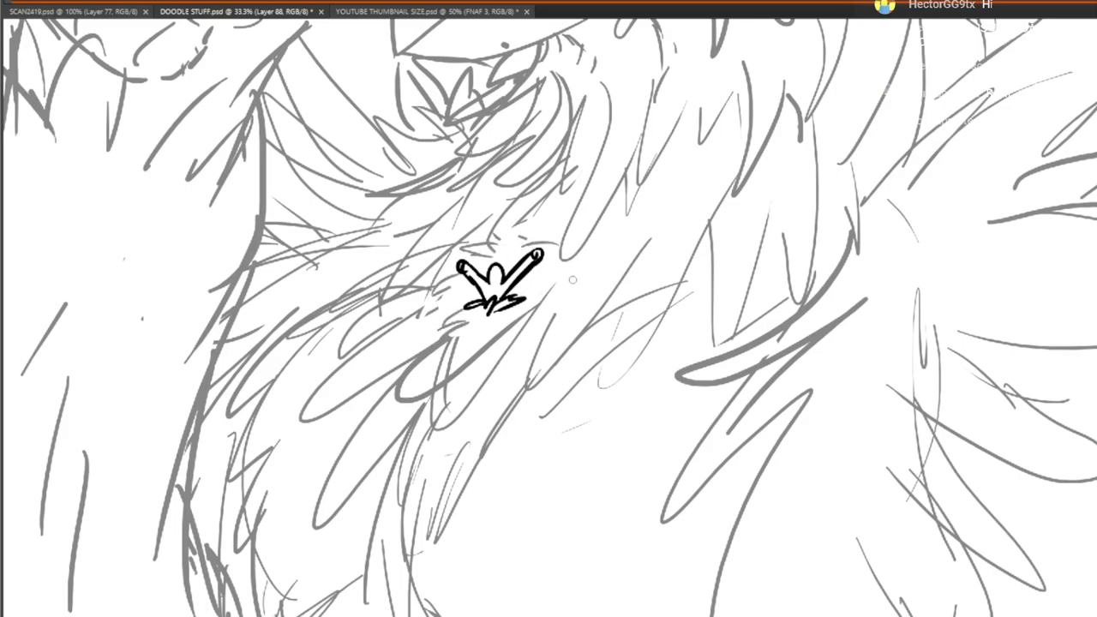
pyautogui.moveTo(551, 245)
pyautogui.mouseDown()
pyautogui.moveTo(551, 449)
pyautogui.moveTo(572, 290)
pyautogui.moveTo(622, 340)
pyautogui.mouseUp()
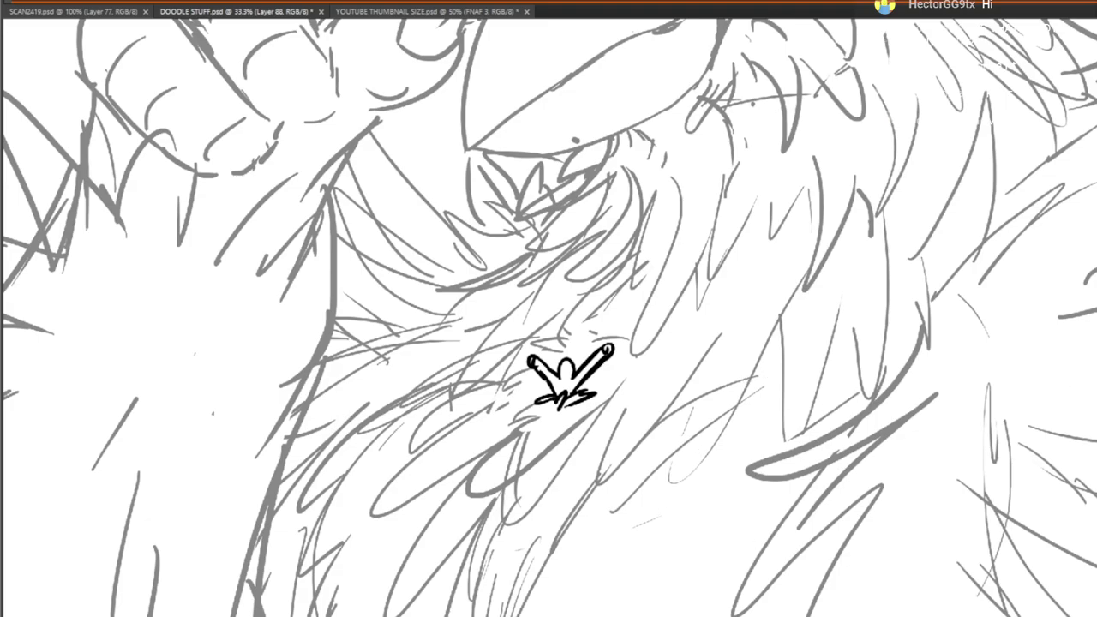
pyautogui.hotkey('ctrl', 'z')
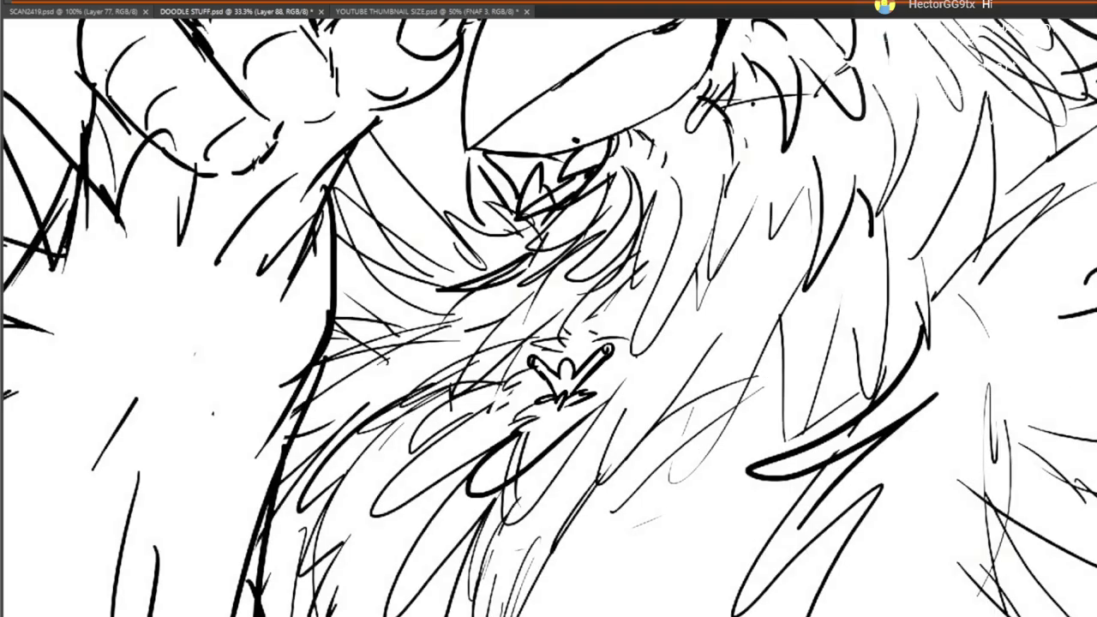
# Review the bird's head up close and the whole drawing at 12.5% zoom
pyautogui.moveTo(629, 169); pyautogui.dragTo(505, 416)
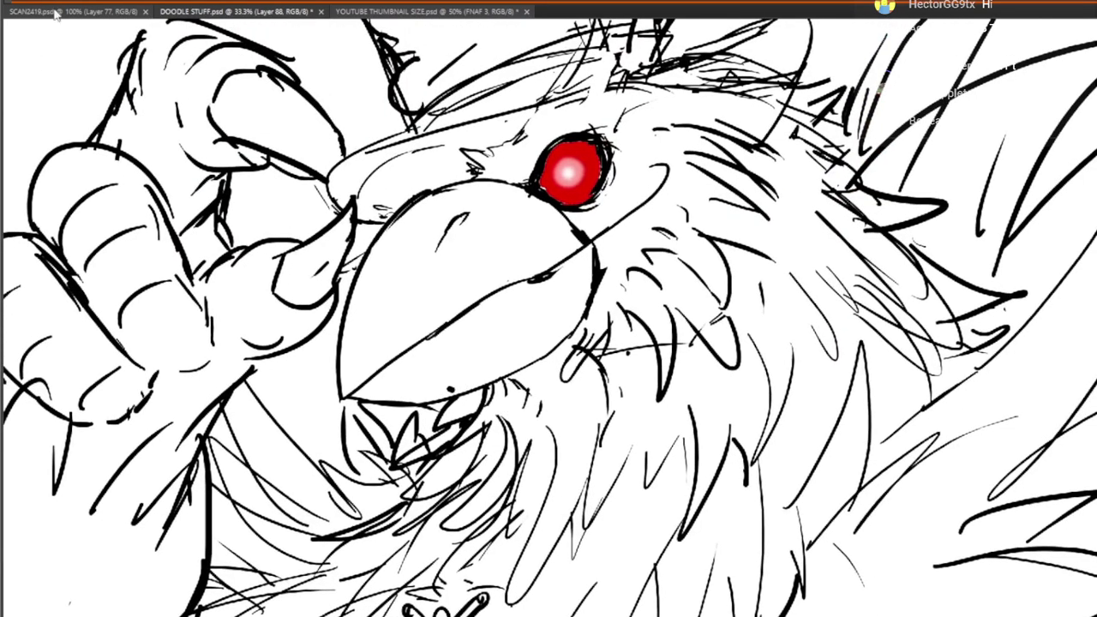
pyautogui.hotkey('ctrl', '-')
pyautogui.hotkey('ctrl', '-')
pyautogui.hotkey('ctrl', '-')
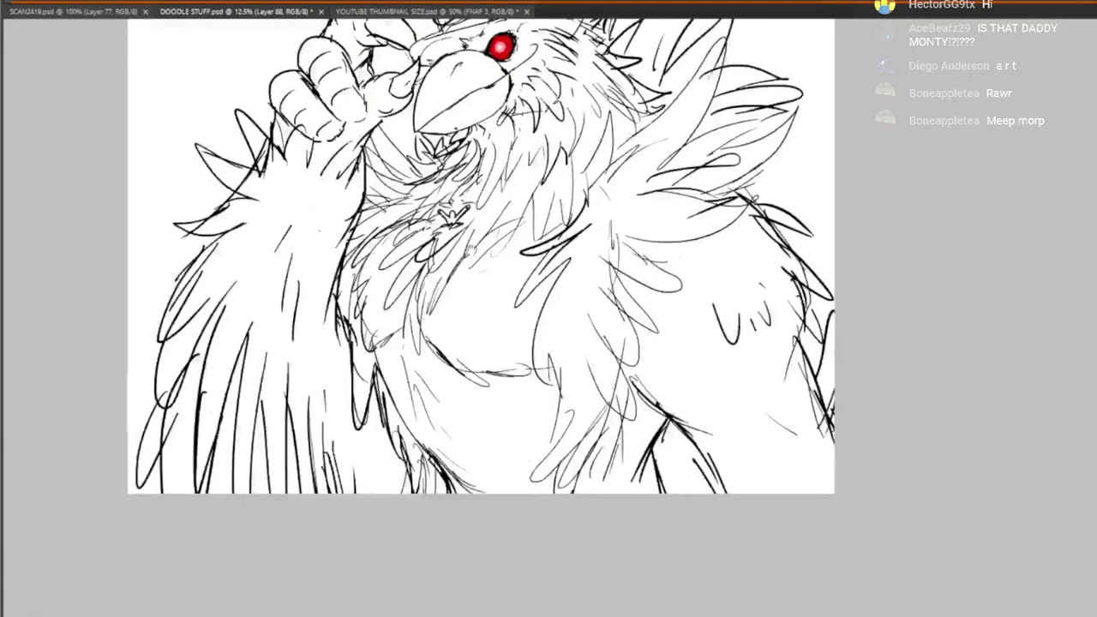
pyautogui.moveTo(471, 249); pyautogui.dragTo(482, 406)
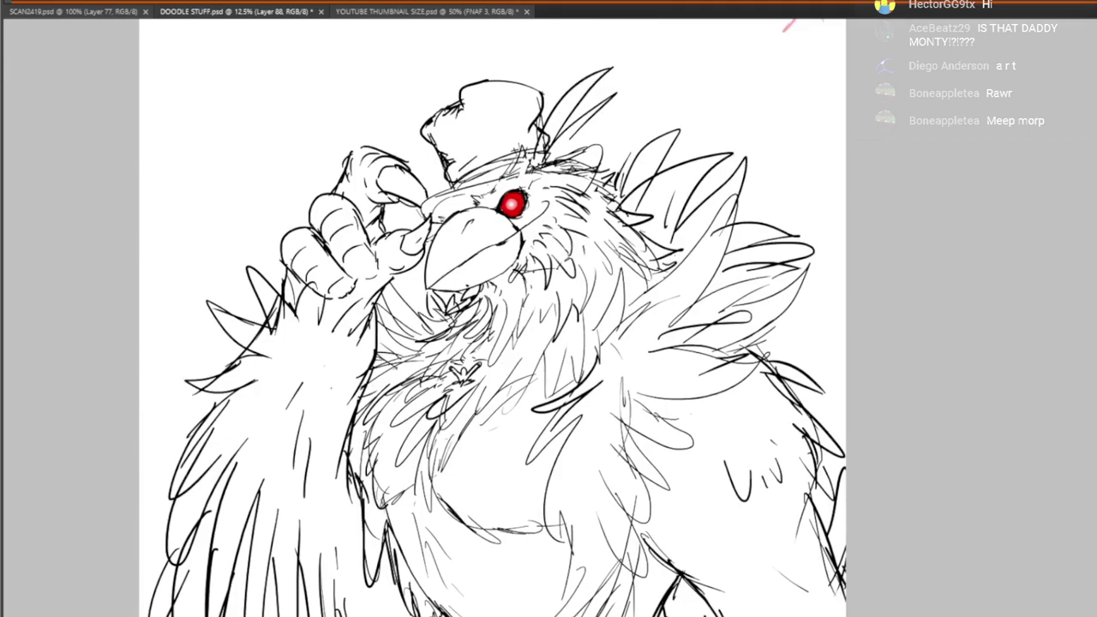
# Open the maxresdefault.jpg reference photo and examine the silhouetted crow's head and feathered arm at 200% zoom
pyautogui.press('Tab')
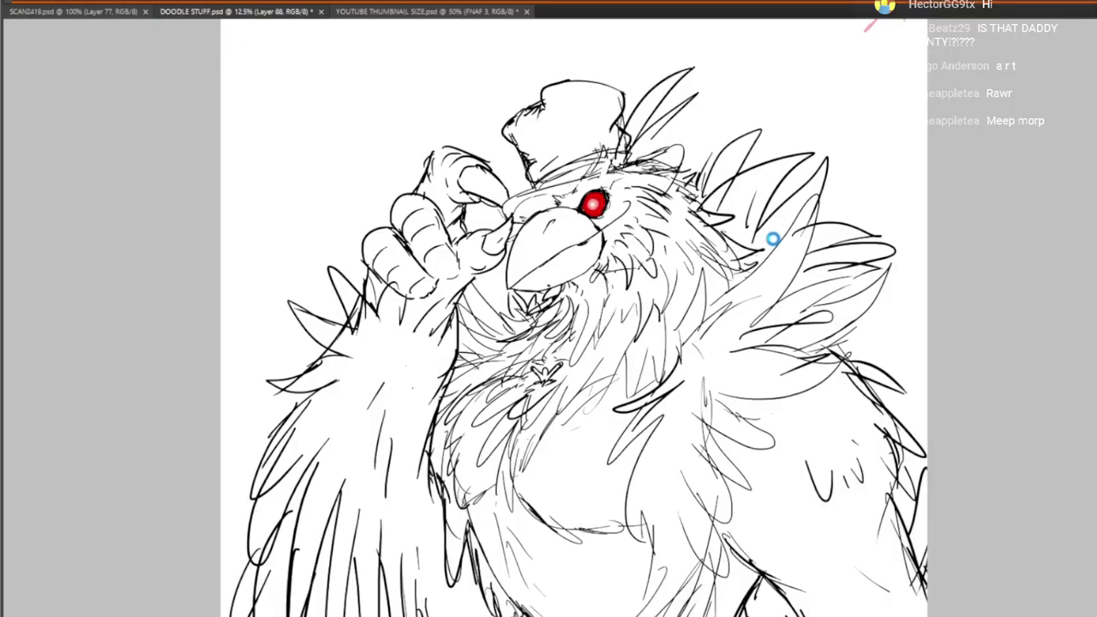
pyautogui.moveTo(786, 35); pyautogui.dragTo(827, 17)
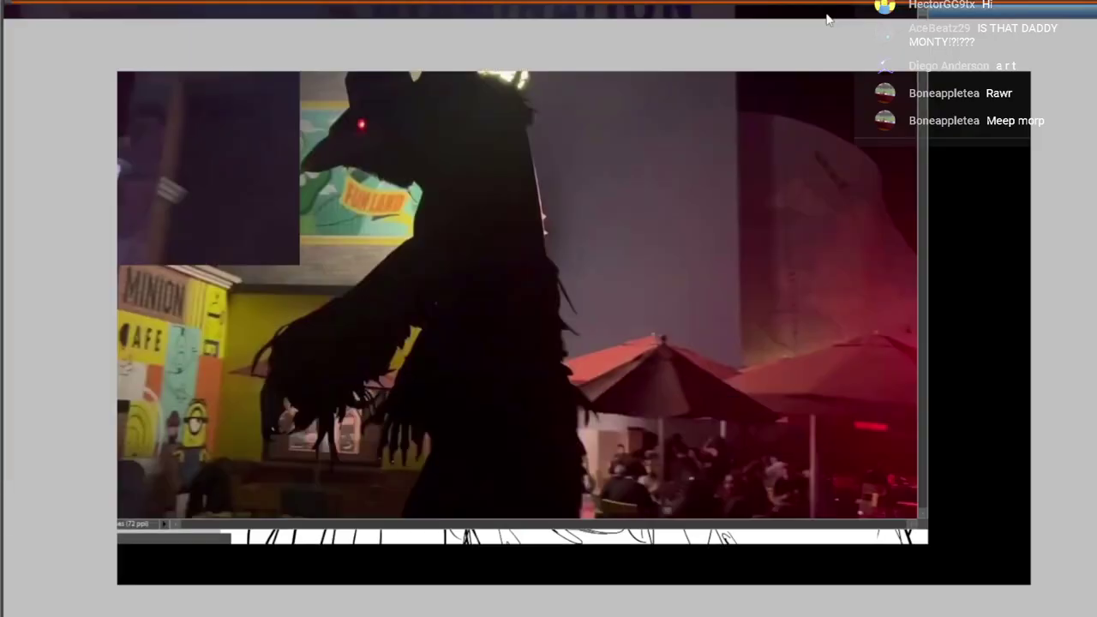
pyautogui.click(529, 243)
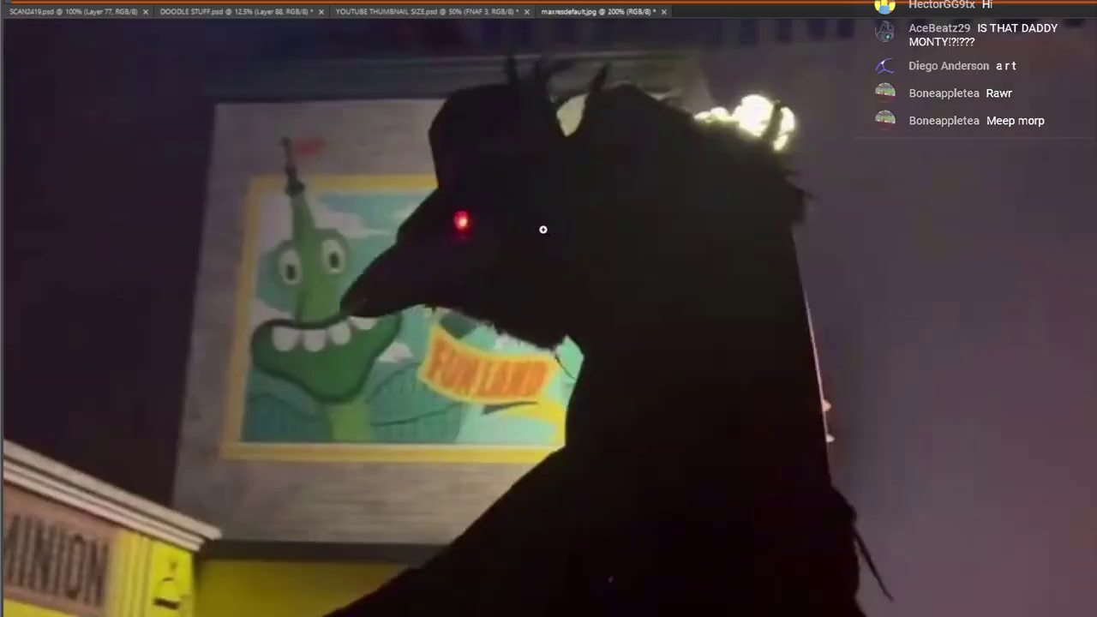
pyautogui.moveTo(612, 349); pyautogui.dragTo(673, 200)
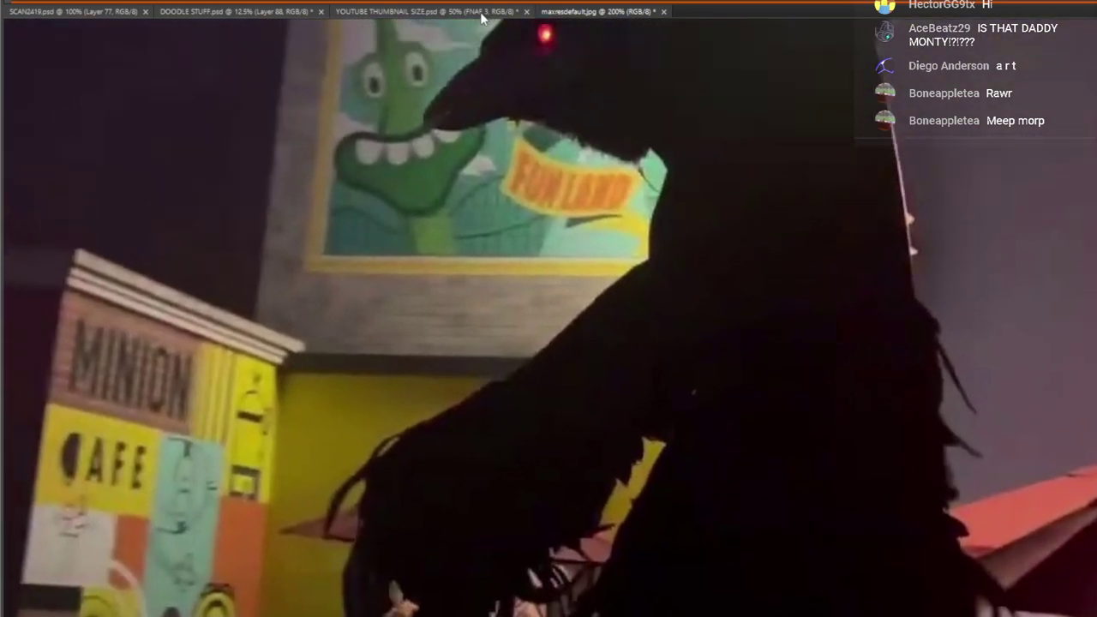
# Check the FNAF 3 sketch in the YouTube thumbnail document and return to DOODLE STUFF.psd
pyautogui.click(482, 12)
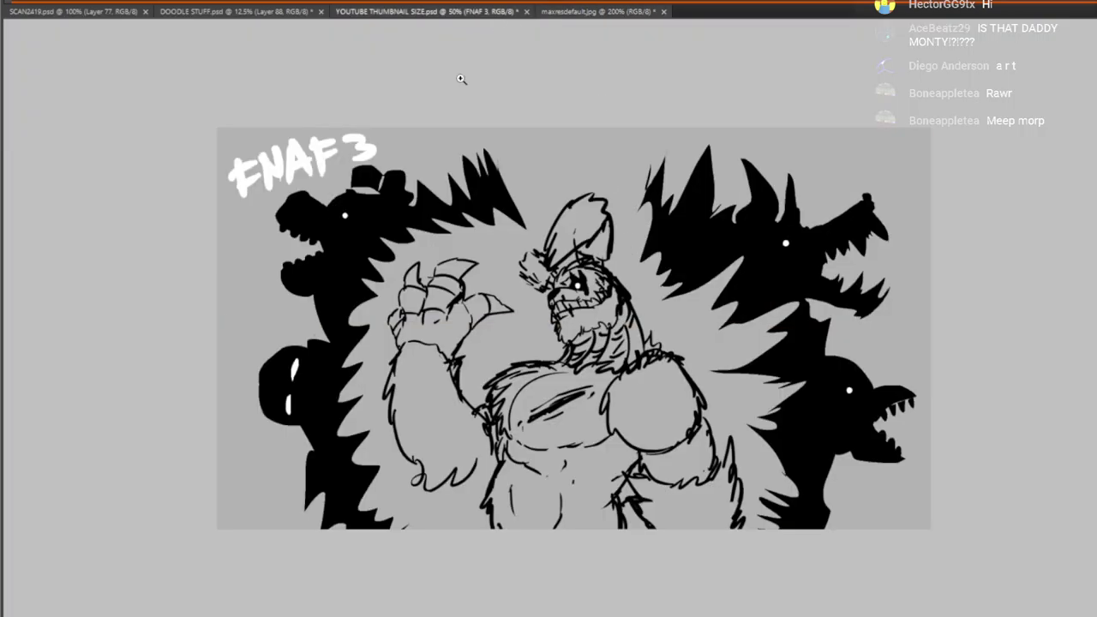
pyautogui.click(262, 12)
pyautogui.scroll(-3, 548, 309)
pyautogui.moveTo(572, 223); pyautogui.dragTo(580, 282)
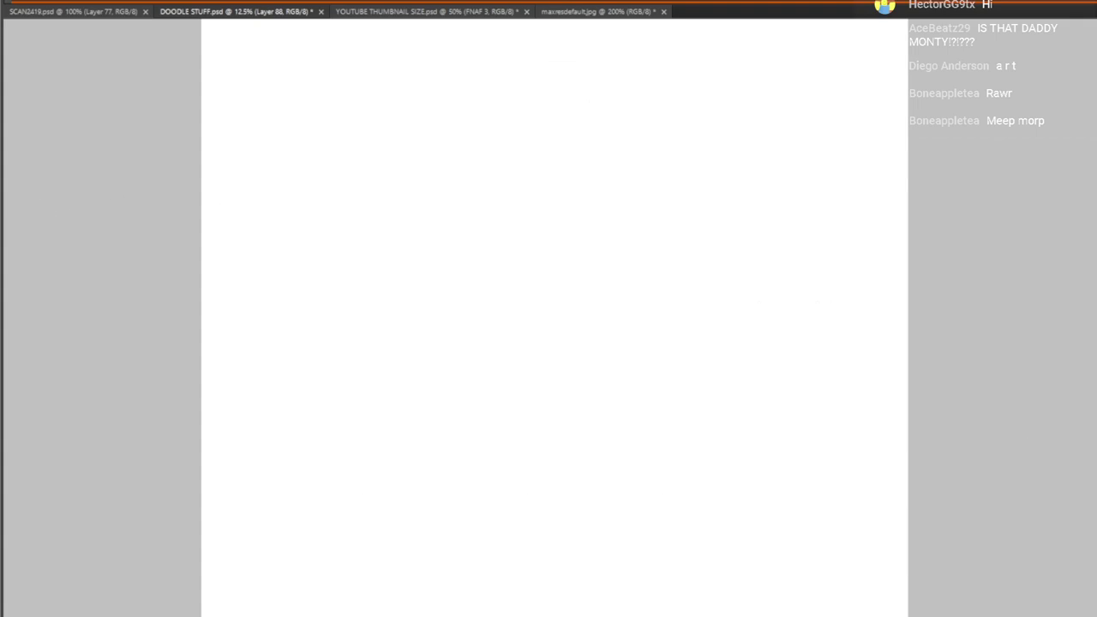
# Rework the feather strokes along the inner edge of the bird's lowered arm beside the belly
pyautogui.moveTo(623, 494)
pyautogui.mouseDown()
pyautogui.moveTo(598, 573)
pyautogui.moveTo(624, 567)
pyautogui.mouseUp()
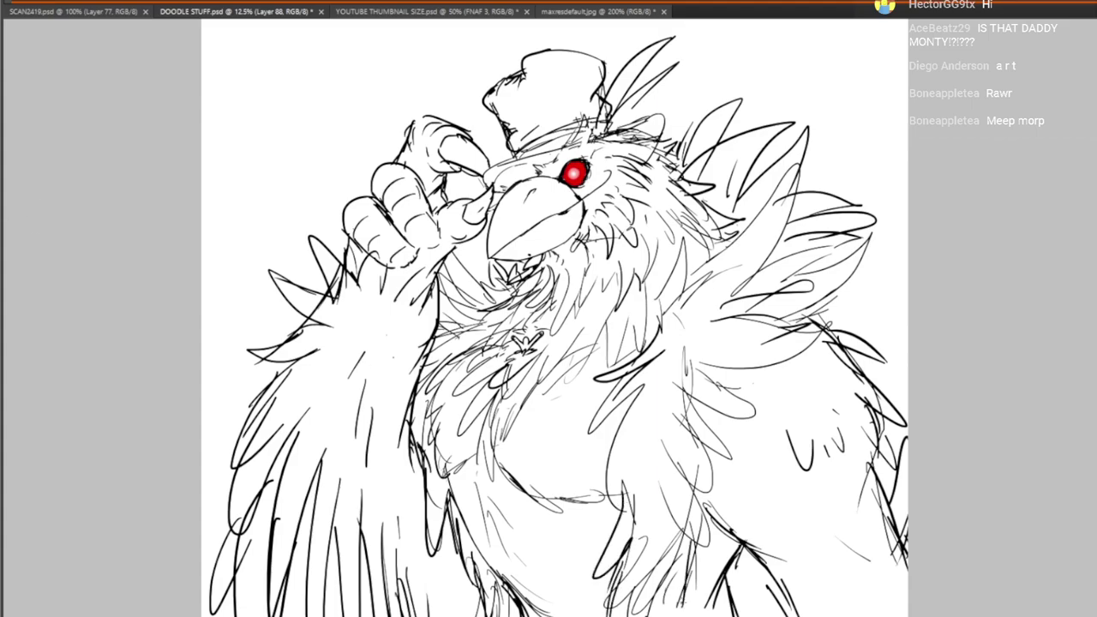
pyautogui.moveTo(625, 467); pyautogui.dragTo(611, 517)
pyautogui.moveTo(647, 410); pyautogui.dragTo(629, 499)
pyautogui.moveTo(653, 451)
pyautogui.mouseDown()
pyautogui.moveTo(640, 514)
pyautogui.moveTo(648, 507)
pyautogui.mouseUp()
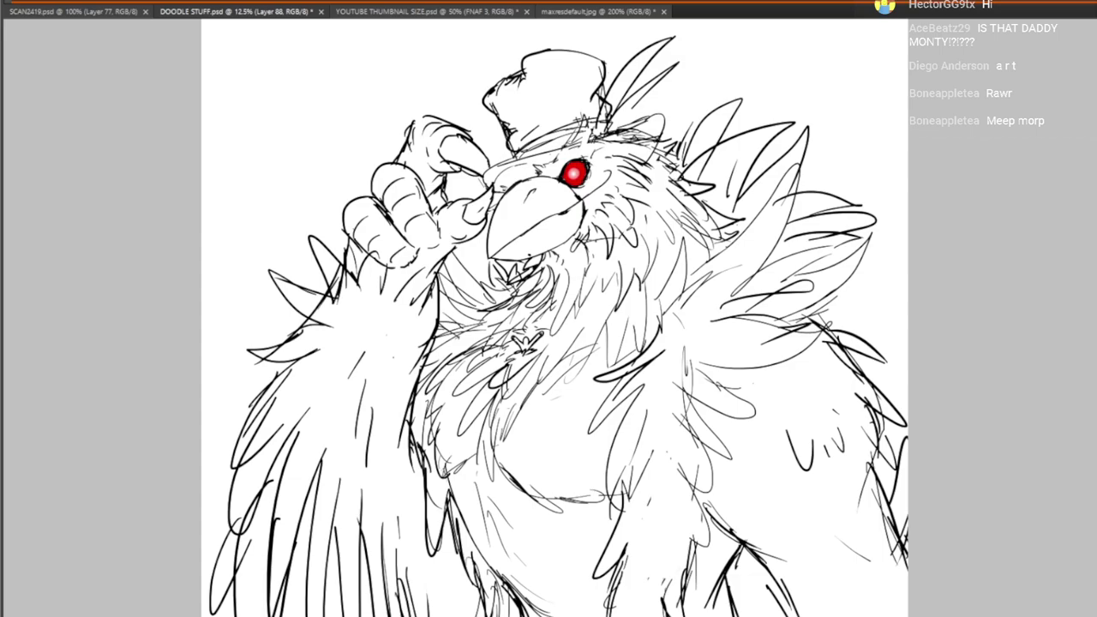
# Clear the bird from the canvas and switch to the empty Layer 104
pyautogui.press('Delete')
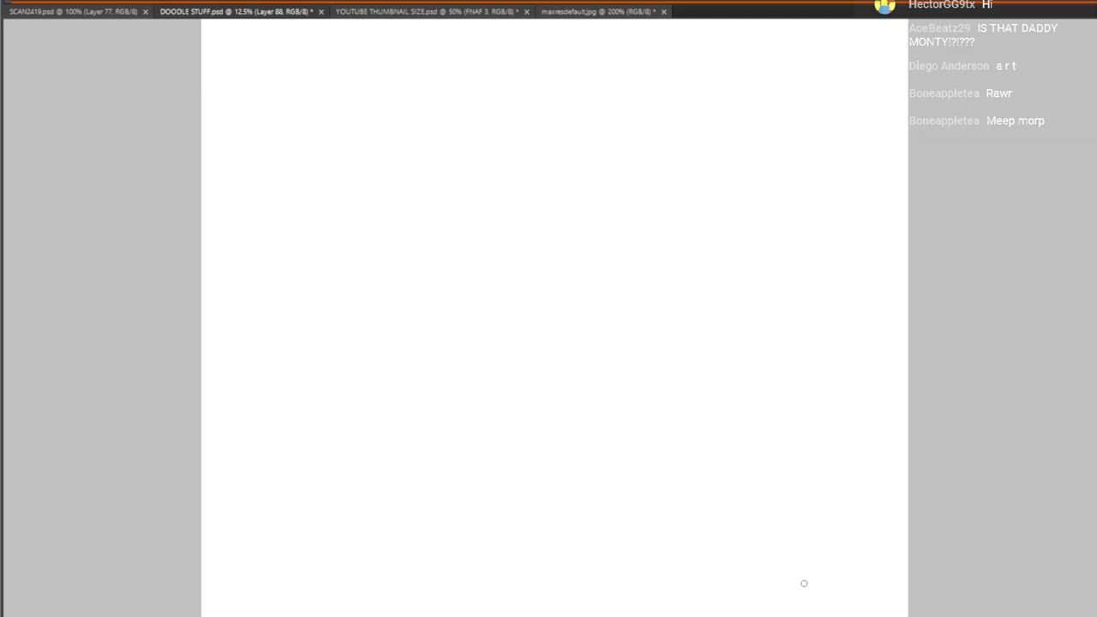
pyautogui.click(1096, 428)
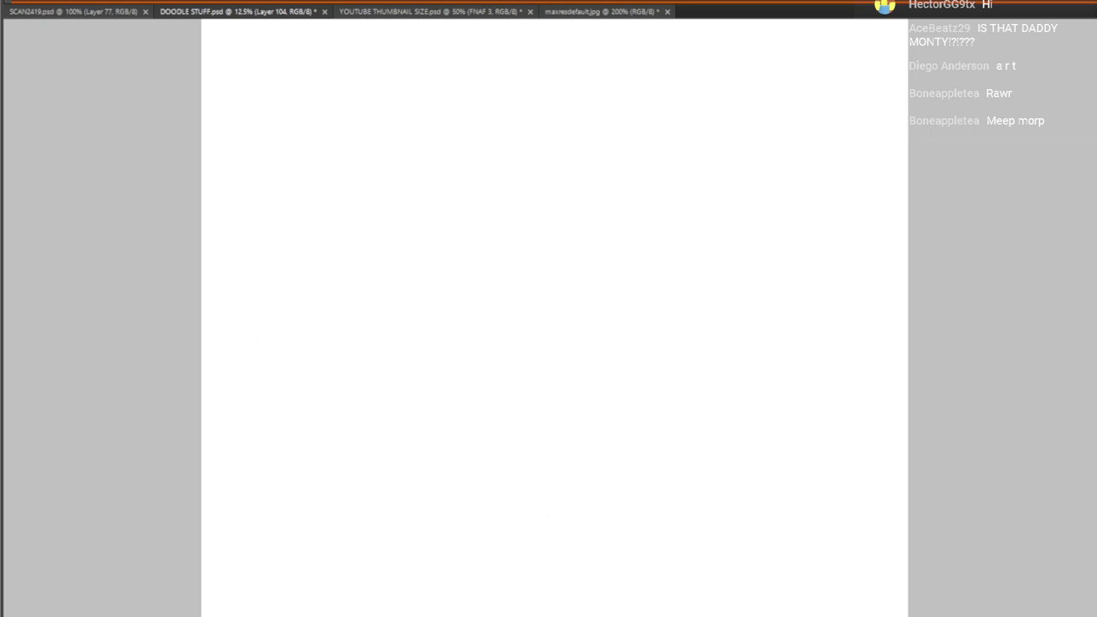
# Sketch a large rounded shoulder outline rising from the lower edge of the blank canvas on Layer 86
pyautogui.moveTo(599, 559); pyautogui.dragTo(603, 615)
pyautogui.moveTo(602, 531)
pyautogui.mouseDown()
pyautogui.moveTo(771, 451)
pyautogui.moveTo(845, 471)
pyautogui.mouseUp()
pyautogui.moveTo(879, 516); pyautogui.dragTo(872, 506)
pyautogui.moveTo(759, 414); pyautogui.dragTo(890, 588)
pyautogui.moveTo(889, 609); pyautogui.dragTo(884, 527)
pyautogui.moveTo(635, 488); pyautogui.dragTo(617, 572)
pyautogui.moveTo(620, 570)
pyautogui.mouseDown()
pyautogui.moveTo(622, 616)
pyautogui.moveTo(661, 481)
pyautogui.mouseUp()
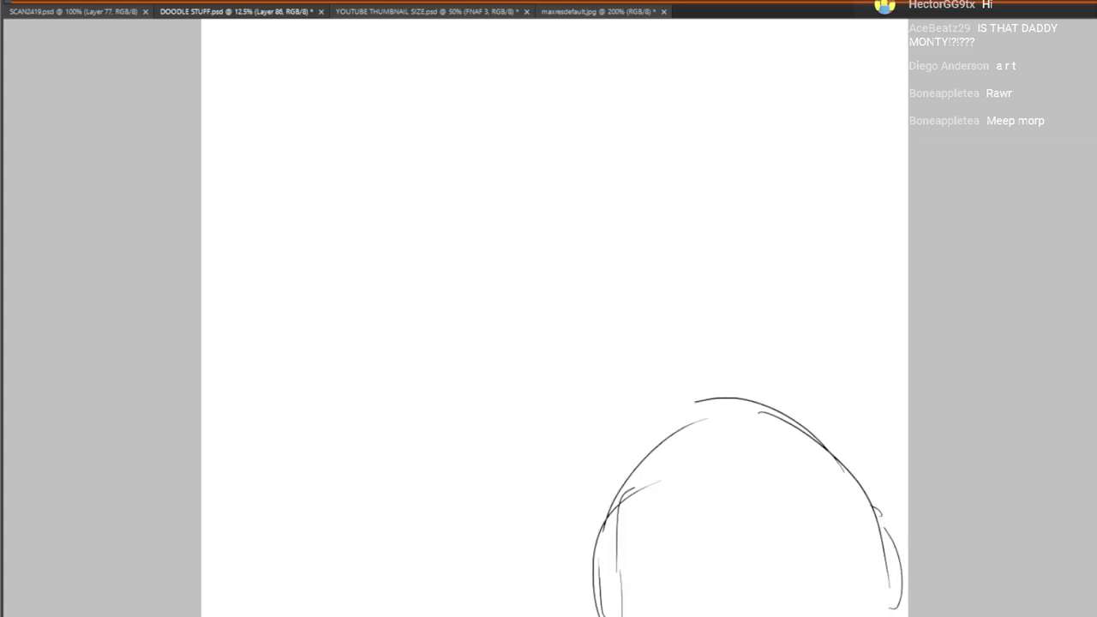
# Sketch an oval with pointed upper tips and a V-shaped notch inside it, overlapping the rounded shoulders
pyautogui.moveTo(657, 427); pyautogui.dragTo(657, 480)
pyautogui.moveTo(660, 442)
pyautogui.mouseDown()
pyautogui.moveTo(714, 397)
pyautogui.moveTo(746, 411)
pyautogui.moveTo(757, 461)
pyautogui.moveTo(647, 482)
pyautogui.mouseUp()
pyautogui.moveTo(648, 452)
pyautogui.mouseDown()
pyautogui.moveTo(665, 522)
pyautogui.moveTo(682, 537)
pyautogui.mouseUp()
pyautogui.moveTo(757, 459)
pyautogui.mouseDown()
pyautogui.moveTo(761, 493)
pyautogui.moveTo(734, 538)
pyautogui.mouseUp()
pyautogui.moveTo(652, 440); pyautogui.dragTo(643, 457)
pyautogui.moveTo(710, 399)
pyautogui.mouseDown()
pyautogui.moveTo(714, 378)
pyautogui.moveTo(653, 438)
pyautogui.mouseUp()
pyautogui.moveTo(702, 377); pyautogui.dragTo(685, 394)
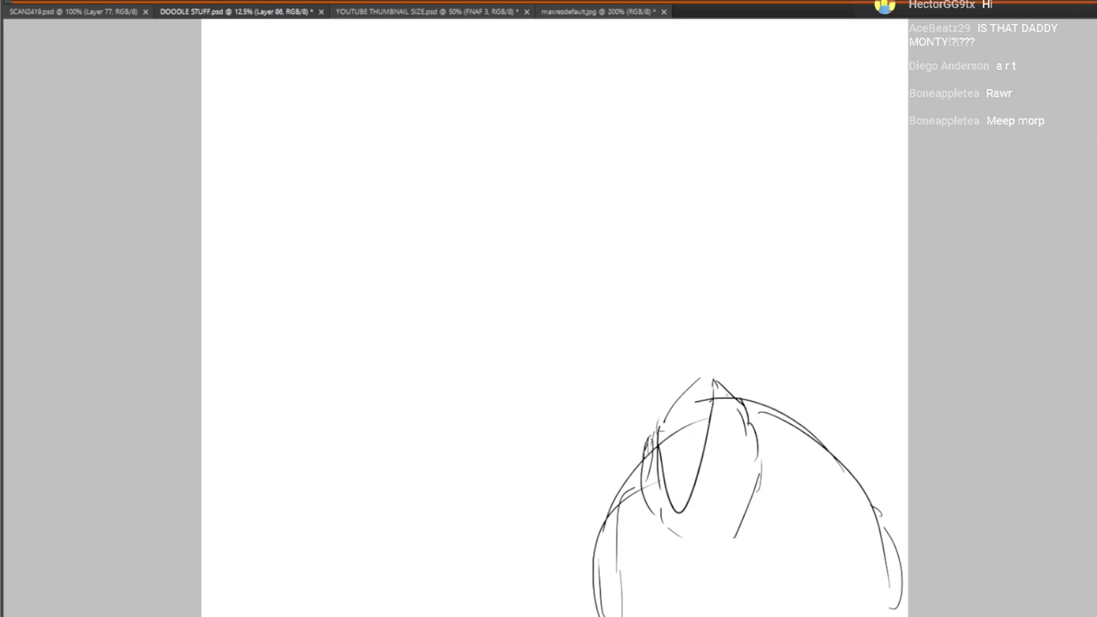
pyautogui.moveTo(653, 436)
pyautogui.mouseDown()
pyautogui.moveTo(658, 400)
pyautogui.moveTo(678, 445)
pyautogui.moveTo(710, 418)
pyautogui.mouseUp()
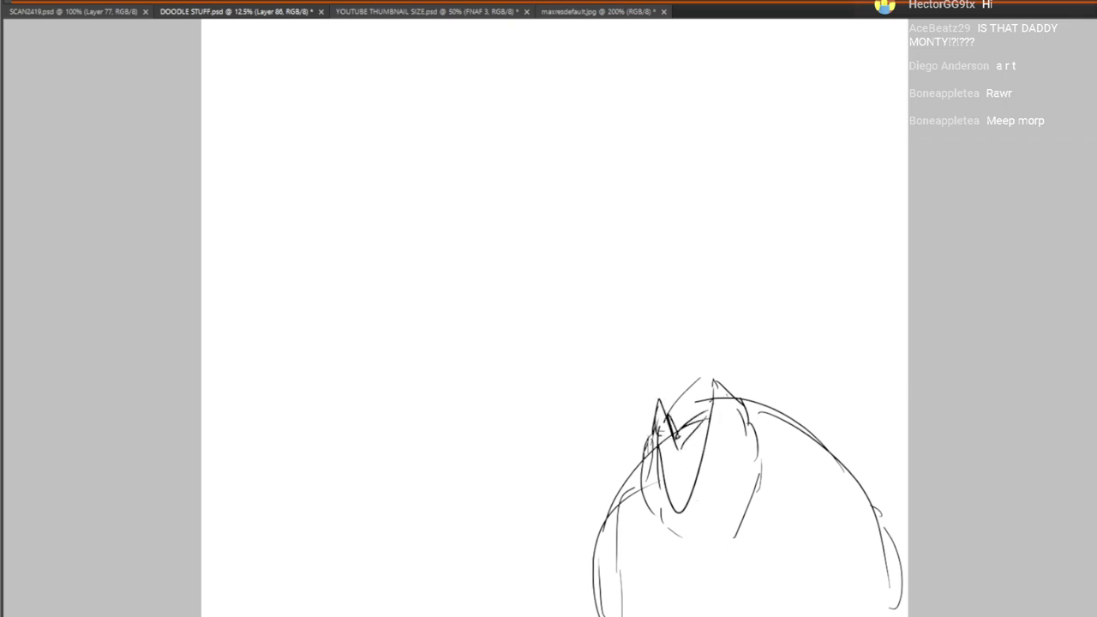
# Draw the inner arm lines and reinforce the outer edge on the right side of the rounded body
pyautogui.moveTo(777, 443); pyautogui.dragTo(802, 616)
pyautogui.moveTo(790, 439); pyautogui.dragTo(770, 616)
pyautogui.moveTo(790, 509); pyautogui.dragTo(802, 579)
pyautogui.moveTo(841, 489); pyautogui.dragTo(905, 609)
pyautogui.moveTo(872, 533); pyautogui.dragTo(906, 615)
pyautogui.moveTo(810, 463); pyautogui.dragTo(905, 615)
# Darken the left shoulder outline and the V shape, and close the lower curve of the oval
pyautogui.moveTo(588, 616)
pyautogui.mouseDown()
pyautogui.moveTo(623, 484)
pyautogui.moveTo(669, 435)
pyautogui.moveTo(638, 463)
pyautogui.mouseUp()
pyautogui.moveTo(660, 403); pyautogui.dragTo(648, 477)
pyautogui.moveTo(655, 514)
pyautogui.mouseDown()
pyautogui.moveTo(737, 529)
pyautogui.moveTo(755, 494)
pyautogui.mouseUp()
pyautogui.moveTo(705, 420)
pyautogui.mouseDown()
pyautogui.moveTo(691, 488)
pyautogui.moveTo(679, 438)
pyautogui.moveTo(668, 491)
pyautogui.moveTo(690, 515)
pyautogui.moveTo(711, 413)
pyautogui.moveTo(696, 452)
pyautogui.mouseUp()
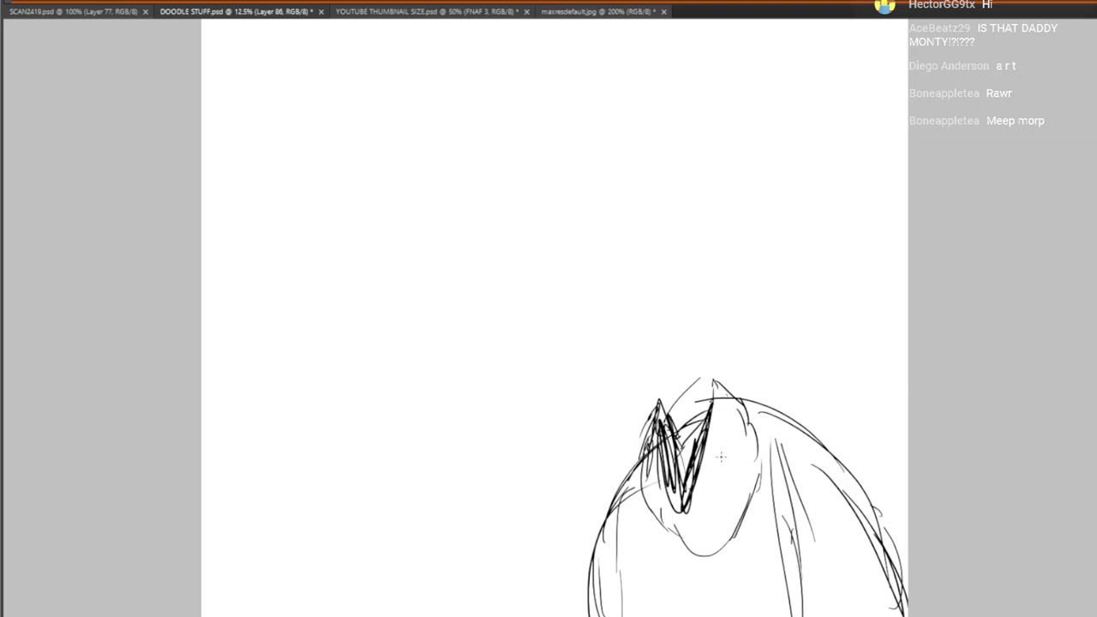
# Try short guide strokes and a large arc above the body, and clear the whole sketch from the canvas
pyautogui.moveTo(721, 457); pyautogui.dragTo(551, 372)
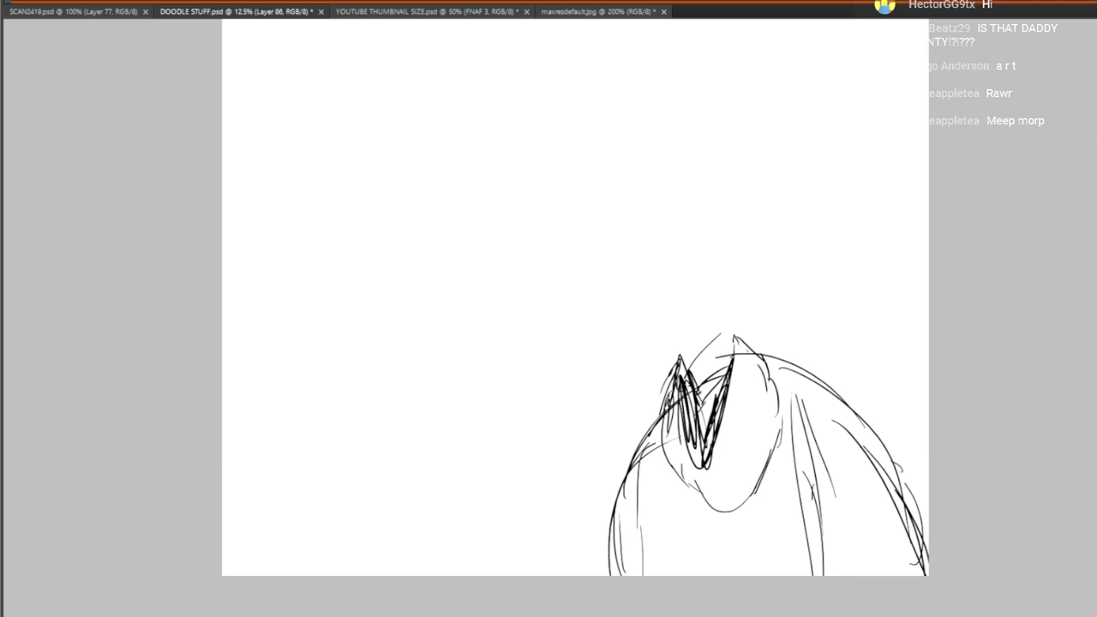
pyautogui.moveTo(582, 354); pyautogui.dragTo(558, 397)
pyautogui.moveTo(615, 306); pyautogui.dragTo(598, 335)
pyautogui.moveTo(599, 270); pyautogui.dragTo(751, 144)
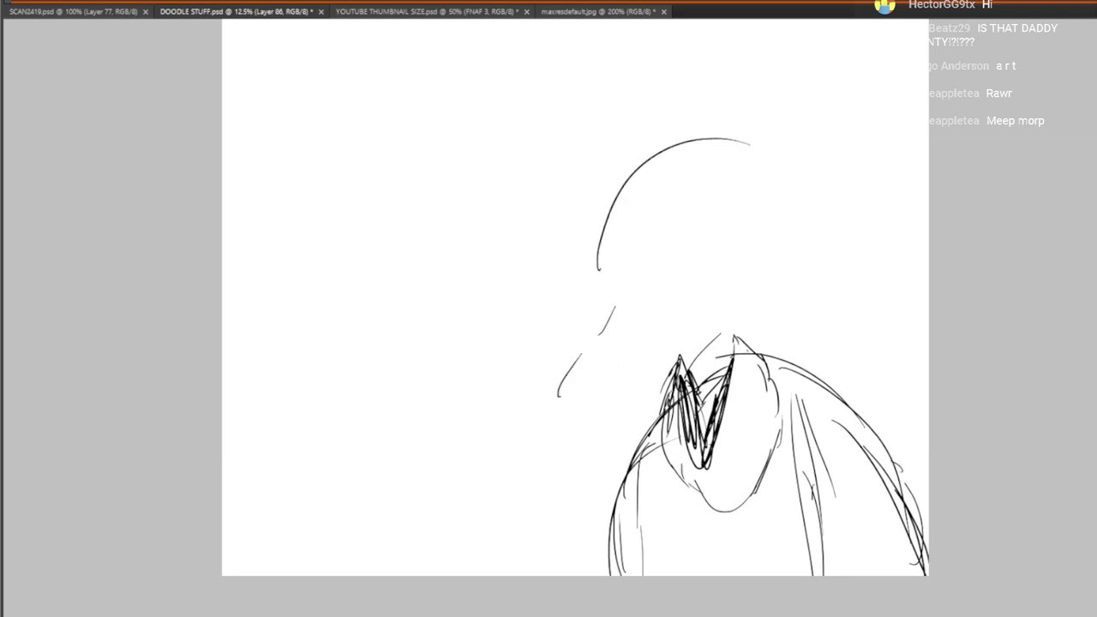
pyautogui.hotkey('ctrl', 'z')
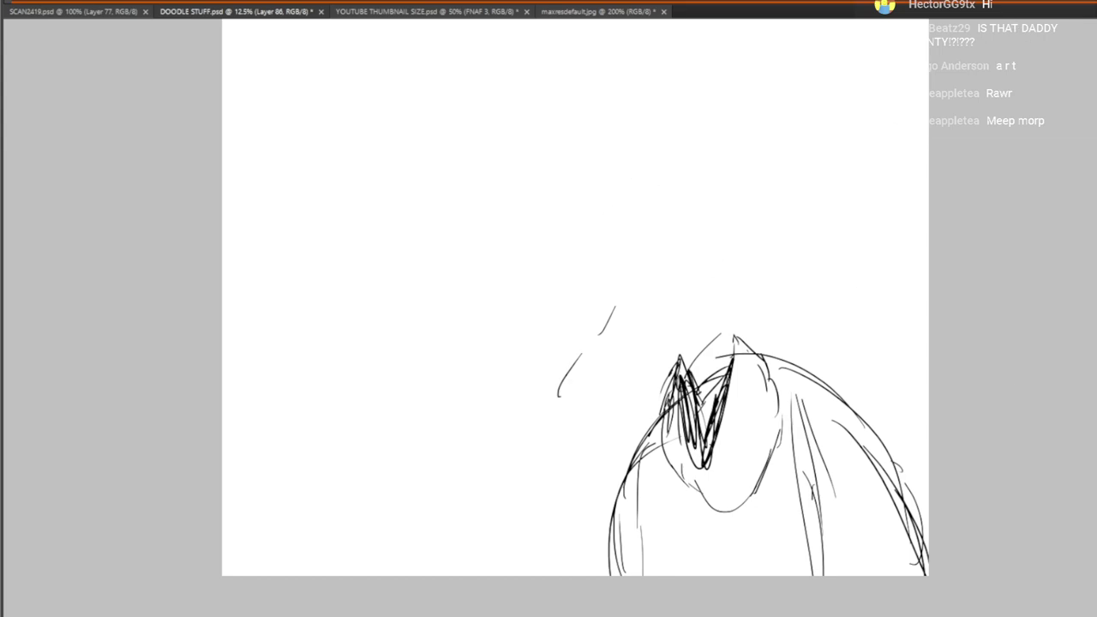
pyautogui.press('Delete')
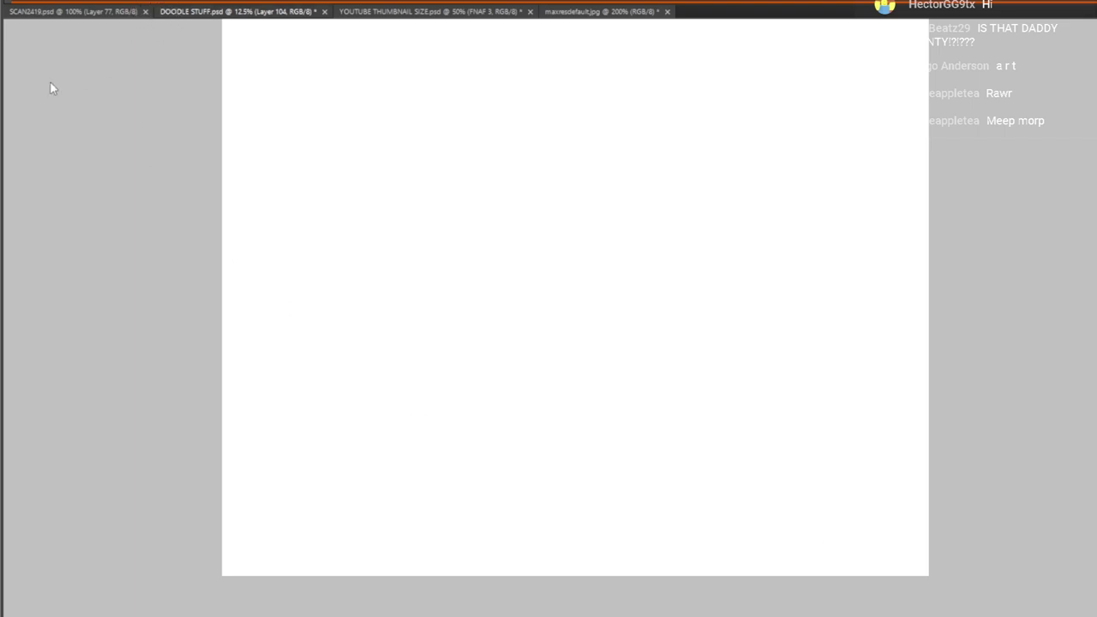
# On Layer 104, draw a straight base line that bends upward and a broken rounded arch above its left part
pyautogui.scroll(1, 521, 267)
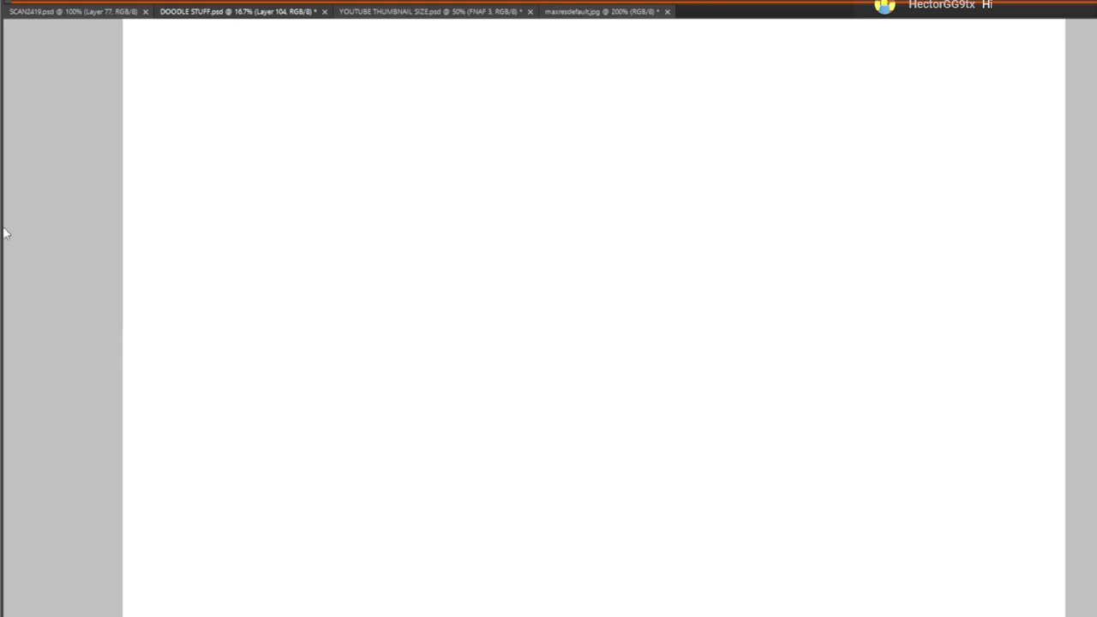
pyautogui.moveTo(458, 263); pyautogui.dragTo(623, 247)
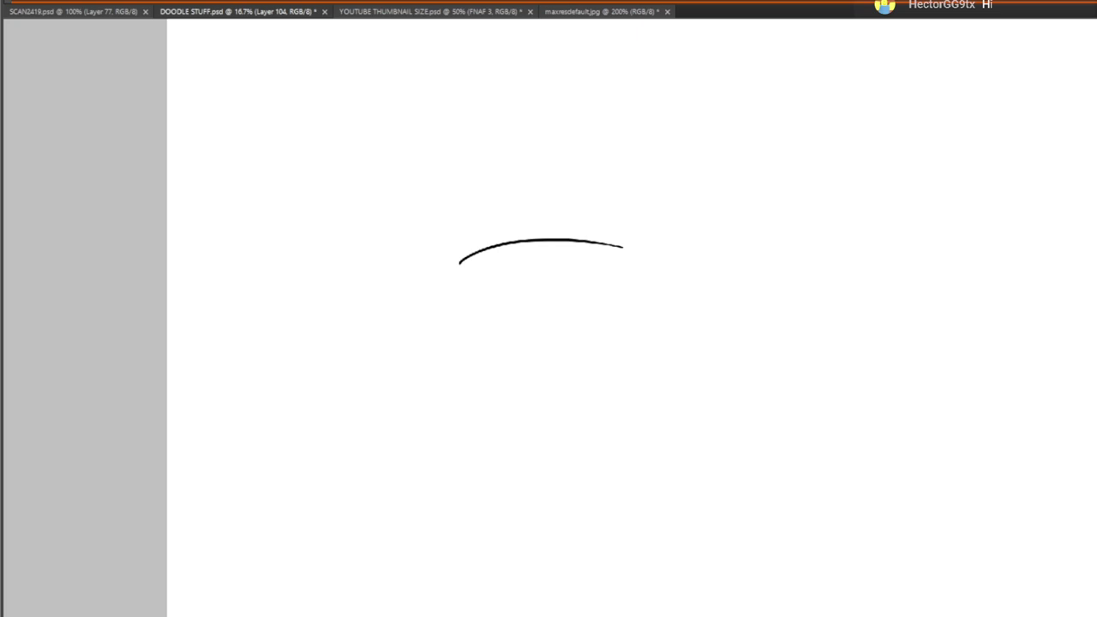
pyautogui.hotkey('ctrl', 'z')
pyautogui.moveTo(489, 284); pyautogui.dragTo(626, 266)
pyautogui.keyDown('shift'); pyautogui.click(756, 201); pyautogui.keyUp('shift')
pyautogui.moveTo(485, 276)
pyautogui.mouseDown()
pyautogui.moveTo(530, 198)
pyautogui.moveTo(593, 211)
pyautogui.moveTo(603, 234)
pyautogui.moveTo(577, 246)
pyautogui.mouseUp()
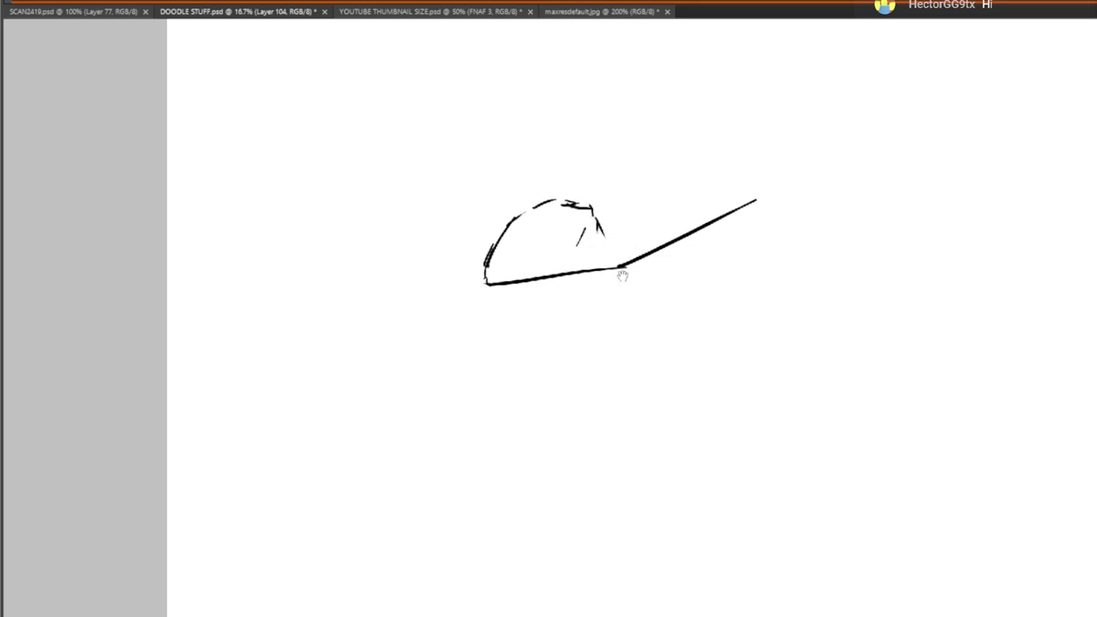
# Draw a longer curved upper outline behind the arch and add wavy contour lines inside it
pyautogui.moveTo(623, 276); pyautogui.dragTo(652, 325)
pyautogui.moveTo(562, 256)
pyautogui.mouseDown()
pyautogui.moveTo(664, 216)
pyautogui.moveTo(736, 248)
pyautogui.mouseUp()
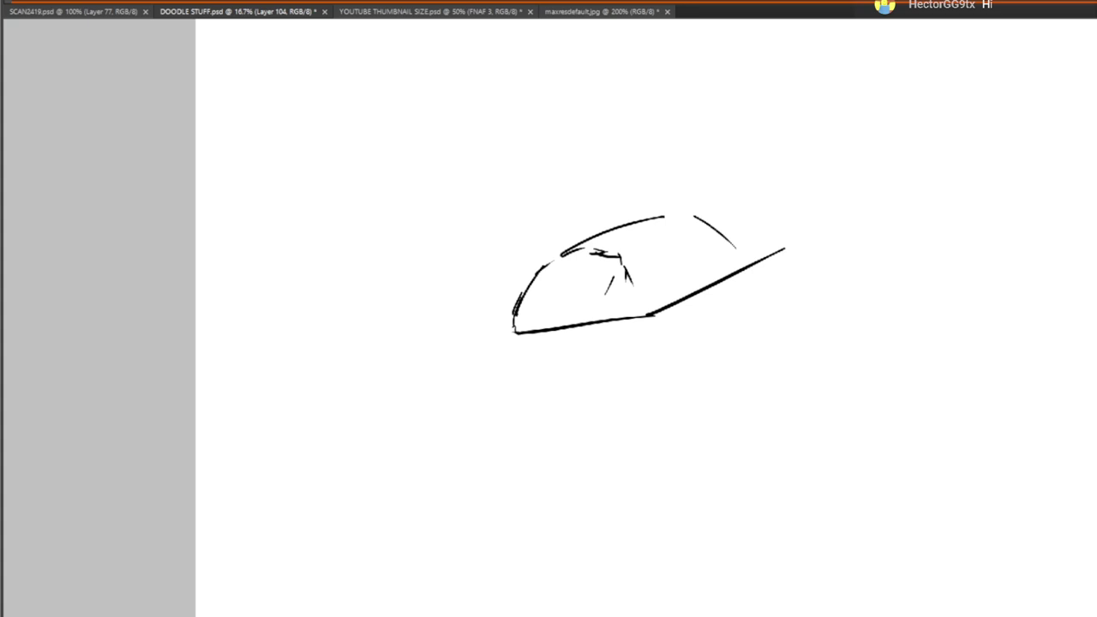
pyautogui.moveTo(611, 233)
pyautogui.mouseDown()
pyautogui.moveTo(665, 259)
pyautogui.moveTo(703, 259)
pyautogui.mouseUp()
pyautogui.moveTo(642, 226)
pyautogui.mouseDown()
pyautogui.moveTo(676, 224)
pyautogui.moveTo(730, 249)
pyautogui.moveTo(700, 233)
pyautogui.mouseUp()
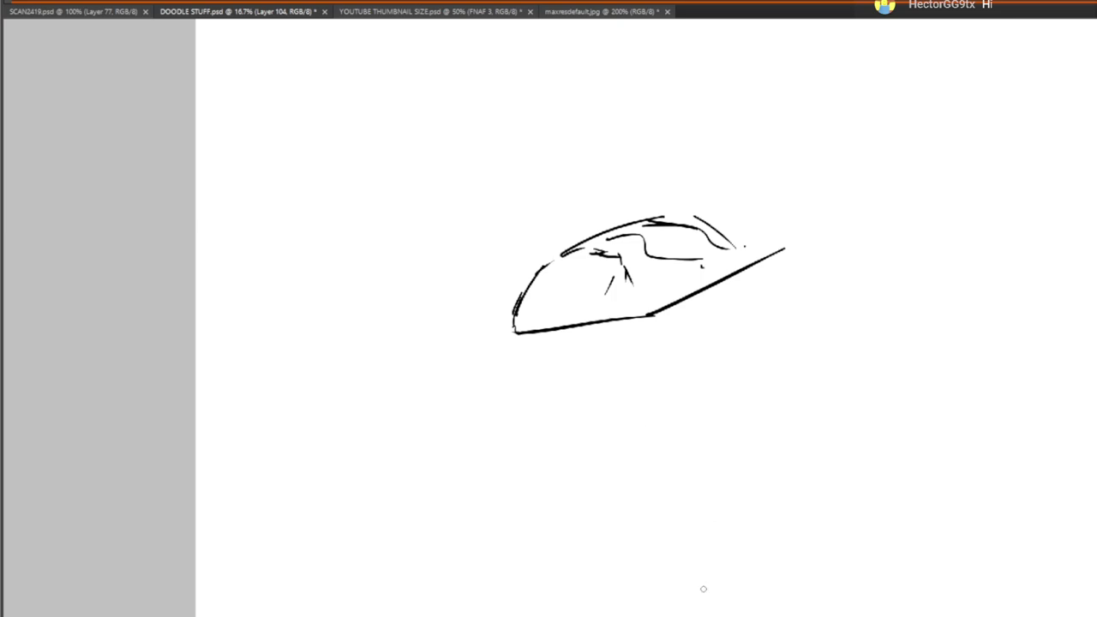
# Thicken the shape's rounded left edge and replace the short slanted inner mark with a longer curved line toward the base
pyautogui.click(533, 294)
pyautogui.moveTo(536, 282); pyautogui.dragTo(517, 305)
pyautogui.moveTo(604, 295); pyautogui.dragTo(614, 276)
pyautogui.moveTo(526, 307); pyautogui.dragTo(530, 285)
pyautogui.moveTo(600, 254); pyautogui.dragTo(581, 317)
pyautogui.moveTo(546, 266); pyautogui.dragTo(514, 311)
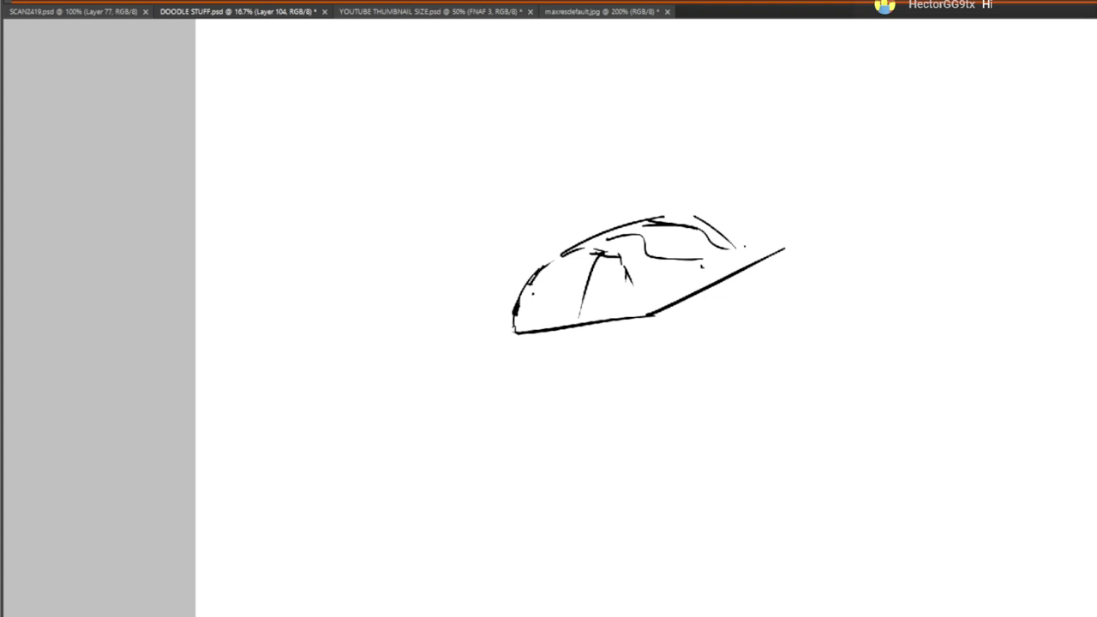
# Draw an angular eye with a curved brow line behind the snout, and short curved marks above the snout's ridge
pyautogui.moveTo(777, 217); pyautogui.dragTo(773, 254)
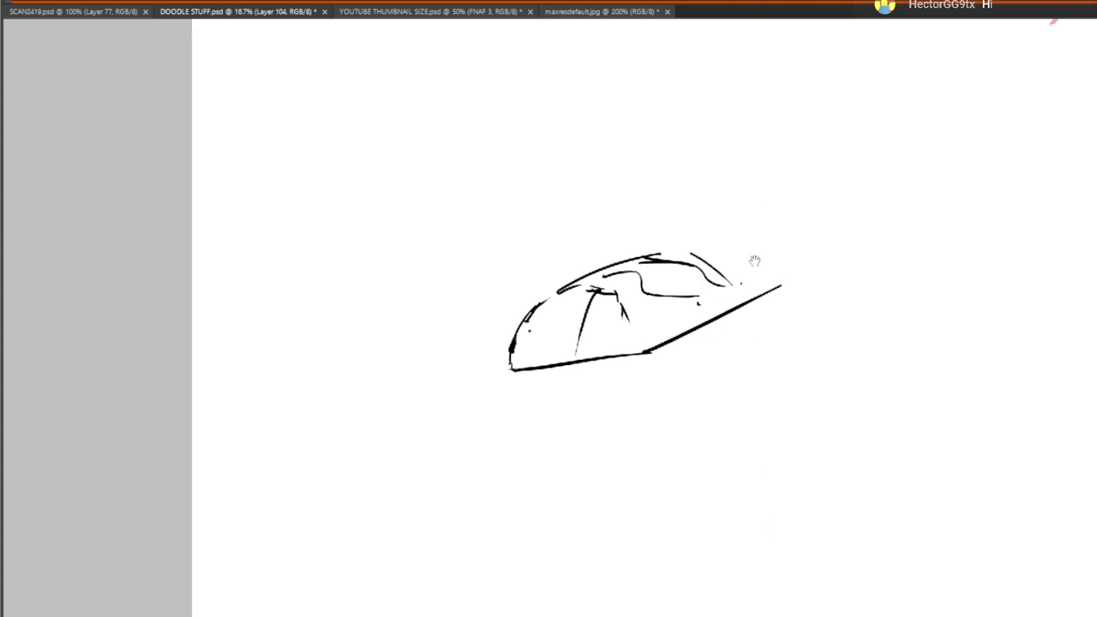
pyautogui.moveTo(703, 247)
pyautogui.mouseDown()
pyautogui.moveTo(769, 199)
pyautogui.moveTo(806, 212)
pyautogui.moveTo(717, 252)
pyautogui.moveTo(787, 241)
pyautogui.moveTo(813, 206)
pyautogui.moveTo(766, 178)
pyautogui.mouseUp()
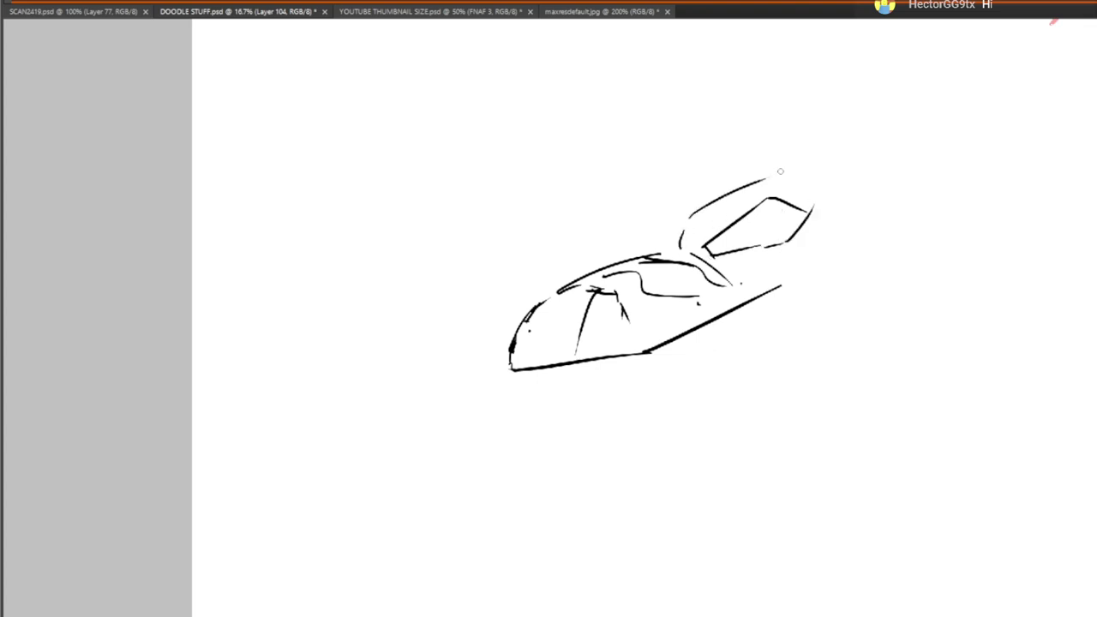
pyautogui.moveTo(607, 262); pyautogui.dragTo(614, 240)
pyautogui.moveTo(623, 234); pyautogui.dragTo(641, 224)
# Add a row of seven pointed teeth under the upper jaw and smooth the jaw line's bend into a curve
pyautogui.moveTo(653, 331); pyautogui.dragTo(654, 313)
pyautogui.moveTo(519, 351); pyautogui.dragTo(630, 339)
pyautogui.moveTo(636, 339)
pyautogui.mouseDown()
pyautogui.moveTo(644, 370)
pyautogui.moveTo(658, 335)
pyautogui.mouseUp()
pyautogui.moveTo(670, 332); pyautogui.dragTo(742, 296)
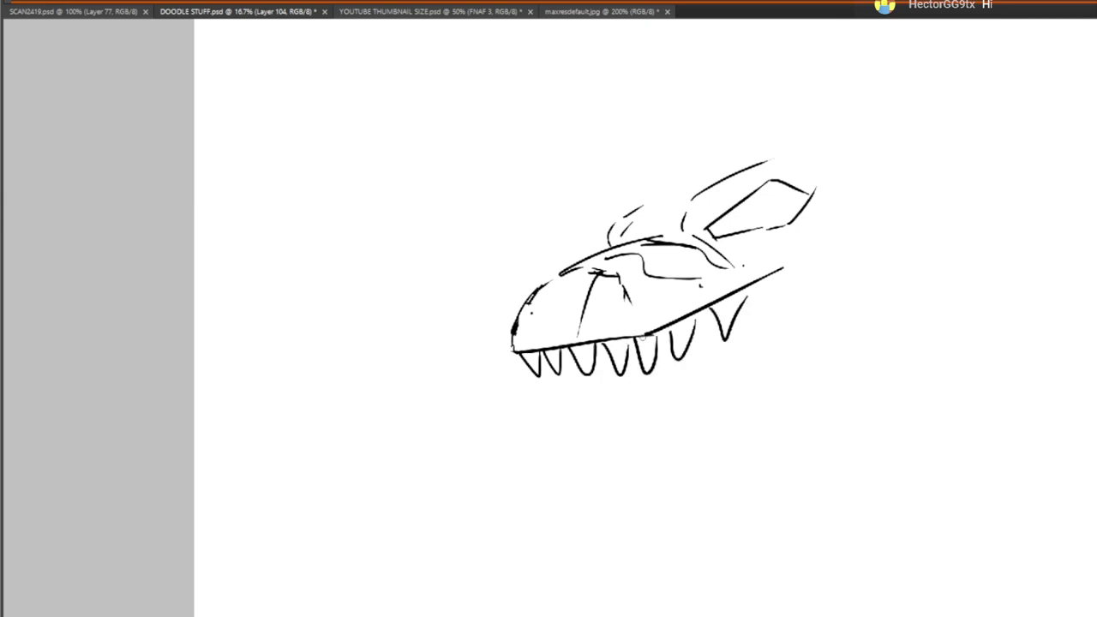
pyautogui.moveTo(643, 334); pyautogui.dragTo(843, 280)
pyautogui.moveTo(693, 314)
pyautogui.mouseDown()
pyautogui.moveTo(780, 271)
pyautogui.moveTo(757, 288)
pyautogui.moveTo(574, 316)
pyautogui.mouseUp()
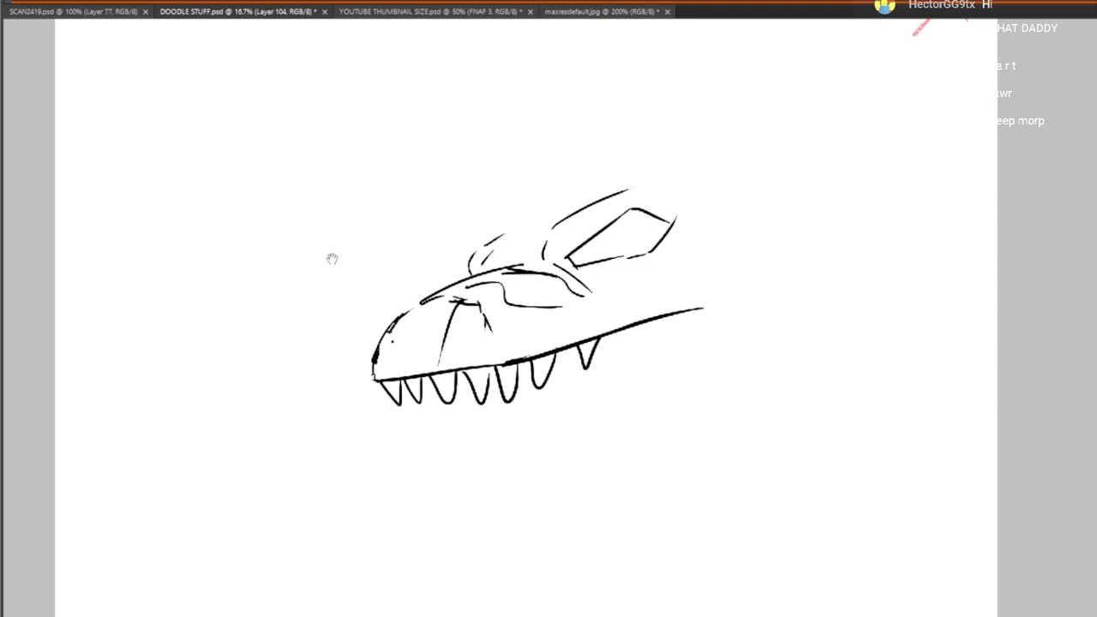
# Thicken the eye's lower edge, draw a cheek curve down to the jaw line, and add a short line behind the eye
pyautogui.moveTo(723, 217); pyautogui.dragTo(766, 136)
pyautogui.moveTo(624, 184)
pyautogui.mouseDown()
pyautogui.moveTo(686, 178)
pyautogui.moveTo(622, 184)
pyautogui.moveTo(712, 154)
pyautogui.mouseUp()
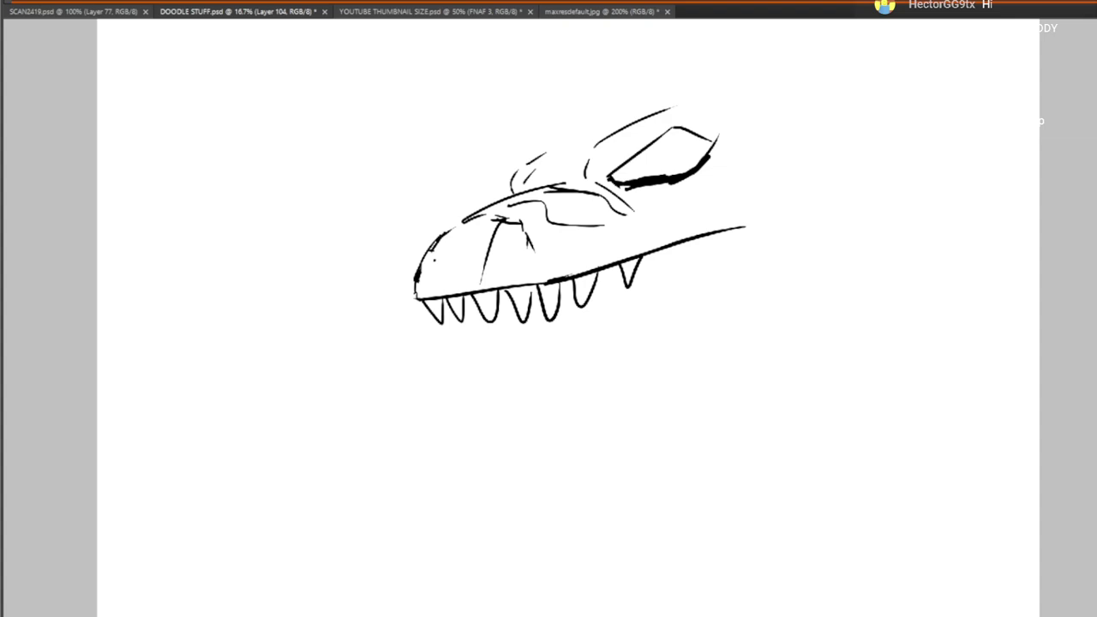
pyautogui.moveTo(696, 175)
pyautogui.mouseDown()
pyautogui.moveTo(720, 230)
pyautogui.moveTo(712, 164)
pyautogui.moveTo(775, 132)
pyautogui.mouseUp()
pyautogui.click(685, 200)
pyautogui.moveTo(706, 250); pyautogui.dragTo(767, 377)
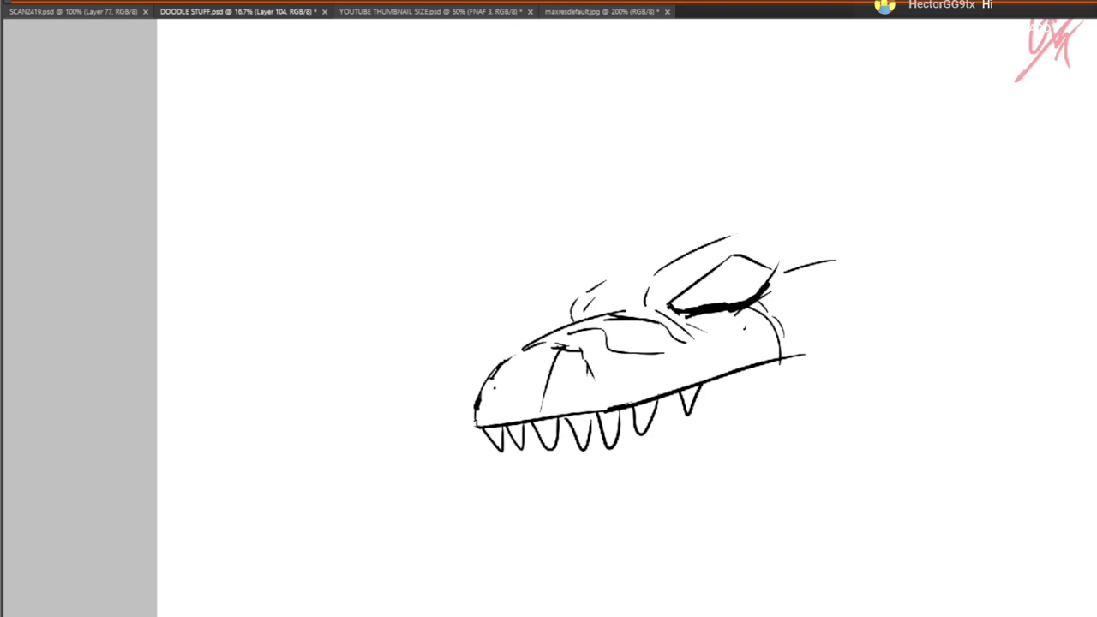
# Draw a tall backward-curving horn rising from the snout, with a blunt tip and a notched rear base
pyautogui.moveTo(647, 387); pyautogui.dragTo(672, 481)
pyautogui.moveTo(616, 394); pyautogui.dragTo(612, 336)
pyautogui.moveTo(630, 353)
pyautogui.mouseDown()
pyautogui.moveTo(605, 336)
pyautogui.moveTo(618, 291)
pyautogui.mouseUp()
pyautogui.moveTo(610, 317)
pyautogui.mouseDown()
pyautogui.moveTo(821, 89)
pyautogui.moveTo(849, 110)
pyautogui.moveTo(721, 278)
pyautogui.mouseUp()
pyautogui.moveTo(792, 187); pyautogui.dragTo(723, 276)
pyautogui.moveTo(748, 240); pyautogui.dragTo(748, 285)
pyautogui.moveTo(741, 269); pyautogui.dragTo(757, 322)
pyautogui.moveTo(630, 380); pyautogui.dragTo(629, 388)
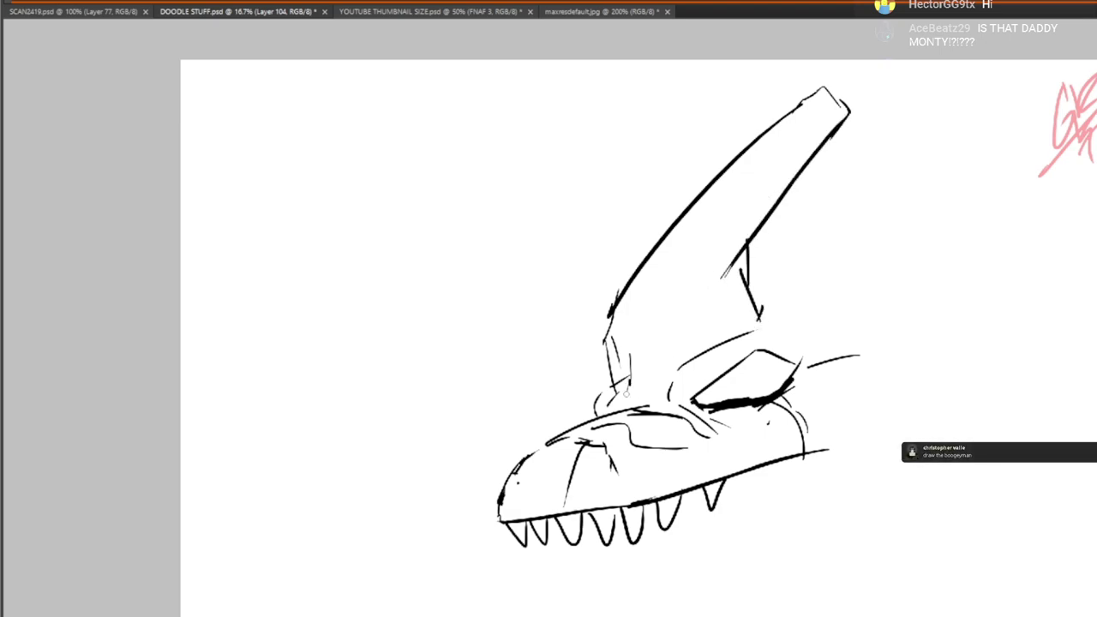
pyautogui.moveTo(783, 362); pyautogui.dragTo(779, 290)
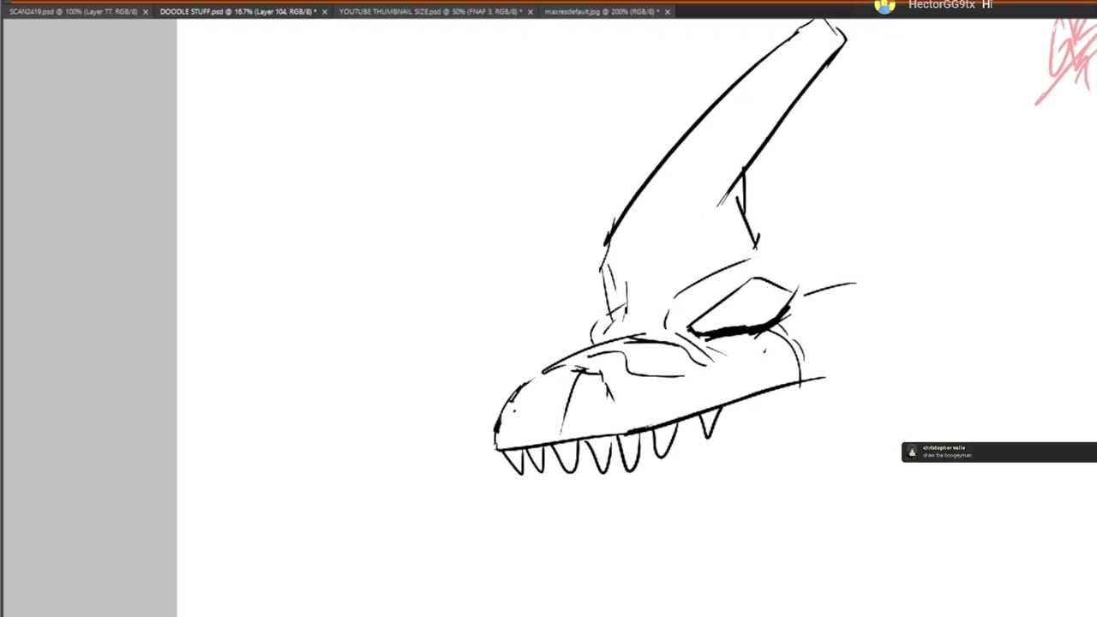
# Draw the long arc of the head's dome above the eye and sloping down behind it
pyautogui.moveTo(665, 302)
pyautogui.mouseDown()
pyautogui.moveTo(754, 243)
pyautogui.moveTo(888, 241)
pyautogui.moveTo(951, 308)
pyautogui.mouseUp()
pyautogui.moveTo(951, 354); pyautogui.dragTo(943, 306)
pyautogui.moveTo(589, 277)
pyautogui.mouseDown()
pyautogui.moveTo(578, 299)
pyautogui.moveTo(601, 266)
pyautogui.mouseUp()
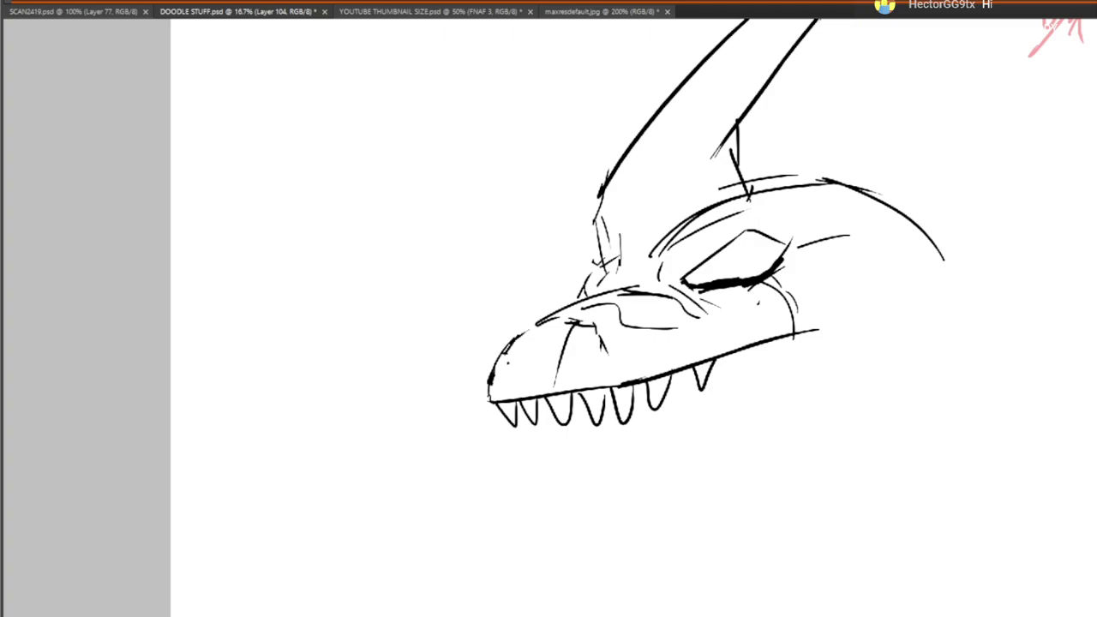
pyautogui.moveTo(806, 356); pyautogui.dragTo(671, 398)
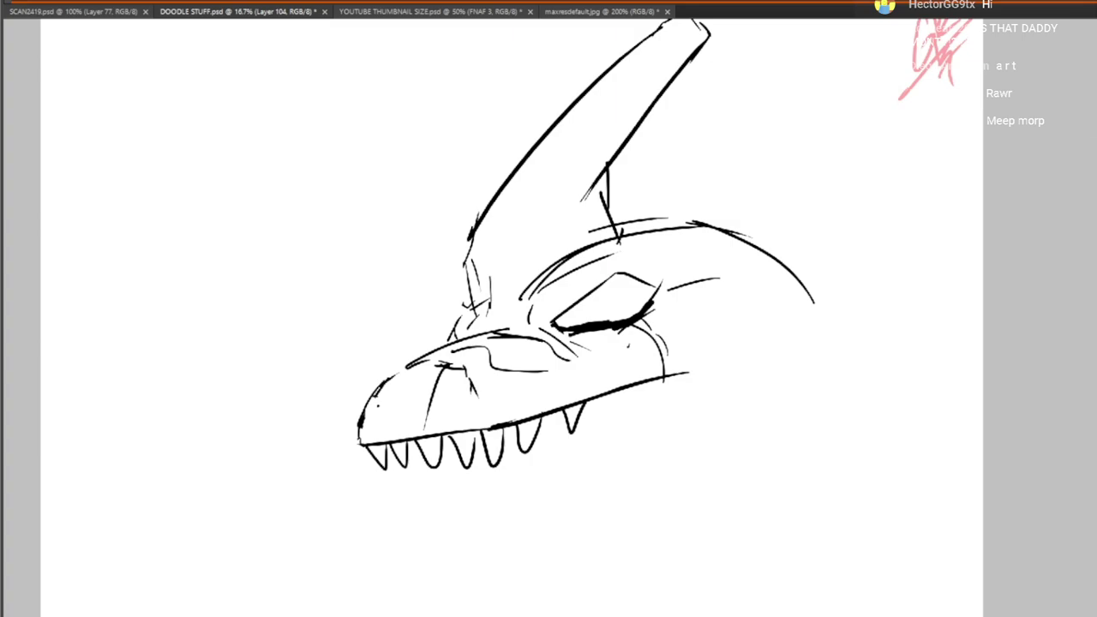
# Sketch overlapping hinge ellipses behind the mouth corner, and the upper edge and end of a long block extending back from the head
pyautogui.moveTo(708, 389)
pyautogui.mouseDown()
pyautogui.moveTo(722, 419)
pyautogui.moveTo(688, 477)
pyautogui.mouseUp()
pyautogui.moveTo(686, 347)
pyautogui.mouseDown()
pyautogui.moveTo(708, 478)
pyautogui.moveTo(868, 248)
pyautogui.mouseUp()
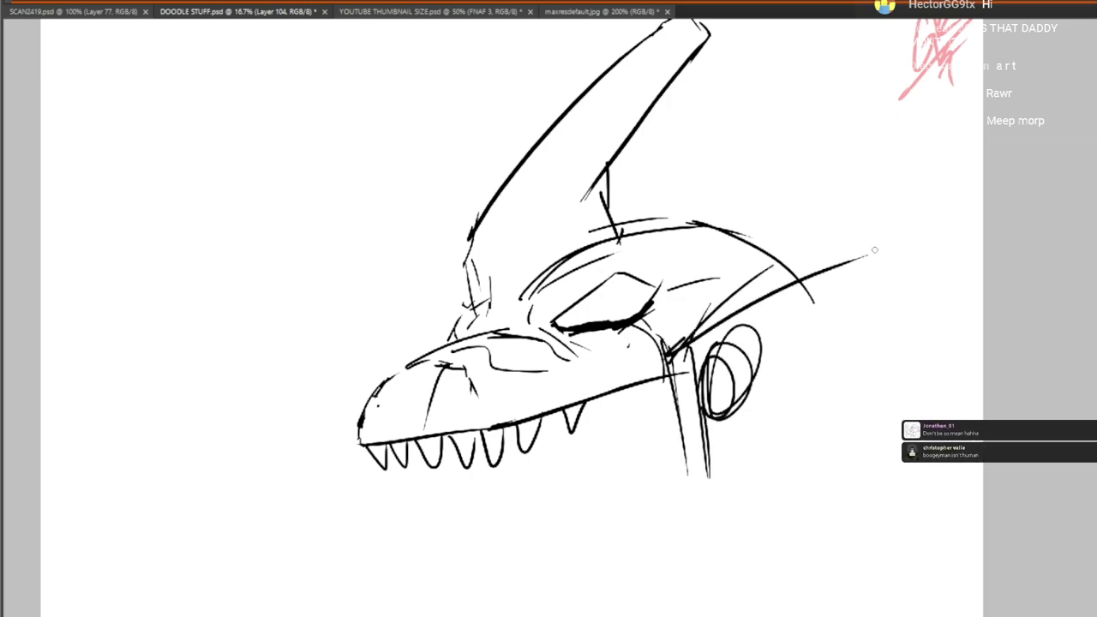
pyautogui.moveTo(720, 300); pyautogui.dragTo(875, 212)
pyautogui.moveTo(808, 248); pyautogui.dragTo(882, 214)
pyautogui.moveTo(885, 223); pyautogui.dragTo(907, 242)
pyautogui.moveTo(739, 343); pyautogui.dragTo(877, 243)
pyautogui.moveTo(888, 224); pyautogui.dragTo(915, 328)
# Close the rear block's underside and outline the cheek plate hanging down around the hinge ellipses
pyautogui.moveTo(911, 307); pyautogui.dragTo(786, 397)
pyautogui.moveTo(878, 331)
pyautogui.mouseDown()
pyautogui.moveTo(801, 397)
pyautogui.moveTo(787, 463)
pyautogui.mouseUp()
pyautogui.moveTo(672, 407)
pyautogui.mouseDown()
pyautogui.moveTo(703, 516)
pyautogui.moveTo(775, 500)
pyautogui.mouseUp()
pyautogui.moveTo(722, 530); pyautogui.dragTo(778, 494)
pyautogui.moveTo(782, 394); pyautogui.dragTo(790, 487)
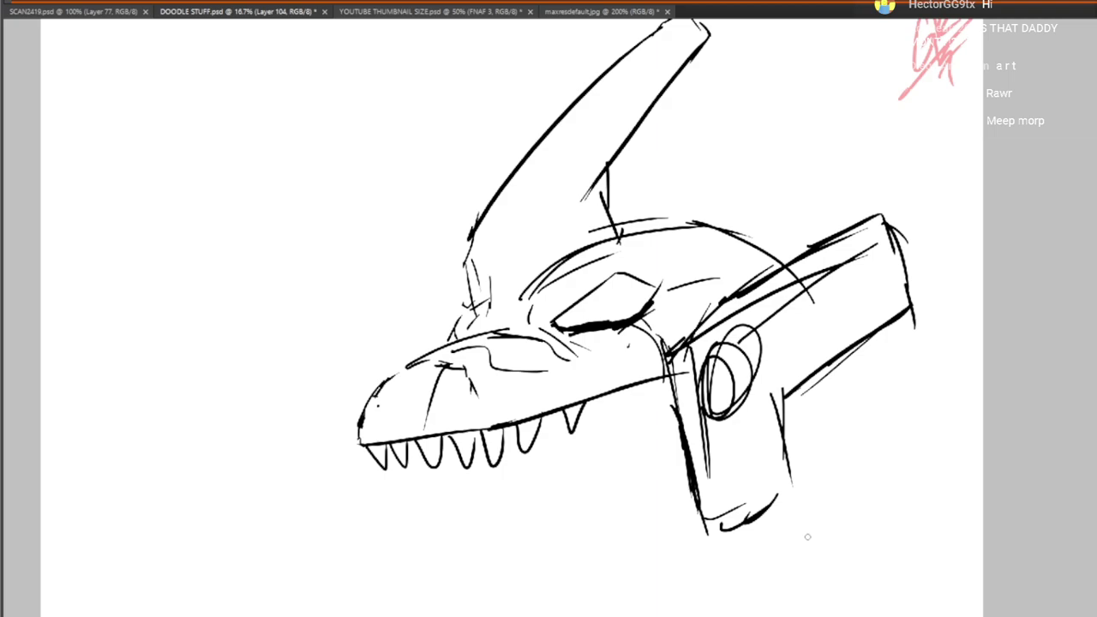
# Build up the bump at the horn's base and add bold overlapping arcs along the top of the head's dome
pyautogui.moveTo(598, 319); pyautogui.dragTo(607, 286)
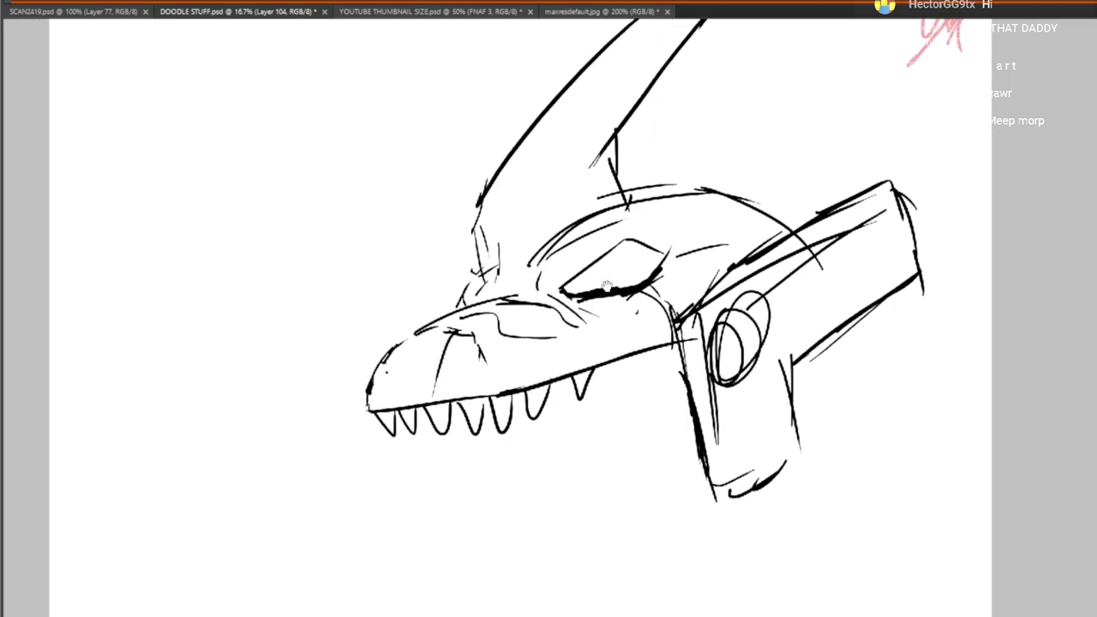
pyautogui.moveTo(469, 293)
pyautogui.mouseDown()
pyautogui.moveTo(460, 307)
pyautogui.moveTo(444, 292)
pyautogui.mouseUp()
pyautogui.moveTo(446, 290)
pyautogui.mouseDown()
pyautogui.moveTo(439, 306)
pyautogui.moveTo(476, 257)
pyautogui.mouseUp()
pyautogui.moveTo(629, 203)
pyautogui.mouseDown()
pyautogui.moveTo(663, 189)
pyautogui.moveTo(778, 221)
pyautogui.mouseUp()
pyautogui.moveTo(670, 178); pyautogui.dragTo(803, 225)
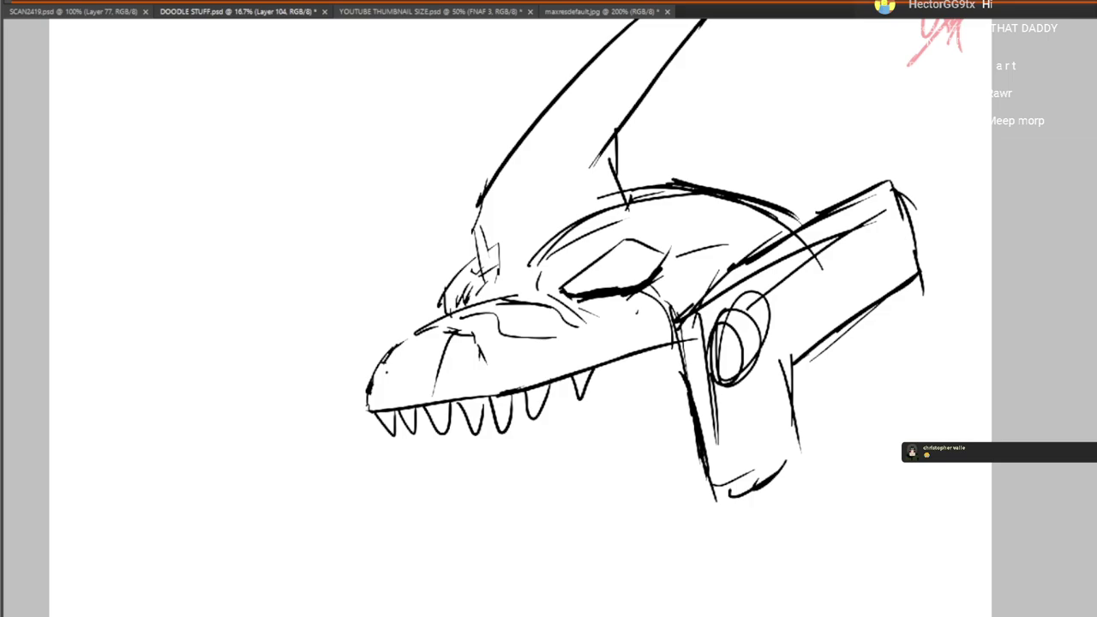
pyautogui.moveTo(772, 244)
pyautogui.mouseDown()
pyautogui.moveTo(902, 120)
pyautogui.moveTo(907, 139)
pyautogui.moveTo(787, 257)
pyautogui.mouseUp()
pyautogui.moveTo(688, 190); pyautogui.dragTo(818, 196)
pyautogui.moveTo(731, 183); pyautogui.dragTo(801, 208)
# Continue the upper row of pointed teeth back to the mouth corner
pyautogui.moveTo(622, 360); pyautogui.dragTo(643, 287)
pyautogui.moveTo(647, 285)
pyautogui.mouseDown()
pyautogui.moveTo(662, 276)
pyautogui.moveTo(674, 329)
pyautogui.mouseUp()
pyautogui.moveTo(683, 276); pyautogui.dragTo(691, 306)
pyautogui.moveTo(706, 357)
pyautogui.mouseDown()
pyautogui.moveTo(680, 318)
pyautogui.moveTo(666, 259)
pyautogui.mouseUp()
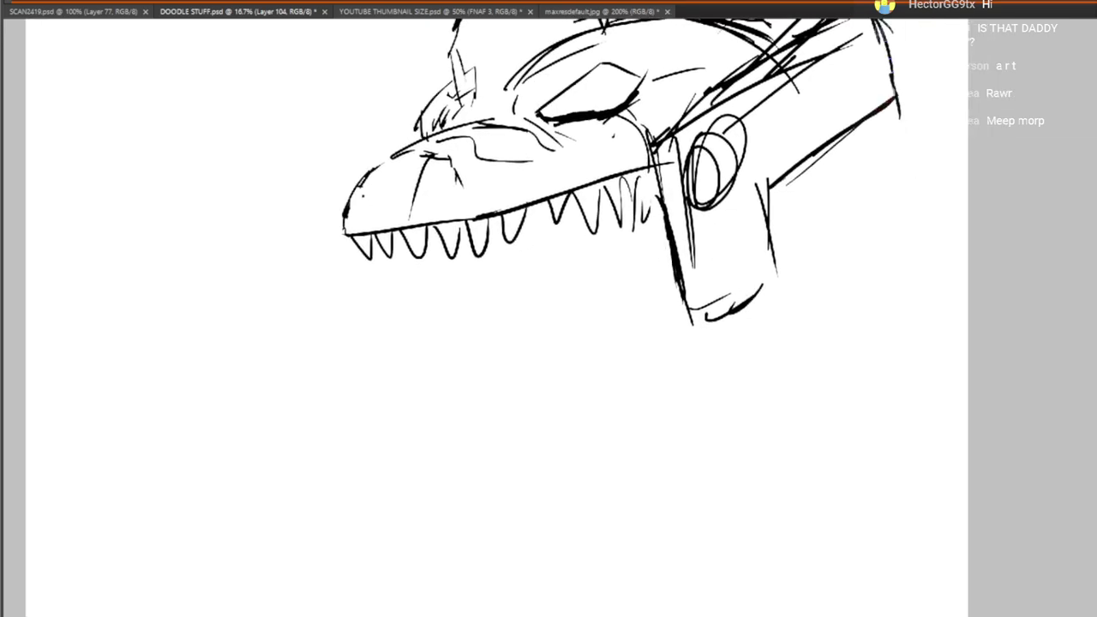
# Draw the wide-open lower jaw with a rectangular hinge plate, near and far edges, and rows of pointed teeth
pyautogui.moveTo(654, 190)
pyautogui.mouseDown()
pyautogui.moveTo(644, 402)
pyautogui.moveTo(696, 418)
pyautogui.moveTo(714, 379)
pyautogui.moveTo(717, 308)
pyautogui.mouseUp()
pyautogui.moveTo(673, 278); pyautogui.dragTo(673, 366)
pyautogui.moveTo(653, 250); pyautogui.dragTo(607, 334)
pyautogui.moveTo(634, 298); pyautogui.dragTo(540, 433)
pyautogui.moveTo(433, 444)
pyautogui.mouseDown()
pyautogui.moveTo(421, 452)
pyautogui.moveTo(547, 432)
pyautogui.moveTo(403, 444)
pyautogui.moveTo(489, 266)
pyautogui.mouseUp()
pyautogui.moveTo(533, 433)
pyautogui.mouseDown()
pyautogui.moveTo(544, 355)
pyautogui.moveTo(594, 345)
pyautogui.moveTo(605, 295)
pyautogui.moveTo(644, 234)
pyautogui.mouseUp()
pyautogui.moveTo(520, 410)
pyautogui.mouseDown()
pyautogui.moveTo(419, 411)
pyautogui.moveTo(433, 437)
pyautogui.moveTo(399, 441)
pyautogui.moveTo(396, 373)
pyautogui.moveTo(467, 304)
pyautogui.moveTo(477, 249)
pyautogui.moveTo(455, 324)
pyautogui.moveTo(437, 318)
pyautogui.moveTo(455, 330)
pyautogui.mouseUp()
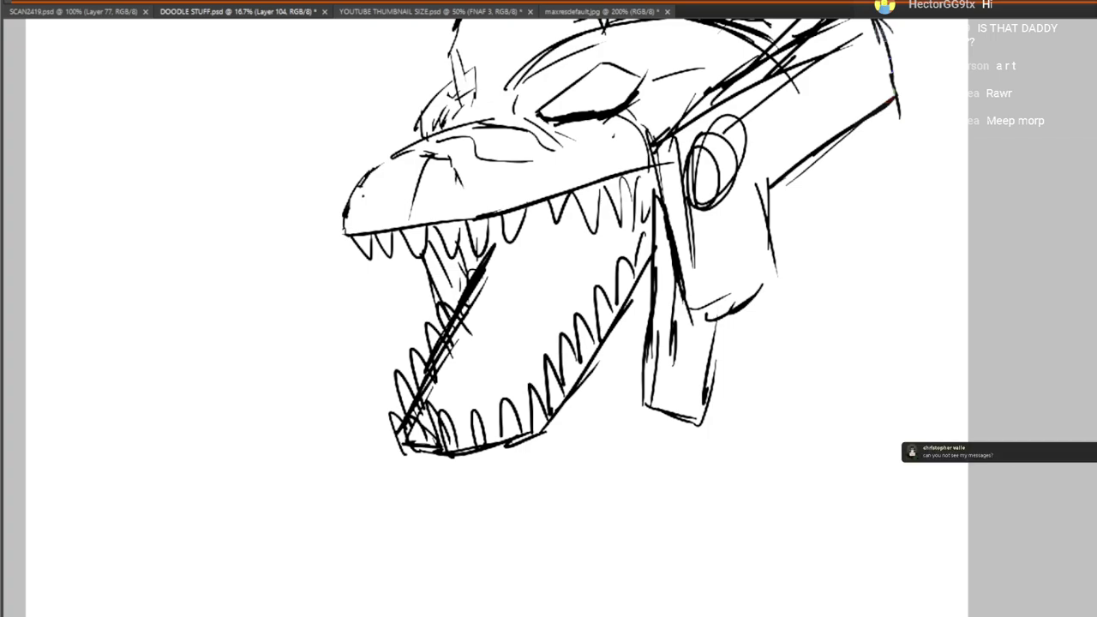
# Draw the lower jaw's underside from the chin back to the hinge plate
pyautogui.moveTo(594, 386)
pyautogui.mouseDown()
pyautogui.moveTo(625, 301)
pyautogui.moveTo(651, 329)
pyautogui.mouseUp()
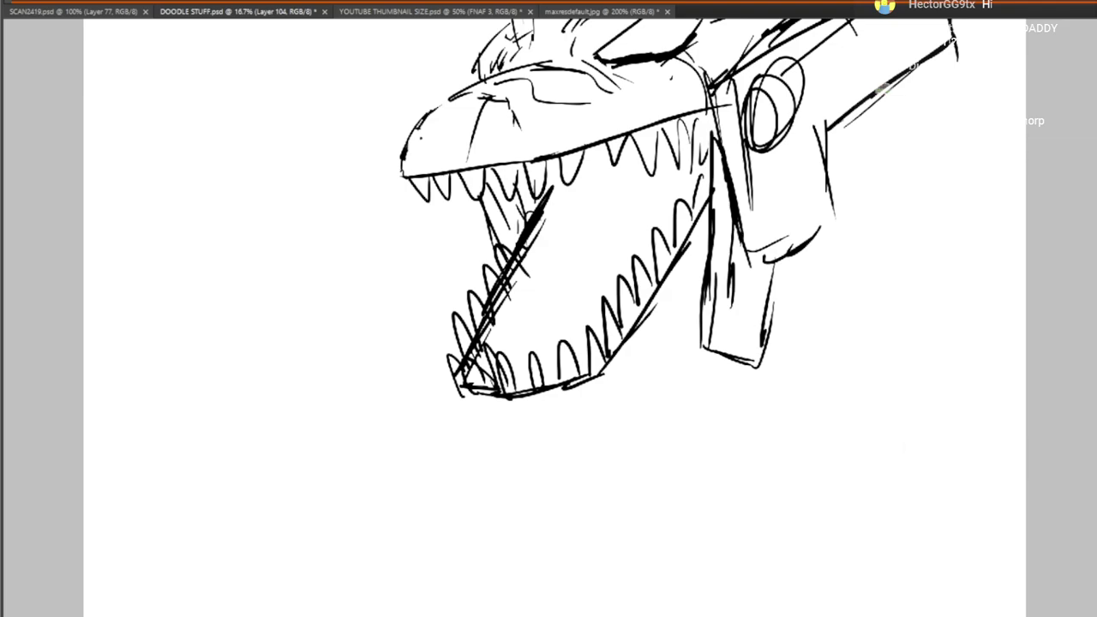
pyautogui.moveTo(463, 391)
pyautogui.mouseDown()
pyautogui.moveTo(487, 417)
pyautogui.moveTo(618, 421)
pyautogui.moveTo(601, 419)
pyautogui.moveTo(650, 358)
pyautogui.mouseUp()
pyautogui.moveTo(708, 290); pyautogui.dragTo(634, 380)
pyautogui.moveTo(472, 408)
pyautogui.mouseDown()
pyautogui.moveTo(502, 443)
pyautogui.moveTo(528, 428)
pyautogui.mouseUp()
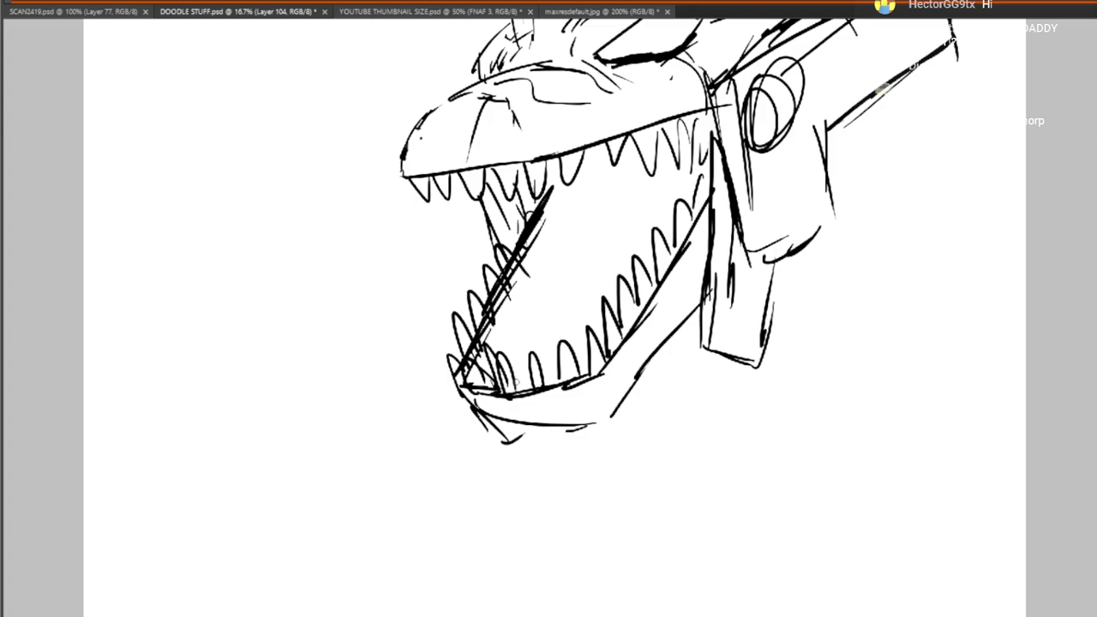
# Add a rounded knob beneath the lower jaw and darken the chin and the jaw's rear underside
pyautogui.moveTo(752, 562); pyautogui.dragTo(744, 527)
pyautogui.moveTo(564, 390)
pyautogui.mouseDown()
pyautogui.moveTo(582, 413)
pyautogui.moveTo(624, 398)
pyautogui.moveTo(626, 386)
pyautogui.moveTo(630, 394)
pyautogui.moveTo(594, 408)
pyautogui.mouseUp()
pyautogui.moveTo(468, 382)
pyautogui.mouseDown()
pyautogui.moveTo(492, 409)
pyautogui.moveTo(522, 413)
pyautogui.moveTo(510, 417)
pyautogui.moveTo(511, 401)
pyautogui.mouseUp()
pyautogui.moveTo(690, 277); pyautogui.dragTo(628, 359)
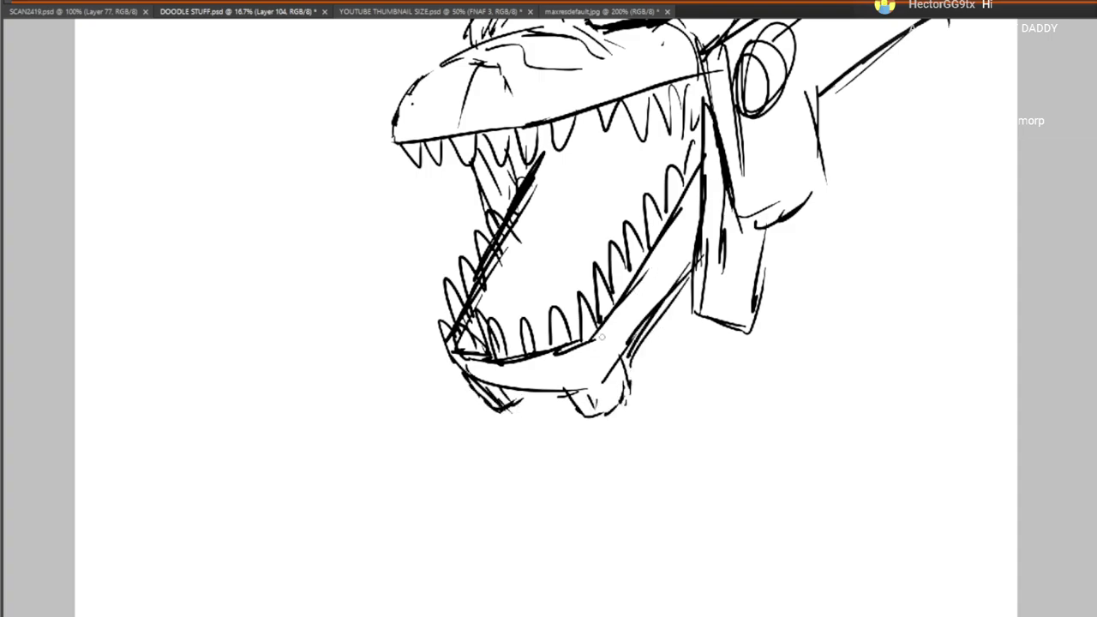
# Add a long inner contour and short crossing strokes along the side of the lower jaw
pyautogui.moveTo(717, 198); pyautogui.dragTo(595, 354)
pyautogui.moveTo(660, 256); pyautogui.dragTo(645, 281)
pyautogui.moveTo(685, 238); pyautogui.dragTo(657, 305)
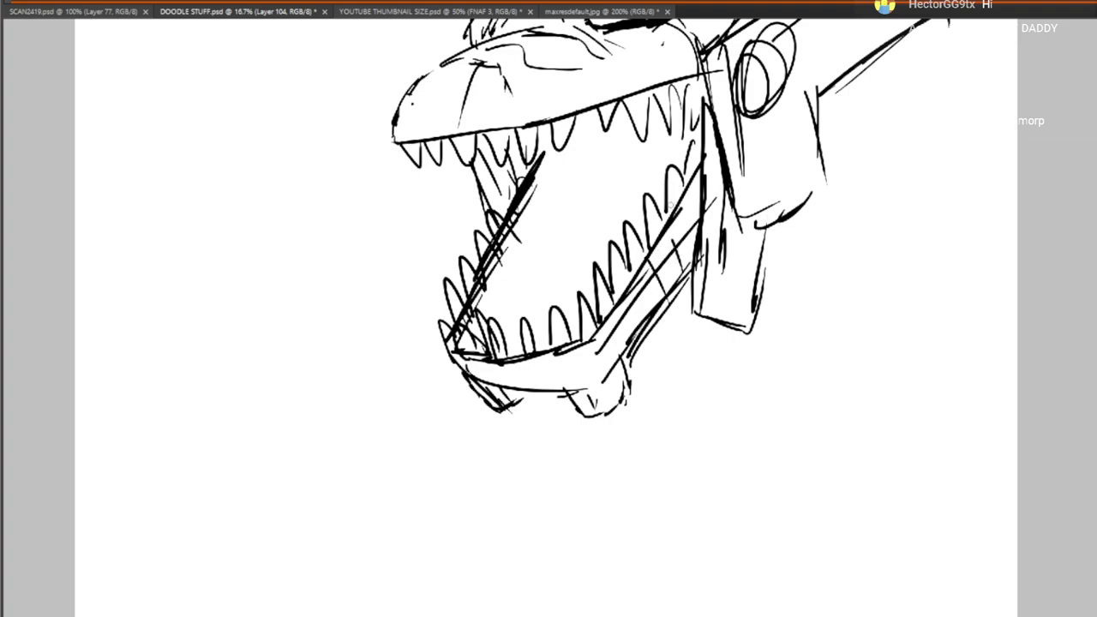
pyautogui.moveTo(529, 207)
pyautogui.mouseDown()
pyautogui.moveTo(467, 330)
pyautogui.moveTo(520, 291)
pyautogui.moveTo(539, 366)
pyautogui.mouseUp()
pyautogui.moveTo(598, 185); pyautogui.dragTo(611, 202)
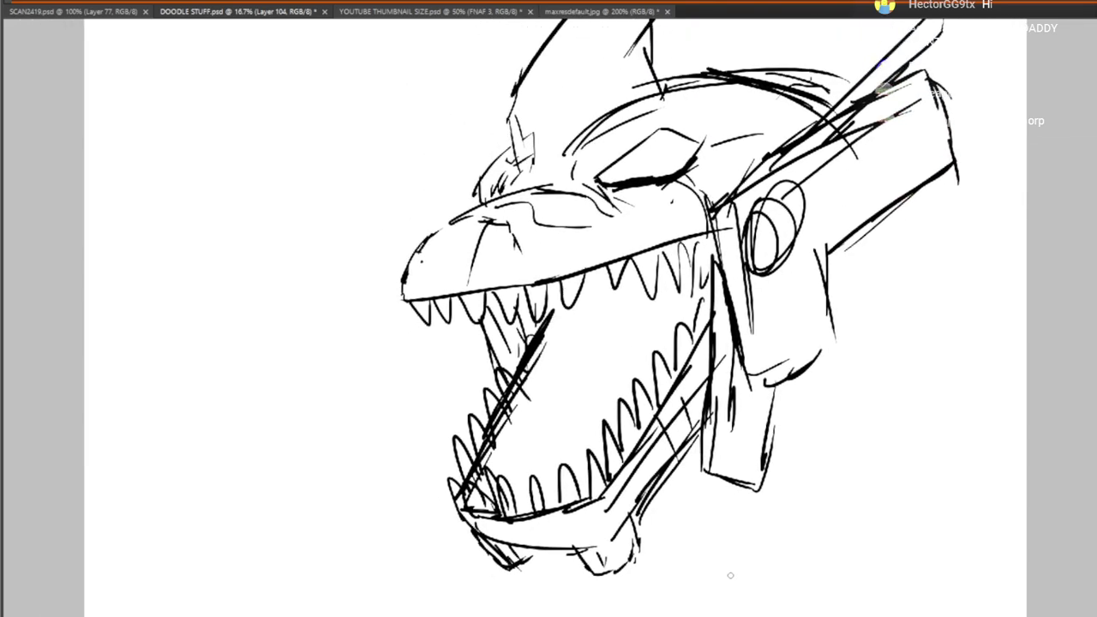
# Darken the brow arc and the eye's upper edge, and add a short crease behind the brow
pyautogui.moveTo(611, 296); pyautogui.dragTo(624, 378)
pyautogui.moveTo(588, 258)
pyautogui.mouseDown()
pyautogui.moveTo(618, 200)
pyautogui.moveTo(722, 153)
pyautogui.mouseUp()
pyautogui.moveTo(753, 166); pyautogui.dragTo(732, 191)
pyautogui.moveTo(631, 249)
pyautogui.mouseDown()
pyautogui.moveTo(725, 196)
pyautogui.moveTo(689, 210)
pyautogui.mouseUp()
pyautogui.moveTo(723, 200); pyautogui.dragTo(746, 175)
pyautogui.moveTo(619, 253); pyautogui.dragTo(606, 266)
pyautogui.moveTo(588, 252); pyautogui.dragTo(601, 264)
# Draw a curved flare at the horn's base and inner contour lines up the horn's length
pyautogui.moveTo(506, 265)
pyautogui.mouseDown()
pyautogui.moveTo(506, 283)
pyautogui.moveTo(529, 228)
pyautogui.mouseUp()
pyautogui.moveTo(499, 253)
pyautogui.mouseDown()
pyautogui.moveTo(537, 235)
pyautogui.moveTo(536, 324)
pyautogui.moveTo(513, 308)
pyautogui.moveTo(548, 367)
pyautogui.mouseUp()
pyautogui.moveTo(512, 321)
pyautogui.mouseDown()
pyautogui.moveTo(508, 371)
pyautogui.moveTo(576, 235)
pyautogui.mouseUp()
pyautogui.moveTo(600, 199); pyautogui.dragTo(665, 143)
pyautogui.moveTo(583, 242)
pyautogui.mouseDown()
pyautogui.moveTo(629, 217)
pyautogui.moveTo(651, 288)
pyautogui.mouseUp()
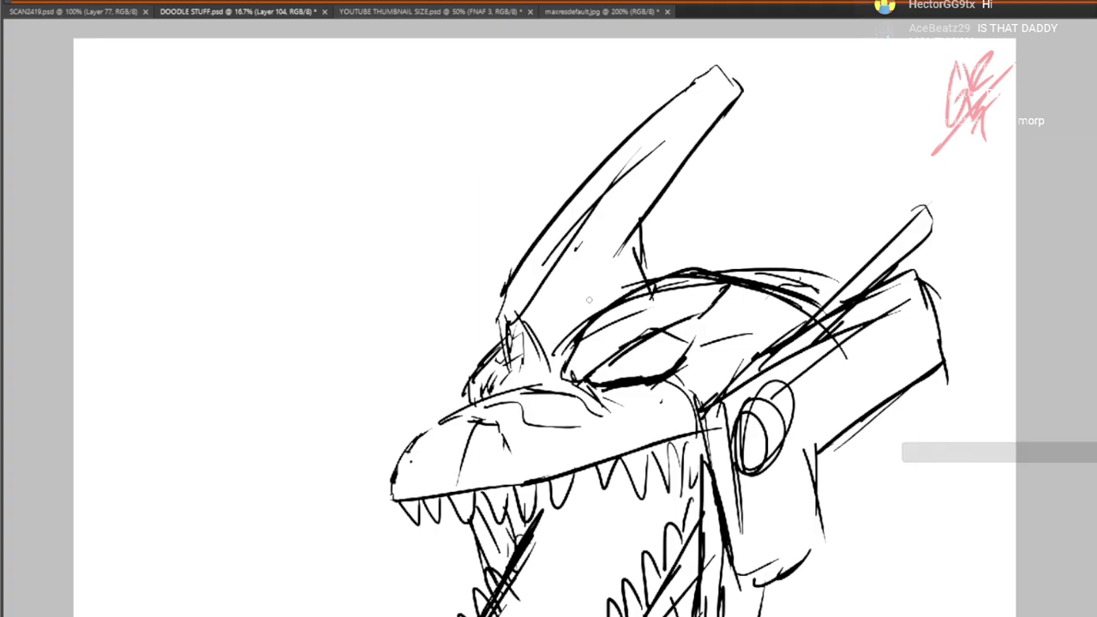
# Thicken the snout's front outline and fill the gaps at the front with small pointed teeth
pyautogui.moveTo(566, 356); pyautogui.dragTo(672, 208)
pyautogui.moveTo(524, 291)
pyautogui.mouseDown()
pyautogui.moveTo(572, 274)
pyautogui.moveTo(485, 344)
pyautogui.moveTo(520, 353)
pyautogui.mouseUp()
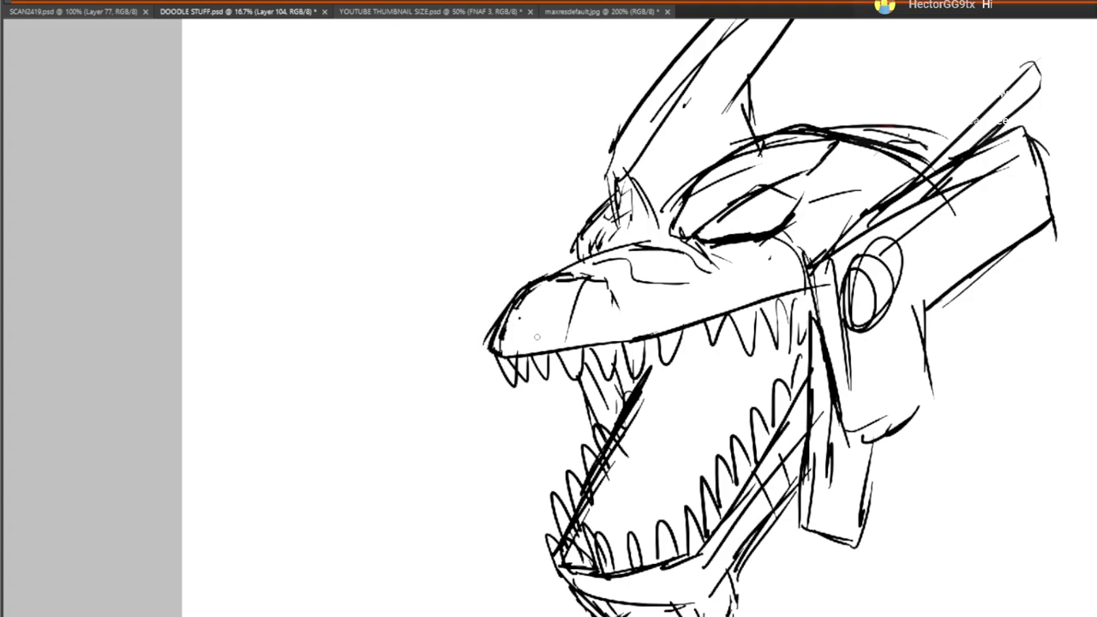
pyautogui.moveTo(556, 350)
pyautogui.mouseDown()
pyautogui.moveTo(540, 385)
pyautogui.moveTo(564, 378)
pyautogui.mouseUp()
pyautogui.moveTo(573, 354); pyautogui.dragTo(605, 304)
pyautogui.moveTo(627, 470); pyautogui.dragTo(642, 470)
# Draw a large tongue with an upturned pointed tip, cross contours, and a rounded back arching into the throat
pyautogui.moveTo(559, 373); pyautogui.dragTo(604, 454)
pyautogui.moveTo(579, 408); pyautogui.dragTo(701, 383)
pyautogui.moveTo(713, 313)
pyautogui.mouseDown()
pyautogui.moveTo(677, 391)
pyautogui.moveTo(653, 396)
pyautogui.moveTo(643, 485)
pyautogui.mouseUp()
pyautogui.moveTo(667, 365); pyautogui.dragTo(714, 434)
pyautogui.moveTo(679, 364)
pyautogui.mouseDown()
pyautogui.moveTo(751, 401)
pyautogui.moveTo(794, 324)
pyautogui.mouseUp()
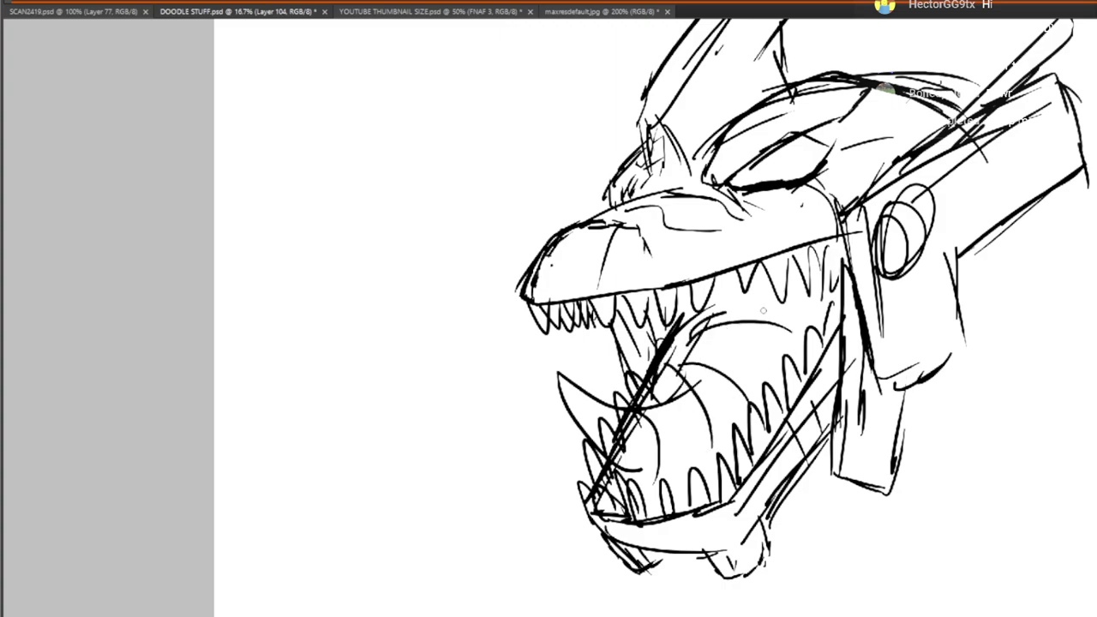
pyautogui.moveTo(704, 306); pyautogui.dragTo(795, 314)
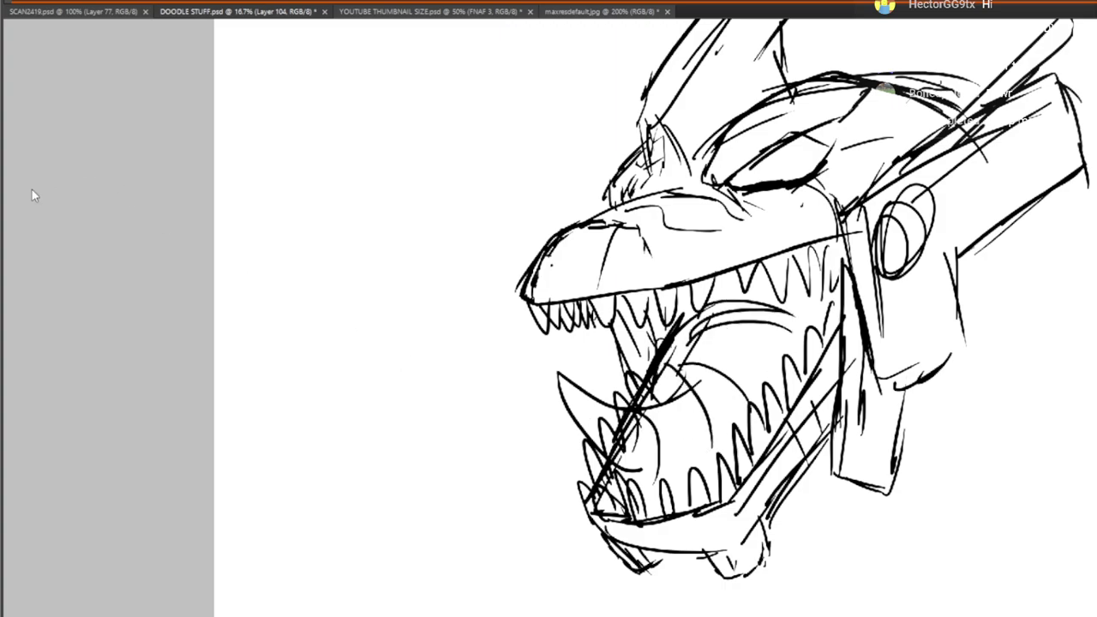
# Erase the jaw lines and teeth overlapping the tongue, draw the tongue's lower edge, and add marks near its tip
pyautogui.moveTo(605, 424)
pyautogui.mouseDown()
pyautogui.moveTo(626, 439)
pyautogui.moveTo(620, 453)
pyautogui.moveTo(619, 425)
pyautogui.moveTo(652, 401)
pyautogui.moveTo(624, 455)
pyautogui.moveTo(611, 446)
pyautogui.moveTo(634, 451)
pyautogui.mouseUp()
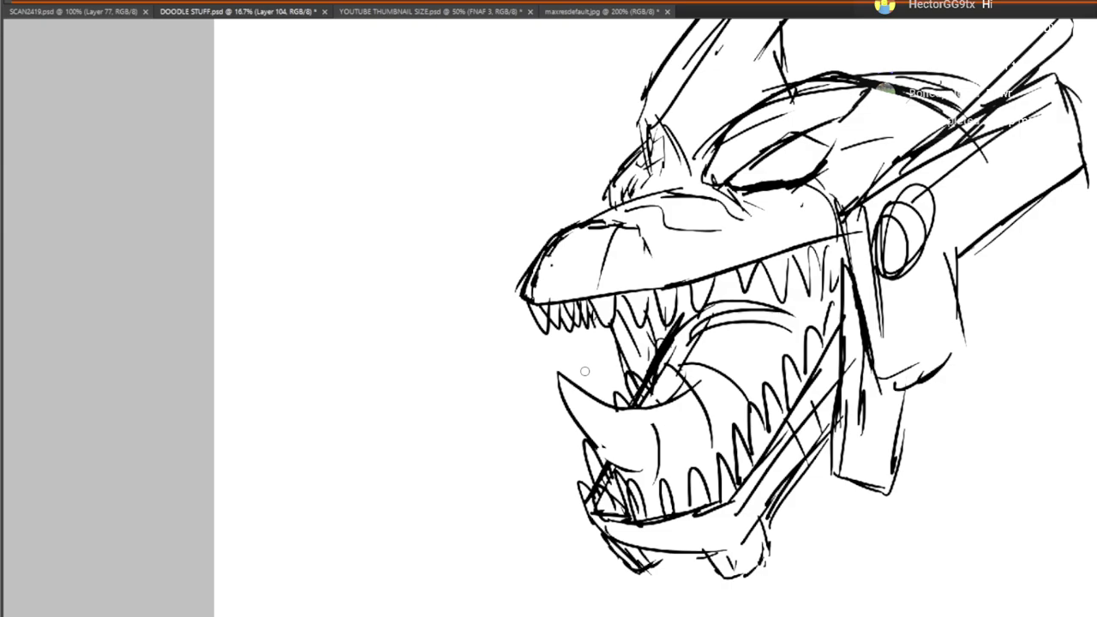
pyautogui.moveTo(719, 445); pyautogui.dragTo(755, 368)
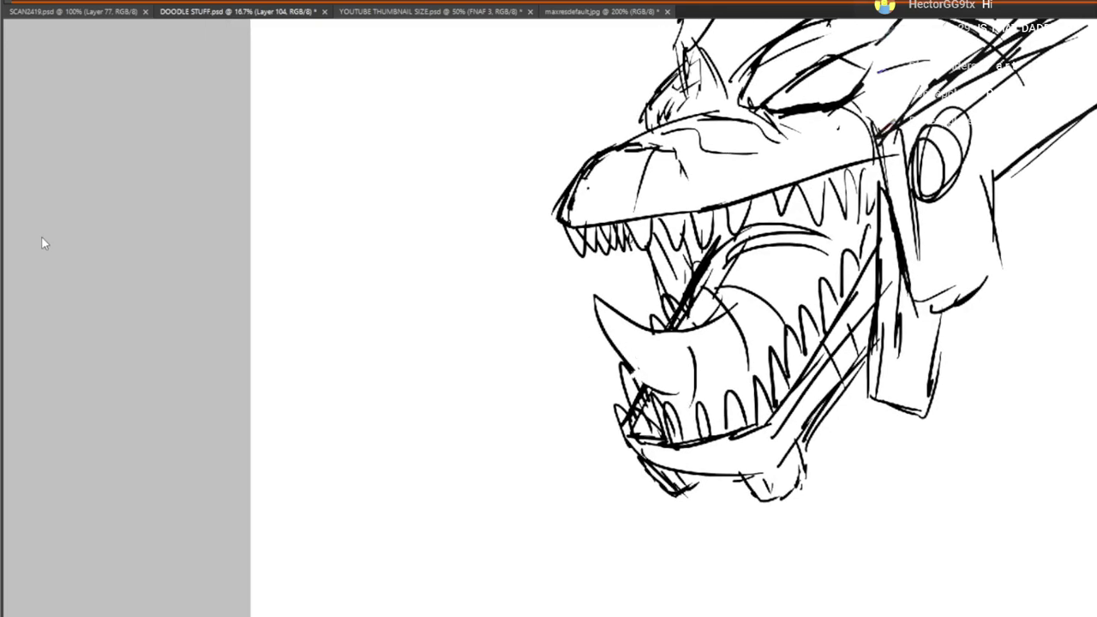
pyautogui.moveTo(636, 373)
pyautogui.mouseDown()
pyautogui.moveTo(694, 399)
pyautogui.moveTo(723, 397)
pyautogui.moveTo(667, 341)
pyautogui.mouseUp()
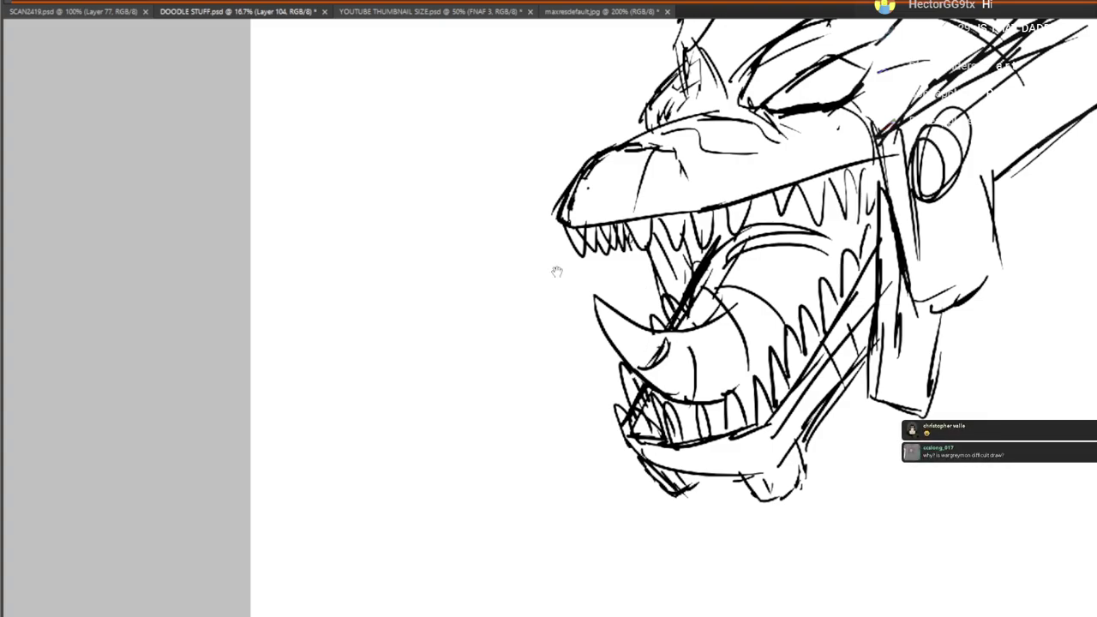
pyautogui.moveTo(667, 329); pyautogui.dragTo(661, 347)
pyautogui.moveTo(663, 340); pyautogui.dragTo(638, 378)
pyautogui.moveTo(616, 352); pyautogui.dragTo(641, 331)
# Extend the tongue's lower contour and add curved folds where its back meets the throat
pyautogui.moveTo(690, 394); pyautogui.dragTo(769, 364)
pyautogui.moveTo(722, 278); pyautogui.dragTo(774, 226)
pyautogui.moveTo(732, 250)
pyautogui.mouseDown()
pyautogui.moveTo(784, 206)
pyautogui.moveTo(837, 223)
pyautogui.moveTo(836, 295)
pyautogui.mouseUp()
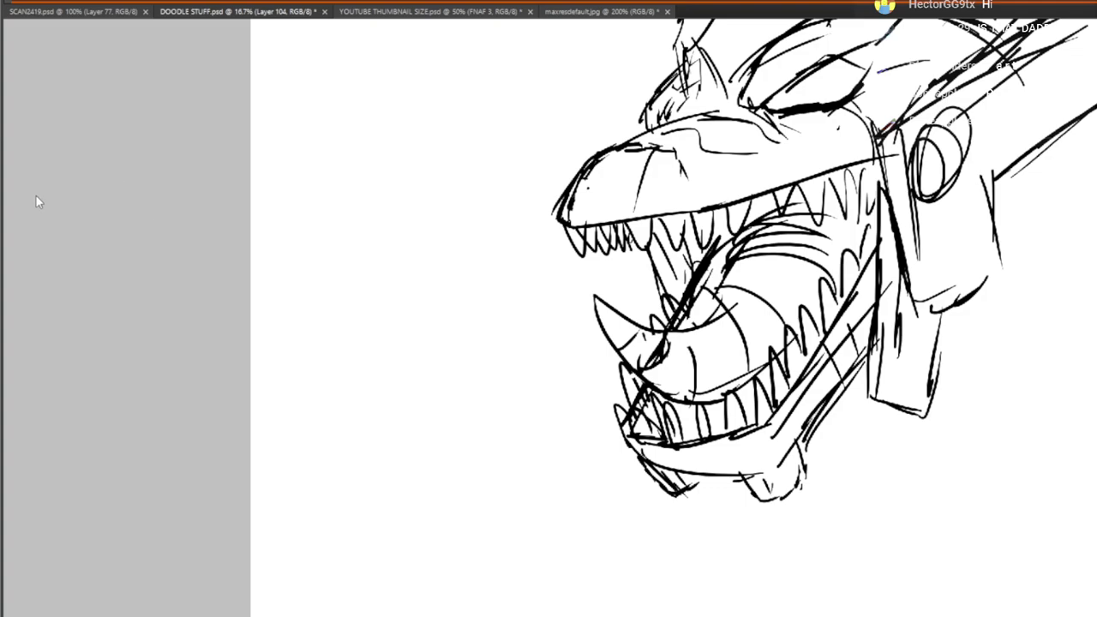
# Replace the dark patch near the tongue's tip with a bold curved contour and add strokes at the back of the mouth
pyautogui.moveTo(647, 352)
pyautogui.mouseDown()
pyautogui.moveTo(631, 358)
pyautogui.moveTo(669, 360)
pyautogui.moveTo(643, 341)
pyautogui.moveTo(670, 340)
pyautogui.mouseUp()
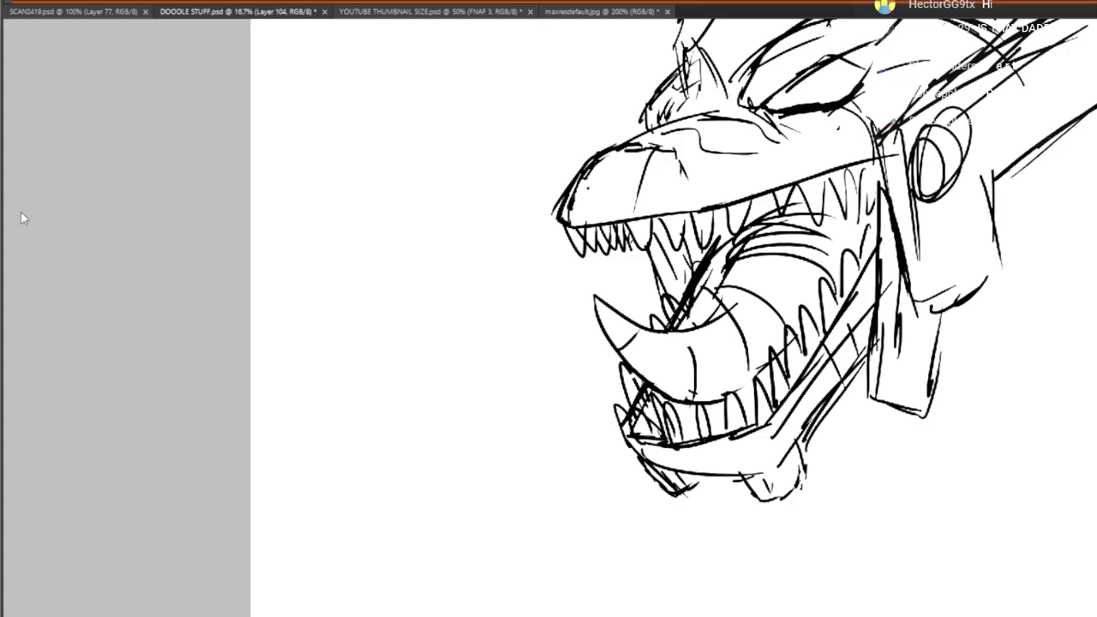
pyautogui.moveTo(653, 386)
pyautogui.mouseDown()
pyautogui.moveTo(679, 333)
pyautogui.moveTo(676, 369)
pyautogui.moveTo(660, 381)
pyautogui.mouseUp()
pyautogui.moveTo(679, 359)
pyautogui.mouseDown()
pyautogui.moveTo(687, 342)
pyautogui.moveTo(693, 350)
pyautogui.mouseUp()
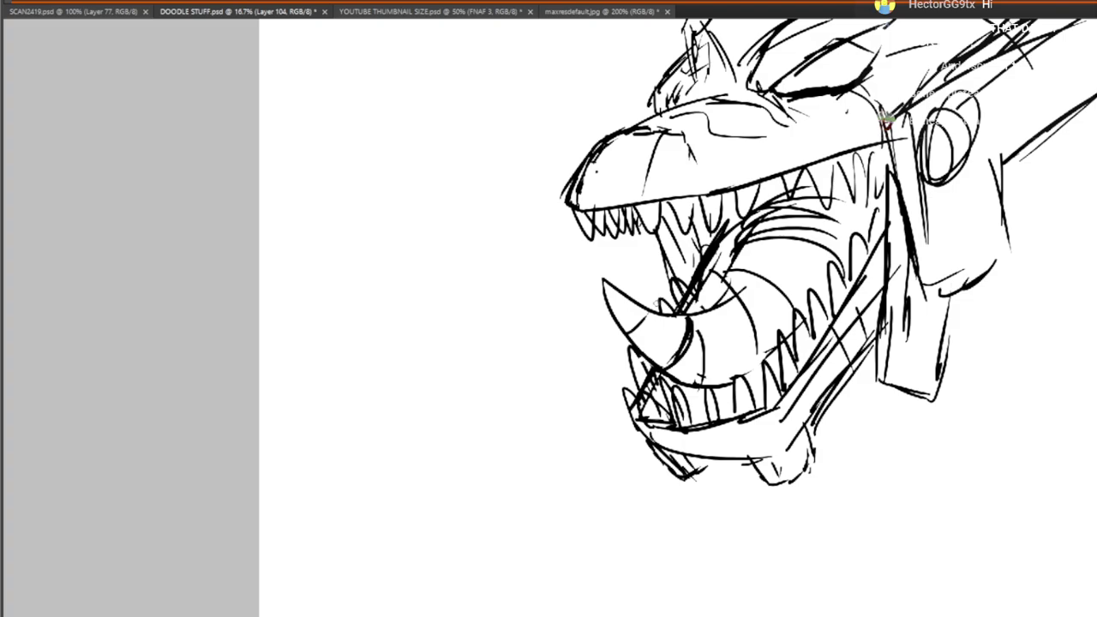
pyautogui.moveTo(641, 305)
pyautogui.mouseDown()
pyautogui.moveTo(744, 197)
pyautogui.moveTo(854, 213)
pyautogui.moveTo(857, 230)
pyautogui.mouseUp()
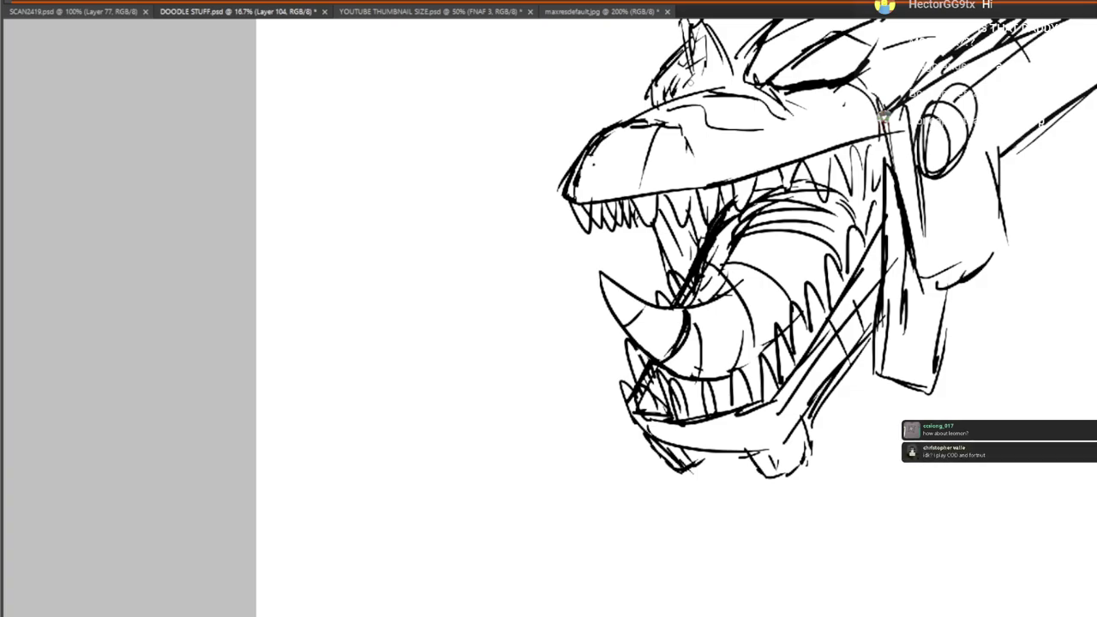
# Draw the front neck line below the cheek plate, ending in a rounded lower form with an open loop inside
pyautogui.moveTo(1051, 269); pyautogui.dragTo(860, 269)
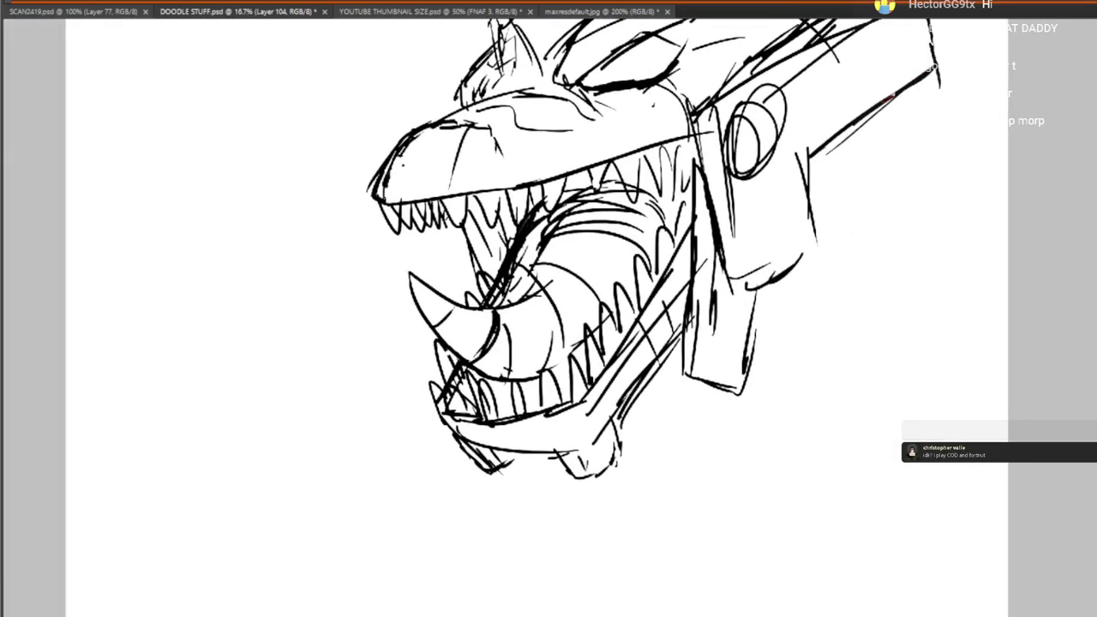
pyautogui.moveTo(821, 168)
pyautogui.mouseDown()
pyautogui.moveTo(806, 355)
pyautogui.moveTo(900, 319)
pyautogui.mouseUp()
pyautogui.moveTo(910, 114); pyautogui.dragTo(939, 169)
pyautogui.moveTo(957, 205); pyautogui.dragTo(962, 298)
pyautogui.moveTo(832, 303); pyautogui.dragTo(821, 346)
pyautogui.moveTo(821, 365)
pyautogui.mouseDown()
pyautogui.moveTo(804, 405)
pyautogui.moveTo(839, 361)
pyautogui.moveTo(886, 408)
pyautogui.moveTo(896, 369)
pyautogui.mouseUp()
pyautogui.moveTo(864, 341); pyautogui.dragTo(858, 343)
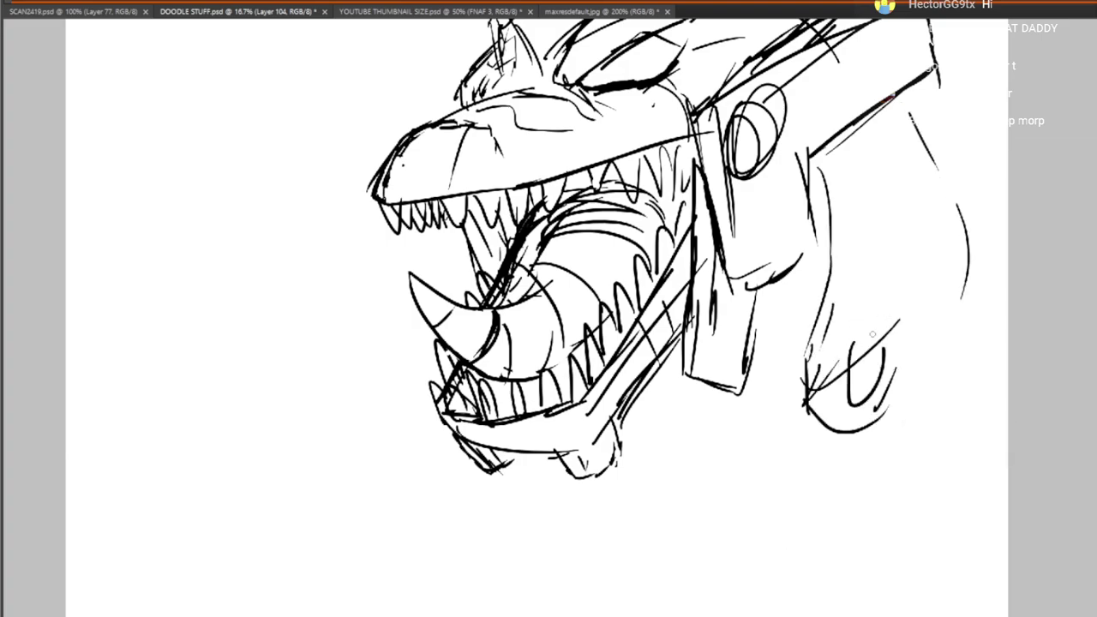
# Complete the neck's rear outline from beneath the rear block around to the rounded lower form
pyautogui.moveTo(888, 396); pyautogui.dragTo(921, 367)
pyautogui.moveTo(974, 271); pyautogui.dragTo(919, 370)
pyautogui.moveTo(905, 113); pyautogui.dragTo(948, 183)
pyautogui.moveTo(950, 190); pyautogui.dragTo(970, 270)
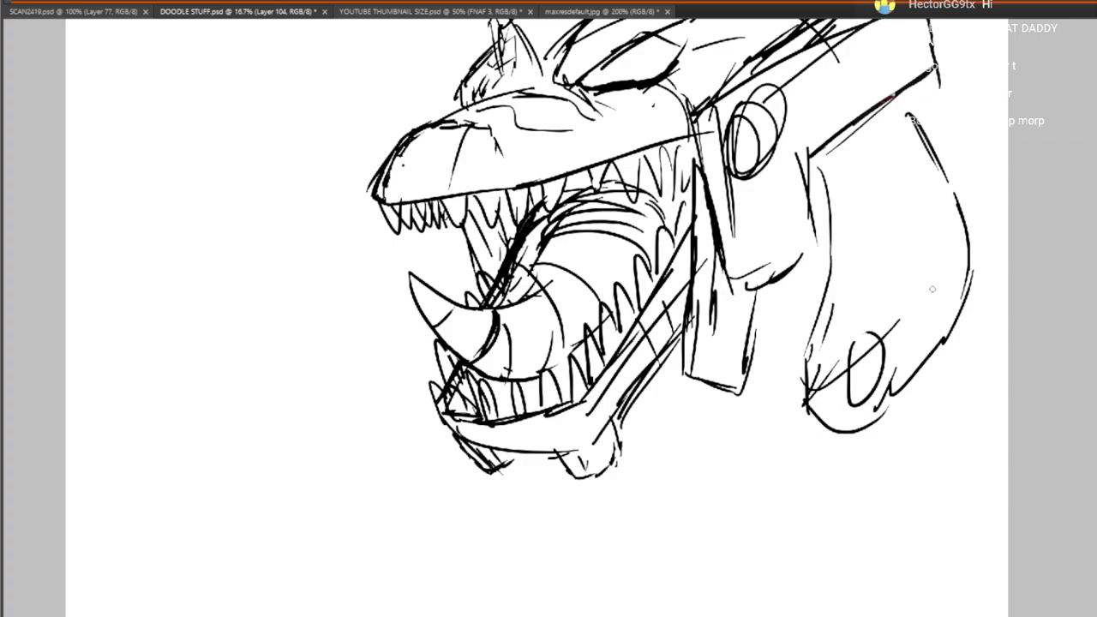
# Draw a broad angular collar beneath the jaw and head, with a pointed front corner and inner fold lines
pyautogui.moveTo(710, 607); pyautogui.dragTo(724, 481)
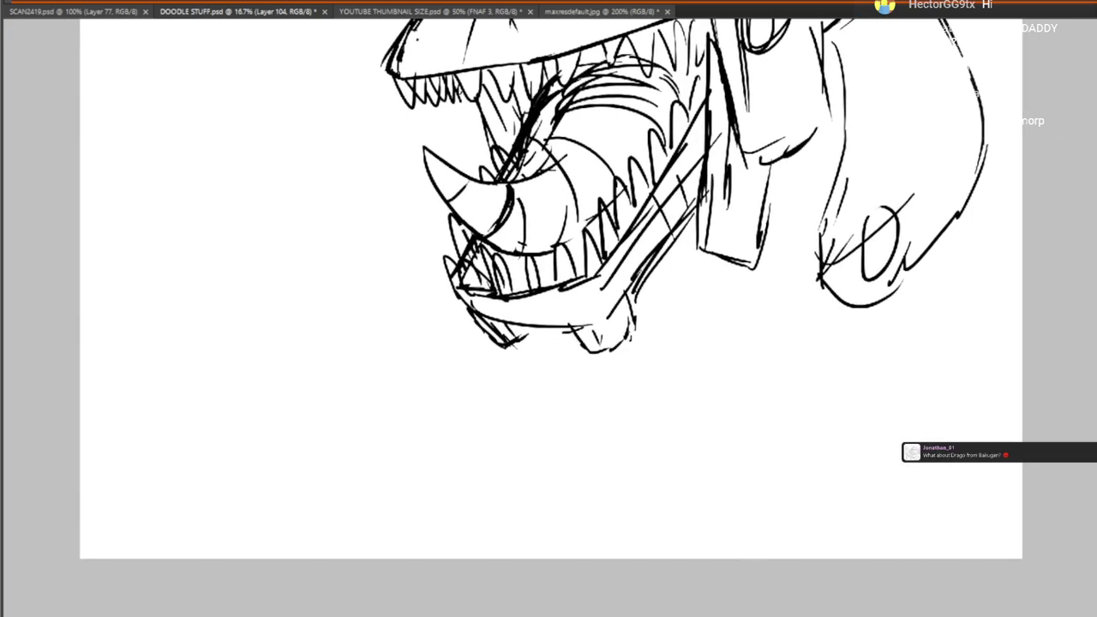
pyautogui.moveTo(600, 341)
pyautogui.mouseDown()
pyautogui.moveTo(630, 415)
pyautogui.moveTo(626, 476)
pyautogui.moveTo(755, 270)
pyautogui.mouseUp()
pyautogui.moveTo(710, 302); pyautogui.dragTo(782, 257)
pyautogui.moveTo(783, 259); pyautogui.dragTo(825, 319)
pyautogui.moveTo(636, 486)
pyautogui.mouseDown()
pyautogui.moveTo(848, 341)
pyautogui.moveTo(807, 370)
pyautogui.mouseUp()
pyautogui.moveTo(546, 341); pyautogui.dragTo(631, 489)
pyautogui.moveTo(554, 394); pyautogui.dragTo(570, 421)
pyautogui.moveTo(557, 356)
pyautogui.mouseDown()
pyautogui.moveTo(594, 604)
pyautogui.moveTo(544, 266)
pyautogui.moveTo(556, 353)
pyautogui.mouseUp()
pyautogui.moveTo(559, 313); pyautogui.dragTo(566, 354)
# Hatch a dark shadow between the lower jaw's rear and the collar's upper edge
pyautogui.moveTo(633, 234); pyautogui.dragTo(682, 156)
pyautogui.moveTo(635, 200); pyautogui.dragTo(678, 168)
pyautogui.moveTo(652, 218); pyautogui.dragTo(693, 212)
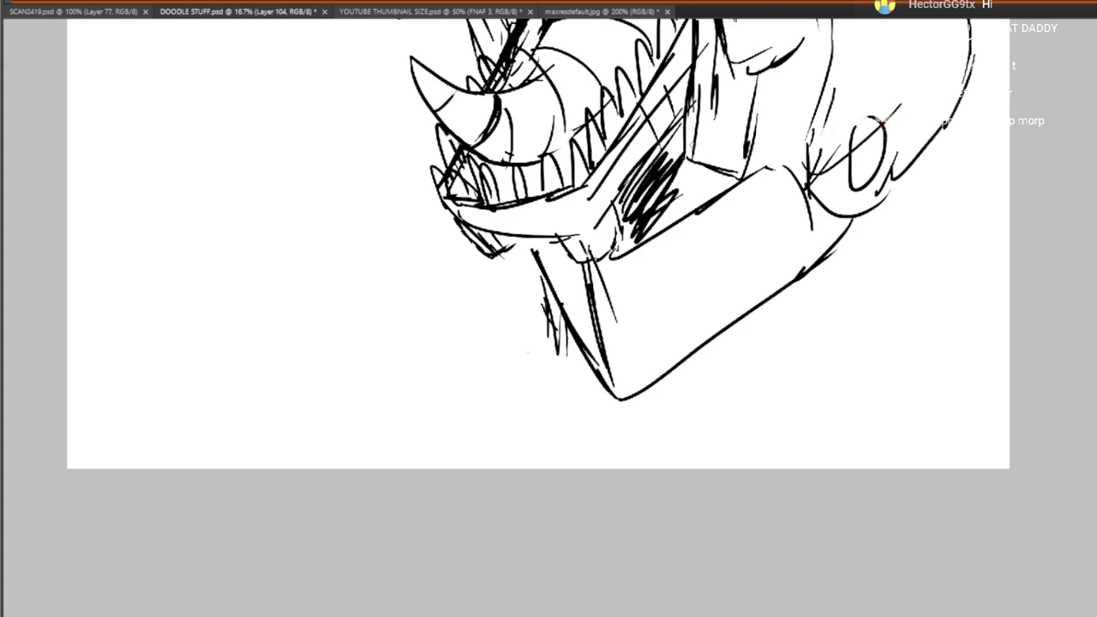
pyautogui.moveTo(727, 287); pyautogui.dragTo(715, 327)
pyautogui.moveTo(672, 215)
pyautogui.mouseDown()
pyautogui.moveTo(657, 247)
pyautogui.moveTo(697, 228)
pyautogui.mouseUp()
# Fill the gap below and behind the cheek plate with dense black shading
pyautogui.moveTo(755, 163); pyautogui.dragTo(672, 361)
pyautogui.moveTo(695, 308); pyautogui.dragTo(653, 399)
pyautogui.moveTo(704, 333)
pyautogui.mouseDown()
pyautogui.moveTo(659, 407)
pyautogui.moveTo(682, 399)
pyautogui.mouseUp()
pyautogui.moveTo(713, 310); pyautogui.dragTo(696, 402)
pyautogui.moveTo(717, 290)
pyautogui.mouseDown()
pyautogui.moveTo(677, 364)
pyautogui.moveTo(675, 328)
pyautogui.mouseUp()
pyautogui.moveTo(734, 248); pyautogui.dragTo(708, 324)
pyautogui.moveTo(730, 197); pyautogui.dragTo(722, 313)
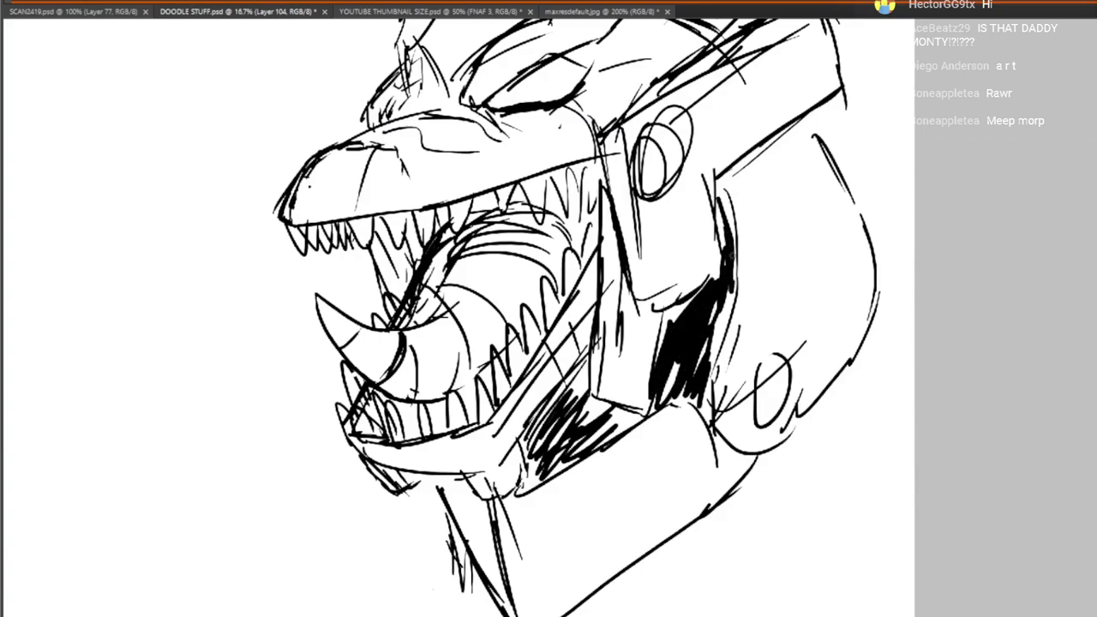
# Deepen the black shading behind the cheek plate and the lower jaw
pyautogui.moveTo(734, 230); pyautogui.dragTo(714, 355)
pyautogui.moveTo(629, 420)
pyautogui.mouseDown()
pyautogui.moveTo(590, 445)
pyautogui.moveTo(580, 427)
pyautogui.moveTo(561, 435)
pyautogui.mouseUp()
pyautogui.moveTo(569, 484); pyautogui.dragTo(589, 282)
# Draw a parallel line below the collar, the neck's rear side line and a short curve under the chin
pyautogui.moveTo(529, 440)
pyautogui.mouseDown()
pyautogui.moveTo(524, 505)
pyautogui.moveTo(710, 355)
pyautogui.mouseUp()
pyautogui.moveTo(653, 403); pyautogui.dragTo(766, 324)
pyautogui.moveTo(754, 320)
pyautogui.mouseDown()
pyautogui.moveTo(786, 317)
pyautogui.moveTo(822, 469)
pyautogui.mouseUp()
pyautogui.moveTo(474, 372)
pyautogui.mouseDown()
pyautogui.moveTo(542, 450)
pyautogui.moveTo(498, 407)
pyautogui.mouseUp()
pyautogui.moveTo(473, 376)
pyautogui.mouseDown()
pyautogui.moveTo(431, 505)
pyautogui.moveTo(525, 427)
pyautogui.moveTo(528, 438)
pyautogui.moveTo(669, 371)
pyautogui.mouseUp()
# Shade the collar's underside with a black band and add the front neck lines beneath its pointed corner
pyautogui.moveTo(574, 428); pyautogui.dragTo(733, 326)
pyautogui.moveTo(655, 373); pyautogui.dragTo(785, 286)
pyautogui.moveTo(610, 403); pyautogui.dragTo(801, 264)
pyautogui.moveTo(728, 324); pyautogui.dragTo(810, 261)
pyautogui.moveTo(457, 390); pyautogui.dragTo(485, 531)
pyautogui.moveTo(455, 434); pyautogui.dragTo(503, 503)
pyautogui.moveTo(462, 561); pyautogui.dragTo(480, 475)
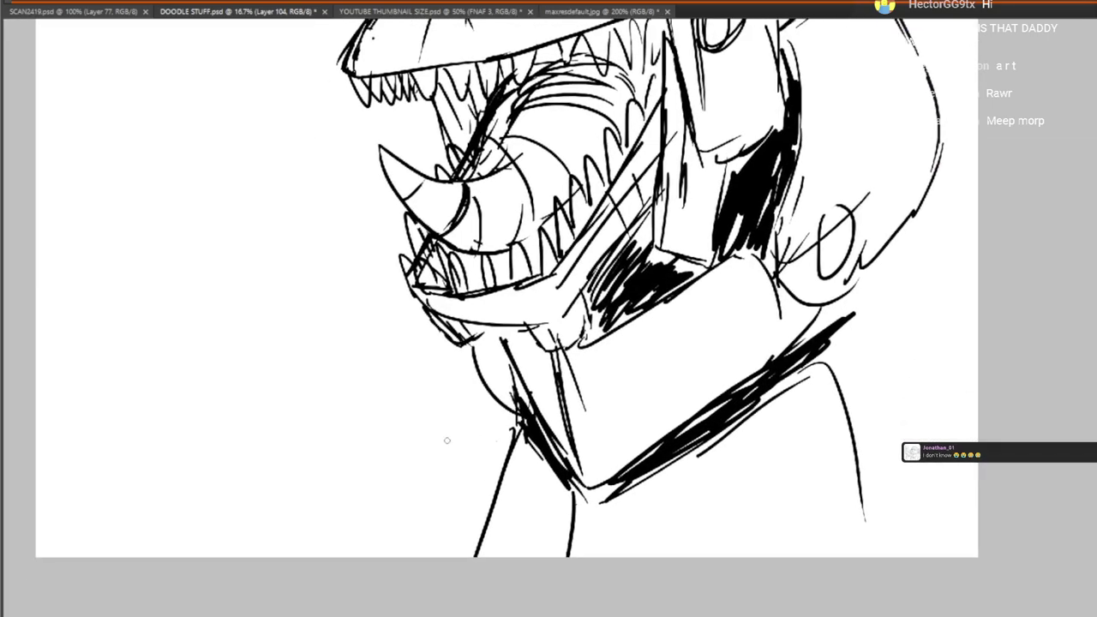
# Outline the bulging front of the neck and extend its rear side line down to the canvas edge
pyautogui.moveTo(478, 368); pyautogui.dragTo(479, 558)
pyautogui.moveTo(845, 385); pyautogui.dragTo(882, 522)
pyautogui.moveTo(856, 412); pyautogui.dragTo(893, 557)
pyautogui.moveTo(858, 363); pyautogui.dragTo(912, 260)
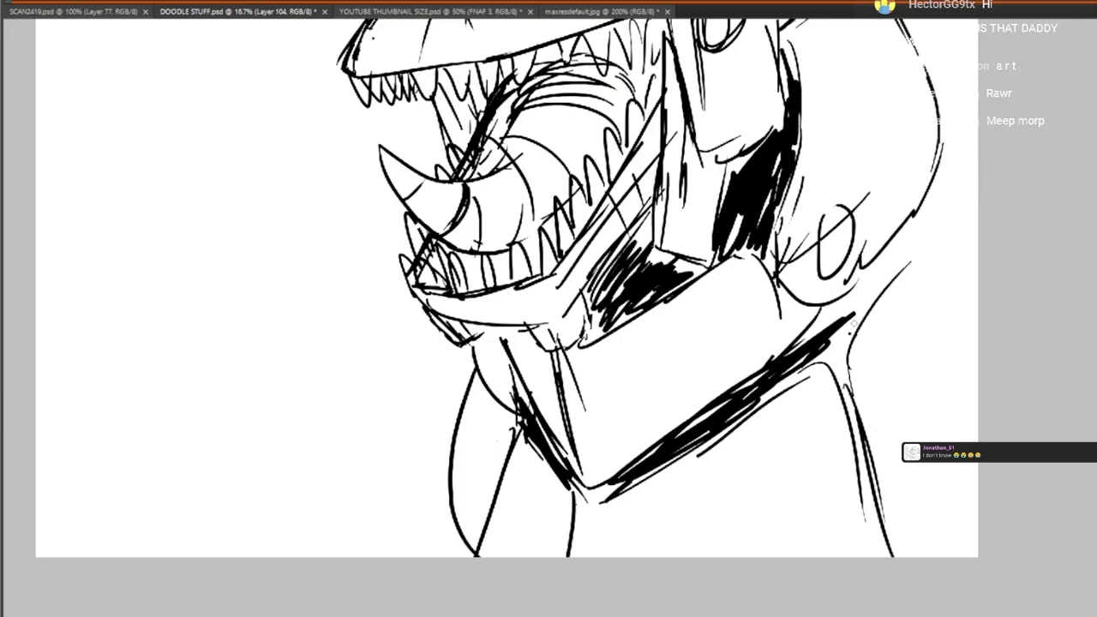
# Continue the collar's contour up behind the head, fill it black and add short shoulder lines at its end
pyautogui.moveTo(847, 334); pyautogui.dragTo(922, 251)
pyautogui.moveTo(950, 185); pyautogui.dragTo(978, 274)
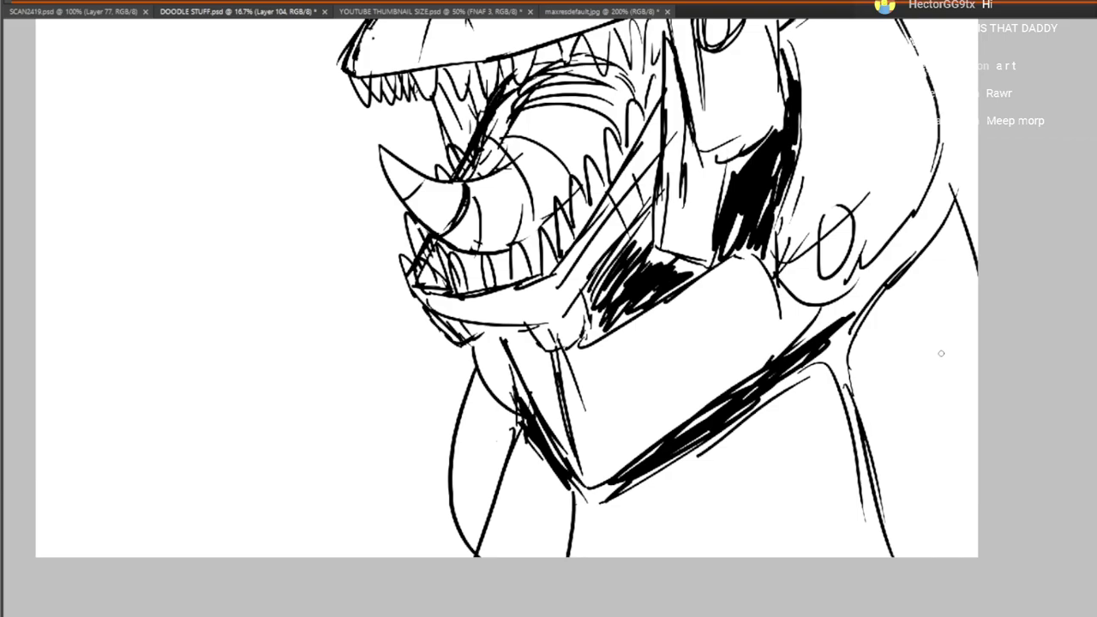
pyautogui.moveTo(938, 229)
pyautogui.mouseDown()
pyautogui.moveTo(853, 295)
pyautogui.moveTo(900, 261)
pyautogui.moveTo(855, 333)
pyautogui.mouseUp()
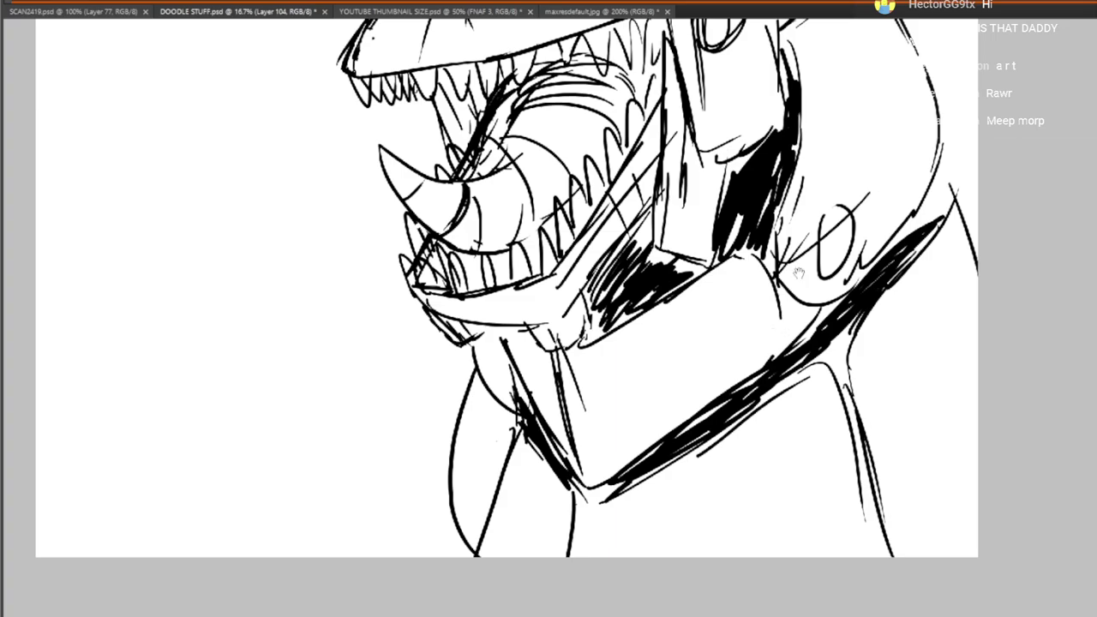
pyautogui.moveTo(938, 195)
pyautogui.mouseDown()
pyautogui.moveTo(913, 231)
pyautogui.moveTo(943, 193)
pyautogui.moveTo(934, 161)
pyautogui.moveTo(967, 206)
pyautogui.moveTo(960, 223)
pyautogui.moveTo(977, 214)
pyautogui.mouseUp()
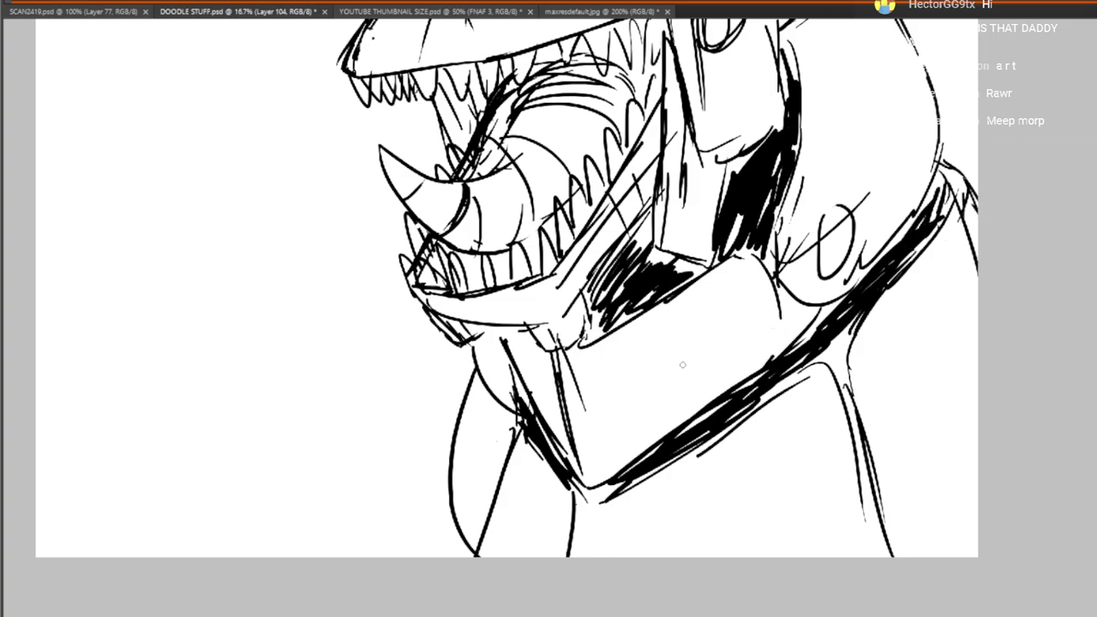
# Thicken the neck's front and rear side lines below the collar with long shading strokes
pyautogui.moveTo(473, 540); pyautogui.dragTo(504, 425)
pyautogui.moveTo(859, 353); pyautogui.dragTo(908, 533)
pyautogui.moveTo(835, 413); pyautogui.dragTo(880, 556)
pyautogui.moveTo(820, 339); pyautogui.dragTo(900, 518)
pyautogui.moveTo(857, 368); pyautogui.dragTo(890, 555)
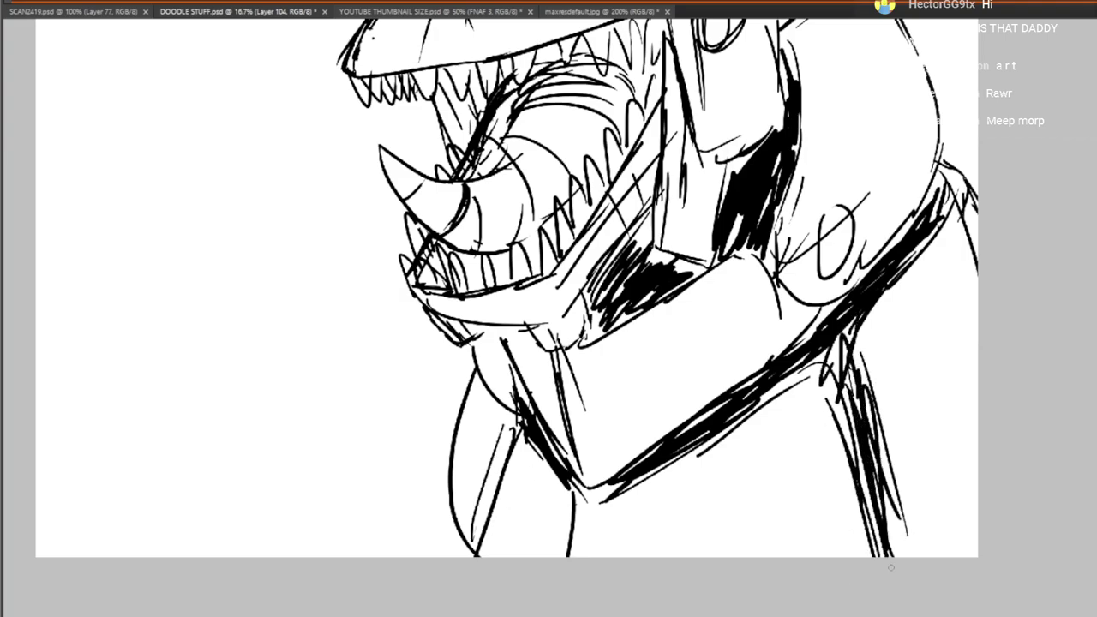
# Move the whole drawing toward the canvas's left side with Free Transform
pyautogui.moveTo(740, 321); pyautogui.dragTo(708, 587)
pyautogui.moveTo(673, 451); pyautogui.dragTo(889, 408)
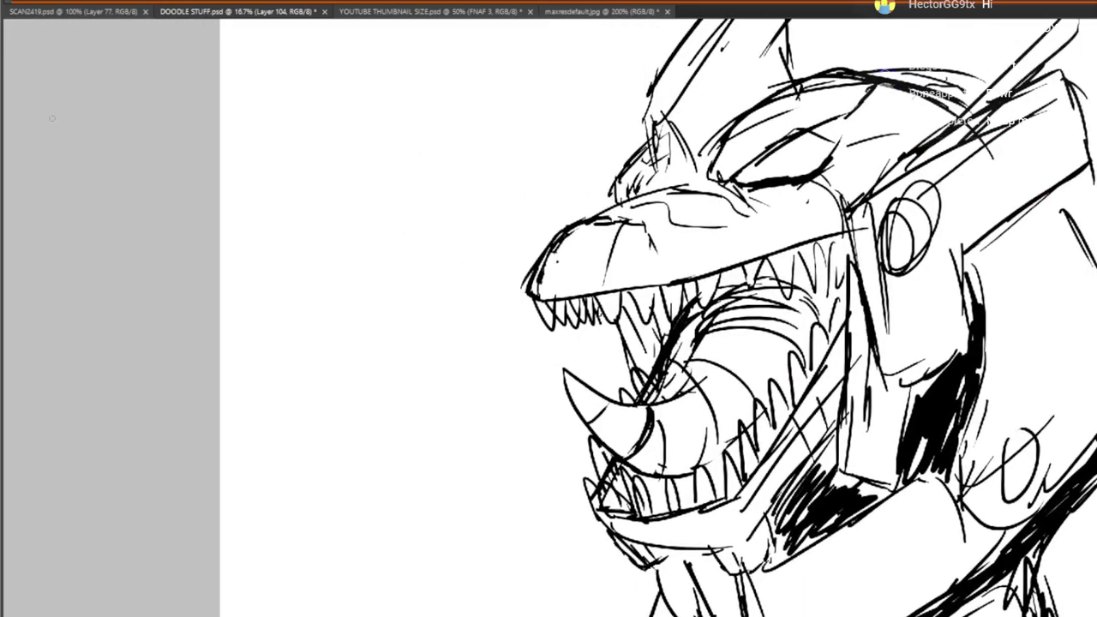
pyautogui.hotkey('ctrl', 't')
pyautogui.moveTo(653, 382)
pyautogui.mouseDown()
pyautogui.moveTo(437, 265)
pyautogui.moveTo(559, 307)
pyautogui.mouseUp()
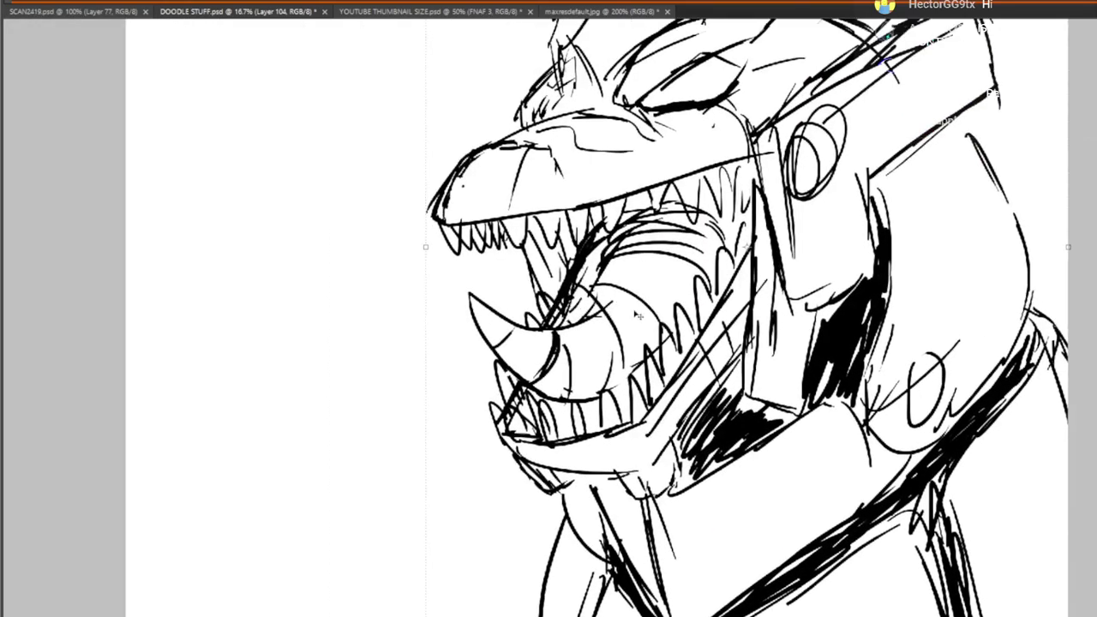
pyautogui.moveTo(660, 359); pyautogui.dragTo(513, 206)
pyautogui.moveTo(560, 270)
pyautogui.mouseDown()
pyautogui.moveTo(515, 321)
pyautogui.moveTo(503, 275)
pyautogui.moveTo(466, 491)
pyautogui.moveTo(461, 444)
pyautogui.mouseUp()
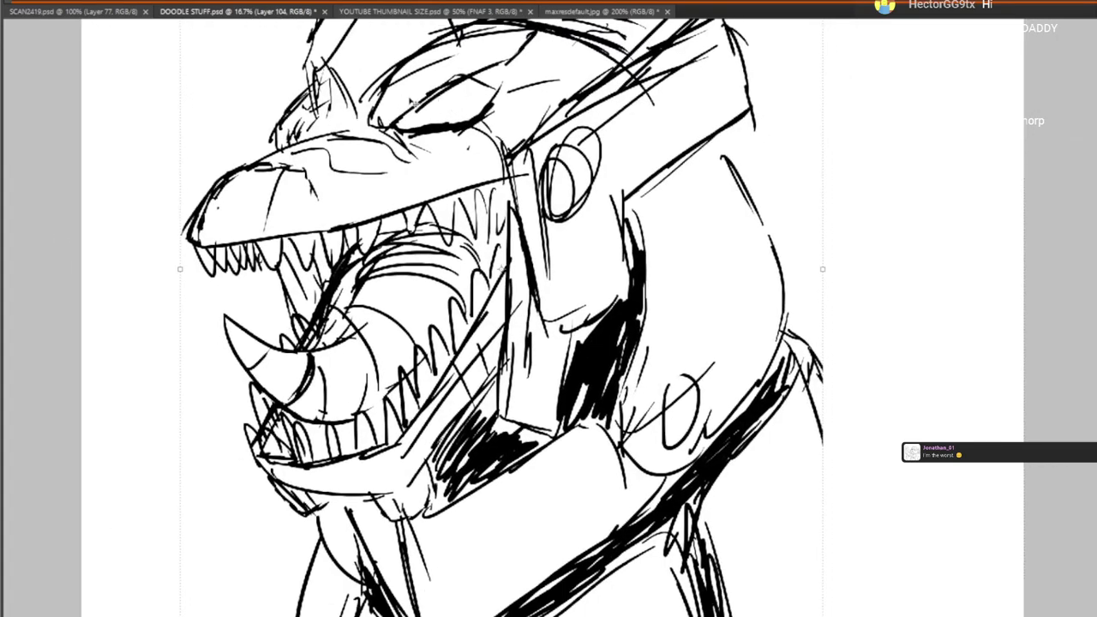
pyautogui.press('Return')
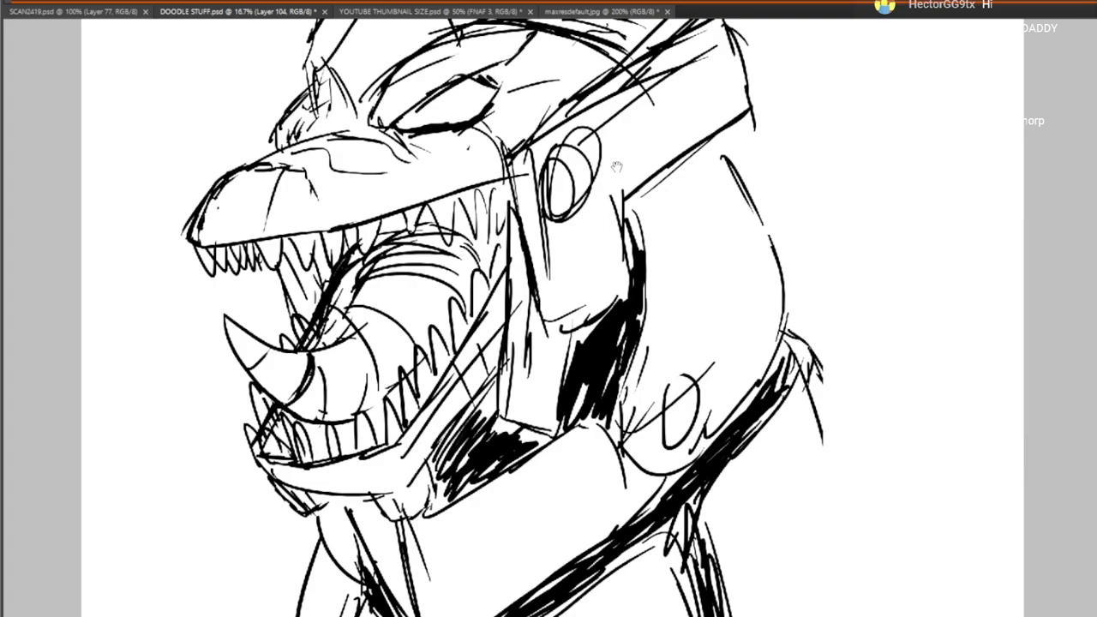
# Darken the upper lid and rear corner of the eye with short strokes
pyautogui.moveTo(617, 168); pyautogui.dragTo(643, 214)
pyautogui.moveTo(499, 117)
pyautogui.mouseDown()
pyautogui.moveTo(525, 133)
pyautogui.moveTo(536, 110)
pyautogui.mouseUp()
pyautogui.moveTo(512, 170)
pyautogui.mouseDown()
pyautogui.moveTo(542, 121)
pyautogui.moveTo(526, 144)
pyautogui.mouseUp()
pyautogui.moveTo(412, 226); pyautogui.dragTo(481, 196)
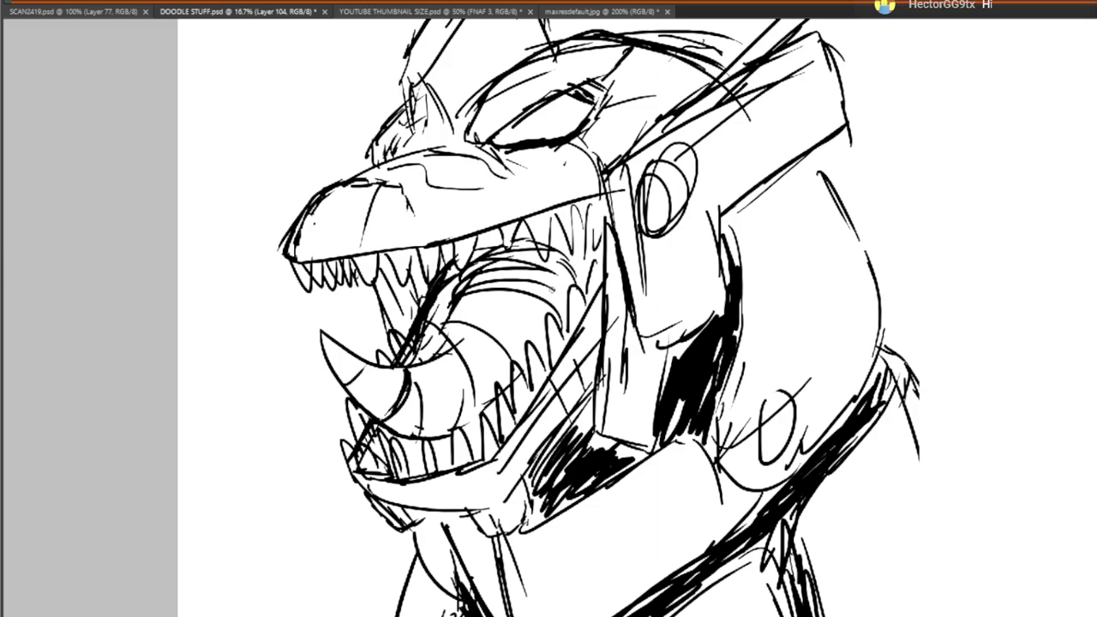
pyautogui.moveTo(601, 317); pyautogui.dragTo(666, 93)
# Shade the line running down the front of the neck below the collar
pyautogui.moveTo(461, 480); pyautogui.dragTo(451, 498)
pyautogui.moveTo(459, 478)
pyautogui.mouseDown()
pyautogui.moveTo(446, 497)
pyautogui.moveTo(521, 382)
pyautogui.mouseUp()
pyautogui.moveTo(497, 500); pyautogui.dragTo(523, 406)
pyautogui.moveTo(864, 217)
pyautogui.mouseDown()
pyautogui.moveTo(839, 495)
pyautogui.moveTo(817, 423)
pyautogui.mouseUp()
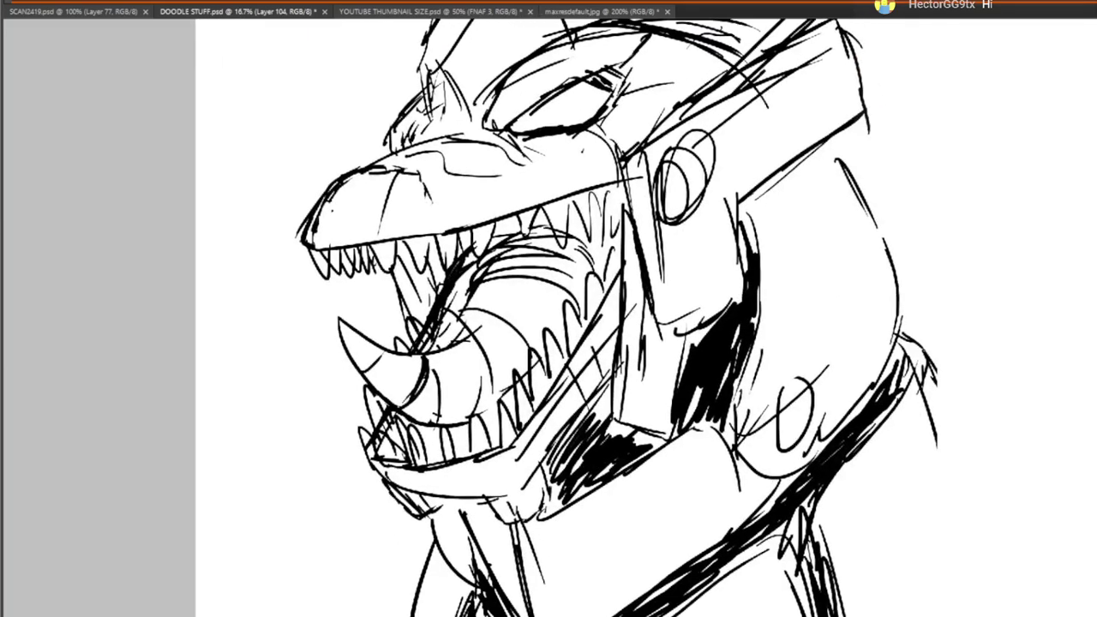
# Add a crease below the eye and curved creases behind it
pyautogui.moveTo(549, 135); pyautogui.dragTo(569, 174)
pyautogui.moveTo(610, 103); pyautogui.dragTo(657, 115)
pyautogui.moveTo(623, 97); pyautogui.dragTo(711, 79)
# Thicken and close the rounded rear outline of the head behind the cheek plate
pyautogui.moveTo(809, 219)
pyautogui.mouseDown()
pyautogui.moveTo(804, 397)
pyautogui.moveTo(783, 275)
pyautogui.moveTo(808, 234)
pyautogui.mouseUp()
pyautogui.moveTo(813, 216); pyautogui.dragTo(874, 348)
pyautogui.moveTo(845, 270); pyautogui.dragTo(874, 408)
pyautogui.moveTo(850, 322); pyautogui.dragTo(819, 261)
pyautogui.moveTo(794, 216); pyautogui.dragTo(864, 308)
# Draw the sloping shoulder line from behind the collar down to the canvas's lower edge
pyautogui.moveTo(874, 535)
pyautogui.mouseDown()
pyautogui.moveTo(784, 265)
pyautogui.moveTo(791, 296)
pyautogui.mouseUp()
pyautogui.moveTo(798, 194); pyautogui.dragTo(853, 281)
pyautogui.moveTo(821, 207); pyautogui.dragTo(914, 372)
pyautogui.moveTo(910, 337); pyautogui.dragTo(938, 407)
pyautogui.moveTo(941, 424); pyautogui.dragTo(950, 529)
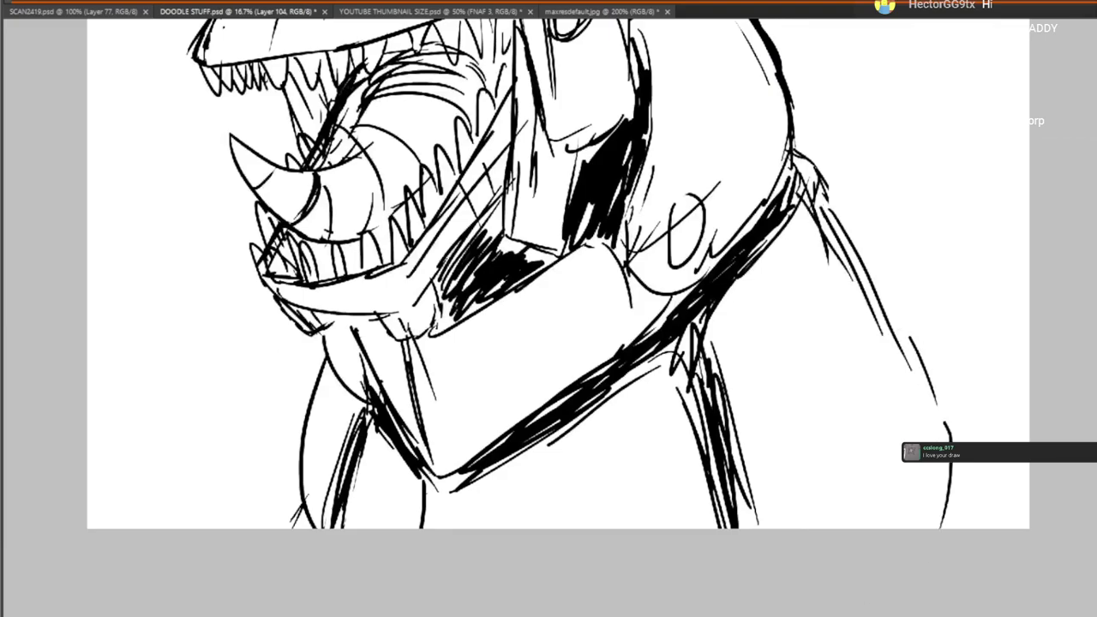
# Draw a stepped set of angular plates projecting from behind the head
pyautogui.moveTo(751, 266); pyautogui.dragTo(744, 527)
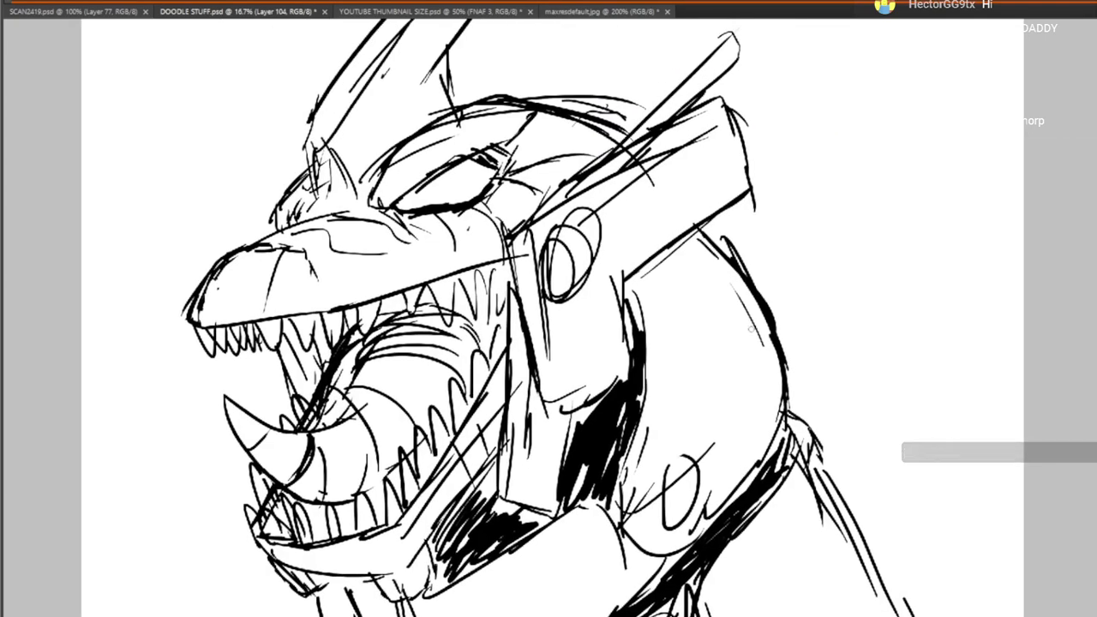
pyautogui.moveTo(730, 256); pyautogui.dragTo(786, 214)
pyautogui.moveTo(788, 214); pyautogui.dragTo(802, 241)
pyautogui.moveTo(769, 261)
pyautogui.mouseDown()
pyautogui.moveTo(864, 210)
pyautogui.moveTo(895, 264)
pyautogui.moveTo(827, 368)
pyautogui.moveTo(842, 435)
pyautogui.moveTo(814, 478)
pyautogui.mouseUp()
pyautogui.moveTo(763, 290)
pyautogui.mouseDown()
pyautogui.moveTo(797, 242)
pyautogui.moveTo(860, 204)
pyautogui.moveTo(823, 222)
pyautogui.mouseUp()
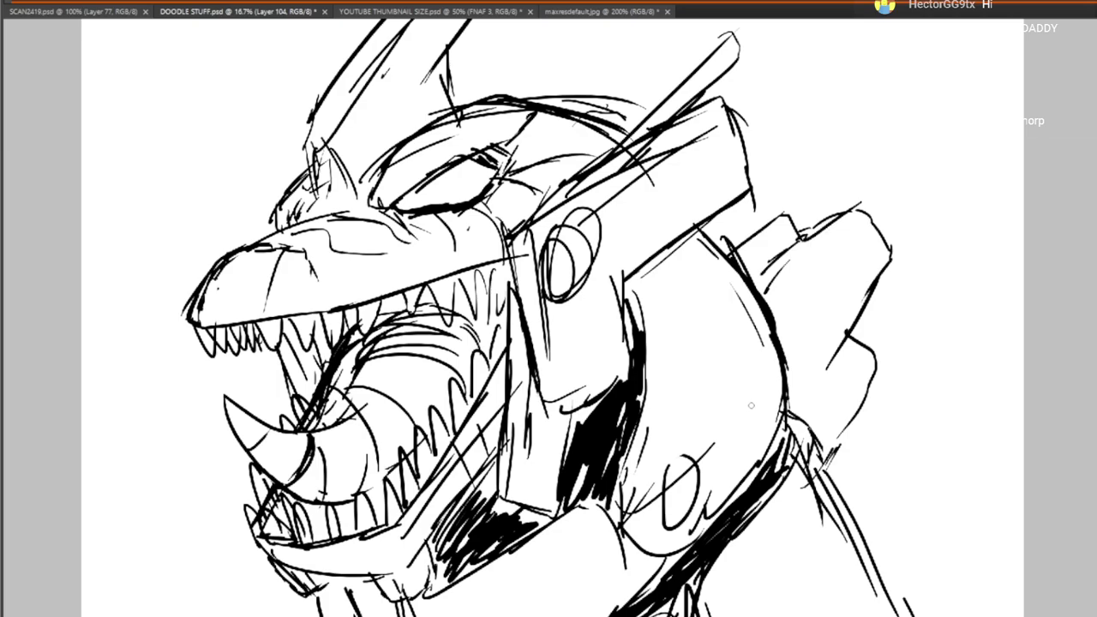
# Sketch another jagged plate behind the shoulder and extend the back line to the canvas's lower edge
pyautogui.moveTo(731, 355); pyautogui.dragTo(755, 222)
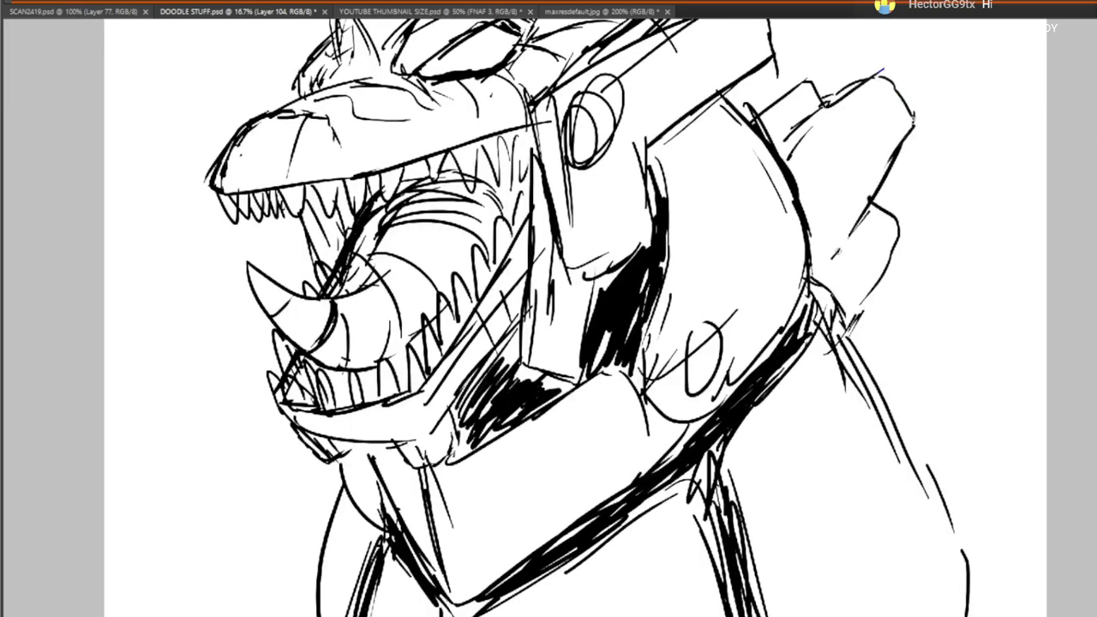
pyautogui.moveTo(874, 298); pyautogui.dragTo(871, 317)
pyautogui.moveTo(905, 441)
pyautogui.mouseDown()
pyautogui.moveTo(945, 393)
pyautogui.moveTo(966, 405)
pyautogui.moveTo(988, 382)
pyautogui.moveTo(1046, 365)
pyautogui.mouseUp()
pyautogui.moveTo(949, 532)
pyautogui.mouseDown()
pyautogui.moveTo(920, 463)
pyautogui.moveTo(916, 390)
pyautogui.mouseUp()
pyautogui.moveTo(928, 407); pyautogui.dragTo(994, 510)
pyautogui.moveTo(952, 435); pyautogui.dragTo(999, 514)
# Reinforce the shoulder line and draw a curved, pointed form overlapping it
pyautogui.moveTo(852, 303); pyautogui.dragTo(907, 385)
pyautogui.moveTo(840, 238); pyautogui.dragTo(939, 420)
pyautogui.moveTo(823, 194); pyautogui.dragTo(919, 413)
pyautogui.moveTo(883, 282); pyautogui.dragTo(861, 439)
pyautogui.moveTo(855, 243); pyautogui.dragTo(912, 352)
pyautogui.moveTo(891, 342); pyautogui.dragTo(855, 448)
pyautogui.moveTo(910, 293); pyautogui.dragTo(854, 449)
pyautogui.moveTo(893, 409); pyautogui.dragTo(886, 434)
pyautogui.moveTo(934, 356); pyautogui.dragTo(935, 389)
# Add short contour strokes along the outer front edge of the neck
pyautogui.moveTo(290, 357); pyautogui.dragTo(302, 434)
pyautogui.moveTo(334, 324); pyautogui.dragTo(292, 381)
pyautogui.moveTo(294, 391); pyautogui.dragTo(301, 417)
# Add shading strokes below the curved shoulder form and finish the rear plate's edge at the canvas border
pyautogui.moveTo(891, 396); pyautogui.dragTo(854, 462)
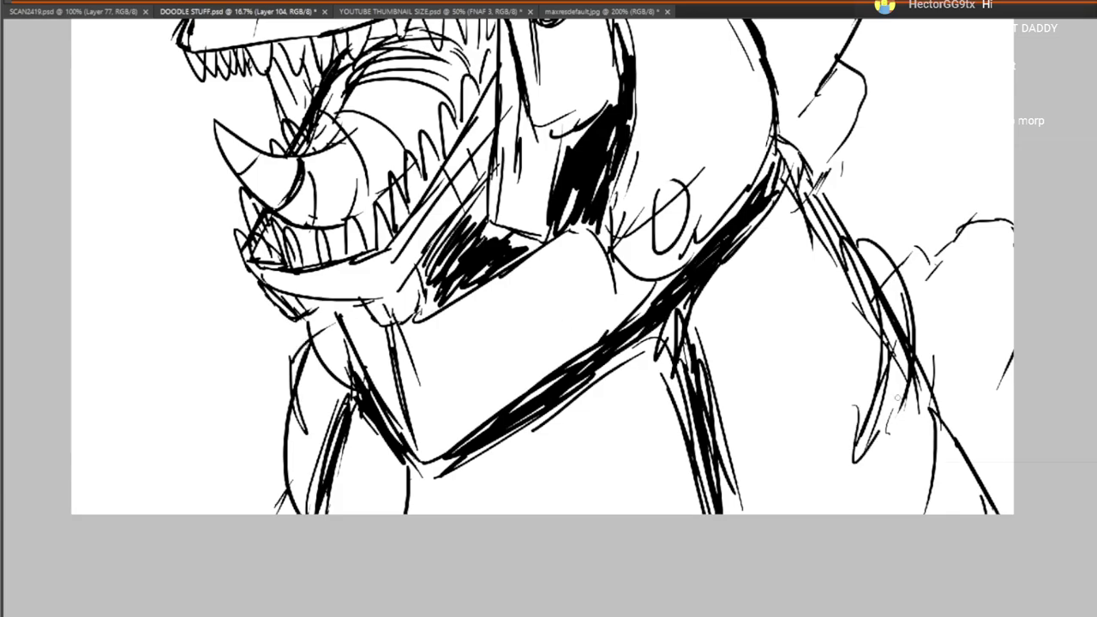
pyautogui.moveTo(880, 352); pyautogui.dragTo(900, 429)
pyautogui.moveTo(907, 401); pyautogui.dragTo(907, 433)
pyautogui.moveTo(986, 461); pyautogui.dragTo(991, 492)
pyautogui.moveTo(977, 476); pyautogui.dragTo(972, 497)
pyautogui.moveTo(1013, 371); pyautogui.dragTo(1001, 408)
pyautogui.moveTo(1015, 414); pyautogui.dragTo(987, 492)
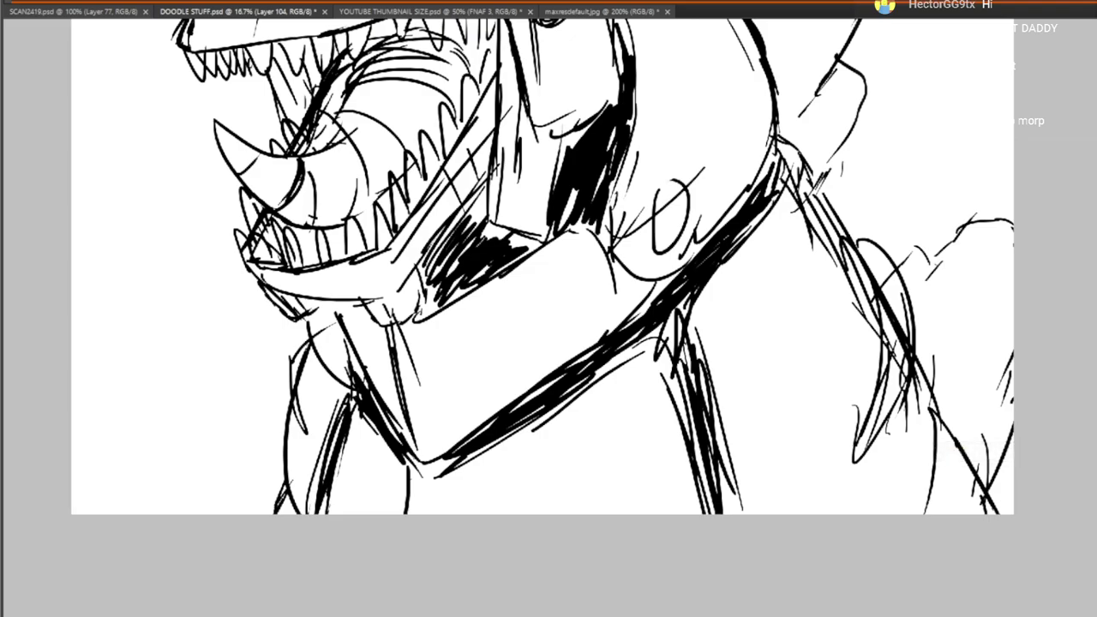
# Strengthen the rear plate's upper edge, then thicken the snout's ridge below the eye and add creases along the snout
pyautogui.scroll(5, 754, 387)
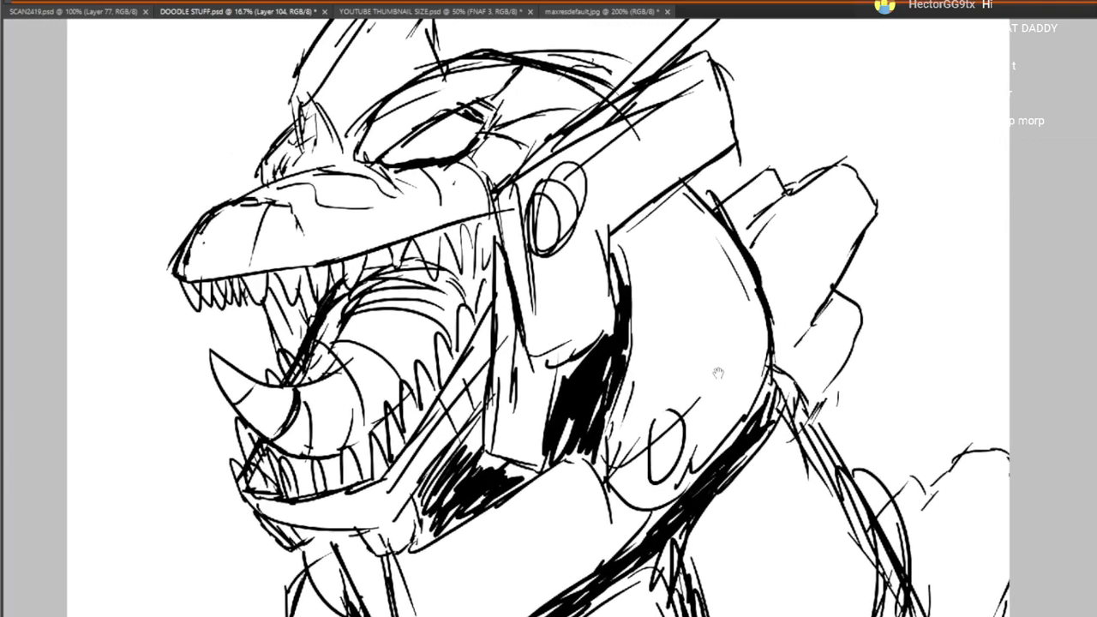
pyautogui.moveTo(825, 164); pyautogui.dragTo(858, 183)
pyautogui.moveTo(851, 215)
pyautogui.mouseDown()
pyautogui.moveTo(816, 336)
pyautogui.moveTo(924, 413)
pyautogui.moveTo(1002, 212)
pyautogui.moveTo(1018, 305)
pyautogui.mouseUp()
pyautogui.moveTo(550, 247)
pyautogui.mouseDown()
pyautogui.moveTo(604, 207)
pyautogui.moveTo(656, 194)
pyautogui.moveTo(667, 216)
pyautogui.moveTo(553, 255)
pyautogui.moveTo(516, 244)
pyautogui.mouseUp()
pyautogui.moveTo(508, 245)
pyautogui.mouseDown()
pyautogui.moveTo(452, 264)
pyautogui.moveTo(468, 257)
pyautogui.mouseUp()
pyautogui.moveTo(485, 252)
pyautogui.mouseDown()
pyautogui.moveTo(517, 249)
pyautogui.moveTo(605, 315)
pyautogui.mouseUp()
pyautogui.moveTo(533, 254); pyautogui.dragTo(584, 282)
pyautogui.moveTo(543, 254); pyautogui.dragTo(580, 277)
pyautogui.moveTo(494, 252); pyautogui.dragTo(455, 257)
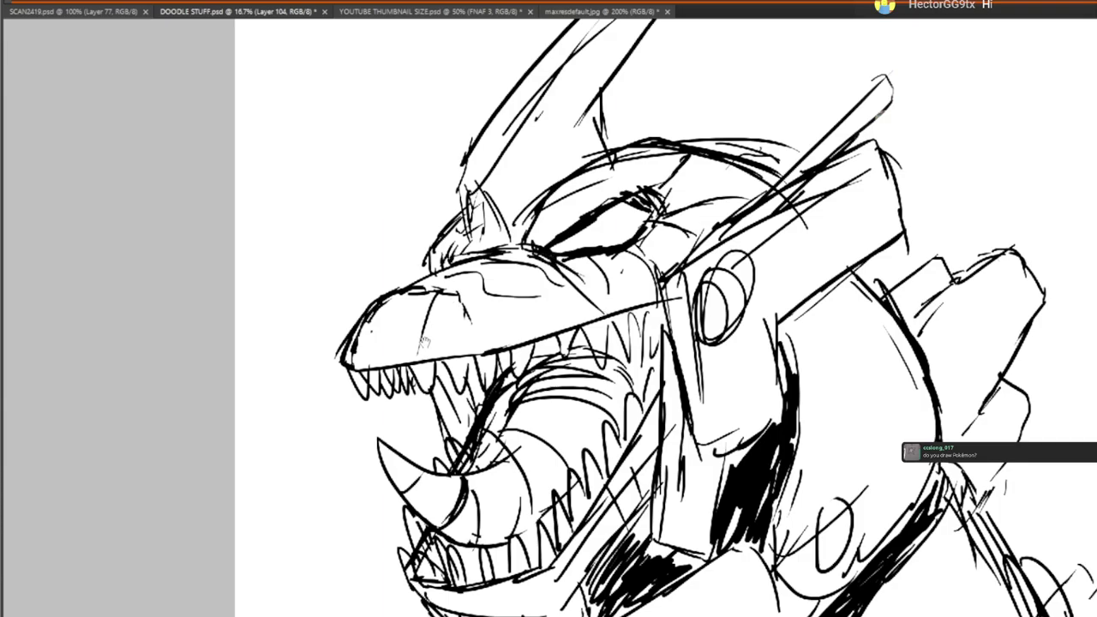
pyautogui.moveTo(462, 301)
pyautogui.mouseDown()
pyautogui.moveTo(497, 344)
pyautogui.moveTo(595, 319)
pyautogui.mouseUp()
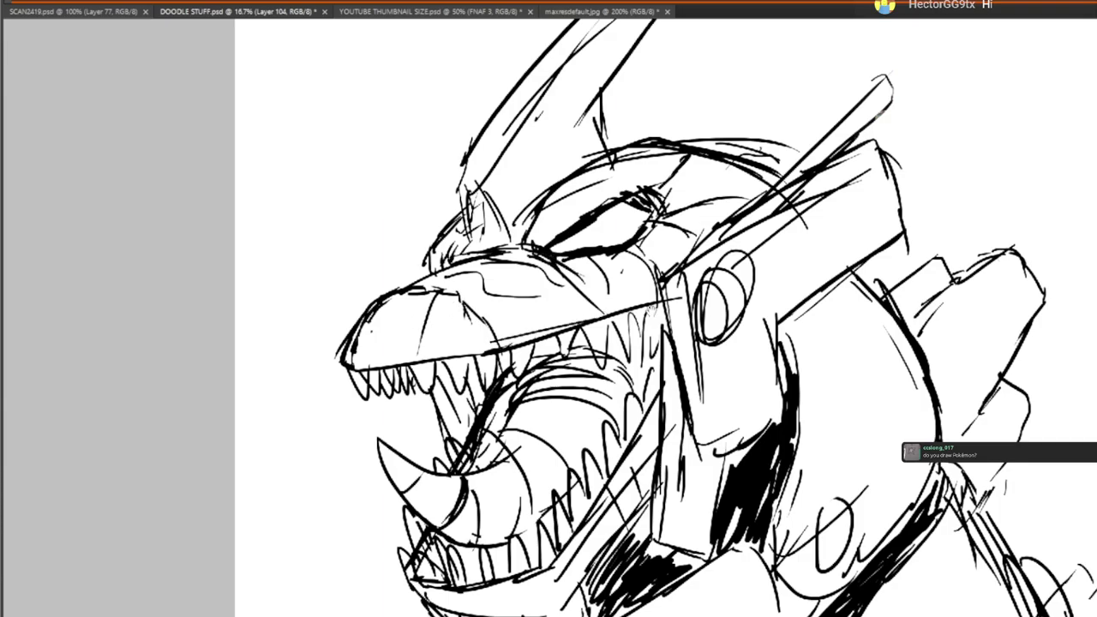
# Draw a small round head with a long, narrow bill at the tongue's tip on Layer 84
pyautogui.scroll(-10, 428, 488)
pyautogui.moveTo(754, 266); pyautogui.dragTo(645, 483)
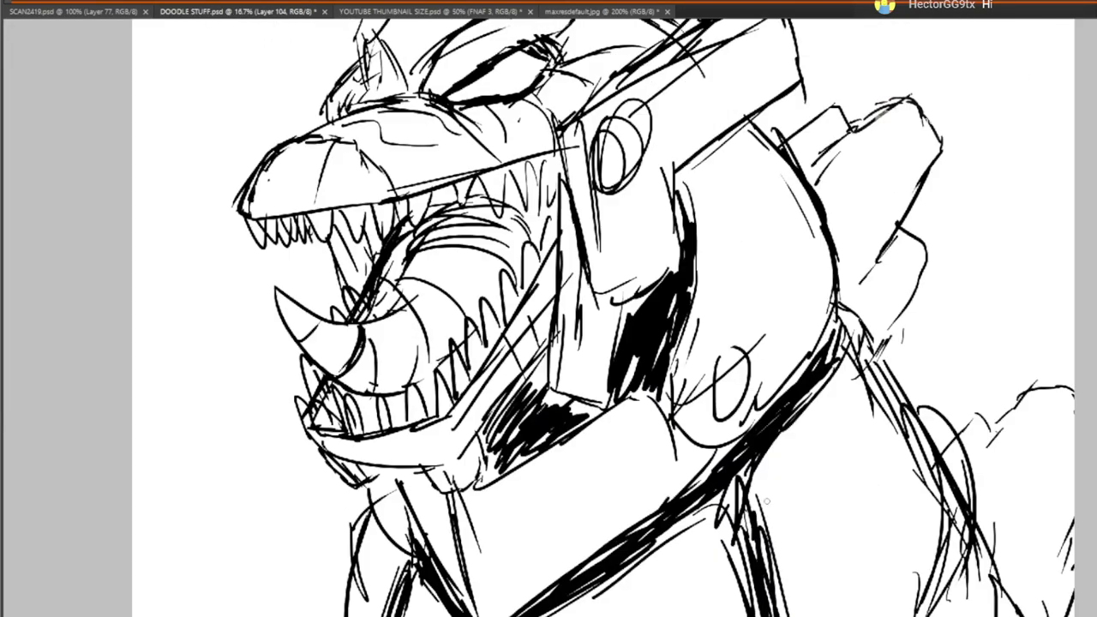
pyautogui.moveTo(310, 93); pyautogui.dragTo(382, 299)
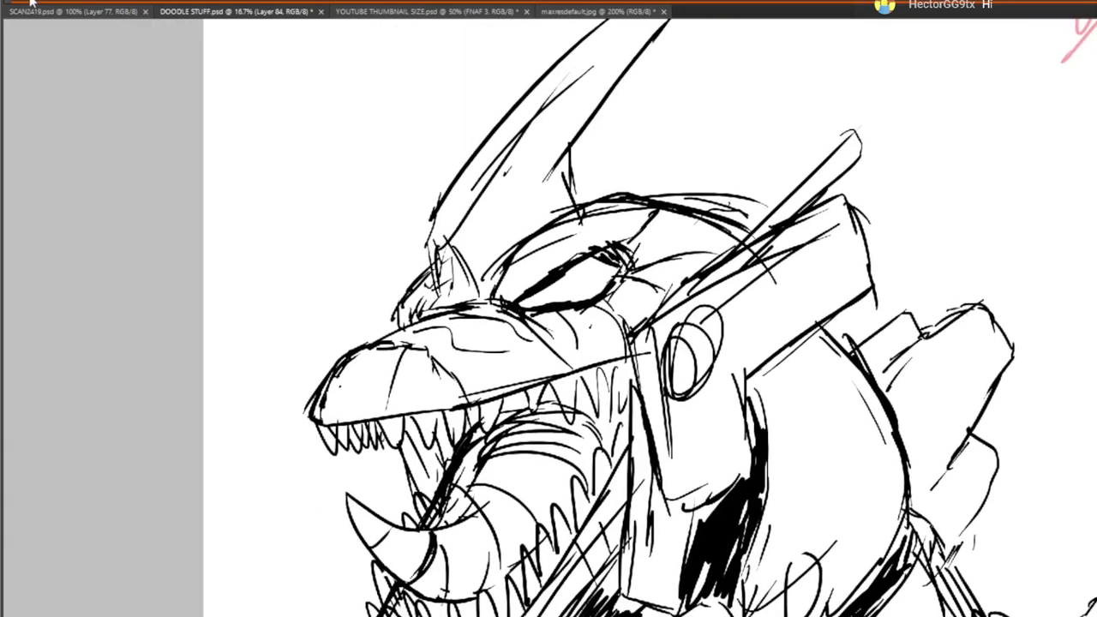
pyautogui.keyDown('ctrl'); pyautogui.click(449, 407); pyautogui.keyUp('ctrl')
pyautogui.keyDown('ctrl'); pyautogui.click(444, 429); pyautogui.keyUp('ctrl')
pyautogui.moveTo(374, 494); pyautogui.dragTo(480, 353)
pyautogui.keyDown('ctrl'); pyautogui.click(481, 353); pyautogui.keyUp('ctrl')
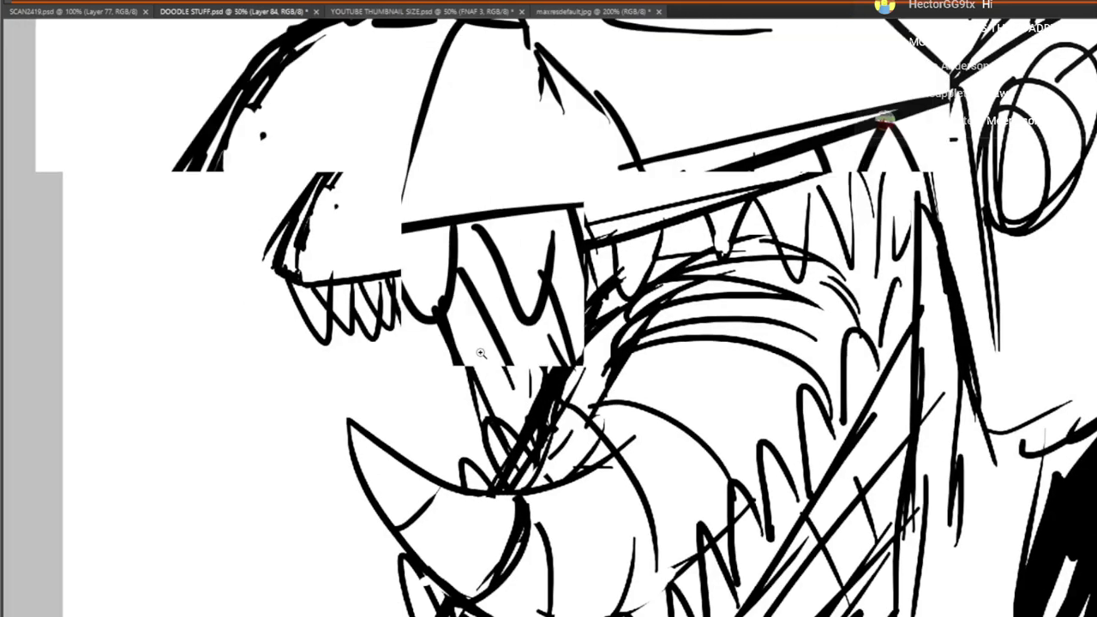
pyautogui.keyDown('ctrl'); pyautogui.click(480, 353); pyautogui.keyUp('ctrl')
pyautogui.moveTo(416, 383); pyautogui.dragTo(639, 204)
pyautogui.moveTo(331, 307)
pyautogui.mouseDown()
pyautogui.moveTo(435, 319)
pyautogui.moveTo(436, 285)
pyautogui.moveTo(482, 262)
pyautogui.moveTo(492, 287)
pyautogui.mouseUp()
pyautogui.moveTo(420, 278); pyautogui.dragTo(439, 300)
pyautogui.moveTo(480, 264); pyautogui.dragTo(496, 302)
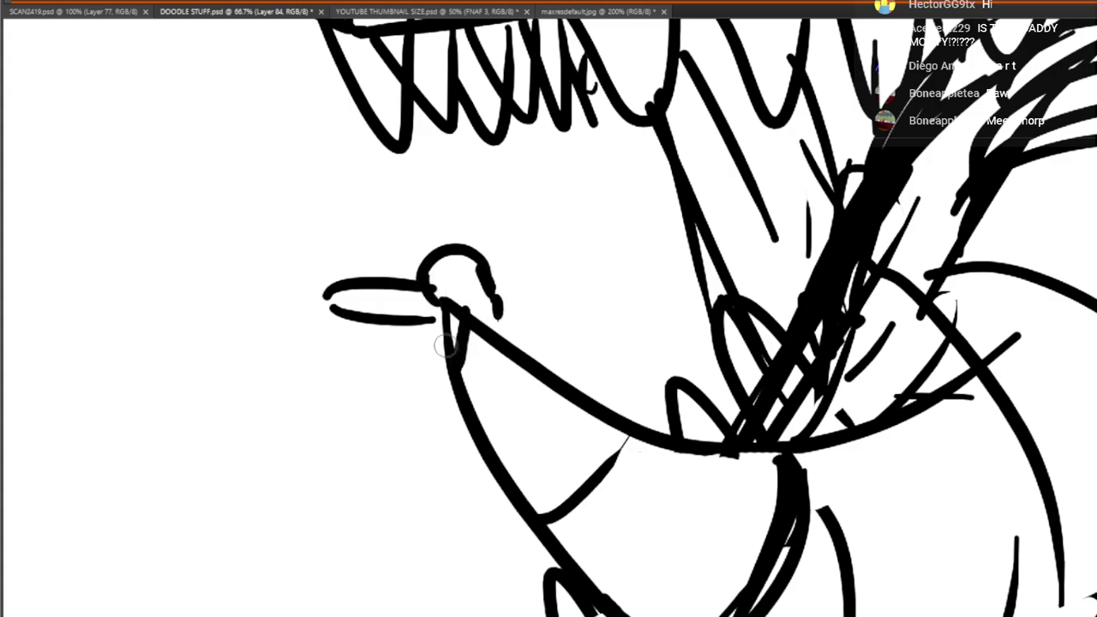
# Draw the small figure's lumpy body stretched along the tongue's upper edge
pyautogui.moveTo(439, 348)
pyautogui.mouseDown()
pyautogui.moveTo(475, 383)
pyautogui.moveTo(496, 347)
pyautogui.mouseUp()
pyautogui.moveTo(496, 304)
pyautogui.mouseDown()
pyautogui.moveTo(546, 354)
pyautogui.moveTo(559, 409)
pyautogui.mouseUp()
pyautogui.moveTo(548, 355)
pyautogui.mouseDown()
pyautogui.moveTo(591, 400)
pyautogui.moveTo(572, 427)
pyautogui.moveTo(593, 403)
pyautogui.mouseUp()
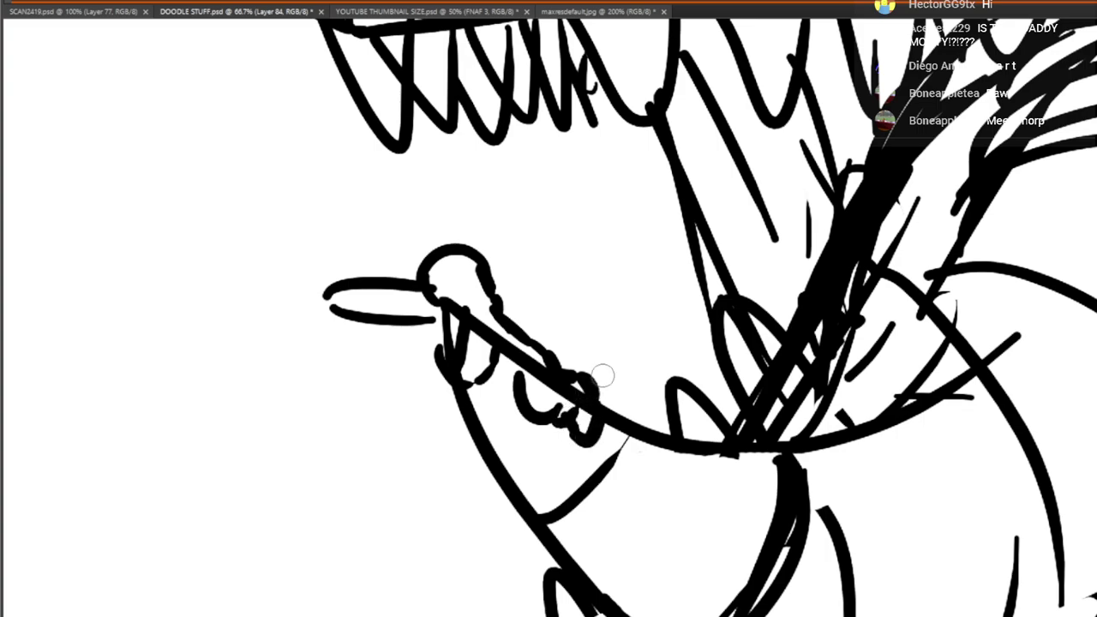
# Erase the tongue outline crossing the small figure's body on Layer 104
pyautogui.moveTo(441, 319)
pyautogui.mouseDown()
pyautogui.moveTo(472, 339)
pyautogui.moveTo(493, 317)
pyautogui.moveTo(532, 368)
pyautogui.moveTo(576, 395)
pyautogui.mouseUp()
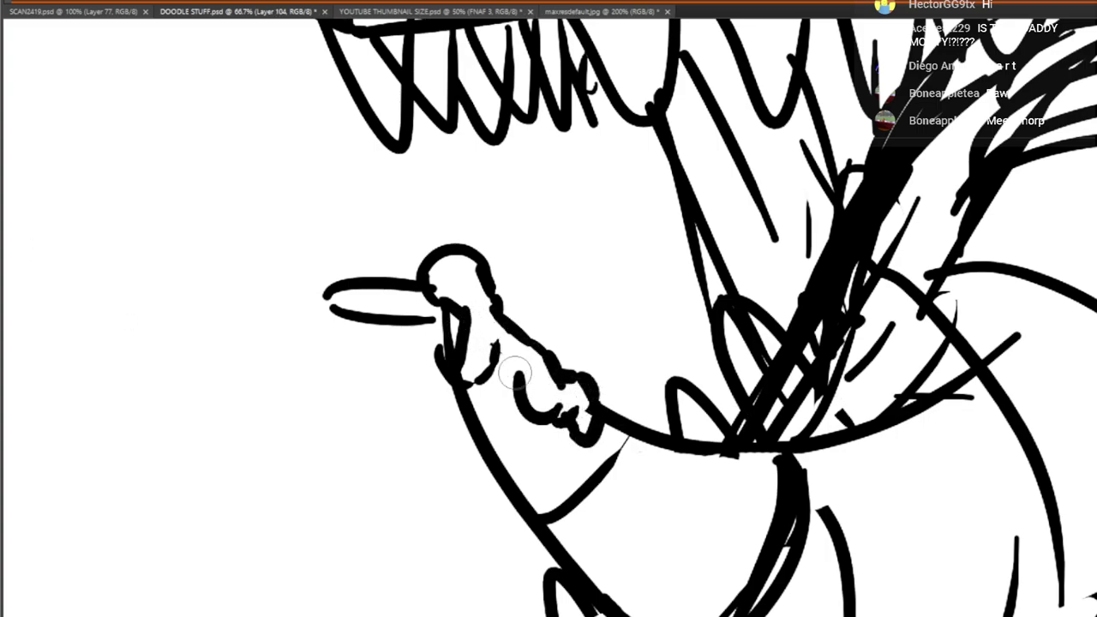
pyautogui.click(12, 216)
pyautogui.moveTo(515, 332)
pyautogui.mouseDown()
pyautogui.moveTo(480, 377)
pyautogui.moveTo(514, 378)
pyautogui.mouseUp()
pyautogui.scroll(-5, 144, 106)
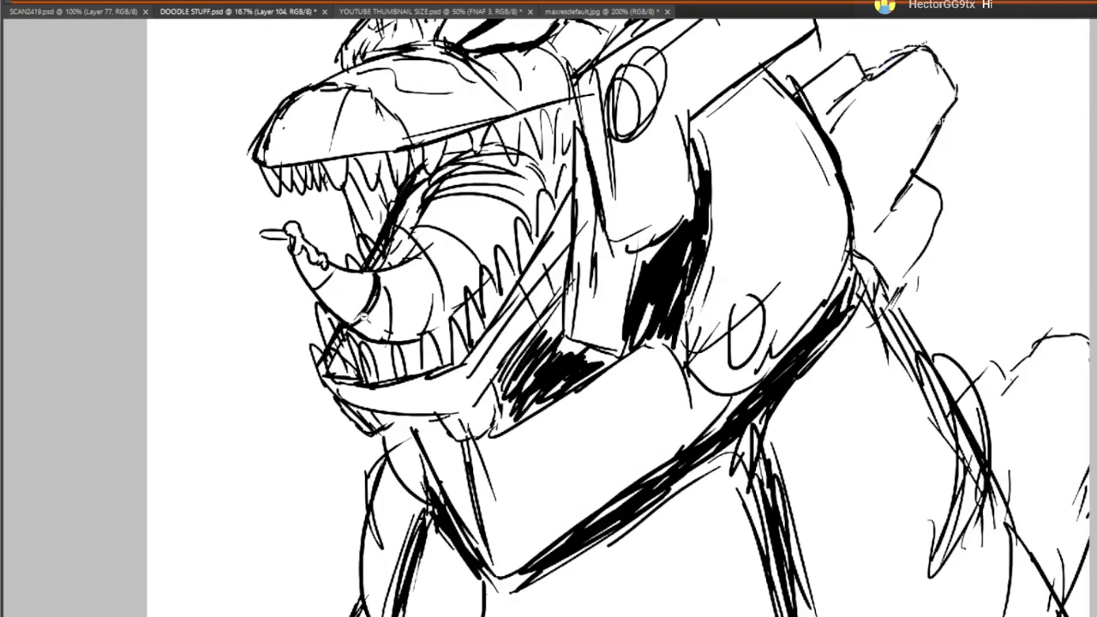
pyautogui.moveTo(482, 353); pyautogui.dragTo(542, 474)
pyautogui.moveTo(677, 394); pyautogui.dragTo(771, 445)
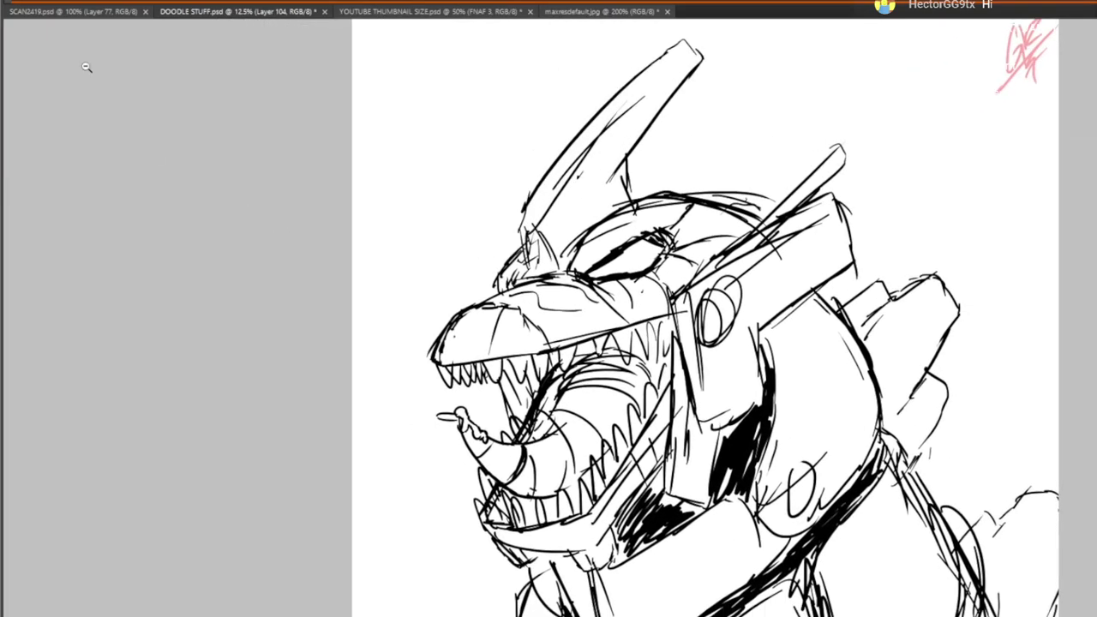
# Clear the reptile doodle from the canvas, keeping the red signature, for a new sketch
pyautogui.click(1095, 230)
pyautogui.hotkey('ctrl', '-')
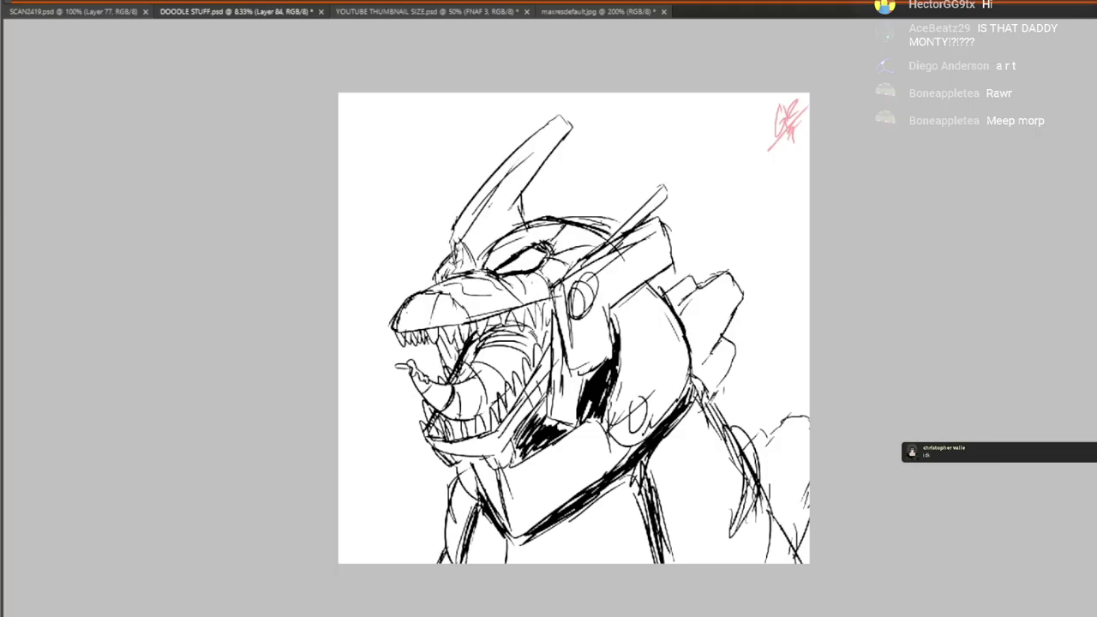
pyautogui.hotkey('ctrl', 'alt', 'shift', 'n')
pyautogui.hotkey('ctrl', ',')
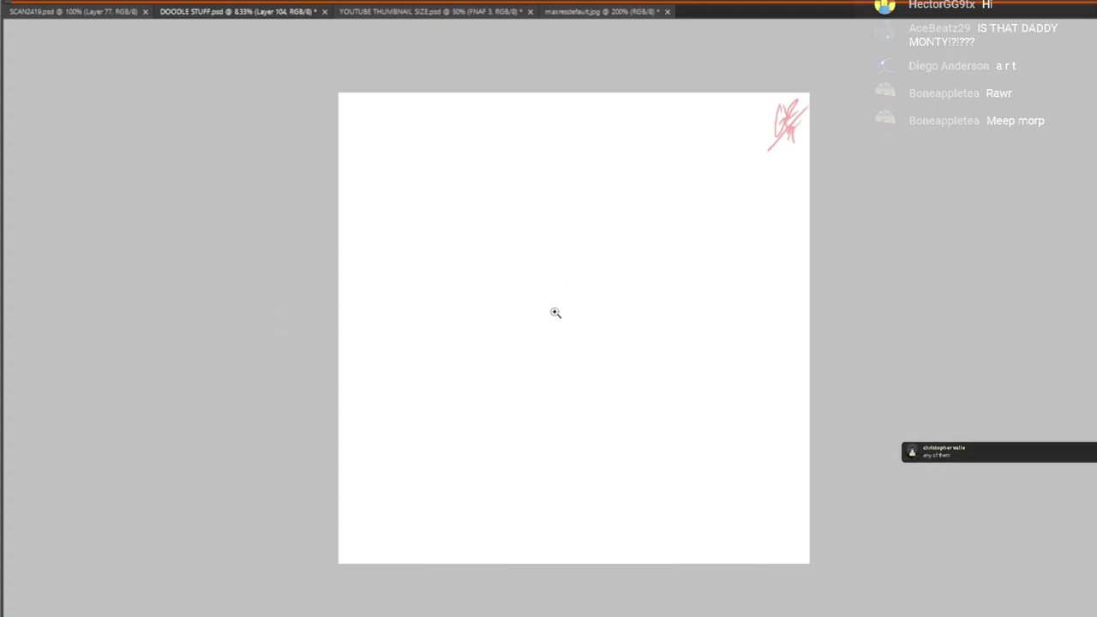
pyautogui.click(556, 314)
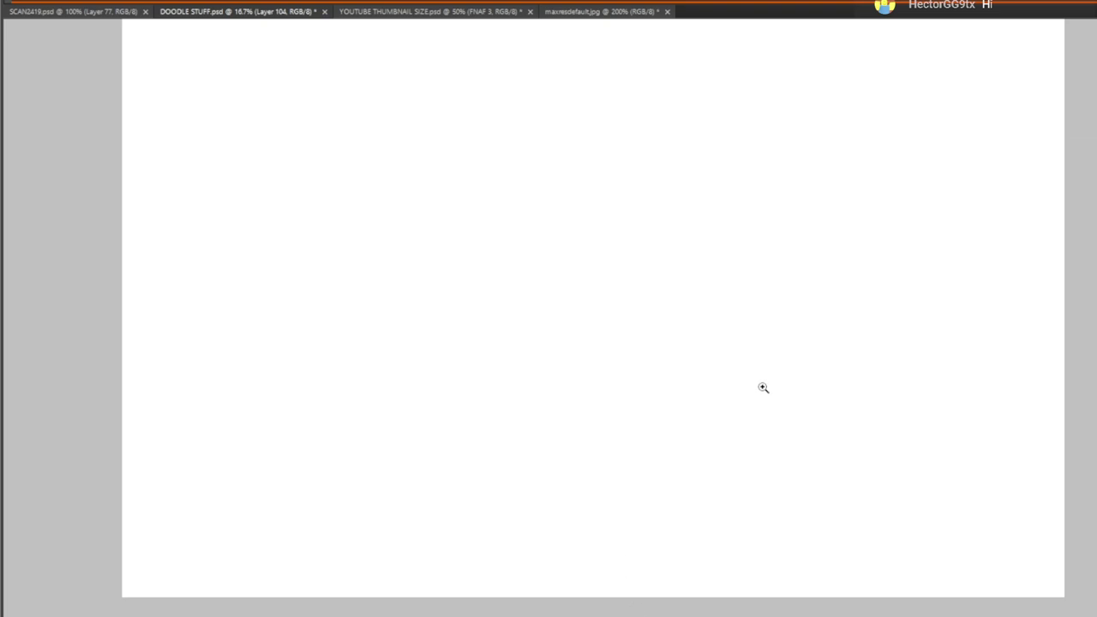
# Make Layer 83 the working layer on the blank canvas for a new creature sketch
pyautogui.moveTo(635, 325); pyautogui.dragTo(637, 347)
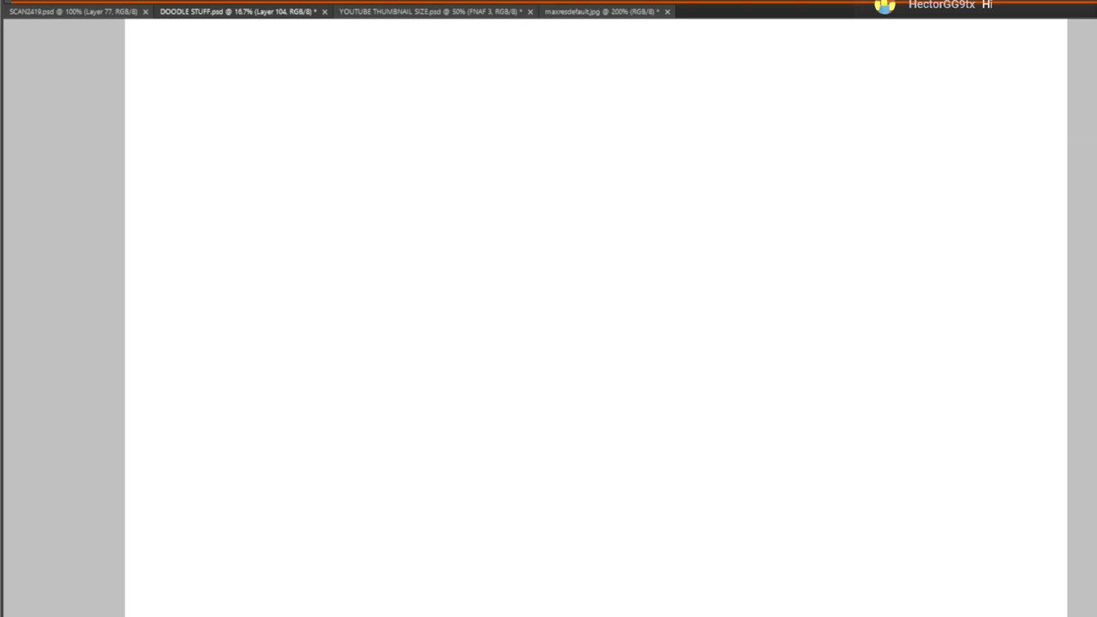
pyautogui.press('Delete')
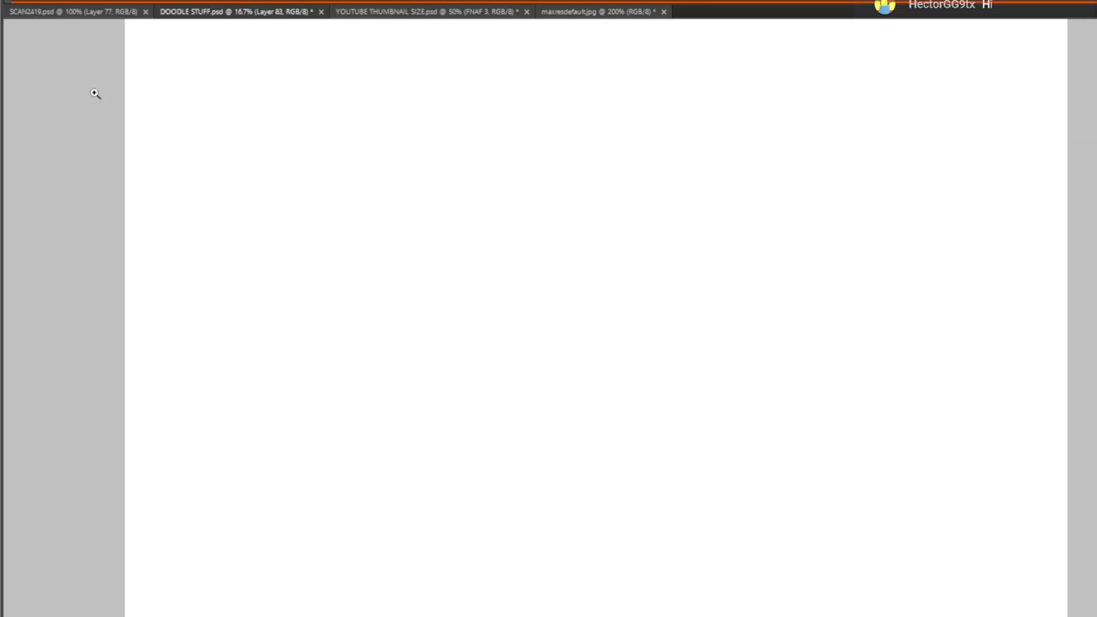
pyautogui.click(441, 200)
pyautogui.moveTo(535, 164); pyautogui.dragTo(670, 158)
pyautogui.moveTo(540, 259); pyautogui.dragTo(38, 197)
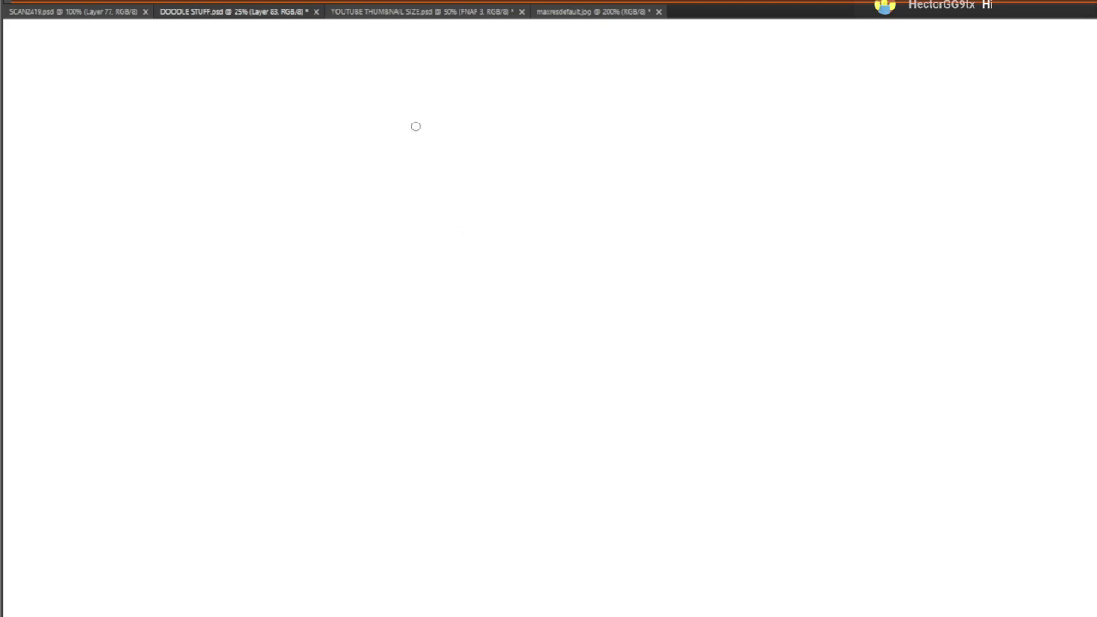
pyautogui.moveTo(400, 73); pyautogui.dragTo(597, 200)
pyautogui.moveTo(306, 411); pyautogui.dragTo(578, 385)
pyautogui.moveTo(611, 319); pyautogui.dragTo(606, 340)
pyautogui.moveTo(616, 171); pyautogui.dragTo(825, 210)
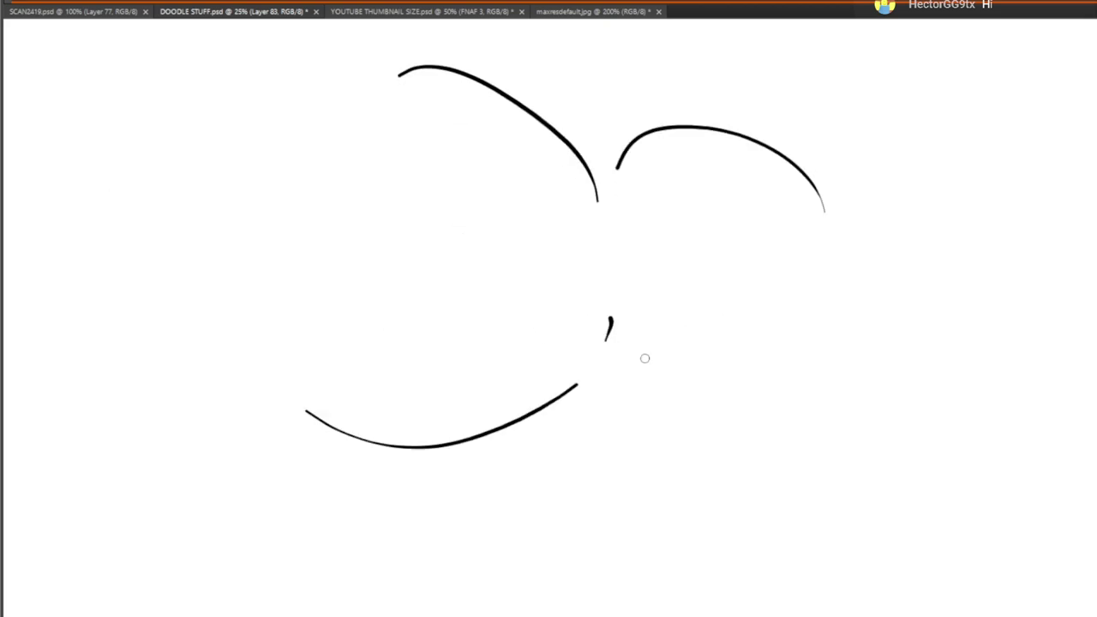
pyautogui.hotkey('ctrl', 'z')
pyautogui.hotkey('ctrl', 'z')
pyautogui.hotkey('ctrl', 'z')
pyautogui.hotkey('ctrl', 'z')
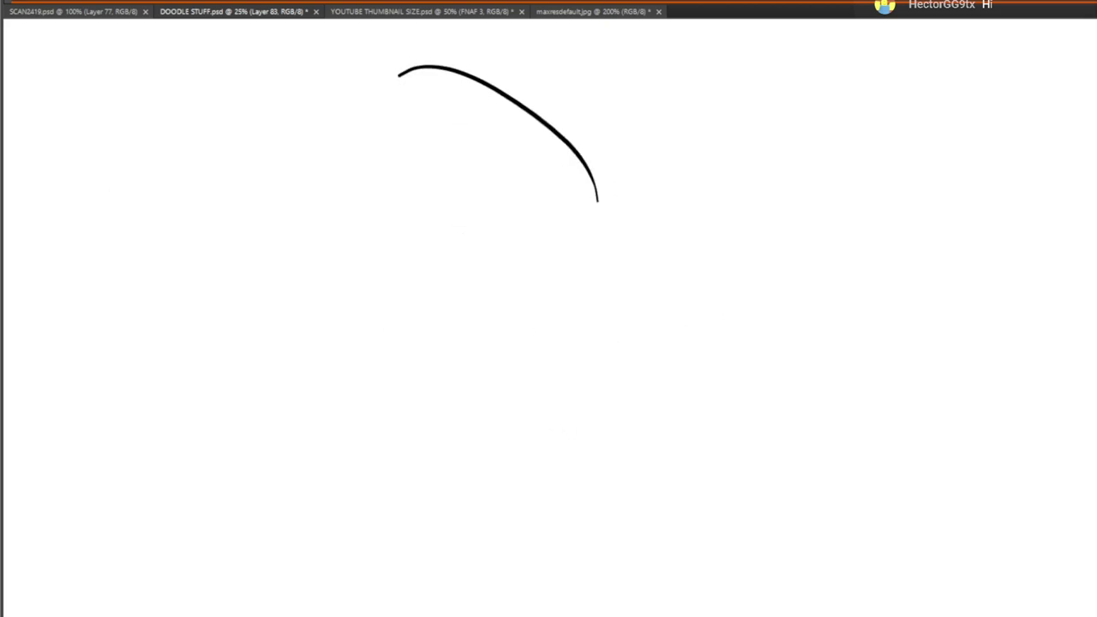
# Draw a domed head outline with two narrow, slanted eyes on Layer 83
pyautogui.moveTo(426, 231)
pyautogui.mouseDown()
pyautogui.moveTo(510, 81)
pyautogui.moveTo(609, 103)
pyautogui.moveTo(642, 164)
pyautogui.mouseUp()
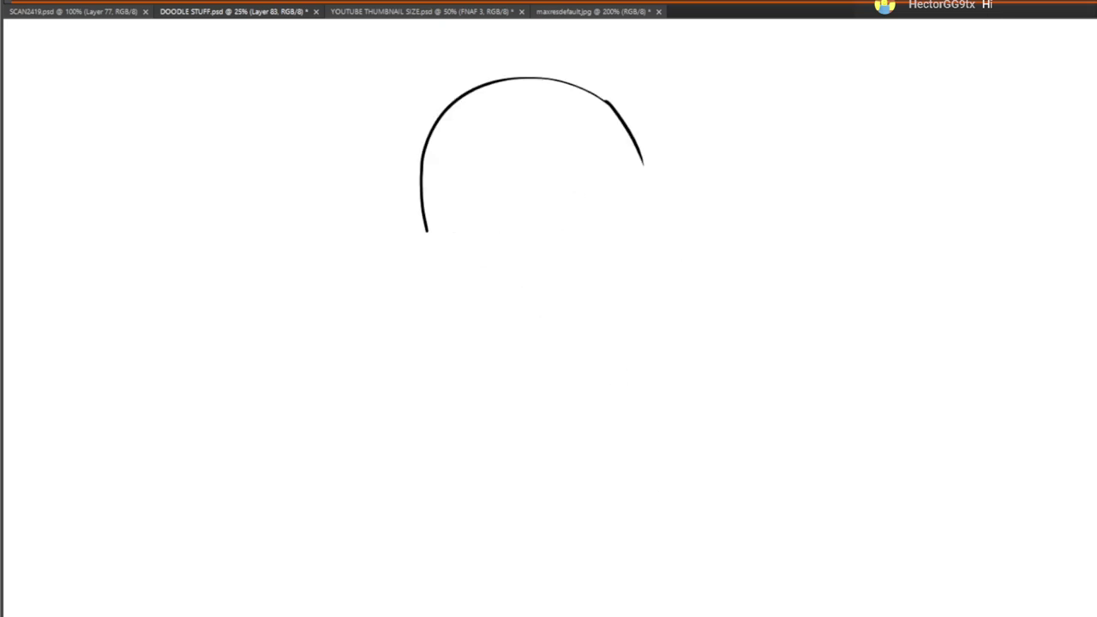
pyautogui.moveTo(448, 226)
pyautogui.mouseDown()
pyautogui.moveTo(478, 259)
pyautogui.moveTo(467, 264)
pyautogui.moveTo(487, 270)
pyautogui.mouseUp()
pyautogui.moveTo(434, 222); pyautogui.dragTo(473, 261)
pyautogui.moveTo(618, 194)
pyautogui.mouseDown()
pyautogui.moveTo(605, 251)
pyautogui.moveTo(614, 246)
pyautogui.mouseUp()
pyautogui.moveTo(630, 174); pyautogui.dragTo(604, 251)
pyautogui.moveTo(448, 229)
pyautogui.mouseDown()
pyautogui.moveTo(496, 282)
pyautogui.moveTo(486, 288)
pyautogui.mouseUp()
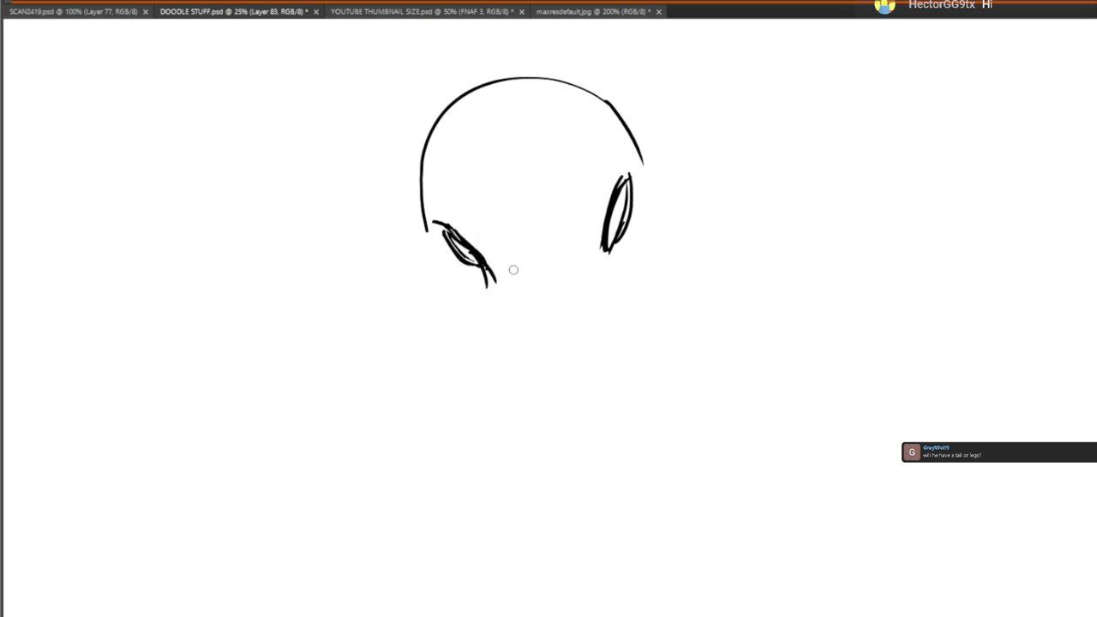
pyautogui.moveTo(604, 254); pyautogui.dragTo(603, 267)
pyautogui.moveTo(617, 180); pyautogui.dragTo(601, 255)
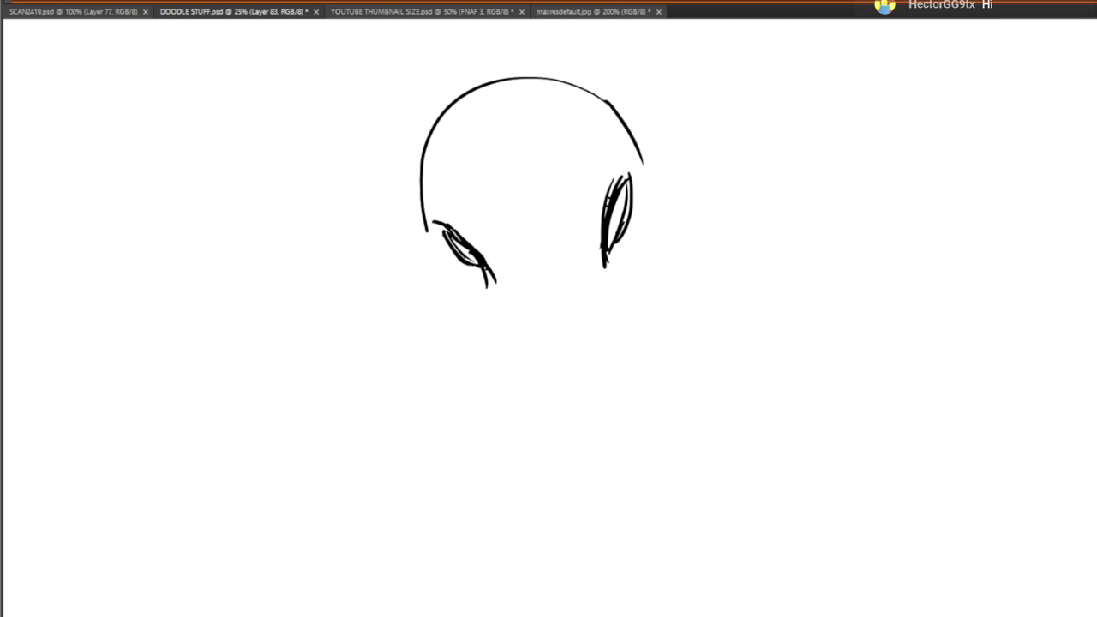
# Draw a curved row of long, pointed upper teeth across the face beneath the eyes
pyautogui.moveTo(501, 308)
pyautogui.mouseDown()
pyautogui.moveTo(521, 339)
pyautogui.moveTo(523, 376)
pyautogui.mouseUp()
pyautogui.moveTo(524, 338)
pyautogui.mouseDown()
pyautogui.moveTo(523, 373)
pyautogui.moveTo(562, 339)
pyautogui.mouseUp()
pyautogui.moveTo(540, 302); pyautogui.dragTo(561, 383)
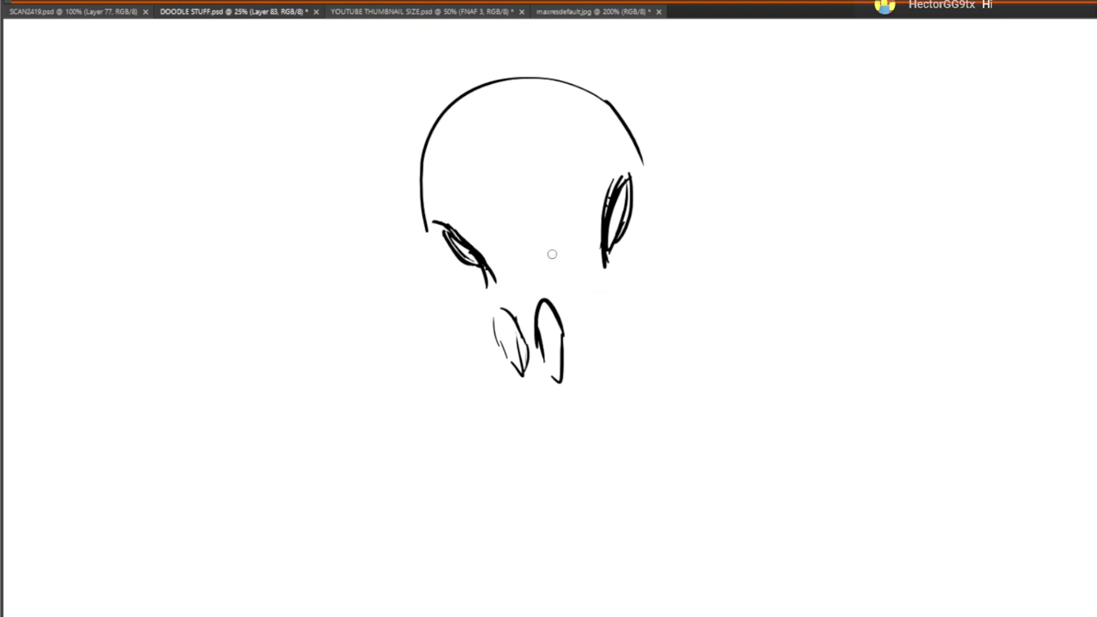
pyautogui.moveTo(553, 255); pyautogui.dragTo(572, 210)
pyautogui.moveTo(487, 265)
pyautogui.mouseDown()
pyautogui.moveTo(508, 262)
pyautogui.moveTo(515, 279)
pyautogui.moveTo(481, 269)
pyautogui.moveTo(449, 291)
pyautogui.moveTo(470, 248)
pyautogui.mouseUp()
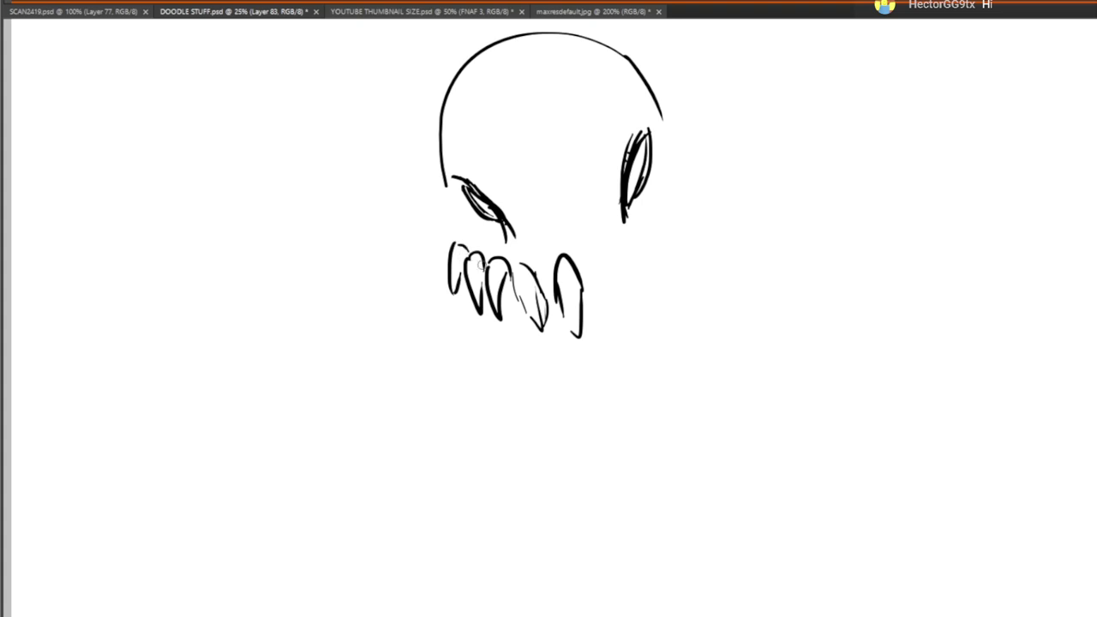
pyautogui.moveTo(588, 282)
pyautogui.mouseDown()
pyautogui.moveTo(604, 283)
pyautogui.moveTo(617, 261)
pyautogui.moveTo(648, 291)
pyautogui.moveTo(678, 274)
pyautogui.moveTo(675, 245)
pyautogui.mouseUp()
pyautogui.moveTo(696, 276); pyautogui.dragTo(692, 221)
pyautogui.moveTo(691, 206)
pyautogui.mouseDown()
pyautogui.moveTo(679, 180)
pyautogui.moveTo(704, 222)
pyautogui.mouseUp()
pyautogui.moveTo(688, 184); pyautogui.dragTo(709, 194)
pyautogui.moveTo(446, 228); pyautogui.dragTo(452, 223)
# Darken both eye outlines and sketch gum creases above the teeth and the sides of the head
pyautogui.moveTo(458, 177); pyautogui.dragTo(506, 228)
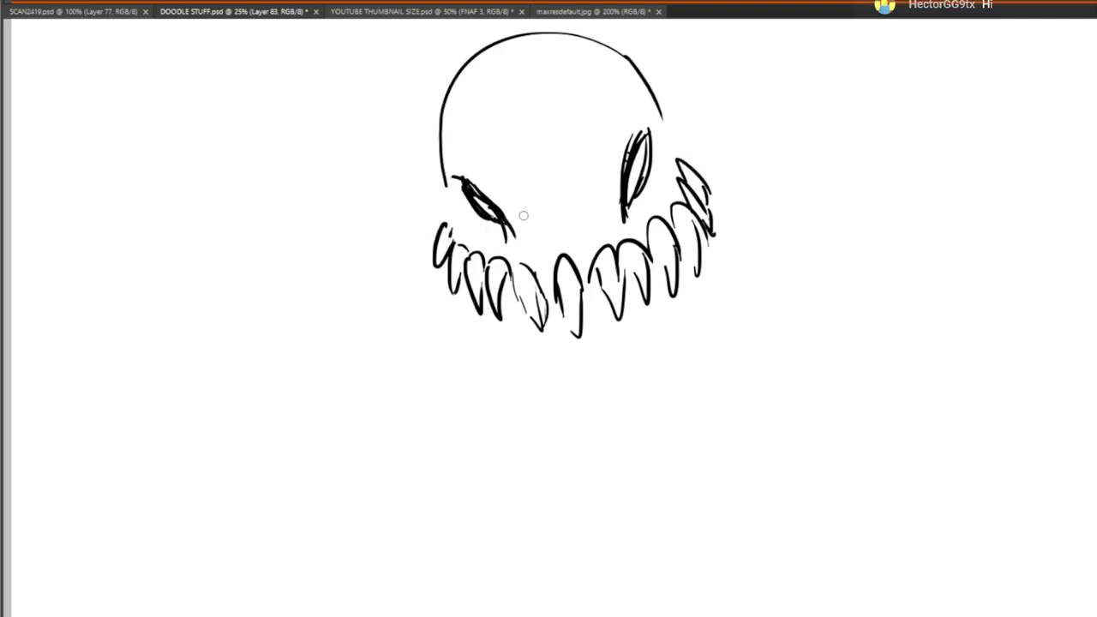
pyautogui.moveTo(620, 209)
pyautogui.mouseDown()
pyautogui.moveTo(632, 159)
pyautogui.moveTo(651, 149)
pyautogui.moveTo(639, 180)
pyautogui.mouseUp()
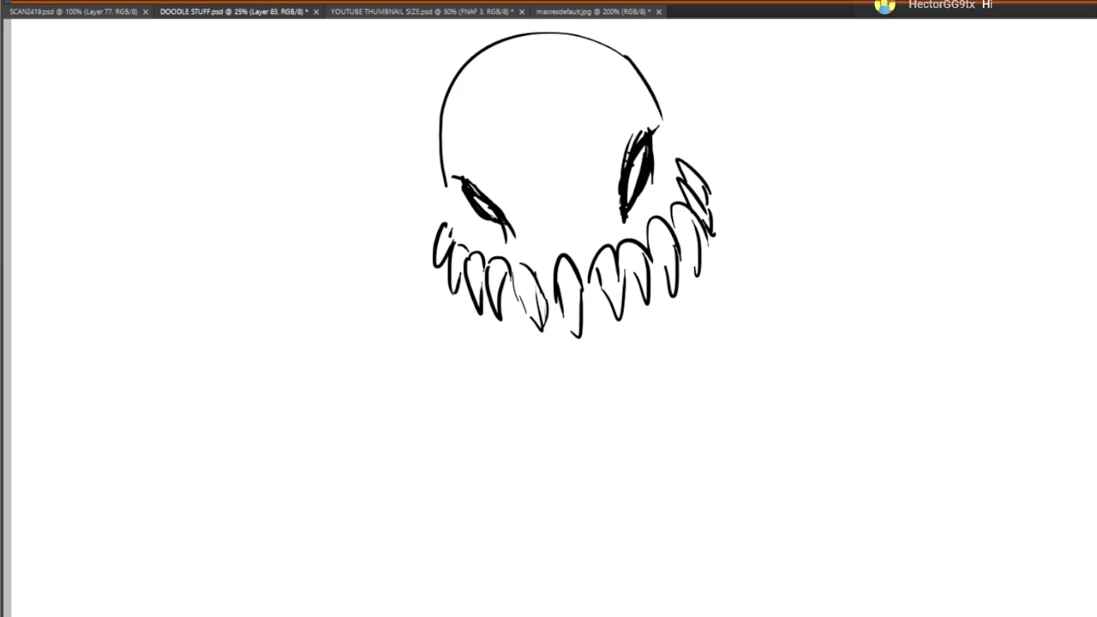
pyautogui.moveTo(429, 248)
pyautogui.mouseDown()
pyautogui.moveTo(467, 233)
pyautogui.moveTo(482, 251)
pyautogui.moveTo(465, 249)
pyautogui.moveTo(498, 243)
pyautogui.moveTo(490, 266)
pyautogui.moveTo(504, 248)
pyautogui.moveTo(546, 294)
pyautogui.moveTo(587, 258)
pyautogui.moveTo(589, 238)
pyautogui.moveTo(628, 247)
pyautogui.moveTo(614, 259)
pyautogui.moveTo(676, 165)
pyautogui.mouseUp()
pyautogui.moveTo(441, 222); pyautogui.dragTo(446, 171)
pyautogui.moveTo(648, 82); pyautogui.dragTo(678, 171)
pyautogui.moveTo(437, 138); pyautogui.dragTo(433, 198)
pyautogui.moveTo(540, 223); pyautogui.dragTo(567, 259)
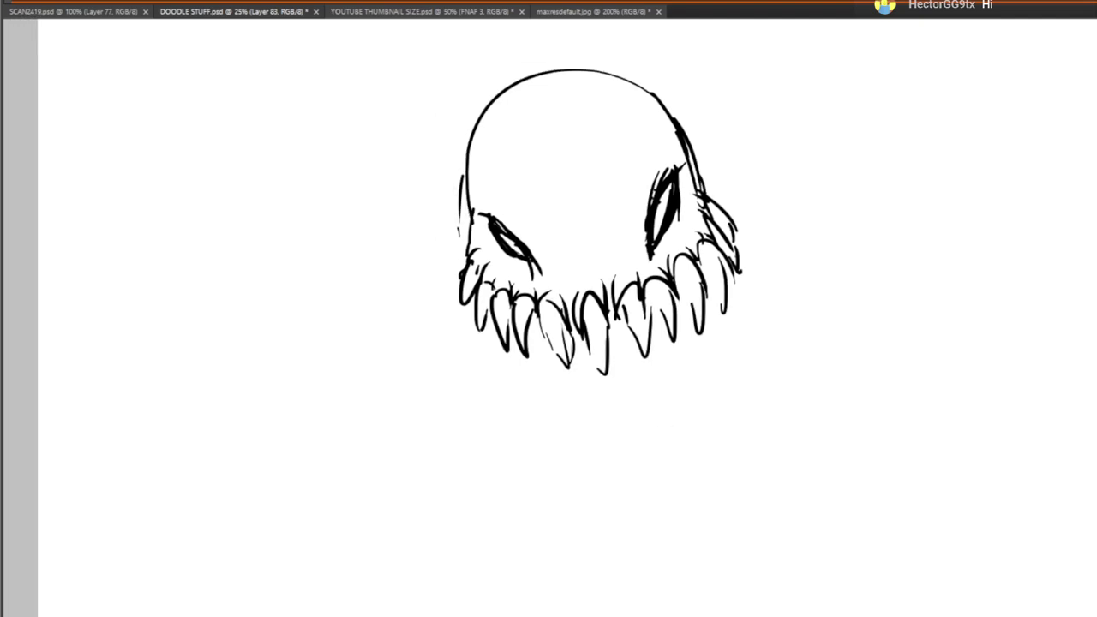
# Reinforce the top of the skull and rework the left side of the head outline
pyautogui.moveTo(516, 284); pyautogui.dragTo(525, 321)
pyautogui.moveTo(474, 255)
pyautogui.mouseDown()
pyautogui.moveTo(484, 219)
pyautogui.moveTo(513, 186)
pyautogui.moveTo(603, 174)
pyautogui.mouseUp()
pyautogui.moveTo(519, 187); pyautogui.dragTo(693, 190)
pyautogui.press('e')
pyautogui.moveTo(497, 151)
pyautogui.mouseDown()
pyautogui.moveTo(502, 182)
pyautogui.moveTo(447, 259)
pyautogui.moveTo(522, 133)
pyautogui.moveTo(554, 105)
pyautogui.moveTo(481, 155)
pyautogui.moveTo(665, 101)
pyautogui.moveTo(573, 96)
pyautogui.moveTo(644, 116)
pyautogui.moveTo(693, 158)
pyautogui.moveTo(574, 133)
pyautogui.moveTo(436, 209)
pyautogui.moveTo(408, 270)
pyautogui.mouseUp()
pyautogui.moveTo(416, 189)
pyautogui.mouseDown()
pyautogui.moveTo(399, 332)
pyautogui.moveTo(443, 215)
pyautogui.moveTo(458, 314)
pyautogui.mouseUp()
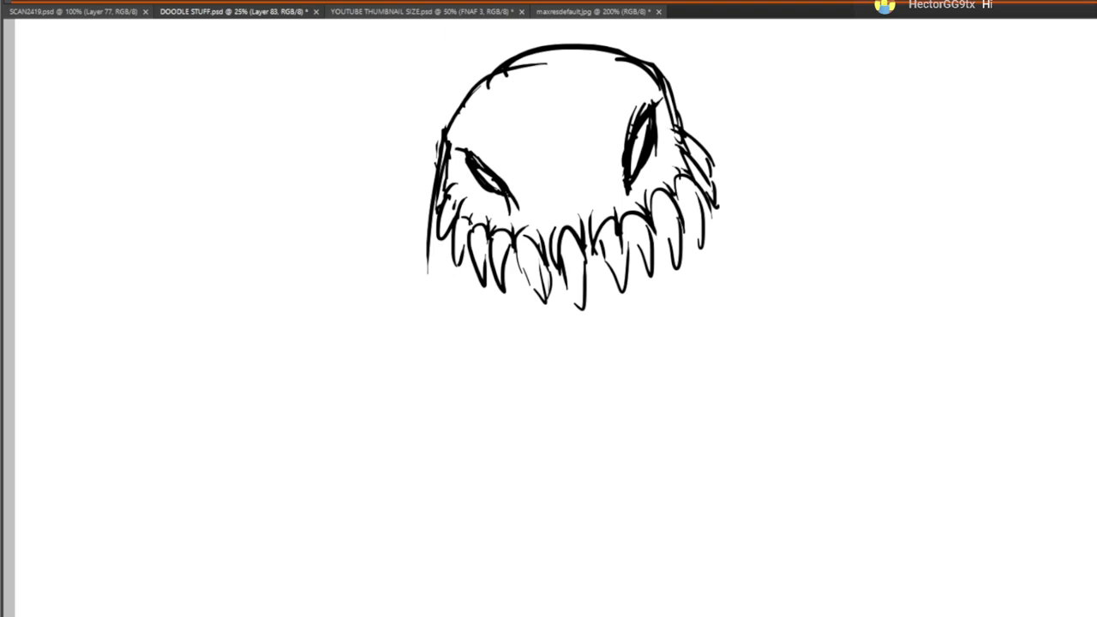
# Draw a curved row of tall lower teeth separated from the upper teeth by an open mouth
pyautogui.moveTo(469, 396); pyautogui.dragTo(518, 397)
pyautogui.moveTo(721, 353)
pyautogui.mouseDown()
pyautogui.moveTo(725, 254)
pyautogui.moveTo(757, 364)
pyautogui.mouseUp()
pyautogui.moveTo(473, 396)
pyautogui.mouseDown()
pyautogui.moveTo(515, 390)
pyautogui.moveTo(555, 435)
pyautogui.moveTo(584, 440)
pyautogui.moveTo(581, 396)
pyautogui.moveTo(610, 370)
pyautogui.moveTo(613, 348)
pyautogui.moveTo(616, 410)
pyautogui.moveTo(641, 374)
pyautogui.moveTo(681, 386)
pyautogui.moveTo(659, 421)
pyautogui.moveTo(689, 375)
pyautogui.moveTo(678, 358)
pyautogui.moveTo(680, 388)
pyautogui.moveTo(698, 328)
pyautogui.moveTo(705, 410)
pyautogui.mouseUp()
pyautogui.moveTo(463, 331); pyautogui.dragTo(474, 271)
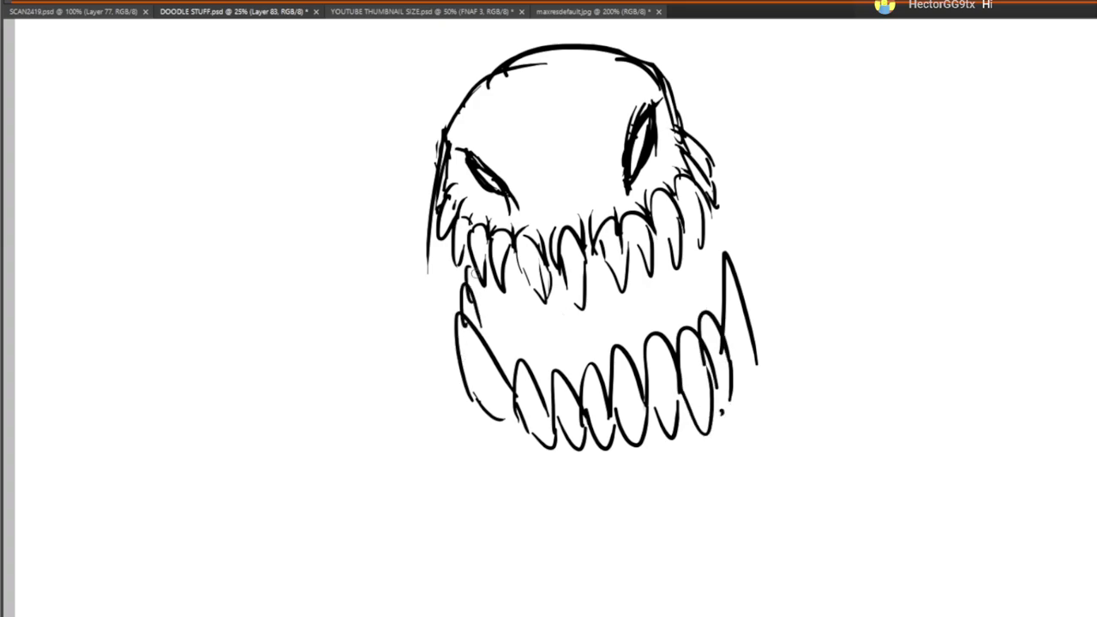
pyautogui.moveTo(702, 292); pyautogui.dragTo(722, 276)
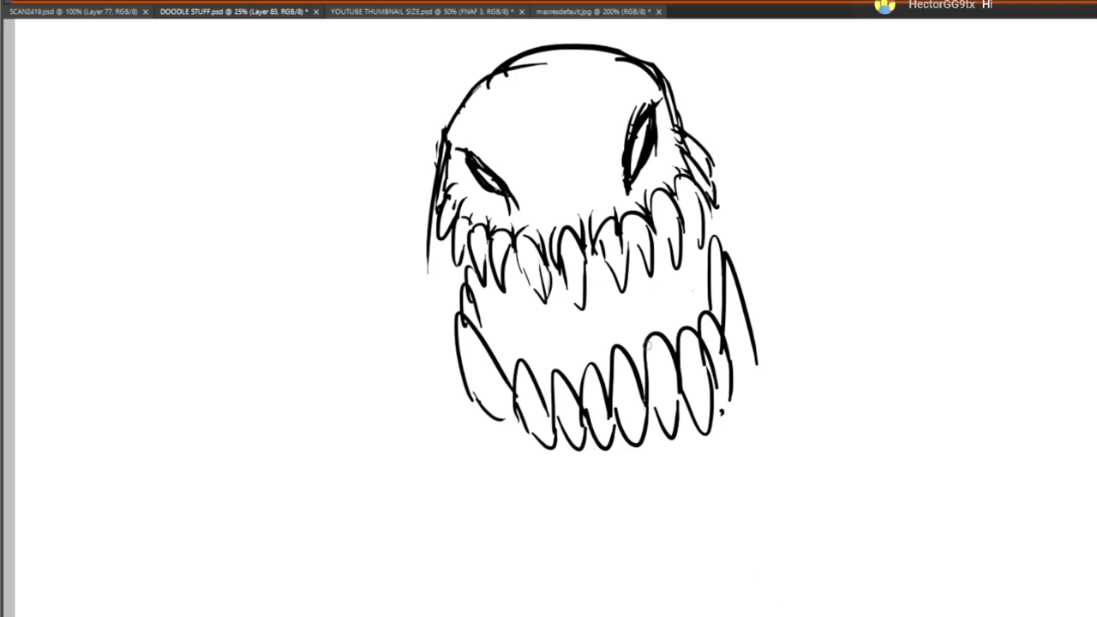
# Sketch an angular jaw outline around the left side of the lower teeth
pyautogui.moveTo(600, 343); pyautogui.dragTo(570, 276)
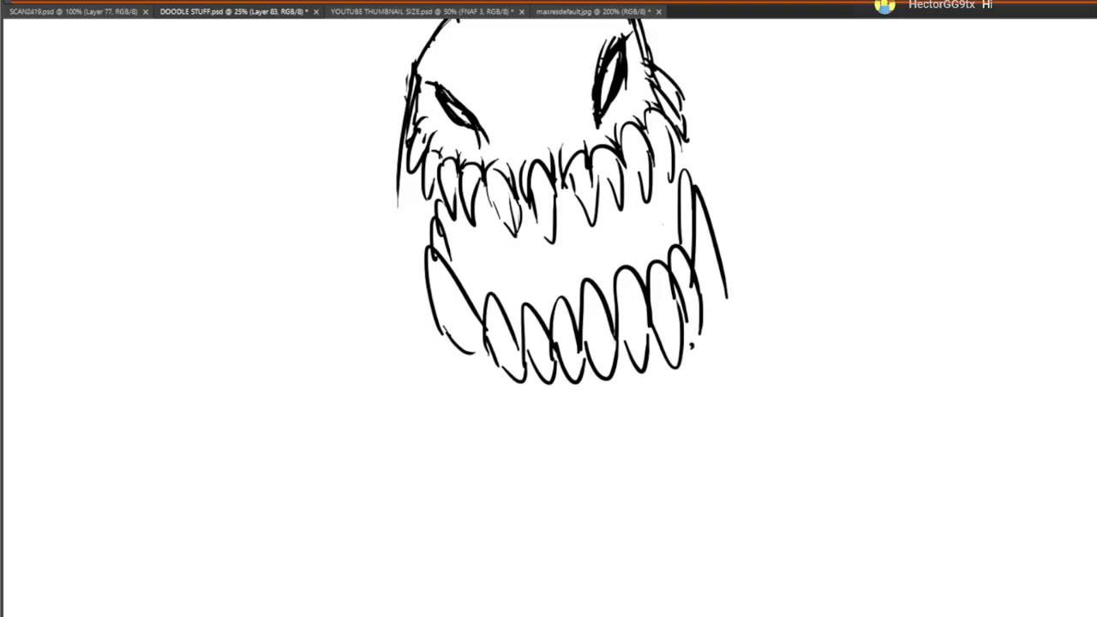
pyautogui.moveTo(562, 346); pyautogui.dragTo(573, 359)
pyautogui.moveTo(423, 216)
pyautogui.mouseDown()
pyautogui.moveTo(393, 324)
pyautogui.moveTo(430, 374)
pyautogui.mouseUp()
pyautogui.moveTo(443, 383); pyautogui.dragTo(506, 437)
pyautogui.moveTo(485, 414); pyautogui.dragTo(530, 461)
pyautogui.moveTo(570, 414); pyautogui.dragTo(549, 440)
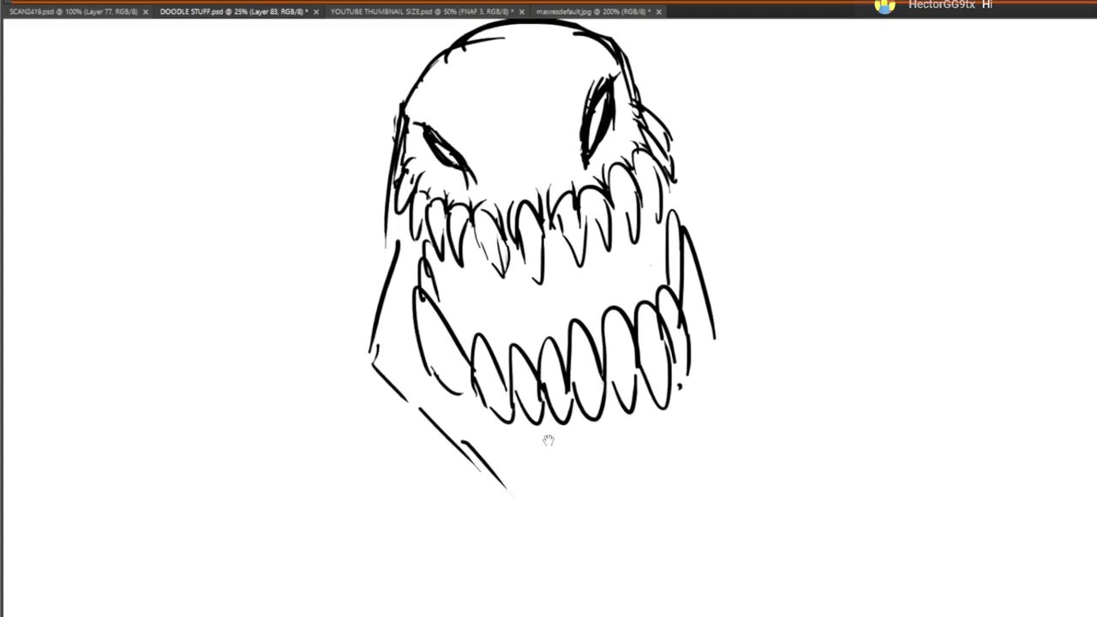
pyautogui.moveTo(683, 409); pyautogui.dragTo(692, 344)
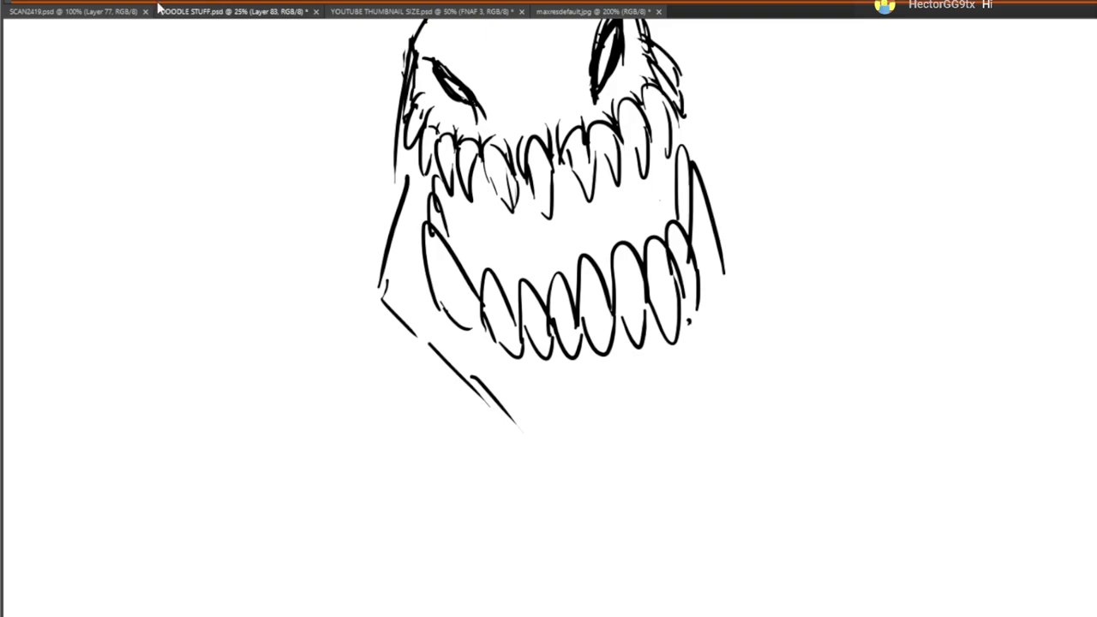
# Replace the open-mouth lower teeth and jaw with rounded lower teeth clenched against the upper row
pyautogui.moveTo(460, 260)
pyautogui.mouseDown()
pyautogui.moveTo(406, 234)
pyautogui.moveTo(532, 300)
pyautogui.moveTo(556, 326)
pyautogui.moveTo(620, 340)
pyautogui.moveTo(627, 265)
pyautogui.moveTo(763, 239)
pyautogui.mouseUp()
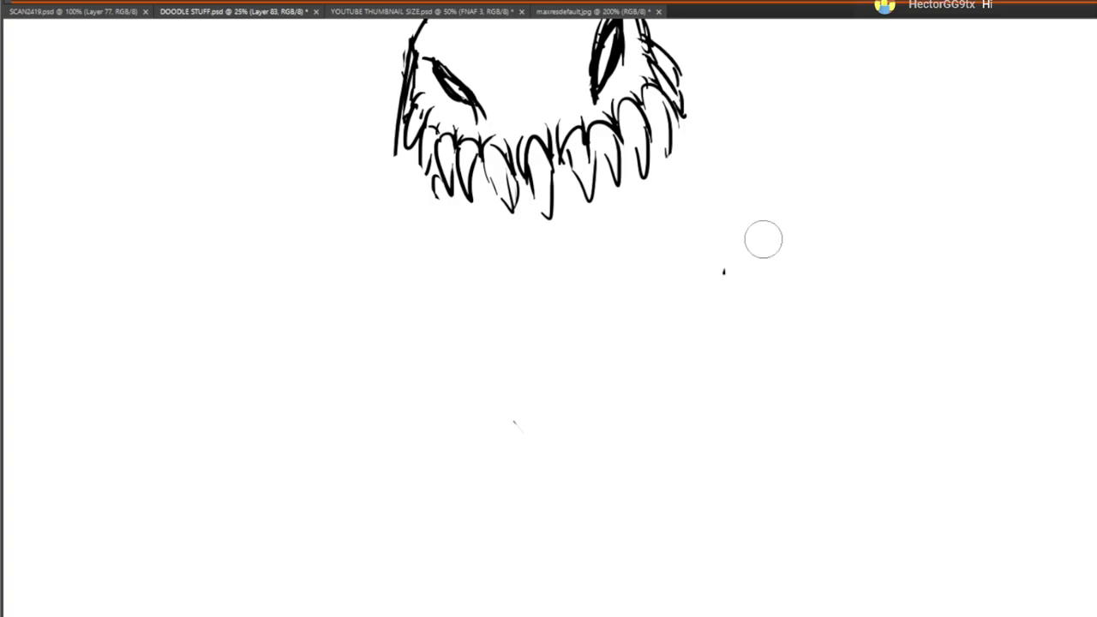
pyautogui.click(21, 225)
pyautogui.click(473, 179)
pyautogui.moveTo(470, 185)
pyautogui.mouseDown()
pyautogui.moveTo(481, 230)
pyautogui.moveTo(493, 187)
pyautogui.moveTo(554, 223)
pyautogui.moveTo(592, 221)
pyautogui.moveTo(591, 187)
pyautogui.moveTo(606, 172)
pyautogui.moveTo(639, 210)
pyautogui.moveTo(663, 128)
pyautogui.moveTo(693, 129)
pyautogui.moveTo(469, 203)
pyautogui.mouseUp()
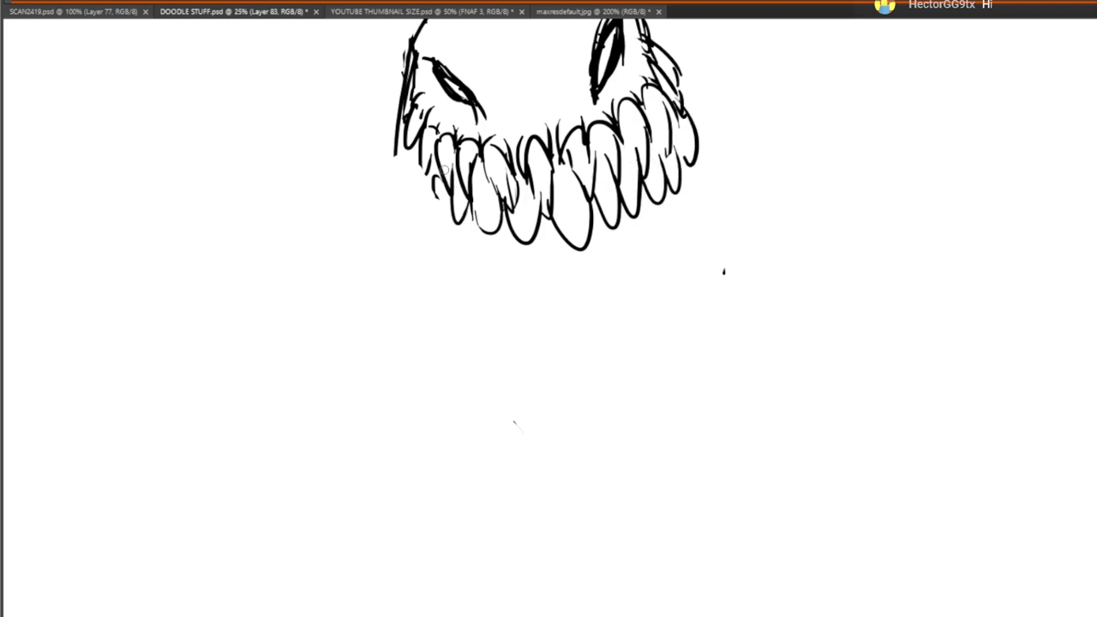
pyautogui.moveTo(429, 166); pyautogui.dragTo(450, 204)
# Draw the left jaw line slanting down into a narrow, lumpy chin below the teeth
pyautogui.moveTo(415, 157)
pyautogui.mouseDown()
pyautogui.moveTo(425, 150)
pyautogui.moveTo(402, 213)
pyautogui.moveTo(437, 251)
pyautogui.mouseUp()
pyautogui.moveTo(409, 127)
pyautogui.mouseDown()
pyautogui.moveTo(406, 216)
pyautogui.moveTo(422, 240)
pyautogui.mouseUp()
pyautogui.moveTo(461, 256)
pyautogui.mouseDown()
pyautogui.moveTo(485, 306)
pyautogui.moveTo(496, 300)
pyautogui.moveTo(519, 326)
pyautogui.mouseUp()
pyautogui.moveTo(476, 274); pyautogui.dragTo(524, 334)
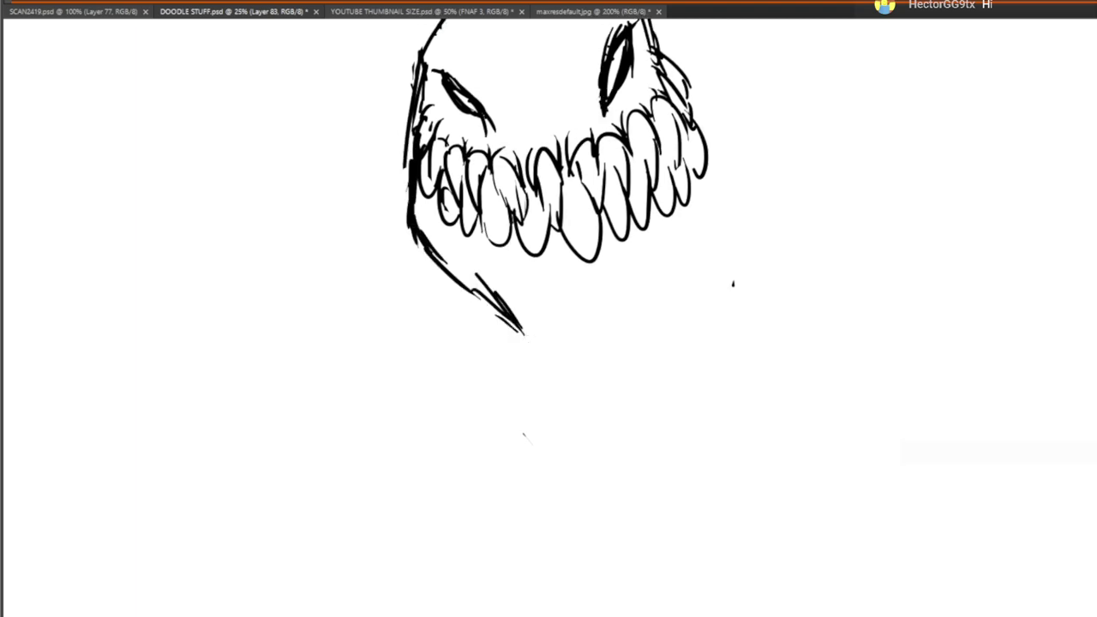
pyautogui.moveTo(502, 286)
pyautogui.mouseDown()
pyautogui.moveTo(519, 344)
pyautogui.moveTo(622, 381)
pyautogui.mouseUp()
pyautogui.moveTo(624, 358)
pyautogui.mouseDown()
pyautogui.moveTo(634, 340)
pyautogui.moveTo(651, 353)
pyautogui.mouseUp()
pyautogui.moveTo(649, 346)
pyautogui.mouseDown()
pyautogui.moveTo(657, 314)
pyautogui.moveTo(690, 324)
pyautogui.mouseUp()
pyautogui.moveTo(692, 327); pyautogui.dragTo(693, 236)
# Draw the bulging right cheek and its jaw line down to the chin, undoing stray strokes
pyautogui.moveTo(645, 273); pyautogui.dragTo(694, 372)
pyautogui.hotkey('ctrl', 'z')
pyautogui.hotkey('ctrl', 'z')
pyautogui.moveTo(701, 449); pyautogui.dragTo(722, 348)
pyautogui.moveTo(736, 401); pyautogui.dragTo(751, 337)
pyautogui.moveTo(746, 175); pyautogui.dragTo(772, 221)
pyautogui.moveTo(744, 182)
pyautogui.mouseDown()
pyautogui.moveTo(782, 231)
pyautogui.moveTo(776, 288)
pyautogui.moveTo(727, 391)
pyautogui.mouseUp()
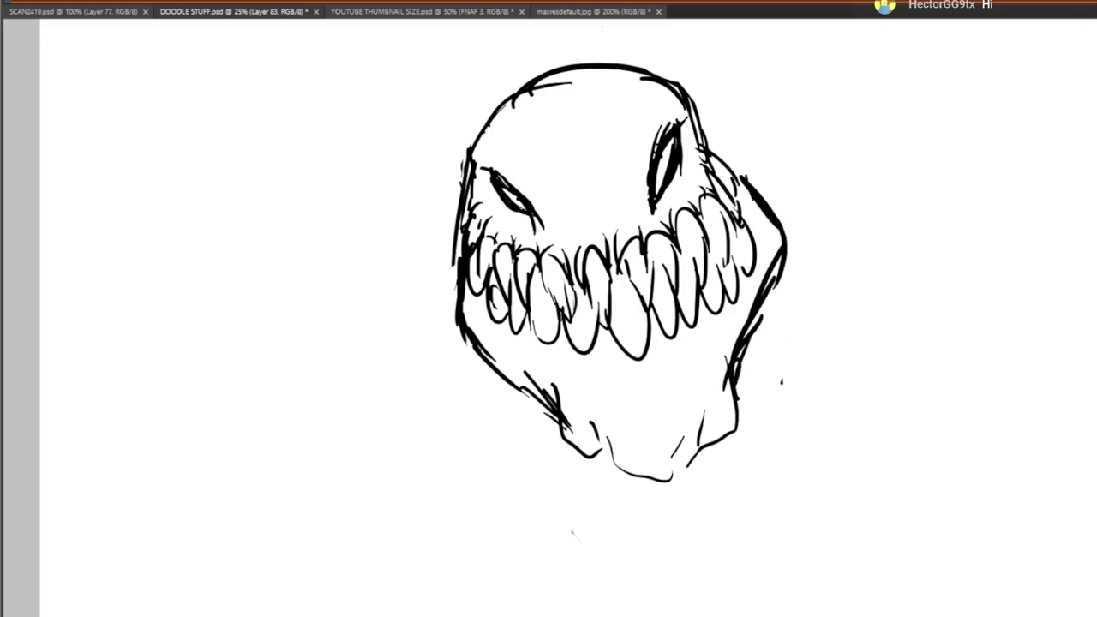
pyautogui.hotkey('ctrl', 'z')
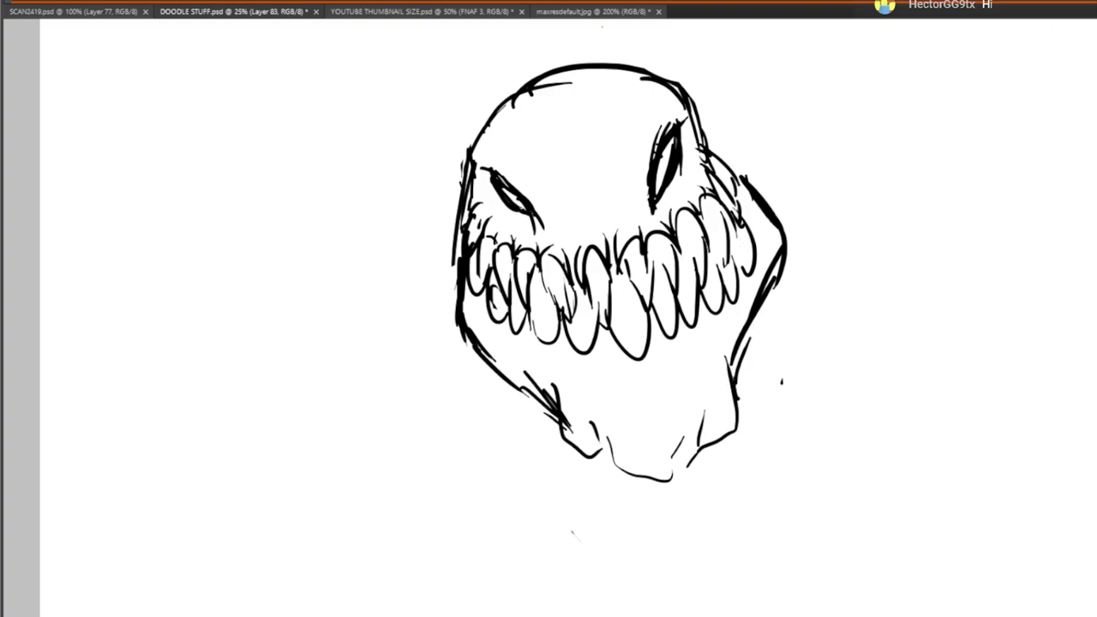
pyautogui.hotkey('ctrl', 'z')
# Connect and thicken the head's right contour, and reinforce the jaw and chin lines
pyautogui.moveTo(682, 88)
pyautogui.mouseDown()
pyautogui.moveTo(776, 236)
pyautogui.moveTo(729, 399)
pyautogui.mouseUp()
pyautogui.moveTo(459, 257)
pyautogui.mouseDown()
pyautogui.moveTo(441, 319)
pyautogui.moveTo(478, 374)
pyautogui.moveTo(559, 433)
pyautogui.moveTo(685, 467)
pyautogui.moveTo(668, 480)
pyautogui.moveTo(696, 403)
pyautogui.moveTo(752, 364)
pyautogui.mouseUp()
pyautogui.moveTo(744, 348)
pyautogui.mouseDown()
pyautogui.moveTo(726, 315)
pyautogui.moveTo(741, 315)
pyautogui.mouseUp()
pyautogui.moveTo(748, 320); pyautogui.dragTo(739, 295)
pyautogui.moveTo(546, 426); pyautogui.dragTo(526, 374)
# Scale the head drawing down and reposition it in the upper part of the canvas
pyautogui.moveTo(499, 442)
pyautogui.mouseDown()
pyautogui.moveTo(408, 206)
pyautogui.moveTo(194, 406)
pyautogui.mouseUp()
pyautogui.moveTo(481, 505); pyautogui.dragTo(376, 354)
pyautogui.moveTo(304, 258); pyautogui.dragTo(519, 312)
pyautogui.press('Return')
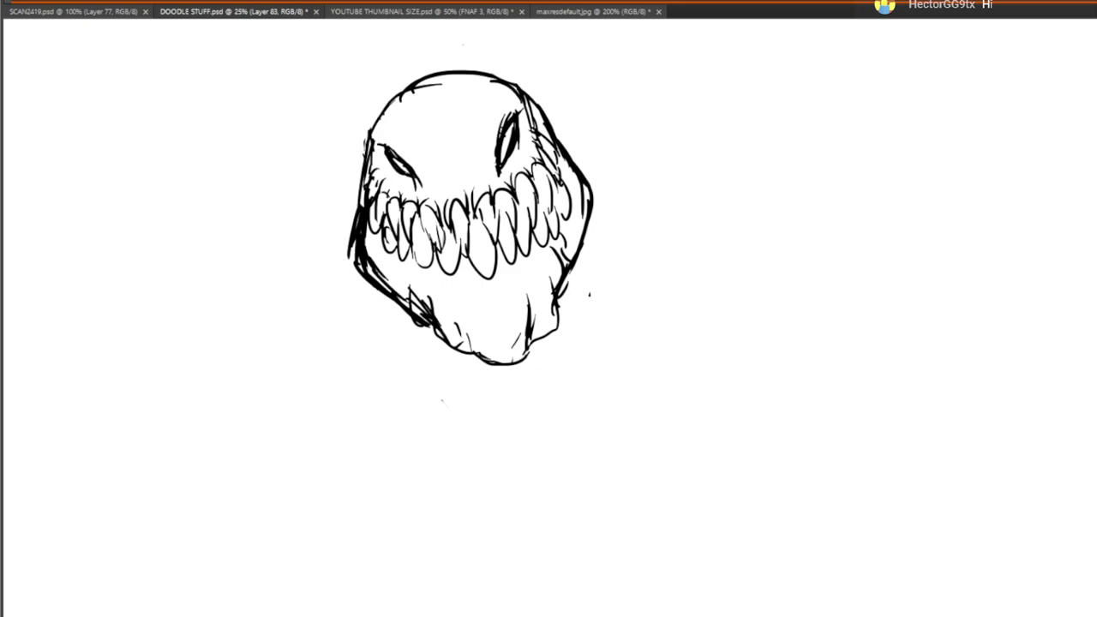
# Draw a thick neck below the head with long side contours and inner muscle lines
pyautogui.moveTo(608, 355)
pyautogui.mouseDown()
pyautogui.moveTo(632, 356)
pyautogui.moveTo(529, 381)
pyautogui.moveTo(460, 370)
pyautogui.mouseUp()
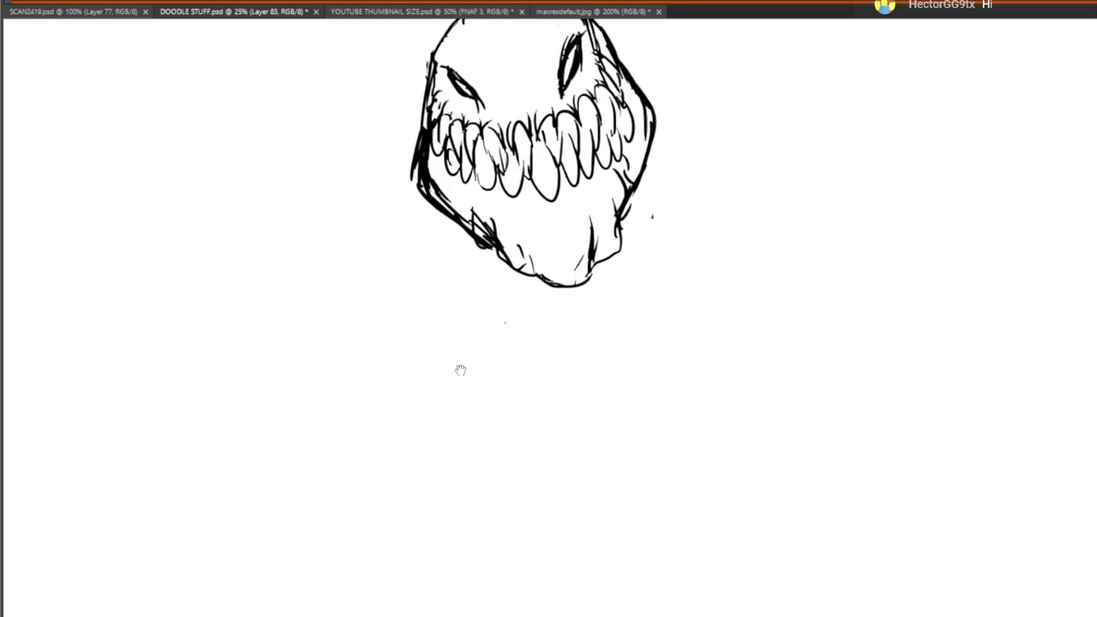
pyautogui.moveTo(420, 194); pyautogui.dragTo(469, 351)
pyautogui.moveTo(444, 253)
pyautogui.mouseDown()
pyautogui.moveTo(470, 305)
pyautogui.moveTo(506, 336)
pyautogui.mouseUp()
pyautogui.moveTo(639, 79); pyautogui.dragTo(703, 298)
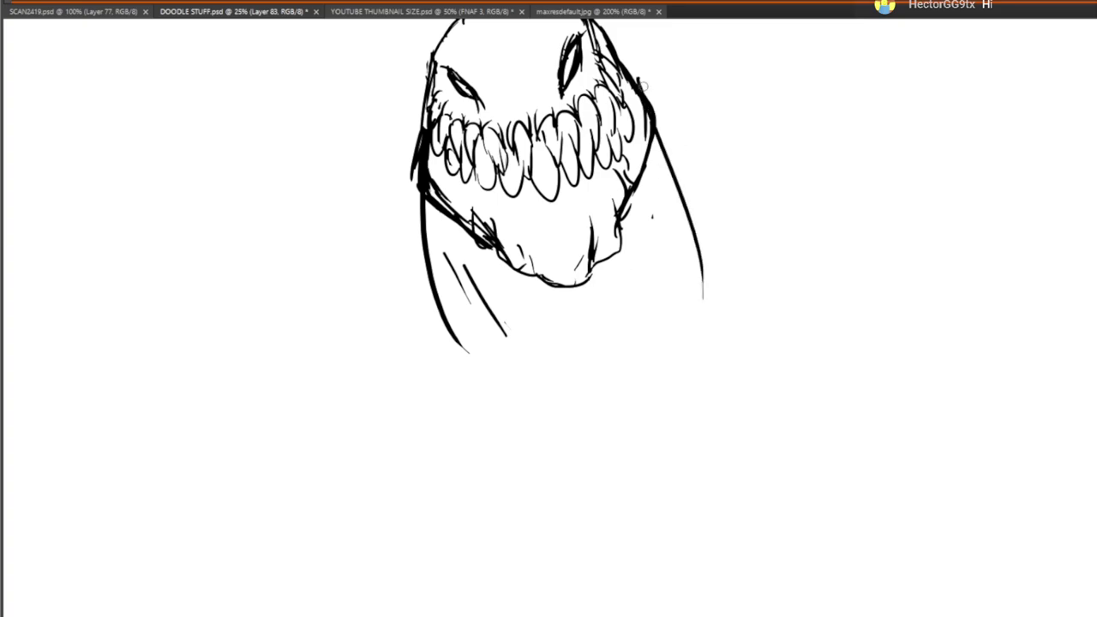
pyautogui.moveTo(621, 57); pyautogui.dragTo(712, 317)
pyautogui.moveTo(643, 138); pyautogui.dragTo(678, 267)
pyautogui.moveTo(640, 218); pyautogui.dragTo(622, 326)
pyautogui.moveTo(627, 257); pyautogui.dragTo(617, 350)
# Transform the head and neck drawing to a smaller, narrower size and apply it
pyautogui.moveTo(490, 386); pyautogui.dragTo(471, 348)
pyautogui.moveTo(495, 424)
pyautogui.mouseDown()
pyautogui.moveTo(512, 325)
pyautogui.moveTo(645, 49)
pyautogui.moveTo(516, 616)
pyautogui.moveTo(535, 587)
pyautogui.mouseUp()
pyautogui.hotkey('ctrl', 't')
pyautogui.moveTo(705, 412); pyautogui.dragTo(676, 292)
pyautogui.moveTo(709, 360); pyautogui.dragTo(629, 230)
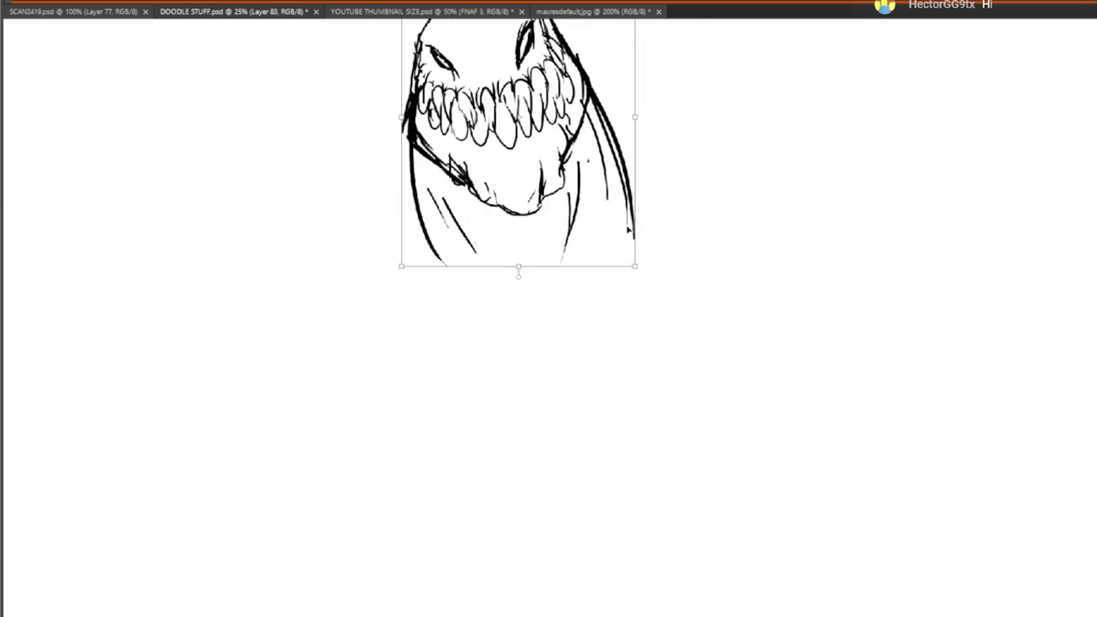
pyautogui.moveTo(638, 118); pyautogui.dragTo(693, 120)
pyautogui.hotkey('ctrl', 'z')
pyautogui.moveTo(542, 246); pyautogui.dragTo(536, 357)
pyautogui.press('Return')
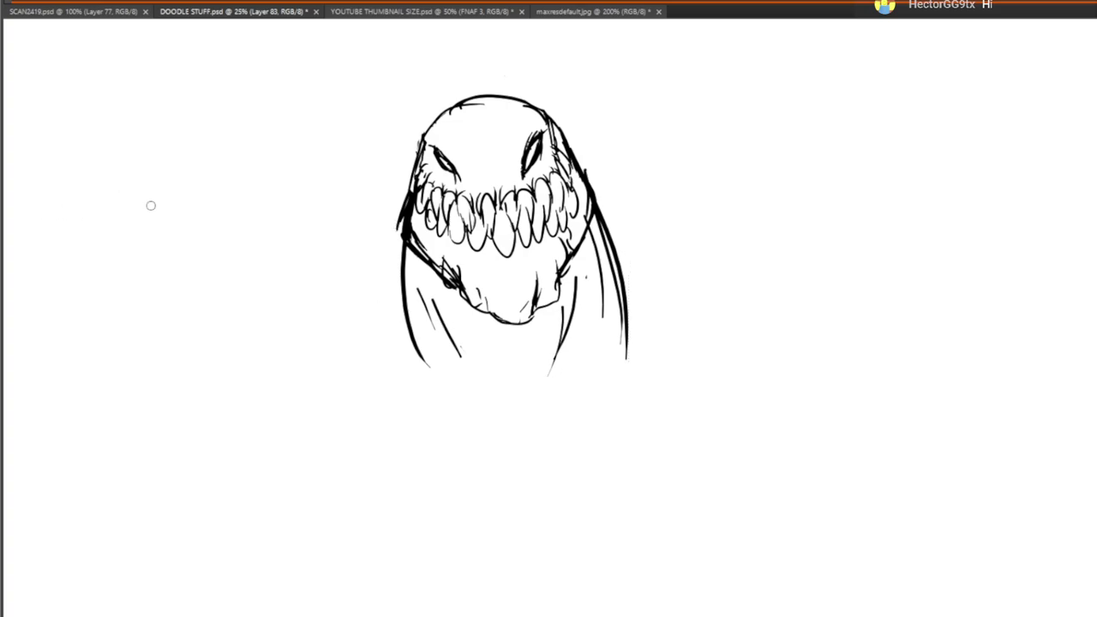
# Add short wrinkle marks across the forehead and between the eyes
pyautogui.moveTo(440, 129)
pyautogui.mouseDown()
pyautogui.moveTo(463, 148)
pyautogui.moveTo(506, 146)
pyautogui.moveTo(487, 176)
pyautogui.mouseUp()
pyautogui.moveTo(478, 100); pyautogui.dragTo(491, 176)
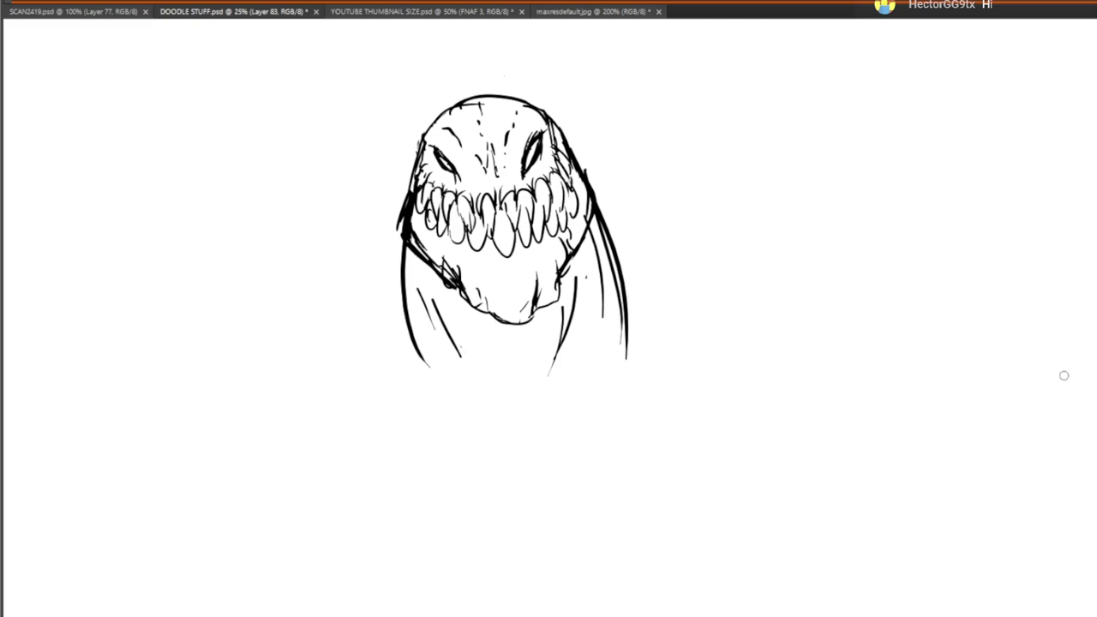
# Switch to Layer 82 and try a long curved chest contour below the neck
pyautogui.click(1096, 376)
pyautogui.scroll(-5, 578, 372)
pyautogui.scroll(-1, 457, 362)
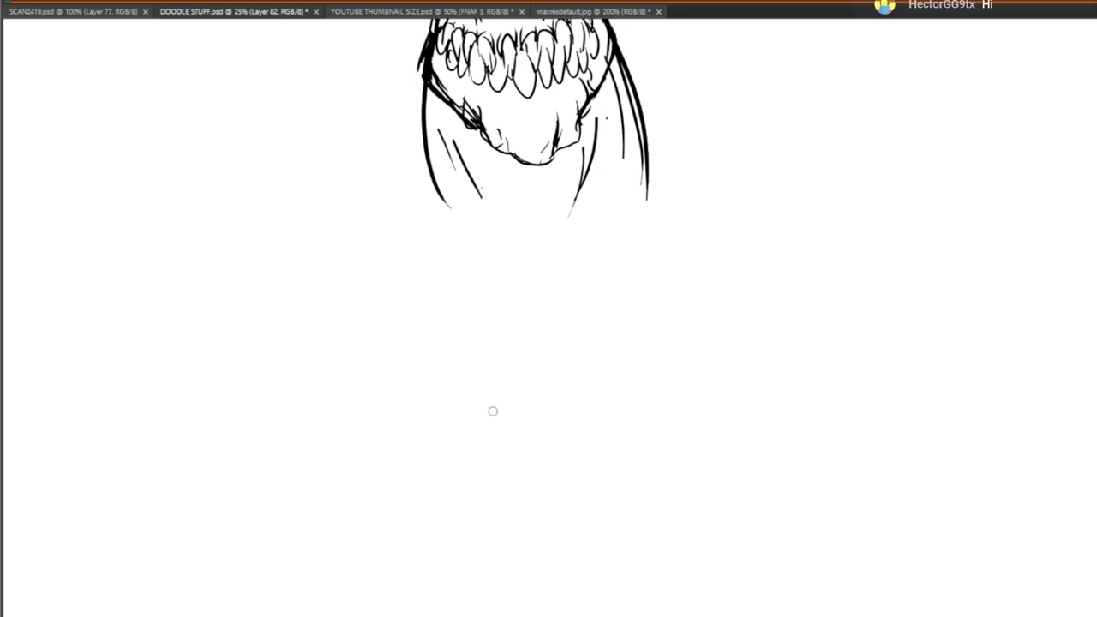
pyautogui.moveTo(463, 417); pyautogui.dragTo(583, 242)
pyautogui.moveTo(784, 206); pyautogui.dragTo(812, 244)
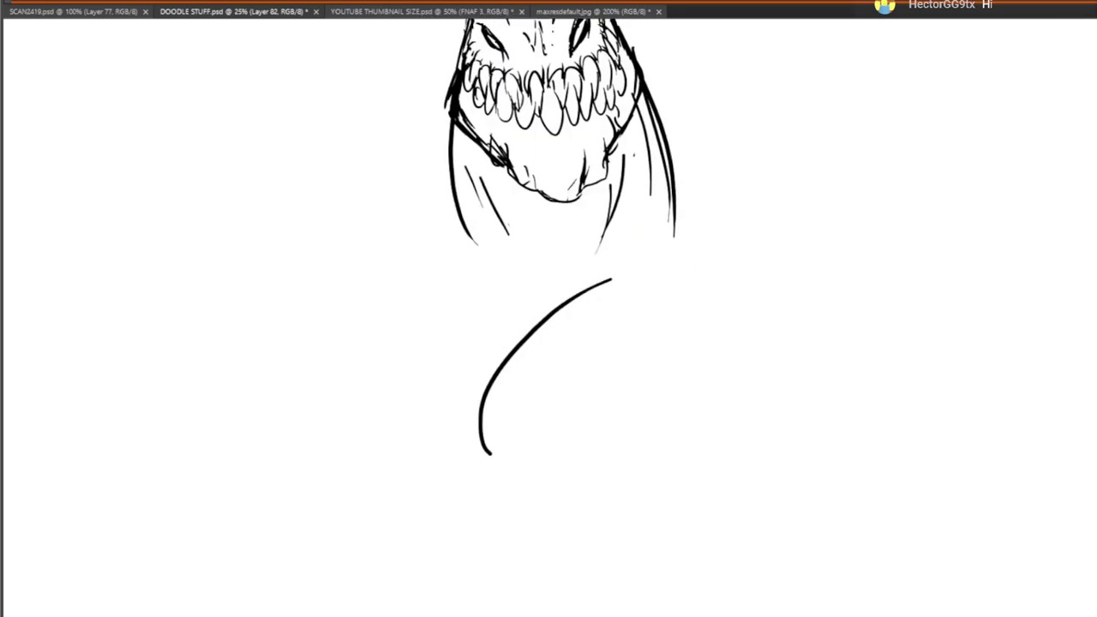
pyautogui.hotkey('ctrl', 'z')
# Draw the large rounded right-hand chest muscle and its shoulder contours below the neck on Layer 82
pyautogui.moveTo(532, 393); pyautogui.dragTo(619, 255)
pyautogui.moveTo(529, 460); pyautogui.dragTo(809, 405)
pyautogui.click(673, 250)
pyautogui.moveTo(701, 208); pyautogui.dragTo(759, 261)
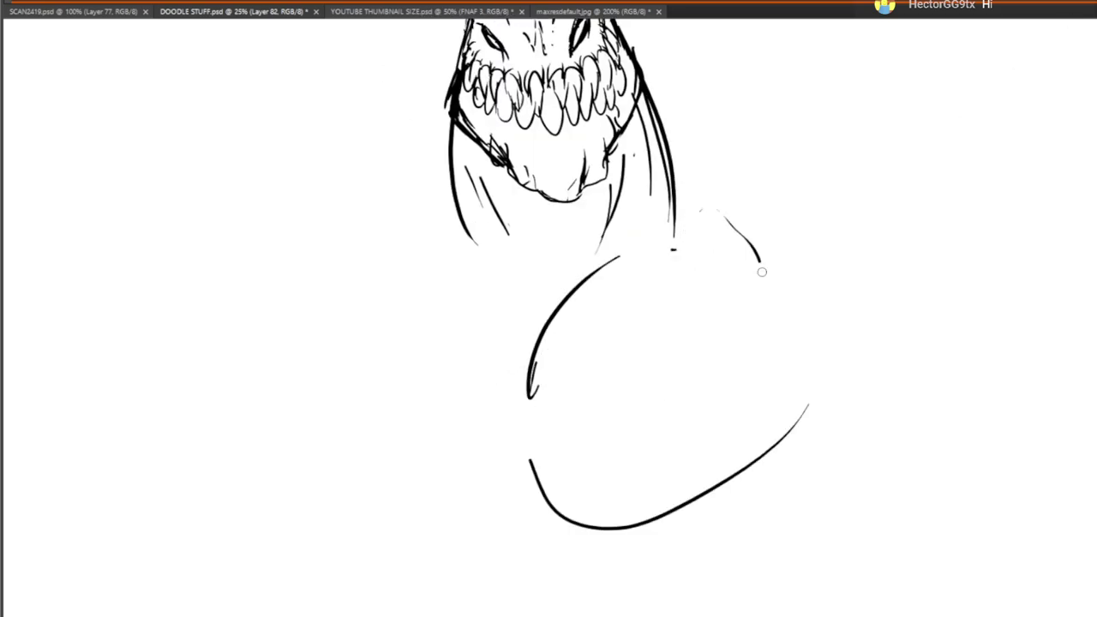
pyautogui.moveTo(744, 210); pyautogui.dragTo(793, 243)
pyautogui.moveTo(816, 291); pyautogui.dragTo(819, 324)
# Draw the rounded left-hand chest muscle with its collar line and upper shoulder curve, redoing its lower contour
pyautogui.moveTo(448, 267); pyautogui.dragTo(502, 300)
pyautogui.moveTo(341, 296); pyautogui.dragTo(544, 515)
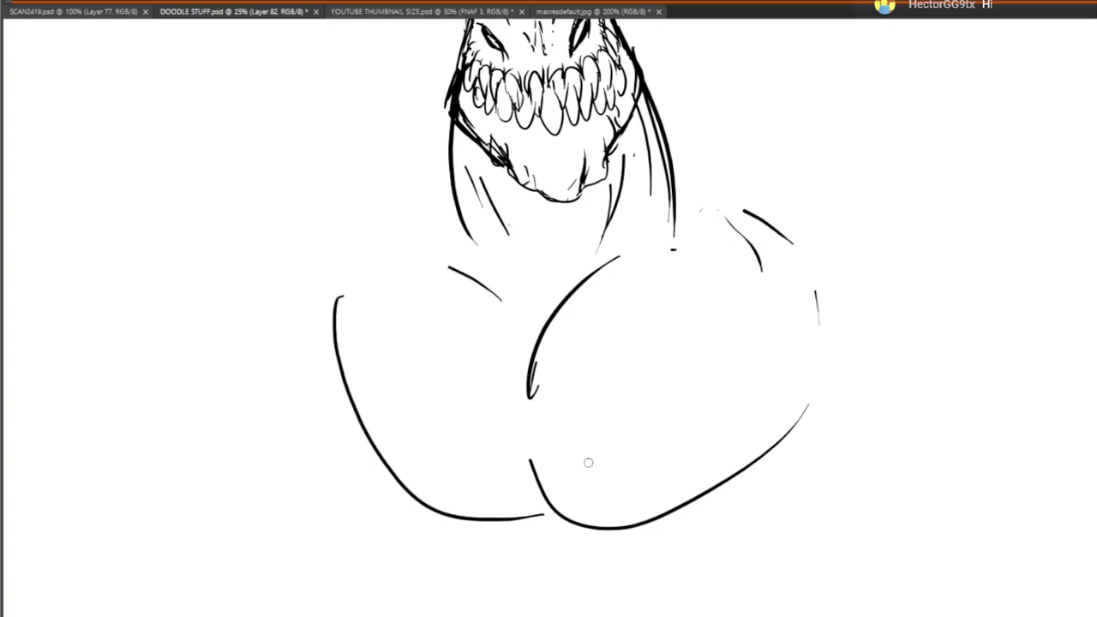
pyautogui.scroll(-2, 588, 463)
pyautogui.hscroll(-2, 588, 462)
pyautogui.hotkey('ctrl', 'z')
pyautogui.moveTo(406, 239); pyautogui.dragTo(589, 441)
pyautogui.moveTo(405, 218)
pyautogui.mouseDown()
pyautogui.moveTo(421, 191)
pyautogui.moveTo(468, 169)
pyautogui.mouseUp()
pyautogui.moveTo(532, 184); pyautogui.dragTo(555, 216)
# Reinforce the cleft between the chest muscles and add collarbone and shoulder detail lines
pyautogui.moveTo(576, 252); pyautogui.dragTo(583, 272)
pyautogui.moveTo(565, 350); pyautogui.dragTo(560, 337)
pyautogui.moveTo(578, 240)
pyautogui.mouseDown()
pyautogui.moveTo(586, 255)
pyautogui.moveTo(570, 255)
pyautogui.mouseUp()
pyautogui.moveTo(593, 391)
pyautogui.mouseDown()
pyautogui.moveTo(590, 269)
pyautogui.moveTo(695, 165)
pyautogui.moveTo(674, 198)
pyautogui.mouseUp()
pyautogui.moveTo(475, 200); pyautogui.dragTo(520, 296)
pyautogui.scroll(2, 520, 297)
pyautogui.moveTo(490, 259); pyautogui.dragTo(545, 199)
pyautogui.moveTo(776, 177); pyautogui.dragTo(817, 212)
# Draw the upper rows of abdominal muscle contours beneath the two chest muscles
pyautogui.scroll(-5, 578, 382)
pyautogui.moveTo(565, 343)
pyautogui.mouseDown()
pyautogui.moveTo(684, 402)
pyautogui.moveTo(715, 390)
pyautogui.mouseUp()
pyautogui.moveTo(493, 356); pyautogui.dragTo(624, 404)
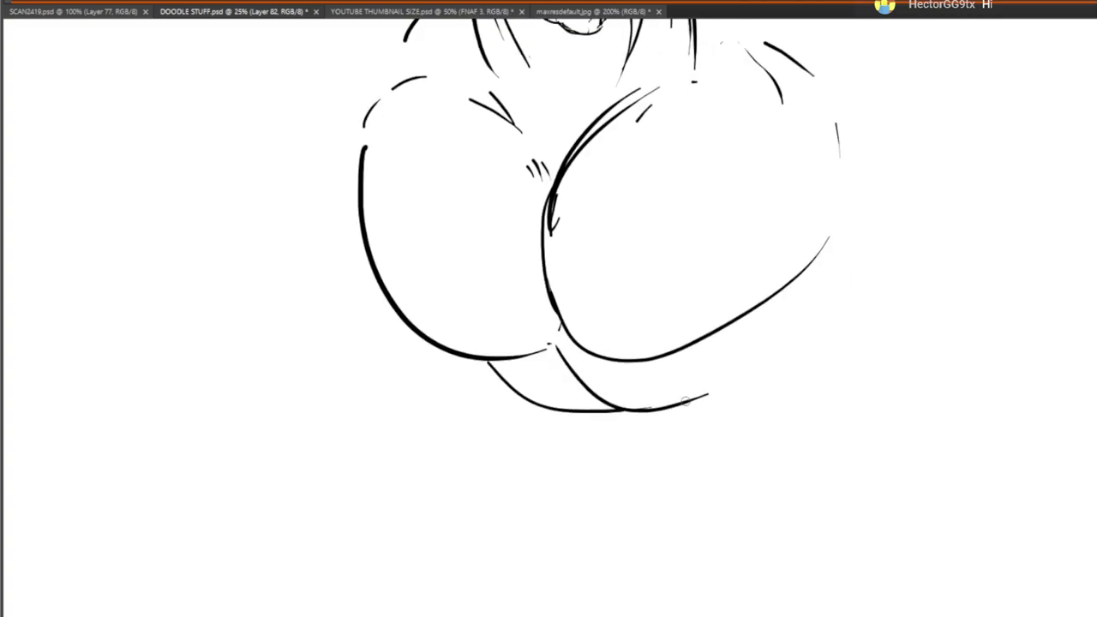
pyautogui.scroll(-2, 604, 329)
pyautogui.moveTo(601, 300); pyautogui.dragTo(673, 393)
pyautogui.scroll(-3, 725, 377)
pyautogui.moveTo(708, 327); pyautogui.dragTo(715, 425)
pyautogui.moveTo(591, 251)
pyautogui.mouseDown()
pyautogui.moveTo(660, 300)
pyautogui.moveTo(695, 396)
pyautogui.mouseUp()
pyautogui.moveTo(704, 338)
pyautogui.mouseDown()
pyautogui.moveTo(664, 389)
pyautogui.moveTo(661, 519)
pyautogui.moveTo(727, 277)
pyautogui.mouseUp()
# Draw the long bulging outer contour to the right of the chest, redoing the first attempt
pyautogui.moveTo(835, 117); pyautogui.dragTo(826, 347)
pyautogui.scroll(3, 756, 334)
pyautogui.hotkey('ctrl', 'z')
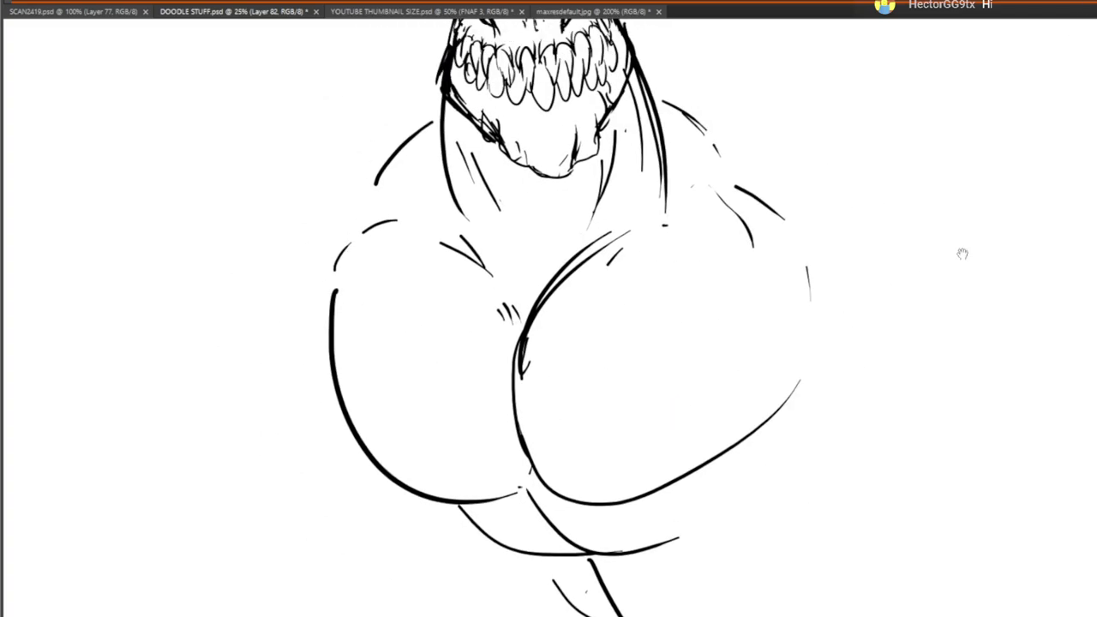
pyautogui.moveTo(963, 253); pyautogui.dragTo(937, 156)
pyautogui.moveTo(839, 87); pyautogui.dragTo(834, 369)
pyautogui.moveTo(775, 369); pyautogui.dragTo(751, 305)
pyautogui.moveTo(831, 238); pyautogui.dragTo(758, 380)
# Add the broken side lines of the abdomen, the left waist contour and the notched right flank
pyautogui.moveTo(653, 314); pyautogui.dragTo(675, 497)
pyautogui.moveTo(662, 519); pyautogui.dragTo(657, 566)
pyautogui.moveTo(497, 546); pyautogui.dragTo(531, 383)
pyautogui.moveTo(511, 336); pyautogui.dragTo(520, 386)
pyautogui.moveTo(474, 307); pyautogui.dragTo(511, 347)
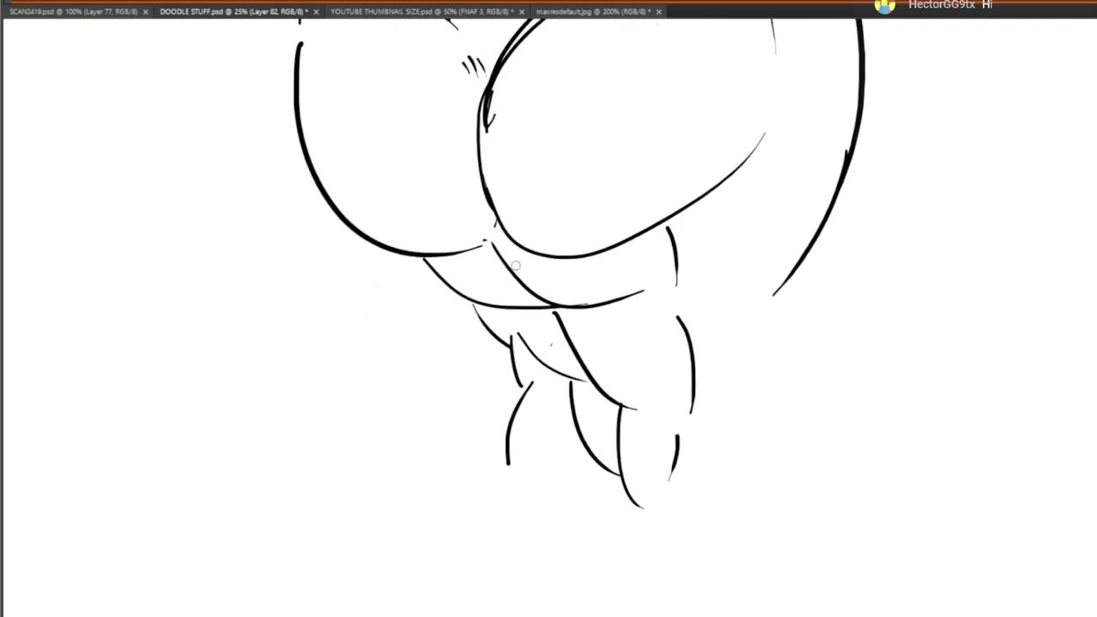
pyautogui.moveTo(515, 266); pyautogui.dragTo(468, 332)
pyautogui.moveTo(761, 324)
pyautogui.mouseDown()
pyautogui.moveTo(727, 408)
pyautogui.moveTo(772, 484)
pyautogui.mouseUp()
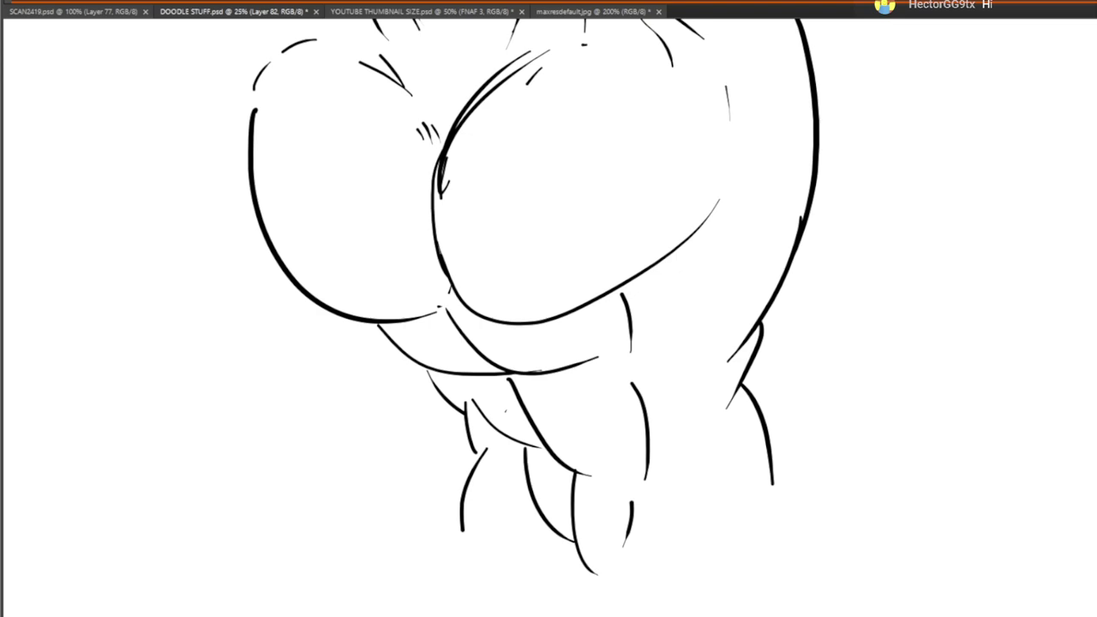
# Cut the head and neck onto a new layer and tilt them slightly counter-clockwise above the chest
pyautogui.moveTo(542, 262)
pyautogui.mouseDown()
pyautogui.moveTo(490, 311)
pyautogui.moveTo(442, 548)
pyautogui.moveTo(511, 418)
pyautogui.moveTo(657, 426)
pyautogui.mouseUp()
pyautogui.hotkey('ctrl', 'x')
pyautogui.hotkey('ctrl', 'v')
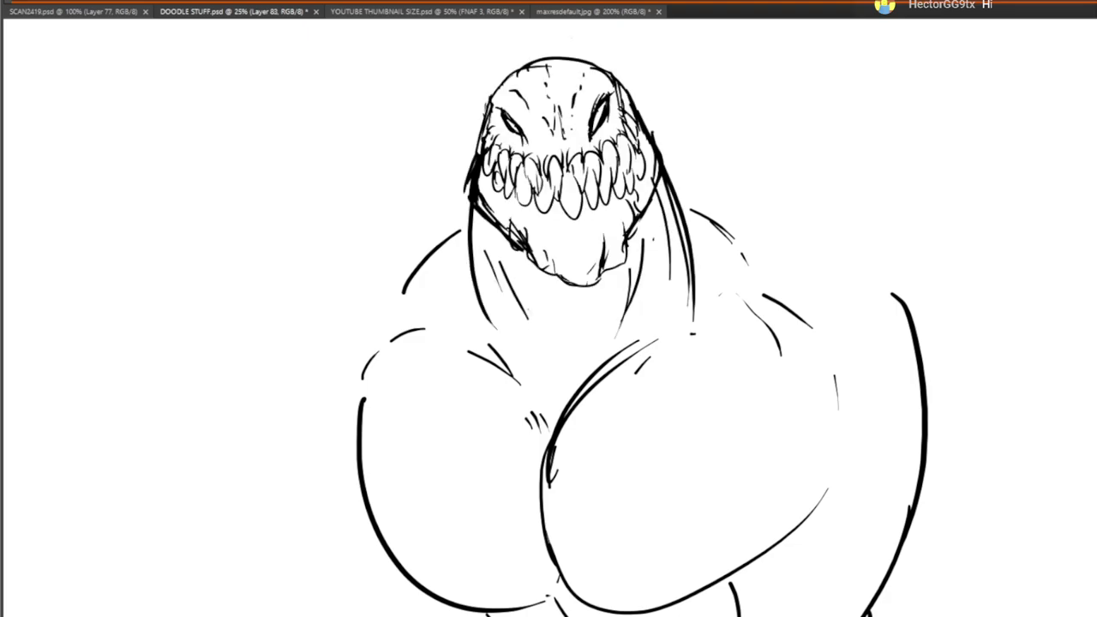
pyautogui.hotkey('ctrl', 't')
pyautogui.moveTo(694, 211); pyautogui.dragTo(727, 96)
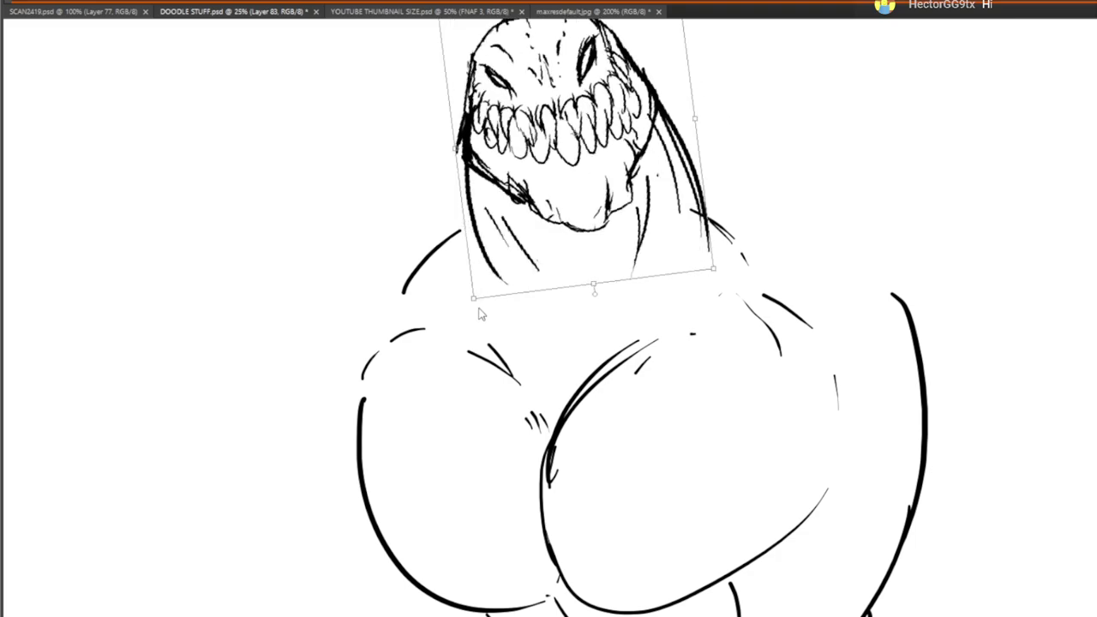
pyautogui.press('Return')
# Join the tilted neck to the shoulders and draw nested V-shaped folds below the jaw, undoing stray strokes
pyautogui.press('b')
pyautogui.moveTo(692, 195); pyautogui.dragTo(662, 447)
pyautogui.hotkey('ctrl', 'z')
pyautogui.hotkey('ctrl', 'z')
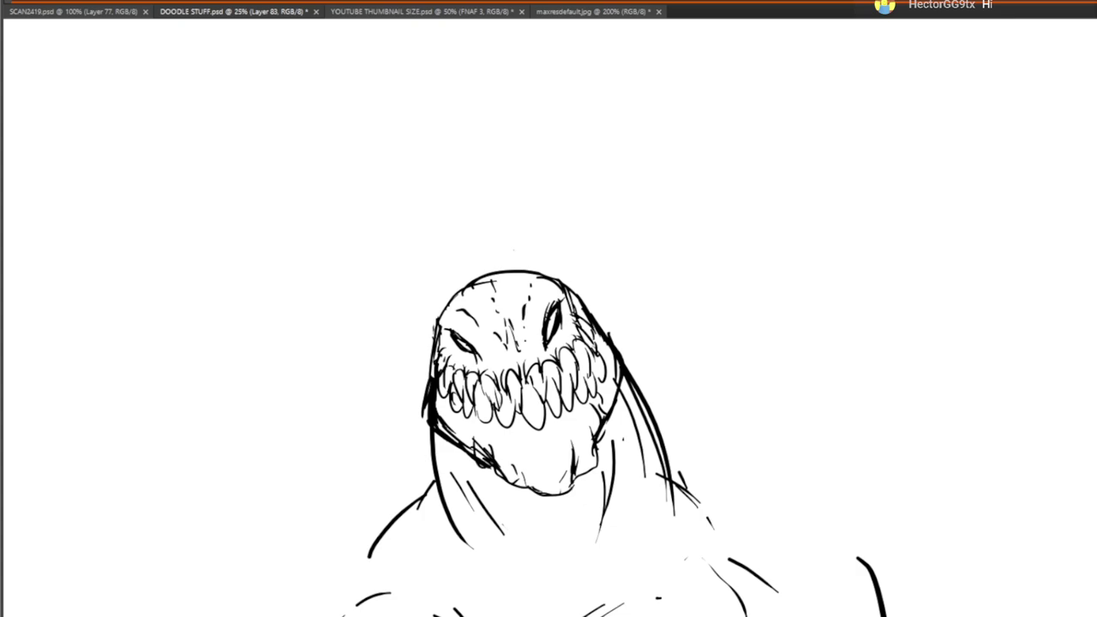
pyautogui.moveTo(484, 572); pyautogui.dragTo(436, 369)
pyautogui.moveTo(420, 279)
pyautogui.mouseDown()
pyautogui.moveTo(535, 334)
pyautogui.moveTo(561, 287)
pyautogui.mouseUp()
pyautogui.moveTo(442, 327); pyautogui.dragTo(443, 352)
pyautogui.moveTo(448, 369); pyautogui.dragTo(553, 337)
# Add short muscle and crease strokes around the throat folds, down to the top of the chest cleft
pyautogui.moveTo(445, 282); pyautogui.dragTo(456, 299)
pyautogui.moveTo(470, 303)
pyautogui.mouseDown()
pyautogui.moveTo(496, 304)
pyautogui.moveTo(497, 345)
pyautogui.mouseUp()
pyautogui.moveTo(496, 384); pyautogui.dragTo(485, 425)
pyautogui.moveTo(481, 448); pyautogui.dragTo(479, 466)
pyautogui.moveTo(486, 416); pyautogui.dragTo(493, 459)
pyautogui.moveTo(421, 291); pyautogui.dragTo(405, 257)
pyautogui.moveTo(589, 297)
pyautogui.mouseDown()
pyautogui.moveTo(759, 494)
pyautogui.moveTo(714, 445)
pyautogui.mouseUp()
pyautogui.moveTo(530, 239)
pyautogui.mouseDown()
pyautogui.moveTo(508, 204)
pyautogui.moveTo(534, 281)
pyautogui.mouseUp()
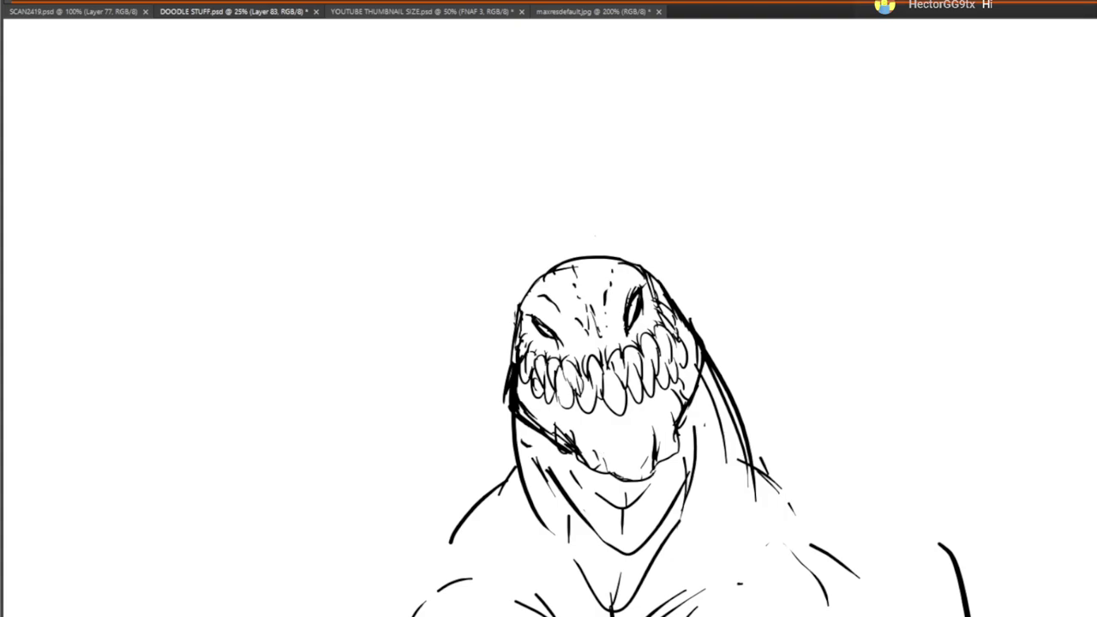
# Draw a tall arched stalk growing from the top of the head, with an oval tip hanging beside the face
pyautogui.moveTo(555, 269)
pyautogui.mouseDown()
pyautogui.moveTo(574, 292)
pyautogui.moveTo(602, 253)
pyautogui.moveTo(559, 230)
pyautogui.mouseUp()
pyautogui.moveTo(520, 134)
pyautogui.mouseDown()
pyautogui.moveTo(485, 301)
pyautogui.moveTo(492, 251)
pyautogui.moveTo(478, 276)
pyautogui.moveTo(500, 259)
pyautogui.mouseUp()
pyautogui.moveTo(472, 249)
pyautogui.mouseDown()
pyautogui.moveTo(480, 282)
pyautogui.moveTo(496, 273)
pyautogui.moveTo(473, 251)
pyautogui.moveTo(480, 202)
pyautogui.mouseUp()
pyautogui.moveTo(487, 223)
pyautogui.mouseDown()
pyautogui.moveTo(497, 234)
pyautogui.moveTo(514, 119)
pyautogui.mouseUp()
pyautogui.moveTo(502, 79)
pyautogui.mouseDown()
pyautogui.moveTo(562, 165)
pyautogui.moveTo(566, 206)
pyautogui.mouseUp()
pyautogui.moveTo(527, 112); pyautogui.dragTo(588, 202)
pyautogui.moveTo(556, 146); pyautogui.dragTo(584, 224)
pyautogui.moveTo(542, 214)
pyautogui.mouseDown()
pyautogui.moveTo(514, 113)
pyautogui.moveTo(506, 159)
pyautogui.mouseUp()
pyautogui.moveTo(508, 177)
pyautogui.mouseDown()
pyautogui.moveTo(504, 204)
pyautogui.moveTo(507, 149)
pyautogui.moveTo(585, 220)
pyautogui.mouseUp()
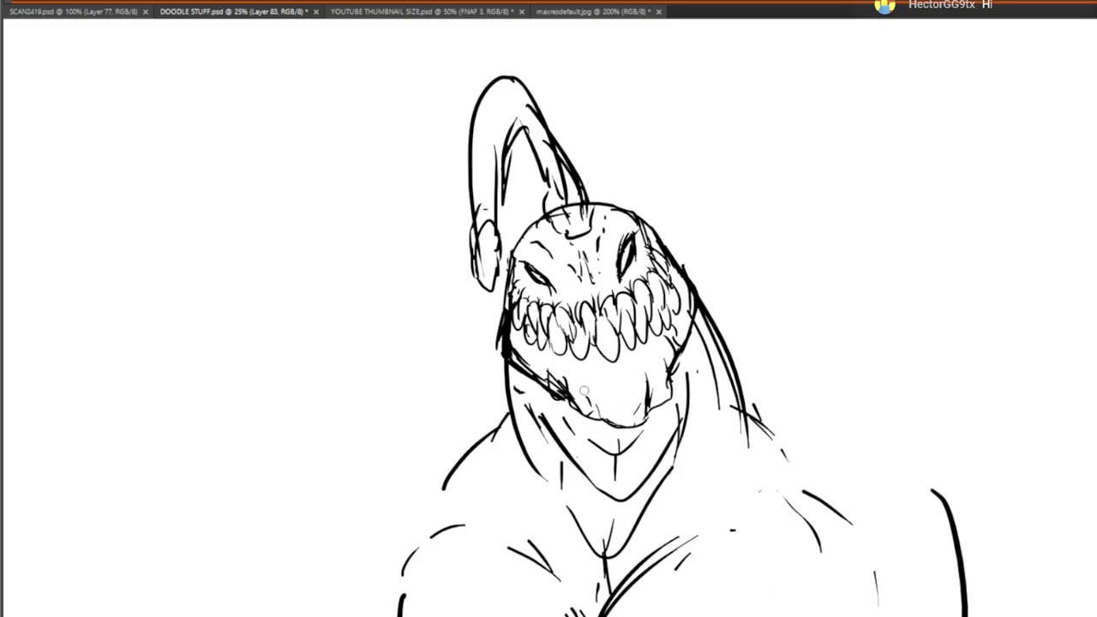
# Switch to Layer 82 and erase the old broken shoulder line beside the right of the neck
pyautogui.scroll(-5, 585, 391)
pyautogui.scroll(3, 545, 464)
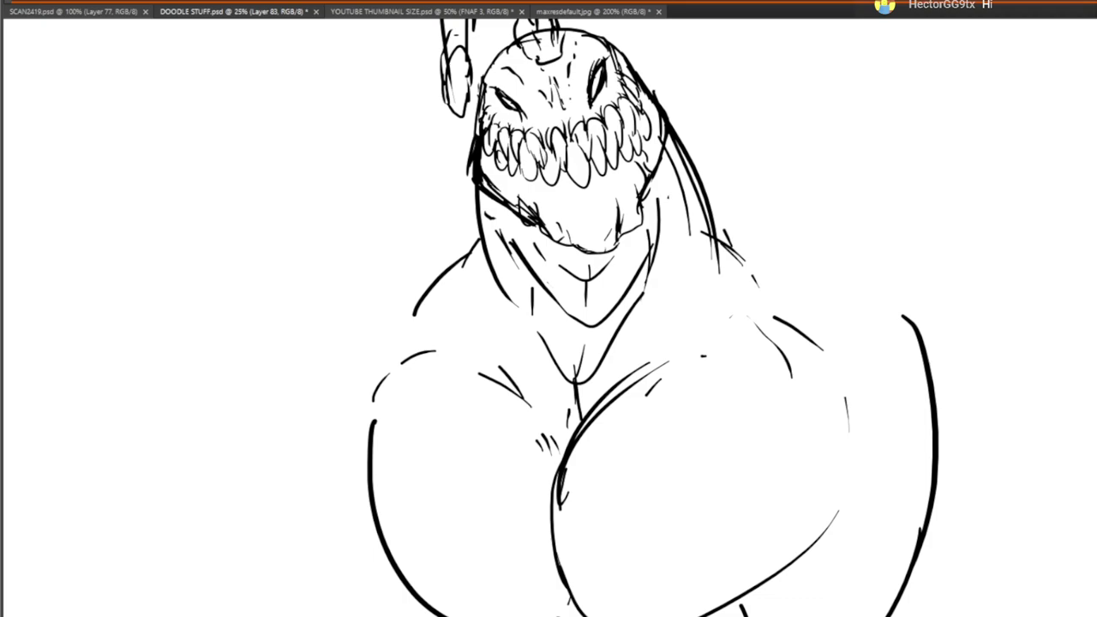
pyautogui.moveTo(710, 348)
pyautogui.mouseDown()
pyautogui.moveTo(693, 320)
pyautogui.moveTo(633, 335)
pyautogui.moveTo(648, 382)
pyautogui.mouseUp()
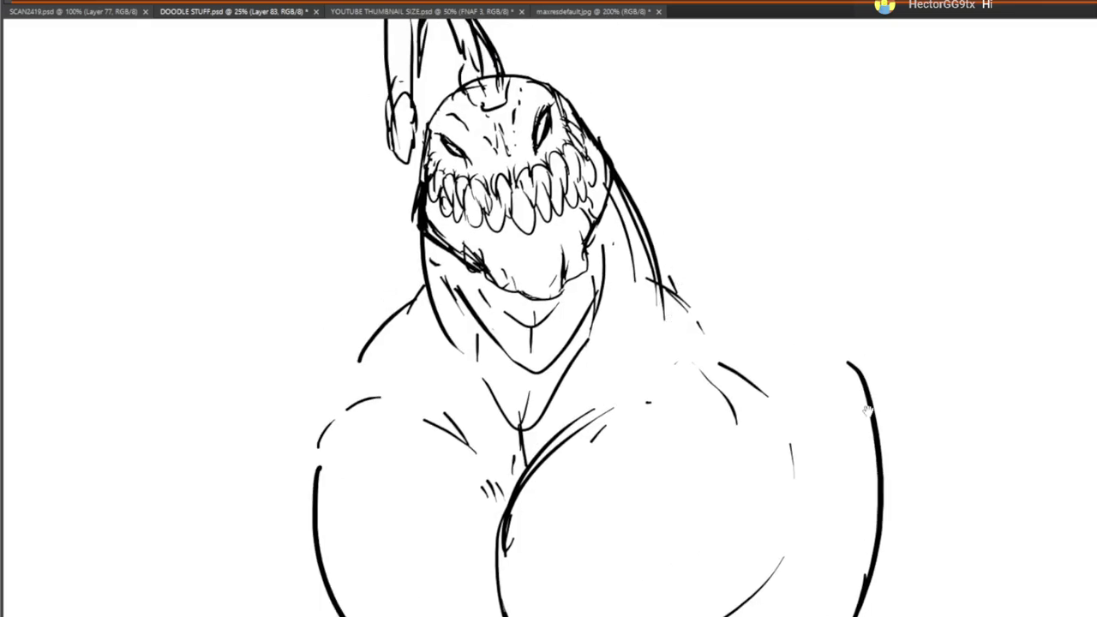
pyautogui.press('Delete')
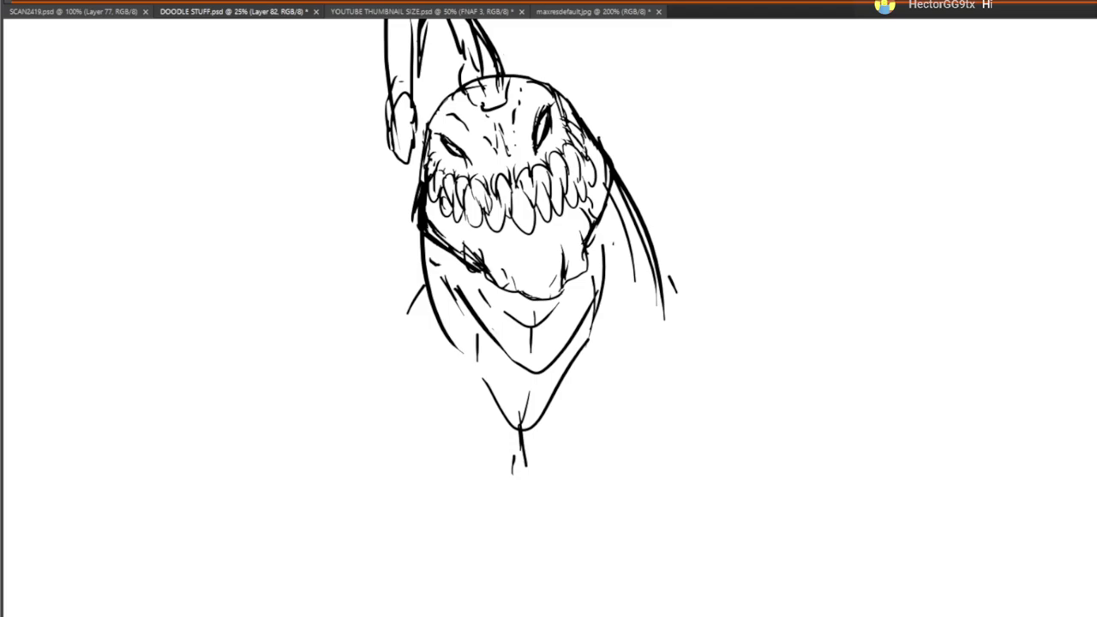
pyautogui.moveTo(519, 386); pyautogui.dragTo(389, 272)
pyautogui.moveTo(546, 218); pyautogui.dragTo(548, 188)
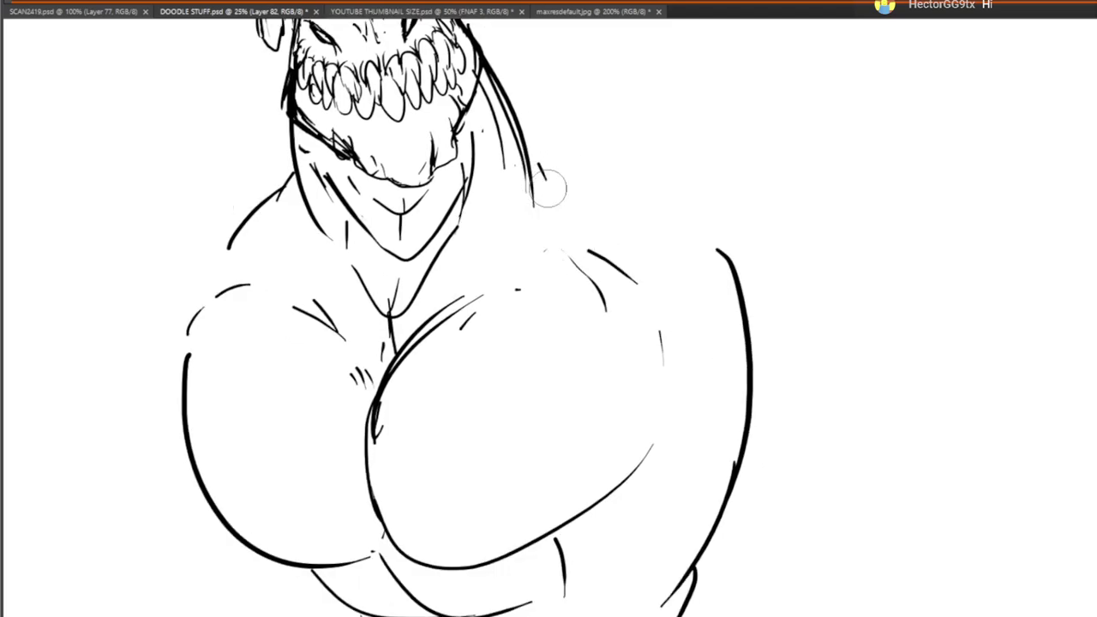
# Redraw the sloping trapezius on the right of the neck with overlapping contours and short muscle strokes
pyautogui.moveTo(514, 108)
pyautogui.mouseDown()
pyautogui.moveTo(613, 198)
pyautogui.moveTo(639, 196)
pyautogui.mouseUp()
pyautogui.moveTo(584, 161)
pyautogui.mouseDown()
pyautogui.moveTo(648, 195)
pyautogui.moveTo(634, 224)
pyautogui.mouseUp()
pyautogui.moveTo(619, 147); pyautogui.dragTo(638, 168)
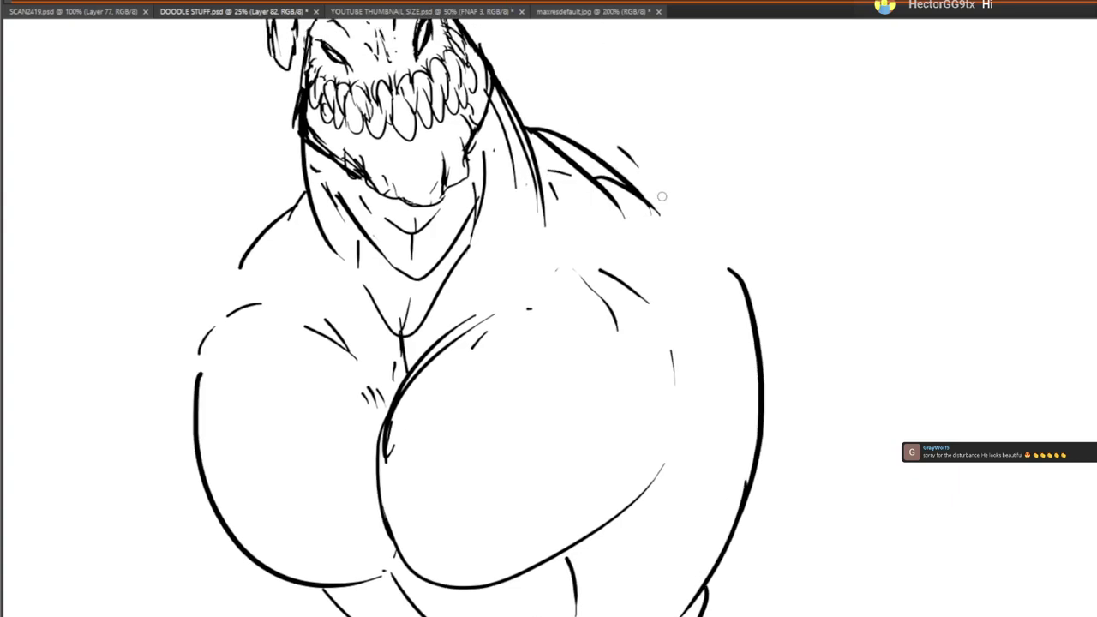
pyautogui.moveTo(638, 221); pyautogui.dragTo(580, 188)
pyautogui.moveTo(388, 377); pyautogui.dragTo(551, 157)
pyautogui.moveTo(626, 253); pyautogui.dragTo(575, 382)
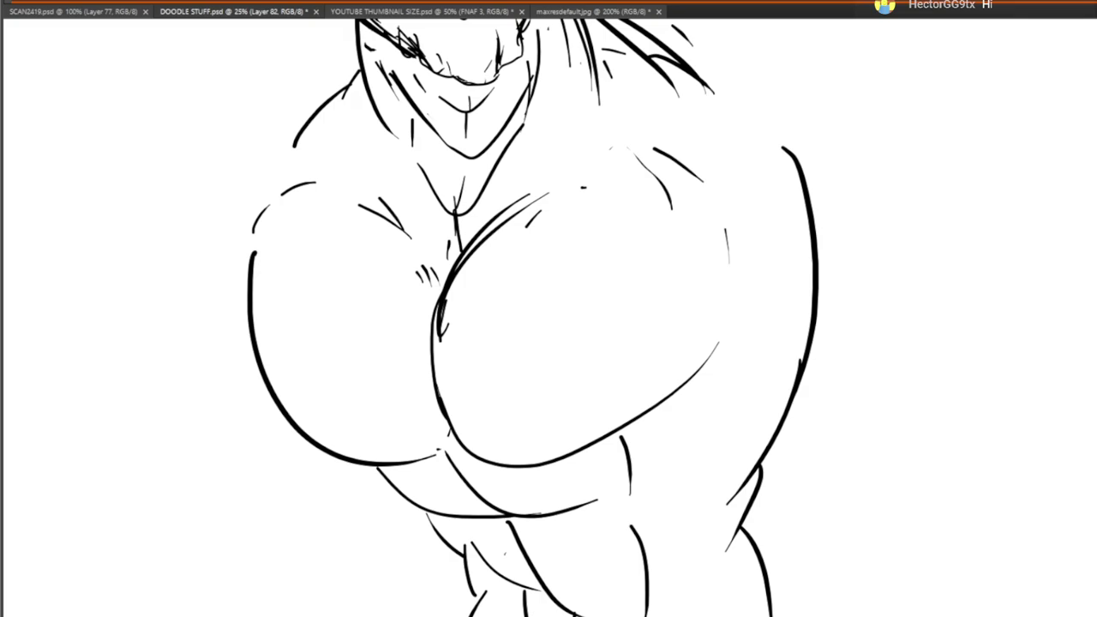
# Outline a huge rounded shoulder muscle overlapping the right-hand chest muscle on Layer 83
pyautogui.moveTo(518, 199); pyautogui.dragTo(506, 221)
pyautogui.moveTo(485, 268); pyautogui.dragTo(487, 286)
pyautogui.moveTo(493, 285)
pyautogui.mouseDown()
pyautogui.moveTo(576, 361)
pyautogui.moveTo(671, 332)
pyautogui.mouseUp()
pyautogui.moveTo(685, 344); pyautogui.dragTo(787, 231)
pyautogui.moveTo(527, 221)
pyautogui.mouseDown()
pyautogui.moveTo(610, 73)
pyautogui.moveTo(640, 198)
pyautogui.mouseUp()
pyautogui.moveTo(600, 202)
pyautogui.mouseDown()
pyautogui.moveTo(634, 123)
pyautogui.moveTo(769, 212)
pyautogui.mouseUp()
pyautogui.moveTo(735, 196); pyautogui.dragTo(772, 242)
pyautogui.moveTo(762, 245)
pyautogui.mouseDown()
pyautogui.moveTo(774, 254)
pyautogui.moveTo(765, 378)
pyautogui.mouseUp()
pyautogui.moveTo(758, 228); pyautogui.dragTo(795, 300)
# Thicken the inner and lower edges of the large shoulder muscle with repeated bold strokes
pyautogui.moveTo(525, 317); pyautogui.dragTo(477, 421)
pyautogui.moveTo(482, 445); pyautogui.dragTo(564, 263)
pyautogui.moveTo(496, 386); pyautogui.dragTo(610, 199)
pyautogui.moveTo(568, 247); pyautogui.dragTo(607, 179)
pyautogui.moveTo(495, 373)
pyautogui.mouseDown()
pyautogui.moveTo(519, 477)
pyautogui.moveTo(694, 471)
pyautogui.moveTo(737, 429)
pyautogui.mouseUp()
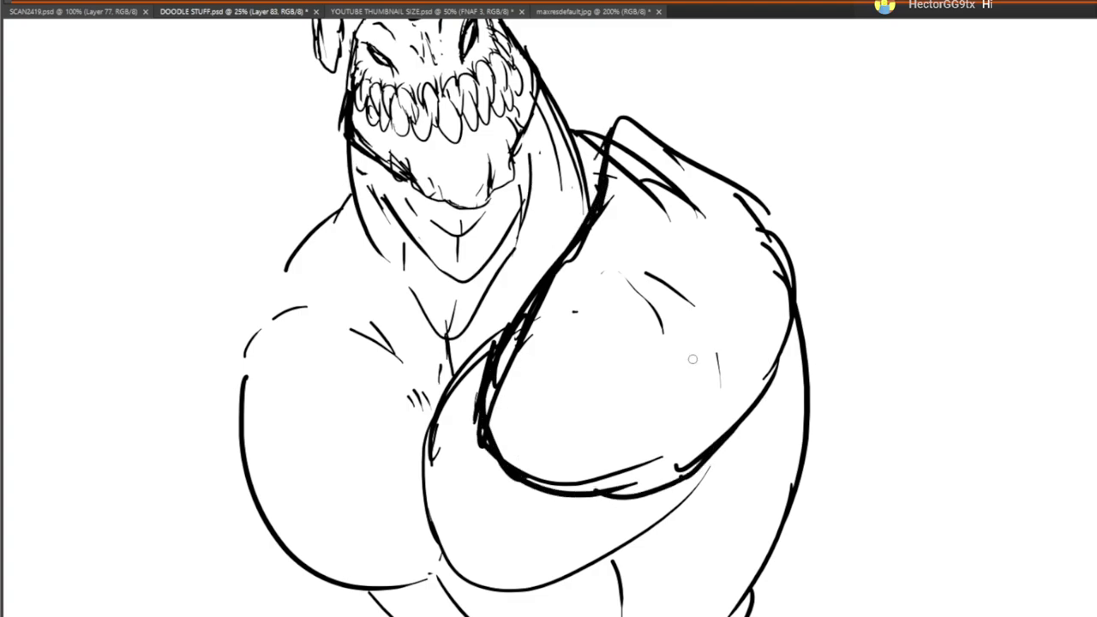
# Reinforce and smooth the inner contour of the right-hand chest muscle from the collarbone down to the cleft
pyautogui.moveTo(654, 411); pyautogui.dragTo(603, 294)
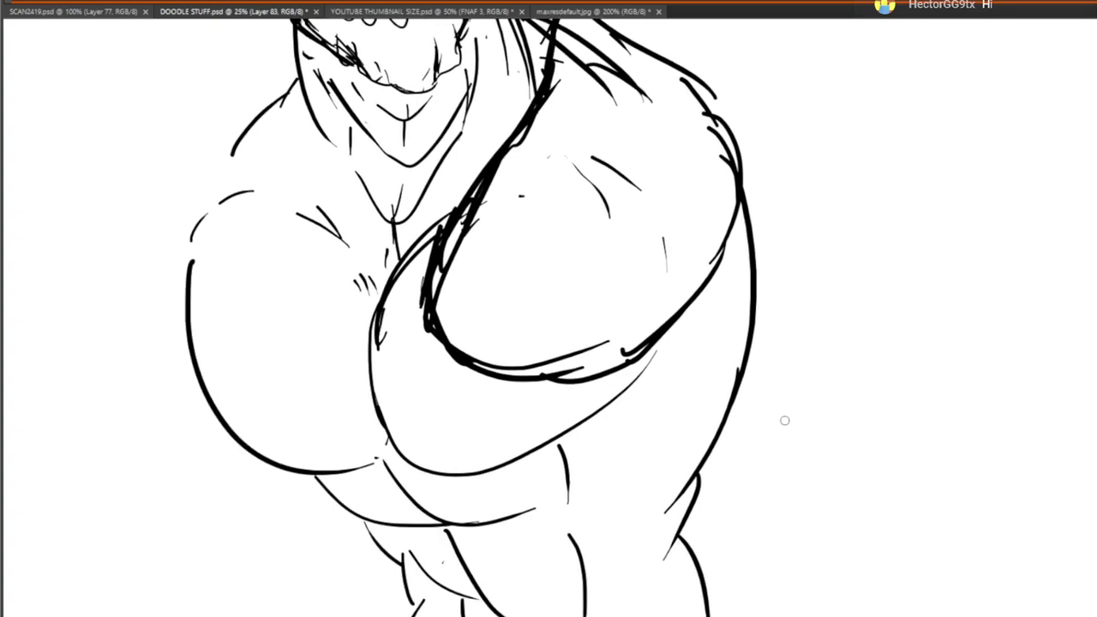
pyautogui.moveTo(815, 370)
pyautogui.mouseDown()
pyautogui.moveTo(934, 181)
pyautogui.moveTo(943, 315)
pyautogui.mouseUp()
pyautogui.moveTo(506, 347); pyautogui.dragTo(521, 420)
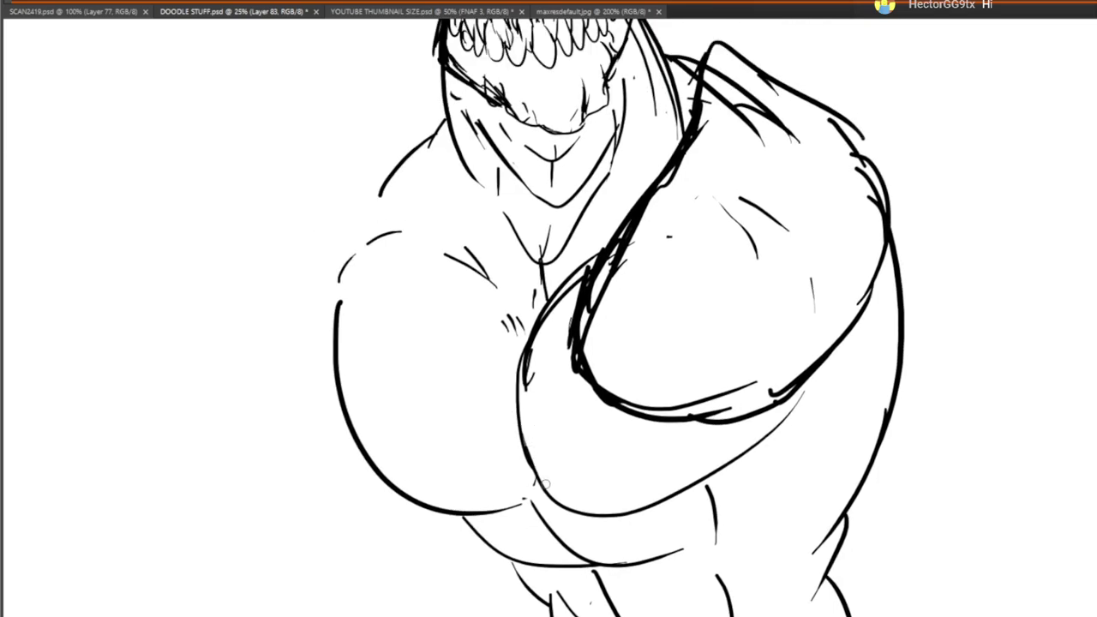
pyautogui.moveTo(545, 496); pyautogui.dragTo(520, 347)
pyautogui.moveTo(513, 427); pyautogui.dragTo(597, 255)
pyautogui.moveTo(515, 358); pyautogui.dragTo(489, 297)
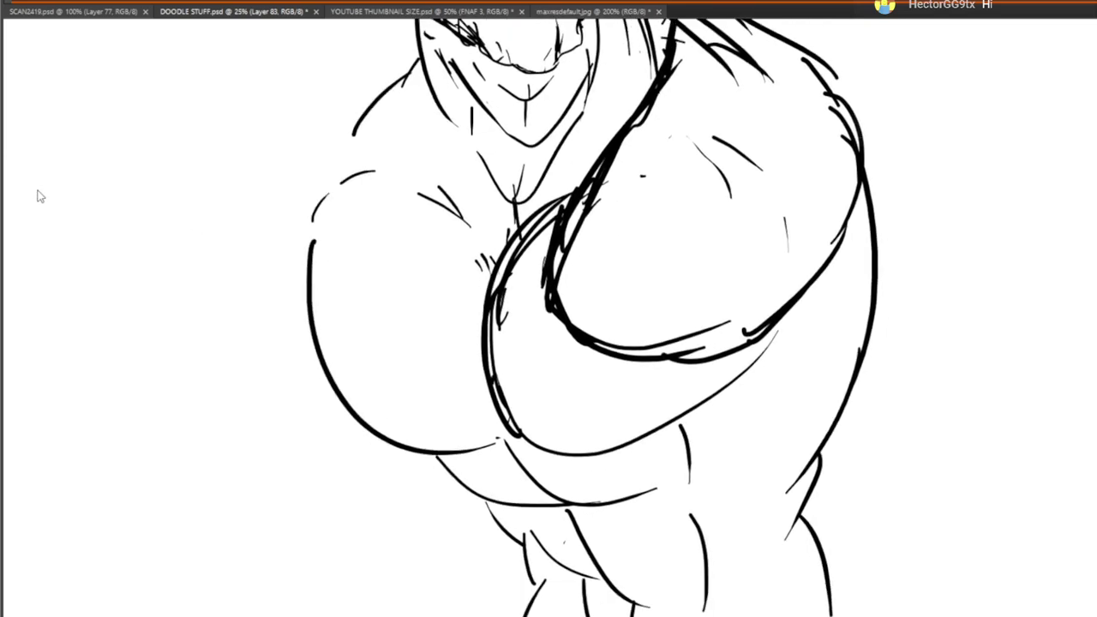
pyautogui.moveTo(517, 251)
pyautogui.mouseDown()
pyautogui.moveTo(509, 324)
pyautogui.moveTo(512, 368)
pyautogui.moveTo(553, 422)
pyautogui.mouseUp()
pyautogui.moveTo(903, 375)
pyautogui.mouseDown()
pyautogui.moveTo(854, 345)
pyautogui.moveTo(761, 385)
pyautogui.mouseUp()
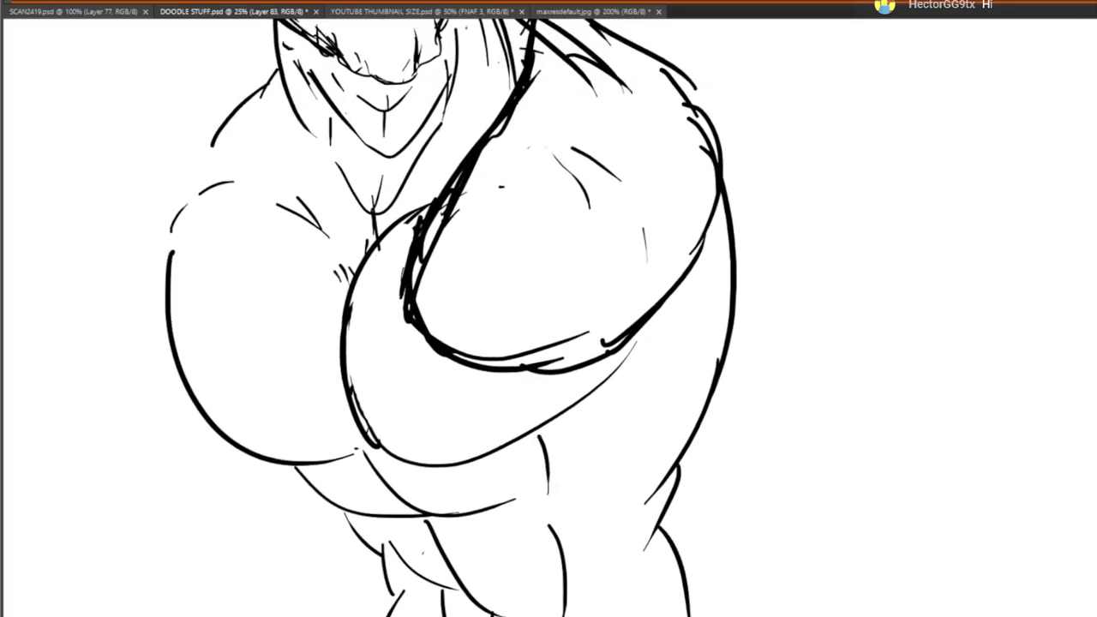
# Draw a scalloped contour extending outward from the right flank, with a long sloping edge above it
pyautogui.moveTo(705, 561); pyautogui.dragTo(590, 437)
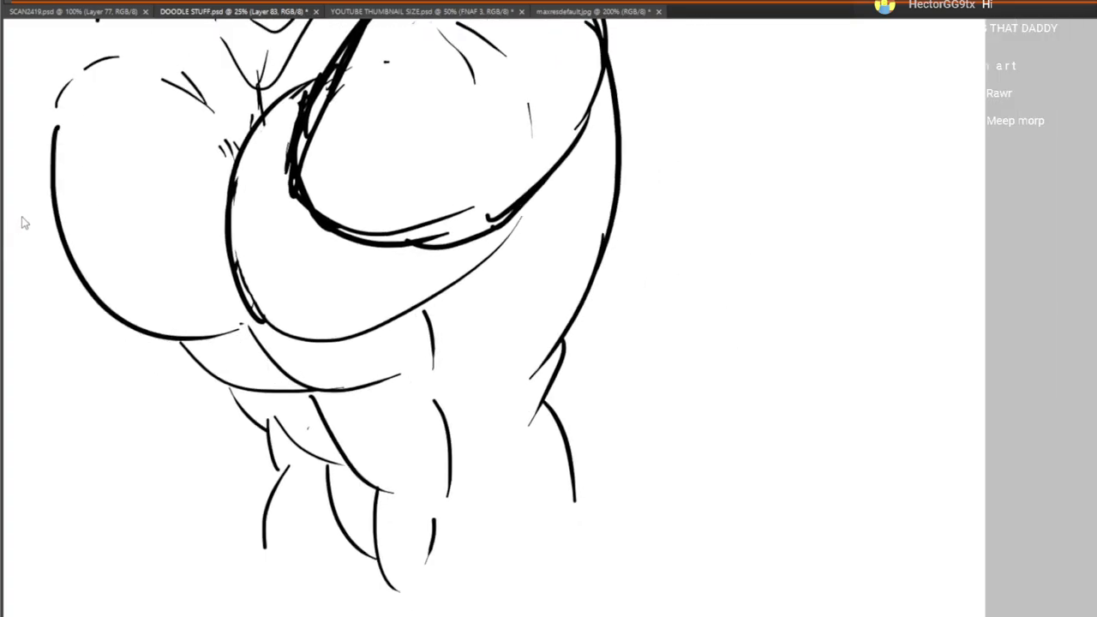
pyautogui.moveTo(464, 282)
pyautogui.mouseDown()
pyautogui.moveTo(592, 328)
pyautogui.moveTo(637, 316)
pyautogui.mouseUp()
pyautogui.moveTo(649, 55); pyautogui.dragTo(649, 269)
pyautogui.moveTo(605, 210)
pyautogui.mouseDown()
pyautogui.moveTo(729, 388)
pyautogui.moveTo(729, 307)
pyautogui.moveTo(729, 332)
pyautogui.moveTo(741, 337)
pyautogui.mouseUp()
pyautogui.moveTo(765, 352); pyautogui.dragTo(790, 383)
pyautogui.moveTo(747, 396); pyautogui.dragTo(759, 282)
pyautogui.moveTo(733, 185)
pyautogui.mouseDown()
pyautogui.moveTo(825, 294)
pyautogui.moveTo(829, 314)
pyautogui.mouseUp()
pyautogui.moveTo(580, 388)
pyautogui.mouseDown()
pyautogui.moveTo(682, 428)
pyautogui.moveTo(736, 591)
pyautogui.mouseUp()
pyautogui.scroll(-3, 755, 514)
pyautogui.moveTo(714, 530); pyautogui.dragTo(720, 553)
# Draw the curved lower waistline with angled hip lines on both sides, redoing the first waist stroke
pyautogui.moveTo(580, 416); pyautogui.dragTo(559, 558)
pyautogui.moveTo(507, 407)
pyautogui.mouseDown()
pyautogui.moveTo(675, 424)
pyautogui.moveTo(746, 532)
pyautogui.moveTo(718, 402)
pyautogui.mouseUp()
pyautogui.hotkey('ctrl', 'z')
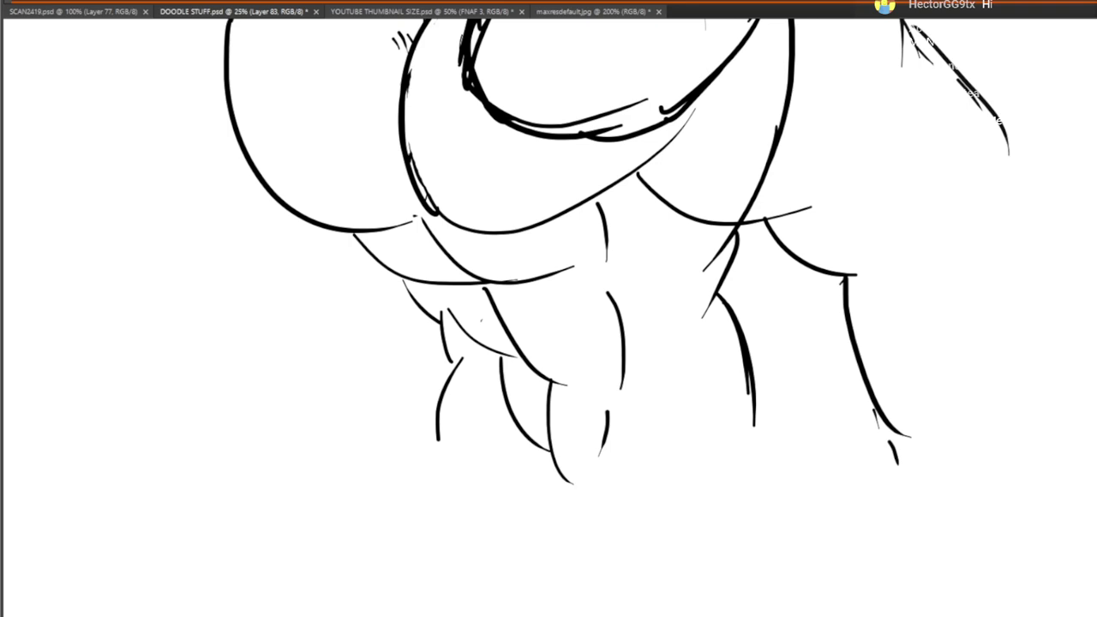
pyautogui.moveTo(439, 447)
pyautogui.mouseDown()
pyautogui.moveTo(448, 391)
pyautogui.moveTo(446, 410)
pyautogui.mouseUp()
pyautogui.moveTo(445, 393)
pyautogui.mouseDown()
pyautogui.moveTo(494, 463)
pyautogui.moveTo(540, 490)
pyautogui.mouseUp()
pyautogui.moveTo(526, 472)
pyautogui.mouseDown()
pyautogui.moveTo(724, 424)
pyautogui.moveTo(742, 398)
pyautogui.mouseUp()
pyautogui.moveTo(739, 420); pyautogui.dragTo(756, 391)
pyautogui.moveTo(684, 462)
pyautogui.mouseDown()
pyautogui.moveTo(687, 393)
pyautogui.moveTo(737, 328)
pyautogui.mouseUp()
pyautogui.moveTo(460, 359)
pyautogui.mouseDown()
pyautogui.moveTo(488, 426)
pyautogui.moveTo(444, 383)
pyautogui.mouseUp()
pyautogui.moveTo(430, 375); pyautogui.dragTo(403, 461)
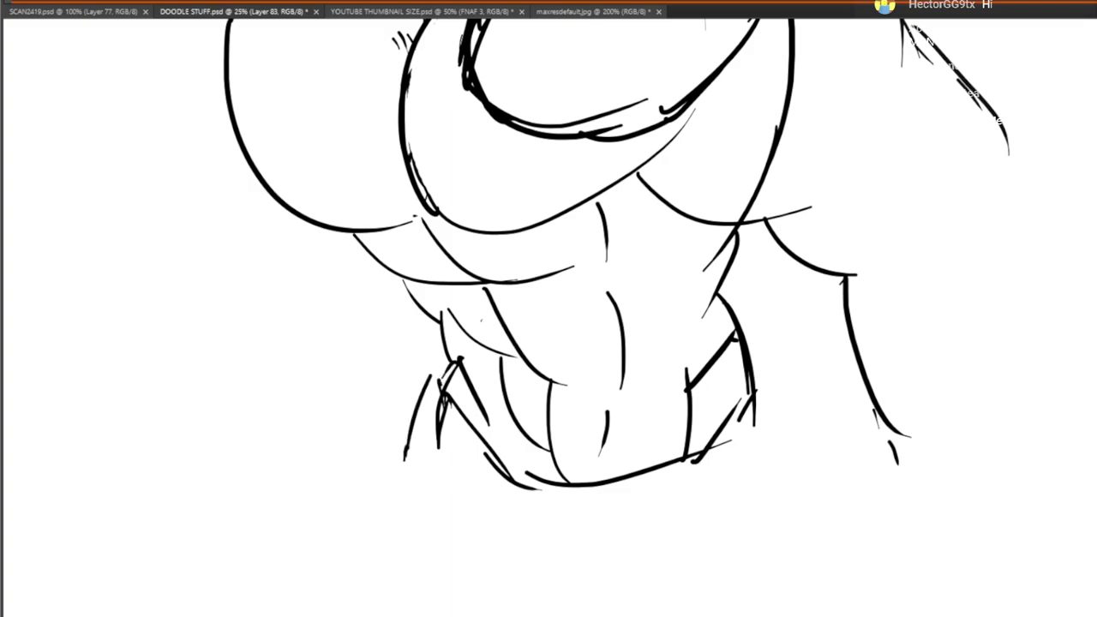
# Draw a thick tail-like lower body below the waist with two long side edges and curved horizontal bands
pyautogui.moveTo(532, 556); pyautogui.dragTo(536, 360)
pyautogui.moveTo(457, 279)
pyautogui.mouseDown()
pyautogui.moveTo(436, 348)
pyautogui.moveTo(420, 512)
pyautogui.mouseUp()
pyautogui.moveTo(438, 443); pyautogui.dragTo(562, 503)
pyautogui.moveTo(416, 422)
pyautogui.mouseDown()
pyautogui.moveTo(517, 464)
pyautogui.moveTo(627, 450)
pyautogui.mouseUp()
pyautogui.moveTo(468, 461); pyautogui.dragTo(469, 470)
pyautogui.moveTo(473, 482); pyautogui.dragTo(608, 476)
pyautogui.moveTo(442, 372); pyautogui.dragTo(632, 390)
pyautogui.moveTo(476, 337); pyautogui.dragTo(598, 359)
pyautogui.moveTo(487, 247); pyautogui.dragTo(476, 293)
pyautogui.moveTo(651, 287); pyautogui.dragTo(615, 501)
pyautogui.moveTo(424, 482); pyautogui.dragTo(463, 501)
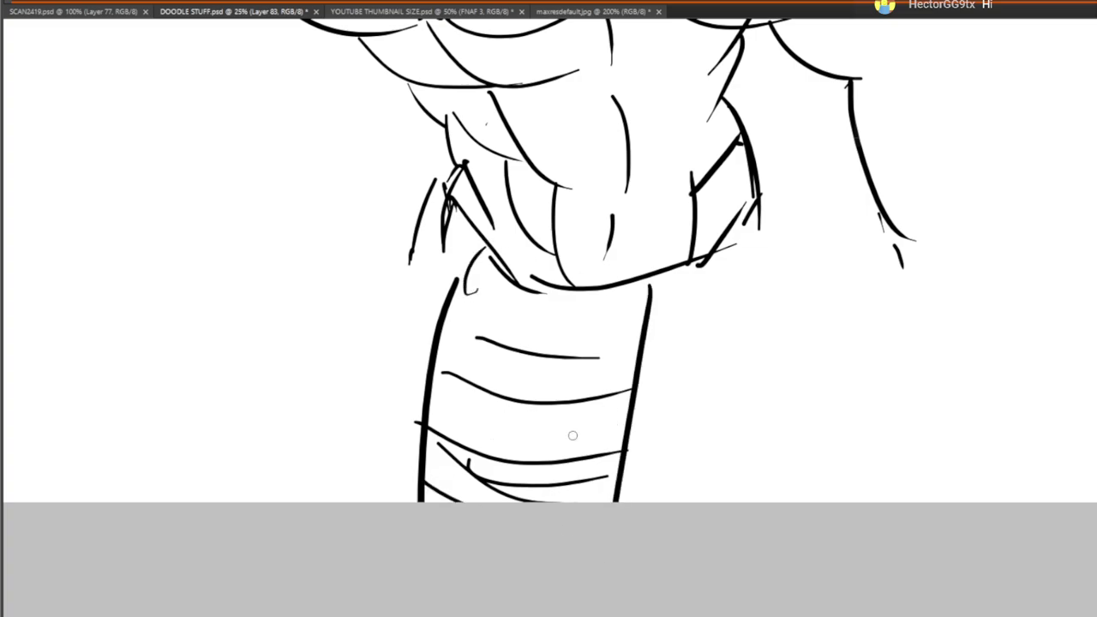
pyautogui.moveTo(452, 309); pyautogui.dragTo(639, 347)
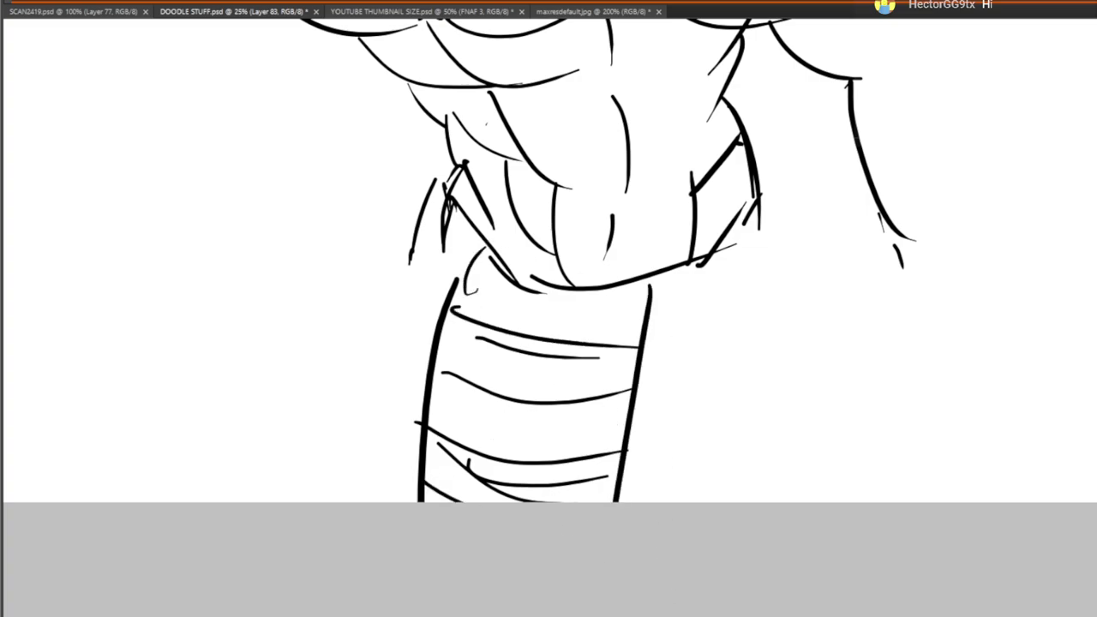
# Draw angular V-shaped segment lines across the tail-like lower body
pyautogui.moveTo(579, 396); pyautogui.dragTo(632, 349)
pyautogui.moveTo(437, 341); pyautogui.dragTo(470, 380)
pyautogui.moveTo(457, 285); pyautogui.dragTo(477, 319)
pyautogui.moveTo(440, 402); pyautogui.dragTo(468, 442)
pyautogui.moveTo(588, 456); pyautogui.dragTo(631, 404)
pyautogui.moveTo(455, 451); pyautogui.dragTo(493, 502)
# Clear the curved bands from the lower body, then thicken its left edge and restate the angular segments
pyautogui.press('e')
pyautogui.moveTo(427, 447)
pyautogui.mouseDown()
pyautogui.moveTo(445, 501)
pyautogui.moveTo(490, 331)
pyautogui.moveTo(487, 516)
pyautogui.moveTo(541, 380)
pyautogui.moveTo(595, 411)
pyautogui.moveTo(478, 350)
pyautogui.moveTo(433, 425)
pyautogui.mouseUp()
pyautogui.press('b')
pyautogui.moveTo(454, 289); pyautogui.dragTo(429, 577)
pyautogui.moveTo(443, 336)
pyautogui.mouseDown()
pyautogui.moveTo(451, 371)
pyautogui.moveTo(527, 400)
pyautogui.moveTo(587, 402)
pyautogui.moveTo(639, 347)
pyautogui.mouseUp()
pyautogui.moveTo(424, 410)
pyautogui.mouseDown()
pyautogui.moveTo(463, 484)
pyautogui.moveTo(531, 490)
pyautogui.moveTo(641, 413)
pyautogui.mouseUp()
pyautogui.moveTo(420, 458); pyautogui.dragTo(434, 504)
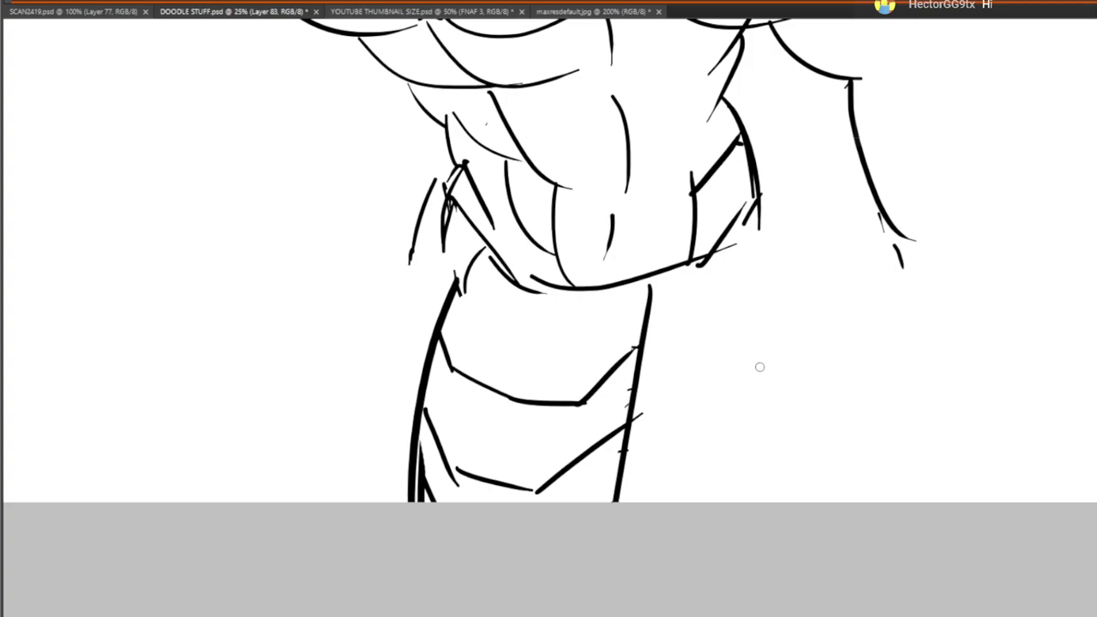
# Draw the rounded right hip contour between the waist and lower body, with short hatching strokes
pyautogui.moveTo(778, 349)
pyautogui.mouseDown()
pyautogui.moveTo(644, 489)
pyautogui.moveTo(705, 463)
pyautogui.mouseUp()
pyautogui.moveTo(596, 434); pyautogui.dragTo(696, 396)
pyautogui.moveTo(645, 429)
pyautogui.mouseDown()
pyautogui.moveTo(716, 304)
pyautogui.moveTo(686, 373)
pyautogui.mouseUp()
pyautogui.moveTo(722, 341); pyautogui.dragTo(703, 386)
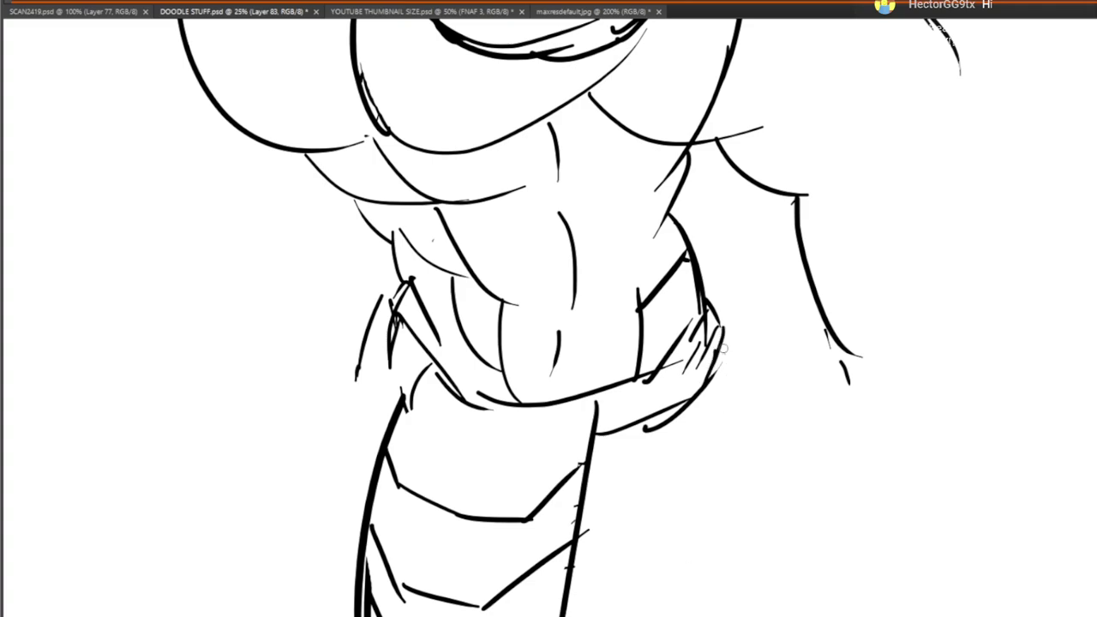
# Draw the right thigh beside the tail-like lower body with a sloping outer contour, inner edge and rounded knee line
pyautogui.moveTo(723, 348); pyautogui.dragTo(827, 502)
pyautogui.moveTo(764, 493); pyautogui.dragTo(730, 397)
pyautogui.moveTo(604, 385)
pyautogui.mouseDown()
pyautogui.moveTo(669, 483)
pyautogui.moveTo(783, 460)
pyautogui.mouseUp()
pyautogui.moveTo(802, 390); pyautogui.dragTo(813, 452)
pyautogui.moveTo(587, 339); pyautogui.dragTo(602, 387)
pyautogui.moveTo(573, 339)
pyautogui.mouseDown()
pyautogui.moveTo(571, 385)
pyautogui.moveTo(607, 474)
pyautogui.moveTo(548, 506)
pyautogui.mouseUp()
pyautogui.moveTo(519, 470); pyautogui.dragTo(523, 508)
pyautogui.moveTo(776, 465); pyautogui.dragTo(804, 434)
pyautogui.moveTo(790, 403); pyautogui.dragTo(849, 518)
pyautogui.moveTo(657, 517)
pyautogui.mouseDown()
pyautogui.moveTo(686, 500)
pyautogui.moveTo(822, 482)
pyautogui.moveTo(849, 517)
pyautogui.mouseUp()
pyautogui.moveTo(552, 517); pyautogui.dragTo(569, 502)
# Draw the rounded left thigh with short hatching at the hip, a knee line and the start of the lower leg
pyautogui.moveTo(451, 363)
pyautogui.mouseDown()
pyautogui.moveTo(671, 455)
pyautogui.moveTo(689, 450)
pyautogui.mouseUp()
pyautogui.moveTo(589, 291); pyautogui.dragTo(614, 386)
pyautogui.moveTo(586, 313)
pyautogui.mouseDown()
pyautogui.moveTo(573, 373)
pyautogui.moveTo(602, 390)
pyautogui.mouseUp()
pyautogui.moveTo(557, 357); pyautogui.dragTo(470, 531)
pyautogui.moveTo(620, 427); pyautogui.dragTo(775, 328)
pyautogui.hotkey('ctrl', 'z')
pyautogui.moveTo(719, 230)
pyautogui.mouseDown()
pyautogui.moveTo(635, 340)
pyautogui.moveTo(636, 423)
pyautogui.moveTo(695, 453)
pyautogui.mouseUp()
pyautogui.moveTo(627, 426)
pyautogui.mouseDown()
pyautogui.moveTo(709, 482)
pyautogui.moveTo(608, 456)
pyautogui.moveTo(602, 579)
pyautogui.mouseUp()
pyautogui.moveTo(597, 493); pyautogui.dragTo(623, 427)
pyautogui.moveTo(733, 404)
pyautogui.mouseDown()
pyautogui.moveTo(542, 526)
pyautogui.moveTo(546, 372)
pyautogui.moveTo(475, 382)
pyautogui.moveTo(551, 555)
pyautogui.moveTo(628, 419)
pyautogui.mouseUp()
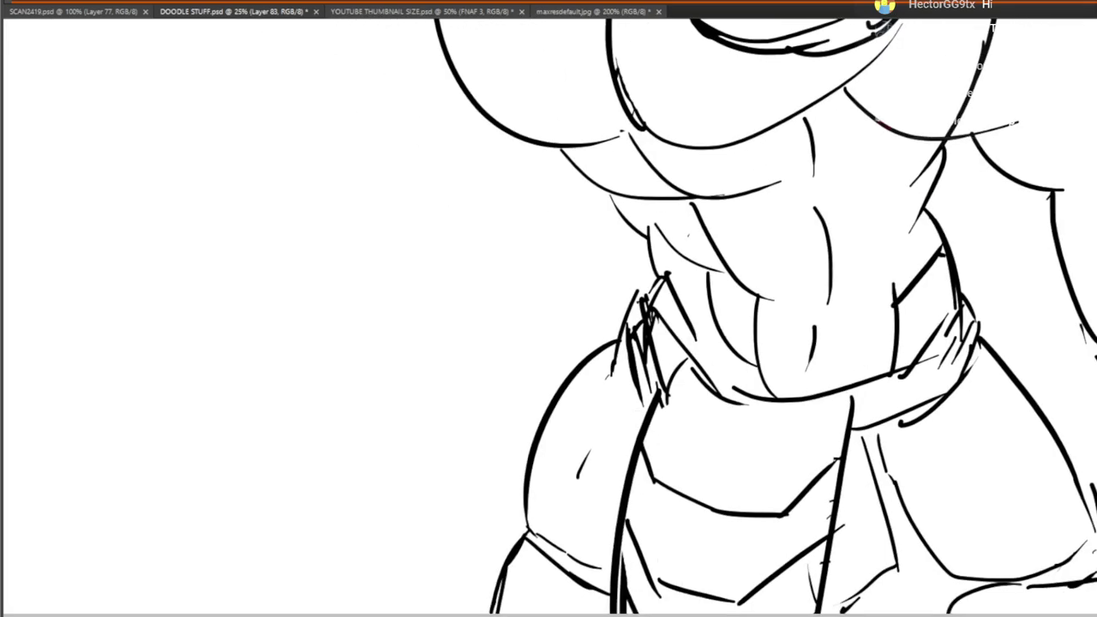
# Thicken the outer contours of both thighs with overlapping strokes
pyautogui.moveTo(648, 485); pyautogui.dragTo(712, 382)
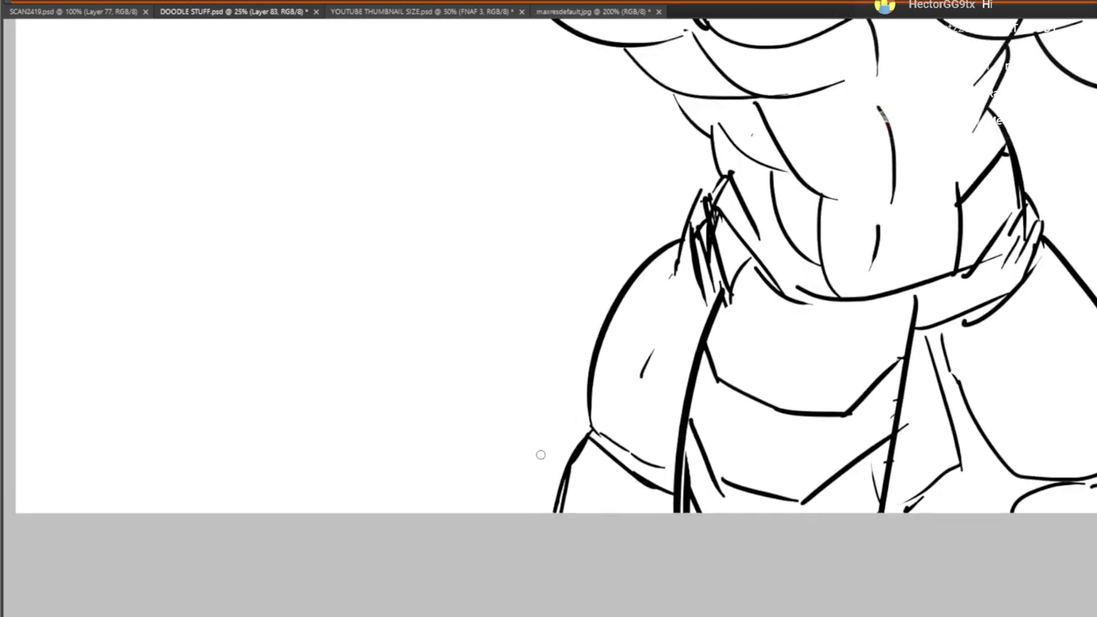
pyautogui.moveTo(566, 491)
pyautogui.mouseDown()
pyautogui.moveTo(596, 433)
pyautogui.moveTo(591, 382)
pyautogui.moveTo(617, 287)
pyautogui.moveTo(677, 240)
pyautogui.mouseUp()
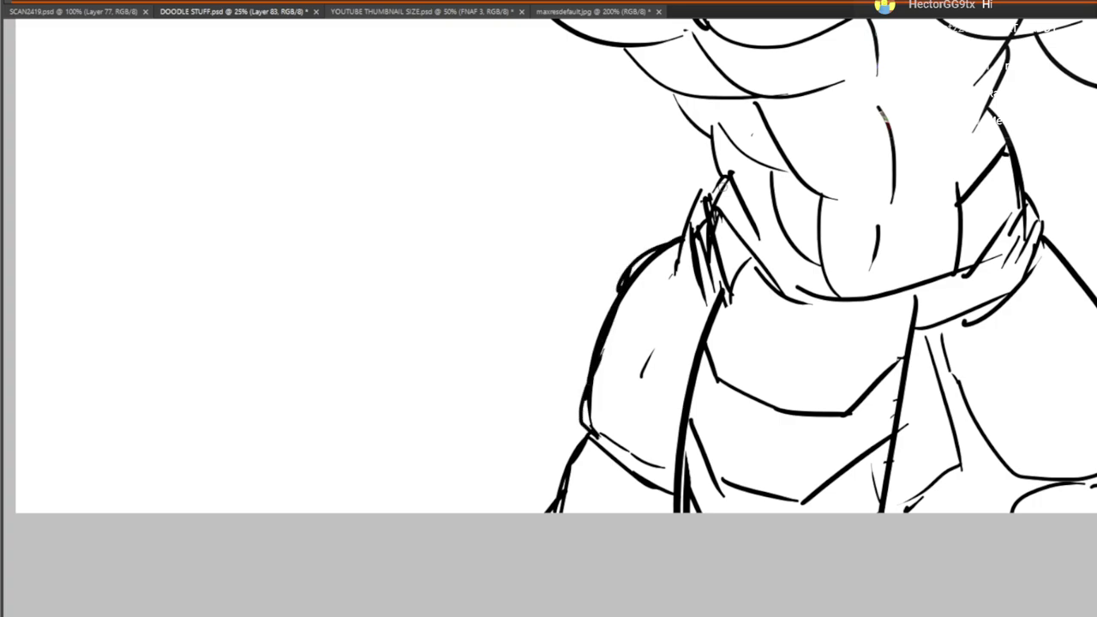
pyautogui.moveTo(830, 339); pyautogui.dragTo(586, 227)
pyautogui.moveTo(809, 127); pyautogui.dragTo(967, 400)
pyautogui.moveTo(915, 235); pyautogui.dragTo(614, 524)
pyautogui.moveTo(468, 318)
pyautogui.mouseDown()
pyautogui.moveTo(736, 451)
pyautogui.moveTo(625, 281)
pyautogui.moveTo(671, 417)
pyautogui.moveTo(702, 392)
pyautogui.mouseUp()
pyautogui.moveTo(641, 428); pyautogui.dragTo(868, 240)
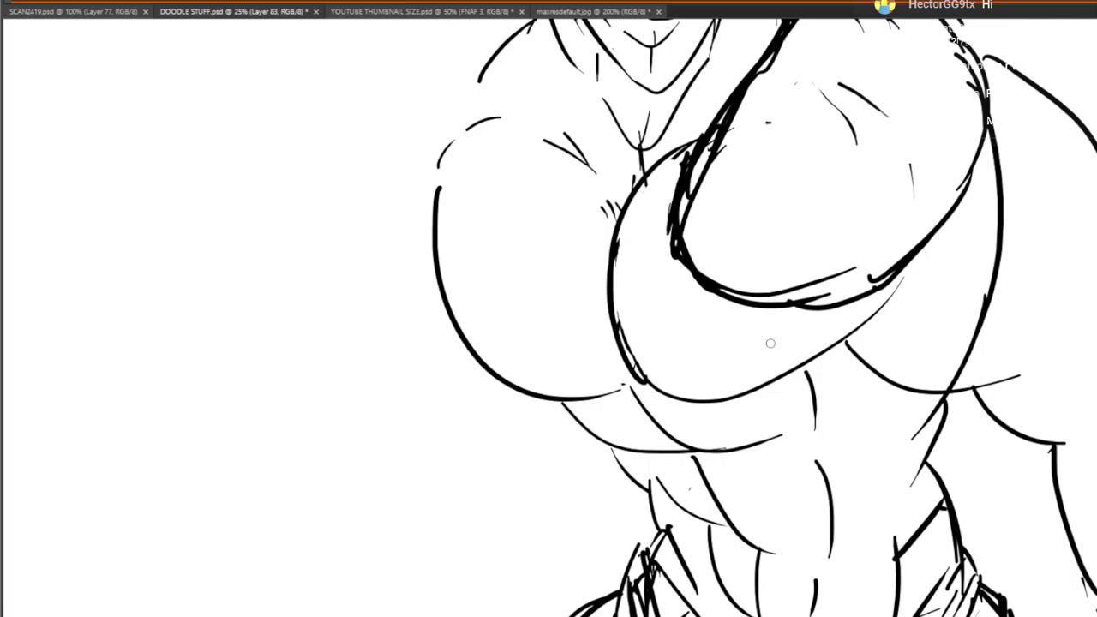
# Erase the long torso side line that runs from below the large shoulder down to the waist
pyautogui.moveTo(736, 405); pyautogui.dragTo(540, 318)
pyautogui.hotkey('ctrl', 'z')
pyautogui.moveTo(574, 385); pyautogui.dragTo(300, 330)
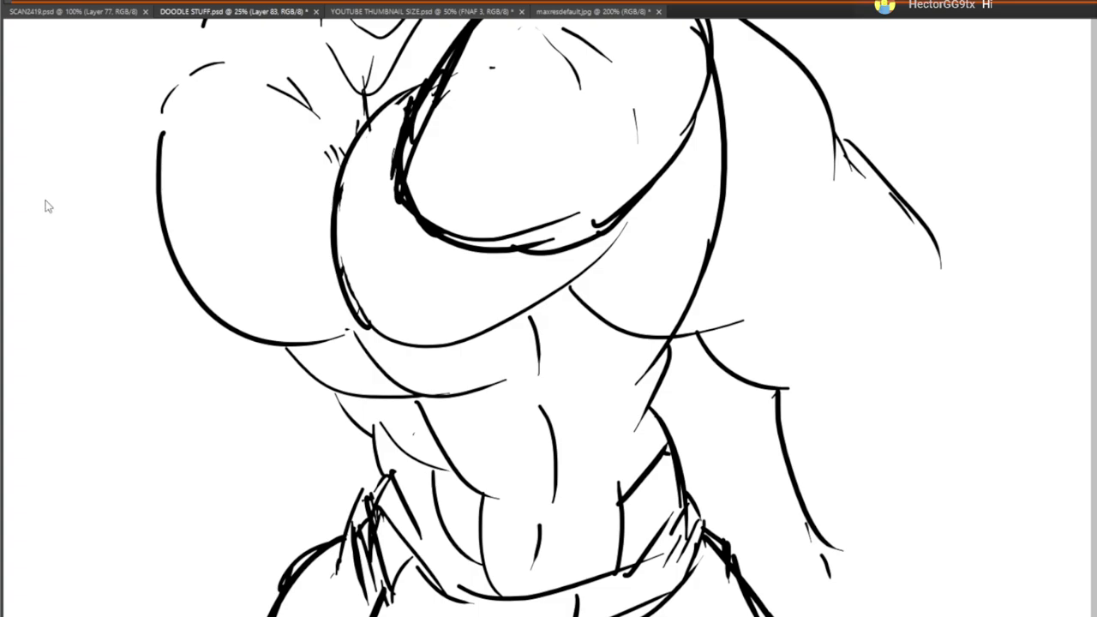
pyautogui.moveTo(686, 283)
pyautogui.mouseDown()
pyautogui.moveTo(718, 208)
pyautogui.moveTo(729, 101)
pyautogui.moveTo(723, 128)
pyautogui.mouseUp()
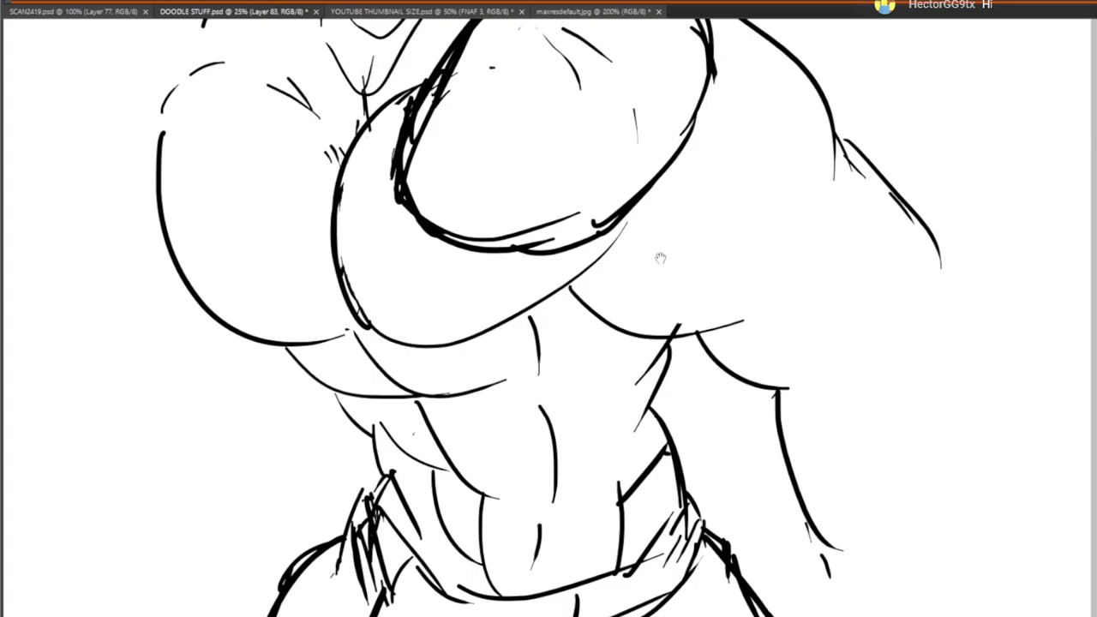
pyautogui.moveTo(689, 304); pyautogui.dragTo(635, 386)
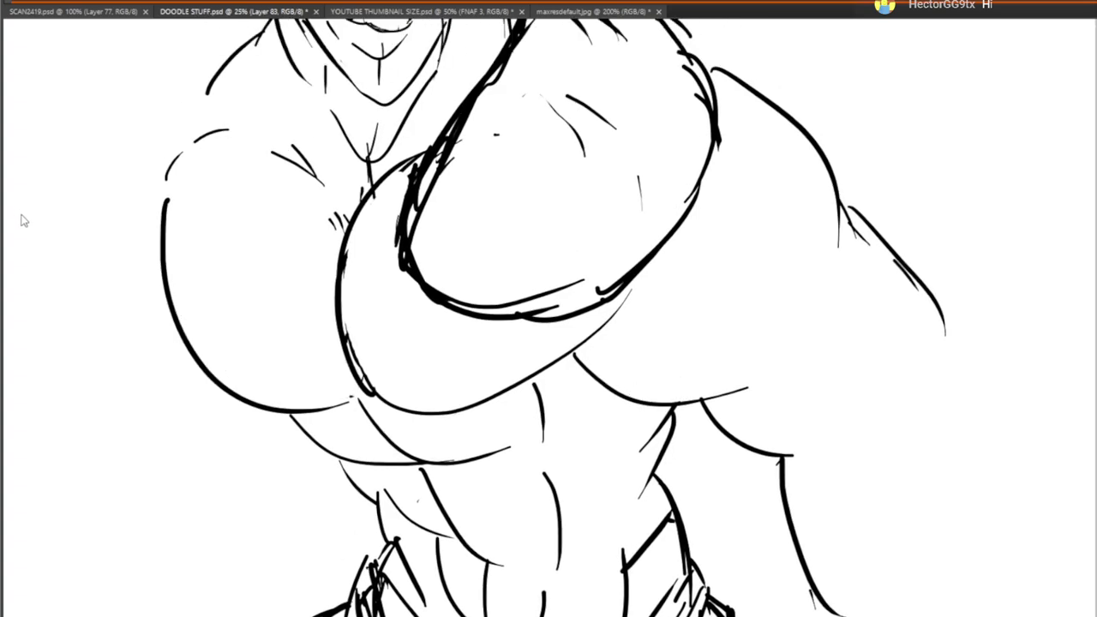
# Extend the outer contour of the right arm with a long, bold forearm curve
pyautogui.moveTo(867, 601); pyautogui.dragTo(823, 533)
pyautogui.moveTo(906, 261); pyautogui.dragTo(919, 275)
pyautogui.moveTo(935, 281); pyautogui.dragTo(1014, 524)
pyautogui.moveTo(869, 361); pyautogui.dragTo(887, 129)
pyautogui.moveTo(863, 386); pyautogui.dragTo(827, 427)
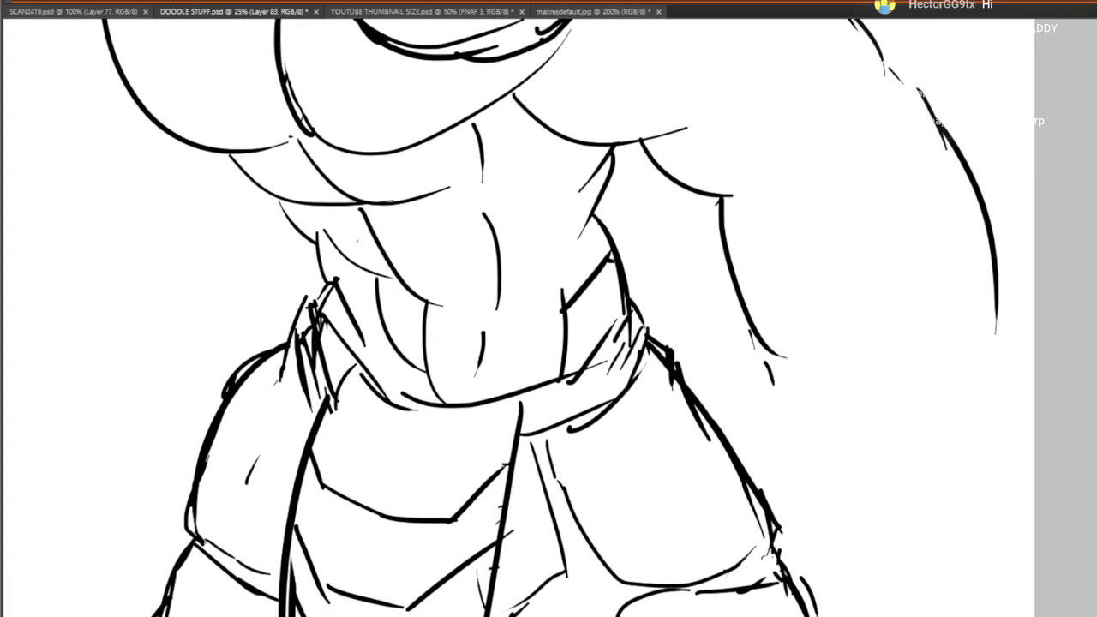
# Draw a long oval finger shape with broken strokes below the right forearm
pyautogui.moveTo(789, 399)
pyautogui.mouseDown()
pyautogui.moveTo(784, 443)
pyautogui.moveTo(840, 552)
pyautogui.moveTo(810, 359)
pyautogui.mouseUp()
pyautogui.moveTo(827, 339); pyautogui.dragTo(873, 329)
pyautogui.moveTo(884, 341); pyautogui.dragTo(904, 390)
pyautogui.moveTo(912, 426); pyautogui.dragTo(913, 464)
pyautogui.moveTo(841, 561); pyautogui.dragTo(876, 473)
pyautogui.moveTo(879, 456); pyautogui.dragTo(884, 447)
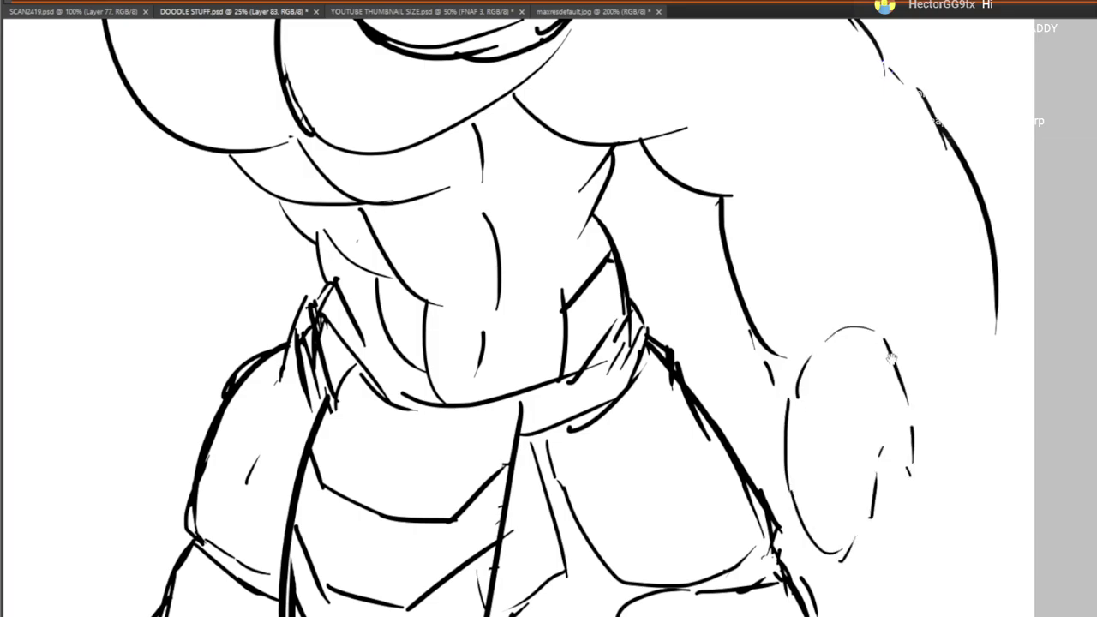
# Add a second, smaller oval finger shape beside the long finger of the right hand
pyautogui.moveTo(861, 144); pyautogui.dragTo(904, 610)
pyautogui.moveTo(760, 613)
pyautogui.mouseDown()
pyautogui.moveTo(659, 310)
pyautogui.moveTo(635, 95)
pyautogui.mouseUp()
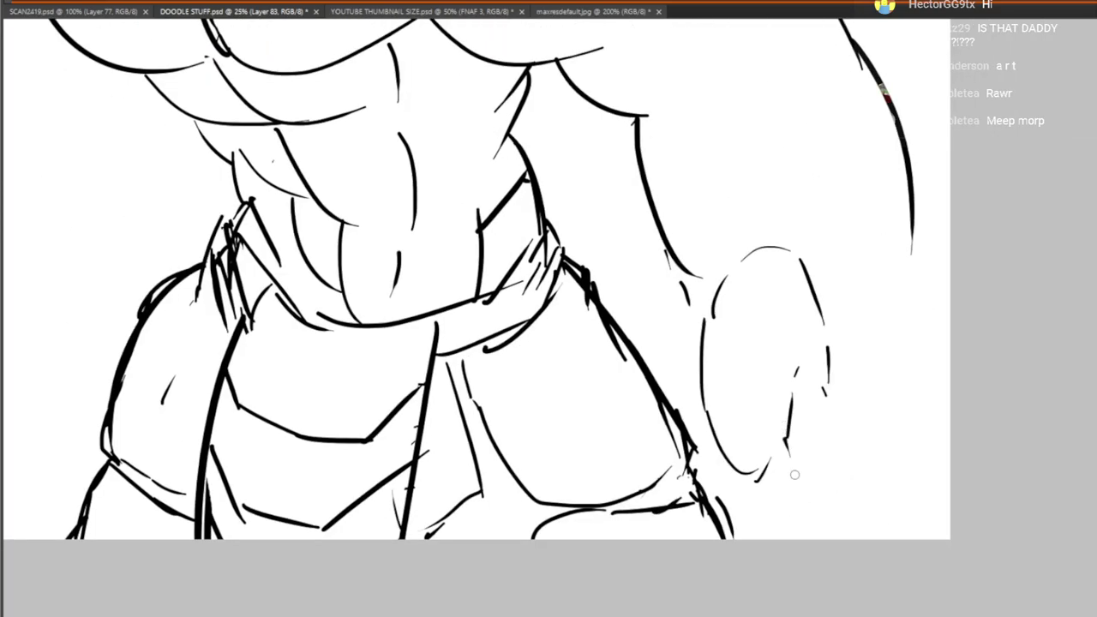
pyautogui.moveTo(823, 456)
pyautogui.mouseDown()
pyautogui.moveTo(903, 370)
pyautogui.moveTo(902, 436)
pyautogui.mouseUp()
pyautogui.moveTo(810, 444); pyautogui.dragTo(813, 484)
pyautogui.moveTo(820, 500)
pyautogui.mouseDown()
pyautogui.moveTo(877, 506)
pyautogui.moveTo(897, 481)
pyautogui.mouseUp()
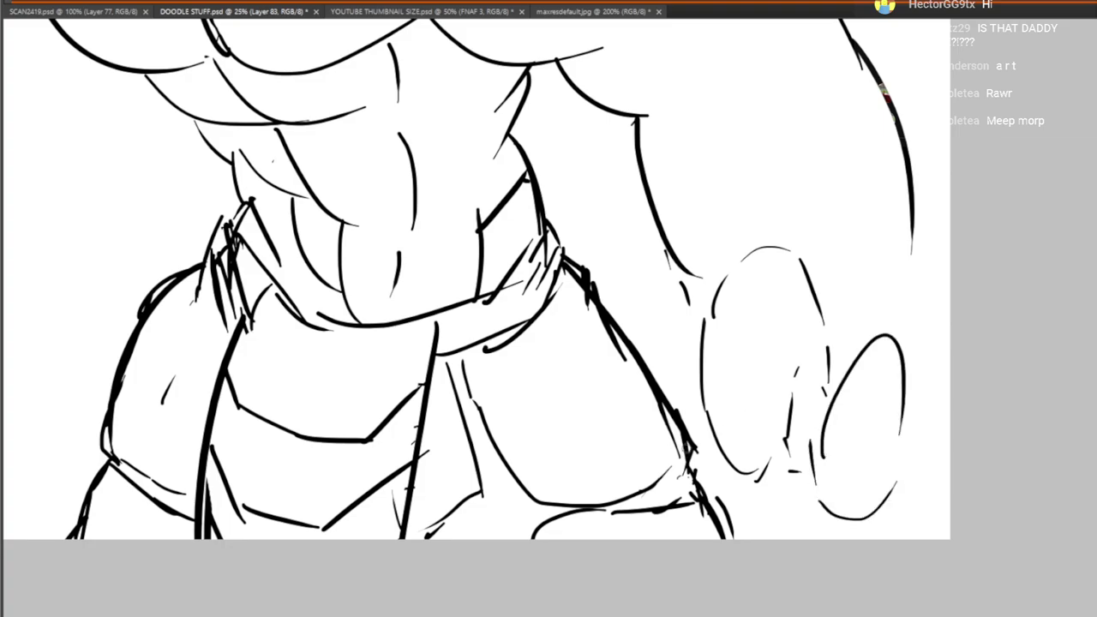
# Draw a rounded thumb overlapping the right thigh and the partial outline of another finger on the right hand
pyautogui.moveTo(639, 422); pyautogui.dragTo(692, 497)
pyautogui.moveTo(705, 497); pyautogui.dragTo(722, 435)
pyautogui.moveTo(645, 415)
pyautogui.mouseDown()
pyautogui.moveTo(699, 388)
pyautogui.moveTo(705, 399)
pyautogui.mouseUp()
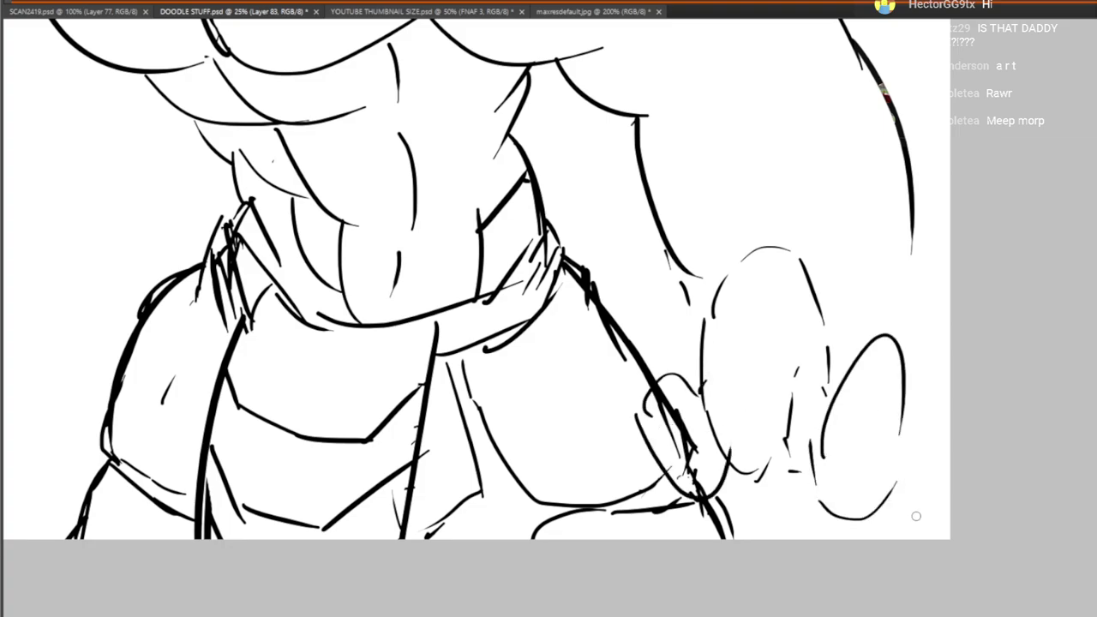
pyautogui.moveTo(905, 504); pyautogui.dragTo(874, 538)
pyautogui.moveTo(935, 515); pyautogui.dragTo(913, 538)
pyautogui.moveTo(928, 493); pyautogui.dragTo(941, 457)
# Draw two long muscle shapes along the right forearm and an angular rounded muscle at the inner elbow
pyautogui.moveTo(691, 353); pyautogui.dragTo(686, 364)
pyautogui.moveTo(690, 305); pyautogui.dragTo(686, 347)
pyautogui.moveTo(831, 297); pyautogui.dragTo(892, 330)
pyautogui.moveTo(873, 322); pyautogui.dragTo(875, 331)
pyautogui.moveTo(781, 228)
pyautogui.mouseDown()
pyautogui.moveTo(825, 381)
pyautogui.moveTo(848, 296)
pyautogui.mouseUp()
pyautogui.moveTo(836, 296)
pyautogui.mouseDown()
pyautogui.moveTo(949, 263)
pyautogui.moveTo(961, 287)
pyautogui.mouseUp()
pyautogui.moveTo(814, 277); pyautogui.dragTo(840, 414)
pyautogui.moveTo(813, 292)
pyautogui.mouseDown()
pyautogui.moveTo(765, 257)
pyautogui.moveTo(677, 356)
pyautogui.mouseUp()
pyautogui.moveTo(681, 334)
pyautogui.mouseDown()
pyautogui.moveTo(696, 398)
pyautogui.moveTo(726, 435)
pyautogui.mouseUp()
pyautogui.moveTo(695, 303); pyautogui.dragTo(766, 446)
pyautogui.moveTo(702, 358)
pyautogui.mouseDown()
pyautogui.moveTo(735, 332)
pyautogui.moveTo(842, 342)
pyautogui.mouseUp()
pyautogui.moveTo(746, 410)
pyautogui.mouseDown()
pyautogui.moveTo(836, 340)
pyautogui.moveTo(843, 350)
pyautogui.mouseUp()
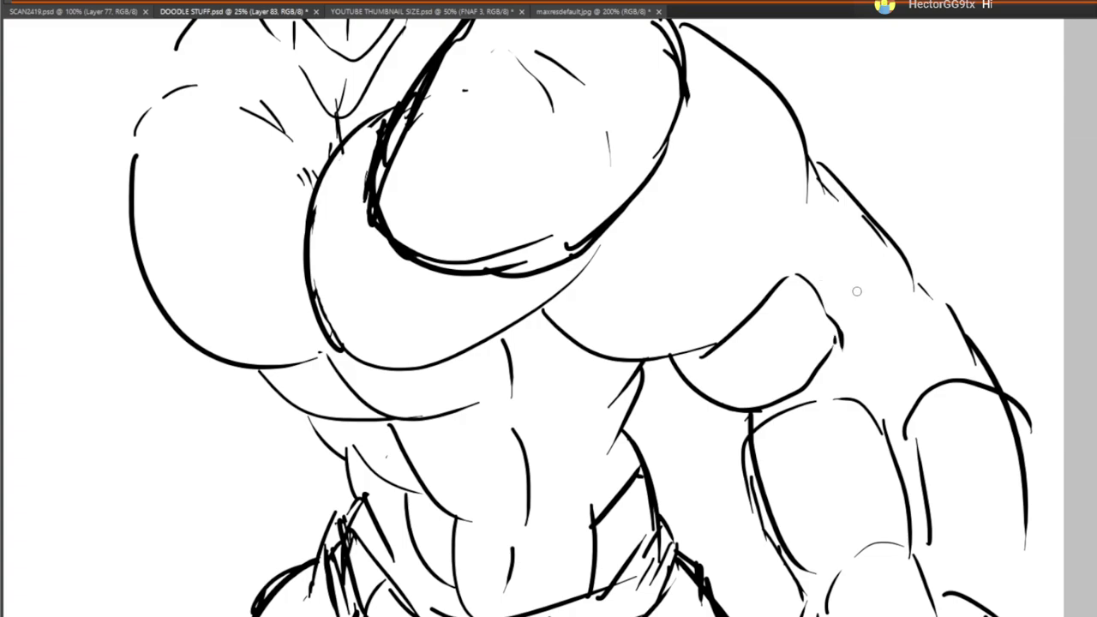
# Draw two angular muscle shapes along the outer side of the right arm, from the upper arm to the elbow
pyautogui.moveTo(885, 286); pyautogui.dragTo(897, 330)
pyautogui.moveTo(829, 282); pyautogui.dragTo(889, 353)
pyautogui.moveTo(820, 236)
pyautogui.mouseDown()
pyautogui.moveTo(943, 324)
pyautogui.moveTo(933, 346)
pyautogui.mouseUp()
pyautogui.moveTo(864, 362)
pyautogui.mouseDown()
pyautogui.moveTo(922, 353)
pyautogui.moveTo(920, 433)
pyautogui.mouseUp()
pyautogui.moveTo(905, 370); pyautogui.dragTo(1003, 365)
pyautogui.moveTo(1010, 381); pyautogui.dragTo(1018, 424)
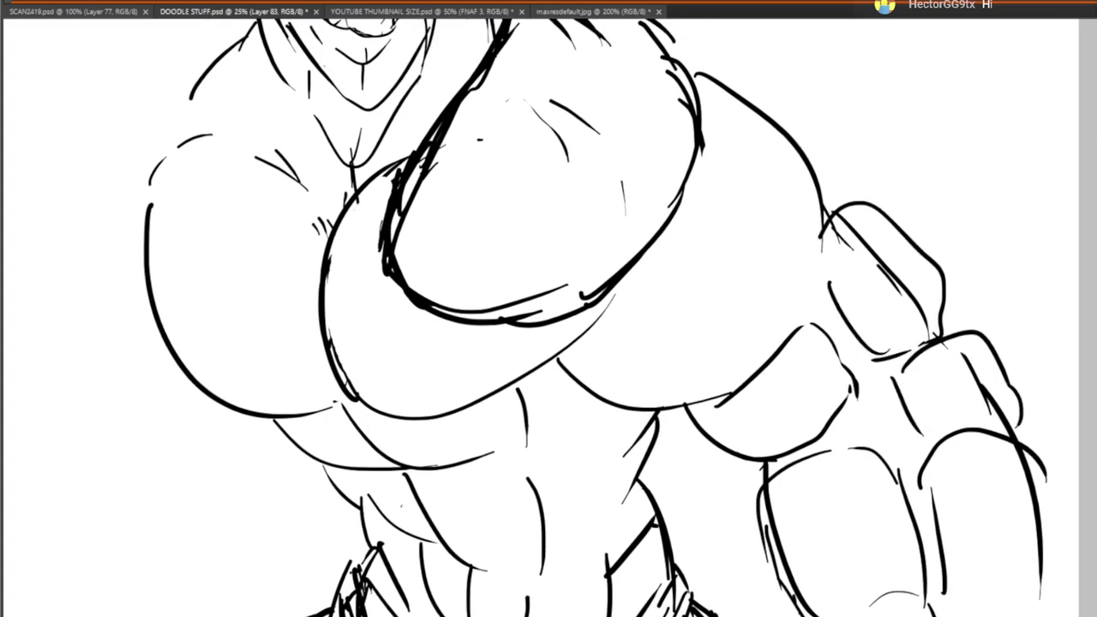
# Close the rounded upper-arm muscle beneath the right shoulder and add a smaller armpit muscle with hatched corners
pyautogui.moveTo(621, 278)
pyautogui.mouseDown()
pyautogui.moveTo(817, 264)
pyautogui.moveTo(817, 190)
pyautogui.mouseUp()
pyautogui.moveTo(608, 318)
pyautogui.mouseDown()
pyautogui.moveTo(702, 366)
pyautogui.moveTo(719, 400)
pyautogui.mouseUp()
pyautogui.moveTo(563, 349); pyautogui.dragTo(567, 366)
pyautogui.moveTo(560, 357); pyautogui.dragTo(581, 382)
pyautogui.moveTo(614, 415); pyautogui.dragTo(690, 414)
pyautogui.moveTo(717, 399); pyautogui.dragTo(728, 372)
pyautogui.moveTo(569, 350)
pyautogui.mouseDown()
pyautogui.moveTo(688, 422)
pyautogui.moveTo(719, 400)
pyautogui.mouseUp()
pyautogui.moveTo(739, 327)
pyautogui.mouseDown()
pyautogui.moveTo(841, 220)
pyautogui.moveTo(838, 324)
pyautogui.moveTo(842, 298)
pyautogui.mouseUp()
pyautogui.moveTo(755, 422); pyautogui.dragTo(839, 362)
pyautogui.moveTo(706, 361); pyautogui.dragTo(746, 364)
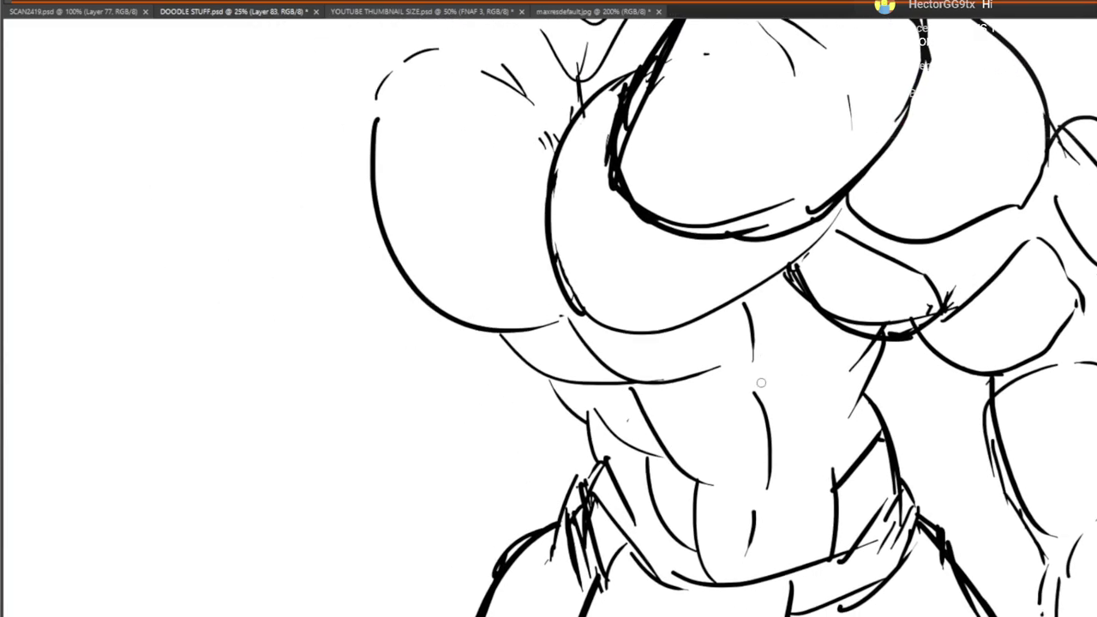
# Scatter small U-shaped texture marks over the chest, side, abdomen and left shoulder slope
pyautogui.scroll(4, 761, 383)
pyautogui.moveTo(415, 361); pyautogui.dragTo(425, 378)
pyautogui.moveTo(430, 381); pyautogui.dragTo(454, 402)
pyautogui.moveTo(719, 437); pyautogui.dragTo(733, 441)
pyautogui.moveTo(733, 439); pyautogui.dragTo(756, 435)
pyautogui.moveTo(795, 508); pyautogui.dragTo(772, 424)
pyautogui.moveTo(775, 427)
pyautogui.mouseDown()
pyautogui.moveTo(792, 414)
pyautogui.moveTo(798, 438)
pyautogui.mouseUp()
pyautogui.moveTo(778, 524); pyautogui.dragTo(785, 426)
pyautogui.moveTo(706, 456); pyautogui.dragTo(736, 462)
pyautogui.moveTo(779, 394); pyautogui.dragTo(805, 415)
pyautogui.moveTo(770, 486); pyautogui.dragTo(772, 501)
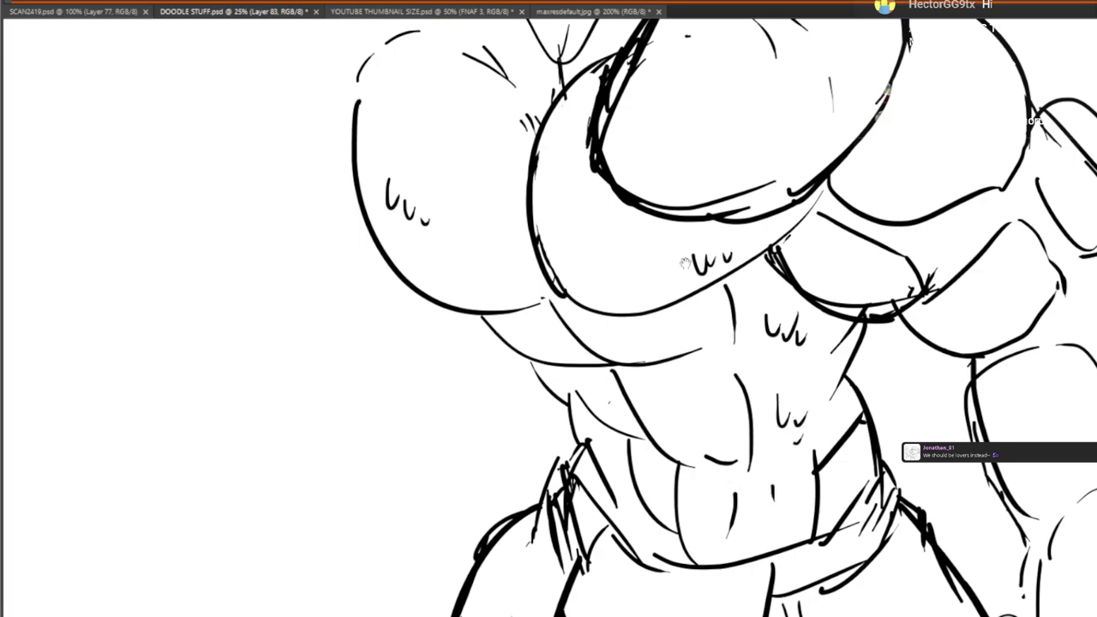
pyautogui.moveTo(638, 241); pyautogui.dragTo(722, 556)
pyautogui.moveTo(739, 238); pyautogui.dragTo(755, 247)
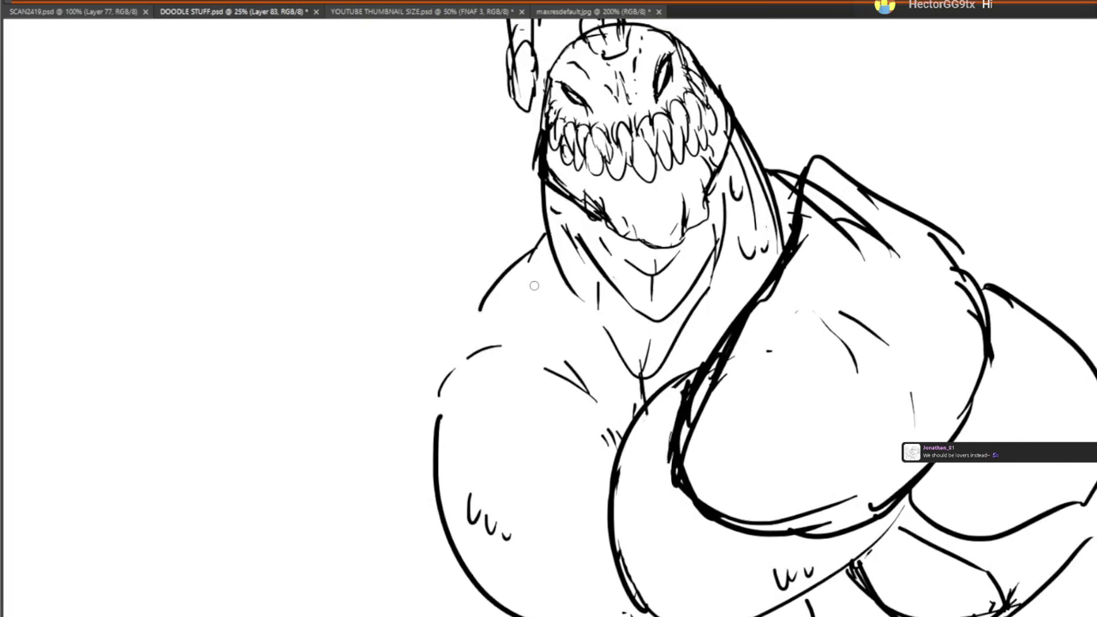
pyautogui.moveTo(548, 293)
pyautogui.mouseDown()
pyautogui.moveTo(580, 233)
pyautogui.moveTo(498, 330)
pyautogui.moveTo(470, 300)
pyautogui.mouseUp()
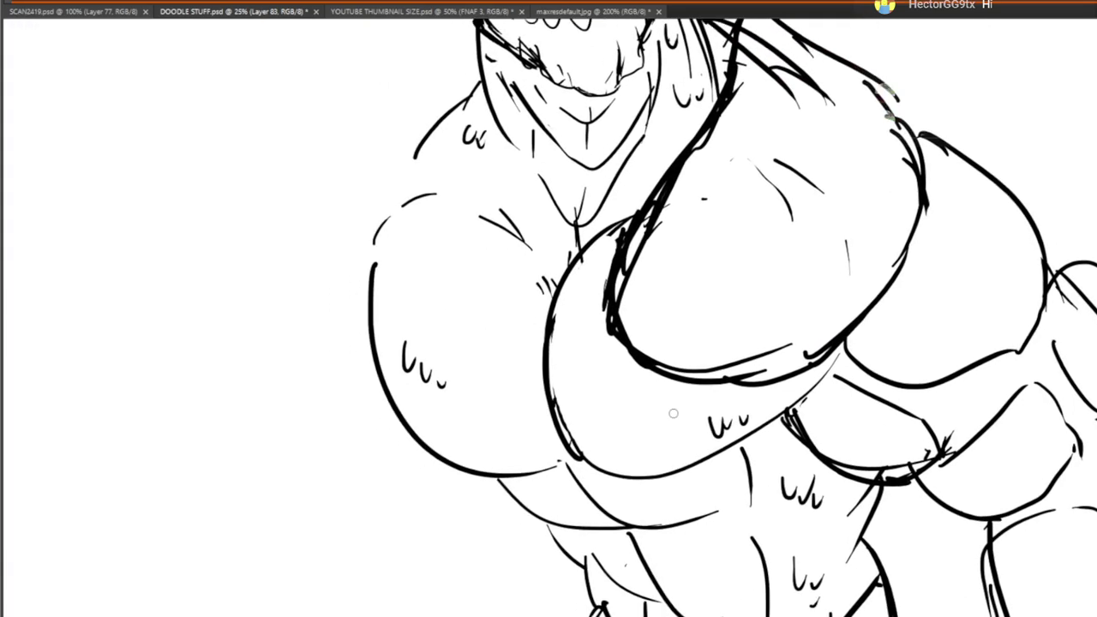
# Draw a thick-ringed circle with V-shaped inner lines on the large shoulder and thicken the shoulder's outer edge
pyautogui.moveTo(706, 279)
pyautogui.mouseDown()
pyautogui.moveTo(679, 319)
pyautogui.moveTo(696, 283)
pyautogui.moveTo(716, 328)
pyautogui.mouseUp()
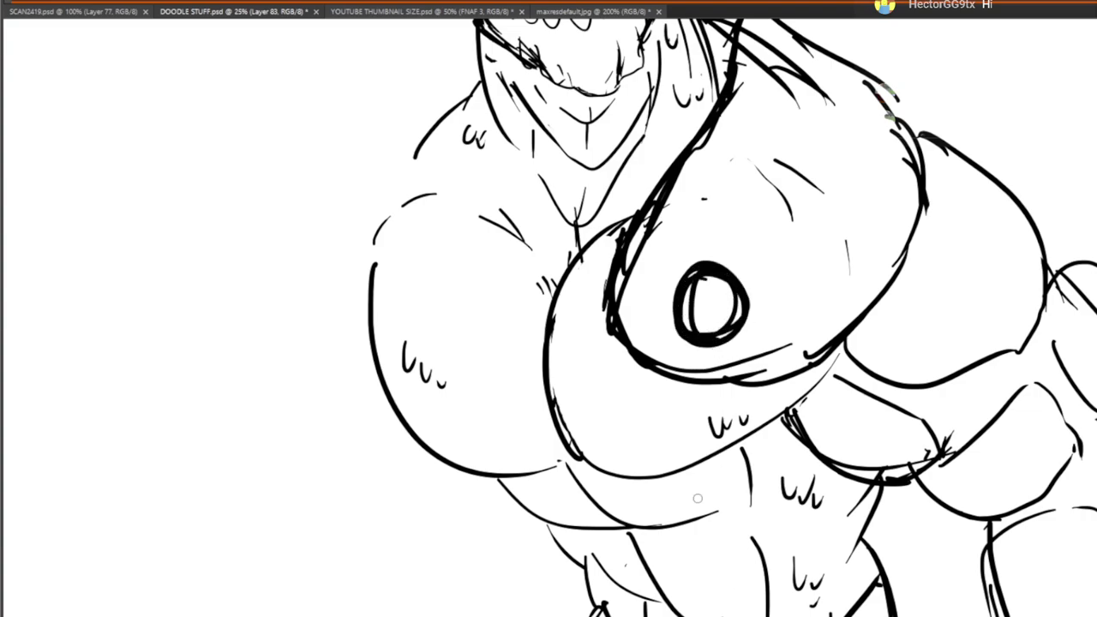
pyautogui.moveTo(694, 321)
pyautogui.mouseDown()
pyautogui.moveTo(719, 315)
pyautogui.moveTo(702, 276)
pyautogui.moveTo(735, 293)
pyautogui.moveTo(640, 590)
pyautogui.moveTo(690, 406)
pyautogui.mouseUp()
pyautogui.moveTo(881, 208)
pyautogui.mouseDown()
pyautogui.moveTo(914, 206)
pyautogui.moveTo(909, 257)
pyautogui.moveTo(921, 300)
pyautogui.mouseUp()
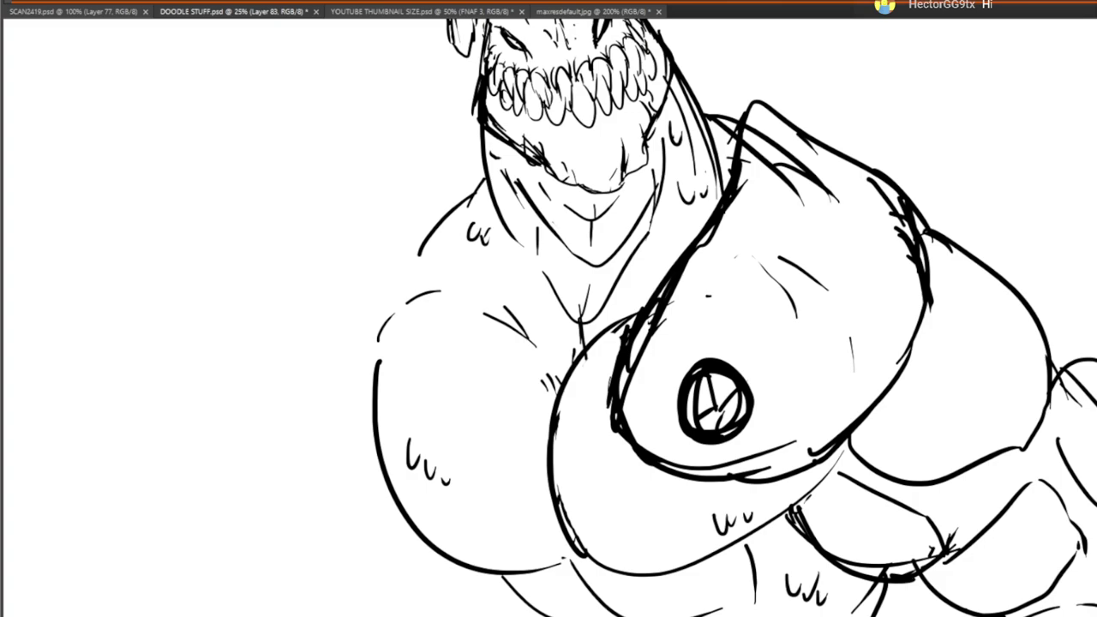
# Add thin wavy vein lines across both chest muscles
pyautogui.moveTo(702, 516); pyautogui.dragTo(672, 330)
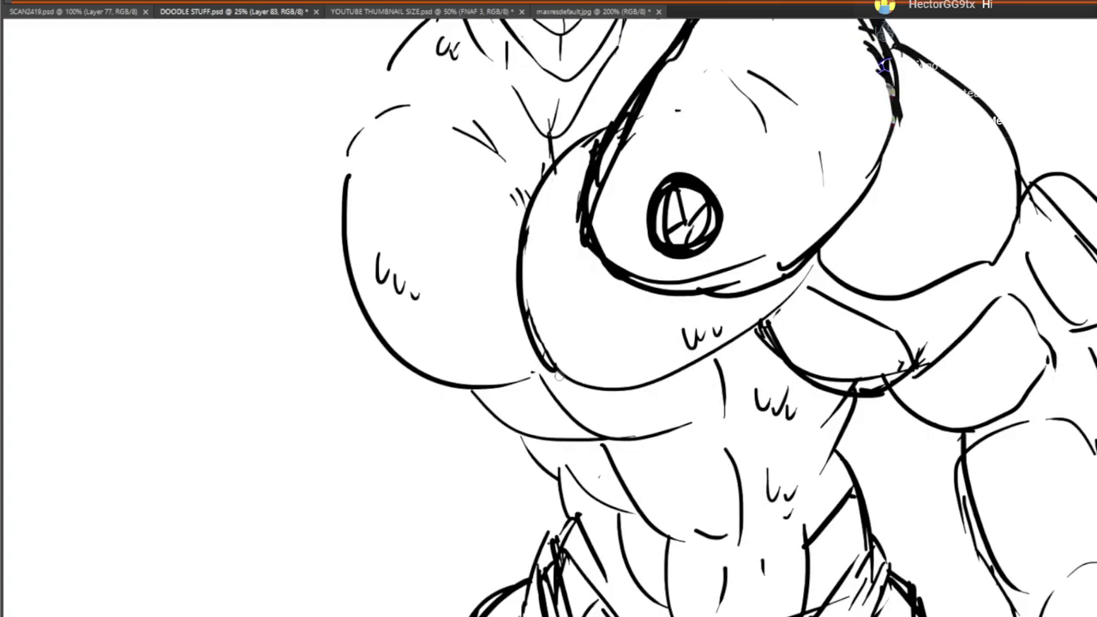
pyautogui.moveTo(762, 314)
pyautogui.mouseDown()
pyautogui.moveTo(694, 321)
pyautogui.moveTo(567, 297)
pyautogui.mouseUp()
pyautogui.moveTo(404, 362)
pyautogui.mouseDown()
pyautogui.moveTo(438, 355)
pyautogui.moveTo(511, 283)
pyautogui.mouseUp()
pyautogui.moveTo(382, 318); pyautogui.dragTo(471, 224)
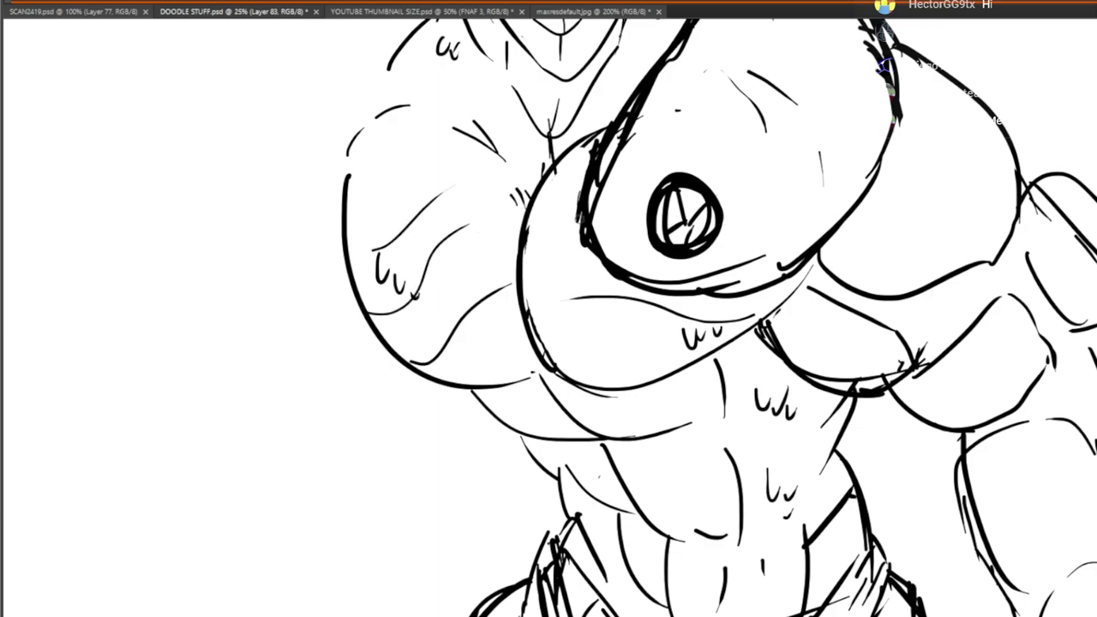
# Draw the largest curled finger of the left fist with a rounded tip, long sides and crease lines
pyautogui.moveTo(714, 120); pyautogui.dragTo(668, 424)
pyautogui.moveTo(380, 588)
pyautogui.mouseDown()
pyautogui.moveTo(642, 117)
pyautogui.moveTo(776, 282)
pyautogui.mouseUp()
pyautogui.moveTo(367, 406)
pyautogui.mouseDown()
pyautogui.moveTo(396, 314)
pyautogui.moveTo(430, 317)
pyautogui.mouseUp()
pyautogui.moveTo(434, 320); pyautogui.dragTo(472, 375)
pyautogui.moveTo(357, 394); pyautogui.dragTo(356, 413)
pyautogui.moveTo(360, 431)
pyautogui.mouseDown()
pyautogui.moveTo(461, 545)
pyautogui.moveTo(511, 520)
pyautogui.mouseUp()
pyautogui.moveTo(483, 378); pyautogui.dragTo(504, 469)
pyautogui.moveTo(496, 460); pyautogui.dragTo(520, 469)
pyautogui.moveTo(509, 540); pyautogui.dragTo(602, 487)
# Add two smaller curled fingers beside the largest finger of the left fist
pyautogui.moveTo(469, 451)
pyautogui.mouseDown()
pyautogui.moveTo(289, 431)
pyautogui.moveTo(518, 437)
pyautogui.mouseUp()
pyautogui.moveTo(338, 419); pyautogui.dragTo(361, 479)
pyautogui.moveTo(319, 401)
pyautogui.mouseDown()
pyautogui.moveTo(336, 317)
pyautogui.moveTo(393, 338)
pyautogui.mouseUp()
pyautogui.moveTo(360, 479); pyautogui.dragTo(371, 499)
pyautogui.moveTo(369, 513)
pyautogui.mouseDown()
pyautogui.moveTo(454, 534)
pyautogui.moveTo(456, 514)
pyautogui.mouseUp()
pyautogui.moveTo(341, 485); pyautogui.dragTo(351, 499)
pyautogui.moveTo(294, 391)
pyautogui.mouseDown()
pyautogui.moveTo(352, 540)
pyautogui.moveTo(439, 529)
pyautogui.moveTo(412, 548)
pyautogui.moveTo(507, 540)
pyautogui.mouseUp()
# Draw the palm heel, thumb area and wrist of the left fist with curved contours and short crease strokes
pyautogui.moveTo(489, 555); pyautogui.dragTo(573, 530)
pyautogui.moveTo(545, 415); pyautogui.dragTo(567, 401)
pyautogui.moveTo(523, 365)
pyautogui.mouseDown()
pyautogui.moveTo(556, 463)
pyautogui.moveTo(574, 445)
pyautogui.mouseUp()
pyautogui.moveTo(538, 414)
pyautogui.mouseDown()
pyautogui.moveTo(572, 391)
pyautogui.moveTo(643, 410)
pyautogui.mouseUp()
pyautogui.moveTo(559, 539); pyautogui.dragTo(653, 455)
pyautogui.moveTo(646, 481); pyautogui.dragTo(662, 468)
pyautogui.moveTo(670, 470)
pyautogui.mouseDown()
pyautogui.moveTo(691, 473)
pyautogui.moveTo(577, 302)
pyautogui.mouseUp()
pyautogui.moveTo(375, 368)
pyautogui.mouseDown()
pyautogui.moveTo(415, 409)
pyautogui.moveTo(574, 406)
pyautogui.moveTo(570, 380)
pyautogui.mouseUp()
pyautogui.moveTo(591, 391); pyautogui.dragTo(594, 396)
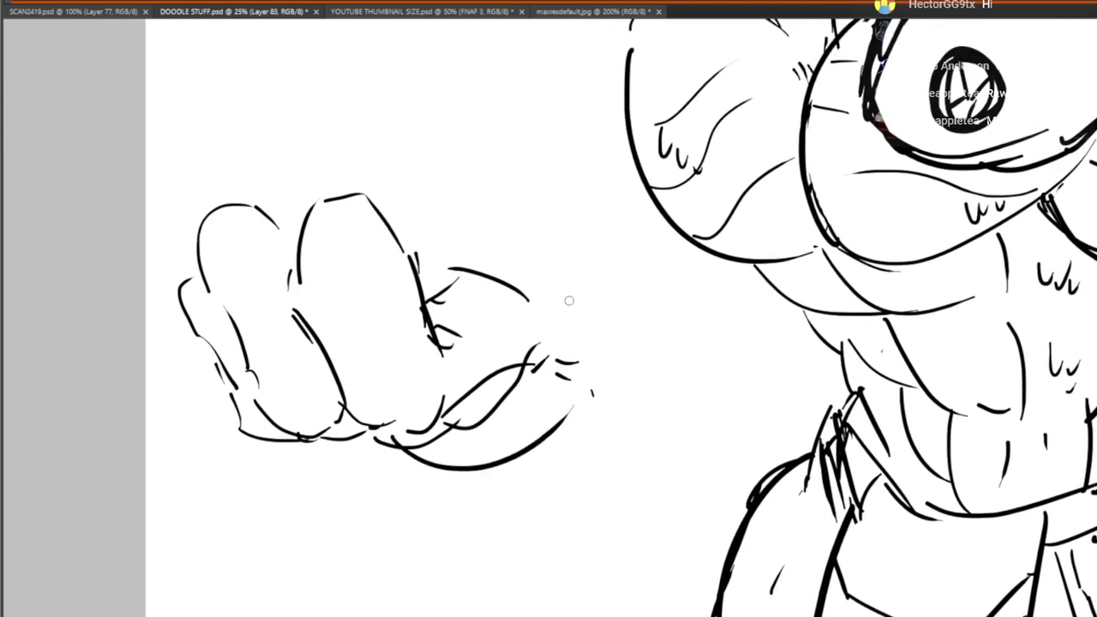
# Draw the upper forearm contour behind the left wrist and a large rounded elbow muscle with hatching
pyautogui.moveTo(511, 275); pyautogui.dragTo(570, 293)
pyautogui.moveTo(538, 273); pyautogui.dragTo(545, 269)
pyautogui.moveTo(518, 257)
pyautogui.mouseDown()
pyautogui.moveTo(610, 260)
pyautogui.moveTo(666, 322)
pyautogui.mouseUp()
pyautogui.moveTo(640, 307)
pyautogui.mouseDown()
pyautogui.moveTo(676, 347)
pyautogui.moveTo(532, 350)
pyautogui.mouseUp()
pyautogui.moveTo(507, 237); pyautogui.dragTo(569, 279)
pyautogui.moveTo(515, 256); pyautogui.dragTo(517, 350)
pyautogui.moveTo(561, 273); pyautogui.dragTo(610, 316)
pyautogui.moveTo(503, 371); pyautogui.dragTo(617, 353)
pyautogui.moveTo(573, 271); pyautogui.dragTo(617, 322)
pyautogui.moveTo(529, 245); pyautogui.dragTo(619, 358)
# Draw the lower forearm muscle of the left arm as a broad curve with an inner contour stroke
pyautogui.moveTo(446, 434); pyautogui.dragTo(463, 451)
pyautogui.moveTo(473, 447)
pyautogui.mouseDown()
pyautogui.moveTo(544, 493)
pyautogui.moveTo(639, 430)
pyautogui.mouseUp()
pyautogui.moveTo(634, 354); pyautogui.dragTo(639, 439)
pyautogui.moveTo(542, 464); pyautogui.dragTo(591, 426)
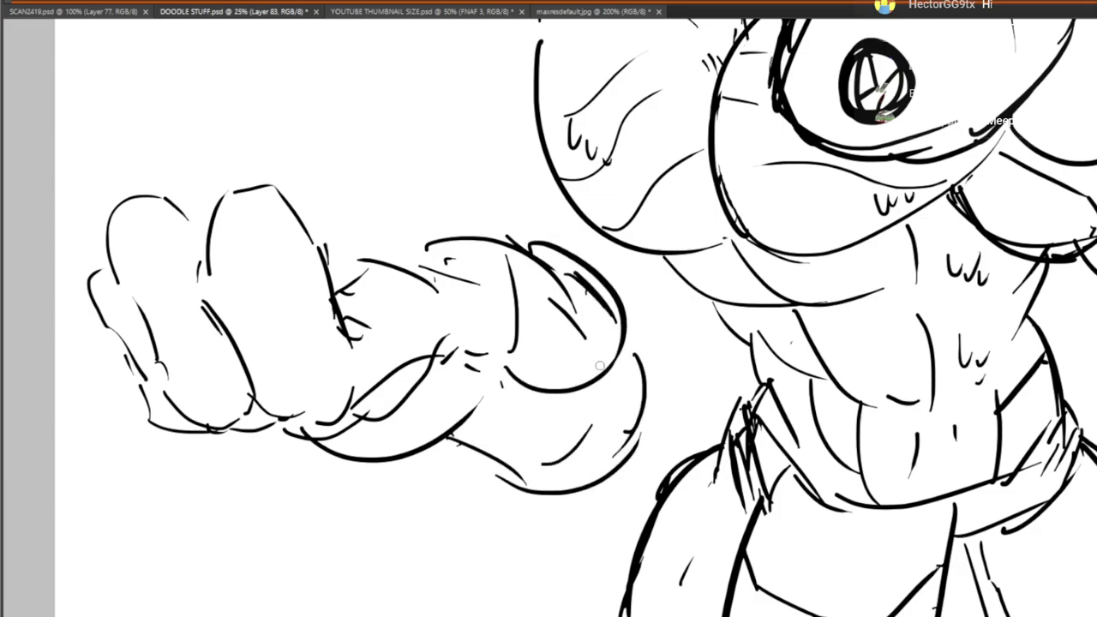
# Draw the left upper arm connecting shoulder and elbow, with nested outer muscle curves and short inner contour lines
pyautogui.scroll(3, 652, 343)
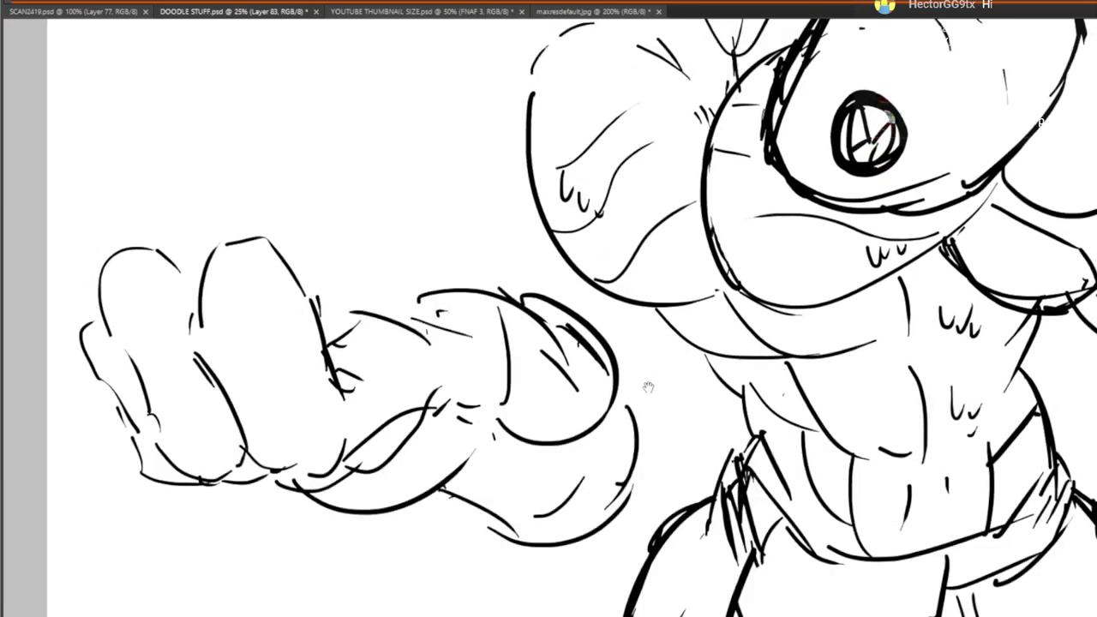
pyautogui.moveTo(500, 279); pyautogui.dragTo(587, 266)
pyautogui.moveTo(531, 250)
pyautogui.mouseDown()
pyautogui.moveTo(546, 369)
pyautogui.moveTo(539, 322)
pyautogui.moveTo(617, 106)
pyautogui.mouseUp()
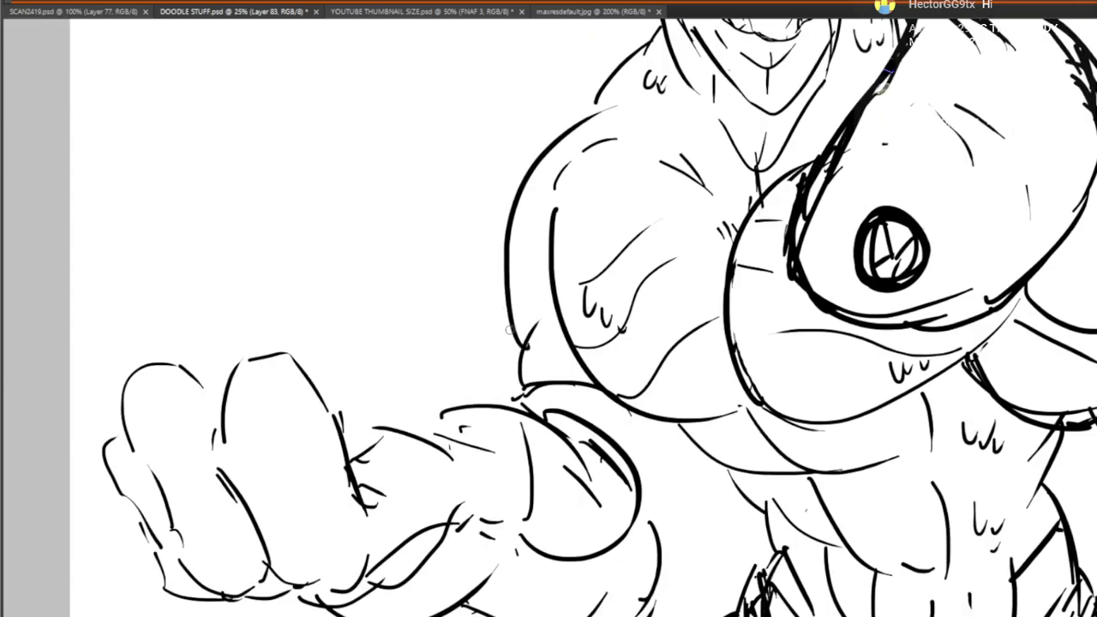
pyautogui.moveTo(508, 330); pyautogui.dragTo(561, 130)
pyautogui.moveTo(513, 286)
pyautogui.mouseDown()
pyautogui.moveTo(529, 315)
pyautogui.moveTo(560, 324)
pyautogui.mouseUp()
pyautogui.moveTo(527, 315); pyautogui.dragTo(524, 291)
pyautogui.moveTo(548, 184); pyautogui.dragTo(520, 290)
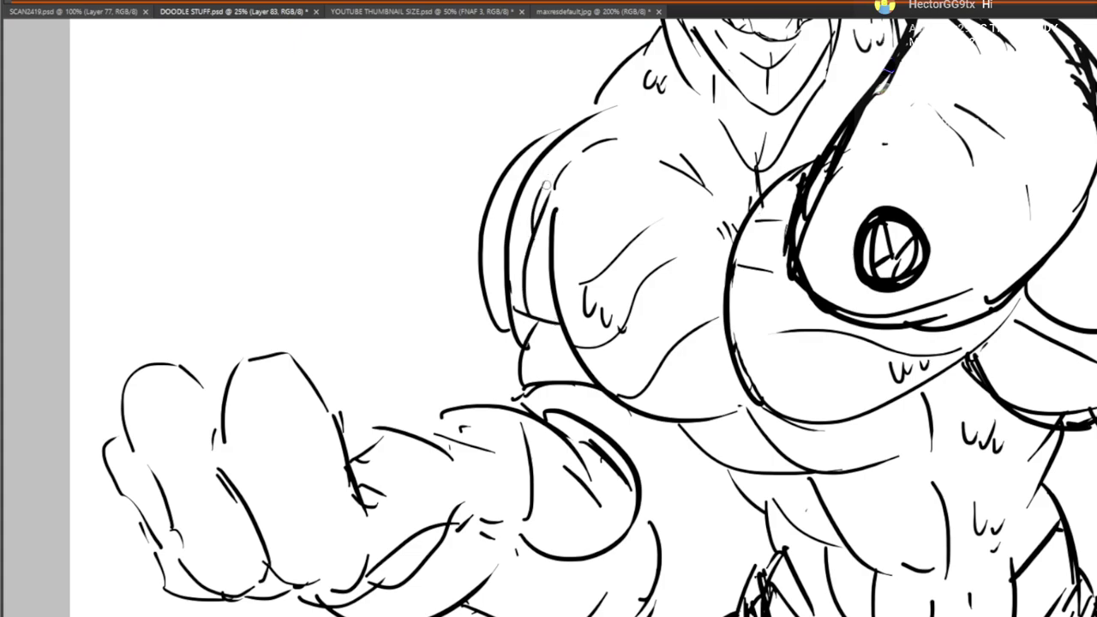
# Draw nested outer curves over the left shoulder and short vertical strokes beneath them along the upper arm
pyautogui.moveTo(575, 142); pyautogui.dragTo(511, 283)
pyautogui.moveTo(600, 125); pyautogui.dragTo(548, 219)
pyautogui.moveTo(604, 102)
pyautogui.mouseDown()
pyautogui.moveTo(499, 196)
pyautogui.moveTo(478, 286)
pyautogui.mouseUp()
pyautogui.moveTo(492, 329); pyautogui.dragTo(504, 385)
pyautogui.moveTo(490, 339); pyautogui.dragTo(502, 397)
pyautogui.moveTo(515, 370); pyautogui.dragTo(511, 395)
pyautogui.moveTo(511, 332); pyautogui.dragTo(513, 368)
# Add layered outer curves behind the left elbow, with short contour strokes under the forearm and beside the waist
pyautogui.moveTo(661, 443); pyautogui.dragTo(610, 297)
pyautogui.moveTo(591, 338); pyautogui.dragTo(600, 415)
pyautogui.moveTo(428, 462); pyautogui.dragTo(510, 501)
pyautogui.moveTo(619, 390); pyautogui.dragTo(626, 438)
pyautogui.moveTo(583, 317); pyautogui.dragTo(604, 356)
pyautogui.moveTo(575, 287)
pyautogui.mouseDown()
pyautogui.moveTo(613, 422)
pyautogui.moveTo(592, 488)
pyautogui.mouseUp()
pyautogui.moveTo(633, 382); pyautogui.dragTo(621, 453)
pyautogui.moveTo(644, 350)
pyautogui.mouseDown()
pyautogui.moveTo(665, 403)
pyautogui.moveTo(681, 329)
pyautogui.mouseUp()
pyautogui.moveTo(608, 275)
pyautogui.mouseDown()
pyautogui.moveTo(601, 319)
pyautogui.moveTo(593, 314)
pyautogui.mouseUp()
# Draw a flame rising from the left fist, with a curved base edge and tall pointed tongues on both sides
pyautogui.moveTo(269, 236)
pyautogui.mouseDown()
pyautogui.moveTo(468, 336)
pyautogui.moveTo(580, 477)
pyautogui.mouseUp()
pyautogui.moveTo(414, 435); pyautogui.dragTo(428, 323)
pyautogui.moveTo(424, 307); pyautogui.dragTo(417, 285)
pyautogui.moveTo(420, 264); pyautogui.dragTo(407, 204)
pyautogui.moveTo(406, 212)
pyautogui.mouseDown()
pyautogui.moveTo(438, 253)
pyautogui.moveTo(457, 144)
pyautogui.mouseUp()
pyautogui.moveTo(468, 149); pyautogui.dragTo(457, 78)
pyautogui.moveTo(468, 122); pyautogui.dragTo(494, 268)
pyautogui.moveTo(519, 232)
pyautogui.mouseDown()
pyautogui.moveTo(522, 296)
pyautogui.moveTo(567, 377)
pyautogui.moveTo(598, 326)
pyautogui.moveTo(590, 422)
pyautogui.mouseUp()
pyautogui.moveTo(537, 309); pyautogui.dragTo(519, 386)
pyautogui.moveTo(533, 336); pyautogui.dragTo(514, 420)
pyautogui.moveTo(602, 385); pyautogui.dragTo(595, 415)
# Extend the flame with inner tongues and close its lower right edge with short tapering strokes
pyautogui.moveTo(605, 256)
pyautogui.mouseDown()
pyautogui.moveTo(667, 424)
pyautogui.moveTo(654, 488)
pyautogui.moveTo(573, 130)
pyautogui.mouseUp()
pyautogui.moveTo(511, 192); pyautogui.dragTo(521, 263)
pyautogui.moveTo(497, 233); pyautogui.dragTo(486, 203)
pyautogui.moveTo(482, 117); pyautogui.dragTo(504, 230)
pyautogui.moveTo(671, 384); pyautogui.dragTo(602, 161)
pyautogui.moveTo(594, 256); pyautogui.dragTo(614, 303)
pyautogui.moveTo(623, 343); pyautogui.dragTo(607, 405)
pyautogui.moveTo(623, 342)
pyautogui.mouseDown()
pyautogui.moveTo(606, 469)
pyautogui.moveTo(596, 431)
pyautogui.mouseUp()
# Fill the flame's interior above the fist with short curved flicker strokes
pyautogui.moveTo(638, 256); pyautogui.dragTo(450, 517)
pyautogui.moveTo(472, 464)
pyautogui.mouseDown()
pyautogui.moveTo(612, 279)
pyautogui.moveTo(670, 182)
pyautogui.mouseUp()
pyautogui.moveTo(393, 386); pyautogui.dragTo(411, 414)
pyautogui.moveTo(438, 411)
pyautogui.mouseDown()
pyautogui.moveTo(431, 380)
pyautogui.moveTo(461, 301)
pyautogui.mouseUp()
pyautogui.moveTo(491, 266); pyautogui.dragTo(493, 279)
pyautogui.moveTo(492, 292); pyautogui.dragTo(499, 351)
pyautogui.moveTo(537, 320); pyautogui.dragTo(522, 377)
pyautogui.moveTo(542, 274); pyautogui.dragTo(563, 336)
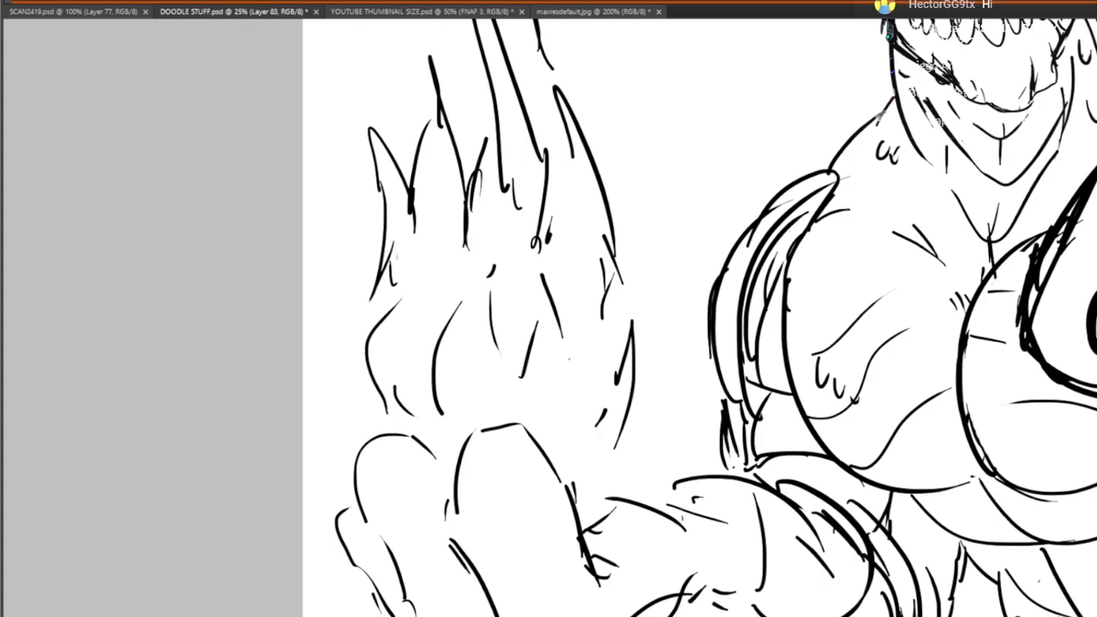
# Add short contour strokes near the right hand at the lower part of the figure
pyautogui.moveTo(711, 251)
pyautogui.mouseDown()
pyautogui.moveTo(461, 289)
pyautogui.moveTo(437, 107)
pyautogui.mouseUp()
pyautogui.moveTo(847, 604)
pyautogui.mouseDown()
pyautogui.moveTo(820, 424)
pyautogui.moveTo(678, 338)
pyautogui.moveTo(793, 377)
pyautogui.moveTo(581, 198)
pyautogui.mouseUp()
pyautogui.moveTo(928, 418); pyautogui.dragTo(937, 400)
pyautogui.moveTo(959, 468); pyautogui.dragTo(935, 498)
pyautogui.moveTo(618, 158); pyautogui.dragTo(712, 551)
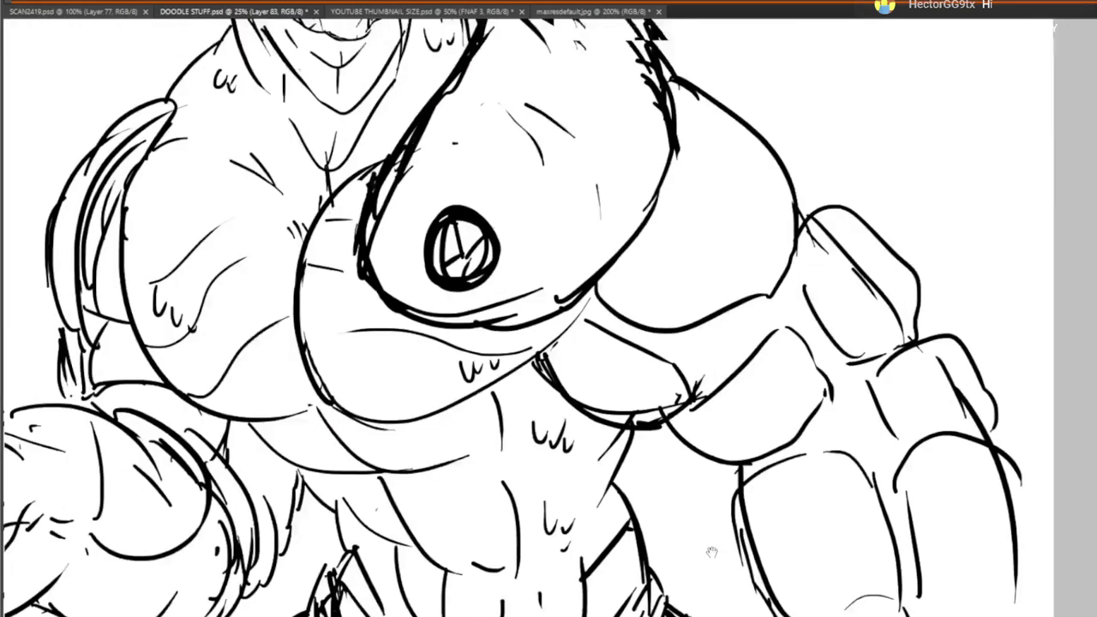
# Draw a thin tall wisp above the flame and erase stray marks beside it
pyautogui.moveTo(298, 105); pyautogui.dragTo(348, 324)
pyautogui.moveTo(272, 116); pyautogui.dragTo(282, 206)
pyautogui.press('e')
pyautogui.moveTo(340, 128); pyautogui.dragTo(363, 125)
pyautogui.moveTo(249, 294)
pyautogui.mouseDown()
pyautogui.moveTo(386, 213)
pyautogui.moveTo(453, 279)
pyautogui.mouseUp()
pyautogui.scroll(-2, 180, 200)
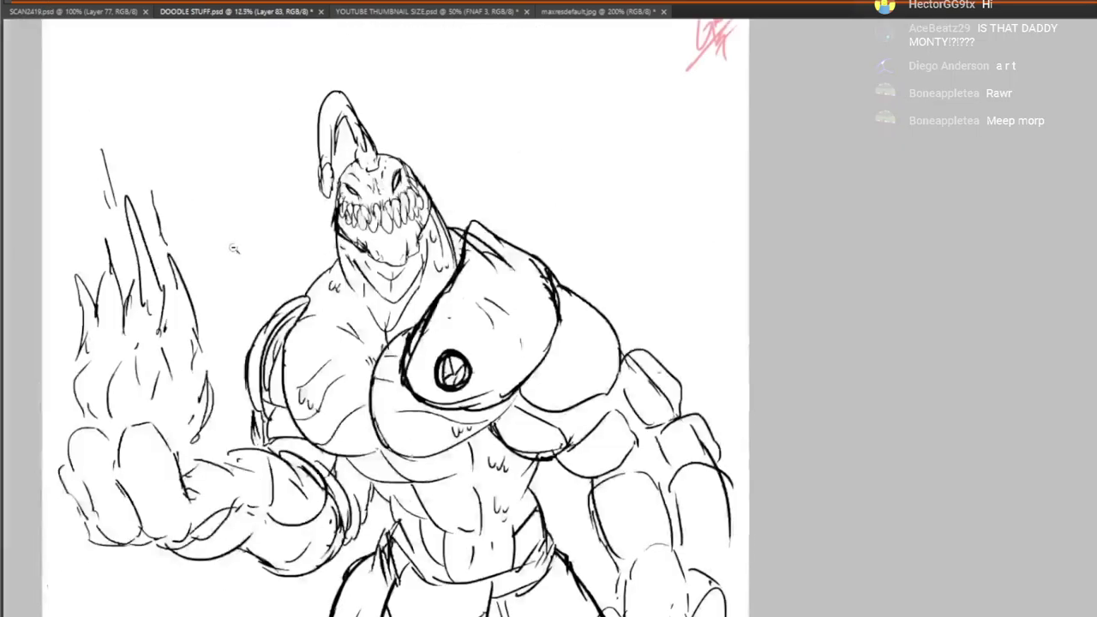
# Thicken the outer contour of the left thigh and hip with repeated long sweeping strokes
pyautogui.moveTo(389, 324); pyautogui.dragTo(490, 200)
pyautogui.moveTo(504, 318); pyautogui.dragTo(502, 330)
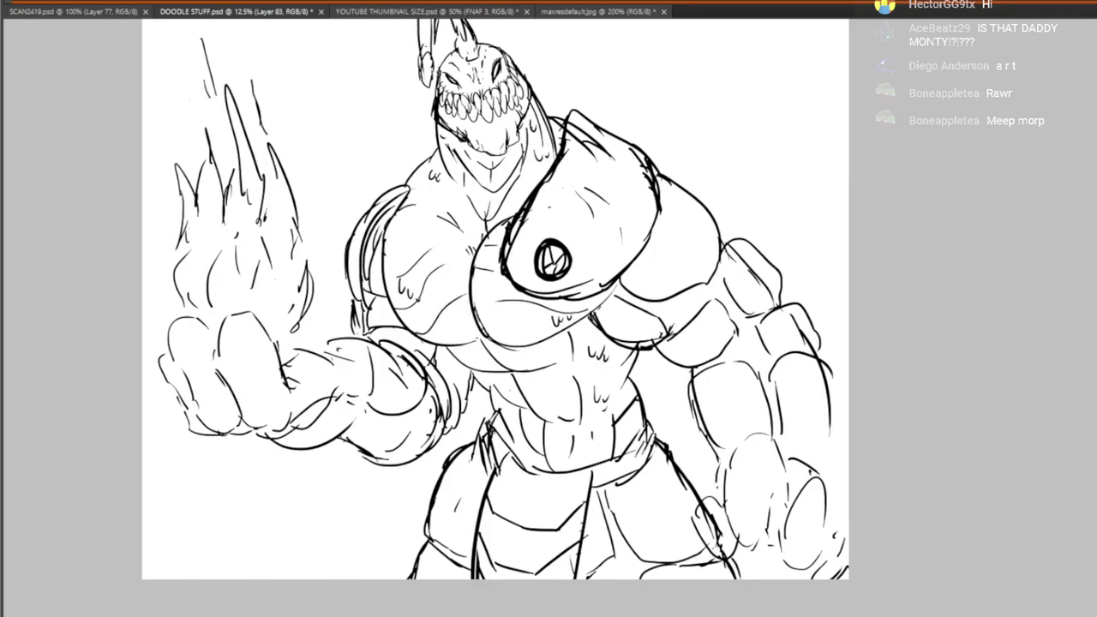
pyautogui.moveTo(452, 500)
pyautogui.mouseDown()
pyautogui.moveTo(556, 410)
pyautogui.moveTo(586, 330)
pyautogui.mouseUp()
pyautogui.moveTo(586, 286); pyautogui.dragTo(527, 408)
pyautogui.moveTo(549, 371); pyautogui.dragTo(523, 409)
pyautogui.moveTo(659, 210)
pyautogui.mouseDown()
pyautogui.moveTo(567, 400)
pyautogui.moveTo(601, 452)
pyautogui.moveTo(627, 445)
pyautogui.mouseUp()
pyautogui.moveTo(431, 366); pyautogui.dragTo(442, 337)
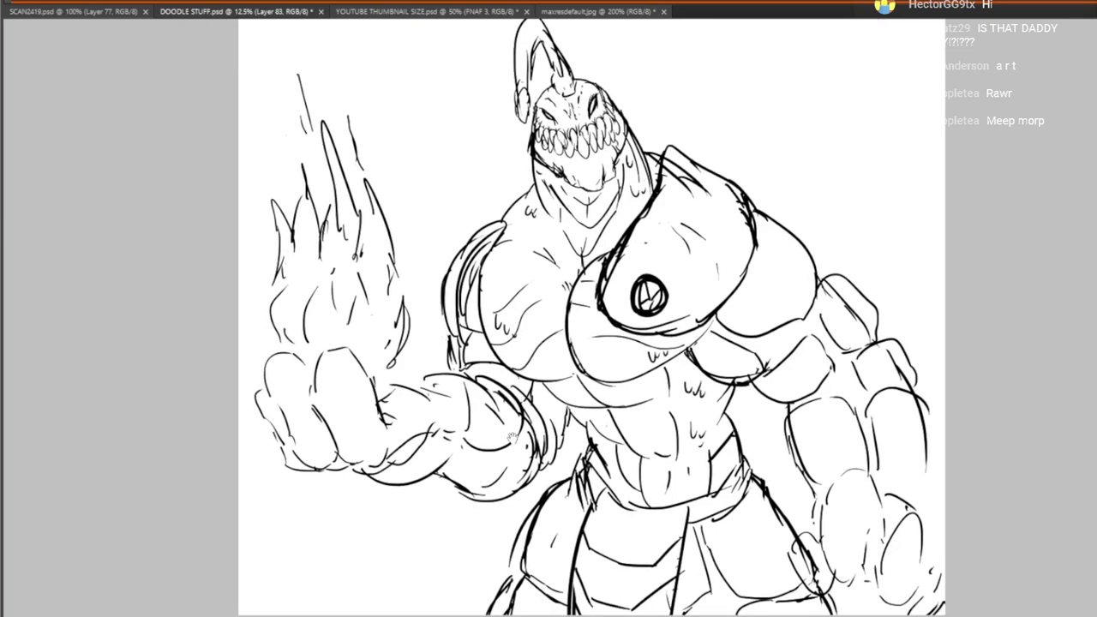
pyautogui.moveTo(512, 439); pyautogui.dragTo(584, 396)
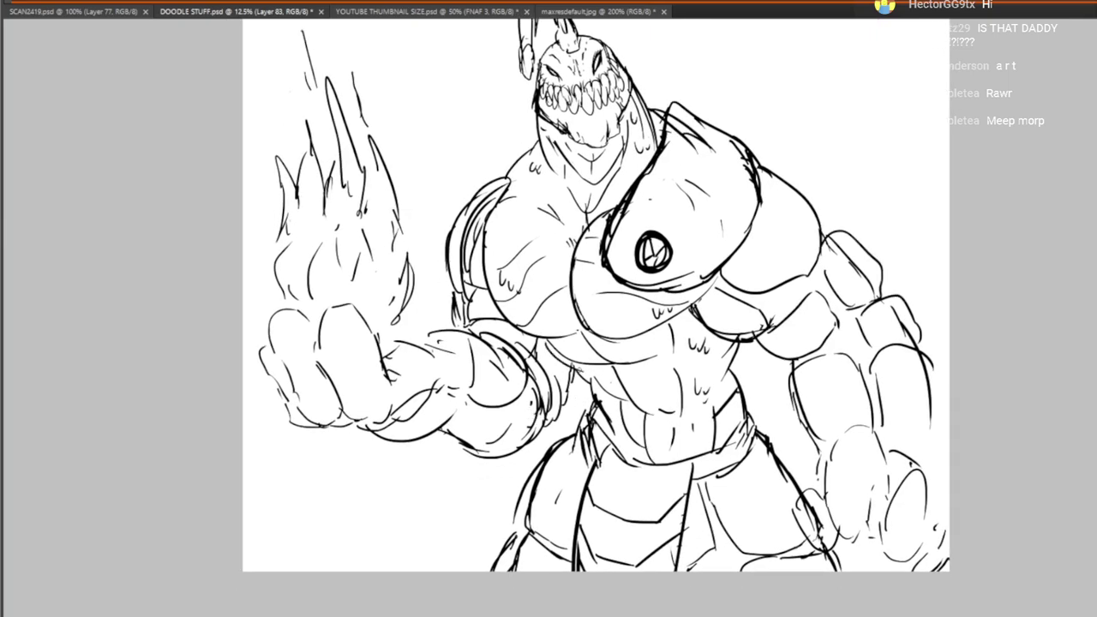
pyautogui.moveTo(586, 407); pyautogui.dragTo(509, 525)
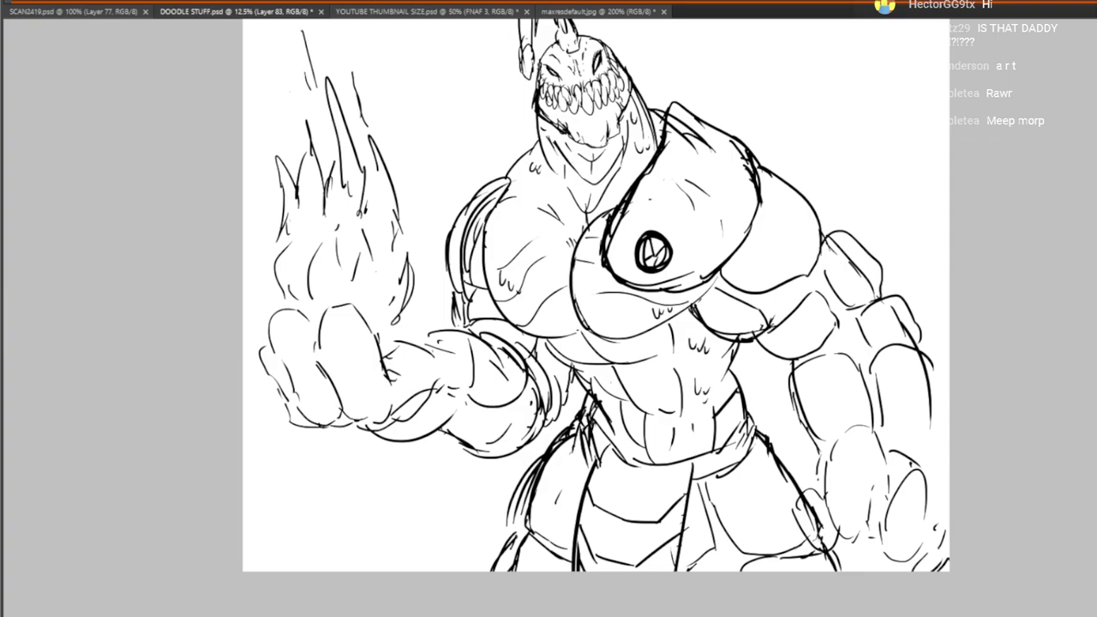
# Reinforce the outer contour of the right forearm and add short strokes around the right hand's fingers
pyautogui.moveTo(1000, 454); pyautogui.dragTo(1015, 519)
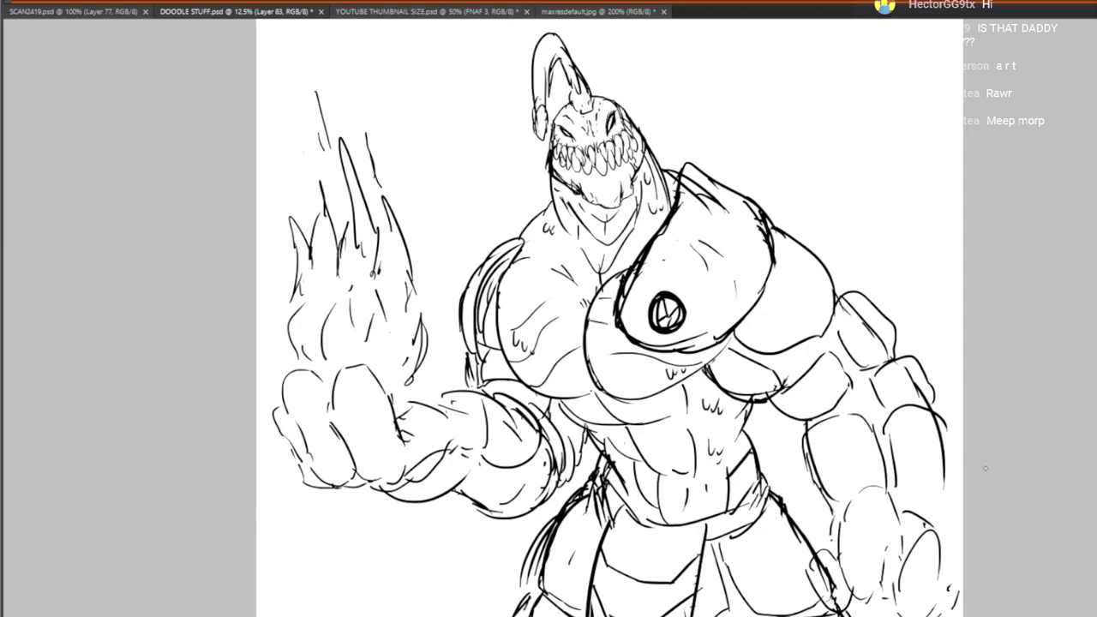
pyautogui.moveTo(842, 401); pyautogui.dragTo(844, 392)
pyautogui.moveTo(940, 410); pyautogui.dragTo(944, 497)
pyautogui.moveTo(953, 456)
pyautogui.mouseDown()
pyautogui.moveTo(957, 434)
pyautogui.moveTo(963, 544)
pyautogui.mouseUp()
pyautogui.moveTo(958, 589); pyautogui.dragTo(949, 615)
pyautogui.moveTo(938, 602); pyautogui.dragTo(925, 616)
# Erase the round emblem and the large shoulder pad covering the right side of the chest
pyautogui.moveTo(776, 421); pyautogui.dragTo(753, 413)
pyautogui.moveTo(615, 305)
pyautogui.mouseDown()
pyautogui.moveTo(639, 291)
pyautogui.moveTo(627, 301)
pyautogui.mouseUp()
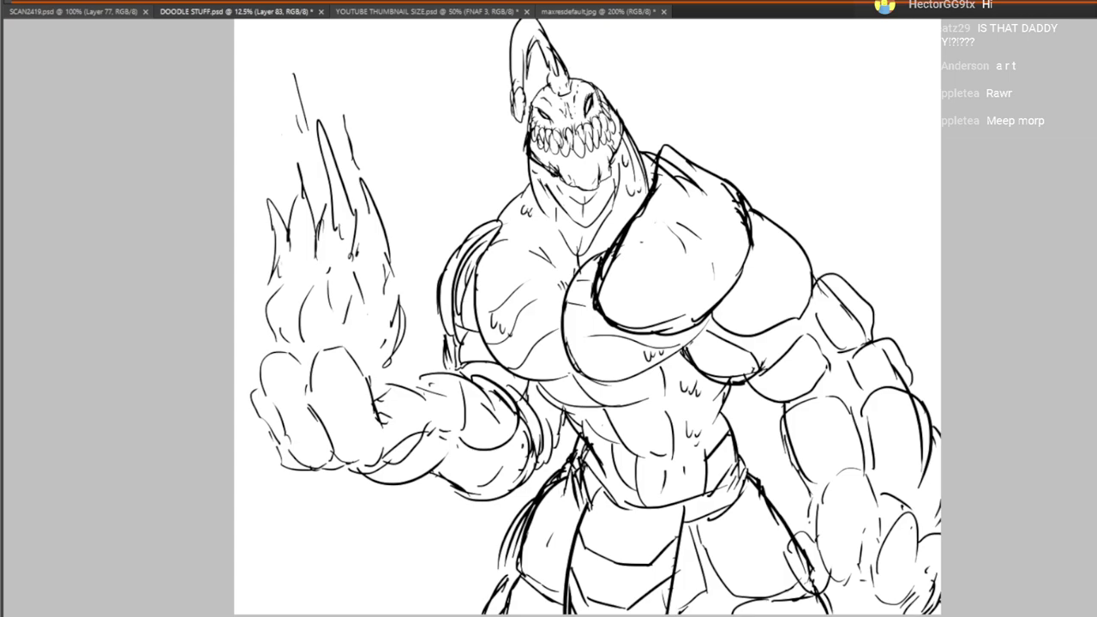
pyautogui.moveTo(600, 310)
pyautogui.mouseDown()
pyautogui.moveTo(611, 257)
pyautogui.moveTo(612, 327)
pyautogui.moveTo(688, 318)
pyautogui.moveTo(642, 215)
pyautogui.moveTo(703, 150)
pyautogui.moveTo(737, 193)
pyautogui.mouseUp()
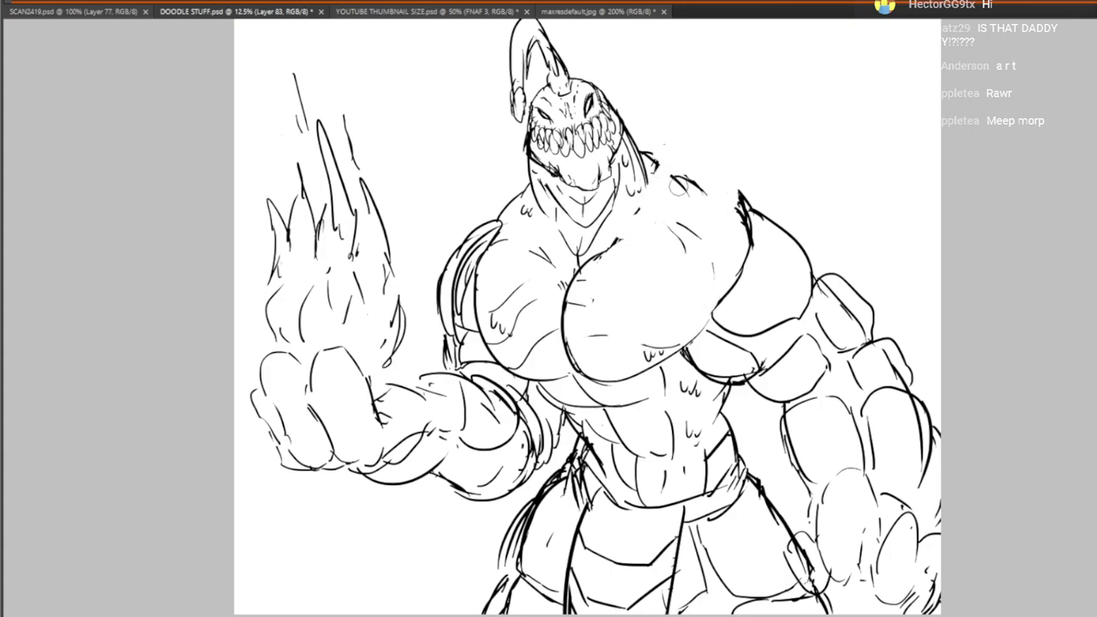
# Redraw the uncovered right chest and shoulder muscles, including the neck slope, and strengthen the upper pectoral contours
pyautogui.moveTo(609, 249); pyautogui.dragTo(619, 242)
pyautogui.moveTo(653, 220)
pyautogui.mouseDown()
pyautogui.moveTo(691, 249)
pyautogui.moveTo(720, 329)
pyautogui.mouseUp()
pyautogui.moveTo(664, 175)
pyautogui.mouseDown()
pyautogui.moveTo(681, 168)
pyautogui.moveTo(693, 185)
pyautogui.moveTo(729, 196)
pyautogui.moveTo(753, 227)
pyautogui.moveTo(713, 262)
pyautogui.mouseUp()
pyautogui.moveTo(737, 199)
pyautogui.mouseDown()
pyautogui.moveTo(758, 274)
pyautogui.moveTo(744, 264)
pyautogui.mouseUp()
pyautogui.moveTo(737, 223); pyautogui.dragTo(744, 267)
pyautogui.moveTo(696, 212); pyautogui.dragTo(731, 258)
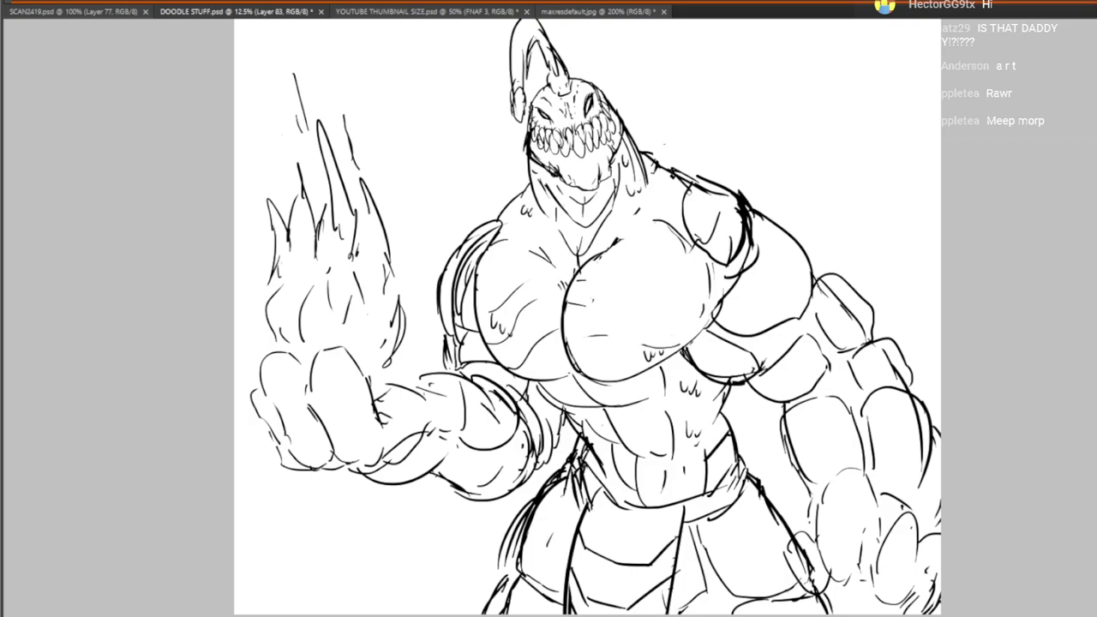
pyautogui.moveTo(561, 352)
pyautogui.mouseDown()
pyautogui.moveTo(575, 371)
pyautogui.moveTo(563, 393)
pyautogui.mouseUp()
pyautogui.moveTo(528, 263)
pyautogui.mouseDown()
pyautogui.moveTo(563, 282)
pyautogui.moveTo(658, 242)
pyautogui.mouseUp()
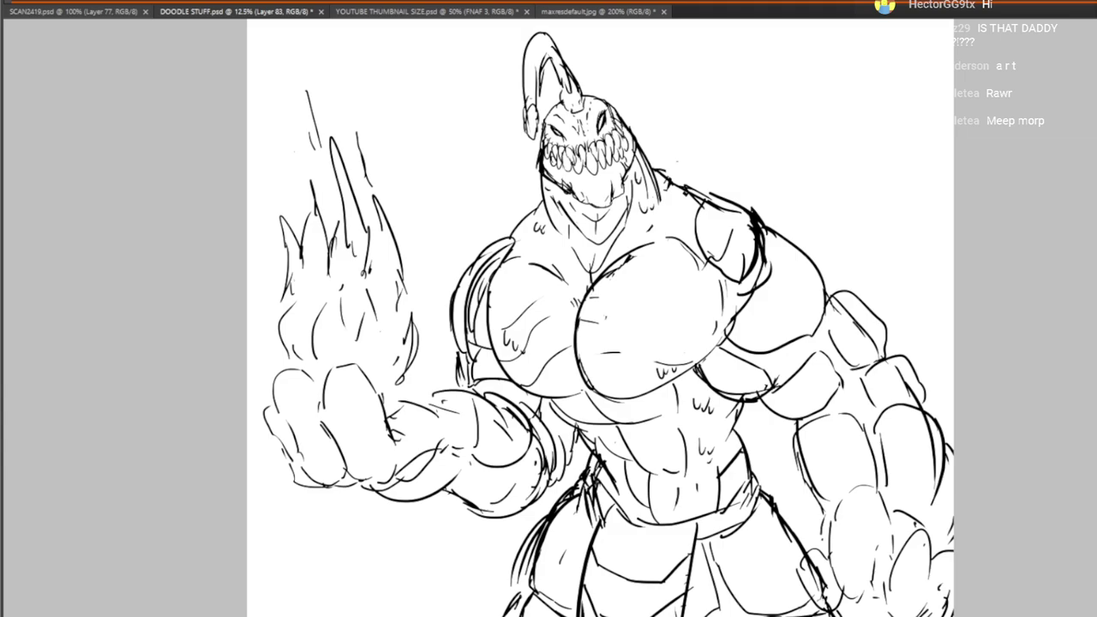
# Clear the finished monster sketch from the canvas and create a new empty layer
pyautogui.press('Delete')
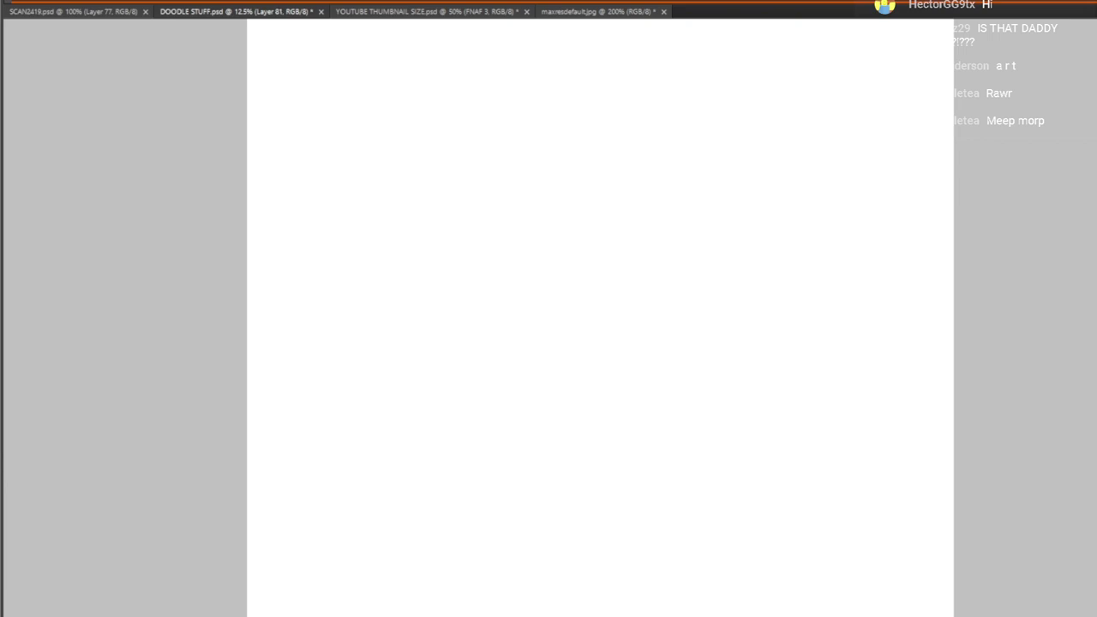
pyautogui.press('Delete')
pyautogui.press('Delete')
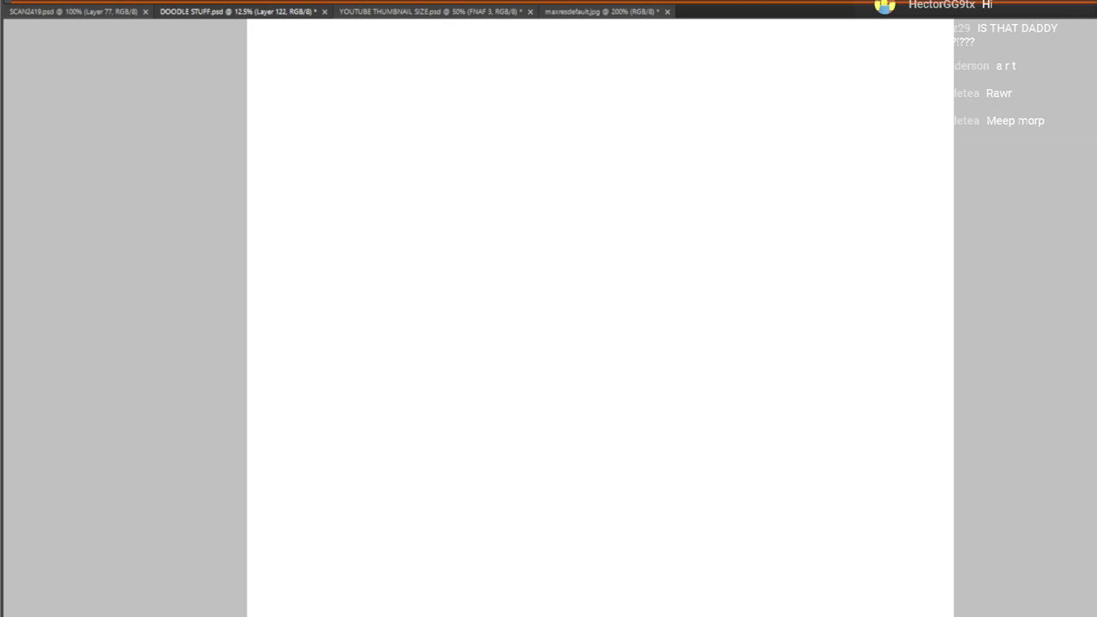
pyautogui.hotkey('ctrl', 'shift', 'alt', 'n')
# Draw a large curved arc for the top and front of a new creature's head
pyautogui.moveTo(451, 336); pyautogui.dragTo(475, 339)
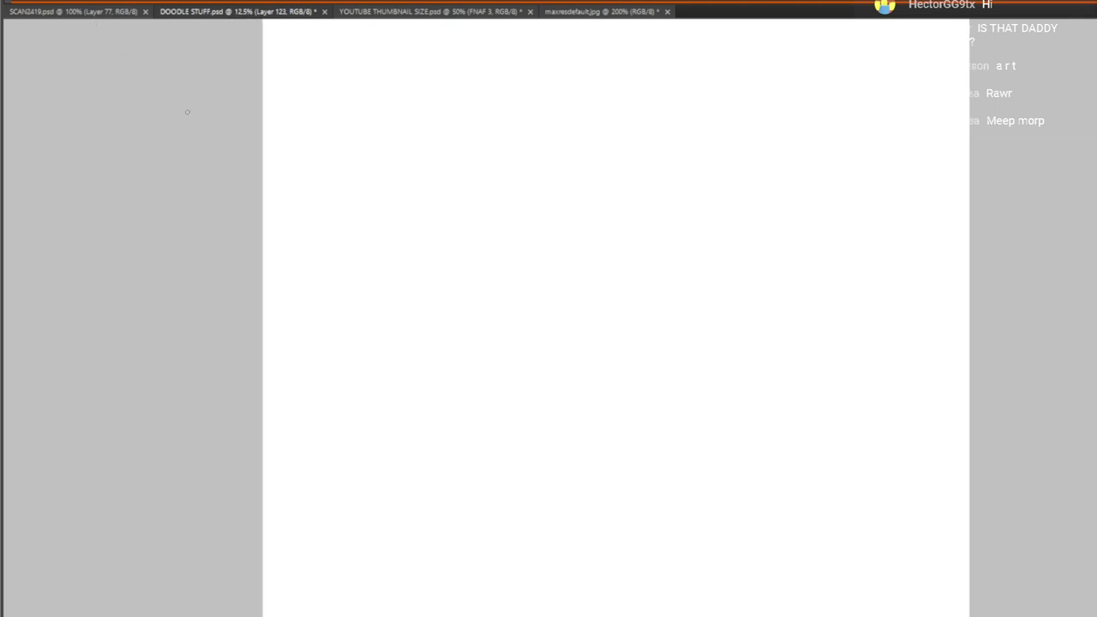
pyautogui.moveTo(383, 268); pyautogui.dragTo(384, 269)
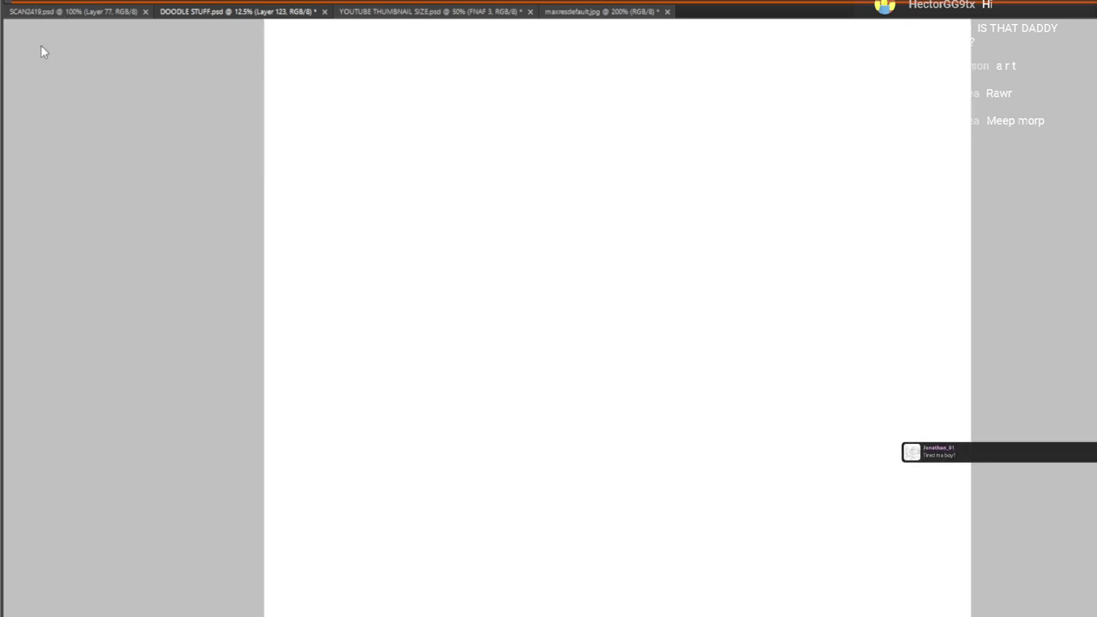
pyautogui.press('z')
pyautogui.click(575, 287)
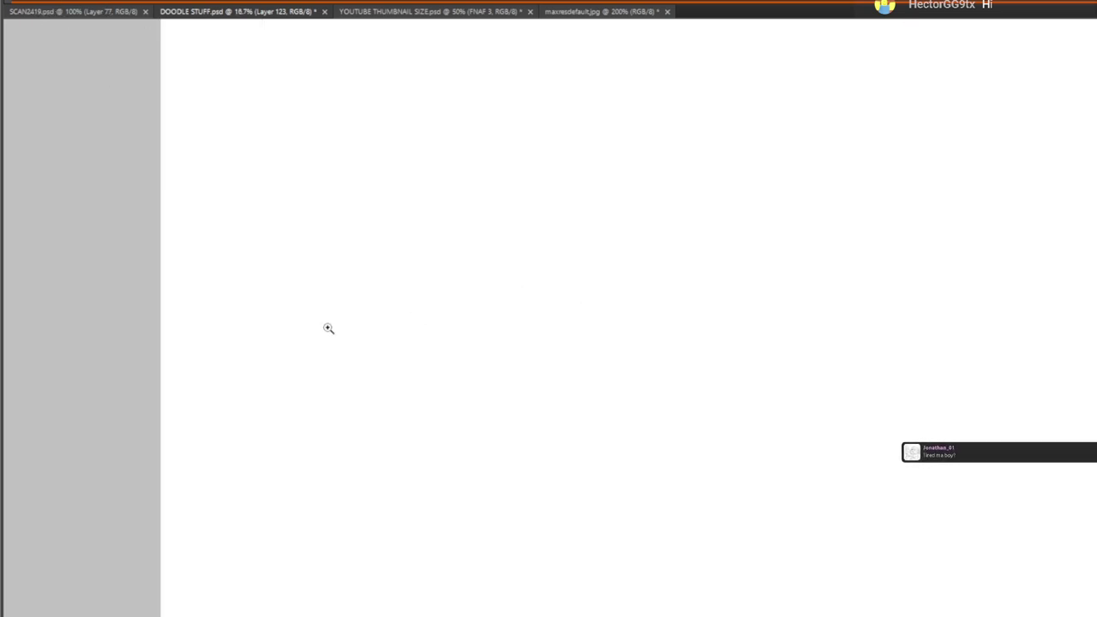
pyautogui.scroll(-1, 514, 282)
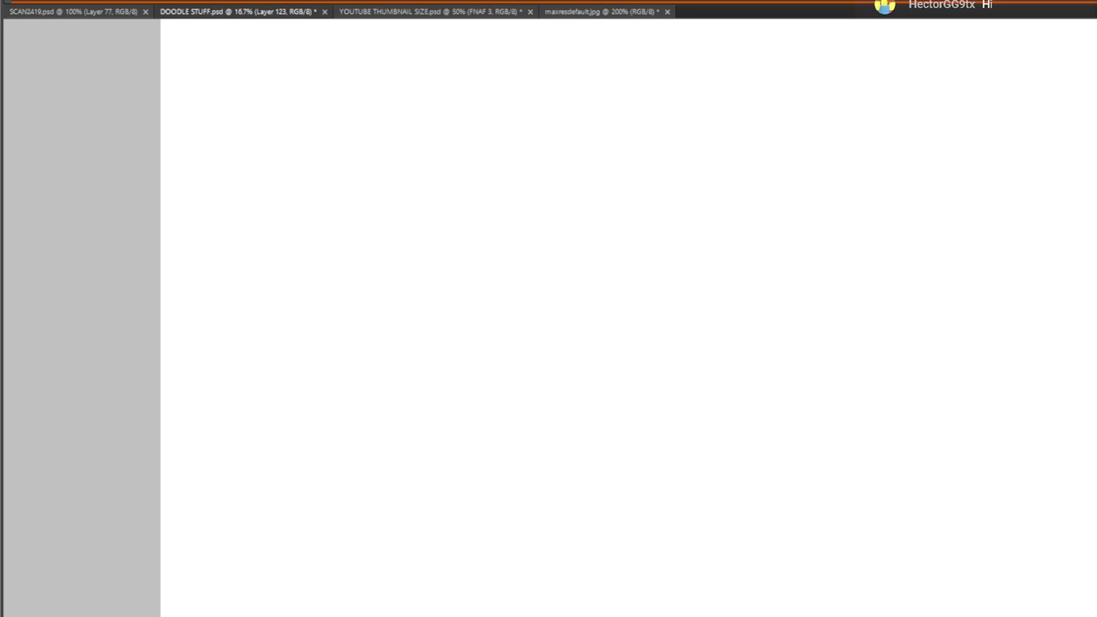
pyautogui.moveTo(737, 373)
pyautogui.mouseDown()
pyautogui.moveTo(583, 296)
pyautogui.moveTo(549, 215)
pyautogui.moveTo(654, 198)
pyautogui.moveTo(679, 182)
pyautogui.moveTo(671, 252)
pyautogui.mouseUp()
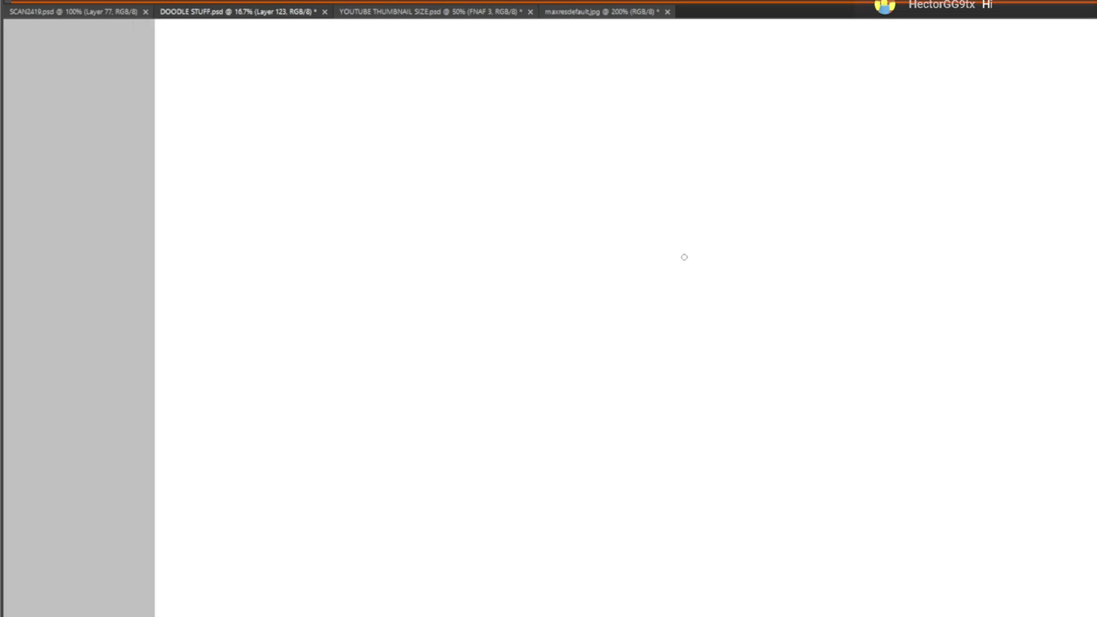
pyautogui.moveTo(518, 203); pyautogui.dragTo(526, 204)
pyautogui.moveTo(489, 292)
pyautogui.mouseDown()
pyautogui.moveTo(581, 145)
pyautogui.moveTo(693, 126)
pyautogui.mouseUp()
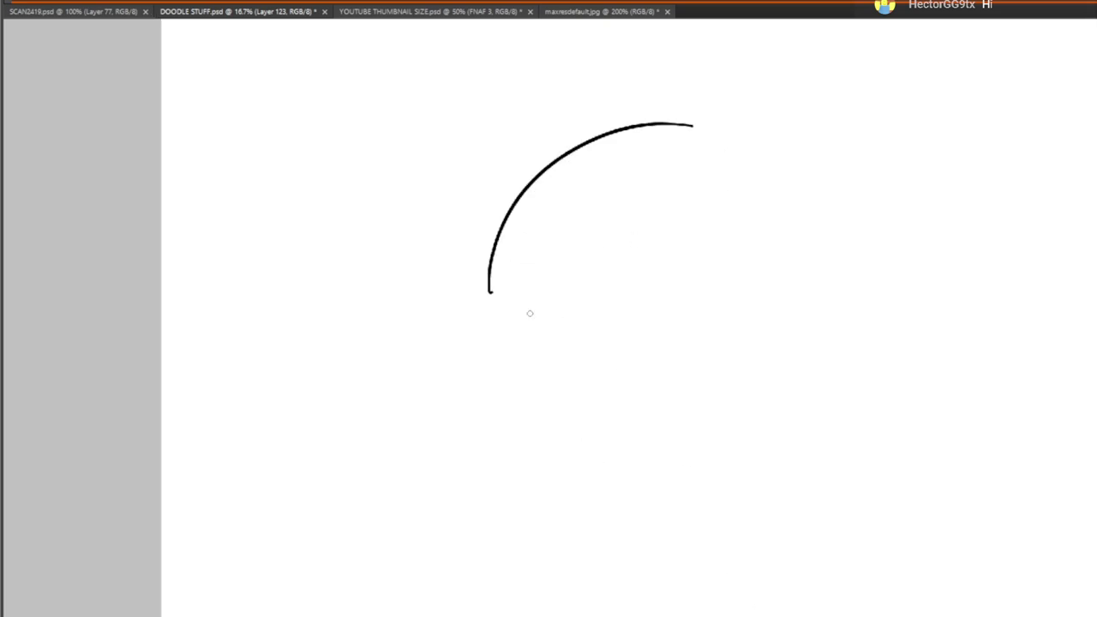
# Draw a row of long zigzag upper teeth below the arc, with light gum and cheek lines around it
pyautogui.moveTo(487, 283)
pyautogui.mouseDown()
pyautogui.moveTo(519, 282)
pyautogui.moveTo(564, 287)
pyautogui.moveTo(492, 303)
pyautogui.moveTo(505, 340)
pyautogui.moveTo(502, 309)
pyautogui.moveTo(515, 311)
pyautogui.moveTo(518, 352)
pyautogui.moveTo(522, 289)
pyautogui.moveTo(530, 314)
pyautogui.moveTo(556, 264)
pyautogui.moveTo(548, 294)
pyautogui.moveTo(580, 263)
pyautogui.moveTo(568, 291)
pyautogui.moveTo(586, 283)
pyautogui.moveTo(596, 265)
pyautogui.moveTo(587, 311)
pyautogui.moveTo(549, 293)
pyautogui.moveTo(492, 340)
pyautogui.mouseUp()
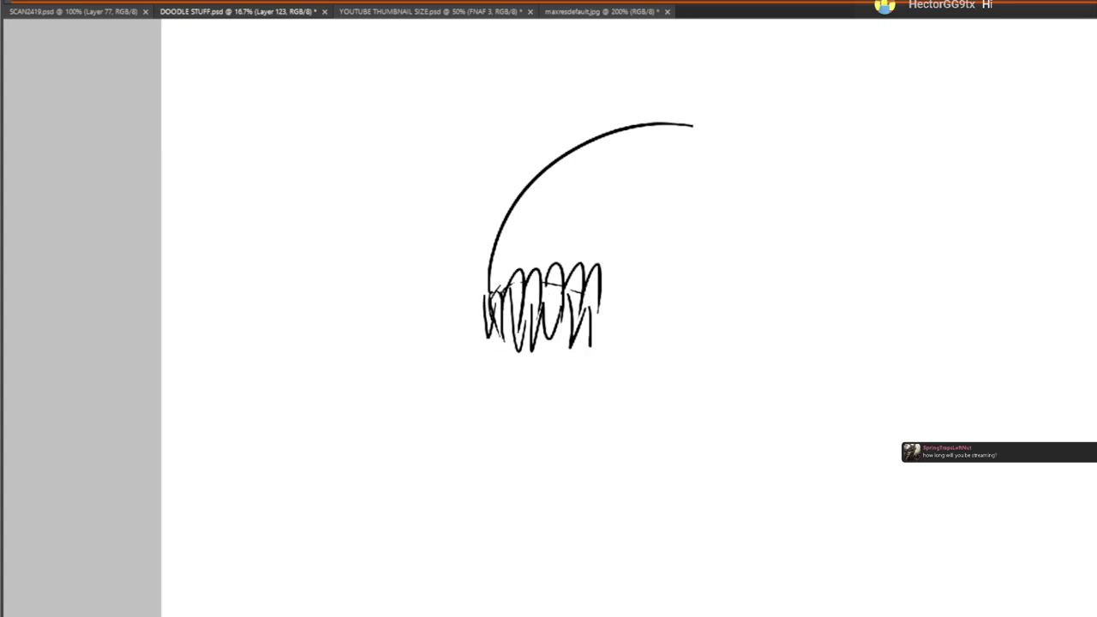
pyautogui.moveTo(600, 292); pyautogui.dragTo(635, 296)
pyautogui.moveTo(648, 300); pyautogui.dragTo(679, 305)
pyautogui.moveTo(601, 271); pyautogui.dragTo(649, 270)
pyautogui.moveTo(543, 260); pyautogui.dragTo(635, 244)
pyautogui.moveTo(501, 262)
pyautogui.mouseDown()
pyautogui.moveTo(557, 277)
pyautogui.moveTo(540, 252)
pyautogui.mouseUp()
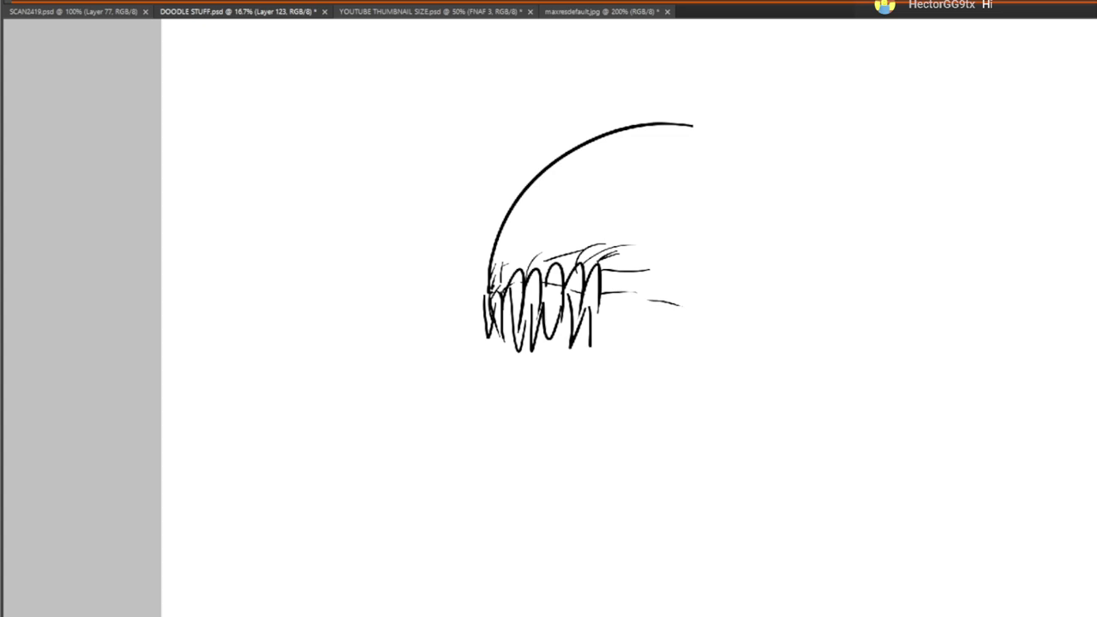
pyautogui.moveTo(688, 296); pyautogui.dragTo(733, 292)
# Draw the lower row of jagged teeth curving up to the mouth corner, with rounded bases and gum strokes
pyautogui.moveTo(674, 331)
pyautogui.mouseDown()
pyautogui.moveTo(606, 179)
pyautogui.moveTo(570, 342)
pyautogui.mouseUp()
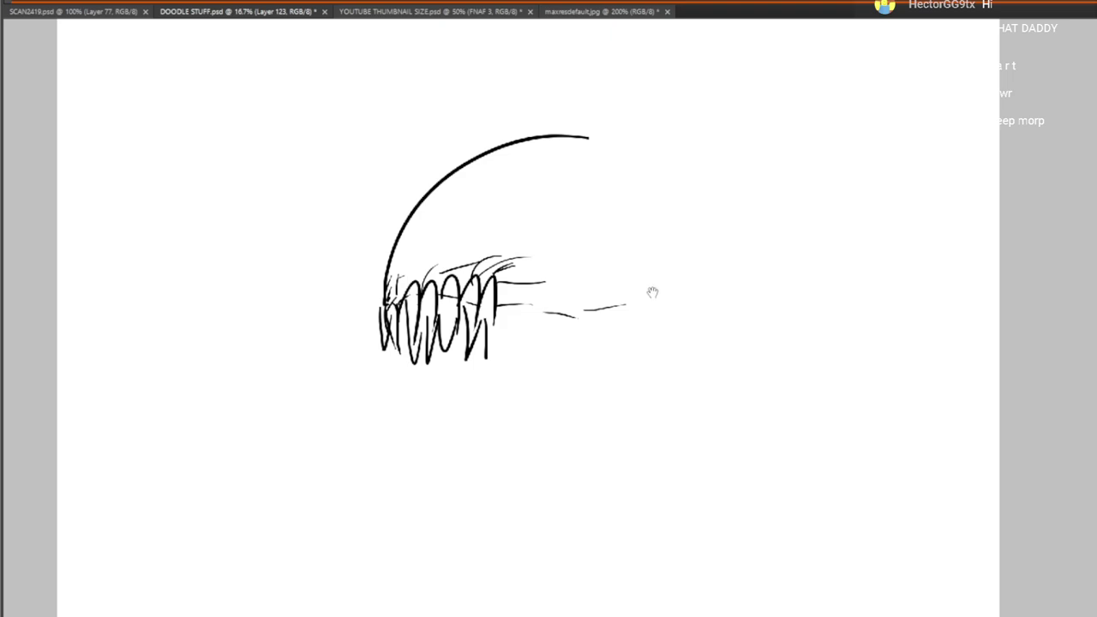
pyautogui.moveTo(652, 289); pyautogui.dragTo(747, 215)
pyautogui.moveTo(508, 308); pyautogui.dragTo(567, 301)
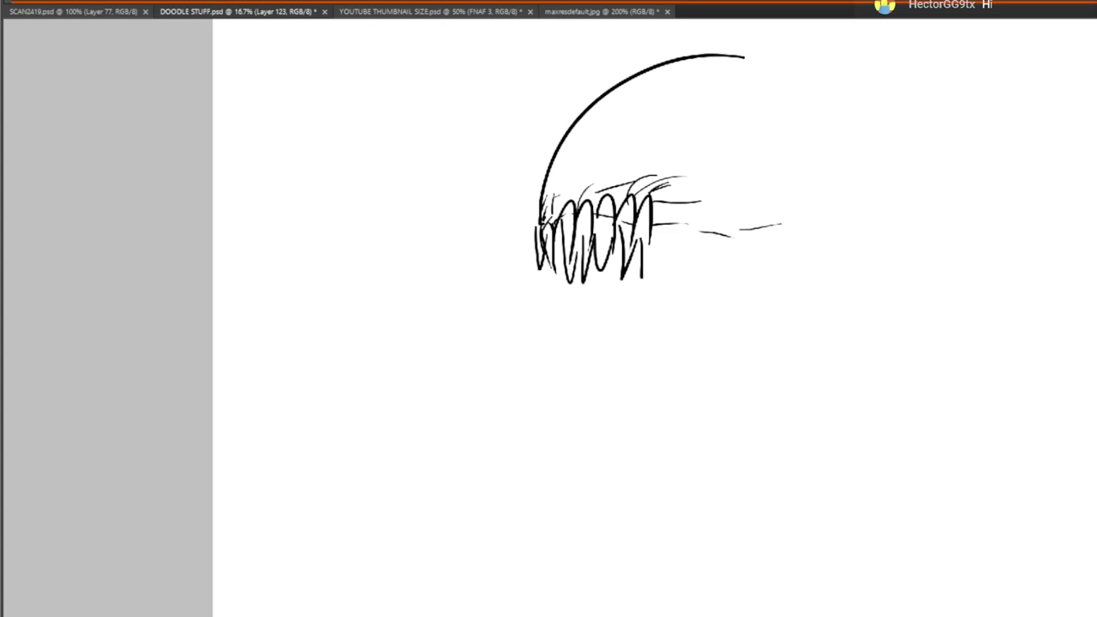
pyautogui.moveTo(554, 355)
pyautogui.mouseDown()
pyautogui.moveTo(576, 353)
pyautogui.moveTo(570, 305)
pyautogui.moveTo(598, 298)
pyautogui.moveTo(635, 351)
pyautogui.moveTo(553, 352)
pyautogui.moveTo(644, 314)
pyautogui.moveTo(659, 283)
pyautogui.moveTo(686, 273)
pyautogui.mouseUp()
pyautogui.moveTo(667, 209)
pyautogui.mouseDown()
pyautogui.moveTo(682, 271)
pyautogui.moveTo(676, 255)
pyautogui.moveTo(696, 278)
pyautogui.mouseUp()
pyautogui.moveTo(552, 324); pyautogui.dragTo(590, 318)
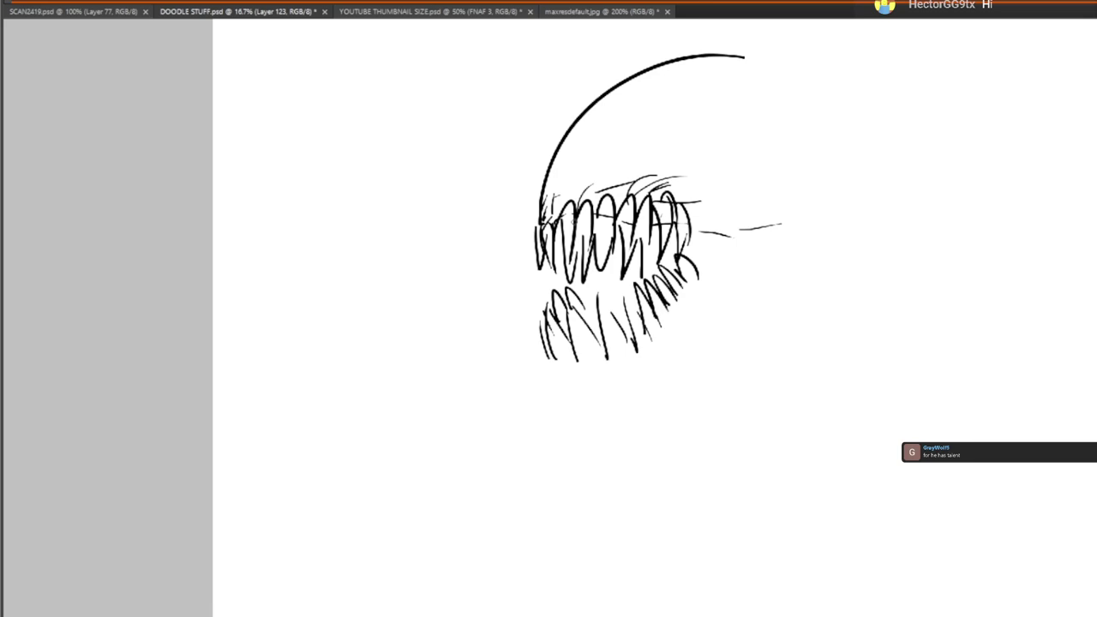
pyautogui.moveTo(510, 399); pyautogui.dragTo(534, 354)
pyautogui.moveTo(582, 300)
pyautogui.mouseDown()
pyautogui.moveTo(591, 323)
pyautogui.moveTo(629, 307)
pyautogui.moveTo(651, 312)
pyautogui.mouseUp()
pyautogui.moveTo(633, 257); pyautogui.dragTo(644, 280)
pyautogui.moveTo(589, 331)
pyautogui.mouseDown()
pyautogui.moveTo(580, 314)
pyautogui.moveTo(646, 333)
pyautogui.moveTo(665, 294)
pyautogui.moveTo(691, 297)
pyautogui.moveTo(671, 279)
pyautogui.moveTo(686, 309)
pyautogui.moveTo(696, 255)
pyautogui.moveTo(717, 232)
pyautogui.moveTo(708, 252)
pyautogui.mouseUp()
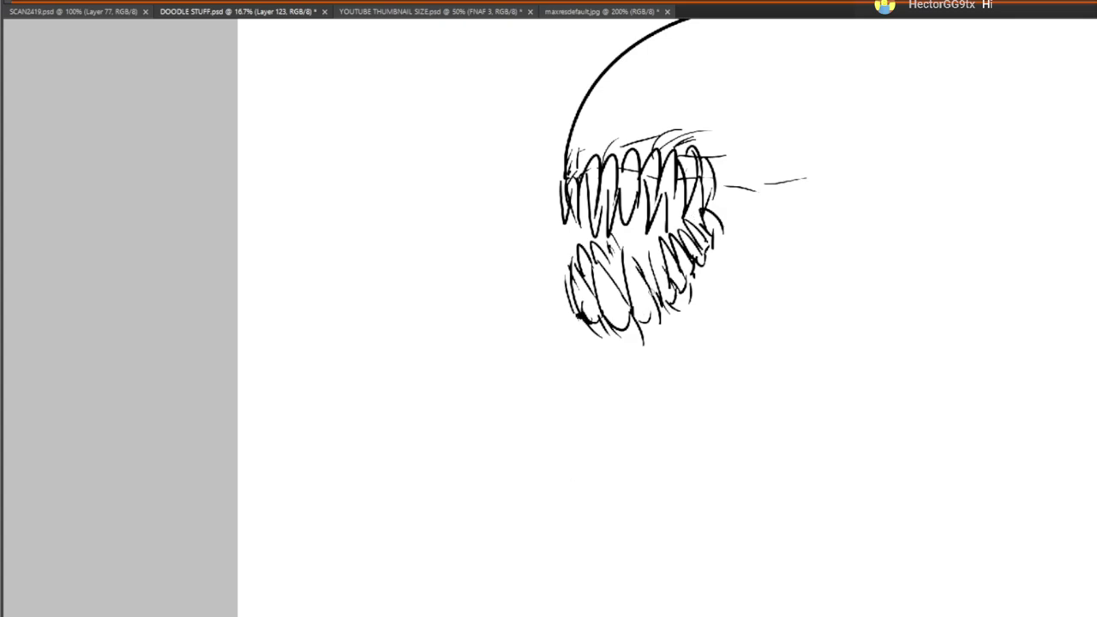
# Add creases at the mouth corner and draw a jaw tapering down to a pointed chin with a curved back edge
pyautogui.moveTo(691, 269); pyautogui.dragTo(718, 296)
pyautogui.moveTo(720, 257)
pyautogui.mouseDown()
pyautogui.moveTo(725, 270)
pyautogui.moveTo(730, 259)
pyautogui.mouseUp()
pyautogui.moveTo(577, 309); pyautogui.dragTo(604, 336)
pyautogui.moveTo(579, 325)
pyautogui.mouseDown()
pyautogui.moveTo(651, 428)
pyautogui.moveTo(769, 476)
pyautogui.moveTo(767, 304)
pyautogui.moveTo(750, 368)
pyautogui.mouseUp()
pyautogui.moveTo(769, 320)
pyautogui.mouseDown()
pyautogui.moveTo(784, 299)
pyautogui.moveTo(615, 418)
pyautogui.moveTo(655, 429)
pyautogui.mouseUp()
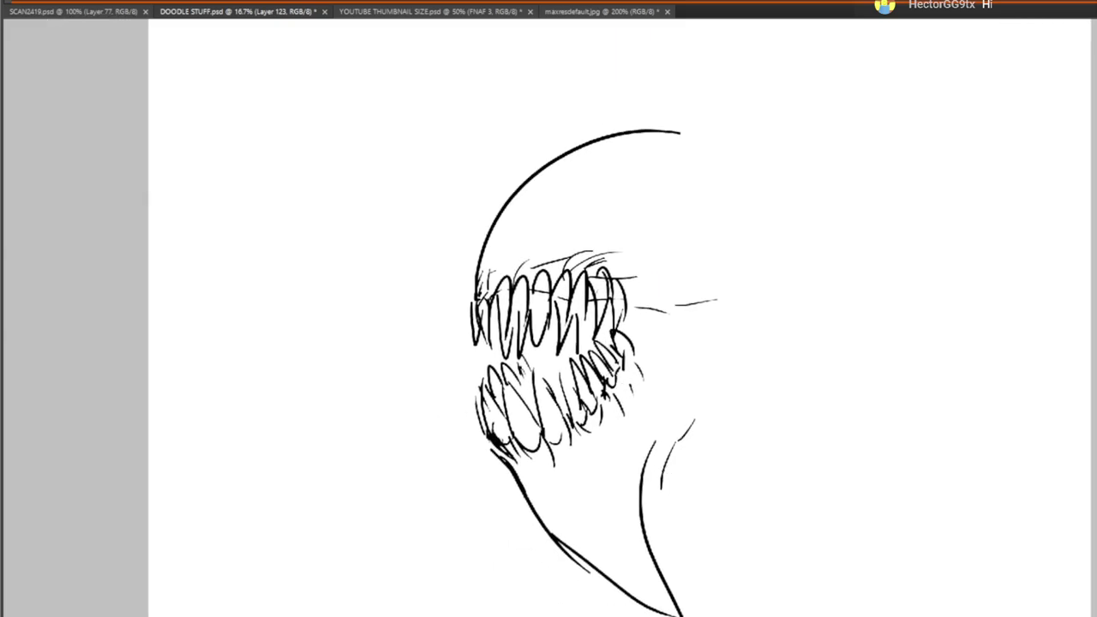
# Scale the whole head sketch down proportionally to about three quarters of its size
pyautogui.moveTo(639, 338); pyautogui.dragTo(602, 427)
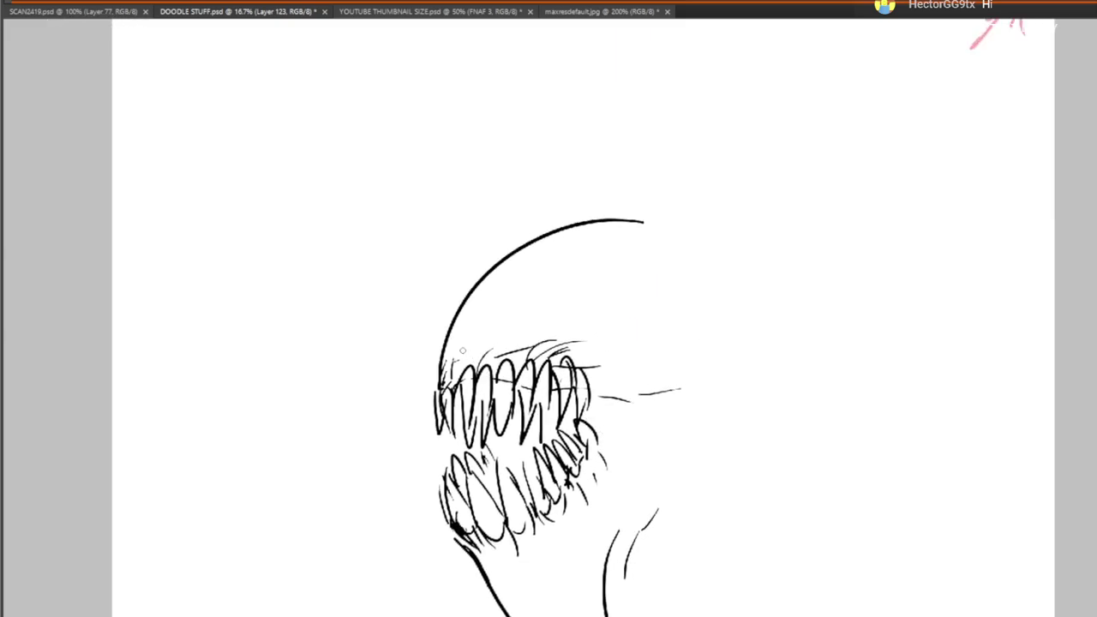
pyautogui.hotkey('ctrl', 't')
pyautogui.moveTo(493, 324); pyautogui.dragTo(598, 203)
pyautogui.moveTo(748, 437); pyautogui.dragTo(571, 392)
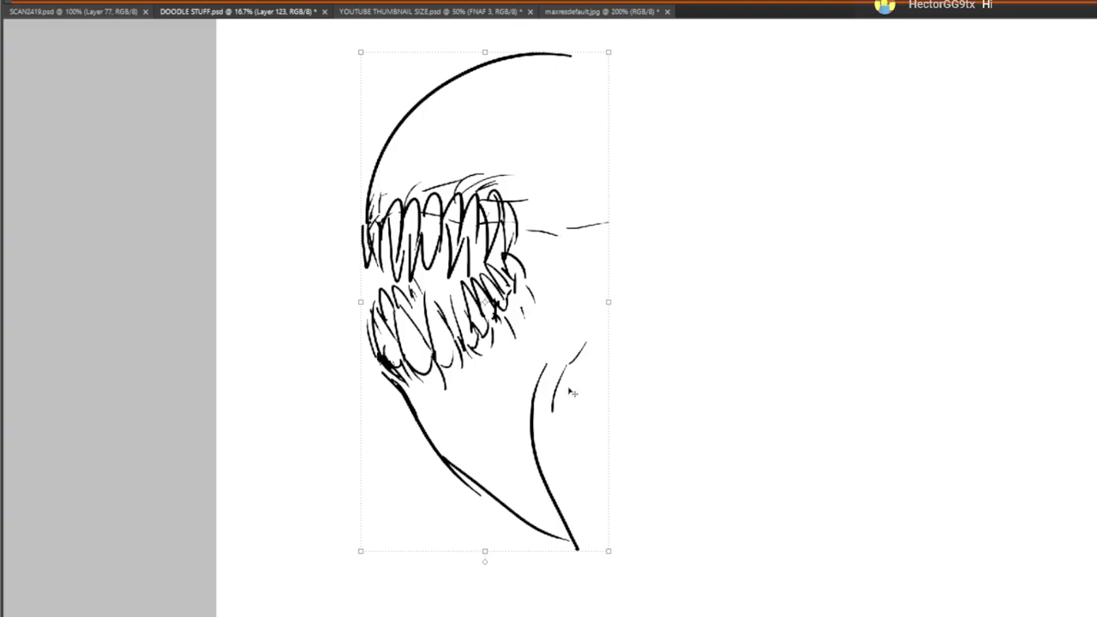
pyautogui.moveTo(609, 551); pyautogui.dragTo(506, 416)
pyautogui.press('Return')
pyautogui.moveTo(437, 291); pyautogui.dragTo(498, 438)
pyautogui.press('Return')
pyautogui.press('b')
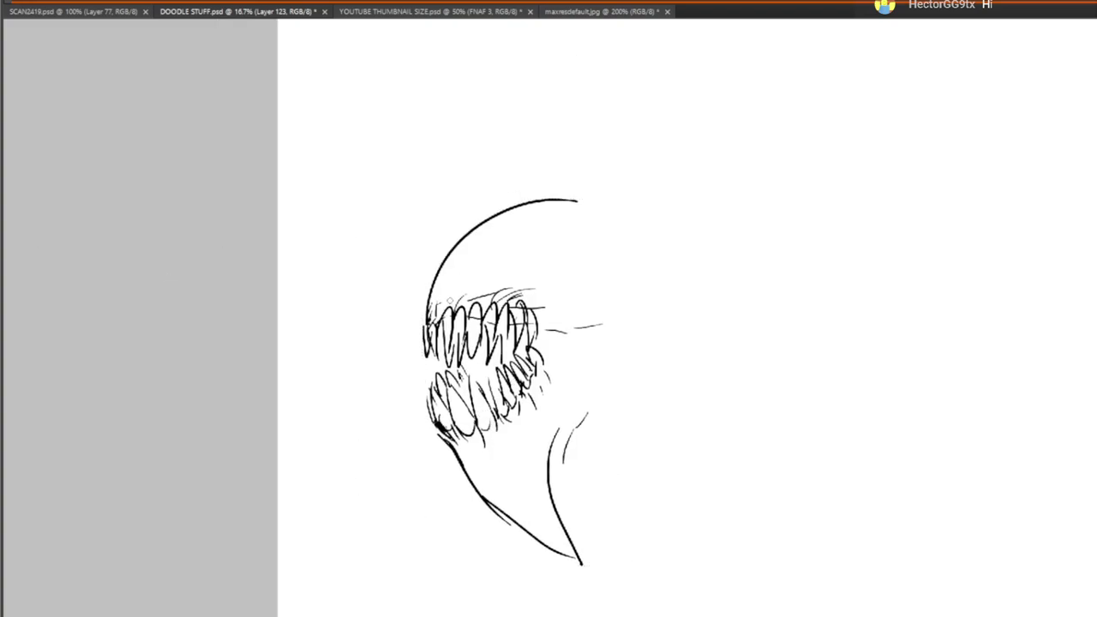
# Draw a thick crest arc sweeping back from the face to a pointed tip, with short inner contour lines
pyautogui.moveTo(419, 323); pyautogui.dragTo(781, 133)
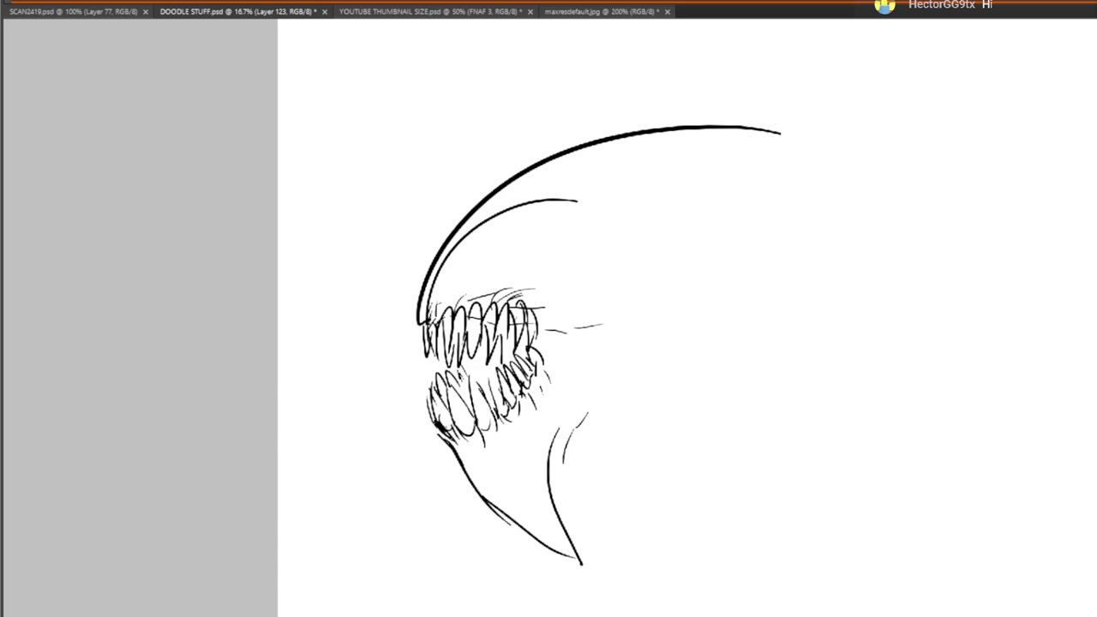
pyautogui.moveTo(566, 255); pyautogui.dragTo(576, 276)
pyautogui.moveTo(579, 225); pyautogui.dragTo(684, 169)
pyautogui.moveTo(743, 127); pyautogui.dragTo(862, 152)
pyautogui.moveTo(776, 120)
pyautogui.mouseDown()
pyautogui.moveTo(867, 152)
pyautogui.moveTo(655, 248)
pyautogui.mouseUp()
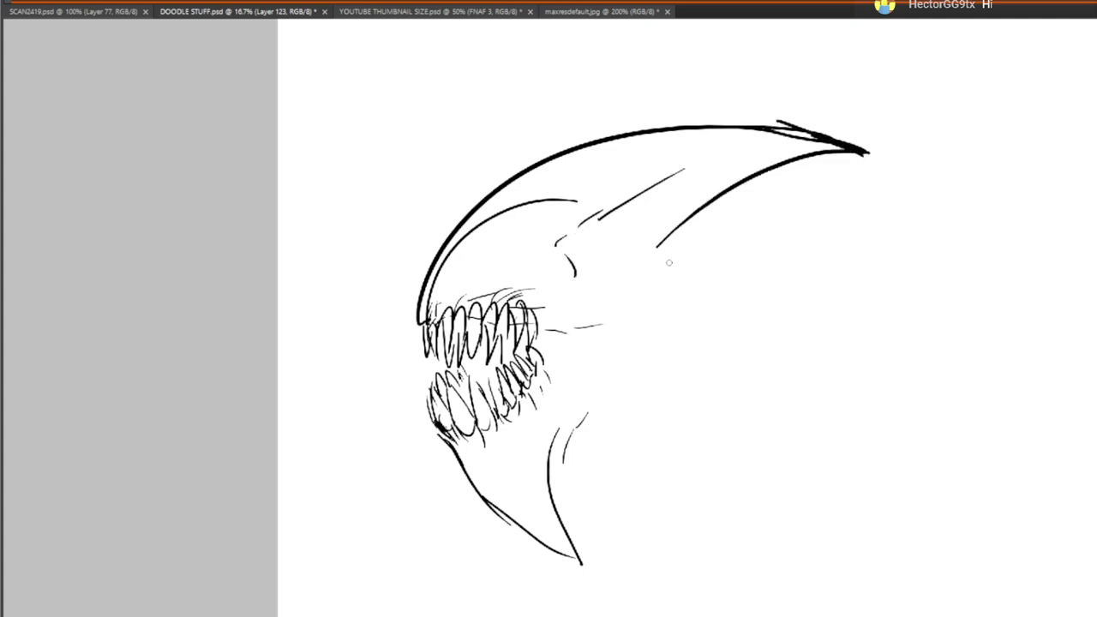
pyautogui.hotkey('ctrl', 'z')
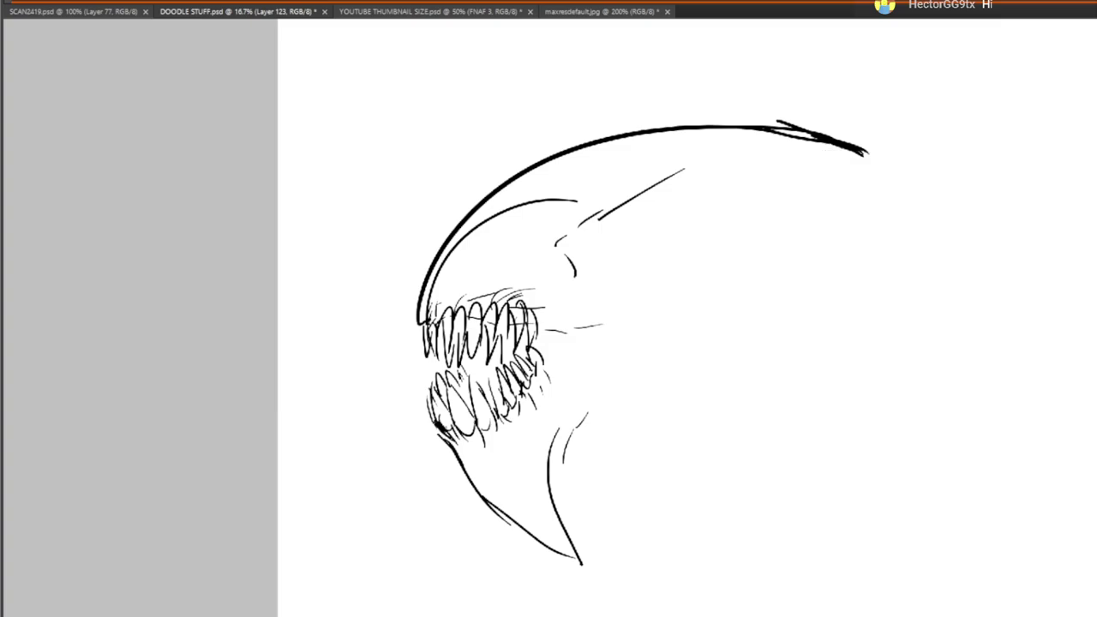
pyautogui.hotkey('ctrl', 'z')
pyautogui.hotkey('ctrl', 'z')
# Draw the crest's curved underside from its tip back toward the head, with a short stroke below it
pyautogui.moveTo(862, 154)
pyautogui.mouseDown()
pyautogui.moveTo(725, 180)
pyautogui.moveTo(639, 235)
pyautogui.mouseUp()
pyautogui.moveTo(638, 277); pyautogui.dragTo(640, 289)
# Sketch a long thick tusk sweeping back from the cheek and bending forward to a rounded tip
pyautogui.moveTo(643, 374); pyautogui.dragTo(653, 323)
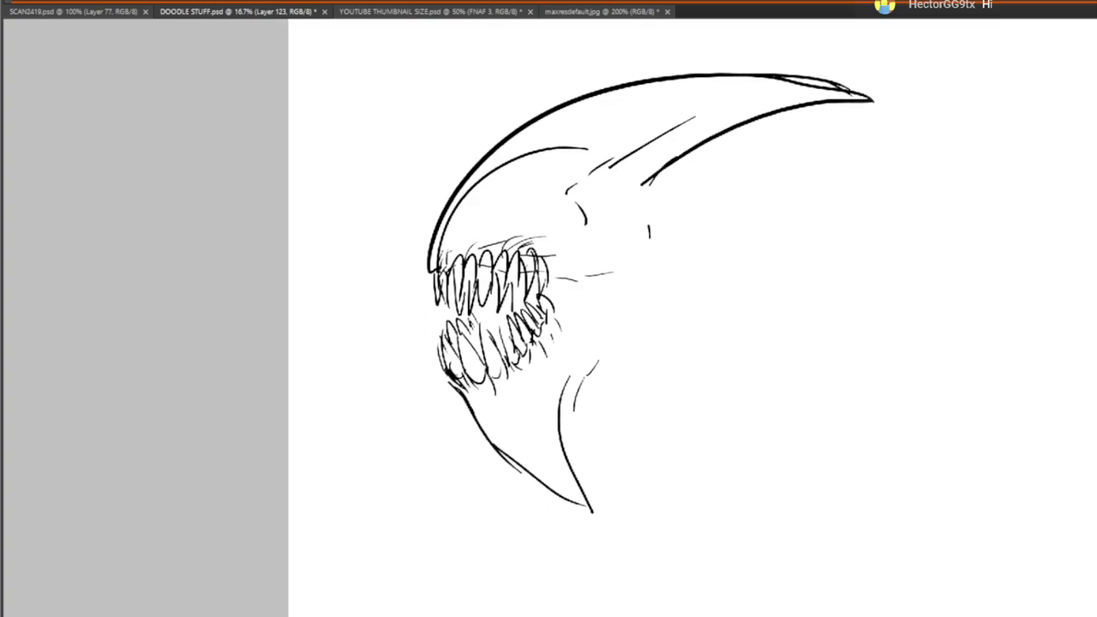
pyautogui.moveTo(690, 449); pyautogui.dragTo(737, 451)
pyautogui.moveTo(640, 298)
pyautogui.mouseDown()
pyautogui.moveTo(823, 330)
pyautogui.moveTo(885, 366)
pyautogui.mouseUp()
pyautogui.moveTo(662, 221)
pyautogui.mouseDown()
pyautogui.moveTo(723, 224)
pyautogui.moveTo(964, 297)
pyautogui.mouseUp()
pyautogui.moveTo(878, 317); pyautogui.dragTo(874, 339)
pyautogui.moveTo(862, 350); pyautogui.dragTo(794, 401)
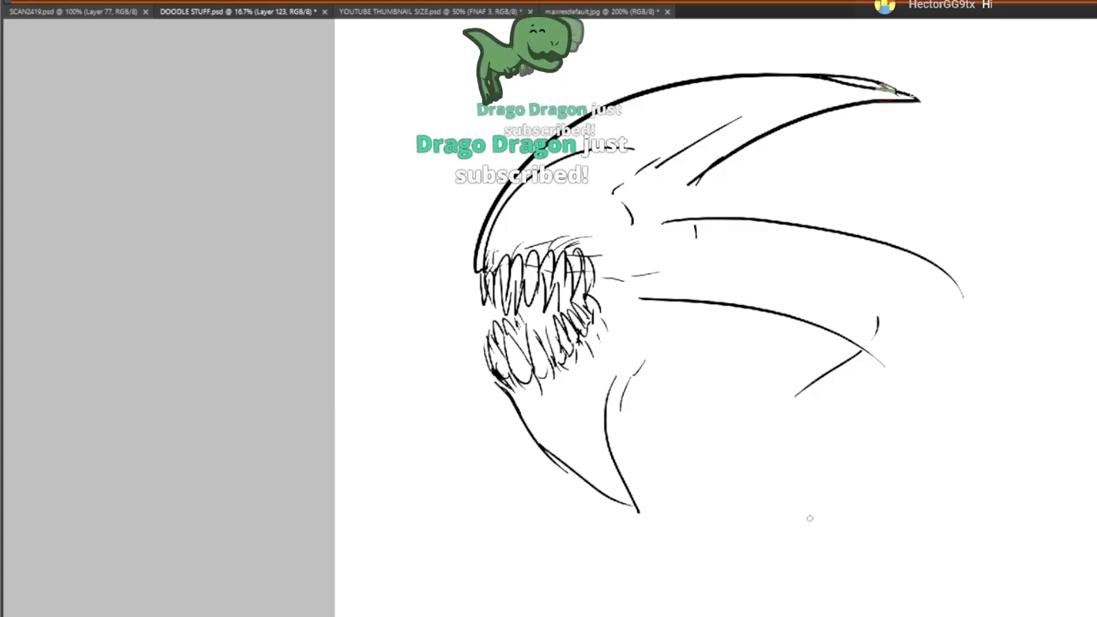
pyautogui.moveTo(787, 403)
pyautogui.mouseDown()
pyautogui.moveTo(898, 384)
pyautogui.moveTo(880, 404)
pyautogui.moveTo(880, 333)
pyautogui.moveTo(859, 353)
pyautogui.moveTo(862, 336)
pyautogui.moveTo(851, 359)
pyautogui.mouseUp()
pyautogui.moveTo(899, 309); pyautogui.dragTo(840, 350)
pyautogui.moveTo(434, 270)
pyautogui.mouseDown()
pyautogui.moveTo(591, 260)
pyautogui.moveTo(283, 300)
pyautogui.mouseUp()
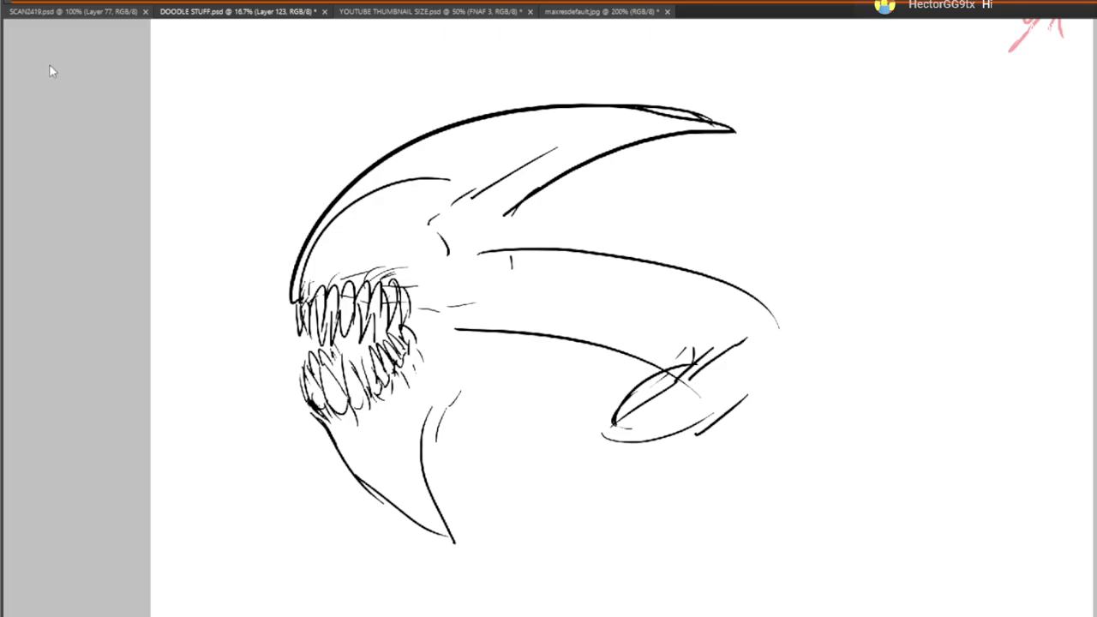
# Move the whole head sketch to the right on the canvas
pyautogui.hotkey('ctrl', 't')
pyautogui.moveTo(592, 360); pyautogui.dragTo(778, 324)
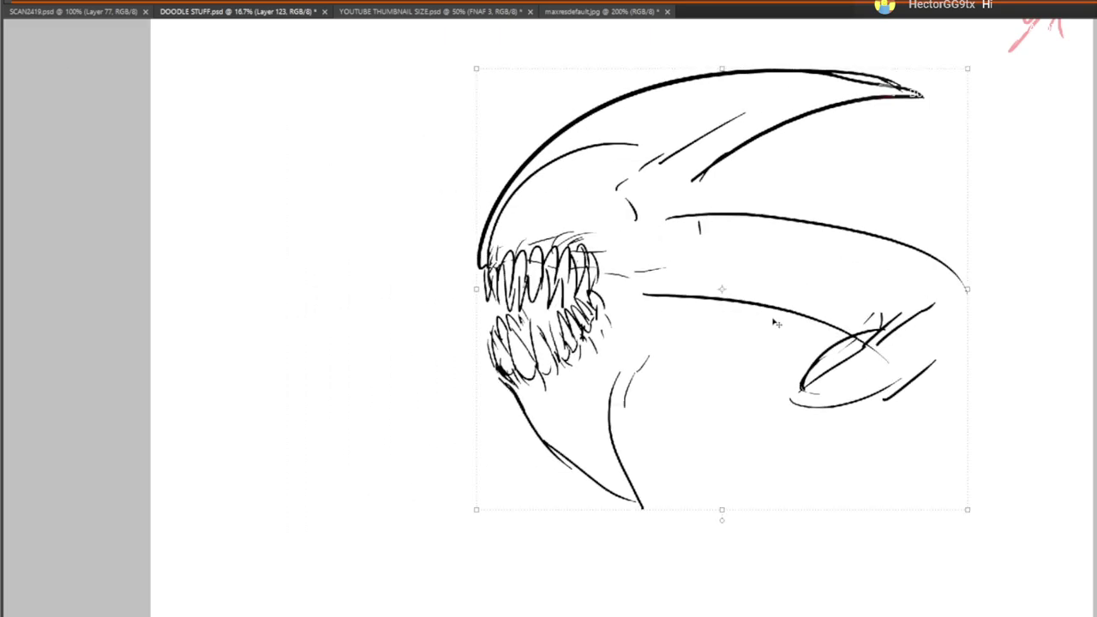
pyautogui.moveTo(595, 387); pyautogui.dragTo(400, 327)
pyautogui.press('Return')
# Close the outer bend and rounded tip of the cheek tusk, and erase stray lines inside it
pyautogui.moveTo(615, 321)
pyautogui.mouseDown()
pyautogui.moveTo(746, 304)
pyautogui.moveTo(762, 261)
pyautogui.mouseUp()
pyautogui.moveTo(760, 220)
pyautogui.mouseDown()
pyautogui.moveTo(755, 286)
pyautogui.moveTo(649, 311)
pyautogui.moveTo(686, 267)
pyautogui.mouseUp()
pyautogui.press('e')
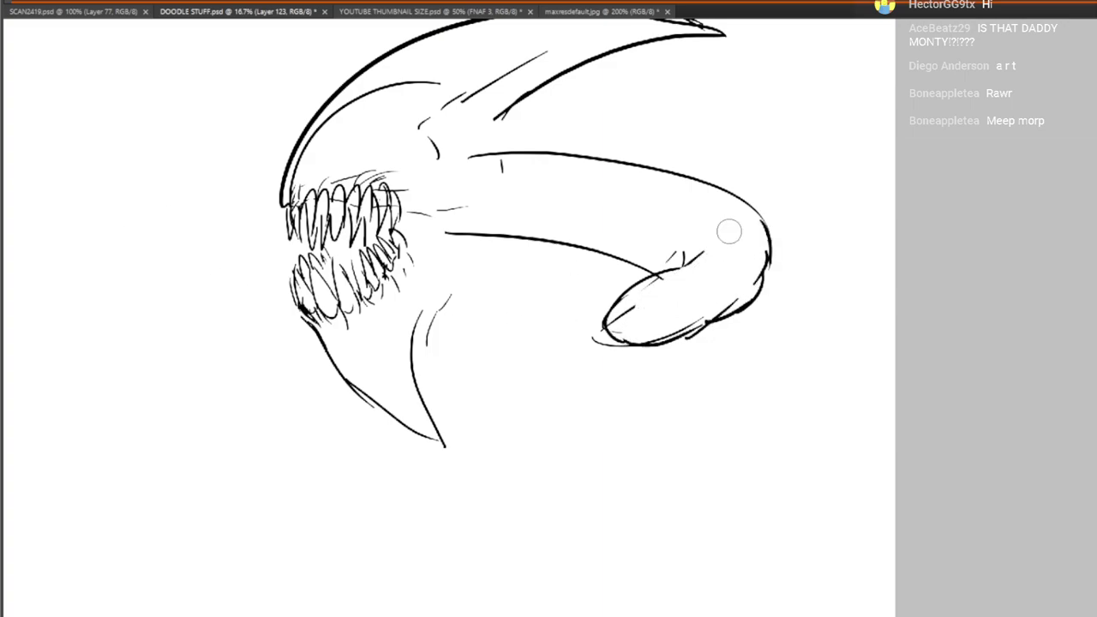
pyautogui.moveTo(636, 305)
pyautogui.mouseDown()
pyautogui.moveTo(633, 328)
pyautogui.moveTo(604, 344)
pyautogui.mouseUp()
# Sketch the far tusk projecting forward from behind the teeth, with upper and lower edges and a rounded tip
pyautogui.moveTo(445, 324)
pyautogui.mouseDown()
pyautogui.moveTo(549, 377)
pyautogui.moveTo(648, 372)
pyautogui.mouseUp()
pyautogui.moveTo(404, 247)
pyautogui.mouseDown()
pyautogui.moveTo(324, 311)
pyautogui.moveTo(334, 333)
pyautogui.moveTo(457, 294)
pyautogui.mouseUp()
pyautogui.moveTo(366, 267); pyautogui.dragTo(505, 226)
pyautogui.moveTo(392, 249); pyautogui.dragTo(483, 220)
pyautogui.moveTo(414, 310); pyautogui.dragTo(521, 280)
pyautogui.moveTo(372, 304); pyautogui.dragTo(431, 298)
pyautogui.moveTo(668, 377)
pyautogui.mouseDown()
pyautogui.moveTo(435, 337)
pyautogui.moveTo(443, 281)
pyautogui.mouseUp()
pyautogui.moveTo(670, 616); pyautogui.dragTo(652, 551)
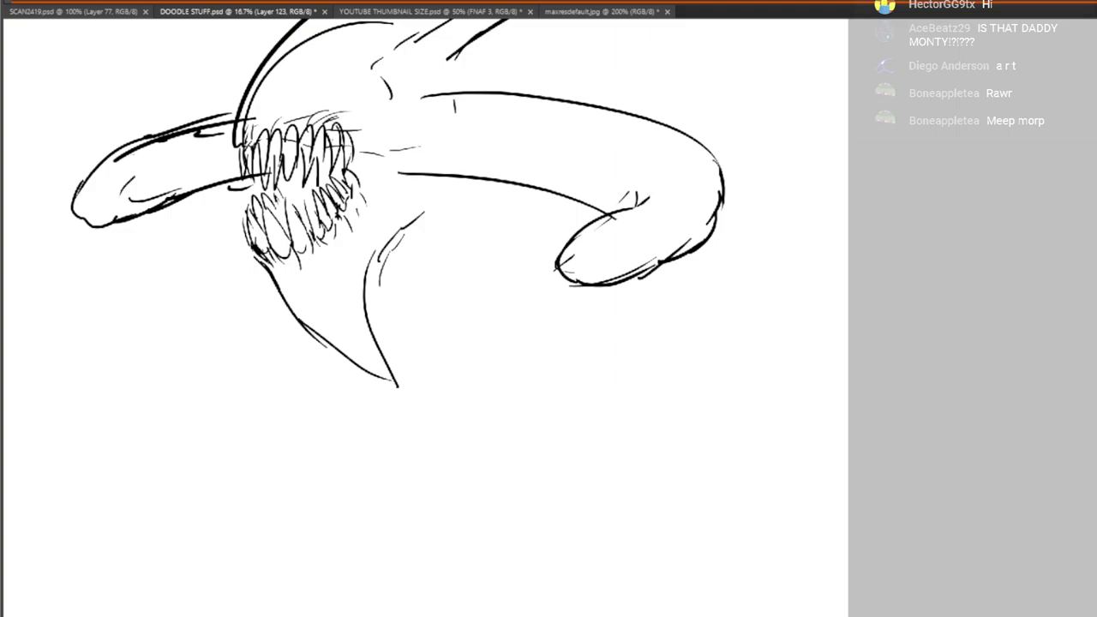
# Erase the near tusk's rounded tip and redraw it as a sharp, inward-curving point
pyautogui.moveTo(606, 355); pyautogui.dragTo(677, 384)
pyautogui.moveTo(677, 244)
pyautogui.mouseDown()
pyautogui.moveTo(622, 286)
pyautogui.moveTo(676, 303)
pyautogui.mouseUp()
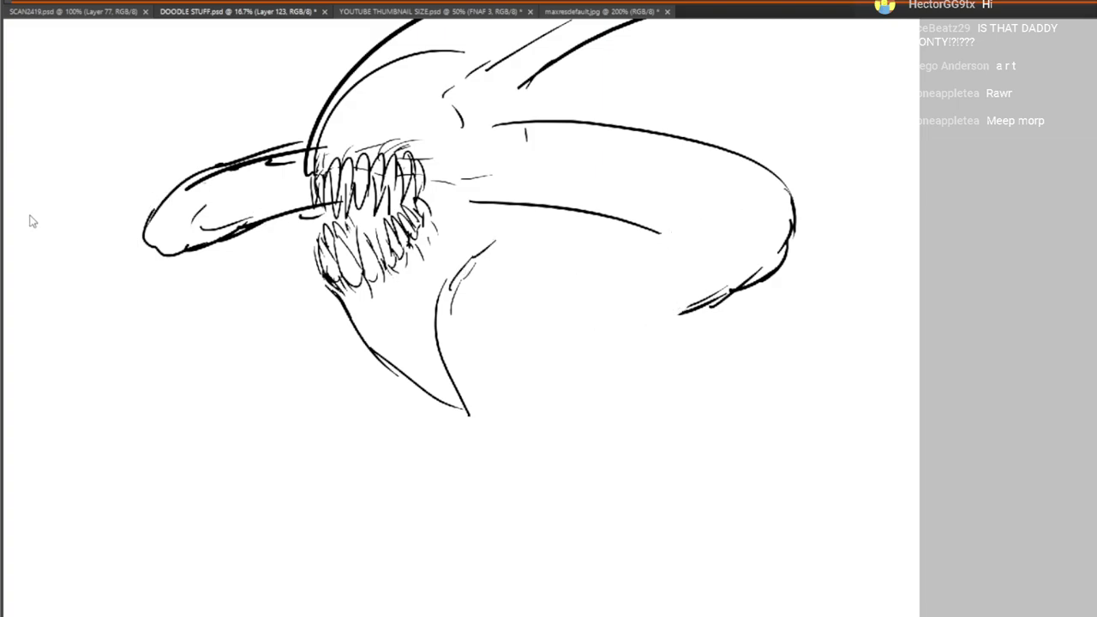
pyautogui.moveTo(662, 226); pyautogui.dragTo(607, 305)
pyautogui.moveTo(581, 326); pyautogui.dragTo(736, 293)
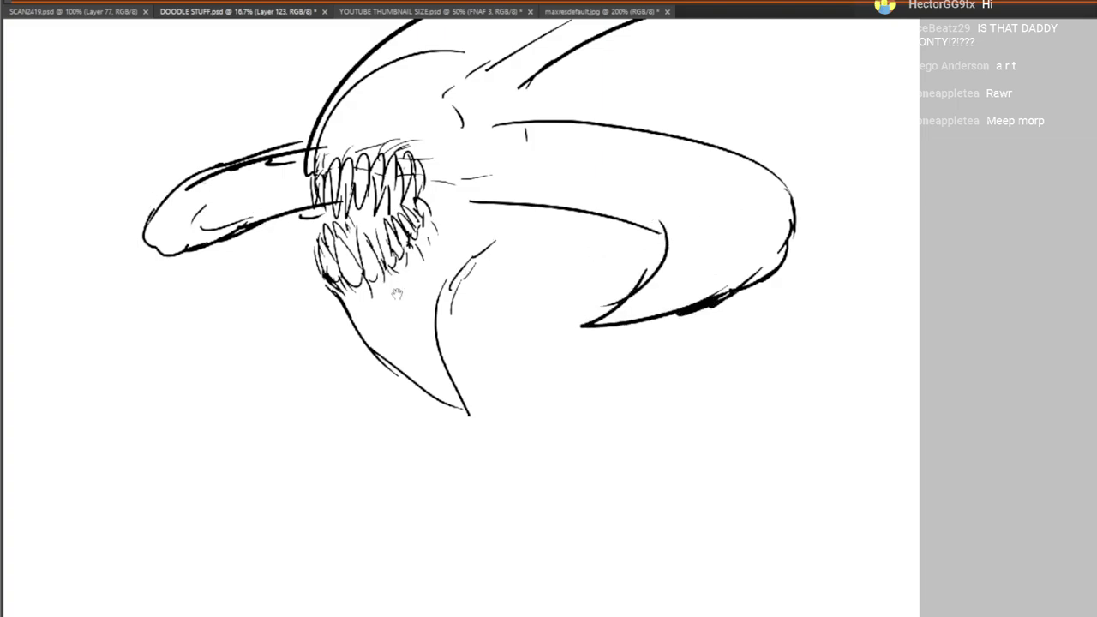
# Erase the far tusk's rounded end and redraw it as a longer, downward-curving taper
pyautogui.moveTo(397, 294); pyautogui.dragTo(540, 284)
pyautogui.moveTo(343, 193)
pyautogui.mouseDown()
pyautogui.moveTo(316, 178)
pyautogui.moveTo(269, 275)
pyautogui.mouseUp()
pyautogui.moveTo(343, 242); pyautogui.dragTo(364, 224)
pyautogui.moveTo(367, 159); pyautogui.dragTo(251, 253)
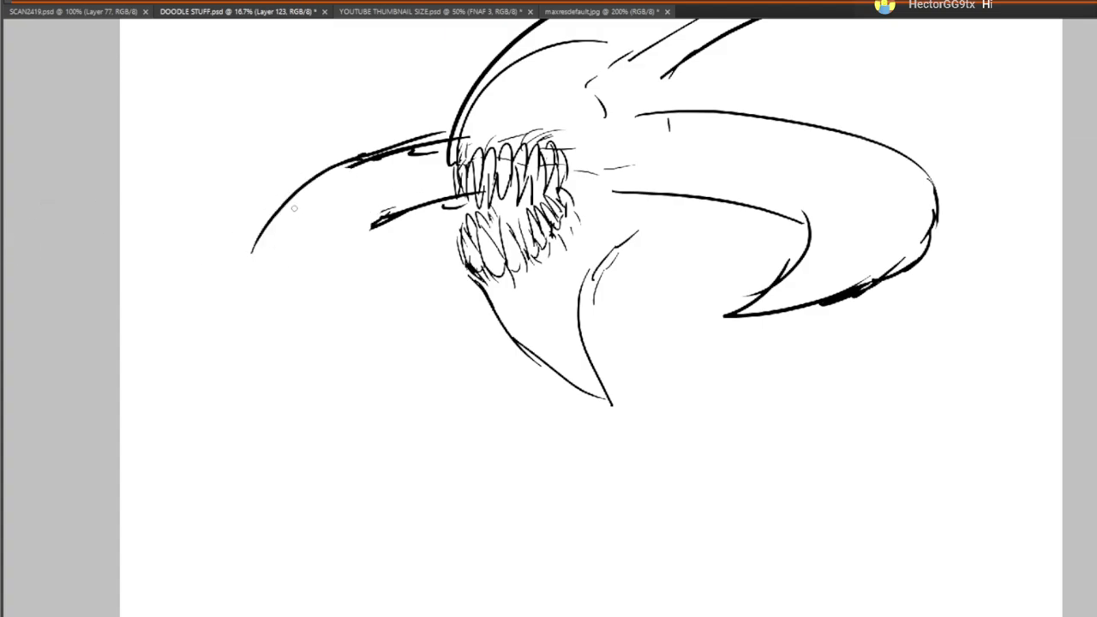
pyautogui.moveTo(307, 178); pyautogui.dragTo(253, 258)
pyautogui.moveTo(267, 223)
pyautogui.mouseDown()
pyautogui.moveTo(320, 245)
pyautogui.moveTo(369, 229)
pyautogui.mouseUp()
pyautogui.moveTo(336, 242)
pyautogui.mouseDown()
pyautogui.moveTo(406, 199)
pyautogui.moveTo(266, 316)
pyautogui.mouseUp()
pyautogui.moveTo(300, 234); pyautogui.dragTo(335, 224)
pyautogui.moveTo(447, 253); pyautogui.dragTo(425, 253)
# Erase the crest's inner contour, darken its front corner and add sweeping lines along its surface
pyautogui.press('e')
pyautogui.moveTo(340, 223)
pyautogui.mouseDown()
pyautogui.moveTo(325, 235)
pyautogui.moveTo(365, 181)
pyautogui.moveTo(343, 201)
pyautogui.moveTo(488, 115)
pyautogui.moveTo(375, 166)
pyautogui.mouseUp()
pyautogui.press('b')
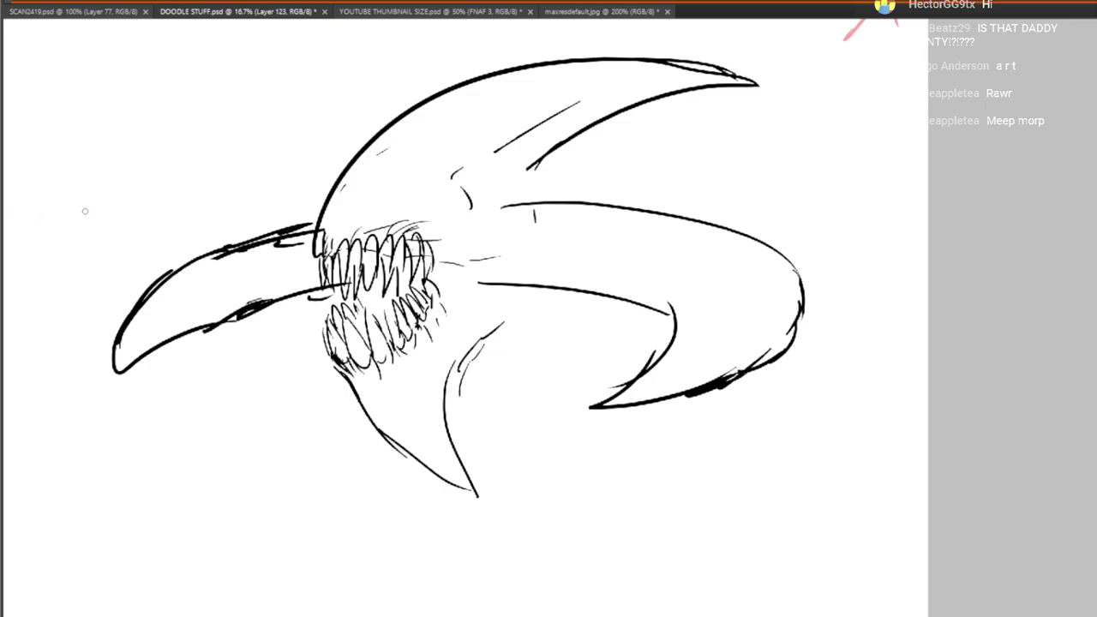
pyautogui.moveTo(318, 237); pyautogui.dragTo(317, 281)
pyautogui.moveTo(343, 214); pyautogui.dragTo(401, 124)
pyautogui.moveTo(375, 191); pyautogui.dragTo(515, 101)
pyautogui.moveTo(468, 169); pyautogui.dragTo(512, 125)
pyautogui.moveTo(517, 186); pyautogui.dragTo(540, 161)
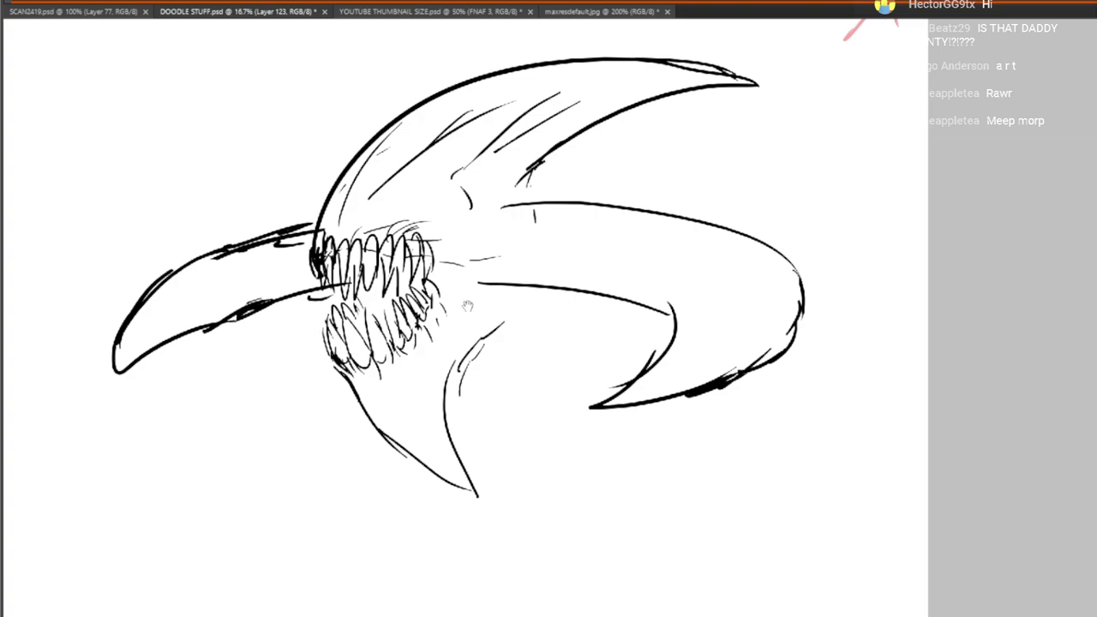
# Draw a curved eye-socket shape at the base of the crest and a short crease behind the lower teeth
pyautogui.moveTo(463, 144); pyautogui.dragTo(428, 214)
pyautogui.moveTo(511, 110); pyautogui.dragTo(470, 209)
pyautogui.moveTo(482, 134); pyautogui.dragTo(440, 219)
pyautogui.moveTo(419, 375); pyautogui.dragTo(433, 345)
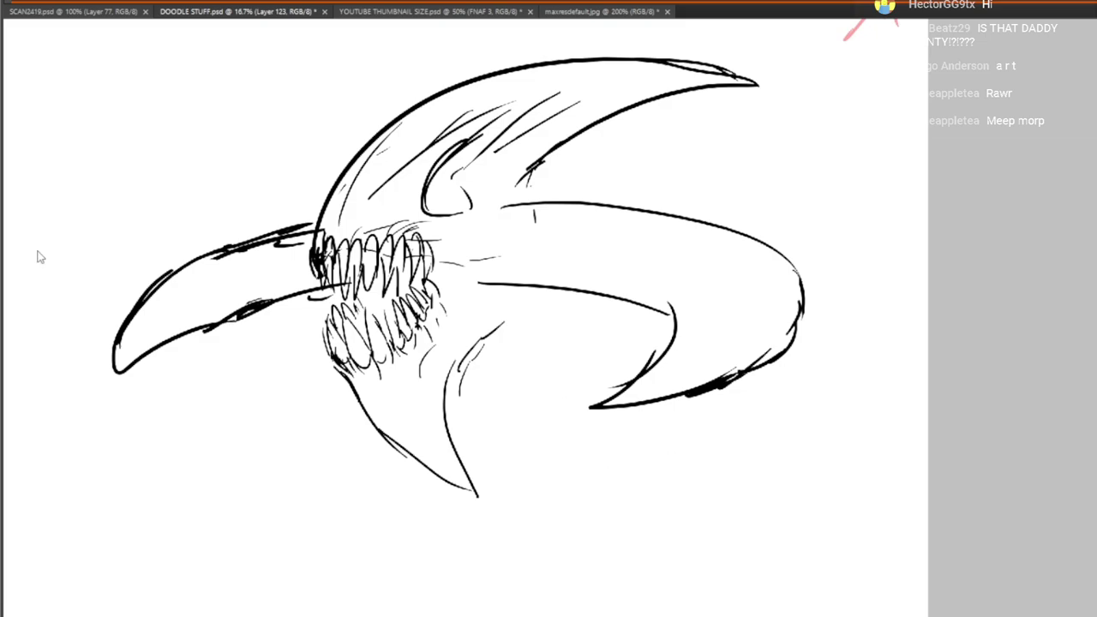
# Join the near tusk's upper edge to the face and add strokes at the crest's base and behind the jaw
pyautogui.moveTo(490, 345)
pyautogui.mouseDown()
pyautogui.moveTo(503, 294)
pyautogui.moveTo(453, 279)
pyautogui.mouseUp()
pyautogui.moveTo(514, 203); pyautogui.dragTo(454, 220)
pyautogui.moveTo(542, 165); pyautogui.dragTo(515, 190)
pyautogui.moveTo(533, 166)
pyautogui.mouseDown()
pyautogui.moveTo(500, 207)
pyautogui.moveTo(531, 211)
pyautogui.mouseUp()
# Sketch short neck and collar strokes behind the pointed jaw
pyautogui.moveTo(521, 348); pyautogui.dragTo(450, 204)
pyautogui.moveTo(389, 246); pyautogui.dragTo(412, 239)
pyautogui.moveTo(390, 235); pyautogui.dragTo(482, 231)
pyautogui.moveTo(420, 230)
pyautogui.mouseDown()
pyautogui.moveTo(454, 268)
pyautogui.moveTo(448, 318)
pyautogui.mouseUp()
# Try out a large curved chest outline sweeping from the neck below the near tusk
pyautogui.moveTo(493, 243)
pyautogui.mouseDown()
pyautogui.moveTo(620, 491)
pyautogui.moveTo(703, 459)
pyautogui.mouseUp()
pyautogui.hotkey('ctrl', 'alt', 'z')
pyautogui.hotkey('ctrl', 'alt', 'z')
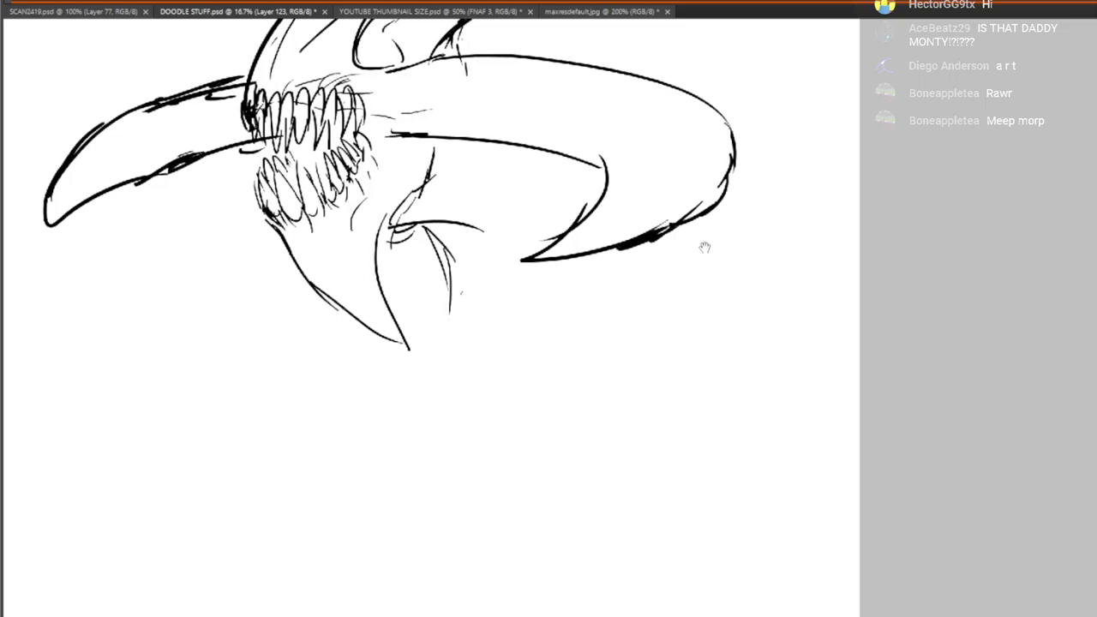
pyautogui.moveTo(492, 247); pyautogui.dragTo(834, 433)
pyautogui.moveTo(576, 348); pyautogui.dragTo(668, 493)
# Scale the whole sketch down to about three quarters of its size and reposition it on the canvas
pyautogui.hotkey('ctrl', 't')
pyautogui.moveTo(950, 181); pyautogui.dragTo(903, 240)
pyautogui.moveTo(880, 116); pyautogui.dragTo(634, 252)
pyautogui.moveTo(502, 430); pyautogui.dragTo(657, 115)
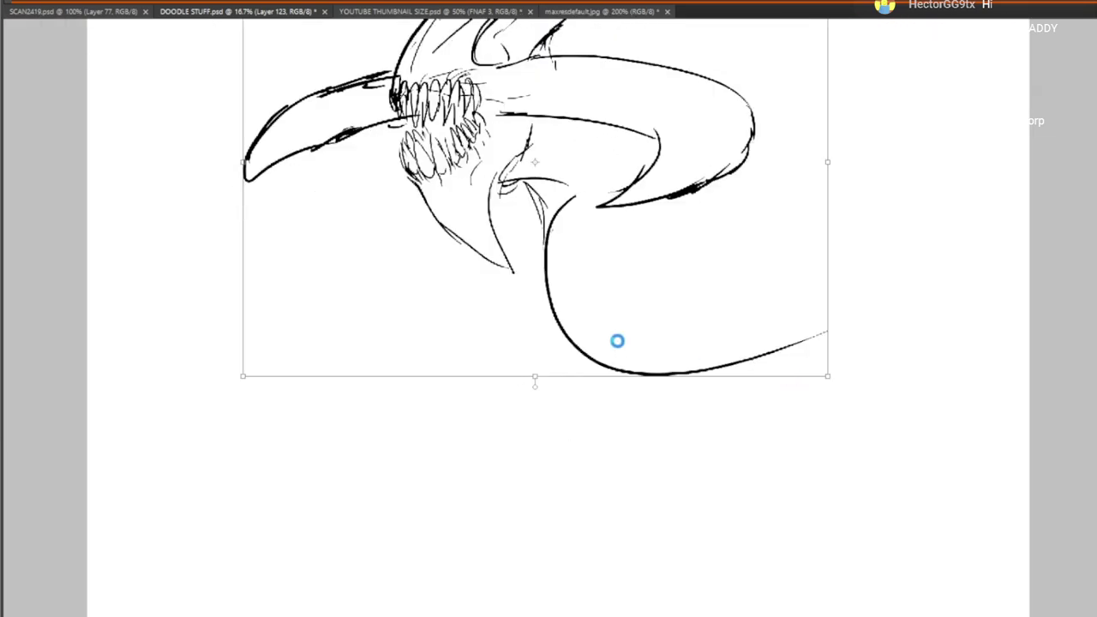
pyautogui.press('Return')
# Draw two rounded chest masses beneath the jaw, with a shoulder arc and short neck lines
pyautogui.moveTo(548, 199)
pyautogui.mouseDown()
pyautogui.moveTo(549, 294)
pyautogui.moveTo(784, 336)
pyautogui.mouseUp()
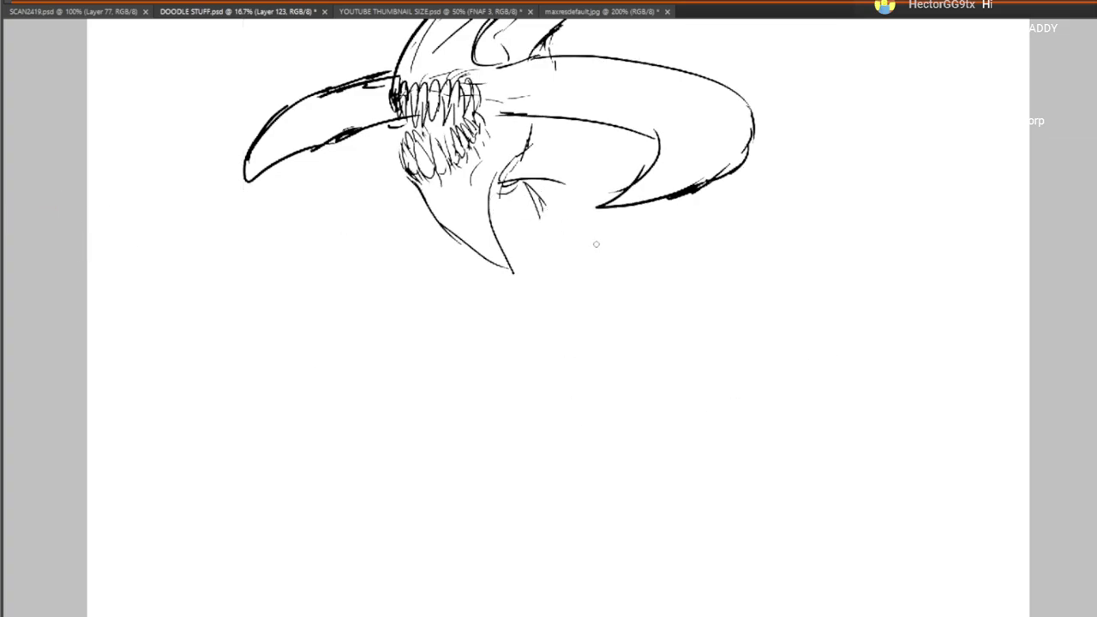
pyautogui.moveTo(562, 193)
pyautogui.mouseDown()
pyautogui.moveTo(523, 273)
pyautogui.moveTo(778, 286)
pyautogui.moveTo(734, 314)
pyautogui.moveTo(587, 161)
pyautogui.mouseUp()
pyautogui.moveTo(799, 202); pyautogui.dragTo(785, 255)
pyautogui.moveTo(439, 227); pyautogui.dragTo(540, 337)
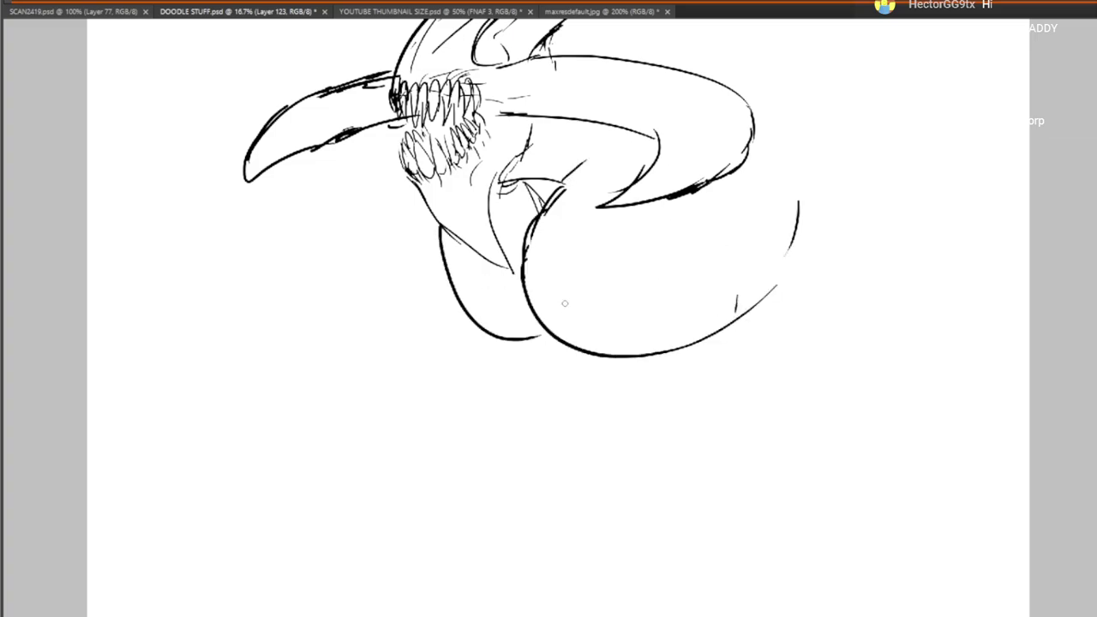
pyautogui.moveTo(505, 198); pyautogui.dragTo(531, 217)
pyautogui.moveTo(526, 335); pyautogui.dragTo(577, 335)
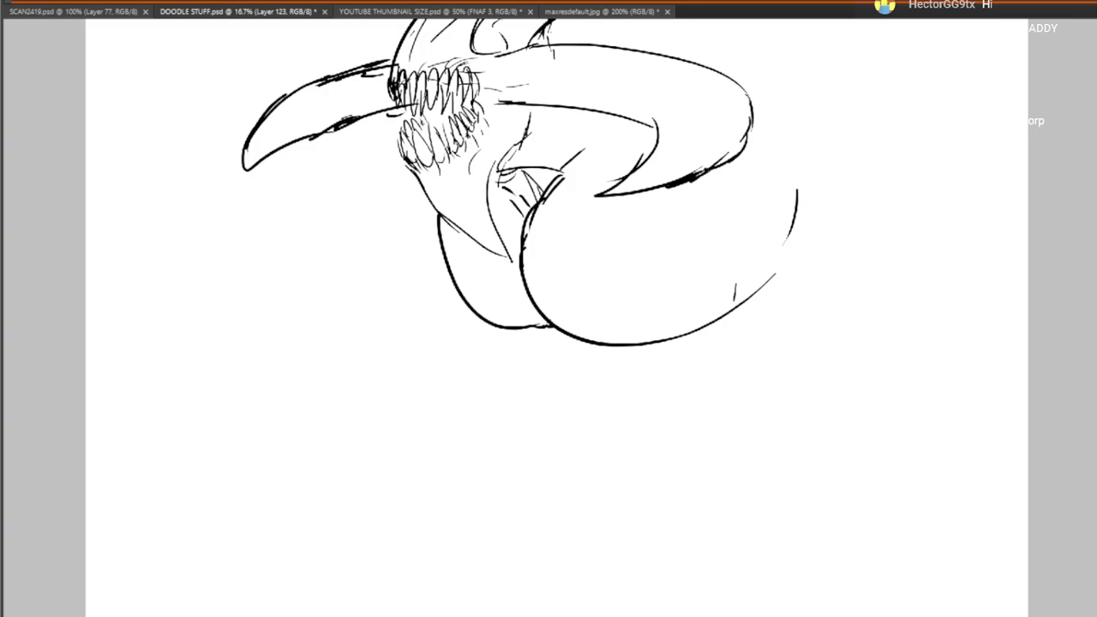
# Reinforce the cleft between the chest masses and the near one's lower edge with layered strokes
pyautogui.moveTo(520, 383); pyautogui.dragTo(530, 450)
pyautogui.moveTo(521, 265); pyautogui.dragTo(517, 319)
pyautogui.moveTo(523, 309)
pyautogui.mouseDown()
pyautogui.moveTo(517, 349)
pyautogui.moveTo(578, 413)
pyautogui.moveTo(605, 415)
pyautogui.moveTo(564, 361)
pyautogui.mouseUp()
pyautogui.moveTo(518, 334); pyautogui.dragTo(566, 382)
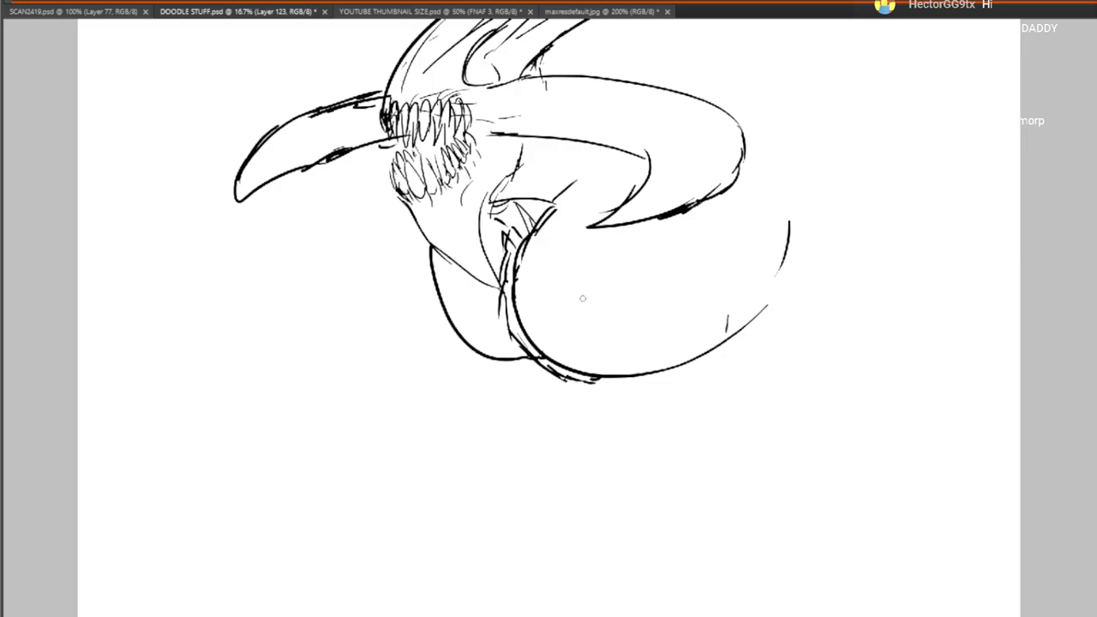
pyautogui.moveTo(671, 328); pyautogui.dragTo(595, 321)
pyautogui.moveTo(594, 178)
pyautogui.mouseDown()
pyautogui.moveTo(574, 320)
pyautogui.moveTo(586, 344)
pyautogui.mouseUp()
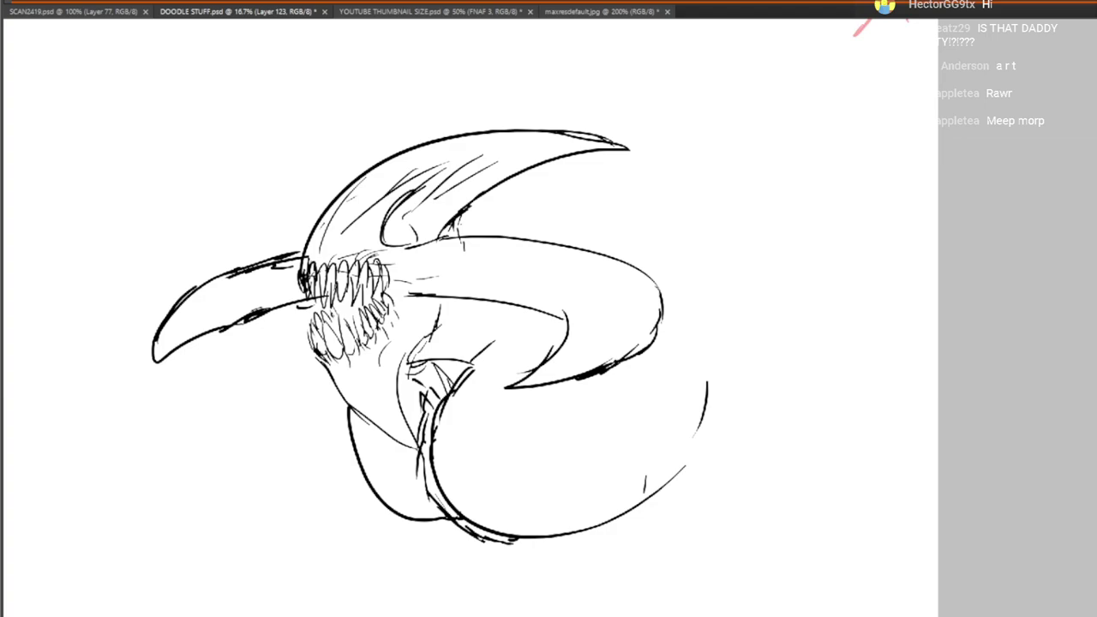
# Try out long side and back contours for the torso, undoing two of the strokes
pyautogui.moveTo(481, 499); pyautogui.dragTo(414, 257)
pyautogui.moveTo(398, 297); pyautogui.dragTo(628, 462)
pyautogui.moveTo(573, 436); pyautogui.dragTo(649, 365)
pyautogui.moveTo(670, 341); pyautogui.dragTo(693, 465)
pyautogui.moveTo(799, 145); pyautogui.dragTo(782, 353)
pyautogui.moveTo(779, 221); pyautogui.dragTo(729, 549)
pyautogui.moveTo(791, 425); pyautogui.dragTo(820, 350)
pyautogui.hotkey('ctrl', 'z')
pyautogui.hotkey('ctrl', 'z')
pyautogui.moveTo(809, 129); pyautogui.dragTo(784, 383)
pyautogui.moveTo(821, 330); pyautogui.dragTo(823, 379)
# Sketch curved rib lines under the chest and short abdominal muscle strokes below them
pyautogui.moveTo(515, 351); pyautogui.dragTo(662, 369)
pyautogui.moveTo(464, 336); pyautogui.dragTo(655, 420)
pyautogui.moveTo(540, 390); pyautogui.dragTo(652, 420)
pyautogui.moveTo(625, 427)
pyautogui.mouseDown()
pyautogui.moveTo(637, 402)
pyautogui.moveTo(661, 446)
pyautogui.mouseUp()
pyautogui.moveTo(619, 406); pyautogui.dragTo(661, 436)
pyautogui.moveTo(671, 395); pyautogui.dragTo(678, 435)
pyautogui.moveTo(709, 396); pyautogui.dragTo(706, 384)
# Add another stroke to the torso's back contour, and erase that whole contour
pyautogui.moveTo(814, 199); pyautogui.dragTo(781, 358)
pyautogui.press('e')
pyautogui.moveTo(789, 243)
pyautogui.mouseDown()
pyautogui.moveTo(803, 370)
pyautogui.moveTo(784, 485)
pyautogui.moveTo(763, 504)
pyautogui.mouseUp()
pyautogui.moveTo(694, 568); pyautogui.dragTo(687, 611)
pyautogui.moveTo(576, 520)
pyautogui.mouseDown()
pyautogui.moveTo(661, 555)
pyautogui.moveTo(673, 576)
pyautogui.mouseUp()
pyautogui.moveTo(573, 505); pyautogui.dragTo(550, 485)
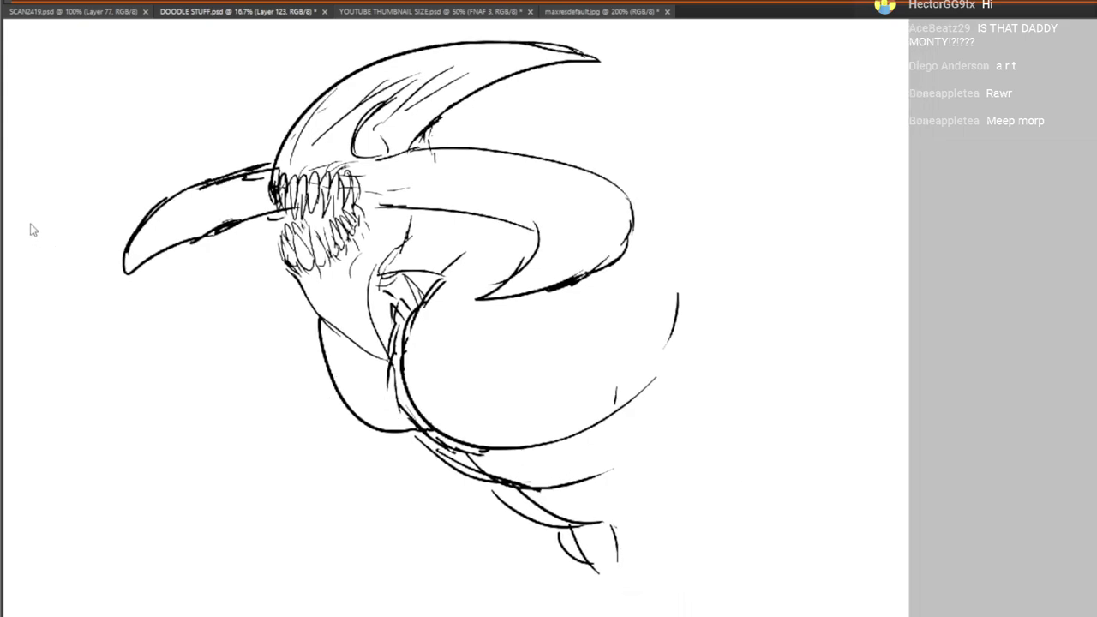
# Draw a broad arching back outline, a shoulder line above the near tusk and the chest's rear edge
pyautogui.moveTo(665, 163); pyautogui.dragTo(703, 394)
pyautogui.moveTo(597, 288); pyautogui.dragTo(614, 398)
pyautogui.moveTo(571, 224); pyautogui.dragTo(563, 273)
pyautogui.moveTo(420, 184)
pyautogui.mouseDown()
pyautogui.moveTo(562, 194)
pyautogui.moveTo(652, 226)
pyautogui.mouseUp()
pyautogui.moveTo(703, 400); pyautogui.dragTo(683, 336)
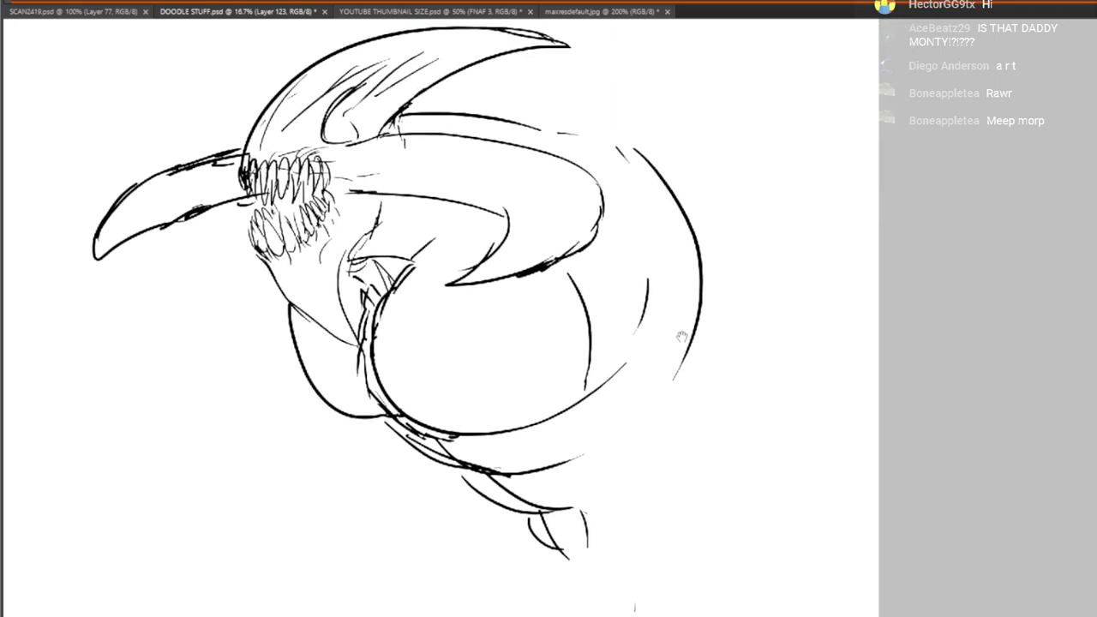
pyautogui.moveTo(603, 172); pyautogui.dragTo(676, 410)
pyautogui.moveTo(684, 304)
pyautogui.mouseDown()
pyautogui.moveTo(685, 419)
pyautogui.moveTo(663, 462)
pyautogui.mouseUp()
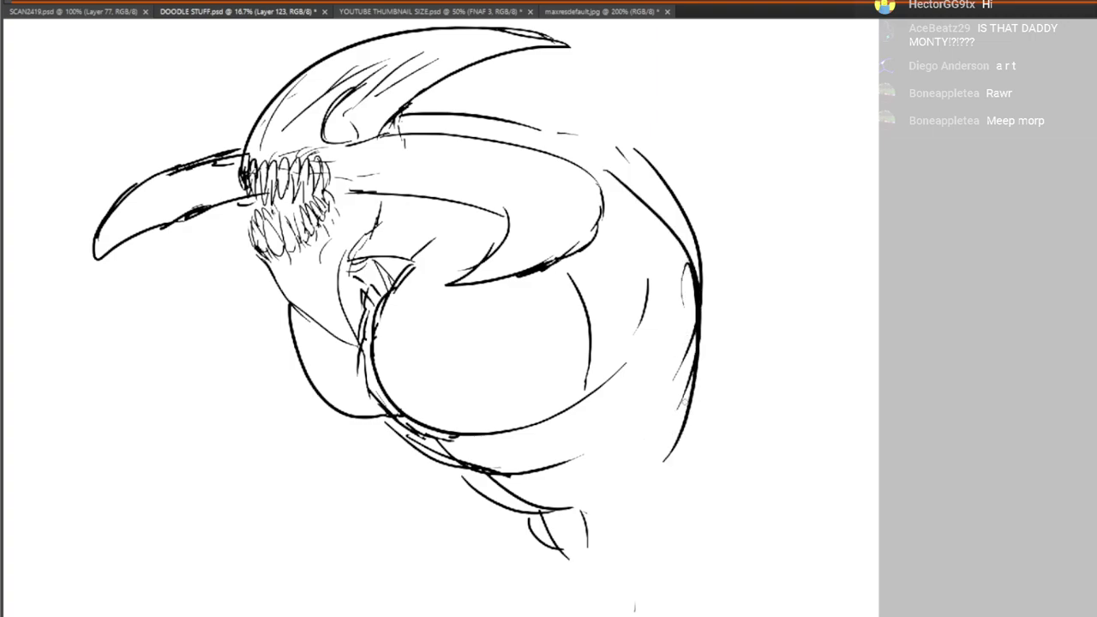
# Try out the lower back curve and waist strokes, and undo the last few of them
pyautogui.moveTo(690, 410); pyautogui.dragTo(662, 509)
pyautogui.moveTo(490, 531); pyautogui.dragTo(507, 443)
pyautogui.moveTo(486, 399); pyautogui.dragTo(490, 460)
pyautogui.moveTo(477, 409)
pyautogui.mouseDown()
pyautogui.moveTo(453, 371)
pyautogui.moveTo(387, 314)
pyautogui.mouseUp()
pyautogui.moveTo(660, 397); pyautogui.dragTo(654, 338)
pyautogui.moveTo(700, 288)
pyautogui.mouseDown()
pyautogui.moveTo(688, 349)
pyautogui.moveTo(629, 423)
pyautogui.mouseUp()
pyautogui.moveTo(536, 420); pyautogui.dragTo(605, 415)
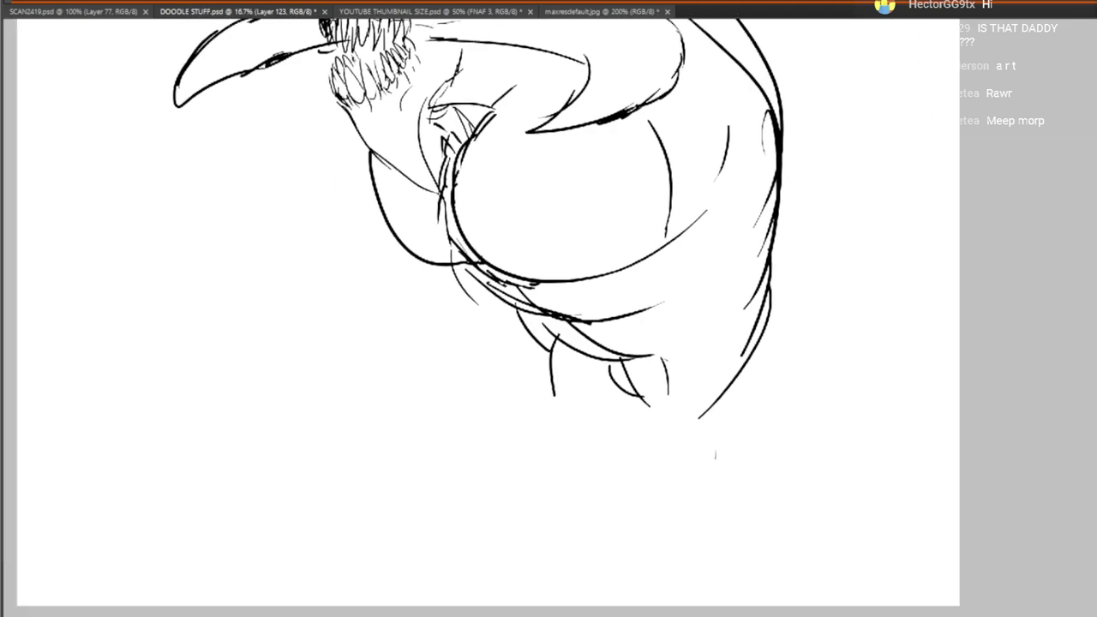
pyautogui.hotkey('ctrl', 'alt', 'z')
pyautogui.hotkey('ctrl', 'alt', 'z')
pyautogui.hotkey('ctrl', 'alt', 'z')
pyautogui.hotkey('ctrl', 'alt', 'z')
# Draw the narrow waist, the lower back curve and the thigh outlines running off the canvas
pyautogui.moveTo(595, 346)
pyautogui.mouseDown()
pyautogui.moveTo(587, 405)
pyautogui.moveTo(596, 407)
pyautogui.moveTo(554, 499)
pyautogui.mouseUp()
pyautogui.moveTo(769, 257); pyautogui.dragTo(656, 540)
pyautogui.moveTo(600, 510); pyautogui.dragTo(637, 433)
pyautogui.moveTo(649, 370); pyautogui.dragTo(557, 495)
pyautogui.moveTo(636, 352); pyautogui.dragTo(479, 528)
pyautogui.moveTo(749, 398); pyautogui.dragTo(657, 528)
pyautogui.moveTo(749, 312)
pyautogui.mouseDown()
pyautogui.moveTo(623, 578)
pyautogui.moveTo(689, 391)
pyautogui.mouseUp()
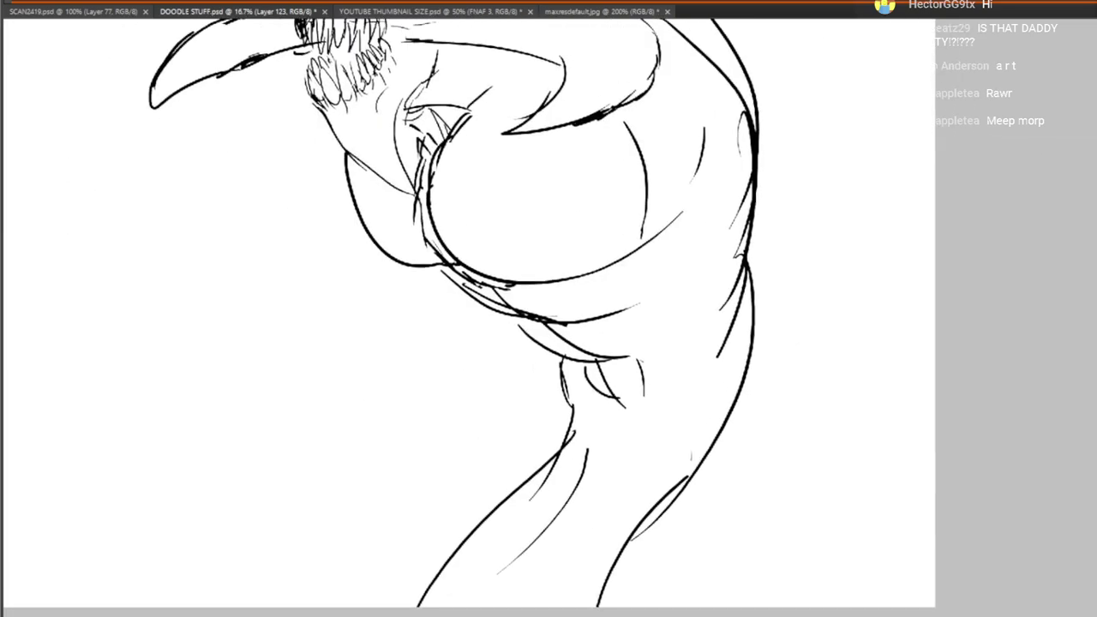
# Undo the last thigh strokes, redraw both edges of the thigh and add a rear leg curve
pyautogui.hotkey('ctrl', 'alt', 'z')
pyautogui.hotkey('ctrl', 'alt', 'z')
pyautogui.moveTo(678, 498); pyautogui.dragTo(578, 608)
pyautogui.moveTo(550, 478); pyautogui.dragTo(452, 608)
pyautogui.moveTo(581, 583); pyautogui.dragTo(494, 437)
pyautogui.moveTo(725, 463)
pyautogui.mouseDown()
pyautogui.moveTo(726, 332)
pyautogui.moveTo(708, 284)
pyautogui.mouseUp()
pyautogui.moveTo(571, 111)
pyautogui.mouseDown()
pyautogui.moveTo(688, 443)
pyautogui.moveTo(799, 467)
pyautogui.mouseUp()
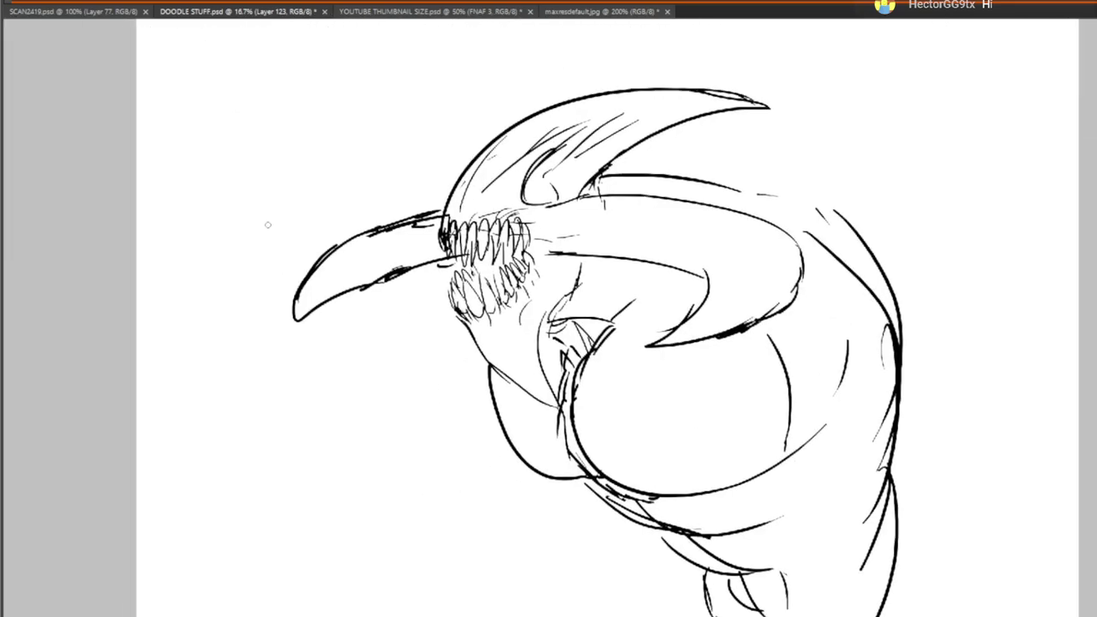
# Move the whole creature sketch to the left on the canvas
pyautogui.press('v')
pyautogui.moveTo(656, 393); pyautogui.dragTo(389, 130)
pyautogui.moveTo(389, 130); pyautogui.dragTo(334, 142)
pyautogui.moveTo(348, 274); pyautogui.dragTo(554, 340)
pyautogui.moveTo(523, 329); pyautogui.dragTo(495, 337)
pyautogui.moveTo(521, 398); pyautogui.dragTo(485, 260)
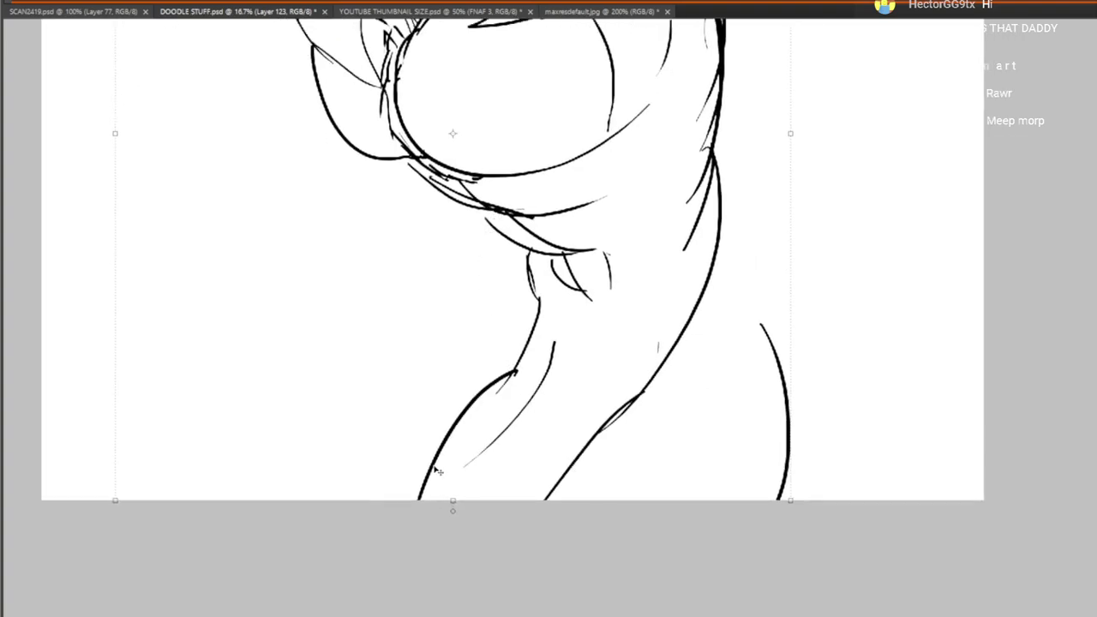
pyautogui.click(4, 204)
# Erase the upper back arc, its inner contours and the shoulder line above the near tusk
pyautogui.moveTo(719, 213)
pyautogui.mouseDown()
pyautogui.moveTo(623, 372)
pyautogui.moveTo(646, 433)
pyautogui.moveTo(630, 448)
pyautogui.moveTo(611, 396)
pyautogui.mouseUp()
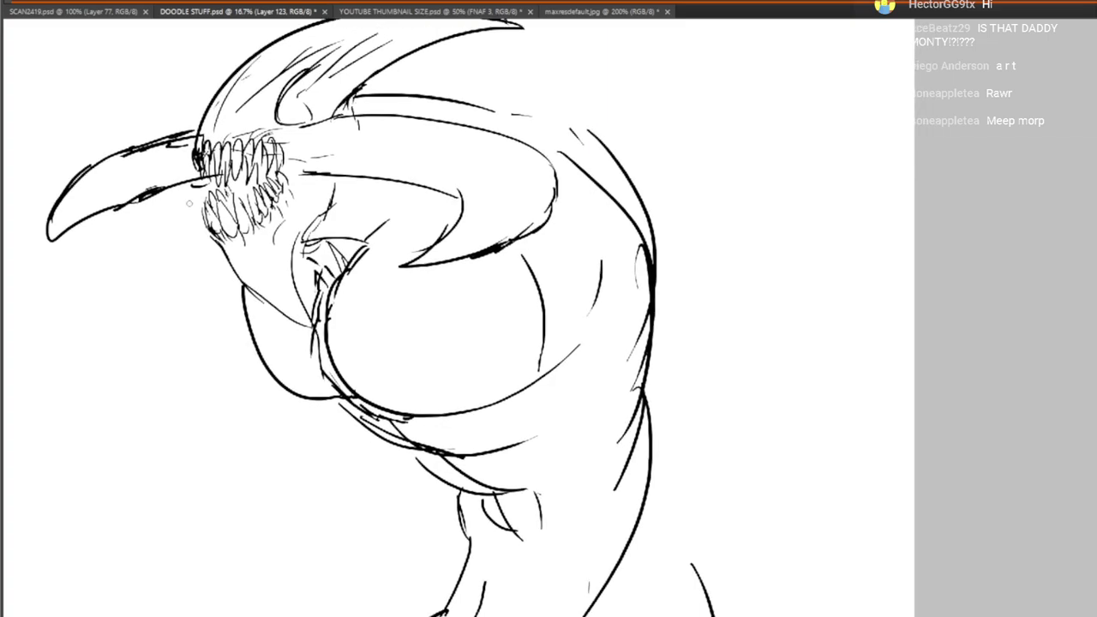
pyautogui.moveTo(576, 130)
pyautogui.mouseDown()
pyautogui.moveTo(609, 150)
pyautogui.moveTo(648, 209)
pyautogui.mouseUp()
pyautogui.moveTo(593, 308)
pyautogui.mouseDown()
pyautogui.moveTo(583, 155)
pyautogui.moveTo(632, 212)
pyautogui.moveTo(636, 288)
pyautogui.mouseUp()
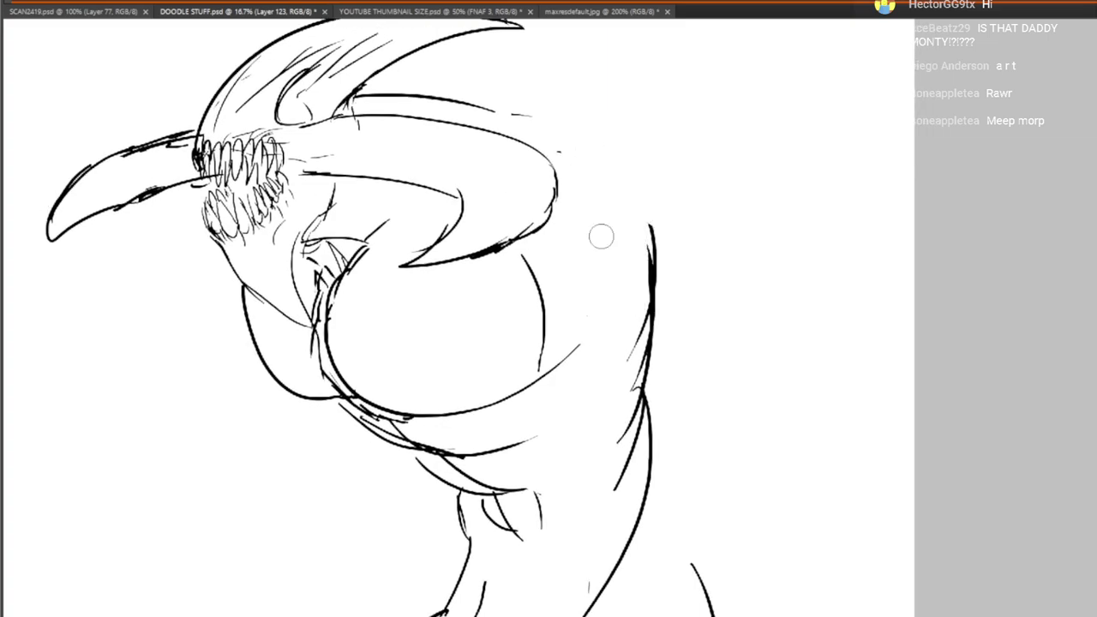
pyautogui.moveTo(356, 150)
pyautogui.mouseDown()
pyautogui.moveTo(517, 226)
pyautogui.moveTo(591, 231)
pyautogui.mouseUp()
pyautogui.moveTo(820, 616)
pyautogui.mouseDown()
pyautogui.moveTo(772, 488)
pyautogui.moveTo(580, 303)
pyautogui.mouseUp()
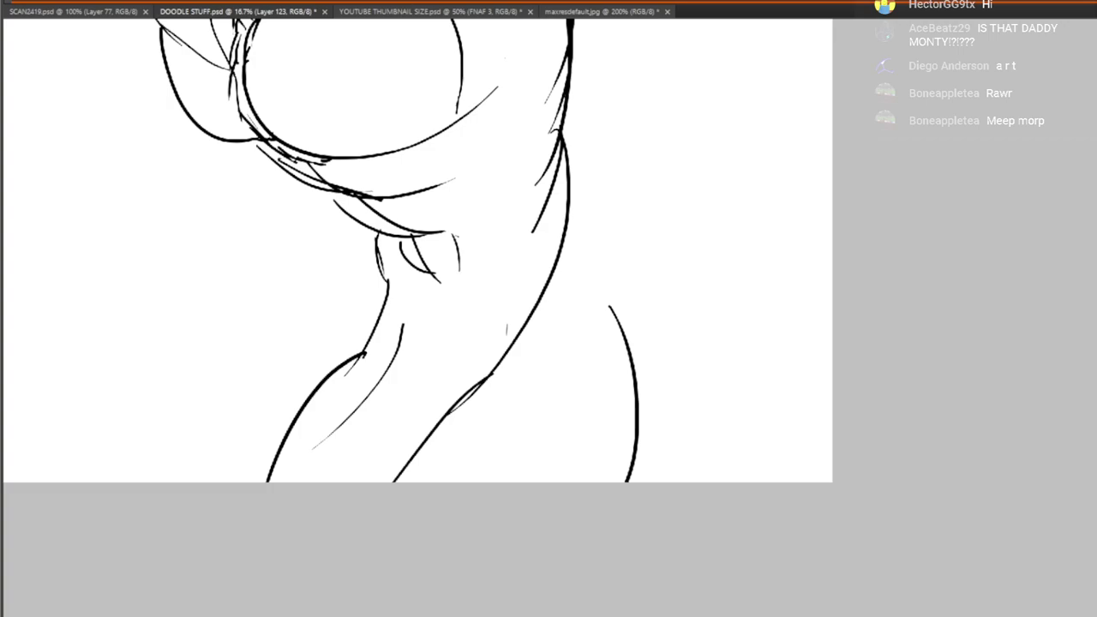
# Extend the rear curve into a thick arched tail-like form behind the body with inner contour lines, and rework the front waist line
pyautogui.moveTo(610, 307)
pyautogui.mouseDown()
pyautogui.moveTo(752, 157)
pyautogui.moveTo(738, 194)
pyautogui.mouseUp()
pyautogui.moveTo(819, 101)
pyautogui.mouseDown()
pyautogui.moveTo(643, 253)
pyautogui.moveTo(816, 156)
pyautogui.moveTo(627, 334)
pyautogui.mouseUp()
pyautogui.moveTo(705, 244); pyautogui.dragTo(694, 496)
pyautogui.moveTo(695, 324); pyautogui.dragTo(696, 518)
pyautogui.moveTo(532, 437); pyautogui.dragTo(576, 343)
pyautogui.moveTo(540, 296); pyautogui.dragTo(463, 426)
pyautogui.moveTo(420, 221)
pyautogui.mouseDown()
pyautogui.moveTo(362, 316)
pyautogui.moveTo(399, 256)
pyautogui.mouseUp()
pyautogui.moveTo(401, 285); pyautogui.dragTo(393, 307)
# Erase the overlapping strokes around the waist and hip, and tidy the contours of the thighs and the arched rear form
pyautogui.press('e')
pyautogui.moveTo(418, 220); pyautogui.dragTo(382, 315)
pyautogui.moveTo(415, 259); pyautogui.dragTo(417, 206)
pyautogui.moveTo(420, 308); pyautogui.dragTo(416, 317)
pyautogui.moveTo(669, 295)
pyautogui.mouseDown()
pyautogui.moveTo(681, 342)
pyautogui.moveTo(647, 437)
pyautogui.mouseUp()
pyautogui.moveTo(425, 446); pyautogui.dragTo(398, 506)
pyautogui.moveTo(456, 411); pyautogui.dragTo(438, 451)
pyautogui.moveTo(700, 289)
pyautogui.mouseDown()
pyautogui.moveTo(657, 386)
pyautogui.moveTo(606, 436)
pyautogui.mouseUp()
pyautogui.moveTo(620, 379)
pyautogui.mouseDown()
pyautogui.moveTo(648, 342)
pyautogui.moveTo(674, 536)
pyautogui.mouseUp()
pyautogui.moveTo(447, 458)
pyautogui.mouseDown()
pyautogui.moveTo(567, 325)
pyautogui.moveTo(520, 356)
pyautogui.mouseUp()
pyautogui.moveTo(600, 468)
pyautogui.mouseDown()
pyautogui.moveTo(617, 480)
pyautogui.moveTo(671, 616)
pyautogui.moveTo(659, 533)
pyautogui.mouseUp()
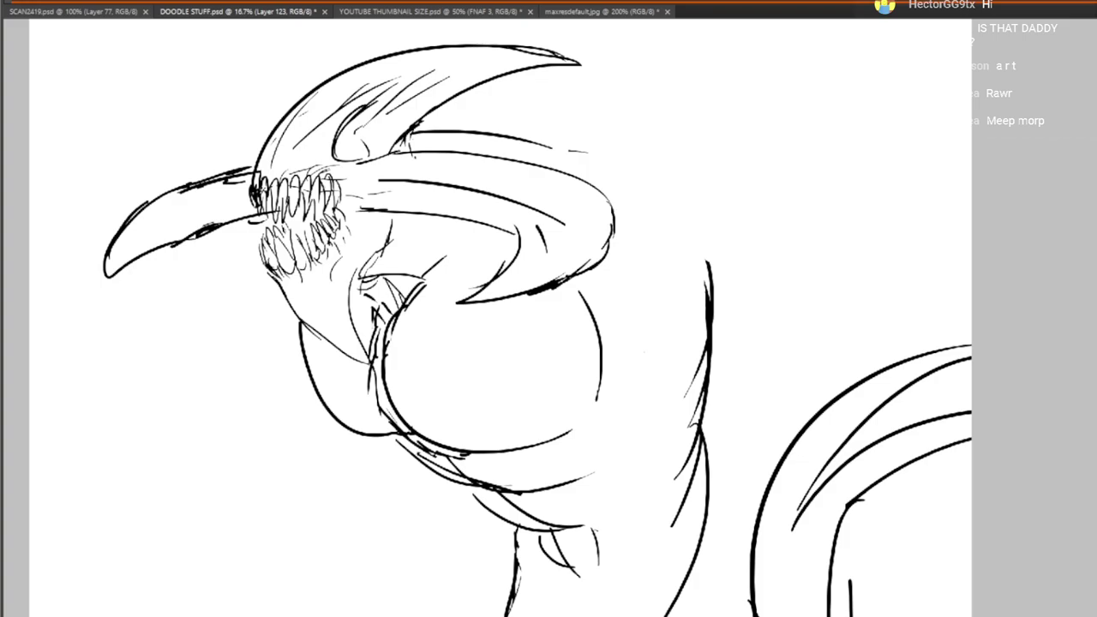
pyautogui.moveTo(758, 545); pyautogui.dragTo(745, 439)
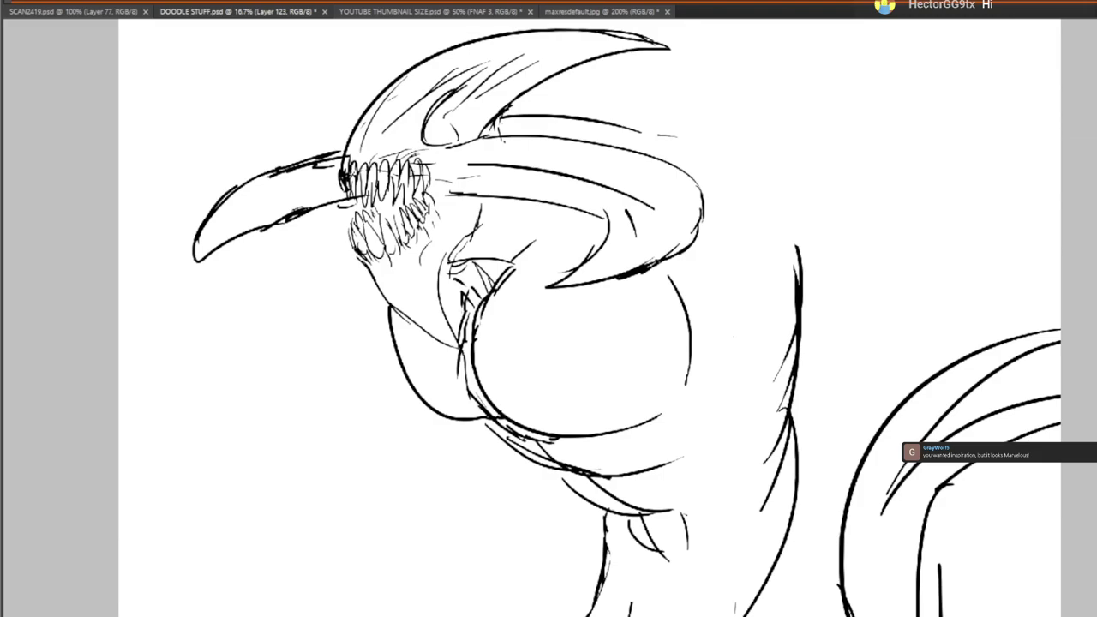
# Reduce the sketch layer's opacity to 30% and draw the near shoulder arc and lower chest curves on Layer 122
pyautogui.press('3')
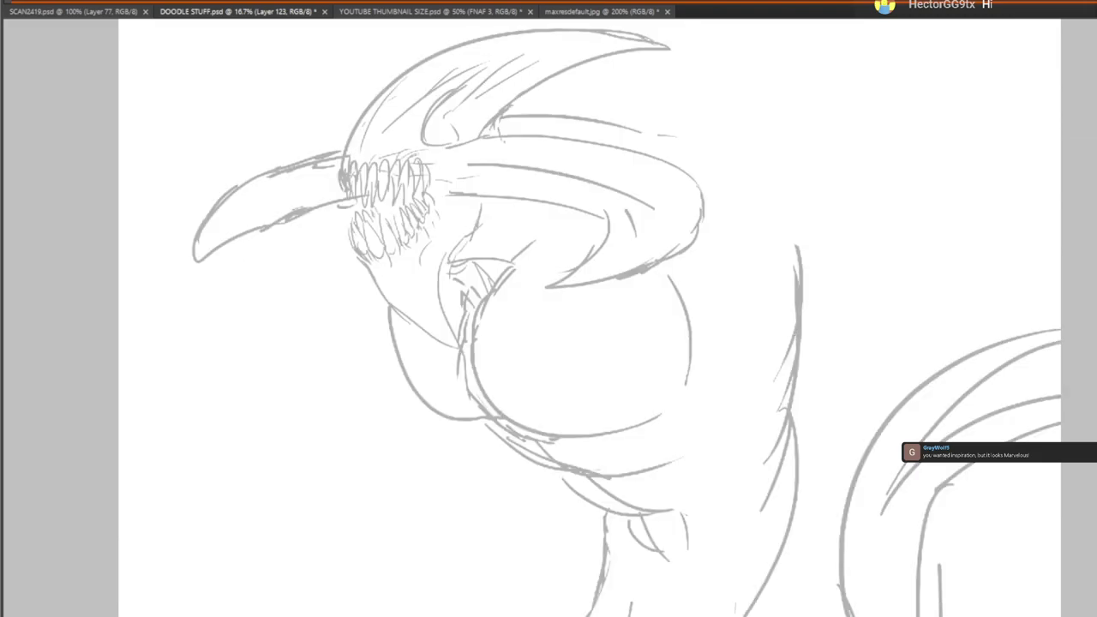
pyautogui.moveTo(645, 395)
pyautogui.mouseDown()
pyautogui.moveTo(484, 373)
pyautogui.moveTo(623, 355)
pyautogui.mouseUp()
pyautogui.moveTo(586, 236); pyautogui.dragTo(621, 325)
pyautogui.moveTo(577, 217)
pyautogui.mouseDown()
pyautogui.moveTo(723, 288)
pyautogui.moveTo(789, 299)
pyautogui.mouseUp()
pyautogui.moveTo(649, 435); pyautogui.dragTo(622, 330)
pyautogui.moveTo(618, 356); pyautogui.dragTo(651, 336)
pyautogui.moveTo(646, 350); pyautogui.dragTo(753, 362)
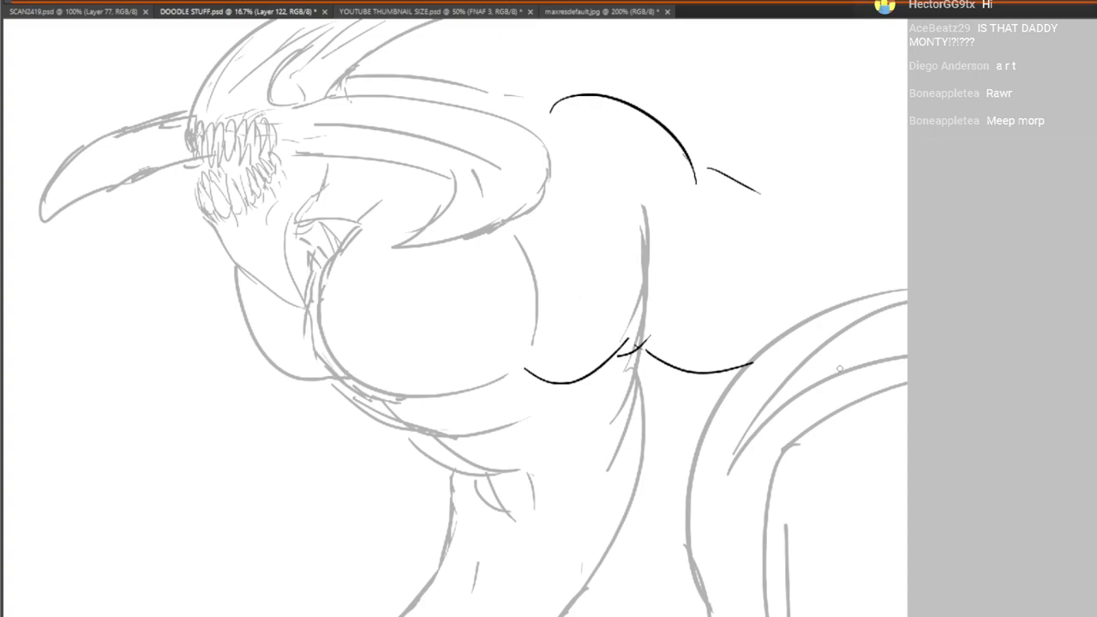
# Draw the collar and inner chest contours and the pointed upper-arm muscle behind the near shoulder
pyautogui.moveTo(750, 313)
pyautogui.mouseDown()
pyautogui.moveTo(777, 368)
pyautogui.moveTo(839, 373)
pyautogui.mouseUp()
pyautogui.moveTo(634, 281); pyautogui.dragTo(746, 301)
pyautogui.moveTo(612, 400); pyautogui.dragTo(612, 300)
pyautogui.moveTo(799, 262)
pyautogui.mouseDown()
pyautogui.moveTo(794, 321)
pyautogui.moveTo(881, 303)
pyautogui.mouseUp()
pyautogui.moveTo(779, 301); pyautogui.dragTo(891, 325)
pyautogui.moveTo(822, 390)
pyautogui.mouseDown()
pyautogui.moveTo(742, 295)
pyautogui.moveTo(727, 308)
pyautogui.moveTo(787, 377)
pyautogui.mouseUp()
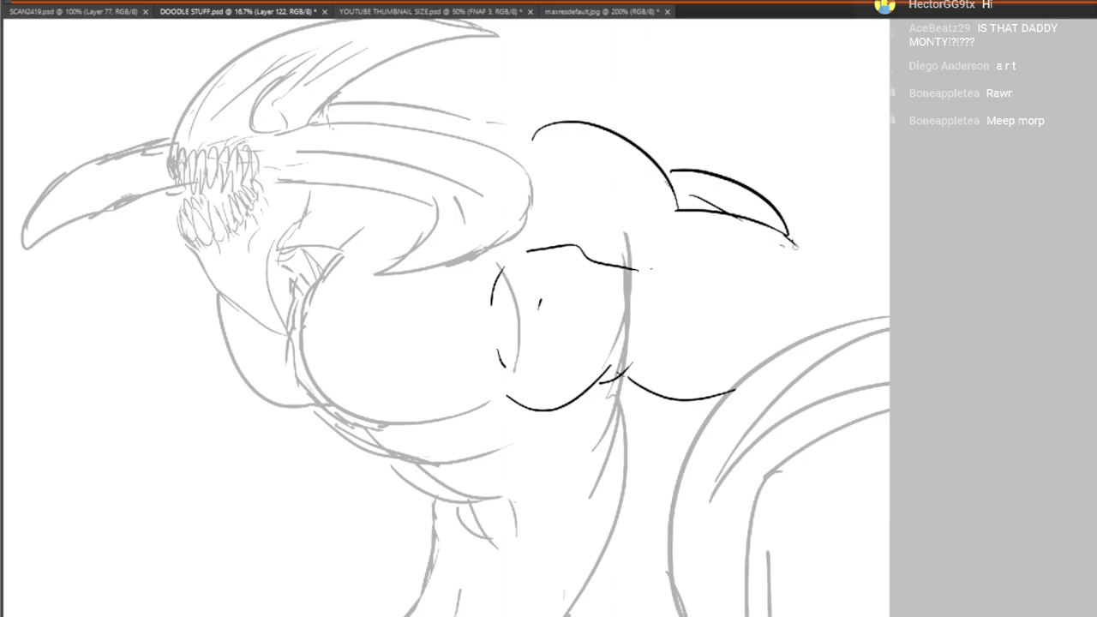
# Draw the far arm with its shoulder, bulging biceps, elbow and forearm outlines, and add the inner curve of the near arm
pyautogui.moveTo(801, 272)
pyautogui.mouseDown()
pyautogui.moveTo(729, 353)
pyautogui.moveTo(769, 444)
pyautogui.mouseUp()
pyautogui.moveTo(566, 427)
pyautogui.mouseDown()
pyautogui.moveTo(607, 385)
pyautogui.moveTo(947, 323)
pyautogui.mouseUp()
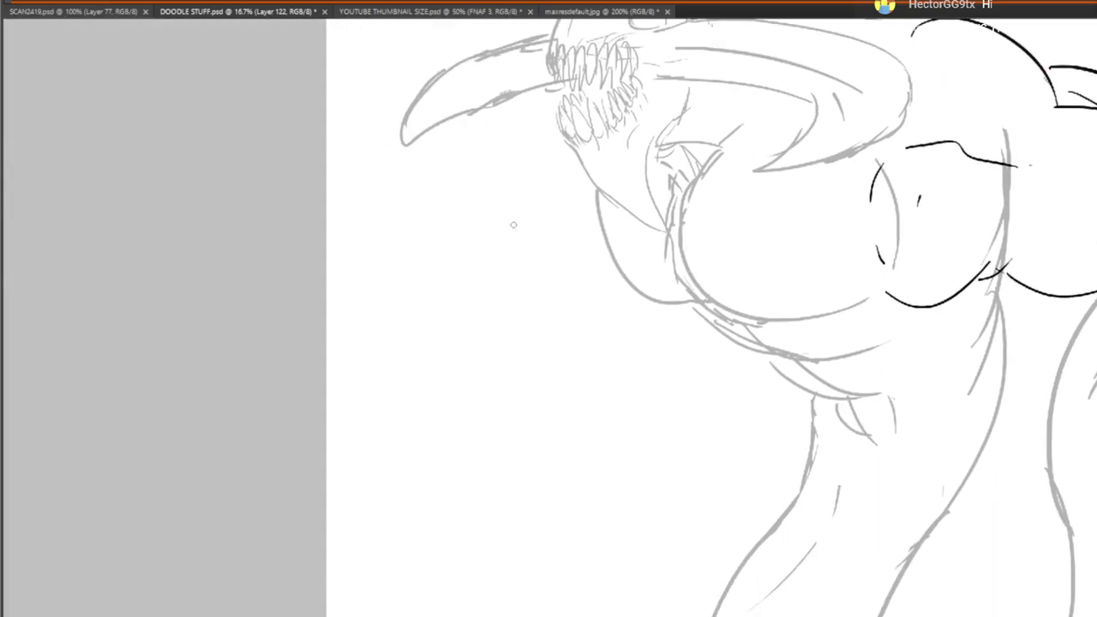
pyautogui.moveTo(565, 128); pyautogui.dragTo(576, 266)
pyautogui.moveTo(533, 176); pyautogui.dragTo(462, 241)
pyautogui.moveTo(688, 309)
pyautogui.mouseDown()
pyautogui.moveTo(616, 310)
pyautogui.moveTo(666, 294)
pyautogui.moveTo(582, 196)
pyautogui.mouseUp()
pyautogui.moveTo(658, 322); pyautogui.dragTo(509, 334)
pyautogui.moveTo(346, 305)
pyautogui.mouseDown()
pyautogui.moveTo(421, 213)
pyautogui.moveTo(445, 214)
pyautogui.mouseUp()
pyautogui.moveTo(482, 231); pyautogui.dragTo(513, 275)
pyautogui.moveTo(520, 271); pyautogui.dragTo(519, 358)
pyautogui.moveTo(426, 230)
pyautogui.mouseDown()
pyautogui.moveTo(485, 210)
pyautogui.moveTo(511, 219)
pyautogui.mouseUp()
pyautogui.moveTo(560, 310)
pyautogui.mouseDown()
pyautogui.moveTo(569, 340)
pyautogui.moveTo(515, 384)
pyautogui.mouseUp()
pyautogui.moveTo(547, 357)
pyautogui.mouseDown()
pyautogui.moveTo(515, 383)
pyautogui.moveTo(437, 380)
pyautogui.mouseUp()
pyautogui.moveTo(438, 377); pyautogui.dragTo(400, 385)
pyautogui.moveTo(1063, 307); pyautogui.dragTo(644, 362)
pyautogui.moveTo(708, 386); pyautogui.dragTo(710, 464)
pyautogui.moveTo(669, 386)
pyautogui.mouseDown()
pyautogui.moveTo(840, 324)
pyautogui.moveTo(806, 396)
pyautogui.moveTo(843, 379)
pyautogui.mouseUp()
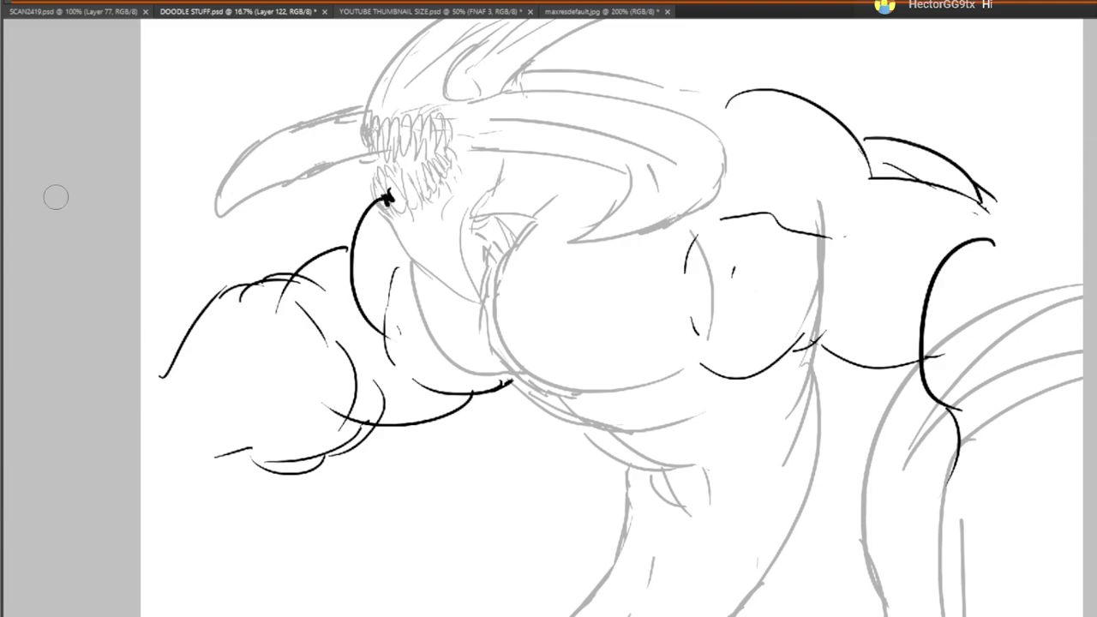
# Erase the far shoulder's stroke end over the teeth and the overlapping inner lines of the far arm
pyautogui.moveTo(424, 268)
pyautogui.mouseDown()
pyautogui.moveTo(400, 399)
pyautogui.moveTo(414, 339)
pyautogui.mouseUp()
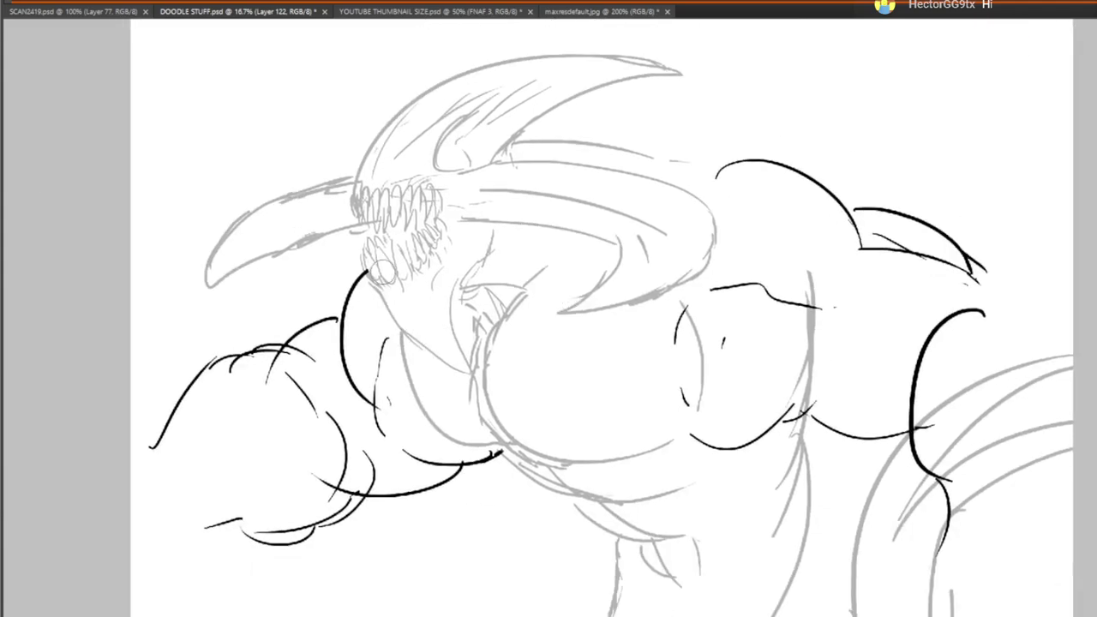
pyautogui.moveTo(617, 284)
pyautogui.mouseDown()
pyautogui.moveTo(533, 180)
pyautogui.moveTo(608, 219)
pyautogui.mouseUp()
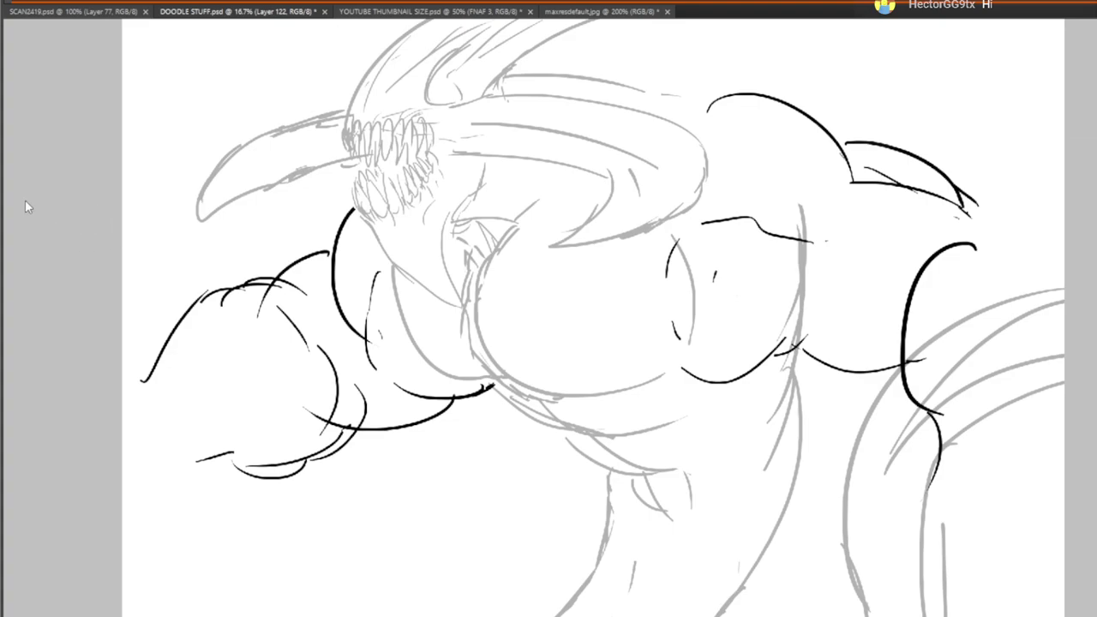
pyautogui.moveTo(260, 315); pyautogui.dragTo(333, 392)
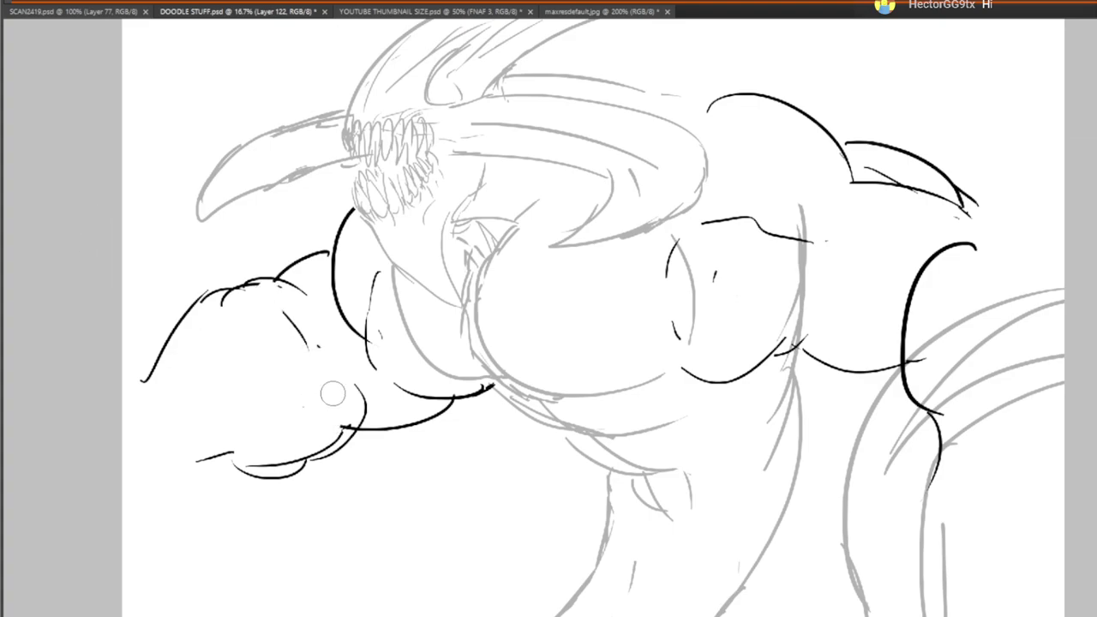
pyautogui.moveTo(579, 406); pyautogui.dragTo(483, 451)
pyautogui.moveTo(468, 391)
pyautogui.mouseDown()
pyautogui.moveTo(488, 337)
pyautogui.moveTo(552, 387)
pyautogui.mouseUp()
pyautogui.moveTo(615, 418); pyautogui.dragTo(500, 331)
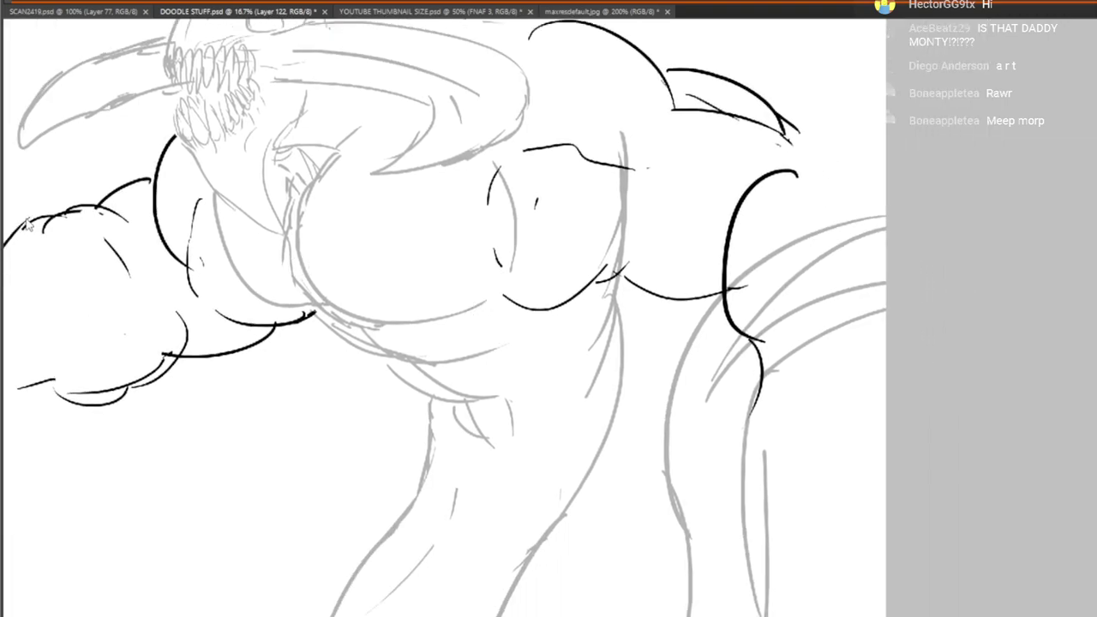
# Draw the near forearm's rough upper edge and wrist lines, and sketch two long claws in front of the waist
pyautogui.moveTo(799, 128)
pyautogui.mouseDown()
pyautogui.moveTo(821, 144)
pyautogui.moveTo(856, 139)
pyautogui.moveTo(887, 161)
pyautogui.mouseUp()
pyautogui.moveTo(744, 309); pyautogui.dragTo(722, 382)
pyautogui.moveTo(888, 430); pyautogui.dragTo(870, 449)
pyautogui.moveTo(767, 423); pyautogui.dragTo(804, 314)
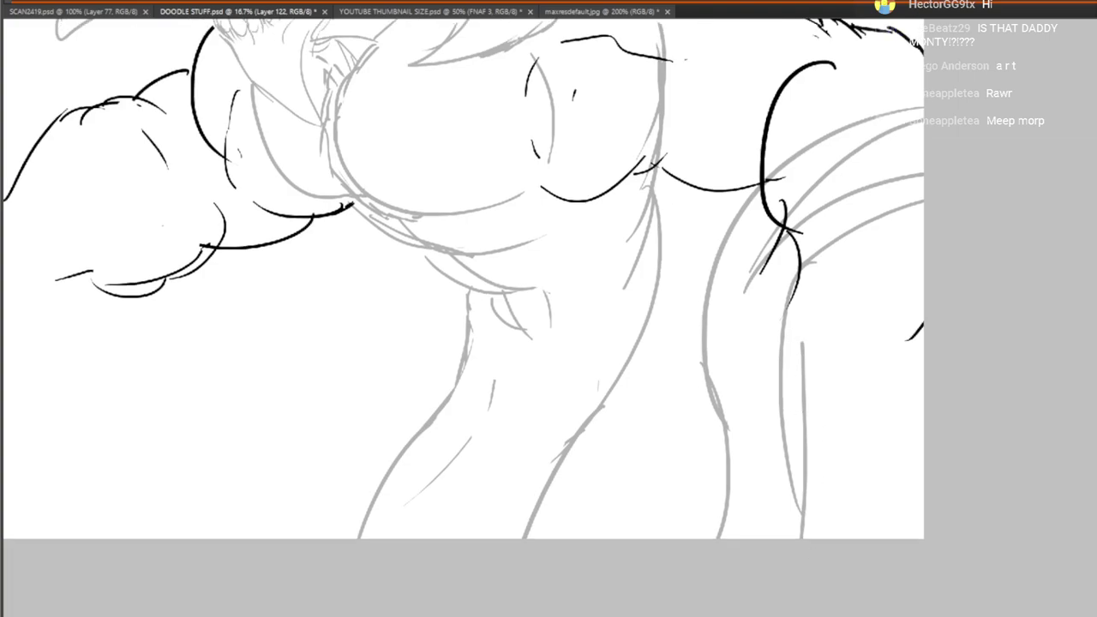
pyautogui.scroll(-1, 673, 475)
pyautogui.moveTo(657, 230)
pyautogui.mouseDown()
pyautogui.moveTo(612, 421)
pyautogui.moveTo(677, 324)
pyautogui.moveTo(703, 331)
pyautogui.moveTo(772, 295)
pyautogui.moveTo(769, 446)
pyautogui.moveTo(748, 506)
pyautogui.mouseUp()
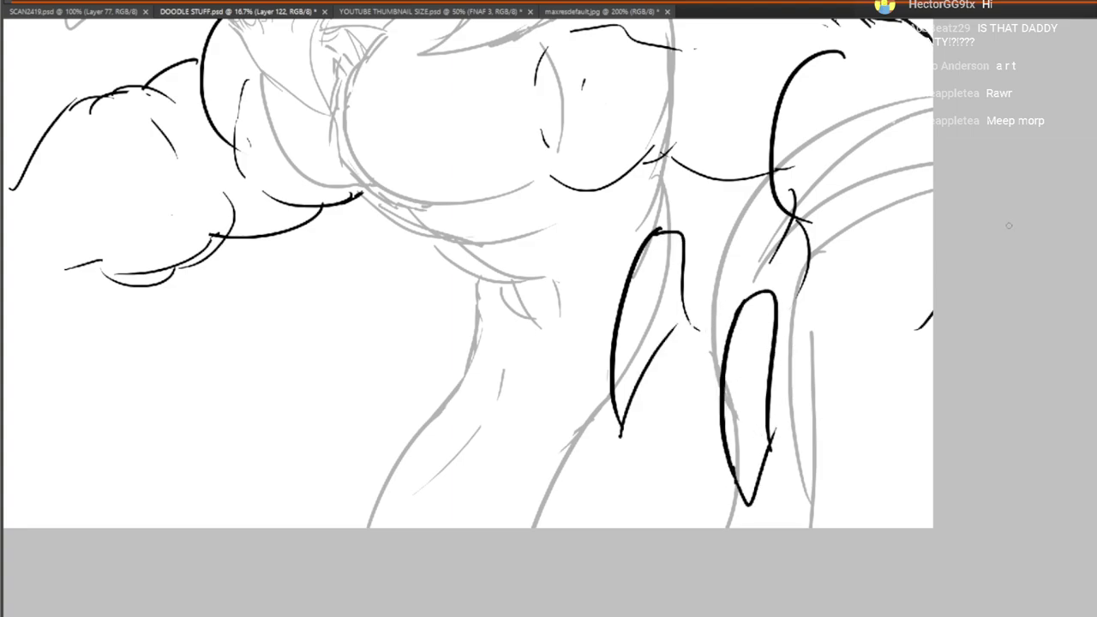
# Undo the second claw of the near hand, redraw it with a broader finger, and add a third curved claw and a small side claw
pyautogui.hotkey('ctrl', 'z')
pyautogui.hotkey('ctrl', 'z')
pyautogui.moveTo(743, 487); pyautogui.dragTo(790, 363)
pyautogui.moveTo(753, 294); pyautogui.dragTo(797, 350)
pyautogui.moveTo(858, 371)
pyautogui.mouseDown()
pyautogui.moveTo(915, 401)
pyautogui.moveTo(921, 333)
pyautogui.moveTo(916, 396)
pyautogui.mouseUp()
pyautogui.moveTo(595, 395)
pyautogui.mouseDown()
pyautogui.moveTo(627, 510)
pyautogui.moveTo(634, 407)
pyautogui.moveTo(600, 375)
pyautogui.moveTo(620, 378)
pyautogui.mouseUp()
pyautogui.moveTo(700, 298); pyautogui.dragTo(671, 379)
# Connect the near hand's claws with knuckle lines, finger joints, webbing and a hatched palm edge
pyautogui.moveTo(650, 325); pyautogui.dragTo(736, 353)
pyautogui.moveTo(648, 423); pyautogui.dragTo(695, 426)
pyautogui.moveTo(765, 346)
pyautogui.mouseDown()
pyautogui.moveTo(823, 367)
pyautogui.moveTo(832, 399)
pyautogui.mouseUp()
pyautogui.moveTo(763, 447)
pyautogui.mouseDown()
pyautogui.moveTo(801, 428)
pyautogui.moveTo(830, 490)
pyautogui.mouseUp()
pyautogui.moveTo(849, 374); pyautogui.dragTo(891, 401)
pyautogui.moveTo(602, 486); pyautogui.dragTo(646, 470)
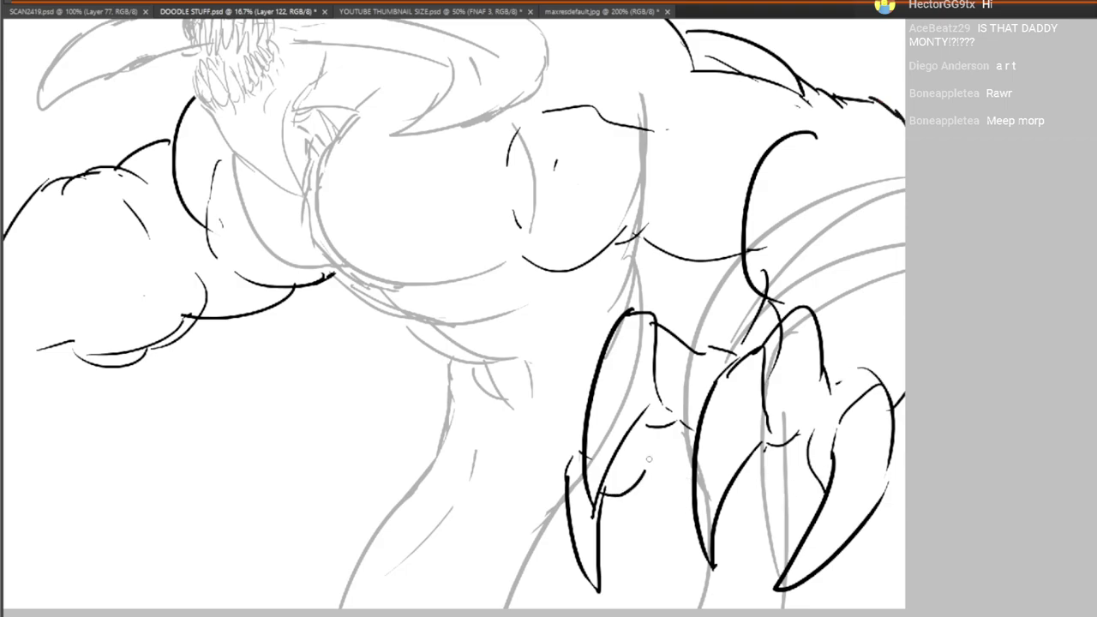
pyautogui.moveTo(576, 445); pyautogui.dragTo(618, 431)
pyautogui.moveTo(768, 457)
pyautogui.mouseDown()
pyautogui.moveTo(747, 616)
pyautogui.moveTo(761, 371)
pyautogui.moveTo(776, 410)
pyautogui.moveTo(807, 427)
pyautogui.mouseUp()
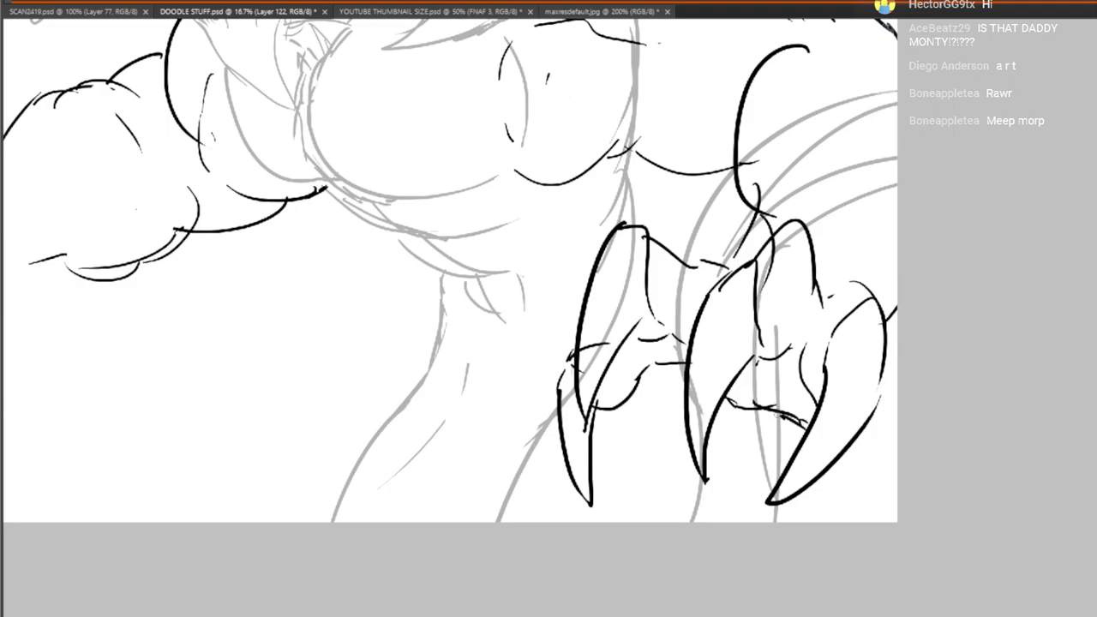
pyautogui.moveTo(660, 370)
pyautogui.mouseDown()
pyautogui.moveTo(696, 399)
pyautogui.moveTo(776, 413)
pyautogui.moveTo(804, 433)
pyautogui.moveTo(897, 353)
pyautogui.mouseUp()
pyautogui.moveTo(849, 322)
pyautogui.mouseDown()
pyautogui.moveTo(820, 452)
pyautogui.moveTo(800, 437)
pyautogui.mouseUp()
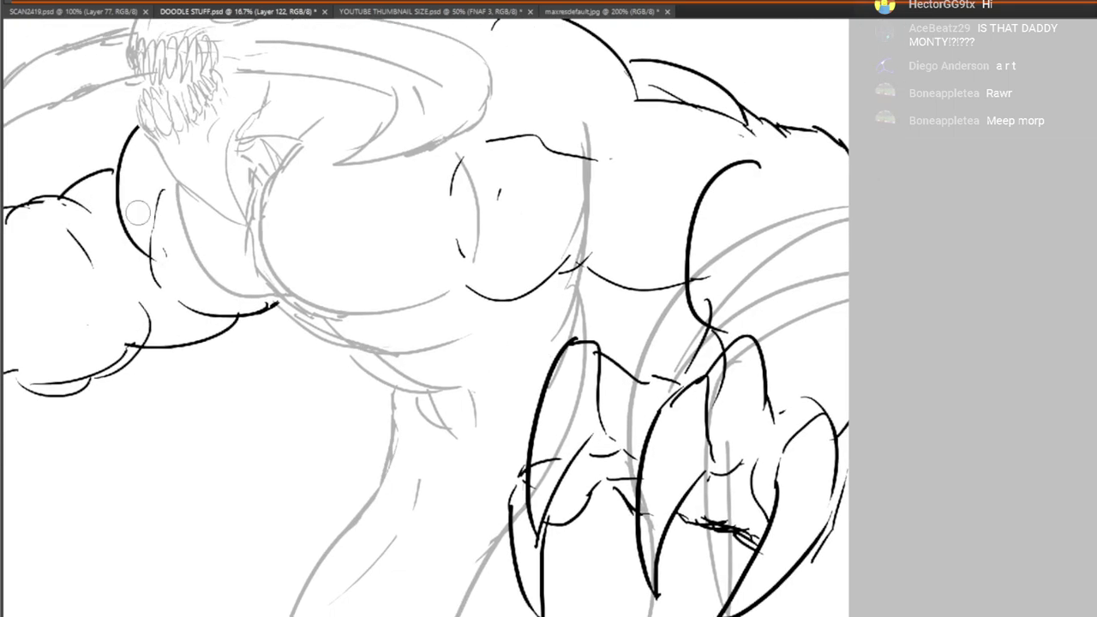
# Erase the near forearm's inner lines that cross the hand and the overlapping strokes beside the first claw
pyautogui.moveTo(728, 374); pyautogui.dragTo(723, 401)
pyautogui.moveTo(727, 341)
pyautogui.mouseDown()
pyautogui.moveTo(714, 281)
pyautogui.moveTo(704, 285)
pyautogui.mouseUp()
pyautogui.scroll(-2, 697, 374)
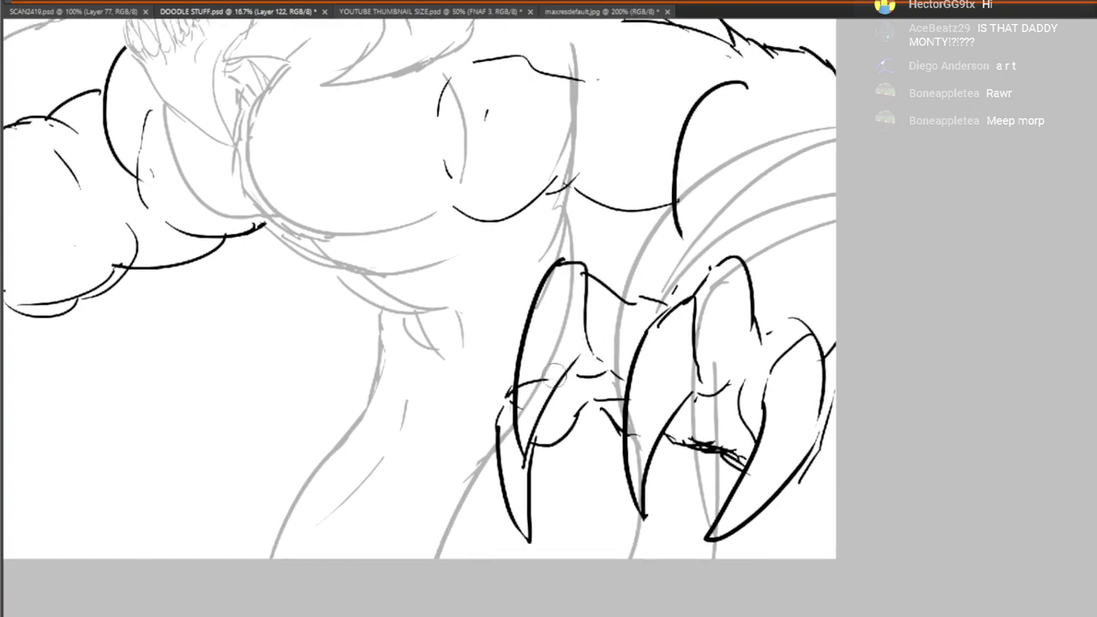
pyautogui.moveTo(526, 382); pyautogui.dragTo(521, 412)
pyautogui.moveTo(261, 258)
pyautogui.mouseDown()
pyautogui.moveTo(346, 386)
pyautogui.moveTo(686, 250)
pyautogui.moveTo(543, 378)
pyautogui.moveTo(328, 295)
pyautogui.mouseUp()
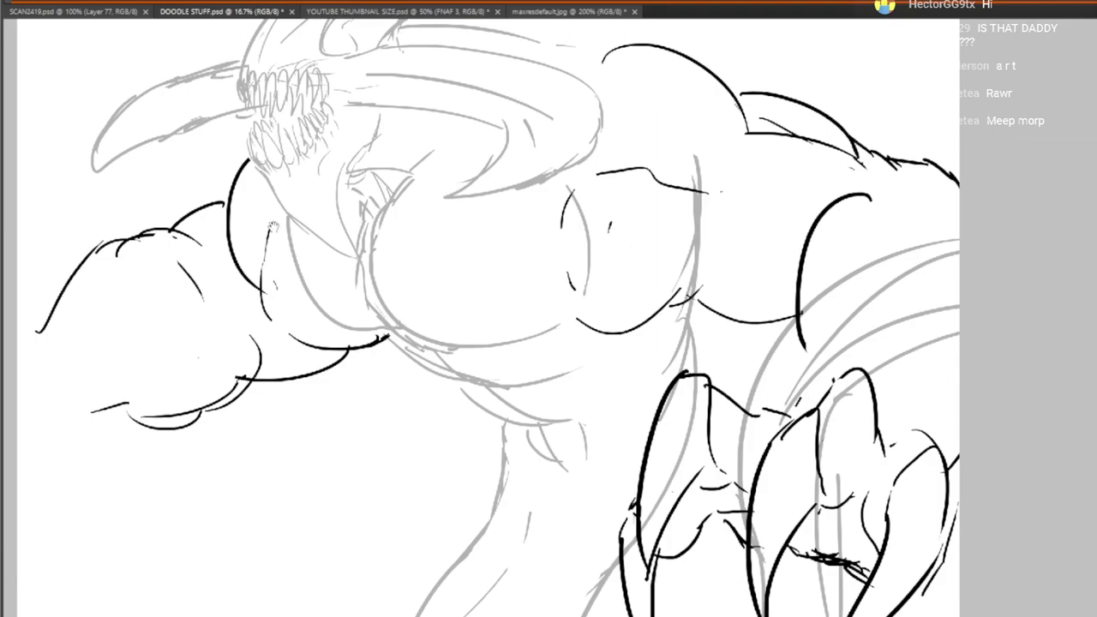
# Scale both creature sketch layers down together and reposition them within the canvas
pyautogui.hotkey('ctrl', 't')
pyautogui.moveTo(889, 173); pyautogui.dragTo(894, 261)
pyautogui.moveTo(969, 202); pyautogui.dragTo(951, 273)
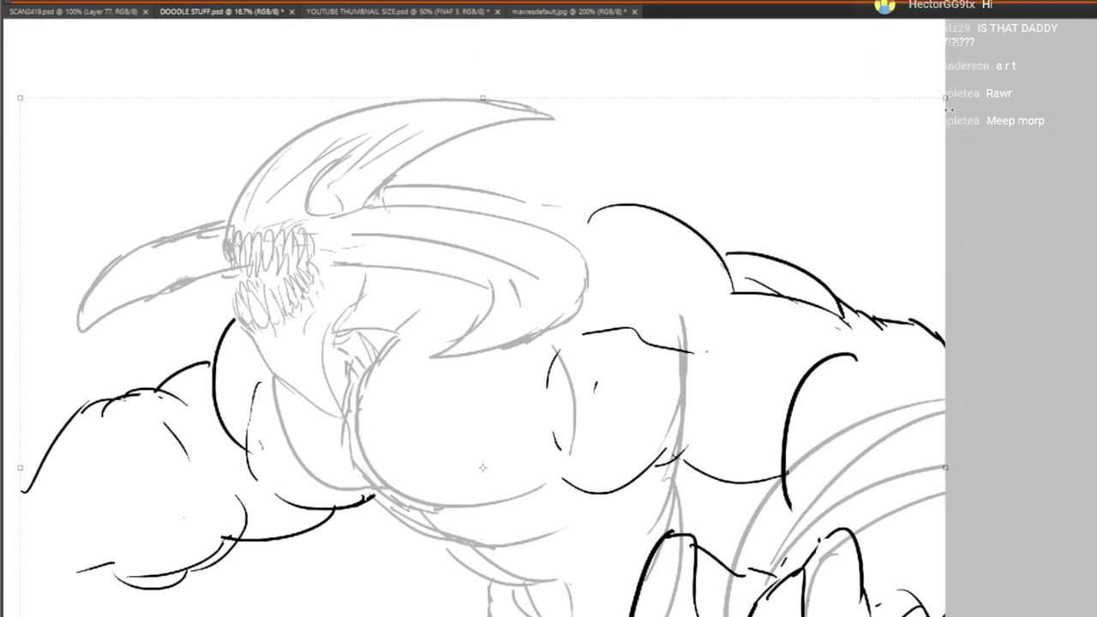
pyautogui.moveTo(948, 98); pyautogui.dragTo(782, 231)
pyautogui.moveTo(731, 341); pyautogui.dragTo(910, 107)
pyautogui.moveTo(782, 367); pyautogui.dragTo(921, 331)
pyautogui.moveTo(775, 344); pyautogui.dragTo(842, 320)
pyautogui.moveTo(899, 332); pyautogui.dragTo(781, 313)
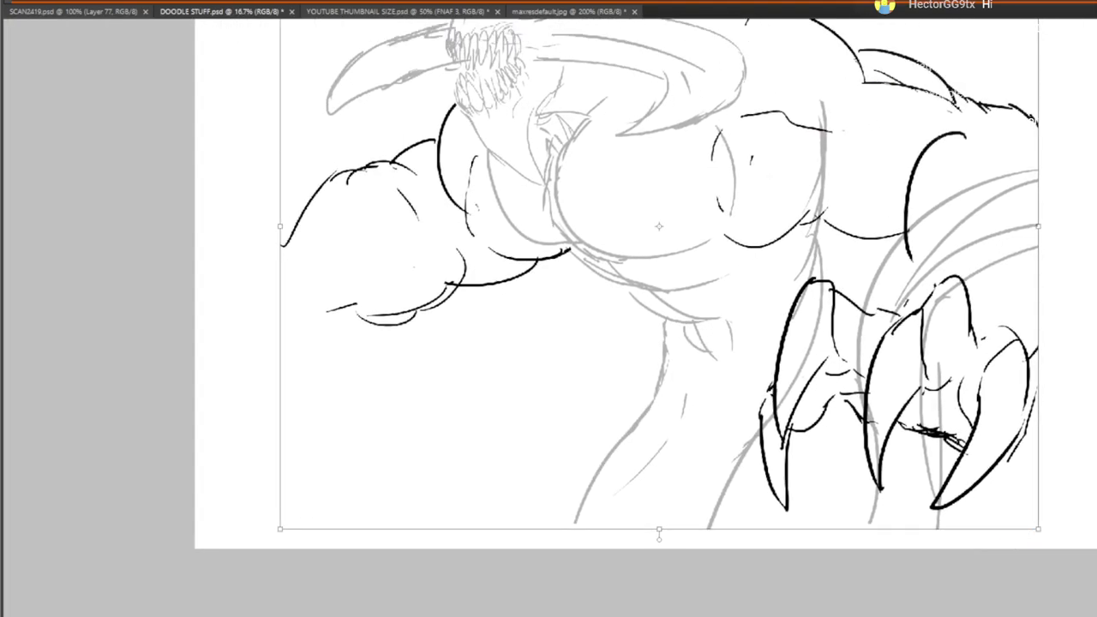
pyautogui.press('Return')
pyautogui.hotkey('ctrl', 'e')
# Lasso the near arm, shoulder and clawed hand, scale them down, move them against the torso and deselect
pyautogui.moveTo(773, 355); pyautogui.dragTo(515, 412)
pyautogui.press('l')
pyautogui.moveTo(539, 50)
pyautogui.mouseDown()
pyautogui.moveTo(478, 497)
pyautogui.moveTo(772, 537)
pyautogui.moveTo(667, 19)
pyautogui.mouseUp()
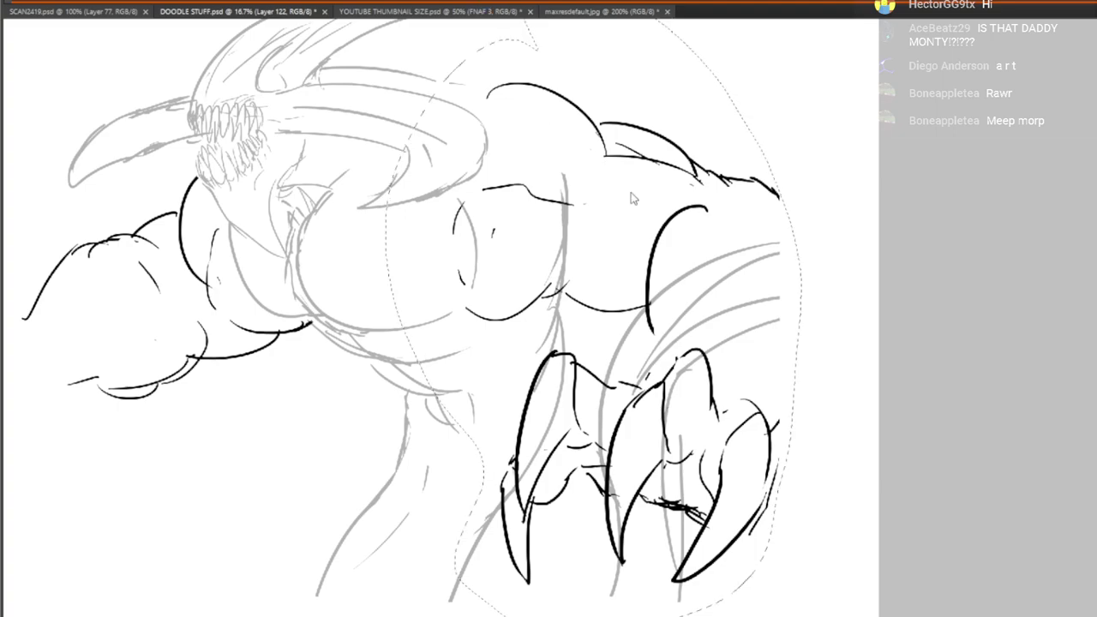
pyautogui.hotkey('ctrl', 't')
pyautogui.moveTo(775, 616); pyautogui.dragTo(732, 520)
pyautogui.moveTo(620, 444); pyautogui.dragTo(749, 508)
pyautogui.press('Return')
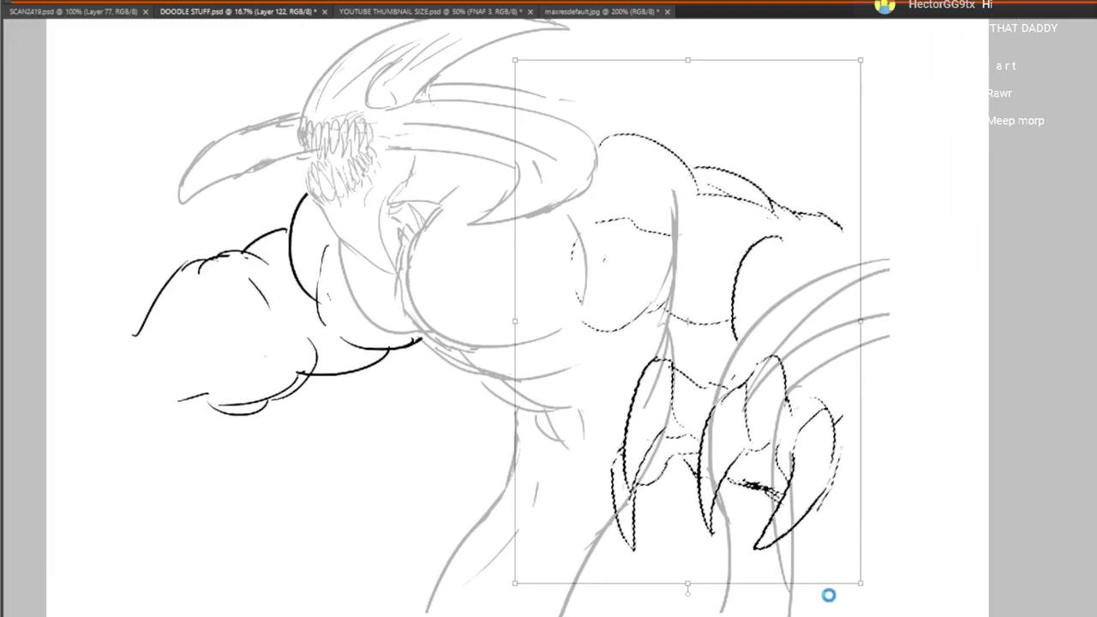
pyautogui.hotkey('ctrl', 'd')
# Lasso the far arm, scale it down slightly toward the shoulder, reposition it and deselect
pyautogui.moveTo(300, 283); pyautogui.dragTo(495, 276)
pyautogui.moveTo(547, 127)
pyautogui.mouseDown()
pyautogui.moveTo(282, 256)
pyautogui.moveTo(533, 131)
pyautogui.mouseUp()
pyautogui.hotkey('ctrl', 't')
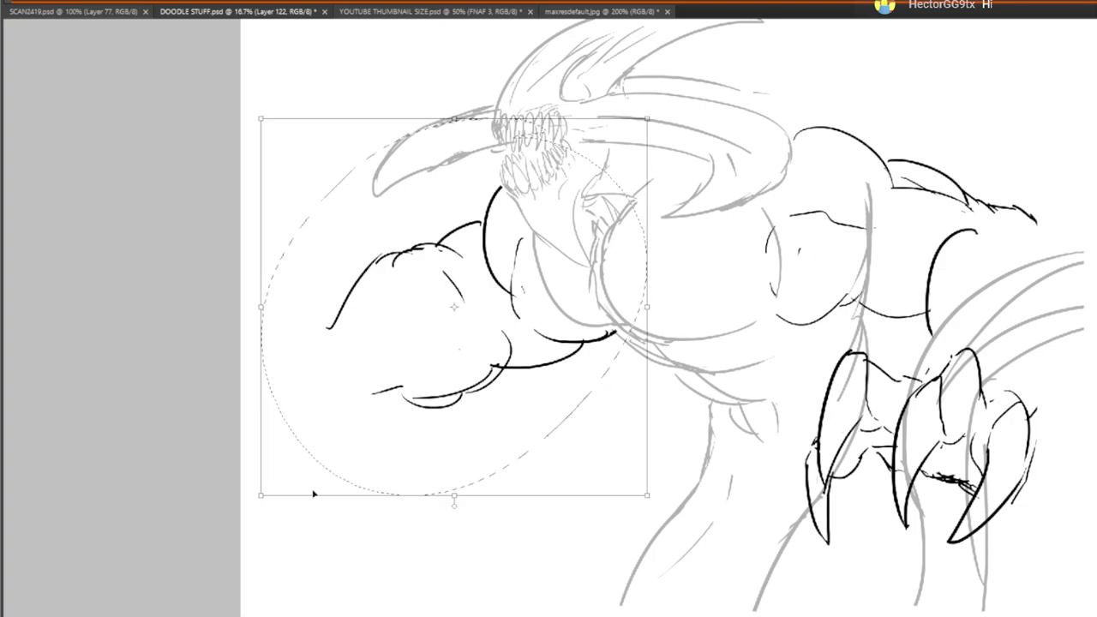
pyautogui.moveTo(263, 496); pyautogui.dragTo(302, 456)
pyautogui.moveTo(388, 399)
pyautogui.mouseDown()
pyautogui.moveTo(397, 436)
pyautogui.moveTo(387, 417)
pyautogui.mouseUp()
pyautogui.press('Return')
pyautogui.hotkey('ctrl', 'd')
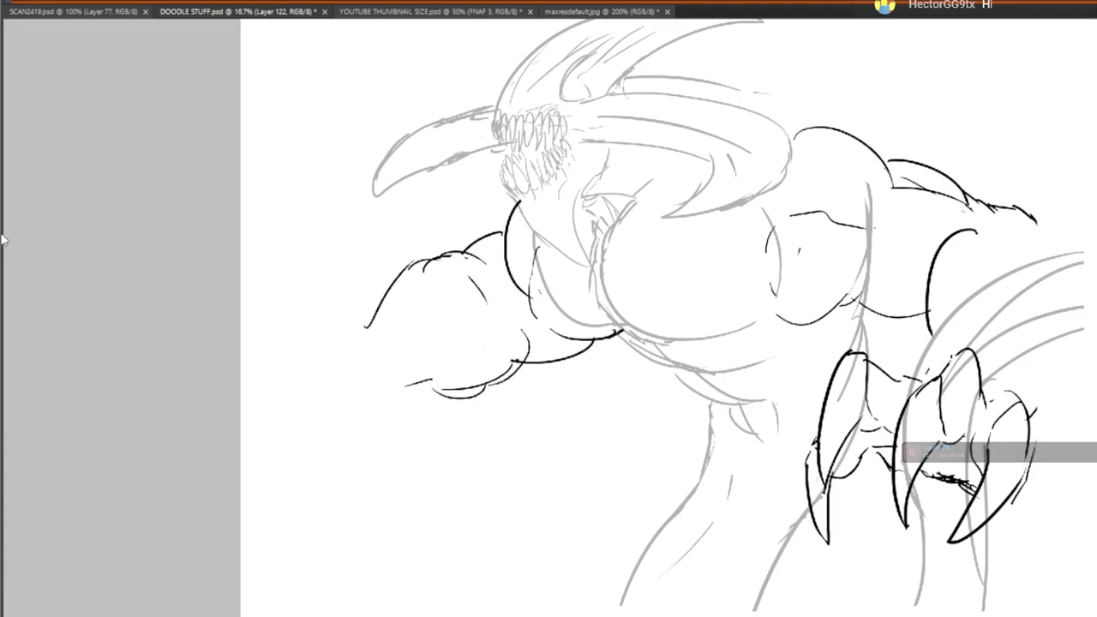
# Draw the far hand's long upper claw, its wrist lines and a large curved thumb claw below
pyautogui.moveTo(291, 264)
pyautogui.mouseDown()
pyautogui.moveTo(264, 387)
pyautogui.moveTo(297, 325)
pyautogui.moveTo(319, 243)
pyautogui.moveTo(308, 325)
pyautogui.moveTo(356, 302)
pyautogui.moveTo(342, 340)
pyautogui.mouseUp()
pyautogui.moveTo(355, 300); pyautogui.dragTo(369, 324)
pyautogui.moveTo(367, 319); pyautogui.dragTo(386, 341)
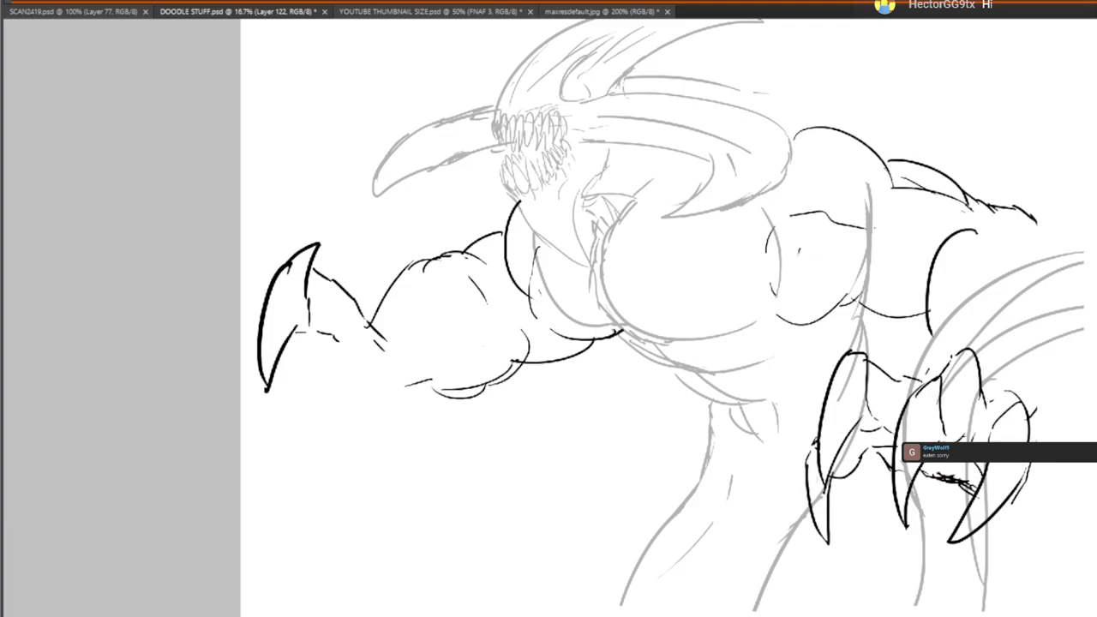
pyautogui.moveTo(351, 412)
pyautogui.mouseDown()
pyautogui.moveTo(291, 484)
pyautogui.moveTo(411, 433)
pyautogui.moveTo(425, 413)
pyautogui.mouseUp()
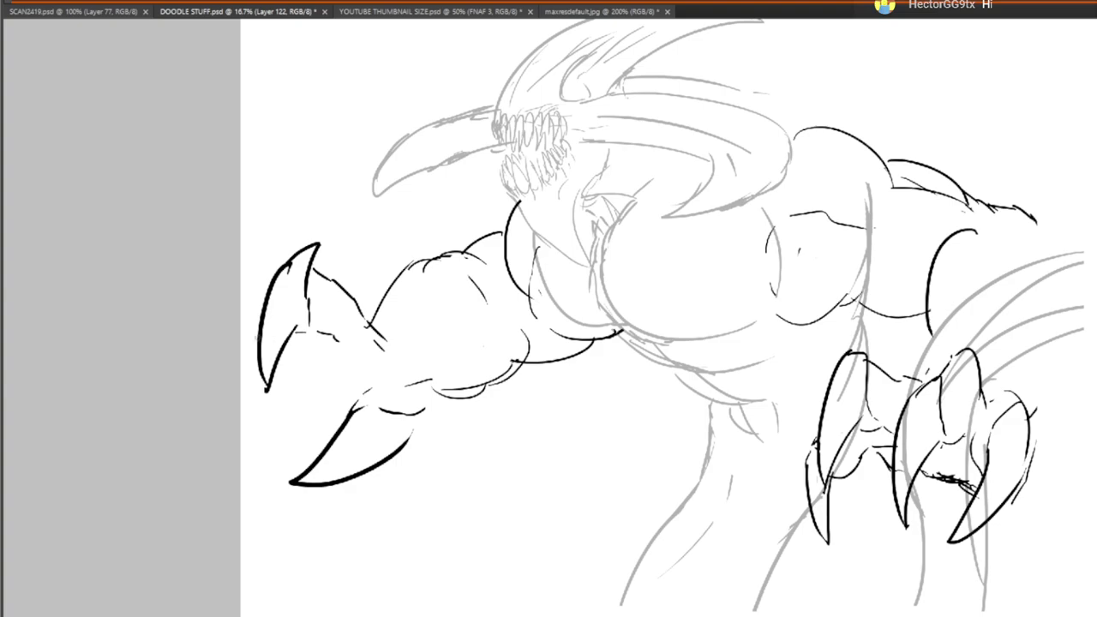
# Add smaller inner claws and palm detail to the far hand, and close the thumb base and wrist edge
pyautogui.moveTo(259, 390); pyautogui.dragTo(319, 412)
pyautogui.moveTo(297, 347); pyautogui.dragTo(283, 403)
pyautogui.moveTo(261, 345); pyautogui.dragTo(251, 387)
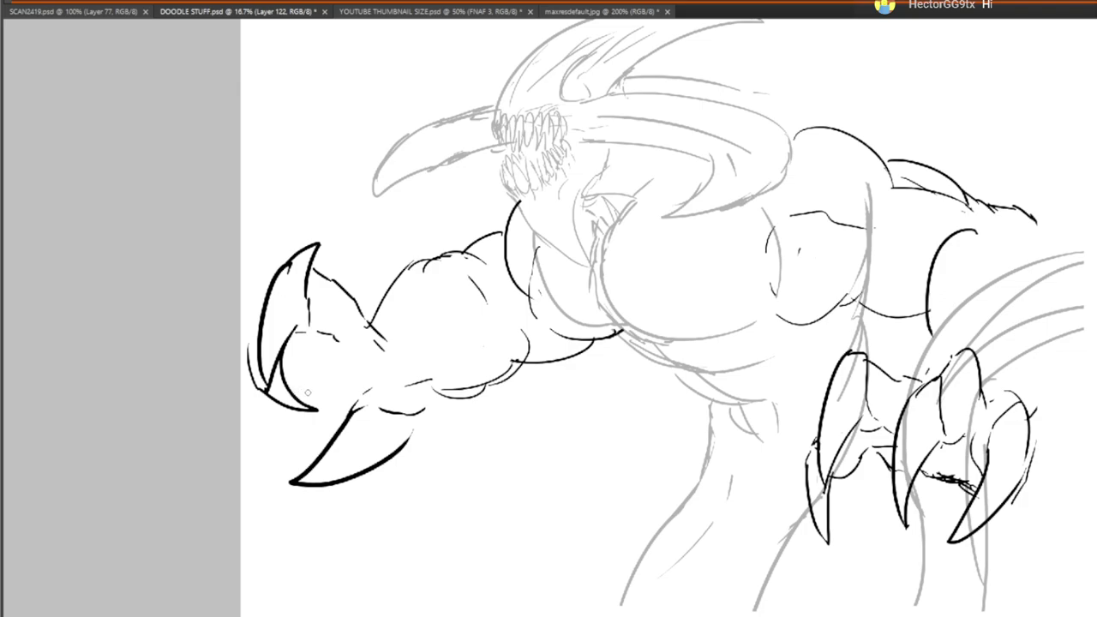
pyautogui.moveTo(329, 399)
pyautogui.mouseDown()
pyautogui.moveTo(290, 367)
pyautogui.moveTo(300, 386)
pyautogui.moveTo(322, 345)
pyautogui.moveTo(355, 408)
pyautogui.mouseUp()
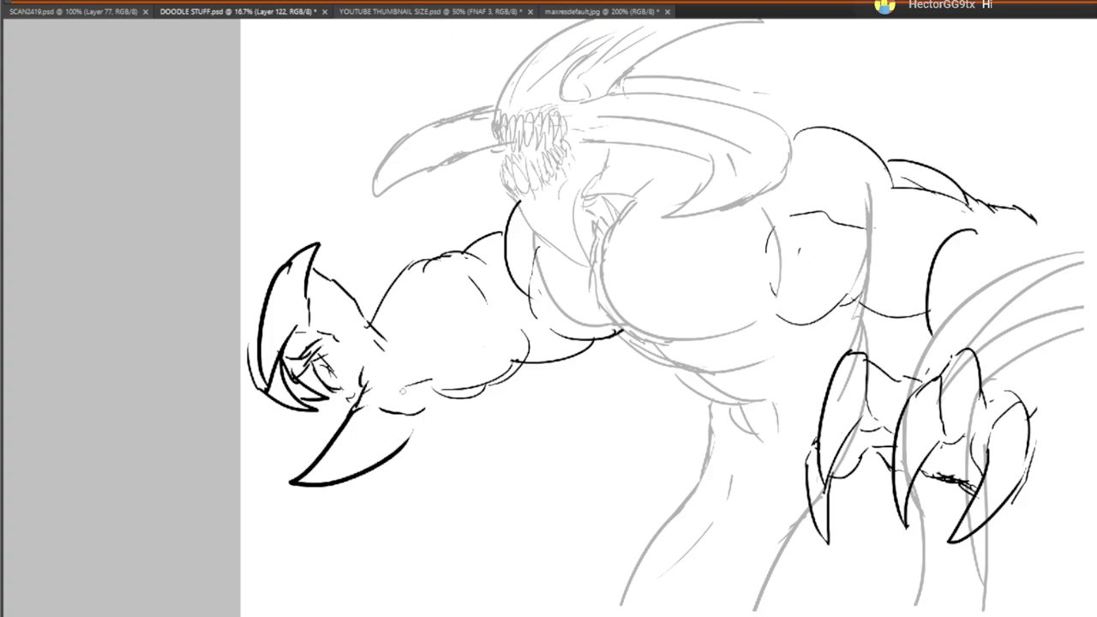
pyautogui.moveTo(415, 426)
pyautogui.mouseDown()
pyautogui.moveTo(434, 409)
pyautogui.moveTo(395, 355)
pyautogui.mouseUp()
pyautogui.moveTo(332, 386); pyautogui.dragTo(360, 407)
pyautogui.scroll(-2, 416, 322)
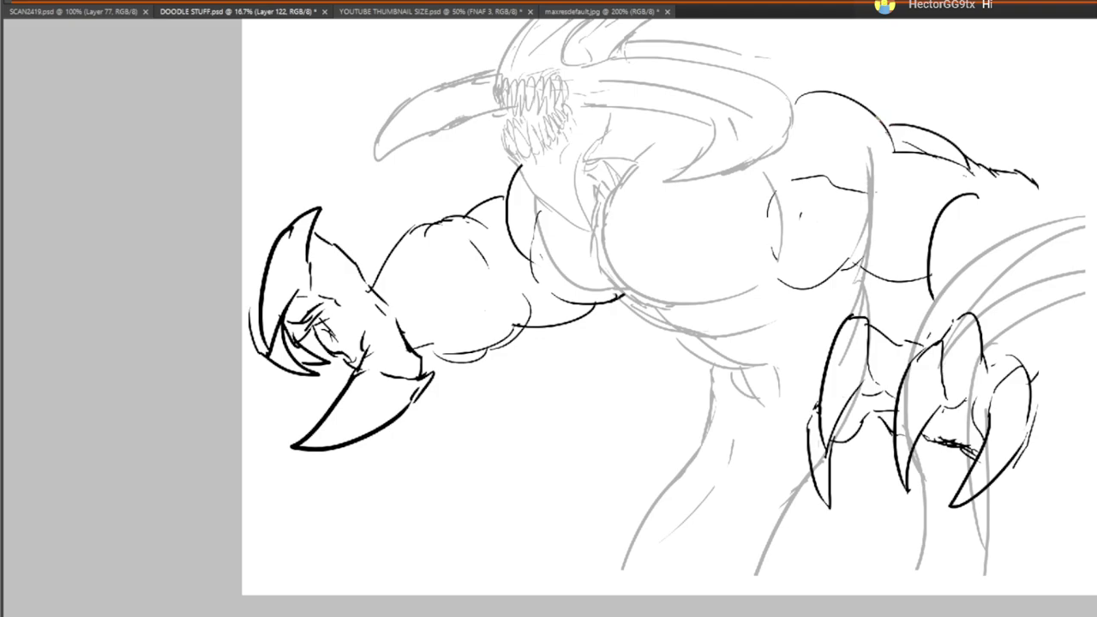
# Draw the near forearm's bulging outer curve down to the hand, add a large curved elbow spike and undo the last stray stroke
pyautogui.moveTo(699, 458); pyautogui.dragTo(533, 463)
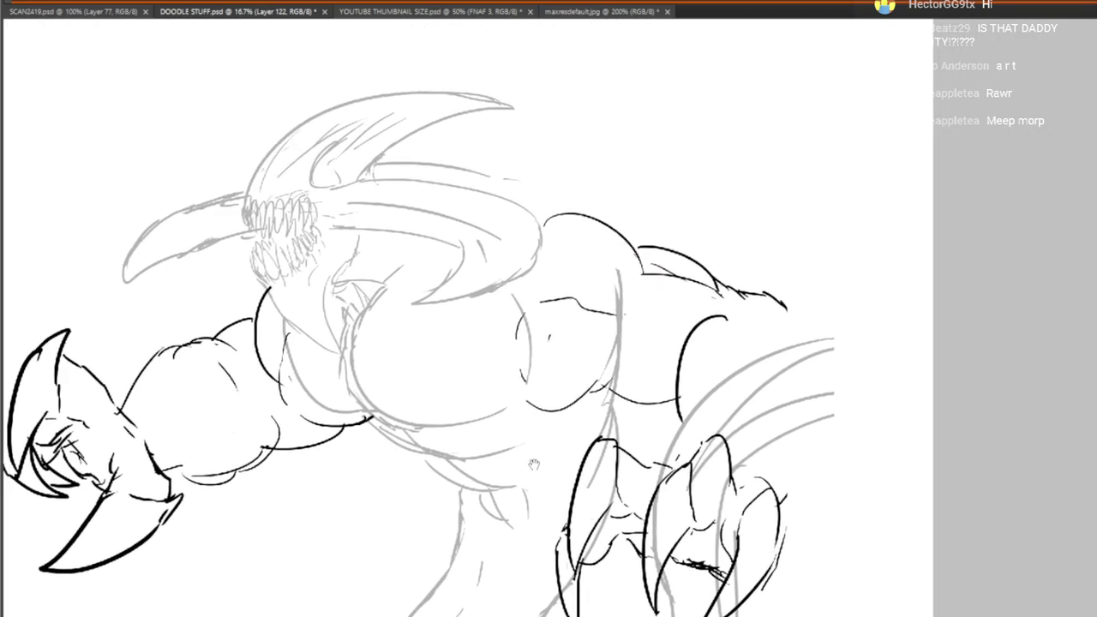
pyautogui.moveTo(788, 307)
pyautogui.mouseDown()
pyautogui.moveTo(845, 433)
pyautogui.moveTo(798, 485)
pyautogui.mouseUp()
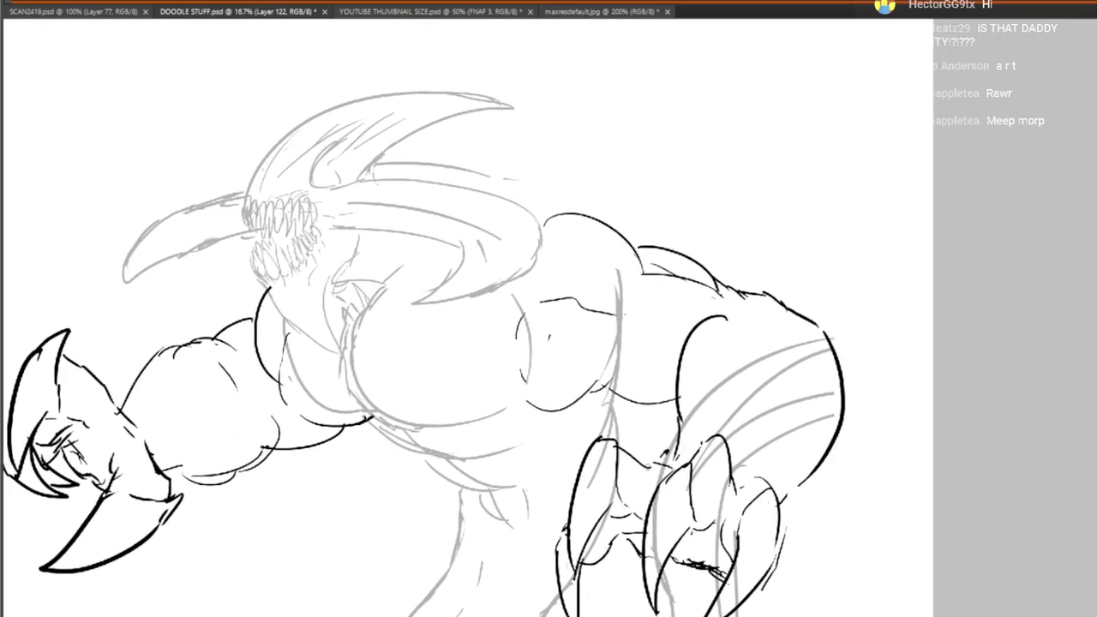
pyautogui.moveTo(760, 300)
pyautogui.mouseDown()
pyautogui.moveTo(857, 330)
pyautogui.moveTo(849, 365)
pyautogui.mouseUp()
pyautogui.moveTo(254, 452)
pyautogui.mouseDown()
pyautogui.moveTo(381, 469)
pyautogui.moveTo(331, 428)
pyautogui.moveTo(333, 381)
pyautogui.moveTo(422, 361)
pyautogui.mouseUp()
pyautogui.hotkey('ctrl', 'z')
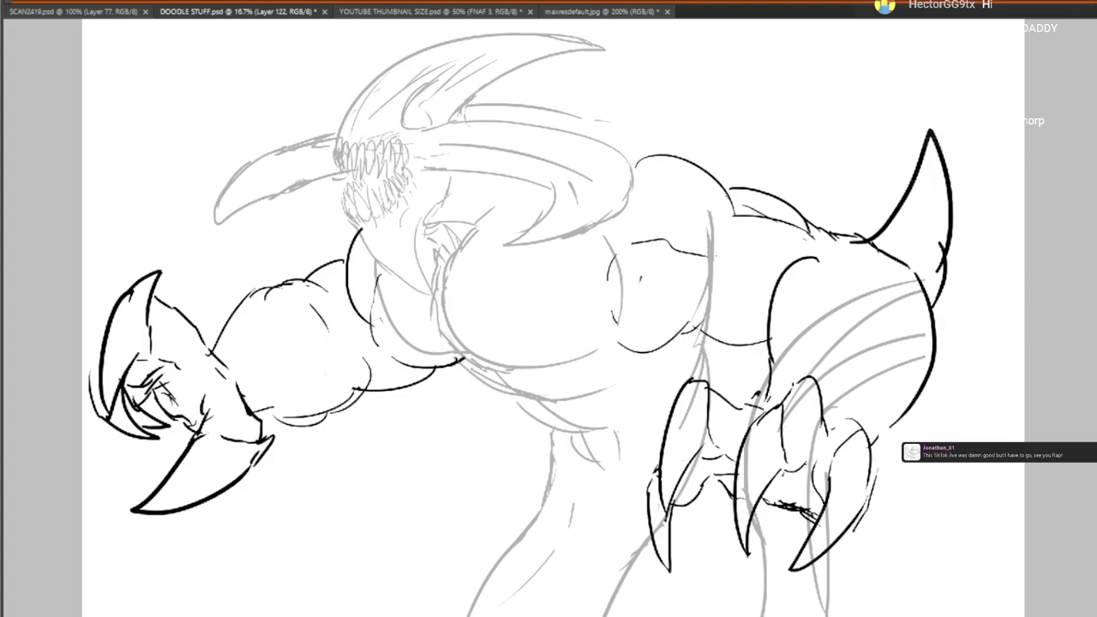
# Redraw the shoulder spike's inner edge and add contour lines for the far arm's spike, the near forearm and the upper back
pyautogui.hotkey('ctrl', 'z')
pyautogui.moveTo(255, 298)
pyautogui.mouseDown()
pyautogui.moveTo(317, 235)
pyautogui.moveTo(322, 261)
pyautogui.mouseUp()
pyautogui.moveTo(850, 227)
pyautogui.mouseDown()
pyautogui.moveTo(844, 293)
pyautogui.moveTo(861, 187)
pyautogui.moveTo(924, 347)
pyautogui.moveTo(906, 374)
pyautogui.mouseUp()
pyautogui.moveTo(855, 330); pyautogui.dragTo(860, 459)
pyautogui.moveTo(748, 435); pyautogui.dragTo(787, 400)
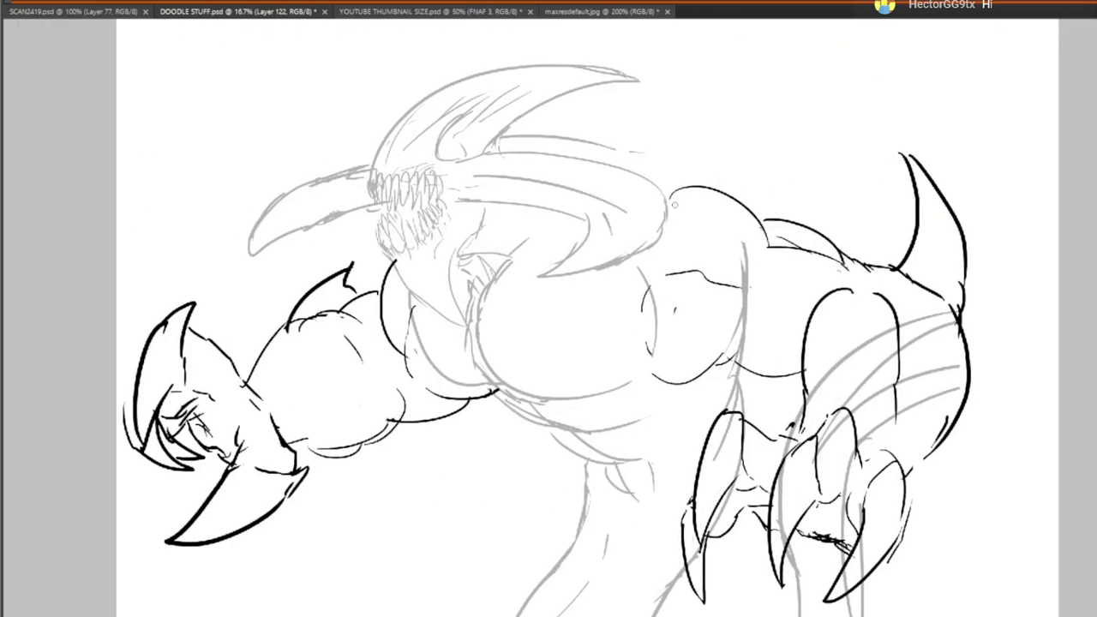
pyautogui.moveTo(622, 151); pyautogui.dragTo(700, 199)
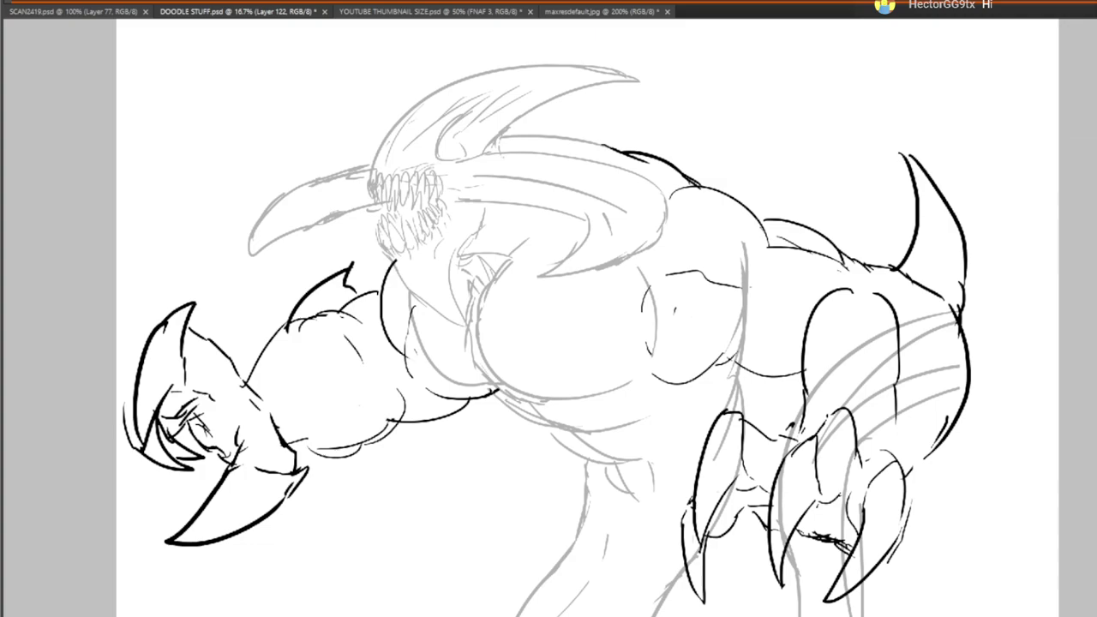
# Erase the grey body and leg sketch lines that overlap the near arm and its claws on Layer 123
pyautogui.moveTo(728, 481); pyautogui.dragTo(543, 393)
pyautogui.moveTo(557, 199); pyautogui.dragTo(548, 255)
pyautogui.moveTo(469, 258); pyautogui.dragTo(475, 227)
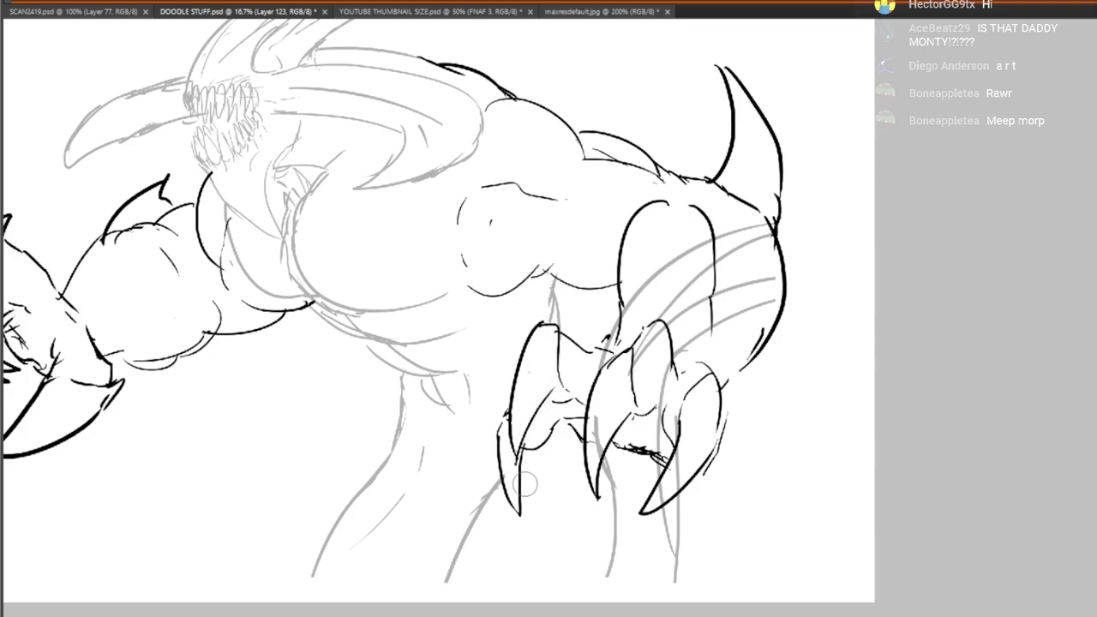
pyautogui.moveTo(612, 468); pyautogui.dragTo(603, 413)
pyautogui.moveTo(638, 305)
pyautogui.mouseDown()
pyautogui.moveTo(626, 297)
pyautogui.moveTo(681, 354)
pyautogui.moveTo(700, 314)
pyautogui.moveTo(641, 589)
pyautogui.moveTo(700, 609)
pyautogui.mouseUp()
pyautogui.moveTo(492, 508); pyautogui.dragTo(534, 430)
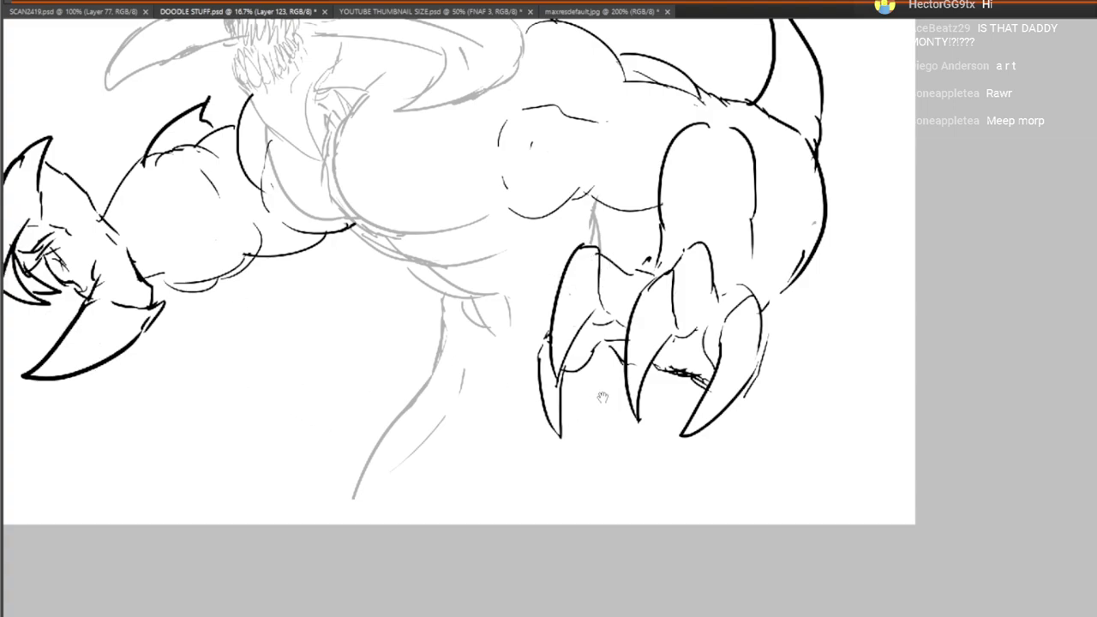
# Redraw the outer outlines of both legs and add muscle lines along the waist and thigh
pyautogui.moveTo(597, 345); pyautogui.dragTo(527, 523)
pyautogui.moveTo(401, 408); pyautogui.dragTo(335, 523)
pyautogui.moveTo(430, 371)
pyautogui.mouseDown()
pyautogui.moveTo(360, 471)
pyautogui.moveTo(391, 424)
pyautogui.mouseUp()
pyautogui.moveTo(456, 299)
pyautogui.mouseDown()
pyautogui.moveTo(472, 333)
pyautogui.moveTo(494, 331)
pyautogui.mouseUp()
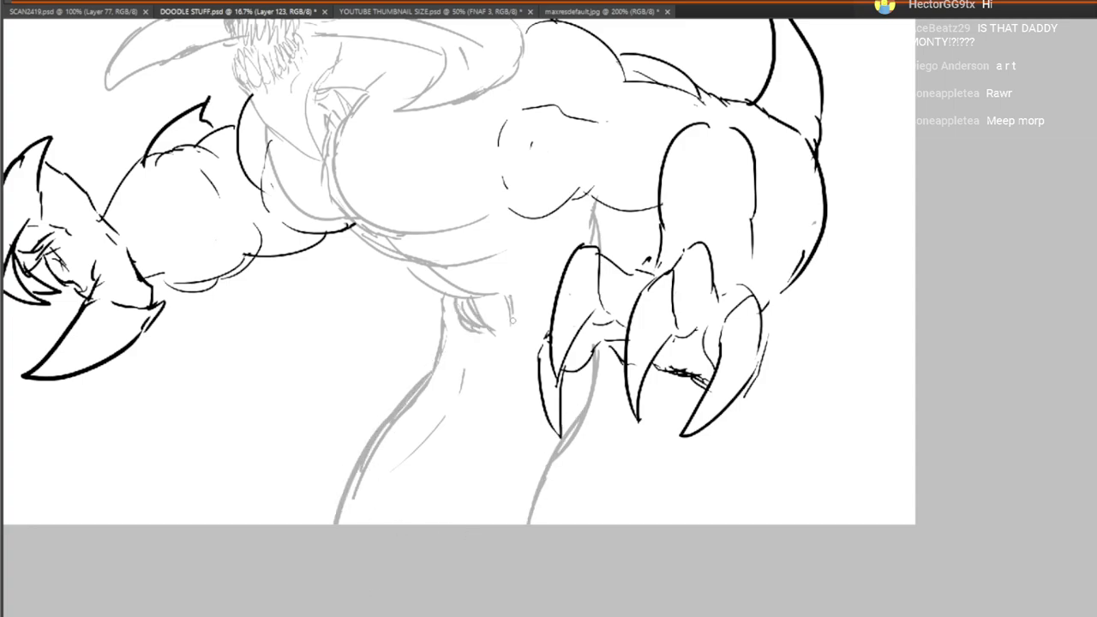
pyautogui.moveTo(513, 255); pyautogui.dragTo(516, 290)
pyautogui.moveTo(503, 371); pyautogui.dragTo(441, 417)
pyautogui.moveTo(523, 321); pyautogui.dragTo(446, 433)
pyautogui.moveTo(389, 512); pyautogui.dragTo(404, 443)
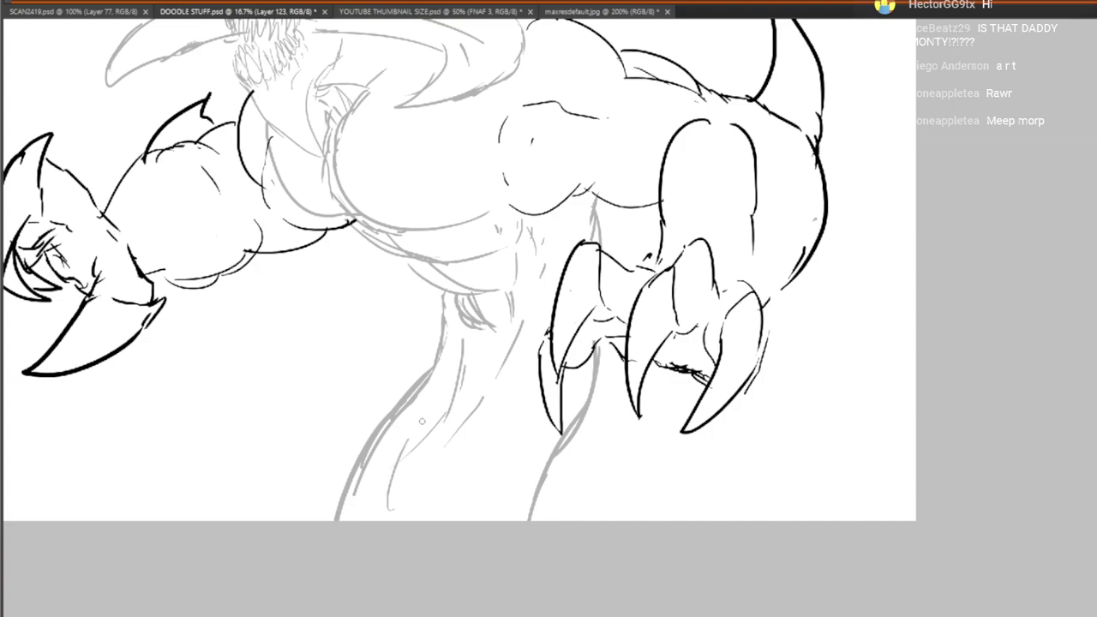
# Sketch two long curved spikes beside the far leg and a large rounded form with inner contour lines beside the near leg
pyautogui.moveTo(640, 406)
pyautogui.mouseDown()
pyautogui.moveTo(663, 492)
pyautogui.moveTo(712, 551)
pyautogui.moveTo(679, 485)
pyautogui.mouseUp()
pyautogui.moveTo(831, 518); pyautogui.dragTo(718, 406)
pyautogui.moveTo(742, 512); pyautogui.dragTo(690, 466)
pyautogui.moveTo(425, 419); pyautogui.dragTo(422, 418)
pyautogui.moveTo(504, 412)
pyautogui.mouseDown()
pyautogui.moveTo(386, 400)
pyautogui.moveTo(367, 286)
pyautogui.moveTo(463, 444)
pyautogui.mouseUp()
pyautogui.moveTo(391, 435)
pyautogui.mouseDown()
pyautogui.moveTo(245, 508)
pyautogui.moveTo(232, 468)
pyautogui.moveTo(419, 471)
pyautogui.moveTo(387, 460)
pyautogui.moveTo(439, 501)
pyautogui.mouseUp()
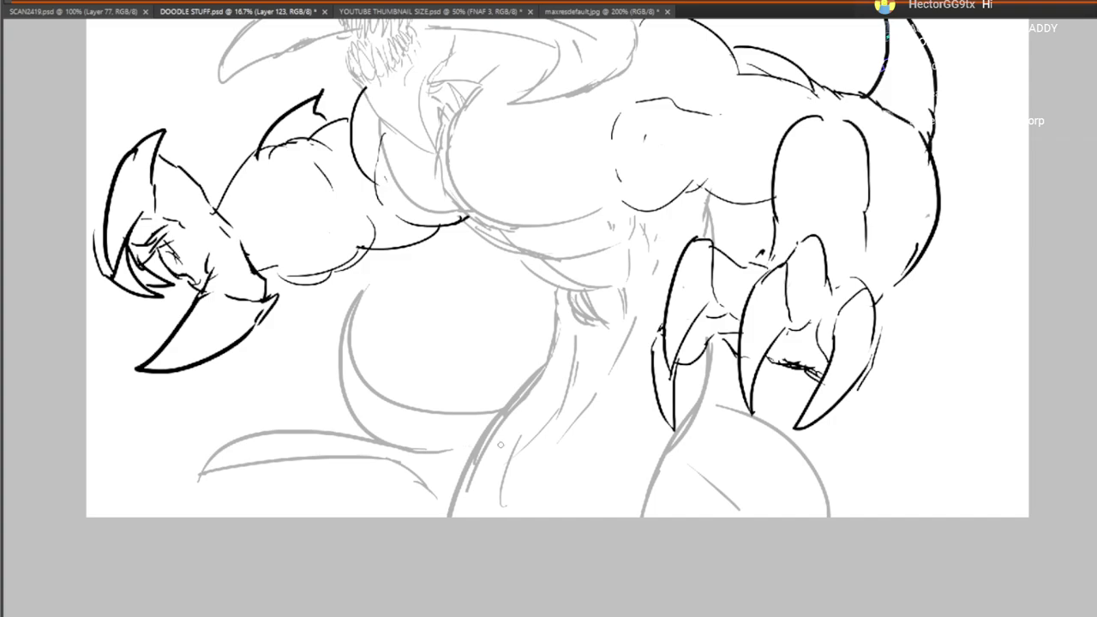
pyautogui.moveTo(396, 468); pyautogui.dragTo(457, 483)
pyautogui.moveTo(660, 473); pyautogui.dragTo(747, 517)
pyautogui.moveTo(703, 408); pyautogui.dragTo(807, 485)
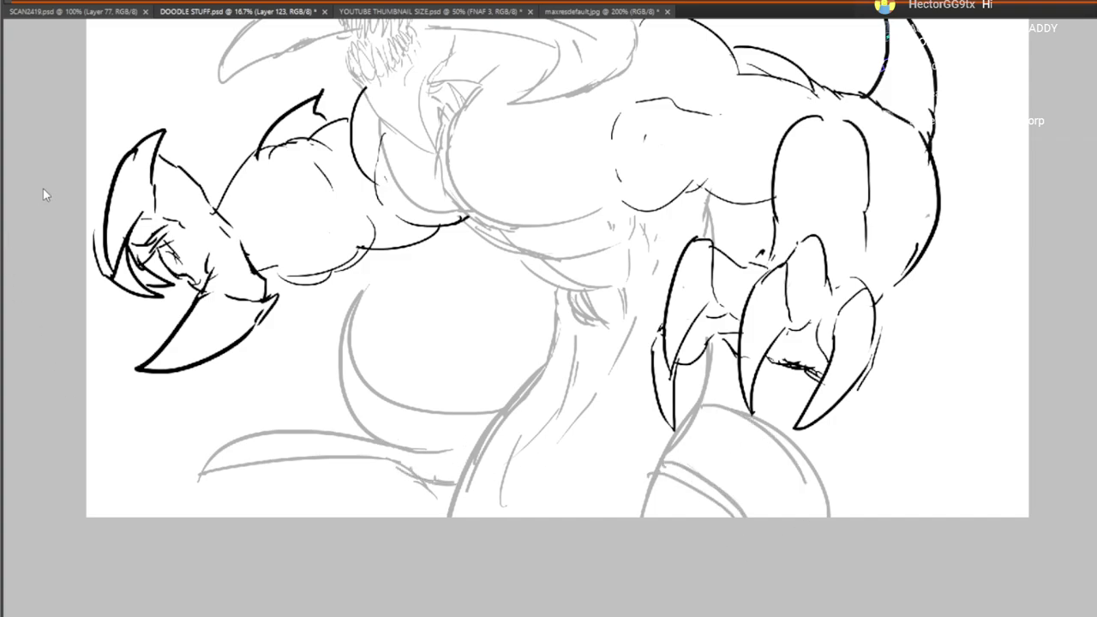
pyautogui.moveTo(400, 482); pyautogui.dragTo(403, 486)
# Set the grey body sketch's layer opacity to 100% and make Layer 121 the active layer
pyautogui.moveTo(673, 206); pyautogui.dragTo(643, 400)
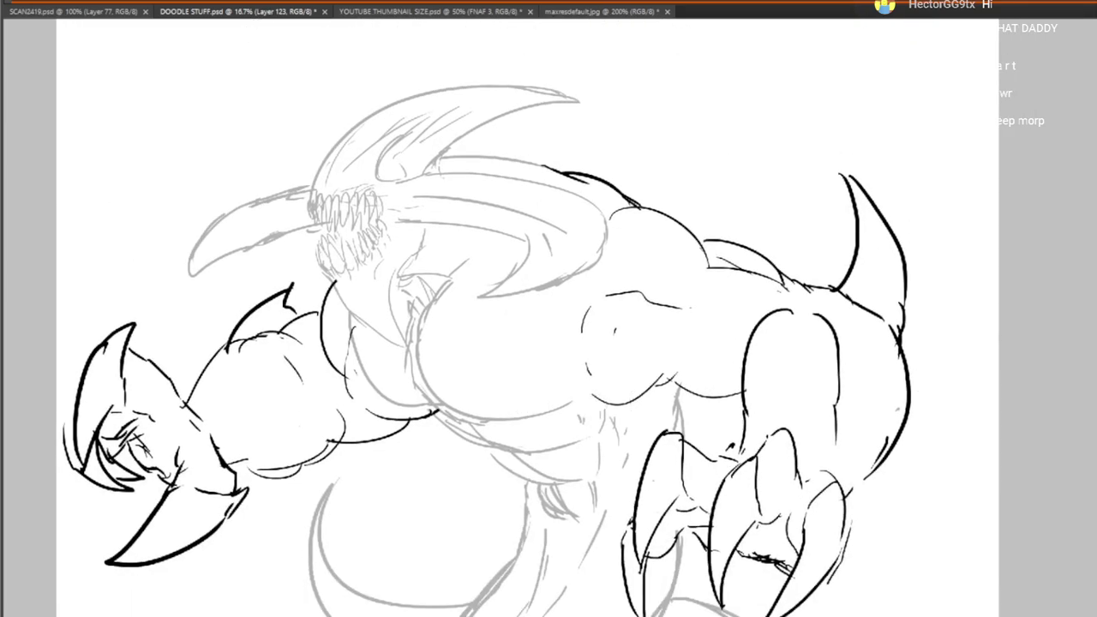
pyautogui.press('0')
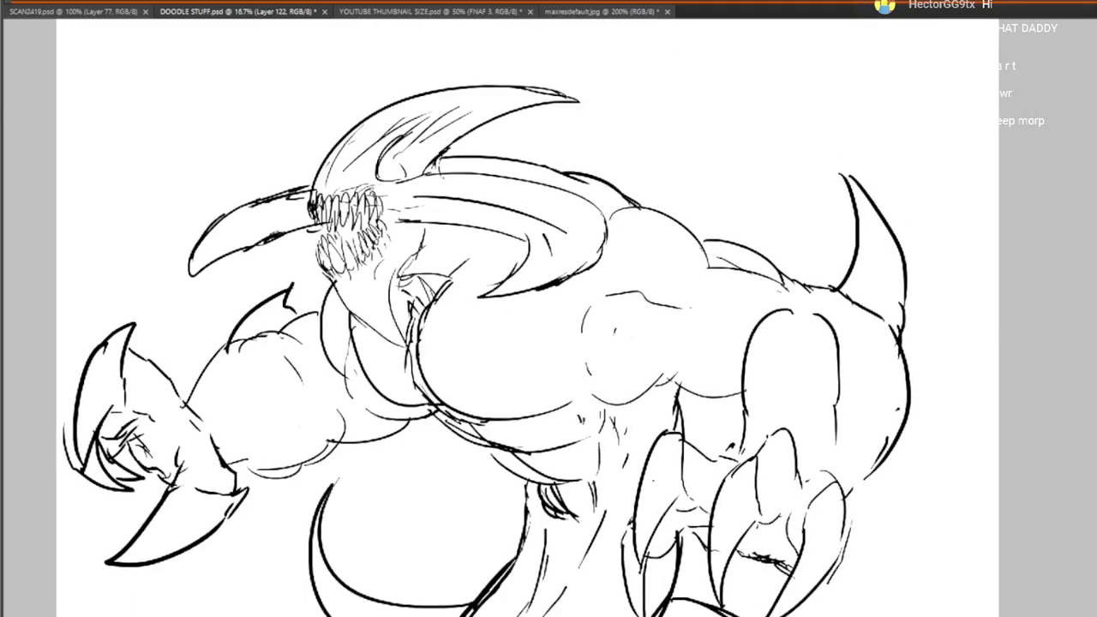
pyautogui.hotkey('ctrl', 'alt', 'shift', 'n')
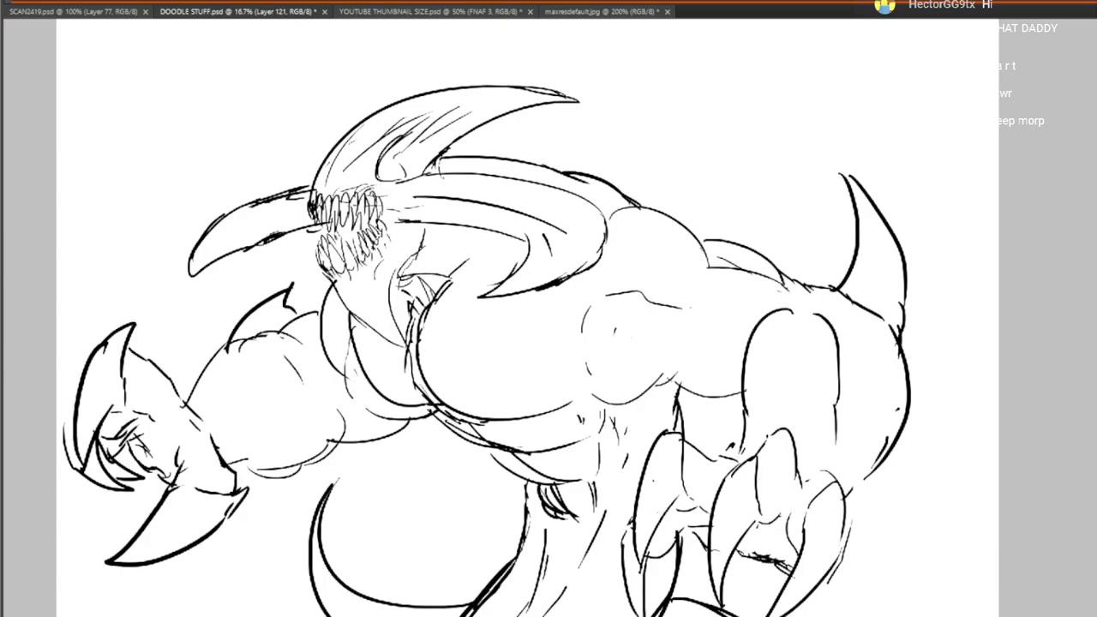
# Sketch the near wing's base and curved outer edge rising from the monster's back
pyautogui.moveTo(484, 223); pyautogui.dragTo(496, 309)
pyautogui.moveTo(675, 322); pyautogui.dragTo(417, 360)
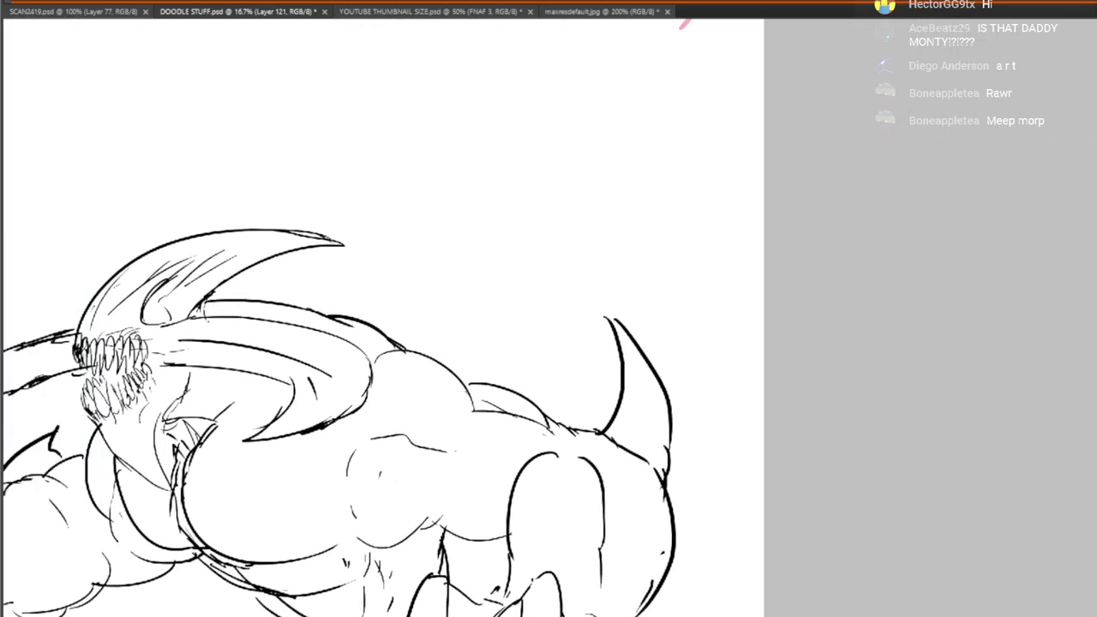
pyautogui.moveTo(363, 323)
pyautogui.mouseDown()
pyautogui.moveTo(543, 341)
pyautogui.moveTo(553, 169)
pyautogui.mouseUp()
pyautogui.moveTo(541, 168)
pyautogui.mouseDown()
pyautogui.moveTo(555, 323)
pyautogui.moveTo(776, 191)
pyautogui.mouseUp()
pyautogui.hscroll(-3, 397, 372)
pyautogui.scroll(-2, 397, 372)
# Sketch the far wing's arched frame, complete the inner edges of both wings and thicken the far wing's outer corner
pyautogui.moveTo(331, 330)
pyautogui.mouseDown()
pyautogui.moveTo(317, 183)
pyautogui.moveTo(789, 143)
pyautogui.mouseUp()
pyautogui.moveTo(654, 236); pyautogui.dragTo(597, 182)
pyautogui.moveTo(342, 251)
pyautogui.mouseDown()
pyautogui.moveTo(331, 136)
pyautogui.moveTo(725, 120)
pyautogui.mouseUp()
pyautogui.moveTo(760, 366); pyautogui.dragTo(589, 373)
pyautogui.moveTo(524, 425)
pyautogui.mouseDown()
pyautogui.moveTo(587, 135)
pyautogui.moveTo(715, 99)
pyautogui.mouseUp()
pyautogui.hscroll(-3, 845, 129)
pyautogui.scroll(-1, 846, 129)
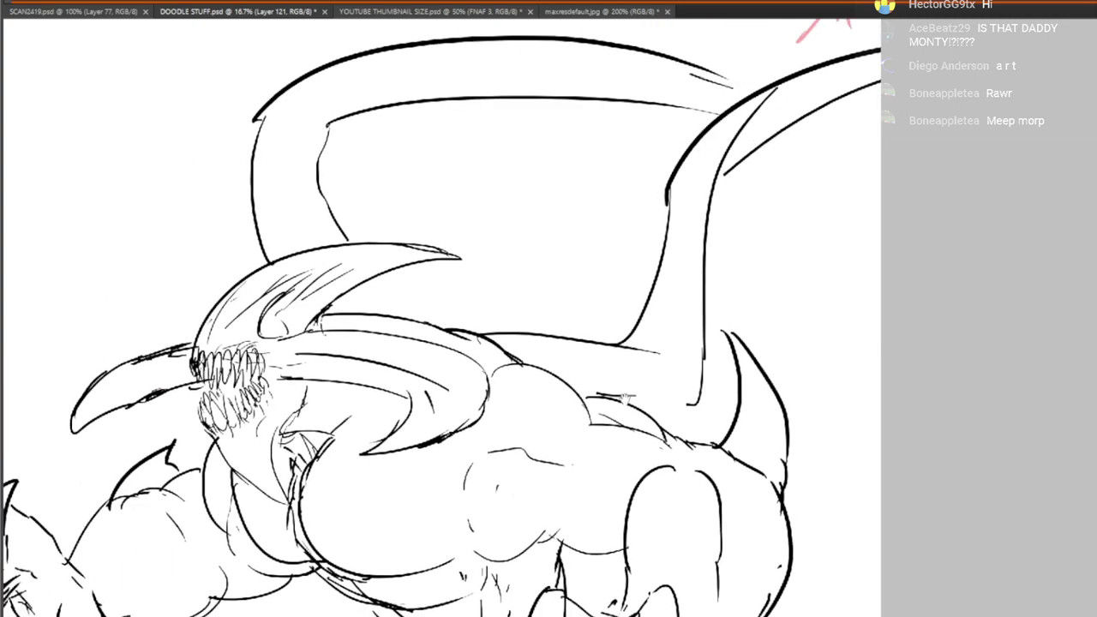
pyautogui.moveTo(258, 121); pyautogui.dragTo(257, 219)
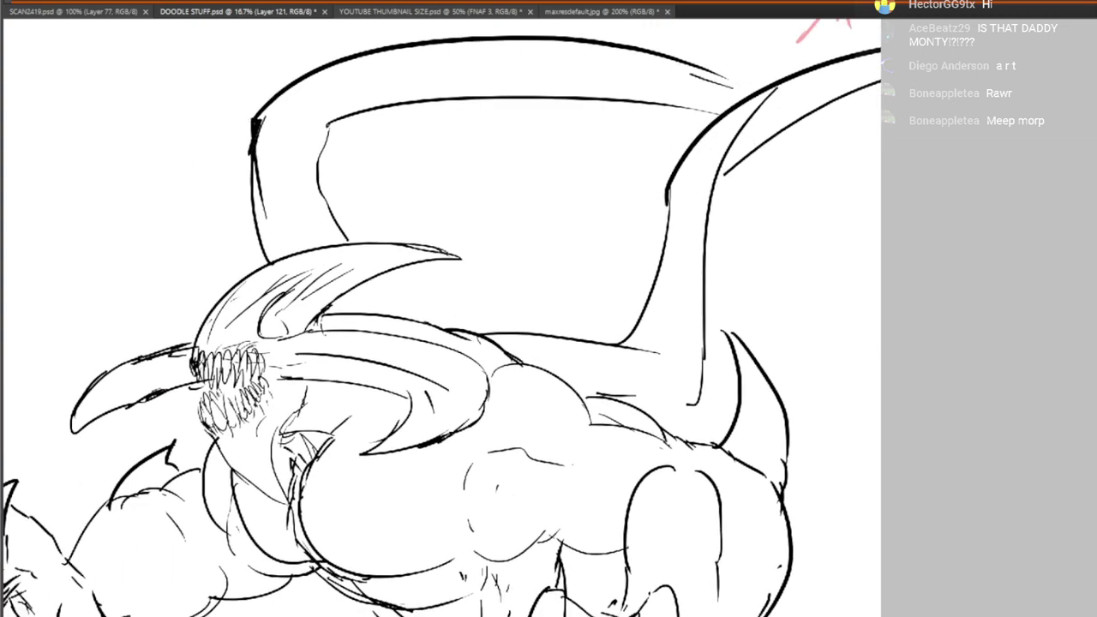
# Sketch curved membrane lines behind and inside both wings
pyautogui.moveTo(763, 581)
pyautogui.mouseDown()
pyautogui.moveTo(712, 436)
pyautogui.moveTo(678, 509)
pyautogui.moveTo(664, 369)
pyautogui.moveTo(882, 222)
pyautogui.mouseUp()
pyautogui.moveTo(725, 248); pyautogui.dragTo(682, 419)
pyautogui.moveTo(613, 325); pyautogui.dragTo(690, 255)
pyautogui.moveTo(233, 228); pyautogui.dragTo(369, 277)
pyautogui.moveTo(341, 360)
pyautogui.mouseDown()
pyautogui.moveTo(495, 195)
pyautogui.moveTo(622, 178)
pyautogui.mouseUp()
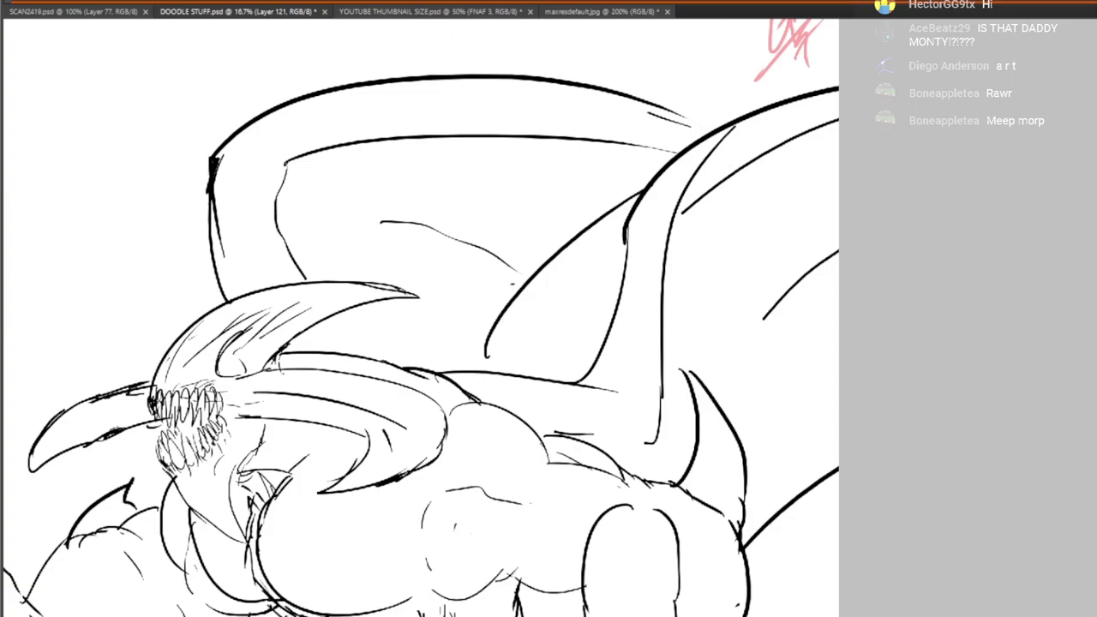
# Undo the last wing stroke, redraw the near wing's membrane edge and refine where the far wing meets the near wing
pyautogui.hotkey('ctrl', 'z')
pyautogui.moveTo(487, 367)
pyautogui.mouseDown()
pyautogui.moveTo(591, 264)
pyautogui.moveTo(628, 254)
pyautogui.mouseUp()
pyautogui.moveTo(655, 148); pyautogui.dragTo(696, 159)
pyautogui.moveTo(657, 100); pyautogui.dragTo(718, 124)
# Thicken the contour beneath the chest and redraw the upper and lower edges of the long spike beside the far leg
pyautogui.moveTo(528, 591)
pyautogui.mouseDown()
pyautogui.moveTo(726, 223)
pyautogui.moveTo(701, 179)
pyautogui.mouseUp()
pyautogui.moveTo(624, 266); pyautogui.dragTo(585, 366)
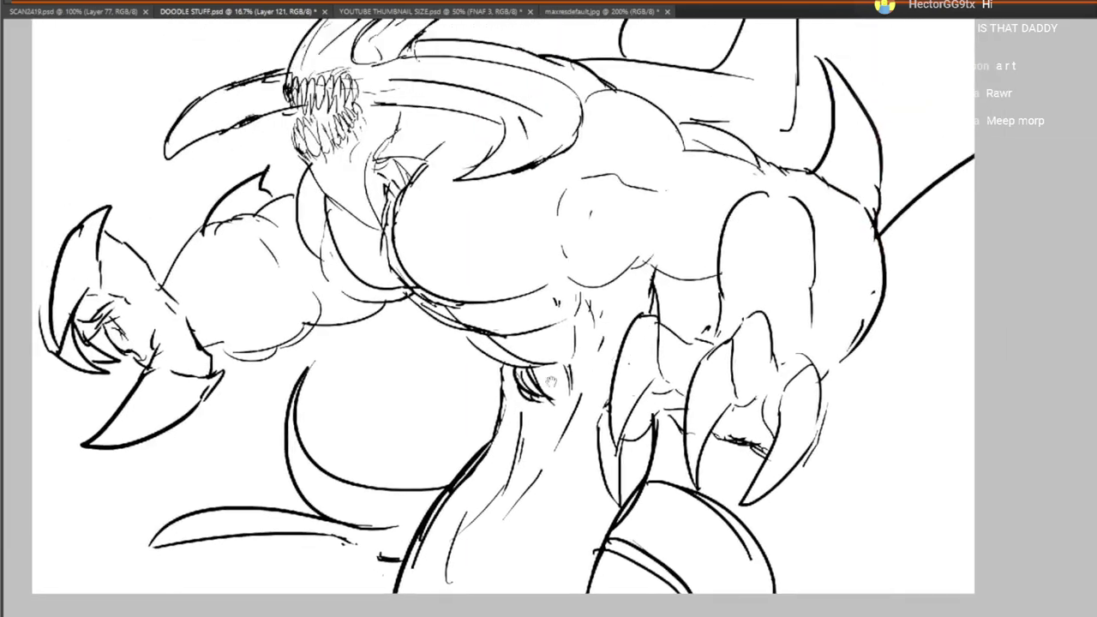
pyautogui.moveTo(413, 296)
pyautogui.mouseDown()
pyautogui.moveTo(468, 326)
pyautogui.moveTo(461, 333)
pyautogui.mouseUp()
pyautogui.moveTo(558, 385)
pyautogui.mouseDown()
pyautogui.moveTo(611, 411)
pyautogui.moveTo(722, 294)
pyautogui.mouseUp()
pyautogui.moveTo(512, 448); pyautogui.dragTo(570, 463)
pyautogui.moveTo(699, 439); pyautogui.dragTo(693, 428)
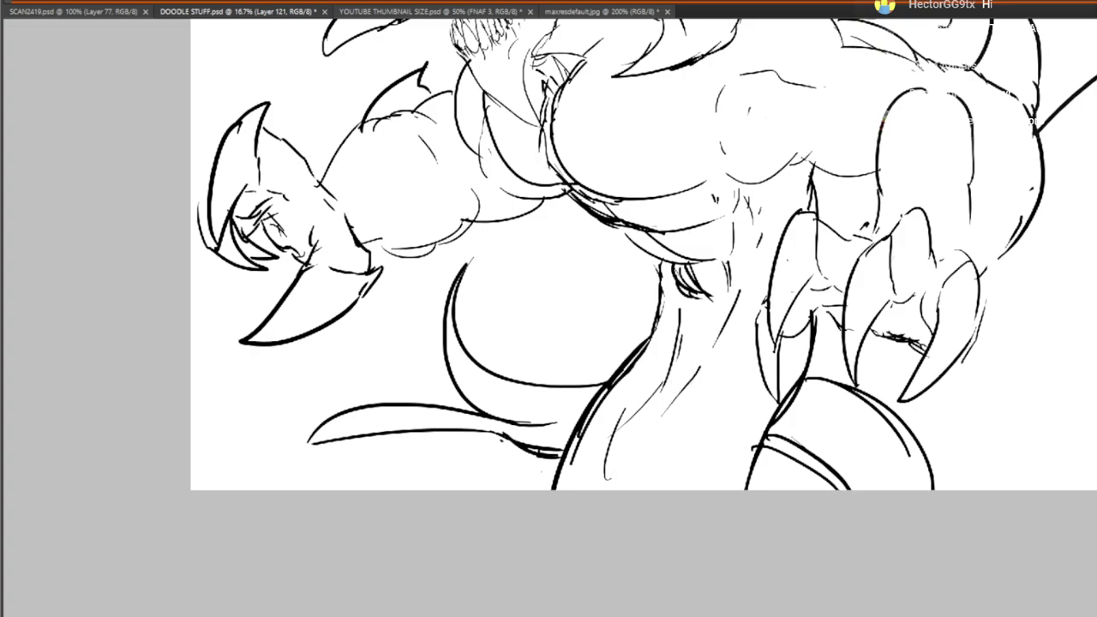
pyautogui.moveTo(549, 438)
pyautogui.mouseDown()
pyautogui.moveTo(557, 421)
pyautogui.moveTo(397, 401)
pyautogui.moveTo(279, 438)
pyautogui.moveTo(515, 401)
pyautogui.mouseUp()
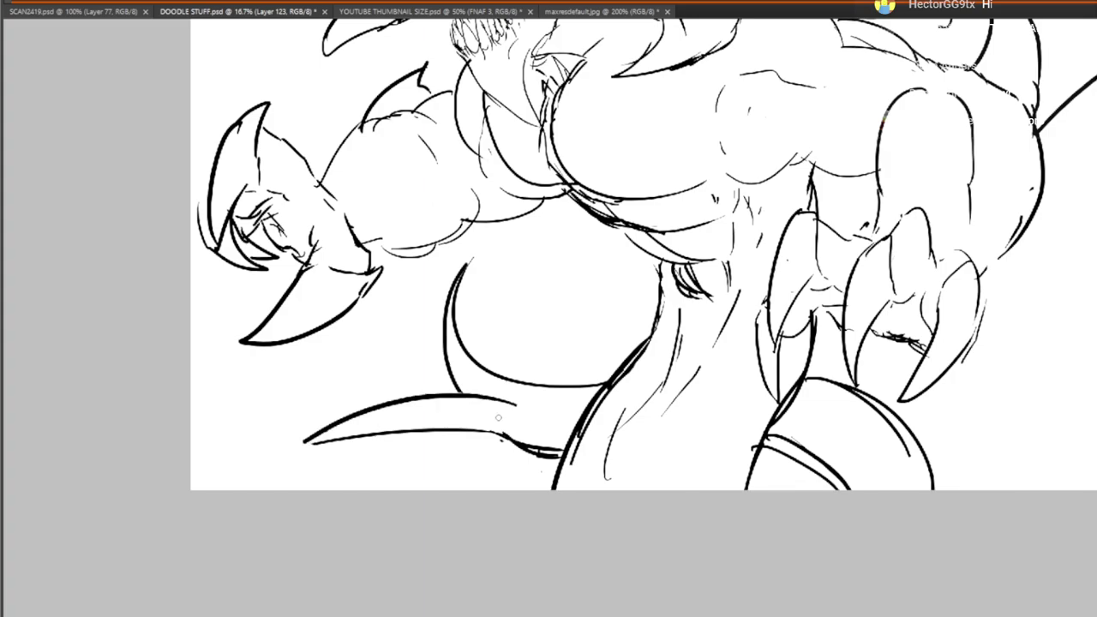
pyautogui.moveTo(798, 452)
pyautogui.mouseDown()
pyautogui.moveTo(642, 402)
pyautogui.moveTo(663, 439)
pyautogui.mouseUp()
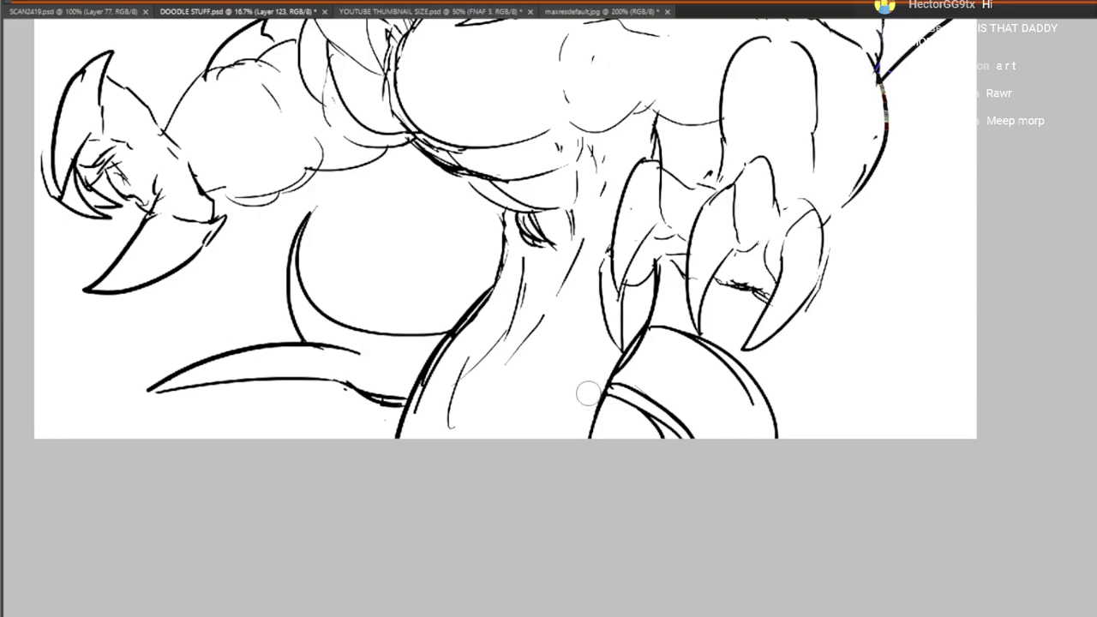
# Add muscle contour lines across the far arm between the elbow and the clawed hand
pyautogui.moveTo(438, 385); pyautogui.dragTo(521, 282)
pyautogui.moveTo(361, 129)
pyautogui.mouseDown()
pyautogui.moveTo(320, 330)
pyautogui.moveTo(534, 393)
pyautogui.mouseUp()
pyautogui.moveTo(384, 466); pyautogui.dragTo(448, 444)
pyautogui.moveTo(372, 414)
pyautogui.mouseDown()
pyautogui.moveTo(443, 375)
pyautogui.moveTo(473, 398)
pyautogui.mouseUp()
pyautogui.moveTo(630, 347)
pyautogui.mouseDown()
pyautogui.moveTo(483, 500)
pyautogui.moveTo(525, 292)
pyautogui.moveTo(545, 325)
pyautogui.moveTo(538, 289)
pyautogui.moveTo(506, 420)
pyautogui.moveTo(564, 289)
pyautogui.mouseUp()
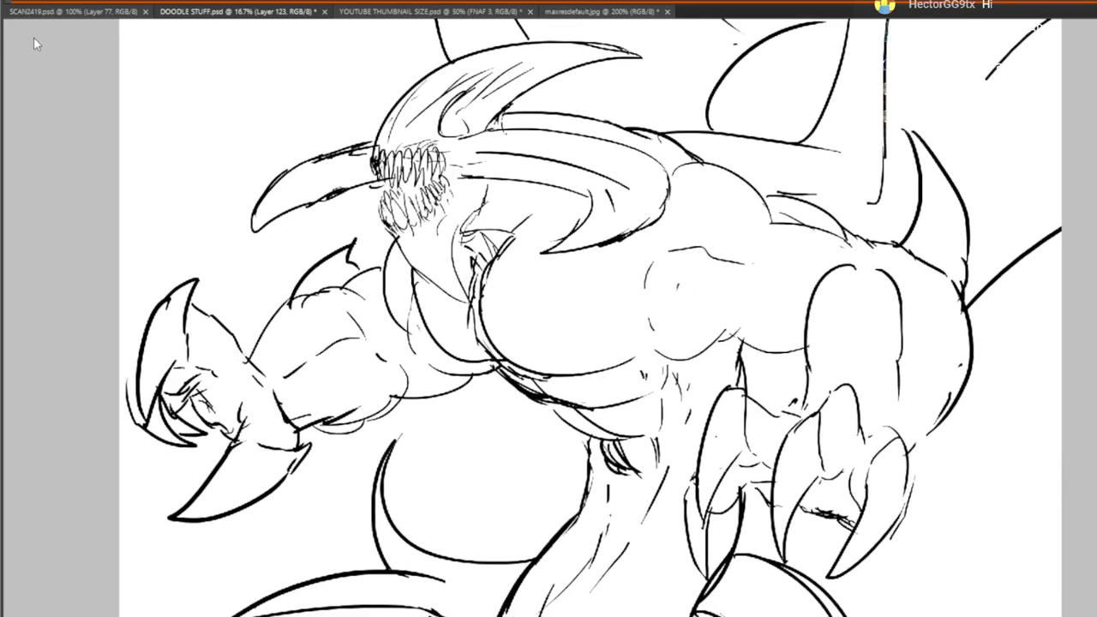
pyautogui.click(519, 184)
pyautogui.moveTo(470, 203); pyautogui.dragTo(466, 207)
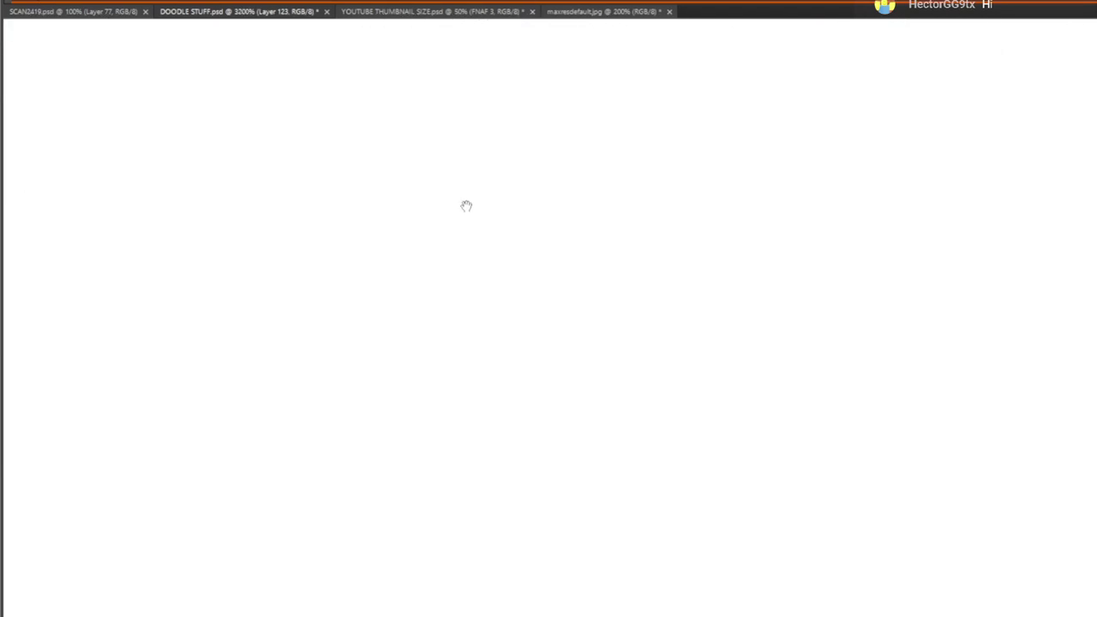
pyautogui.keyDown('alt'); pyautogui.click(129, 118); pyautogui.keyUp('alt')
pyautogui.keyDown('alt'); pyautogui.click(130, 120); pyautogui.keyUp('alt')
pyautogui.keyDown('alt'); pyautogui.click(146, 141); pyautogui.keyUp('alt')
pyautogui.keyDown('alt'); pyautogui.click(155, 152); pyautogui.keyUp('alt')
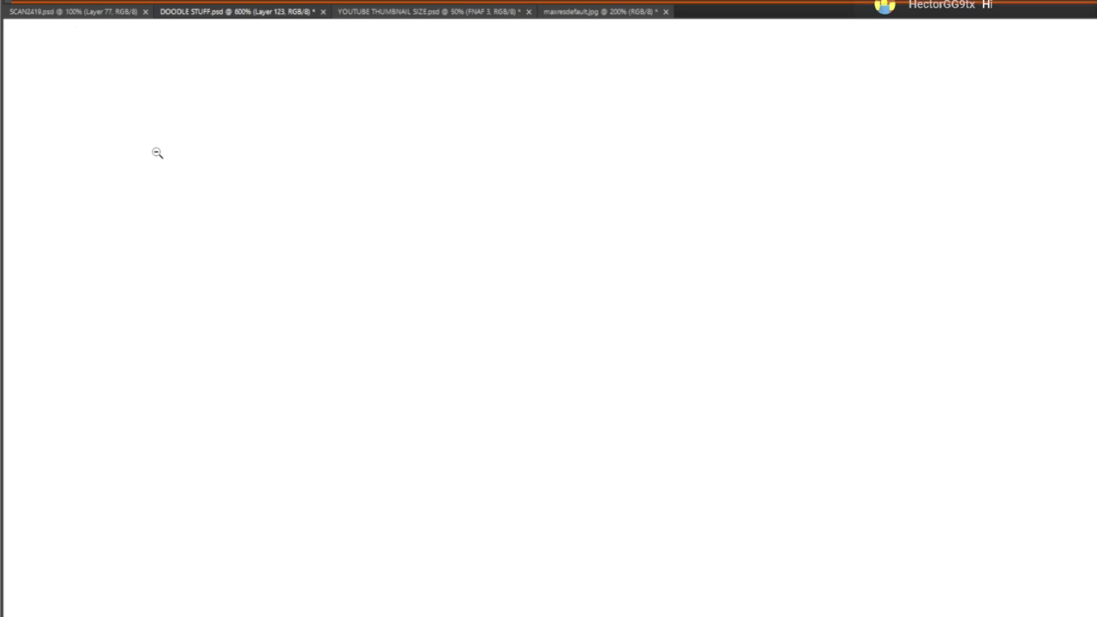
pyautogui.keyDown('alt'); pyautogui.click(160, 157); pyautogui.keyUp('alt')
pyautogui.keyDown('alt'); pyautogui.click(171, 170); pyautogui.keyUp('alt')
pyautogui.keyDown('alt'); pyautogui.click(180, 176); pyautogui.keyUp('alt')
pyautogui.keyDown('alt'); pyautogui.click(271, 218); pyautogui.keyUp('alt')
pyautogui.keyDown('alt'); pyautogui.click(271, 218); pyautogui.keyUp('alt')
# Darken the gaps between the monster's upper teeth and add short strokes for the mouth corner and jaw muscles
pyautogui.moveTo(265, 245); pyautogui.dragTo(799, 301)
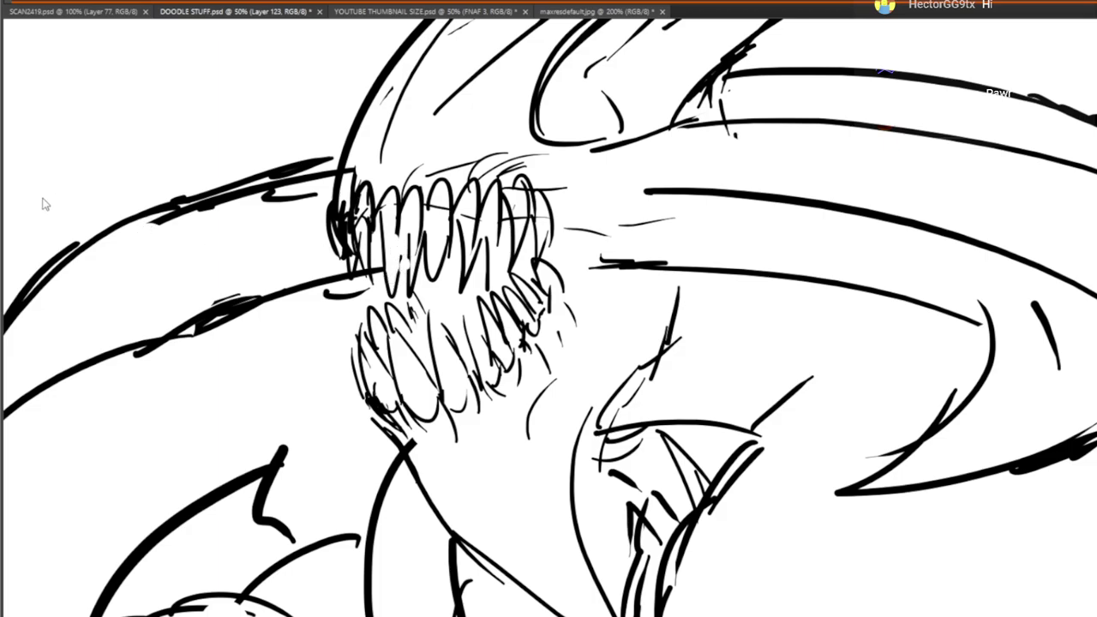
pyautogui.moveTo(398, 227)
pyautogui.mouseDown()
pyautogui.moveTo(391, 283)
pyautogui.moveTo(406, 276)
pyautogui.moveTo(363, 293)
pyautogui.moveTo(380, 293)
pyautogui.mouseUp()
pyautogui.moveTo(458, 213); pyautogui.dragTo(355, 235)
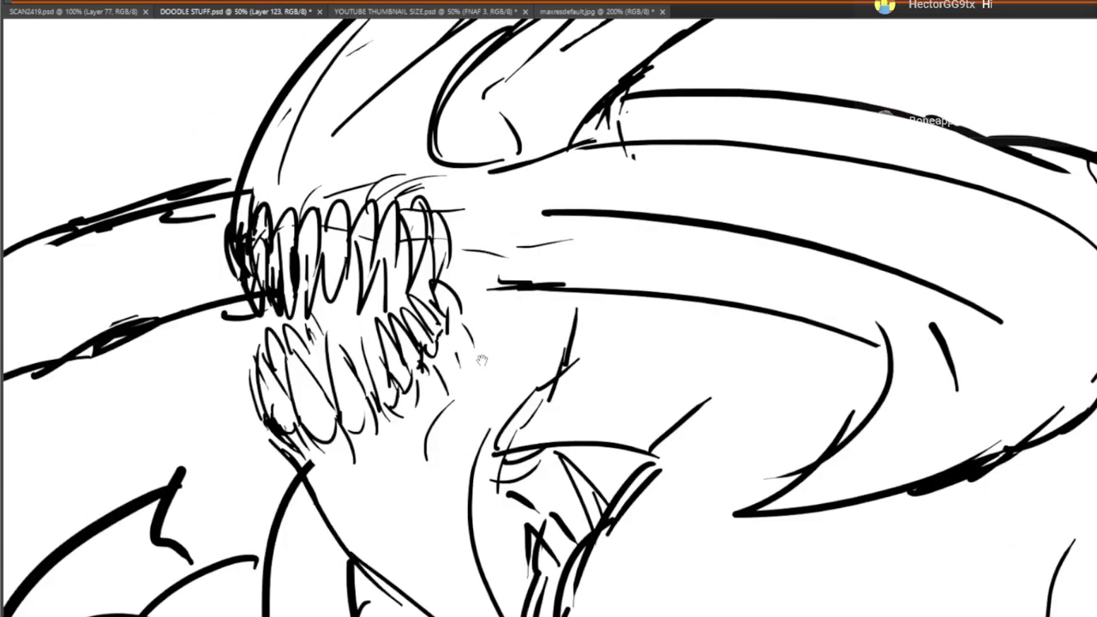
pyautogui.moveTo(452, 224); pyautogui.dragTo(497, 257)
pyautogui.moveTo(457, 262)
pyautogui.mouseDown()
pyautogui.moveTo(509, 284)
pyautogui.moveTo(459, 319)
pyautogui.mouseUp()
pyautogui.moveTo(569, 360); pyautogui.dragTo(557, 408)
pyautogui.moveTo(571, 310); pyautogui.dragTo(564, 344)
pyautogui.moveTo(550, 308); pyautogui.dragTo(534, 341)
pyautogui.moveTo(478, 300); pyautogui.dragTo(459, 381)
pyautogui.moveTo(400, 467); pyautogui.dragTo(343, 372)
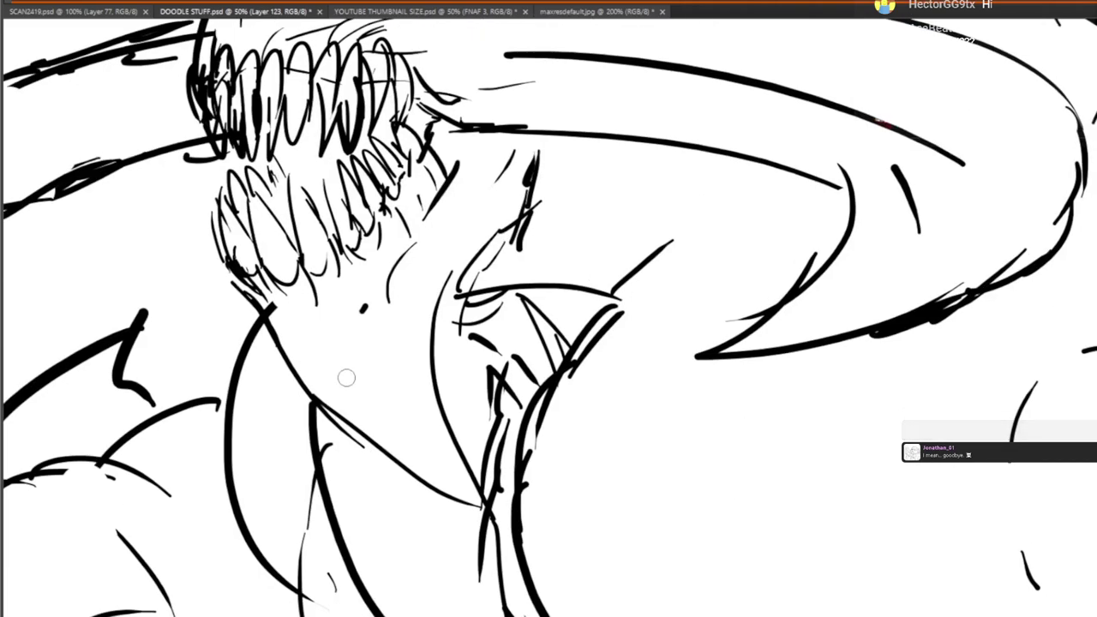
# Lower the monster sketch's opacity to 50% and make Layer 120 the active layer
pyautogui.moveTo(789, 360); pyautogui.dragTo(662, 563)
pyautogui.moveTo(723, 404); pyautogui.dragTo(808, 361)
pyautogui.press('5')
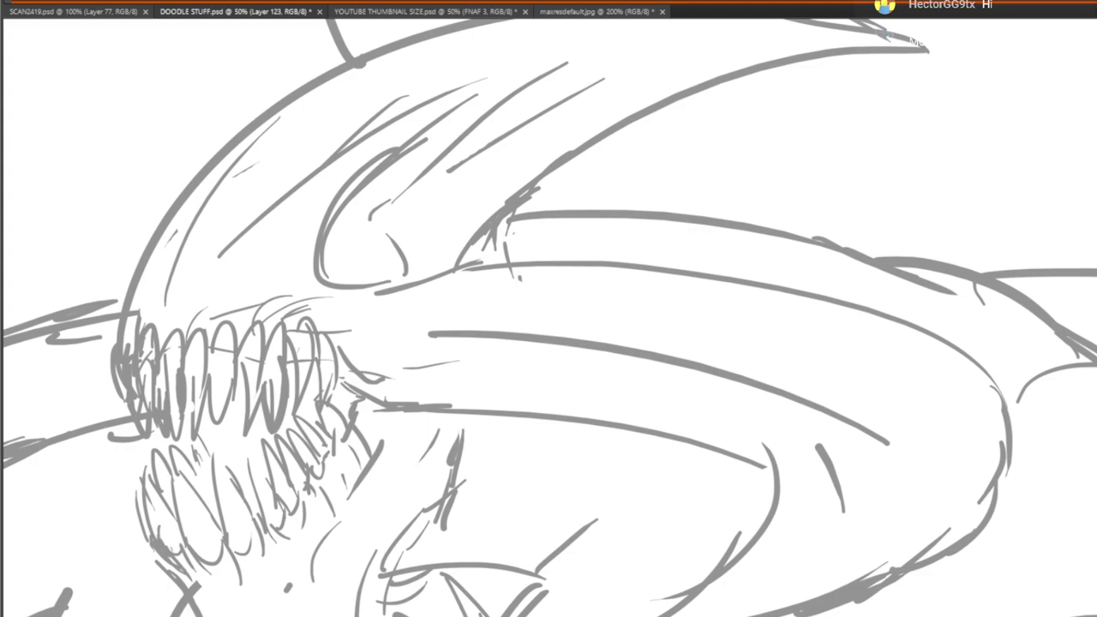
pyautogui.moveTo(859, 404); pyautogui.dragTo(887, 418)
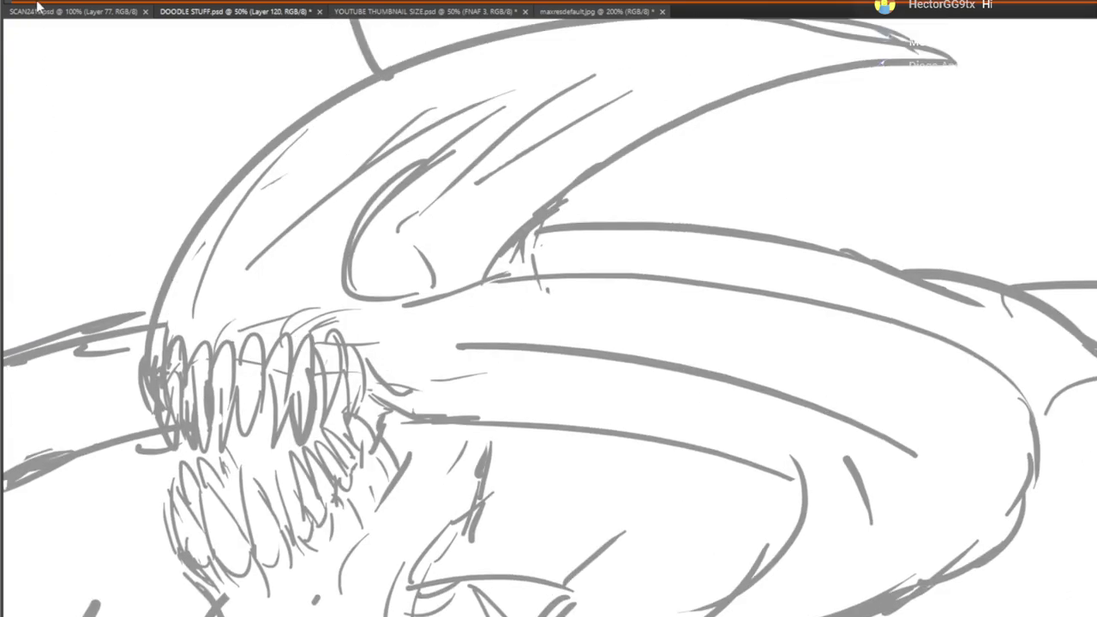
# Draw the head and body of a tiny creature in thick black lines at the base of the monster's upper horn
pyautogui.click(509, 240)
pyautogui.click(501, 262)
pyautogui.moveTo(435, 269); pyautogui.dragTo(516, 182)
pyautogui.click(384, 296)
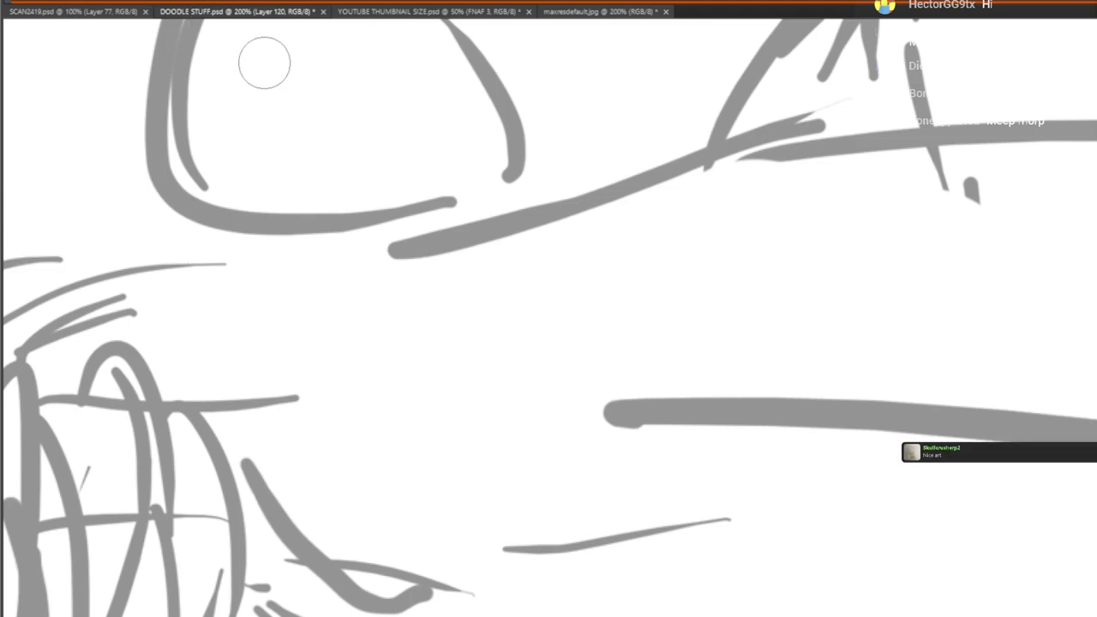
pyautogui.scroll(5, 514, 367)
pyautogui.moveTo(450, 393)
pyautogui.mouseDown()
pyautogui.moveTo(514, 311)
pyautogui.moveTo(596, 317)
pyautogui.moveTo(591, 334)
pyautogui.mouseUp()
pyautogui.moveTo(448, 400)
pyautogui.mouseDown()
pyautogui.moveTo(428, 454)
pyautogui.moveTo(466, 400)
pyautogui.mouseUp()
pyautogui.click(484, 337)
pyautogui.moveTo(560, 326); pyautogui.dragTo(504, 392)
pyautogui.moveTo(527, 370); pyautogui.dragTo(572, 383)
pyautogui.moveTo(574, 408)
pyautogui.mouseDown()
pyautogui.moveTo(556, 348)
pyautogui.moveTo(523, 533)
pyautogui.moveTo(568, 506)
pyautogui.moveTo(626, 403)
pyautogui.mouseUp()
pyautogui.moveTo(338, 396)
pyautogui.mouseDown()
pyautogui.moveTo(356, 476)
pyautogui.moveTo(363, 472)
pyautogui.mouseUp()
pyautogui.moveTo(442, 441); pyautogui.dragTo(486, 428)
pyautogui.moveTo(547, 377); pyautogui.dragTo(514, 457)
# Add jagged fur along the tiny creature's back and draw its remaining limbs and rump
pyautogui.moveTo(435, 374)
pyautogui.mouseDown()
pyautogui.moveTo(501, 278)
pyautogui.moveTo(596, 344)
pyautogui.moveTo(654, 326)
pyautogui.mouseUp()
pyautogui.moveTo(523, 397)
pyautogui.mouseDown()
pyautogui.moveTo(607, 451)
pyautogui.moveTo(541, 465)
pyautogui.mouseUp()
pyautogui.moveTo(592, 425)
pyautogui.mouseDown()
pyautogui.moveTo(631, 449)
pyautogui.moveTo(611, 448)
pyautogui.mouseUp()
pyautogui.moveTo(587, 510); pyautogui.dragTo(628, 472)
pyautogui.moveTo(619, 432); pyautogui.dragTo(631, 422)
pyautogui.moveTo(624, 356); pyautogui.dragTo(658, 429)
# Draw the tiny creature's large curved, pointed tail behind its body
pyautogui.moveTo(733, 385); pyautogui.dragTo(517, 433)
pyautogui.moveTo(467, 487)
pyautogui.mouseDown()
pyautogui.moveTo(700, 325)
pyautogui.moveTo(609, 473)
pyautogui.mouseUp()
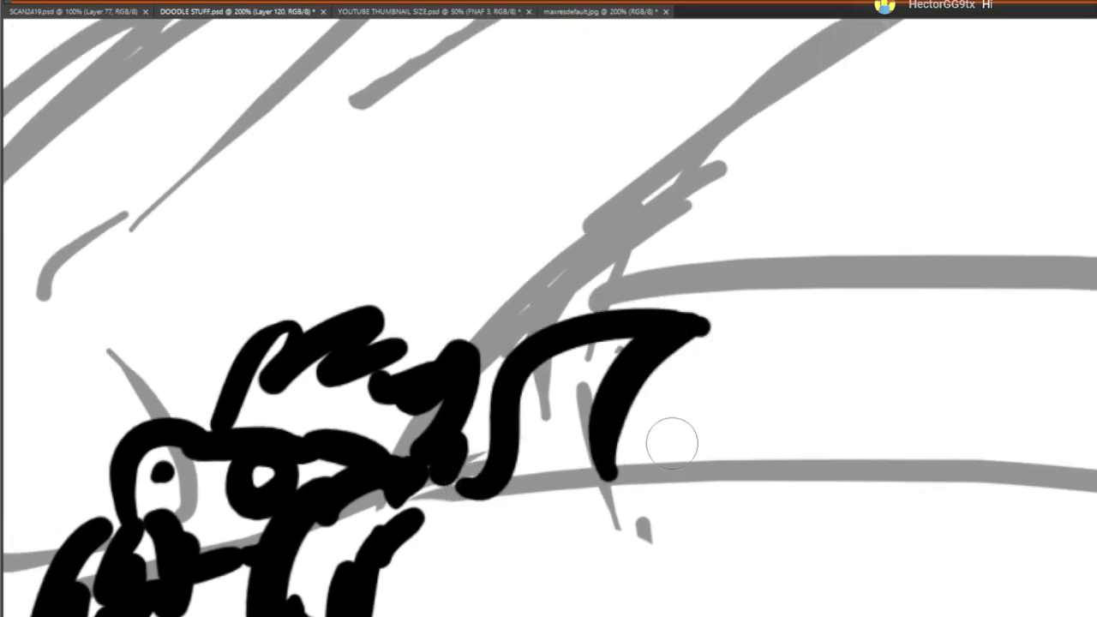
pyautogui.hscroll(3, 649, 468)
pyautogui.moveTo(480, 305); pyautogui.dragTo(611, 258)
pyautogui.moveTo(594, 374)
pyautogui.mouseDown()
pyautogui.moveTo(536, 370)
pyautogui.moveTo(834, 278)
pyautogui.mouseUp()
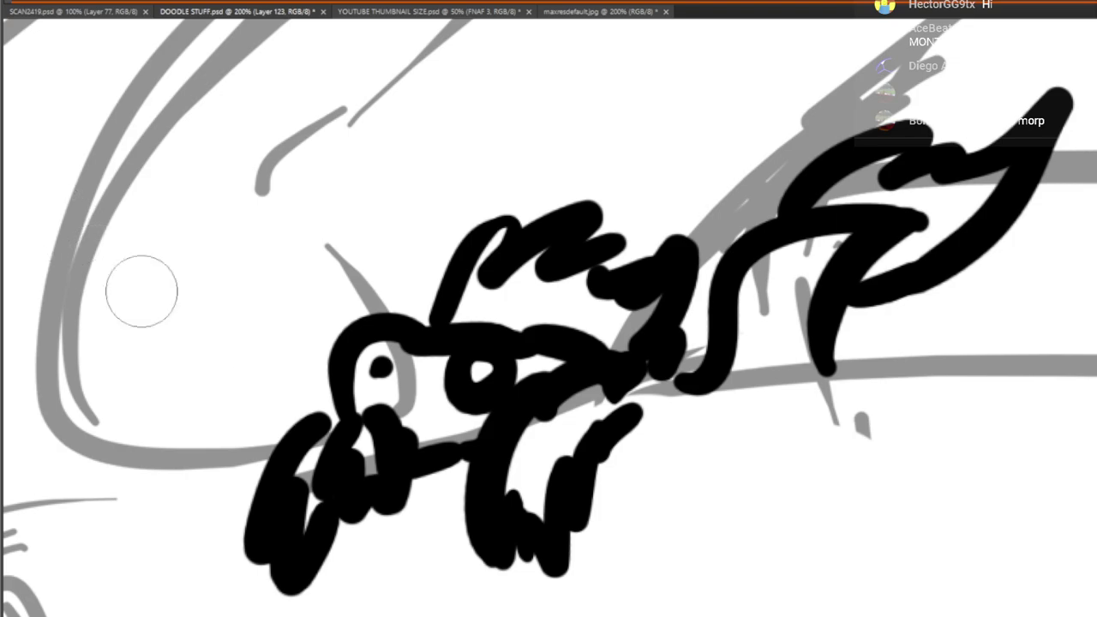
# Transform the tiny creature to a narrower, smaller size and place it at the base of the monster's upper horn
pyautogui.scroll(-3, 106, 78)
pyautogui.moveTo(159, 244); pyautogui.dragTo(348, 381)
pyautogui.click(444, 288)
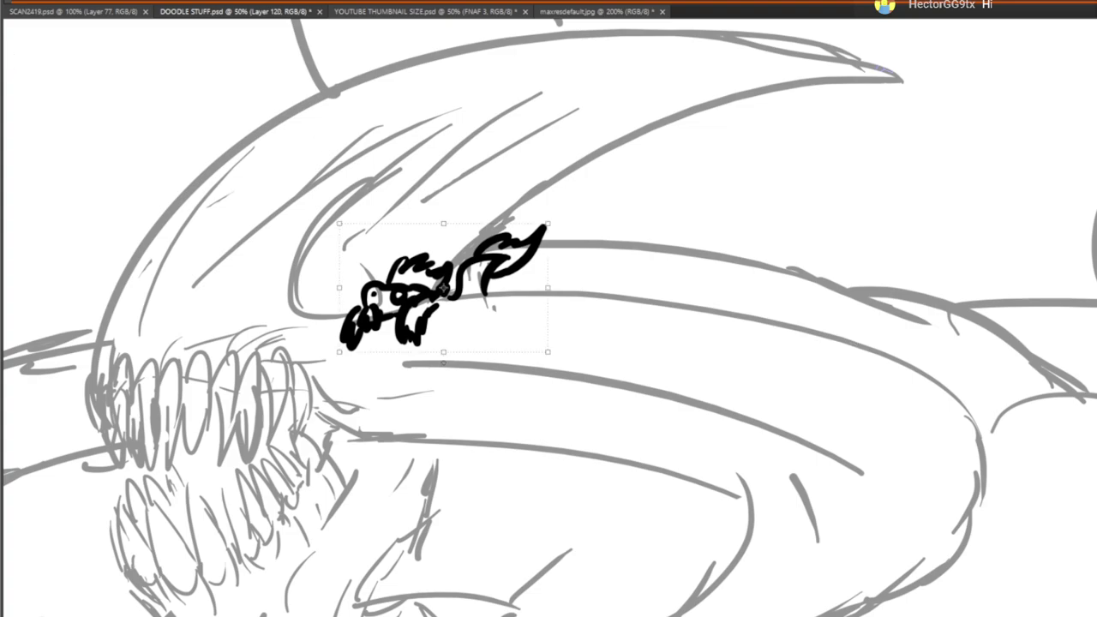
pyautogui.moveTo(546, 295); pyautogui.dragTo(517, 292)
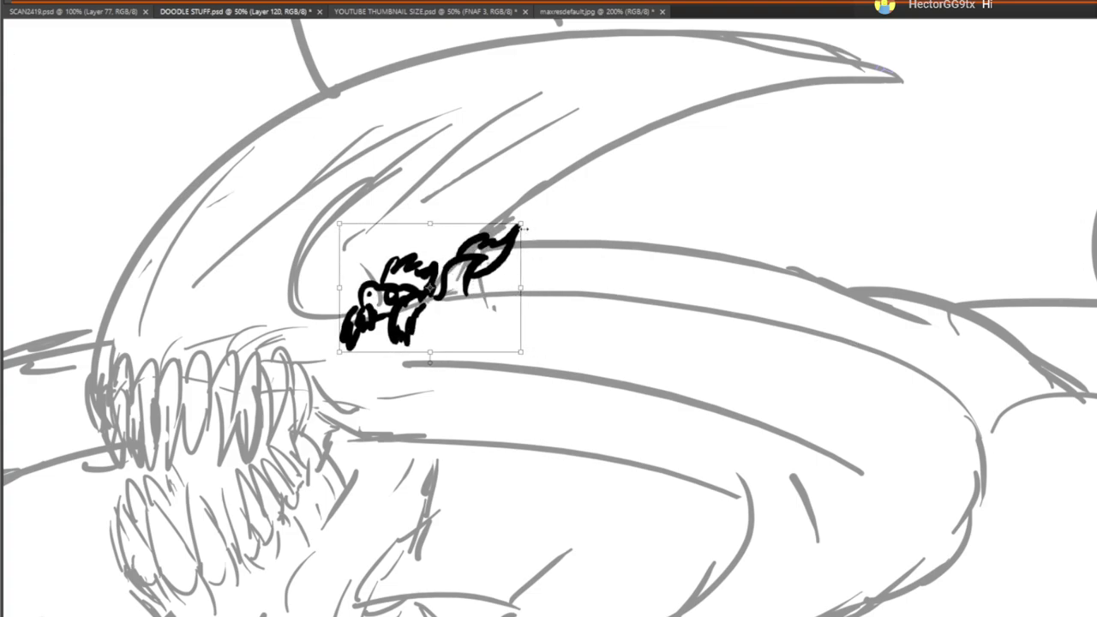
pyautogui.moveTo(519, 226); pyautogui.dragTo(439, 272)
pyautogui.moveTo(414, 300); pyautogui.dragTo(424, 284)
# Set the faded monster sketch's opacity back to 100% and make Layer 120 the active layer
pyautogui.moveTo(466, 332); pyautogui.dragTo(733, 293)
pyautogui.click(1024, 615)
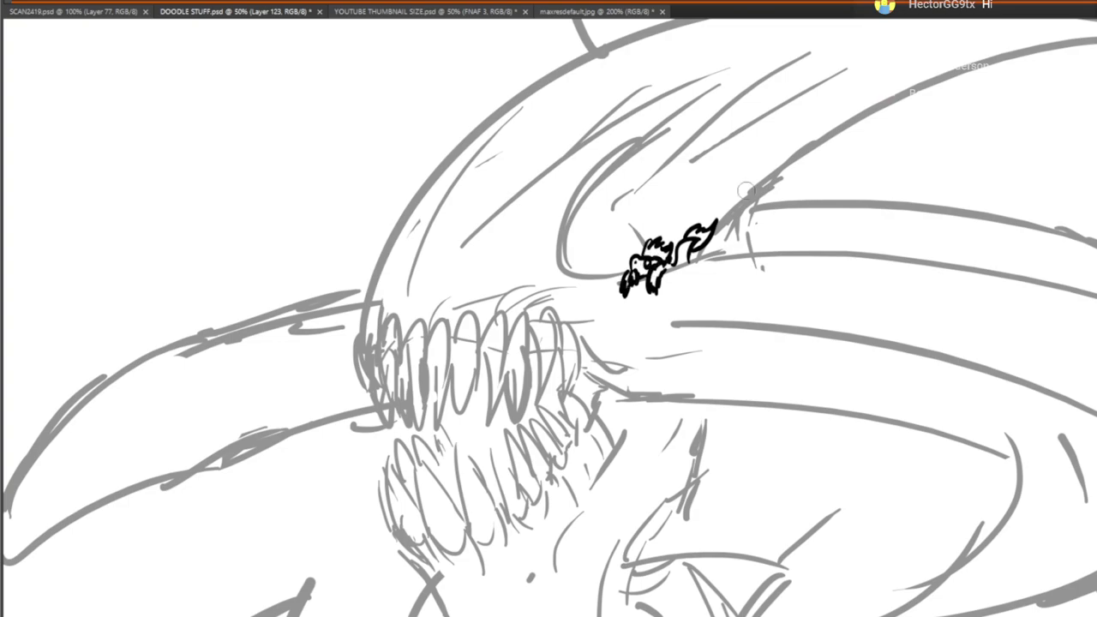
pyautogui.press('0')
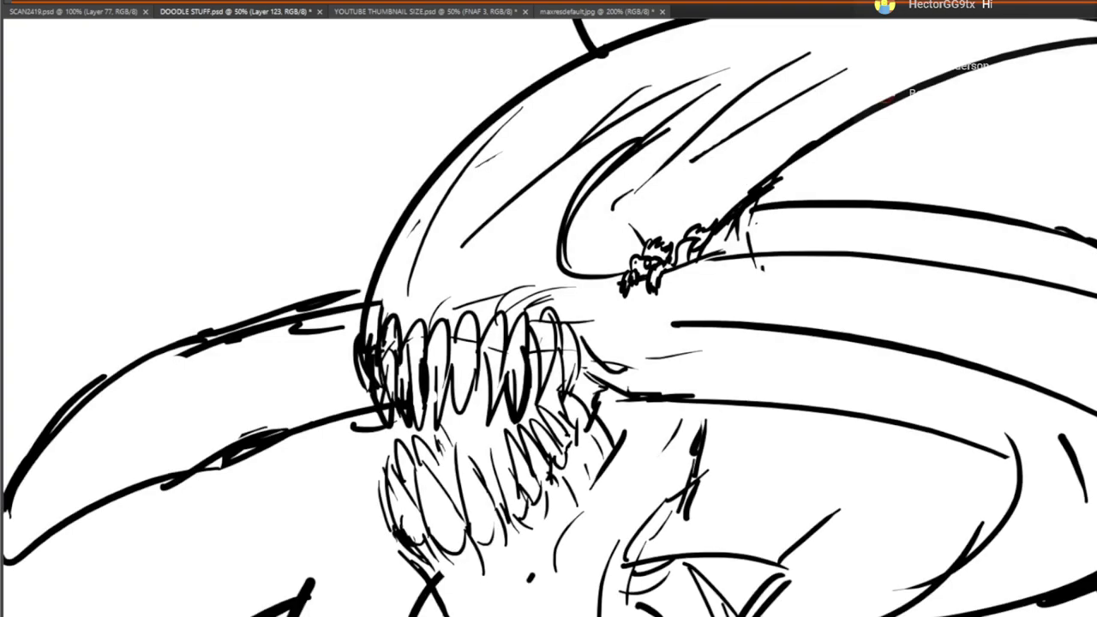
pyautogui.hotkey('ctrl', 'shift', 'alt', 'n')
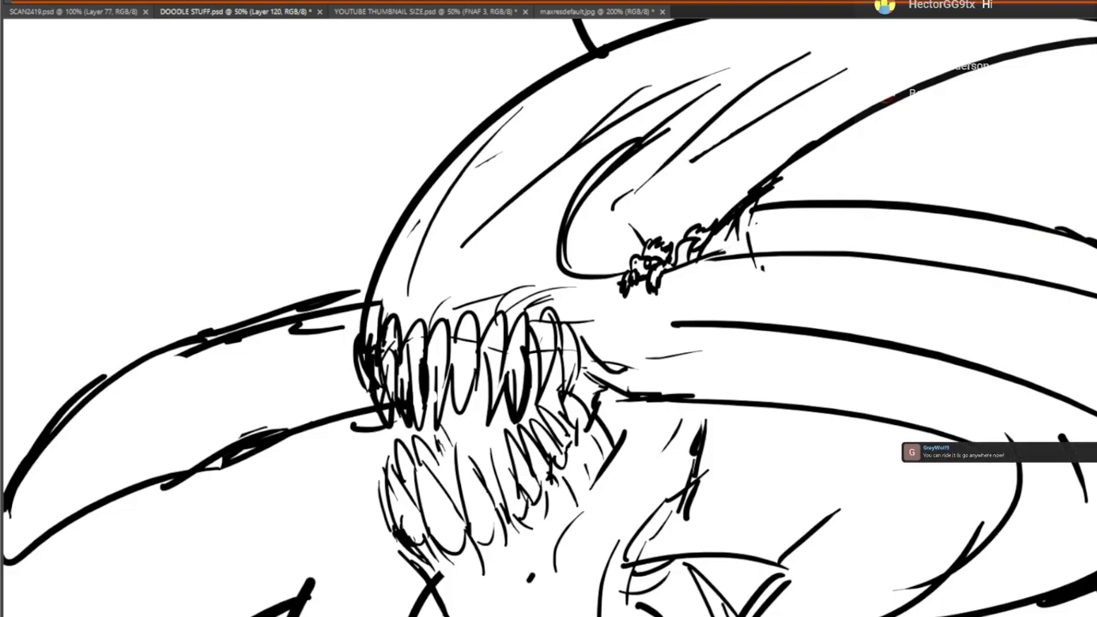
# Check the whole monster sketch with the tiny creature on its head and save DOODLE STUFF.psd
pyautogui.hotkey('ctrl', '-')
pyautogui.hotkey('ctrl', '-')
pyautogui.hotkey('ctrl', '-')
pyautogui.hotkey('ctrl', '-')
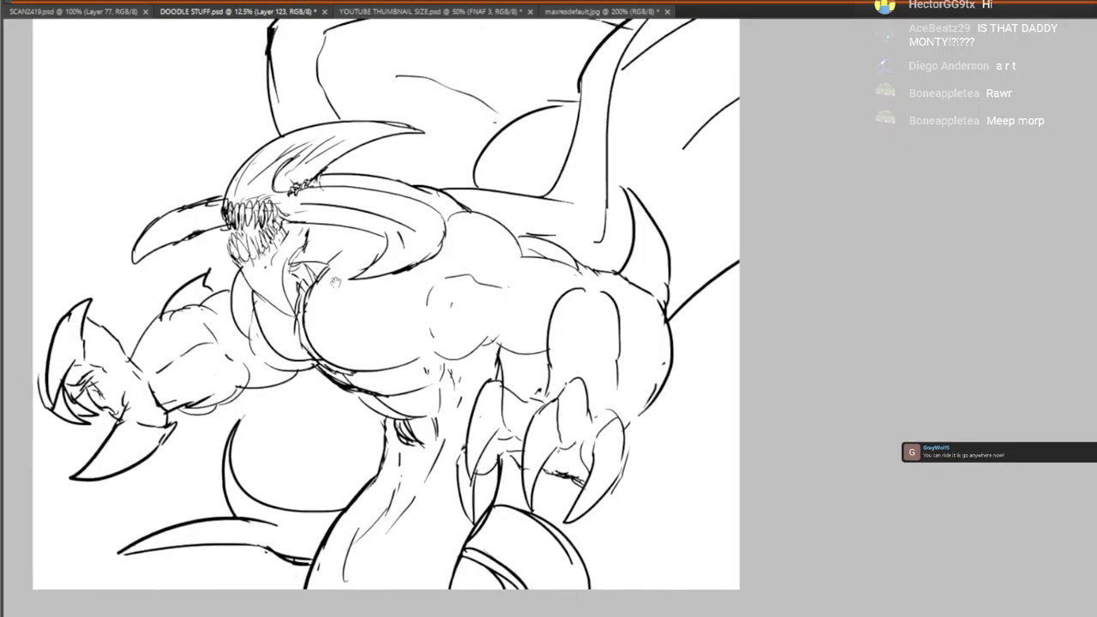
pyautogui.moveTo(335, 282); pyautogui.dragTo(393, 353)
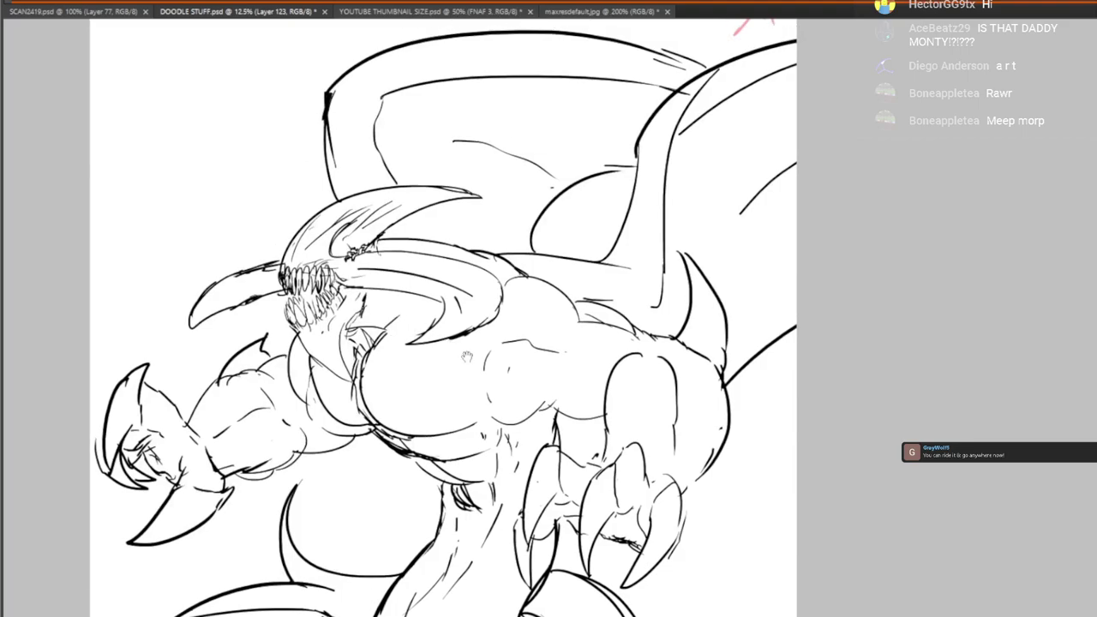
pyautogui.moveTo(461, 351); pyautogui.dragTo(474, 324)
pyautogui.moveTo(496, 381); pyautogui.dragTo(511, 387)
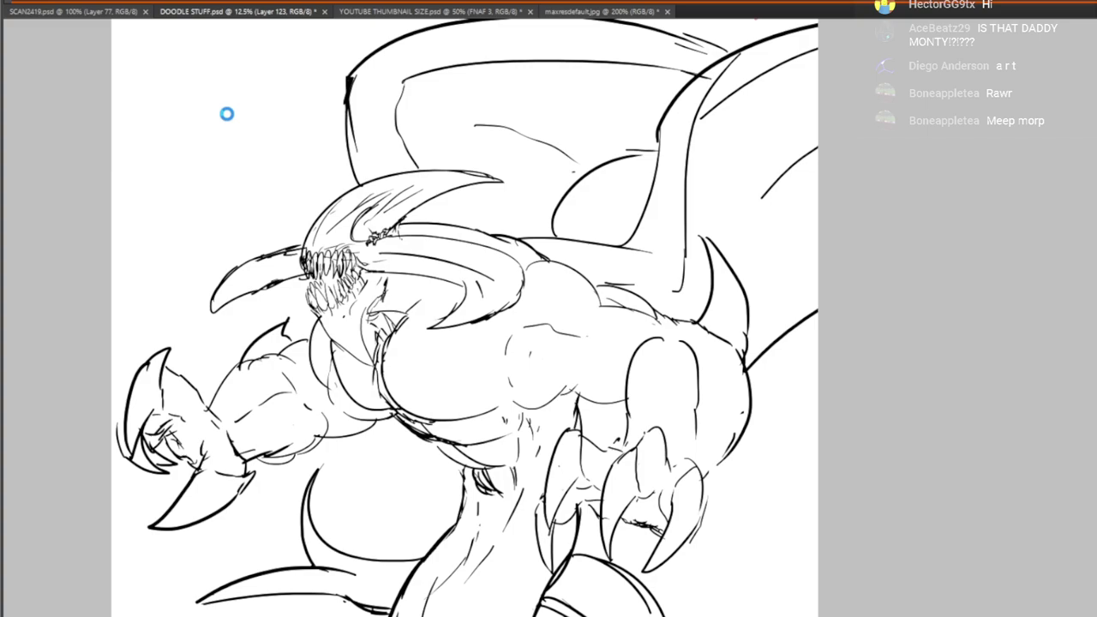
pyautogui.hotkey('ctrl', 's')
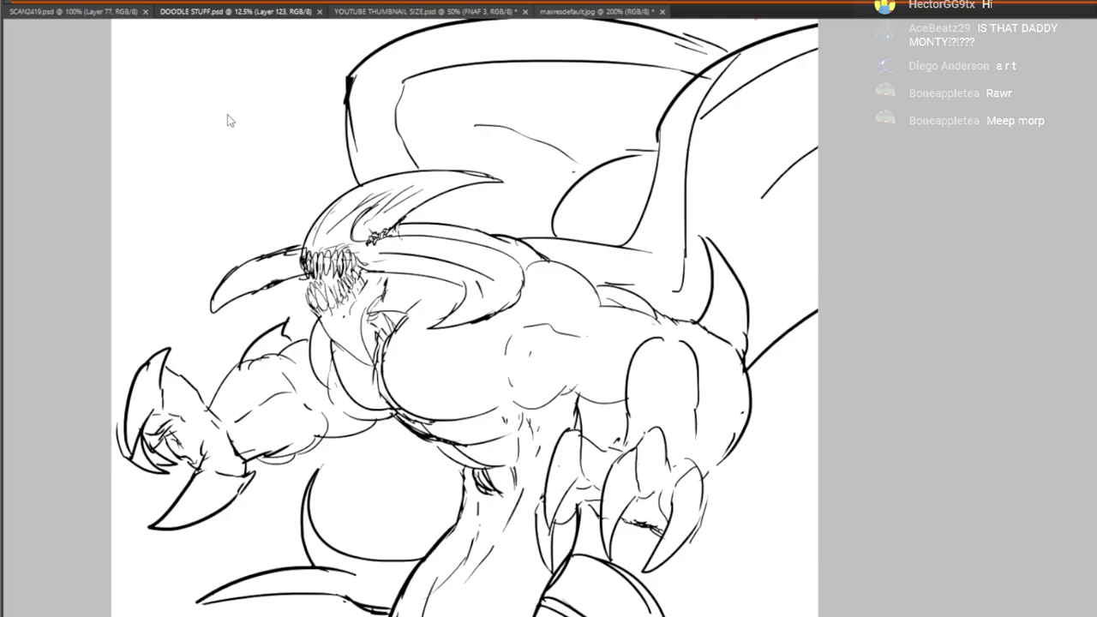
# Make Layer 118 active and clear the monster sketch from the canvas for a blank white drawing area
pyautogui.moveTo(662, 210)
pyautogui.mouseDown()
pyautogui.moveTo(713, 178)
pyautogui.moveTo(730, 185)
pyautogui.mouseUp()
pyautogui.press('Delete')
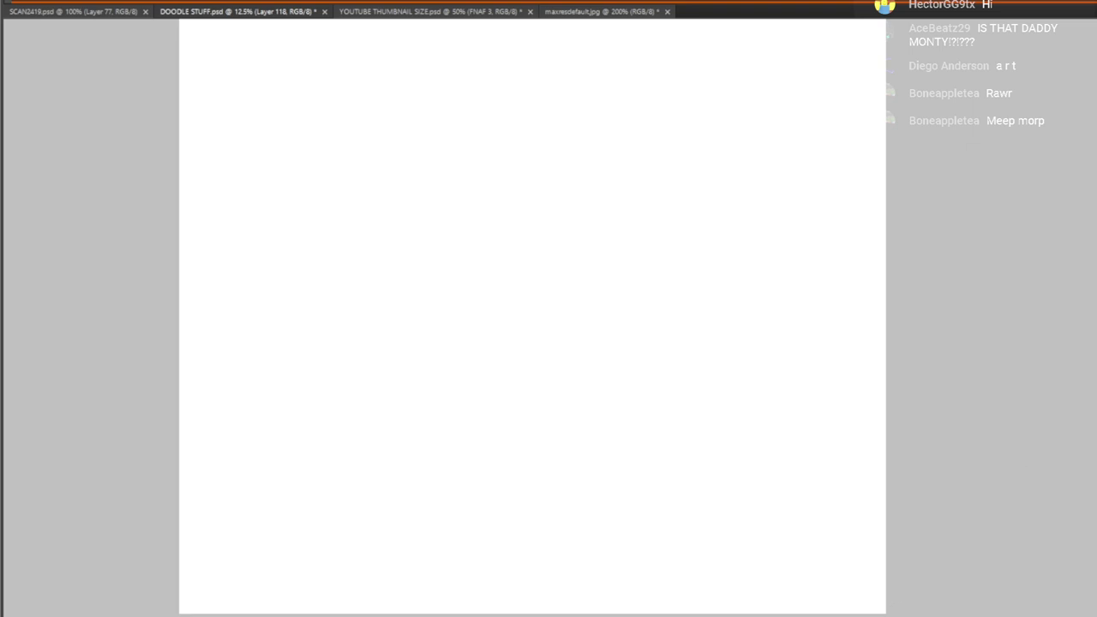
pyautogui.hotkey('ctrl', 'z')
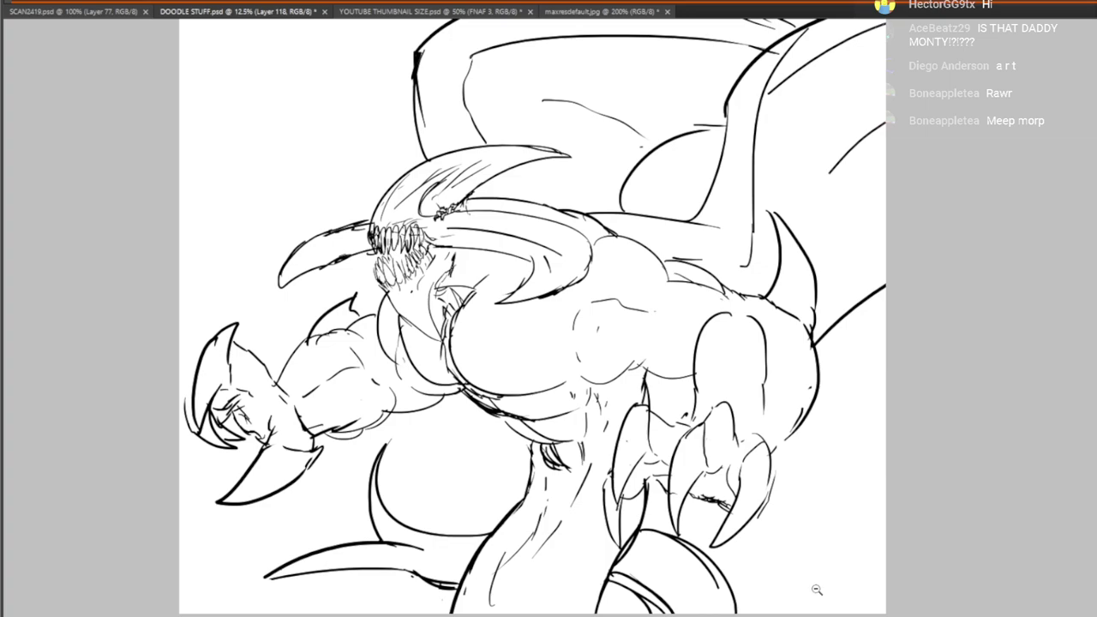
pyautogui.press('Delete')
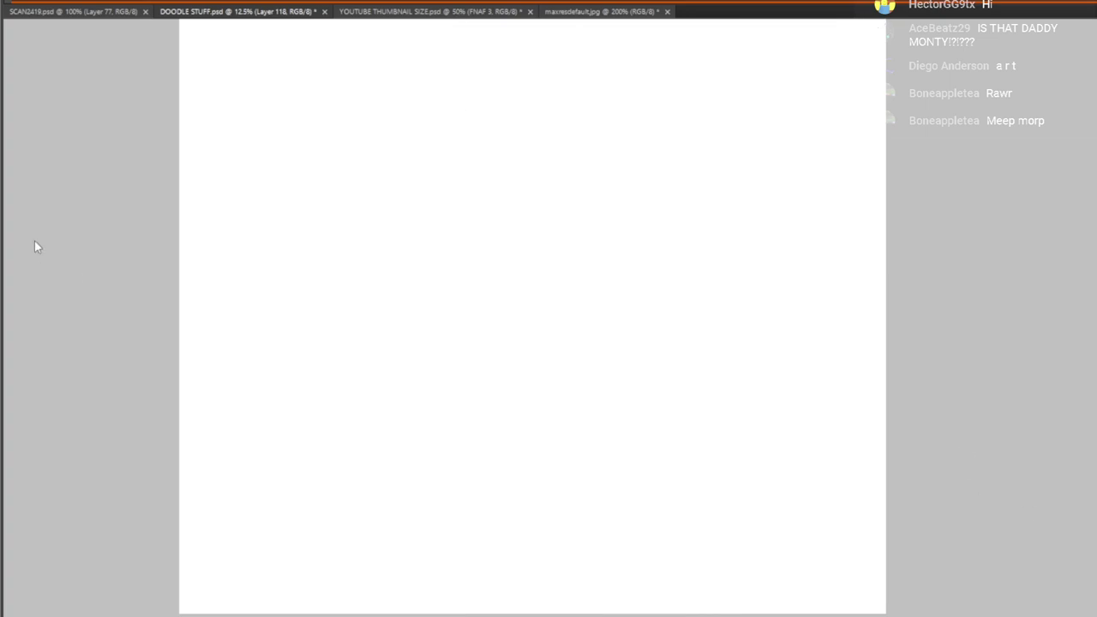
pyautogui.moveTo(307, 277); pyautogui.dragTo(321, 196)
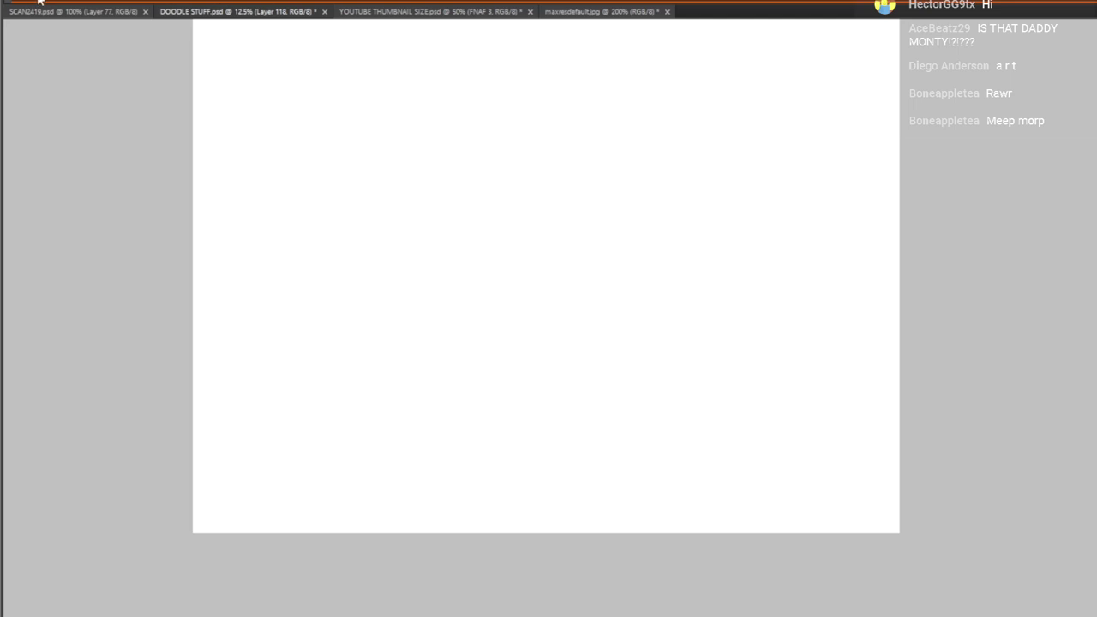
pyautogui.click(482, 311)
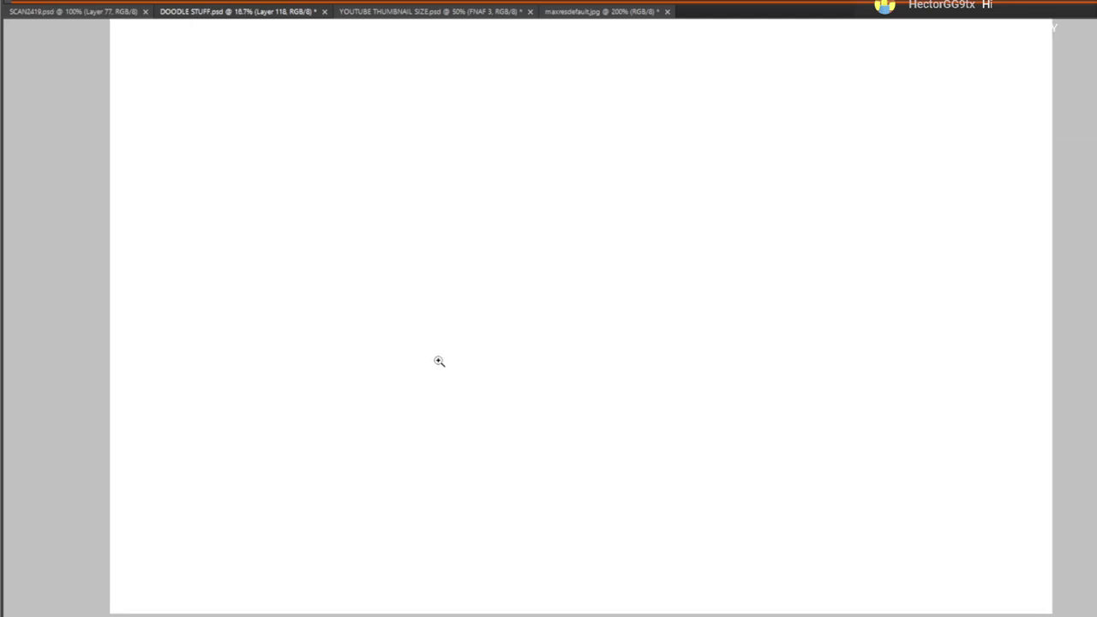
pyautogui.click(506, 389)
pyautogui.press('h')
pyautogui.moveTo(435, 315); pyautogui.dragTo(517, 316)
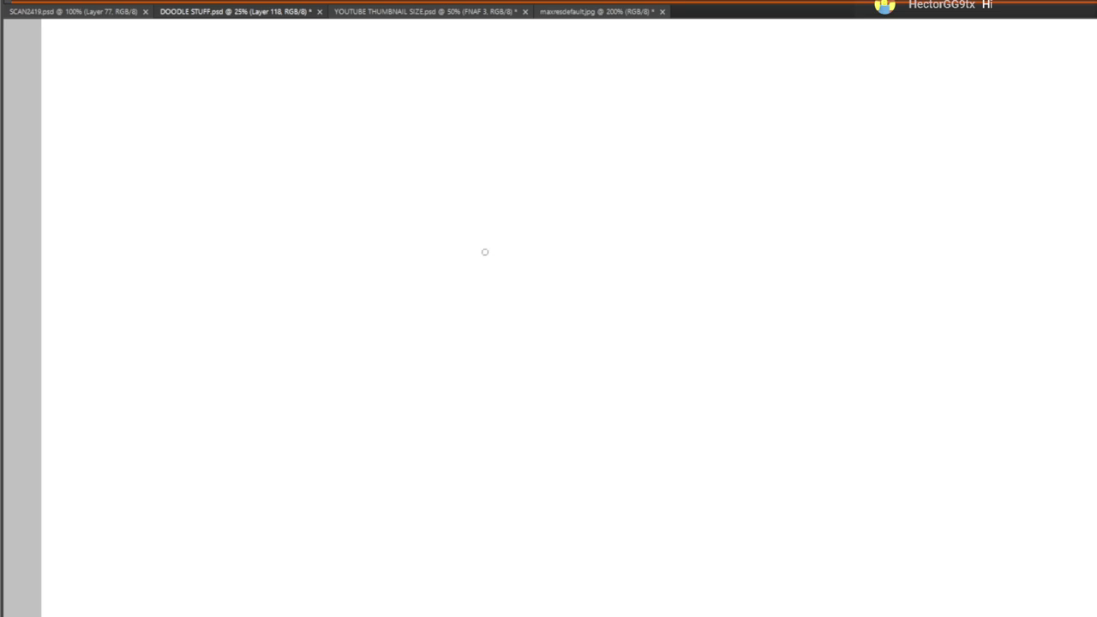
pyautogui.moveTo(719, 450); pyautogui.dragTo(508, 113)
pyautogui.moveTo(518, 271)
pyautogui.mouseDown()
pyautogui.moveTo(628, 518)
pyautogui.moveTo(691, 361)
pyautogui.moveTo(451, 343)
pyautogui.moveTo(583, 208)
pyautogui.moveTo(574, 279)
pyautogui.mouseUp()
pyautogui.moveTo(483, 377); pyautogui.dragTo(524, 405)
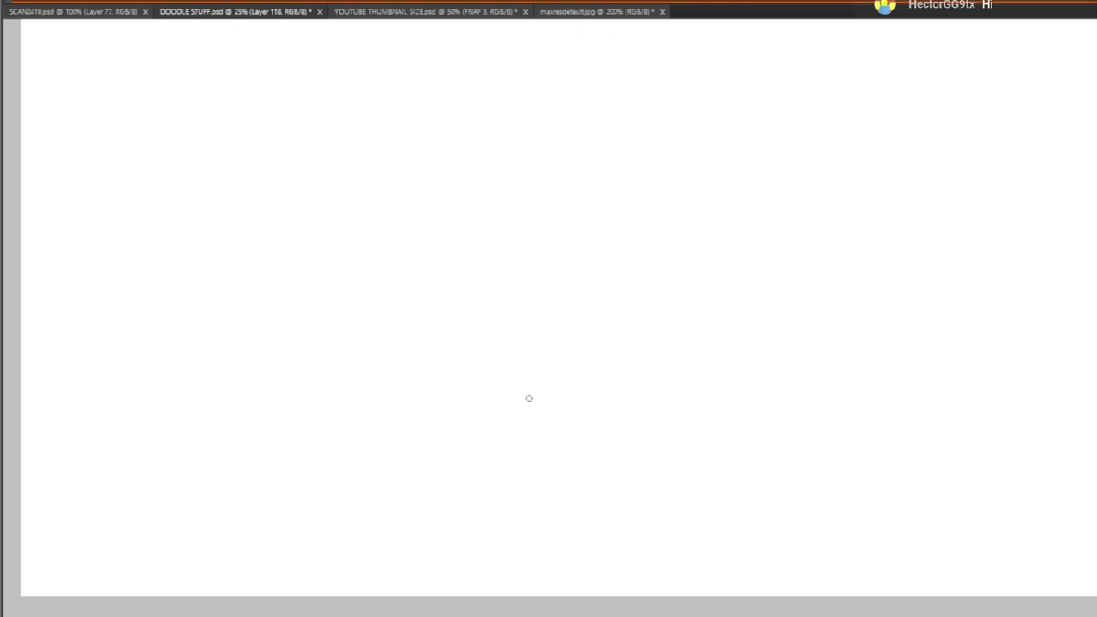
pyautogui.moveTo(546, 312); pyautogui.dragTo(550, 294)
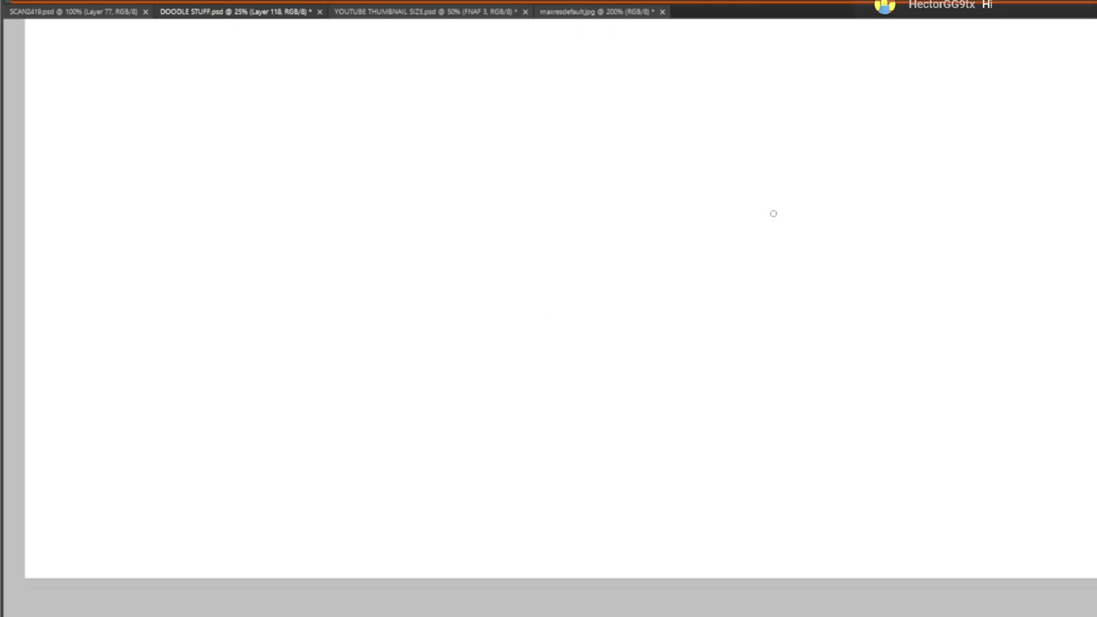
pyautogui.moveTo(747, 319); pyautogui.dragTo(916, 420)
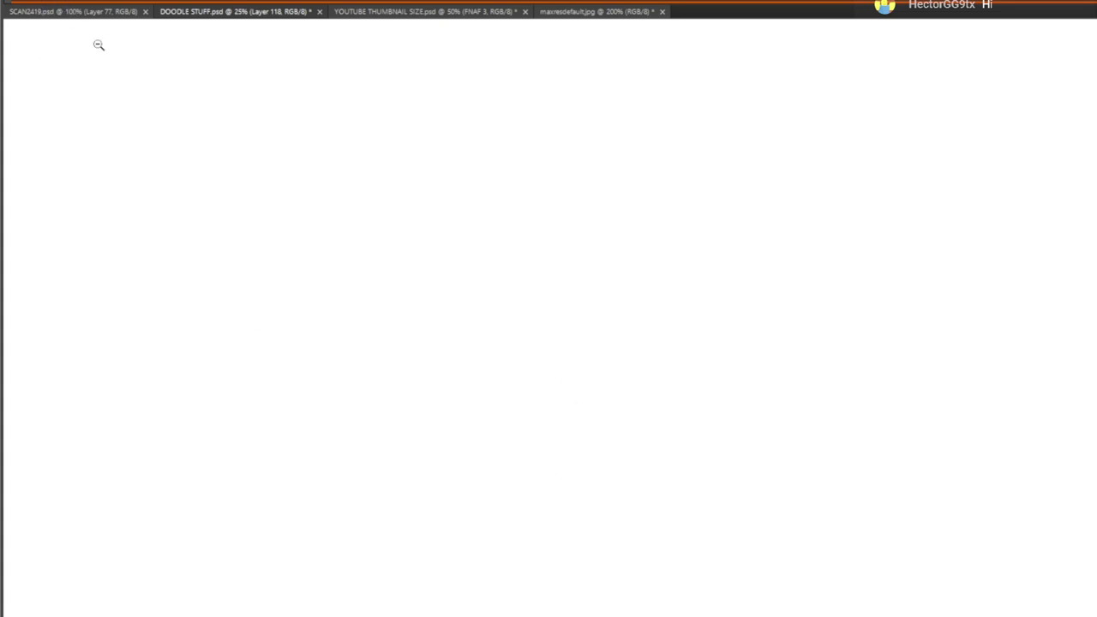
pyautogui.keyDown('alt'); pyautogui.click(176, 147); pyautogui.keyUp('alt')
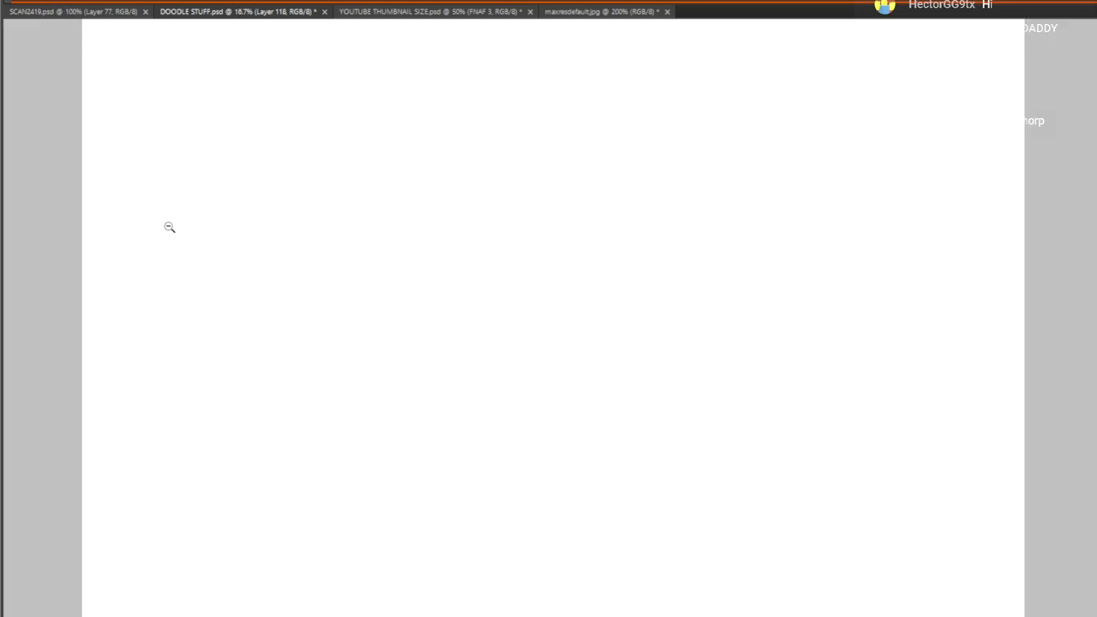
pyautogui.moveTo(516, 336)
pyautogui.mouseDown()
pyautogui.moveTo(516, 259)
pyautogui.moveTo(503, 281)
pyautogui.mouseUp()
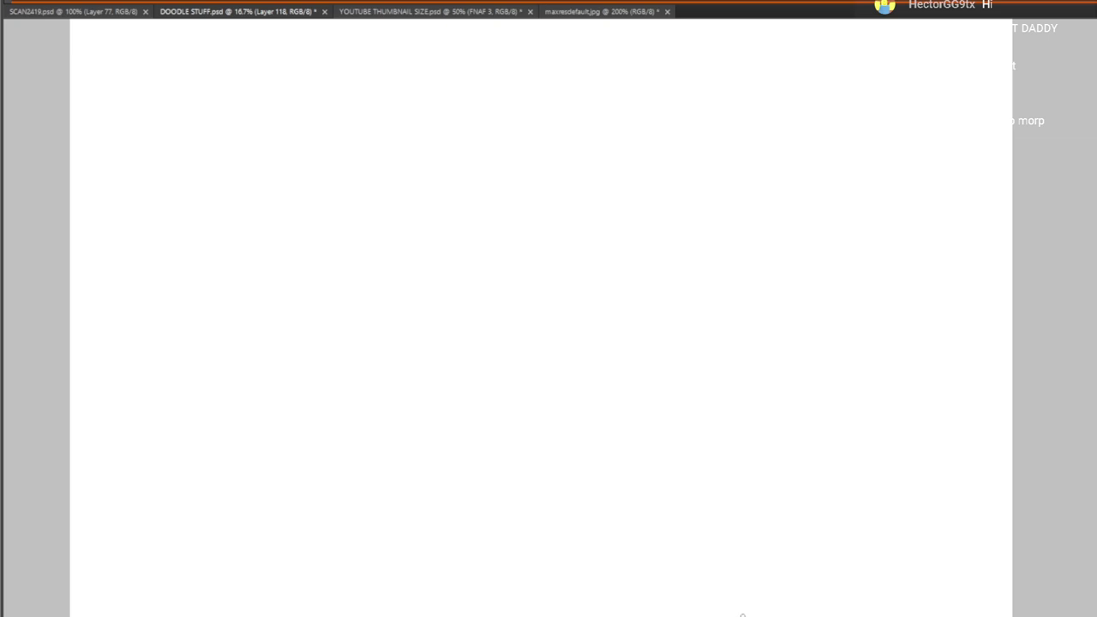
pyautogui.moveTo(532, 193); pyautogui.dragTo(533, 186)
pyautogui.click(591, 188)
pyautogui.scroll(2, 463, 331)
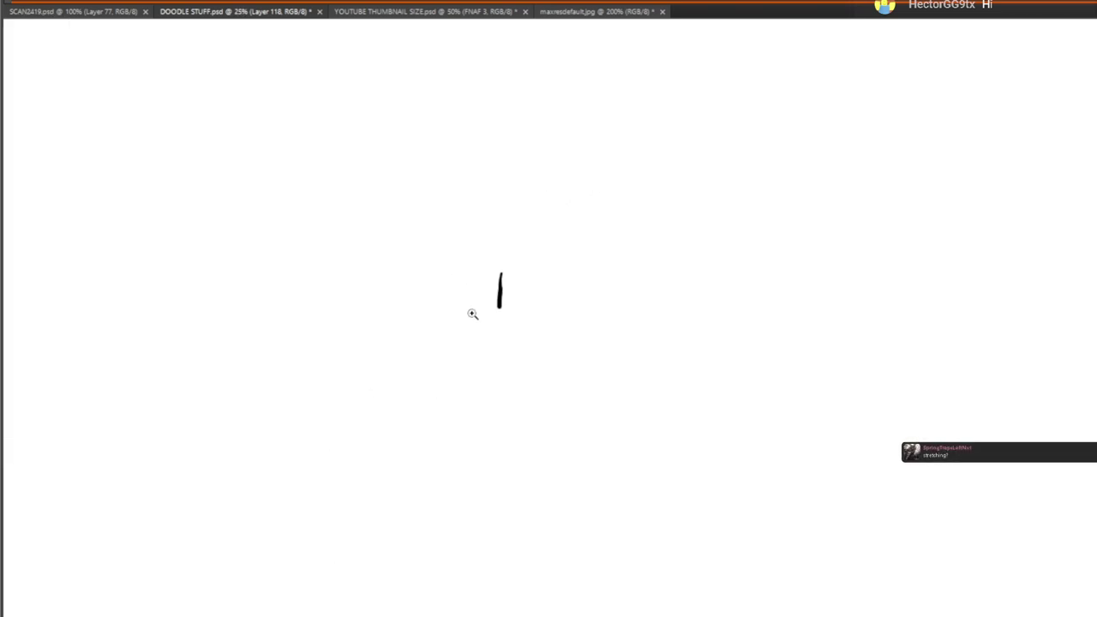
pyautogui.moveTo(504, 273); pyautogui.dragTo(558, 242)
pyautogui.moveTo(504, 272)
pyautogui.mouseDown()
pyautogui.moveTo(465, 257)
pyautogui.moveTo(468, 245)
pyautogui.mouseUp()
pyautogui.moveTo(495, 217); pyautogui.dragTo(537, 209)
pyautogui.moveTo(557, 214); pyautogui.dragTo(446, 272)
pyautogui.click(42, 195)
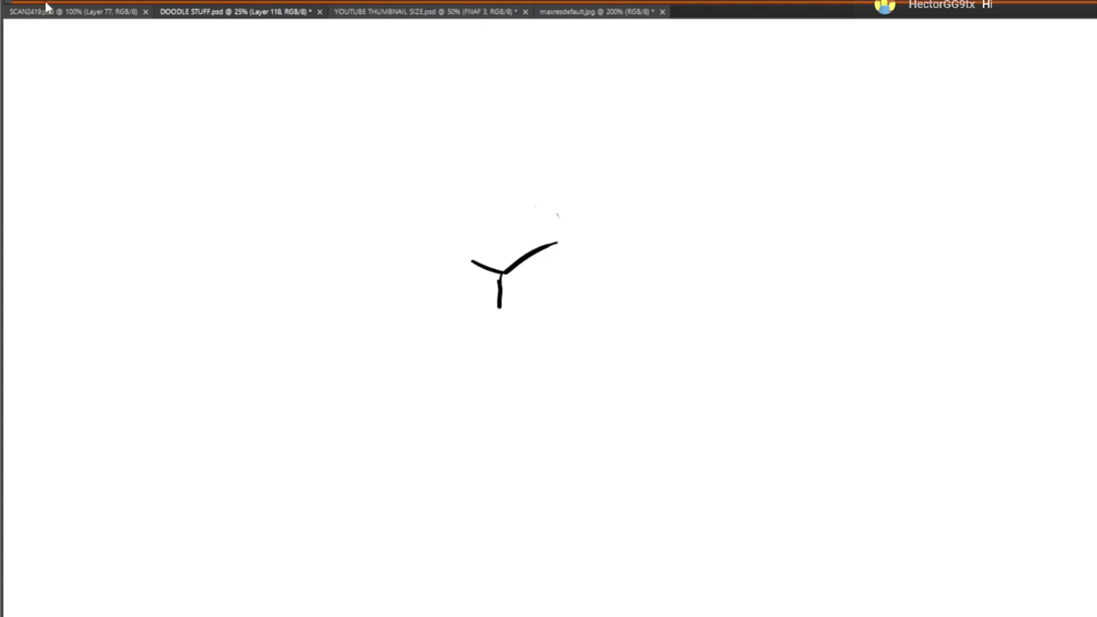
pyautogui.moveTo(442, 313); pyautogui.dragTo(462, 237)
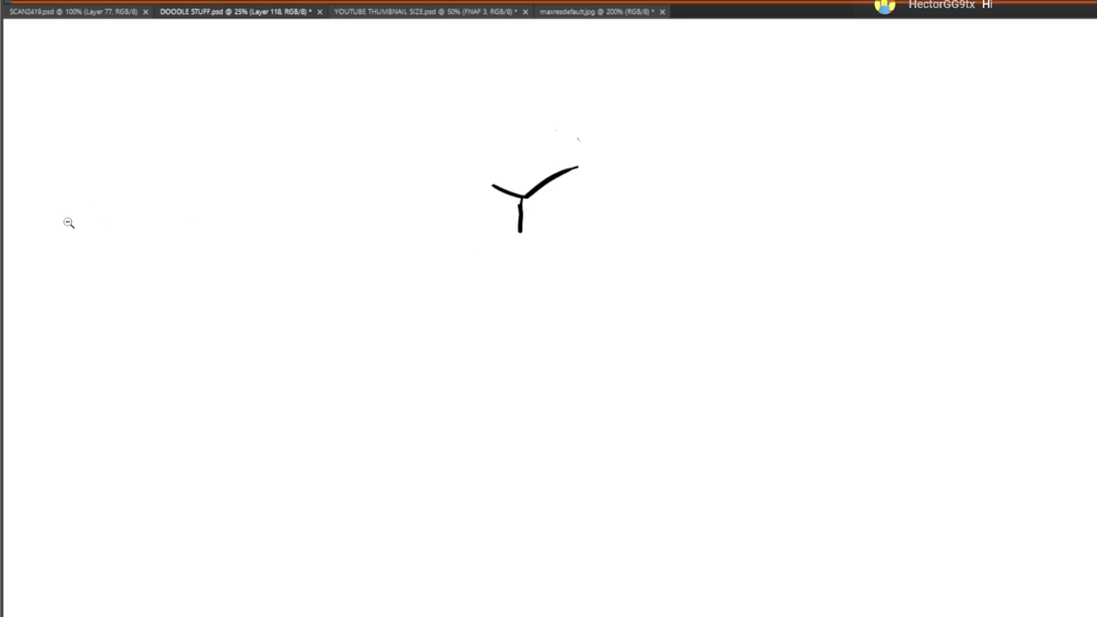
pyautogui.moveTo(483, 201)
pyautogui.mouseDown()
pyautogui.moveTo(532, 196)
pyautogui.moveTo(485, 178)
pyautogui.moveTo(526, 192)
pyautogui.moveTo(508, 202)
pyautogui.moveTo(521, 217)
pyautogui.moveTo(559, 173)
pyautogui.moveTo(502, 229)
pyautogui.moveTo(572, 164)
pyautogui.mouseUp()
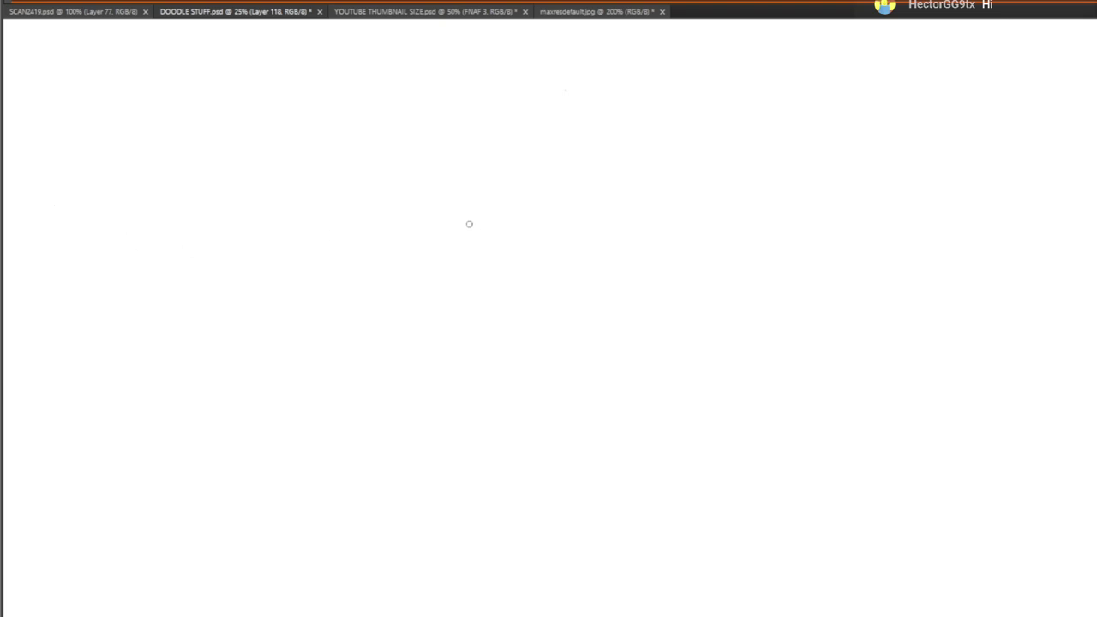
pyautogui.moveTo(448, 231)
pyautogui.mouseDown()
pyautogui.moveTo(538, 191)
pyautogui.moveTo(542, 228)
pyautogui.mouseUp()
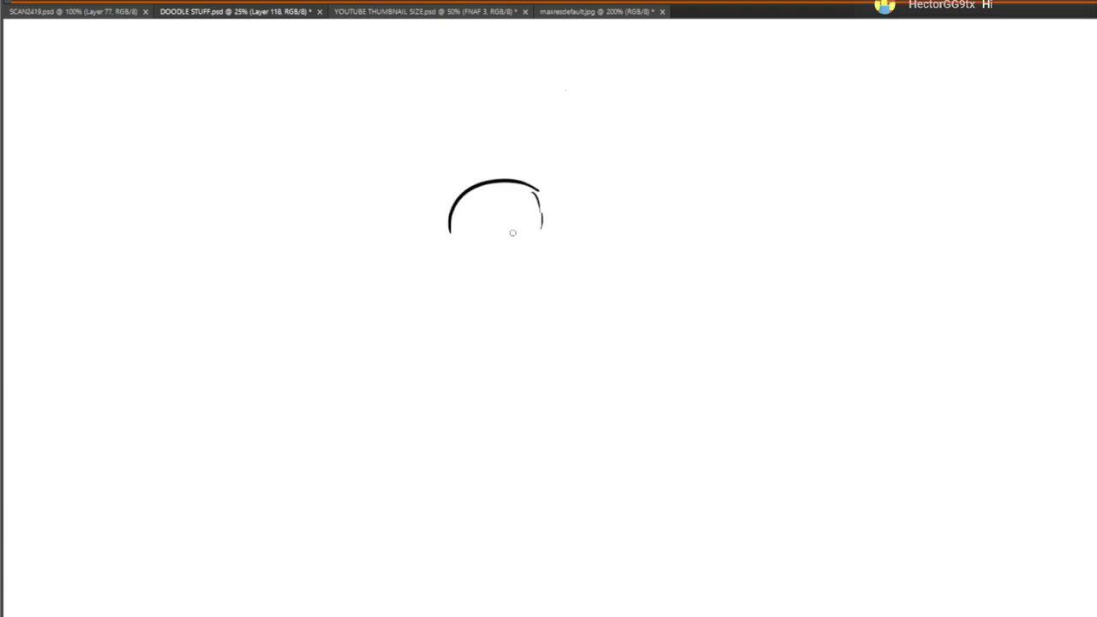
pyautogui.moveTo(468, 250); pyautogui.dragTo(505, 257)
pyautogui.press('Delete')
# On Layer 81, sketch a new character's angular nose, muzzle bridge and wavy upper lip rising toward the cheek
pyautogui.moveTo(582, 234); pyautogui.dragTo(588, 163)
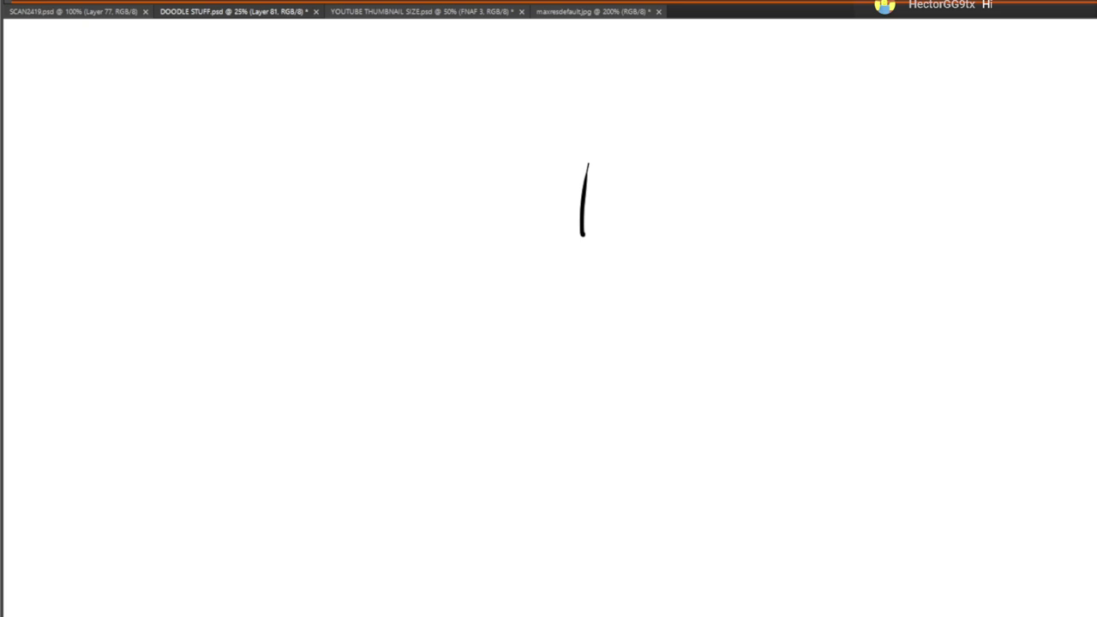
pyautogui.hotkey('ctrl', 'z')
pyautogui.moveTo(609, 222)
pyautogui.mouseDown()
pyautogui.moveTo(612, 257)
pyautogui.moveTo(675, 180)
pyautogui.moveTo(582, 206)
pyautogui.moveTo(614, 162)
pyautogui.moveTo(681, 155)
pyautogui.mouseUp()
pyautogui.moveTo(688, 158); pyautogui.dragTo(696, 167)
pyautogui.moveTo(581, 207)
pyautogui.mouseDown()
pyautogui.moveTo(578, 248)
pyautogui.moveTo(591, 286)
pyautogui.mouseUp()
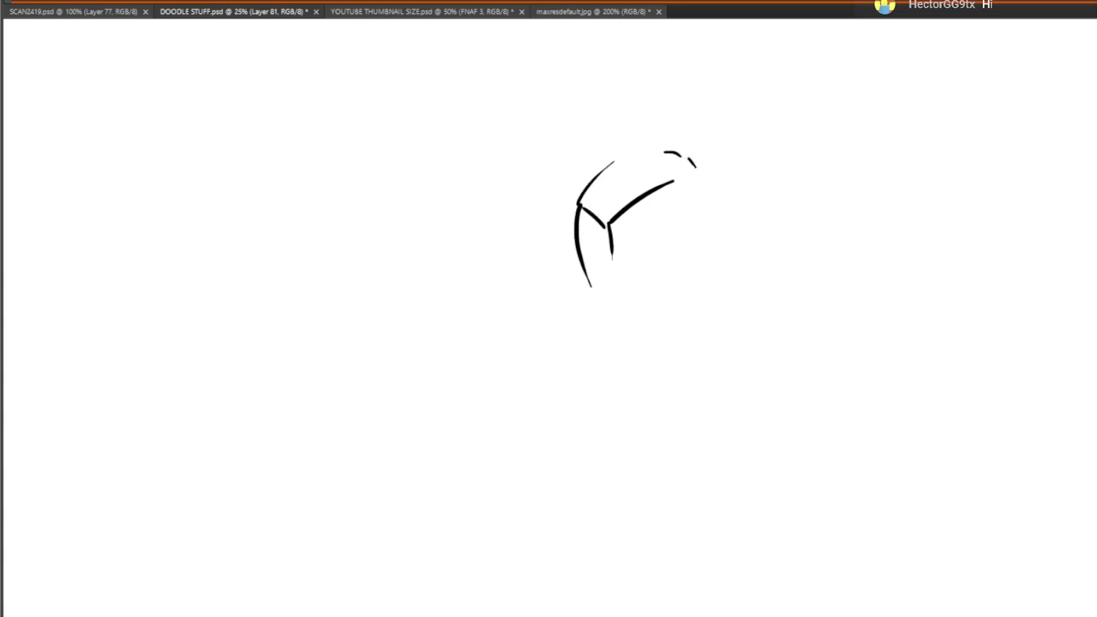
pyautogui.moveTo(590, 285)
pyautogui.mouseDown()
pyautogui.moveTo(612, 257)
pyautogui.moveTo(687, 285)
pyautogui.moveTo(739, 227)
pyautogui.mouseUp()
pyautogui.moveTo(746, 224); pyautogui.dragTo(773, 200)
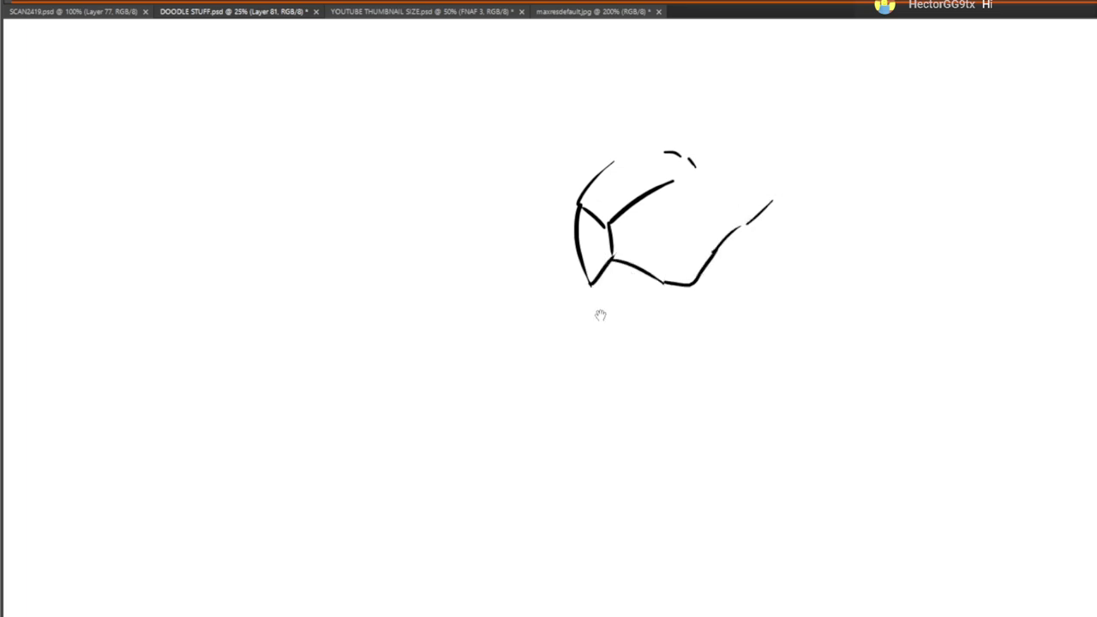
# Extend the muzzle bridge and draw the large slanted near eye and the small angular far eye
pyautogui.moveTo(679, 290); pyautogui.dragTo(655, 432)
pyautogui.moveTo(585, 308); pyautogui.dragTo(605, 299)
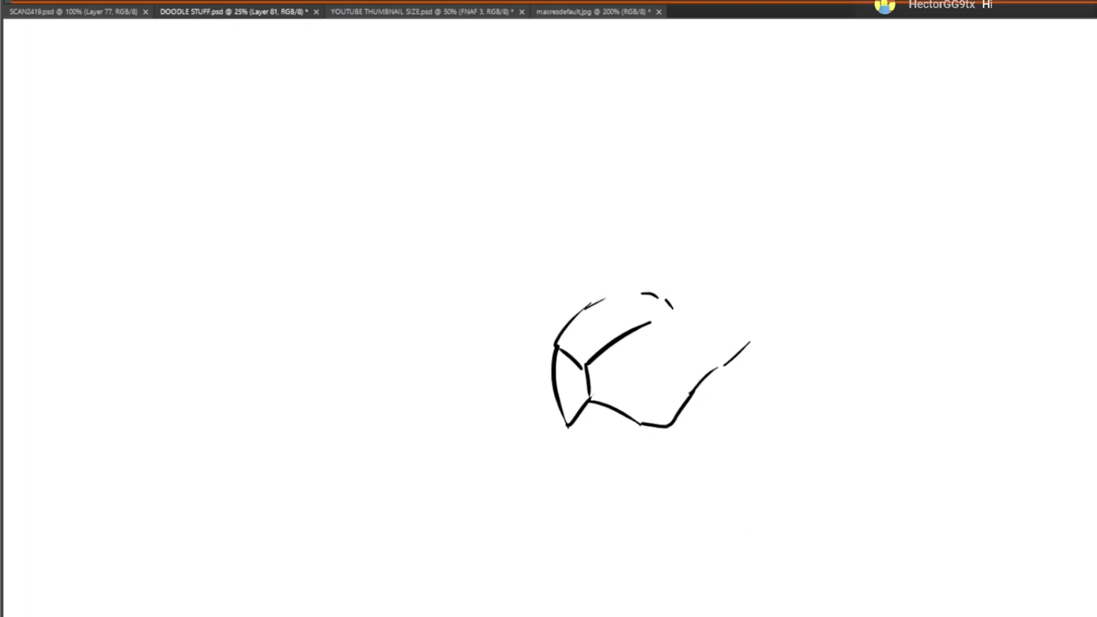
pyautogui.moveTo(649, 295); pyautogui.dragTo(751, 238)
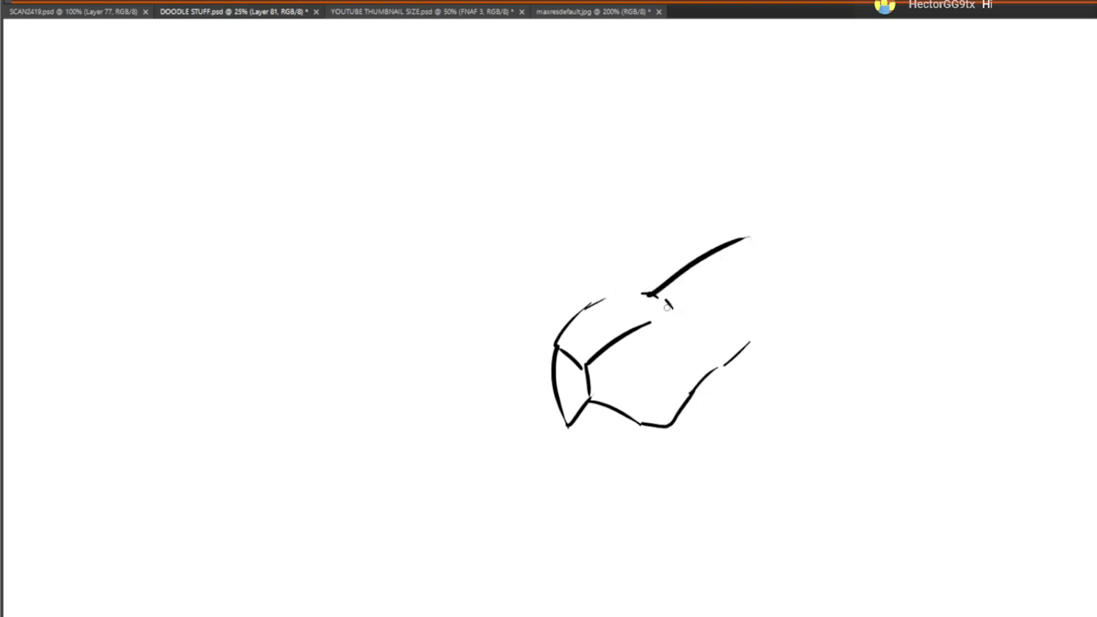
pyautogui.moveTo(669, 307); pyautogui.dragTo(758, 284)
pyautogui.moveTo(747, 241); pyautogui.dragTo(747, 272)
pyautogui.moveTo(590, 297)
pyautogui.mouseDown()
pyautogui.moveTo(554, 292)
pyautogui.moveTo(558, 325)
pyautogui.moveTo(602, 298)
pyautogui.mouseUp()
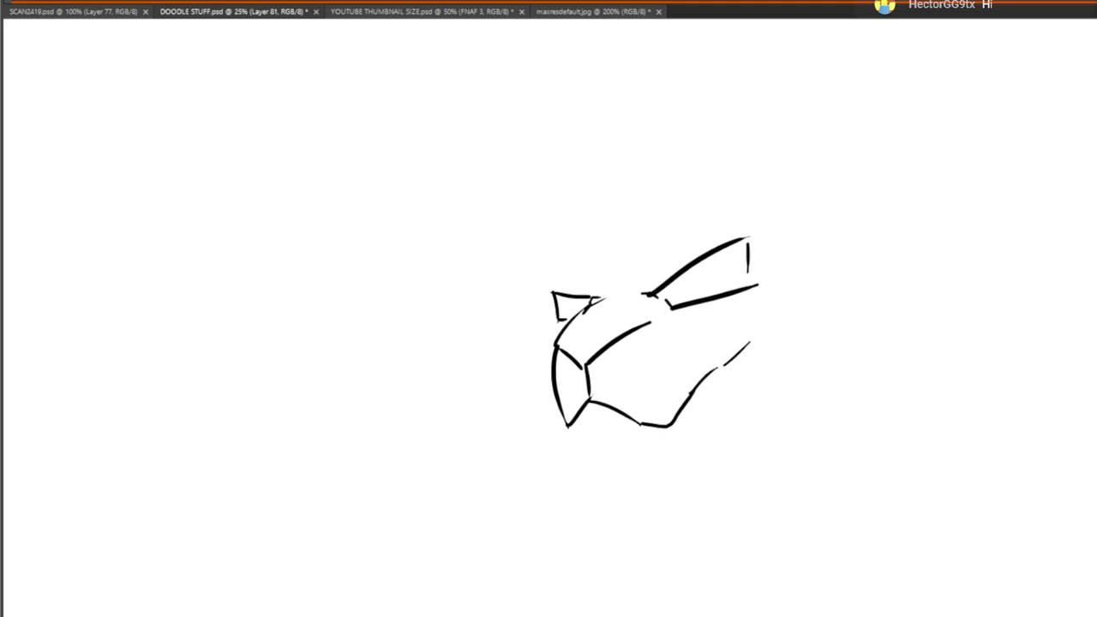
# Add a brow line and broken socket outlines around both eyes, and lengthen the upper lip line toward the cheek
pyautogui.moveTo(642, 292)
pyautogui.mouseDown()
pyautogui.moveTo(641, 271)
pyautogui.moveTo(723, 214)
pyautogui.mouseUp()
pyautogui.moveTo(605, 293)
pyautogui.mouseDown()
pyautogui.moveTo(605, 283)
pyautogui.moveTo(549, 266)
pyautogui.mouseUp()
pyautogui.moveTo(547, 273); pyautogui.dragTo(549, 288)
pyautogui.moveTo(744, 346); pyautogui.dragTo(756, 338)
pyautogui.moveTo(762, 339); pyautogui.dragTo(786, 325)
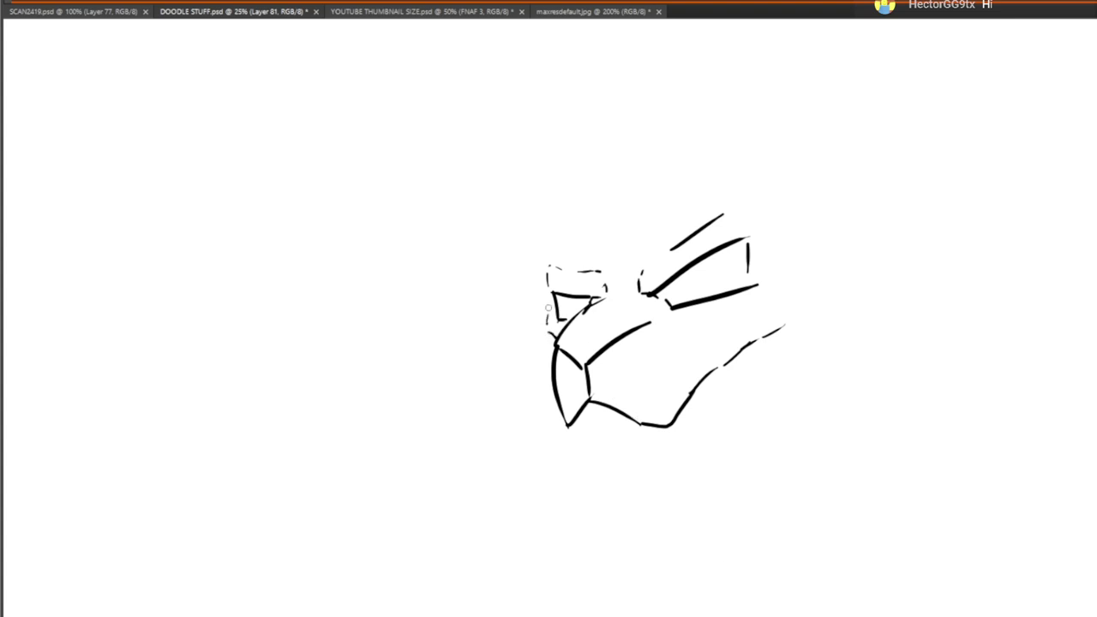
# Draw the forehead outline with a spiky hair tuft on top, and add crease lines between the eyes
pyautogui.scroll(-5, 549, 307)
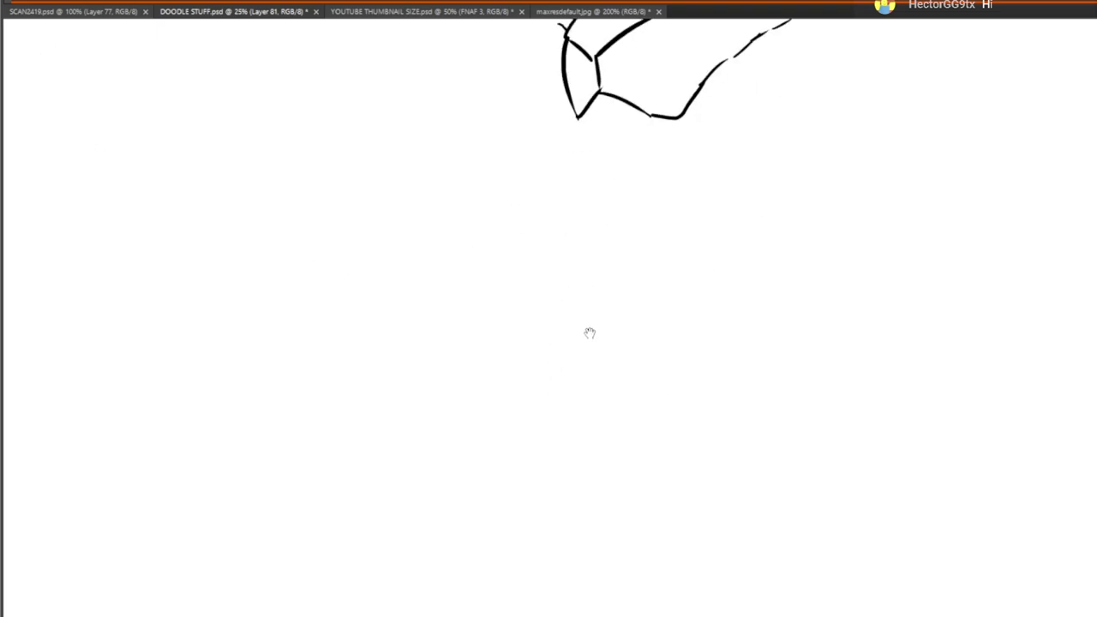
pyautogui.moveTo(586, 335); pyautogui.dragTo(542, 440)
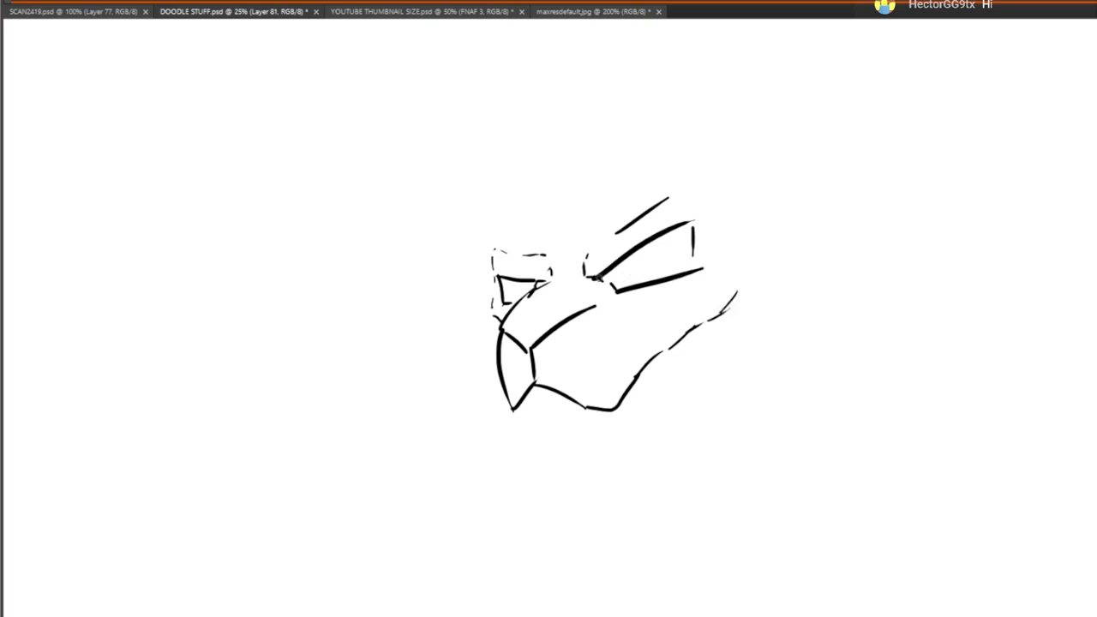
pyautogui.moveTo(604, 284)
pyautogui.mouseDown()
pyautogui.moveTo(563, 361)
pyautogui.moveTo(608, 450)
pyautogui.mouseUp()
pyautogui.moveTo(512, 374); pyautogui.dragTo(537, 316)
pyautogui.moveTo(517, 321)
pyautogui.mouseDown()
pyautogui.moveTo(573, 281)
pyautogui.moveTo(523, 275)
pyautogui.mouseUp()
pyautogui.moveTo(574, 276)
pyautogui.mouseDown()
pyautogui.moveTo(537, 254)
pyautogui.moveTo(569, 233)
pyautogui.mouseUp()
pyautogui.moveTo(619, 268)
pyautogui.mouseDown()
pyautogui.moveTo(618, 235)
pyautogui.moveTo(653, 274)
pyautogui.mouseUp()
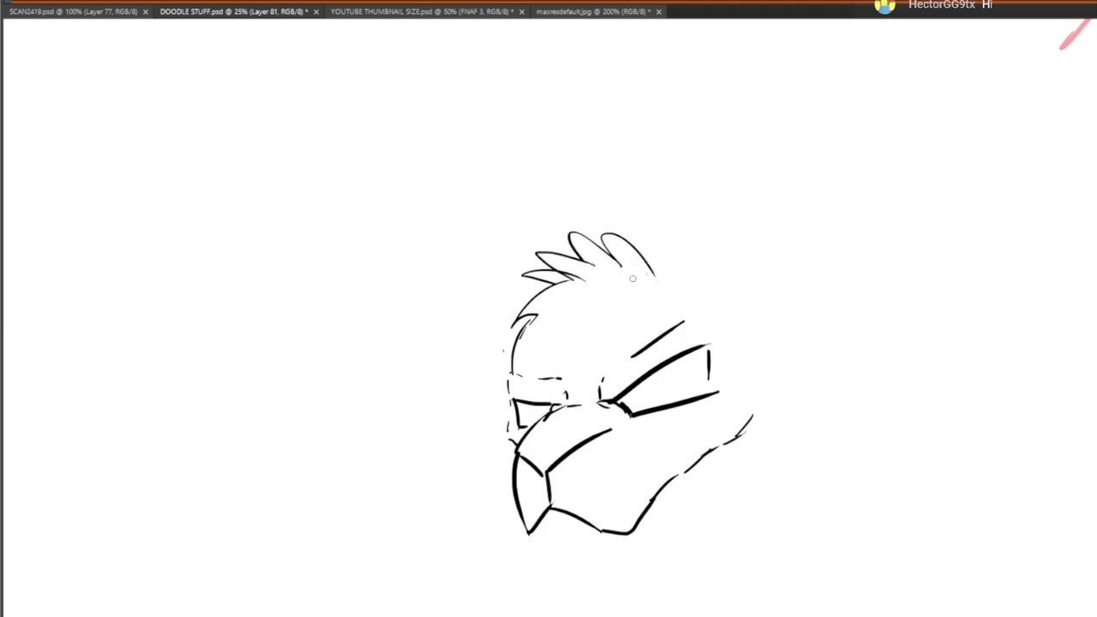
pyautogui.moveTo(583, 403)
pyautogui.mouseDown()
pyautogui.moveTo(581, 381)
pyautogui.moveTo(557, 389)
pyautogui.moveTo(581, 324)
pyautogui.mouseUp()
pyautogui.scroll(-5, 581, 325)
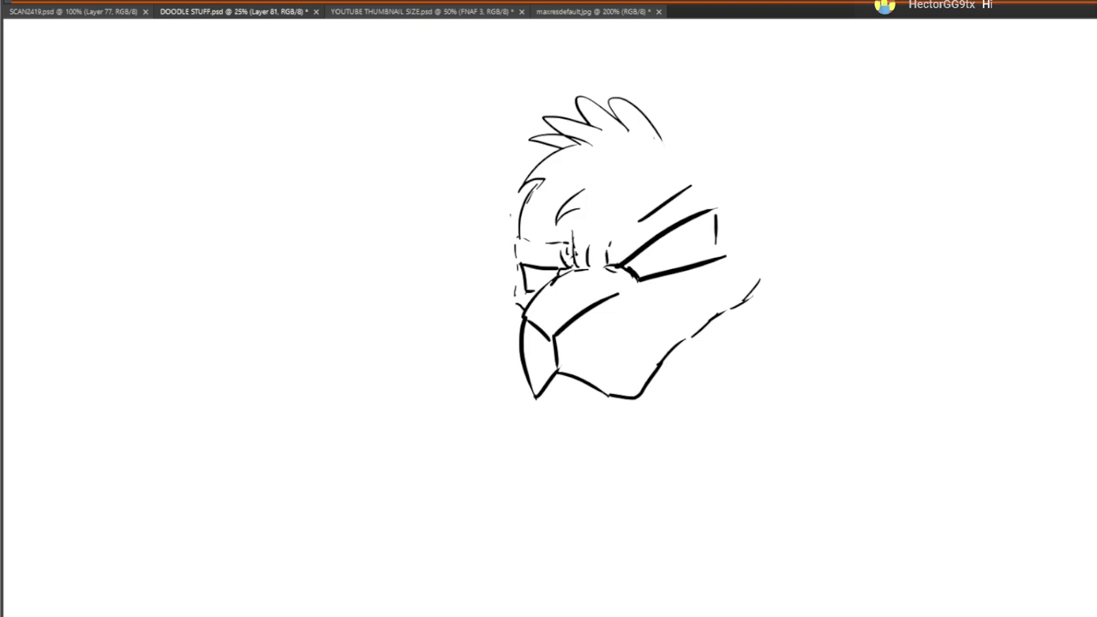
# Draw a row of slanted tooth divider lines hanging down from the upper lip
pyautogui.scroll(-3, 489, 276)
pyautogui.moveTo(534, 308); pyautogui.dragTo(546, 361)
pyautogui.moveTo(556, 289)
pyautogui.mouseDown()
pyautogui.moveTo(577, 359)
pyautogui.moveTo(608, 358)
pyautogui.mouseUp()
pyautogui.moveTo(635, 309); pyautogui.dragTo(638, 349)
pyautogui.moveTo(672, 259)
pyautogui.mouseDown()
pyautogui.moveTo(679, 334)
pyautogui.moveTo(704, 310)
pyautogui.mouseUp()
pyautogui.moveTo(741, 220); pyautogui.dragTo(753, 280)
pyautogui.moveTo(752, 195); pyautogui.dragTo(765, 265)
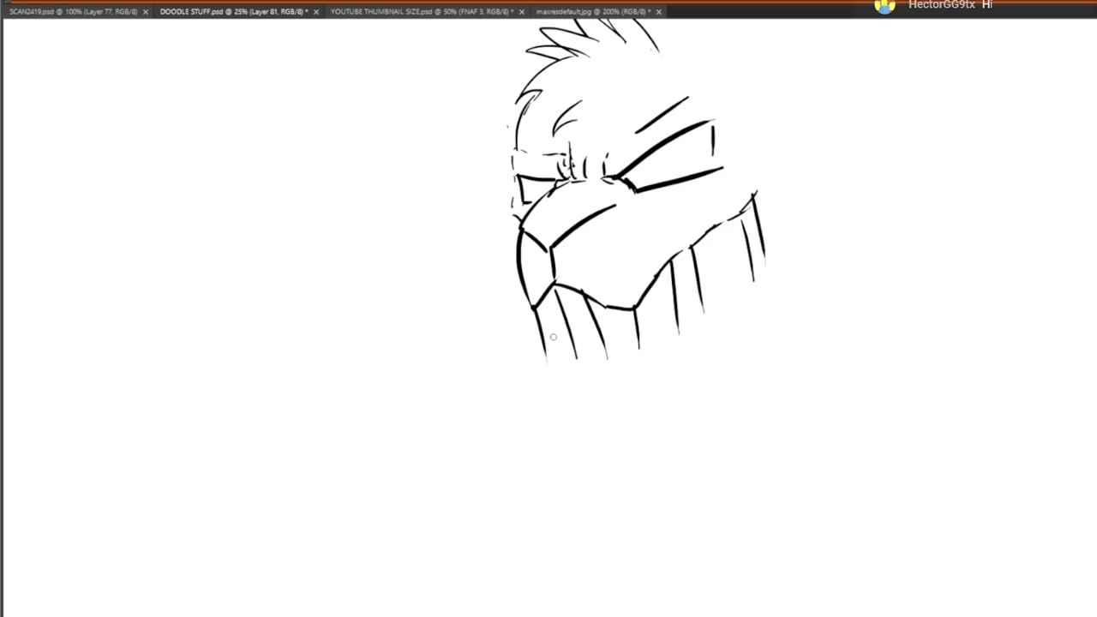
# Close the toothy grin with a curved lower edge sweeping up to a pointed mouth corner
pyautogui.moveTo(540, 304); pyautogui.dragTo(542, 365)
pyautogui.press('e')
pyautogui.moveTo(536, 305)
pyautogui.mouseDown()
pyautogui.moveTo(561, 355)
pyautogui.moveTo(613, 360)
pyautogui.moveTo(710, 310)
pyautogui.moveTo(772, 224)
pyautogui.moveTo(741, 310)
pyautogui.mouseUp()
pyautogui.moveTo(731, 271)
pyautogui.mouseDown()
pyautogui.moveTo(734, 226)
pyautogui.moveTo(744, 310)
pyautogui.mouseUp()
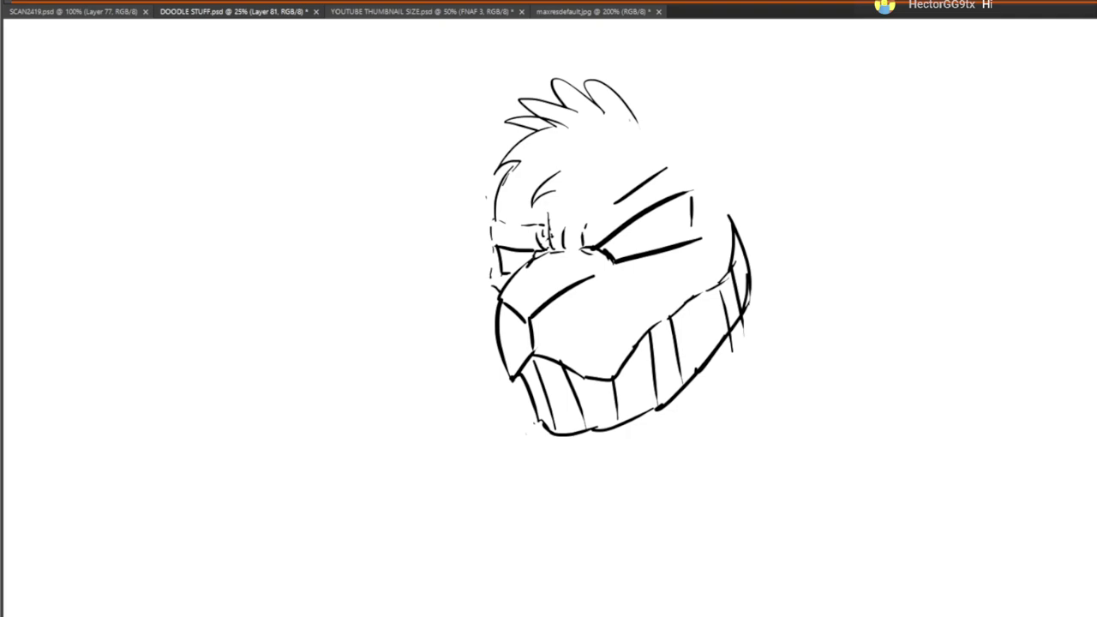
# Draw a rounded cheek curve around the grin's raised corner and a small cheek curve beside the far eye
pyautogui.moveTo(737, 419); pyautogui.dragTo(756, 404)
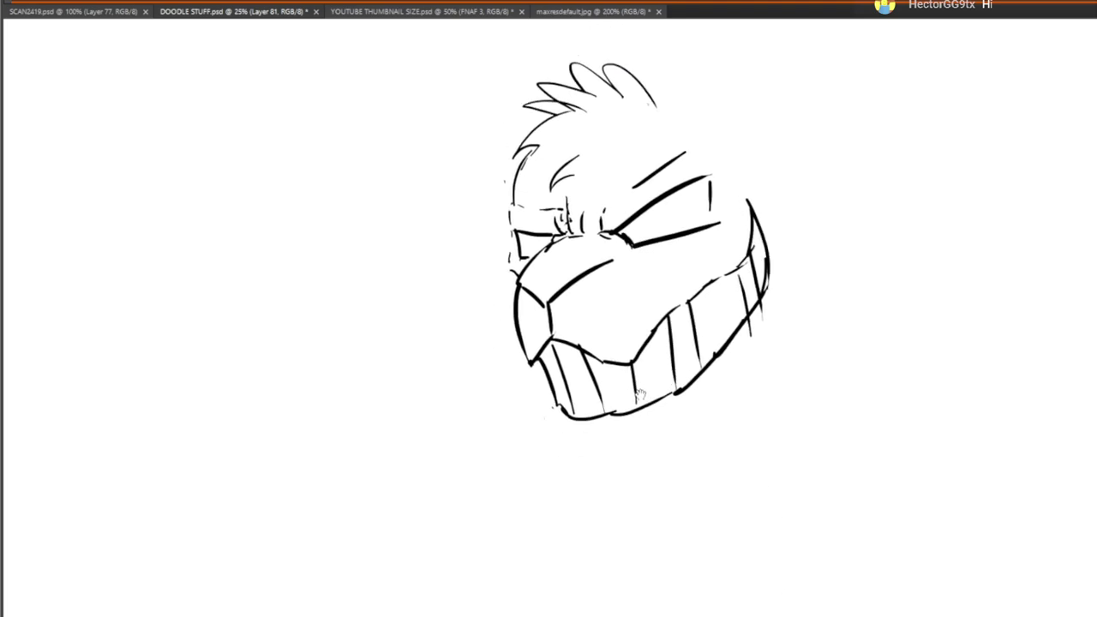
pyautogui.moveTo(747, 251); pyautogui.dragTo(743, 190)
pyautogui.click(755, 202)
pyautogui.moveTo(501, 275); pyautogui.dragTo(509, 255)
pyautogui.moveTo(570, 229); pyautogui.dragTo(456, 238)
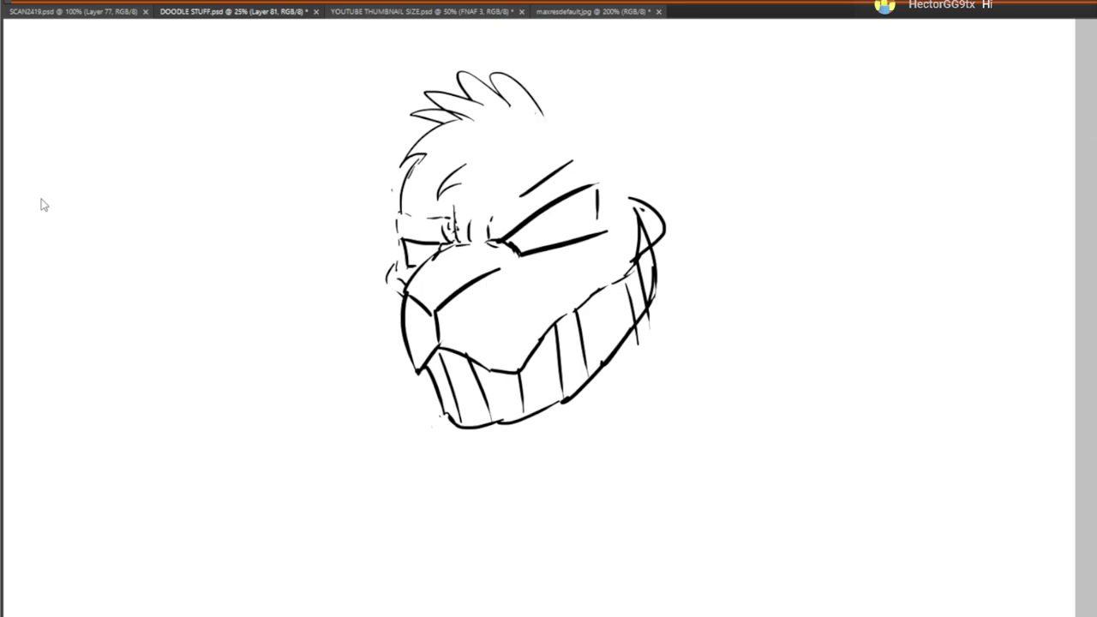
# Clean up the lines at the grin's raised corner, add creases under the near eye's inner corner, and draw the front jaw line
pyautogui.moveTo(641, 206); pyautogui.dragTo(645, 239)
pyautogui.moveTo(502, 250); pyautogui.dragTo(528, 287)
pyautogui.moveTo(550, 371)
pyautogui.mouseDown()
pyautogui.moveTo(534, 306)
pyautogui.moveTo(513, 344)
pyautogui.moveTo(525, 311)
pyautogui.mouseUp()
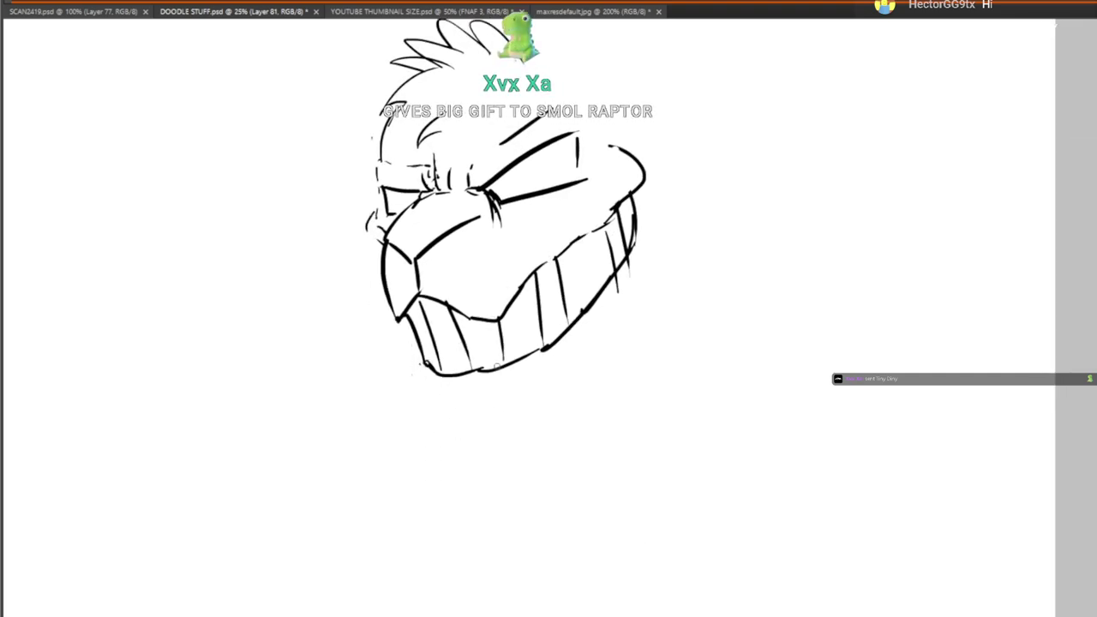
pyautogui.moveTo(401, 320); pyautogui.dragTo(406, 404)
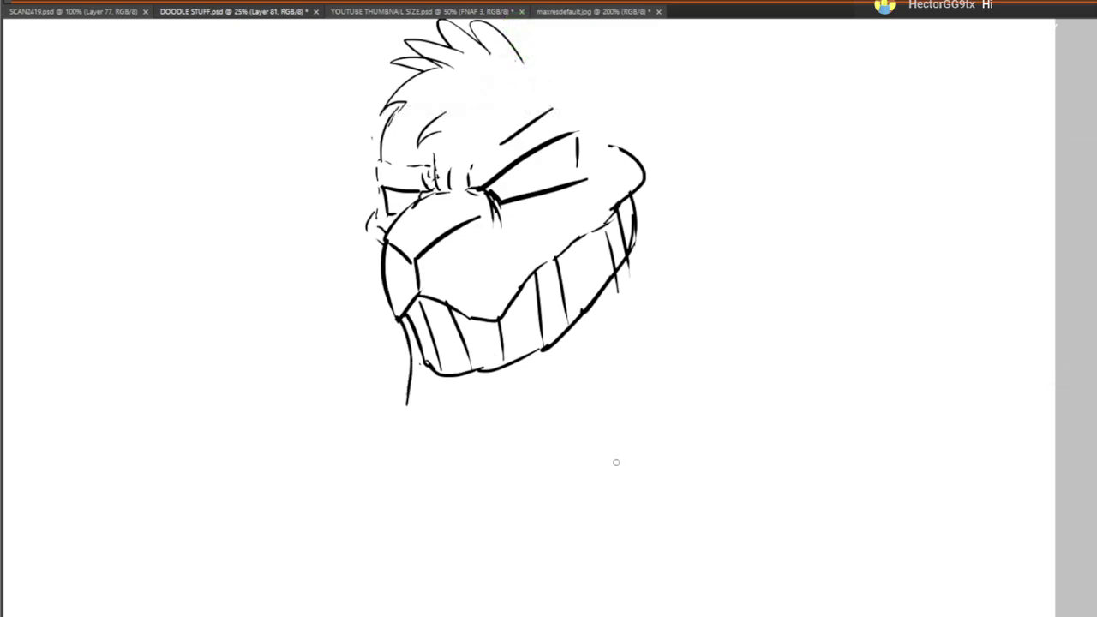
pyautogui.scroll(-1, 566, 450)
pyautogui.moveTo(418, 351); pyautogui.dragTo(371, 467)
pyautogui.moveTo(415, 409)
pyautogui.mouseDown()
pyautogui.moveTo(492, 529)
pyautogui.moveTo(482, 584)
pyautogui.moveTo(600, 433)
pyautogui.mouseUp()
pyautogui.moveTo(590, 497); pyautogui.dragTo(616, 420)
pyautogui.moveTo(607, 371)
pyautogui.mouseDown()
pyautogui.moveTo(617, 437)
pyautogui.moveTo(665, 367)
pyautogui.mouseUp()
pyautogui.moveTo(634, 400); pyautogui.dragTo(679, 368)
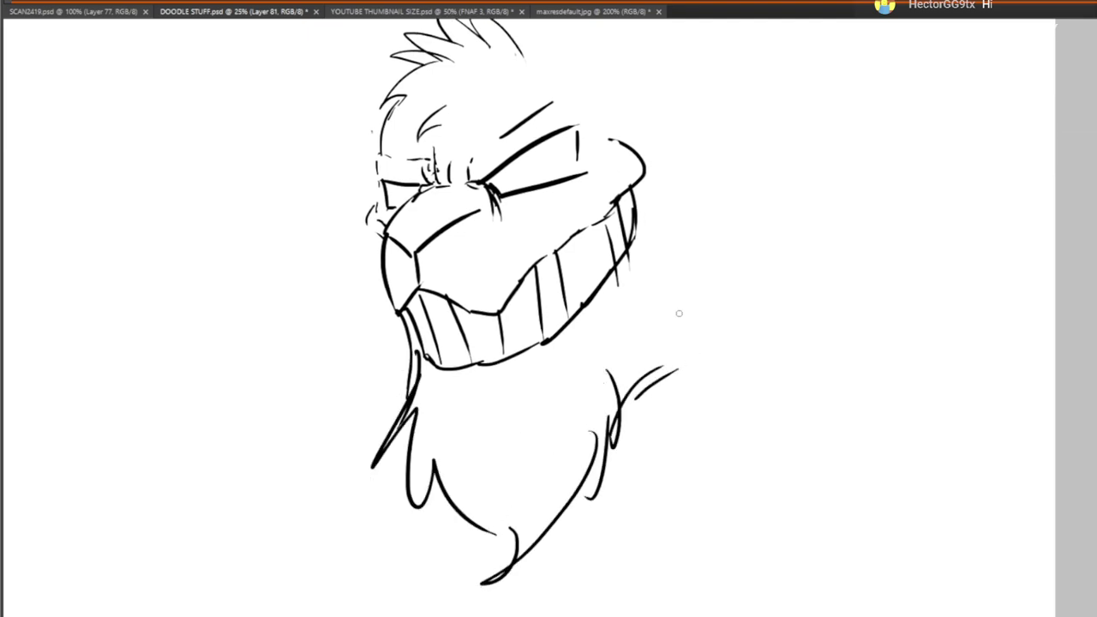
pyautogui.hotkey('ctrl', 'z')
pyautogui.hotkey('ctrl', 'z')
pyautogui.hotkey('ctrl', 'z')
pyautogui.hotkey('ctrl', 'z')
pyautogui.hotkey('ctrl', 'z')
pyautogui.hotkey('ctrl', 'z')
pyautogui.hotkey('ctrl', 'z')
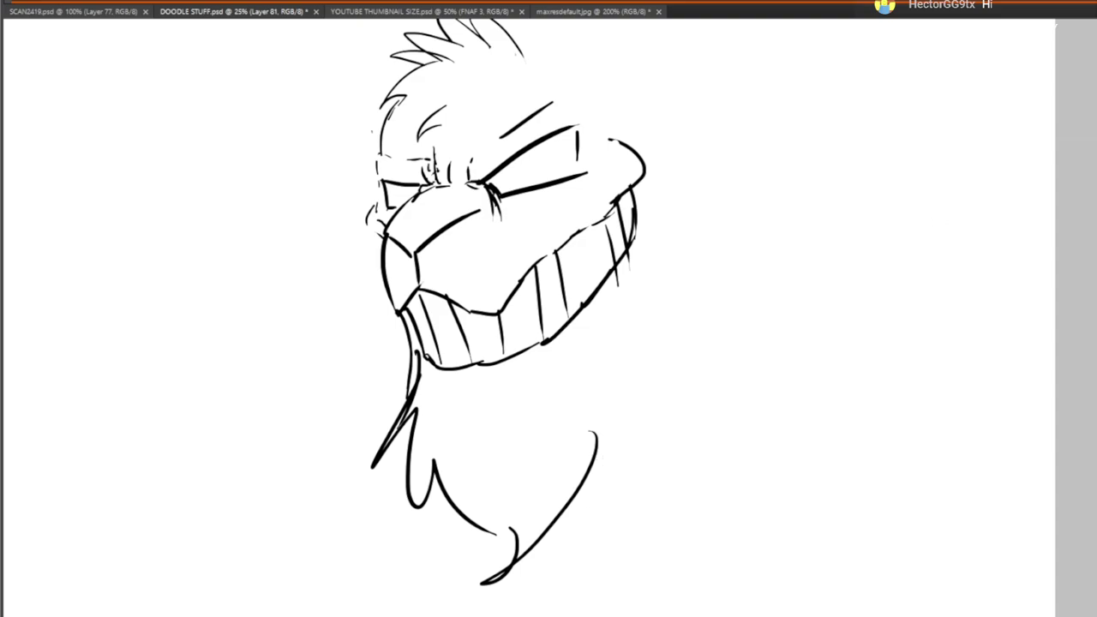
# Draw a long beard outline with a curled pointed tip and looping fur tufts climbing the near side of the jaw
pyautogui.moveTo(433, 405)
pyautogui.mouseDown()
pyautogui.moveTo(465, 508)
pyautogui.moveTo(480, 501)
pyautogui.moveTo(467, 581)
pyautogui.mouseUp()
pyautogui.moveTo(493, 566); pyautogui.dragTo(600, 433)
pyautogui.moveTo(586, 486); pyautogui.dragTo(622, 401)
pyautogui.moveTo(636, 325); pyautogui.dragTo(624, 433)
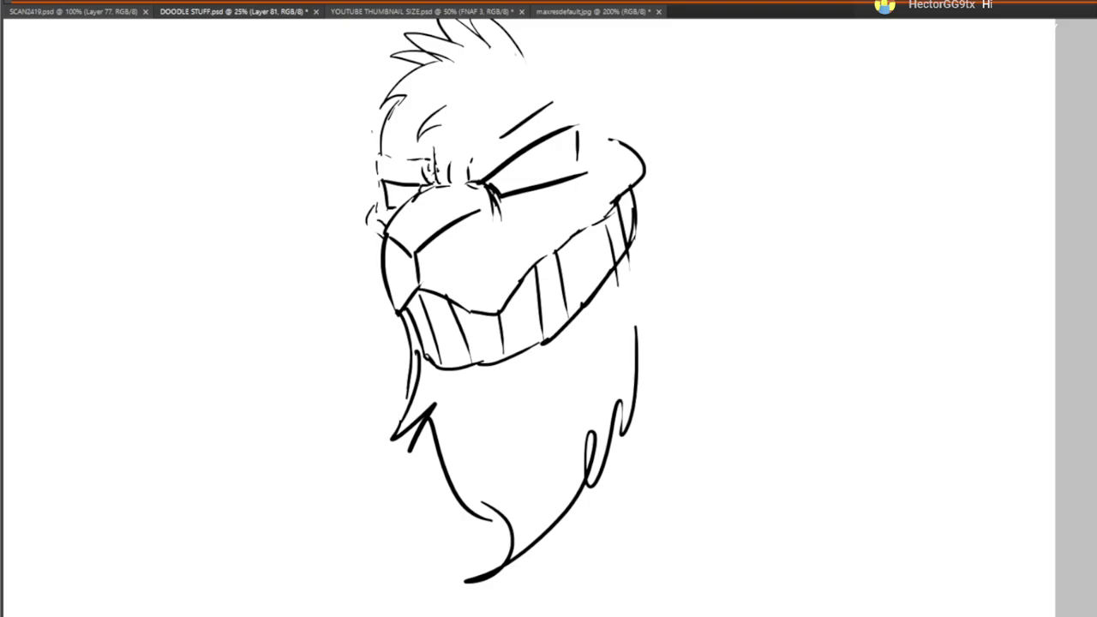
# Sketch a slanted line rising behind the jaw and darken the front edge of the snout
pyautogui.moveTo(620, 371)
pyautogui.mouseDown()
pyautogui.moveTo(721, 286)
pyautogui.moveTo(677, 159)
pyautogui.mouseUp()
pyautogui.moveTo(588, 260); pyautogui.dragTo(669, 294)
pyautogui.hotkey('ctrl', 'z')
pyautogui.hotkey('ctrl', 'z')
pyautogui.moveTo(727, 399)
pyautogui.mouseDown()
pyautogui.moveTo(792, 266)
pyautogui.moveTo(781, 222)
pyautogui.mouseUp()
pyautogui.moveTo(577, 229)
pyautogui.mouseDown()
pyautogui.moveTo(592, 294)
pyautogui.moveTo(582, 174)
pyautogui.mouseUp()
pyautogui.moveTo(483, 240); pyautogui.dragTo(487, 276)
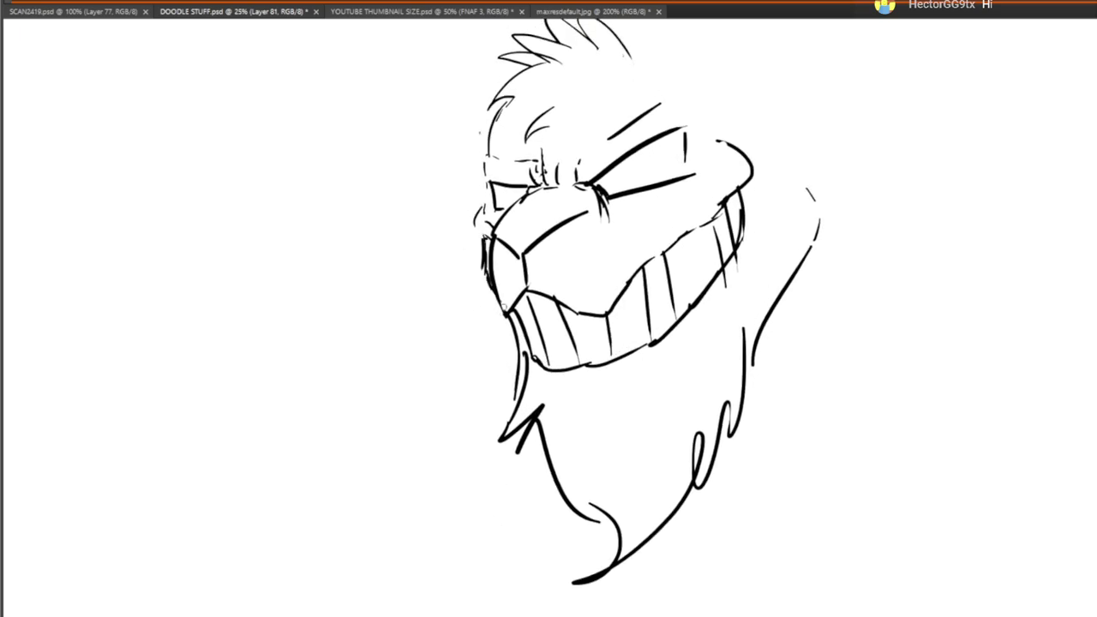
# Close the pointed shape behind the jaw with a curved lower edge, a short corner, and a long slanted back edge
pyautogui.moveTo(615, 312); pyautogui.dragTo(587, 493)
pyautogui.moveTo(748, 437); pyautogui.dragTo(750, 338)
pyautogui.moveTo(701, 466)
pyautogui.mouseDown()
pyautogui.moveTo(793, 399)
pyautogui.moveTo(771, 314)
pyautogui.mouseUp()
pyautogui.moveTo(723, 215); pyautogui.dragTo(780, 336)
pyautogui.moveTo(695, 440); pyautogui.dragTo(695, 374)
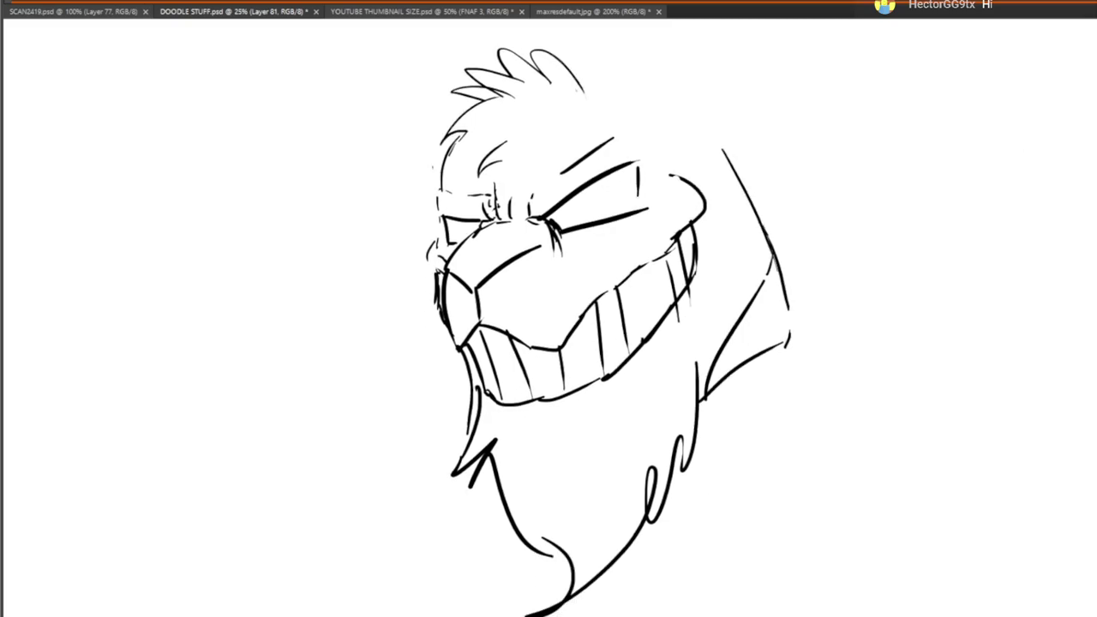
pyautogui.hotkey('ctrl', 'z')
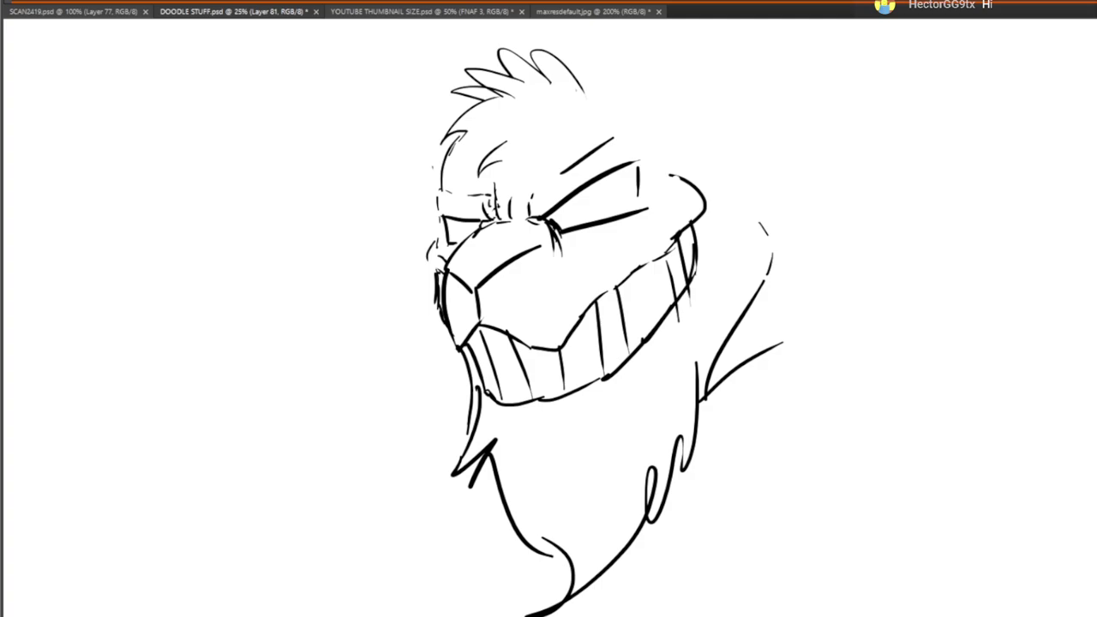
pyautogui.moveTo(617, 434); pyautogui.dragTo(621, 428)
pyautogui.moveTo(779, 339)
pyautogui.mouseDown()
pyautogui.moveTo(783, 292)
pyautogui.moveTo(725, 160)
pyautogui.mouseUp()
pyautogui.moveTo(654, 263); pyautogui.dragTo(664, 233)
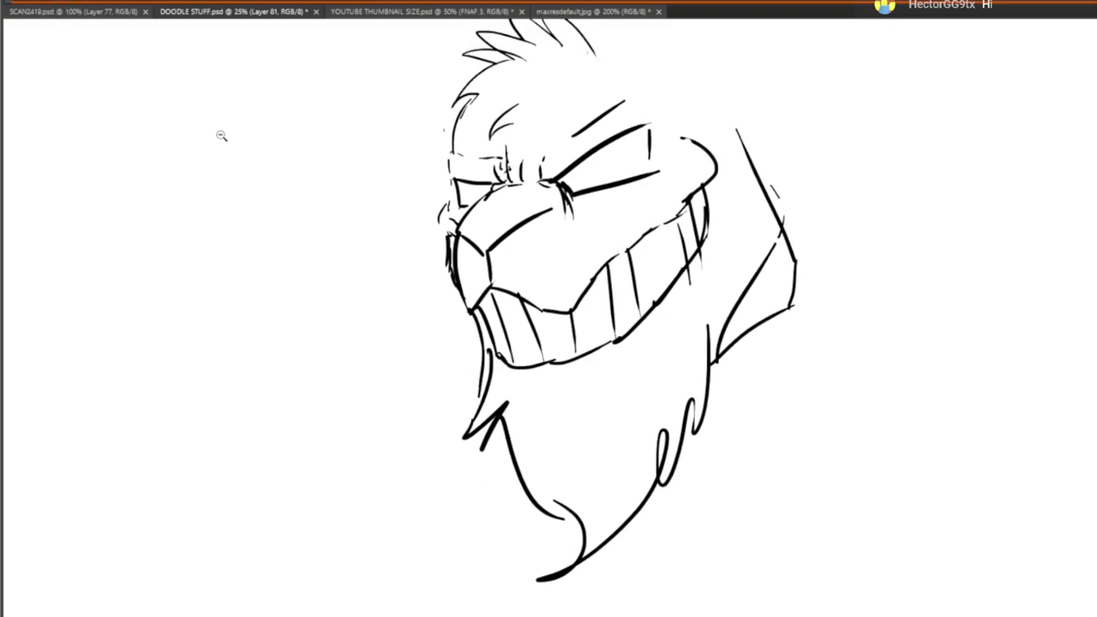
# Scale the whole head sketch down slightly on the canvas
pyautogui.keyDown('alt'); pyautogui.click(520, 354); pyautogui.keyUp('alt')
pyautogui.keyDown('alt'); pyautogui.click(540, 349); pyautogui.keyUp('alt')
pyautogui.press('v')
pyautogui.moveTo(668, 368); pyautogui.dragTo(590, 240)
pyautogui.moveTo(516, 194)
pyautogui.mouseDown()
pyautogui.moveTo(472, 186)
pyautogui.moveTo(436, 154)
pyautogui.mouseUp()
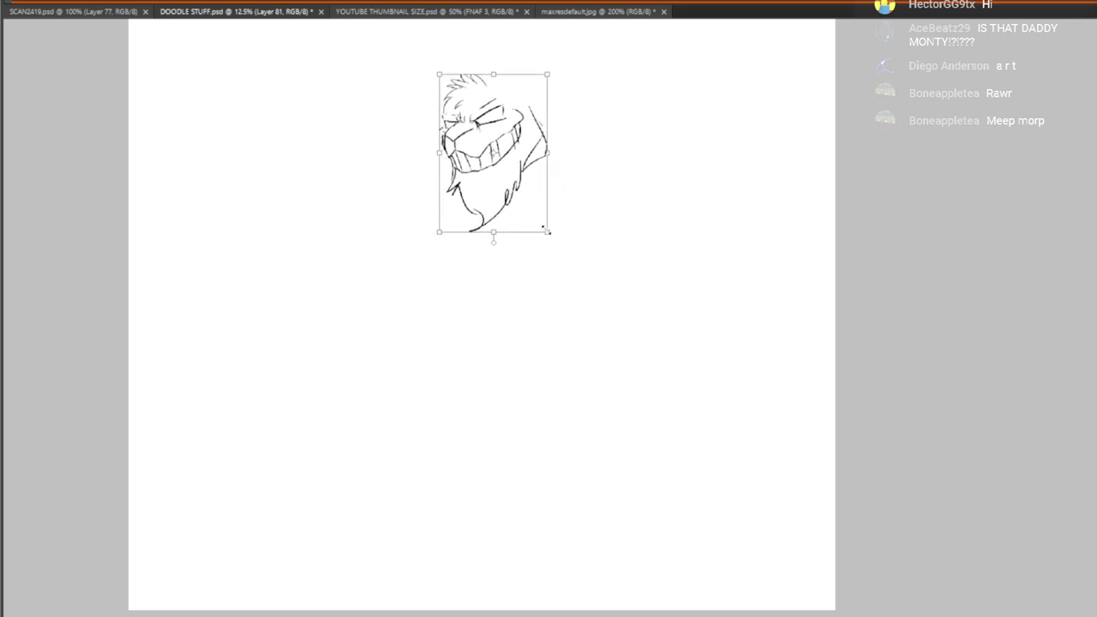
pyautogui.moveTo(547, 230); pyautogui.dragTo(543, 225)
pyautogui.press('Return')
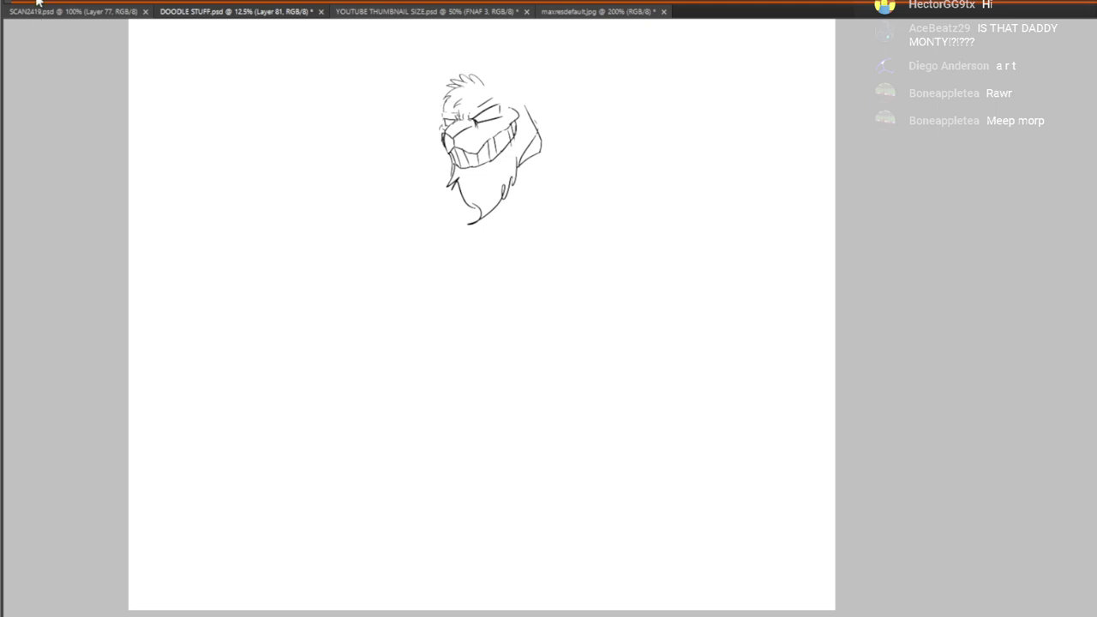
# Fill the top of the nose with solid black along the upper edge of the snout
pyautogui.hotkey('ctrl', '+')
pyautogui.hotkey('ctrl', '+')
pyautogui.hotkey('ctrl', '+')
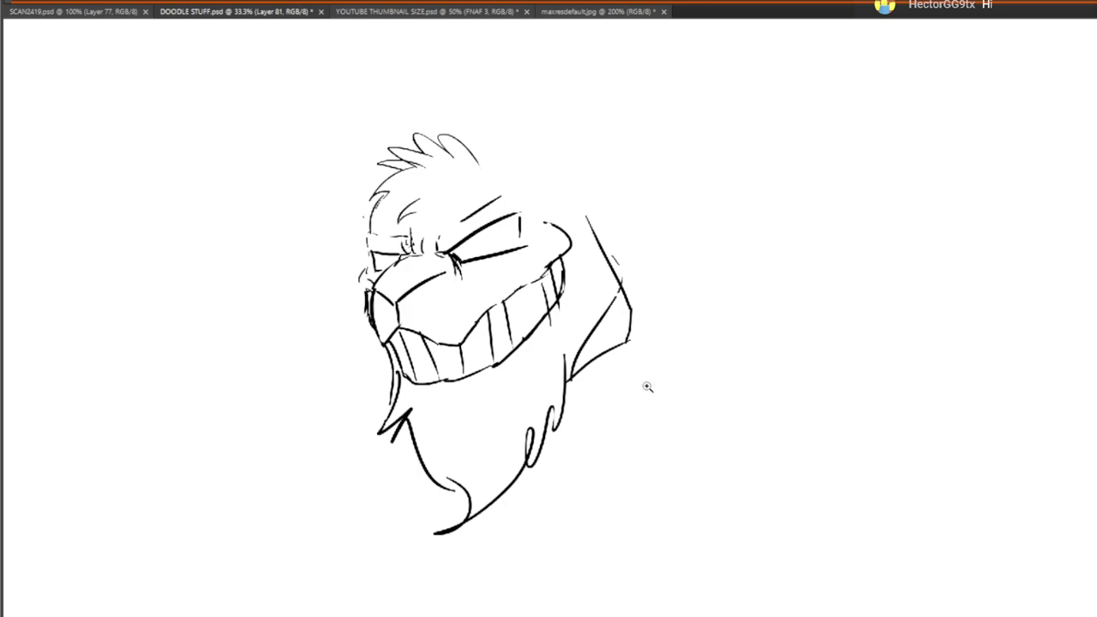
pyautogui.moveTo(396, 312); pyautogui.dragTo(446, 285)
pyautogui.moveTo(367, 289)
pyautogui.mouseDown()
pyautogui.moveTo(399, 316)
pyautogui.moveTo(425, 285)
pyautogui.moveTo(445, 283)
pyautogui.mouseUp()
pyautogui.moveTo(493, 319)
pyautogui.mouseDown()
pyautogui.moveTo(518, 281)
pyautogui.moveTo(582, 230)
pyautogui.mouseUp()
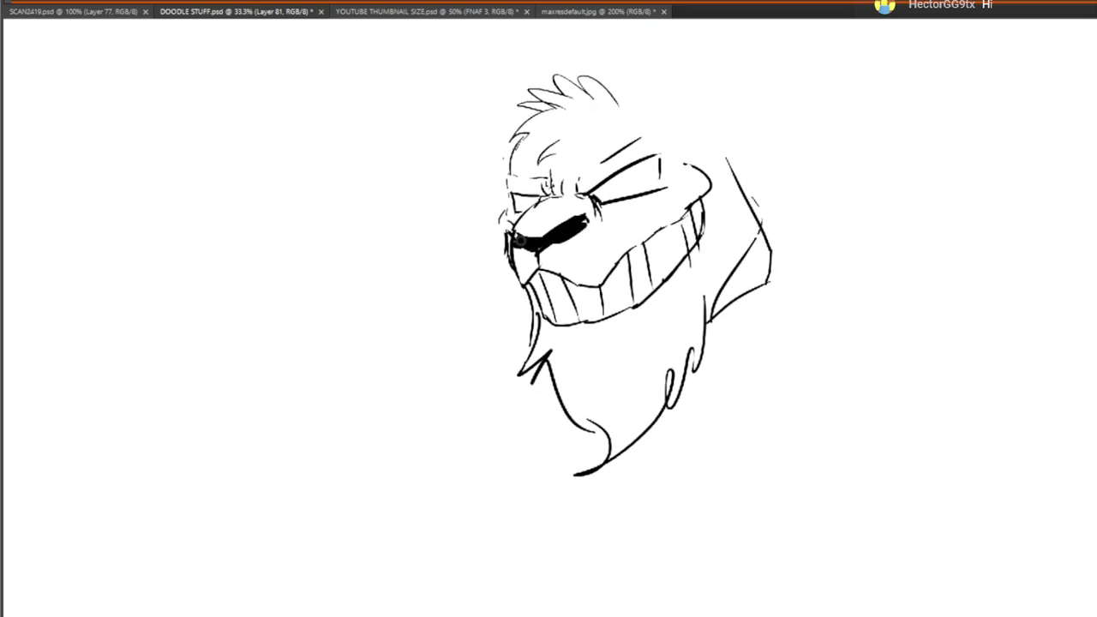
pyautogui.moveTo(455, 271)
pyautogui.mouseDown()
pyautogui.moveTo(420, 224)
pyautogui.moveTo(430, 257)
pyautogui.mouseUp()
# Erase the slanted lines of the shape behind the jaw and redraw its back edge as a shorter, steeper contour
pyautogui.moveTo(723, 243); pyautogui.dragTo(700, 272)
pyautogui.moveTo(727, 198); pyautogui.dragTo(712, 163)
pyautogui.moveTo(730, 228)
pyautogui.mouseDown()
pyautogui.moveTo(724, 186)
pyautogui.moveTo(661, 254)
pyautogui.moveTo(679, 228)
pyautogui.mouseUp()
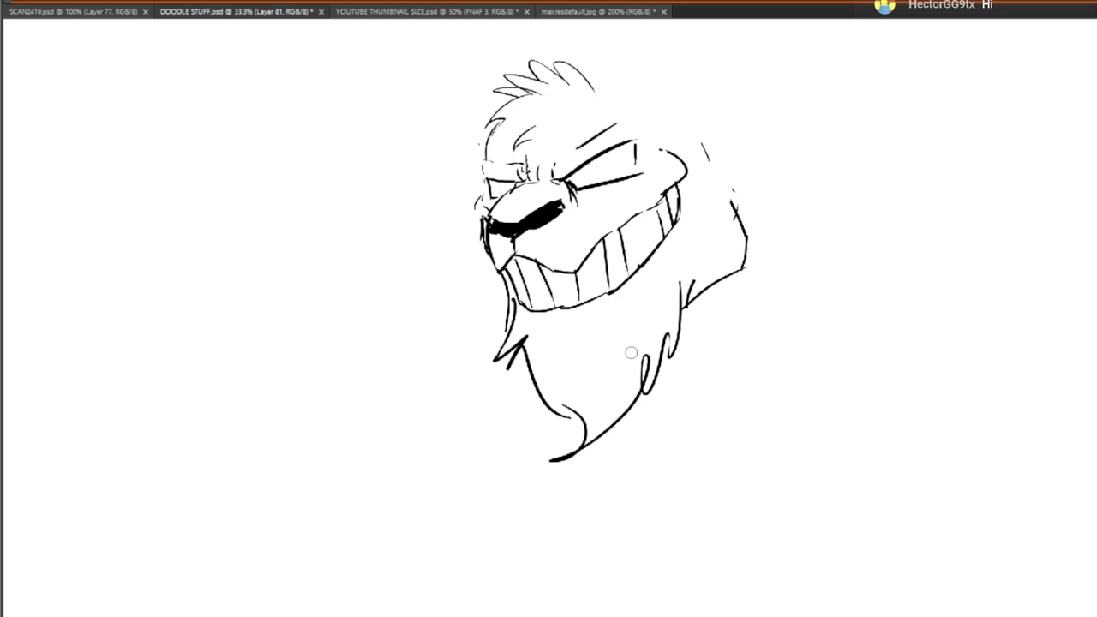
pyautogui.moveTo(632, 353); pyautogui.dragTo(601, 419)
pyautogui.moveTo(674, 211)
pyautogui.mouseDown()
pyautogui.moveTo(694, 229)
pyautogui.moveTo(714, 330)
pyautogui.moveTo(701, 359)
pyautogui.moveTo(704, 291)
pyautogui.mouseUp()
pyautogui.moveTo(697, 296); pyautogui.dragTo(691, 256)
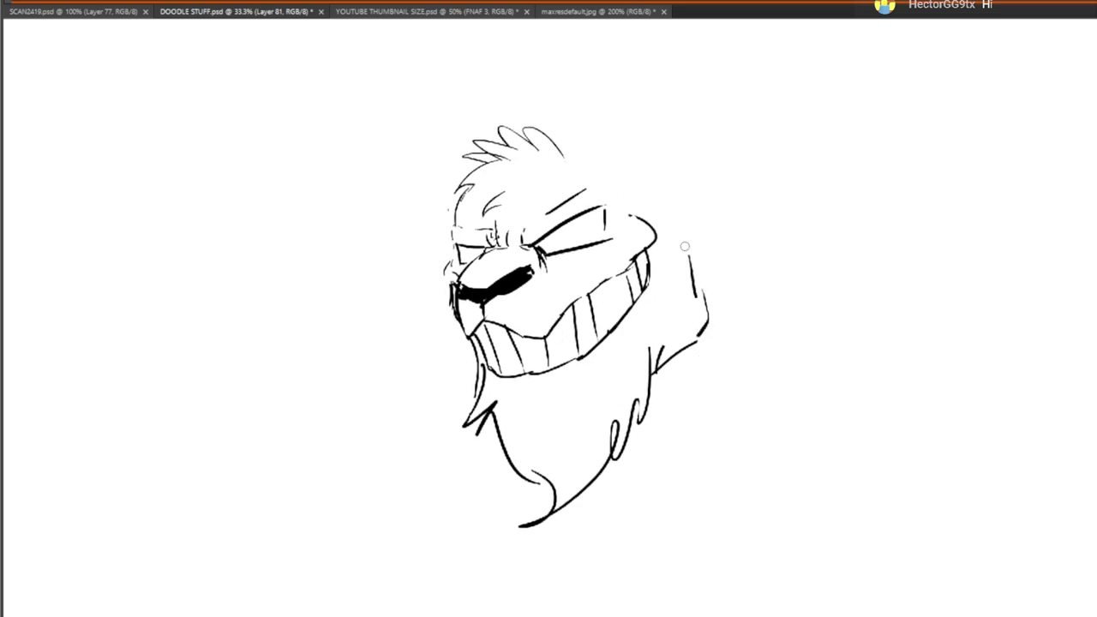
# Rework the spiky hair tuft and draw a rounded, furry crown continuing down the back of the head
pyautogui.moveTo(468, 369); pyautogui.dragTo(498, 410)
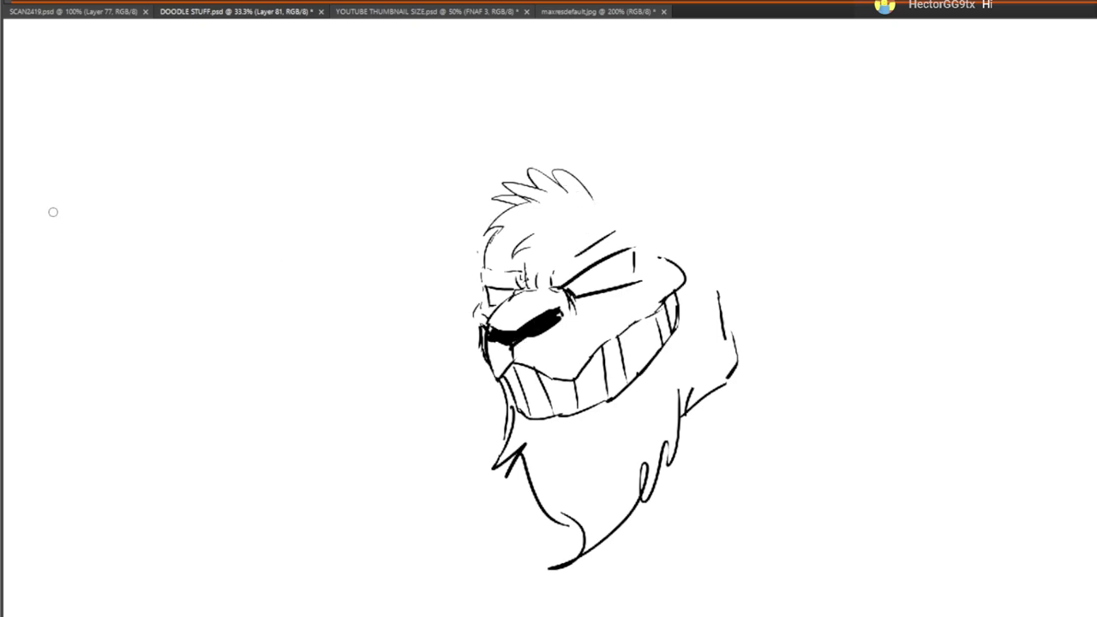
pyautogui.moveTo(504, 189)
pyautogui.mouseDown()
pyautogui.moveTo(482, 240)
pyautogui.moveTo(543, 171)
pyautogui.moveTo(517, 178)
pyautogui.moveTo(502, 228)
pyautogui.moveTo(619, 164)
pyautogui.mouseUp()
pyautogui.moveTo(493, 249)
pyautogui.mouseDown()
pyautogui.moveTo(519, 187)
pyautogui.moveTo(585, 156)
pyautogui.moveTo(627, 172)
pyautogui.mouseUp()
pyautogui.moveTo(686, 270); pyautogui.dragTo(691, 235)
pyautogui.moveTo(623, 158)
pyautogui.mouseDown()
pyautogui.moveTo(671, 188)
pyautogui.moveTo(719, 310)
pyautogui.mouseUp()
pyautogui.moveTo(697, 254)
pyautogui.mouseDown()
pyautogui.moveTo(715, 300)
pyautogui.moveTo(678, 216)
pyautogui.mouseUp()
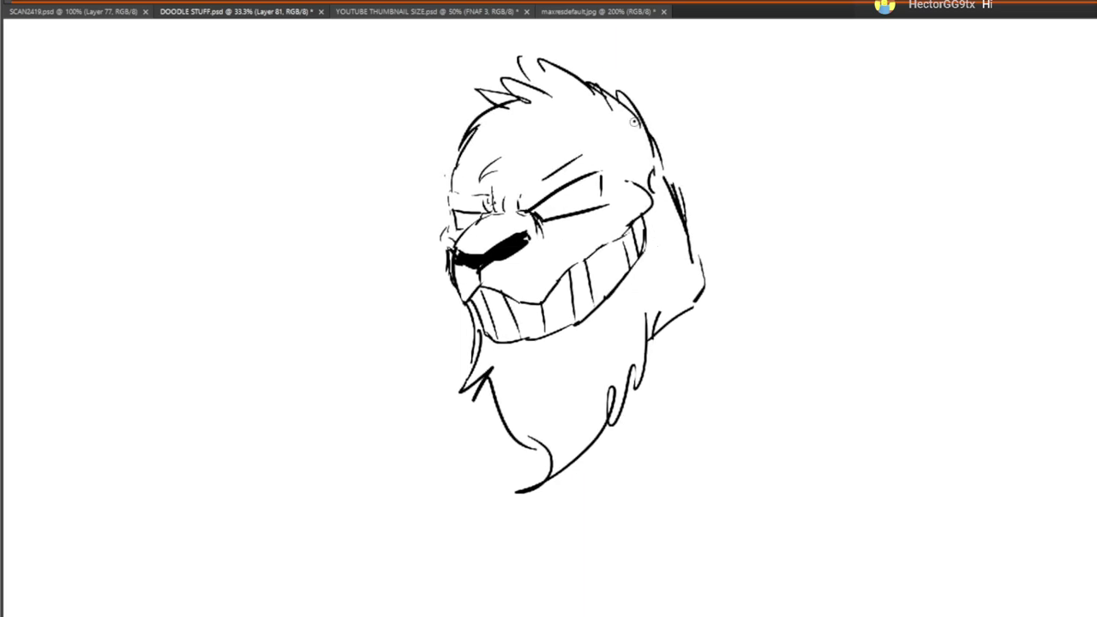
# Draw a long curved neck line from the back of the head and a shorter line beneath the jaw's rear corner
pyautogui.moveTo(635, 122); pyautogui.dragTo(771, 357)
pyautogui.moveTo(676, 335); pyautogui.dragTo(669, 240)
pyautogui.hotkey('ctrl', 'z')
pyautogui.moveTo(667, 83); pyautogui.dragTo(745, 266)
pyautogui.moveTo(701, 209); pyautogui.dragTo(722, 266)
pyautogui.scroll(2, 554, 274)
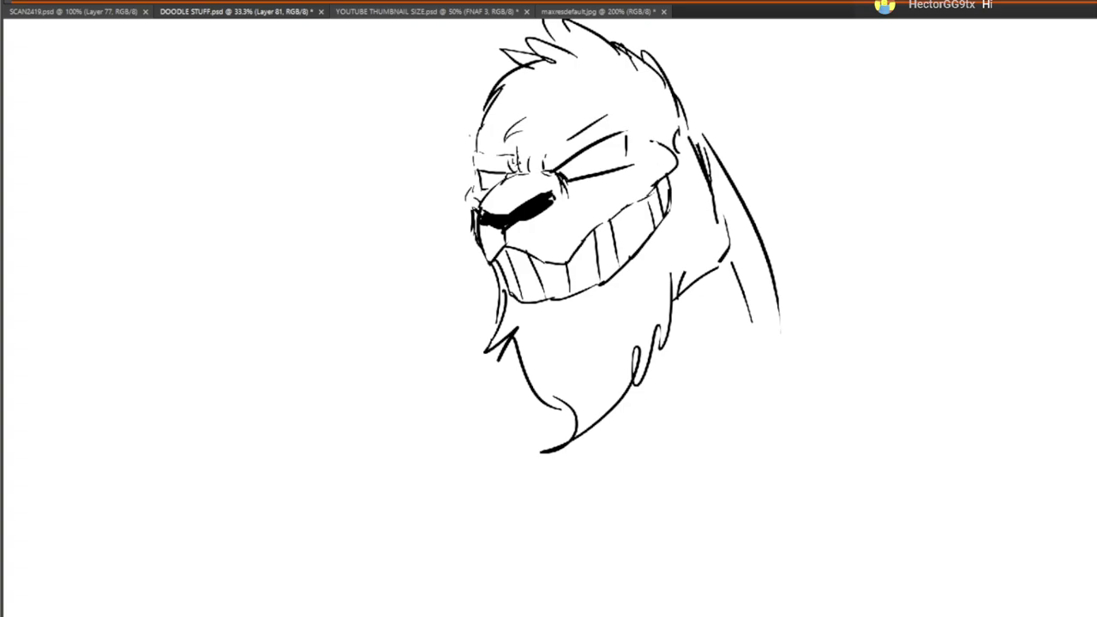
# Thicken the outlines of both eyes with heavy black strokes
pyautogui.moveTo(570, 174); pyautogui.dragTo(549, 181)
pyautogui.moveTo(476, 177)
pyautogui.mouseDown()
pyautogui.moveTo(619, 127)
pyautogui.moveTo(628, 163)
pyautogui.mouseUp()
pyautogui.moveTo(573, 184)
pyautogui.mouseDown()
pyautogui.moveTo(619, 168)
pyautogui.moveTo(619, 156)
pyautogui.moveTo(631, 176)
pyautogui.mouseUp()
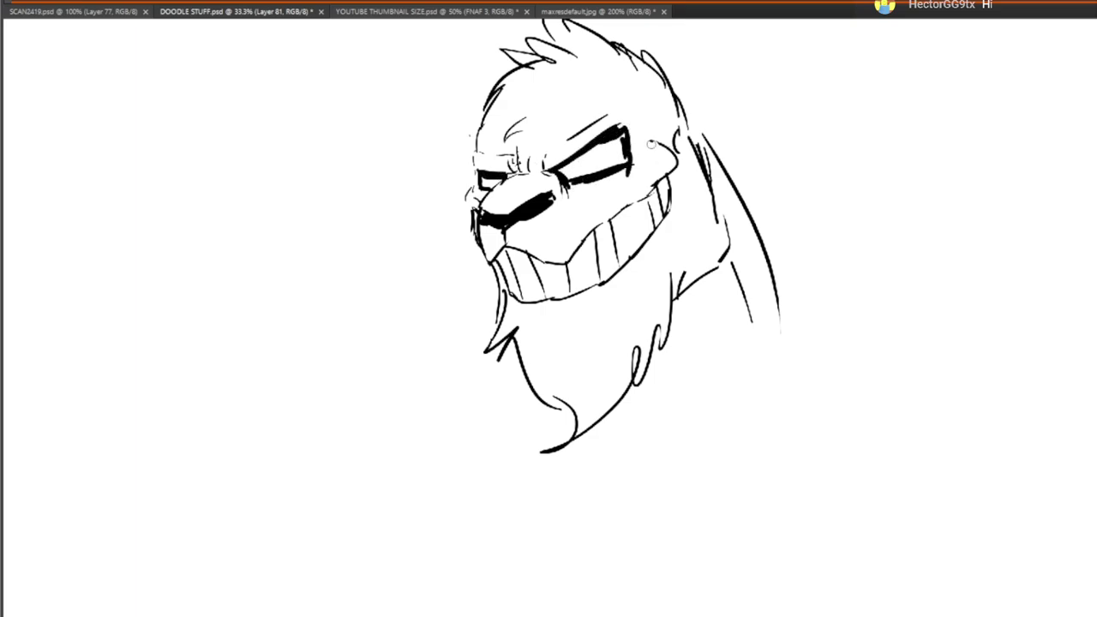
# Thicken the long back-of-neck line and add short neck strokes on both sides below the jaw
pyautogui.moveTo(797, 336); pyautogui.dragTo(768, 426)
pyautogui.moveTo(643, 177); pyautogui.dragTo(739, 432)
pyautogui.moveTo(676, 380); pyautogui.dragTo(673, 319)
pyautogui.moveTo(640, 382); pyautogui.dragTo(637, 403)
pyautogui.moveTo(483, 393); pyautogui.dragTo(503, 443)
pyautogui.moveTo(497, 473); pyautogui.dragTo(484, 436)
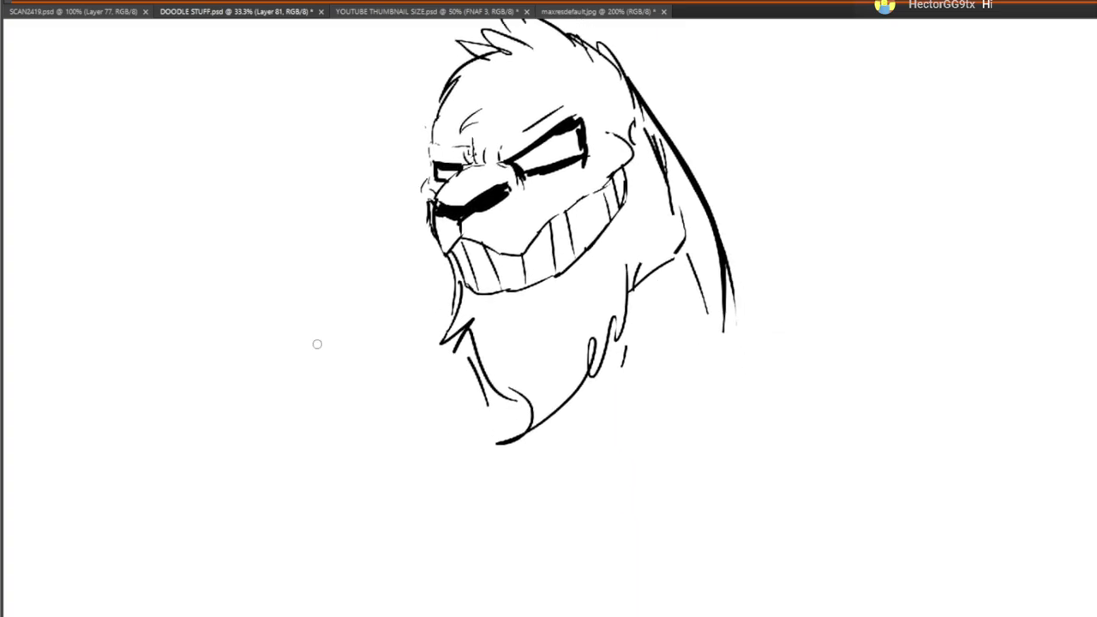
# Erase the long beard outline and the stray strokes beneath the chin
pyautogui.click(37, 192)
pyautogui.moveTo(475, 387)
pyautogui.mouseDown()
pyautogui.moveTo(483, 324)
pyautogui.moveTo(473, 321)
pyautogui.moveTo(512, 465)
pyautogui.moveTo(541, 443)
pyautogui.mouseUp()
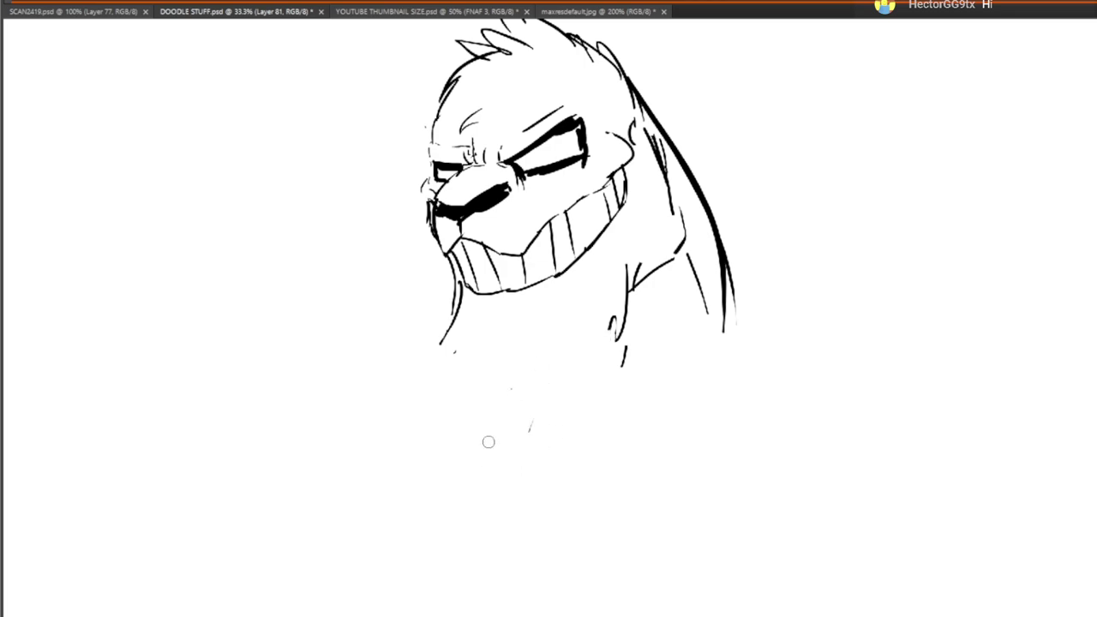
pyautogui.moveTo(450, 395)
pyautogui.mouseDown()
pyautogui.moveTo(595, 409)
pyautogui.moveTo(483, 420)
pyautogui.mouseUp()
# Redraw a shorter chin edged with fur strokes and clean up the curve joining the jaw to its rear corner
pyautogui.press('b')
pyautogui.moveTo(462, 325)
pyautogui.mouseDown()
pyautogui.moveTo(462, 360)
pyautogui.moveTo(523, 390)
pyautogui.moveTo(619, 338)
pyautogui.mouseUp()
pyautogui.press('e')
pyautogui.moveTo(635, 265)
pyautogui.mouseDown()
pyautogui.moveTo(607, 369)
pyautogui.moveTo(683, 237)
pyautogui.mouseUp()
pyautogui.moveTo(602, 350)
pyautogui.mouseDown()
pyautogui.moveTo(595, 372)
pyautogui.moveTo(582, 346)
pyautogui.moveTo(611, 267)
pyautogui.moveTo(674, 245)
pyautogui.moveTo(670, 175)
pyautogui.mouseUp()
pyautogui.press('b')
pyautogui.moveTo(582, 291)
pyautogui.mouseDown()
pyautogui.moveTo(581, 400)
pyautogui.moveTo(595, 409)
pyautogui.moveTo(616, 171)
pyautogui.mouseUp()
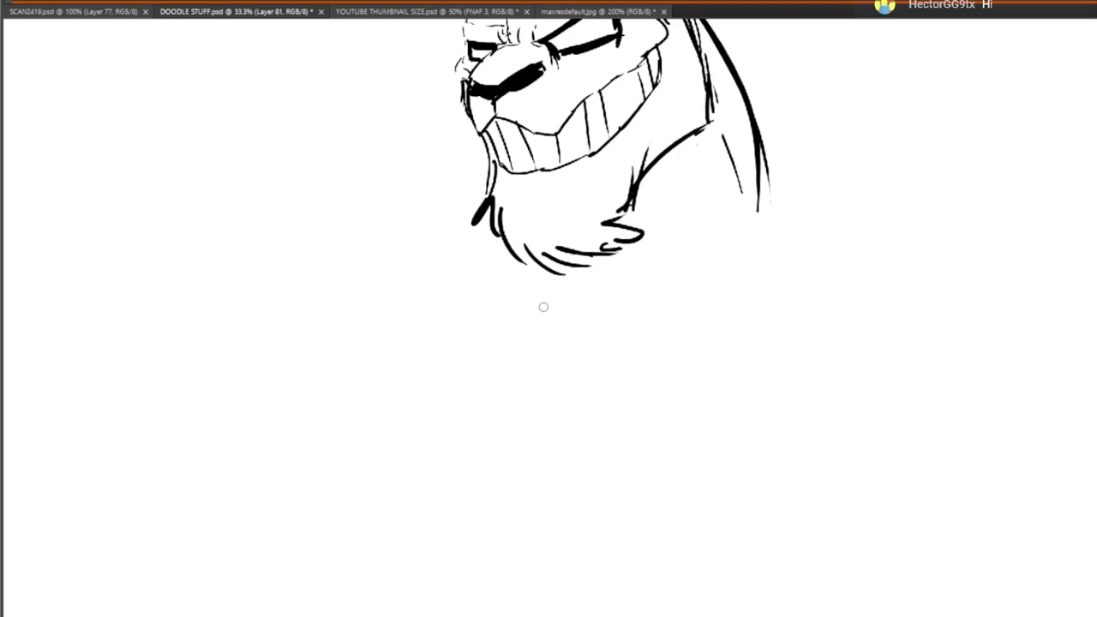
# Sketch the neck below the chin with a front throat curve, a slanted back line, and light muscle strokes
pyautogui.moveTo(558, 298); pyautogui.dragTo(550, 352)
pyautogui.moveTo(617, 276)
pyautogui.mouseDown()
pyautogui.moveTo(579, 317)
pyautogui.moveTo(562, 314)
pyautogui.moveTo(672, 234)
pyautogui.mouseUp()
pyautogui.moveTo(513, 260)
pyautogui.mouseDown()
pyautogui.moveTo(527, 324)
pyautogui.moveTo(506, 337)
pyautogui.mouseUp()
pyautogui.moveTo(539, 344); pyautogui.dragTo(553, 234)
pyautogui.moveTo(519, 153); pyautogui.dragTo(524, 250)
pyautogui.moveTo(542, 239); pyautogui.dragTo(537, 262)
pyautogui.moveTo(507, 159); pyautogui.dragTo(519, 214)
# Block in the large rounded near chest mass below the neck and the top arc of the far one
pyautogui.moveTo(465, 329); pyautogui.dragTo(855, 260)
pyautogui.moveTo(676, 292)
pyautogui.mouseDown()
pyautogui.moveTo(592, 380)
pyautogui.moveTo(532, 520)
pyautogui.moveTo(685, 316)
pyautogui.mouseUp()
pyautogui.moveTo(314, 384)
pyautogui.mouseDown()
pyautogui.moveTo(321, 367)
pyautogui.moveTo(489, 287)
pyautogui.mouseUp()
pyautogui.moveTo(571, 371)
pyautogui.mouseDown()
pyautogui.moveTo(509, 517)
pyautogui.moveTo(522, 388)
pyautogui.mouseUp()
pyautogui.moveTo(551, 343); pyautogui.dragTo(547, 331)
pyautogui.moveTo(434, 351); pyautogui.dragTo(441, 545)
pyautogui.moveTo(470, 519)
pyautogui.mouseDown()
pyautogui.moveTo(451, 490)
pyautogui.moveTo(643, 563)
pyautogui.mouseUp()
pyautogui.moveTo(723, 561); pyautogui.dragTo(810, 520)
# Complete the side and lower curve of the far chest mass and add fold lines along its upper edge
pyautogui.moveTo(240, 424); pyautogui.dragTo(234, 446)
pyautogui.moveTo(246, 485)
pyautogui.mouseDown()
pyautogui.moveTo(267, 519)
pyautogui.moveTo(350, 564)
pyautogui.mouseUp()
pyautogui.moveTo(365, 380)
pyautogui.mouseDown()
pyautogui.moveTo(399, 490)
pyautogui.moveTo(419, 494)
pyautogui.mouseUp()
pyautogui.moveTo(486, 414); pyautogui.dragTo(529, 338)
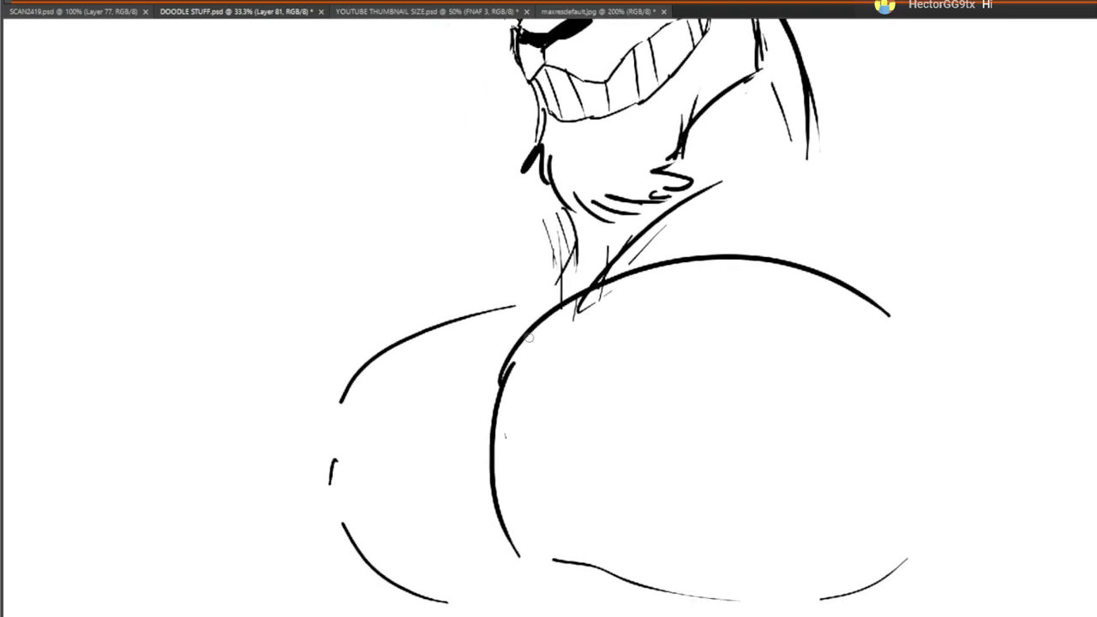
pyautogui.moveTo(359, 539); pyautogui.dragTo(343, 351)
pyautogui.moveTo(351, 394)
pyautogui.mouseDown()
pyautogui.moveTo(552, 283)
pyautogui.moveTo(476, 317)
pyautogui.mouseUp()
pyautogui.moveTo(459, 384); pyautogui.dragTo(523, 296)
# Draw the far ear's arched outer edge and long drooping tip, with a small notch at the inner bend
pyautogui.moveTo(508, 167); pyautogui.dragTo(585, 515)
pyautogui.moveTo(531, 301)
pyautogui.mouseDown()
pyautogui.moveTo(609, 430)
pyautogui.moveTo(640, 410)
pyautogui.mouseUp()
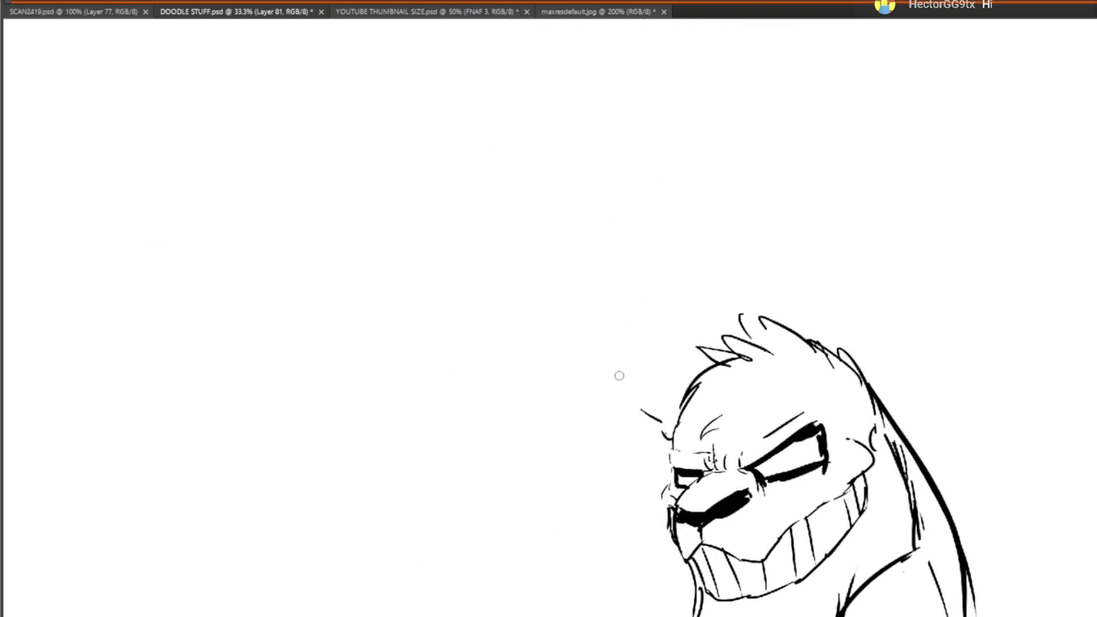
pyautogui.moveTo(614, 188); pyautogui.dragTo(713, 305)
pyautogui.moveTo(590, 169)
pyautogui.mouseDown()
pyautogui.moveTo(289, 396)
pyautogui.moveTo(440, 384)
pyautogui.mouseUp()
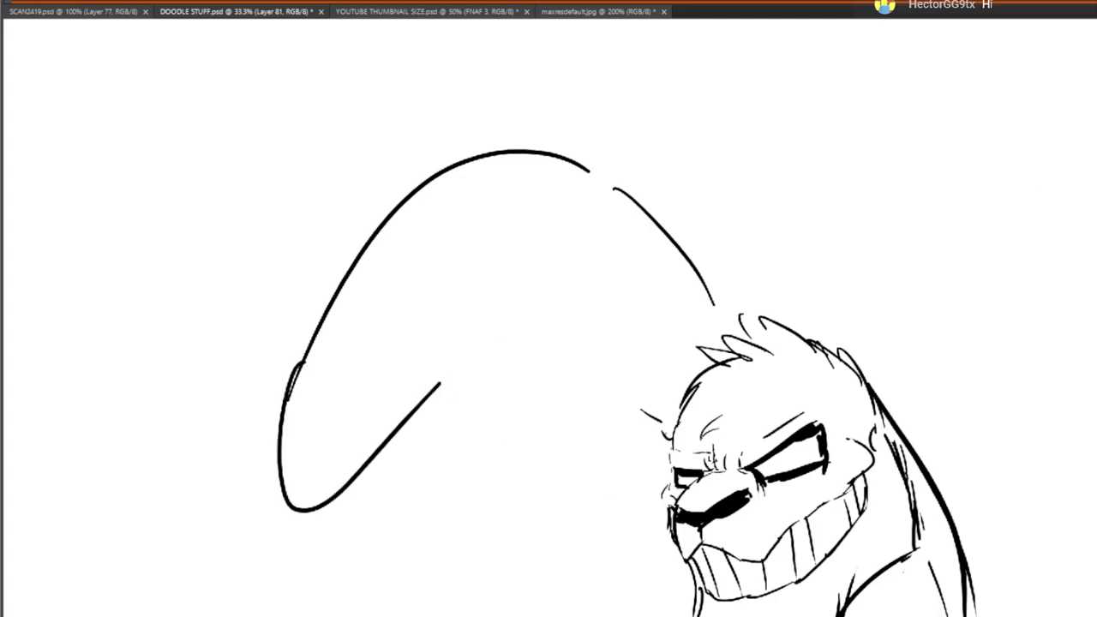
pyautogui.hotkey('ctrl', 'z')
pyautogui.moveTo(302, 382)
pyautogui.mouseDown()
pyautogui.moveTo(301, 473)
pyautogui.moveTo(544, 243)
pyautogui.mouseUp()
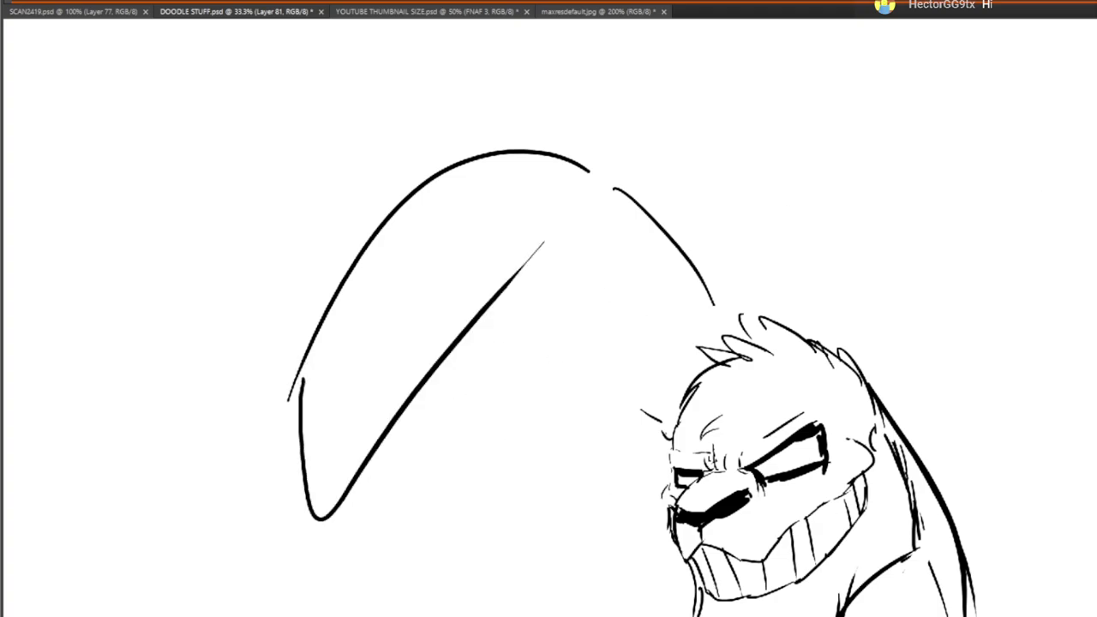
pyautogui.moveTo(529, 255)
pyautogui.mouseDown()
pyautogui.moveTo(558, 209)
pyautogui.moveTo(571, 226)
pyautogui.moveTo(561, 220)
pyautogui.mouseUp()
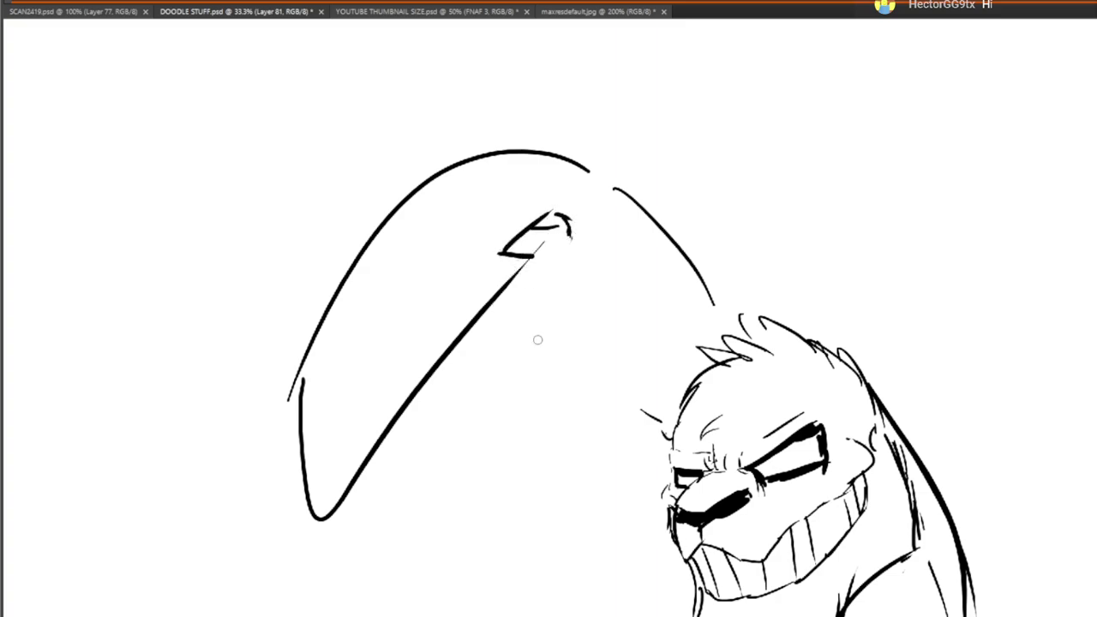
# Connect the far ear's underside to the head, reinforce its base edges, and add an inner ear line
pyautogui.moveTo(488, 304); pyautogui.dragTo(671, 406)
pyautogui.hotkey('ctrl', 'z')
pyautogui.moveTo(507, 305); pyautogui.dragTo(661, 420)
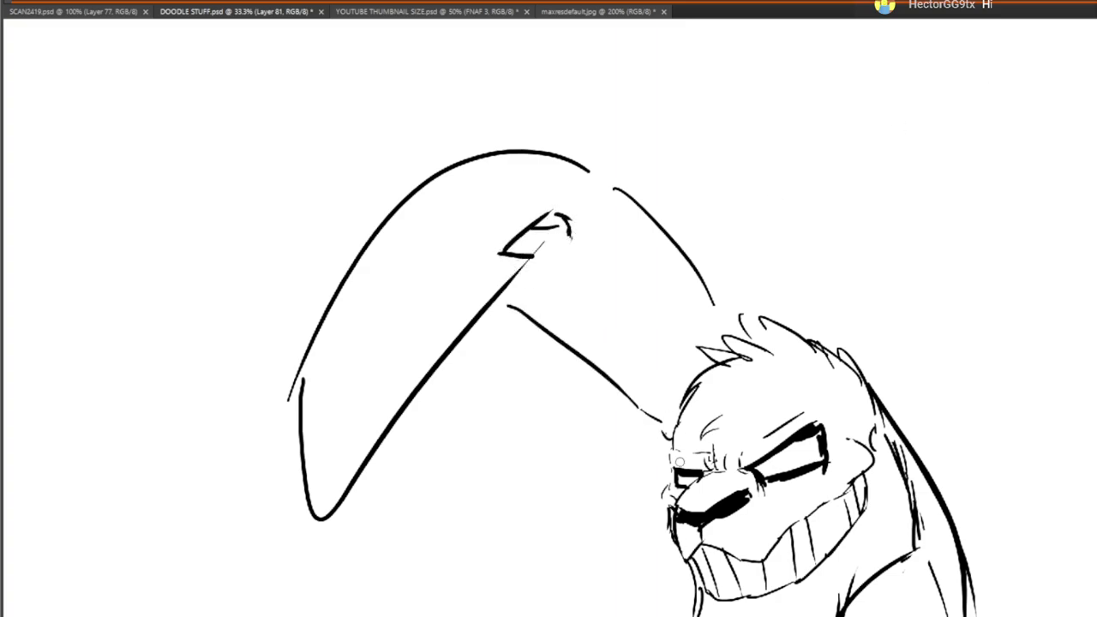
pyautogui.moveTo(684, 255); pyautogui.dragTo(735, 362)
pyautogui.moveTo(651, 324)
pyautogui.mouseDown()
pyautogui.moveTo(632, 252)
pyautogui.moveTo(639, 258)
pyautogui.mouseUp()
pyautogui.moveTo(627, 336); pyautogui.dragTo(667, 383)
pyautogui.moveTo(517, 255); pyautogui.dragTo(481, 242)
pyautogui.moveTo(583, 187); pyautogui.dragTo(681, 307)
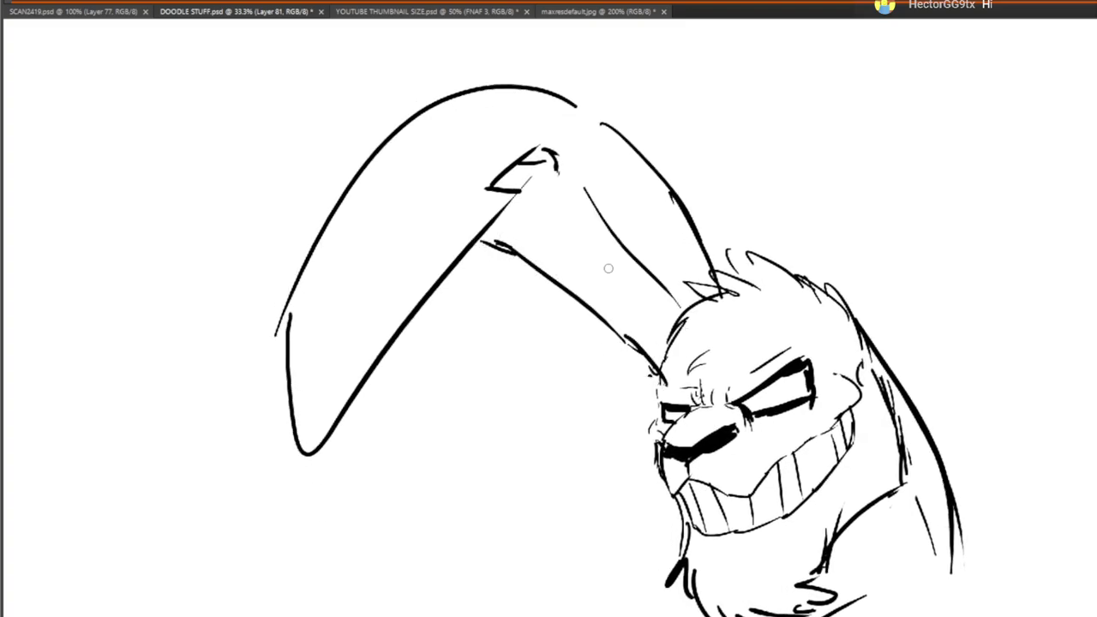
# Touch up the drooping ear's tip and draw the near ear's tall inner edge rising from the crown
pyautogui.moveTo(287, 323); pyautogui.dragTo(273, 351)
pyautogui.moveTo(603, 278)
pyautogui.mouseDown()
pyautogui.moveTo(580, 130)
pyautogui.moveTo(409, 353)
pyautogui.mouseUp()
pyautogui.moveTo(599, 325)
pyautogui.mouseDown()
pyautogui.moveTo(580, 469)
pyautogui.moveTo(563, 150)
pyautogui.moveTo(626, 117)
pyautogui.moveTo(625, 89)
pyautogui.mouseUp()
pyautogui.moveTo(576, 514); pyautogui.dragTo(589, 340)
pyautogui.moveTo(589, 228); pyautogui.dragTo(608, 388)
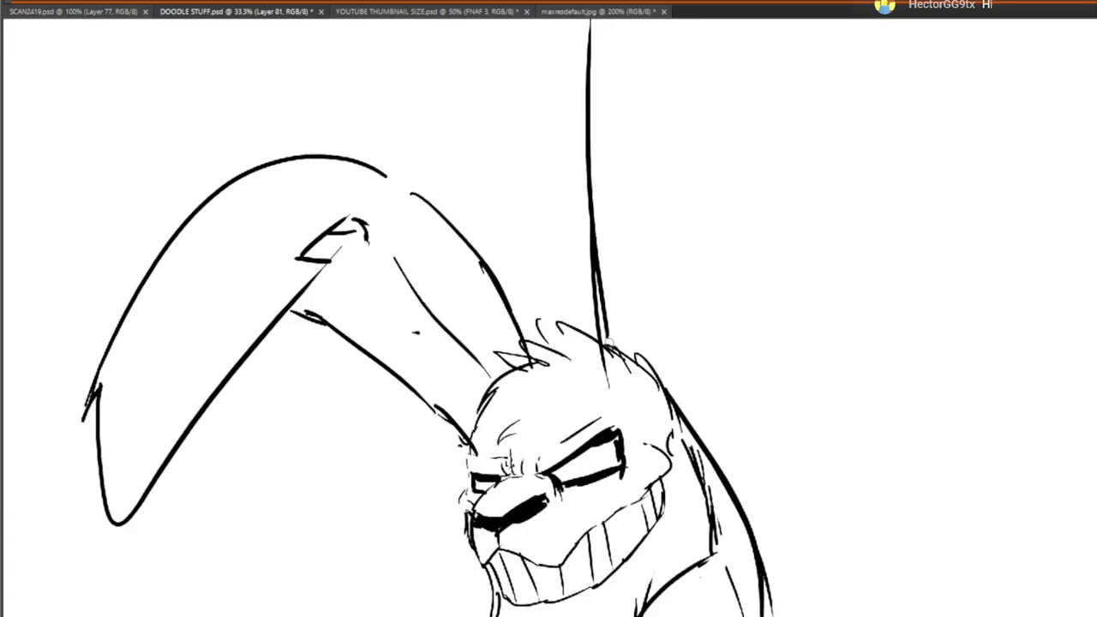
# Complete the upright near ear with its notched outer edge, folded tip, inner ear lines, and base strokes
pyautogui.moveTo(680, 424); pyautogui.dragTo(695, 351)
pyautogui.moveTo(692, 392)
pyautogui.mouseDown()
pyautogui.moveTo(694, 403)
pyautogui.moveTo(730, 167)
pyautogui.mouseUp()
pyautogui.moveTo(707, 181)
pyautogui.mouseDown()
pyautogui.moveTo(716, 392)
pyautogui.moveTo(713, 314)
pyautogui.moveTo(736, 238)
pyautogui.mouseUp()
pyautogui.moveTo(606, 153)
pyautogui.mouseDown()
pyautogui.moveTo(558, 321)
pyautogui.moveTo(668, 222)
pyautogui.moveTo(736, 259)
pyautogui.mouseUp()
pyautogui.moveTo(634, 331)
pyautogui.mouseDown()
pyautogui.moveTo(658, 130)
pyautogui.moveTo(659, 204)
pyautogui.mouseUp()
pyautogui.moveTo(700, 141); pyautogui.dragTo(694, 446)
pyautogui.moveTo(650, 245); pyautogui.dragTo(663, 357)
pyautogui.moveTo(621, 282)
pyautogui.mouseDown()
pyautogui.moveTo(610, 92)
pyautogui.moveTo(618, 149)
pyautogui.mouseUp()
pyautogui.moveTo(631, 336); pyautogui.dragTo(643, 302)
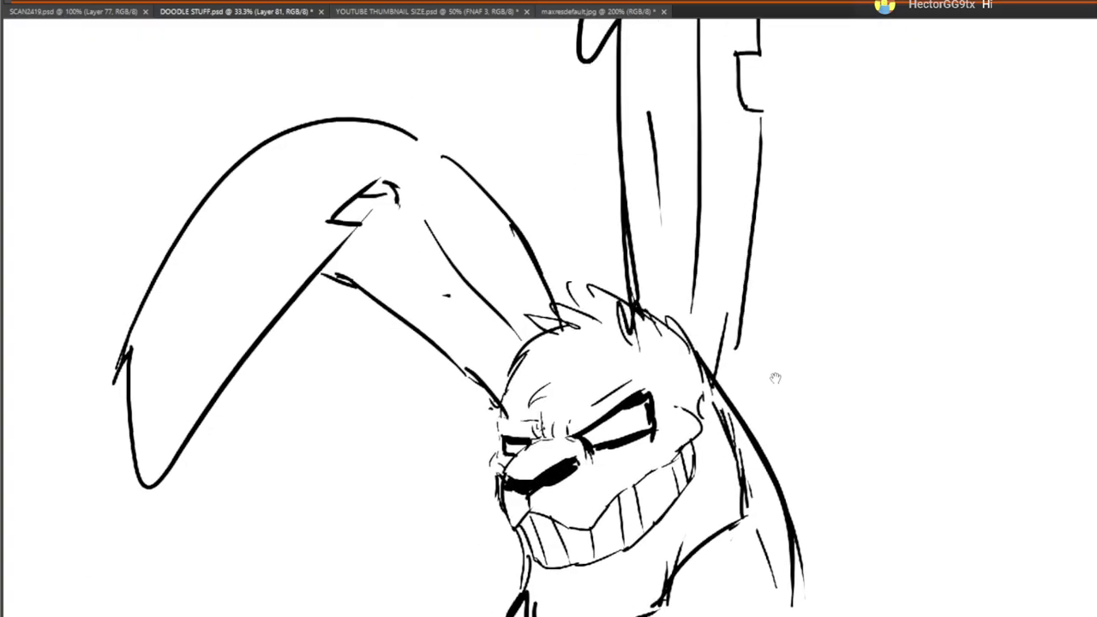
# Add heavy slanted fur strokes where the near ear's outer edge meets the back of the head
pyautogui.moveTo(735, 308); pyautogui.dragTo(711, 404)
pyautogui.moveTo(748, 340); pyautogui.dragTo(707, 406)
pyautogui.moveTo(763, 326); pyautogui.dragTo(699, 415)
pyautogui.moveTo(685, 419); pyautogui.dragTo(701, 360)
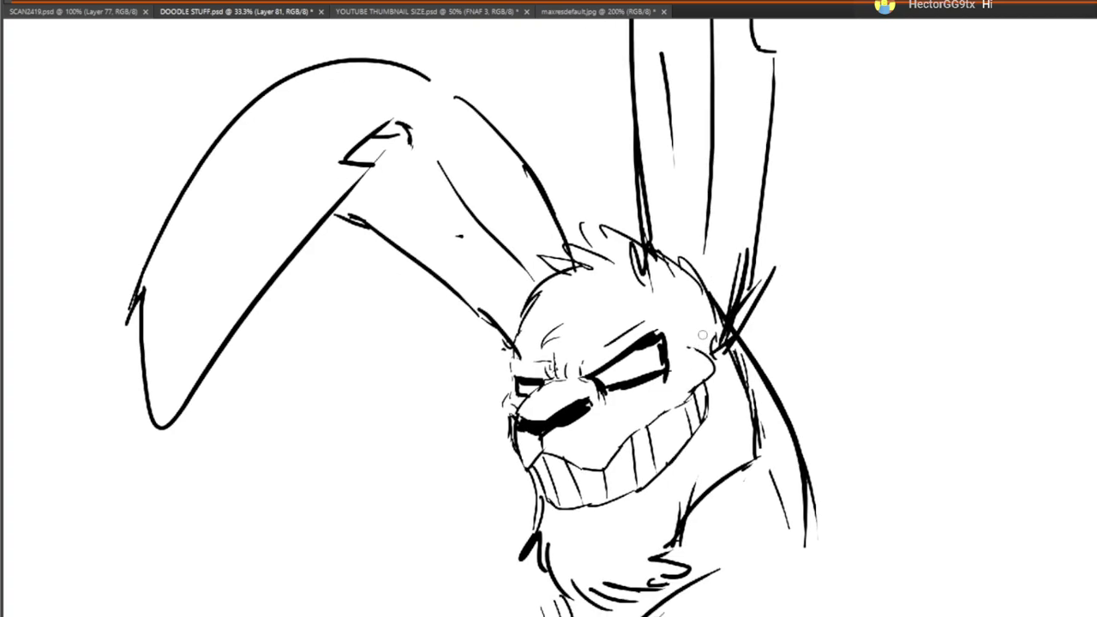
pyautogui.moveTo(674, 320); pyautogui.dragTo(668, 421)
pyautogui.moveTo(630, 345)
pyautogui.mouseDown()
pyautogui.moveTo(639, 376)
pyautogui.moveTo(599, 368)
pyautogui.mouseUp()
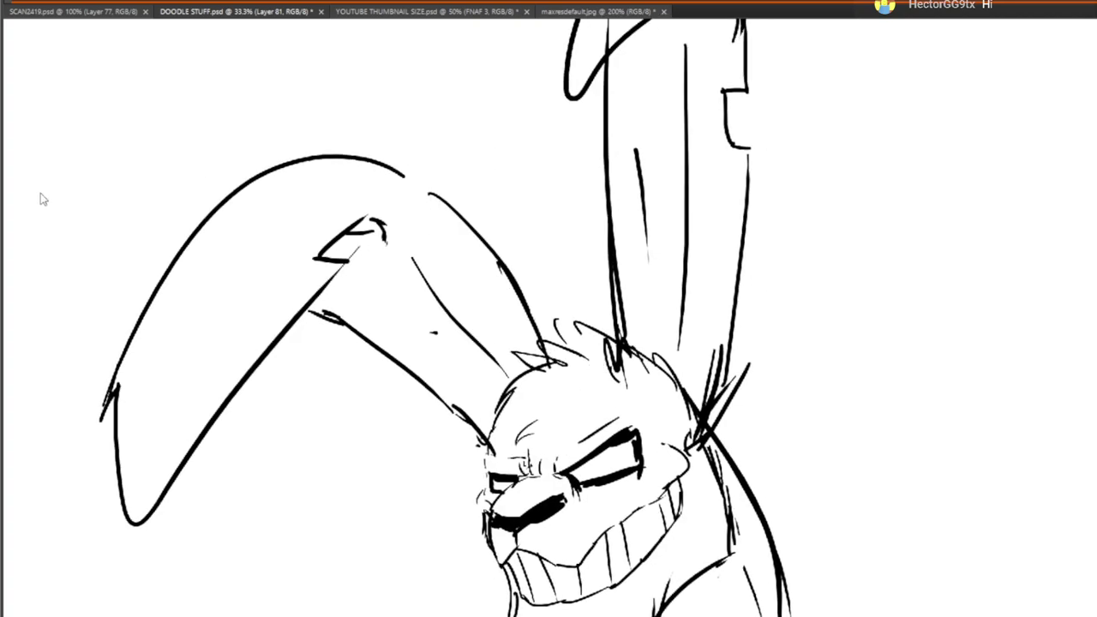
# Erase the overlapping head outline and fur strokes inside the base of the upright near ear
pyautogui.moveTo(625, 310); pyautogui.dragTo(630, 342)
pyautogui.moveTo(659, 355)
pyautogui.mouseDown()
pyautogui.moveTo(669, 411)
pyautogui.moveTo(695, 386)
pyautogui.moveTo(708, 350)
pyautogui.mouseUp()
pyautogui.moveTo(531, 417); pyautogui.dragTo(537, 342)
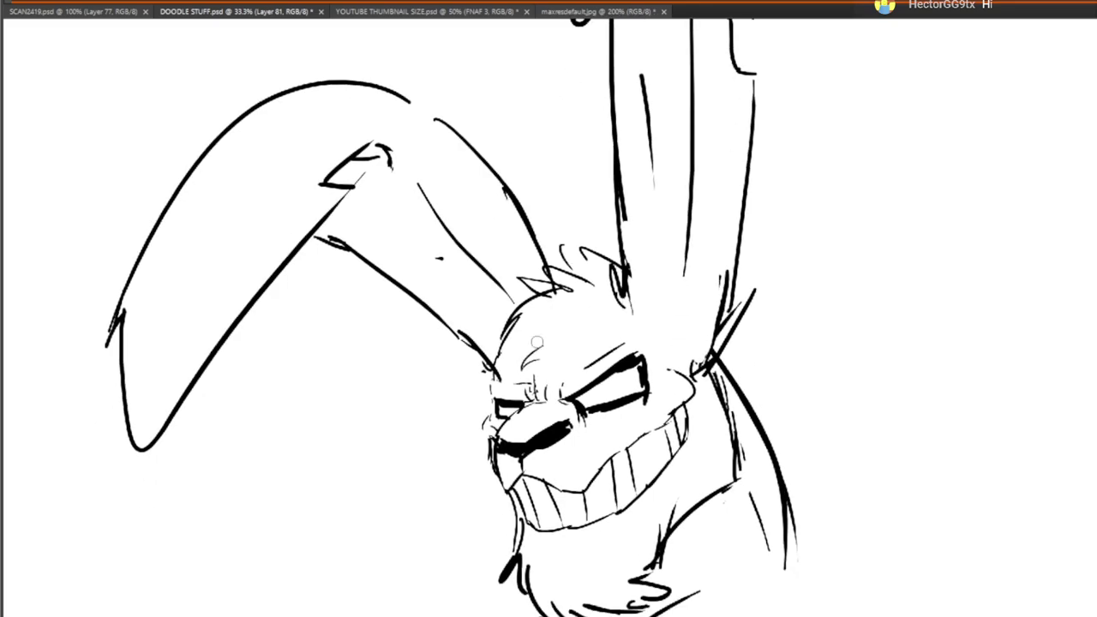
pyautogui.moveTo(504, 380)
pyautogui.mouseDown()
pyautogui.moveTo(507, 329)
pyautogui.moveTo(480, 331)
pyautogui.mouseUp()
pyautogui.moveTo(616, 292)
pyautogui.mouseDown()
pyautogui.moveTo(629, 267)
pyautogui.moveTo(639, 275)
pyautogui.mouseUp()
pyautogui.moveTo(593, 306); pyautogui.dragTo(560, 329)
pyautogui.moveTo(560, 373); pyautogui.dragTo(557, 380)
pyautogui.scroll(-5, 470, 307)
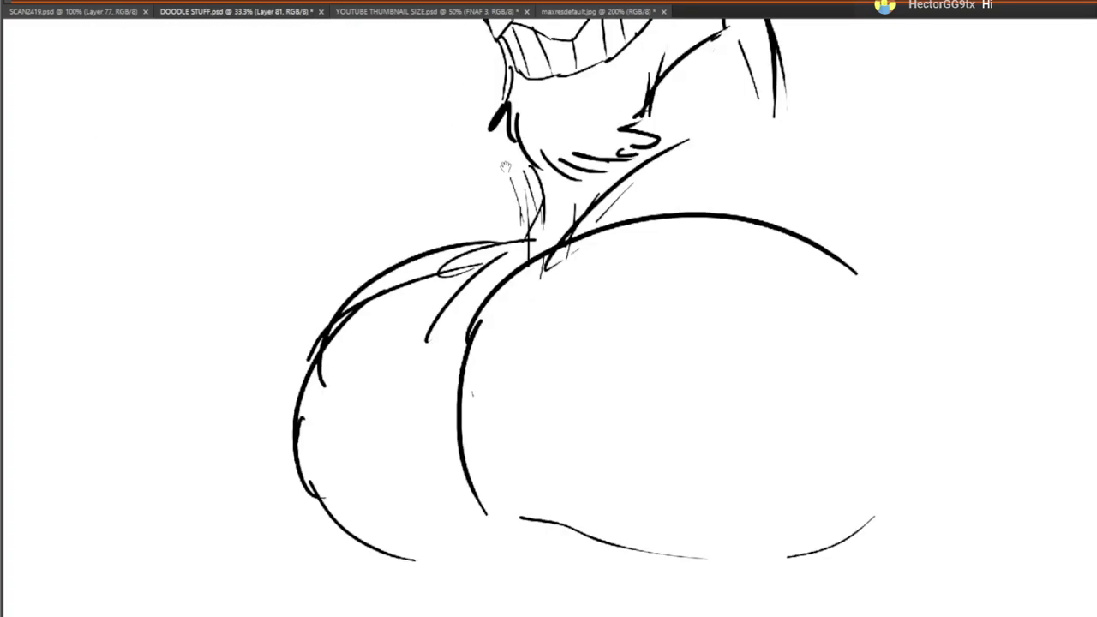
# Add jagged fur strokes around the collar and short angular marks and a tuft across the chest
pyautogui.moveTo(497, 305)
pyautogui.mouseDown()
pyautogui.moveTo(443, 304)
pyautogui.moveTo(537, 298)
pyautogui.mouseUp()
pyautogui.moveTo(511, 301)
pyautogui.mouseDown()
pyautogui.moveTo(472, 260)
pyautogui.moveTo(549, 293)
pyautogui.mouseUp()
pyautogui.moveTo(443, 382)
pyautogui.mouseDown()
pyautogui.moveTo(442, 352)
pyautogui.moveTo(435, 474)
pyautogui.mouseUp()
pyautogui.moveTo(455, 435); pyautogui.dragTo(499, 418)
pyautogui.moveTo(573, 408); pyautogui.dragTo(536, 384)
pyautogui.moveTo(541, 262)
pyautogui.mouseDown()
pyautogui.moveTo(582, 241)
pyautogui.moveTo(686, 223)
pyautogui.mouseUp()
pyautogui.moveTo(659, 234); pyautogui.dragTo(555, 293)
pyautogui.moveTo(592, 322); pyautogui.dragTo(631, 339)
pyautogui.moveTo(444, 317); pyautogui.dragTo(408, 332)
pyautogui.moveTo(447, 295); pyautogui.dragTo(424, 325)
pyautogui.moveTo(537, 468)
pyautogui.mouseDown()
pyautogui.moveTo(455, 433)
pyautogui.moveTo(505, 419)
pyautogui.mouseUp()
# Draw the sloping near shoulder line behind the neck and the short far shoulder line beside the collar fur
pyautogui.scroll(2, 551, 317)
pyautogui.moveTo(710, 199); pyautogui.dragTo(828, 329)
pyautogui.moveTo(327, 391); pyautogui.dragTo(410, 302)
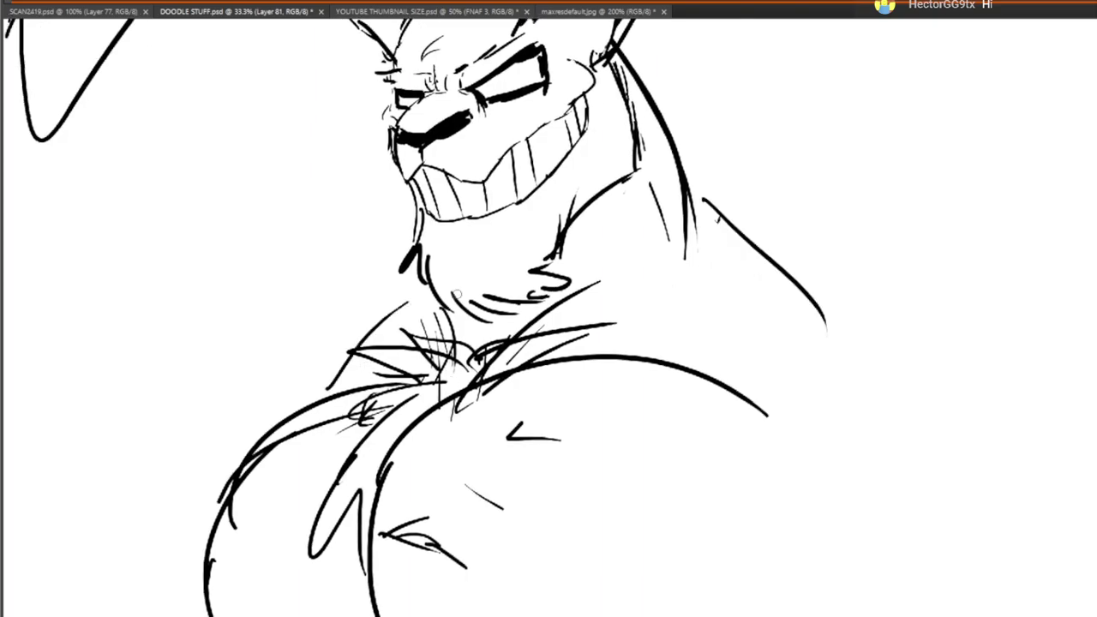
# Try to squash the whole figure vertically with a free transform
pyautogui.scroll(5, 521, 247)
pyautogui.scroll(-7, 423, 250)
pyautogui.press('v')
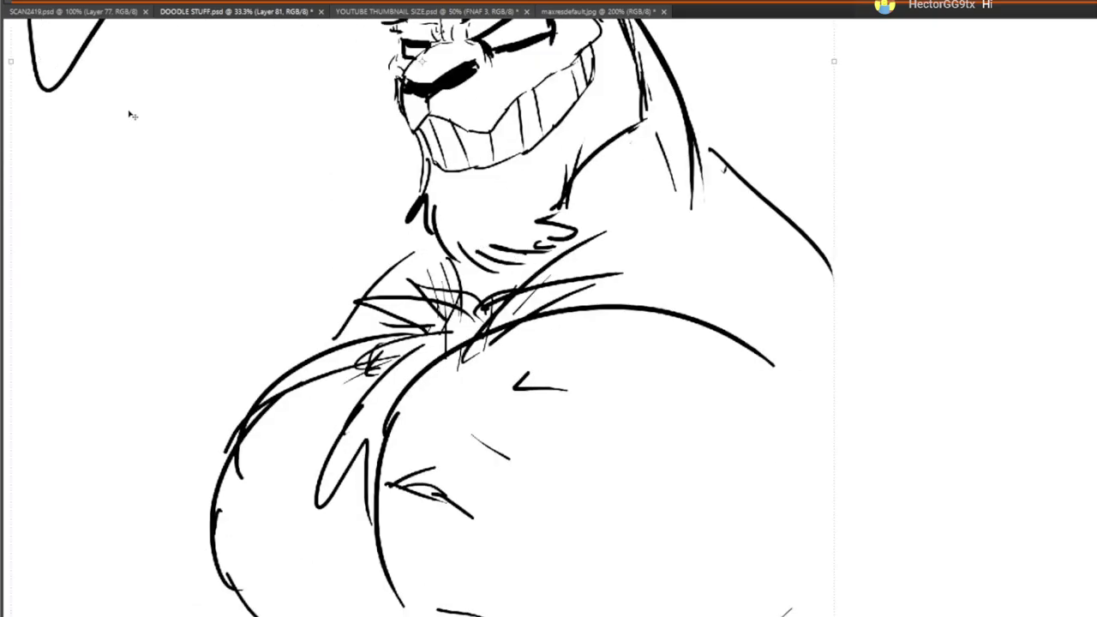
pyautogui.moveTo(132, 115); pyautogui.dragTo(235, 409)
pyautogui.moveTo(549, 171); pyautogui.dragTo(482, 486)
pyautogui.moveTo(876, 87); pyautogui.dragTo(875, 263)
pyautogui.moveTo(663, 371); pyautogui.dragTo(744, 153)
pyautogui.scroll(-3, 879, 598)
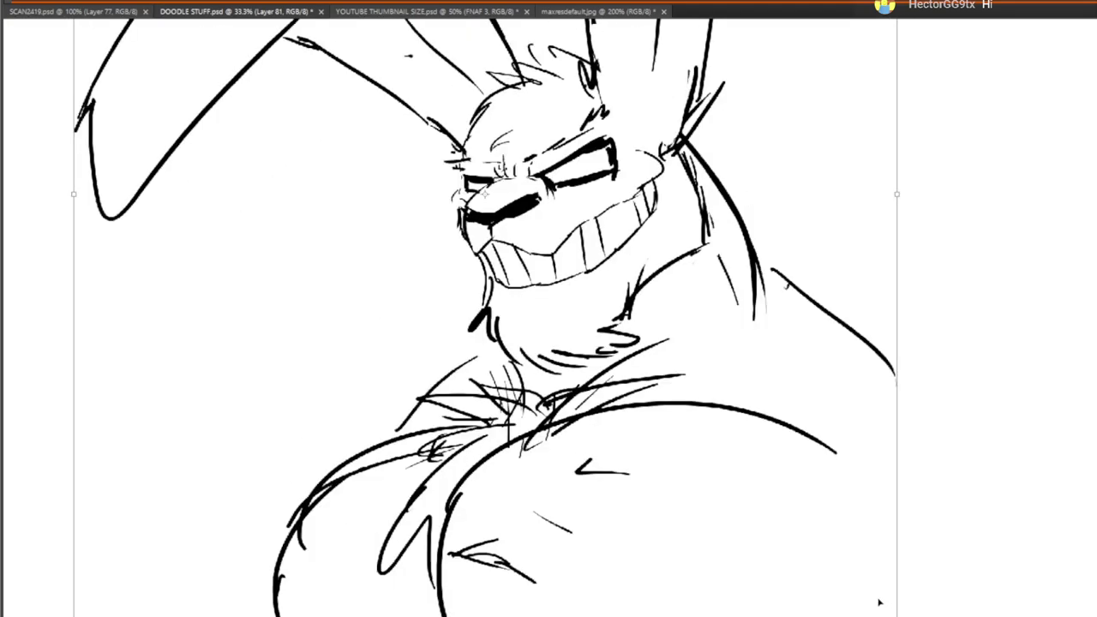
pyautogui.scroll(-2, 377, 265)
pyautogui.press('Return')
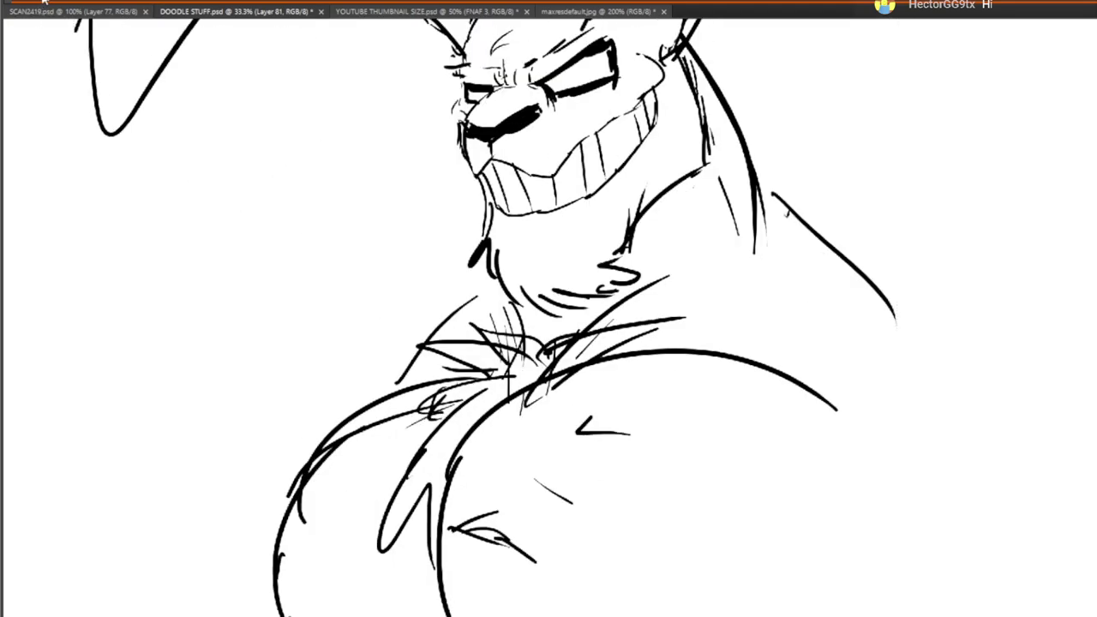
# Scale the whole figure down slightly and rotate it a few degrees clockwise
pyautogui.keyDown('alt'); pyautogui.click(192, 149); pyautogui.keyUp('alt')
pyautogui.keyDown('alt'); pyautogui.click(192, 148); pyautogui.keyUp('alt')
pyautogui.moveTo(313, 196); pyautogui.dragTo(372, 373)
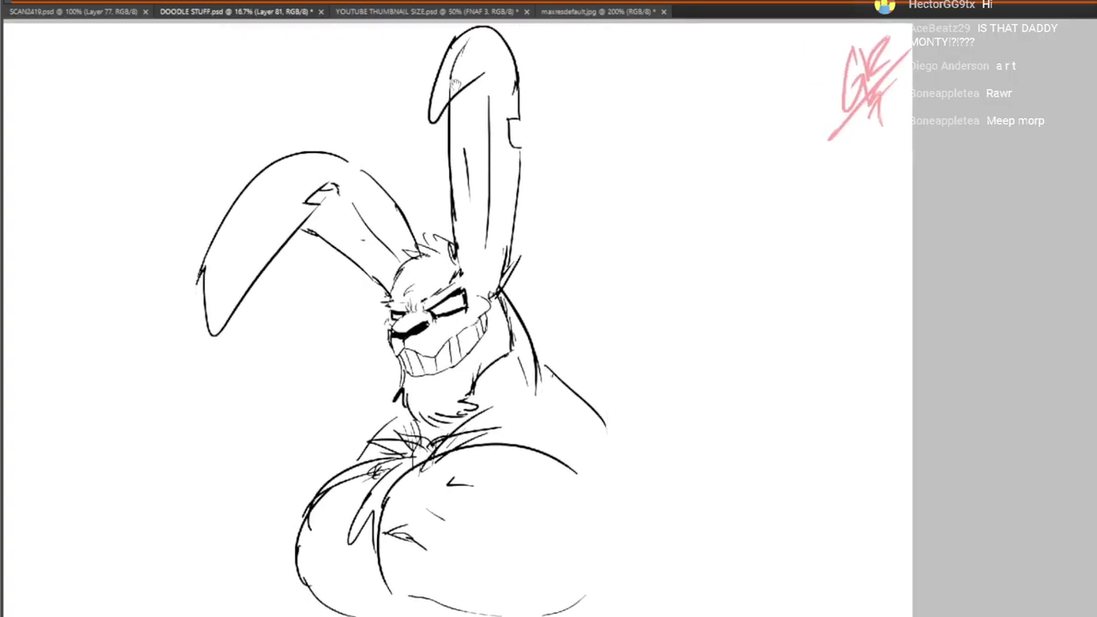
pyautogui.hotkey('ctrl', 't')
pyautogui.moveTo(624, 324); pyautogui.dragTo(627, 355)
pyautogui.moveTo(617, 370); pyautogui.dragTo(709, 182)
pyautogui.moveTo(656, 453); pyautogui.dragTo(618, 374)
pyautogui.moveTo(583, 302); pyautogui.dragTo(556, 497)
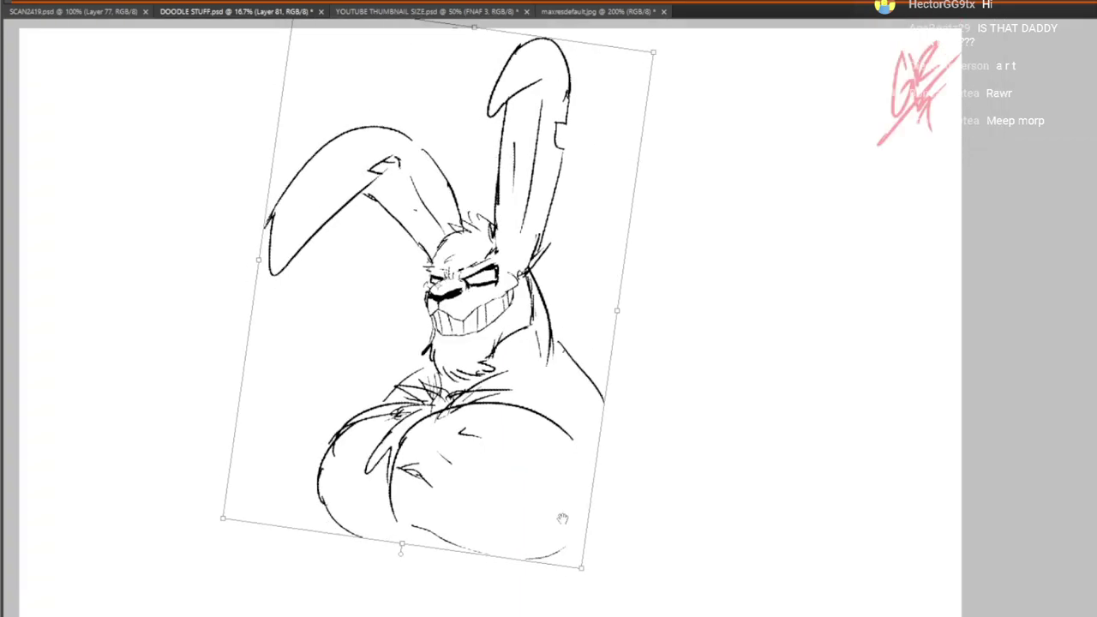
pyautogui.hotkey('ctrl', 'z')
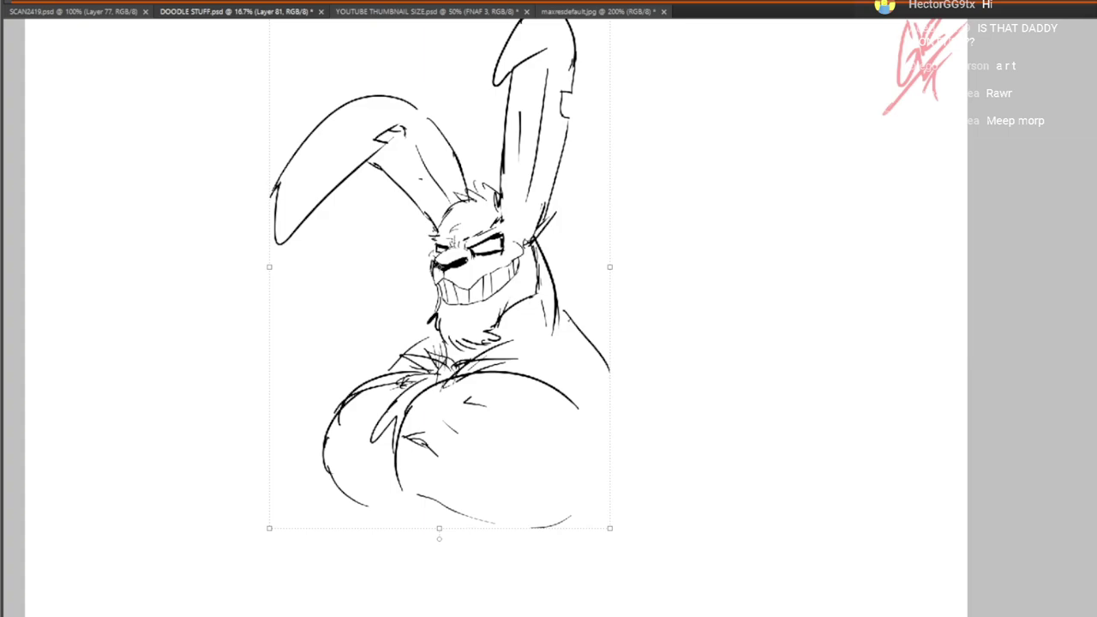
pyautogui.moveTo(600, 436); pyautogui.dragTo(635, 286)
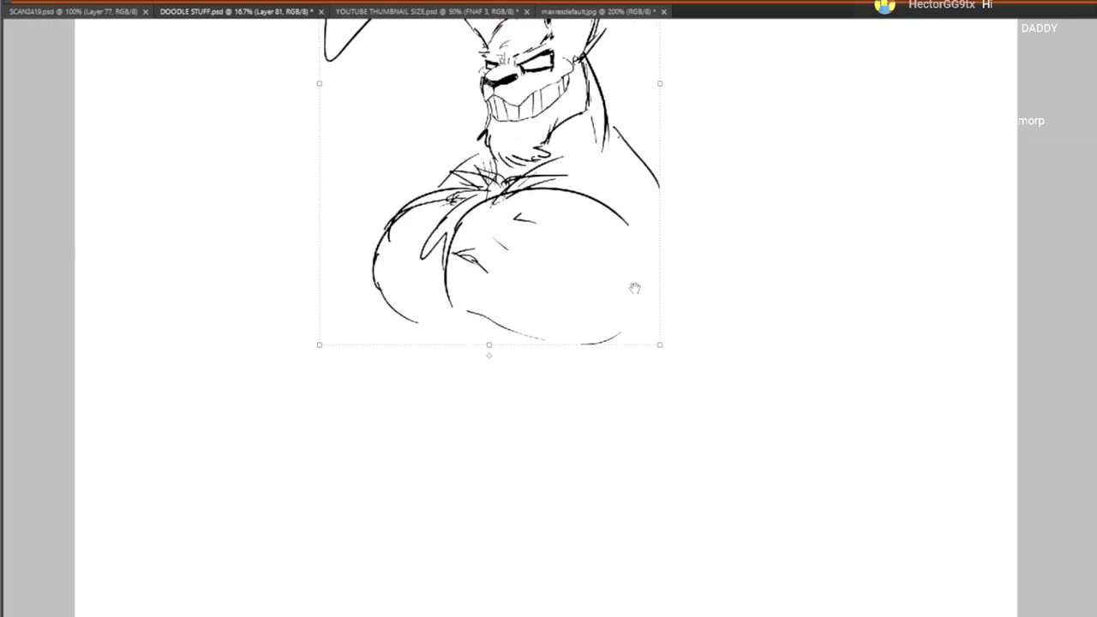
pyautogui.moveTo(474, 367); pyautogui.dragTo(540, 225)
pyautogui.press('Return')
# Reinforce the far pec's underside and rough in two abdominal contours descending beneath the chest
pyautogui.moveTo(419, 165)
pyautogui.mouseDown()
pyautogui.moveTo(442, 200)
pyautogui.moveTo(487, 210)
pyautogui.mouseUp()
pyautogui.moveTo(510, 238)
pyautogui.mouseDown()
pyautogui.moveTo(480, 219)
pyautogui.moveTo(502, 279)
pyautogui.mouseUp()
pyautogui.moveTo(438, 196); pyautogui.dragTo(482, 258)
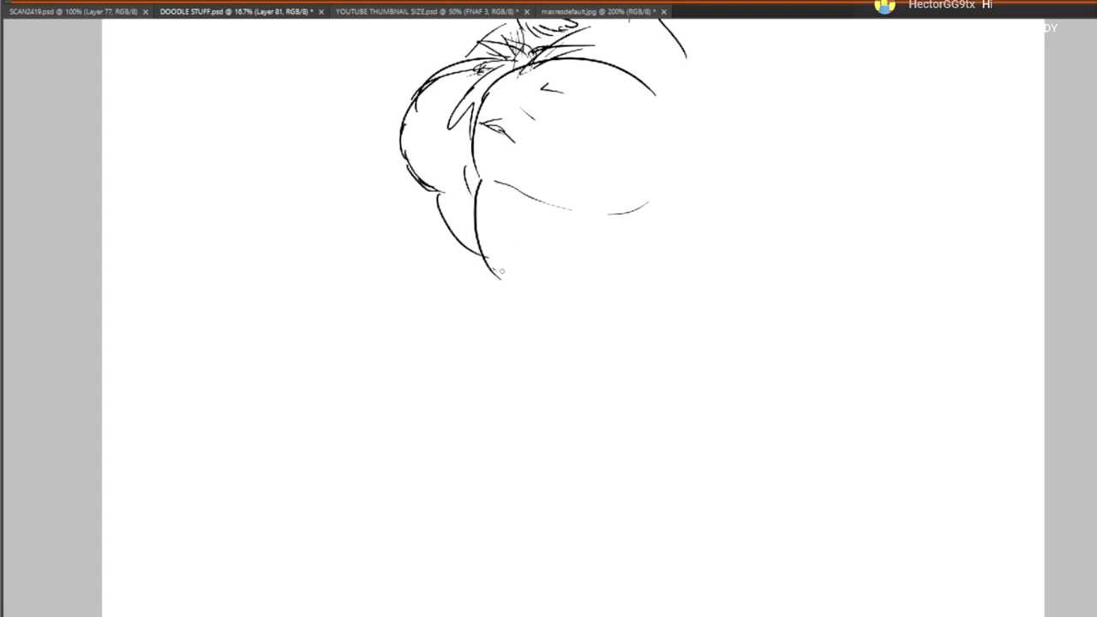
# Undo the first abdominal contours, try longer curves below the chest, and undo those attempts as well
pyautogui.hotkey('ctrl', 'alt', 'z')
pyautogui.hotkey('ctrl', 'alt', 'z')
pyautogui.moveTo(472, 182)
pyautogui.mouseDown()
pyautogui.moveTo(505, 244)
pyautogui.moveTo(549, 234)
pyautogui.moveTo(492, 248)
pyautogui.moveTo(554, 310)
pyautogui.mouseUp()
pyautogui.moveTo(570, 256); pyautogui.dragTo(570, 272)
pyautogui.moveTo(489, 264)
pyautogui.mouseDown()
pyautogui.moveTo(535, 313)
pyautogui.moveTo(571, 435)
pyautogui.moveTo(598, 400)
pyautogui.mouseUp()
pyautogui.hotkey('ctrl', 'alt', 'z')
pyautogui.hotkey('ctrl', 'alt', 'z')
pyautogui.hotkey('ctrl', 'alt', 'z')
pyautogui.hotkey('ctrl', 'alt', 'z')
pyautogui.hotkey('ctrl', 'alt', 'z')
pyautogui.hotkey('ctrl', 'alt', 'z')
# Draw stacked, rounded abdominal contours below both pecs, narrowing downward, with a short vertical centre mark
pyautogui.moveTo(536, 264)
pyautogui.mouseDown()
pyautogui.moveTo(551, 246)
pyautogui.moveTo(530, 286)
pyautogui.moveTo(576, 335)
pyautogui.mouseUp()
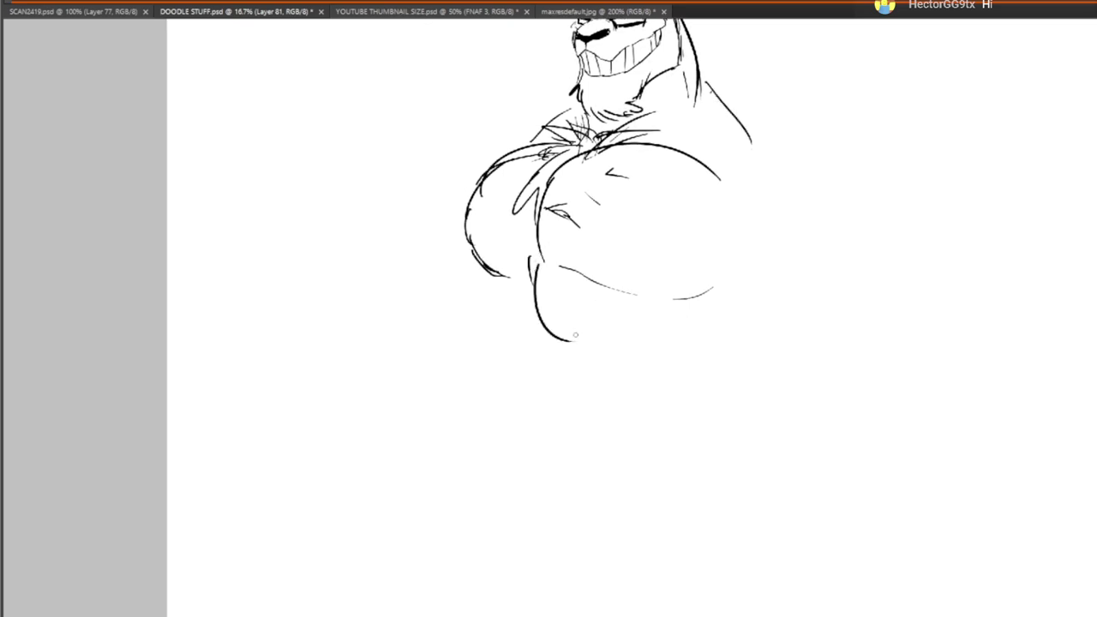
pyautogui.moveTo(508, 277); pyautogui.dragTo(539, 338)
pyautogui.moveTo(538, 338)
pyautogui.mouseDown()
pyautogui.moveTo(524, 308)
pyautogui.moveTo(584, 383)
pyautogui.mouseUp()
pyautogui.moveTo(518, 316); pyautogui.dragTo(614, 416)
pyautogui.moveTo(552, 374); pyautogui.dragTo(589, 409)
pyautogui.moveTo(602, 283); pyautogui.dragTo(602, 315)
# Draw the broad back outline curving down to the waist, ending in short crossing strokes
pyautogui.moveTo(759, 135); pyautogui.dragTo(705, 327)
pyautogui.moveTo(700, 285)
pyautogui.mouseDown()
pyautogui.moveTo(697, 248)
pyautogui.moveTo(689, 307)
pyautogui.moveTo(667, 321)
pyautogui.mouseUp()
pyautogui.moveTo(694, 296)
pyautogui.mouseDown()
pyautogui.moveTo(690, 329)
pyautogui.moveTo(675, 340)
pyautogui.mouseUp()
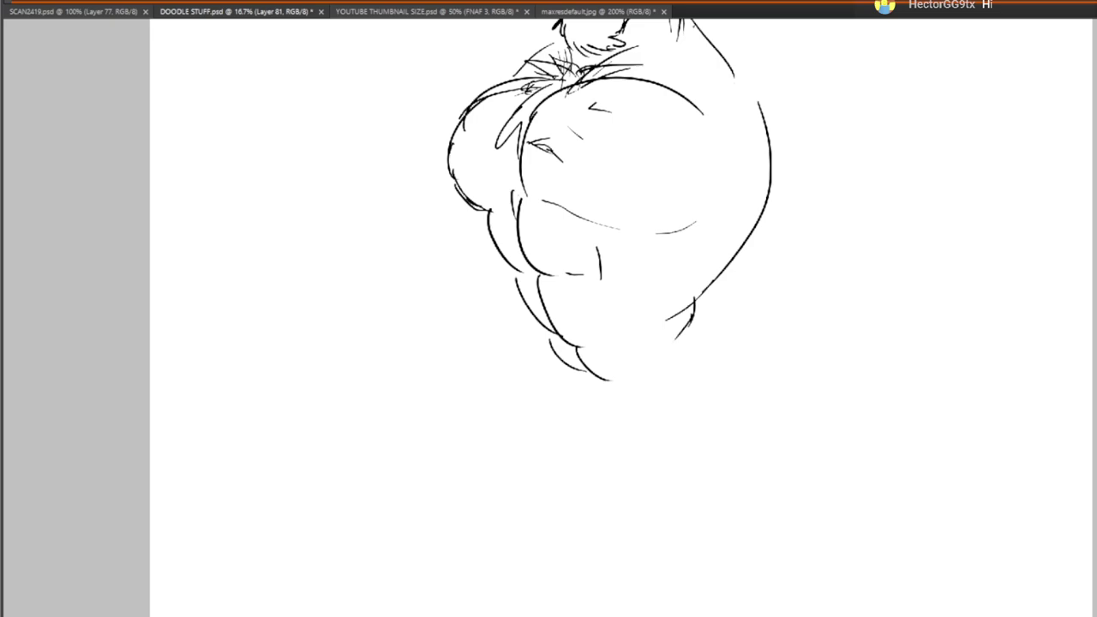
# Erase the lower abdominal contours and the crossing strokes at the near side of the waist
pyautogui.moveTo(538, 320)
pyautogui.mouseDown()
pyautogui.moveTo(551, 487)
pyautogui.moveTo(491, 405)
pyautogui.mouseUp()
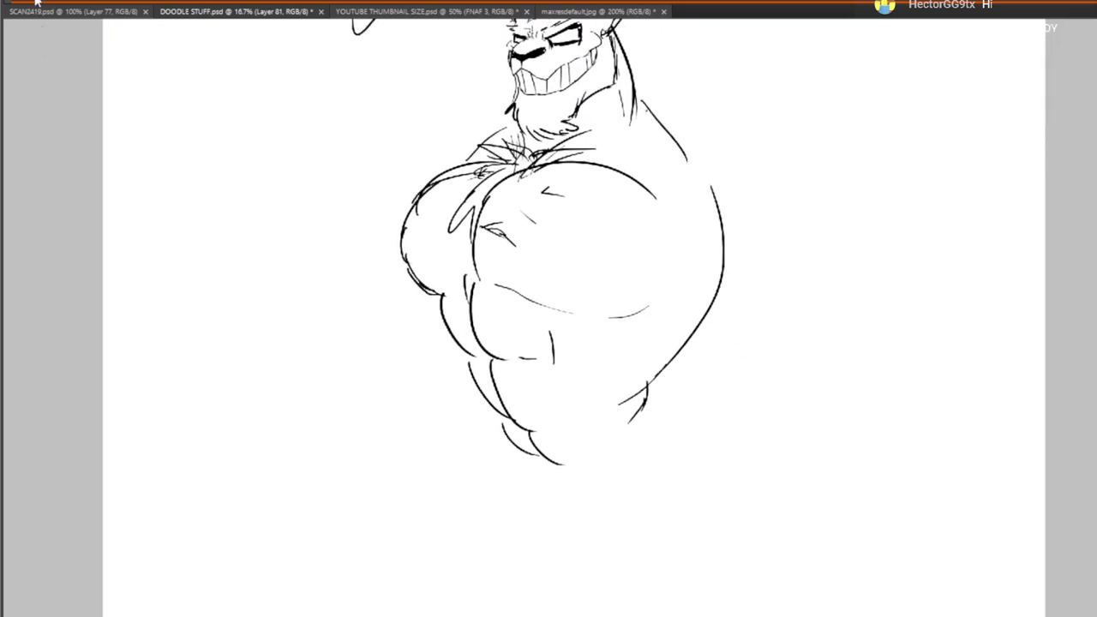
pyautogui.click(531, 171)
pyautogui.moveTo(564, 168); pyautogui.dragTo(614, 410)
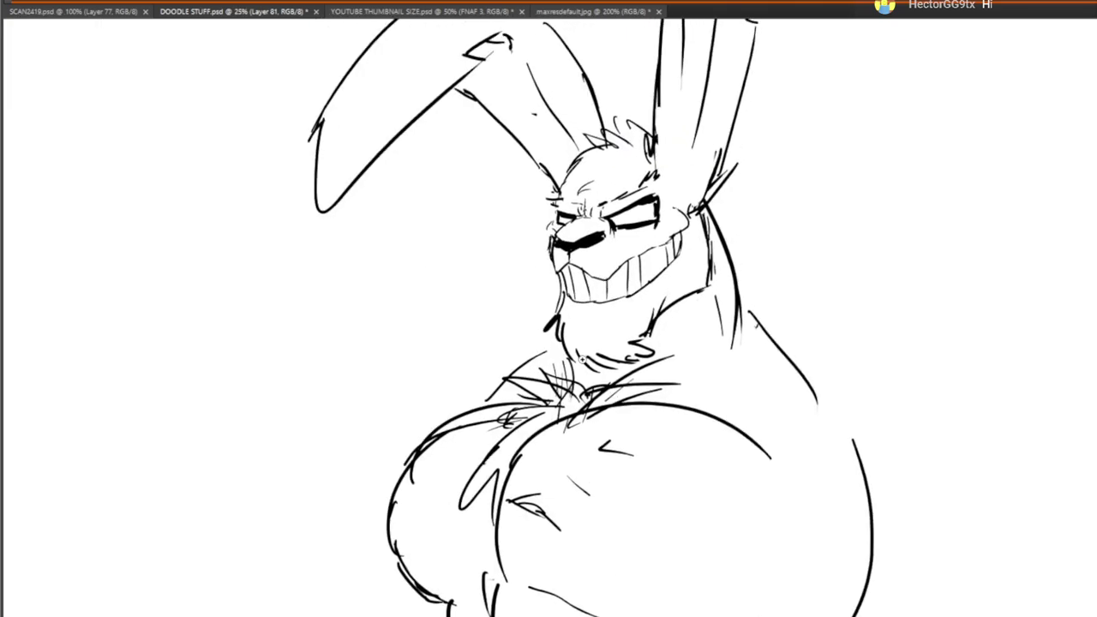
pyautogui.moveTo(584, 361); pyautogui.dragTo(576, 122)
pyautogui.moveTo(601, 384)
pyautogui.mouseDown()
pyautogui.moveTo(577, 215)
pyautogui.moveTo(463, 341)
pyautogui.moveTo(478, 433)
pyautogui.mouseUp()
pyautogui.moveTo(511, 391); pyautogui.dragTo(526, 426)
pyautogui.scroll(5, 613, 447)
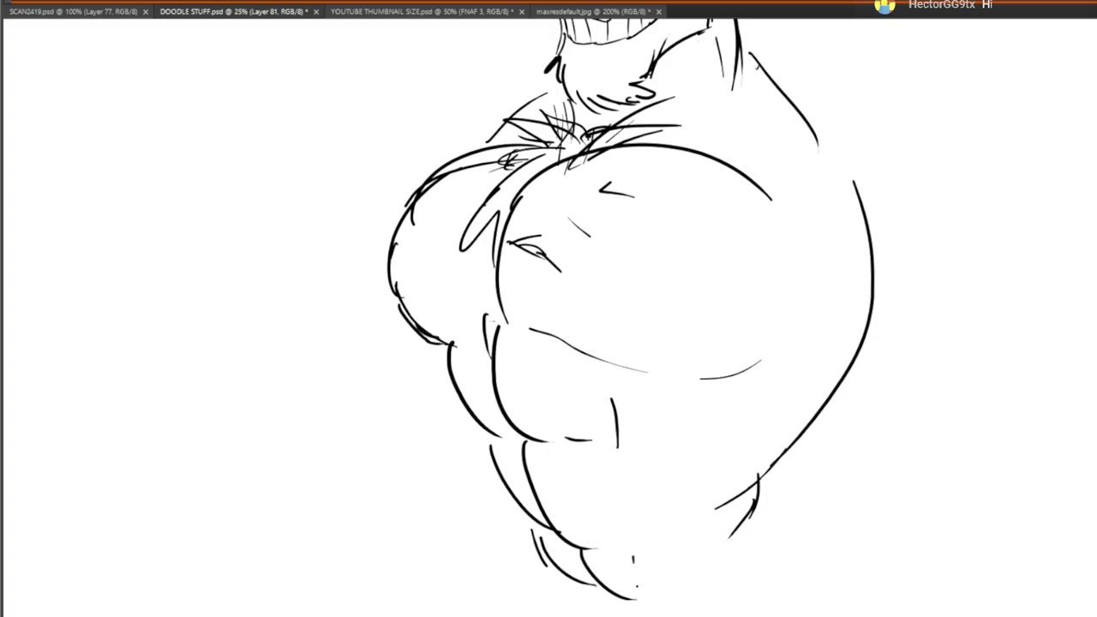
pyautogui.moveTo(707, 439); pyautogui.dragTo(689, 354)
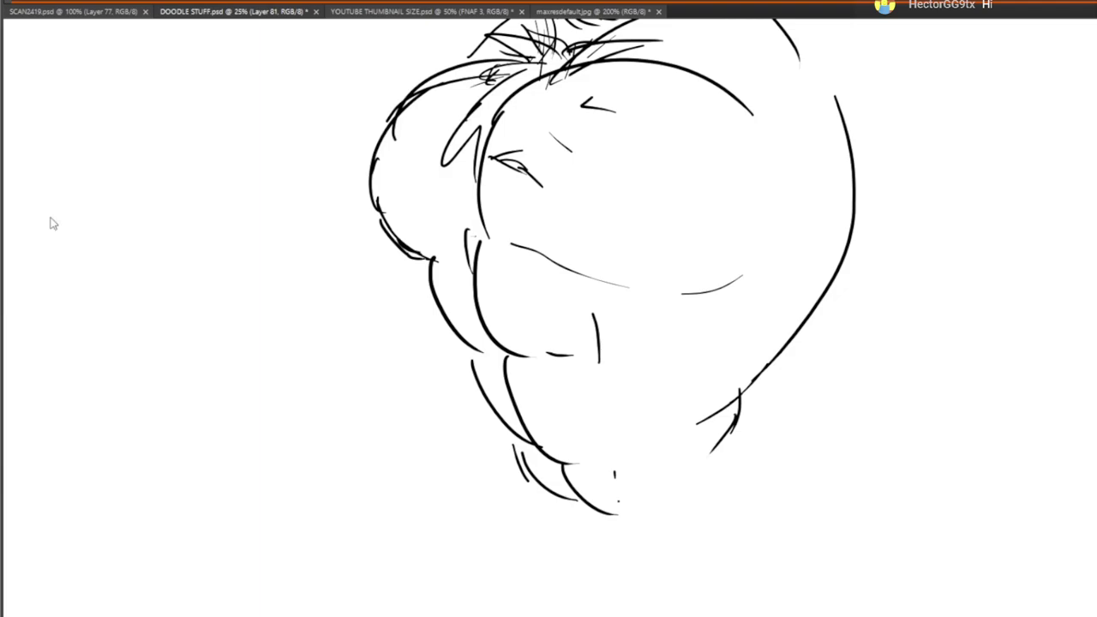
pyautogui.moveTo(522, 439)
pyautogui.mouseDown()
pyautogui.moveTo(536, 480)
pyautogui.moveTo(583, 517)
pyautogui.moveTo(553, 462)
pyautogui.moveTo(612, 511)
pyautogui.moveTo(624, 506)
pyautogui.moveTo(546, 443)
pyautogui.moveTo(562, 485)
pyautogui.moveTo(487, 387)
pyautogui.moveTo(516, 420)
pyautogui.moveTo(519, 395)
pyautogui.moveTo(475, 362)
pyautogui.moveTo(482, 402)
pyautogui.moveTo(516, 411)
pyautogui.mouseUp()
pyautogui.moveTo(711, 451)
pyautogui.mouseDown()
pyautogui.moveTo(697, 450)
pyautogui.moveTo(757, 400)
pyautogui.mouseUp()
pyautogui.moveTo(574, 271)
pyautogui.mouseDown()
pyautogui.moveTo(548, 509)
pyautogui.moveTo(523, 365)
pyautogui.mouseUp()
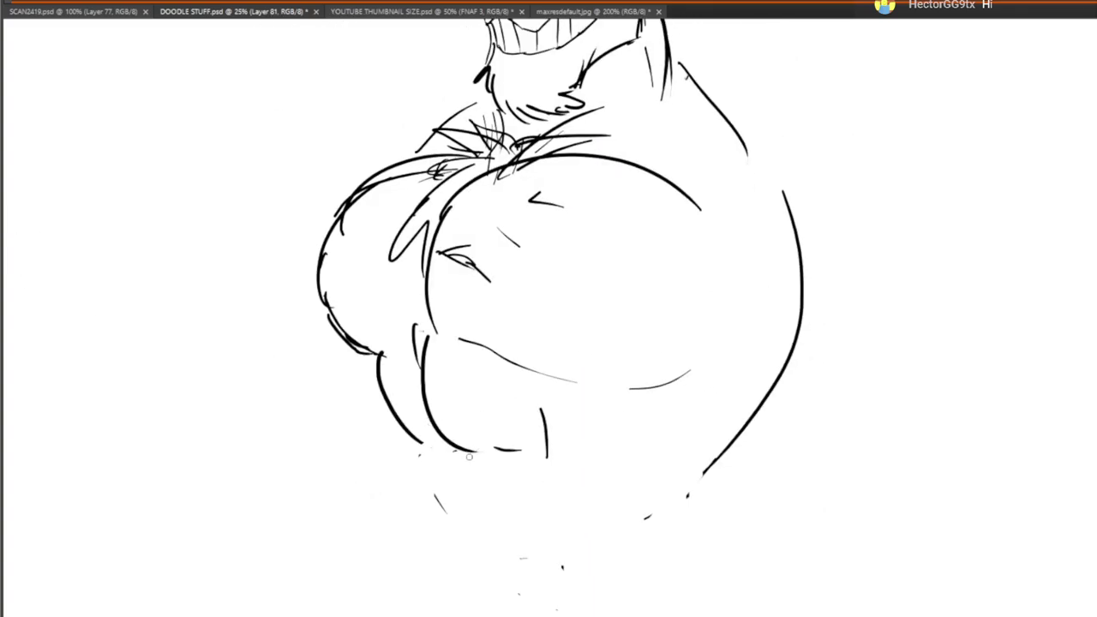
# Redraw the lower abdominal contours with short vertical dividing lines and a jagged edge around the waist
pyautogui.moveTo(444, 446); pyautogui.dragTo(513, 521)
pyautogui.moveTo(536, 455); pyautogui.dragTo(543, 499)
pyautogui.moveTo(413, 446)
pyautogui.mouseDown()
pyautogui.moveTo(523, 571)
pyautogui.moveTo(551, 579)
pyautogui.moveTo(558, 545)
pyautogui.moveTo(576, 558)
pyautogui.moveTo(614, 556)
pyautogui.moveTo(611, 568)
pyautogui.moveTo(611, 538)
pyautogui.moveTo(633, 562)
pyautogui.moveTo(650, 537)
pyautogui.moveTo(661, 577)
pyautogui.moveTo(685, 576)
pyautogui.moveTo(678, 533)
pyautogui.moveTo(694, 537)
pyautogui.moveTo(701, 565)
pyautogui.moveTo(712, 544)
pyautogui.moveTo(690, 504)
pyautogui.moveTo(700, 503)
pyautogui.moveTo(703, 449)
pyautogui.mouseUp()
pyautogui.moveTo(572, 441); pyautogui.dragTo(602, 374)
pyautogui.moveTo(460, 416)
pyautogui.mouseDown()
pyautogui.moveTo(540, 511)
pyautogui.moveTo(536, 486)
pyautogui.mouseUp()
pyautogui.moveTo(499, 442); pyautogui.dragTo(529, 491)
pyautogui.moveTo(570, 448); pyautogui.dragTo(566, 493)
# Add small zigzag fur tufts in the cleft between the two pecs
pyautogui.moveTo(485, 329)
pyautogui.mouseDown()
pyautogui.moveTo(488, 600)
pyautogui.moveTo(518, 443)
pyautogui.moveTo(527, 485)
pyautogui.mouseUp()
pyautogui.moveTo(470, 305); pyautogui.dragTo(468, 368)
pyautogui.moveTo(482, 343); pyautogui.dragTo(489, 370)
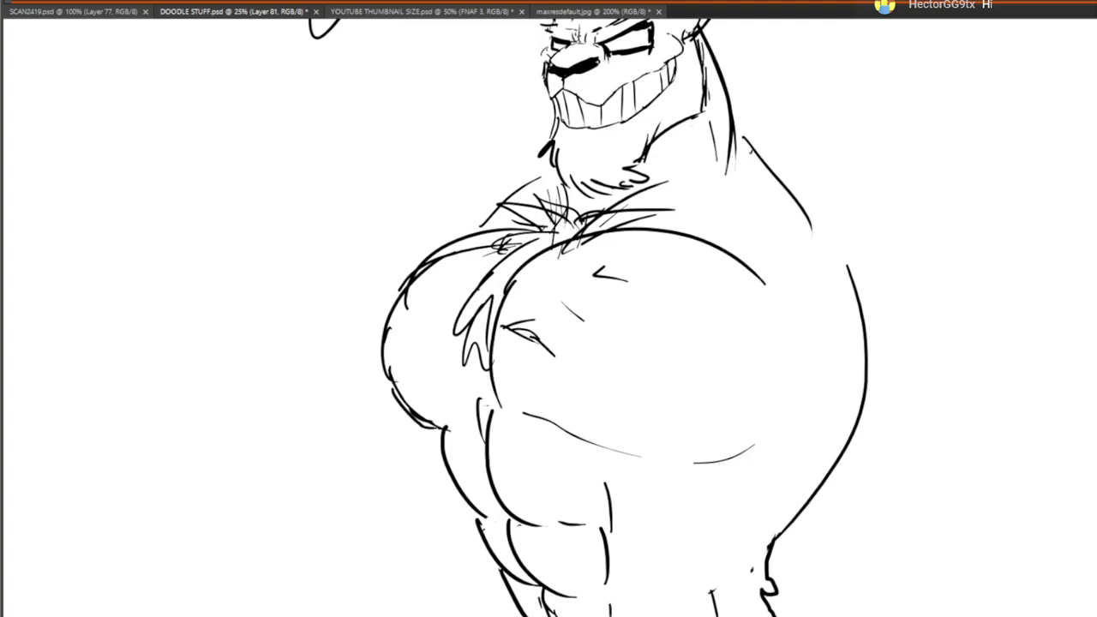
# Erase the jagged outline on the near side of the waist, below the back curve
pyautogui.moveTo(749, 570)
pyautogui.mouseDown()
pyautogui.moveTo(643, 470)
pyautogui.moveTo(673, 377)
pyautogui.moveTo(666, 309)
pyautogui.mouseUp()
pyautogui.moveTo(698, 232); pyautogui.dragTo(609, 503)
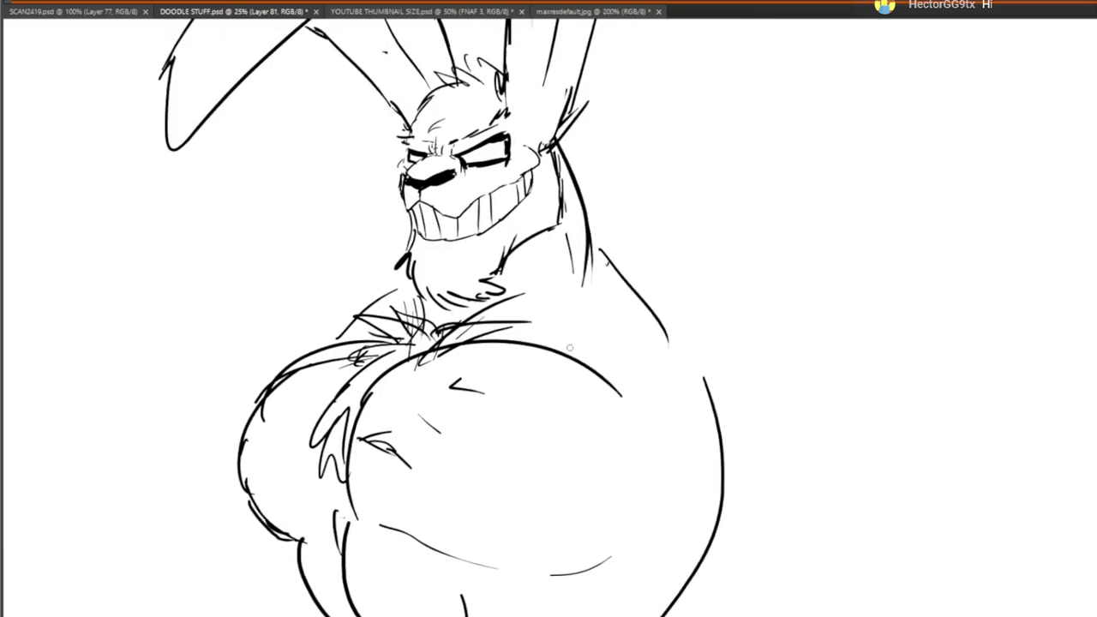
pyautogui.moveTo(598, 437); pyautogui.dragTo(772, 249)
pyautogui.moveTo(815, 362); pyautogui.dragTo(528, 408)
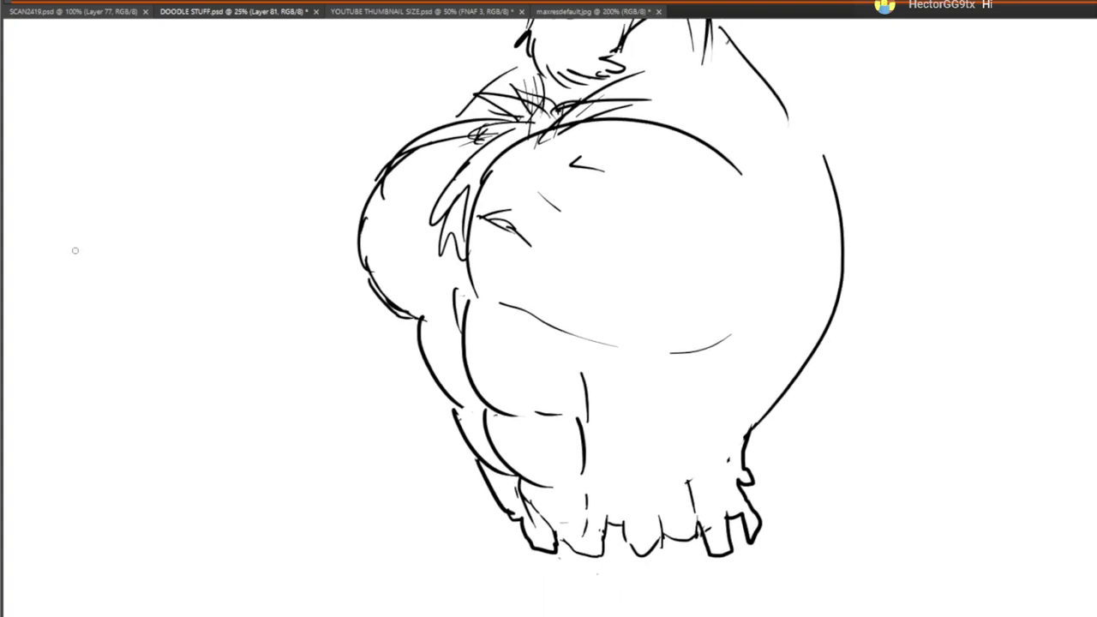
pyautogui.moveTo(784, 441)
pyautogui.mouseDown()
pyautogui.moveTo(717, 477)
pyautogui.moveTo(738, 532)
pyautogui.moveTo(764, 484)
pyautogui.moveTo(760, 495)
pyautogui.moveTo(690, 488)
pyautogui.moveTo(713, 577)
pyautogui.moveTo(633, 483)
pyautogui.mouseUp()
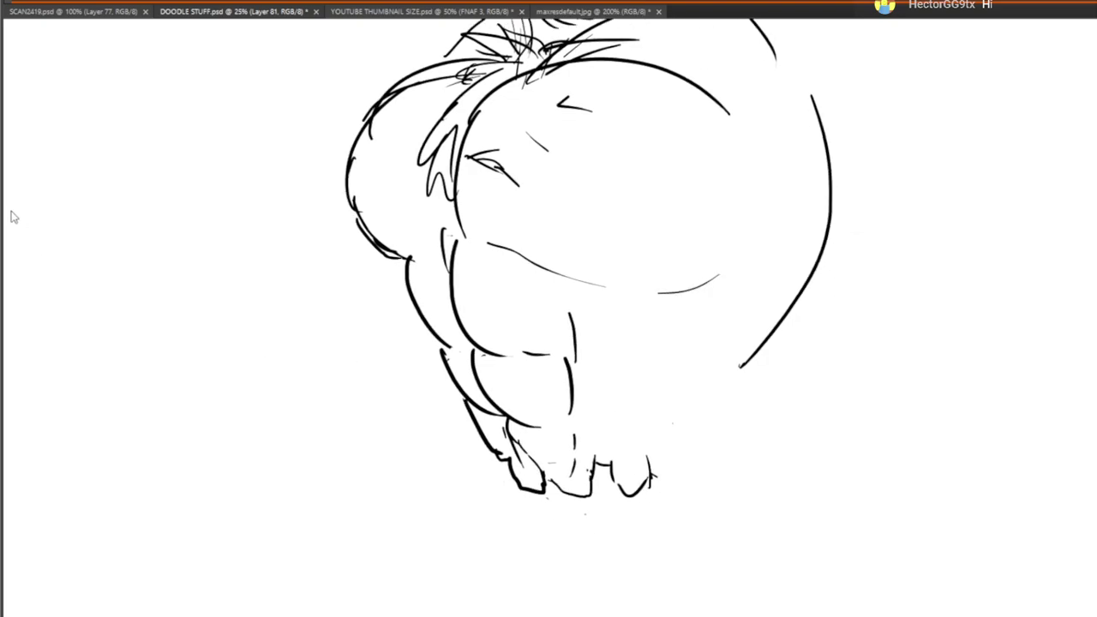
# Draw the back muscle's underside tapering into the waist, with vertical strokes at the near waist and jagged strokes at the far side
pyautogui.moveTo(756, 347)
pyautogui.mouseDown()
pyautogui.moveTo(670, 380)
pyautogui.moveTo(708, 386)
pyautogui.moveTo(670, 418)
pyautogui.mouseUp()
pyautogui.moveTo(705, 391)
pyautogui.mouseDown()
pyautogui.moveTo(694, 454)
pyautogui.moveTo(652, 501)
pyautogui.moveTo(672, 501)
pyautogui.mouseUp()
pyautogui.moveTo(662, 455)
pyautogui.mouseDown()
pyautogui.moveTo(669, 501)
pyautogui.moveTo(691, 502)
pyautogui.mouseUp()
pyautogui.moveTo(670, 444); pyautogui.dragTo(683, 507)
pyautogui.moveTo(692, 428); pyautogui.dragTo(695, 509)
pyautogui.moveTo(466, 403); pyautogui.dragTo(497, 471)
pyautogui.moveTo(502, 457)
pyautogui.mouseDown()
pyautogui.moveTo(518, 504)
pyautogui.moveTo(530, 497)
pyautogui.mouseUp()
# Draw long hip contours sweeping down and outward from the waist
pyautogui.moveTo(506, 406)
pyautogui.mouseDown()
pyautogui.moveTo(515, 616)
pyautogui.moveTo(497, 294)
pyautogui.moveTo(566, 225)
pyautogui.moveTo(620, 488)
pyautogui.moveTo(583, 258)
pyautogui.moveTo(411, 559)
pyautogui.mouseUp()
pyautogui.moveTo(610, 410); pyautogui.dragTo(660, 310)
pyautogui.moveTo(516, 397); pyautogui.dragTo(457, 616)
pyautogui.moveTo(764, 275); pyautogui.dragTo(614, 529)
pyautogui.moveTo(689, 292)
pyautogui.mouseDown()
pyautogui.moveTo(643, 541)
pyautogui.moveTo(689, 292)
pyautogui.mouseUp()
pyautogui.moveTo(612, 527); pyautogui.dragTo(687, 317)
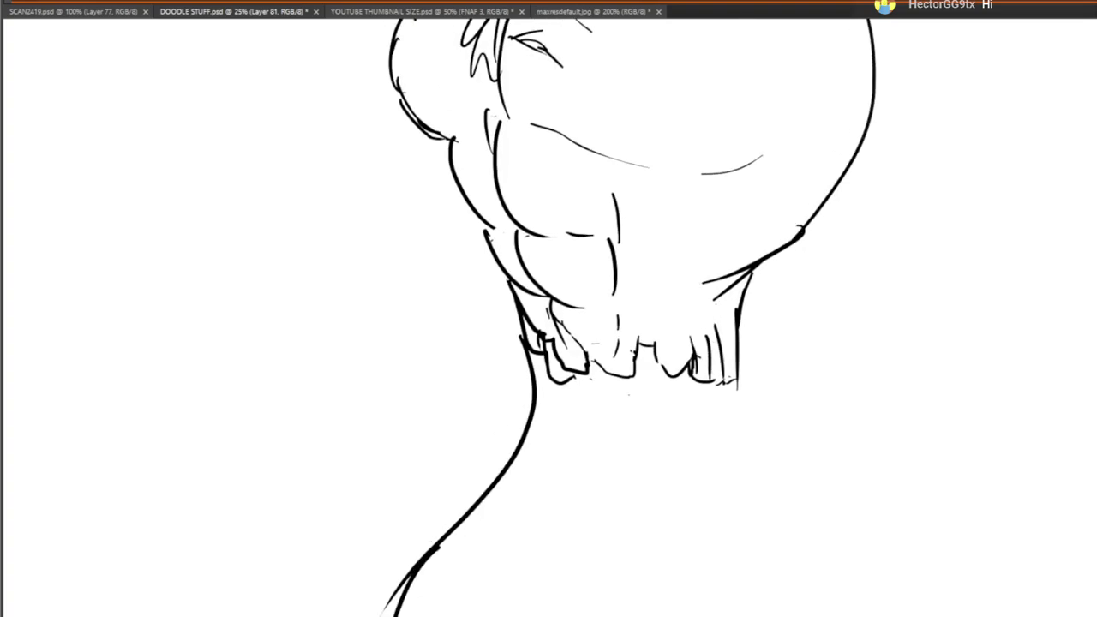
pyautogui.moveTo(697, 423)
pyautogui.mouseDown()
pyautogui.moveTo(676, 521)
pyautogui.moveTo(714, 301)
pyautogui.mouseUp()
pyautogui.moveTo(750, 331); pyautogui.dragTo(729, 452)
pyautogui.moveTo(753, 387); pyautogui.dragTo(557, 615)
pyautogui.moveTo(645, 553)
pyautogui.mouseDown()
pyautogui.moveTo(619, 616)
pyautogui.moveTo(552, 404)
pyautogui.mouseUp()
pyautogui.moveTo(645, 335); pyautogui.dragTo(637, 478)
pyautogui.moveTo(749, 276); pyautogui.dragTo(781, 575)
pyautogui.moveTo(760, 178)
pyautogui.mouseDown()
pyautogui.moveTo(791, 583)
pyautogui.moveTo(771, 469)
pyautogui.mouseUp()
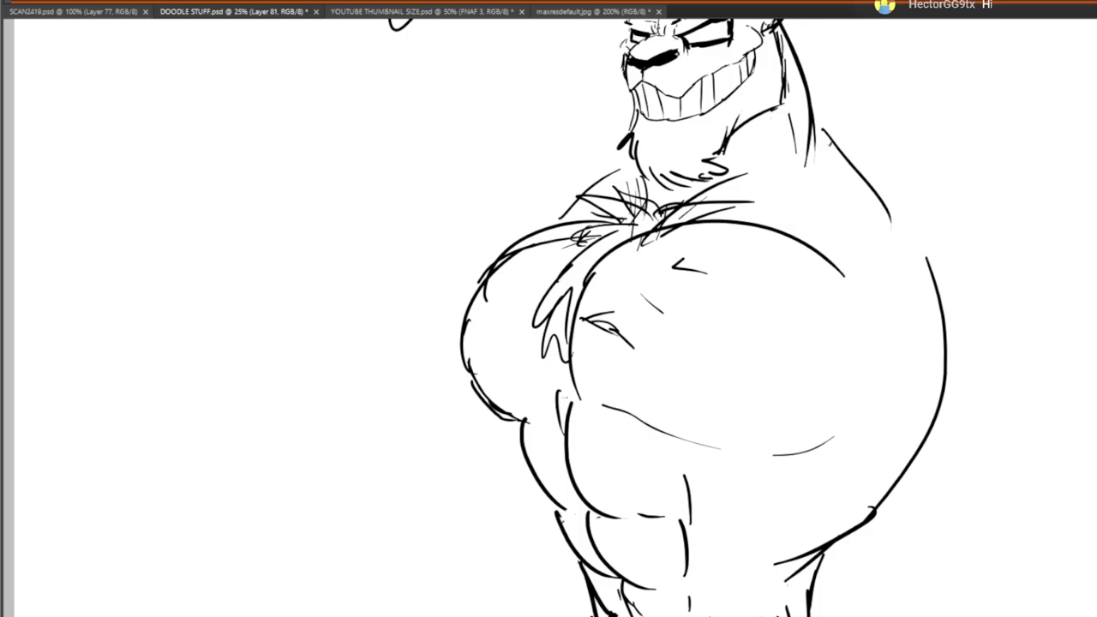
# Clear the rabbit figure from the canvas
pyautogui.press('Delete')
pyautogui.moveTo(962, 461); pyautogui.dragTo(407, 353)
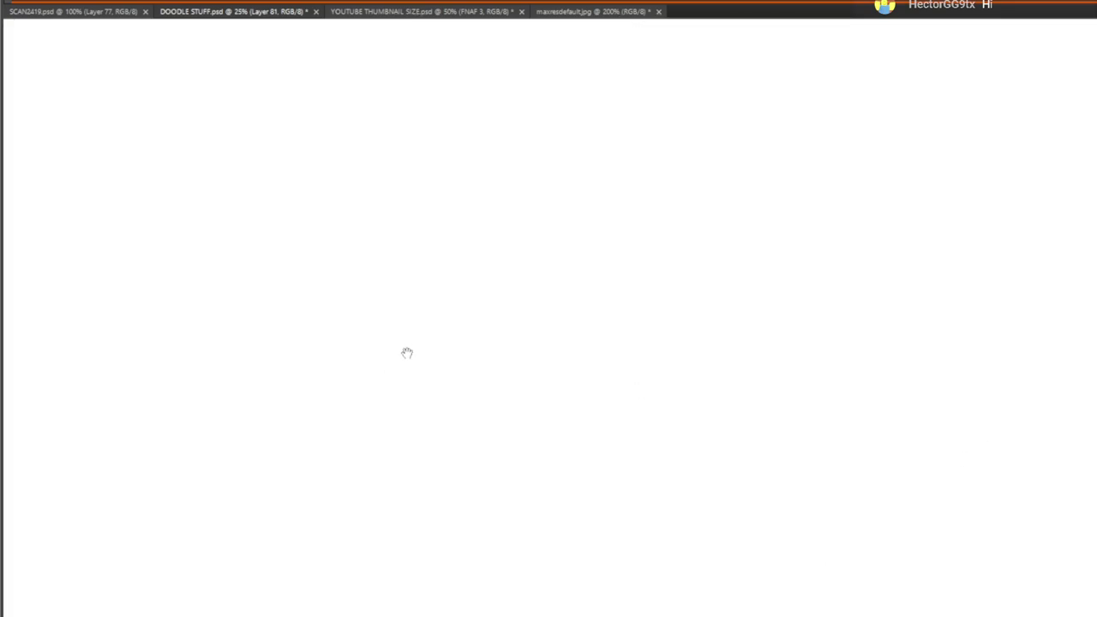
pyautogui.moveTo(473, 257)
pyautogui.mouseDown()
pyautogui.moveTo(563, 335)
pyautogui.moveTo(373, 340)
pyautogui.moveTo(480, 381)
pyautogui.mouseUp()
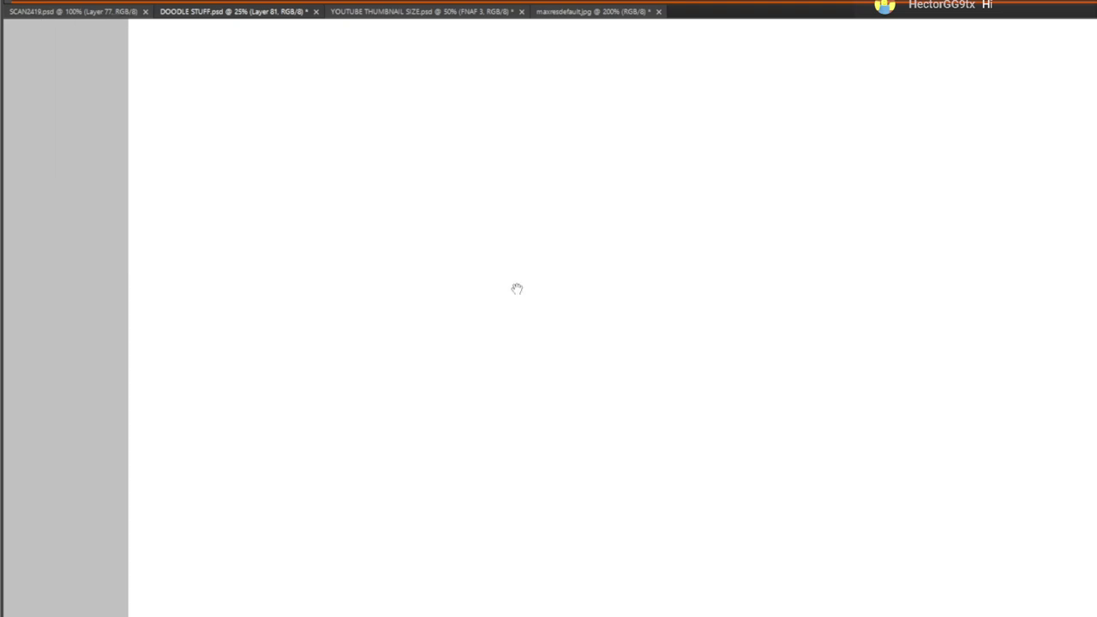
pyautogui.moveTo(517, 289); pyautogui.dragTo(455, 252)
# Try a large rounded chest outline on a new layer, reworking its lower curve, and delete that layer
pyautogui.hotkey('ctrl', 'alt', 'shift', 'n')
pyautogui.moveTo(359, 212); pyautogui.dragTo(644, 351)
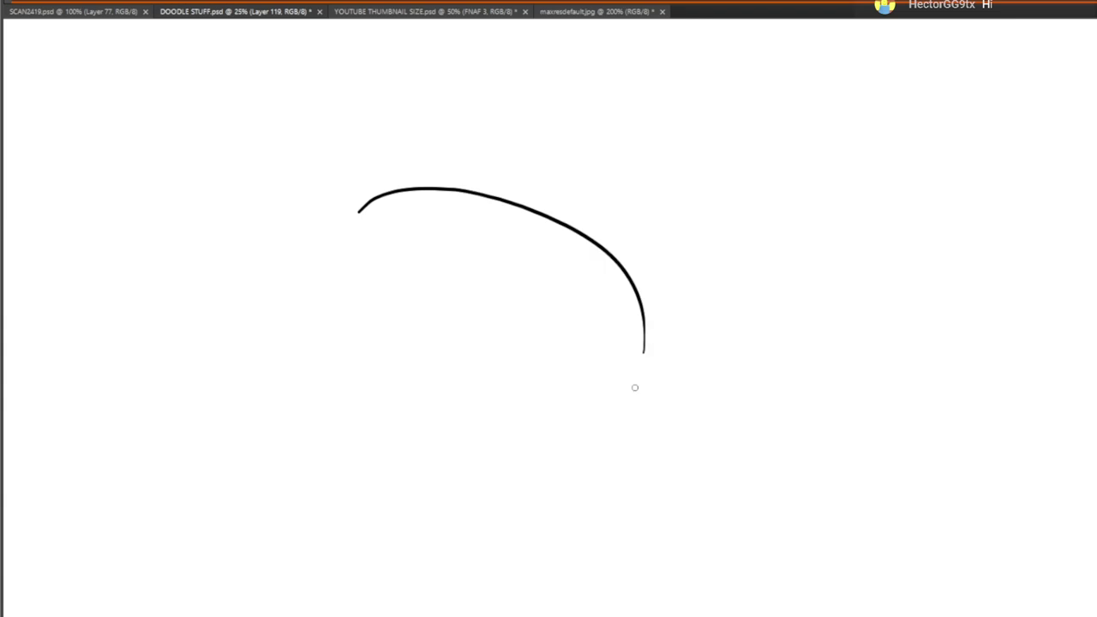
pyautogui.moveTo(345, 466); pyautogui.dragTo(605, 426)
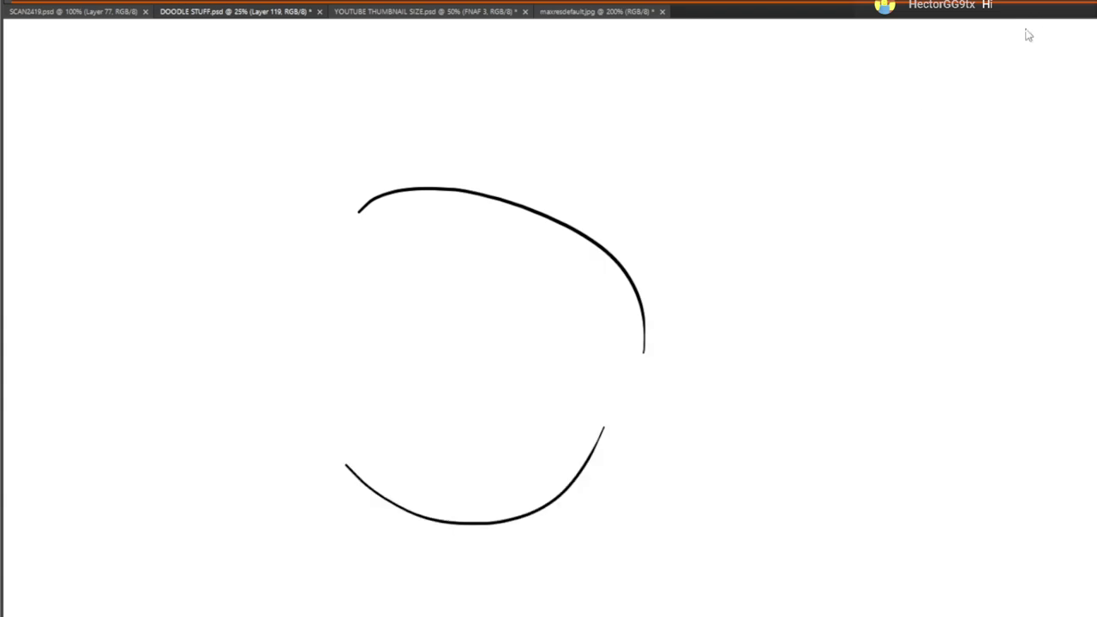
pyautogui.hotkey('ctrl', 'z')
pyautogui.moveTo(408, 496); pyautogui.dragTo(662, 433)
pyautogui.hotkey('ctrl', 'z')
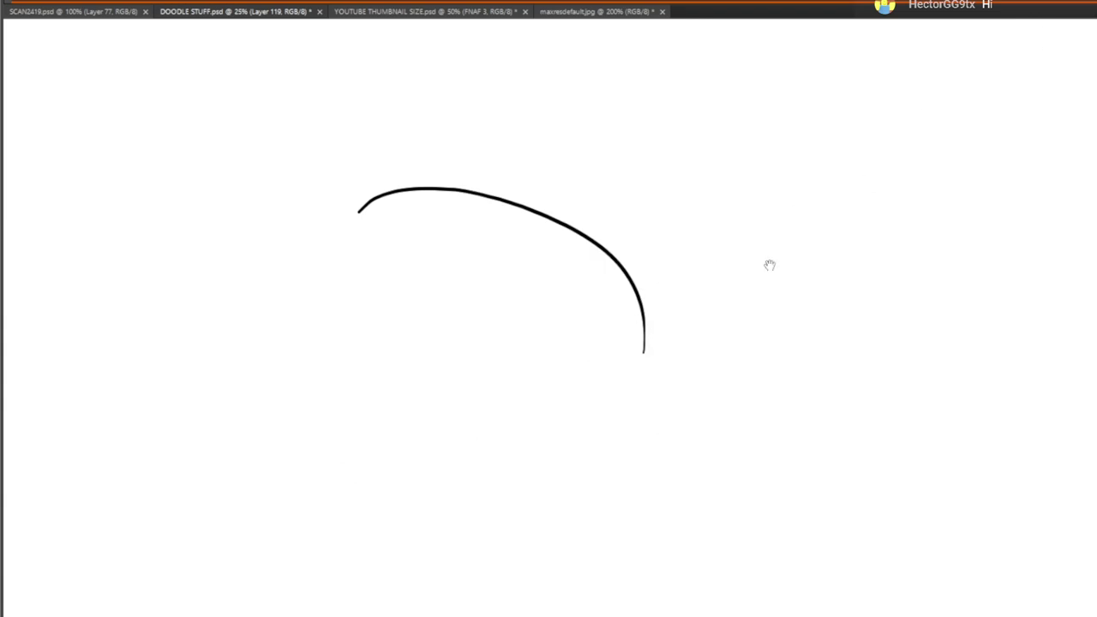
pyautogui.moveTo(640, 321); pyautogui.dragTo(375, 469)
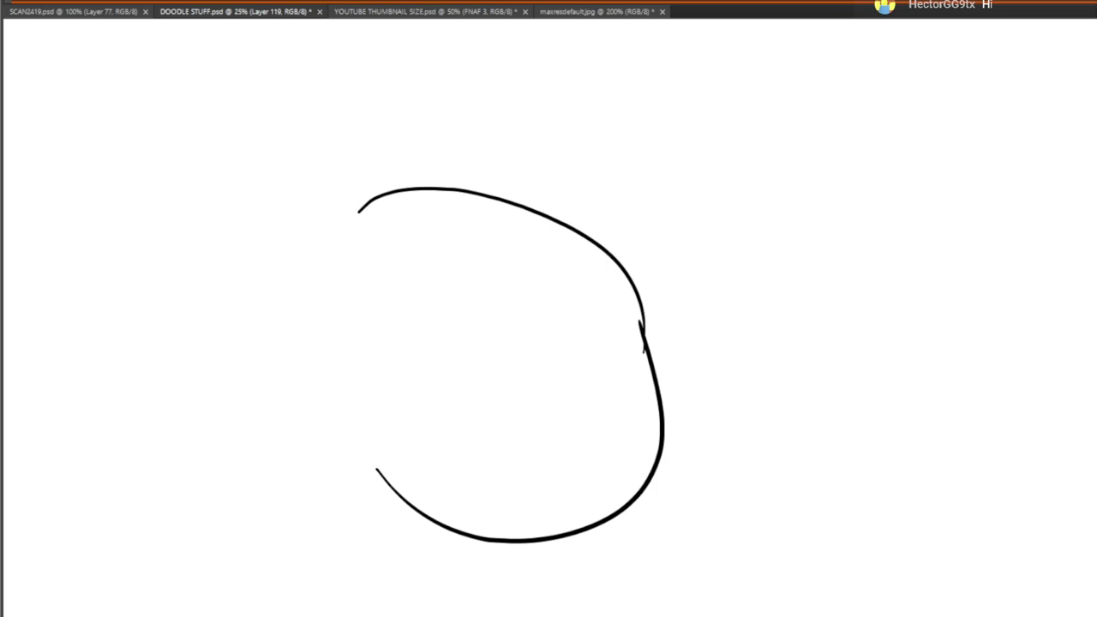
pyautogui.press('Delete')
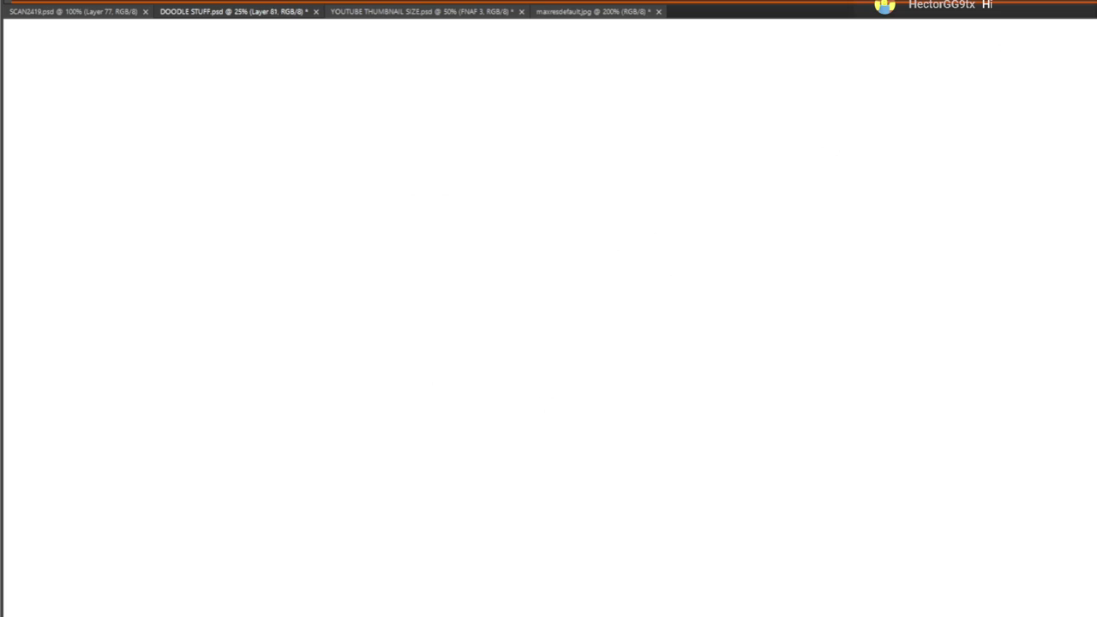
# Draw a large rounded near pec on Layer 77 and the far pec's top and outer curves beside it
pyautogui.moveTo(406, 223)
pyautogui.mouseDown()
pyautogui.moveTo(654, 338)
pyautogui.moveTo(549, 514)
pyautogui.mouseUp()
pyautogui.moveTo(362, 495); pyautogui.dragTo(527, 516)
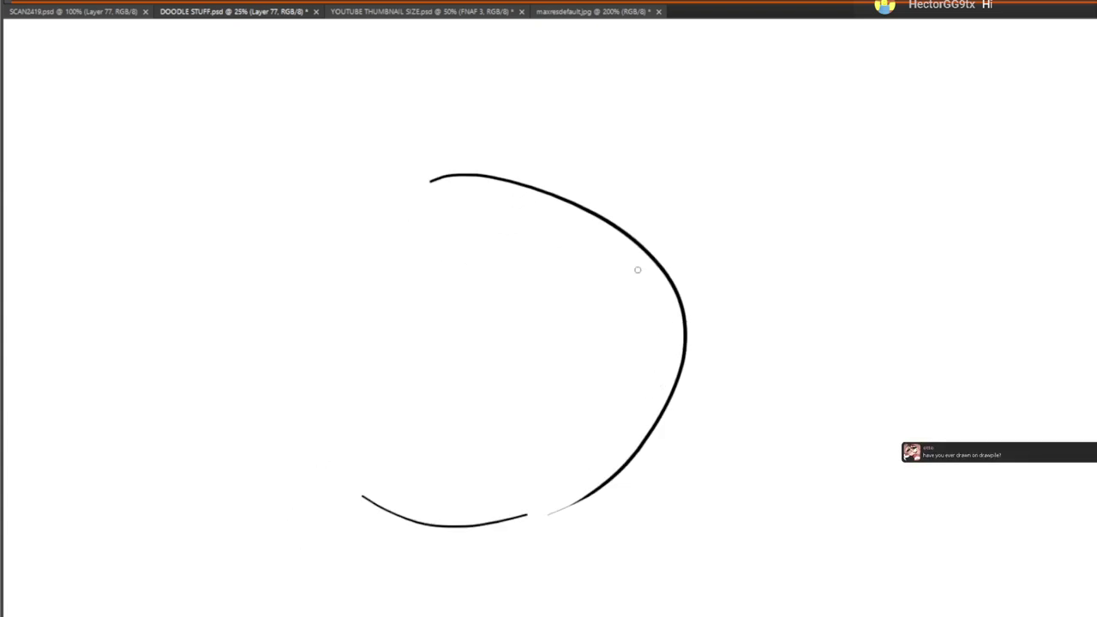
pyautogui.moveTo(607, 217); pyautogui.dragTo(726, 155)
pyautogui.moveTo(769, 186)
pyautogui.mouseDown()
pyautogui.moveTo(797, 372)
pyautogui.moveTo(756, 434)
pyautogui.mouseUp()
# Close the far pec's underside with short overlapping strokes and add small abdominal side contours beneath the chest
pyautogui.moveTo(740, 414)
pyautogui.mouseDown()
pyautogui.moveTo(637, 309)
pyautogui.moveTo(615, 358)
pyautogui.mouseUp()
pyautogui.moveTo(546, 380); pyautogui.dragTo(546, 372)
pyautogui.moveTo(641, 338); pyautogui.dragTo(591, 356)
pyautogui.moveTo(584, 256)
pyautogui.mouseDown()
pyautogui.moveTo(592, 262)
pyautogui.moveTo(627, 242)
pyautogui.moveTo(623, 285)
pyautogui.mouseUp()
pyautogui.moveTo(650, 330); pyautogui.dragTo(611, 346)
pyautogui.moveTo(606, 290); pyautogui.dragTo(596, 345)
pyautogui.moveTo(572, 369); pyautogui.dragTo(565, 360)
pyautogui.moveTo(663, 320); pyautogui.dragTo(676, 395)
pyautogui.moveTo(546, 402); pyautogui.dragTo(555, 376)
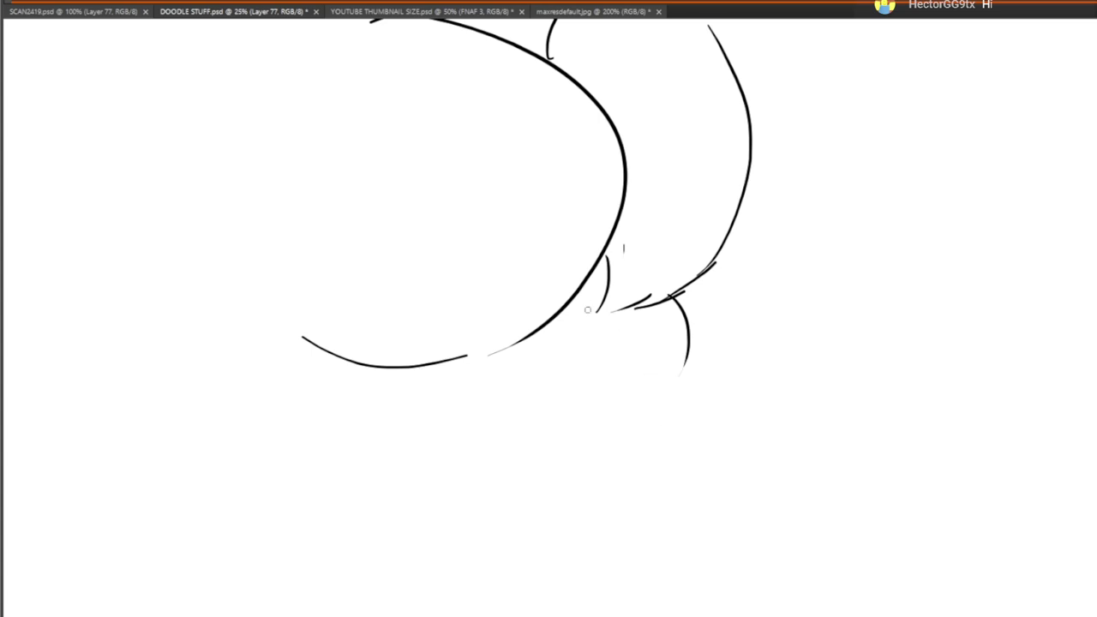
# Draw the near upper abdominal curve sweeping under the near pec, replacing the first attempt
pyautogui.moveTo(586, 300); pyautogui.dragTo(528, 442)
pyautogui.hotkey('ctrl', 'z')
pyautogui.moveTo(593, 302); pyautogui.dragTo(482, 419)
# Try the far upper abdominal curve and rough contours for the next abdominal row and waist sides
pyautogui.moveTo(696, 277)
pyautogui.mouseDown()
pyautogui.moveTo(696, 311)
pyautogui.moveTo(610, 385)
pyautogui.mouseUp()
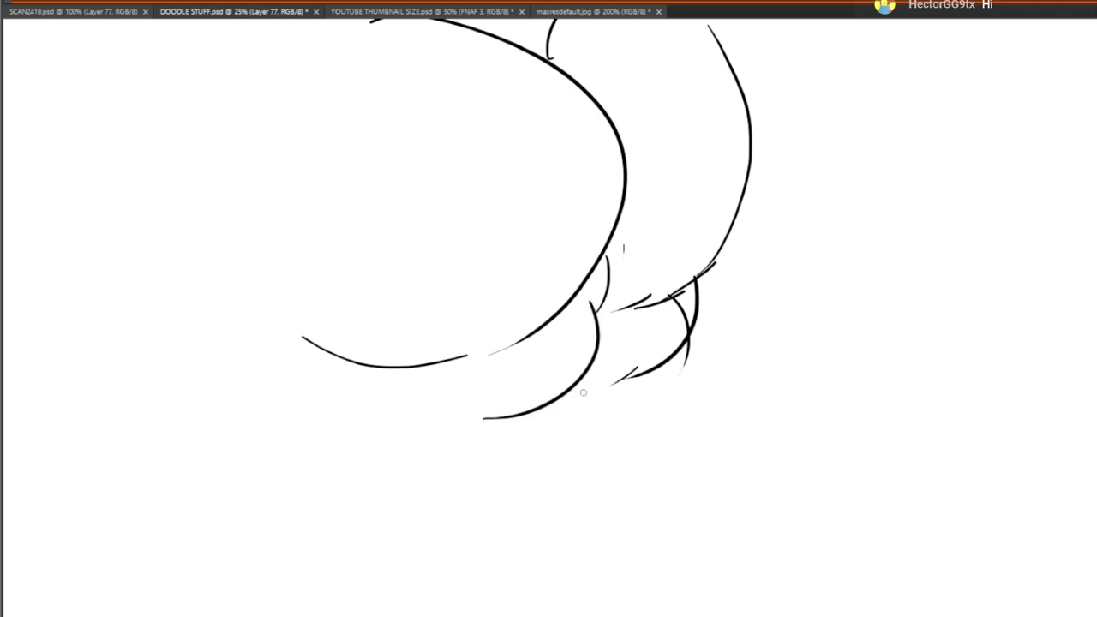
pyautogui.moveTo(412, 399); pyautogui.dragTo(434, 419)
pyautogui.moveTo(600, 367); pyautogui.dragTo(598, 444)
pyautogui.moveTo(462, 458); pyautogui.dragTo(506, 468)
pyautogui.moveTo(682, 351); pyautogui.dragTo(647, 429)
# Undo the latest strokes back to the near upper abdominal curve
pyautogui.moveTo(568, 414)
pyautogui.mouseDown()
pyautogui.moveTo(584, 539)
pyautogui.moveTo(634, 295)
pyautogui.mouseUp()
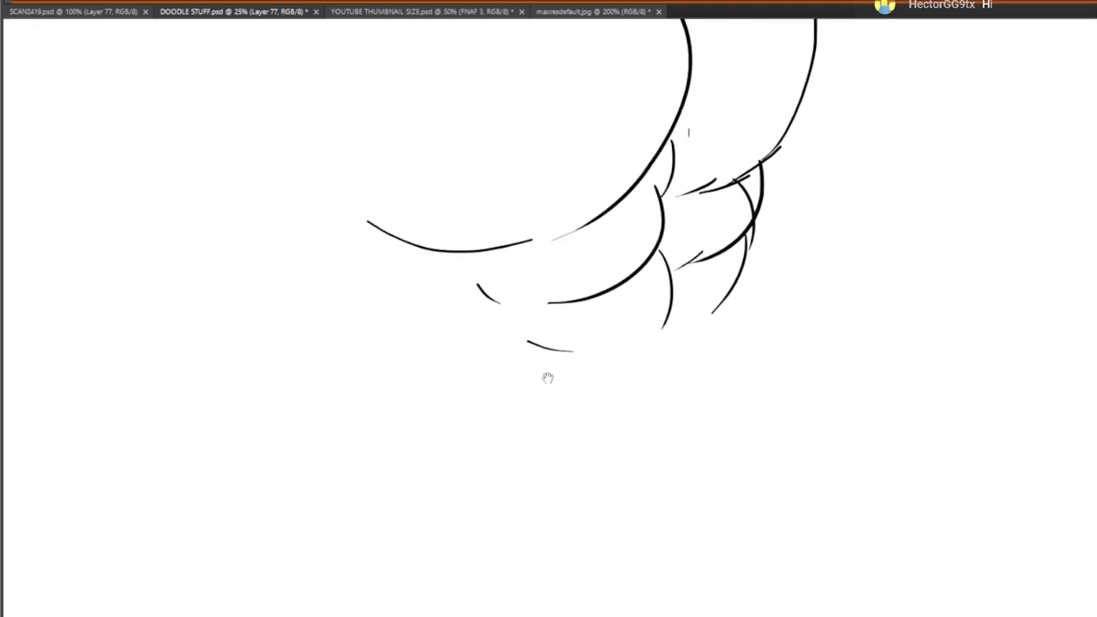
pyautogui.moveTo(353, 381); pyautogui.dragTo(459, 376)
pyautogui.moveTo(236, 375); pyautogui.dragTo(1096, 321)
pyautogui.moveTo(716, 426)
pyautogui.mouseDown()
pyautogui.moveTo(529, 468)
pyautogui.moveTo(666, 601)
pyautogui.mouseUp()
pyautogui.hotkey('ctrl', 'z')
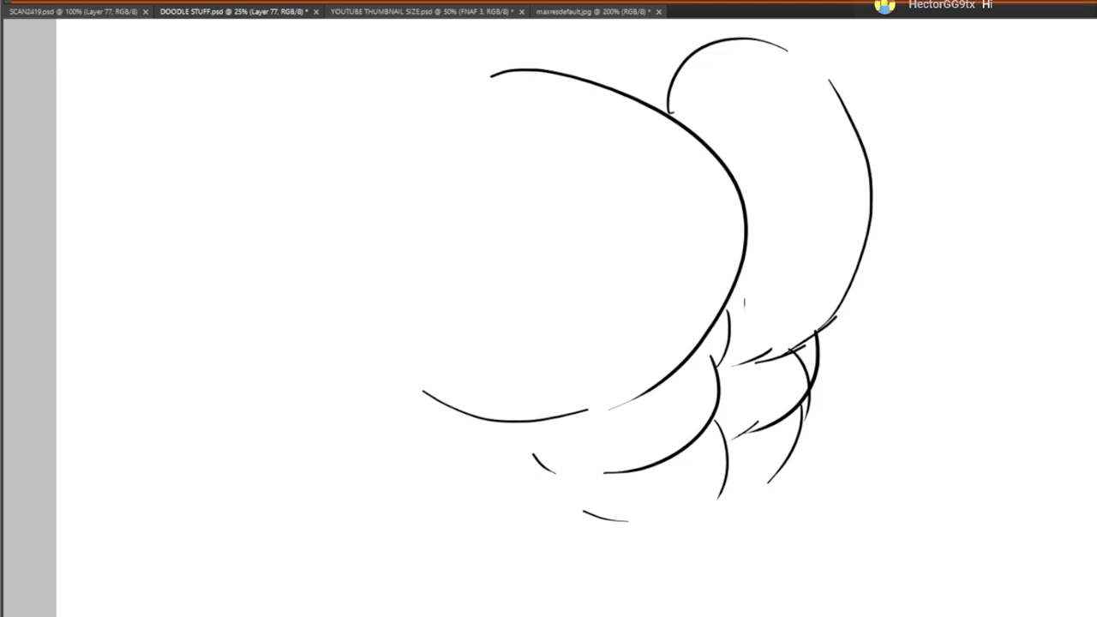
pyautogui.hotkey('ctrl', 'z')
pyautogui.hotkey('ctrl', 'z')
pyautogui.hotkey('ctrl', 'z')
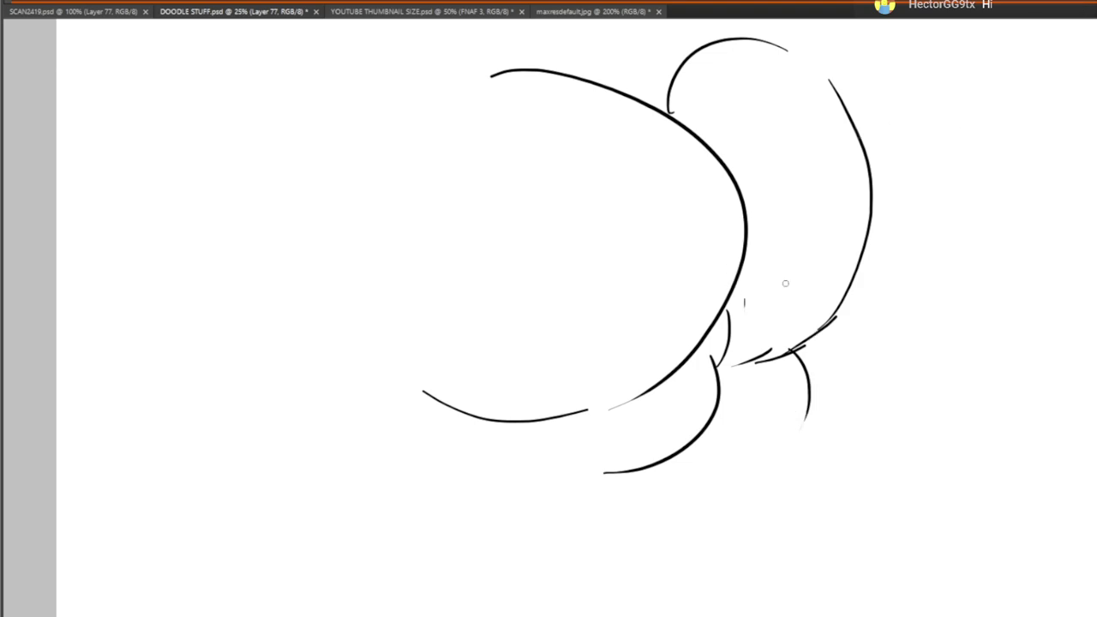
# Sketch two large facing side contours beside the near pec and a long sweeping line beneath the torso
pyautogui.moveTo(937, 117); pyautogui.dragTo(933, 54)
pyautogui.moveTo(148, 431); pyautogui.dragTo(1096, 336)
pyautogui.hotkey('ctrl', 'z')
pyautogui.moveTo(444, 418); pyautogui.dragTo(419, 404)
pyautogui.moveTo(217, 422); pyautogui.dragTo(1096, 365)
pyautogui.moveTo(660, 410)
pyautogui.mouseDown()
pyautogui.moveTo(483, 431)
pyautogui.moveTo(711, 494)
pyautogui.mouseUp()
pyautogui.moveTo(389, 433)
pyautogui.mouseDown()
pyautogui.moveTo(471, 453)
pyautogui.moveTo(467, 505)
pyautogui.mouseUp()
pyautogui.moveTo(526, 203); pyautogui.dragTo(450, 490)
pyautogui.moveTo(253, 209); pyautogui.dragTo(279, 481)
pyautogui.moveTo(332, 448); pyautogui.dragTo(326, 366)
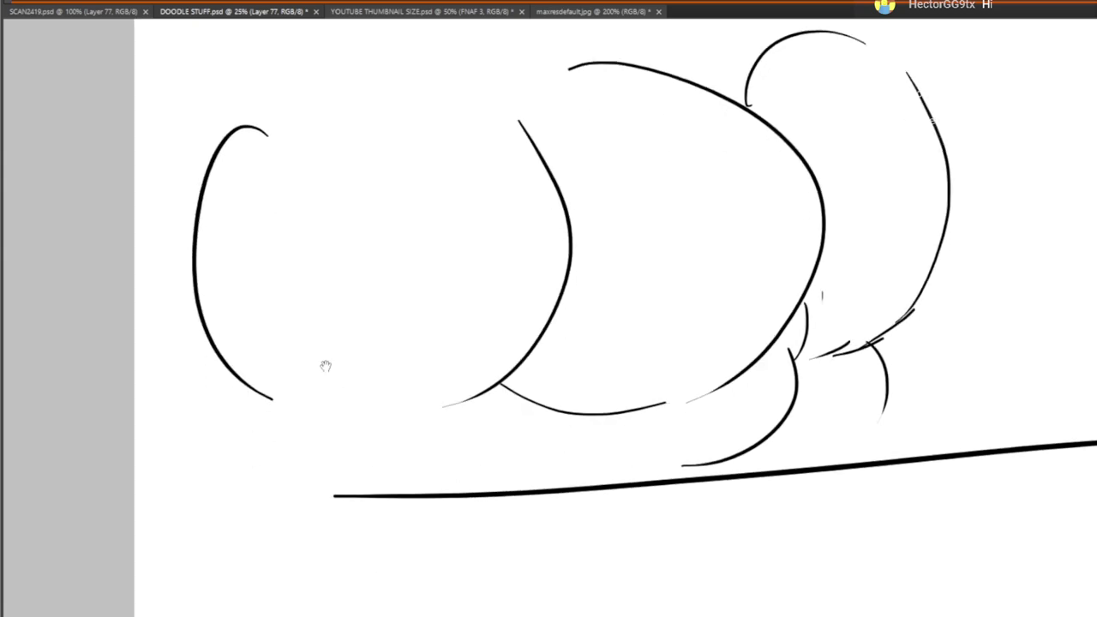
# Try a small boxy contour at the lower end of the outermost side curve
pyautogui.moveTo(220, 348)
pyautogui.mouseDown()
pyautogui.moveTo(212, 403)
pyautogui.moveTo(279, 394)
pyautogui.moveTo(322, 420)
pyautogui.moveTo(366, 408)
pyautogui.moveTo(416, 434)
pyautogui.moveTo(423, 420)
pyautogui.moveTo(221, 575)
pyautogui.mouseUp()
pyautogui.moveTo(480, 396); pyautogui.dragTo(453, 554)
pyautogui.moveTo(363, 564)
pyautogui.mouseDown()
pyautogui.moveTo(335, 386)
pyautogui.moveTo(346, 614)
pyautogui.mouseUp()
pyautogui.hotkey('ctrl', 'z')
pyautogui.hotkey('ctrl', 'z')
pyautogui.hotkey('ctrl', 'z')
pyautogui.hotkey('ctrl', 'z')
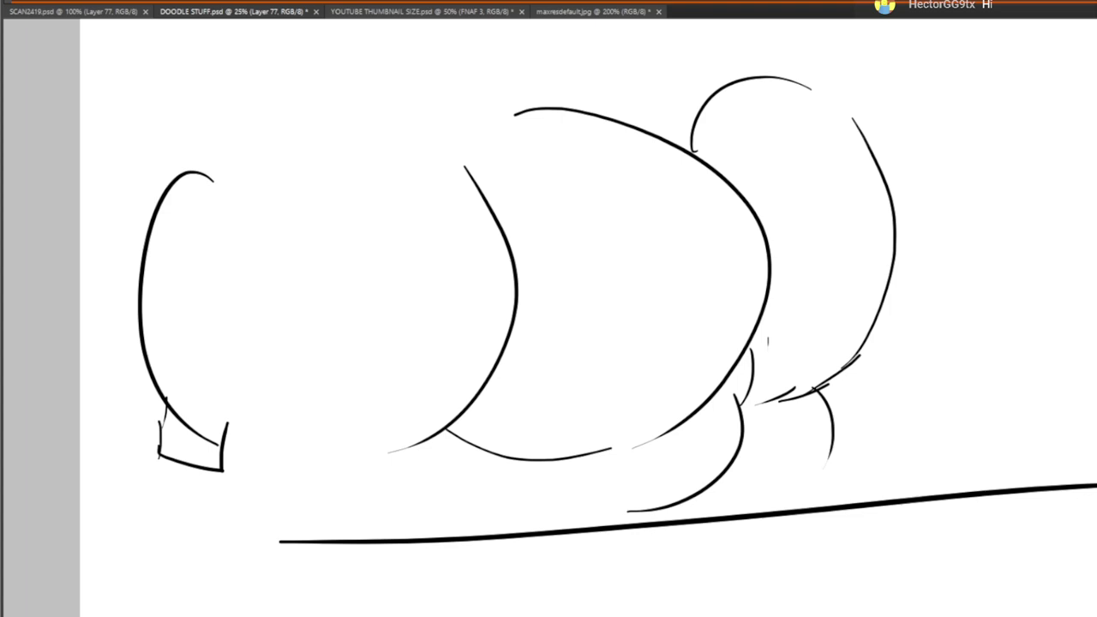
pyautogui.hotkey('ctrl', 'z')
pyautogui.hotkey('ctrl', 'z')
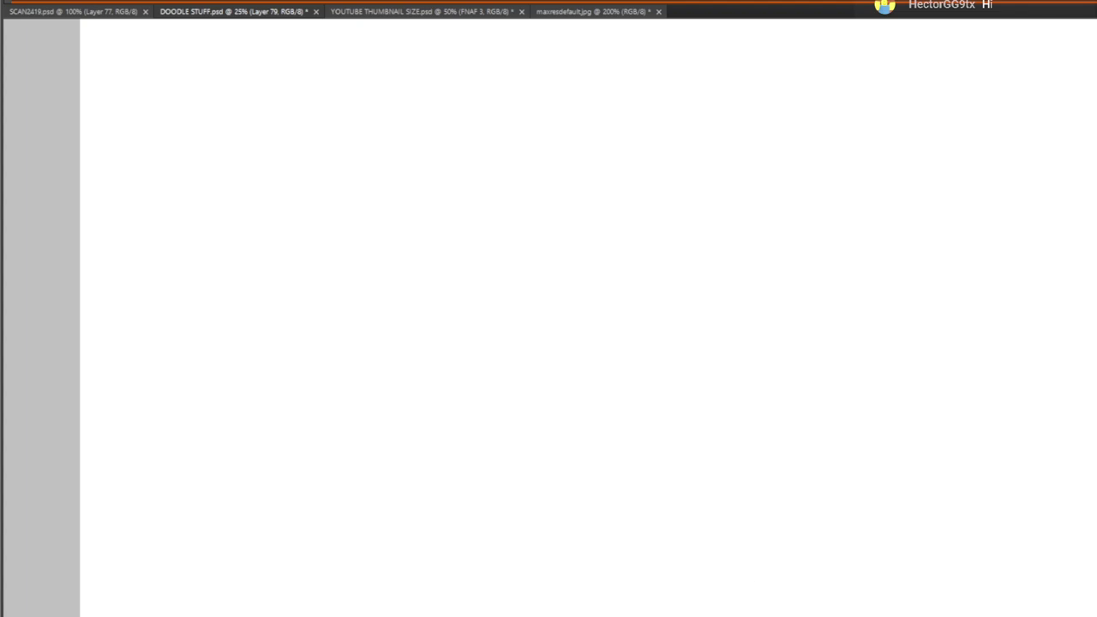
pyautogui.moveTo(669, 471)
pyautogui.mouseDown()
pyautogui.moveTo(659, 405)
pyautogui.moveTo(674, 392)
pyautogui.mouseUp()
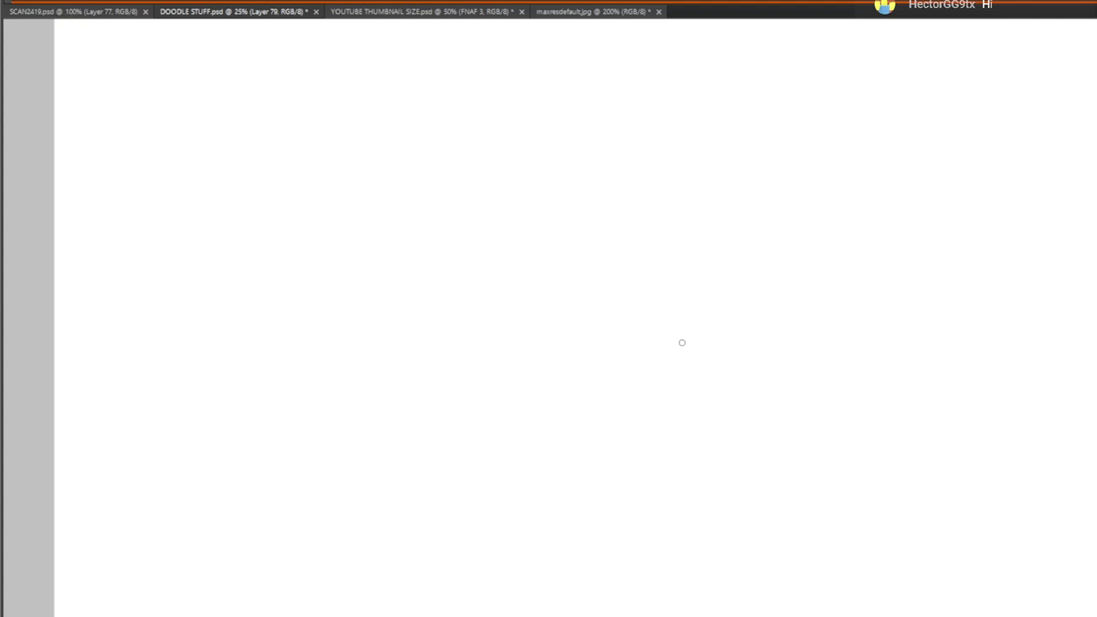
pyautogui.moveTo(671, 474); pyautogui.dragTo(831, 398)
pyautogui.moveTo(712, 422); pyautogui.dragTo(855, 317)
pyautogui.moveTo(736, 353); pyautogui.dragTo(949, 137)
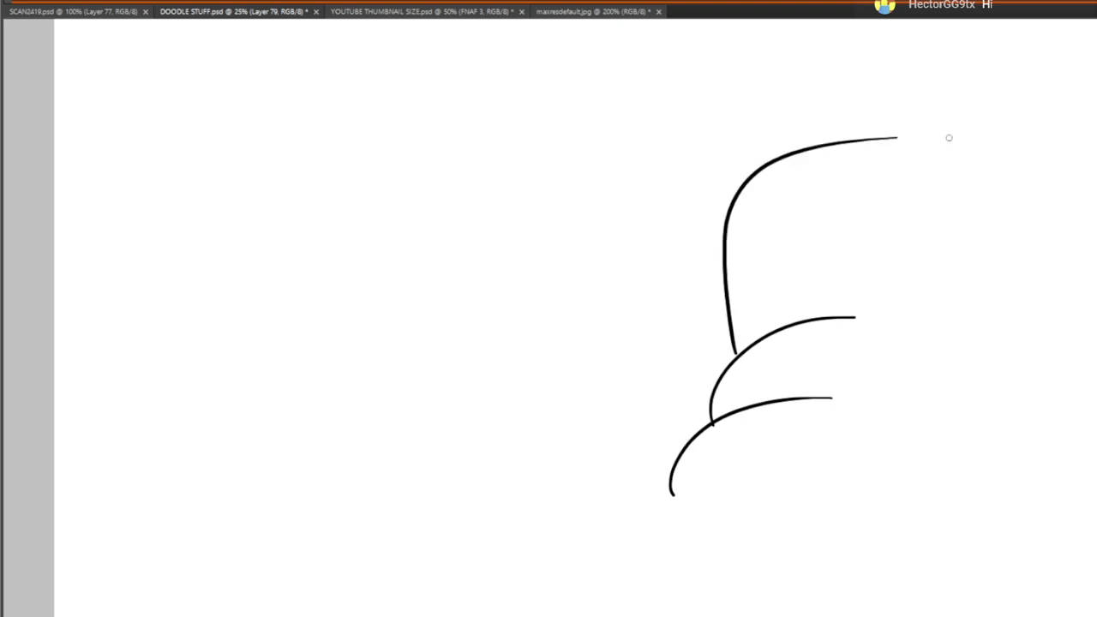
pyautogui.hotkey('ctrl', 'z')
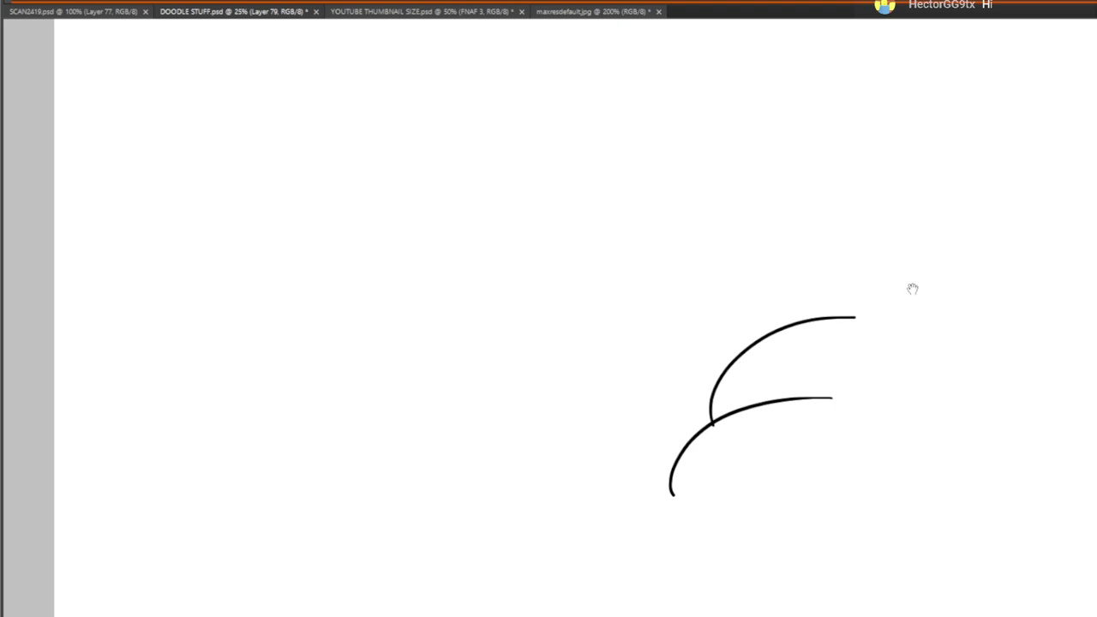
pyautogui.hotkey('ctrl', 'z')
pyautogui.hotkey('ctrl', 'z')
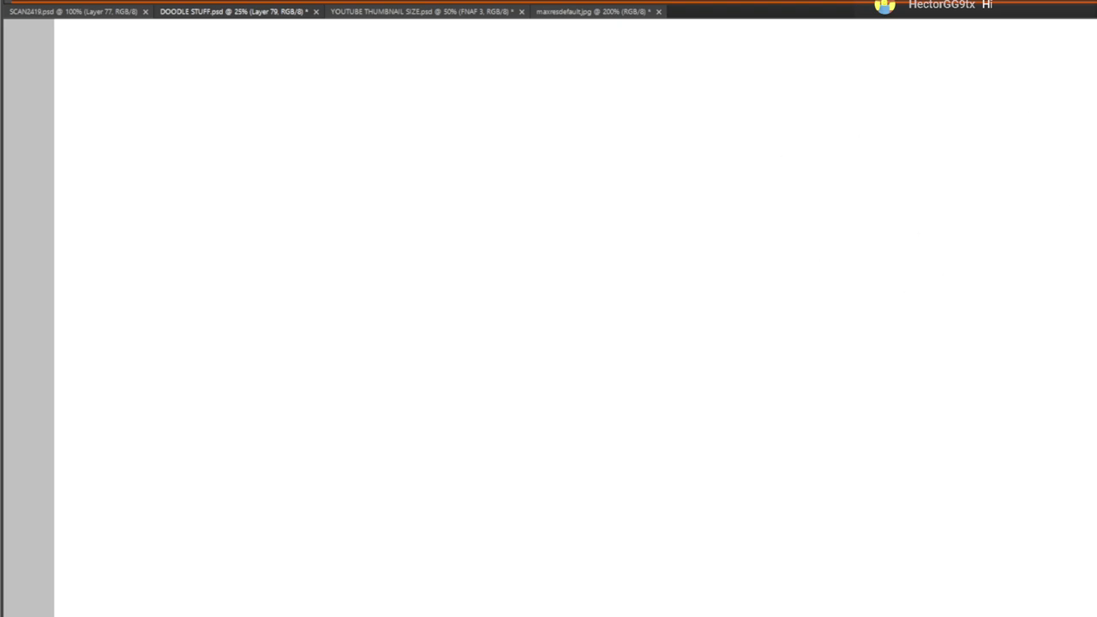
# Draw stacked near-side abdominal curves on the blank layer, topped by a large near pec arc and short underside marks
pyautogui.moveTo(577, 488)
pyautogui.mouseDown()
pyautogui.moveTo(580, 454)
pyautogui.moveTo(827, 352)
pyautogui.mouseUp()
pyautogui.moveTo(714, 354); pyautogui.dragTo(921, 252)
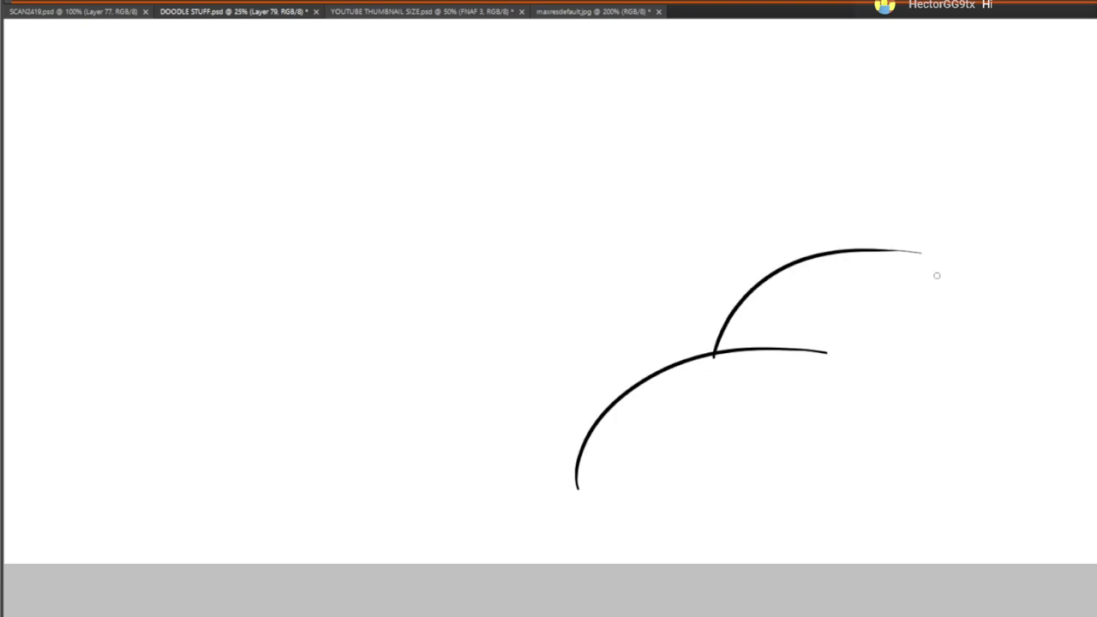
pyautogui.moveTo(768, 273); pyautogui.dragTo(899, 178)
pyautogui.moveTo(841, 233); pyautogui.dragTo(781, 373)
pyautogui.moveTo(698, 398); pyautogui.dragTo(1065, 161)
pyautogui.moveTo(952, 265); pyautogui.dragTo(886, 188)
pyautogui.moveTo(808, 265); pyautogui.dragTo(967, 260)
# Draw the far side's stacked abdominal curves and a smaller rounded far pec outline above them
pyautogui.moveTo(323, 518)
pyautogui.mouseDown()
pyautogui.moveTo(471, 440)
pyautogui.moveTo(703, 351)
pyautogui.mouseUp()
pyautogui.moveTo(632, 345)
pyautogui.mouseDown()
pyautogui.moveTo(756, 290)
pyautogui.moveTo(767, 253)
pyautogui.moveTo(708, 309)
pyautogui.mouseUp()
pyautogui.moveTo(650, 371); pyautogui.dragTo(814, 108)
pyautogui.moveTo(938, 142); pyautogui.dragTo(821, 196)
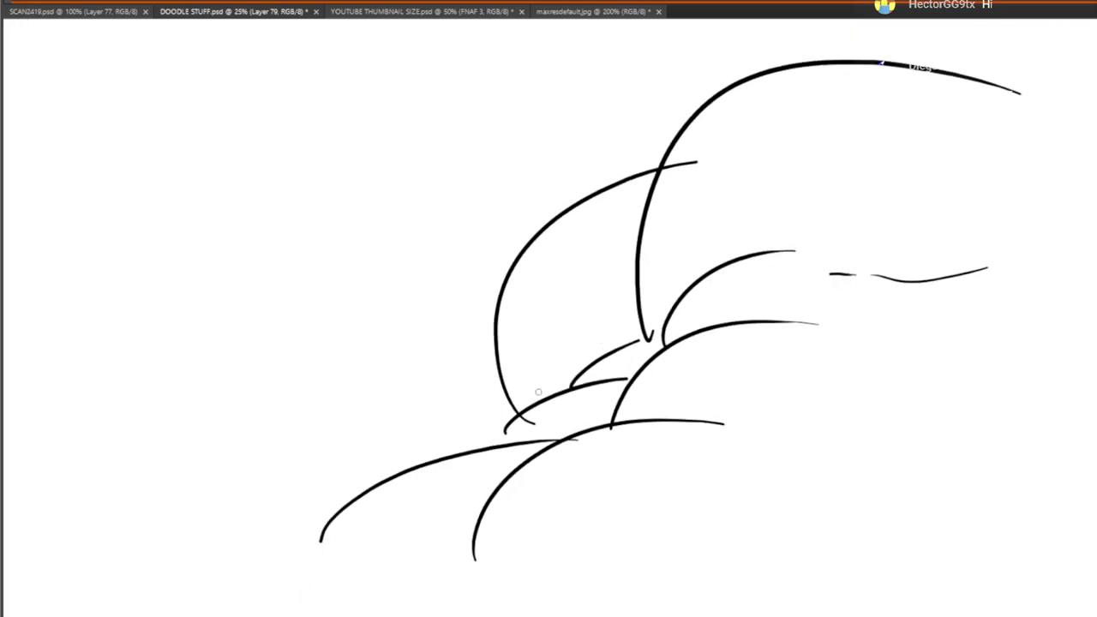
pyautogui.hotkey('ctrl', 'z')
pyautogui.moveTo(502, 419); pyautogui.dragTo(615, 226)
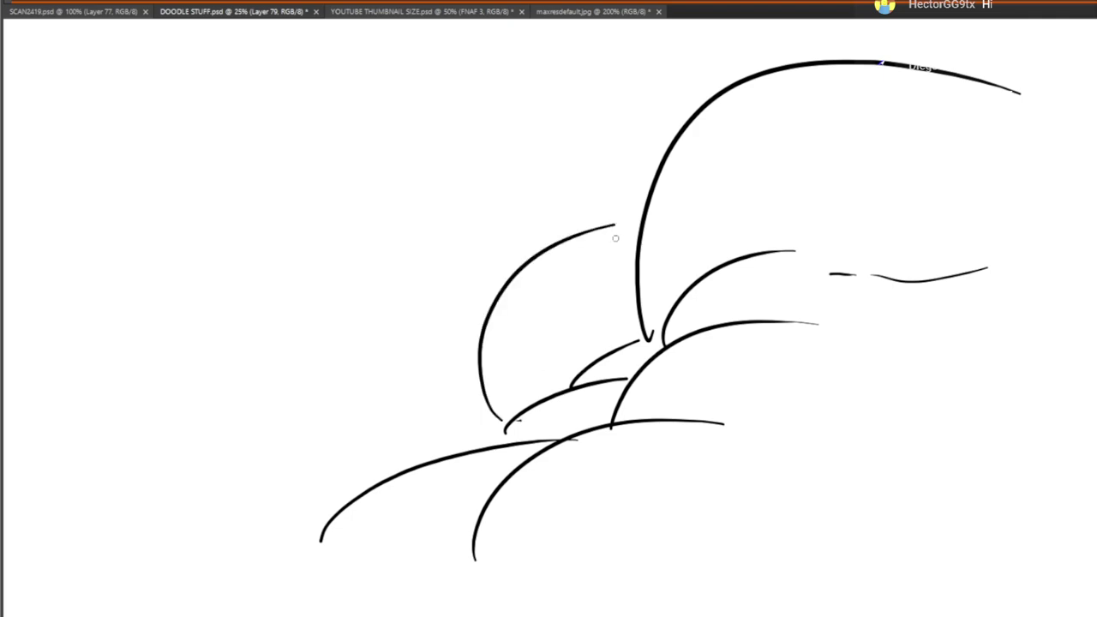
# Add short dash marks for the abdominal side edges and close the gap at the far pec's top
pyautogui.moveTo(977, 421); pyautogui.dragTo(832, 282)
pyautogui.moveTo(466, 405); pyautogui.dragTo(553, 388)
pyautogui.click(615, 304)
pyautogui.moveTo(633, 254); pyautogui.dragTo(707, 215)
pyautogui.moveTo(735, 181); pyautogui.dragTo(752, 165)
pyautogui.moveTo(723, 355); pyautogui.dragTo(706, 343)
# Draw a forked crease at the torso's side and a long curve sweeping up and away from it
pyautogui.moveTo(771, 482); pyautogui.dragTo(769, 321)
pyautogui.moveTo(784, 364)
pyautogui.mouseDown()
pyautogui.moveTo(810, 272)
pyautogui.moveTo(801, 326)
pyautogui.mouseUp()
pyautogui.moveTo(789, 391); pyautogui.dragTo(1031, 271)
pyautogui.moveTo(898, 261)
pyautogui.mouseDown()
pyautogui.moveTo(854, 338)
pyautogui.moveTo(948, 258)
pyautogui.mouseUp()
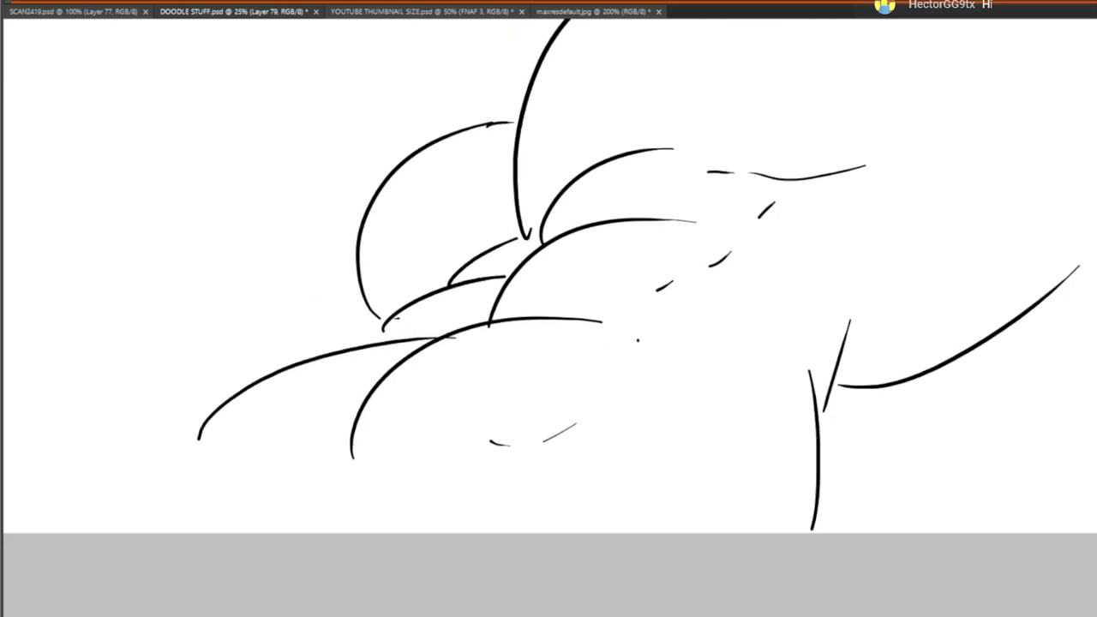
pyautogui.hotkey('ctrl', 'z')
pyautogui.moveTo(817, 431); pyautogui.dragTo(843, 323)
pyautogui.moveTo(847, 396); pyautogui.dragTo(1047, 273)
pyautogui.moveTo(943, 241); pyautogui.dragTo(878, 452)
pyautogui.moveTo(753, 338)
pyautogui.mouseDown()
pyautogui.moveTo(914, 408)
pyautogui.moveTo(900, 291)
pyautogui.mouseUp()
pyautogui.moveTo(602, 331); pyautogui.dragTo(954, 185)
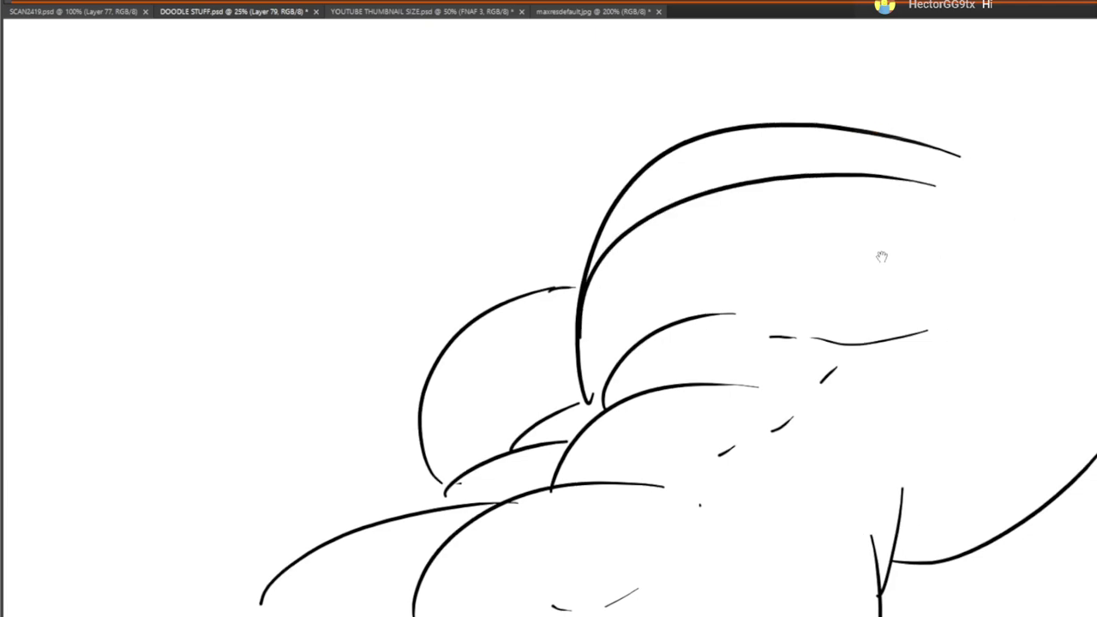
pyautogui.moveTo(662, 203); pyautogui.dragTo(583, 200)
pyautogui.hotkey('ctrl', 'z')
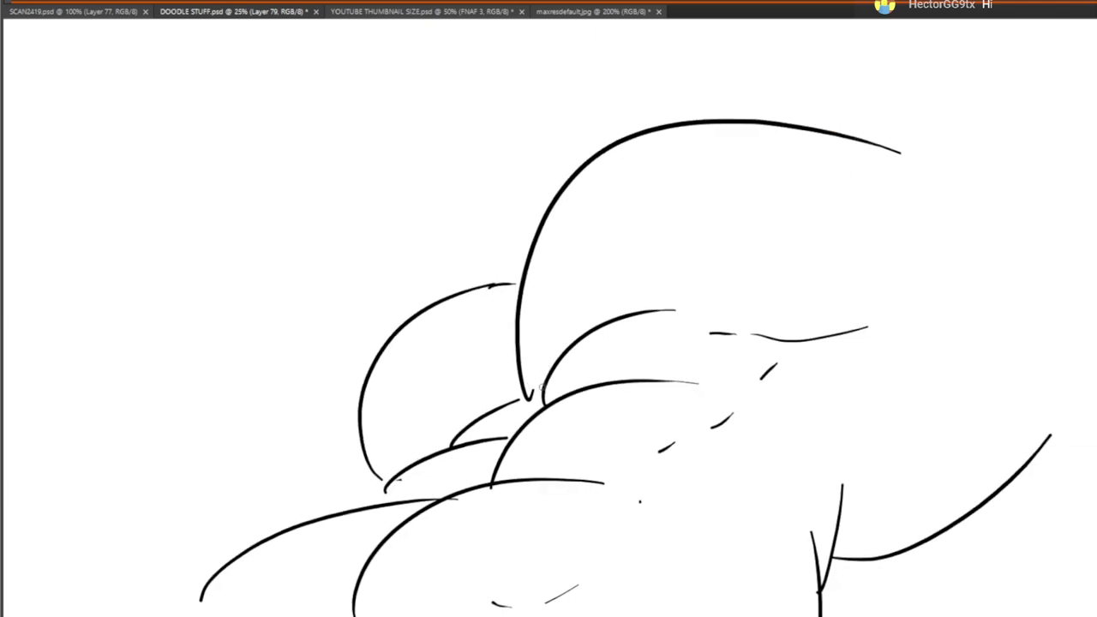
# Redraw the near pec's top as a flatter arc and reshape the far pec's outer contour to meet it
pyautogui.moveTo(529, 394); pyautogui.dragTo(888, 148)
pyautogui.moveTo(541, 243)
pyautogui.mouseDown()
pyautogui.moveTo(516, 300)
pyautogui.moveTo(636, 137)
pyautogui.moveTo(622, 140)
pyautogui.moveTo(507, 242)
pyautogui.moveTo(624, 145)
pyautogui.moveTo(747, 103)
pyautogui.moveTo(612, 146)
pyautogui.moveTo(830, 126)
pyautogui.moveTo(875, 139)
pyautogui.mouseUp()
pyautogui.moveTo(416, 332)
pyautogui.mouseDown()
pyautogui.moveTo(556, 223)
pyautogui.moveTo(611, 200)
pyautogui.moveTo(512, 273)
pyautogui.moveTo(495, 304)
pyautogui.moveTo(484, 286)
pyautogui.moveTo(519, 370)
pyautogui.moveTo(550, 267)
pyautogui.moveTo(716, 126)
pyautogui.mouseUp()
pyautogui.moveTo(1046, 174); pyautogui.dragTo(764, 277)
pyautogui.moveTo(776, 222); pyautogui.dragTo(780, 246)
pyautogui.moveTo(875, 390); pyautogui.dragTo(897, 263)
pyautogui.moveTo(859, 326)
pyautogui.mouseDown()
pyautogui.moveTo(970, 409)
pyautogui.moveTo(1019, 382)
pyautogui.mouseUp()
# Rotate the torso sketch counterclockwise and reposition it on the canvas
pyautogui.press('v')
pyautogui.moveTo(873, 138); pyautogui.dragTo(709, 220)
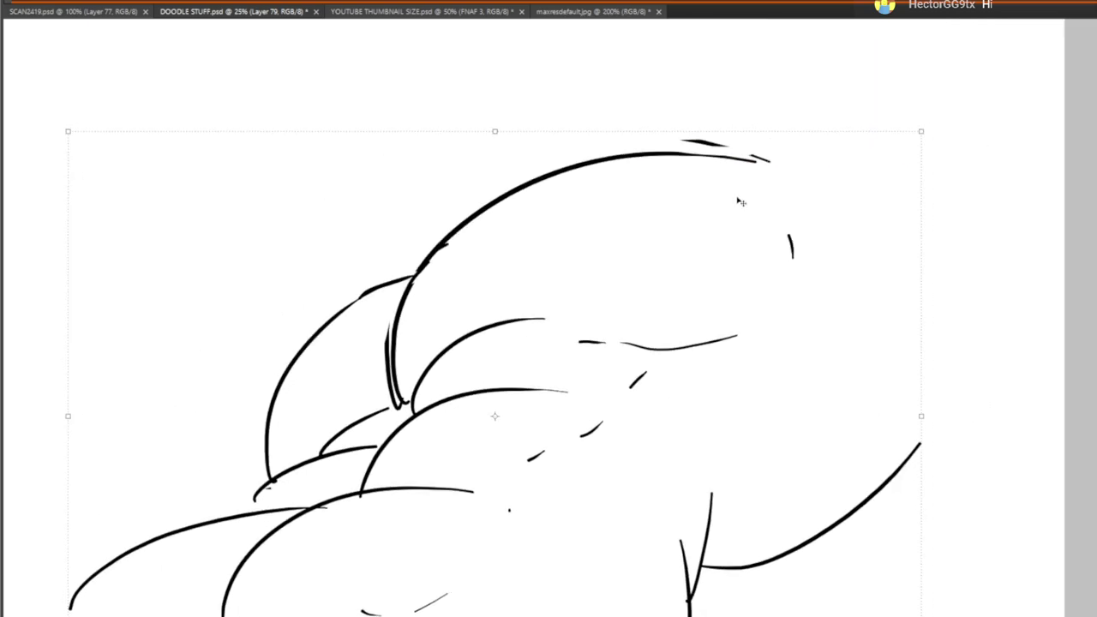
pyautogui.moveTo(923, 128); pyautogui.dragTo(813, 13)
pyautogui.moveTo(740, 182); pyautogui.dragTo(799, 0)
pyautogui.moveTo(707, 279); pyautogui.dragTo(774, 392)
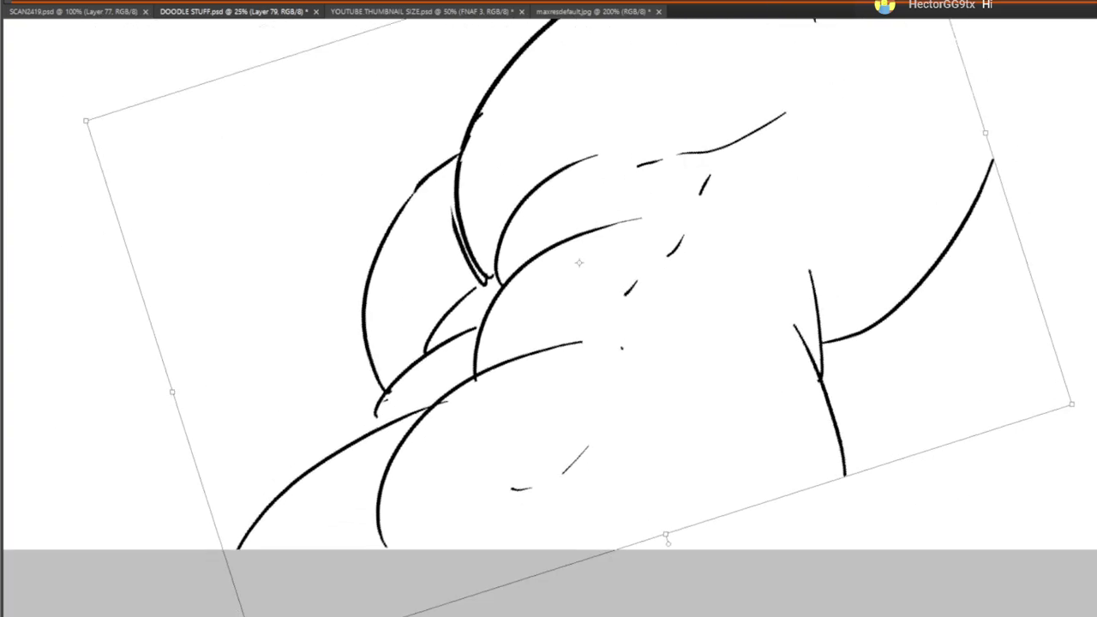
pyautogui.press('Return')
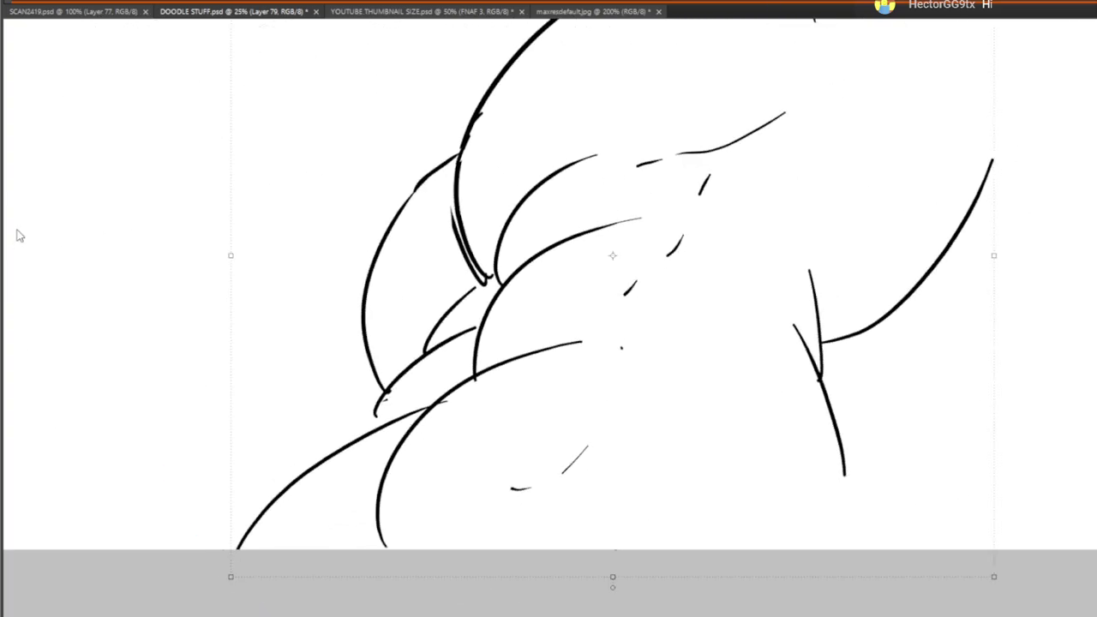
# Hide the rotated torso sketch and show the grinning rabbit figure instead
pyautogui.moveTo(579, 536); pyautogui.dragTo(662, 375)
pyautogui.moveTo(821, 403); pyautogui.dragTo(842, 546)
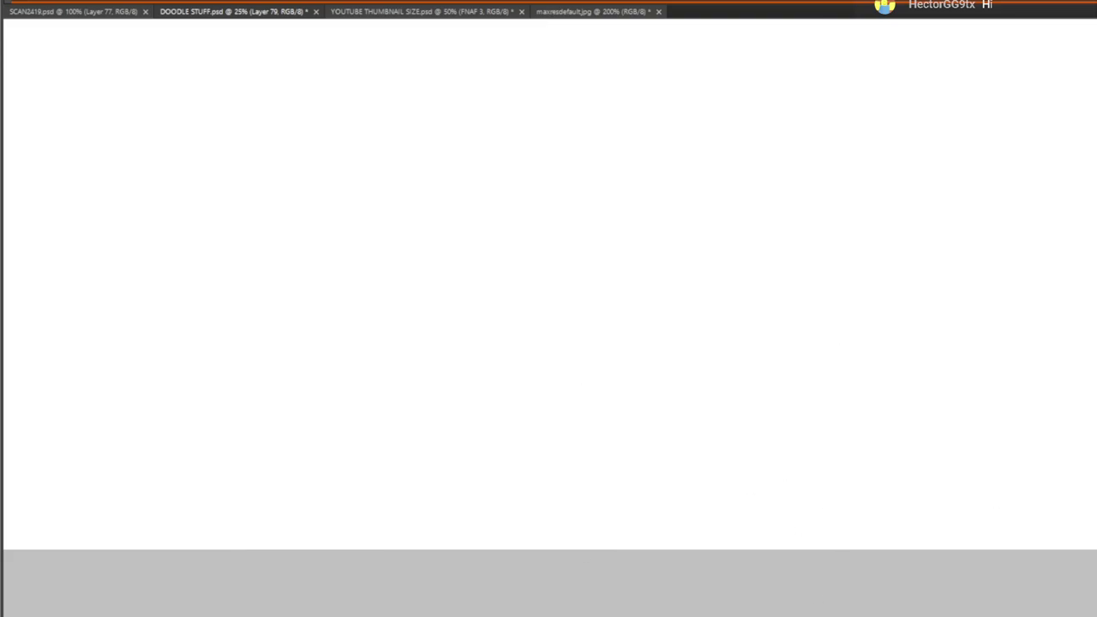
pyautogui.scroll(10, 549, 292)
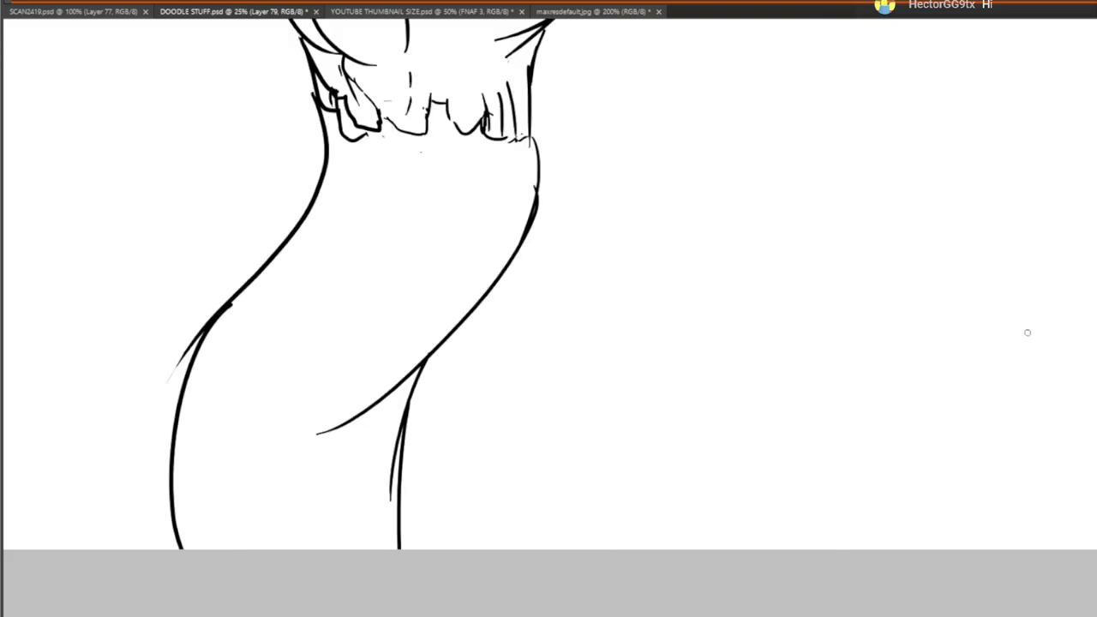
pyautogui.moveTo(426, 307); pyautogui.dragTo(688, 432)
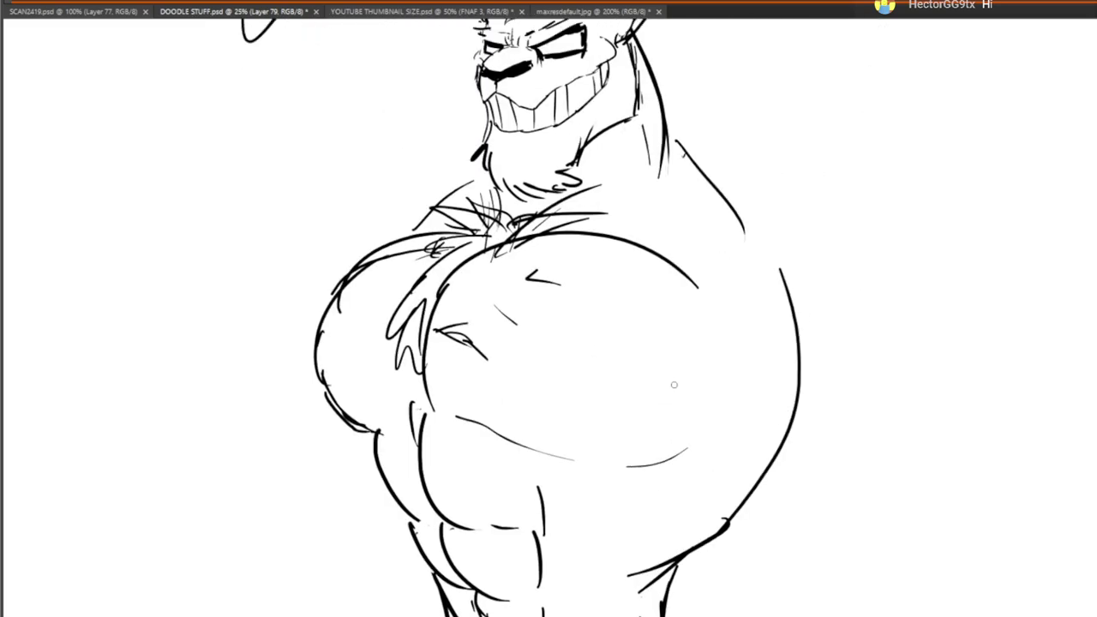
pyautogui.moveTo(750, 208)
pyautogui.mouseDown()
pyautogui.moveTo(696, 437)
pyautogui.moveTo(756, 220)
pyautogui.mouseUp()
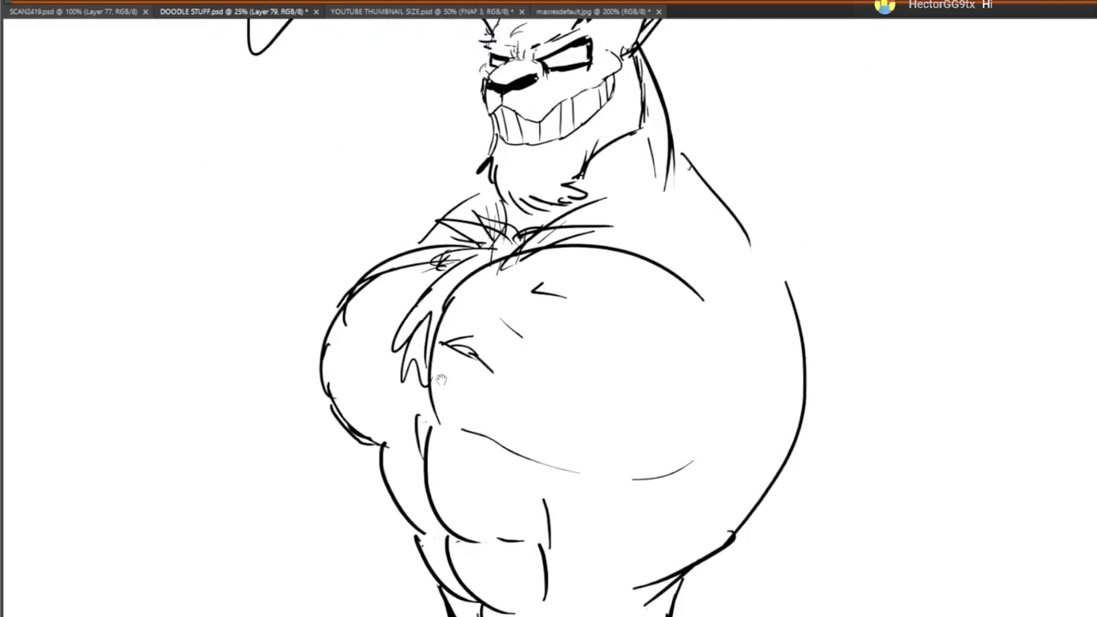
# Stamp the visible rabbit figure onto a new layer
pyautogui.keyDown('alt'); pyautogui.click(115, 110); pyautogui.keyUp('alt')
pyautogui.keyDown('alt'); pyautogui.click(115, 120); pyautogui.keyUp('alt')
pyautogui.moveTo(374, 313); pyautogui.dragTo(578, 358)
pyautogui.hotkey('ctrl', 'alt', 'shift', 'e')
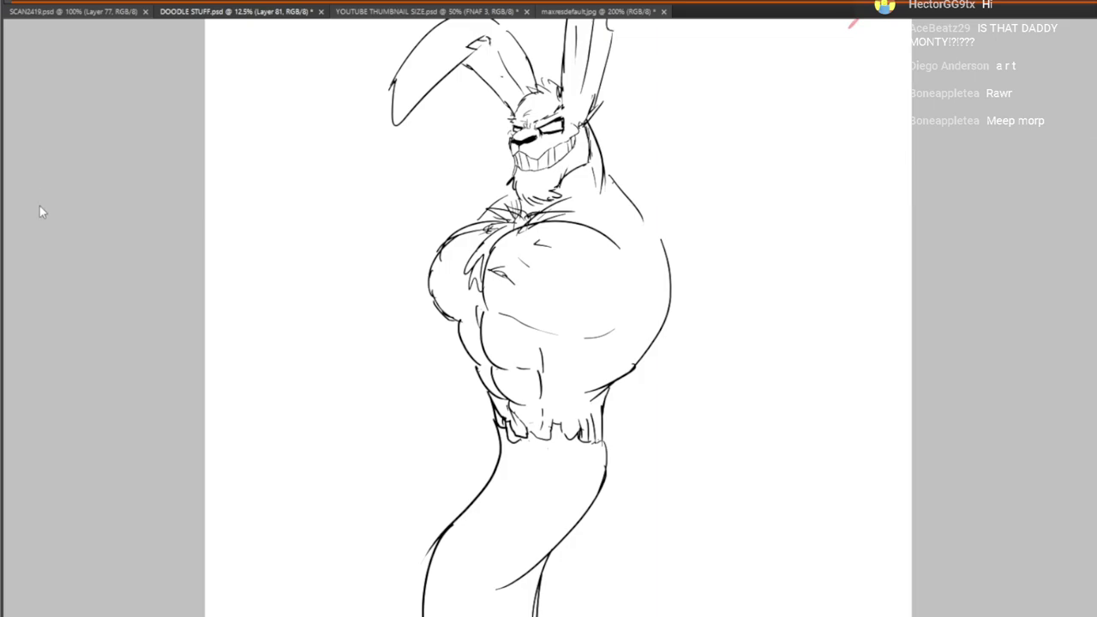
# Remove the rabbit's body to isolate the head and ears, and erase leftover strokes around the chin
pyautogui.moveTo(506, 328)
pyautogui.mouseDown()
pyautogui.moveTo(477, 260)
pyautogui.moveTo(490, 355)
pyautogui.moveTo(439, 551)
pyautogui.mouseUp()
pyautogui.moveTo(569, 485)
pyautogui.mouseDown()
pyautogui.moveTo(617, 373)
pyautogui.moveTo(639, 220)
pyautogui.moveTo(436, 258)
pyautogui.moveTo(495, 222)
pyautogui.moveTo(615, 226)
pyautogui.moveTo(558, 187)
pyautogui.mouseUp()
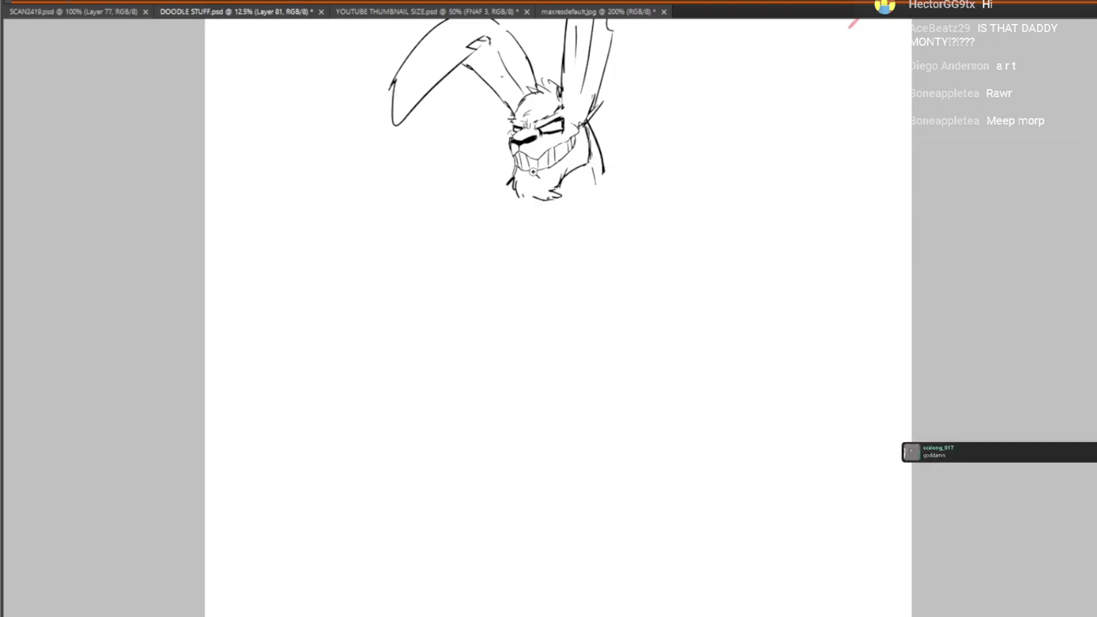
pyautogui.click(526, 157)
pyautogui.click(520, 185)
pyautogui.click(514, 193)
pyautogui.moveTo(486, 304); pyautogui.dragTo(488, 332)
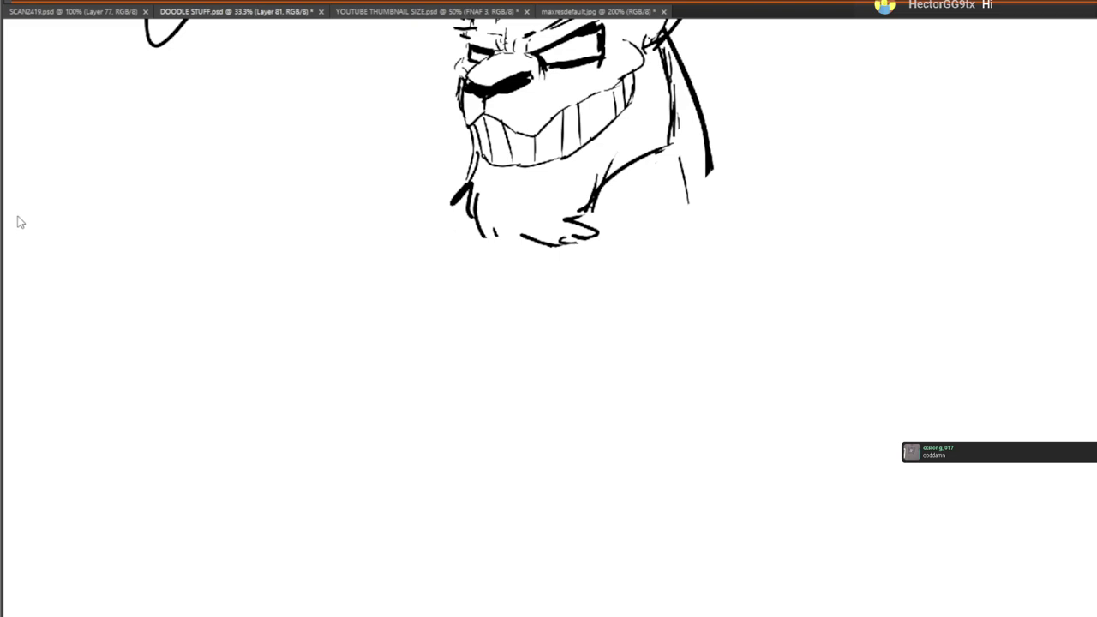
# Draw pointed fur tufts to close the gap along the rabbit's chin
pyautogui.moveTo(478, 228); pyautogui.dragTo(515, 251)
pyautogui.moveTo(514, 234); pyautogui.dragTo(538, 252)
pyautogui.moveTo(120, 56); pyautogui.dragTo(232, 240)
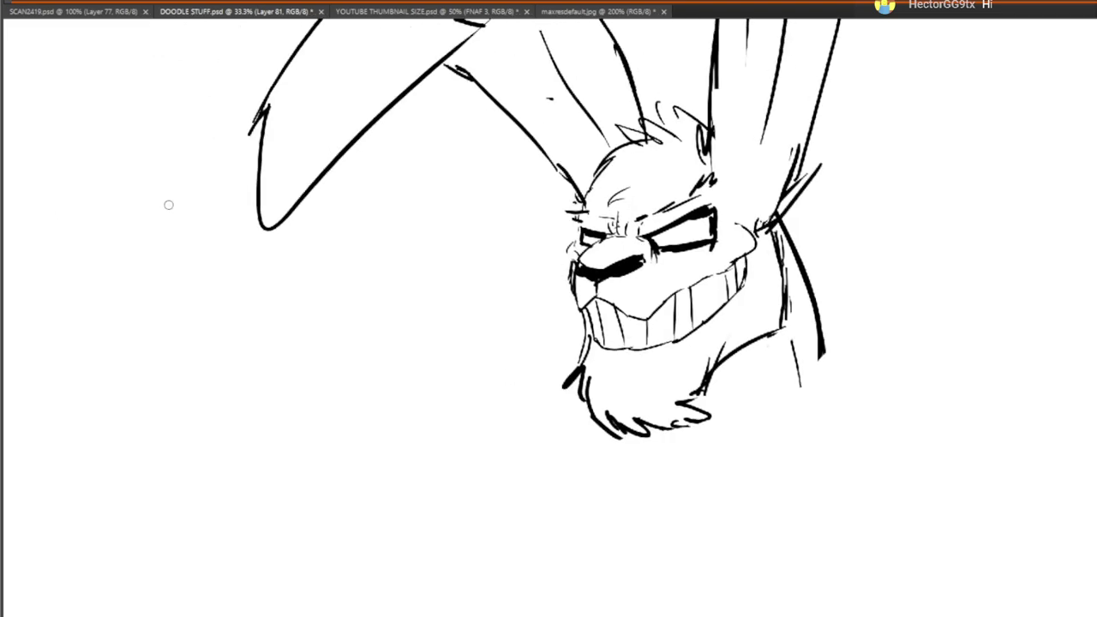
# Rotate the rabbit's head slightly counterclockwise and reposition it above the empty canvas area
pyautogui.hotkey('ctrl', 't')
pyautogui.moveTo(865, 445)
pyautogui.mouseDown()
pyautogui.moveTo(923, 355)
pyautogui.moveTo(950, 275)
pyautogui.mouseUp()
pyautogui.moveTo(751, 292)
pyautogui.mouseDown()
pyautogui.moveTo(644, 434)
pyautogui.moveTo(573, 381)
pyautogui.mouseUp()
pyautogui.moveTo(638, 470)
pyautogui.mouseDown()
pyautogui.moveTo(613, 335)
pyautogui.moveTo(596, 372)
pyautogui.moveTo(530, 245)
pyautogui.moveTo(563, 260)
pyautogui.mouseUp()
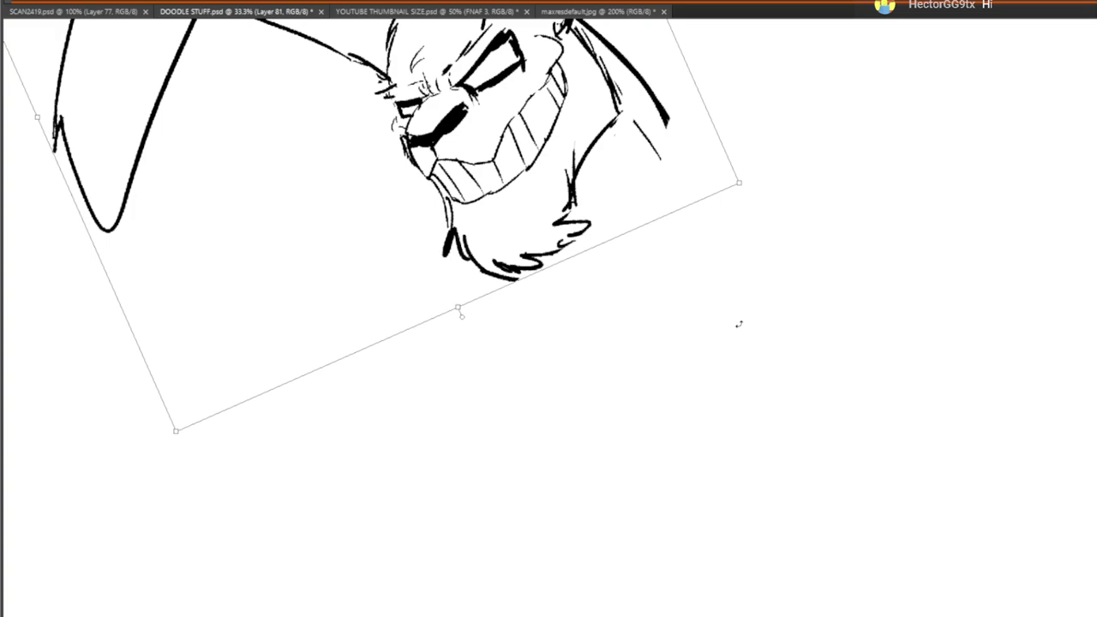
pyautogui.moveTo(559, 403); pyautogui.dragTo(795, 413)
pyautogui.moveTo(989, 199)
pyautogui.mouseDown()
pyautogui.moveTo(772, 343)
pyautogui.moveTo(714, 329)
pyautogui.moveTo(789, 310)
pyautogui.moveTo(862, 250)
pyautogui.moveTo(886, 338)
pyautogui.moveTo(994, 230)
pyautogui.moveTo(855, 311)
pyautogui.moveTo(1003, 229)
pyautogui.mouseUp()
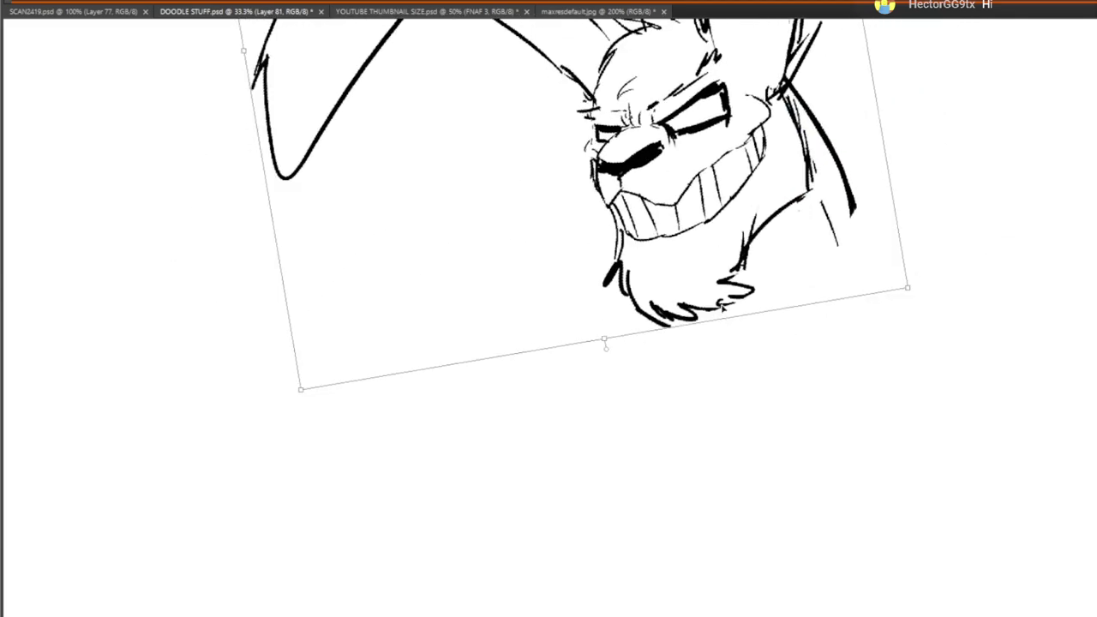
pyautogui.press('Return')
# Try broad top arcs for the near and far pecs beneath the rabbit's head
pyautogui.press('b')
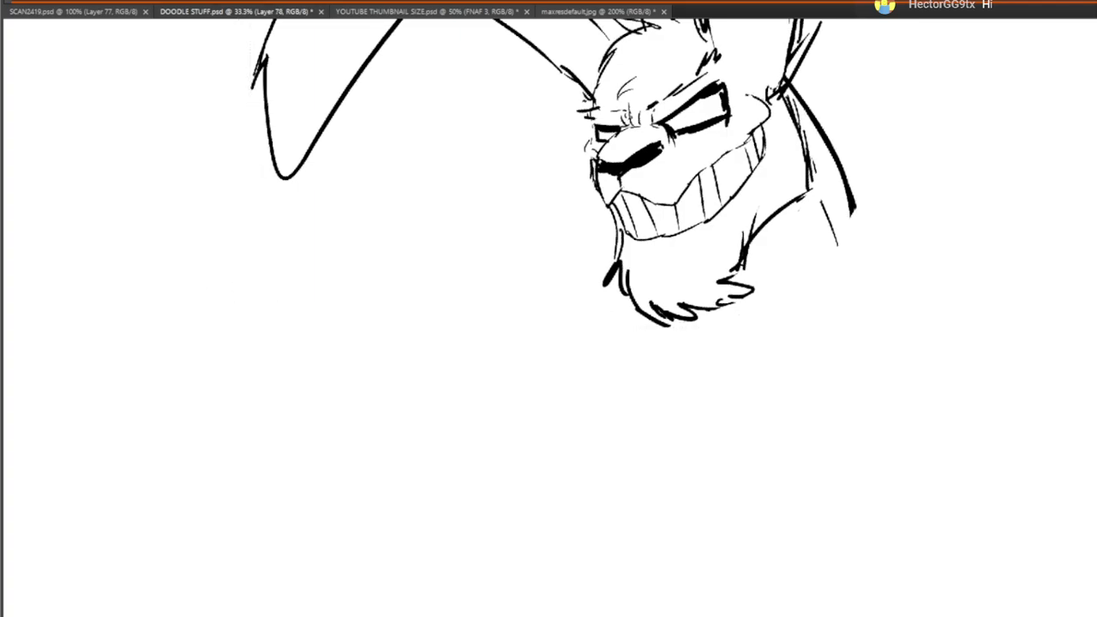
pyautogui.scroll(-4, 659, 321)
pyautogui.moveTo(430, 353); pyautogui.dragTo(883, 183)
pyautogui.moveTo(703, 275); pyautogui.dragTo(729, 400)
pyautogui.moveTo(279, 454)
pyautogui.mouseDown()
pyautogui.moveTo(538, 284)
pyautogui.moveTo(559, 152)
pyautogui.mouseUp()
pyautogui.hotkey('ctrl', 'z')
pyautogui.hotkey('ctrl', 'z')
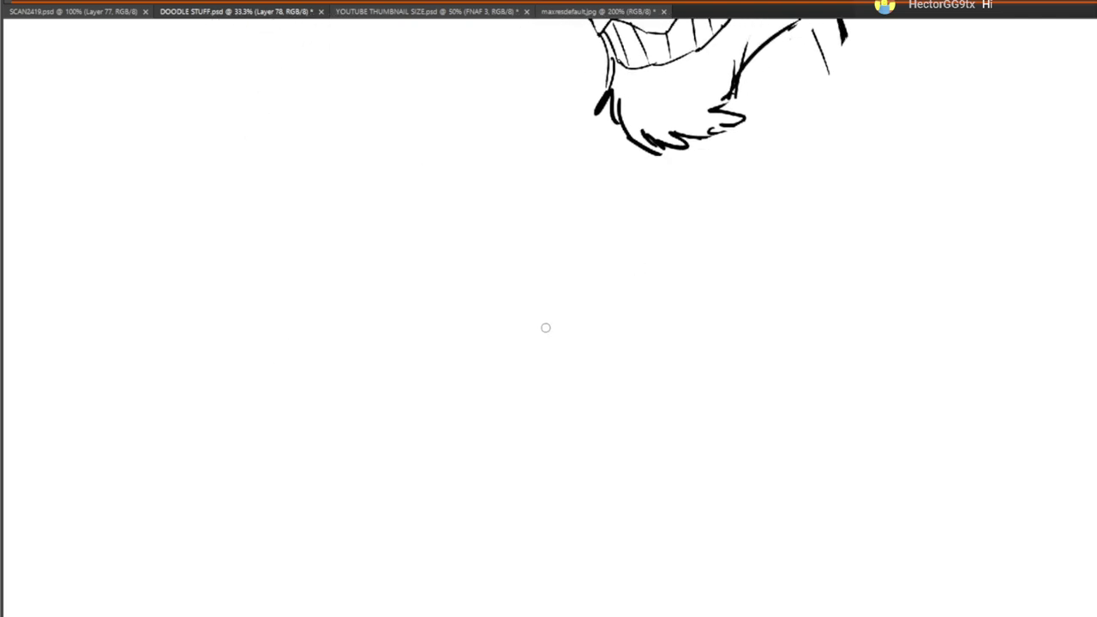
pyautogui.moveTo(525, 334); pyautogui.dragTo(943, 188)
pyautogui.moveTo(392, 291); pyautogui.dragTo(577, 162)
pyautogui.moveTo(717, 248)
pyautogui.mouseDown()
pyautogui.moveTo(642, 398)
pyautogui.moveTo(754, 246)
pyautogui.mouseUp()
pyautogui.hotkey('ctrl', 'z')
pyautogui.hotkey('ctrl', 'z')
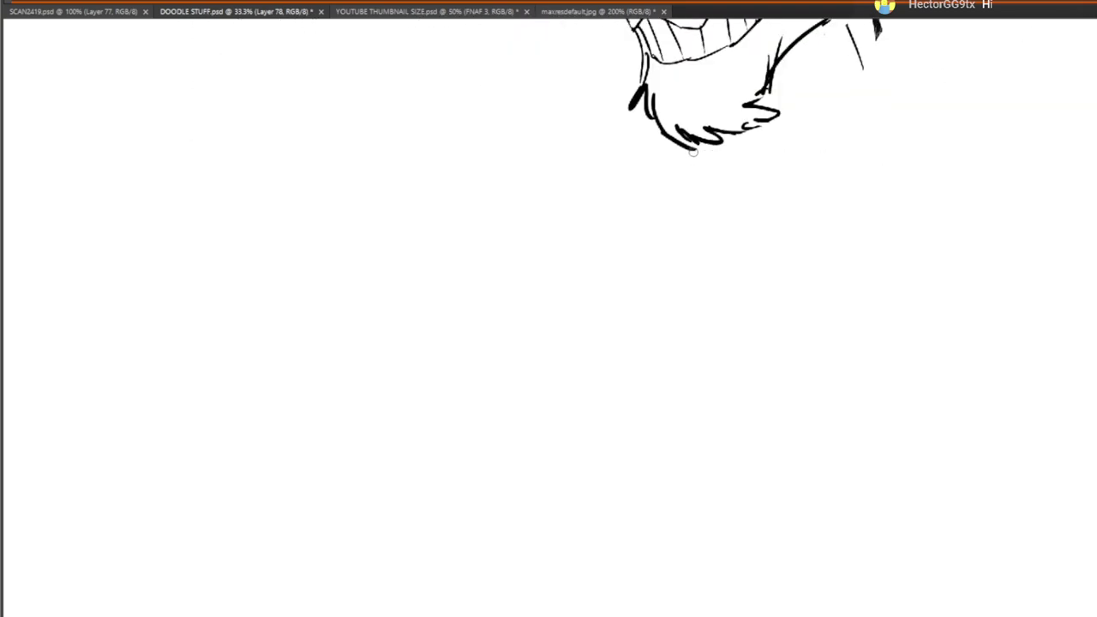
# Draw a short neck line below the chin and the top arcs of the near and far pecs
pyautogui.moveTo(683, 186); pyautogui.dragTo(689, 153)
pyautogui.moveTo(574, 326)
pyautogui.mouseDown()
pyautogui.moveTo(610, 186)
pyautogui.moveTo(969, 119)
pyautogui.mouseUp()
pyautogui.moveTo(448, 272); pyautogui.dragTo(711, 143)
pyautogui.moveTo(779, 188)
pyautogui.mouseDown()
pyautogui.moveTo(676, 436)
pyautogui.moveTo(774, 307)
pyautogui.mouseUp()
pyautogui.hotkey('ctrl', 'z')
pyautogui.moveTo(406, 367)
pyautogui.mouseDown()
pyautogui.moveTo(638, 236)
pyautogui.moveTo(608, 299)
pyautogui.moveTo(634, 317)
pyautogui.mouseUp()
pyautogui.hotkey('ctrl', 'z')
pyautogui.moveTo(802, 147); pyautogui.dragTo(813, 98)
# Try the far pec's underside line and large stacked curves beside and below the near pec
pyautogui.moveTo(377, 434); pyautogui.dragTo(567, 289)
pyautogui.moveTo(626, 483)
pyautogui.mouseDown()
pyautogui.moveTo(513, 224)
pyautogui.moveTo(512, 178)
pyautogui.mouseUp()
pyautogui.moveTo(336, 354); pyautogui.dragTo(466, 339)
pyautogui.moveTo(510, 321)
pyautogui.mouseDown()
pyautogui.moveTo(728, 281)
pyautogui.moveTo(847, 304)
pyautogui.mouseUp()
pyautogui.moveTo(700, 312)
pyautogui.mouseDown()
pyautogui.moveTo(674, 435)
pyautogui.moveTo(860, 289)
pyautogui.mouseUp()
pyautogui.moveTo(790, 346); pyautogui.dragTo(791, 523)
pyautogui.moveTo(726, 481); pyautogui.dragTo(851, 246)
pyautogui.moveTo(923, 338)
pyautogui.mouseDown()
pyautogui.moveTo(909, 412)
pyautogui.moveTo(939, 486)
pyautogui.mouseUp()
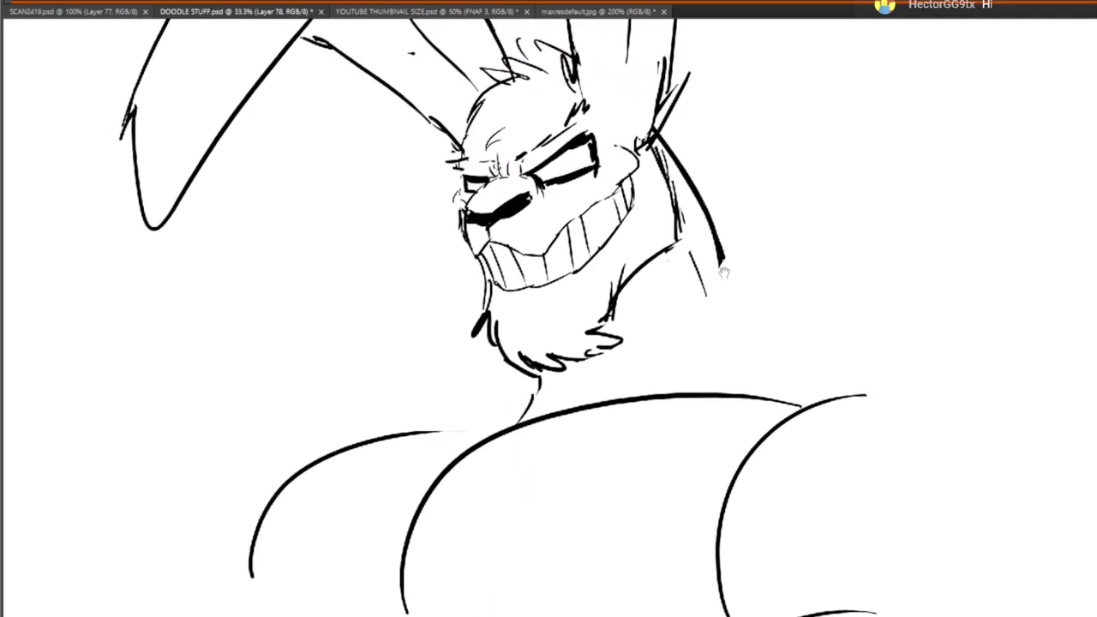
pyautogui.moveTo(629, 543); pyautogui.dragTo(789, 269)
pyautogui.moveTo(694, 351); pyautogui.dragTo(802, 251)
pyautogui.moveTo(939, 318); pyautogui.dragTo(727, 370)
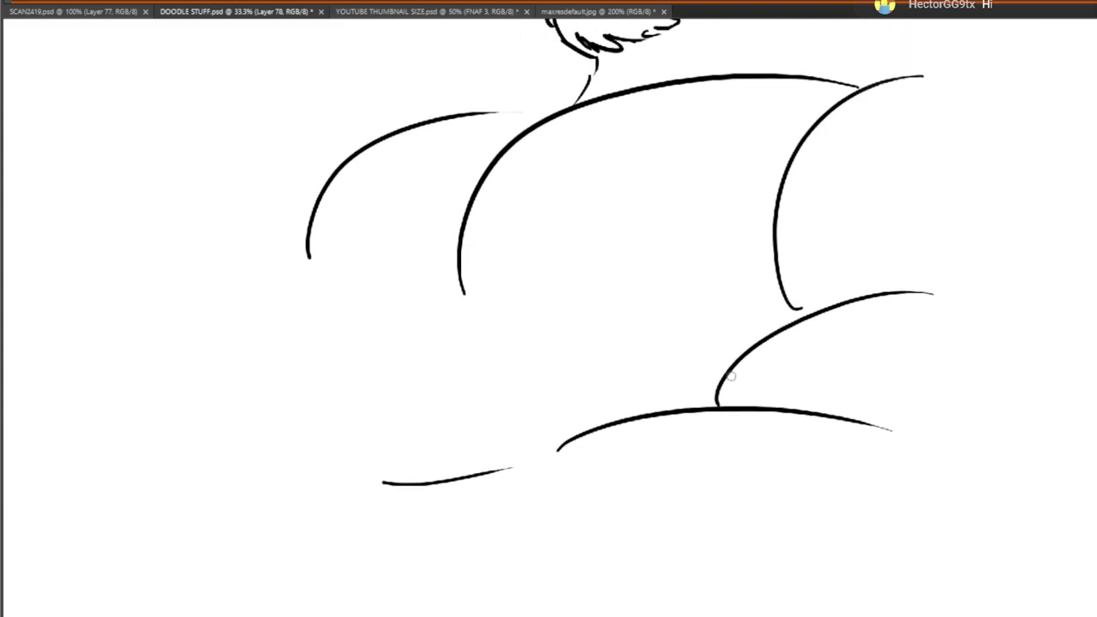
pyautogui.moveTo(706, 320); pyautogui.dragTo(843, 311)
# Undo the latest strokes back to the neck line and the two pec arcs
pyautogui.hotkey('ctrl', 'alt', 'z')
pyautogui.hotkey('ctrl', 'alt', 'z')
pyautogui.hotkey('ctrl', 'alt', 'z')
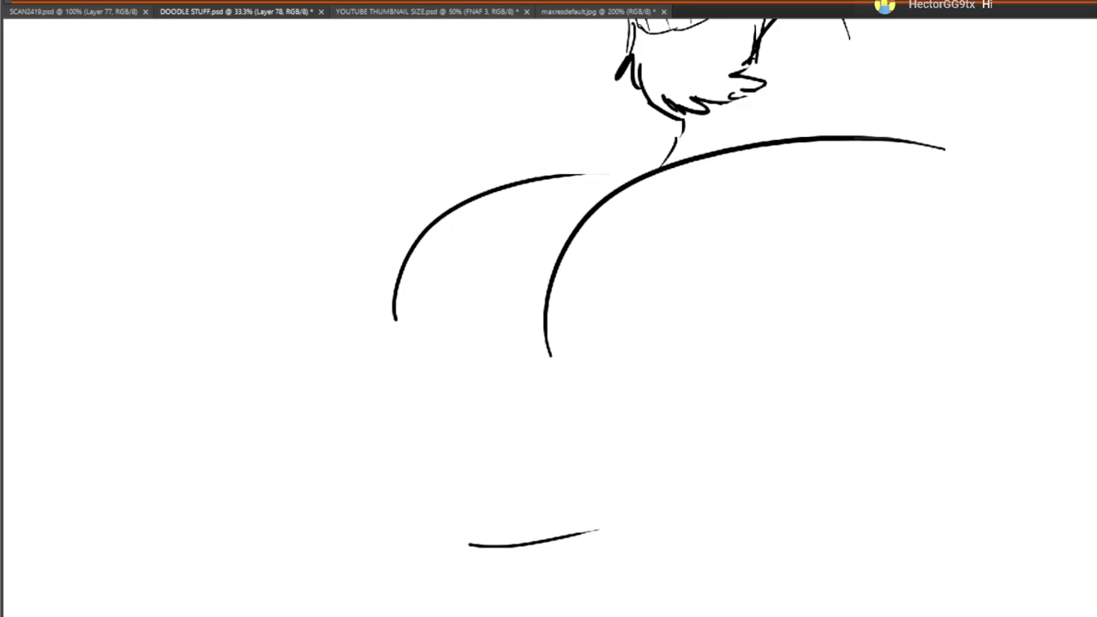
pyautogui.hotkey('ctrl', 'alt', 'z')
# Draw the near pec's underside curve and short strokes joining the chin to the far pec
pyautogui.moveTo(589, 378); pyautogui.dragTo(837, 453)
pyautogui.click(1043, 317)
pyautogui.moveTo(941, 361); pyautogui.dragTo(872, 539)
pyautogui.moveTo(494, 346)
pyautogui.mouseDown()
pyautogui.moveTo(530, 347)
pyautogui.moveTo(552, 332)
pyautogui.mouseUp()
pyautogui.moveTo(573, 331)
pyautogui.mouseDown()
pyautogui.moveTo(594, 312)
pyautogui.moveTo(595, 291)
pyautogui.mouseUp()
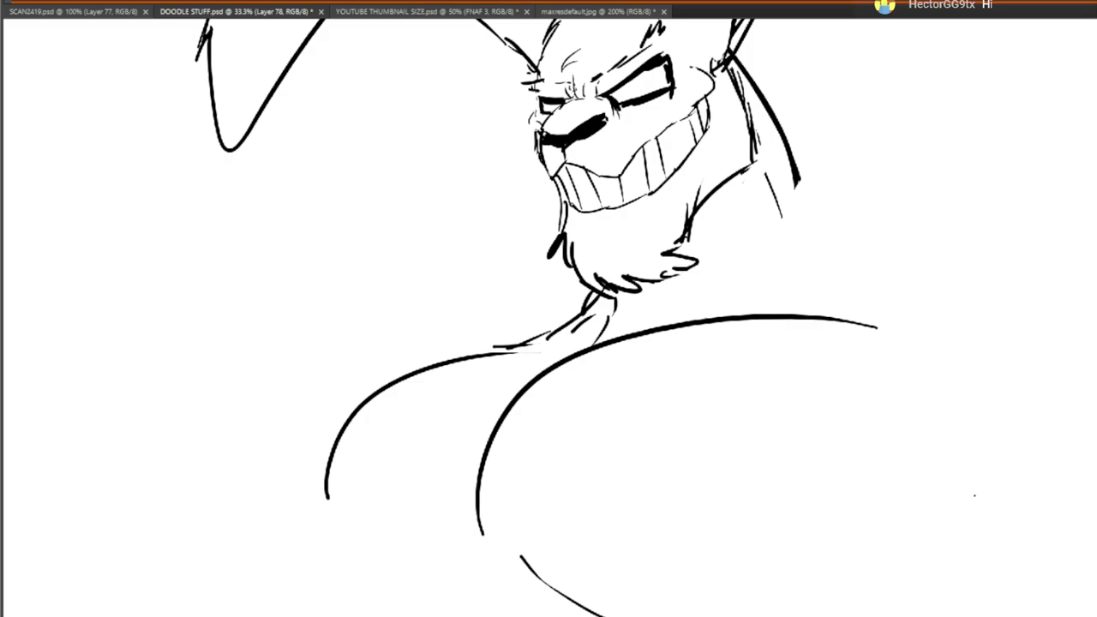
pyautogui.moveTo(600, 338); pyautogui.dragTo(632, 297)
# Draw the back-of-neck contours and inner neck muscle lines running down toward the near pec
pyautogui.moveTo(785, 128); pyautogui.dragTo(854, 272)
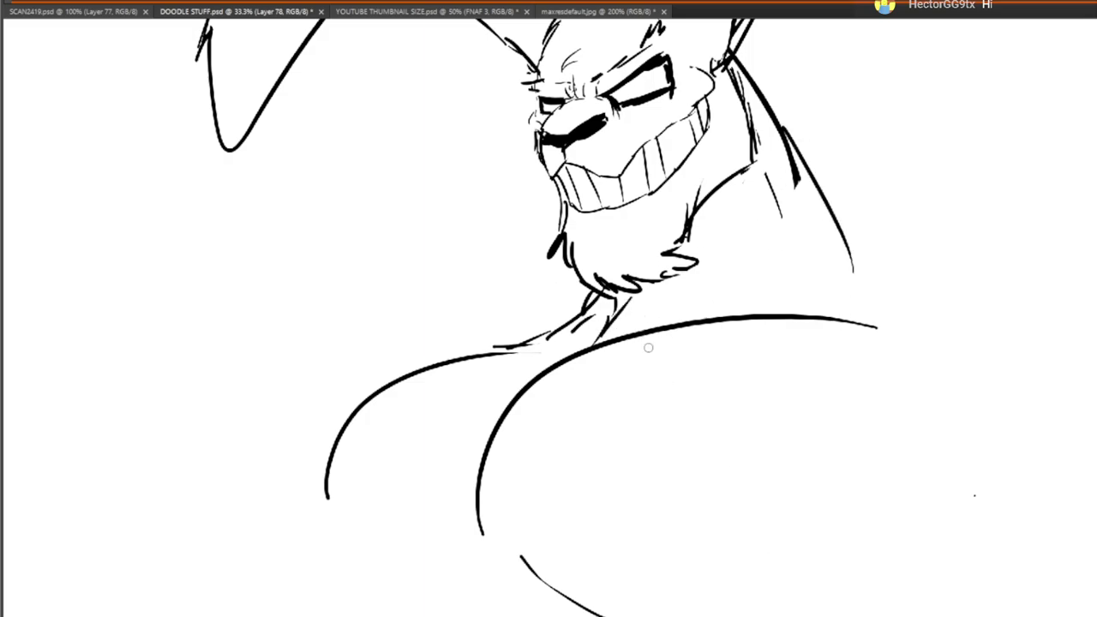
pyautogui.moveTo(648, 347); pyautogui.dragTo(703, 268)
pyautogui.scroll(3, 815, 252)
pyautogui.moveTo(739, 116); pyautogui.dragTo(841, 279)
pyautogui.moveTo(814, 194); pyautogui.dragTo(881, 348)
pyautogui.moveTo(757, 356); pyautogui.dragTo(773, 298)
pyautogui.moveTo(785, 260); pyautogui.dragTo(773, 352)
pyautogui.moveTo(701, 350); pyautogui.dragTo(819, 158)
# Close the far pec's outer edge and underside, and add a crease beside the near pec
pyautogui.moveTo(447, 360); pyautogui.dragTo(450, 445)
pyautogui.moveTo(443, 396); pyautogui.dragTo(463, 438)
pyautogui.moveTo(440, 361)
pyautogui.mouseDown()
pyautogui.moveTo(487, 497)
pyautogui.moveTo(565, 442)
pyautogui.moveTo(581, 365)
pyautogui.moveTo(584, 396)
pyautogui.mouseUp()
pyautogui.moveTo(576, 300); pyautogui.dragTo(587, 374)
# Draw the near and far upper abdominal curves sweeping down from beneath the pecs
pyautogui.moveTo(651, 428); pyautogui.dragTo(606, 328)
pyautogui.moveTo(532, 180)
pyautogui.mouseDown()
pyautogui.moveTo(536, 264)
pyautogui.moveTo(673, 431)
pyautogui.mouseUp()
pyautogui.moveTo(480, 304); pyautogui.dragTo(614, 415)
pyautogui.moveTo(753, 306)
pyautogui.mouseDown()
pyautogui.moveTo(726, 524)
pyautogui.moveTo(742, 508)
pyautogui.mouseUp()
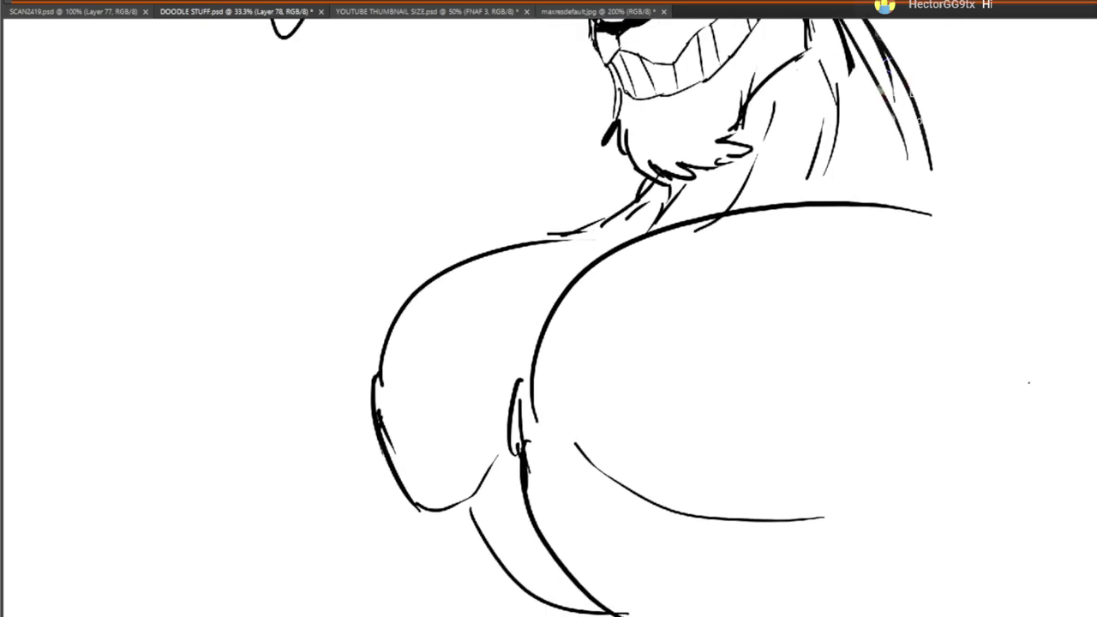
# Undo the upper abdominal curves and erase the far pec's underside and the crease between the pecs
pyautogui.hotkey('ctrl', 'z')
pyautogui.hotkey('ctrl', 'z')
pyautogui.hotkey('ctrl', 'z')
pyautogui.moveTo(600, 480); pyautogui.dragTo(694, 297)
pyautogui.moveTo(505, 309); pyautogui.dragTo(544, 329)
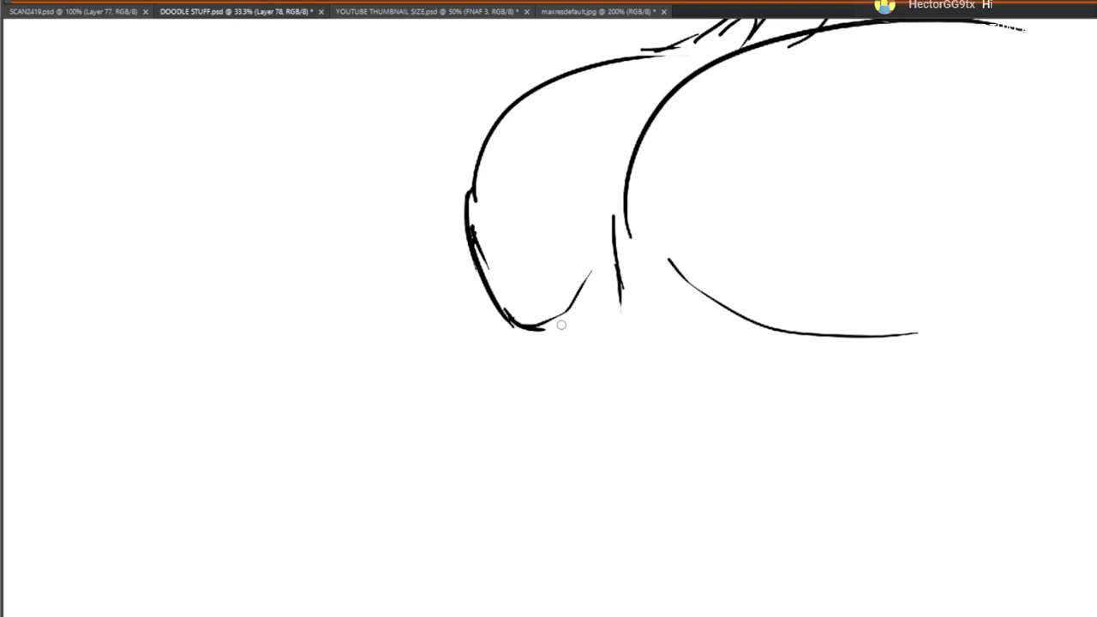
pyautogui.press('e')
pyautogui.moveTo(571, 282); pyautogui.dragTo(541, 197)
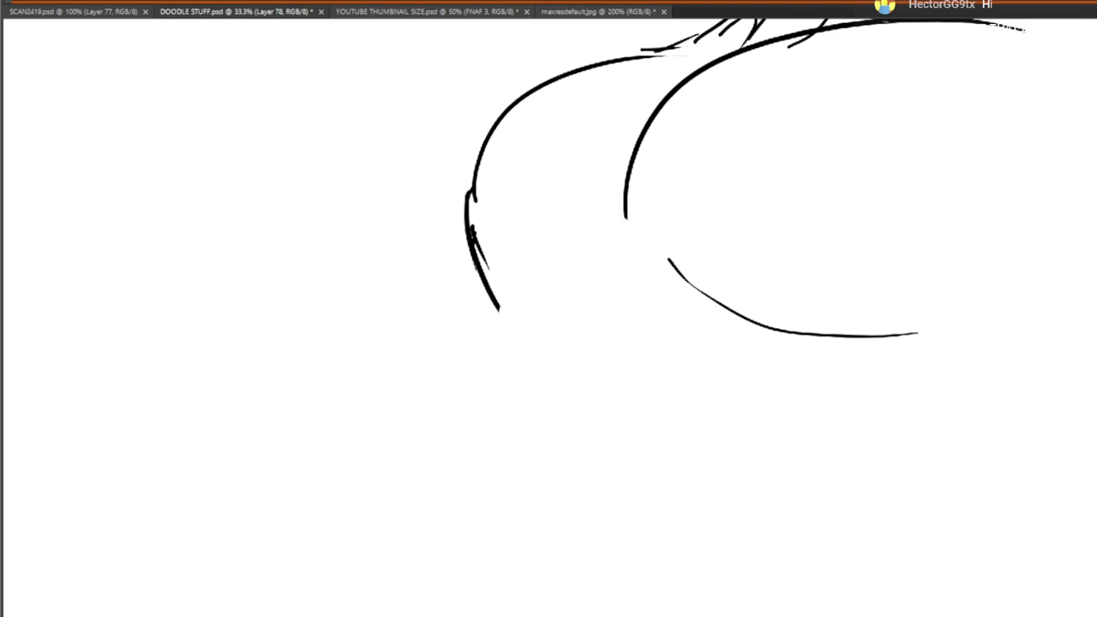
# Draw the near pec's long lower contour and outer edge arc, and add strokes for the trapezius and upper back
pyautogui.moveTo(633, 254)
pyautogui.mouseDown()
pyautogui.moveTo(575, 521)
pyautogui.moveTo(588, 458)
pyautogui.moveTo(812, 575)
pyautogui.mouseUp()
pyautogui.moveTo(864, 538); pyautogui.dragTo(773, 456)
pyautogui.click(806, 512)
pyautogui.moveTo(842, 495); pyautogui.dragTo(887, 425)
pyautogui.scroll(4, 708, 492)
pyautogui.scroll(-3, 788, 380)
pyautogui.moveTo(794, 257); pyautogui.dragTo(818, 382)
pyautogui.scroll(1, 791, 305)
pyautogui.moveTo(769, 138); pyautogui.dragTo(876, 240)
pyautogui.moveTo(404, 280); pyautogui.dragTo(474, 245)
pyautogui.moveTo(687, 308)
pyautogui.mouseDown()
pyautogui.moveTo(700, 406)
pyautogui.moveTo(649, 243)
pyautogui.moveTo(716, 203)
pyautogui.mouseUp()
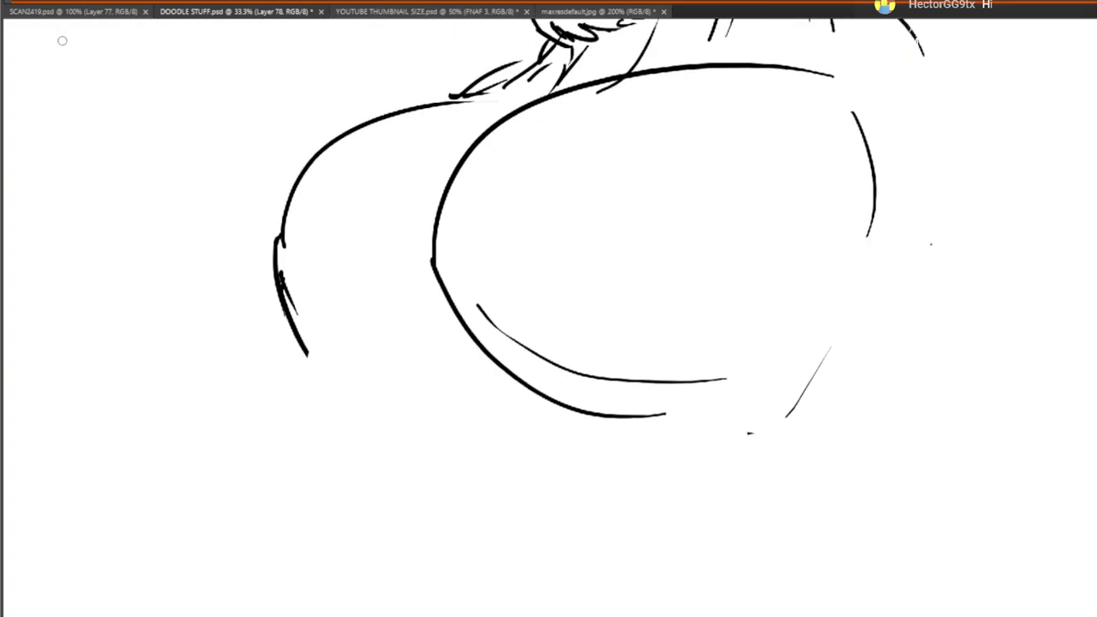
# Try to extend the far pec's underside and thicken the near pec's lower edge
pyautogui.keyDown('alt'); pyautogui.click(143, 105); pyautogui.keyUp('alt')
pyautogui.keyDown('alt'); pyautogui.click(184, 146); pyautogui.keyUp('alt')
pyautogui.moveTo(364, 256); pyautogui.dragTo(457, 365)
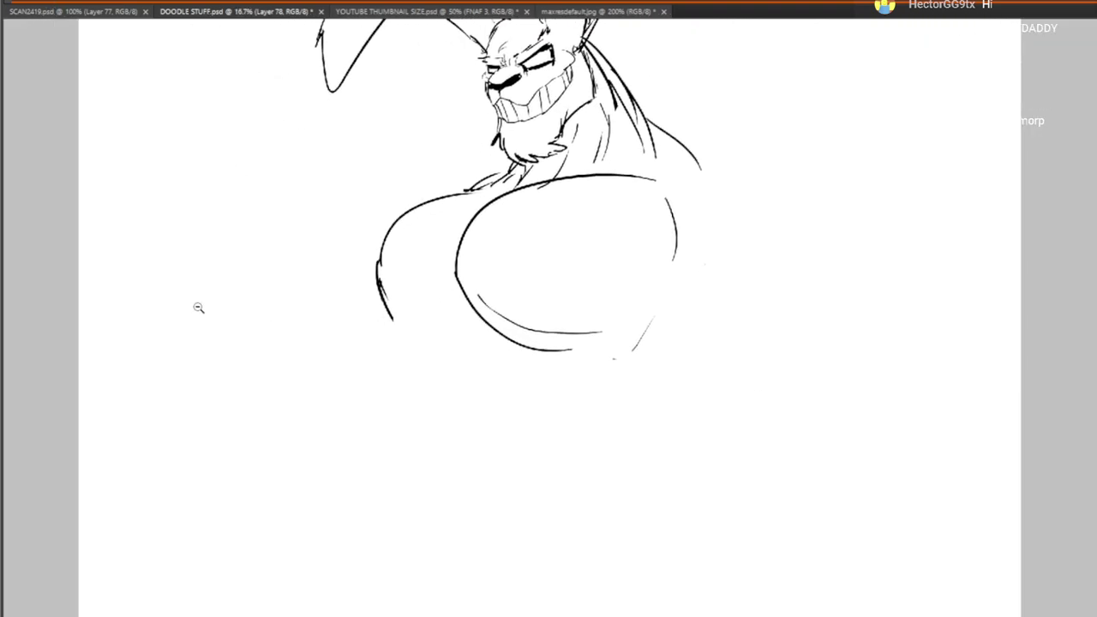
pyautogui.moveTo(406, 329); pyautogui.dragTo(429, 344)
pyautogui.moveTo(456, 273); pyautogui.dragTo(516, 349)
pyautogui.moveTo(509, 310); pyautogui.dragTo(571, 381)
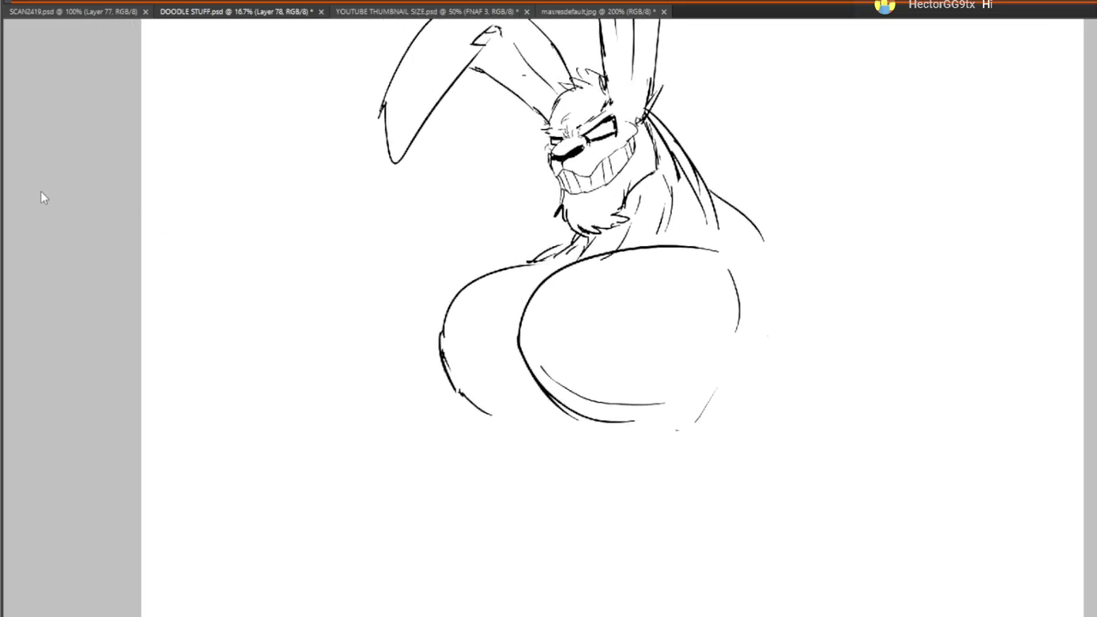
pyautogui.moveTo(566, 250)
pyautogui.mouseDown()
pyautogui.moveTo(514, 258)
pyautogui.moveTo(450, 374)
pyautogui.moveTo(468, 421)
pyautogui.moveTo(571, 411)
pyautogui.mouseUp()
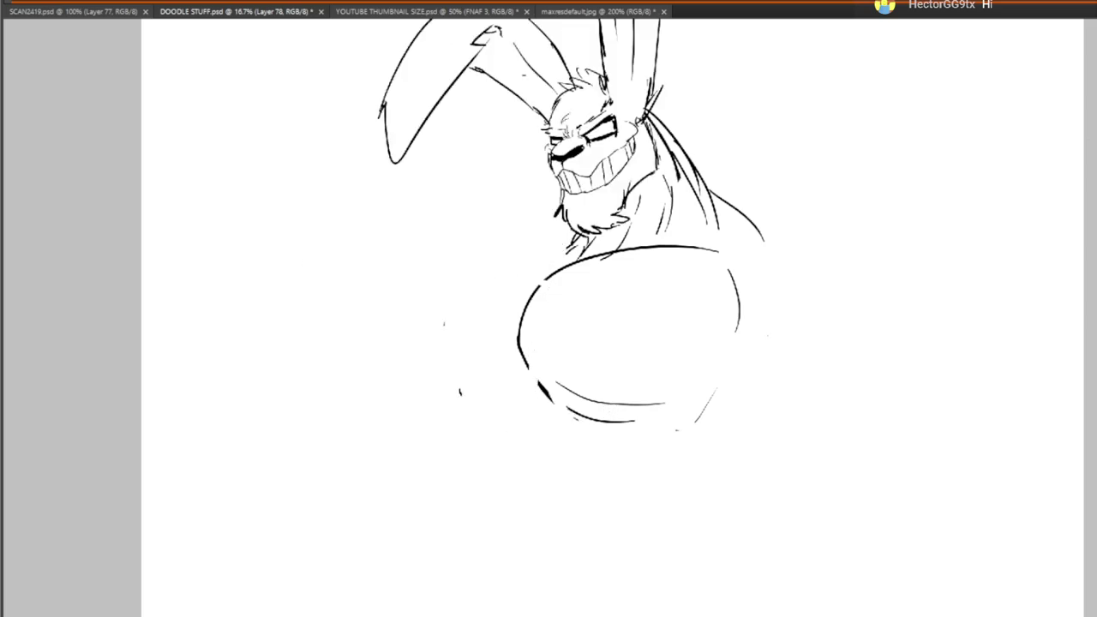
pyautogui.moveTo(482, 412); pyautogui.dragTo(460, 372)
pyautogui.hotkey('ctrl', 'alt', 'z')
pyautogui.hotkey('ctrl', 'alt', 'z')
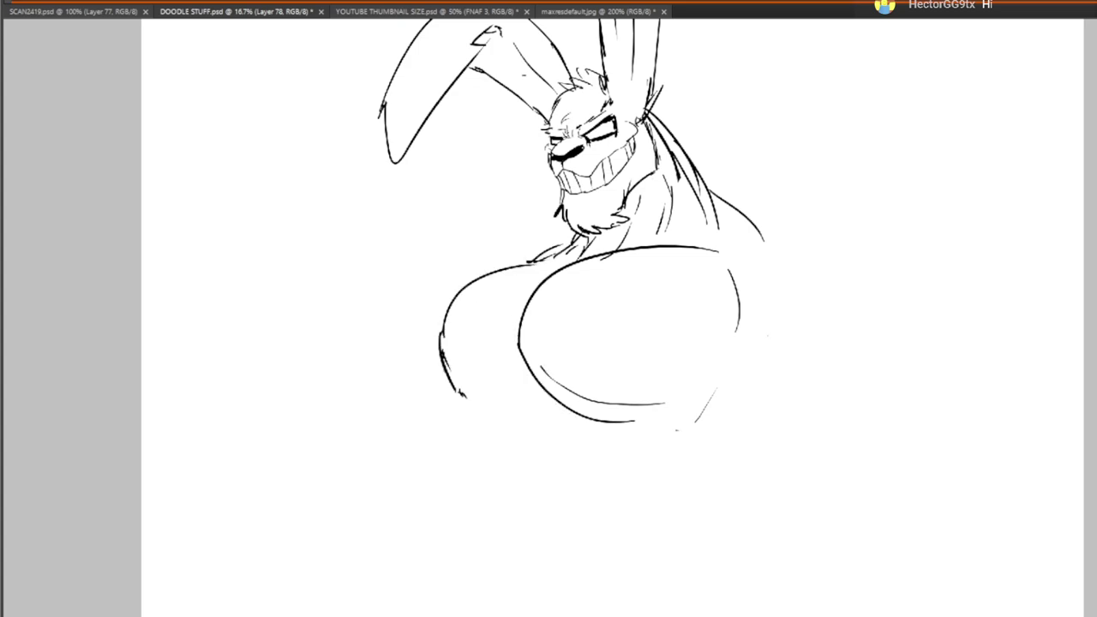
# Scale the torso sketch down slightly with Free Transform and shift it down beneath the head
pyautogui.hotkey('ctrl', 't')
pyautogui.moveTo(439, 269); pyautogui.dragTo(477, 271)
pyautogui.moveTo(719, 412); pyautogui.dragTo(705, 420)
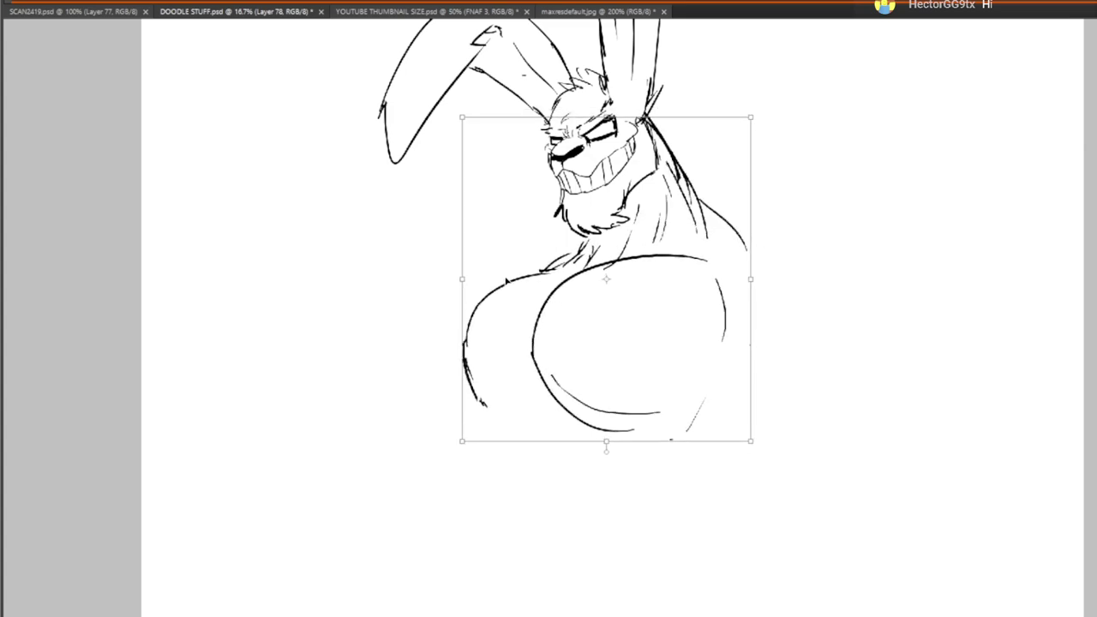
pyautogui.press('Return')
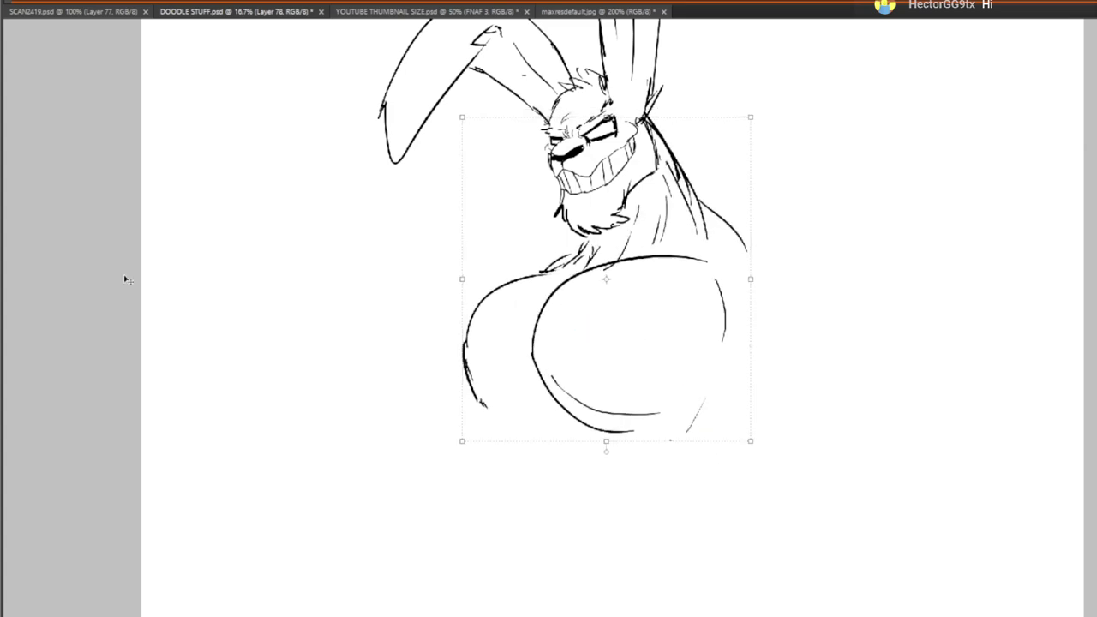
# Add strokes along the far trapezius between the chin fur and the top of the far pec
pyautogui.press('z')
pyautogui.click(588, 357)
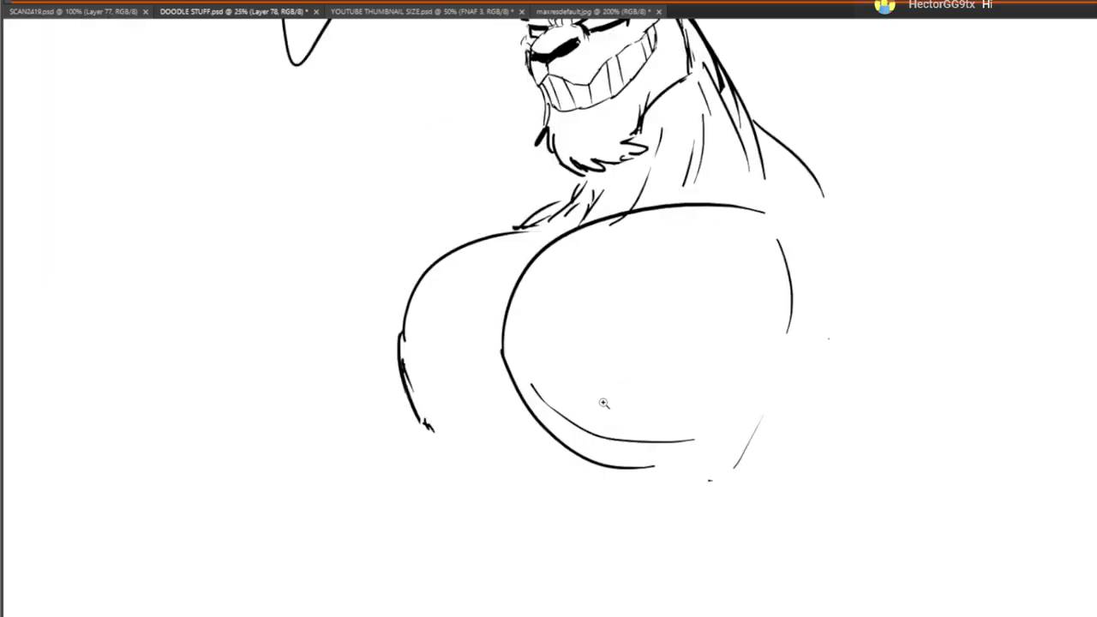
pyautogui.press('b')
pyautogui.moveTo(515, 231); pyautogui.dragTo(573, 183)
pyautogui.moveTo(551, 199); pyautogui.dragTo(576, 169)
# Draw the broad back contour curving from the near shoulder down and around toward the waist
pyautogui.press('space')
pyautogui.moveTo(749, 263)
pyautogui.mouseDown()
pyautogui.moveTo(681, 468)
pyautogui.moveTo(653, 250)
pyautogui.mouseUp()
pyautogui.moveTo(730, 192)
pyautogui.mouseDown()
pyautogui.moveTo(796, 299)
pyautogui.moveTo(803, 366)
pyautogui.mouseUp()
pyautogui.press('space')
pyautogui.moveTo(705, 406); pyautogui.dragTo(697, 327)
pyautogui.moveTo(776, 200); pyautogui.dragTo(685, 461)
pyautogui.press('space')
pyautogui.moveTo(661, 399); pyautogui.dragTo(749, 293)
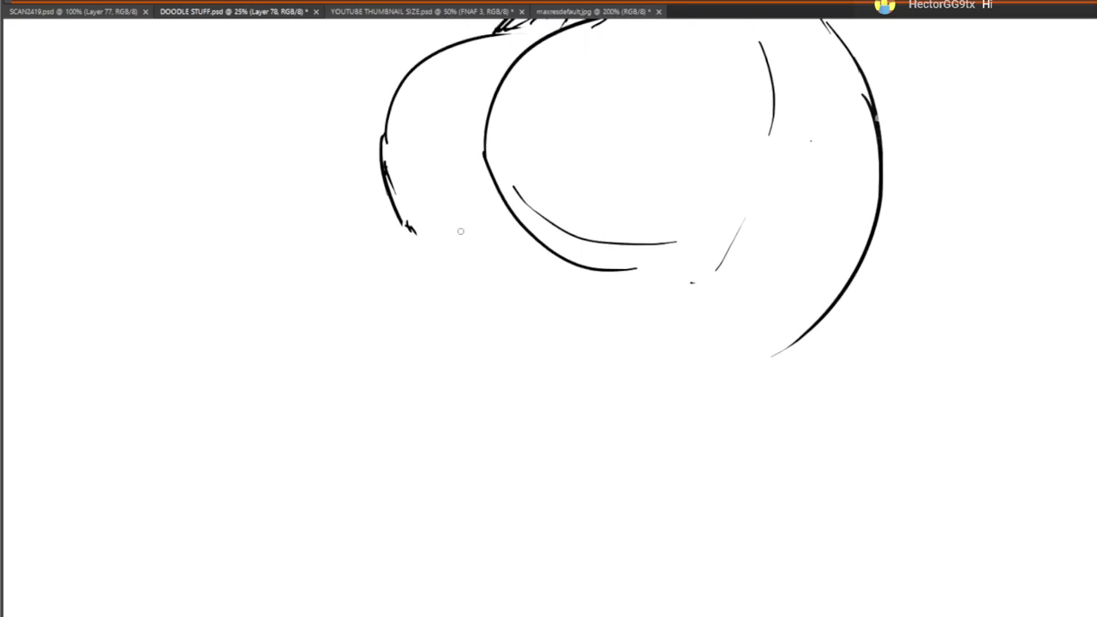
# Add short furry strokes along the underside of the far pec
pyautogui.moveTo(415, 228); pyautogui.dragTo(435, 243)
pyautogui.moveTo(436, 239); pyautogui.dragTo(458, 252)
pyautogui.press('space')
pyautogui.moveTo(717, 216)
pyautogui.mouseDown()
pyautogui.moveTo(874, 519)
pyautogui.moveTo(911, 266)
pyautogui.moveTo(845, 317)
pyautogui.mouseUp()
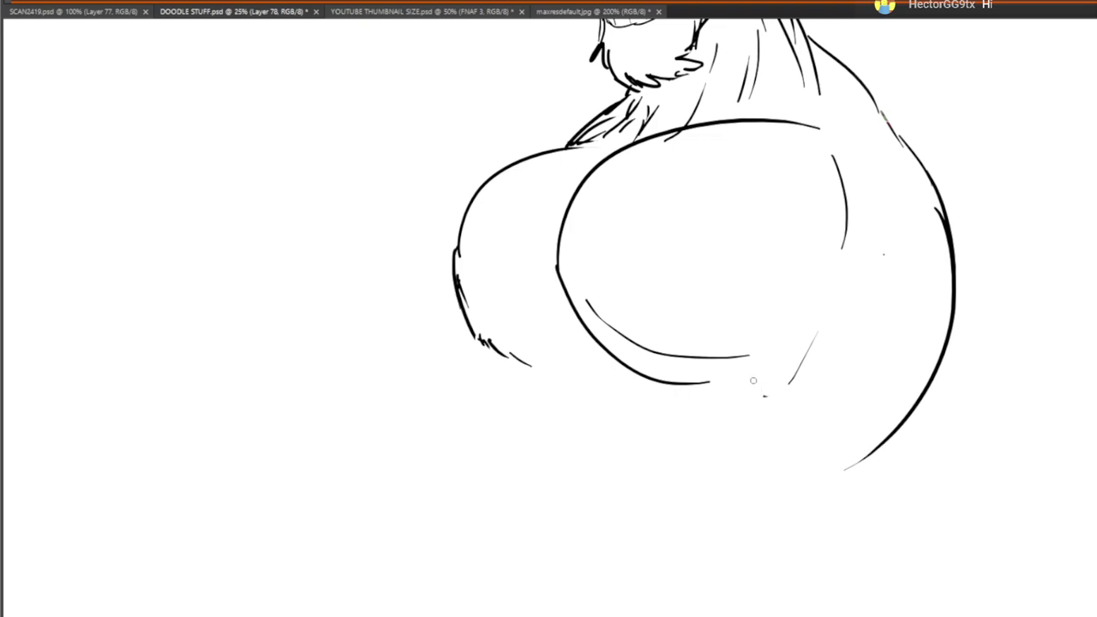
# Draw the far and near upper abdominal curves beneath the pecs, with a short crease between them
pyautogui.moveTo(725, 363); pyautogui.dragTo(750, 316)
pyautogui.moveTo(574, 277)
pyautogui.mouseDown()
pyautogui.moveTo(596, 317)
pyautogui.moveTo(670, 382)
pyautogui.mouseUp()
pyautogui.moveTo(708, 360); pyautogui.dragTo(706, 379)
pyautogui.moveTo(538, 307)
pyautogui.mouseDown()
pyautogui.moveTo(621, 366)
pyautogui.moveTo(664, 473)
pyautogui.moveTo(816, 420)
pyautogui.mouseUp()
pyautogui.hotkey('ctrl', 'z')
pyautogui.hotkey('ctrl', 'z')
pyautogui.moveTo(678, 350); pyautogui.dragTo(762, 428)
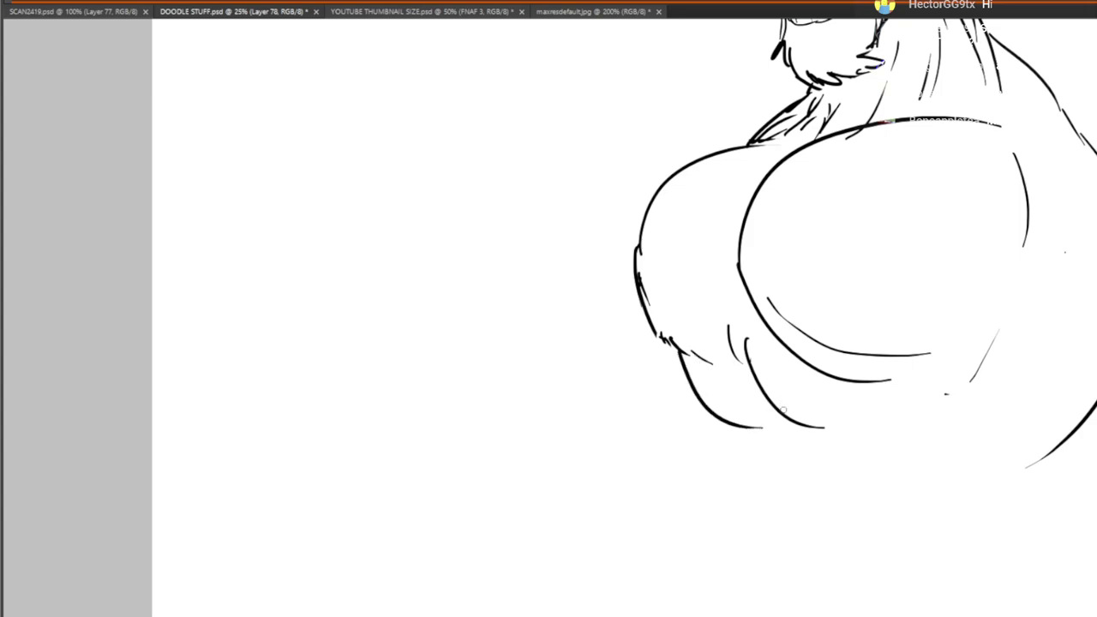
pyautogui.moveTo(746, 338)
pyautogui.mouseDown()
pyautogui.moveTo(807, 444)
pyautogui.moveTo(836, 448)
pyautogui.mouseUp()
pyautogui.moveTo(919, 414); pyautogui.dragTo(908, 432)
pyautogui.moveTo(814, 417); pyautogui.dragTo(642, 398)
# Erase the near pec's duplicate inner underside line and trim the stray stroke beside the near upper abdominal curve
pyautogui.press('e')
pyautogui.moveTo(594, 279)
pyautogui.mouseDown()
pyautogui.moveTo(629, 311)
pyautogui.moveTo(802, 344)
pyautogui.moveTo(823, 316)
pyautogui.mouseUp()
pyautogui.scroll(-1, 674, 399)
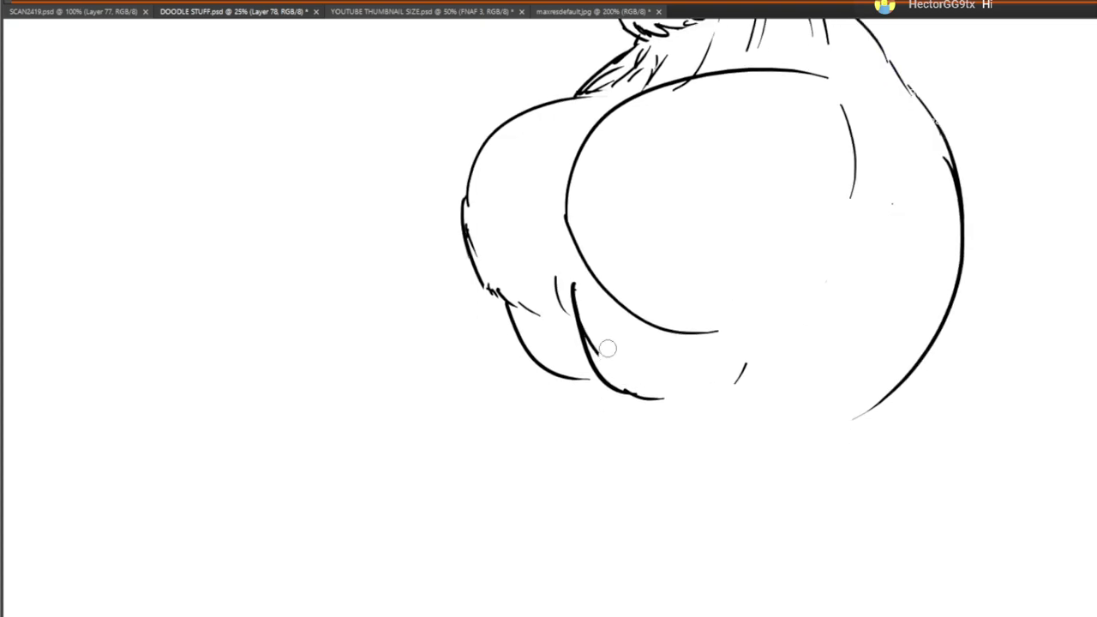
pyautogui.moveTo(601, 325); pyautogui.dragTo(550, 267)
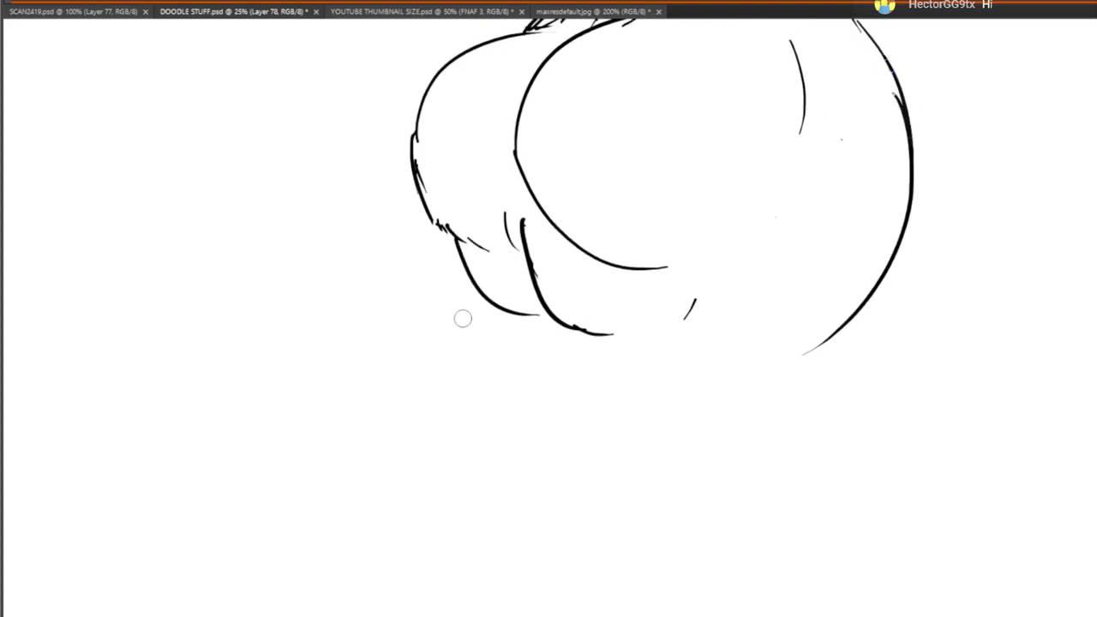
# Draw the middle and lower abdominal segment lines and continue the back contour into the waist and hip
pyautogui.press('b')
pyautogui.moveTo(549, 314); pyautogui.dragTo(542, 403)
pyautogui.moveTo(643, 394); pyautogui.dragTo(620, 426)
pyautogui.moveTo(495, 314); pyautogui.dragTo(485, 379)
pyautogui.moveTo(514, 422); pyautogui.dragTo(555, 354)
pyautogui.moveTo(572, 340); pyautogui.dragTo(524, 404)
pyautogui.moveTo(521, 332); pyautogui.dragTo(462, 371)
pyautogui.moveTo(593, 347)
pyautogui.mouseDown()
pyautogui.moveTo(540, 404)
pyautogui.moveTo(476, 548)
pyautogui.mouseUp()
pyautogui.moveTo(635, 378)
pyautogui.mouseDown()
pyautogui.moveTo(574, 568)
pyautogui.moveTo(634, 360)
pyautogui.mouseUp()
pyautogui.moveTo(733, 416)
pyautogui.mouseDown()
pyautogui.moveTo(787, 275)
pyautogui.moveTo(650, 377)
pyautogui.mouseUp()
pyautogui.moveTo(762, 336)
pyautogui.mouseDown()
pyautogui.moveTo(710, 383)
pyautogui.moveTo(645, 474)
pyautogui.mouseUp()
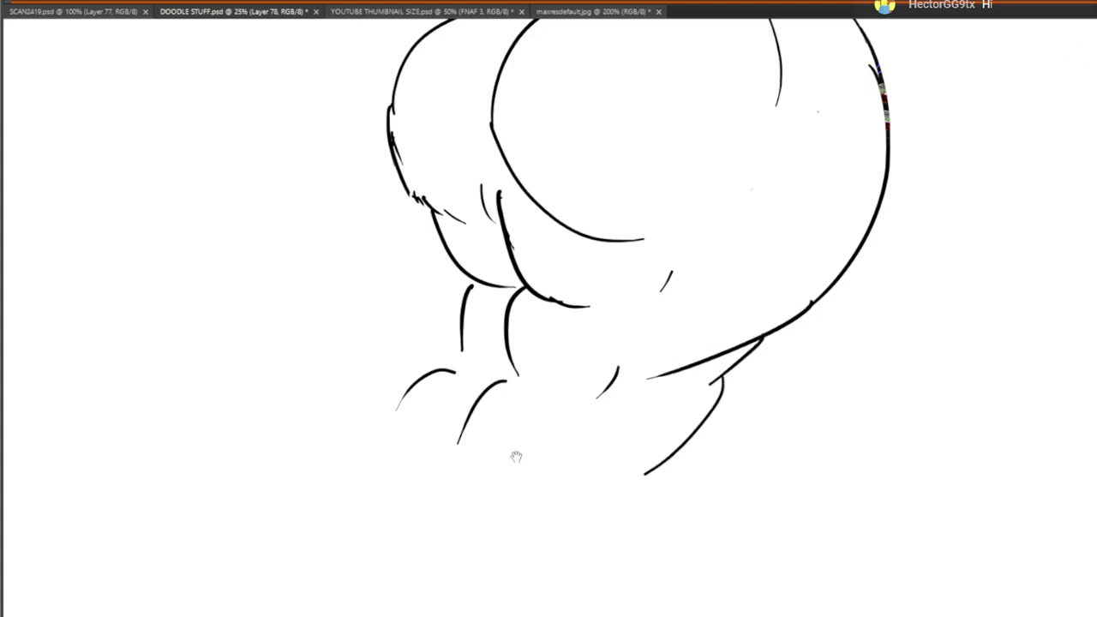
# Outline the far side of the abdomen, add a lower abdominal crease, and extend the hip contour downward
pyautogui.moveTo(595, 434); pyautogui.dragTo(689, 357)
pyautogui.moveTo(738, 392); pyautogui.dragTo(703, 413)
pyautogui.moveTo(541, 411); pyautogui.dragTo(802, 321)
pyautogui.moveTo(757, 239); pyautogui.dragTo(718, 309)
pyautogui.moveTo(883, 328); pyautogui.dragTo(838, 365)
pyautogui.moveTo(688, 305)
pyautogui.mouseDown()
pyautogui.moveTo(696, 285)
pyautogui.moveTo(763, 237)
pyautogui.mouseUp()
pyautogui.moveTo(746, 238)
pyautogui.mouseDown()
pyautogui.moveTo(765, 170)
pyautogui.moveTo(747, 330)
pyautogui.moveTo(713, 317)
pyautogui.moveTo(714, 295)
pyautogui.mouseUp()
pyautogui.moveTo(816, 364); pyautogui.dragTo(579, 609)
pyautogui.moveTo(673, 561)
pyautogui.mouseDown()
pyautogui.moveTo(795, 290)
pyautogui.moveTo(940, 79)
pyautogui.mouseUp()
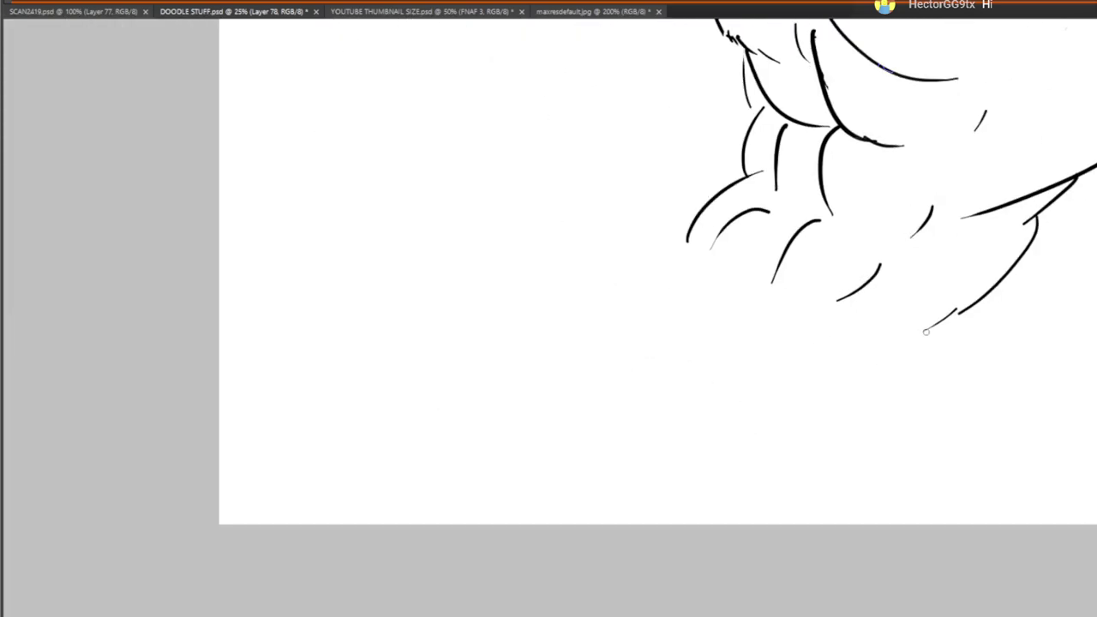
pyautogui.moveTo(967, 302); pyautogui.dragTo(876, 358)
pyautogui.moveTo(854, 322); pyautogui.dragTo(673, 571)
pyautogui.moveTo(797, 339)
pyautogui.mouseDown()
pyautogui.moveTo(729, 554)
pyautogui.moveTo(806, 426)
pyautogui.mouseUp()
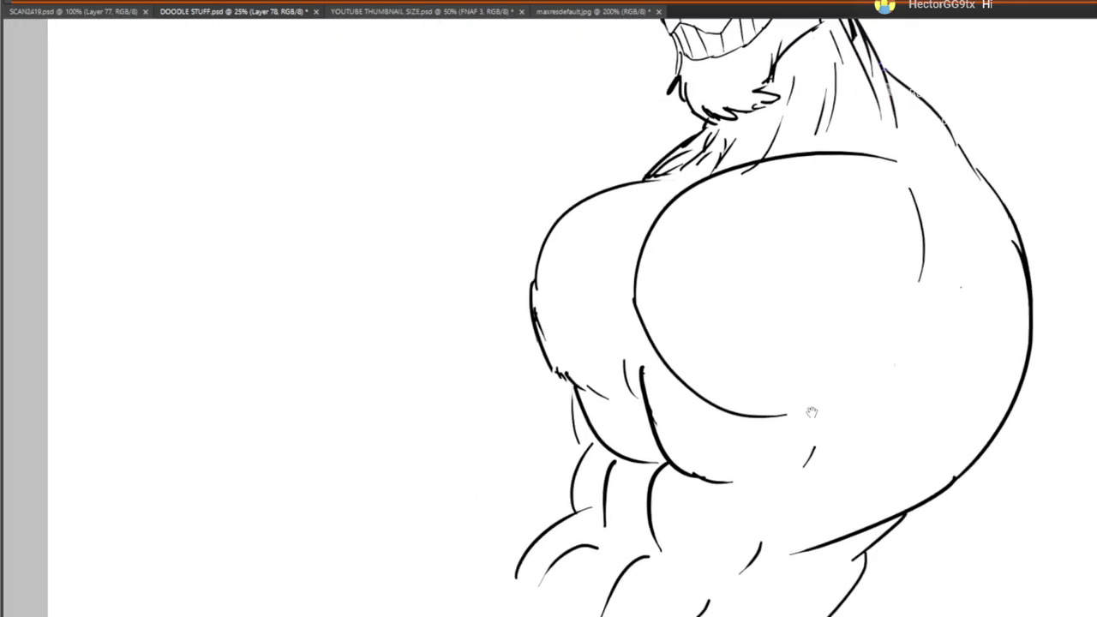
# Thicken the near pec's lower edge and extend its underside in a crease rising toward the armpit
pyautogui.moveTo(641, 296); pyautogui.dragTo(705, 387)
pyautogui.moveTo(676, 371); pyautogui.dragTo(744, 389)
pyautogui.moveTo(745, 392); pyautogui.dragTo(797, 411)
pyautogui.moveTo(821, 415); pyautogui.dragTo(894, 368)
pyautogui.moveTo(867, 306); pyautogui.dragTo(783, 266)
# Erase the overlapping lines where the far pec's underside meets the upper abdominal curve
pyautogui.press('e')
pyautogui.moveTo(563, 259); pyautogui.dragTo(581, 311)
pyautogui.moveTo(620, 379); pyautogui.dragTo(661, 368)
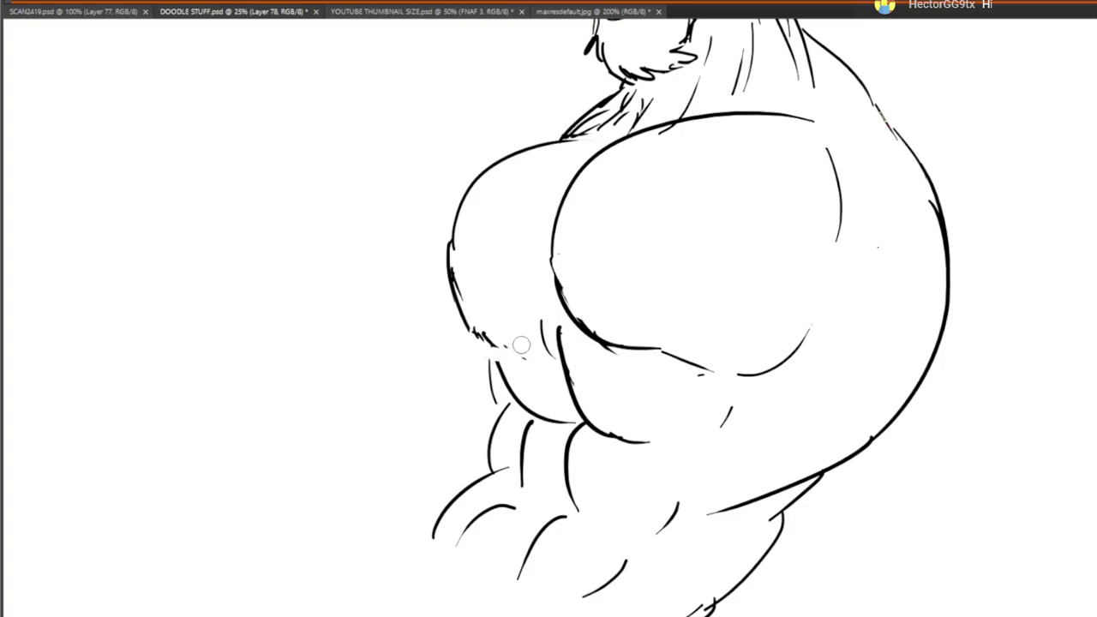
pyautogui.moveTo(662, 190)
pyautogui.mouseDown()
pyautogui.moveTo(671, 358)
pyautogui.moveTo(632, 386)
pyautogui.mouseUp()
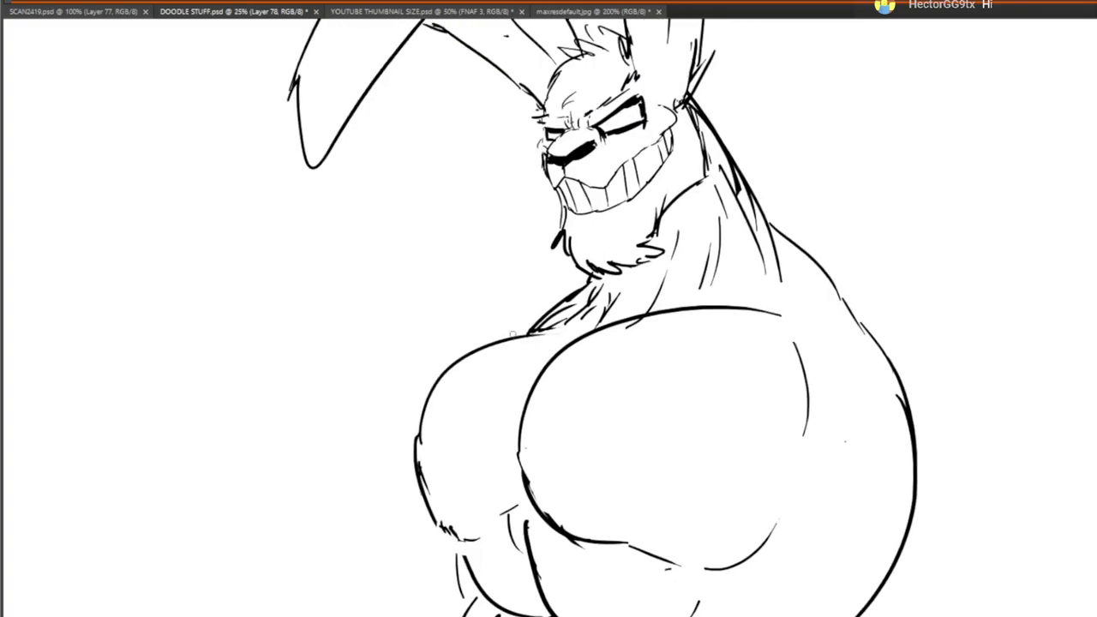
# Draw a heavier outer contour over the top of the far pec up to the neck
pyautogui.moveTo(423, 420); pyautogui.dragTo(579, 310)
pyautogui.moveTo(552, 419)
pyautogui.mouseDown()
pyautogui.moveTo(617, 120)
pyautogui.moveTo(677, 3)
pyautogui.mouseUp()
pyautogui.moveTo(508, 224)
pyautogui.mouseDown()
pyautogui.moveTo(594, 371)
pyautogui.moveTo(367, 319)
pyautogui.moveTo(334, 469)
pyautogui.moveTo(390, 438)
pyautogui.mouseUp()
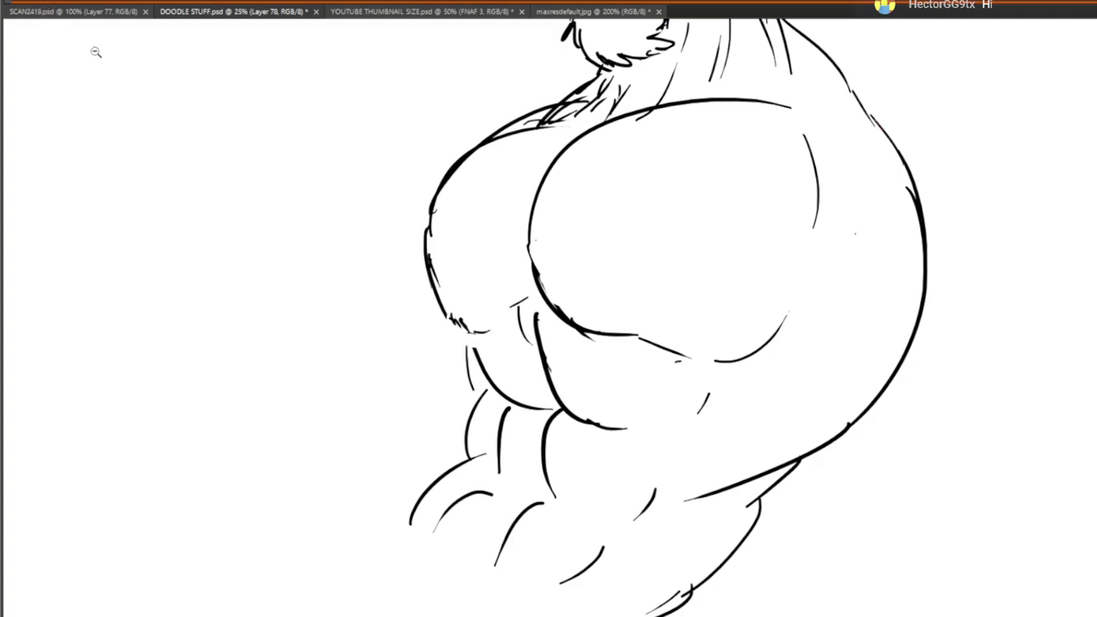
pyautogui.scroll(-2, 154, 138)
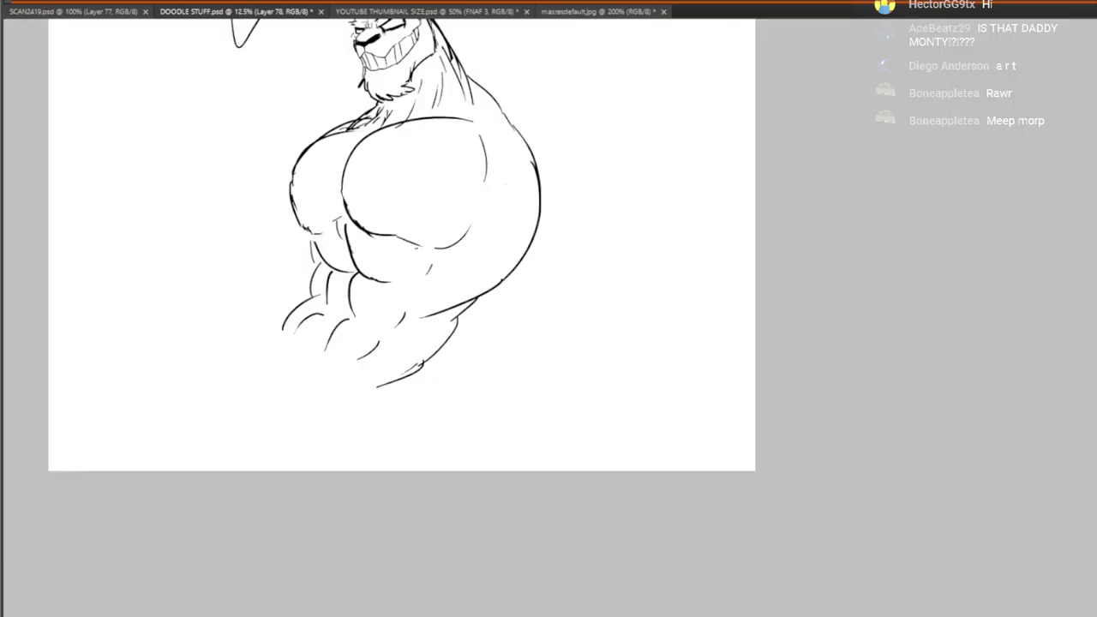
pyautogui.moveTo(795, 295); pyautogui.dragTo(937, 348)
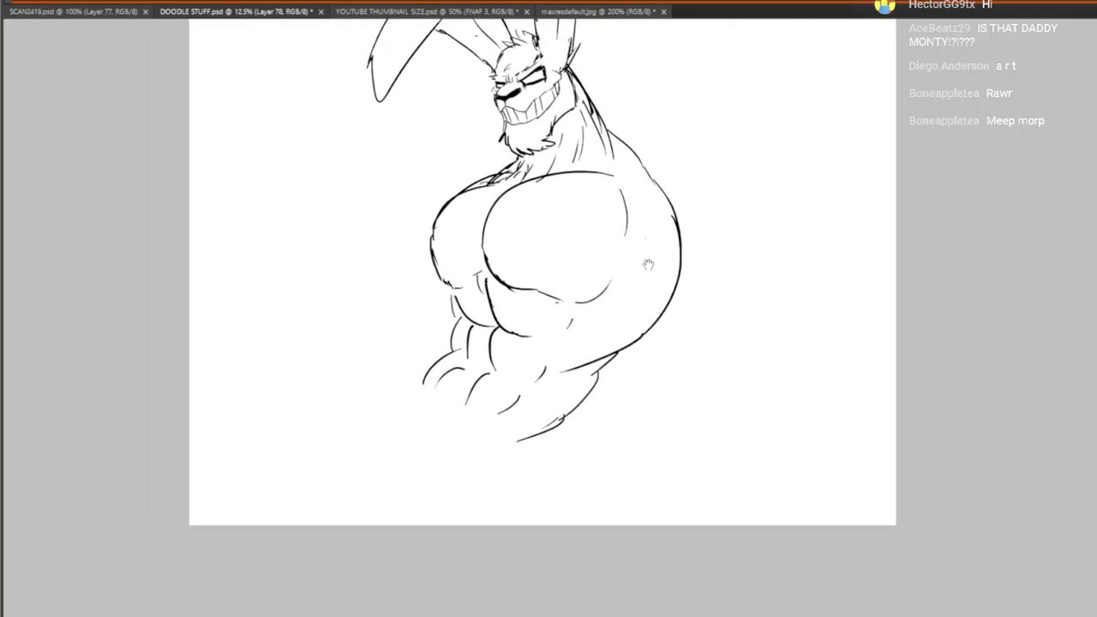
pyautogui.moveTo(350, 317)
pyautogui.mouseDown()
pyautogui.moveTo(397, 276)
pyautogui.moveTo(412, 355)
pyautogui.moveTo(457, 296)
pyautogui.mouseUp()
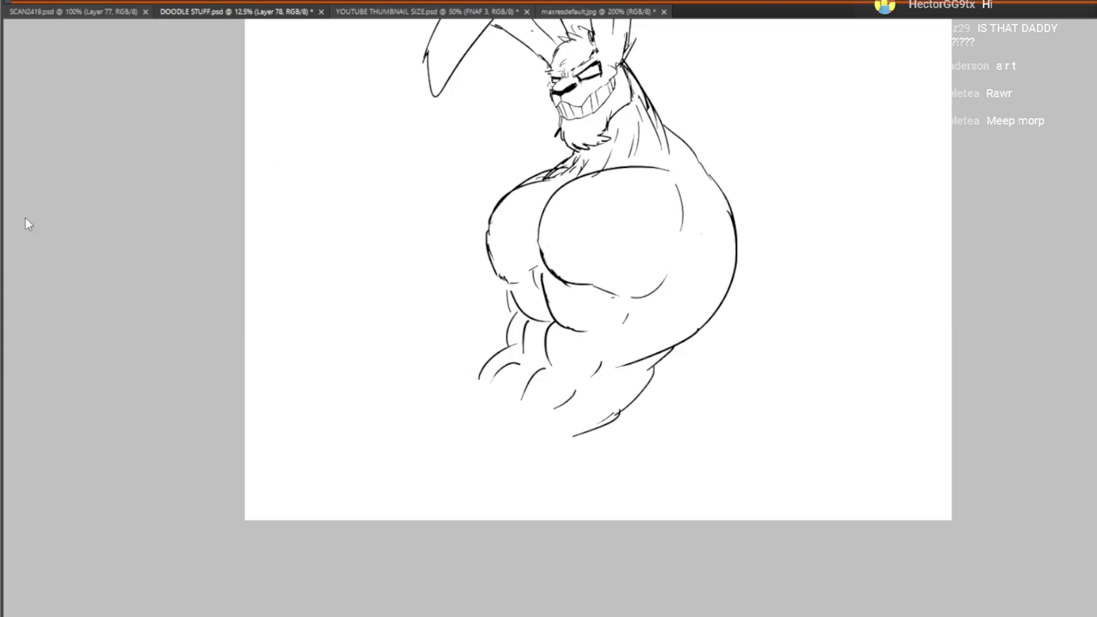
# Draw the near shoulder, upper arm and armpit curves, and add an outer contour down the back of the neck
pyautogui.moveTo(659, 289); pyautogui.dragTo(733, 312)
pyautogui.moveTo(709, 157)
pyautogui.mouseDown()
pyautogui.moveTo(775, 269)
pyautogui.moveTo(804, 353)
pyautogui.mouseUp()
pyautogui.moveTo(698, 323); pyautogui.dragTo(725, 364)
pyautogui.moveTo(699, 205); pyautogui.dragTo(742, 239)
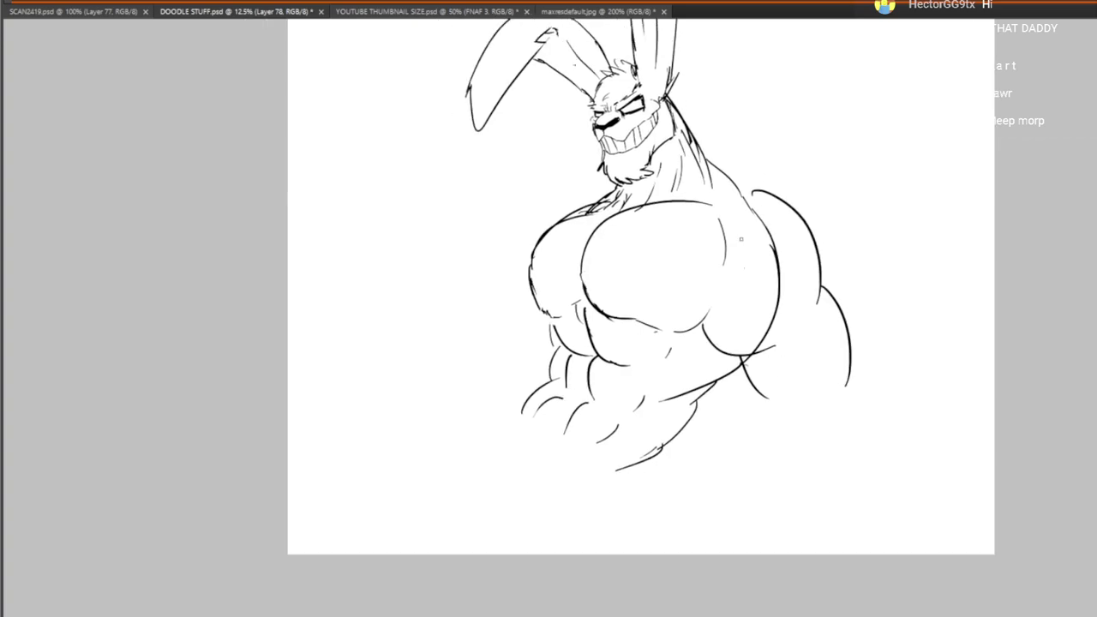
pyautogui.moveTo(674, 84); pyautogui.dragTo(731, 172)
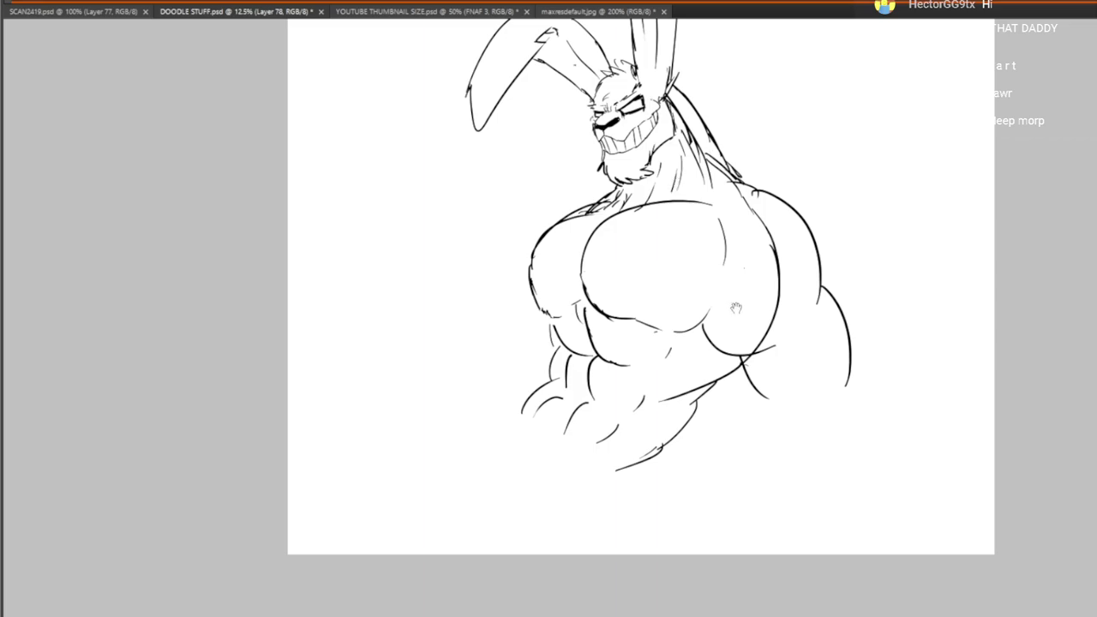
# Draw the near forearm's outer and inner contours leading down to the wrist
pyautogui.moveTo(735, 309); pyautogui.dragTo(735, 257)
pyautogui.moveTo(762, 353); pyautogui.dragTo(806, 409)
pyautogui.moveTo(850, 294)
pyautogui.mouseDown()
pyautogui.moveTo(883, 339)
pyautogui.moveTo(889, 406)
pyautogui.mouseUp()
pyautogui.moveTo(816, 413)
pyautogui.mouseDown()
pyautogui.moveTo(819, 398)
pyautogui.moveTo(828, 416)
pyautogui.mouseUp()
pyautogui.moveTo(811, 402); pyautogui.dragTo(854, 427)
# Draw the near hand resting flat on the ground with pointed, clawed fingers
pyautogui.moveTo(912, 397); pyautogui.dragTo(960, 401)
pyautogui.moveTo(914, 432); pyautogui.dragTo(974, 416)
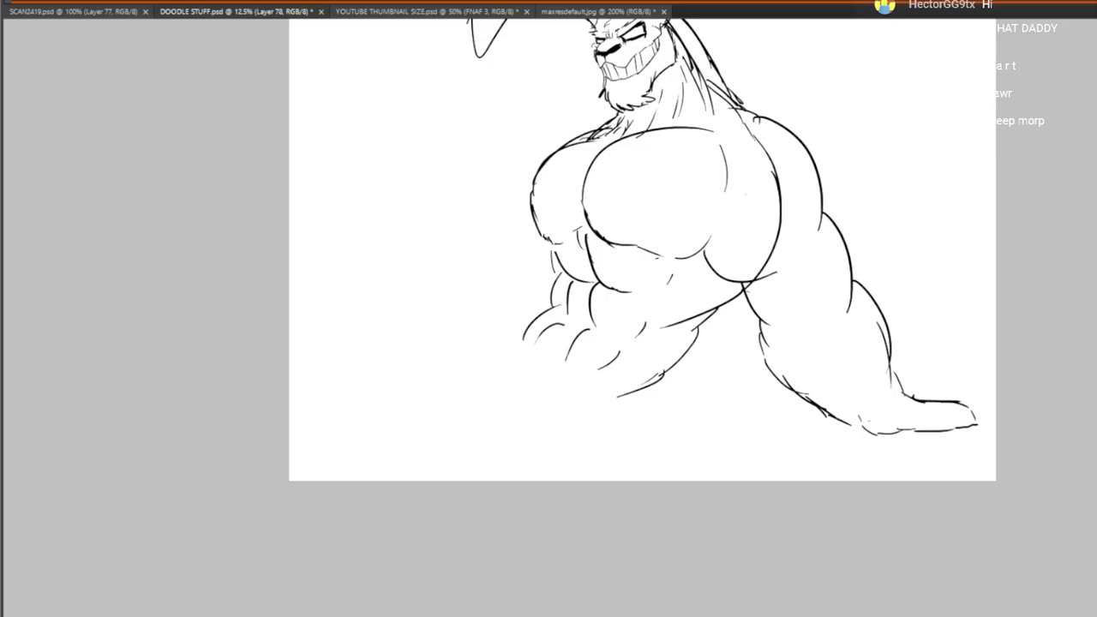
pyautogui.moveTo(967, 403)
pyautogui.mouseDown()
pyautogui.moveTo(991, 420)
pyautogui.moveTo(975, 424)
pyautogui.mouseUp()
pyautogui.moveTo(933, 383); pyautogui.dragTo(983, 368)
# Extend the near hip and thigh contour down toward the lower edge of the canvas
pyautogui.moveTo(704, 368); pyautogui.dragTo(605, 425)
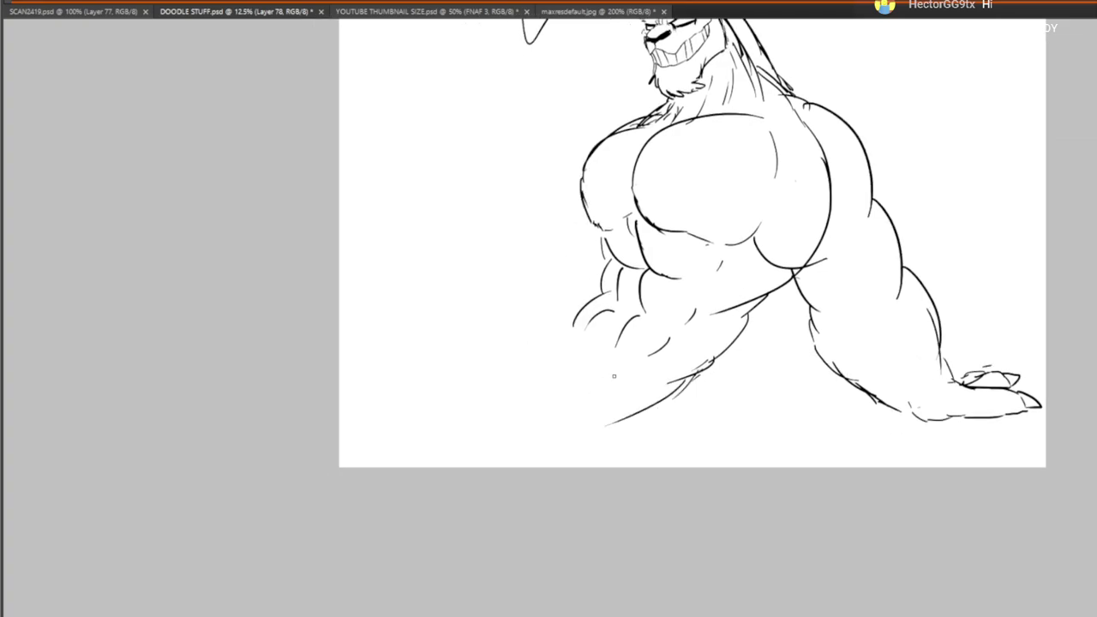
pyautogui.moveTo(579, 293); pyautogui.dragTo(566, 440)
pyautogui.moveTo(766, 451); pyautogui.dragTo(734, 358)
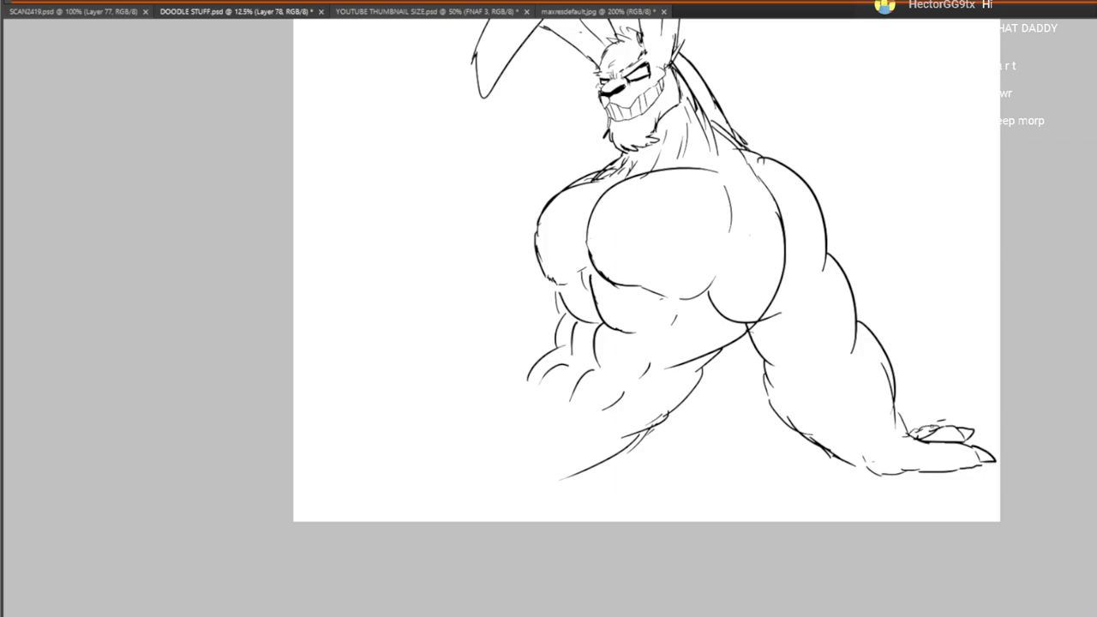
# Erase the old back contour inside the near arm, the inner neck lines, and part of the shoulder outline
pyautogui.moveTo(831, 336); pyautogui.dragTo(790, 352)
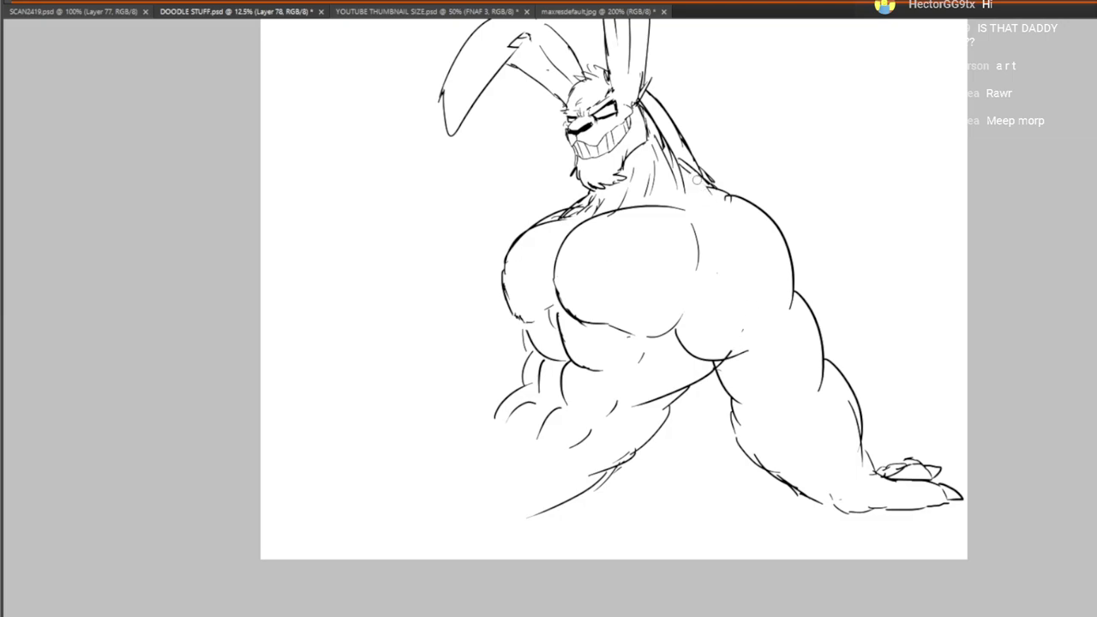
pyautogui.moveTo(672, 178)
pyautogui.mouseDown()
pyautogui.moveTo(688, 170)
pyautogui.moveTo(697, 181)
pyautogui.moveTo(678, 191)
pyautogui.mouseUp()
pyautogui.moveTo(746, 198); pyautogui.dragTo(769, 247)
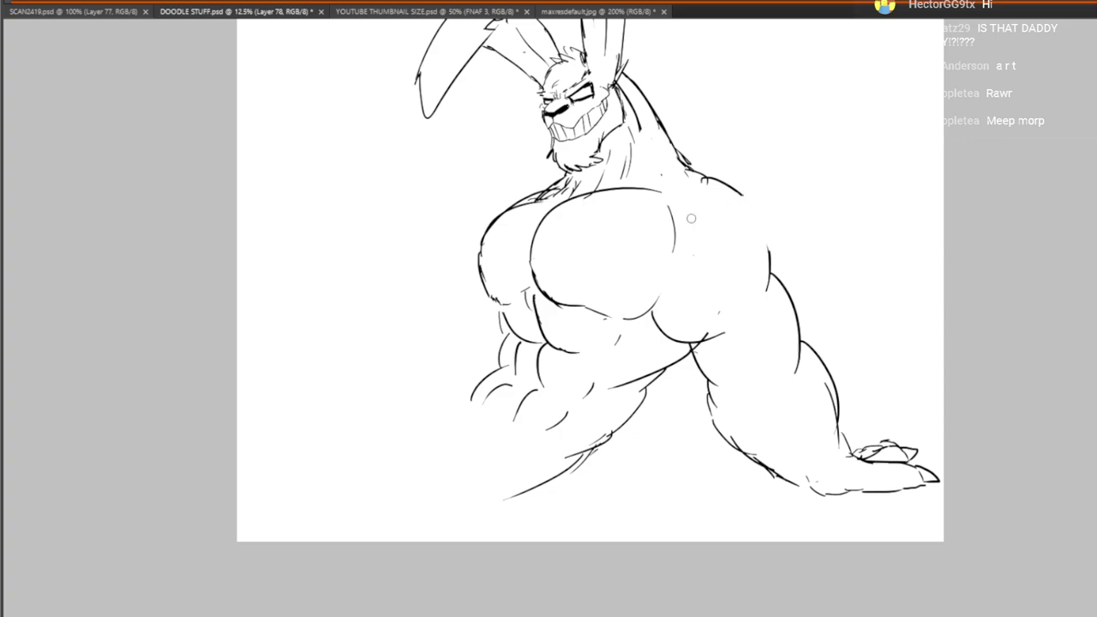
# Redraw the near shoulder with fur tufts and muscle strokes, and draw jagged torn edges around the upper arm
pyautogui.moveTo(733, 185)
pyautogui.mouseDown()
pyautogui.moveTo(778, 218)
pyautogui.moveTo(771, 245)
pyautogui.mouseUp()
pyautogui.moveTo(656, 301)
pyautogui.mouseDown()
pyautogui.moveTo(653, 259)
pyautogui.moveTo(734, 262)
pyautogui.moveTo(736, 273)
pyautogui.mouseUp()
pyautogui.moveTo(720, 259); pyautogui.dragTo(733, 283)
pyautogui.moveTo(727, 274); pyautogui.dragTo(735, 297)
pyautogui.moveTo(715, 357); pyautogui.dragTo(692, 303)
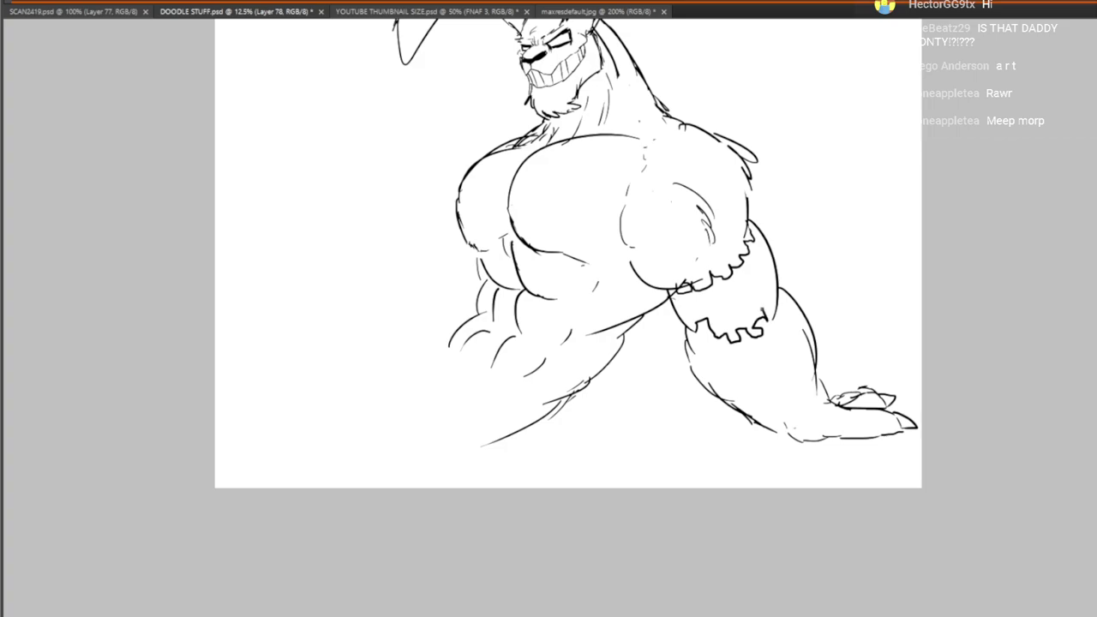
# Add spiky fur tufts along both sides of the near forearm and rough strokes under the wrist and hand
pyautogui.moveTo(670, 343)
pyautogui.mouseDown()
pyautogui.moveTo(735, 408)
pyautogui.moveTo(808, 438)
pyautogui.mouseUp()
pyautogui.moveTo(787, 267); pyautogui.dragTo(796, 302)
pyautogui.moveTo(797, 296); pyautogui.dragTo(826, 373)
pyautogui.moveTo(810, 321); pyautogui.dragTo(816, 341)
pyautogui.moveTo(817, 367); pyautogui.dragTo(820, 397)
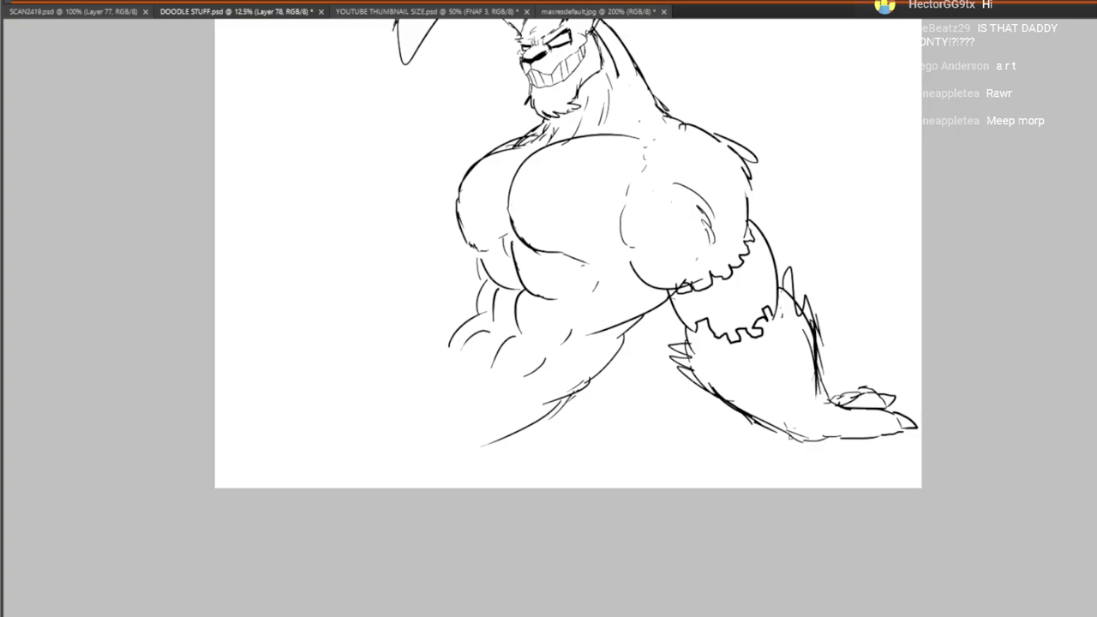
pyautogui.moveTo(770, 428)
pyautogui.mouseDown()
pyautogui.moveTo(805, 444)
pyautogui.moveTo(882, 439)
pyautogui.mouseUp()
pyautogui.moveTo(771, 432); pyautogui.dragTo(799, 440)
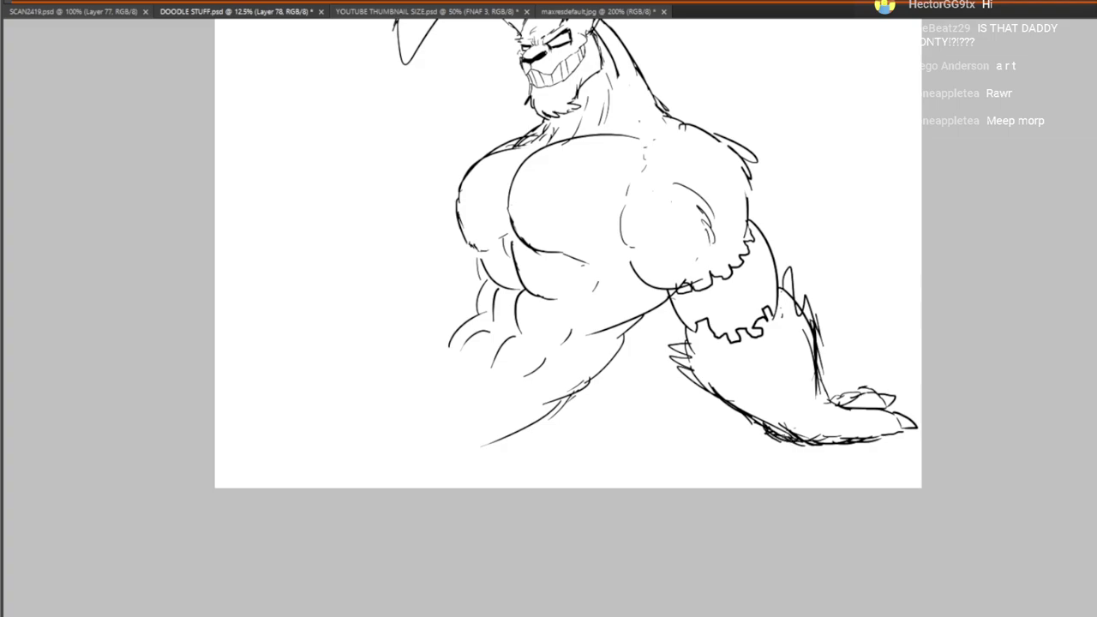
# Add chest fur tufts over the upper inner part of the near pec below the neck
pyautogui.moveTo(499, 217)
pyautogui.mouseDown()
pyautogui.moveTo(509, 241)
pyautogui.moveTo(575, 243)
pyautogui.moveTo(599, 318)
pyautogui.mouseUp()
pyautogui.moveTo(606, 276); pyautogui.dragTo(588, 310)
pyautogui.moveTo(610, 290); pyautogui.dragTo(598, 322)
pyautogui.moveTo(672, 244); pyautogui.dragTo(634, 254)
pyautogui.moveTo(654, 258); pyautogui.dragTo(632, 302)
pyautogui.moveTo(643, 281); pyautogui.dragTo(621, 307)
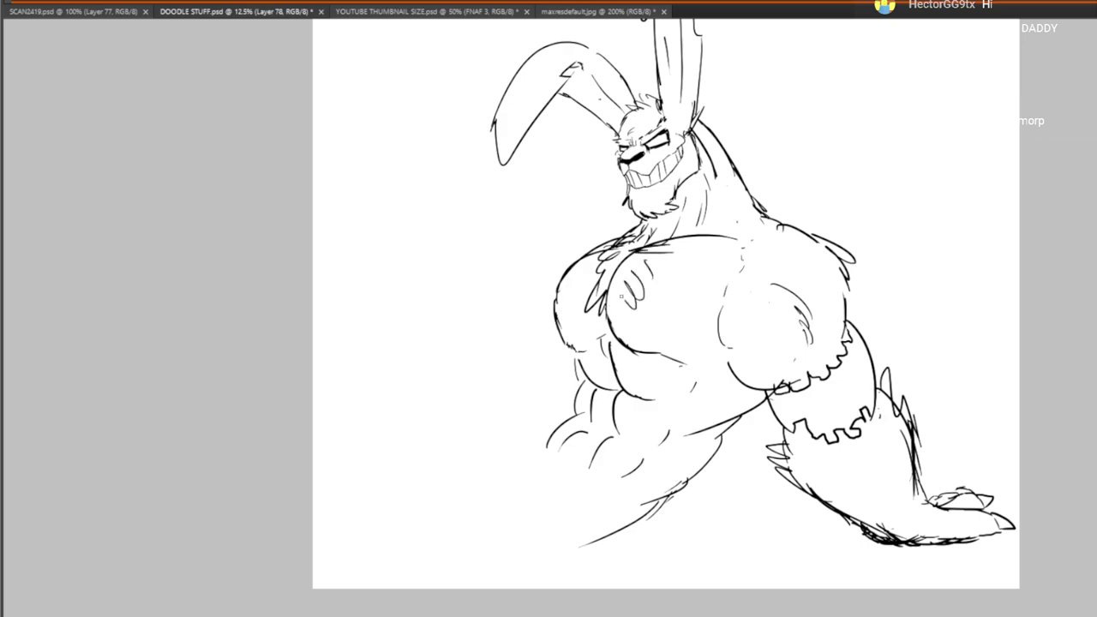
# Extend the spiky chest fur down between the pecs and add rough fur strokes along the collar below the neck
pyautogui.moveTo(603, 252); pyautogui.dragTo(583, 274)
pyautogui.moveTo(600, 262)
pyautogui.mouseDown()
pyautogui.moveTo(588, 290)
pyautogui.moveTo(595, 324)
pyautogui.mouseUp()
pyautogui.moveTo(602, 308); pyautogui.dragTo(588, 345)
pyautogui.moveTo(609, 334); pyautogui.dragTo(607, 363)
pyautogui.moveTo(602, 346); pyautogui.dragTo(594, 356)
pyautogui.moveTo(641, 238); pyautogui.dragTo(607, 248)
pyautogui.moveTo(657, 237); pyautogui.dragTo(627, 244)
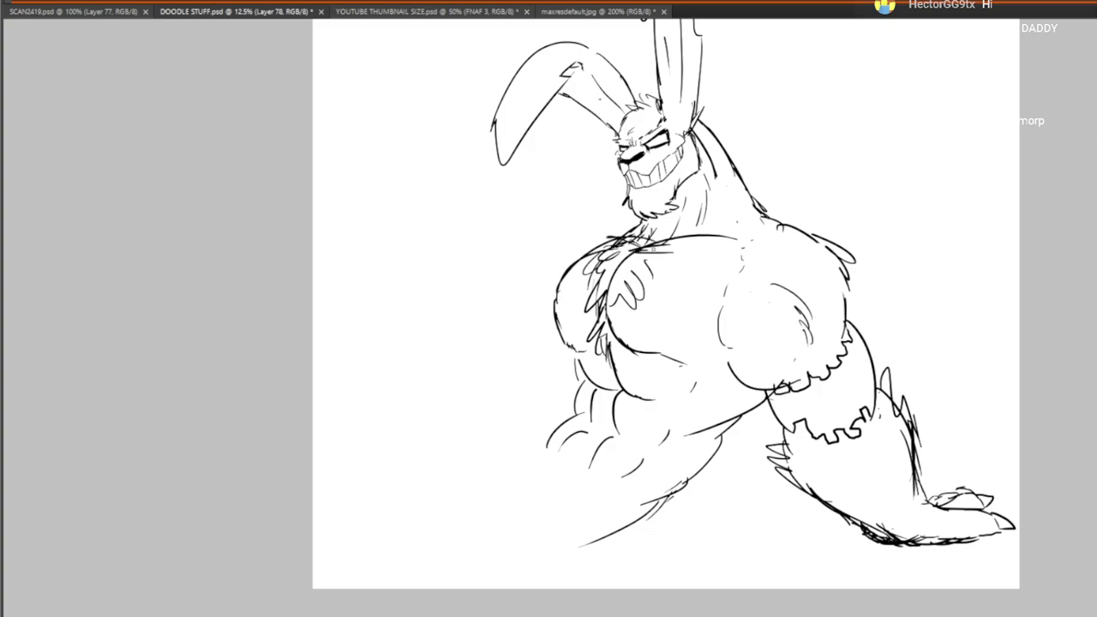
pyautogui.moveTo(643, 200); pyautogui.dragTo(631, 226)
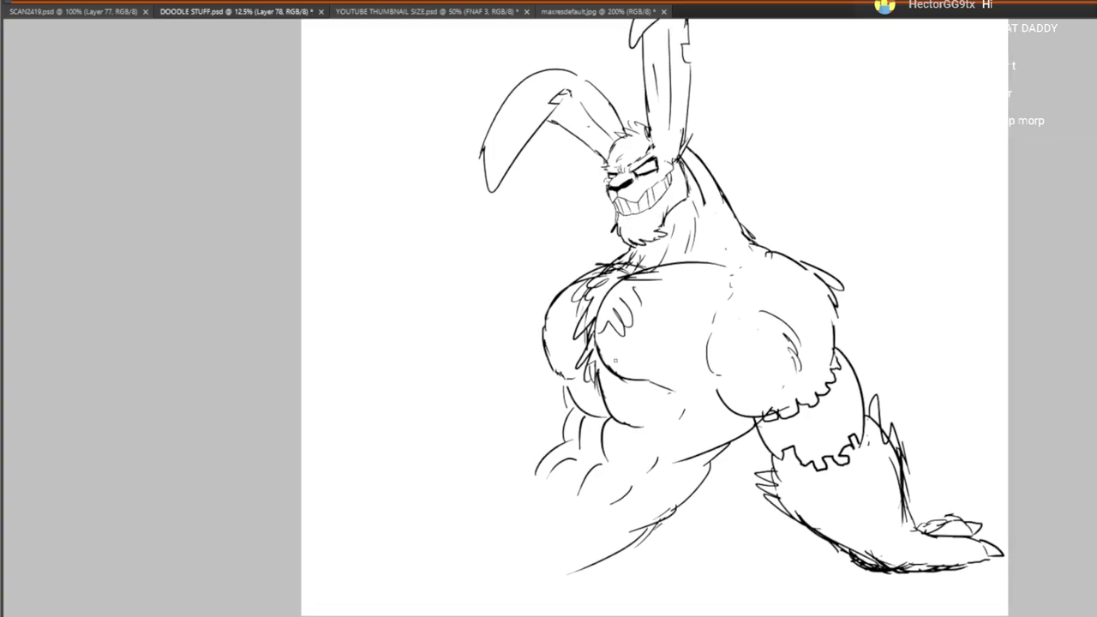
pyautogui.moveTo(540, 442)
pyautogui.mouseDown()
pyautogui.moveTo(567, 358)
pyautogui.moveTo(614, 323)
pyautogui.moveTo(623, 347)
pyautogui.moveTo(627, 339)
pyautogui.moveTo(506, 283)
pyautogui.moveTo(635, 412)
pyautogui.mouseUp()
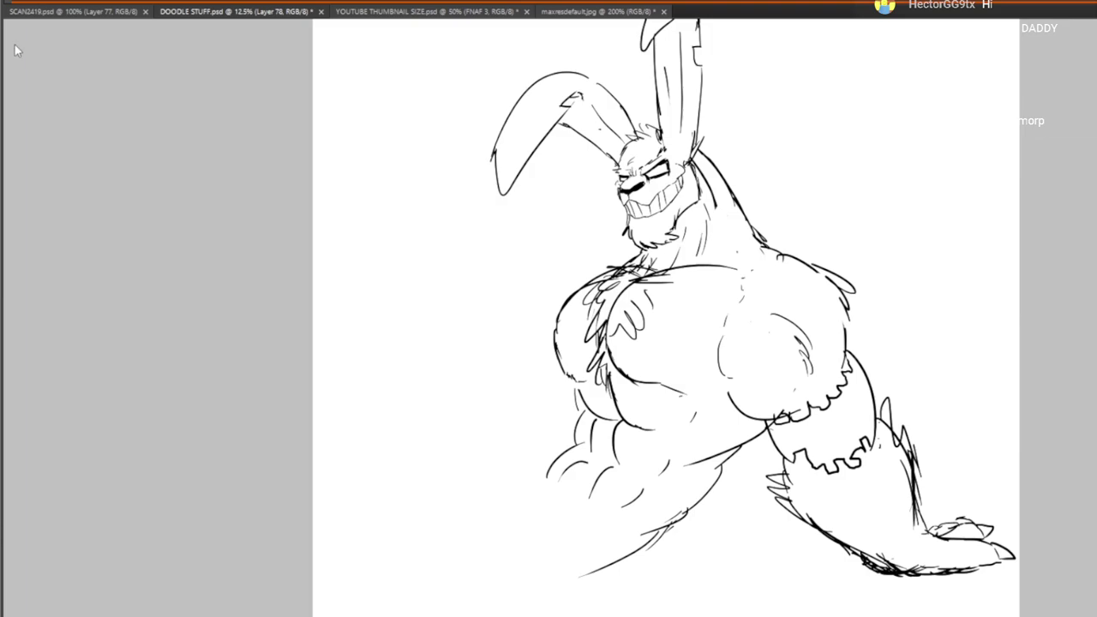
# Shrink the head and ears slightly, rotate them a little, and reposition them over the neck
pyautogui.hotkey('ctrl', 't')
pyautogui.click(1096, 343)
pyautogui.click(1096, 343)
pyautogui.click(1096, 338)
pyautogui.click(1096, 338)
pyautogui.click(1096, 338)
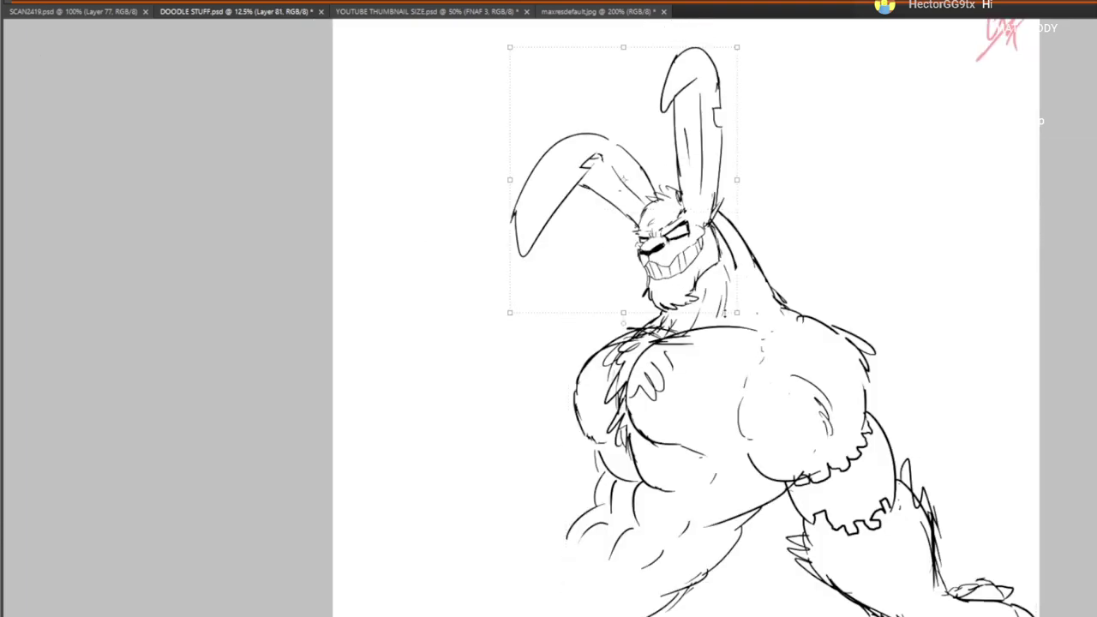
pyautogui.moveTo(735, 313); pyautogui.dragTo(732, 272)
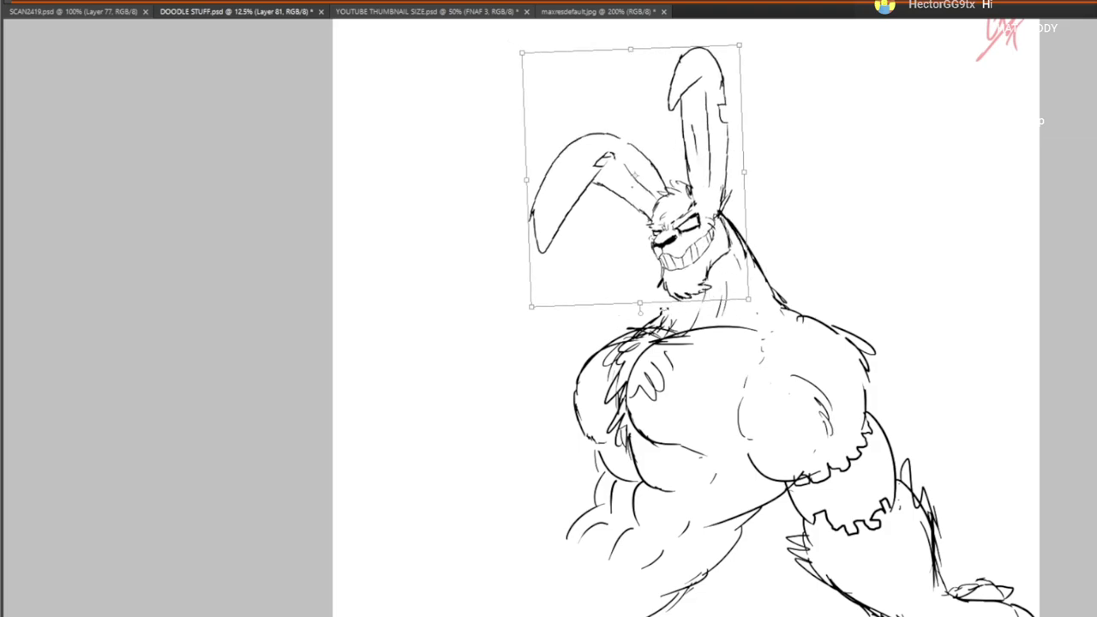
pyautogui.moveTo(663, 269); pyautogui.dragTo(688, 196)
pyautogui.moveTo(553, 111); pyautogui.dragTo(547, 110)
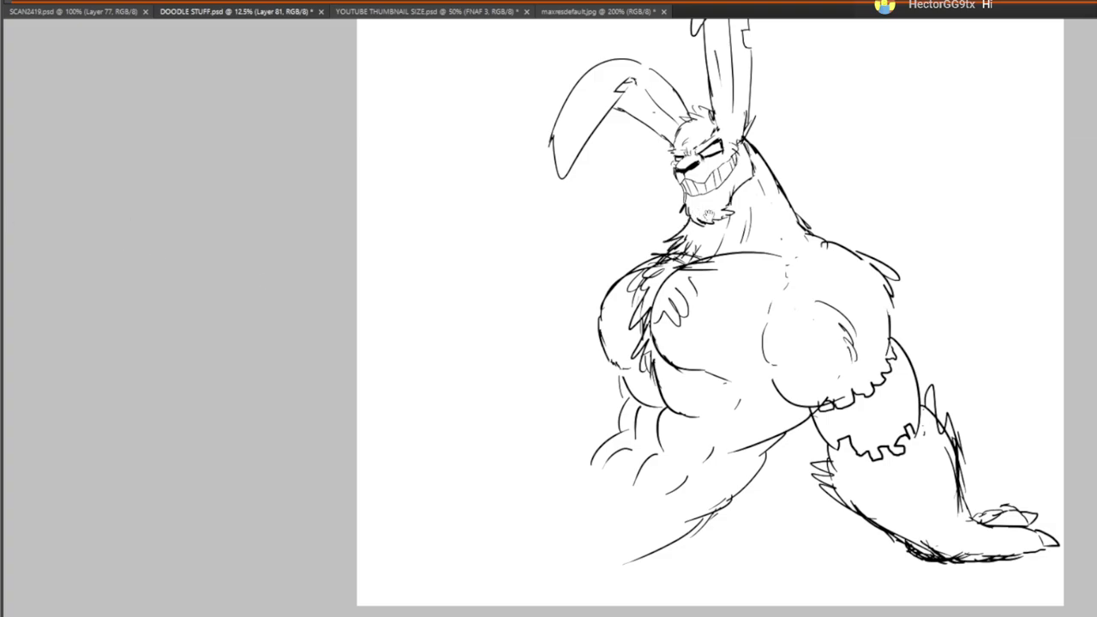
# Refine the fur strokes at the front of the neck and remove the long lower contour below the waist
pyautogui.moveTo(704, 225); pyautogui.dragTo(700, 255)
pyautogui.hotkey('ctrl', 'shift', 'alt', 'n')
pyautogui.moveTo(755, 420); pyautogui.dragTo(831, 288)
pyautogui.moveTo(636, 349); pyautogui.dragTo(595, 407)
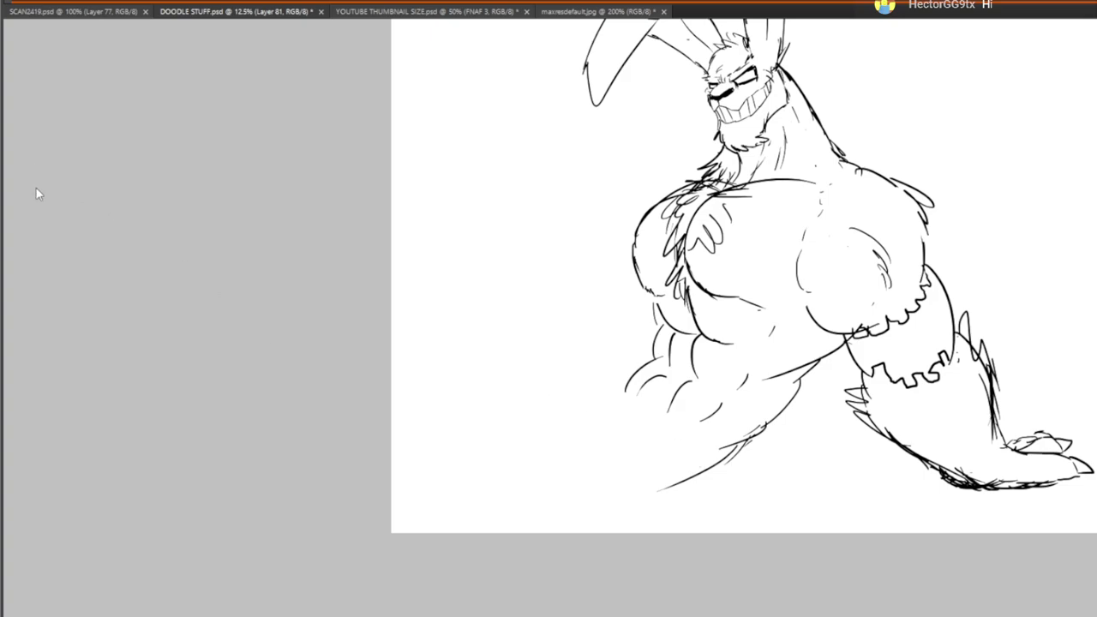
pyautogui.hotkey('ctrl', 'z')
pyautogui.hotkey('ctrl', 'z')
pyautogui.hotkey('ctrl', 'z')
pyautogui.moveTo(799, 361); pyautogui.dragTo(790, 400)
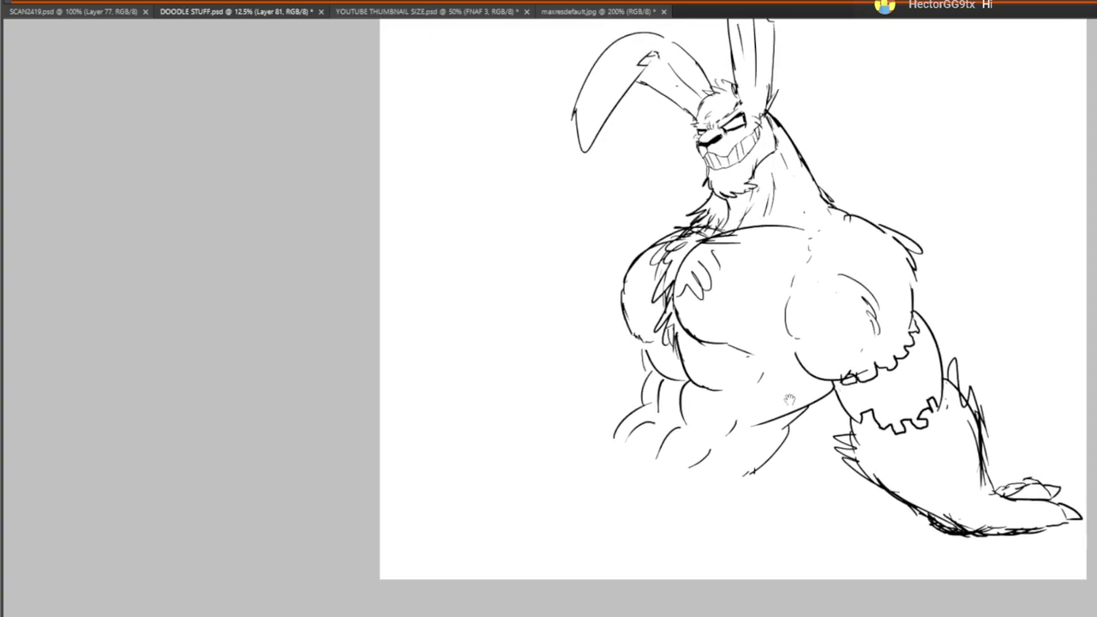
pyautogui.moveTo(294, 337); pyautogui.dragTo(342, 272)
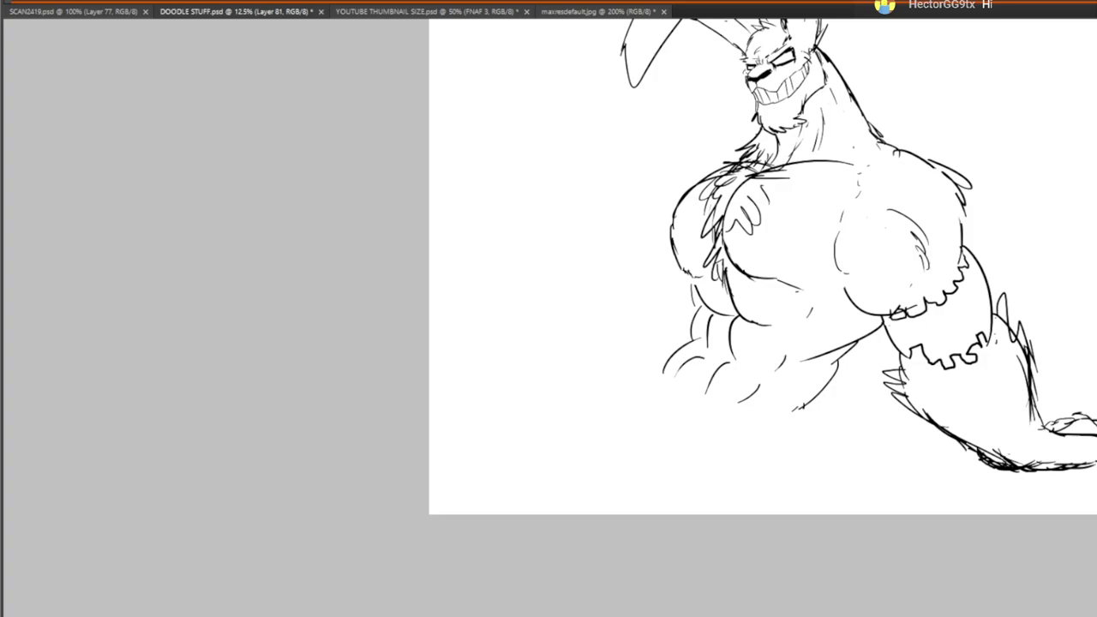
pyautogui.moveTo(701, 382); pyautogui.dragTo(703, 403)
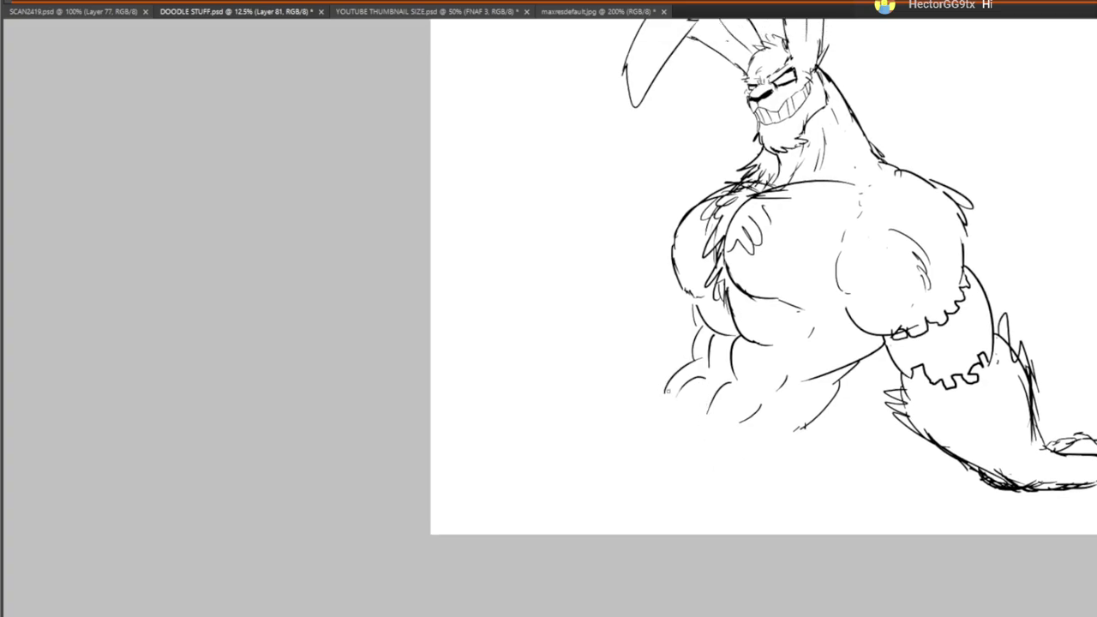
# Draw the near thigh's large rounded contour below the abs, with fur tufts along both sides
pyautogui.moveTo(603, 495); pyautogui.dragTo(821, 437)
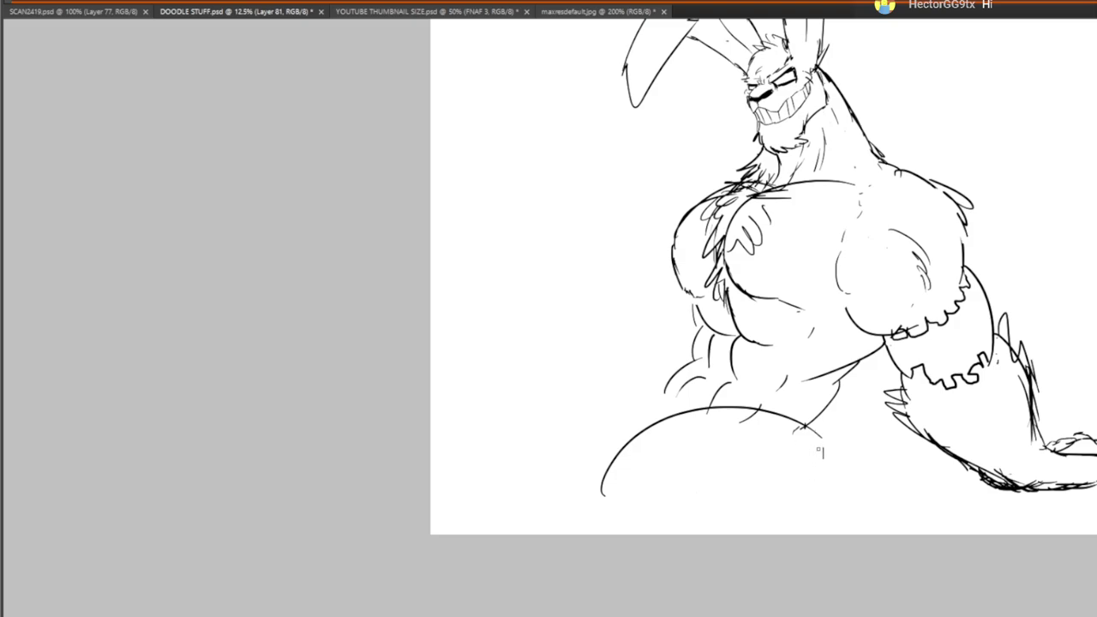
pyautogui.hotkey('ctrl', 'z')
pyautogui.moveTo(623, 485)
pyautogui.mouseDown()
pyautogui.moveTo(781, 426)
pyautogui.moveTo(812, 501)
pyautogui.moveTo(801, 535)
pyautogui.mouseUp()
pyautogui.moveTo(803, 432); pyautogui.dragTo(796, 470)
pyautogui.moveTo(642, 464)
pyautogui.mouseDown()
pyautogui.moveTo(584, 511)
pyautogui.moveTo(590, 533)
pyautogui.mouseUp()
pyautogui.moveTo(609, 497)
pyautogui.mouseDown()
pyautogui.moveTo(608, 530)
pyautogui.moveTo(698, 436)
pyautogui.mouseUp()
pyautogui.moveTo(658, 469); pyautogui.dragTo(677, 460)
# Draw the far raised thigh's curve and a foreground lower leg with rough upper strokes and a jagged torn edge
pyautogui.moveTo(678, 351); pyautogui.dragTo(516, 250)
pyautogui.moveTo(461, 475)
pyautogui.mouseDown()
pyautogui.moveTo(604, 473)
pyautogui.moveTo(589, 456)
pyautogui.moveTo(617, 471)
pyautogui.moveTo(507, 442)
pyautogui.mouseUp()
pyautogui.moveTo(558, 445)
pyautogui.mouseDown()
pyautogui.moveTo(480, 460)
pyautogui.moveTo(451, 480)
pyautogui.mouseUp()
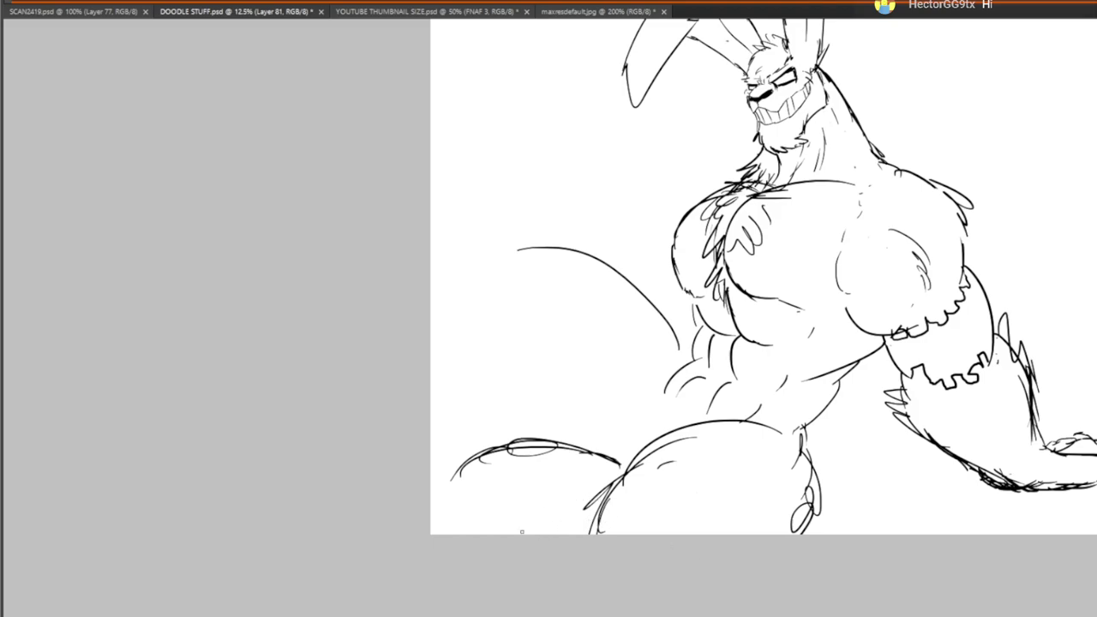
pyautogui.moveTo(502, 535)
pyautogui.mouseDown()
pyautogui.moveTo(502, 516)
pyautogui.moveTo(537, 507)
pyautogui.moveTo(523, 492)
pyautogui.moveTo(541, 481)
pyautogui.moveTo(629, 461)
pyautogui.moveTo(545, 433)
pyautogui.moveTo(468, 454)
pyautogui.moveTo(431, 427)
pyautogui.mouseUp()
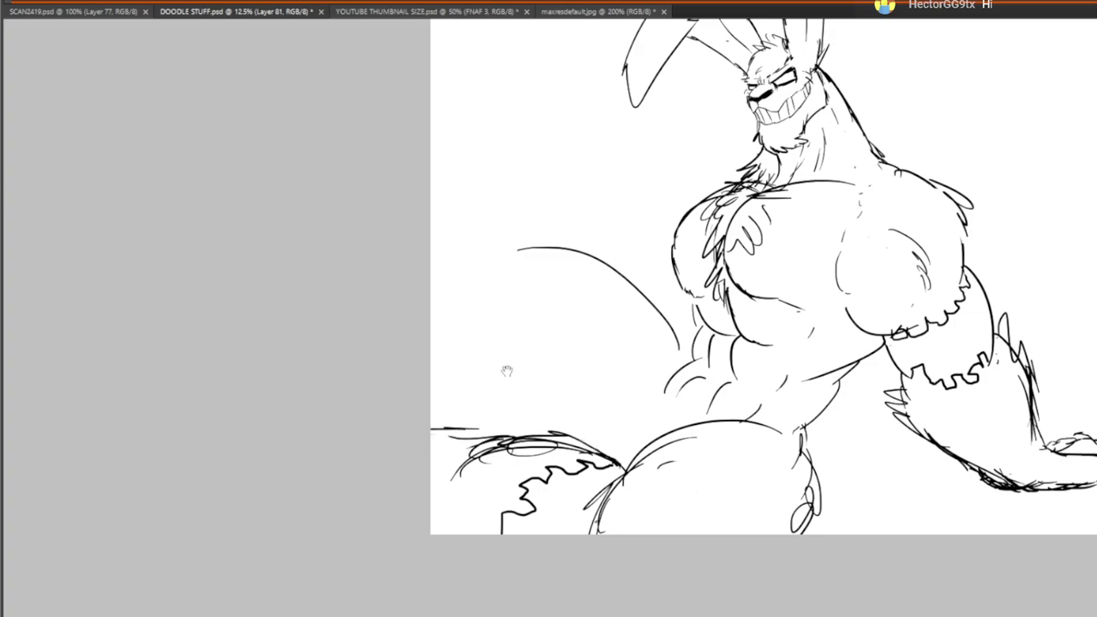
# Draw the furry groin contour between the thighs and rework the lower abs and near thigh with extra strokes
pyautogui.moveTo(672, 332)
pyautogui.mouseDown()
pyautogui.moveTo(684, 369)
pyautogui.moveTo(614, 410)
pyautogui.moveTo(607, 451)
pyautogui.mouseUp()
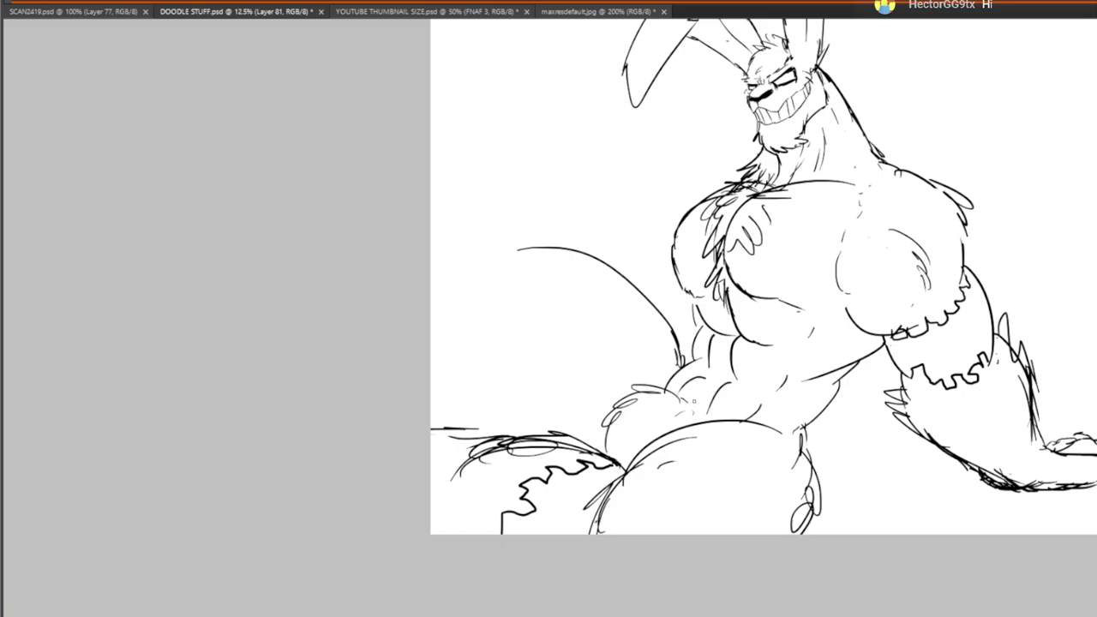
pyautogui.moveTo(714, 369); pyautogui.dragTo(700, 379)
pyautogui.moveTo(713, 337)
pyautogui.mouseDown()
pyautogui.moveTo(709, 361)
pyautogui.moveTo(711, 350)
pyautogui.mouseUp()
pyautogui.moveTo(697, 408); pyautogui.dragTo(727, 383)
pyautogui.moveTo(667, 409); pyautogui.dragTo(641, 368)
pyautogui.moveTo(731, 356)
pyautogui.mouseDown()
pyautogui.moveTo(694, 375)
pyautogui.moveTo(751, 362)
pyautogui.moveTo(786, 423)
pyautogui.mouseUp()
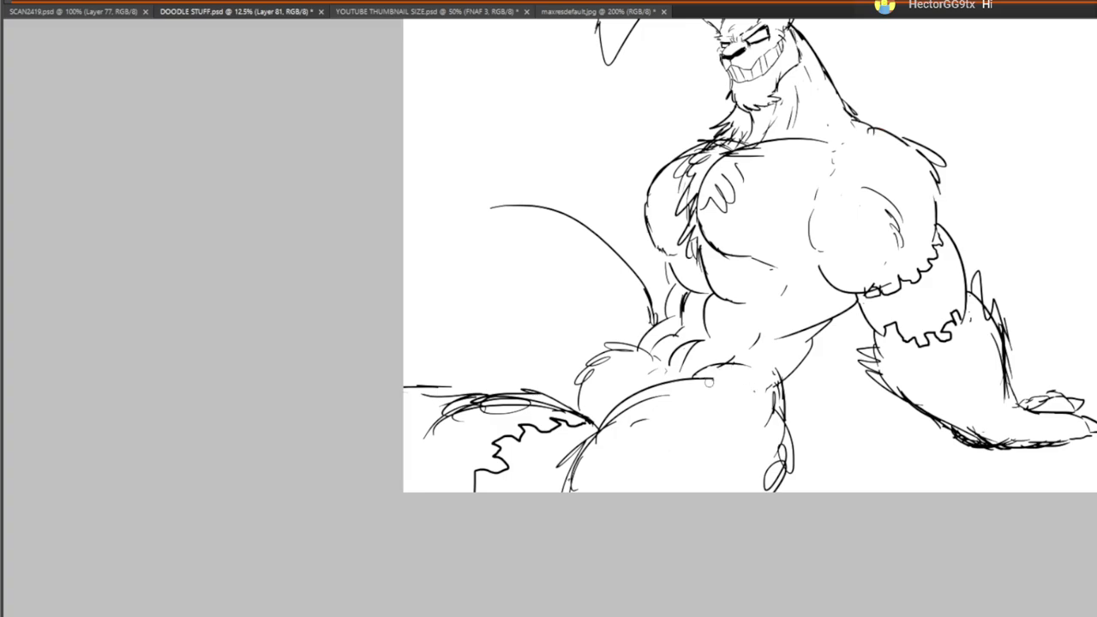
pyautogui.moveTo(628, 472)
pyautogui.mouseDown()
pyautogui.moveTo(699, 414)
pyautogui.moveTo(734, 389)
pyautogui.mouseUp()
# Extend the far raised leg to the canvas edge with knee fur tufts, an underside contour and jagged torn edges
pyautogui.moveTo(571, 333); pyautogui.dragTo(722, 425)
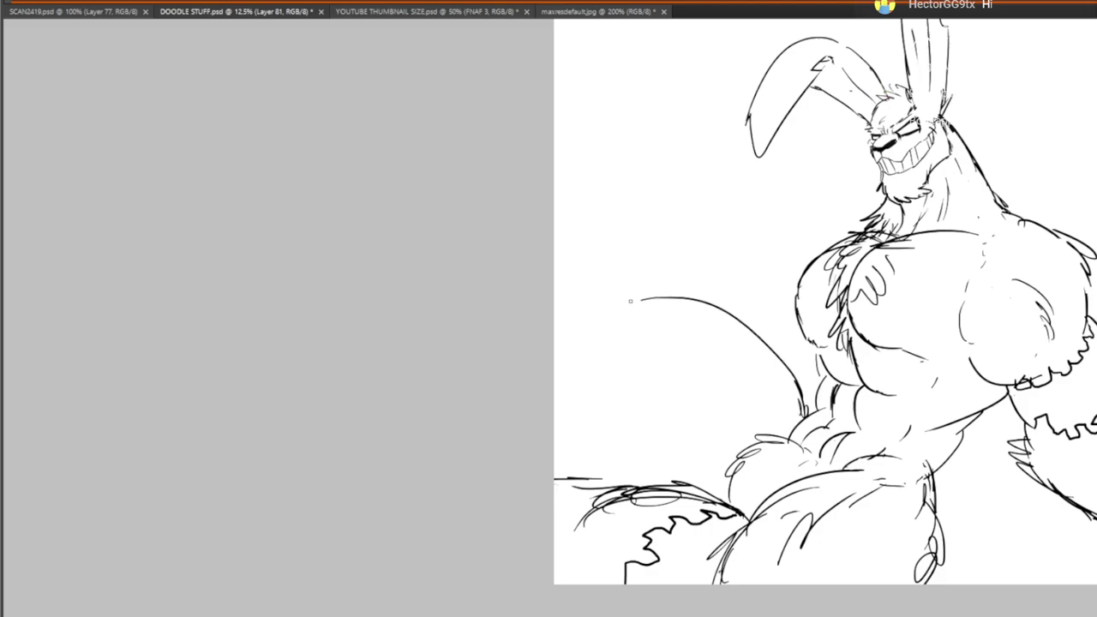
pyautogui.moveTo(658, 295)
pyautogui.mouseDown()
pyautogui.moveTo(599, 278)
pyautogui.moveTo(593, 293)
pyautogui.moveTo(555, 302)
pyautogui.mouseUp()
pyautogui.moveTo(657, 485)
pyautogui.mouseDown()
pyautogui.moveTo(599, 370)
pyautogui.moveTo(633, 317)
pyautogui.moveTo(602, 306)
pyautogui.moveTo(614, 308)
pyautogui.mouseUp()
pyautogui.moveTo(612, 420)
pyautogui.mouseDown()
pyautogui.moveTo(572, 449)
pyautogui.moveTo(602, 413)
pyautogui.moveTo(581, 393)
pyautogui.moveTo(590, 336)
pyautogui.moveTo(578, 324)
pyautogui.moveTo(588, 315)
pyautogui.moveTo(565, 301)
pyautogui.moveTo(576, 281)
pyautogui.moveTo(631, 285)
pyautogui.moveTo(653, 340)
pyautogui.mouseUp()
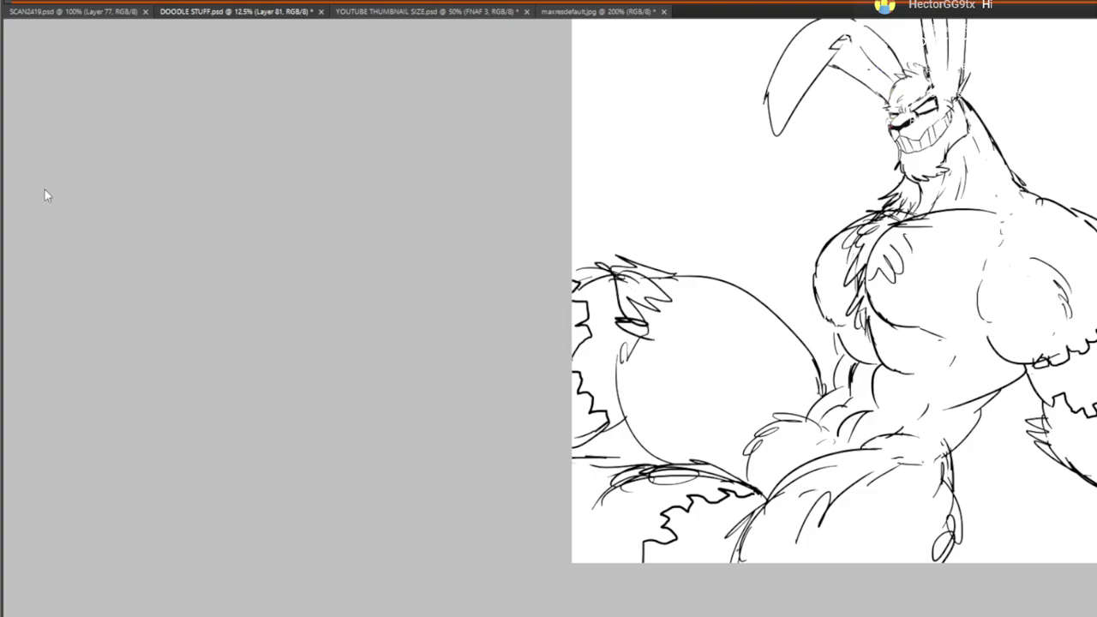
# Add rough fur strokes along the raised thigh's upper contour and curved muscle strokes inside the thigh
pyautogui.moveTo(586, 274)
pyautogui.mouseDown()
pyautogui.moveTo(606, 269)
pyautogui.moveTo(367, 149)
pyautogui.moveTo(332, 271)
pyautogui.mouseUp()
pyautogui.moveTo(528, 390); pyautogui.dragTo(547, 411)
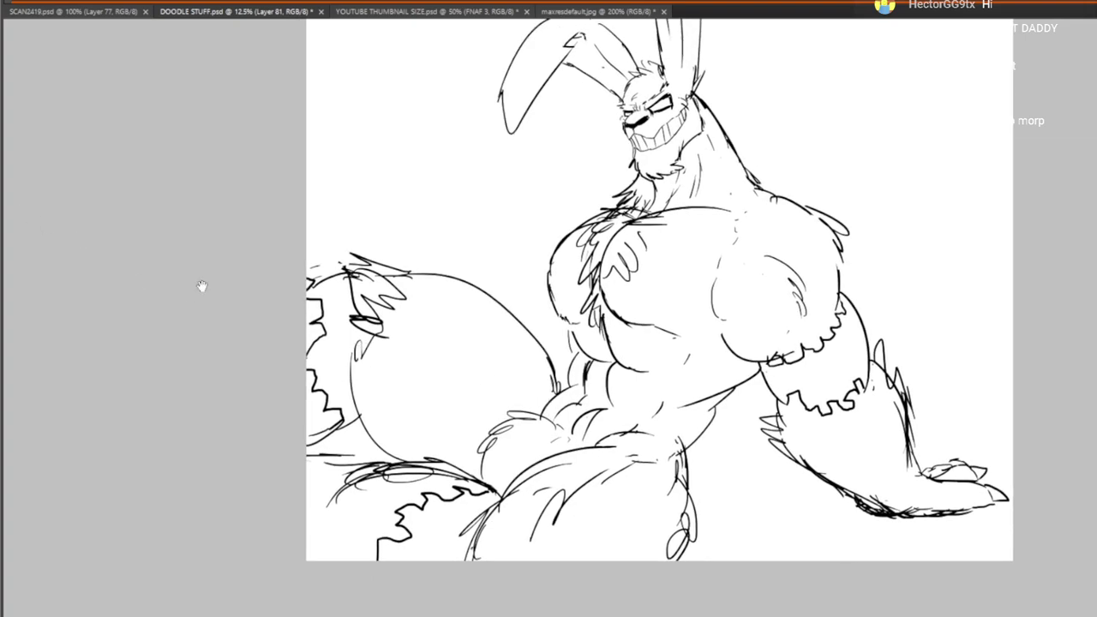
pyautogui.moveTo(437, 399)
pyautogui.mouseDown()
pyautogui.moveTo(448, 377)
pyautogui.moveTo(458, 381)
pyautogui.moveTo(433, 355)
pyautogui.moveTo(402, 349)
pyautogui.mouseUp()
pyautogui.hotkey('ctrl', 'z')
pyautogui.hotkey('ctrl', 'z')
pyautogui.moveTo(558, 393)
pyautogui.mouseDown()
pyautogui.moveTo(535, 330)
pyautogui.moveTo(480, 294)
pyautogui.moveTo(424, 280)
pyautogui.moveTo(448, 278)
pyautogui.moveTo(412, 274)
pyautogui.mouseUp()
pyautogui.moveTo(490, 363)
pyautogui.mouseDown()
pyautogui.moveTo(482, 290)
pyautogui.moveTo(504, 314)
pyautogui.mouseUp()
pyautogui.moveTo(436, 308); pyautogui.dragTo(423, 372)
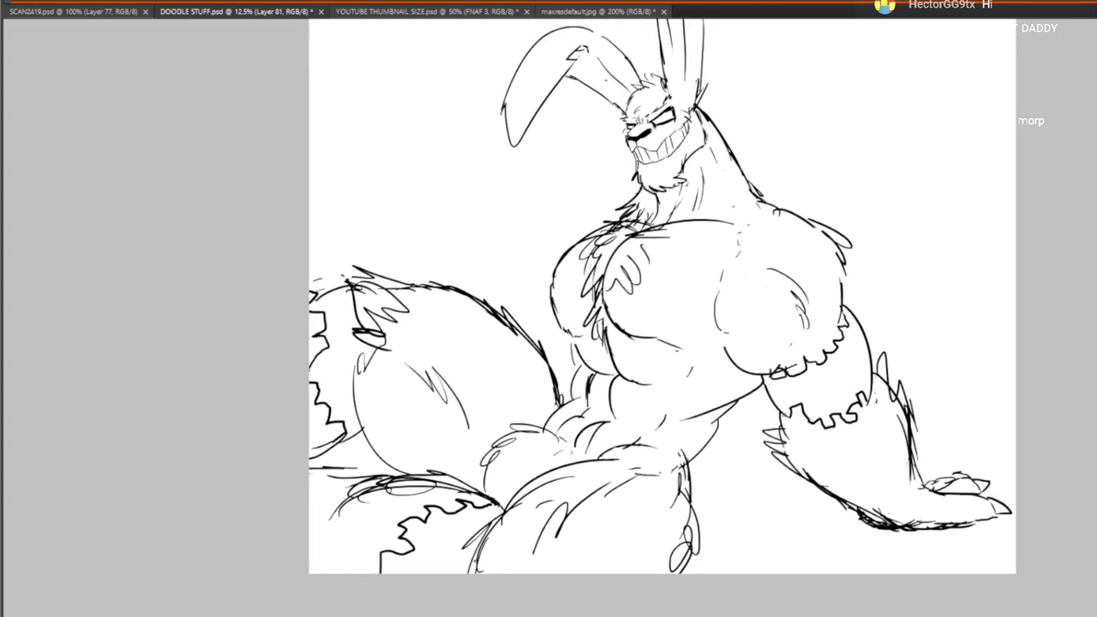
# Redraw the lines under the pecs and abs, add fur tufts over the groin, and merge the sketch layer down
pyautogui.moveTo(640, 341); pyautogui.dragTo(775, 353)
pyautogui.moveTo(779, 351)
pyautogui.mouseDown()
pyautogui.moveTo(793, 345)
pyautogui.moveTo(745, 391)
pyautogui.moveTo(746, 415)
pyautogui.moveTo(691, 405)
pyautogui.moveTo(670, 382)
pyautogui.mouseUp()
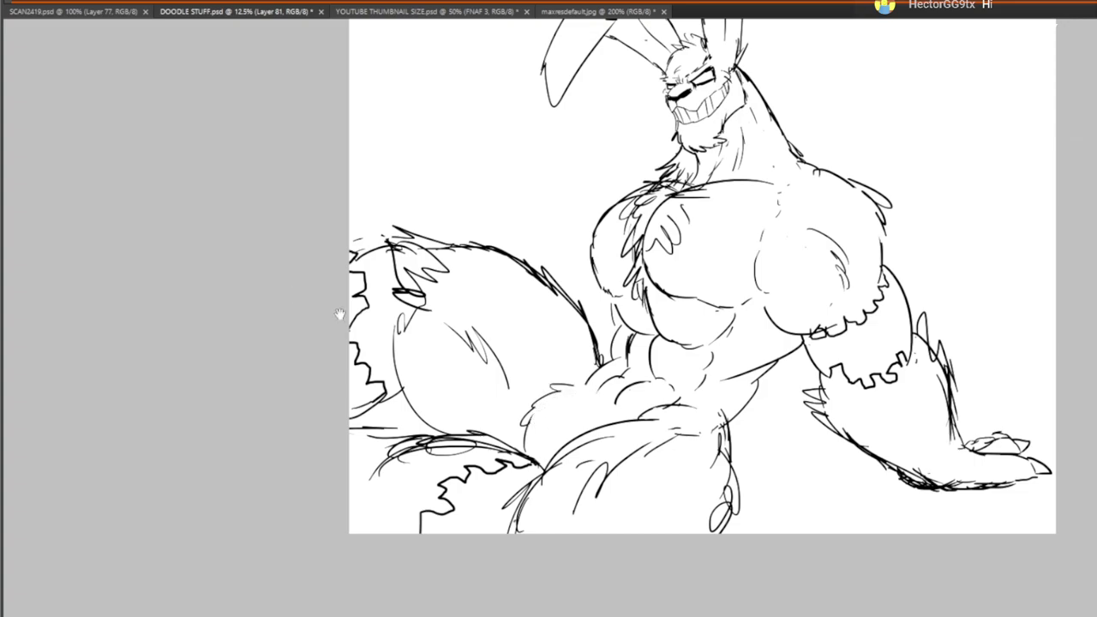
pyautogui.moveTo(568, 385); pyautogui.dragTo(611, 411)
pyautogui.moveTo(507, 379); pyautogui.dragTo(516, 393)
pyautogui.moveTo(600, 375); pyautogui.dragTo(605, 388)
pyautogui.moveTo(748, 313)
pyautogui.mouseDown()
pyautogui.moveTo(824, 167)
pyautogui.moveTo(731, 493)
pyautogui.moveTo(748, 381)
pyautogui.moveTo(752, 420)
pyautogui.mouseUp()
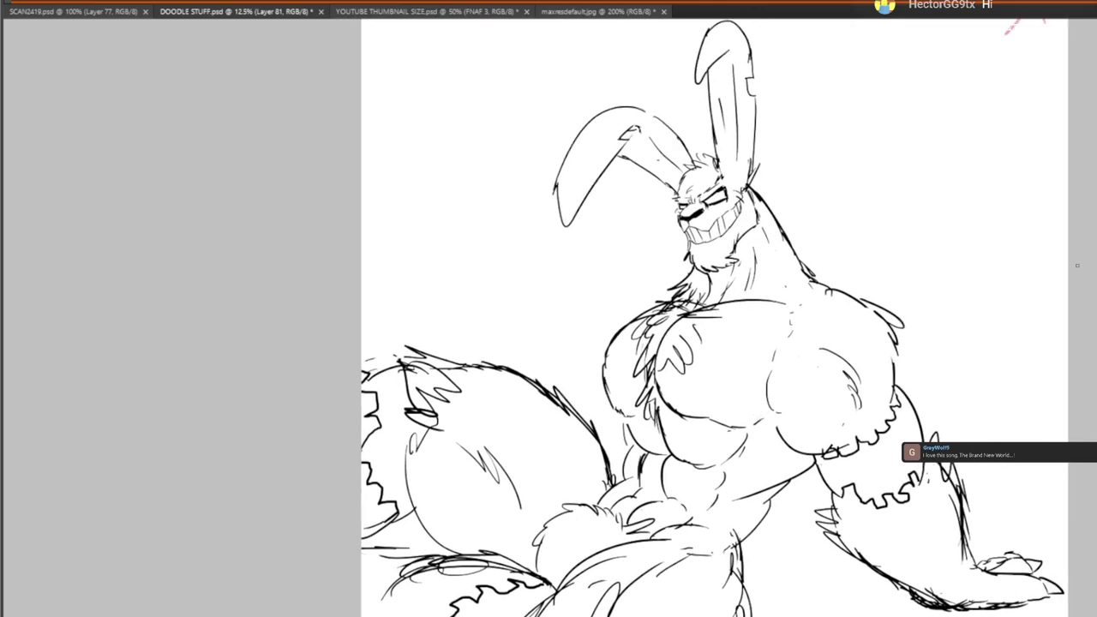
pyautogui.hotkey('ctrl', 'e')
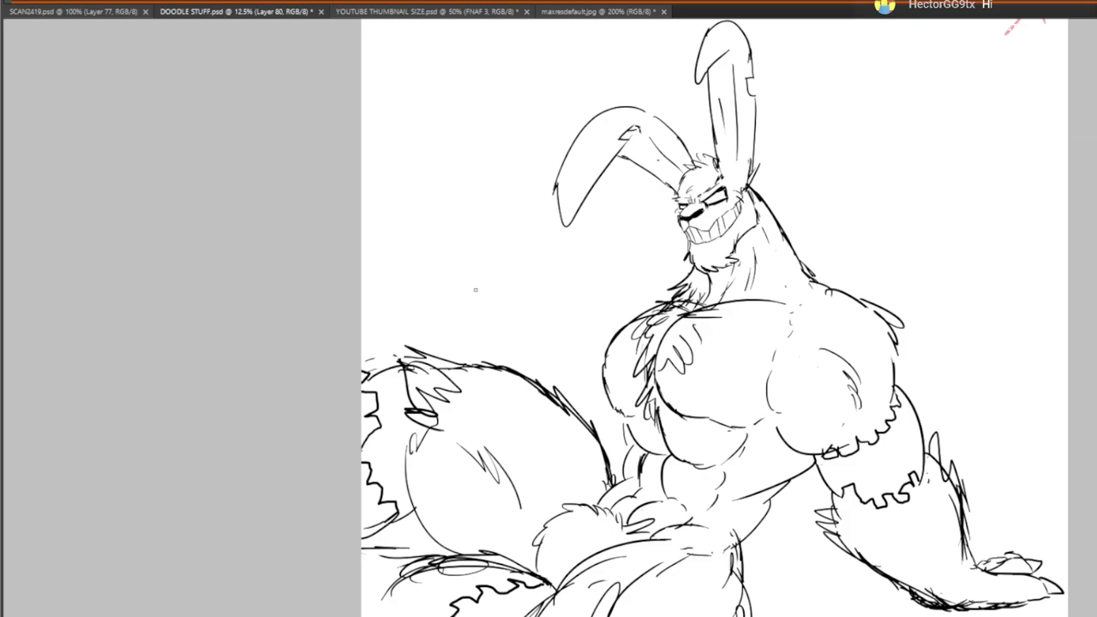
# Draw the raised far hand's first fingers, palm crease and thumb-side contour above the raised knee
pyautogui.scroll(-1, 426, 245)
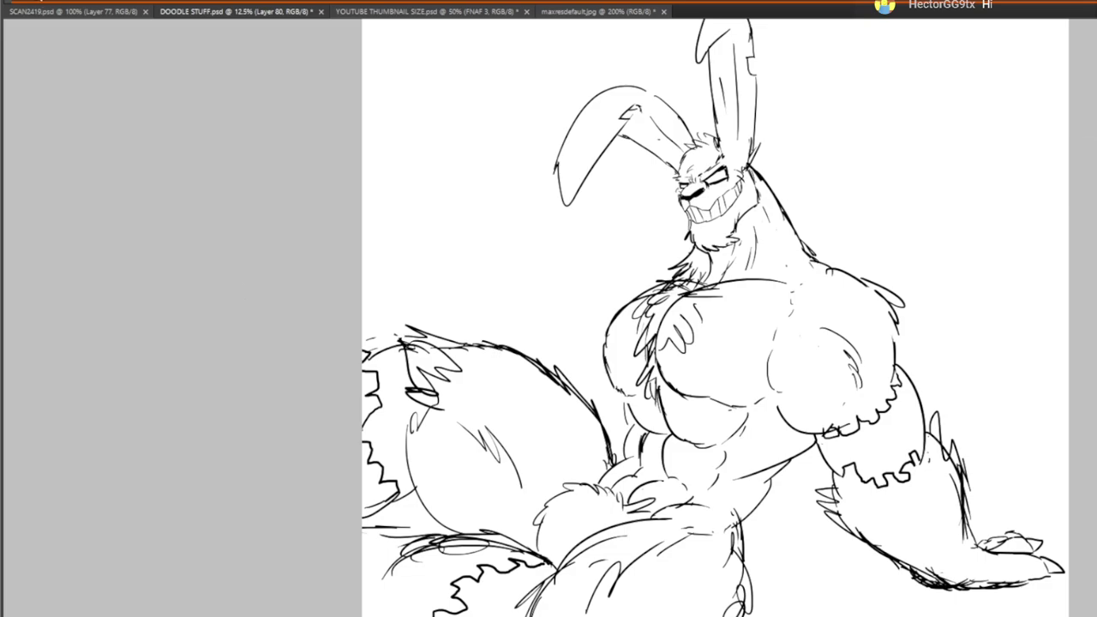
pyautogui.scroll(1, 489, 285)
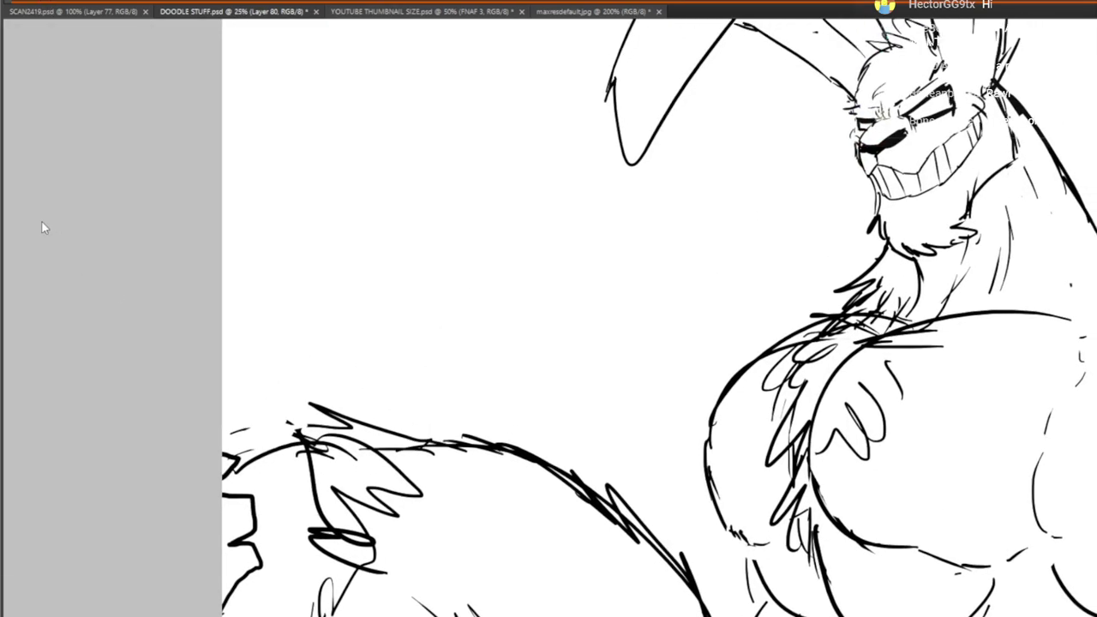
pyautogui.moveTo(409, 302)
pyautogui.mouseDown()
pyautogui.moveTo(436, 177)
pyautogui.moveTo(478, 305)
pyautogui.moveTo(475, 355)
pyautogui.mouseUp()
pyautogui.moveTo(489, 286); pyautogui.dragTo(584, 349)
pyautogui.moveTo(471, 360)
pyautogui.mouseDown()
pyautogui.moveTo(588, 376)
pyautogui.moveTo(512, 415)
pyautogui.mouseUp()
pyautogui.moveTo(516, 347); pyautogui.dragTo(543, 351)
pyautogui.moveTo(397, 339)
pyautogui.mouseDown()
pyautogui.moveTo(343, 249)
pyautogui.moveTo(400, 245)
pyautogui.moveTo(436, 303)
pyautogui.mouseUp()
pyautogui.moveTo(403, 253)
pyautogui.mouseDown()
pyautogui.moveTo(429, 206)
pyautogui.moveTo(434, 264)
pyautogui.mouseUp()
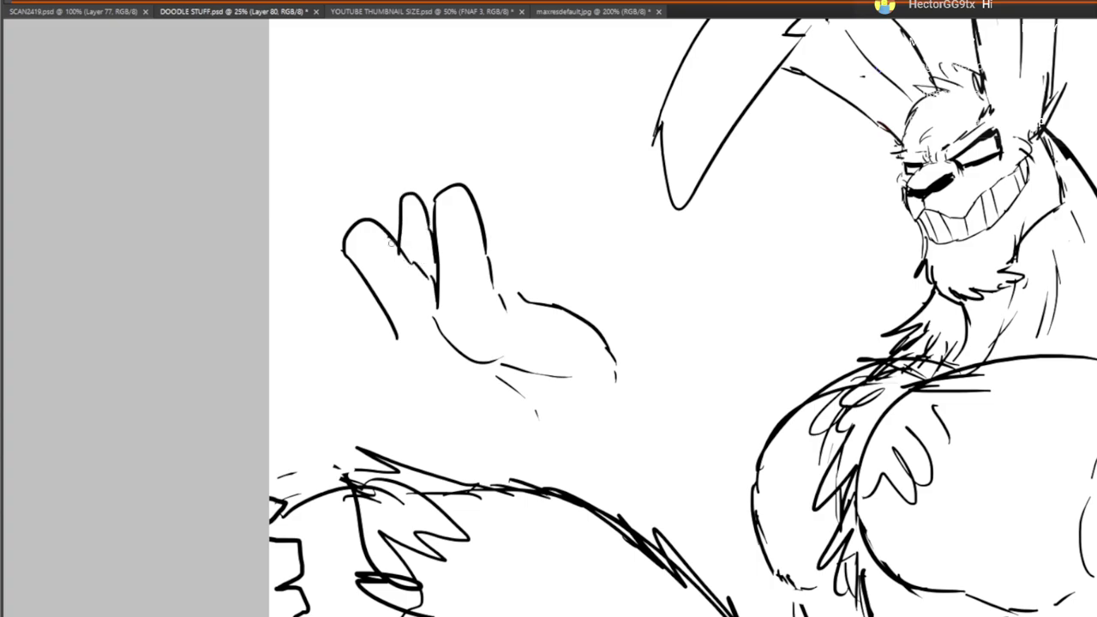
pyautogui.moveTo(371, 221); pyautogui.dragTo(399, 216)
pyautogui.hotkey('ctrl', 'z')
pyautogui.hotkey('ctrl', 'z')
pyautogui.hotkey('ctrl', 'z')
# Complete the raised hand with its lower palm edge, remaining finger and upright thumb
pyautogui.moveTo(397, 340); pyautogui.dragTo(436, 354)
pyautogui.moveTo(449, 356); pyautogui.dragTo(473, 365)
pyautogui.moveTo(373, 226)
pyautogui.mouseDown()
pyautogui.moveTo(429, 270)
pyautogui.moveTo(408, 215)
pyautogui.mouseUp()
pyautogui.moveTo(508, 215)
pyautogui.mouseDown()
pyautogui.moveTo(541, 235)
pyautogui.moveTo(534, 277)
pyautogui.moveTo(507, 241)
pyautogui.moveTo(505, 291)
pyautogui.moveTo(596, 324)
pyautogui.moveTo(615, 389)
pyautogui.moveTo(563, 309)
pyautogui.moveTo(607, 347)
pyautogui.mouseUp()
pyautogui.moveTo(441, 303); pyautogui.dragTo(480, 334)
# Add pointed claws to the fingertips and thumb of the raised hand
pyautogui.moveTo(392, 120)
pyautogui.mouseDown()
pyautogui.moveTo(409, 77)
pyautogui.moveTo(416, 113)
pyautogui.mouseUp()
pyautogui.moveTo(291, 161); pyautogui.dragTo(296, 114)
pyautogui.moveTo(298, 114)
pyautogui.mouseDown()
pyautogui.moveTo(314, 150)
pyautogui.moveTo(325, 115)
pyautogui.mouseUp()
pyautogui.moveTo(328, 117)
pyautogui.mouseDown()
pyautogui.moveTo(337, 146)
pyautogui.moveTo(360, 110)
pyautogui.mouseUp()
pyautogui.moveTo(362, 109); pyautogui.dragTo(370, 146)
pyautogui.moveTo(460, 145); pyautogui.dragTo(465, 103)
pyautogui.moveTo(466, 103); pyautogui.dragTo(485, 137)
# Add rough fur strokes at the raised wrist and draw both sides of the forearm down to the elbow
pyautogui.moveTo(447, 311)
pyautogui.mouseDown()
pyautogui.moveTo(400, 265)
pyautogui.moveTo(430, 322)
pyautogui.mouseUp()
pyautogui.moveTo(370, 252); pyautogui.dragTo(415, 310)
pyautogui.moveTo(363, 251); pyautogui.dragTo(433, 300)
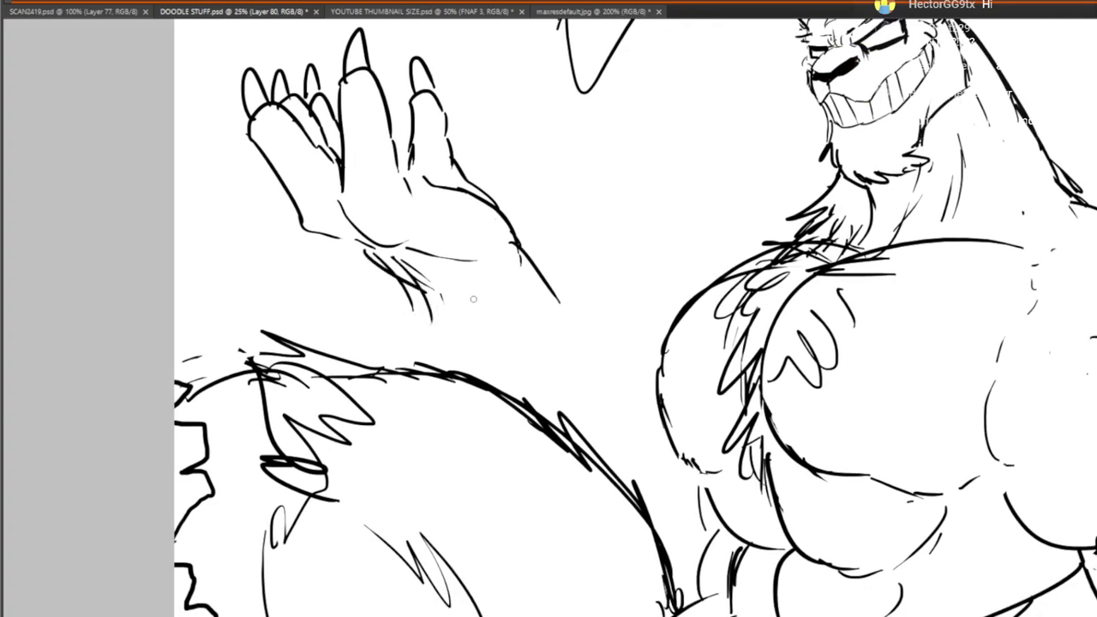
pyautogui.moveTo(539, 273)
pyautogui.mouseDown()
pyautogui.moveTo(583, 327)
pyautogui.moveTo(631, 437)
pyautogui.mouseUp()
pyautogui.moveTo(410, 284); pyautogui.dragTo(408, 376)
pyautogui.moveTo(617, 406); pyautogui.dragTo(665, 514)
pyautogui.moveTo(641, 482)
pyautogui.mouseDown()
pyautogui.moveTo(654, 524)
pyautogui.moveTo(630, 531)
pyautogui.moveTo(634, 566)
pyautogui.moveTo(620, 583)
pyautogui.mouseUp()
# Draw spiky fur over the far shoulder and a jagged torn edge on the upper arm beside the pec
pyautogui.moveTo(577, 415)
pyautogui.mouseDown()
pyautogui.moveTo(631, 371)
pyautogui.moveTo(603, 384)
pyautogui.moveTo(648, 319)
pyautogui.moveTo(687, 307)
pyautogui.moveTo(705, 278)
pyautogui.mouseUp()
pyautogui.moveTo(667, 289)
pyautogui.mouseDown()
pyautogui.moveTo(763, 270)
pyautogui.moveTo(593, 362)
pyautogui.moveTo(586, 105)
pyautogui.moveTo(665, 297)
pyautogui.moveTo(745, 150)
pyautogui.mouseUp()
pyautogui.moveTo(579, 234)
pyautogui.mouseDown()
pyautogui.moveTo(568, 279)
pyautogui.moveTo(591, 309)
pyautogui.mouseUp()
# Add fur tufts around the far elbow and small torn-edge strokes between the elbow and the torso
pyautogui.moveTo(595, 436)
pyautogui.mouseDown()
pyautogui.moveTo(588, 420)
pyautogui.moveTo(593, 456)
pyautogui.moveTo(621, 422)
pyautogui.moveTo(554, 227)
pyautogui.moveTo(553, 334)
pyautogui.mouseUp()
pyautogui.moveTo(532, 439); pyautogui.dragTo(667, 436)
pyautogui.moveTo(514, 431); pyautogui.dragTo(561, 406)
pyautogui.hotkey('ctrl', 'z')
pyautogui.hotkey('ctrl', 'z')
pyautogui.moveTo(585, 357)
pyautogui.mouseDown()
pyautogui.moveTo(587, 381)
pyautogui.moveTo(727, 395)
pyautogui.mouseUp()
pyautogui.moveTo(703, 324)
pyautogui.mouseDown()
pyautogui.moveTo(722, 391)
pyautogui.moveTo(710, 456)
pyautogui.moveTo(652, 473)
pyautogui.moveTo(583, 392)
pyautogui.mouseUp()
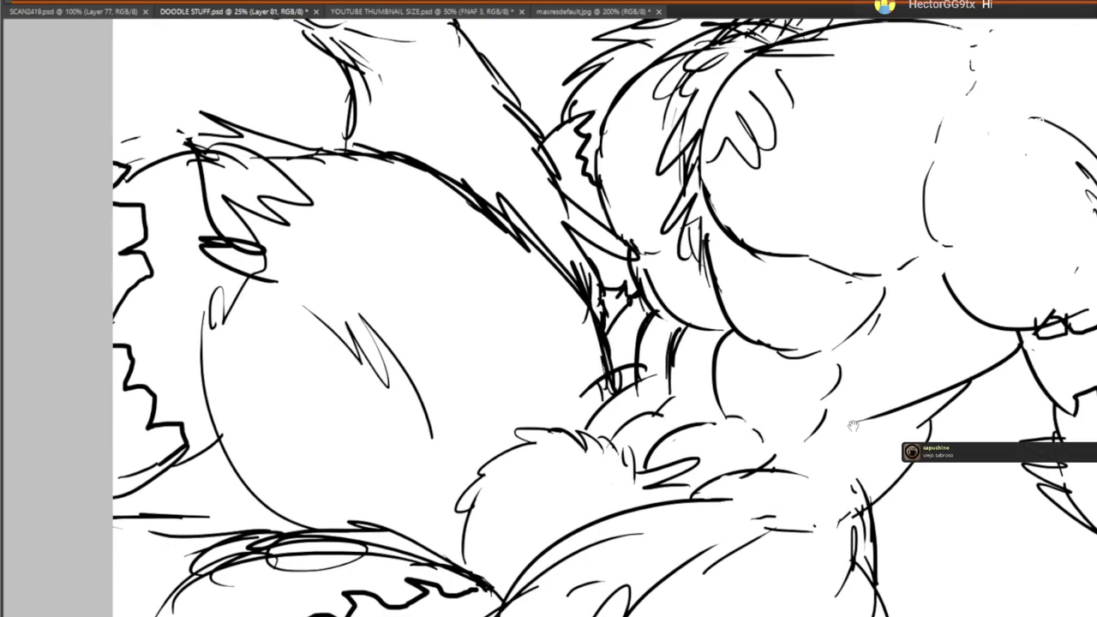
# Merge the raised-arm layer down into the main sketch layer
pyautogui.moveTo(750, 383); pyautogui.dragTo(653, 376)
pyautogui.moveTo(793, 227); pyautogui.dragTo(840, 441)
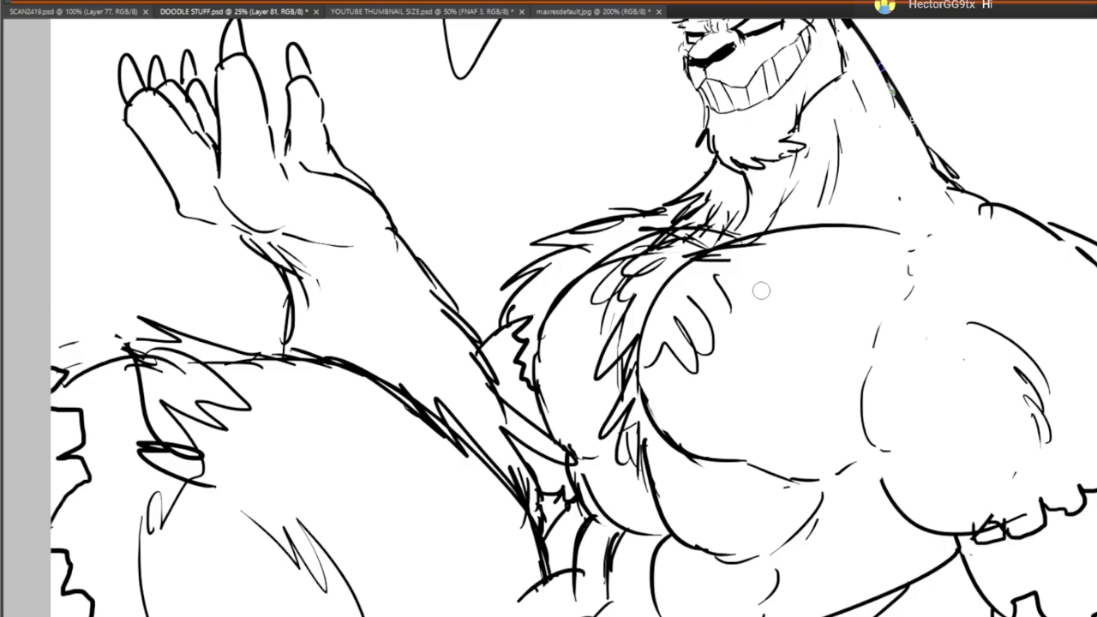
pyautogui.moveTo(761, 291); pyautogui.dragTo(814, 161)
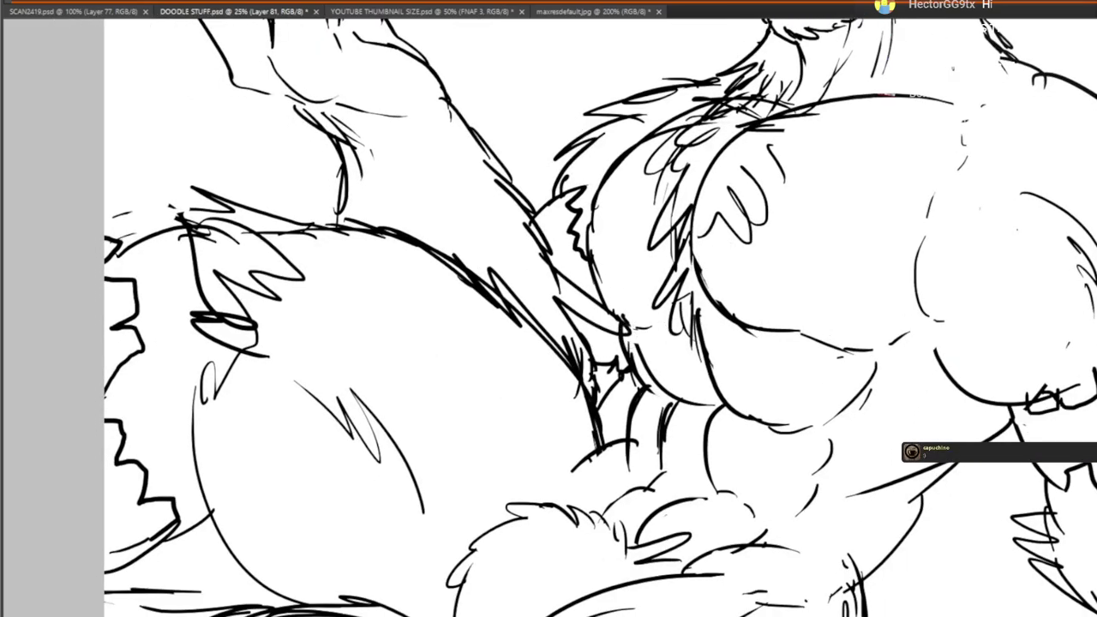
pyautogui.hotkey('ctrl', 'e')
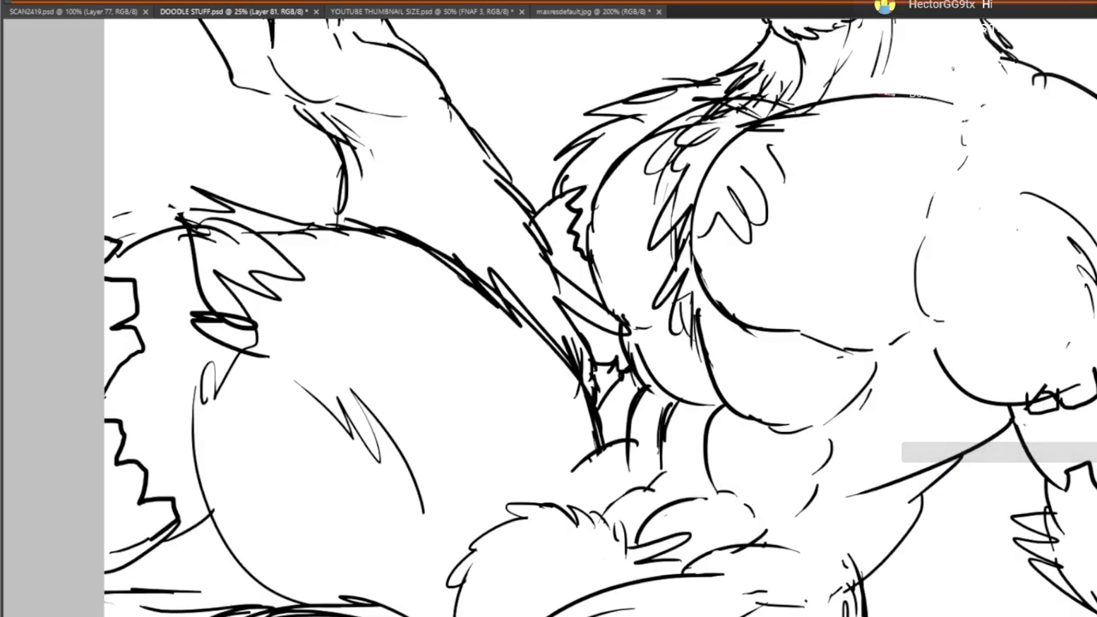
# Add a small furry tail with jagged tufts behind the near hip on a new layer
pyautogui.moveTo(706, 76); pyautogui.dragTo(605, 429)
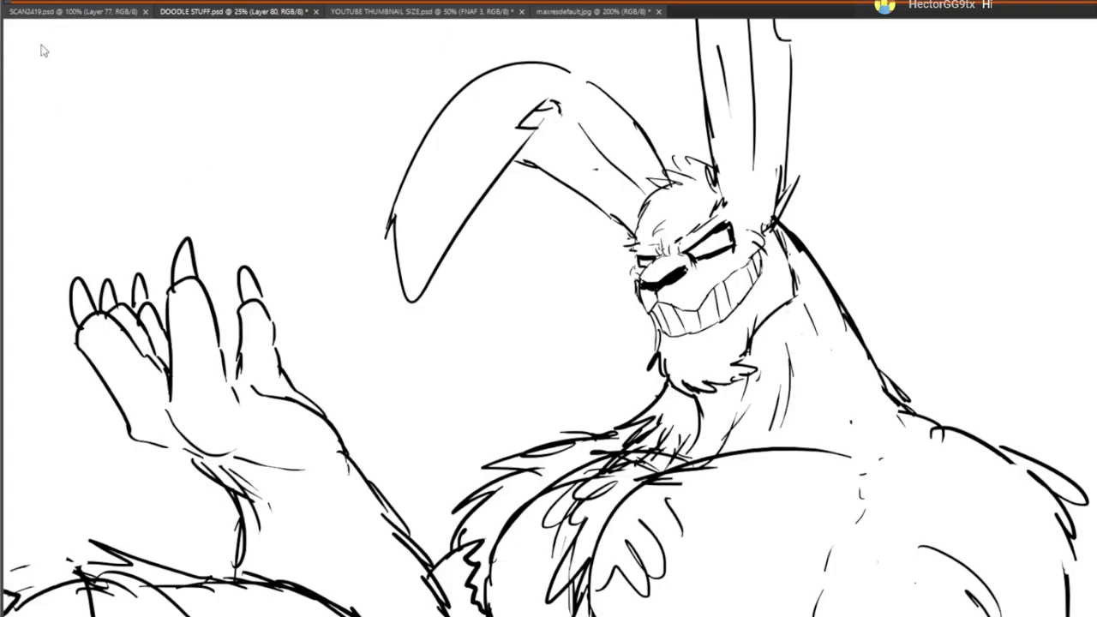
pyautogui.click(167, 142)
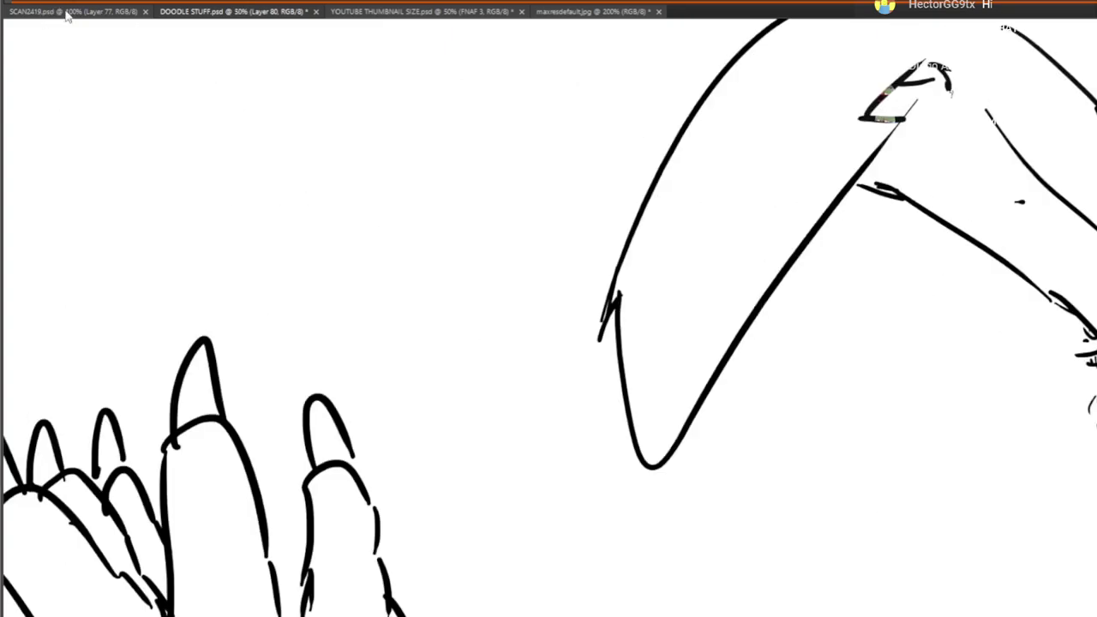
pyautogui.keyDown('alt'); pyautogui.click(116, 77); pyautogui.keyUp('alt')
pyautogui.keyDown('alt'); pyautogui.click(167, 126); pyautogui.keyUp('alt')
pyautogui.moveTo(461, 378); pyautogui.dragTo(731, 387)
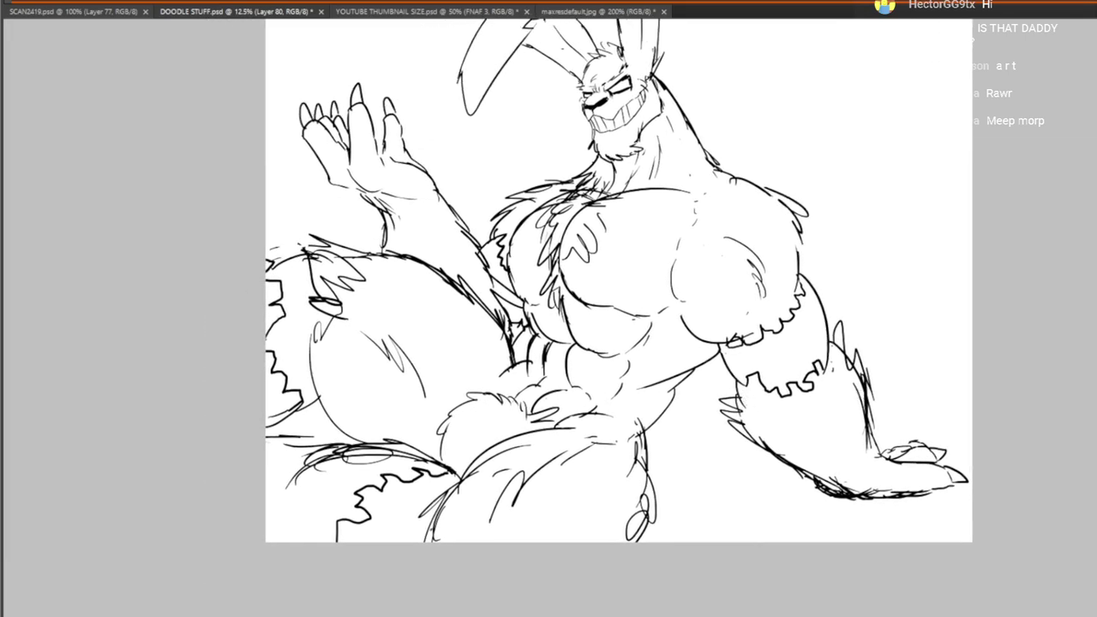
pyautogui.click(1096, 506)
pyautogui.moveTo(644, 428)
pyautogui.mouseDown()
pyautogui.moveTo(675, 443)
pyautogui.moveTo(669, 481)
pyautogui.moveTo(656, 483)
pyautogui.mouseUp()
pyautogui.moveTo(656, 385)
pyautogui.mouseDown()
pyautogui.moveTo(676, 398)
pyautogui.moveTo(682, 456)
pyautogui.mouseUp()
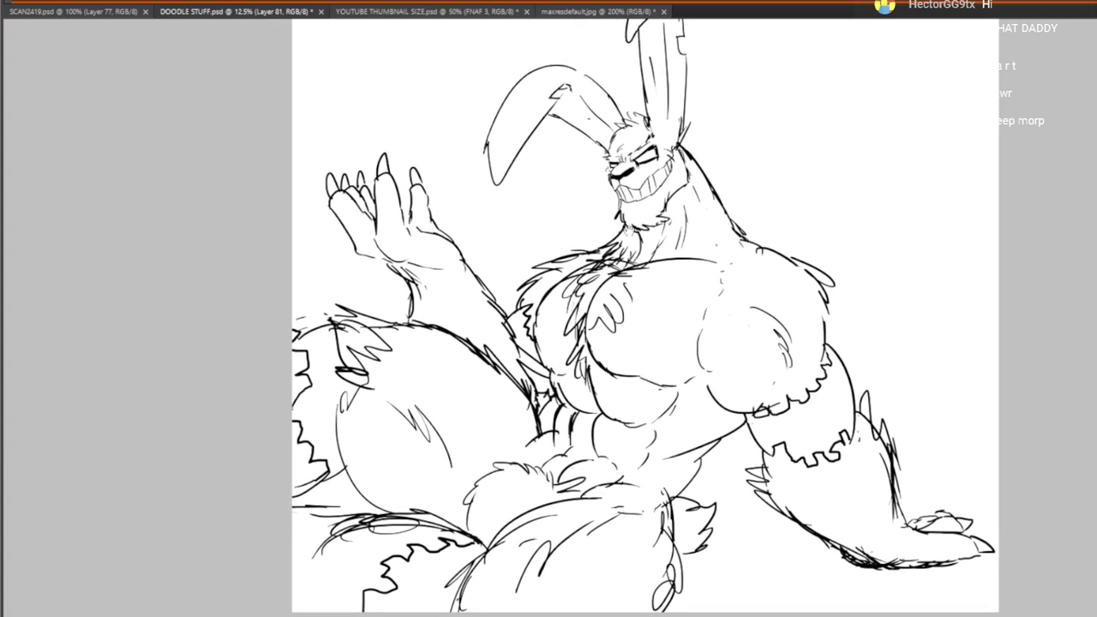
pyautogui.moveTo(600, 233); pyautogui.dragTo(594, 273)
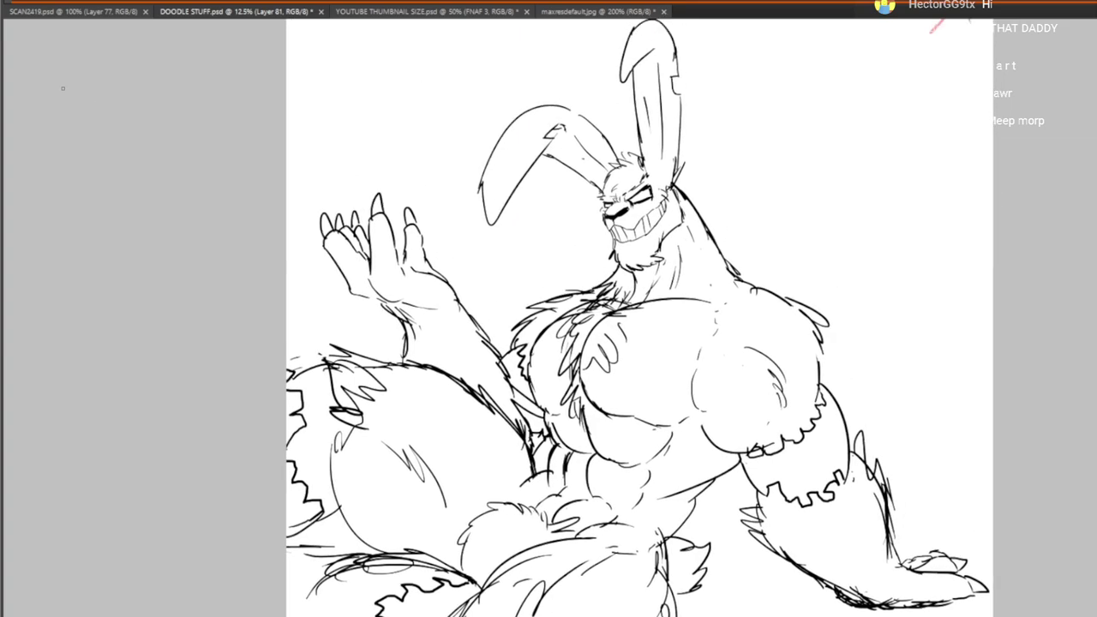
# Select the rabbit figure's head and ears, tilt them further, shift them slightly toward the raised hand, and deselect
pyautogui.moveTo(499, 86)
pyautogui.mouseDown()
pyautogui.moveTo(468, 215)
pyautogui.moveTo(600, 255)
pyautogui.moveTo(647, 283)
pyautogui.moveTo(692, 187)
pyautogui.moveTo(698, 47)
pyautogui.moveTo(600, 13)
pyautogui.mouseUp()
pyautogui.hotkey('ctrl', 't')
pyautogui.moveTo(769, 184); pyautogui.dragTo(706, 167)
pyautogui.moveTo(686, 245); pyautogui.dragTo(644, 264)
pyautogui.press('Return')
pyautogui.hotkey('ctrl', 'd')
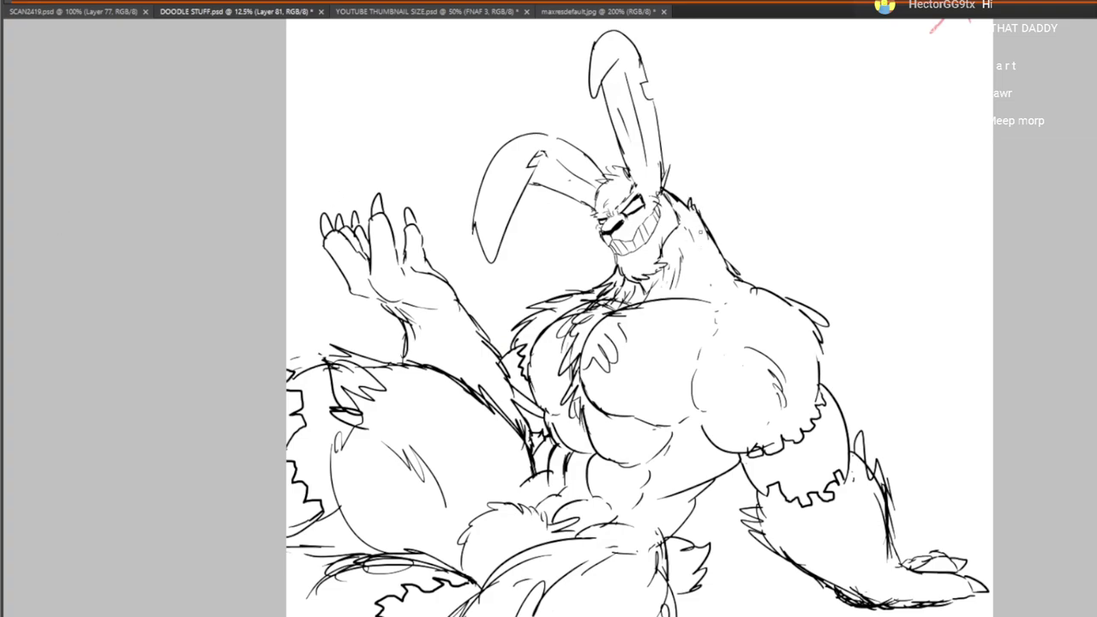
# Draw a spiky fur contour on the back of the neck behind the upright ear and a dark tuft behind the cheek
pyautogui.moveTo(669, 177)
pyautogui.mouseDown()
pyautogui.moveTo(708, 220)
pyautogui.moveTo(667, 174)
pyautogui.moveTo(698, 222)
pyautogui.moveTo(695, 195)
pyautogui.moveTo(681, 195)
pyautogui.moveTo(710, 230)
pyautogui.mouseUp()
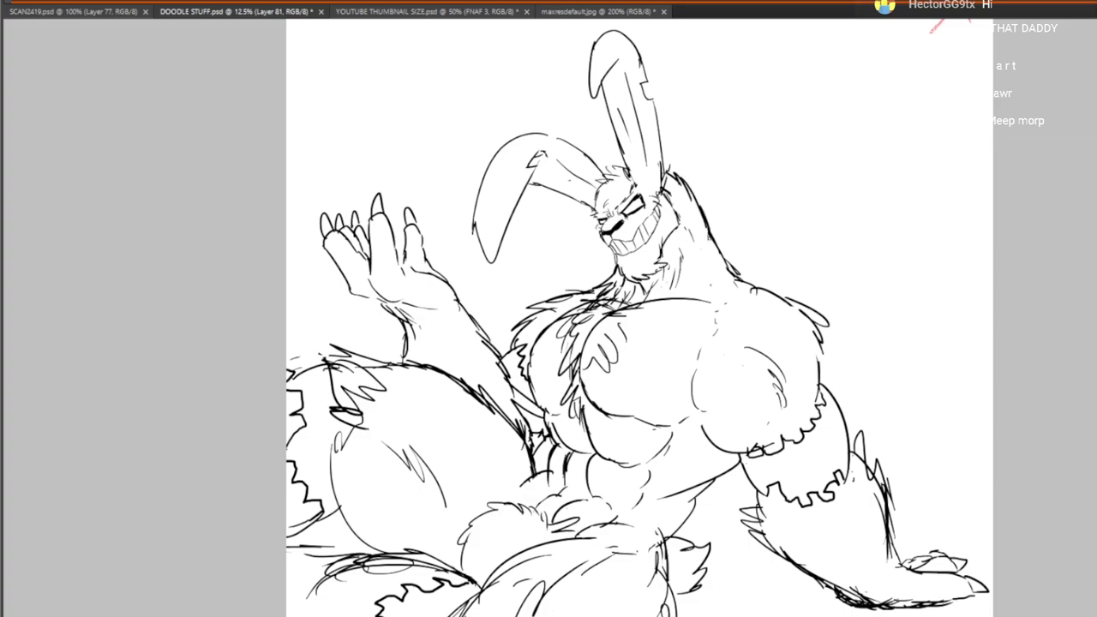
pyautogui.moveTo(620, 163); pyautogui.dragTo(597, 146)
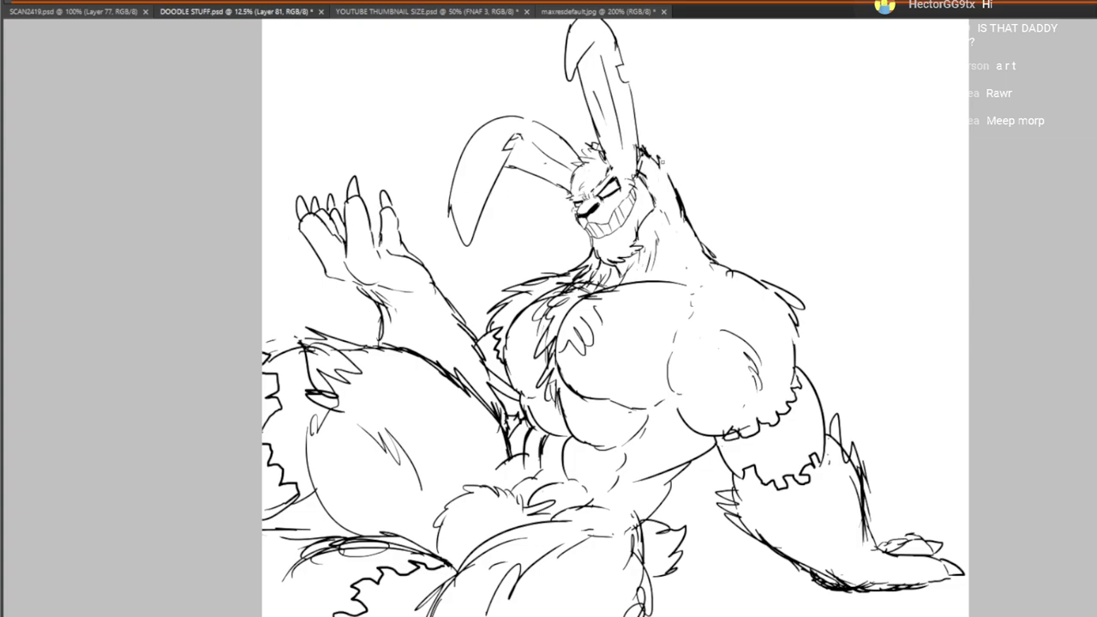
pyautogui.moveTo(639, 175); pyautogui.dragTo(663, 202)
pyautogui.moveTo(651, 198); pyautogui.dragTo(653, 210)
pyautogui.moveTo(622, 246); pyautogui.dragTo(621, 236)
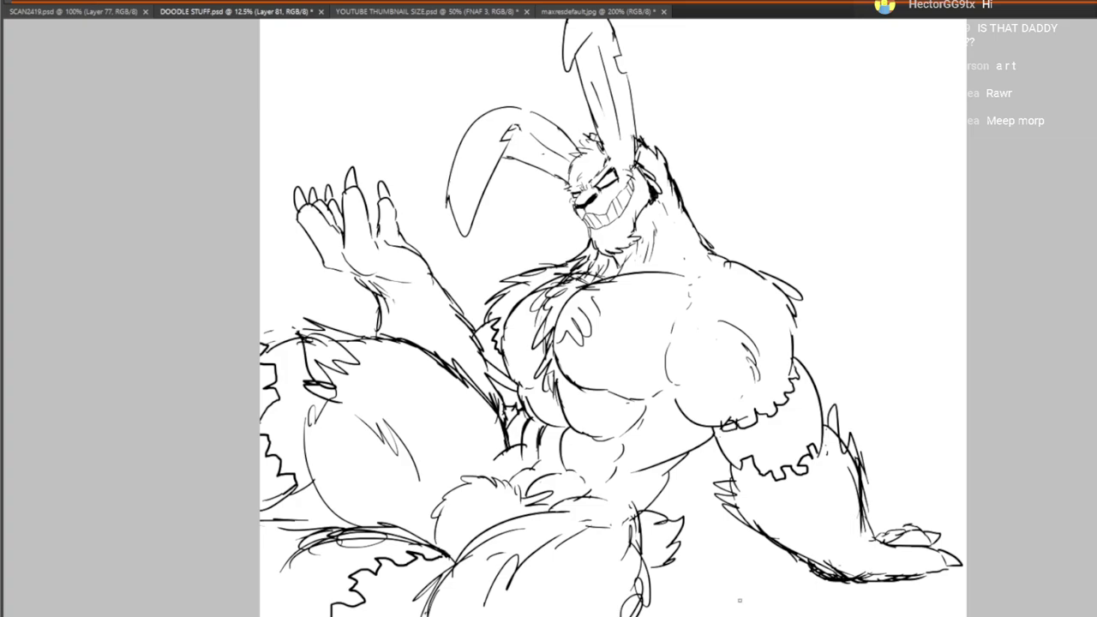
pyautogui.moveTo(740, 601); pyautogui.dragTo(699, 509)
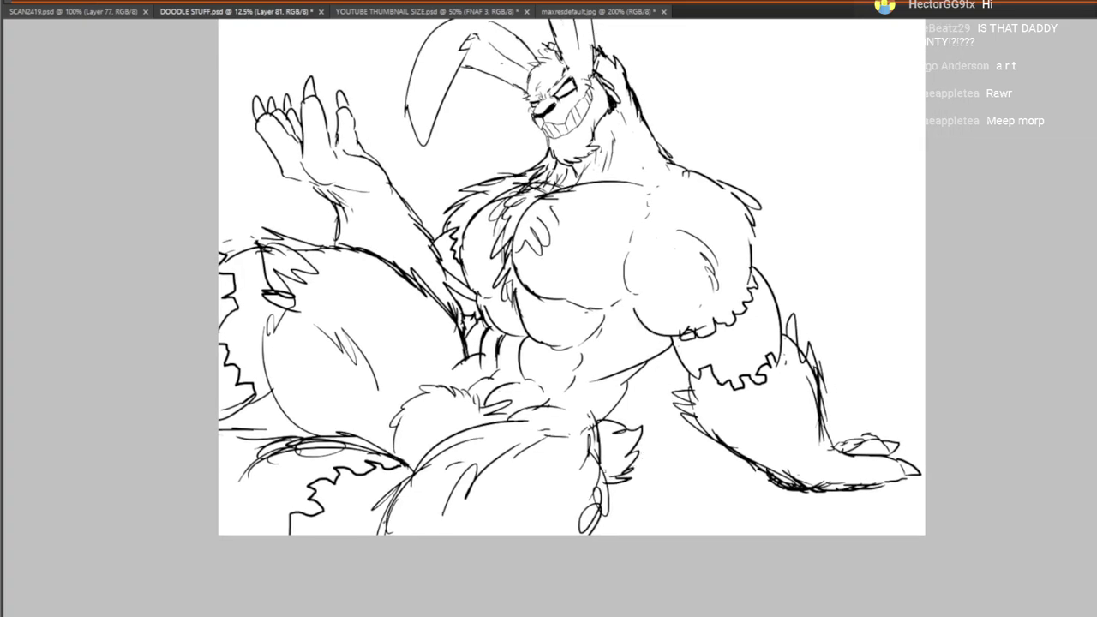
# Add curved fur strokes along the near hip and the top of the near thigh
pyautogui.moveTo(547, 408)
pyautogui.mouseDown()
pyautogui.moveTo(586, 419)
pyautogui.moveTo(581, 432)
pyautogui.mouseUp()
pyautogui.moveTo(507, 412); pyautogui.dragTo(532, 399)
pyautogui.moveTo(520, 405)
pyautogui.mouseDown()
pyautogui.moveTo(584, 392)
pyautogui.moveTo(594, 433)
pyautogui.mouseUp()
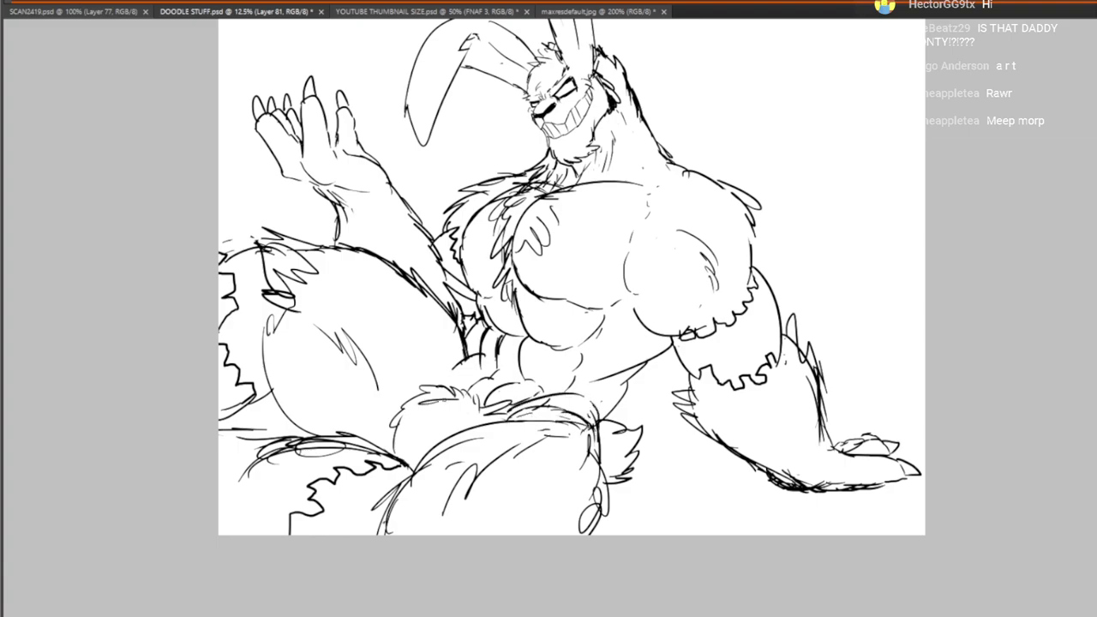
pyautogui.moveTo(430, 395); pyautogui.dragTo(406, 419)
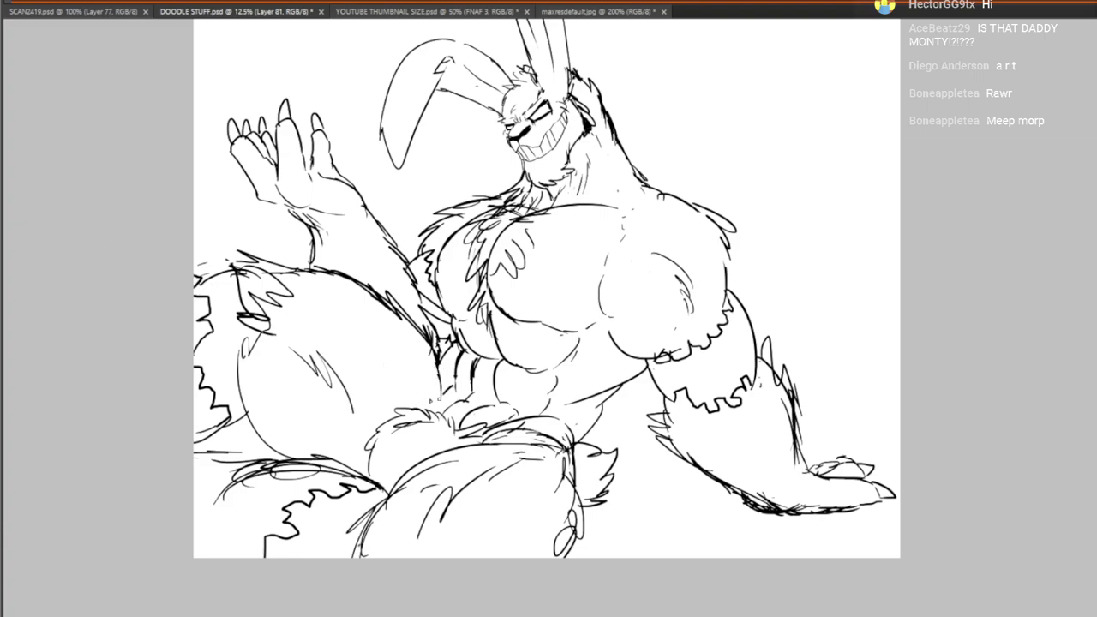
pyautogui.moveTo(377, 338); pyautogui.dragTo(394, 353)
pyautogui.moveTo(408, 358); pyautogui.dragTo(417, 371)
pyautogui.moveTo(702, 486); pyautogui.dragTo(733, 502)
pyautogui.moveTo(716, 501); pyautogui.dragTo(740, 507)
# Place a small black square pupil inside the near eye
pyautogui.moveTo(511, 279); pyautogui.dragTo(502, 390)
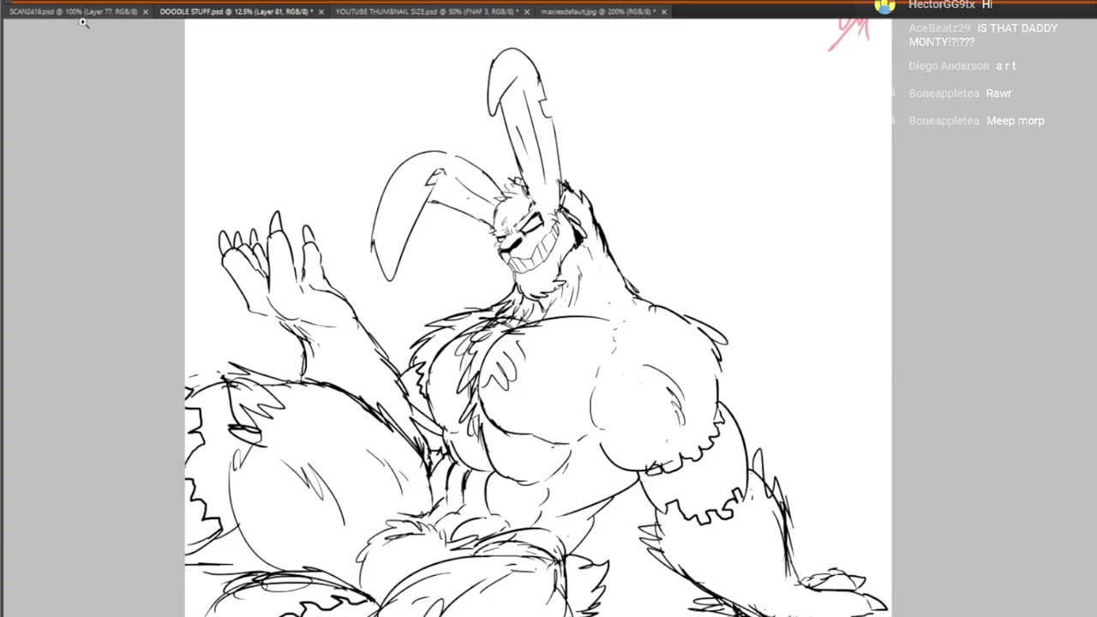
pyautogui.click(476, 219)
pyautogui.click(514, 231)
pyautogui.click(517, 233)
pyautogui.click(549, 254)
pyautogui.click(551, 256)
pyautogui.moveTo(567, 236); pyautogui.dragTo(419, 320)
pyautogui.click(418, 320)
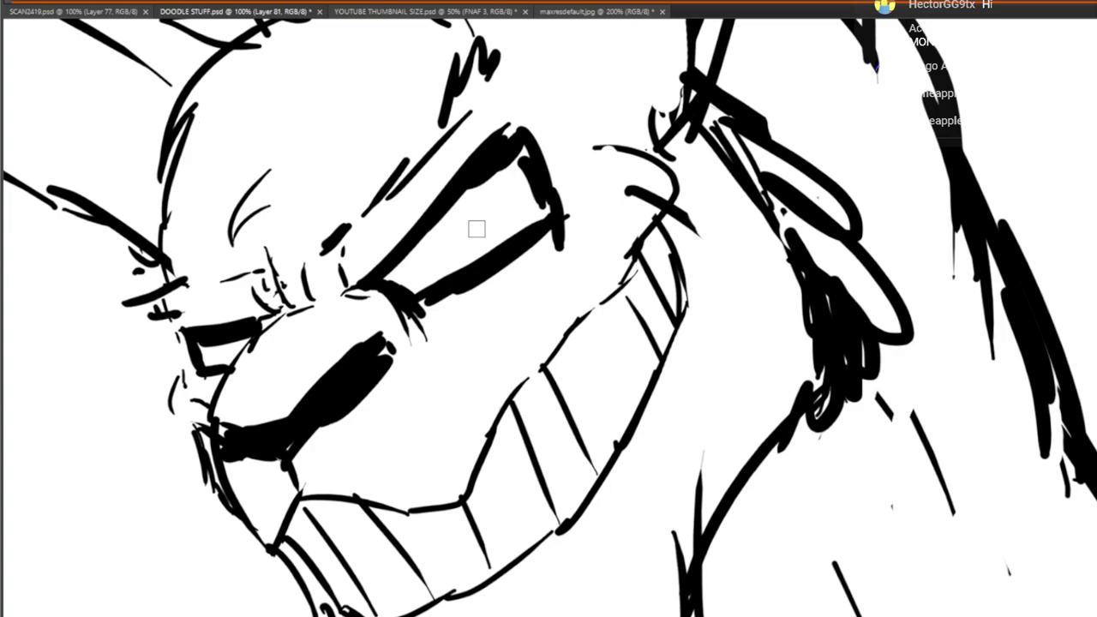
pyautogui.moveTo(466, 235)
pyautogui.mouseDown()
pyautogui.moveTo(642, 51)
pyautogui.moveTo(694, 47)
pyautogui.mouseUp()
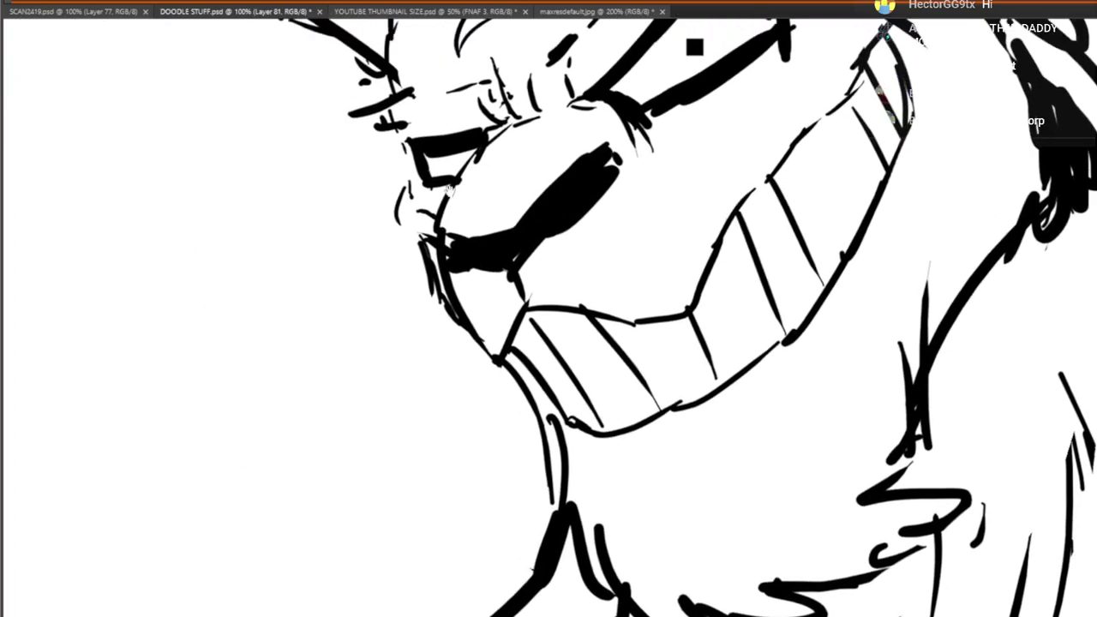
pyautogui.moveTo(450, 190); pyautogui.dragTo(445, 236)
pyautogui.click(450, 208)
pyautogui.moveTo(478, 345); pyautogui.dragTo(510, 359)
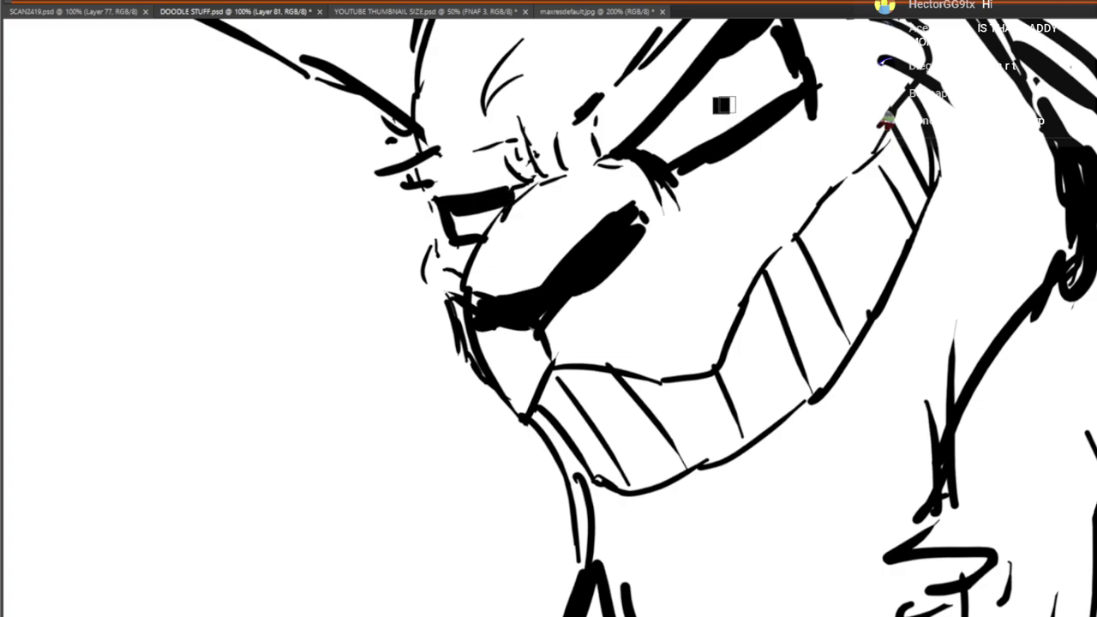
pyautogui.click(720, 106)
pyautogui.moveTo(471, 309)
pyautogui.mouseDown()
pyautogui.moveTo(441, 276)
pyautogui.moveTo(435, 307)
pyautogui.mouseUp()
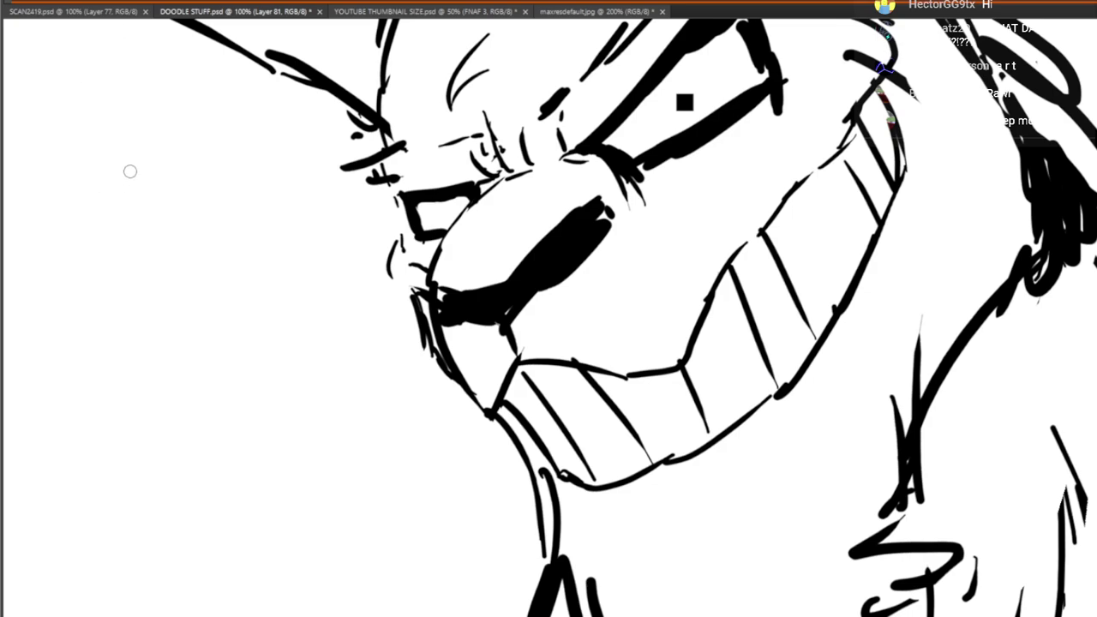
# Add a square pupil to the far eye and trim the eye's shape where it meets the snout
pyautogui.click(456, 211)
pyautogui.moveTo(484, 292)
pyautogui.mouseDown()
pyautogui.moveTo(303, 267)
pyautogui.moveTo(270, 371)
pyautogui.moveTo(400, 264)
pyautogui.moveTo(419, 282)
pyautogui.mouseUp()
pyautogui.moveTo(397, 242); pyautogui.dragTo(439, 232)
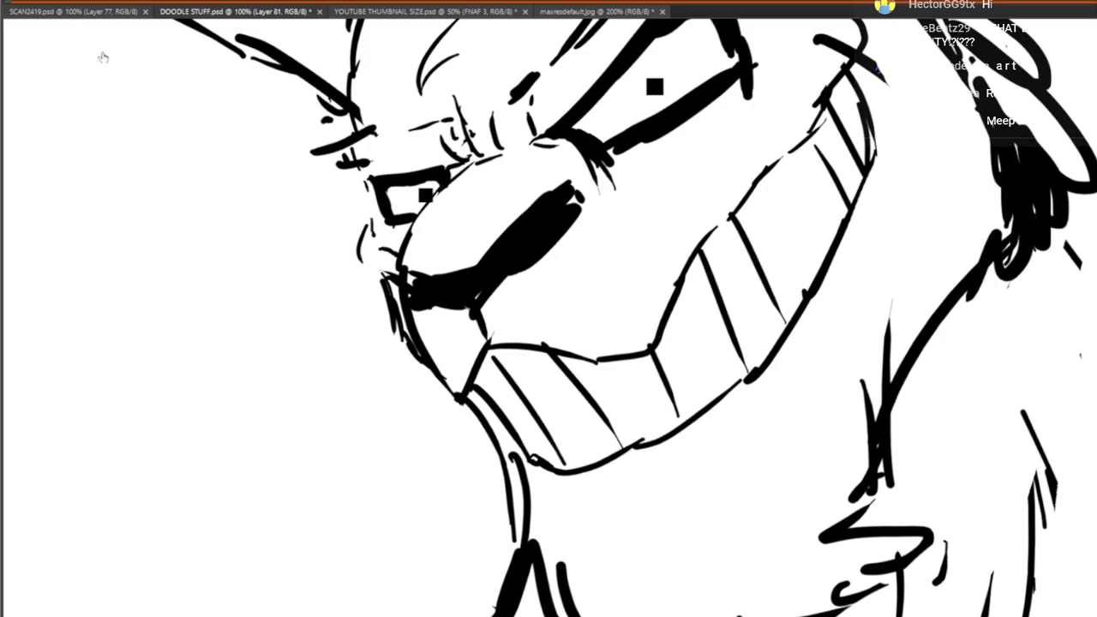
pyautogui.moveTo(388, 183)
pyautogui.mouseDown()
pyautogui.moveTo(448, 175)
pyautogui.moveTo(218, 393)
pyautogui.moveTo(345, 270)
pyautogui.mouseUp()
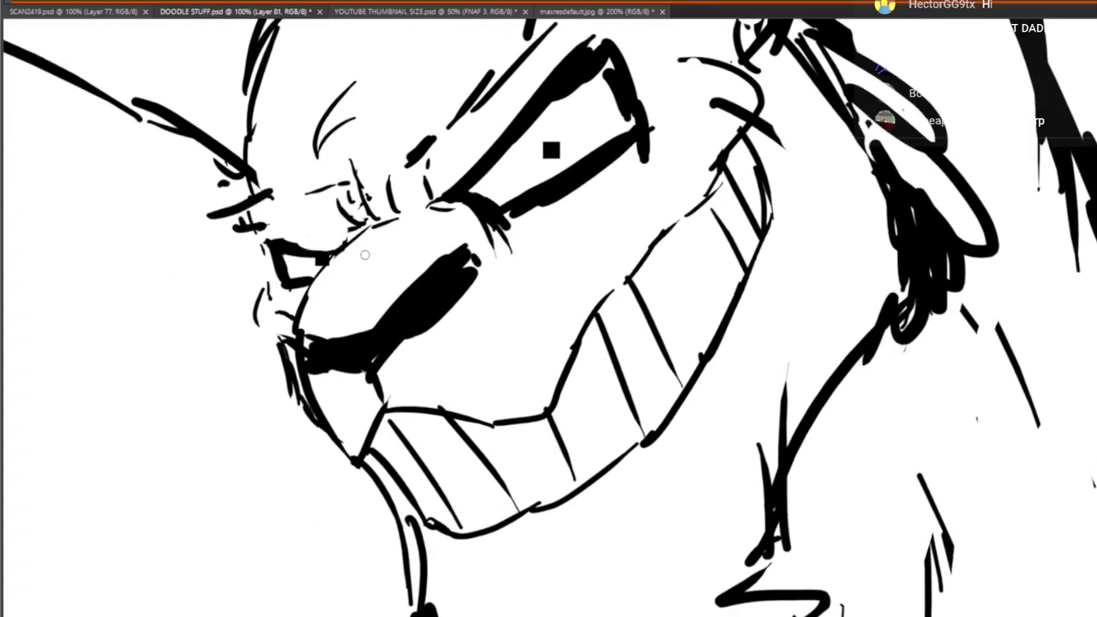
# Try lowering the near eye's upper lid with a straighter line and erasing the old thick lid above it
pyautogui.moveTo(514, 168); pyautogui.dragTo(454, 220)
pyautogui.moveTo(404, 245); pyautogui.dragTo(574, 130)
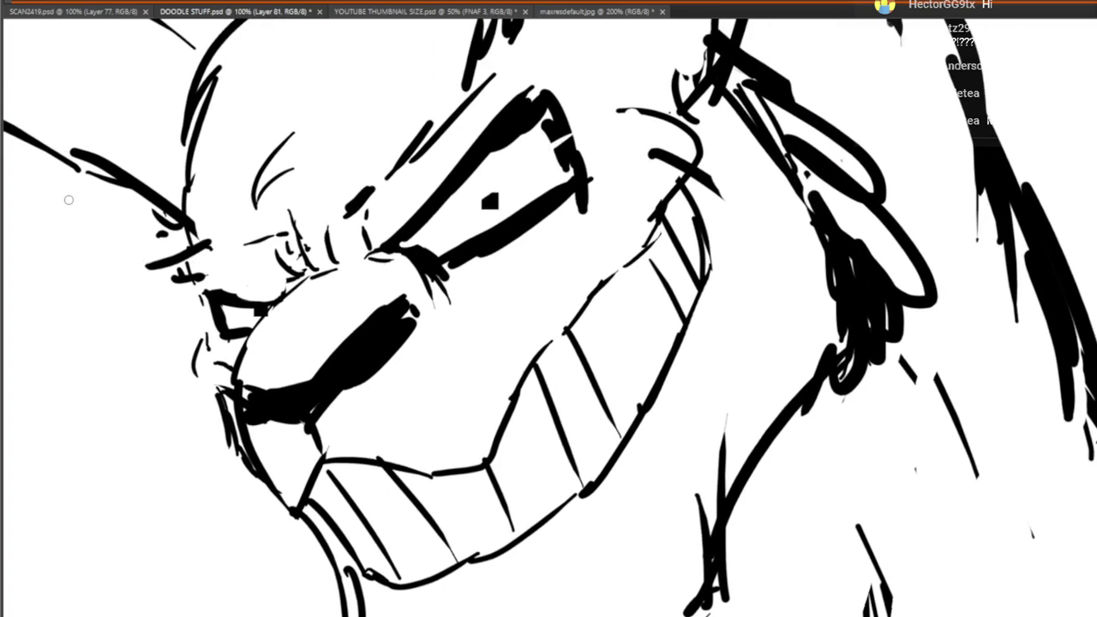
pyautogui.moveTo(420, 242); pyautogui.dragTo(584, 120)
pyautogui.moveTo(753, 173); pyautogui.dragTo(905, 152)
pyautogui.hotkey('ctrl', 'z')
pyautogui.moveTo(559, 225); pyautogui.dragTo(728, 105)
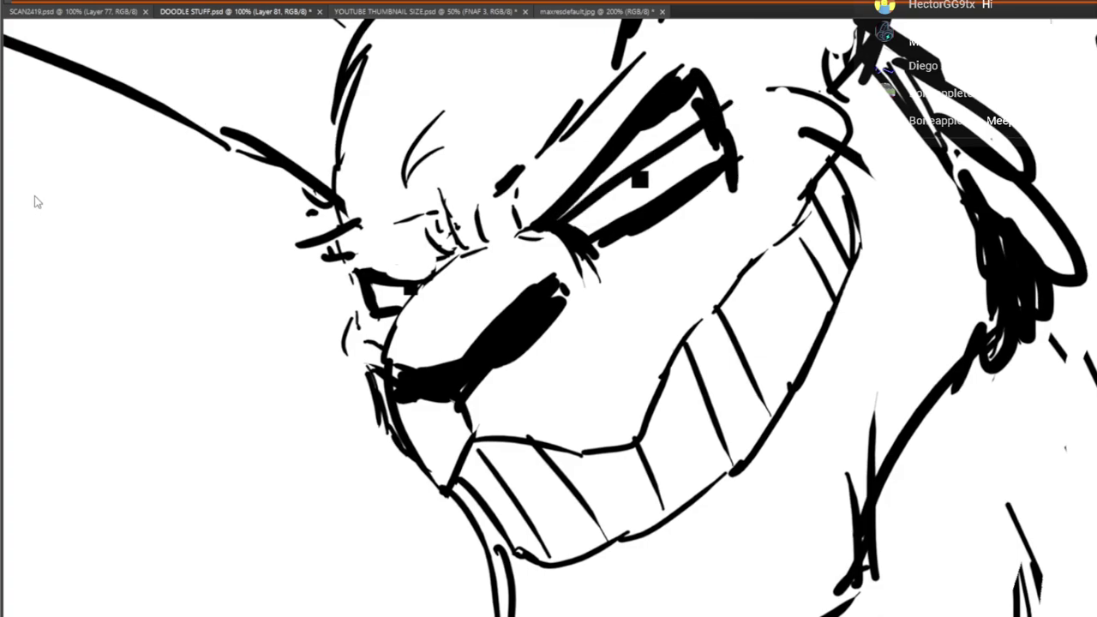
pyautogui.moveTo(626, 139)
pyautogui.mouseDown()
pyautogui.moveTo(653, 88)
pyautogui.moveTo(684, 71)
pyautogui.moveTo(611, 148)
pyautogui.moveTo(659, 136)
pyautogui.moveTo(742, 71)
pyautogui.moveTo(708, 102)
pyautogui.moveTo(699, 75)
pyautogui.moveTo(574, 176)
pyautogui.moveTo(612, 163)
pyautogui.mouseUp()
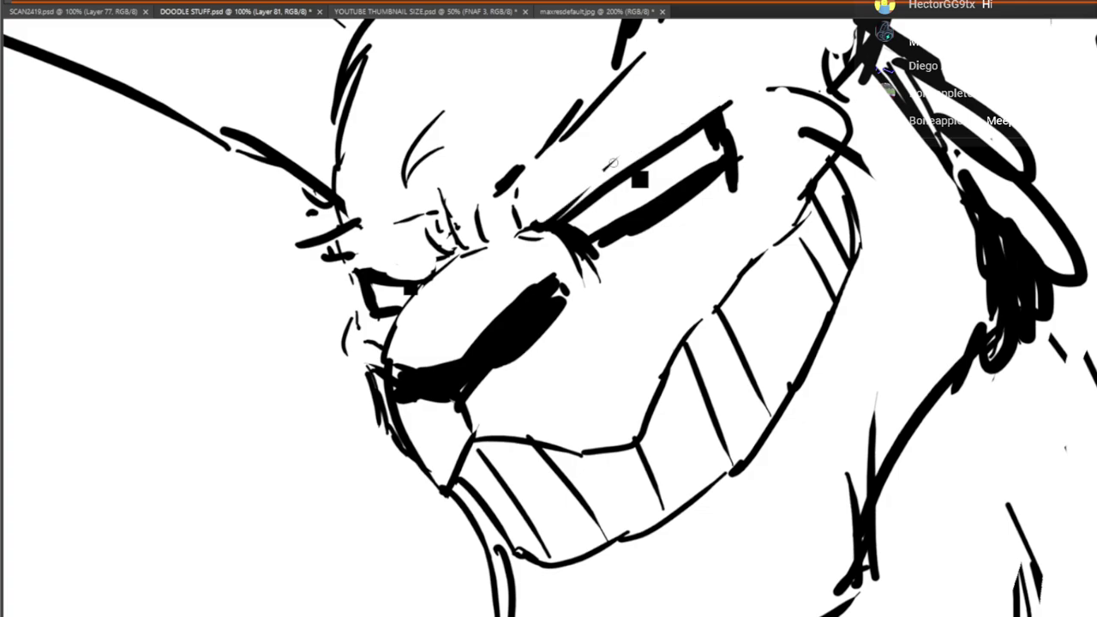
pyautogui.moveTo(561, 200); pyautogui.dragTo(590, 186)
pyautogui.moveTo(644, 150)
pyautogui.mouseDown()
pyautogui.moveTo(615, 129)
pyautogui.moveTo(578, 185)
pyautogui.moveTo(629, 173)
pyautogui.mouseUp()
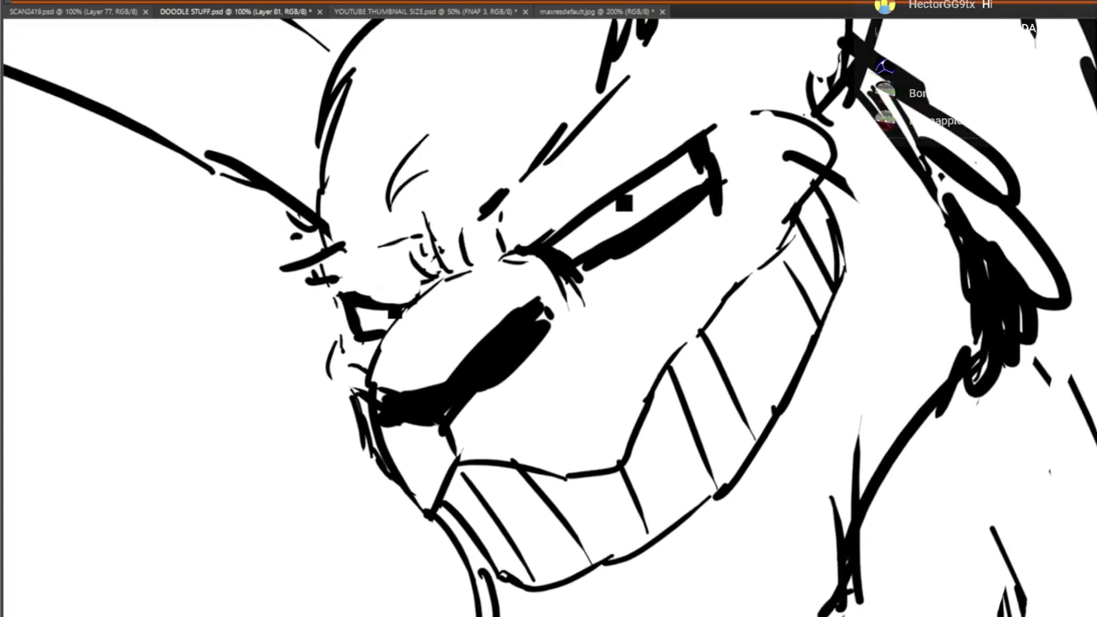
pyautogui.press('f')
pyautogui.press('Tab')
pyautogui.hotkey('ctrl', 'z')
pyautogui.hotkey('ctrl', 'z')
pyautogui.hotkey('ctrl', 'z')
# Redraw the near eye's upper lid lower and thicker, erase the old lid, and add a crease beneath the eye
pyautogui.moveTo(523, 246)
pyautogui.mouseDown()
pyautogui.moveTo(504, 254)
pyautogui.moveTo(688, 129)
pyautogui.mouseUp()
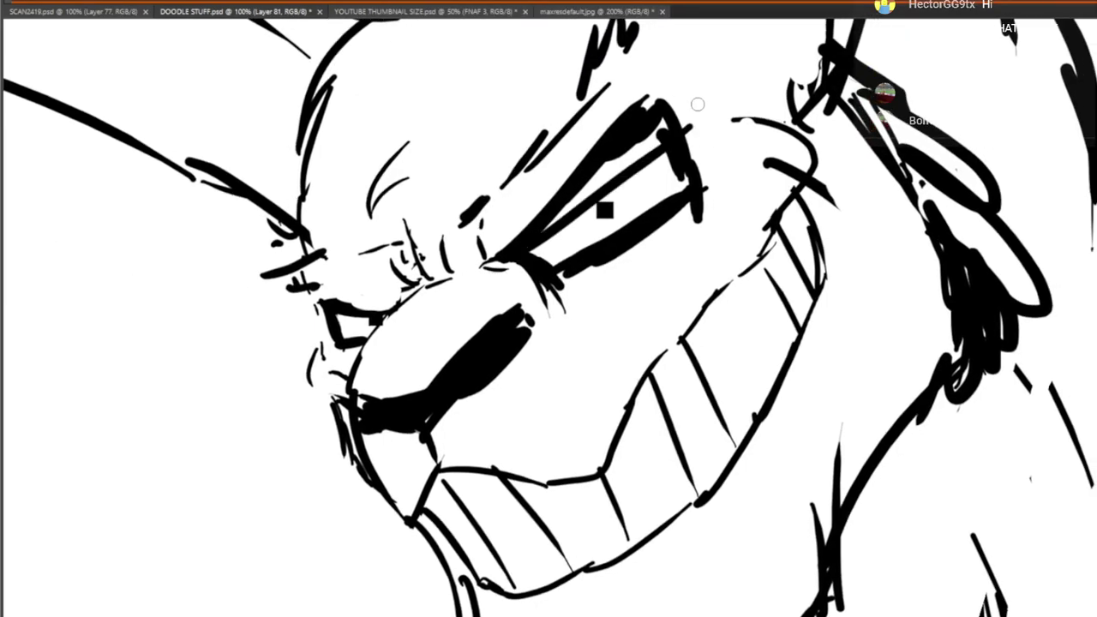
pyautogui.moveTo(578, 172)
pyautogui.mouseDown()
pyautogui.moveTo(659, 88)
pyautogui.moveTo(563, 190)
pyautogui.moveTo(664, 116)
pyautogui.moveTo(671, 125)
pyautogui.moveTo(514, 233)
pyautogui.moveTo(472, 240)
pyautogui.moveTo(421, 143)
pyautogui.moveTo(410, 178)
pyautogui.mouseUp()
pyautogui.moveTo(367, 205)
pyautogui.mouseDown()
pyautogui.moveTo(439, 192)
pyautogui.moveTo(496, 221)
pyautogui.moveTo(601, 163)
pyautogui.mouseUp()
pyautogui.moveTo(619, 144); pyautogui.dragTo(607, 160)
pyautogui.moveTo(449, 175); pyautogui.dragTo(609, 41)
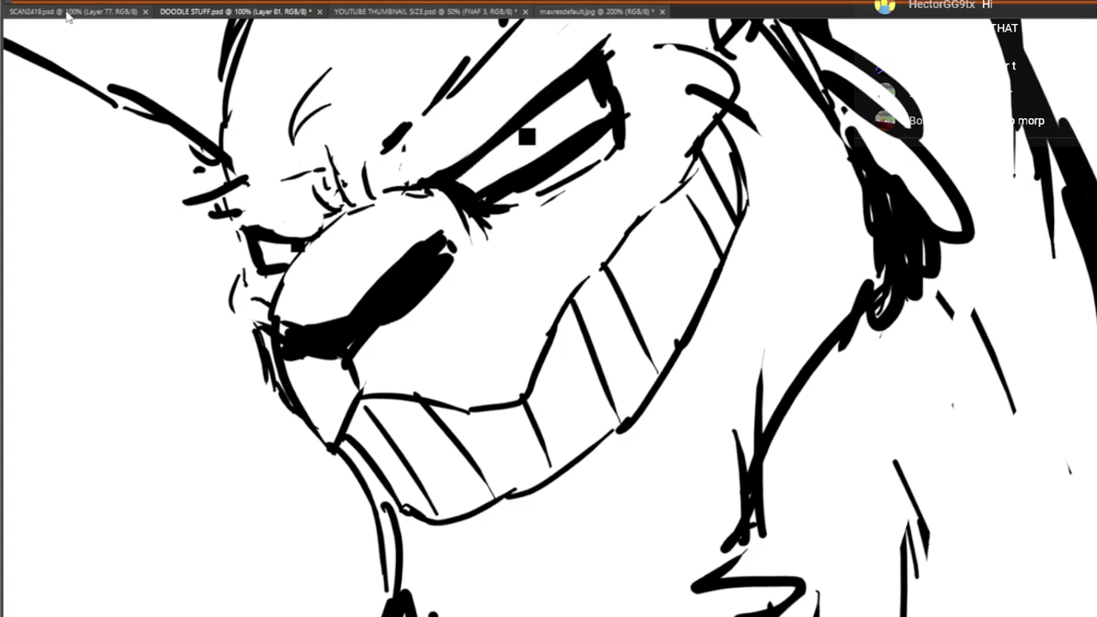
# Select the muzzle and lower jaw and move them slightly down and away from the neck
pyautogui.scroll(-3, 121, 70)
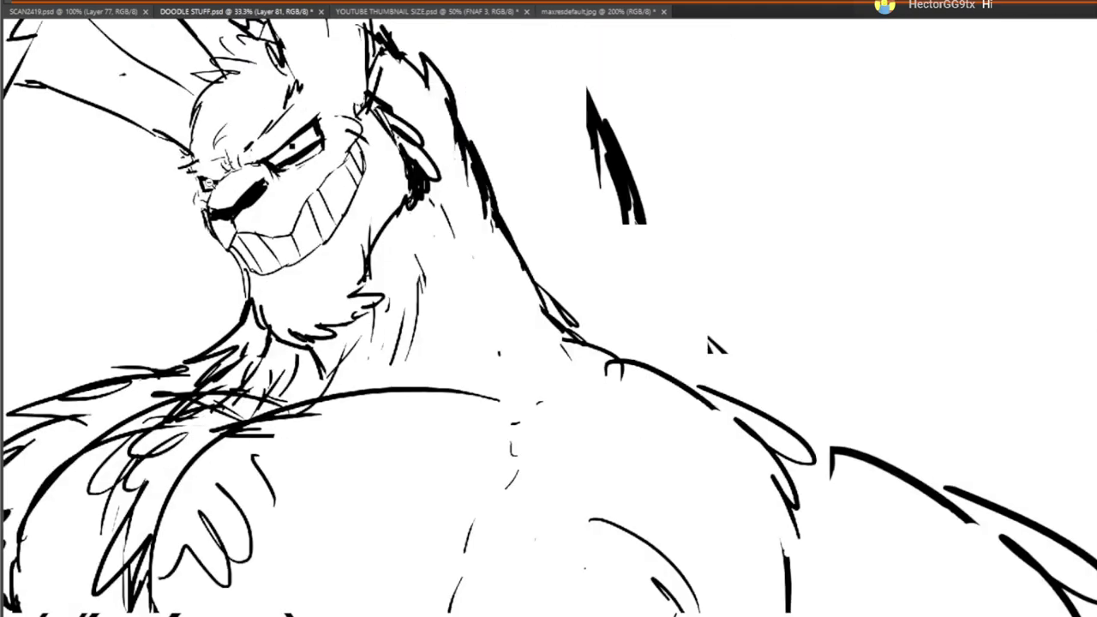
pyautogui.moveTo(298, 312); pyautogui.dragTo(496, 305)
pyautogui.moveTo(544, 271); pyautogui.dragTo(689, 344)
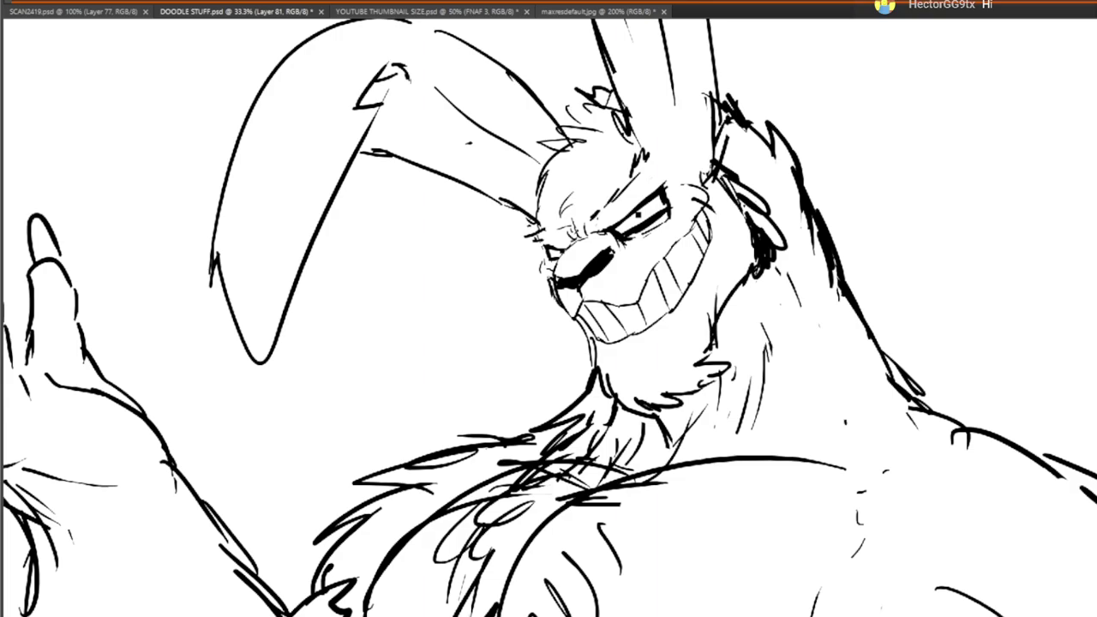
pyautogui.moveTo(540, 374); pyautogui.dragTo(490, 317)
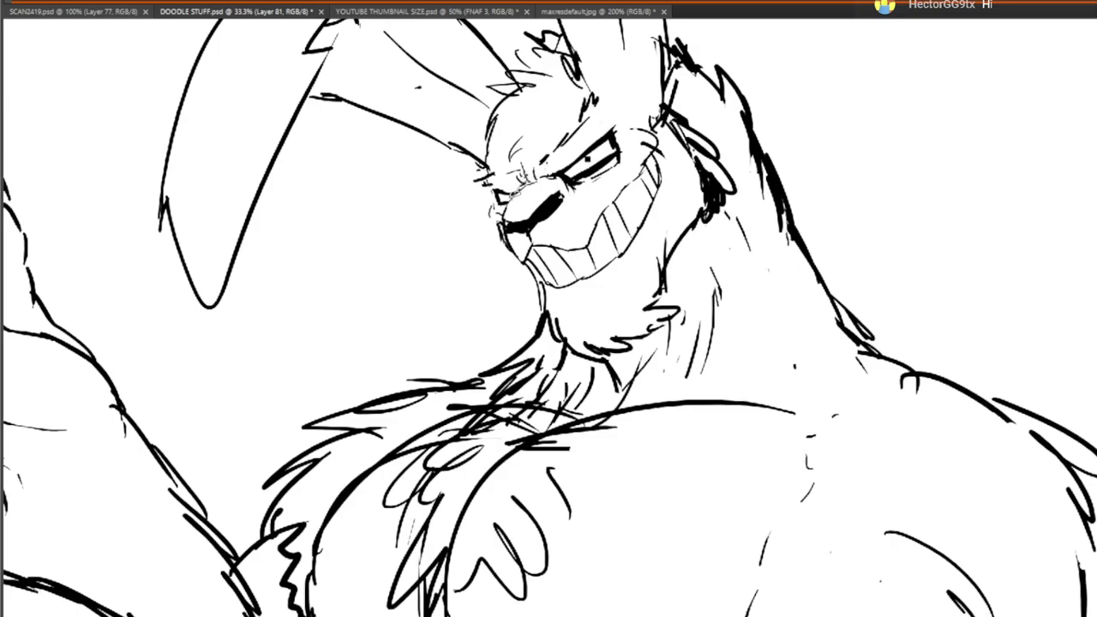
pyautogui.moveTo(491, 202)
pyautogui.mouseDown()
pyautogui.moveTo(502, 248)
pyautogui.moveTo(590, 368)
pyautogui.moveTo(682, 296)
pyautogui.moveTo(660, 190)
pyautogui.moveTo(630, 180)
pyautogui.moveTo(596, 206)
pyautogui.moveTo(549, 171)
pyautogui.moveTo(493, 206)
pyautogui.mouseUp()
pyautogui.hotkey('ctrl', 't')
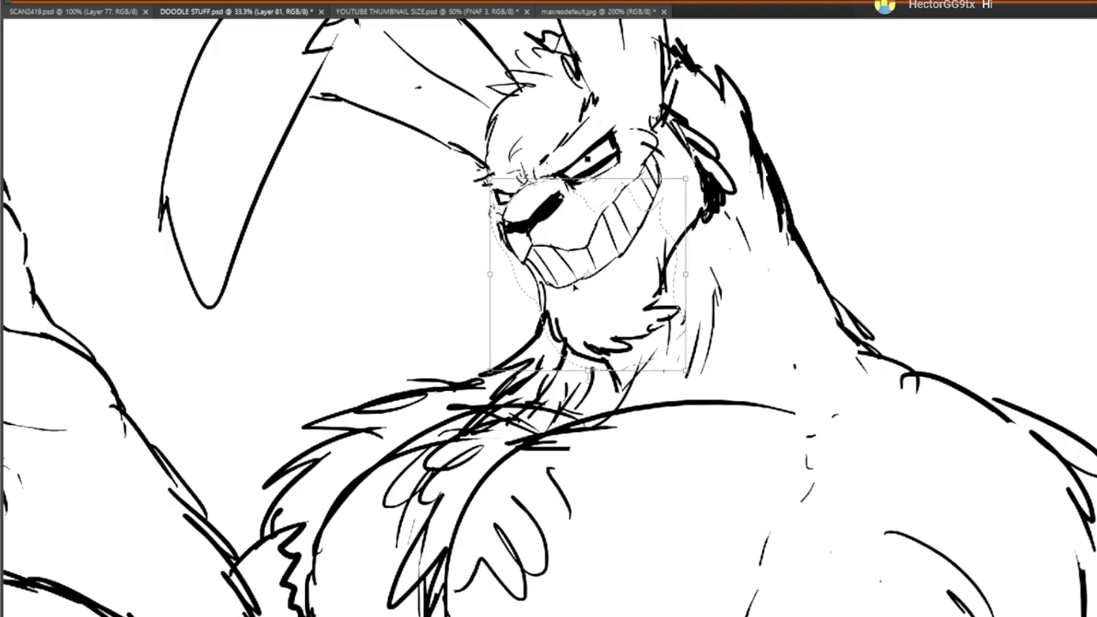
pyautogui.moveTo(575, 288); pyautogui.dragTo(568, 296)
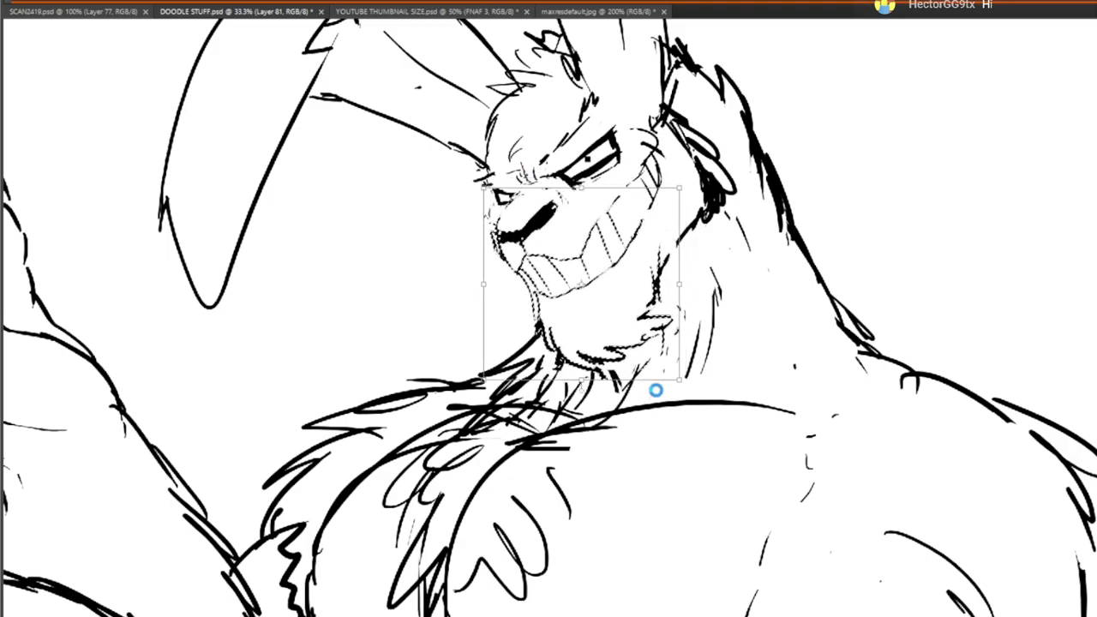
pyautogui.press('Return')
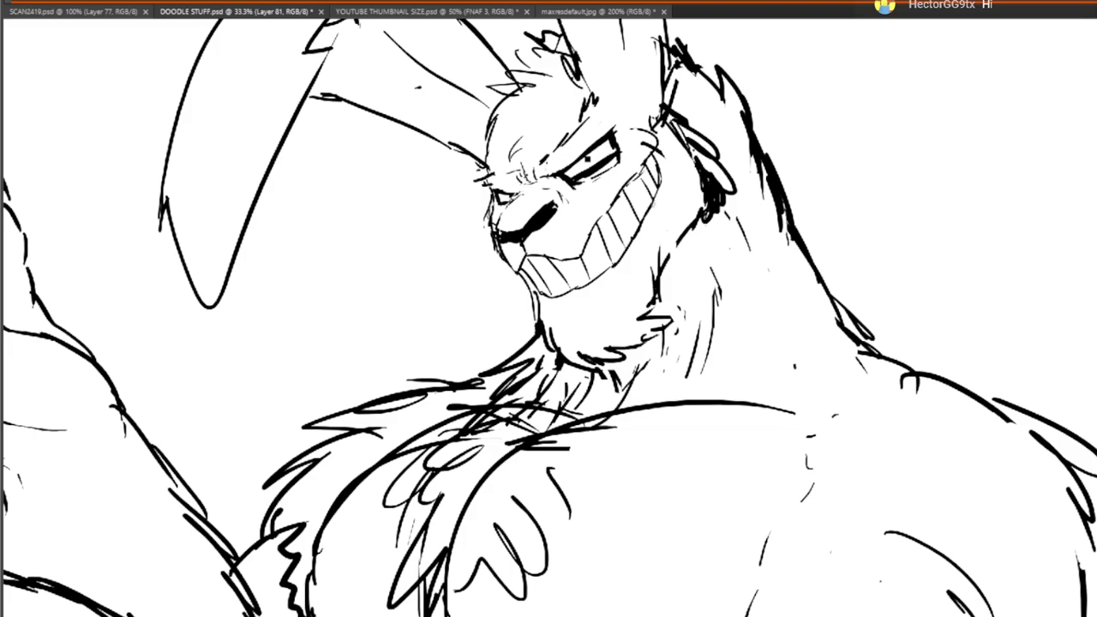
# Redraw the snout's bridge and reconnect the face outline and grin where the moved muzzle left gaps
pyautogui.moveTo(499, 224); pyautogui.dragTo(536, 180)
pyautogui.moveTo(631, 218); pyautogui.dragTo(605, 146)
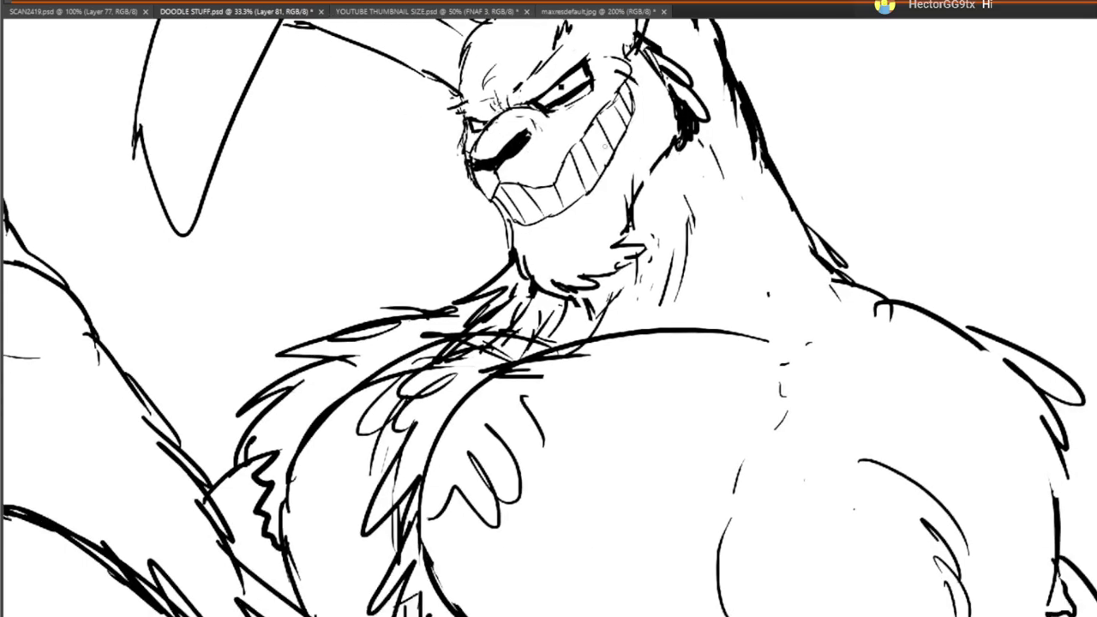
pyautogui.moveTo(388, 481); pyautogui.dragTo(739, 380)
pyautogui.moveTo(452, 231)
pyautogui.mouseDown()
pyautogui.moveTo(581, 333)
pyautogui.moveTo(444, 411)
pyautogui.mouseUp()
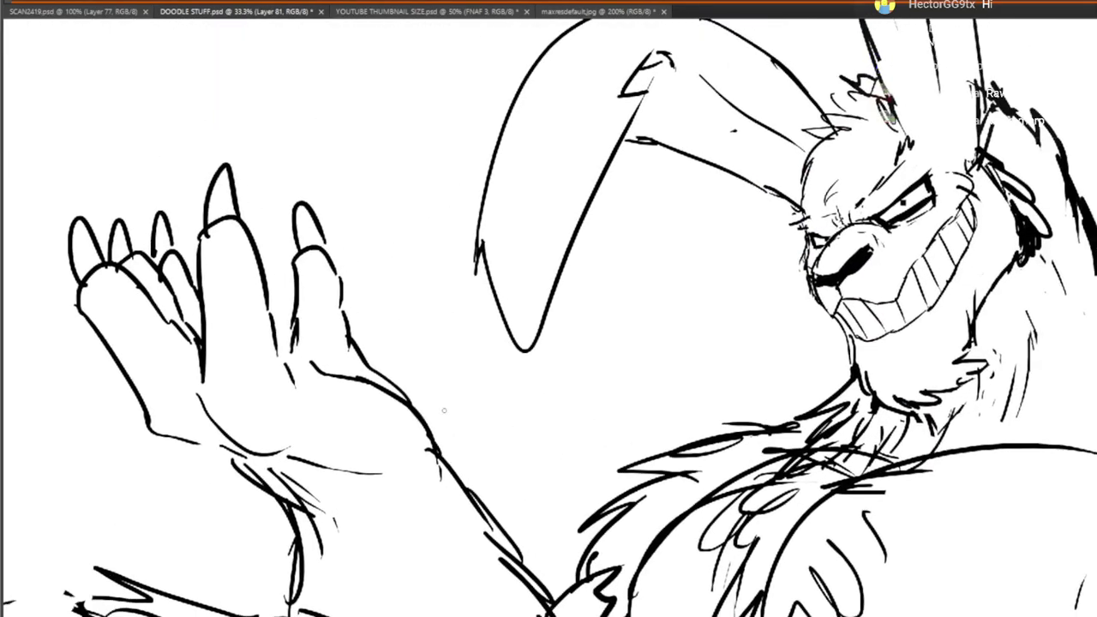
pyautogui.moveTo(624, 310); pyautogui.dragTo(176, 268)
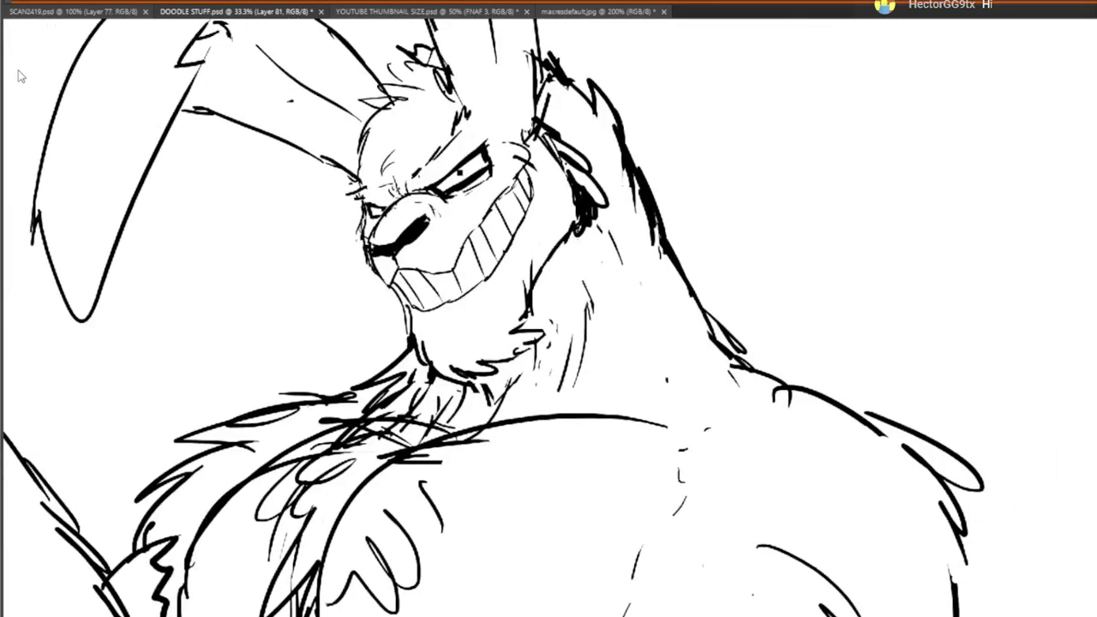
# Erase the square pupil from the far eye beside the snout
pyautogui.click(410, 150)
pyautogui.click(411, 150)
pyautogui.click(411, 150)
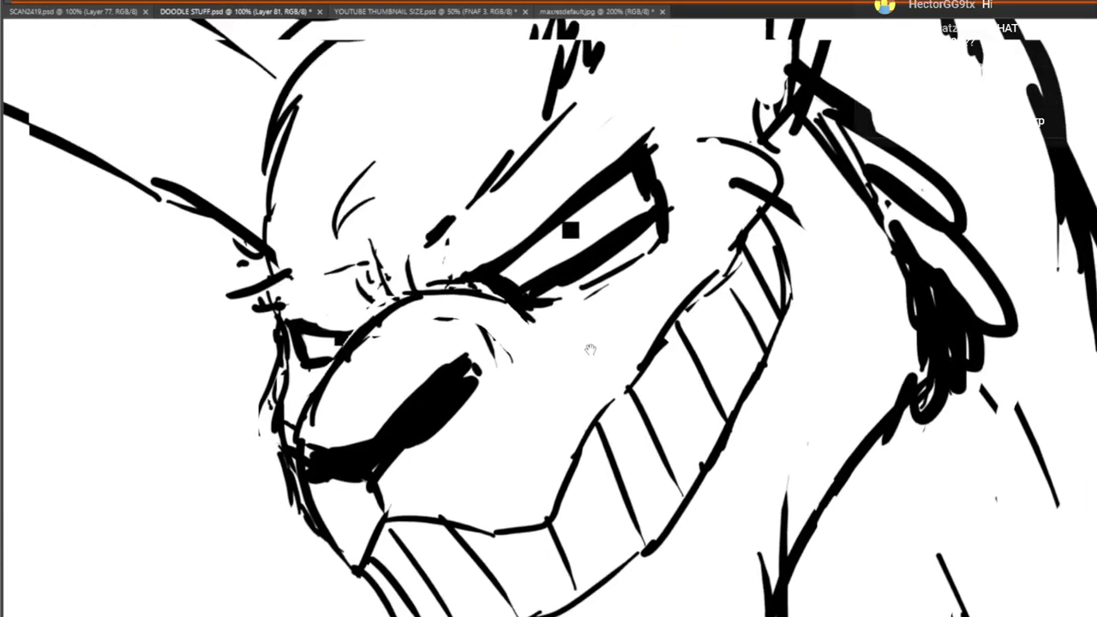
pyautogui.moveTo(590, 348); pyautogui.dragTo(608, 358)
pyautogui.click(747, 350)
pyautogui.moveTo(420, 325); pyautogui.dragTo(557, 372)
pyautogui.moveTo(35, 220); pyautogui.dragTo(41, 201)
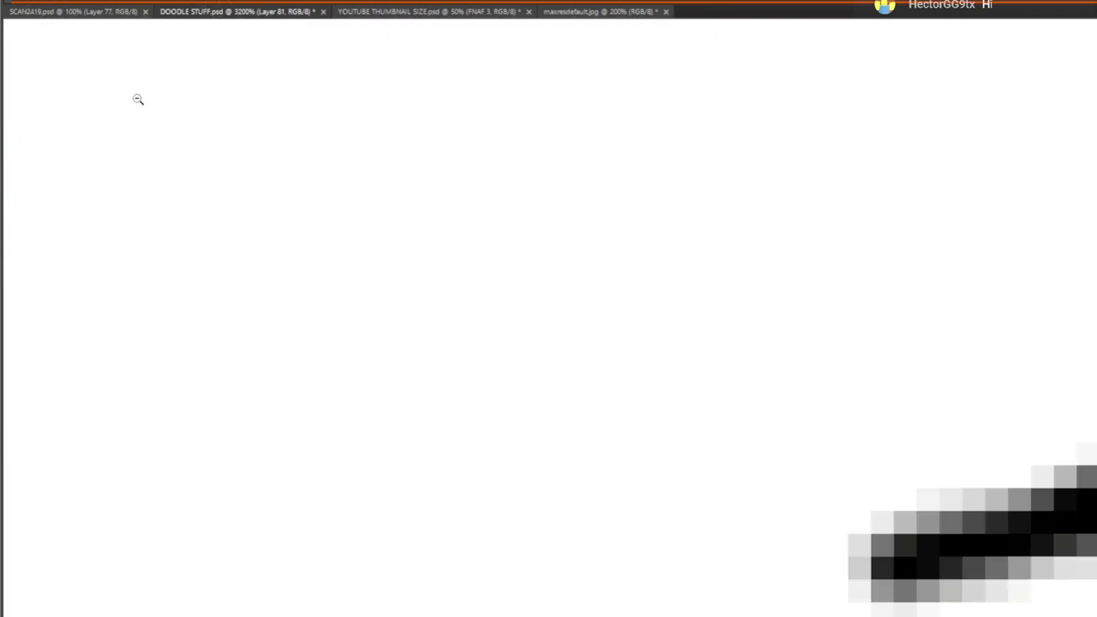
pyautogui.scroll(-10, 138, 99)
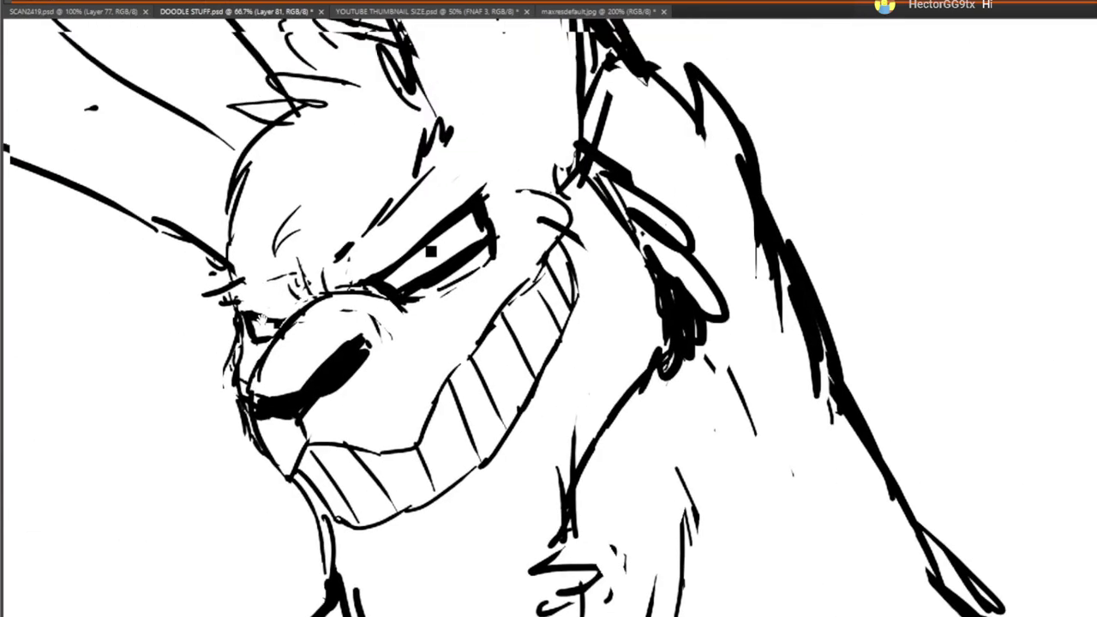
pyautogui.moveTo(262, 321); pyautogui.dragTo(265, 300)
pyautogui.click(328, 177)
pyautogui.moveTo(358, 332); pyautogui.dragTo(466, 209)
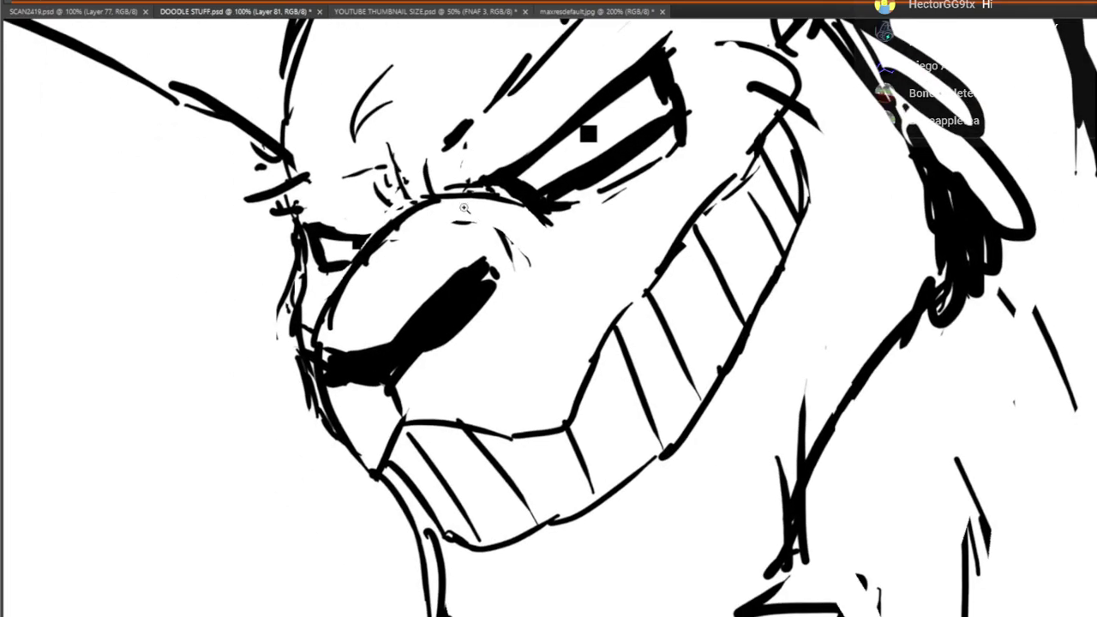
pyautogui.click(479, 216)
pyautogui.moveTo(236, 171); pyautogui.dragTo(320, 259)
pyautogui.moveTo(780, 138)
pyautogui.mouseDown()
pyautogui.moveTo(762, 159)
pyautogui.moveTo(783, 113)
pyautogui.mouseUp()
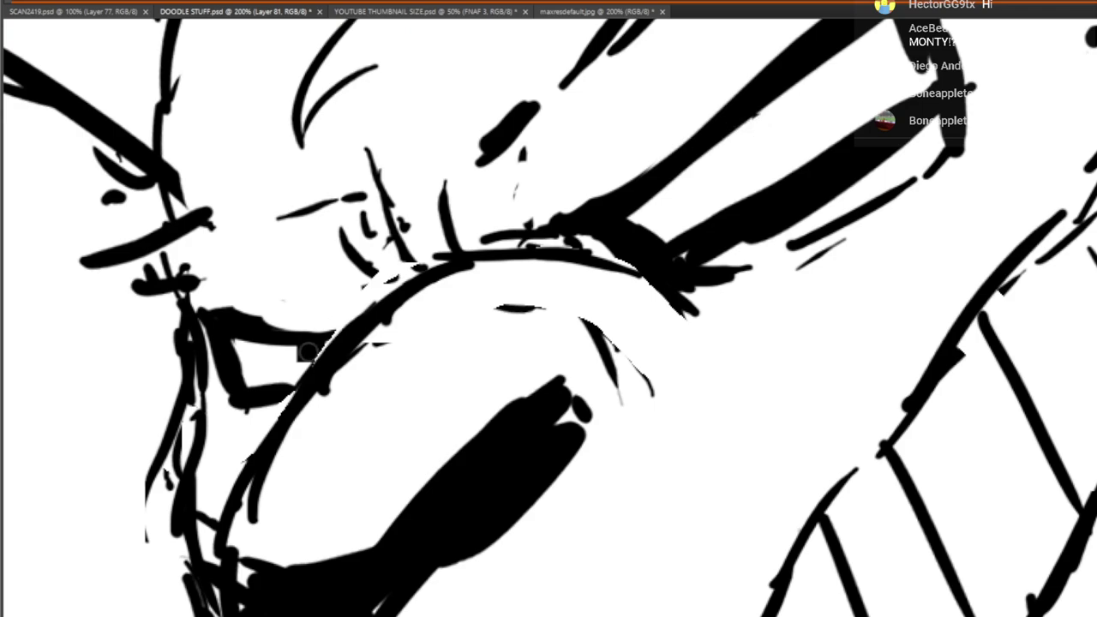
pyautogui.moveTo(245, 362); pyautogui.dragTo(300, 343)
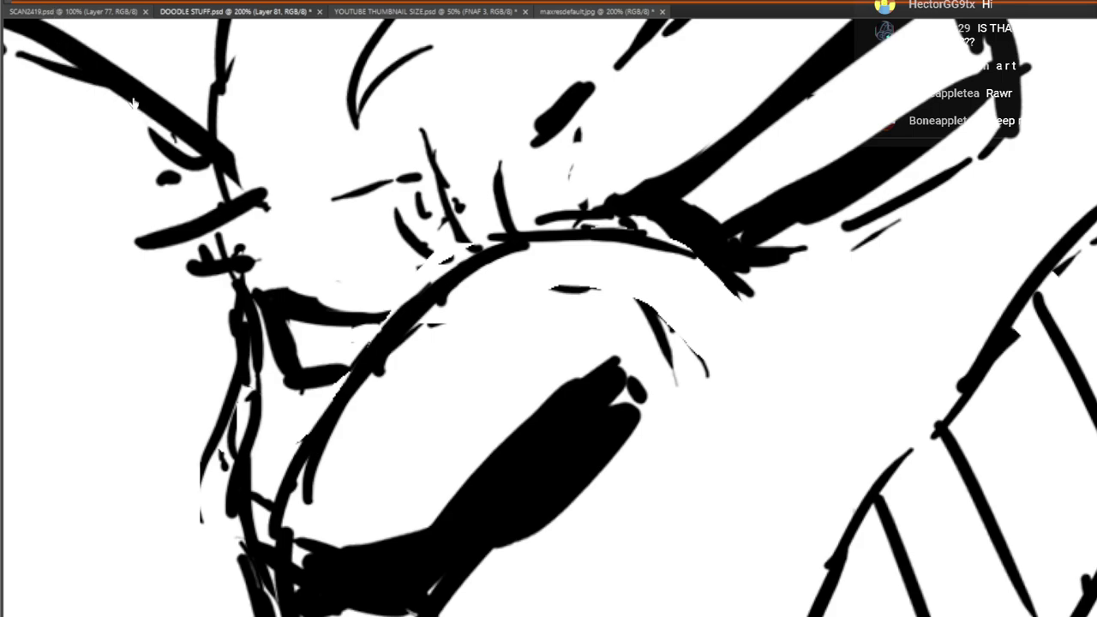
# Add small black square pupils to the inner part of the near eye and to the far eye beside the snout
pyautogui.moveTo(117, 227); pyautogui.dragTo(140, 247)
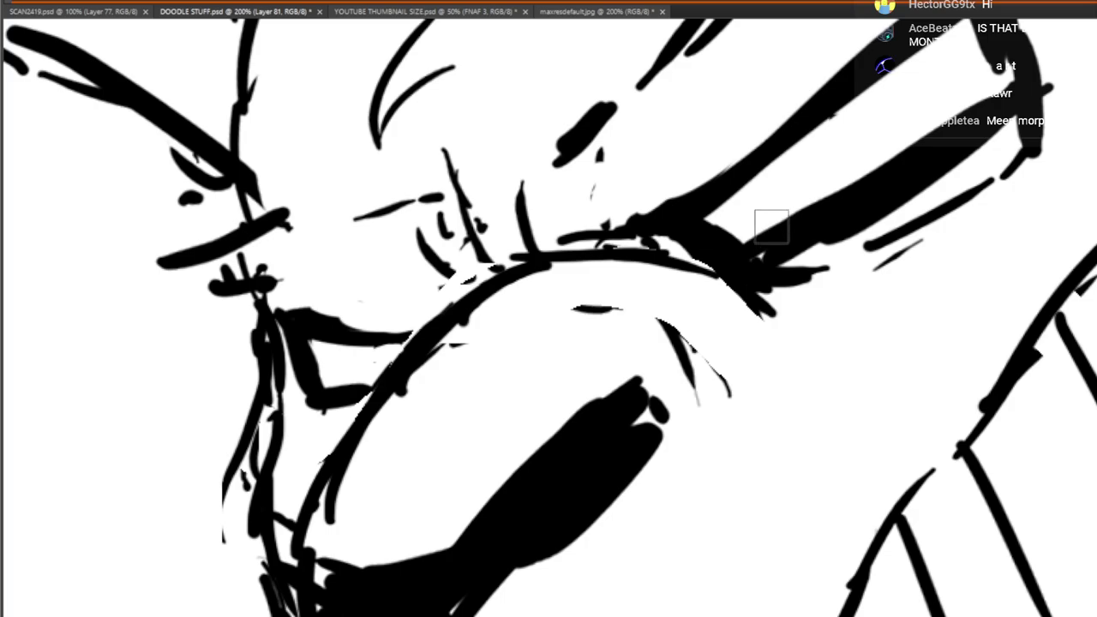
pyautogui.moveTo(624, 347); pyautogui.dragTo(403, 384)
pyautogui.click(530, 217)
pyautogui.moveTo(384, 334); pyautogui.dragTo(437, 312)
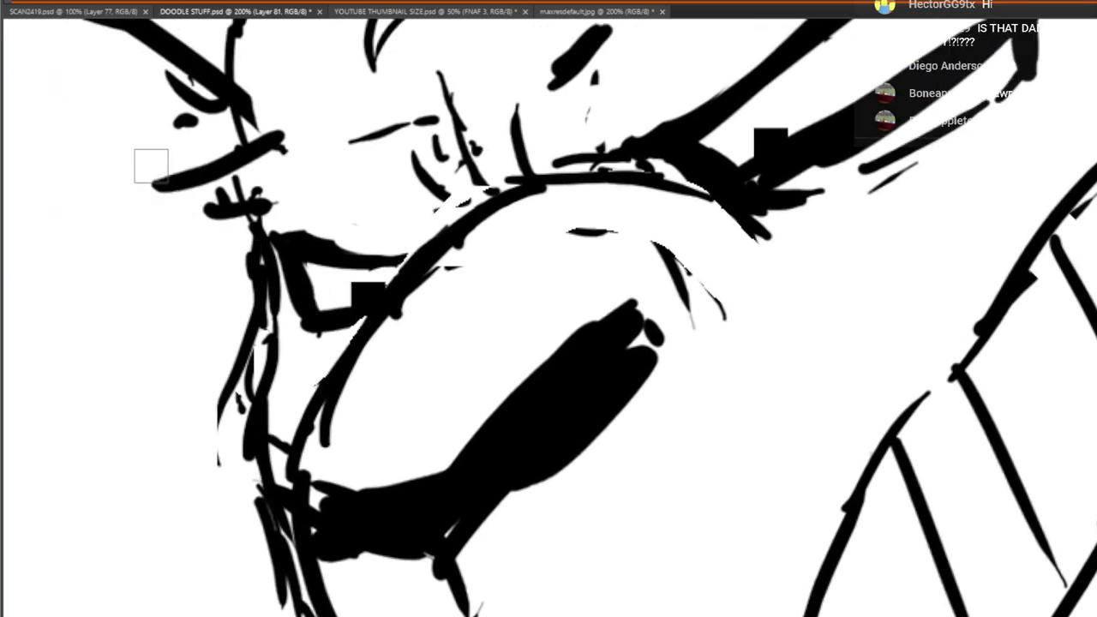
pyautogui.keyDown('alt'); pyautogui.click(122, 61); pyautogui.keyUp('alt')
pyautogui.keyDown('alt'); pyautogui.click(317, 196); pyautogui.keyUp('alt')
pyautogui.moveTo(339, 257); pyautogui.dragTo(401, 310)
pyautogui.scroll(-2, 384, 221)
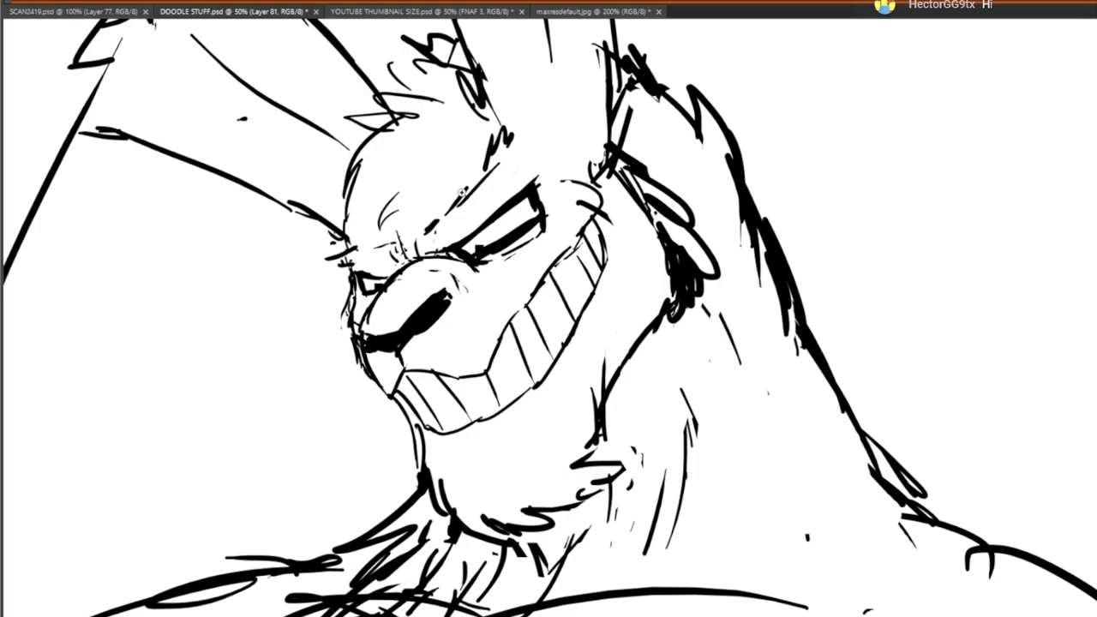
pyautogui.scroll(1, 463, 192)
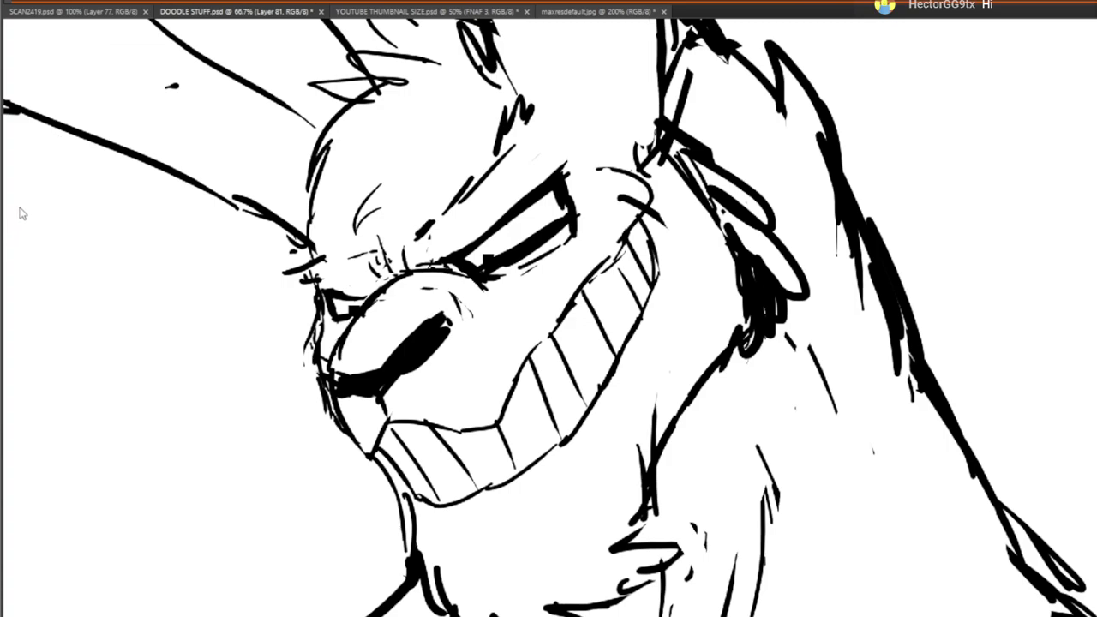
# Sketch short furrow wrinkles between the brows and a curved pointed tuft above the near eye's outer corner
pyautogui.moveTo(450, 223); pyautogui.dragTo(453, 219)
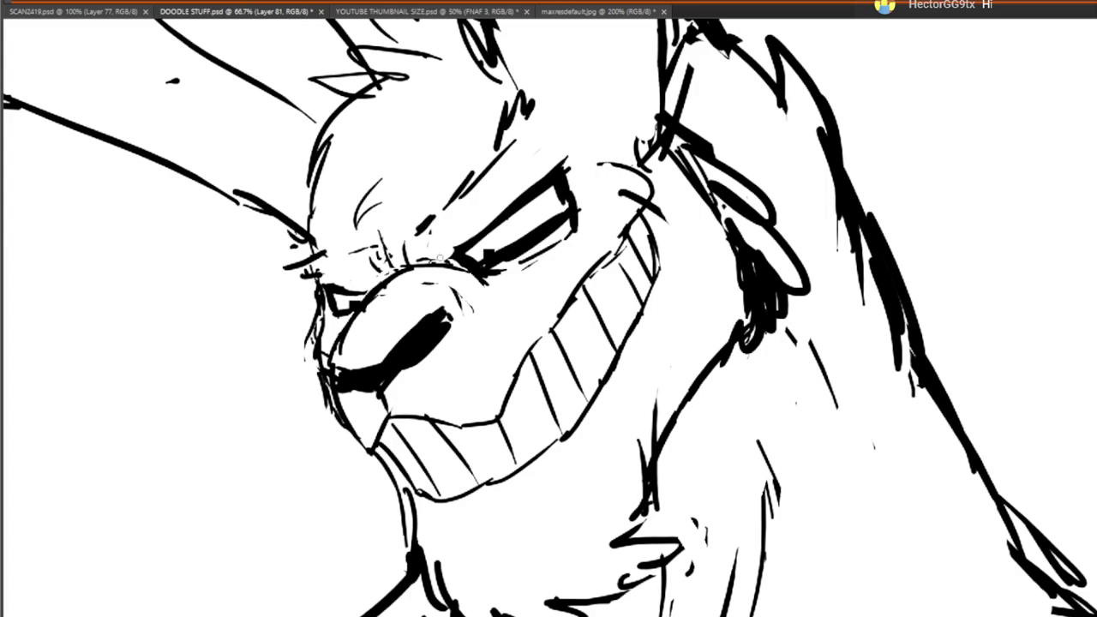
pyautogui.moveTo(404, 218); pyautogui.dragTo(400, 242)
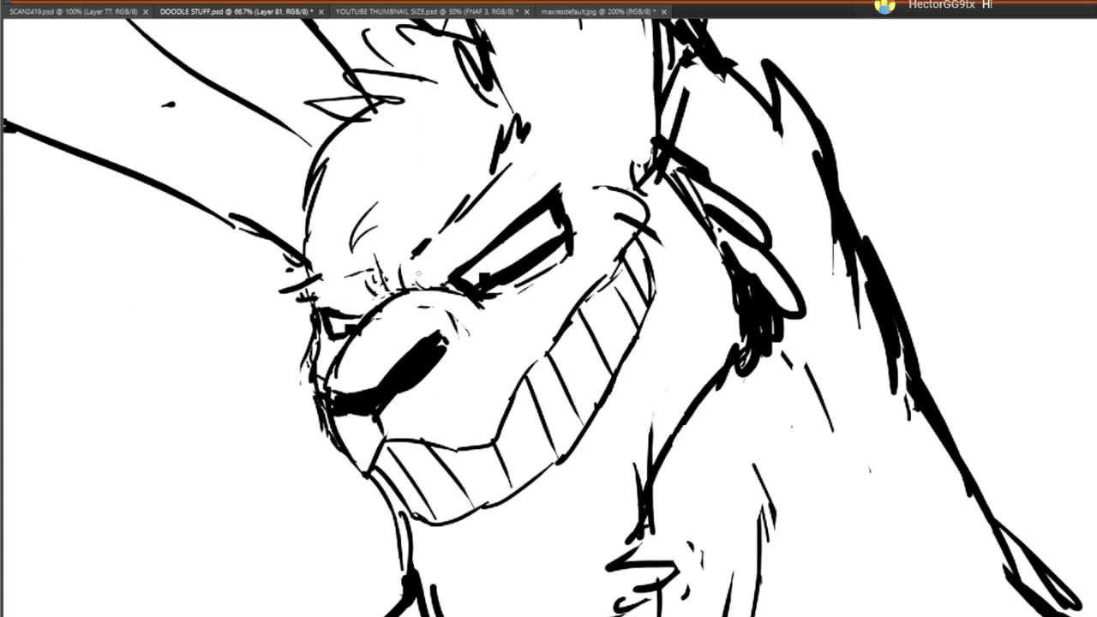
pyautogui.moveTo(358, 261); pyautogui.dragTo(372, 292)
pyautogui.moveTo(328, 281); pyautogui.dragTo(338, 278)
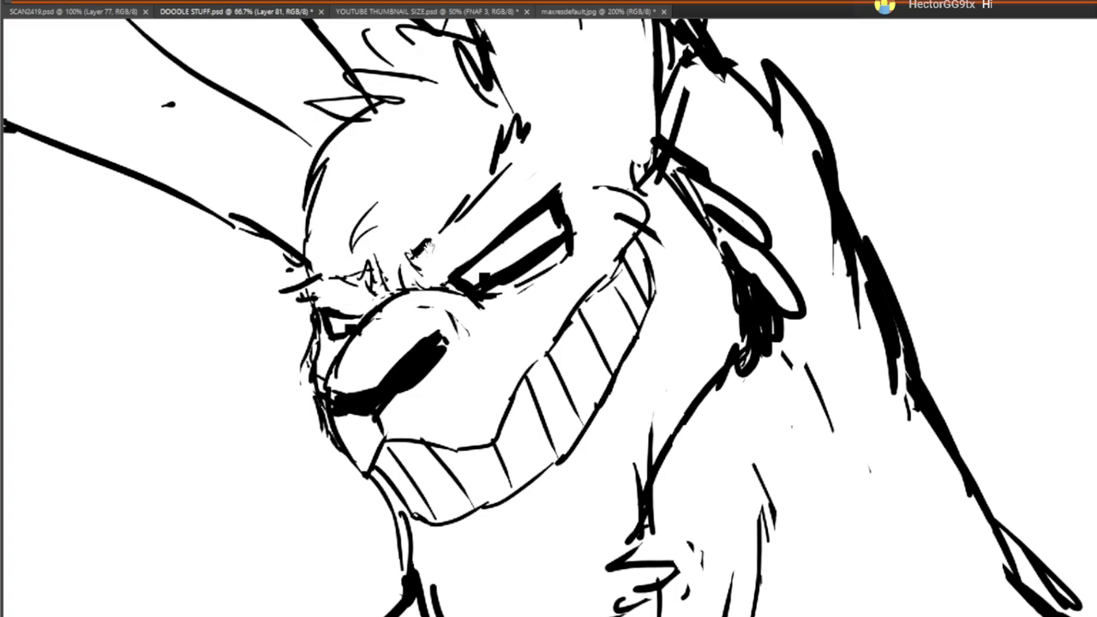
pyautogui.moveTo(550, 132); pyautogui.dragTo(559, 186)
pyautogui.moveTo(494, 266)
pyautogui.mouseDown()
pyautogui.moveTo(502, 235)
pyautogui.moveTo(562, 189)
pyautogui.mouseUp()
pyautogui.moveTo(628, 187); pyautogui.dragTo(710, 177)
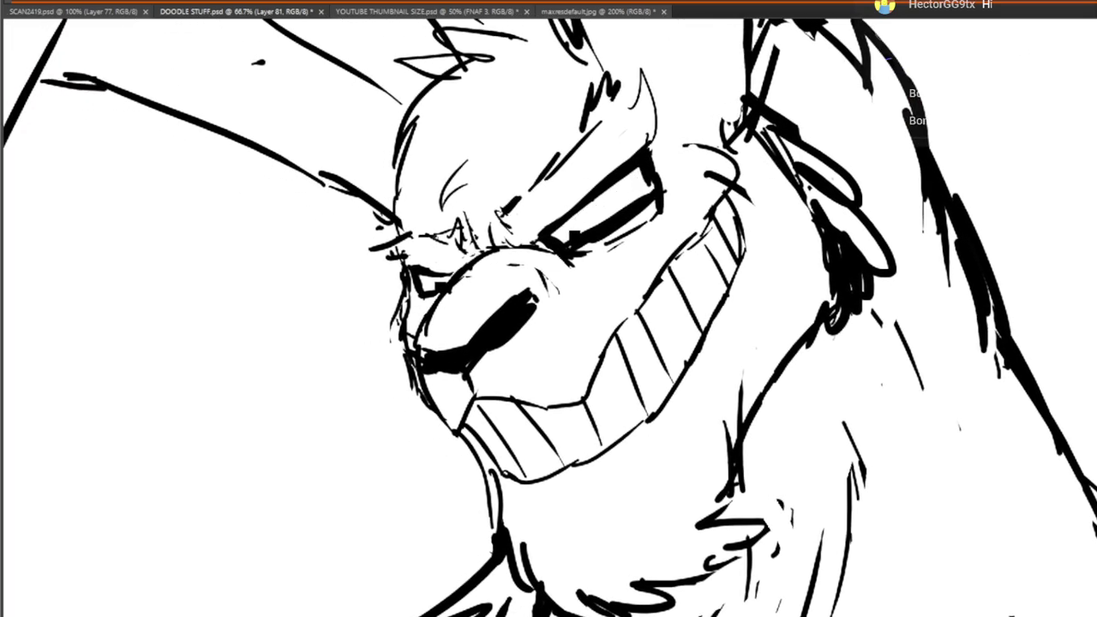
# Examine the whole reclining figure to judge how the reworked head sits on the body
pyautogui.keyDown('alt'); pyautogui.click(179, 146); pyautogui.keyUp('alt')
pyautogui.keyDown('alt'); pyautogui.click(179, 145); pyautogui.keyUp('alt')
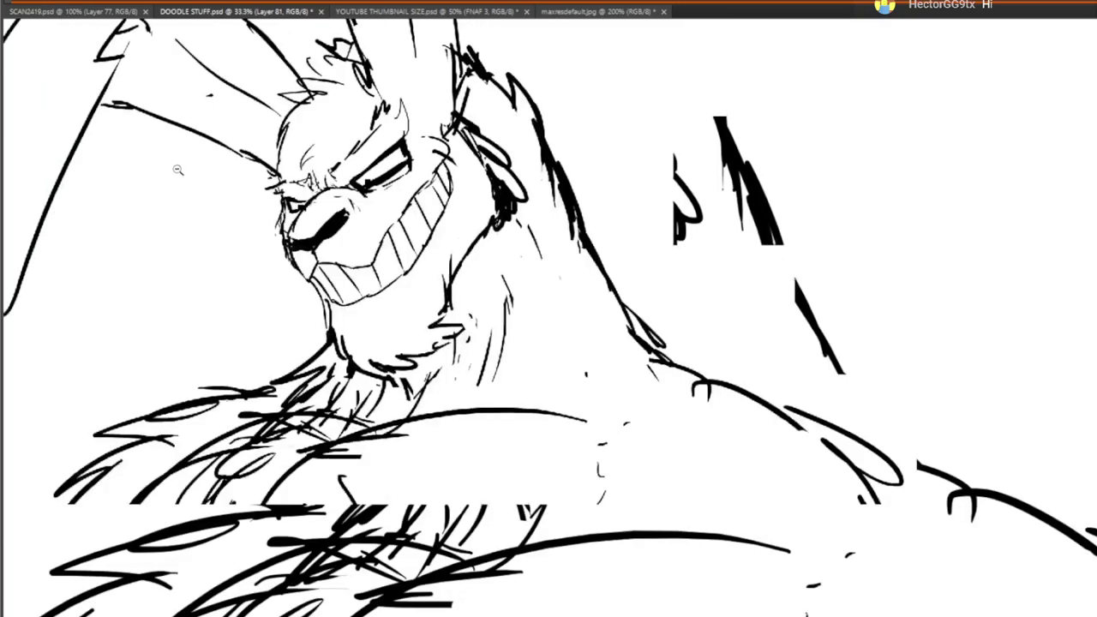
pyautogui.keyDown('alt'); pyautogui.click(178, 146); pyautogui.keyUp('alt')
pyautogui.keyDown('alt'); pyautogui.click(178, 146); pyautogui.keyUp('alt')
pyautogui.moveTo(258, 327); pyautogui.dragTo(504, 212)
pyautogui.keyDown('alt'); pyautogui.click(504, 212); pyautogui.keyUp('alt')
pyautogui.moveTo(430, 240); pyautogui.dragTo(454, 347)
pyautogui.moveTo(467, 276); pyautogui.dragTo(482, 281)
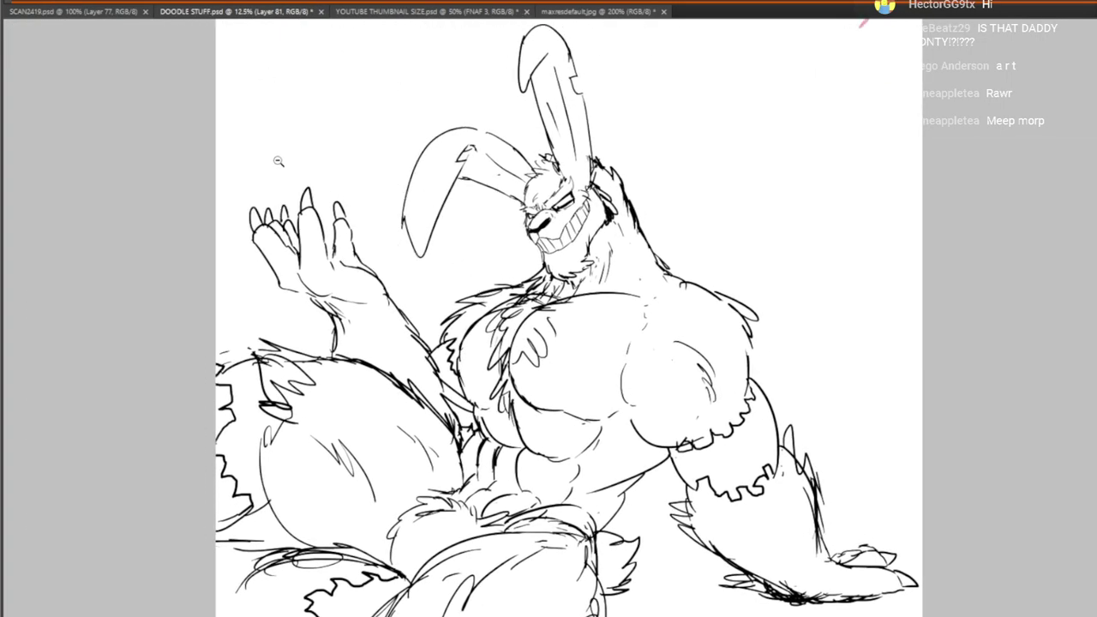
# Draw a jagged bite-shaped notch in the drooping ear's lower edge and close the gap in its upper outline
pyautogui.click(495, 180)
pyautogui.click(494, 180)
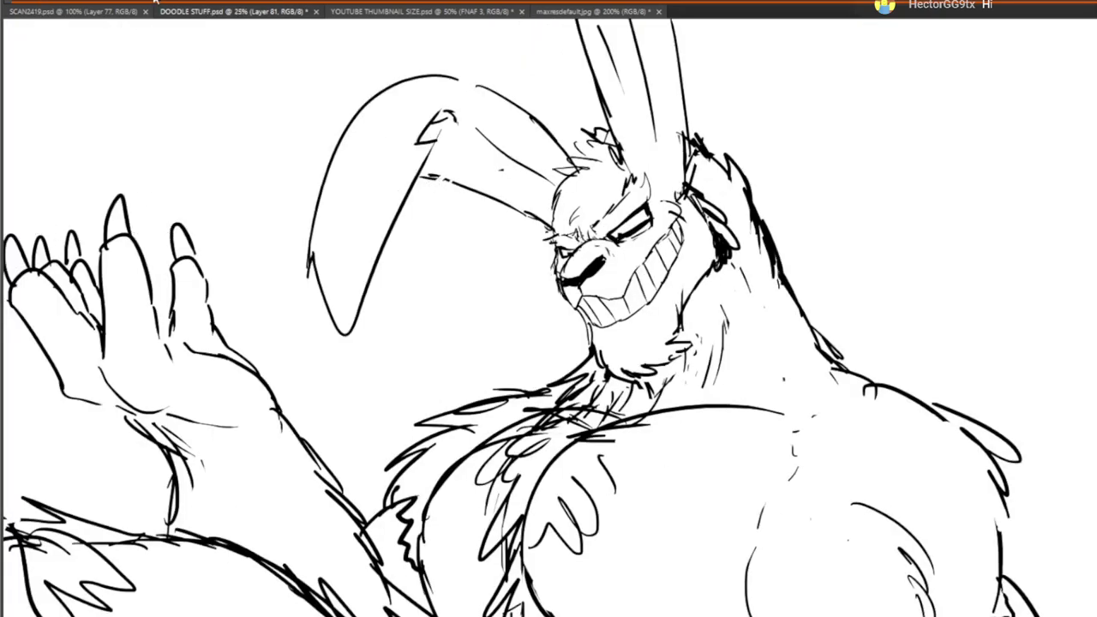
pyautogui.moveTo(468, 188); pyautogui.dragTo(450, 177)
pyautogui.moveTo(439, 168)
pyautogui.mouseDown()
pyautogui.moveTo(474, 169)
pyautogui.moveTo(471, 192)
pyautogui.mouseUp()
pyautogui.moveTo(476, 87); pyautogui.dragTo(423, 261)
pyautogui.scroll(-5, 422, 260)
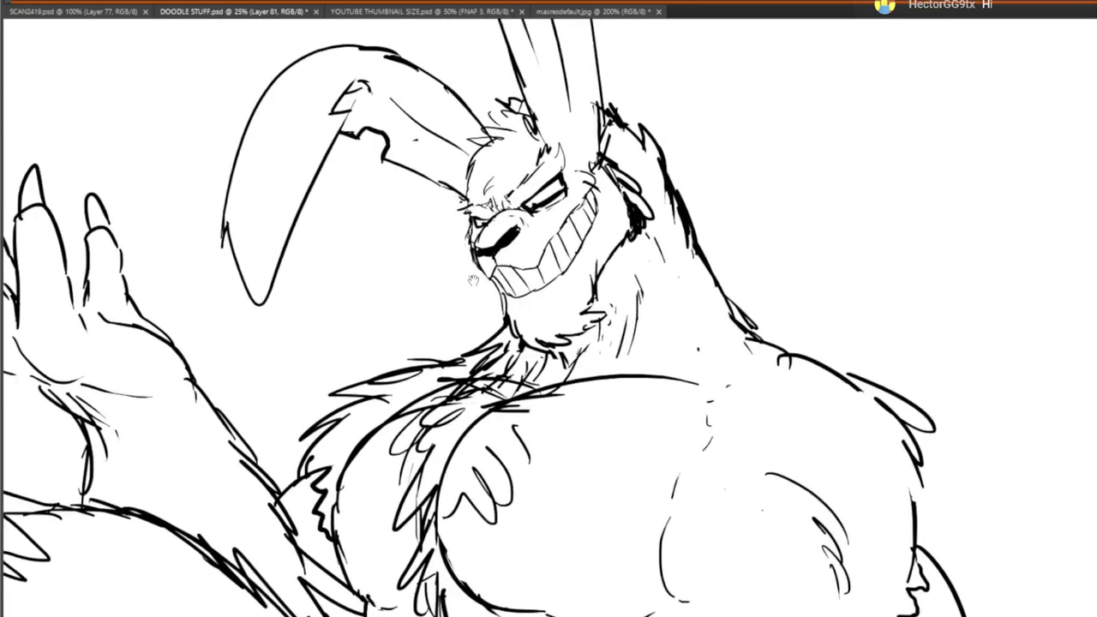
# Redraw the hair tuft on top of the head between the ears as upward-pointing spikes
pyautogui.moveTo(499, 138)
pyautogui.mouseDown()
pyautogui.moveTo(510, 123)
pyautogui.moveTo(497, 149)
pyautogui.moveTo(497, 116)
pyautogui.moveTo(502, 136)
pyautogui.moveTo(490, 135)
pyautogui.moveTo(530, 115)
pyautogui.moveTo(539, 121)
pyautogui.mouseUp()
pyautogui.moveTo(712, 113); pyautogui.dragTo(709, 101)
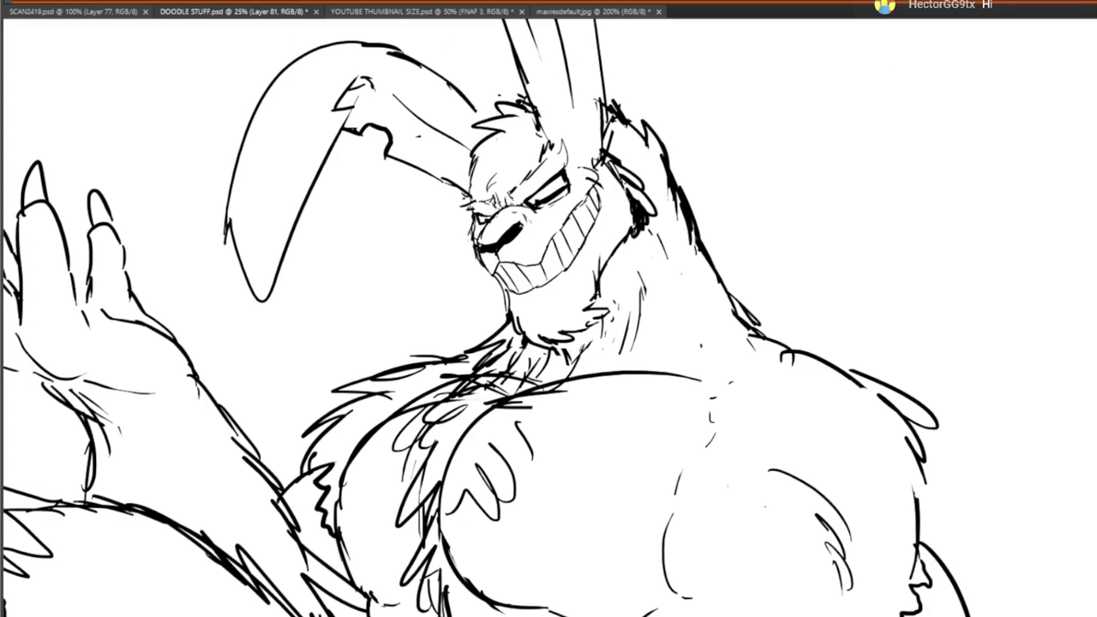
pyautogui.hotkey('ctrl', 'alt', 'z')
pyautogui.hotkey('ctrl', 'alt', 'z')
pyautogui.hotkey('ctrl', 'alt', 'z')
pyautogui.moveTo(471, 168)
pyautogui.mouseDown()
pyautogui.moveTo(520, 112)
pyautogui.moveTo(505, 106)
pyautogui.moveTo(524, 110)
pyautogui.mouseUp()
pyautogui.hotkey('ctrl', 'alt', 'z')
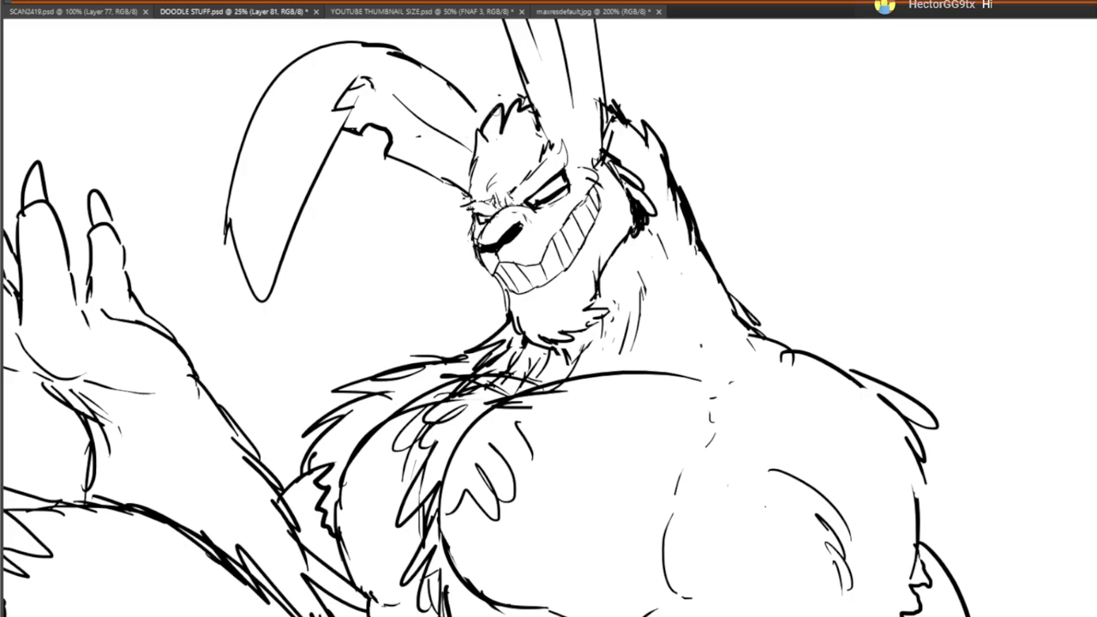
# Try a fuller, outward-bulging contour along the back of the neck
pyautogui.moveTo(503, 180)
pyautogui.mouseDown()
pyautogui.moveTo(460, 125)
pyautogui.moveTo(461, 144)
pyautogui.mouseUp()
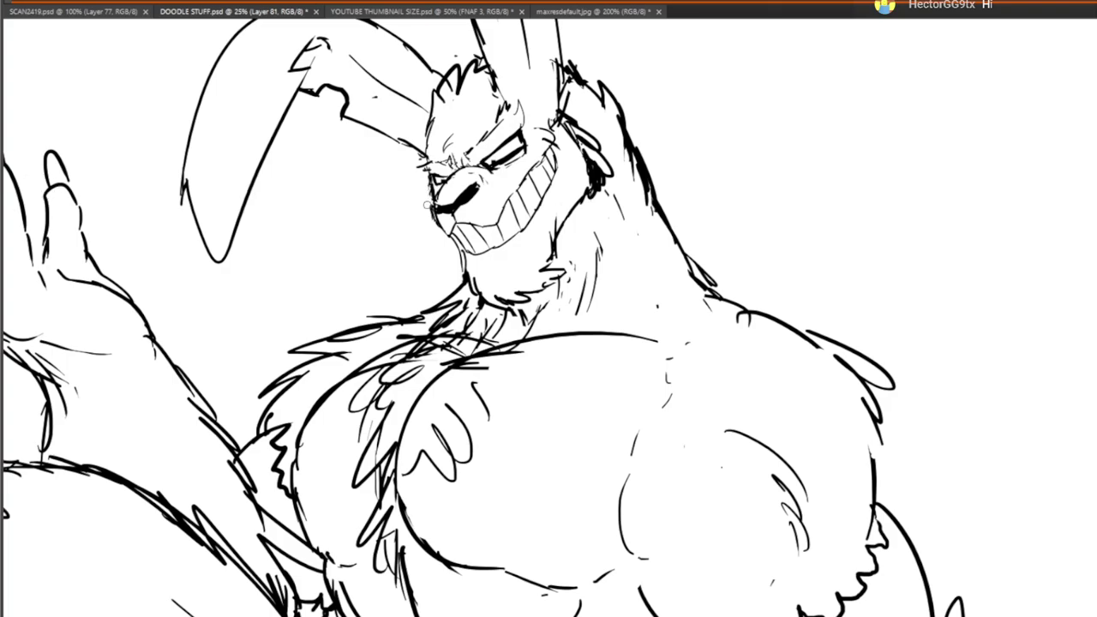
pyautogui.moveTo(464, 285)
pyautogui.mouseDown()
pyautogui.moveTo(463, 232)
pyautogui.moveTo(474, 237)
pyautogui.moveTo(461, 260)
pyautogui.mouseUp()
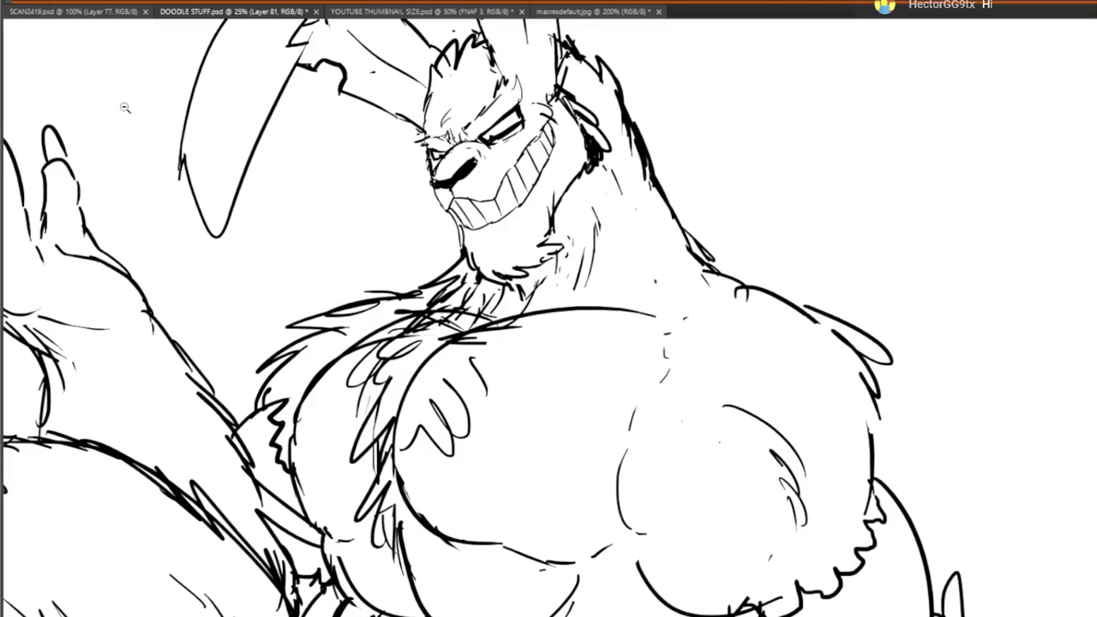
pyautogui.keyDown('alt'); pyautogui.click(155, 147); pyautogui.keyUp('alt')
pyautogui.keyDown('alt'); pyautogui.click(208, 219); pyautogui.keyUp('alt')
pyautogui.moveTo(555, 323)
pyautogui.mouseDown()
pyautogui.moveTo(655, 371)
pyautogui.moveTo(661, 338)
pyautogui.moveTo(627, 369)
pyautogui.moveTo(636, 312)
pyautogui.moveTo(730, 381)
pyautogui.mouseUp()
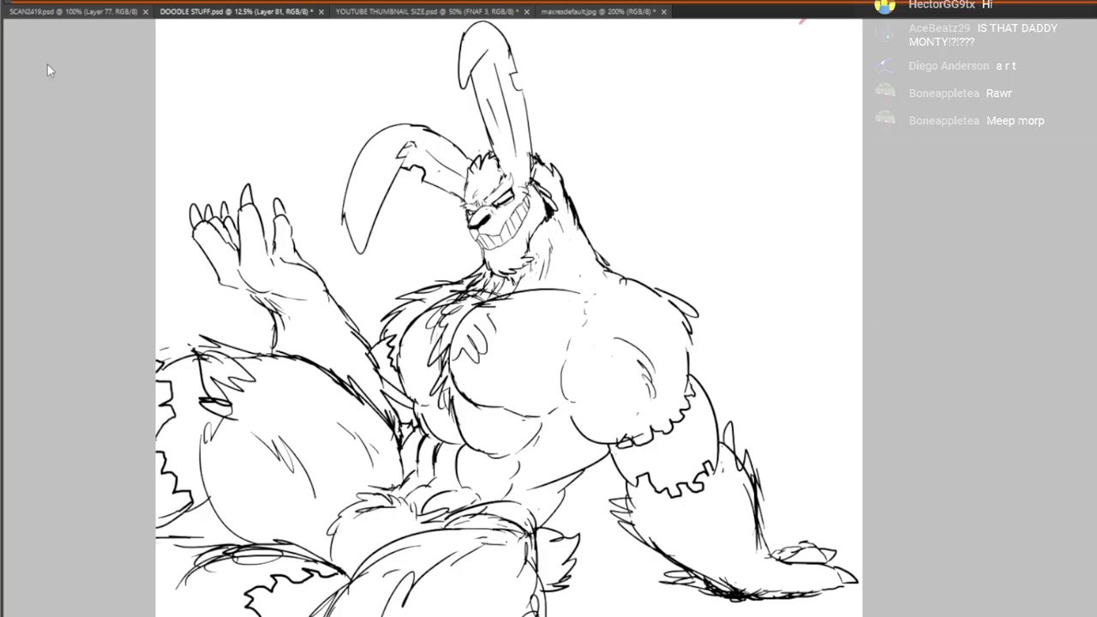
pyautogui.click(665, 258)
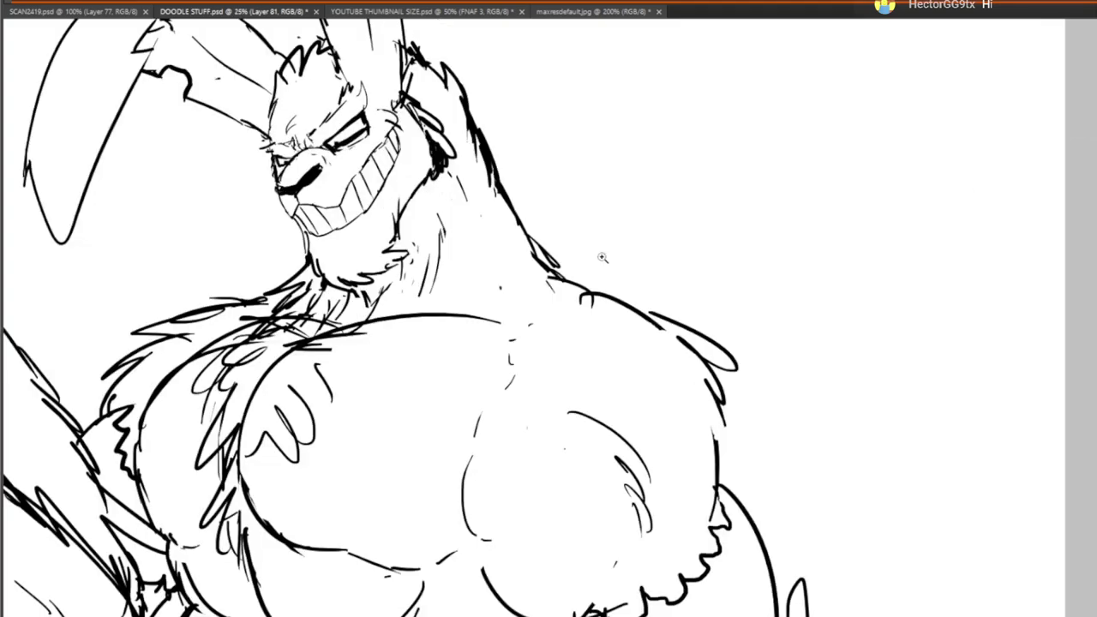
pyautogui.moveTo(484, 133); pyautogui.dragTo(525, 199)
pyautogui.moveTo(493, 156); pyautogui.dragTo(540, 240)
pyautogui.moveTo(493, 202); pyautogui.dragTo(565, 273)
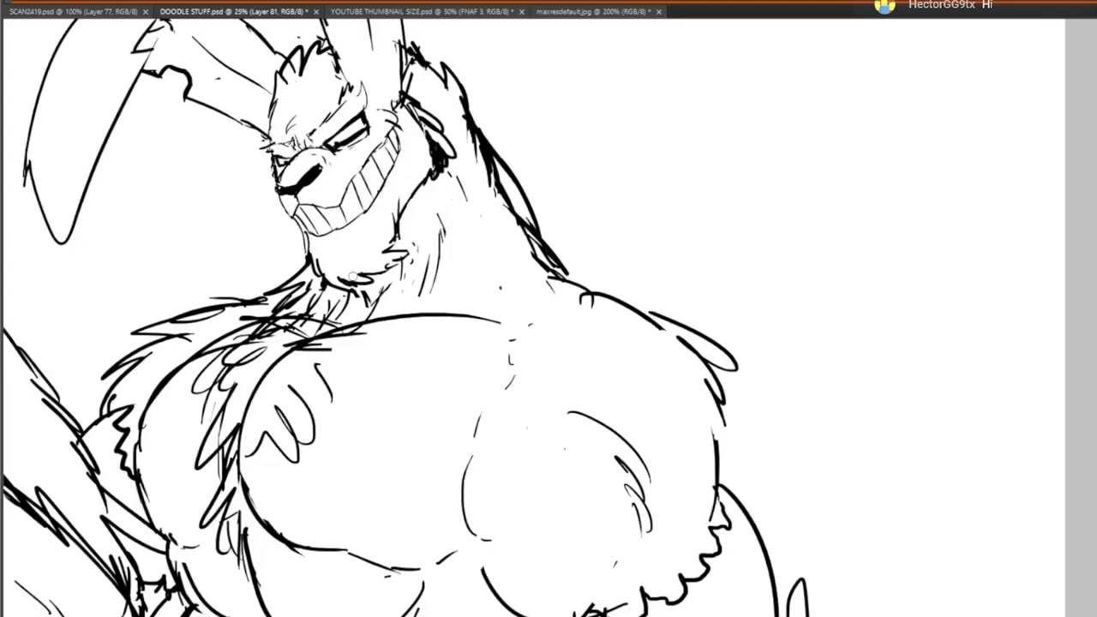
# Erase the back of the neck, redraw it with fur spikes and a crease, and clean up strokes near the shoulder
pyautogui.moveTo(468, 127)
pyautogui.mouseDown()
pyautogui.moveTo(495, 233)
pyautogui.moveTo(511, 220)
pyautogui.moveTo(540, 260)
pyautogui.mouseUp()
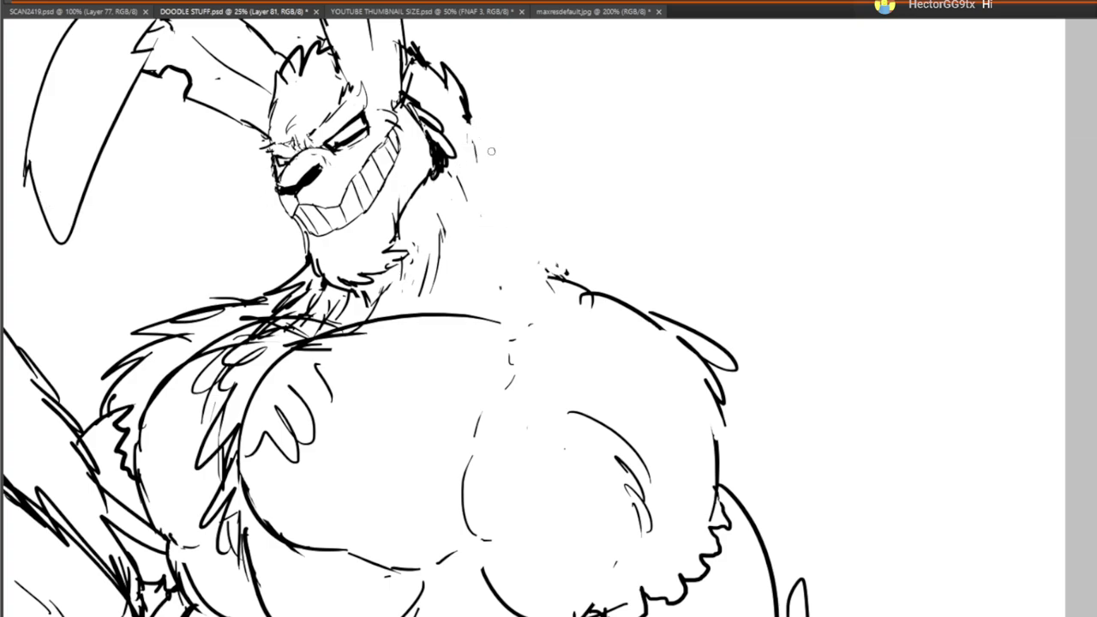
pyautogui.moveTo(459, 105); pyautogui.dragTo(502, 172)
pyautogui.moveTo(488, 127)
pyautogui.mouseDown()
pyautogui.moveTo(540, 240)
pyautogui.moveTo(566, 261)
pyautogui.moveTo(697, 194)
pyautogui.mouseUp()
pyautogui.moveTo(757, 236); pyautogui.dragTo(747, 213)
pyautogui.moveTo(736, 204)
pyautogui.mouseDown()
pyautogui.moveTo(754, 232)
pyautogui.moveTo(738, 231)
pyautogui.mouseUp()
pyautogui.moveTo(658, 250)
pyautogui.mouseDown()
pyautogui.moveTo(663, 197)
pyautogui.moveTo(727, 345)
pyautogui.mouseUp()
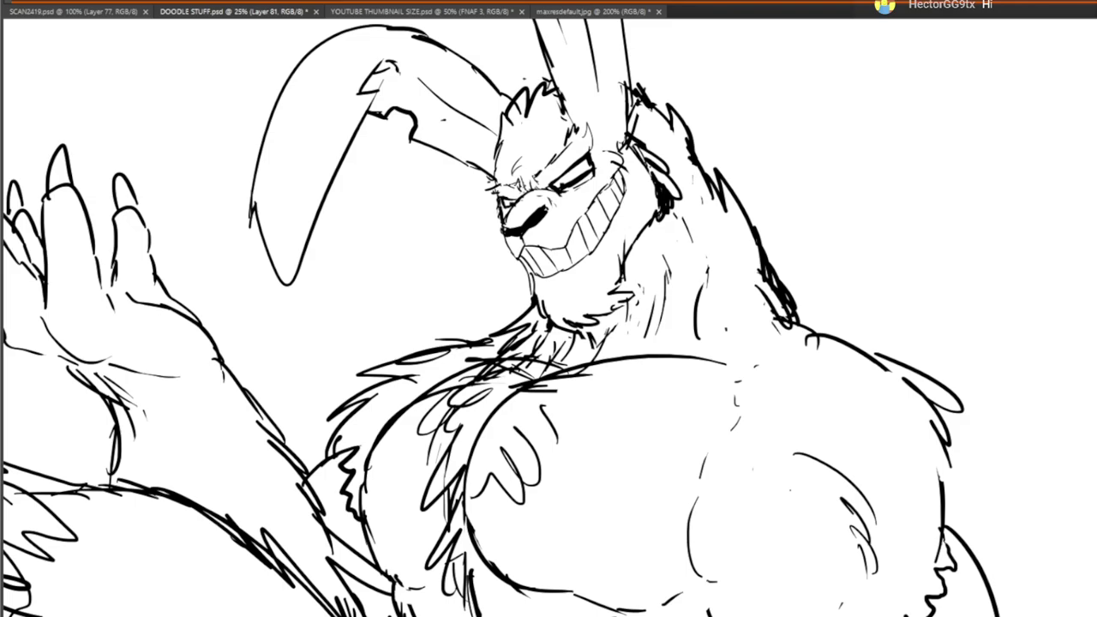
pyautogui.moveTo(618, 352)
pyautogui.mouseDown()
pyautogui.moveTo(554, 213)
pyautogui.moveTo(508, 251)
pyautogui.mouseUp()
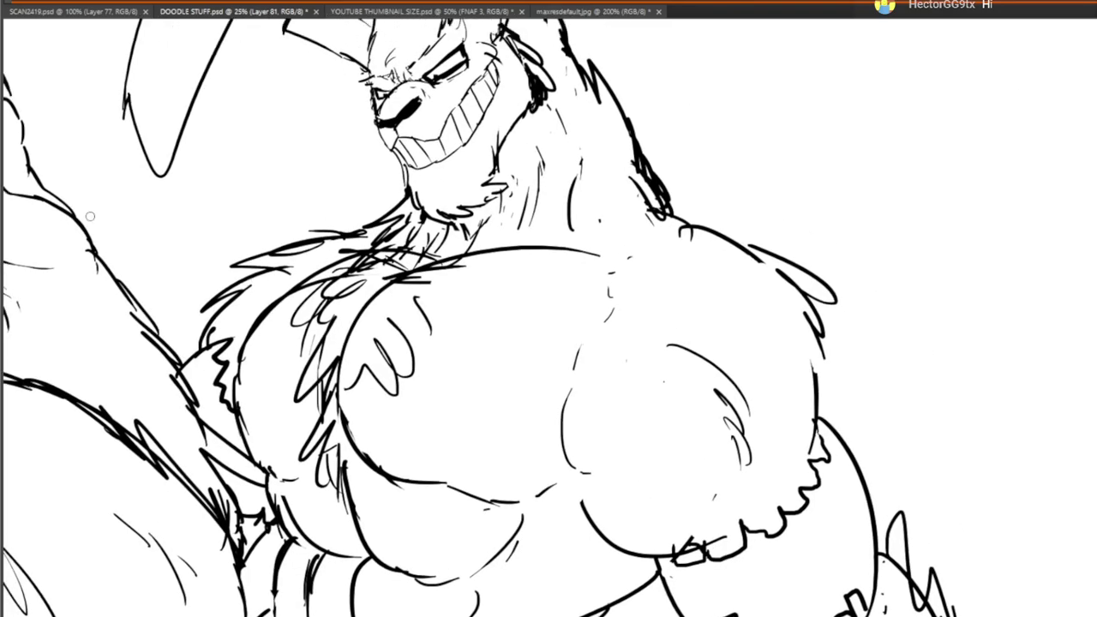
pyautogui.moveTo(627, 184); pyautogui.dragTo(663, 228)
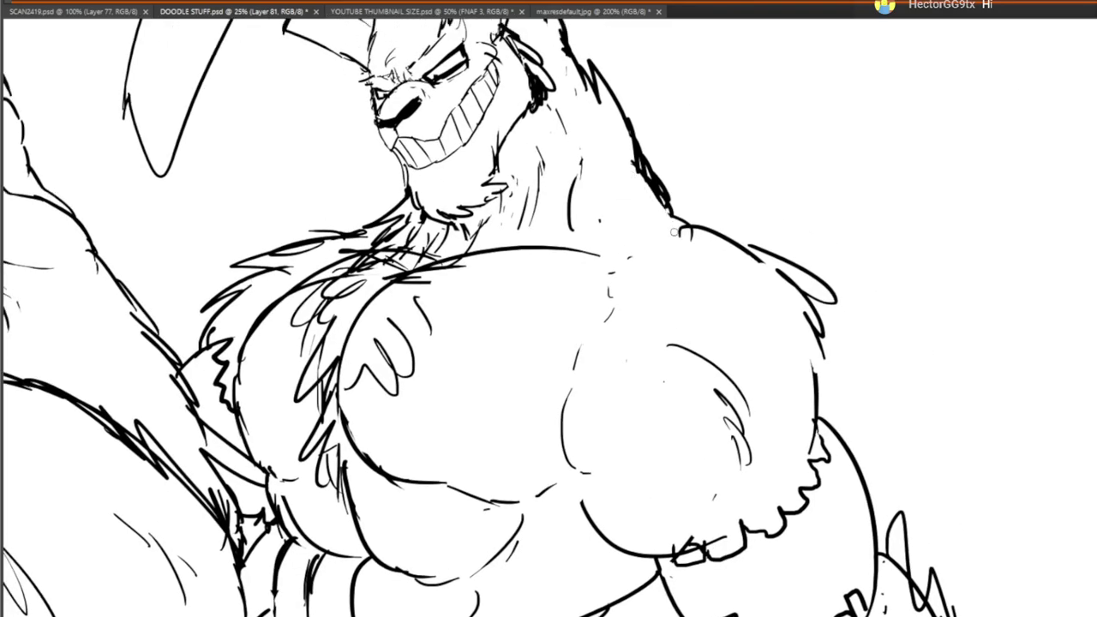
# Erase the overlapping fur strokes between the two chest muscles just below the neck
pyautogui.moveTo(714, 352)
pyautogui.mouseDown()
pyautogui.moveTo(720, 334)
pyautogui.moveTo(816, 301)
pyautogui.mouseUp()
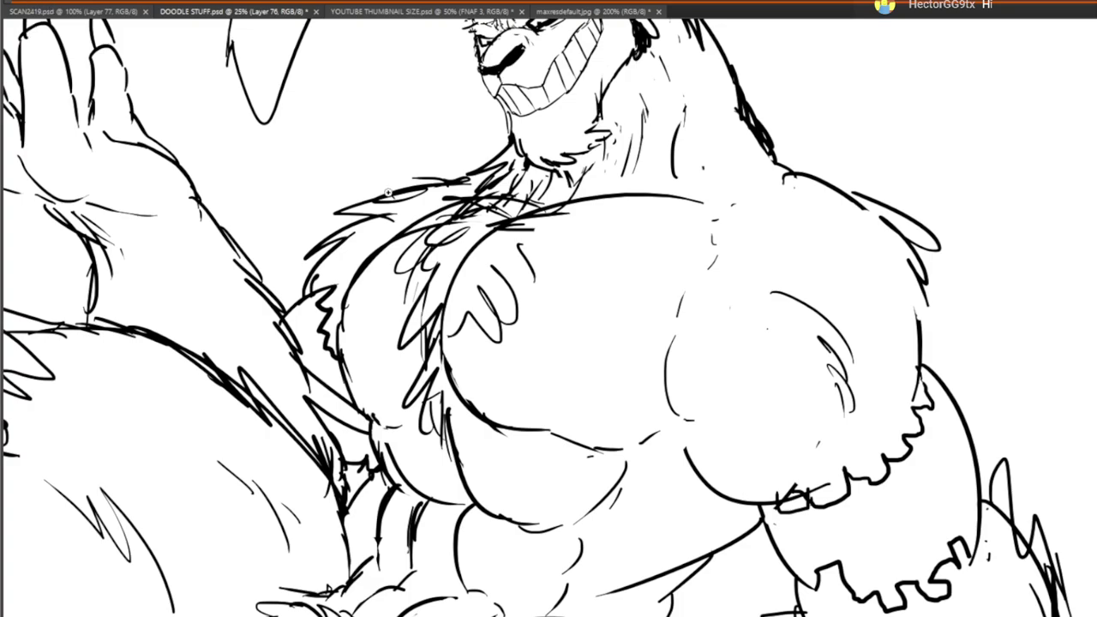
pyautogui.click(452, 269)
pyautogui.click(482, 276)
pyautogui.click(482, 276)
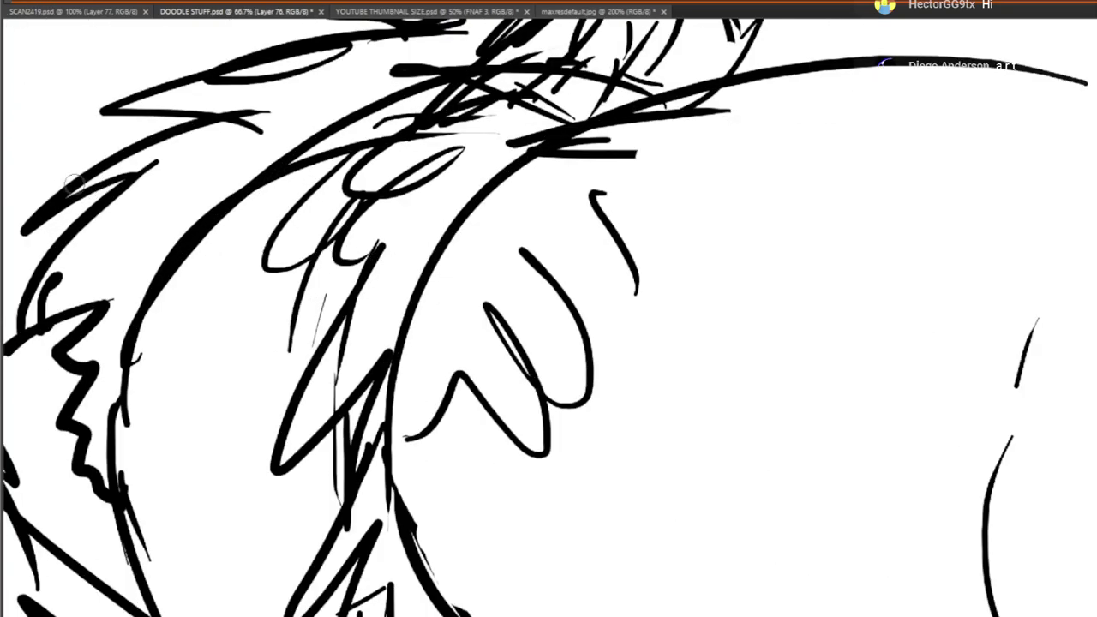
pyautogui.moveTo(454, 141)
pyautogui.mouseDown()
pyautogui.moveTo(389, 207)
pyautogui.moveTo(518, 128)
pyautogui.moveTo(514, 139)
pyautogui.moveTo(420, 151)
pyautogui.moveTo(526, 125)
pyautogui.mouseUp()
pyautogui.moveTo(431, 204); pyautogui.dragTo(385, 245)
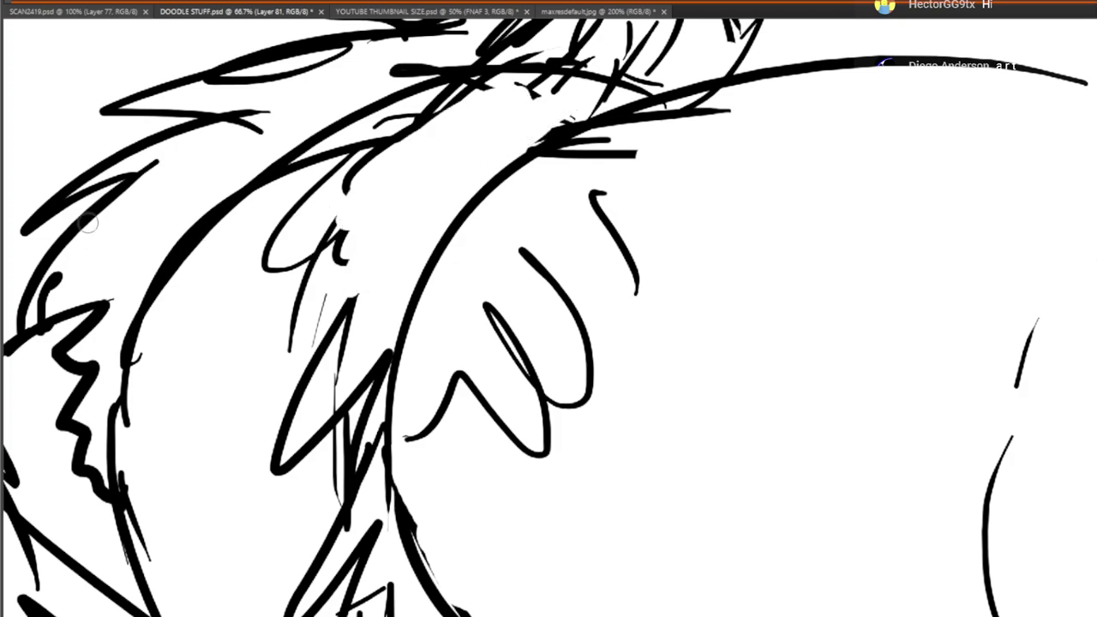
# Try a small rounded knot with pointed side shapes over the cleared area of the upper chest
pyautogui.moveTo(453, 159)
pyautogui.mouseDown()
pyautogui.moveTo(517, 136)
pyautogui.moveTo(506, 124)
pyautogui.moveTo(517, 126)
pyautogui.moveTo(492, 126)
pyautogui.moveTo(559, 107)
pyautogui.moveTo(479, 126)
pyautogui.moveTo(486, 98)
pyautogui.moveTo(473, 130)
pyautogui.moveTo(444, 148)
pyautogui.moveTo(494, 142)
pyautogui.moveTo(453, 147)
pyautogui.moveTo(444, 166)
pyautogui.moveTo(483, 155)
pyautogui.moveTo(477, 169)
pyautogui.moveTo(530, 127)
pyautogui.moveTo(518, 144)
pyautogui.moveTo(633, 184)
pyautogui.moveTo(497, 192)
pyautogui.mouseUp()
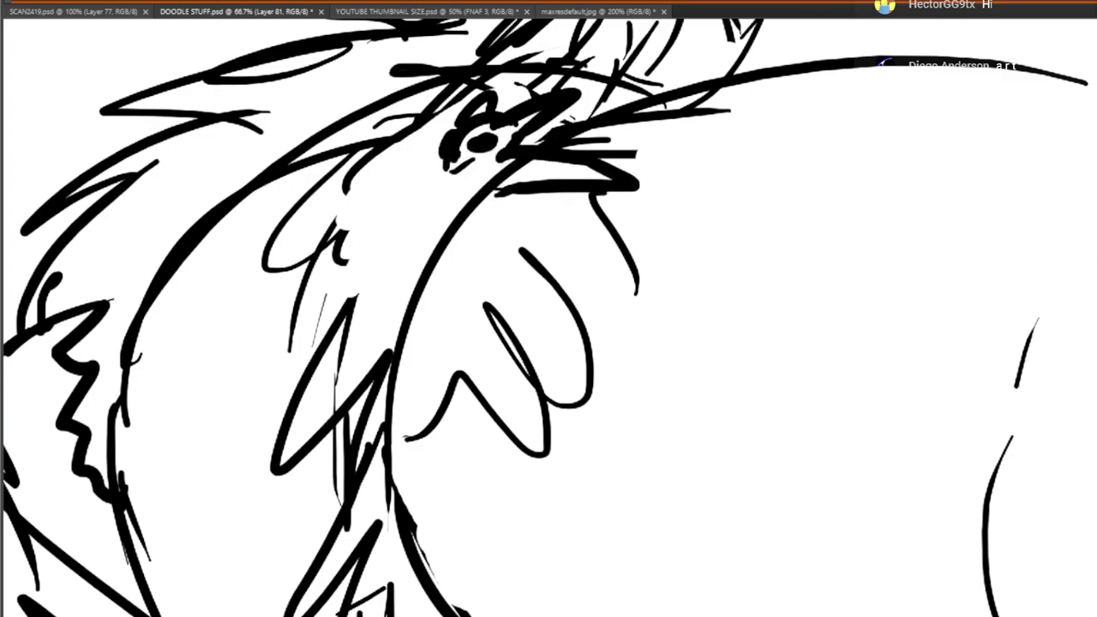
pyautogui.hotkey('ctrl', 'alt', 'z')
pyautogui.hotkey('ctrl', 'alt', 'z')
pyautogui.hotkey('ctrl', 'alt', 'z')
pyautogui.hotkey('ctrl', 'alt', 'z')
pyautogui.hotkey('ctrl', 'alt', 'z')
pyautogui.hotkey('ctrl', 'alt', 'z')
pyautogui.hotkey('ctrl', 'alt', 'z')
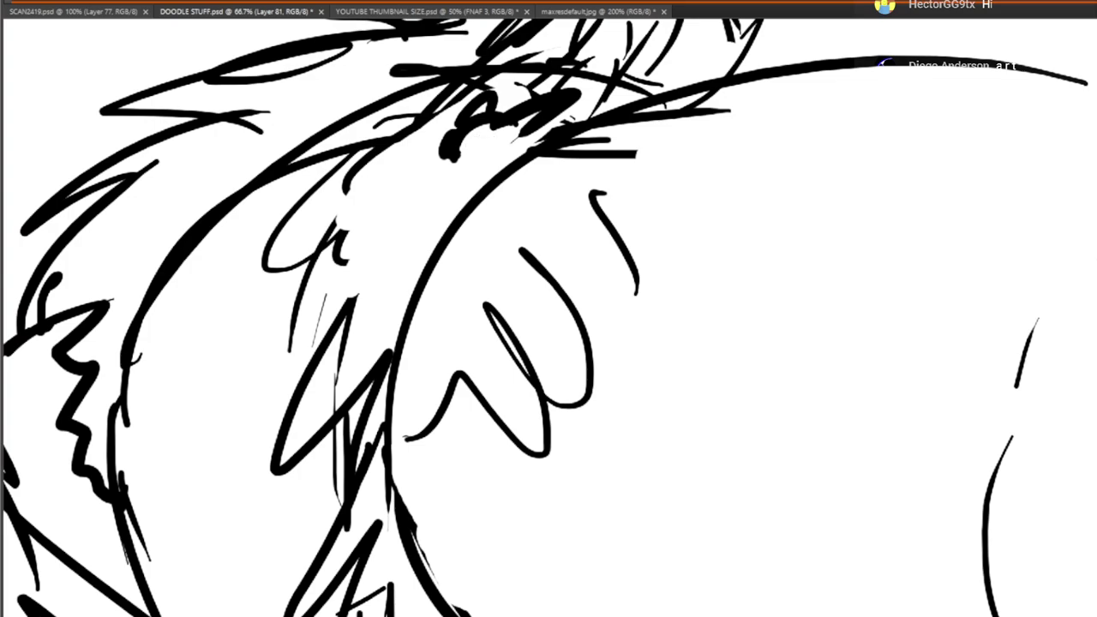
pyautogui.hotkey('ctrl', 'alt', 'z')
pyautogui.hotkey('ctrl', 'alt', 'z')
# Sketch a round-topped shape with two pointed, ragged-edged side wings on the upper chest and a line trailing down the cleft
pyautogui.moveTo(492, 120); pyautogui.dragTo(520, 152)
pyautogui.moveTo(455, 151)
pyautogui.mouseDown()
pyautogui.moveTo(448, 193)
pyautogui.moveTo(420, 216)
pyautogui.moveTo(402, 272)
pyautogui.moveTo(374, 413)
pyautogui.moveTo(388, 442)
pyautogui.mouseUp()
pyautogui.moveTo(348, 392)
pyautogui.mouseDown()
pyautogui.moveTo(372, 308)
pyautogui.moveTo(397, 276)
pyautogui.mouseUp()
pyautogui.moveTo(512, 172)
pyautogui.mouseDown()
pyautogui.moveTo(629, 196)
pyautogui.moveTo(626, 174)
pyautogui.moveTo(472, 216)
pyautogui.mouseUp()
pyautogui.moveTo(453, 172)
pyautogui.mouseDown()
pyautogui.moveTo(359, 181)
pyautogui.moveTo(433, 207)
pyautogui.moveTo(428, 223)
pyautogui.moveTo(401, 195)
pyautogui.moveTo(380, 195)
pyautogui.mouseUp()
pyautogui.moveTo(515, 192)
pyautogui.mouseDown()
pyautogui.moveTo(485, 210)
pyautogui.moveTo(470, 195)
pyautogui.moveTo(494, 196)
pyautogui.moveTo(487, 176)
pyautogui.moveTo(454, 181)
pyautogui.mouseUp()
pyautogui.moveTo(455, 223); pyautogui.dragTo(553, 181)
pyautogui.moveTo(367, 182); pyautogui.dragTo(431, 204)
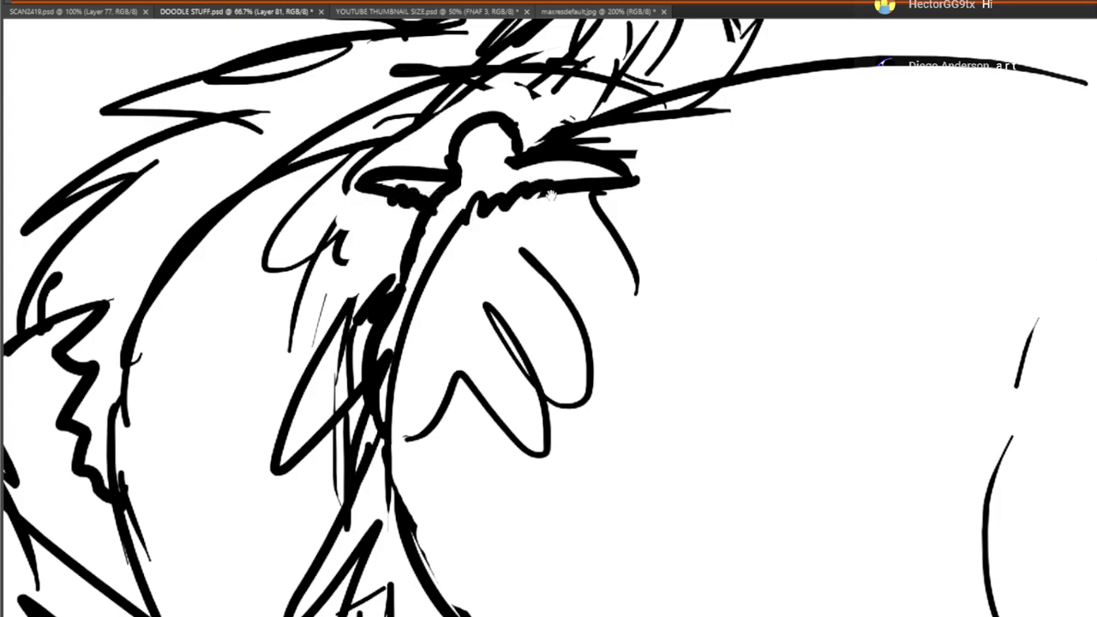
# Erase the lower part of the line trailing down the chest cleft and redraw it as two tapering strands
pyautogui.moveTo(548, 201); pyautogui.dragTo(498, 245)
pyautogui.moveTo(353, 411)
pyautogui.mouseDown()
pyautogui.moveTo(358, 354)
pyautogui.moveTo(343, 343)
pyautogui.moveTo(336, 363)
pyautogui.moveTo(309, 357)
pyautogui.moveTo(305, 318)
pyautogui.moveTo(334, 325)
pyautogui.mouseUp()
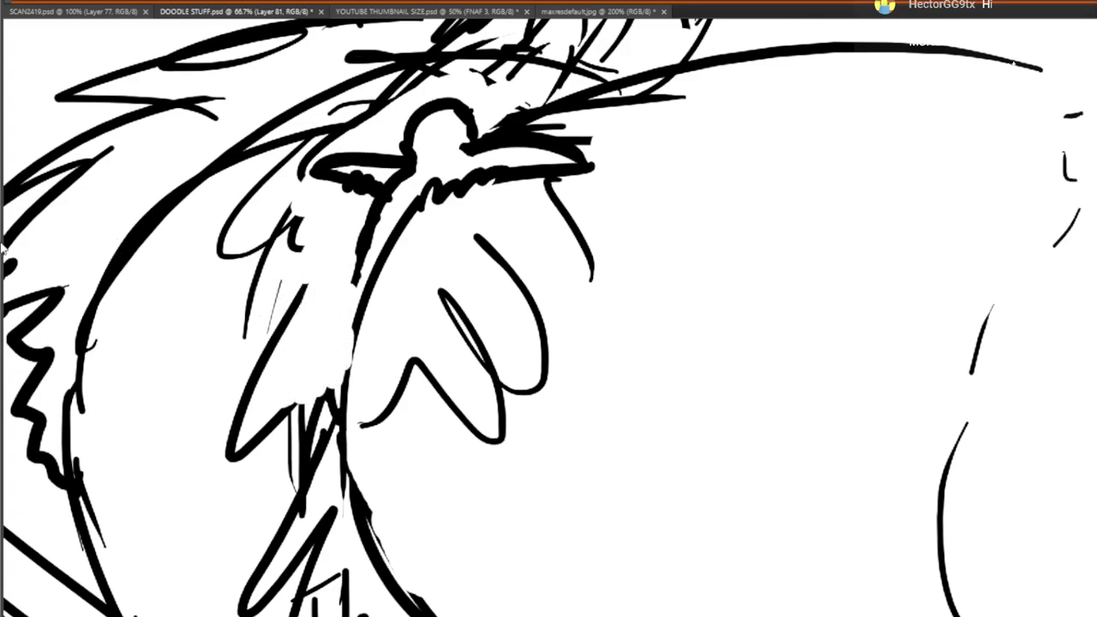
pyautogui.moveTo(351, 288)
pyautogui.mouseDown()
pyautogui.moveTo(316, 314)
pyautogui.moveTo(336, 401)
pyautogui.moveTo(312, 394)
pyautogui.moveTo(316, 329)
pyautogui.mouseUp()
pyautogui.moveTo(310, 368); pyautogui.dragTo(359, 273)
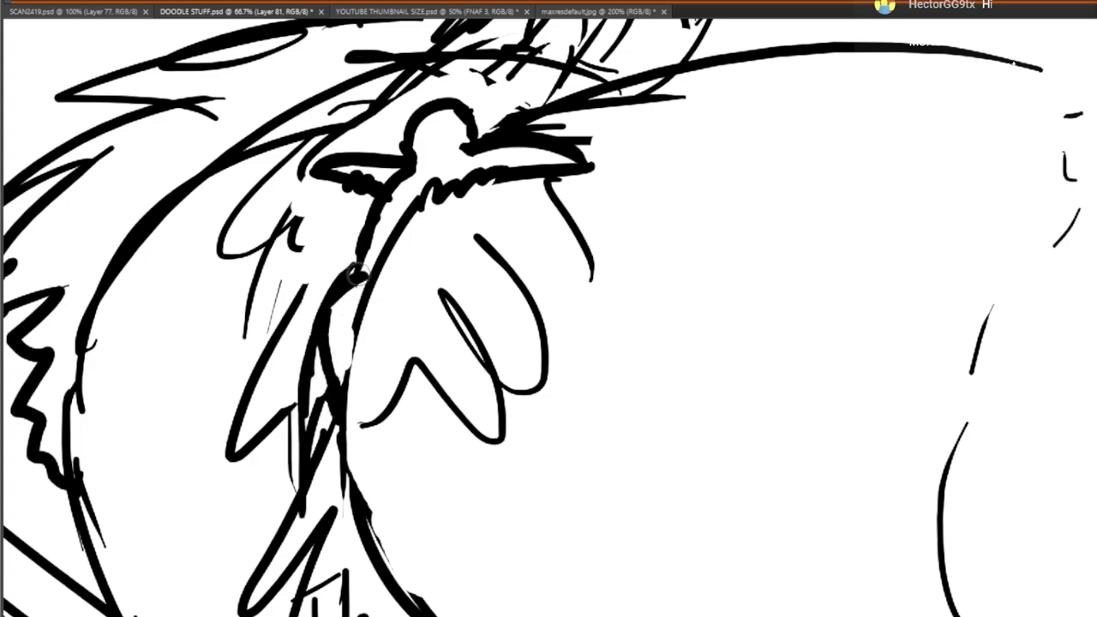
pyautogui.moveTo(378, 214)
pyautogui.mouseDown()
pyautogui.moveTo(457, 333)
pyautogui.moveTo(445, 315)
pyautogui.mouseUp()
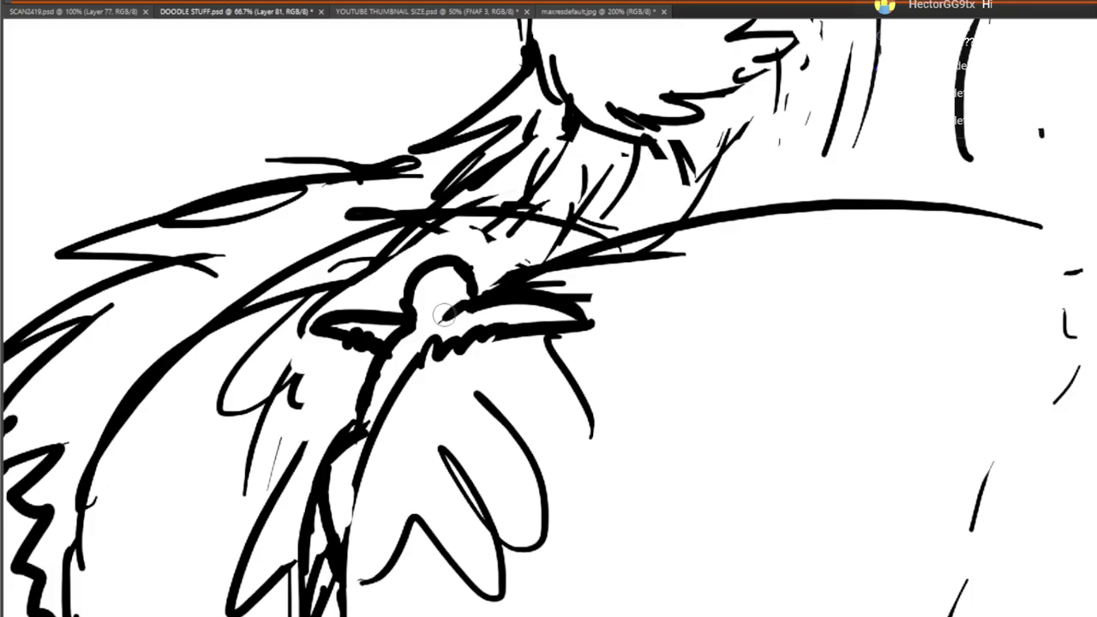
# Trace a freehand selection around the whole reclining rabbit figure, including its ears, raised hand, legs and planted arm
pyautogui.keyDown('alt'); pyautogui.click(89, 58); pyautogui.keyUp('alt')
pyautogui.keyDown('alt'); pyautogui.click(116, 112); pyautogui.keyUp('alt')
pyautogui.keyDown('alt'); pyautogui.click(146, 154); pyautogui.keyUp('alt')
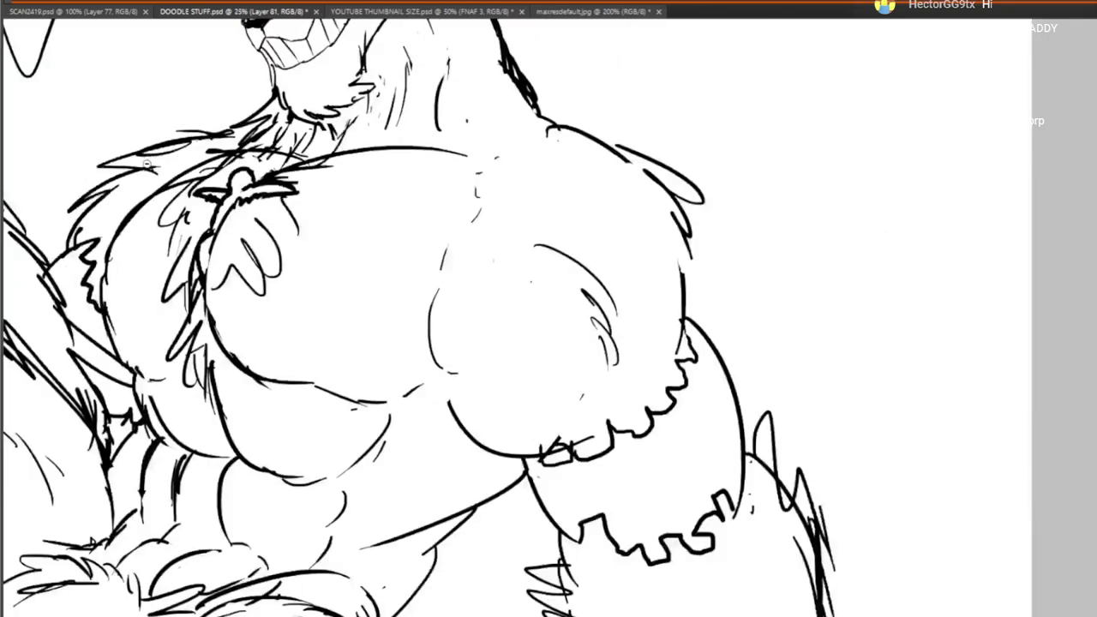
pyautogui.keyDown('alt'); pyautogui.click(257, 197); pyautogui.keyUp('alt')
pyautogui.keyDown('alt'); pyautogui.click(335, 236); pyautogui.keyUp('alt')
pyautogui.moveTo(478, 308); pyautogui.dragTo(713, 375)
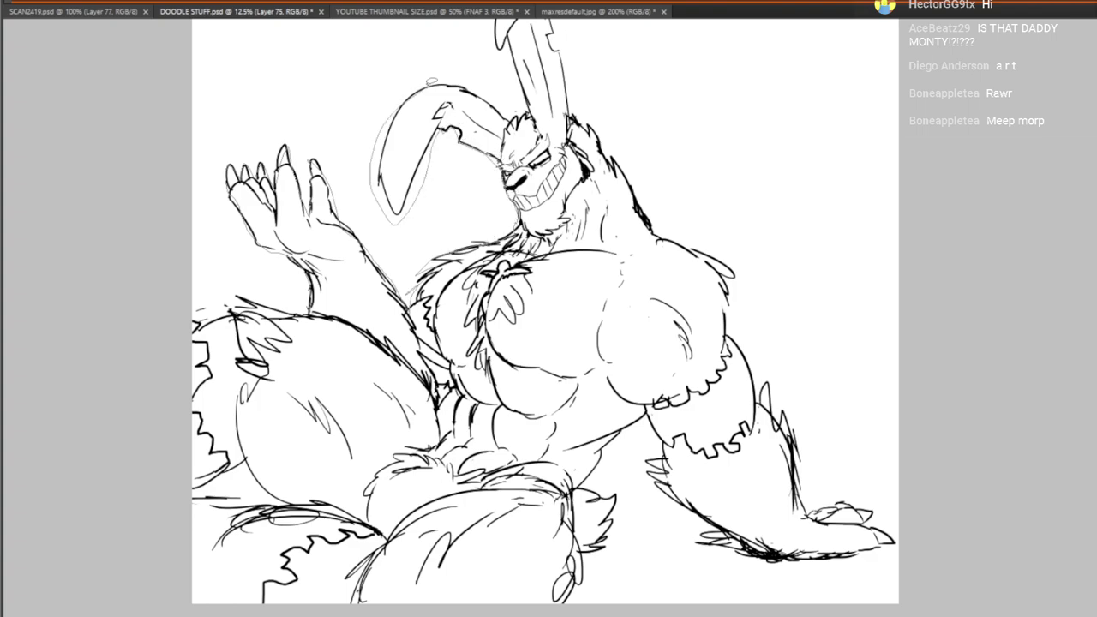
pyautogui.moveTo(491, 92); pyautogui.dragTo(516, 179)
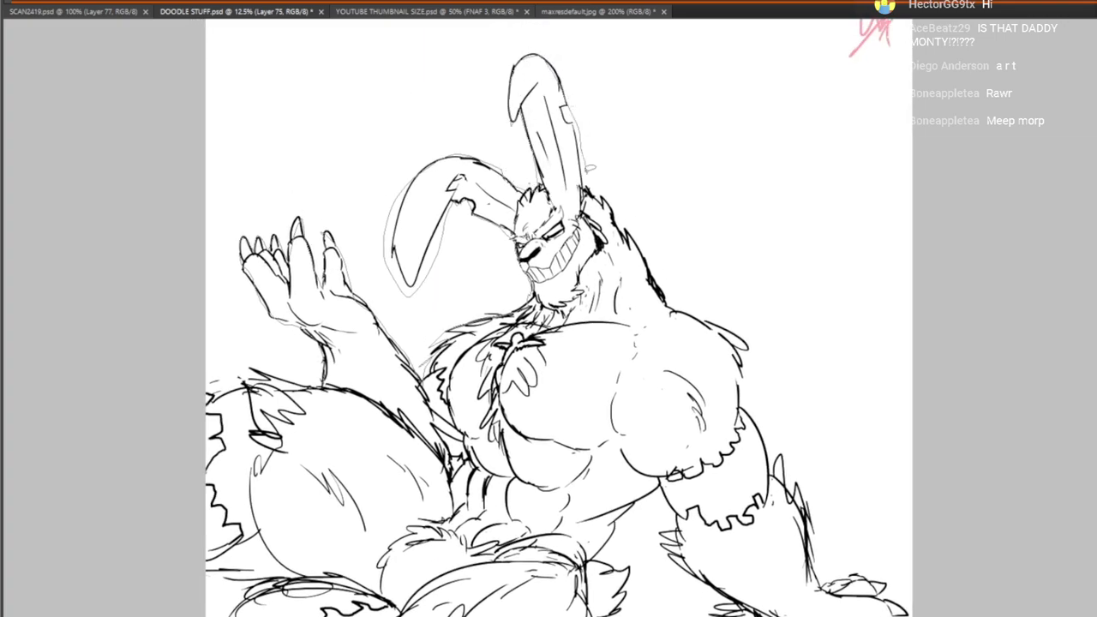
pyautogui.moveTo(664, 289); pyautogui.dragTo(619, 176)
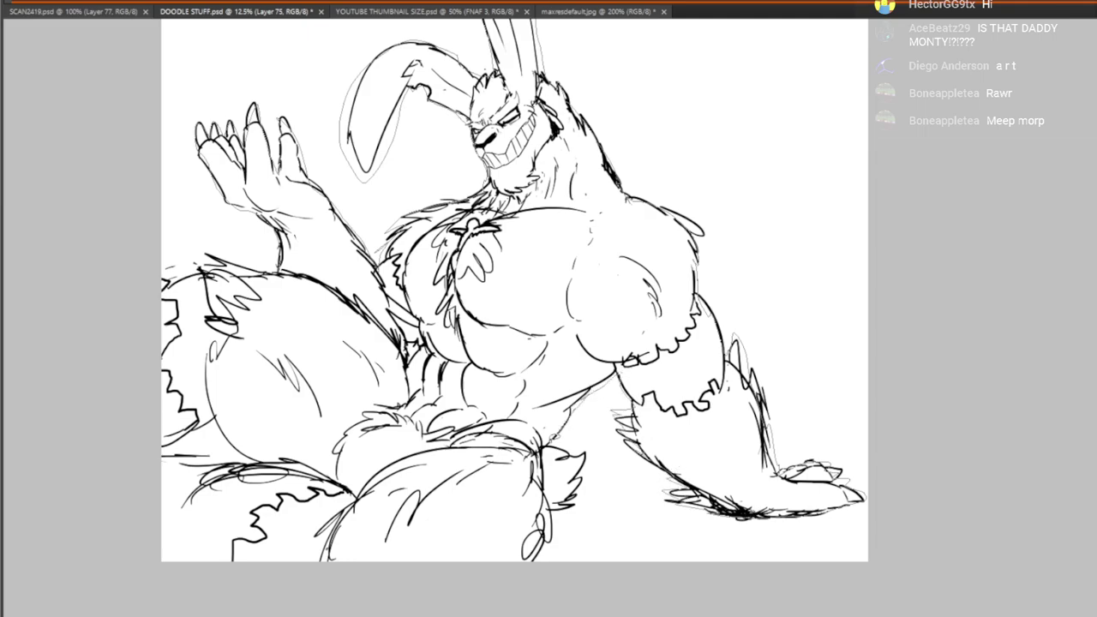
pyautogui.moveTo(589, 457)
pyautogui.mouseDown()
pyautogui.moveTo(534, 569)
pyautogui.moveTo(430, 598)
pyautogui.moveTo(202, 583)
pyautogui.mouseUp()
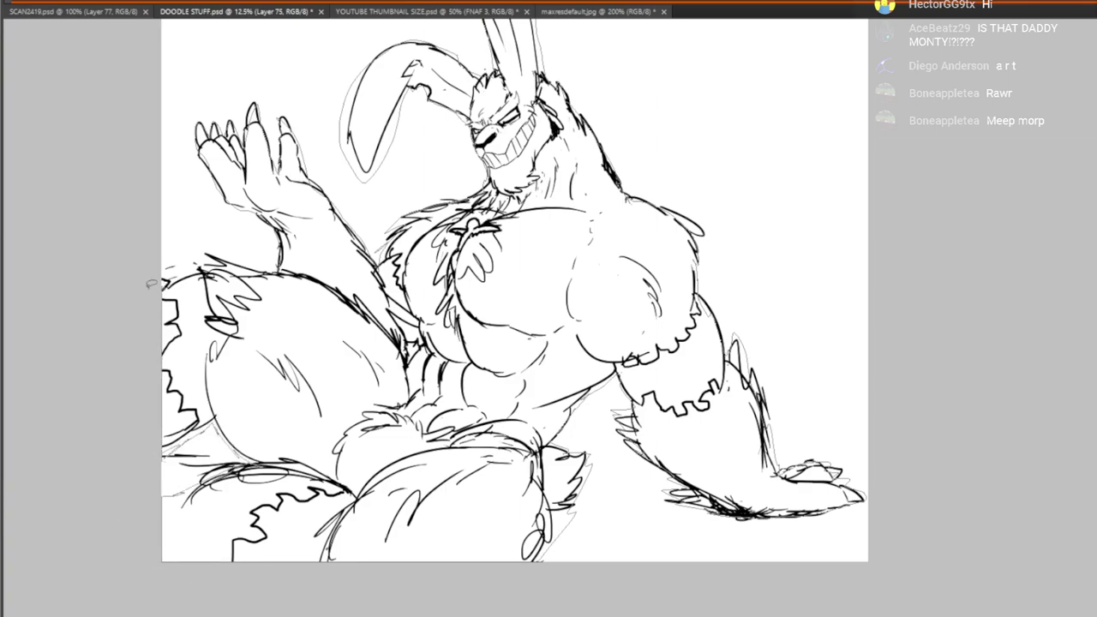
pyautogui.moveTo(284, 246); pyautogui.dragTo(285, 249)
pyautogui.press('b')
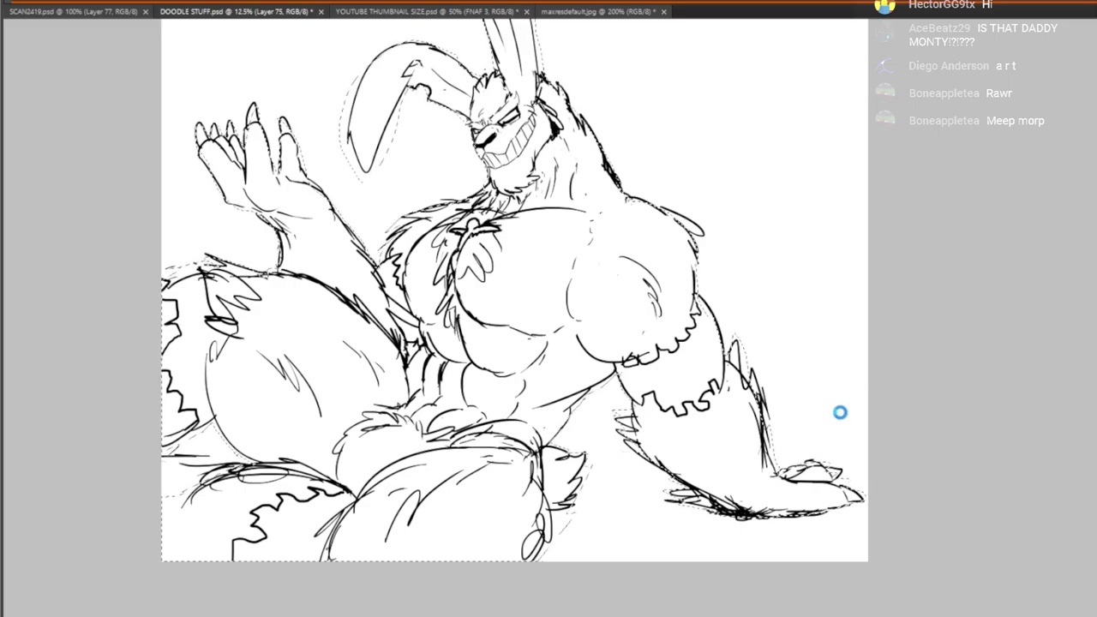
# Fill the selected silhouette with flat mid grey beneath the line art
pyautogui.hotkey('alt', 'BackSpace')
pyautogui.moveTo(752, 341); pyautogui.dragTo(772, 424)
pyautogui.moveTo(686, 426); pyautogui.dragTo(742, 409)
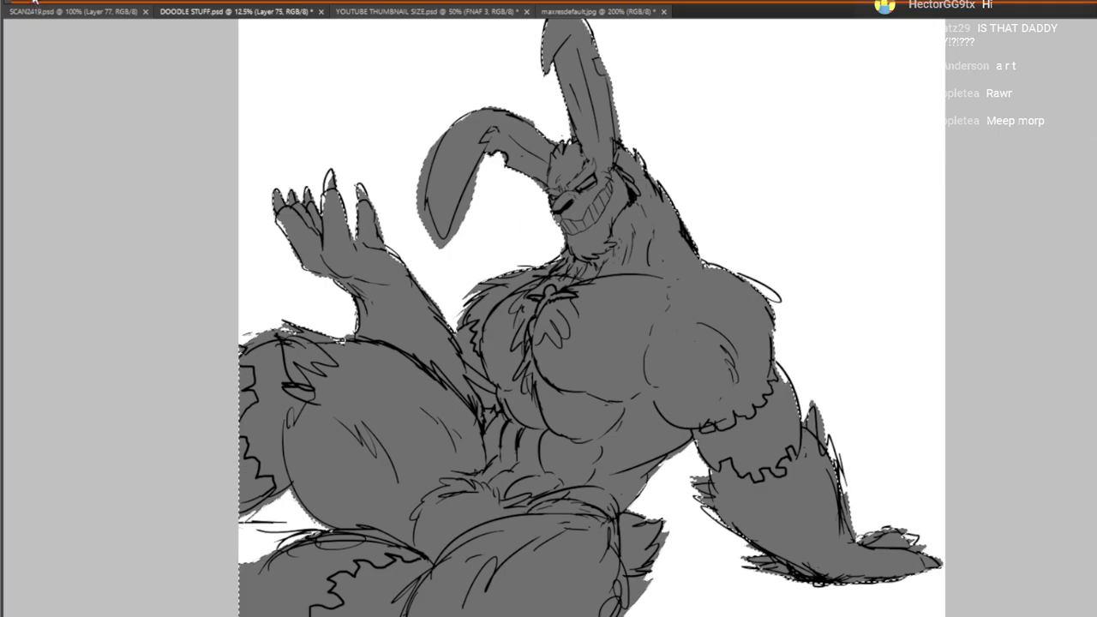
# Colour both of the rabbit's eyes white inside their outlines
pyautogui.keyDown('alt'); pyautogui.click(534, 219); pyautogui.keyUp('alt')
pyautogui.keyDown('alt'); pyautogui.click(534, 219); pyautogui.keyUp('alt')
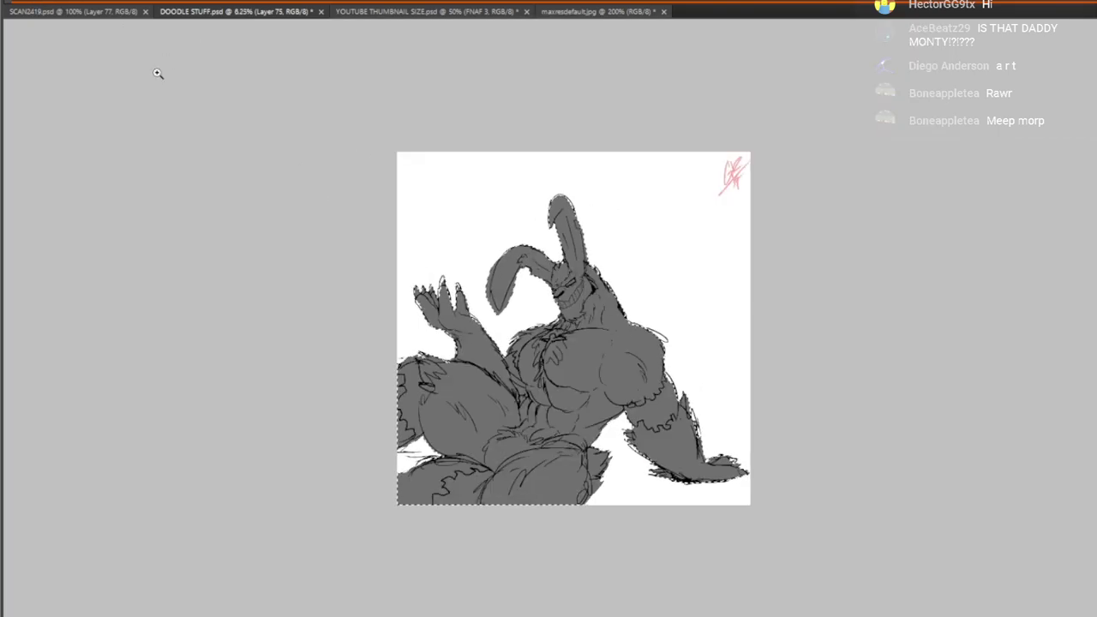
pyautogui.click(582, 289)
pyautogui.click(582, 290)
pyautogui.click(580, 289)
pyautogui.click(575, 288)
pyautogui.click(571, 287)
pyautogui.scroll(2, 570, 287)
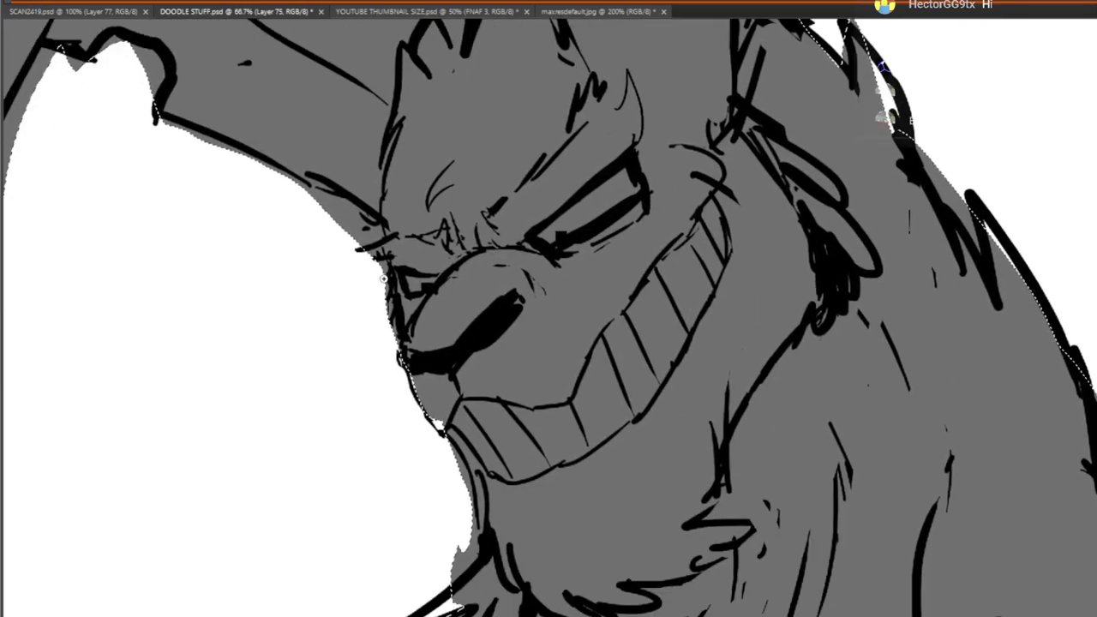
pyautogui.moveTo(548, 242); pyautogui.dragTo(615, 185)
pyautogui.moveTo(565, 220); pyautogui.dragTo(624, 184)
pyautogui.moveTo(408, 287); pyautogui.dragTo(437, 279)
# Colour the teeth of the rabbit's wide grin white along the whole mouth
pyautogui.moveTo(455, 412)
pyautogui.mouseDown()
pyautogui.moveTo(485, 461)
pyautogui.moveTo(496, 420)
pyautogui.moveTo(519, 454)
pyautogui.moveTo(484, 403)
pyautogui.moveTo(570, 433)
pyautogui.moveTo(536, 463)
pyautogui.moveTo(510, 472)
pyautogui.moveTo(613, 381)
pyautogui.moveTo(651, 295)
pyautogui.moveTo(591, 429)
pyautogui.moveTo(674, 331)
pyautogui.mouseUp()
pyautogui.click(40, 295)
pyautogui.moveTo(516, 395); pyautogui.dragTo(529, 397)
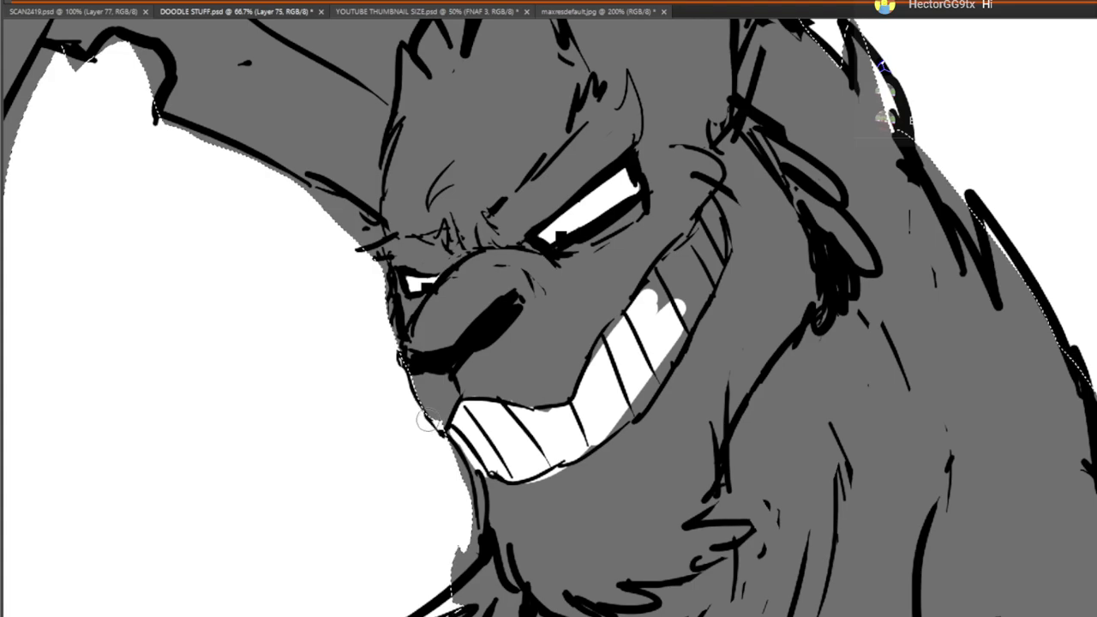
pyautogui.moveTo(626, 309); pyautogui.dragTo(571, 348)
pyautogui.moveTo(547, 389)
pyautogui.mouseDown()
pyautogui.moveTo(654, 252)
pyautogui.moveTo(598, 417)
pyautogui.moveTo(576, 445)
pyautogui.moveTo(566, 443)
pyautogui.moveTo(621, 391)
pyautogui.moveTo(662, 277)
pyautogui.mouseUp()
# Turn the planted arm's upper section white between its two jagged edges
pyautogui.moveTo(512, 610); pyautogui.dragTo(553, 137)
pyautogui.moveTo(814, 600); pyautogui.dragTo(489, 223)
pyautogui.moveTo(836, 459); pyautogui.dragTo(308, 73)
pyautogui.moveTo(335, 410)
pyautogui.mouseDown()
pyautogui.moveTo(273, 309)
pyautogui.moveTo(321, 330)
pyautogui.moveTo(419, 319)
pyautogui.moveTo(380, 311)
pyautogui.moveTo(369, 437)
pyautogui.moveTo(309, 355)
pyautogui.moveTo(365, 478)
pyautogui.moveTo(331, 338)
pyautogui.moveTo(372, 454)
pyautogui.moveTo(459, 324)
pyautogui.moveTo(506, 294)
pyautogui.moveTo(502, 265)
pyautogui.moveTo(522, 325)
pyautogui.moveTo(413, 437)
pyautogui.mouseUp()
pyautogui.moveTo(659, 356)
pyautogui.mouseDown()
pyautogui.moveTo(624, 374)
pyautogui.moveTo(505, 296)
pyautogui.moveTo(441, 370)
pyautogui.moveTo(396, 453)
pyautogui.moveTo(443, 393)
pyautogui.moveTo(498, 385)
pyautogui.moveTo(475, 411)
pyautogui.moveTo(511, 430)
pyautogui.moveTo(522, 507)
pyautogui.moveTo(600, 502)
pyautogui.moveTo(605, 524)
pyautogui.moveTo(624, 525)
pyautogui.moveTo(657, 377)
pyautogui.moveTo(637, 428)
pyautogui.moveTo(733, 525)
pyautogui.moveTo(698, 455)
pyautogui.moveTo(767, 407)
pyautogui.moveTo(526, 257)
pyautogui.moveTo(631, 211)
pyautogui.moveTo(644, 229)
pyautogui.moveTo(757, 186)
pyautogui.moveTo(660, 392)
pyautogui.mouseUp()
pyautogui.moveTo(640, 319)
pyautogui.mouseDown()
pyautogui.moveTo(568, 421)
pyautogui.moveTo(588, 342)
pyautogui.moveTo(574, 325)
pyautogui.moveTo(630, 251)
pyautogui.moveTo(605, 159)
pyautogui.moveTo(657, 473)
pyautogui.moveTo(666, 470)
pyautogui.mouseUp()
pyautogui.scroll(-4, 666, 471)
pyautogui.moveTo(612, 429)
pyautogui.mouseDown()
pyautogui.moveTo(711, 367)
pyautogui.moveTo(700, 197)
pyautogui.moveTo(736, 343)
pyautogui.mouseUp()
pyautogui.moveTo(462, 375); pyautogui.dragTo(852, 151)
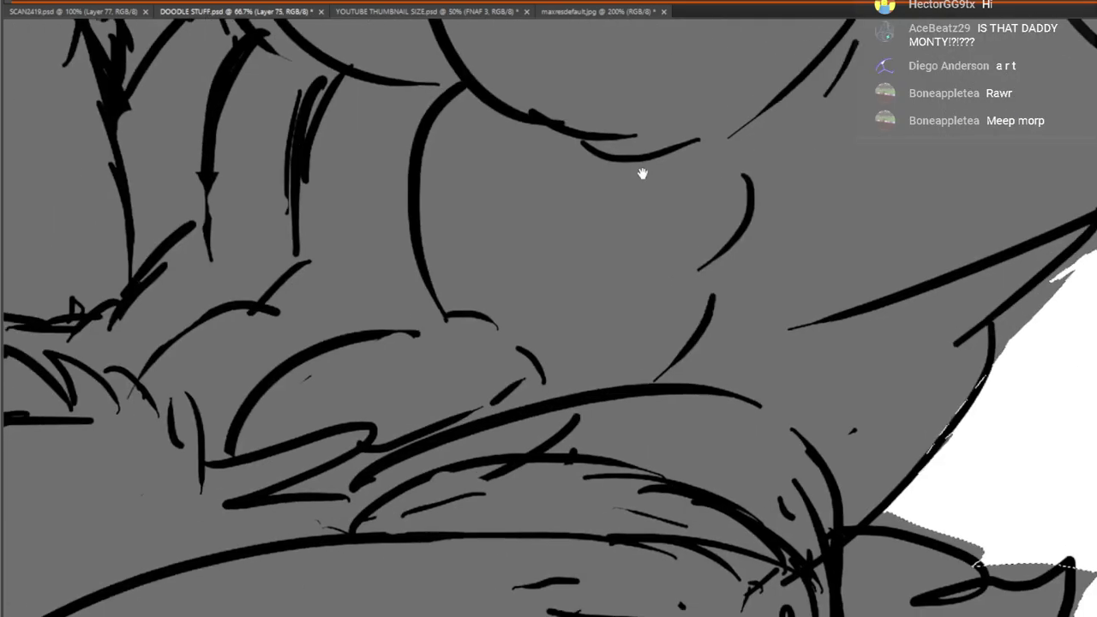
# Turn the jagged-edged gap and the smaller opening between the raised arm and the chest white
pyautogui.moveTo(145, 128); pyautogui.dragTo(526, 314)
pyautogui.moveTo(529, 237); pyautogui.dragTo(517, 475)
pyautogui.moveTo(454, 201)
pyautogui.mouseDown()
pyautogui.moveTo(498, 400)
pyautogui.moveTo(502, 370)
pyautogui.mouseUp()
pyautogui.moveTo(458, 182)
pyautogui.mouseDown()
pyautogui.moveTo(427, 186)
pyautogui.moveTo(485, 137)
pyautogui.moveTo(446, 227)
pyautogui.mouseUp()
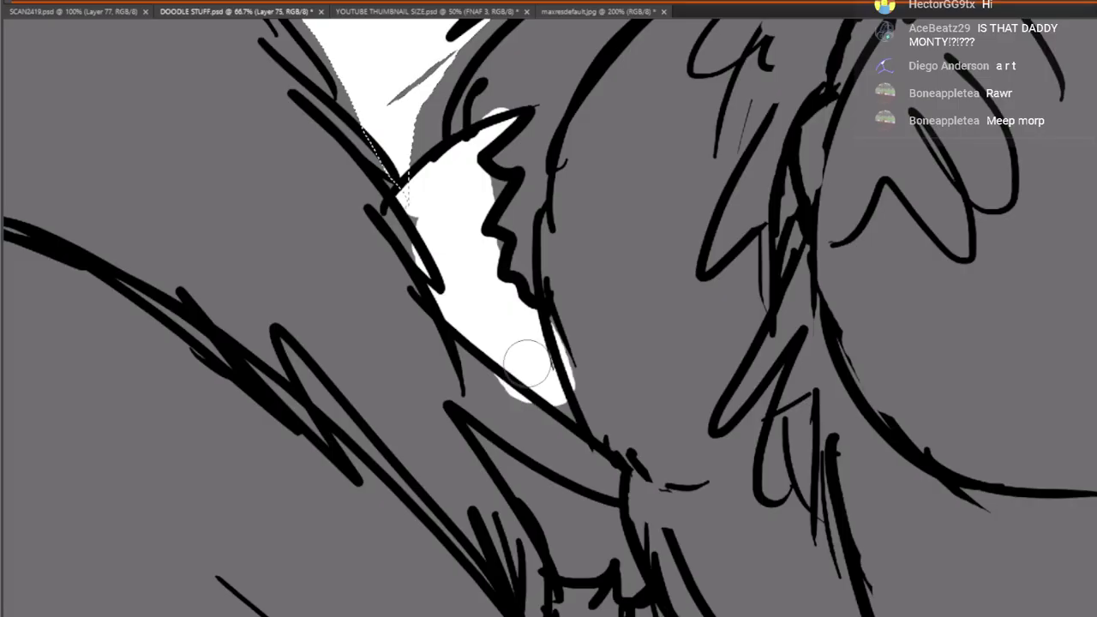
pyautogui.moveTo(450, 382)
pyautogui.mouseDown()
pyautogui.moveTo(525, 451)
pyautogui.moveTo(493, 419)
pyautogui.moveTo(523, 478)
pyautogui.moveTo(564, 466)
pyautogui.moveTo(550, 432)
pyautogui.moveTo(592, 498)
pyautogui.mouseUp()
pyautogui.moveTo(431, 419); pyautogui.dragTo(544, 68)
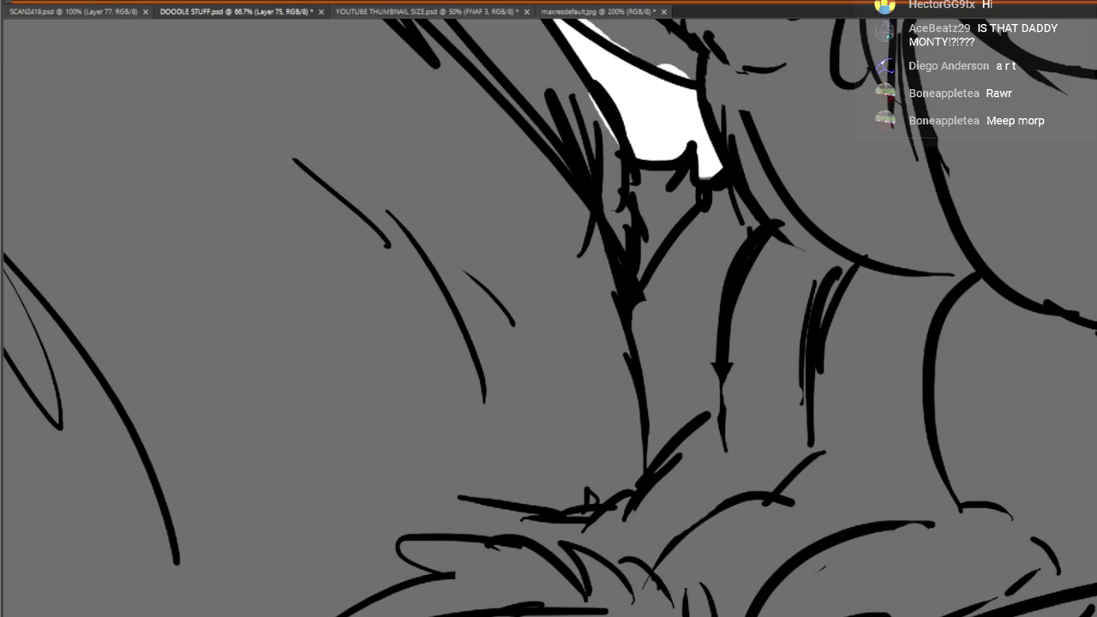
# Turn the torn sections of the legs white between their jagged outlines
pyautogui.keyDown('alt'); pyautogui.click(146, 131); pyautogui.keyUp('alt')
pyautogui.moveTo(364, 325); pyautogui.dragTo(618, 221)
pyautogui.keyDown('alt'); pyautogui.click(588, 291); pyautogui.keyUp('alt')
pyautogui.moveTo(415, 429); pyautogui.dragTo(482, 187)
pyautogui.moveTo(321, 415)
pyautogui.mouseDown()
pyautogui.moveTo(318, 468)
pyautogui.moveTo(372, 470)
pyautogui.moveTo(341, 423)
pyautogui.moveTo(414, 424)
pyautogui.moveTo(434, 406)
pyautogui.moveTo(413, 415)
pyautogui.moveTo(415, 366)
pyautogui.moveTo(394, 369)
pyautogui.moveTo(373, 355)
pyautogui.moveTo(403, 402)
pyautogui.moveTo(429, 410)
pyautogui.moveTo(472, 338)
pyautogui.moveTo(454, 322)
pyautogui.moveTo(537, 340)
pyautogui.moveTo(552, 310)
pyautogui.moveTo(521, 336)
pyautogui.moveTo(597, 329)
pyautogui.moveTo(573, 335)
pyautogui.moveTo(500, 432)
pyautogui.moveTo(472, 413)
pyautogui.moveTo(486, 356)
pyautogui.moveTo(451, 379)
pyautogui.moveTo(365, 511)
pyautogui.moveTo(367, 464)
pyautogui.moveTo(347, 493)
pyautogui.moveTo(430, 516)
pyautogui.moveTo(492, 439)
pyautogui.moveTo(468, 391)
pyautogui.moveTo(463, 511)
pyautogui.moveTo(476, 557)
pyautogui.moveTo(548, 440)
pyautogui.moveTo(530, 509)
pyautogui.moveTo(518, 443)
pyautogui.moveTo(572, 351)
pyautogui.mouseUp()
pyautogui.moveTo(492, 417)
pyautogui.mouseDown()
pyautogui.moveTo(514, 500)
pyautogui.moveTo(600, 608)
pyautogui.mouseUp()
pyautogui.moveTo(369, 294); pyautogui.dragTo(382, 523)
pyautogui.moveTo(352, 394)
pyautogui.mouseDown()
pyautogui.moveTo(339, 489)
pyautogui.moveTo(318, 403)
pyautogui.moveTo(313, 489)
pyautogui.moveTo(369, 515)
pyautogui.moveTo(336, 423)
pyautogui.mouseUp()
pyautogui.moveTo(319, 391)
pyautogui.mouseDown()
pyautogui.moveTo(338, 452)
pyautogui.moveTo(381, 494)
pyautogui.moveTo(347, 344)
pyautogui.moveTo(332, 309)
pyautogui.moveTo(327, 317)
pyautogui.moveTo(323, 176)
pyautogui.moveTo(297, 166)
pyautogui.moveTo(274, 177)
pyautogui.moveTo(304, 176)
pyautogui.moveTo(349, 142)
pyautogui.moveTo(320, 181)
pyautogui.moveTo(336, 182)
pyautogui.moveTo(343, 241)
pyautogui.moveTo(376, 159)
pyautogui.moveTo(356, 258)
pyautogui.moveTo(363, 323)
pyautogui.moveTo(377, 300)
pyautogui.moveTo(370, 406)
pyautogui.moveTo(368, 316)
pyautogui.mouseUp()
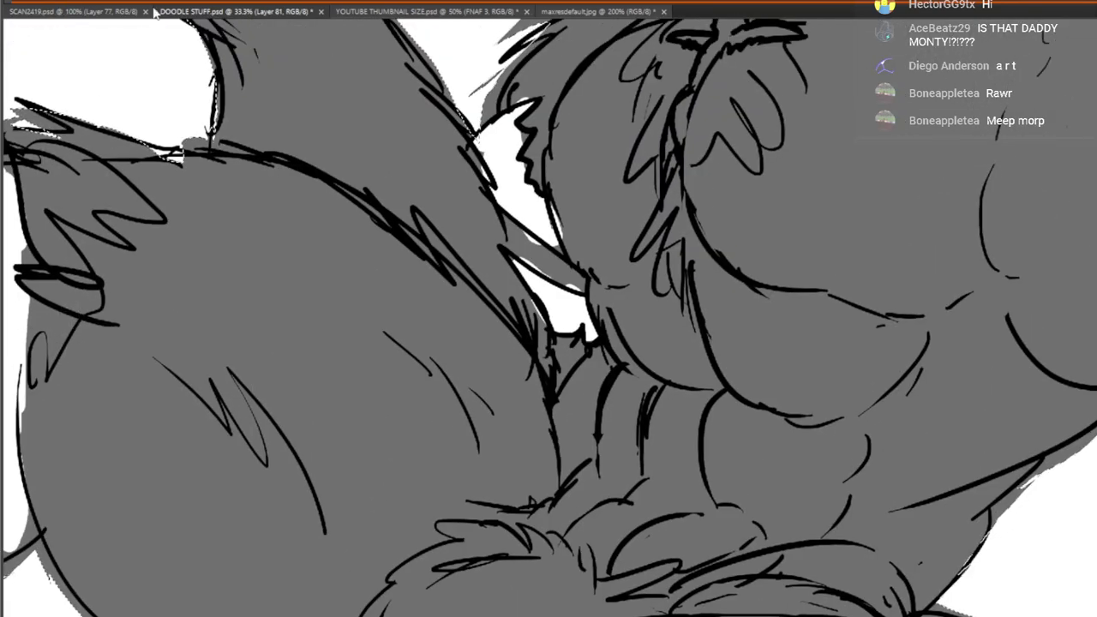
# Draw jagged torn edges beneath the chest muscles and across the waist to frame the exposed midsection
pyautogui.moveTo(632, 390); pyautogui.dragTo(422, 255)
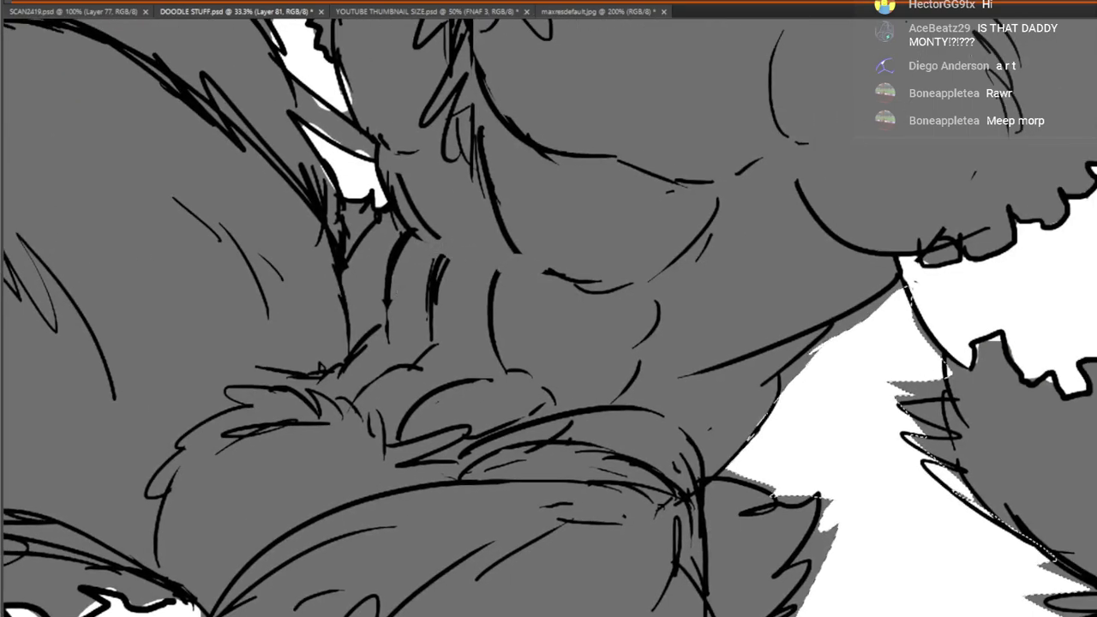
pyautogui.moveTo(433, 247); pyautogui.dragTo(549, 273)
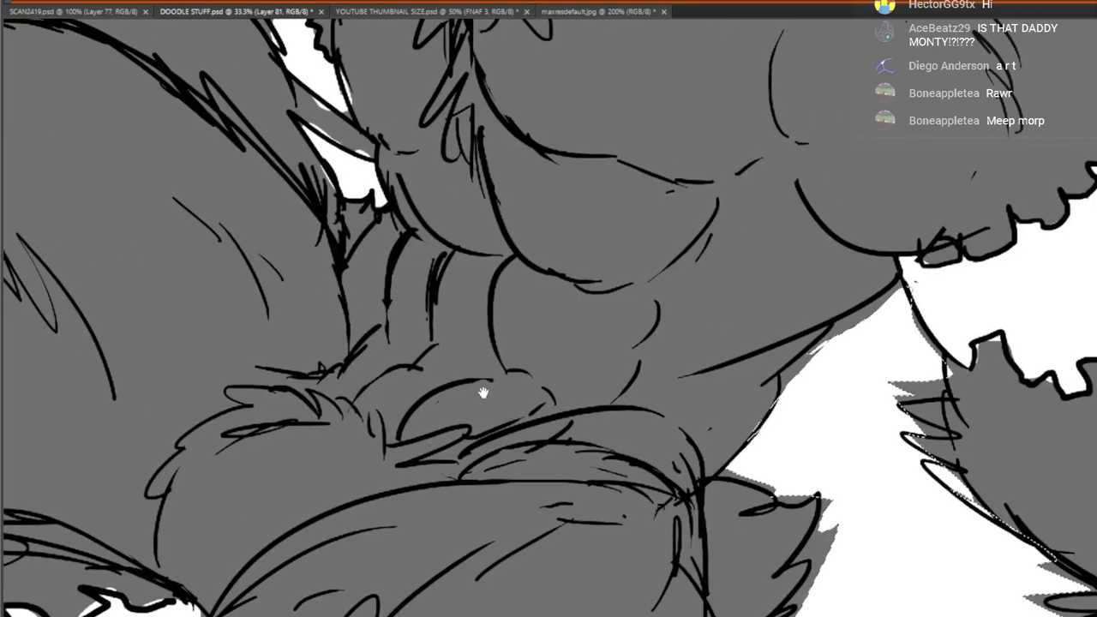
pyautogui.moveTo(446, 206); pyautogui.dragTo(476, 233)
pyautogui.moveTo(583, 220); pyautogui.dragTo(622, 257)
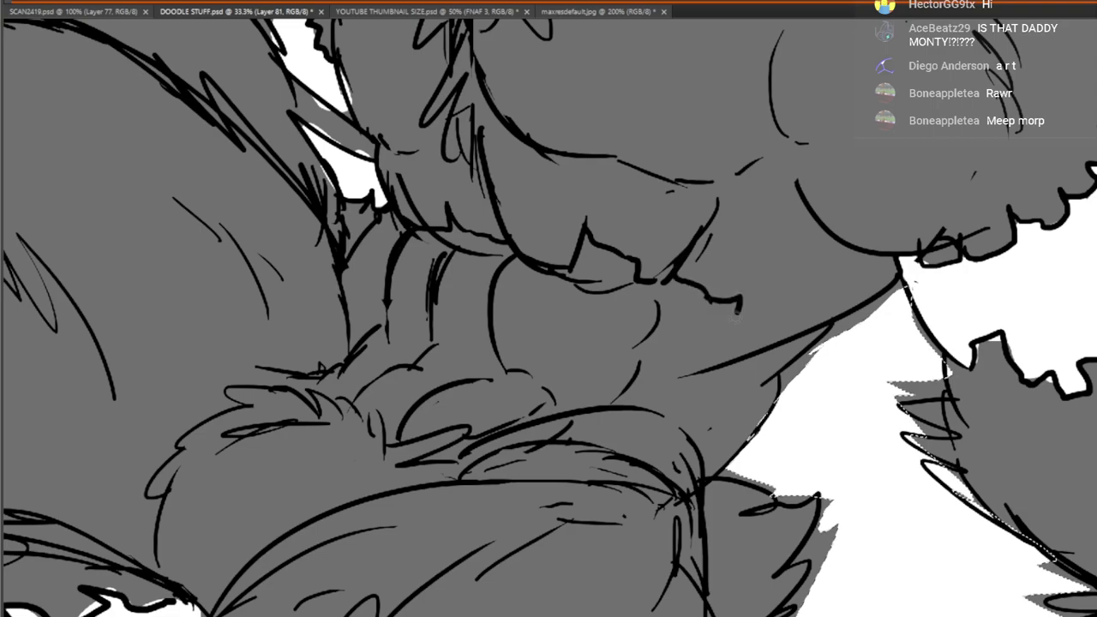
pyautogui.moveTo(486, 381)
pyautogui.mouseDown()
pyautogui.moveTo(526, 412)
pyautogui.moveTo(563, 393)
pyautogui.moveTo(586, 409)
pyautogui.moveTo(636, 396)
pyautogui.mouseUp()
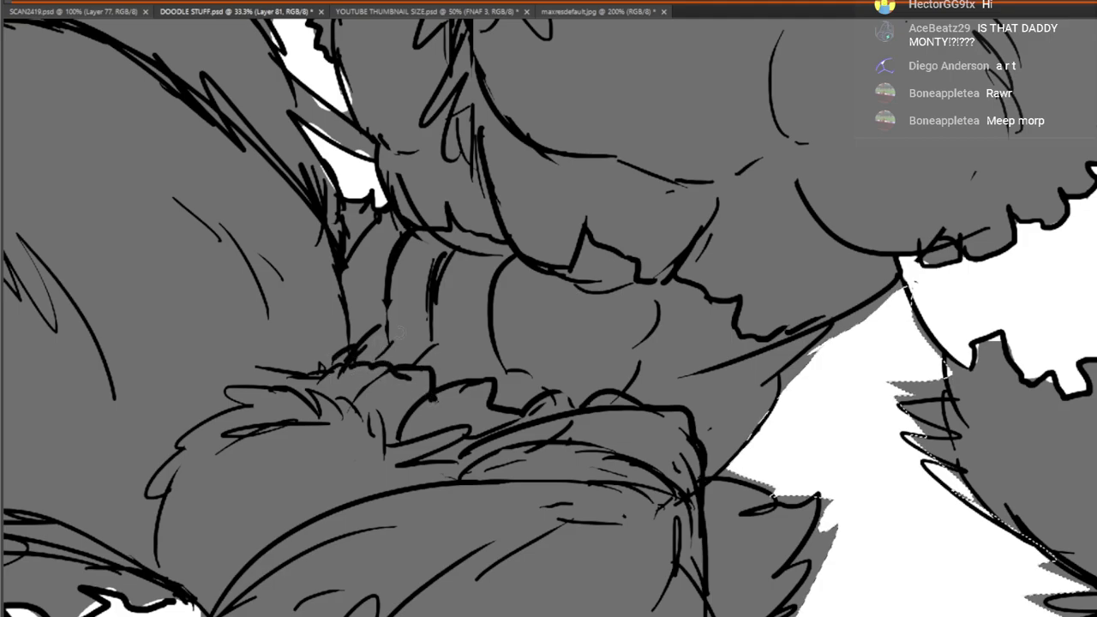
# Sketch curved hatching strokes across the exposed midsection between the two torn edges
pyautogui.moveTo(461, 365); pyautogui.dragTo(487, 317)
pyautogui.moveTo(452, 316)
pyautogui.mouseDown()
pyautogui.moveTo(480, 257)
pyautogui.moveTo(519, 281)
pyautogui.mouseUp()
pyautogui.moveTo(511, 369)
pyautogui.mouseDown()
pyautogui.moveTo(529, 279)
pyautogui.moveTo(548, 285)
pyautogui.mouseUp()
pyautogui.moveTo(555, 351); pyautogui.dragTo(581, 292)
pyautogui.moveTo(557, 377); pyautogui.dragTo(626, 300)
pyautogui.moveTo(636, 308); pyautogui.dragTo(611, 339)
pyautogui.moveTo(652, 403); pyautogui.dragTo(685, 296)
pyautogui.moveTo(669, 398); pyautogui.dragTo(712, 352)
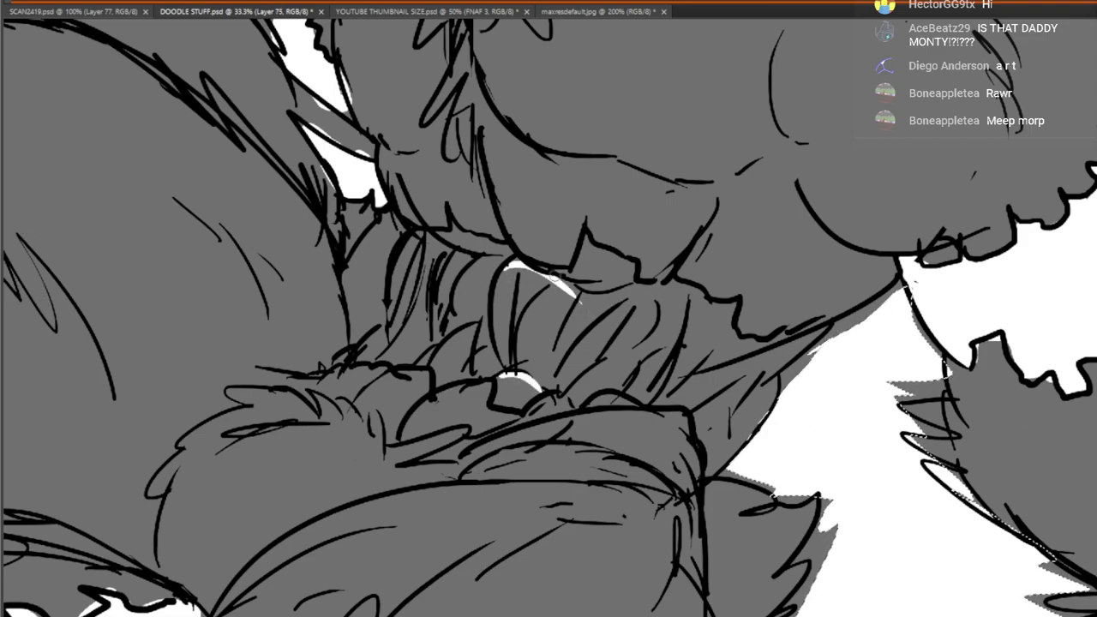
# Paint thin white highlights along the folds of the exposed midsection and colour the small winged chest ornament light grey
pyautogui.moveTo(489, 261)
pyautogui.mouseDown()
pyautogui.moveTo(442, 315)
pyautogui.moveTo(399, 436)
pyautogui.mouseUp()
pyautogui.moveTo(555, 350); pyautogui.dragTo(669, 474)
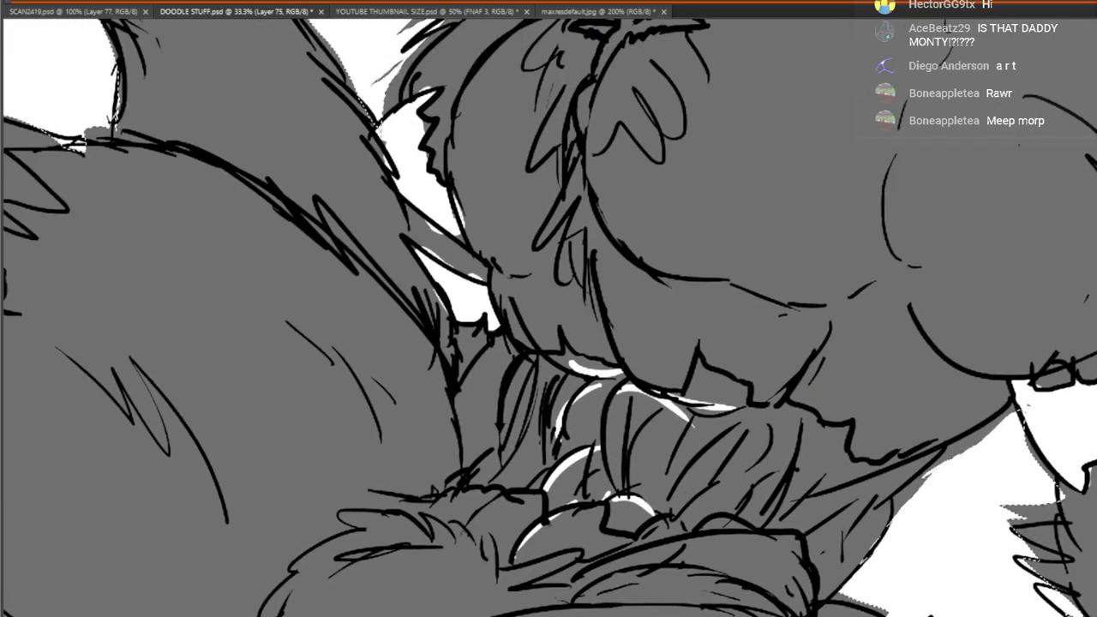
pyautogui.hotkey('ctrl', 'z')
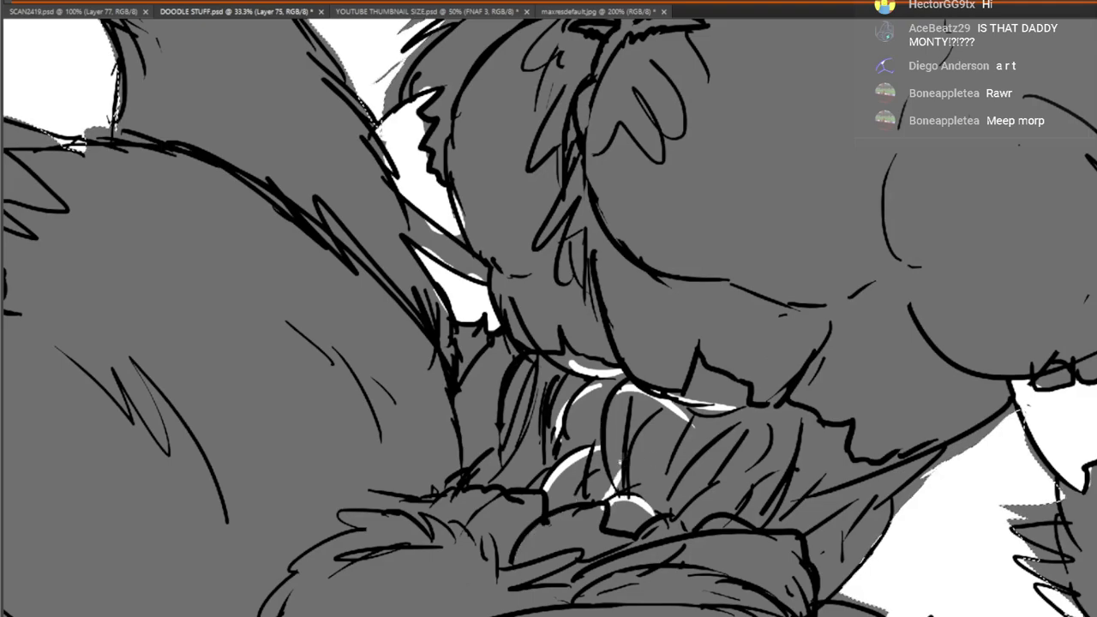
pyautogui.moveTo(622, 396); pyautogui.dragTo(617, 472)
pyautogui.moveTo(580, 399); pyautogui.dragTo(566, 440)
pyautogui.moveTo(667, 429); pyautogui.dragTo(647, 497)
pyautogui.moveTo(714, 426); pyautogui.dragTo(705, 448)
pyautogui.moveTo(560, 482); pyautogui.dragTo(534, 518)
pyautogui.moveTo(583, 470); pyautogui.dragTo(545, 503)
pyautogui.moveTo(602, 408)
pyautogui.mouseDown()
pyautogui.moveTo(481, 613)
pyautogui.moveTo(537, 507)
pyautogui.moveTo(603, 449)
pyautogui.moveTo(642, 448)
pyautogui.mouseUp()
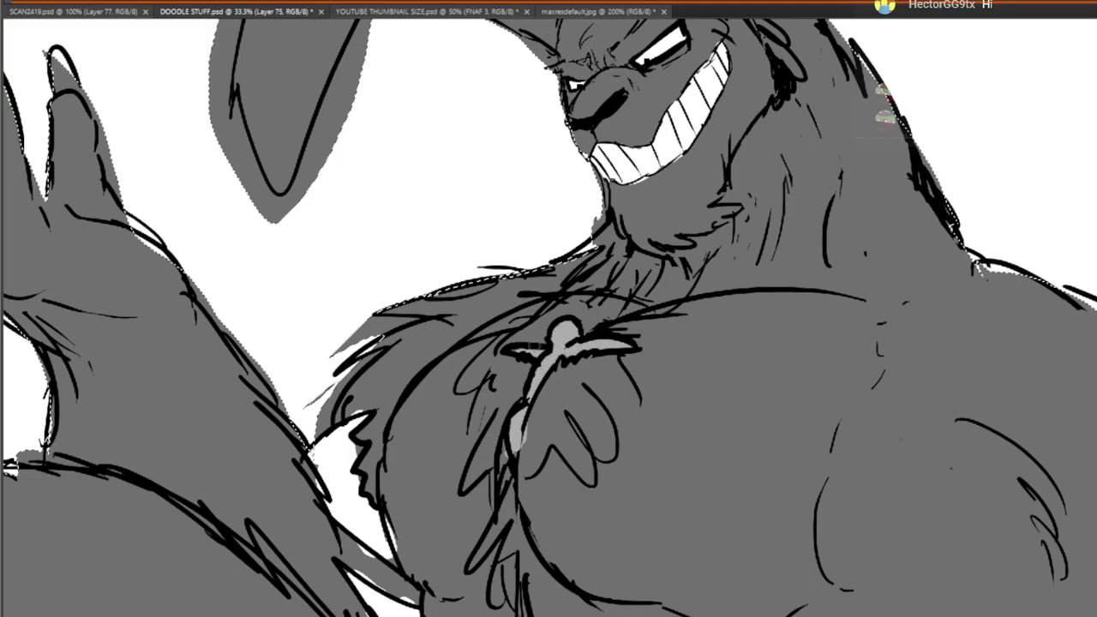
pyautogui.moveTo(493, 278); pyautogui.dragTo(403, 505)
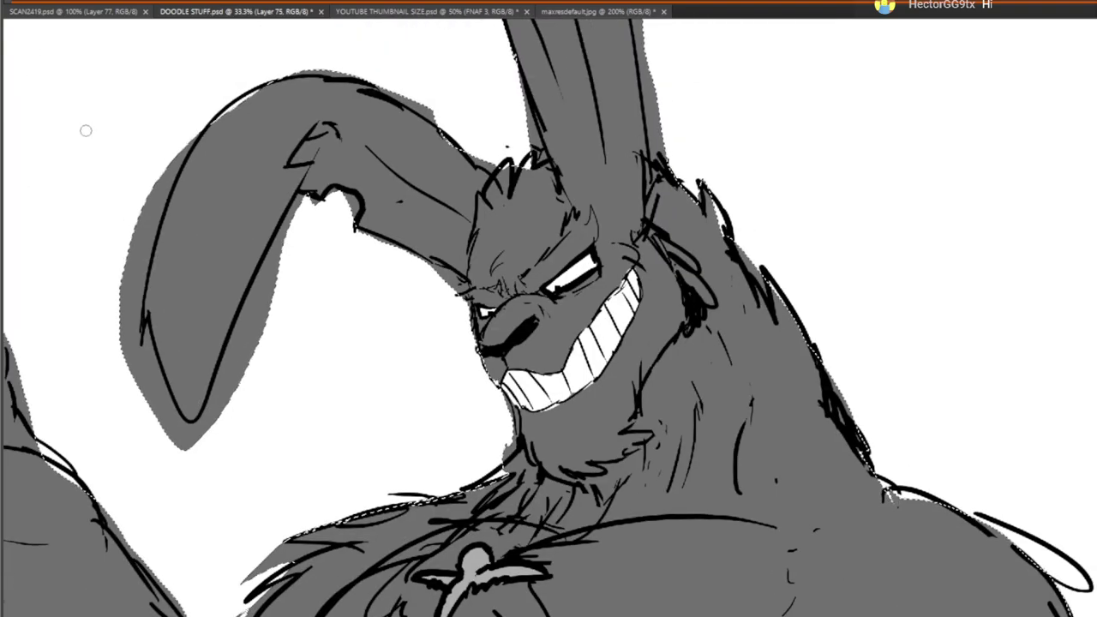
pyautogui.keyDown('alt'); pyautogui.click(173, 137); pyautogui.keyUp('alt')
pyautogui.keyDown('alt'); pyautogui.click(187, 171); pyautogui.keyUp('alt')
pyautogui.keyDown('alt'); pyautogui.click(183, 237); pyautogui.keyUp('alt')
pyautogui.moveTo(294, 378); pyautogui.dragTo(561, 421)
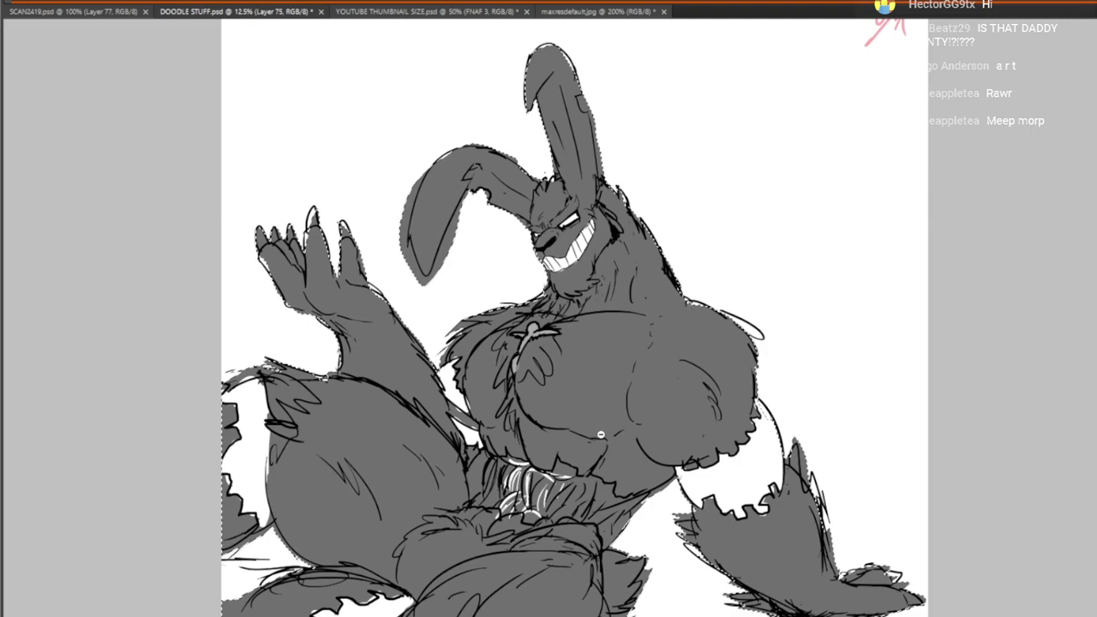
pyautogui.click(1096, 369)
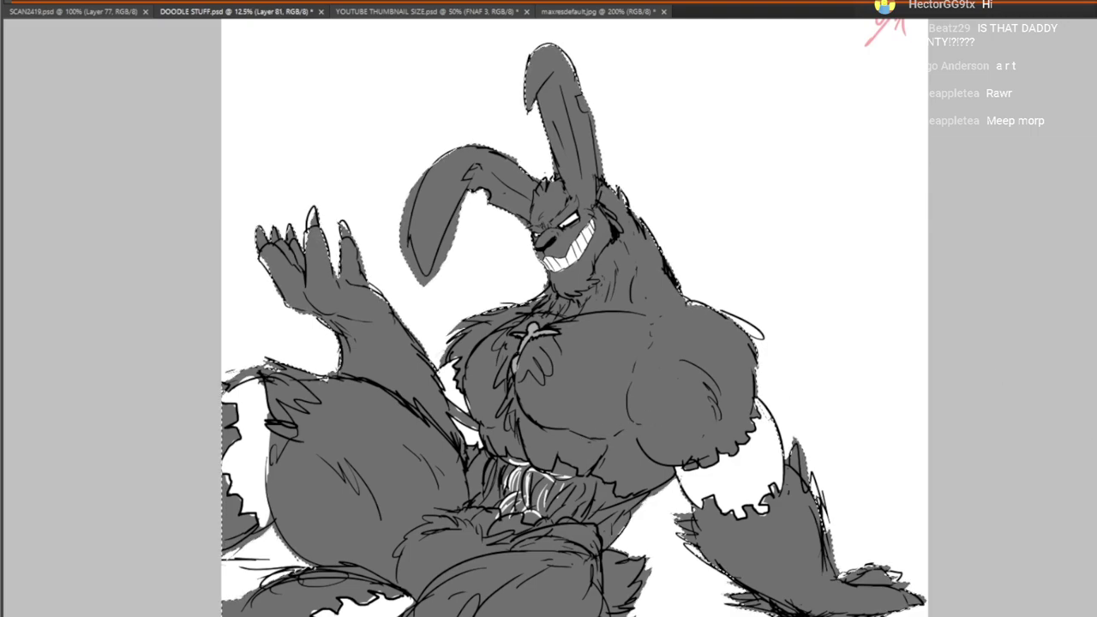
pyautogui.hotkey('ctrl', 'z')
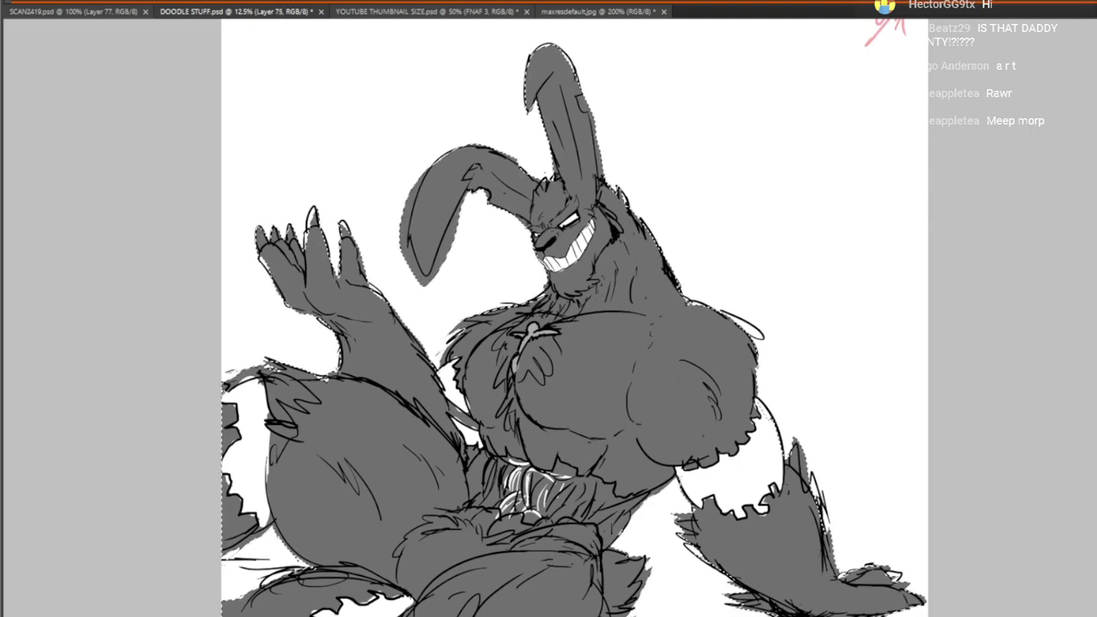
# Deselect the silhouette and try scaling the whole figure larger and smaller with Free Transform
pyautogui.moveTo(567, 382); pyautogui.dragTo(498, 346)
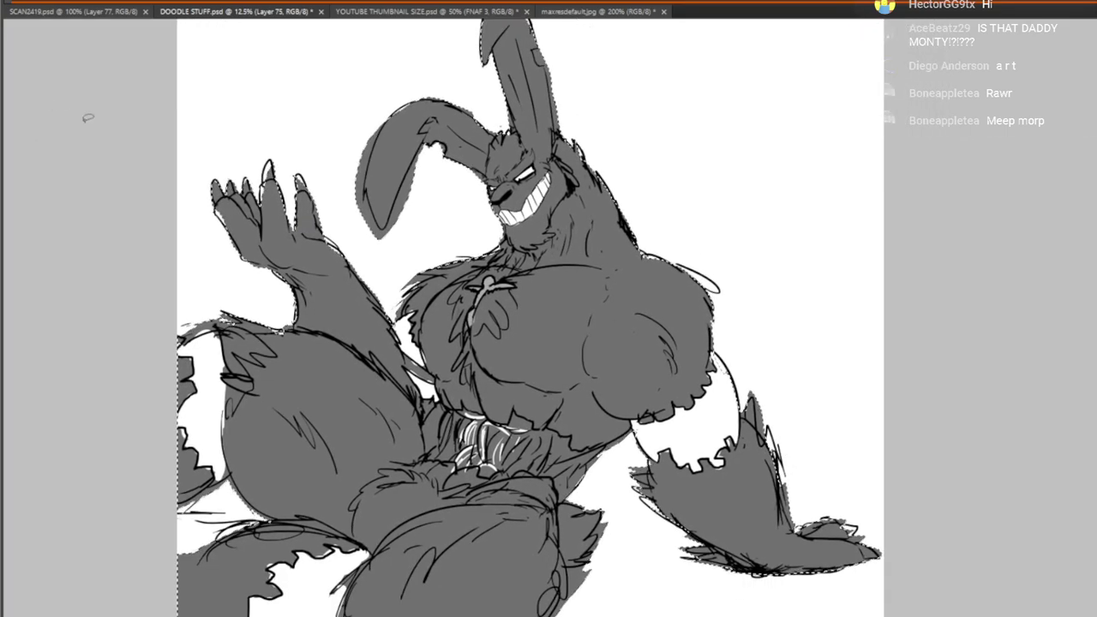
pyautogui.moveTo(593, 294); pyautogui.dragTo(630, 386)
pyautogui.moveTo(396, 344); pyautogui.dragTo(405, 282)
pyautogui.hotkey('ctrl', 't')
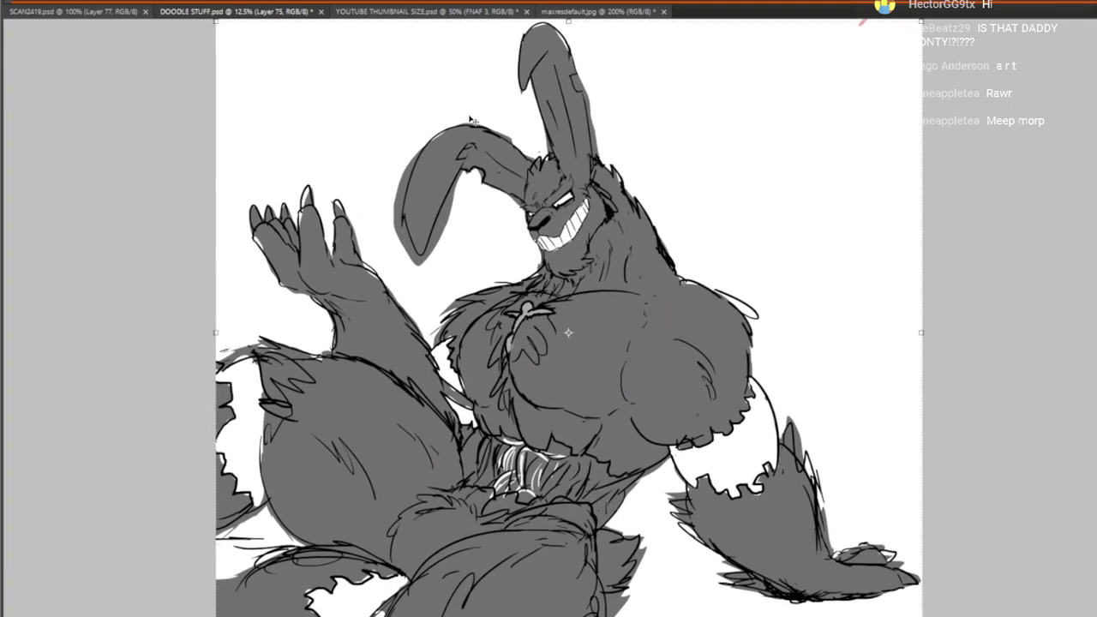
pyautogui.moveTo(833, 140); pyautogui.dragTo(825, 184)
pyautogui.moveTo(912, 64); pyautogui.dragTo(981, 3)
pyautogui.moveTo(899, 91); pyautogui.dragTo(901, 0)
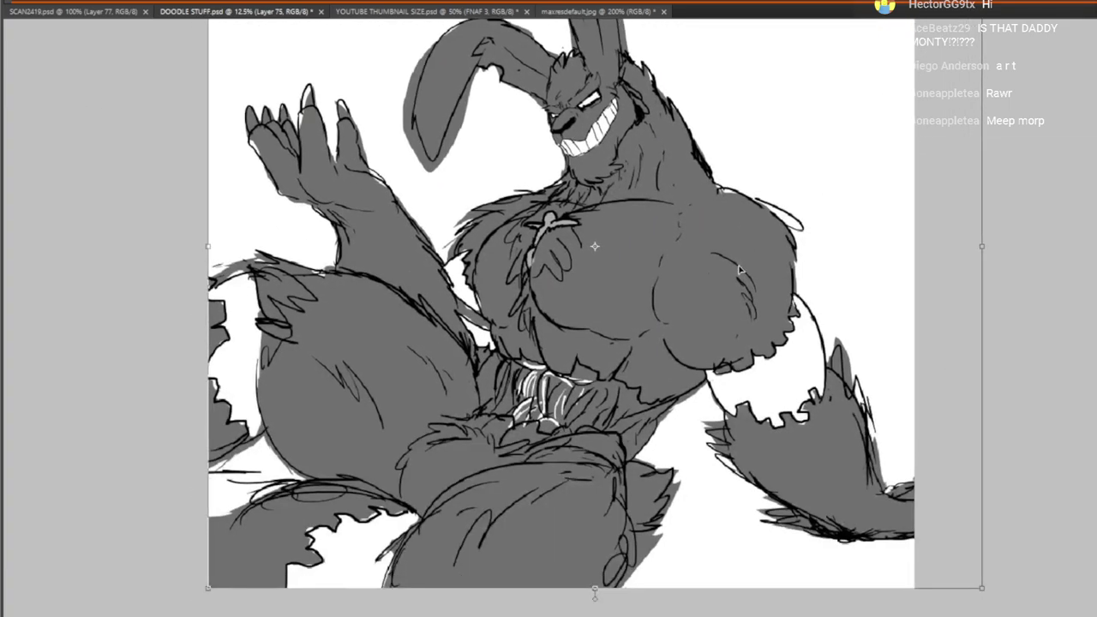
pyautogui.moveTo(741, 304); pyautogui.dragTo(812, 420)
pyautogui.moveTo(929, 83); pyautogui.dragTo(832, 165)
pyautogui.moveTo(793, 357); pyautogui.dragTo(827, 220)
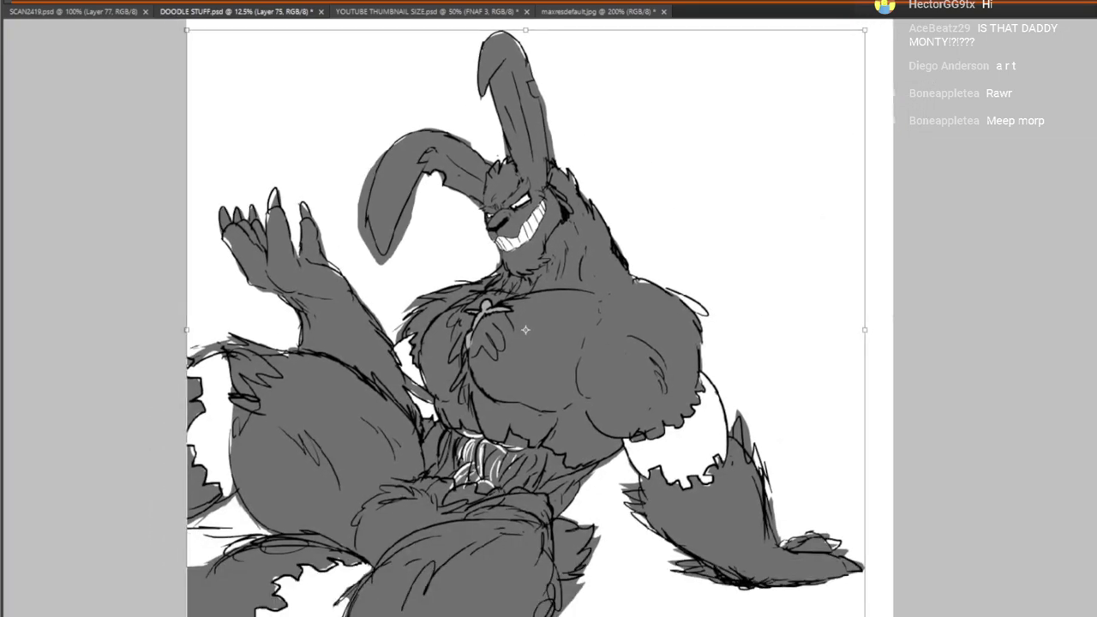
pyautogui.moveTo(865, 30); pyautogui.dragTo(892, 5)
pyautogui.moveTo(587, 366); pyautogui.dragTo(606, 485)
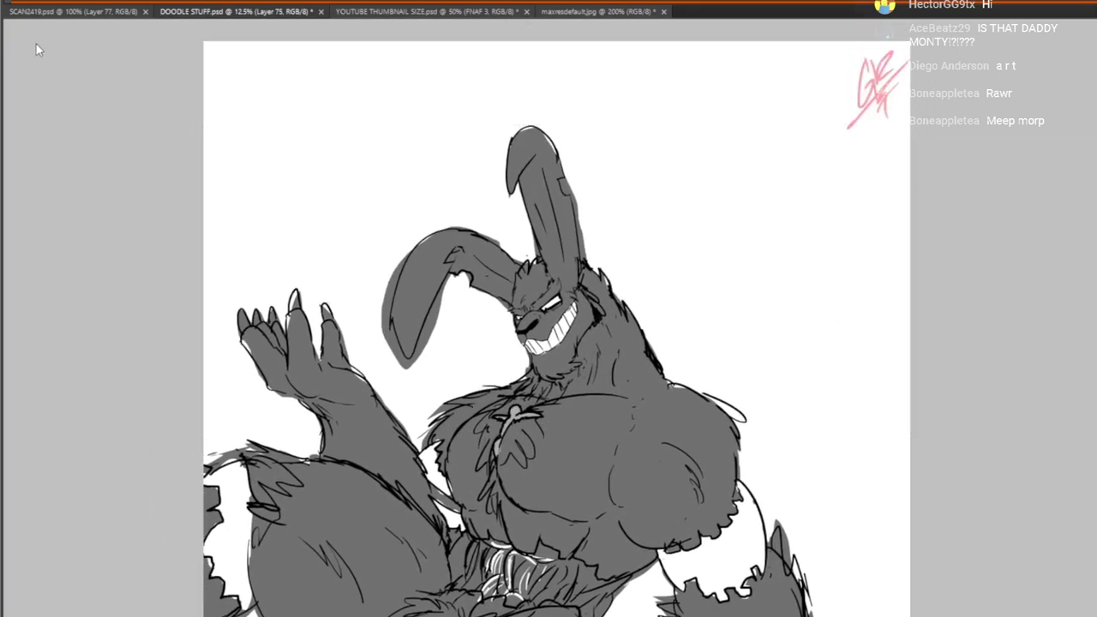
# Hand-letter "How may I" in purple on a rising slant above the raised hand
pyautogui.click(363, 245)
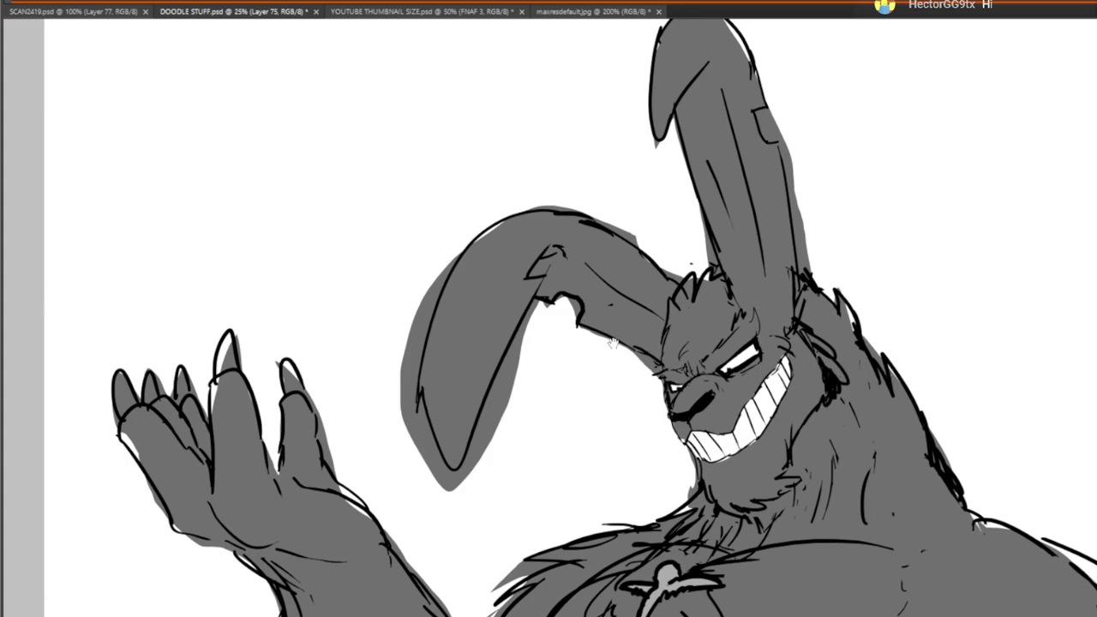
pyautogui.moveTo(676, 336); pyautogui.dragTo(779, 418)
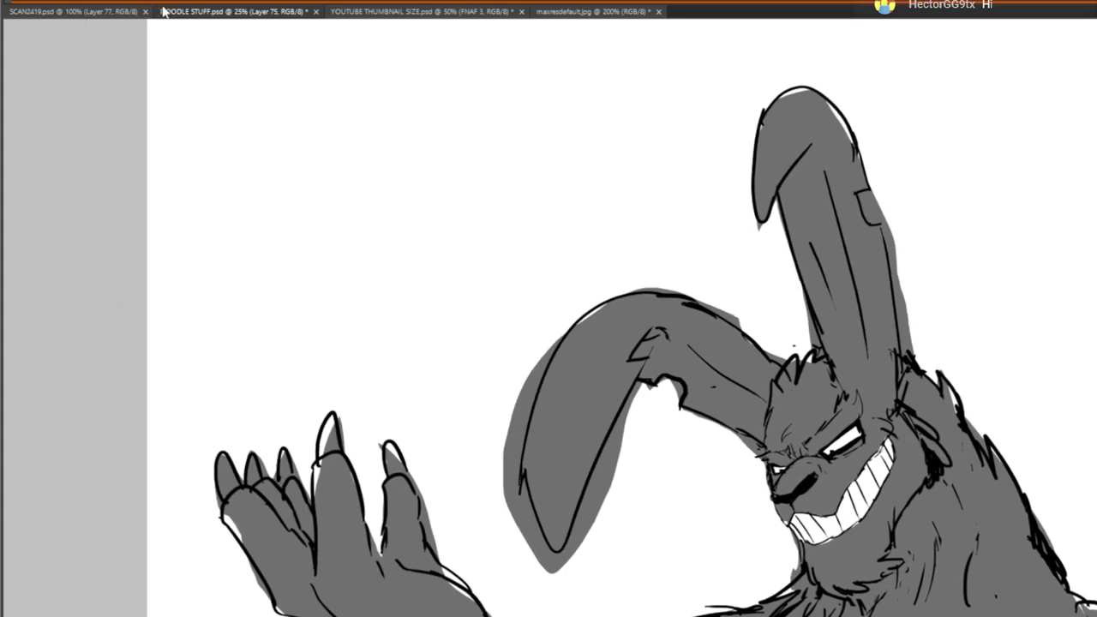
pyautogui.moveTo(206, 214); pyautogui.dragTo(245, 290)
pyautogui.moveTo(221, 203)
pyautogui.mouseDown()
pyautogui.moveTo(249, 260)
pyautogui.moveTo(257, 233)
pyautogui.mouseUp()
pyautogui.moveTo(254, 225)
pyautogui.mouseDown()
pyautogui.moveTo(311, 190)
pyautogui.moveTo(383, 191)
pyautogui.moveTo(420, 146)
pyautogui.moveTo(423, 163)
pyautogui.mouseUp()
pyautogui.moveTo(451, 117); pyautogui.dragTo(438, 176)
pyautogui.moveTo(472, 72); pyautogui.dragTo(470, 112)
pyautogui.moveTo(463, 117); pyautogui.dragTo(490, 96)
# Hand-letter "protect" in purple on a second slanted line beneath the first words
pyautogui.moveTo(239, 324)
pyautogui.mouseDown()
pyautogui.moveTo(247, 364)
pyautogui.moveTo(259, 318)
pyautogui.mouseUp()
pyautogui.moveTo(274, 307); pyautogui.dragTo(288, 304)
pyautogui.hotkey('ctrl', 'z')
pyautogui.hotkey('ctrl', 'z')
pyautogui.moveTo(314, 284); pyautogui.dragTo(314, 308)
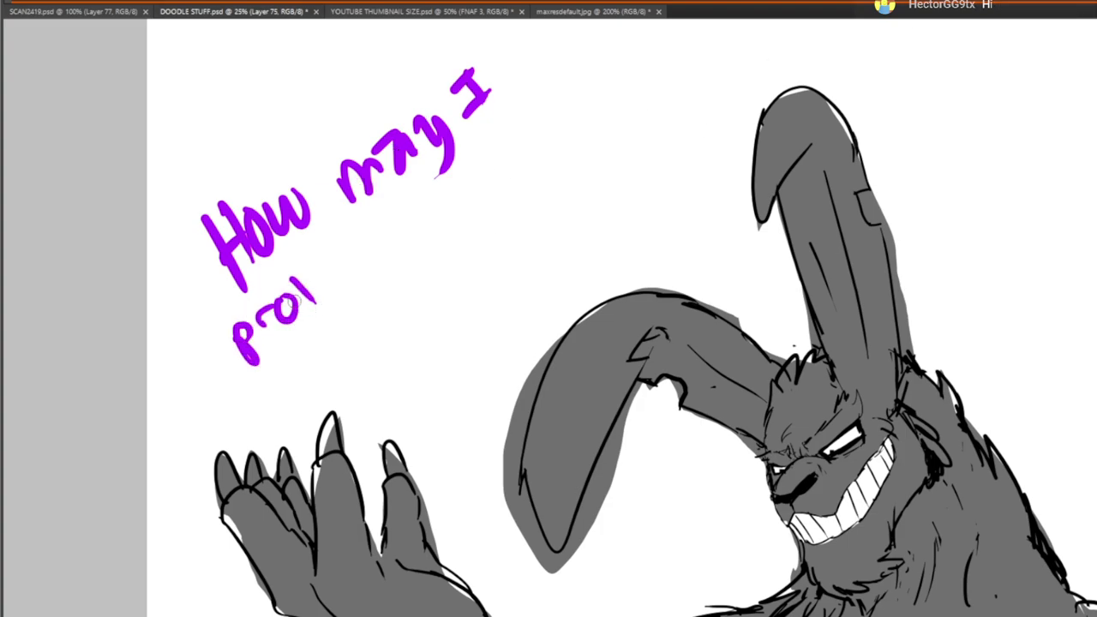
pyautogui.moveTo(357, 264); pyautogui.dragTo(357, 285)
pyautogui.moveTo(365, 244); pyautogui.dragTo(364, 272)
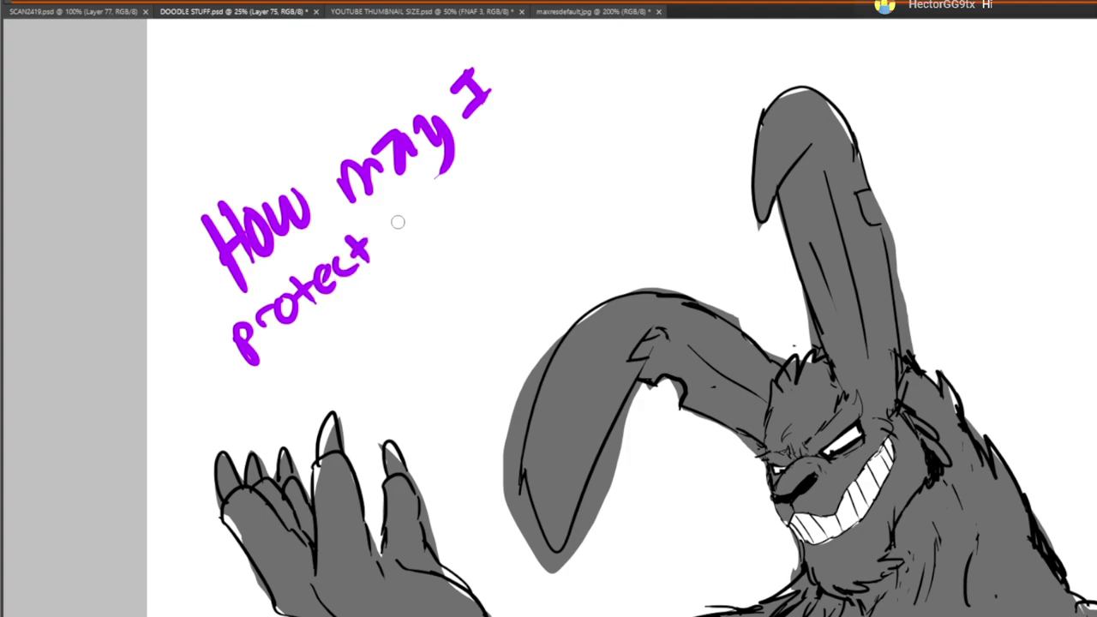
# Hand-letter "your comp" in purple after "protect" on the rising second line, undoing the misspelled ending
pyautogui.moveTo(440, 195); pyautogui.dragTo(439, 199)
pyautogui.moveTo(453, 190)
pyautogui.mouseDown()
pyautogui.moveTo(468, 186)
pyautogui.moveTo(492, 247)
pyautogui.moveTo(507, 233)
pyautogui.mouseUp()
pyautogui.moveTo(568, 184); pyautogui.dragTo(582, 161)
pyautogui.moveTo(597, 121)
pyautogui.mouseDown()
pyautogui.moveTo(588, 164)
pyautogui.moveTo(619, 129)
pyautogui.mouseUp()
pyautogui.moveTo(613, 134); pyautogui.dragTo(672, 89)
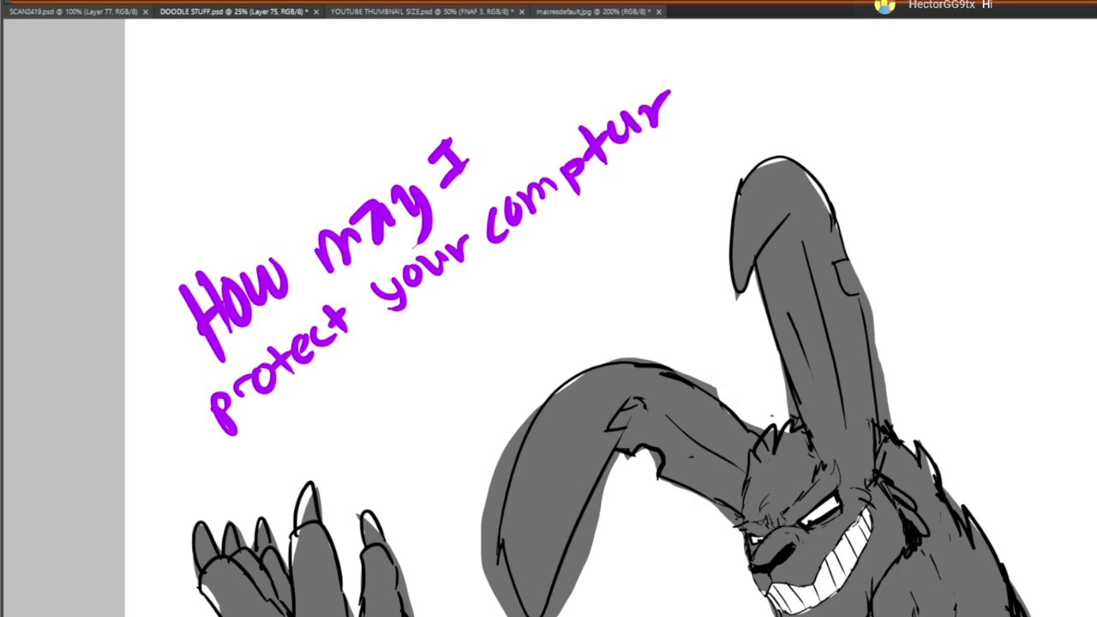
pyautogui.hotkey('ctrl', 'z')
pyautogui.hotkey('ctrl', 'z')
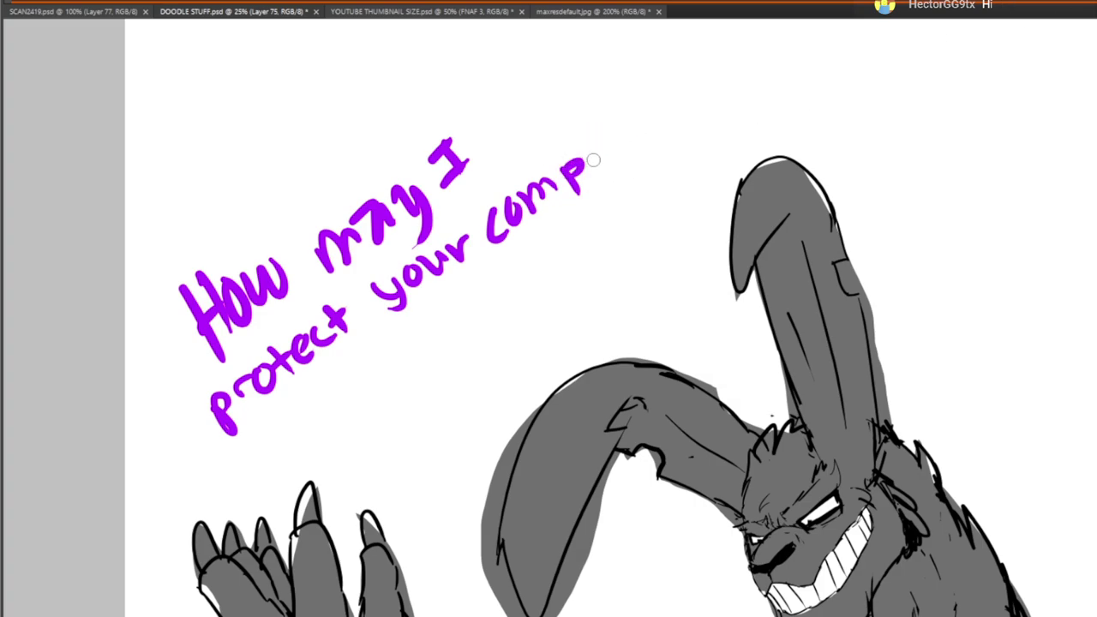
# Try finishing the word "computer" in purple, and undo the lettering back to "com"
pyautogui.moveTo(629, 116); pyautogui.dragTo(624, 147)
pyautogui.moveTo(614, 133)
pyautogui.mouseDown()
pyautogui.moveTo(642, 103)
pyautogui.moveTo(665, 129)
pyautogui.mouseUp()
pyautogui.moveTo(675, 117); pyautogui.dragTo(698, 87)
pyautogui.hotkey('ctrl', 'z')
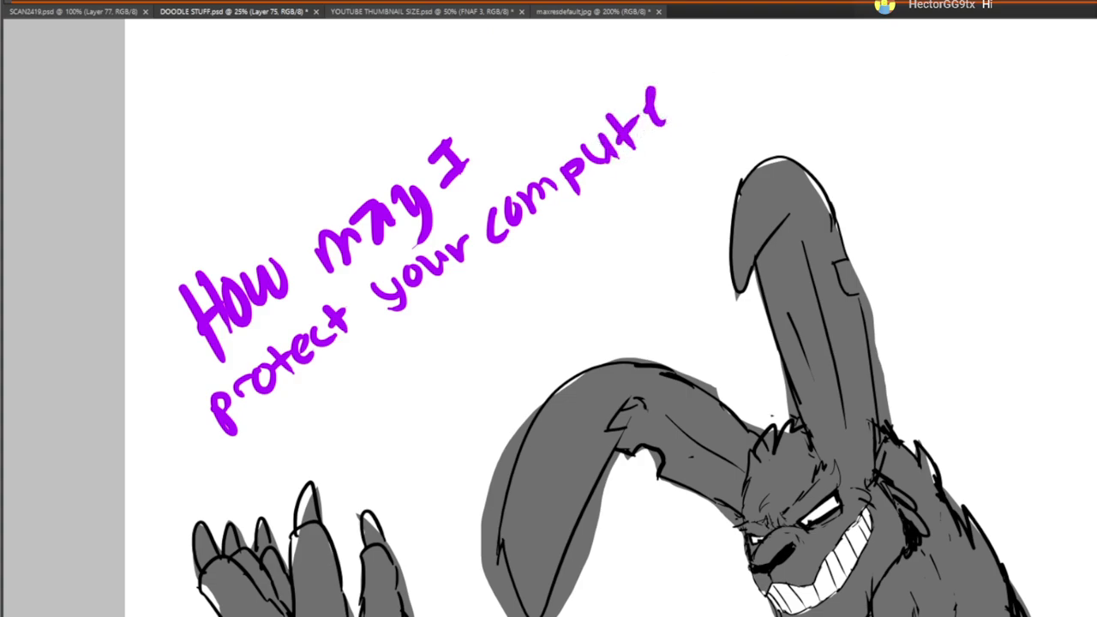
pyautogui.hotkey('ctrl', 'z')
pyautogui.hotkey('ctrl', 'z')
pyautogui.hotkey('ctrl', 'z')
pyautogui.hotkey('ctrl', 'z')
pyautogui.hotkey('ctrl', 'z')
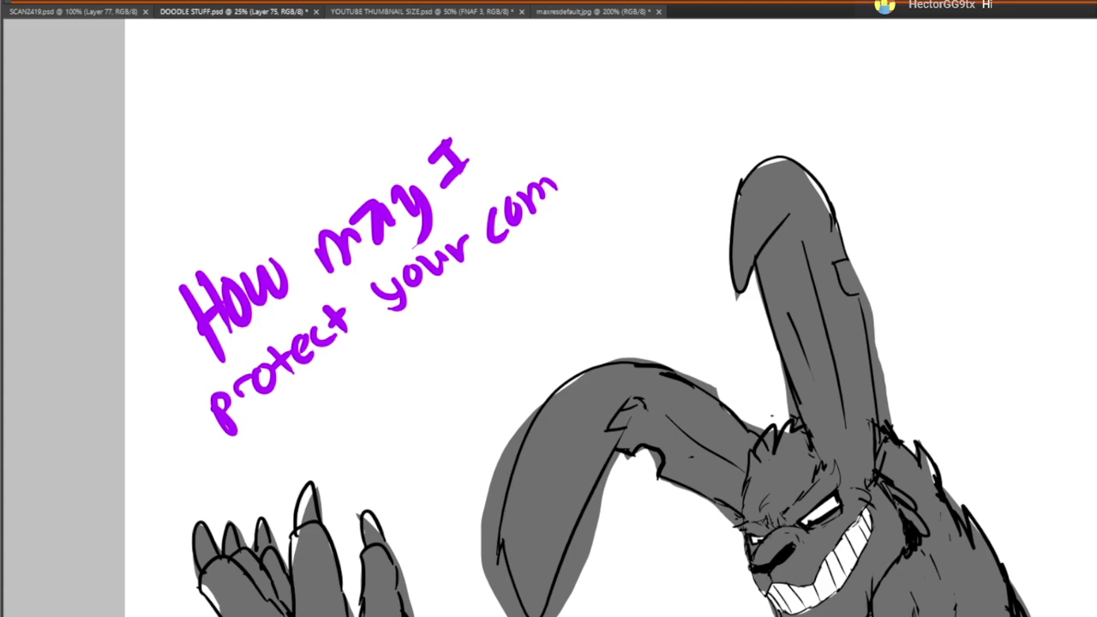
# Finish the word "computer" in purple and hand-letter "user?" on a slanted third line beneath "your"
pyautogui.moveTo(555, 168); pyautogui.dragTo(574, 159)
pyautogui.moveTo(620, 114); pyautogui.dragTo(684, 79)
pyautogui.moveTo(353, 368)
pyautogui.mouseDown()
pyautogui.moveTo(391, 368)
pyautogui.moveTo(384, 393)
pyautogui.moveTo(435, 362)
pyautogui.moveTo(458, 315)
pyautogui.moveTo(470, 317)
pyautogui.mouseUp()
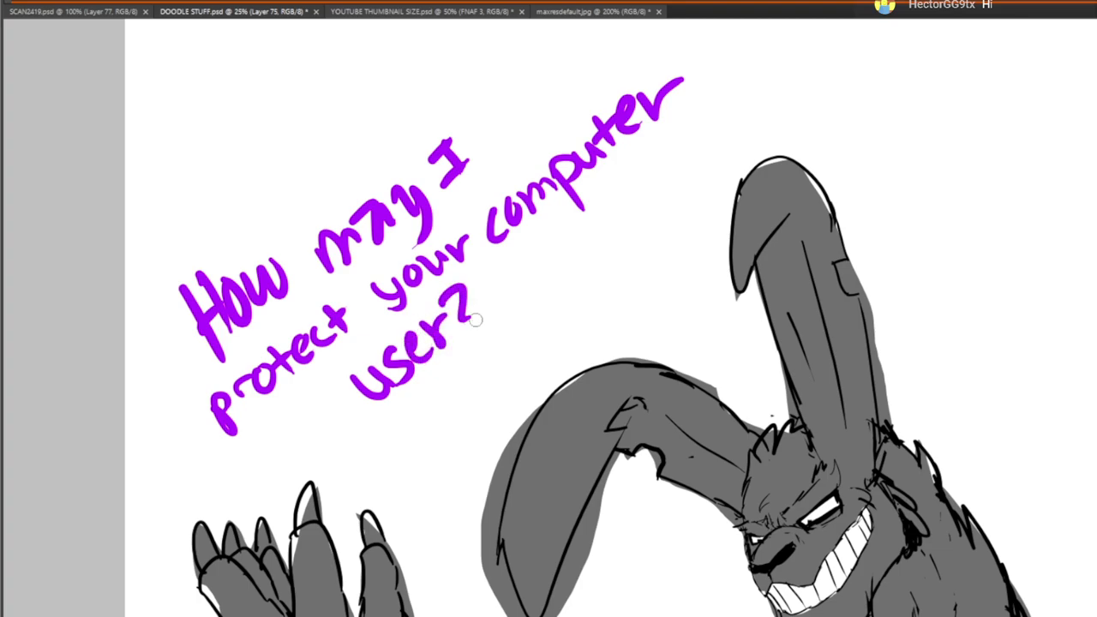
# Draw a broken purple outline around the lettering, with straight and curved strokes and a wavy line above the raised hand
pyautogui.moveTo(475, 355); pyautogui.dragTo(446, 269)
pyautogui.moveTo(279, 369)
pyautogui.mouseDown()
pyautogui.moveTo(434, 345)
pyautogui.moveTo(454, 308)
pyautogui.mouseUp()
pyautogui.moveTo(505, 253)
pyautogui.mouseDown()
pyautogui.moveTo(491, 331)
pyautogui.moveTo(549, 268)
pyautogui.mouseUp()
pyautogui.moveTo(436, 279); pyautogui.dragTo(449, 361)
pyautogui.moveTo(119, 420); pyautogui.dragTo(113, 490)
pyautogui.moveTo(152, 297); pyautogui.dragTo(327, 202)
pyautogui.click(587, 108)
# Paint a pinkish-purple tint on the round head of the small winged chest ornament
pyautogui.moveTo(600, 610); pyautogui.dragTo(411, 335)
pyautogui.moveTo(346, 431); pyautogui.dragTo(320, 301)
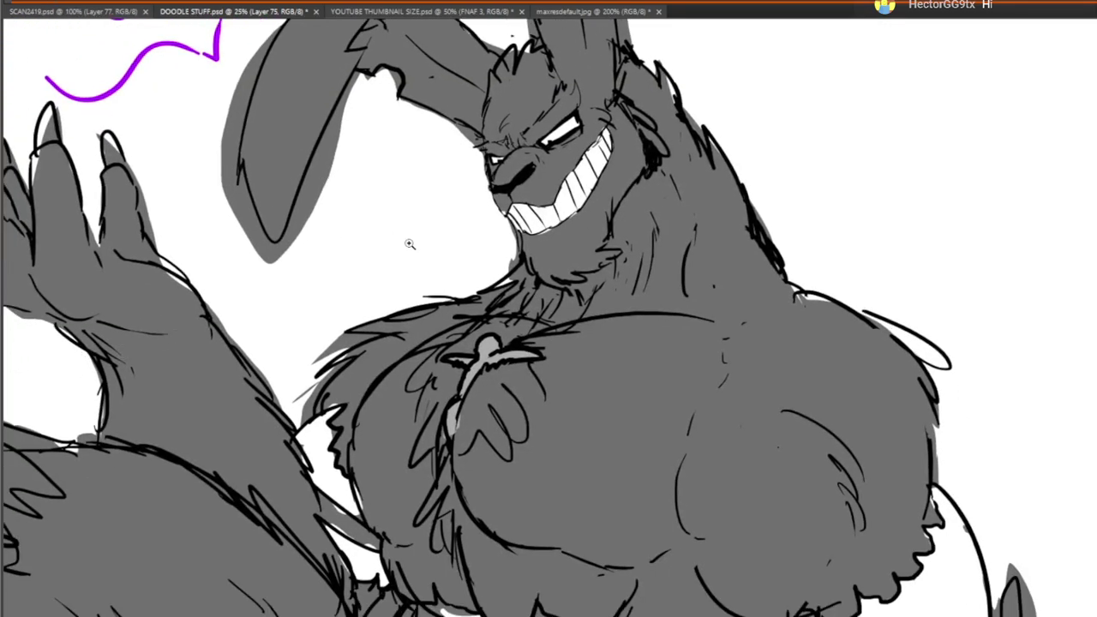
pyautogui.scroll(2, 493, 342)
pyautogui.scroll(1, 449, 404)
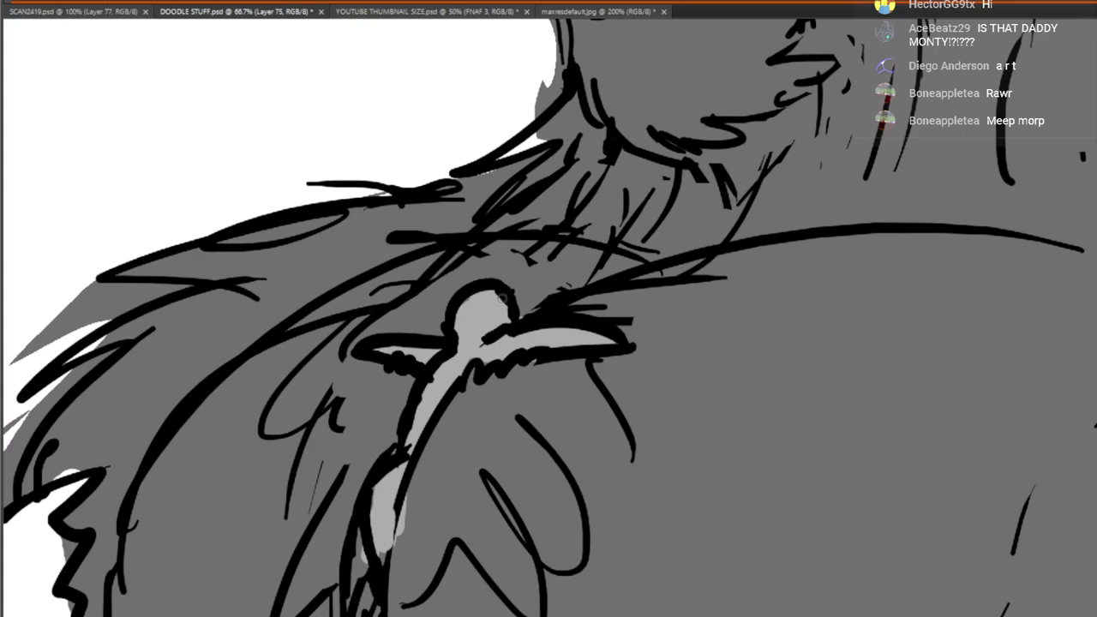
pyautogui.moveTo(446, 306); pyautogui.dragTo(466, 287)
pyautogui.moveTo(455, 310)
pyautogui.mouseDown()
pyautogui.moveTo(477, 291)
pyautogui.moveTo(486, 298)
pyautogui.mouseUp()
pyautogui.moveTo(479, 319); pyautogui.dragTo(497, 304)
# Review the whole reclining figure together with the speech lettering and the tinted chest ornament
pyautogui.keyDown('alt'); pyautogui.click(108, 86); pyautogui.keyUp('alt')
pyautogui.keyDown('alt'); pyautogui.click(125, 124); pyautogui.keyUp('alt')
pyautogui.keyDown('alt'); pyautogui.click(140, 163); pyautogui.keyUp('alt')
pyautogui.moveTo(169, 252); pyautogui.dragTo(307, 419)
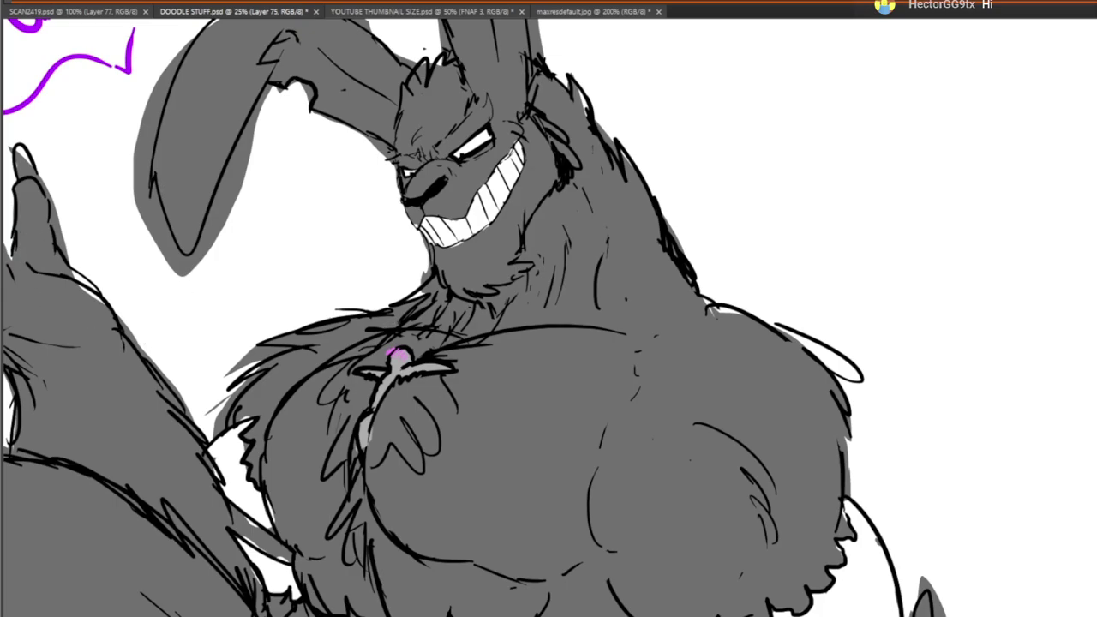
pyautogui.moveTo(352, 293); pyautogui.dragTo(562, 429)
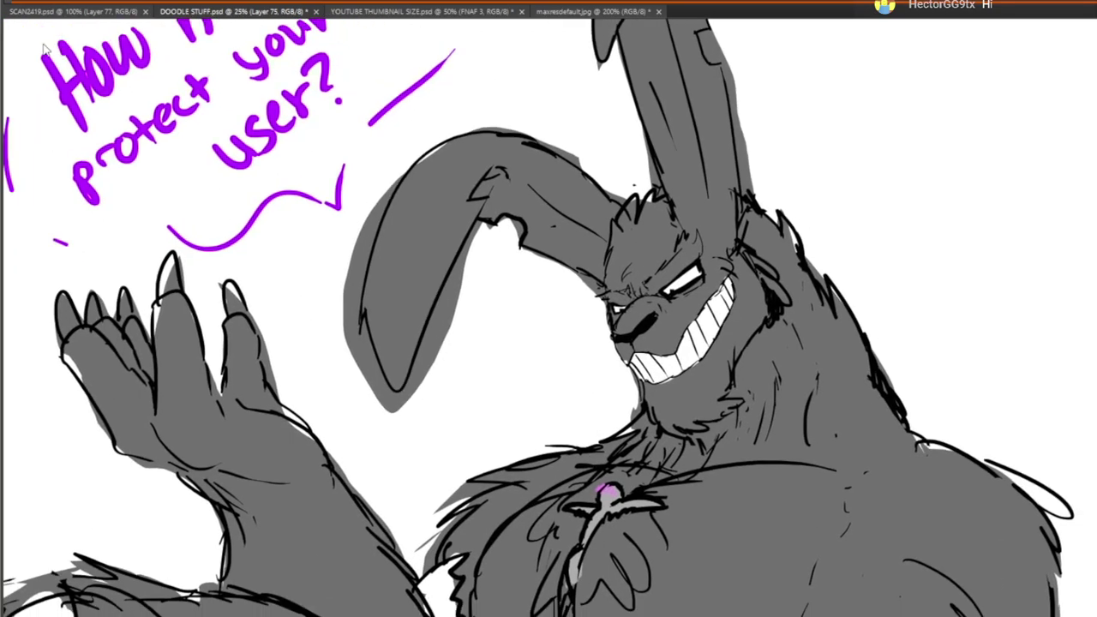
pyautogui.keyDown('alt'); pyautogui.click(126, 81); pyautogui.keyUp('alt')
pyautogui.moveTo(335, 289); pyautogui.dragTo(445, 292)
pyautogui.keyDown('alt'); pyautogui.click(435, 238); pyautogui.keyUp('alt')
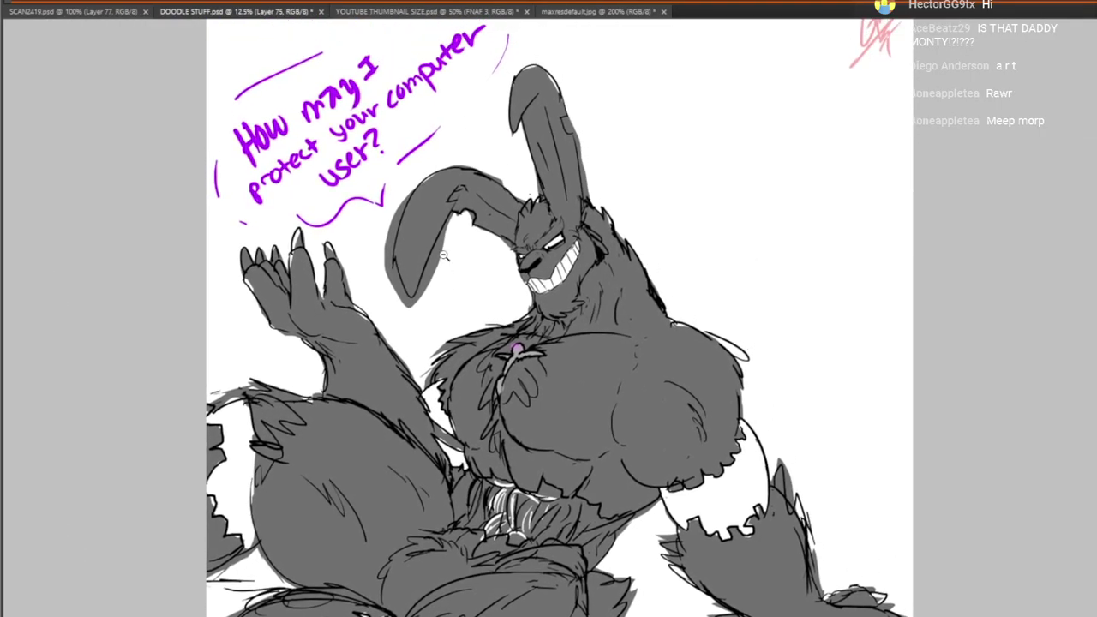